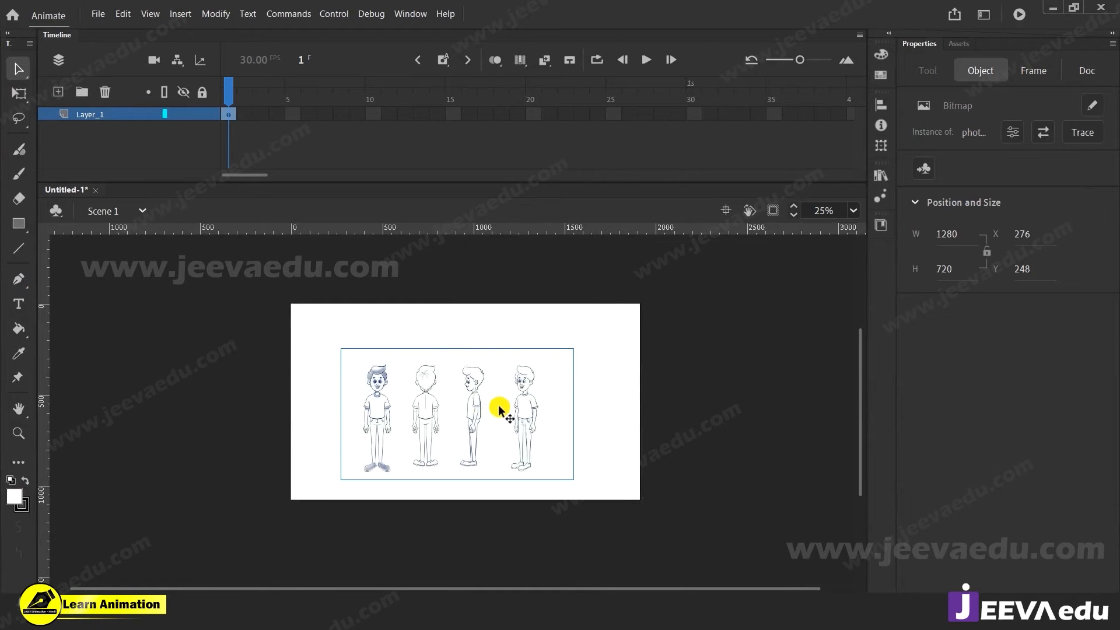
Step: Enlarge the character turnaround sheet to about 2096 × 1179 px and position it at about X 408, Y -62
drag(498, 412, 498, 406)
key(q)
drag(574, 342, 620, 311)
drag(540, 390, 576, 391)
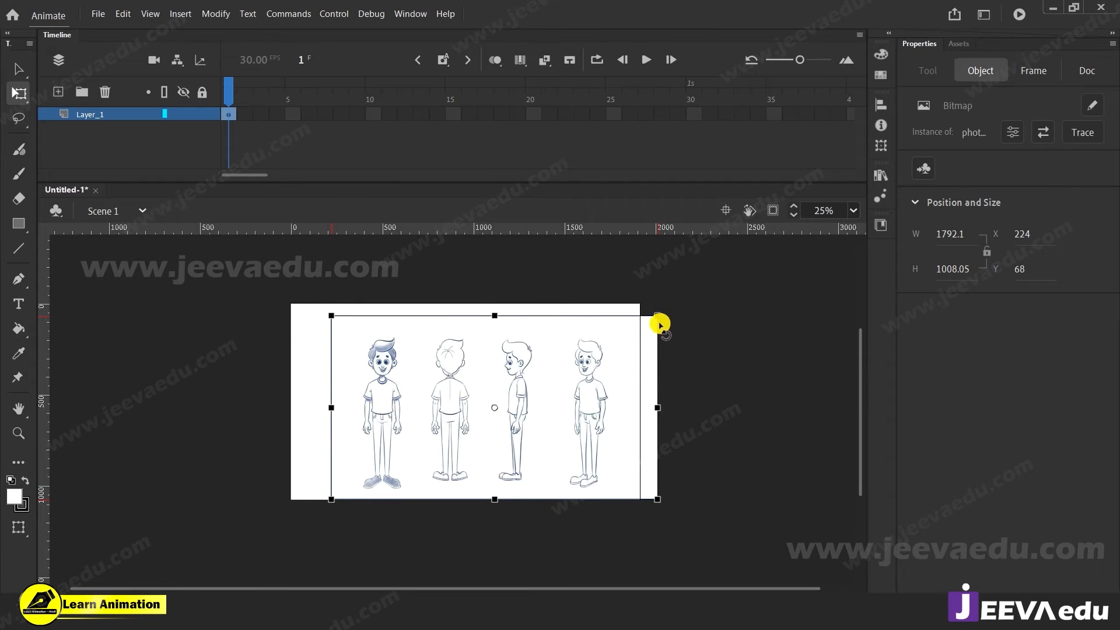
drag(658, 317, 681, 292)
drag(577, 382, 639, 374)
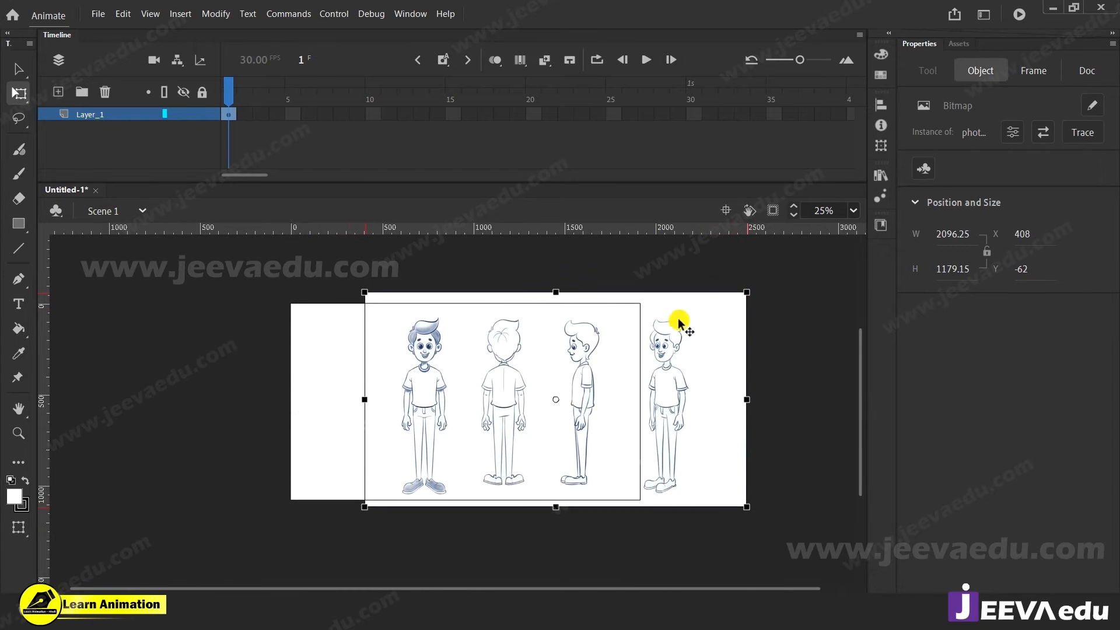
Step: Hide everything outside the stage and lock Layer_1 with the character sheet
click(775, 210)
key(z)
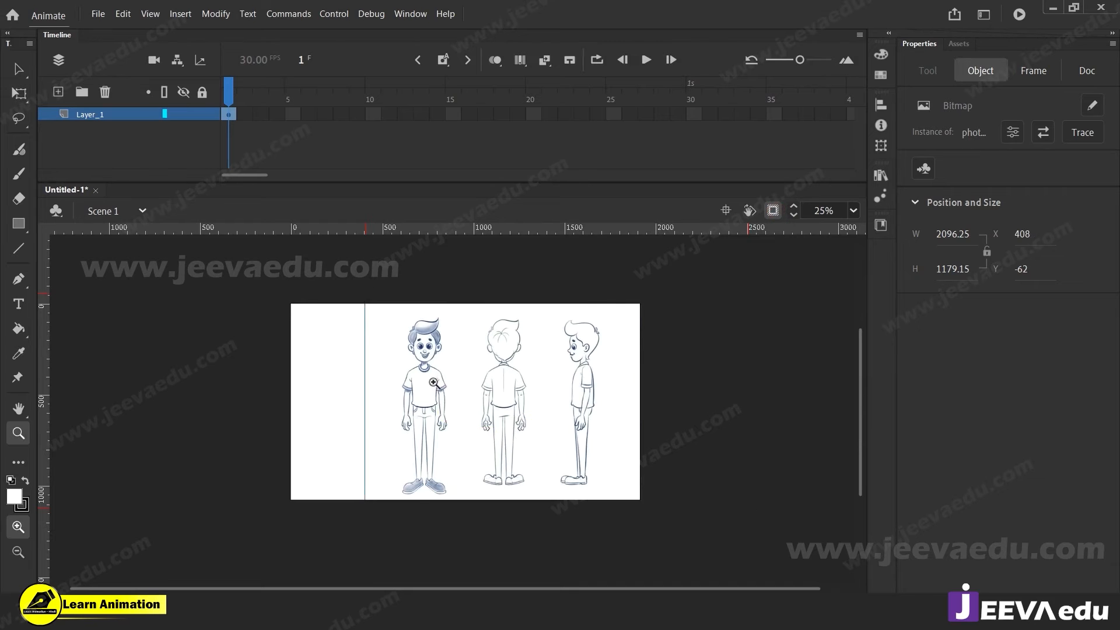
click(432, 382)
mouse_move(486, 420)
mouse_down()
mouse_move(458, 404)
mouse_move(474, 404)
mouse_up()
alt+click(488, 415)
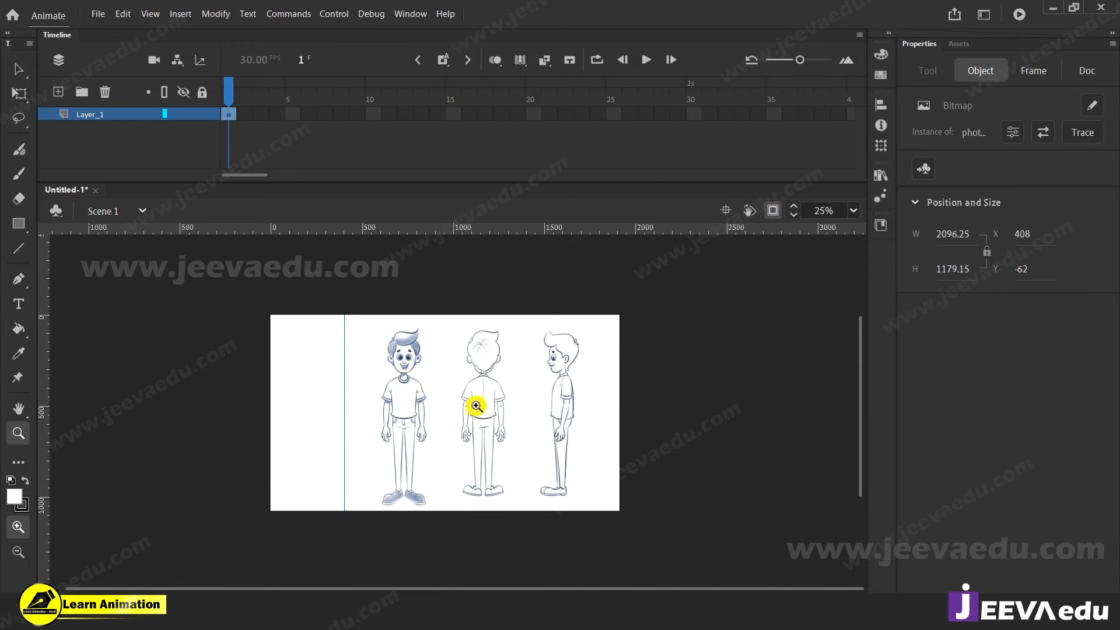
click(455, 388)
drag(370, 388, 481, 375)
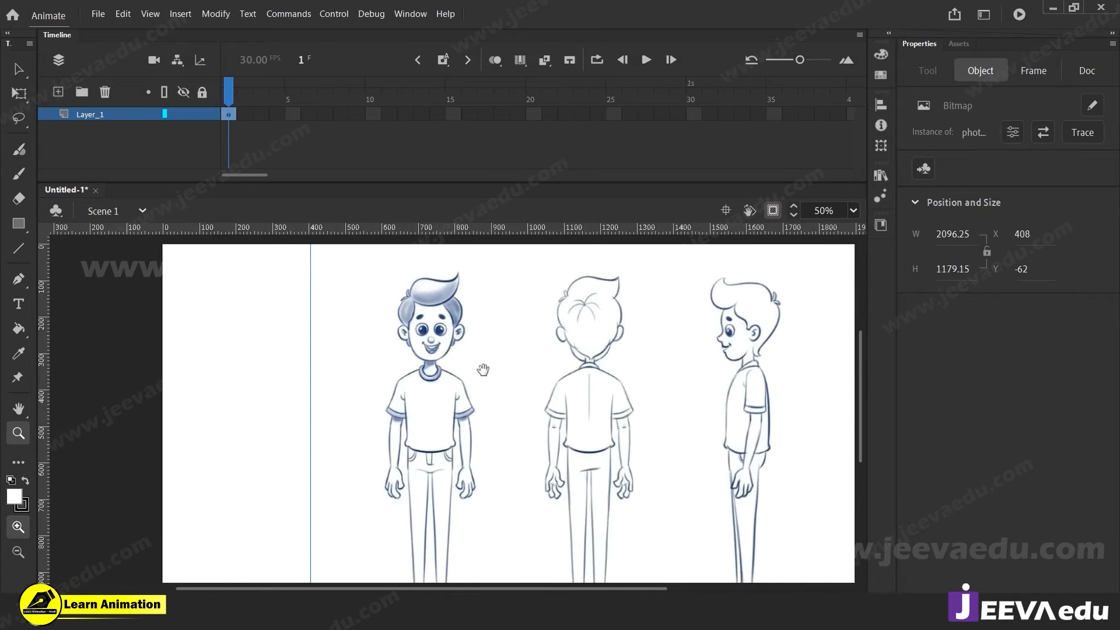
click(201, 114)
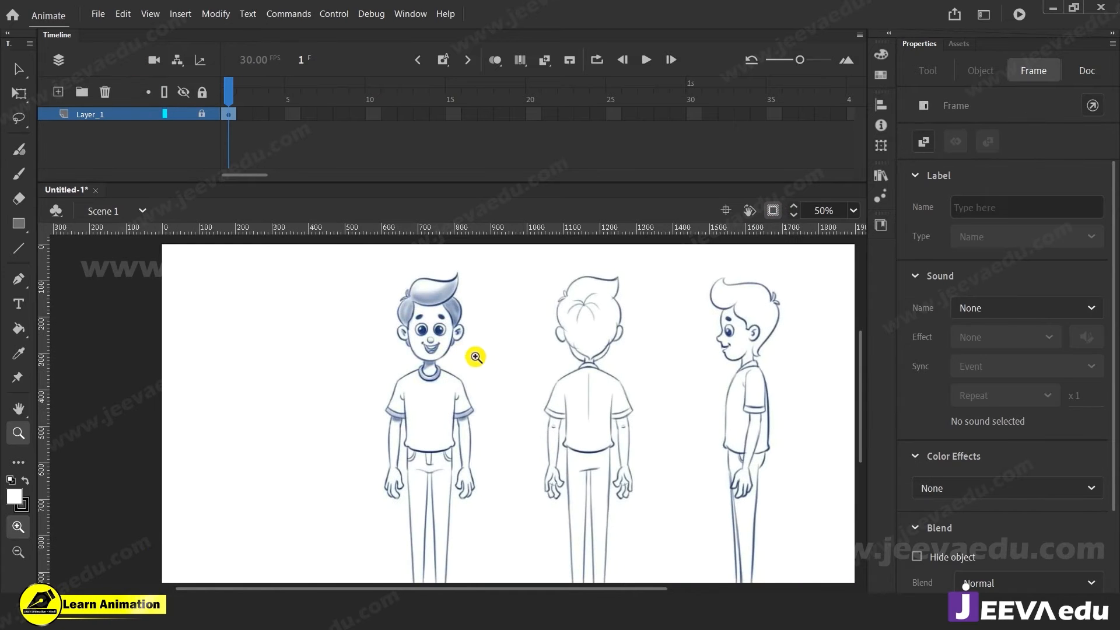
alt+click(513, 413)
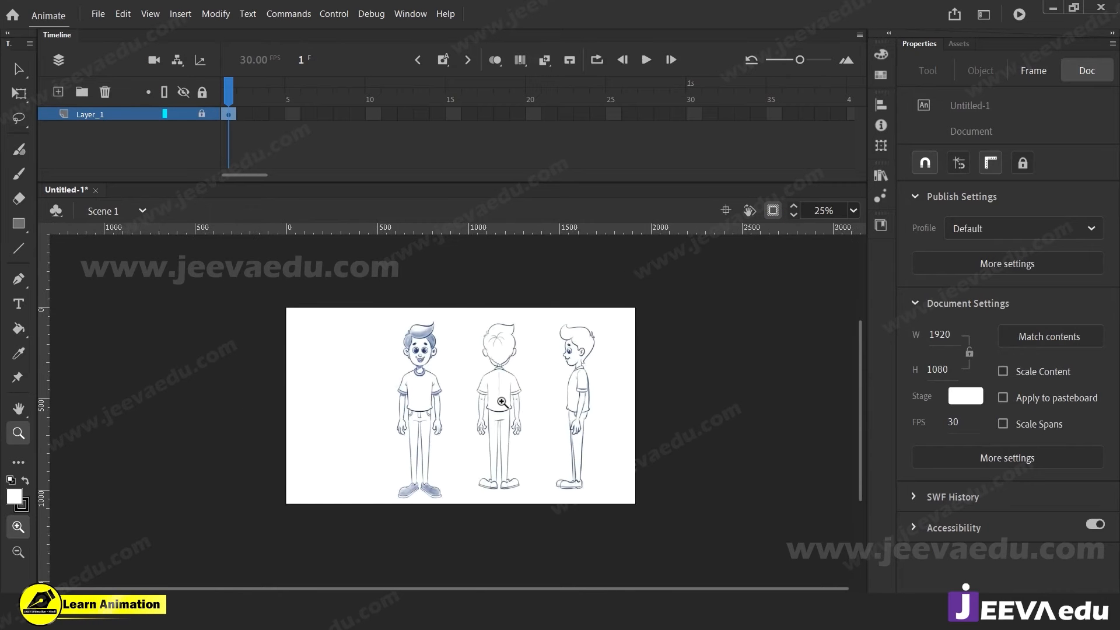
click(502, 402)
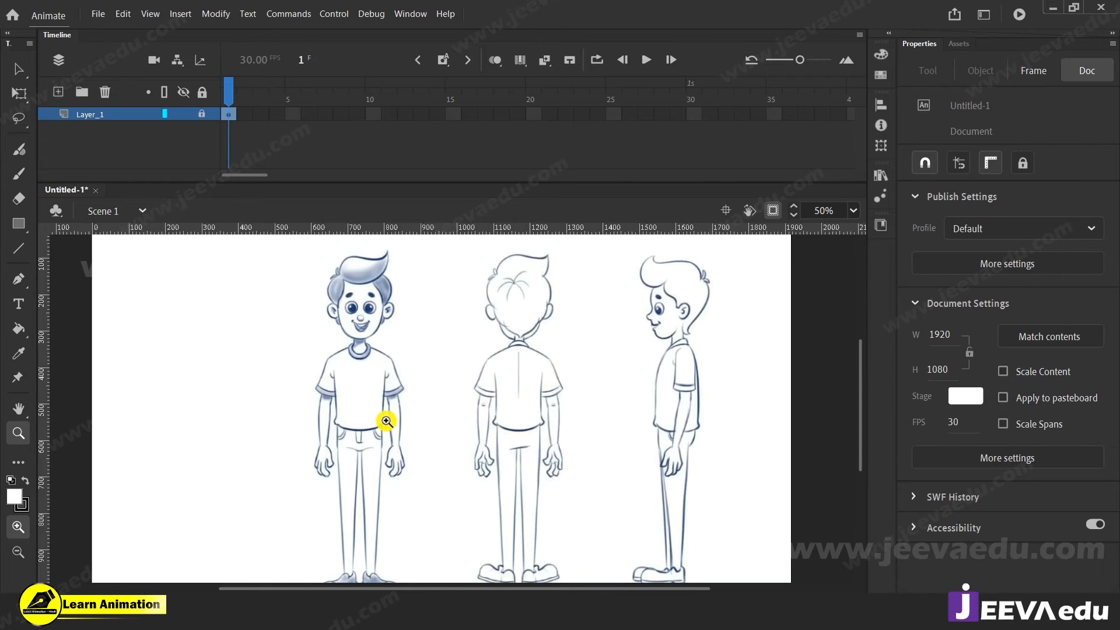
alt+click(378, 419)
click(387, 418)
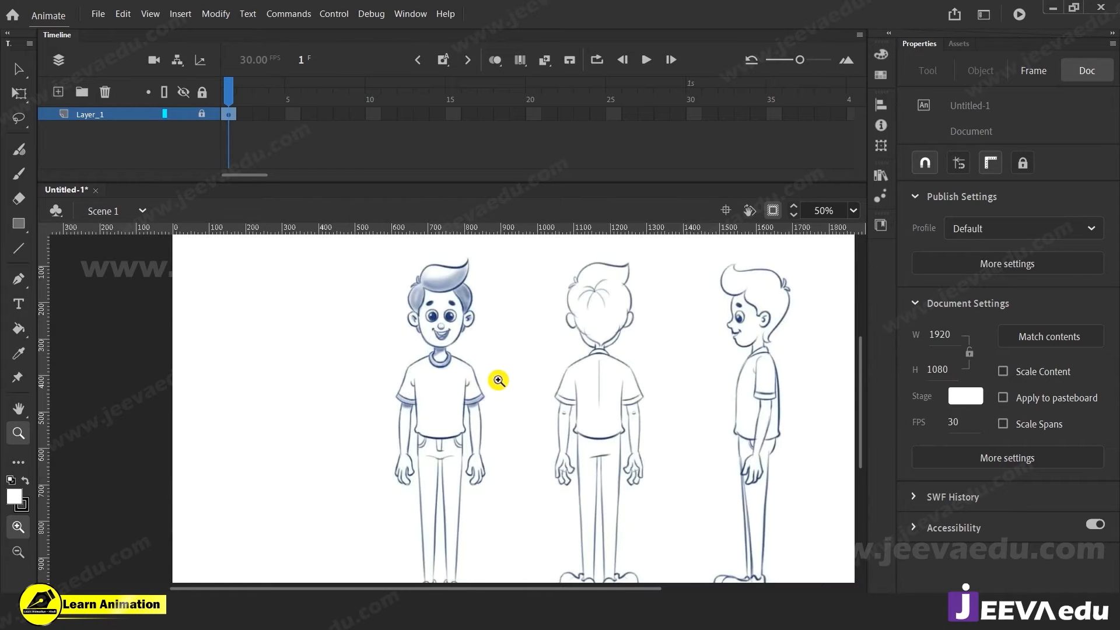
key(space)
drag(504, 414, 489, 394)
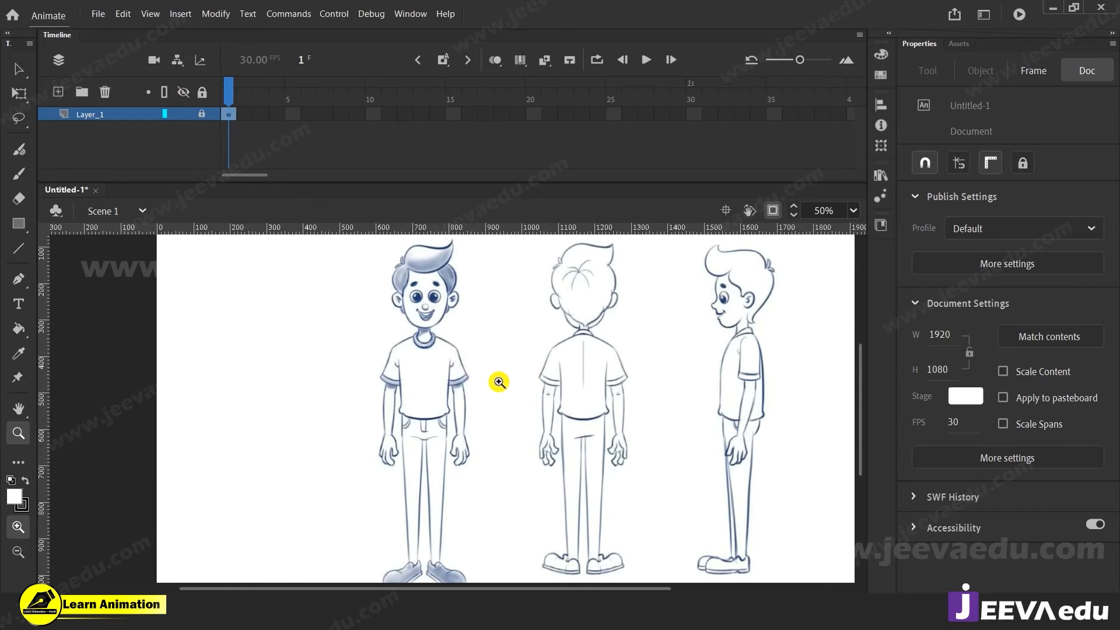
drag(460, 392, 488, 423)
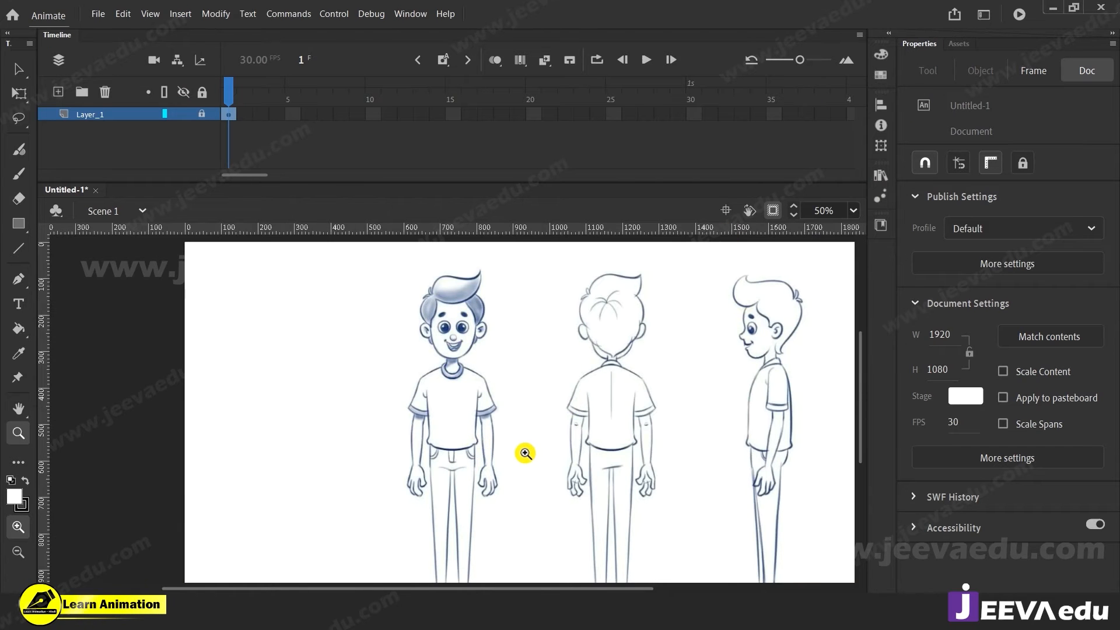
Step: Add a new layer above Layer_1 and import the desktop picture of the boy in the striped jersey onto it
click(57, 92)
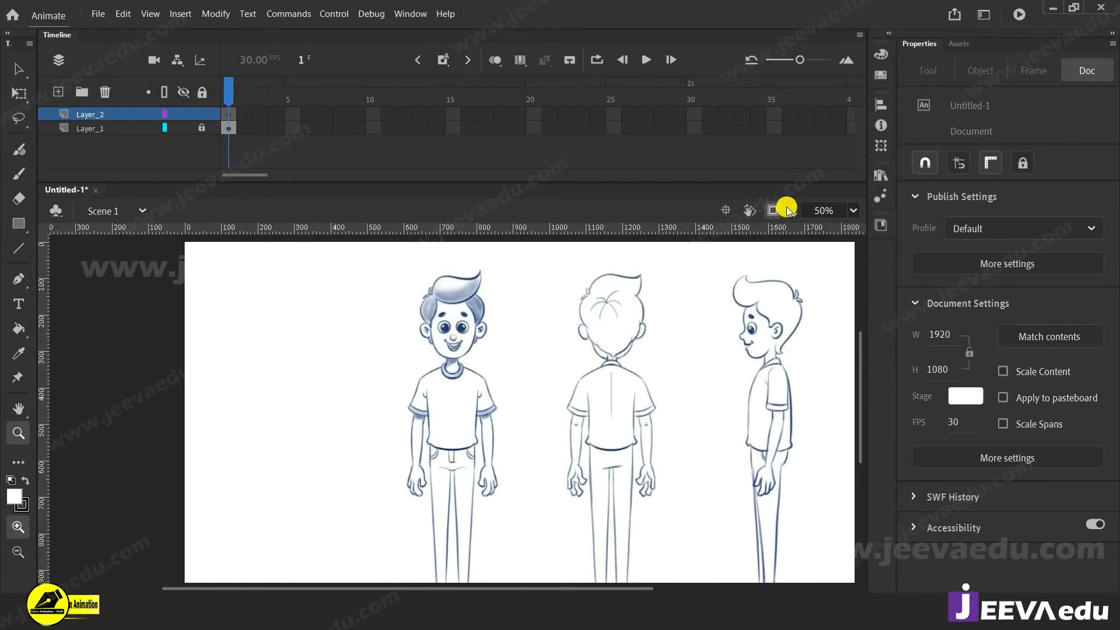
alt+click(515, 452)
drag(474, 430, 456, 416)
click(1054, 8)
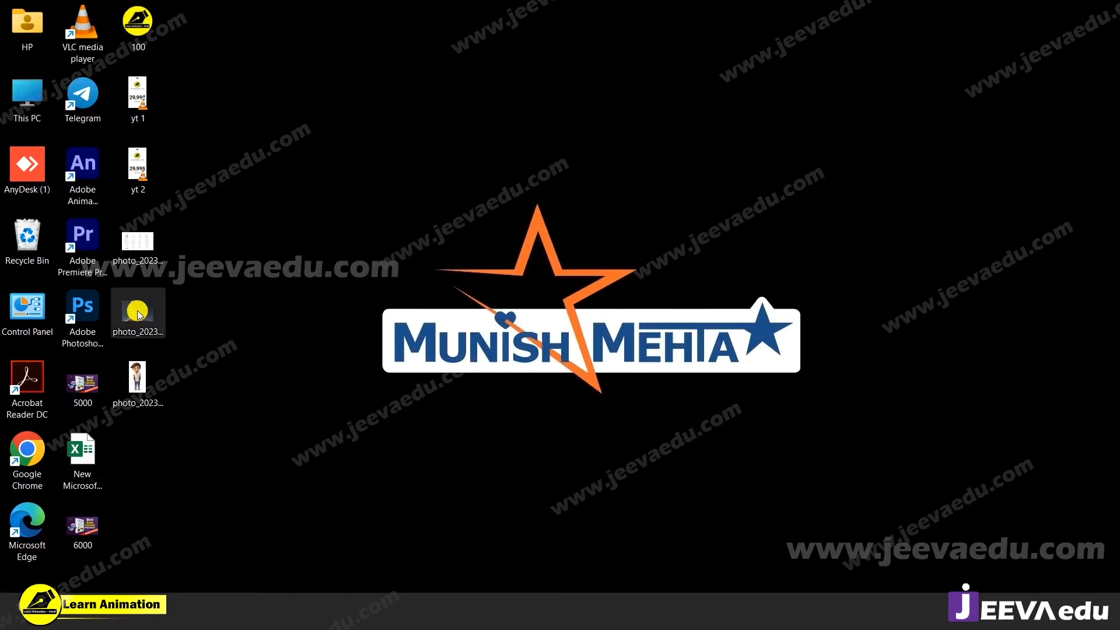
drag(141, 392, 393, 376)
click(244, 461)
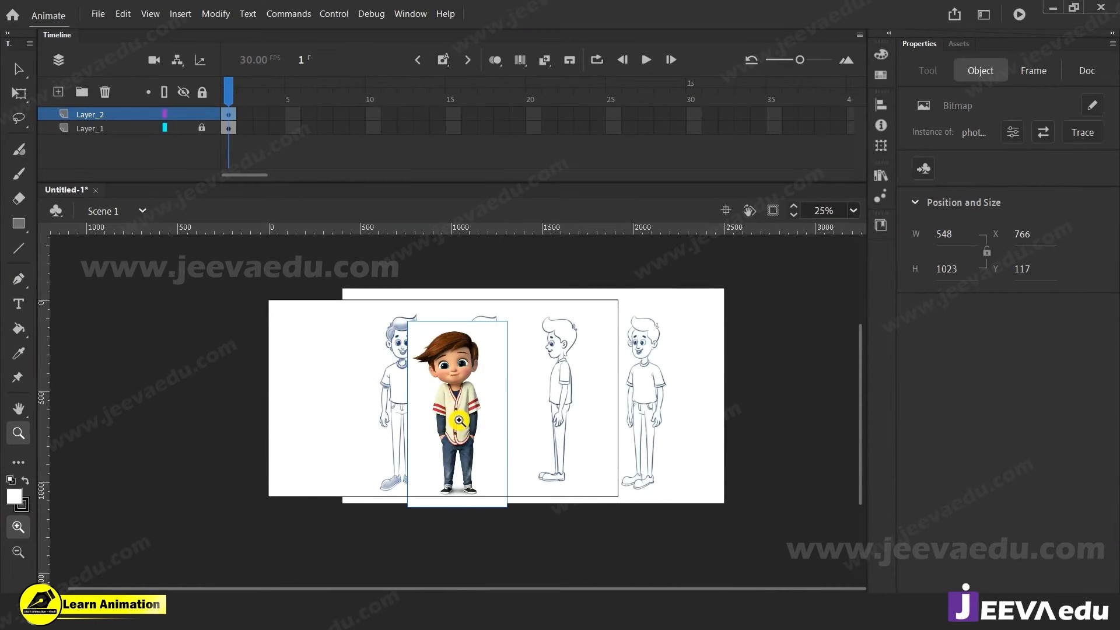
Step: Move the picture of the boy in the jersey over the stage's left edge, to about X -230, Y 65
key(v)
drag(461, 441, 255, 435)
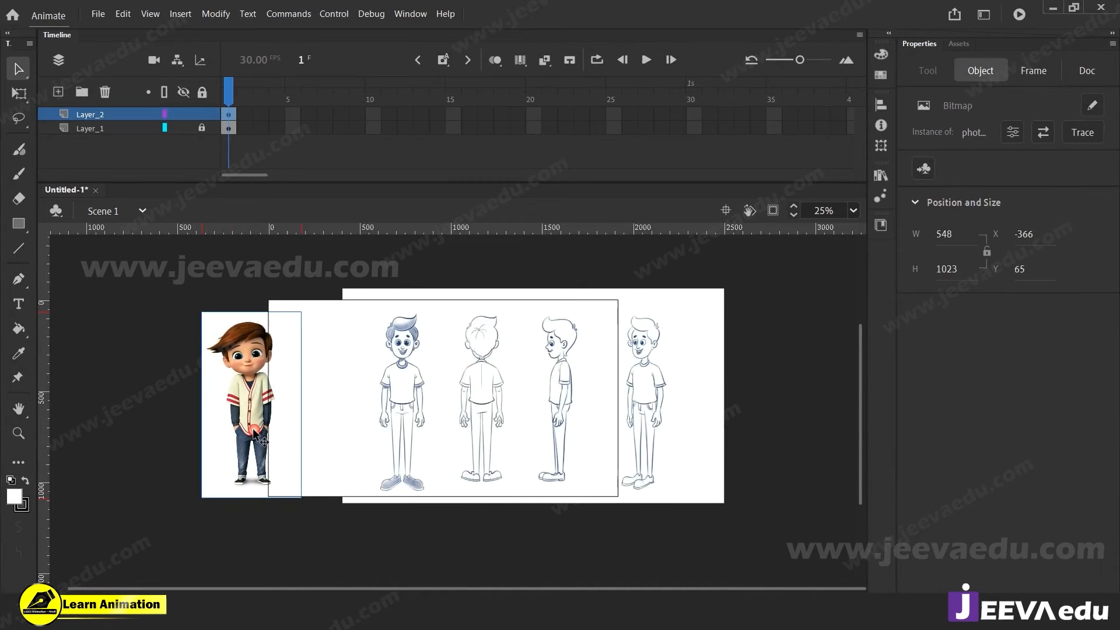
drag(236, 398, 264, 396)
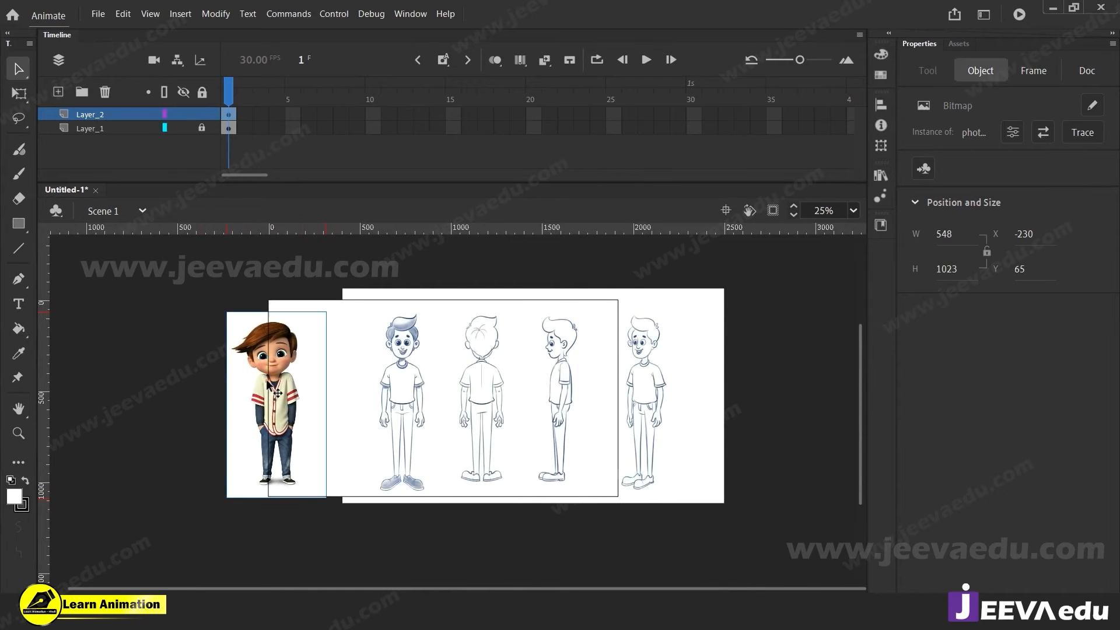
Step: Import the anime boy portrait from the desktop, scale it to about 784 × 522 px, and place it left of the jersey boy
click(1053, 7)
drag(108, 332, 183, 392)
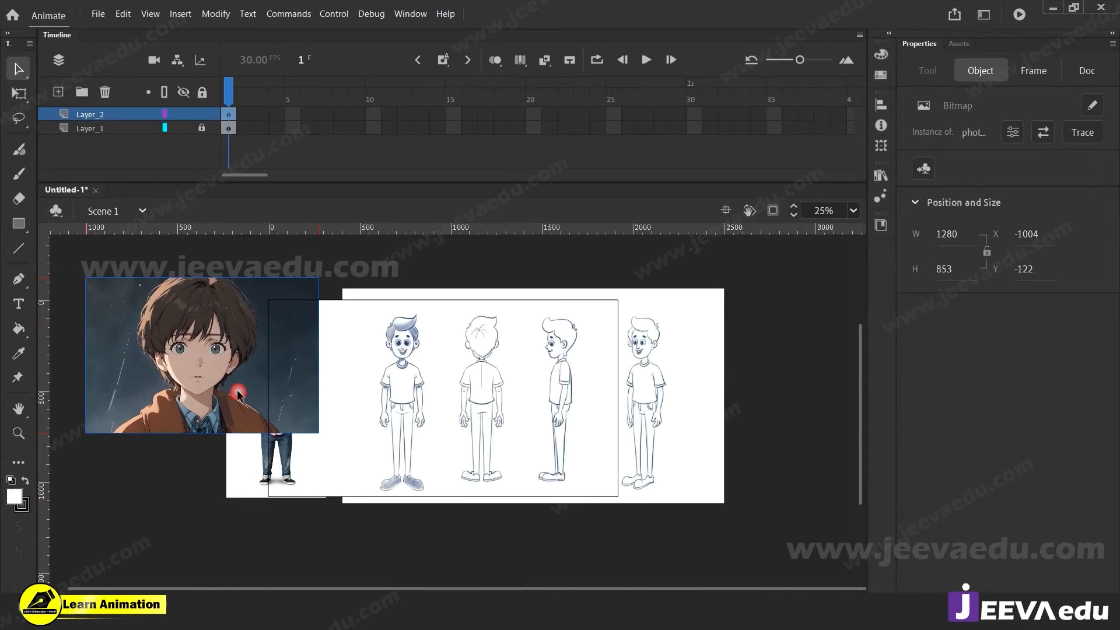
drag(122, 414, 236, 548)
key(q)
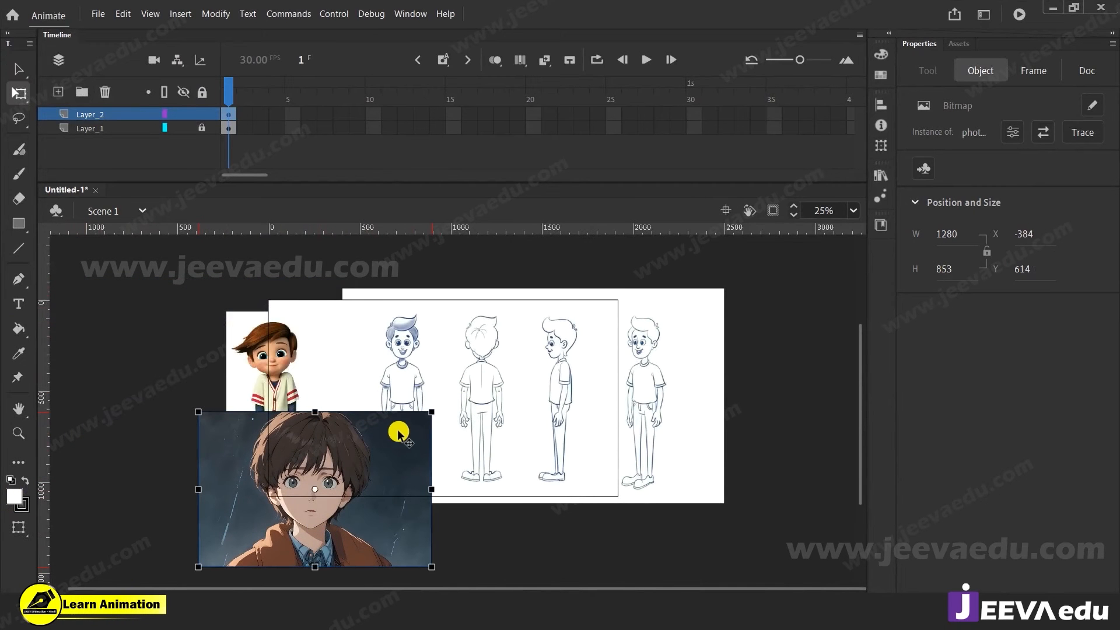
drag(431, 409, 205, 335)
click(213, 290)
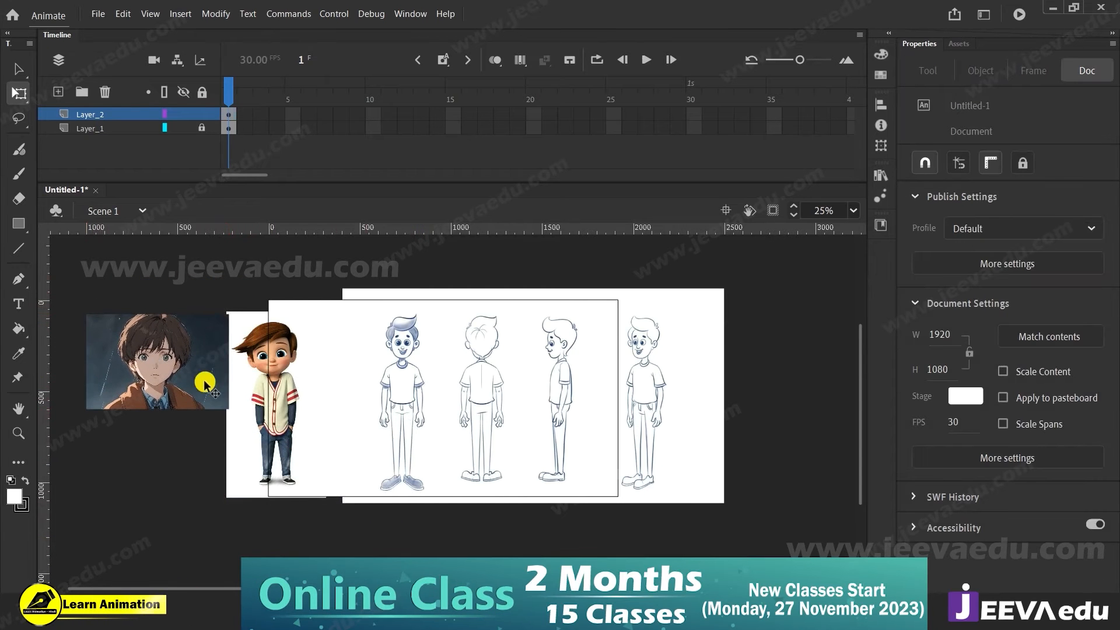
Step: Lock Layer_2, which holds the two imported character pictures
key(z)
click(286, 402)
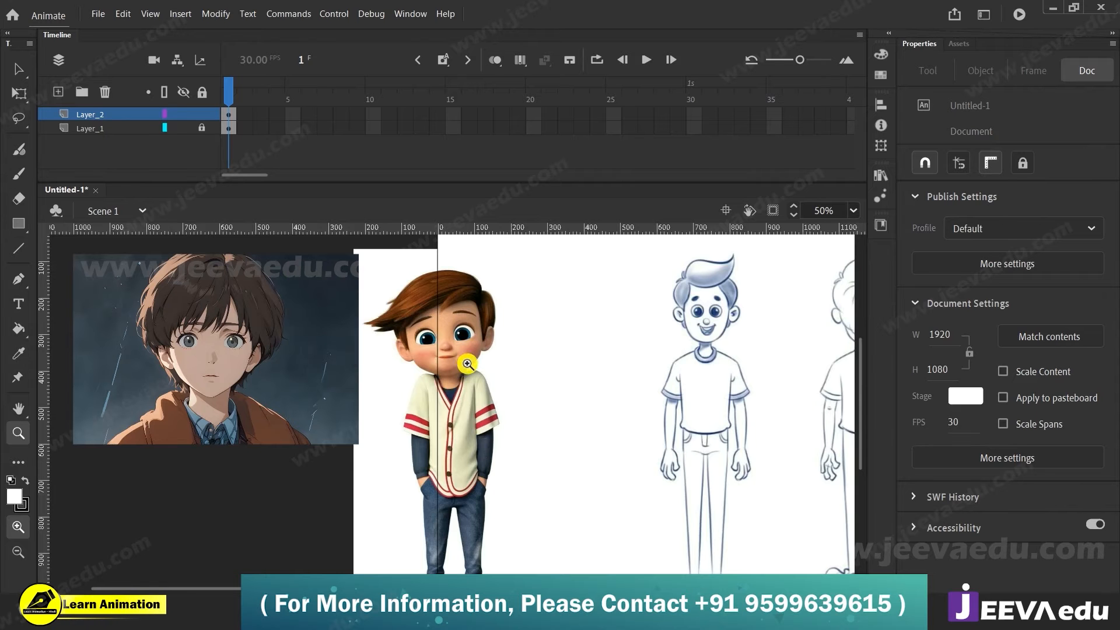
click(532, 403)
drag(478, 426, 461, 377)
click(201, 113)
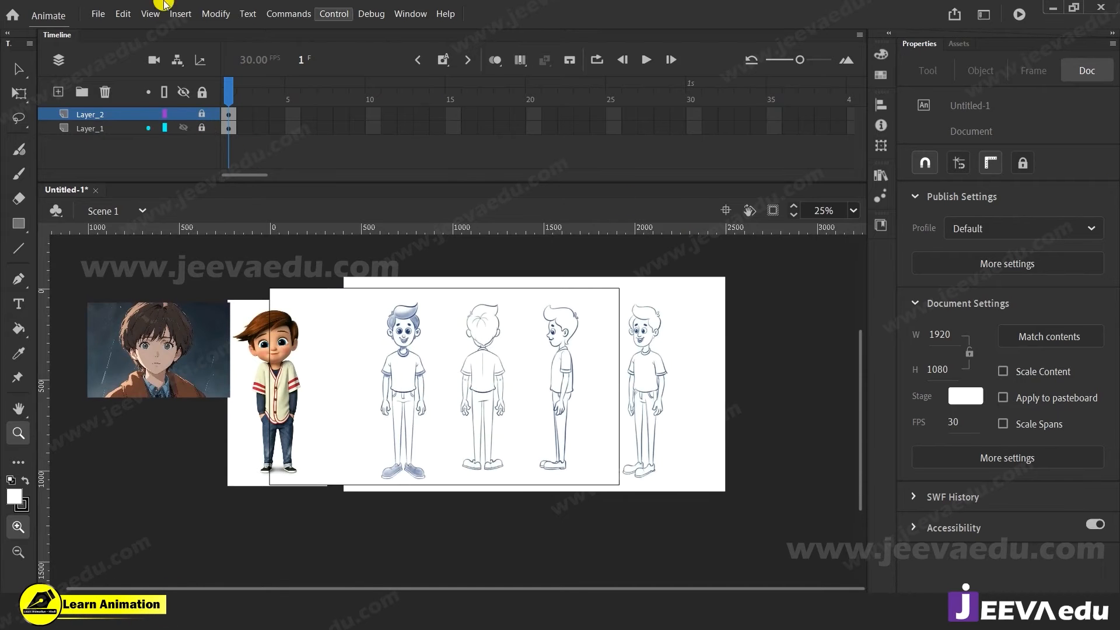
Step: Shift both imported pictures left so the jersey boy clears the stage edge, at about X -538
click(773, 211)
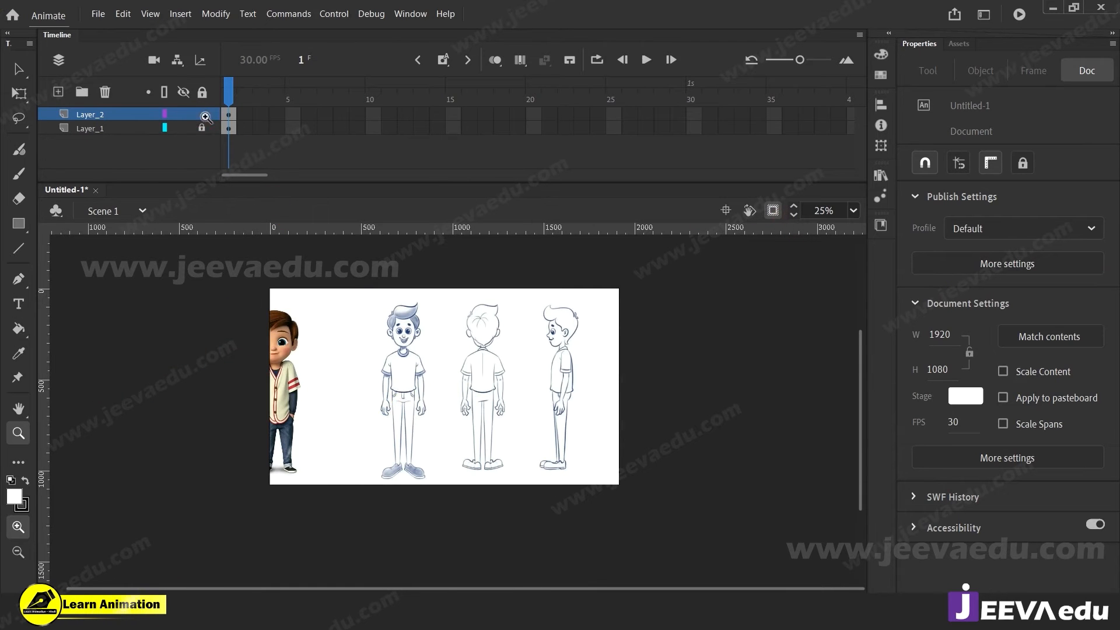
key(v)
click(281, 365)
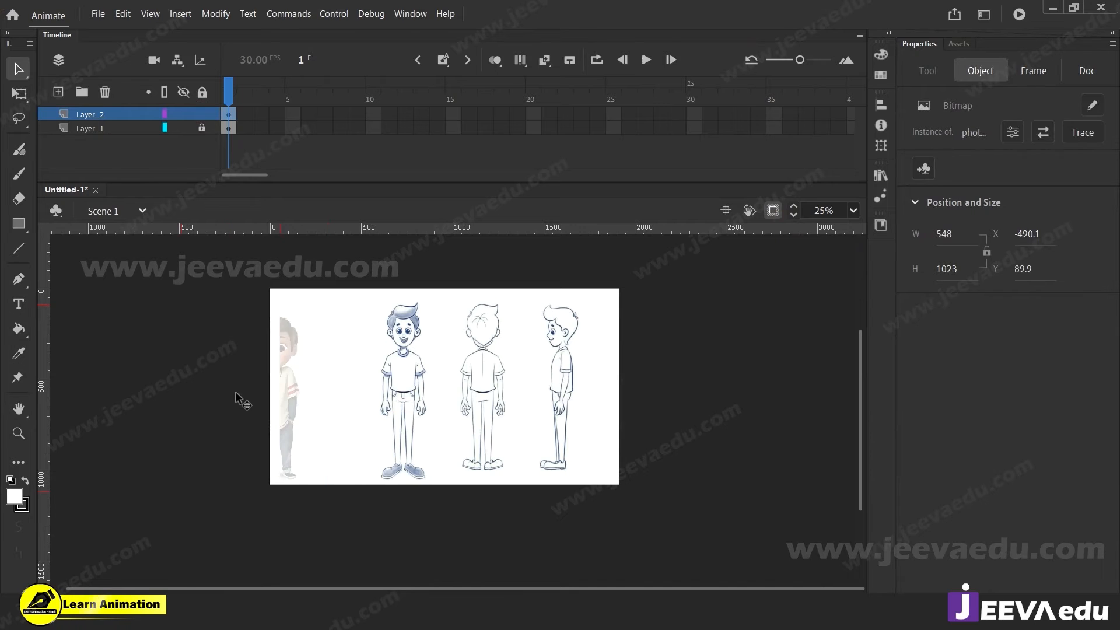
click(773, 211)
drag(161, 374, 121, 374)
drag(244, 404, 234, 403)
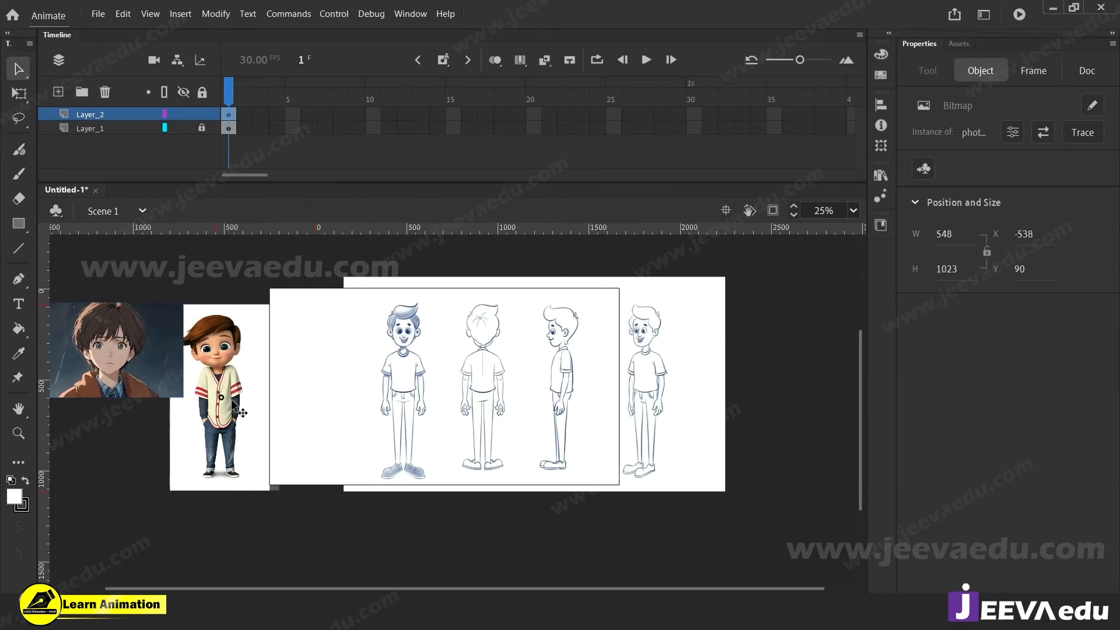
Step: Move the anime portrait farther left to about X -1408, Y 47, and hide everything outside the stage
click(168, 358)
drag(166, 380, 138, 376)
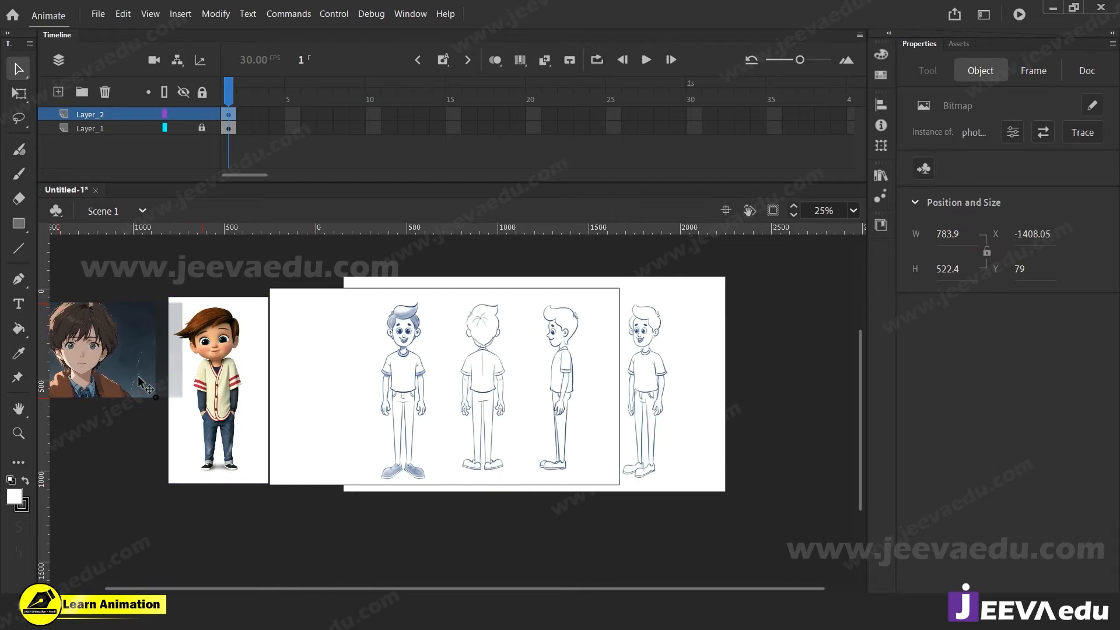
drag(210, 382, 134, 369)
click(773, 210)
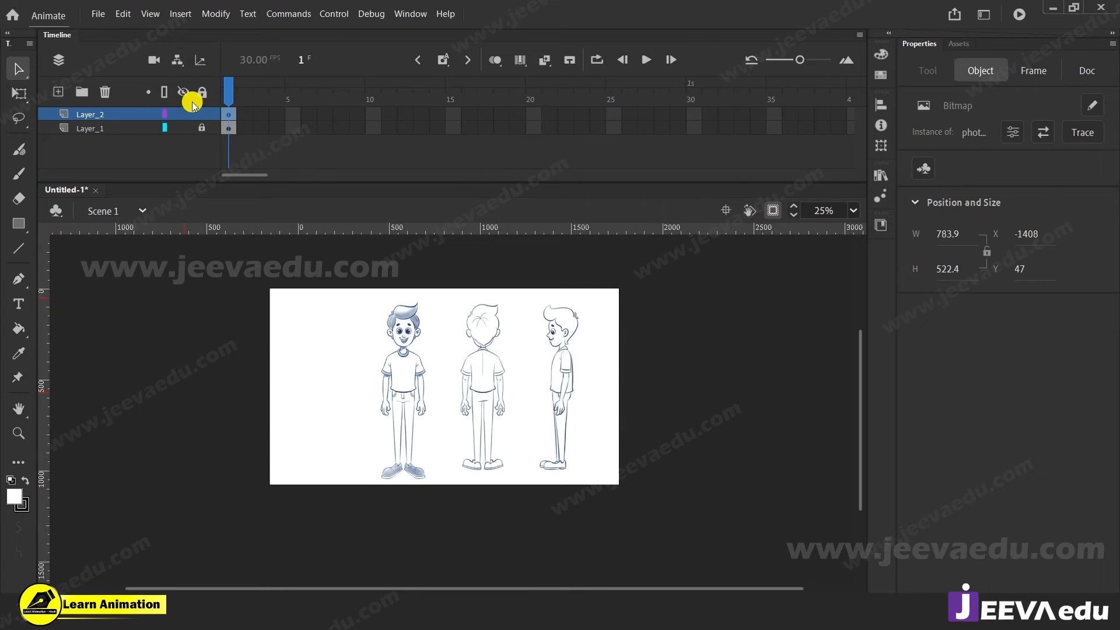
Step: Lock Layer_2 and add a new layer above it for tracing the front-view character with the Line tool
key(z)
click(415, 400)
drag(415, 401, 470, 440)
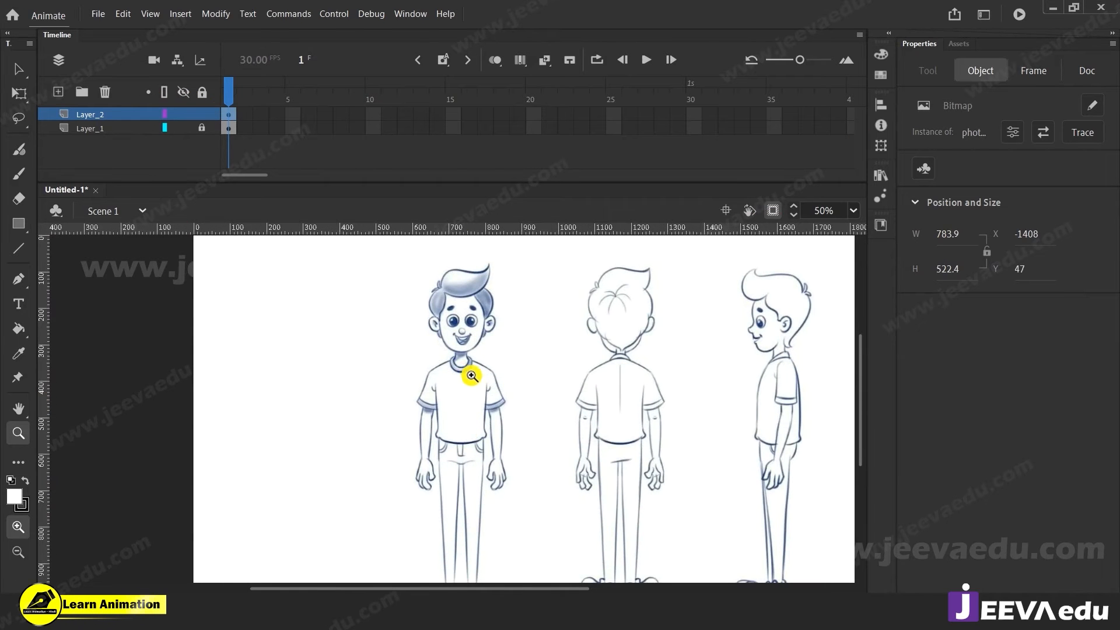
click(464, 321)
mouse_move(482, 388)
mouse_down()
mouse_move(480, 360)
mouse_move(476, 378)
mouse_up()
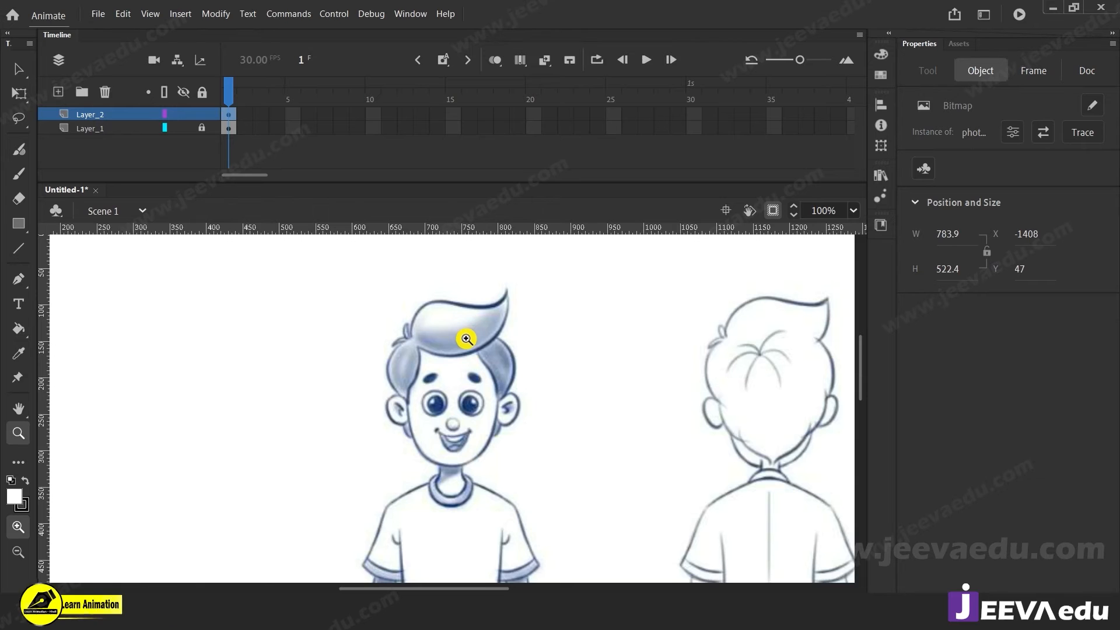
click(21, 250)
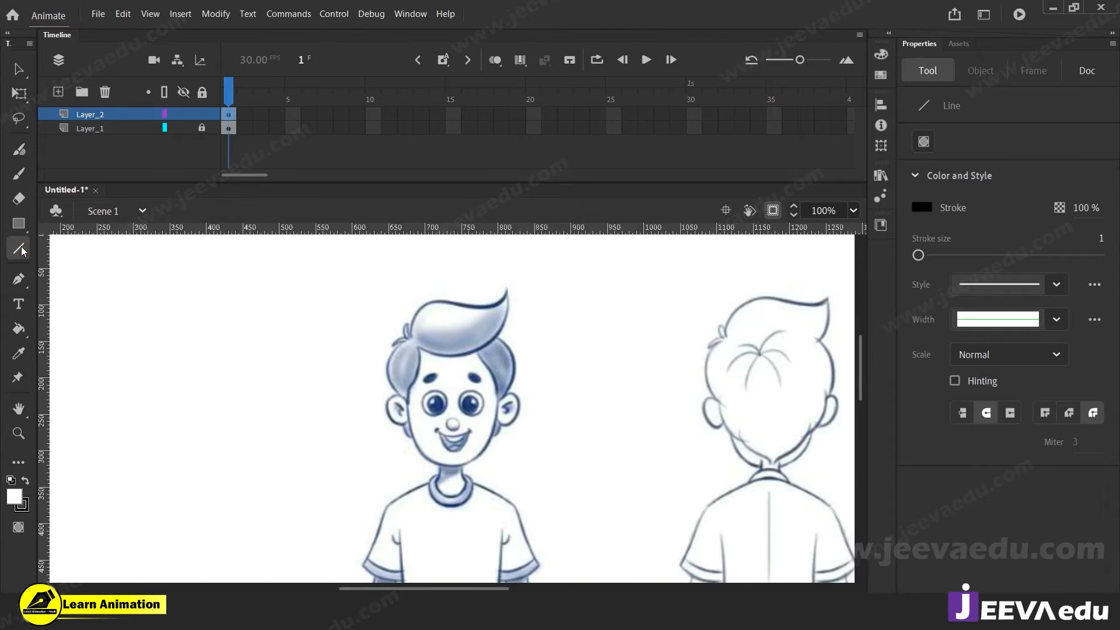
click(203, 113)
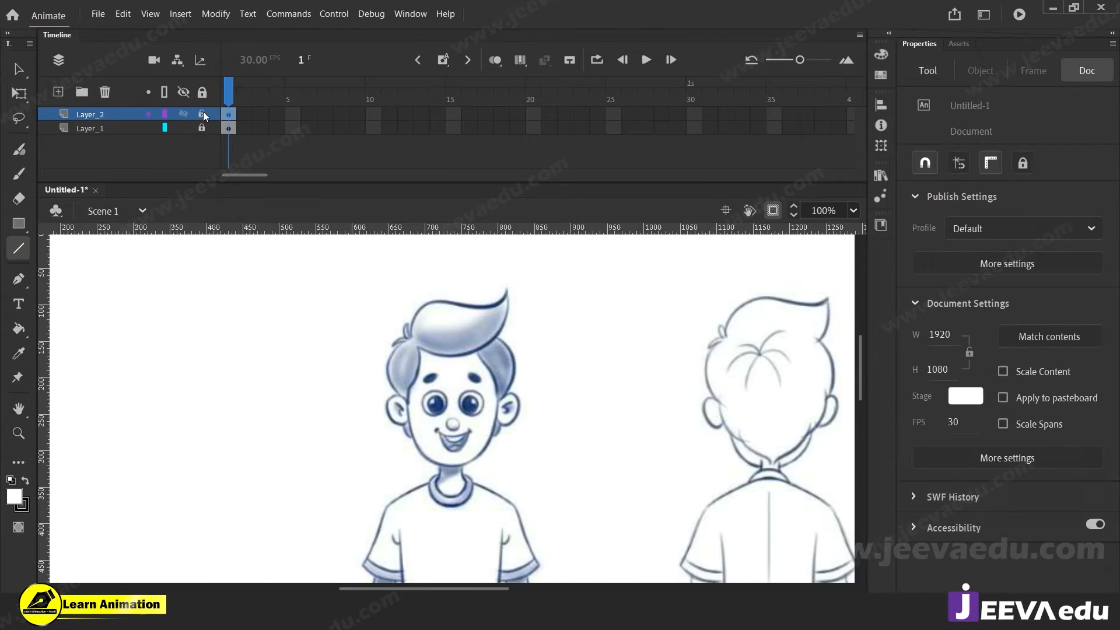
click(61, 92)
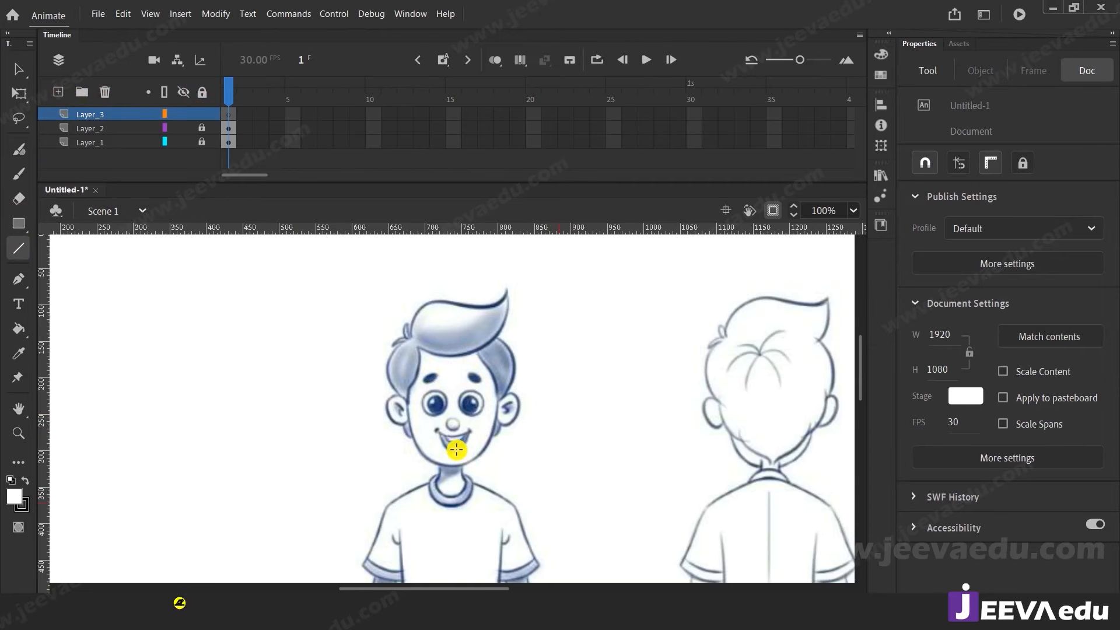
mouse_move(445, 463)
mouse_down()
mouse_move(474, 424)
mouse_move(477, 460)
mouse_up()
click(465, 480)
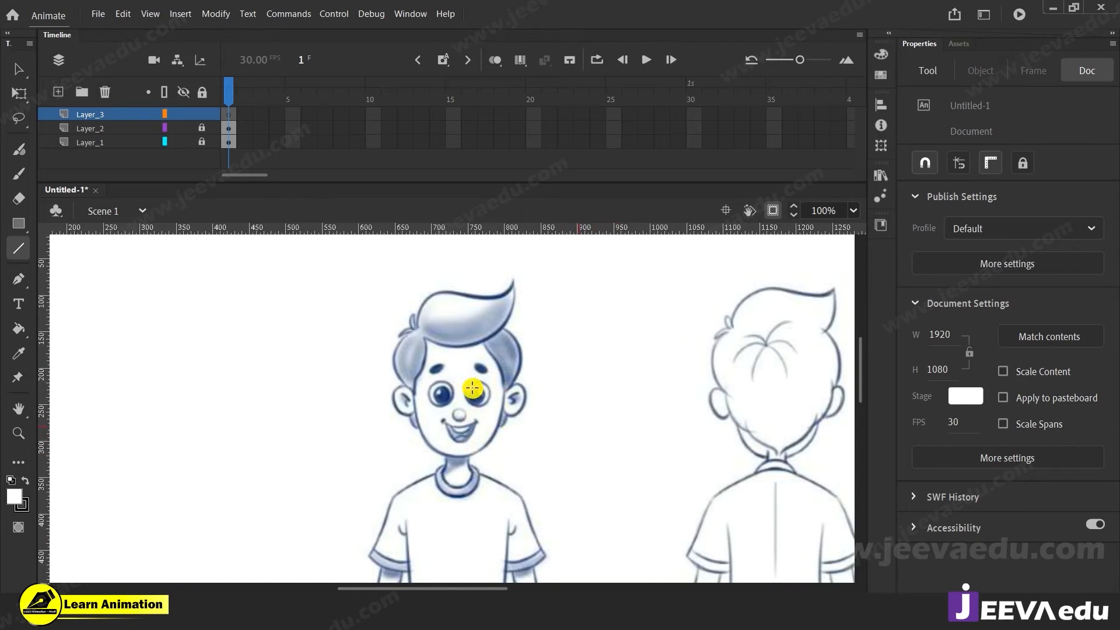
drag(485, 415, 477, 393)
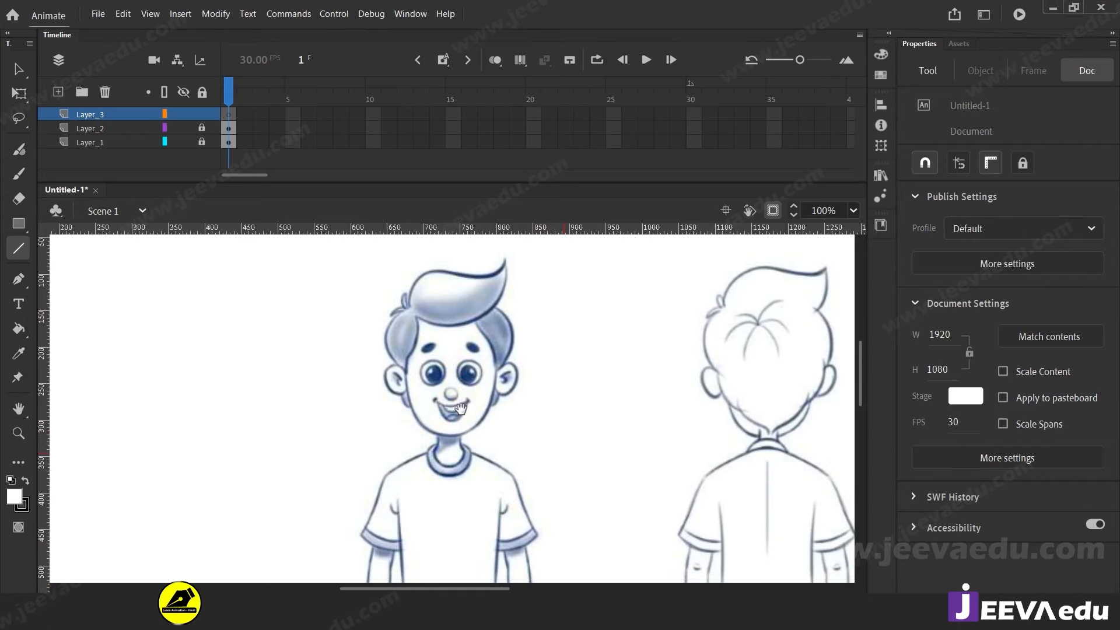
drag(460, 407, 455, 413)
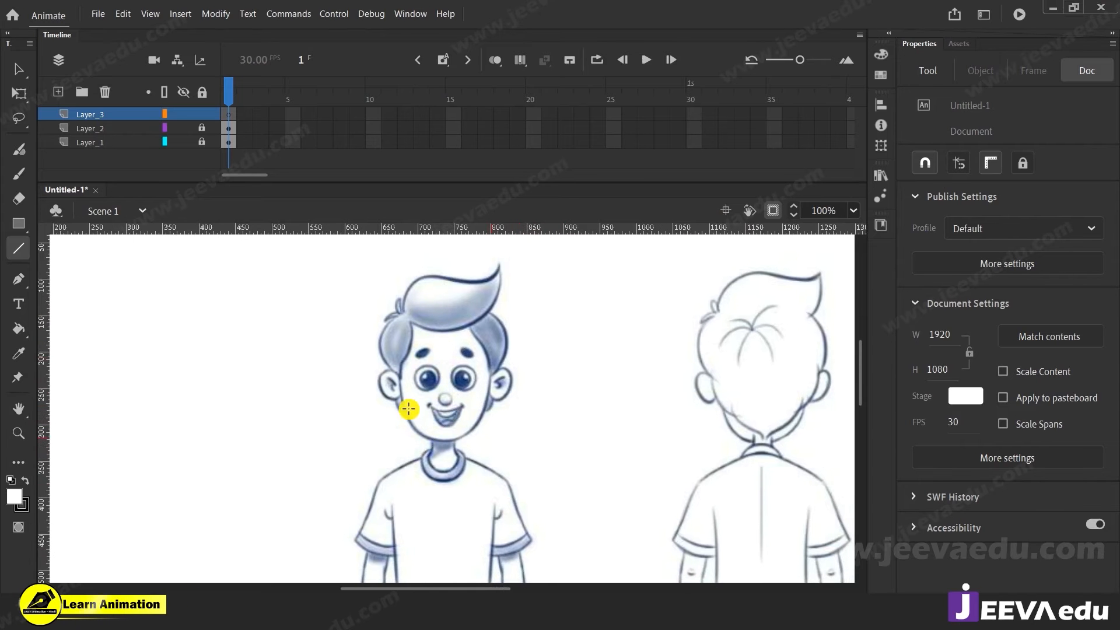
drag(444, 419, 425, 422)
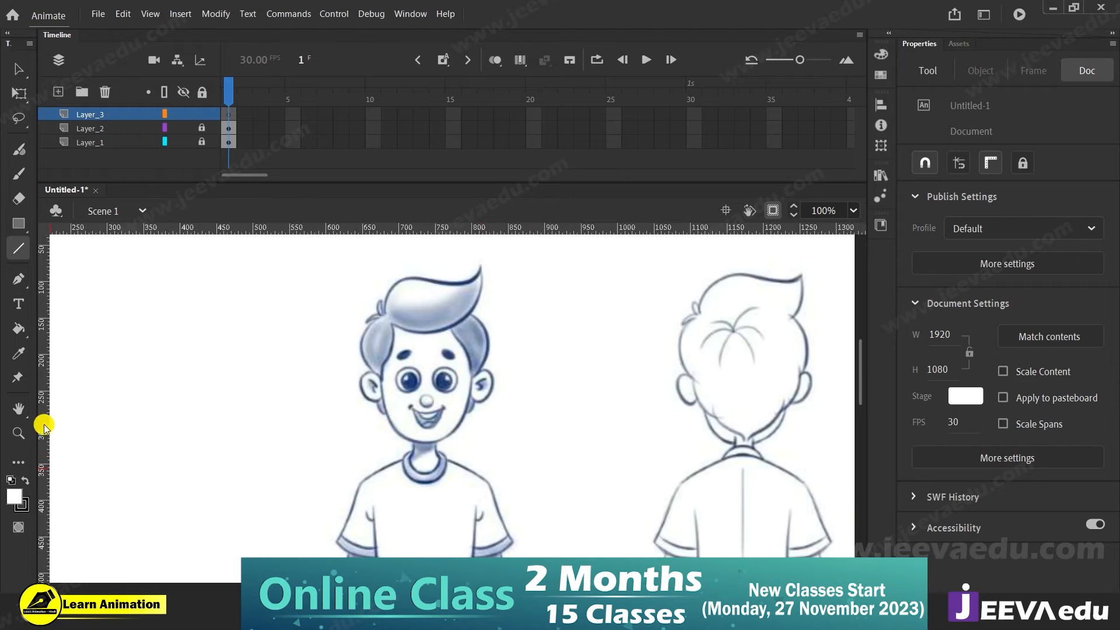
Step: Set the stroke colour to red and draw a diagonal test line about 187 by 96 px across the front-view boy's face
click(25, 510)
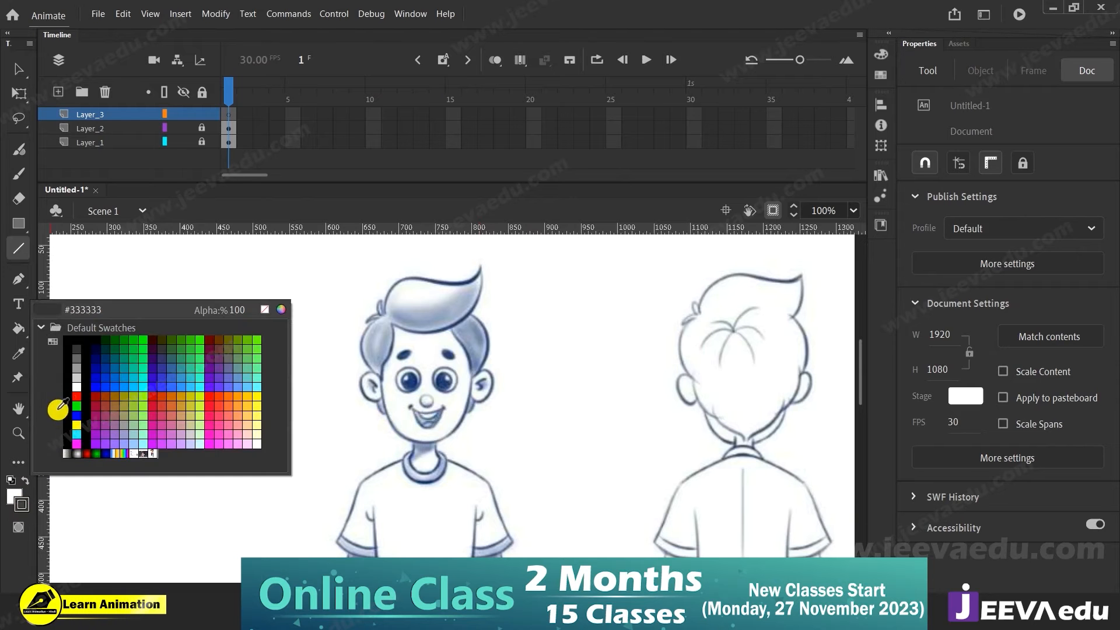
click(76, 399)
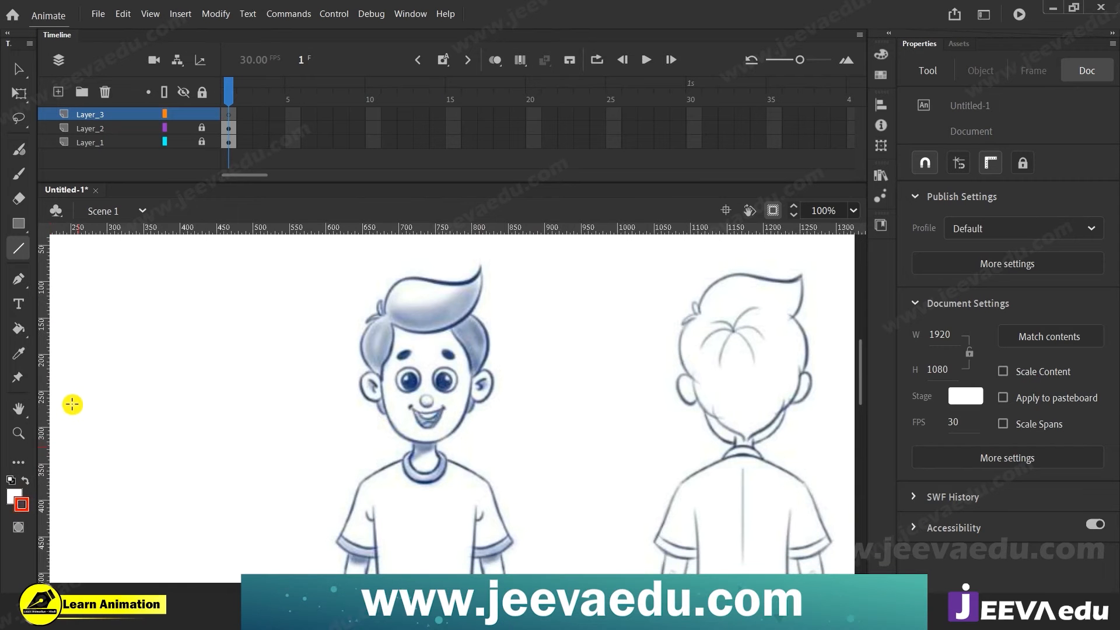
drag(355, 350, 492, 419)
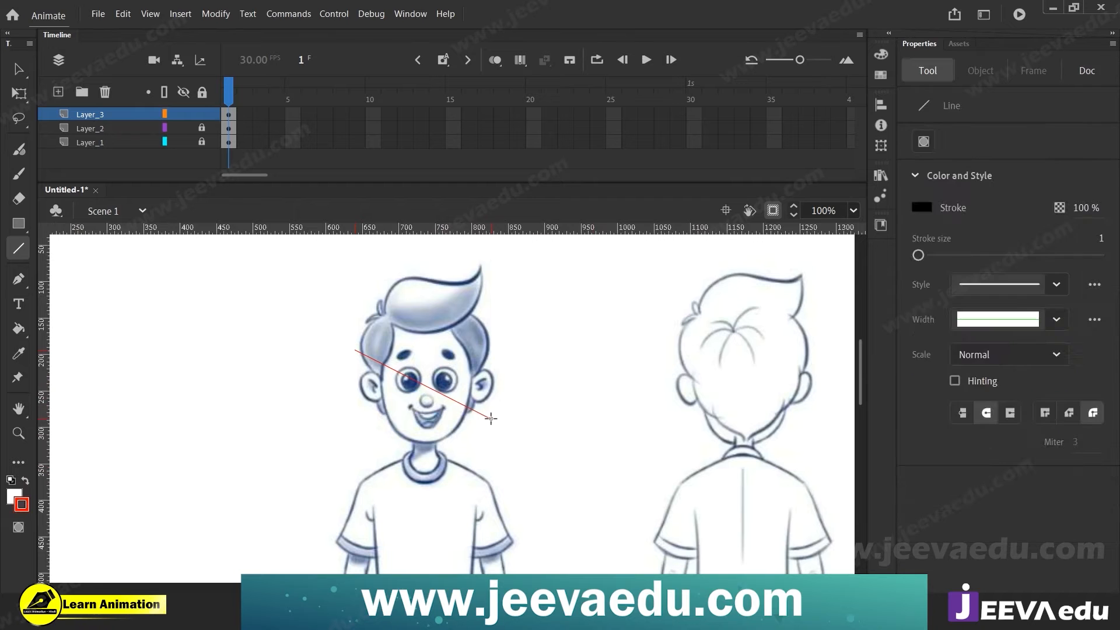
Step: Set the stroke size of the red line across the boy's face to 2
key(v)
click(462, 404)
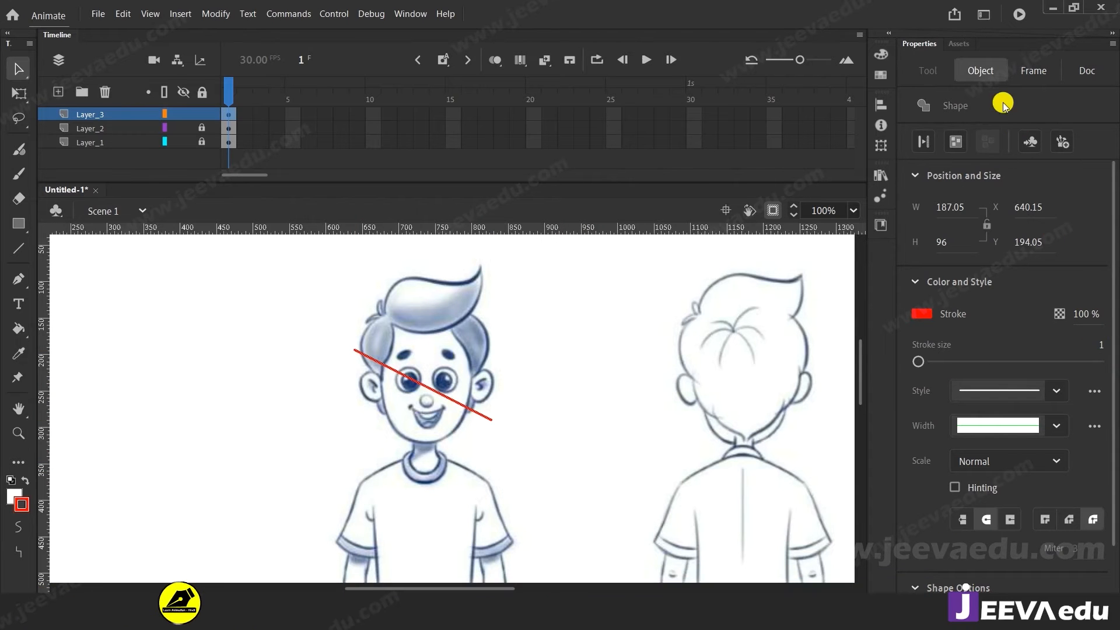
click(1100, 349)
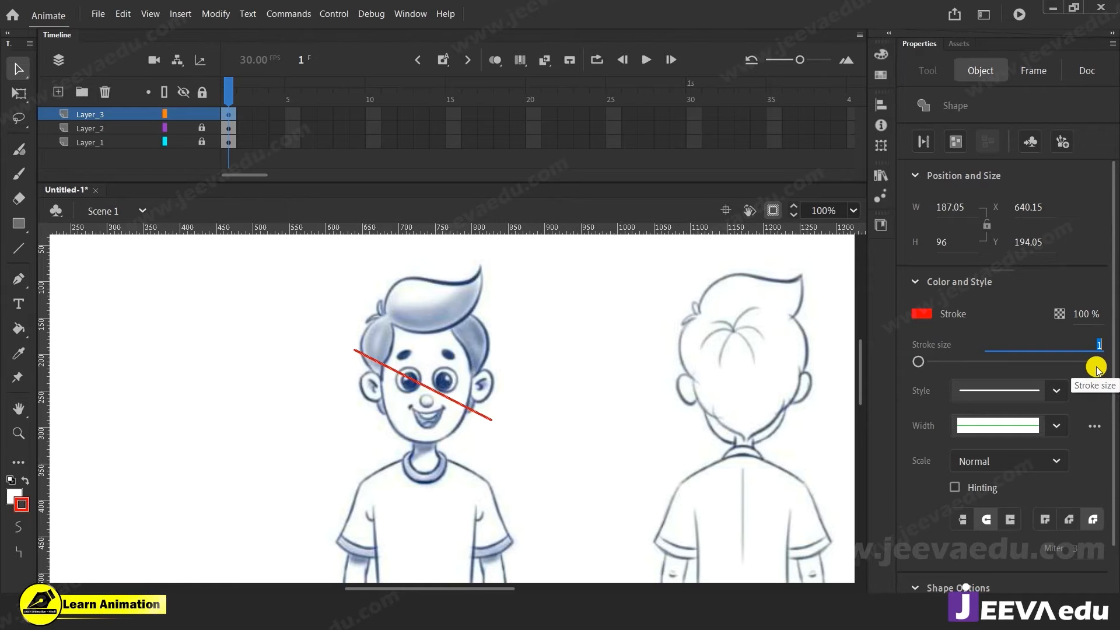
text(2)
key(Return)
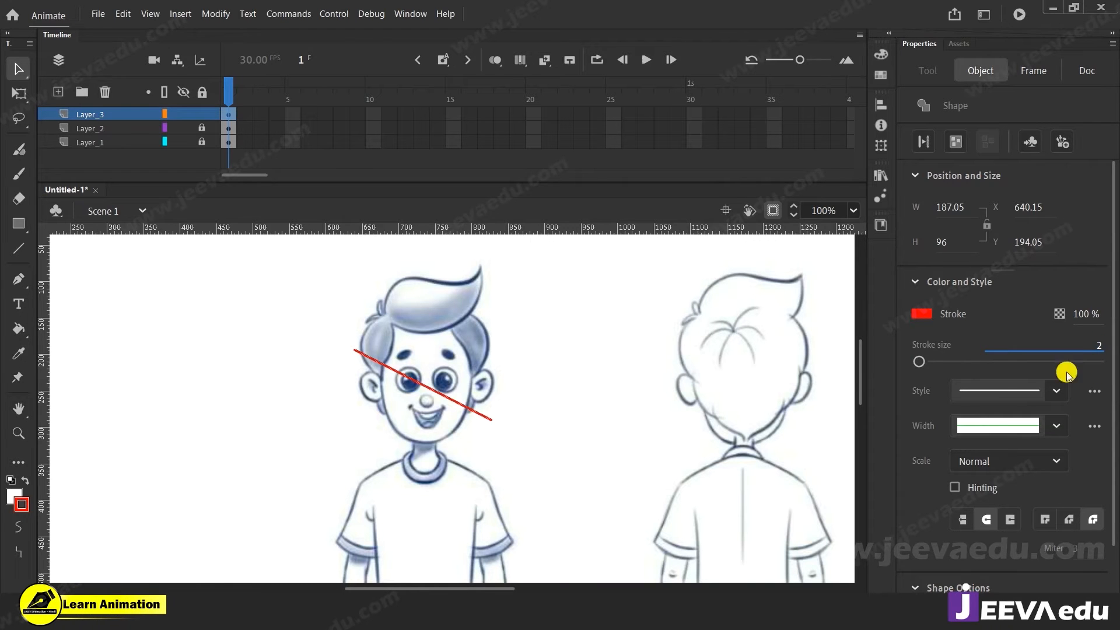
click(485, 393)
Step: Examine the red line over the front-view boy's face at several magnifications, from the whole stage to a 200% close-up
key(z)
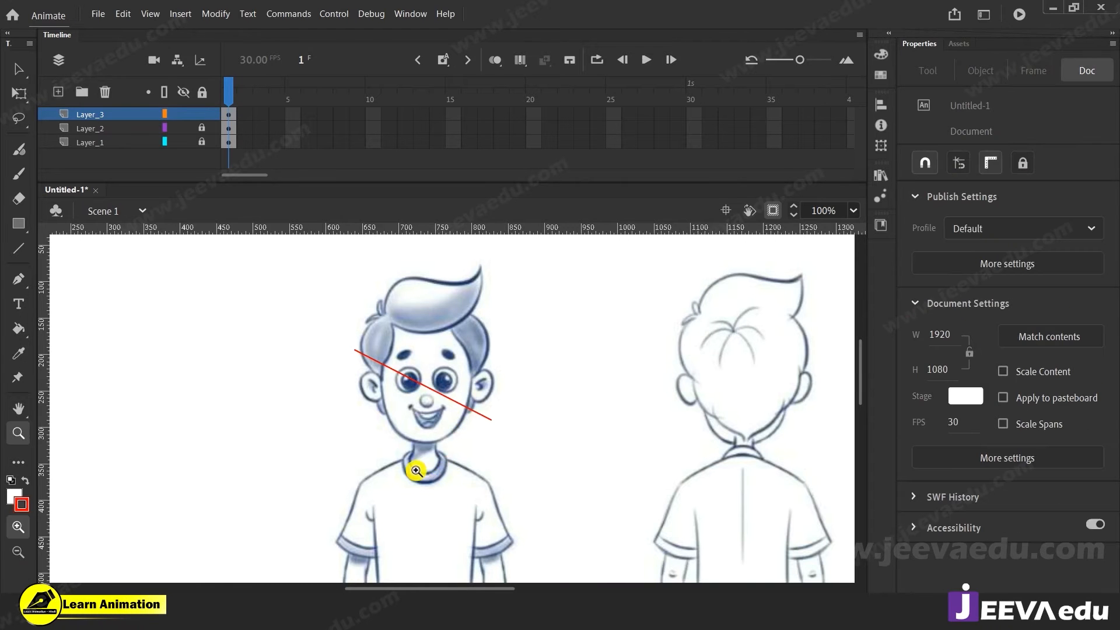
alt+click(438, 467)
alt+click(478, 471)
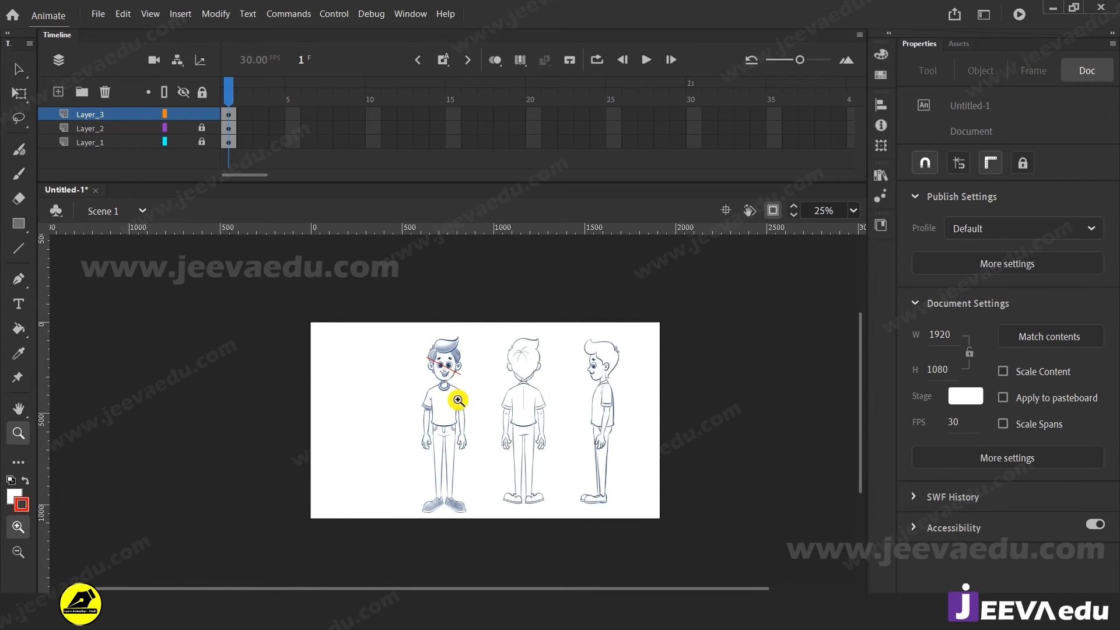
click(458, 395)
click(467, 398)
click(490, 392)
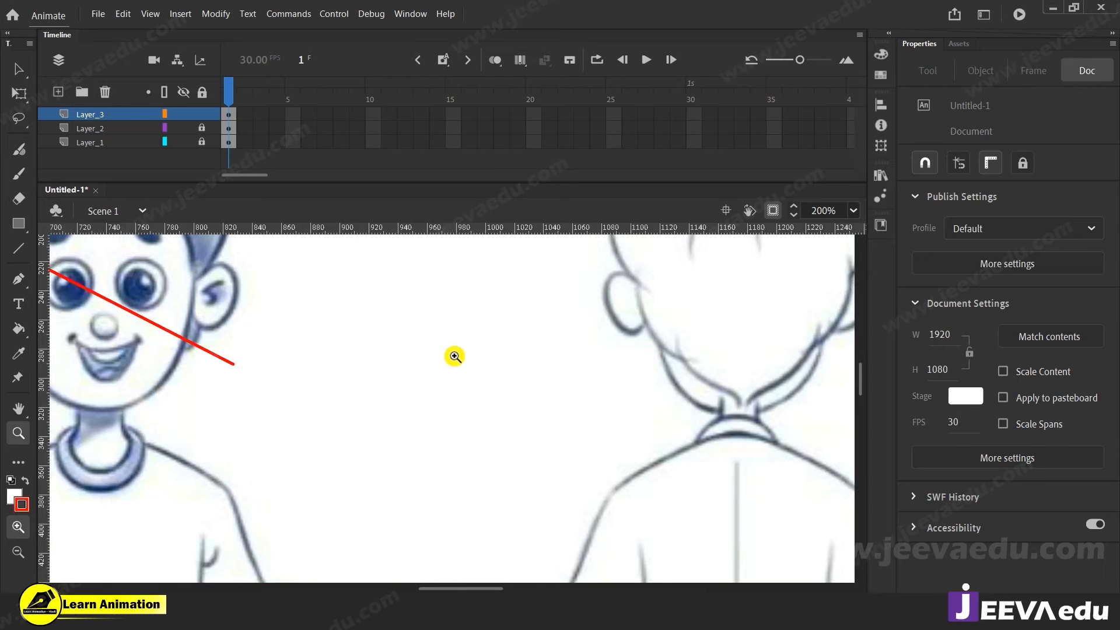
alt+click(486, 420)
alt+click(486, 420)
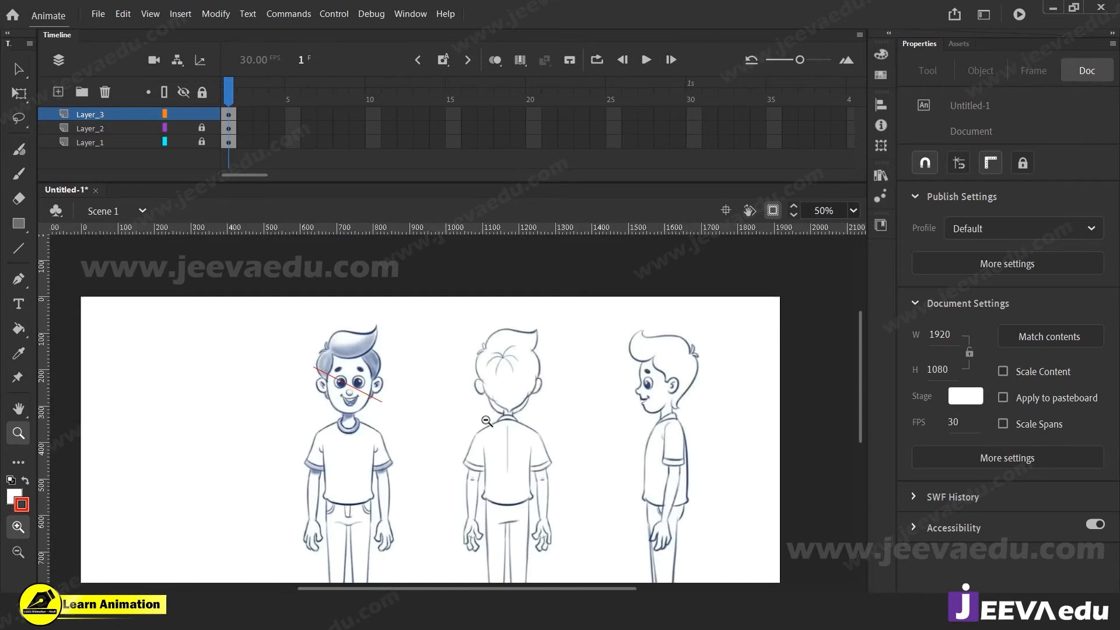
alt+click(486, 420)
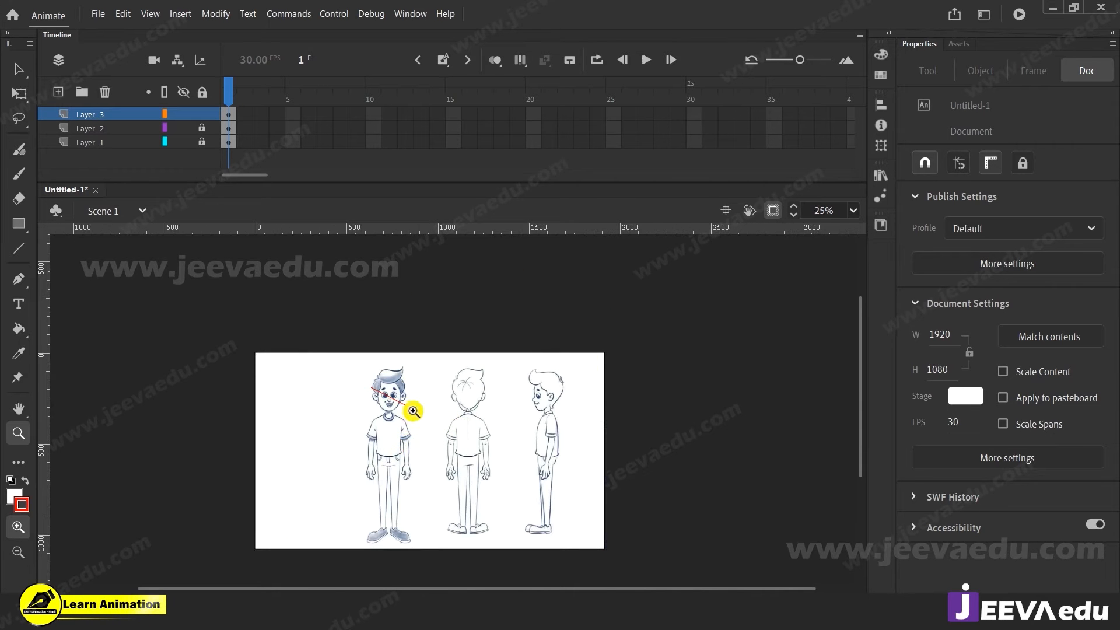
double_click(413, 413)
drag(466, 403, 439, 361)
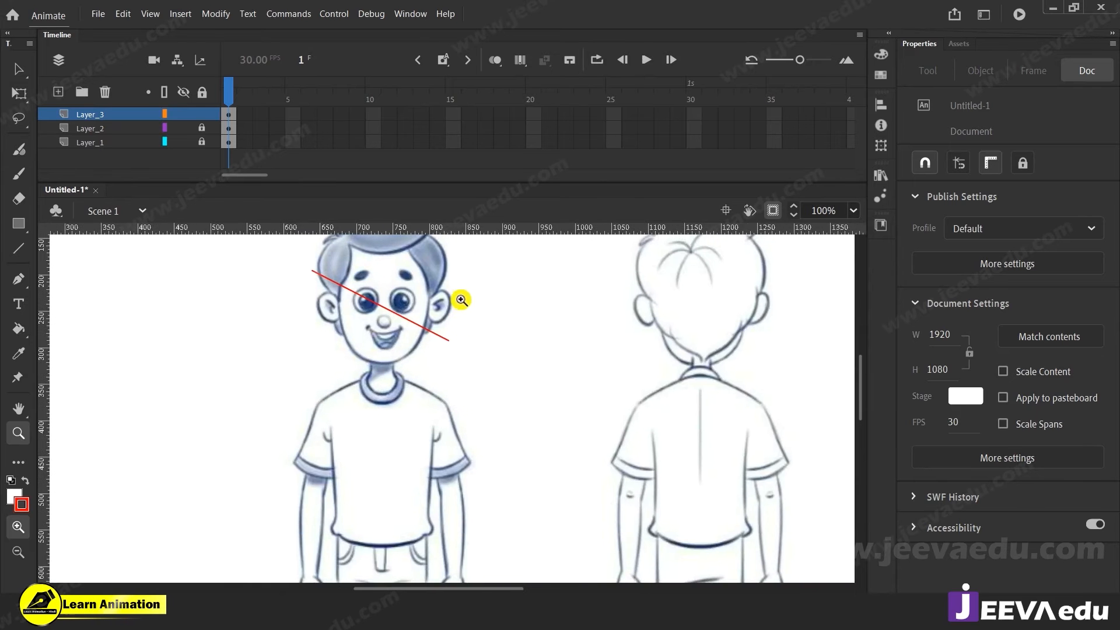
alt+click(475, 425)
alt+click(439, 385)
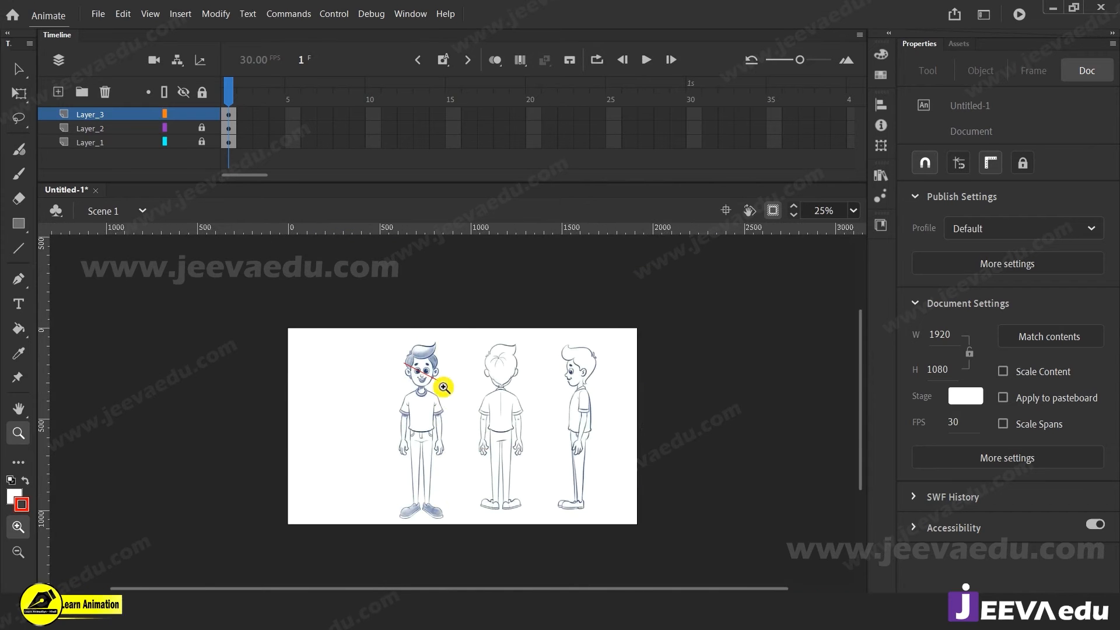
click(458, 408)
click(415, 367)
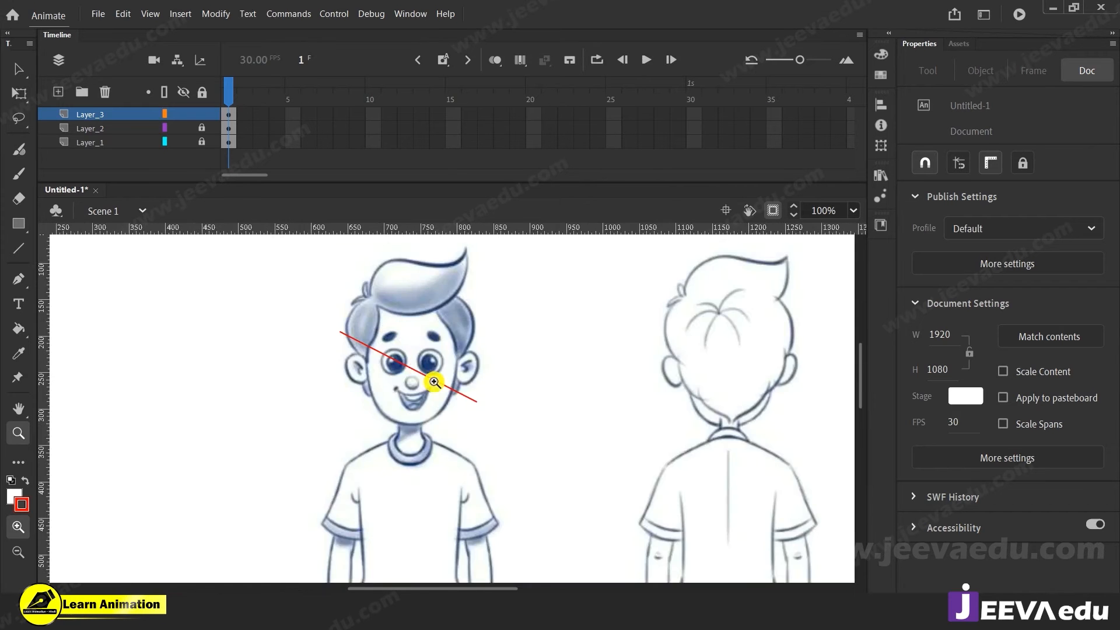
click(396, 343)
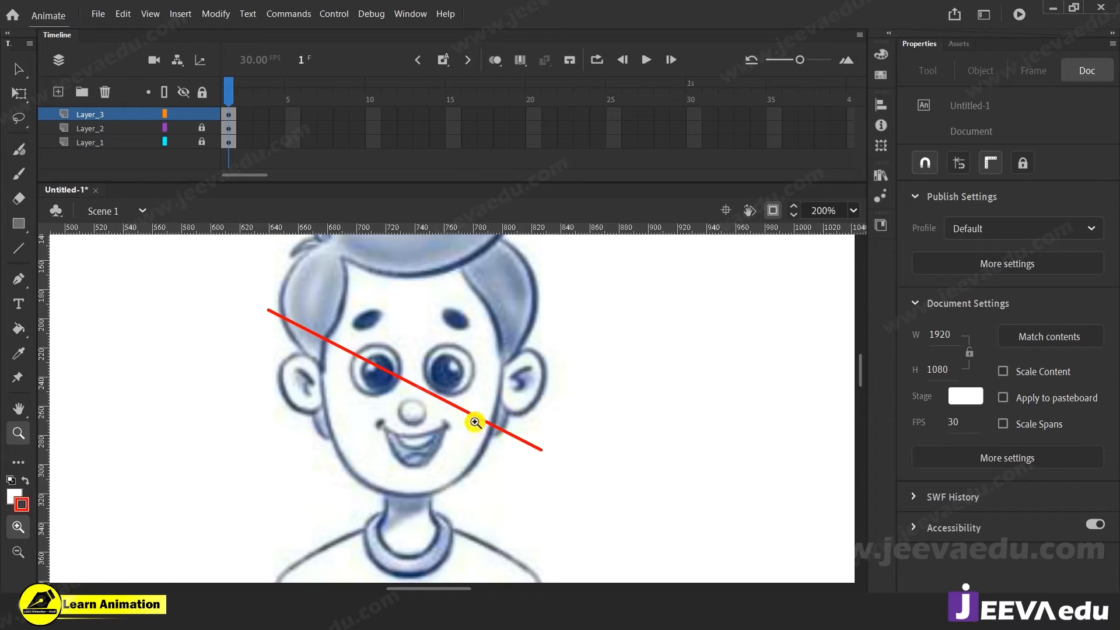
Step: Delete the diagonal red test line from the boy's face
key(v)
click(481, 419)
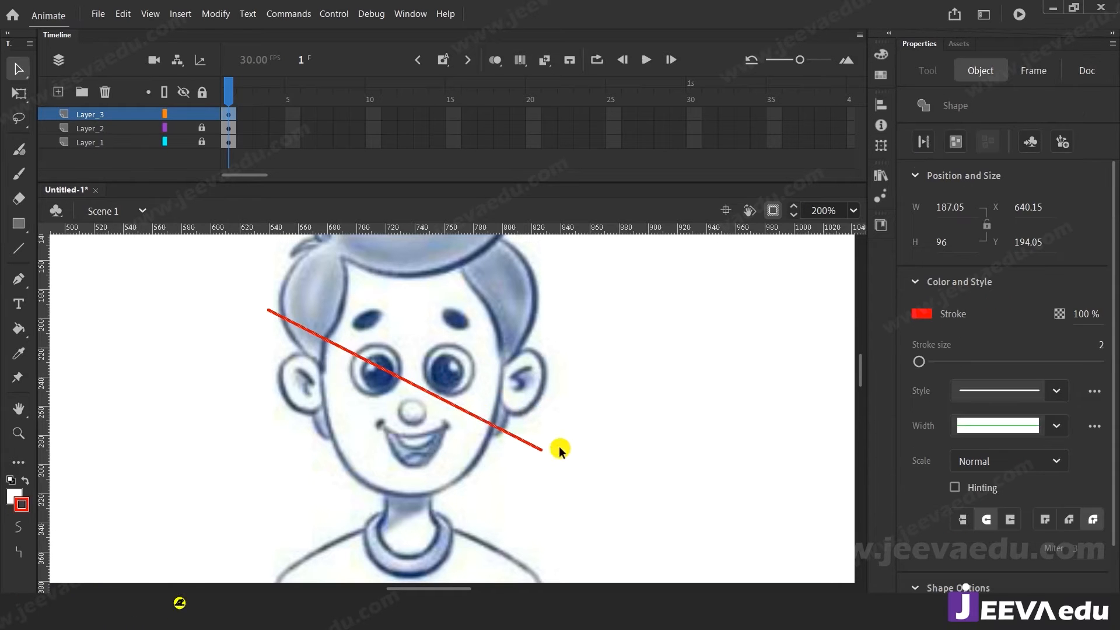
key(Delete)
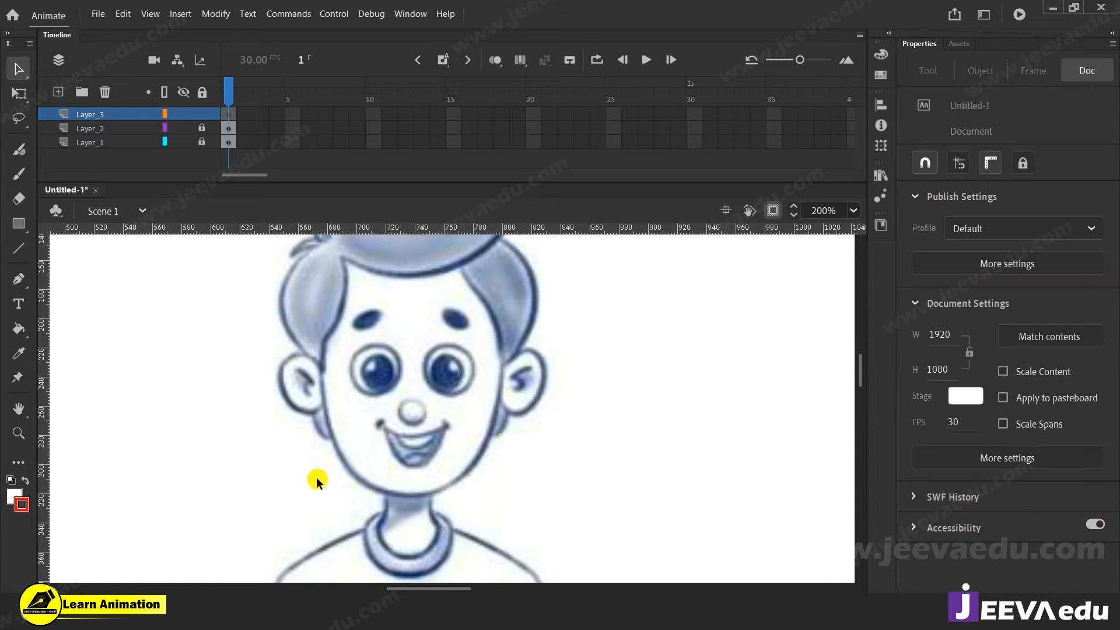
Step: Draw a line from the left hairline to the chin of the front-view face and bend it along the cheek outline
click(19, 249)
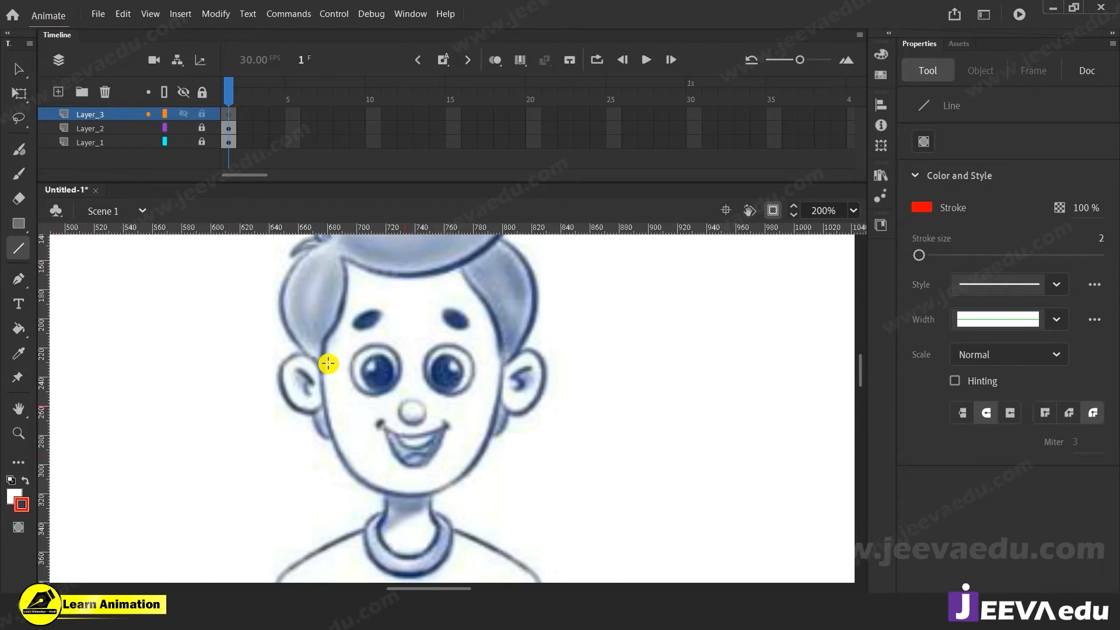
drag(321, 339, 388, 498)
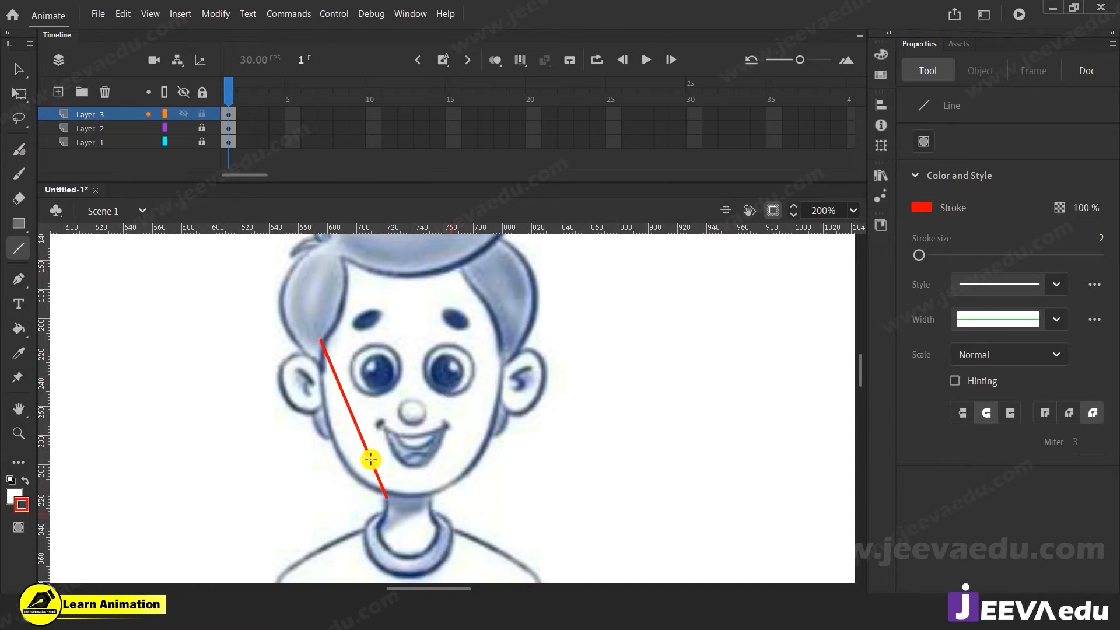
key(v)
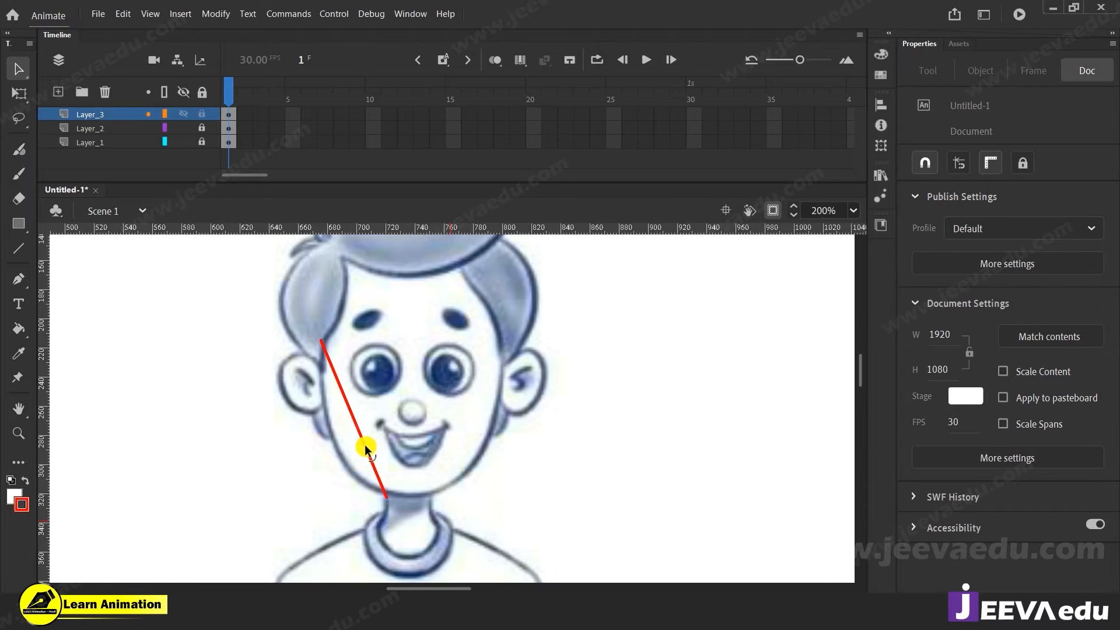
click(365, 452)
click(350, 421)
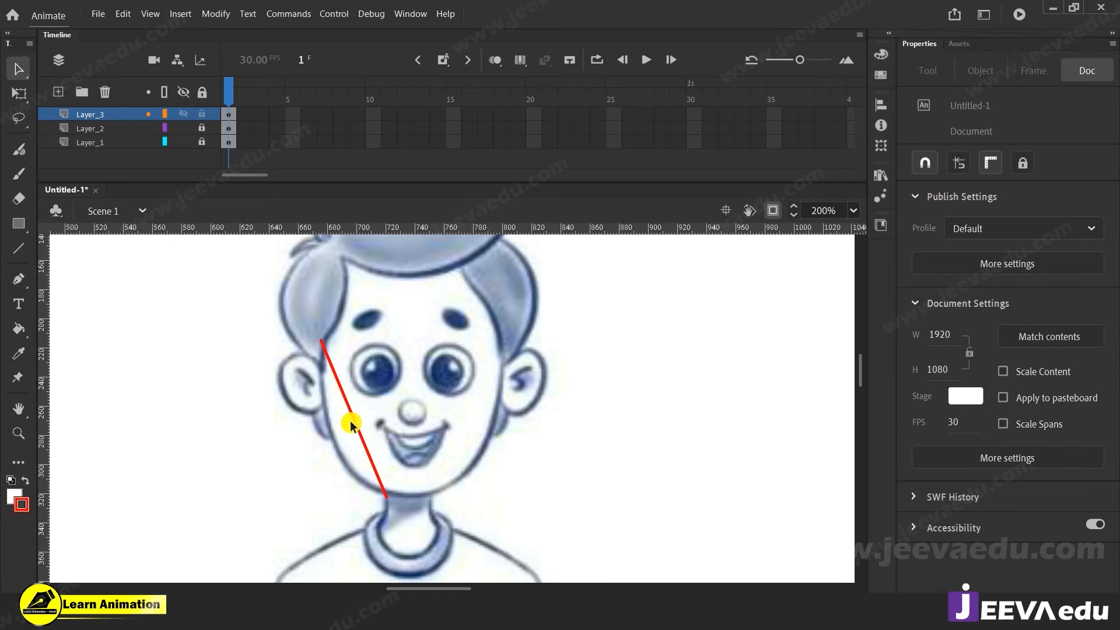
drag(351, 420, 334, 436)
click(461, 476)
drag(461, 475, 452, 446)
drag(357, 464, 376, 473)
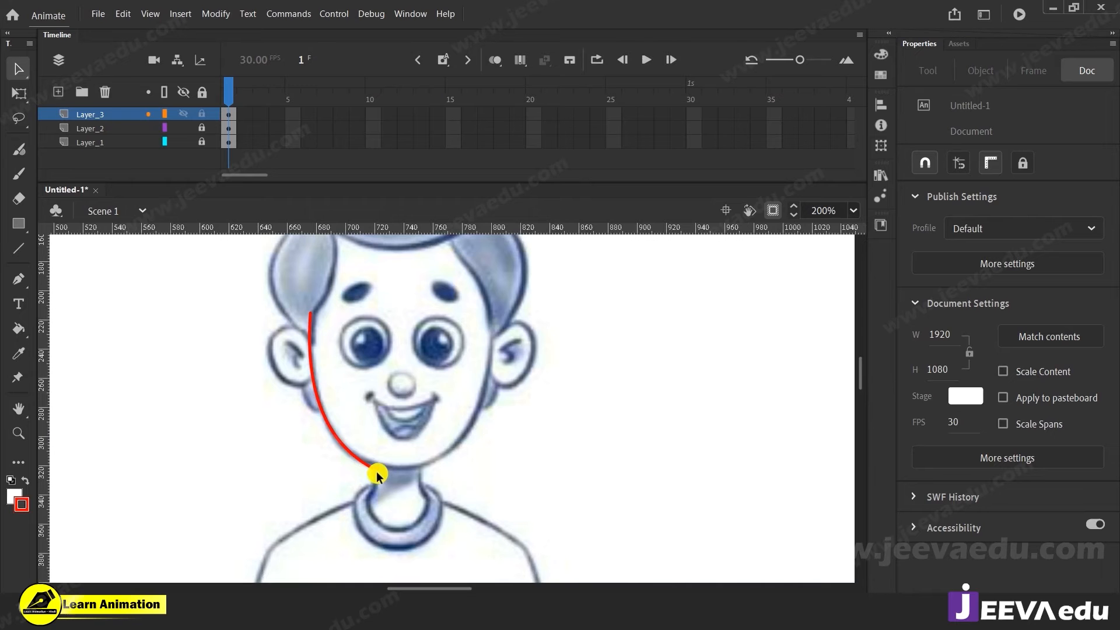
Step: Try pulling a new corner out of the cheek curve near the chin toward the right jaw, undoing each attempt
click(345, 380)
mouse_move(374, 470)
mouse_down()
mouse_move(464, 450)
mouse_move(393, 459)
mouse_move(471, 433)
mouse_up()
key(ctrl+z)
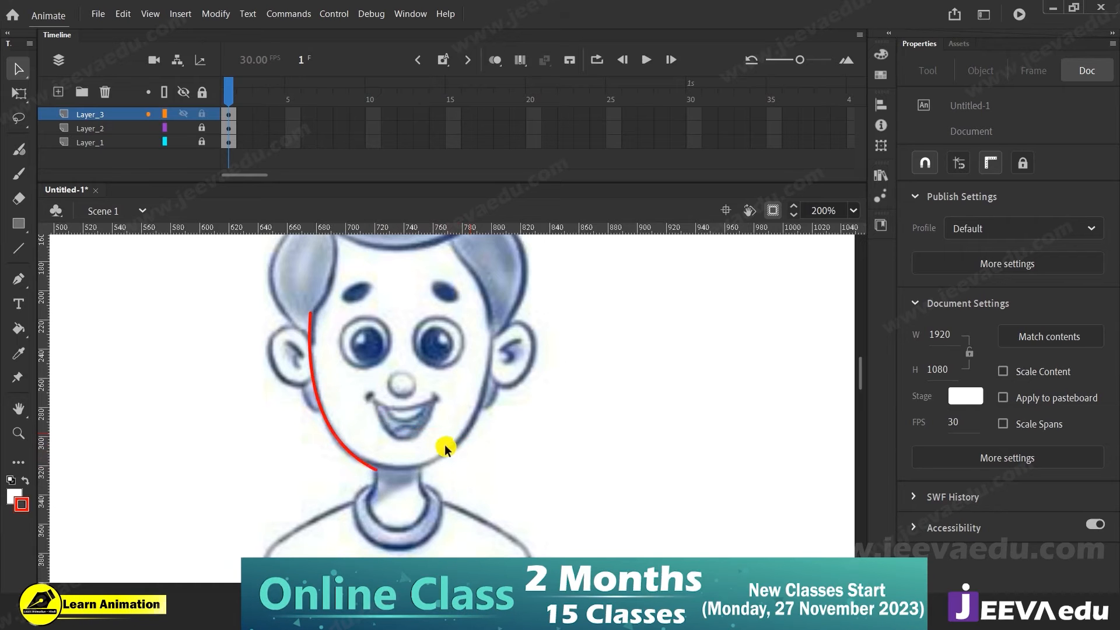
mouse_move(369, 466)
mouse_down()
mouse_move(471, 443)
mouse_move(413, 466)
mouse_move(371, 450)
mouse_move(446, 429)
mouse_up()
key(ctrl+z)
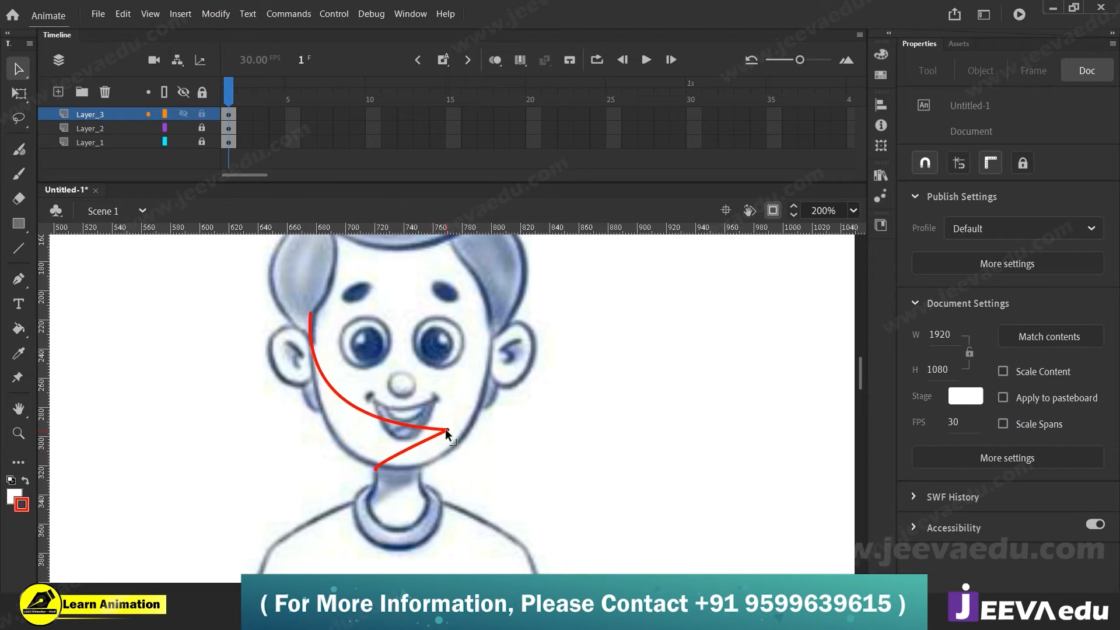
key(ctrl+z)
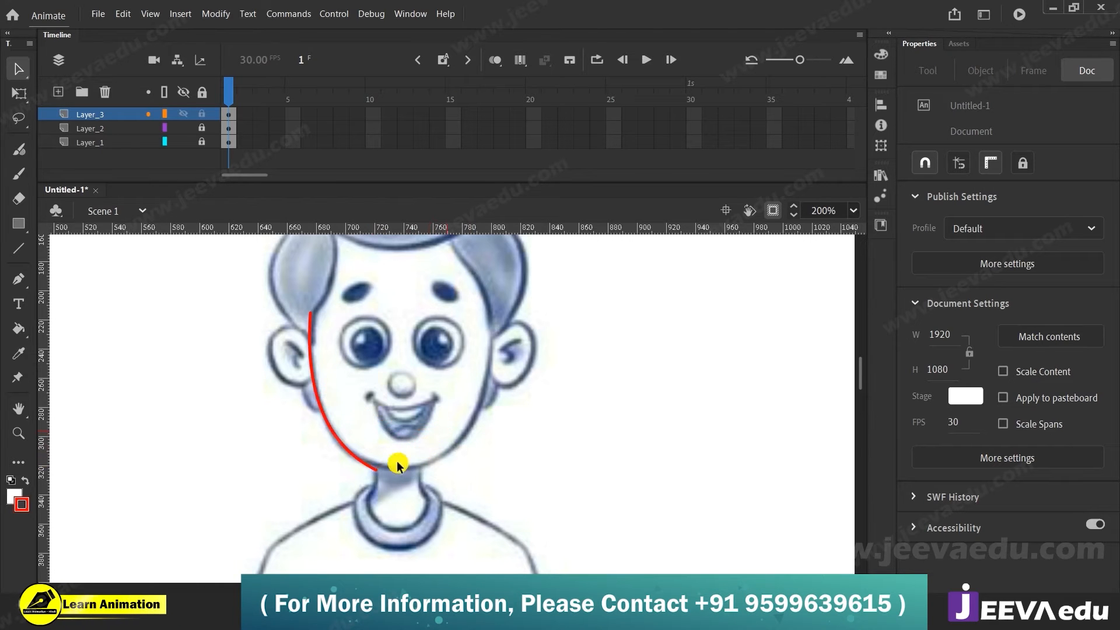
mouse_move(361, 460)
mouse_down()
mouse_move(404, 430)
mouse_move(396, 444)
mouse_up()
key(ctrl+z)
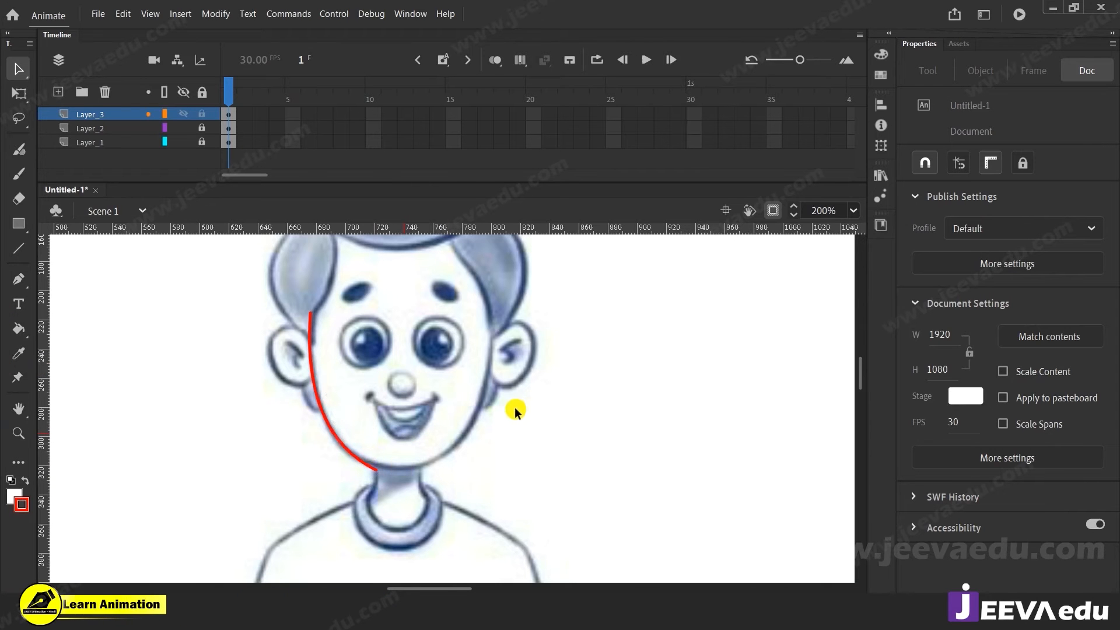
Step: Trace the right side of the face from ear to jaw with a Pen tool curve and delete that curve
key(p)
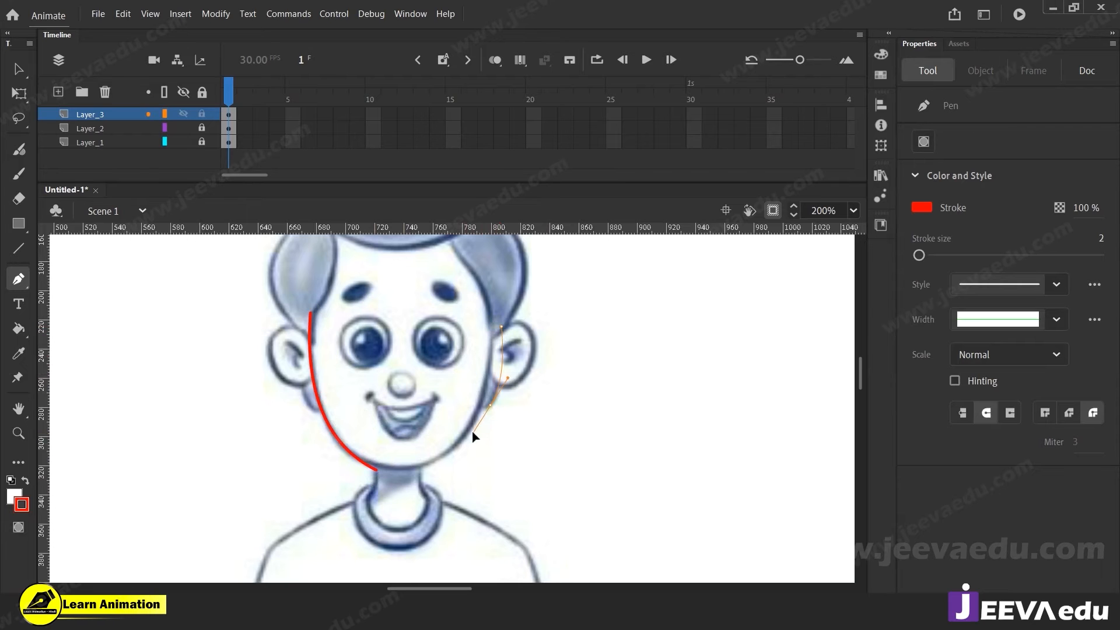
click(488, 406)
mouse_move(395, 465)
mouse_down()
mouse_move(387, 470)
mouse_move(397, 480)
mouse_up()
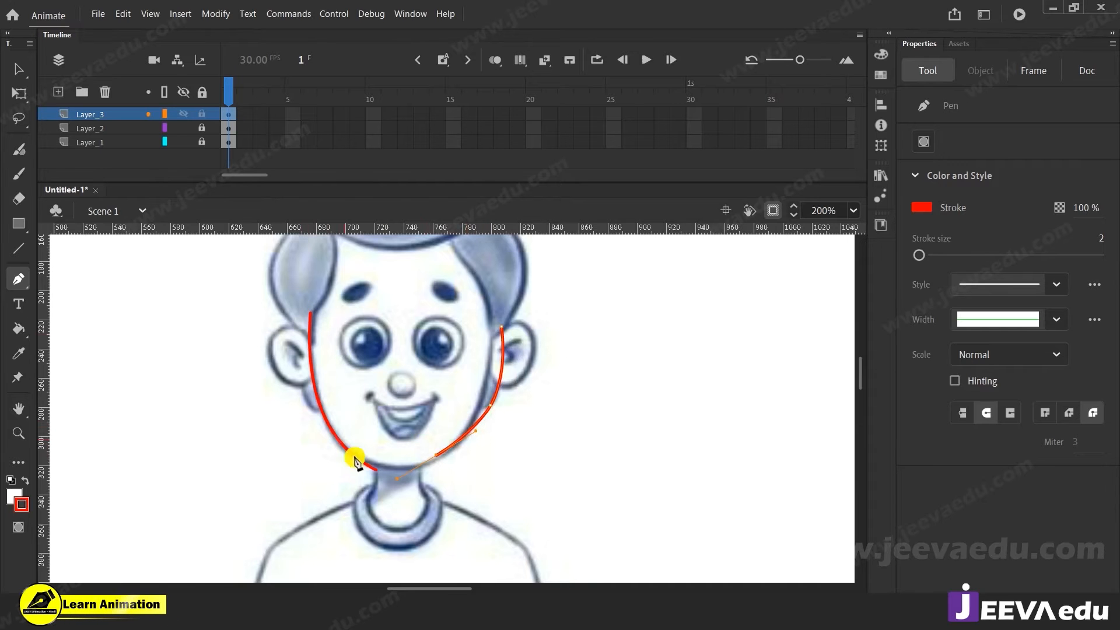
key(v)
click(498, 390)
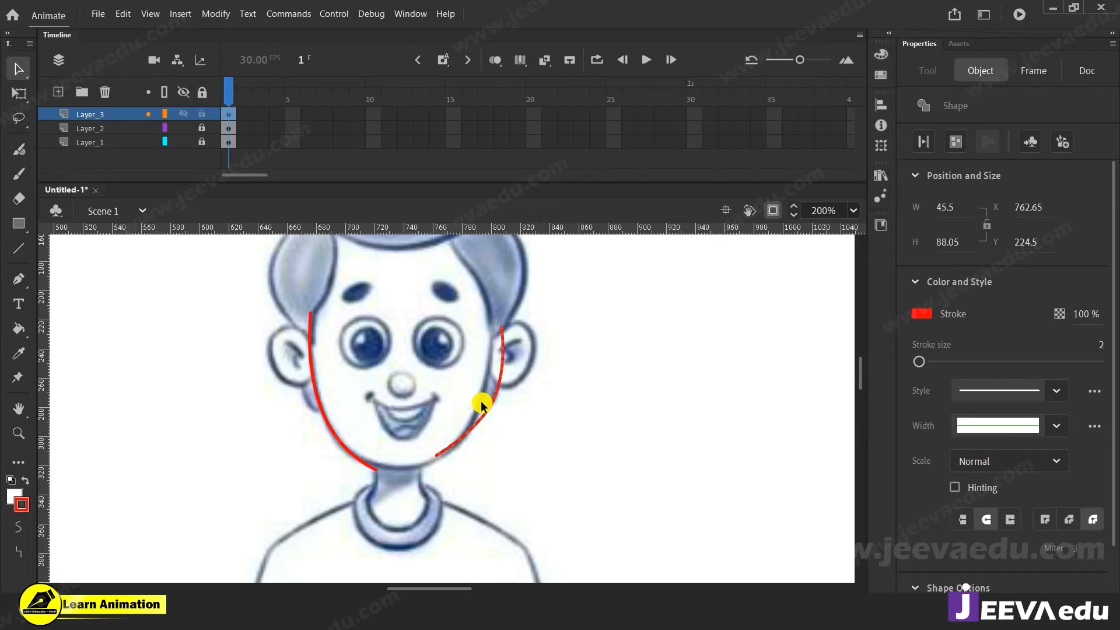
key(Delete)
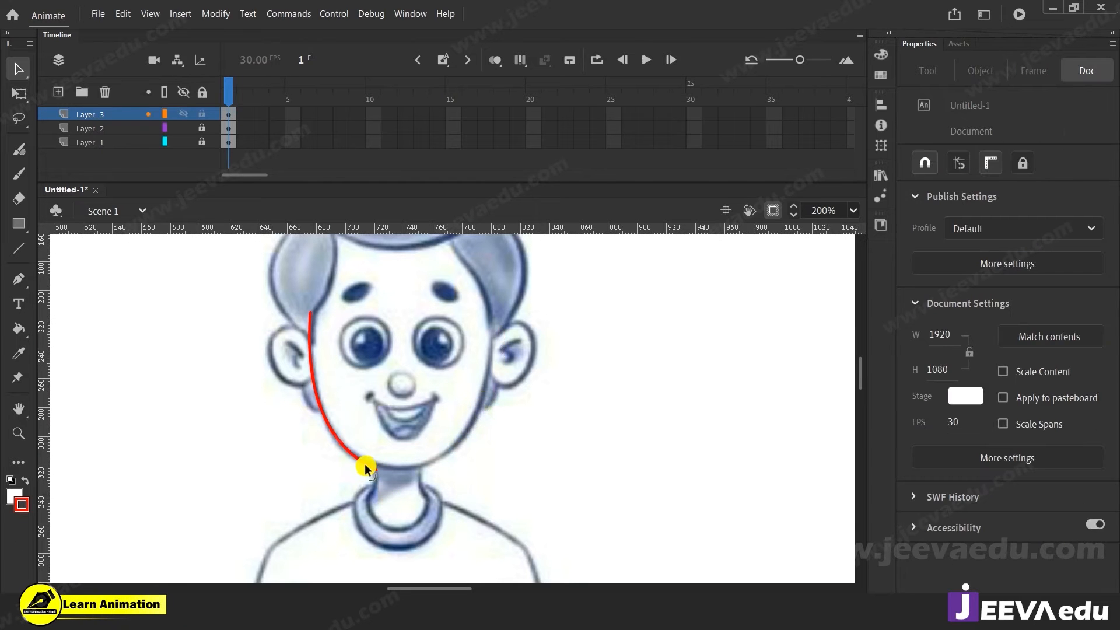
Step: Pull a new segment from the chin end of the cheek curve up to the right ear and bend it along the jaw
drag(463, 437, 479, 491)
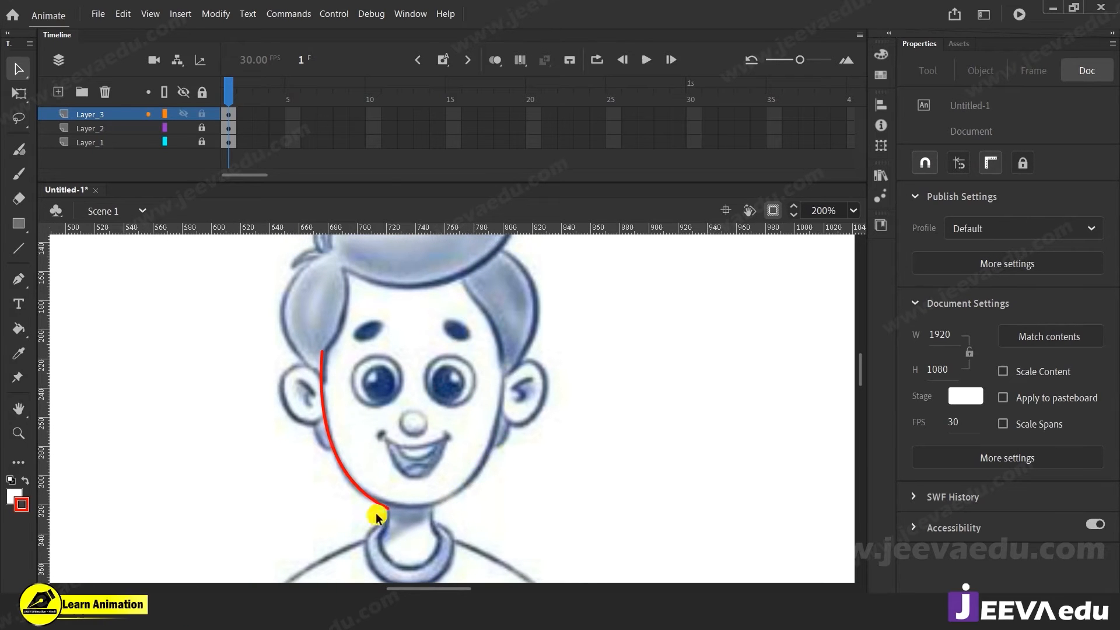
drag(378, 503, 390, 509)
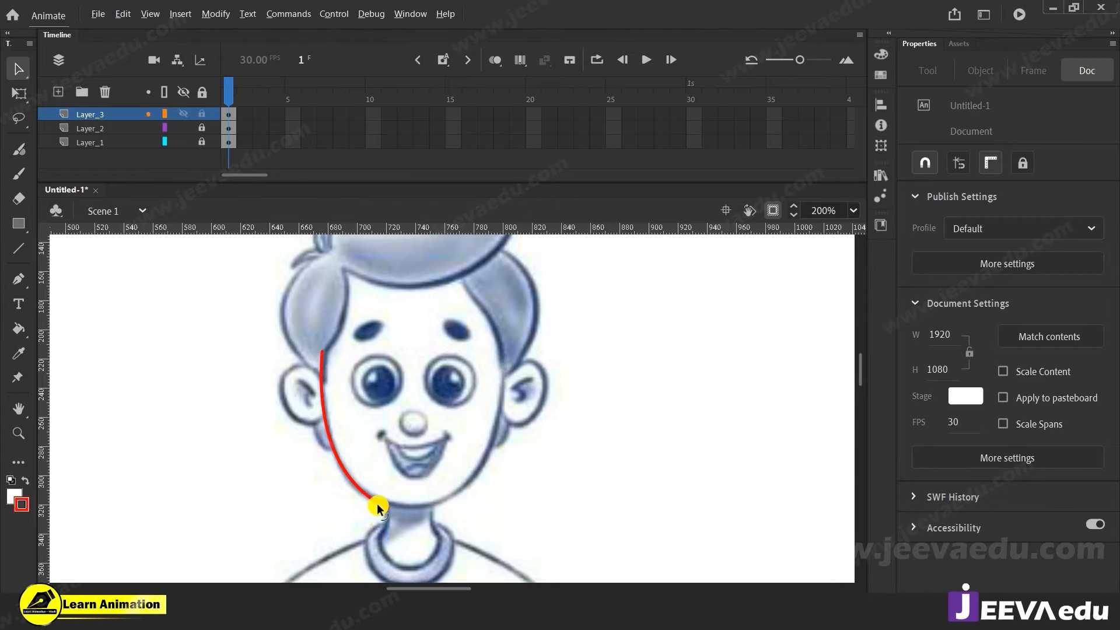
mouse_move(379, 500)
mouse_down()
mouse_move(439, 486)
mouse_move(499, 406)
mouse_up()
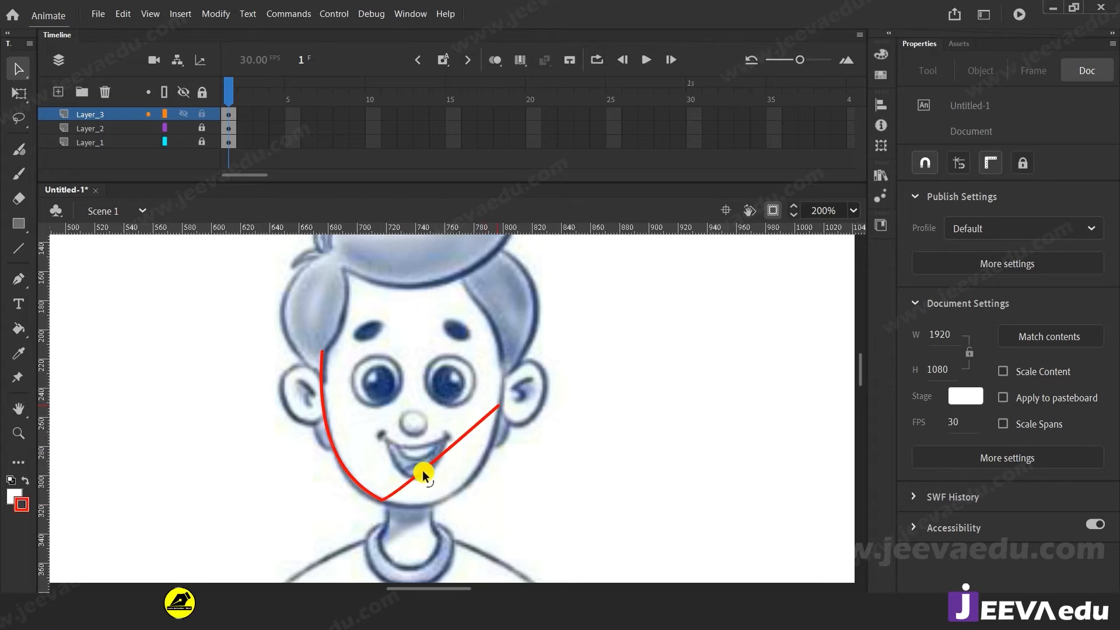
drag(418, 468, 461, 483)
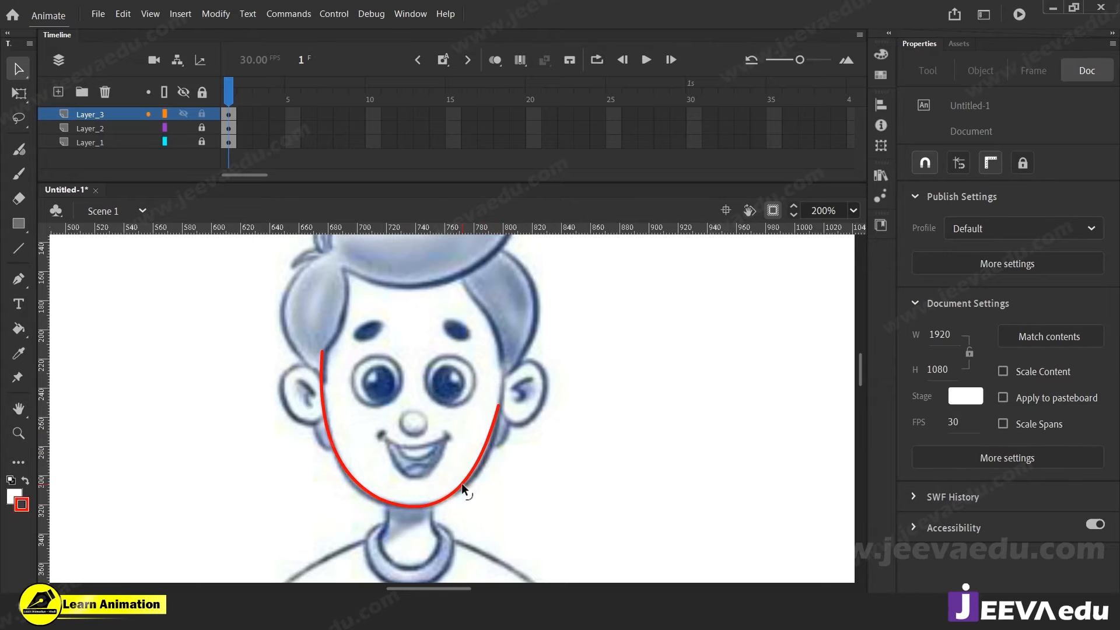
Step: Adjust the joint between the cheek and jaw curves near the chin to follow the sketched face outline
click(368, 496)
click(373, 511)
click(364, 490)
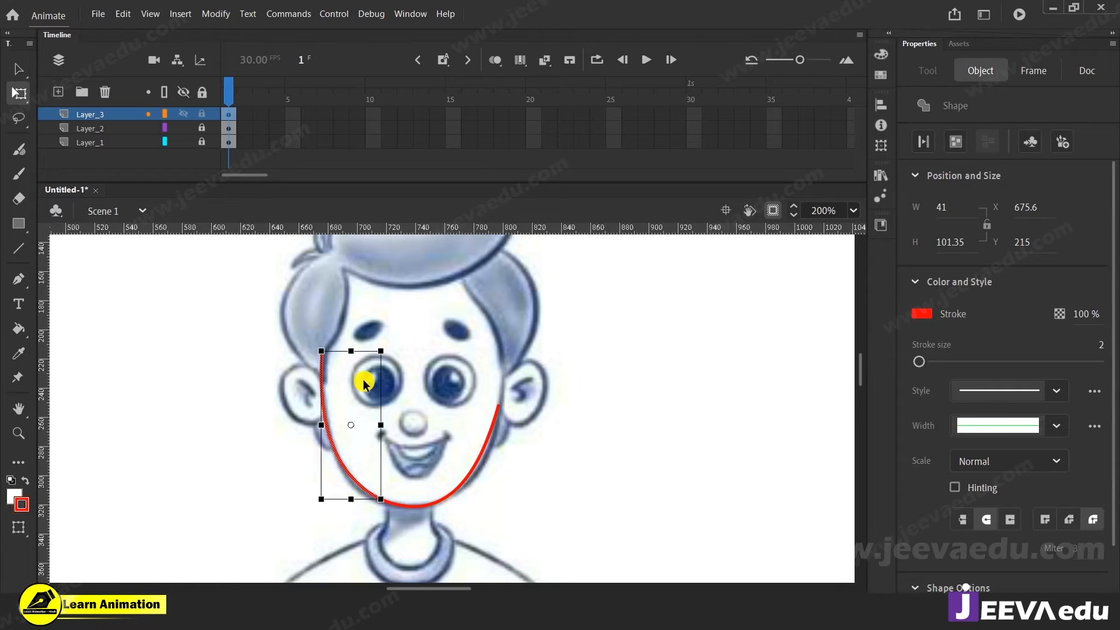
click(385, 499)
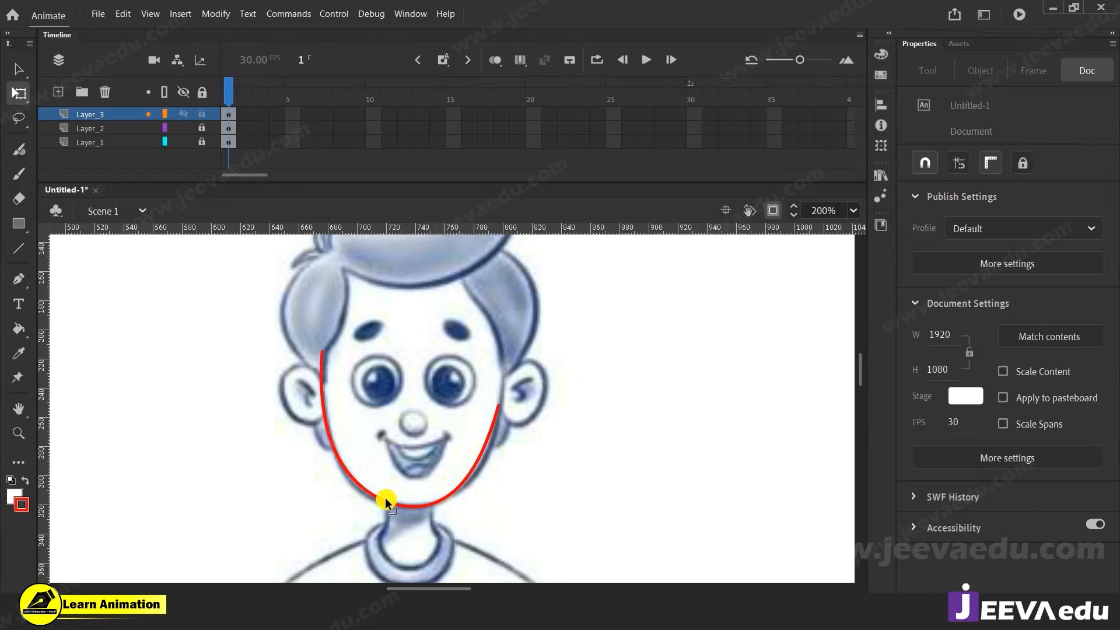
drag(376, 499, 373, 500)
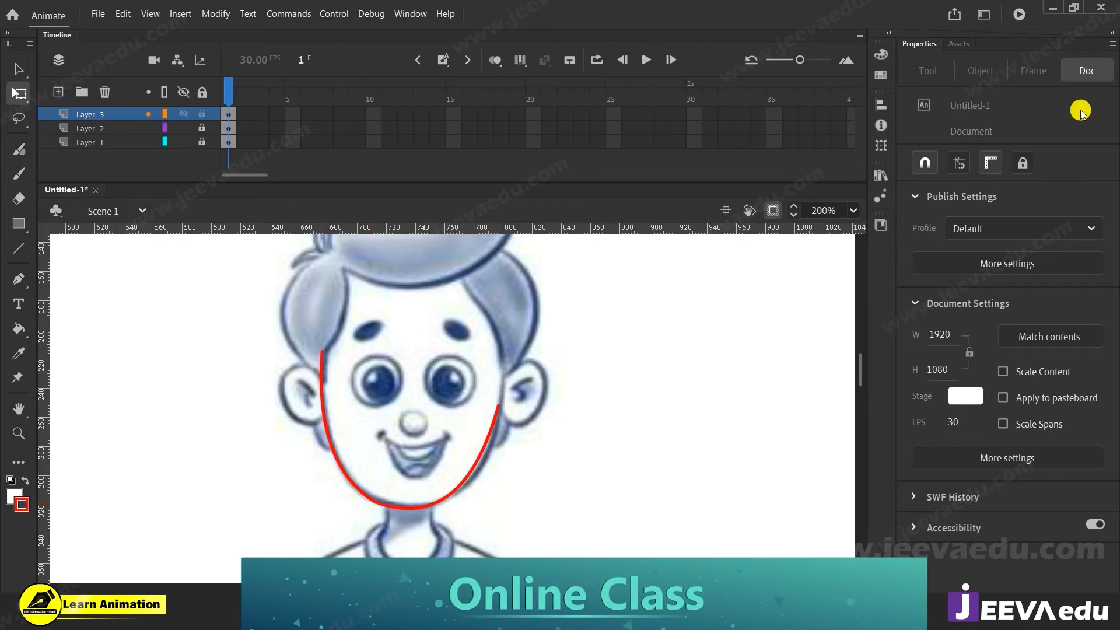
Step: Turn off Snap to Objects and bend the right jaw curve outward onto the sketched jawline
click(925, 162)
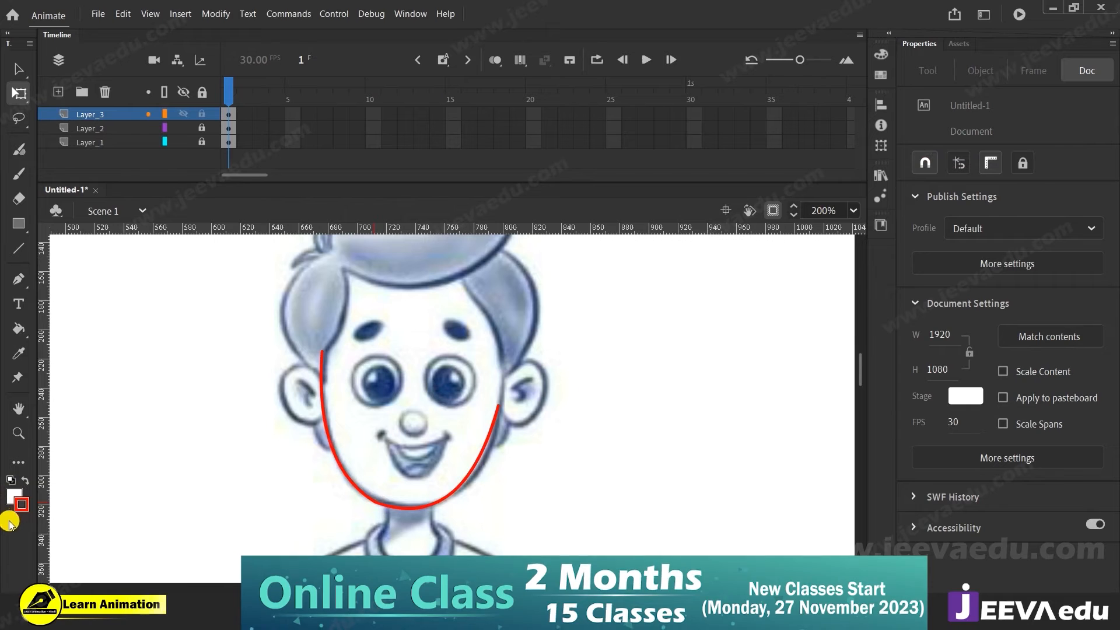
click(923, 167)
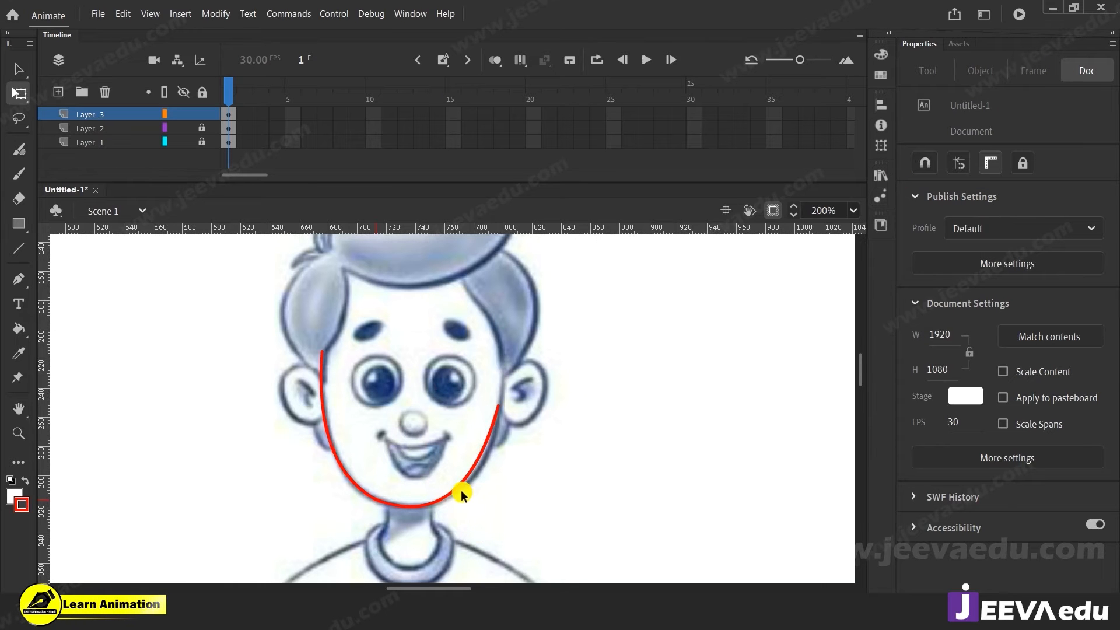
drag(472, 468, 484, 464)
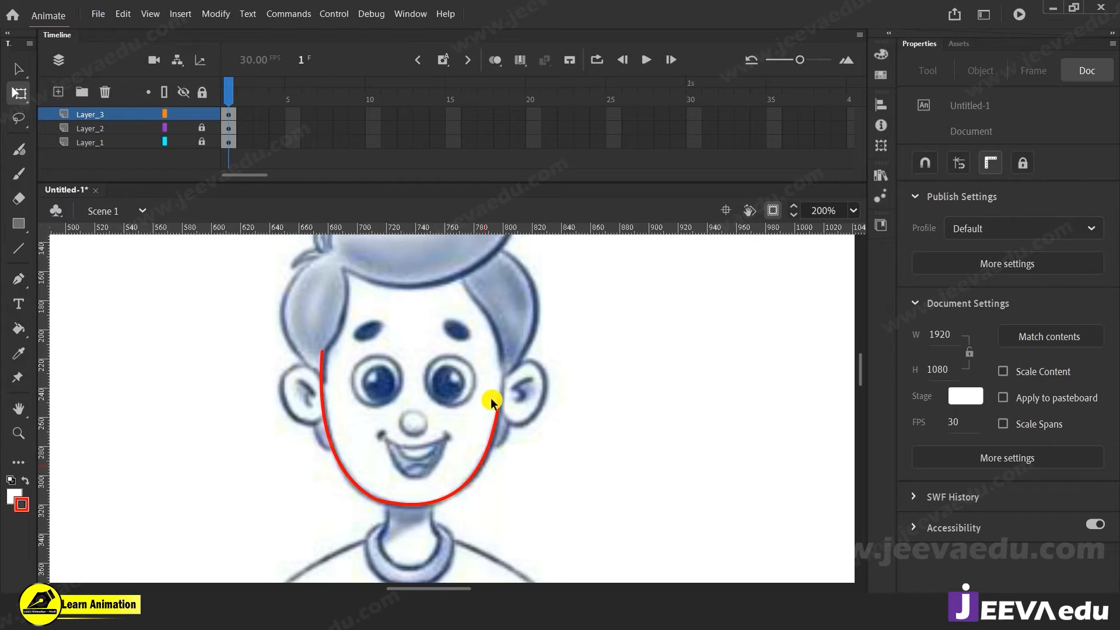
Step: Extend the jaw curve's upper end past the right ear into the hair and bend it around the side of the head
drag(498, 404, 433, 255)
drag(478, 369, 496, 295)
mouse_move(513, 374)
mouse_down()
mouse_move(531, 407)
mouse_move(516, 390)
mouse_up()
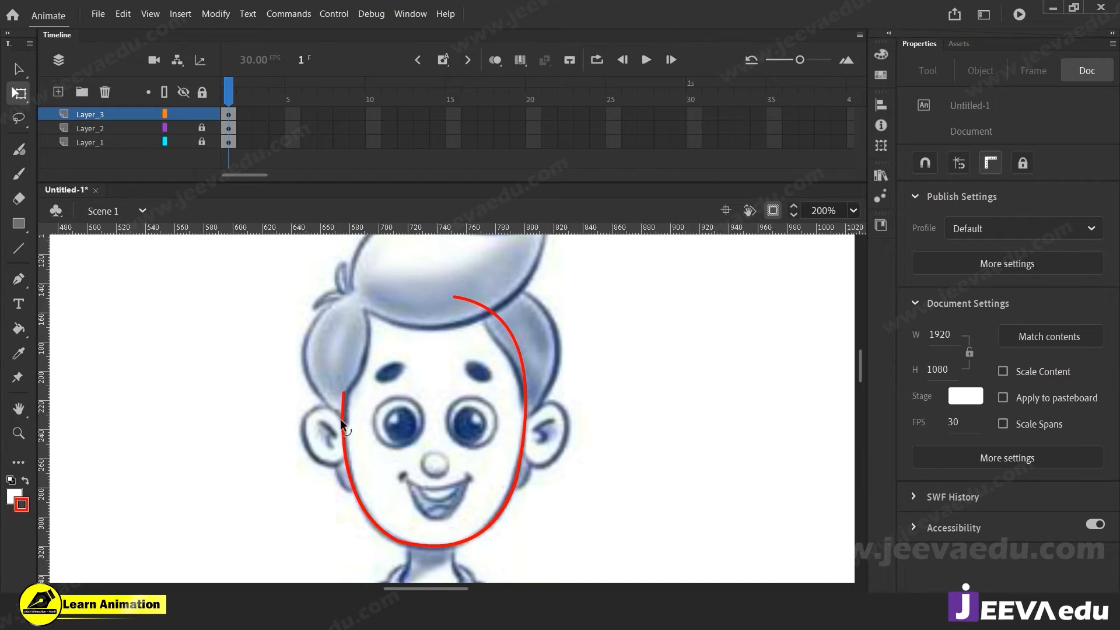
Step: Extend the left cheek line's upper end across the forehead to meet the right curve and delete the overshooting piece
drag(411, 406, 428, 455)
drag(361, 440, 508, 326)
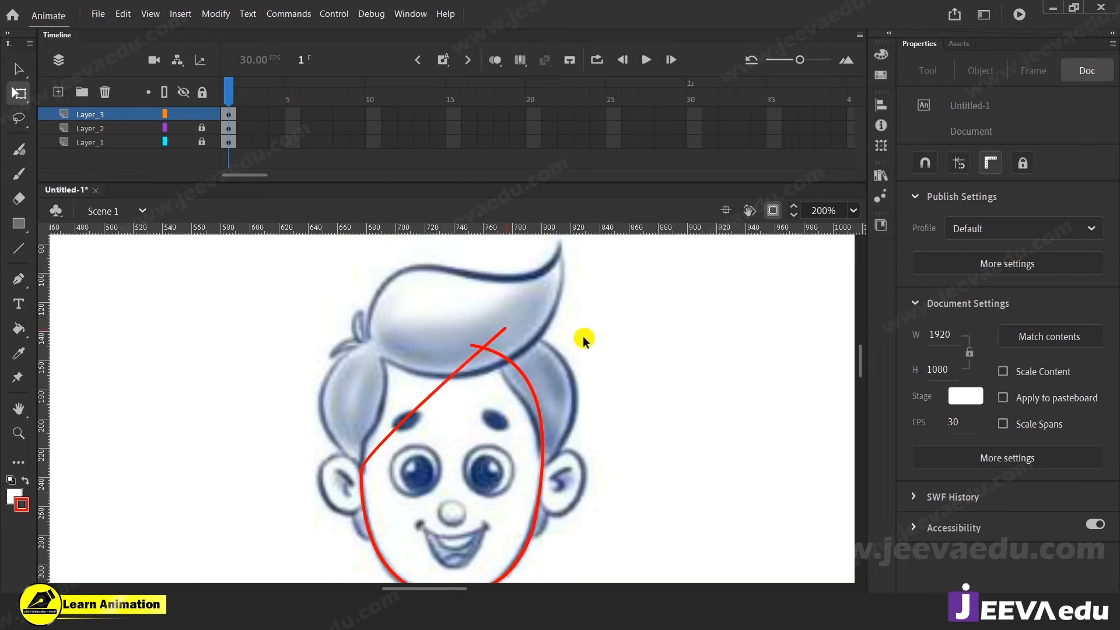
click(493, 340)
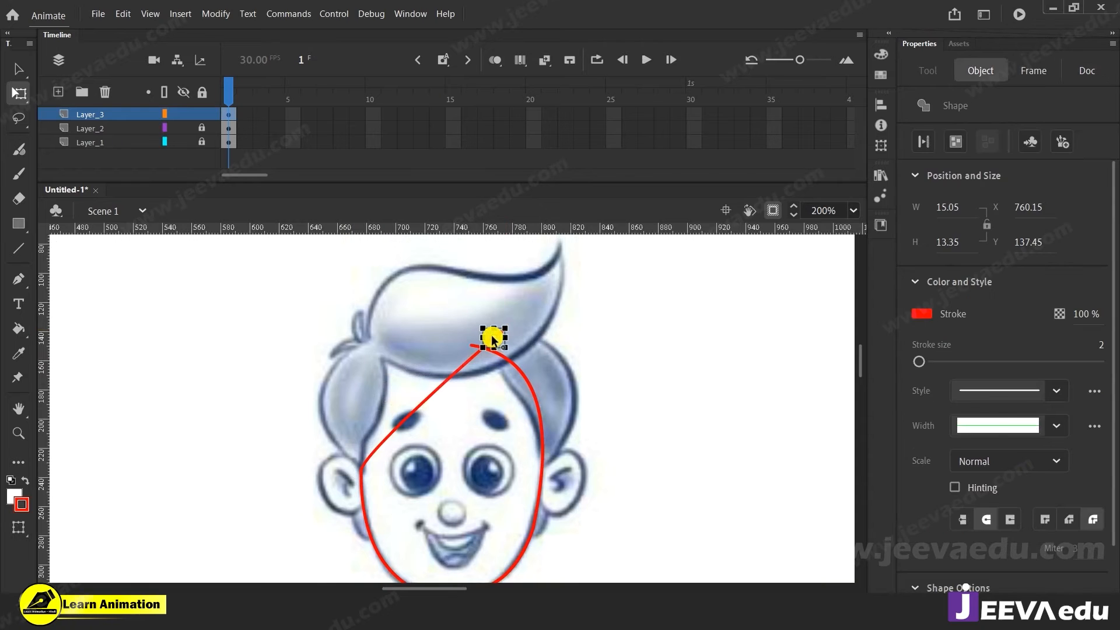
key(Delete)
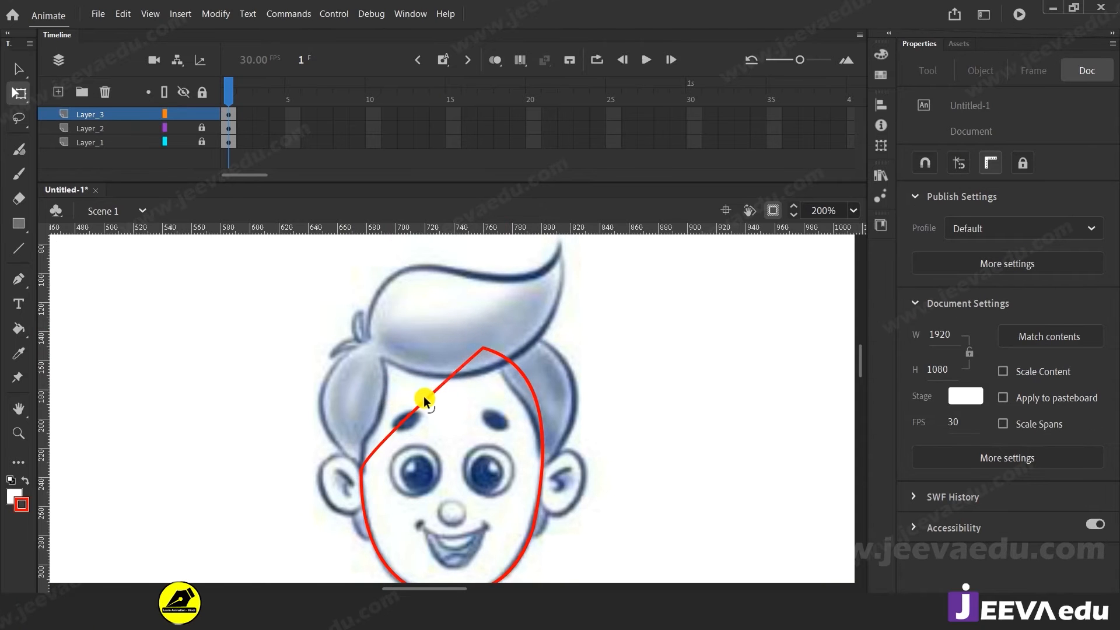
Step: Pull a corner out at the upper left of the head and shape the top segment into a rounded arc joining both sides
drag(411, 411, 348, 337)
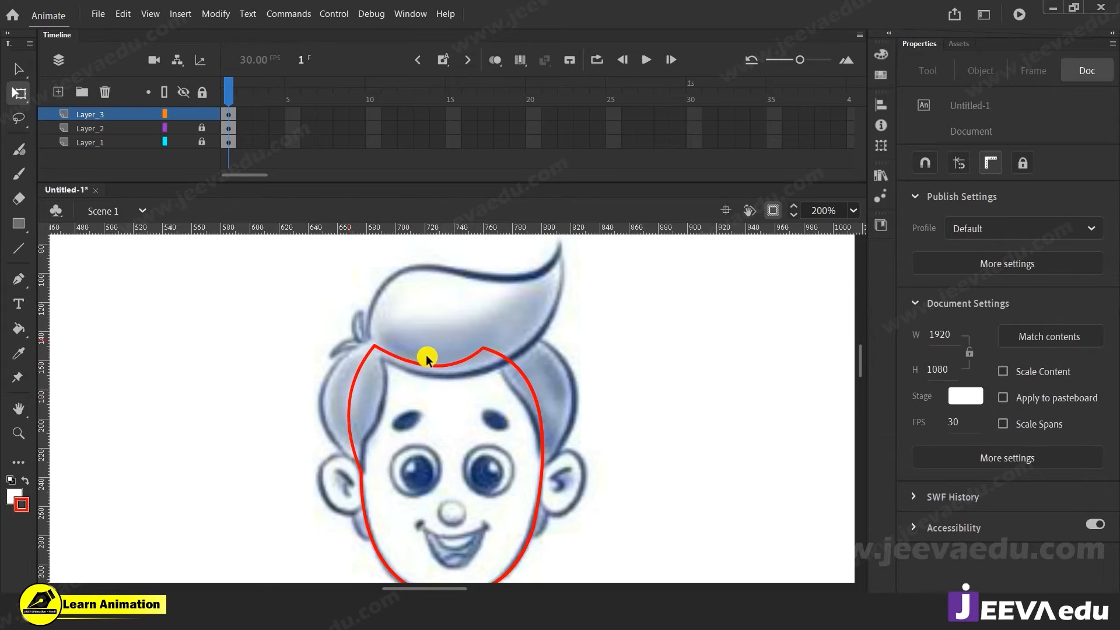
drag(421, 303, 426, 312)
drag(373, 341, 369, 339)
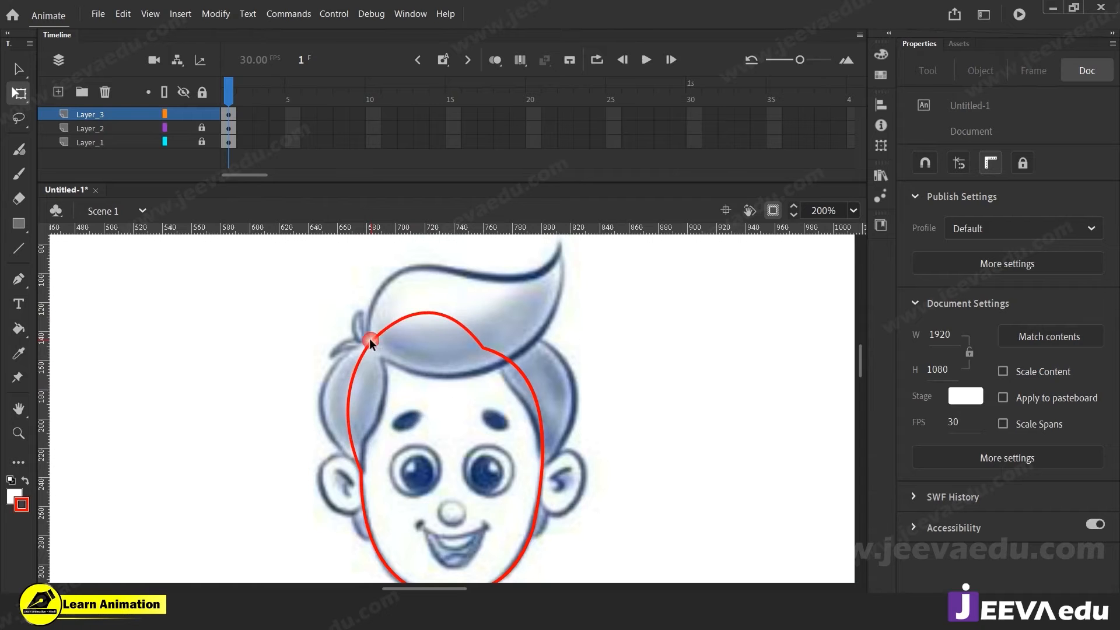
drag(483, 353, 514, 327)
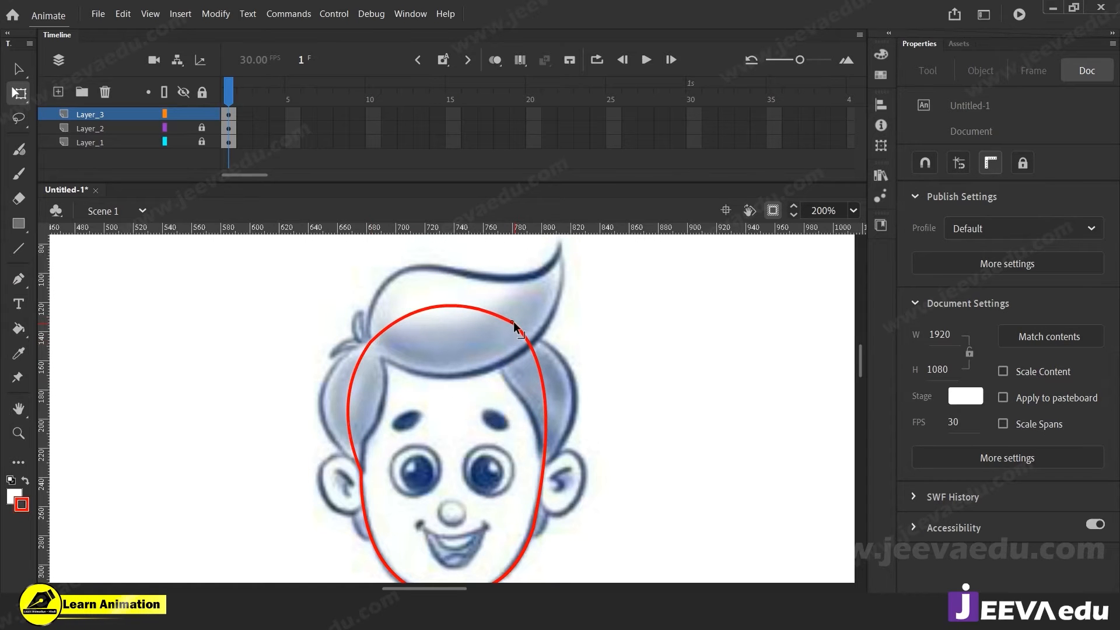
Step: Zoom in on the chin and move the kinked joint of the face outline along the sketch for a smooth curve
drag(463, 447, 435, 404)
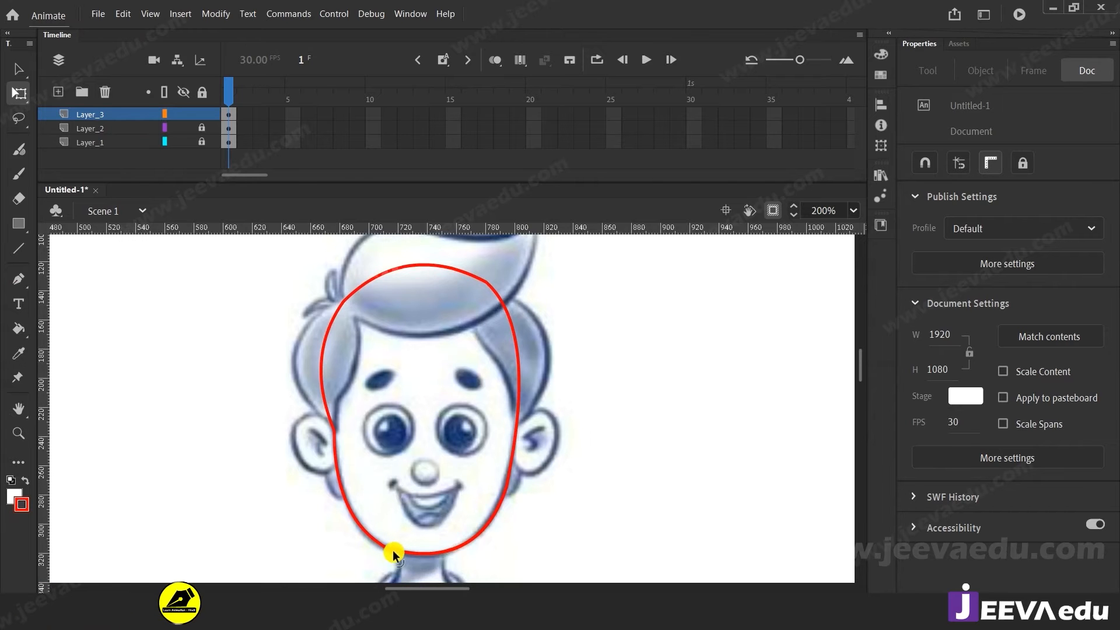
key(z)
click(415, 531)
key(v)
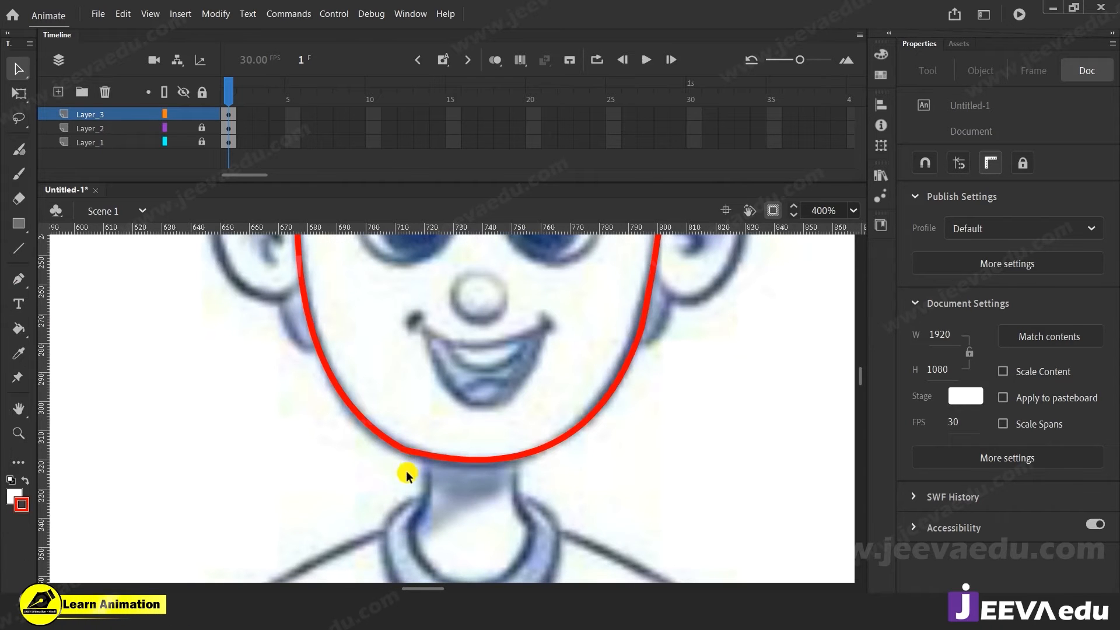
click(401, 448)
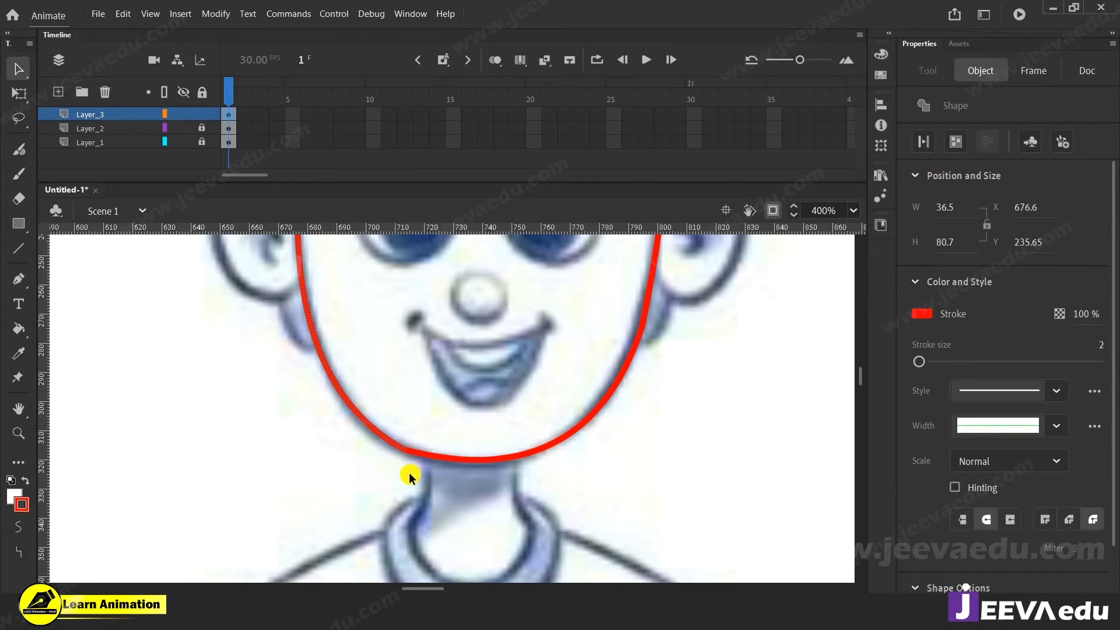
click(405, 471)
mouse_move(403, 450)
mouse_down()
mouse_move(467, 463)
mouse_move(467, 480)
mouse_move(429, 469)
mouse_up()
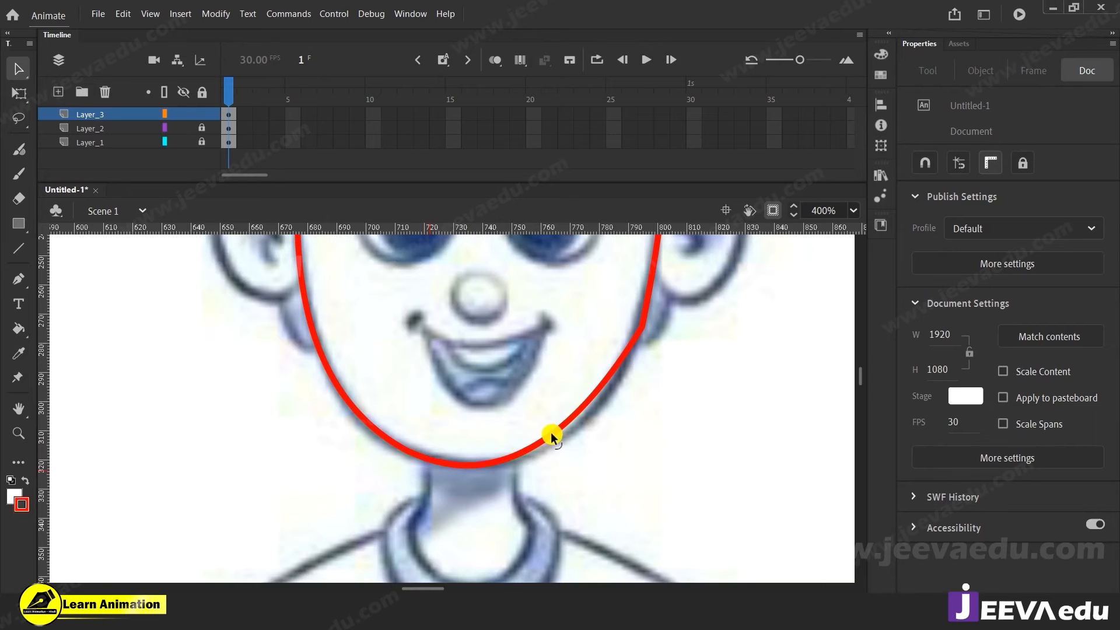
Step: Reshape the right jaw by bending its segments and moving its joints onto the sketched outline
drag(551, 433, 551, 443)
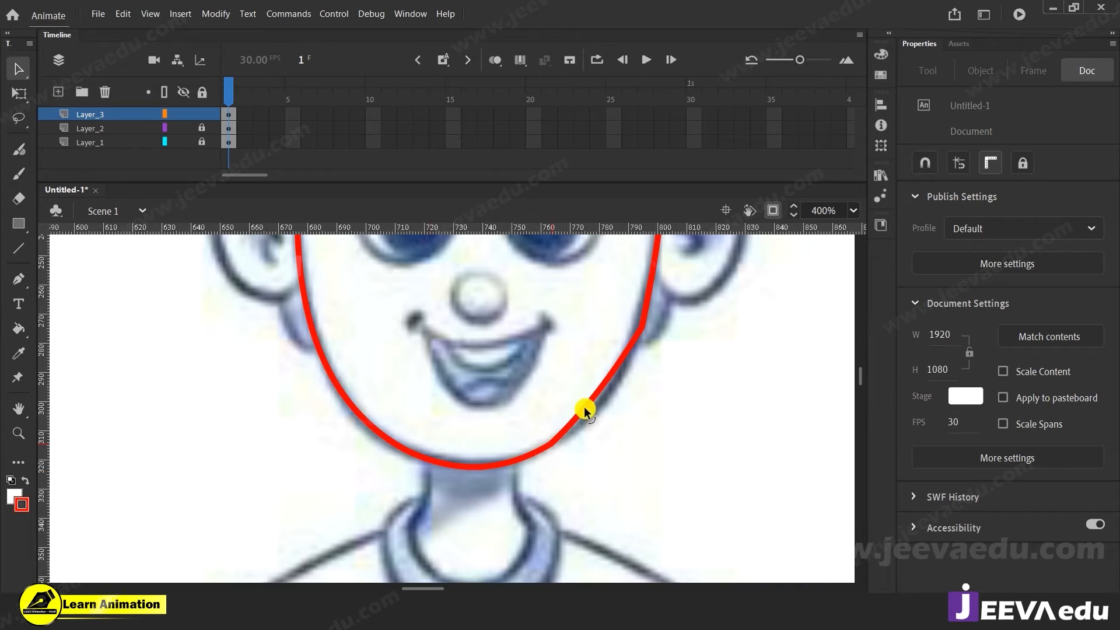
drag(583, 409, 593, 413)
drag(644, 330, 642, 317)
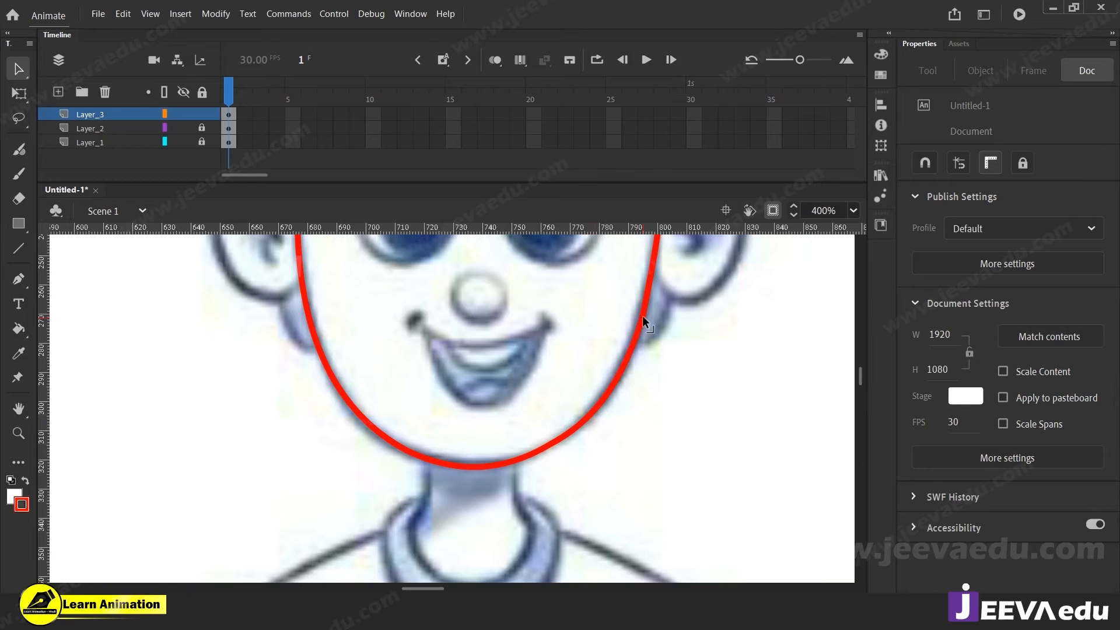
click(582, 432)
drag(601, 398, 600, 397)
drag(545, 447, 540, 451)
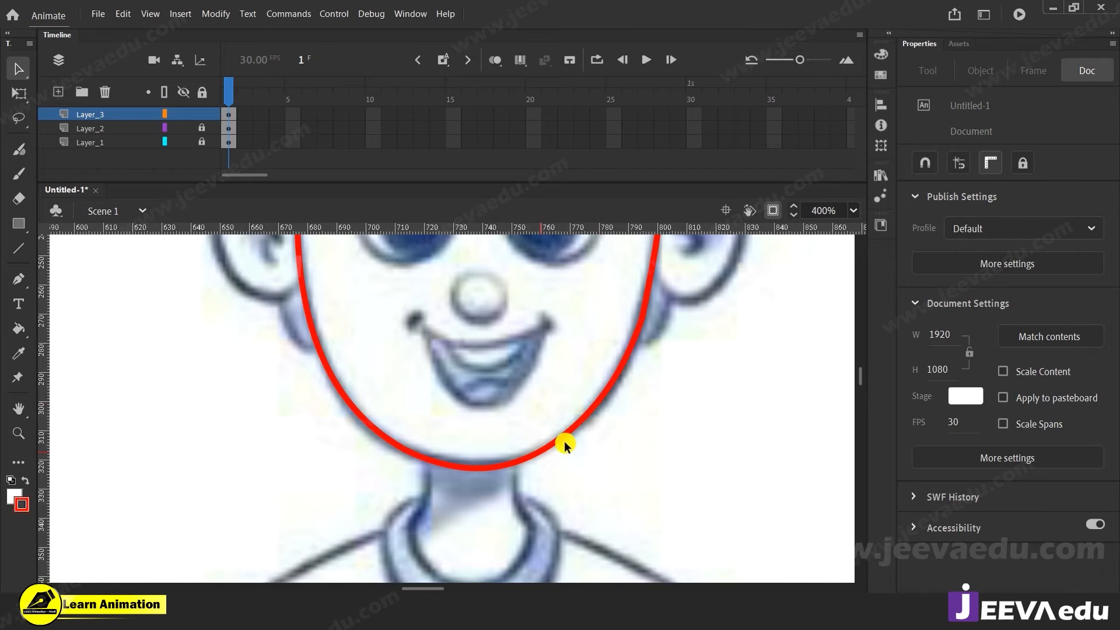
Step: Zoom out from the face and turn off clipping of content outside the stage to show the reference images
mouse_move(513, 309)
mouse_down()
mouse_move(521, 469)
mouse_move(481, 451)
mouse_move(478, 471)
mouse_up()
key(z)
alt+click(485, 448)
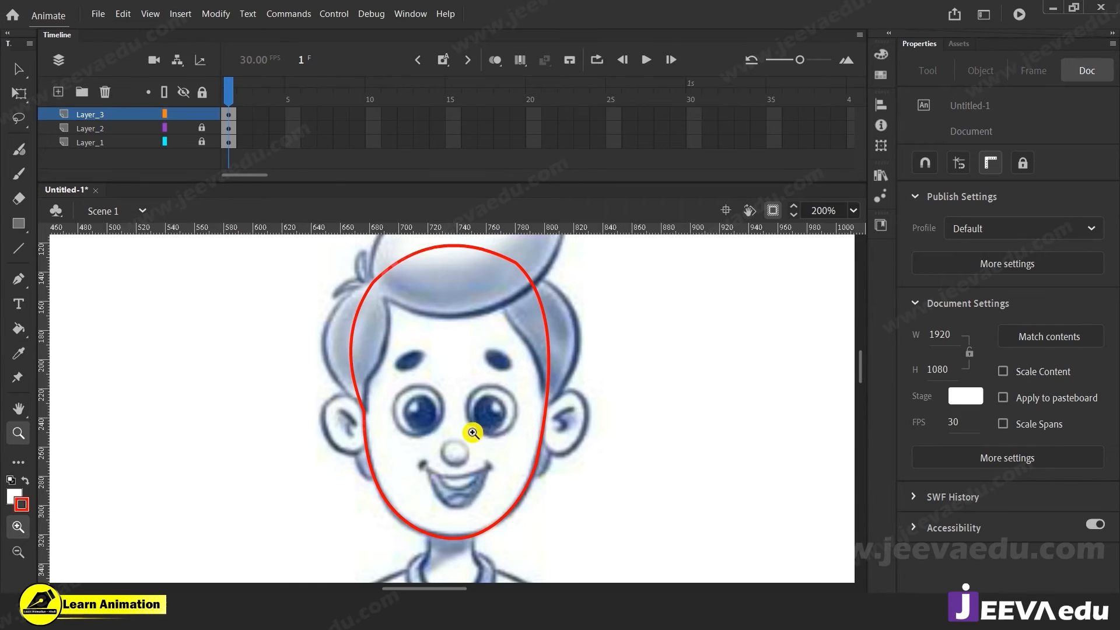
alt+click(443, 450)
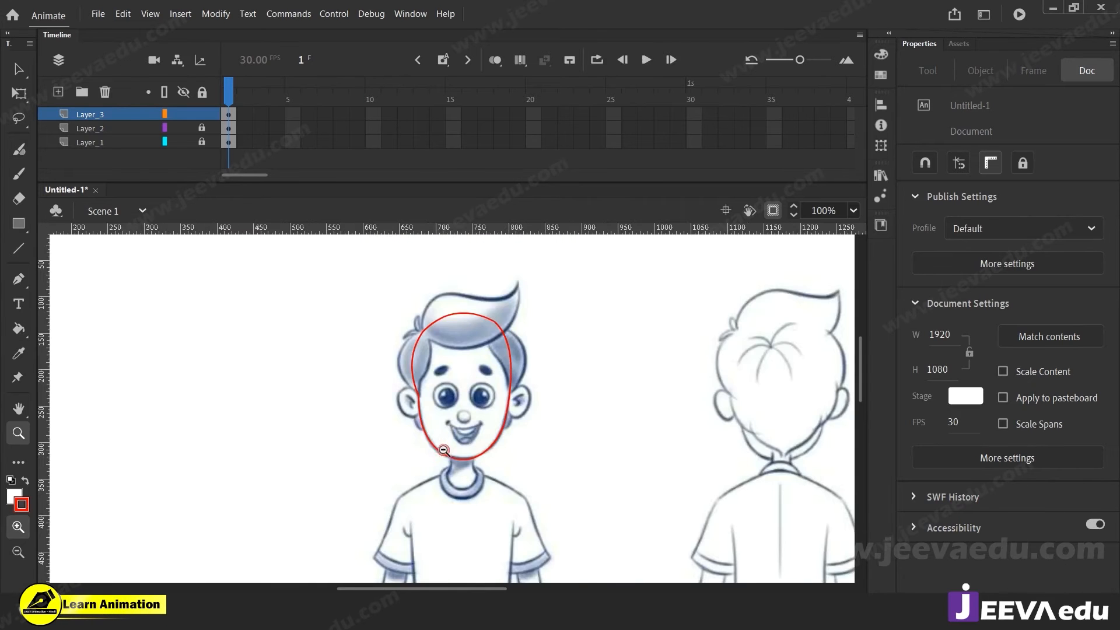
alt+click(443, 452)
click(774, 211)
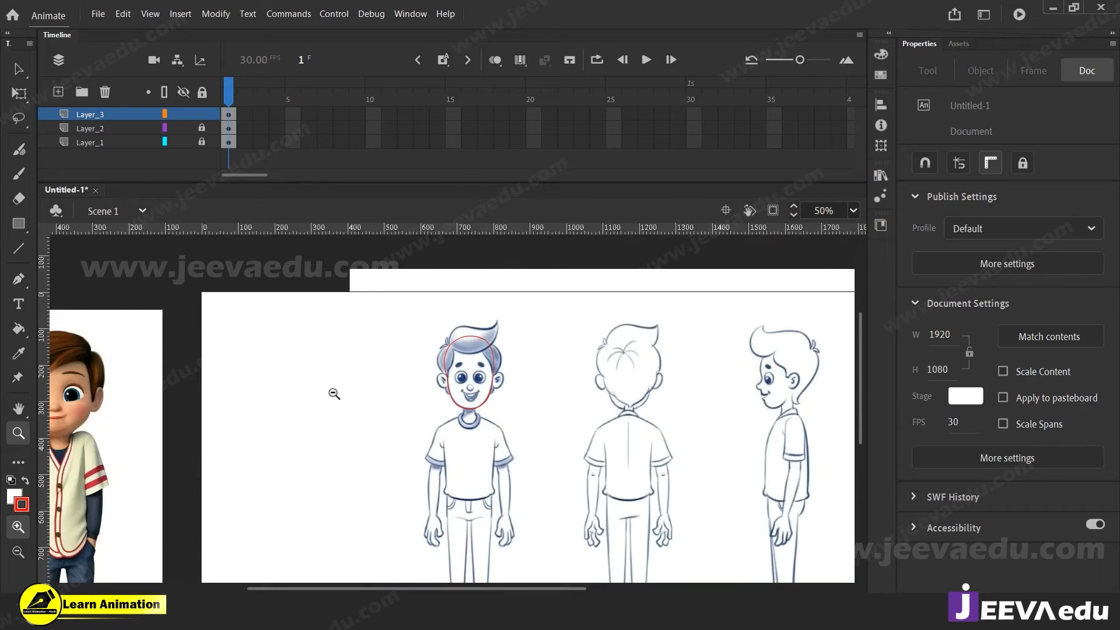
Step: Sample the skin tone from the forehead of the brown-haired 3D boy reference as the fill color
alt+click(334, 392)
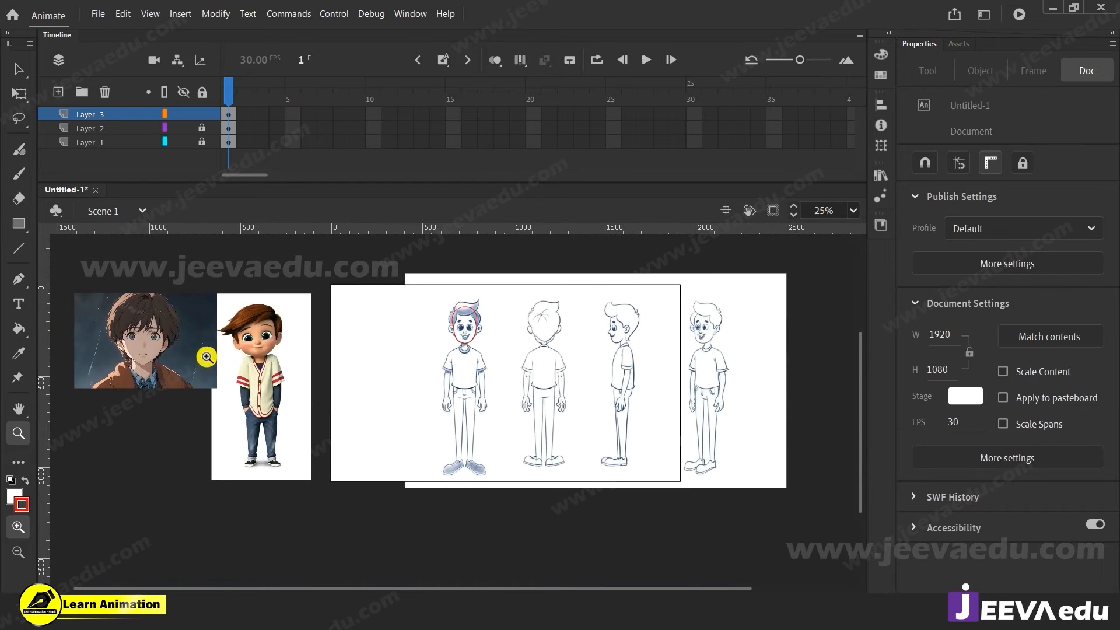
click(208, 357)
drag(531, 408, 344, 371)
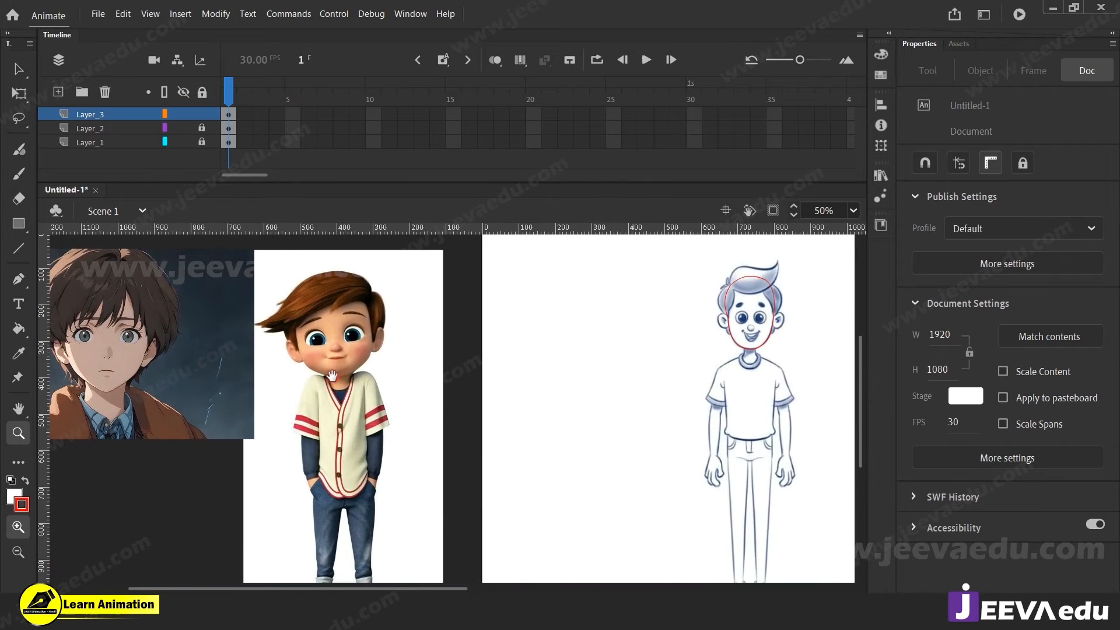
drag(266, 364, 305, 364)
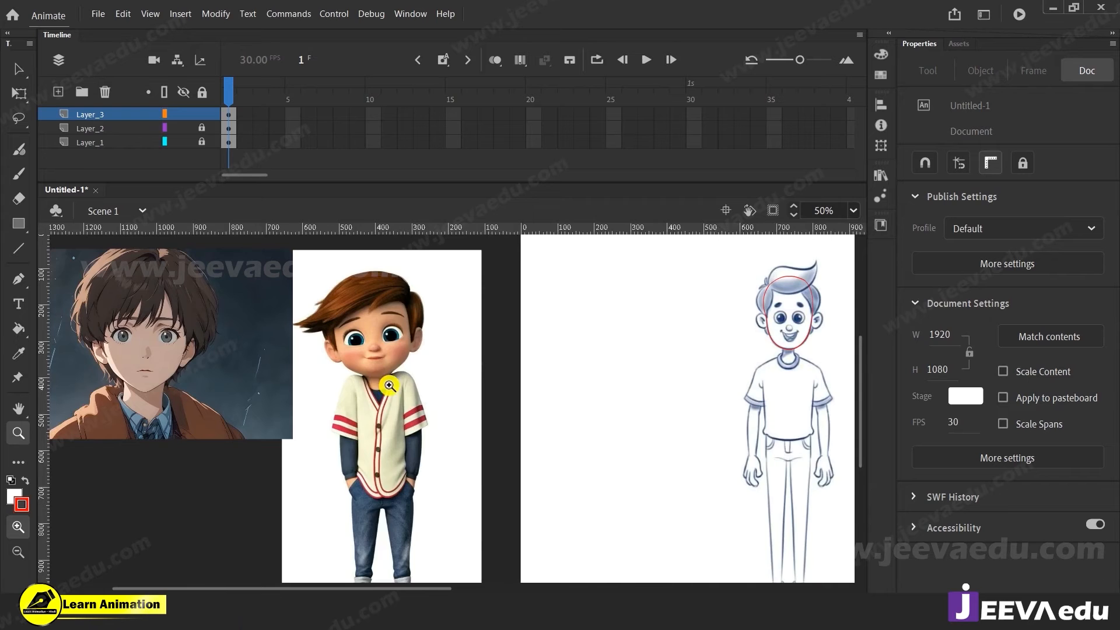
click(401, 382)
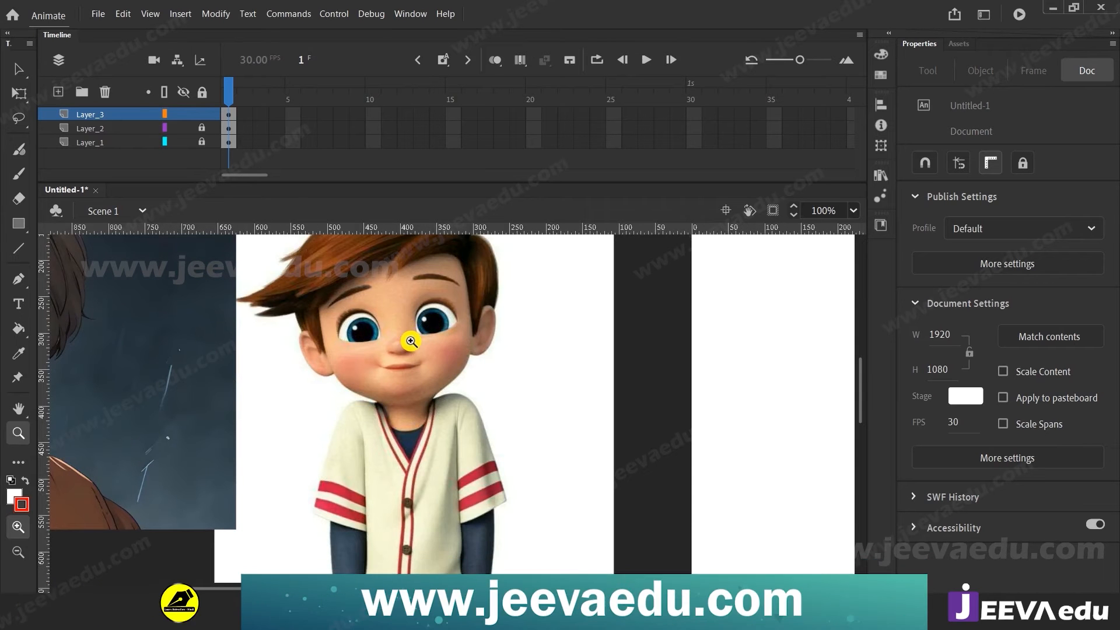
key(i)
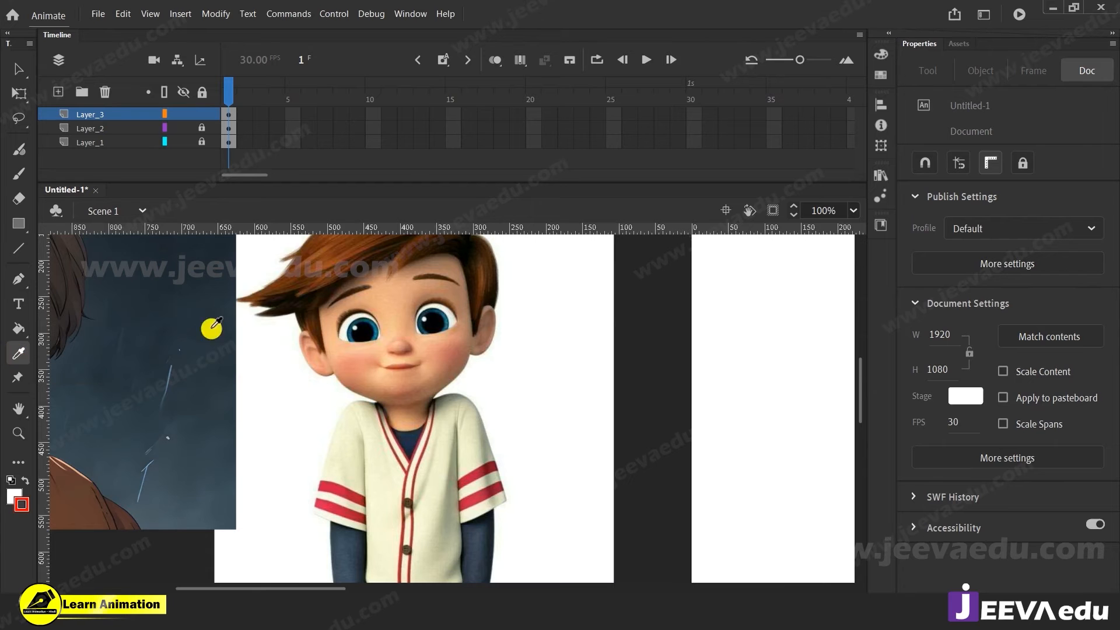
click(390, 293)
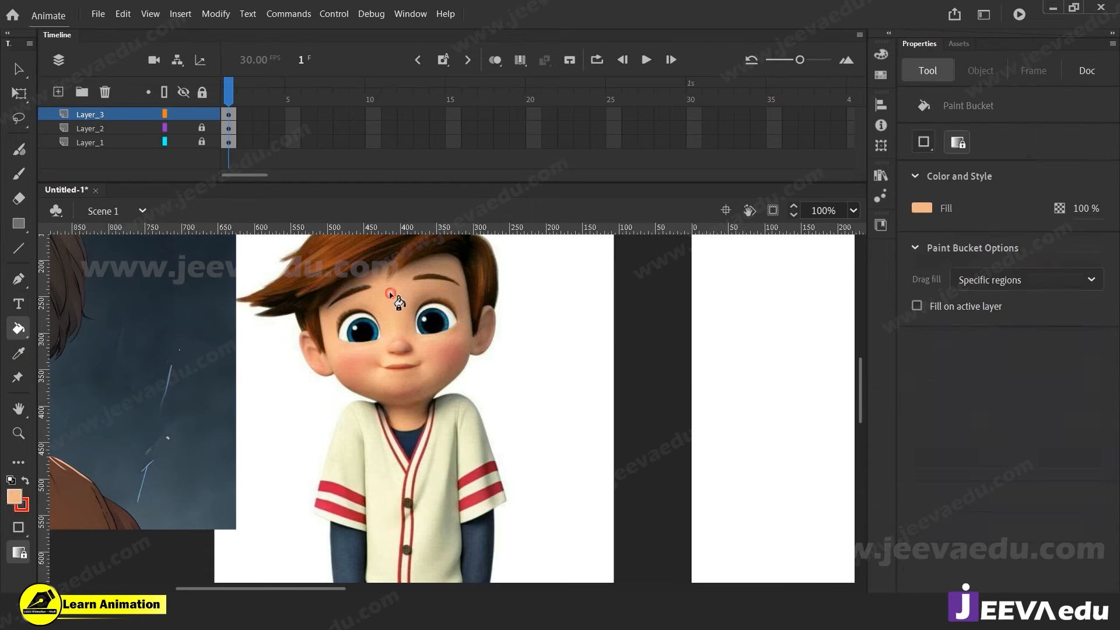
Step: Darken the sampled skin fill in the Color Picker to 88% brightness, giving #E0A97C
click(17, 500)
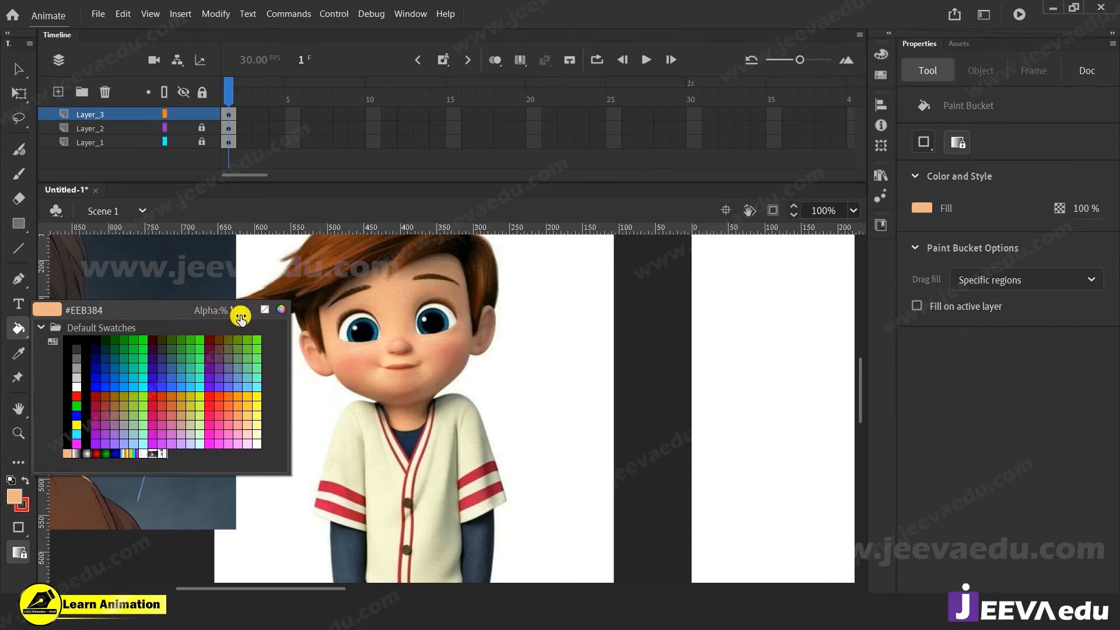
click(283, 311)
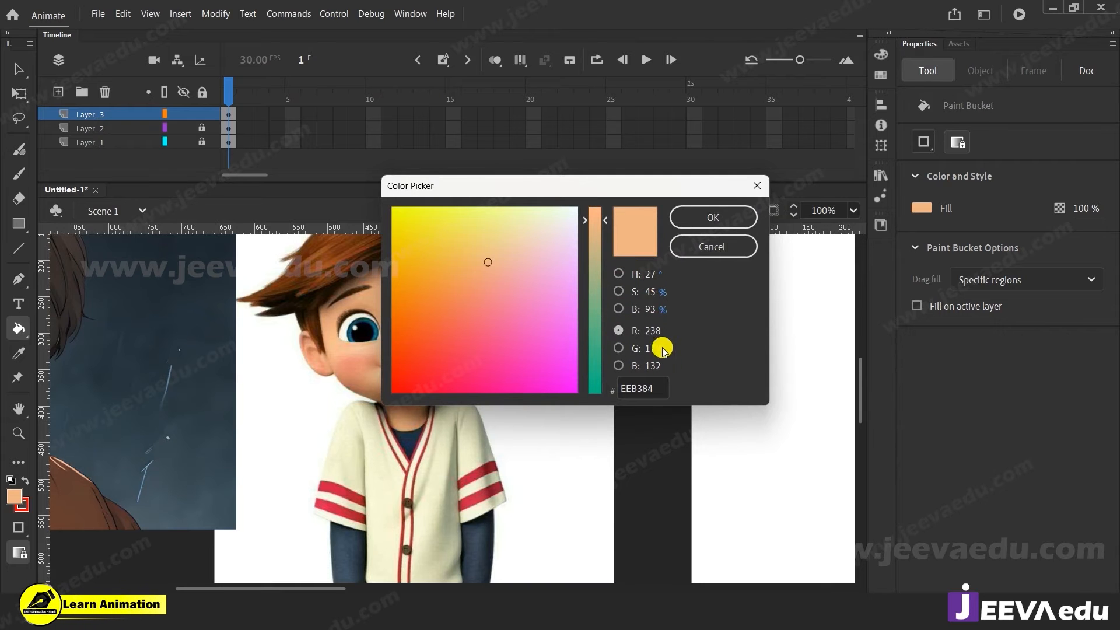
click(618, 275)
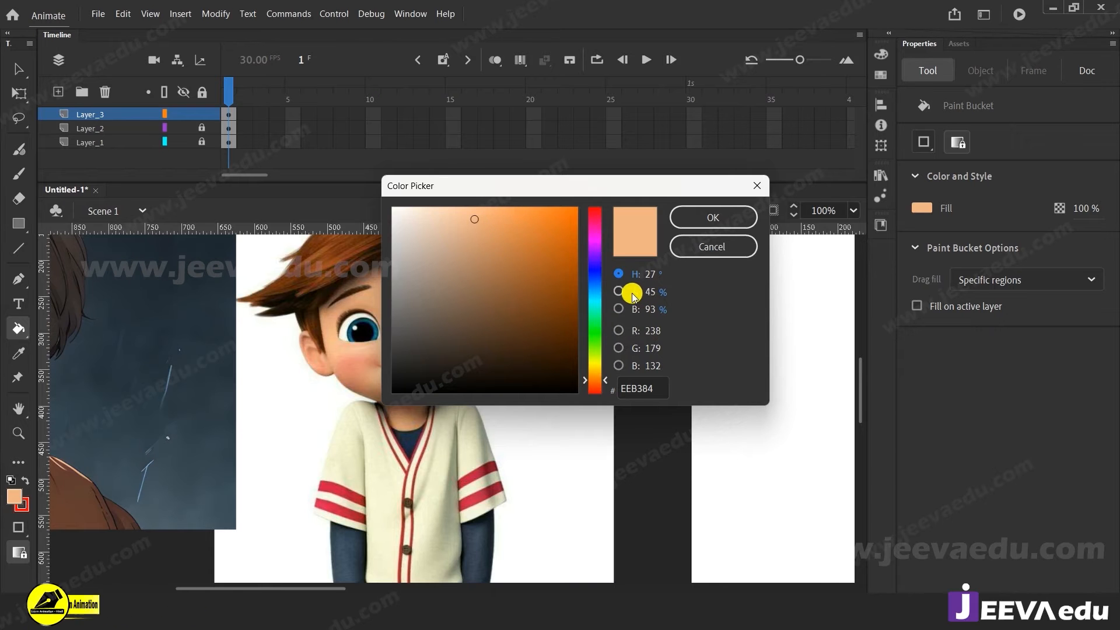
click(618, 309)
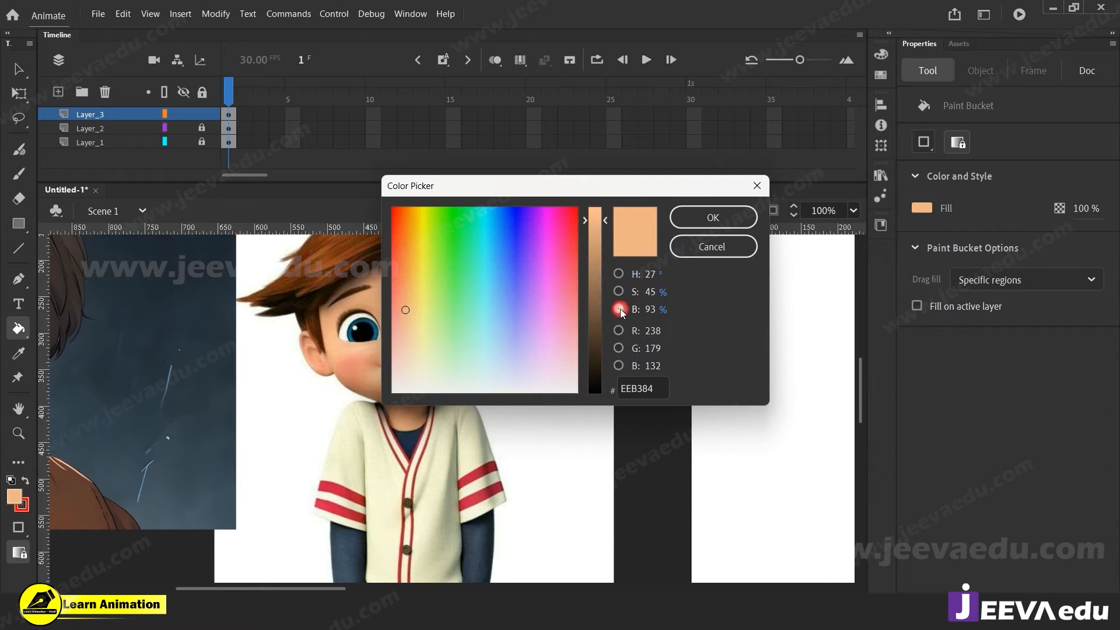
mouse_move(604, 220)
mouse_down()
mouse_move(602, 254)
mouse_move(608, 215)
mouse_move(608, 228)
mouse_up()
click(607, 229)
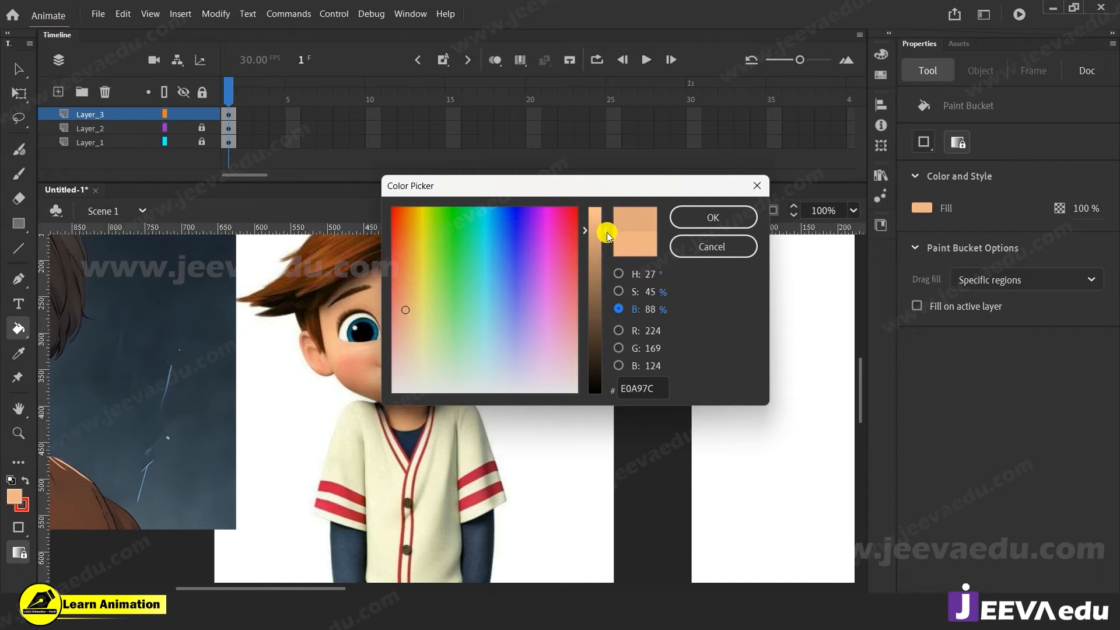
click(699, 219)
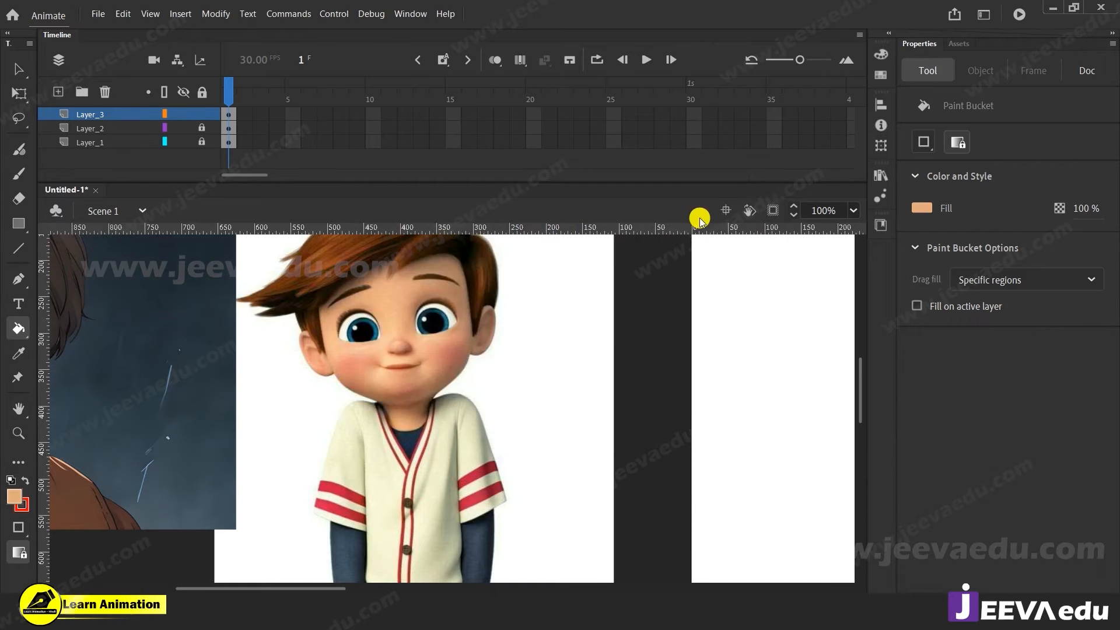
Step: Resample a lighter skin tone from between the eyes of the brown-haired 3D boy as the fill color
key(z)
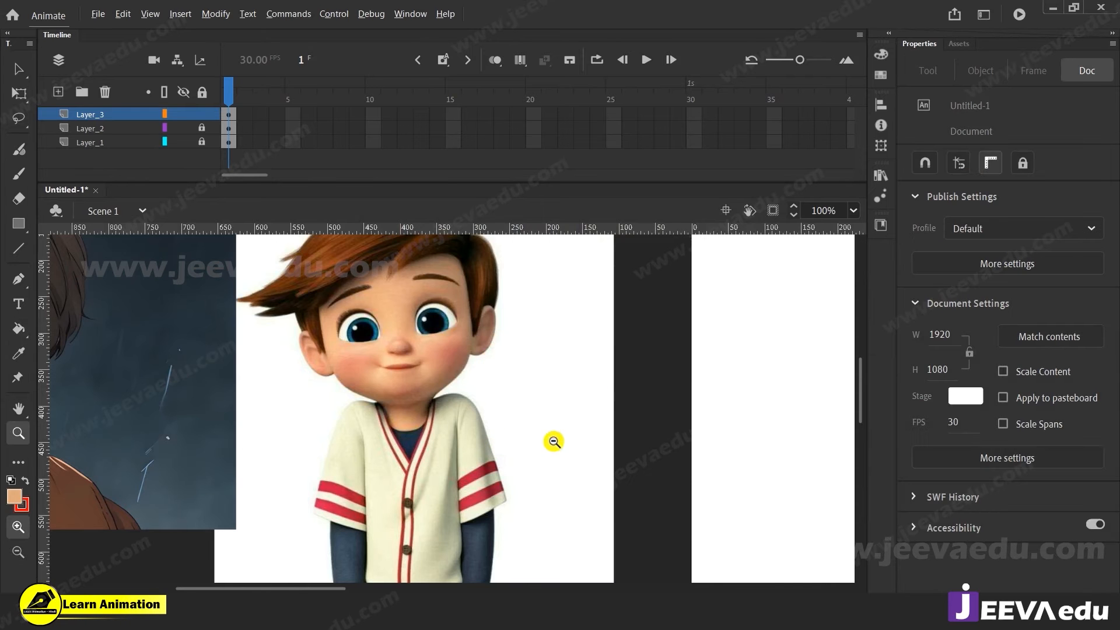
alt+click(553, 442)
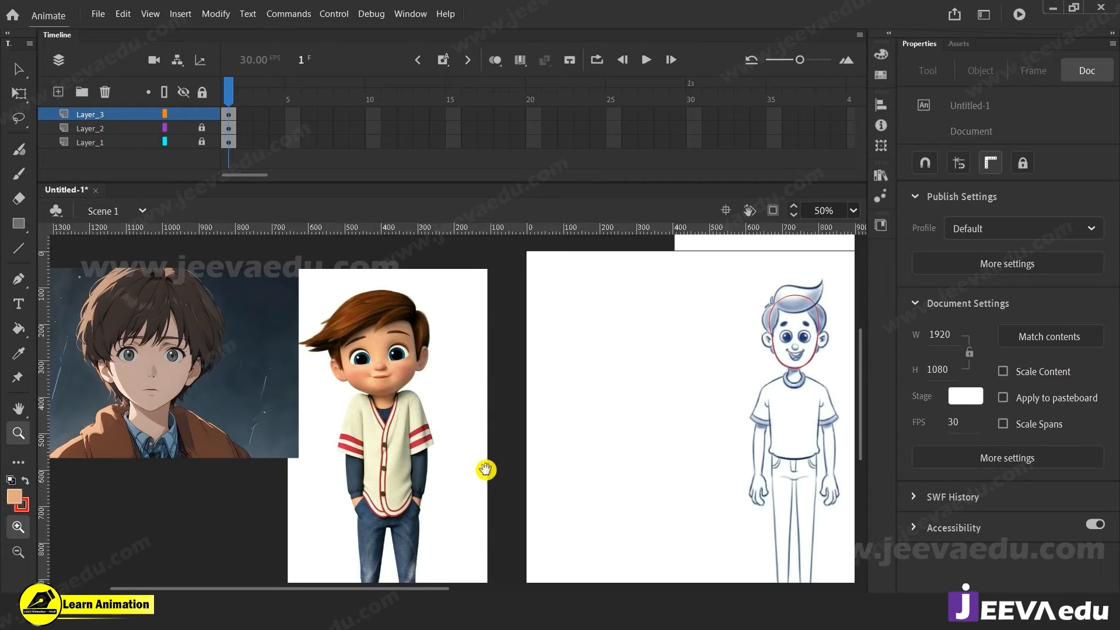
mouse_move(750, 479)
mouse_down()
mouse_move(652, 448)
mouse_move(481, 464)
mouse_up()
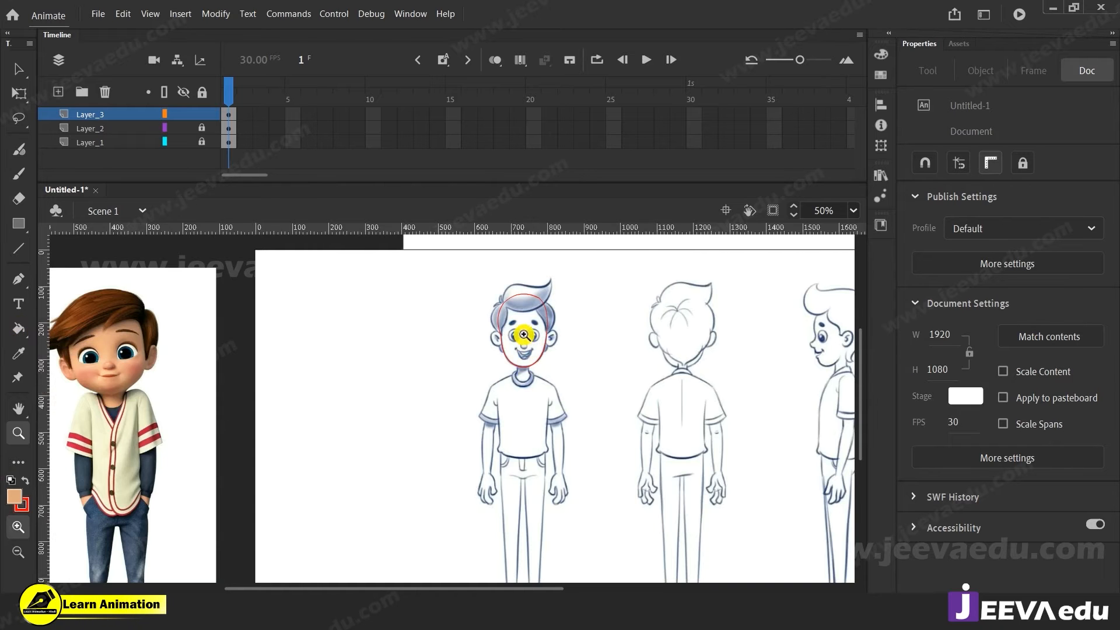
click(530, 357)
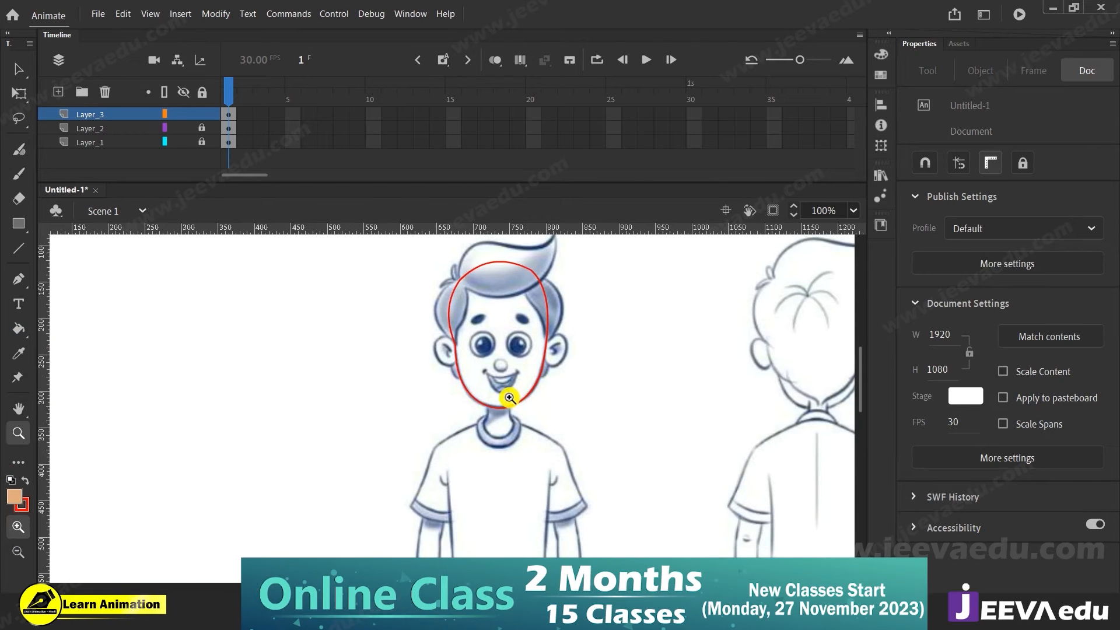
key(k)
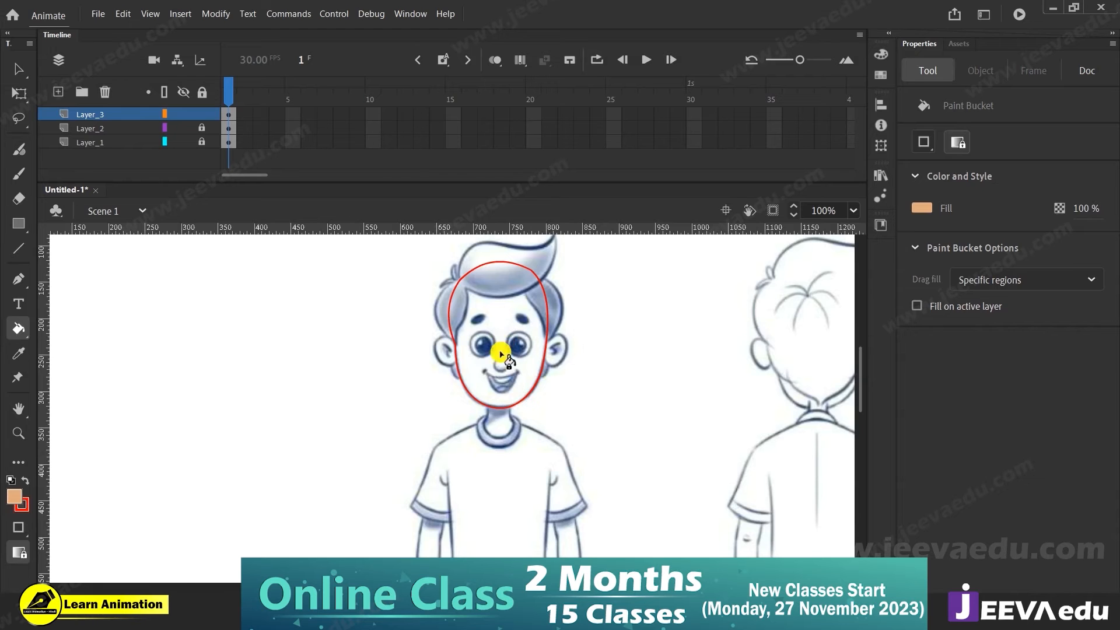
key(z)
alt+click(488, 430)
drag(494, 446, 550, 403)
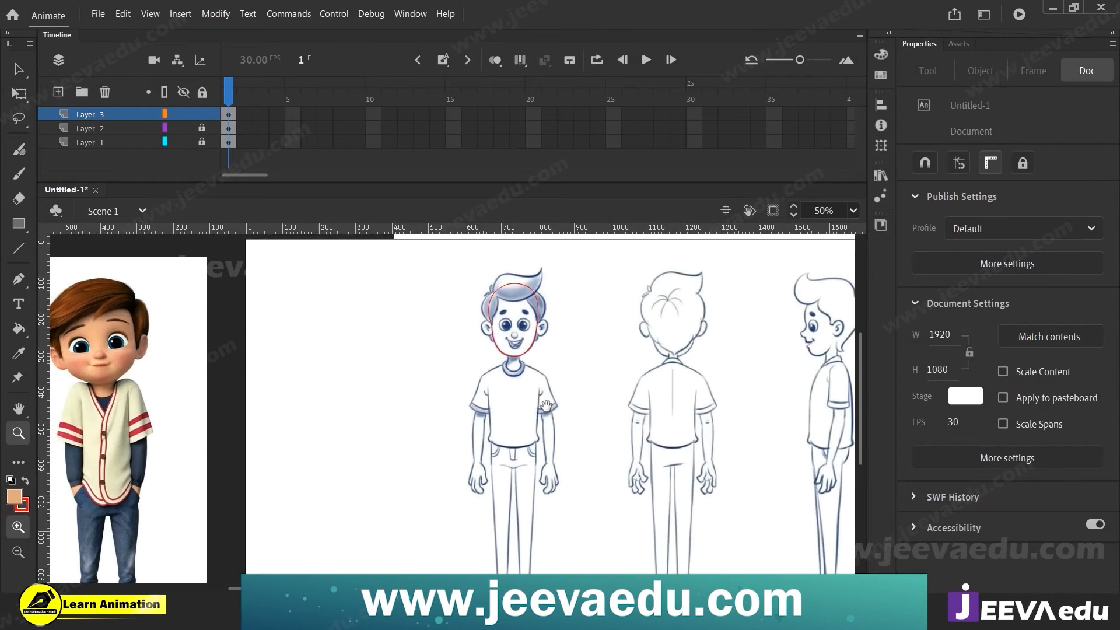
key(i)
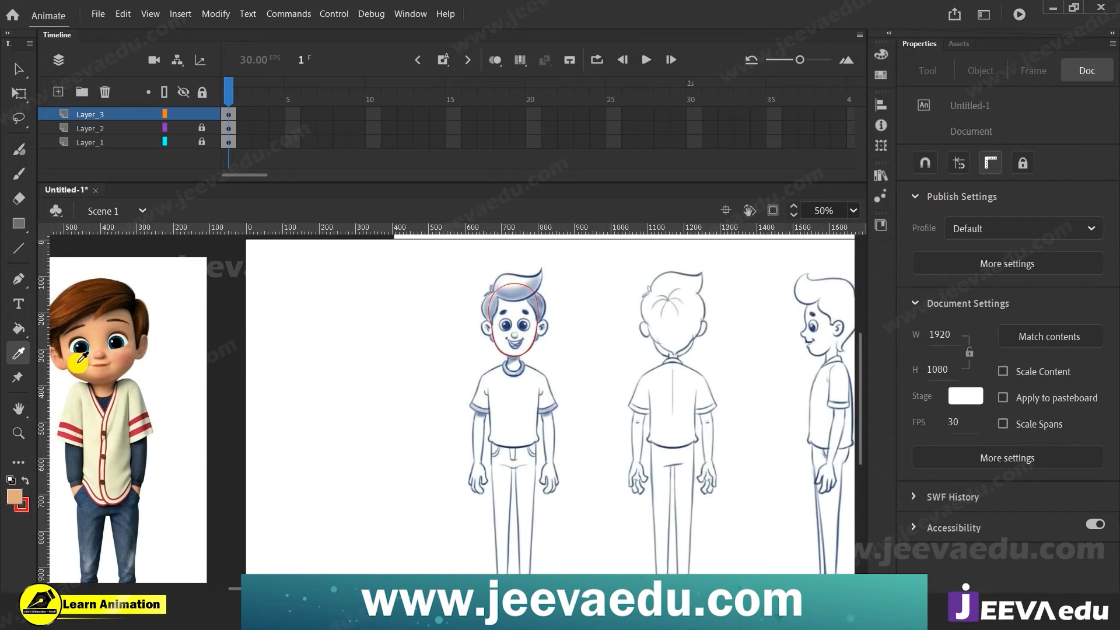
click(98, 338)
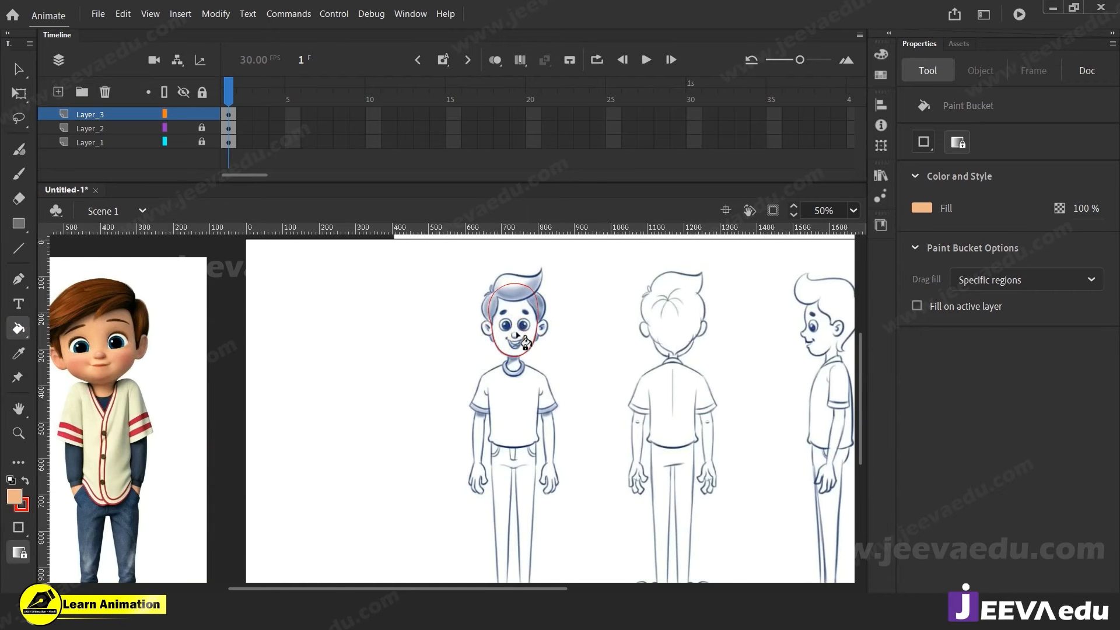
Step: Fill the traced face outline of the front-view boy with the sampled skin tone
click(517, 334)
key(z)
click(513, 339)
click(469, 397)
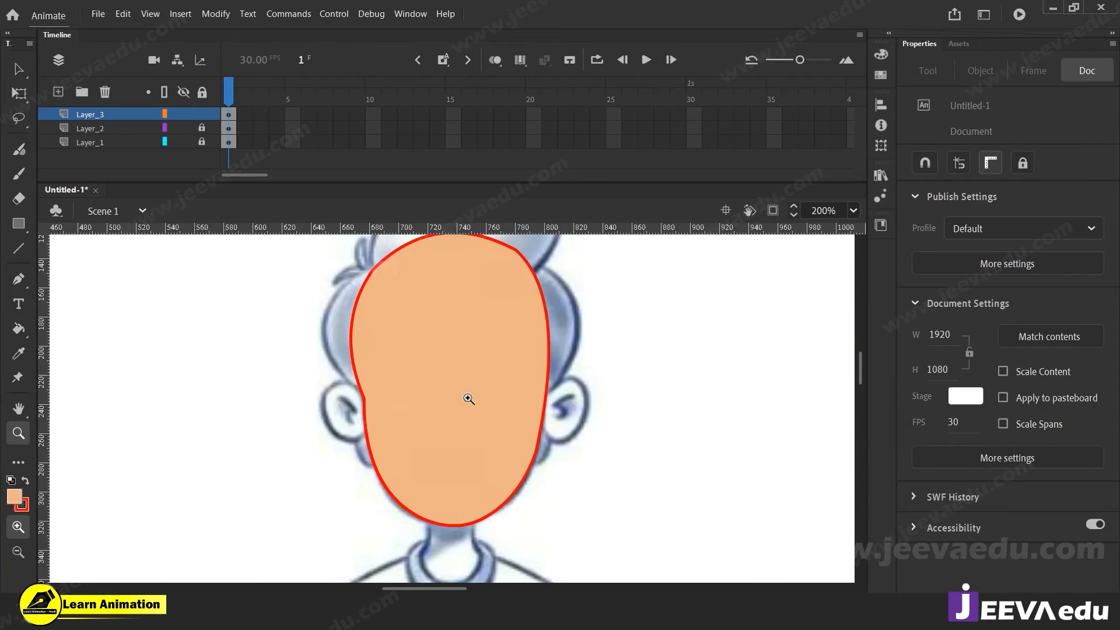
drag(475, 420, 501, 448)
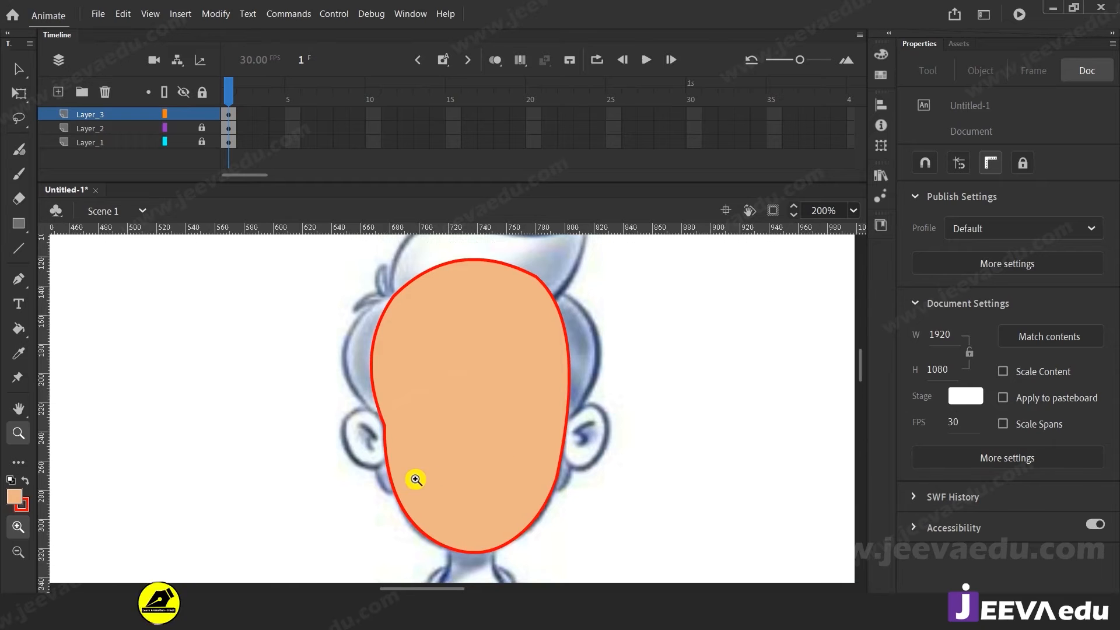
Step: Select the face's fill with its outline and recolor the stroke with the skin tone sampled from the face
key(v)
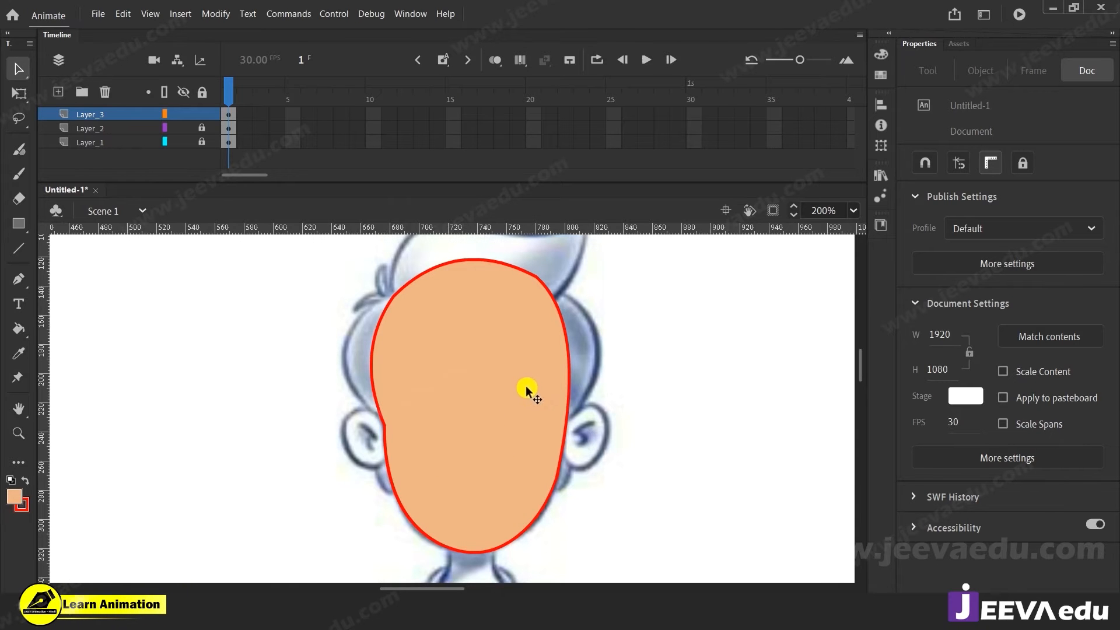
double_click(562, 315)
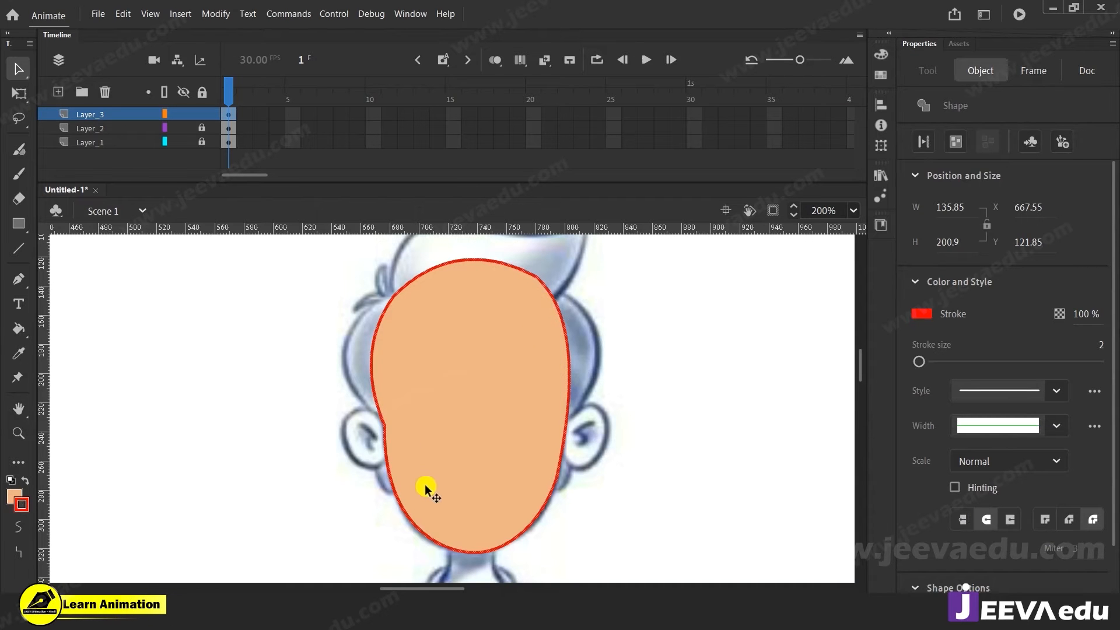
click(329, 516)
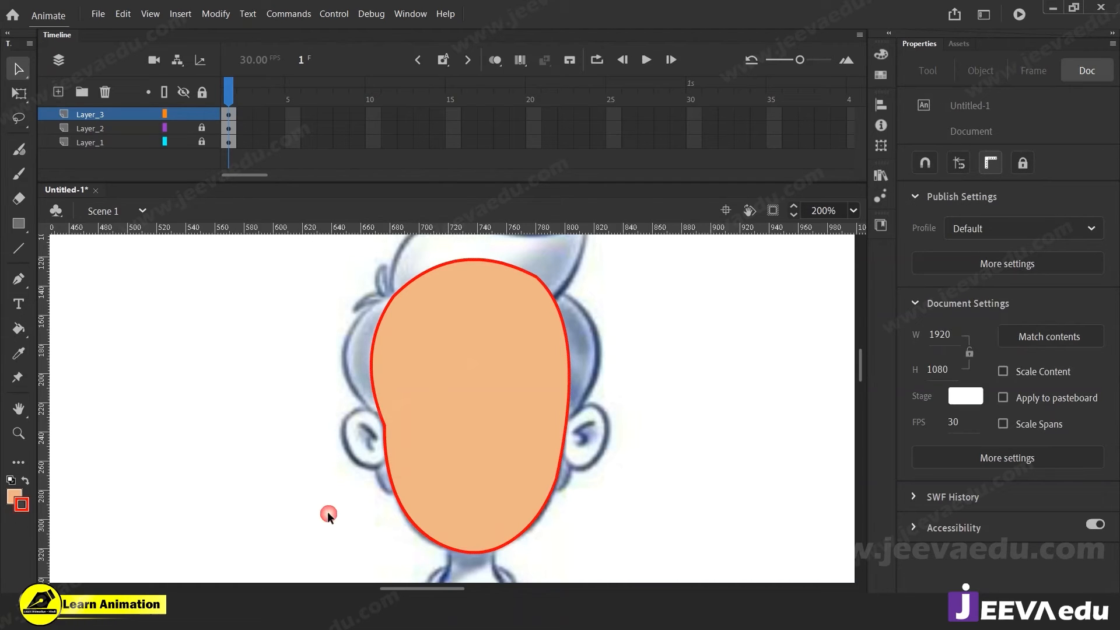
click(384, 432)
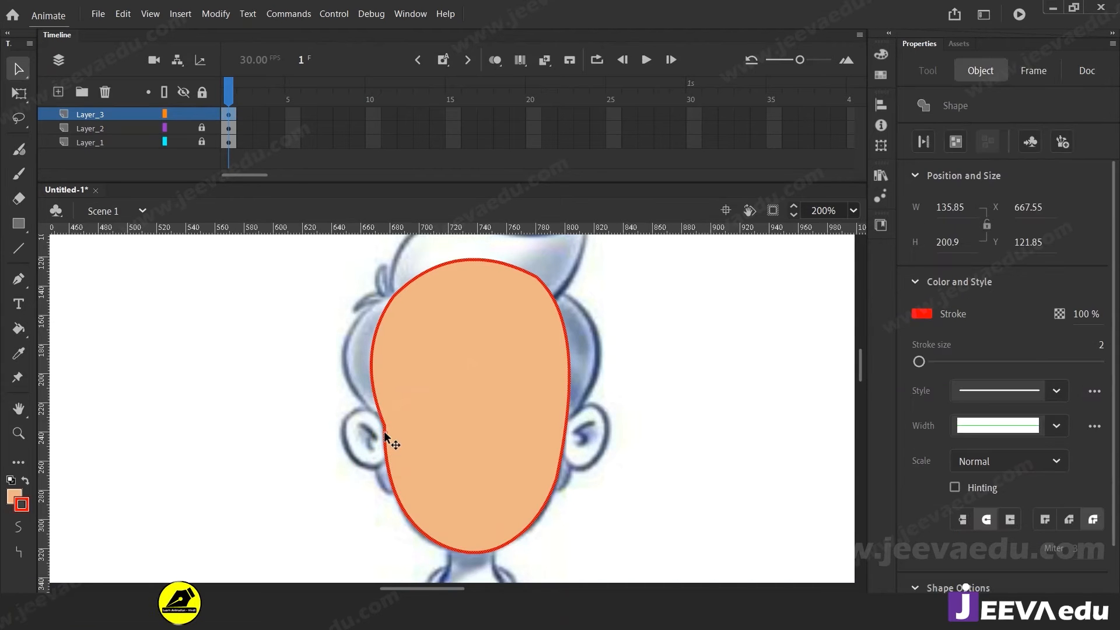
click(348, 452)
double_click(473, 447)
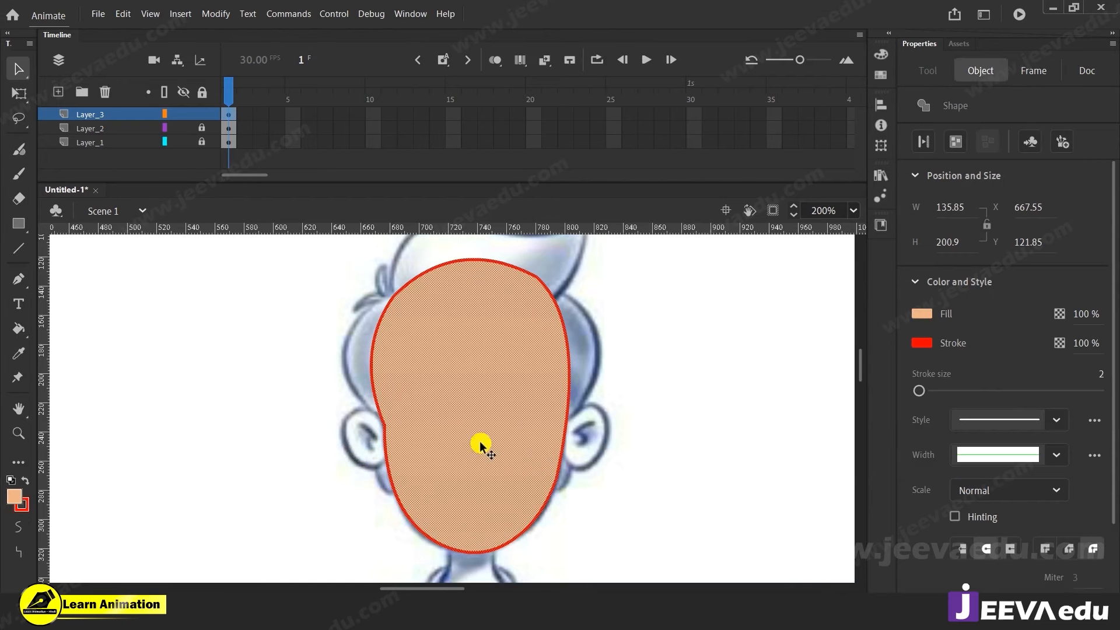
click(24, 506)
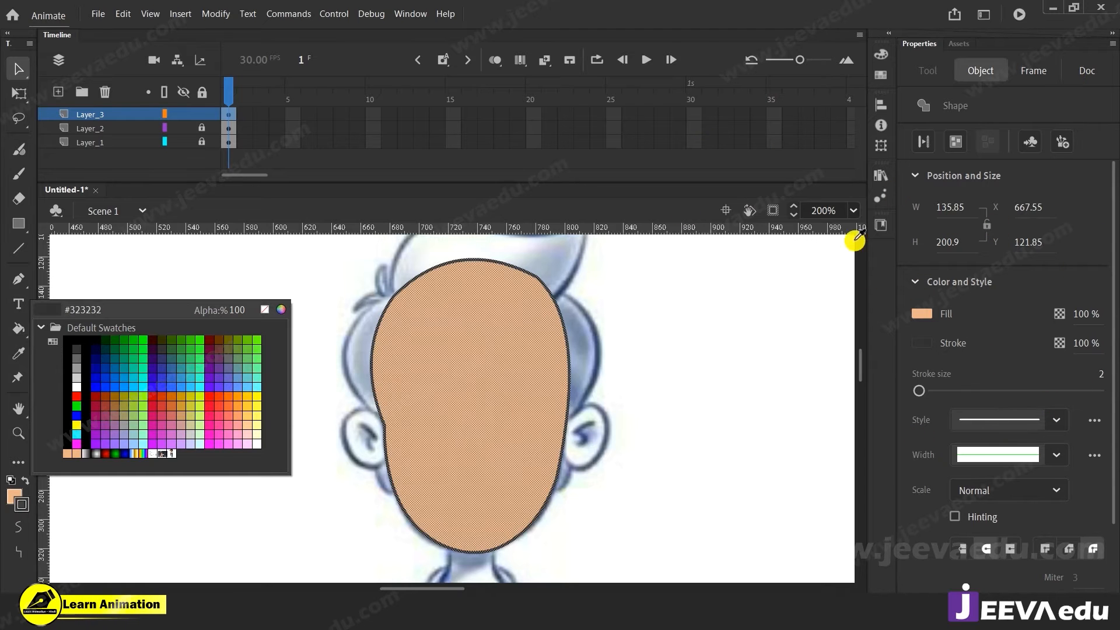
click(487, 365)
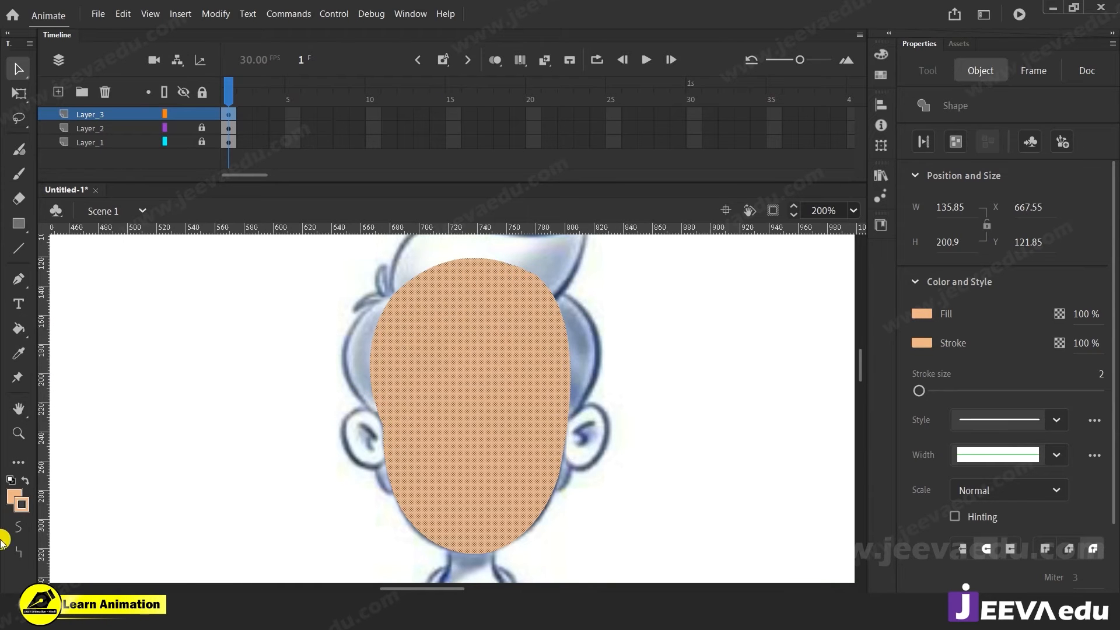
Step: Darken the face's skin-tone stroke to 60% brightness, giving #997356, and deselect the face
click(23, 508)
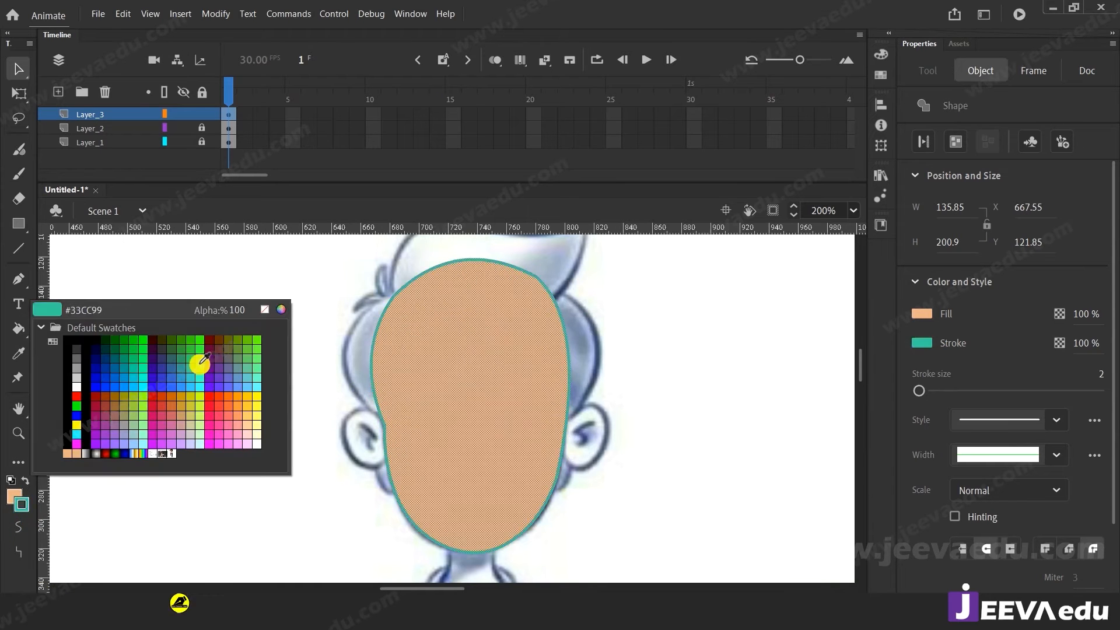
click(283, 311)
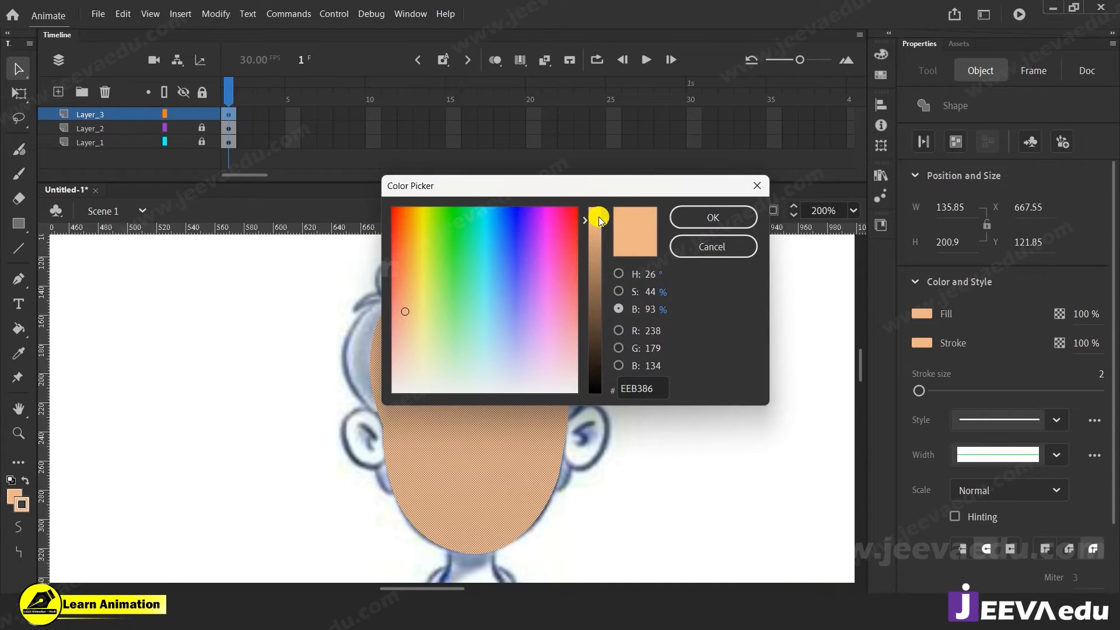
click(619, 273)
click(618, 309)
drag(601, 226, 596, 281)
click(729, 219)
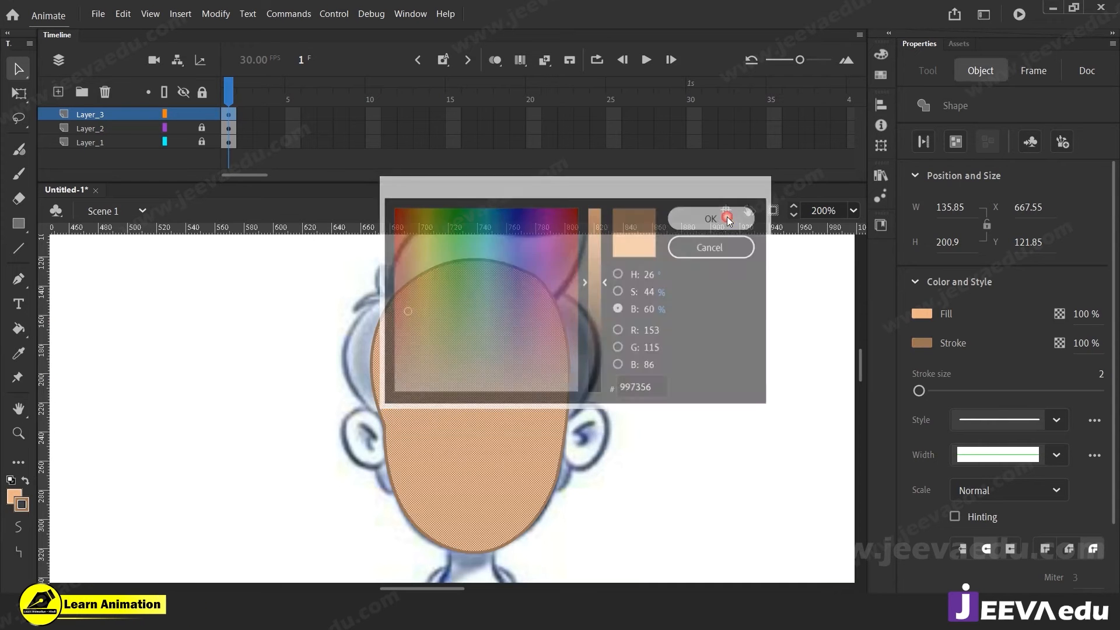
click(610, 471)
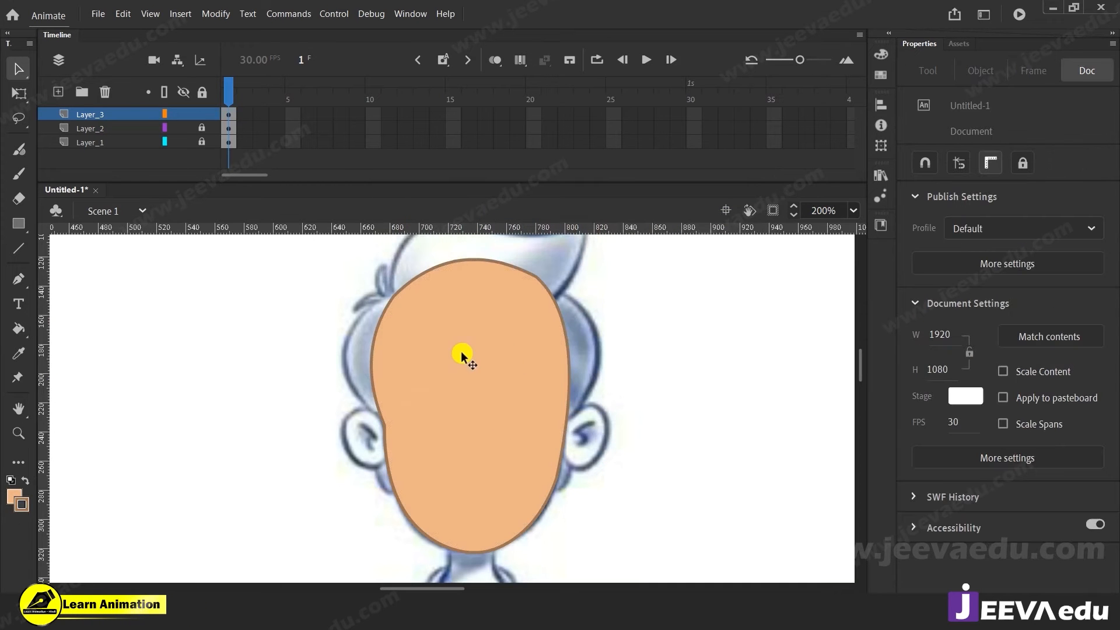
Step: Group the face's fill with its outline and break the group apart back into an editable shape
key(z)
click(434, 464)
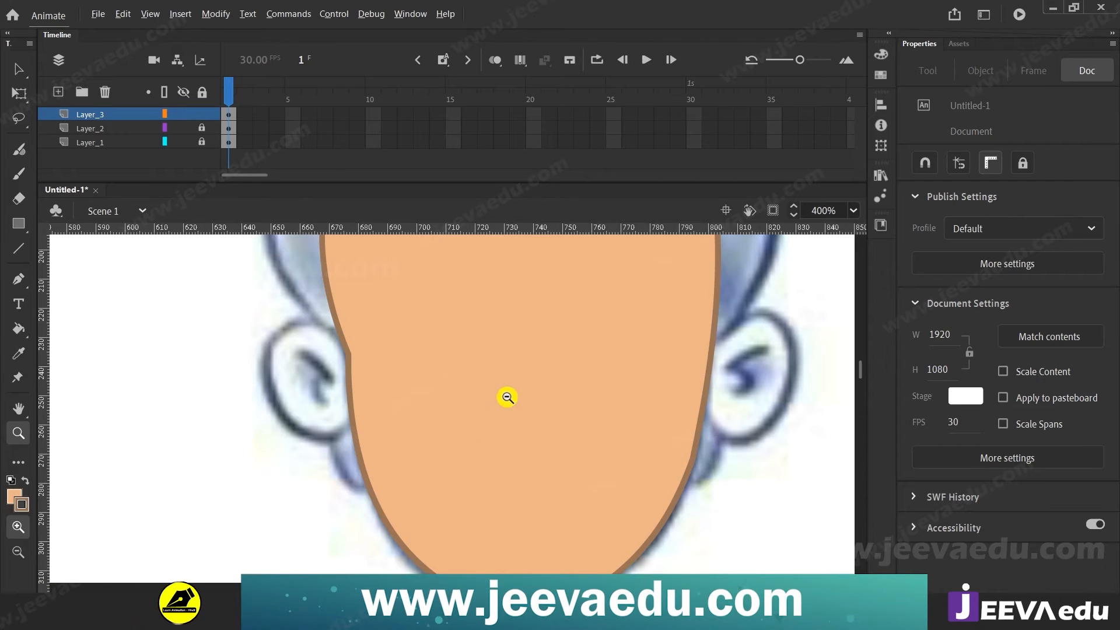
alt+click(507, 397)
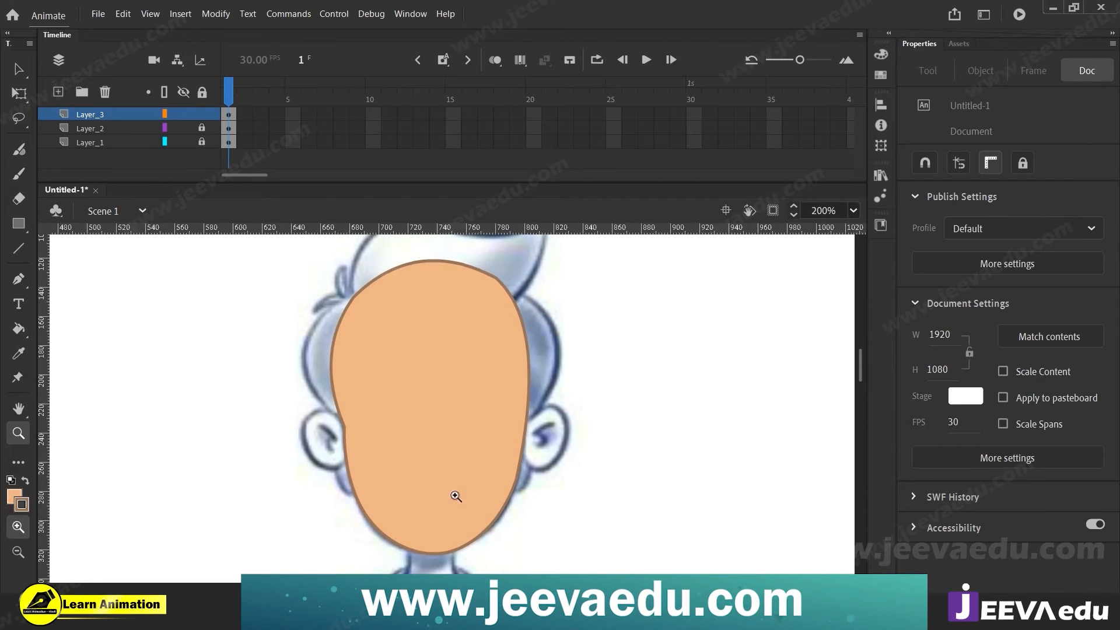
key(v)
click(443, 425)
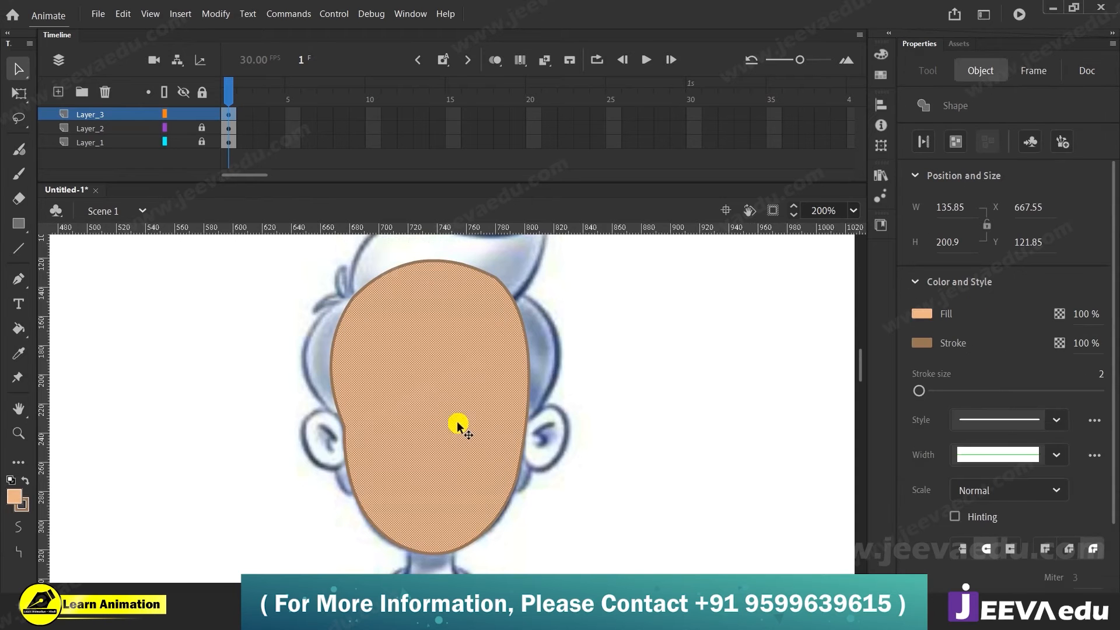
key(ctrl+g)
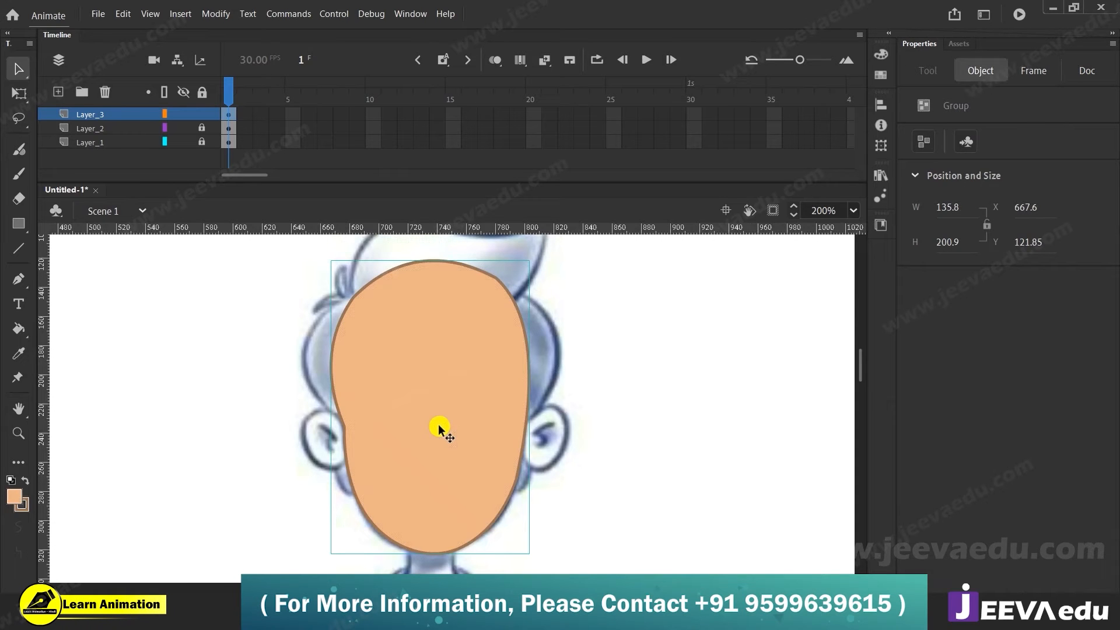
mouse_move(432, 457)
mouse_down()
mouse_move(399, 458)
mouse_move(394, 498)
mouse_move(426, 487)
mouse_up()
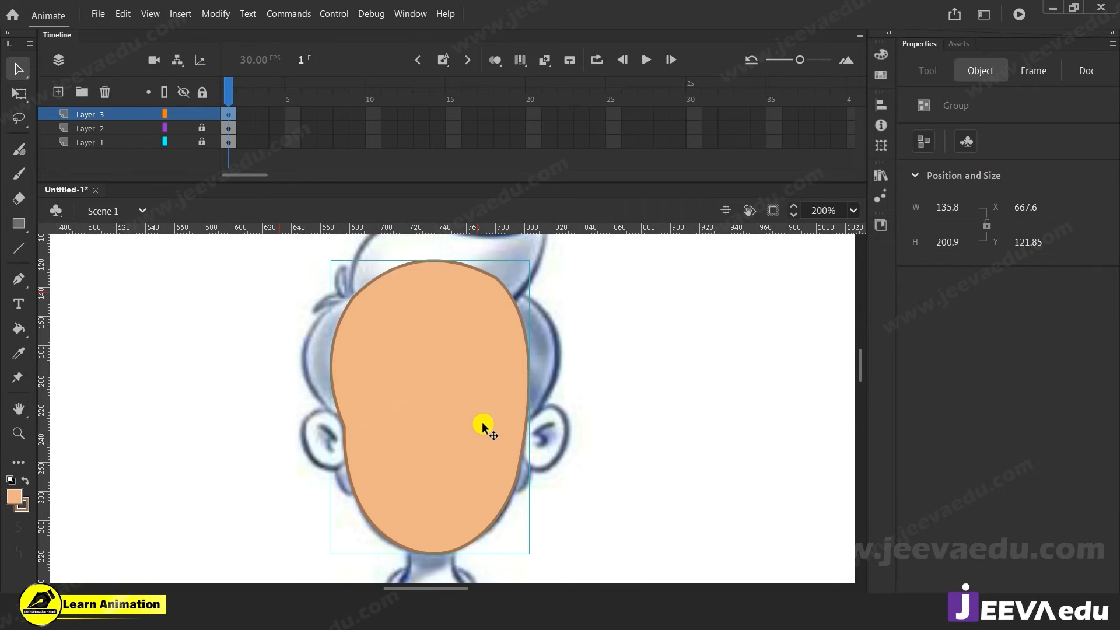
key(ctrl+b)
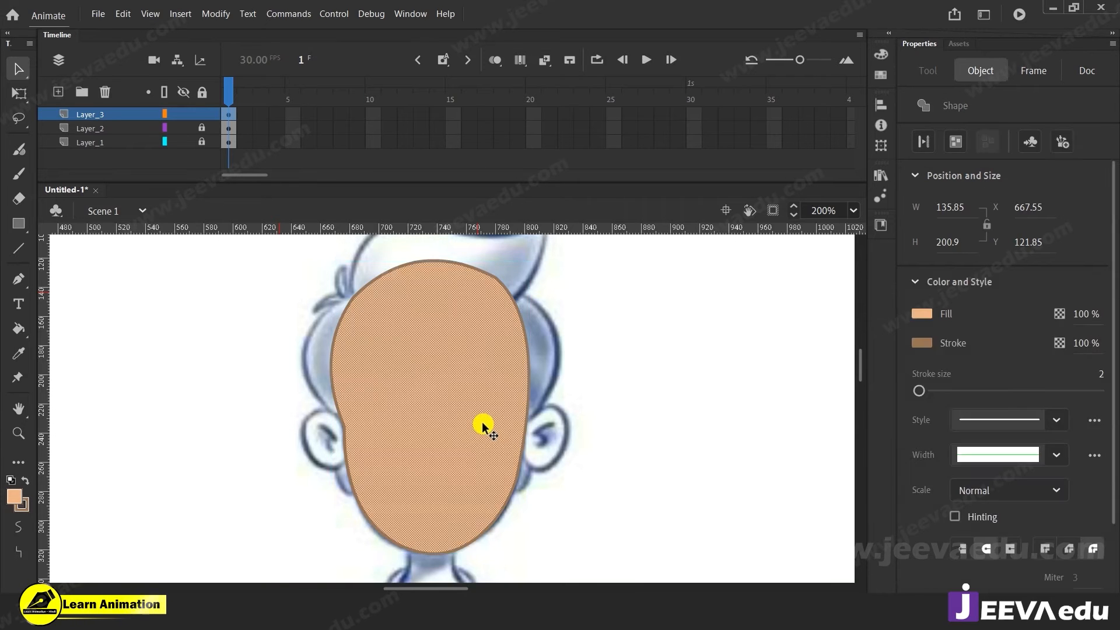
Step: Place a copy of the face's fill, without its outline, on the empty area to the right of the traced head
click(251, 458)
click(433, 435)
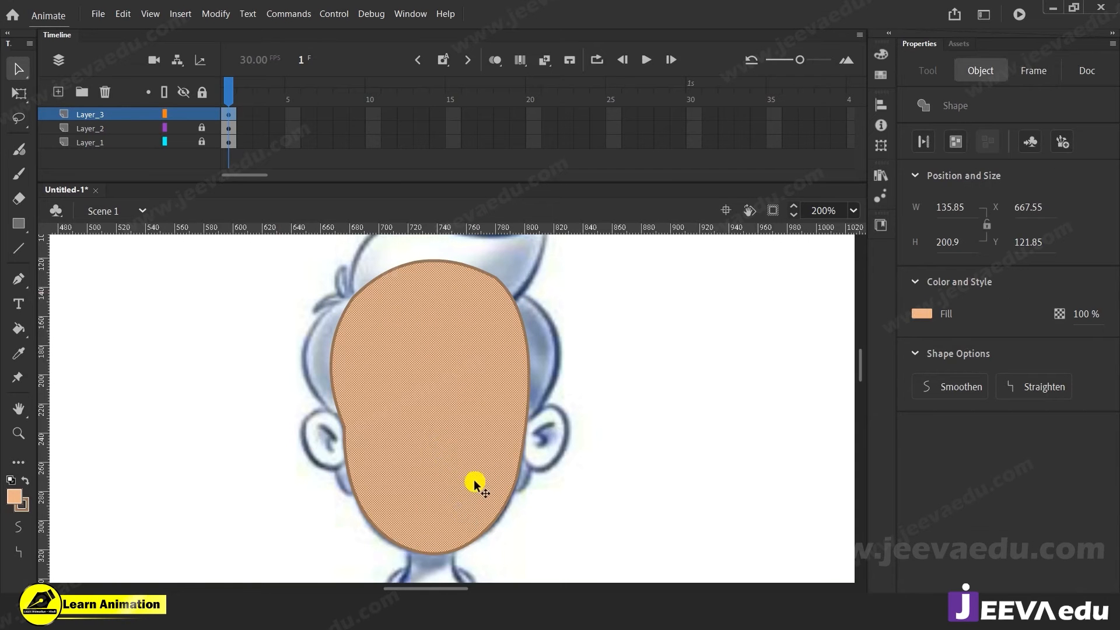
drag(475, 459, 742, 463)
click(586, 268)
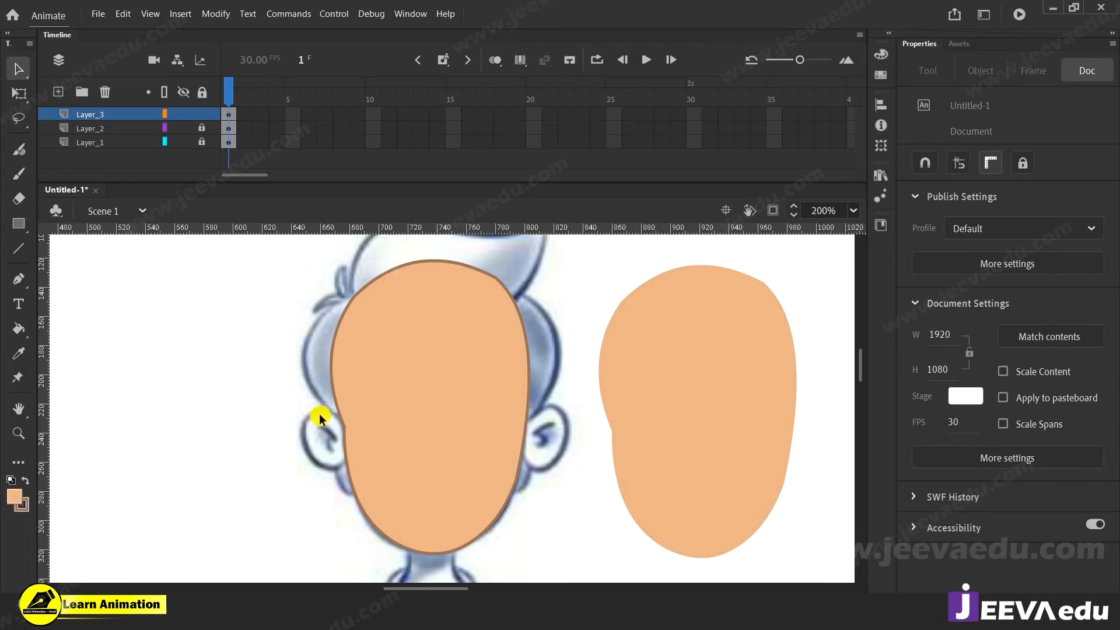
Step: Set the default fill color to white (#FFFFFF) with no shape selected, leaving both face shapes deselected
click(14, 498)
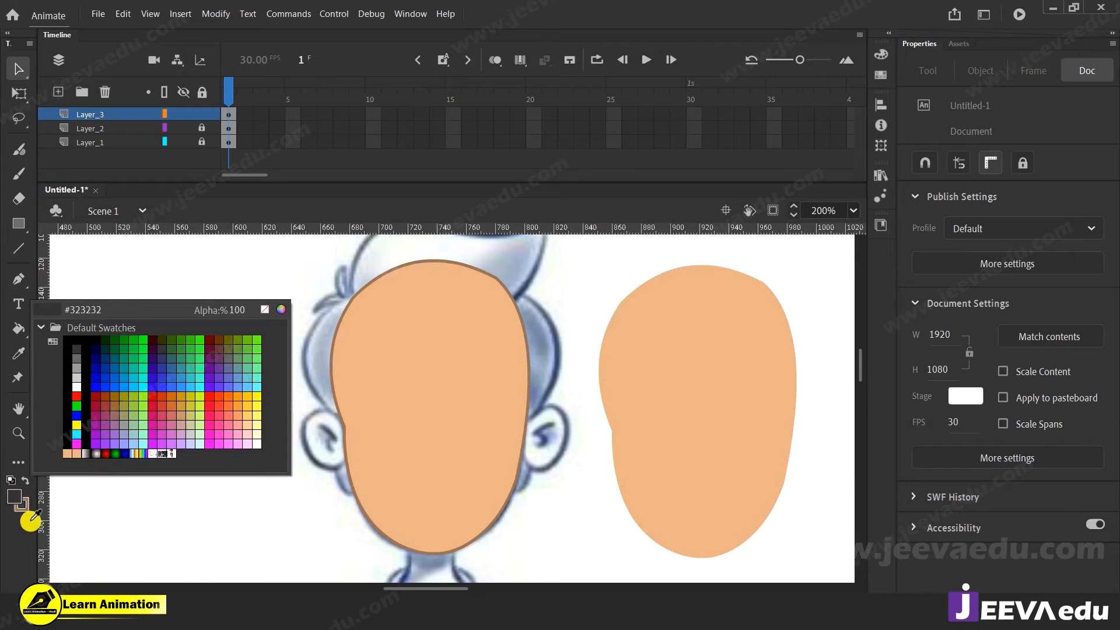
click(108, 516)
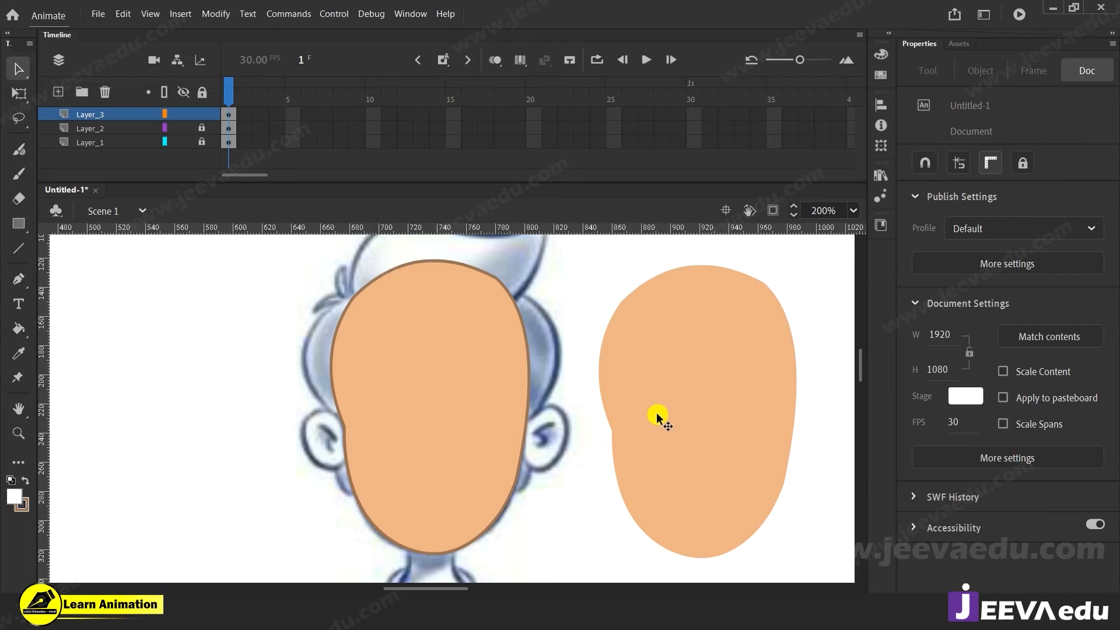
click(685, 390)
click(596, 266)
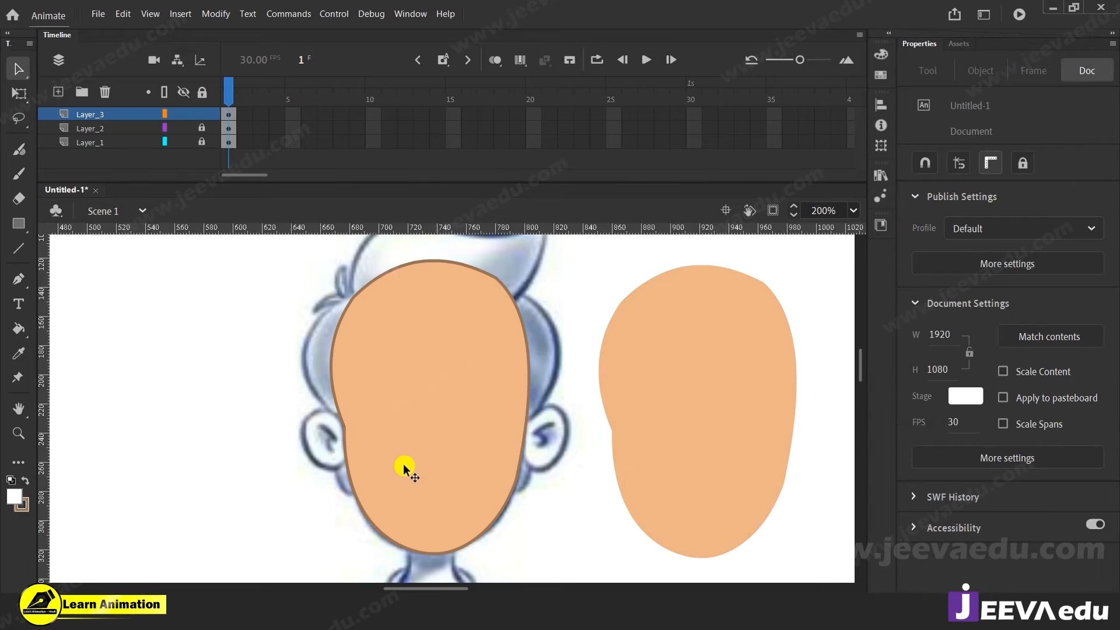
Step: Change the traced face's fill from a solid color to a linear gradient
click(419, 429)
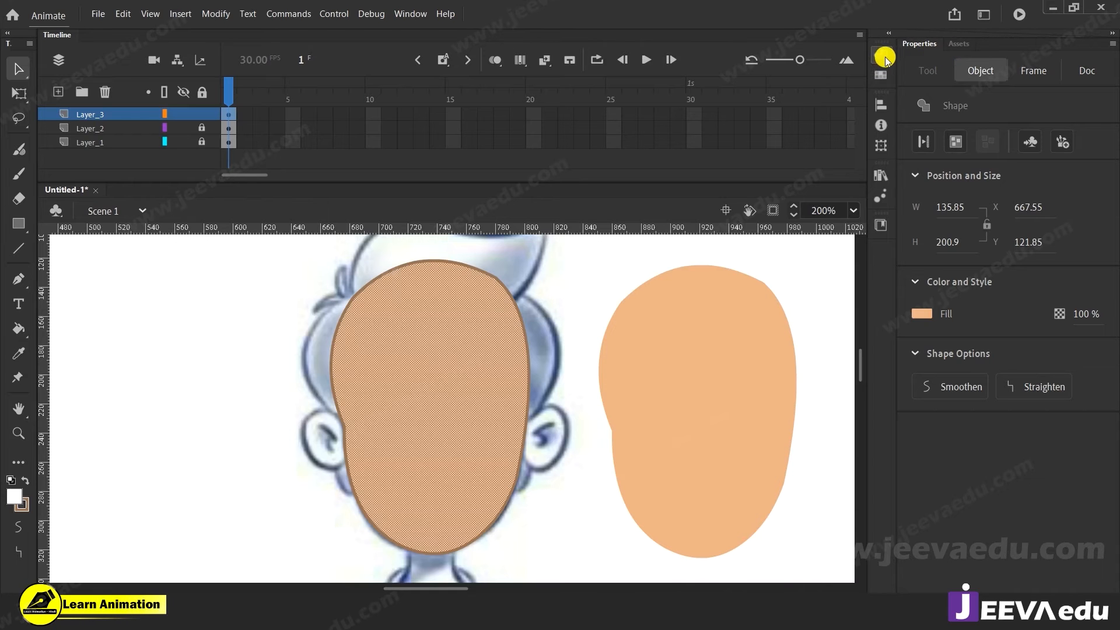
click(402, 14)
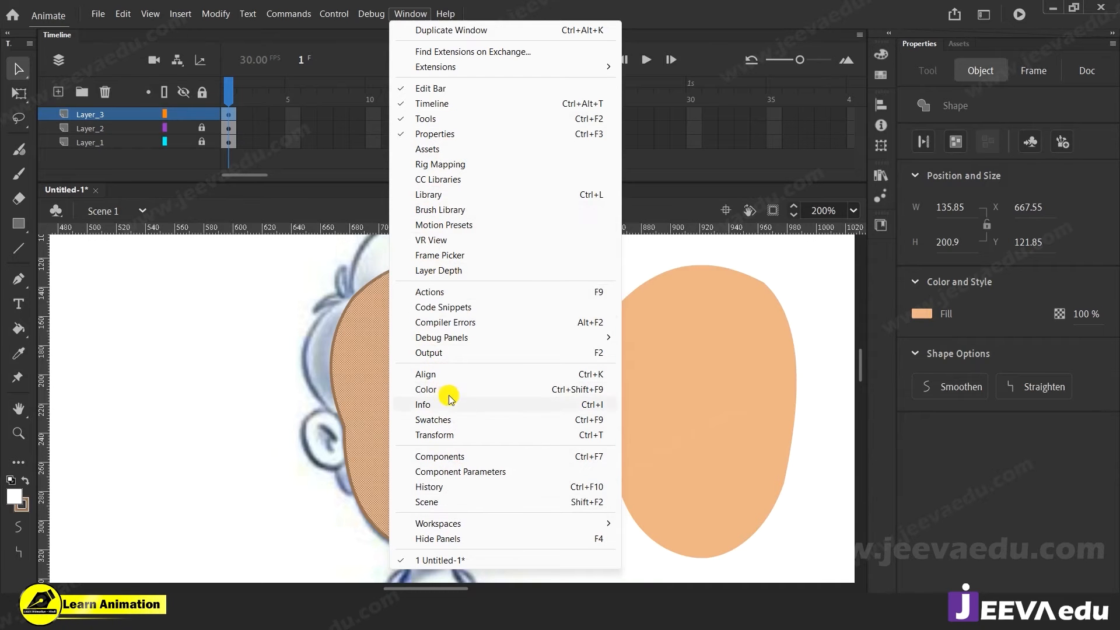
click(219, 377)
click(883, 55)
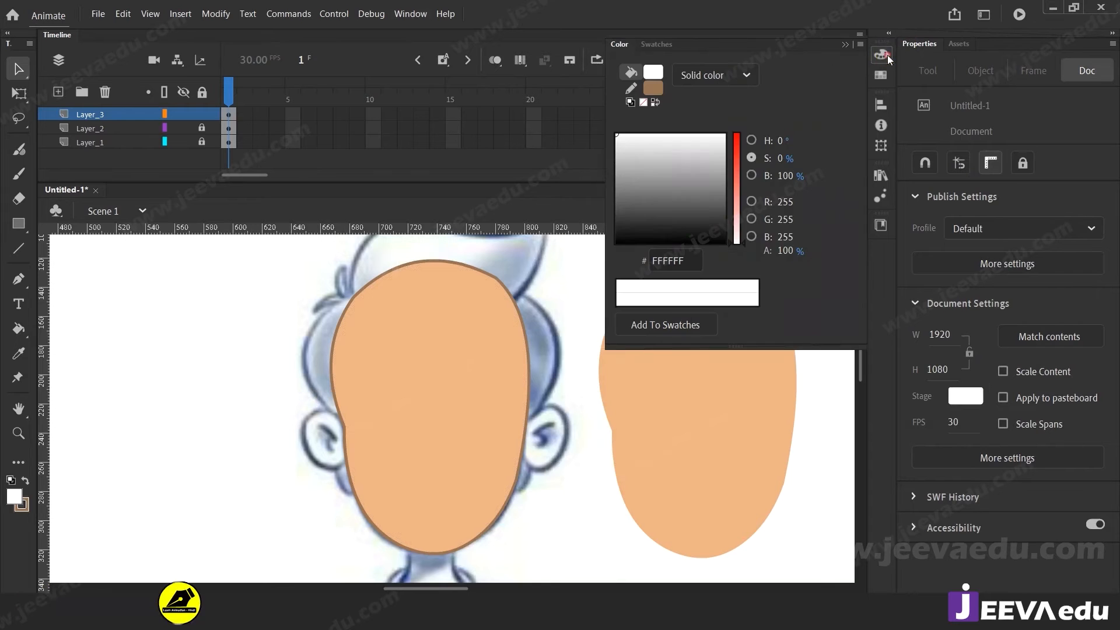
click(407, 433)
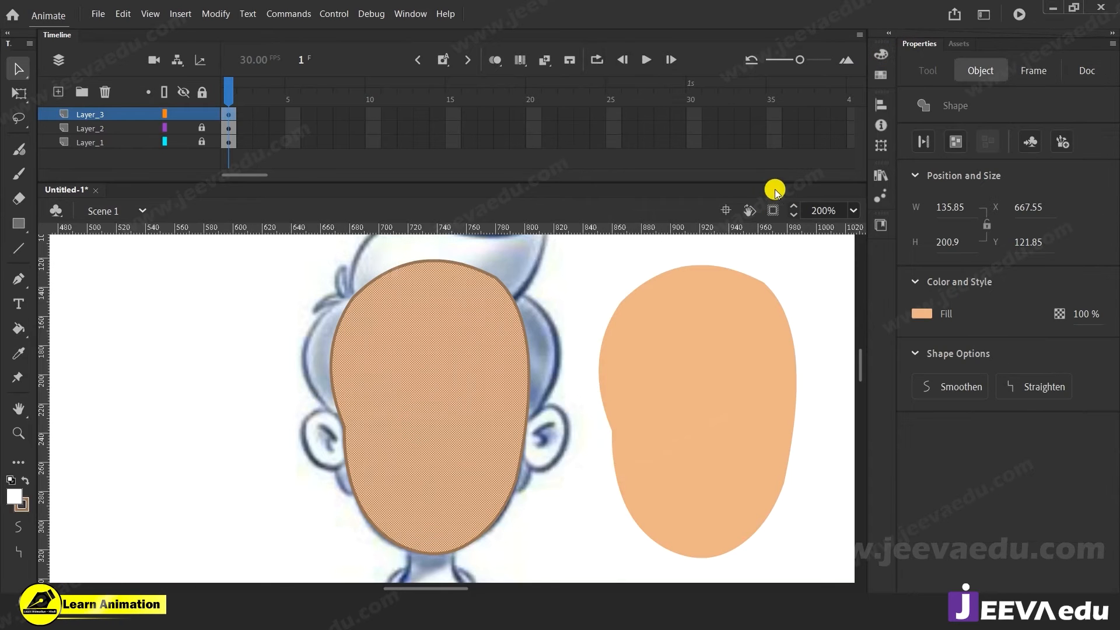
click(883, 56)
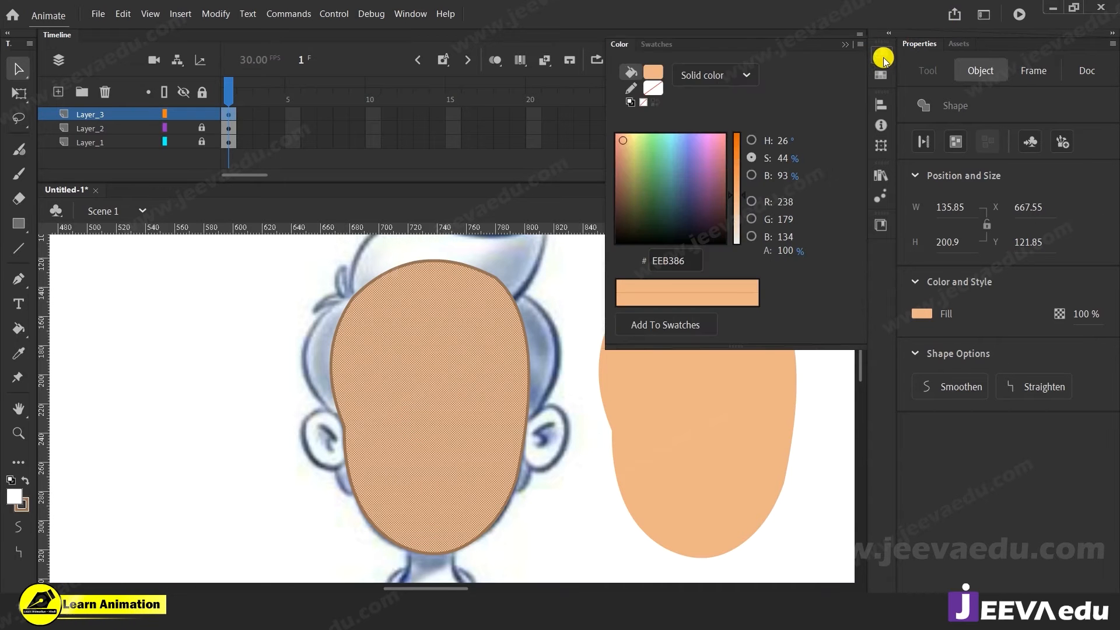
click(749, 79)
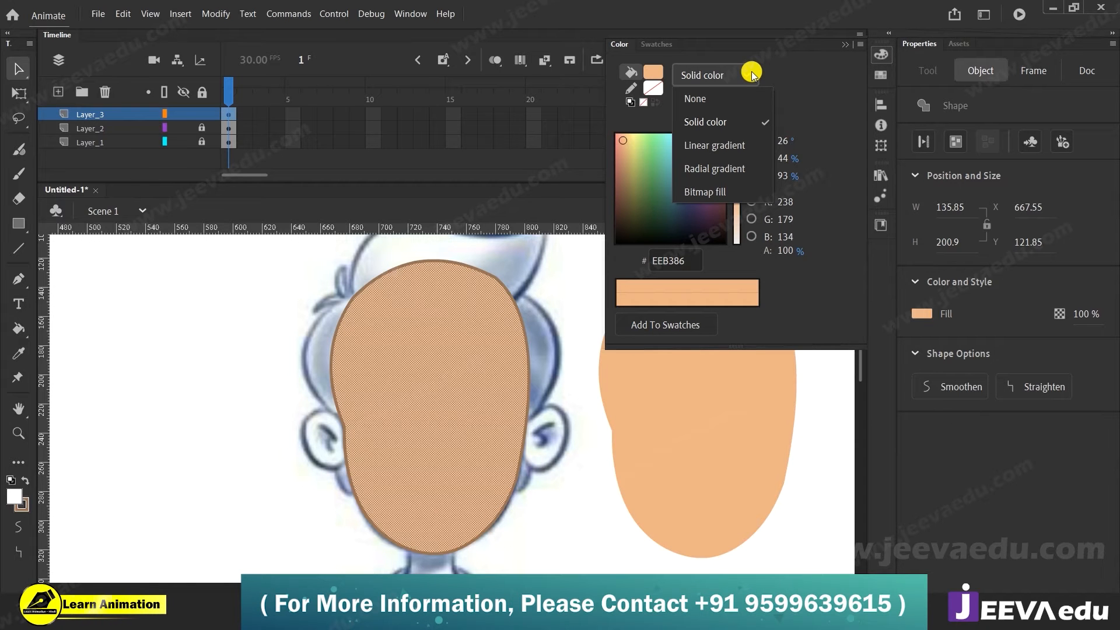
click(737, 146)
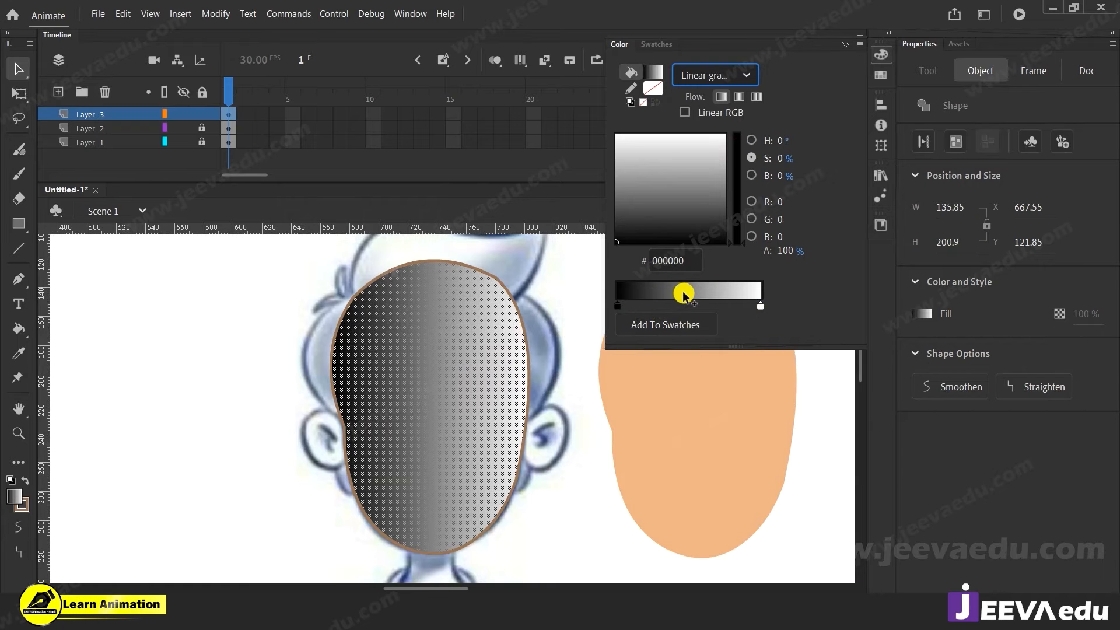
Step: Add three intermediate color stops to the face's gradient and remove them again
click(654, 306)
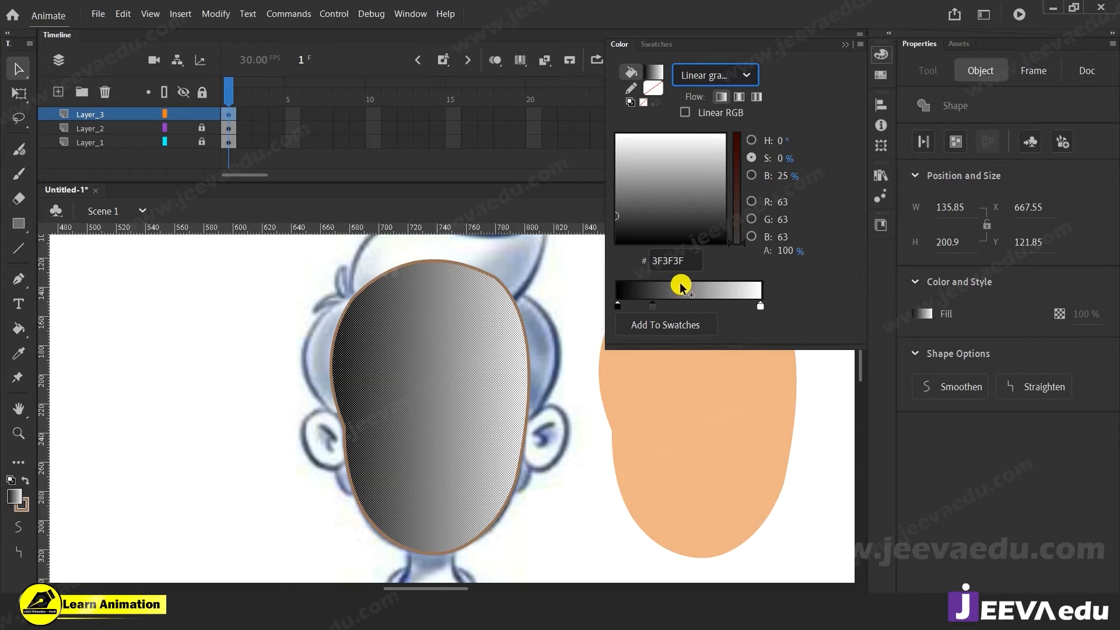
click(705, 305)
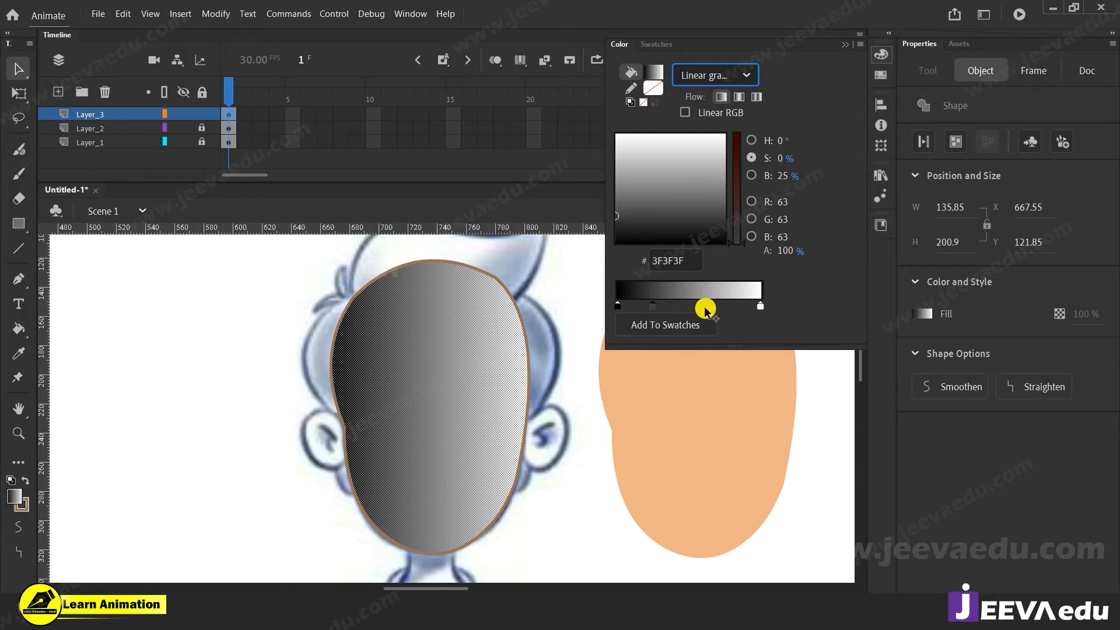
click(735, 307)
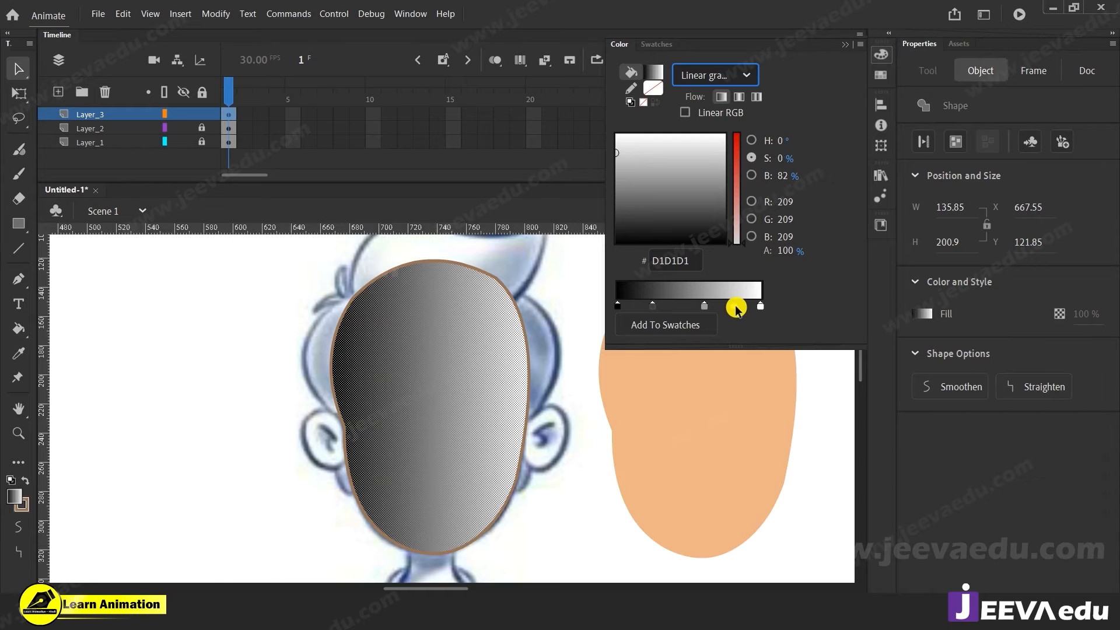
drag(735, 306, 735, 356)
drag(704, 304, 706, 337)
drag(652, 306, 655, 332)
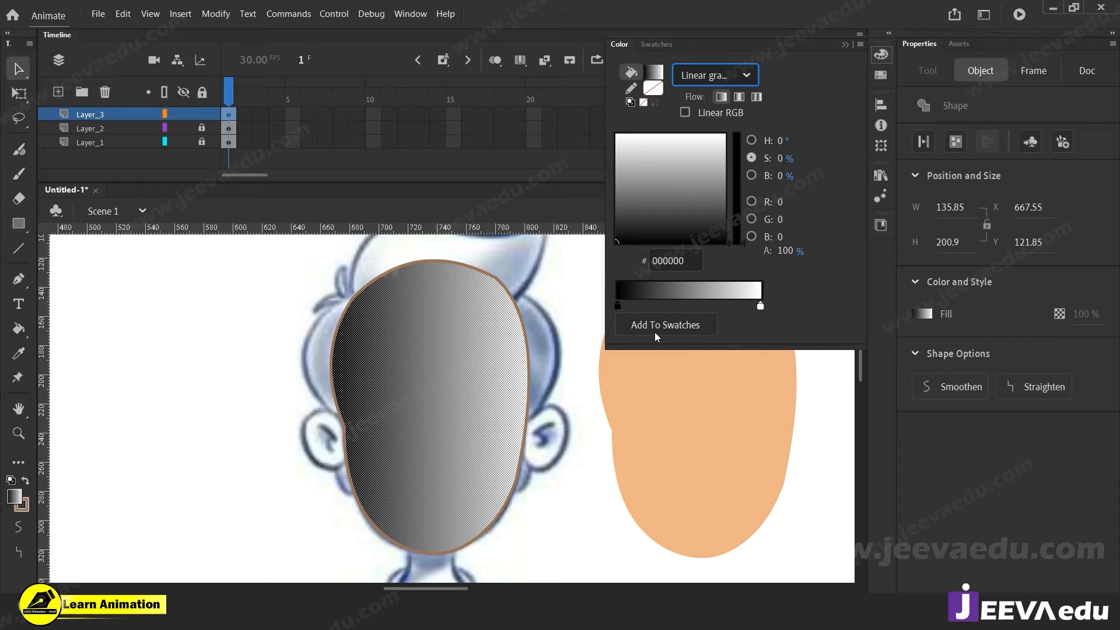
Step: Set both end stops of the face's gradient to the skin tone #EEB386 sampled from the face copy
double_click(618, 306)
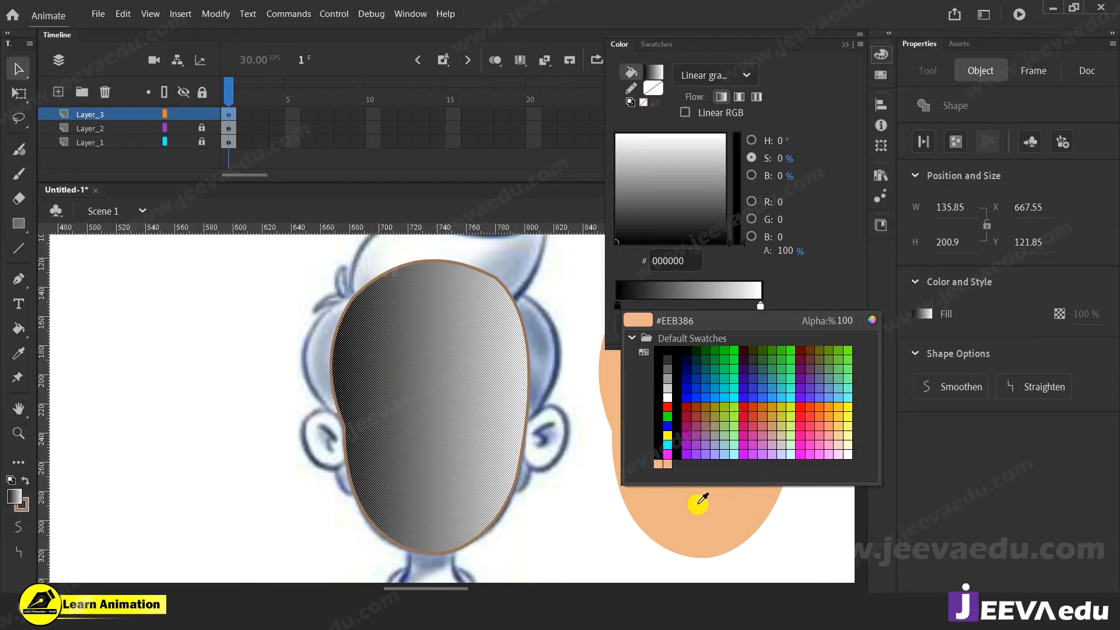
click(702, 502)
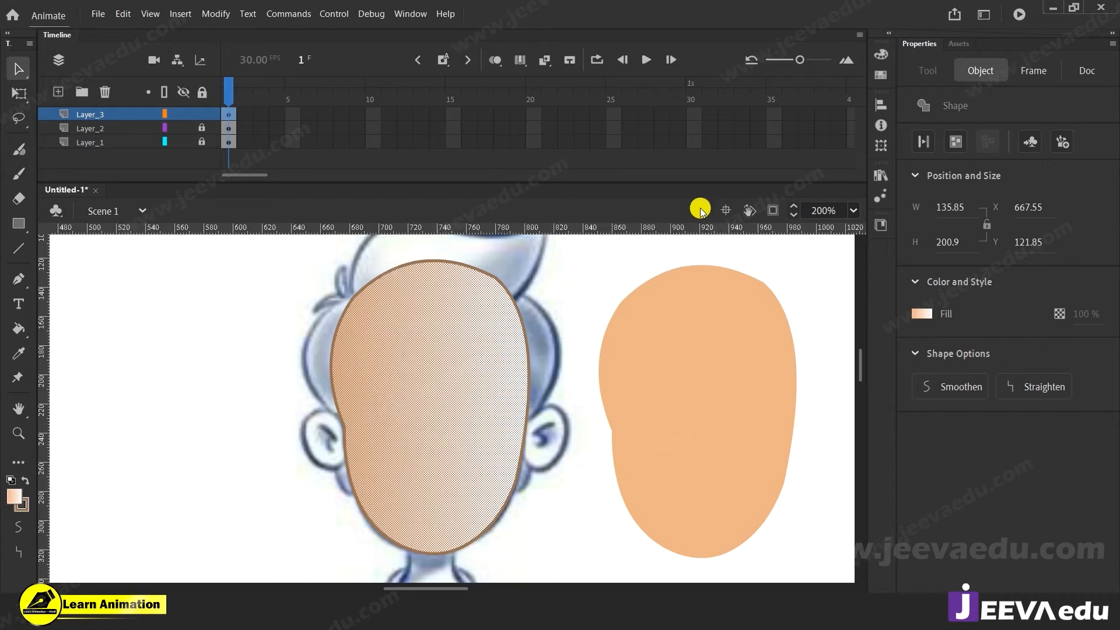
click(881, 56)
drag(760, 306, 764, 313)
click(760, 307)
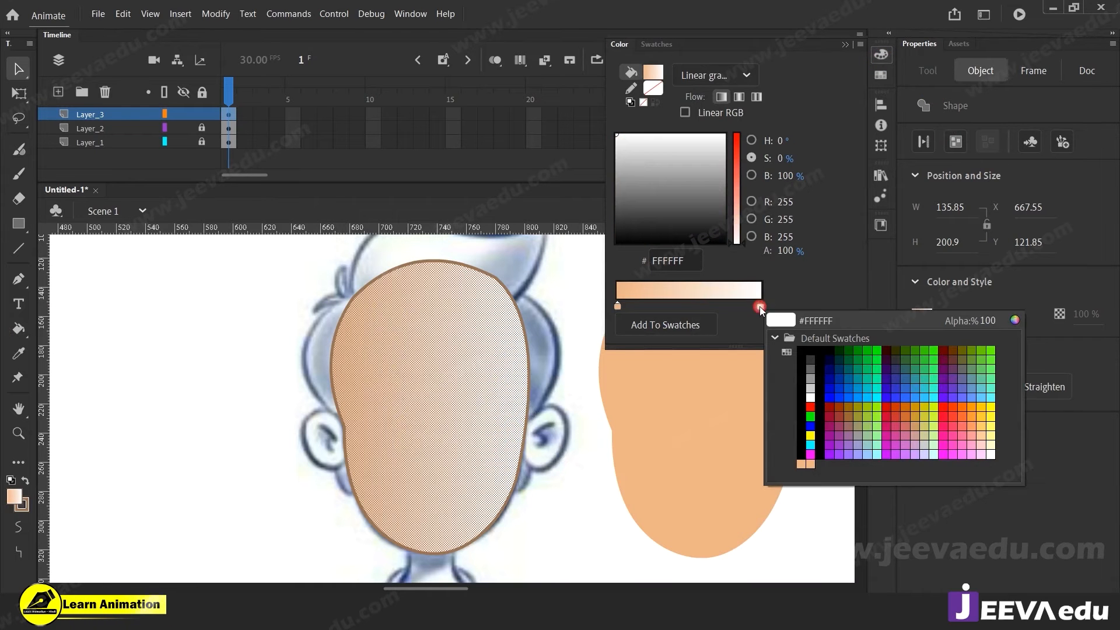
click(717, 407)
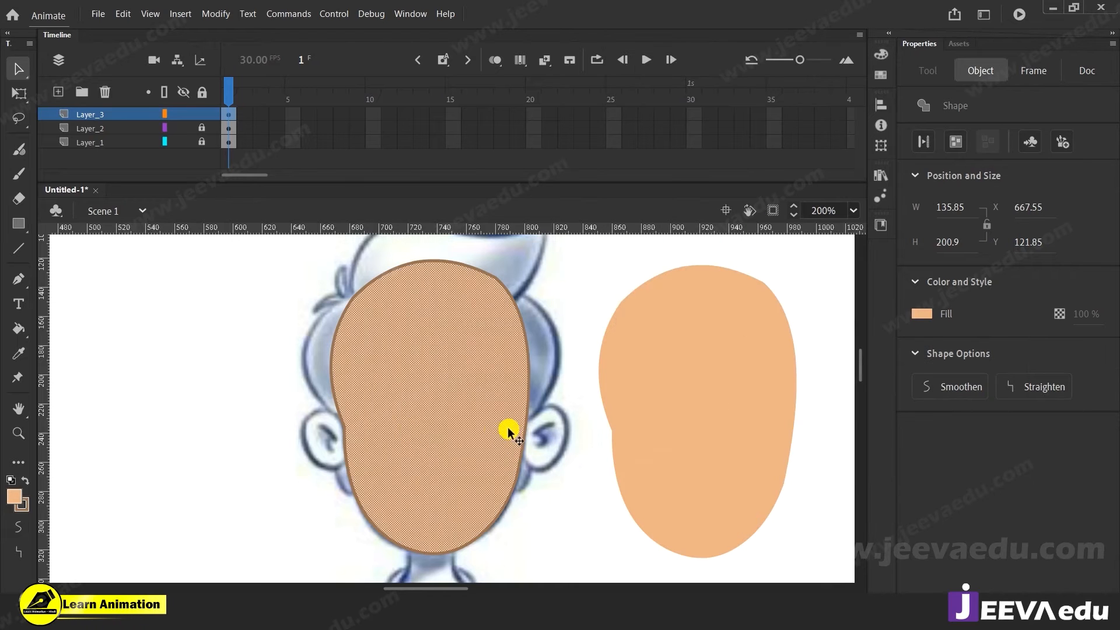
Step: Change the right end stop of the face's gradient to saturated orange #F0802C and deselect the face
click(881, 54)
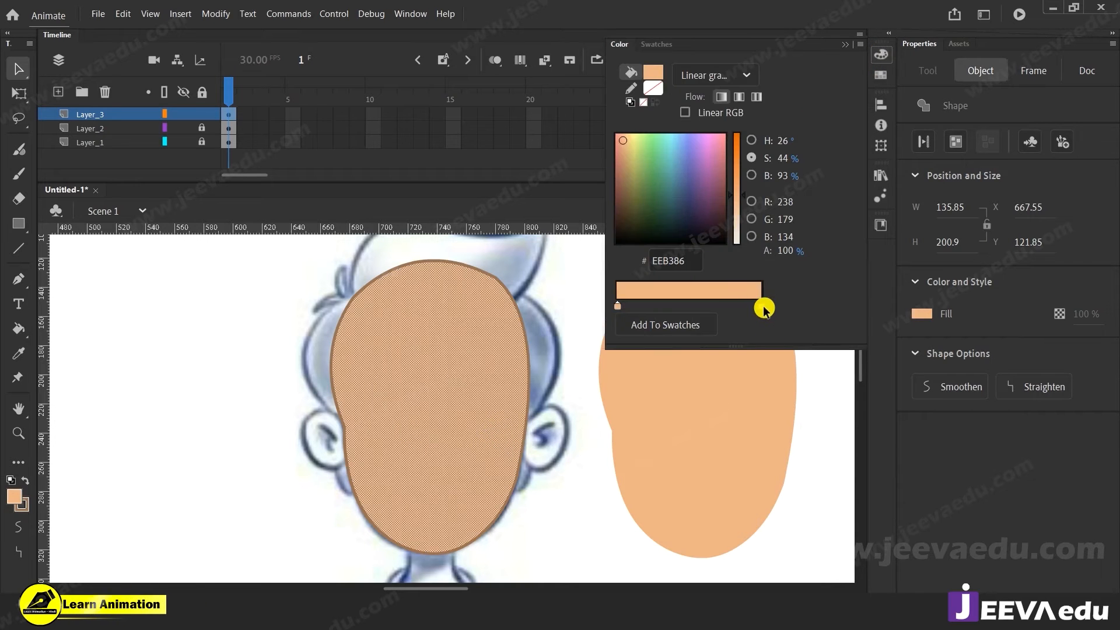
click(753, 175)
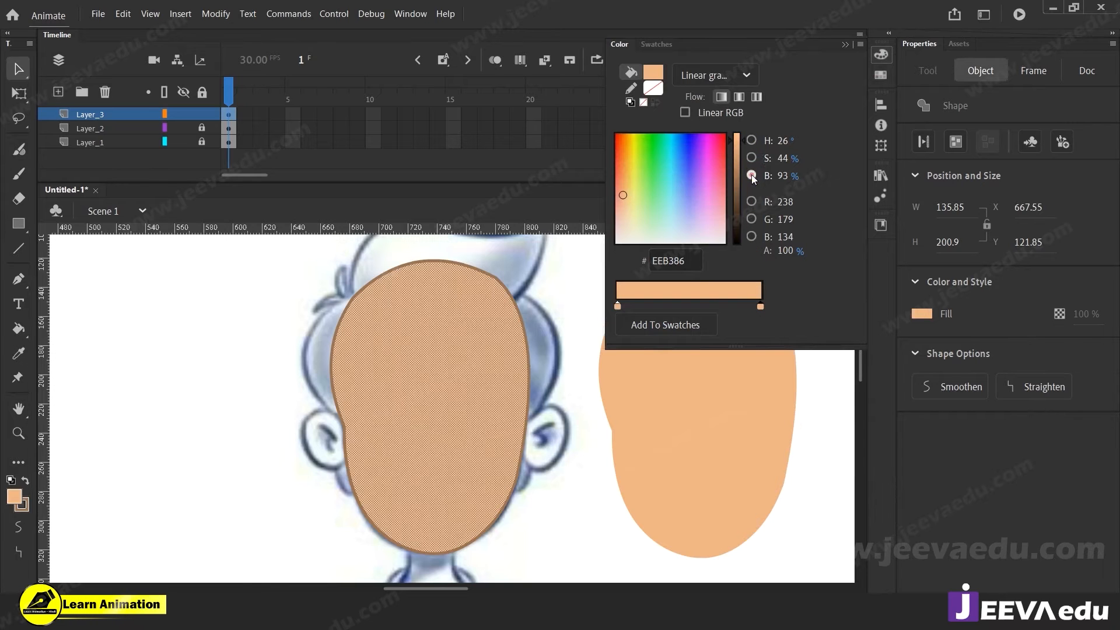
click(752, 140)
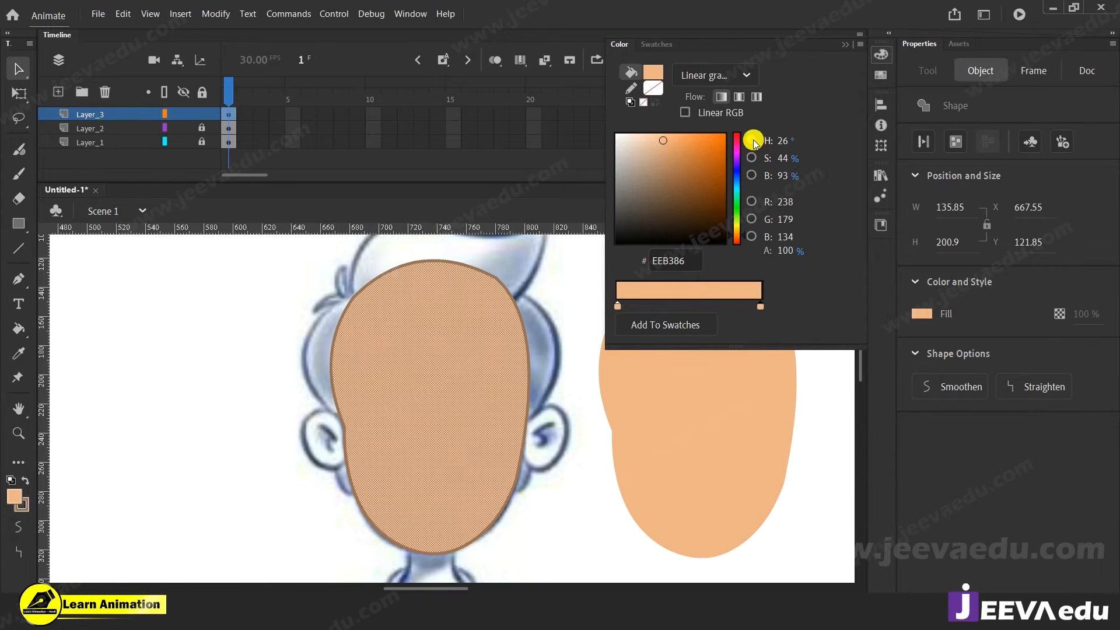
click(700, 151)
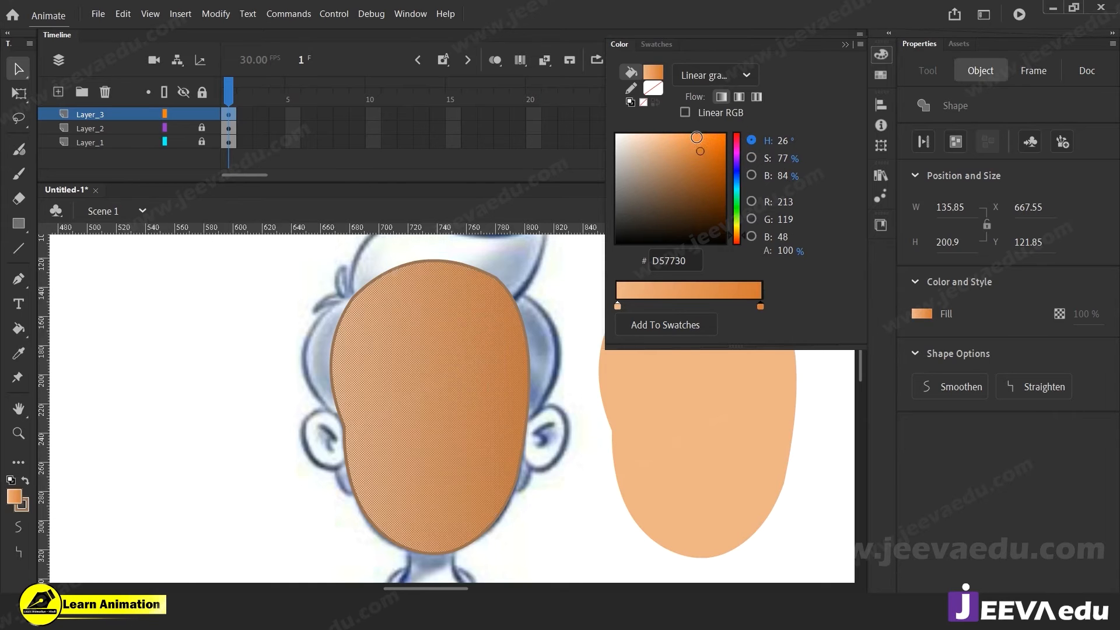
click(697, 137)
click(705, 140)
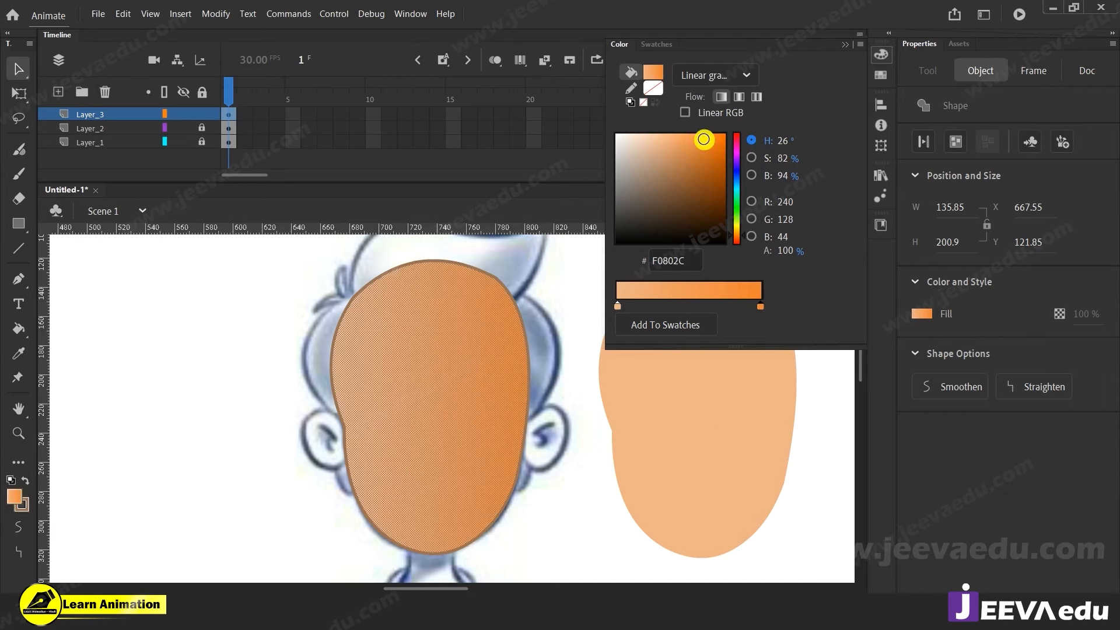
click(256, 424)
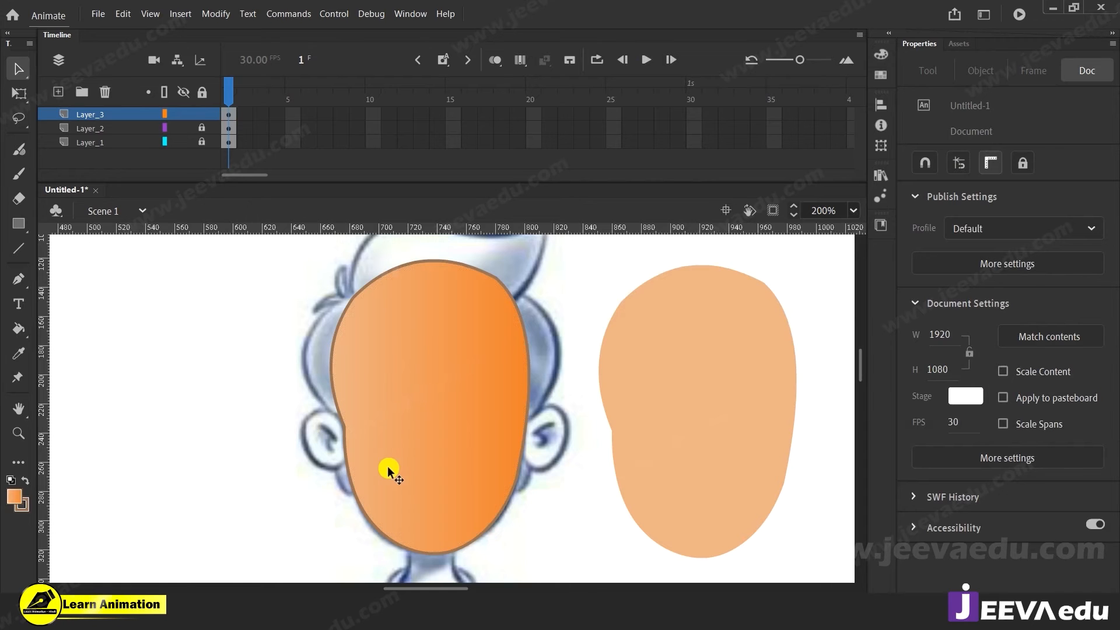
Step: Rotate the face's gradient with the Gradient Transform tool so orange lies at the forehead and skin tone at the chin, leaving the face deselected
click(429, 388)
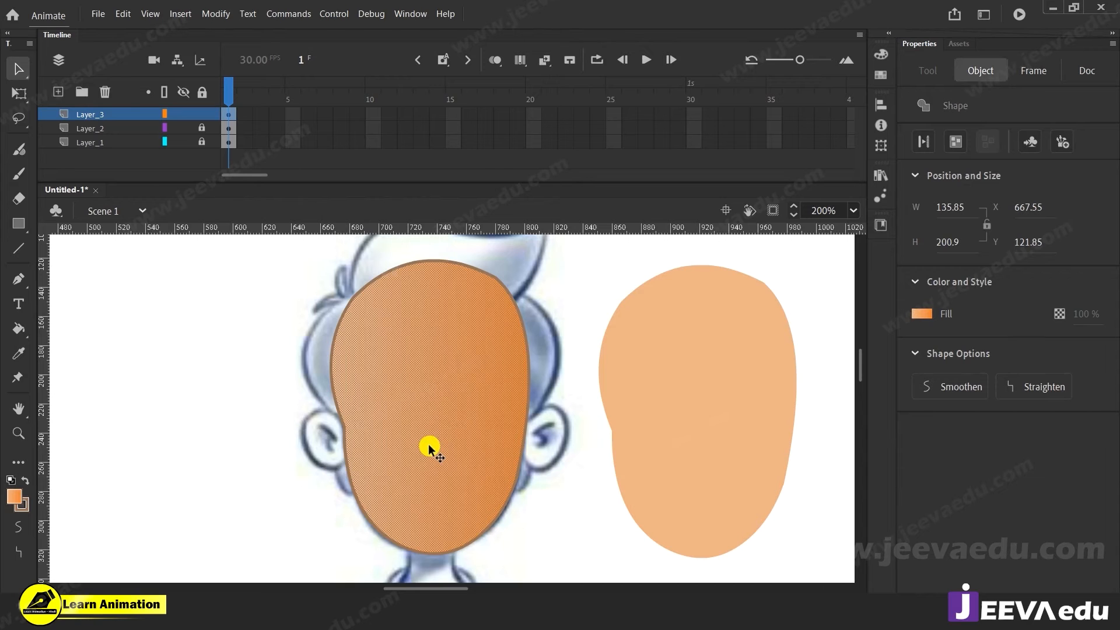
key(f)
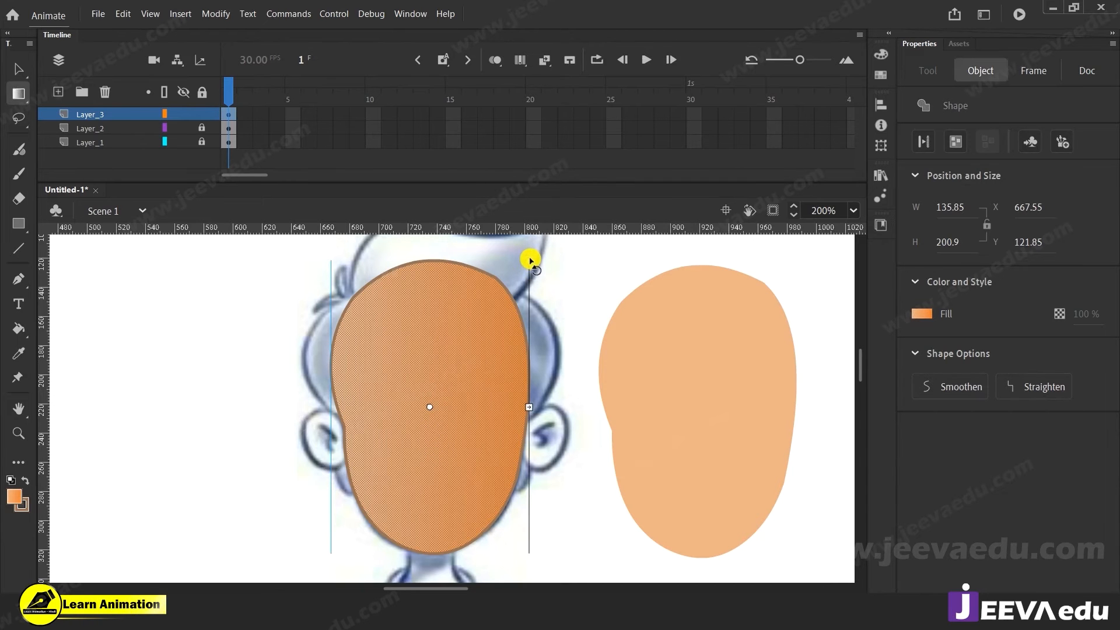
drag(531, 260, 340, 255)
drag(378, 320, 359, 365)
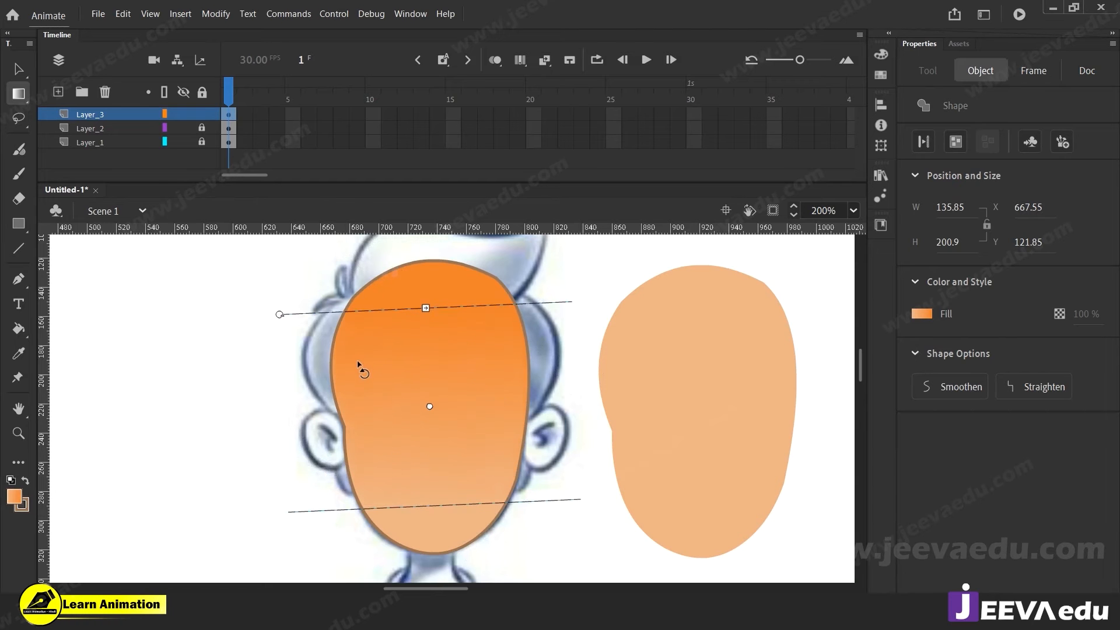
click(185, 344)
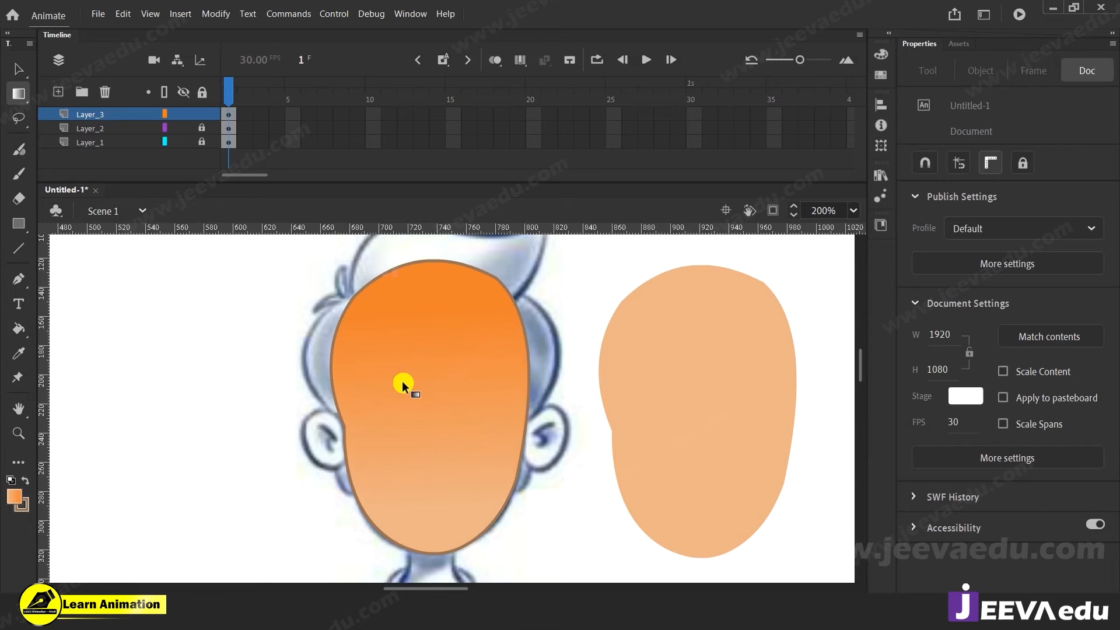
Step: Delete the face copy beside the traced head and group the traced face's gradient fill with its outline
key(v)
click(689, 429)
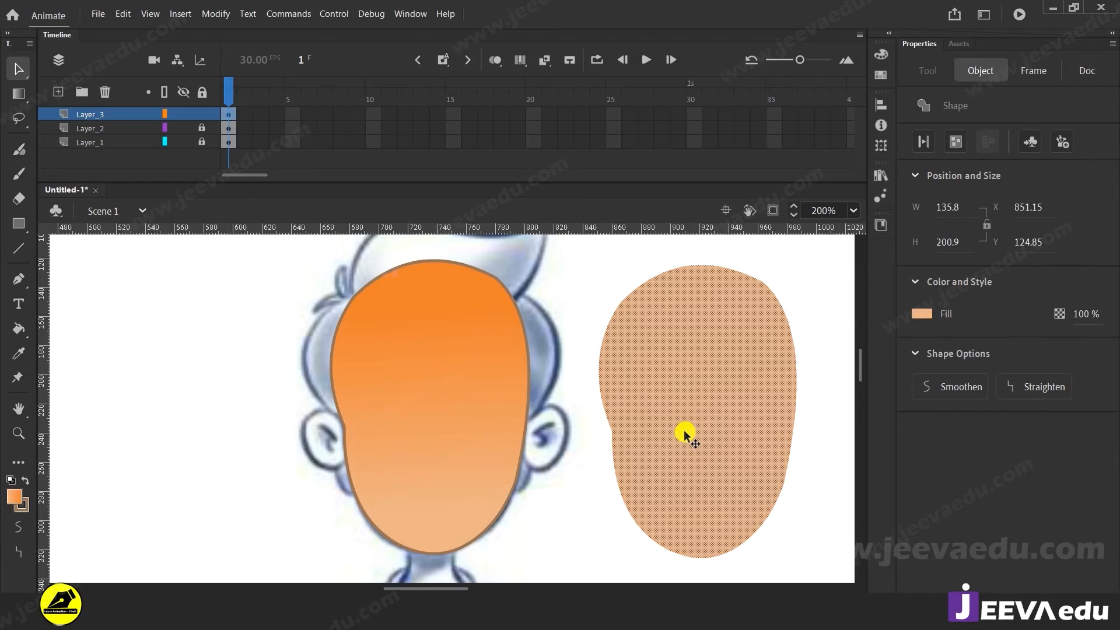
key(Delete)
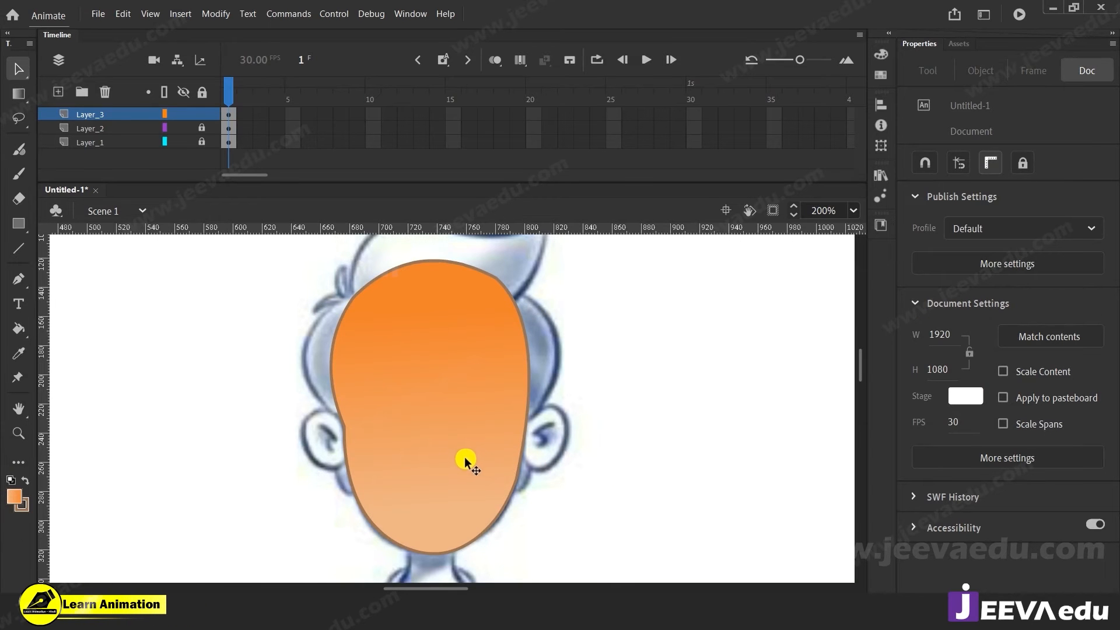
click(390, 478)
key(ctrl+g)
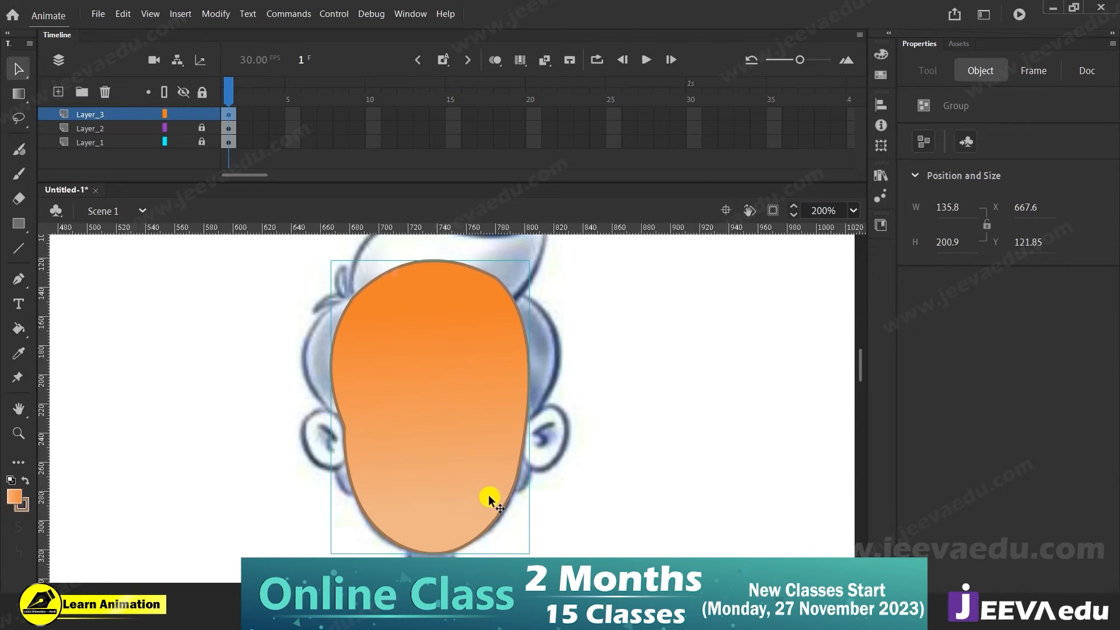
Step: Open the face group for editing and recolor the face's outline with a dark brown swatch
key(z)
click(469, 448)
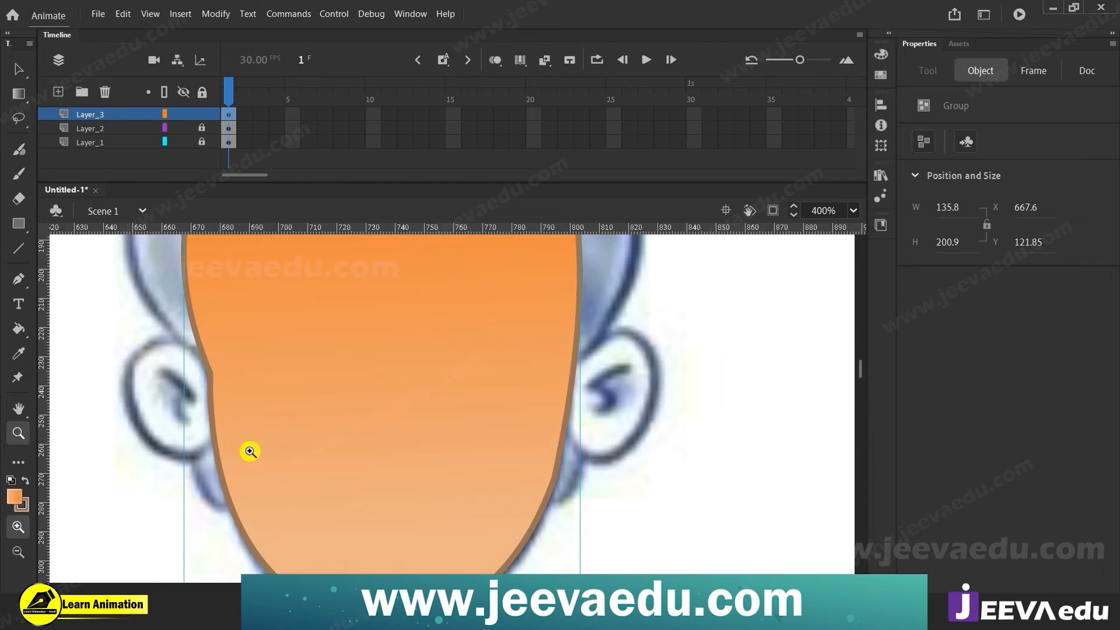
alt+click(408, 448)
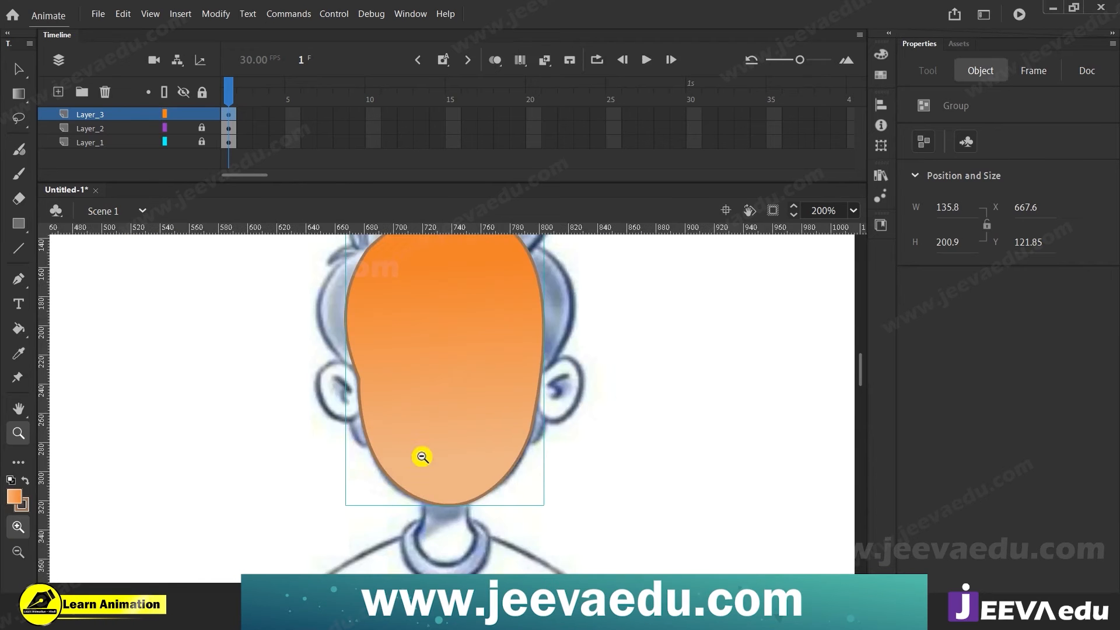
drag(512, 440, 497, 491)
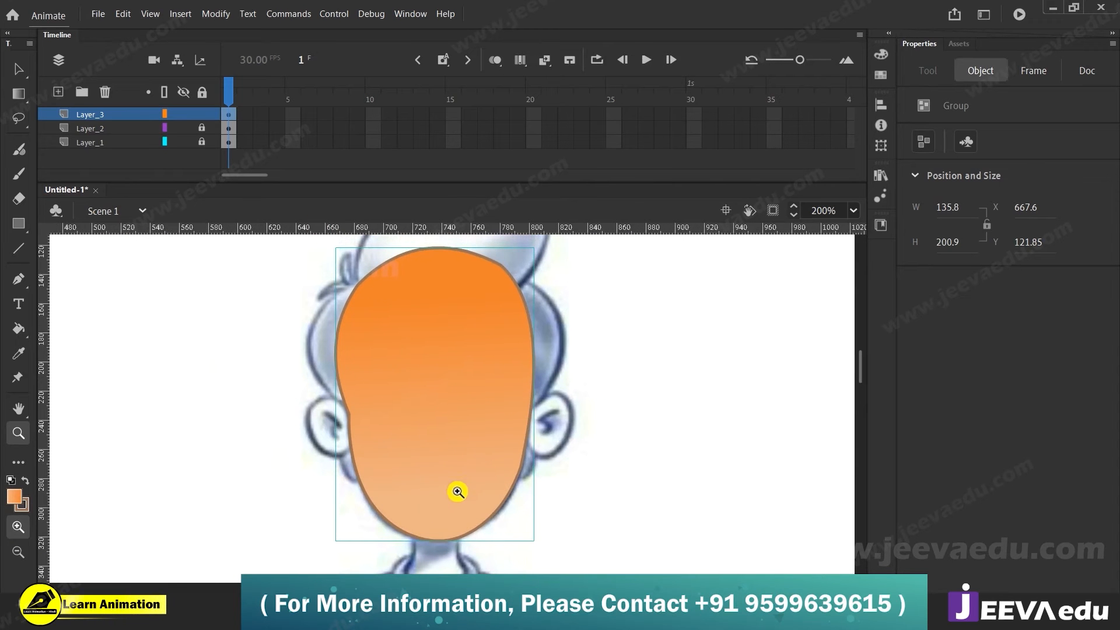
click(447, 468)
key(v)
double_click(387, 476)
click(249, 458)
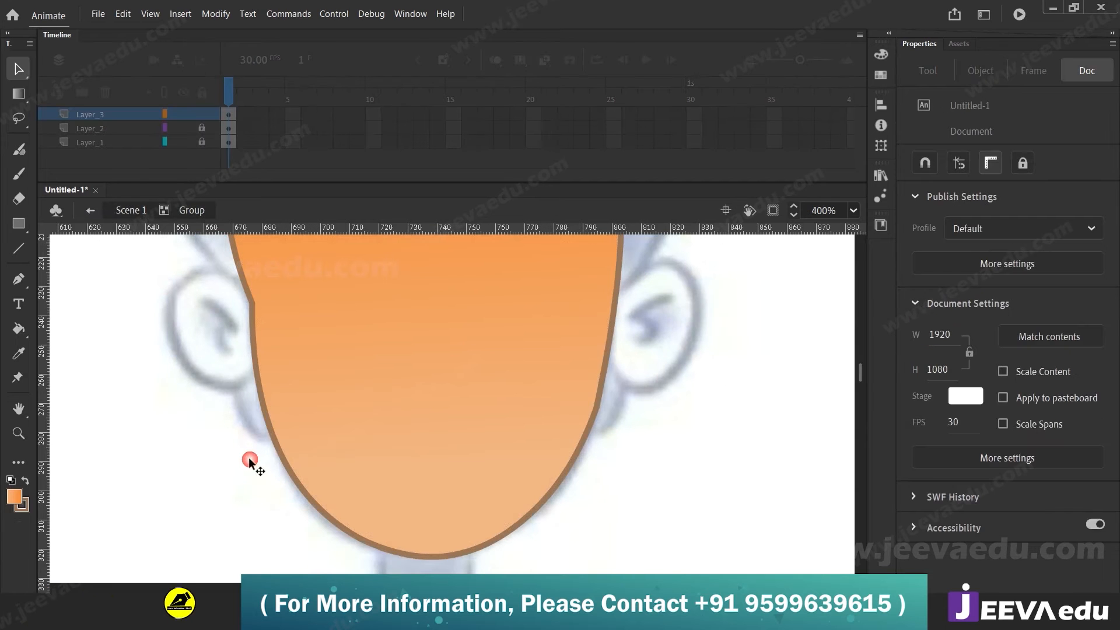
click(279, 454)
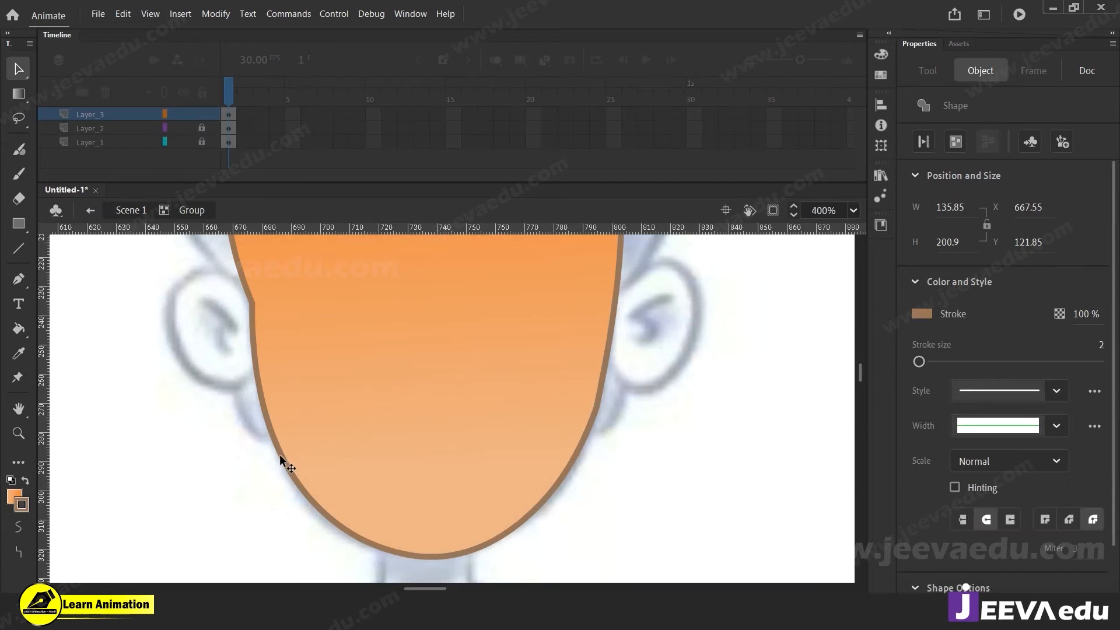
click(22, 504)
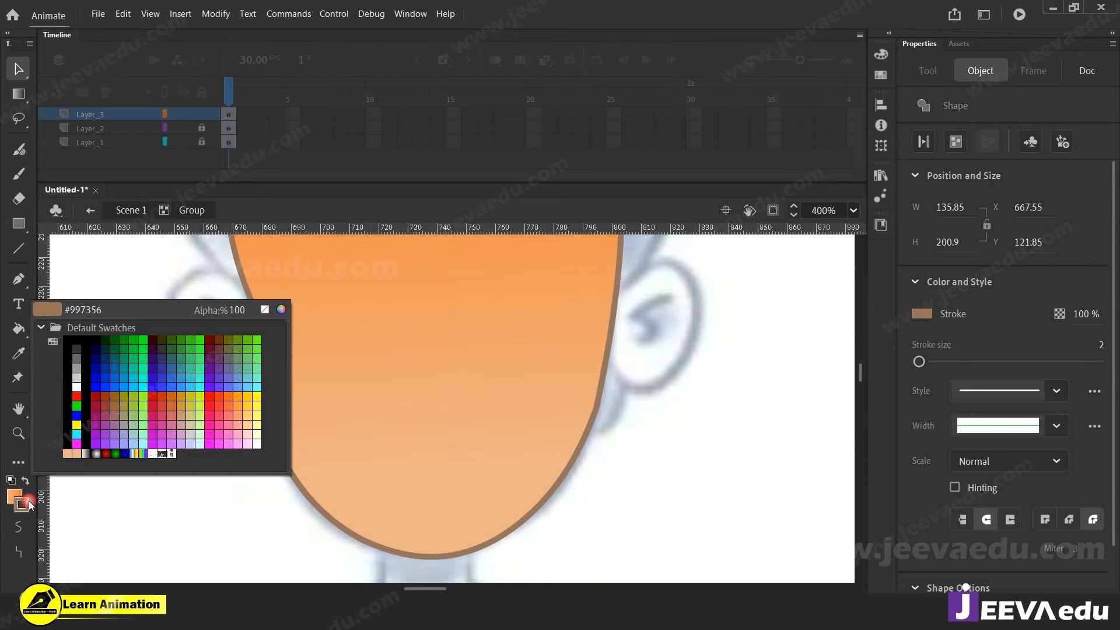
click(223, 339)
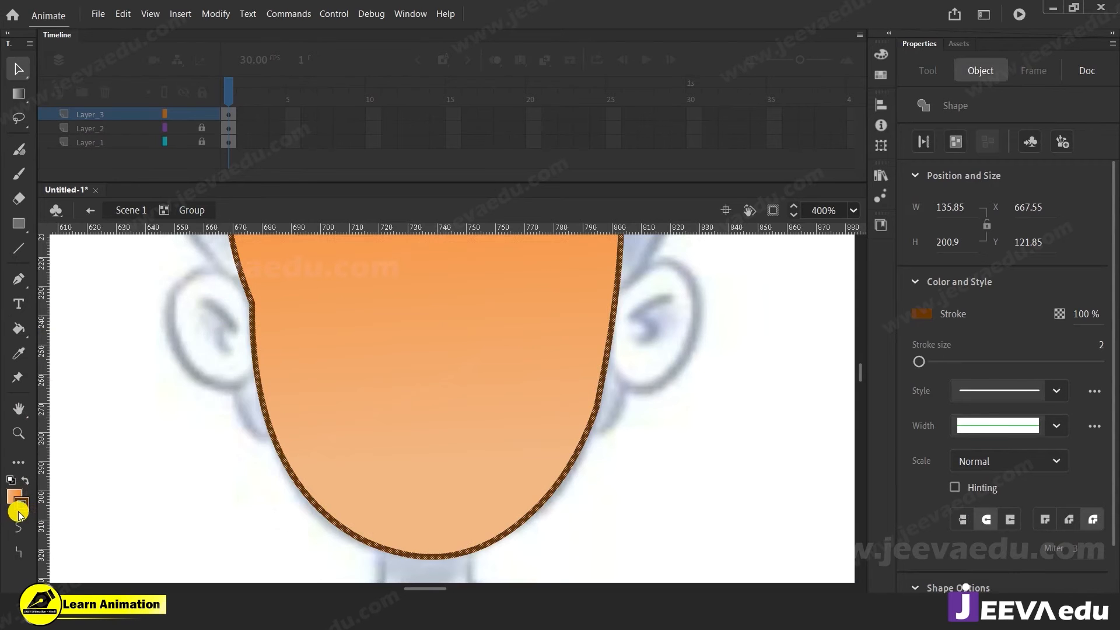
Step: Recolor the face's outline with the custom brown #974C00 and deselect the face
click(22, 511)
click(280, 306)
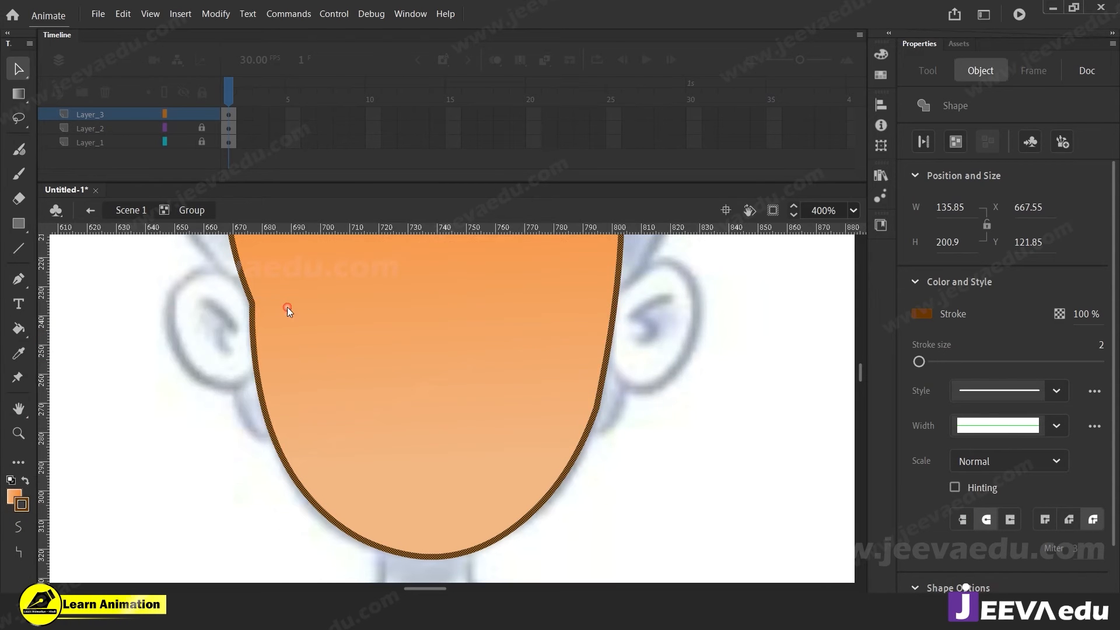
drag(595, 308, 596, 284)
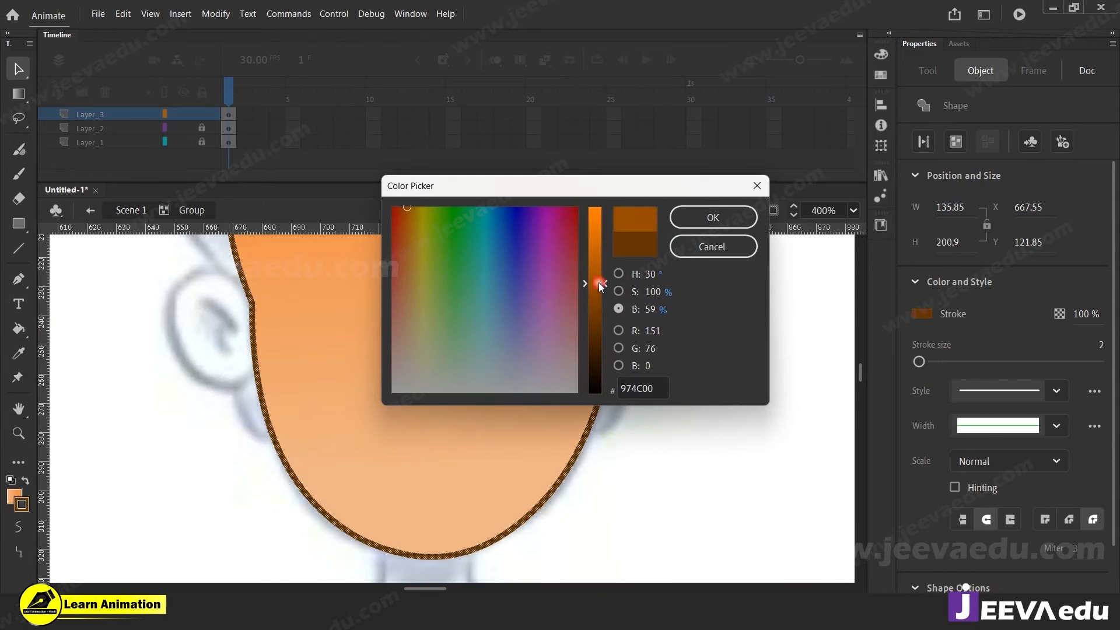
click(690, 219)
click(185, 455)
key(z)
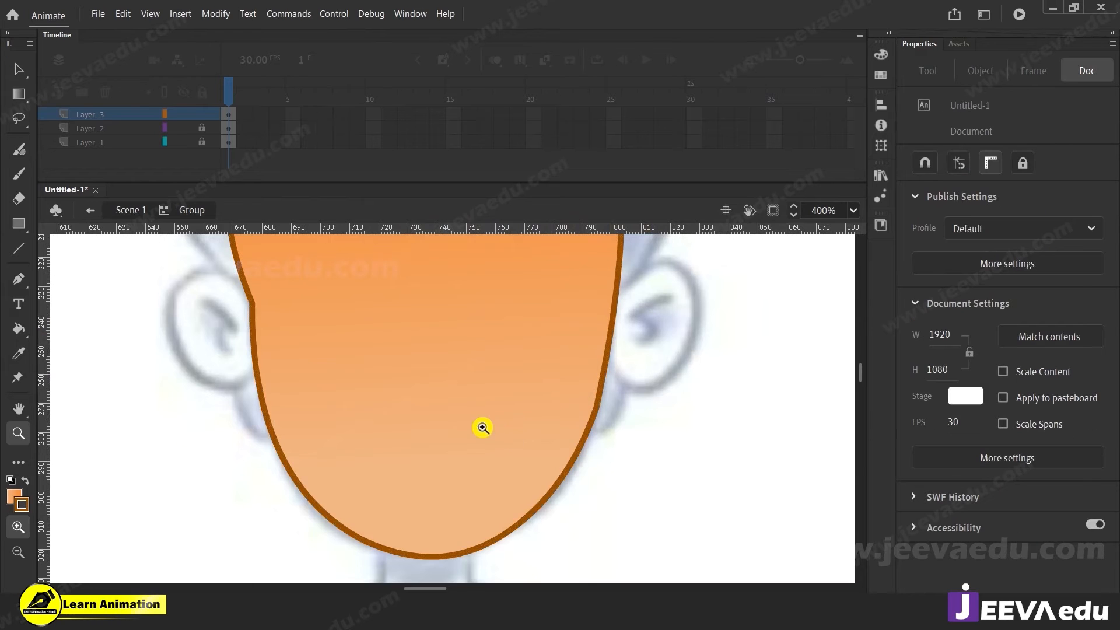
alt+click(427, 432)
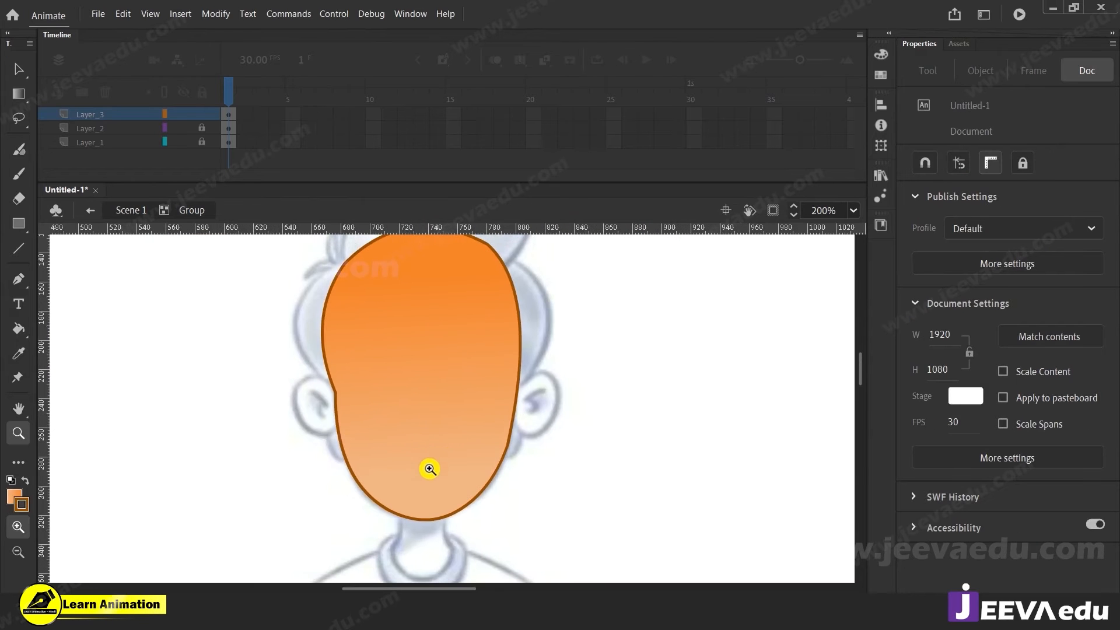
Step: Recolor the face's outline with a lighter orange-brown, hue 30° and about 80% saturation, and deselect the face
key(v)
double_click(352, 480)
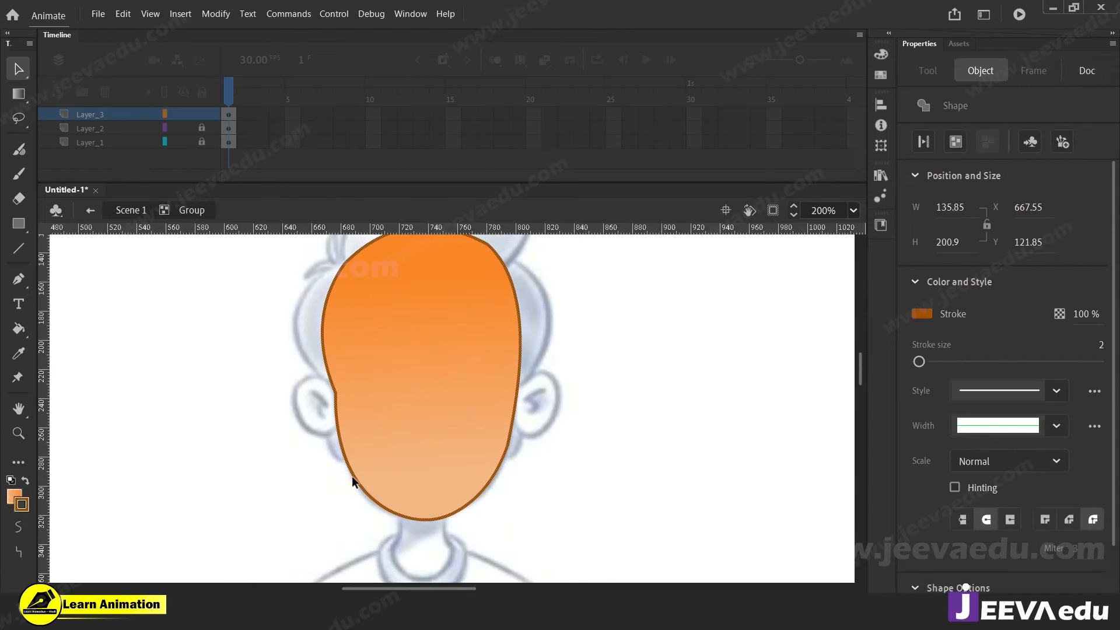
click(22, 506)
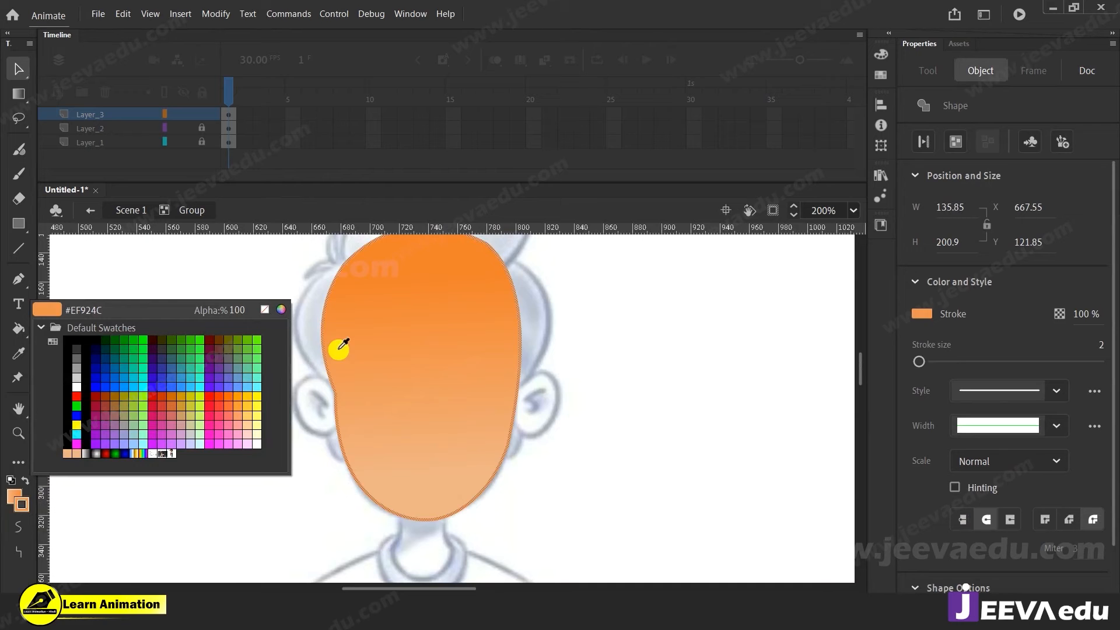
click(279, 313)
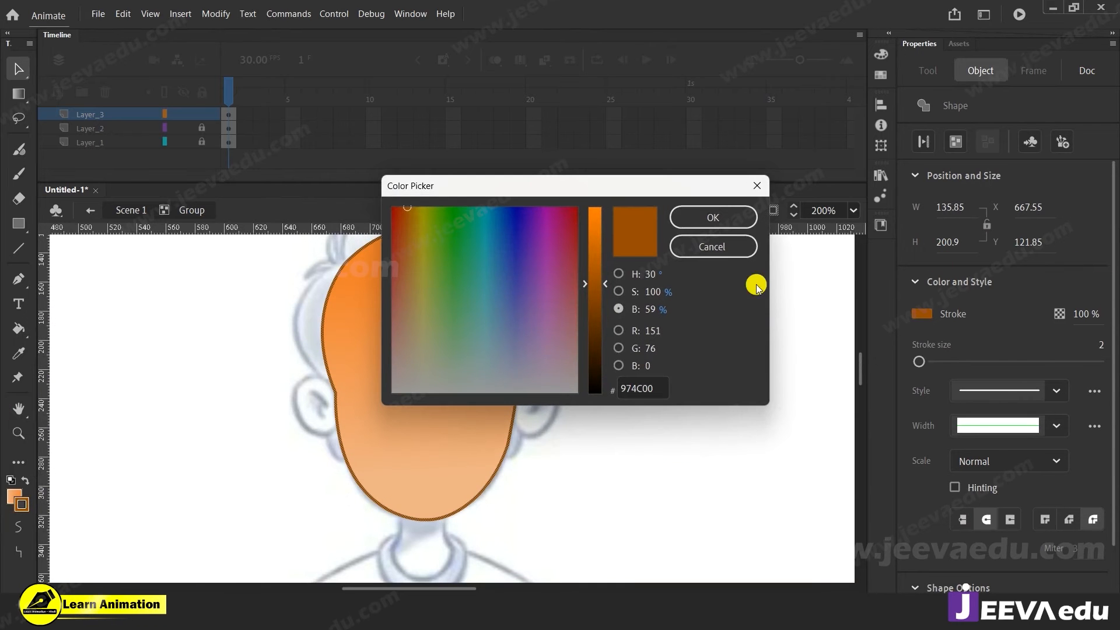
click(618, 274)
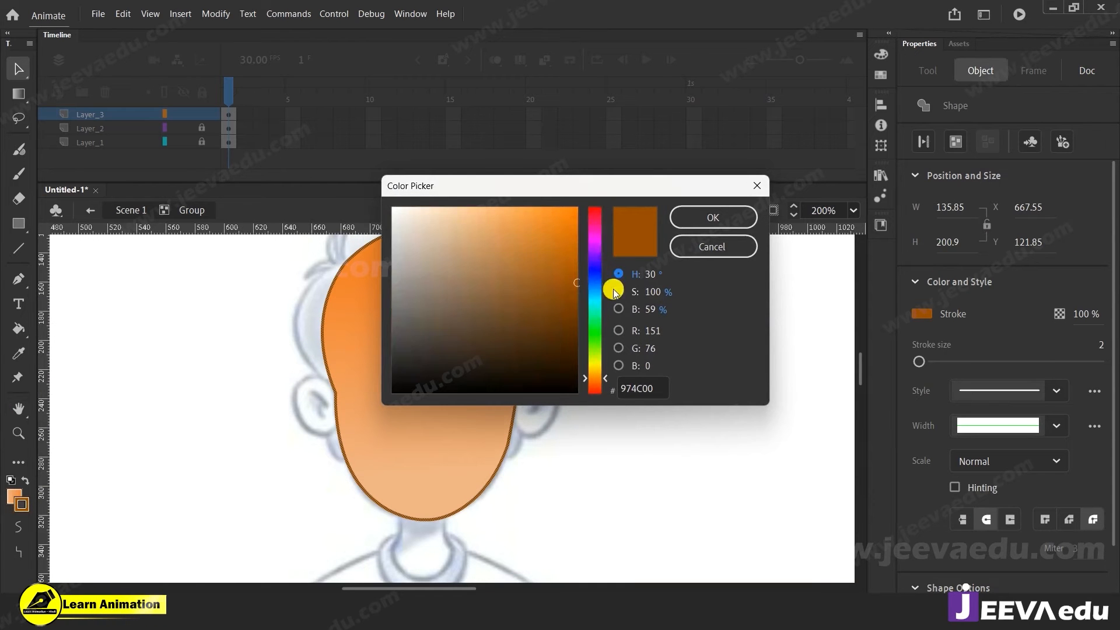
click(531, 274)
click(541, 270)
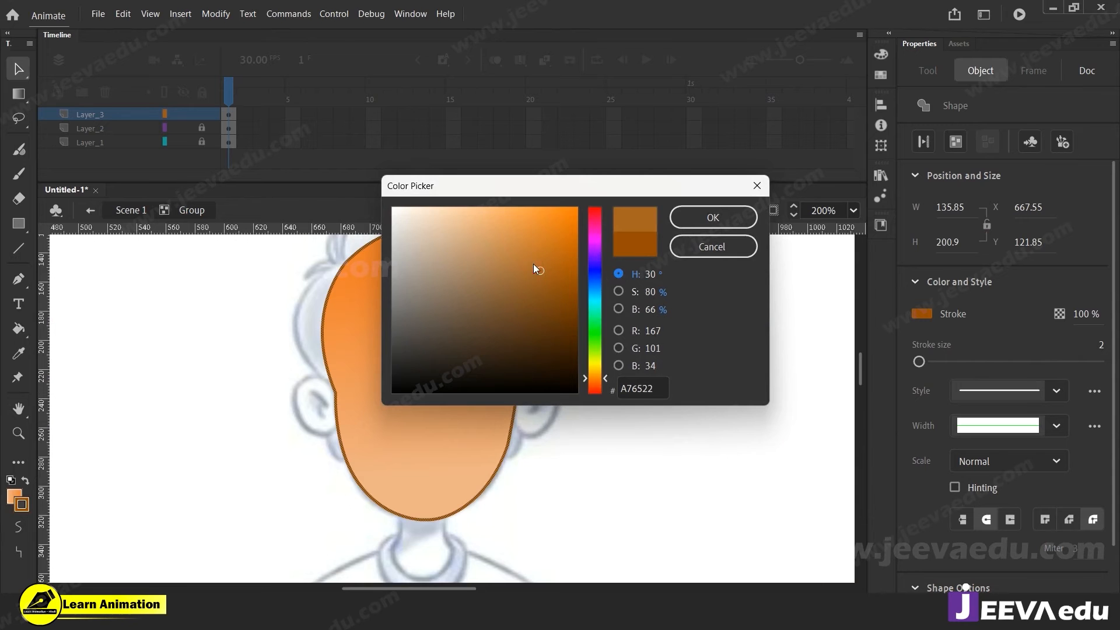
click(619, 291)
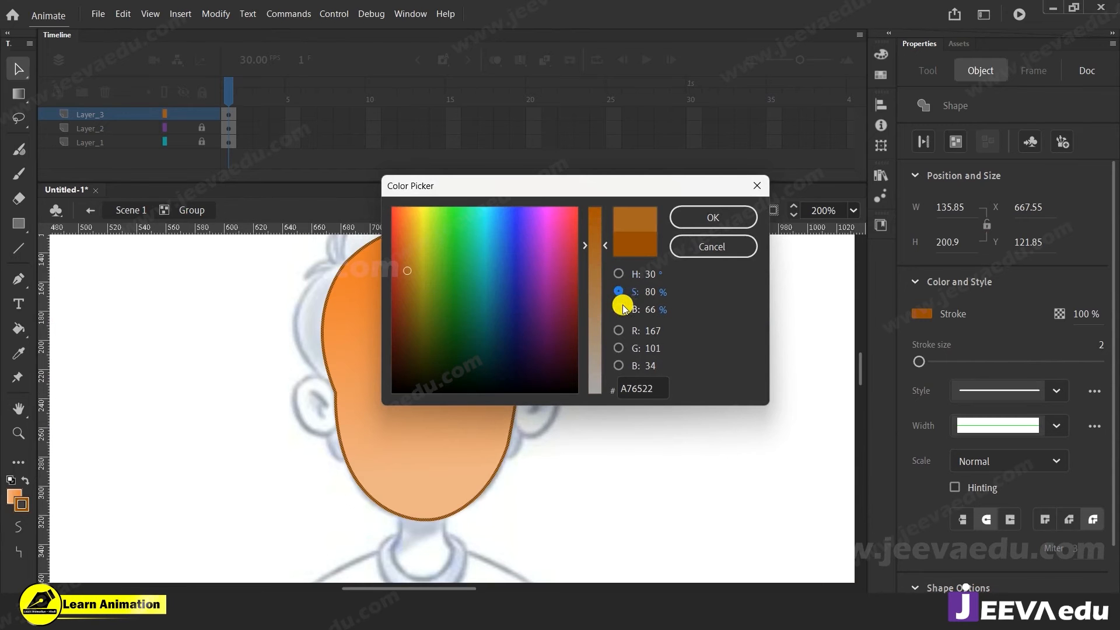
click(619, 309)
click(597, 254)
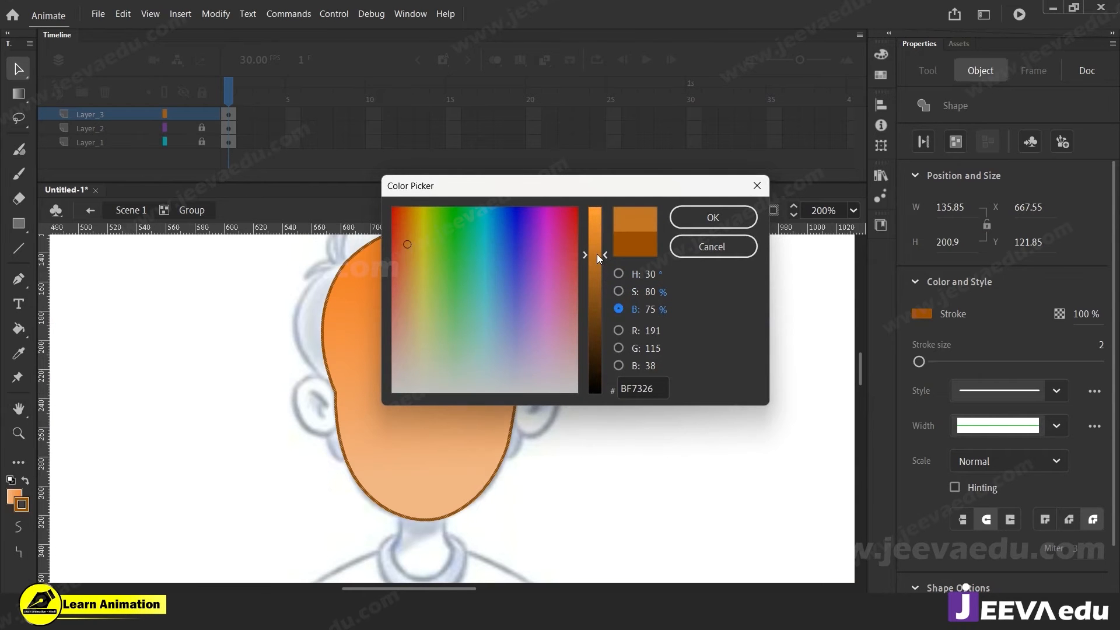
click(619, 275)
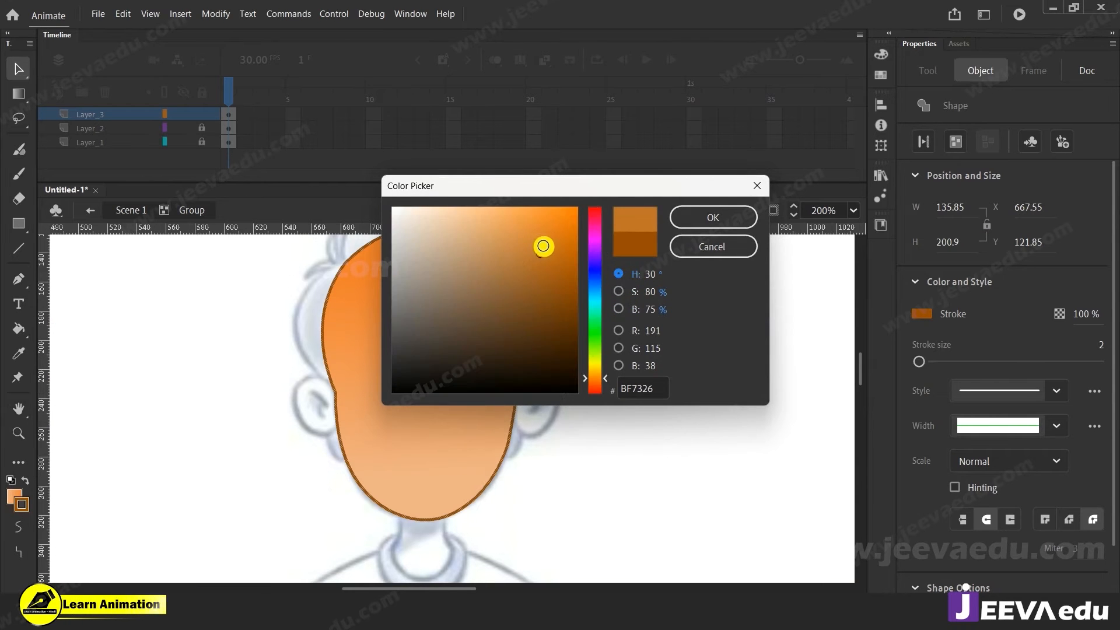
click(544, 240)
click(544, 249)
click(733, 222)
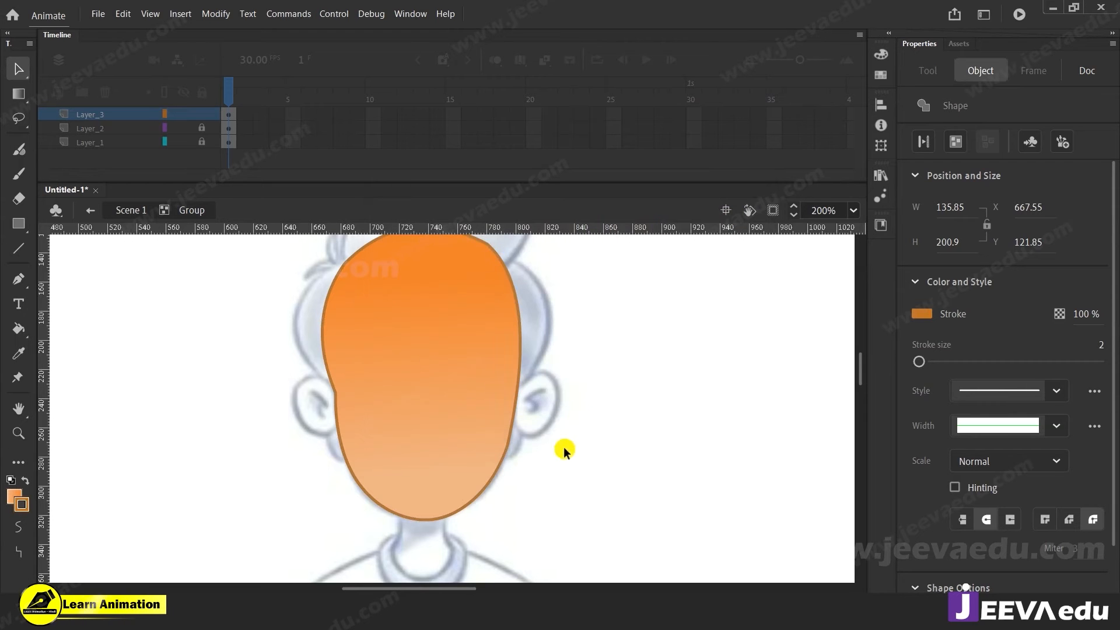
click(554, 464)
Step: Inspect the recolored outline up close around the jaw and ears and from farther out
key(z)
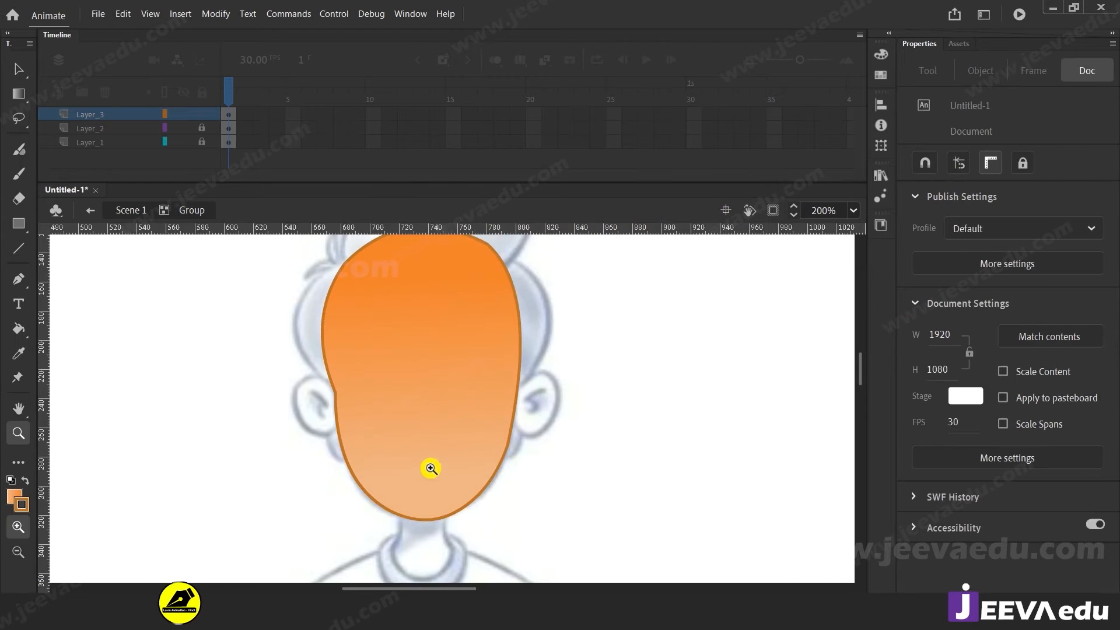
click(431, 465)
drag(433, 467, 453, 550)
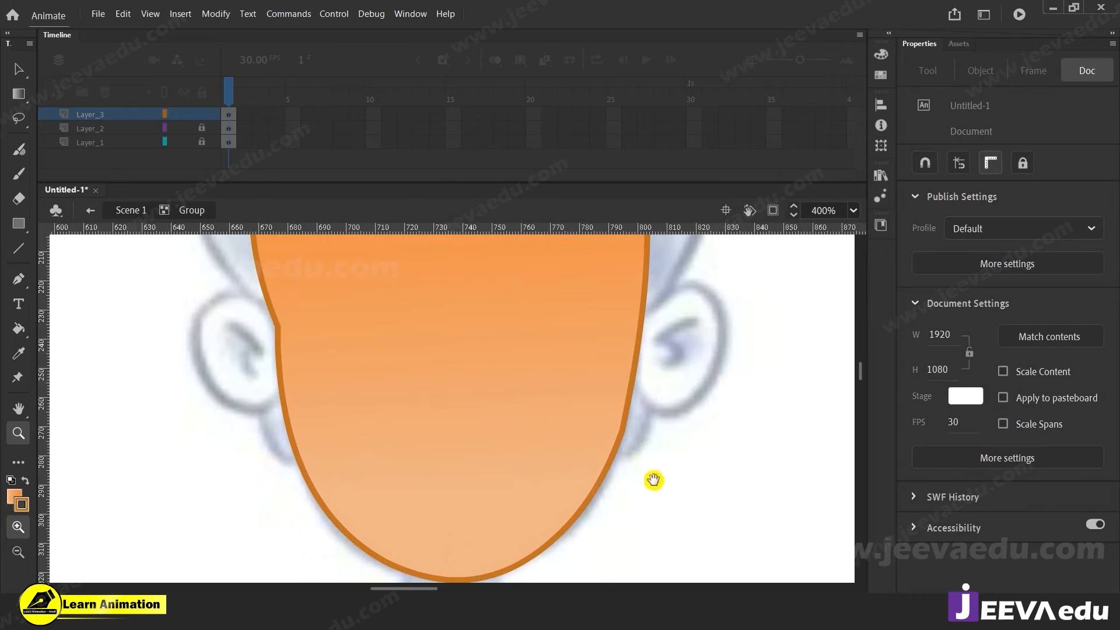
key(v)
click(627, 428)
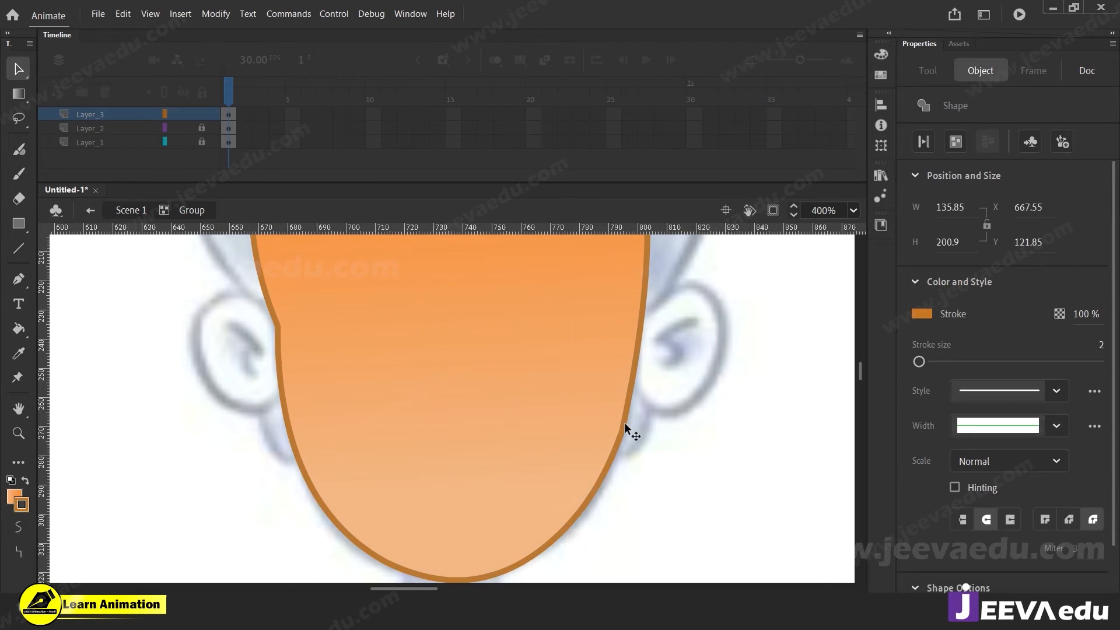
click(639, 481)
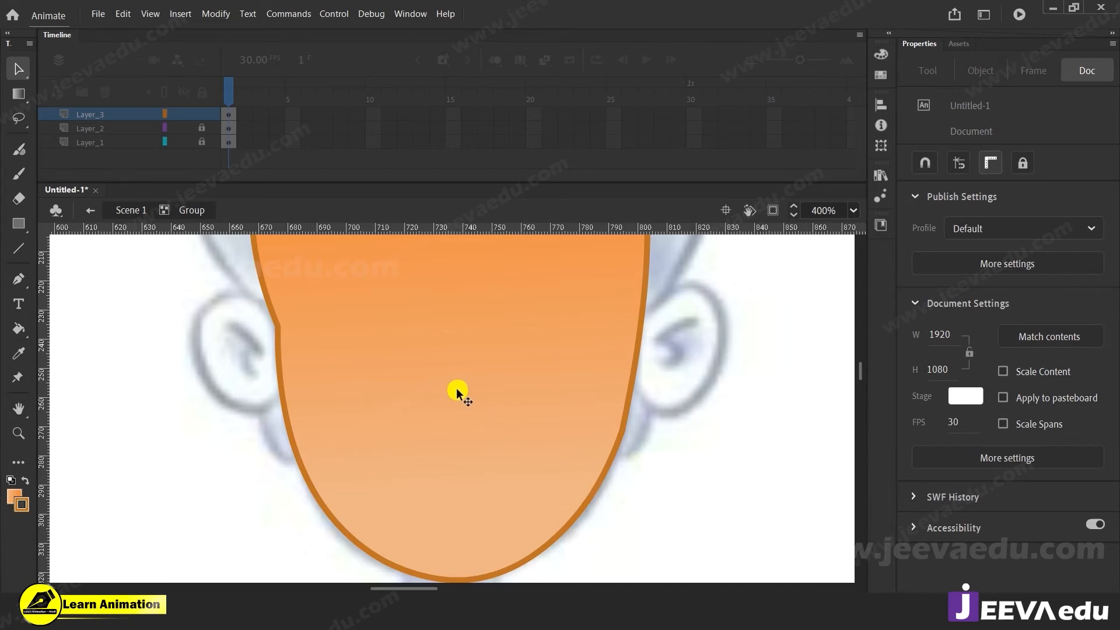
key(z)
alt+click(434, 458)
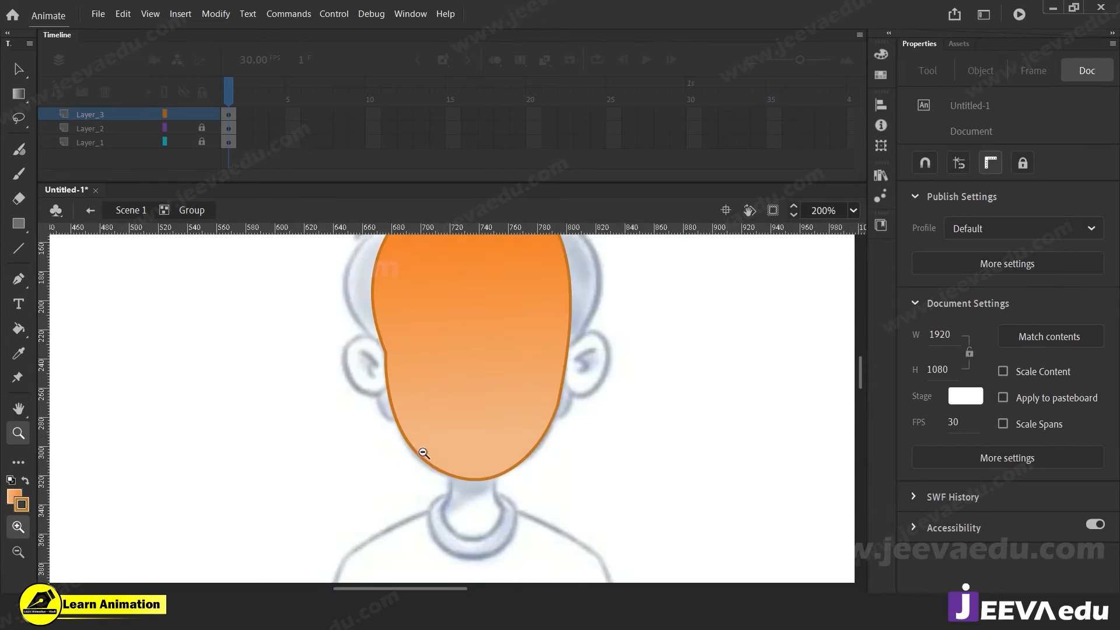
alt+click(422, 452)
click(430, 445)
drag(493, 431, 453, 455)
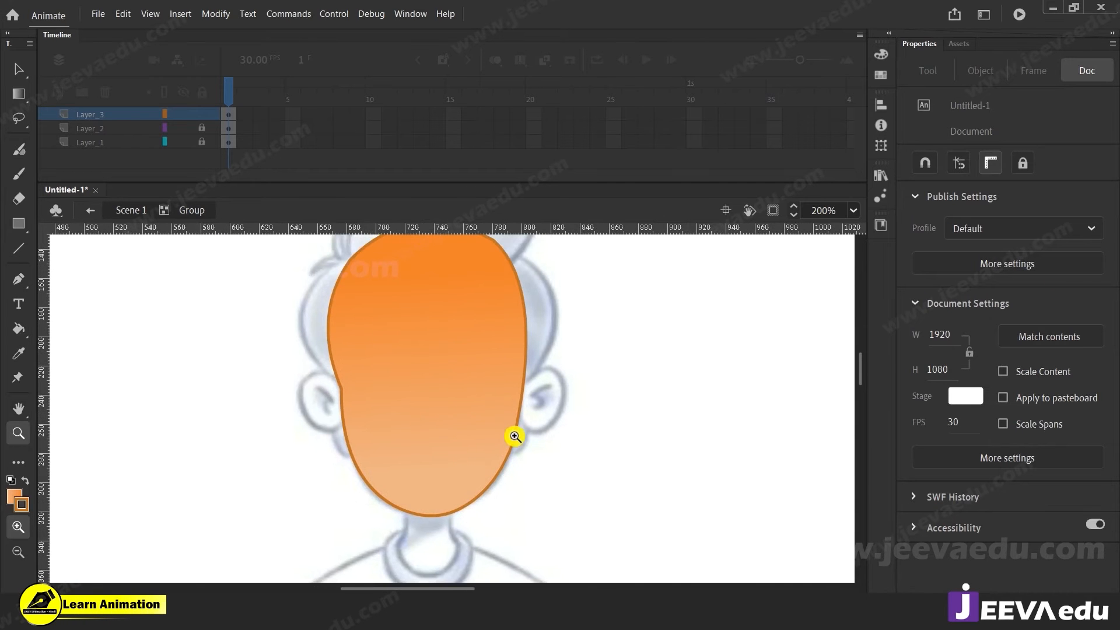
key(v)
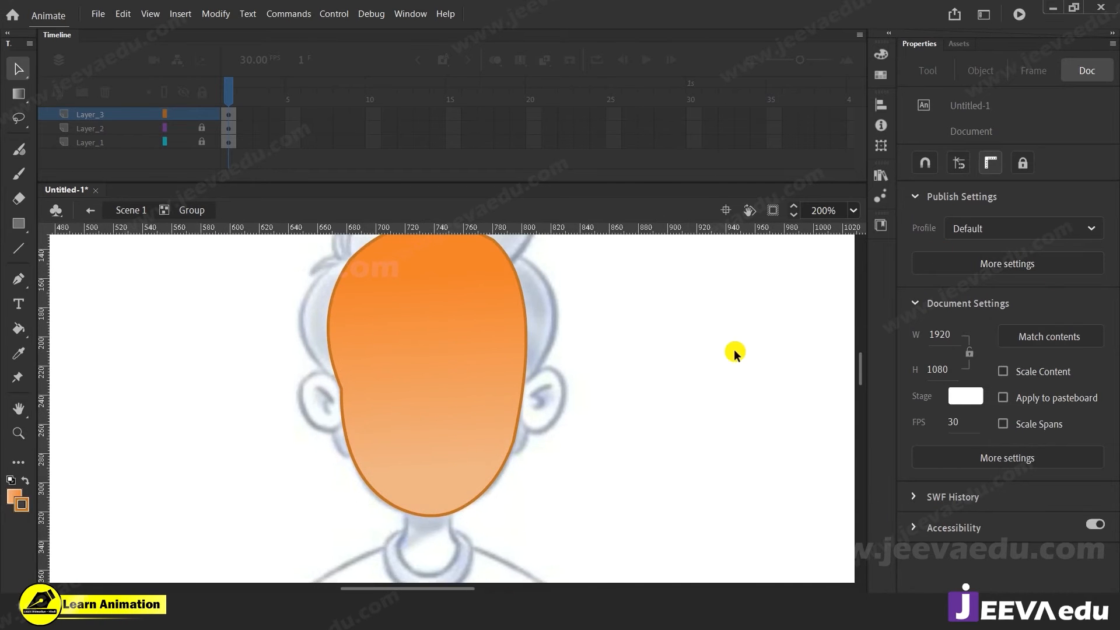
Step: Leave the face group, lock and hide Layer_3, and add a new layer above it
double_click(281, 452)
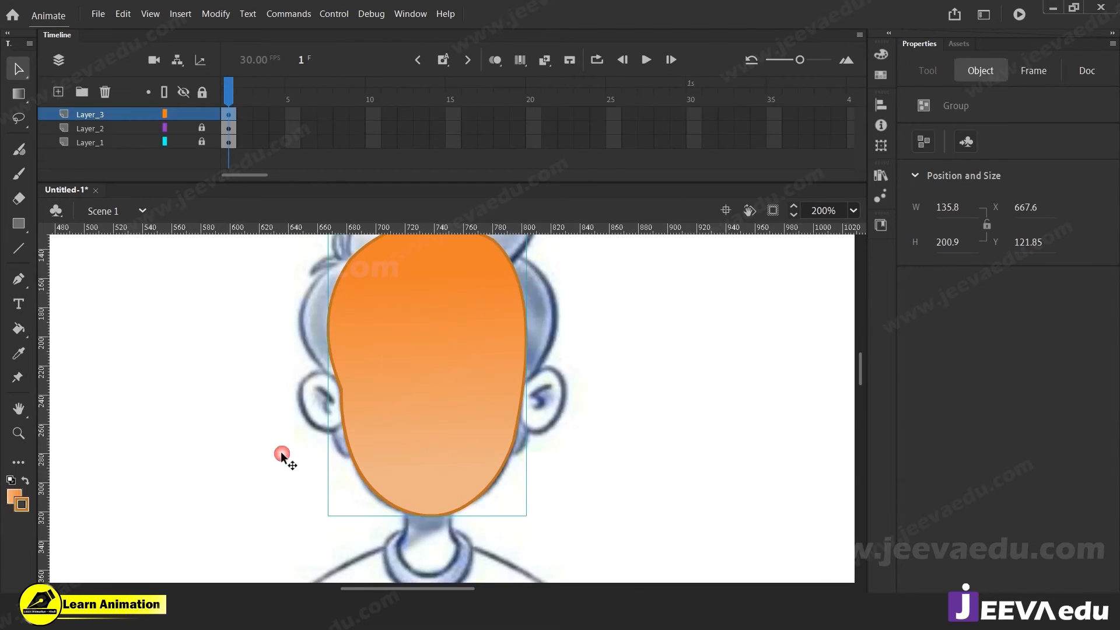
click(184, 114)
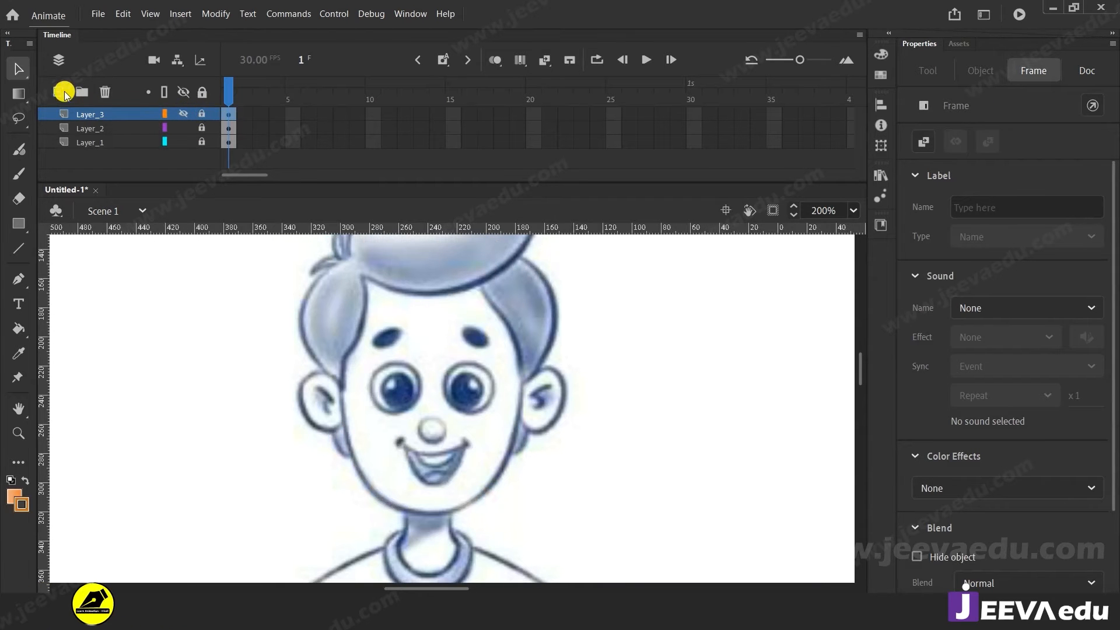
click(65, 93)
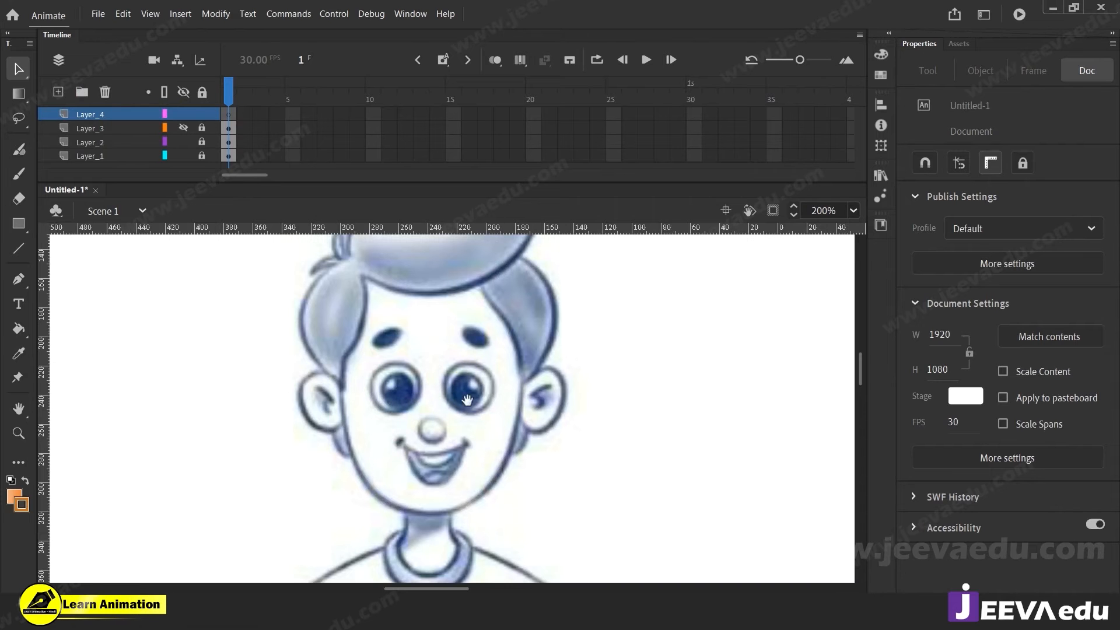
Step: Draw a circle about 38.5 px wide with the Oval tool over the sketched eye on the viewer's right
drag(467, 401, 476, 420)
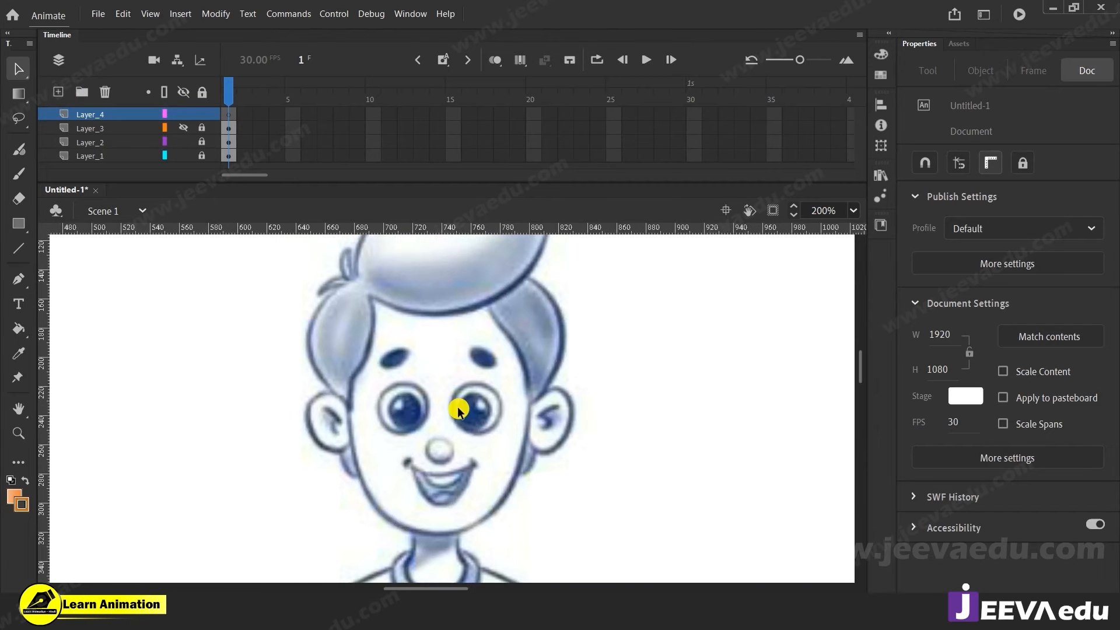
key(z)
click(470, 402)
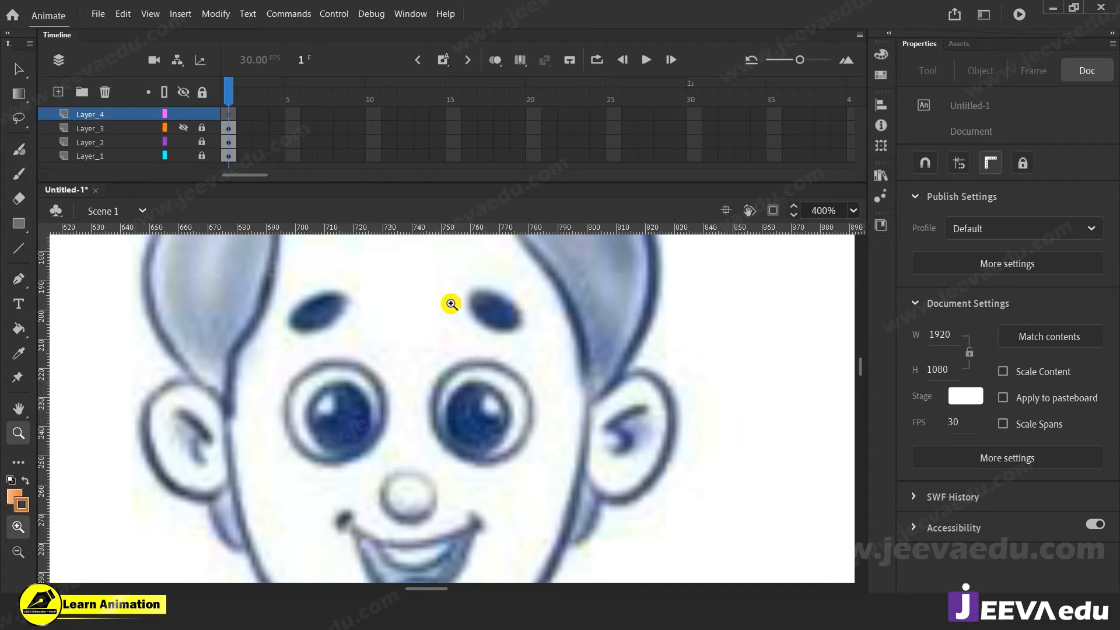
key(o)
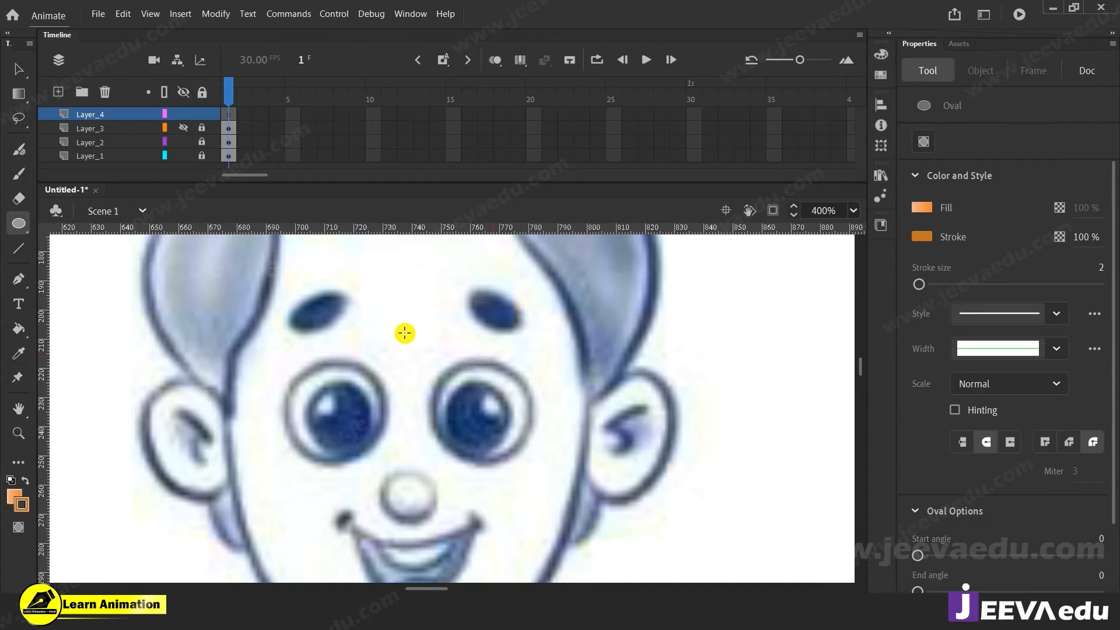
click(27, 231)
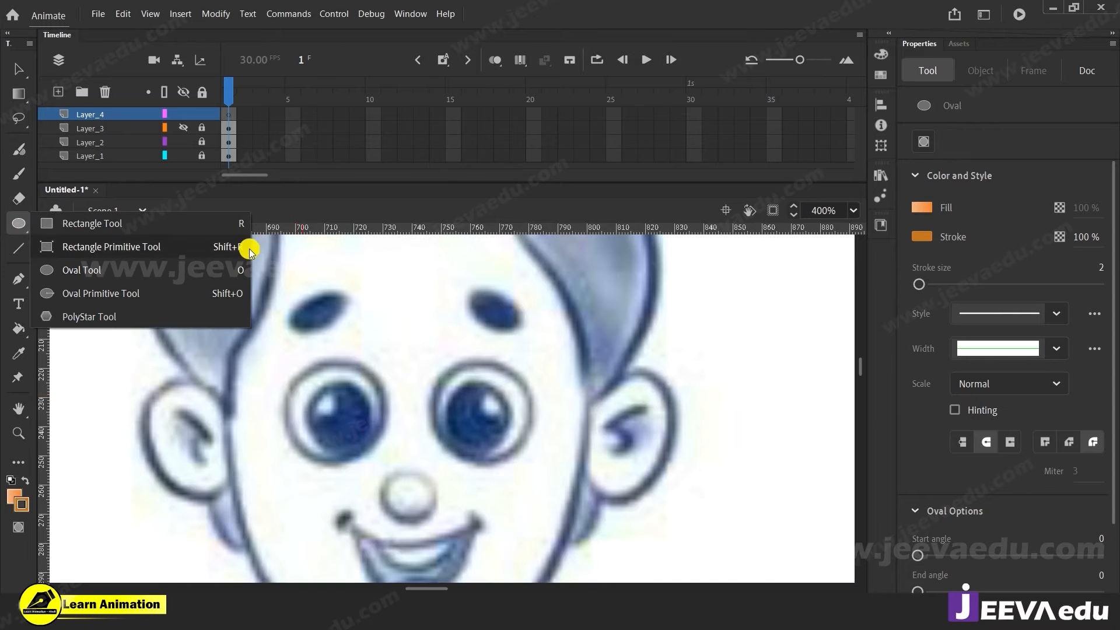
click(224, 272)
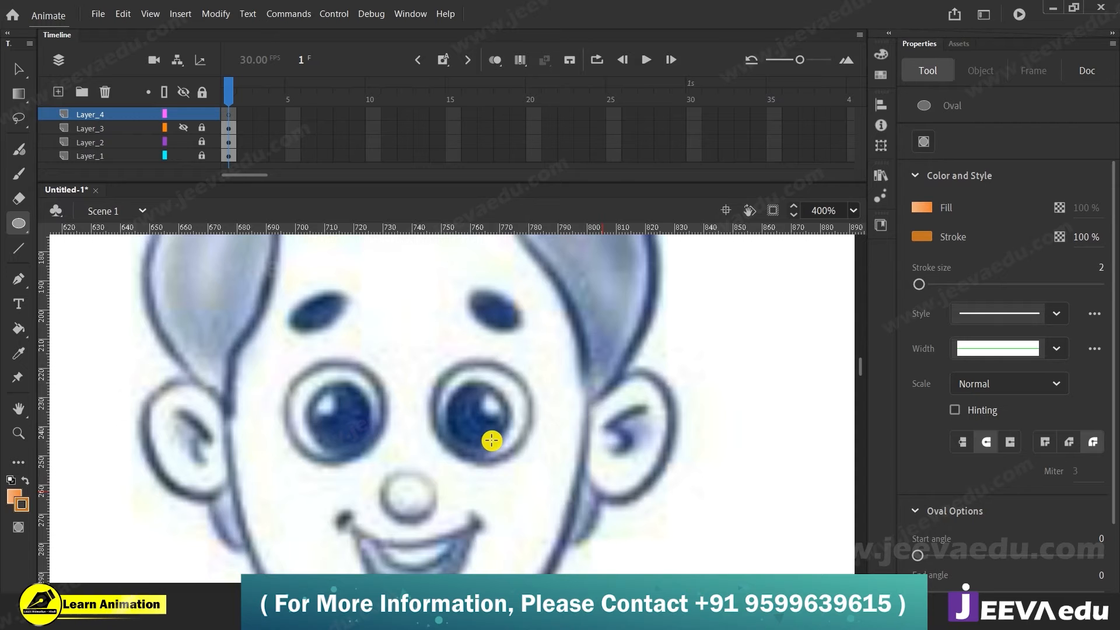
drag(487, 418, 539, 480)
Step: Set the stroke size of the eye circle's outline to 1 and deselect it
key(v)
click(537, 449)
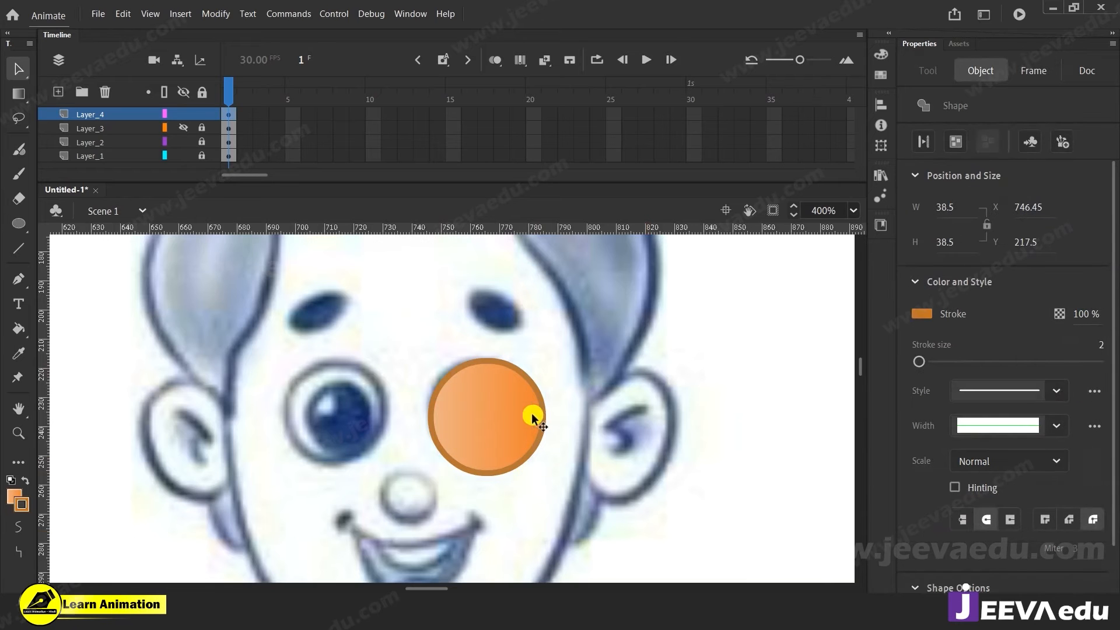
click(427, 354)
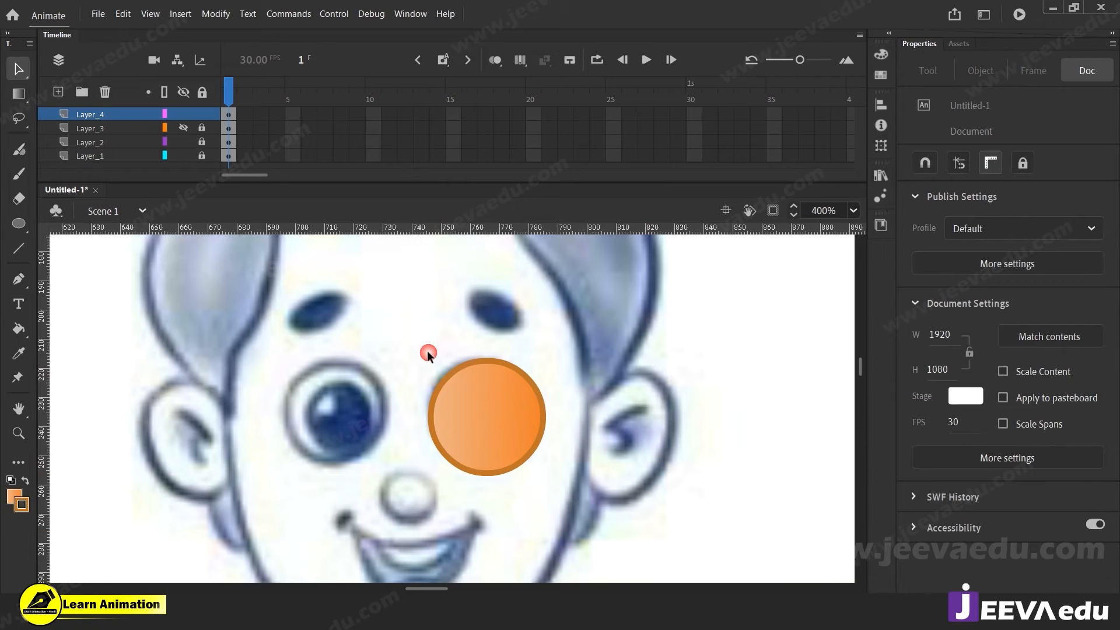
click(449, 375)
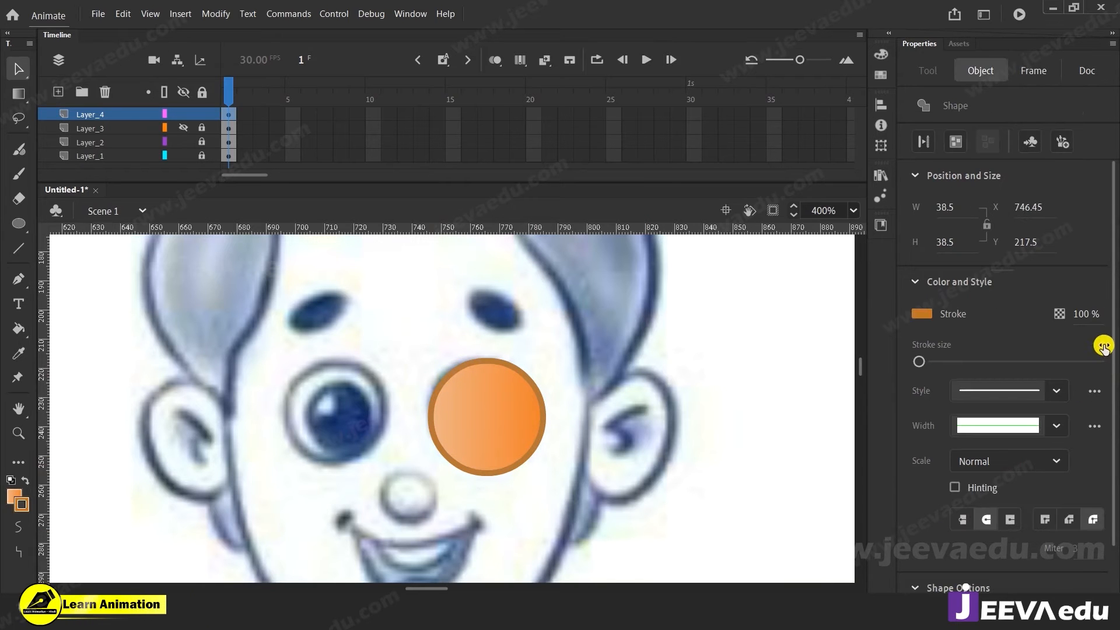
click(650, 439)
Step: Move and scale the eye circle with its outline to about 35 px wide so it matches the sketched eye
double_click(499, 431)
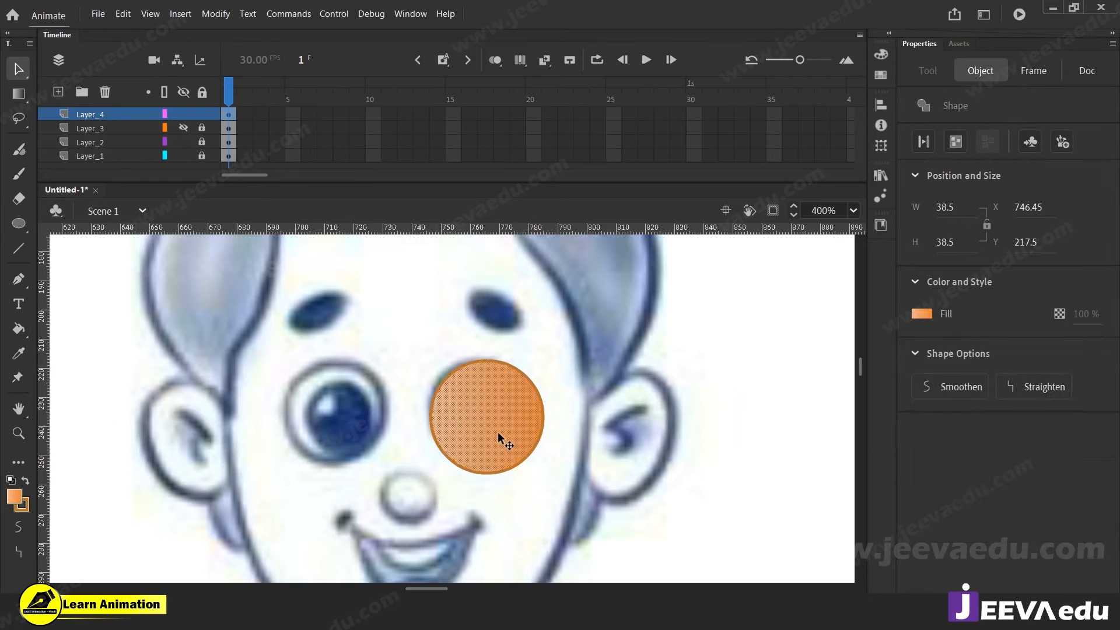
drag(489, 438, 493, 440)
key(q)
mouse_move(536, 352)
mouse_down()
mouse_move(528, 363)
mouse_move(546, 358)
mouse_up()
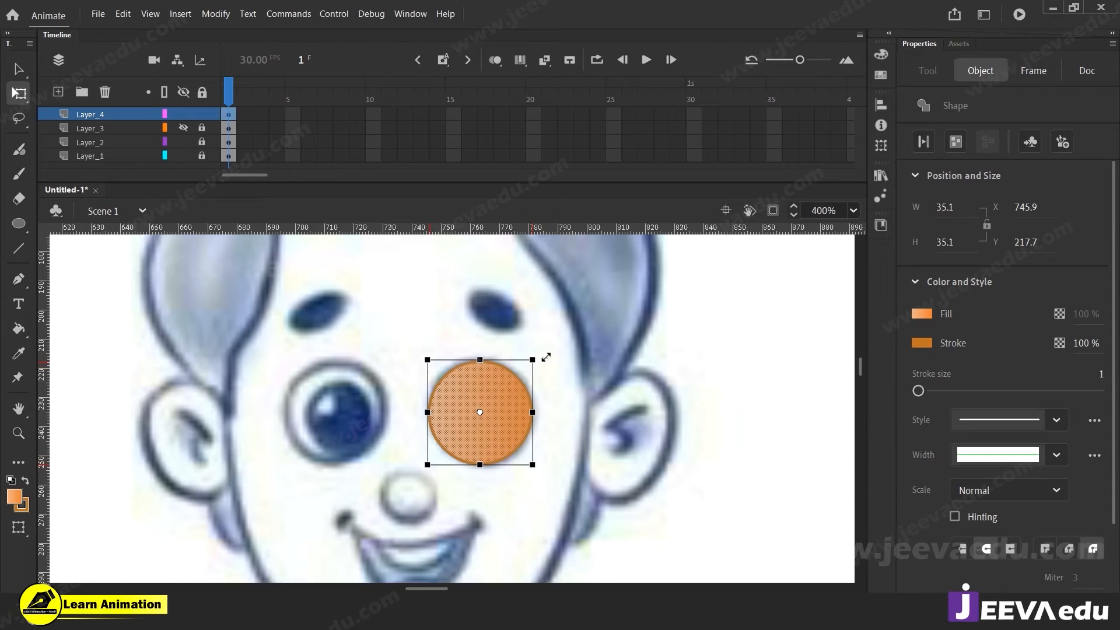
Step: Fill the eye circle with white and deselect it
click(14, 496)
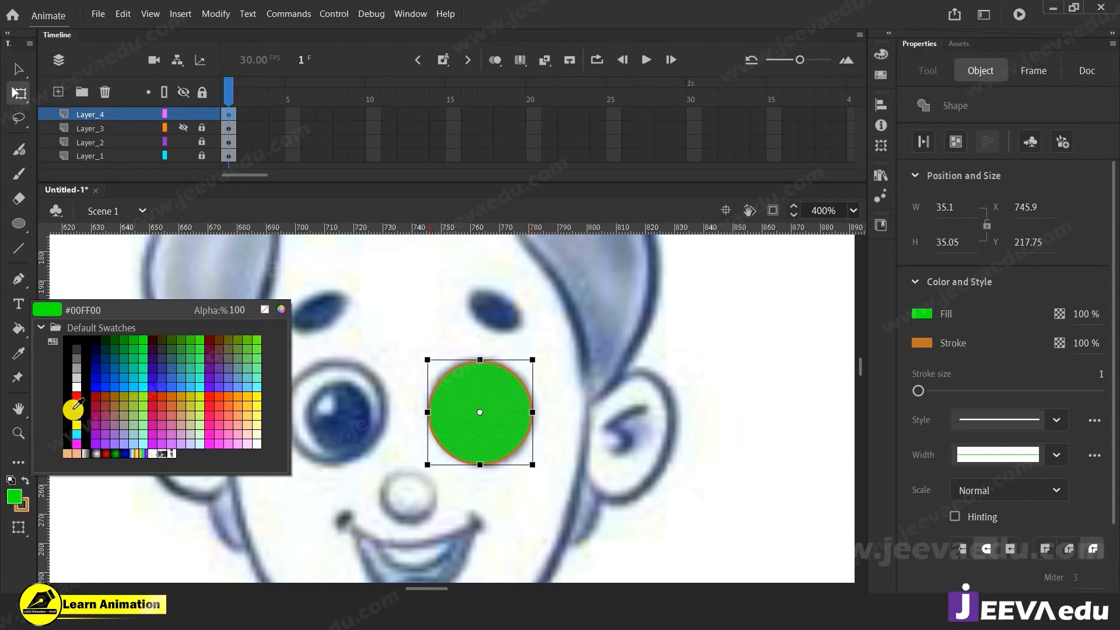
click(75, 390)
click(274, 422)
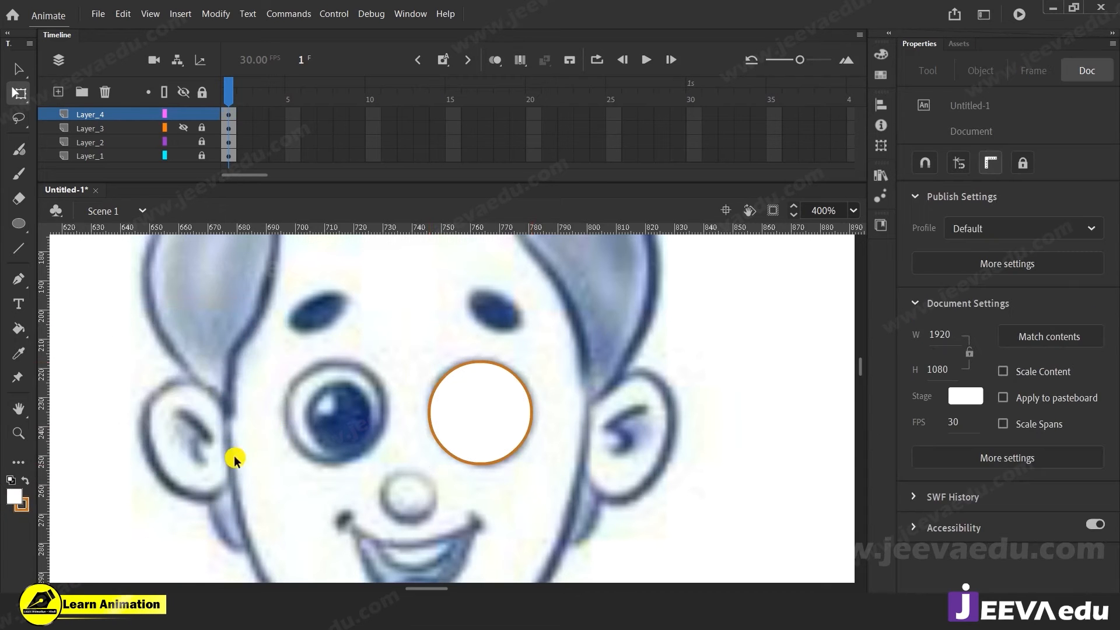
Step: Add a new layer above Layer_4 and hide Layer_4 so the sketched eyes can be traced
click(481, 431)
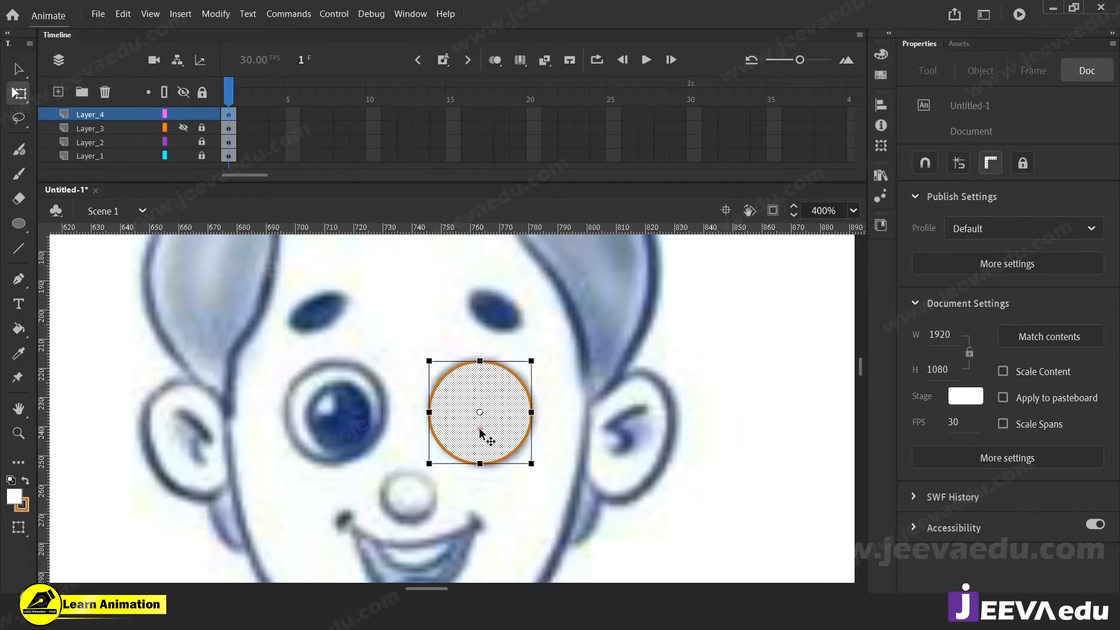
click(482, 429)
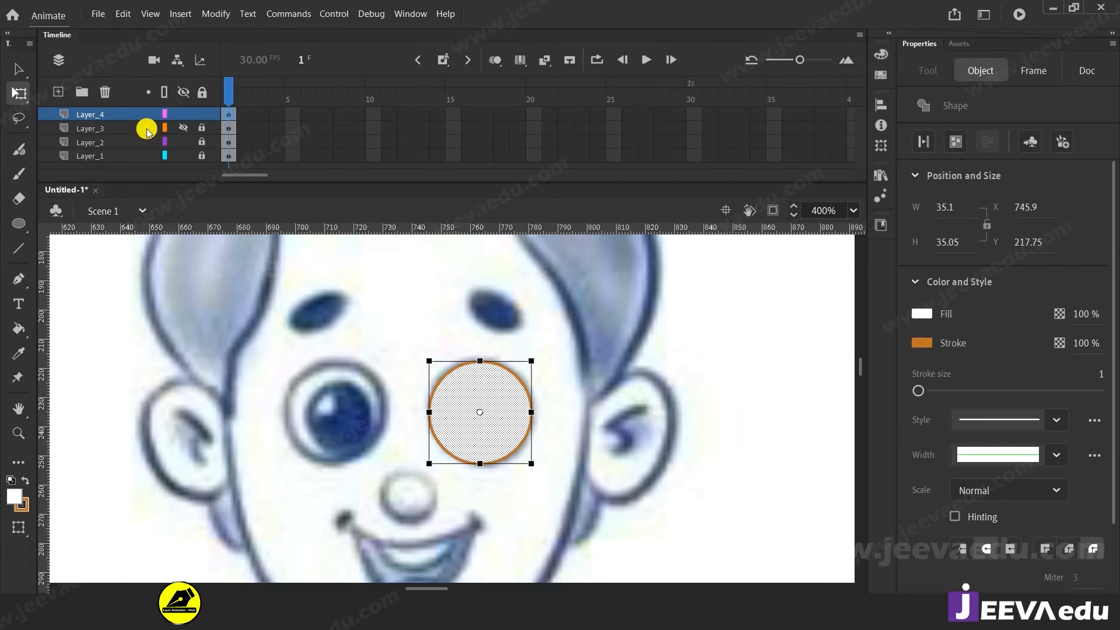
click(58, 92)
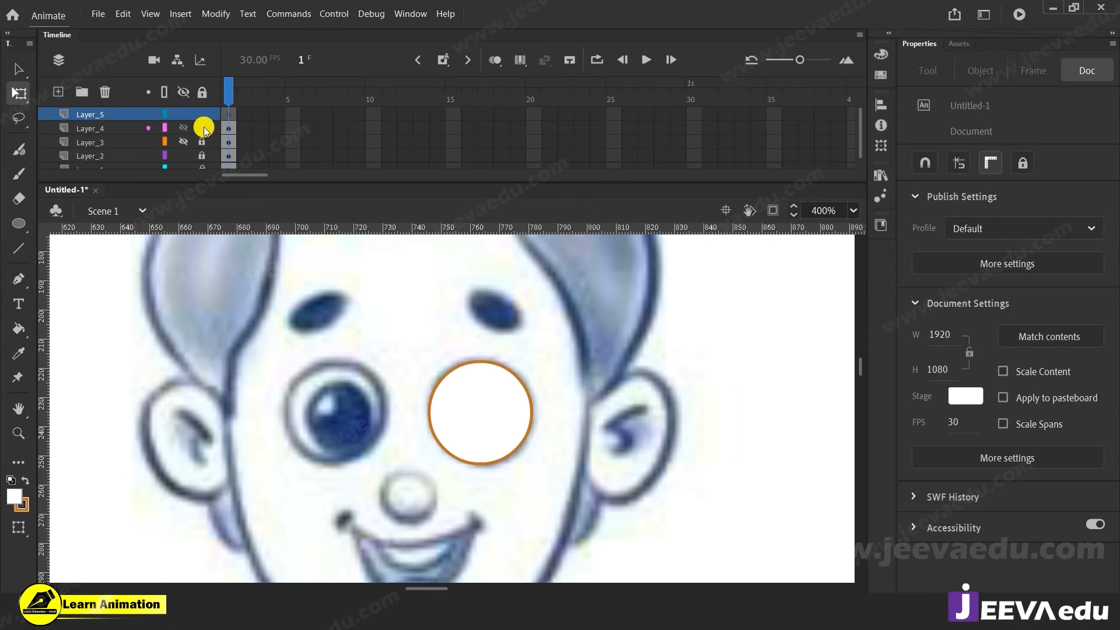
click(183, 128)
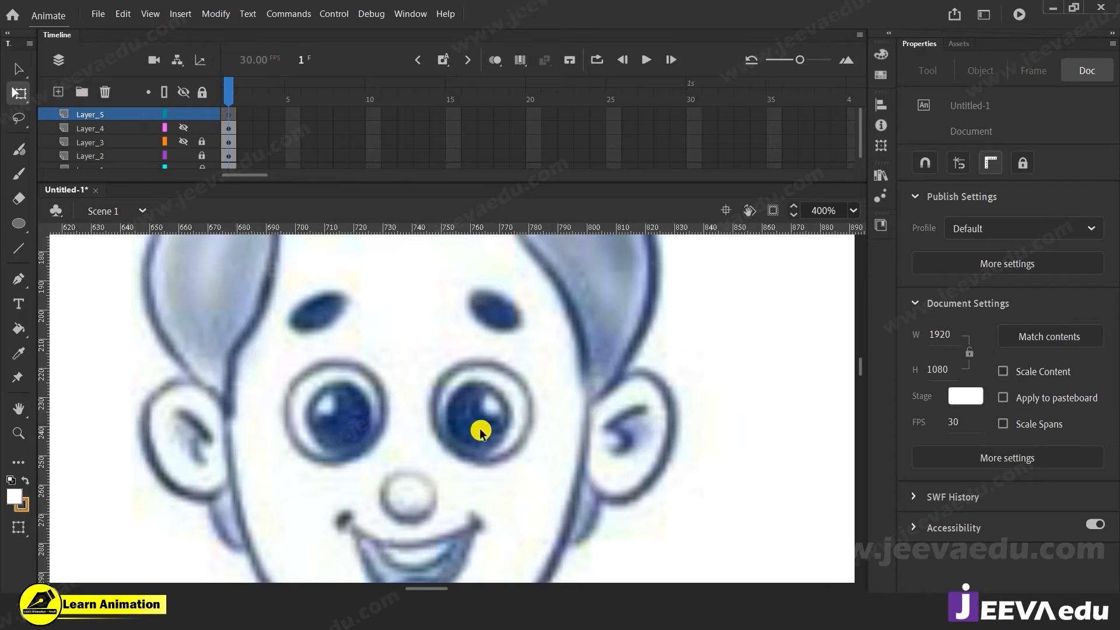
Step: Draw a white iris circle about 21.5 px wide with the Oval tool over the sketched eye on the viewer's left
click(19, 223)
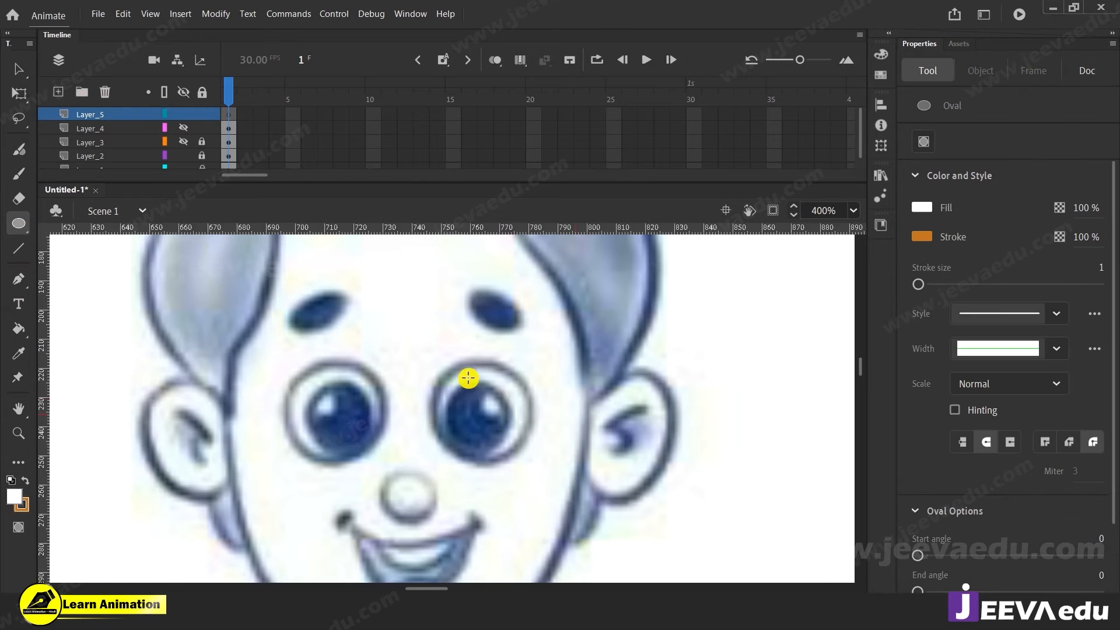
drag(339, 404, 371, 437)
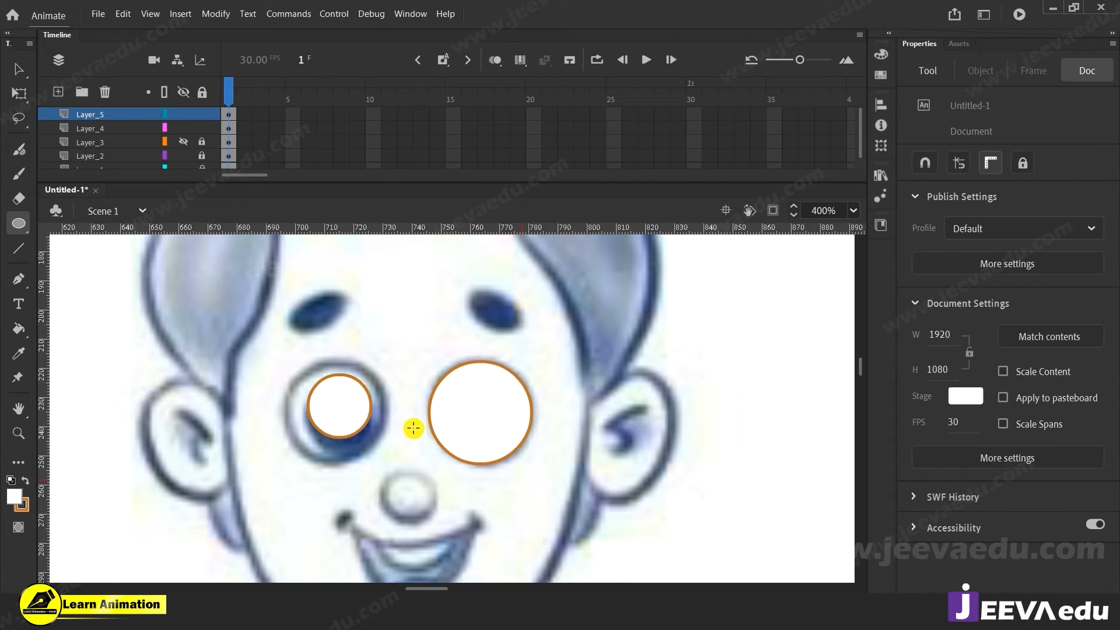
key(v)
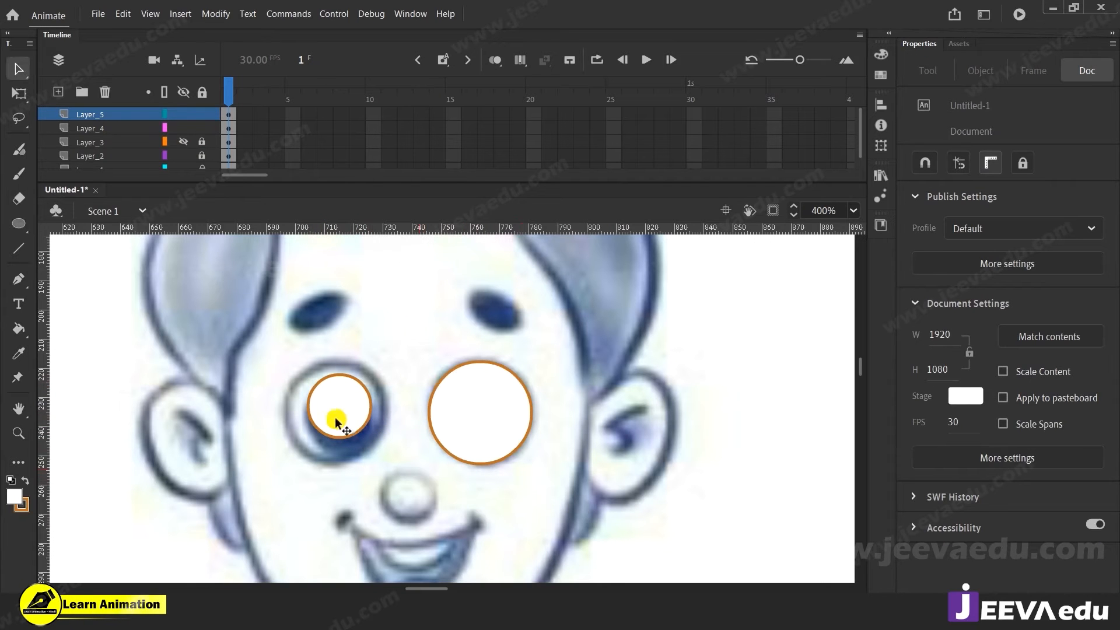
click(357, 410)
click(377, 442)
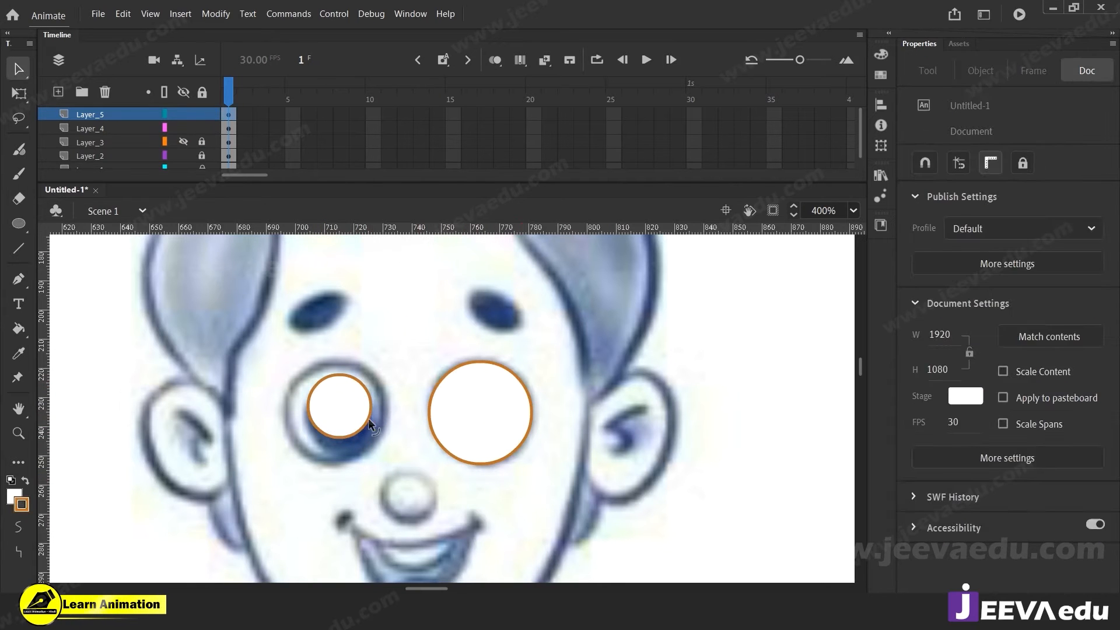
Step: Delete the orange-brown outline of the iris circle and move its fill up over the eyebrow on the viewer's left
click(369, 418)
key(Delete)
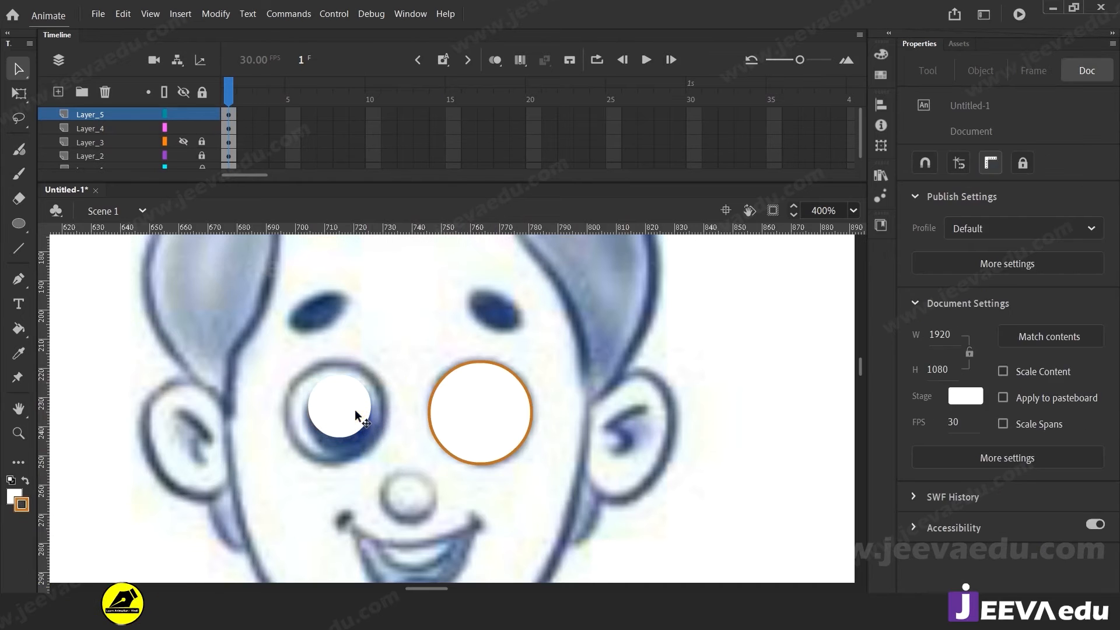
click(352, 415)
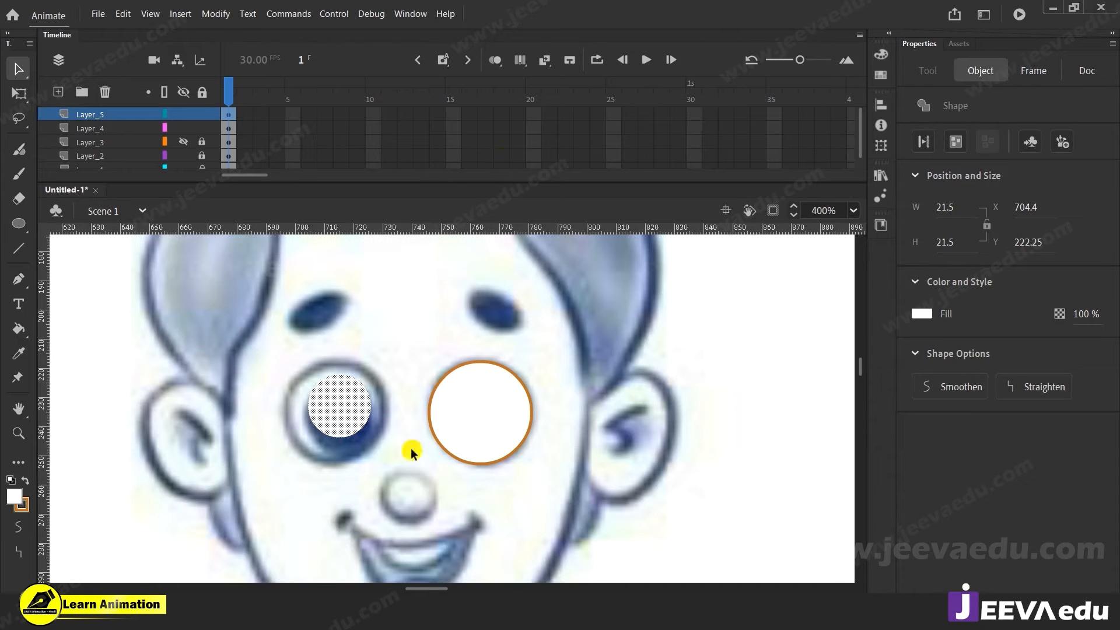
drag(365, 417, 346, 333)
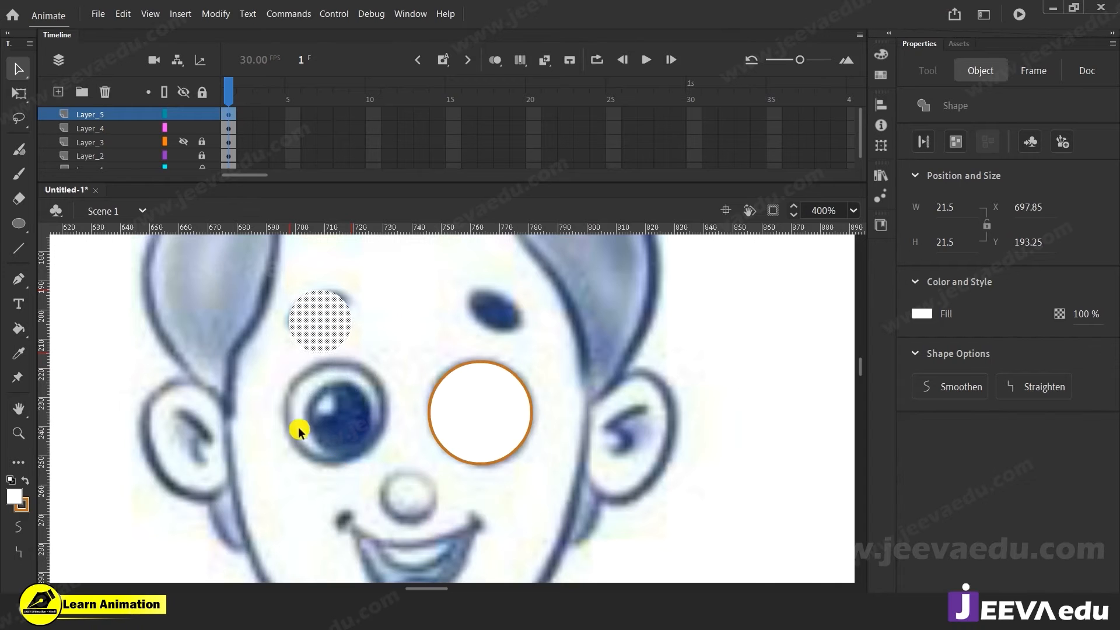
Step: Show the reference pictures outside the stage and examine the eye colouring of the boy in the cream shirt
key(z)
alt+click(388, 430)
alt+click(389, 432)
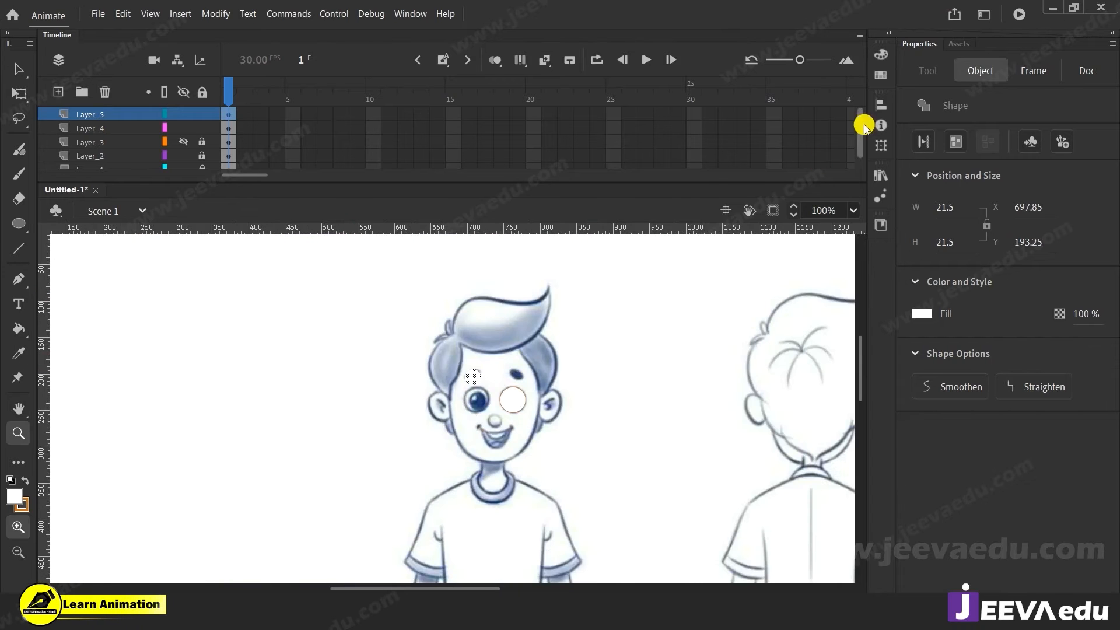
alt+click(434, 425)
alt+click(432, 429)
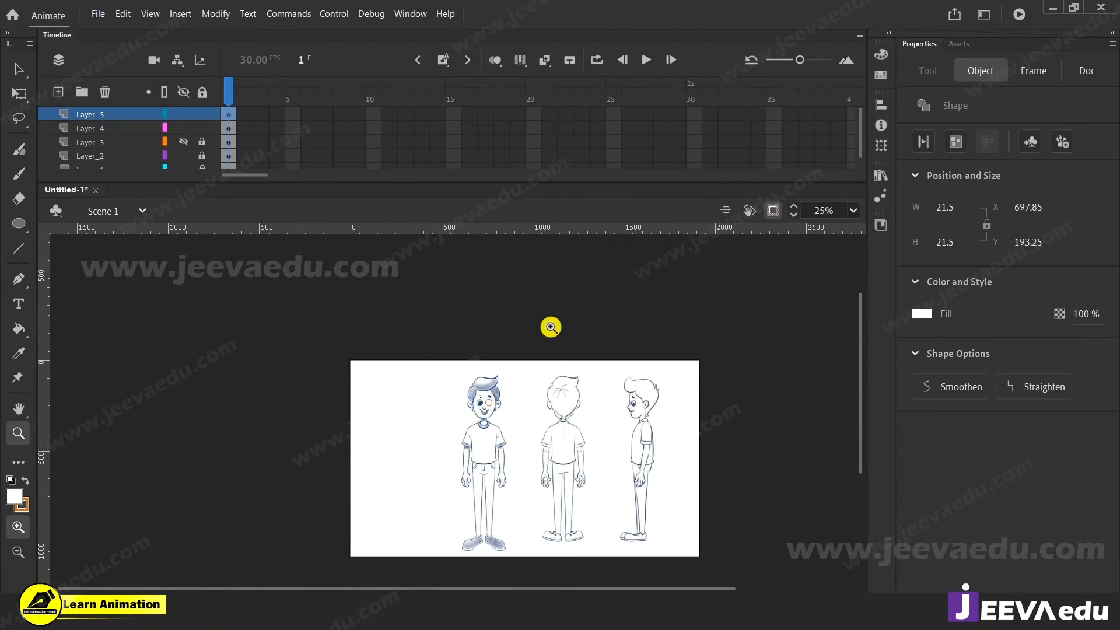
click(772, 209)
click(409, 414)
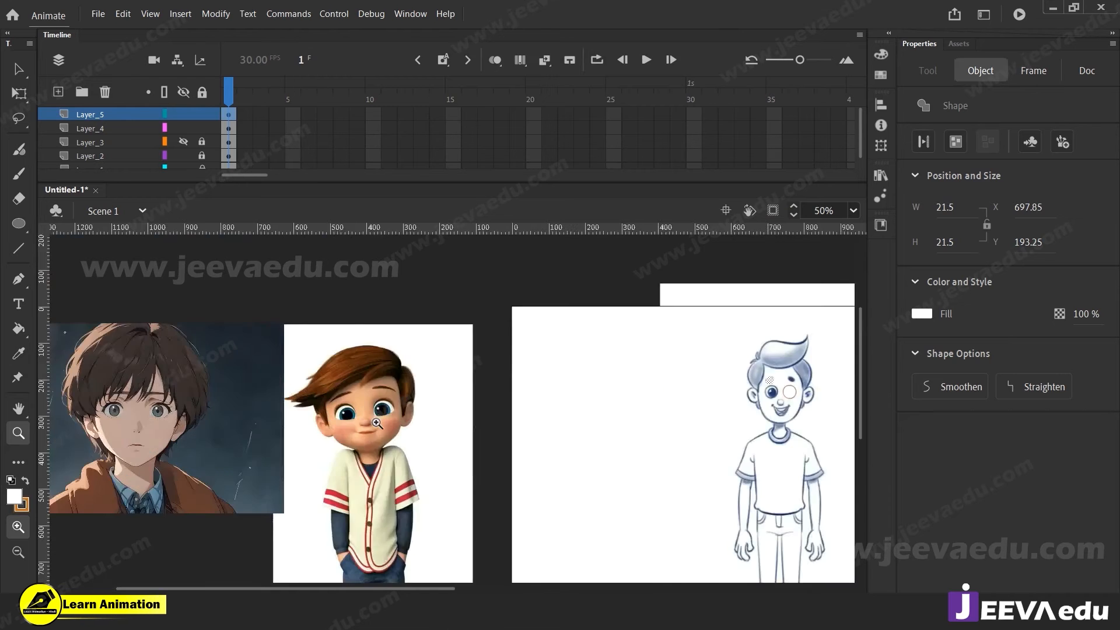
click(409, 416)
click(488, 402)
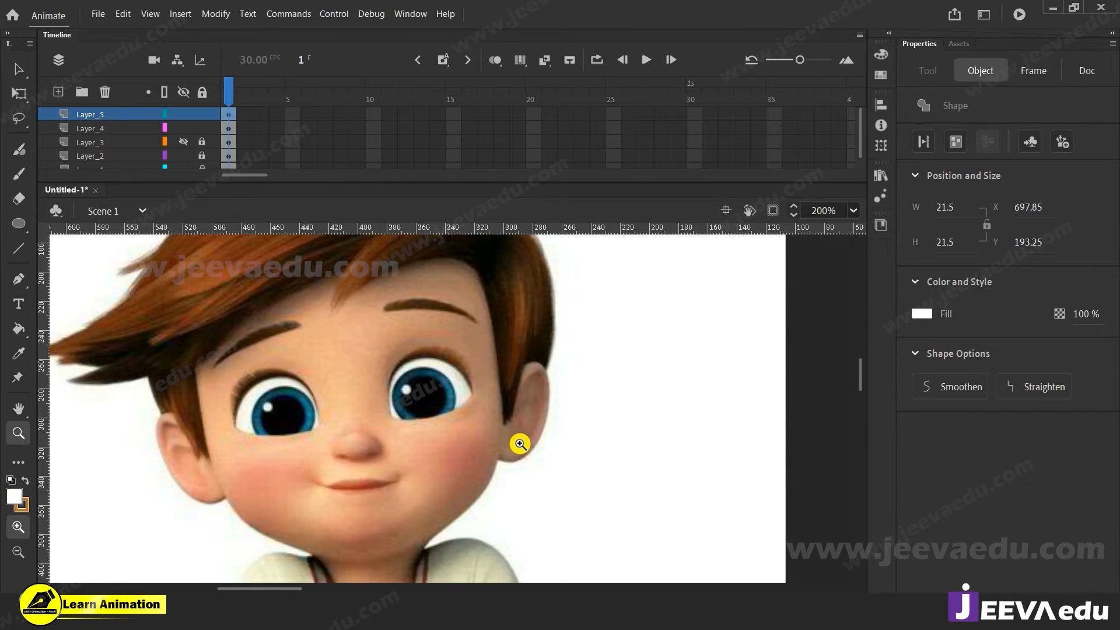
Step: Return to the front-view boy's face and change the iris circle's fill to a radial gradient
alt+click(525, 441)
alt+click(518, 440)
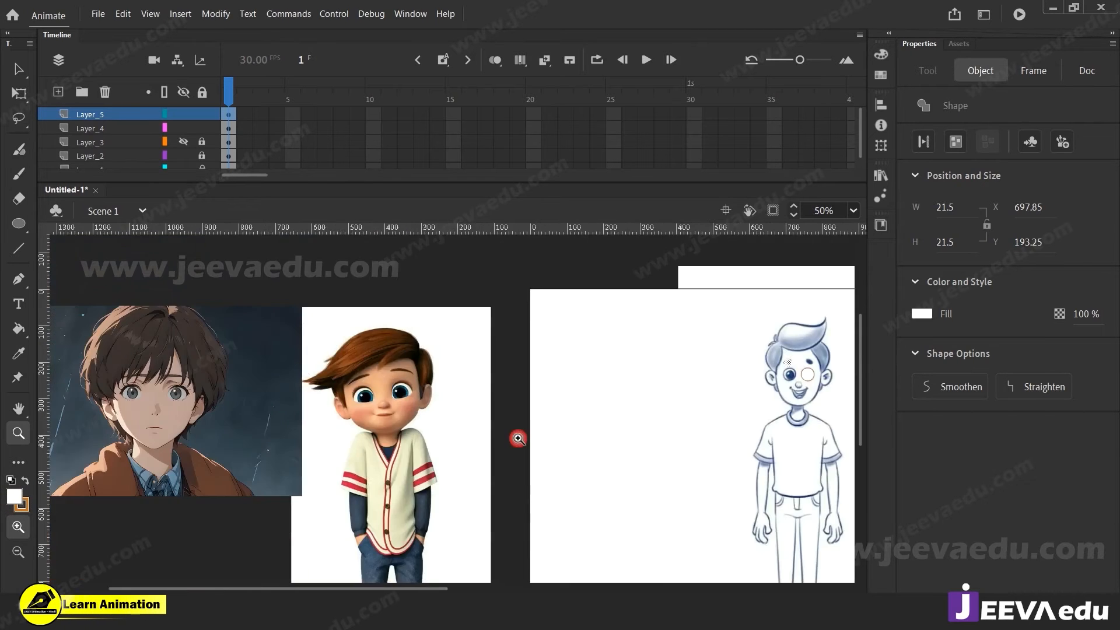
alt+click(686, 427)
click(538, 397)
click(400, 397)
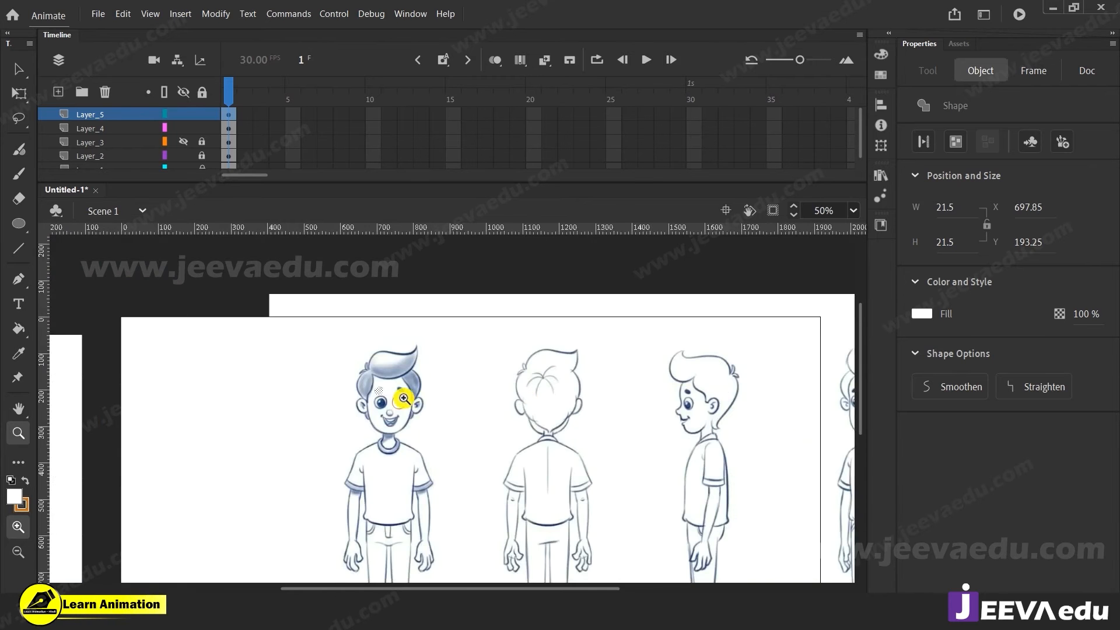
click(397, 403)
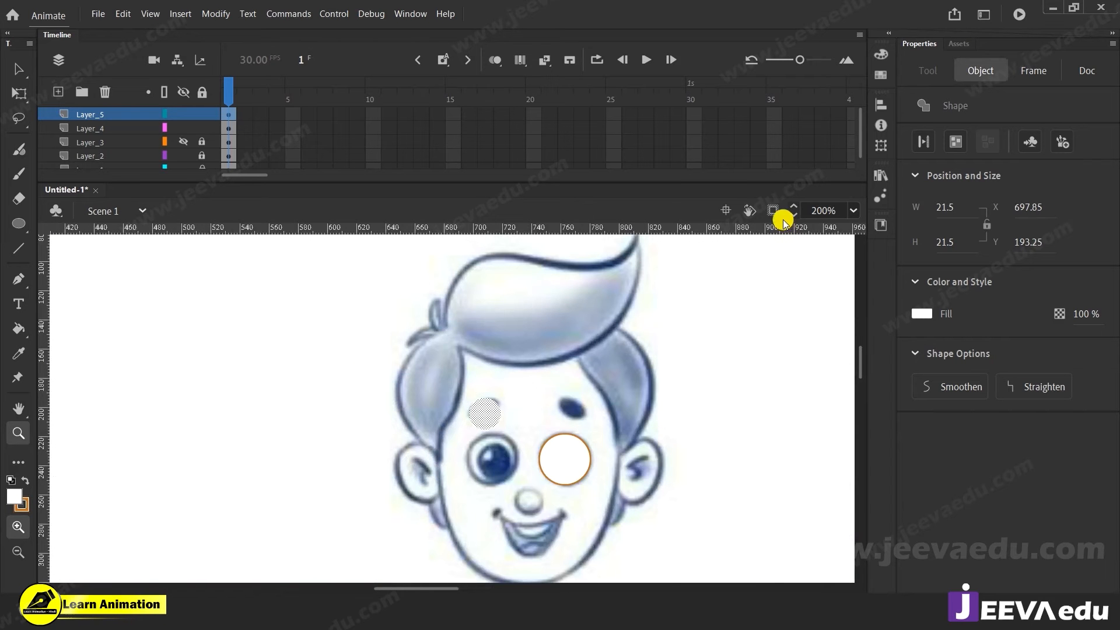
click(497, 405)
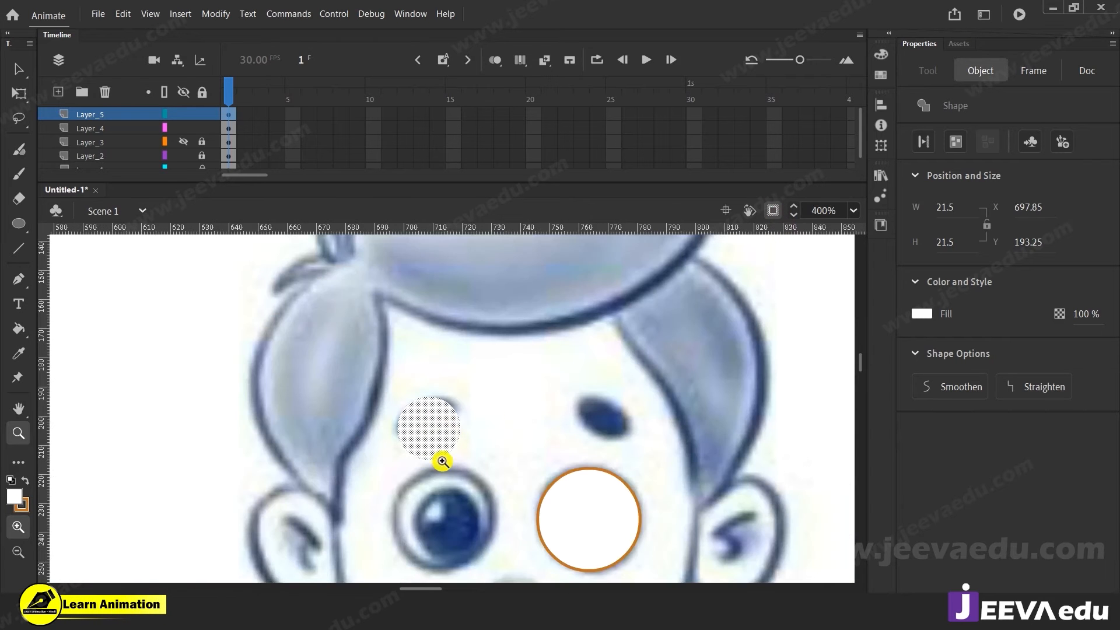
click(882, 54)
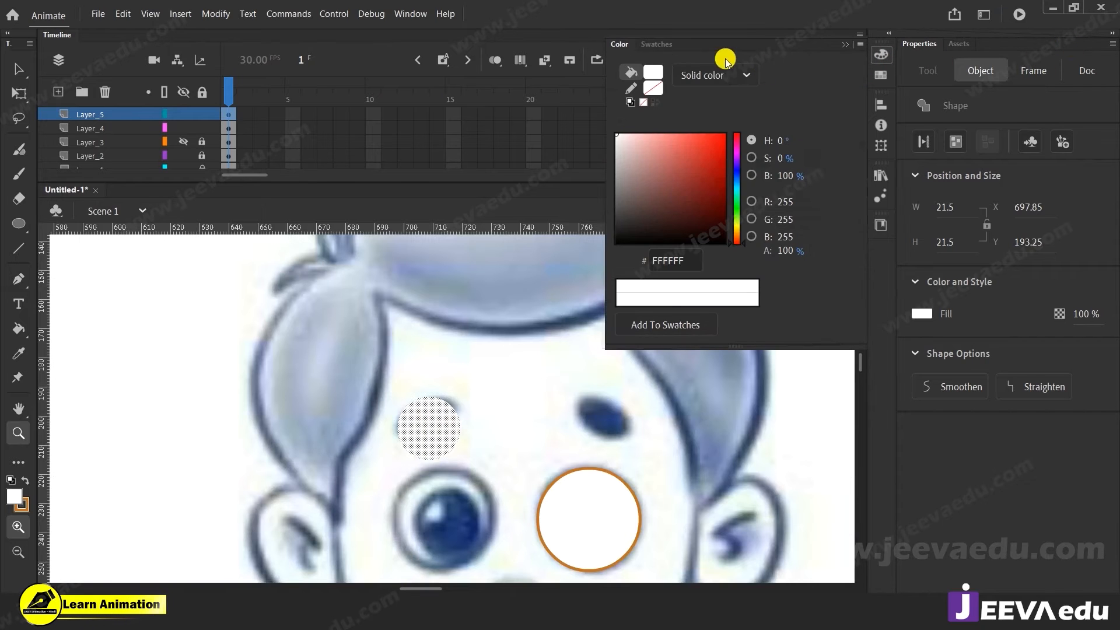
click(722, 75)
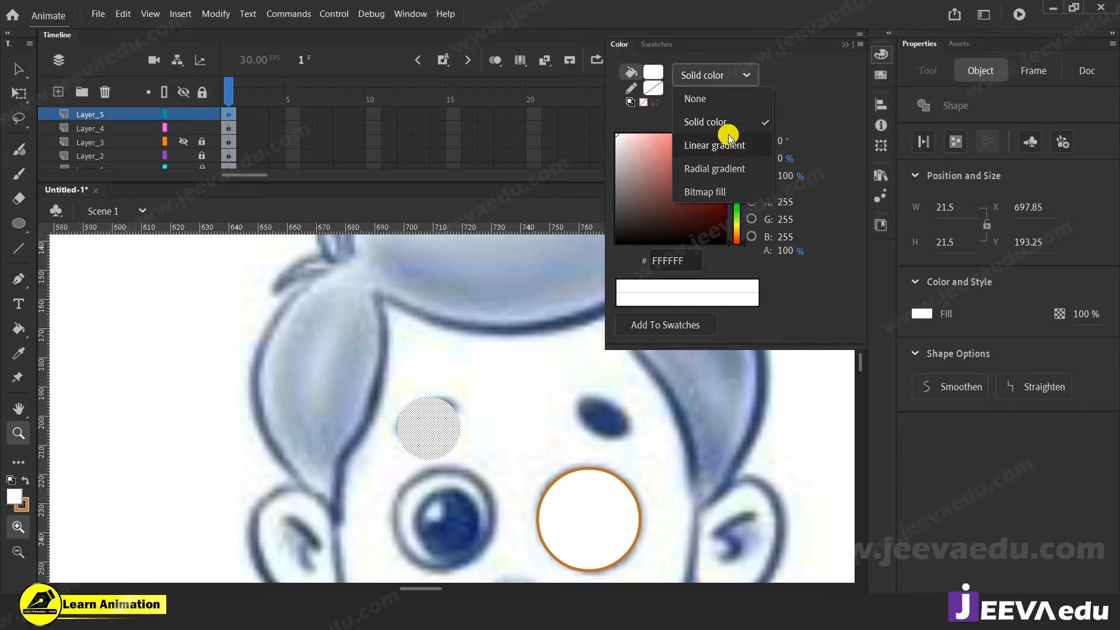
click(723, 168)
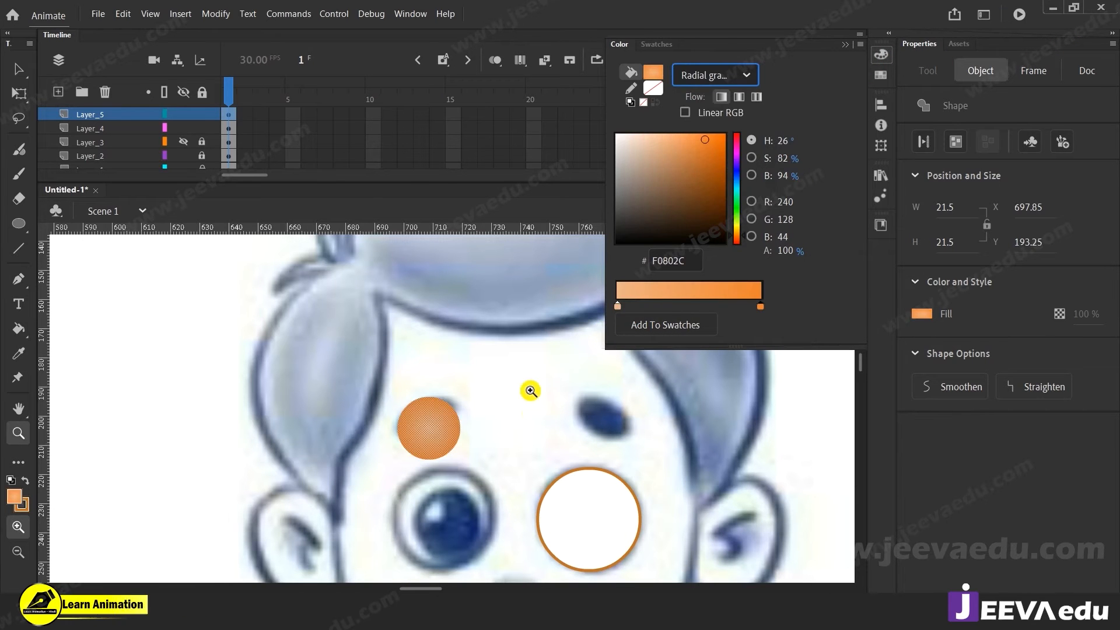
Step: Recolour the inner stop of the iris circle's radial gradient to a bright blue
click(618, 307)
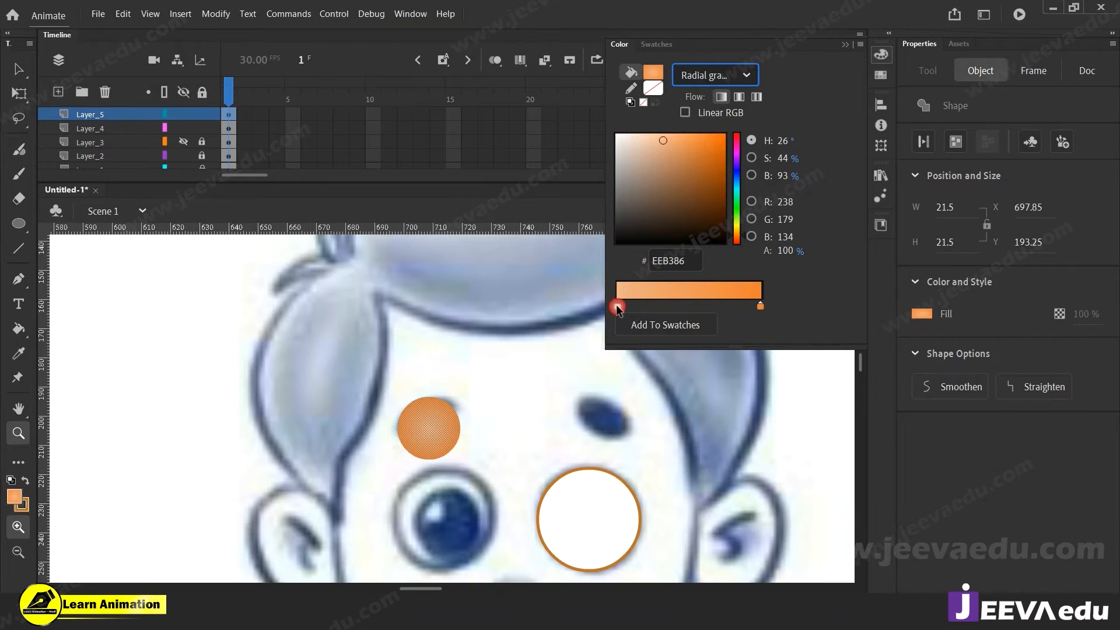
click(751, 158)
click(752, 176)
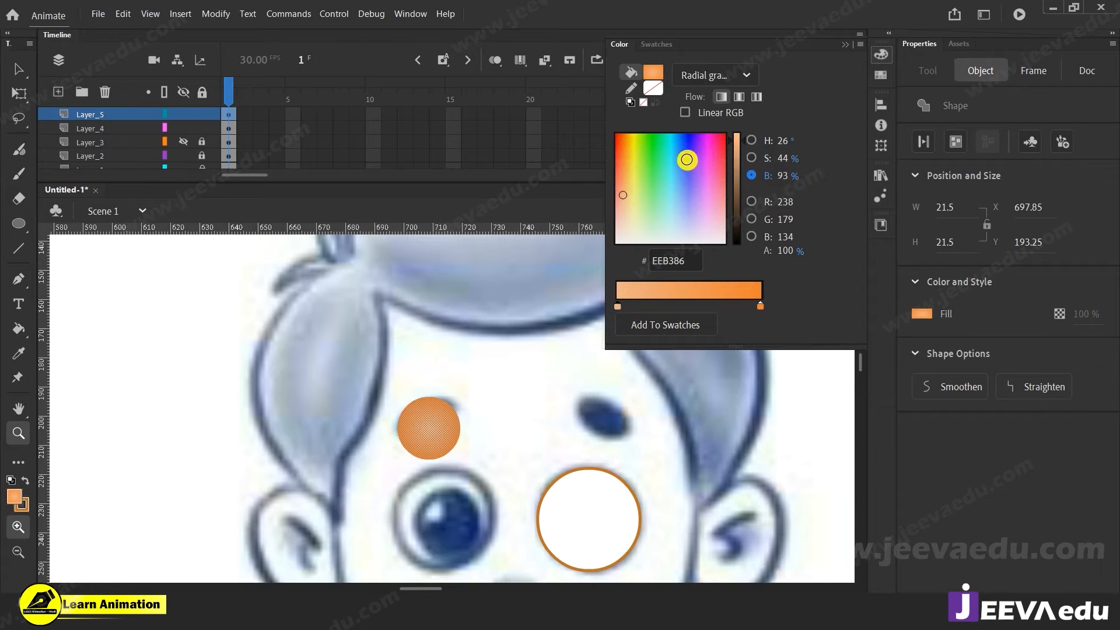
click(687, 160)
click(683, 153)
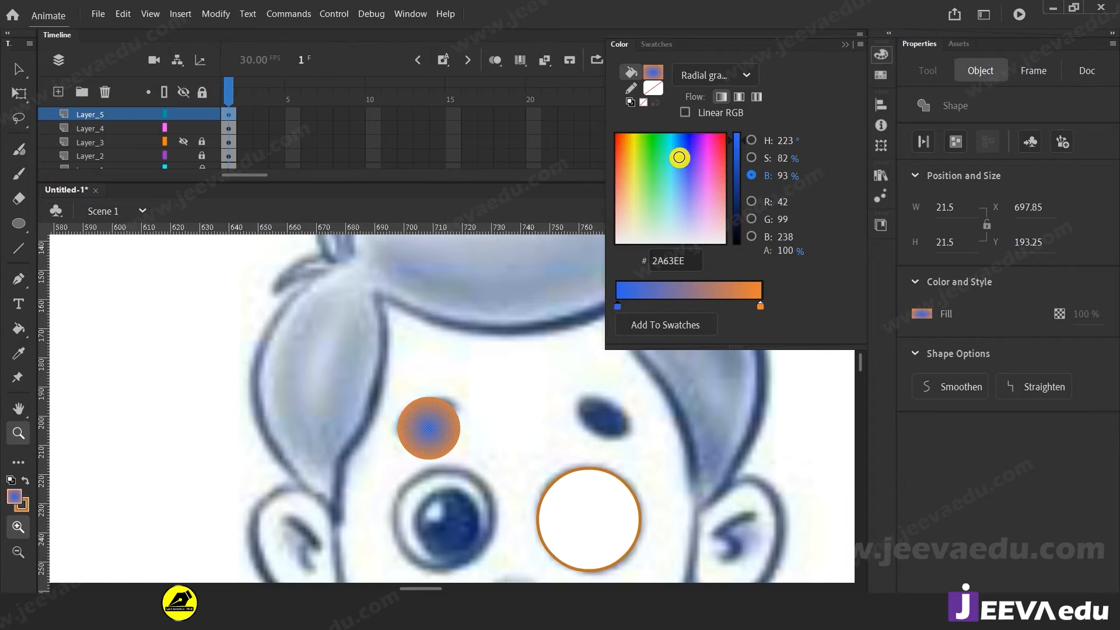
Step: Set the gradient's outer stop to light blue 2B9CF0 and darken the inner stop to 1D46A8
click(760, 306)
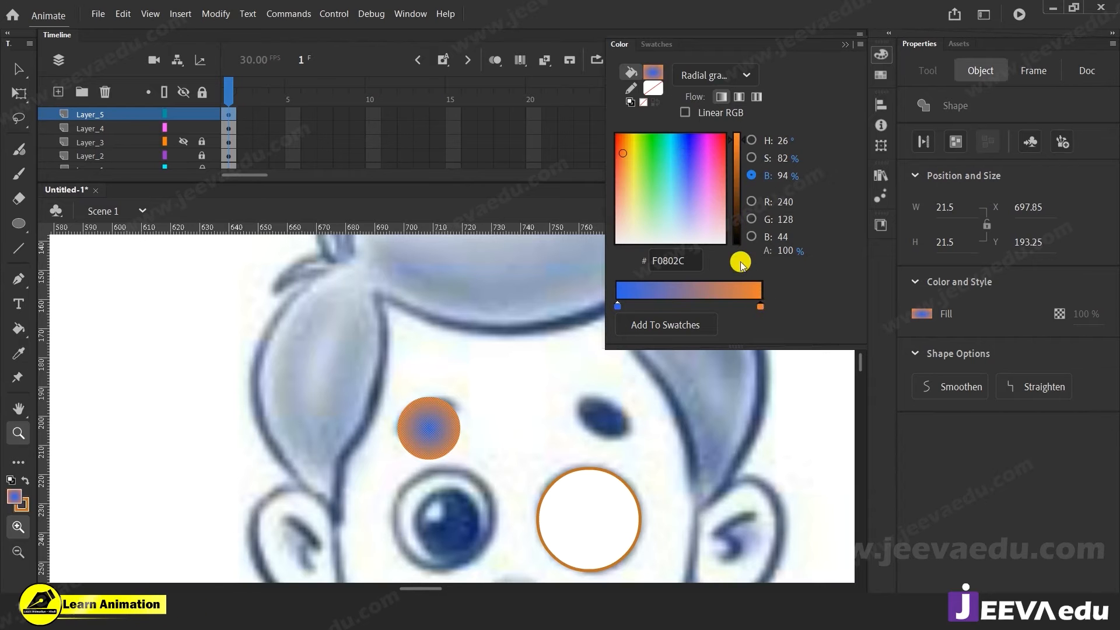
click(678, 153)
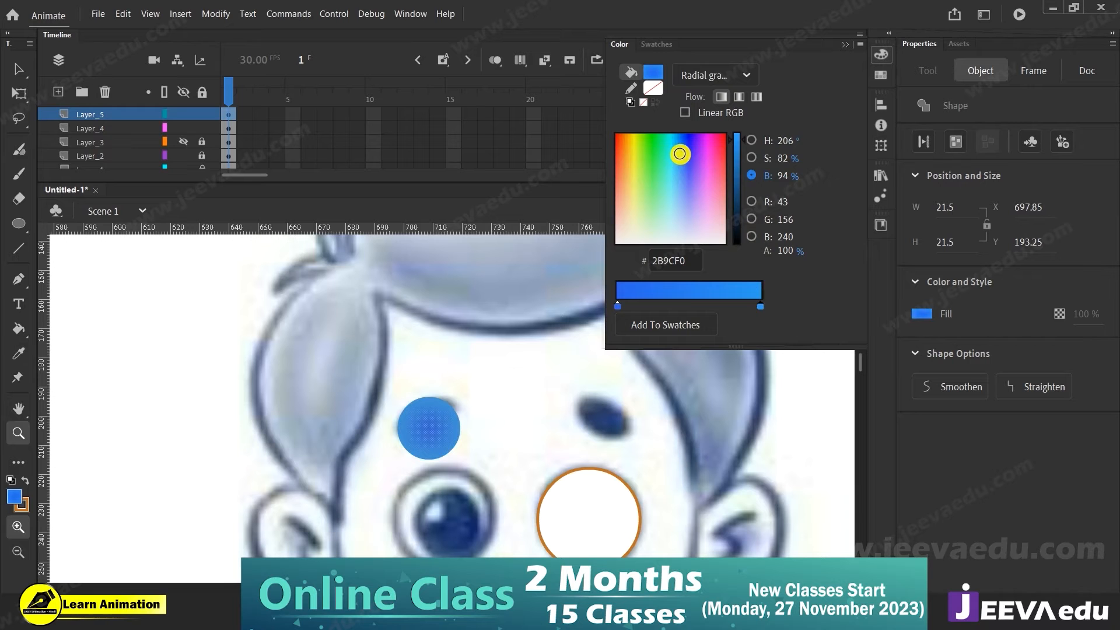
click(617, 306)
drag(740, 162, 738, 173)
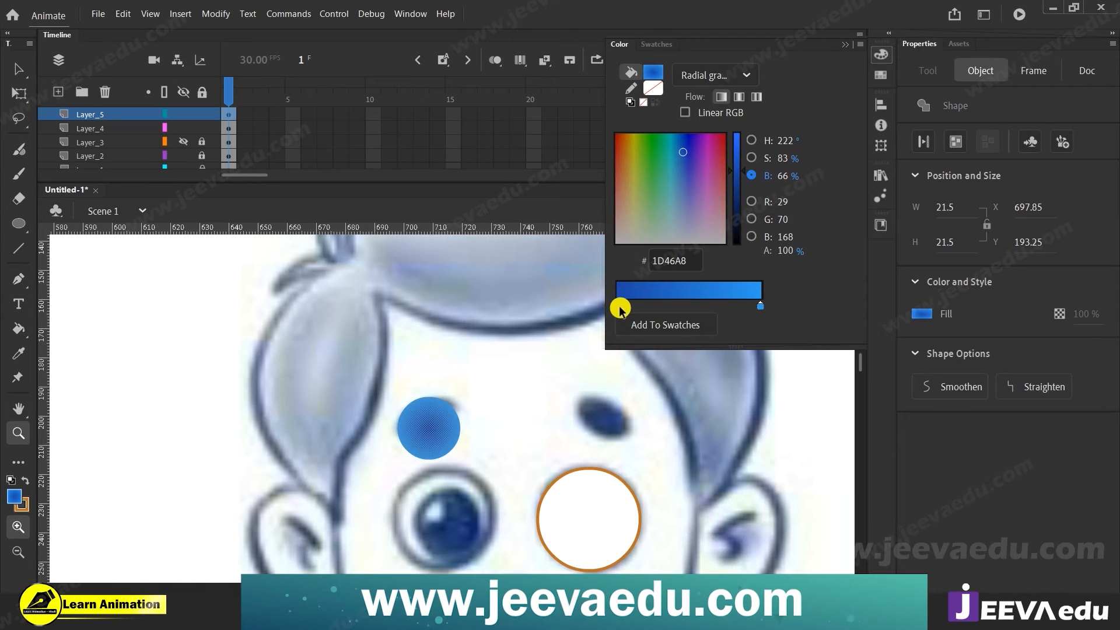
Step: Swap the gradient stops so light blue is at the iris centre and dark blue at its edge, and deselect the circle
drag(619, 306, 688, 295)
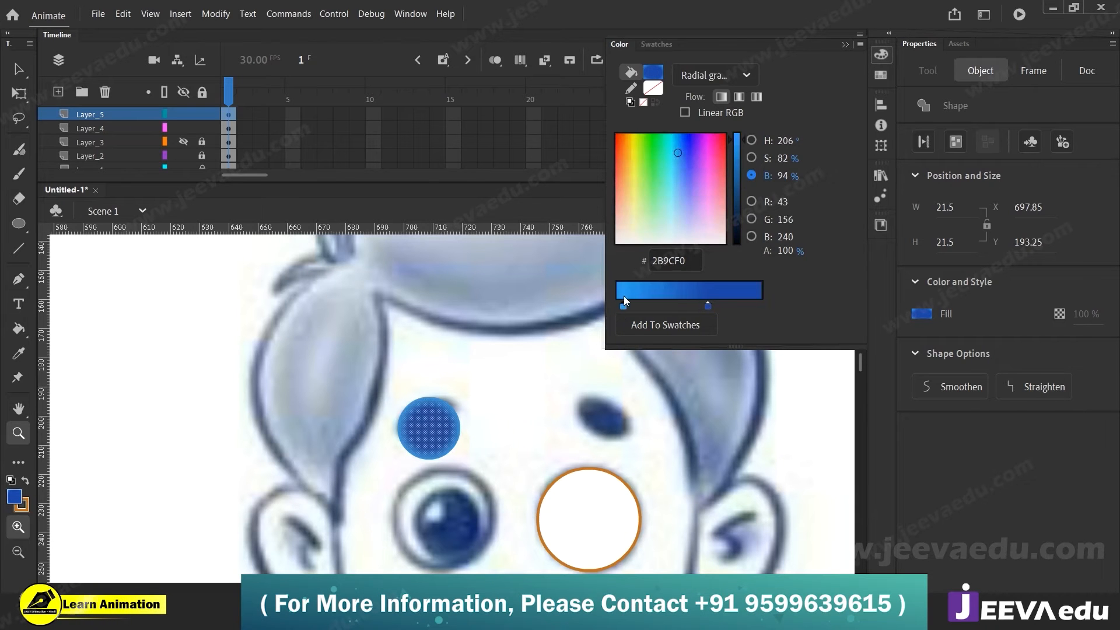
key(ctrl+z)
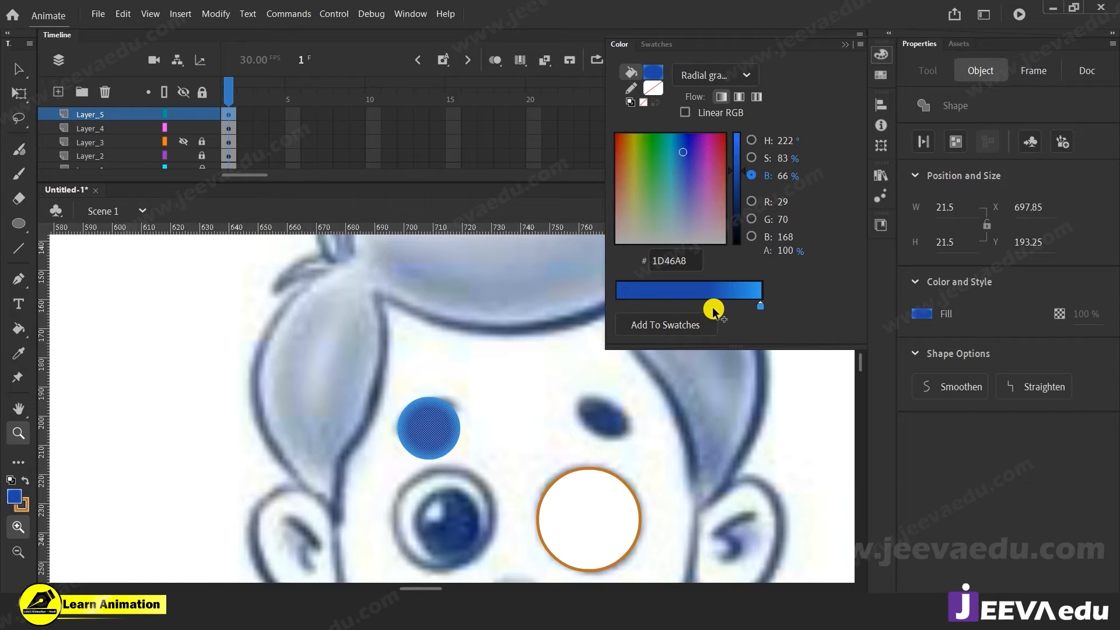
click(711, 307)
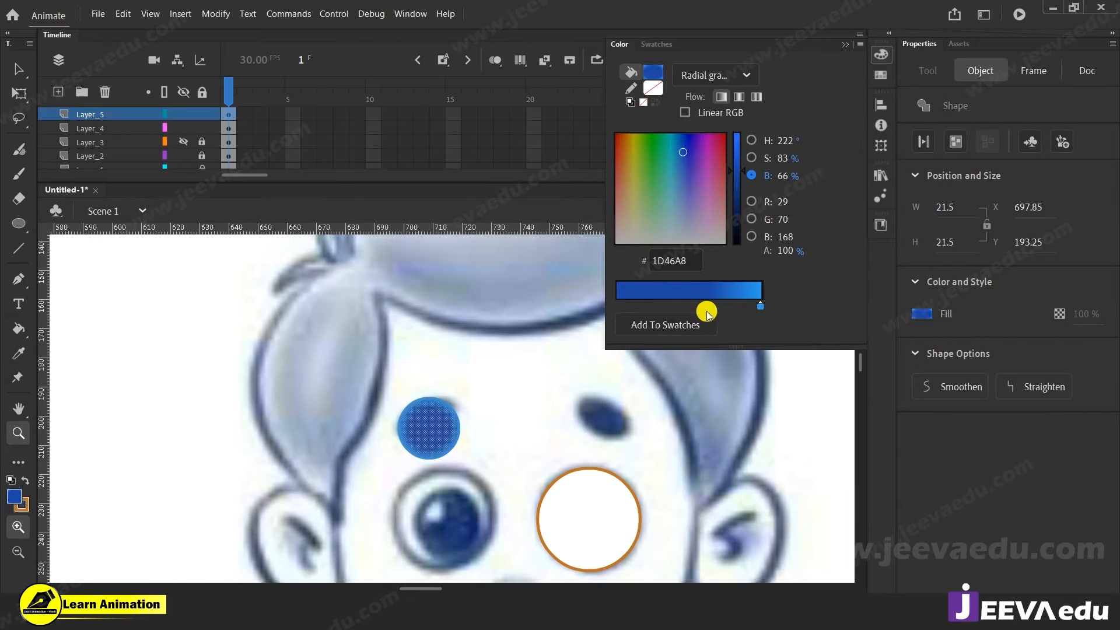
drag(761, 306, 618, 308)
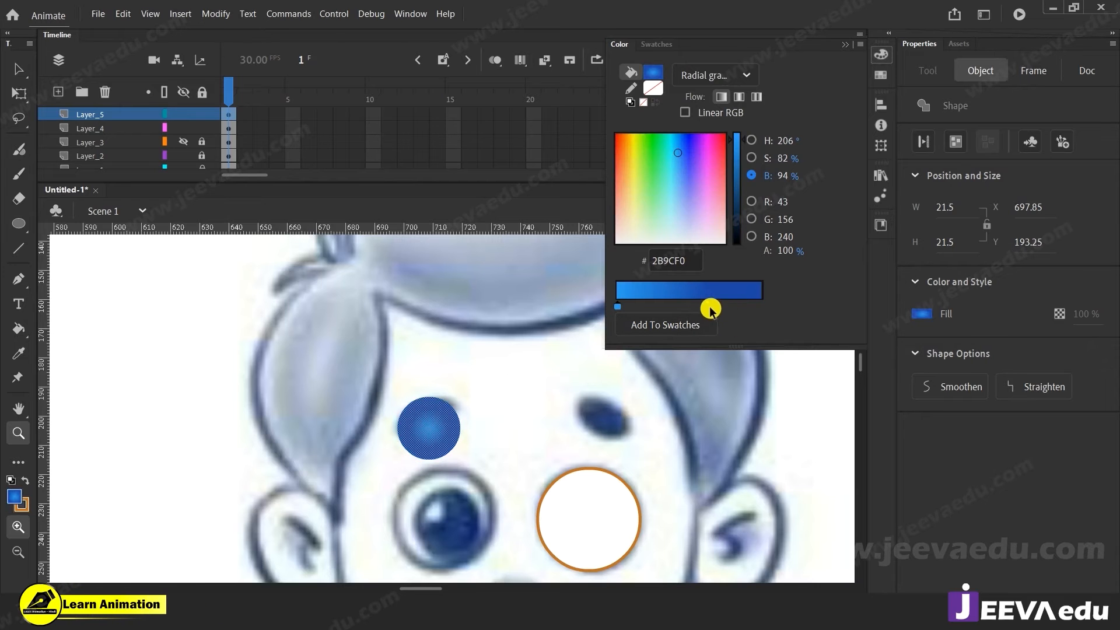
drag(710, 308, 755, 311)
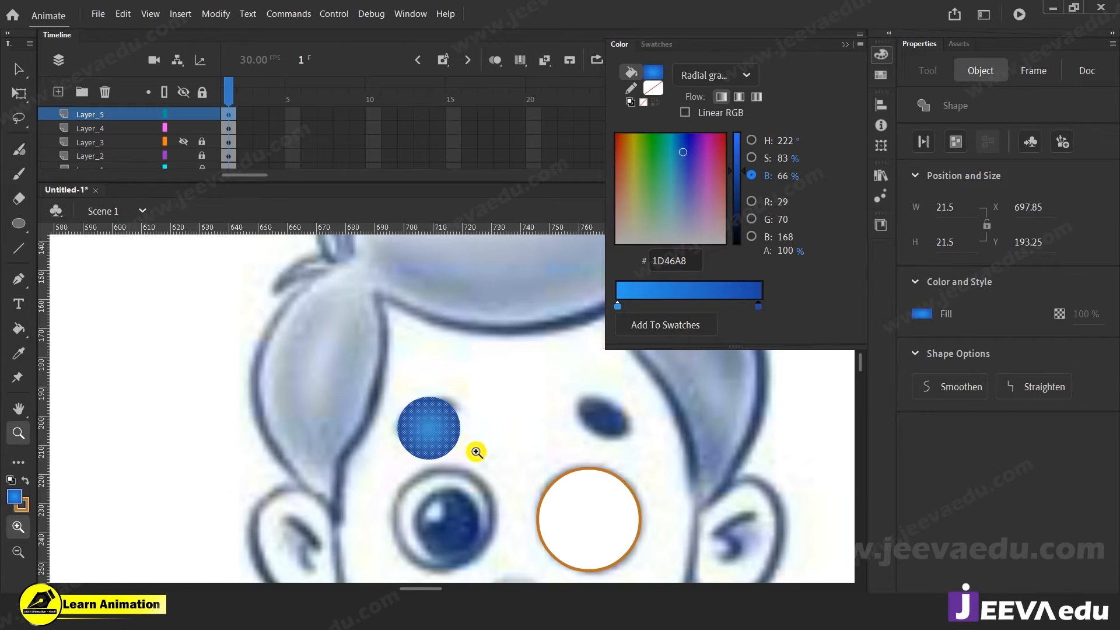
key(v)
click(495, 461)
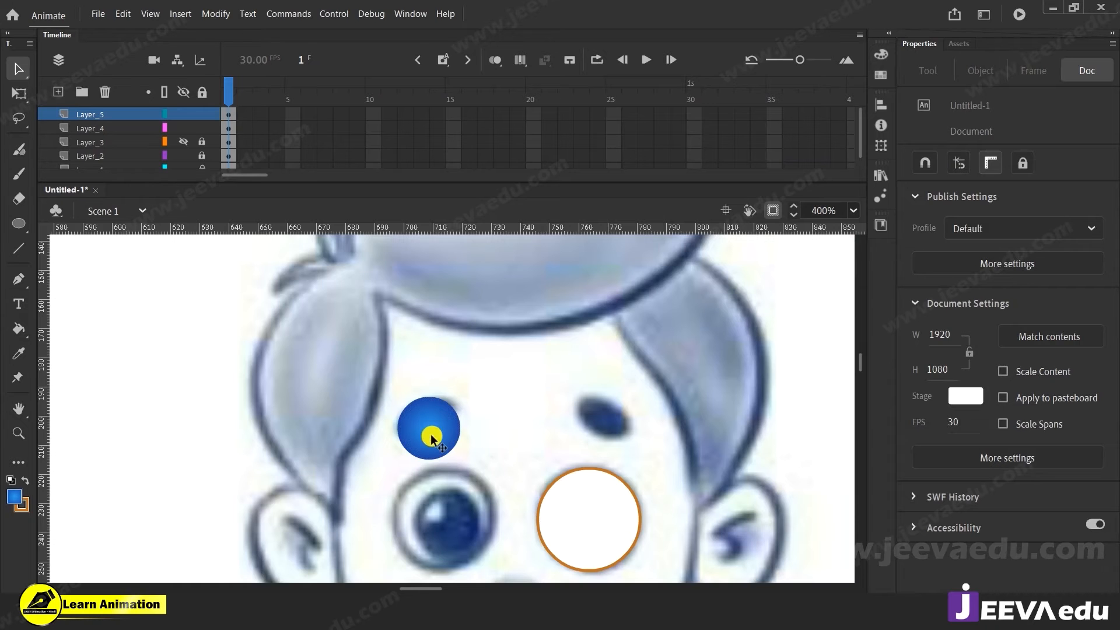
Step: Adjust the spread of the iris circle's radial gradient with the Gradient Transform tool
key(z)
click(443, 432)
key(v)
click(475, 437)
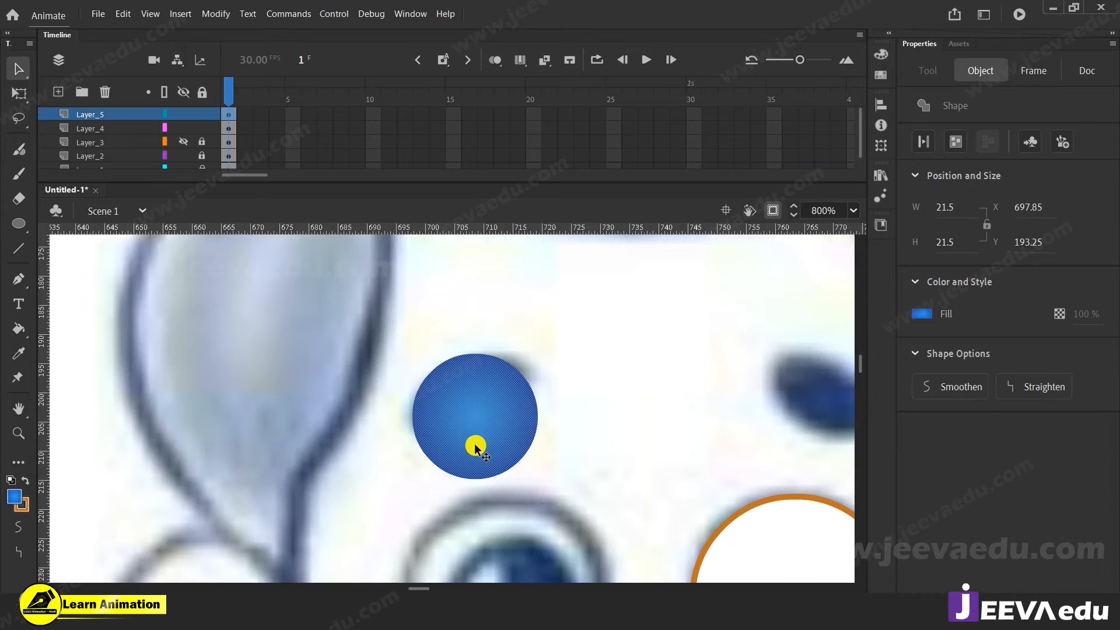
key(f)
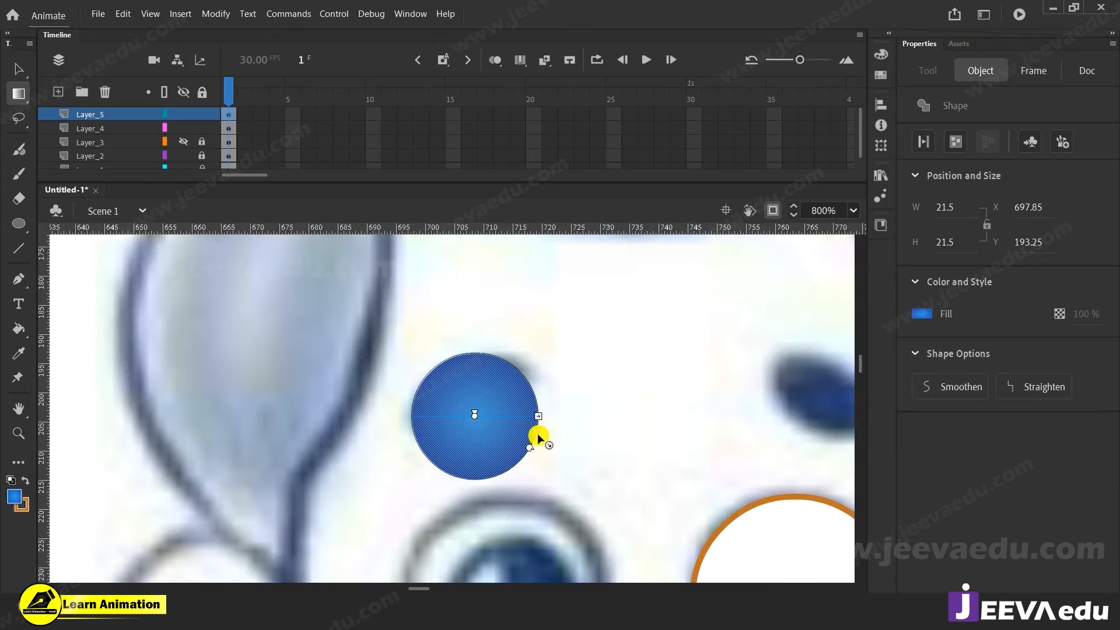
drag(538, 433, 500, 405)
Step: Group the iris circle, place an ungrouped copy beside it and fill that copy with black 000000
key(z)
alt+click(457, 458)
click(463, 415)
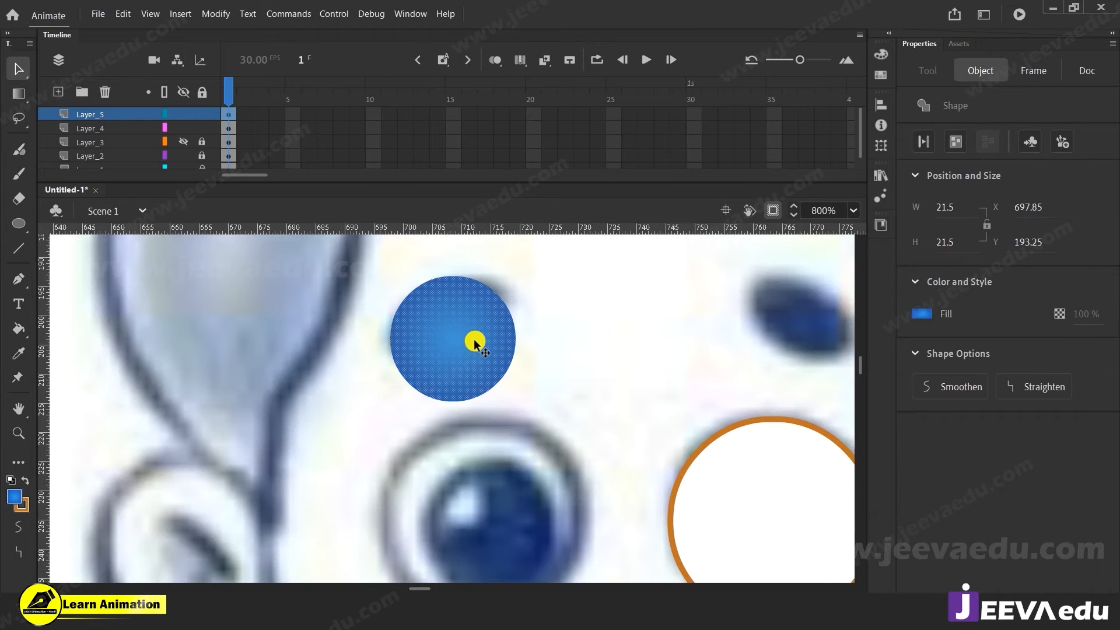
key(ctrl+g)
drag(482, 379, 607, 442)
key(ctrl+shift+g)
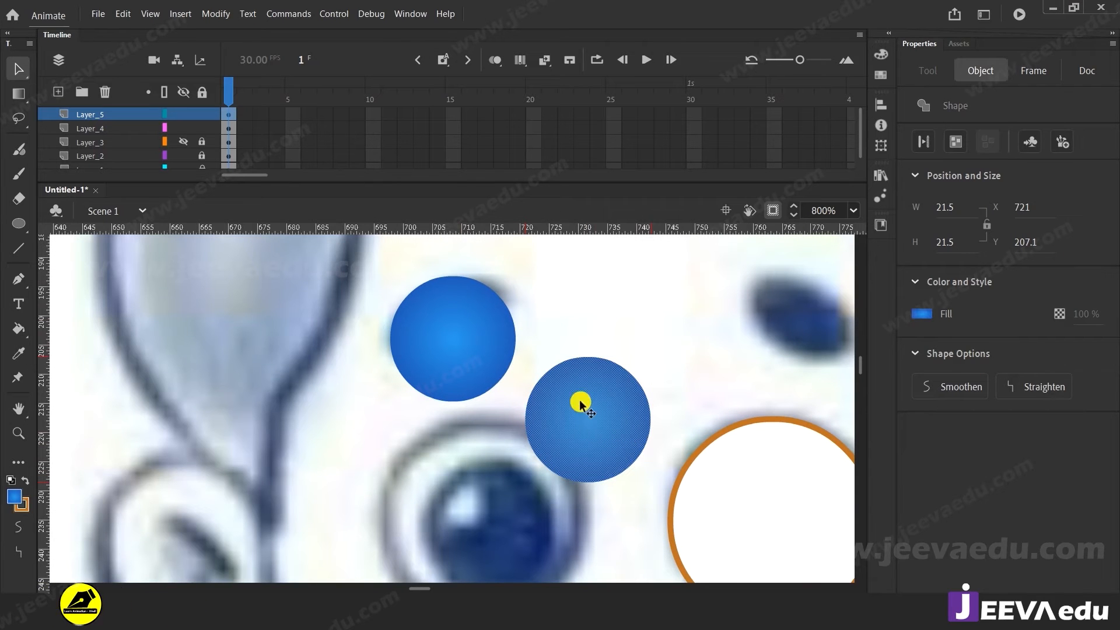
click(14, 501)
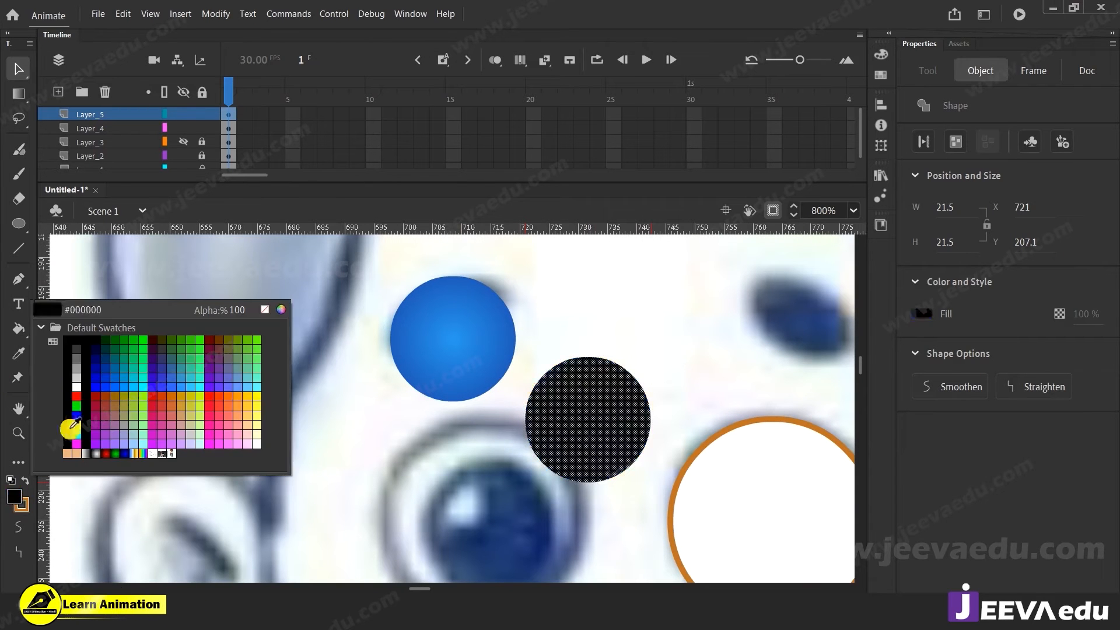
click(67, 392)
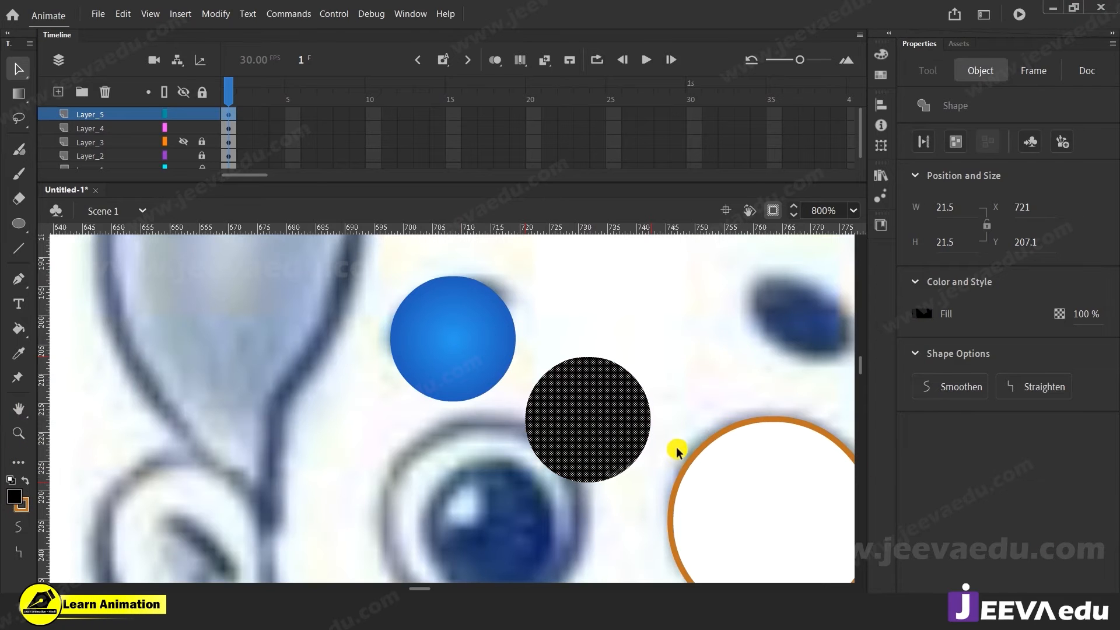
Step: Group the black circle, centre it on the blue iris as the pupil and scale it to about 13.25 wide
key(ctrl+g)
drag(592, 443, 464, 365)
key(q)
drag(518, 278, 480, 302)
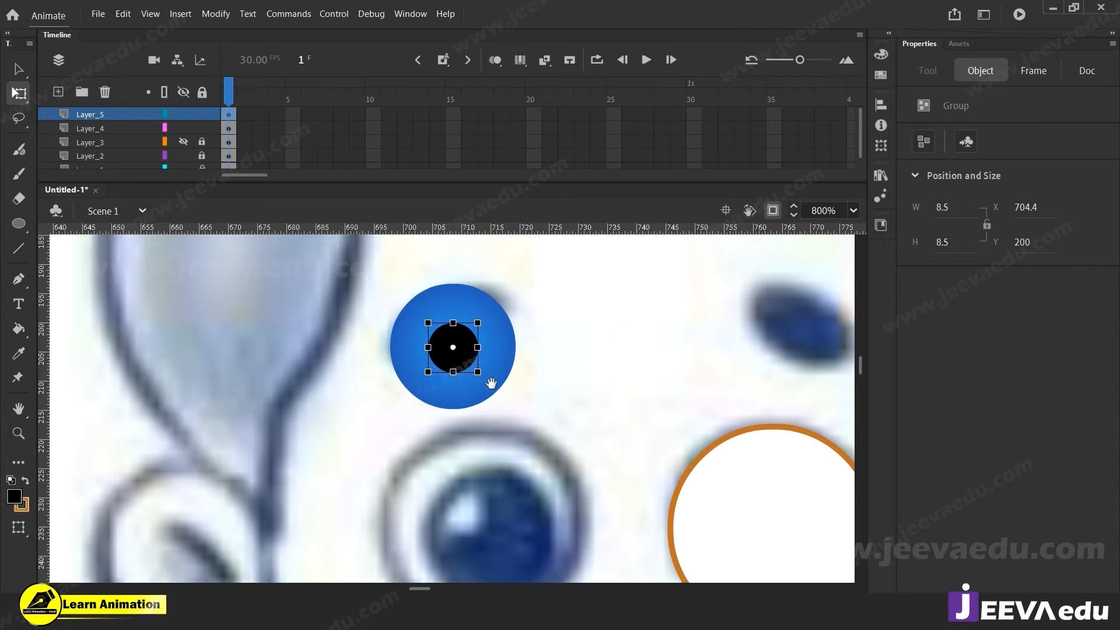
scroll(488, 379, up, 3)
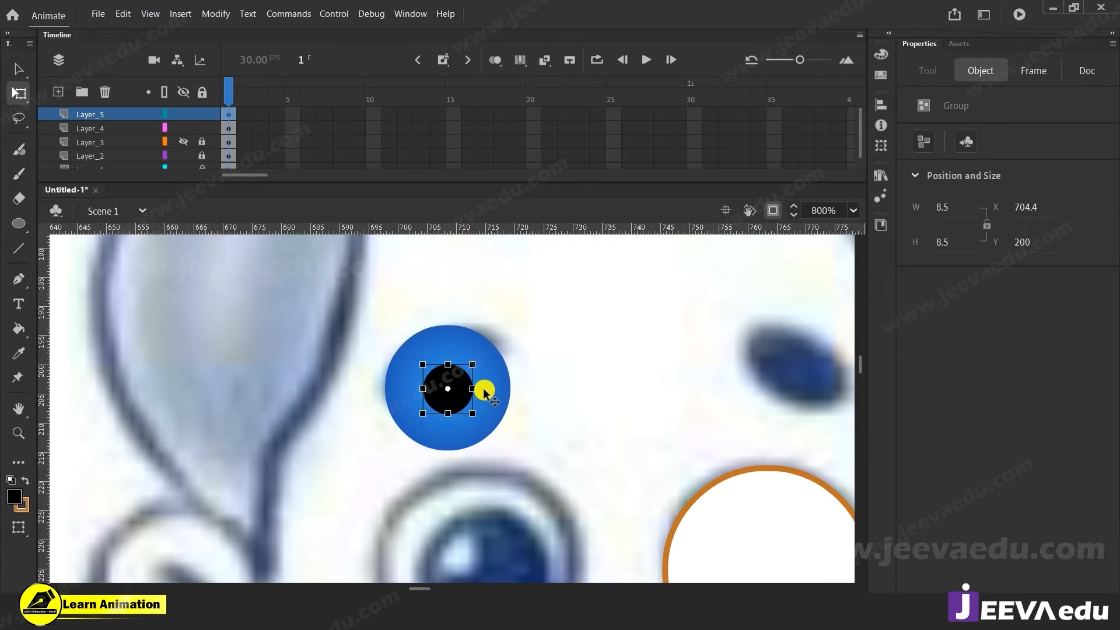
drag(471, 363, 486, 351)
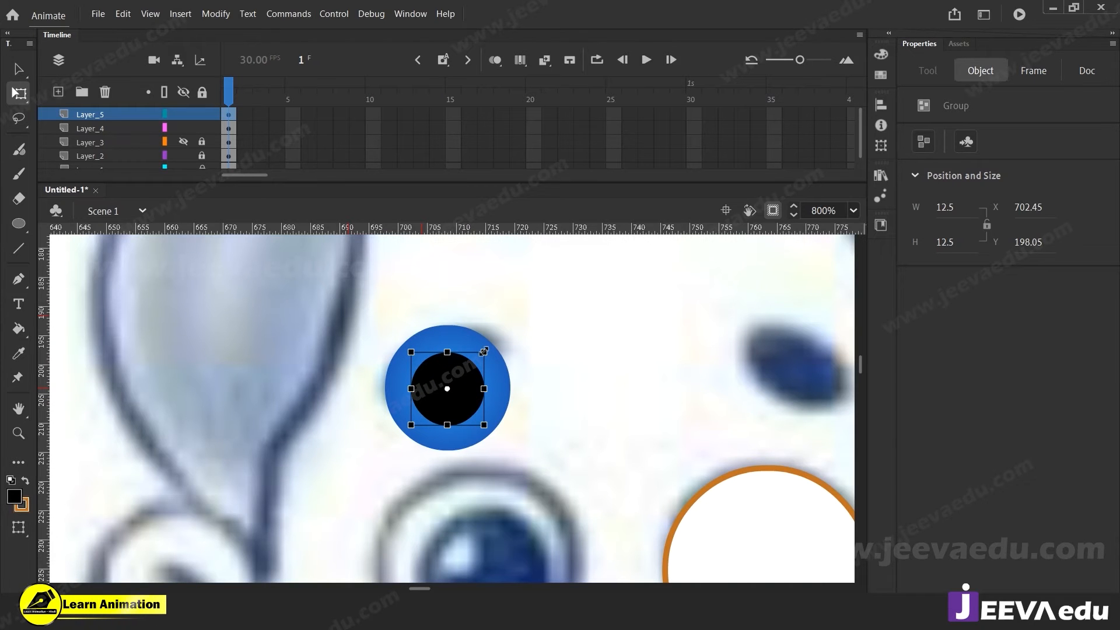
drag(492, 350, 487, 349)
click(584, 432)
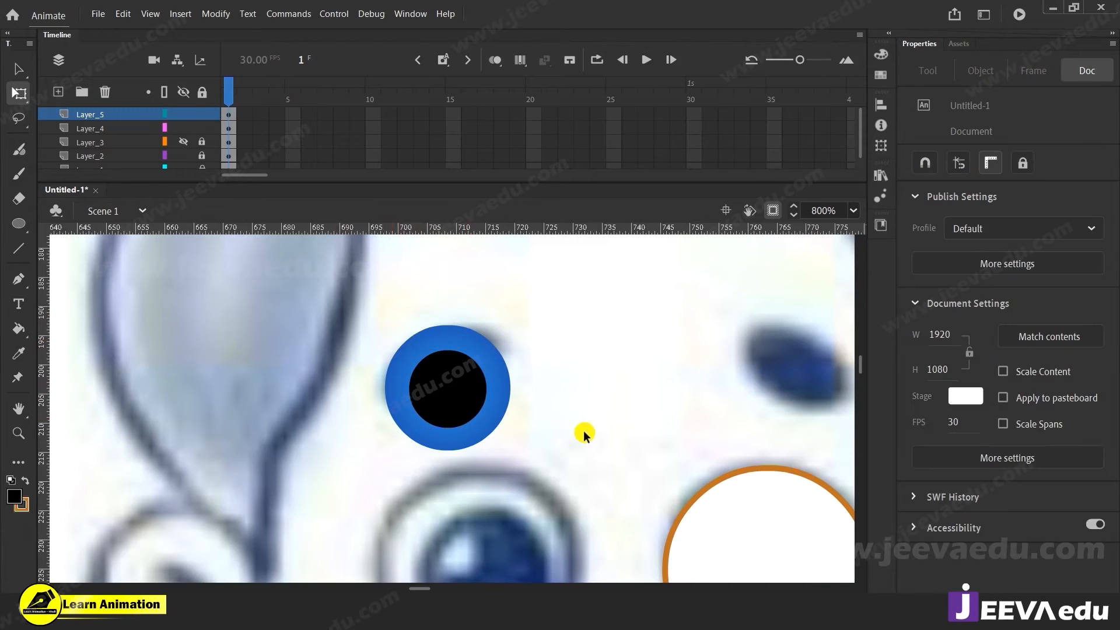
Step: Place a copy of the pupil beside the iris, break it apart and fill it with white FFFFFF at 41% alpha
click(465, 405)
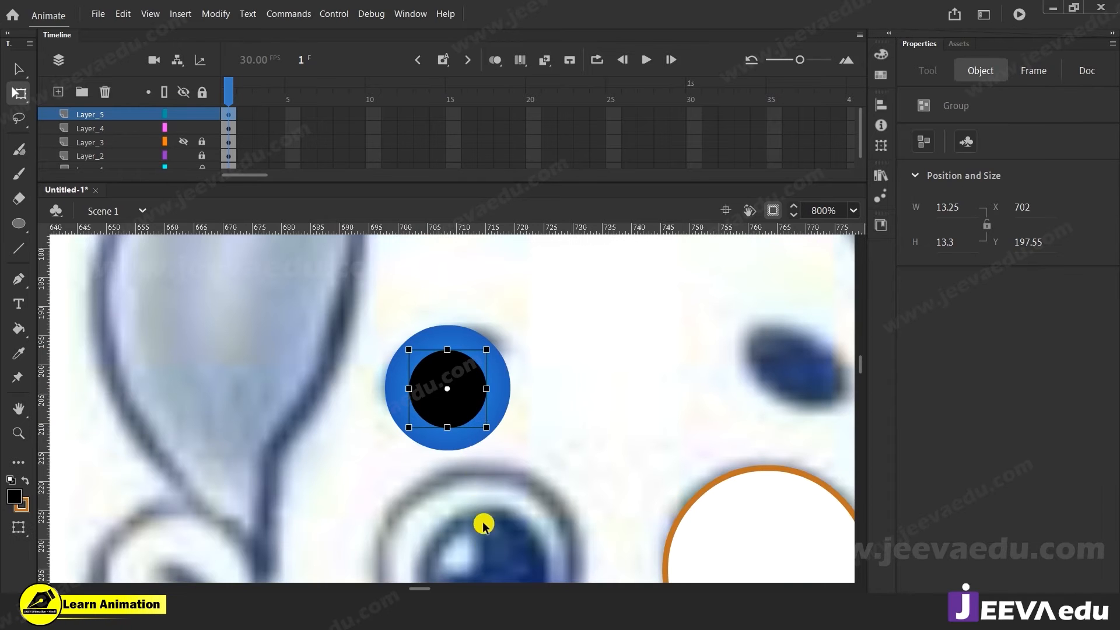
drag(523, 535, 518, 438)
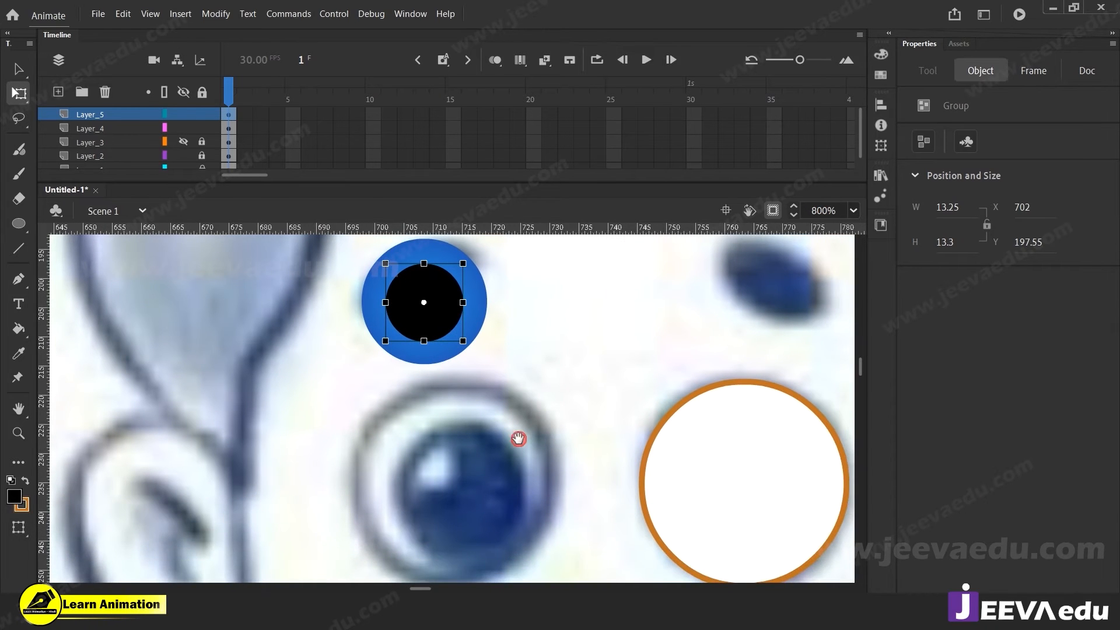
scroll(472, 473, up, 2)
drag(448, 362, 570, 402)
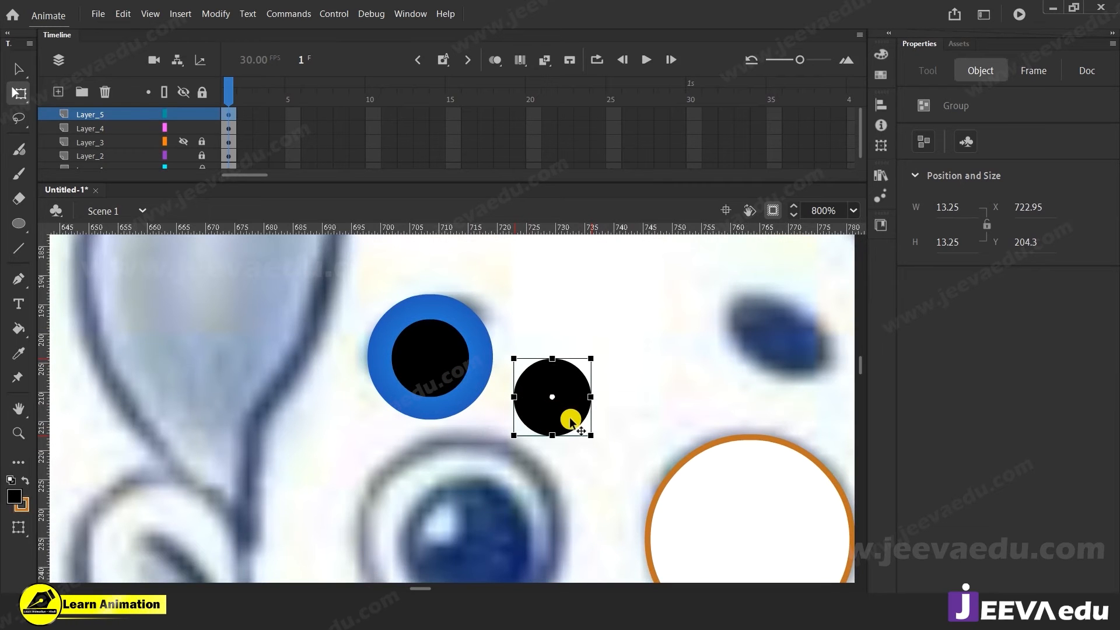
key(ctrl+b)
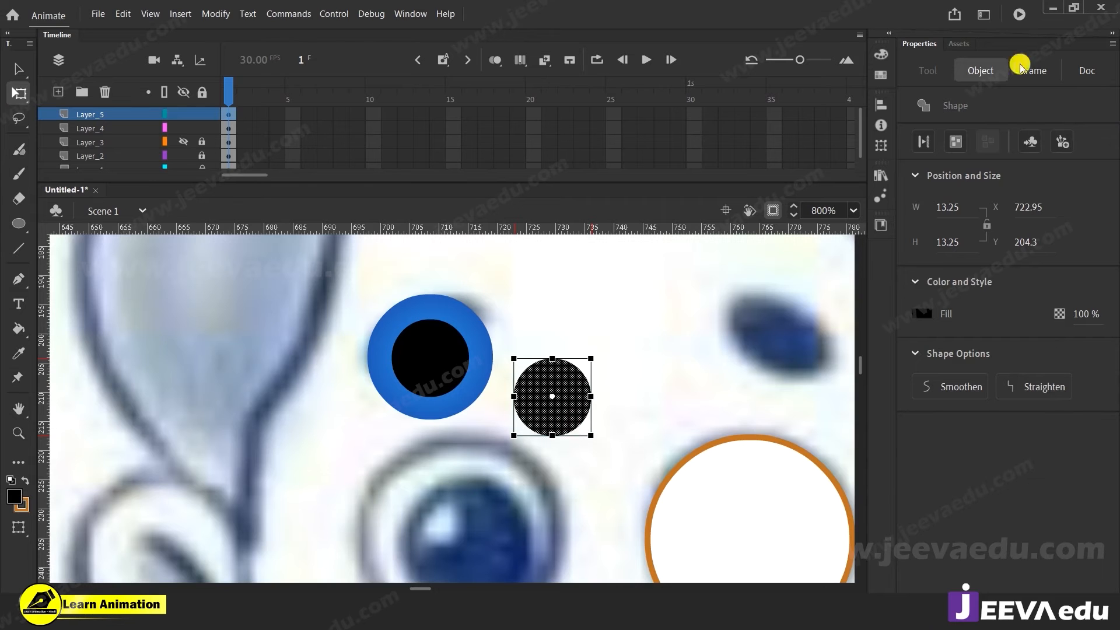
click(12, 497)
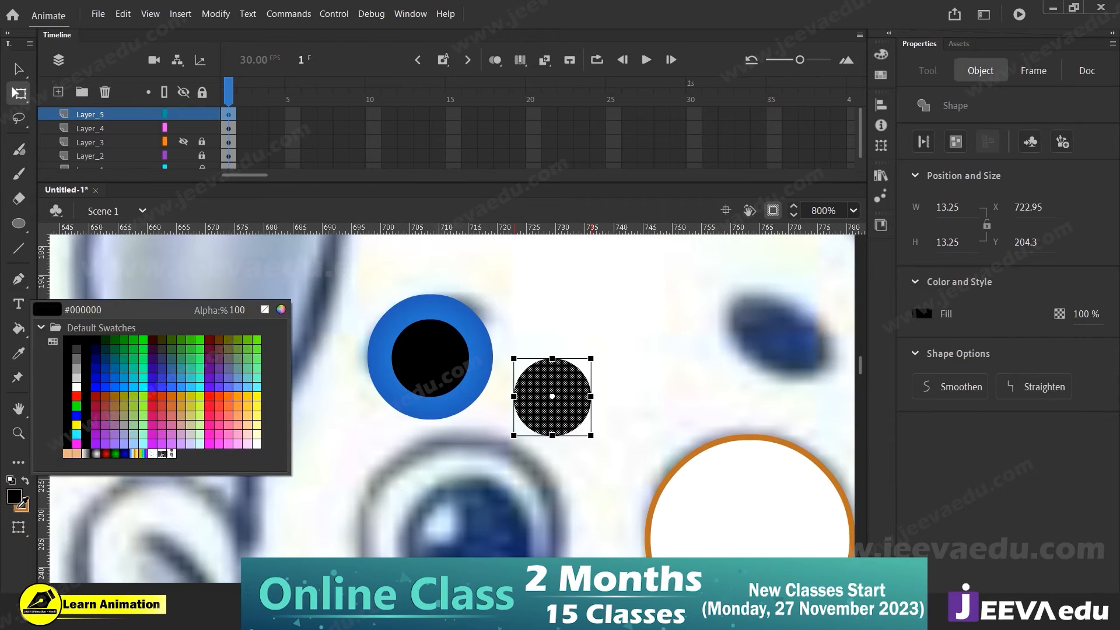
click(78, 392)
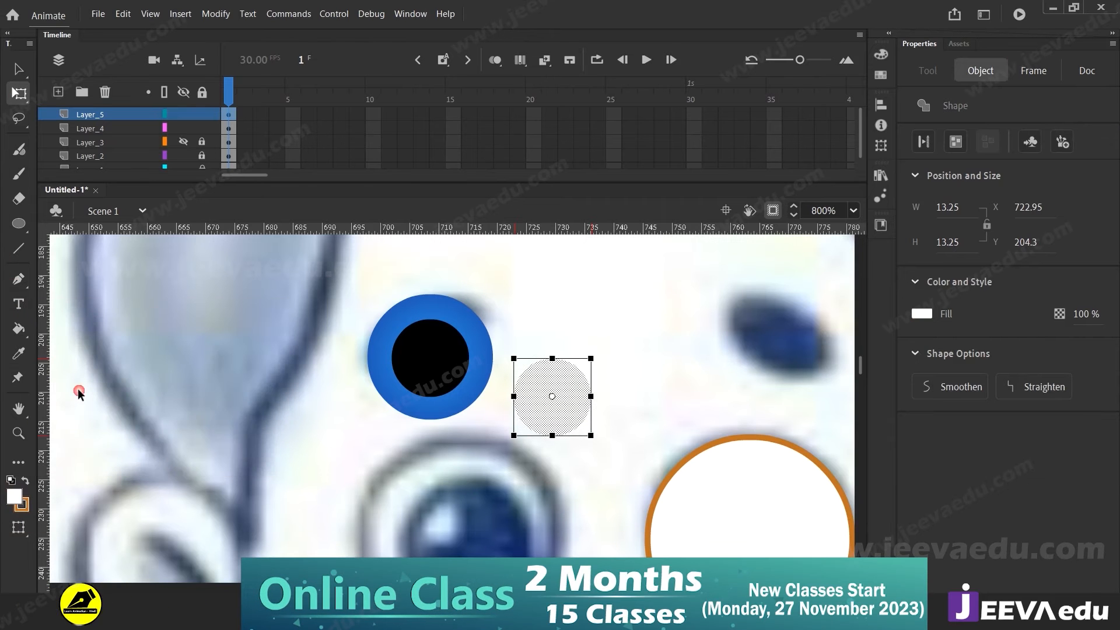
click(18, 505)
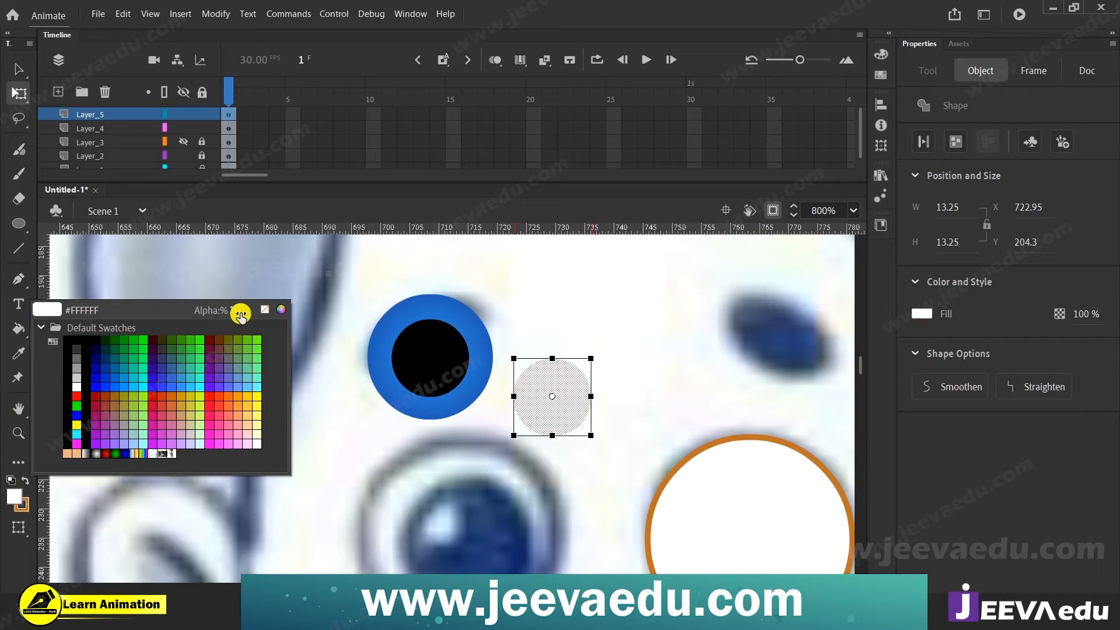
drag(239, 315, 197, 318)
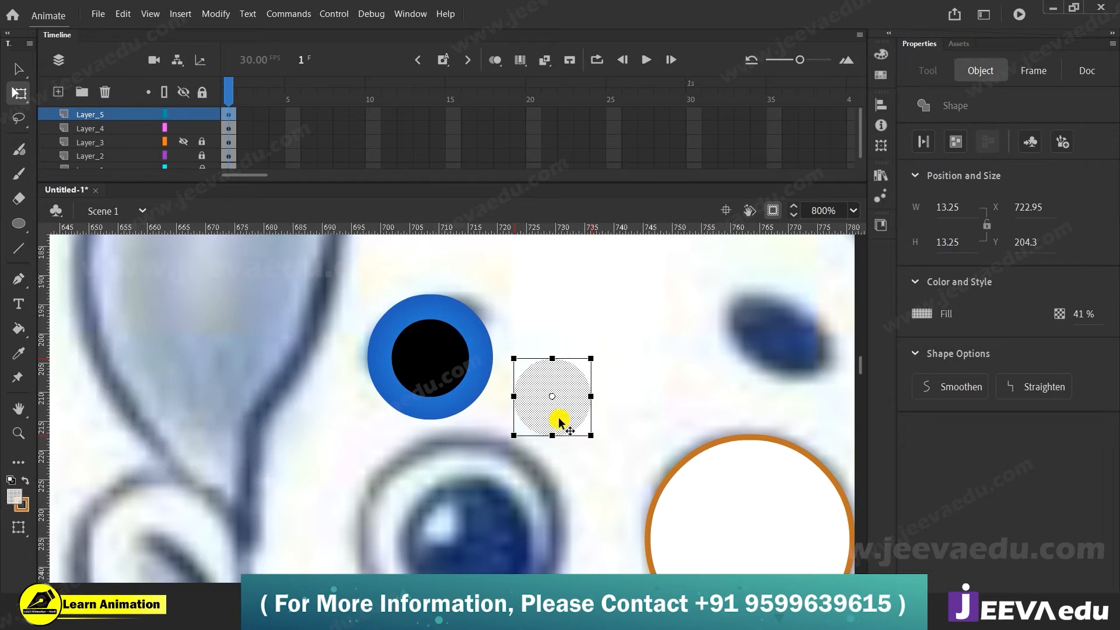
Step: Group the translucent white circle as a highlight about 6.3 wide over the pupil's upper-left edge
key(ctrl+g)
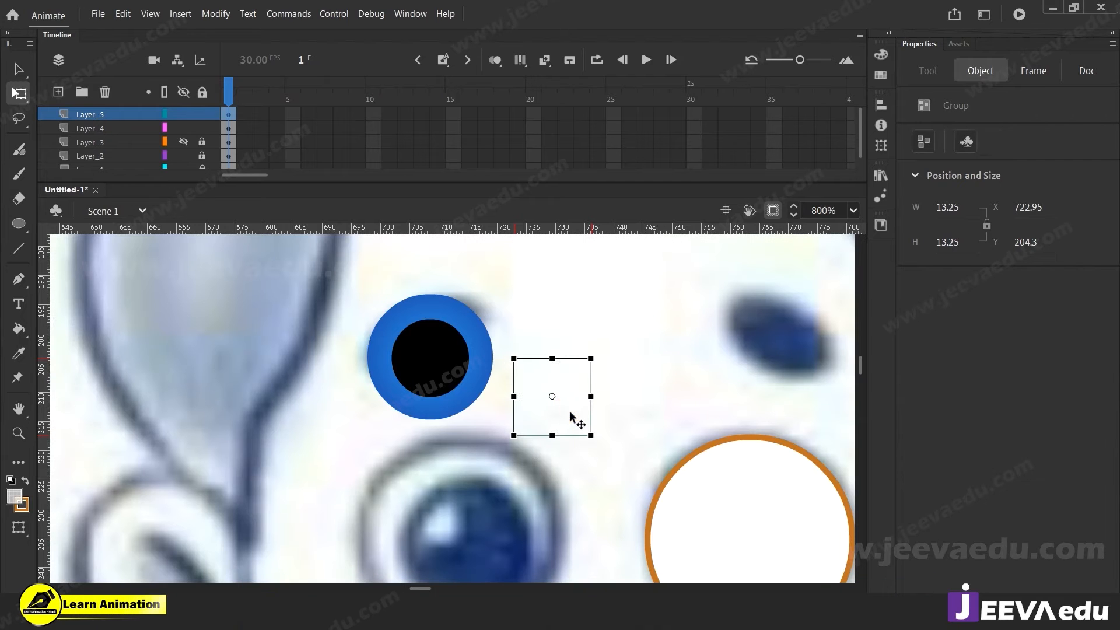
key(ctrl+z)
drag(568, 412, 448, 346)
key(ctrl+g)
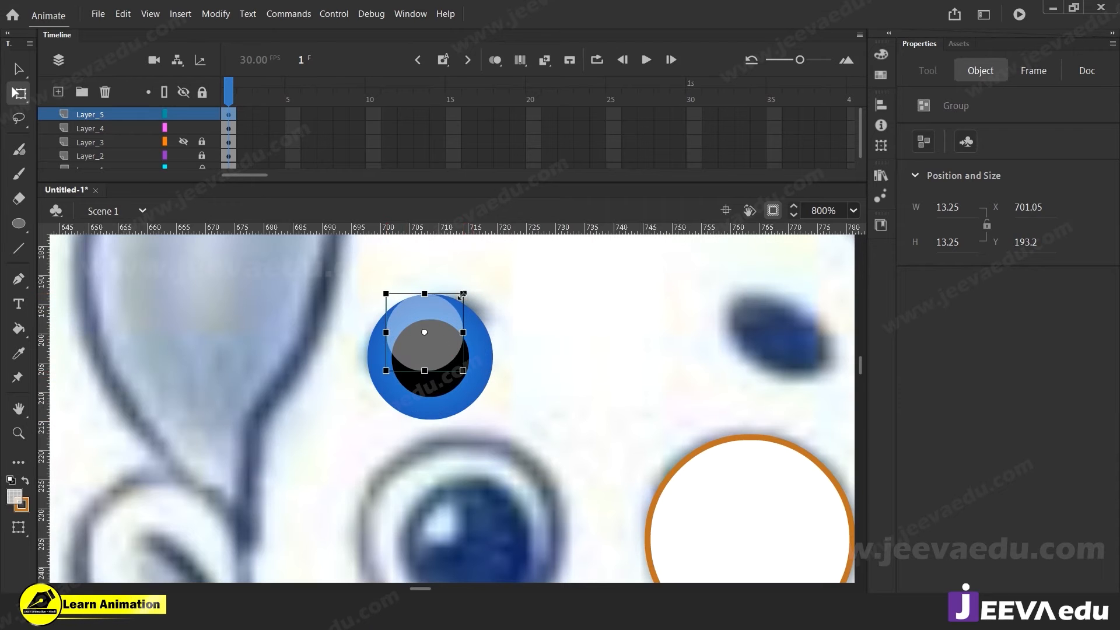
drag(462, 295, 450, 299)
key(z)
click(427, 357)
mouse_move(470, 387)
mouse_down()
mouse_move(491, 392)
mouse_move(450, 389)
mouse_up()
key(v)
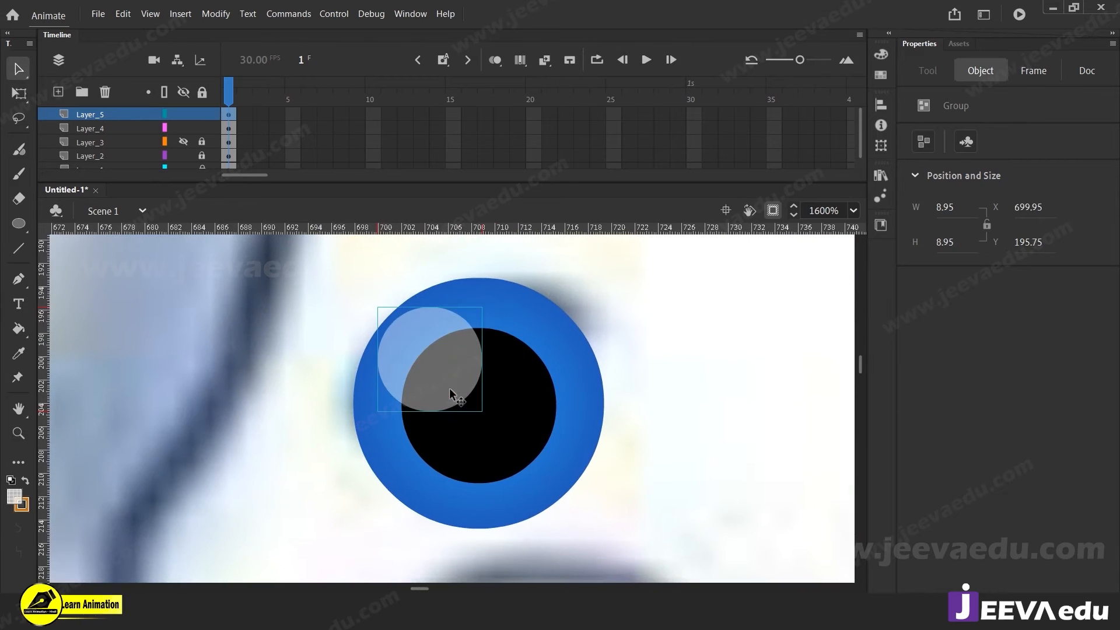
key(q)
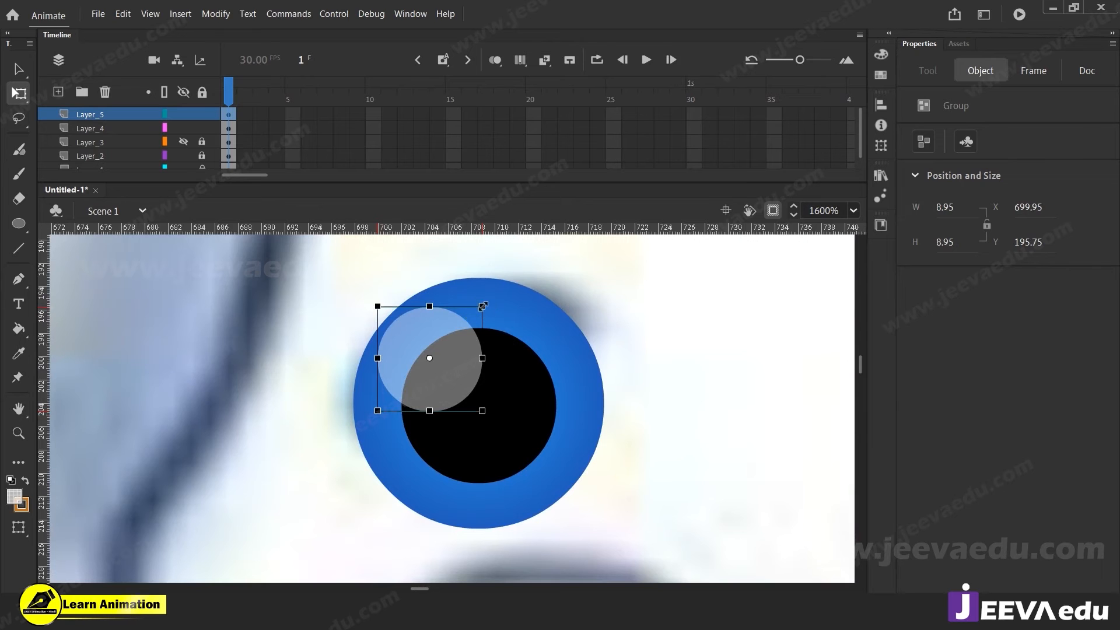
drag(483, 305, 468, 317)
drag(442, 365, 435, 365)
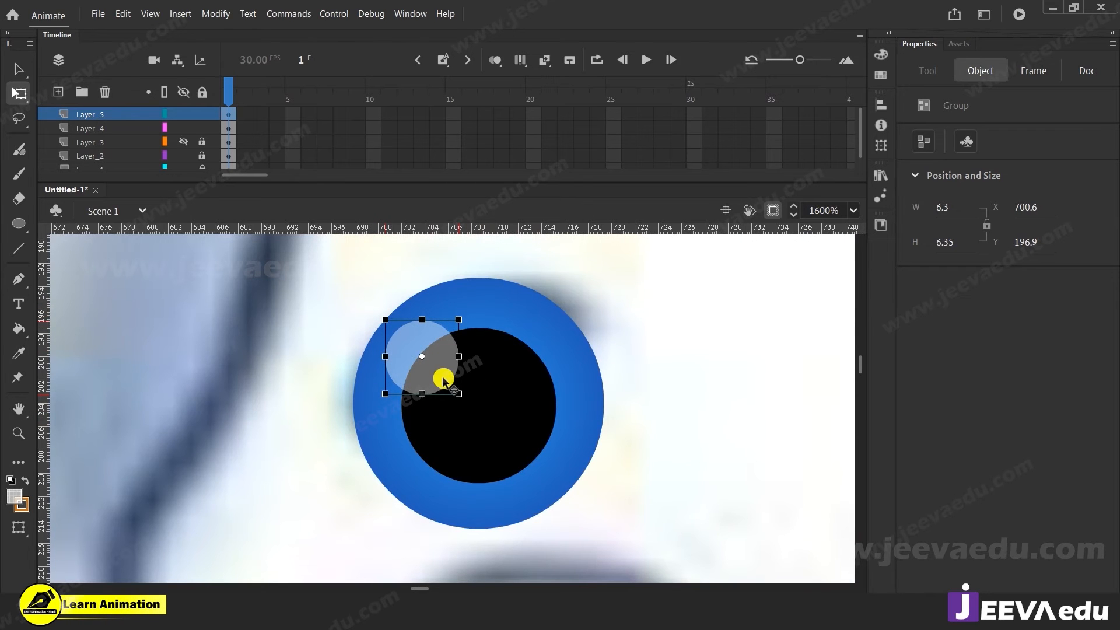
Step: Copy the highlight to the pupil's lower-right edge and shrink the copy to about 3.4 wide
drag(436, 385, 544, 447)
drag(565, 381, 549, 390)
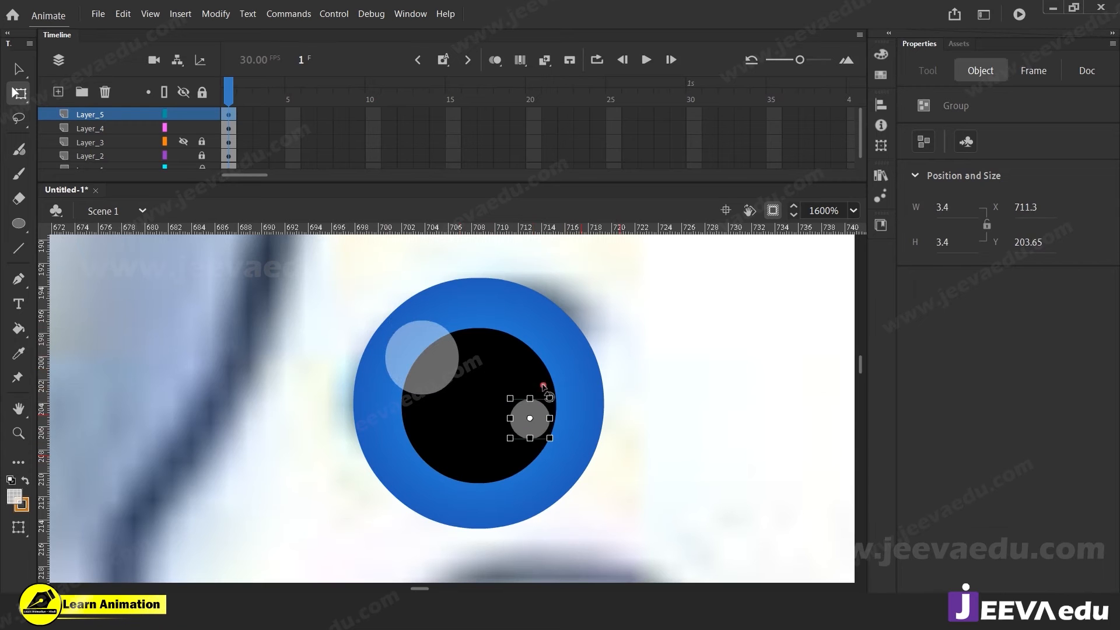
drag(536, 428, 562, 437)
click(630, 362)
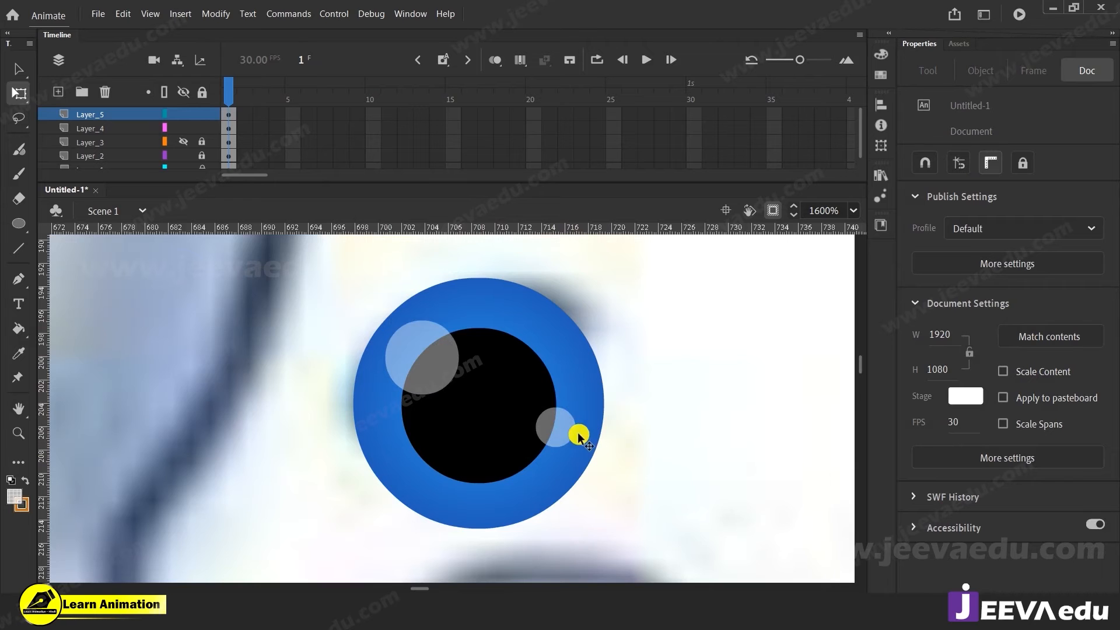
Step: Delete the small highlight at the pupil's lower-right edge
key(z)
alt+click(561, 477)
alt+click(561, 476)
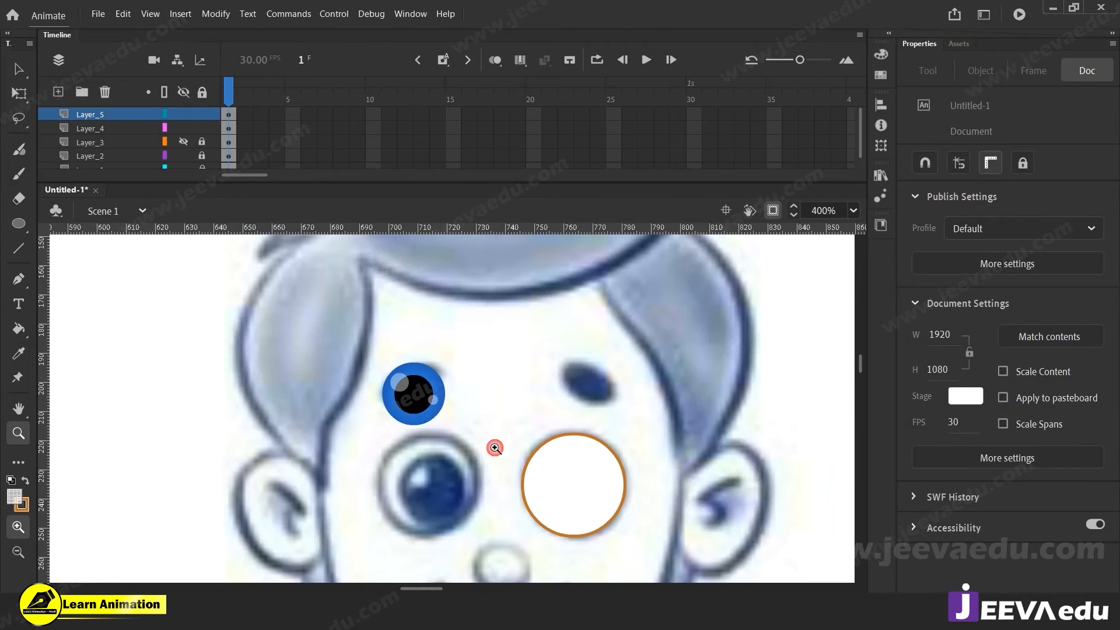
key(v)
click(434, 399)
key(Delete)
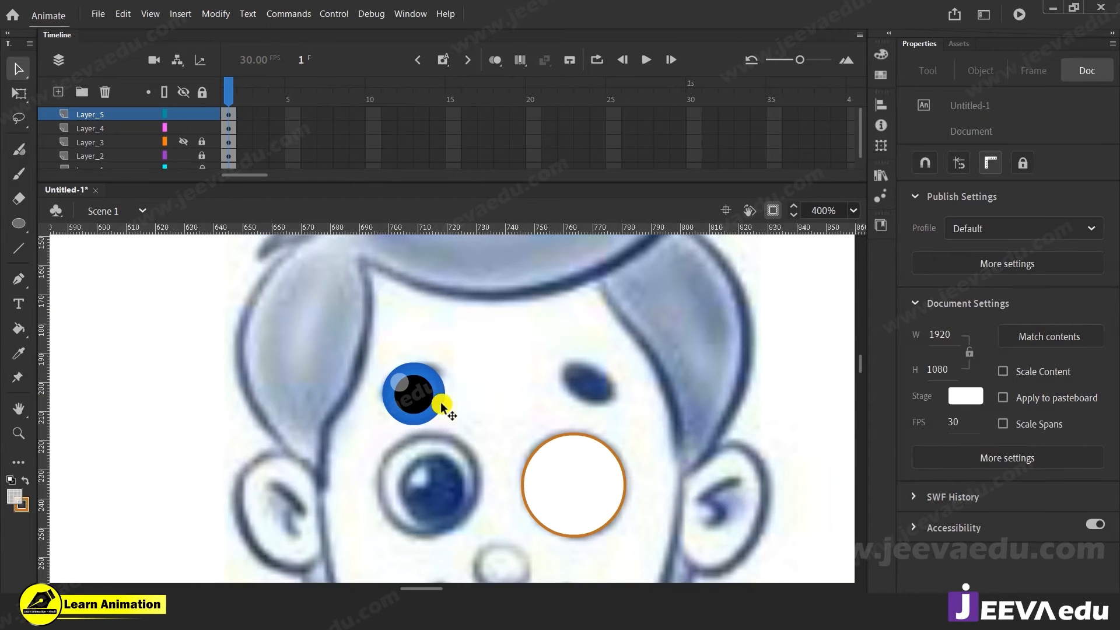
Step: Group the iris, pupil and highlight together and centre them inside the orange-outlined white eyeball
drag(492, 314, 579, 503)
ctrl+click(574, 491)
drag(430, 416, 458, 407)
drag(494, 448, 497, 447)
click(480, 402)
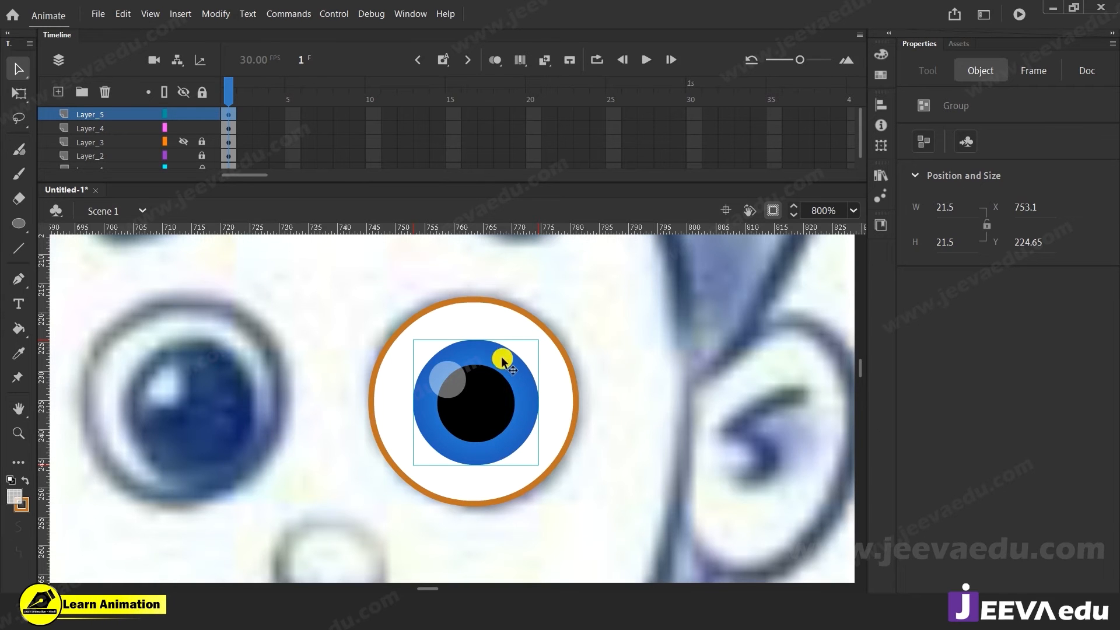
Step: Try scaling the grouped iris down to about 11 wide around its centre, and undo the scaling
key(q)
drag(540, 338, 509, 352)
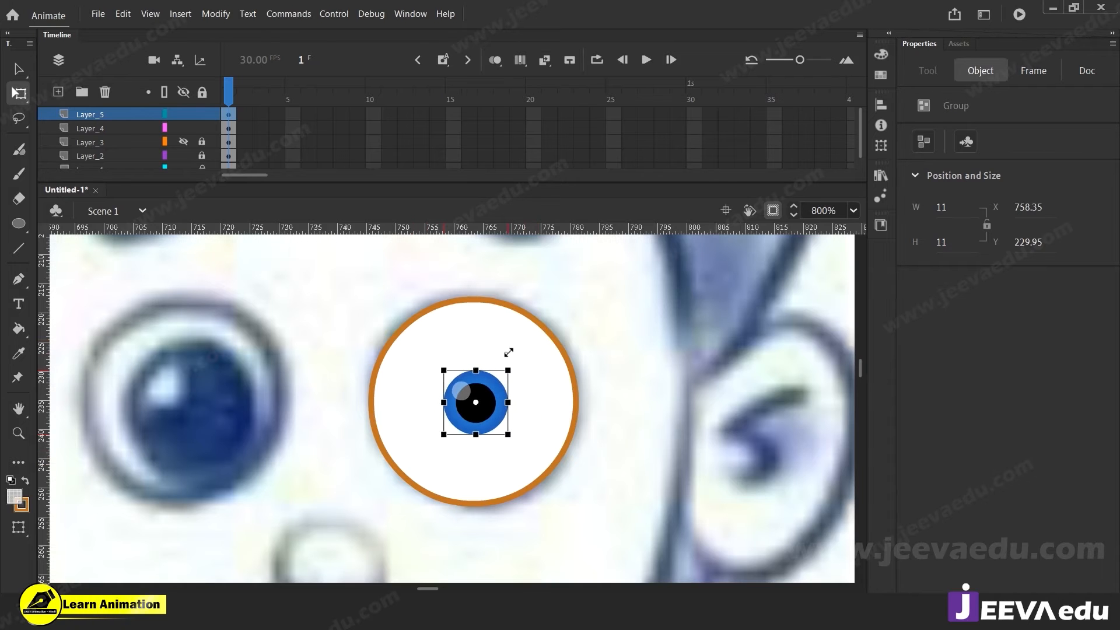
key(ctrl+z)
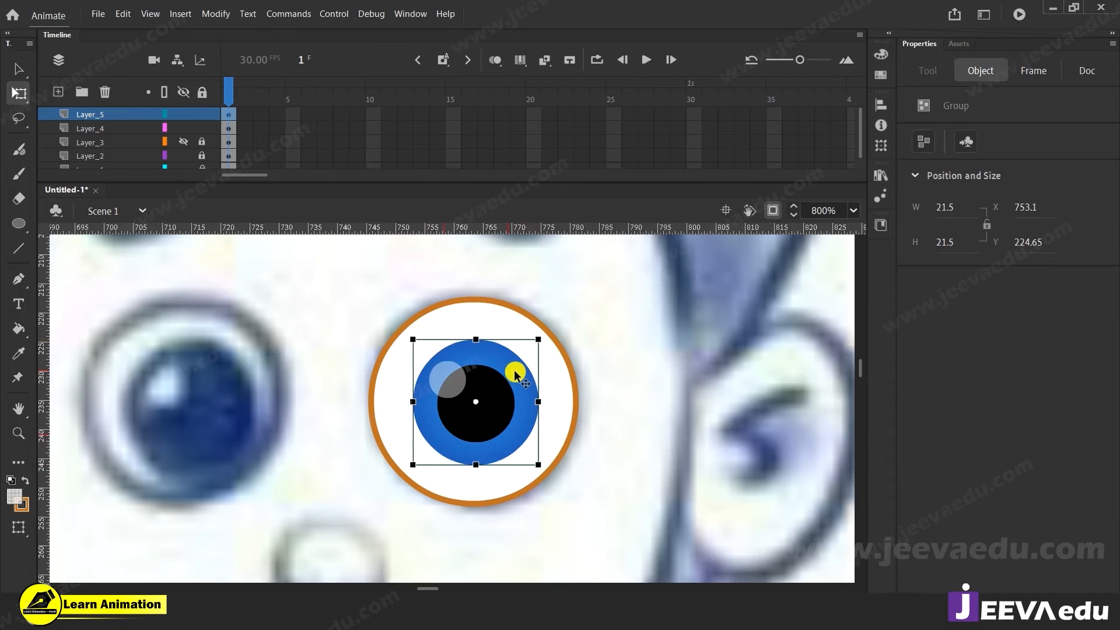
Step: Group the white eyeball with its outline and move the whole eye beside the sketched eye, over the ear
mouse_move(475, 436)
mouse_down()
mouse_move(465, 429)
mouse_move(459, 442)
mouse_up()
key(z)
alt+click(423, 440)
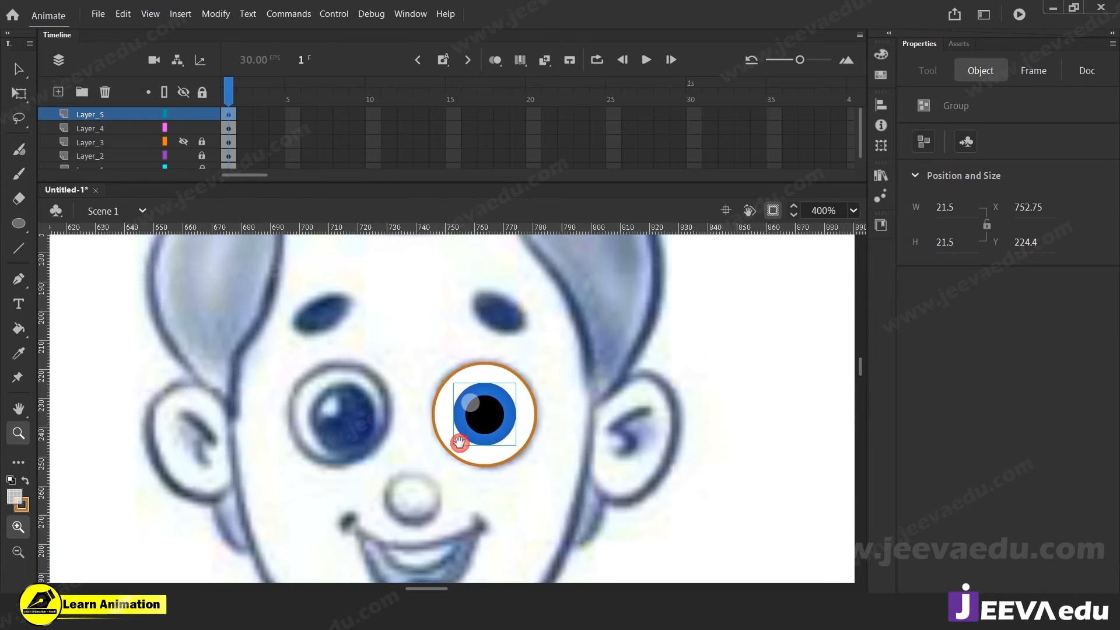
key(v)
click(447, 435)
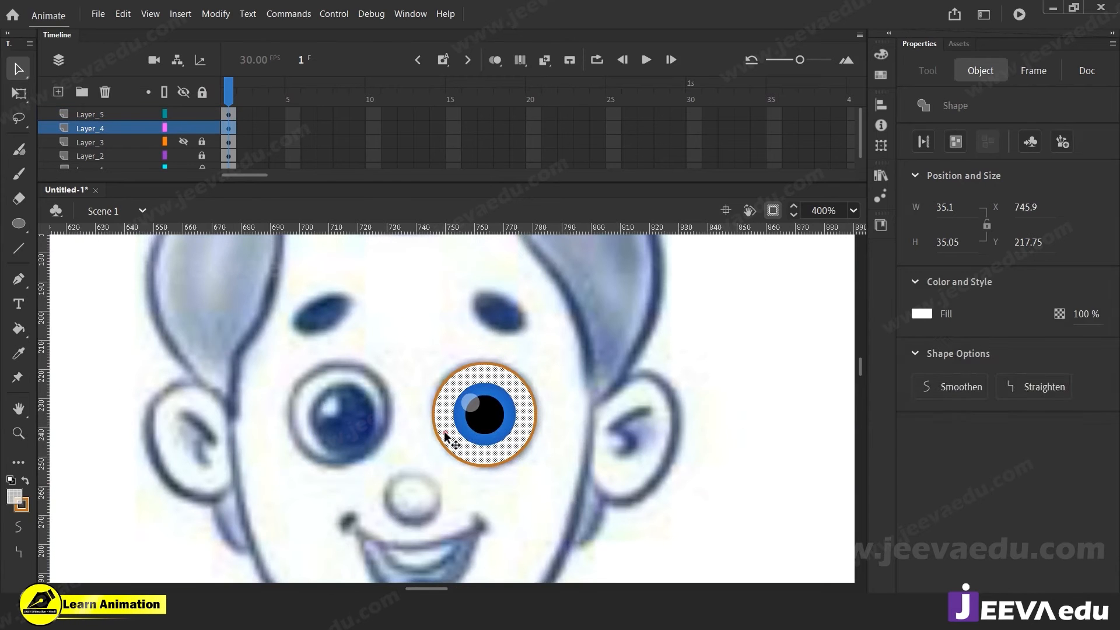
double_click(445, 433)
key(ctrl+g)
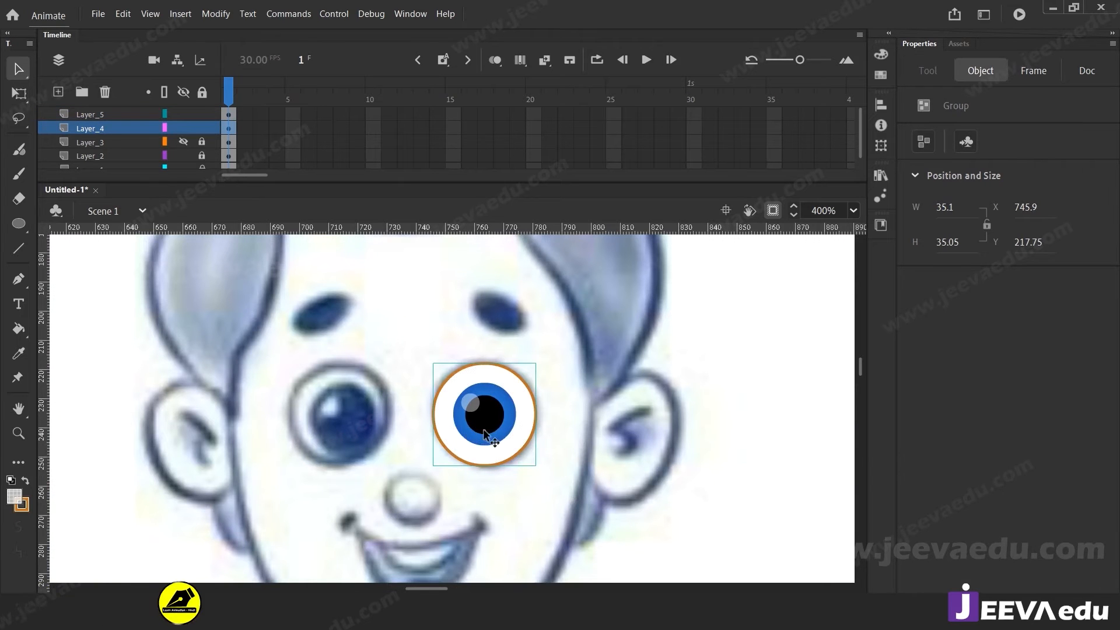
drag(489, 436, 579, 443)
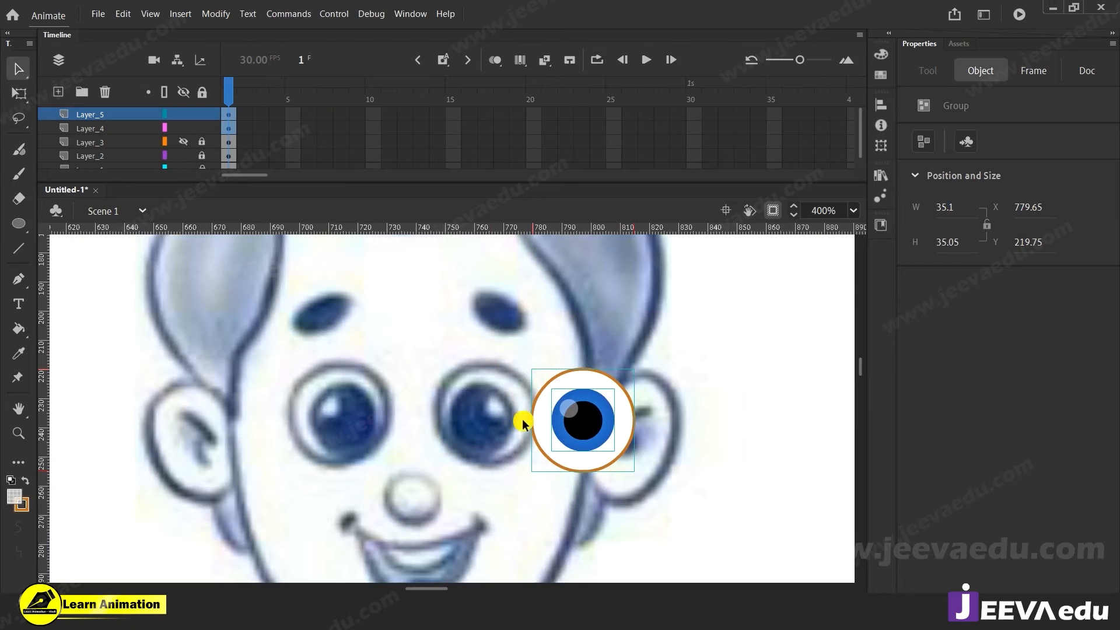
click(543, 495)
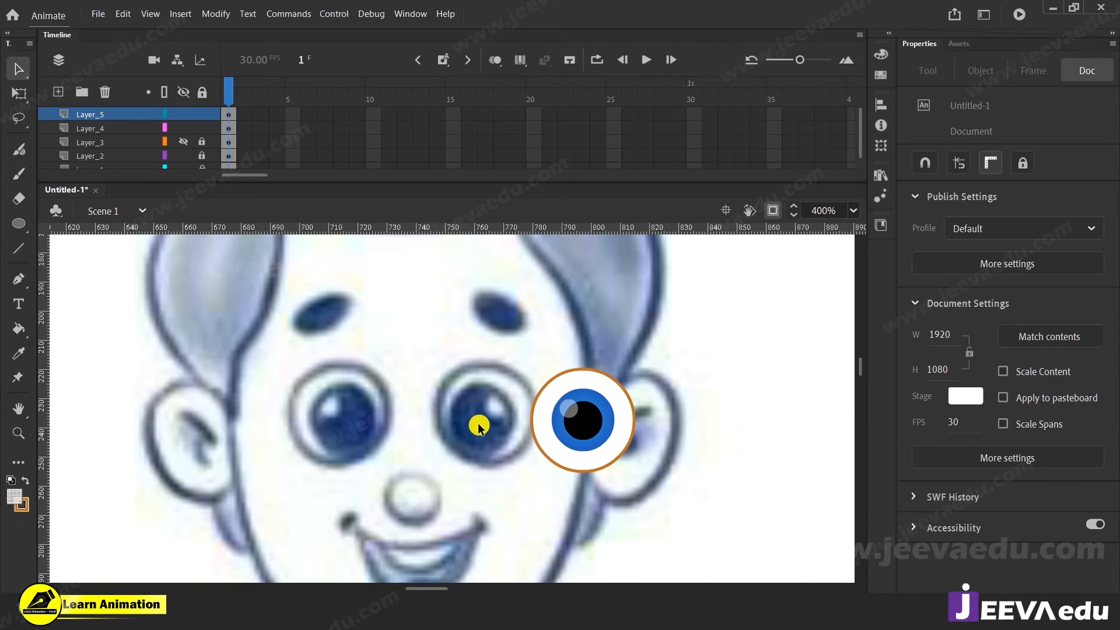
Step: Scale the grouped iris up slightly and keep it centred inside the white eyeball
click(545, 432)
key(q)
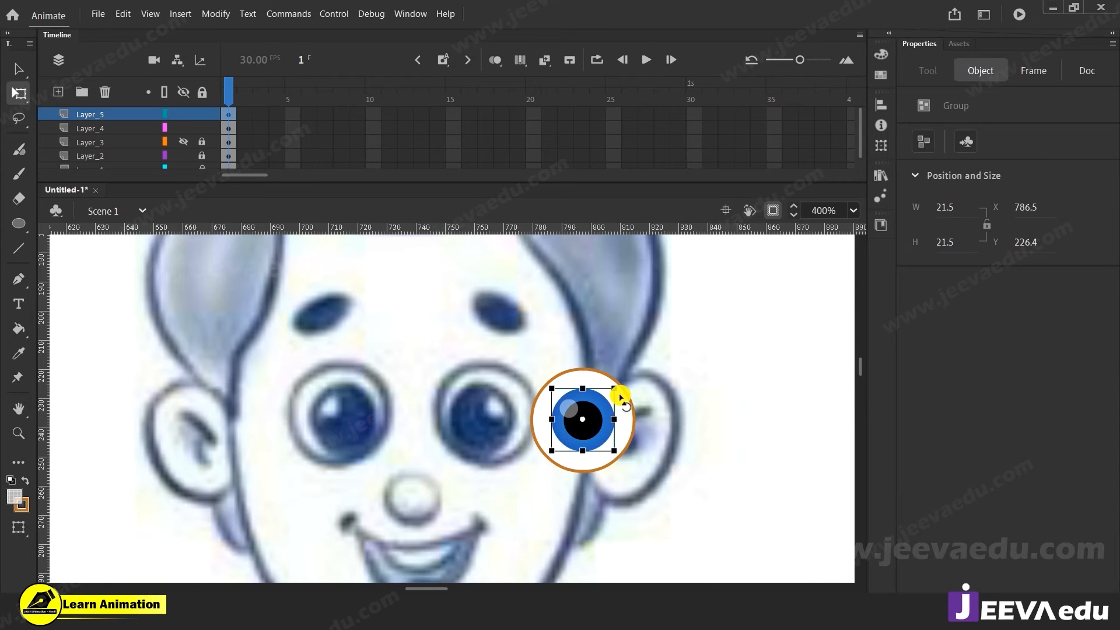
drag(612, 387, 611, 376)
drag(594, 440, 595, 441)
Step: Move the whole eye, eyeball and iris together, from over the ear onto the adjacent sketched eye
drag(500, 353, 659, 495)
drag(599, 439, 506, 425)
click(391, 362)
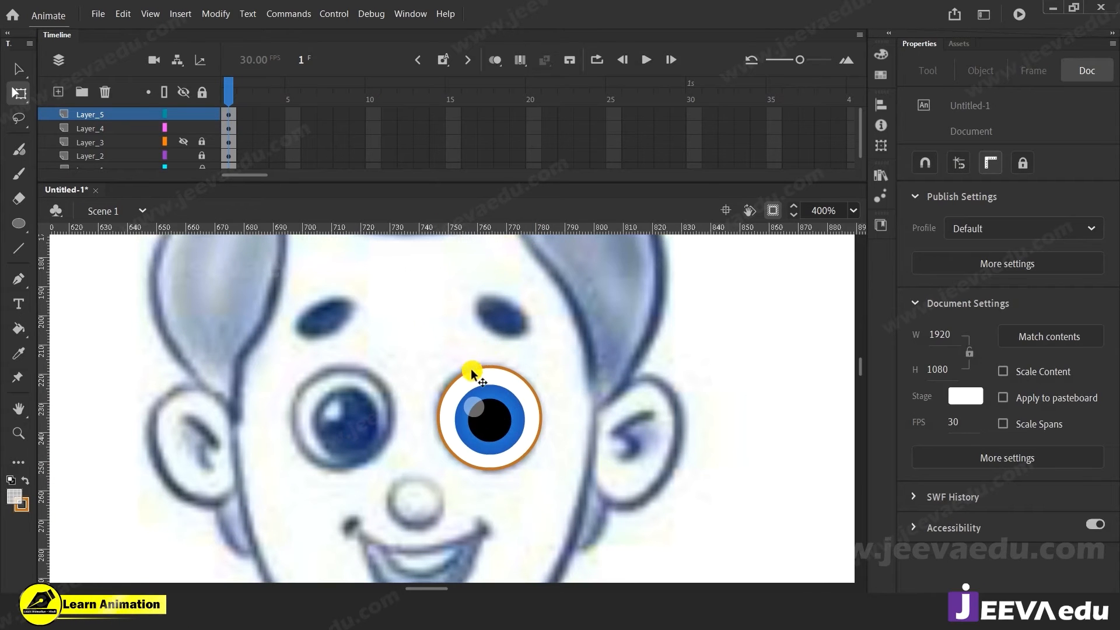
Step: Examine the eyes and eyelids in the anime-style boy reference beside the stage, and return to the drawn eye
key(z)
alt+click(384, 435)
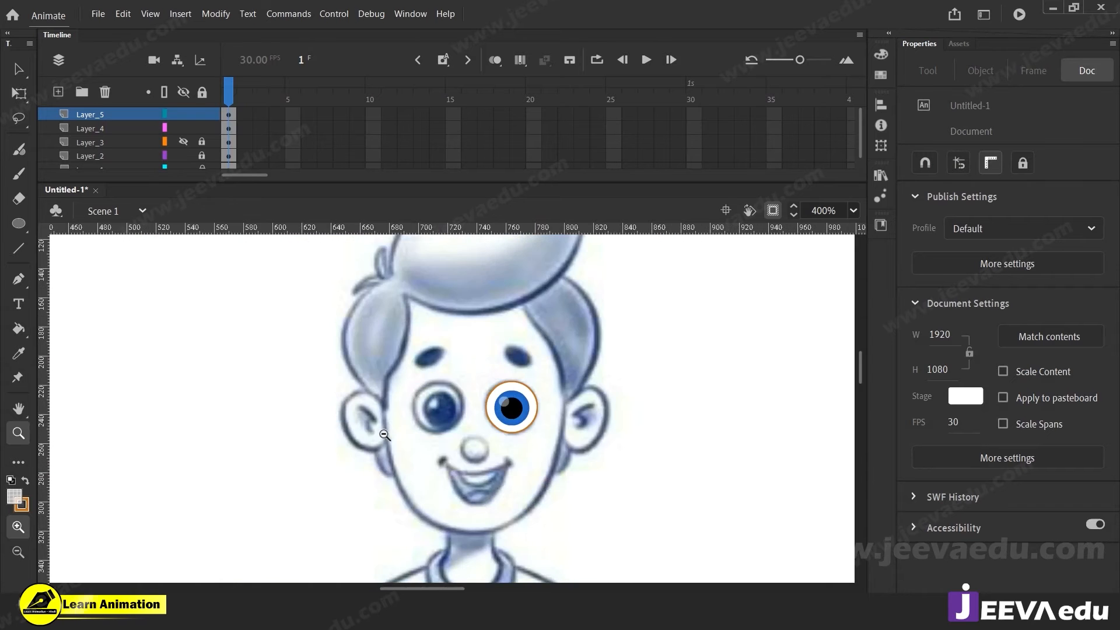
alt+click(496, 411)
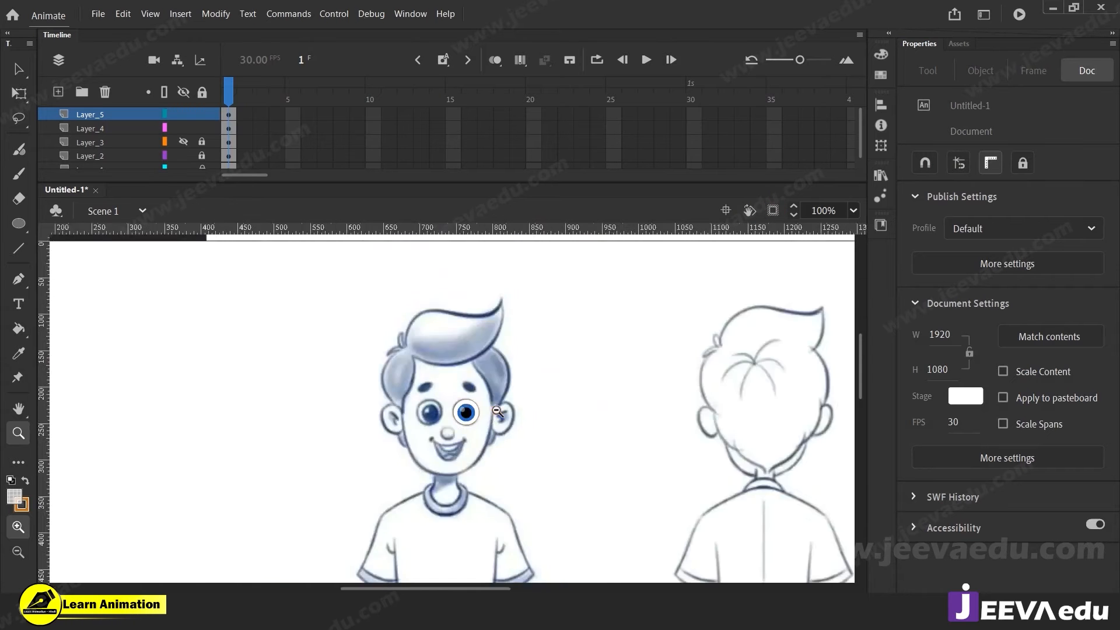
alt+click(469, 423)
click(236, 432)
drag(229, 450, 604, 486)
drag(275, 473, 518, 464)
click(240, 439)
click(431, 396)
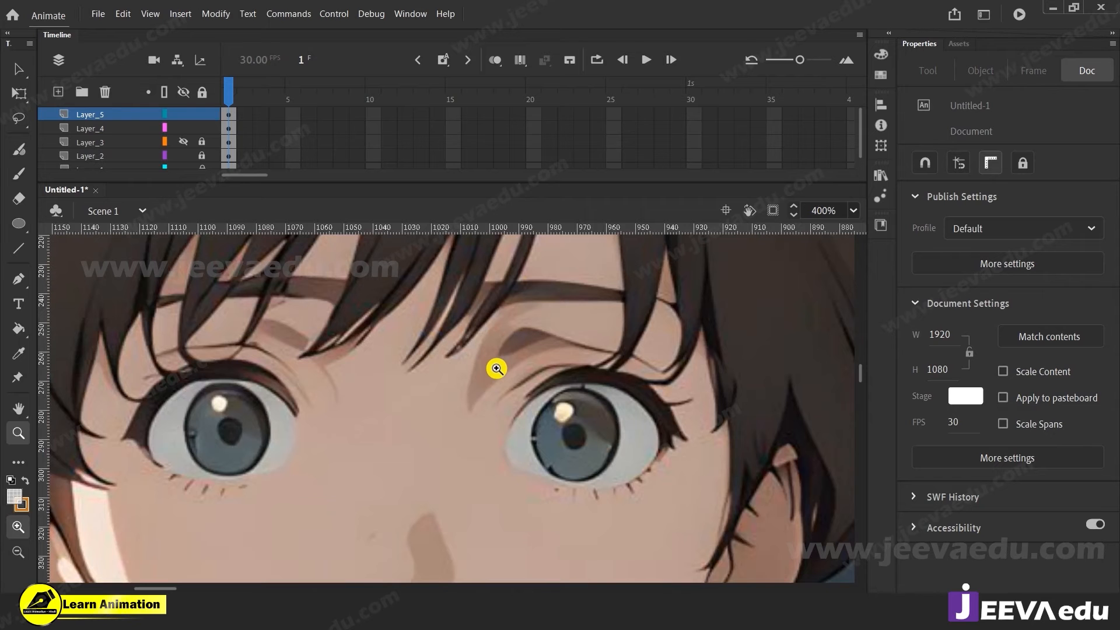
alt+click(592, 391)
alt+click(593, 394)
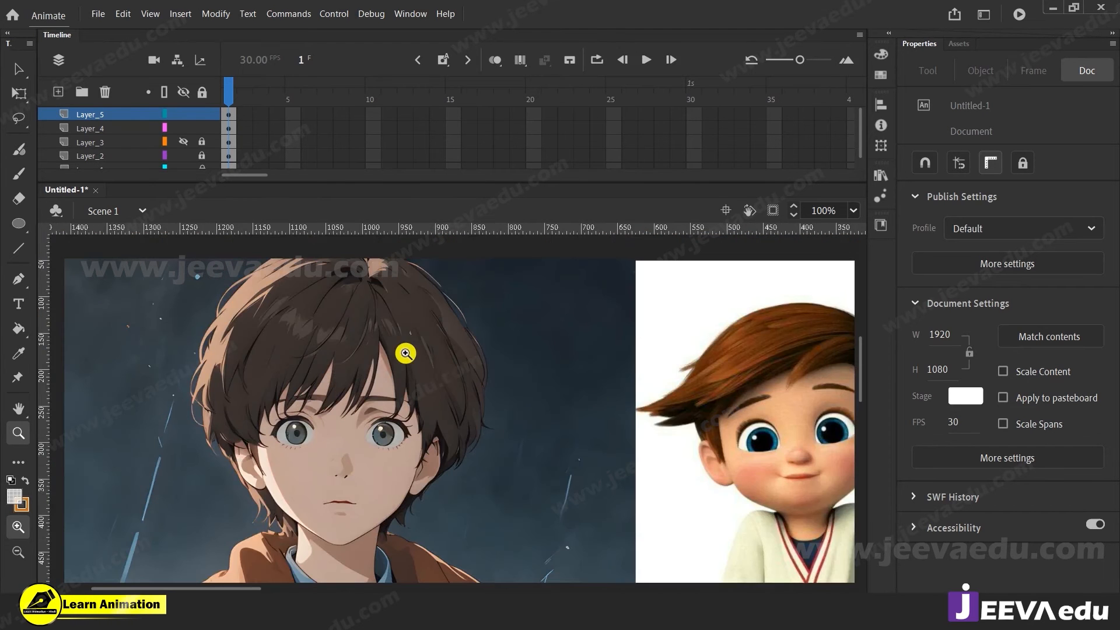
alt+click(543, 418)
drag(636, 420, 290, 403)
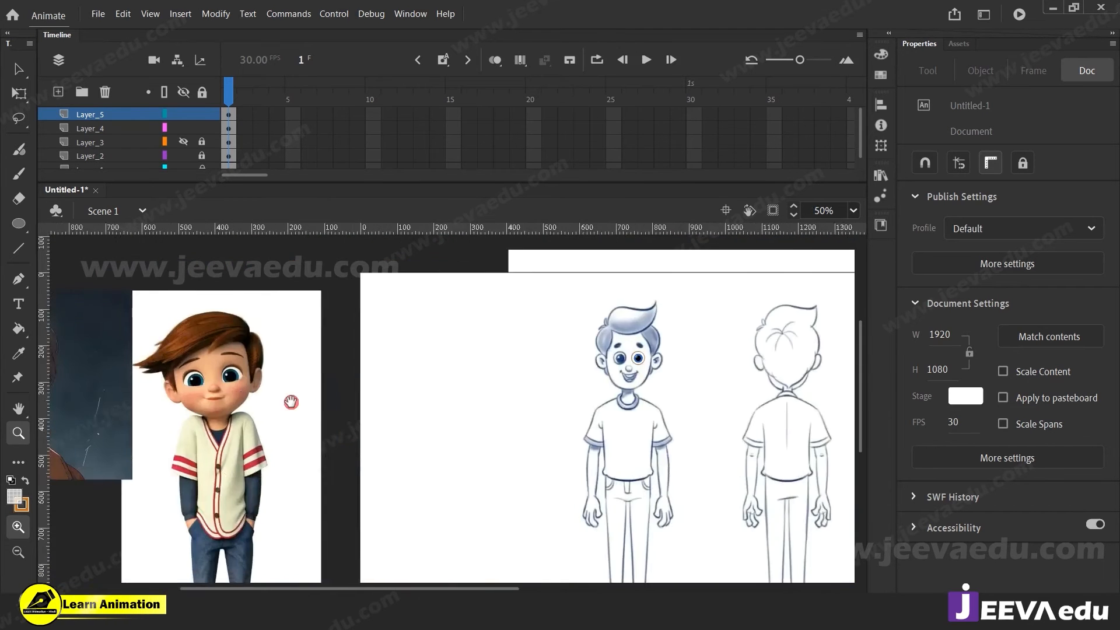
drag(776, 431, 383, 426)
mouse_move(467, 421)
mouse_down()
mouse_move(309, 421)
mouse_move(445, 415)
mouse_up()
click(245, 349)
click(255, 355)
drag(542, 440, 202, 407)
drag(475, 474, 301, 326)
click(338, 405)
drag(478, 402, 531, 436)
Step: Add a layer above Layer_5 and draw an orange-outlined rectangle about 39 by 33.5 over the upper ear
click(121, 128)
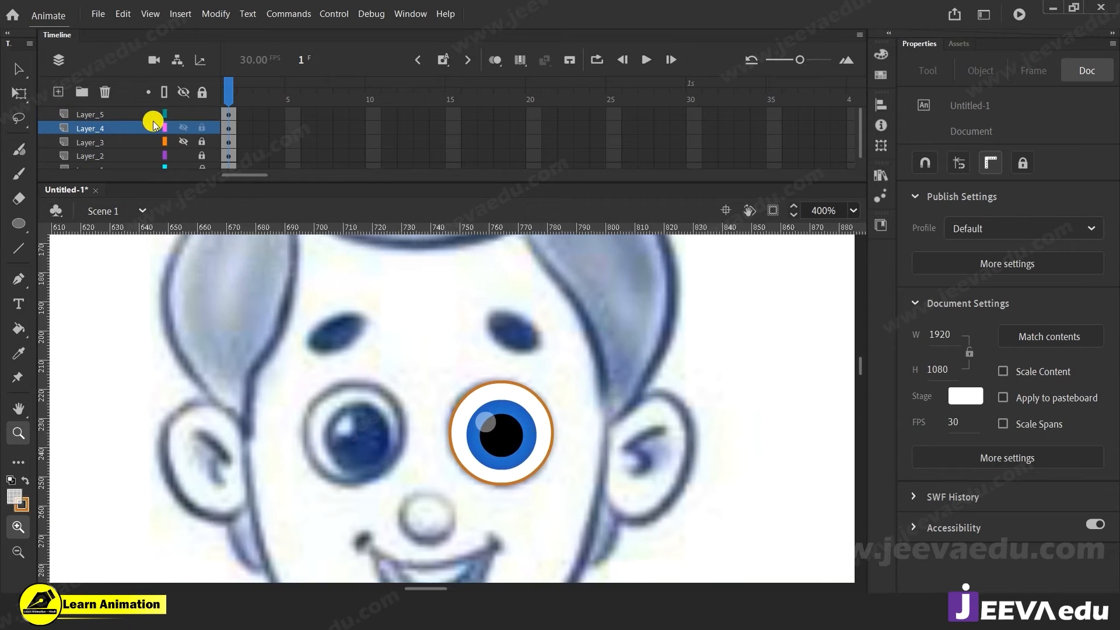
click(55, 92)
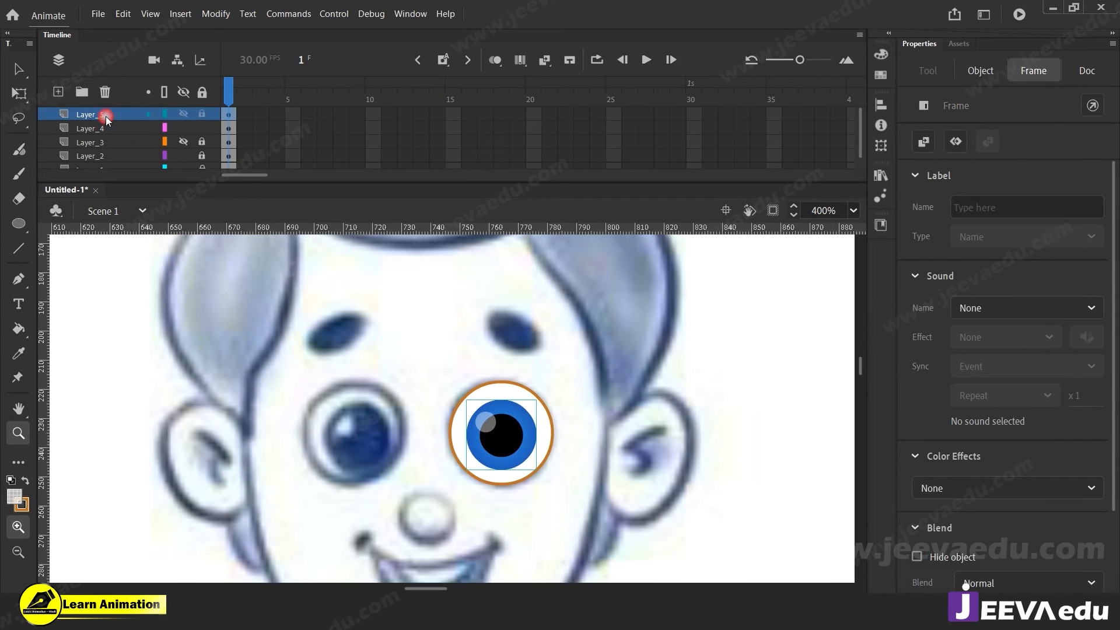
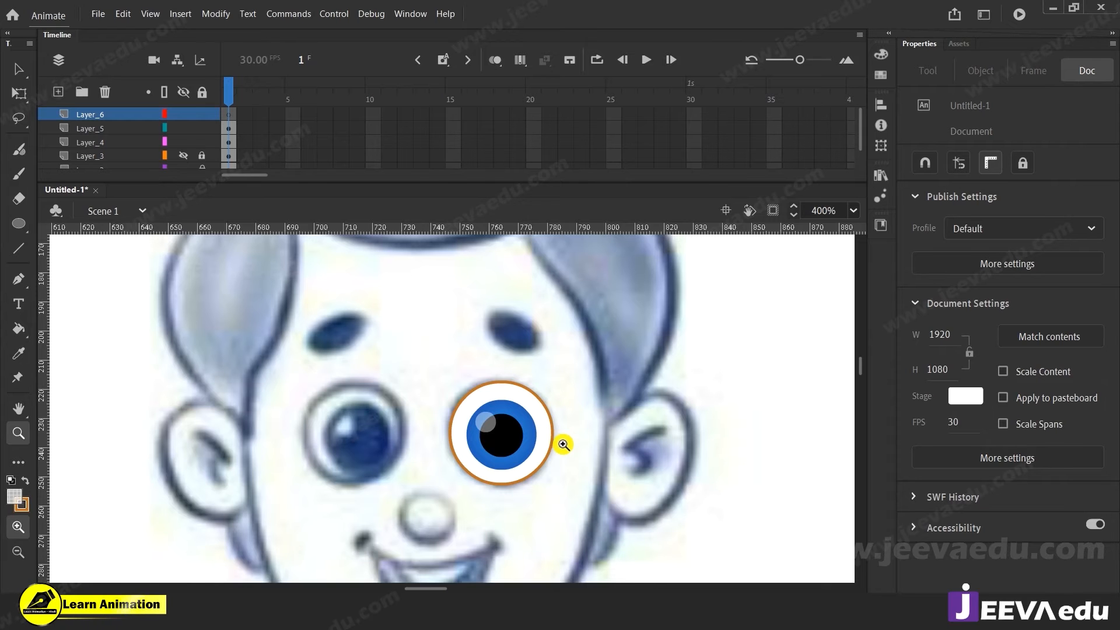
key(r)
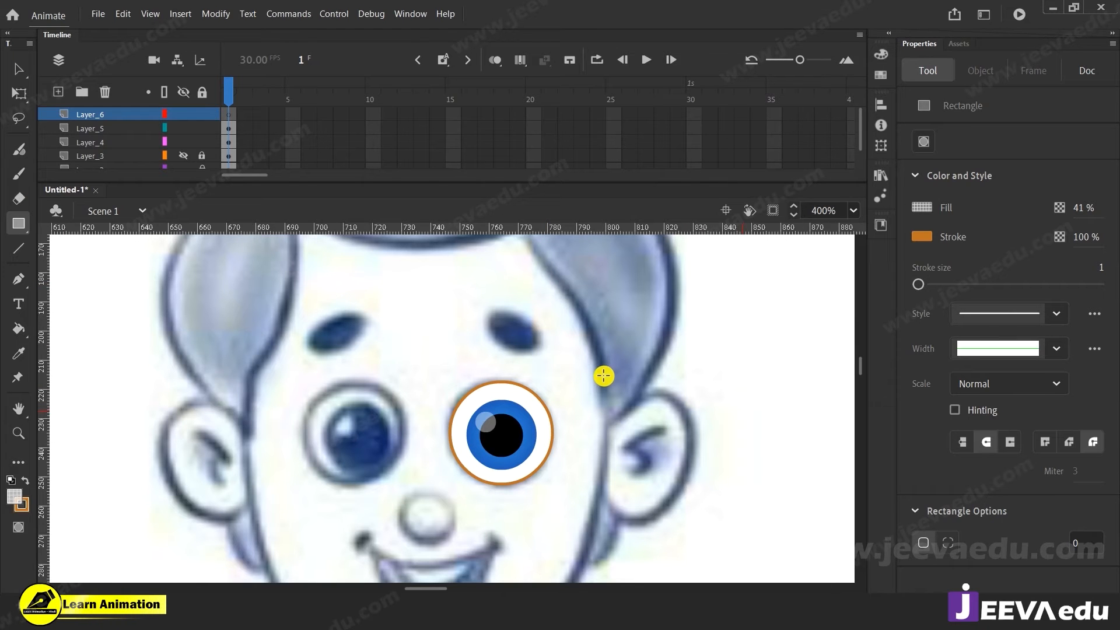
mouse_move(616, 349)
mouse_down()
mouse_move(665, 404)
mouse_move(731, 447)
mouse_up()
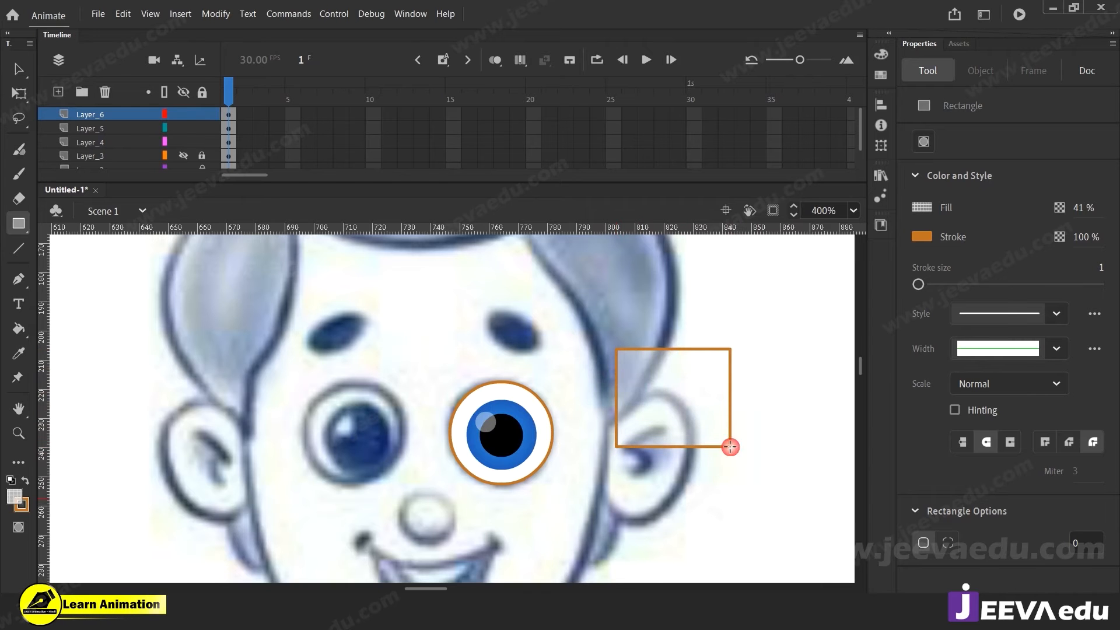
Step: Fill the rectangle with solid white at 100% opacity and delete its orange outline
key(v)
click(692, 416)
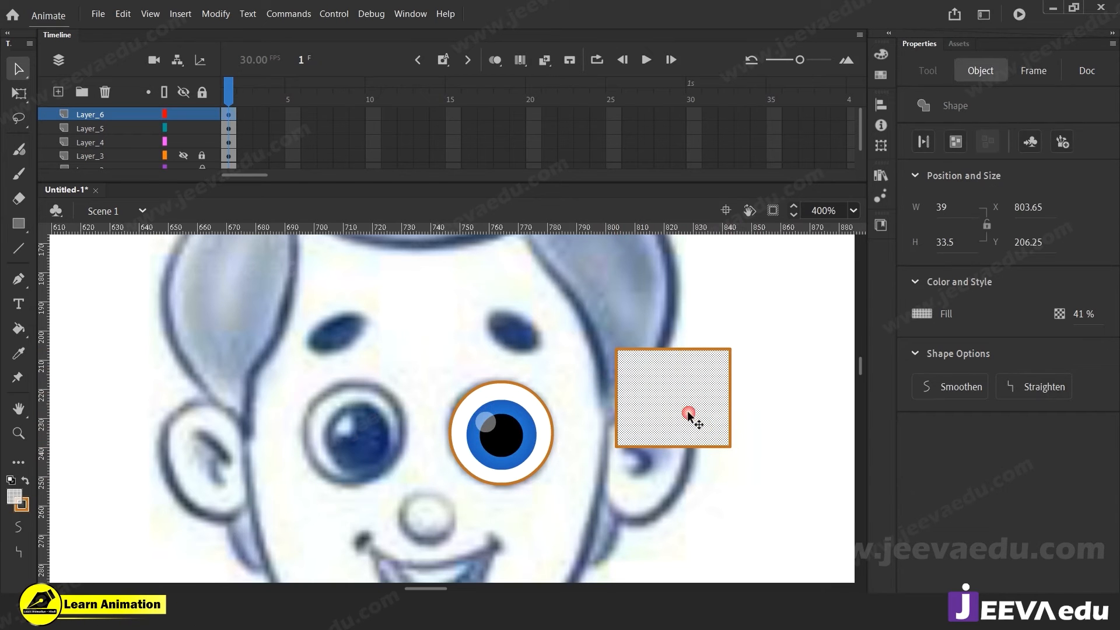
click(8, 484)
click(671, 474)
click(655, 425)
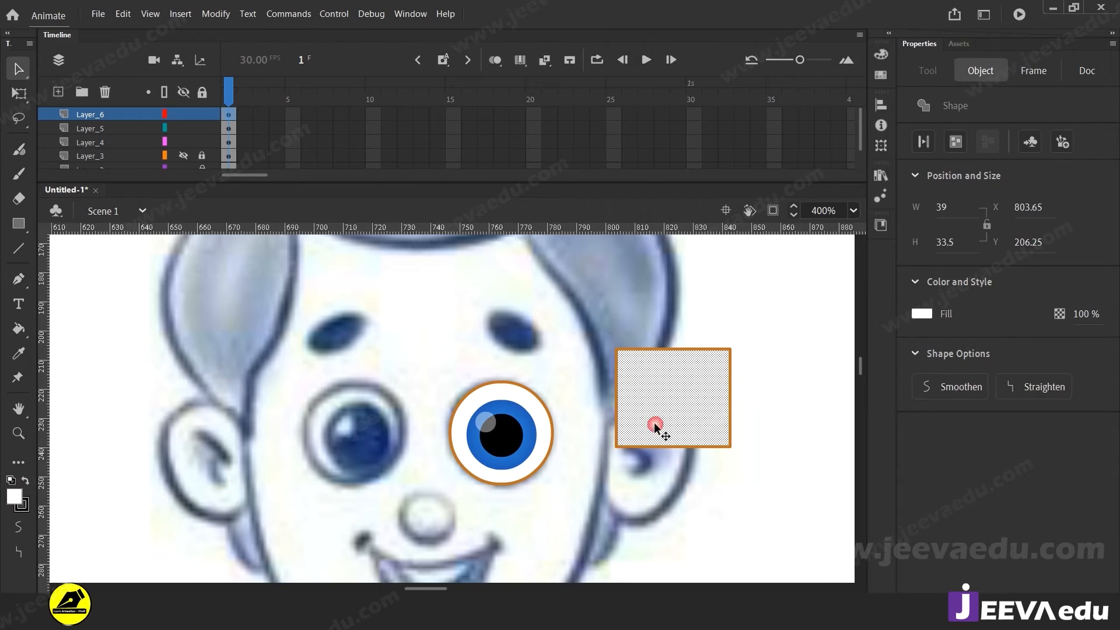
click(695, 454)
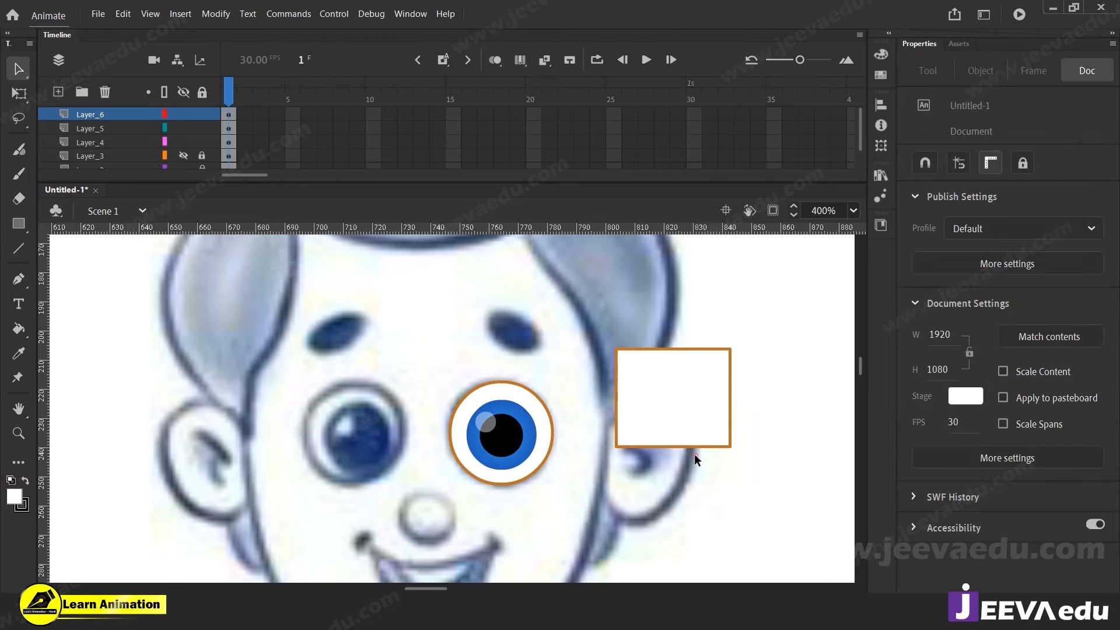
double_click(697, 445)
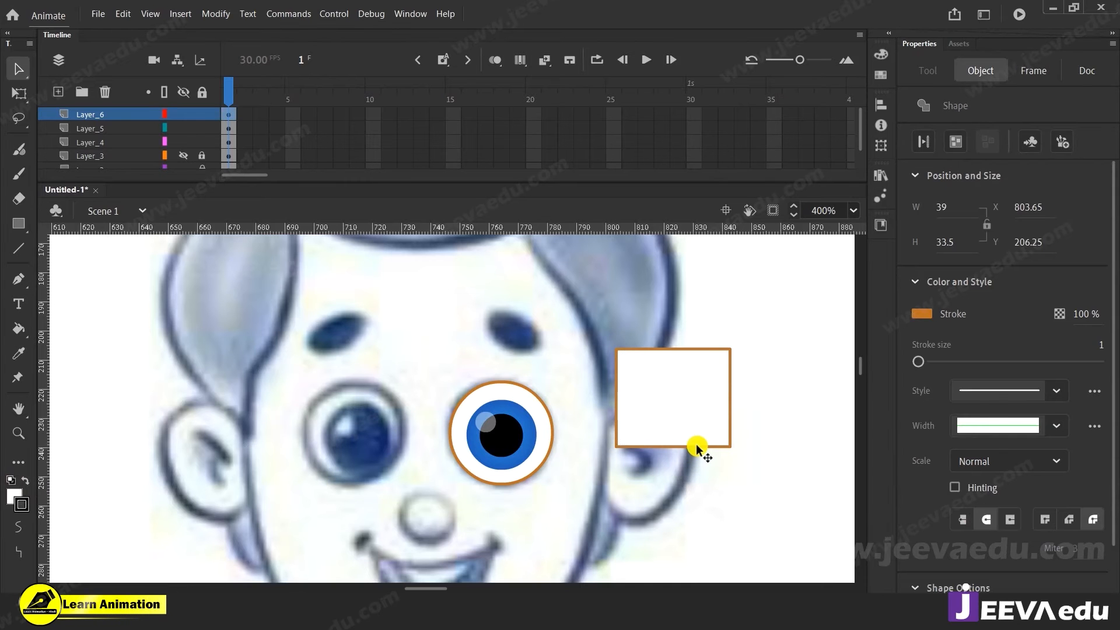
key(Delete)
Step: Show the orange face on Layer_3 and move the white rectangle over the upper part of the drawn eye
click(686, 424)
mouse_move(688, 426)
mouse_down()
mouse_move(665, 443)
mouse_move(675, 413)
mouse_move(673, 424)
mouse_up()
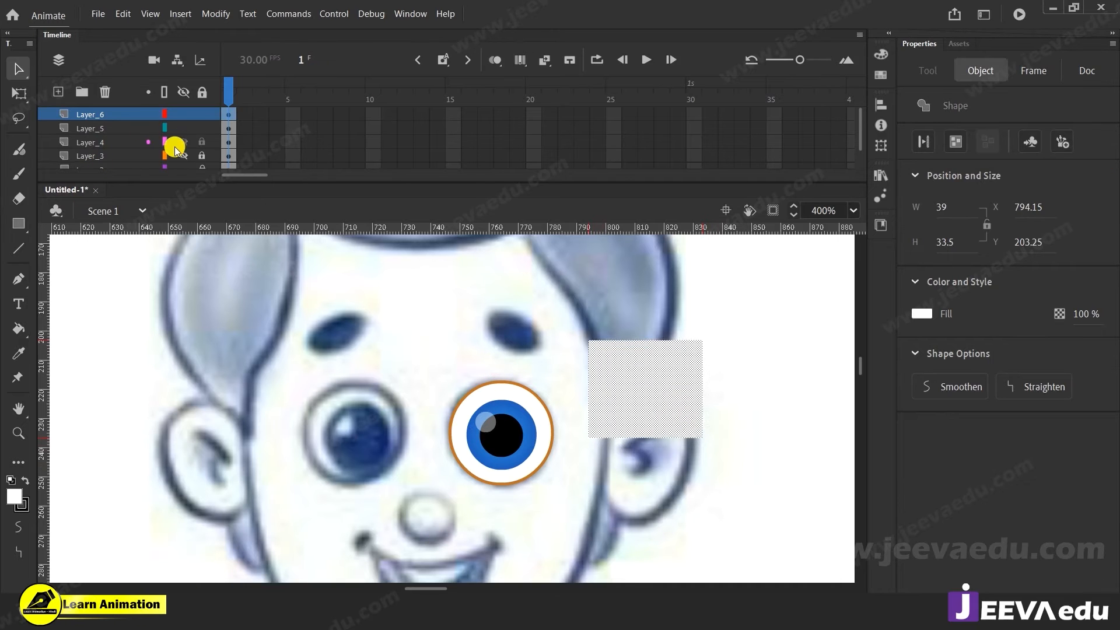
scroll(195, 142, down, 2)
click(184, 128)
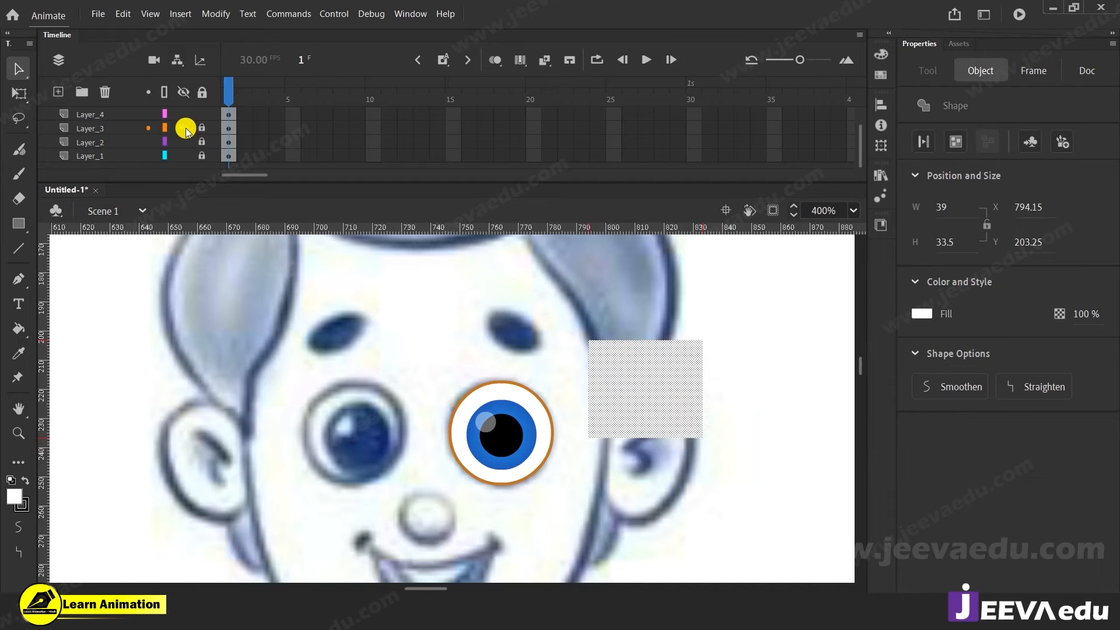
click(186, 127)
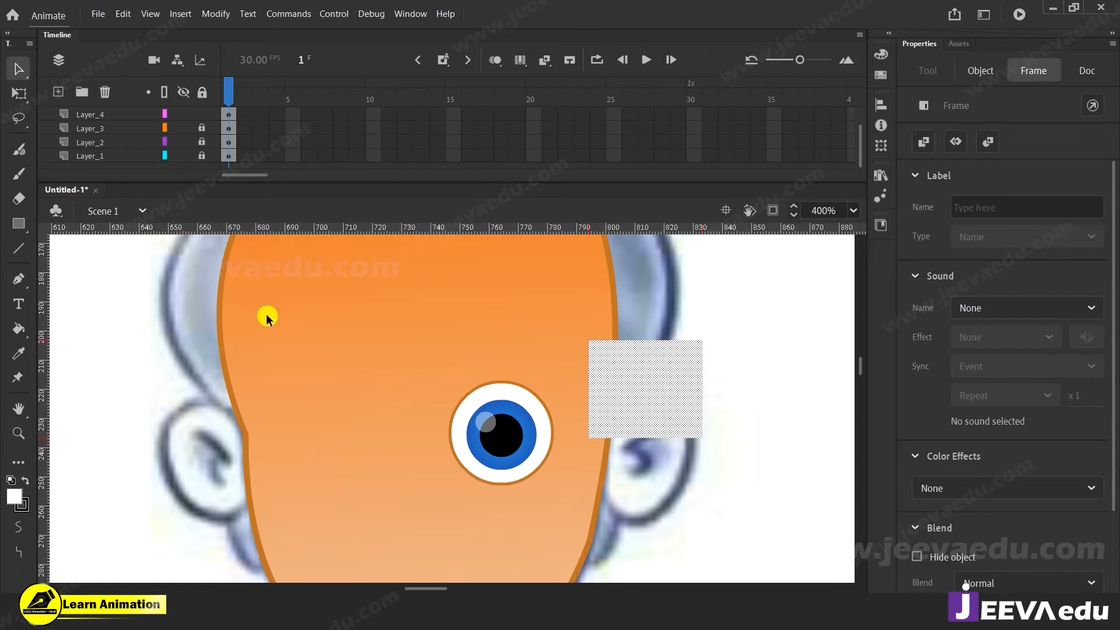
drag(681, 414, 741, 417)
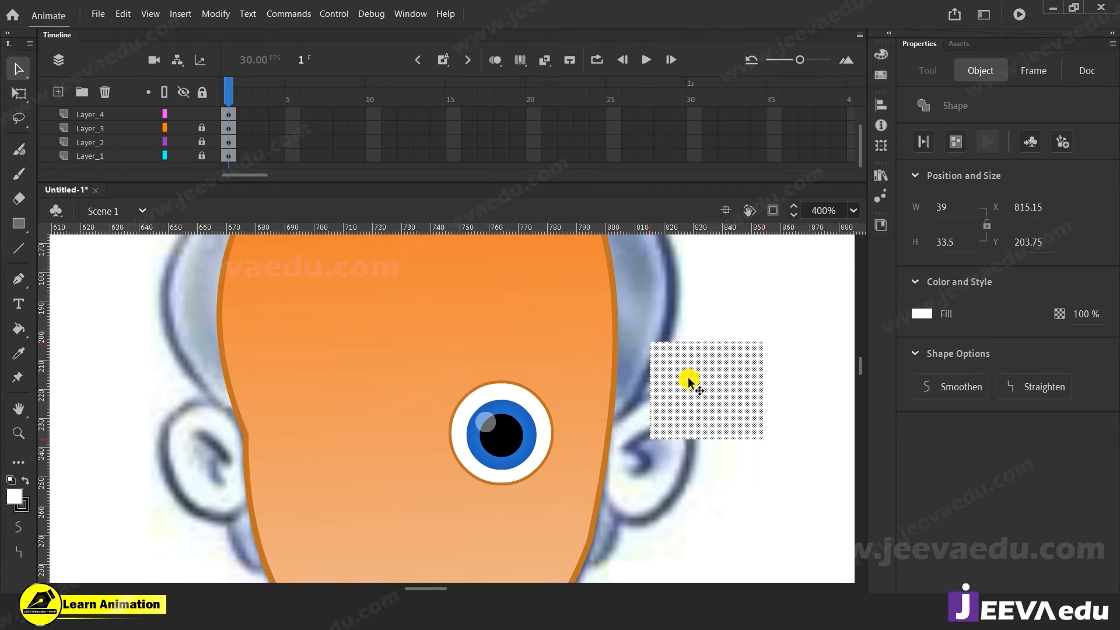
drag(692, 381, 497, 377)
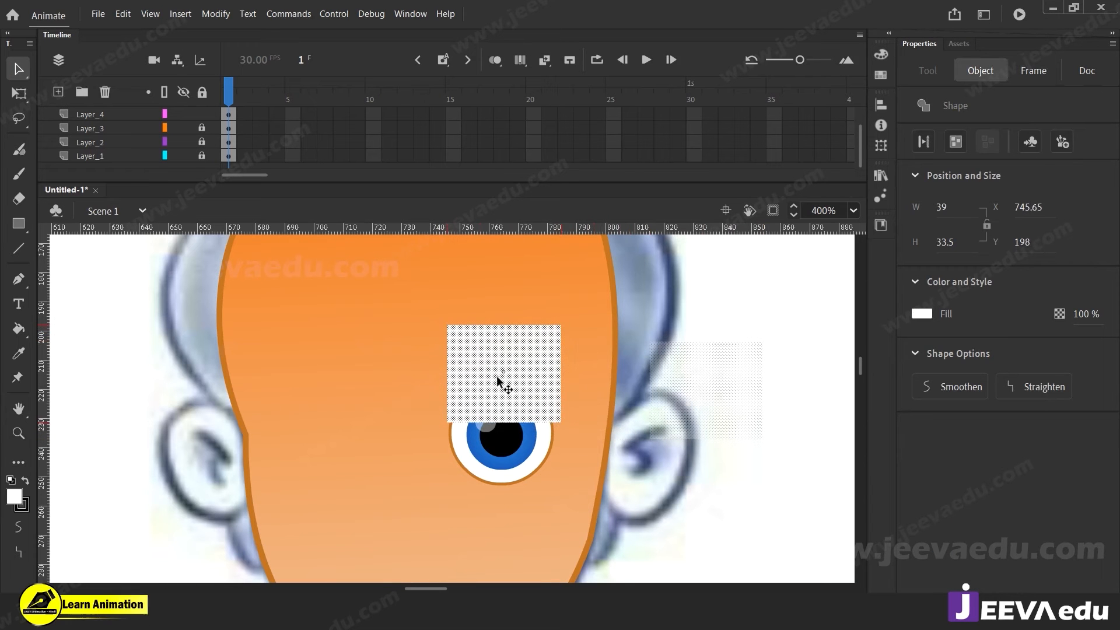
click(482, 295)
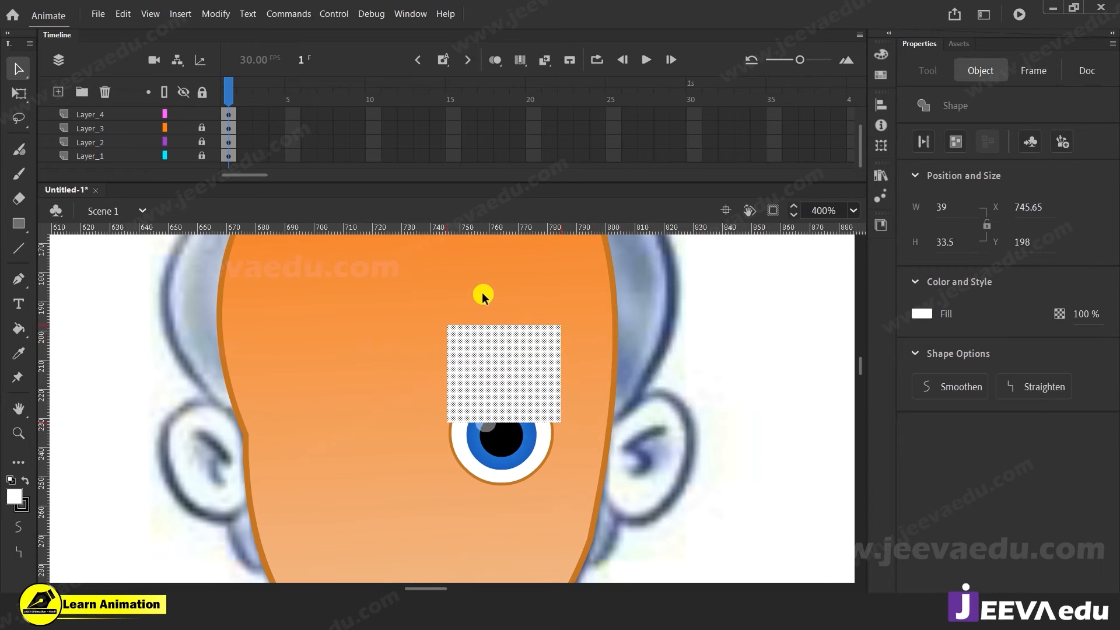
Step: Move Layer_6 with the rectangle below Layer_4 so it sits behind the eyeball and above the face
scroll(145, 130, up, 2)
click(121, 116)
drag(121, 118, 119, 147)
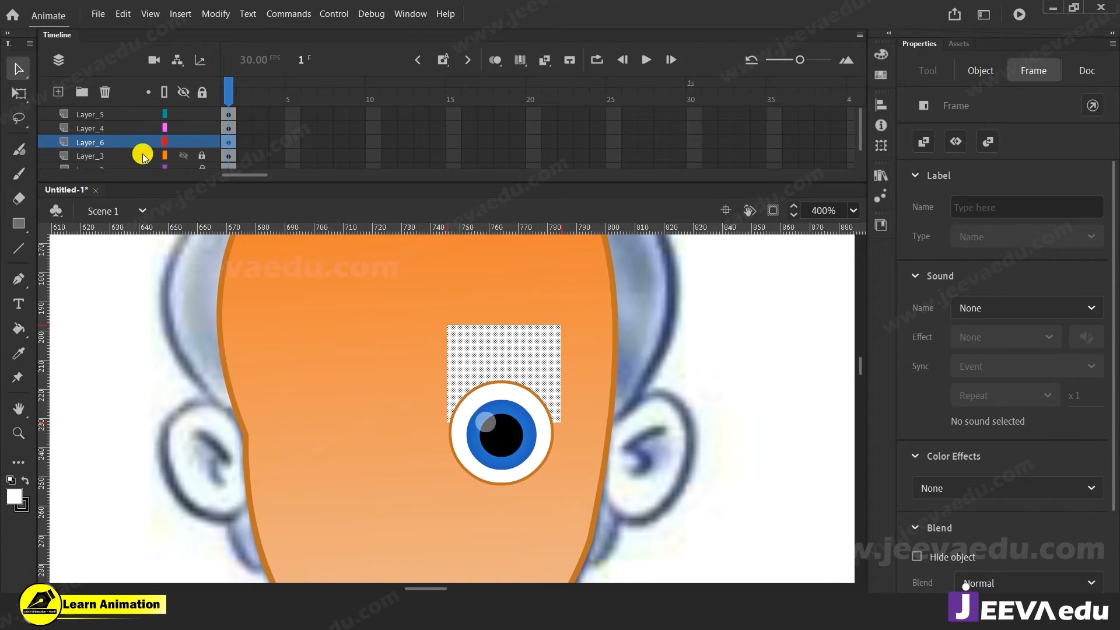
click(685, 406)
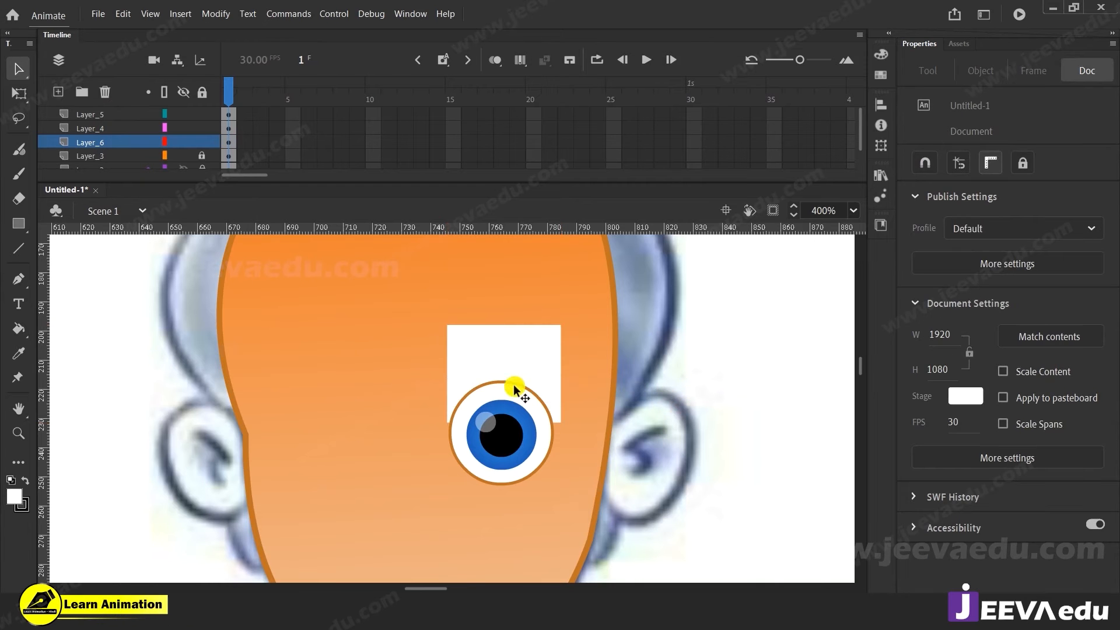
Step: Give the rectangle a linear gradient fill and sample its starting colour, EEAC7A, from the lower part of the face
click(519, 357)
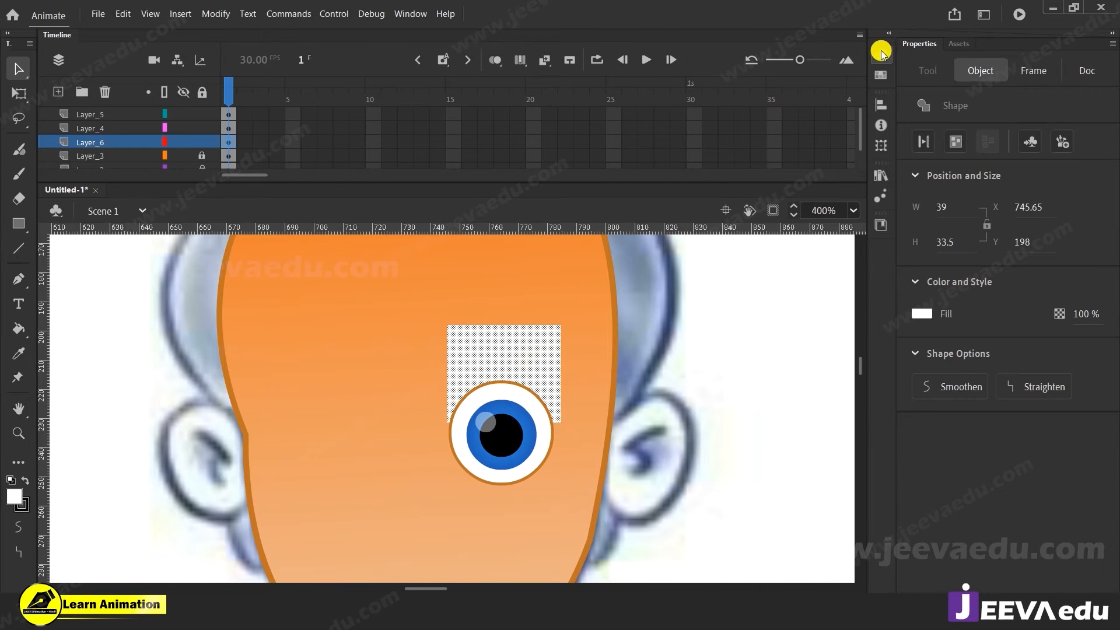
click(881, 53)
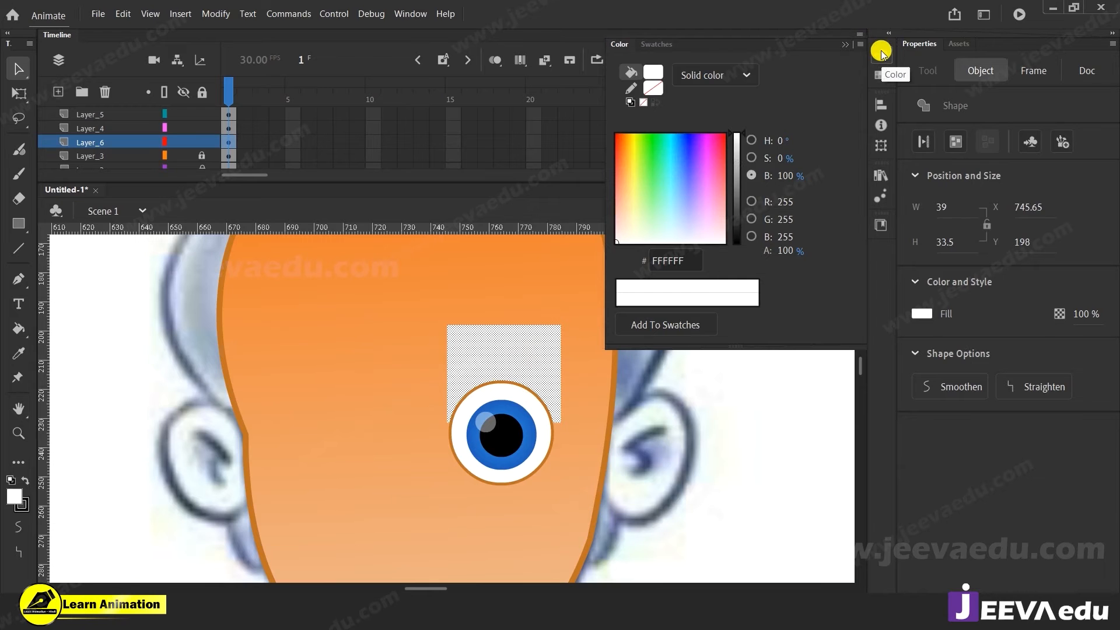
click(737, 77)
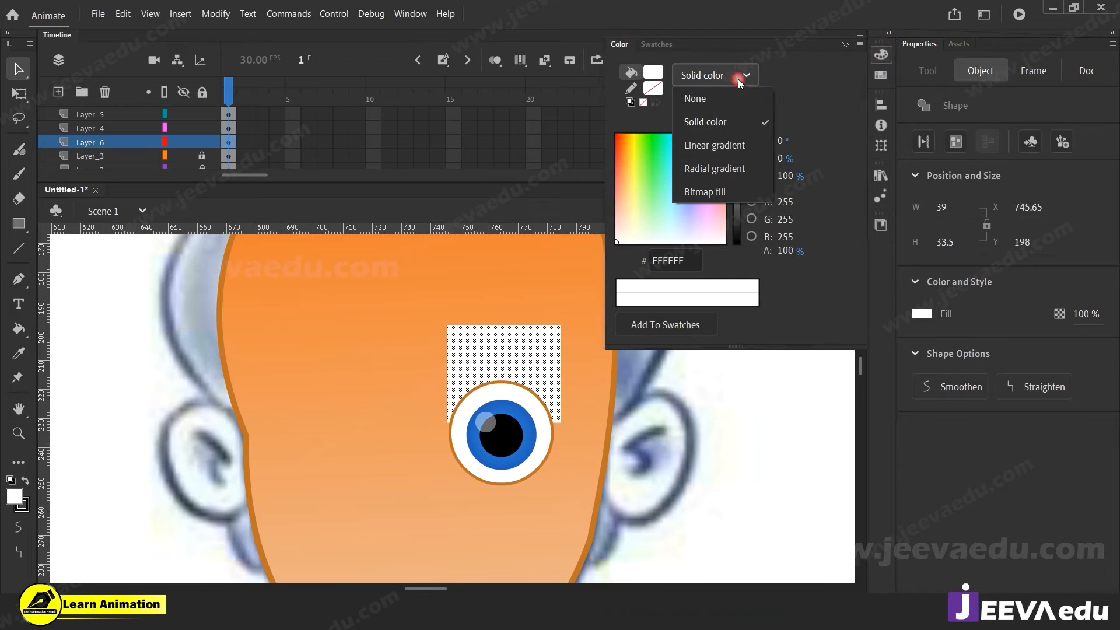
click(728, 156)
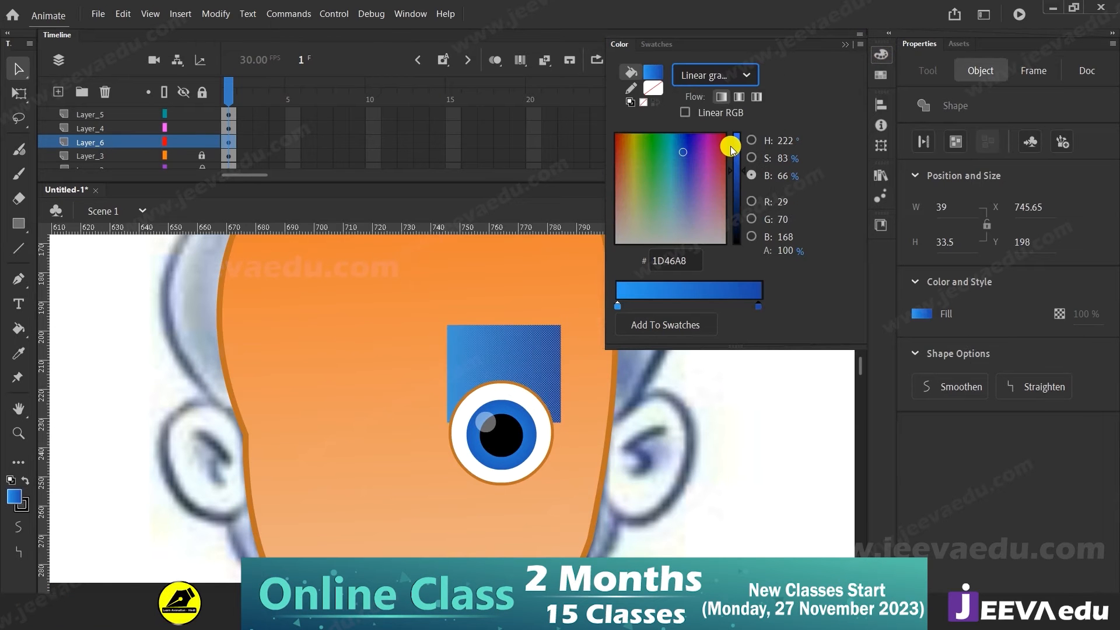
click(618, 307)
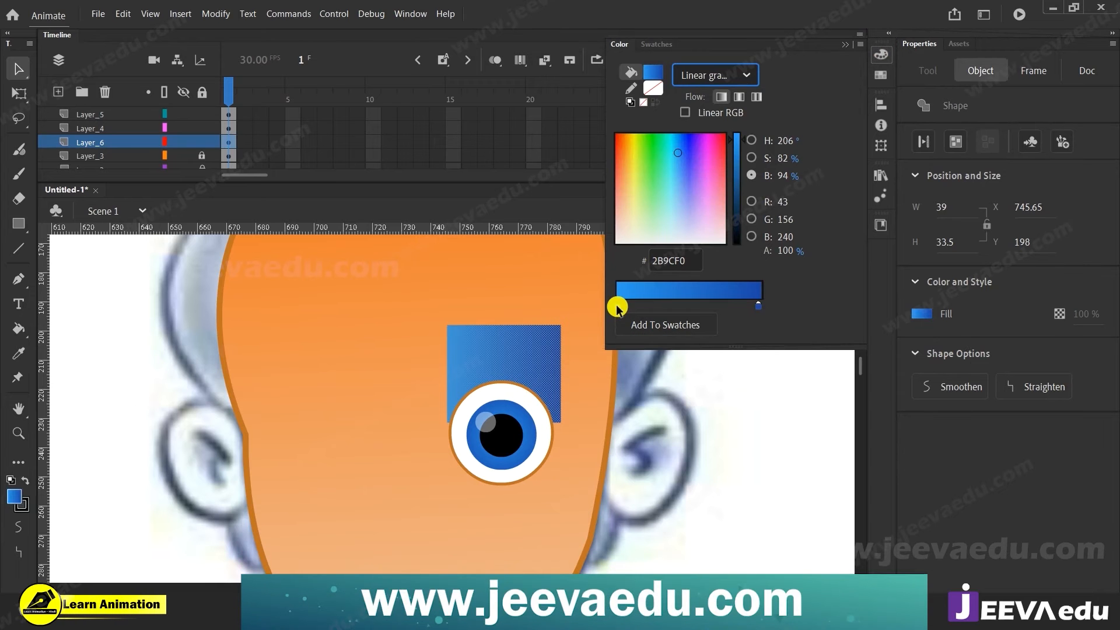
click(618, 306)
click(388, 516)
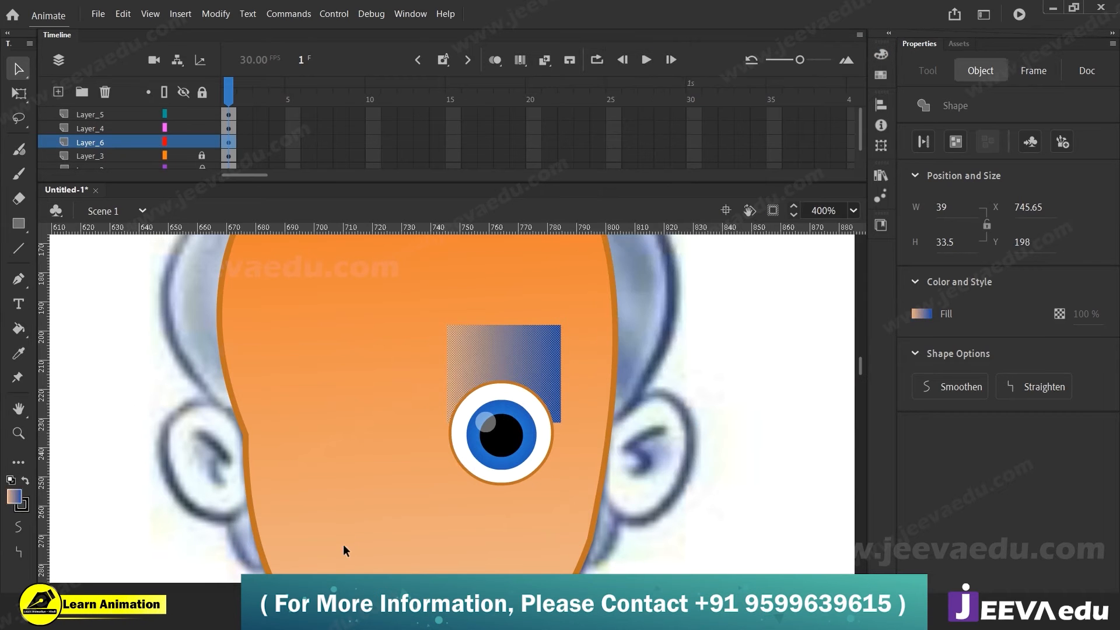
Step: Set the gradient's end colour to the brighter orange sampled from the forehead, and reselect the rectangle
click(881, 54)
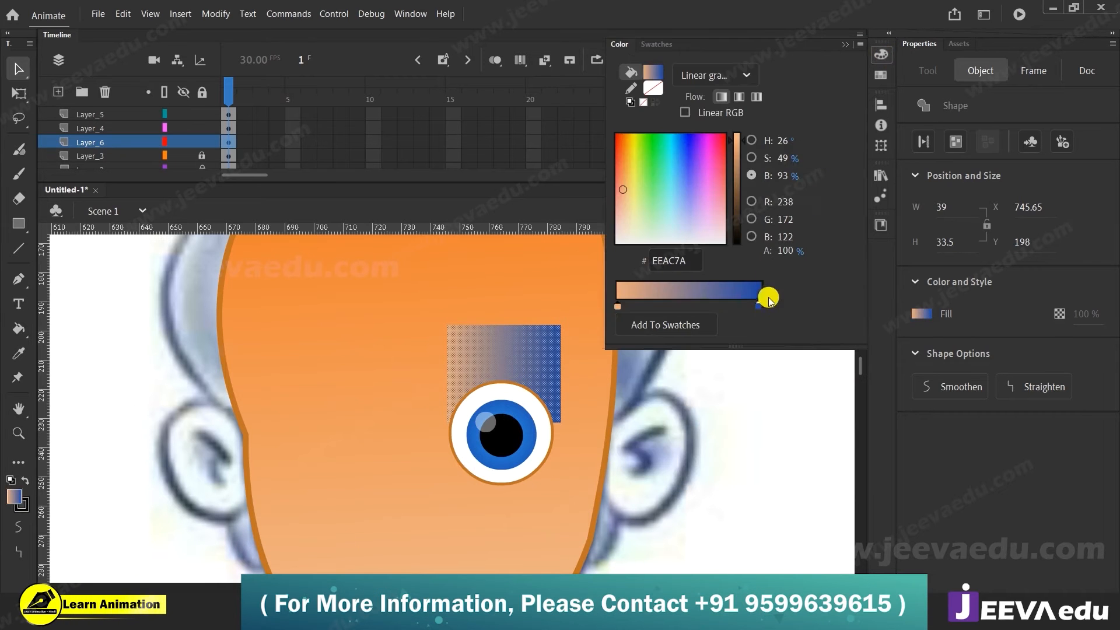
double_click(757, 307)
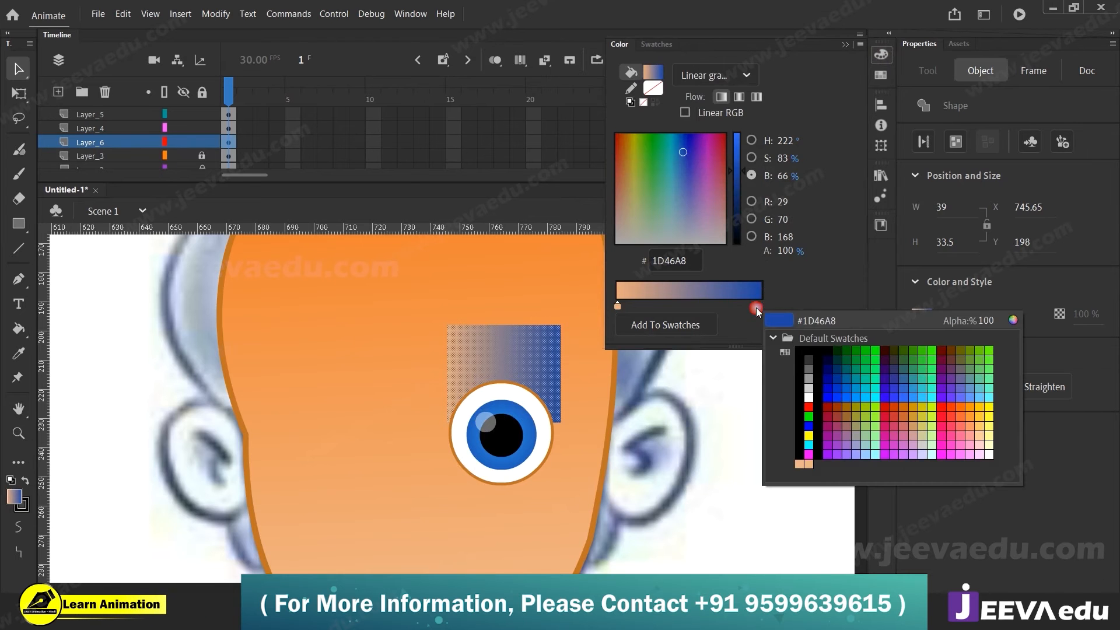
click(276, 256)
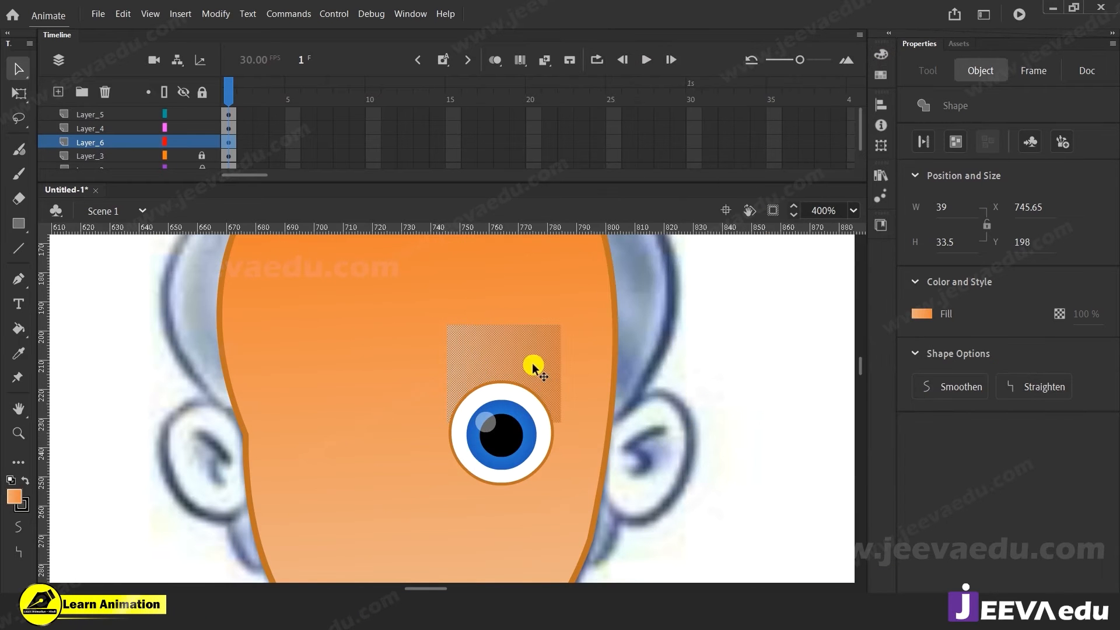
click(736, 383)
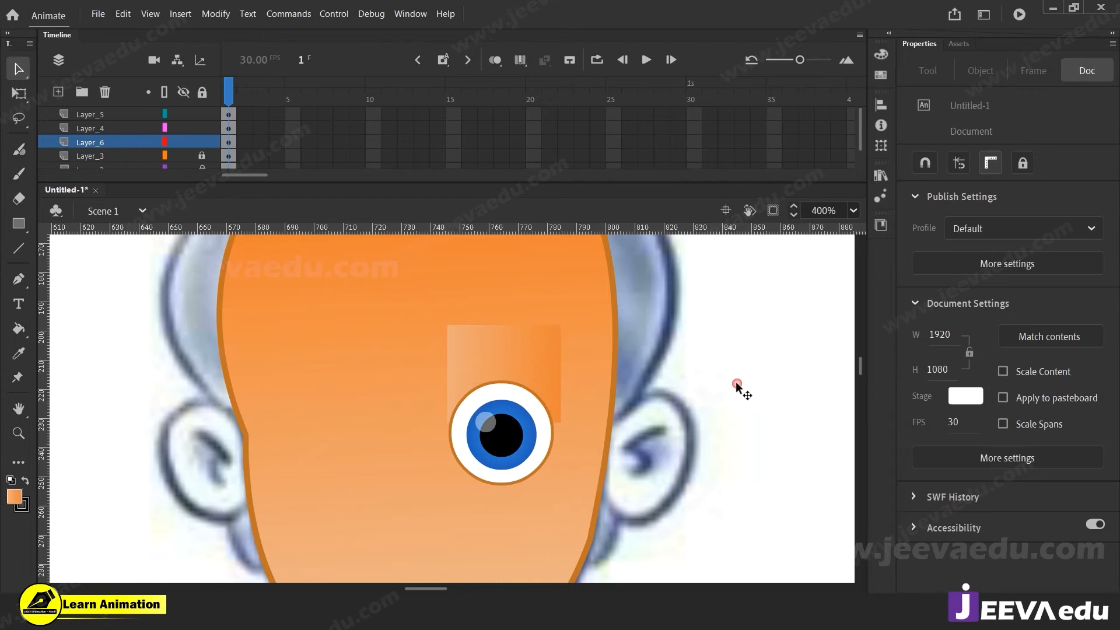
click(531, 358)
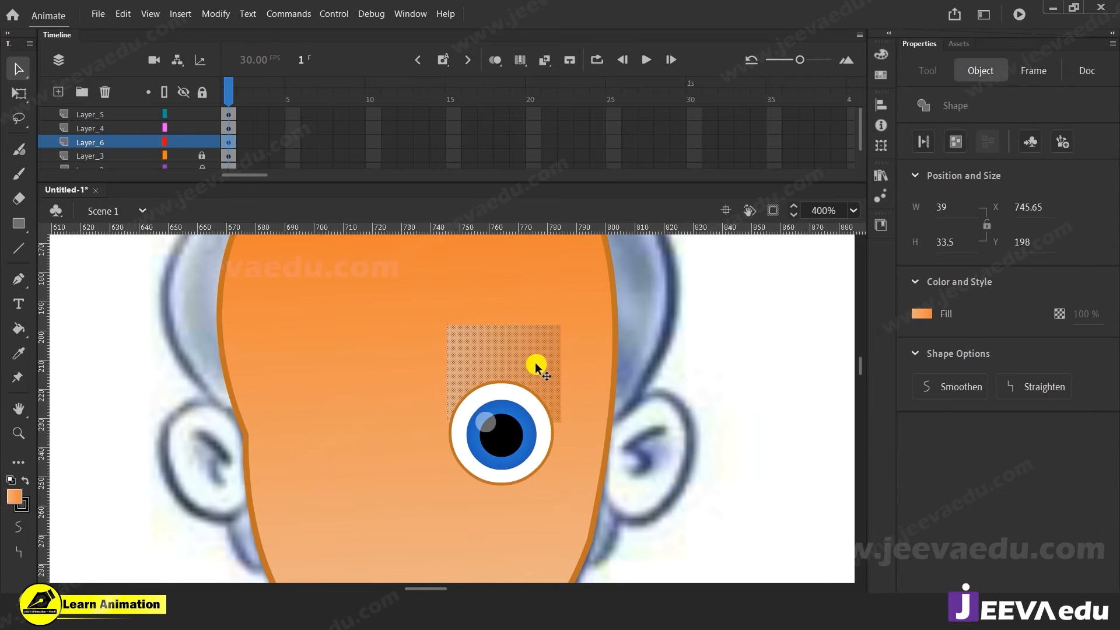
Step: Darken the orange end colour of the rectangle's linear gradient by lowering its brightness
click(879, 54)
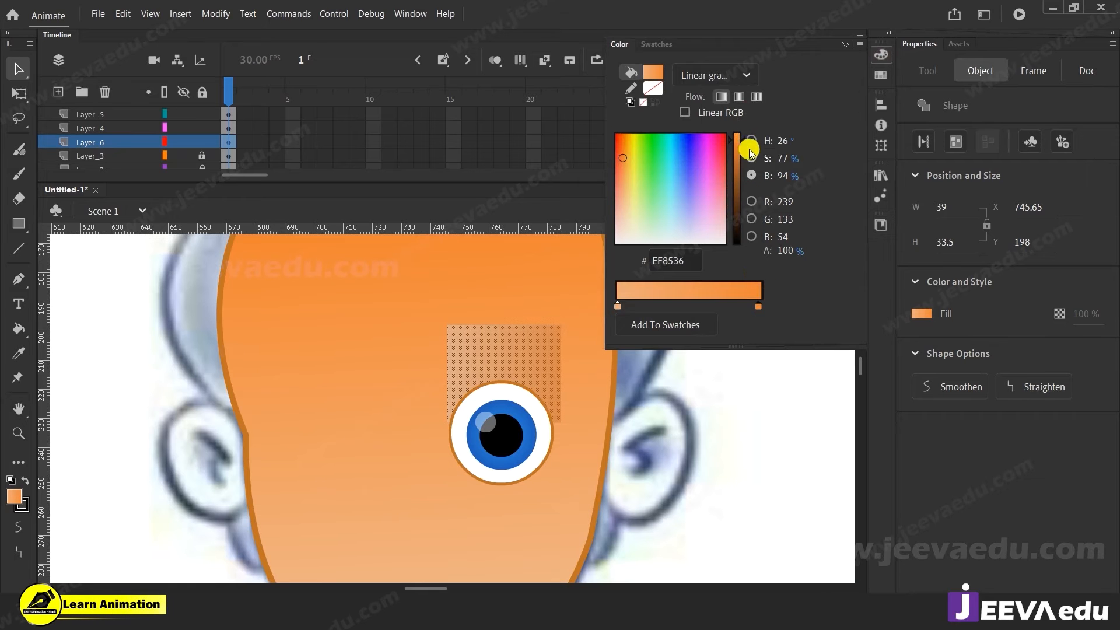
mouse_move(739, 141)
mouse_down()
mouse_move(742, 169)
mouse_move(740, 153)
mouse_up()
click(754, 374)
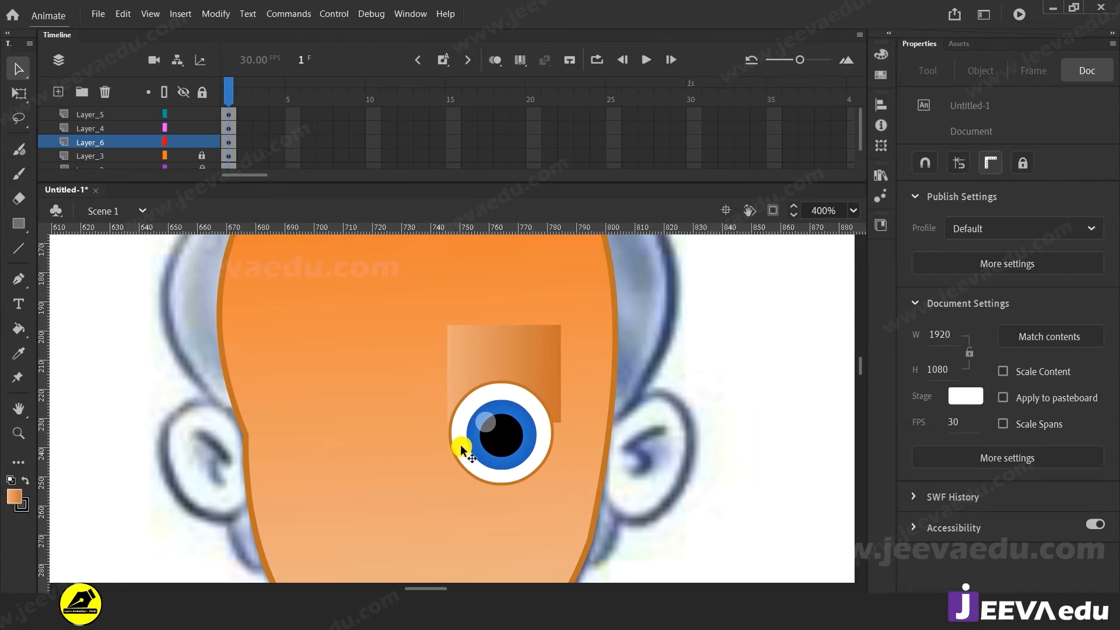
Step: Rotate the rectangle's gradient with Gradient Transform so it runs vertically, with the darker orange at the upper edge
click(492, 355)
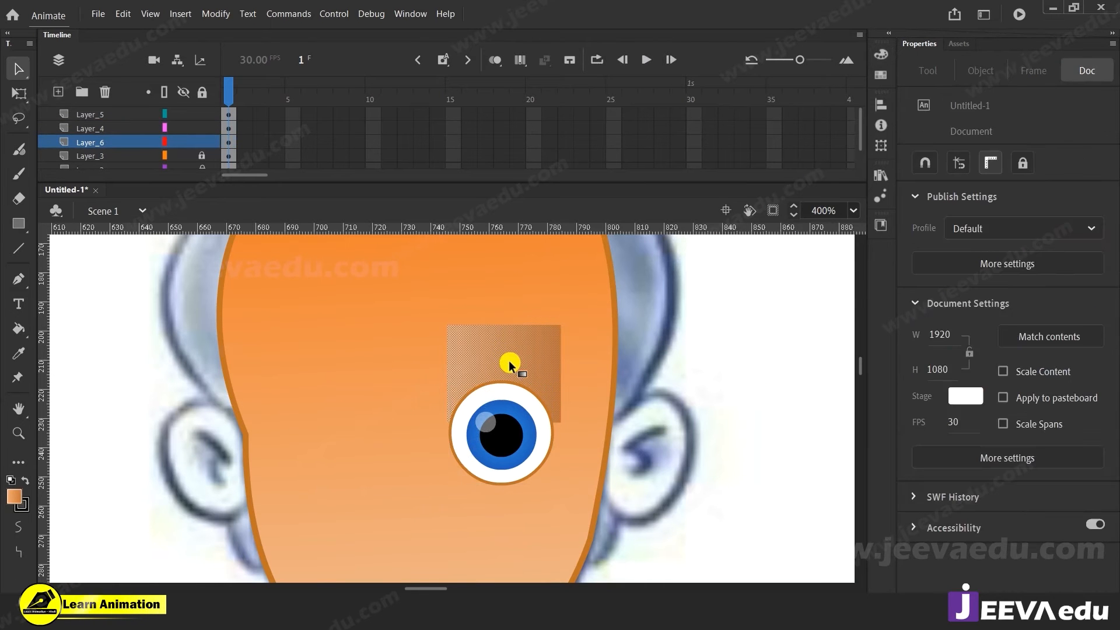
key(f)
click(508, 361)
drag(554, 324, 479, 356)
key(v)
click(722, 429)
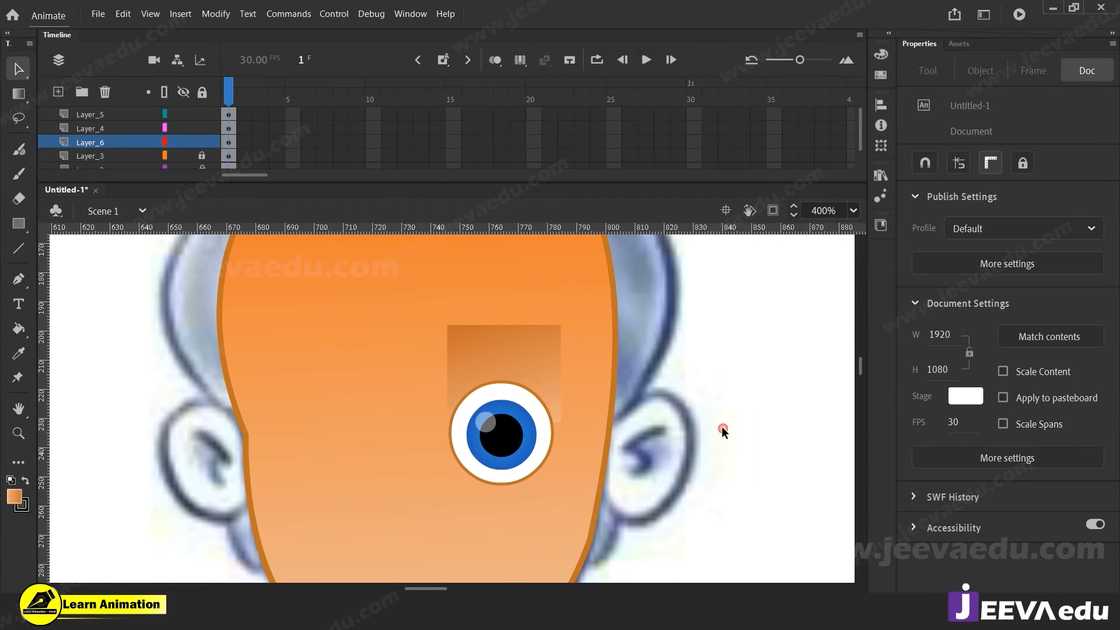
Step: Hide Layer_3 and reshape the orange rectangle into a rounded eyelid shape curving around the upper part of the eyeball
drag(559, 422, 534, 436)
click(182, 156)
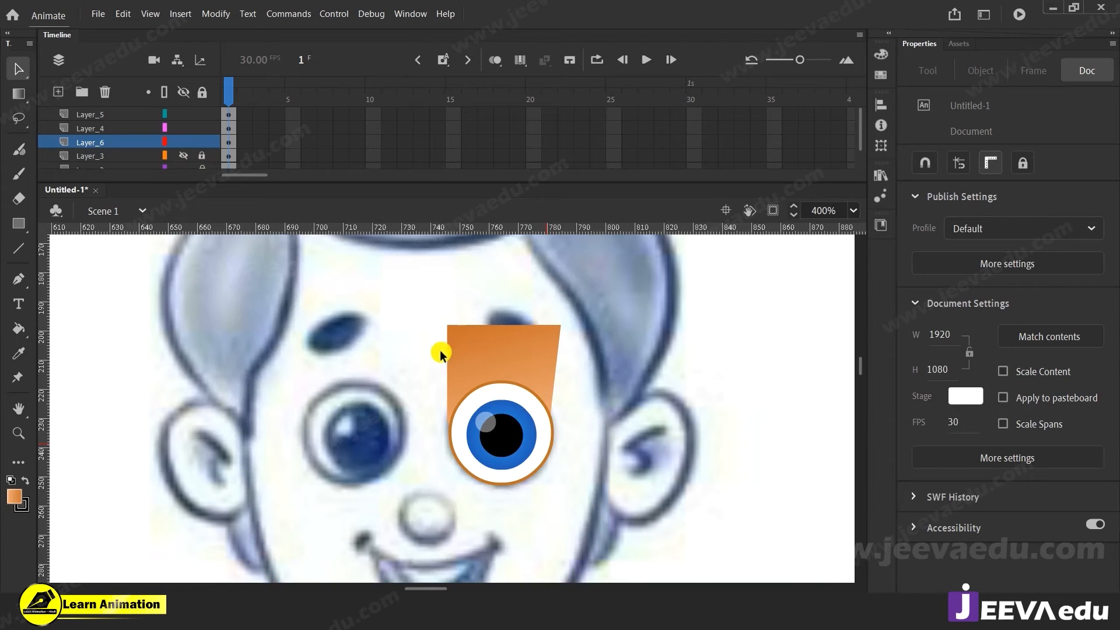
click(473, 389)
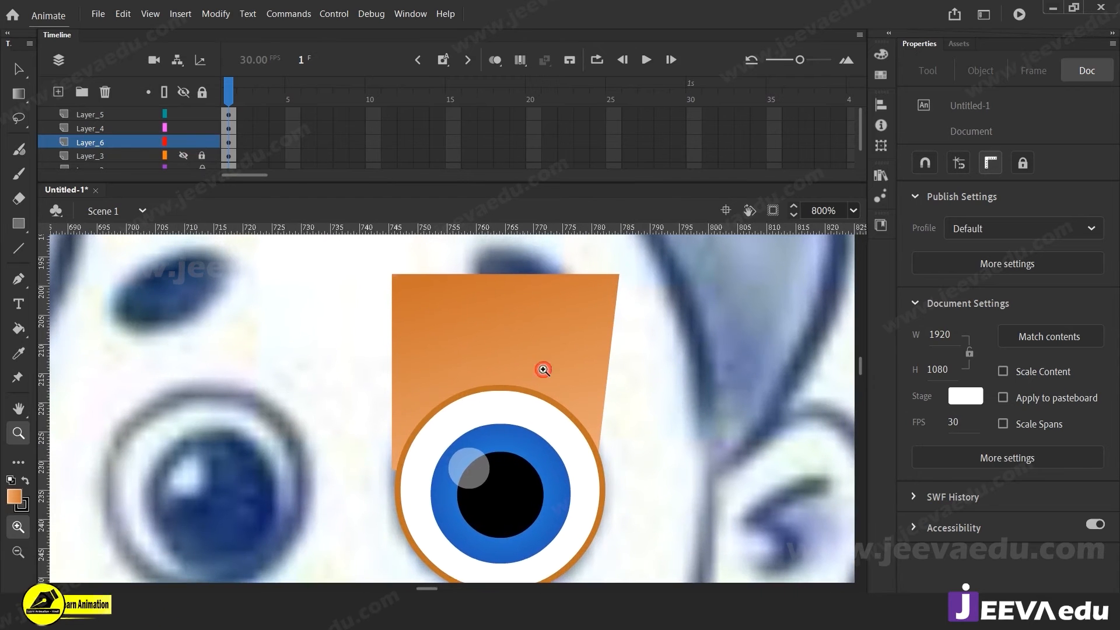
drag(393, 274, 456, 278)
drag(432, 335, 430, 308)
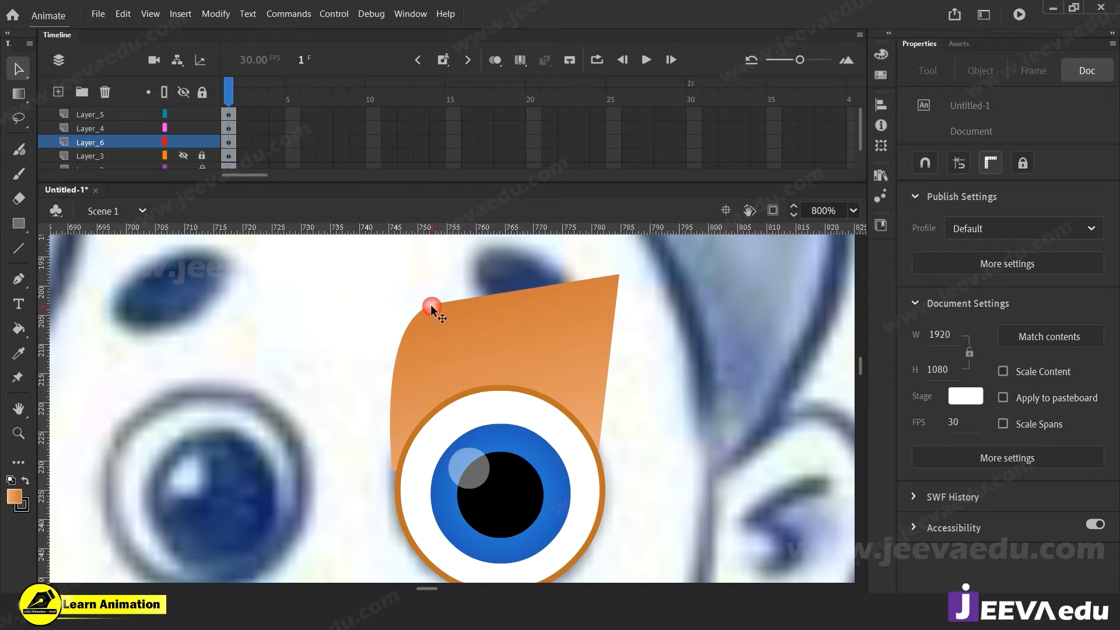
drag(616, 273, 592, 325)
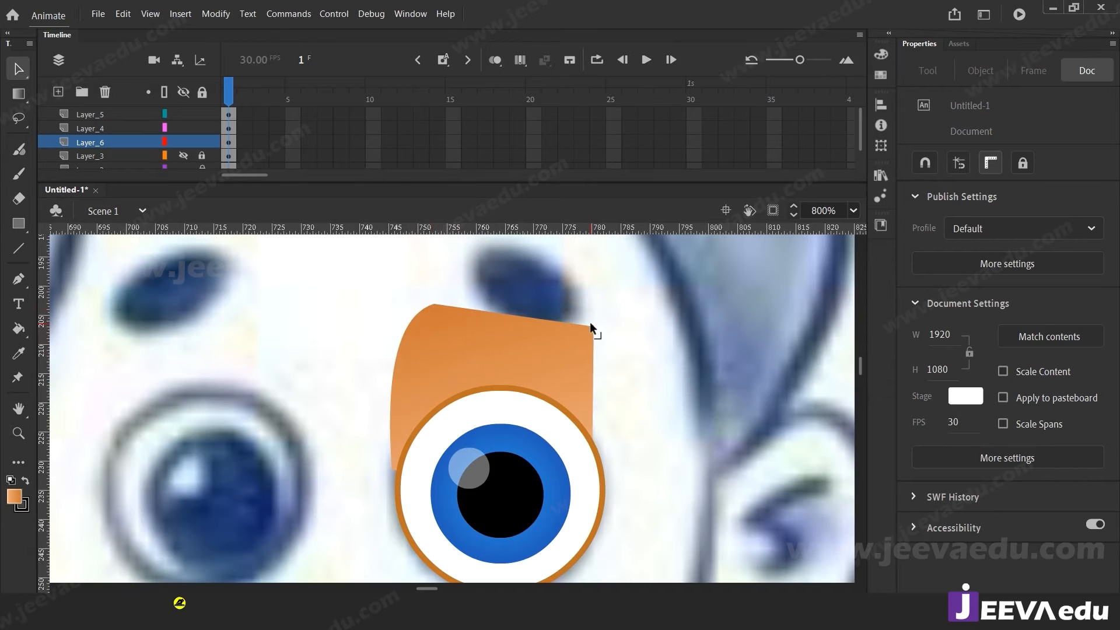
drag(606, 383, 627, 384)
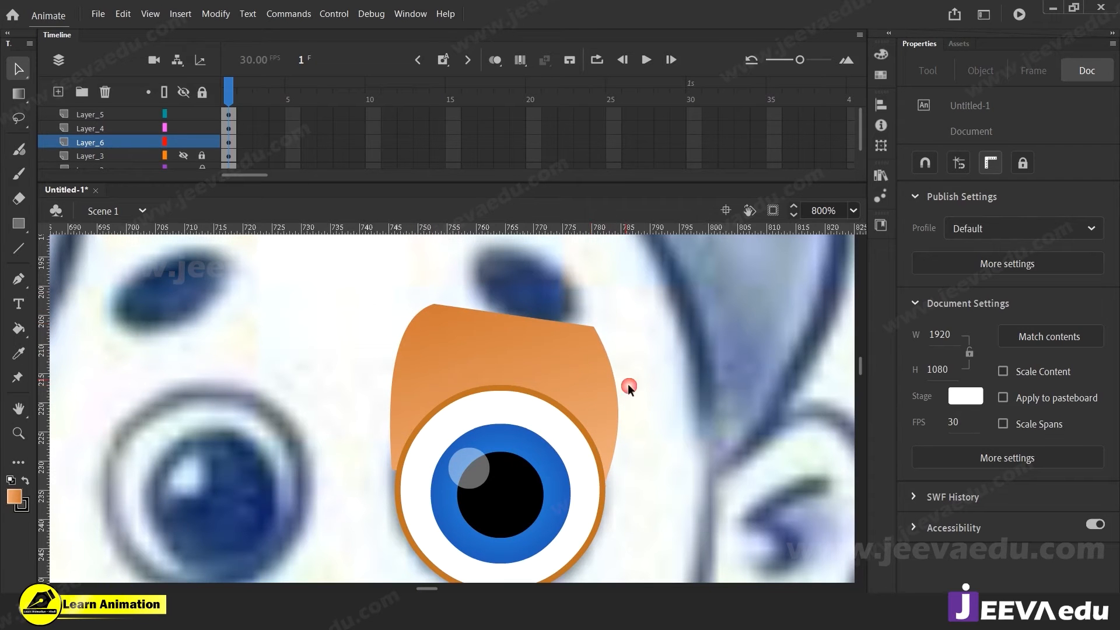
drag(545, 325, 545, 299)
drag(593, 325, 586, 326)
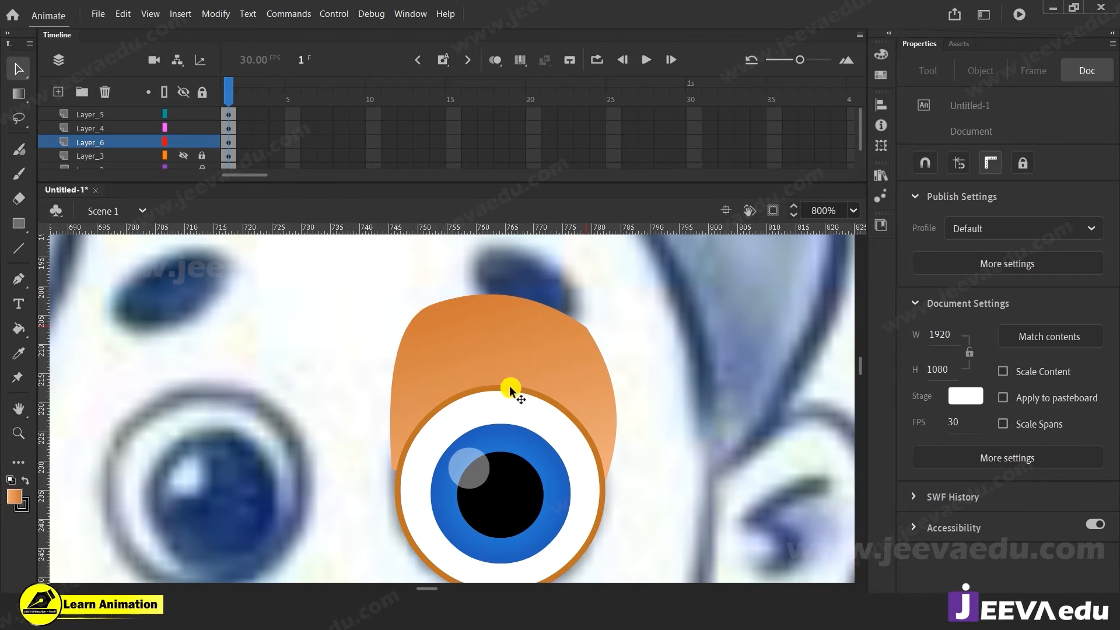
key(z)
alt+click(458, 432)
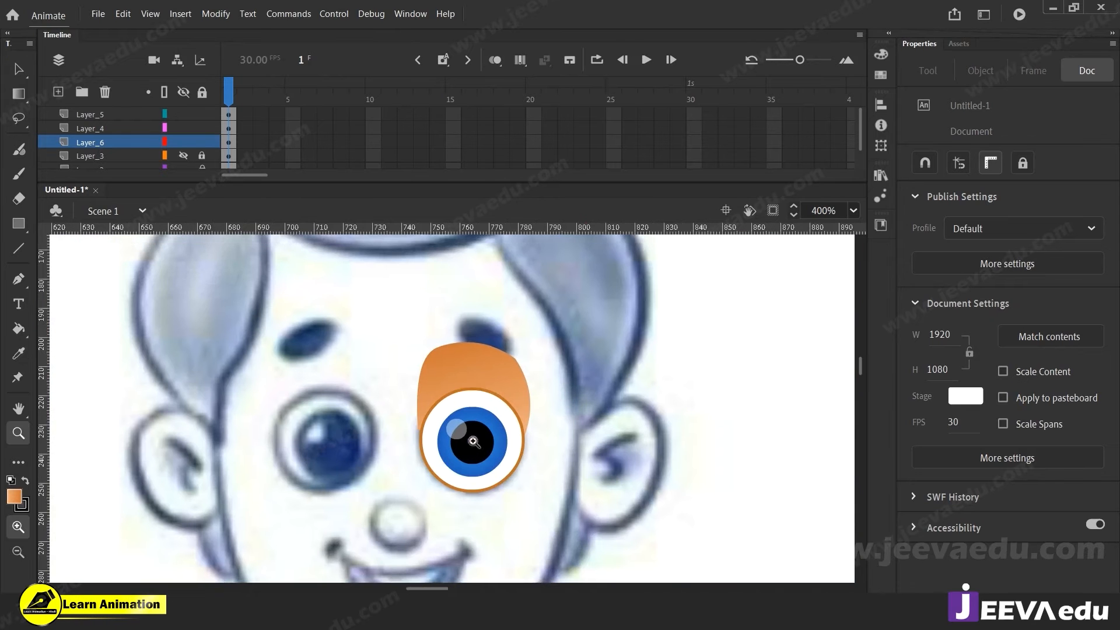
key(v)
click(474, 367)
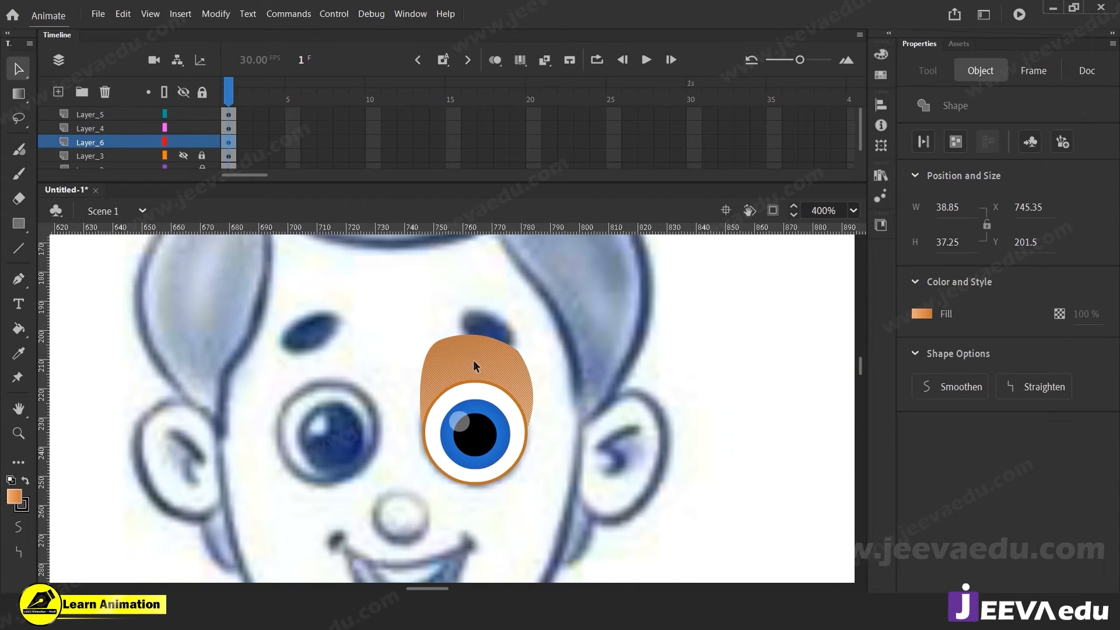
click(493, 319)
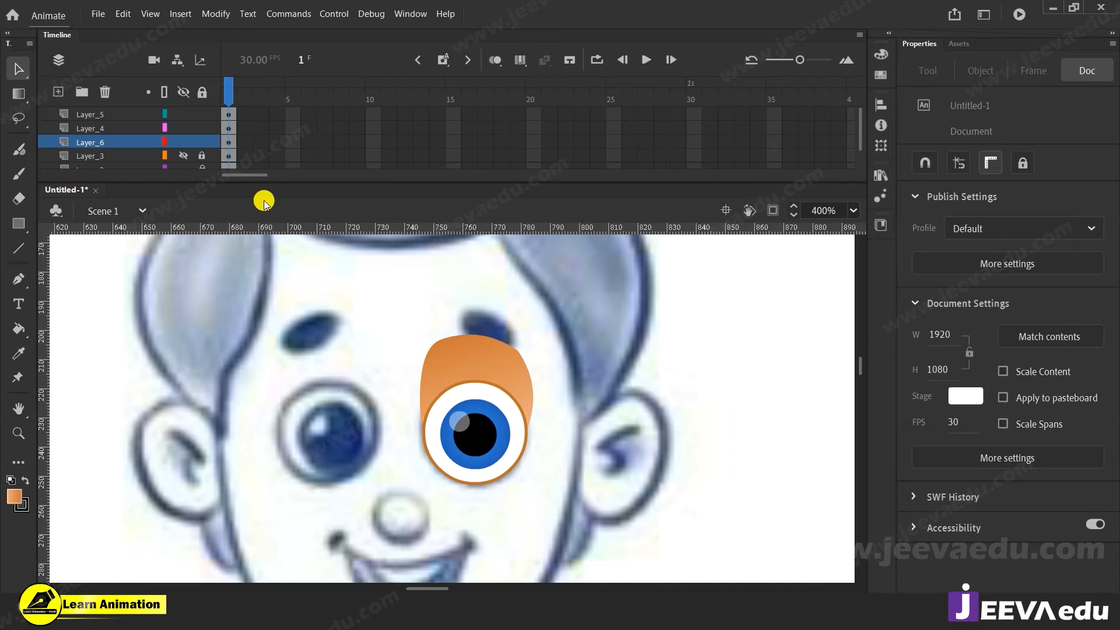
Step: Add a new layer directly above Layer_6, hide Layer_6 with the eyelid shape, and make the new layer active
click(63, 94)
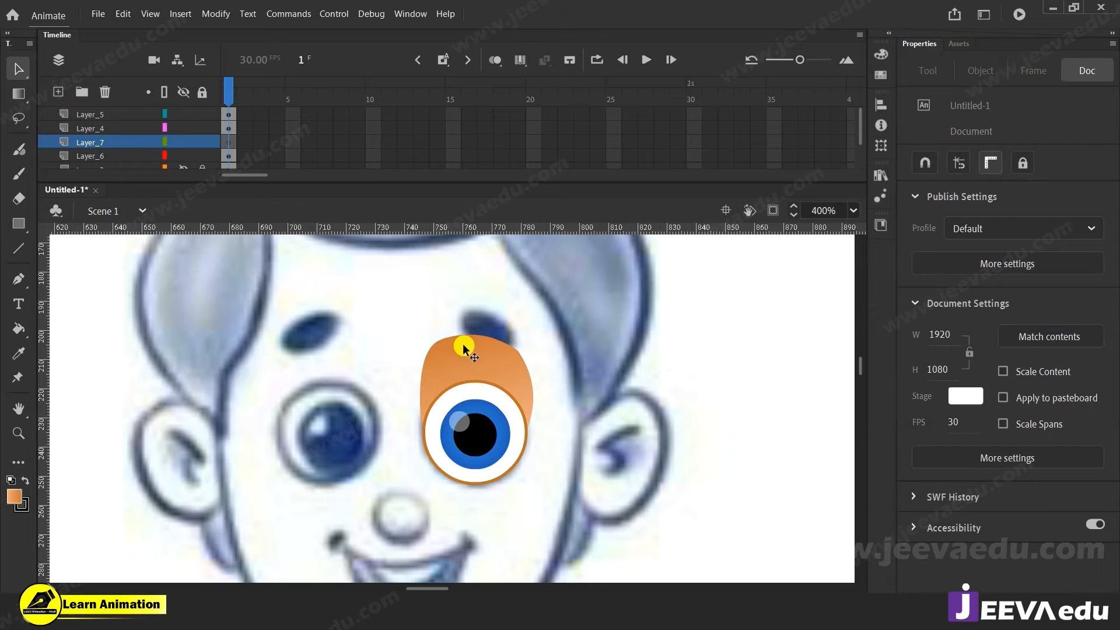
click(185, 128)
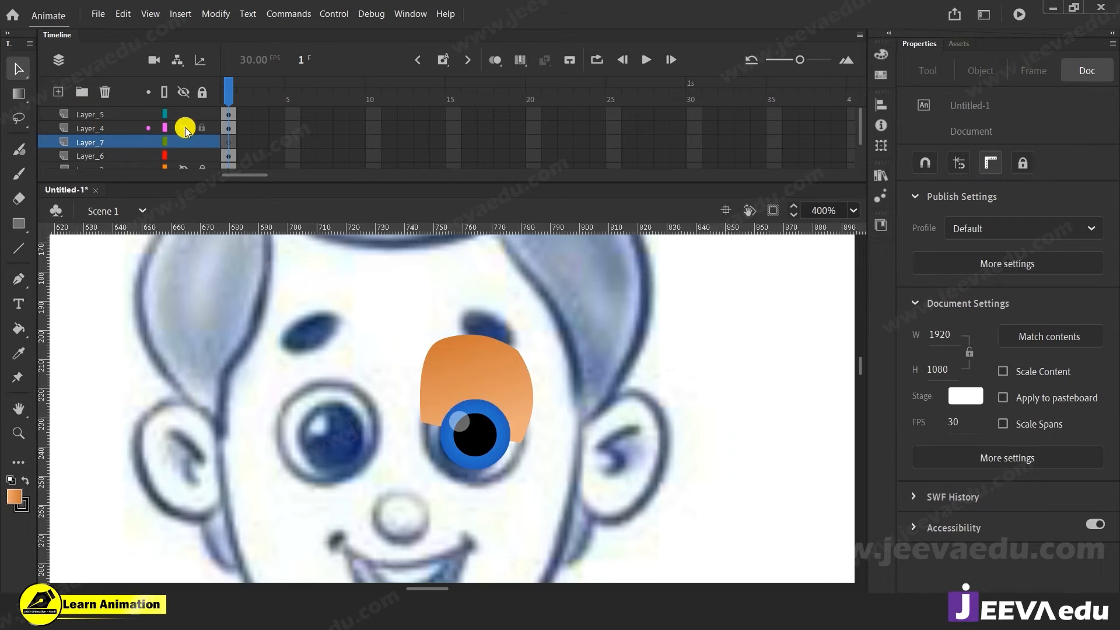
click(185, 127)
click(465, 352)
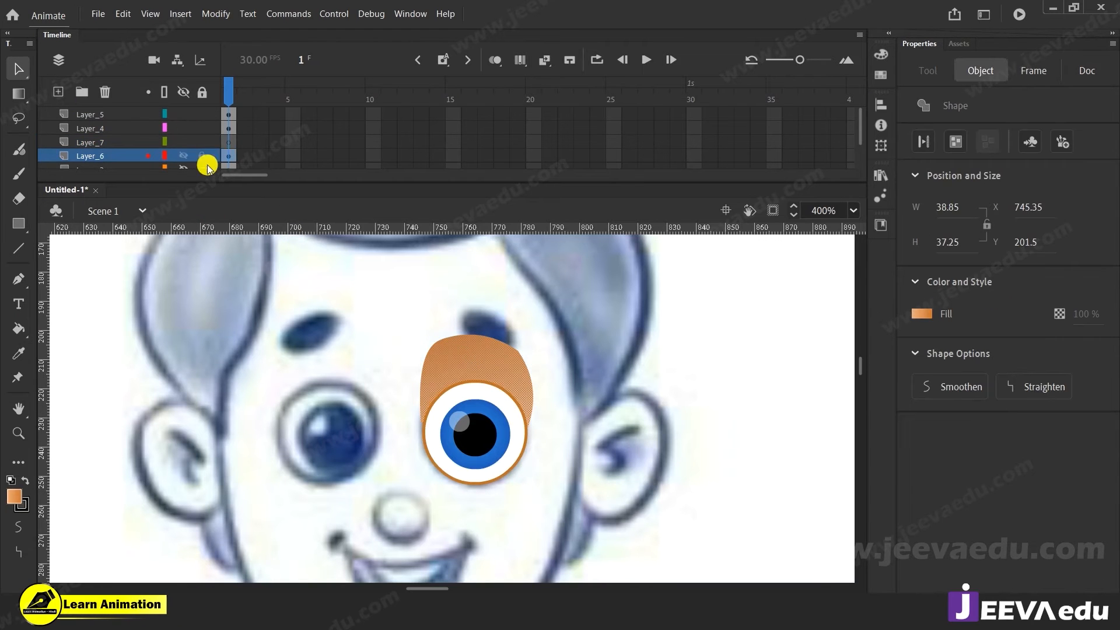
click(183, 155)
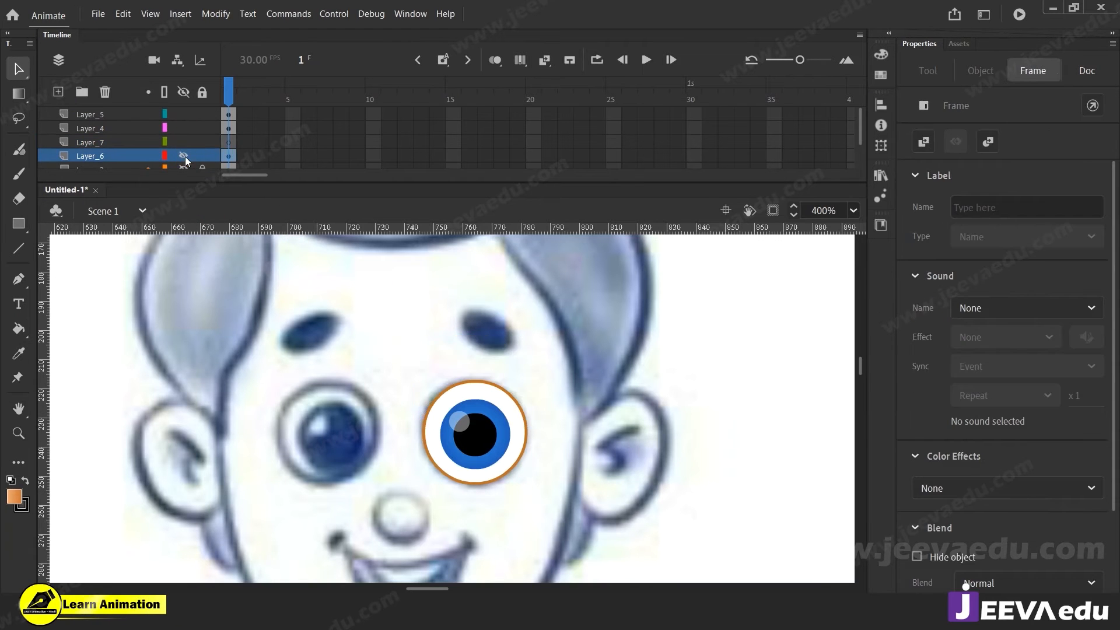
key(z)
click(467, 371)
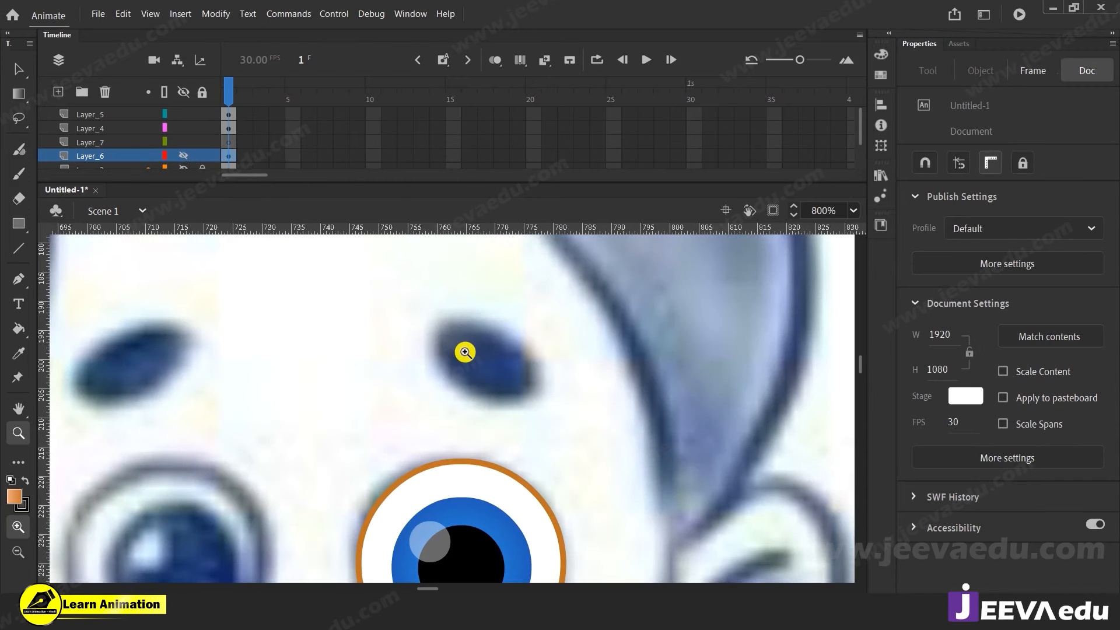
key(v)
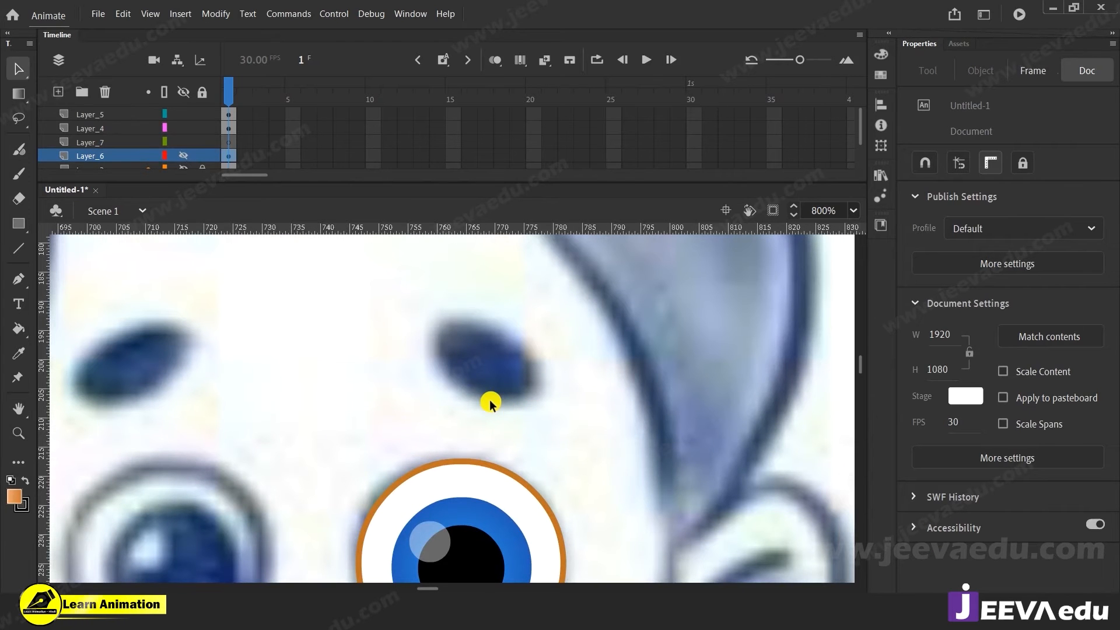
key(n)
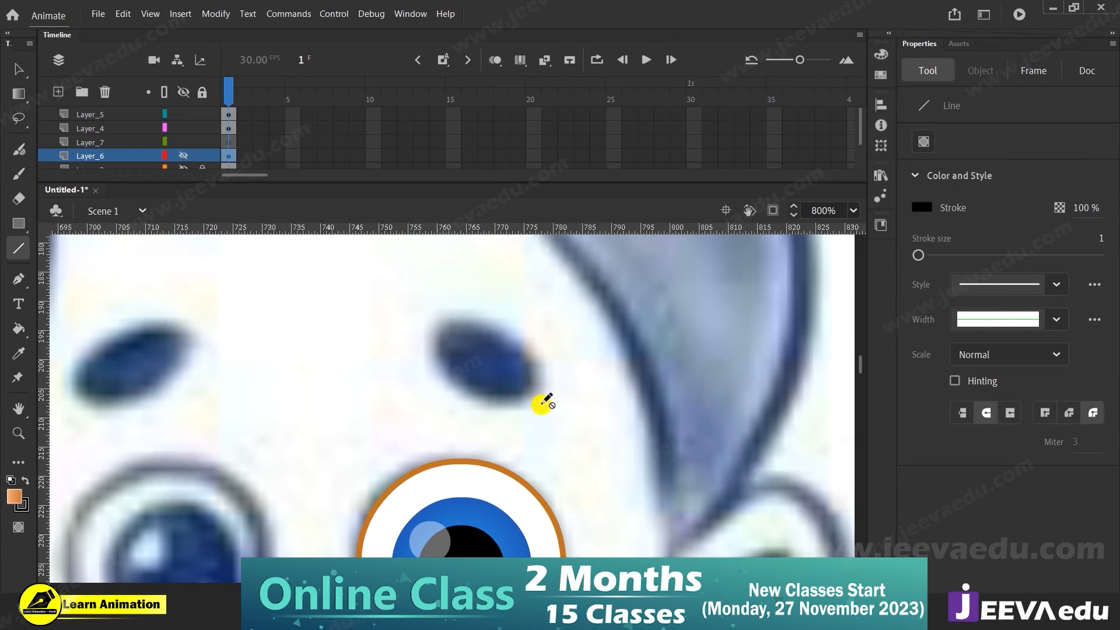
click(106, 144)
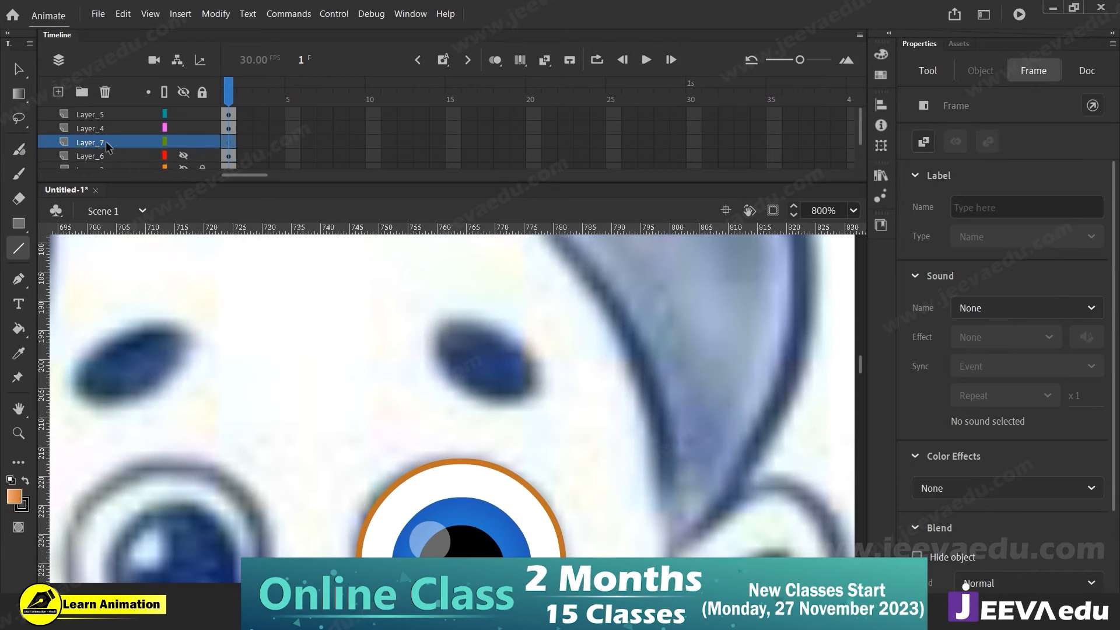
mouse_move(409, 330)
mouse_down()
mouse_move(526, 403)
mouse_move(499, 401)
mouse_move(531, 341)
mouse_up()
key(v)
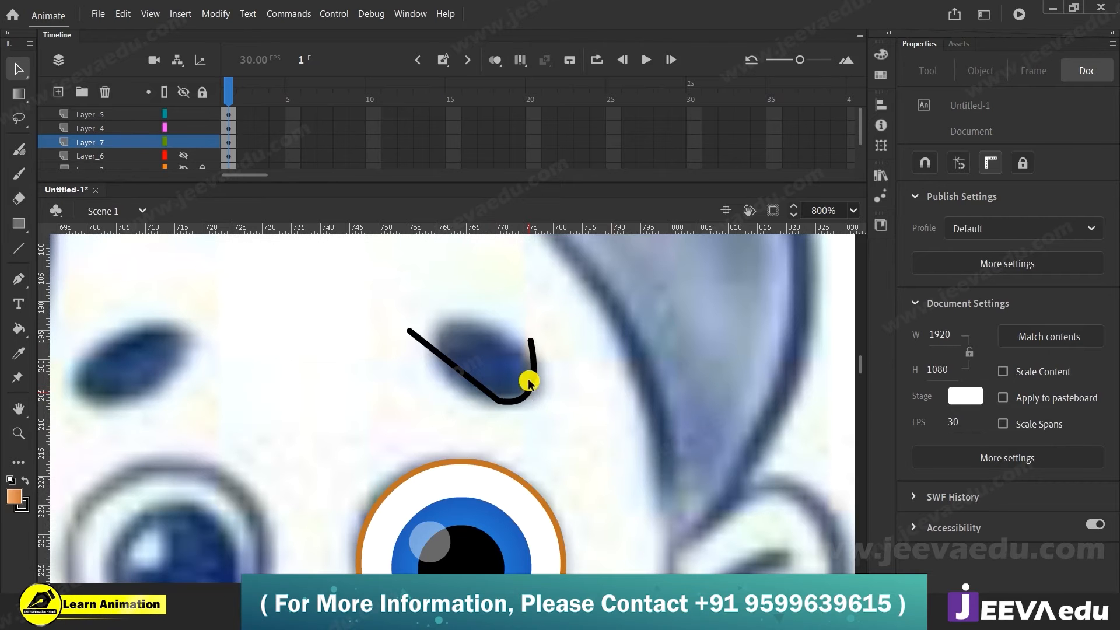
click(531, 388)
key(Delete)
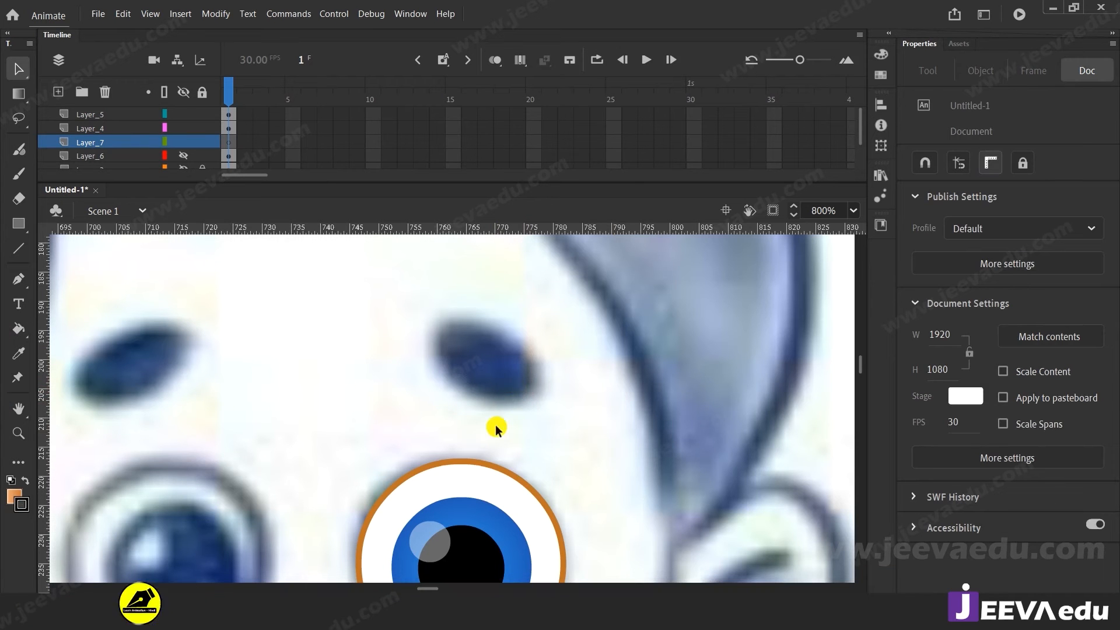
key(y)
drag(437, 341, 445, 360)
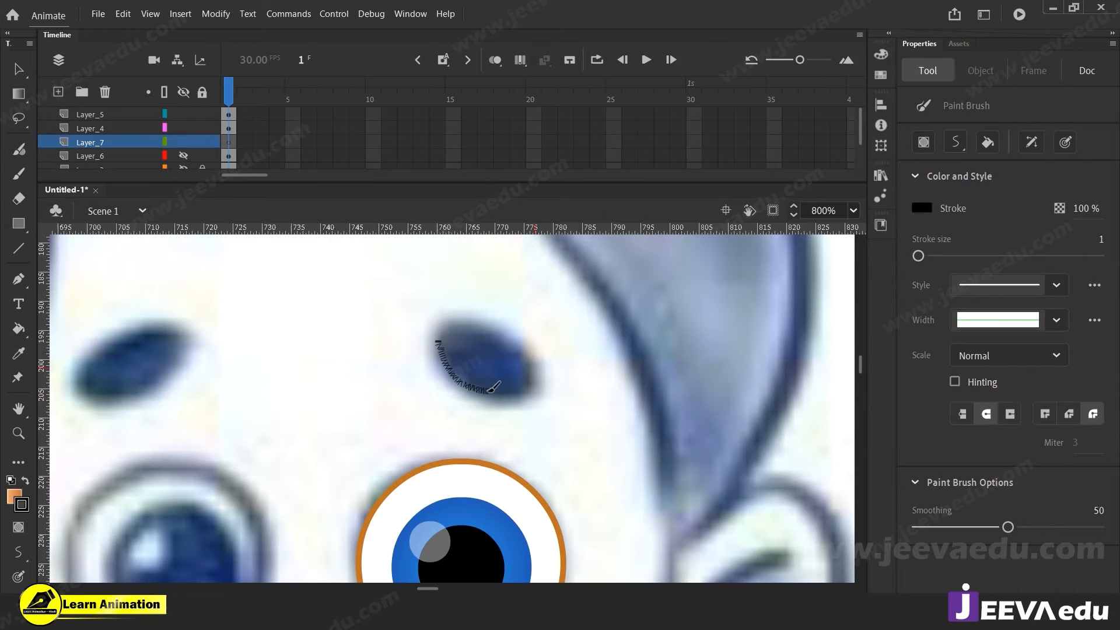
drag(505, 388, 509, 386)
key(ctrl+z)
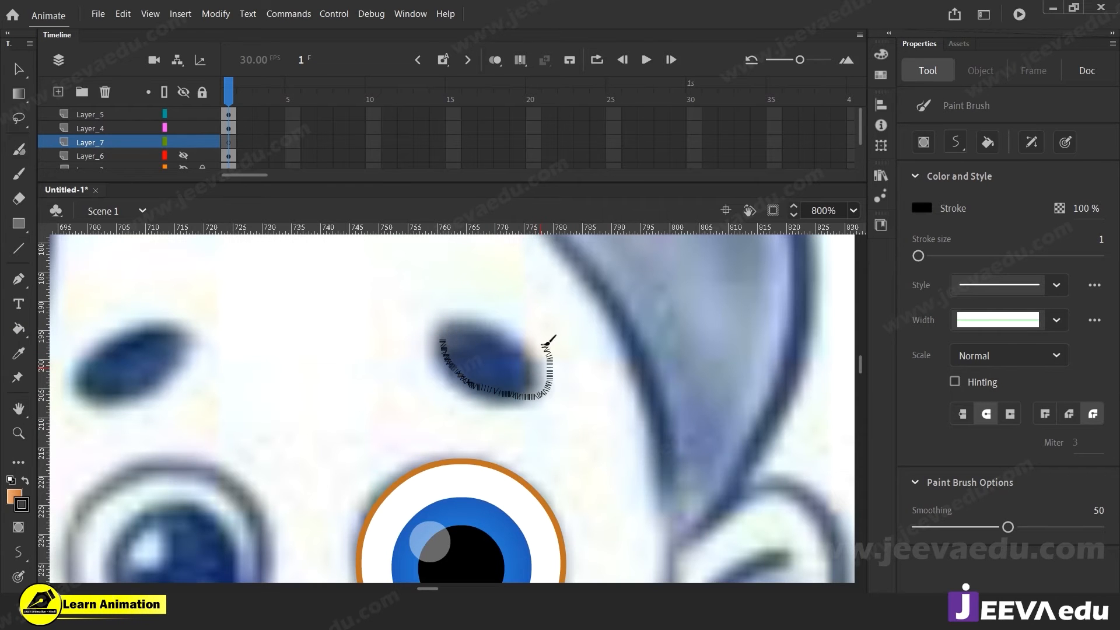
mouse_move(439, 345)
mouse_down()
mouse_move(470, 392)
mouse_move(534, 391)
mouse_up()
mouse_move(453, 329)
mouse_down()
mouse_move(444, 362)
mouse_move(455, 377)
mouse_move(530, 389)
mouse_up()
key(ctrl+z)
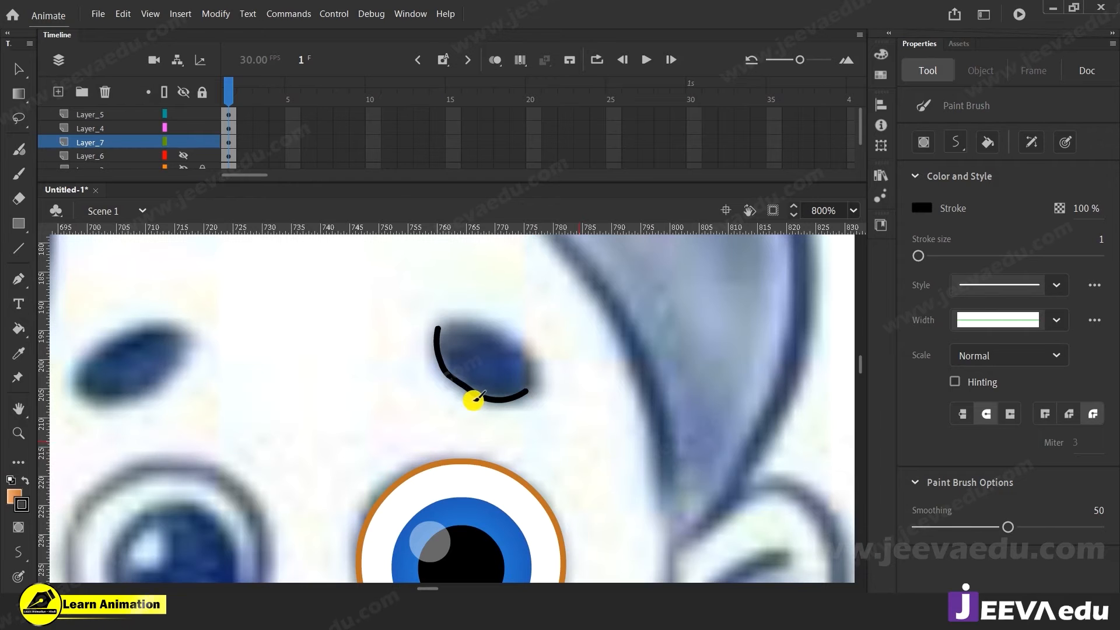
click(21, 555)
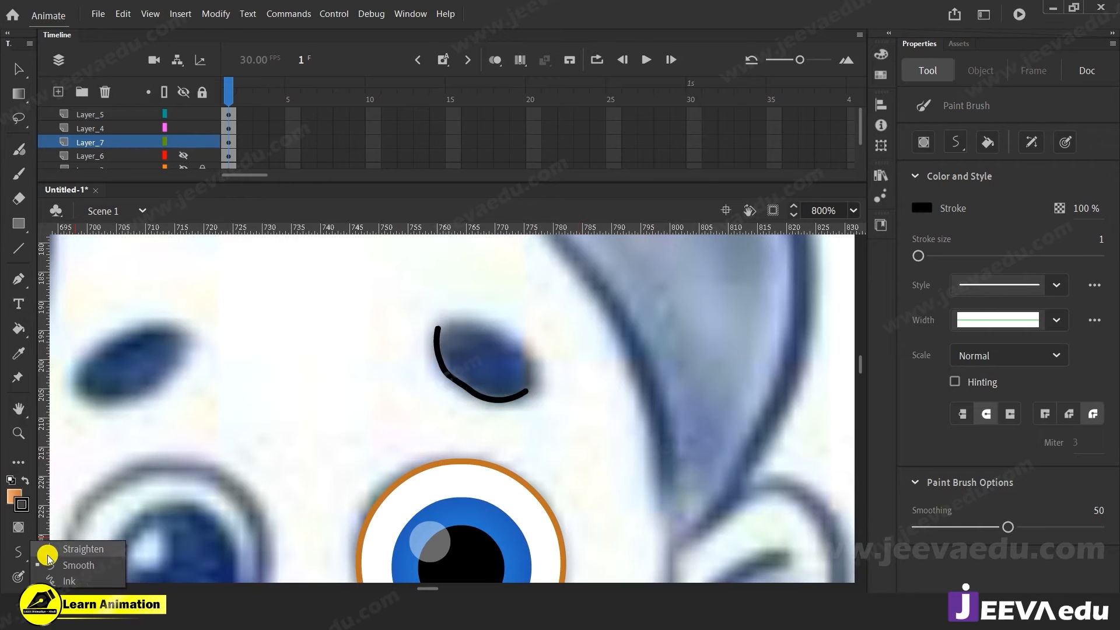
key(ctrl+z)
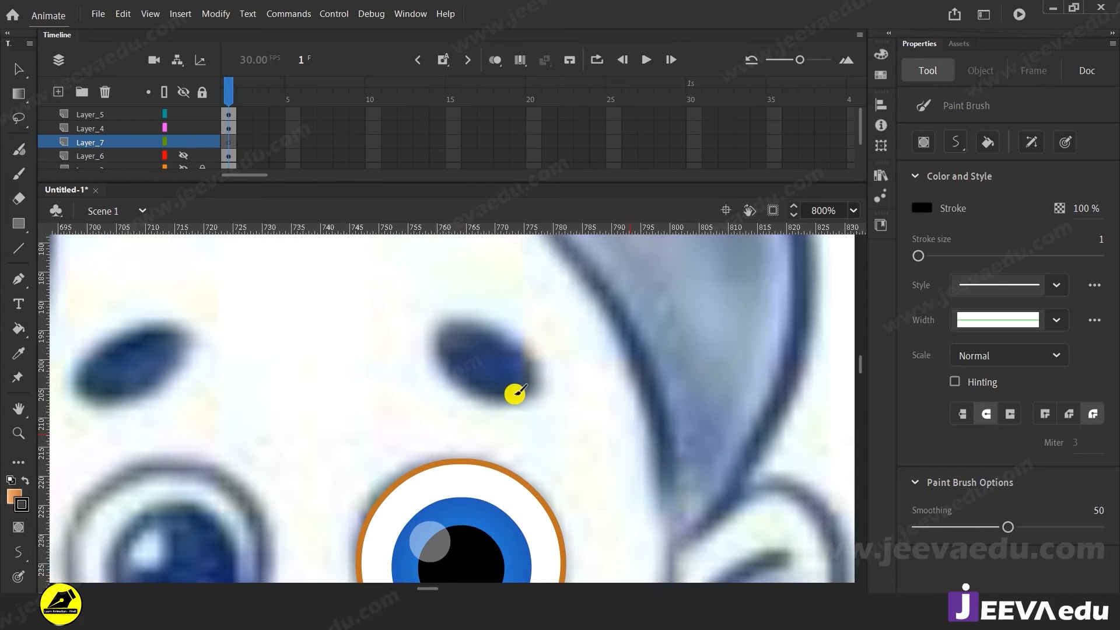
Step: Draw a black line across the reference eyebrow above the drawn eye and bend it along the eyebrow's lower edge
key(v)
key(n)
drag(438, 337, 529, 405)
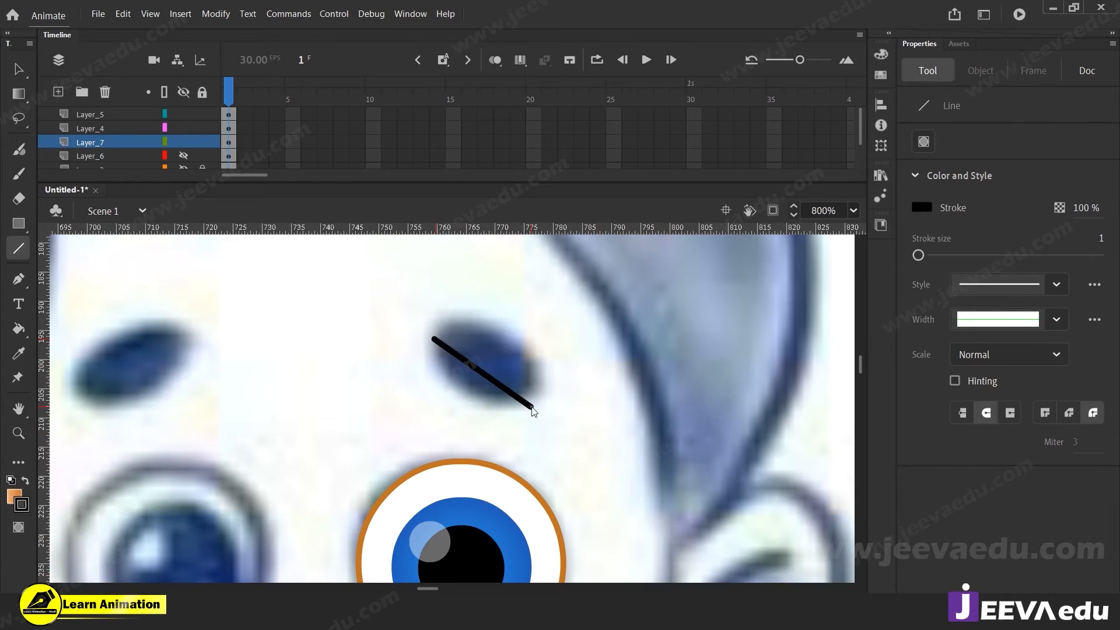
key(z)
click(478, 380)
key(v)
drag(516, 446, 509, 461)
drag(445, 409, 500, 460)
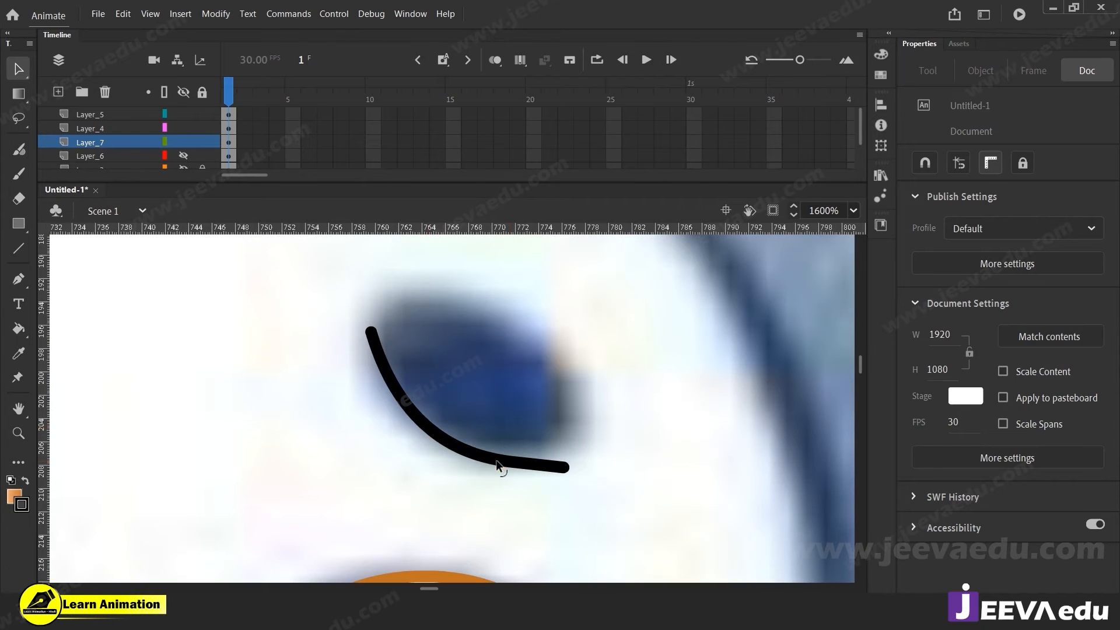
Step: Extend the curve around the eyebrow's outer end and along its upper edge to close the outline
drag(516, 467, 508, 298)
drag(507, 386, 576, 432)
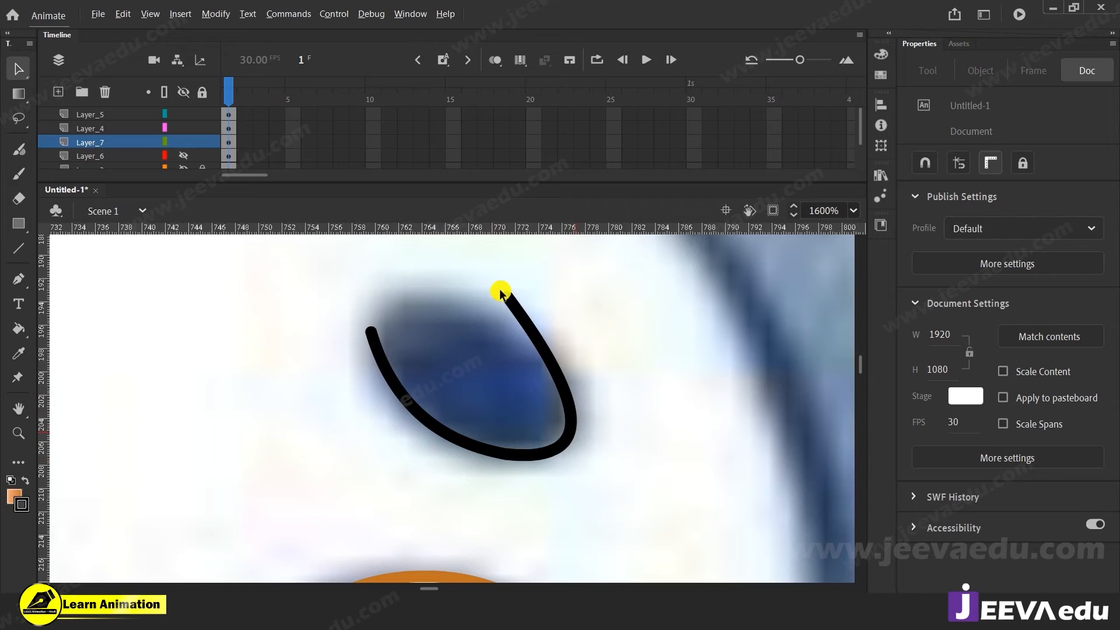
drag(508, 295, 482, 309)
drag(560, 408, 579, 418)
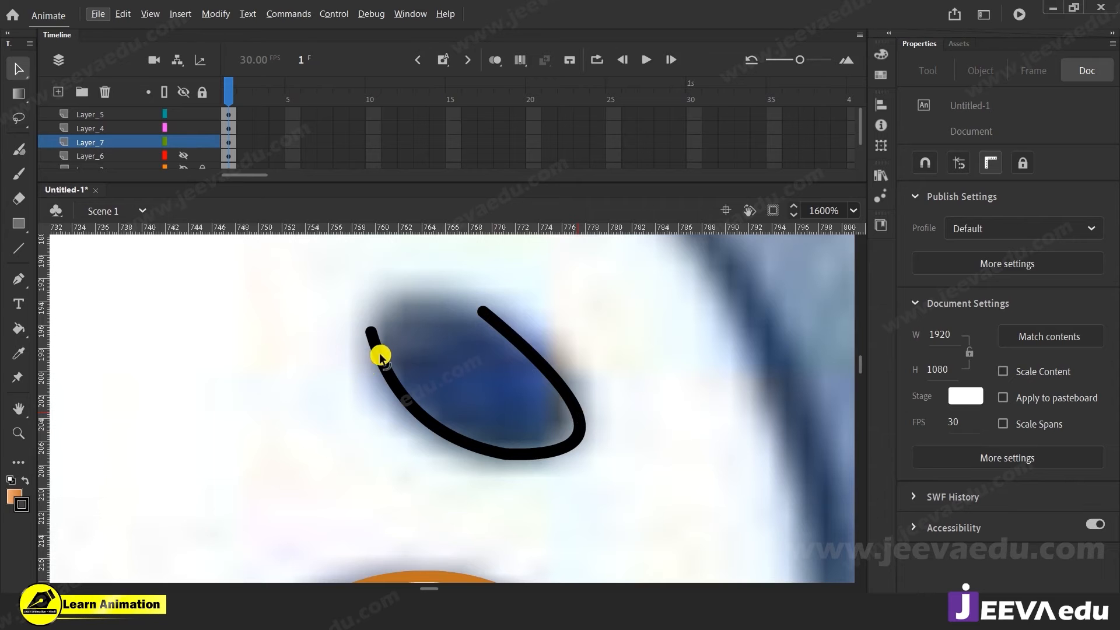
drag(371, 332, 432, 243)
drag(493, 309, 521, 339)
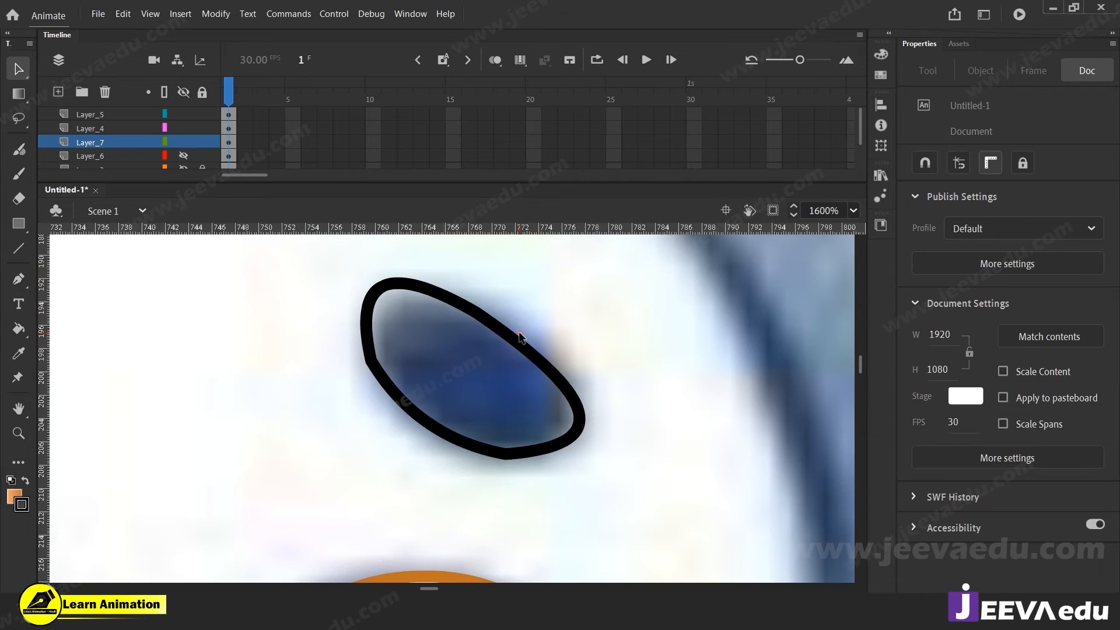
Step: Refine the eyebrow outline's inner side, lower edge and outer end into smooth curves following the reference
drag(365, 337, 412, 413)
drag(379, 375, 376, 376)
key(ctrl+z)
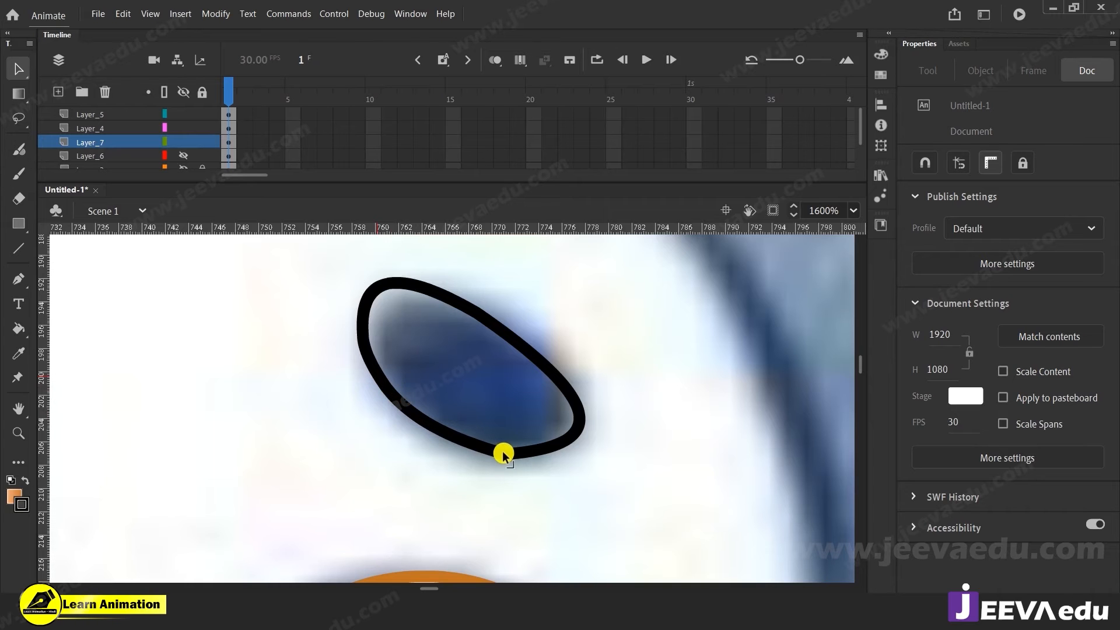
drag(502, 451, 487, 449)
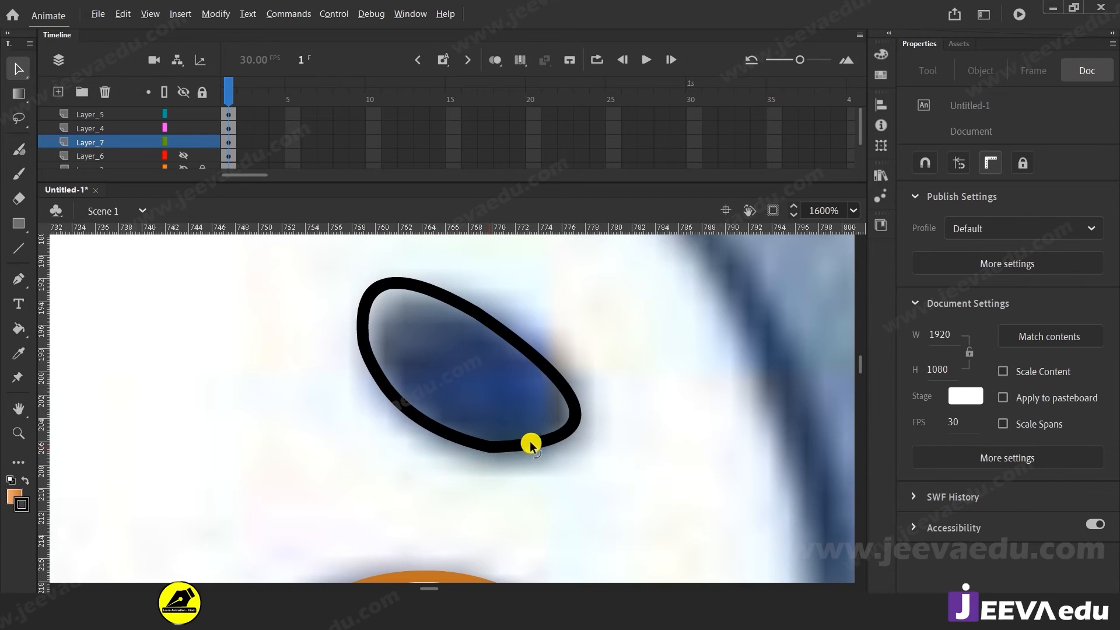
drag(554, 441, 551, 449)
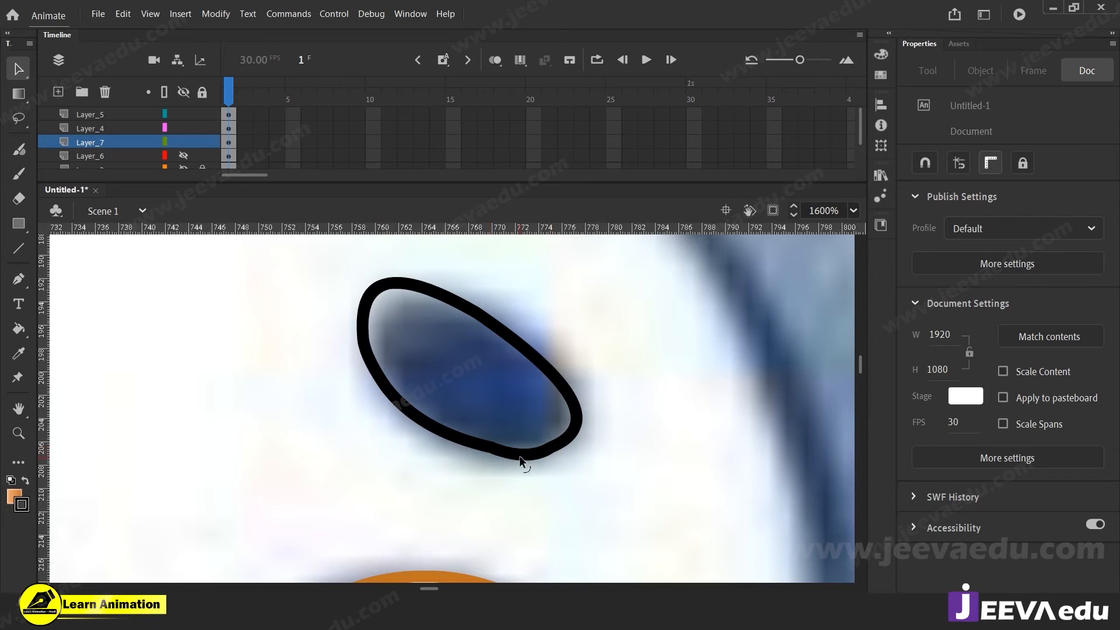
click(487, 450)
click(496, 469)
drag(557, 445, 562, 448)
drag(551, 357, 546, 357)
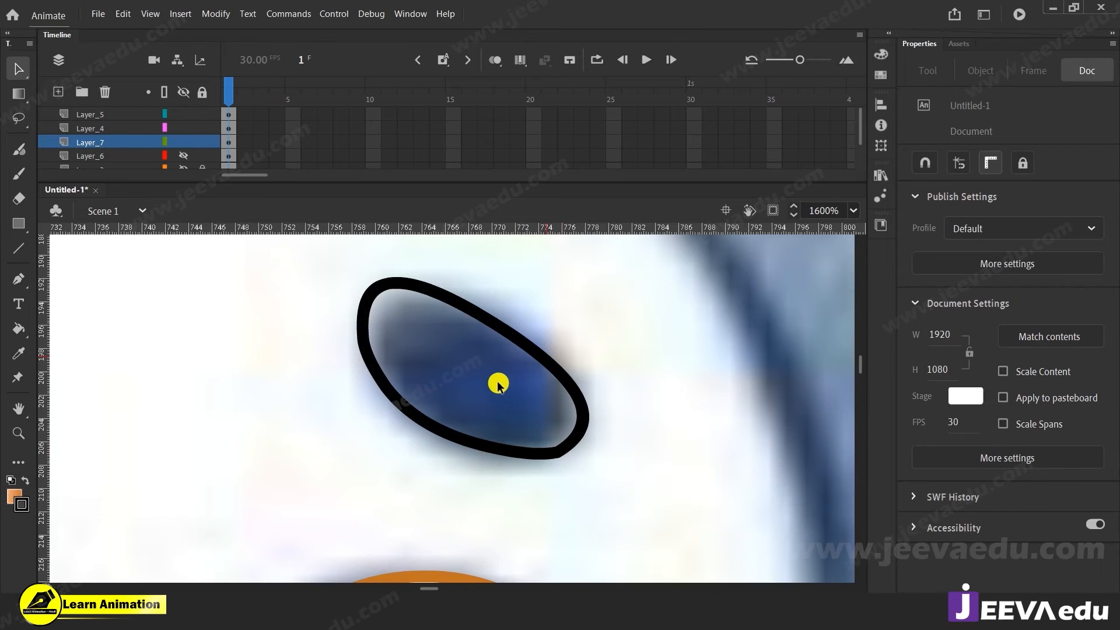
Step: Smooth the lower outer corner of the eyebrow outline by shifting its corner point slightly inward
key(z)
alt+click(514, 399)
drag(519, 417, 585, 408)
click(528, 419)
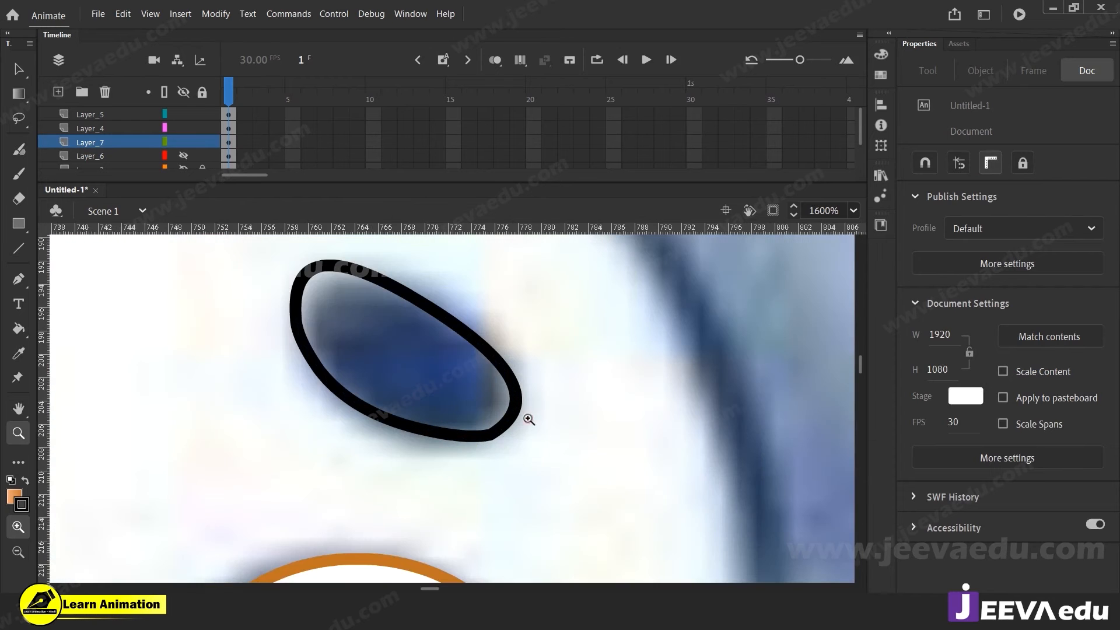
key(v)
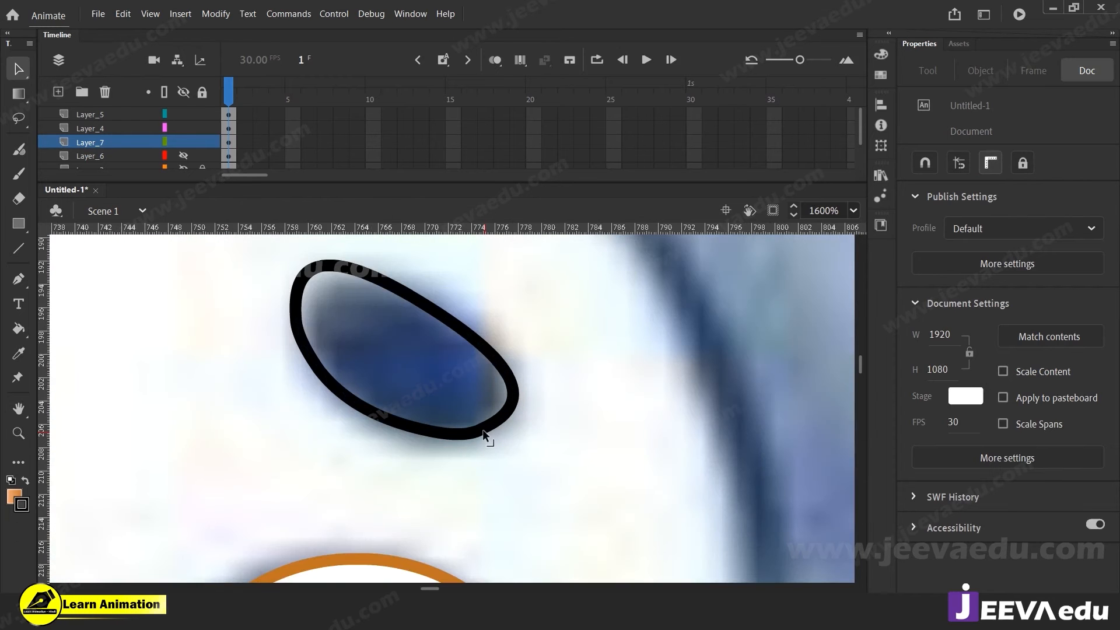
Step: Adjust the lower-right curve of the black eyebrow outline to follow the sketched eyebrow above the coloured eye
mouse_move(485, 430)
mouse_down()
mouse_move(521, 396)
mouse_move(507, 392)
mouse_up()
key(z)
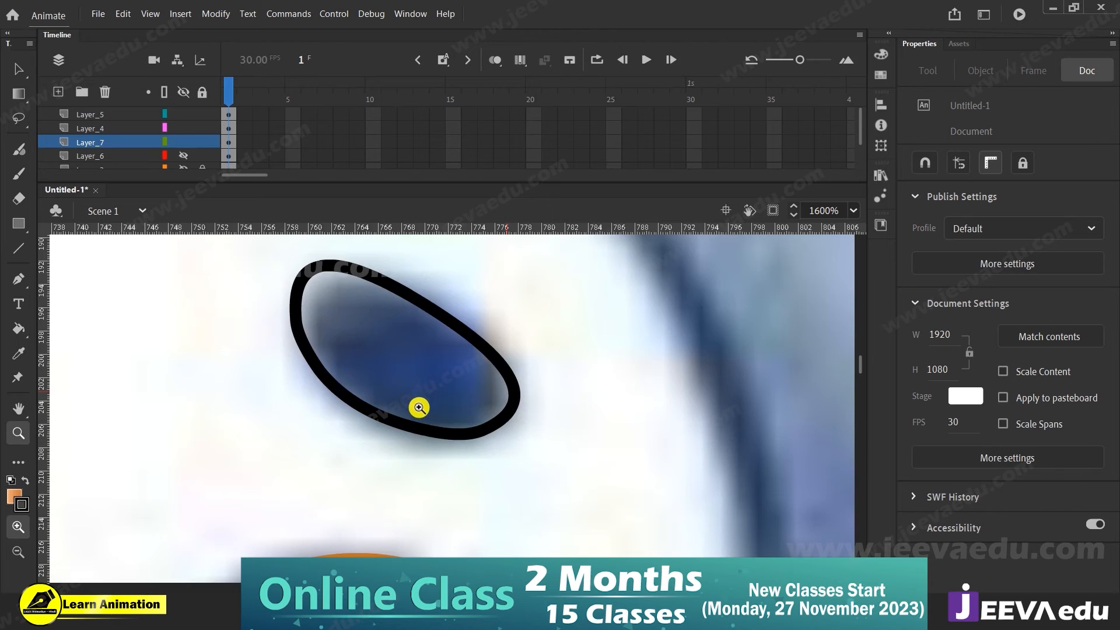
alt+click(419, 407)
alt+click(418, 408)
alt+click(470, 427)
click(435, 401)
click(435, 402)
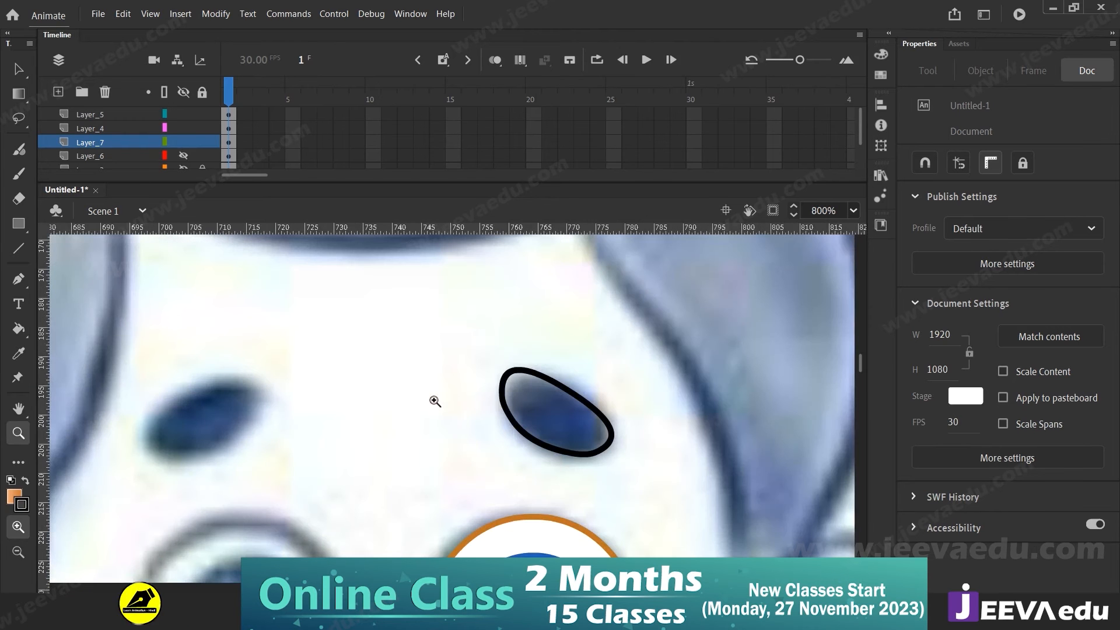
Step: Try to reshape the lower and left edges of the black eyebrow outline
key(v)
drag(530, 441, 525, 433)
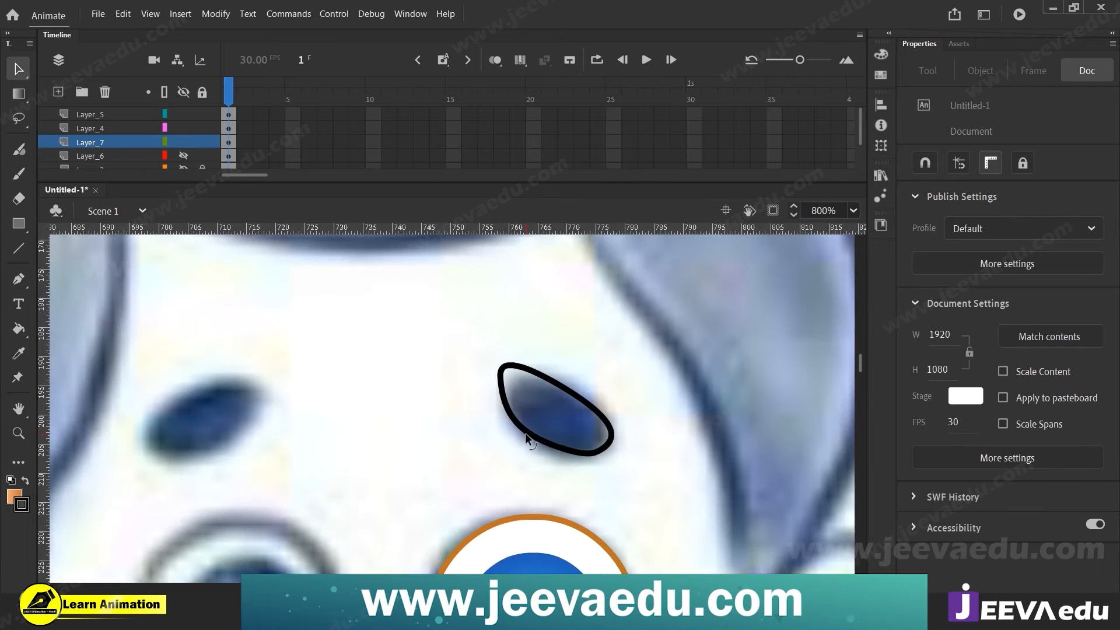
mouse_move(505, 397)
mouse_down()
mouse_move(503, 379)
mouse_move(509, 406)
mouse_up()
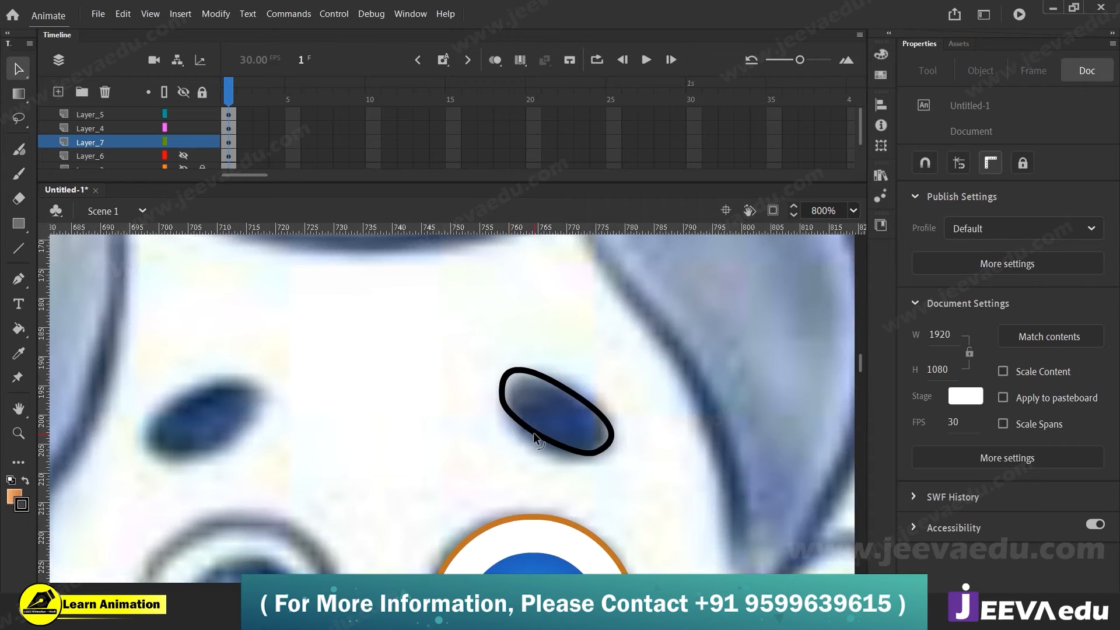
key(ctrl+z)
key(ctrl+z)
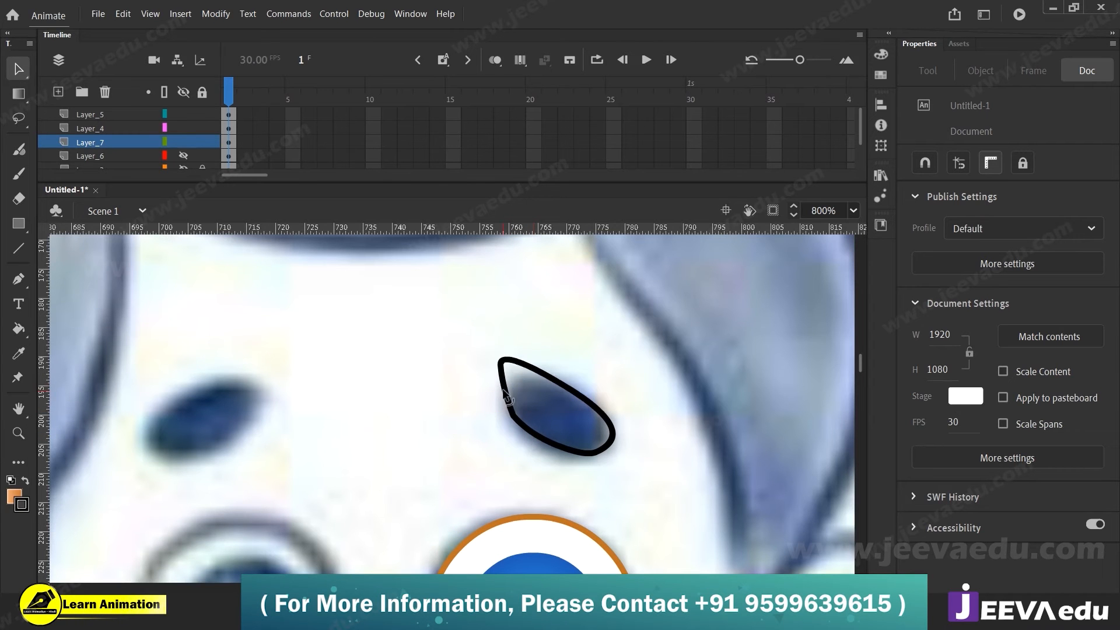
Step: Pull in the upper-left end of the eyebrow outline, delete the stray loop, and round that end to match the sketch
drag(503, 394, 524, 400)
click(534, 374)
click(528, 346)
drag(528, 379, 502, 477)
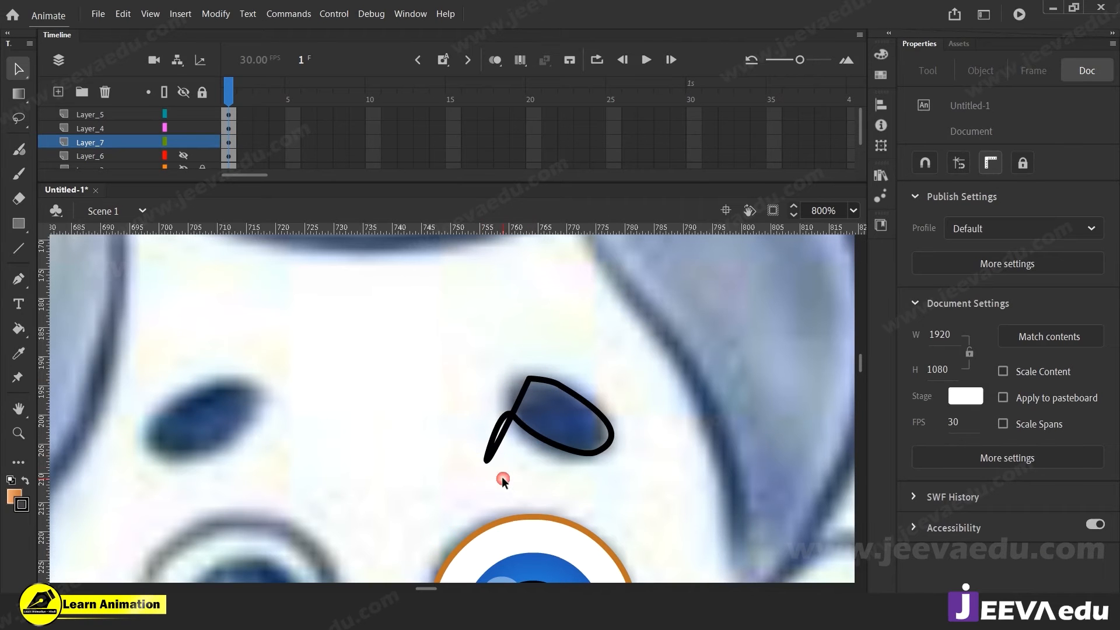
click(497, 448)
key(Delete)
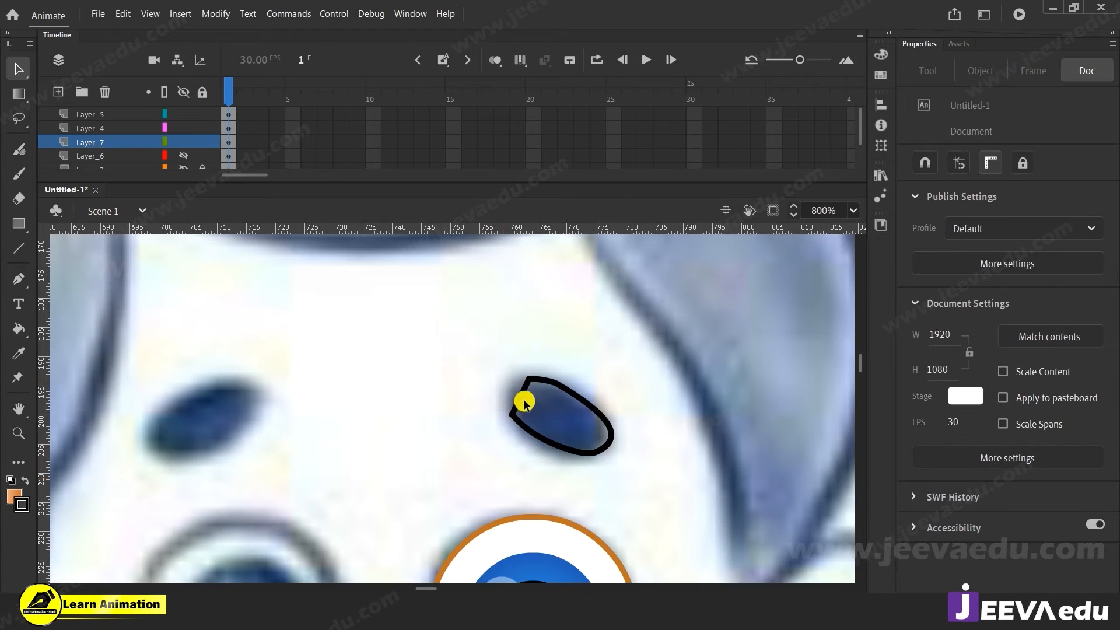
drag(514, 416, 515, 400)
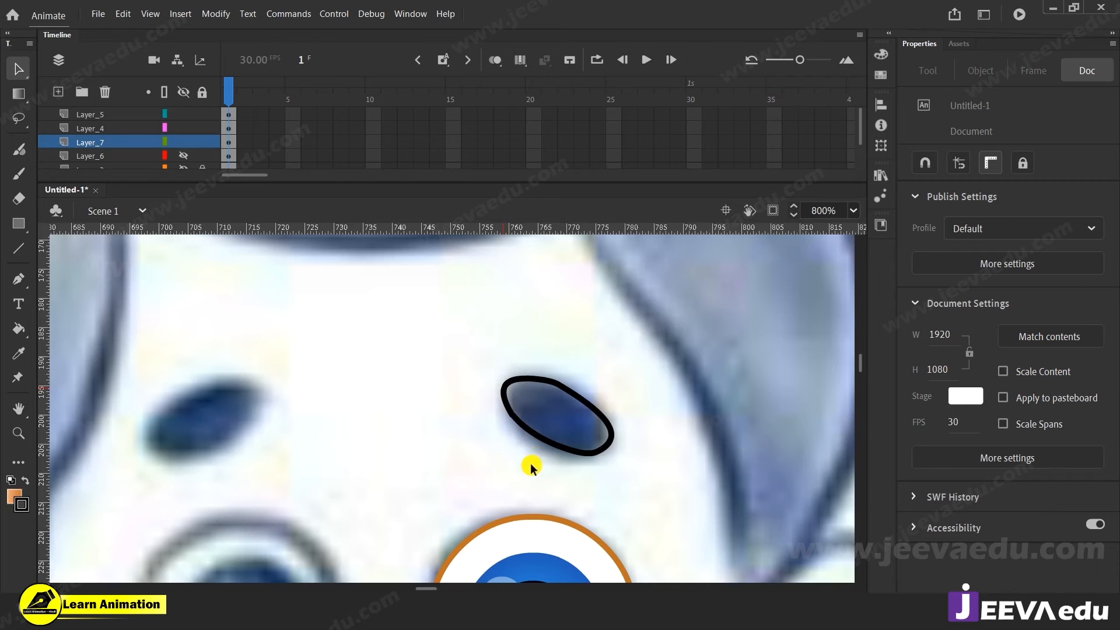
Step: Sample dark brown from the hair of the coloured reference boy as the fill colour
key(z)
alt+click(554, 433)
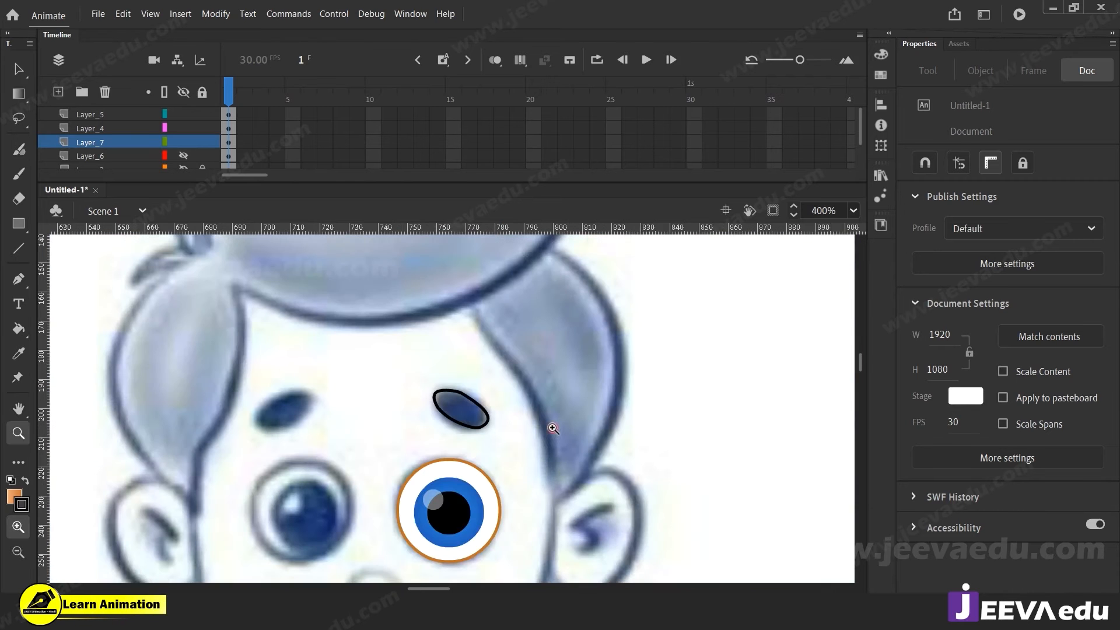
alt+click(432, 420)
alt+click(405, 421)
alt+click(404, 420)
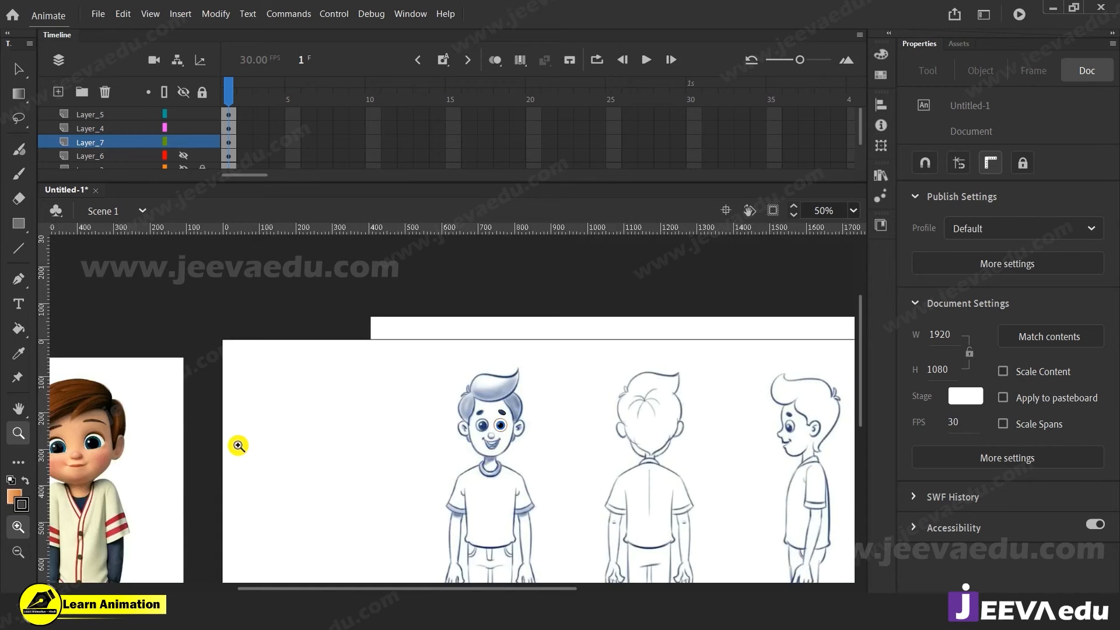
alt+click(278, 447)
click(355, 423)
click(364, 399)
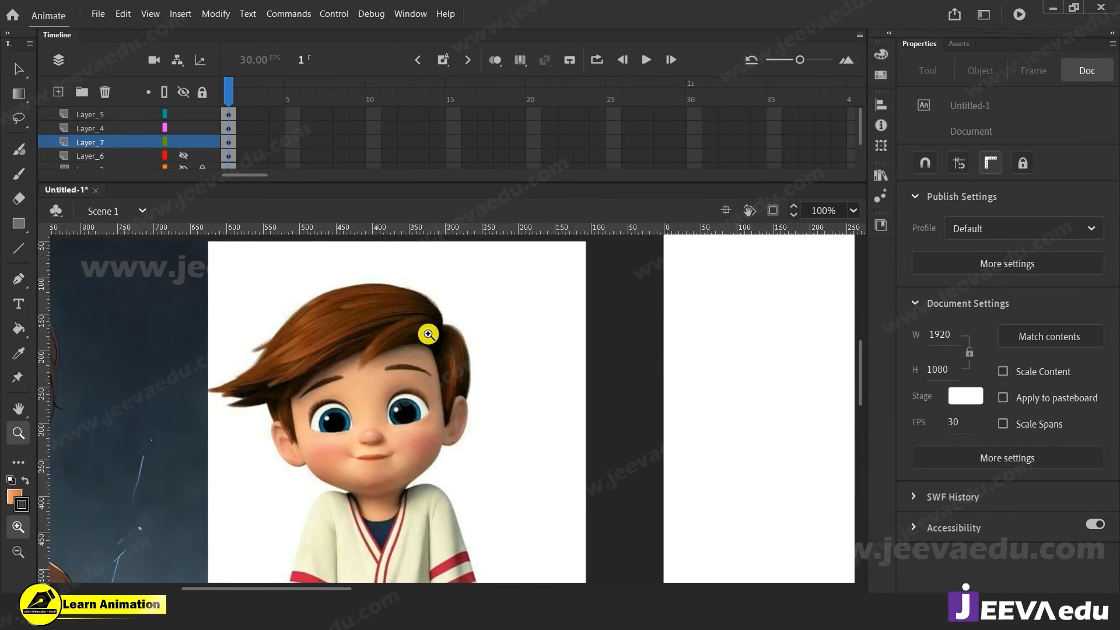
Step: Fill the eyebrow outline above the coloured eye with the dark brown
key(k)
drag(549, 366, 113, 385)
drag(721, 389, 295, 397)
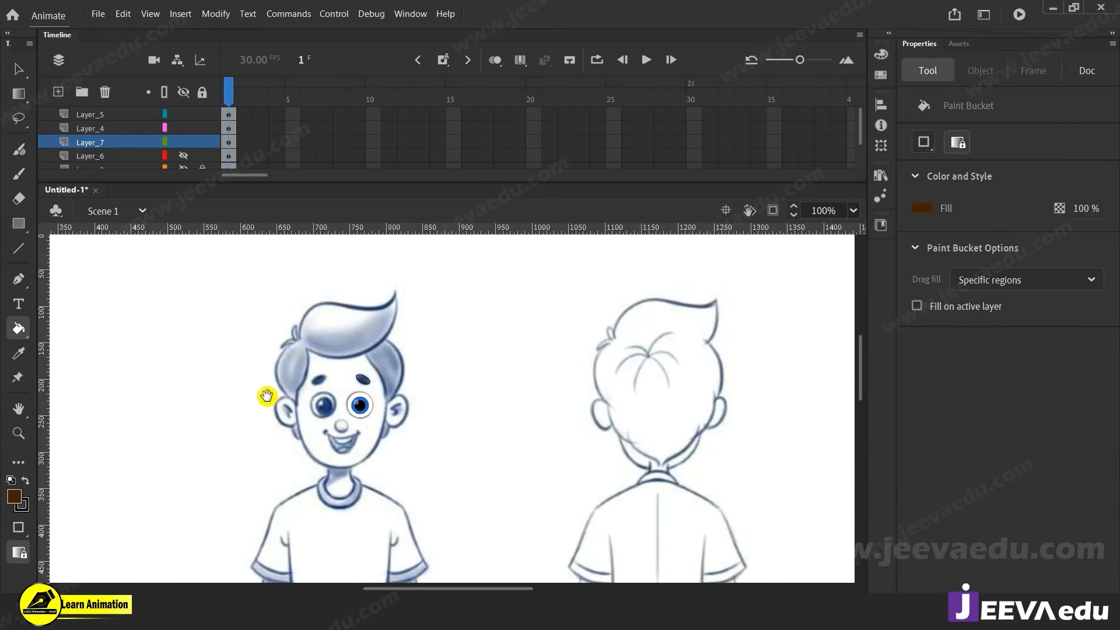
key(z)
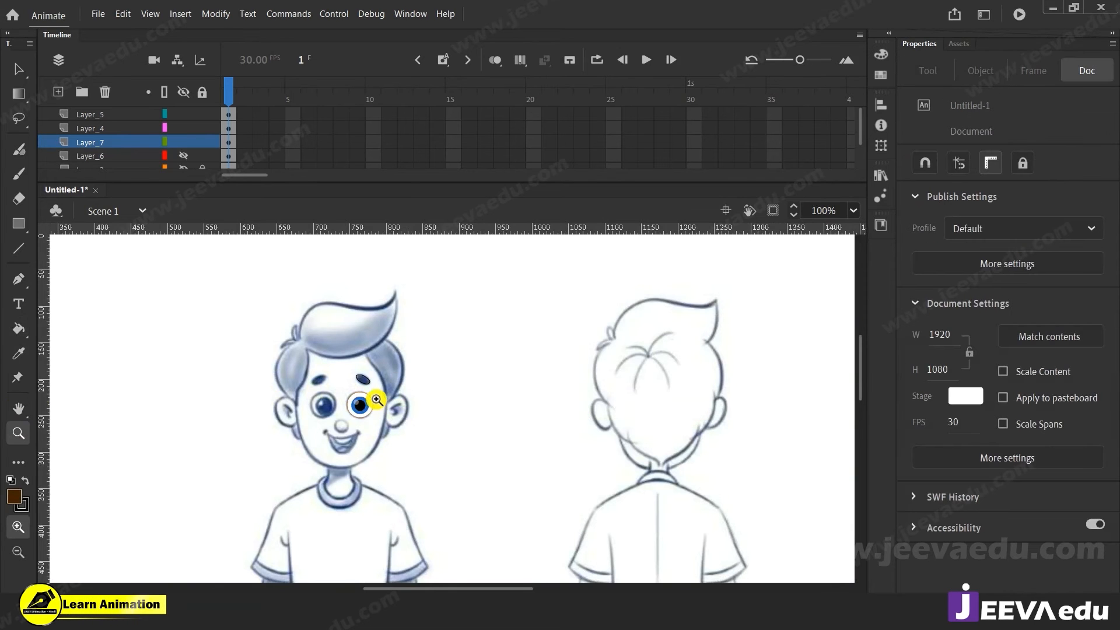
click(376, 400)
click(432, 378)
key(k)
click(443, 390)
Step: Delete the black outline around the brown eyebrow, leaving only its fill
key(z)
click(452, 403)
key(v)
double_click(453, 414)
key(Delete)
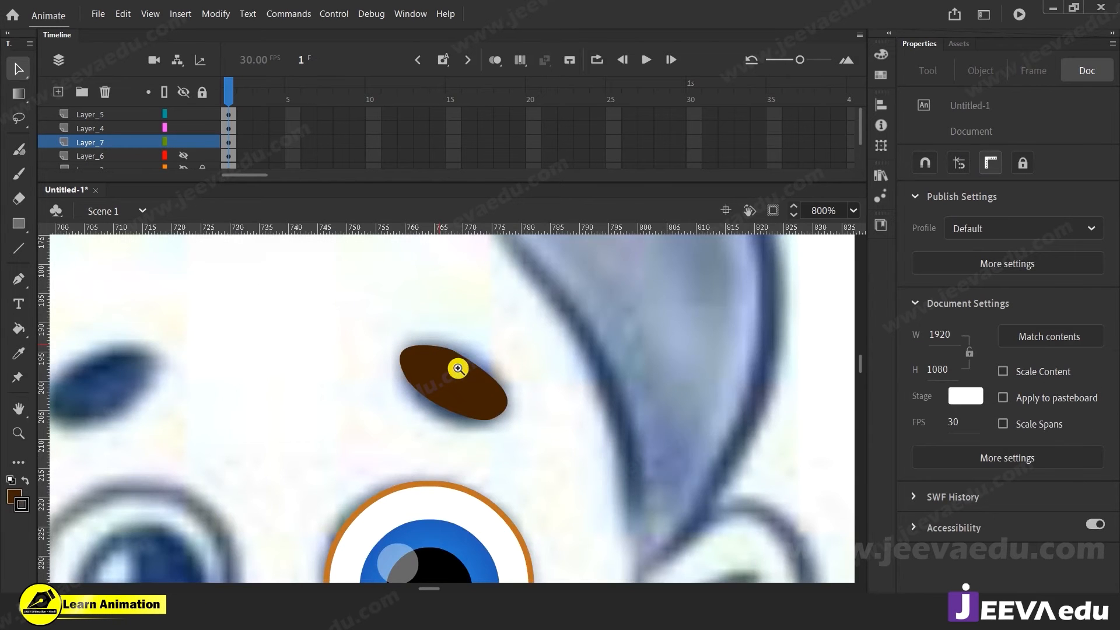
Step: Reshape the ends of the brown eyebrow, cut into its upper-left tip, and delete the separated piece
click(458, 368)
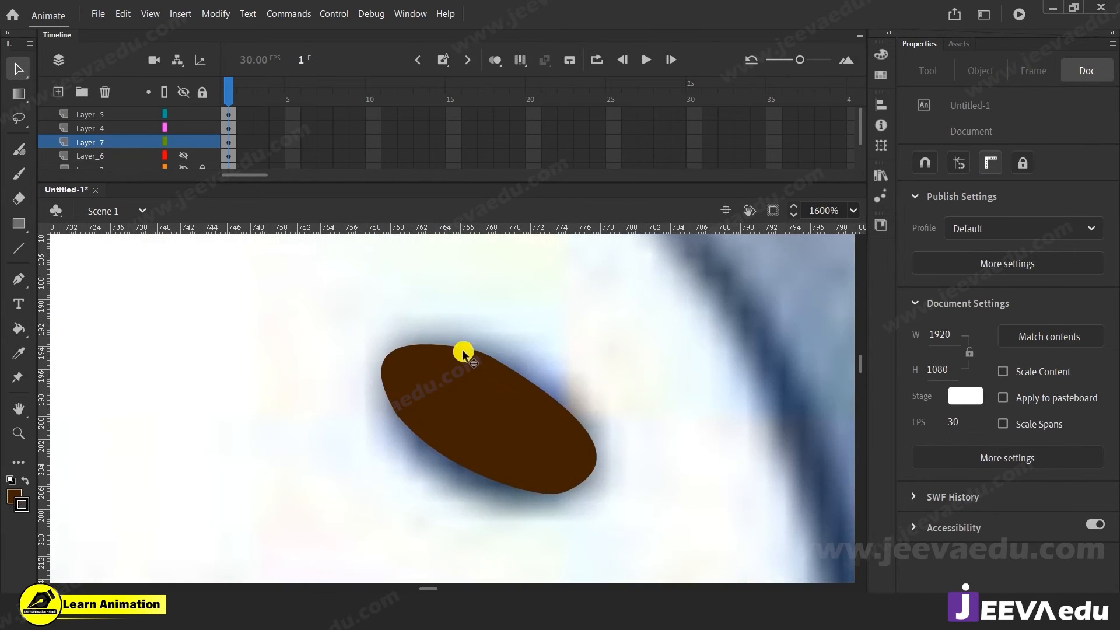
drag(462, 350, 466, 364)
key(super)
click(265, 375)
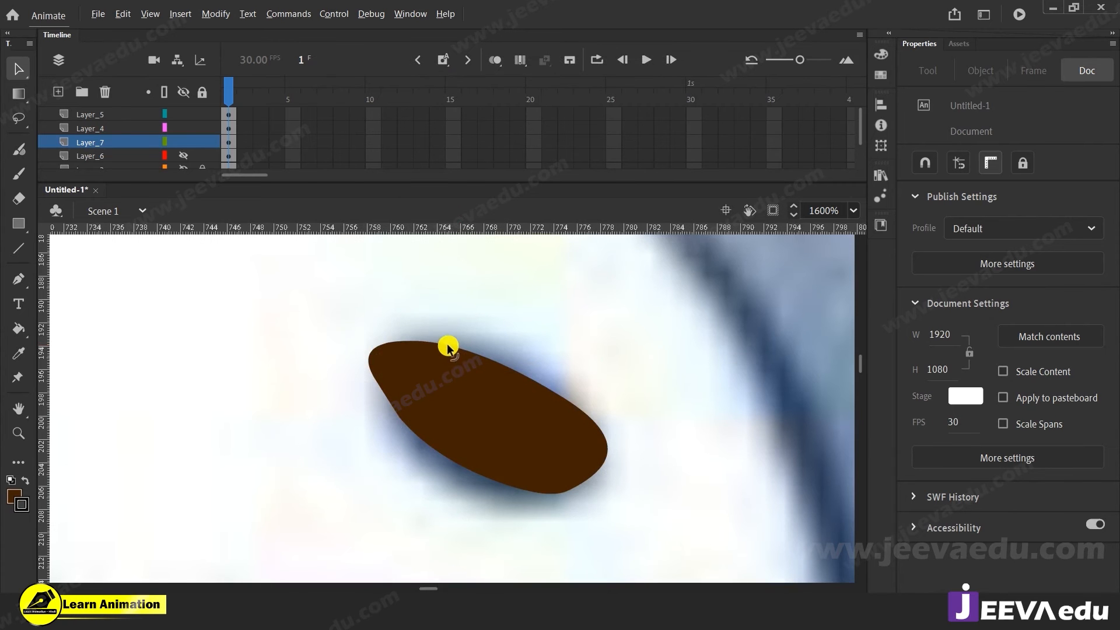
drag(447, 339, 387, 404)
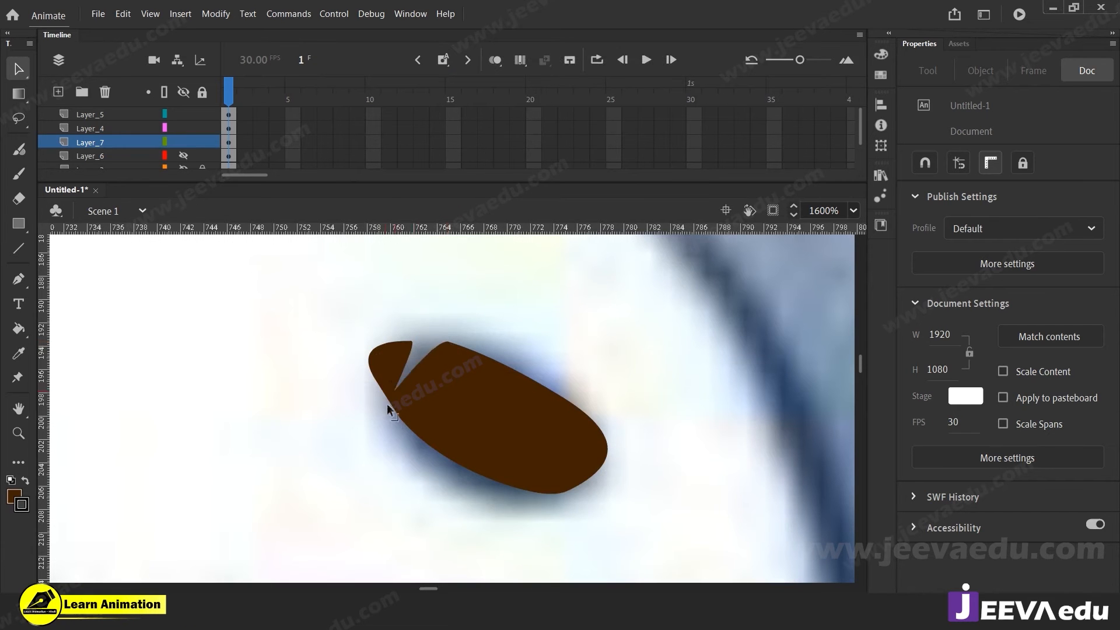
click(395, 378)
key(Delete)
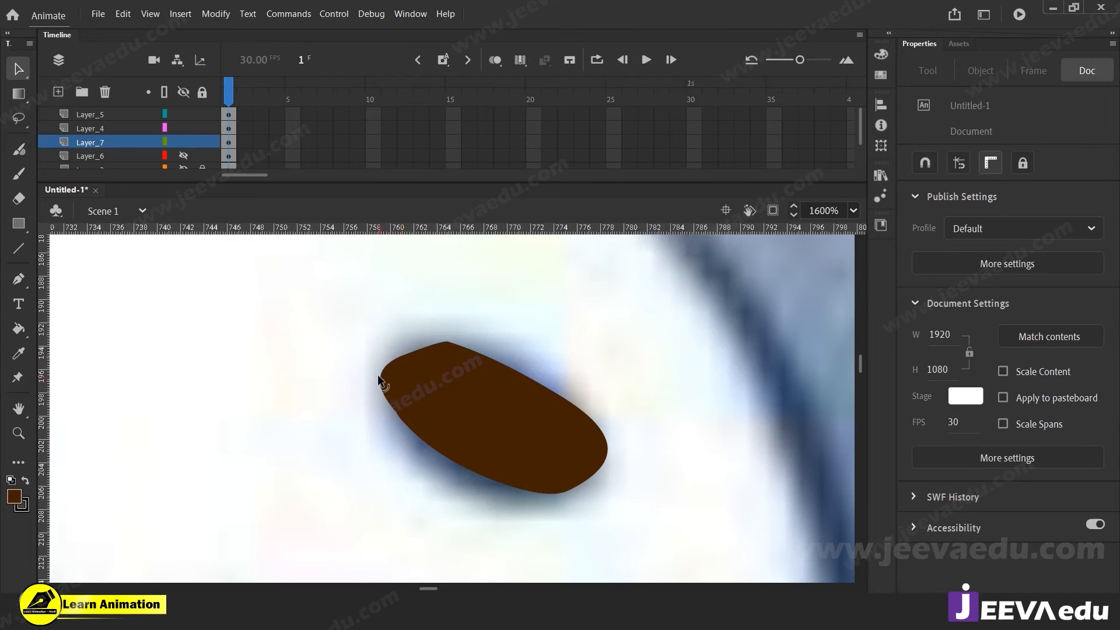
Step: Round the upper-left end of the brown eyebrow and smooth its left and lower edges
drag(420, 350, 411, 341)
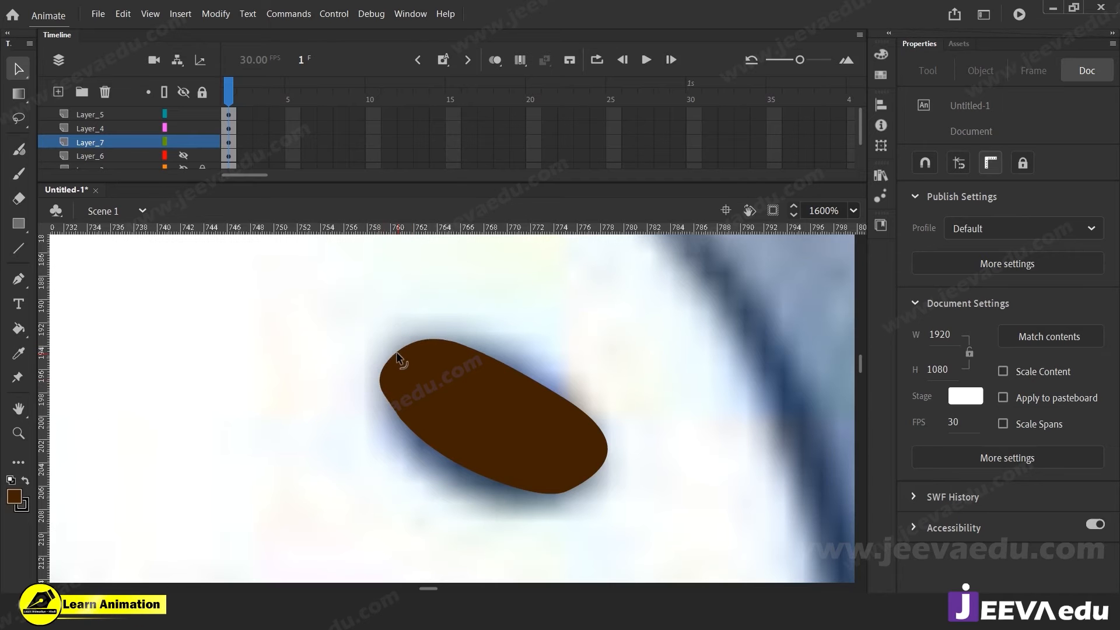
drag(403, 350, 391, 413)
drag(454, 463, 453, 465)
Step: Group the brown eyebrow shape
key(z)
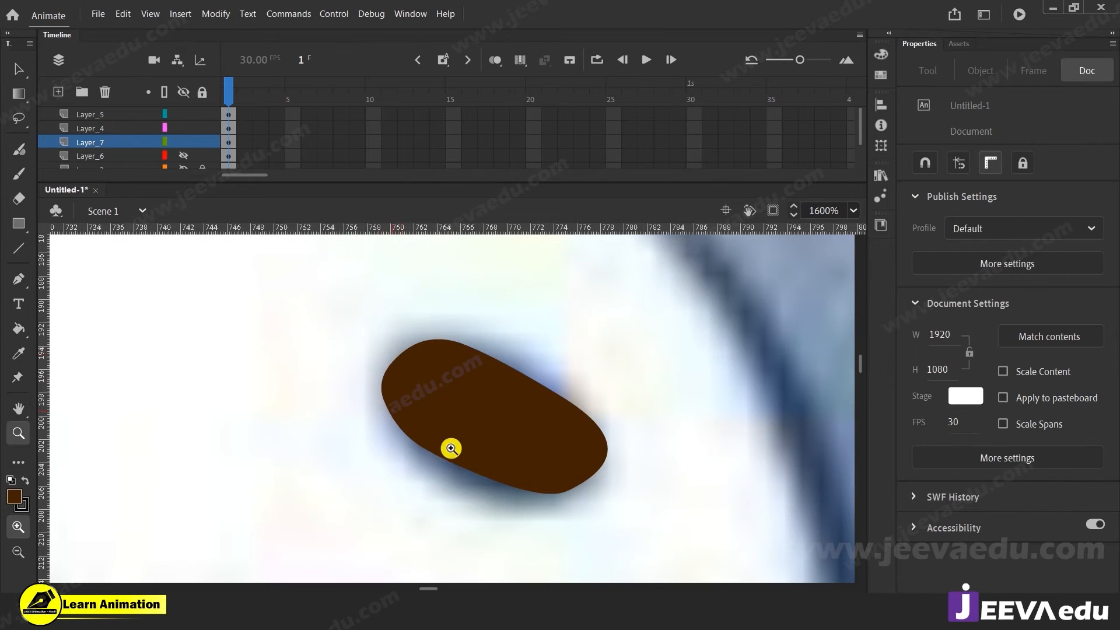
alt+click(450, 448)
alt+click(455, 423)
alt+click(464, 433)
click(418, 401)
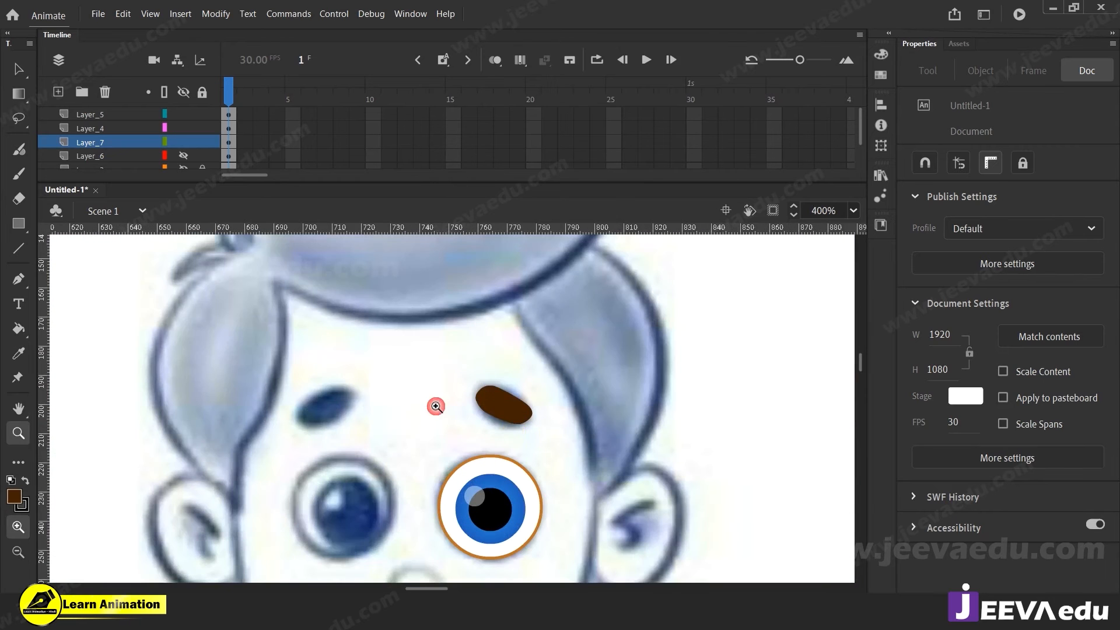
key(v)
click(510, 415)
key(ctrl+g)
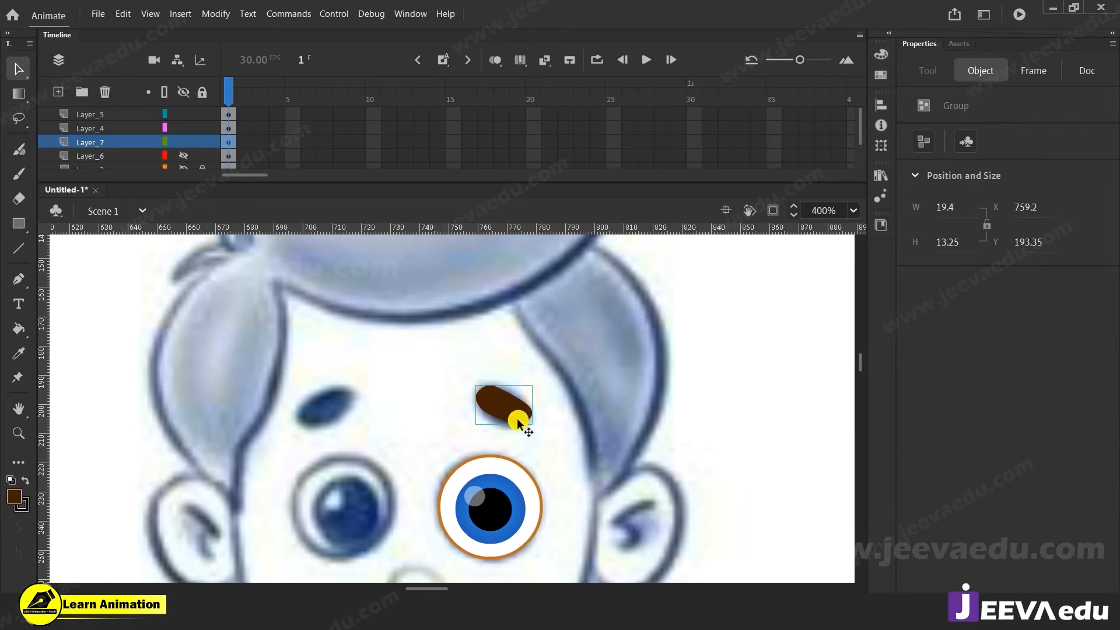
Step: Show the hidden Layer_6 containing the orange eyelid shape
click(187, 152)
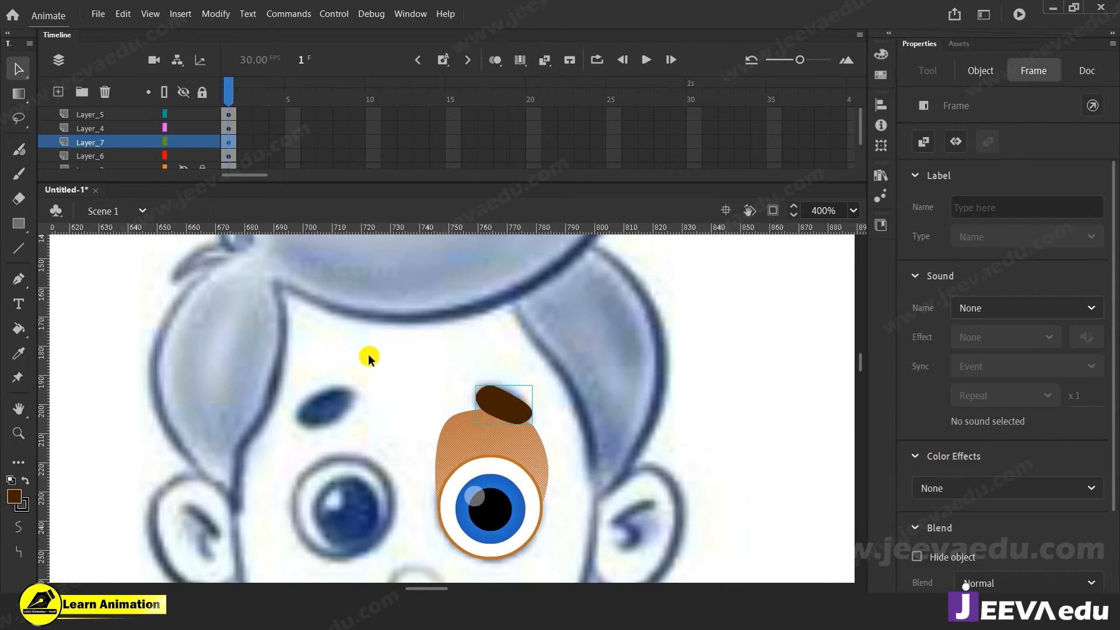
click(418, 377)
key(z)
alt+click(507, 454)
alt+click(505, 460)
click(432, 404)
click(481, 401)
drag(482, 403, 513, 437)
click(433, 439)
drag(426, 414, 450, 449)
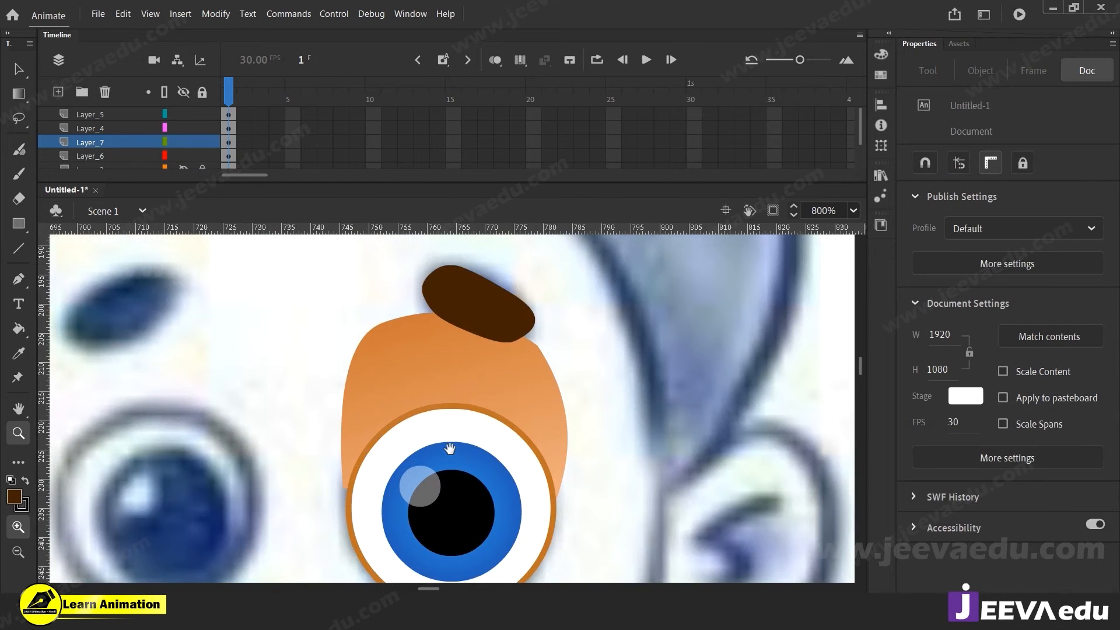
Step: Reshape the orange eyelid on Layer_6 so both sides taper up to the ends of the eyebrow
key(v)
click(429, 392)
click(336, 293)
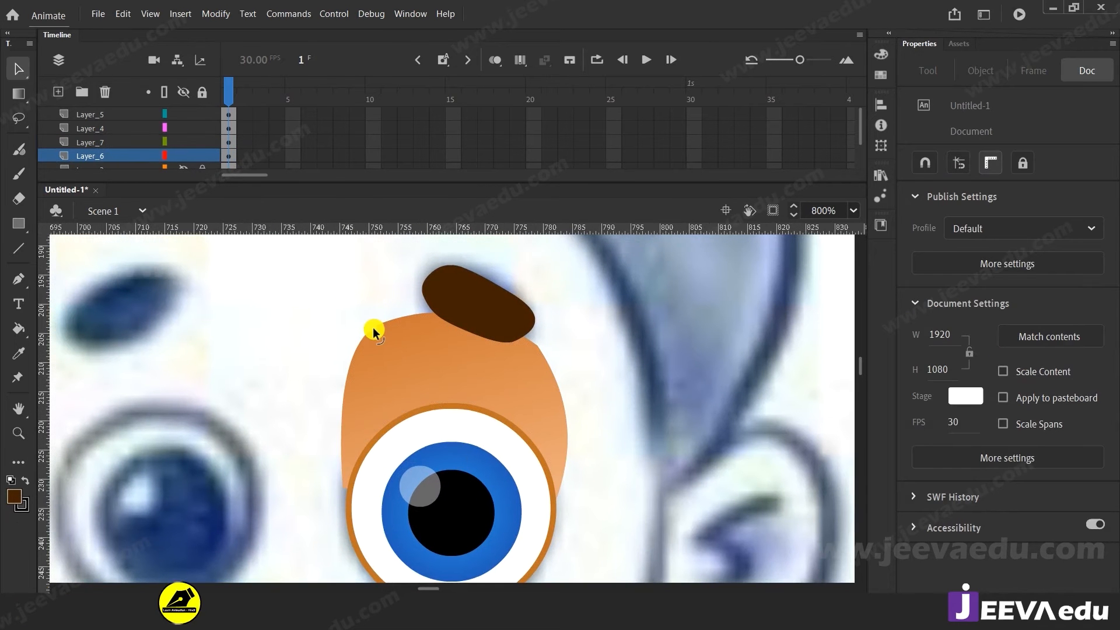
drag(357, 354, 426, 290)
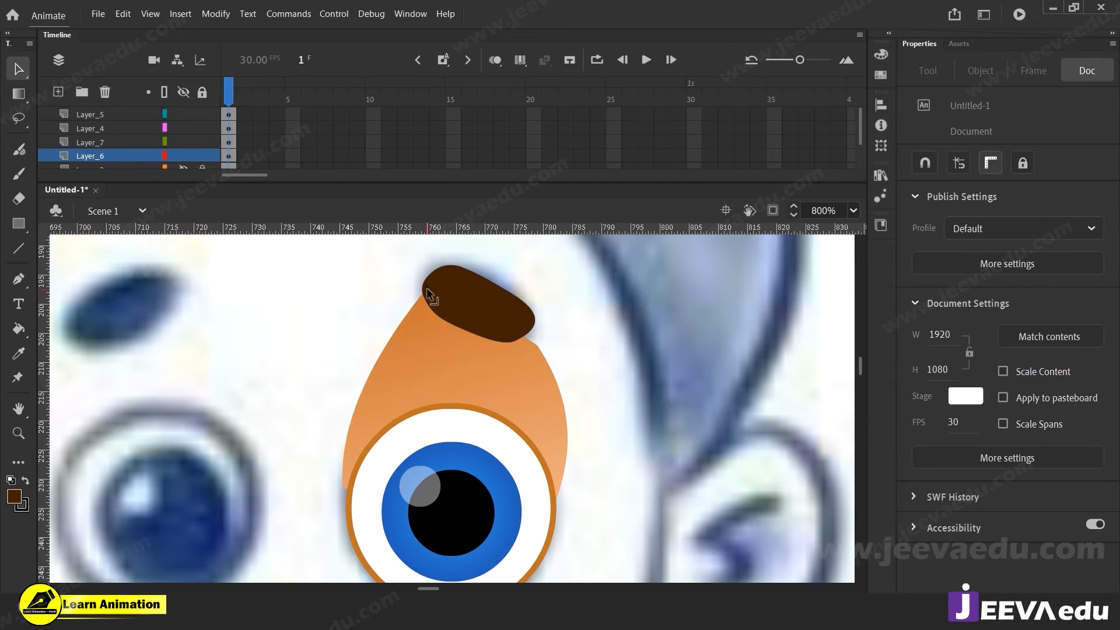
drag(376, 363, 384, 357)
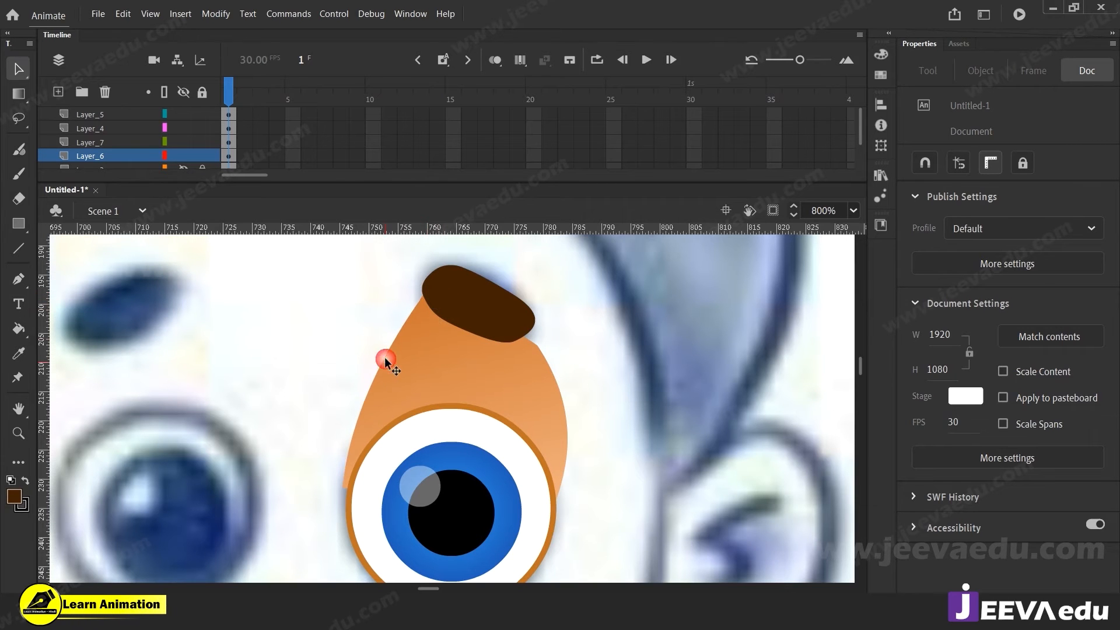
drag(537, 345, 537, 345)
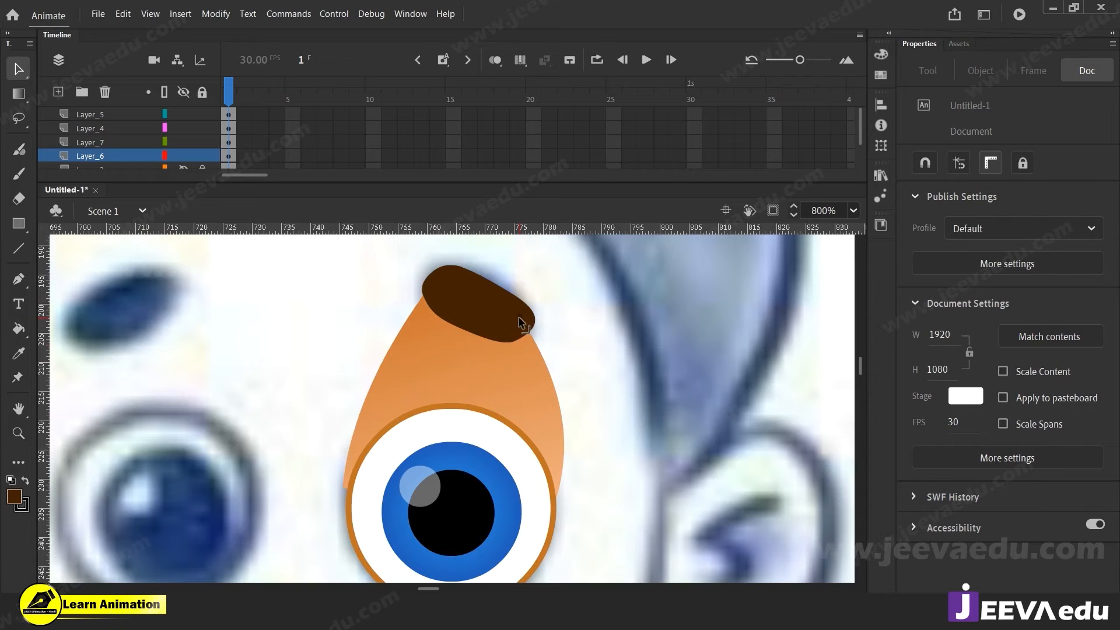
Step: Rotate the grouped eyebrow to a slightly flatter angle and shift it slightly up and to the left
click(438, 296)
key(q)
drag(421, 253, 412, 268)
drag(448, 301, 443, 295)
Step: Edit the eyebrow inside its group, extending its lower-right end outward and down, and return to the main scene
double_click(502, 320)
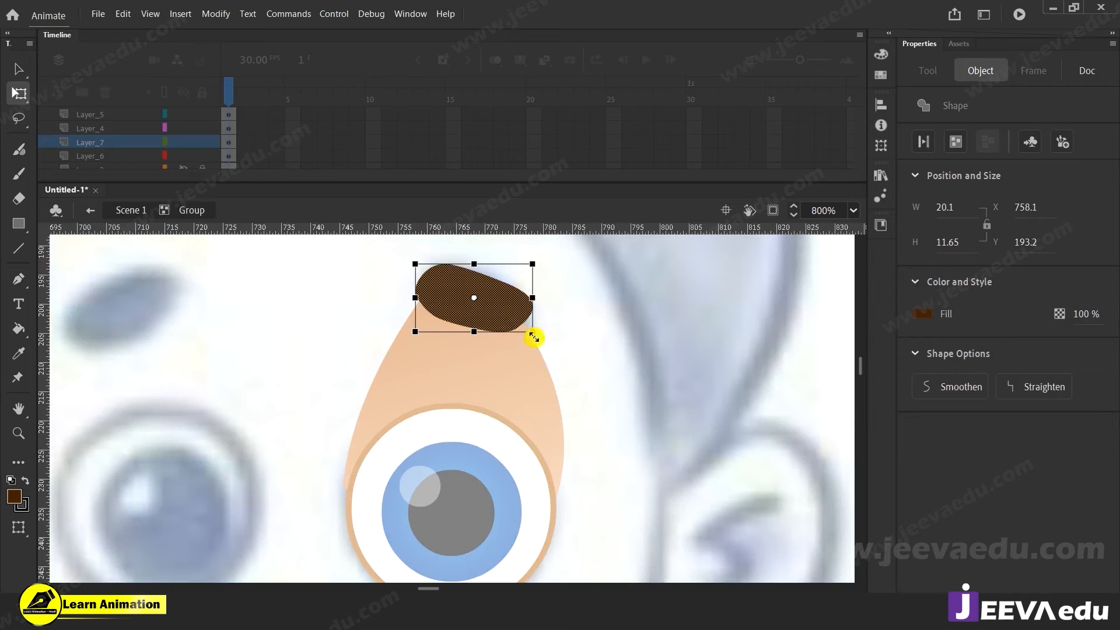
click(549, 352)
drag(513, 327, 536, 319)
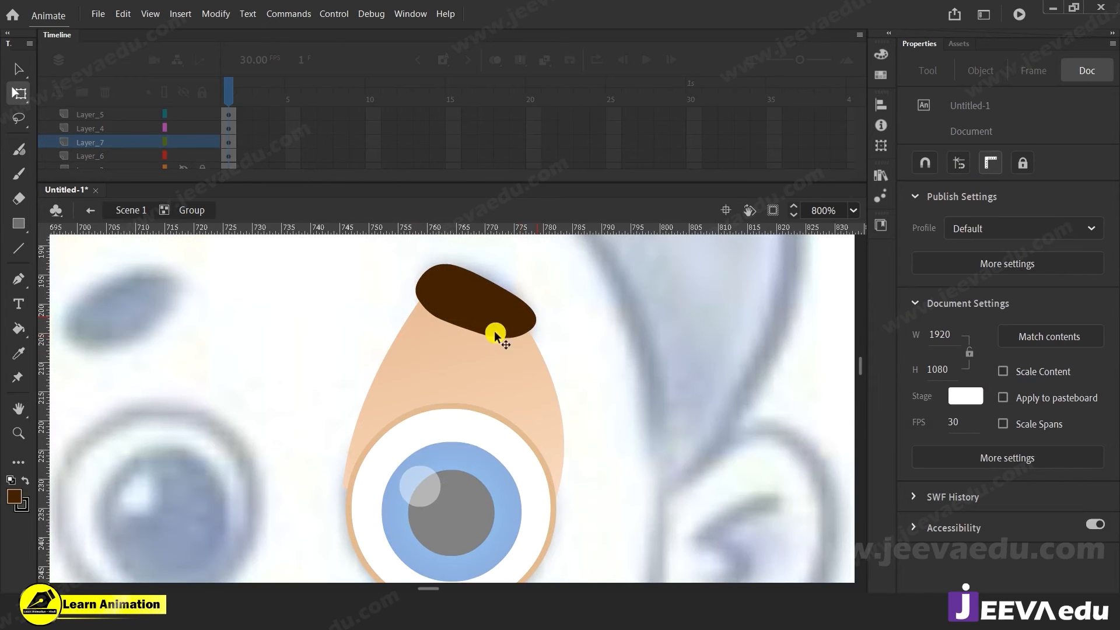
double_click(321, 341)
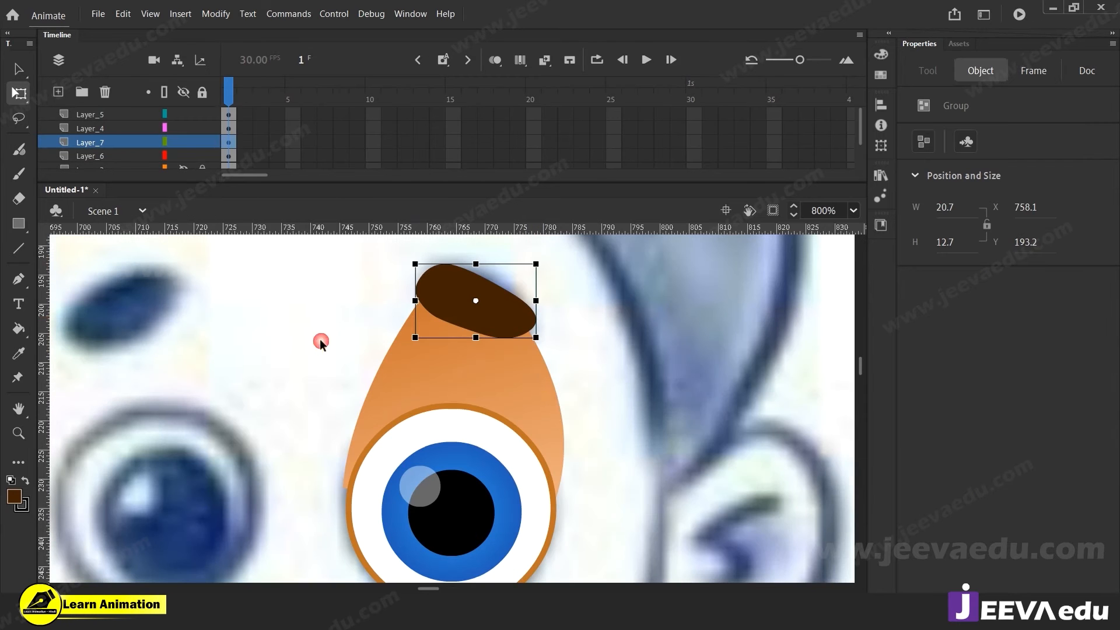
Step: Adjust the upper-left corner of the orange eyelid so it meets the end of the eyebrow
click(541, 396)
click(579, 366)
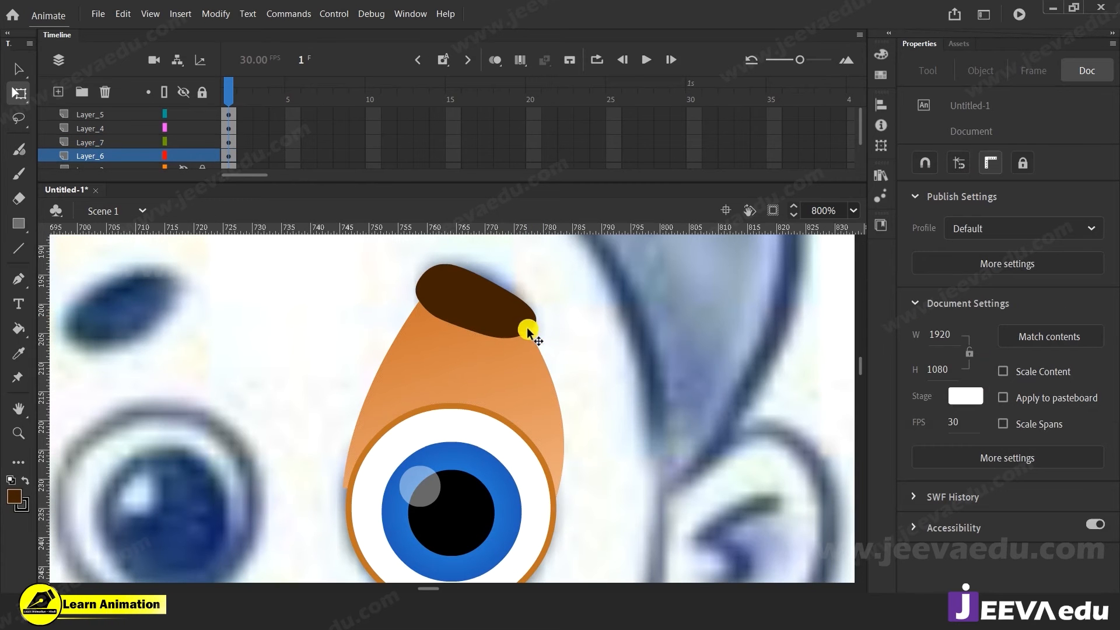
drag(418, 309, 421, 292)
key(z)
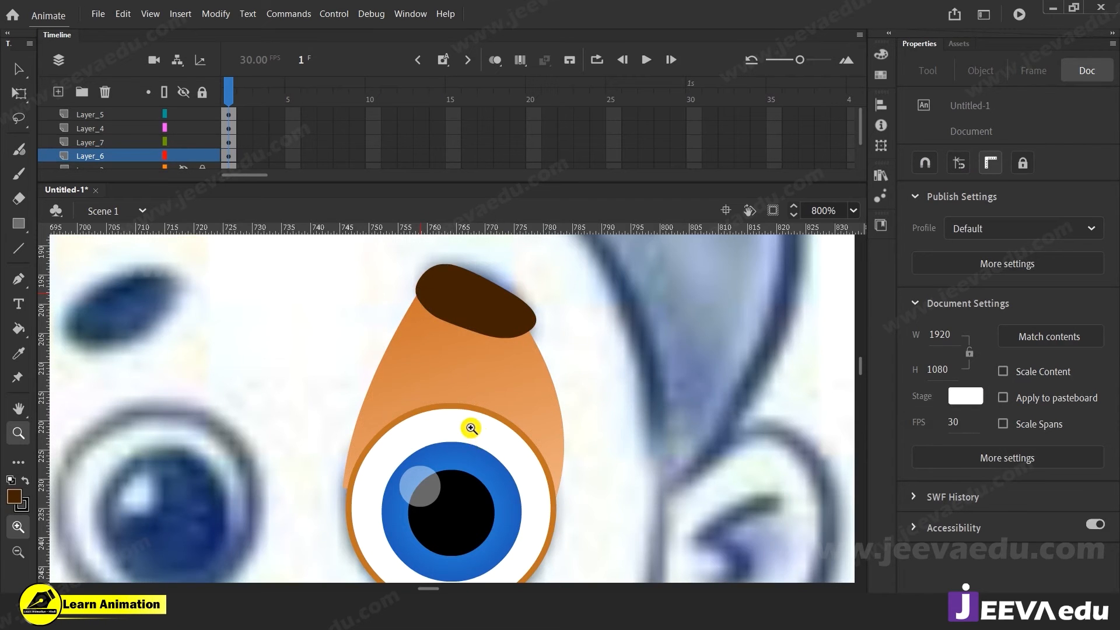
alt+click(471, 427)
alt+click(468, 436)
click(441, 408)
drag(479, 426, 471, 404)
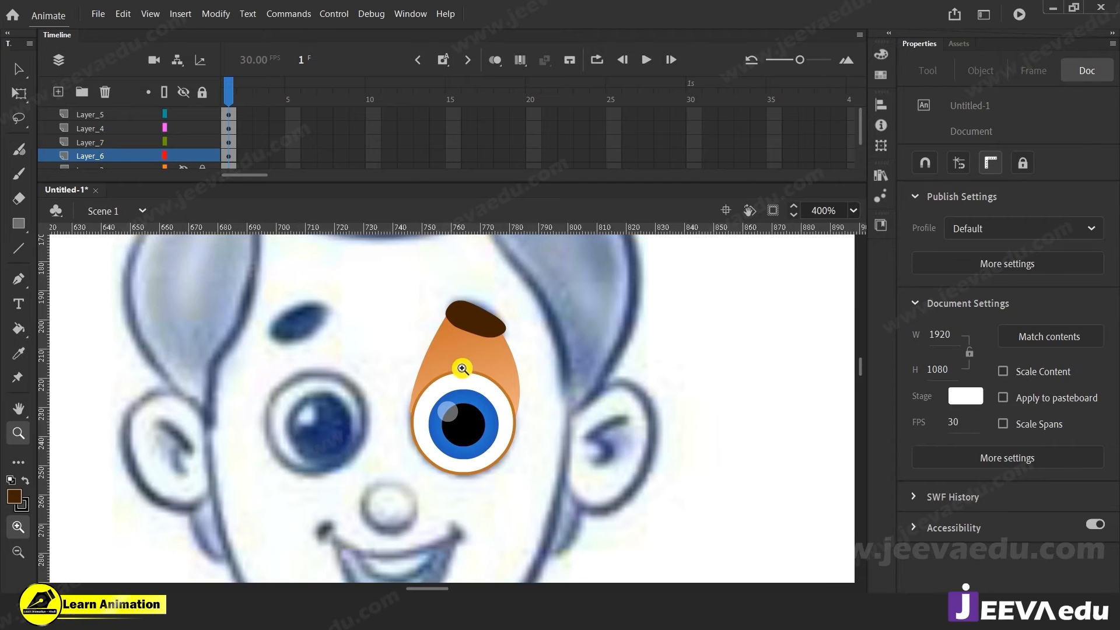
key(v)
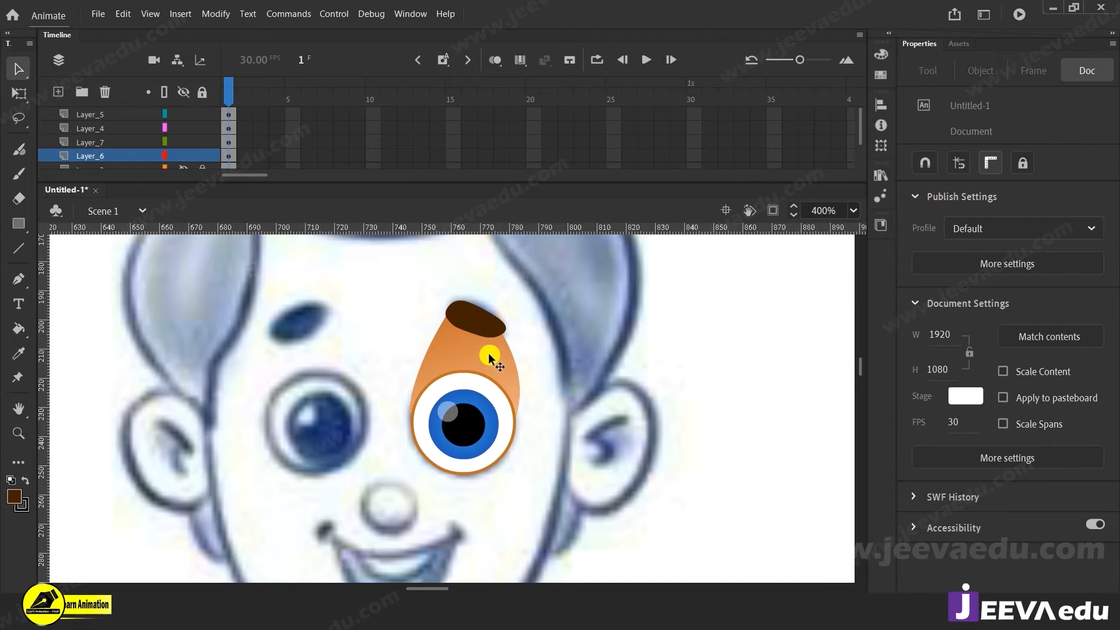
Step: Show the orange face on Layer_3 and check the eyelid's shading against the skin up close
scroll(198, 140, down, 3)
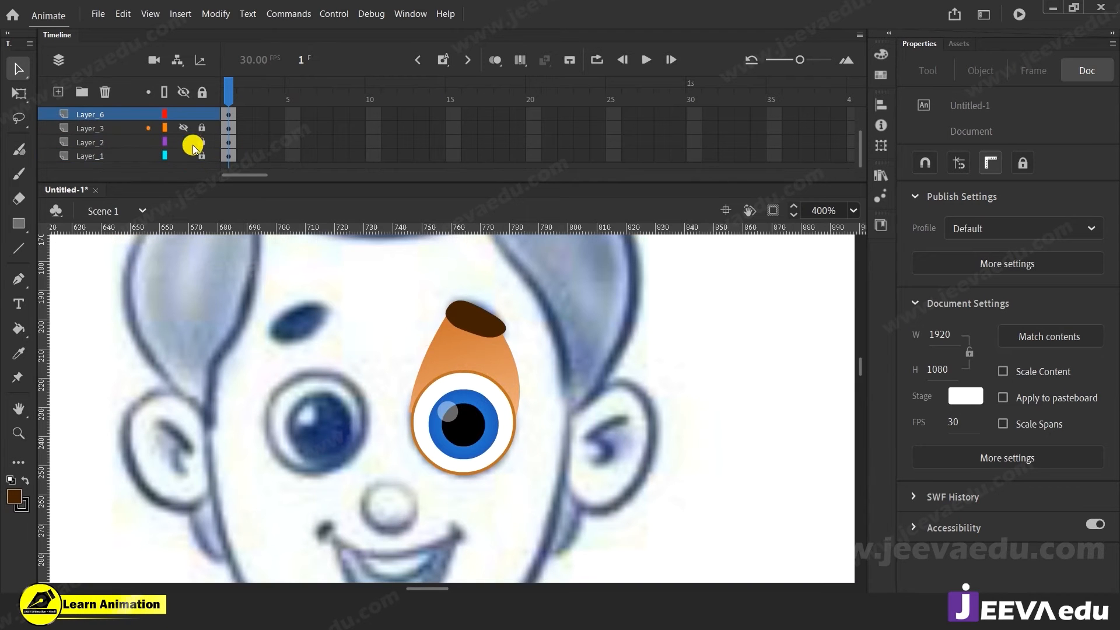
click(184, 128)
key(z)
click(474, 379)
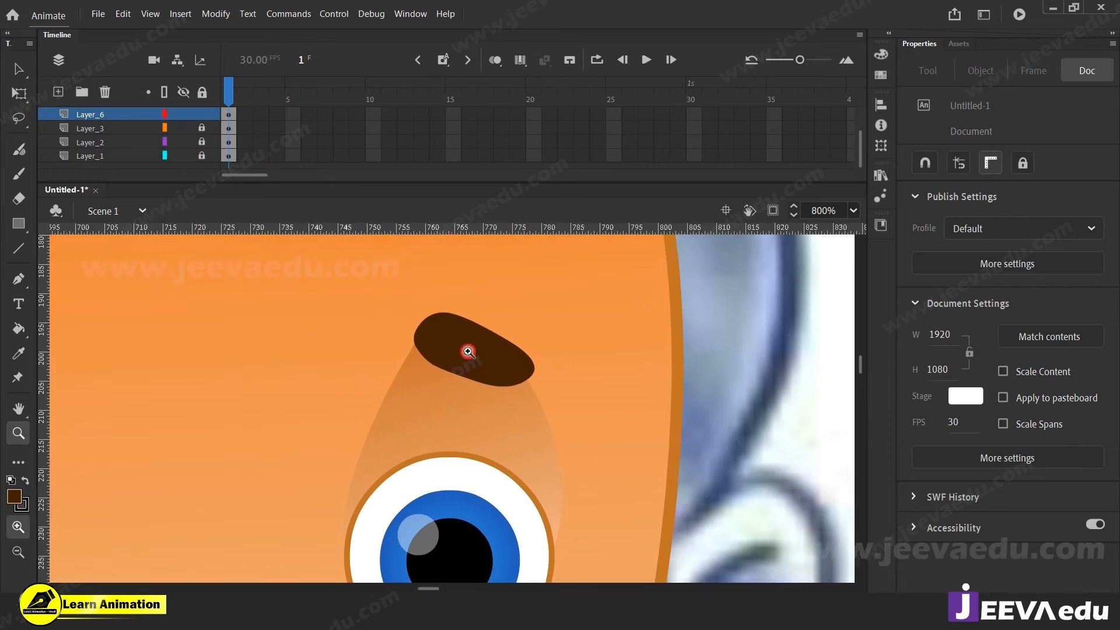
key(v)
click(416, 391)
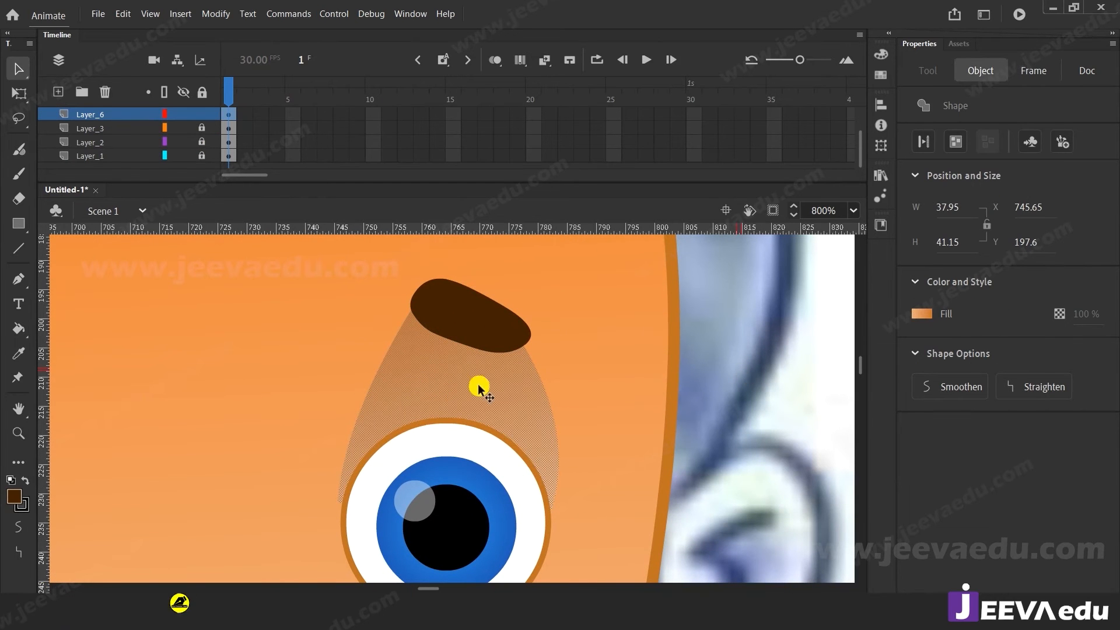
click(195, 382)
drag(438, 429, 441, 384)
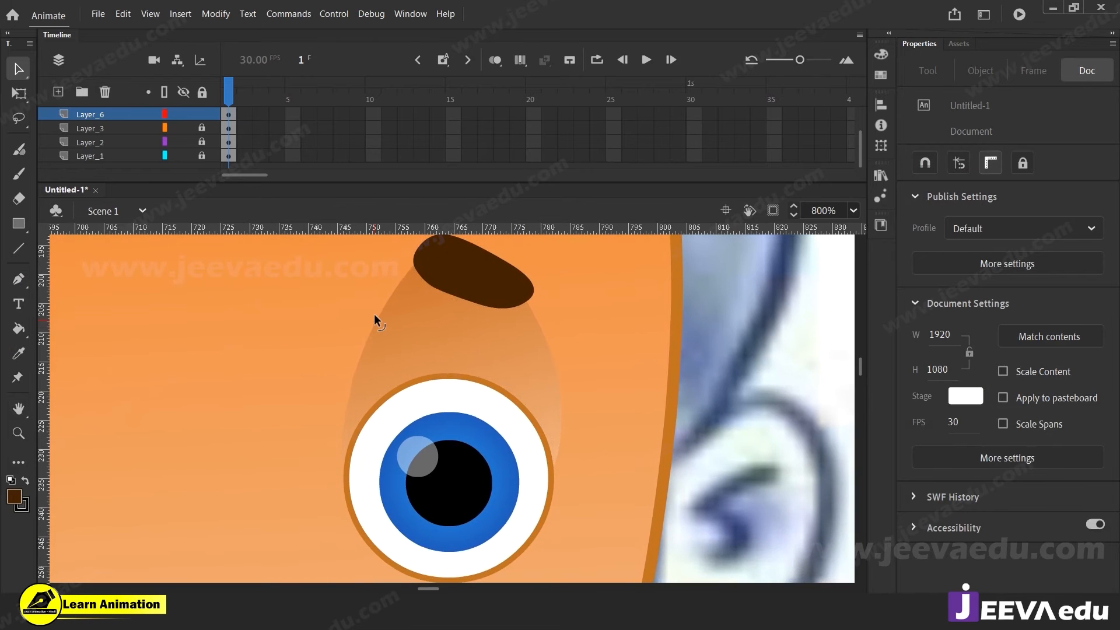
Step: Use Gradient Transform to rotate and shift the eyelid's gradient so it runs diagonally from dark upper-left to light lower-right
click(404, 340)
key(f)
click(445, 341)
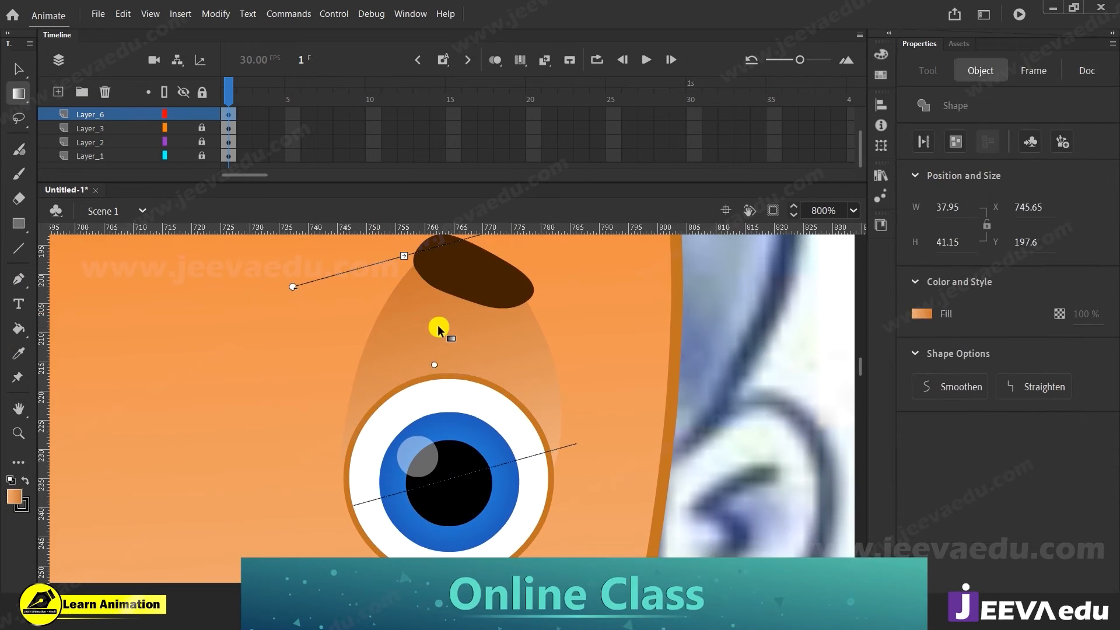
drag(404, 256, 411, 291)
drag(435, 367, 440, 381)
drag(315, 341, 336, 398)
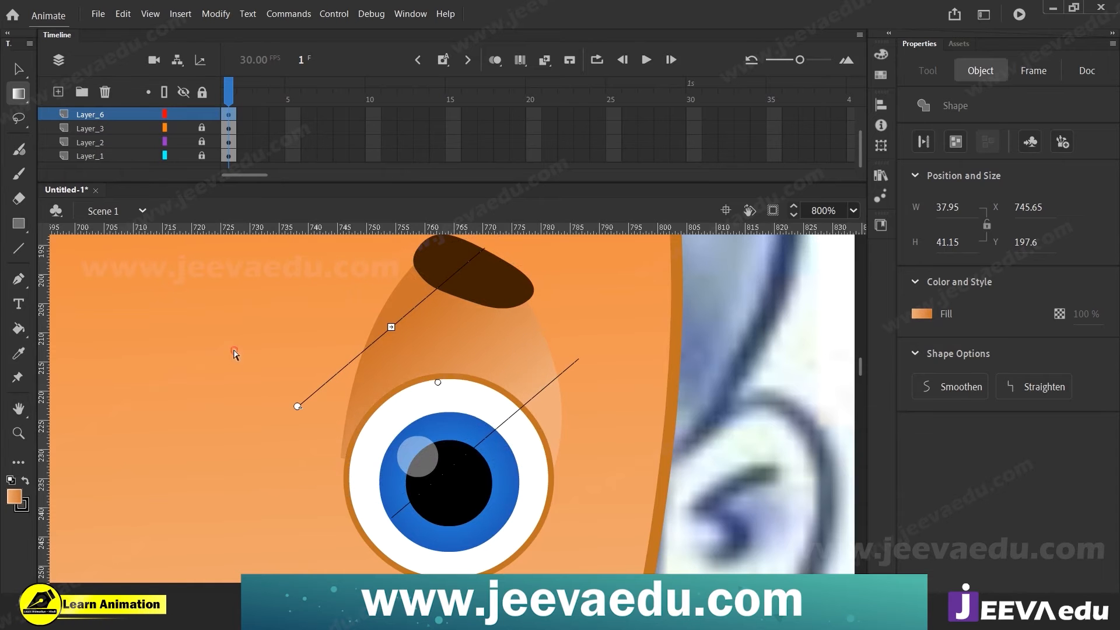
click(280, 328)
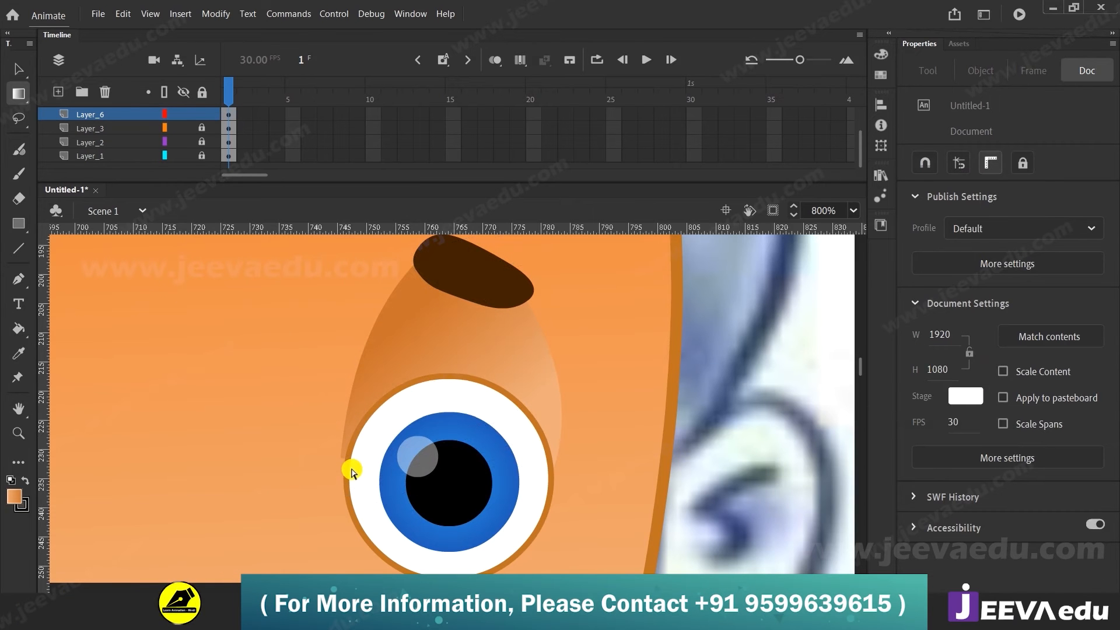
Step: Pull the eyelid's lower-left edge inward behind the eye and set the light end of its linear gradient to 0% alpha
key(v)
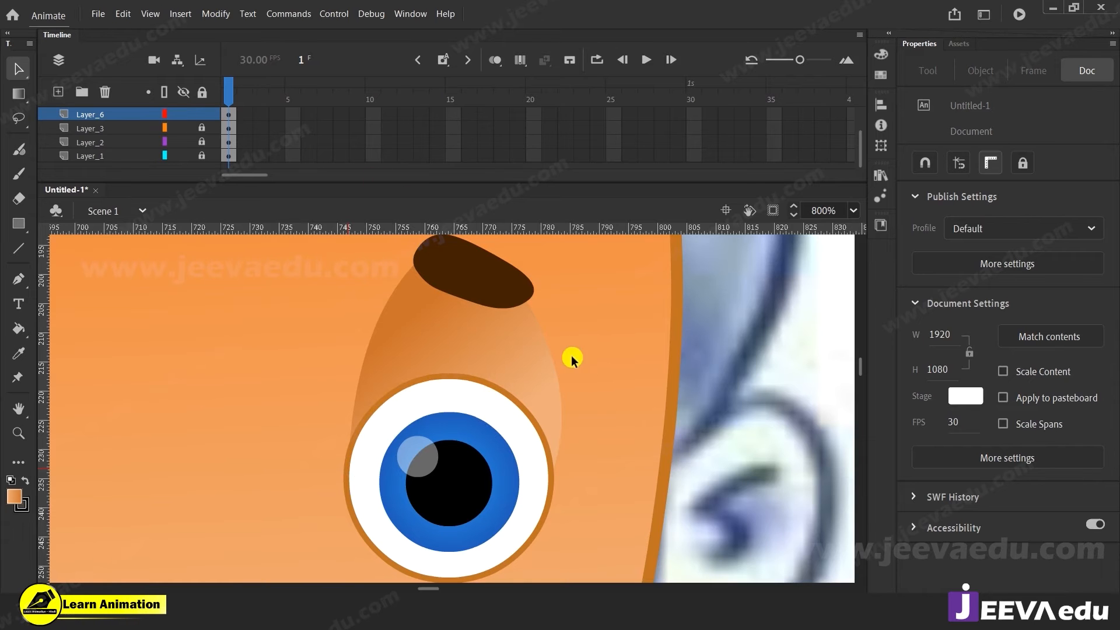
click(547, 382)
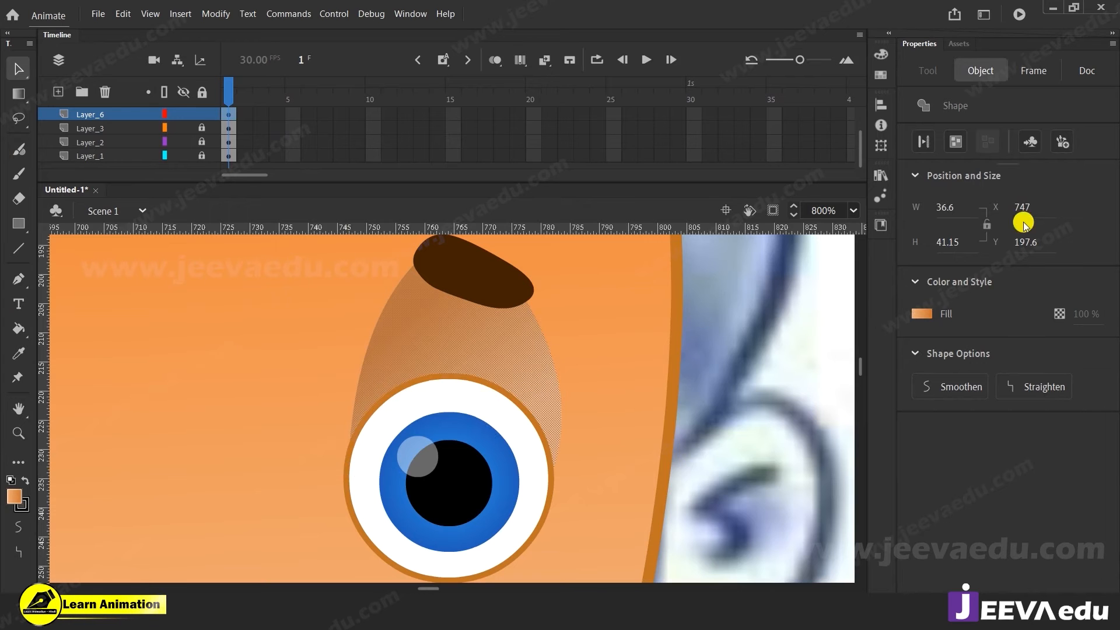
click(879, 55)
click(758, 306)
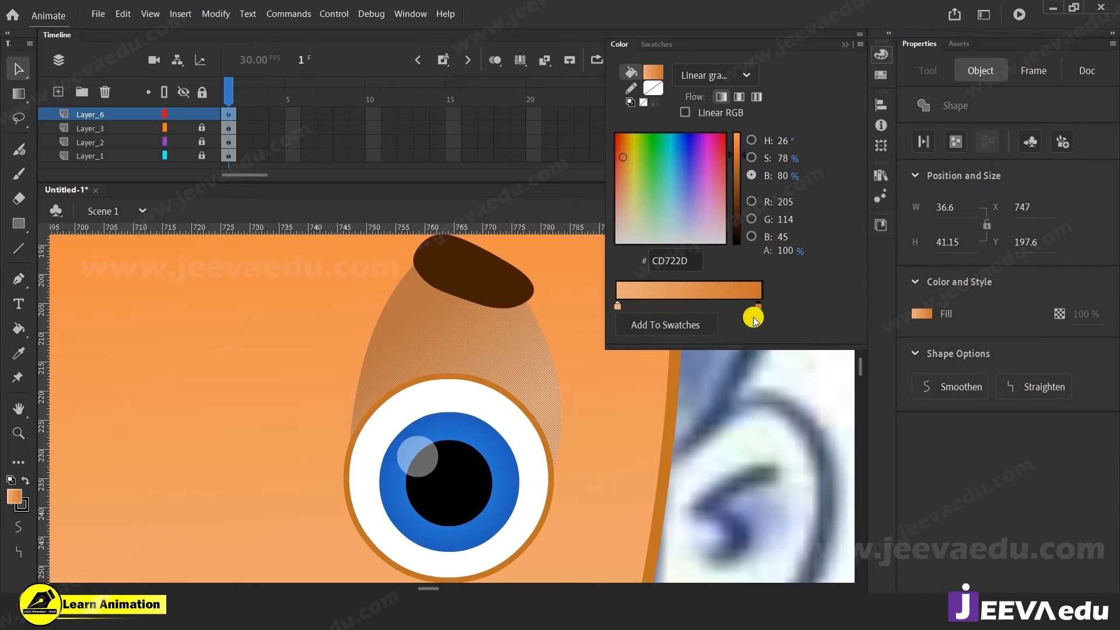
click(618, 307)
drag(785, 252, 632, 250)
click(747, 375)
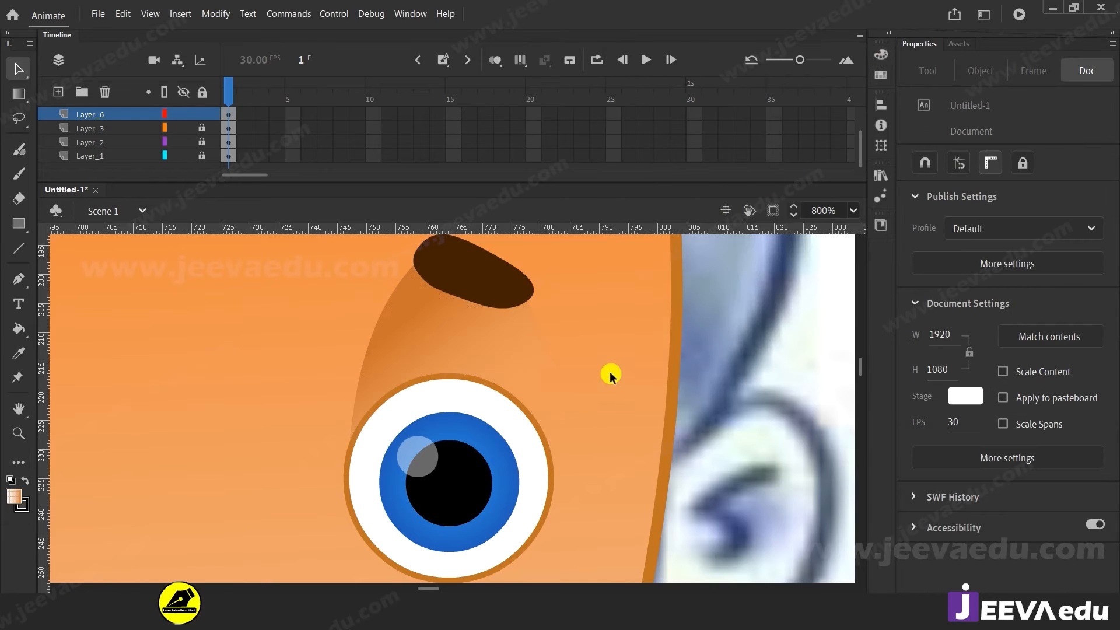
Step: Rotate the eyelid's transparent gradient slightly flatter and adjust its extent so the shading blends into the face
click(487, 345)
key(f)
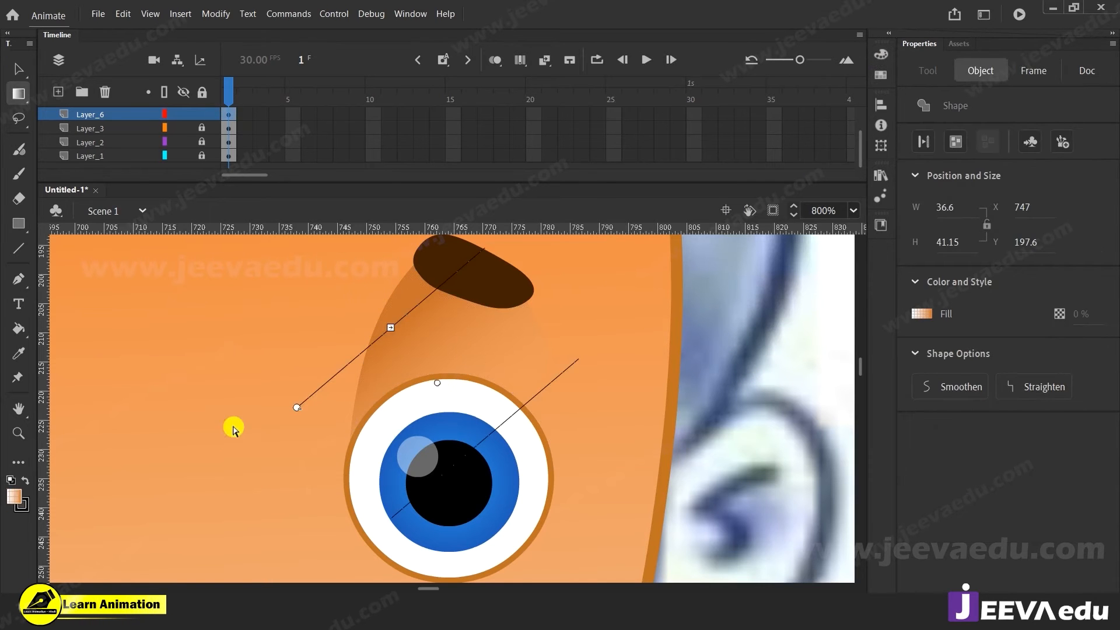
drag(297, 407, 285, 391)
mouse_move(435, 381)
mouse_down()
mouse_move(426, 395)
mouse_move(442, 390)
mouse_up()
key(z)
alt+click(392, 447)
alt+click(432, 411)
click(470, 397)
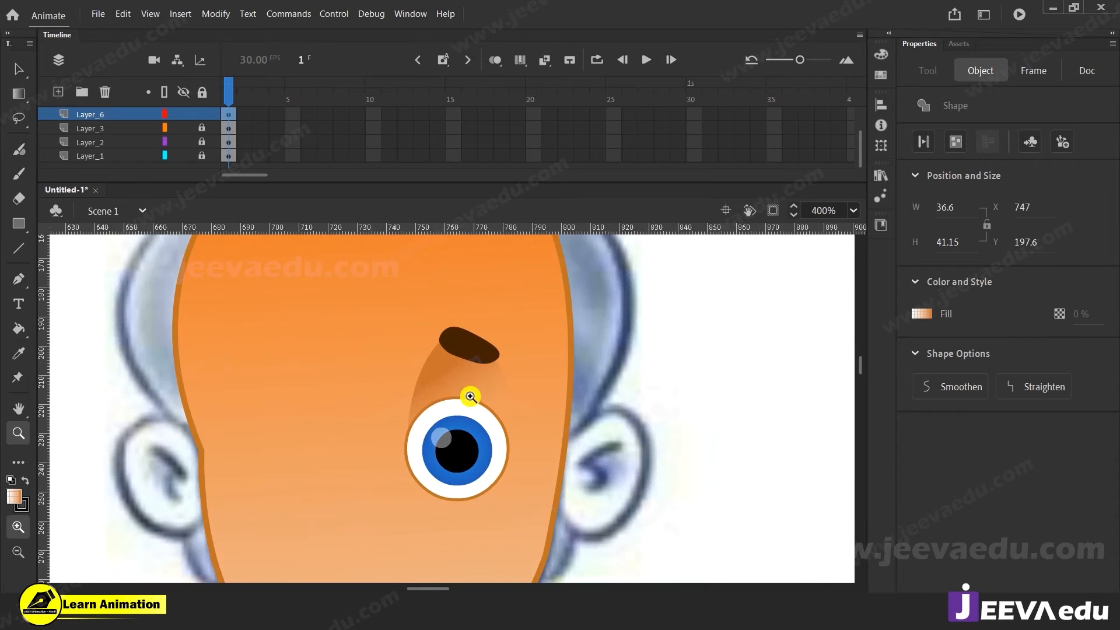
Step: Fine-tune the eyelid gradient's angle and length so the dark tone sits beneath the eyebrow and fades toward the eye
key(v)
click(464, 379)
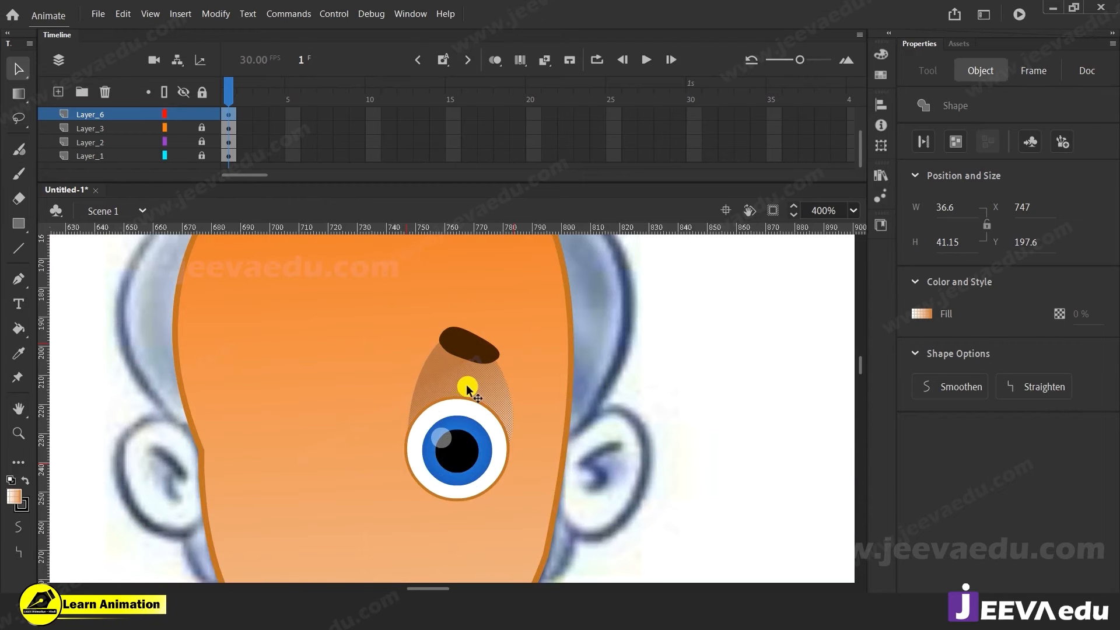
key(g)
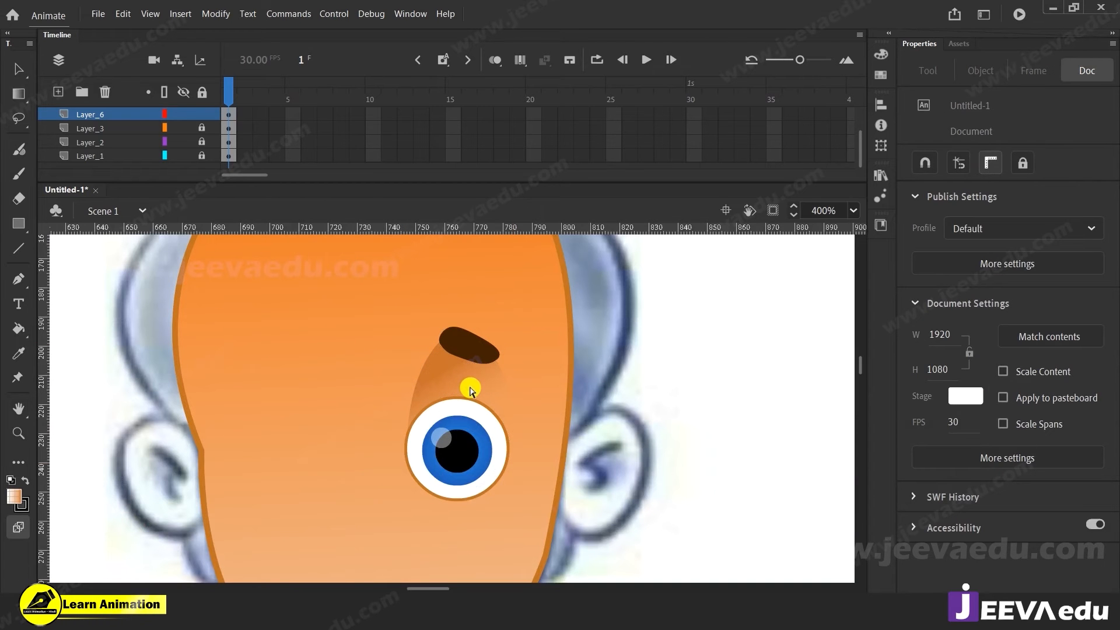
click(470, 389)
drag(388, 405, 384, 392)
mouse_move(453, 404)
mouse_down()
mouse_move(450, 420)
mouse_move(446, 384)
mouse_up()
key(z)
click(457, 441)
key(v)
click(456, 331)
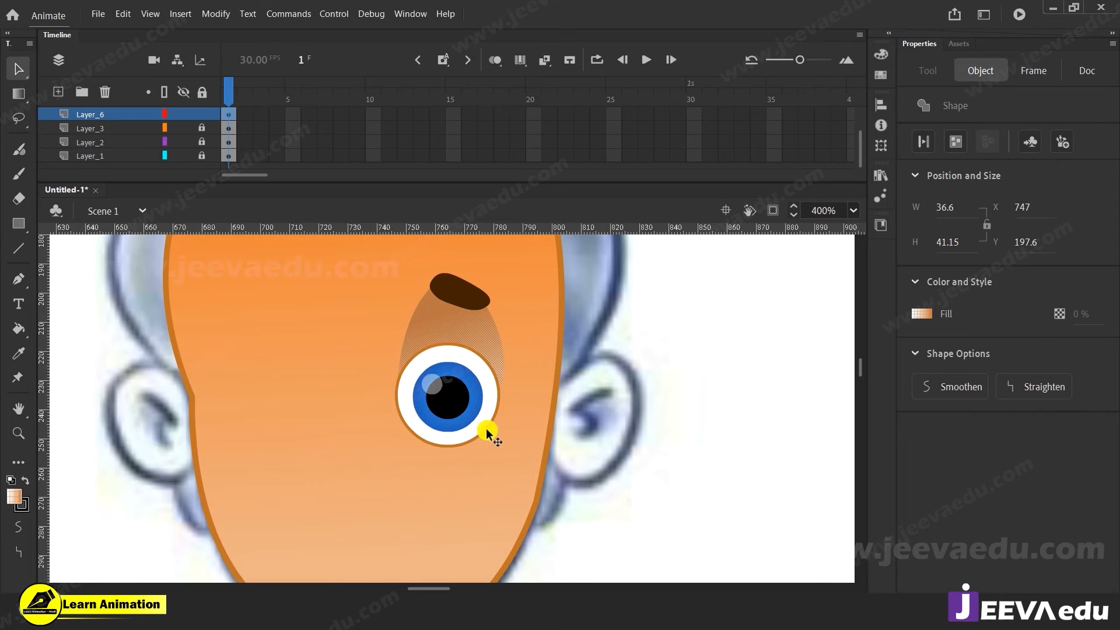
click(579, 441)
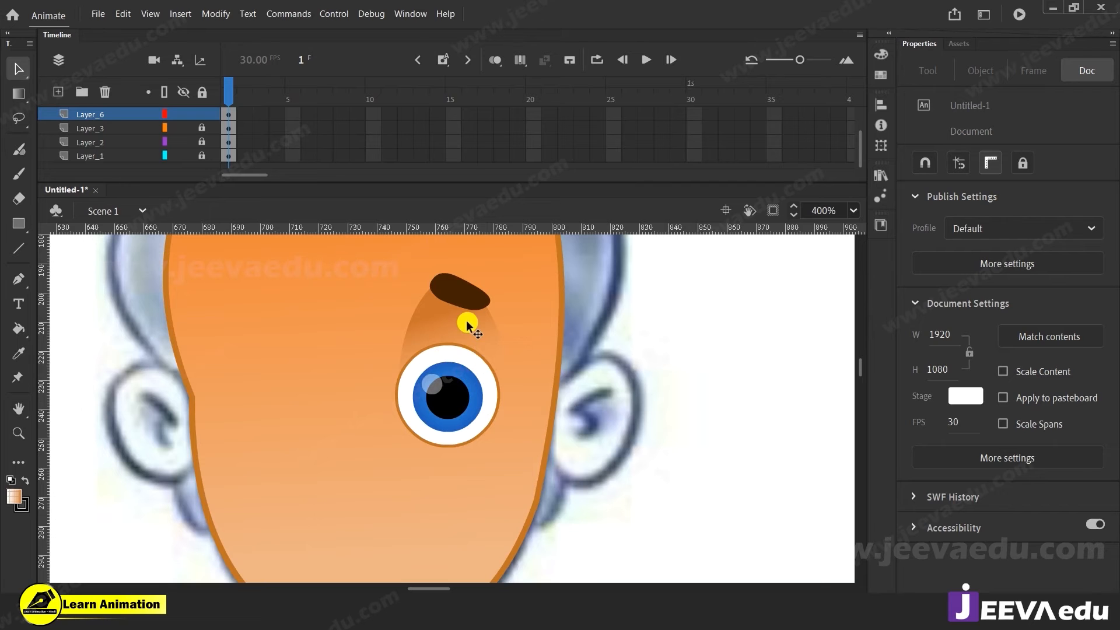
Step: Inspect the blended eyelid at different zoom levels and convert the eyelid shape into a group
key(z)
click(447, 428)
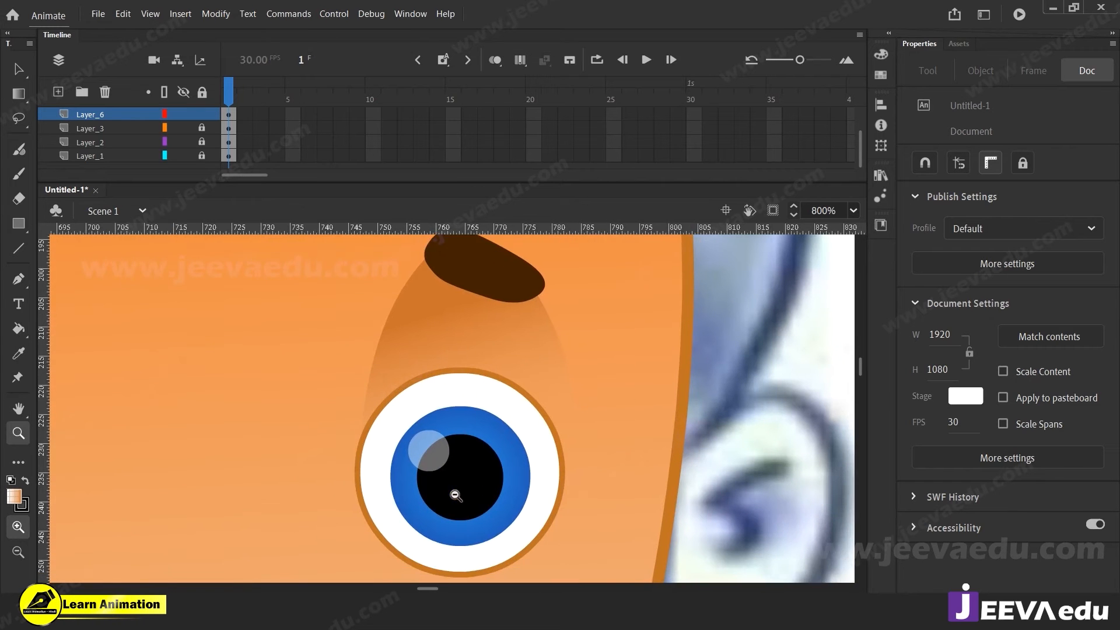
alt+click(456, 495)
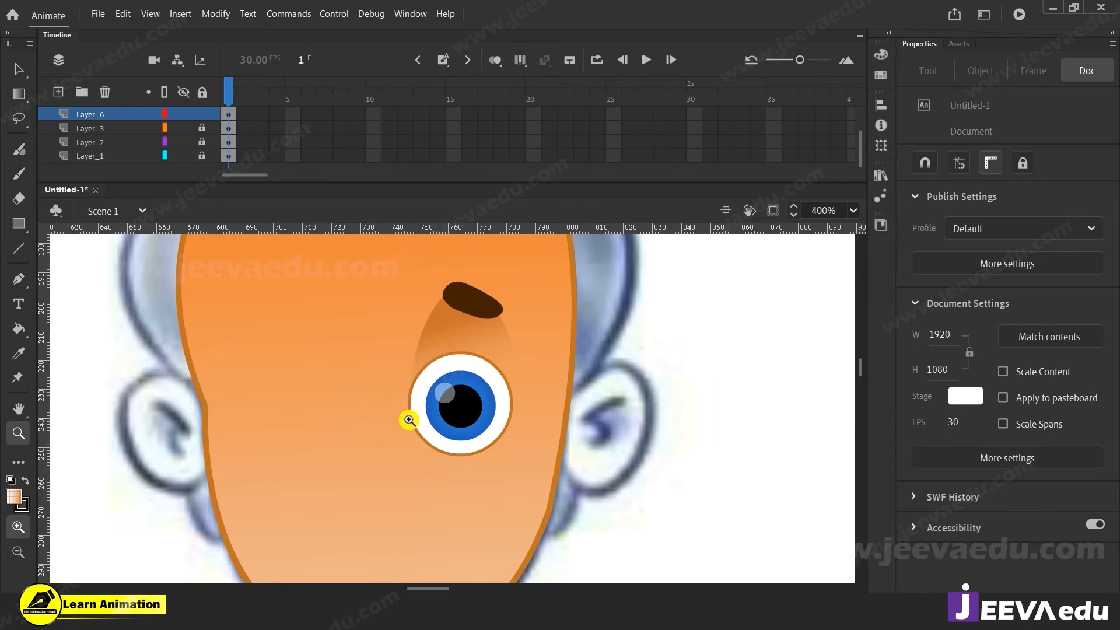
click(457, 367)
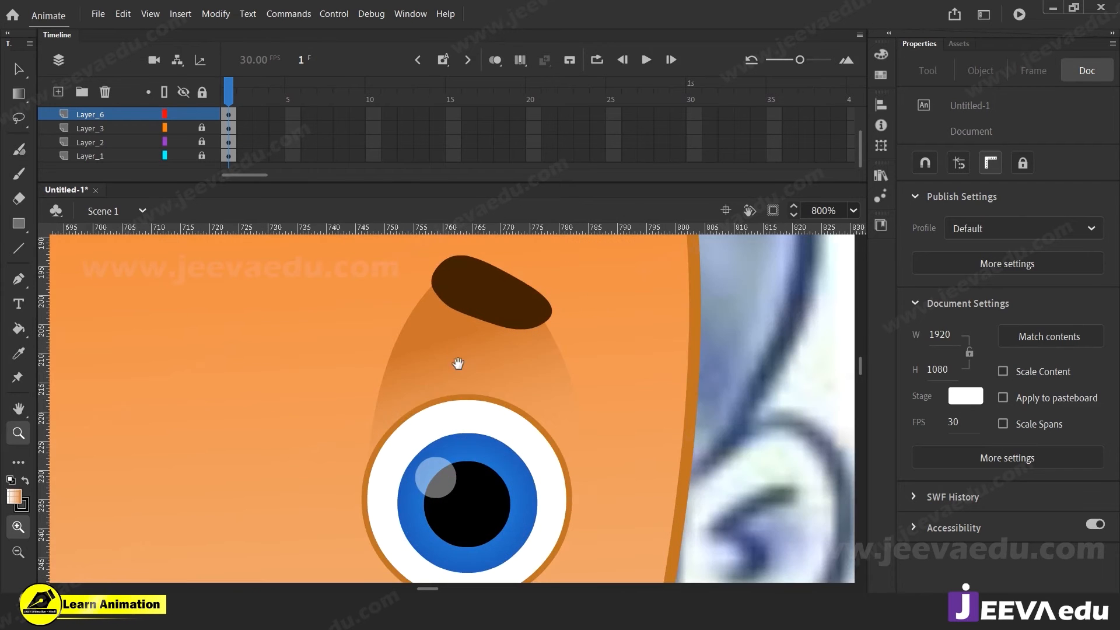
alt+click(493, 379)
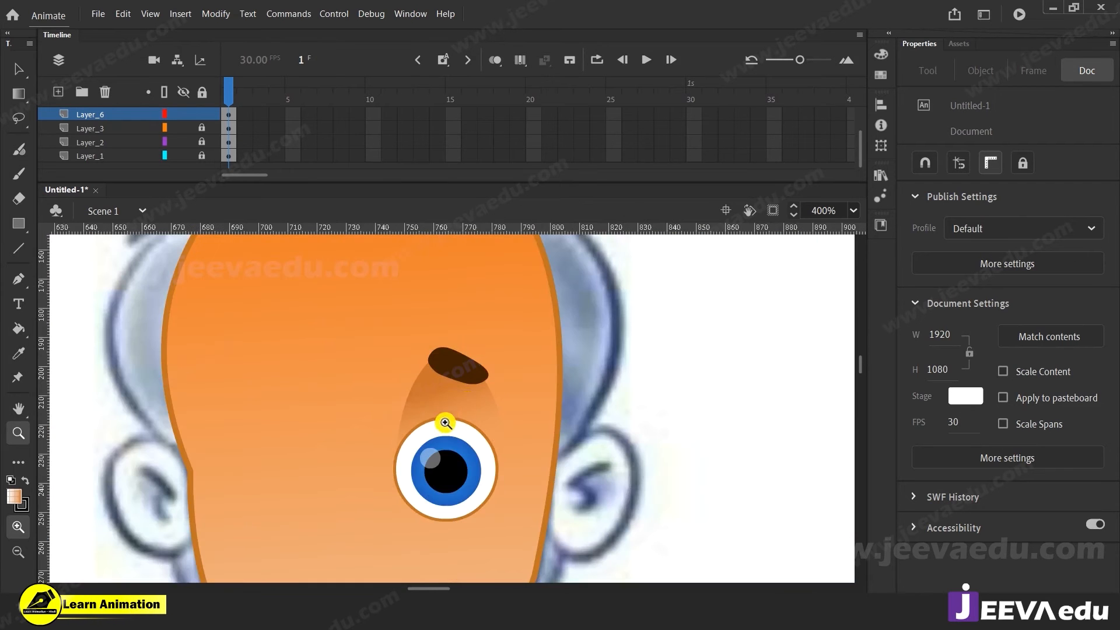
key(v)
click(462, 399)
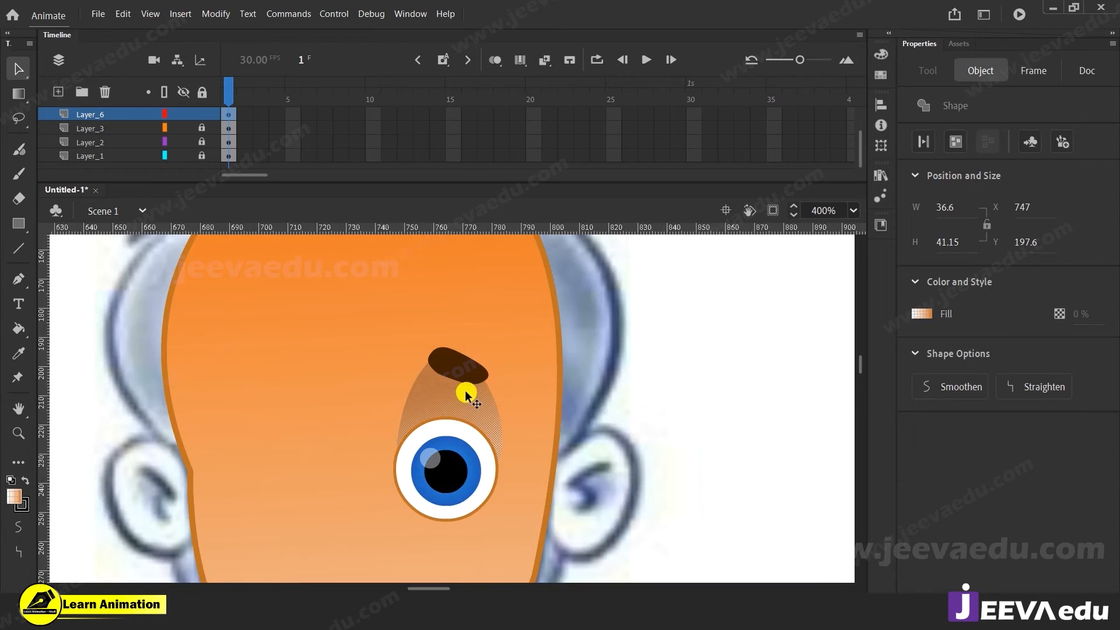
key(ctrl+g)
Step: Cut the eyelid, eyebrow, iris and eyeball groups together from their layers, with the face on Layer_3 hidden
shift+click(468, 371)
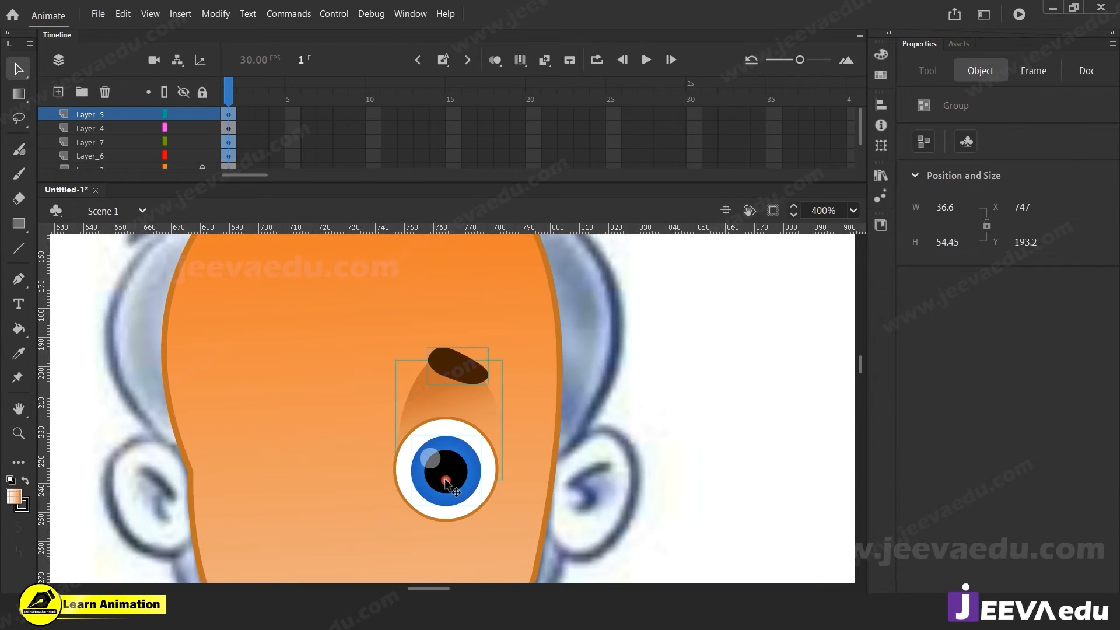
shift+click(452, 484)
mouse_move(452, 484)
mouse_down()
mouse_move(474, 469)
mouse_move(463, 468)
mouse_up()
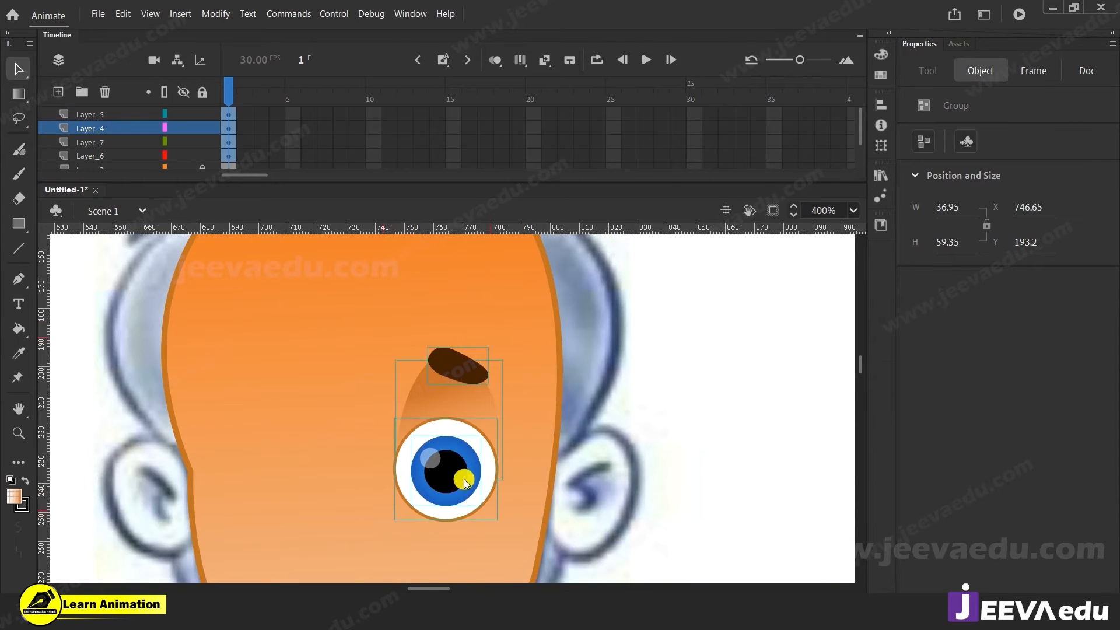
scroll(208, 150, down, 2)
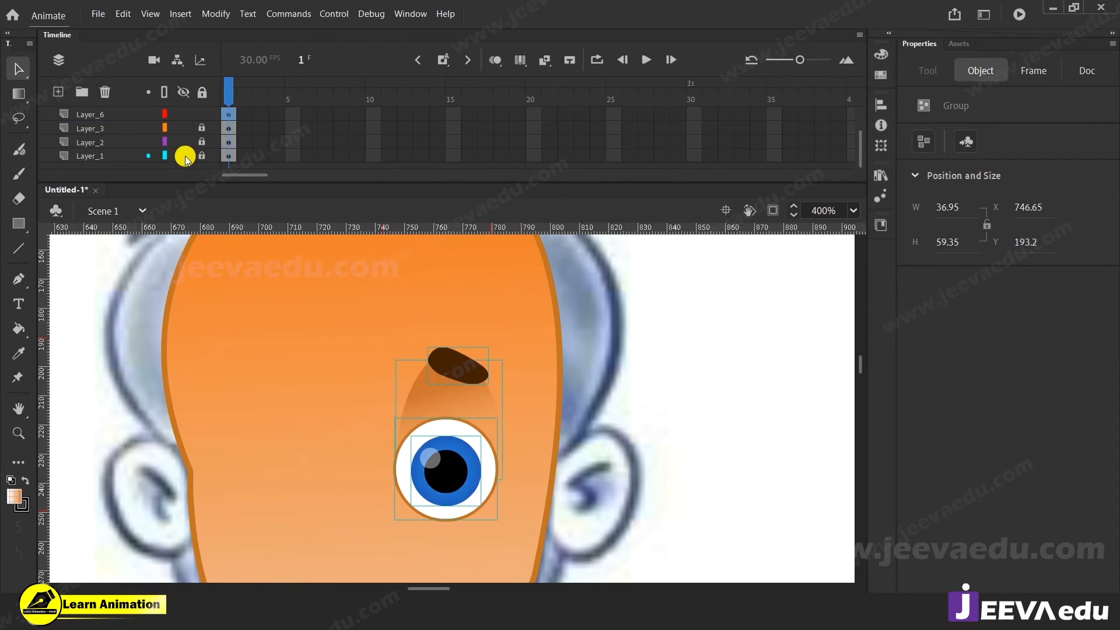
click(182, 127)
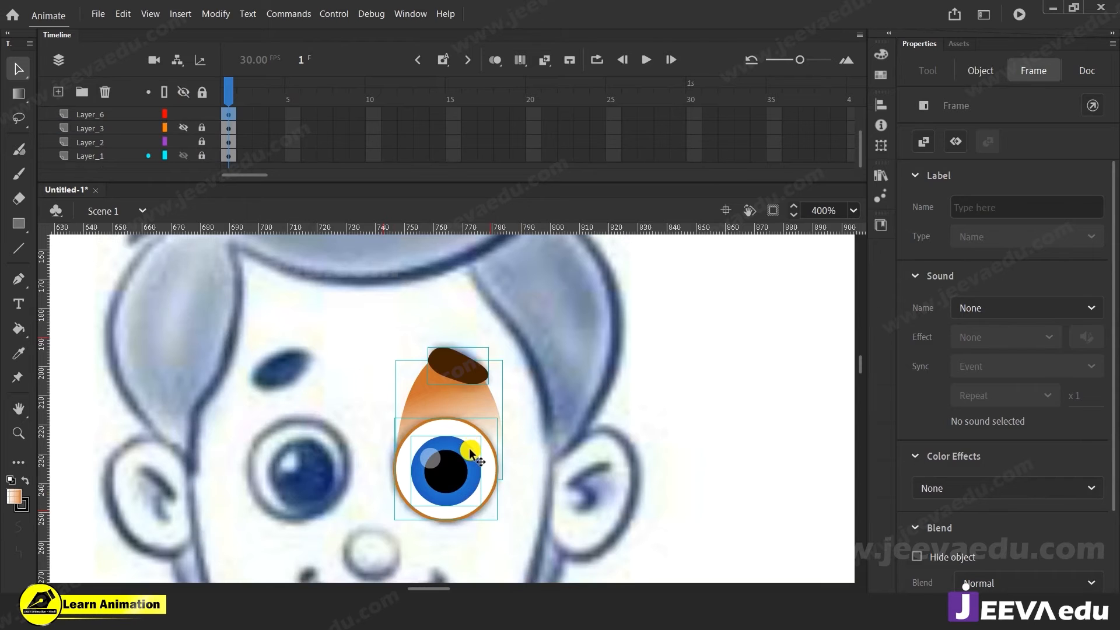
key(Delete)
Step: Paste the cut eye, eyelid and eyebrow groups in place onto Layer_6
right_click(610, 300)
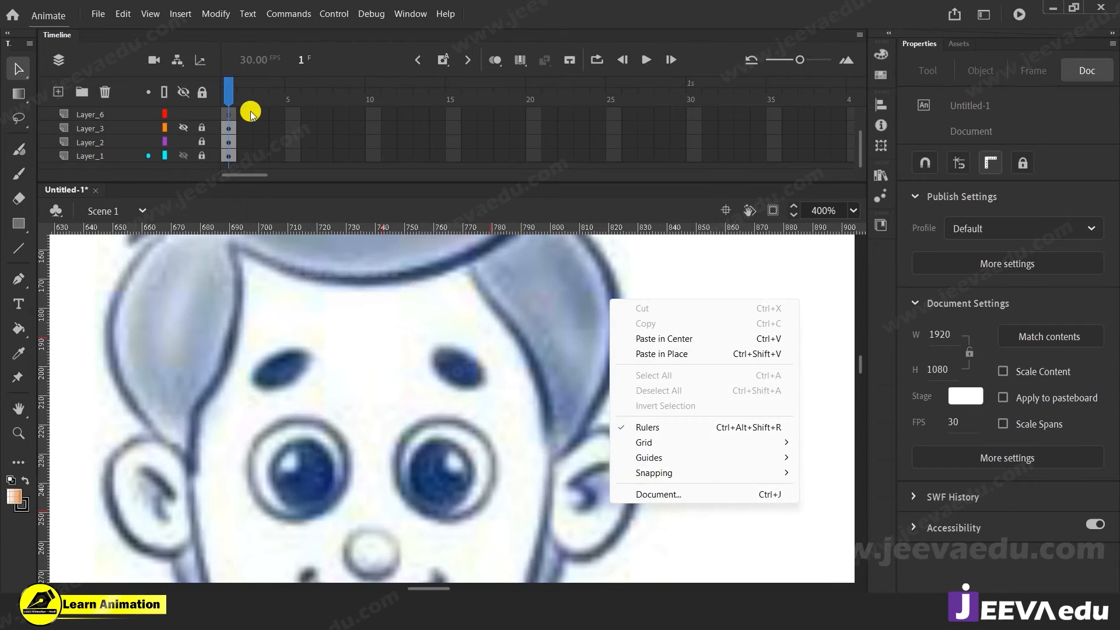
click(195, 117)
scroll(168, 119, up, 2)
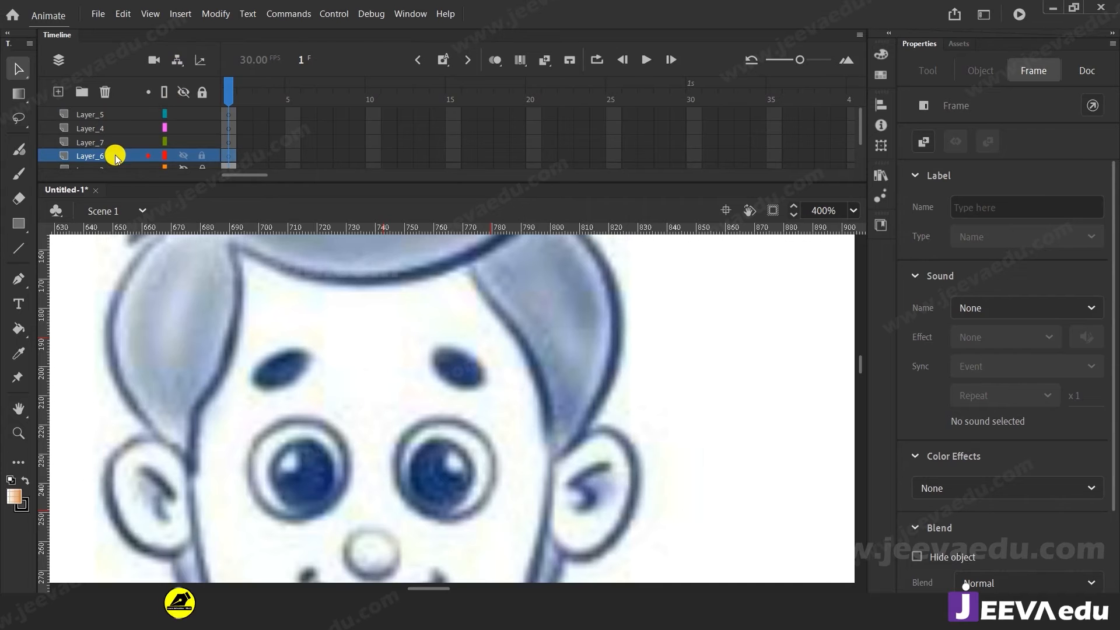
right_click(727, 308)
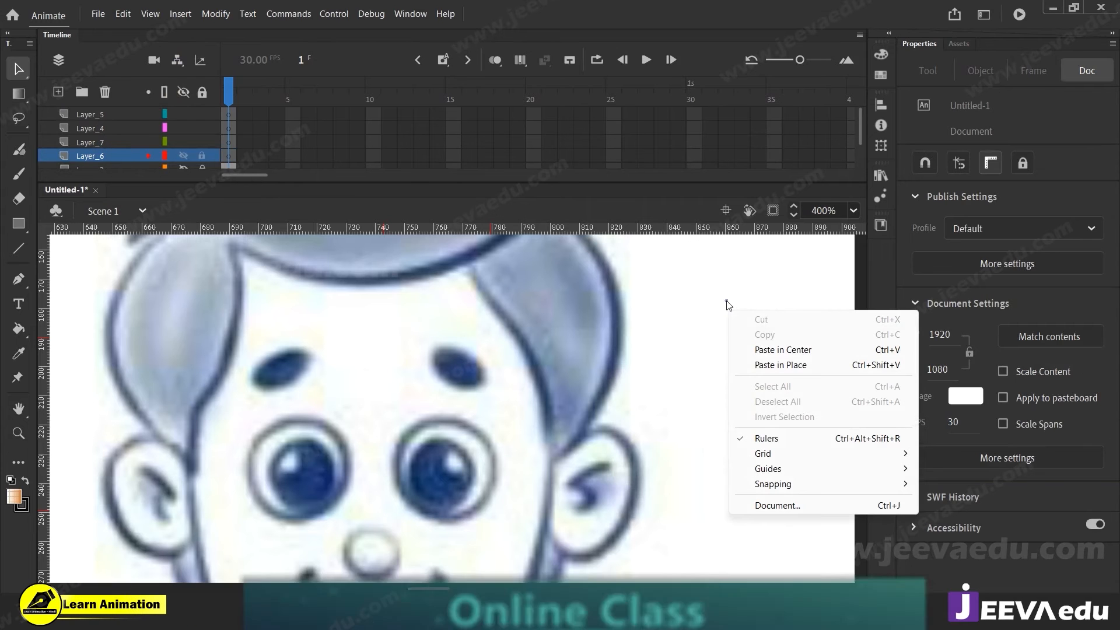
click(792, 364)
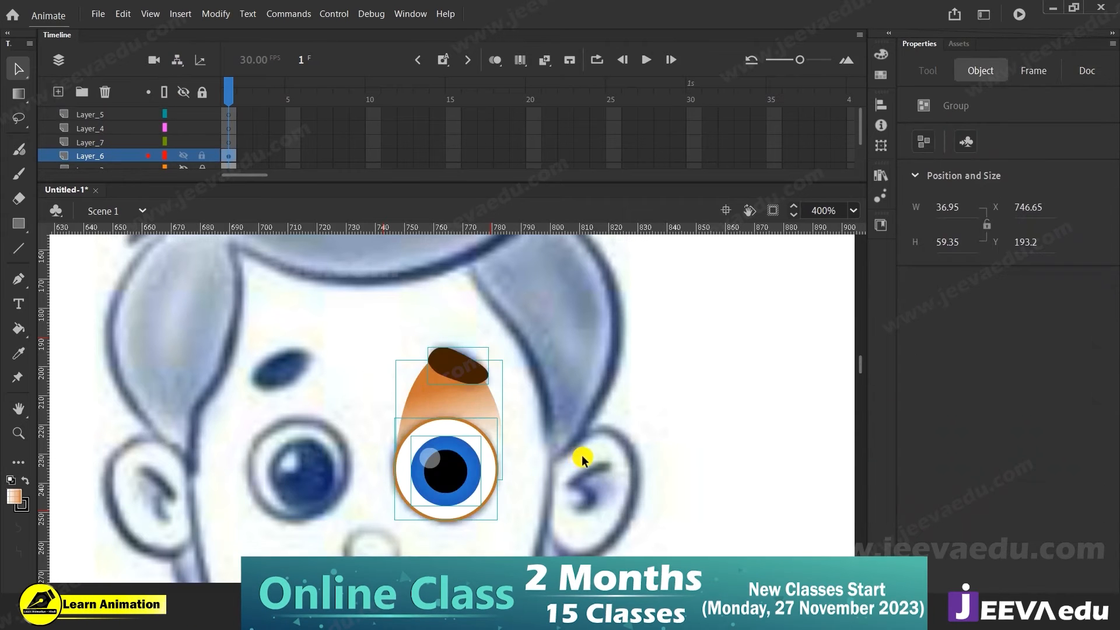
Step: Try moving the pasted eye, eyelid and eyebrow together and undo the move
drag(462, 487, 567, 514)
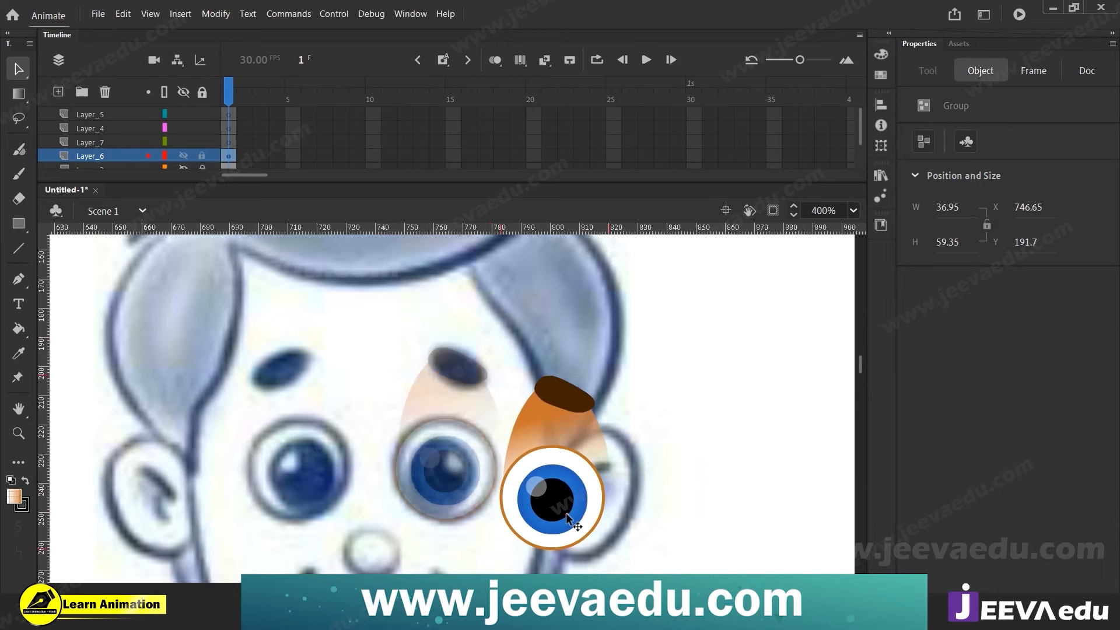
key(ctrl+z)
drag(465, 495, 498, 505)
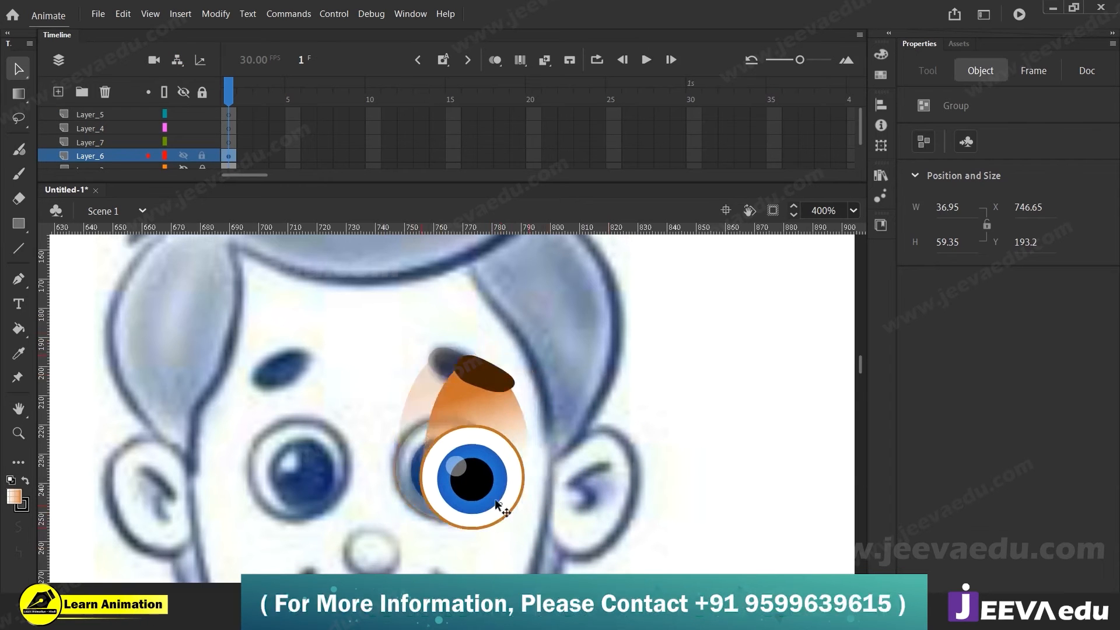
Step: Open the eyeball group inside the eye group and paste a copy of its orange outline circle in place
key(z)
click(464, 501)
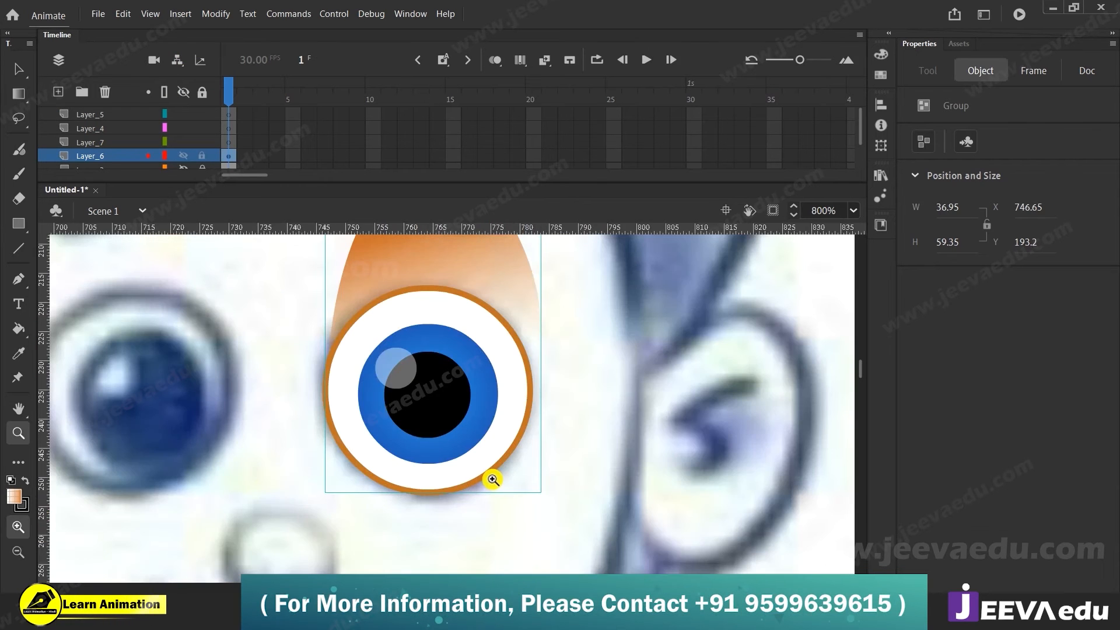
key(v)
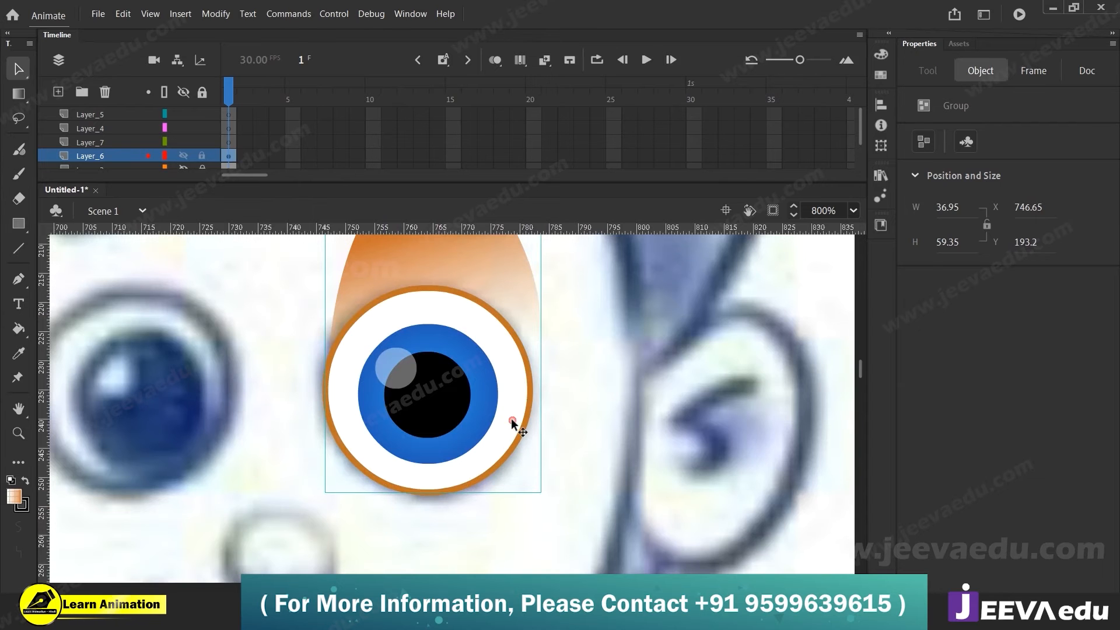
double_click(521, 370)
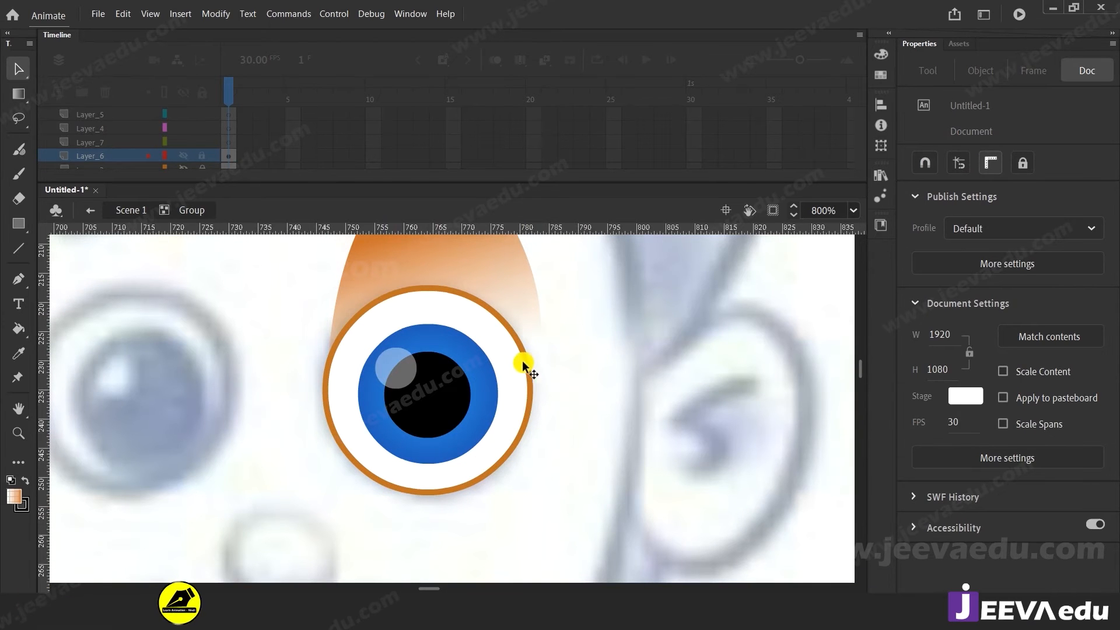
double_click(533, 412)
click(538, 428)
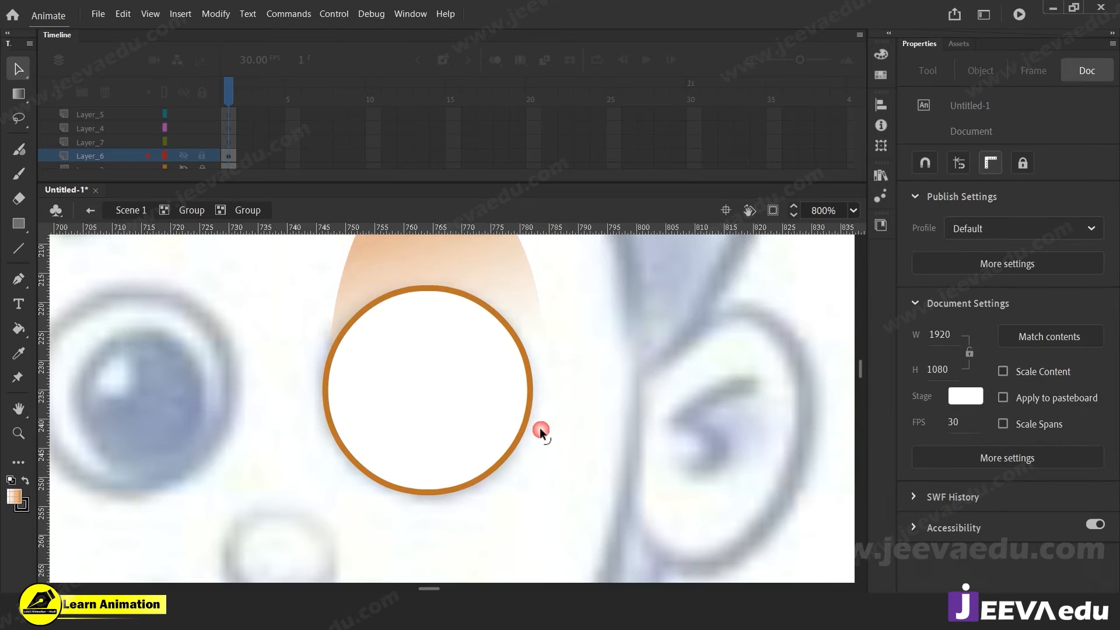
click(528, 407)
right_click(645, 307)
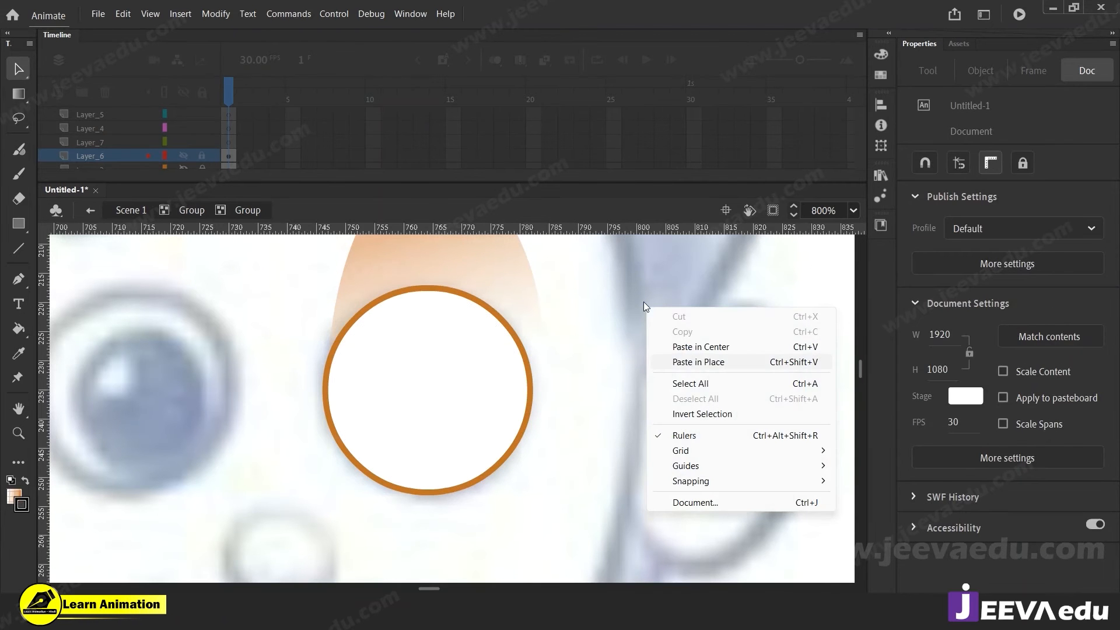
click(686, 360)
Step: Nudge the copied outline circle up and to the left of the original, to X 745.6 and Y 215.85
key(Left)
key(Left)
key(Left)
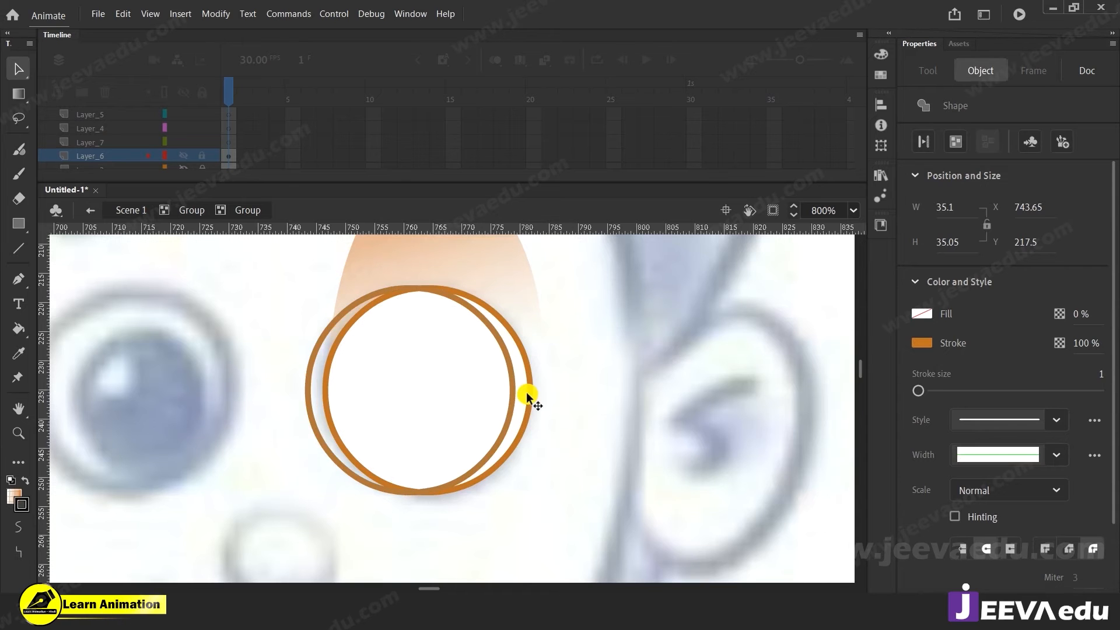
key(Right)
key(Right)
key(Right)
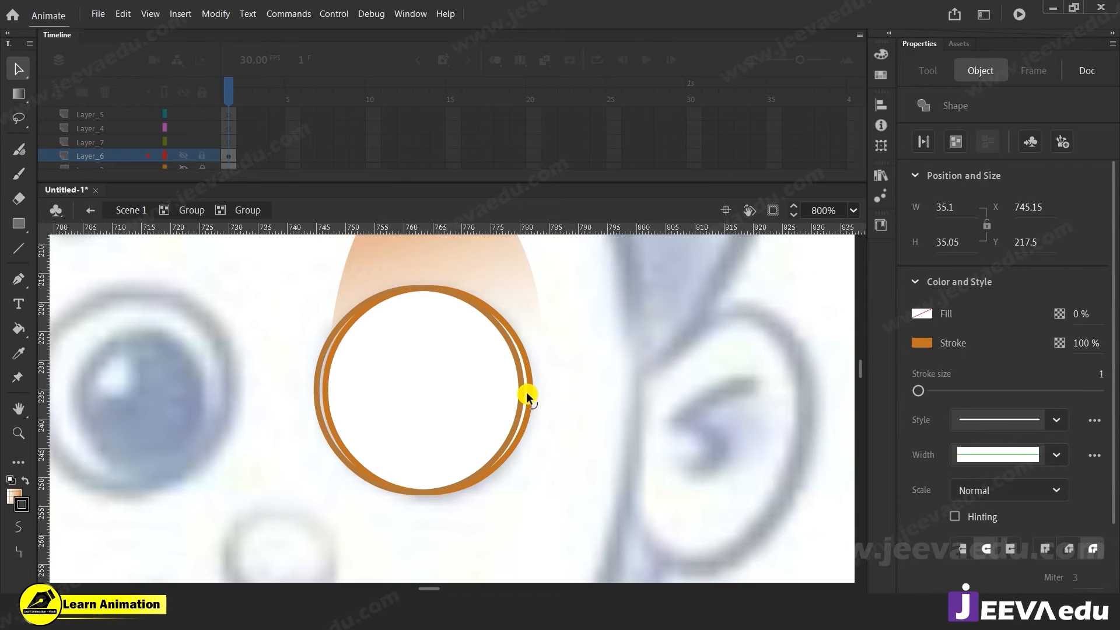
key(Left)
key(Up)
key(Up)
key(Up)
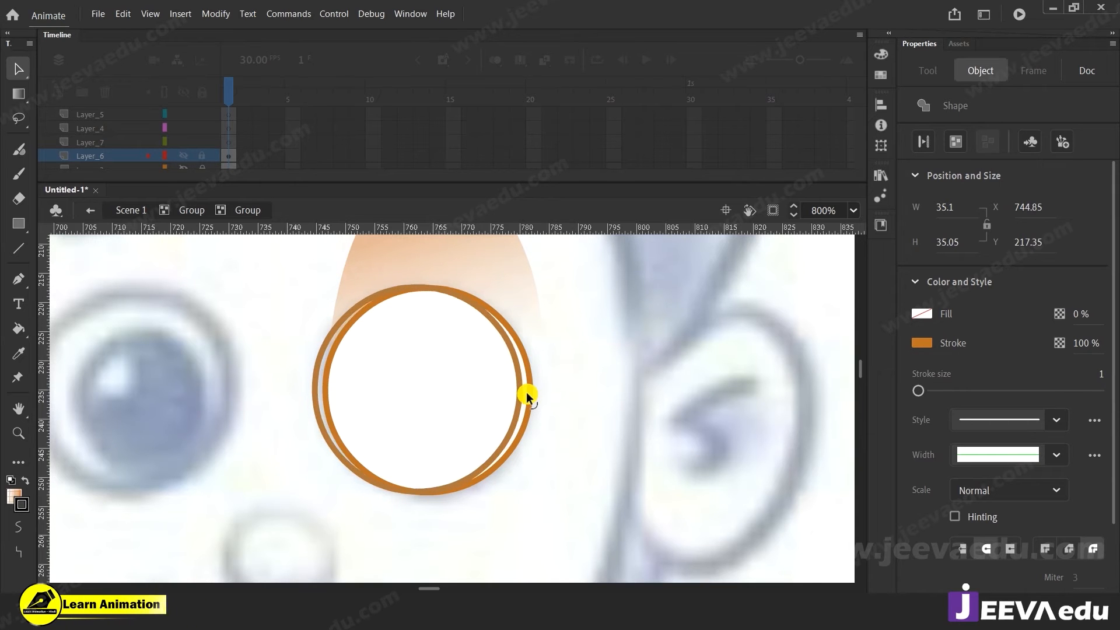
key(Down)
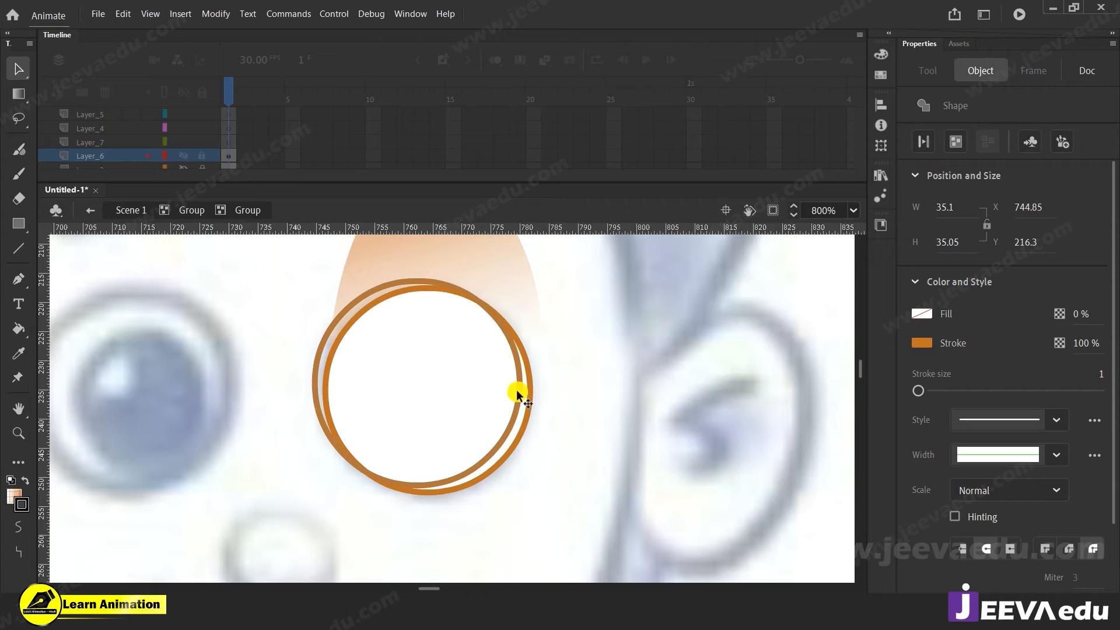
key(Right)
key(Right)
key(Right)
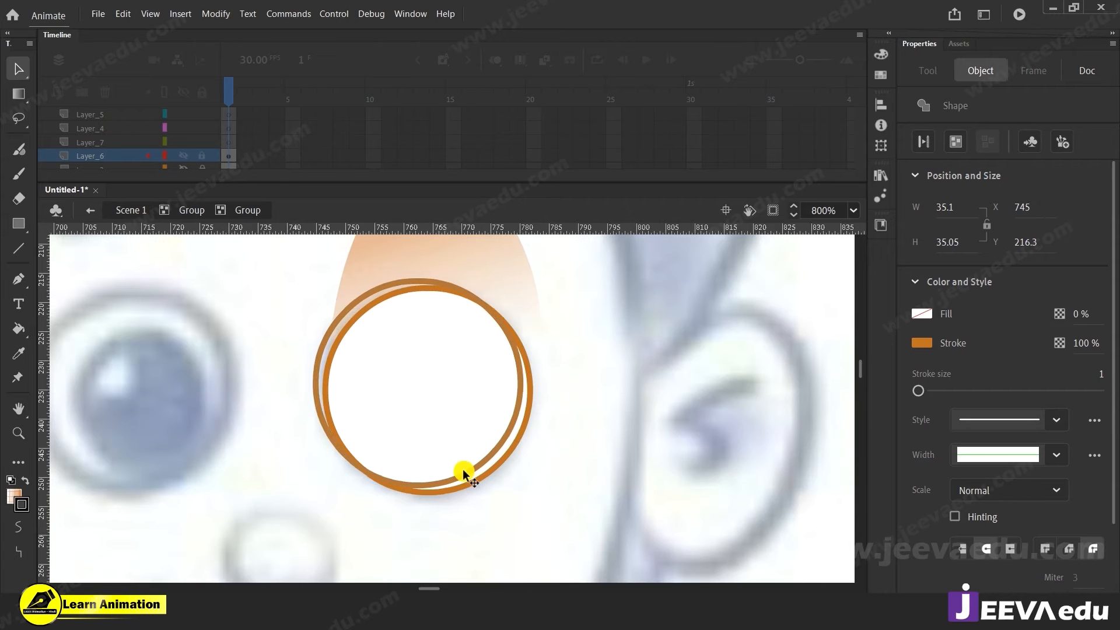
key(Up)
key(Right)
key(Right)
key(Right)
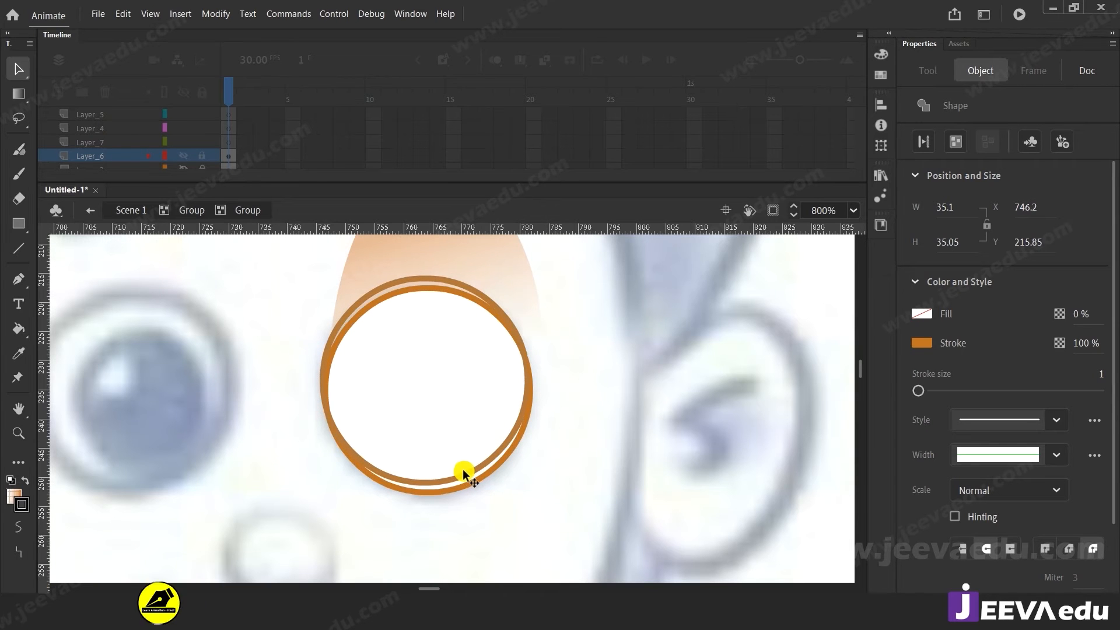
key(Left)
key(Left)
key(Left)
key(Left)
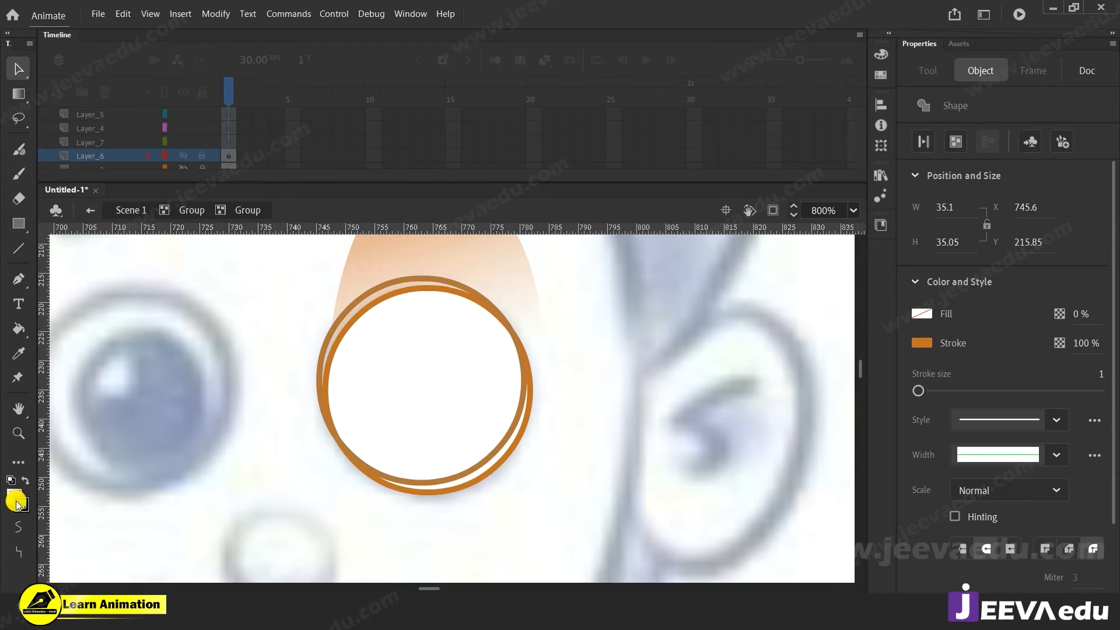
Step: Change the stroke of the offset outline circle to red and deselect it
click(934, 342)
click(699, 442)
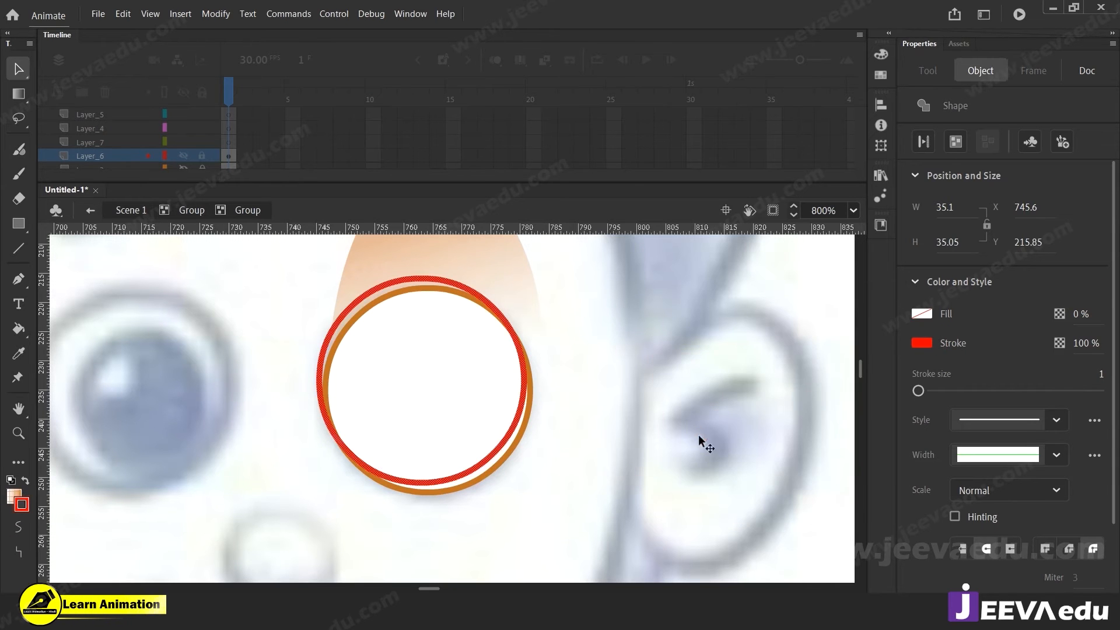
click(525, 475)
Step: Fill the white crescent between the red circle and the eyeball's lower edge with a light grey for shading
click(505, 451)
click(505, 451)
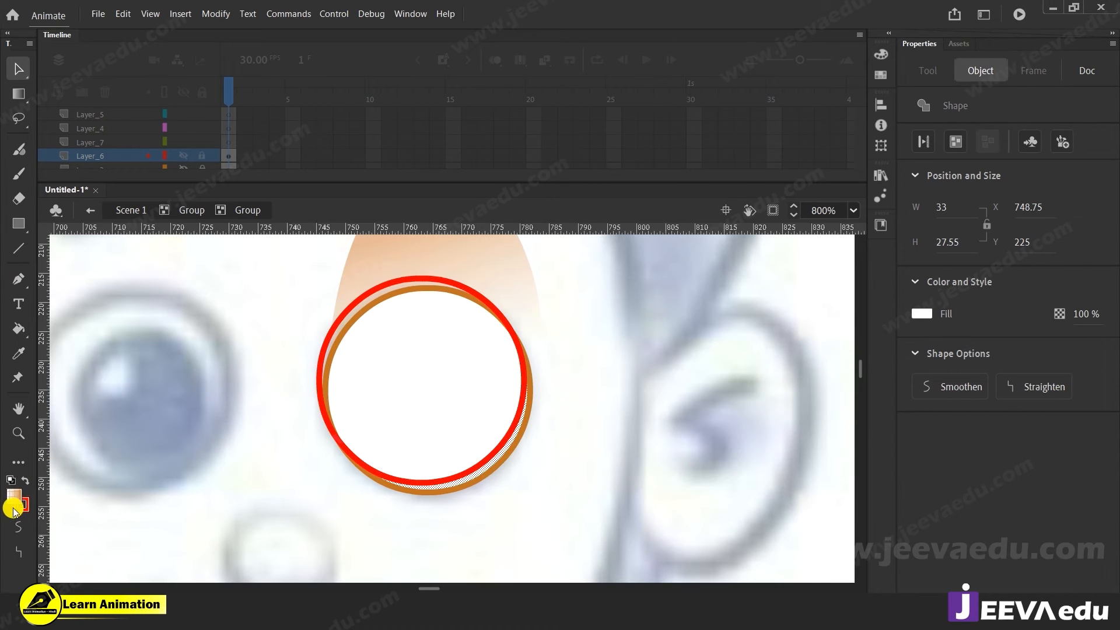
key(i)
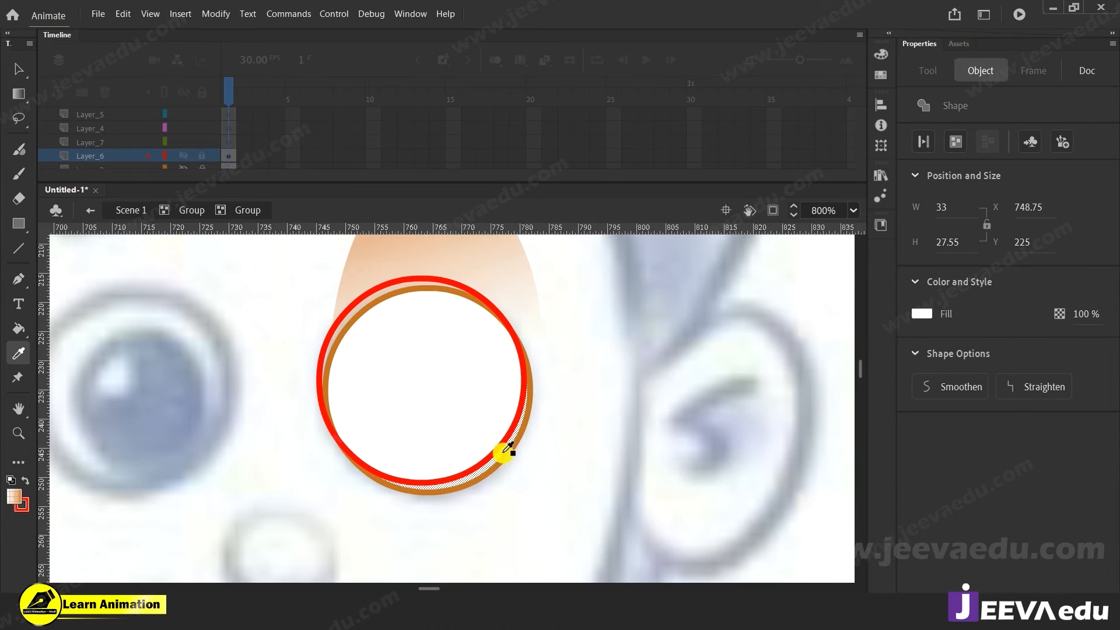
click(506, 450)
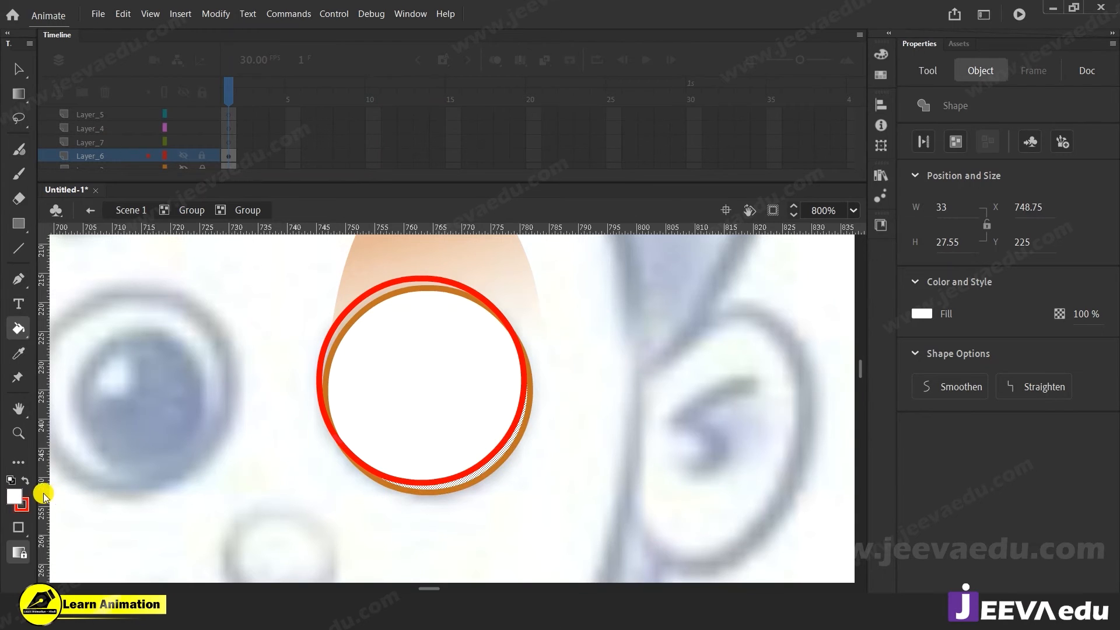
click(13, 498)
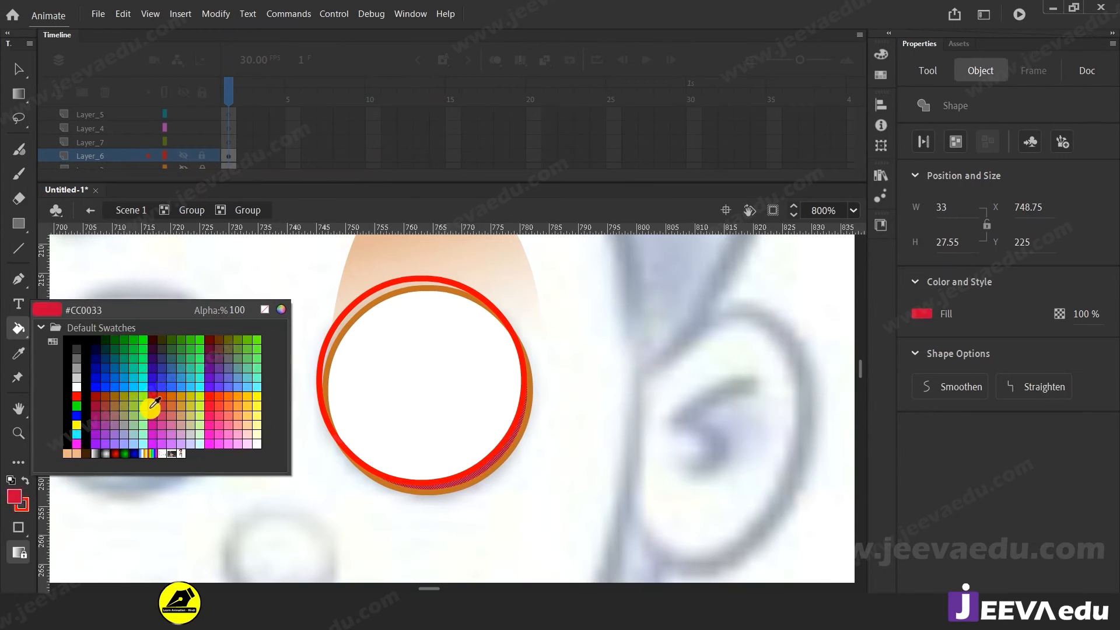
click(279, 310)
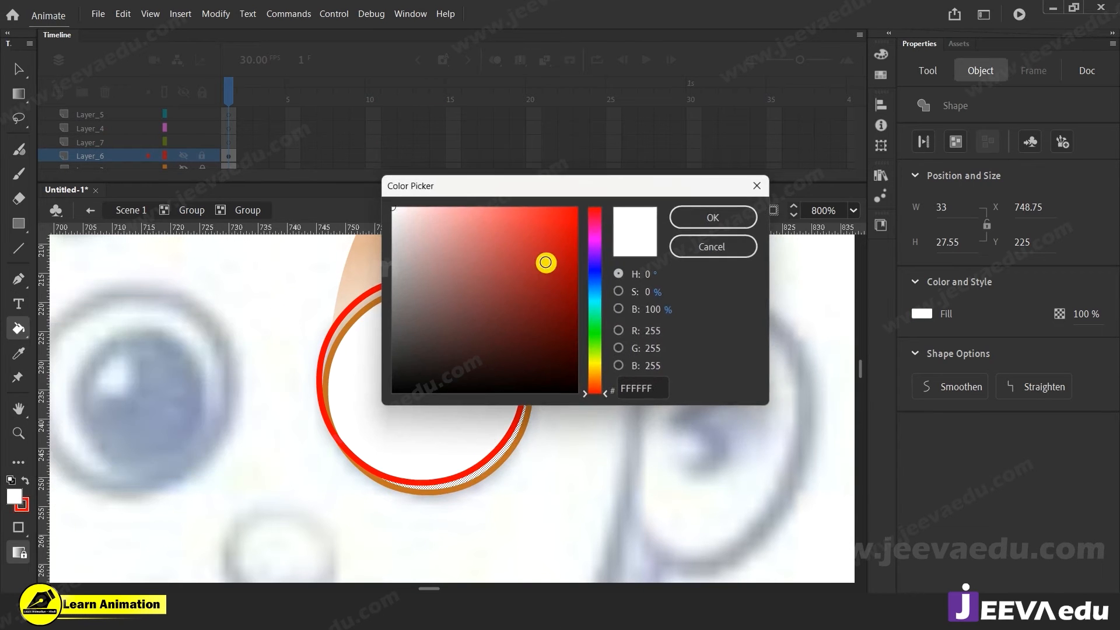
click(620, 308)
drag(595, 209, 601, 235)
click(729, 217)
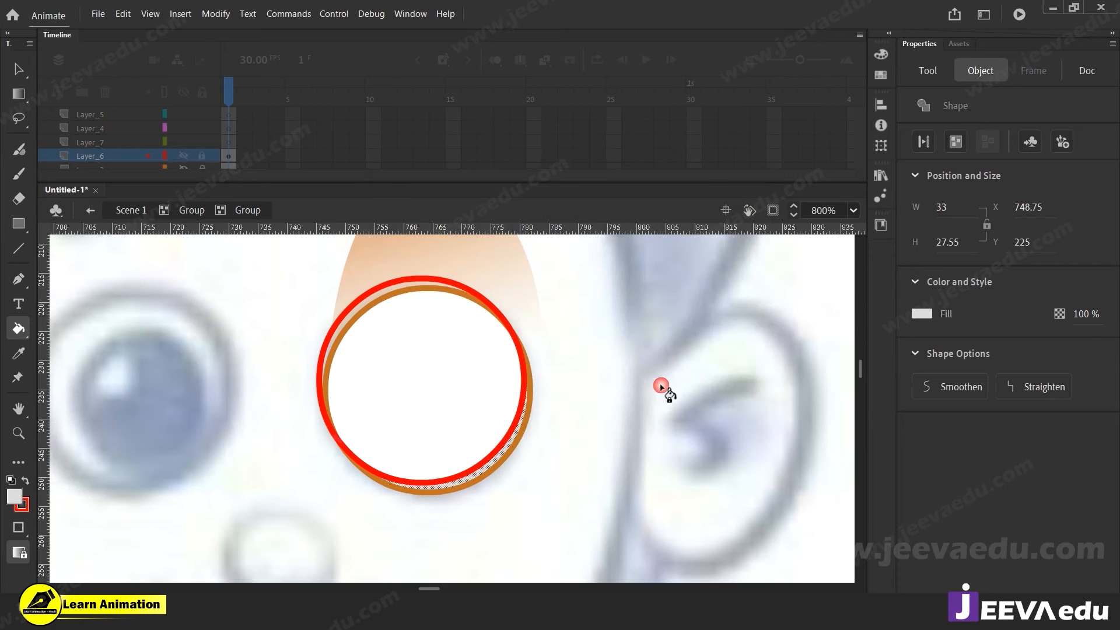
Step: Delete the red guide circle from the eyeball, keeping the grey crescent
key(v)
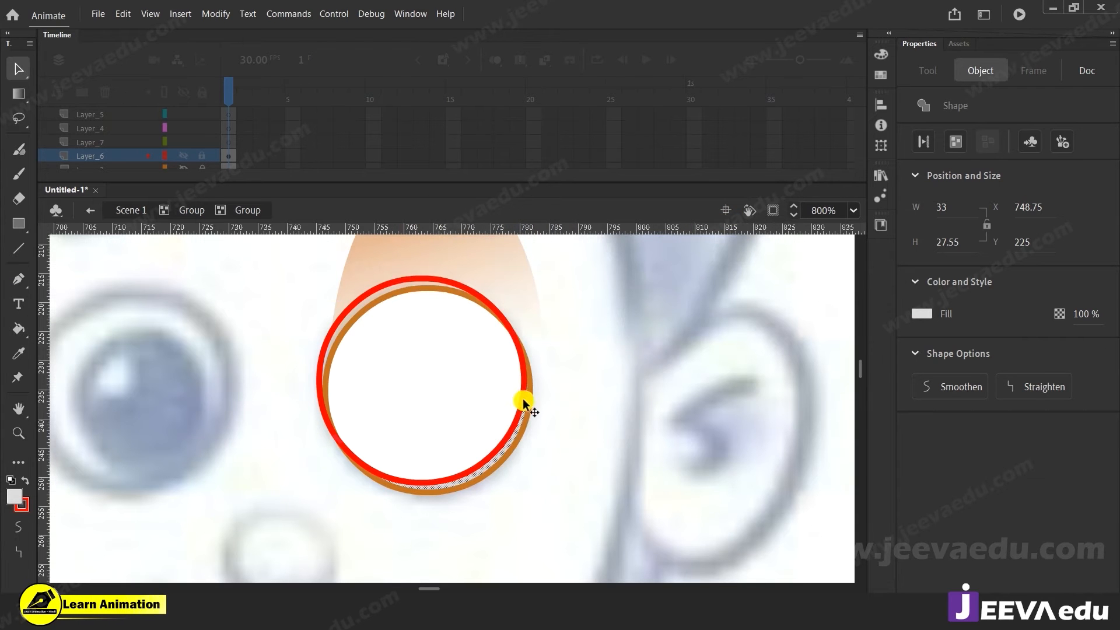
click(545, 368)
click(525, 378)
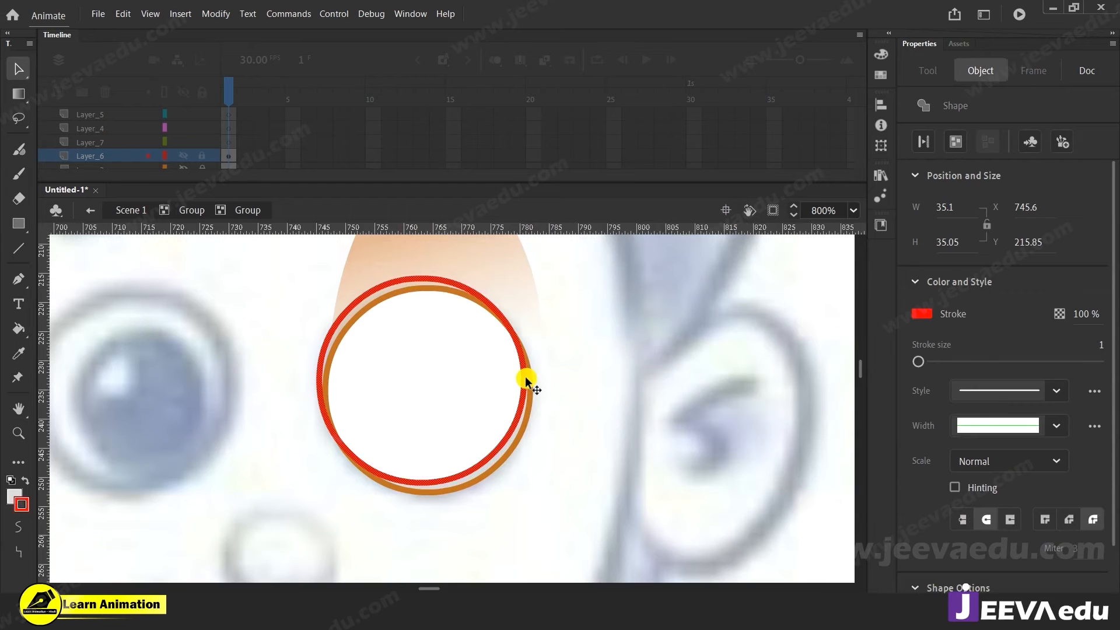
key(Delete)
key(z)
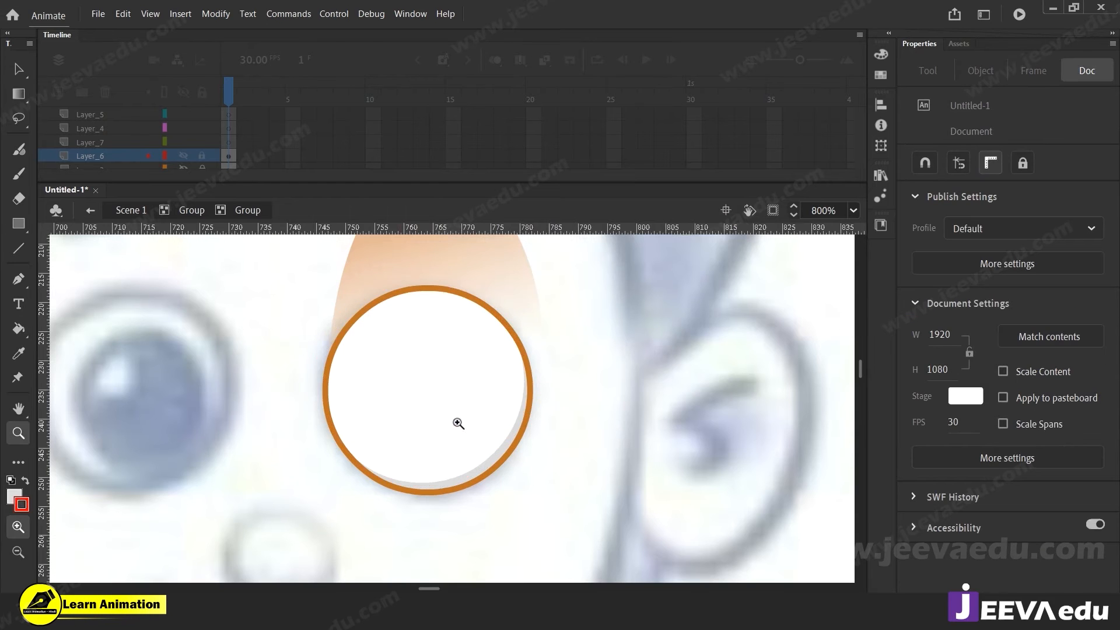
click(458, 424)
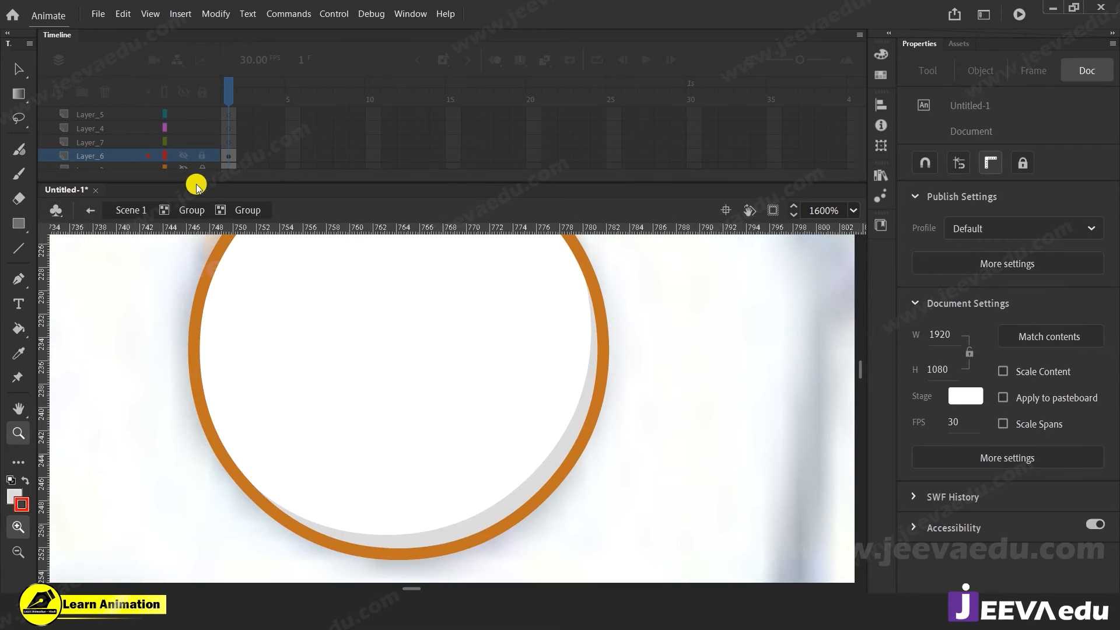
Step: Leave the nested eyeball and eye groups and return to Scene 1, checking the shaded eye on the way
click(181, 209)
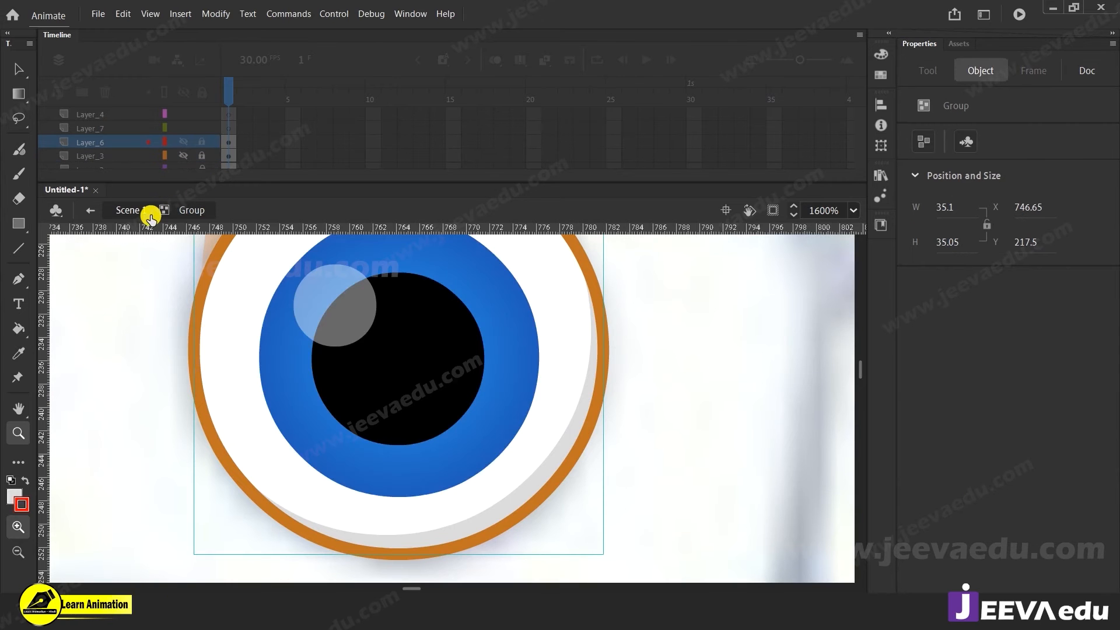
alt+click(393, 418)
alt+click(394, 423)
click(499, 413)
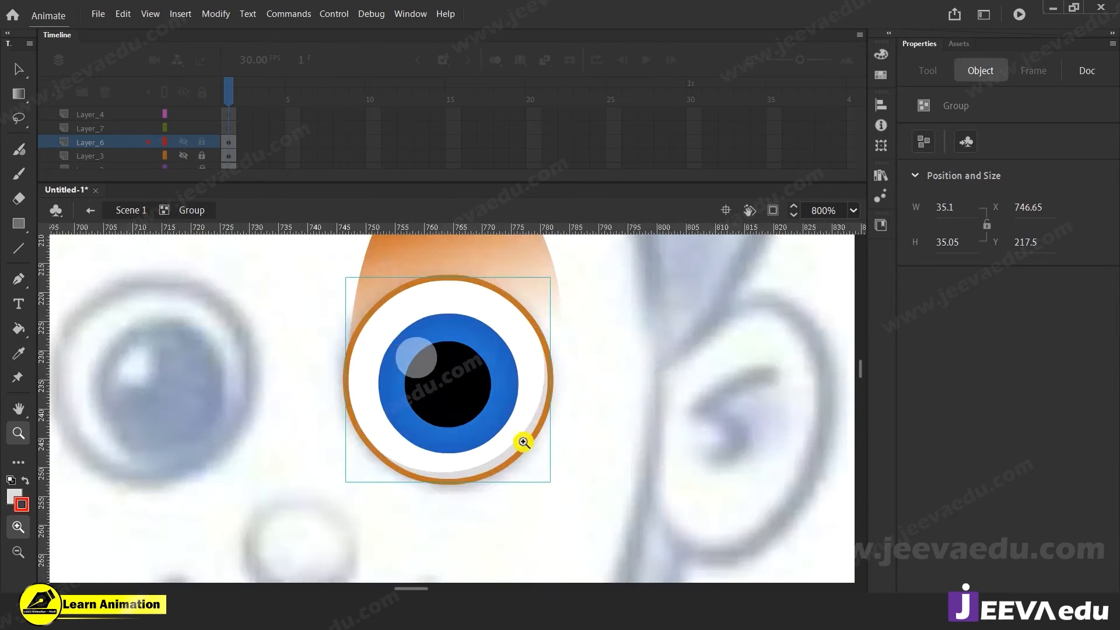
alt+click(443, 393)
key(v)
drag(381, 264, 558, 470)
click(127, 209)
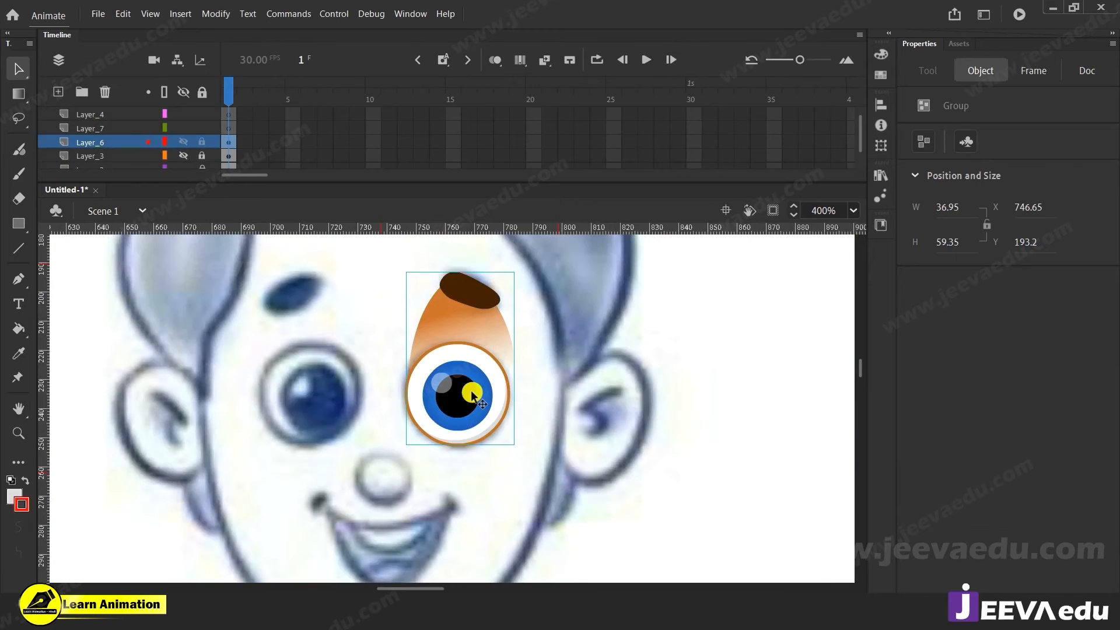
Step: Duplicate the complete eye group onto the sketch's other eye, at about X 694.65 and Y 193.45
drag(459, 418, 420, 465)
key(z)
alt+click(376, 458)
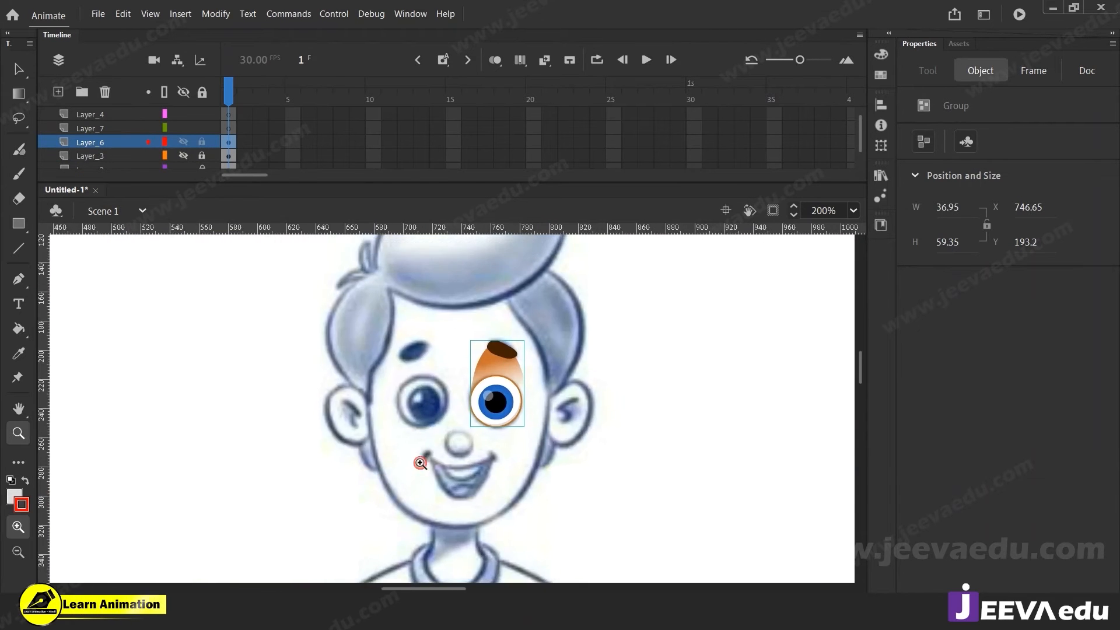
click(477, 399)
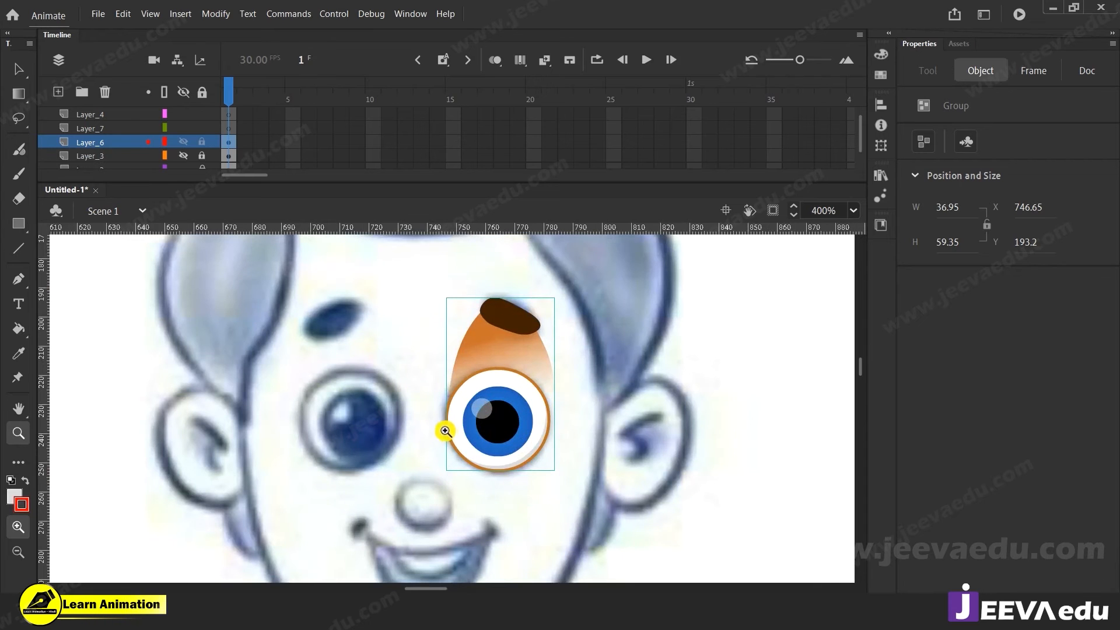
key(v)
drag(503, 446, 353, 446)
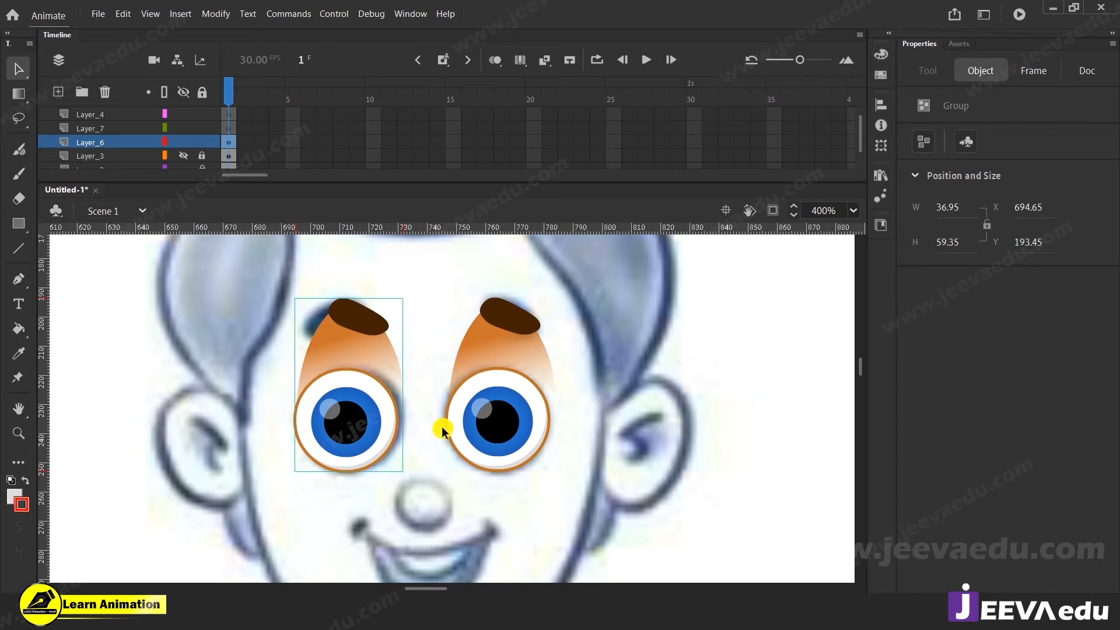
Step: Flip the duplicated eye group horizontally
click(222, 16)
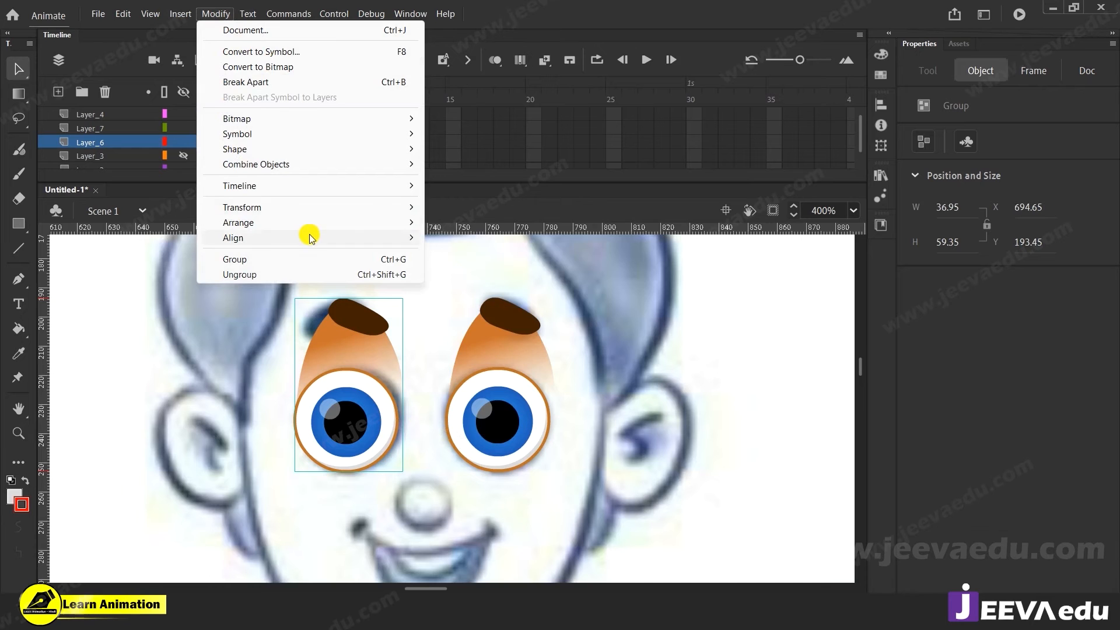
mouse_move(311, 209)
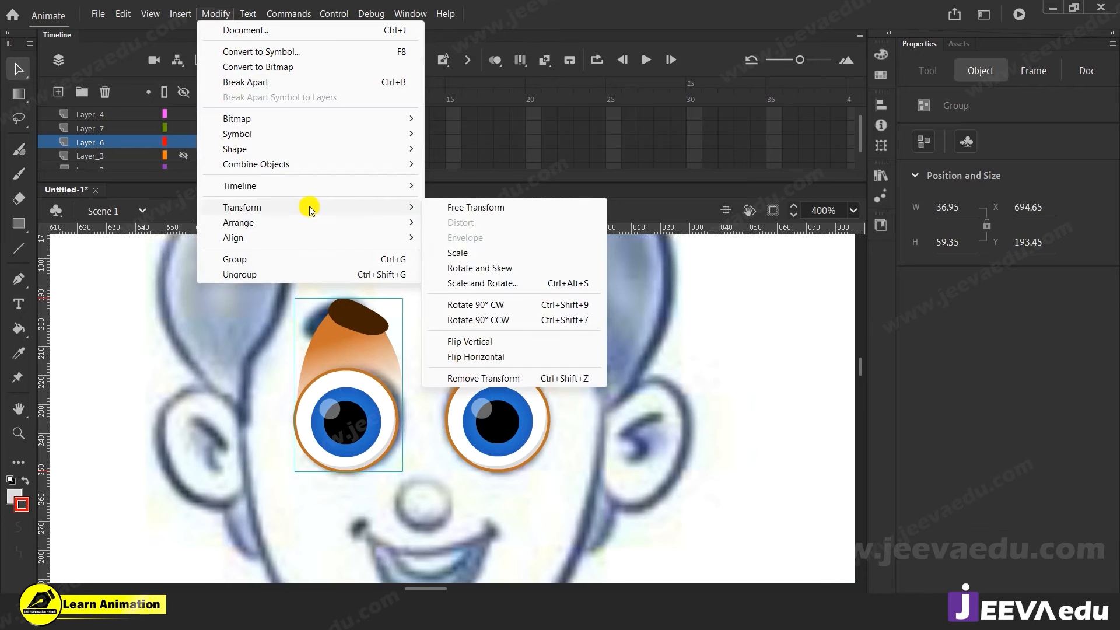
click(502, 361)
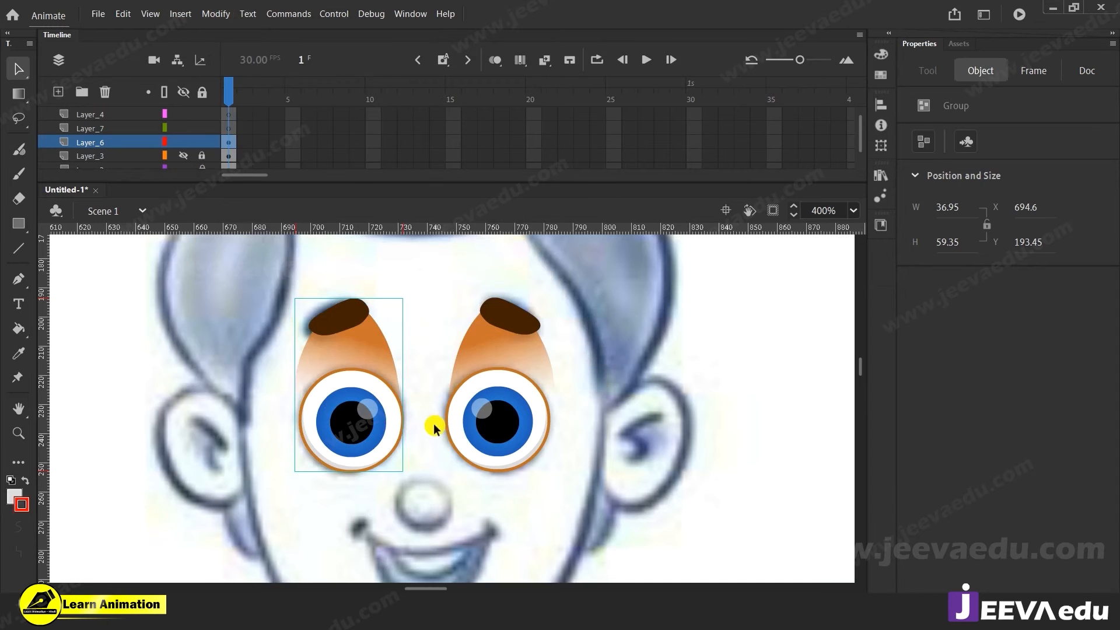
Step: Nudge the flipped eye group left and slightly up to X 693.35 and Y 192.95, and deselect it
key(Left)
key(Left)
key(Left)
key(Left)
key(Left)
key(Up)
key(Up)
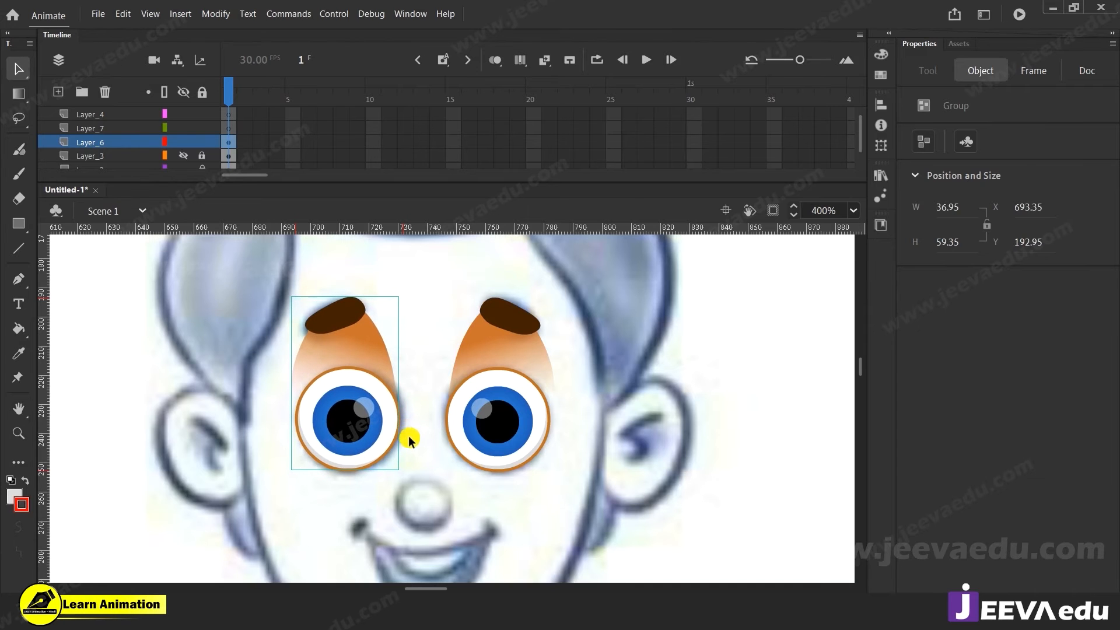
click(424, 447)
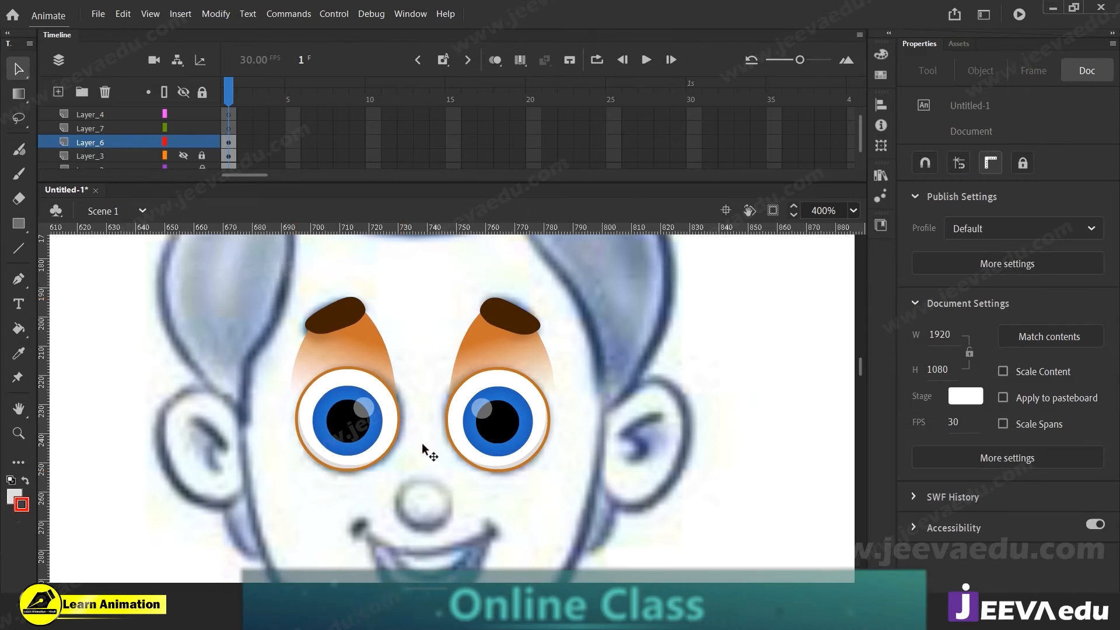
Step: Enter the flipped eye's nested iris group and move its highlight to the upper left of the pupil, at X 704.6 and Y 227.1
key(z)
click(363, 416)
key(v)
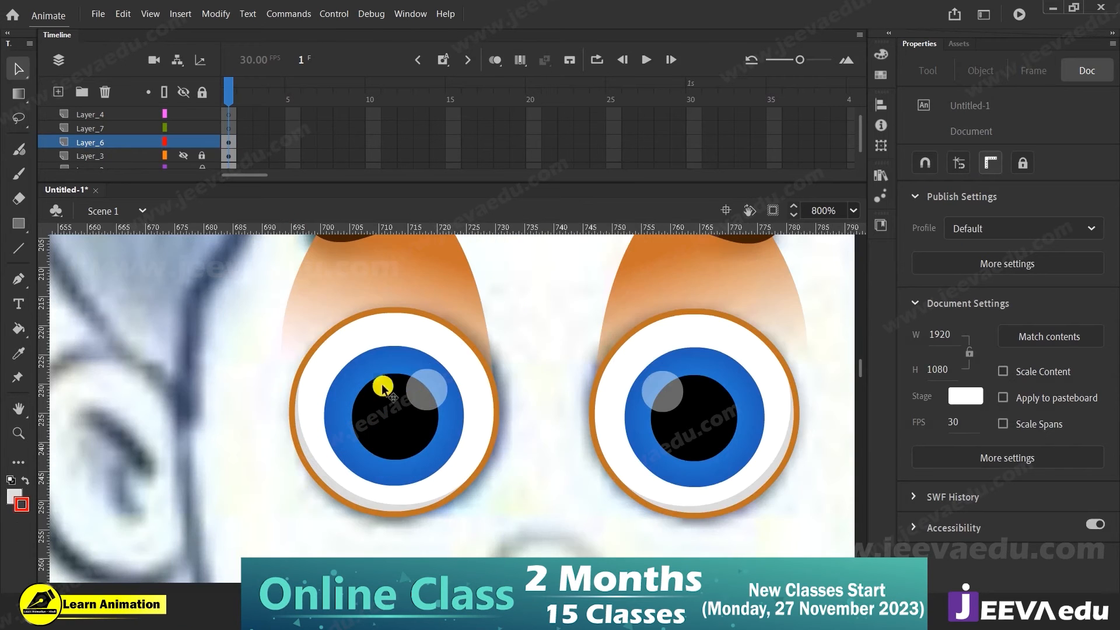
click(385, 391)
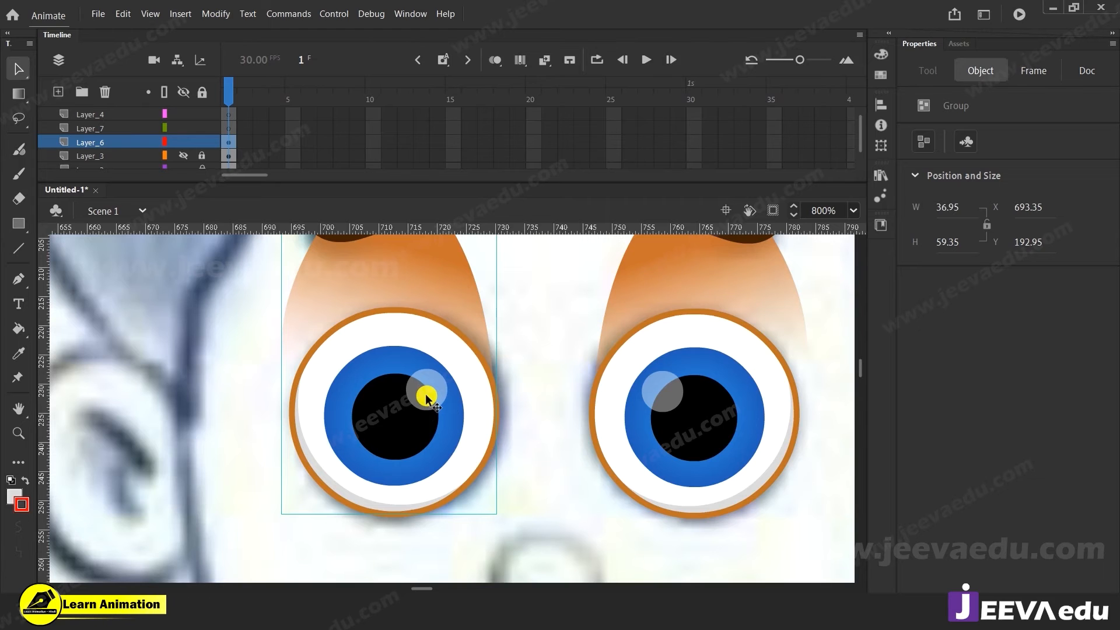
double_click(426, 399)
double_click(430, 393)
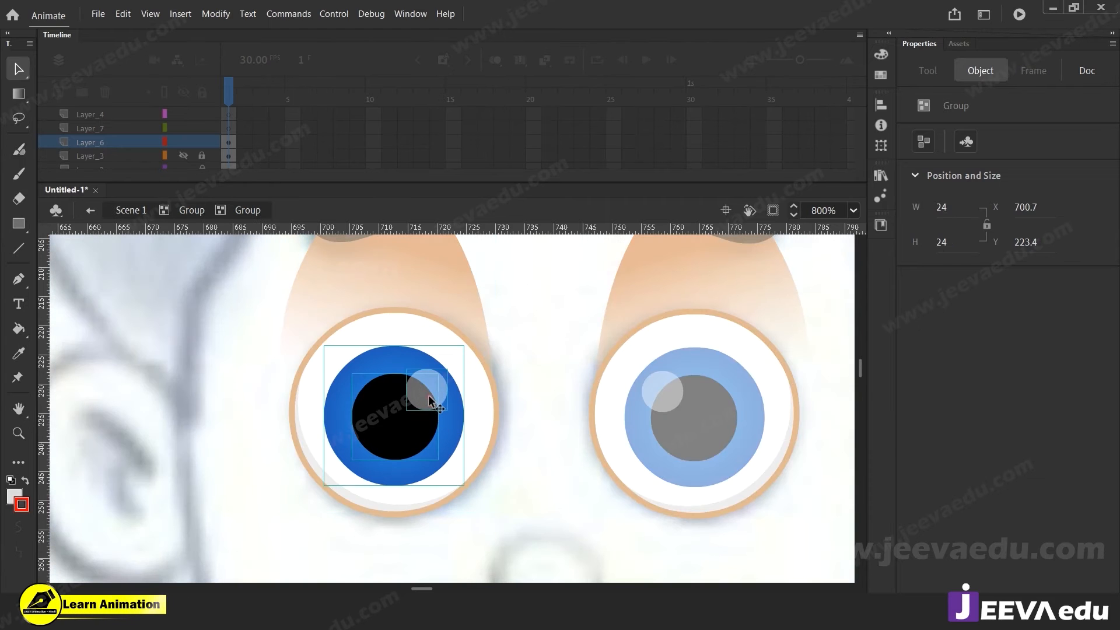
click(468, 432)
click(469, 432)
drag(441, 399, 381, 399)
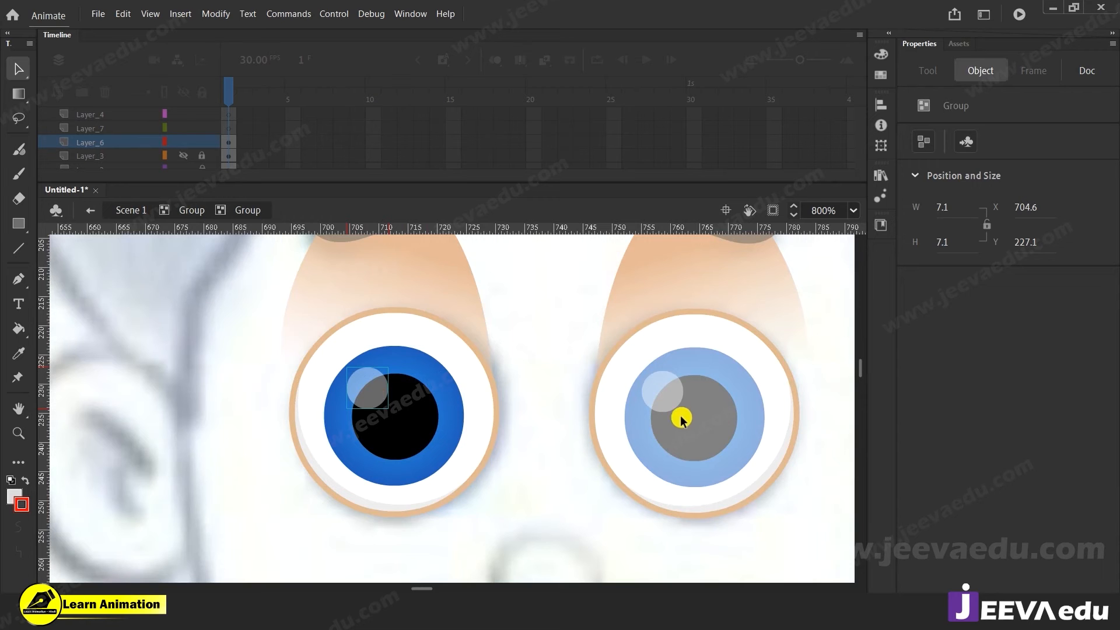
Step: Leave the nested iris and eye groups for Scene 1, view both eyes together and select the other eye group
click(185, 210)
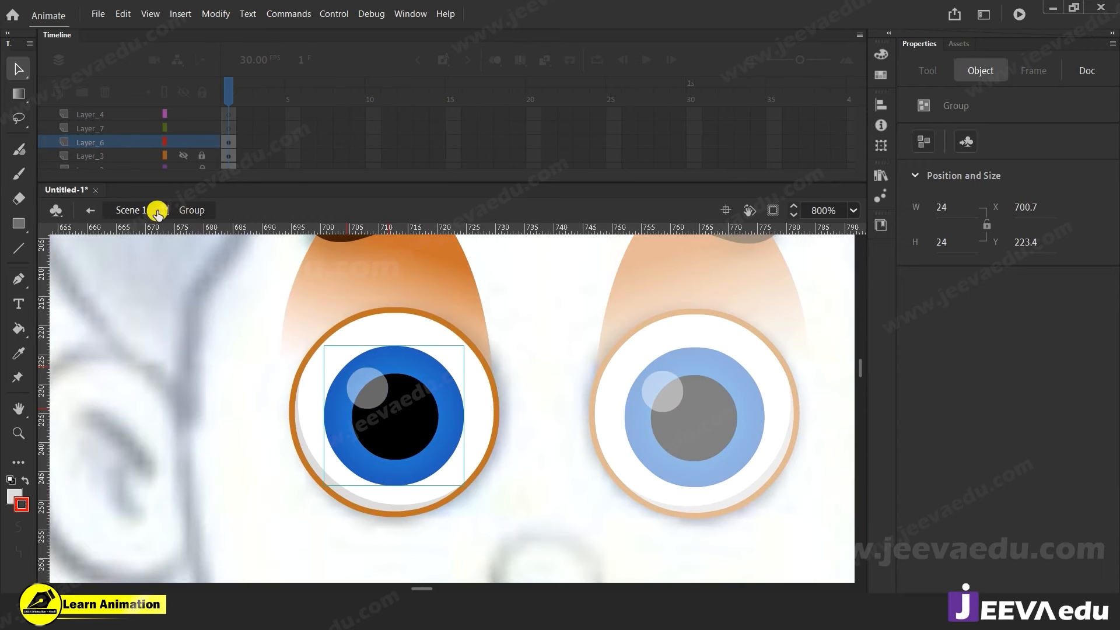
click(138, 210)
key(z)
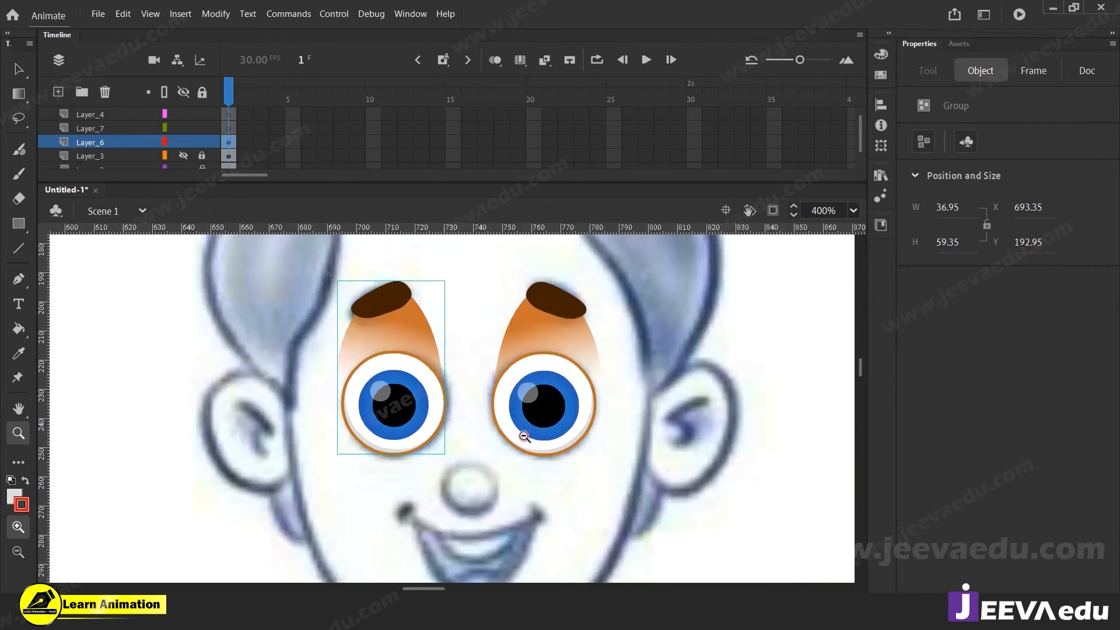
alt+click(533, 407)
alt+click(453, 400)
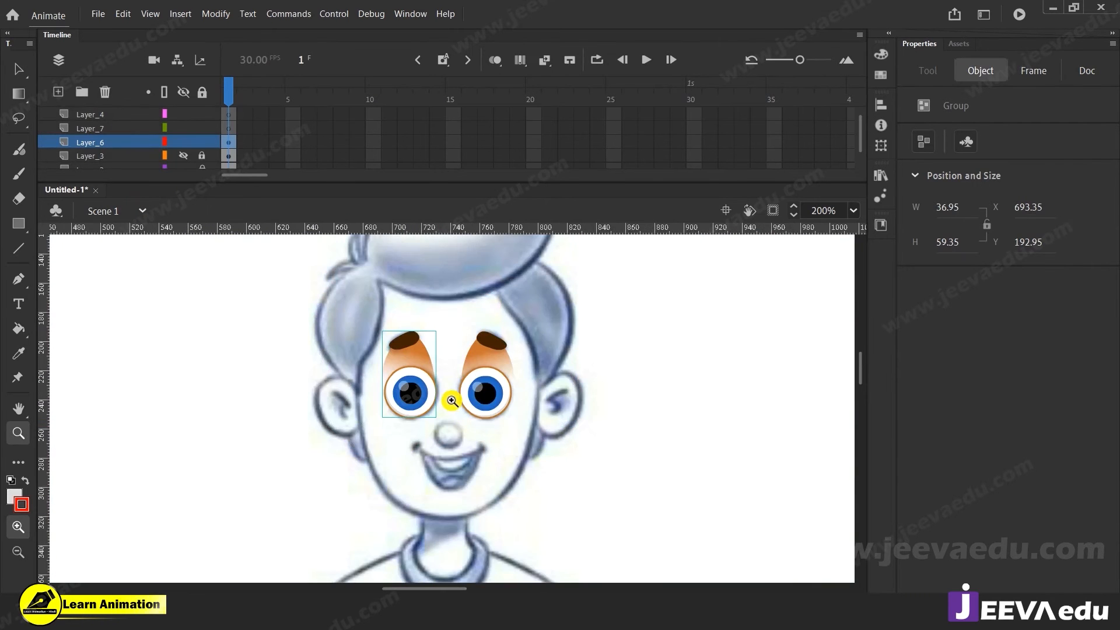
key(v)
click(494, 401)
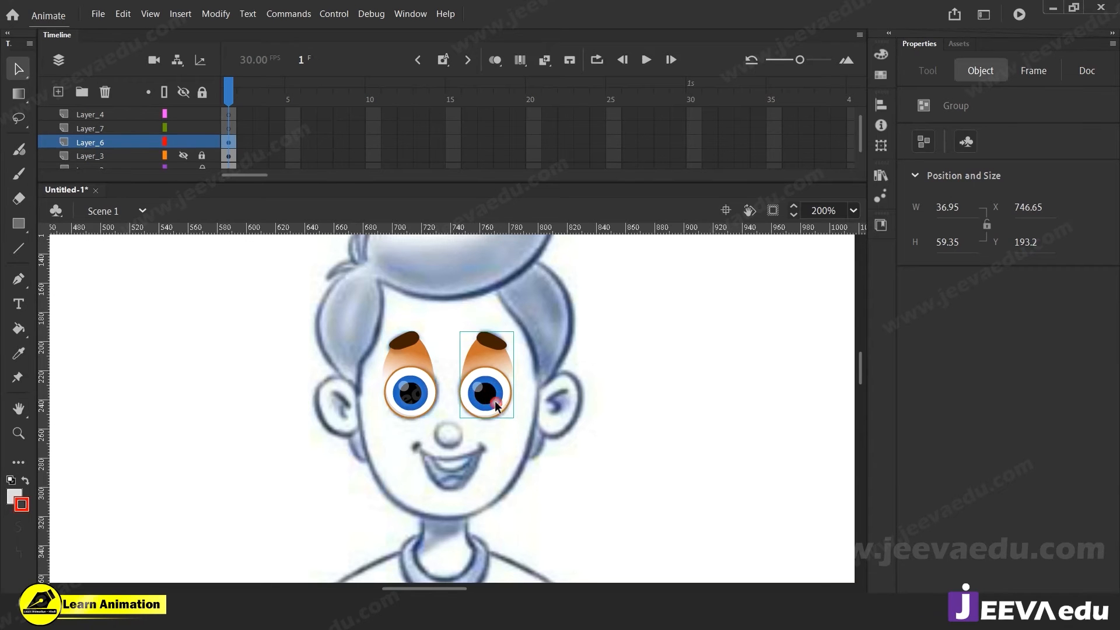
Step: Hide Layer_6 with the finished eyes, delete the empty Layer_5 and Layer_4, and make Layer_7 the active layer
click(186, 141)
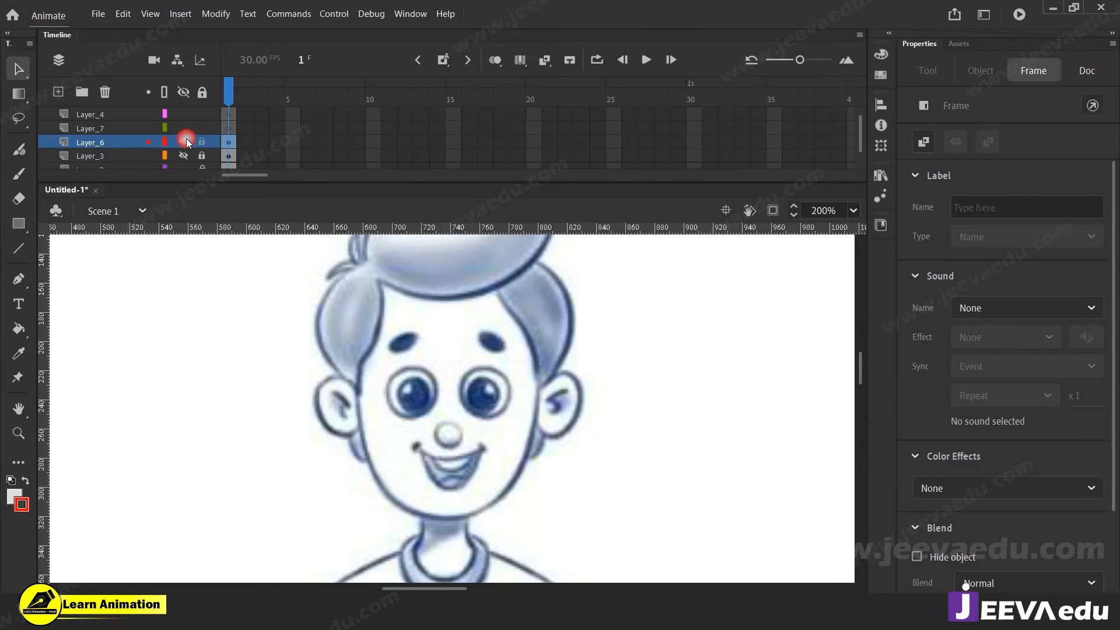
click(117, 128)
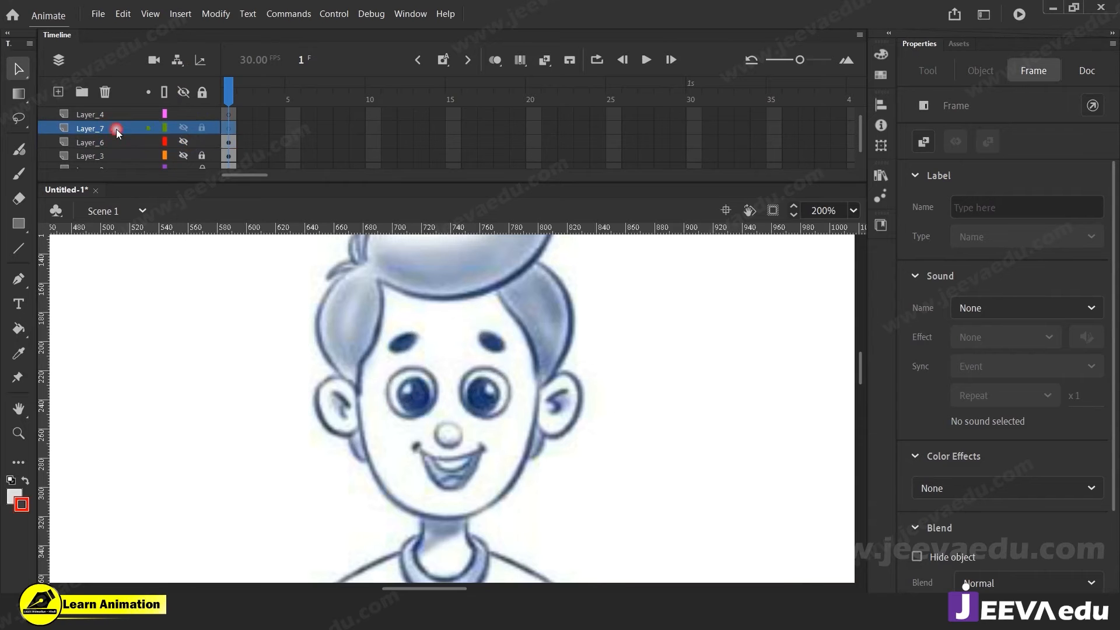
scroll(190, 119, up, 1)
click(112, 111)
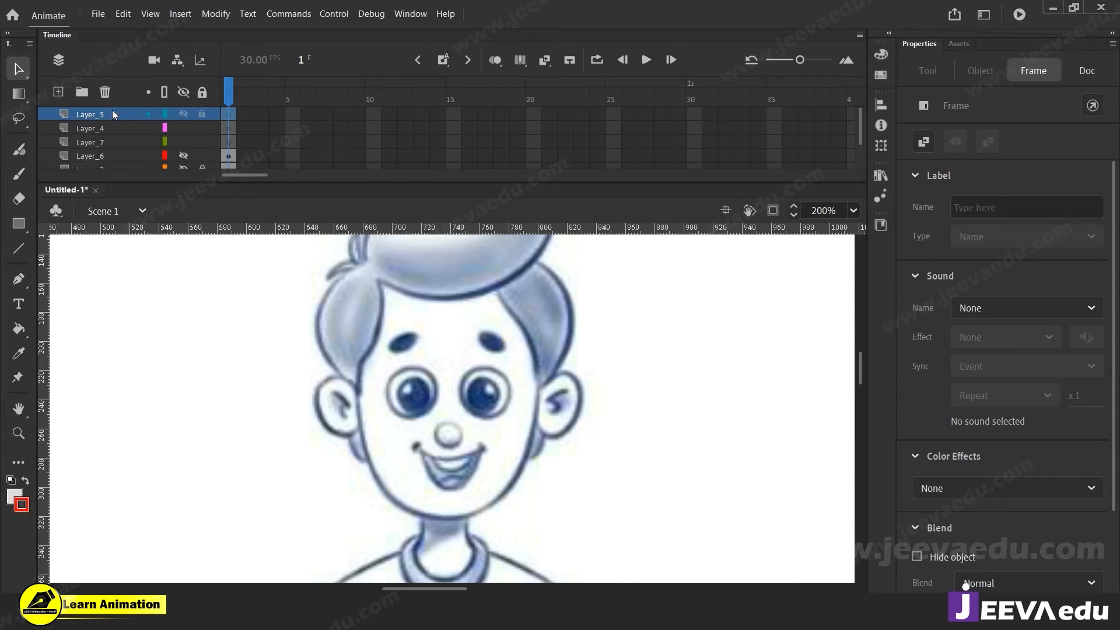
click(104, 92)
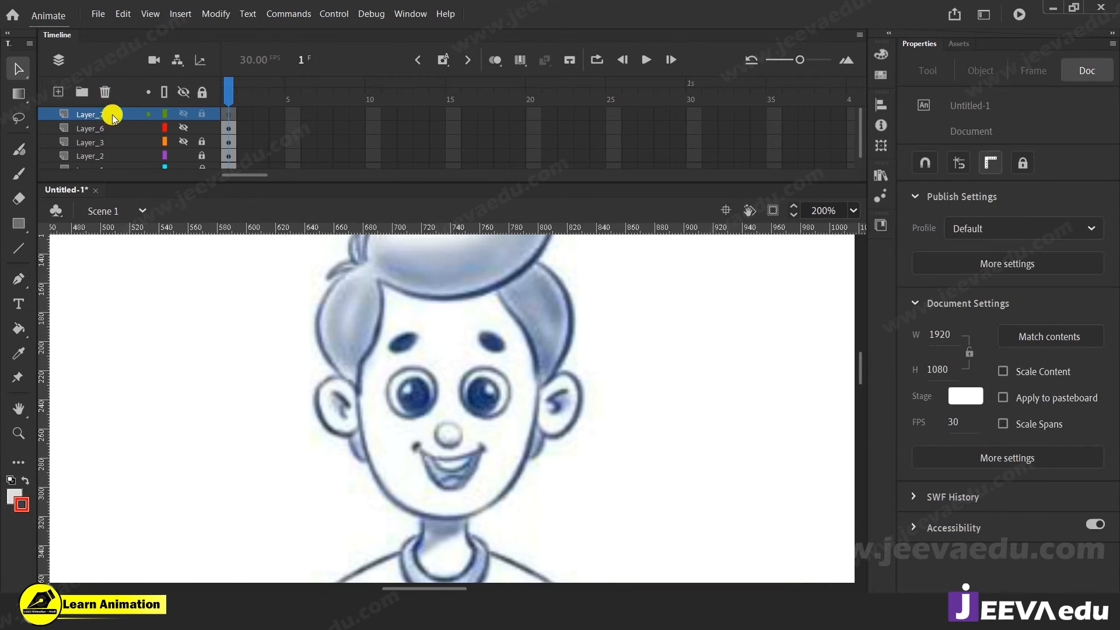
click(107, 115)
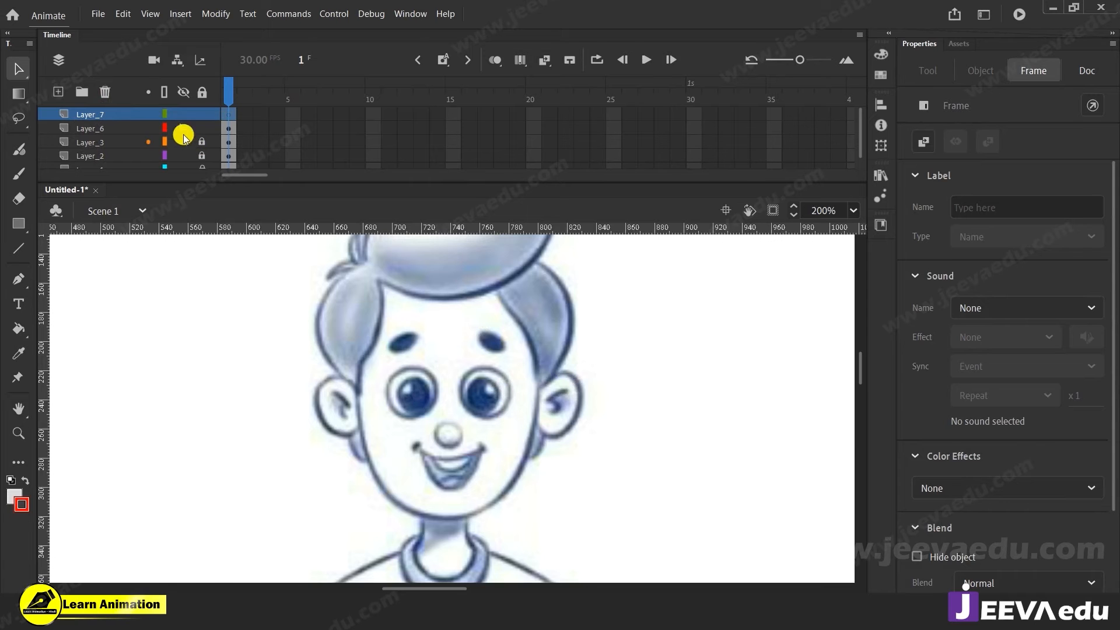
Step: Draw a circle about 20 px across with a light grey fill and red stroke over the sketch's nose on Layer_7
key(z)
click(463, 436)
mouse_move(463, 436)
mouse_down()
mouse_move(485, 440)
mouse_move(477, 447)
mouse_up()
click(435, 421)
alt+click(478, 432)
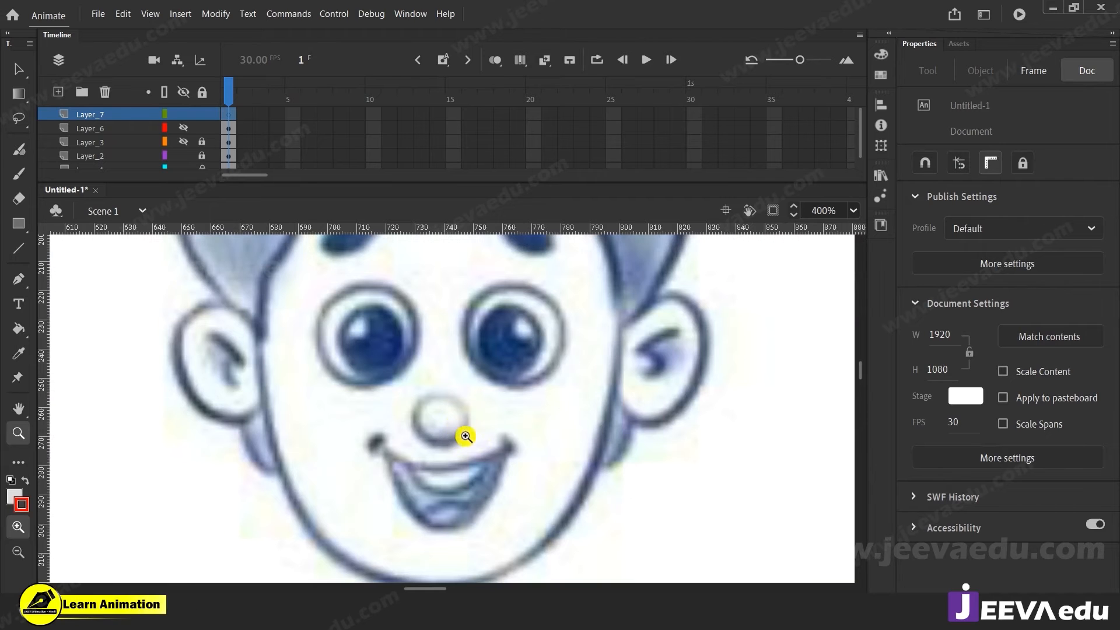
click(19, 224)
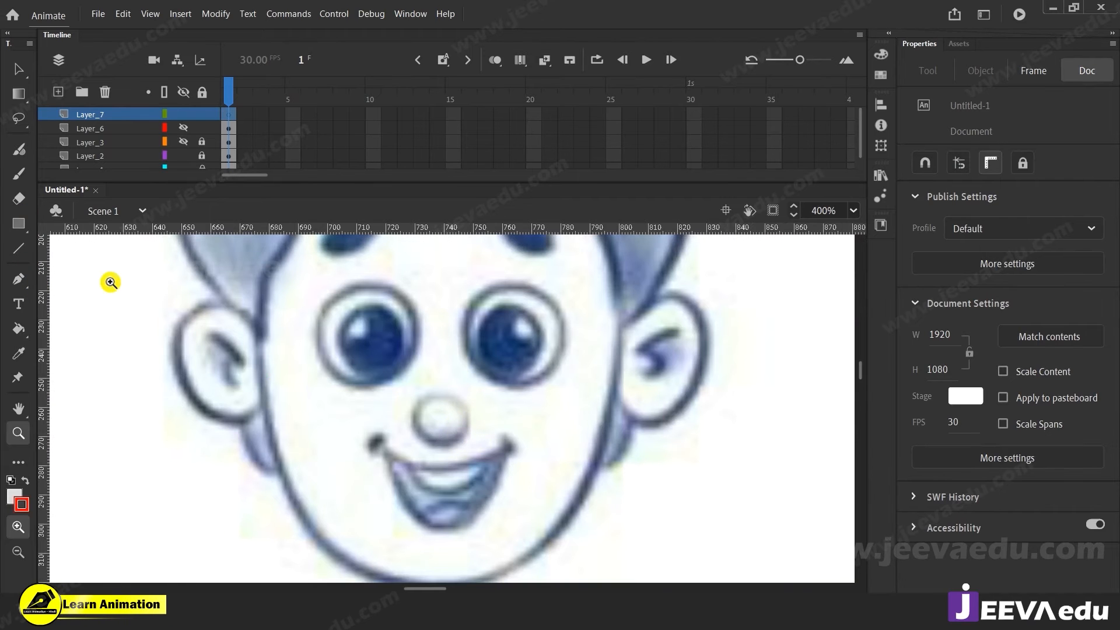
mouse_move(442, 427)
mouse_down()
mouse_move(472, 455)
mouse_move(447, 426)
mouse_move(452, 440)
mouse_up()
Step: Scale the nose circle down to about 17.15 px and move it beside the nose, to about X 757.35 and Y 254.2
key(v)
click(450, 443)
key(q)
click(449, 408)
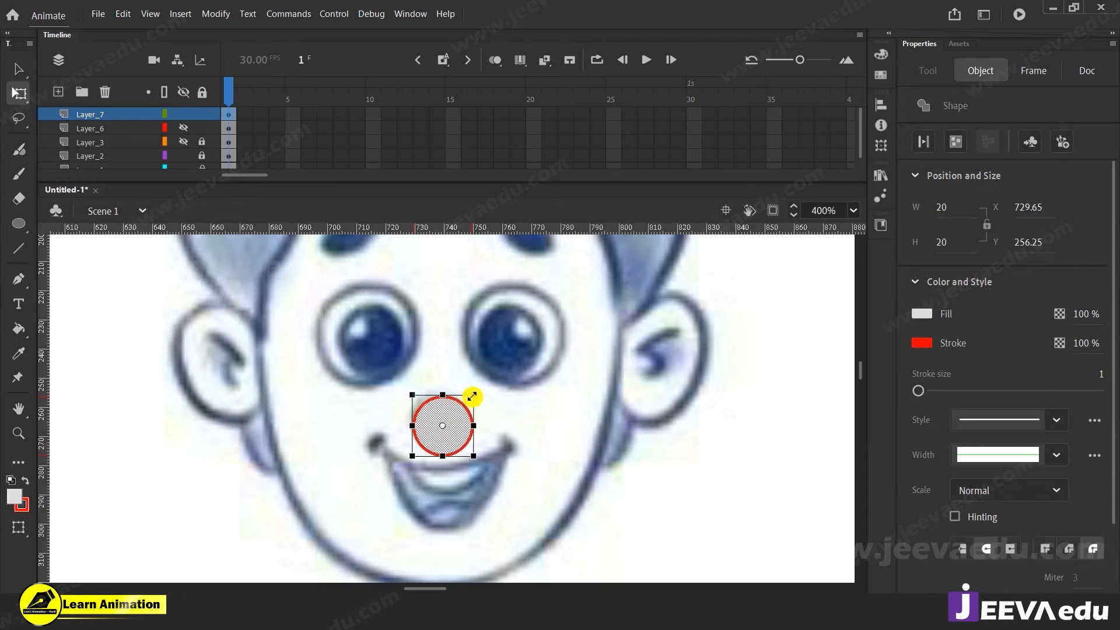
drag(473, 395, 529, 434)
key(v)
key(Delete)
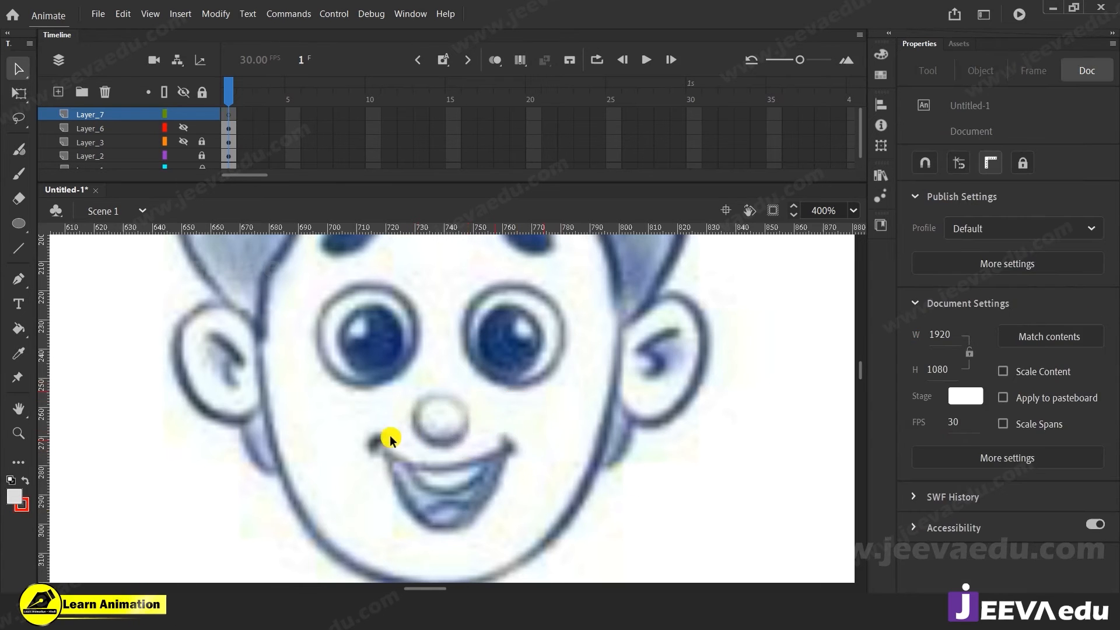
key(z)
click(482, 446)
drag(471, 466, 469, 479)
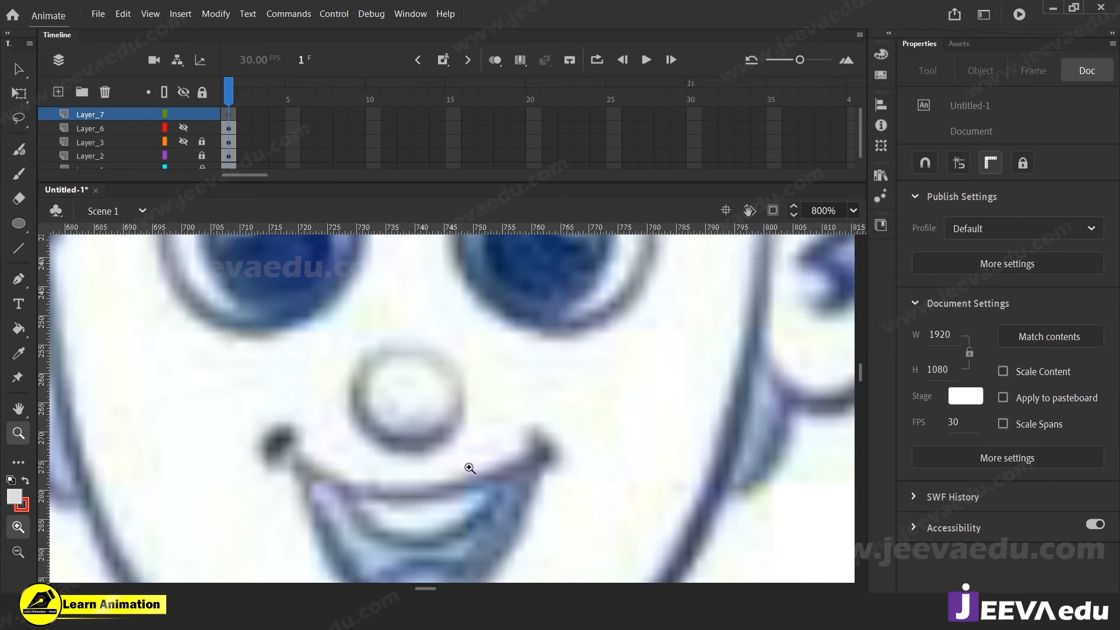
key(ctrl+z)
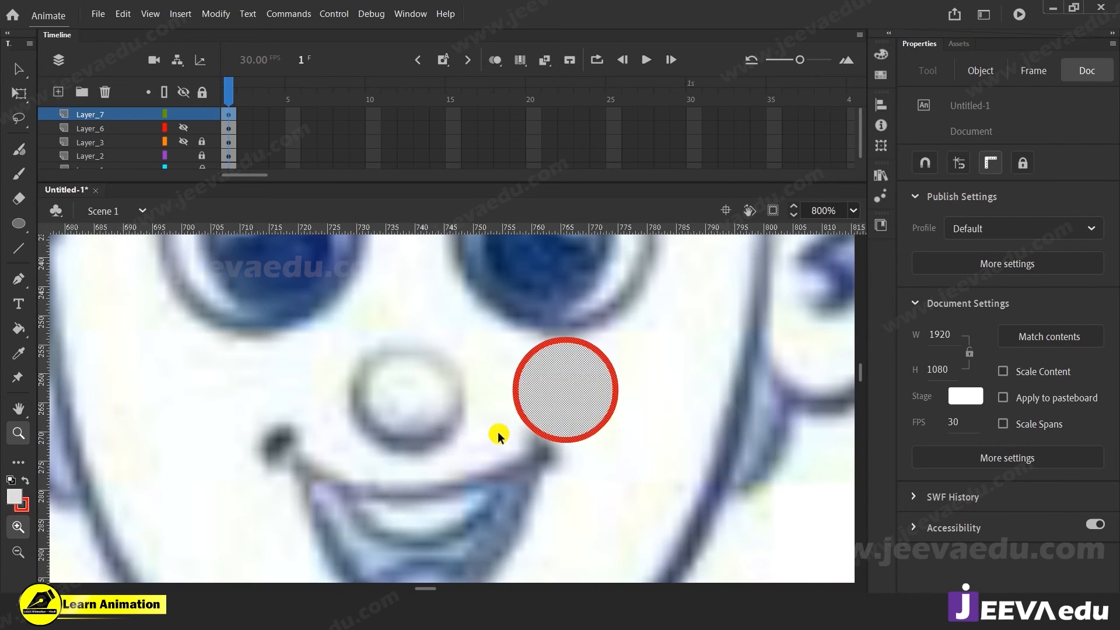
Step: Delete the grey fill of the circle beside the nose, keeping only its red outline
click(530, 456)
alt+click(504, 411)
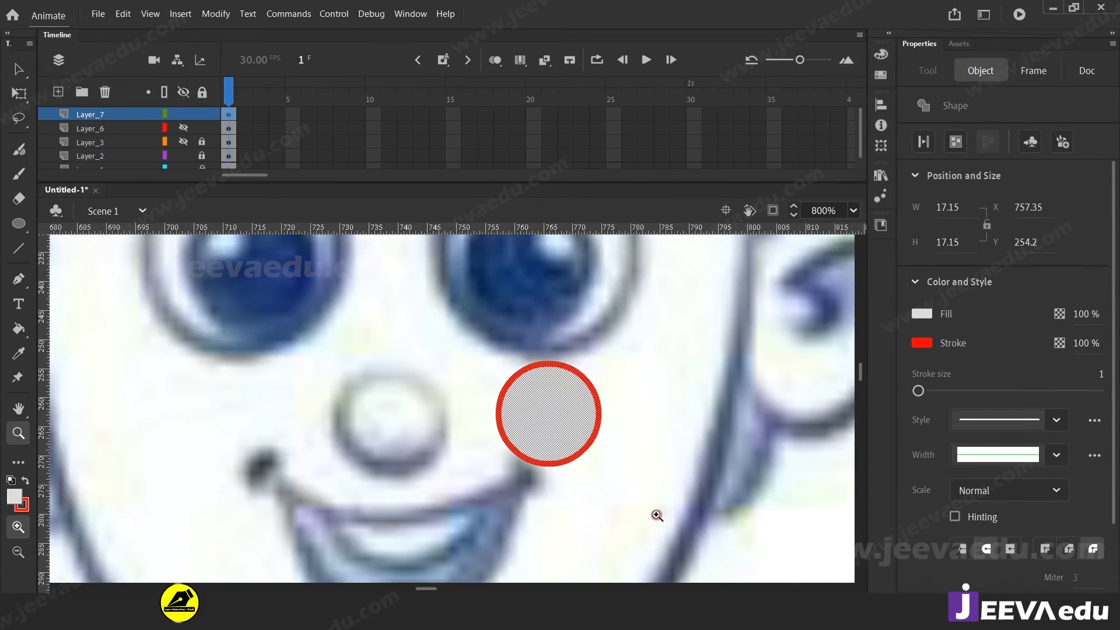
key(v)
click(601, 493)
click(589, 452)
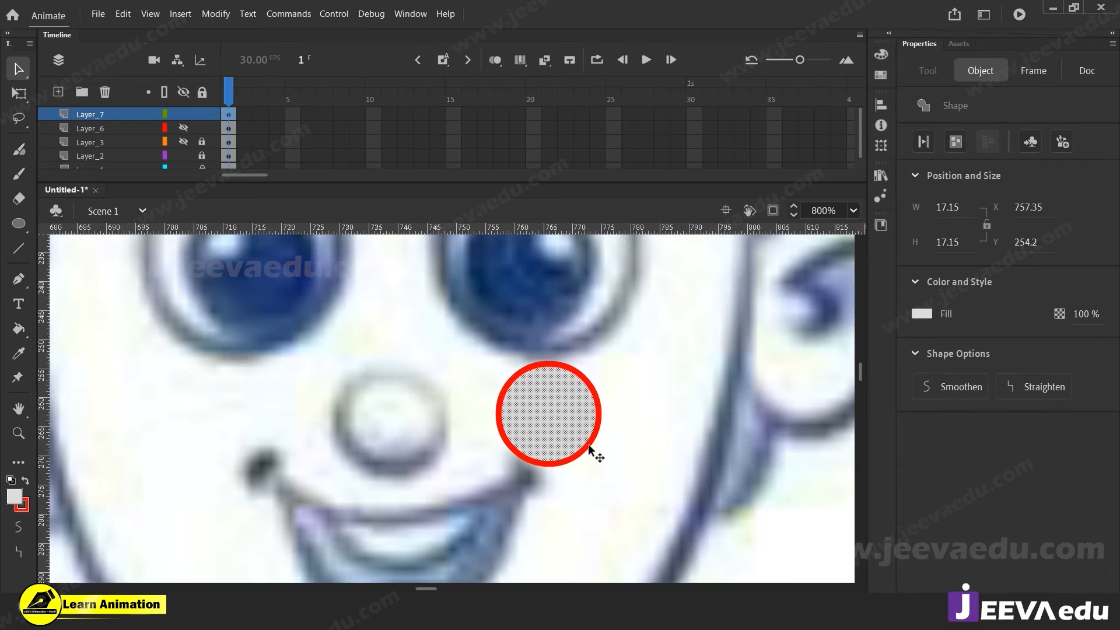
click(589, 446)
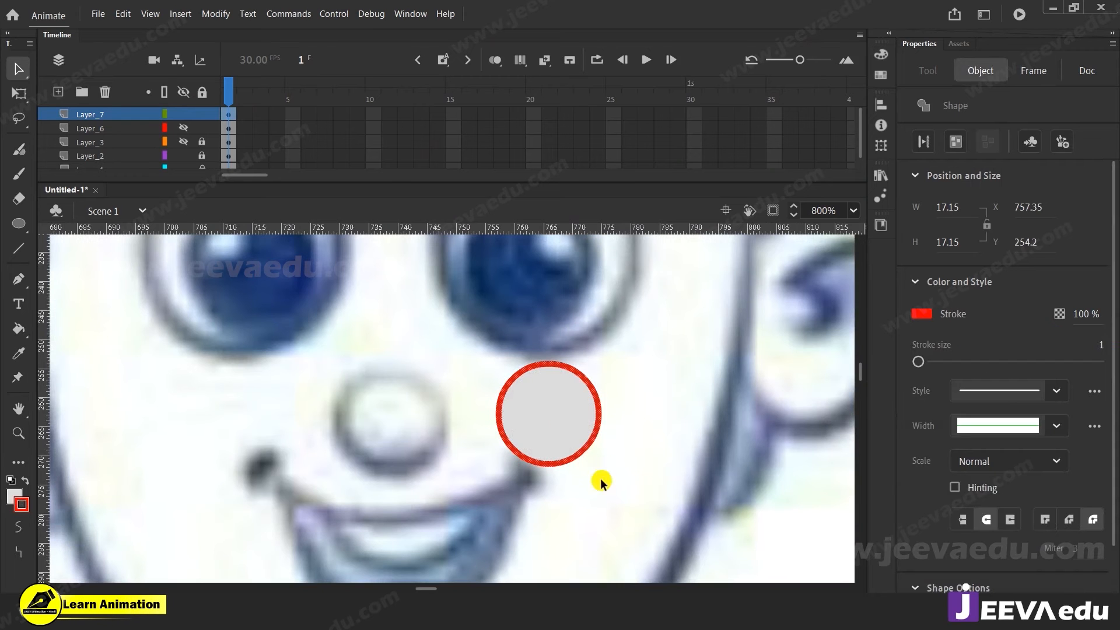
key(Delete)
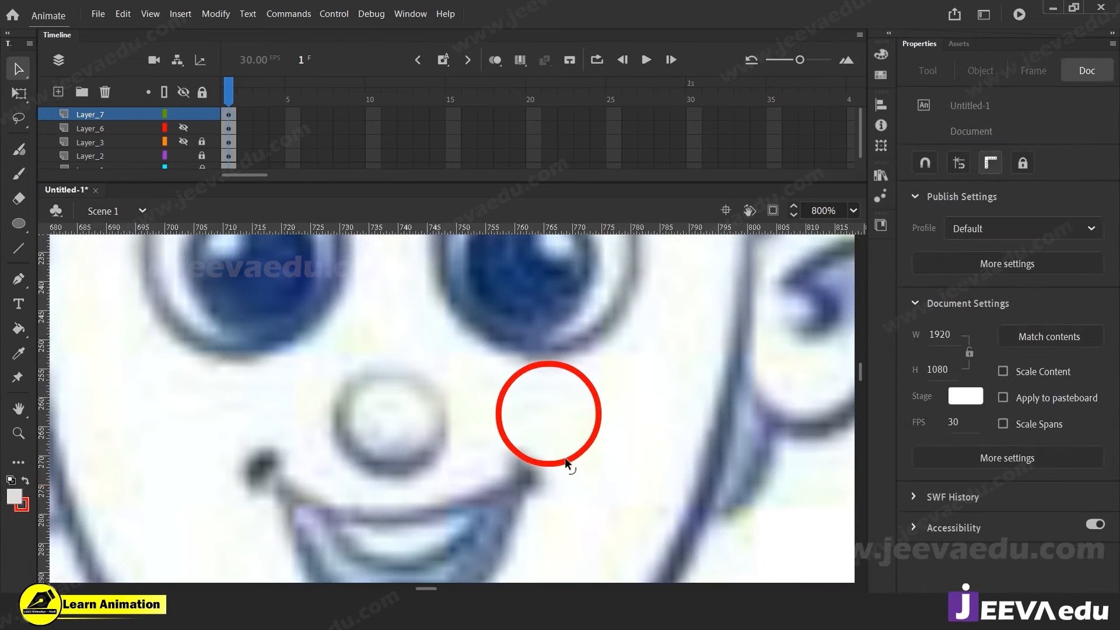
Step: Duplicate the red circle outline and offset the copy about 2 px up and to the right so the two overlap
click(563, 459)
mouse_move(561, 461)
mouse_down()
mouse_move(572, 447)
mouse_move(504, 488)
mouse_up()
click(591, 495)
key(z)
alt+click(400, 439)
key(space)
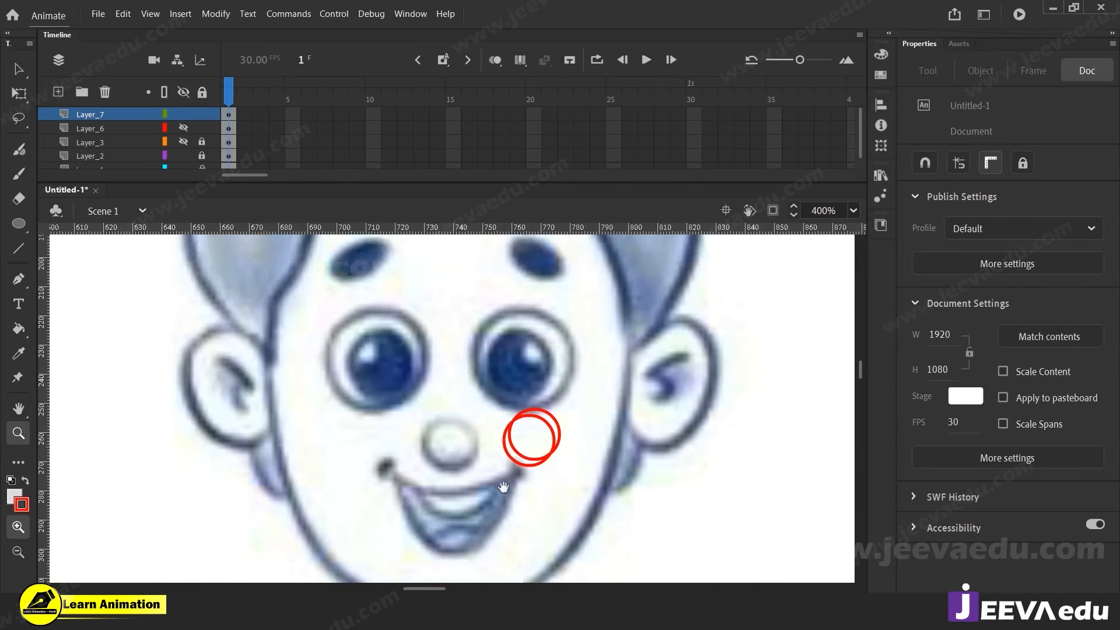
Step: Show Layer_3, sample the dark orange of the face outline and fill the lower-left crescent between the two circles with it
click(188, 140)
click(526, 447)
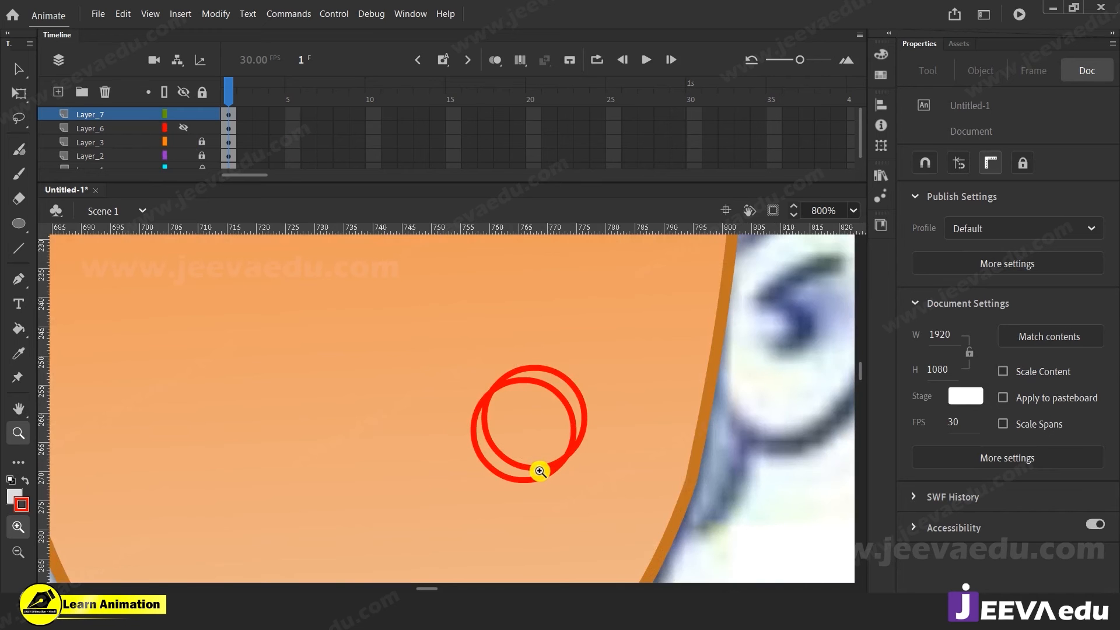
key(i)
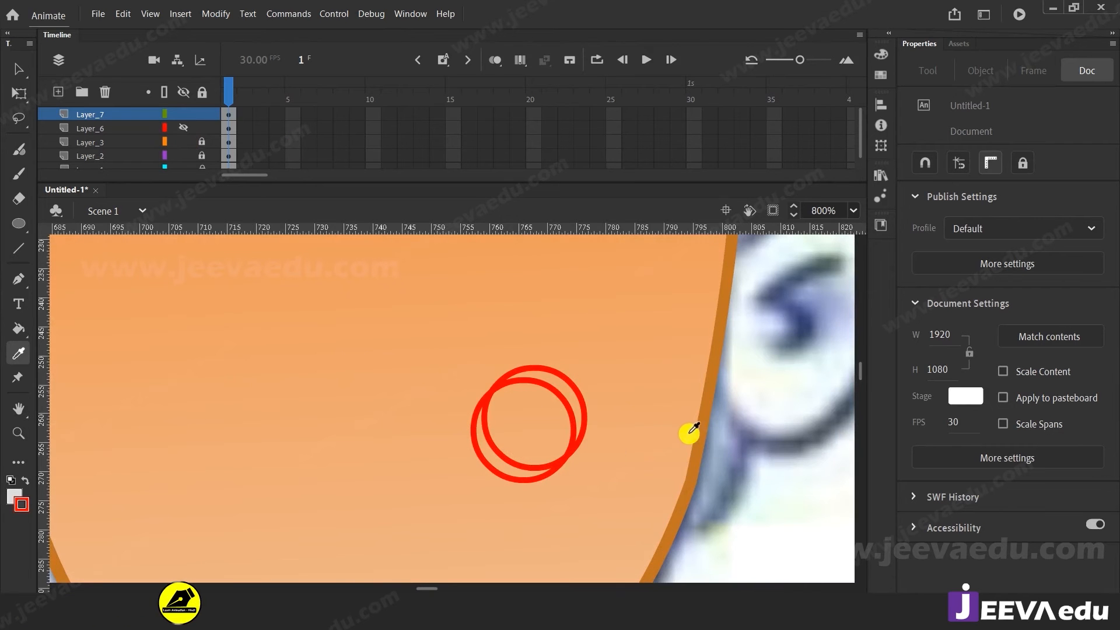
click(708, 415)
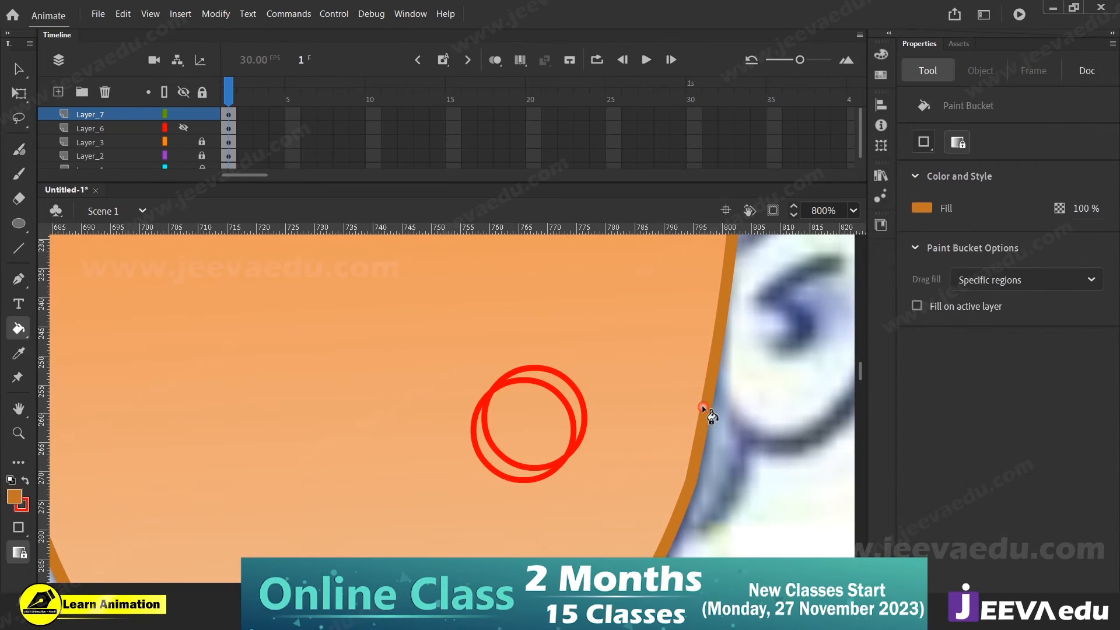
click(506, 477)
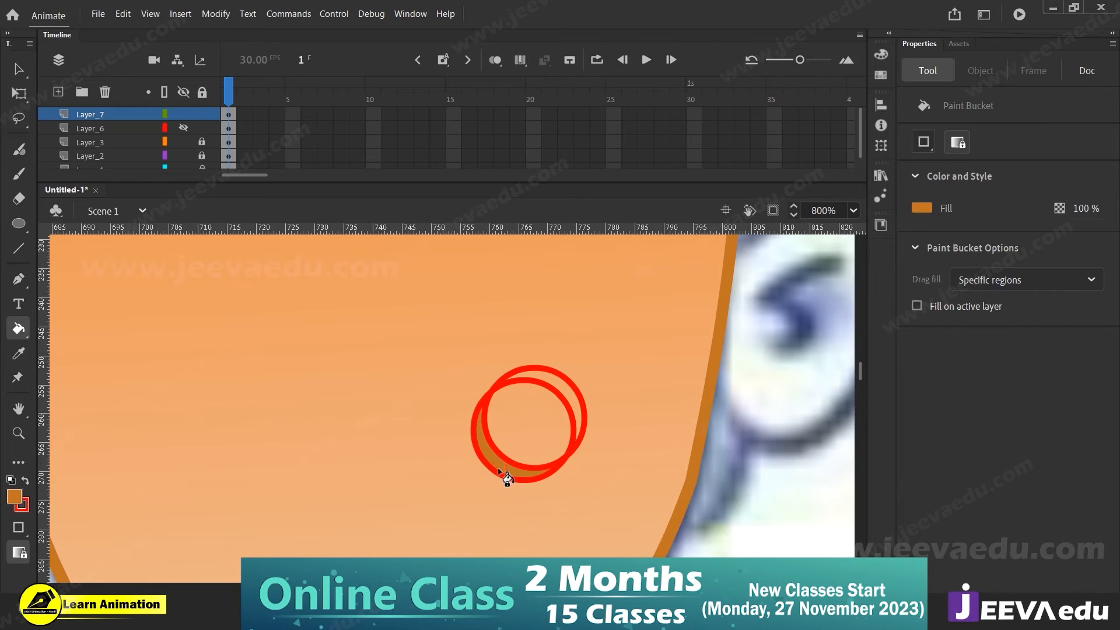
Step: Delete both red circle outlines, leaving the orange crescent, and hide Layer_3 to reveal the sketch
key(v)
double_click(514, 466)
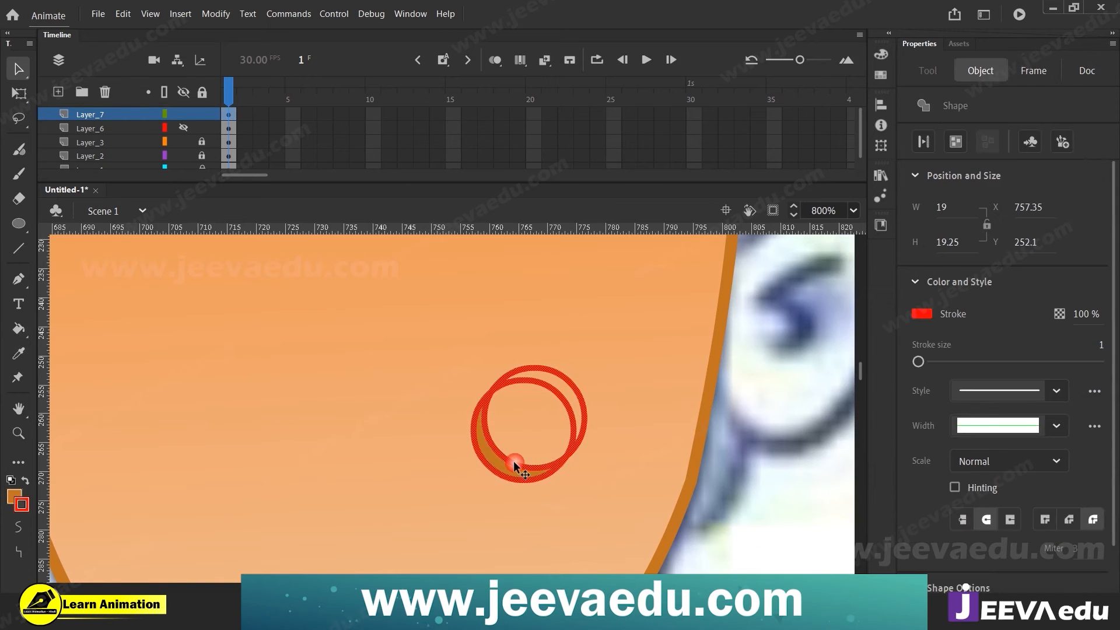
key(Delete)
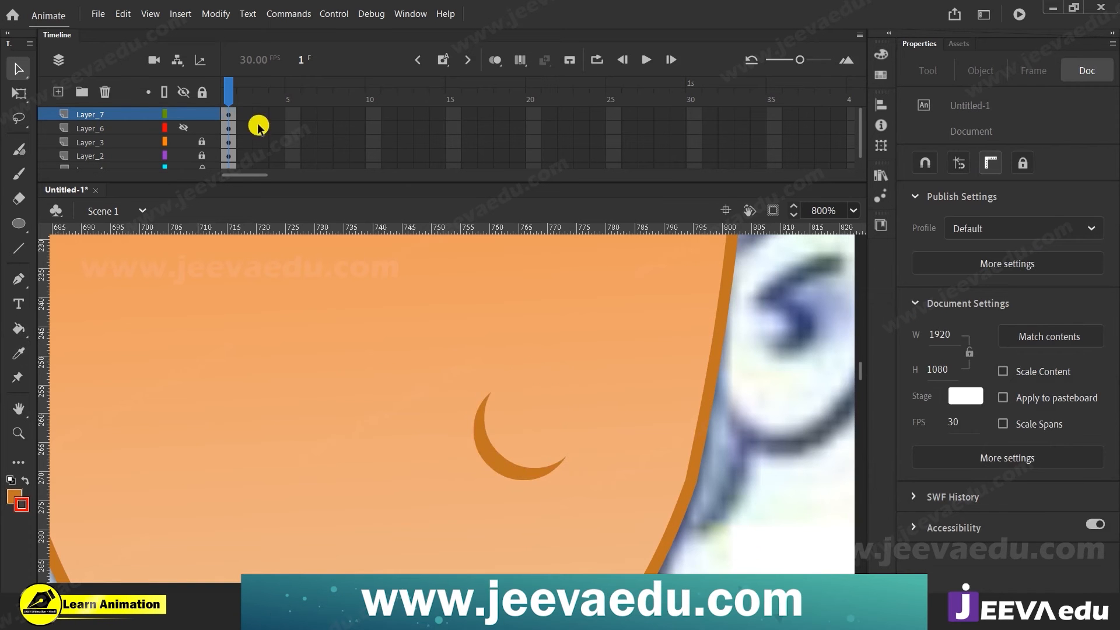
click(183, 142)
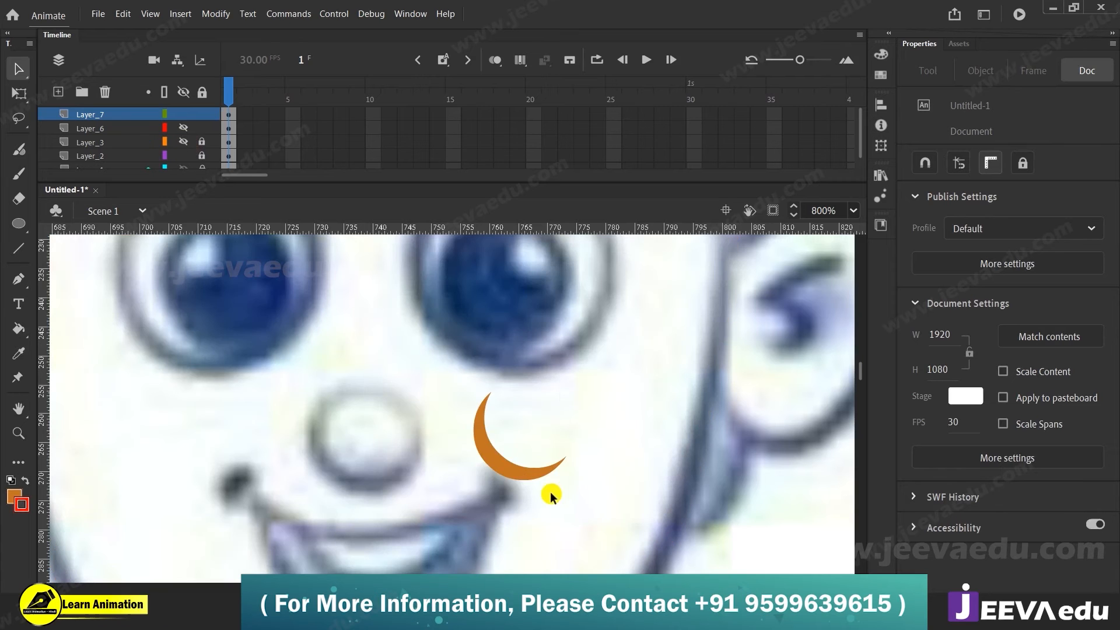
Step: Move the orange crescent onto the sketch's nose, at X 729.25 and Y 257.75
click(508, 468)
drag(508, 467, 349, 479)
click(404, 494)
click(372, 477)
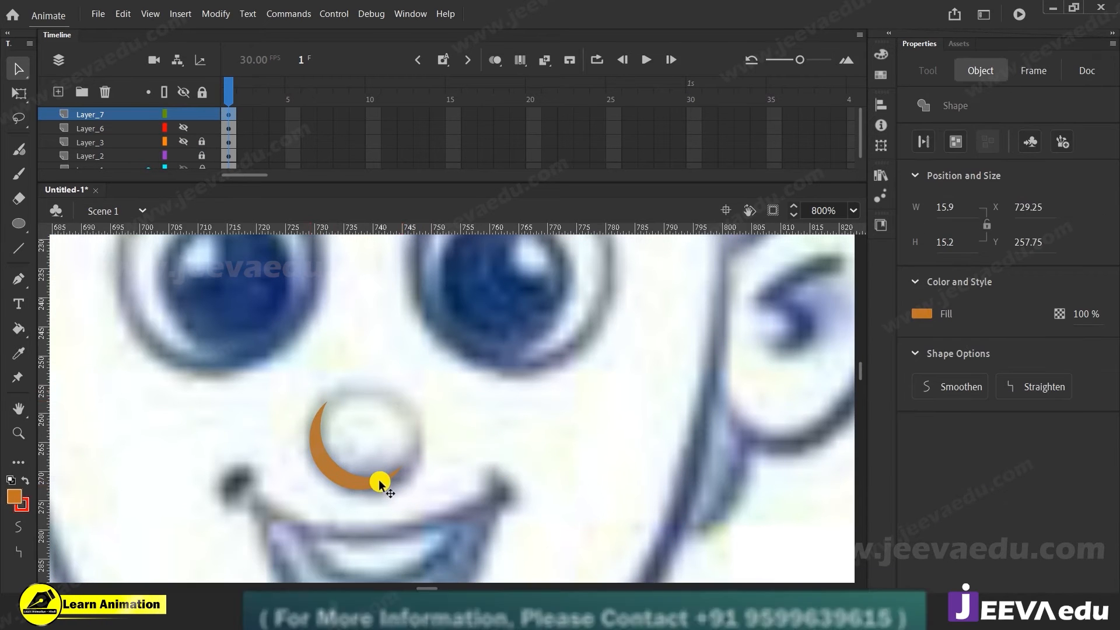
Step: Rotate the orange crescent with Free Transform and position it symmetrically along the lower edge of the sketch's nose
key(q)
drag(416, 402, 389, 373)
drag(371, 474, 441, 466)
click(467, 486)
key(z)
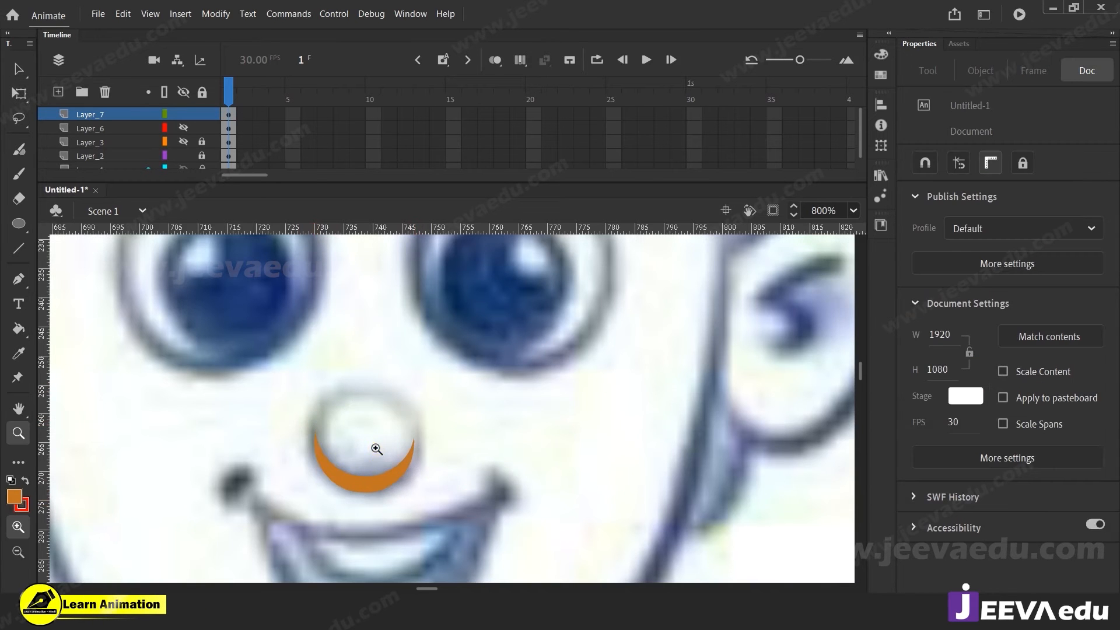
click(465, 482)
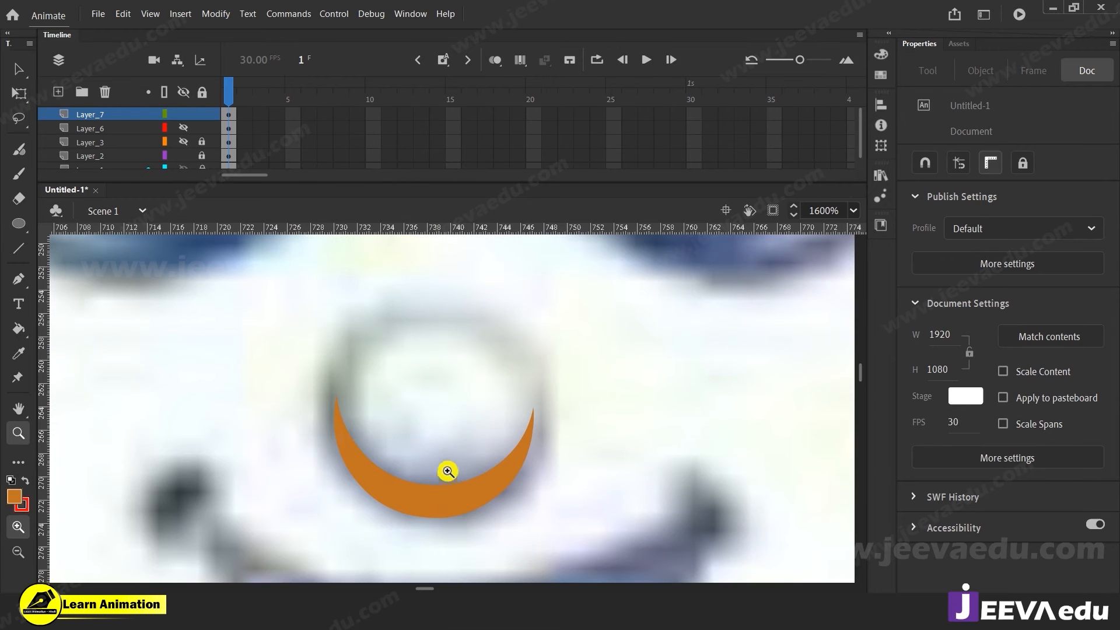
alt+click(447, 464)
alt+click(445, 454)
click(471, 426)
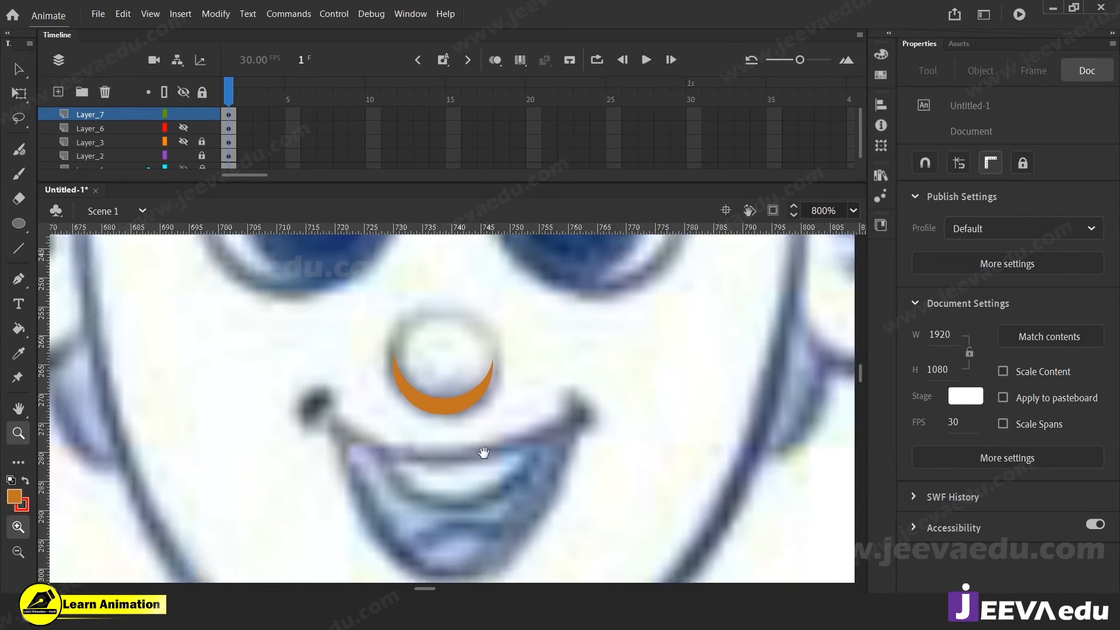
key(y)
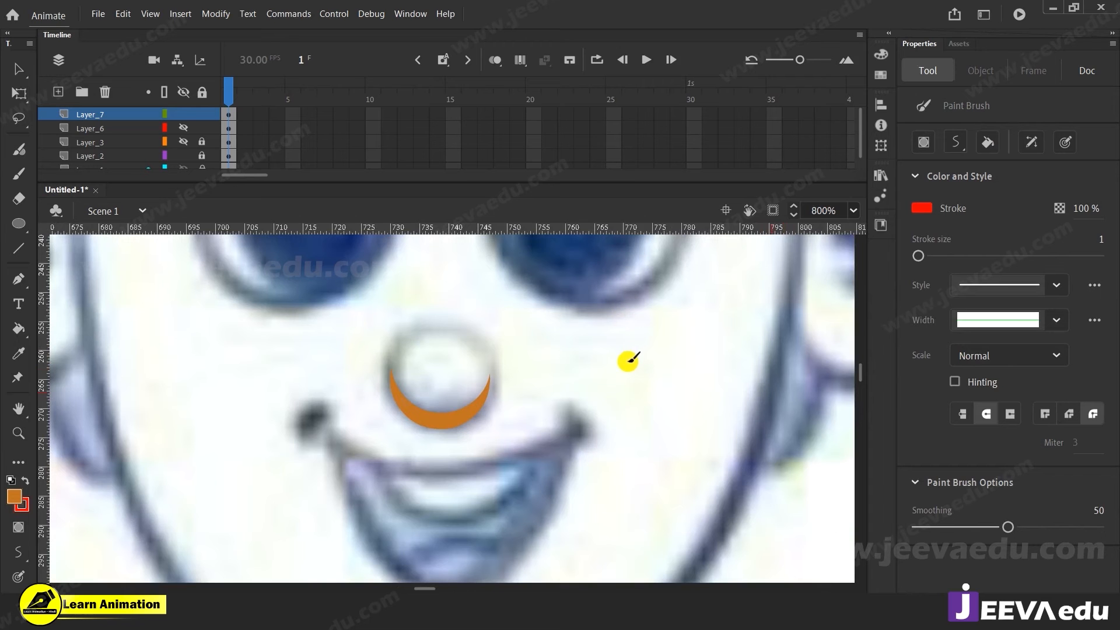
drag(613, 299, 606, 399)
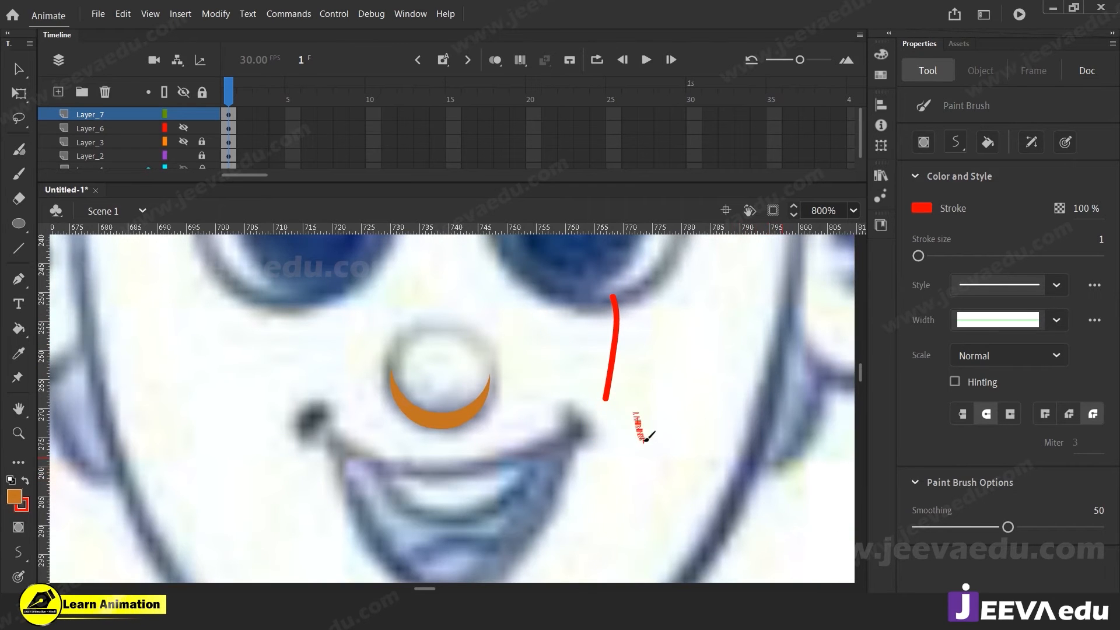
drag(670, 444, 675, 445)
key(ctrl+z)
key(ctrl+z)
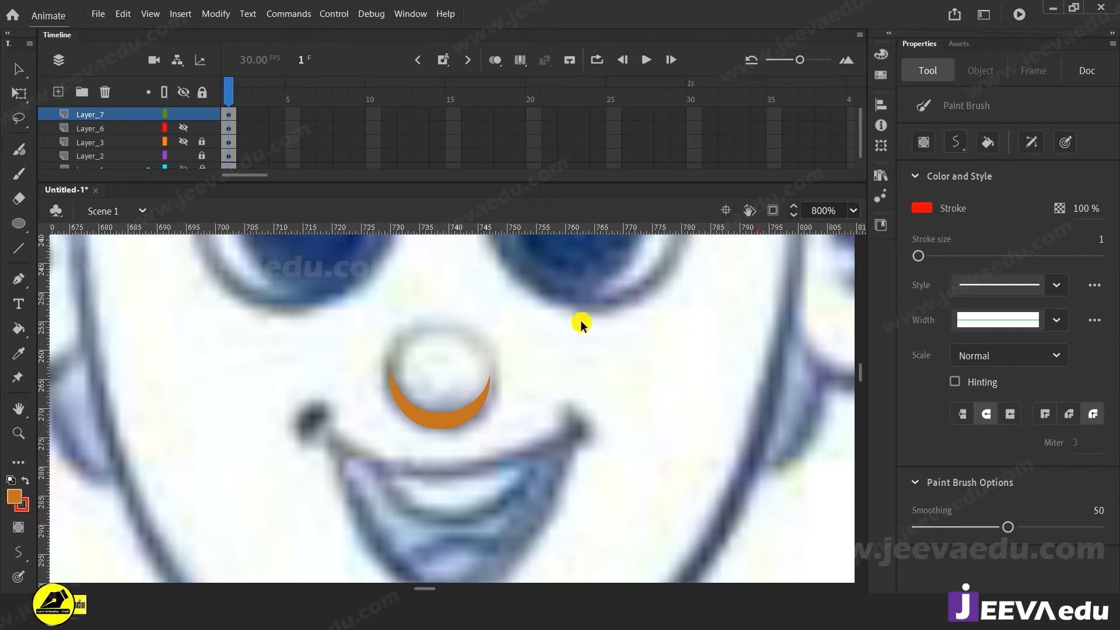
drag(598, 293, 610, 330)
drag(576, 442, 578, 444)
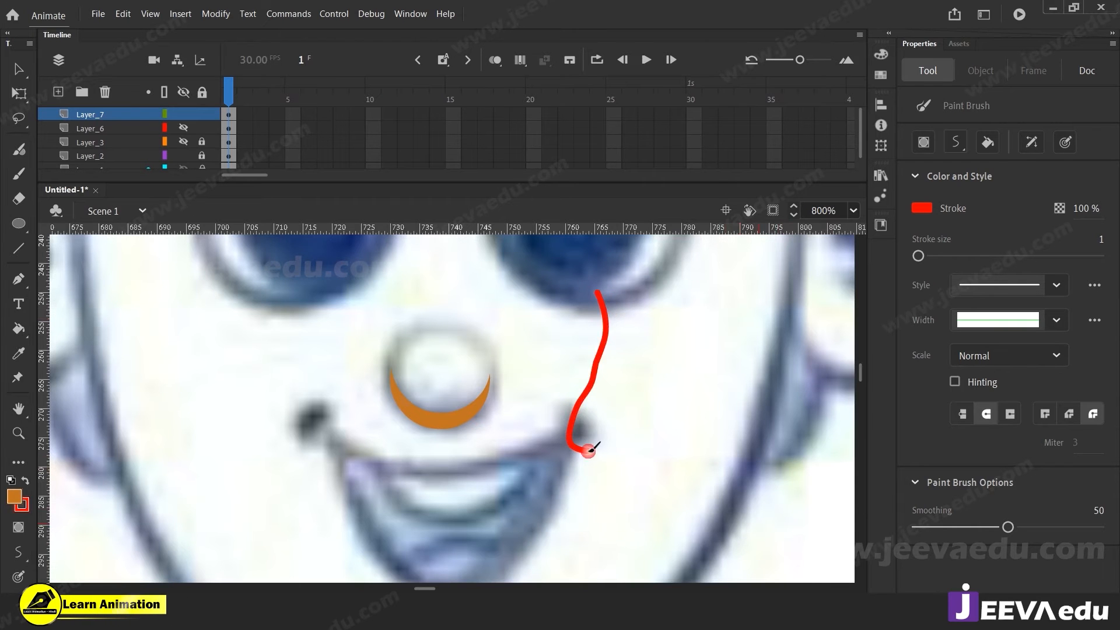
key(ctrl+z)
drag(601, 293, 600, 388)
drag(595, 436, 611, 446)
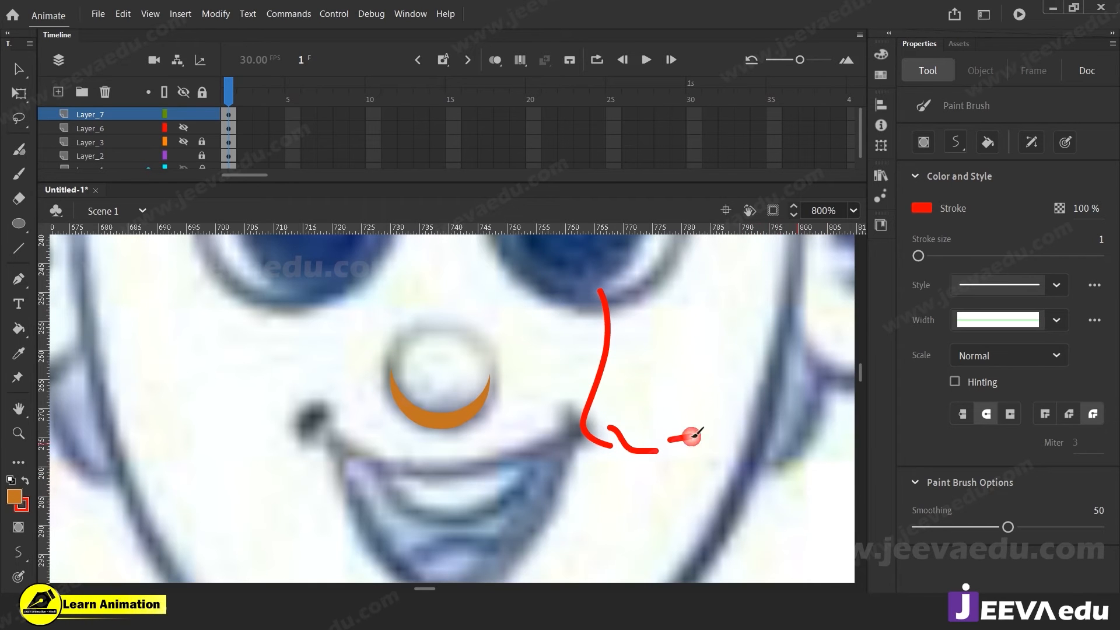
drag(692, 434, 693, 435)
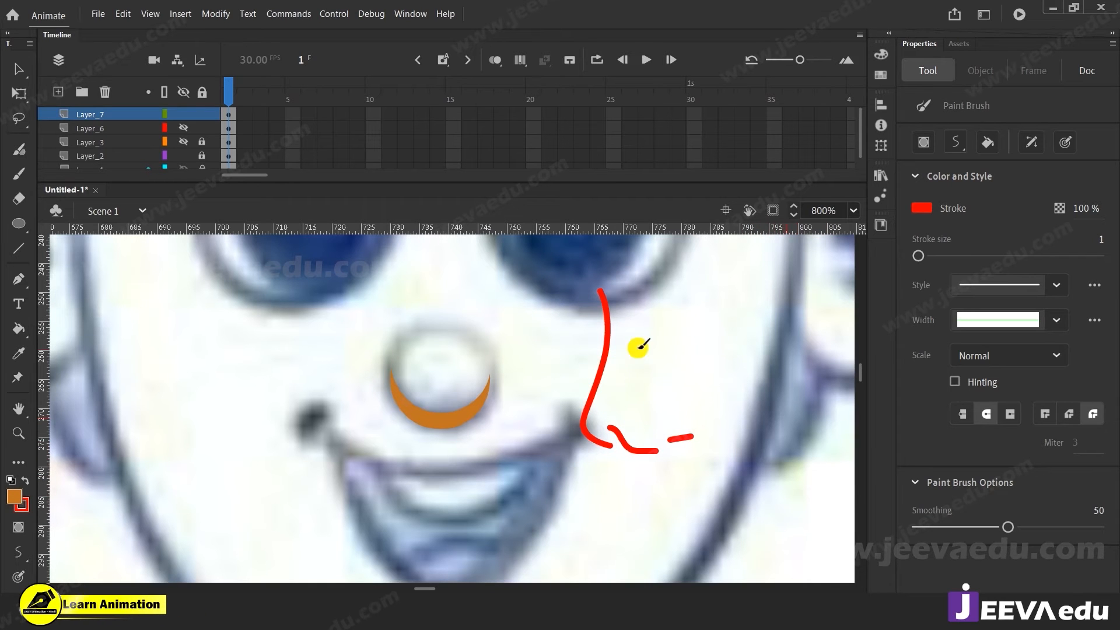
key(ctrl+z)
key(ctrl+z)
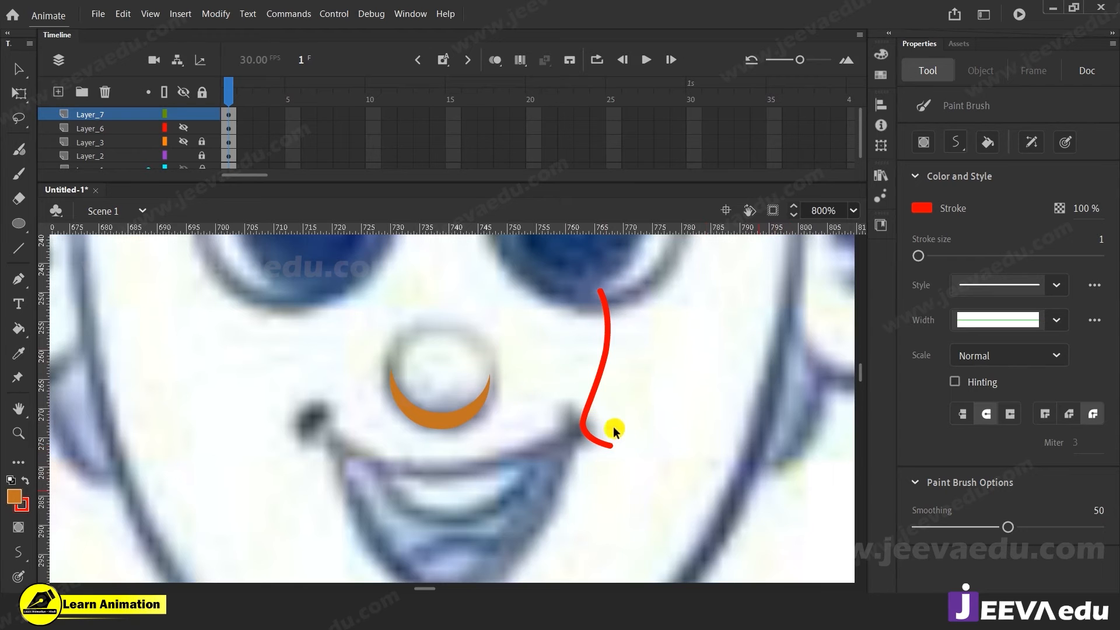
key(ctrl+z)
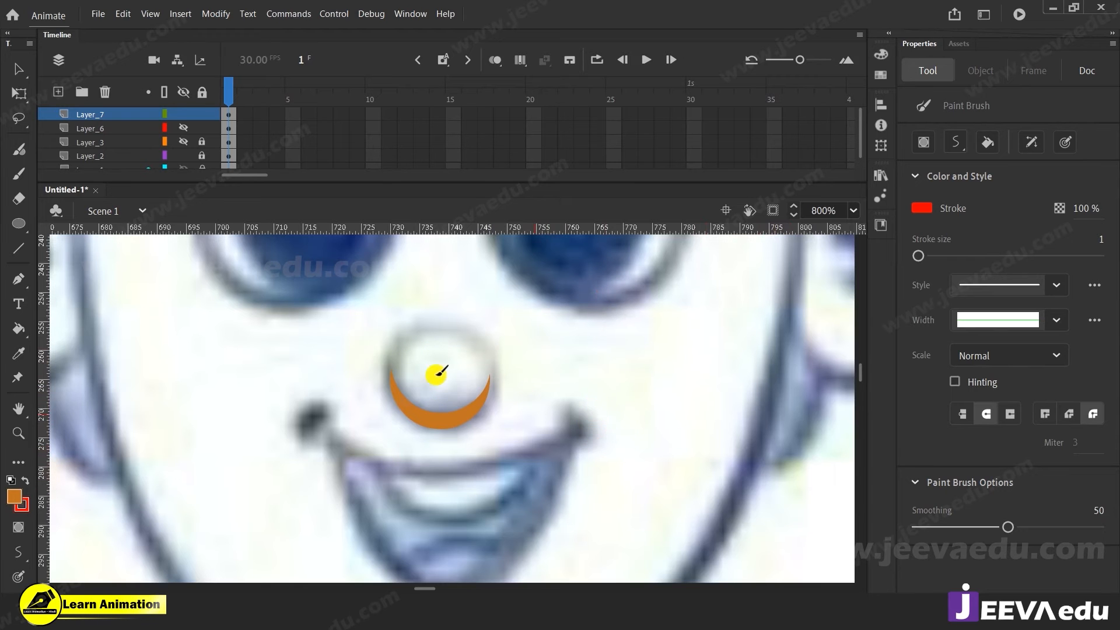
Step: Group the orange crescent on the nose and hide Layer_7
mouse_move(555, 457)
mouse_down()
mouse_move(525, 430)
mouse_move(458, 435)
mouse_move(504, 445)
mouse_up()
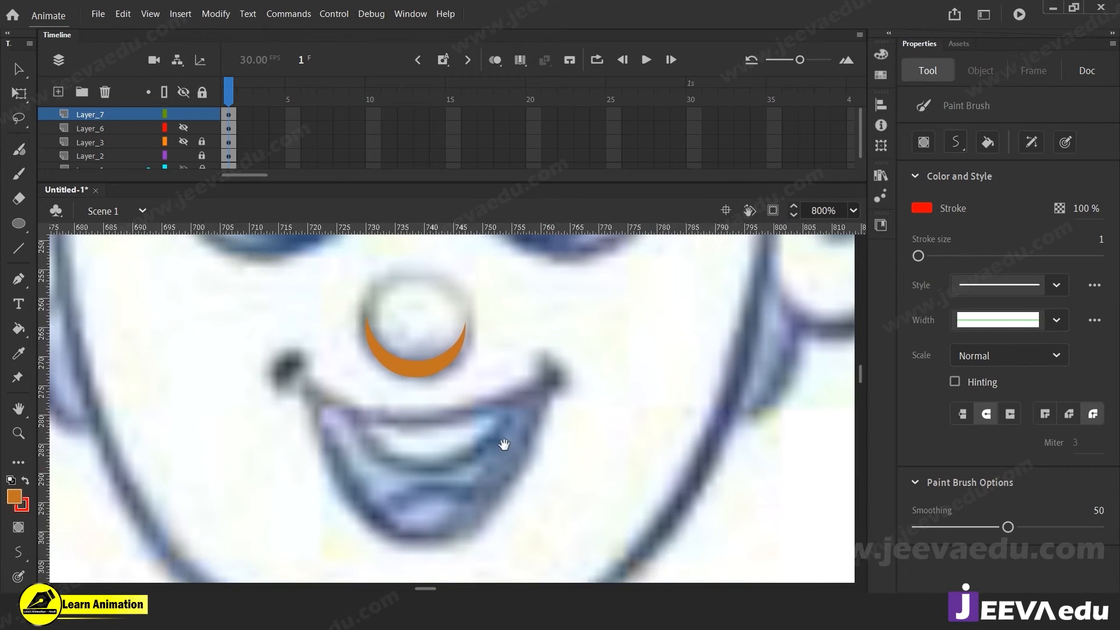
key(v)
click(430, 365)
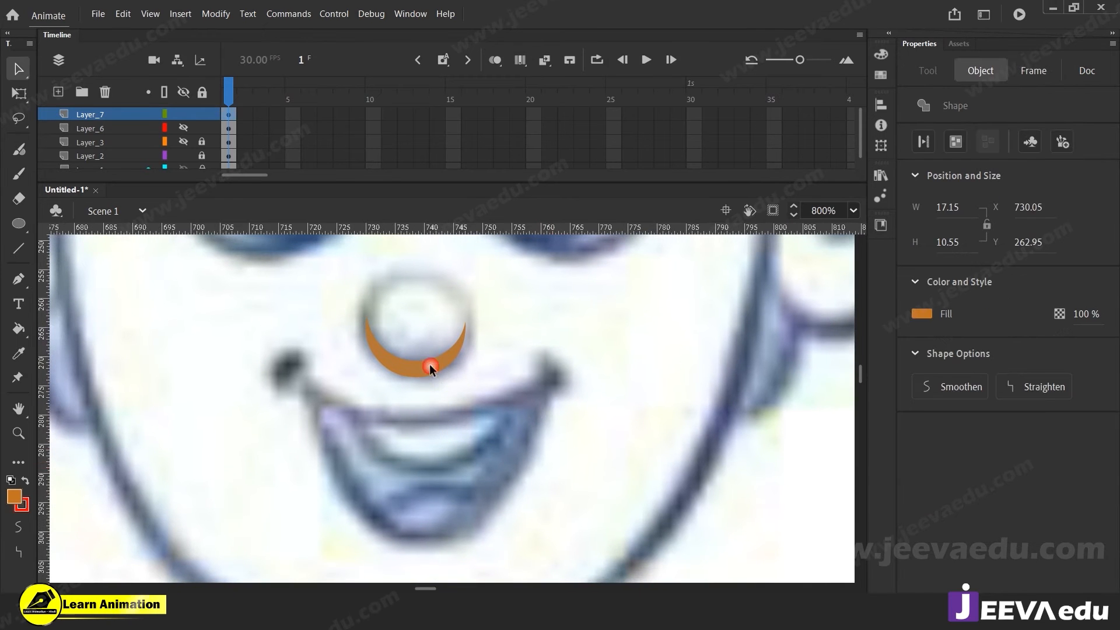
key(ctrl+g)
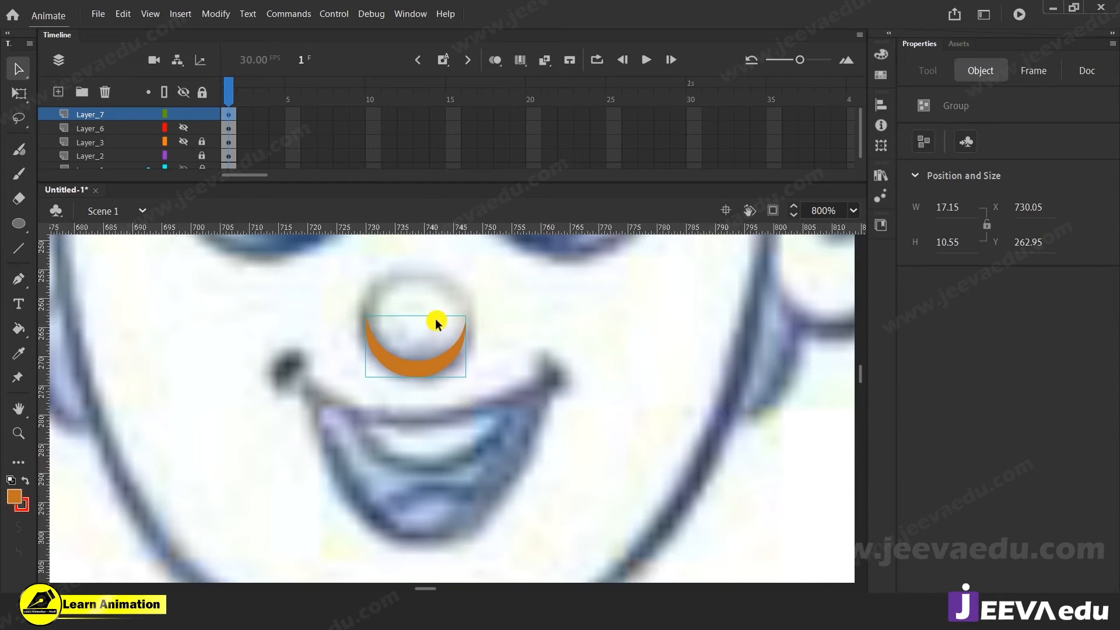
click(184, 113)
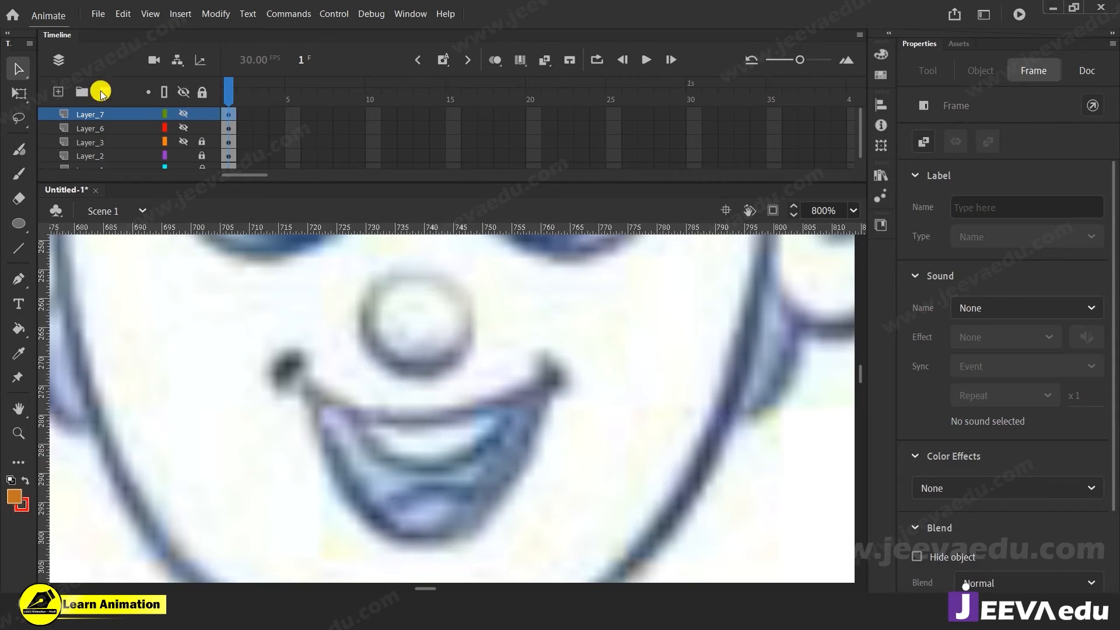
Step: Add a new layer and trace the upper lip with a red line, curving it downward and fitting its ends to the mouth corners
click(58, 92)
drag(440, 485, 443, 453)
key(n)
mouse_move(290, 352)
mouse_down()
mouse_move(588, 380)
mouse_move(581, 350)
mouse_up()
key(v)
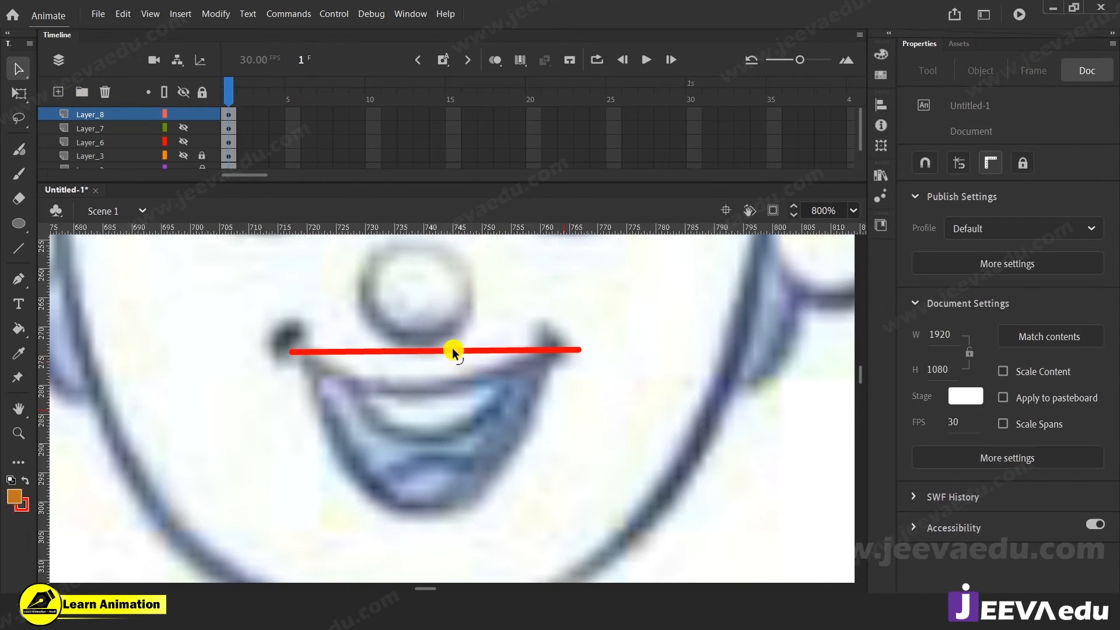
drag(453, 351, 448, 389)
drag(578, 350, 554, 343)
drag(302, 349, 295, 350)
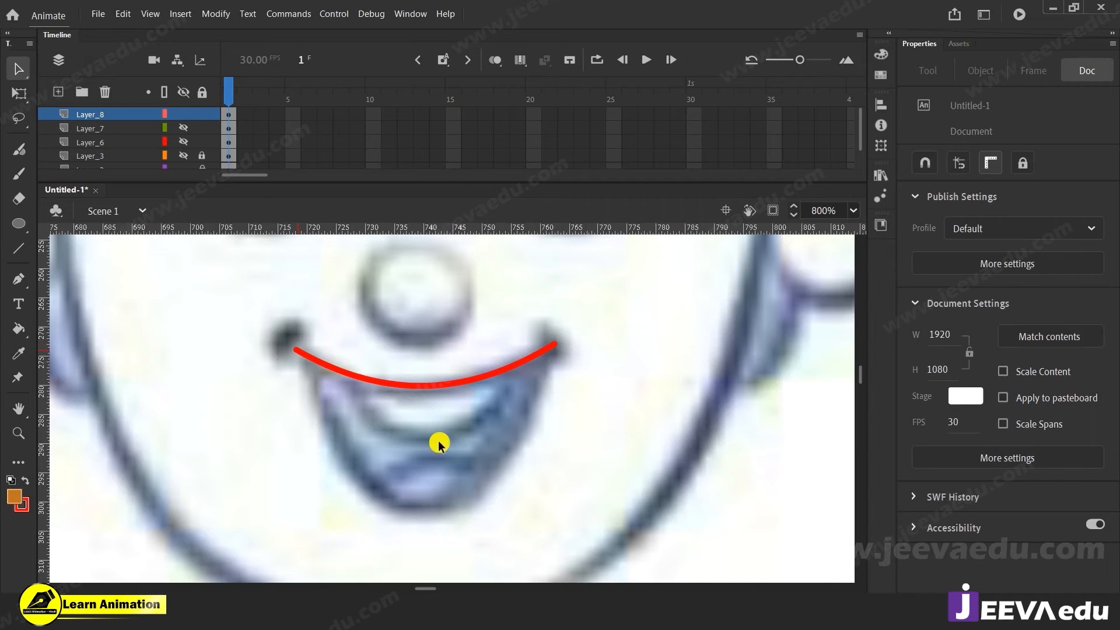
Step: Draw a line down the left side of the mouth from the upper lip and bend it outward along the sketch
key(n)
drag(315, 346, 379, 502)
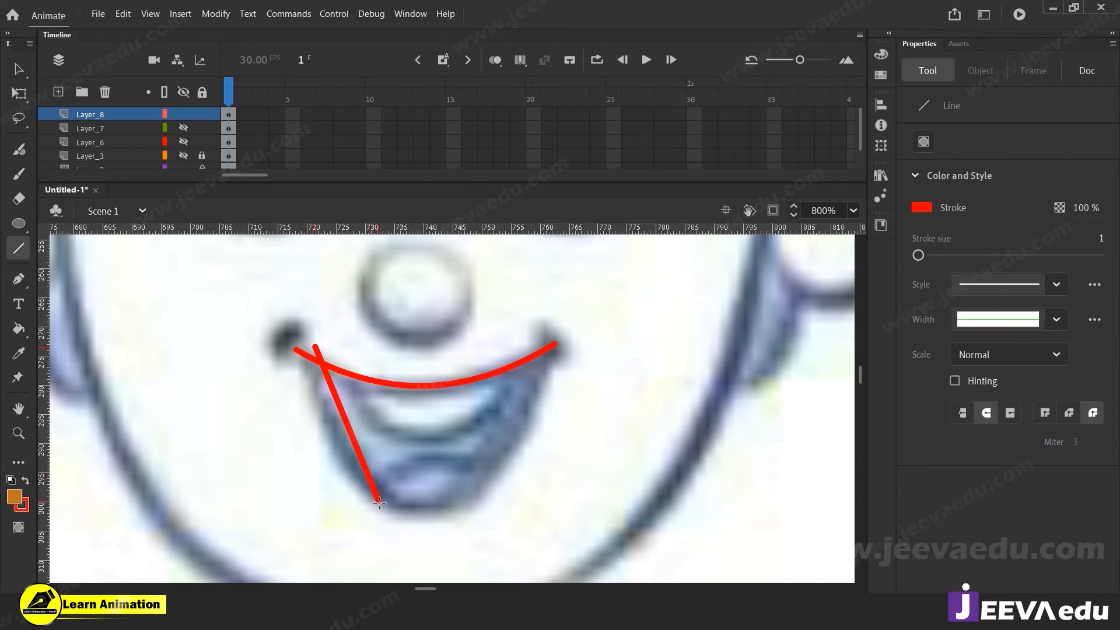
key(v)
drag(345, 420, 325, 432)
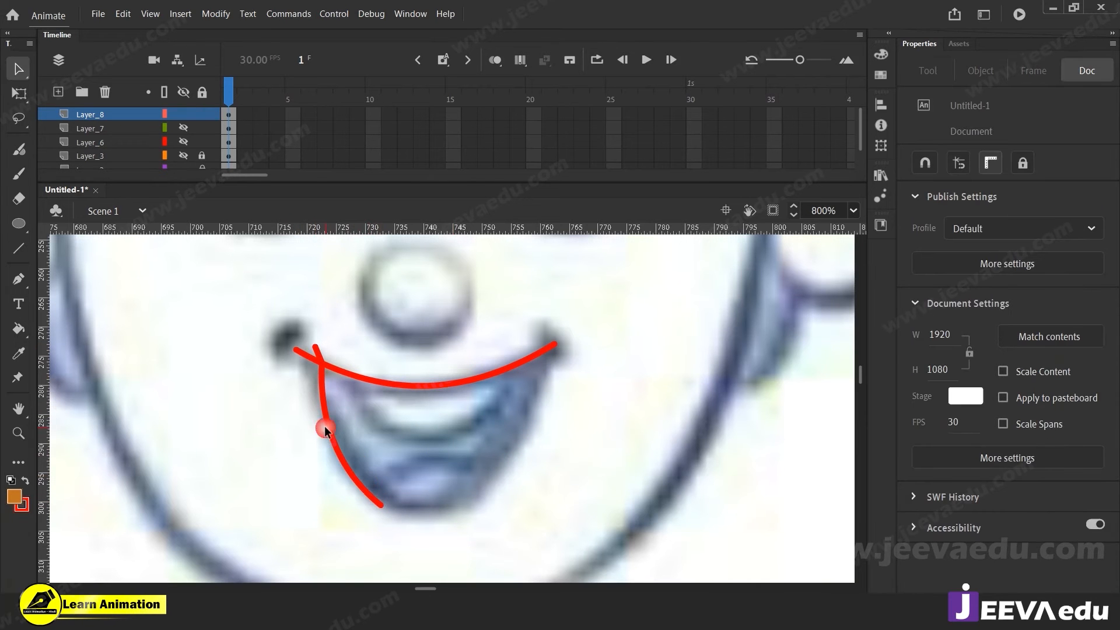
Step: Extend the outline around the mouth's bottom and up its right side, and delete the end overshooting the upper lip
drag(371, 499, 586, 425)
drag(405, 483, 481, 481)
drag(584, 425, 550, 313)
click(550, 318)
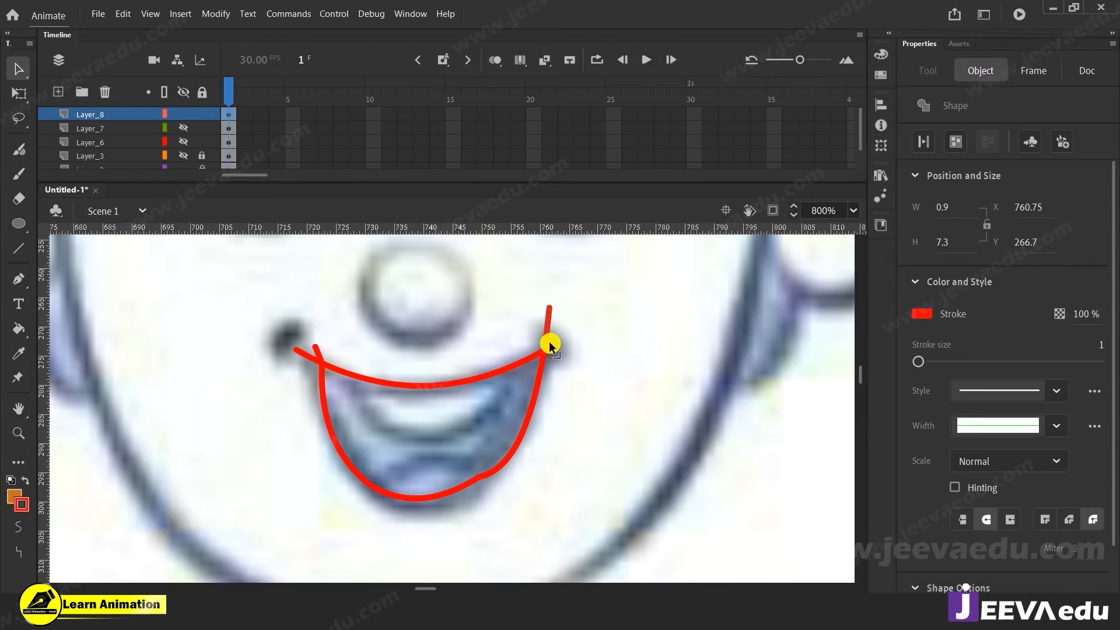
key(Delete)
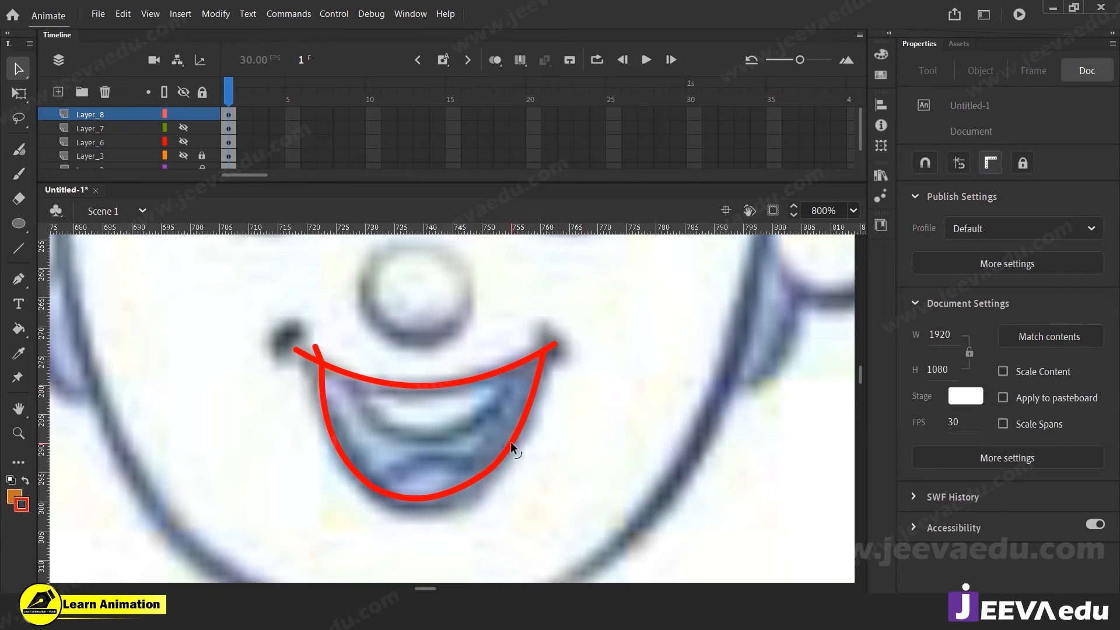
Step: Reshape the bottom of the mouth outline to the sketch and smooth the kinks on its lower left and lower right
mouse_move(472, 481)
mouse_down()
mouse_move(457, 488)
mouse_move(471, 493)
mouse_up()
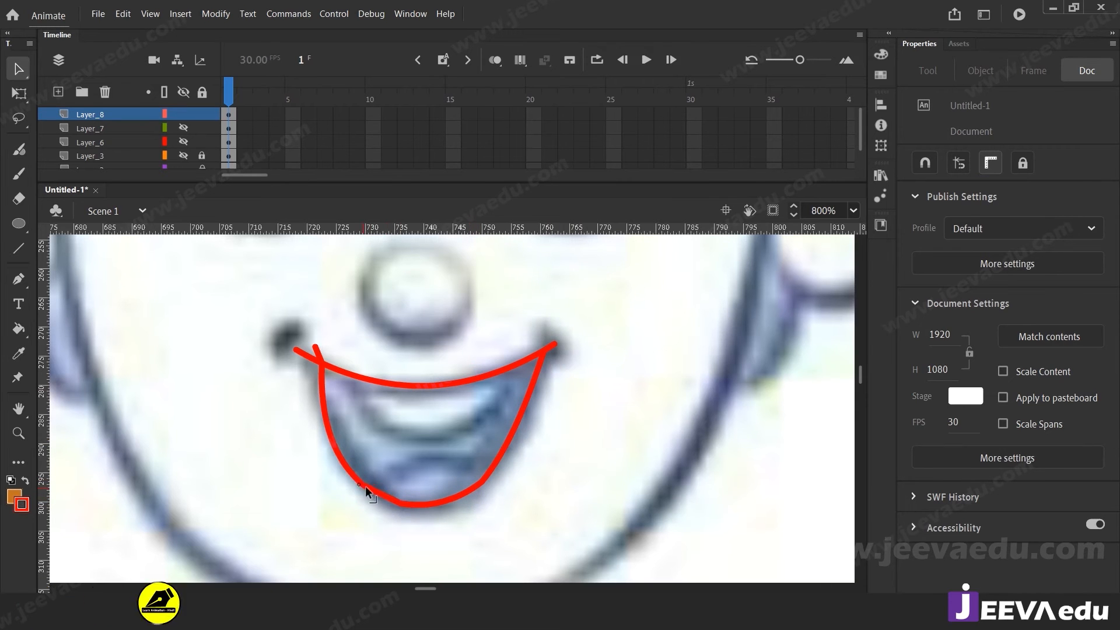
scroll(367, 484, up, 1)
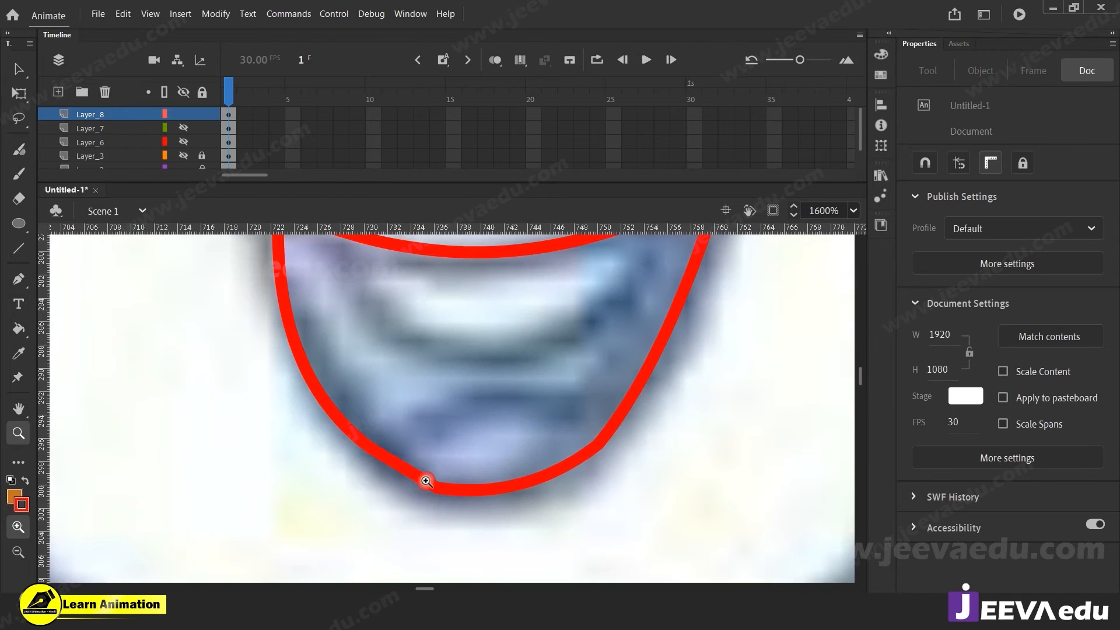
click(371, 454)
click(370, 450)
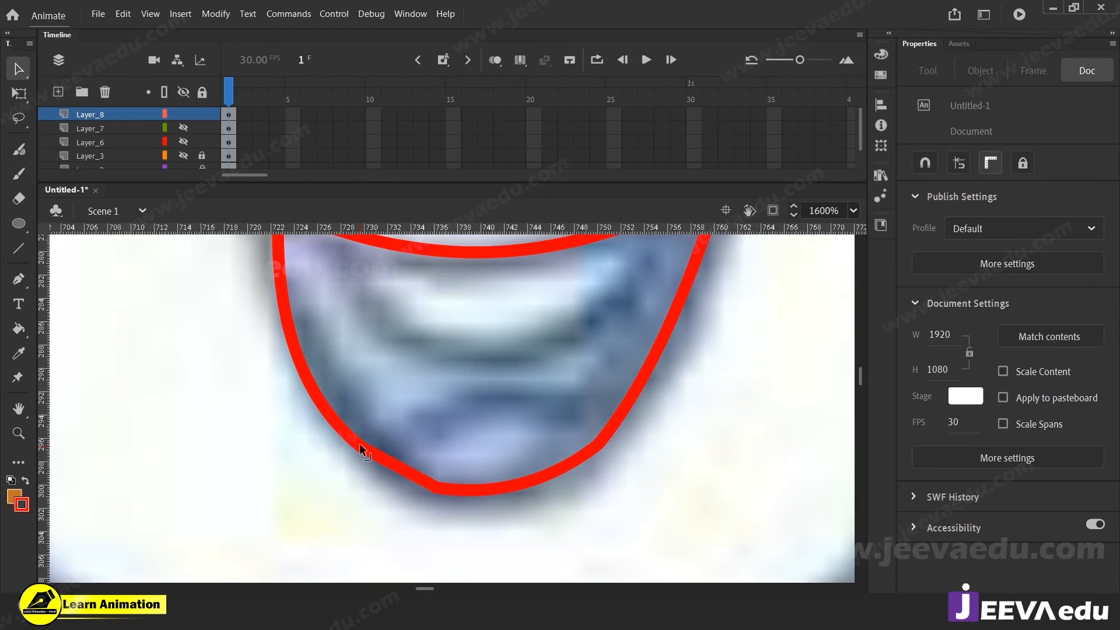
mouse_move(360, 447)
mouse_down()
mouse_move(395, 474)
mouse_move(356, 447)
mouse_up()
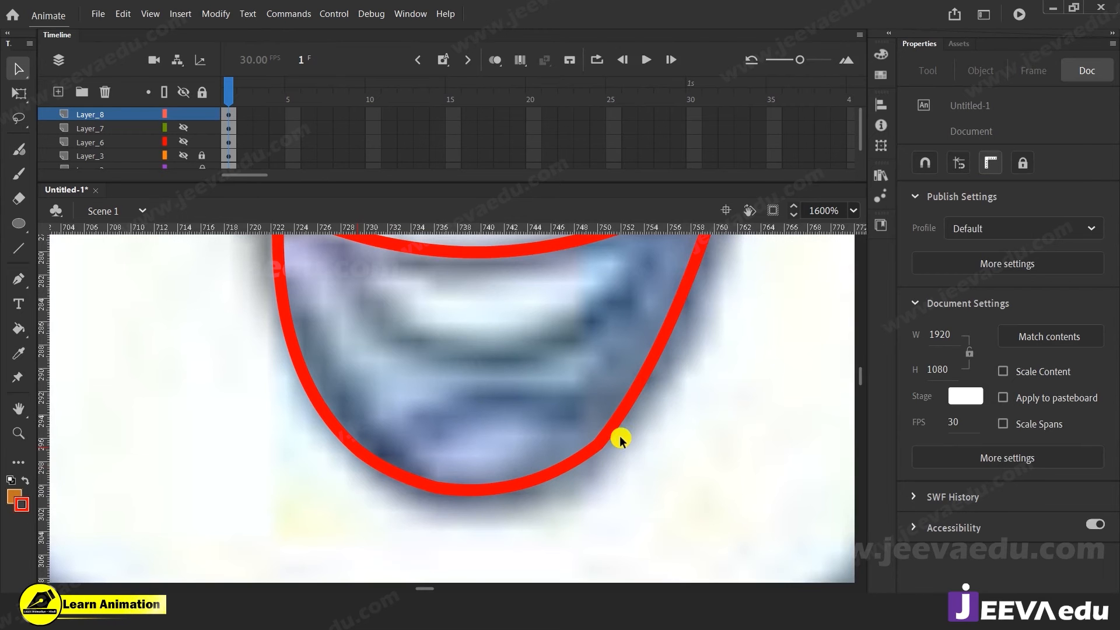
drag(597, 441, 600, 432)
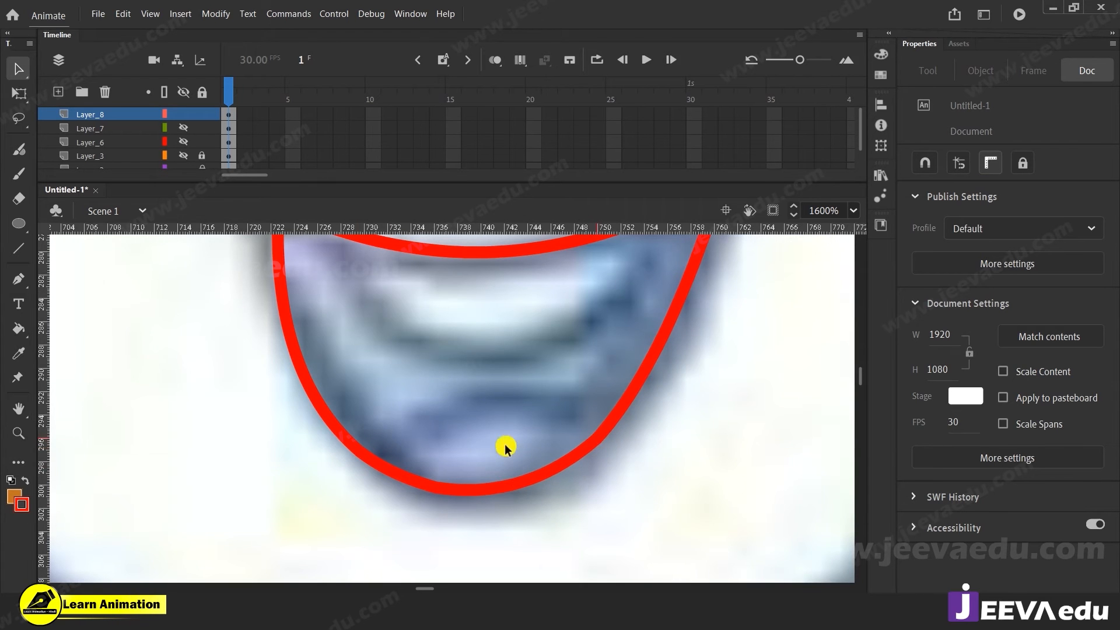
Step: Round out the right side of the mouth outline and remove the stray line end above the left side of the lip
key(z)
alt+click(473, 447)
key(v)
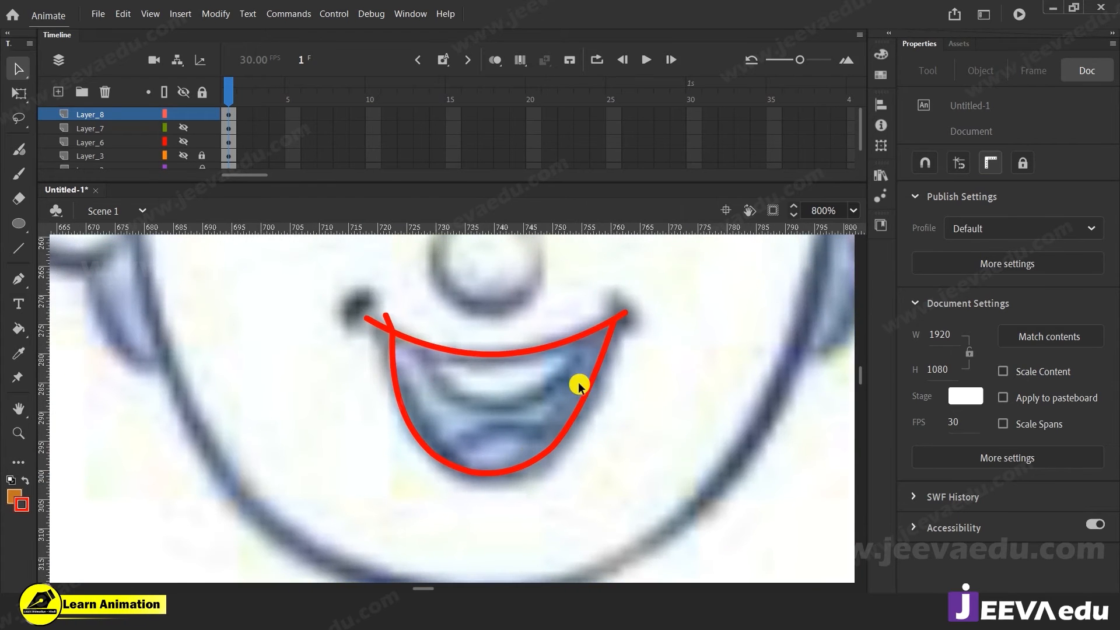
click(547, 454)
click(401, 334)
click(385, 318)
key(Escape)
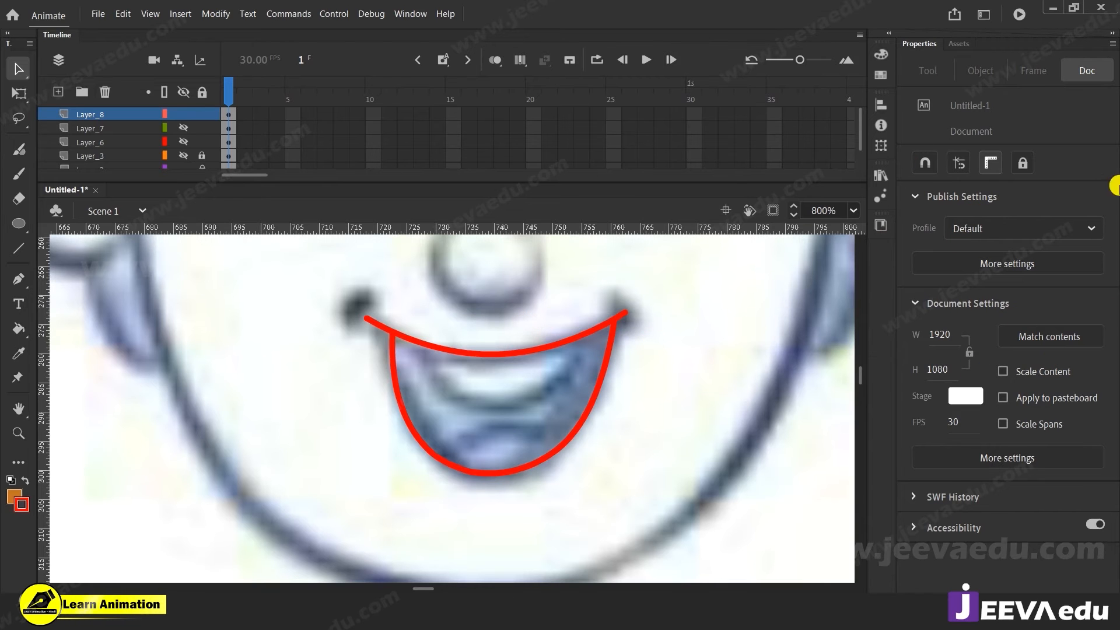
key(y)
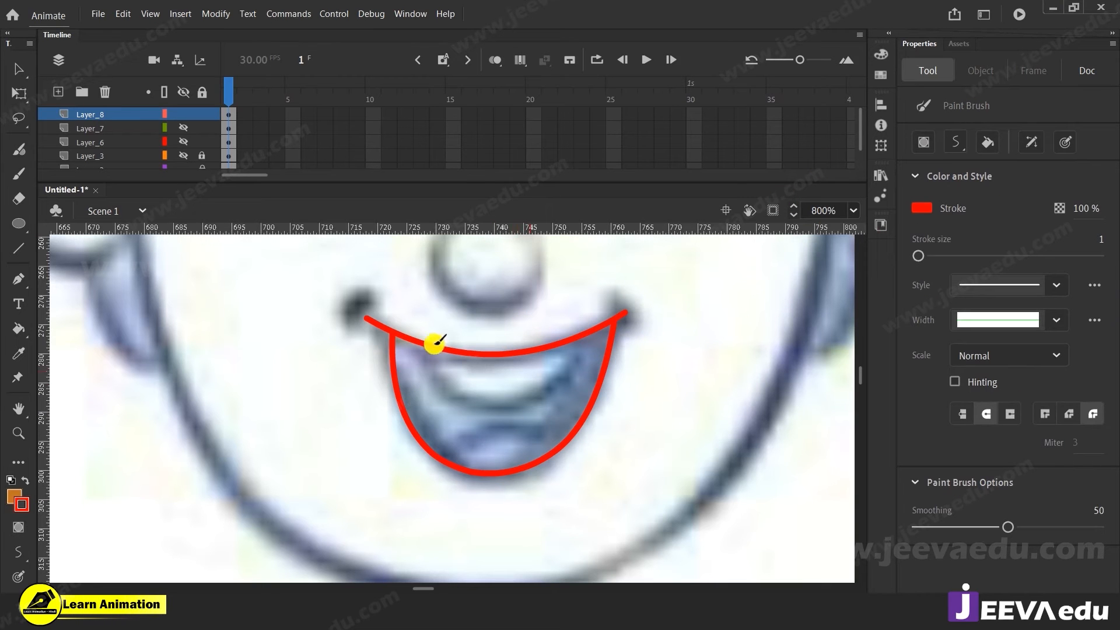
drag(557, 383, 554, 385)
key(z)
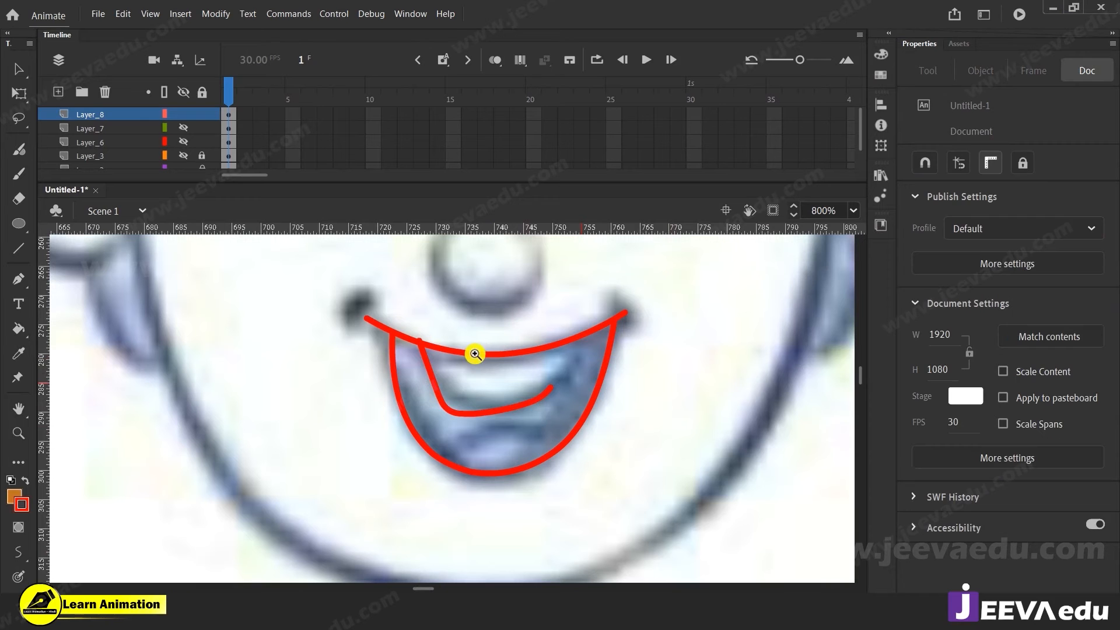
key(ctrl+z)
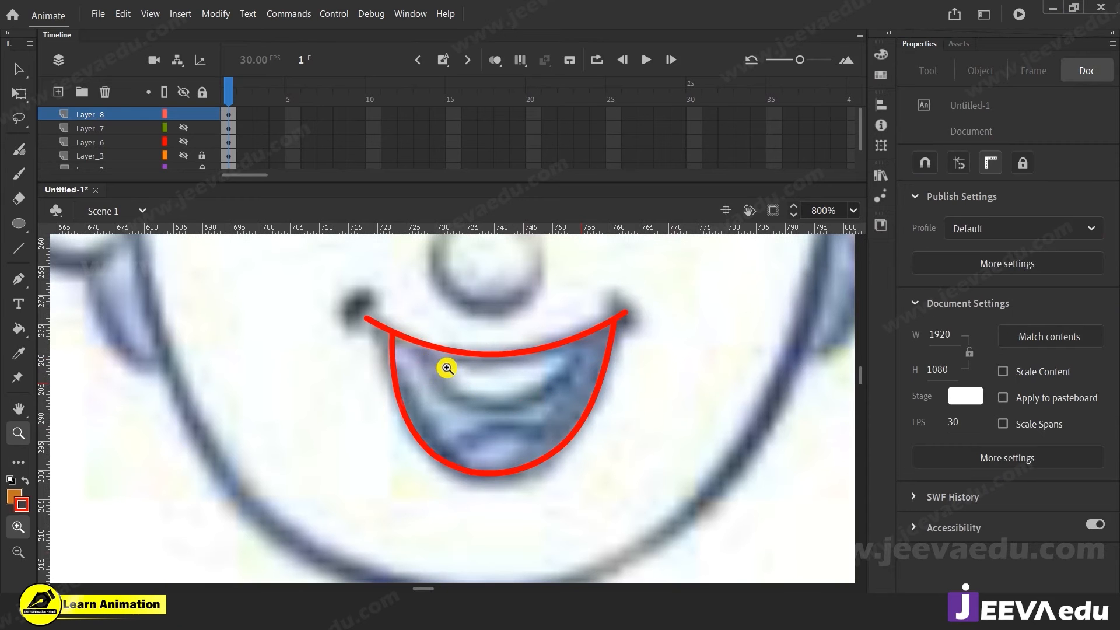
key(y)
drag(448, 386, 508, 396)
key(ctrl+z)
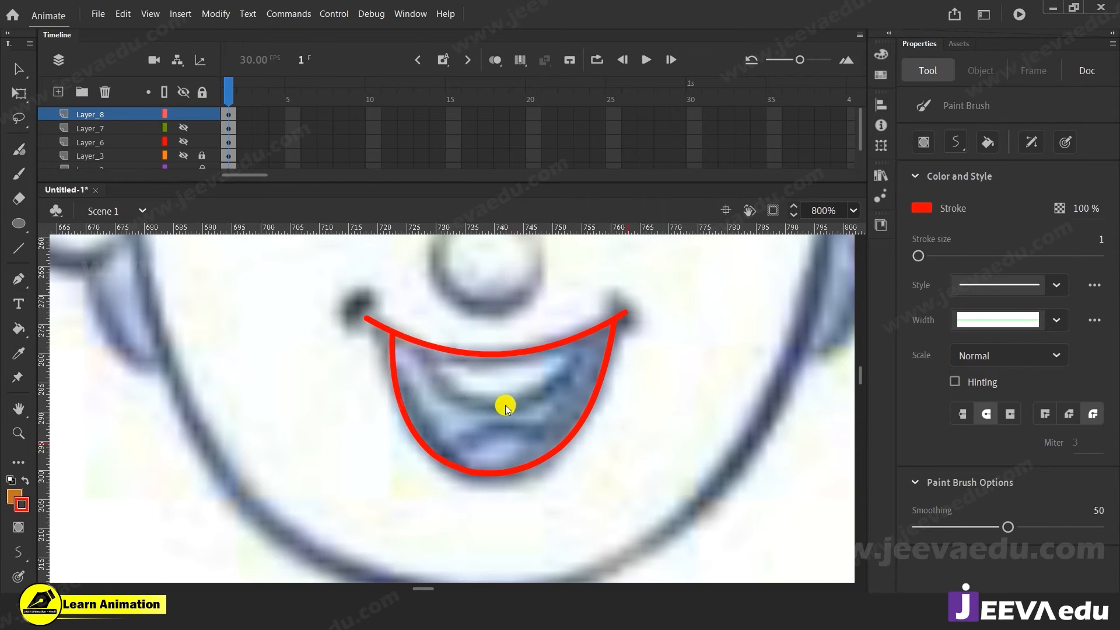
Step: Trace the lower edge of the teeth with connected curved lines meeting the upper lip on both sides, and delete the overshooting end
key(n)
mouse_move(434, 378)
mouse_down()
mouse_move(545, 395)
mouse_move(561, 386)
mouse_move(505, 397)
mouse_up()
key(v)
mouse_move(443, 383)
mouse_down()
mouse_move(407, 313)
mouse_move(428, 368)
mouse_up()
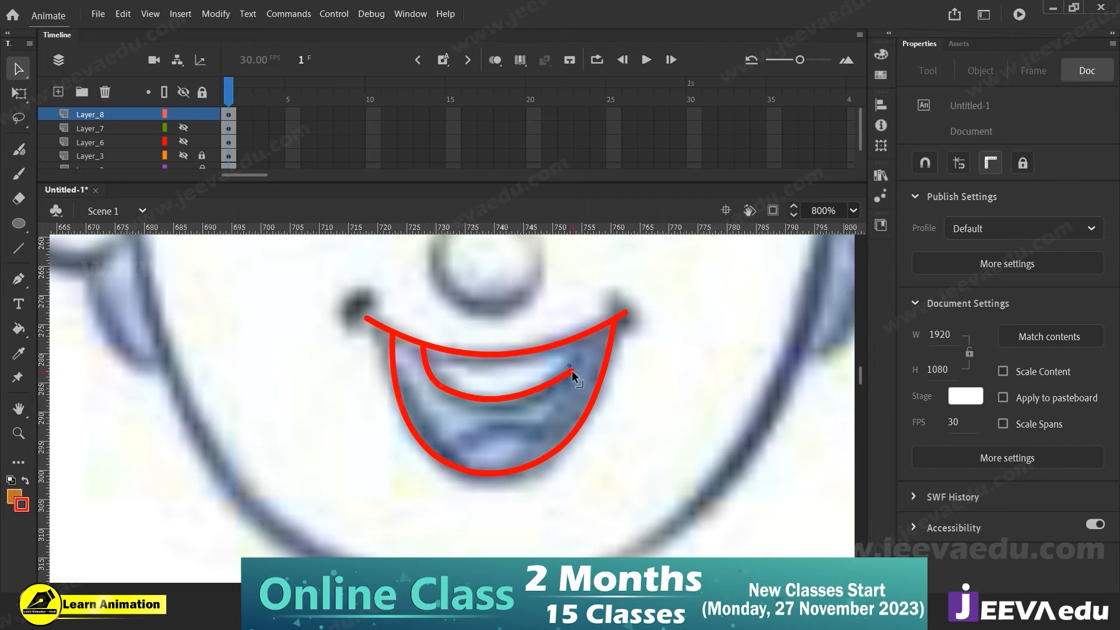
drag(558, 384, 601, 307)
drag(575, 353, 586, 352)
click(596, 321)
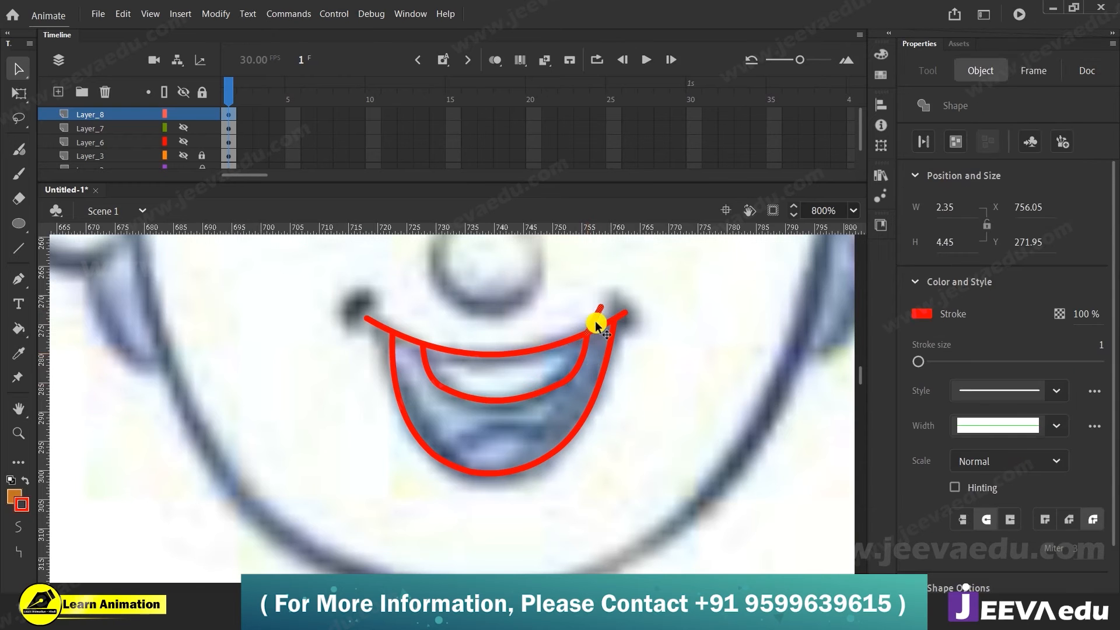
key(Delete)
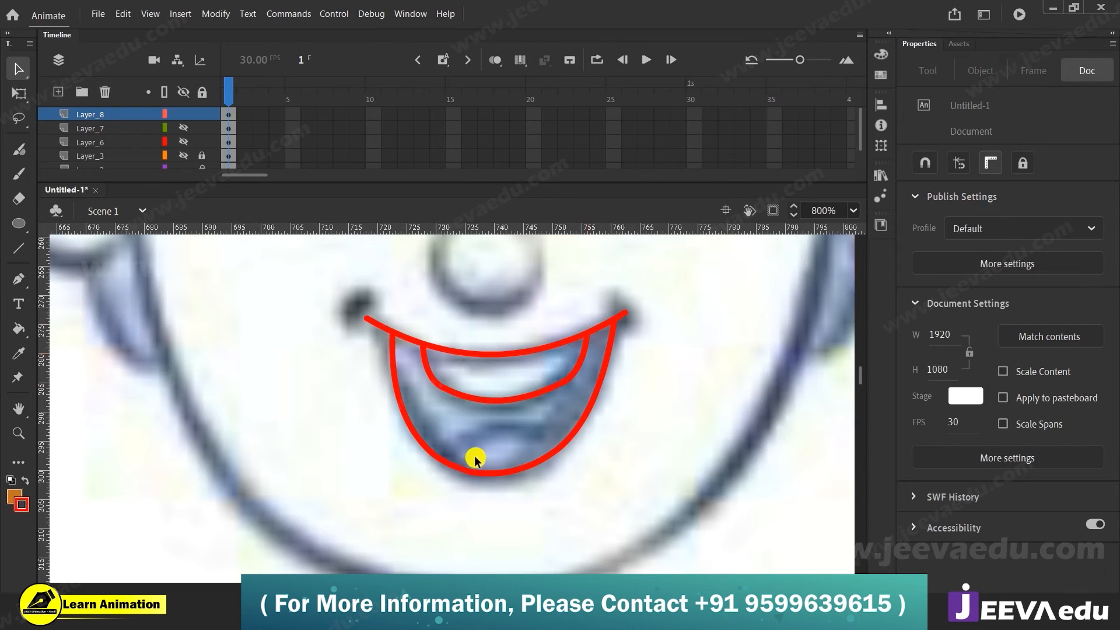
Step: Paint a curved red brush stroke for the tongue's upper edge across the lower part of the mouth
key(b)
mouse_move(429, 476)
mouse_down()
mouse_move(482, 433)
mouse_move(574, 425)
mouse_up()
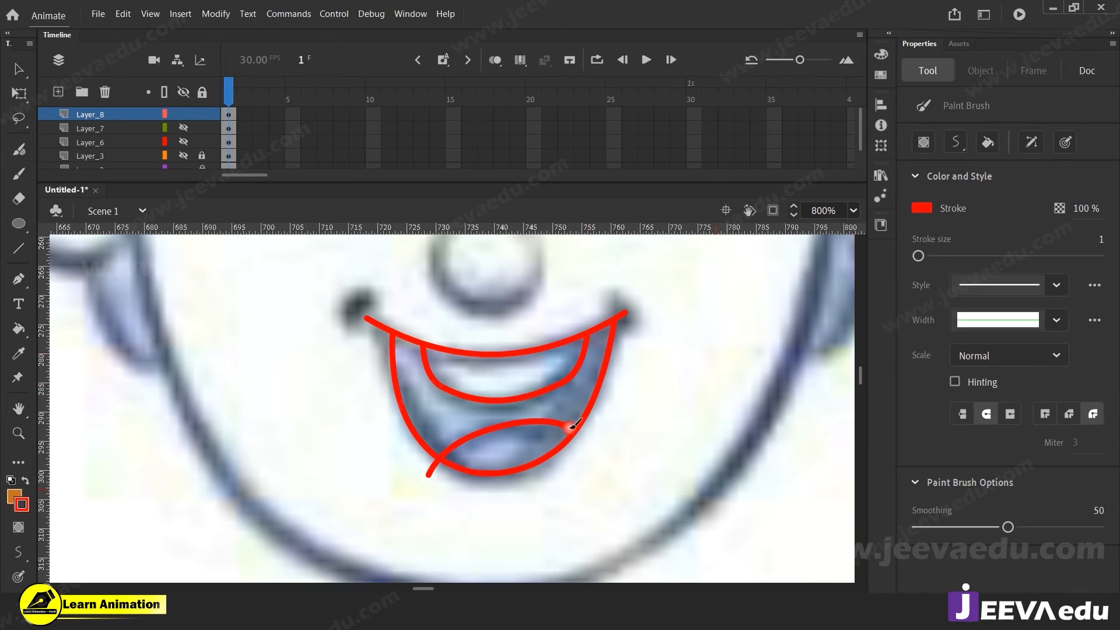
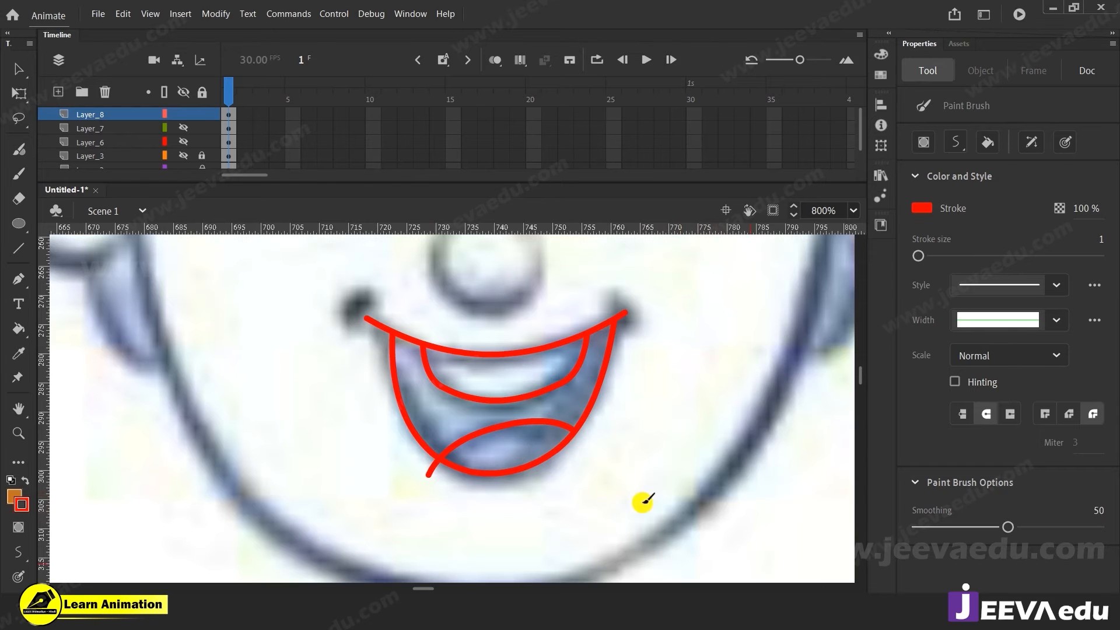
click(18, 464)
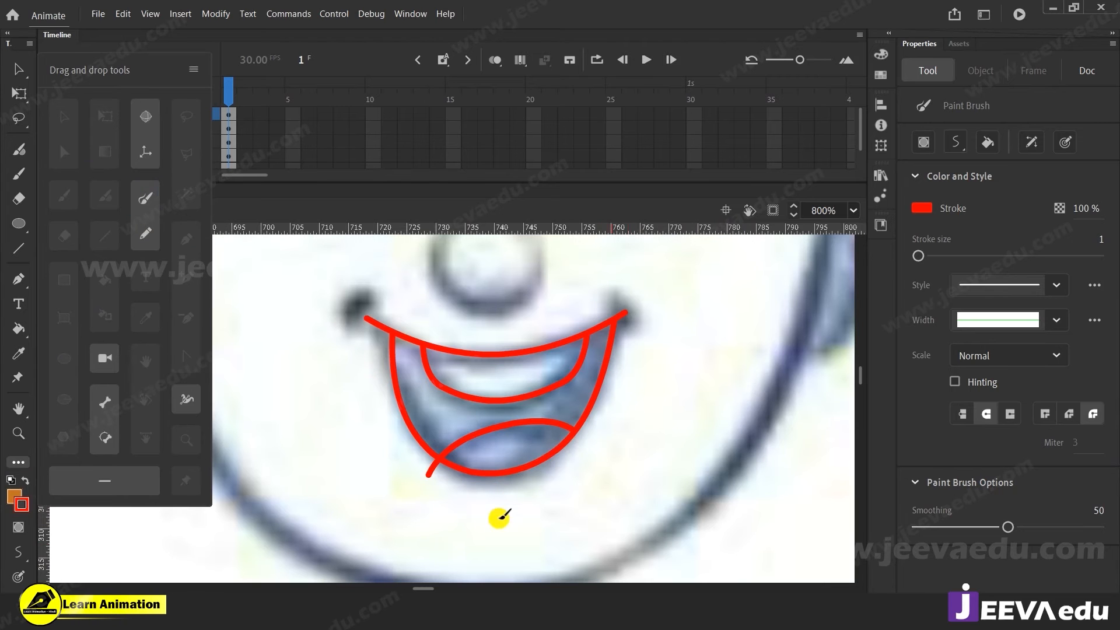
Step: Remove the tongue line's overshooting end outside the mouth outline and refine its curve and right end to meet the outline
click(500, 518)
key(v)
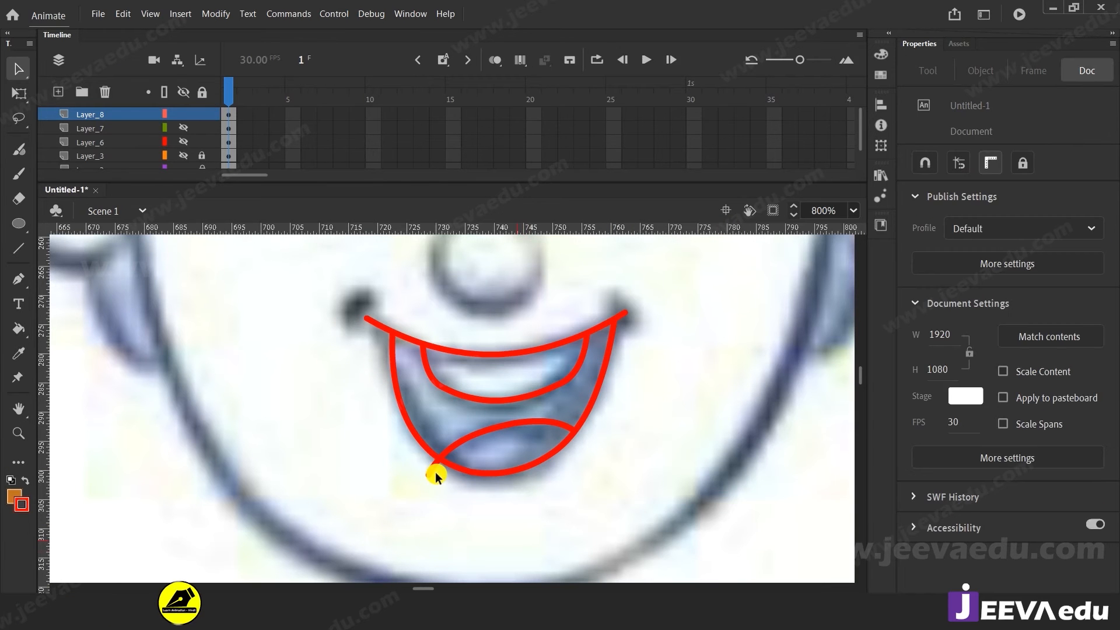
click(433, 470)
click(631, 431)
click(570, 428)
click(588, 445)
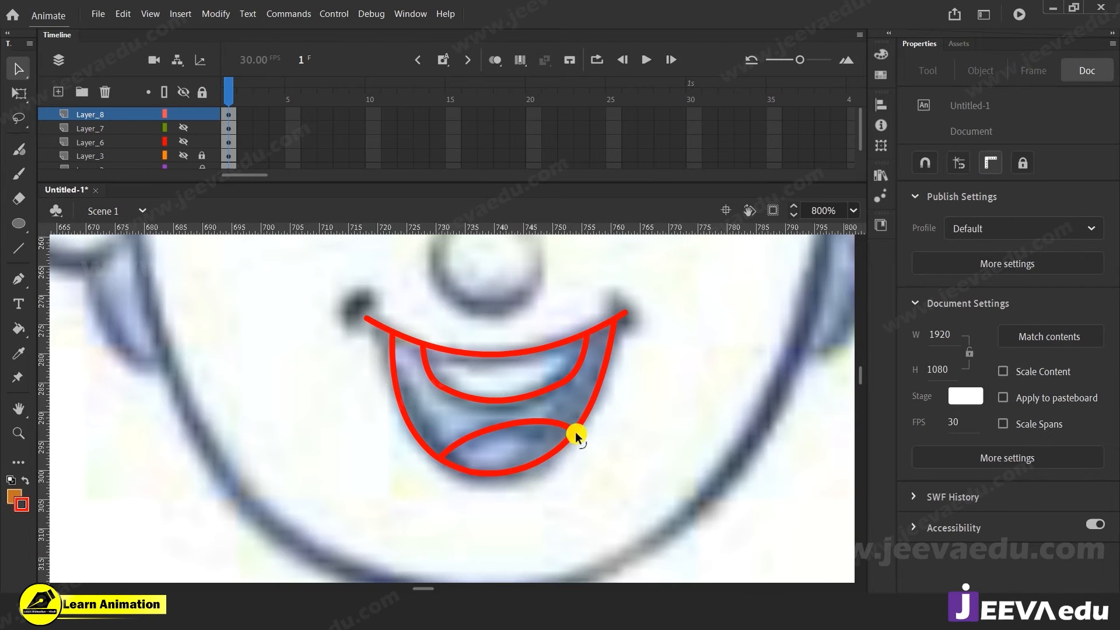
click(587, 442)
key(Delete)
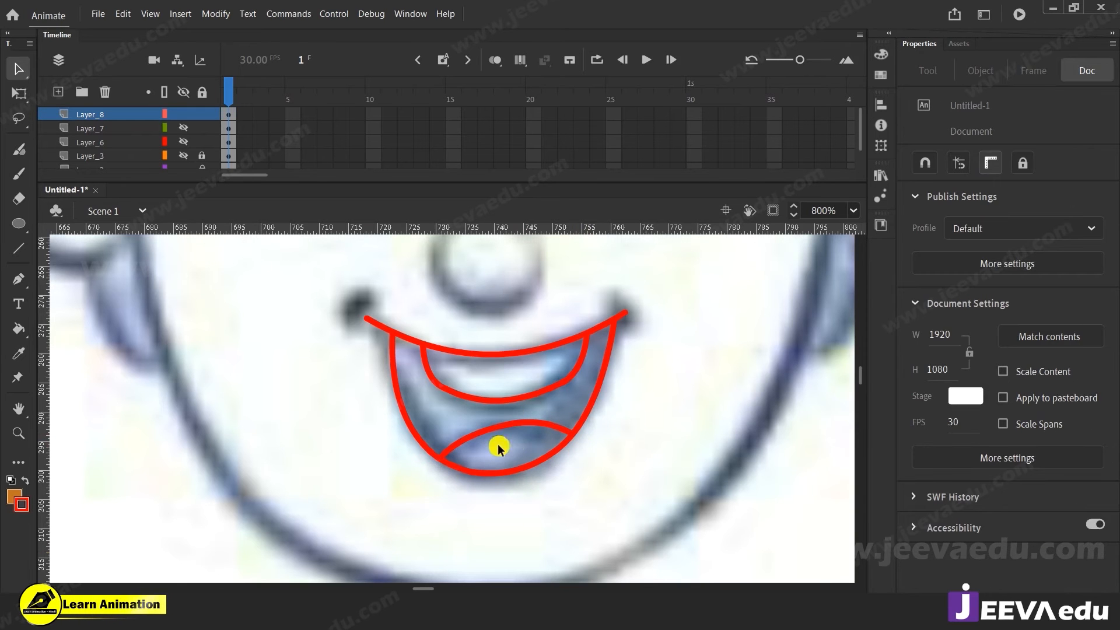
Step: Examine the traced mouth, teeth and tongue lines against the whole sketched face
key(z)
alt+click(496, 425)
alt+click(496, 425)
click(445, 400)
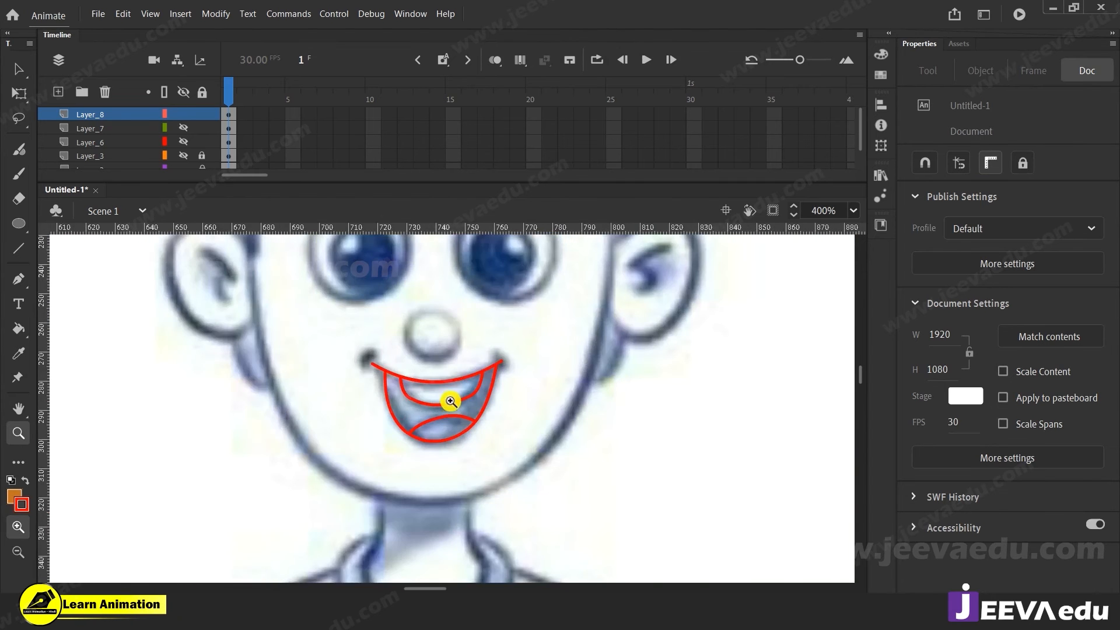
alt+click(439, 421)
click(440, 421)
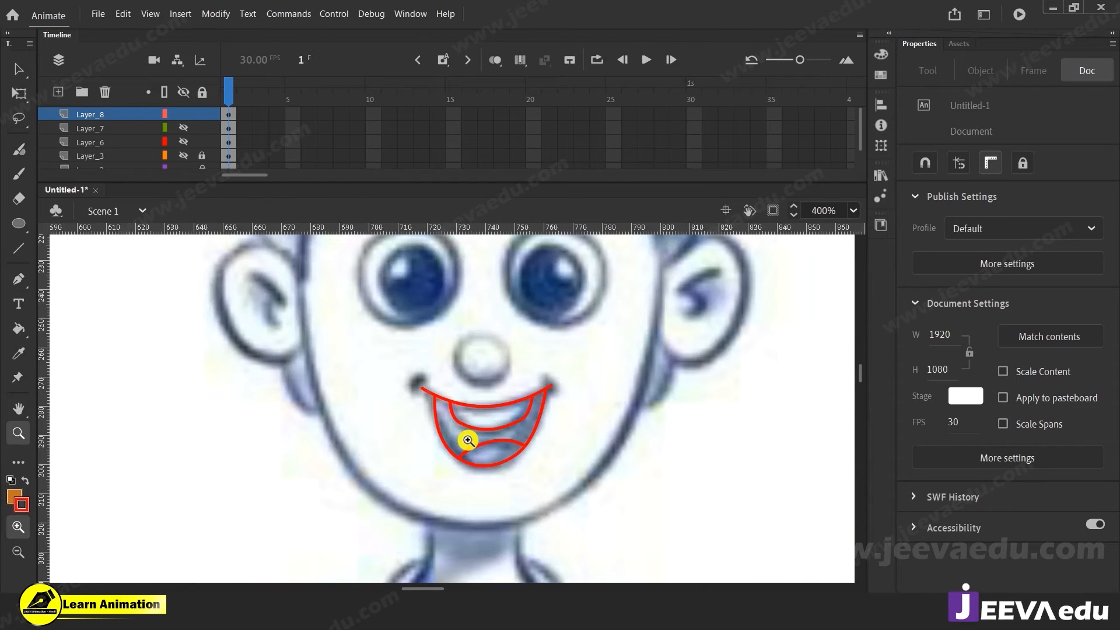
alt+click(476, 441)
click(475, 423)
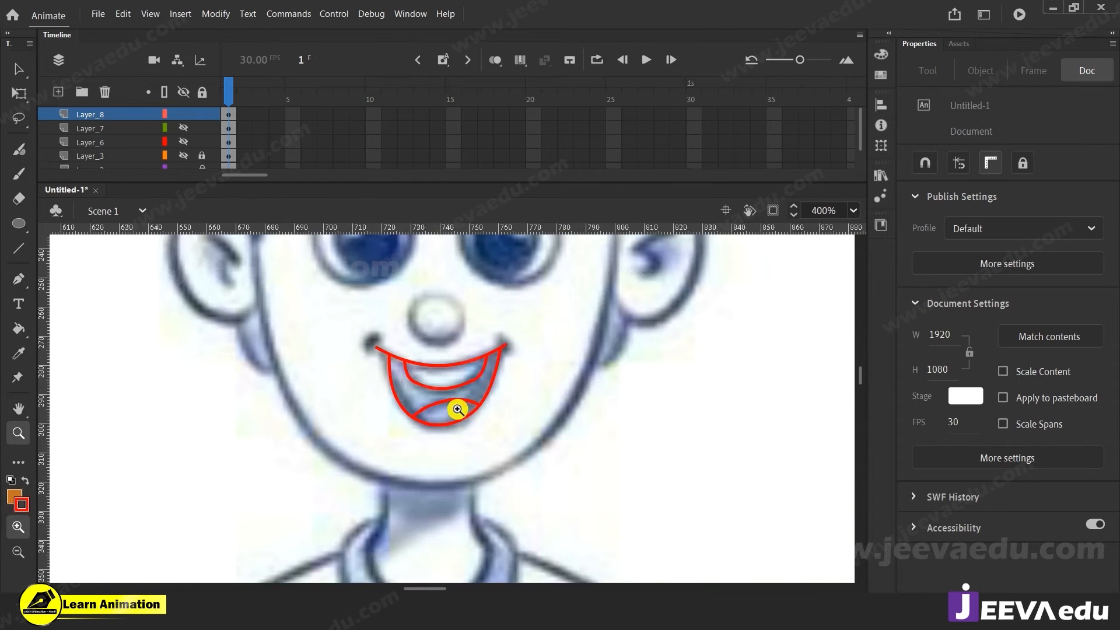
click(458, 401)
alt+click(438, 398)
alt+click(422, 410)
alt+click(419, 413)
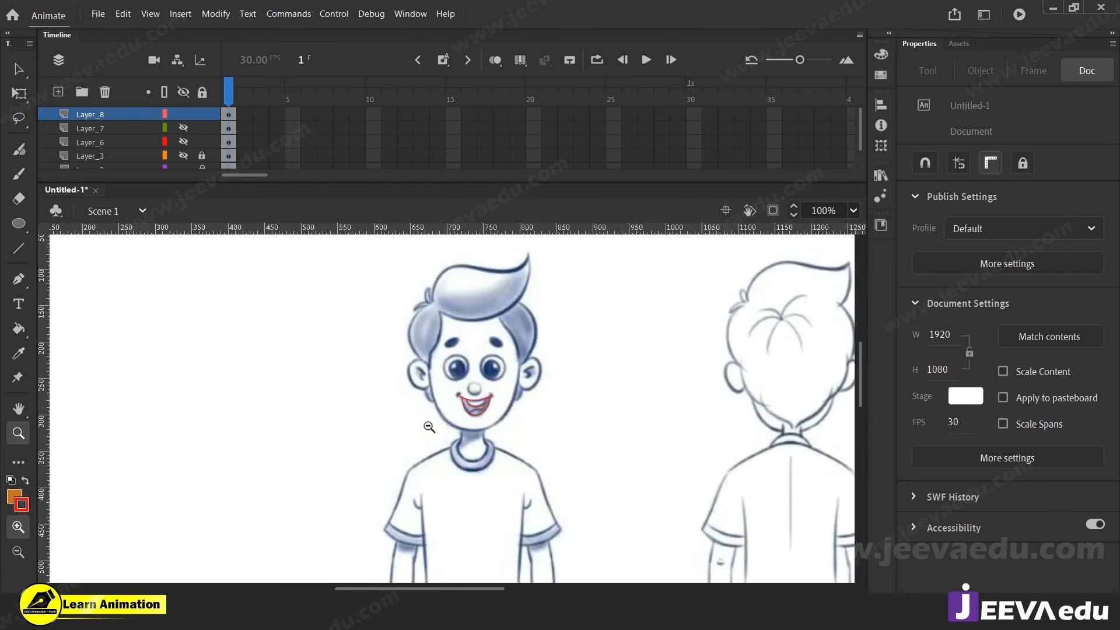
click(481, 411)
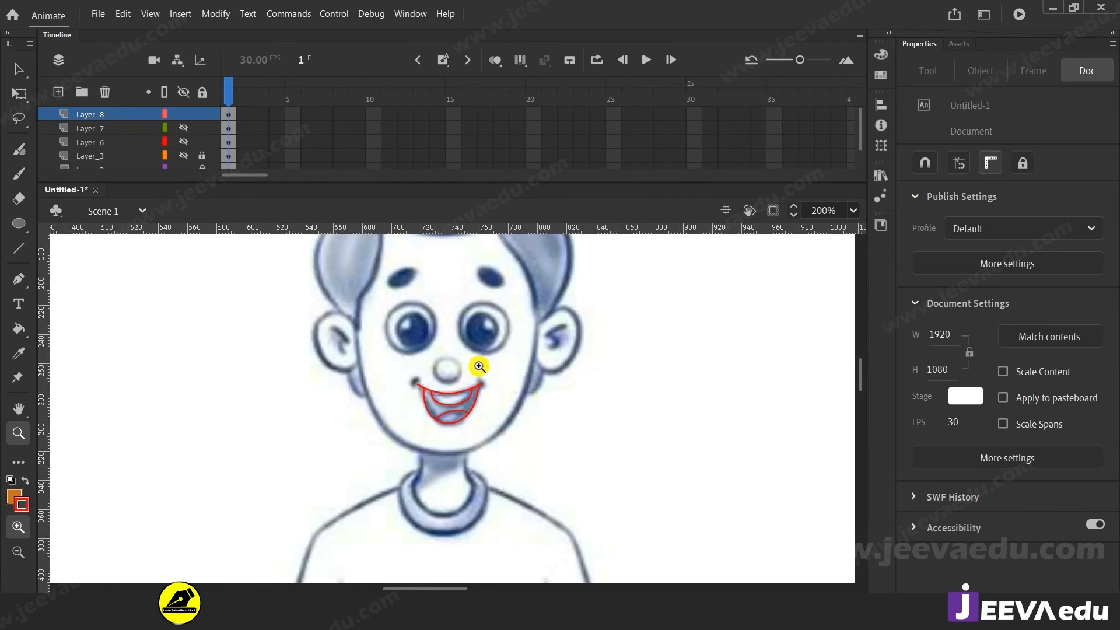
Step: Sample the lip colour of the coloured 3D boy reference beside the stage as the fill colour
alt+click(429, 406)
alt+click(420, 415)
alt+click(413, 425)
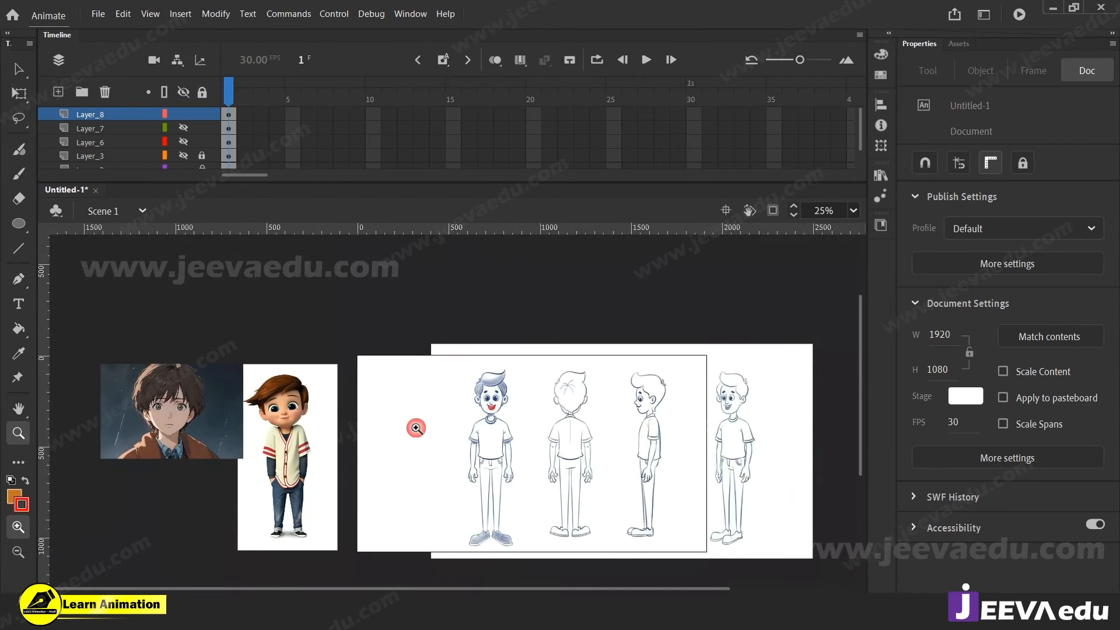
click(368, 428)
click(387, 418)
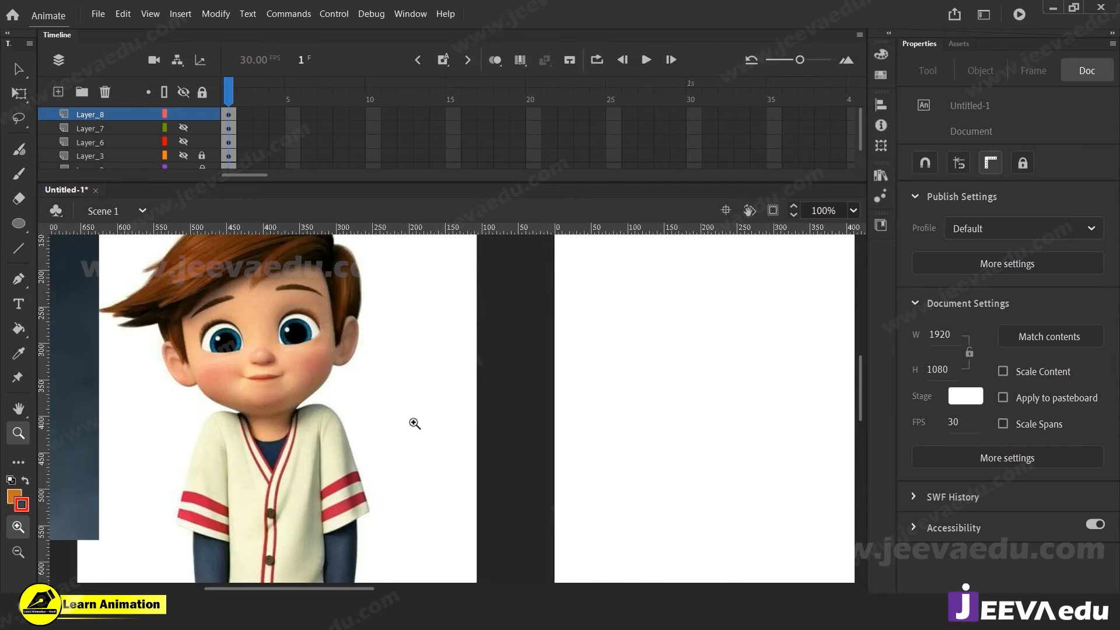
click(414, 425)
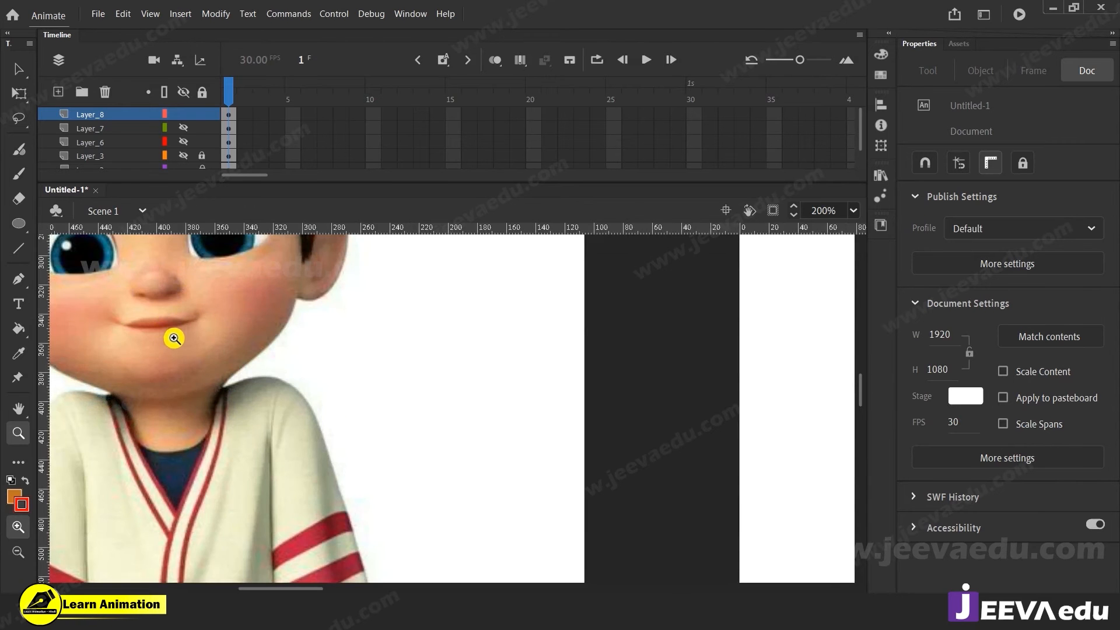
key(i)
click(167, 320)
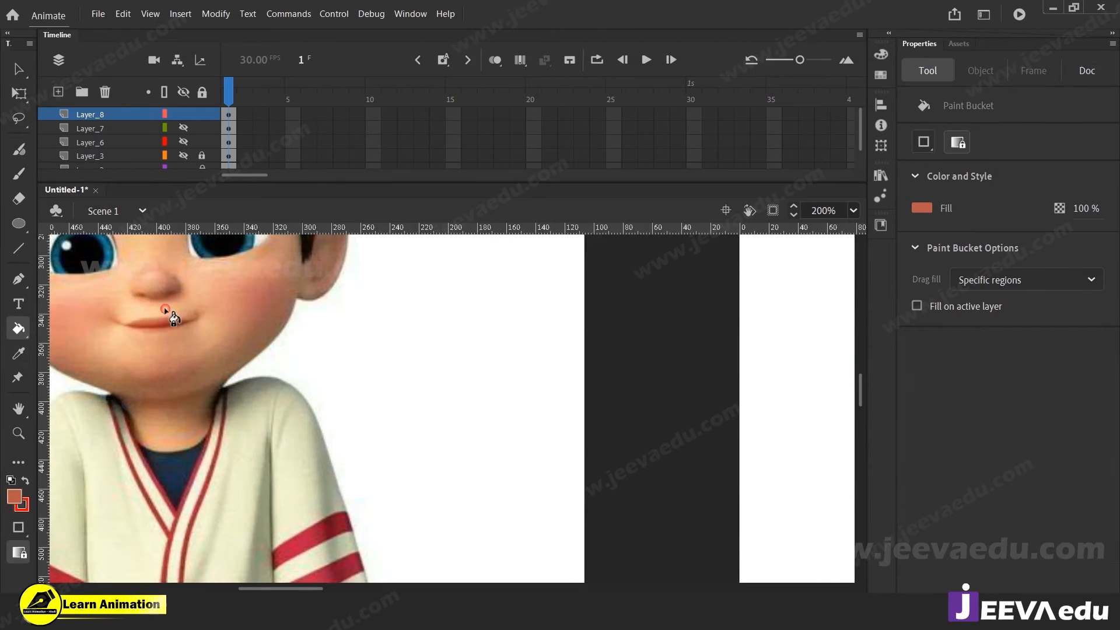
Step: Fill the mouth interior between the teeth and tongue lines with the sampled lip colour
click(745, 390)
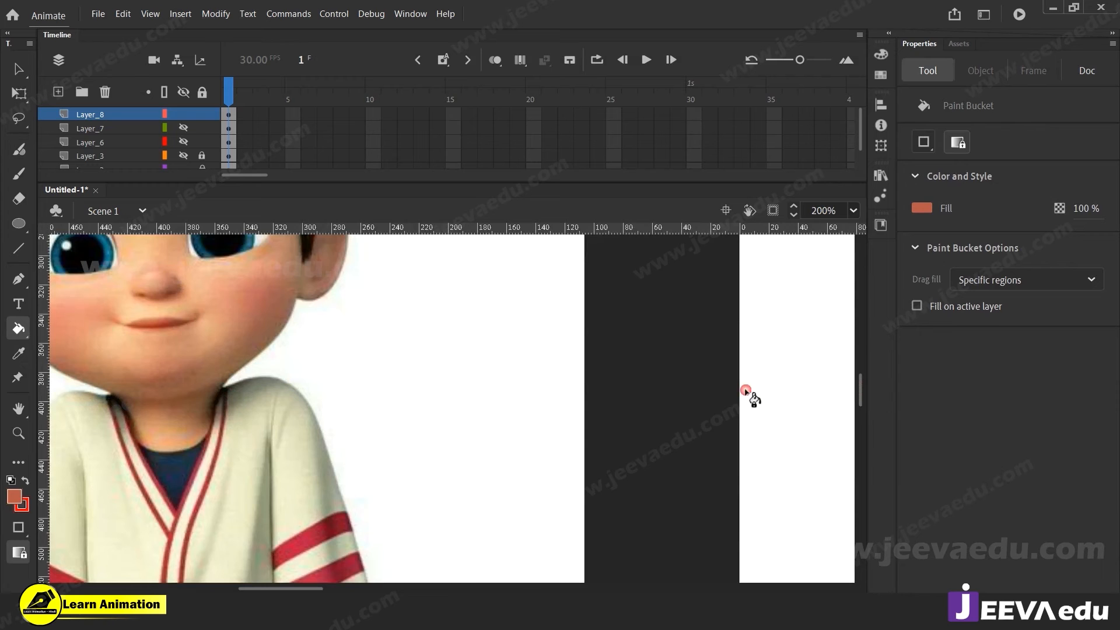
key(z)
alt+click(670, 388)
alt+click(642, 415)
click(583, 392)
click(561, 375)
click(565, 384)
click(385, 440)
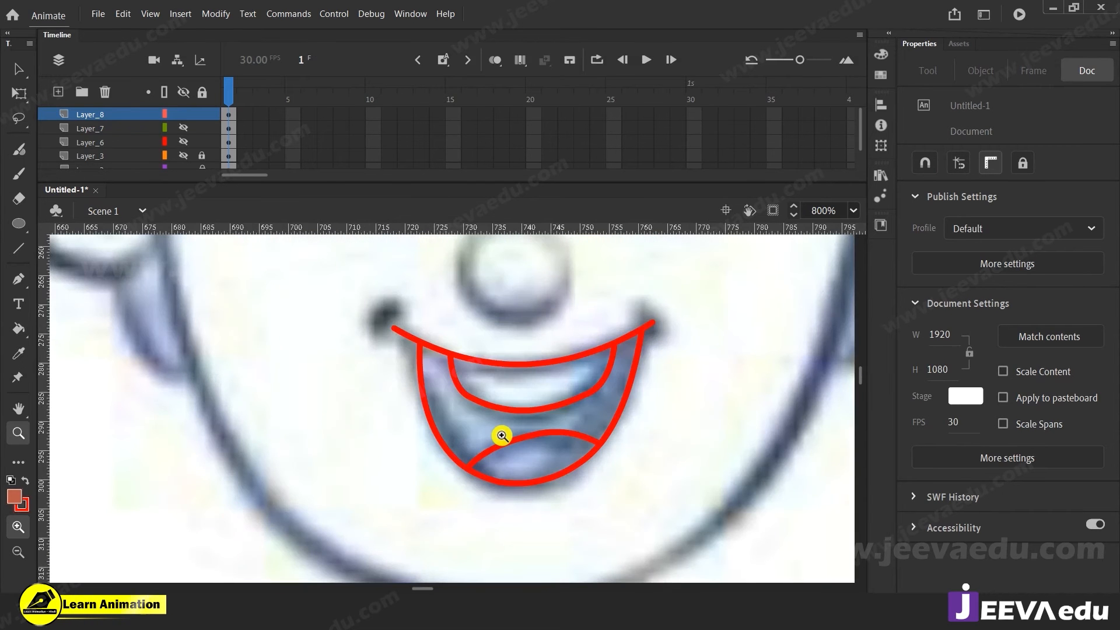
key(k)
click(467, 431)
key(v)
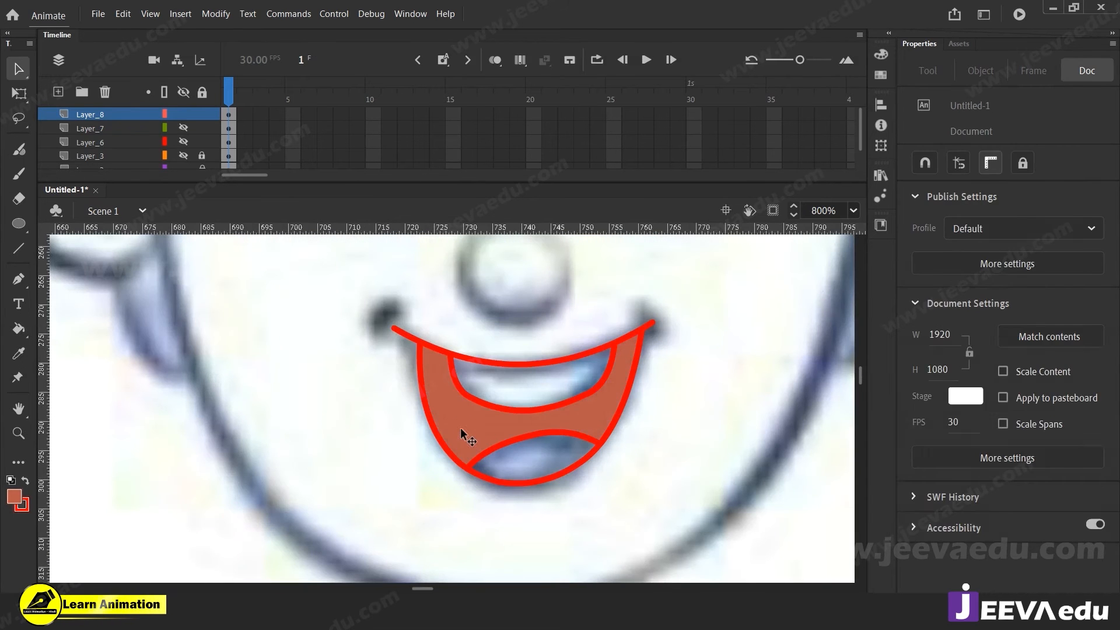
Step: Darken the mouth interior's fill by lowering its brightness to 50%
click(458, 430)
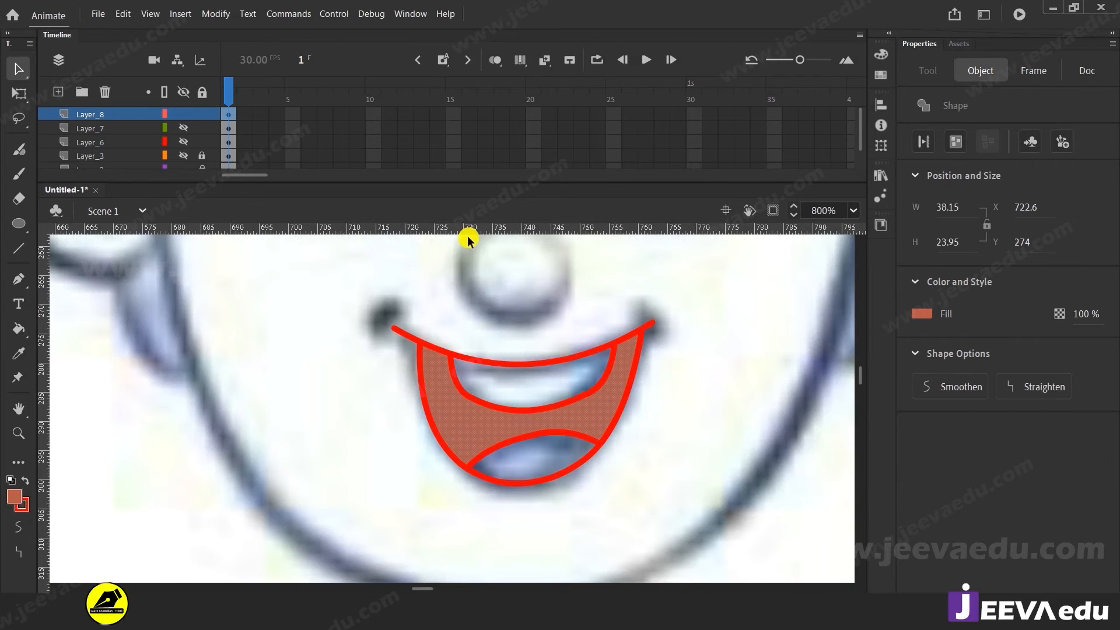
click(14, 497)
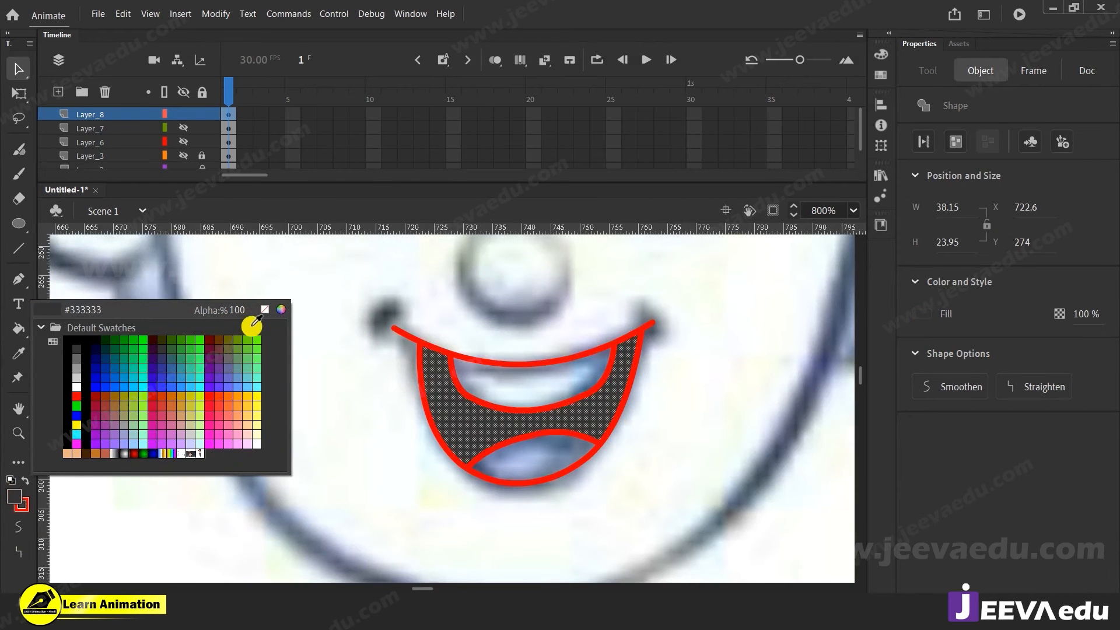
click(282, 309)
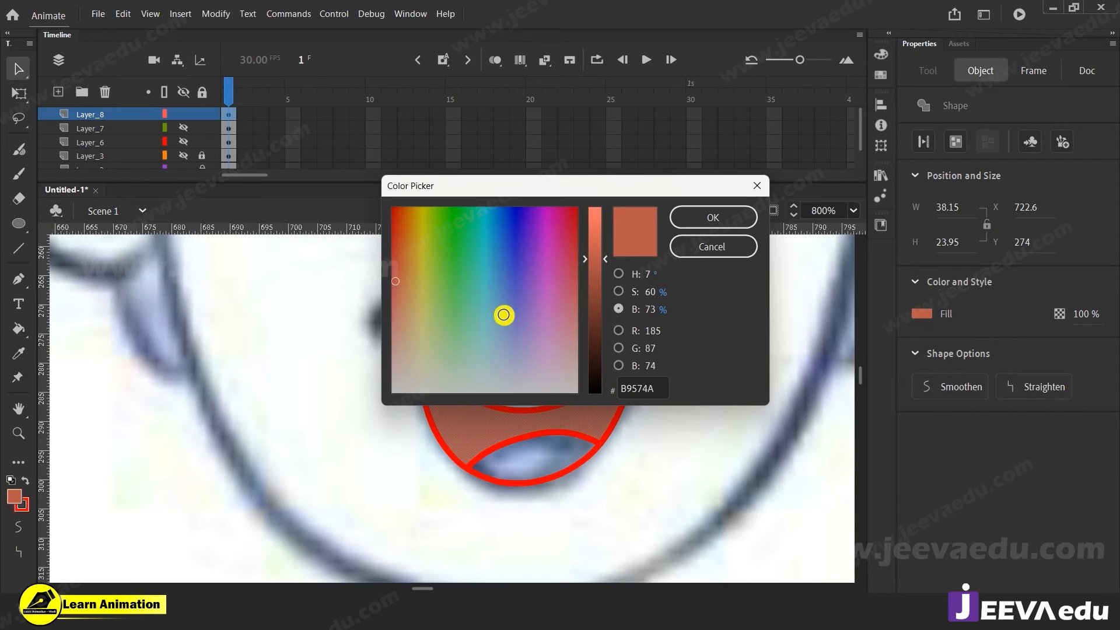
drag(589, 253, 601, 306)
click(714, 217)
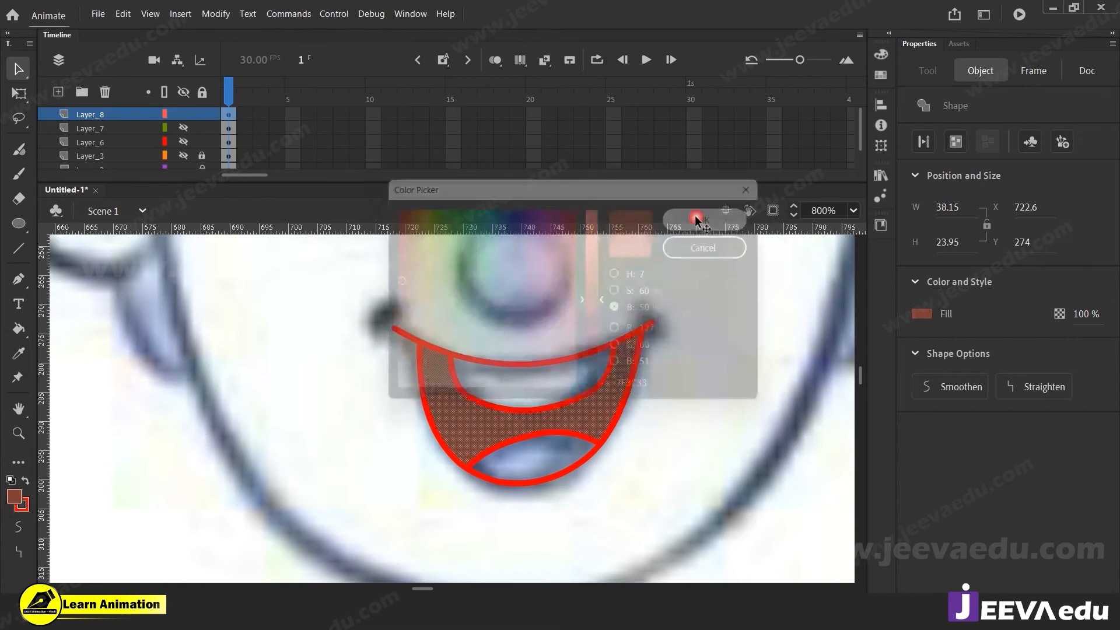
click(391, 443)
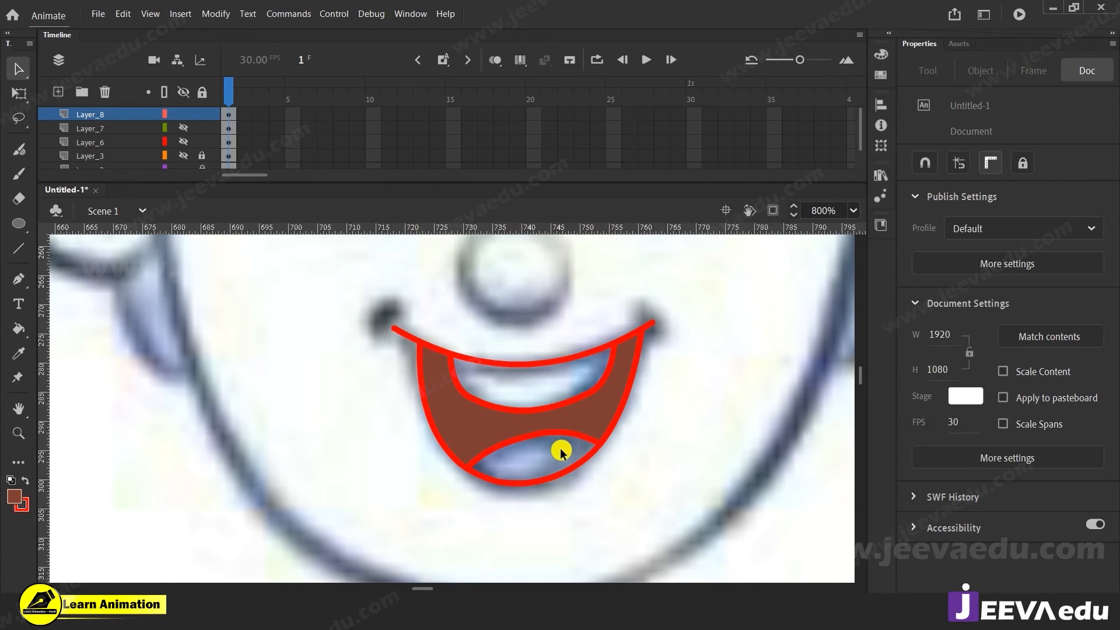
Step: Fill the tongue area at the bottom of the mouth with orange #FF6600
click(15, 497)
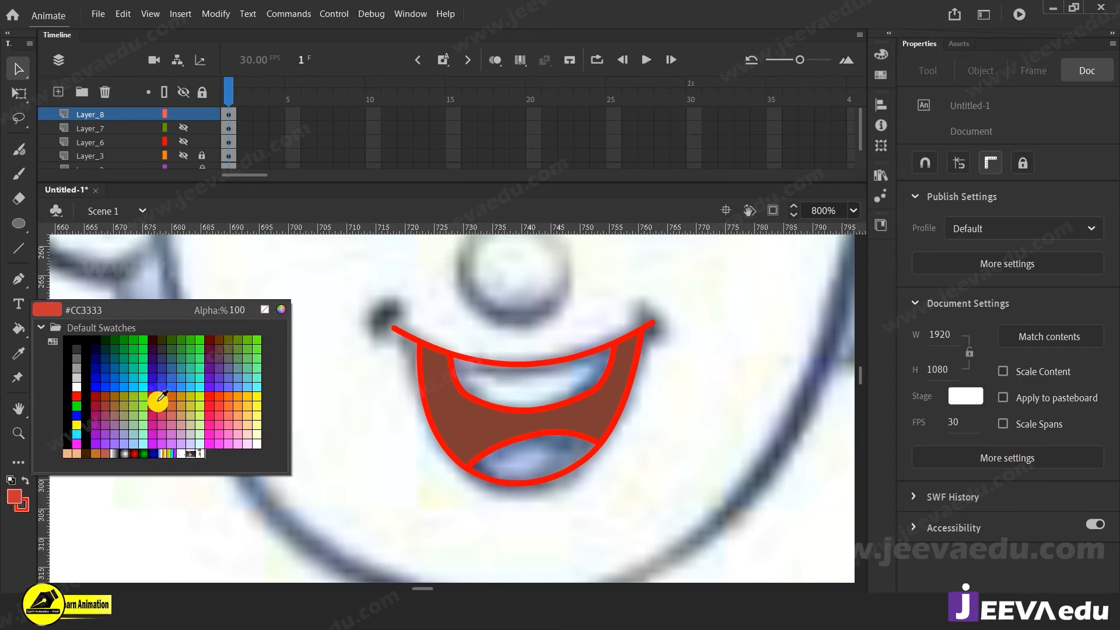
click(231, 396)
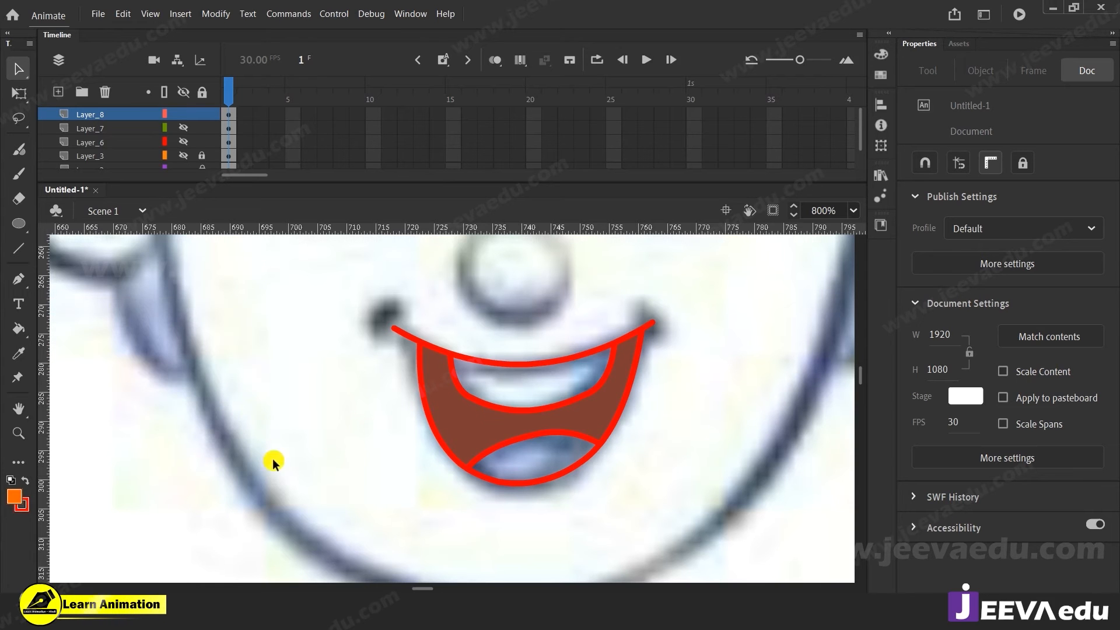
key(k)
click(545, 467)
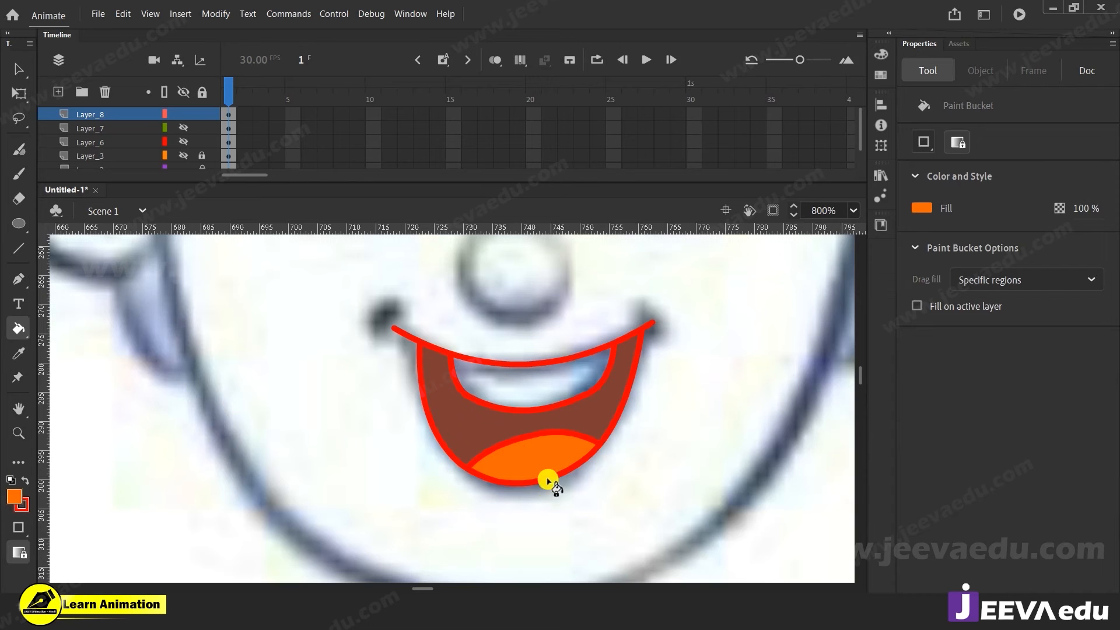
Step: Lighten the tongue's fill to #FF8E2E and delete the red line along the tongue's upper edge
key(v)
click(547, 465)
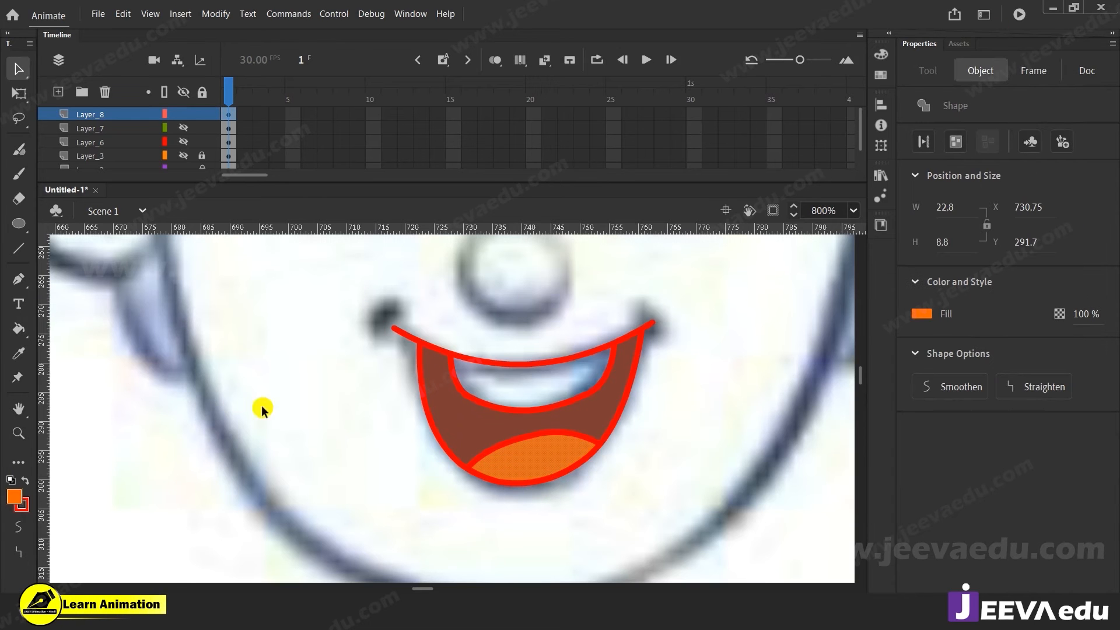
click(14, 496)
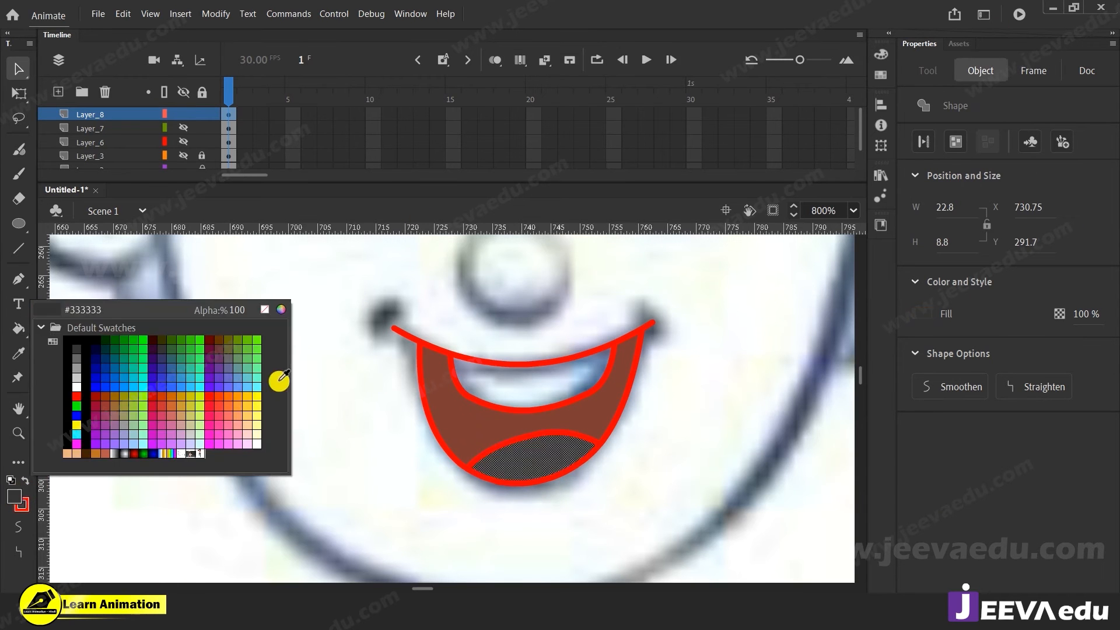
click(281, 310)
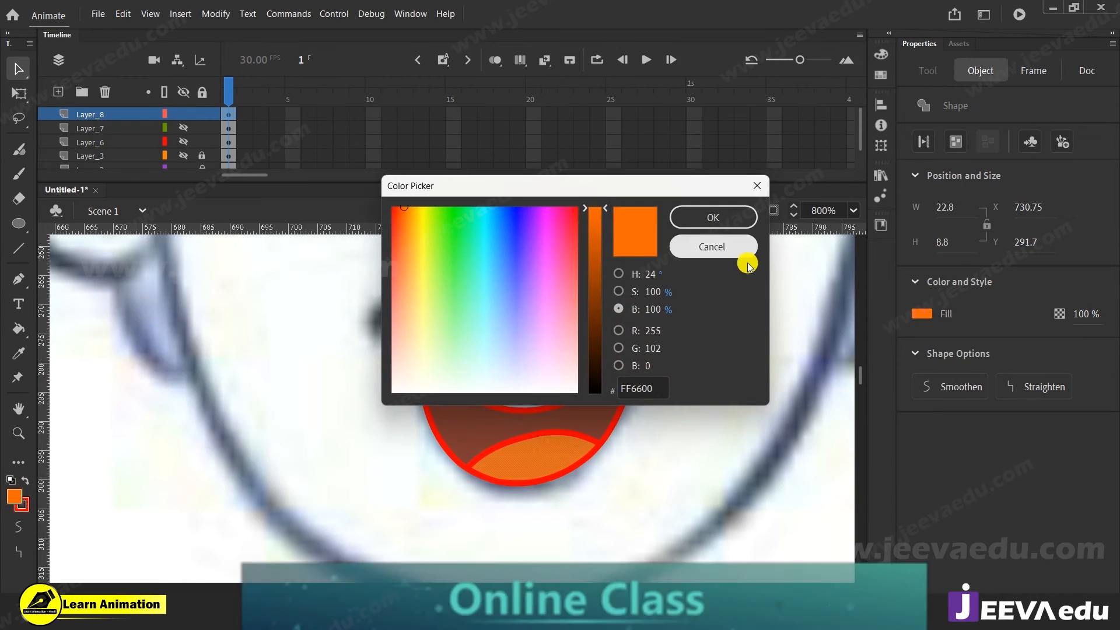
click(406, 240)
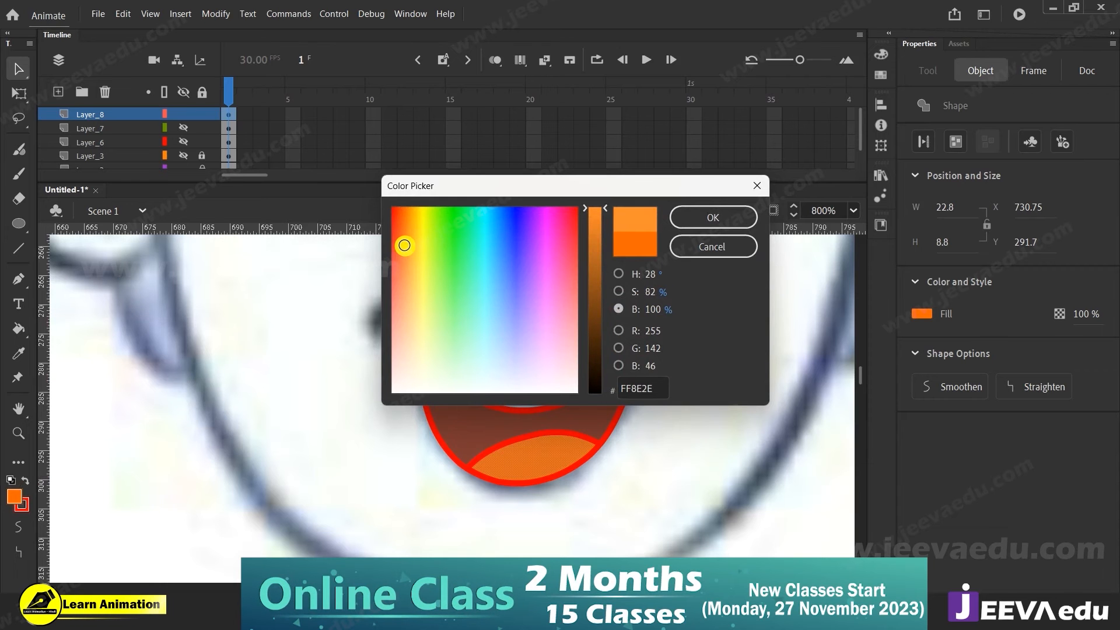
click(713, 218)
click(659, 458)
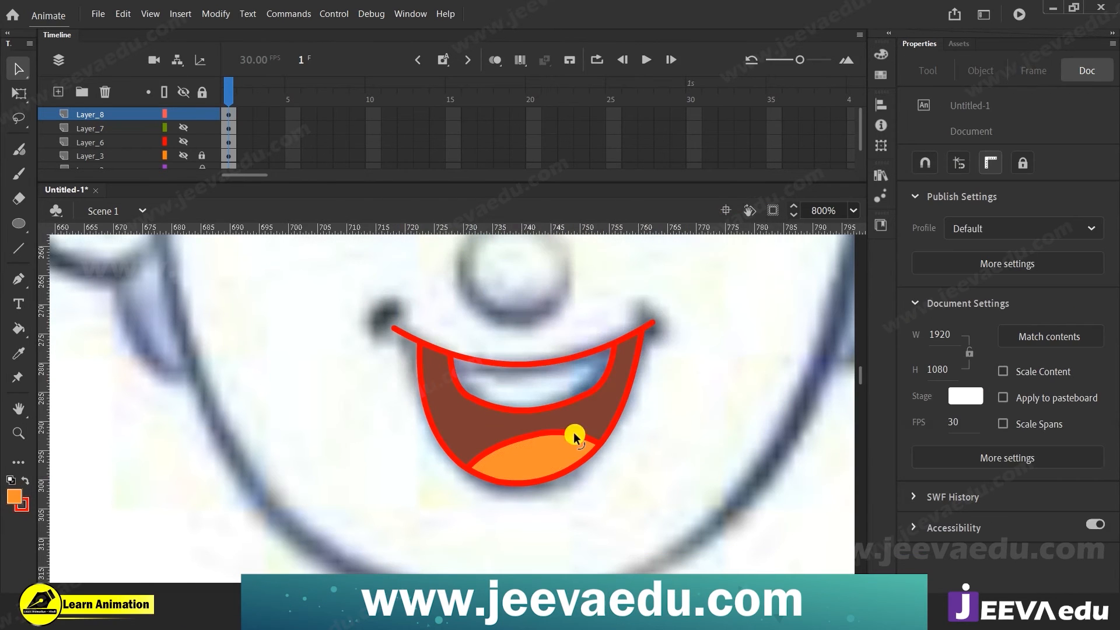
click(573, 434)
key(Delete)
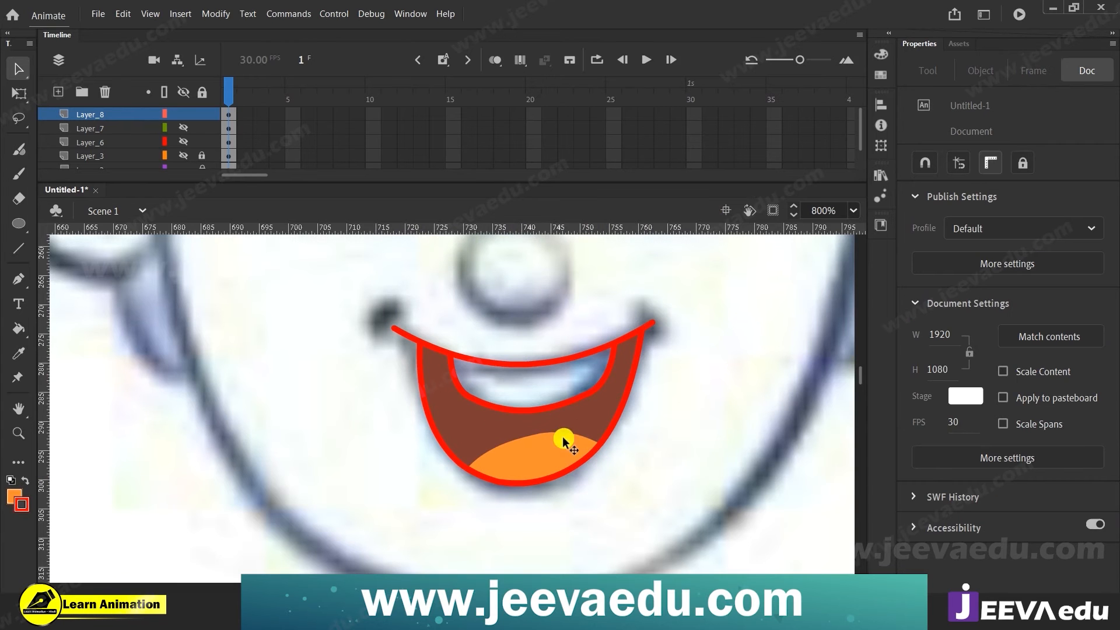
Step: Fill the teeth area below the upper lip with white
click(13, 497)
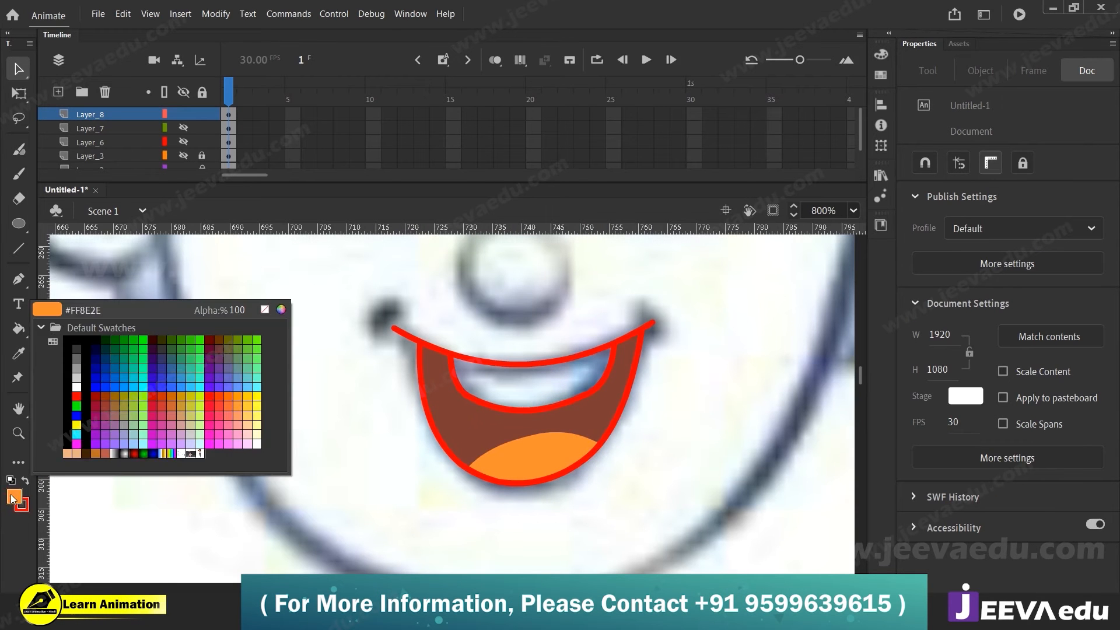
click(77, 387)
key(k)
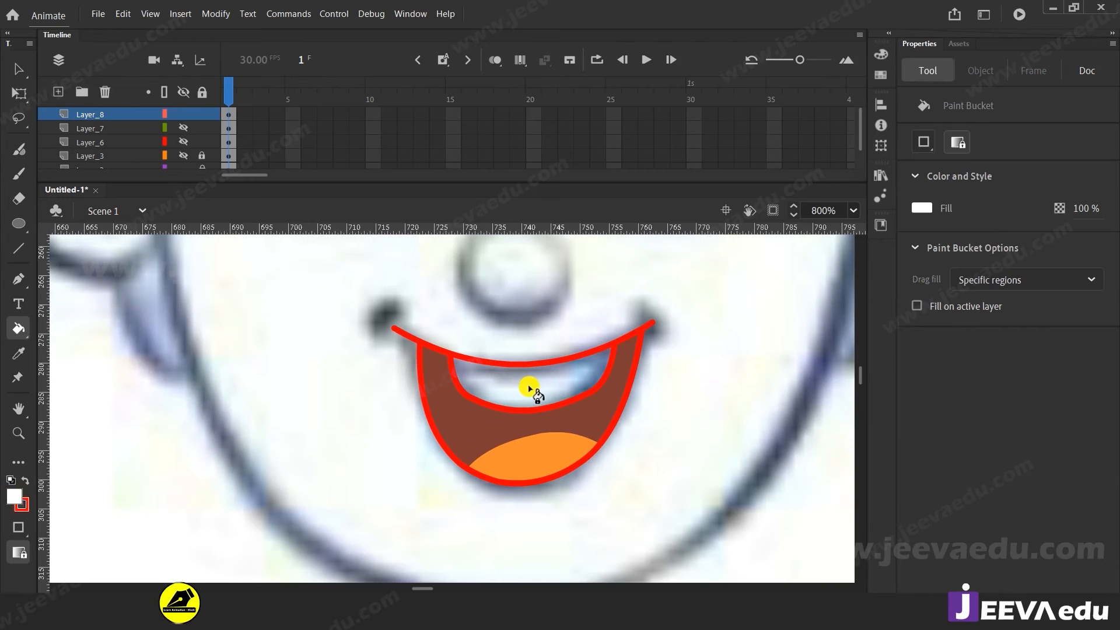
click(529, 389)
key(v)
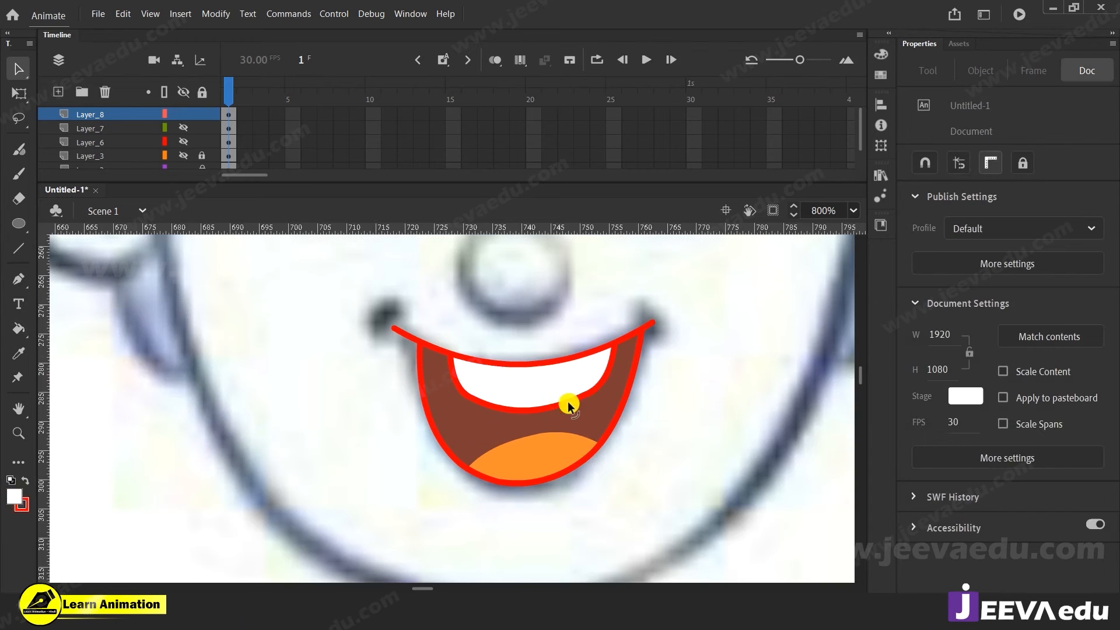
Step: Delete all the red line segments along the bottom and both sides of the teeth
click(568, 402)
key(Delete)
click(601, 381)
key(Delete)
click(478, 397)
click(469, 400)
key(Delete)
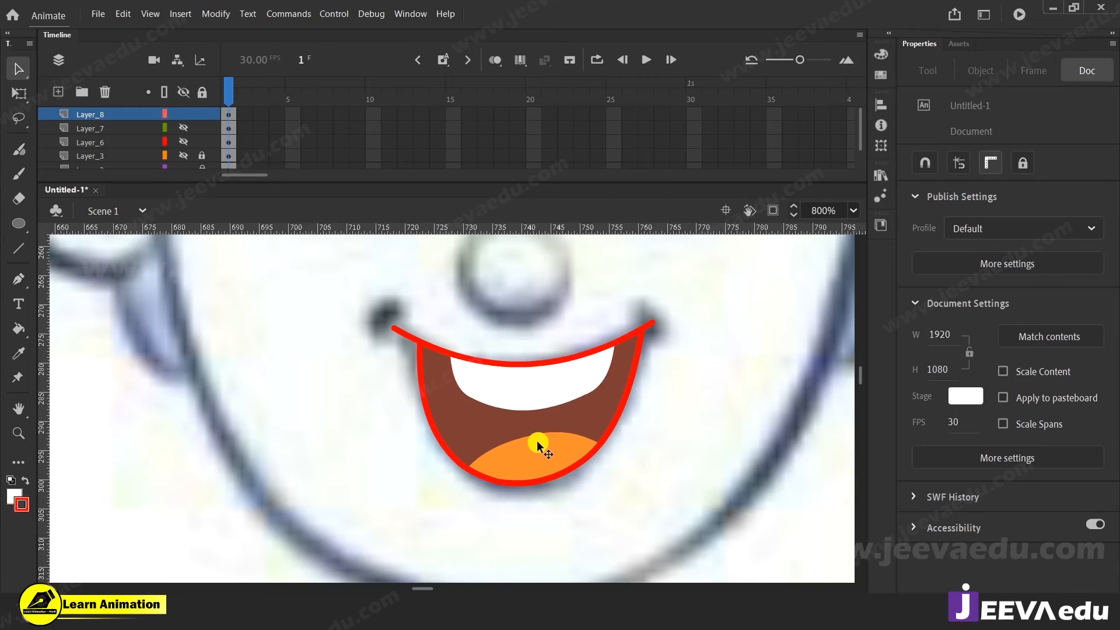
key(z)
alt+click(529, 407)
alt+click(448, 391)
click(449, 392)
click(453, 400)
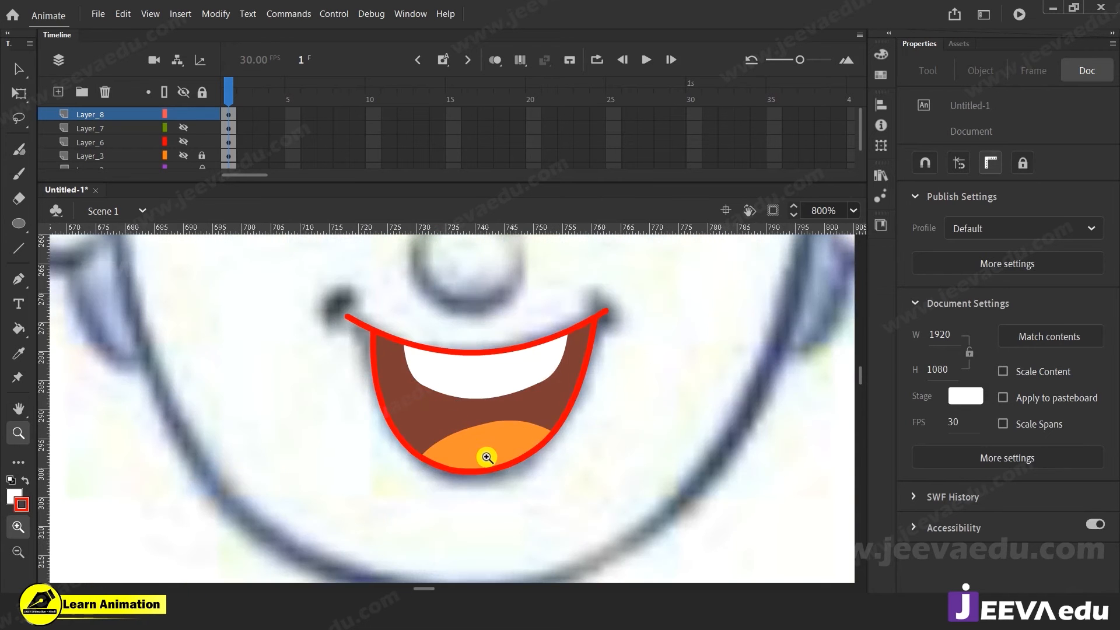
key(v)
click(469, 457)
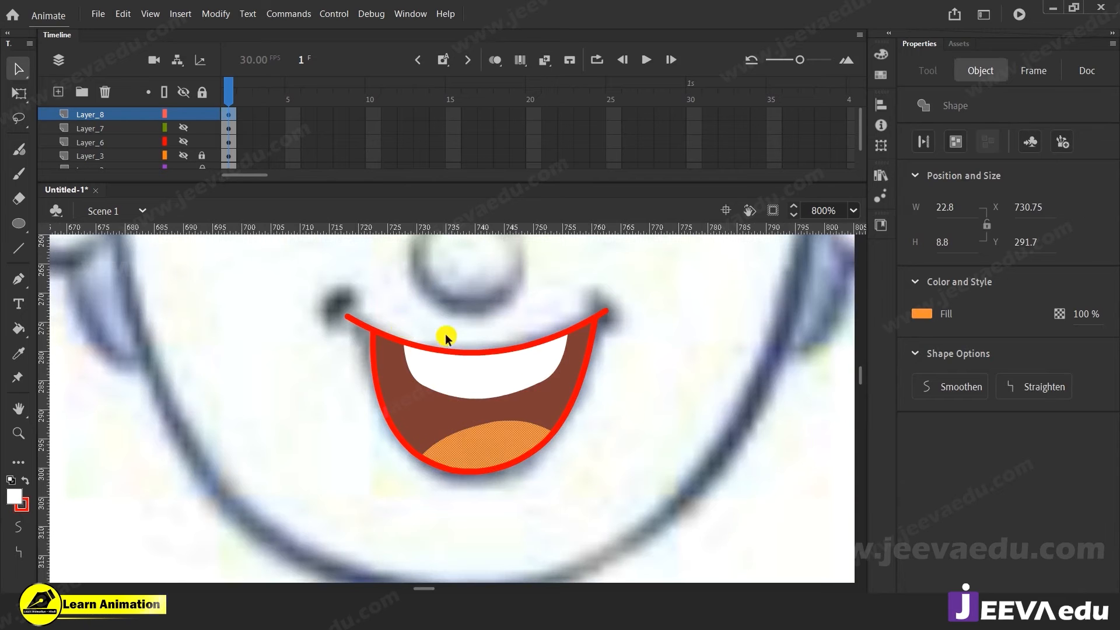
click(443, 381)
click(405, 479)
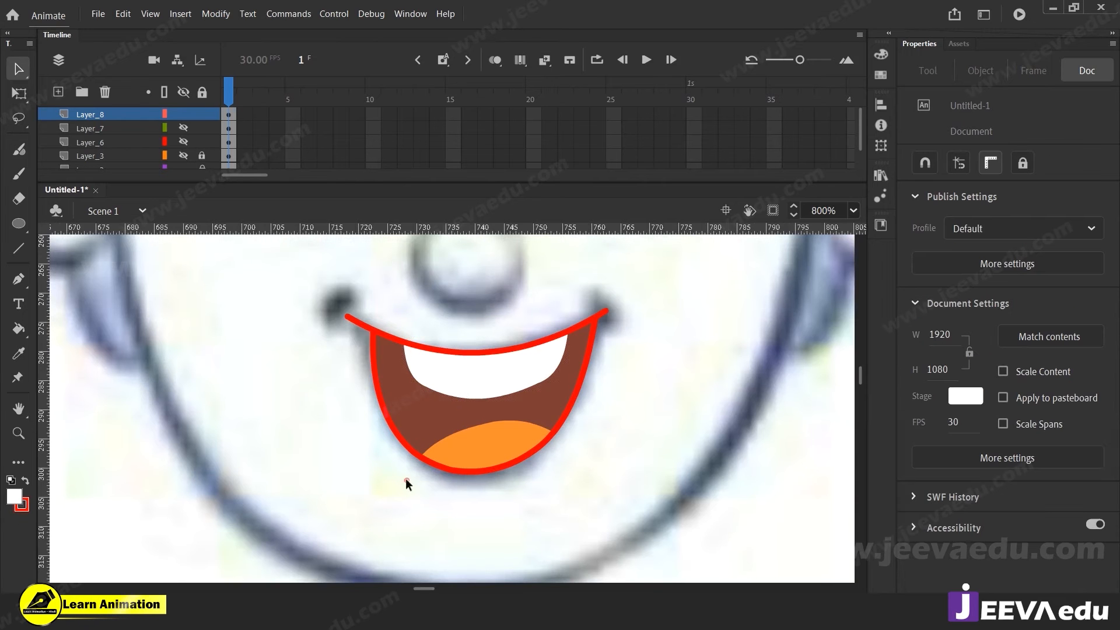
Step: Recolour the orange tongue with the dark brown sampled from the inside of the mouth
click(496, 444)
key(i)
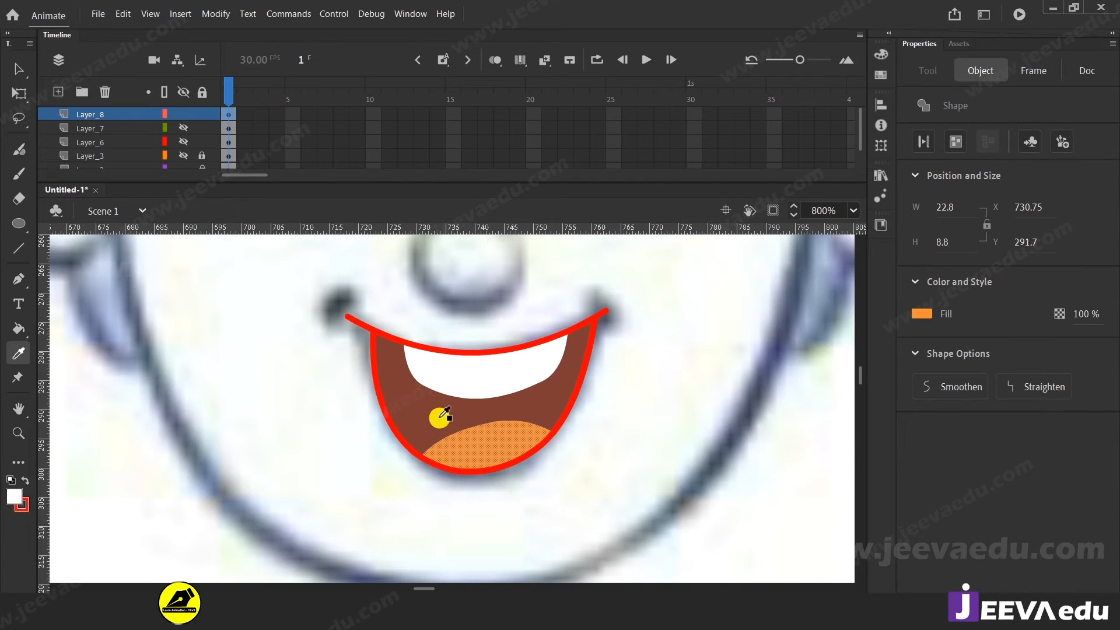
click(440, 416)
key(v)
click(481, 487)
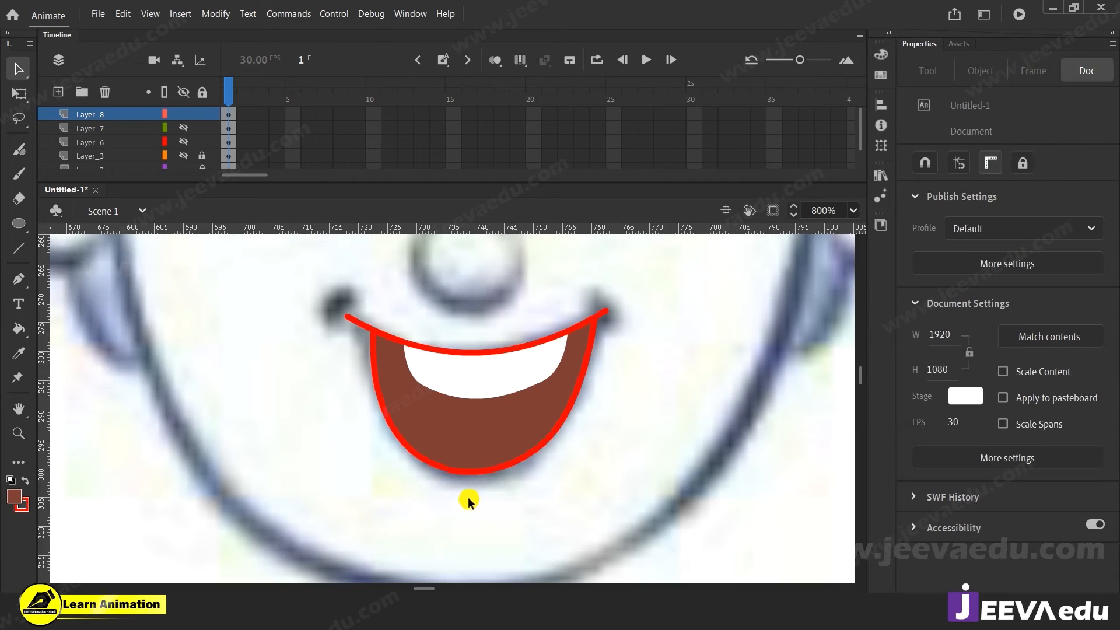
Step: Draw a red line across the lower mouth on Layer_8 and bend it into two humps meeting in a central dip
key(c)
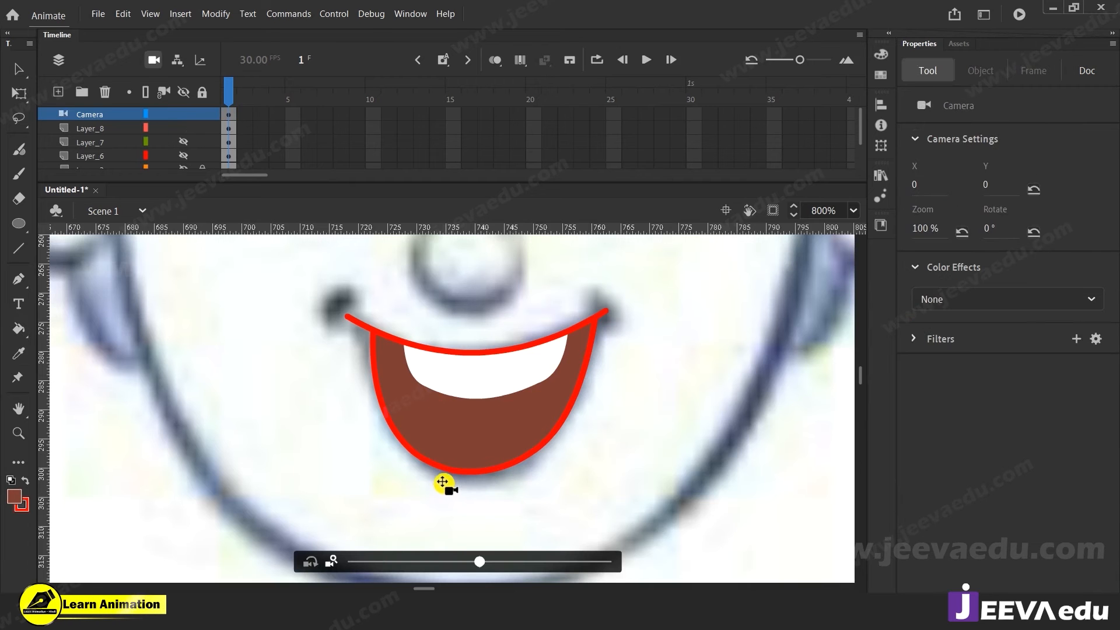
click(105, 92)
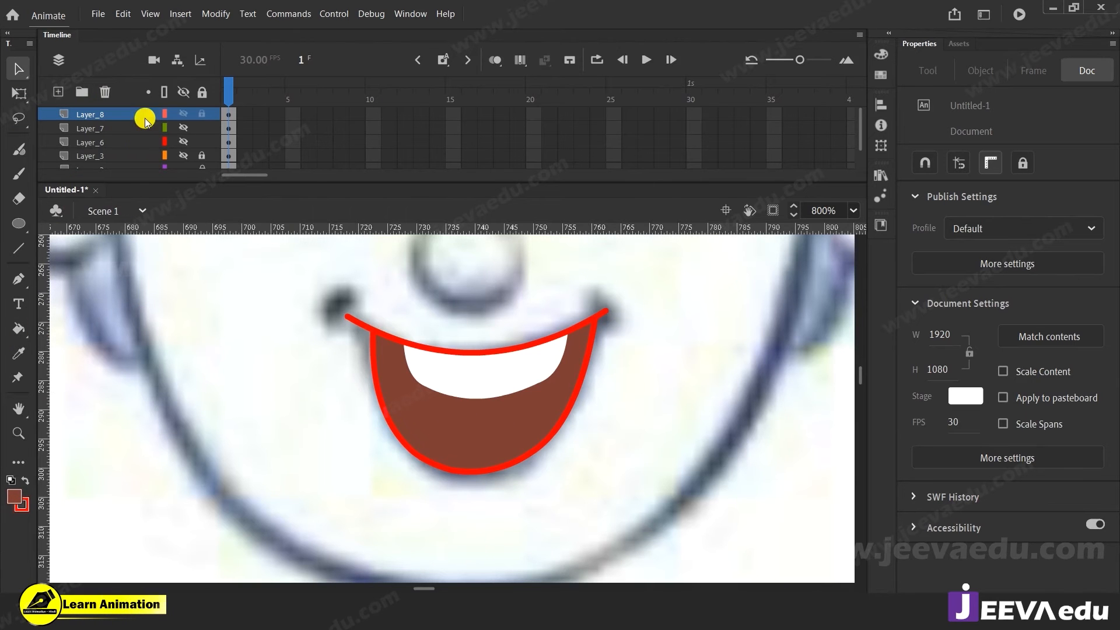
key(n)
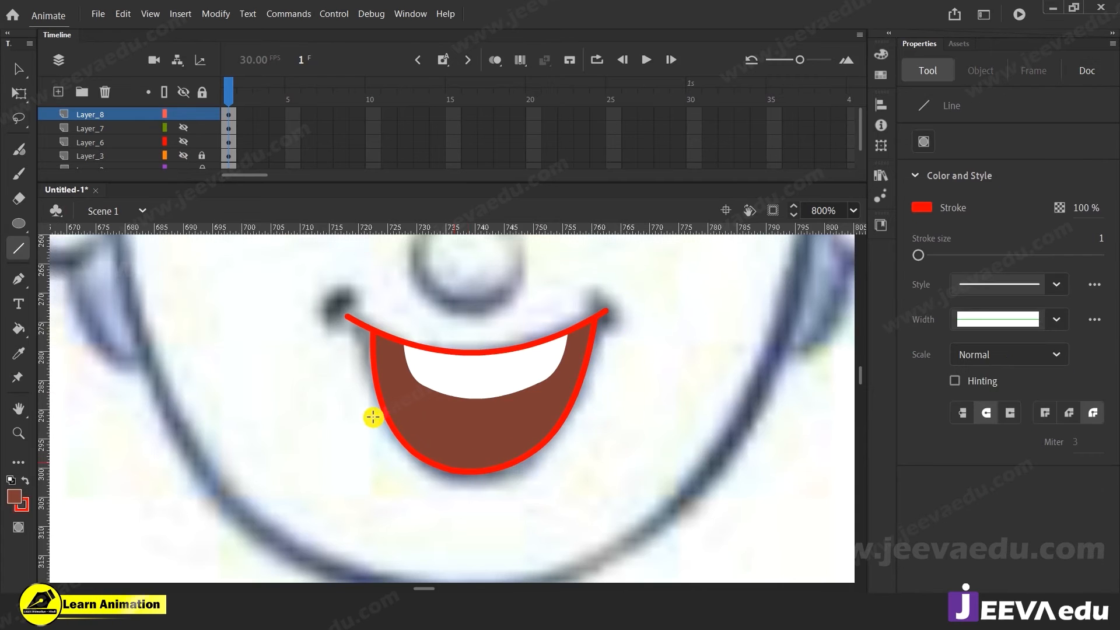
drag(615, 419, 621, 418)
key(v)
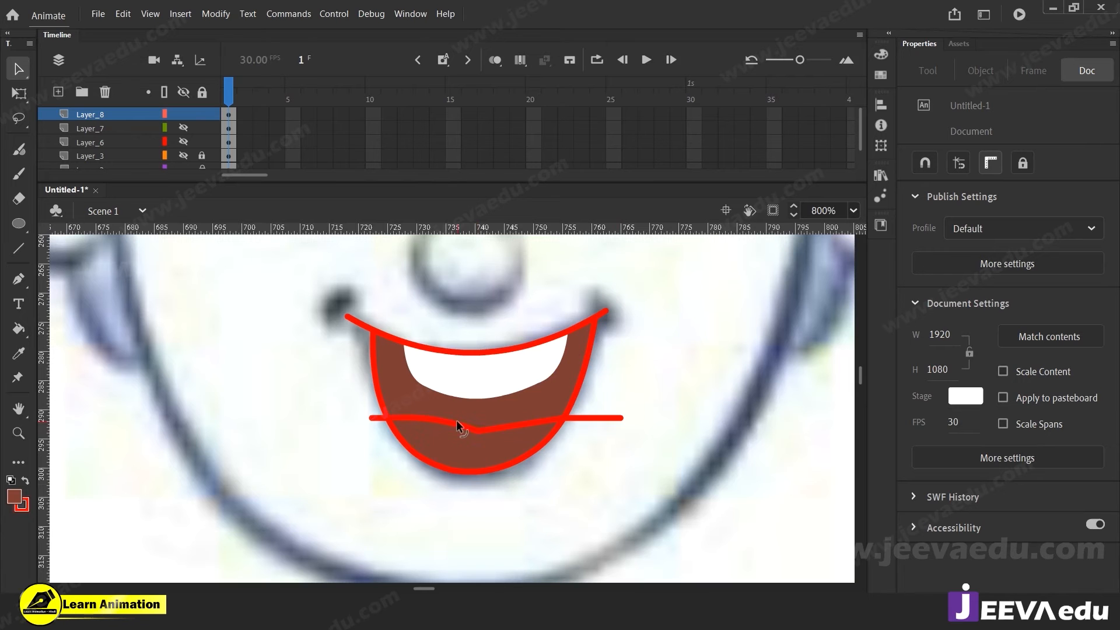
click(518, 424)
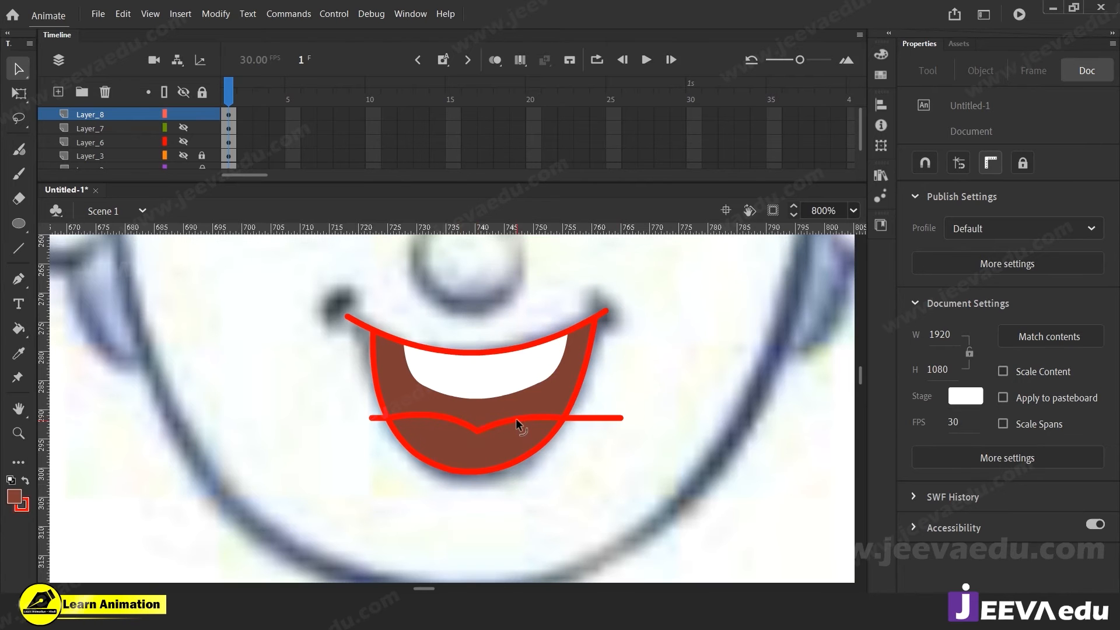
Step: Delete the ends of the new tongue line that stick out beyond both sides of the mouth outline
click(593, 418)
key(Delete)
click(374, 419)
key(Delete)
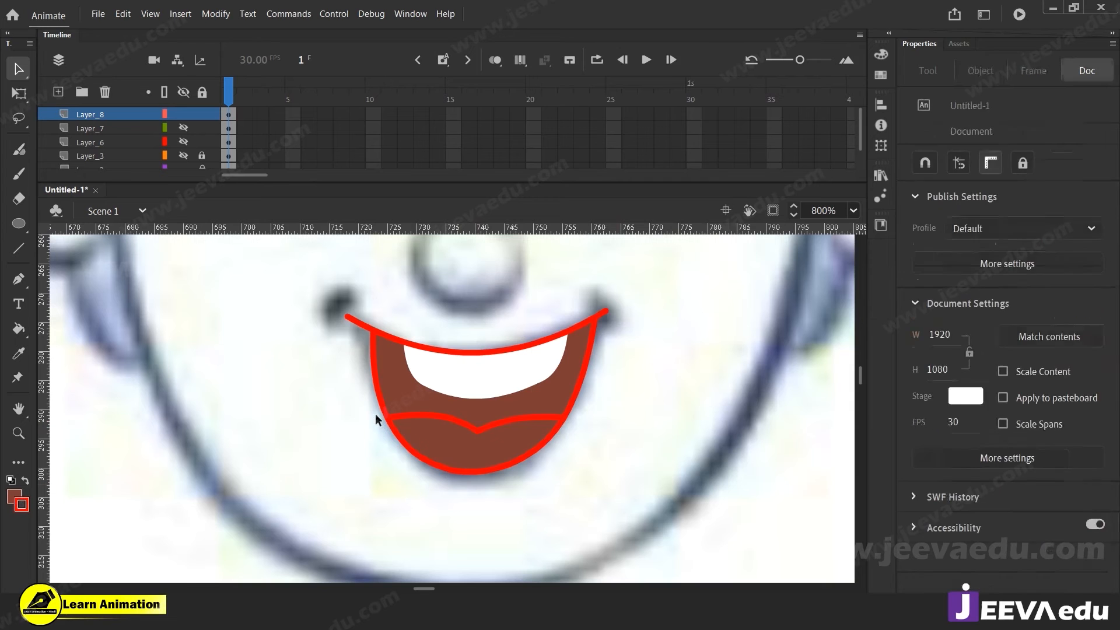
Step: Fill the newly outlined tongue area with orange #FF6600
click(486, 452)
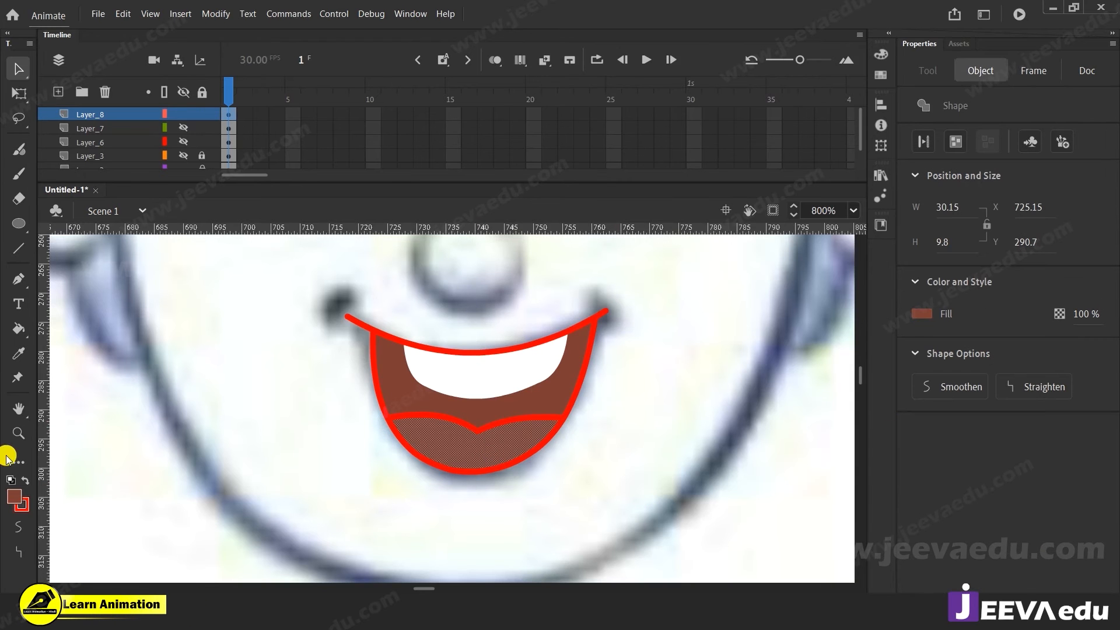
click(14, 496)
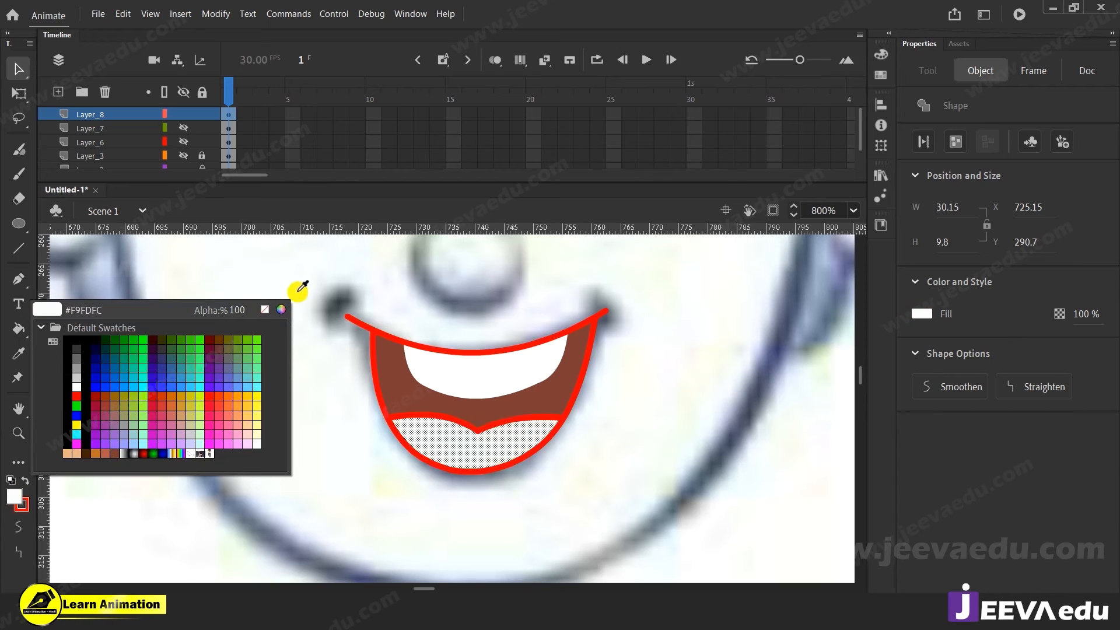
click(226, 397)
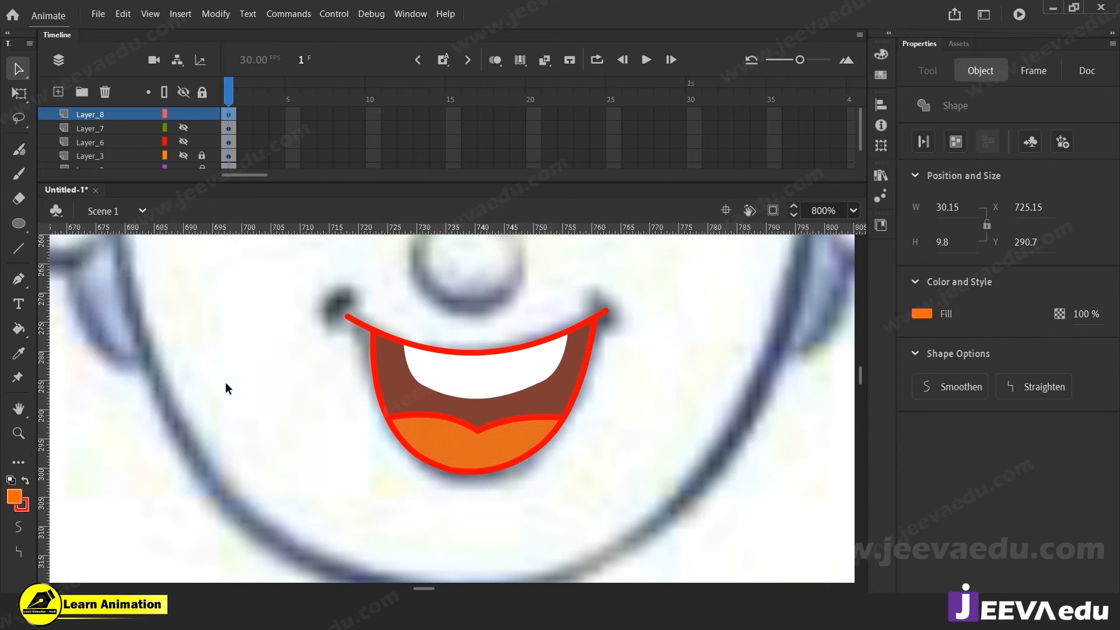
Step: Lighten the tongue's fill to #FF8A34 and delete the red line along its two-humped upper edge
click(16, 497)
click(278, 313)
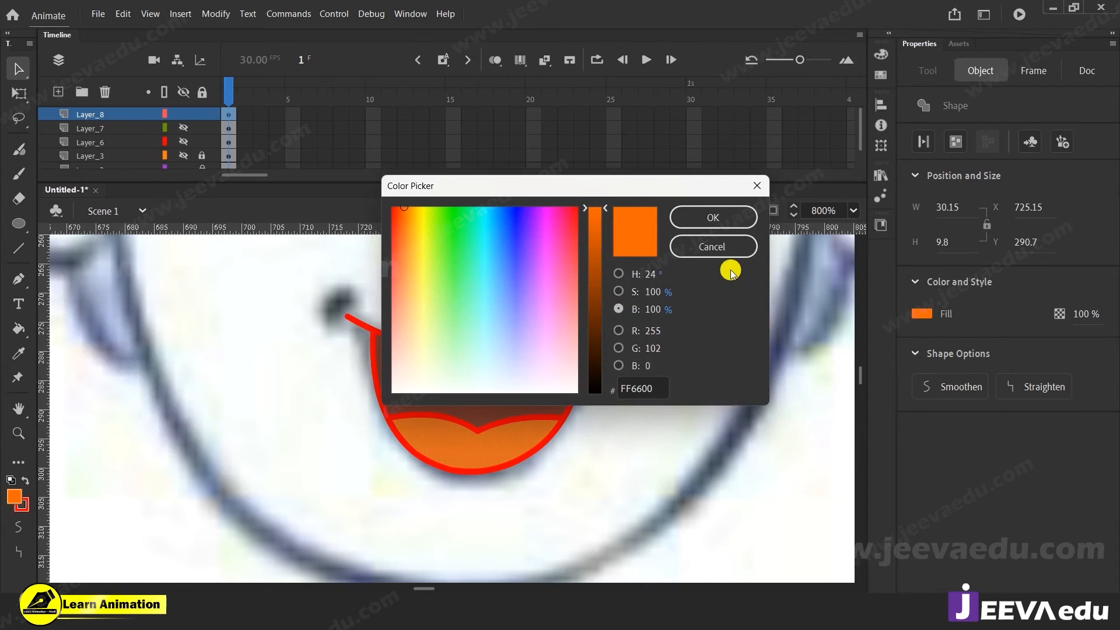
click(415, 264)
mouse_move(415, 264)
mouse_down()
mouse_move(405, 234)
mouse_move(396, 241)
mouse_up()
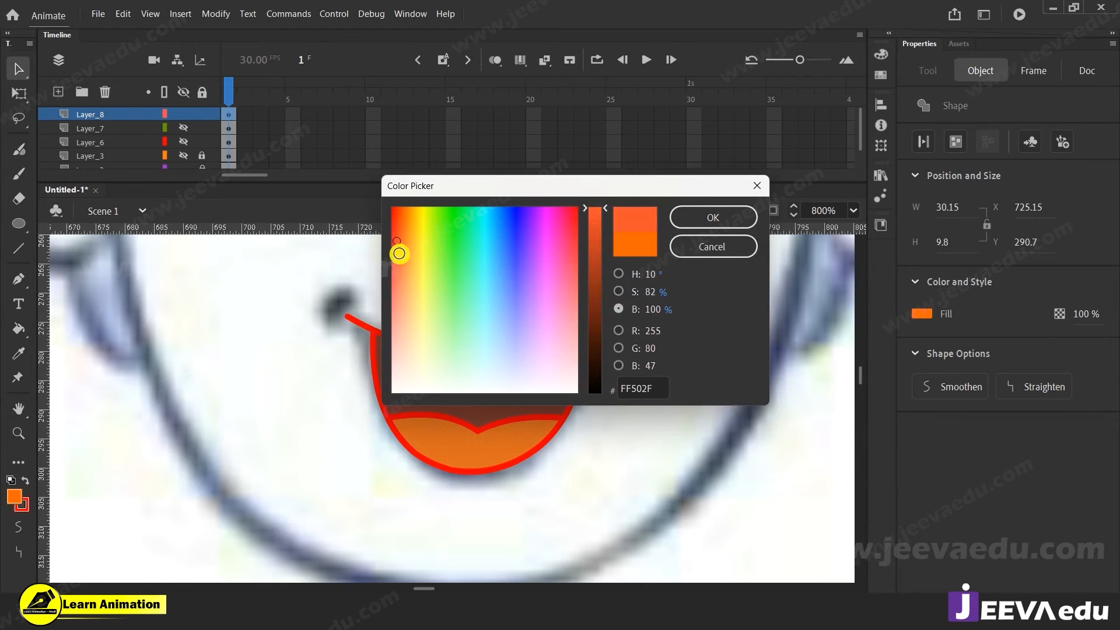
click(409, 263)
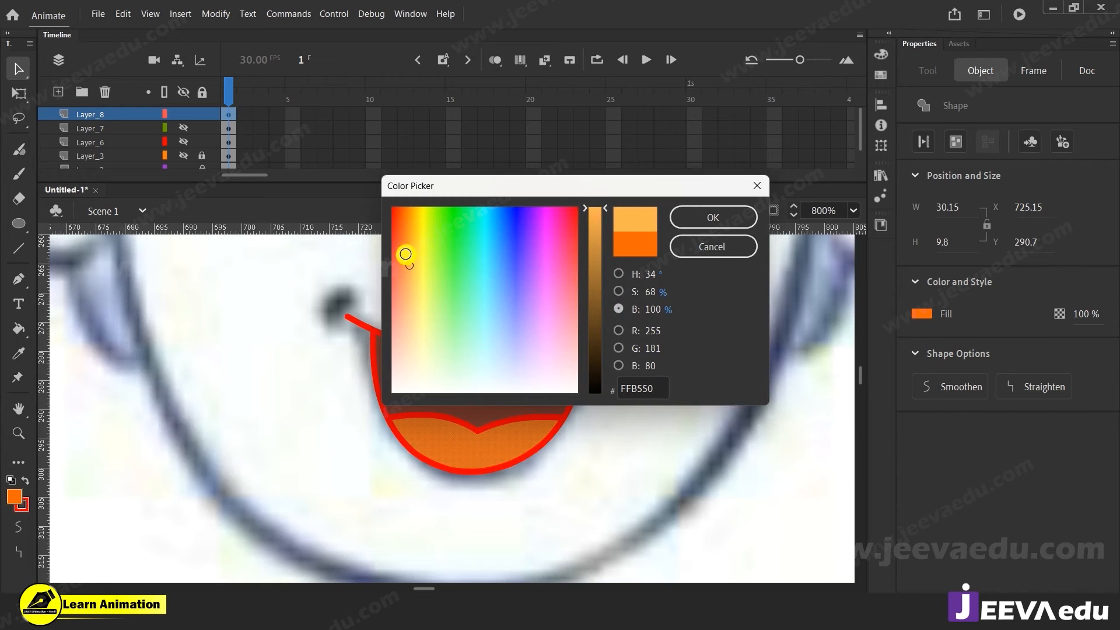
click(405, 254)
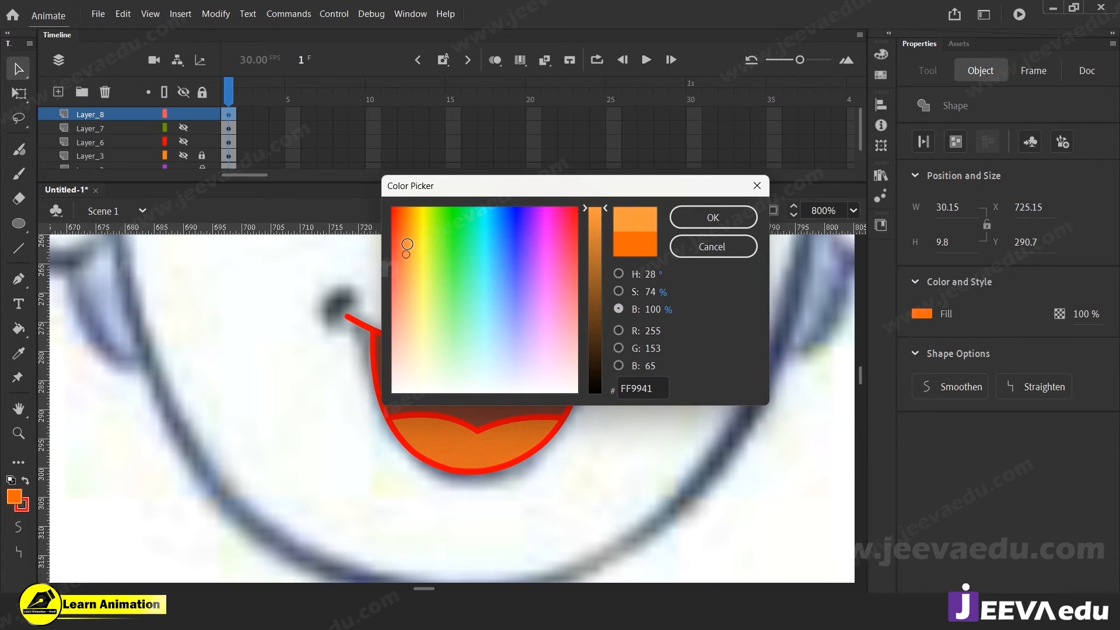
click(404, 245)
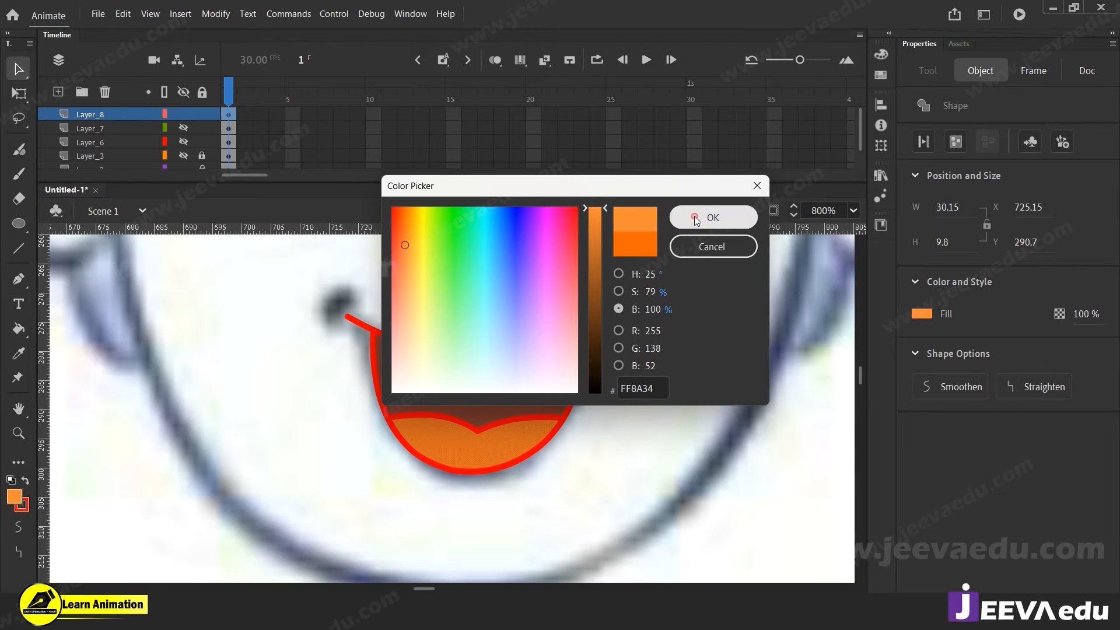
click(679, 220)
click(634, 418)
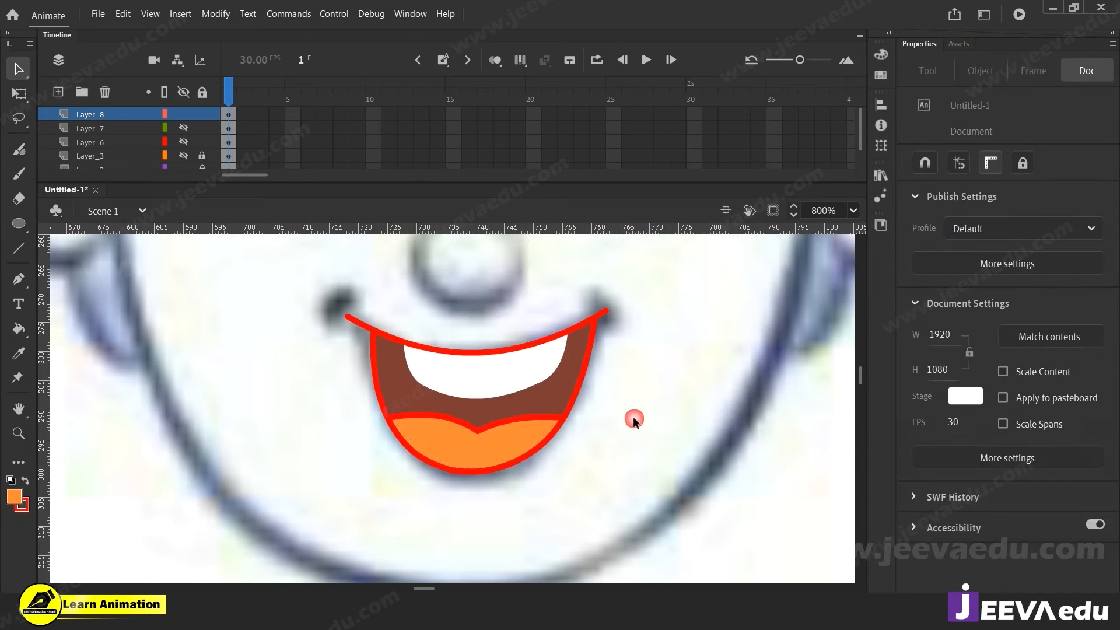
click(545, 417)
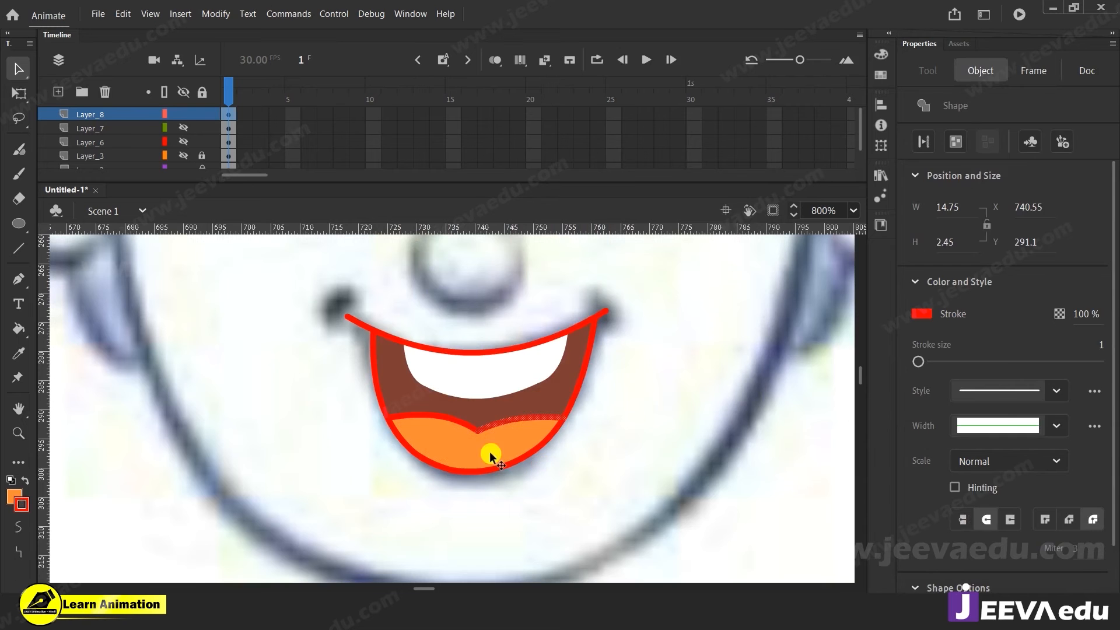
key(Delete)
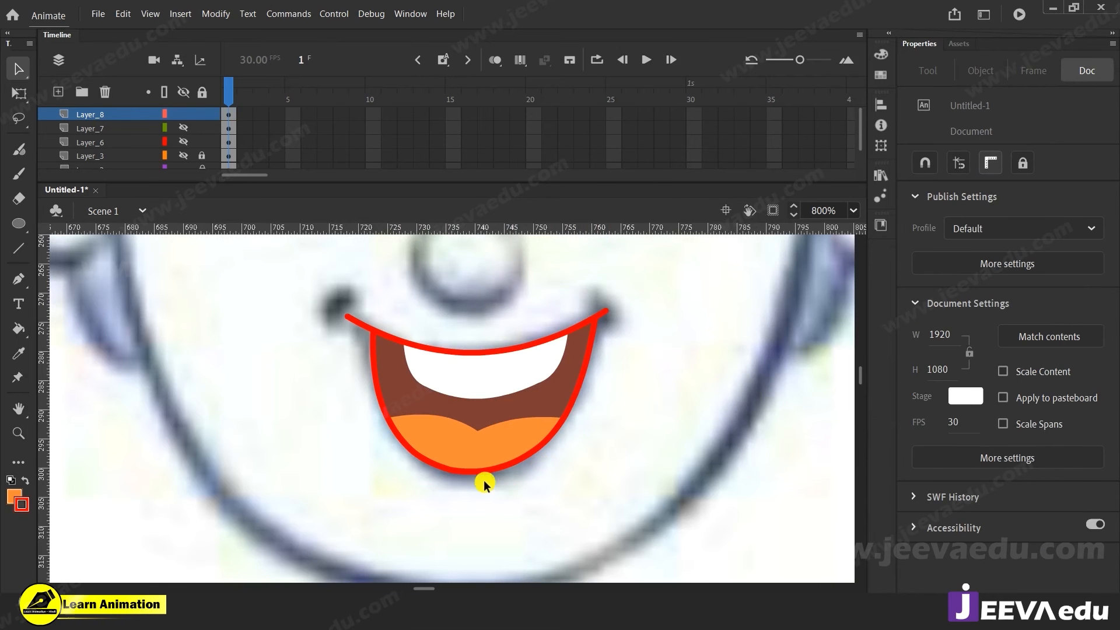
Step: Make Layer_7 visible again and select the brown crescent under the nose
key(z)
click(460, 452)
alt+click(461, 446)
alt+click(467, 430)
alt+click(469, 426)
click(470, 394)
drag(477, 425, 556, 483)
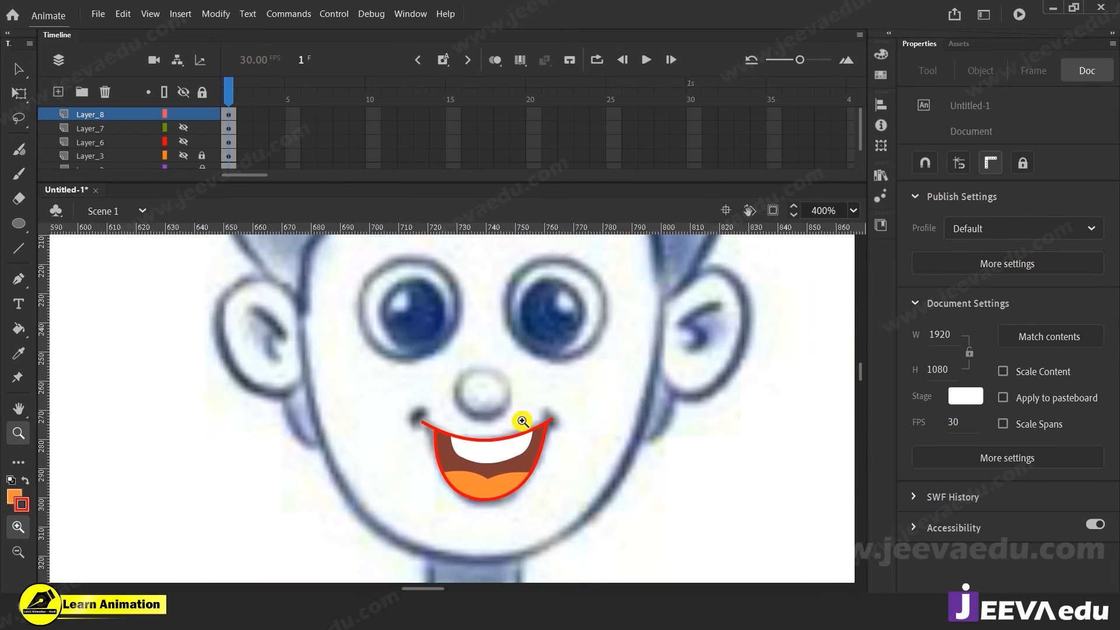
click(527, 427)
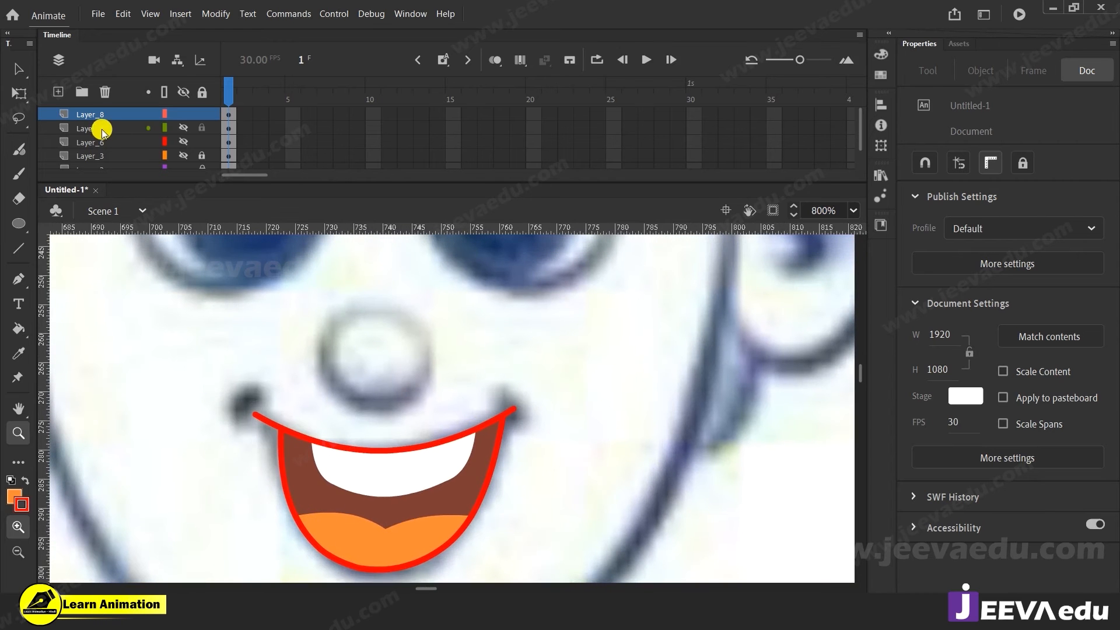
click(183, 128)
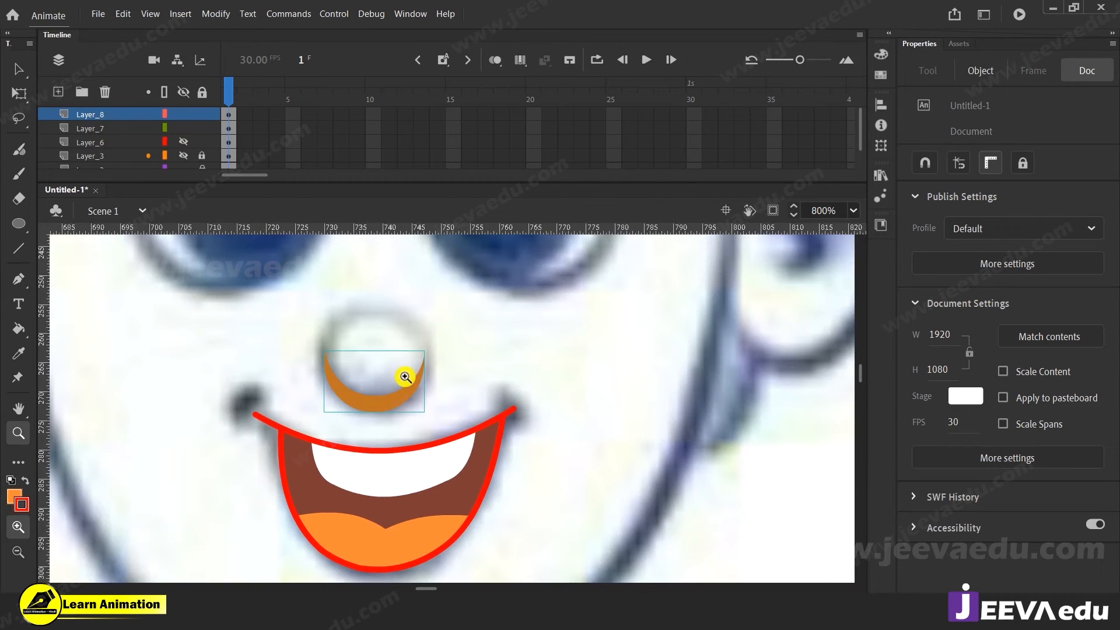
key(v)
click(375, 401)
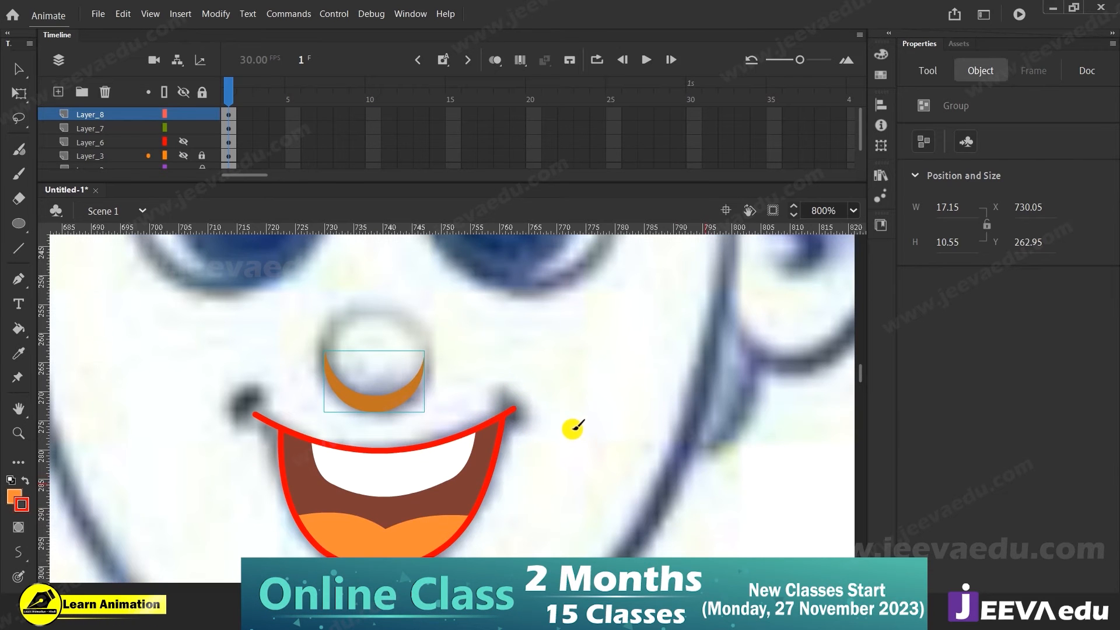
Step: Paint a short red curve, about 4 × 12 px, on the cheek beside the mouth's right corner with the Paint Brush
key(y)
drag(550, 379, 571, 450)
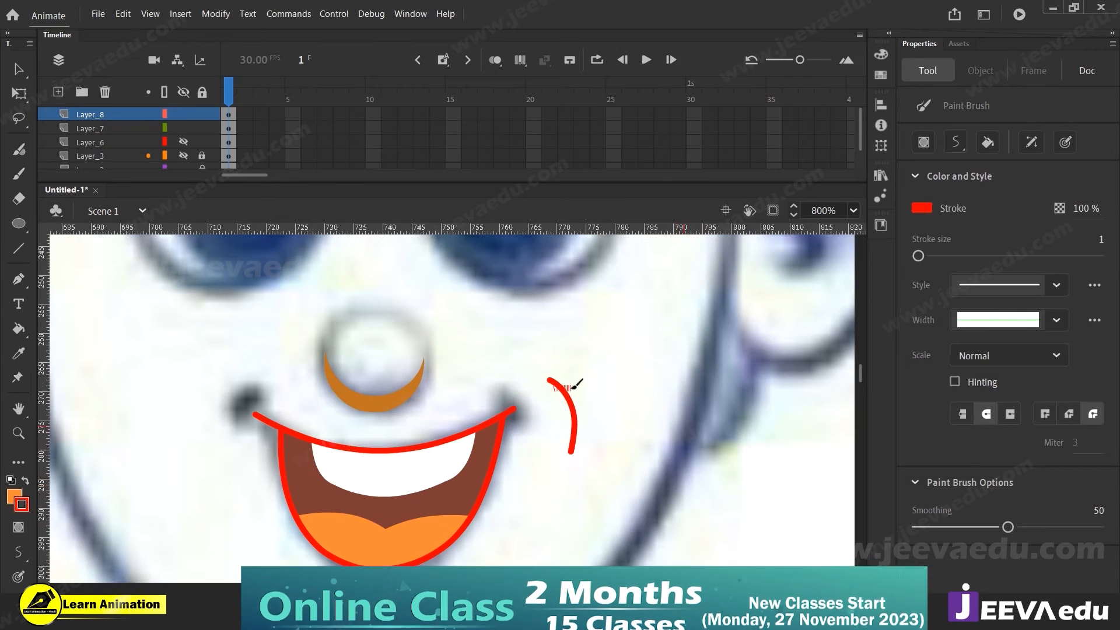
drag(565, 387, 594, 417)
key(ctrl+z)
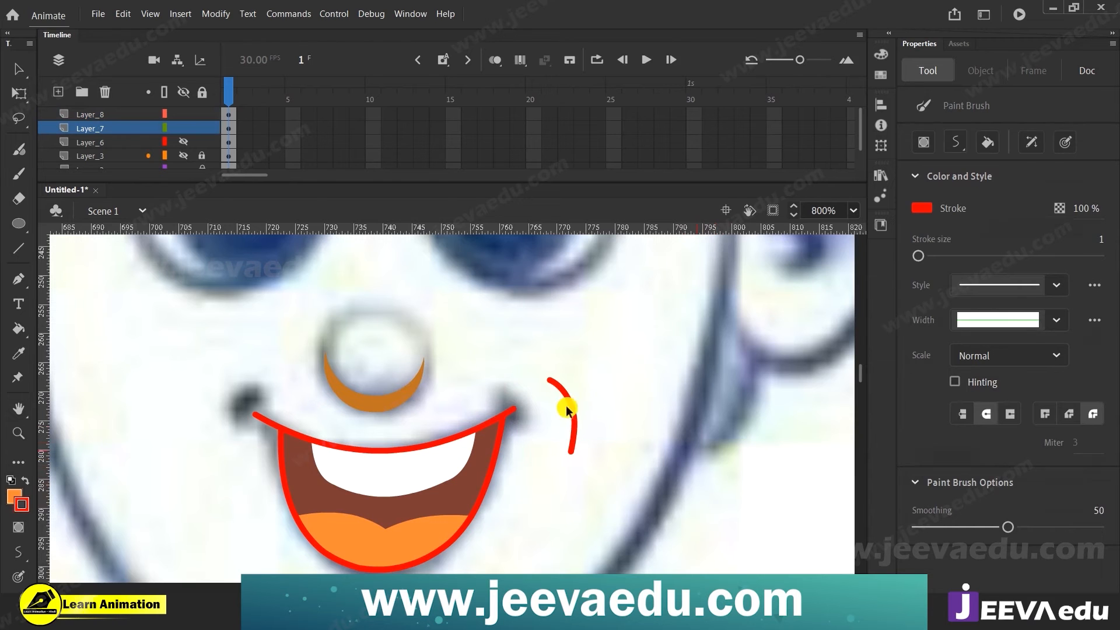
Step: Duplicate the curve slightly outward and reshape the copy so its ends cross the original, closing a crescent
key(v)
click(575, 410)
alt+drag(573, 421, 590, 410)
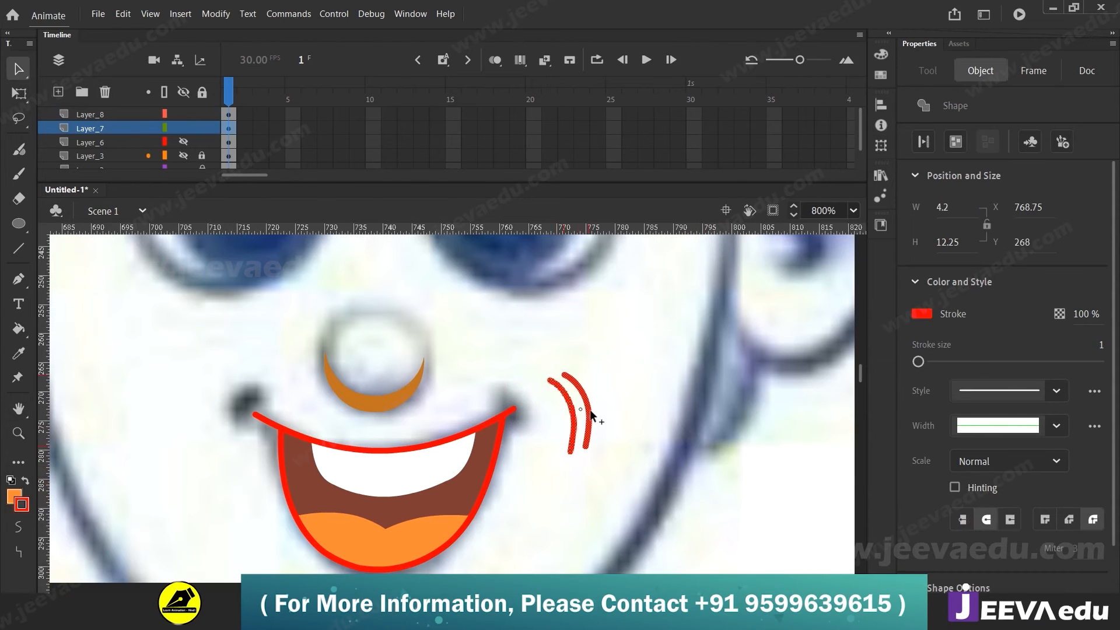
click(568, 373)
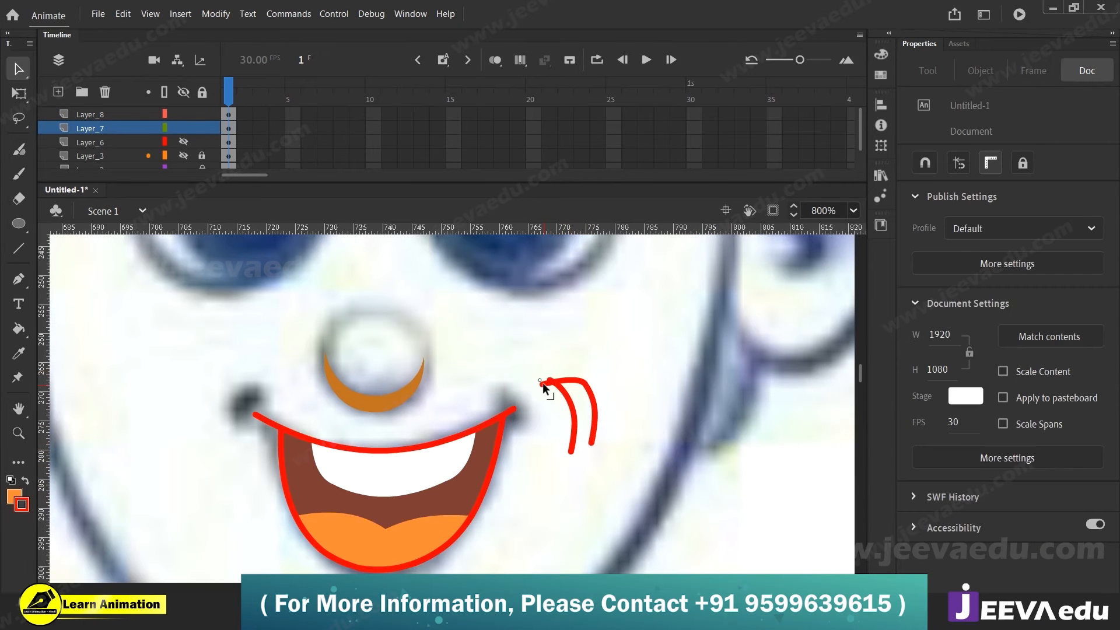
drag(590, 441, 596, 405)
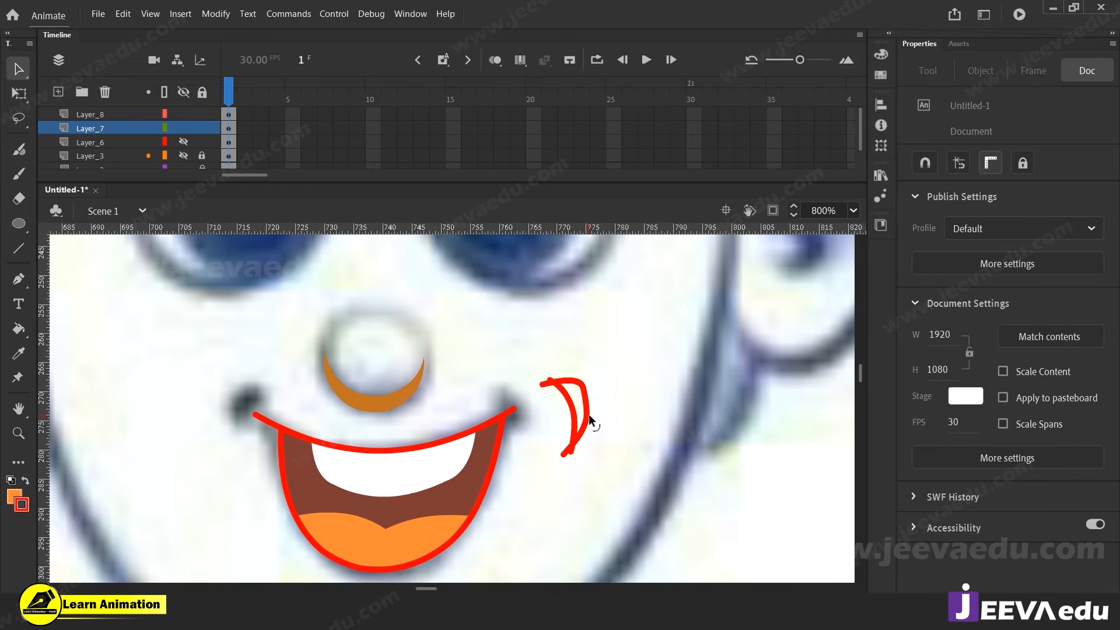
Step: Fill the crescent on the cheek with the current light orange and delete its red outline
key(k)
click(578, 411)
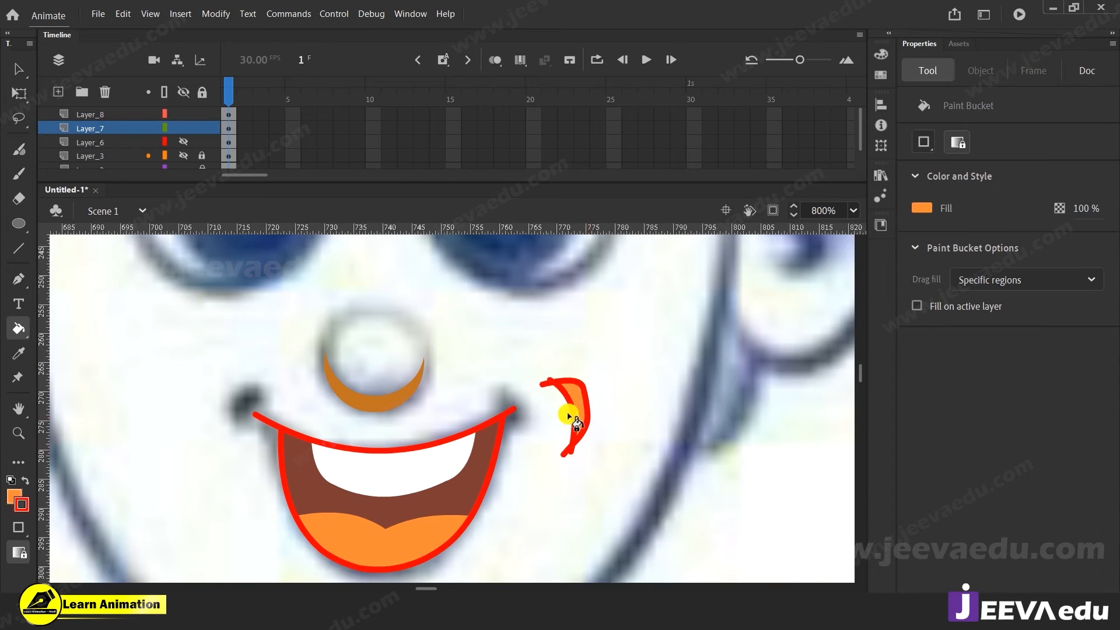
key(v)
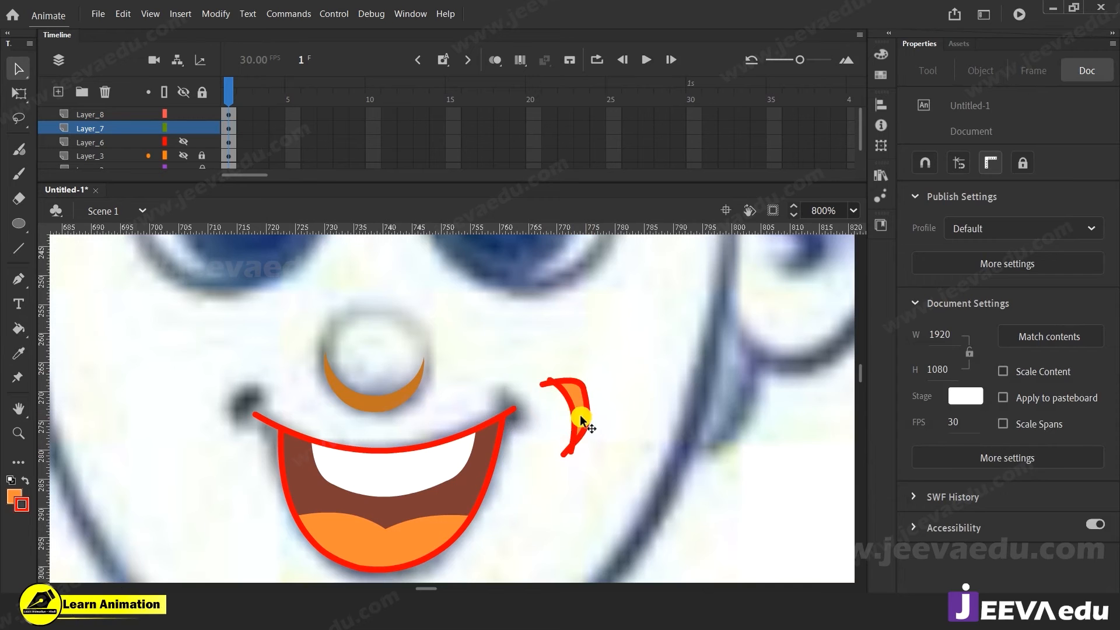
double_click(582, 415)
key(Delete)
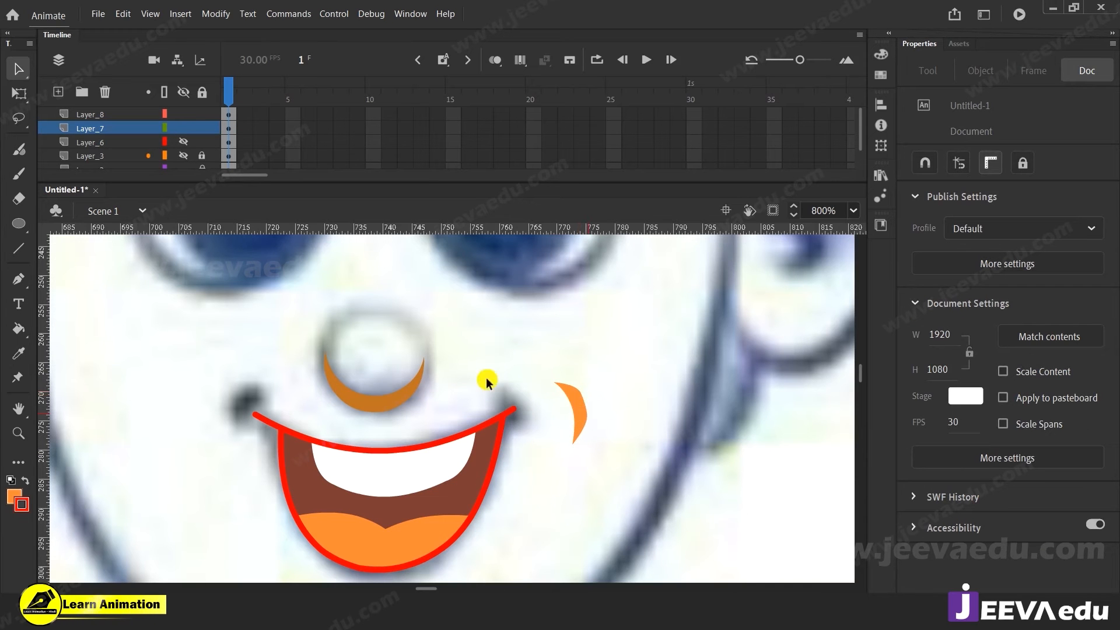
Step: Group the orange crescent and move it onto the mouth's right corner
click(578, 408)
key(ctrl+g)
drag(580, 408, 518, 418)
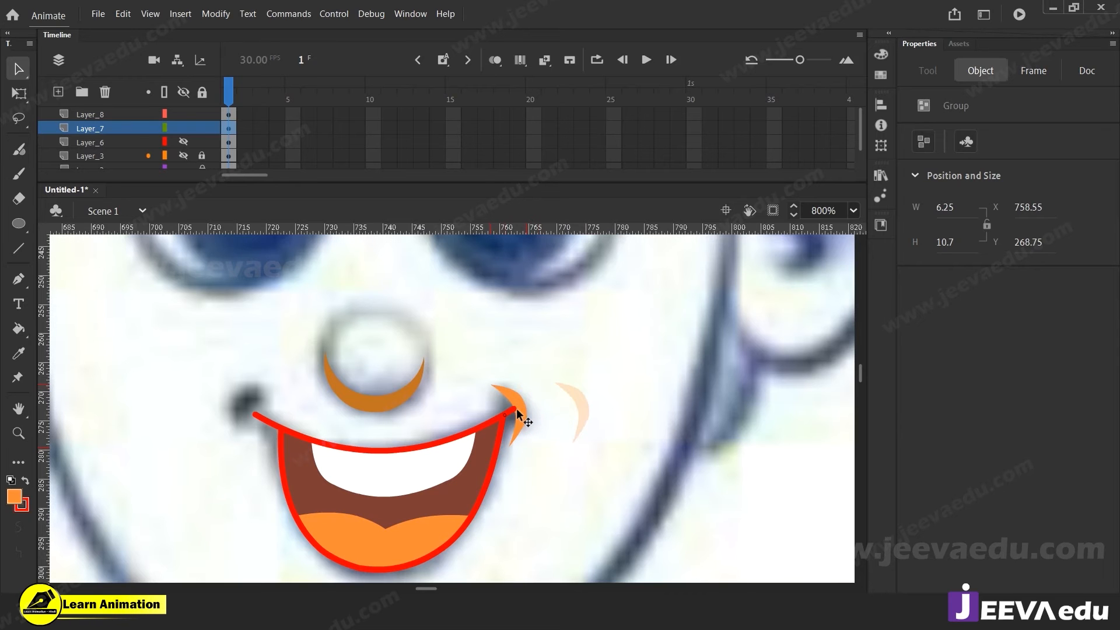
Step: Group the mouth outline, teeth, inner mouth and tongue into one object
double_click(495, 417)
shift+click(424, 472)
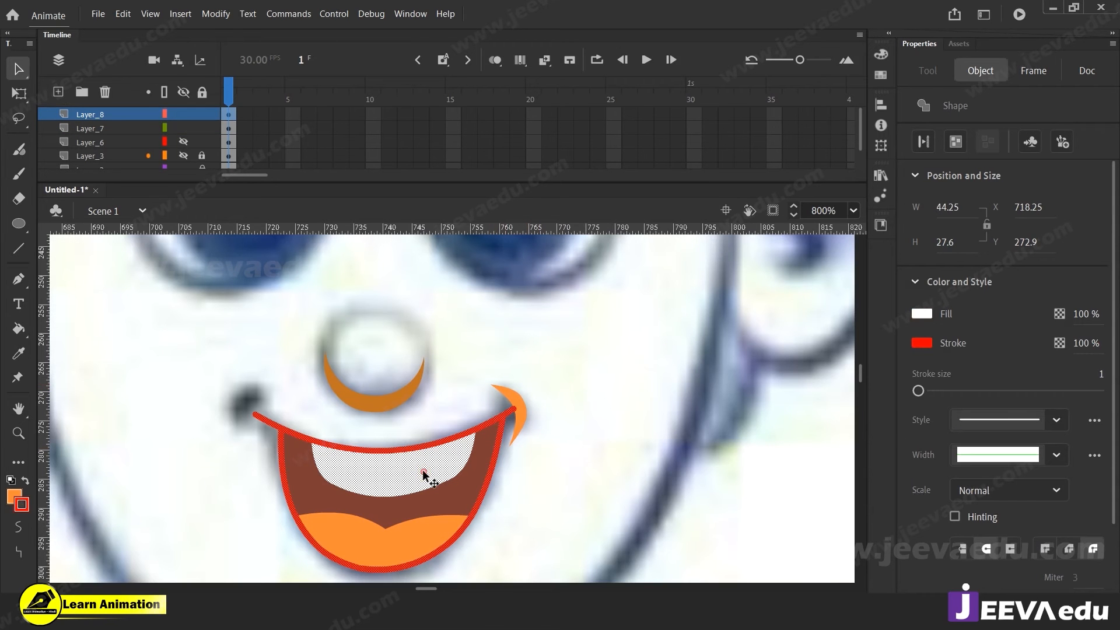
shift+click(437, 500)
shift+click(430, 529)
drag(483, 500, 526, 455)
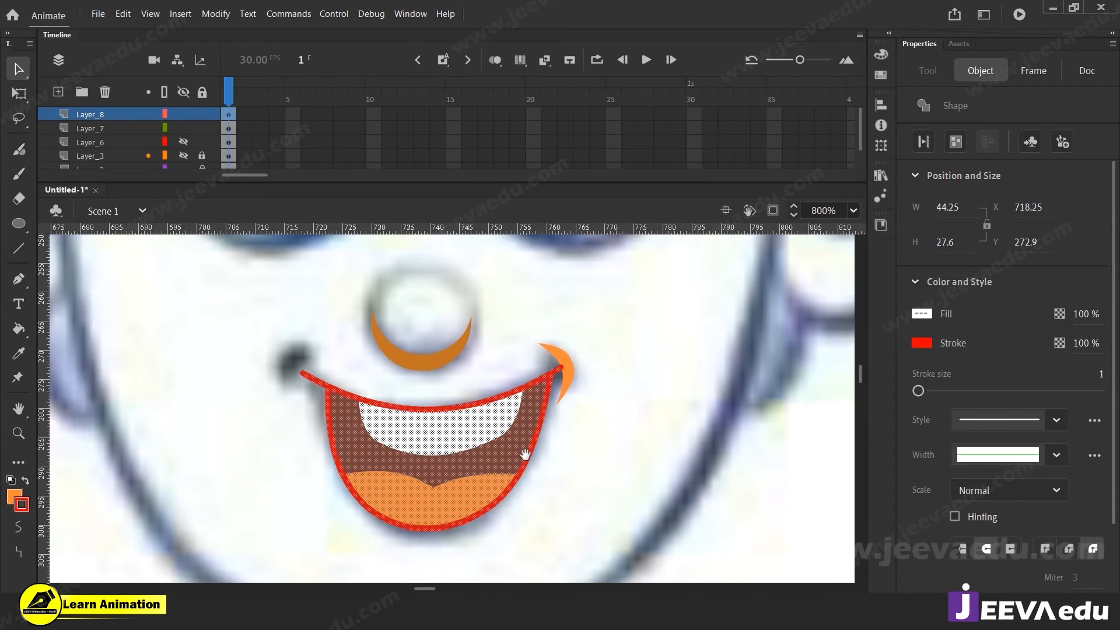
key(ctrl+g)
Step: Move the orange crescent at the mouth's right corner from Layer_7 to Layer_8, keeping its place
click(565, 375)
key(ctrl+x)
click(540, 375)
right_click(586, 345)
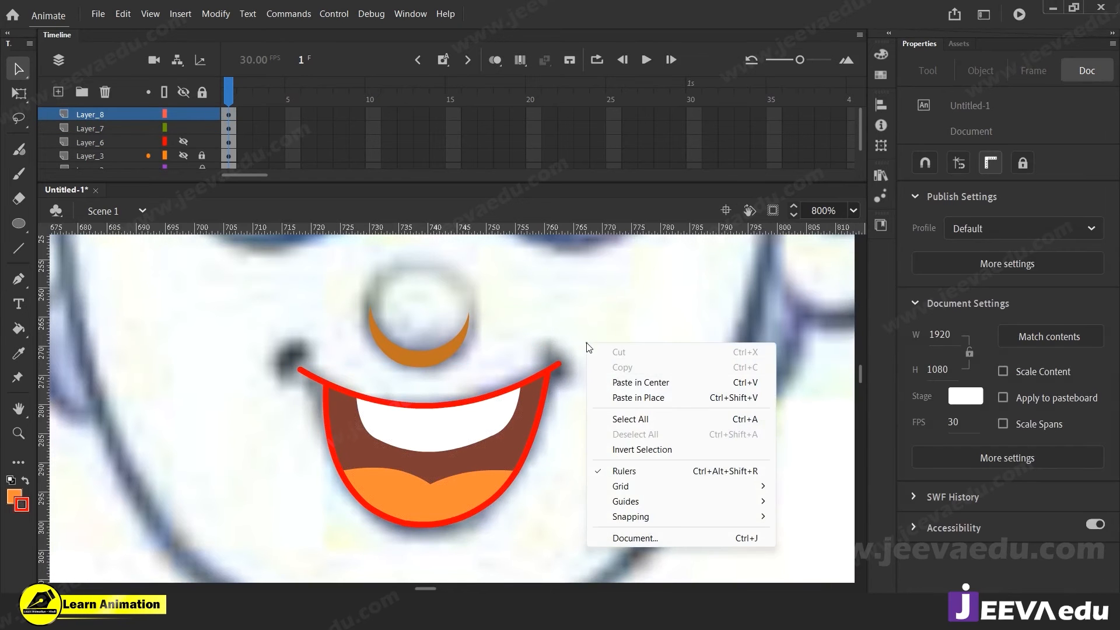
click(638, 399)
Step: Duplicate the orange crescent to the mouth's left corner, flip the copy horizontally and align it with the end of the lip line
drag(560, 371, 313, 383)
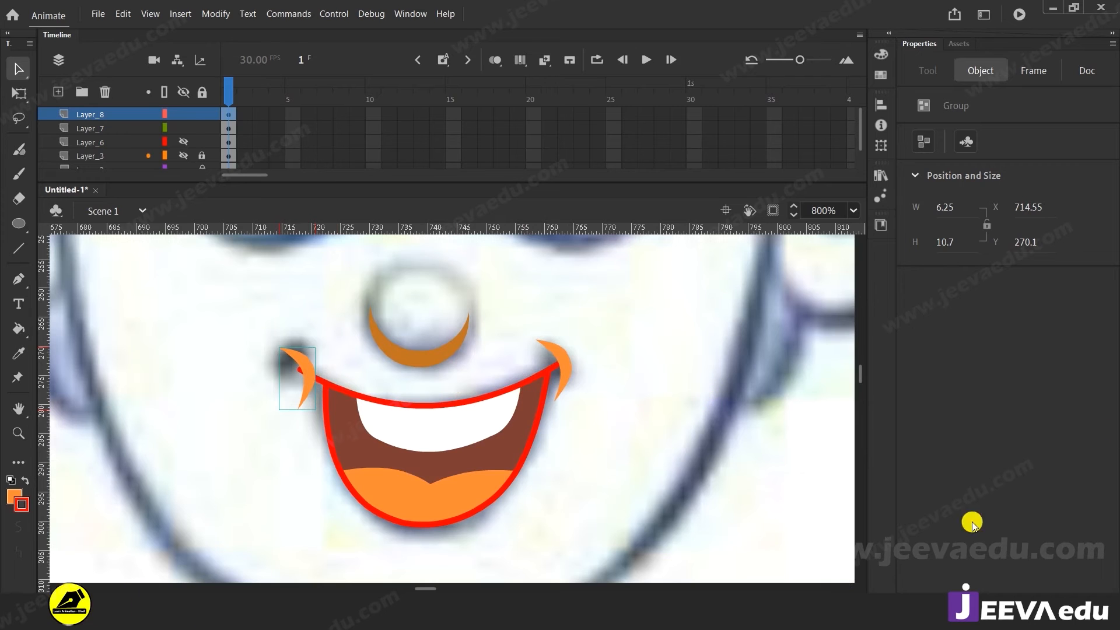
click(215, 13)
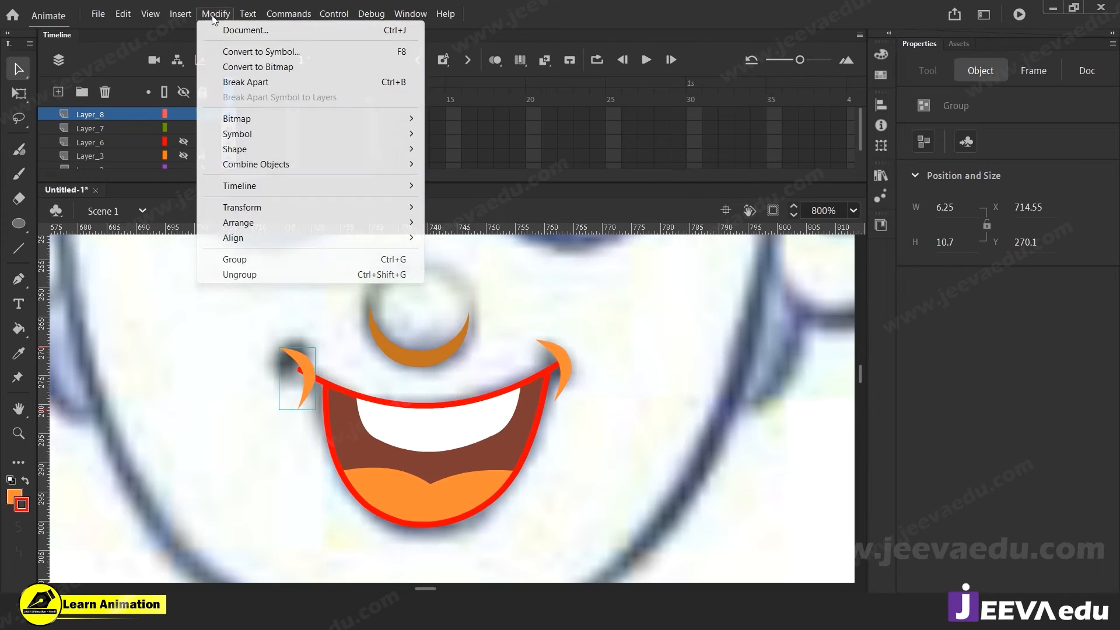
mouse_move(350, 210)
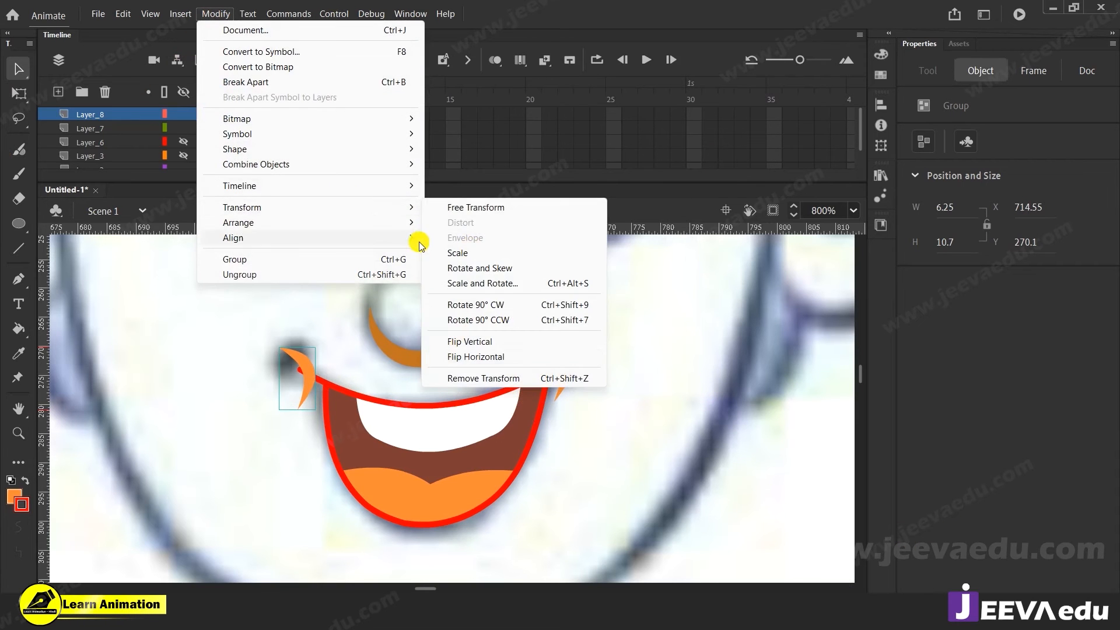
click(617, 355)
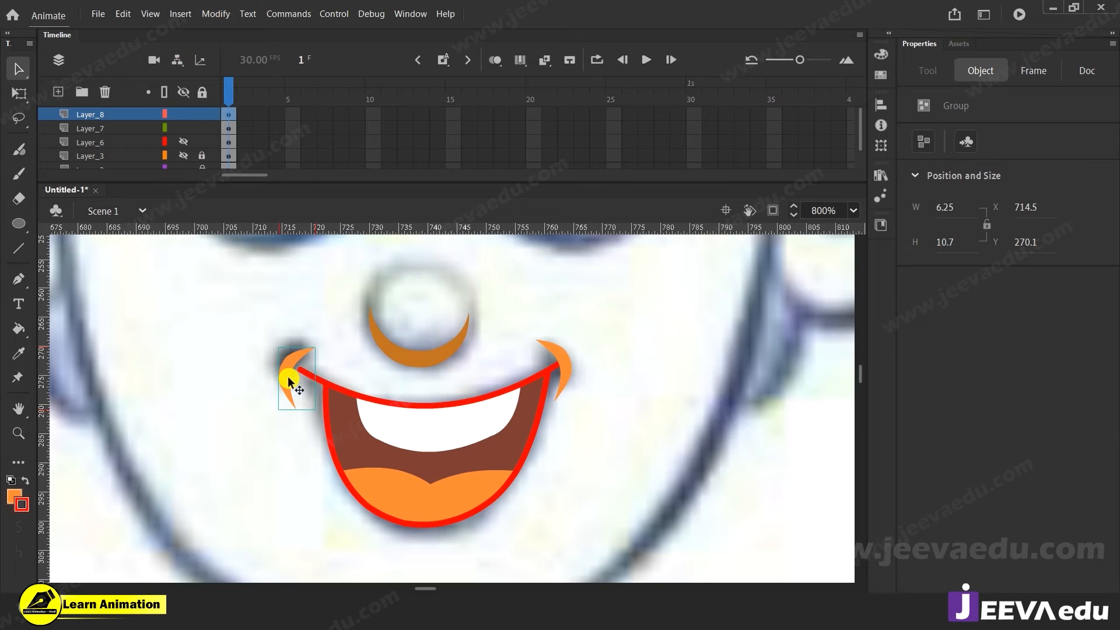
drag(296, 373, 294, 373)
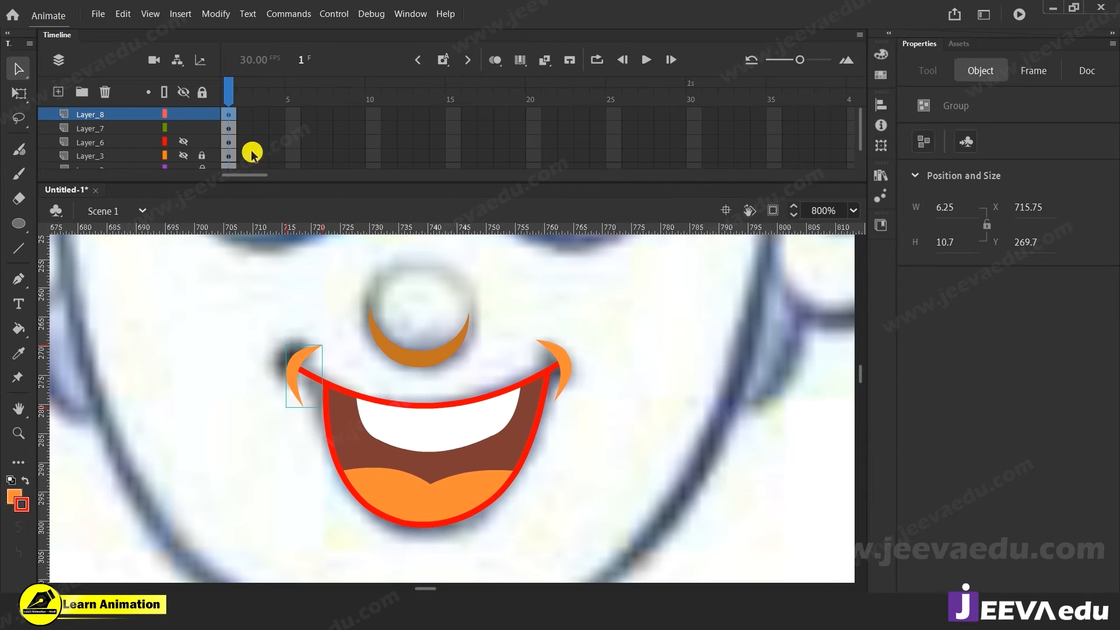
Step: Group the mouth and both corner crescents on Layer_8 into a single object
click(228, 114)
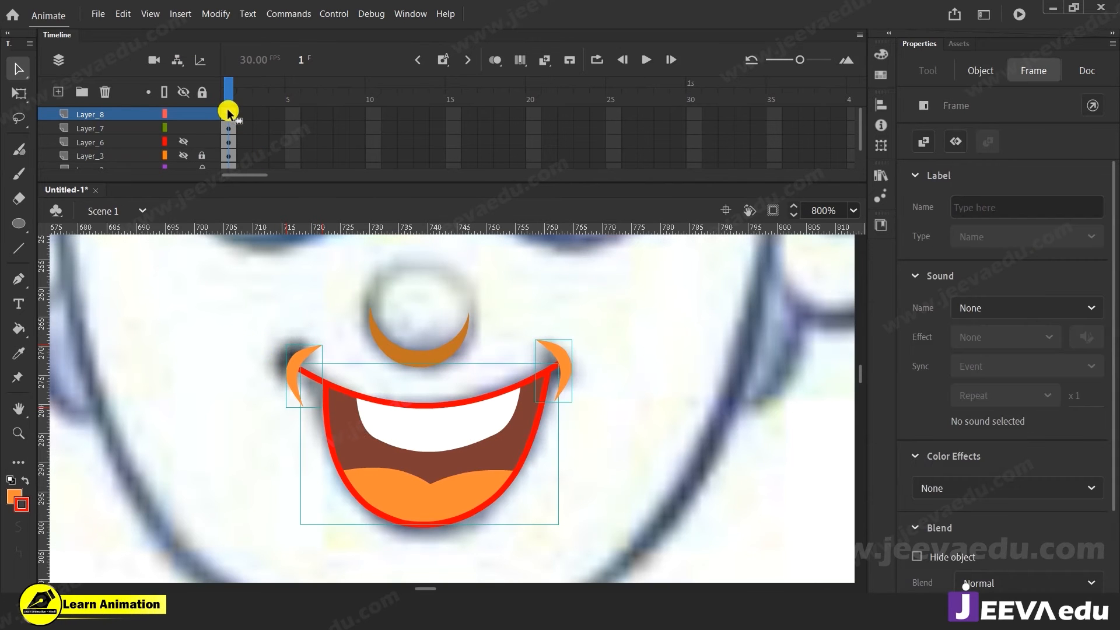
key(ctrl+g)
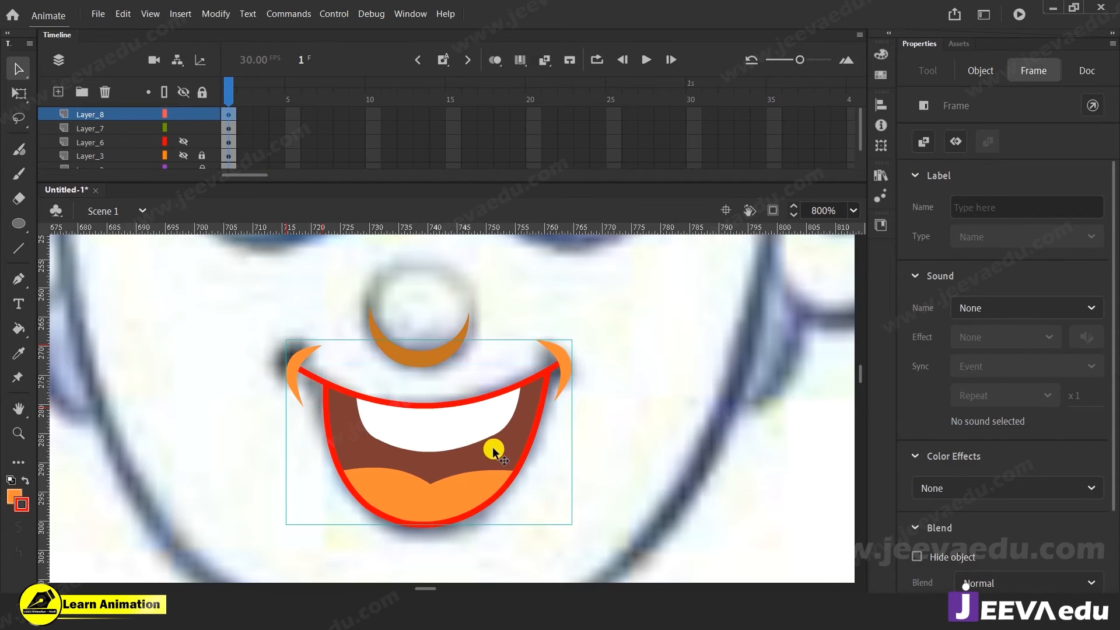
drag(467, 479, 464, 475)
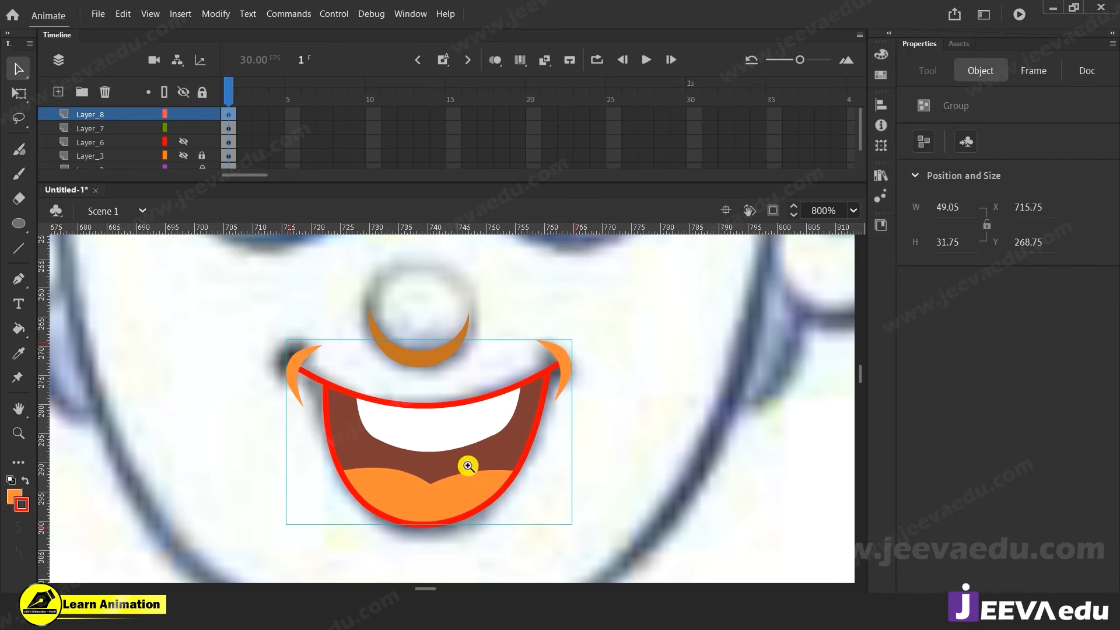
Step: Inside the new group, break apart the mouth and recolour its red outline with the orange sampled from the right crescent
key(z)
alt+click(469, 450)
click(470, 392)
key(v)
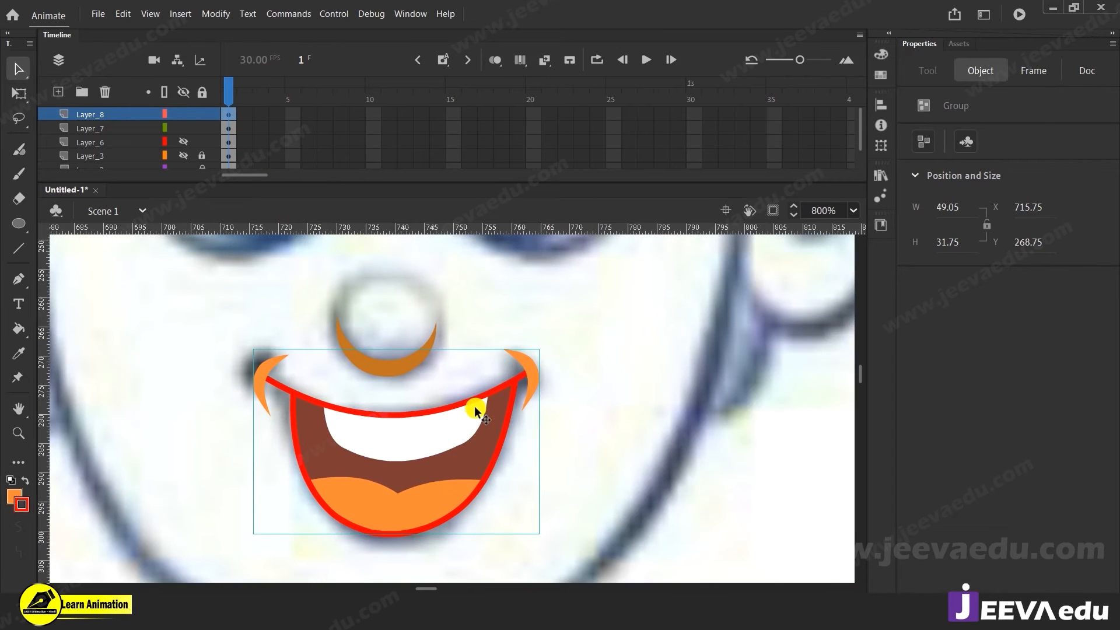
double_click(475, 398)
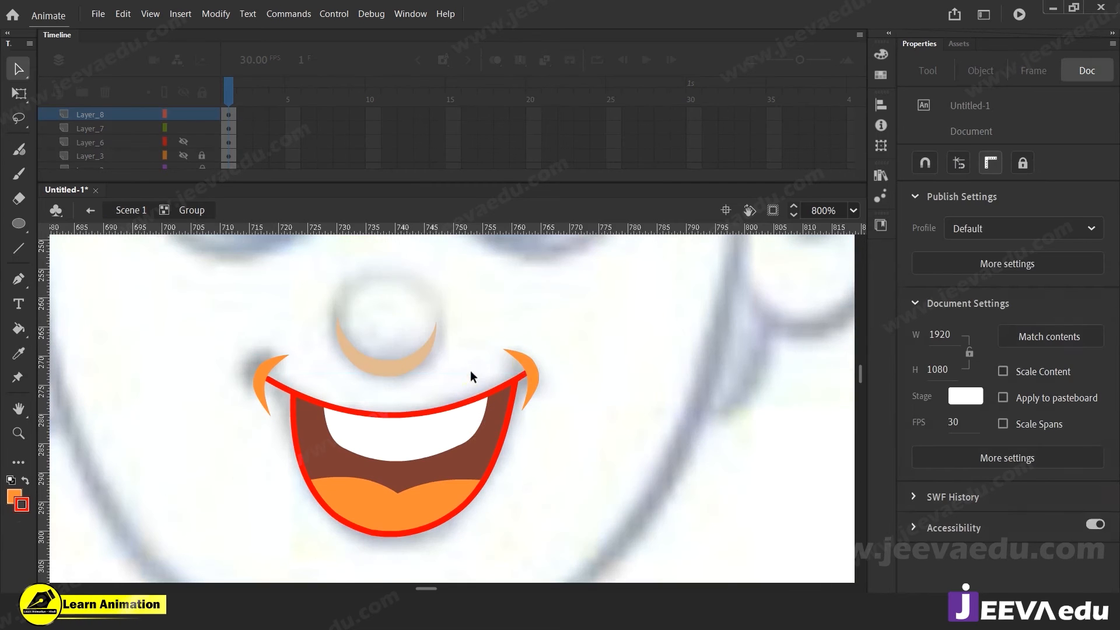
click(474, 397)
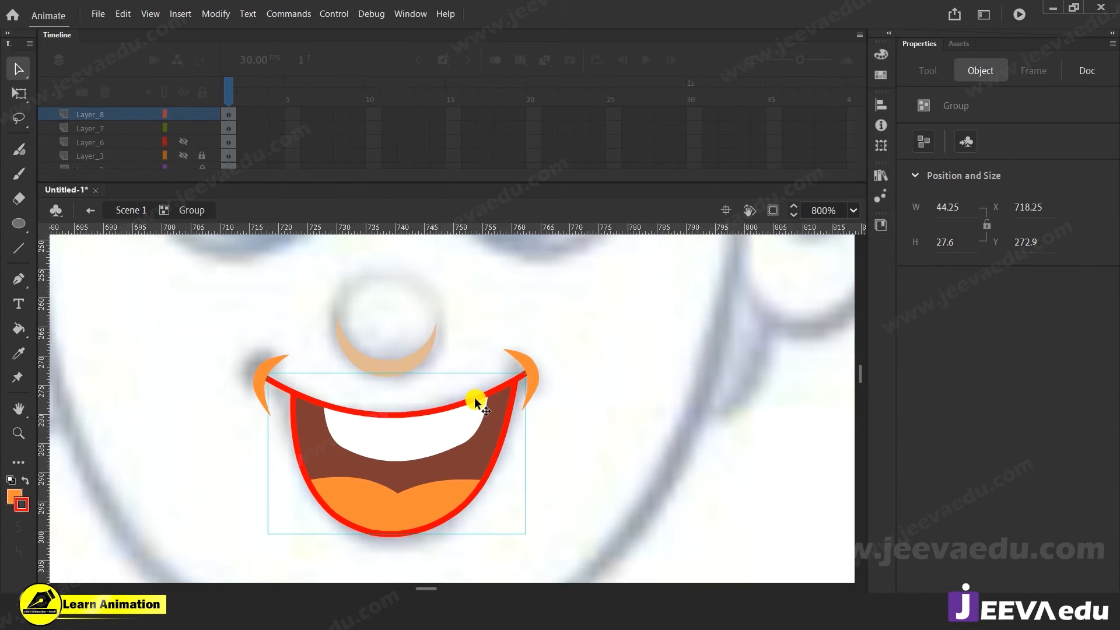
key(ctrl+b)
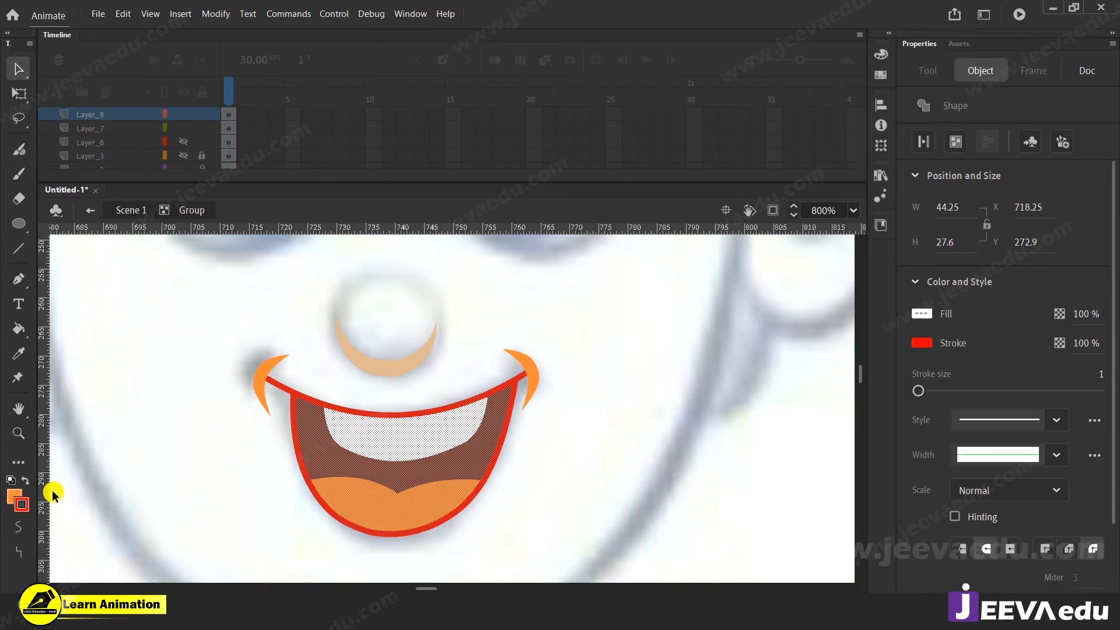
click(28, 508)
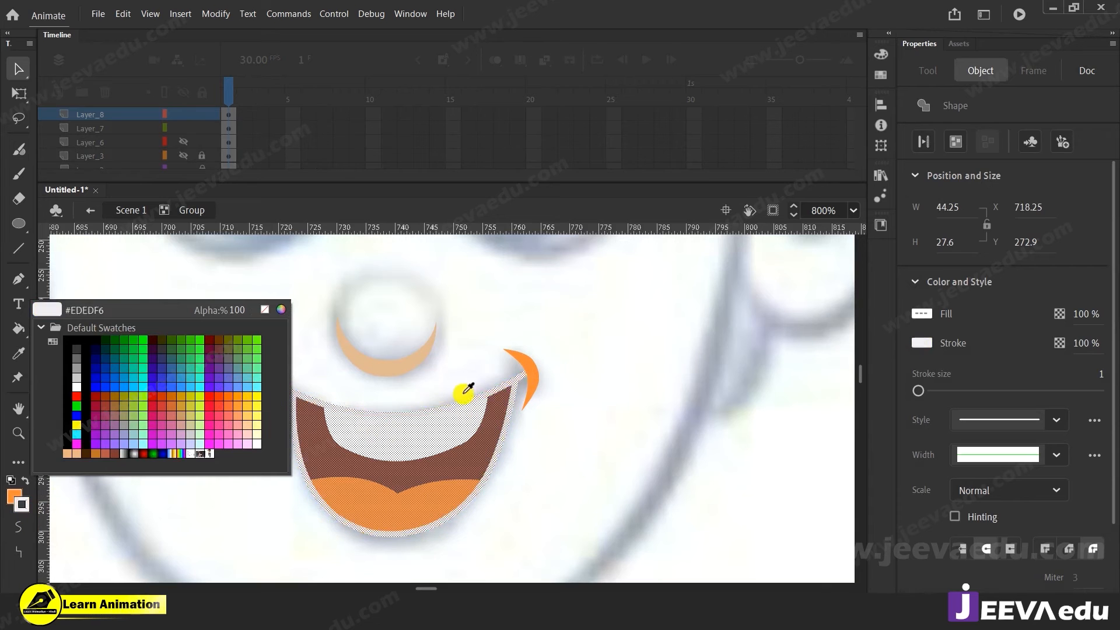
click(514, 375)
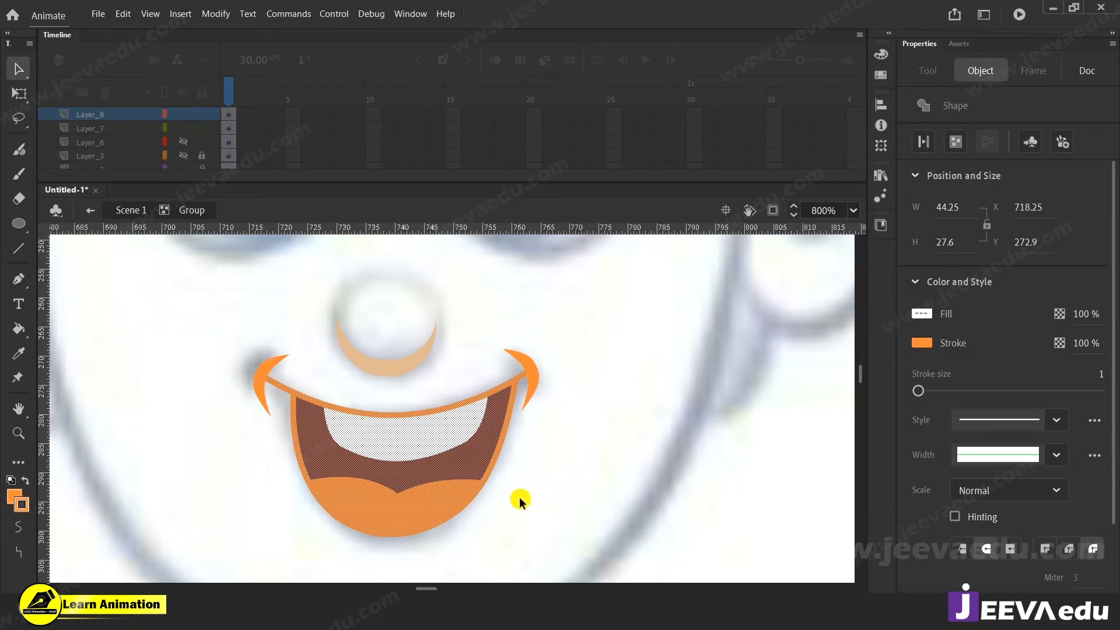
click(523, 526)
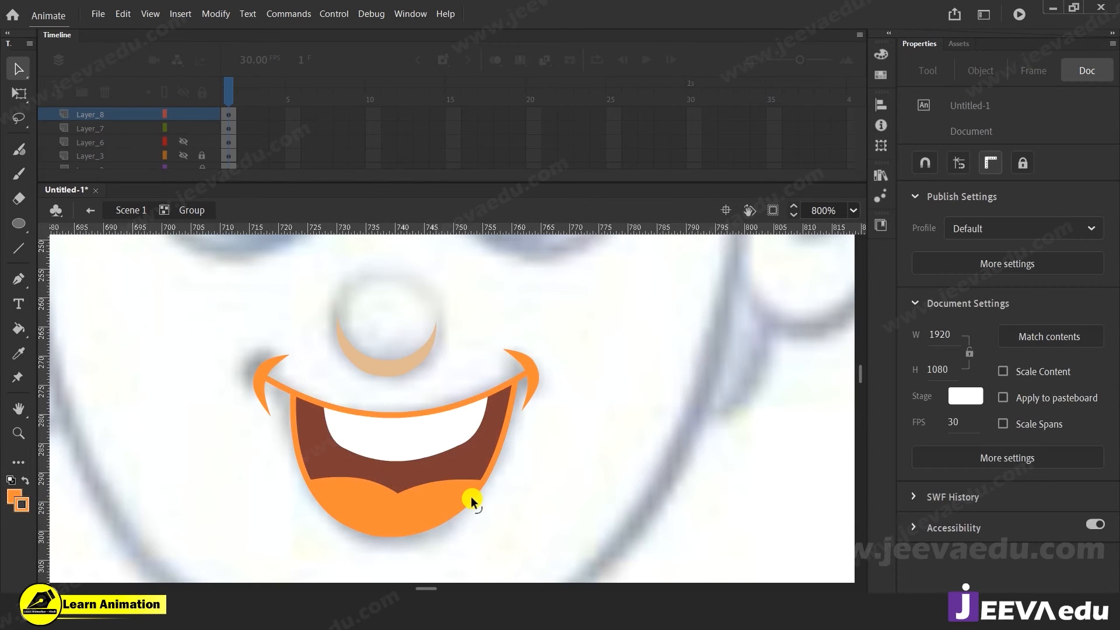
Step: Select the tongue's fill and open the full Color Picker for it
click(445, 511)
click(14, 497)
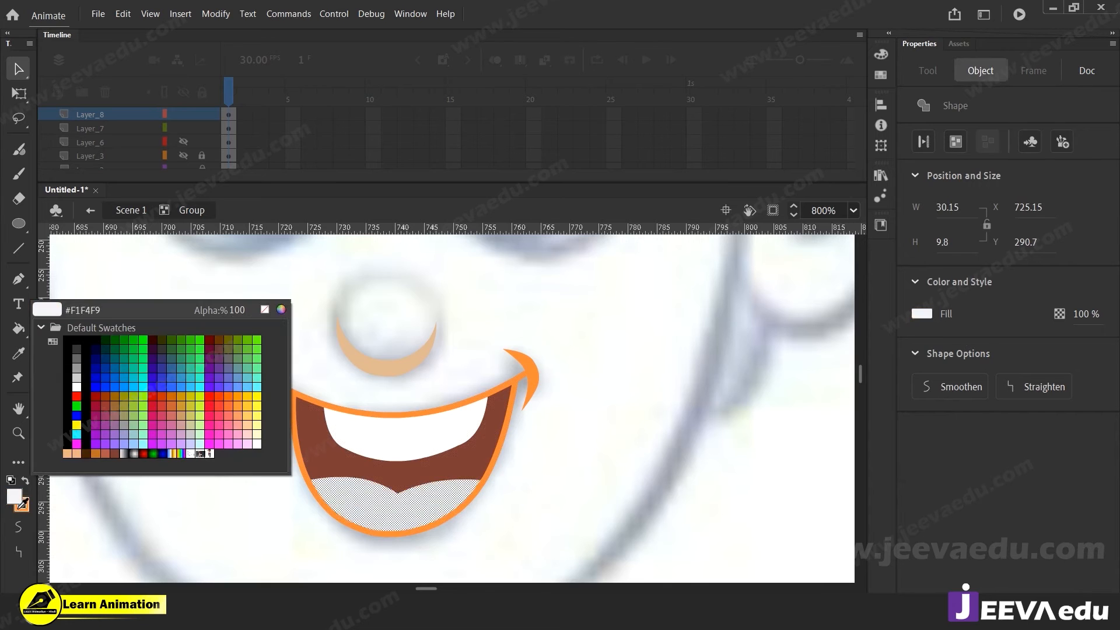
click(282, 309)
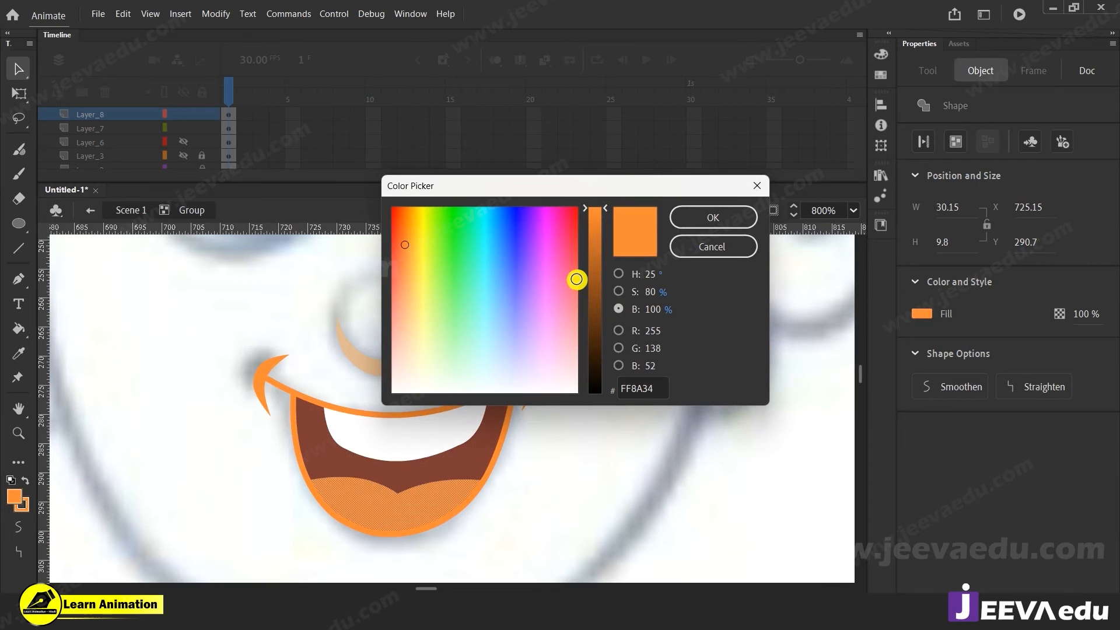
Step: Try pink shades such as #FF6168, #FF5475 and #FF5E86 for the tongue's fill
click(576, 277)
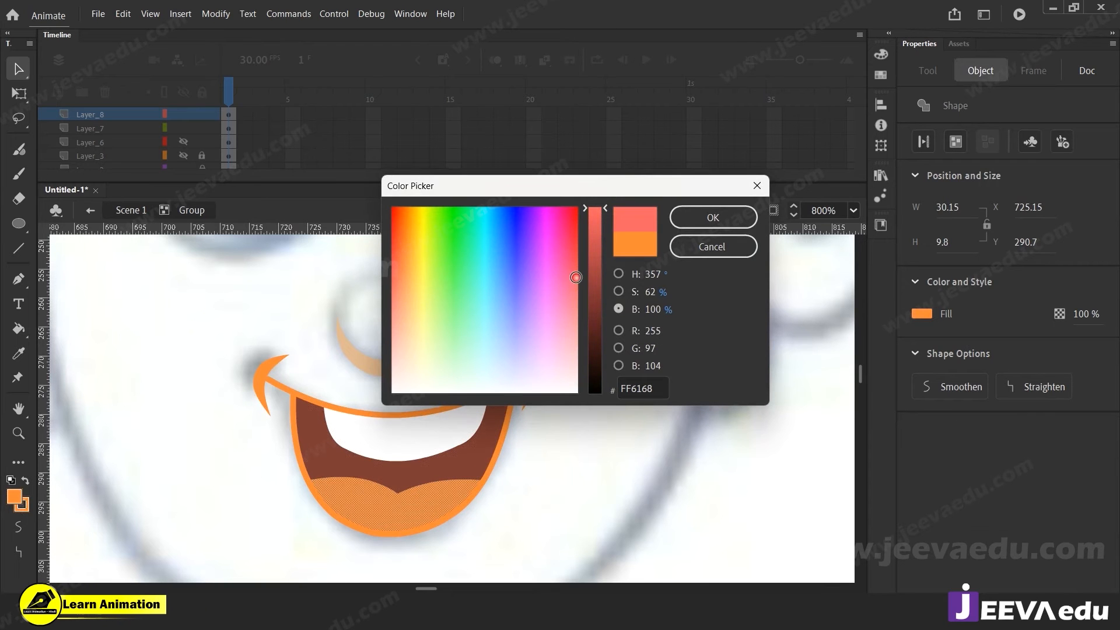
click(571, 268)
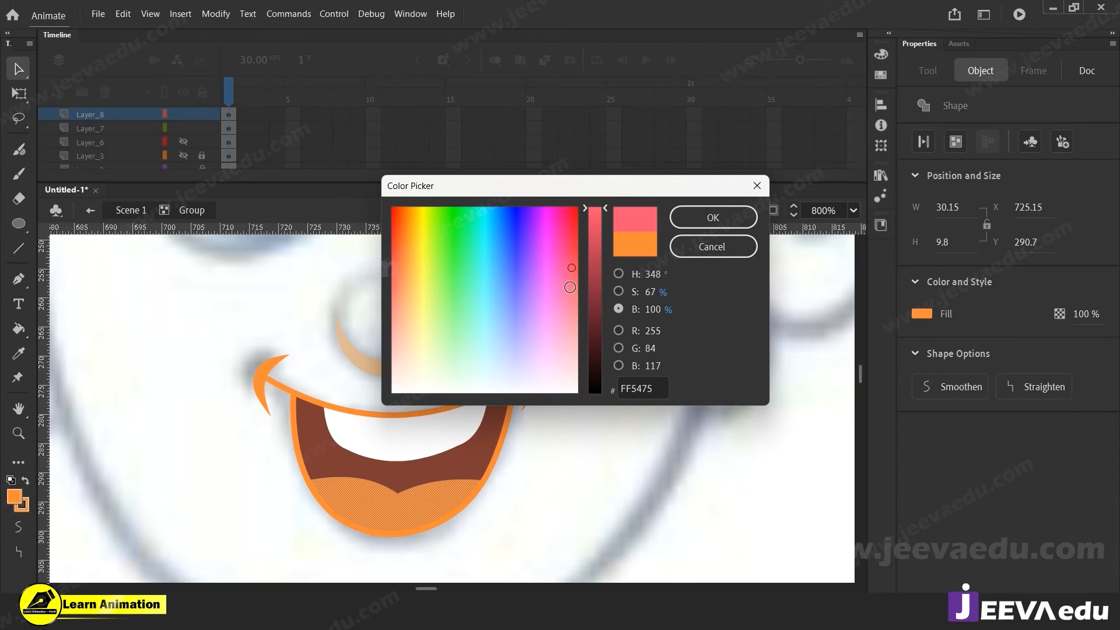
click(570, 287)
click(576, 254)
click(570, 275)
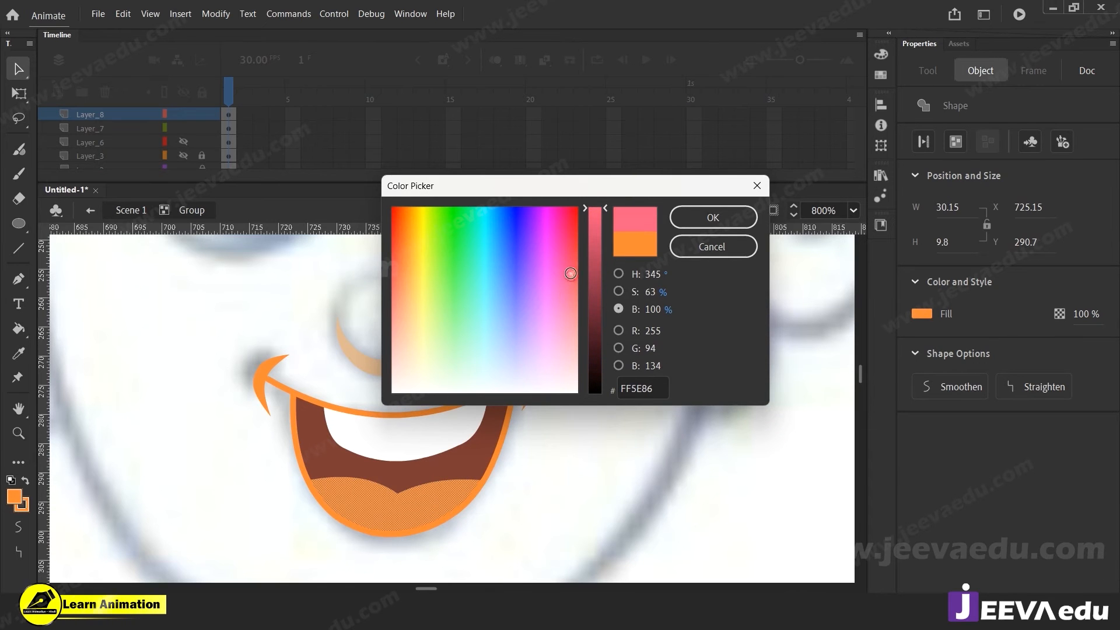
click(619, 274)
click(619, 291)
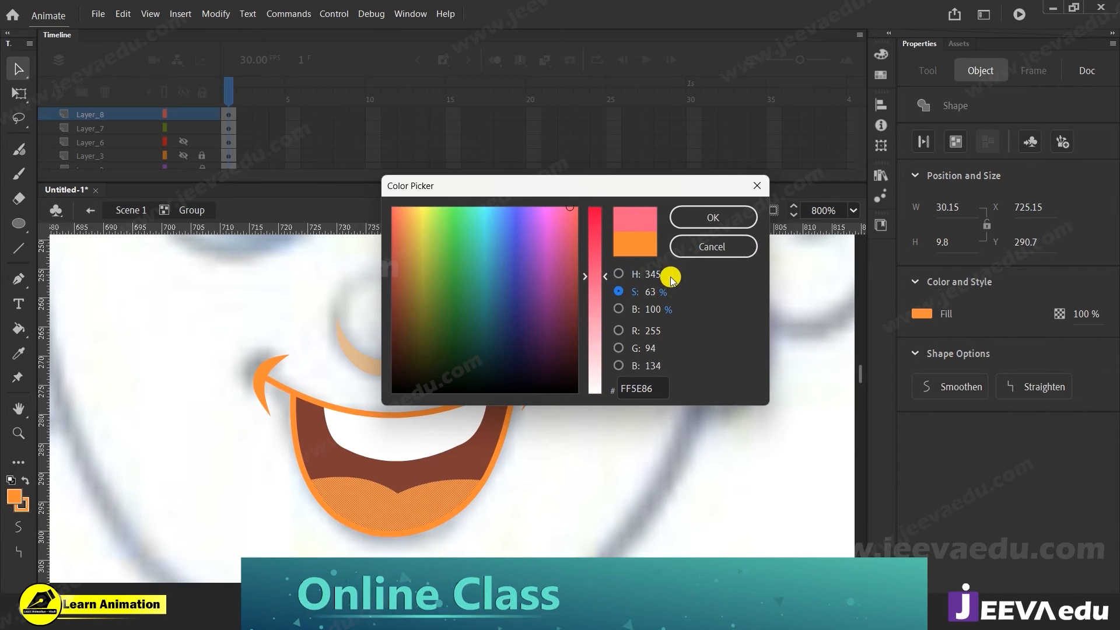
click(619, 274)
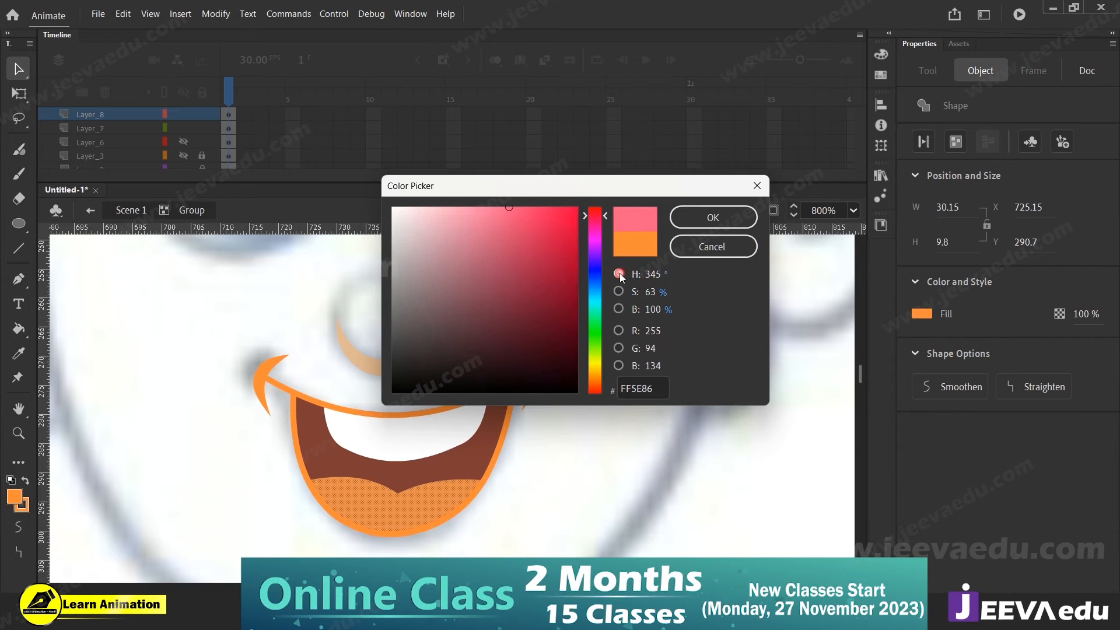
click(619, 309)
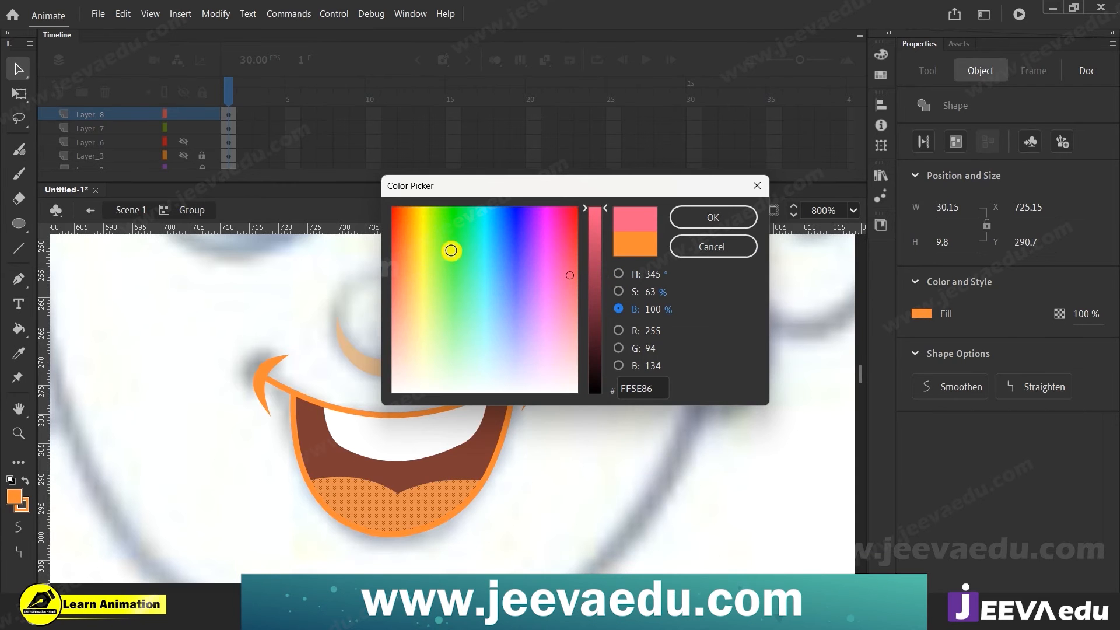
Step: Compare several orange shades for the tongue and apply the more saturated orange #FF7E10 as its fill
drag(405, 269, 402, 242)
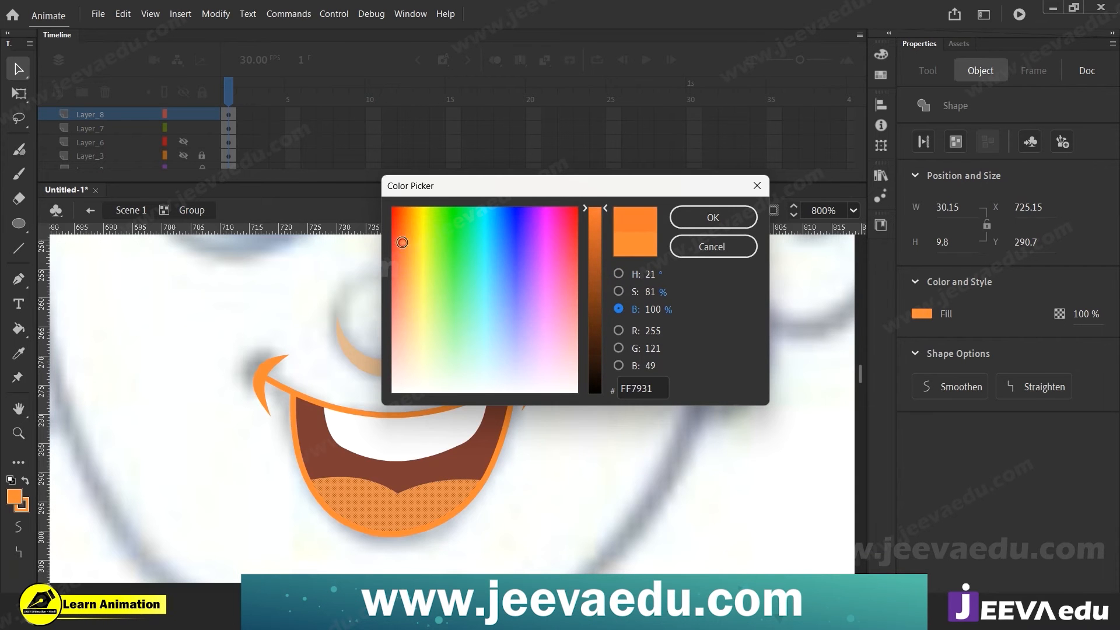
click(409, 230)
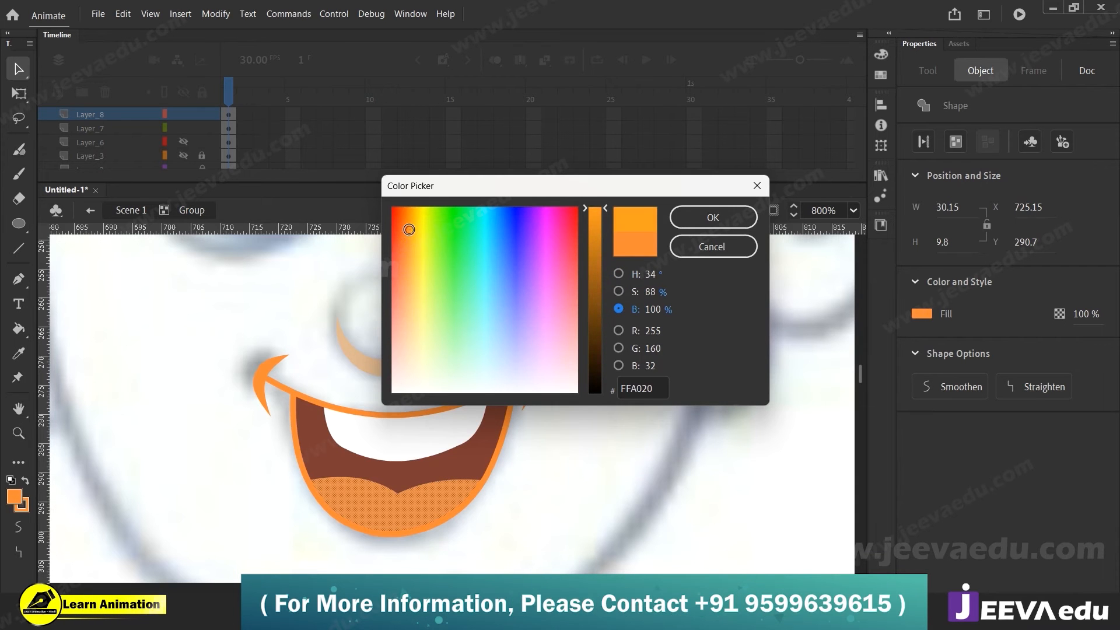
click(413, 239)
click(407, 229)
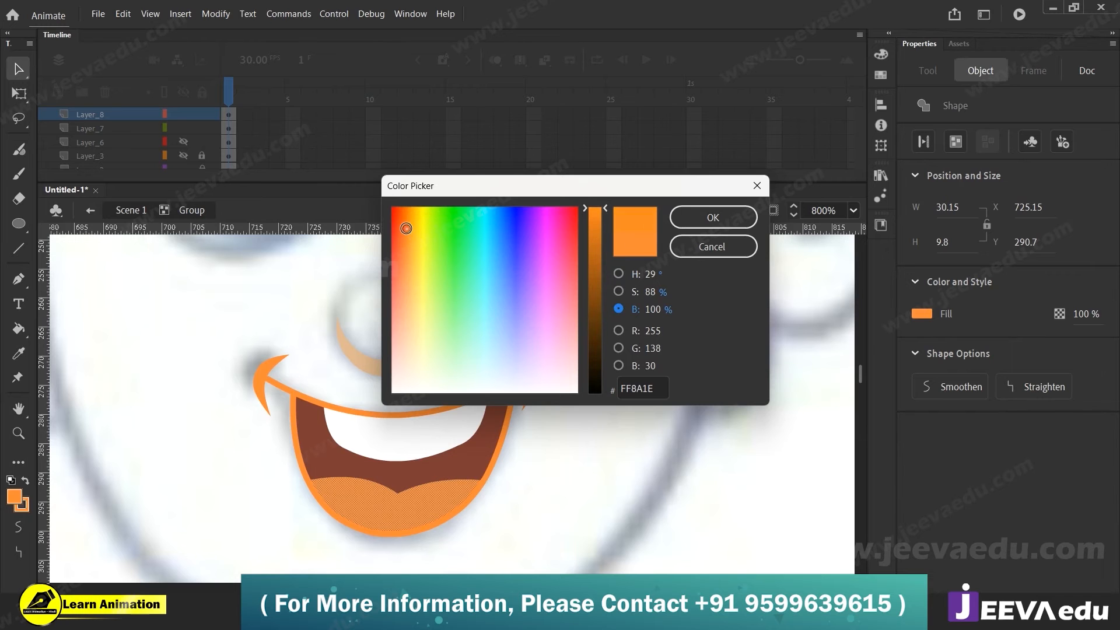
click(408, 238)
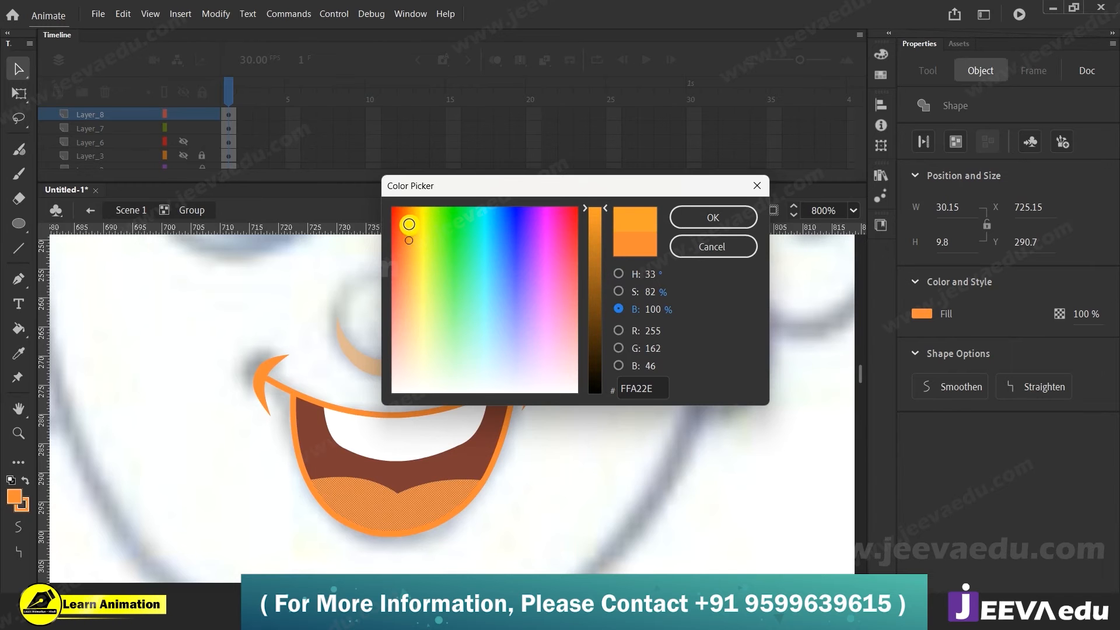
click(409, 224)
click(409, 240)
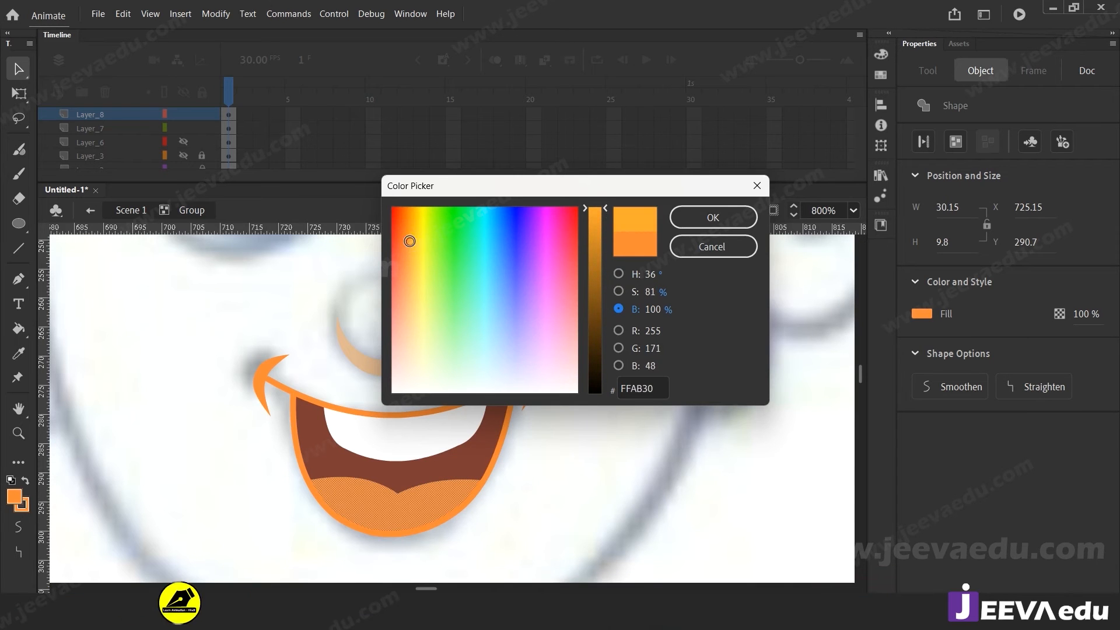
click(402, 234)
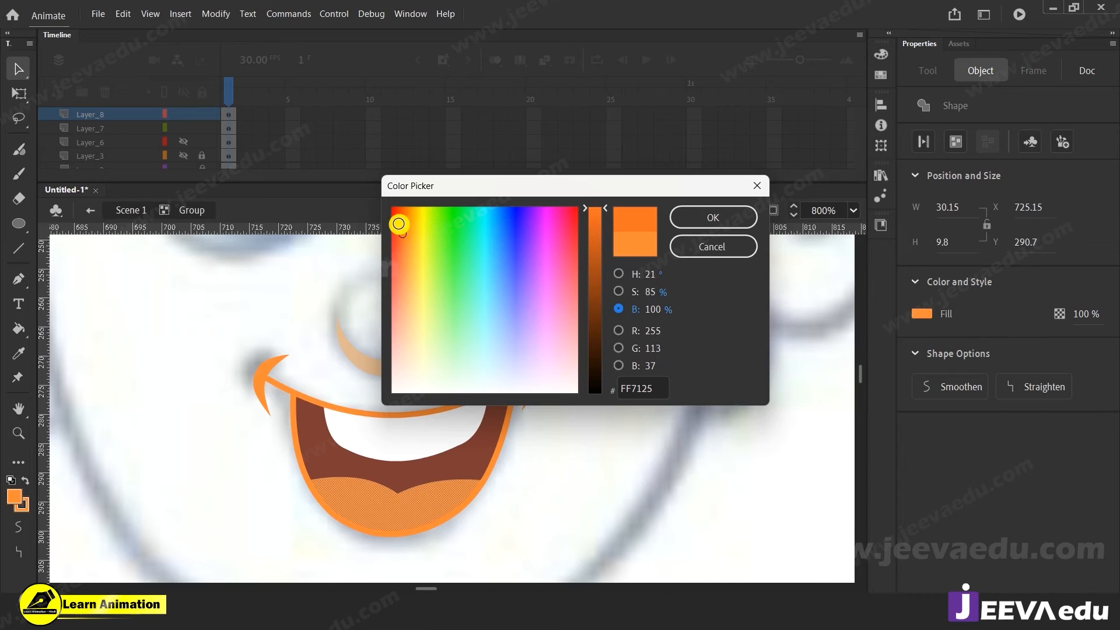
click(399, 219)
click(404, 240)
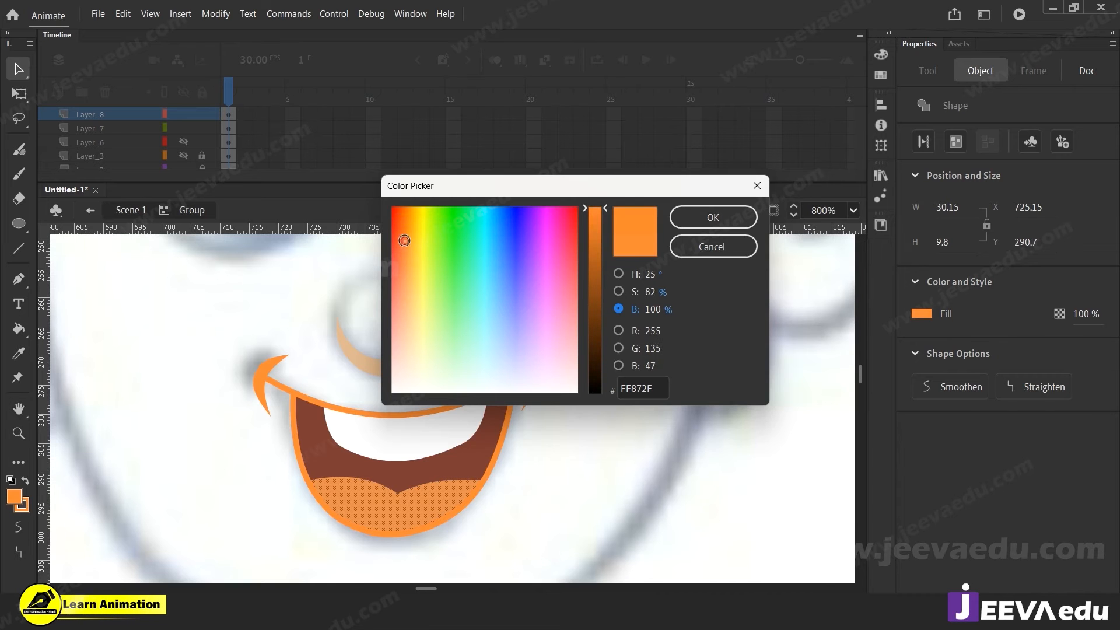
click(405, 218)
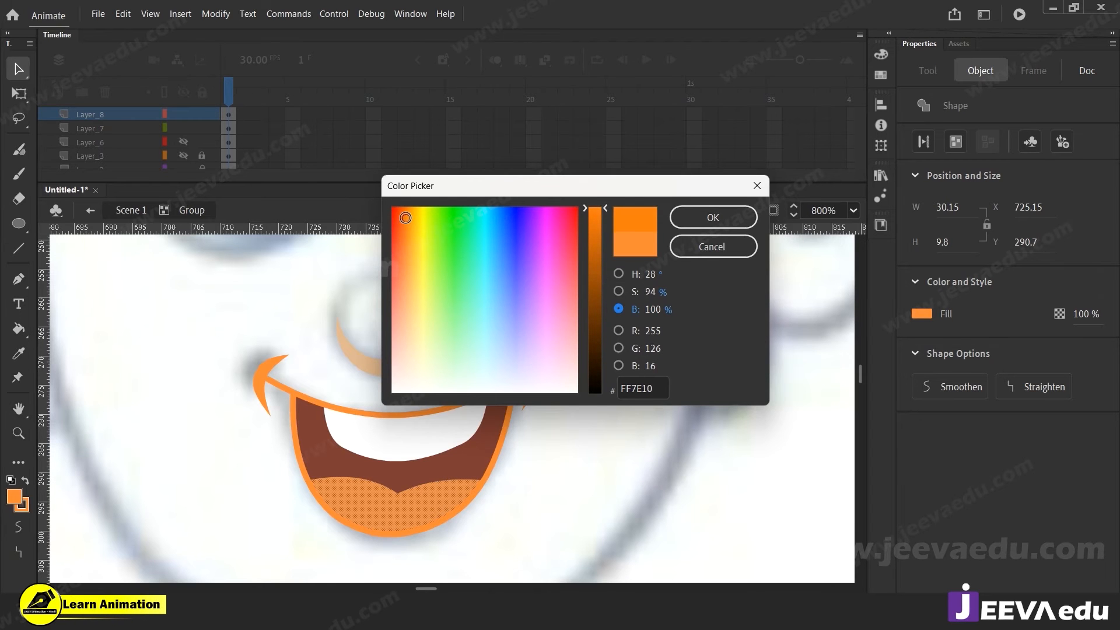
click(713, 217)
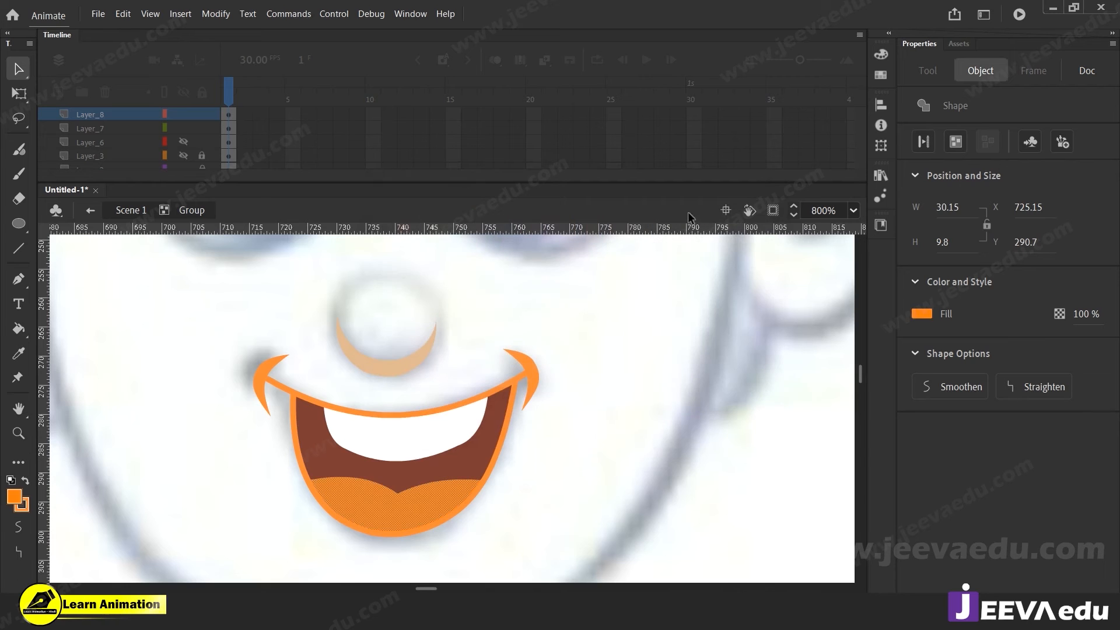
Step: Recolour the tongue's fill with the red-orange #FF3300 and lower its saturation to a softer coral
click(14, 497)
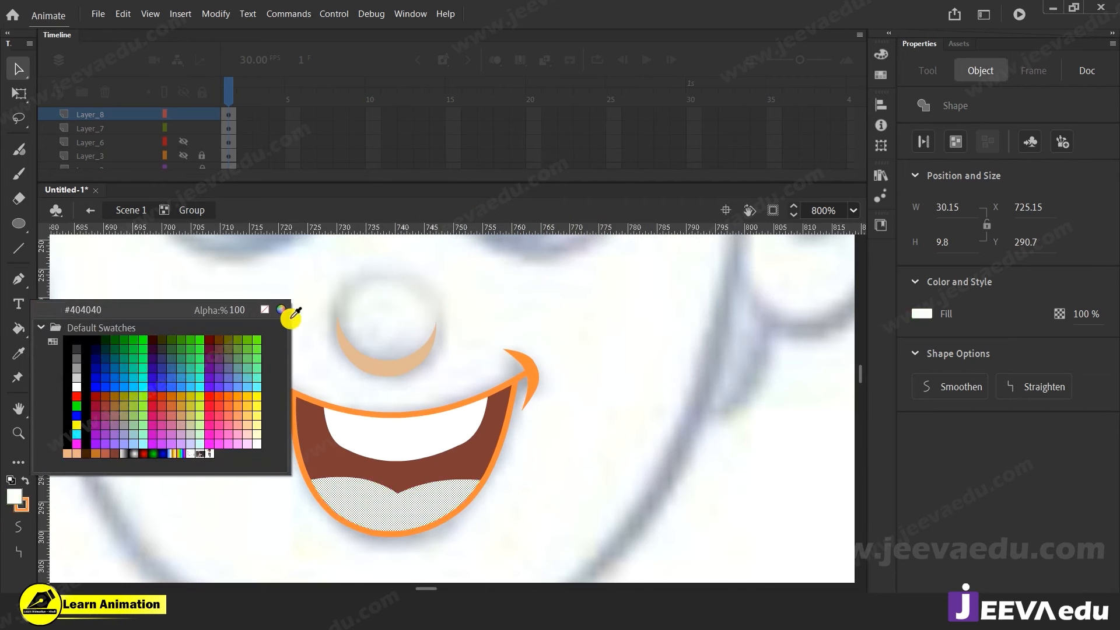
click(219, 396)
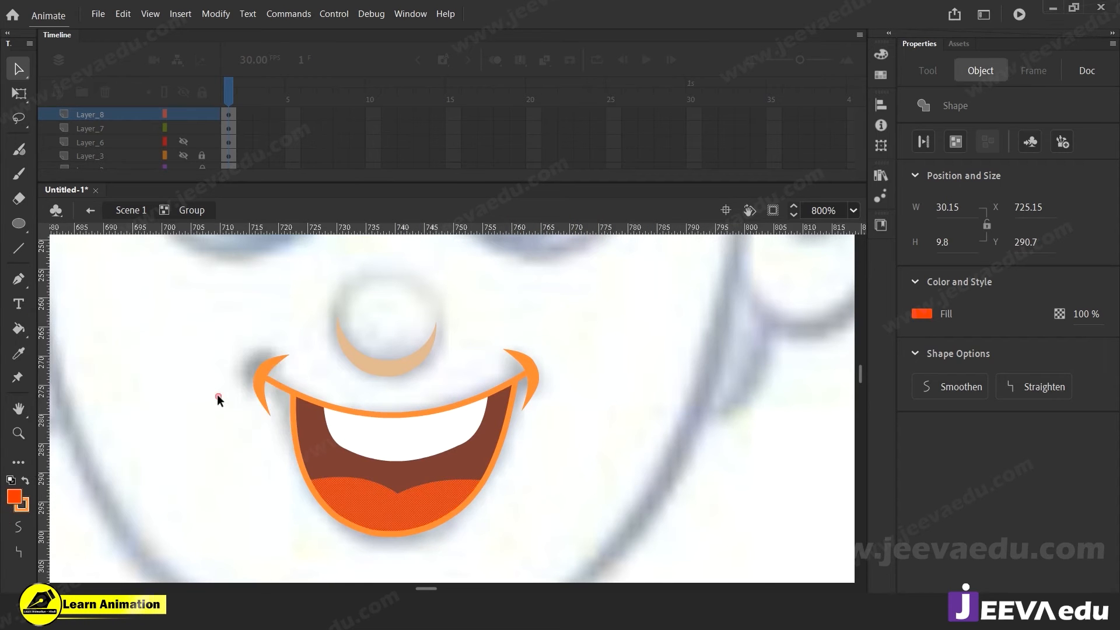
click(15, 497)
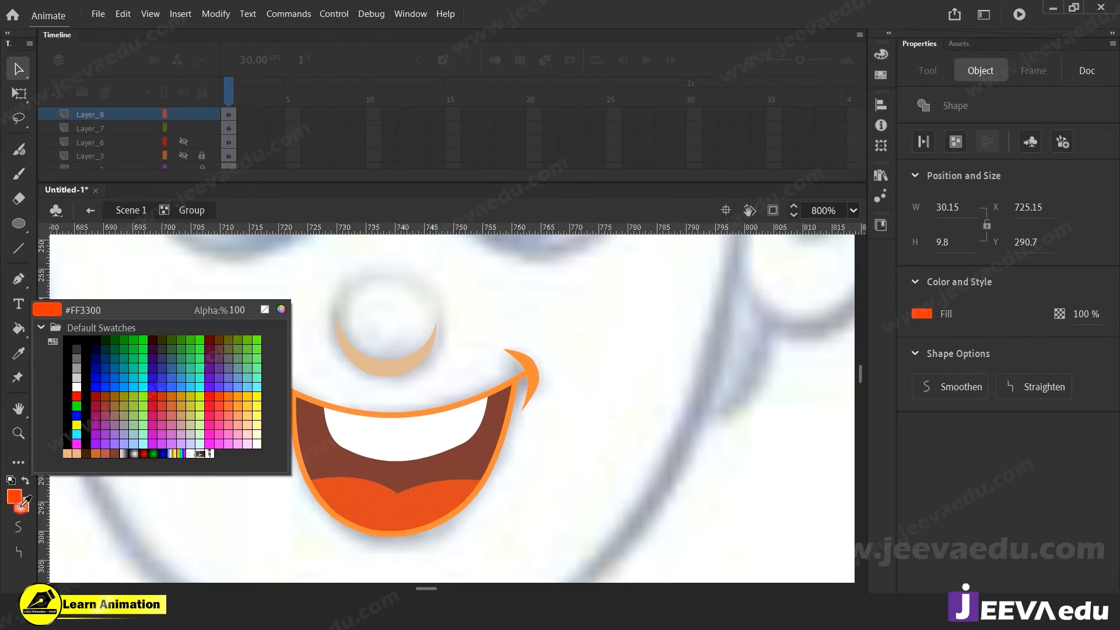
click(280, 309)
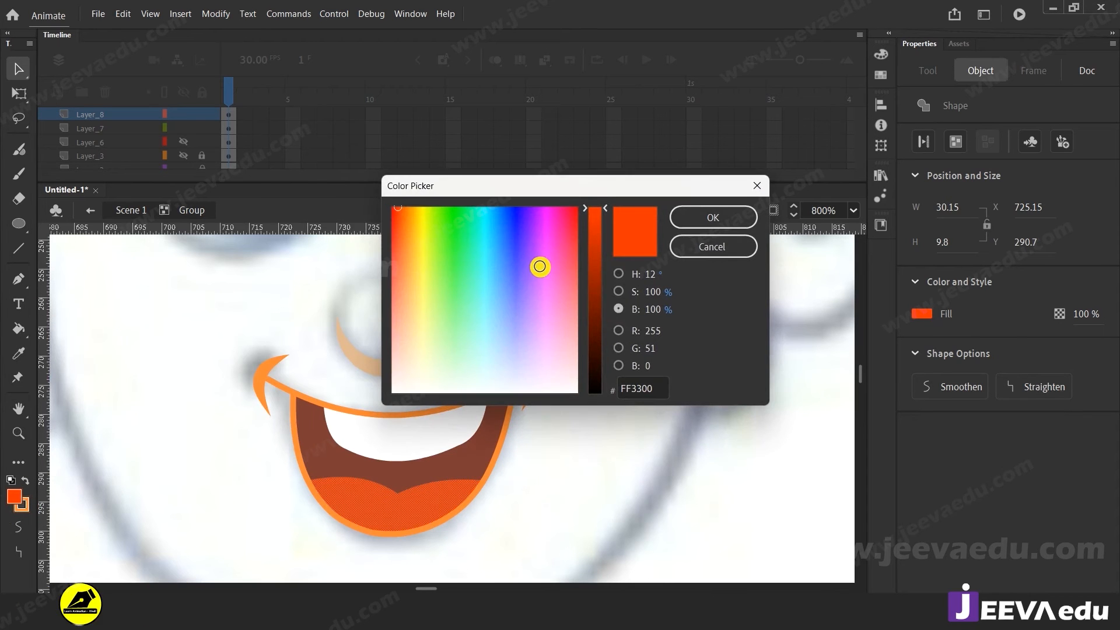
click(621, 275)
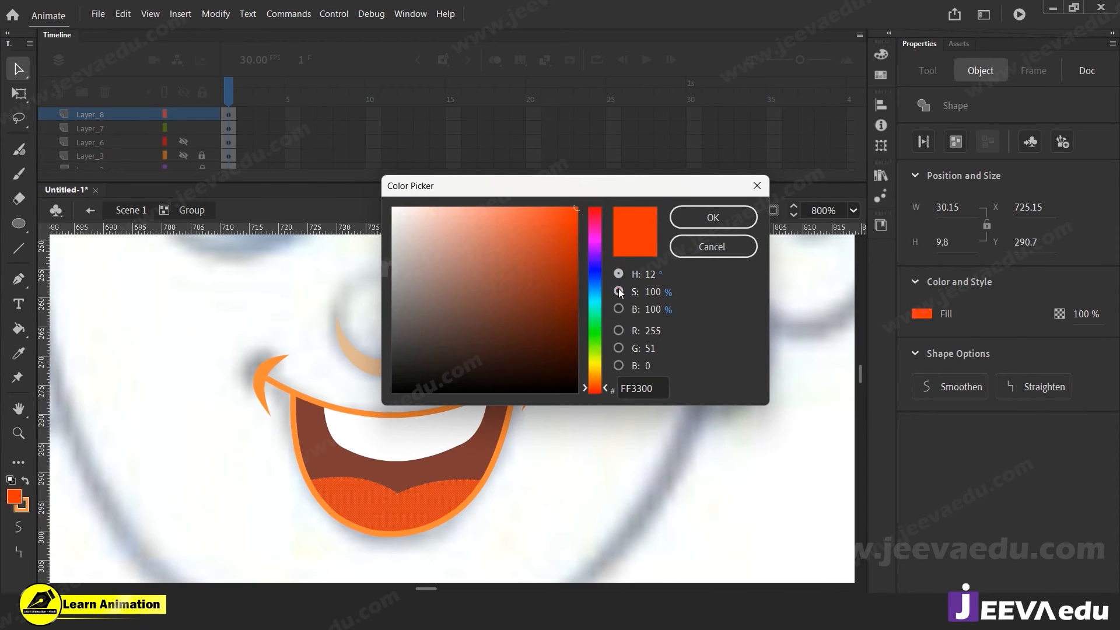
click(618, 286)
mouse_move(600, 250)
mouse_down()
mouse_move(594, 222)
mouse_move(597, 266)
mouse_up()
click(723, 219)
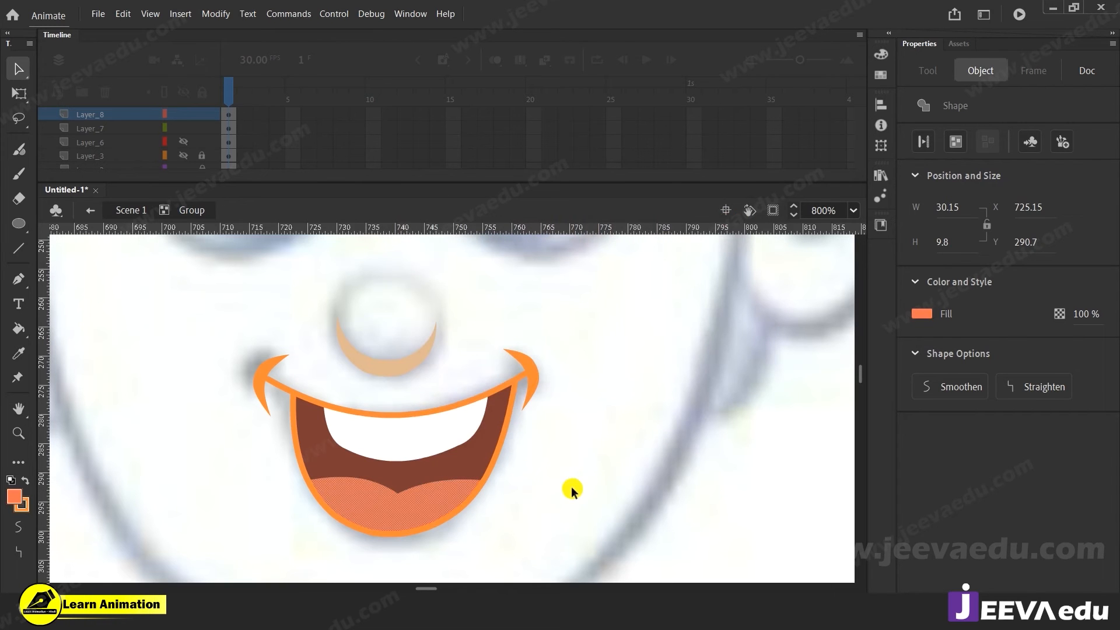
click(567, 498)
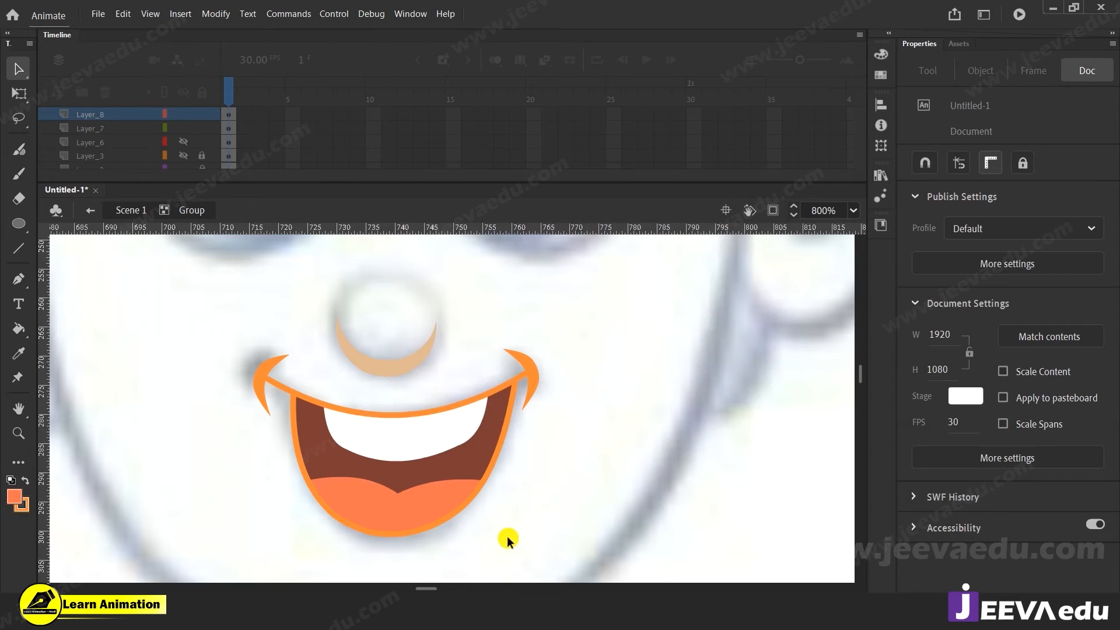
Step: Leave the mouth group and unhide Layer_6 and Layer_3 so the eyes and face fill show around the mouth
key(z)
click(411, 473)
alt+click(458, 437)
alt+click(453, 409)
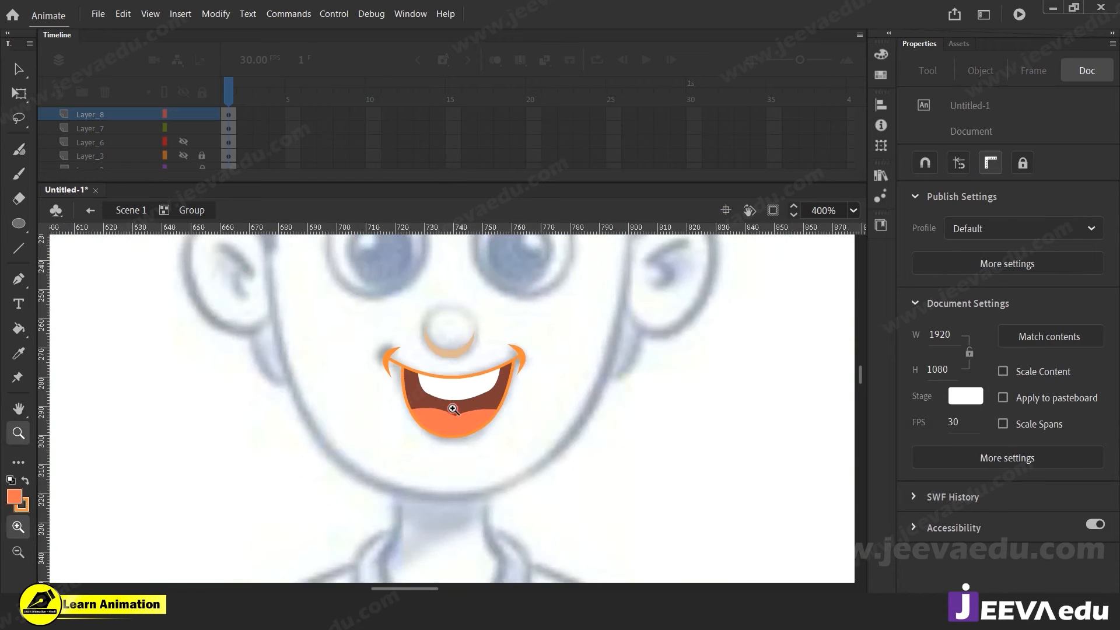
drag(482, 463, 488, 493)
key(v)
double_click(512, 484)
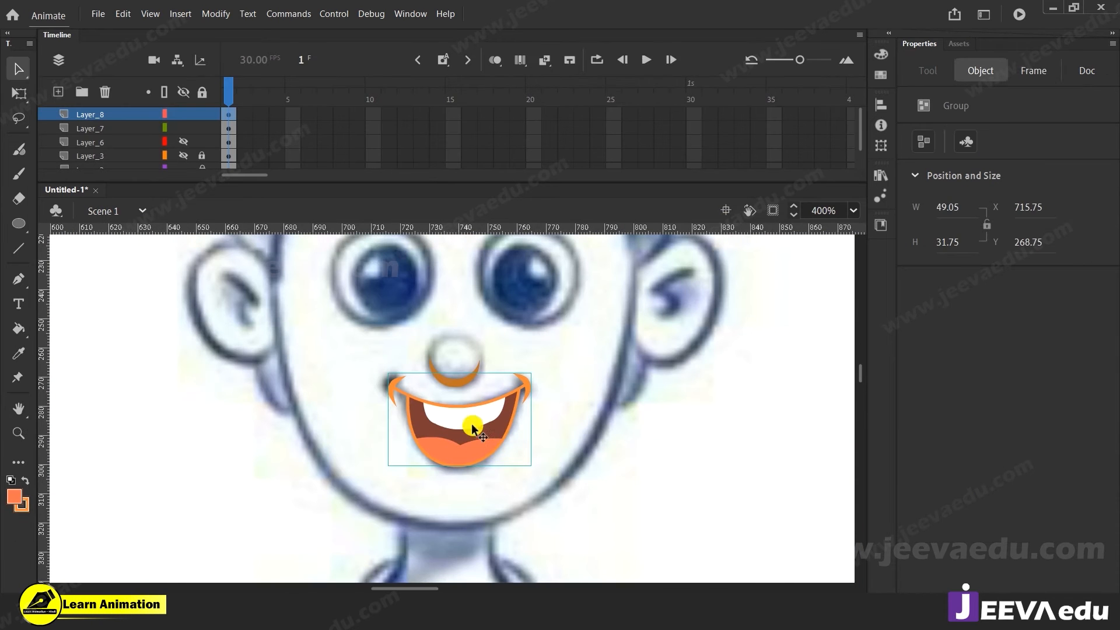
click(183, 141)
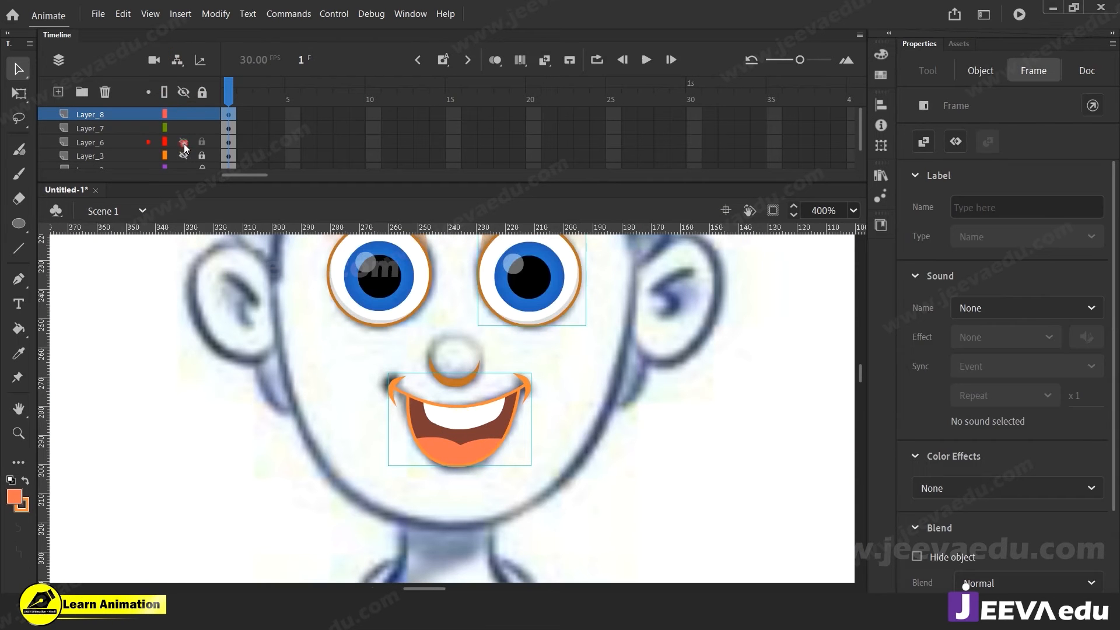
click(183, 155)
key(z)
alt+click(384, 409)
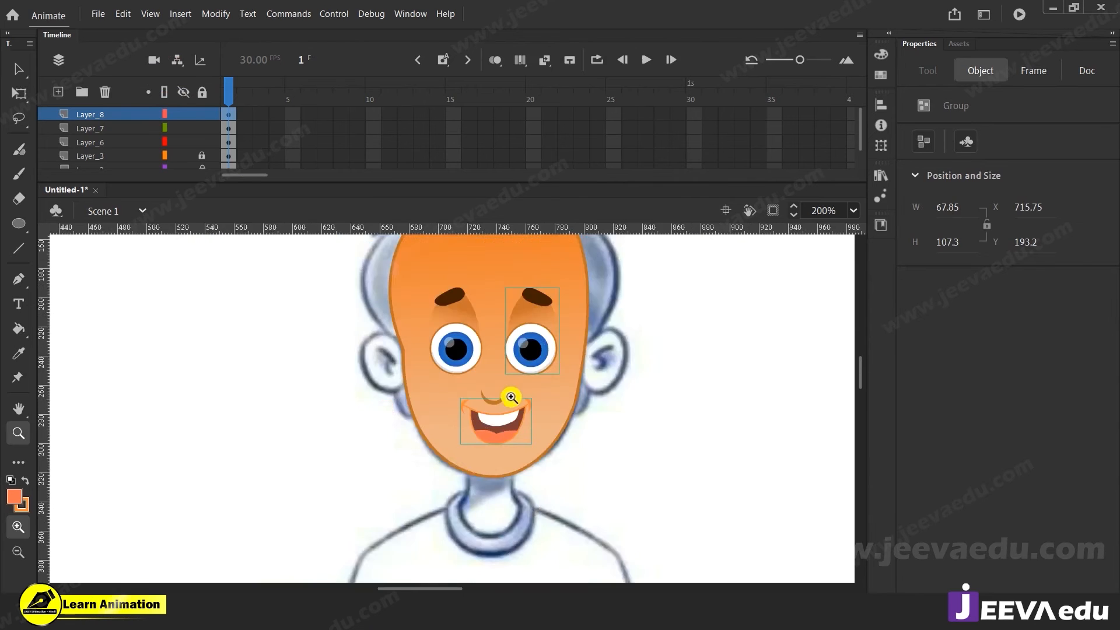
Step: Sample the brown of the face's outline as the stroke colour
click(510, 395)
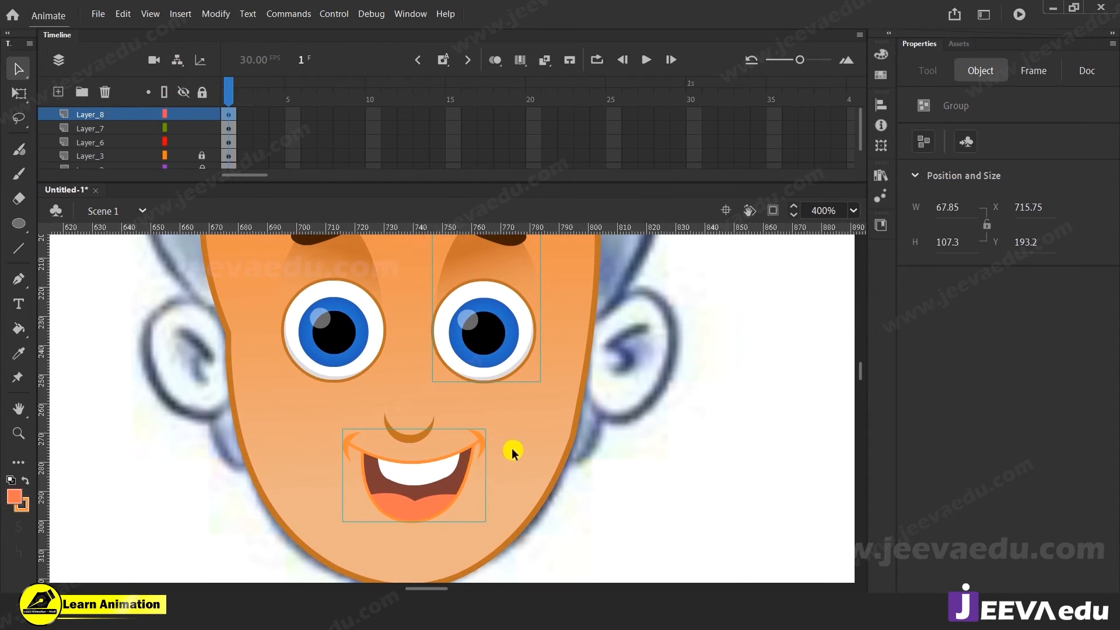
drag(470, 439, 612, 430)
click(604, 440)
drag(531, 427, 676, 415)
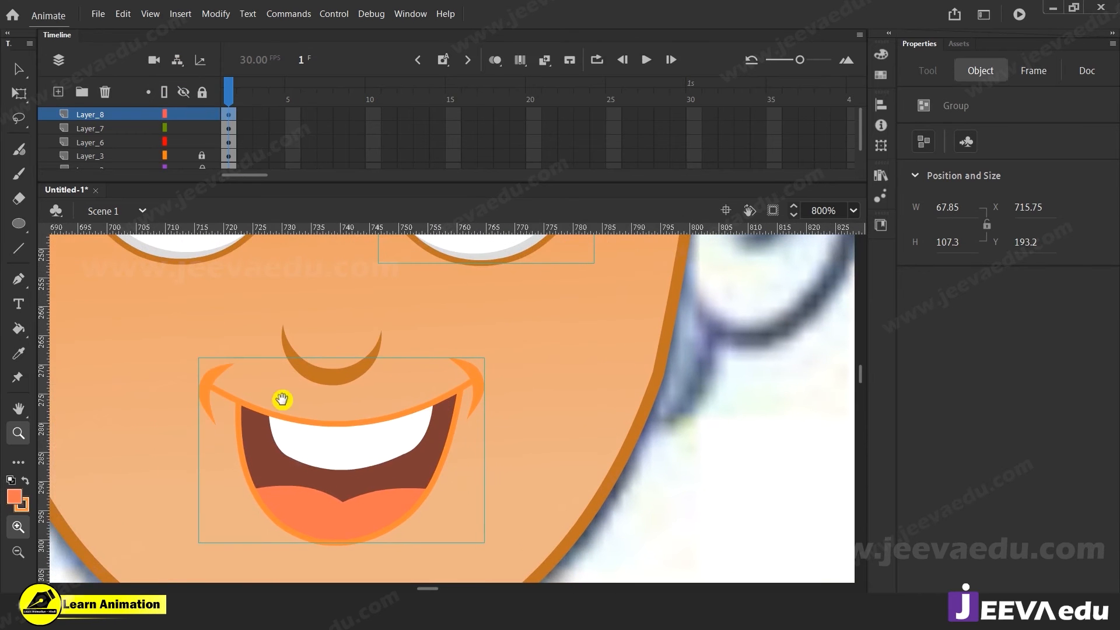
click(25, 508)
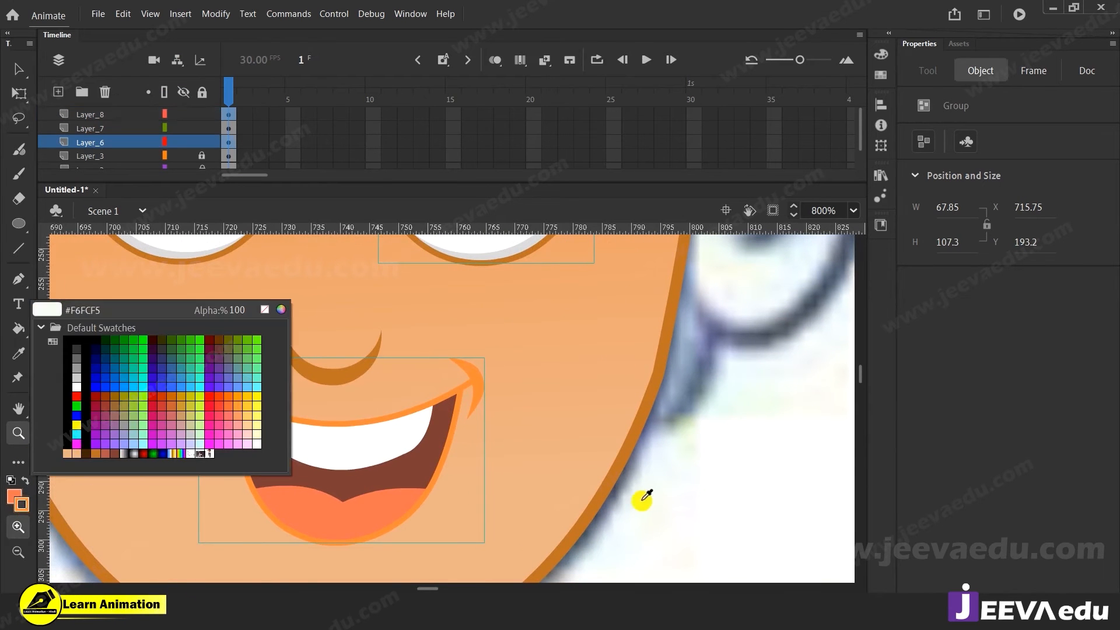
click(640, 434)
key(v)
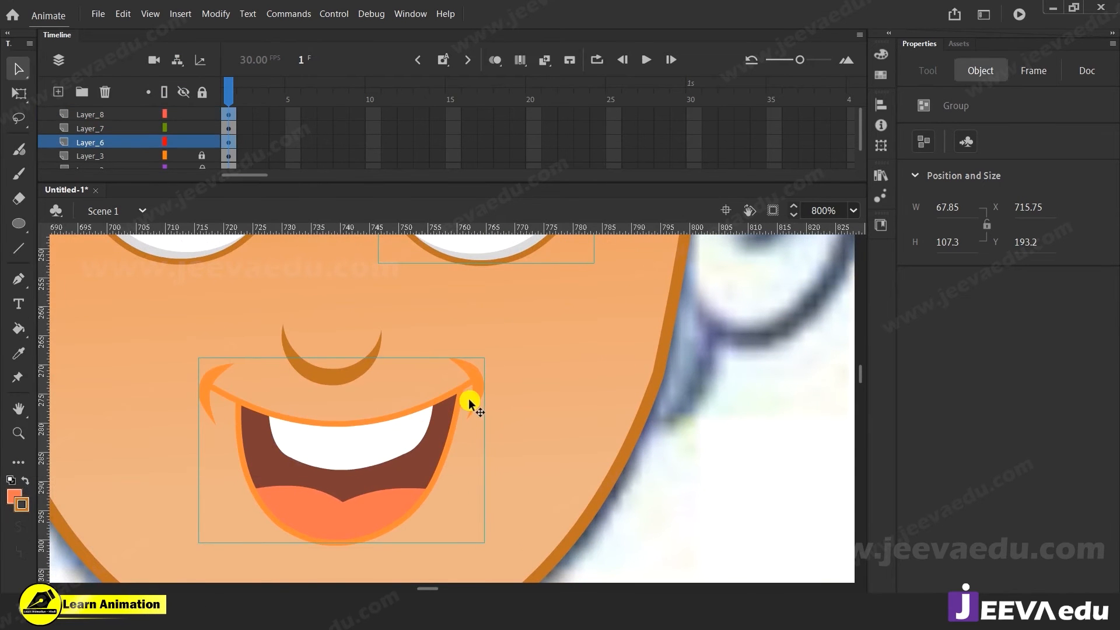
Step: Inside the mouth group, recolour the mouth's outline black, #000000, and return to the main scene
double_click(461, 397)
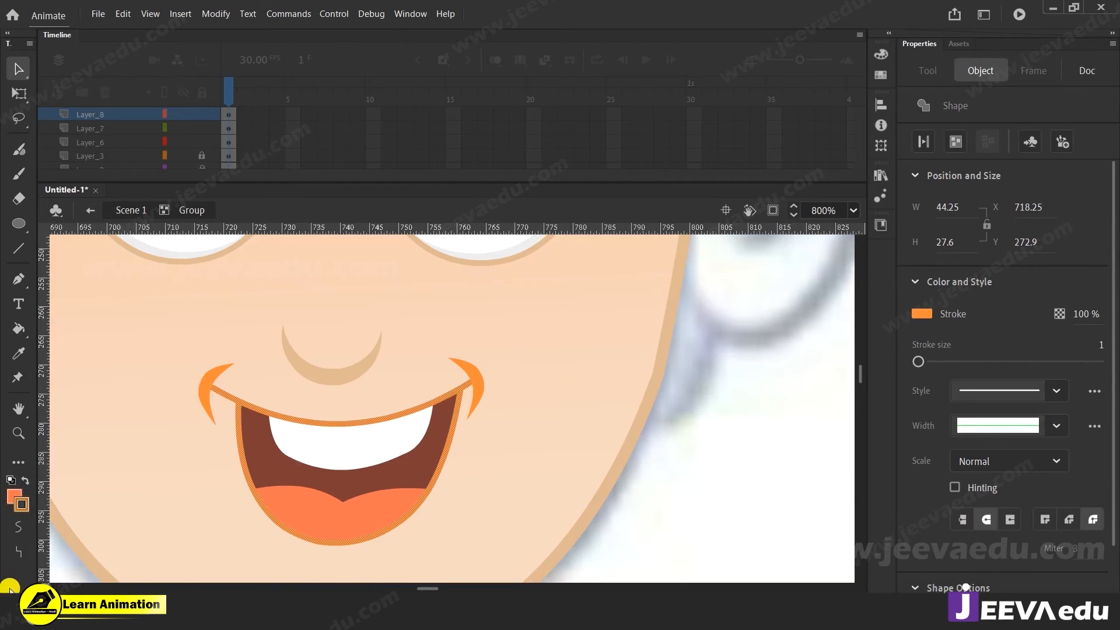
click(22, 504)
click(78, 414)
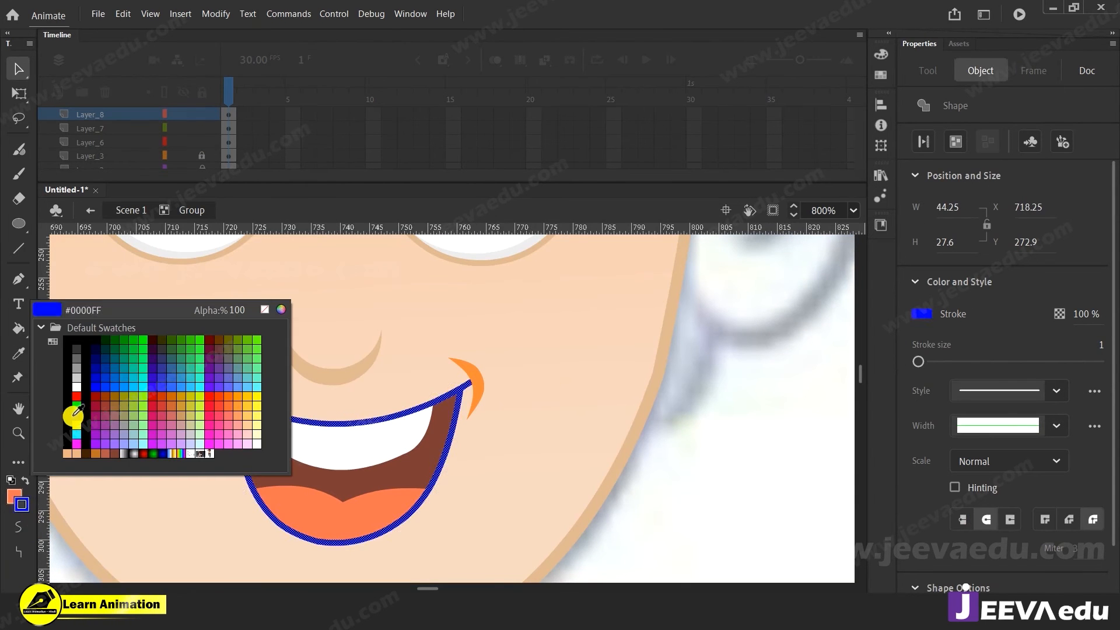
click(69, 419)
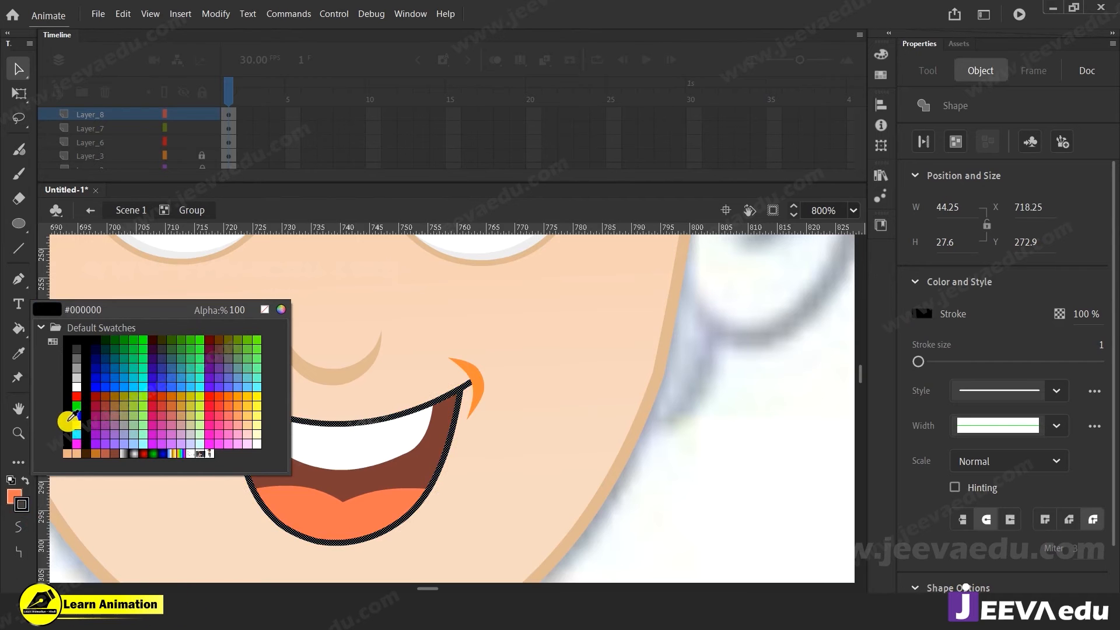
click(69, 357)
click(658, 462)
key(z)
alt+click(470, 447)
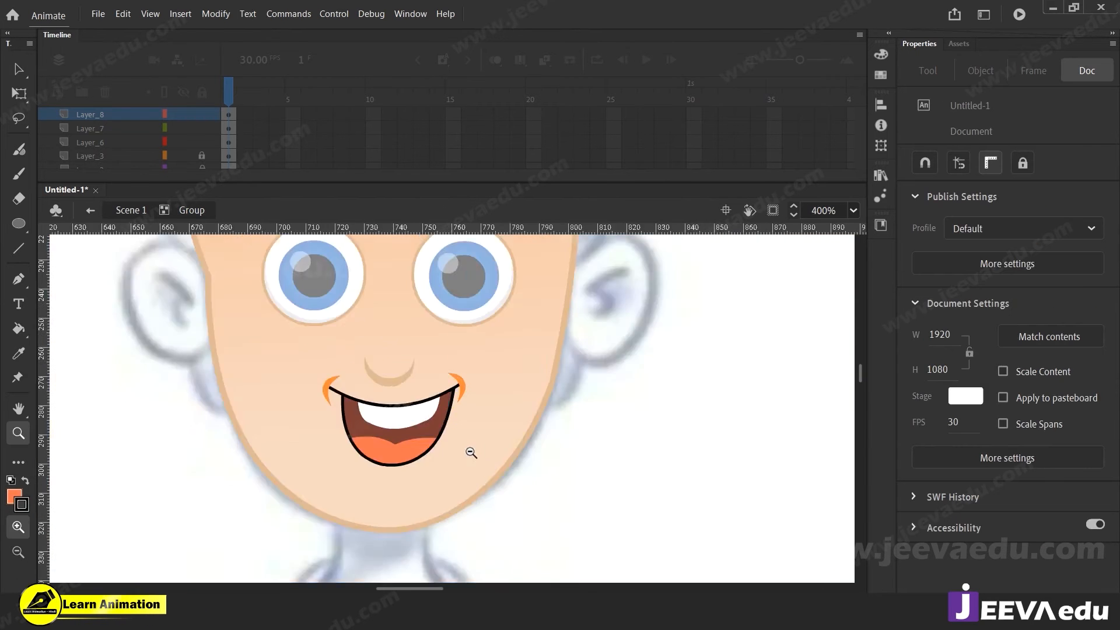
alt+click(471, 453)
ctrl+double_click(509, 442)
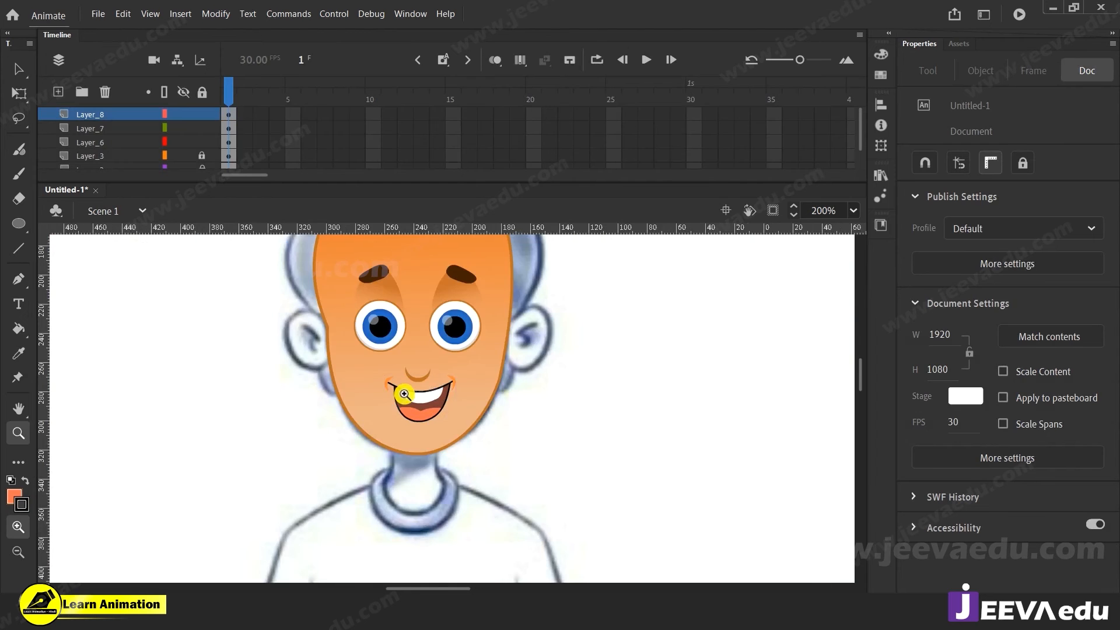
alt+click(435, 401)
click(454, 395)
click(471, 422)
drag(496, 457, 467, 475)
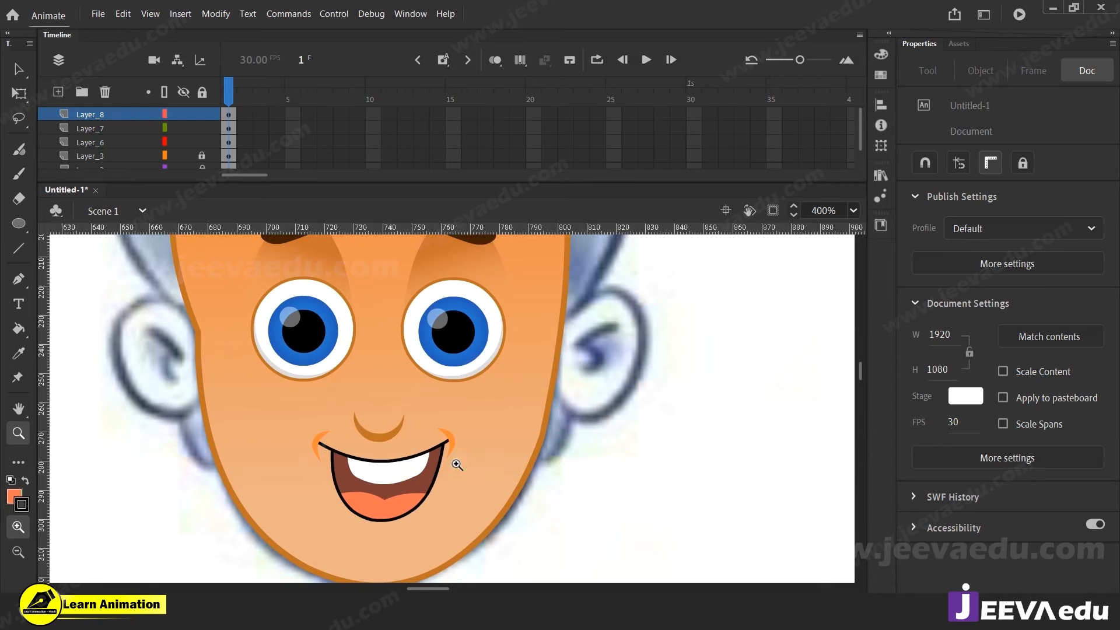
click(457, 465)
key(v)
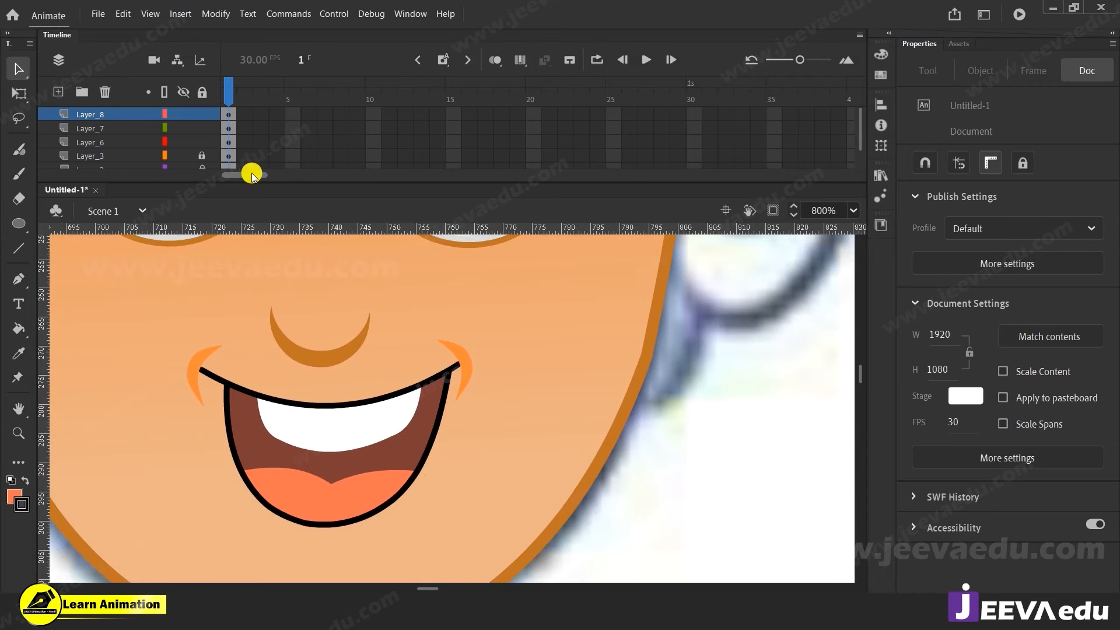
Step: Unlock Layer_3, enter the face group and select the stroke around the face
click(201, 154)
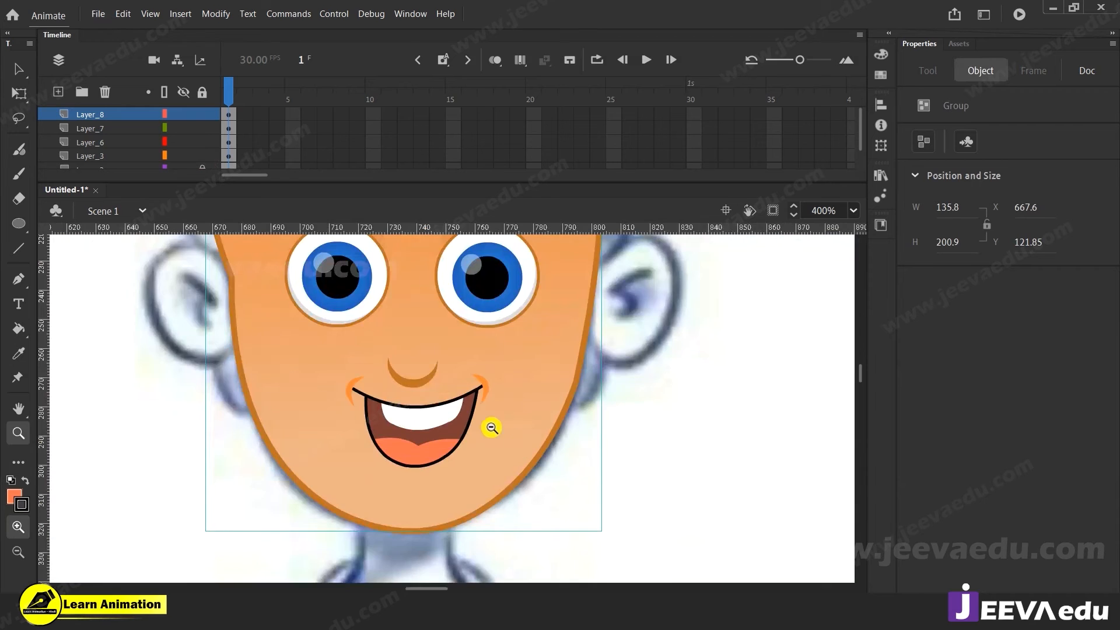
alt+click(492, 429)
click(493, 435)
key(v)
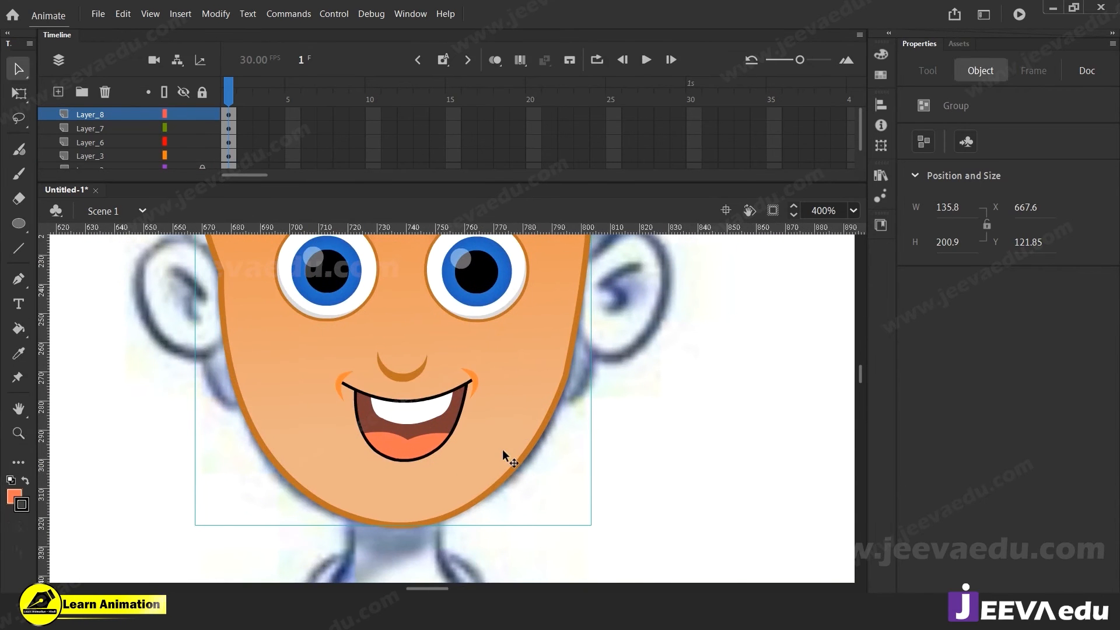
double_click(502, 449)
key(z)
click(507, 453)
drag(499, 451, 531, 481)
key(v)
click(495, 460)
click(520, 491)
click(516, 476)
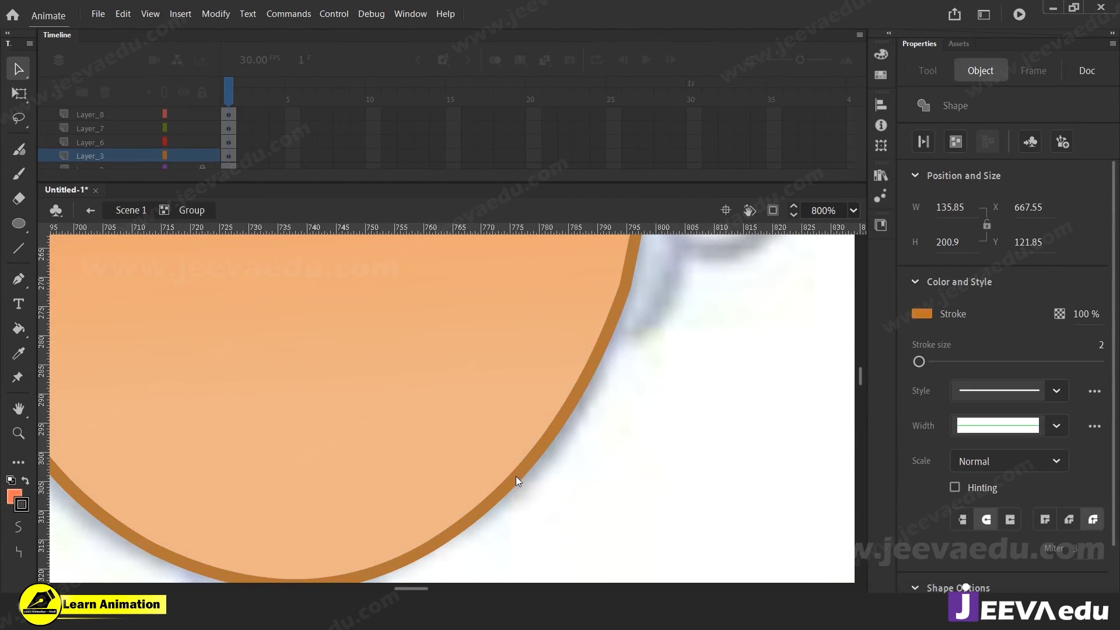
Step: Sample the skin tone for the face's outline and darken it to brown #AC6834 with 70% saturation and 68% brightness
click(21, 504)
click(232, 501)
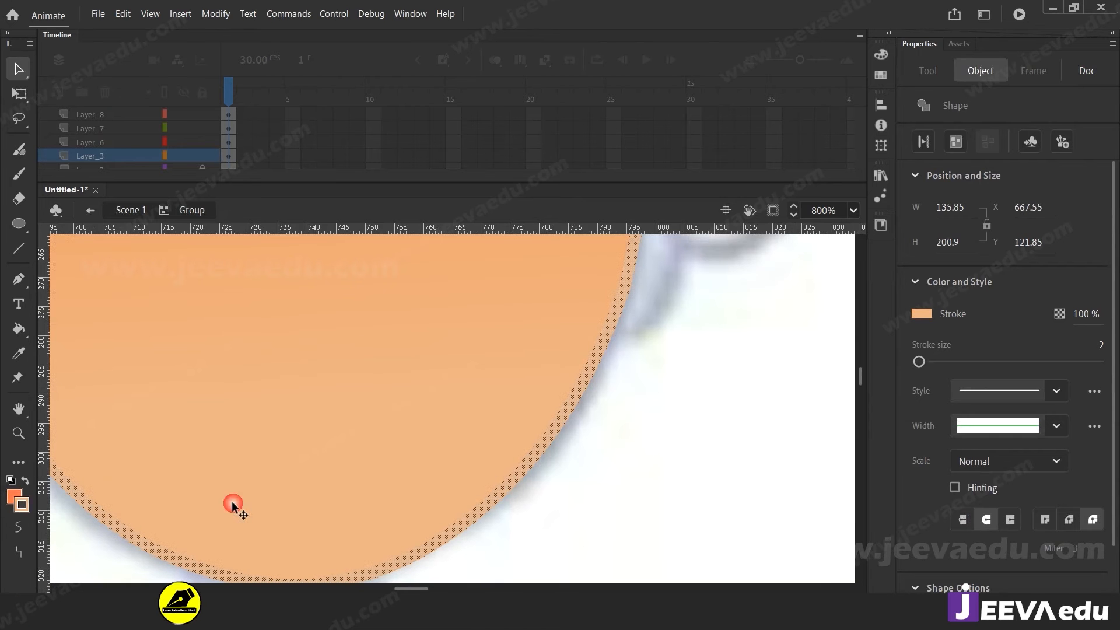
click(23, 505)
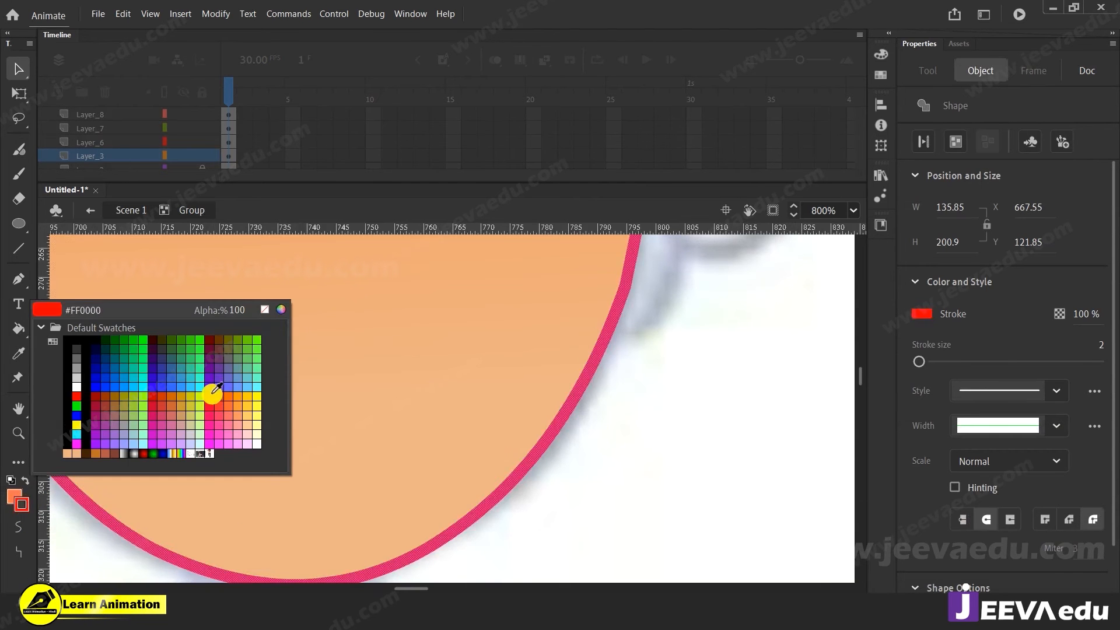
click(281, 309)
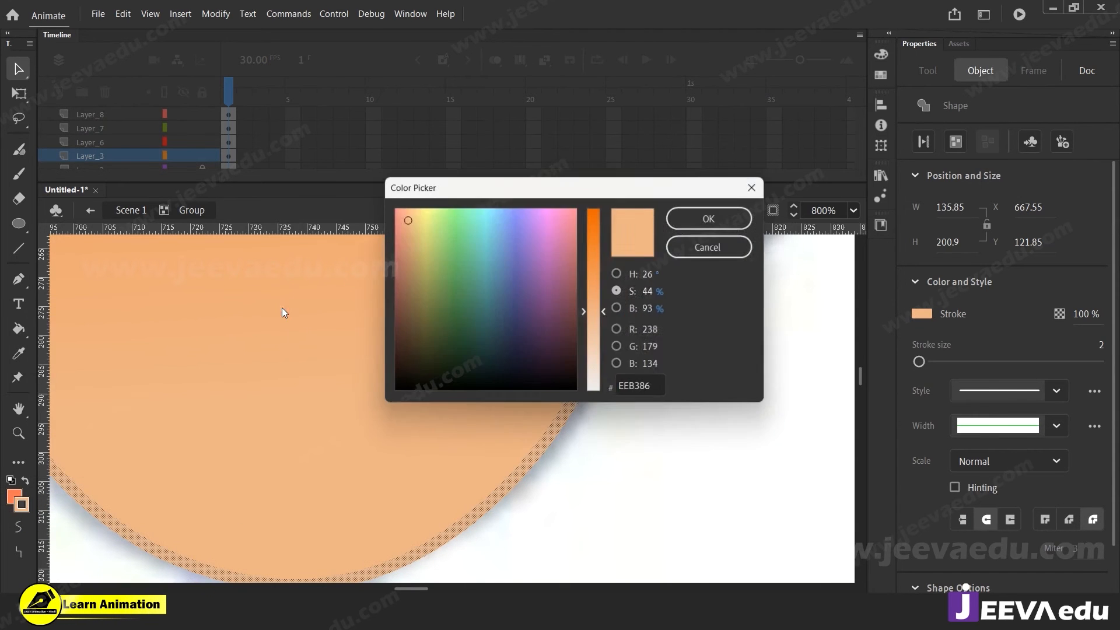
drag(584, 294, 594, 264)
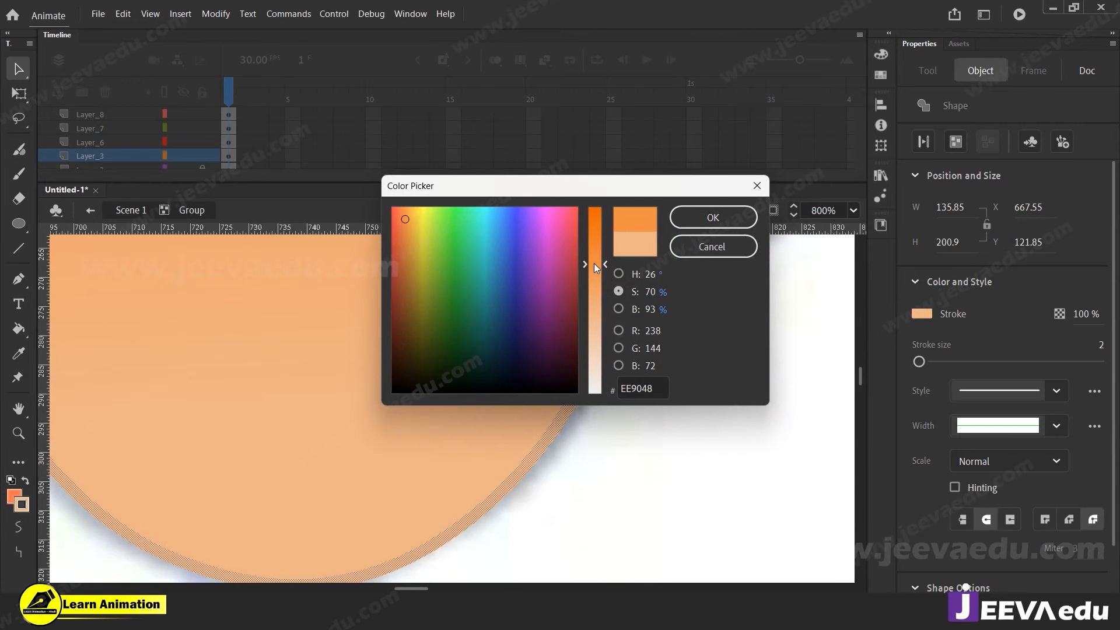
click(618, 310)
drag(597, 229, 598, 268)
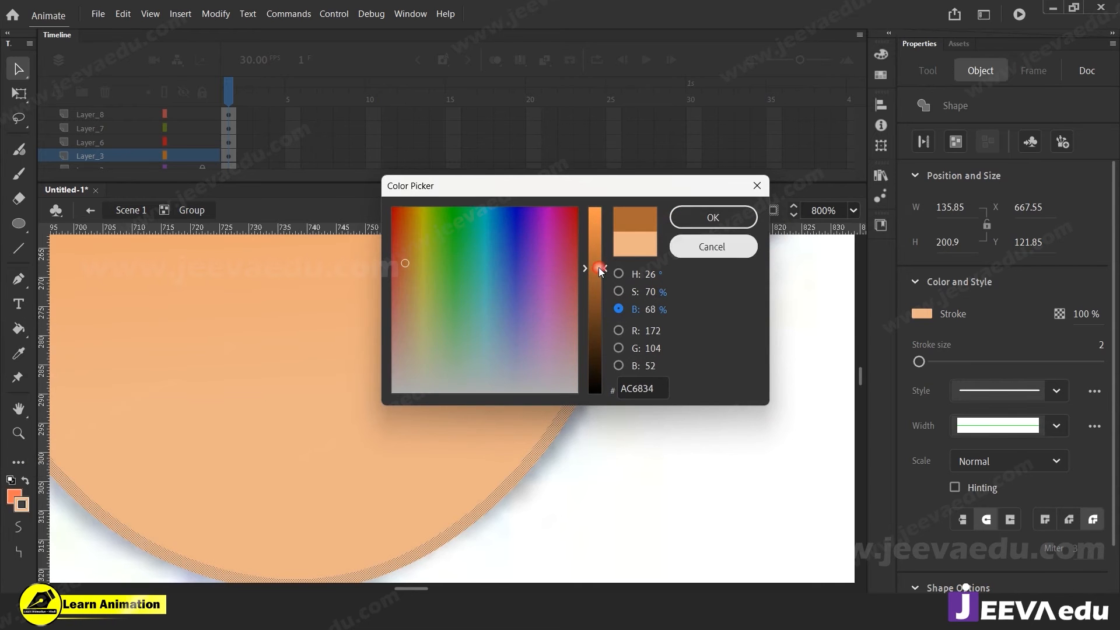
click(701, 223)
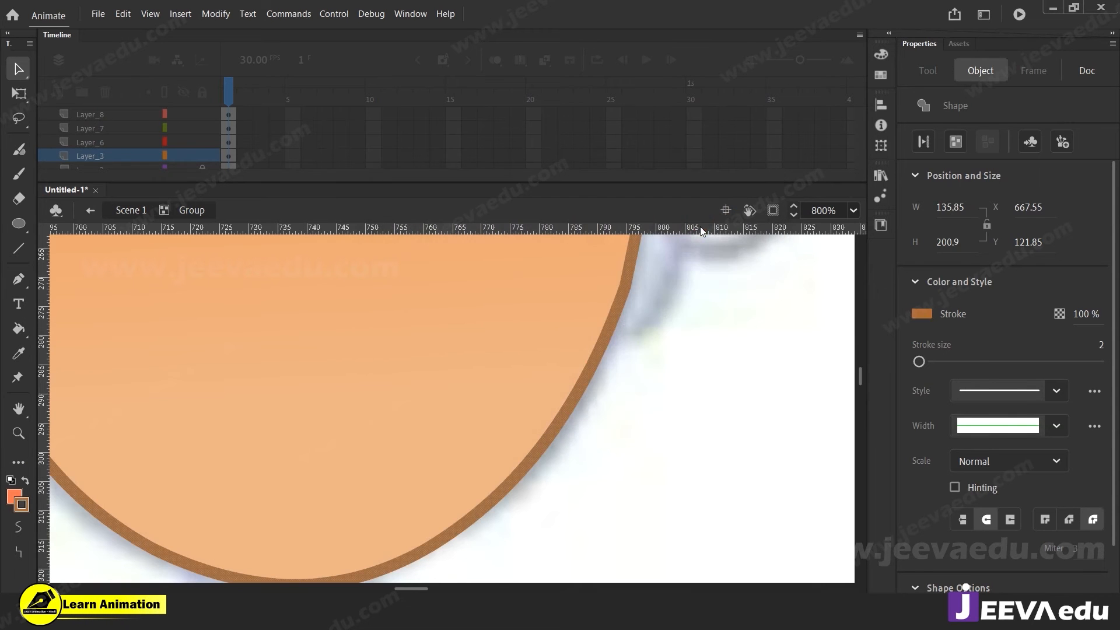
Step: Return to the main scene and examine the face's outline together with the mouth and nose
click(629, 450)
key(z)
alt+click(420, 453)
alt+click(458, 425)
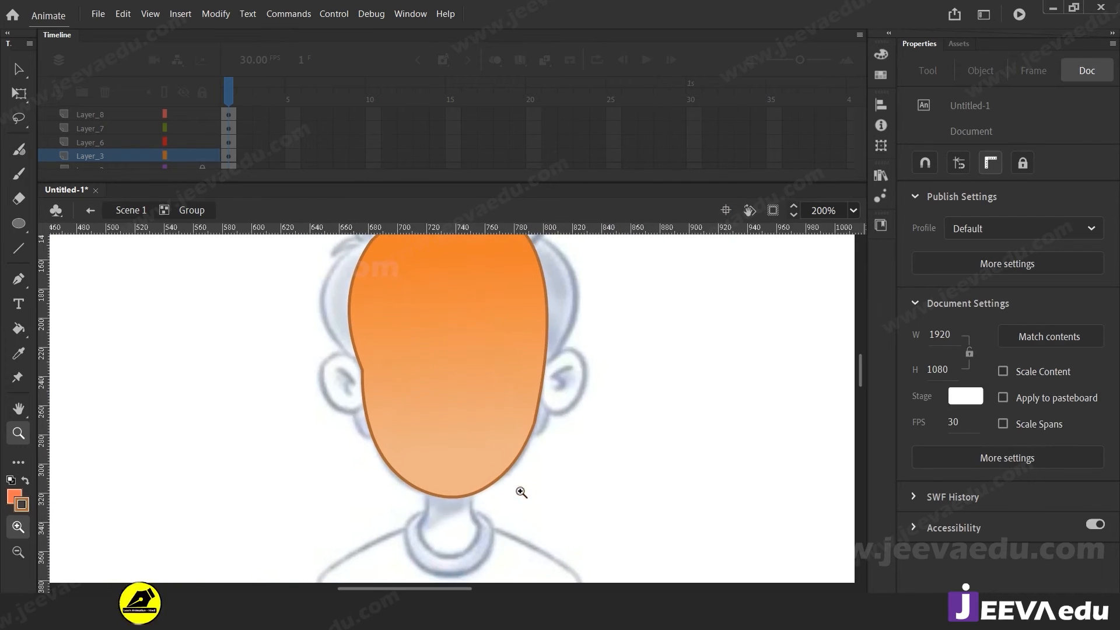
key(v)
double_click(536, 494)
key(z)
click(439, 420)
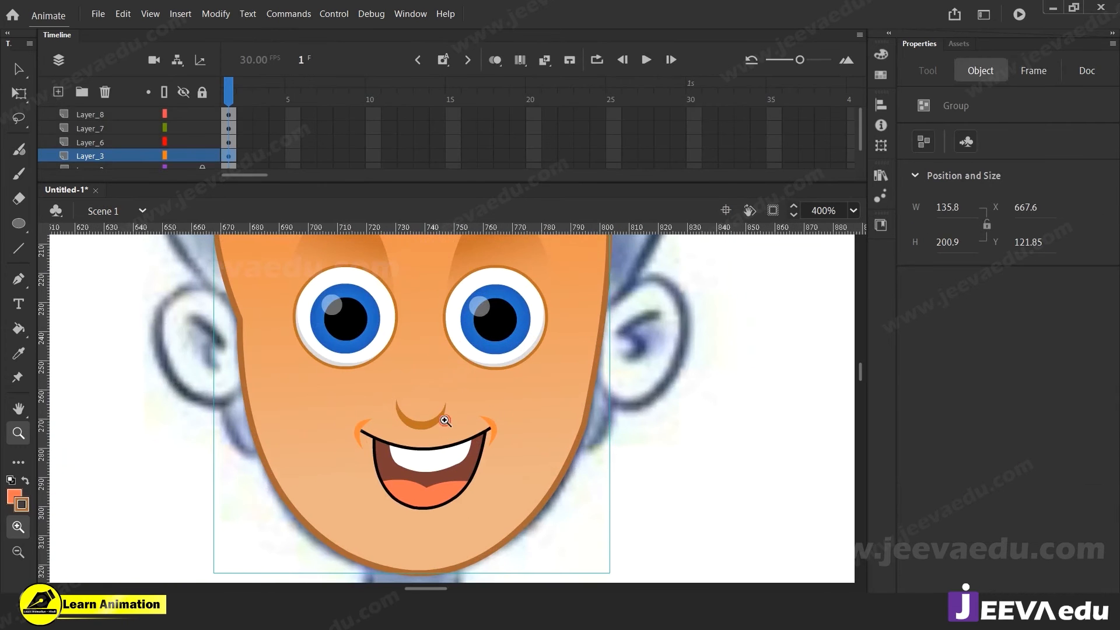
click(446, 420)
drag(453, 445, 499, 475)
alt+click(519, 461)
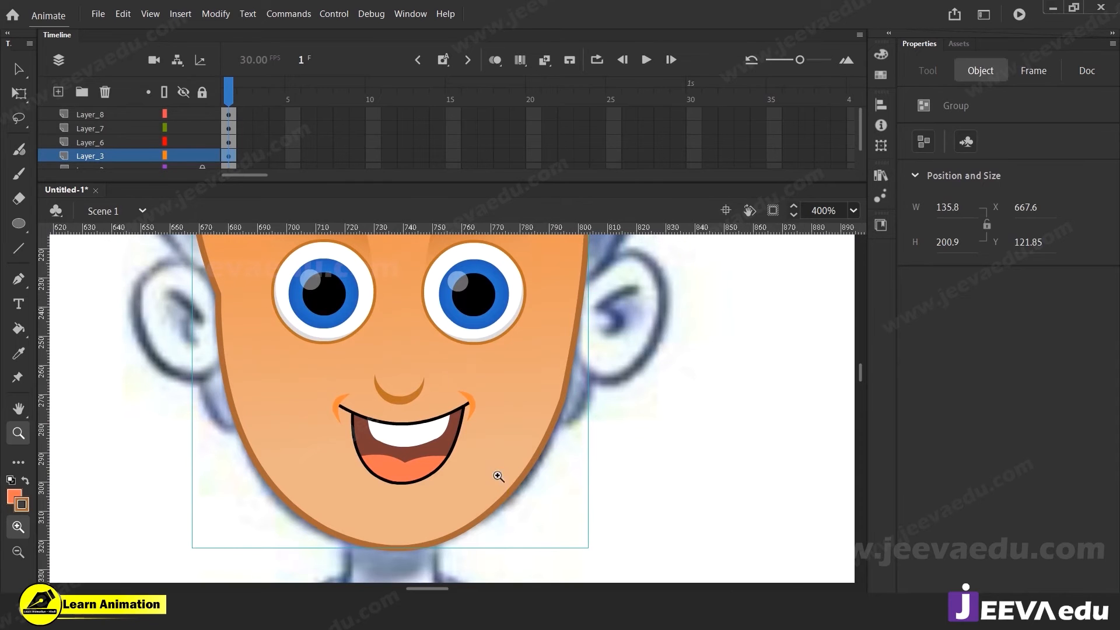
key(v)
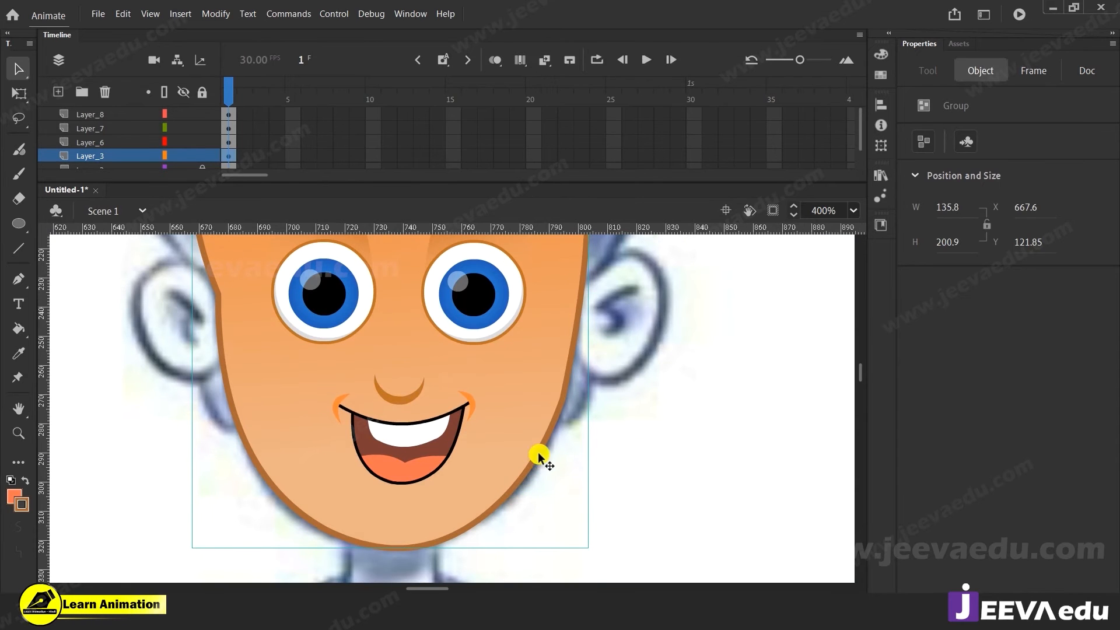
Step: Inside the face group, reduce the stroke size of the face's outline and return to the main scene
double_click(540, 457)
click(540, 458)
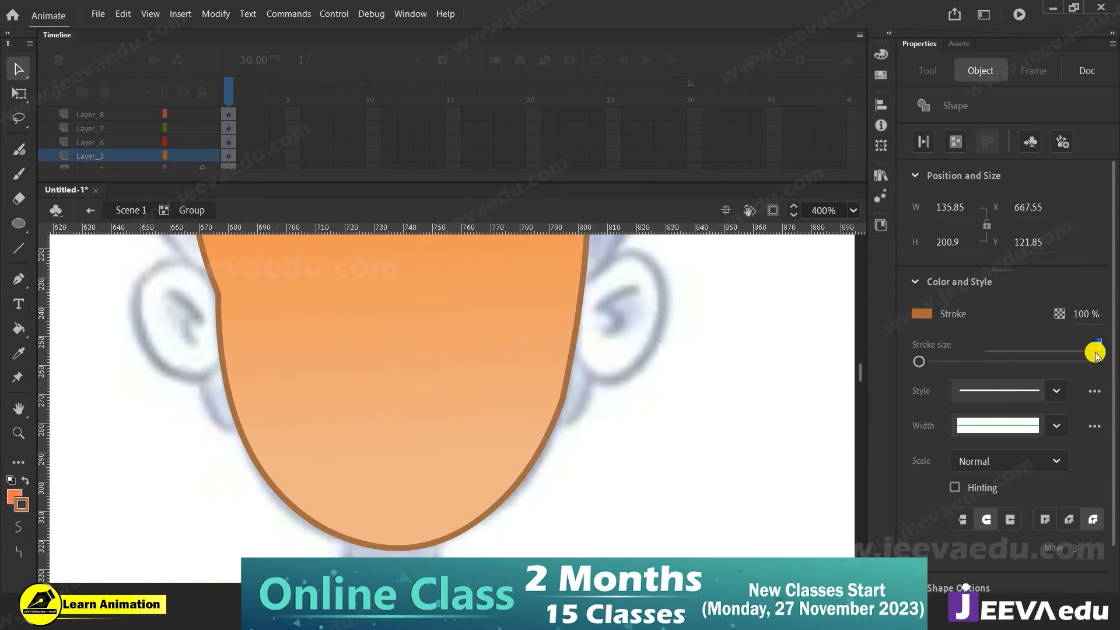
drag(1096, 355, 998, 375)
click(692, 439)
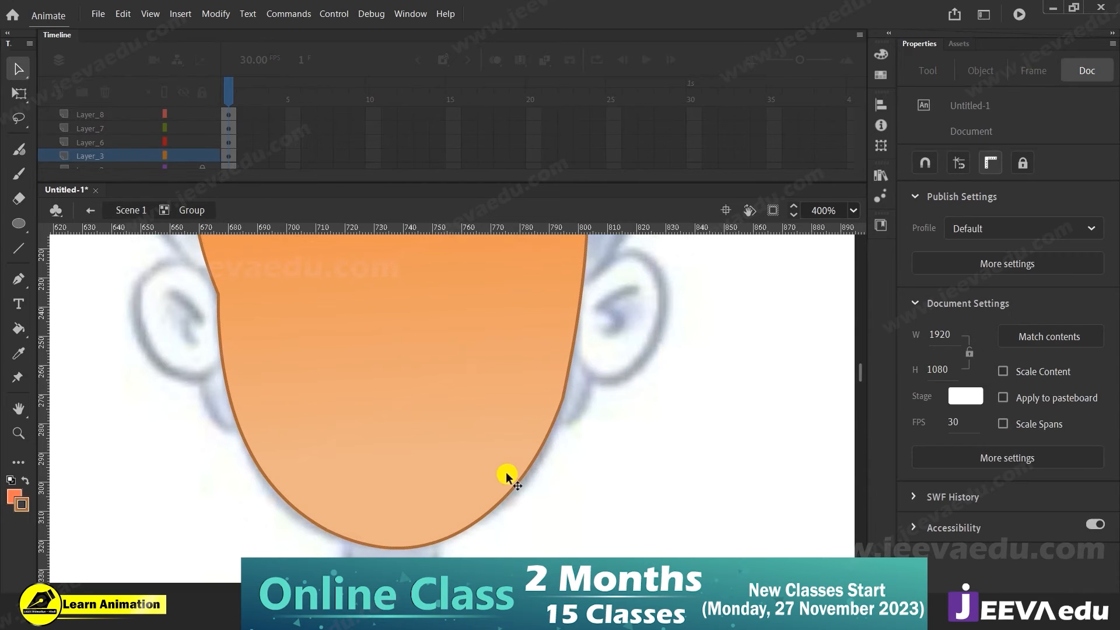
double_click(558, 511)
Step: Try to recolour the mouth's outline inside the mouth group with the brown #AC6834 of the face's outline
key(z)
click(452, 430)
drag(500, 463, 505, 453)
key(v)
double_click(491, 408)
click(488, 411)
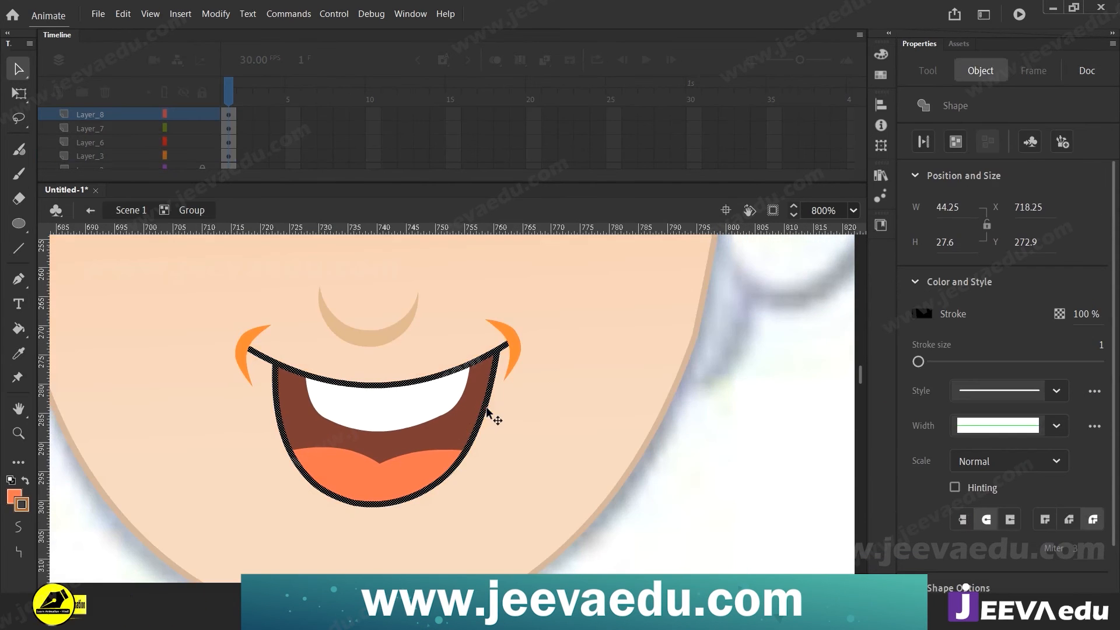
click(27, 506)
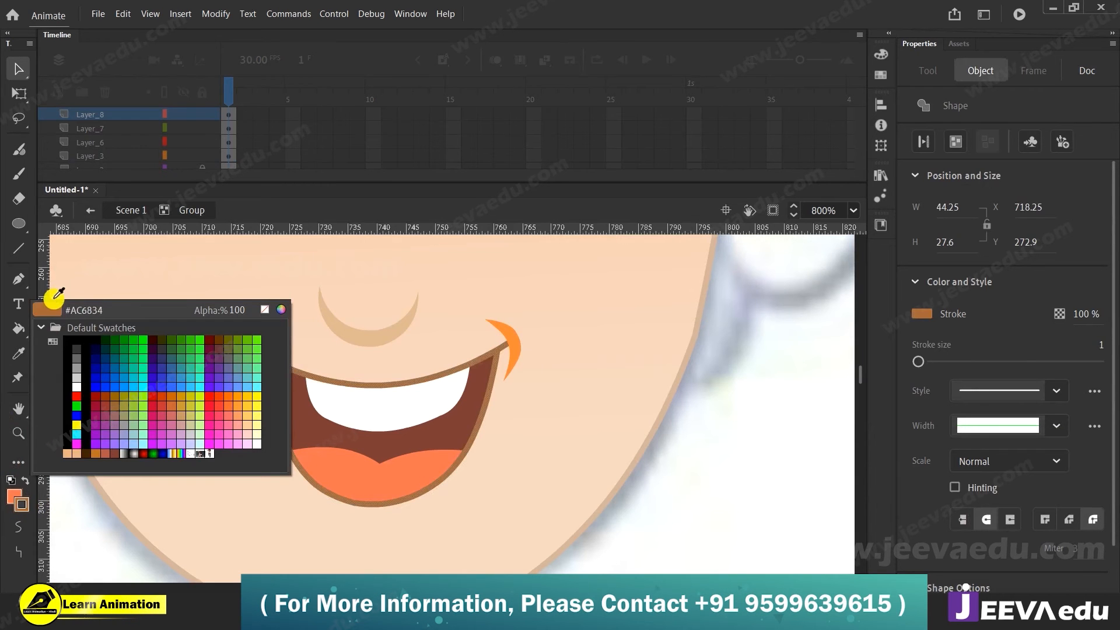
key(Escape)
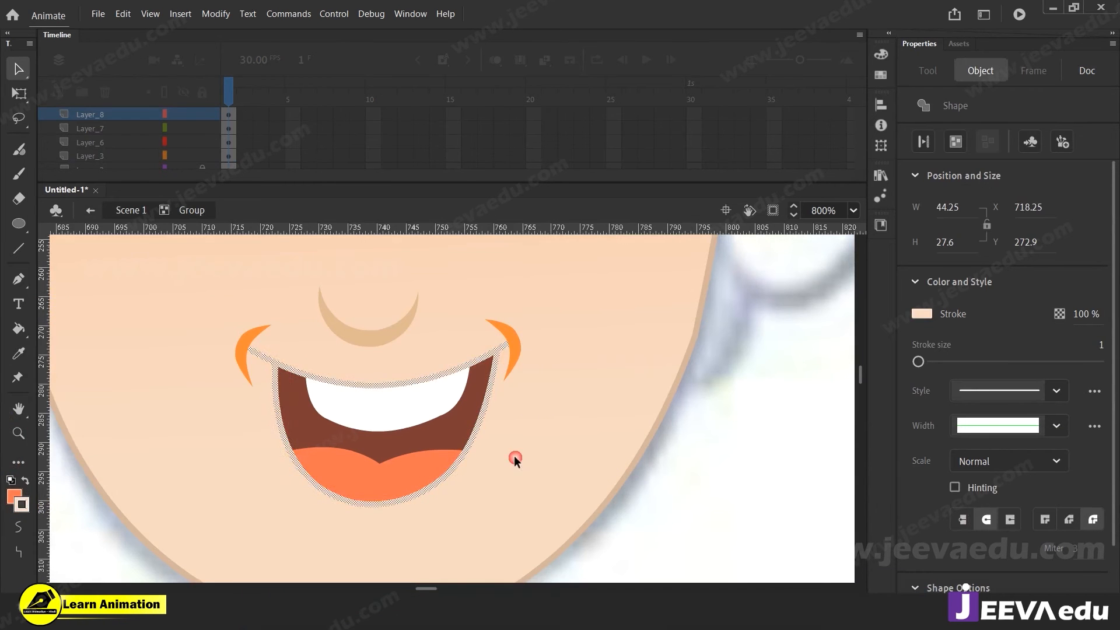
double_click(550, 489)
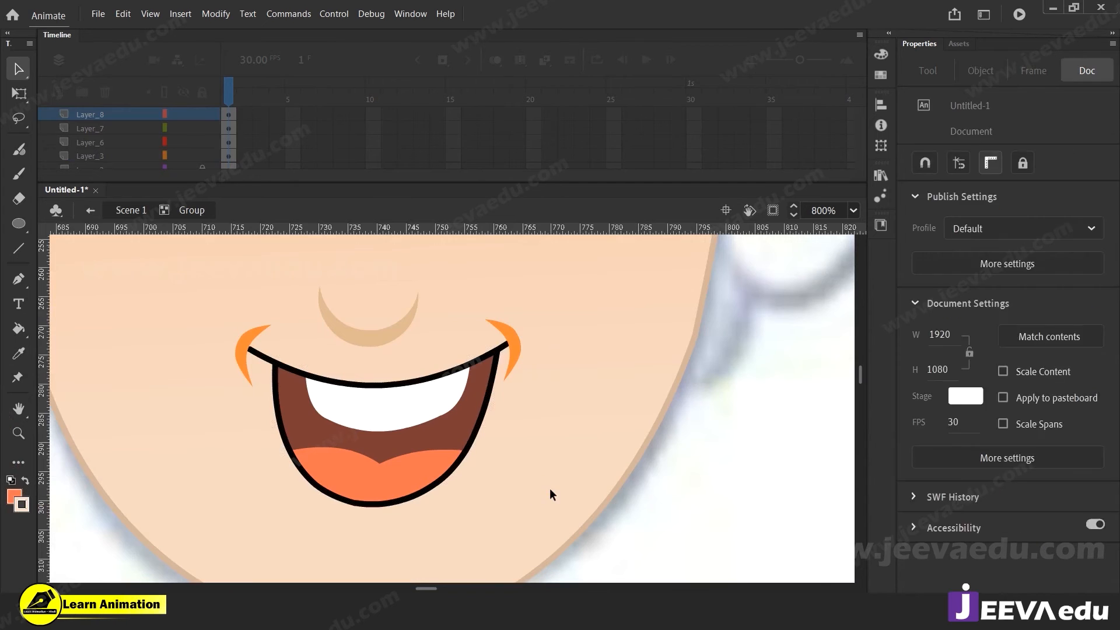
Step: Break apart the mouth group, recolour the mouth's outline with the face outline's brown, and group the mouth again
key(ctrl+b)
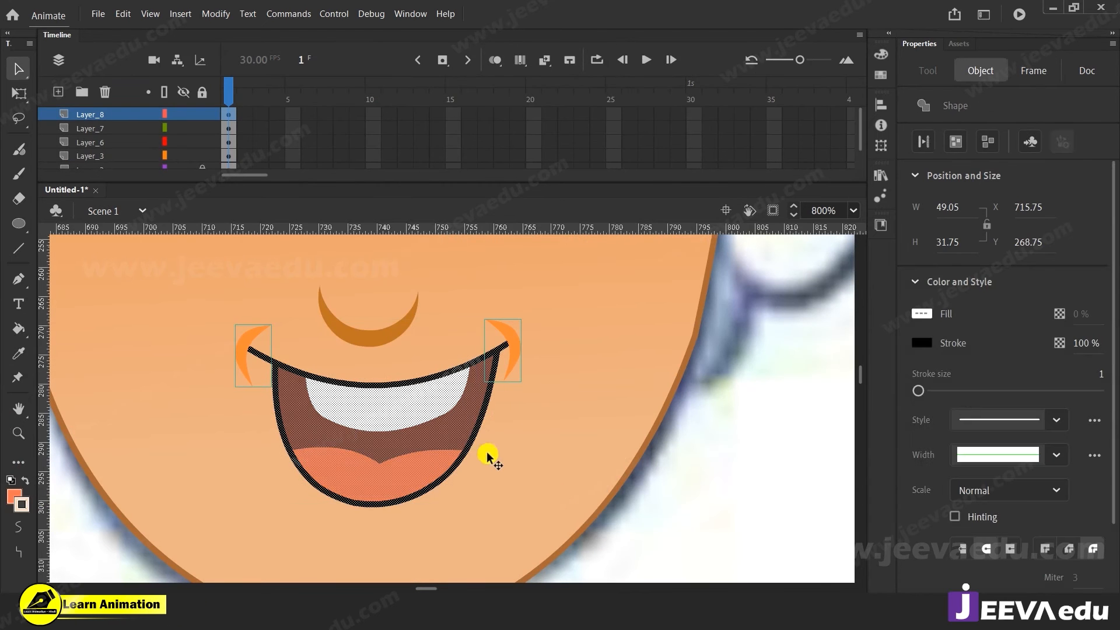
mouse_move(922, 348)
mouse_down()
mouse_move(731, 321)
mouse_move(706, 282)
mouse_up()
click(747, 417)
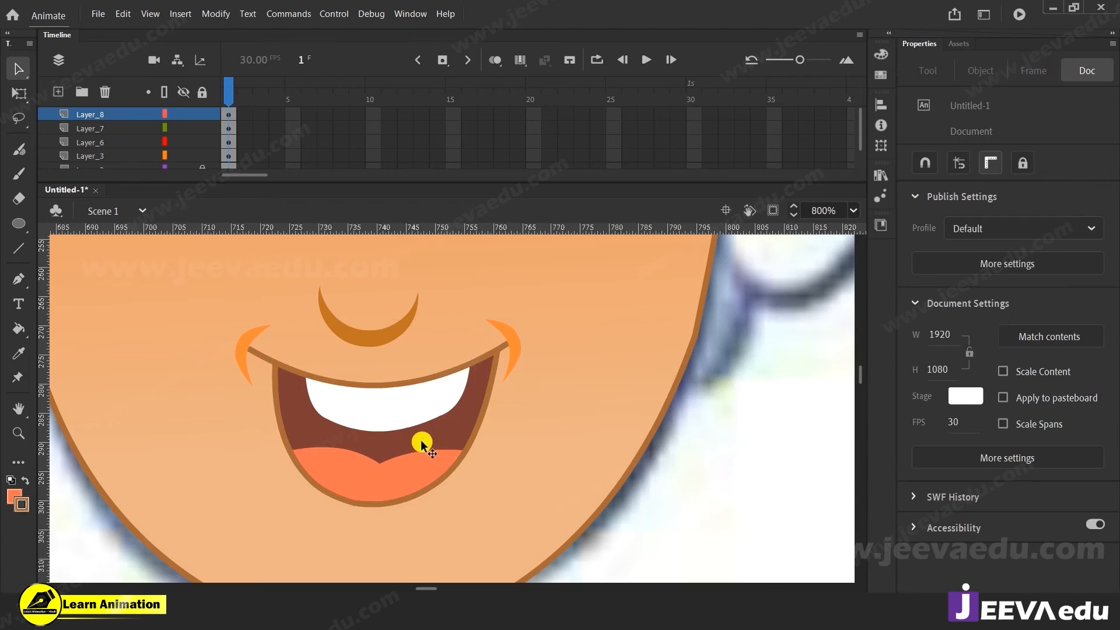
click(228, 114)
key(ctrl+g)
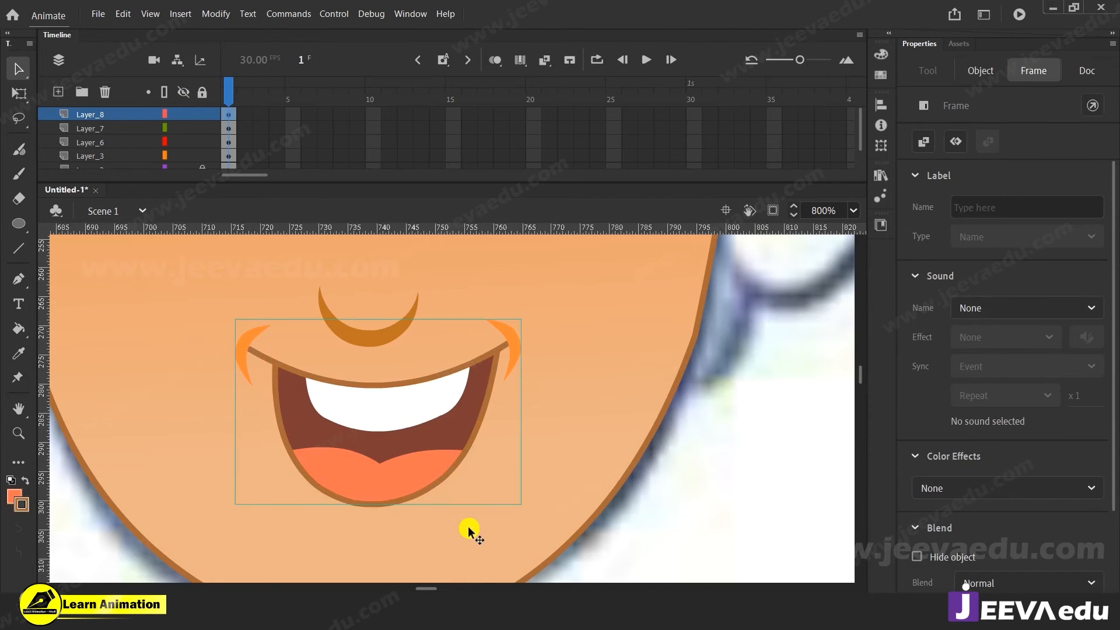
Step: Break apart the nose group so that the nose's fill can be edited directly in the main scene
click(441, 468)
key(z)
alt+click(407, 434)
mouse_move(492, 456)
mouse_down()
mouse_move(491, 471)
mouse_move(475, 467)
mouse_up()
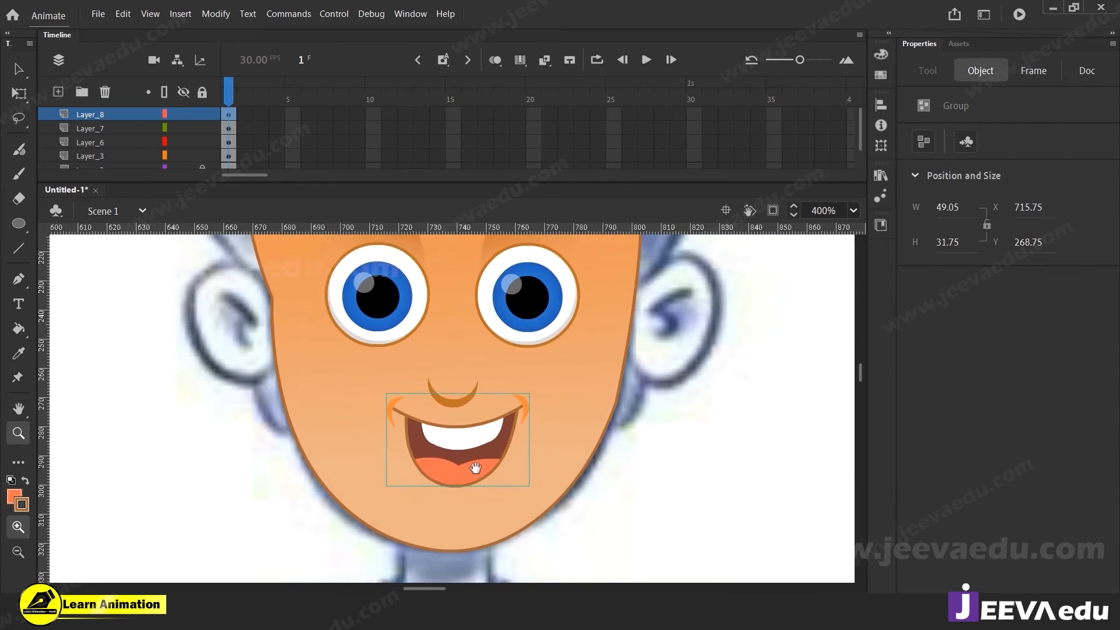
click(487, 434)
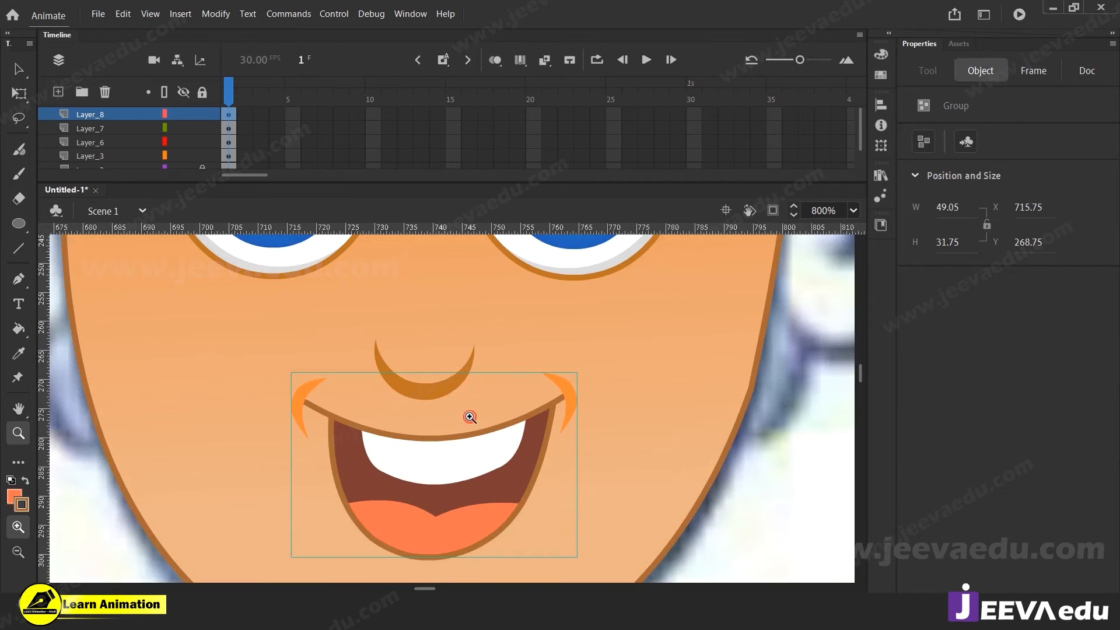
key(v)
click(450, 383)
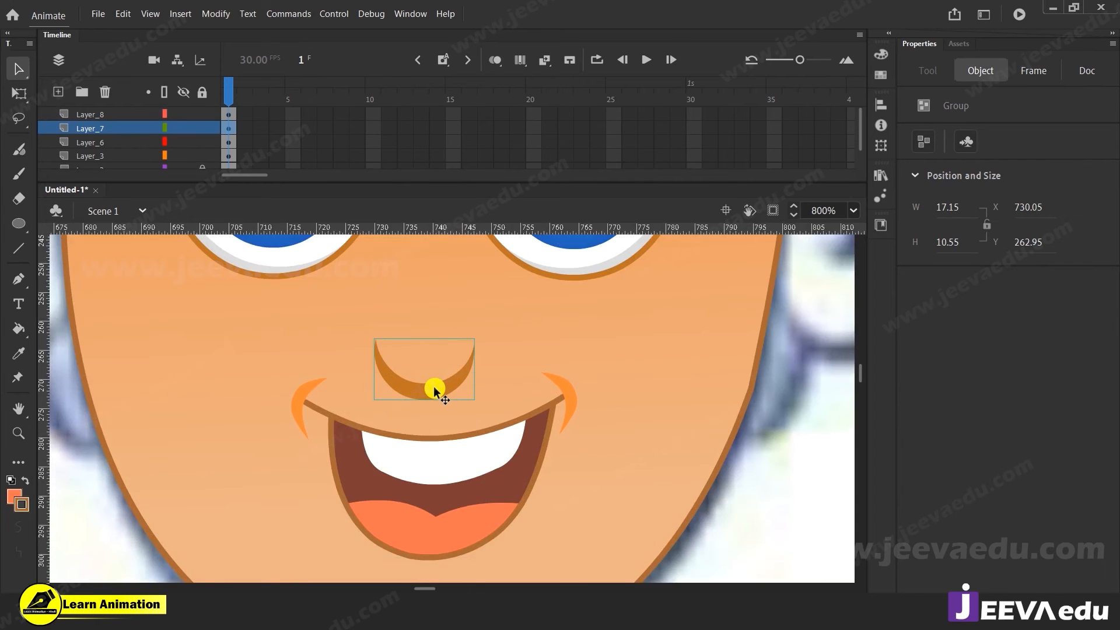
key(ctrl+b)
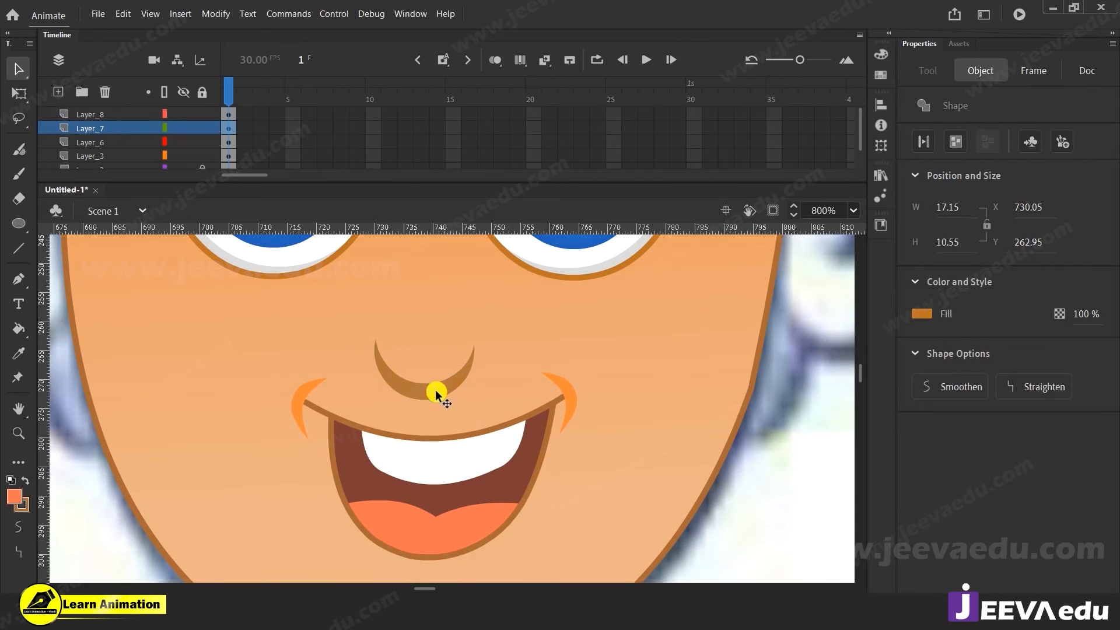
Step: Recolour the nose's fill with the brown sampled from the mouth's outline
click(15, 501)
click(17, 501)
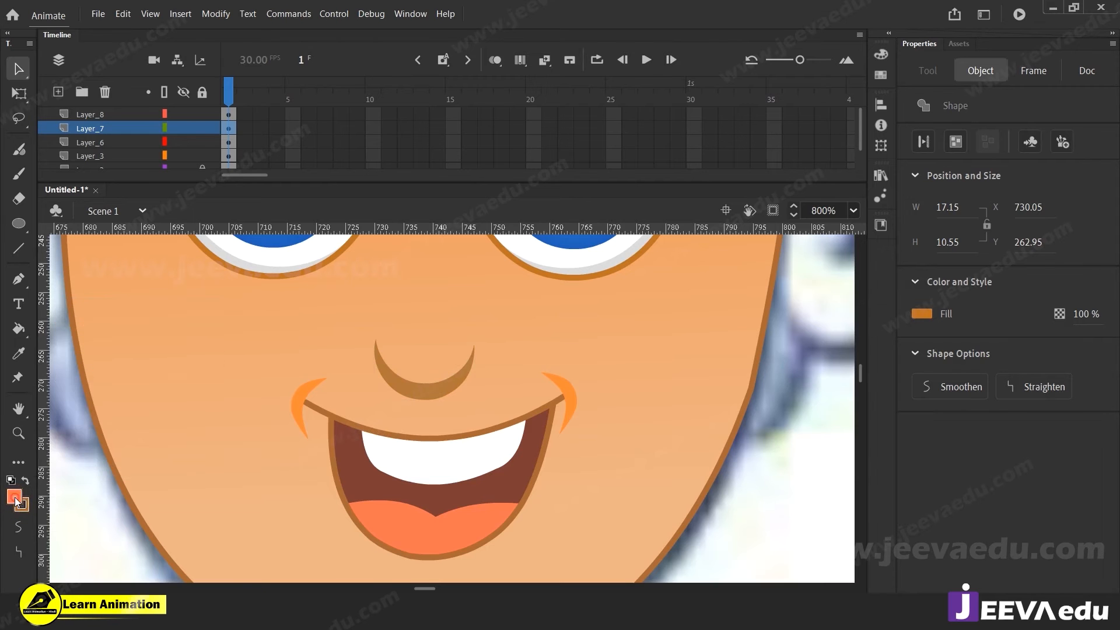
click(20, 497)
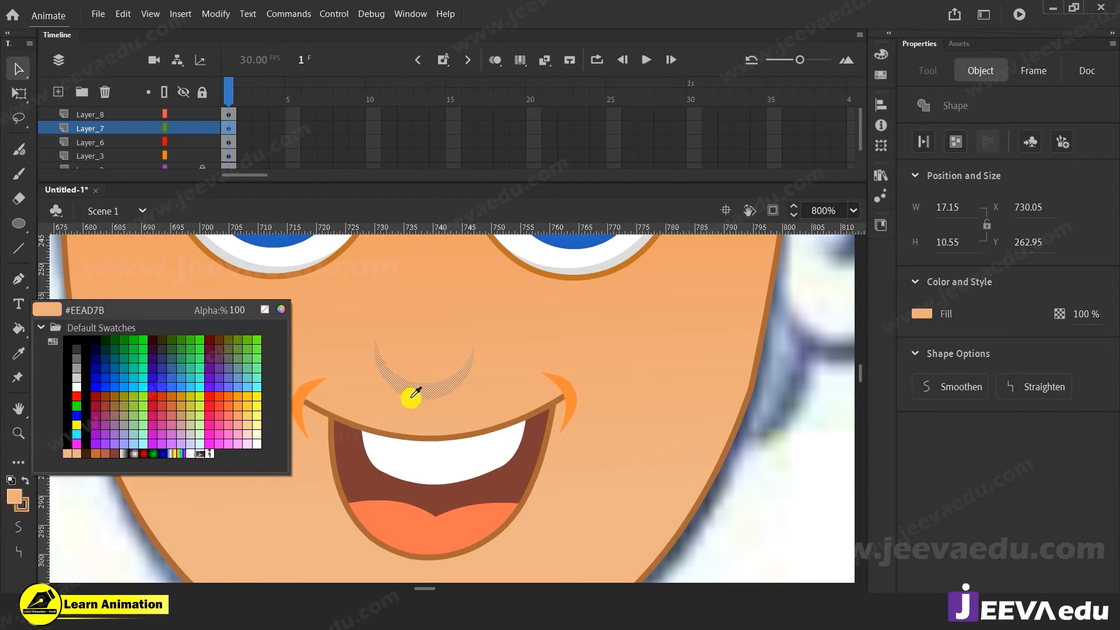
click(335, 417)
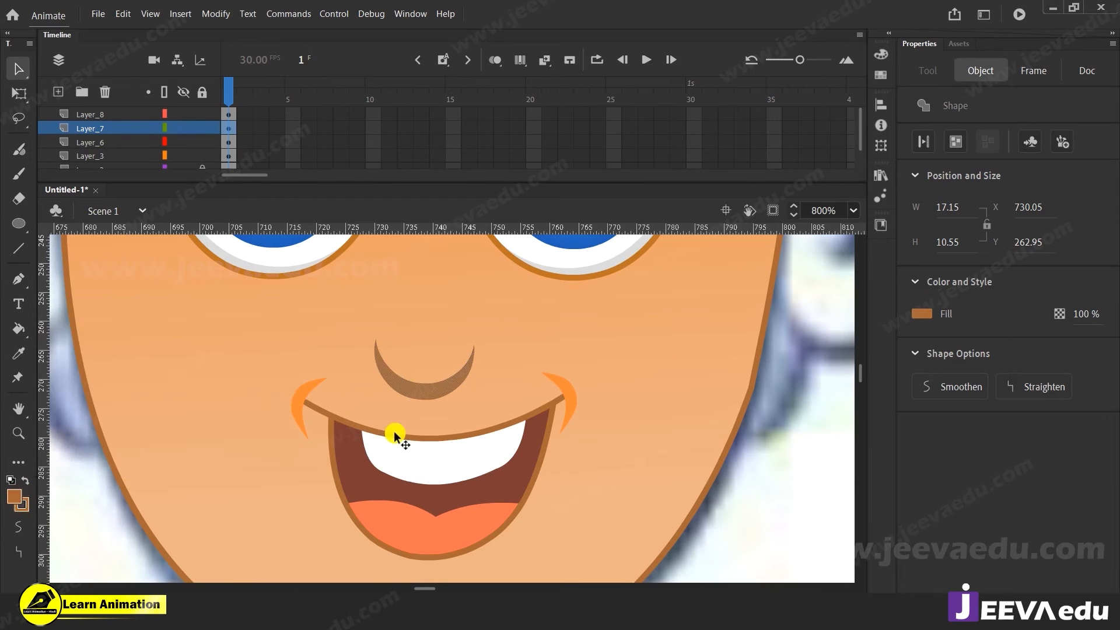
click(831, 486)
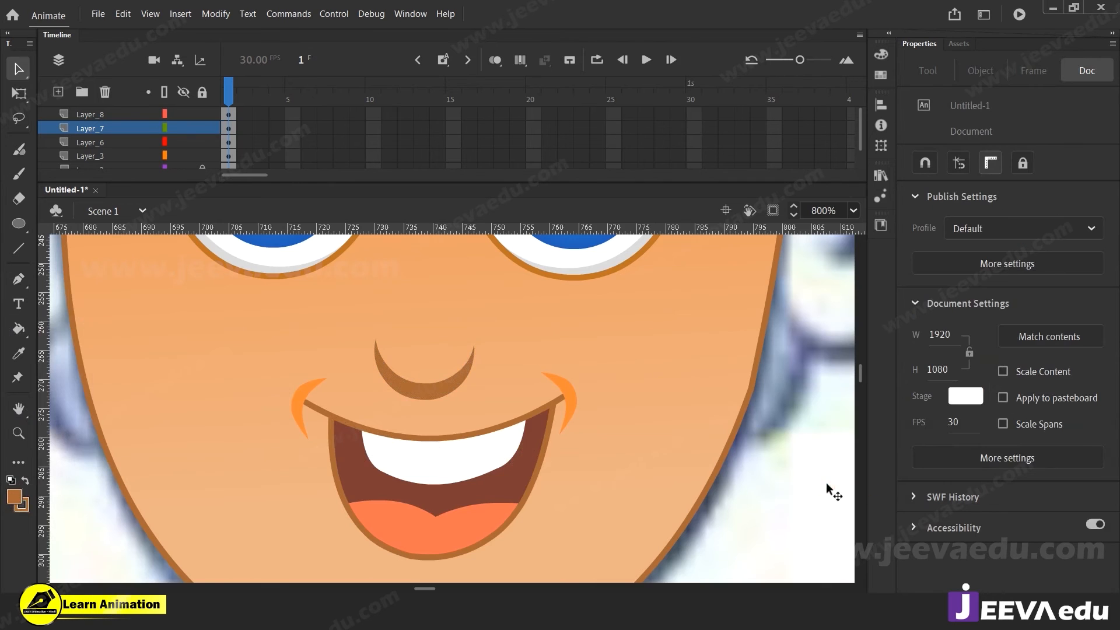
Step: Examine the recoloured nose and the mouth close up and within the whole face over the sketch
key(z)
alt+click(385, 430)
alt+click(403, 430)
click(490, 411)
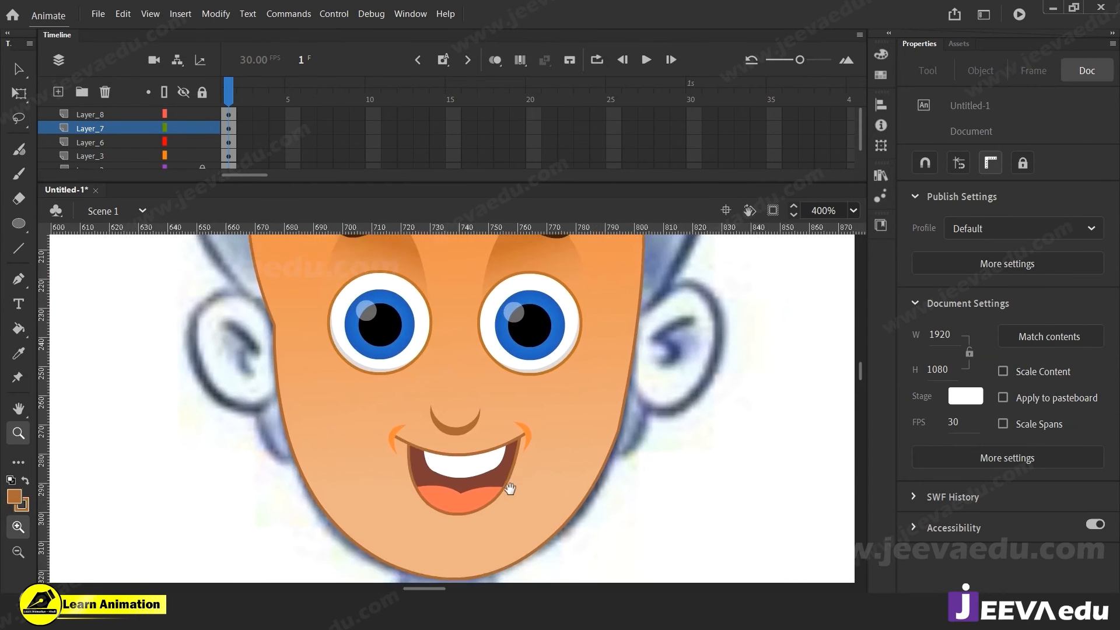
click(468, 452)
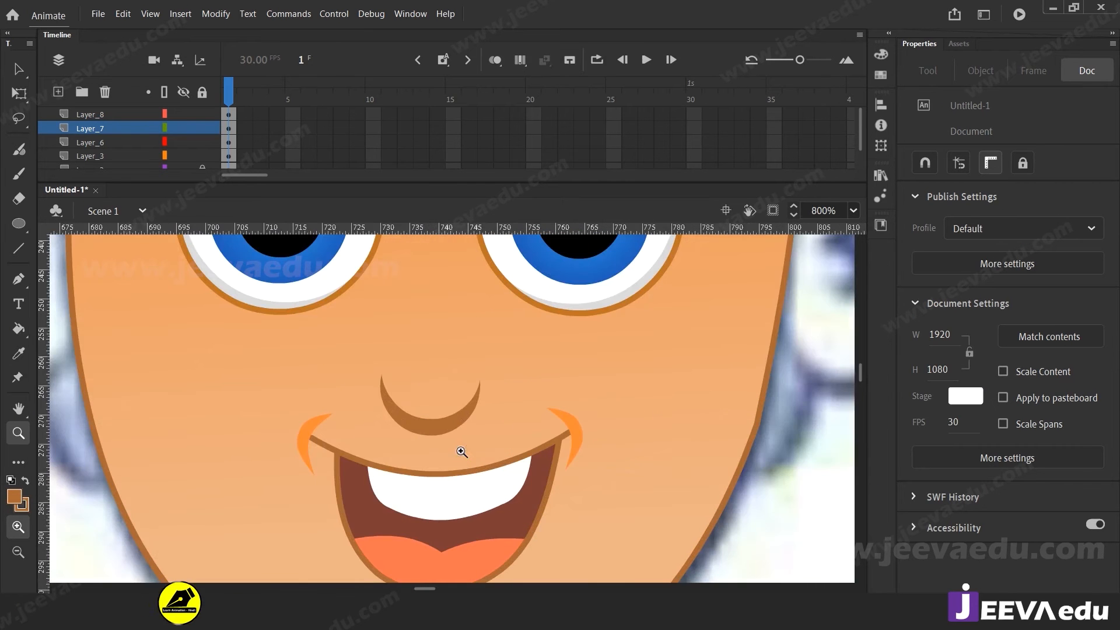
key(v)
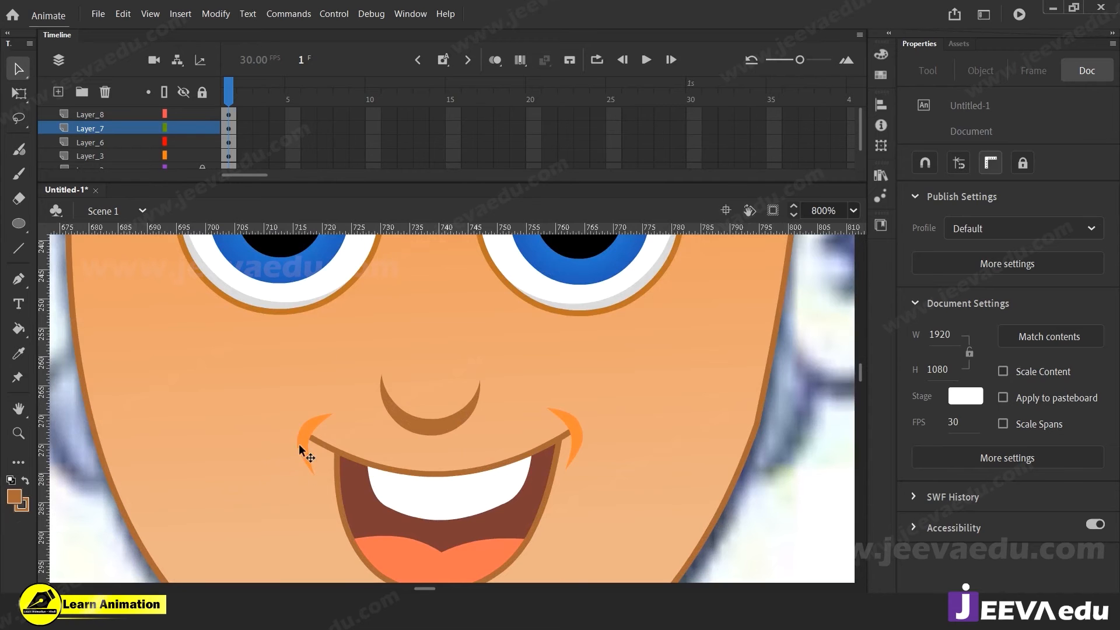
click(310, 449)
key(z)
alt+click(546, 445)
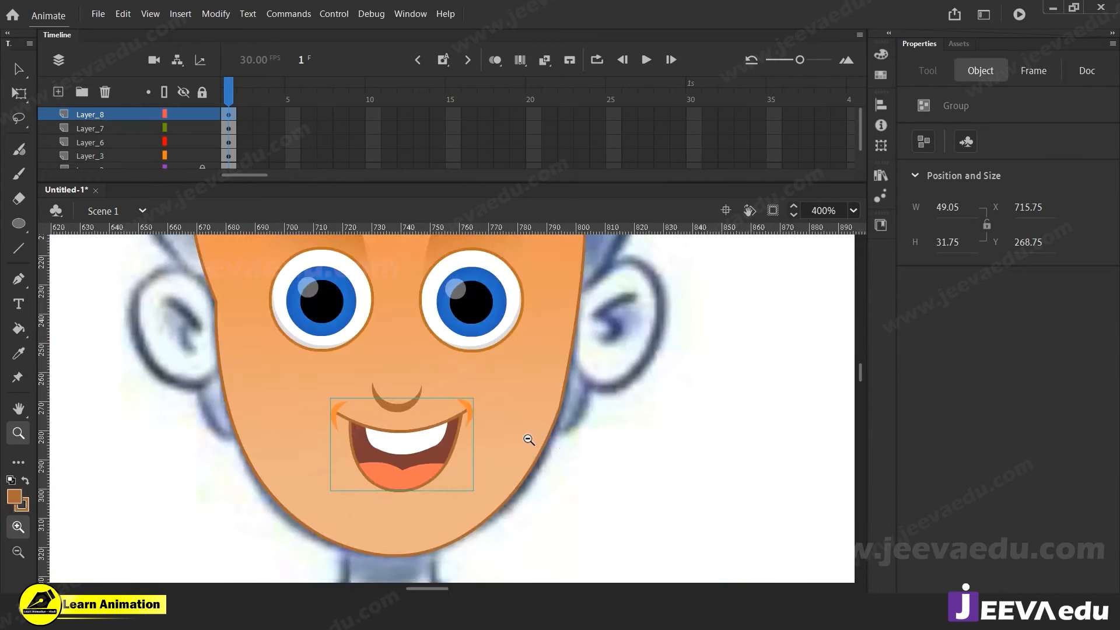
alt+click(528, 439)
drag(495, 465, 495, 465)
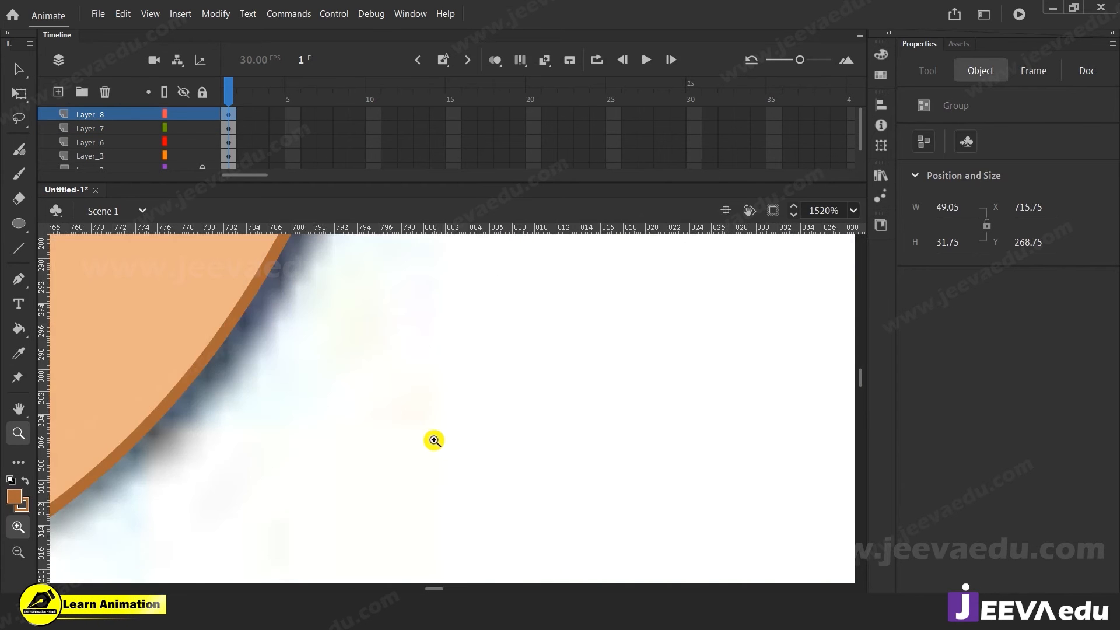
alt+click(355, 379)
alt+click(364, 381)
alt+click(374, 382)
alt+click(457, 397)
scroll(457, 402, up, 1)
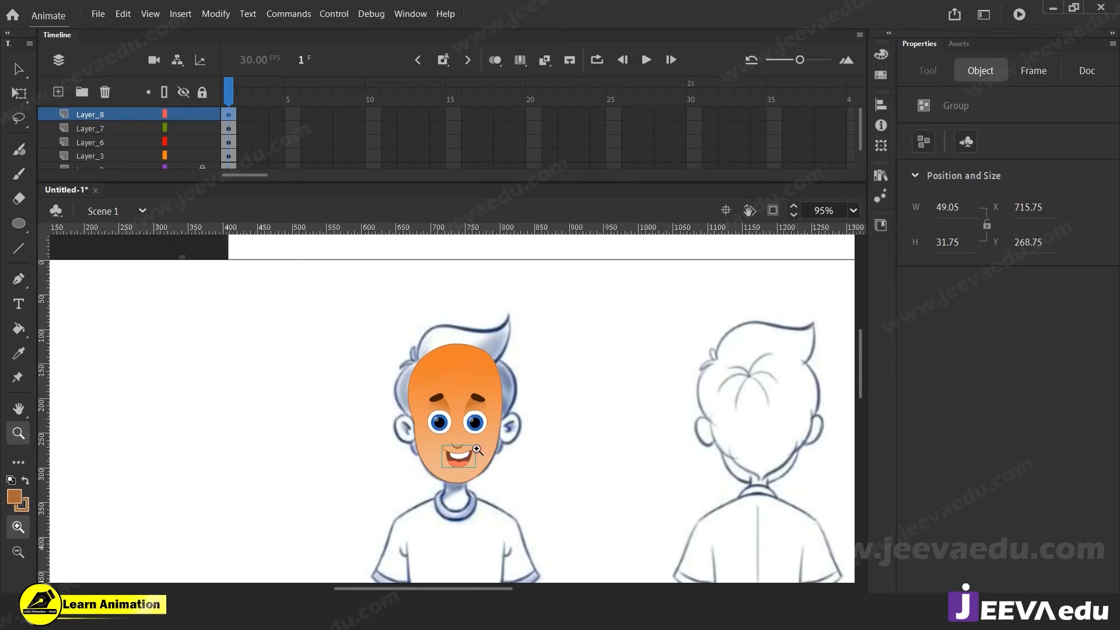
click(478, 452)
key(v)
click(601, 488)
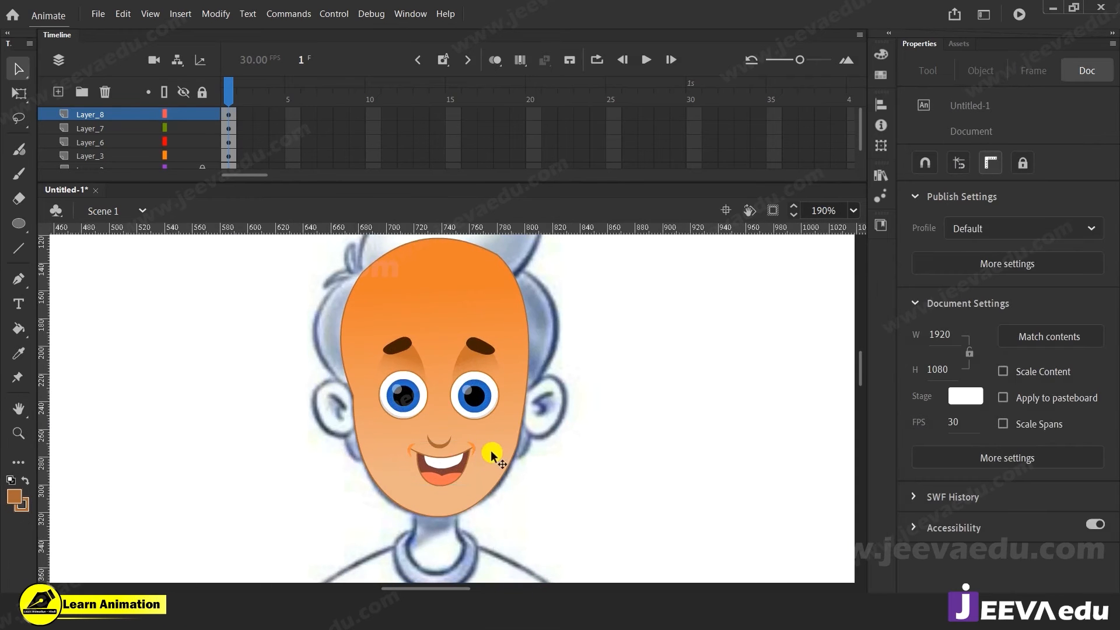
Step: Group the recoloured nose shape on Layer_7
click(474, 468)
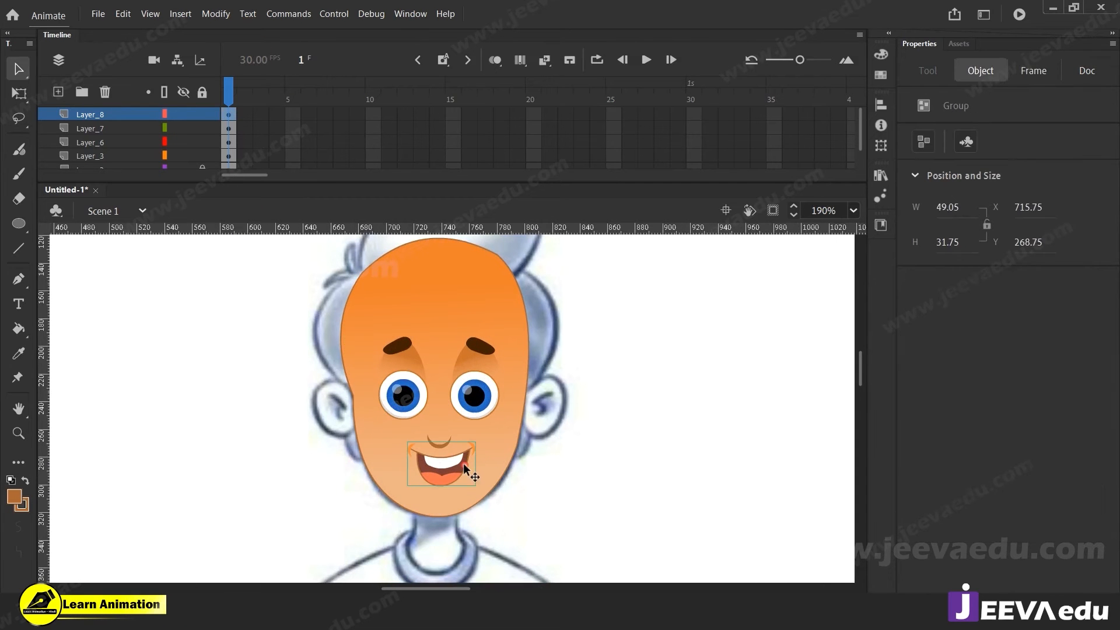
click(320, 456)
click(444, 445)
key(ctrl+g)
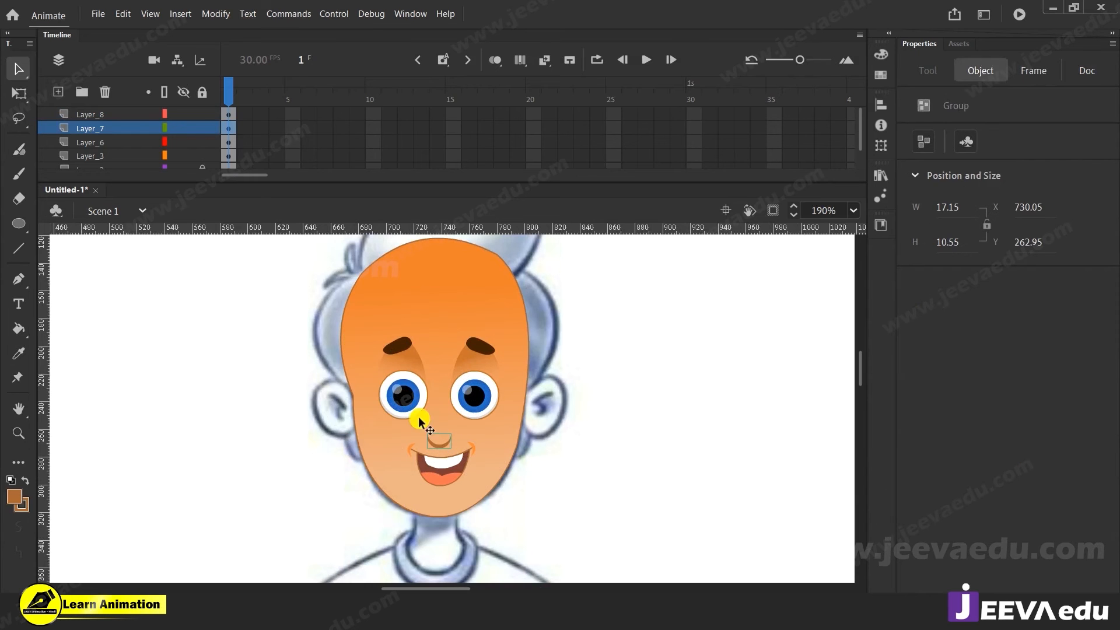
Step: Hide Layer_8, Layer_7, Layer_6 and Layer_3 to uncover the original sketch of the face
click(183, 113)
click(184, 128)
click(183, 142)
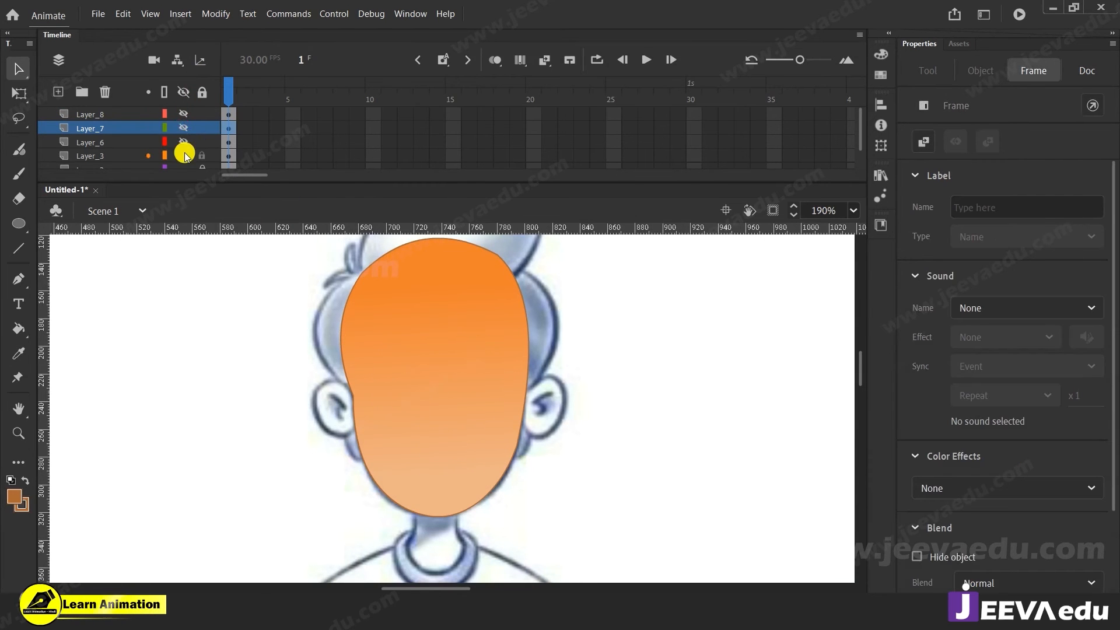
scroll(185, 157, down, 1)
click(183, 128)
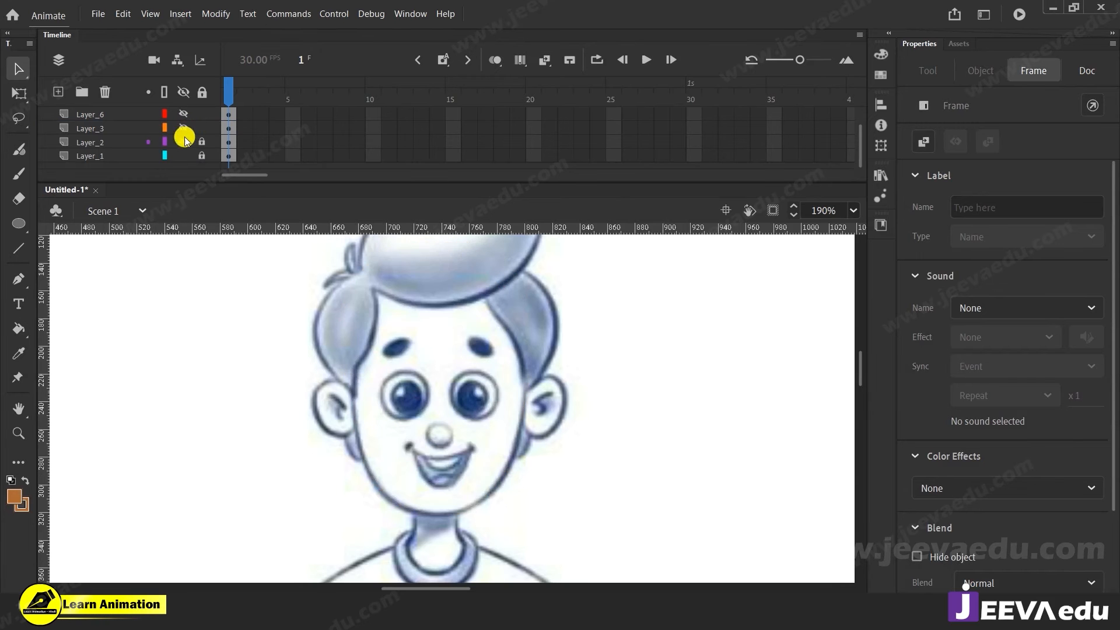
Step: Add a new layer above Layer_8 for tracing the ear
scroll(186, 137, up, 1)
click(192, 131)
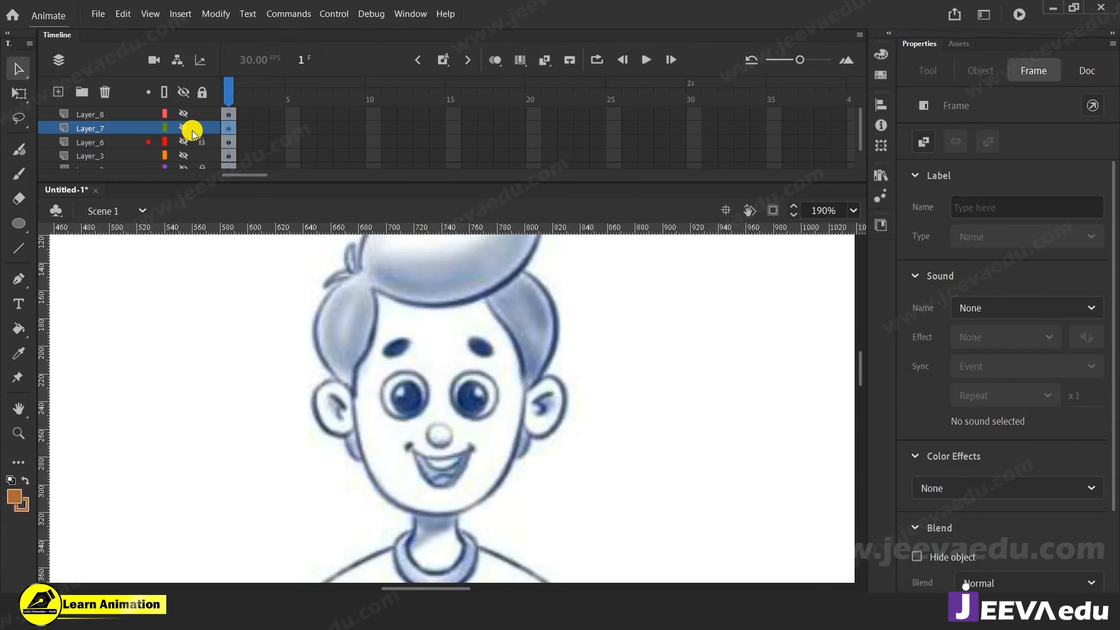
click(104, 113)
click(57, 91)
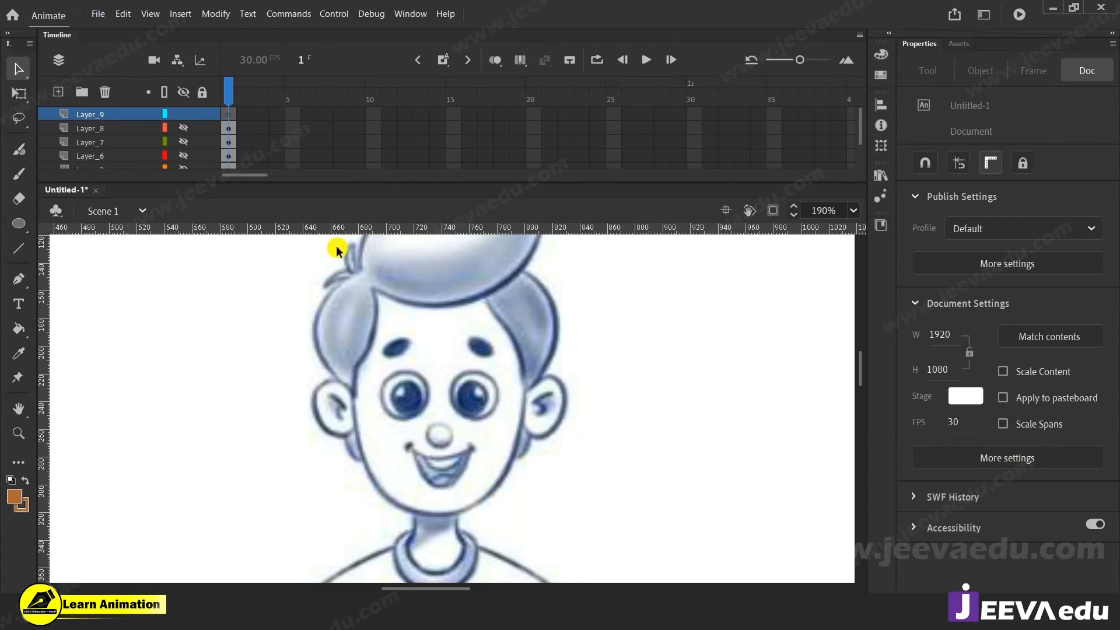
Step: Choose the Line tool for tracing the ear on the sketch's right side and set its stroke colour to red
drag(483, 428, 472, 452)
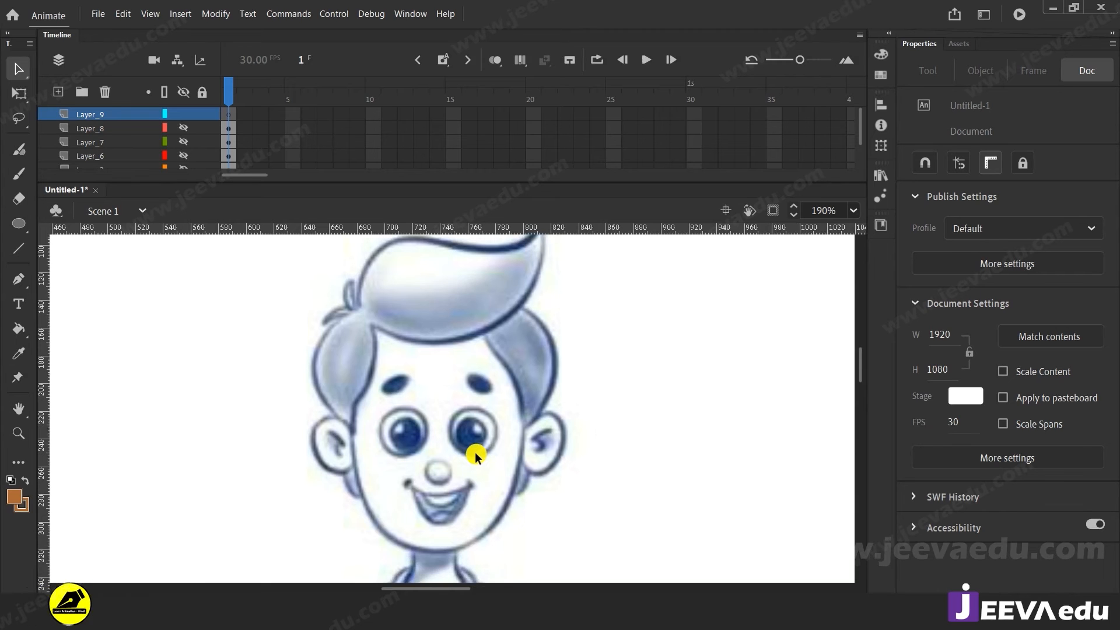
drag(450, 438, 447, 445)
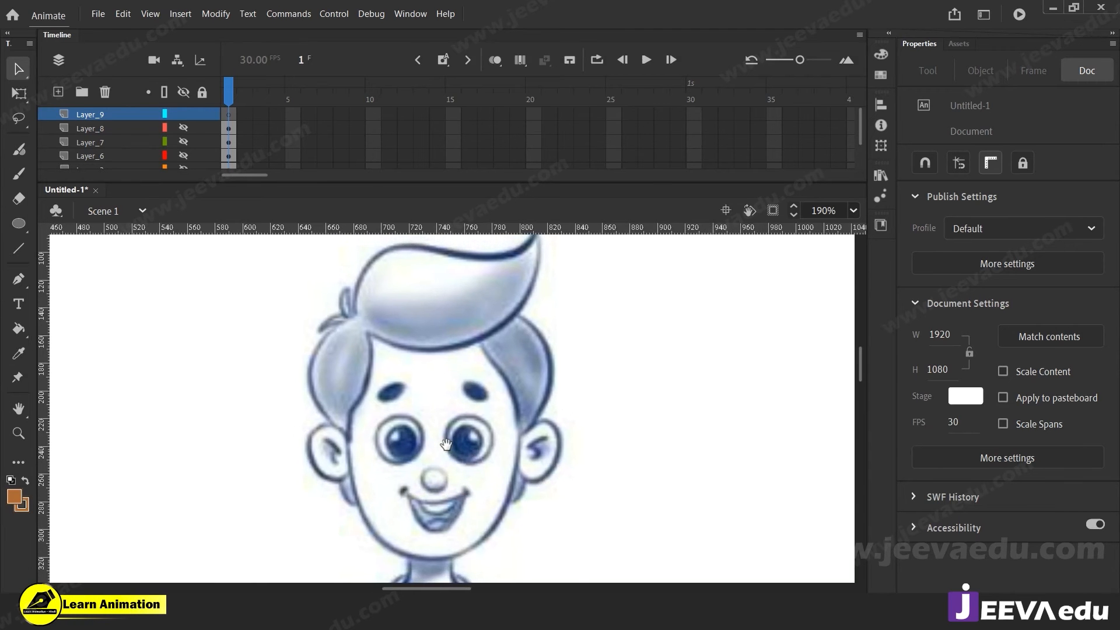
key(z)
click(507, 446)
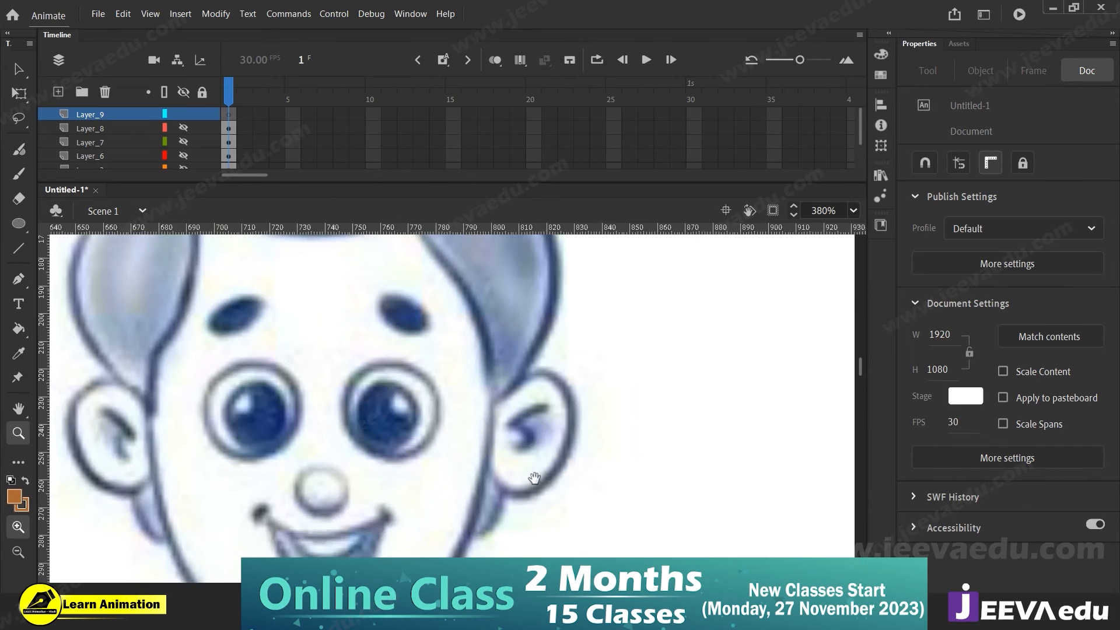
drag(533, 475, 540, 500)
key(n)
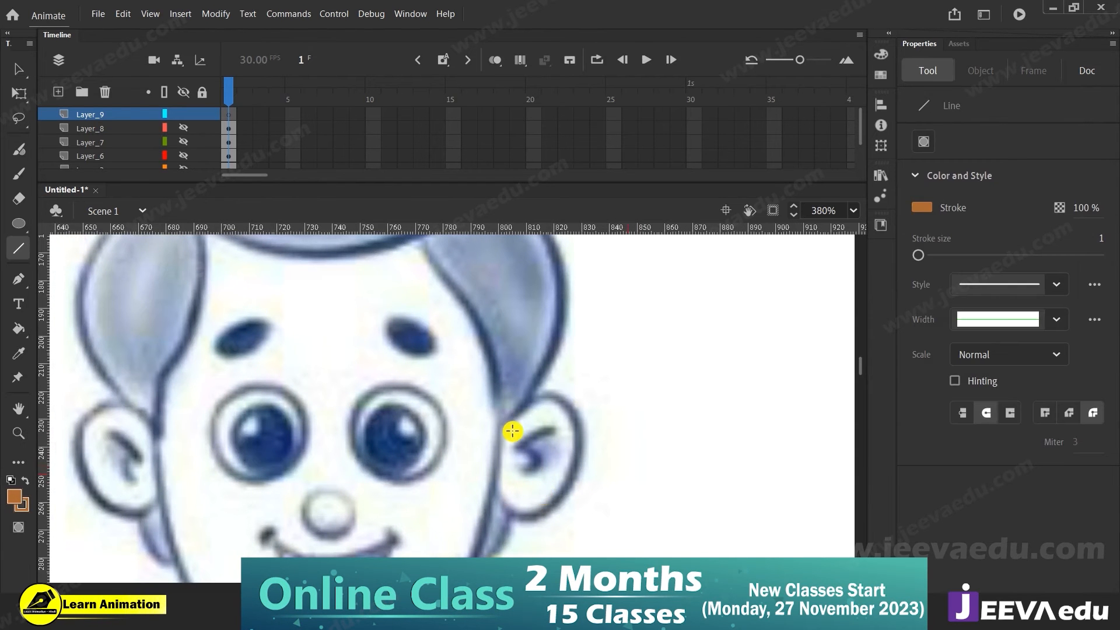
click(21, 503)
click(74, 413)
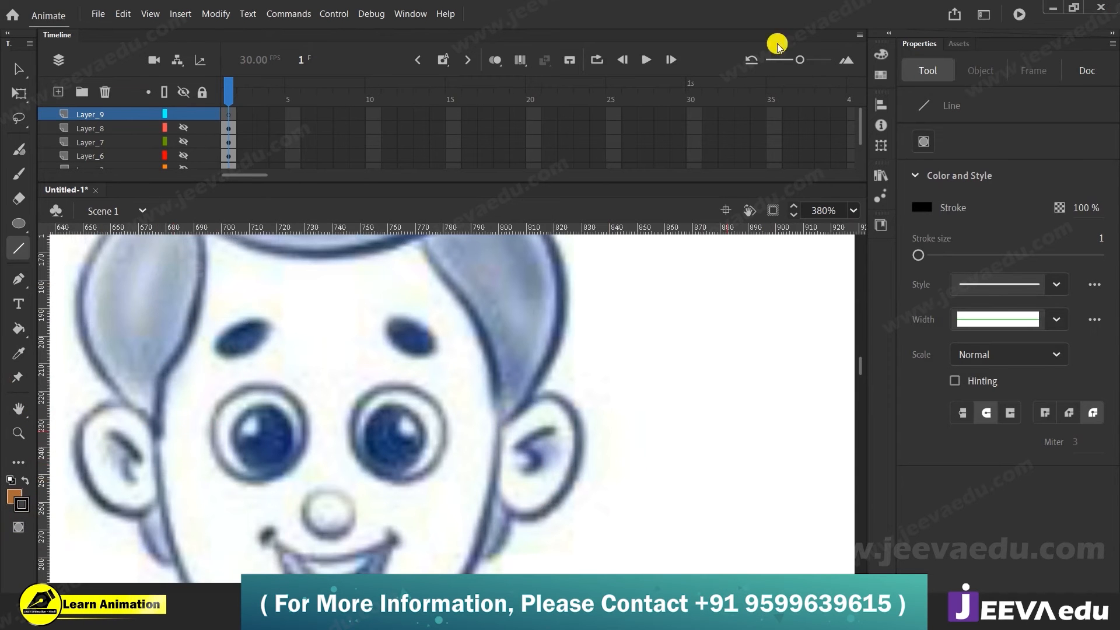
click(24, 505)
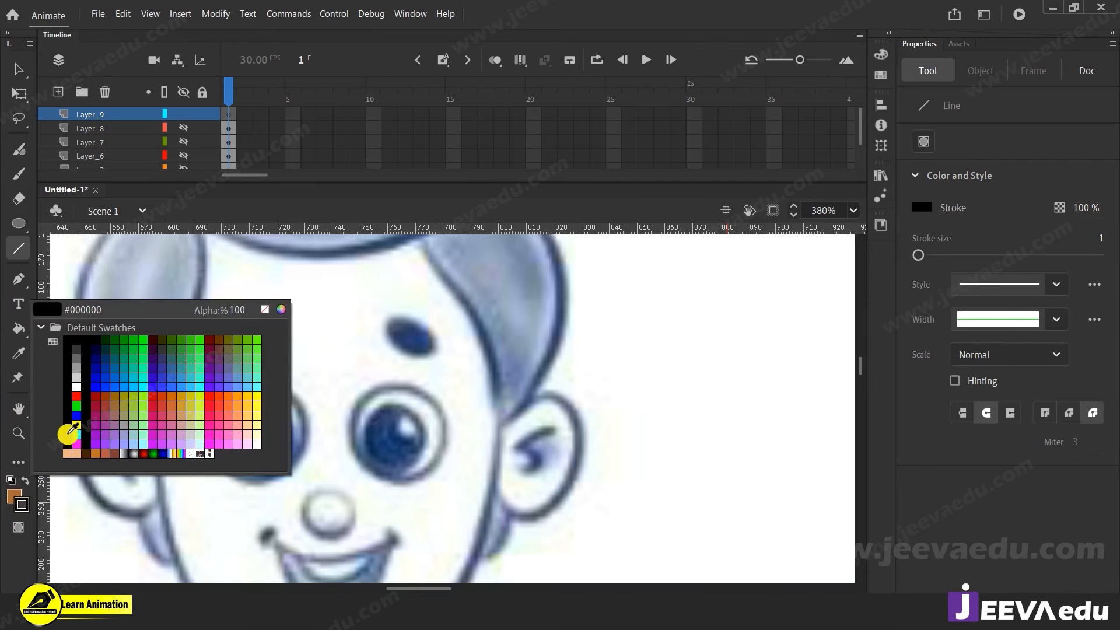
click(77, 398)
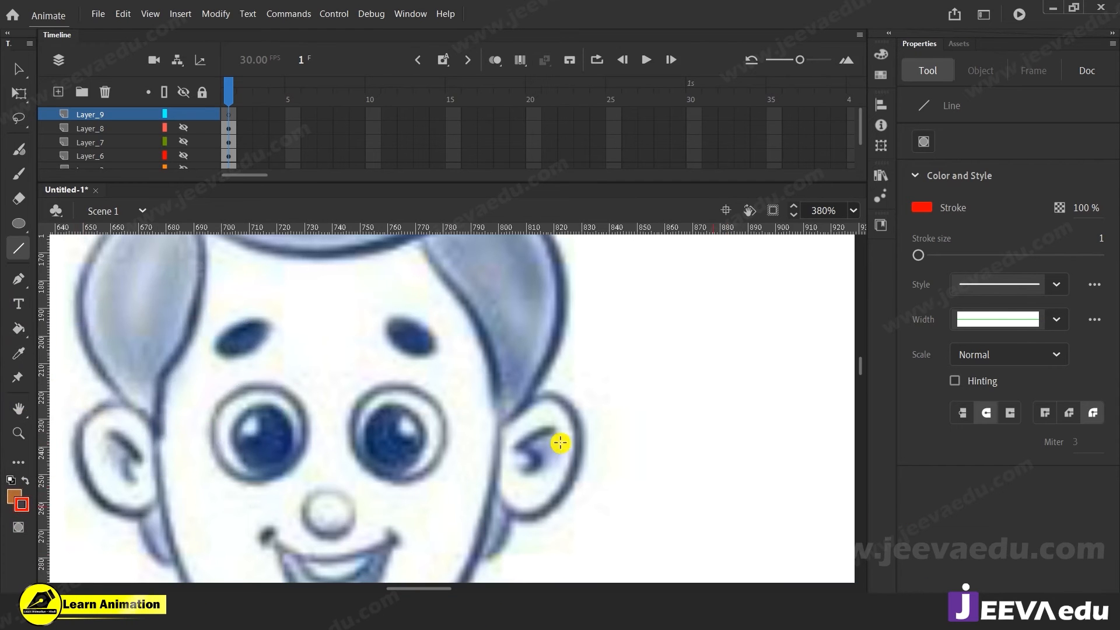
Step: Draw a red line over the ear on the sketch's right side and bend it to follow the ear's outer contour
drag(500, 421, 551, 519)
key(v)
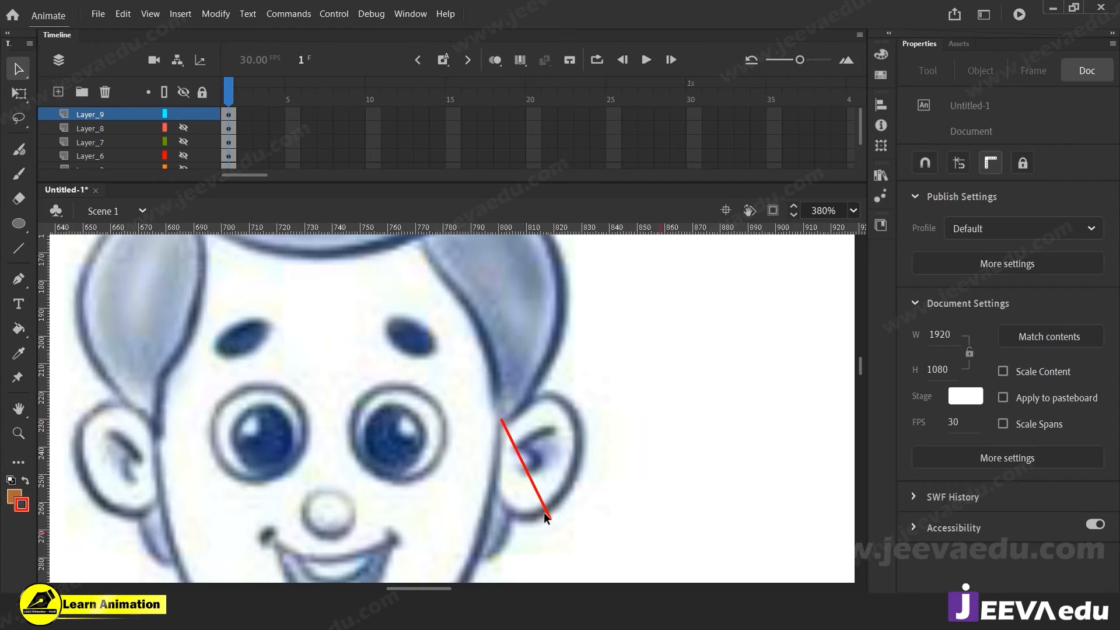
drag(527, 468, 561, 386)
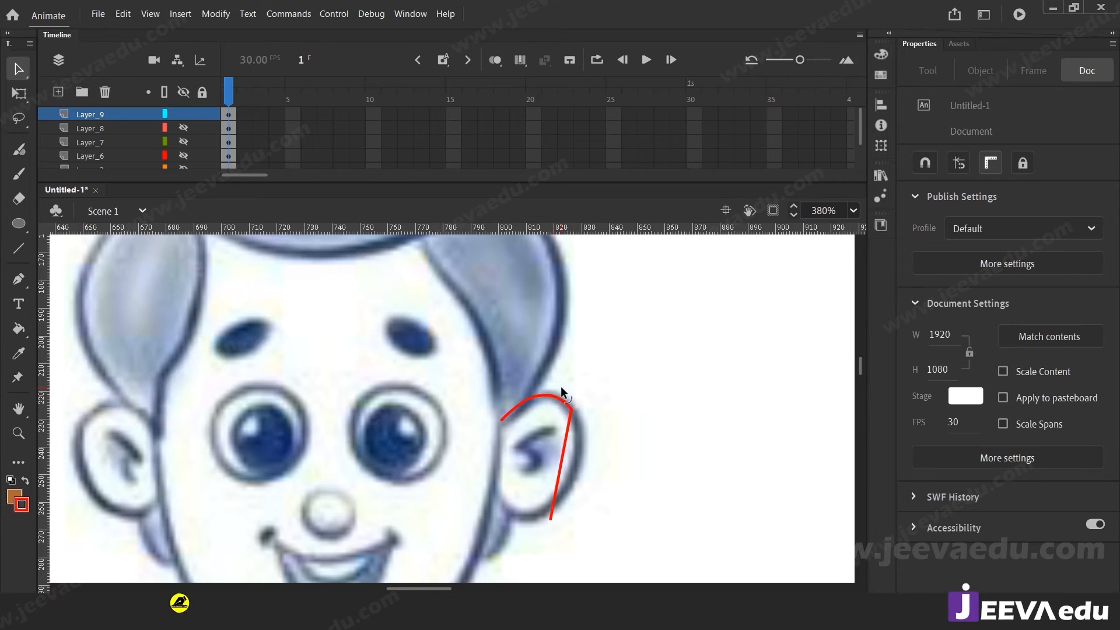
key(z)
click(523, 434)
drag(529, 463, 570, 385)
key(v)
drag(537, 474, 380, 400)
drag(488, 432, 462, 477)
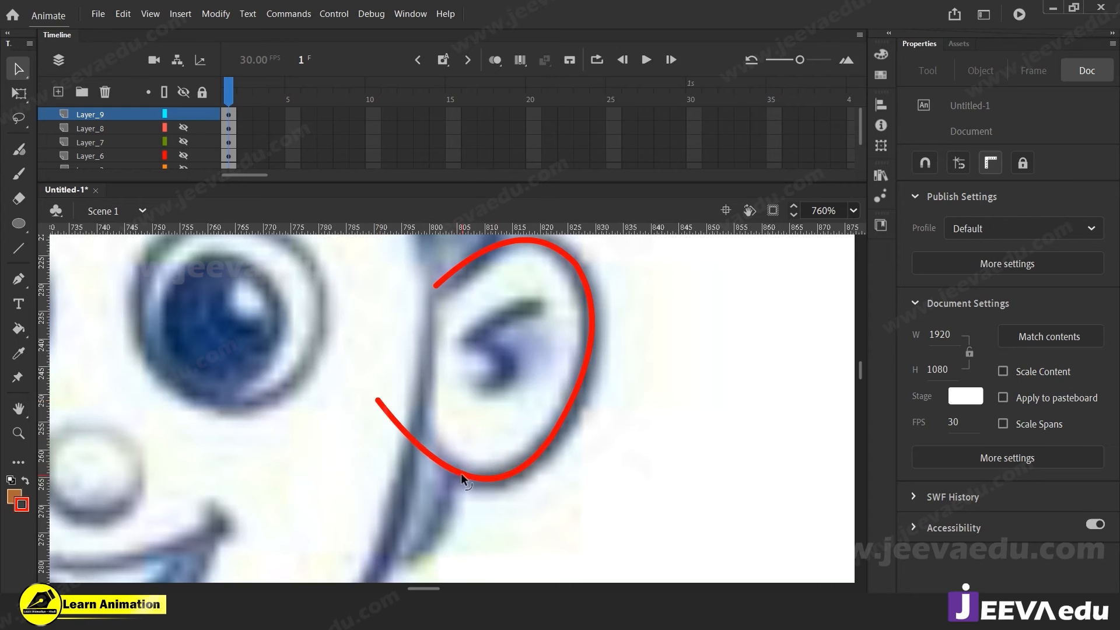
Step: Close the red ear outline along the face side with a slightly curved line and delete the overshooting stroke ends
drag(417, 445, 422, 430)
drag(377, 400, 448, 257)
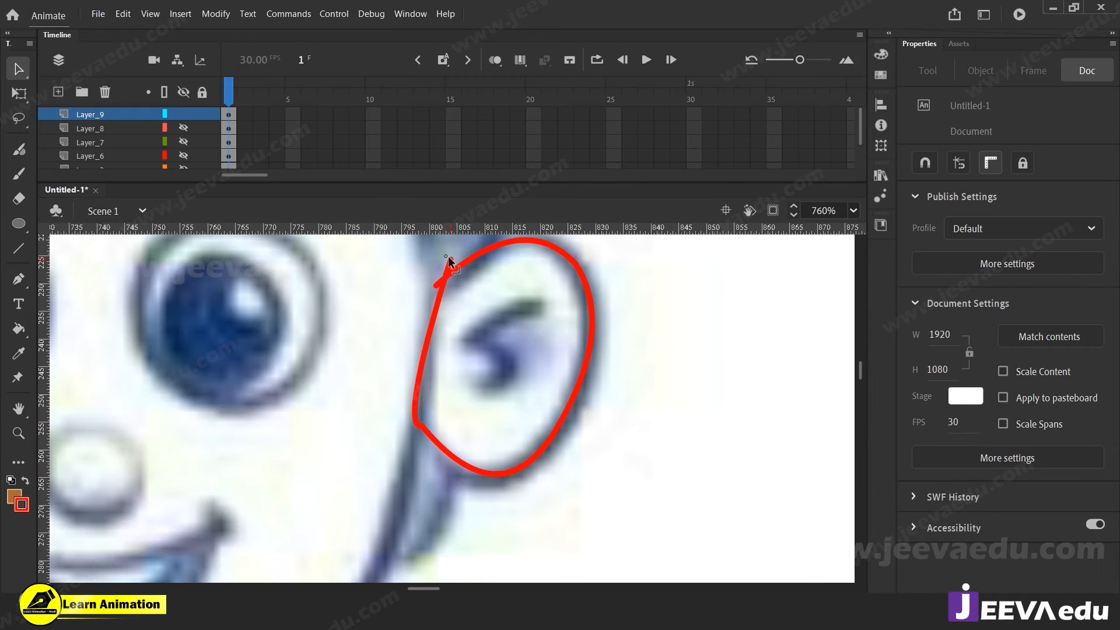
click(448, 262)
key(Delete)
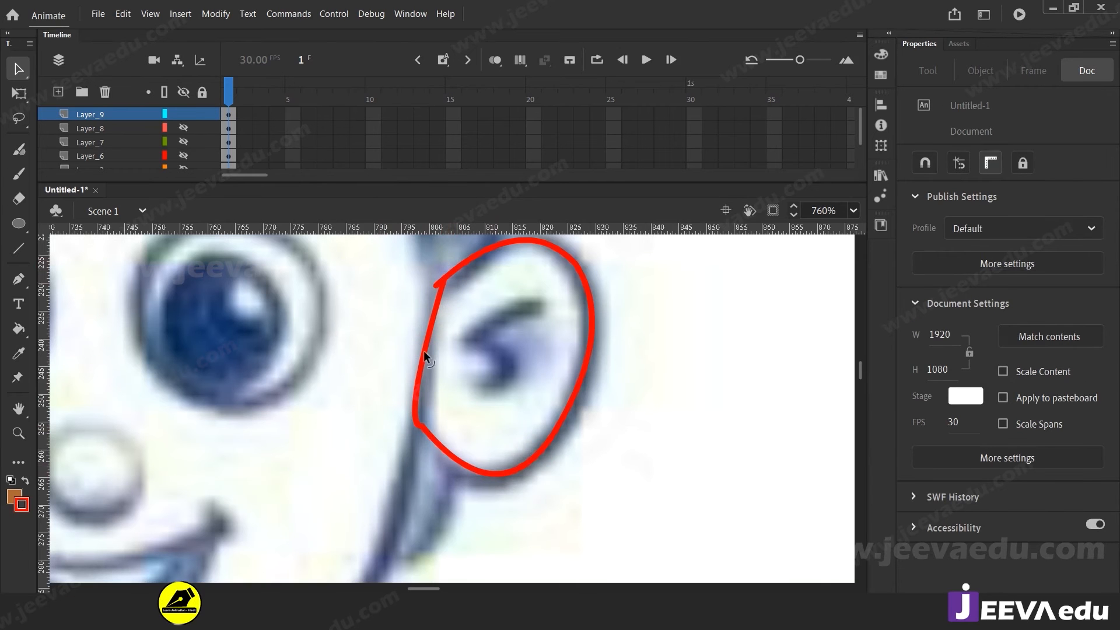
drag(430, 317, 430, 312)
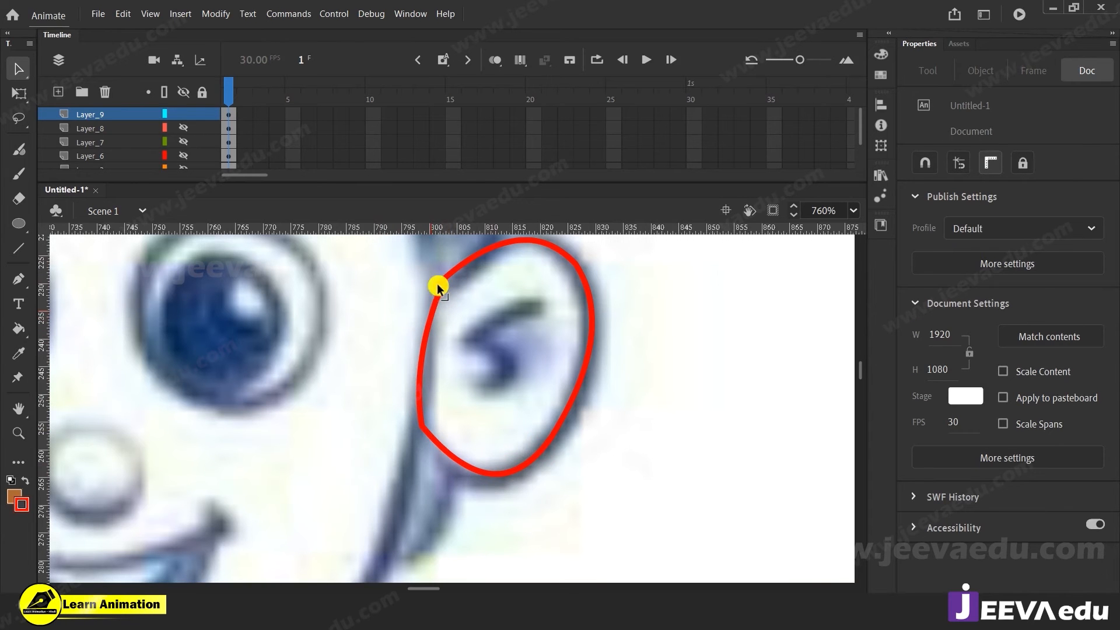
key(Delete)
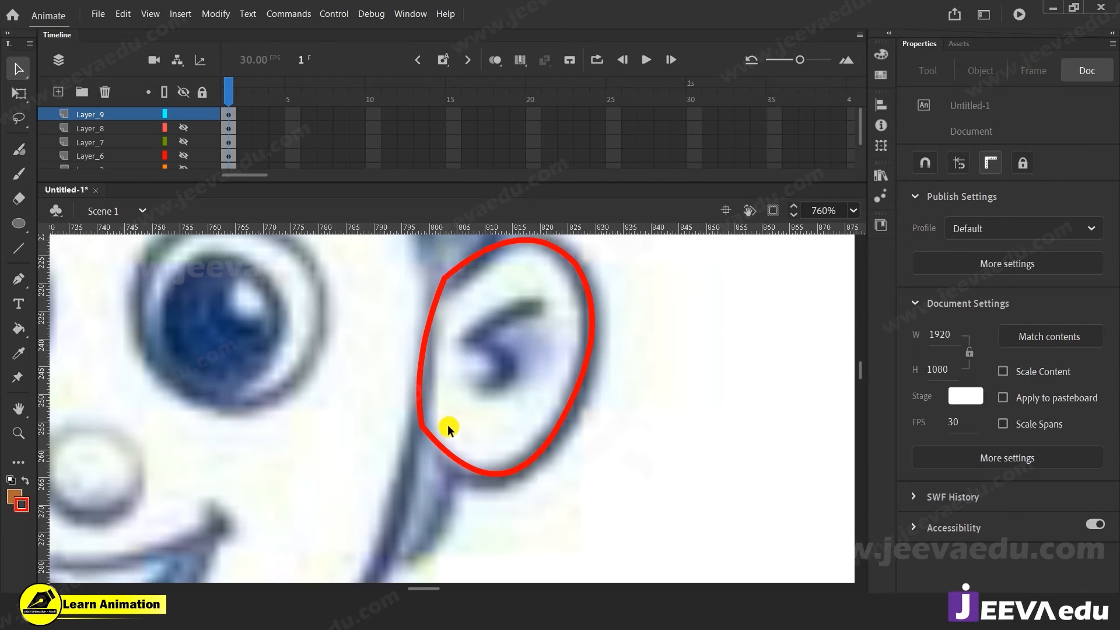
Step: Show Layer_3 so the orange face is displayed beside the ear outline
key(z)
alt+click(470, 417)
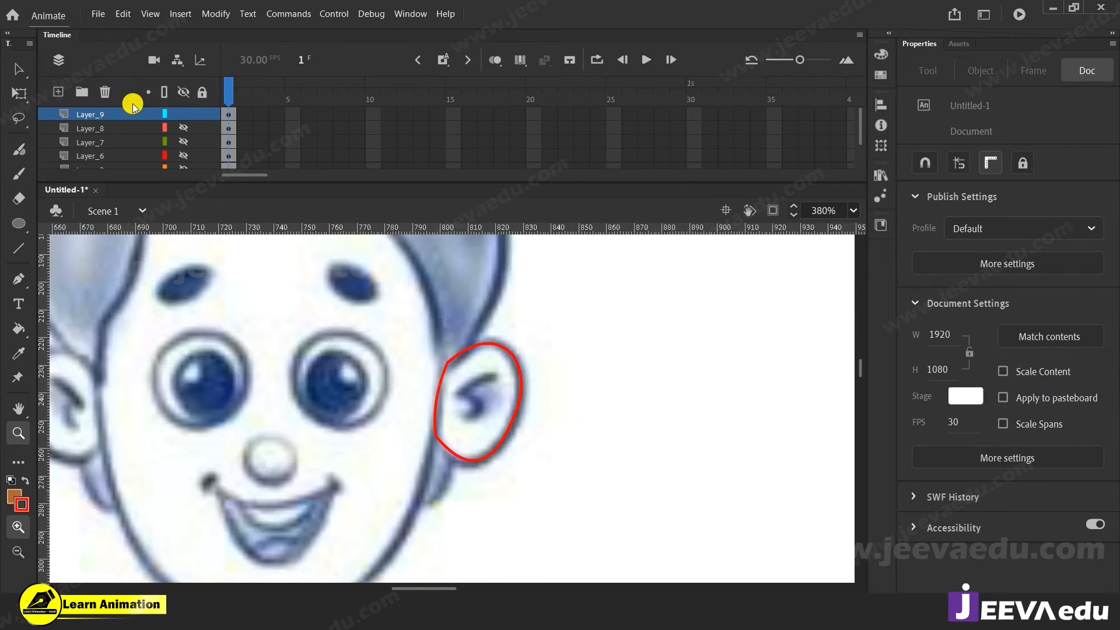
scroll(146, 117, down, 1)
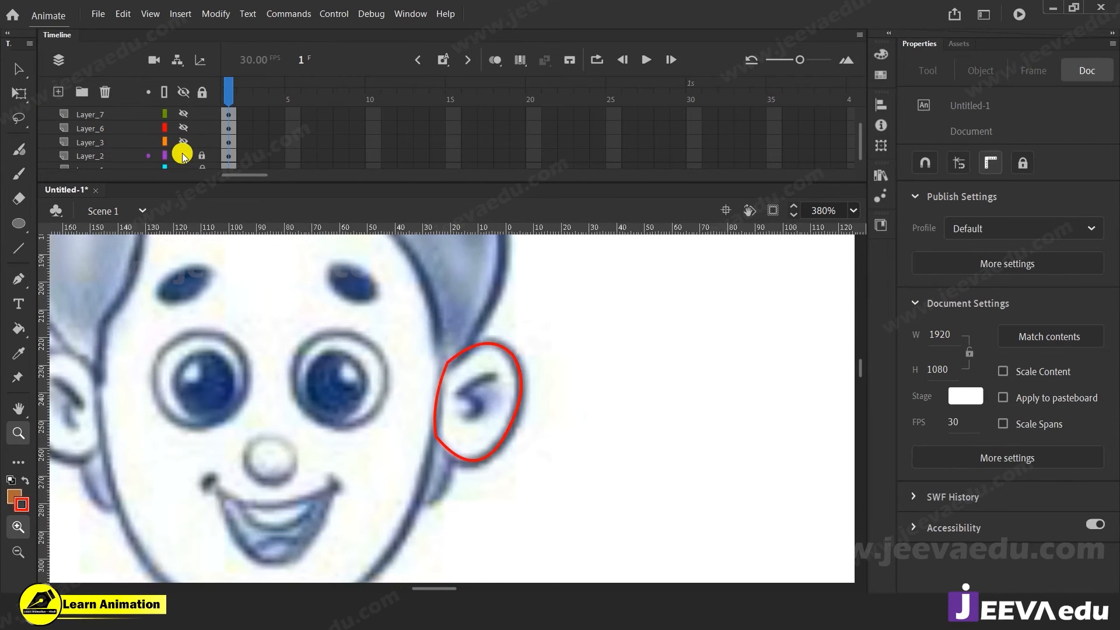
click(185, 150)
click(184, 141)
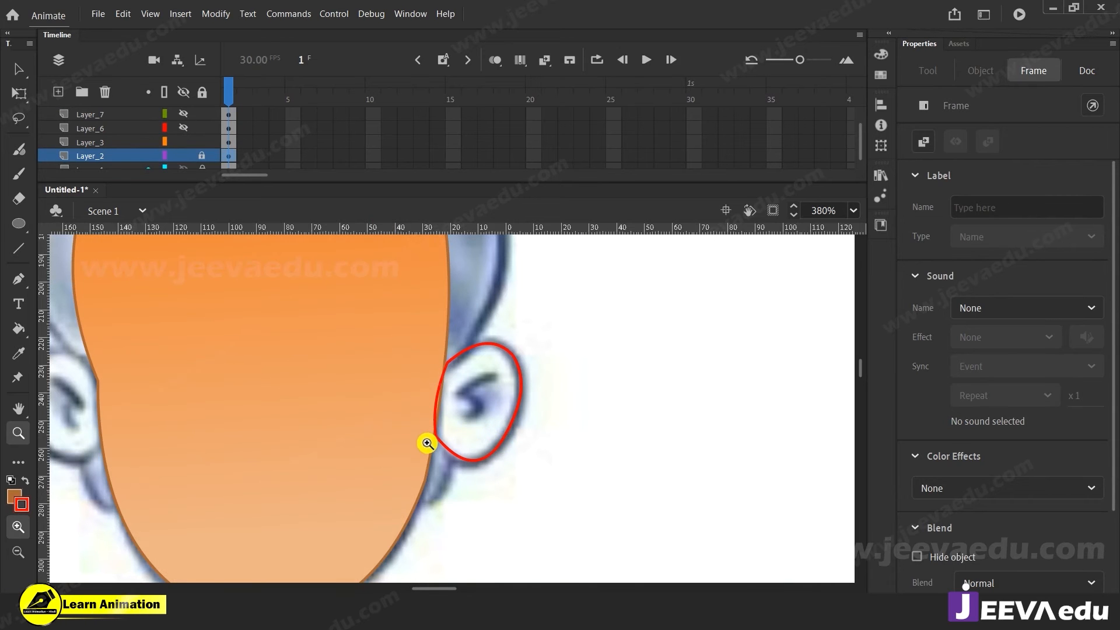
Step: Fill the ear outline with the solid light orange #EEA772 using the Paint Bucket
key(k)
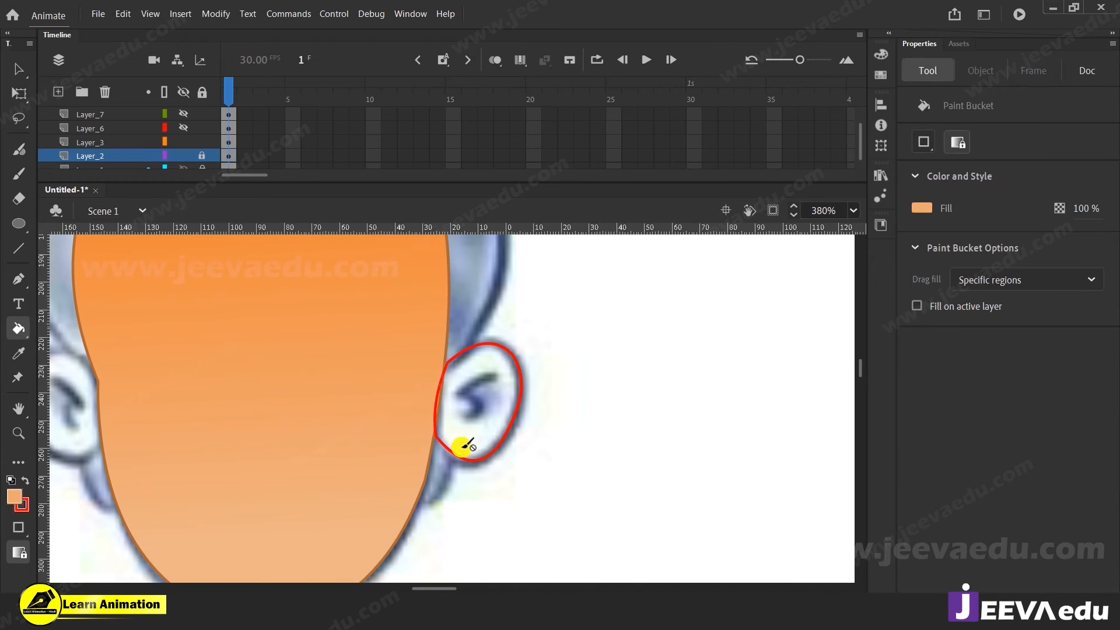
click(93, 156)
click(490, 393)
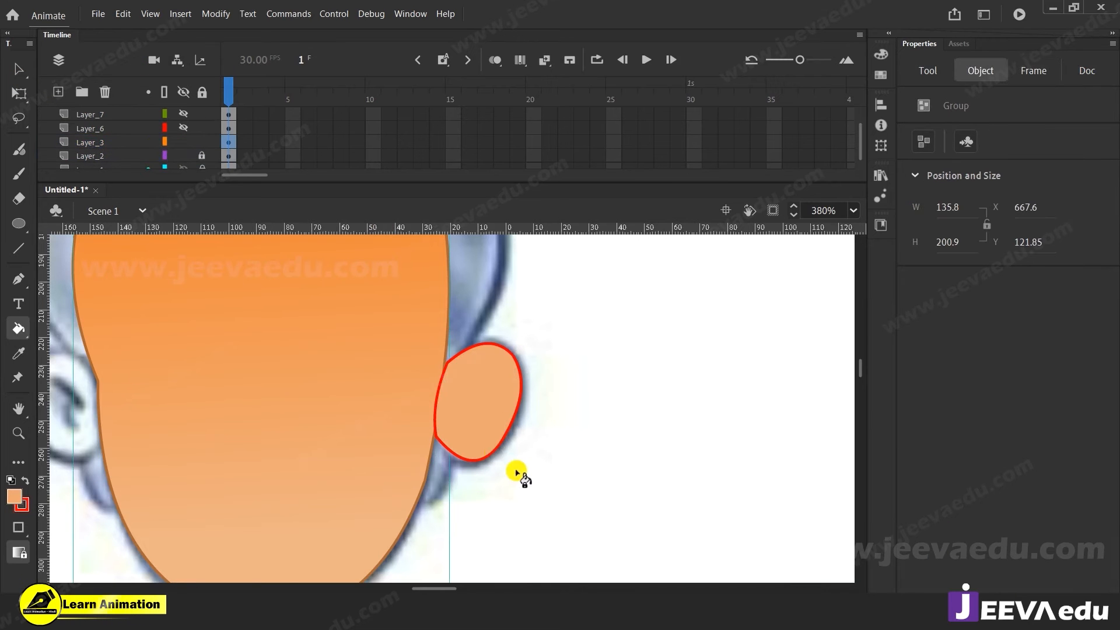
key(v)
click(481, 422)
click(514, 513)
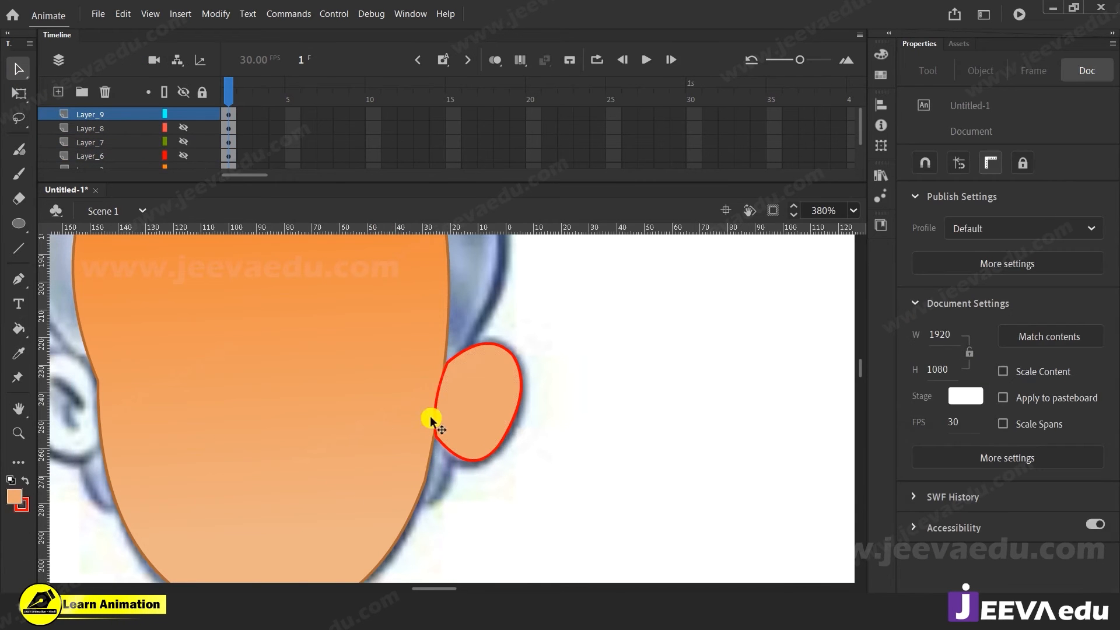
Step: Change the ear's fill to a linear gradient and set its light orange #EEAC7A stop to 100% alpha
click(468, 419)
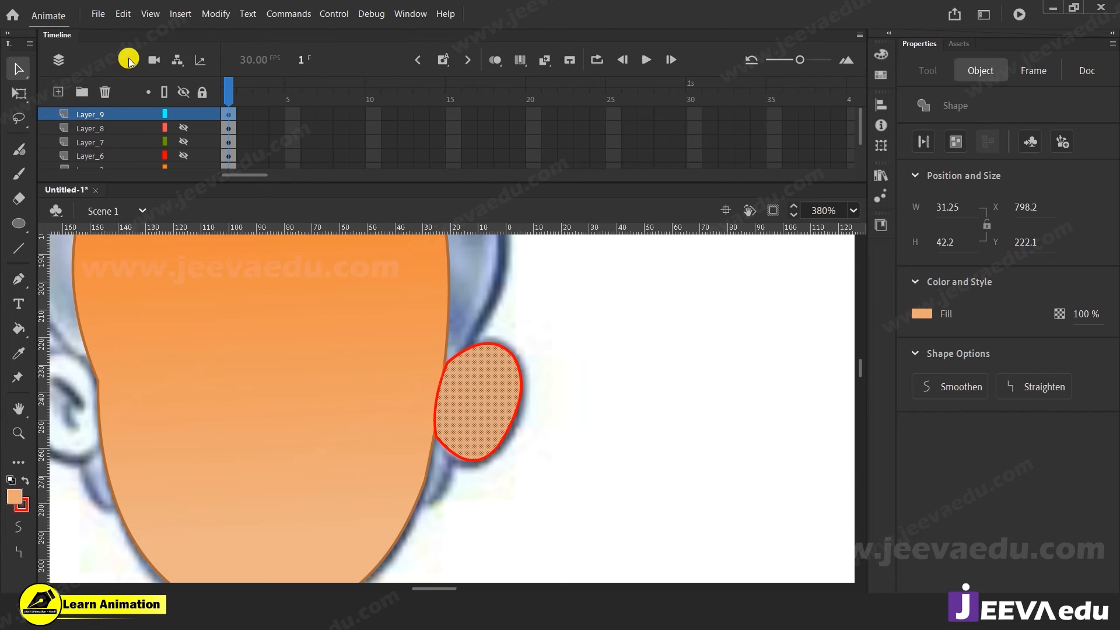
click(882, 59)
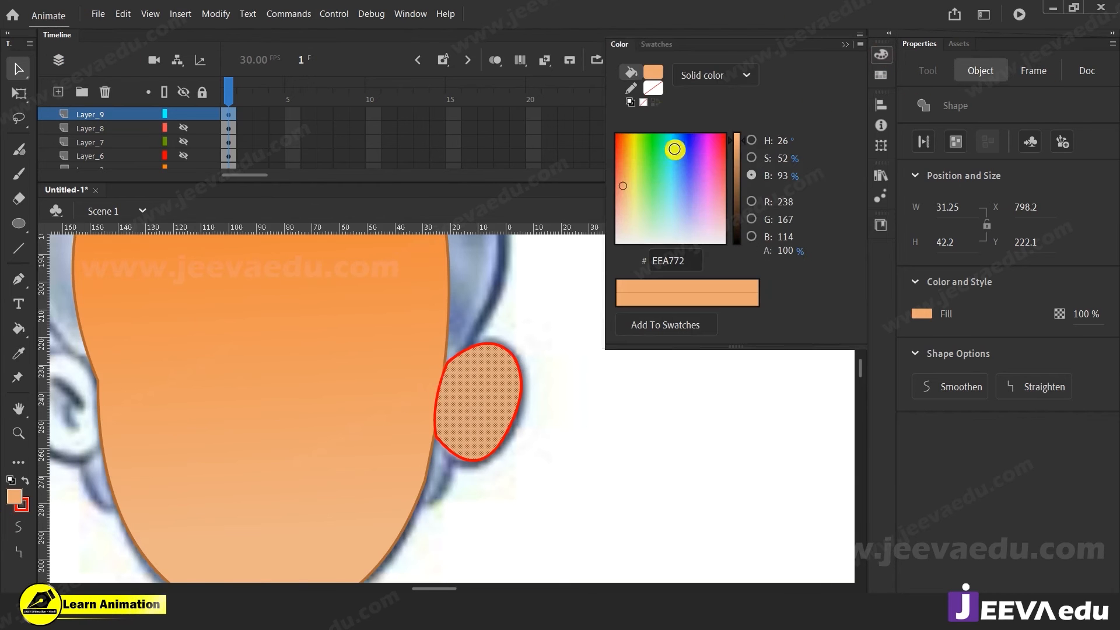
click(730, 77)
click(745, 155)
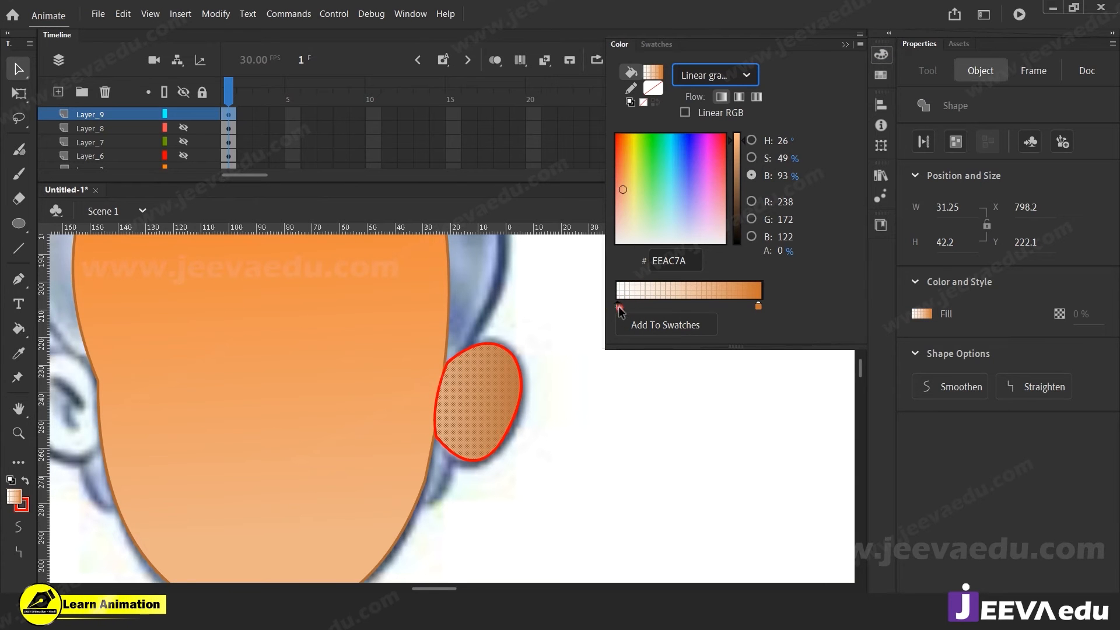
drag(781, 250, 883, 241)
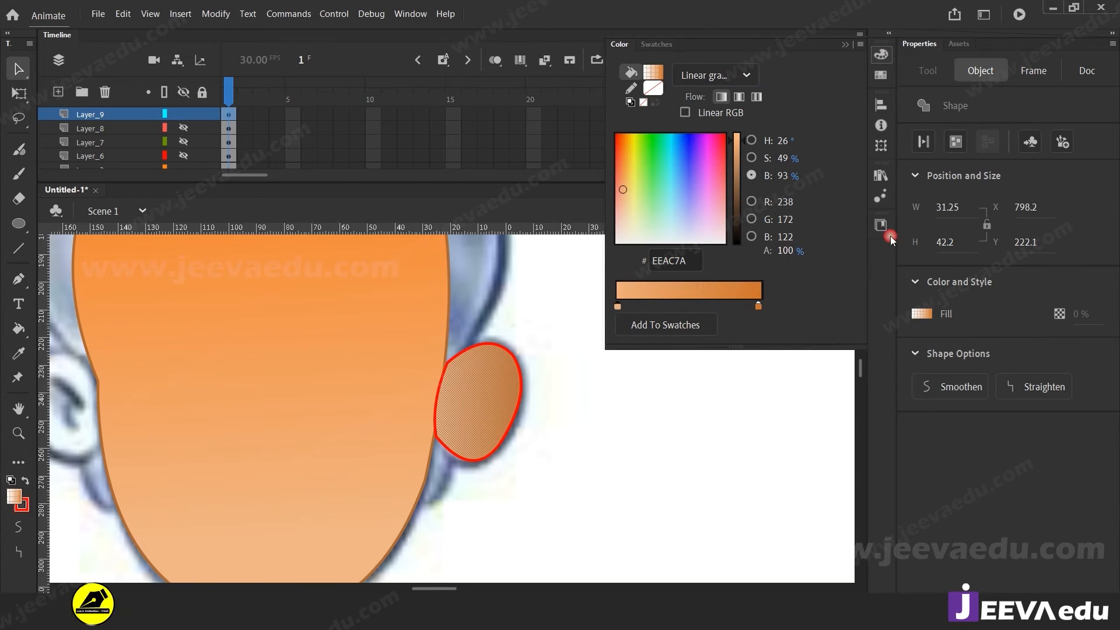
click(604, 441)
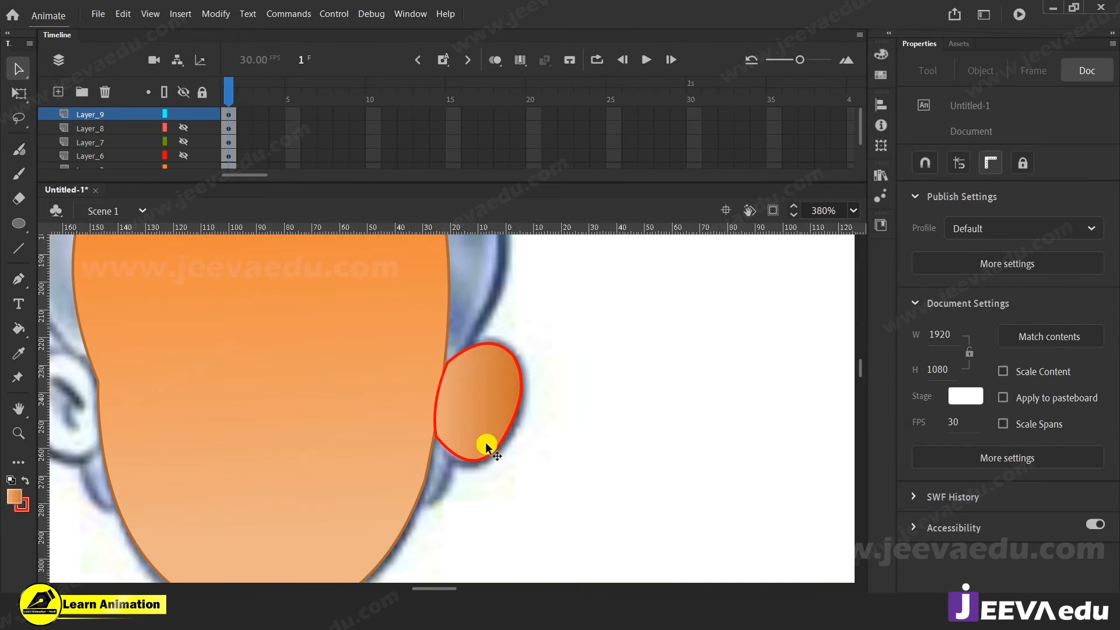
Step: Rotate the ear's gradient with Gradient Transform so the darker orange lies at the upper edge and the lighter orange below
click(467, 408)
key(f)
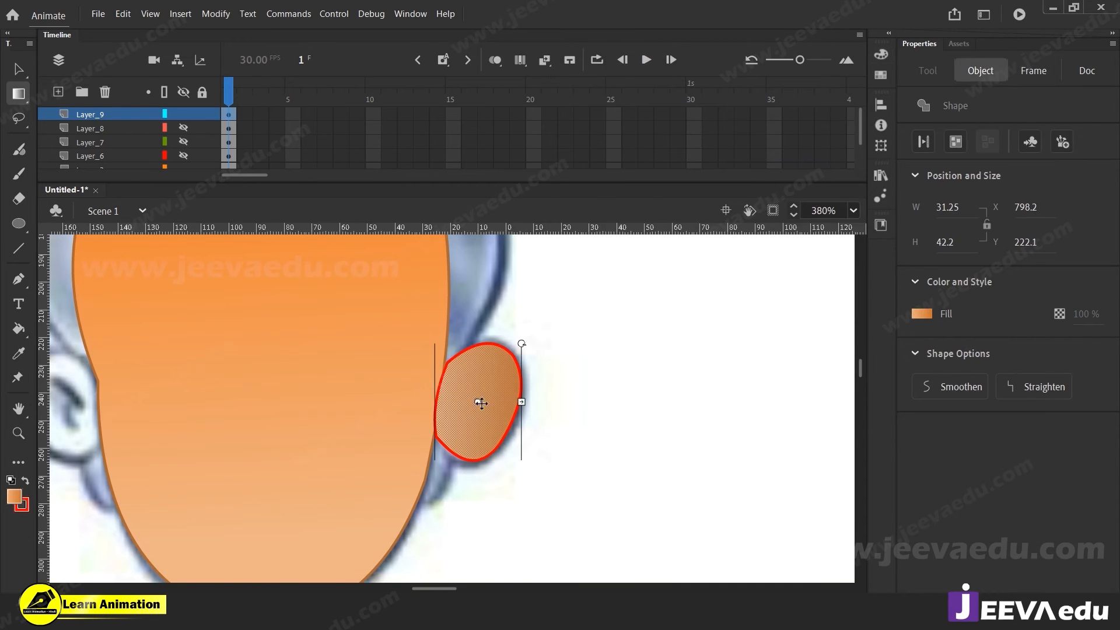
drag(520, 347, 465, 396)
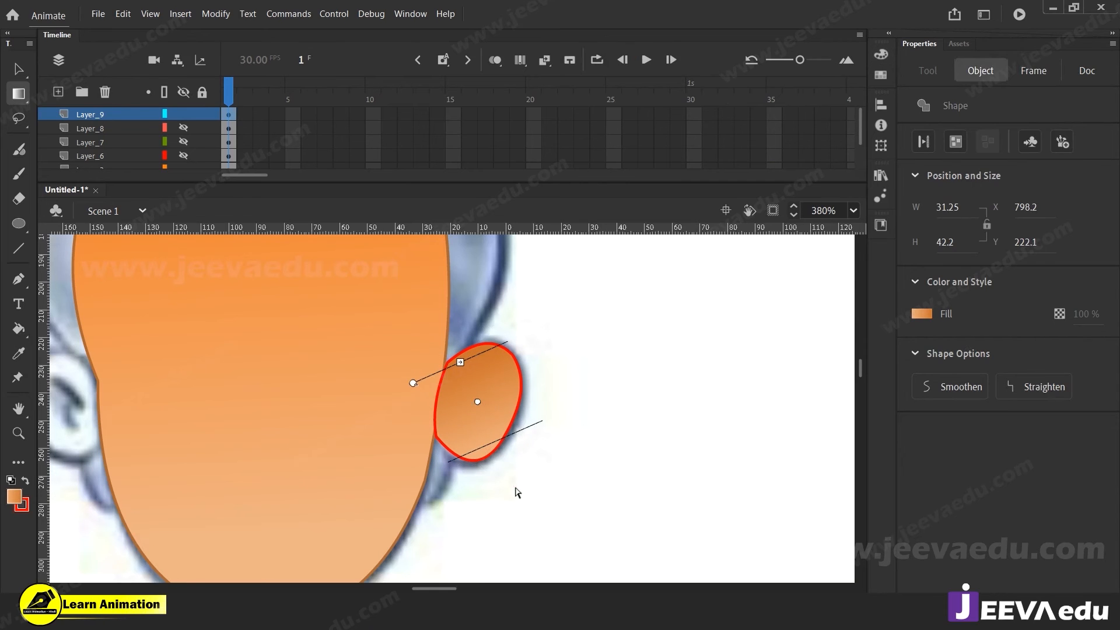
click(518, 489)
click(474, 403)
mouse_move(477, 410)
mouse_down()
mouse_move(471, 390)
mouse_move(484, 406)
mouse_up()
key(v)
double_click(488, 406)
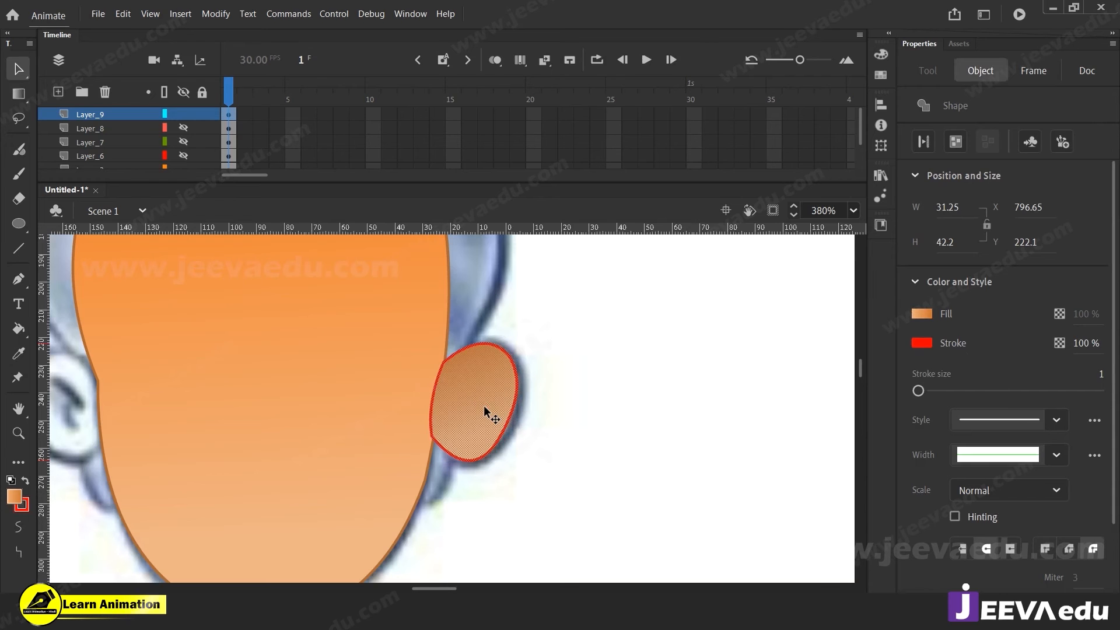
key(ctrl+z)
click(502, 461)
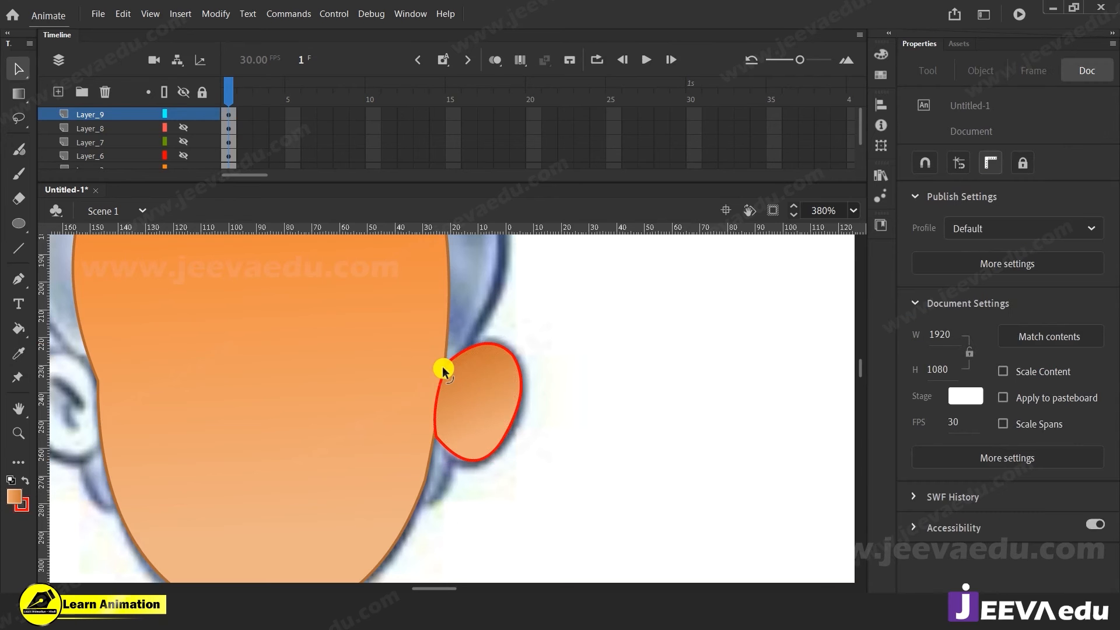
Step: Recolor the ear's red outline with the brown sampled from the face outline
key(z)
click(460, 389)
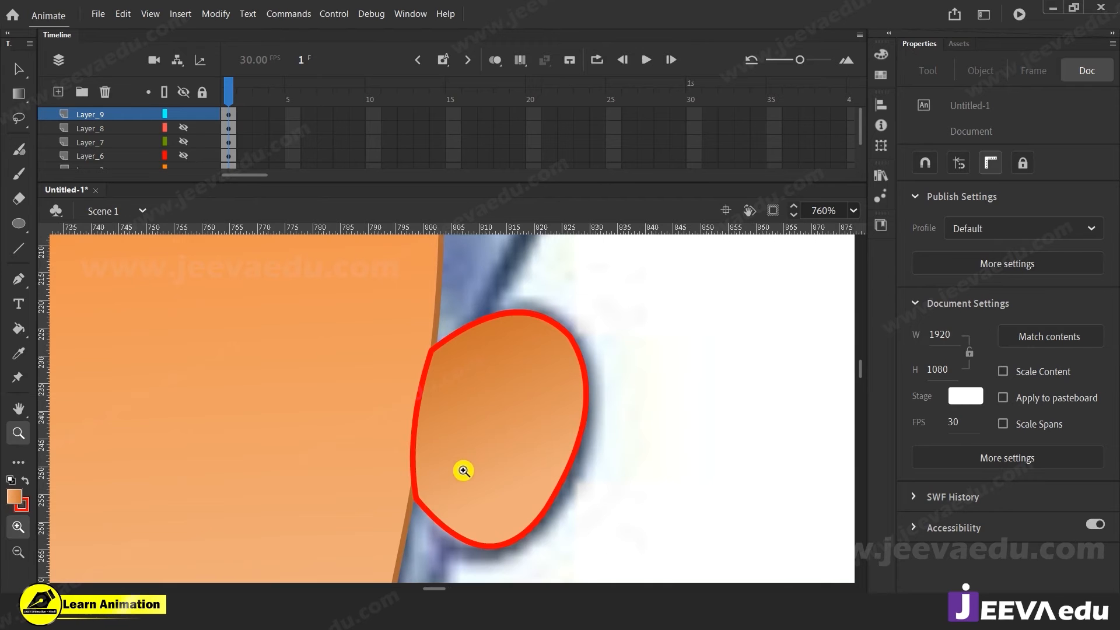
key(v)
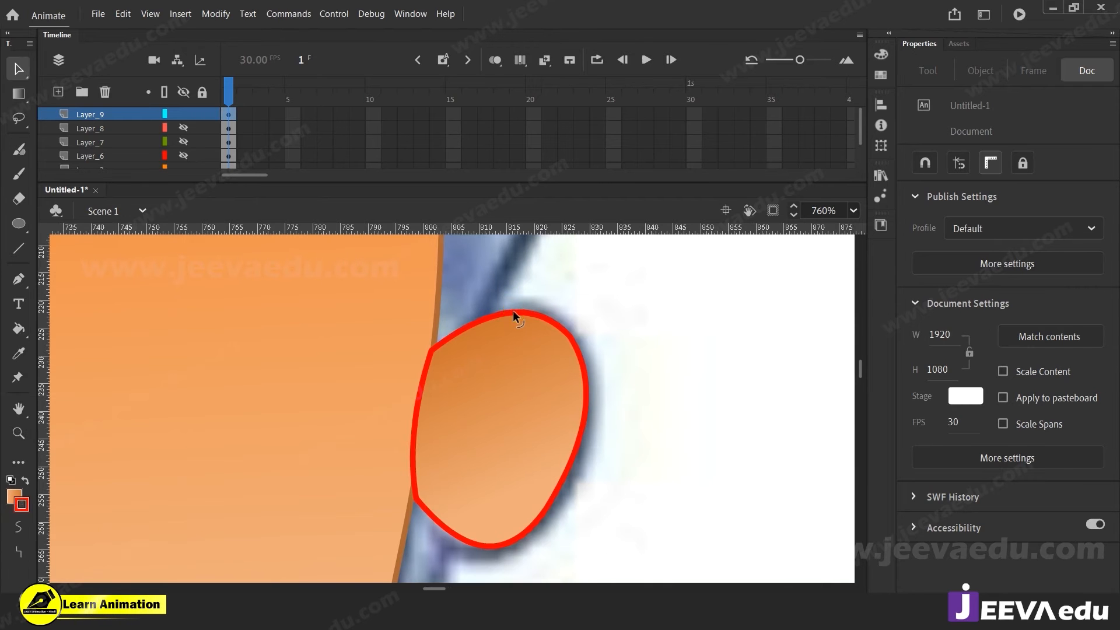
click(512, 310)
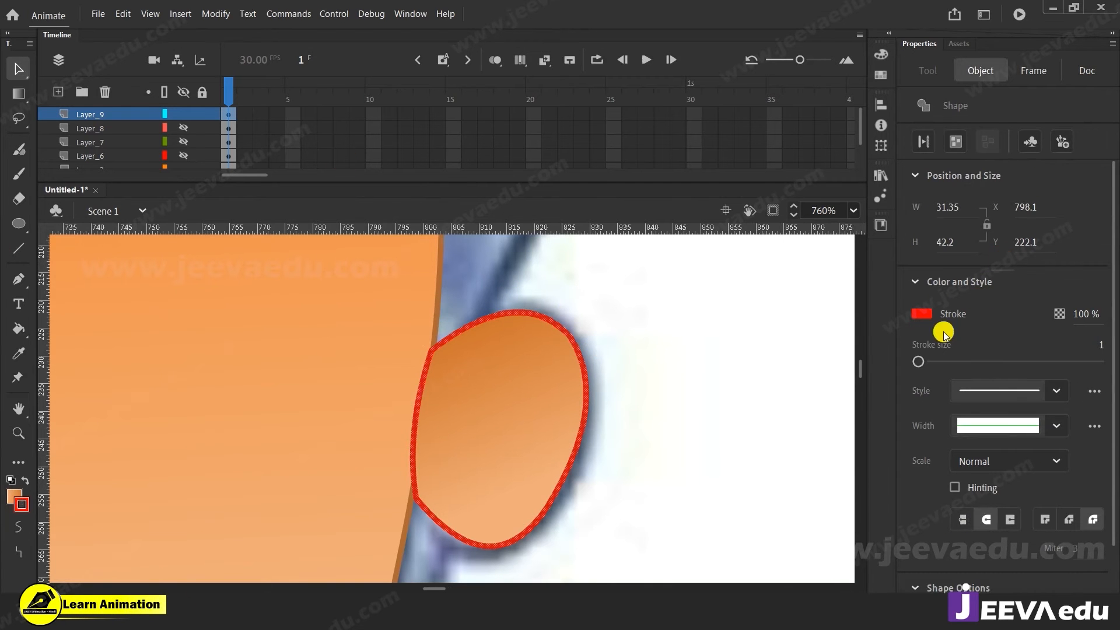
click(926, 316)
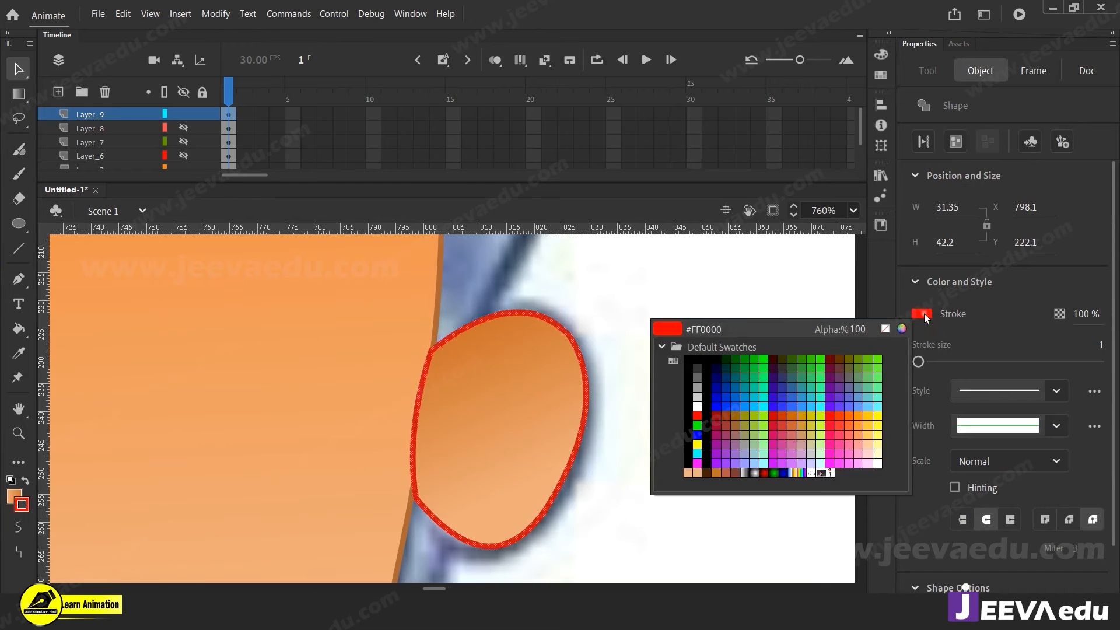
click(440, 299)
click(526, 289)
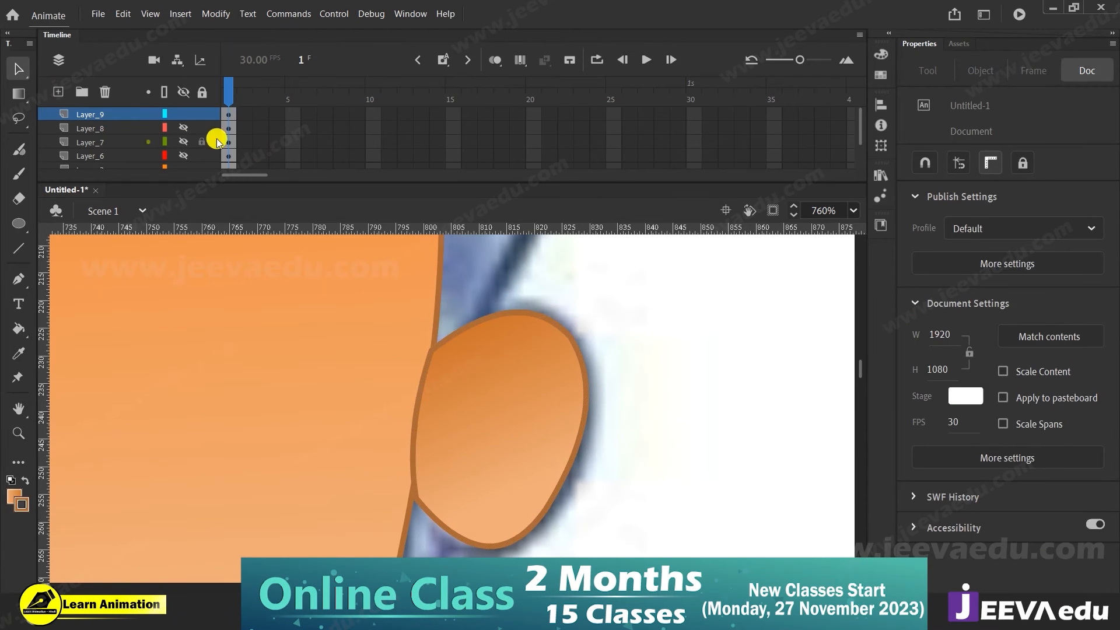
Step: Add a layer above Layer_9, hide Layer_9, and trace the inner-ear fold with curved brown lines
click(61, 93)
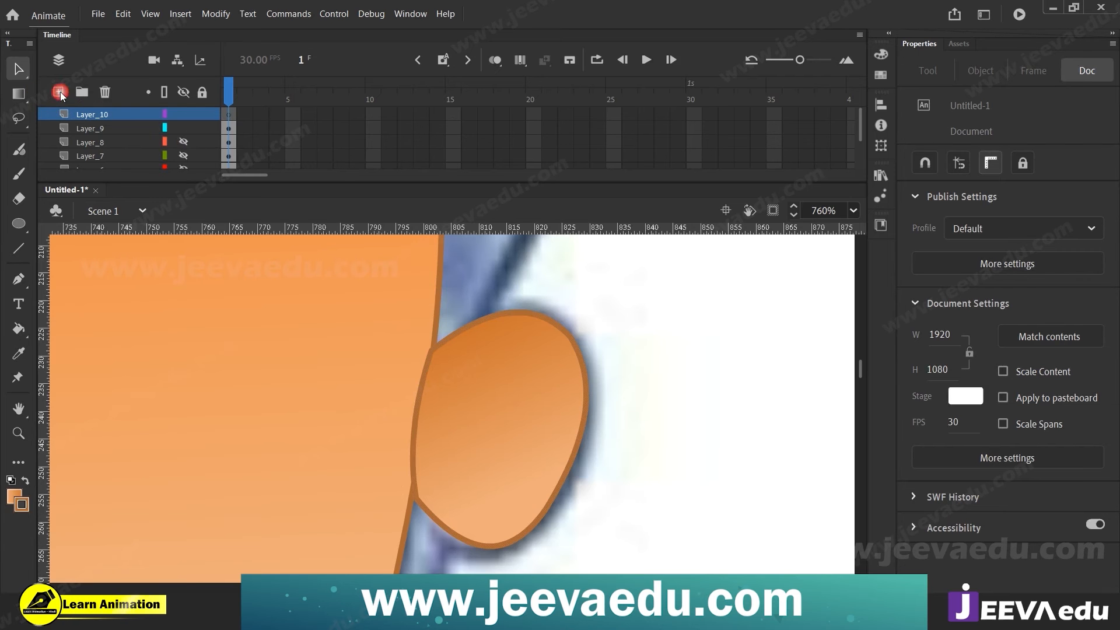
click(183, 128)
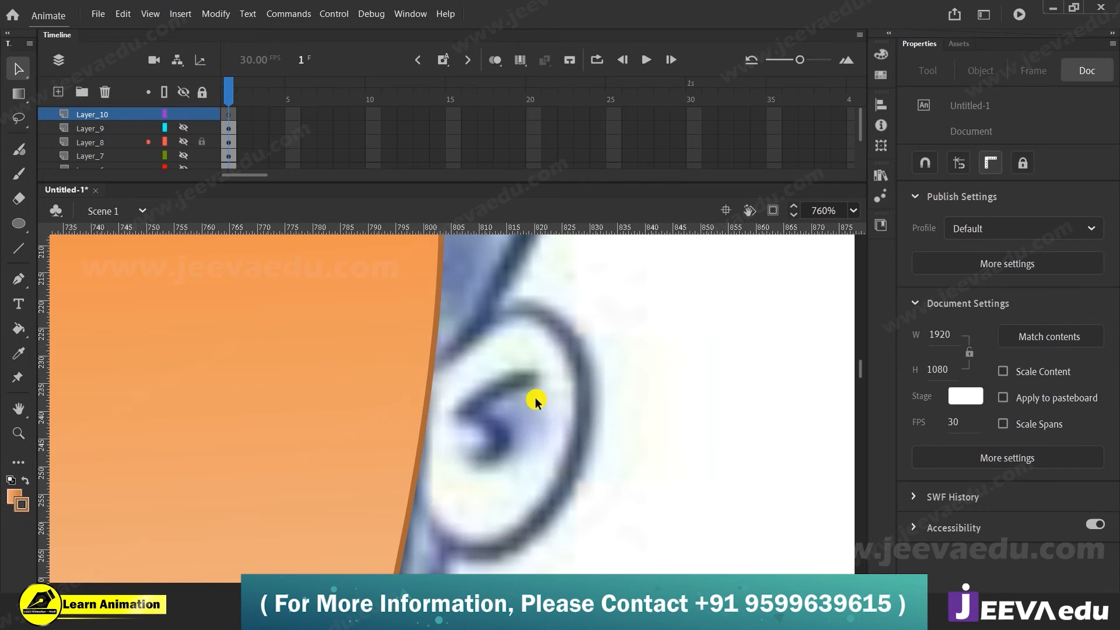
key(n)
mouse_move(549, 374)
mouse_down()
mouse_move(478, 426)
mouse_move(450, 424)
mouse_move(502, 374)
mouse_up()
key(v)
mouse_move(502, 460)
mouse_down()
mouse_move(476, 463)
mouse_move(493, 437)
mouse_move(499, 446)
mouse_up()
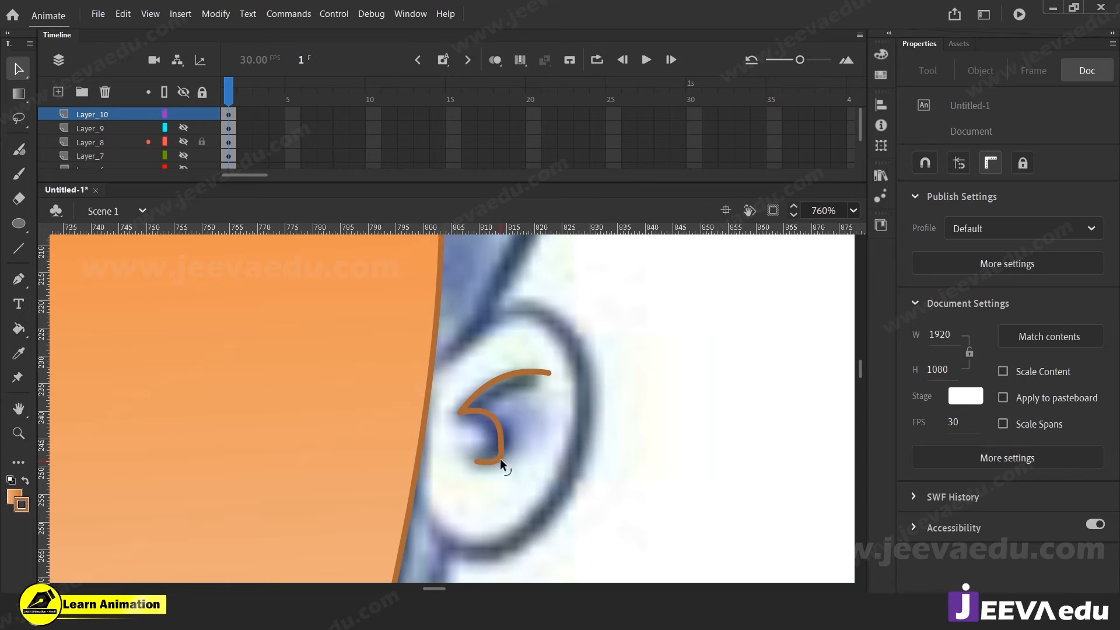
Step: Reshape the lower curve of the inner-ear fold and delete the short tail segment at its end
drag(478, 461, 468, 461)
click(500, 453)
key(Delete)
key(ctrl+z)
click(503, 473)
drag(501, 448, 507, 452)
click(502, 457)
key(Delete)
Step: Close the inner-ear shape with lines from its lower end to the upper tip, delete the overshoot, and bow the long line outward
key(n)
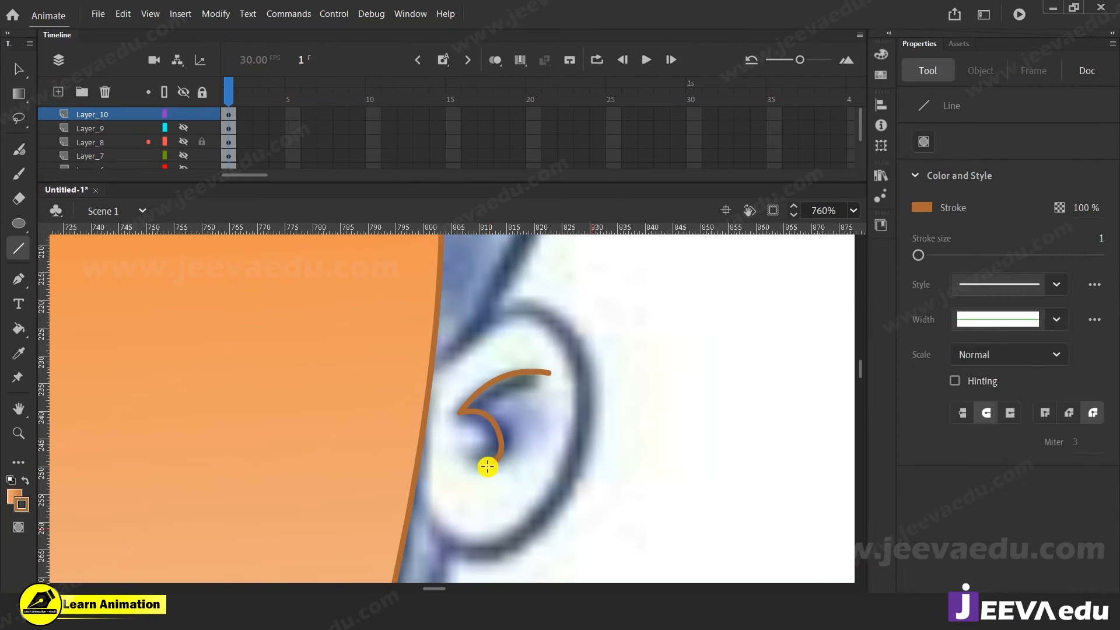
key(v)
key(n)
drag(492, 464, 560, 342)
key(v)
click(558, 344)
key(Delete)
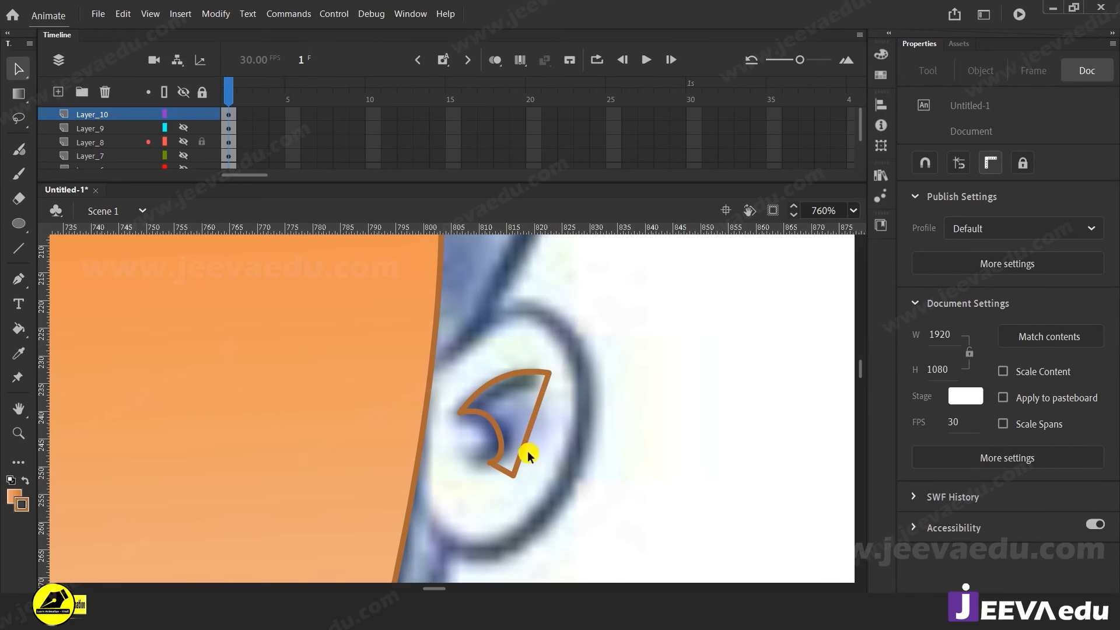
drag(531, 433, 538, 439)
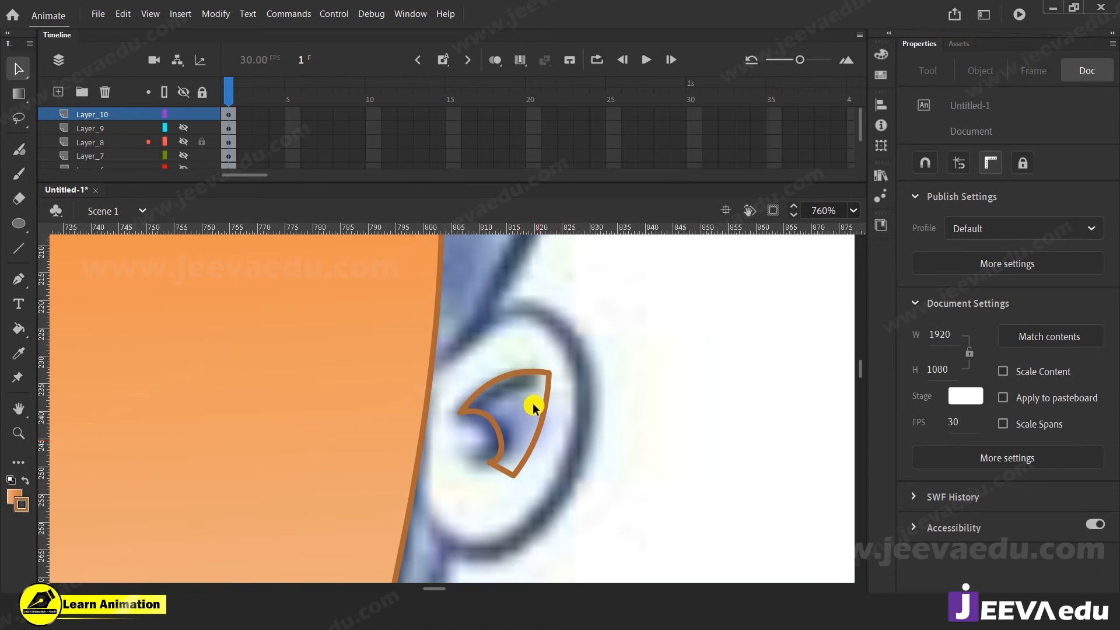
Step: Show Layer_9 and try to fill the closed inner-ear shape with the orange gradient
click(184, 128)
key(k)
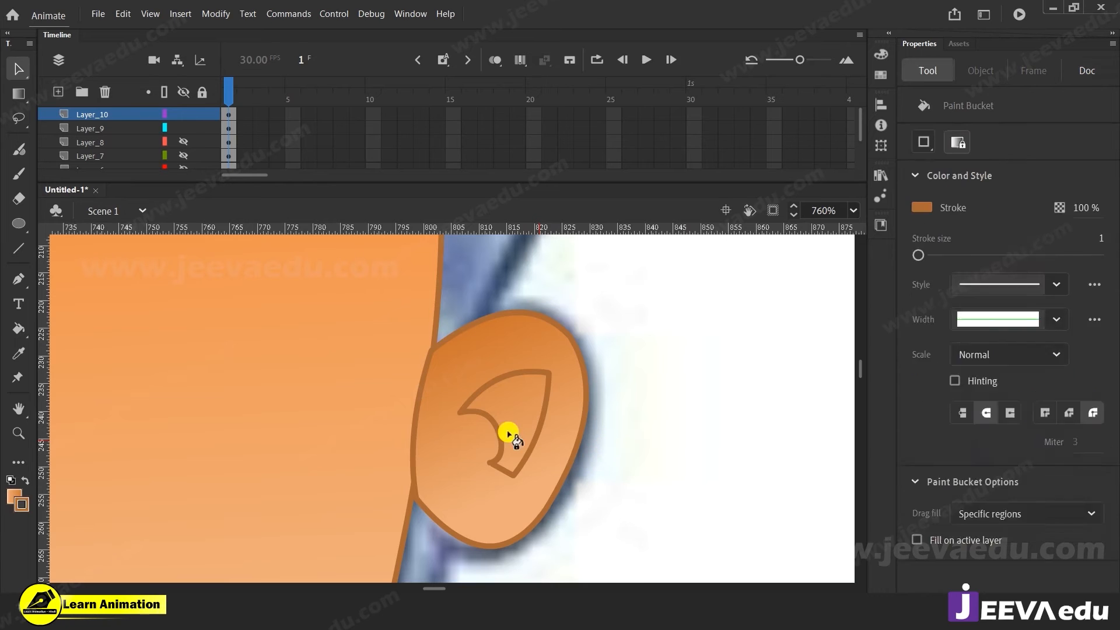
click(516, 412)
click(516, 412)
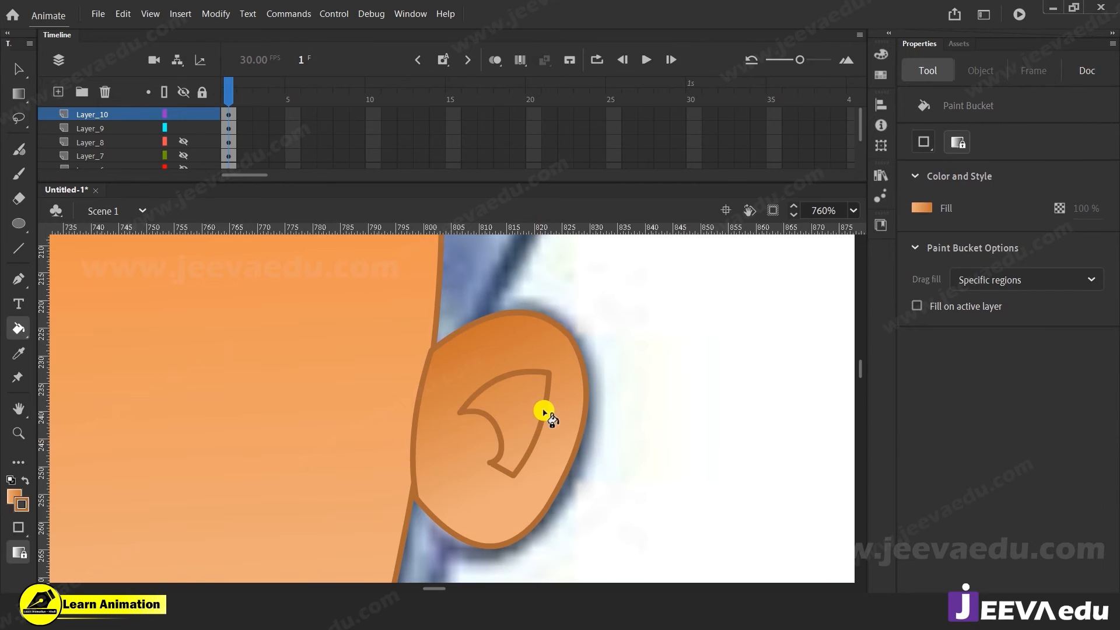
key(v)
click(542, 409)
key(k)
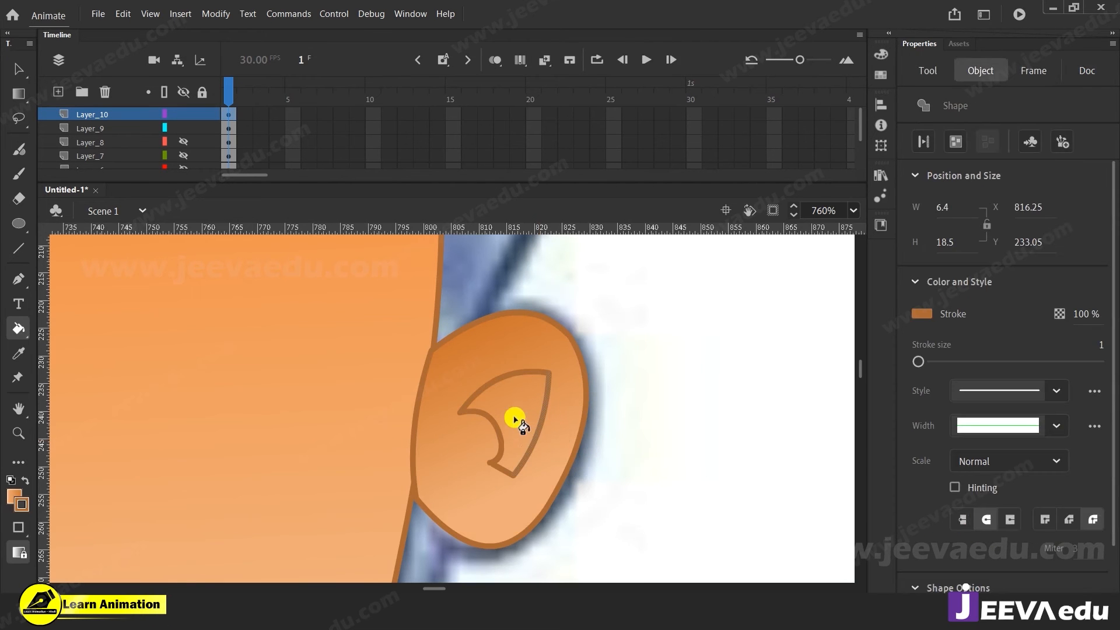
click(515, 418)
click(545, 424)
key(v)
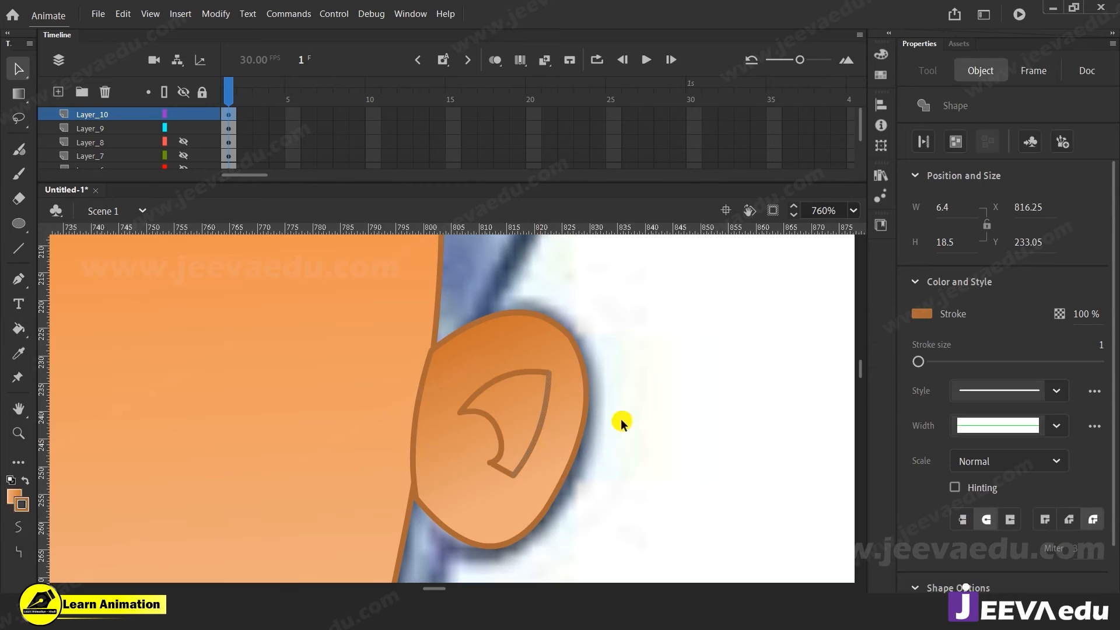
click(622, 419)
click(577, 409)
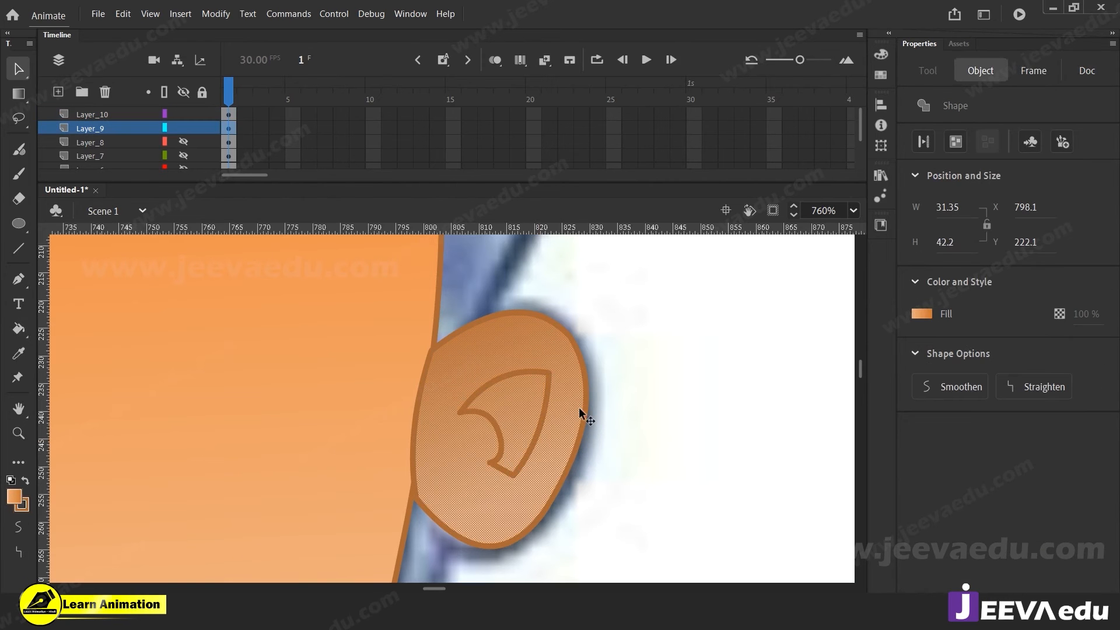
Step: Lock and hide Layer_9, and make Layer_10 the active layer for filling
click(202, 128)
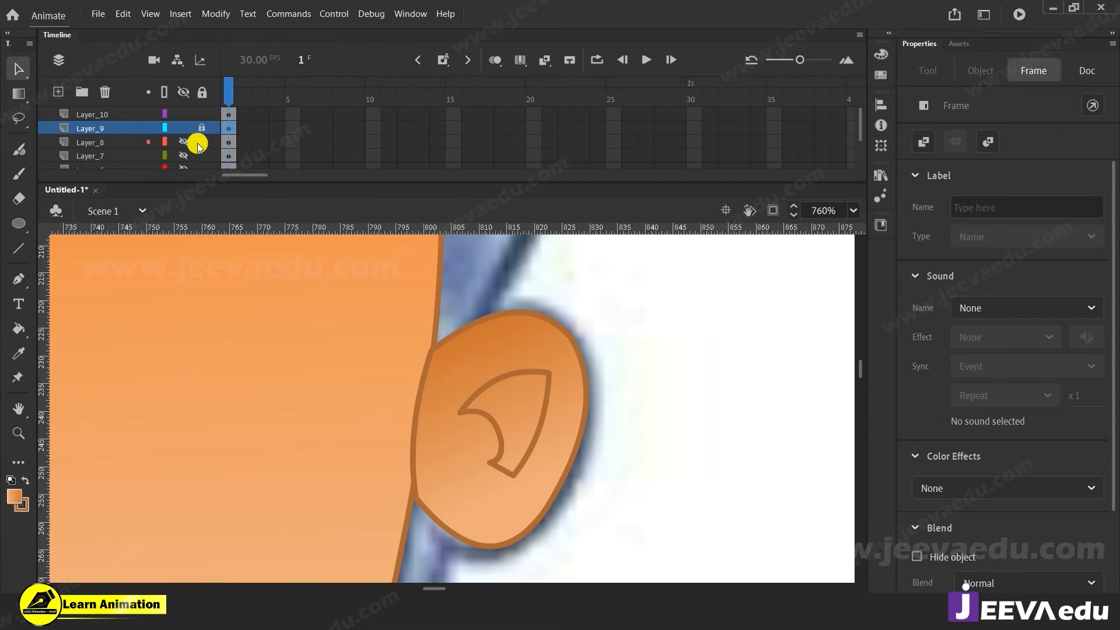
click(183, 129)
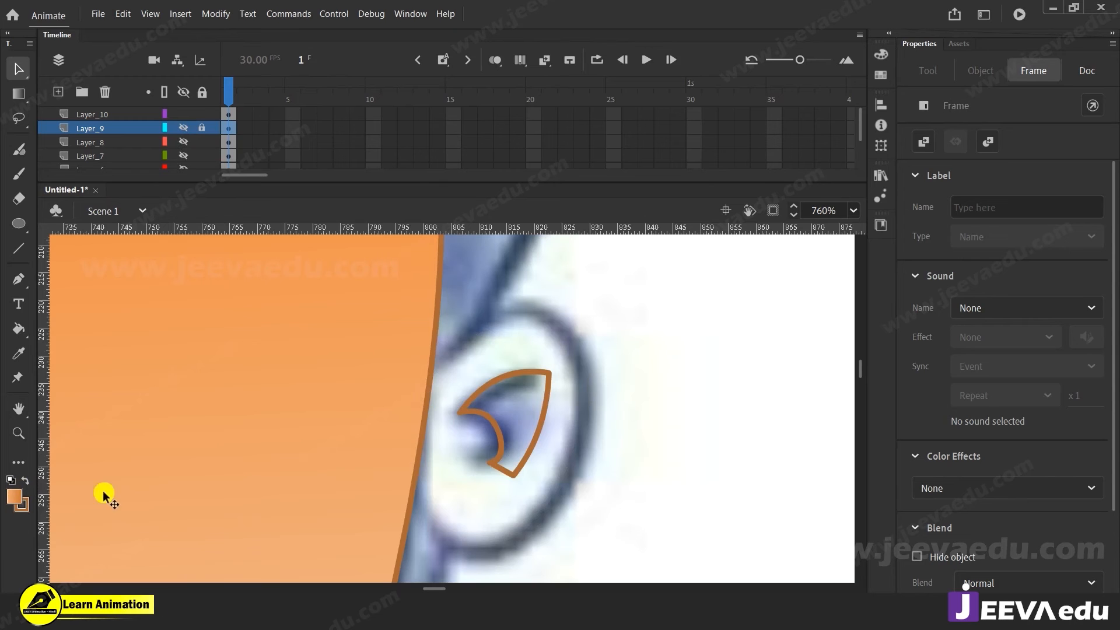
key(k)
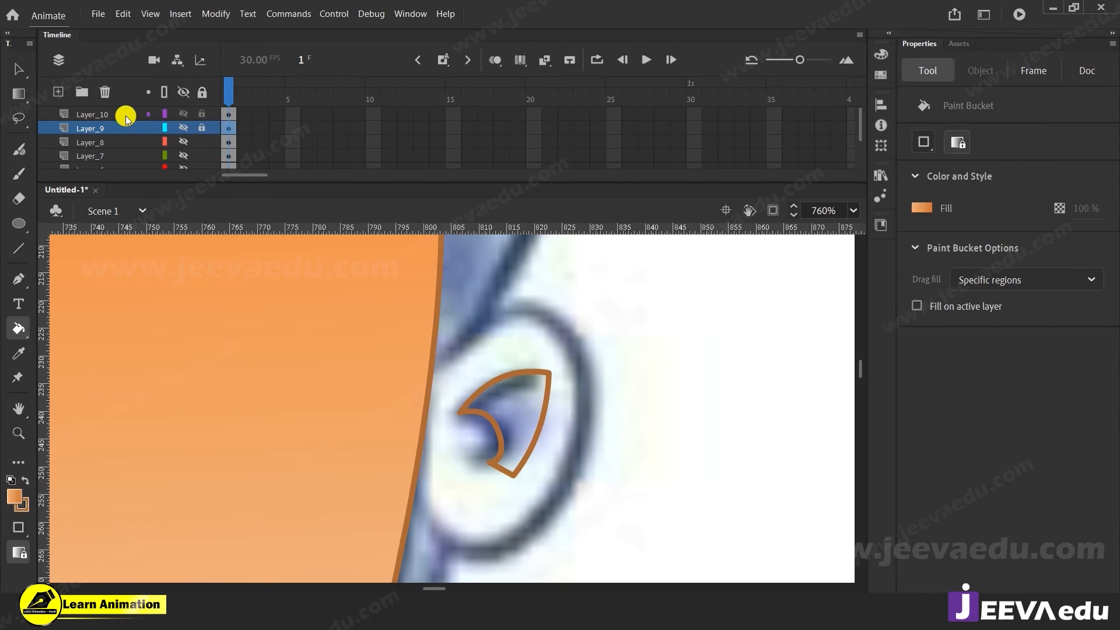
click(117, 115)
Step: Try to fill the inner-ear outline on Layer_10 with the orange gradient
click(511, 406)
click(523, 418)
click(524, 417)
click(525, 420)
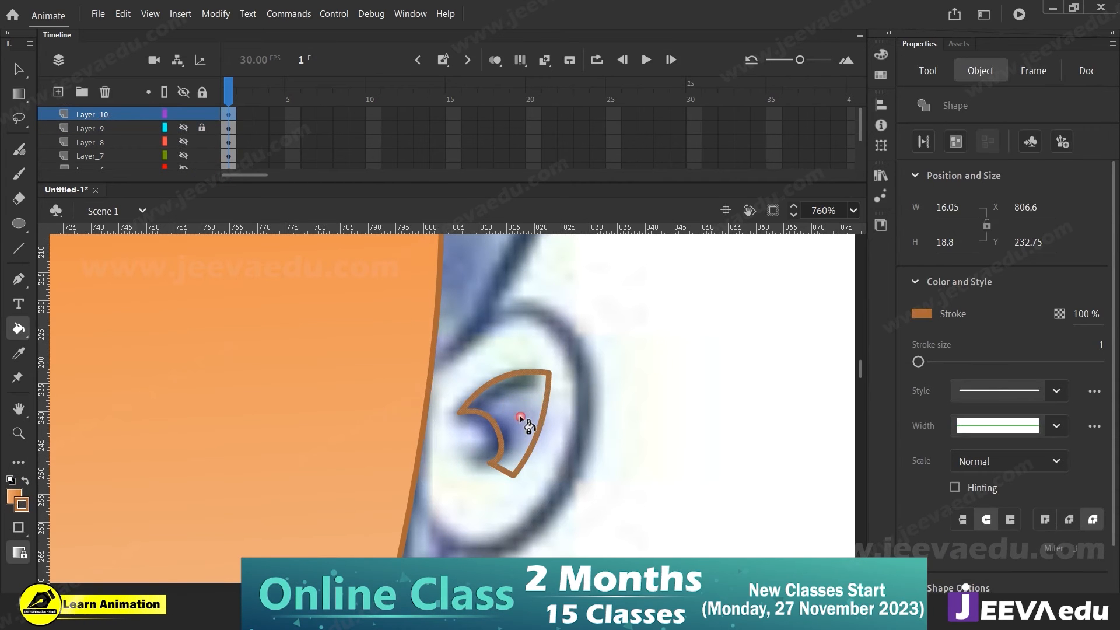
key(v)
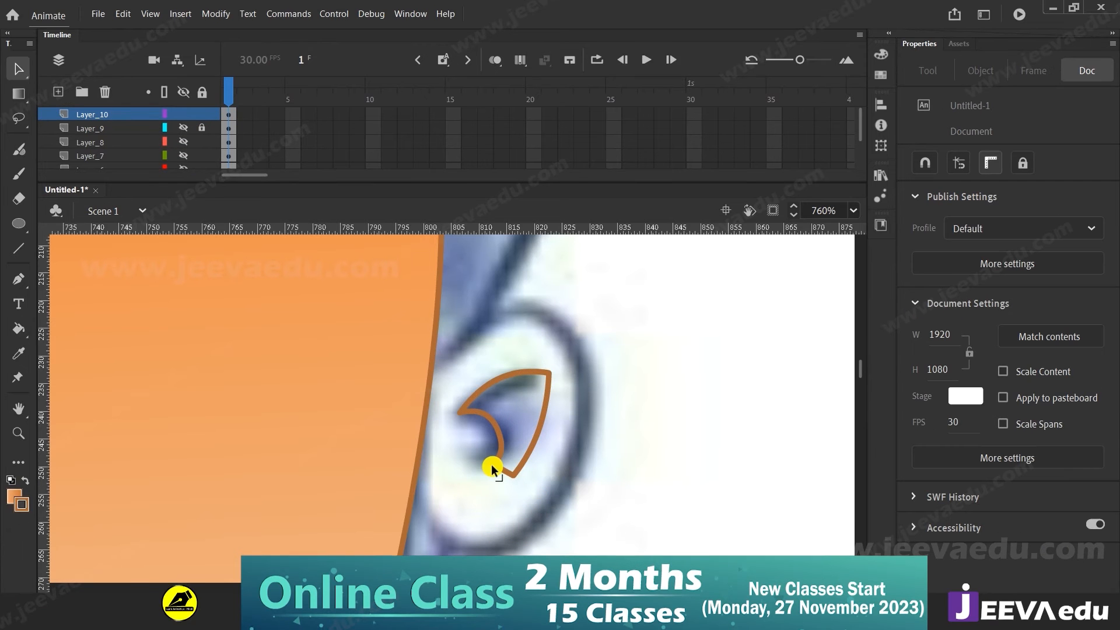
Step: Extend the short lower line past the inner-ear curve to close the gap, and fill the shape with the orange gradient
drag(491, 465, 491, 488)
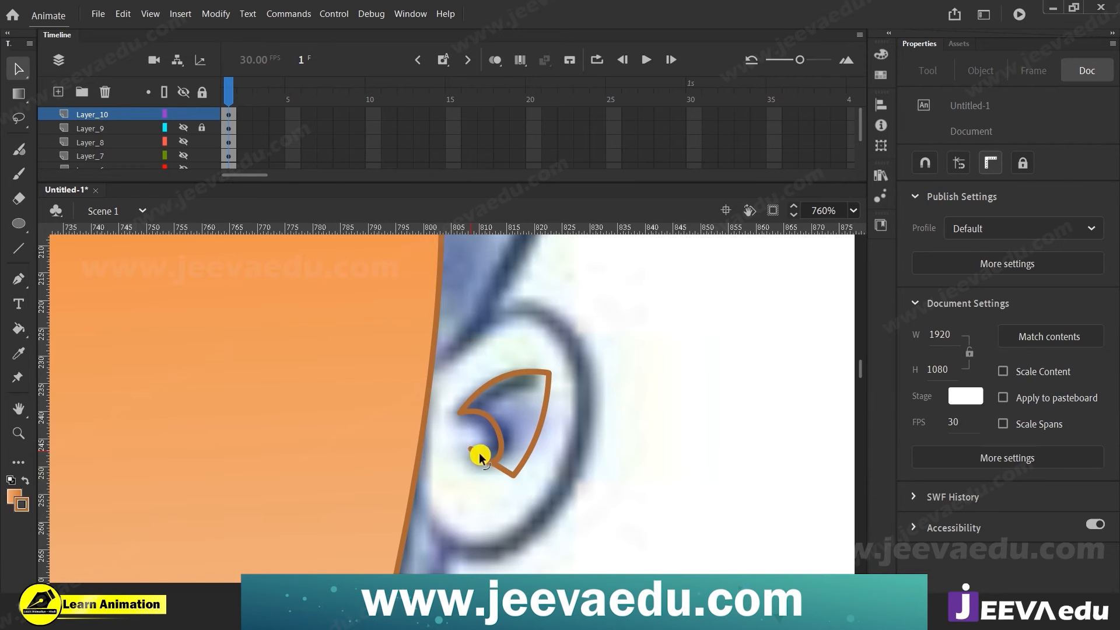
click(480, 456)
click(480, 513)
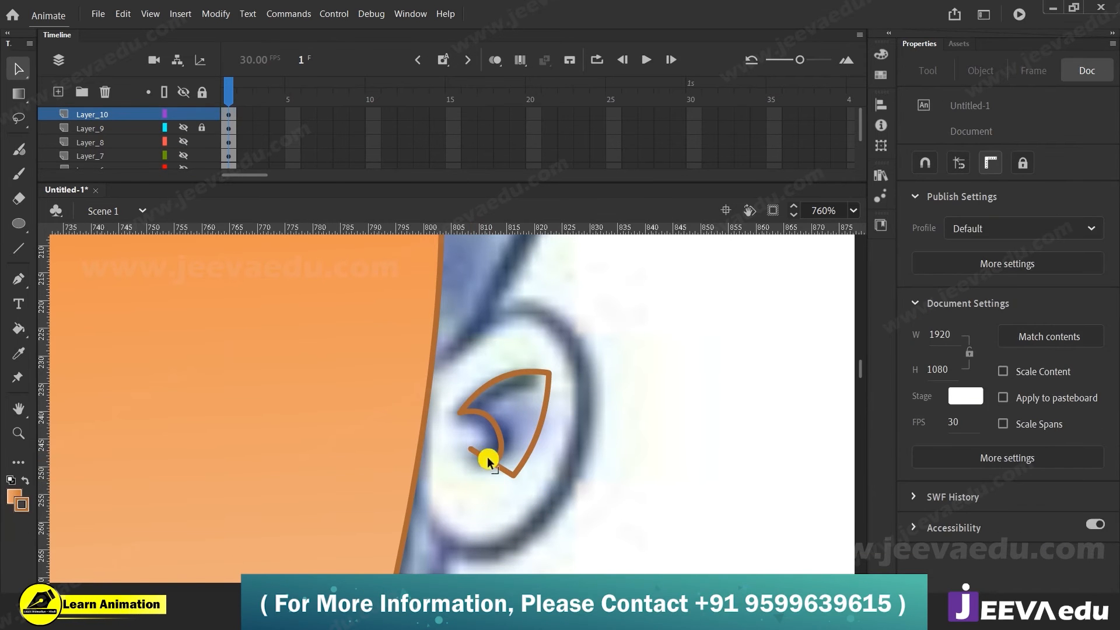
key(k)
click(533, 424)
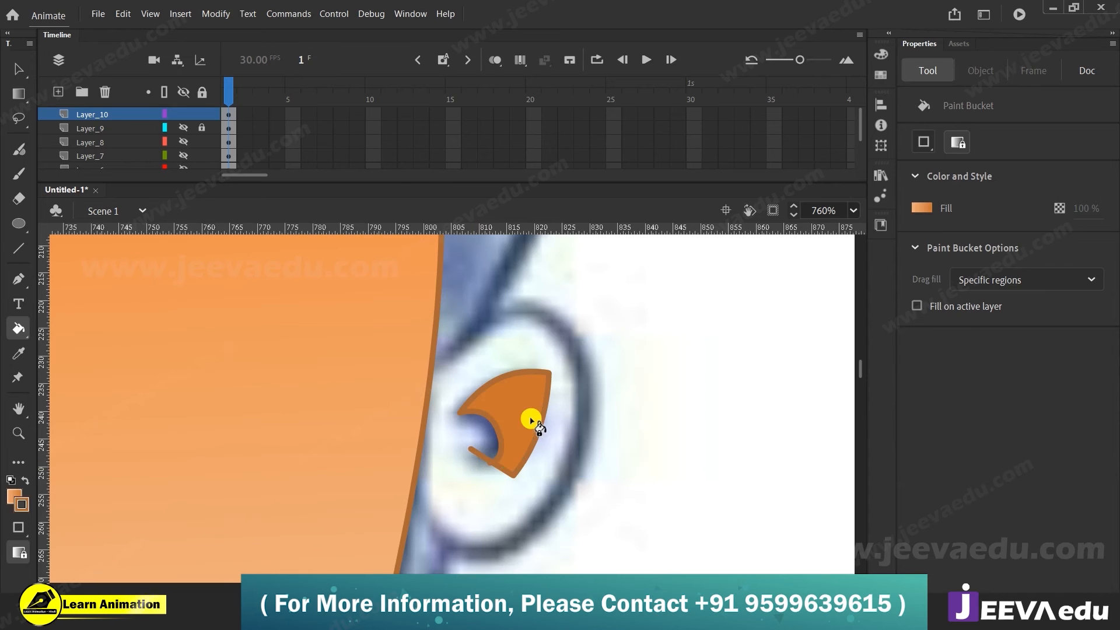
Step: Delete the line overshoot, the short bottom line and the long outer line, keeping the fill and the two fold curves
key(v)
click(454, 471)
click(479, 454)
key(Delete)
click(504, 471)
key(Delete)
click(527, 454)
key(Delete)
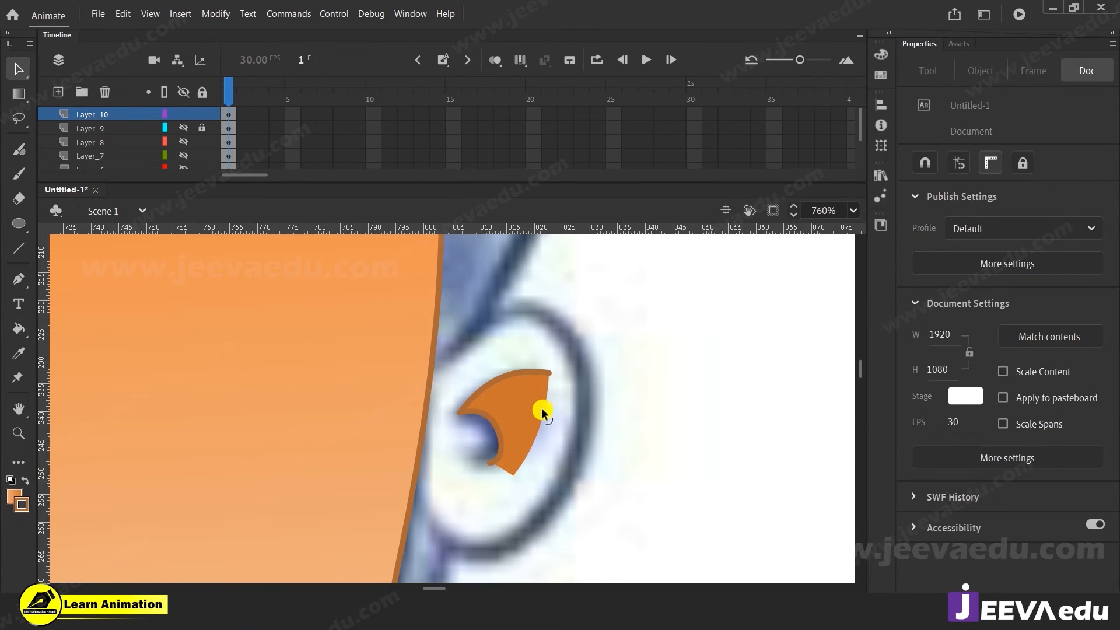
Step: Select the inner-ear fill and try narrowing its linear gradient slightly with the Gradient Transform tool
click(527, 411)
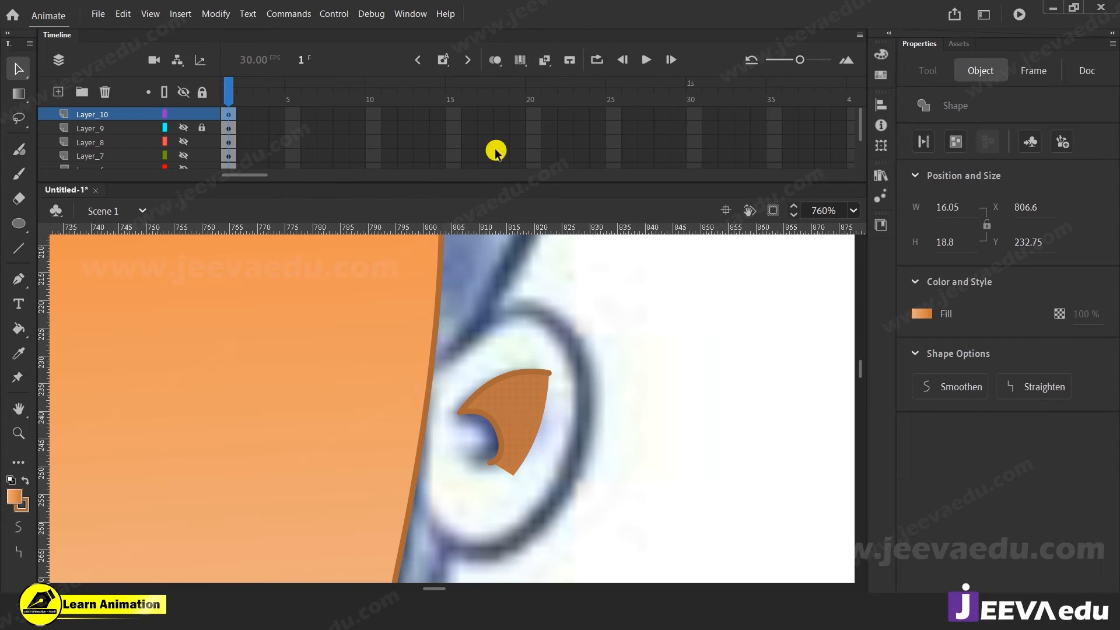
click(881, 53)
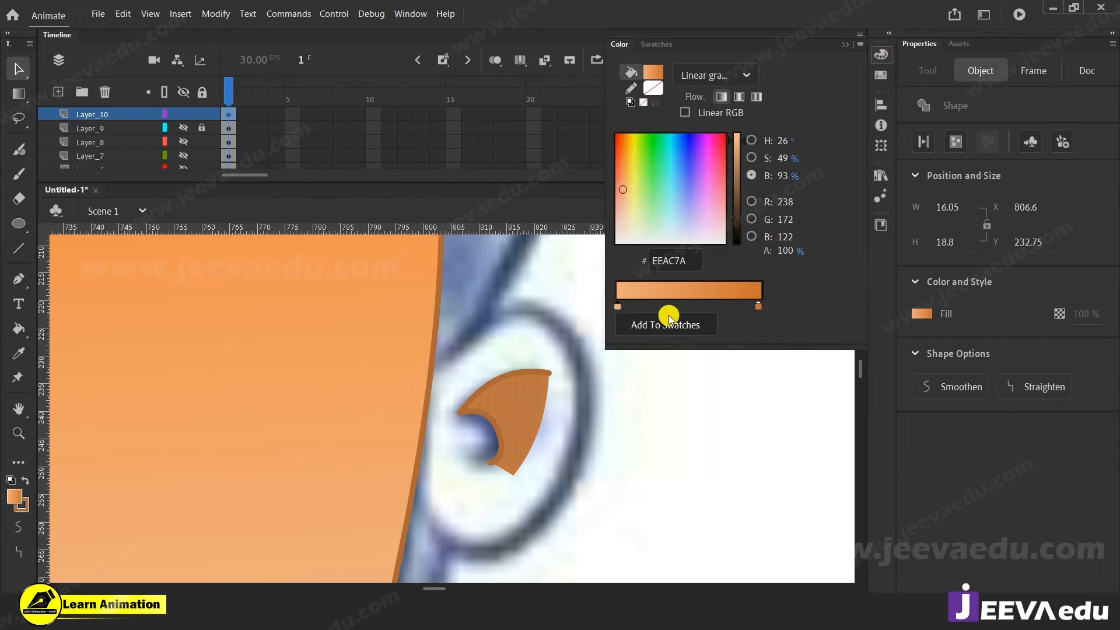
click(717, 464)
click(508, 428)
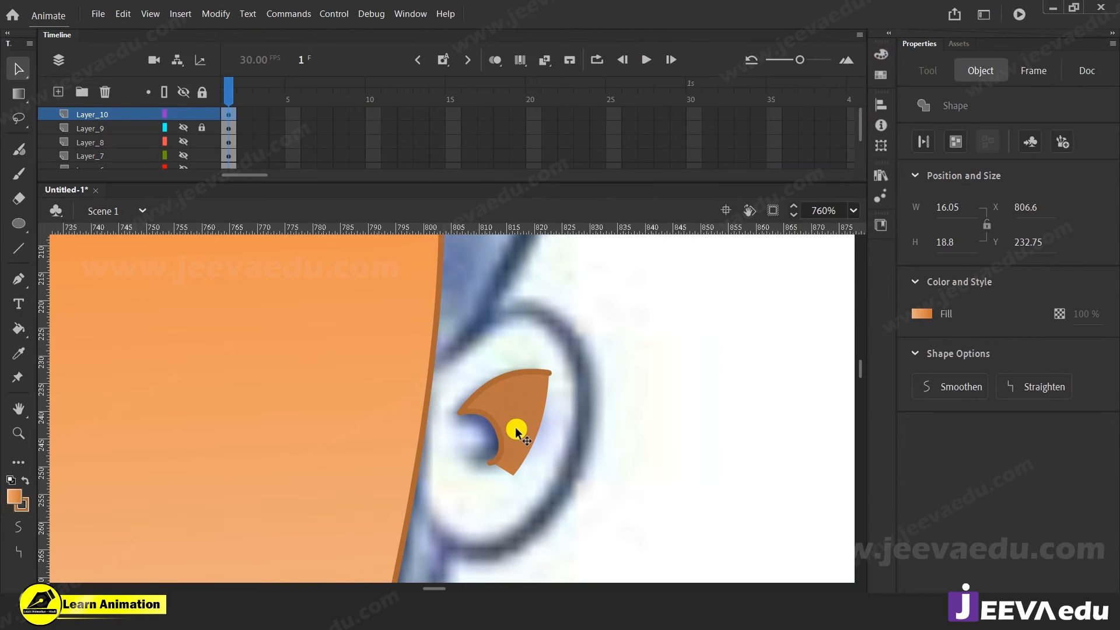
key(f)
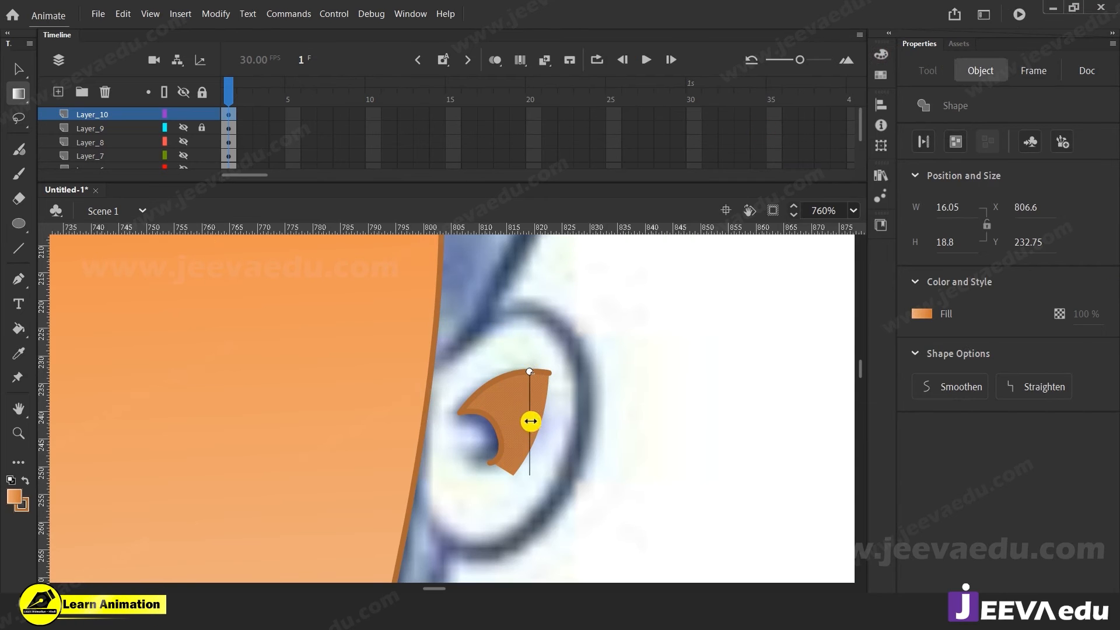
mouse_move(527, 425)
mouse_down()
mouse_move(413, 425)
mouse_move(513, 426)
mouse_up()
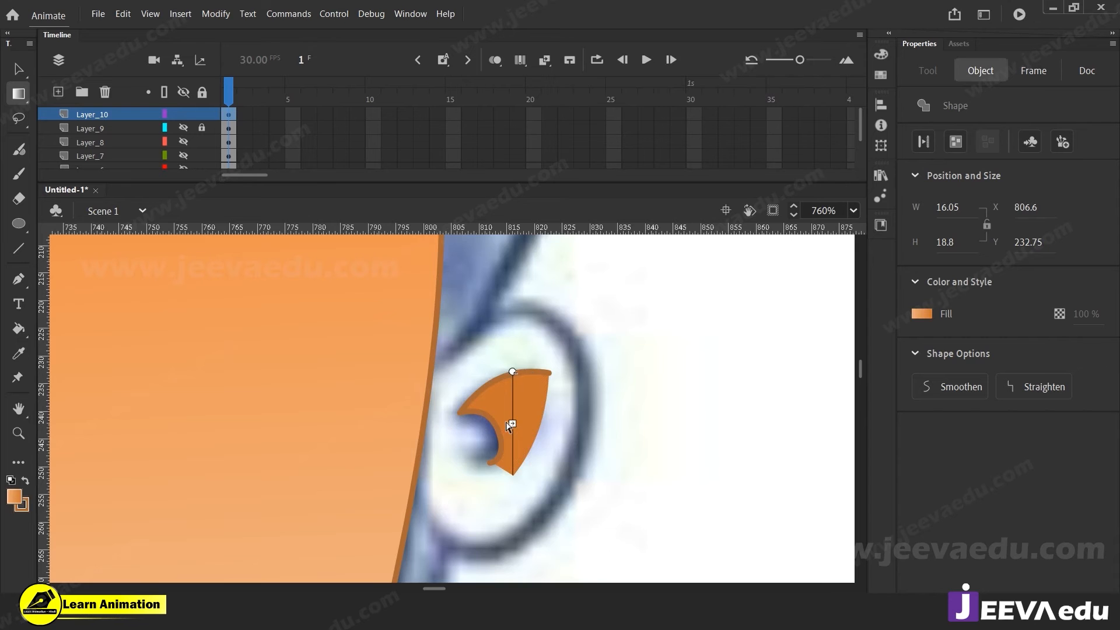
Step: Narrow the inner-ear fill's gradient by pulling its width boundary from the ear to beyond the figure's opposite side
key(z)
alt+click(452, 449)
alt+click(457, 426)
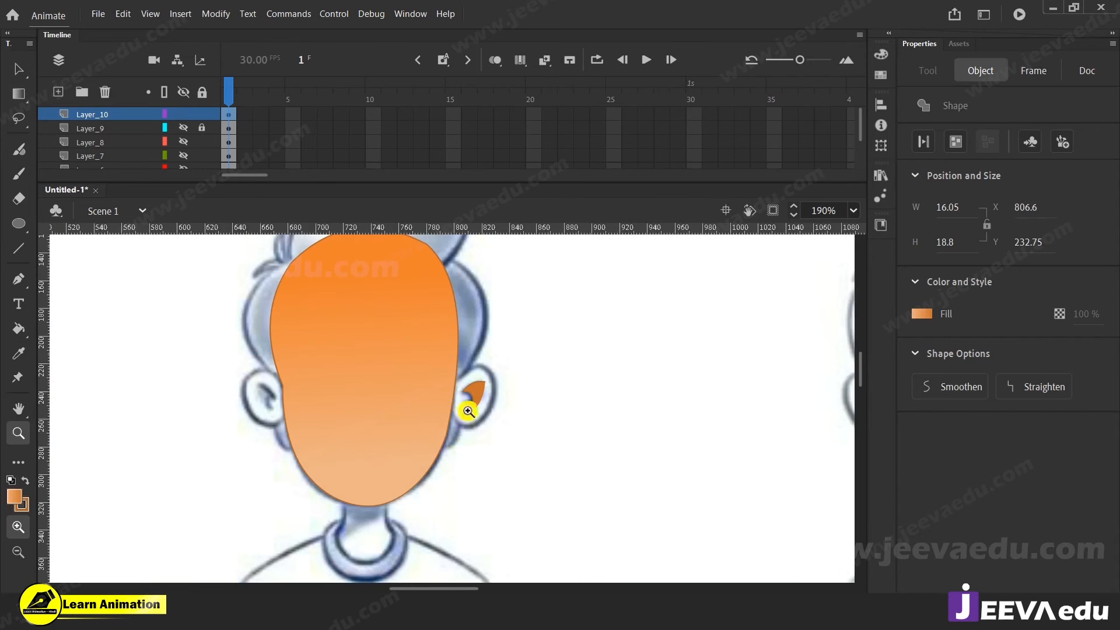
key(v)
key(f)
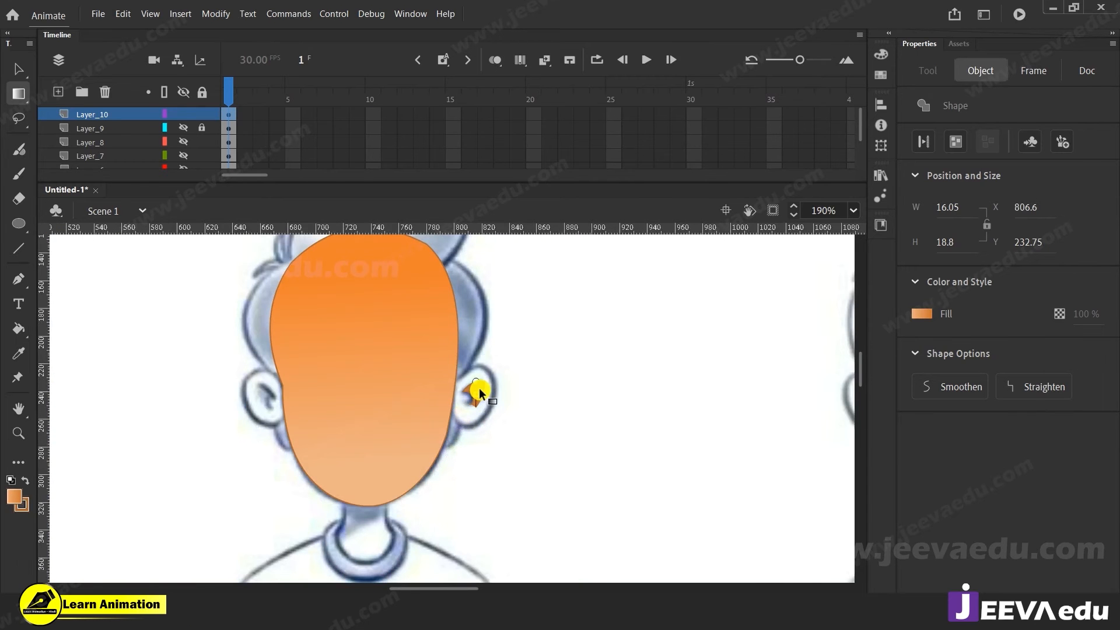
drag(350, 426, 562, 407)
key(z)
alt+click(569, 413)
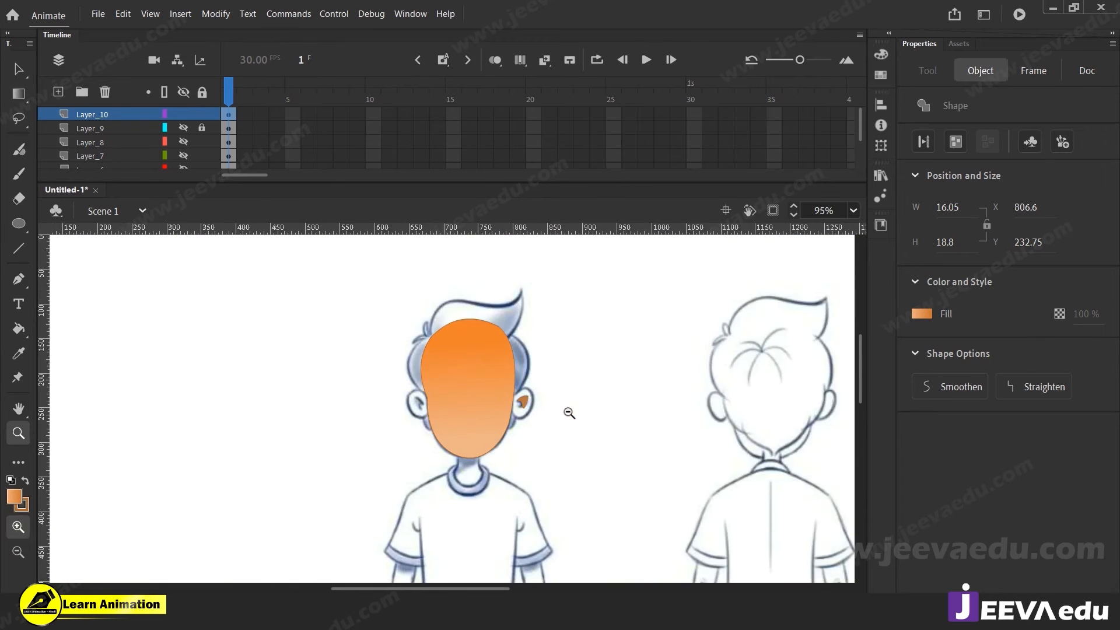
key(f)
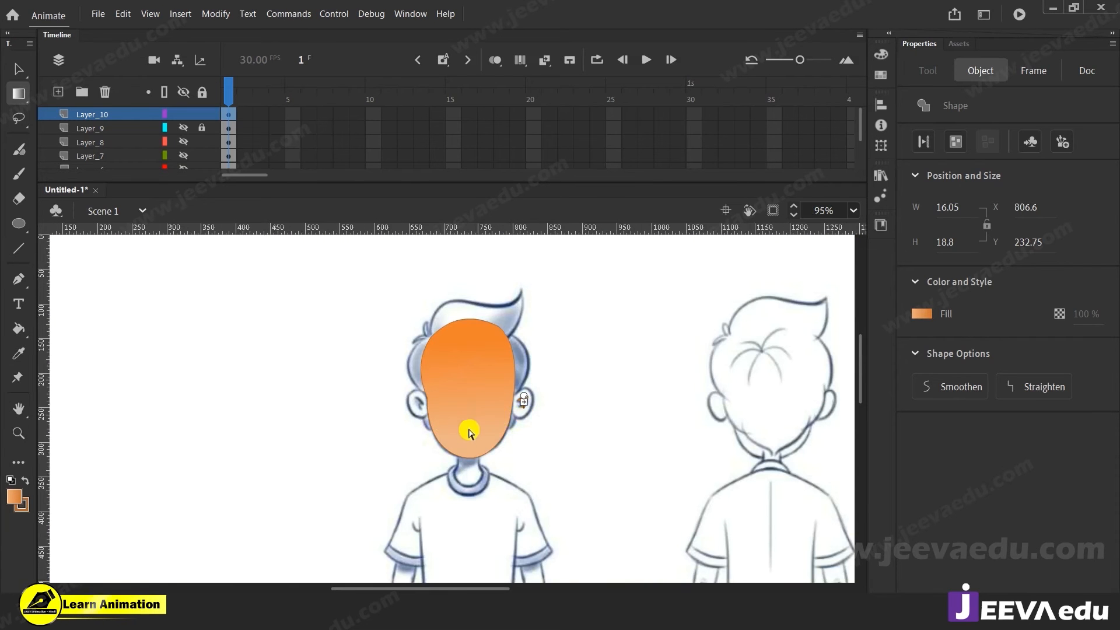
drag(524, 402, 359, 412)
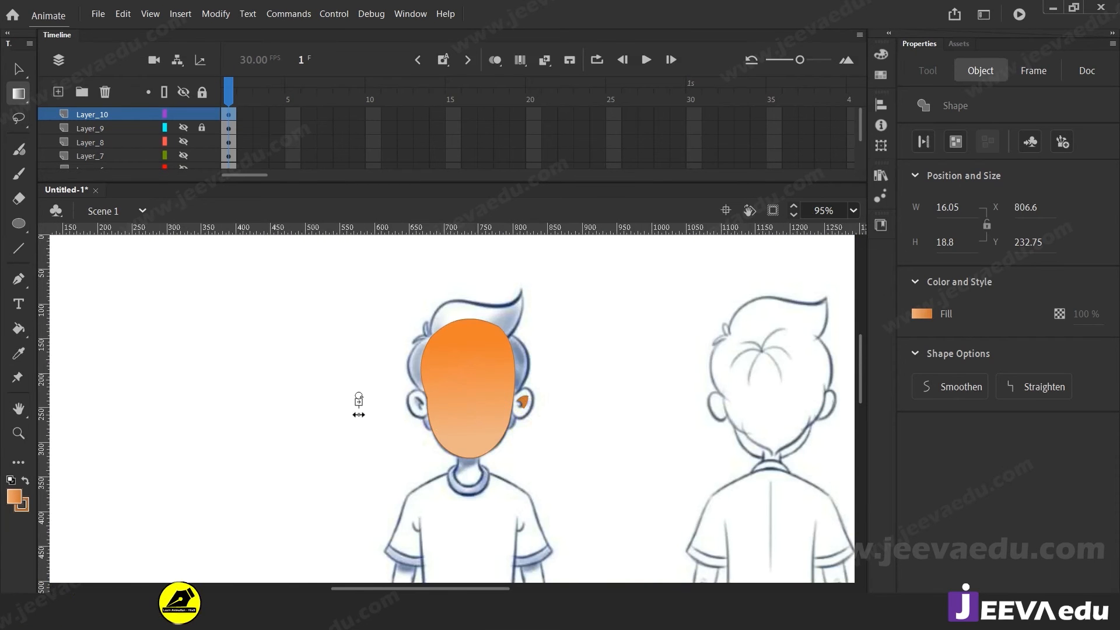
Step: Pull the gradient's center toward the figure, shrink the gradient to a narrow band, and place it over the ear
drag(457, 435, 672, 421)
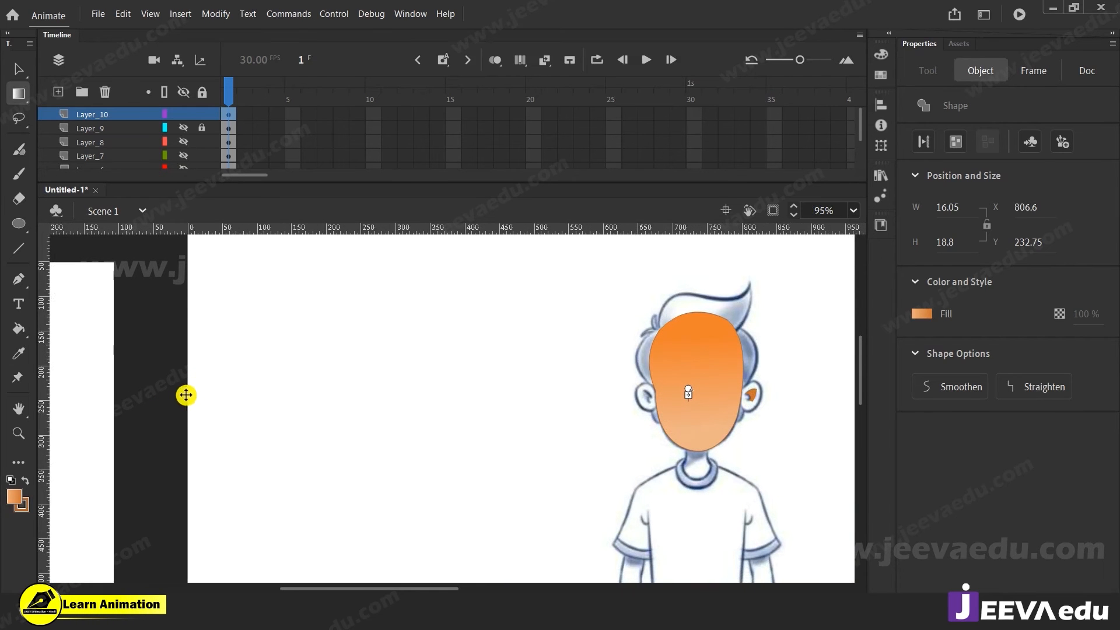
drag(224, 393, 318, 394)
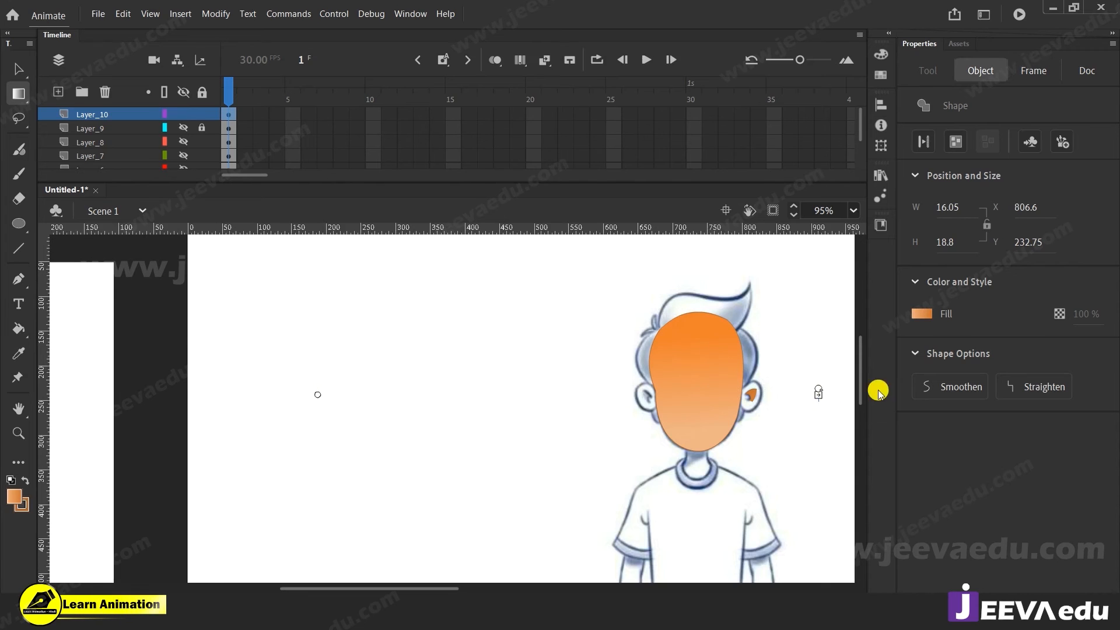
drag(817, 393, 443, 393)
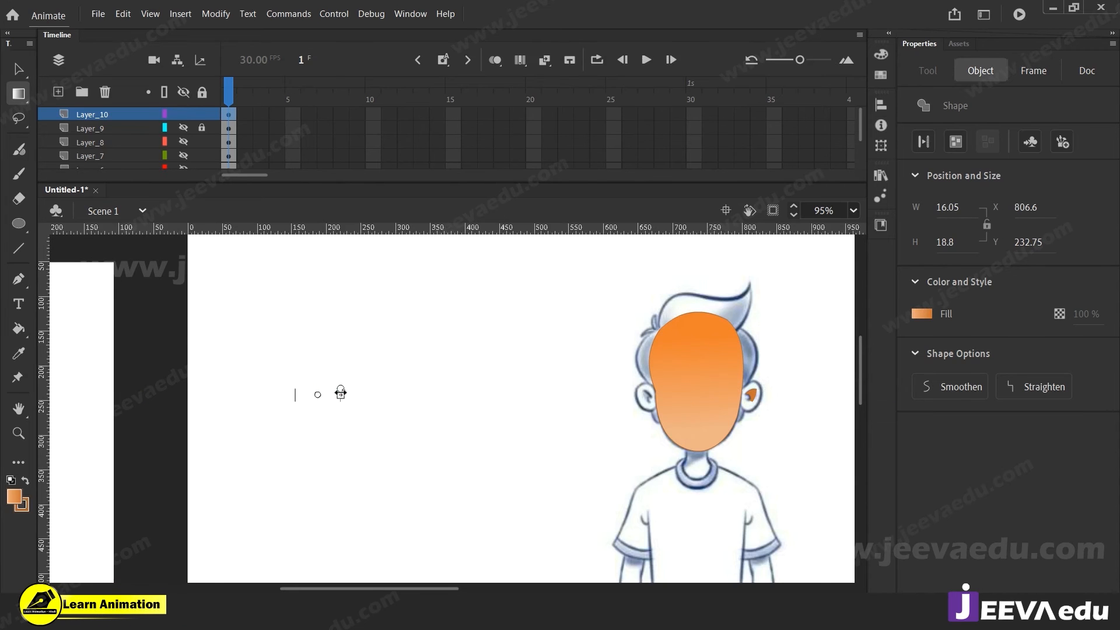
drag(316, 395, 760, 394)
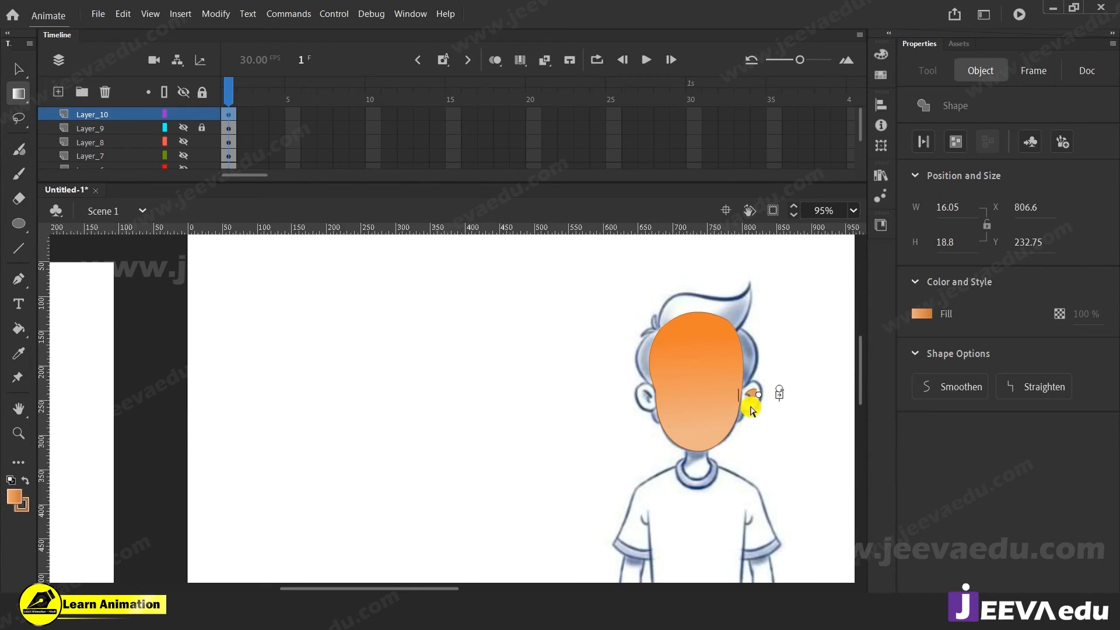
Step: Fit the inner-ear fill's gradient to the shape so it spans from its left edge to its right edge
key(z)
click(741, 402)
click(464, 410)
click(464, 410)
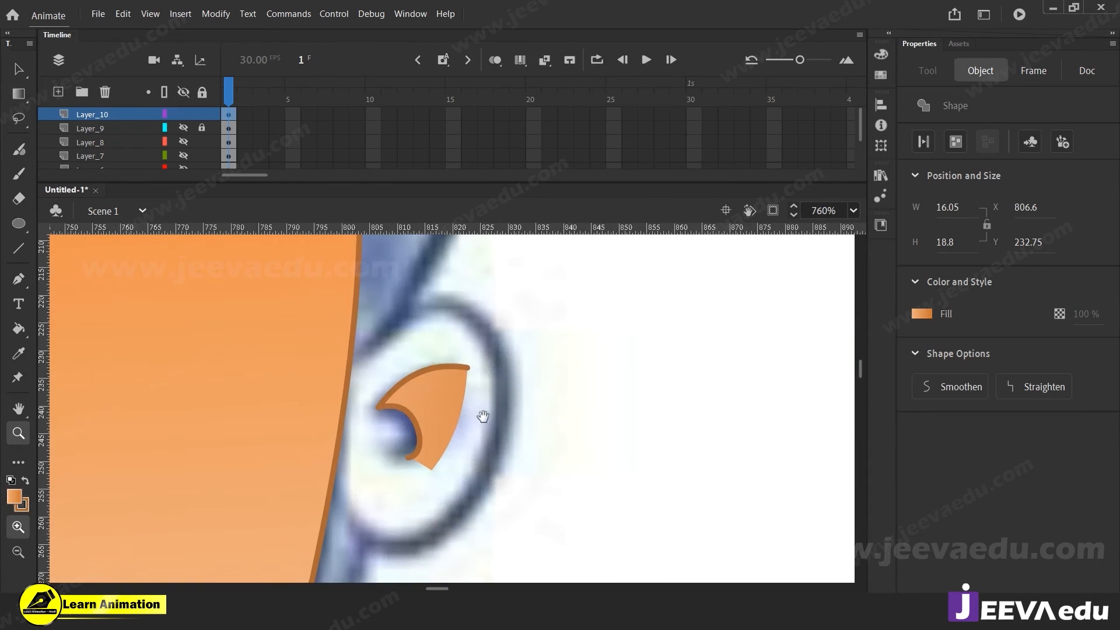
key(f)
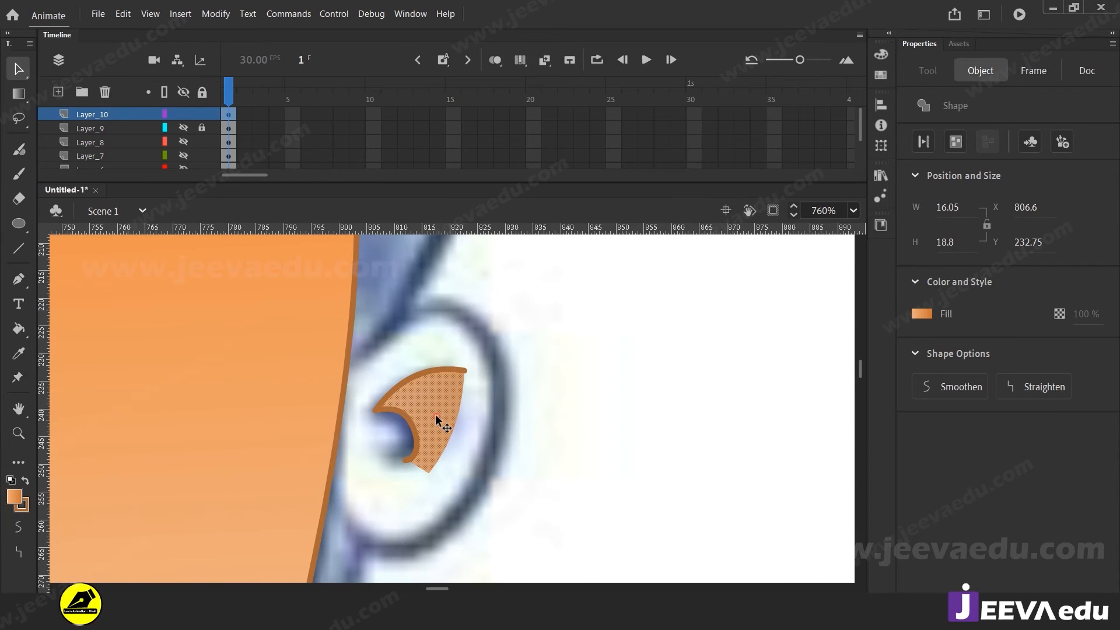
click(435, 414)
drag(643, 421, 411, 402)
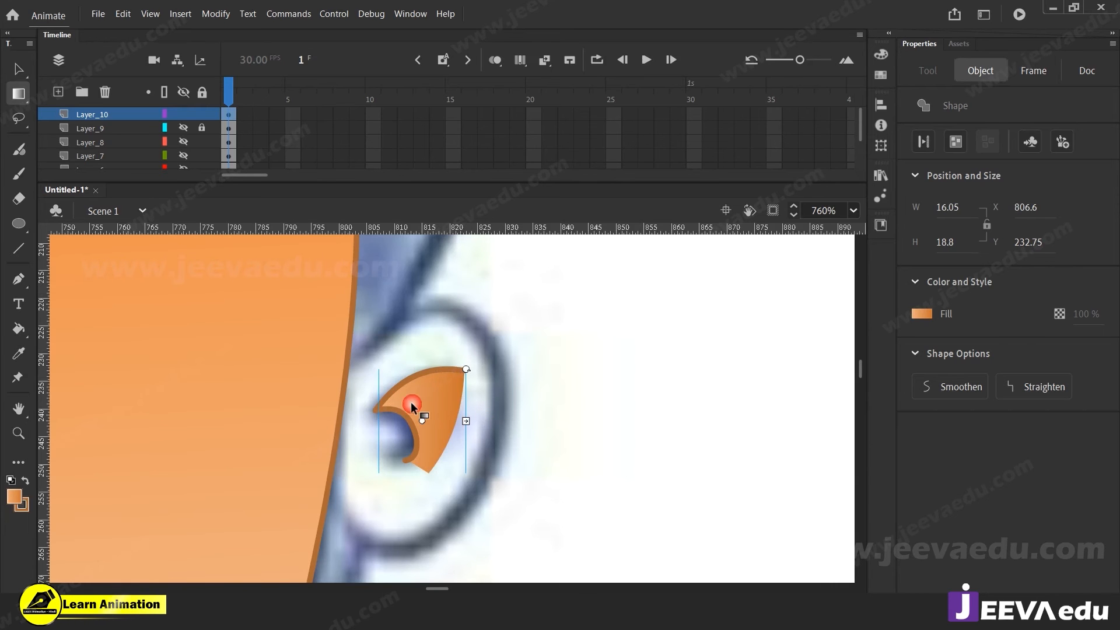
Step: Show Layer_9 and rotate and shift the inner-ear gradient so its dark end faces upper left and blends into the ear
click(183, 129)
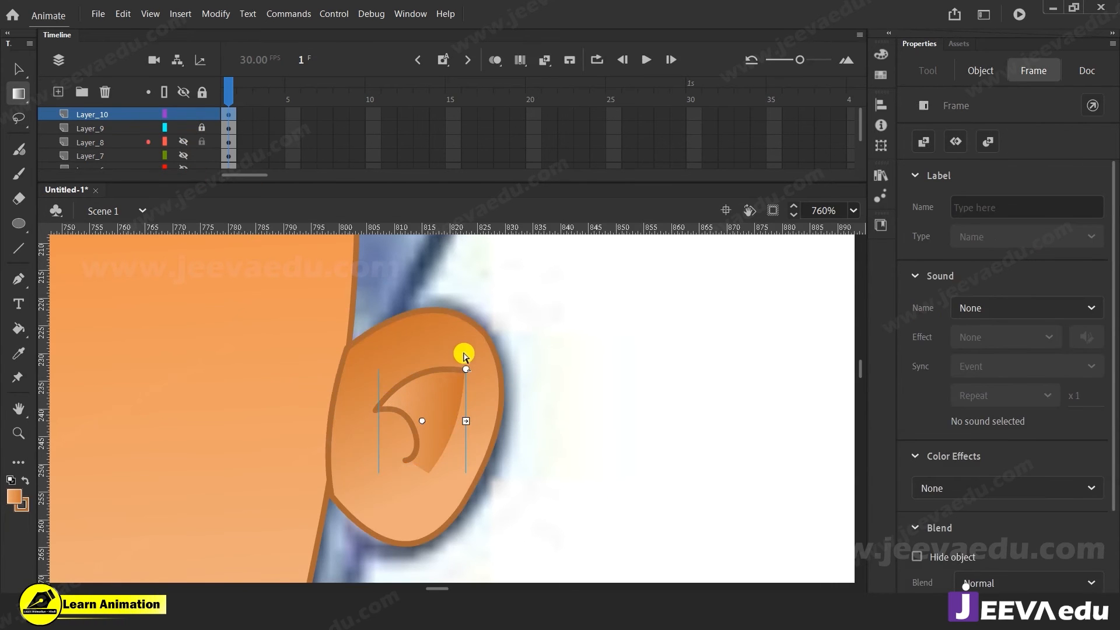
click(466, 370)
mouse_move(466, 369)
mouse_down()
mouse_move(387, 388)
mouse_move(402, 428)
mouse_up()
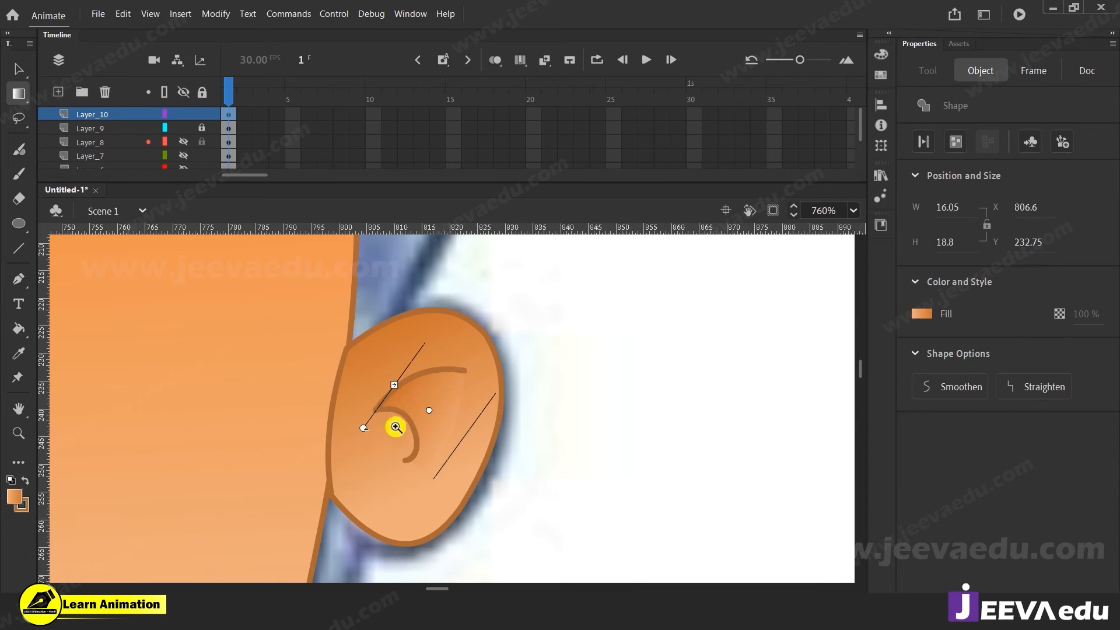
key(z)
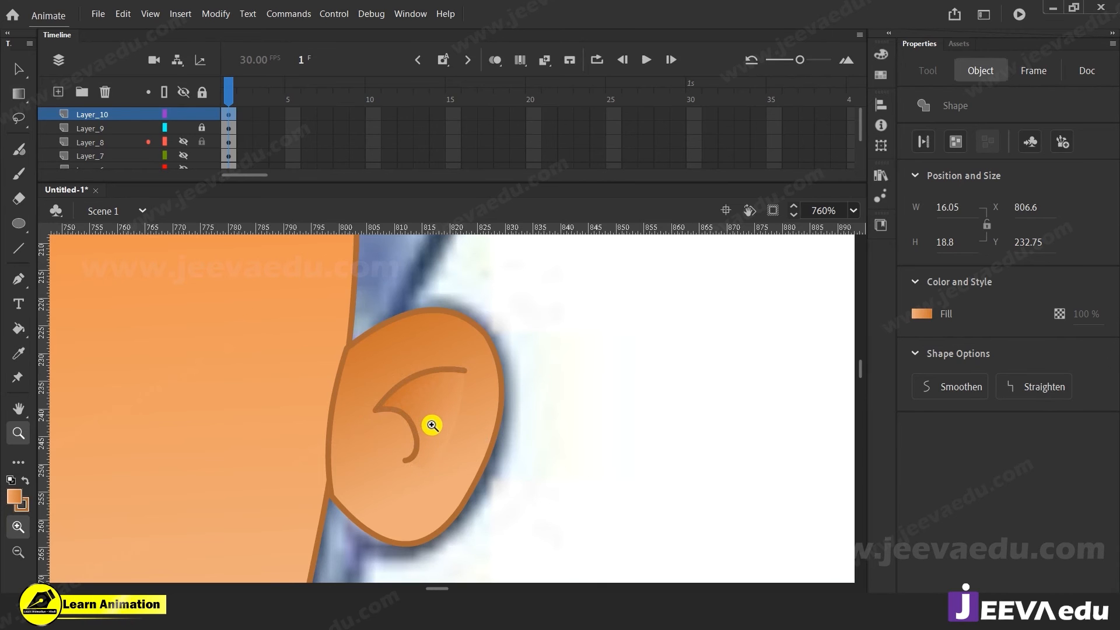
click(429, 423)
key(v)
click(468, 411)
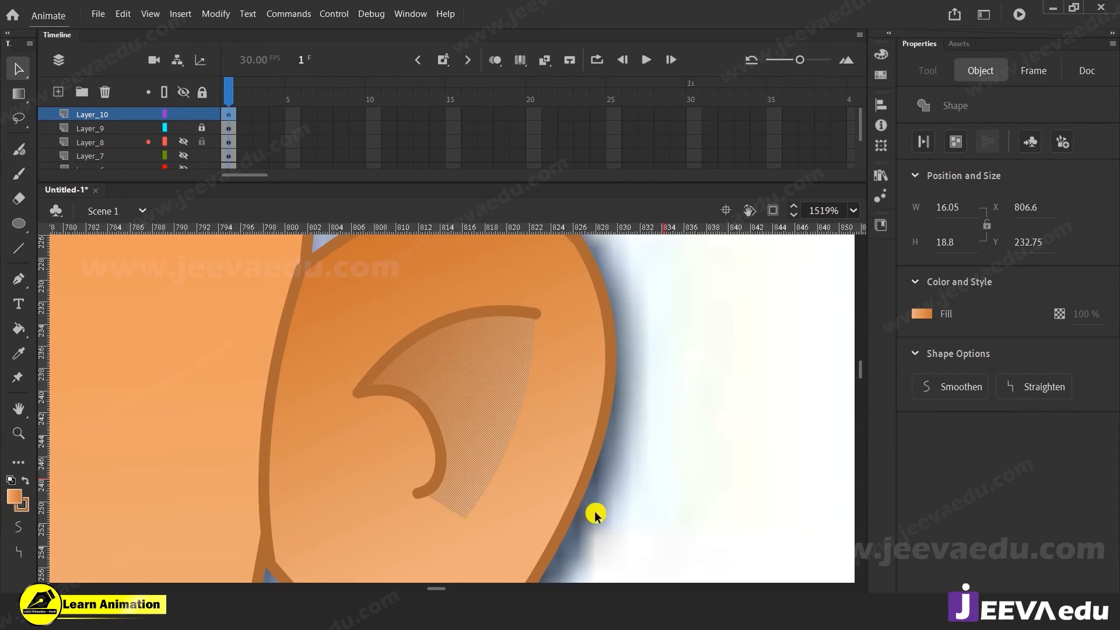
Step: Curve the inner-ear fill's lower edge below the ear line and darken the gradient's dark stop to #985421
click(647, 509)
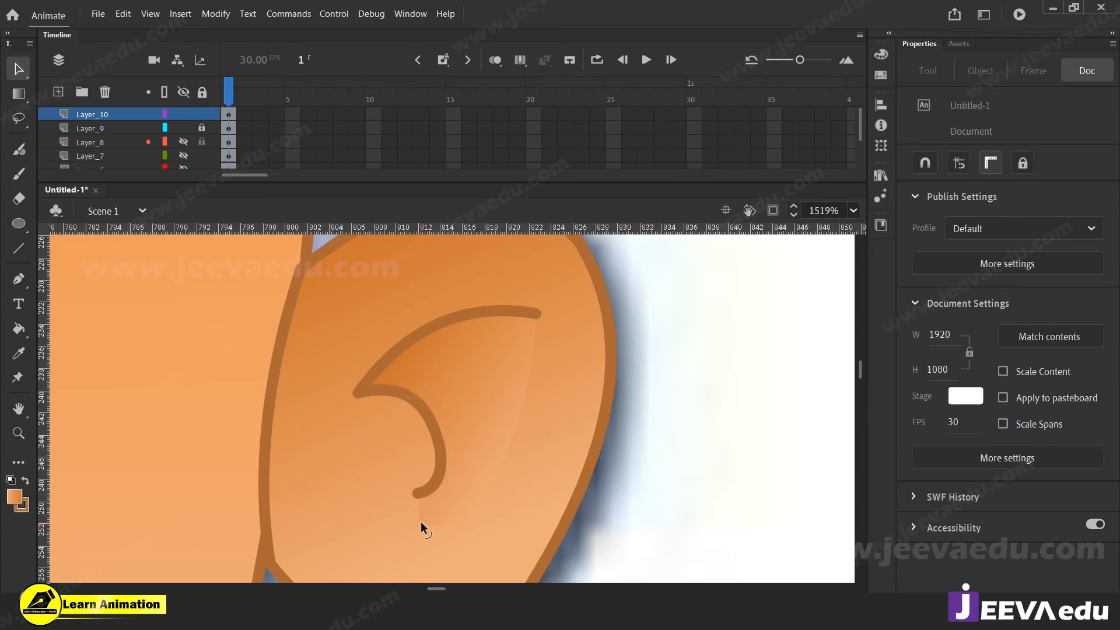
click(477, 378)
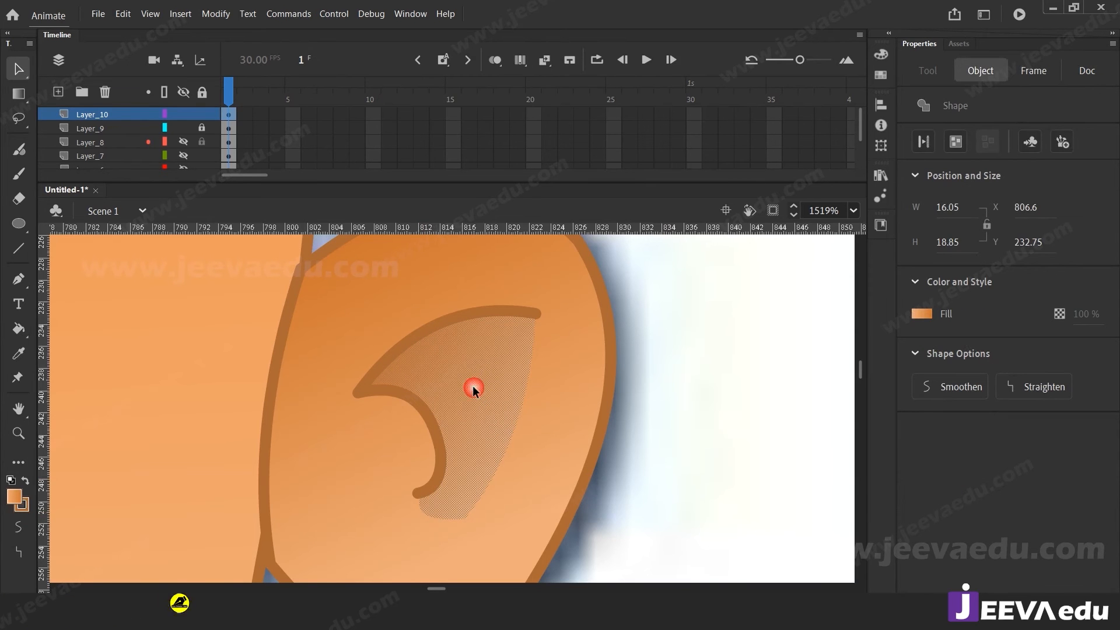
click(881, 54)
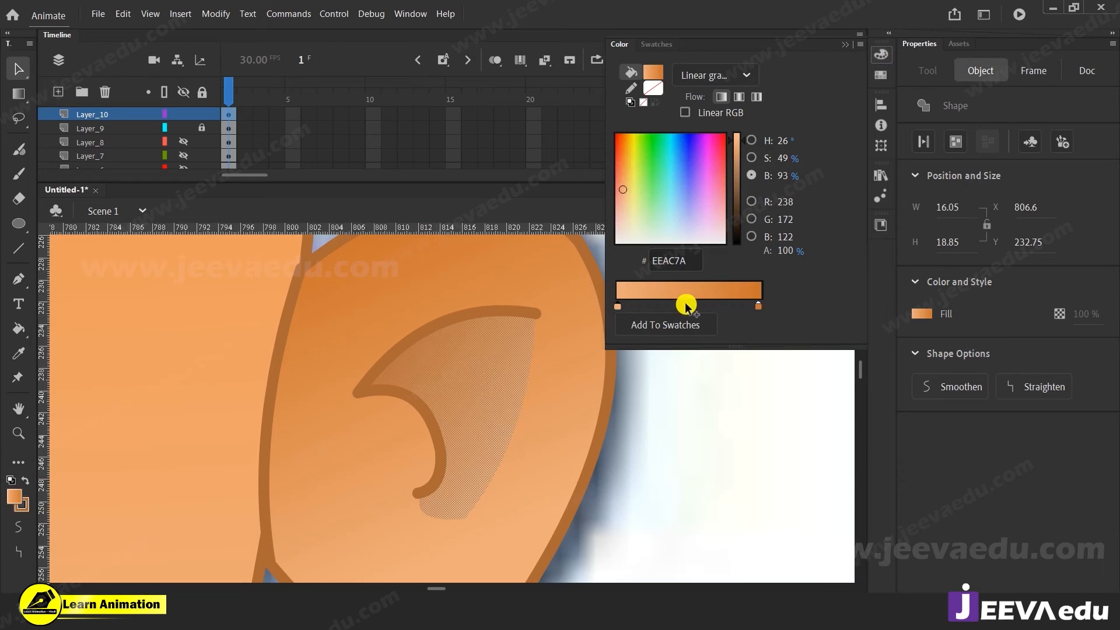
click(759, 306)
drag(741, 160, 741, 178)
click(698, 459)
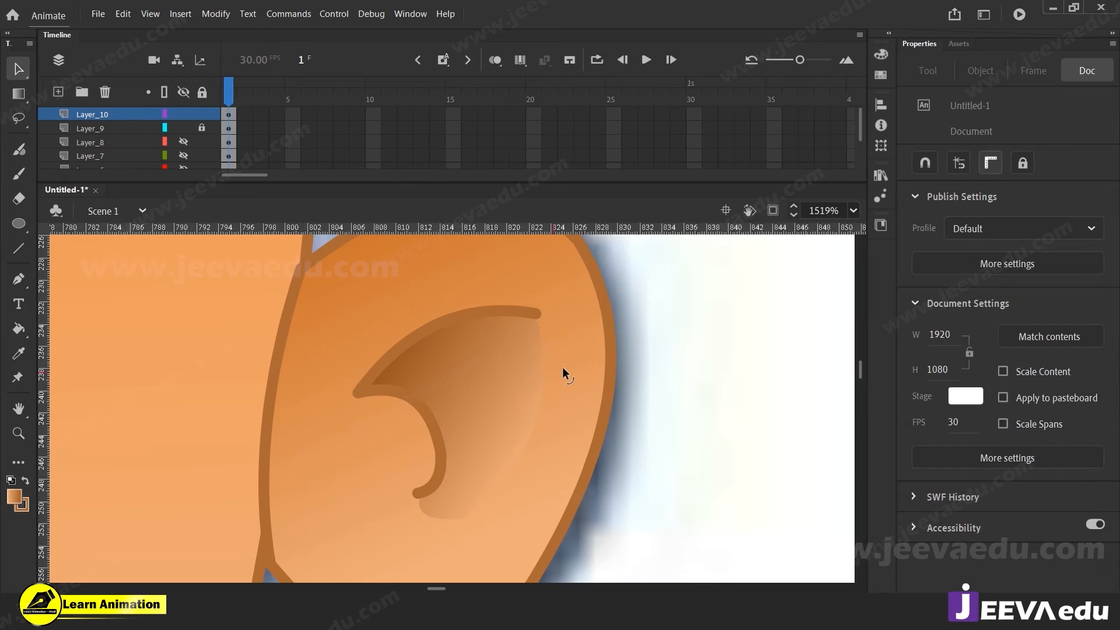
Step: Bulge the inner-ear fill's outer edge toward the ear's rim and set the gradient's light stop to 0% alpha
drag(576, 360, 570, 422)
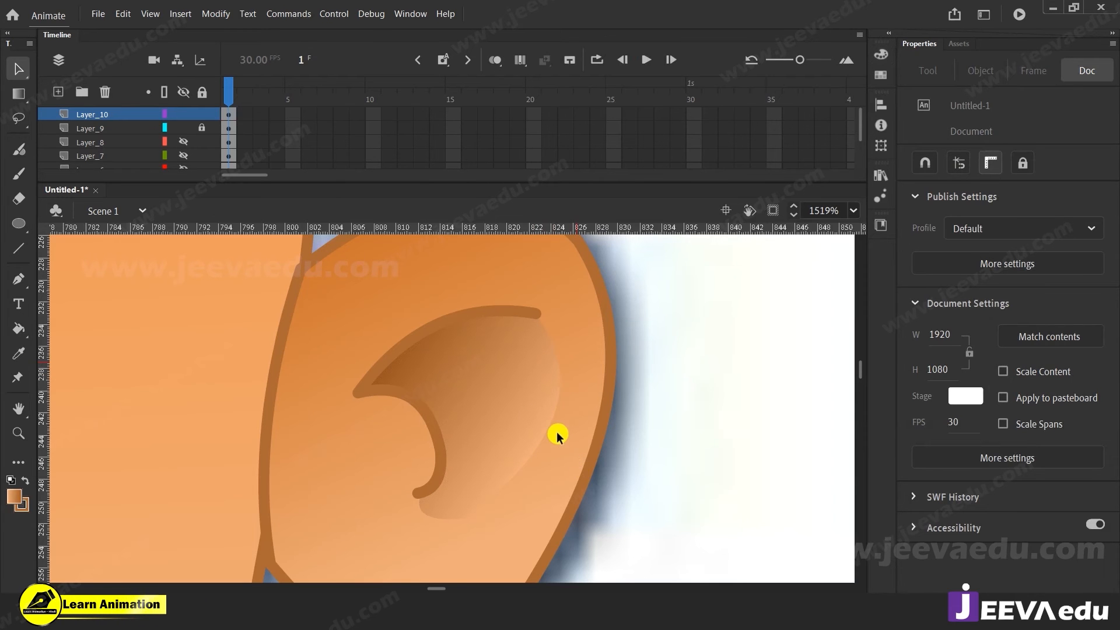
click(534, 432)
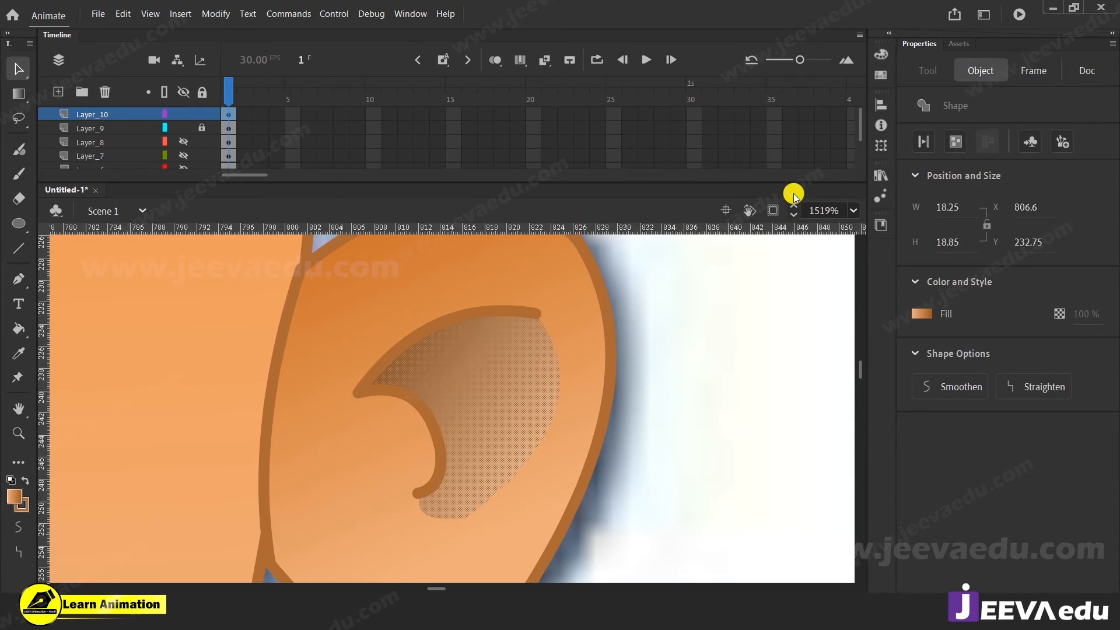
click(880, 57)
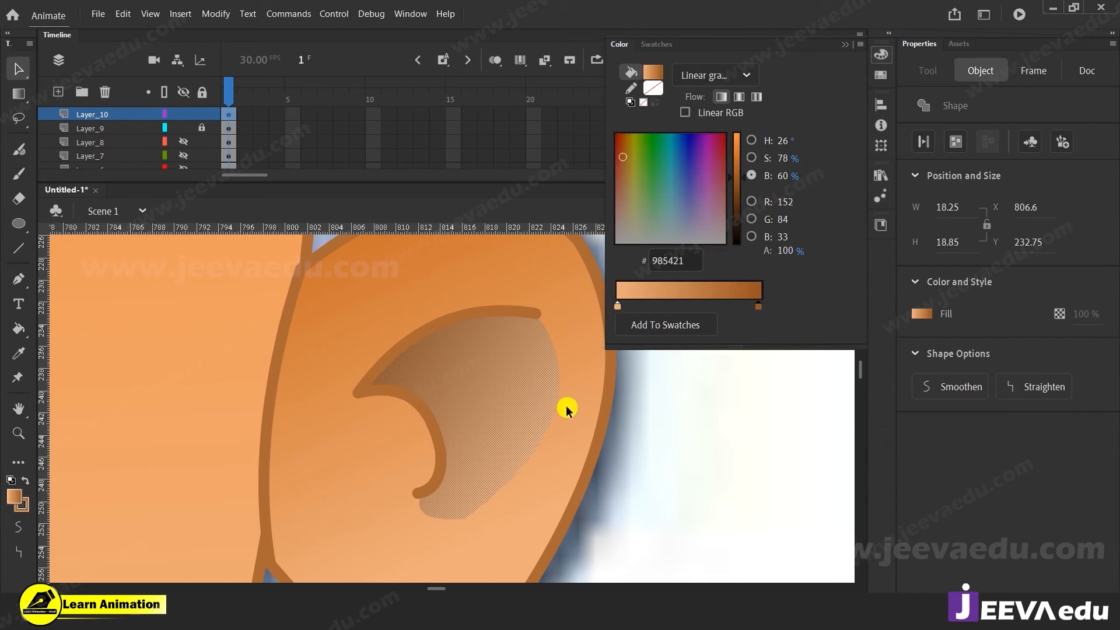
click(618, 306)
drag(785, 250, 660, 257)
click(681, 446)
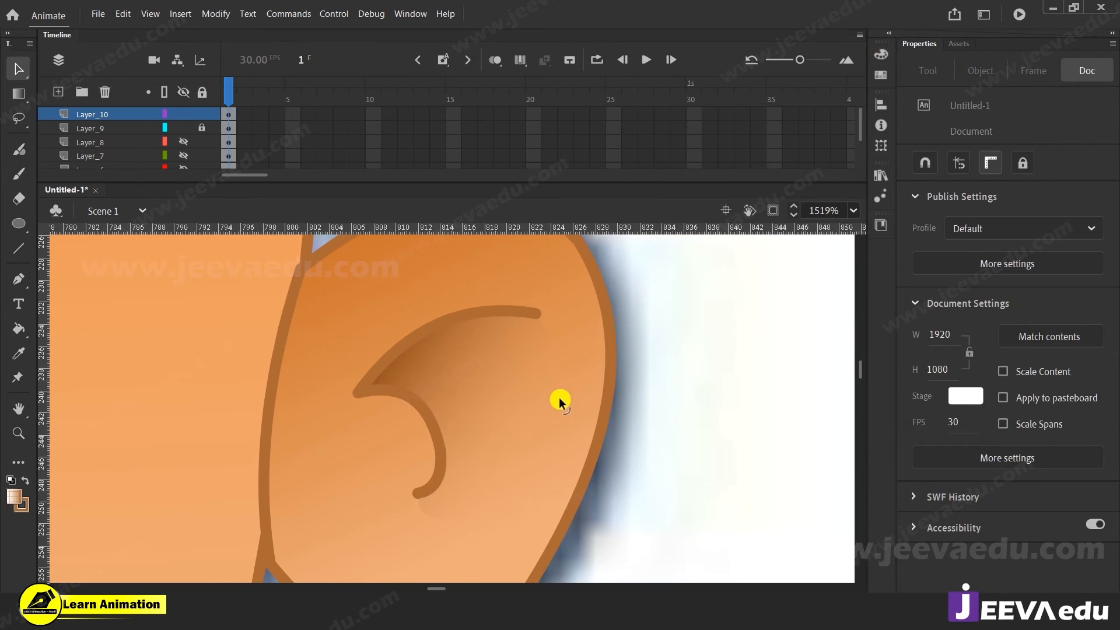
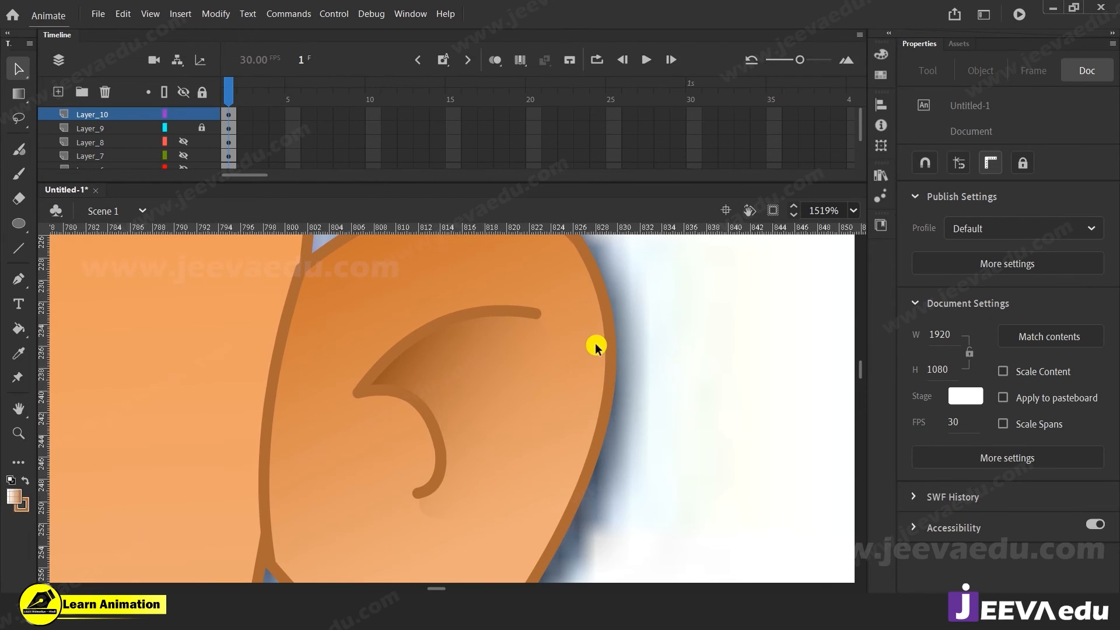
Step: Shift the inner-ear fill's gradient toward the lower right and adjust its width so the dark shading spreads further from the ear line
click(496, 419)
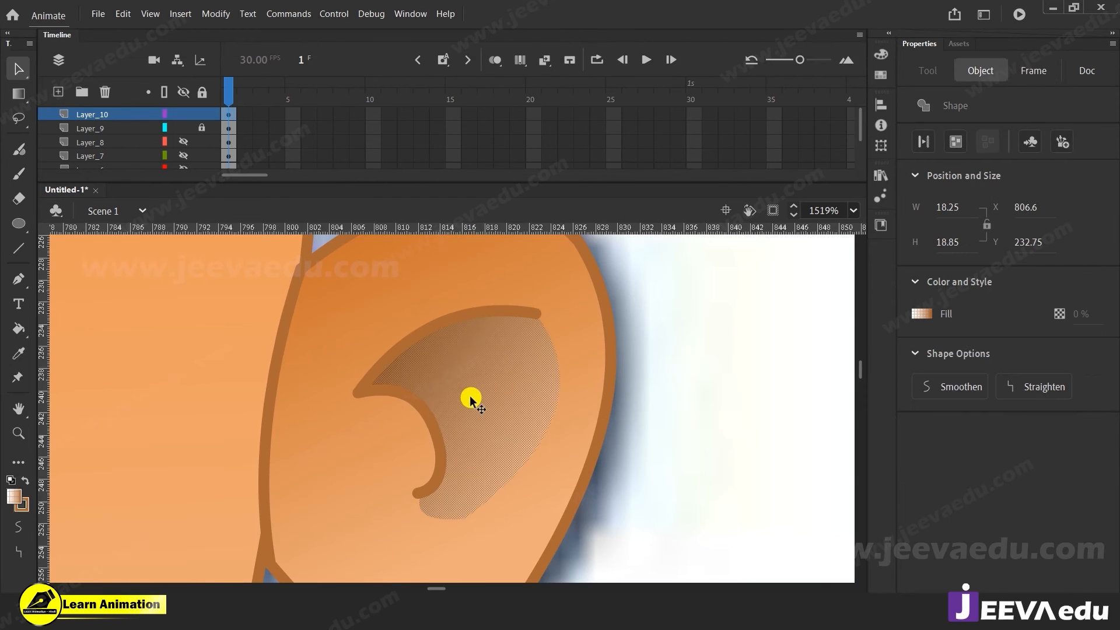
key(f)
mouse_move(465, 404)
mouse_down()
mouse_move(486, 411)
mouse_move(488, 430)
mouse_move(468, 443)
mouse_move(476, 413)
mouse_up()
drag(408, 363, 415, 370)
mouse_move(477, 413)
mouse_down()
mouse_move(463, 393)
mouse_move(473, 416)
mouse_up()
key(v)
click(719, 475)
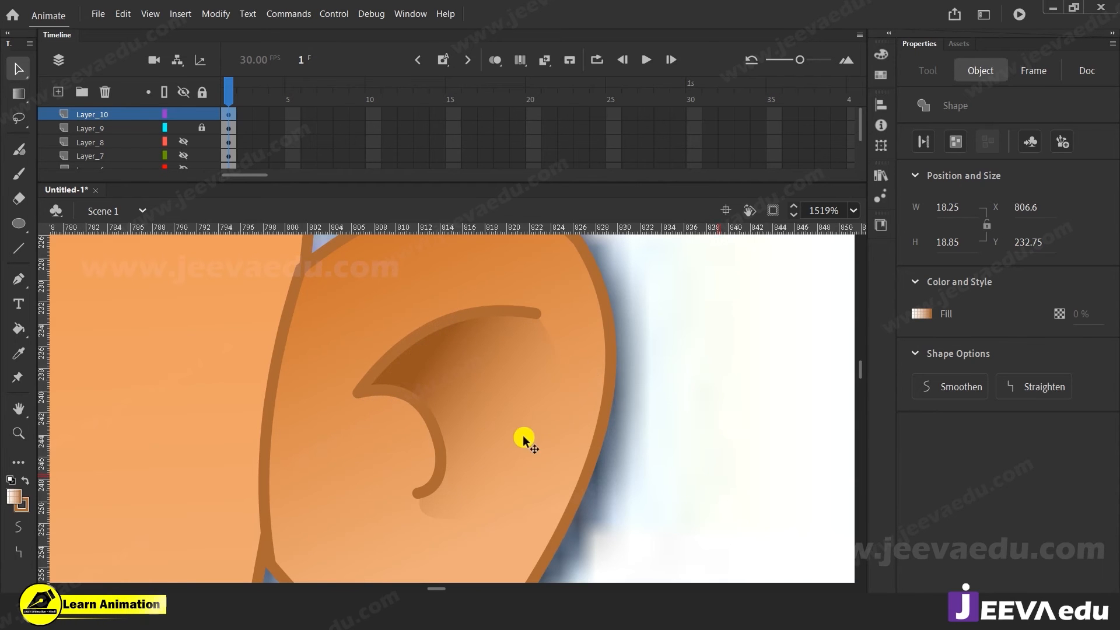
Step: Pull the inner-ear fill's upper outer edge slightly outward and check how the shading blends with the ear
click(449, 513)
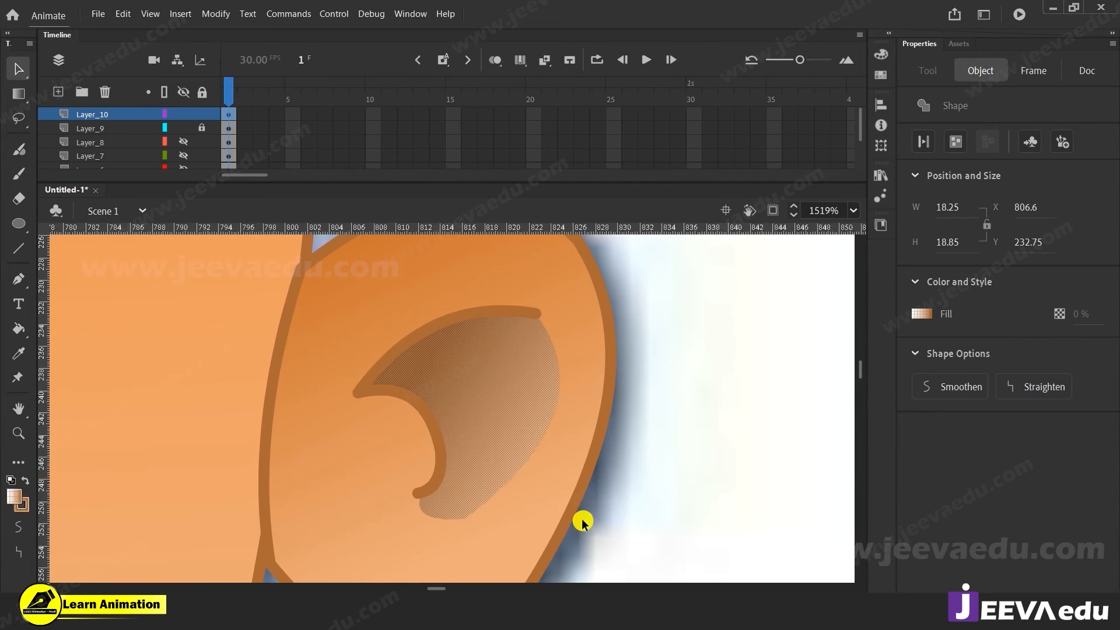
click(633, 516)
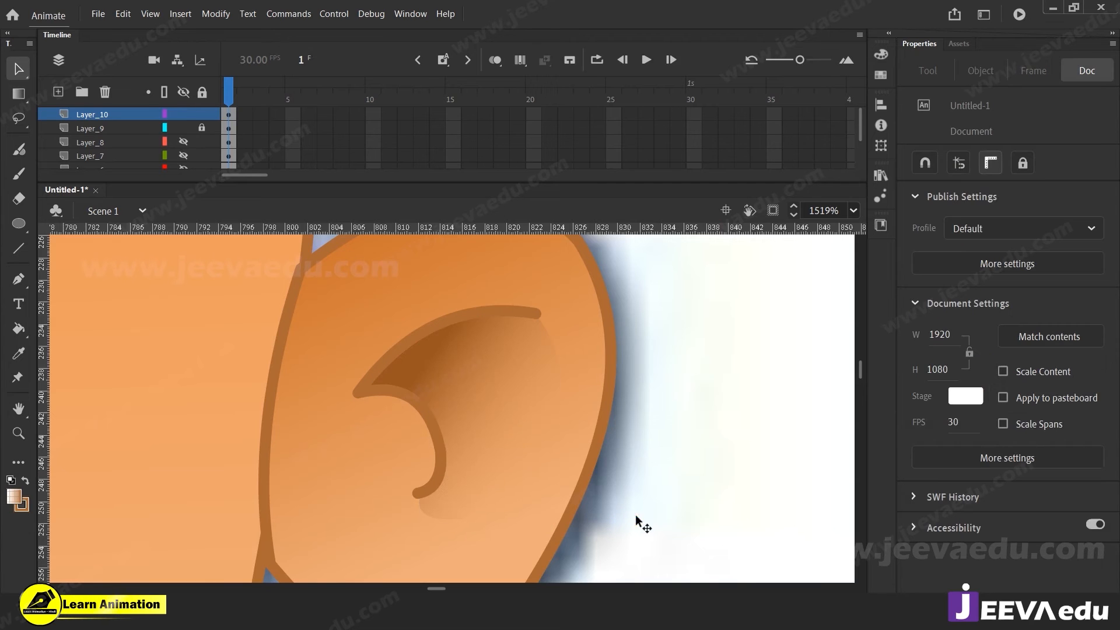
click(505, 474)
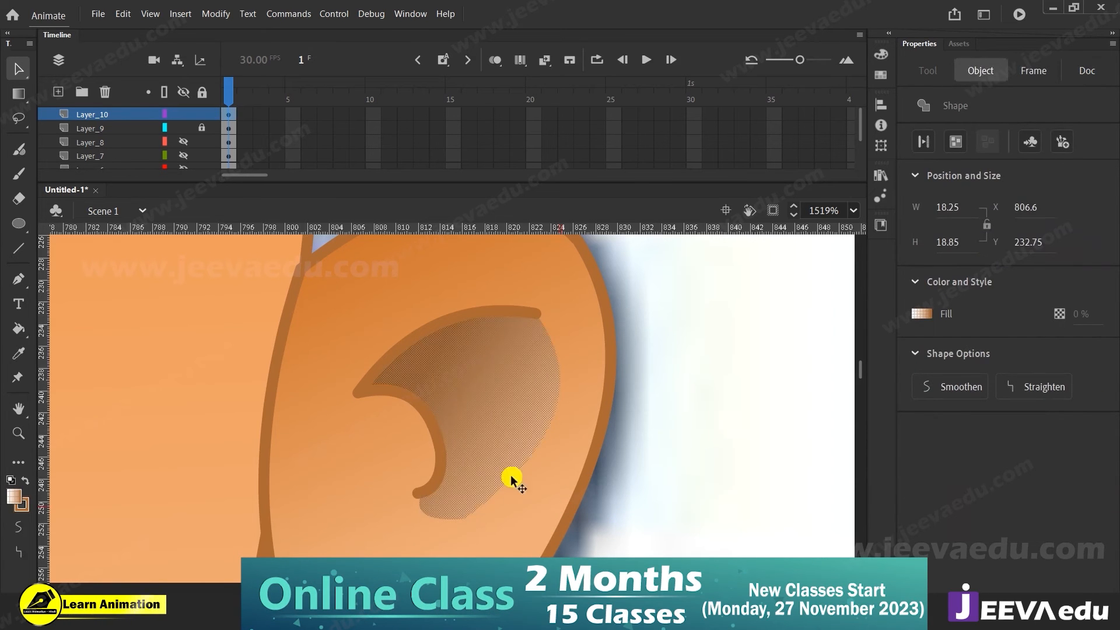
click(655, 493)
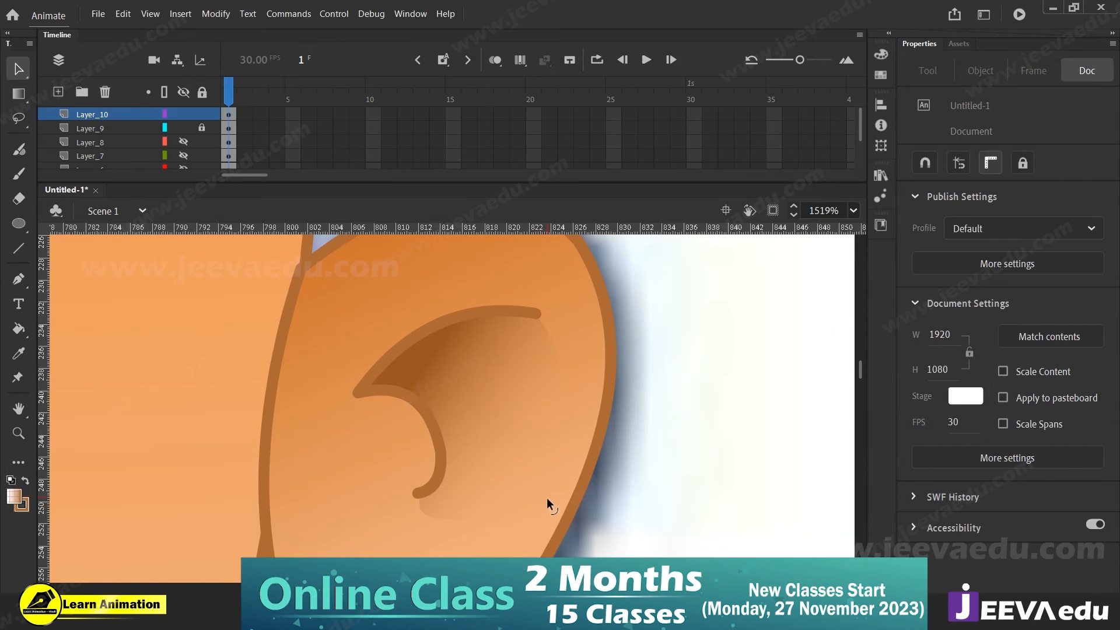
click(556, 323)
click(449, 402)
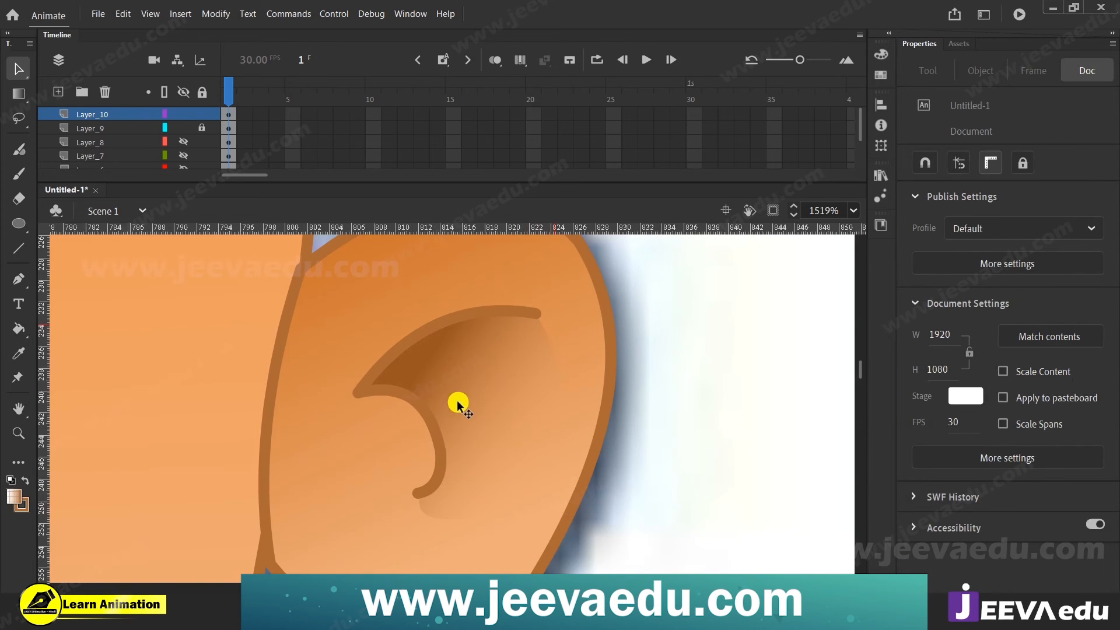
click(458, 401)
click(744, 447)
key(z)
alt+click(389, 442)
alt+click(396, 443)
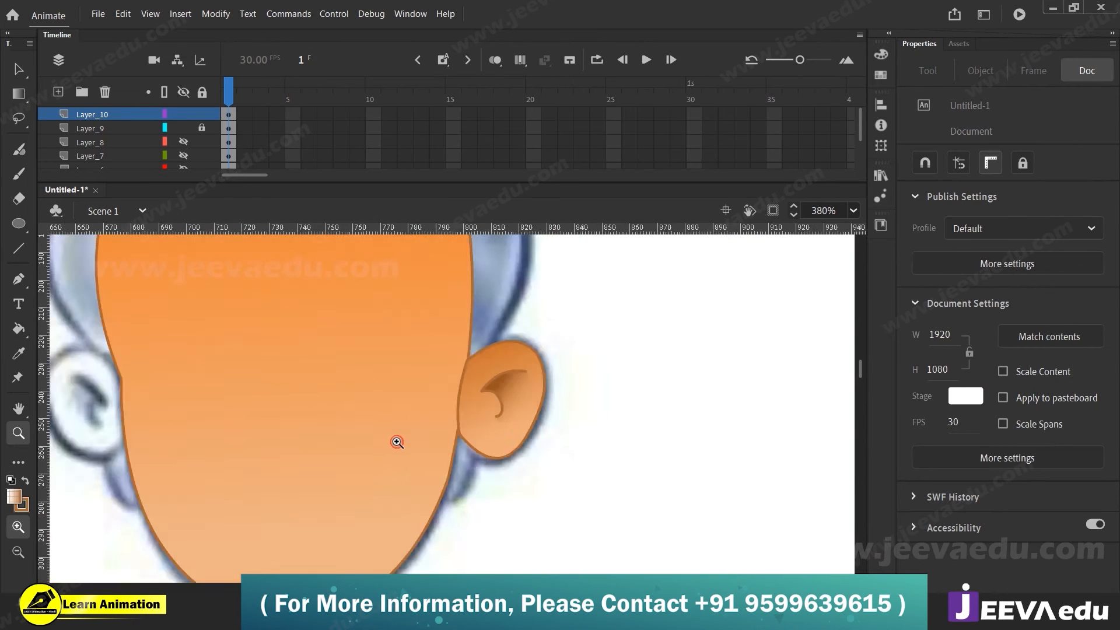
Step: Widen the inner-ear fill's gradient and move its center slightly toward the ear's lower outer rim
click(488, 392)
key(f)
click(499, 413)
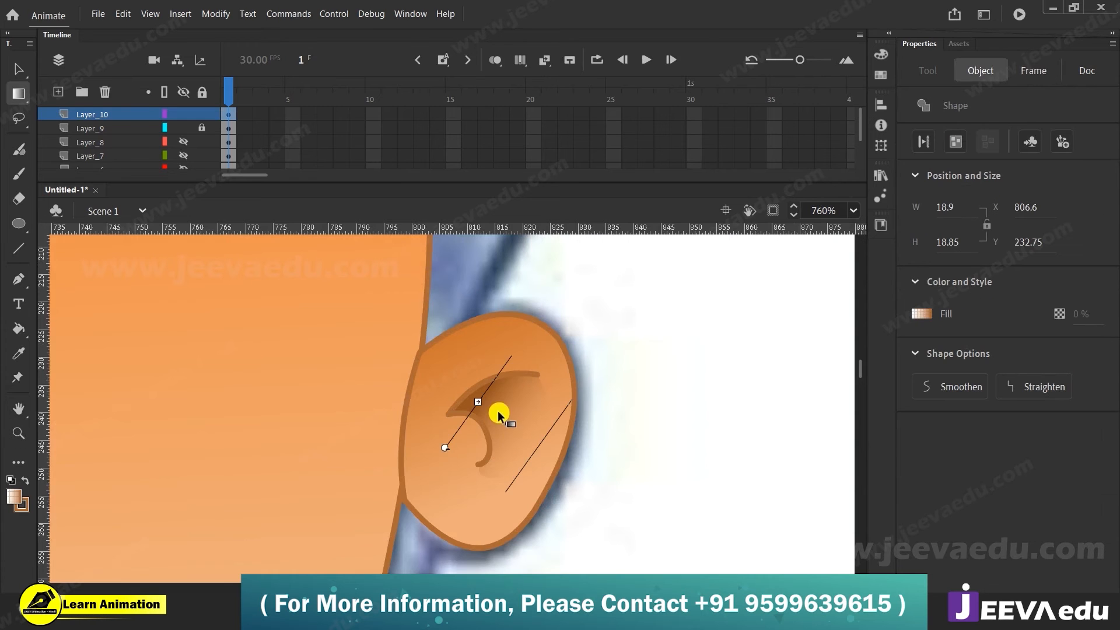
drag(478, 402, 461, 391)
drag(507, 423, 511, 427)
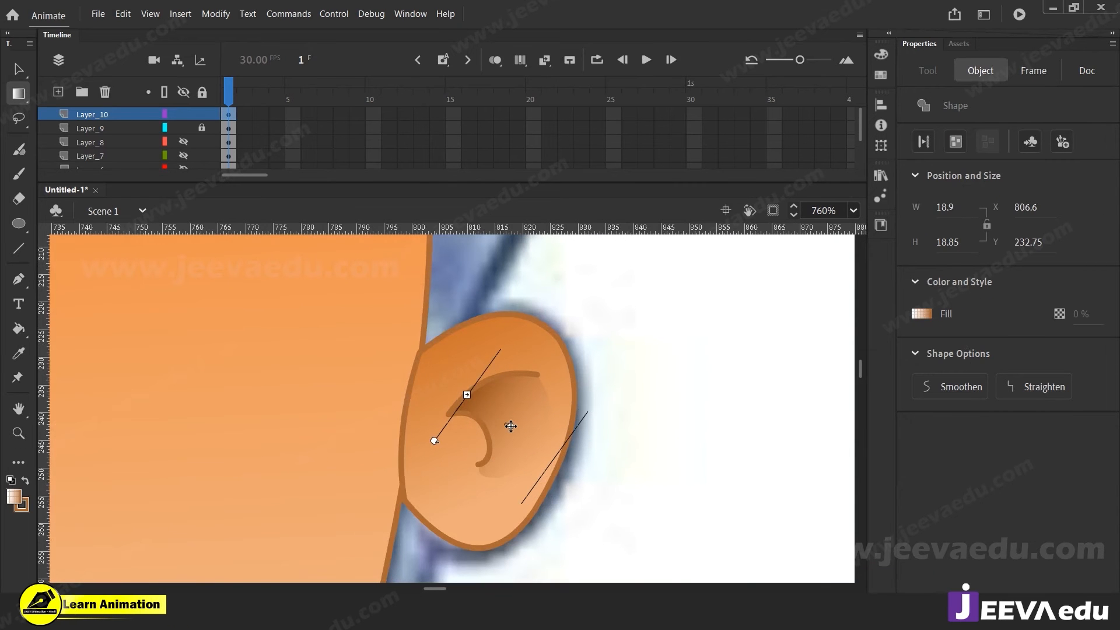
click(589, 488)
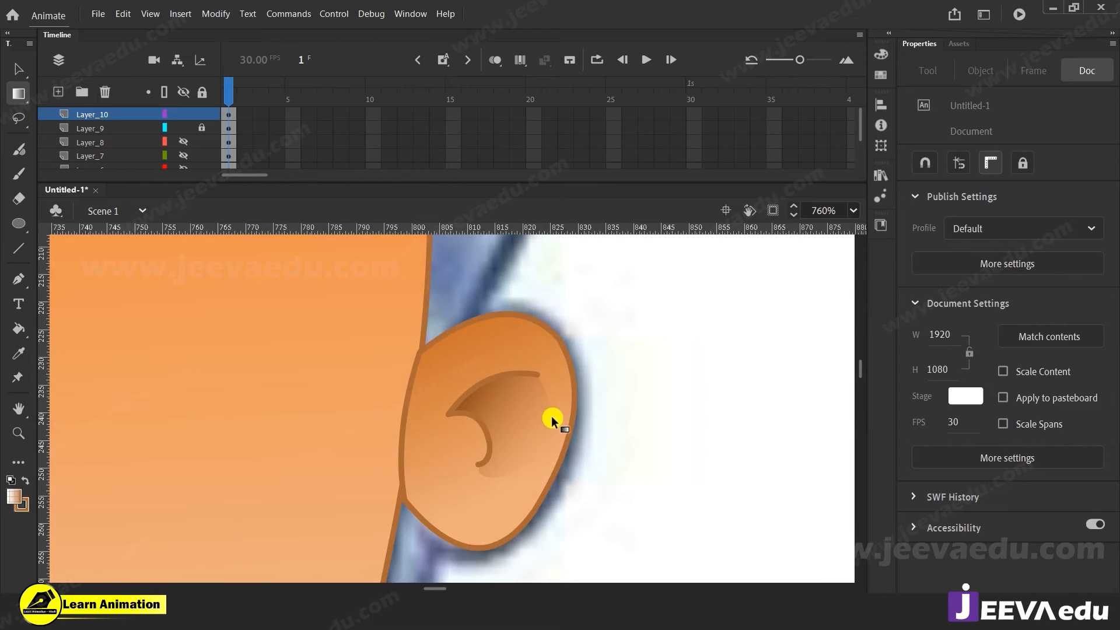
key(v)
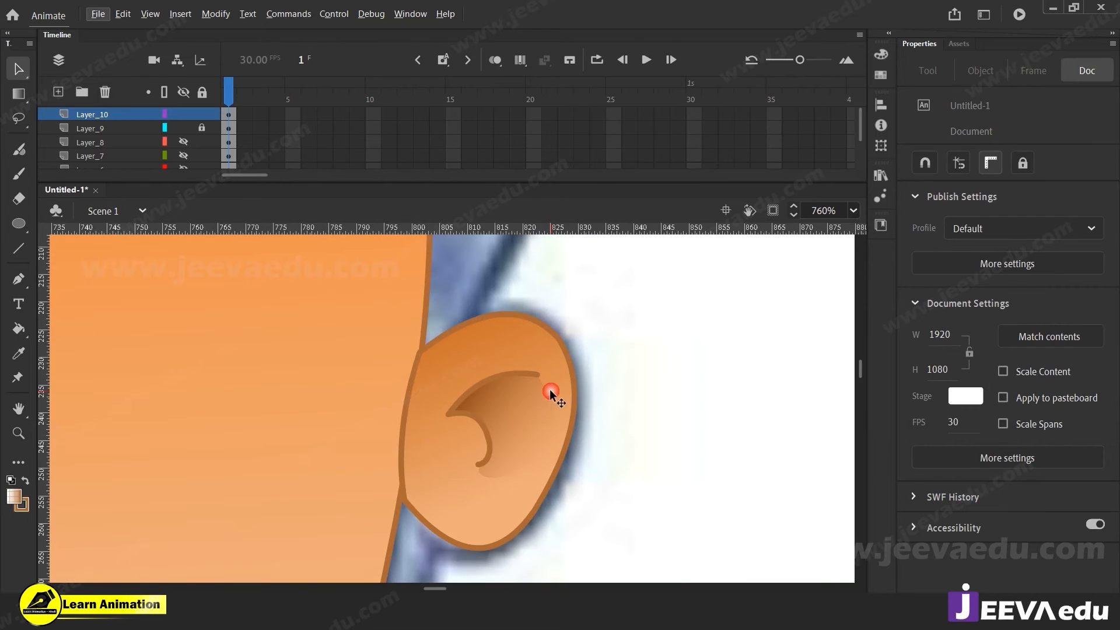
Step: Move the gradient's transparent stop inward so the inner-ear shading fades out before the shape's outer edge
click(536, 417)
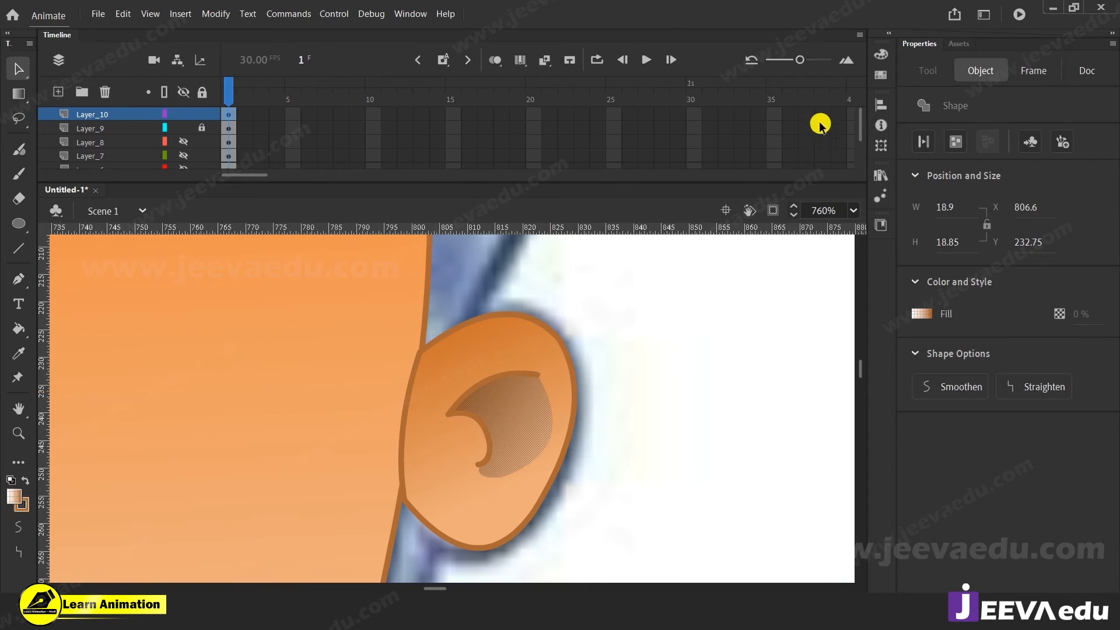
click(881, 54)
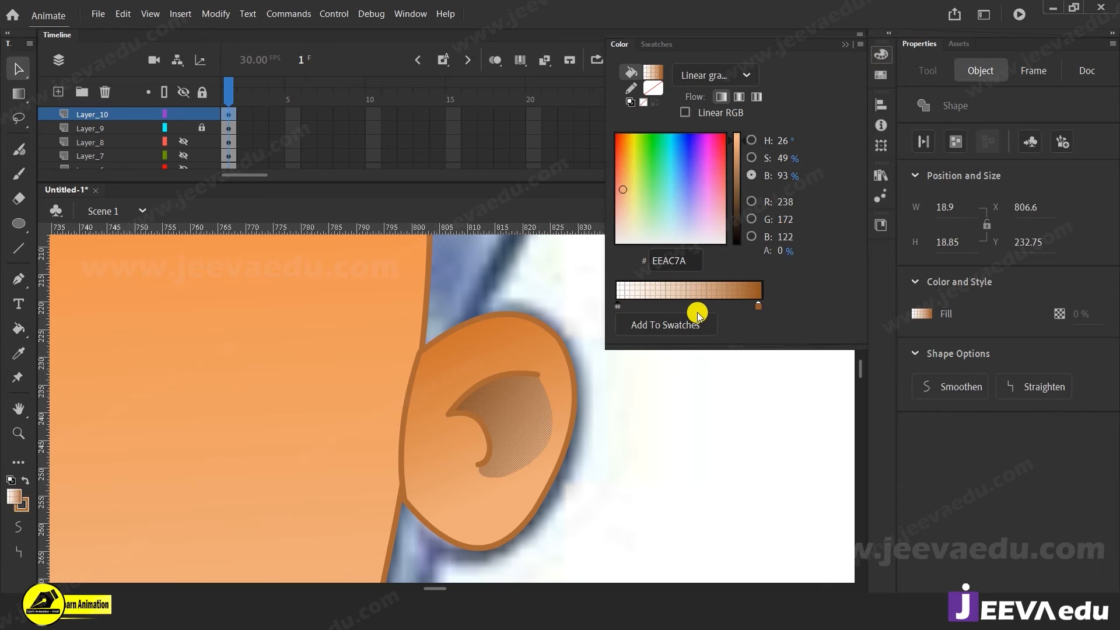
drag(619, 307, 639, 307)
click(657, 464)
click(598, 495)
key(ctrl+space)
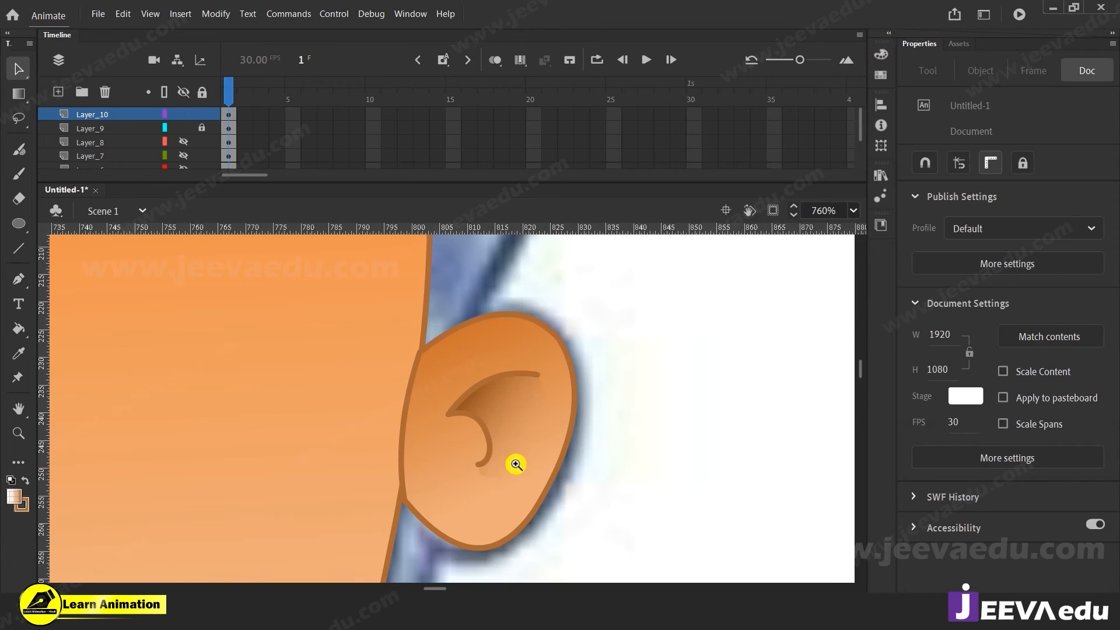
click(516, 464)
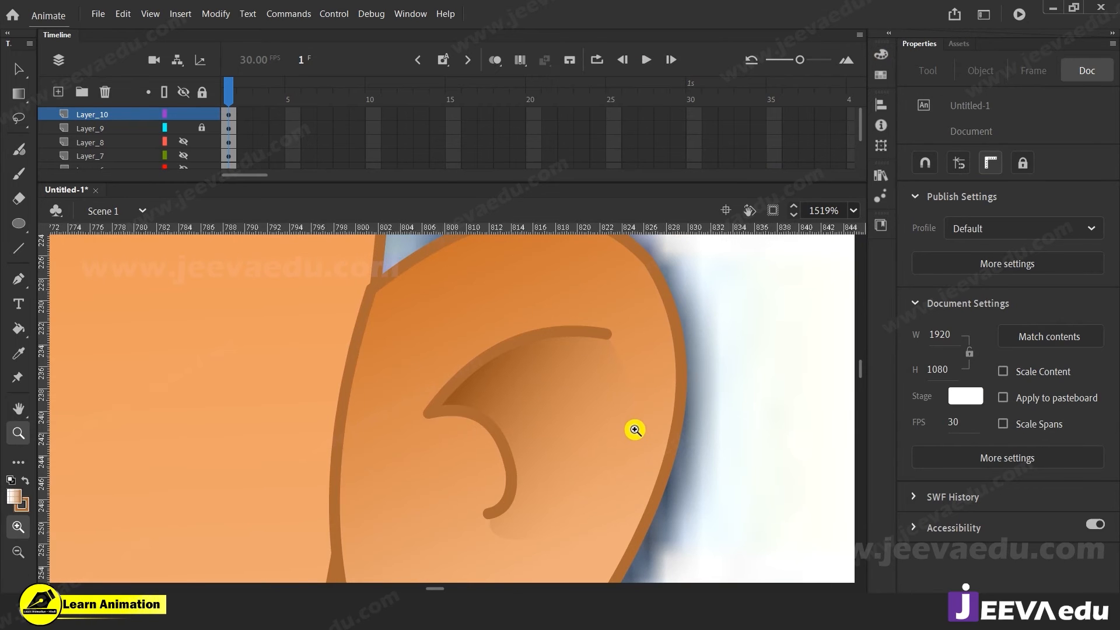
alt+click(538, 440)
key(v)
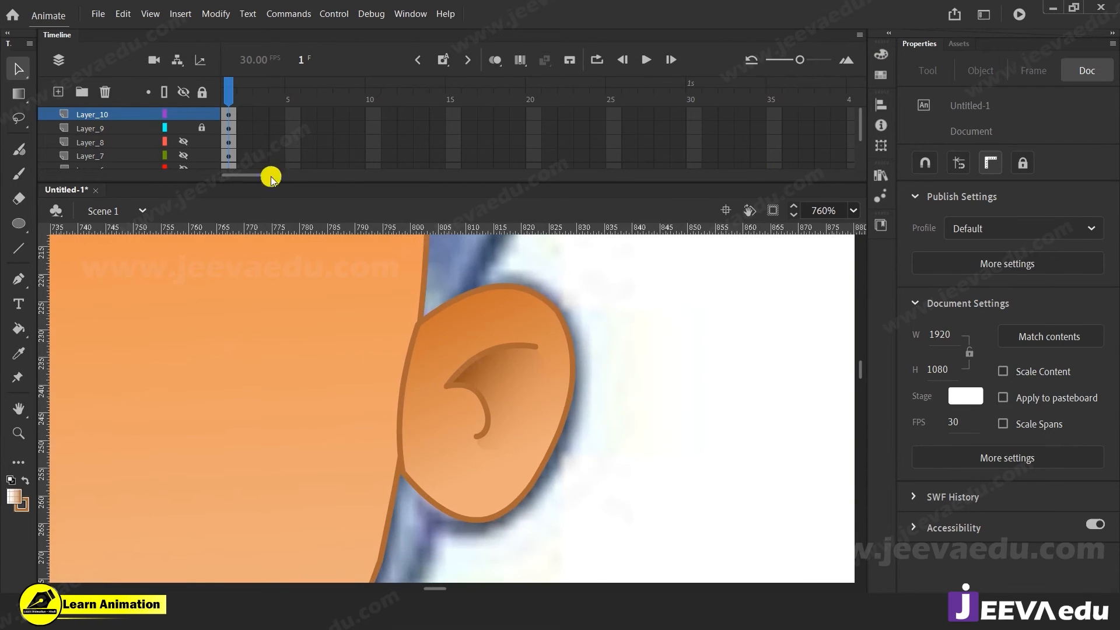
Step: Unlock Layer_9 and slightly narrow the ear fill's gradient, keeping it centered near the inner-ear line
click(202, 127)
click(628, 327)
click(520, 325)
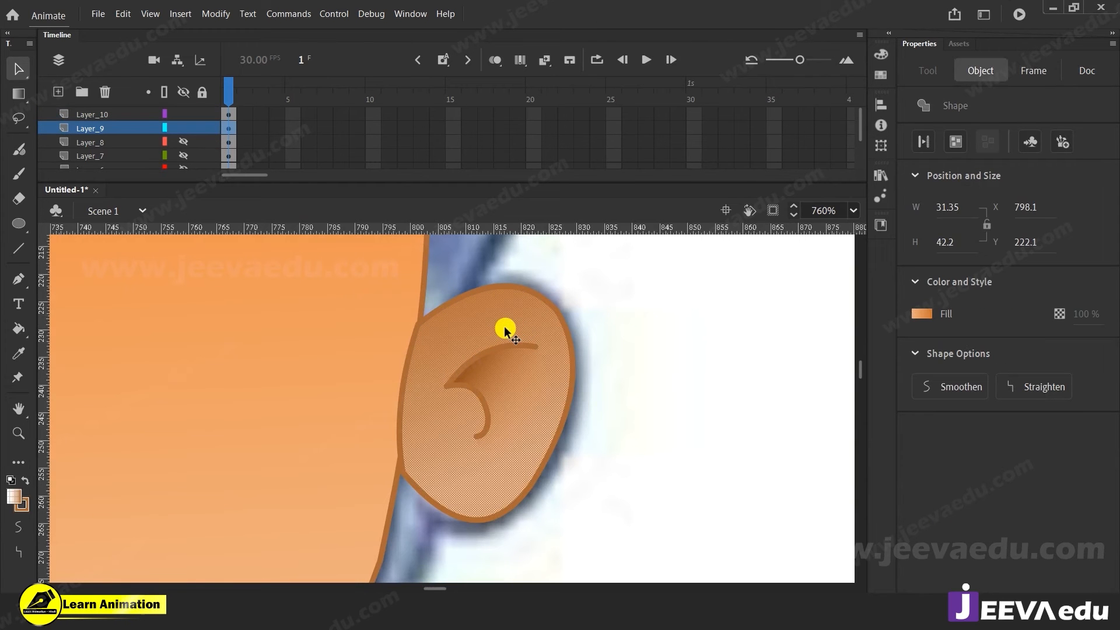
key(f)
drag(474, 378, 496, 387)
drag(461, 307, 455, 316)
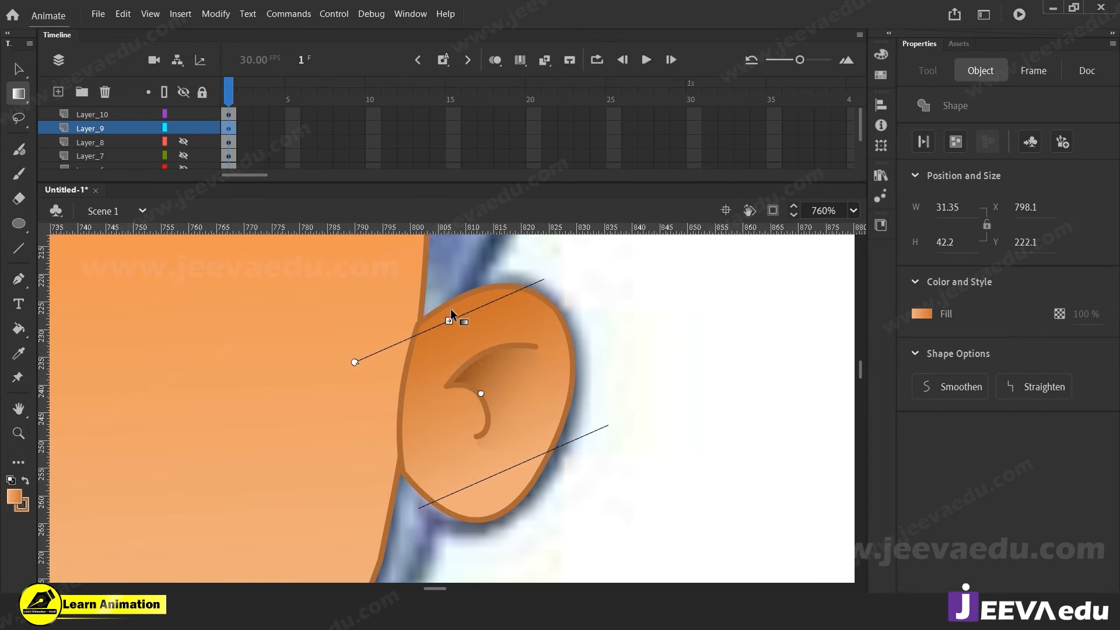
drag(480, 395, 476, 380)
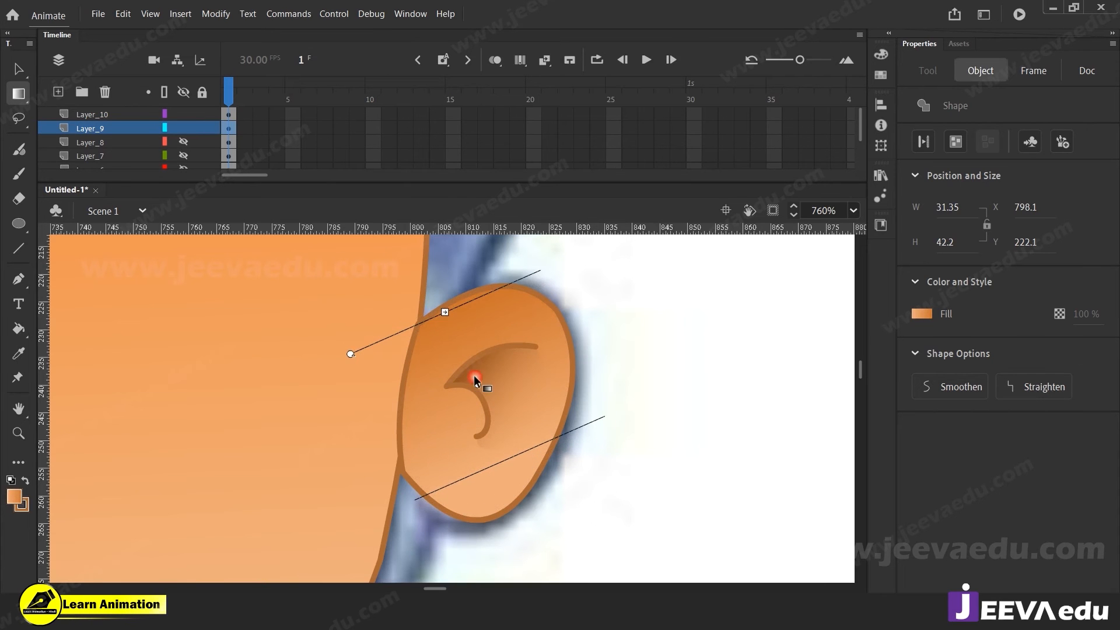
click(601, 505)
key(z)
click(474, 406)
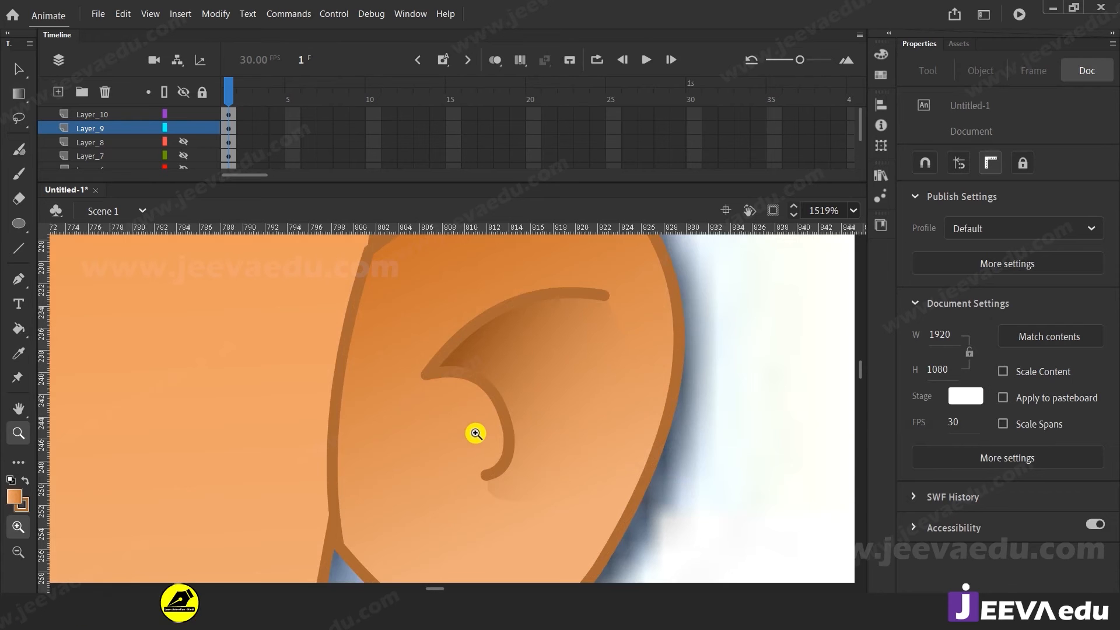
alt+click(470, 436)
alt+click(470, 437)
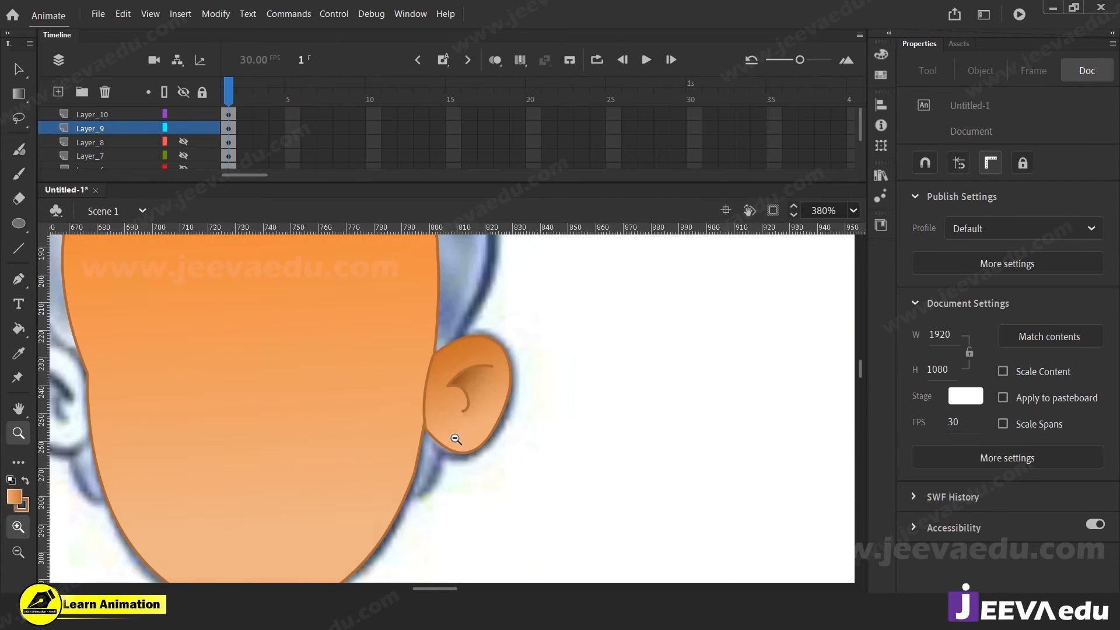
Step: Try grouping all of the ear's shapes and moving the group, and undo these changes
click(451, 409)
key(v)
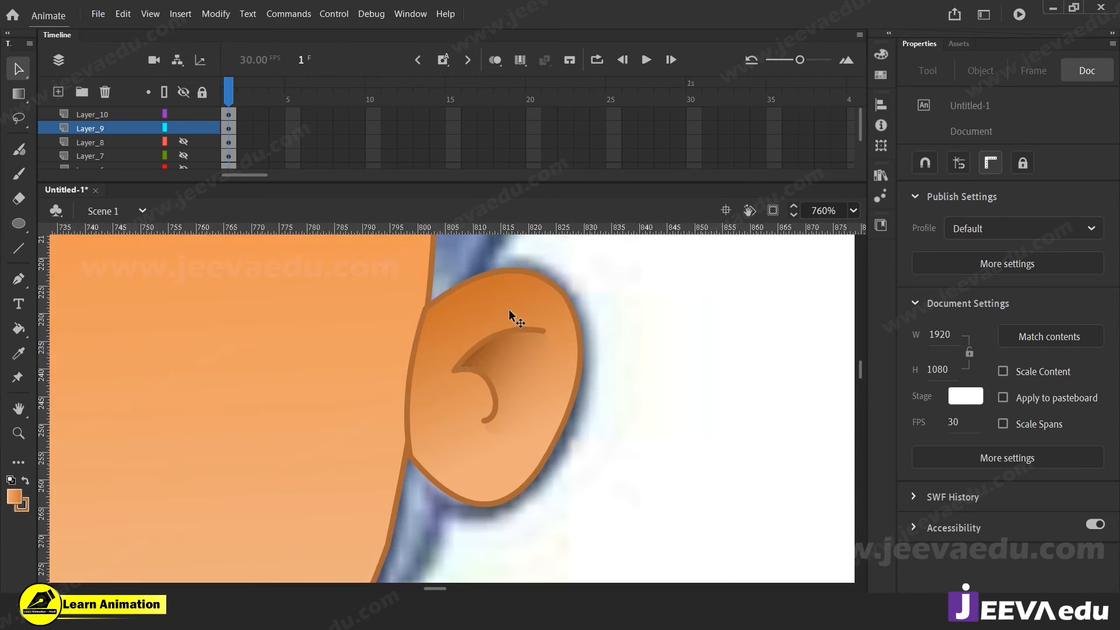
click(514, 365)
double_click(508, 352)
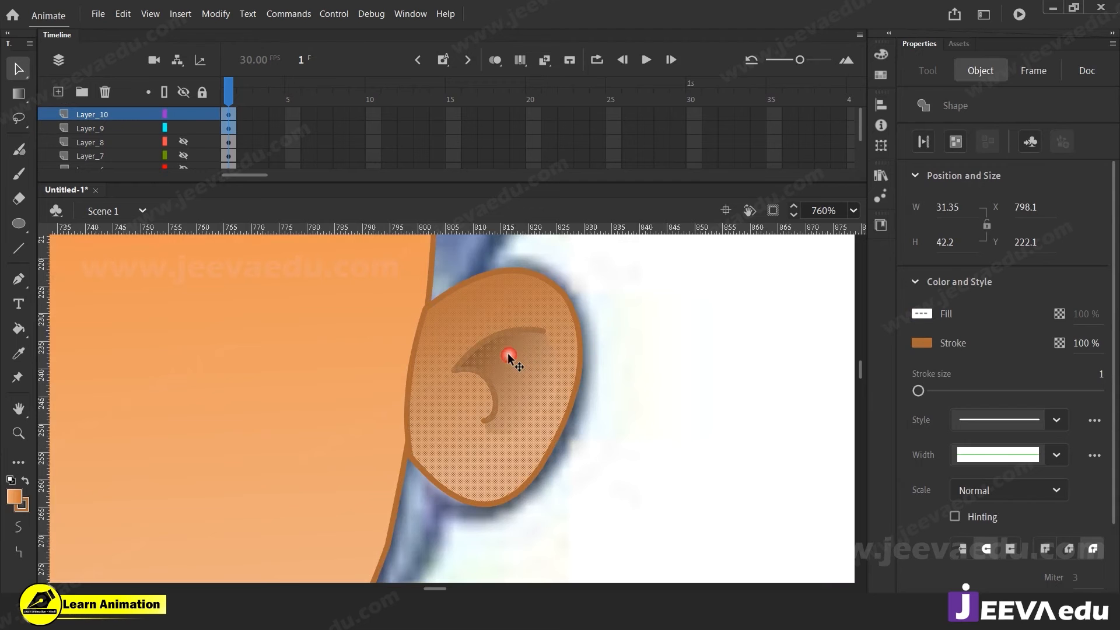
key(ctrl+g)
mouse_move(508, 380)
mouse_down()
mouse_move(506, 403)
mouse_move(494, 392)
mouse_up()
key(ctrl+z)
click(635, 400)
key(ctrl+z)
key(ctrl+z)
Step: Try to move the ear's main fill away from its outline onto the empty area, and undo the move
click(528, 290)
click(625, 331)
drag(521, 299, 749, 396)
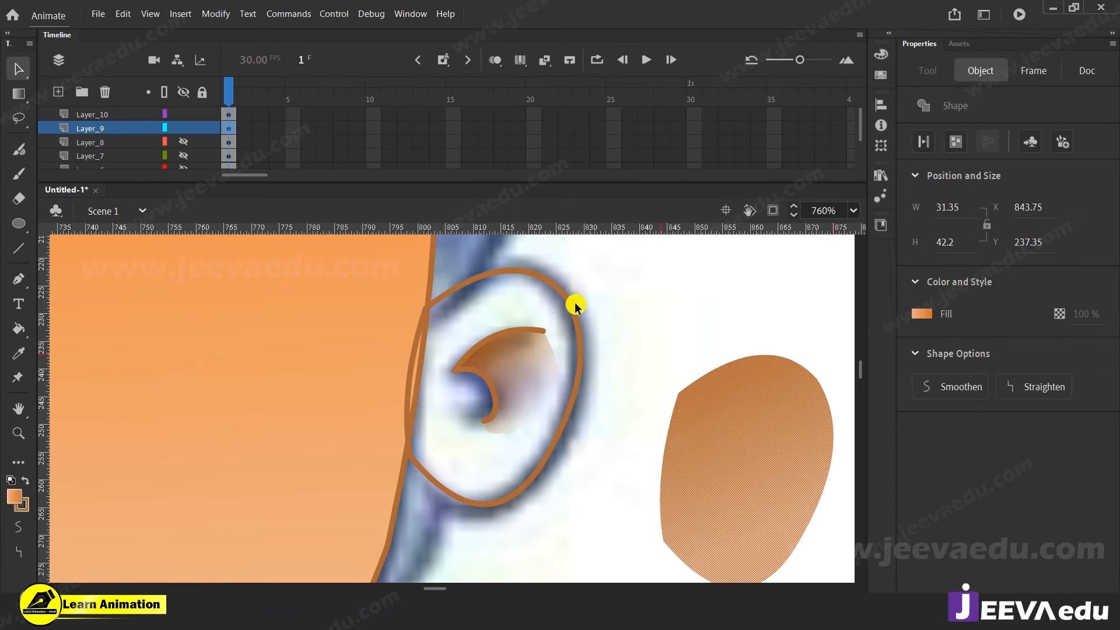
key(ctrl+z)
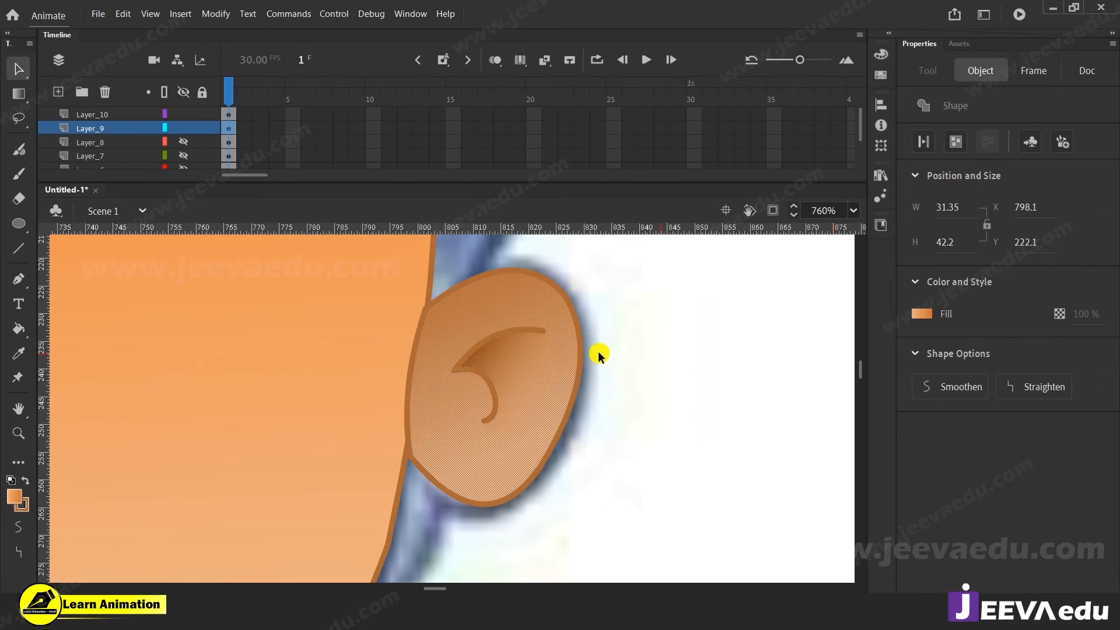
Step: Group the ear's fill and outline on Layer_9, try moving the inner-ear shading group off the ear, and undo that move
double_click(526, 297)
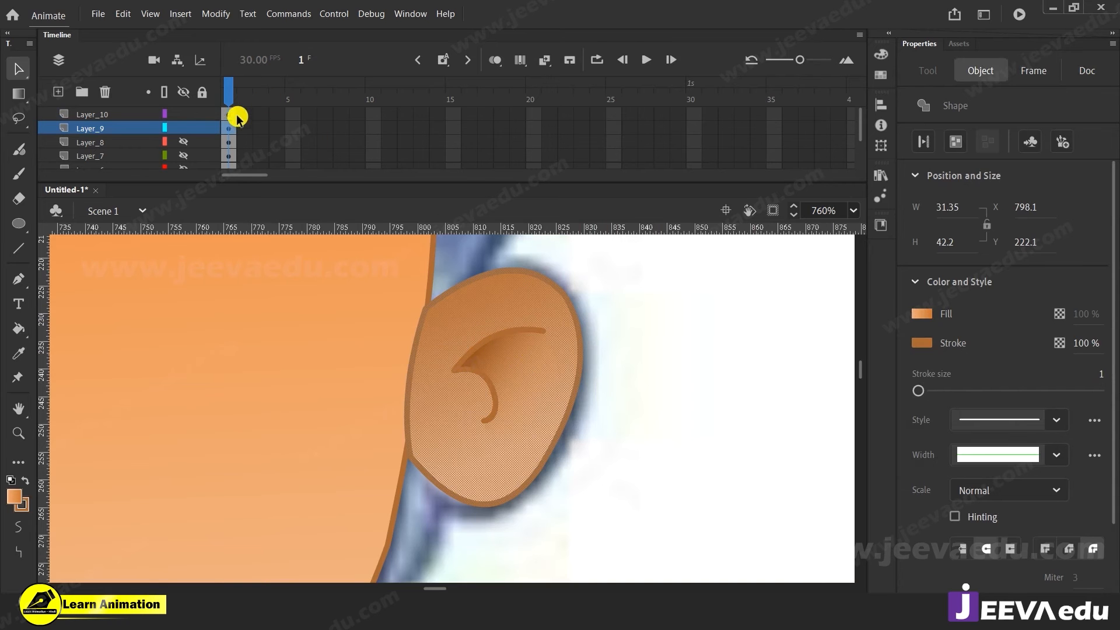
click(229, 127)
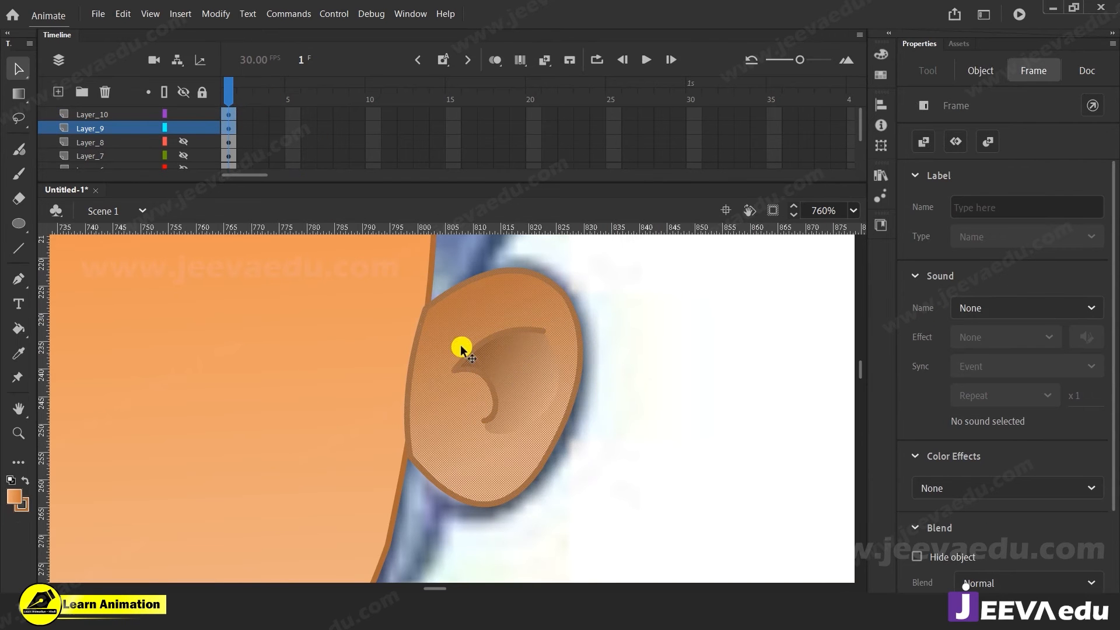
drag(464, 348, 701, 363)
key(ctrl+z)
click(642, 445)
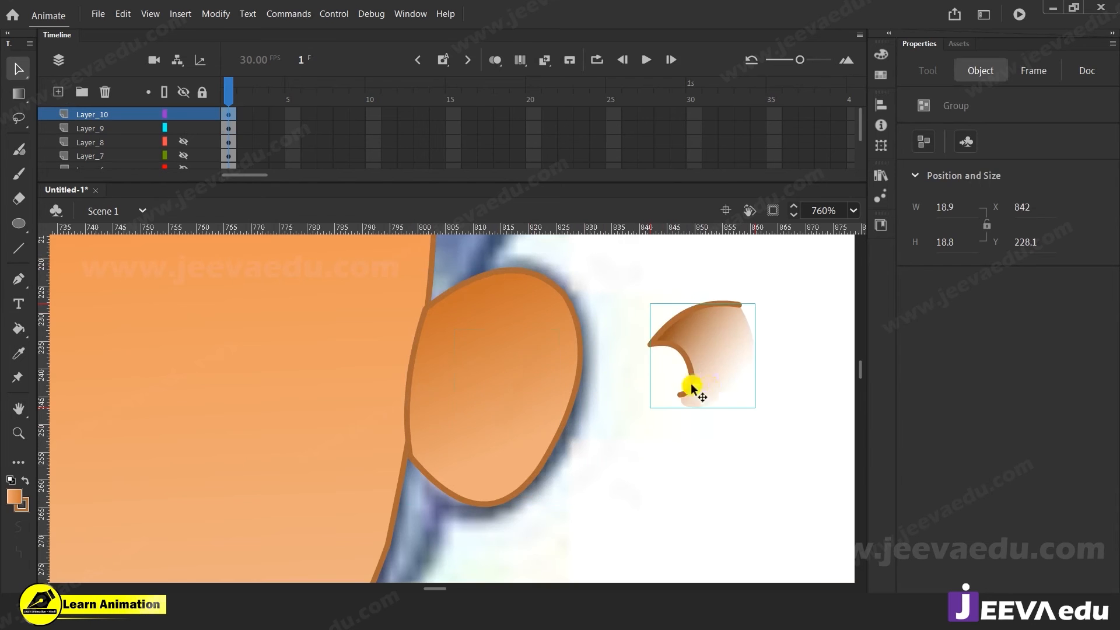
key(ctrl+z)
Step: Cut the ear group and the inner-ear shading group, and paste both in place on Layer_9
shift+click(491, 318)
key(ctrl+x)
right_click(618, 298)
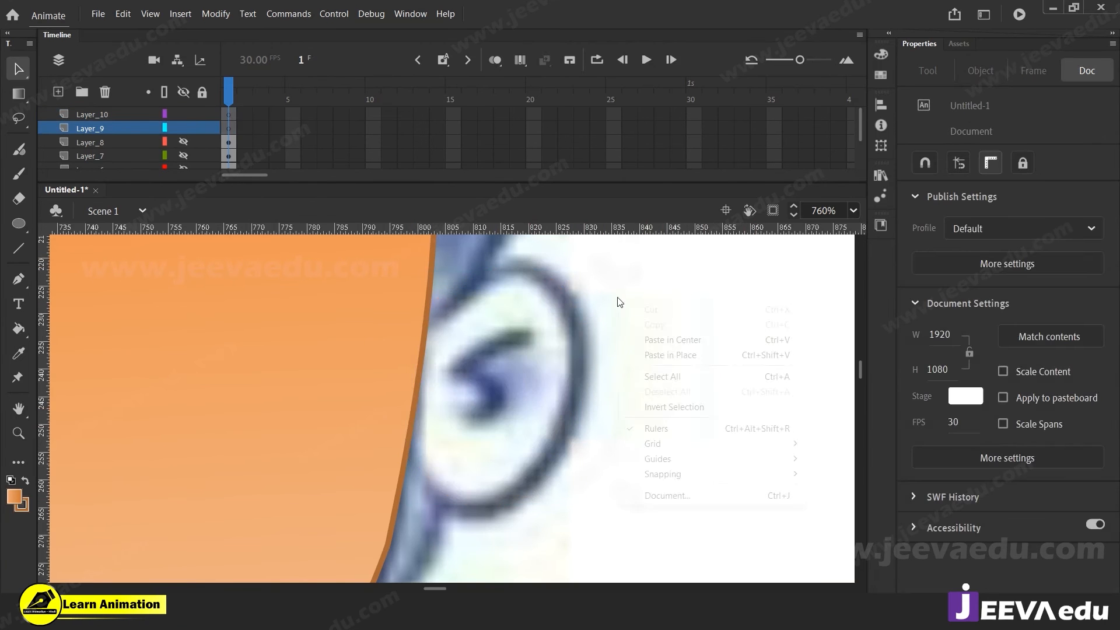
click(657, 356)
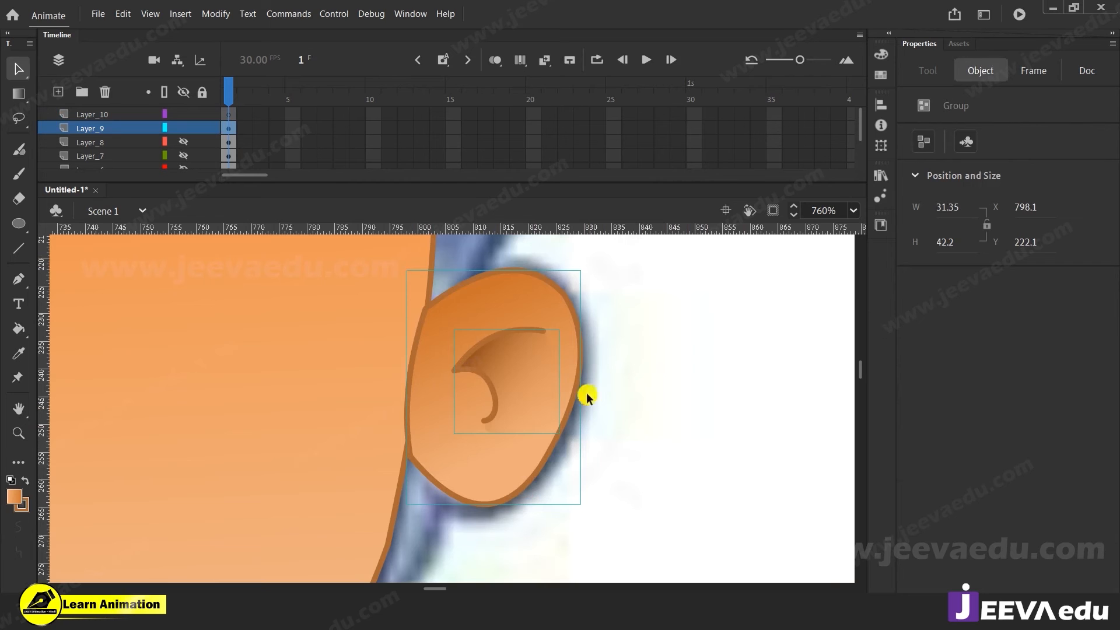
Step: Draw a test circle about 14.8 px wide on the empty area beside the ear, and select its fill and outline
drag(649, 393, 490, 395)
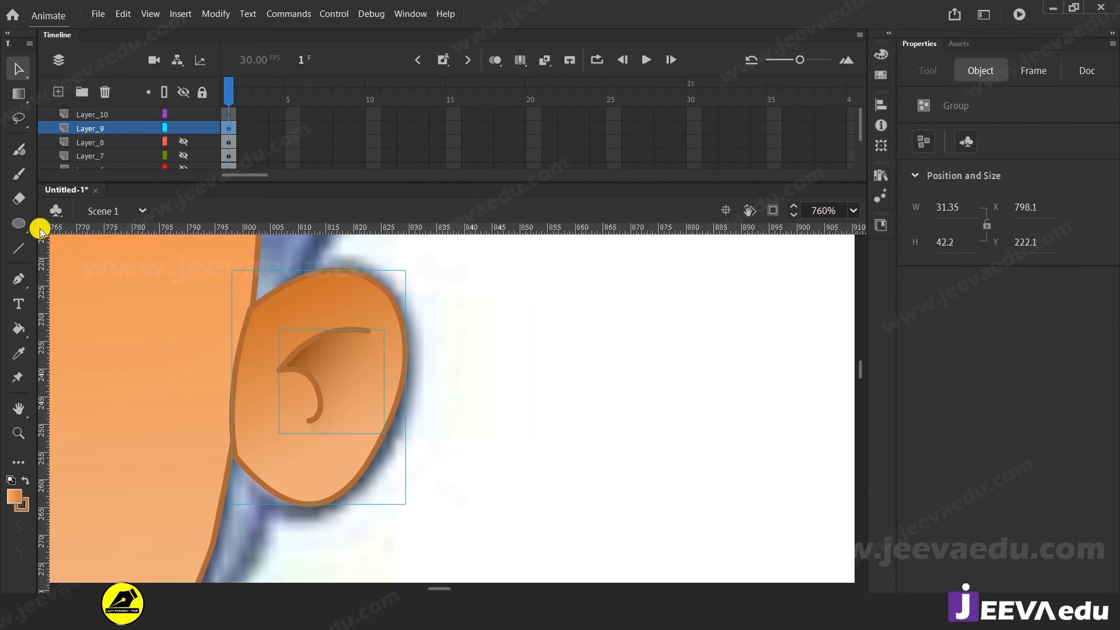
click(18, 223)
drag(585, 343, 618, 391)
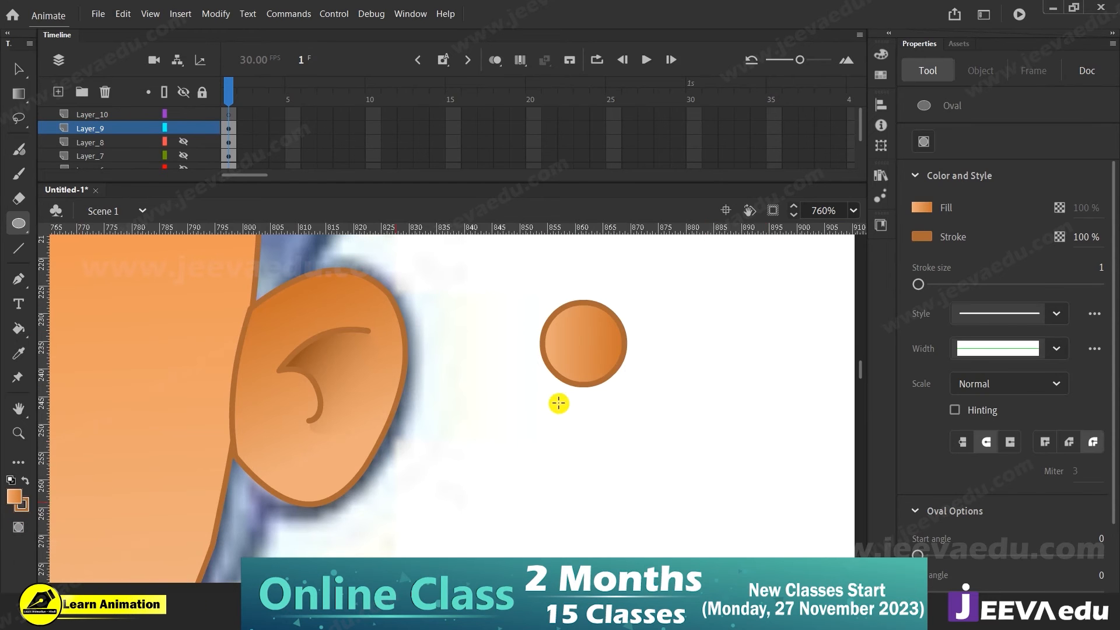
key(v)
double_click(579, 360)
drag(588, 391, 485, 447)
click(485, 447)
click(479, 404)
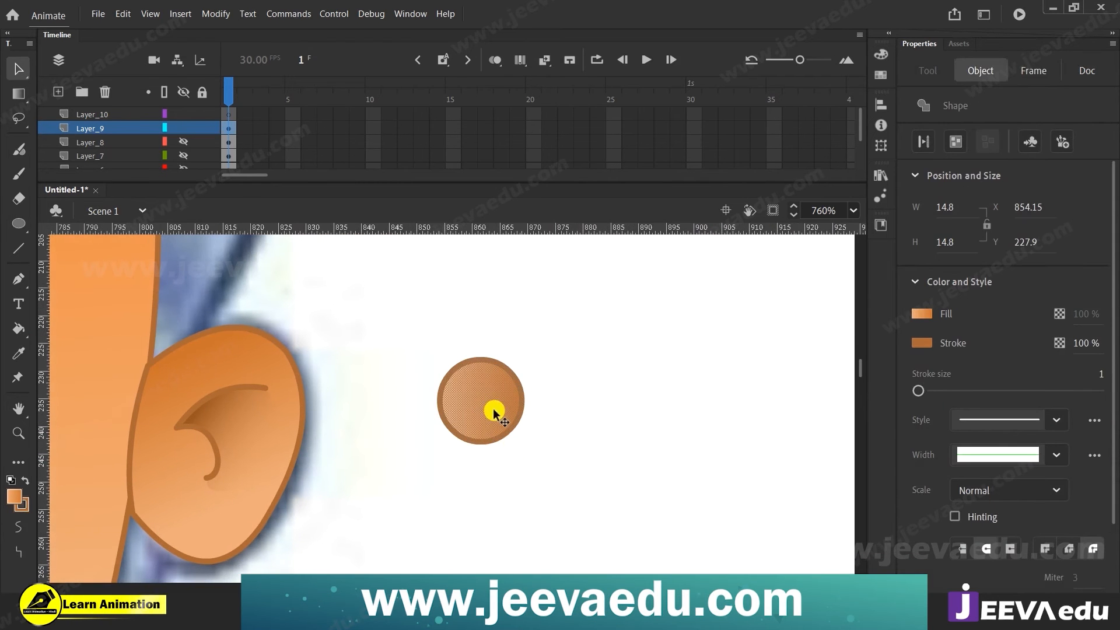
Step: Try moving the test circle's artwork farther from the ear, and delete all of it
drag(475, 415, 613, 432)
click(530, 488)
click(512, 419)
double_click(512, 421)
click(563, 515)
drag(414, 329, 706, 496)
key(Delete)
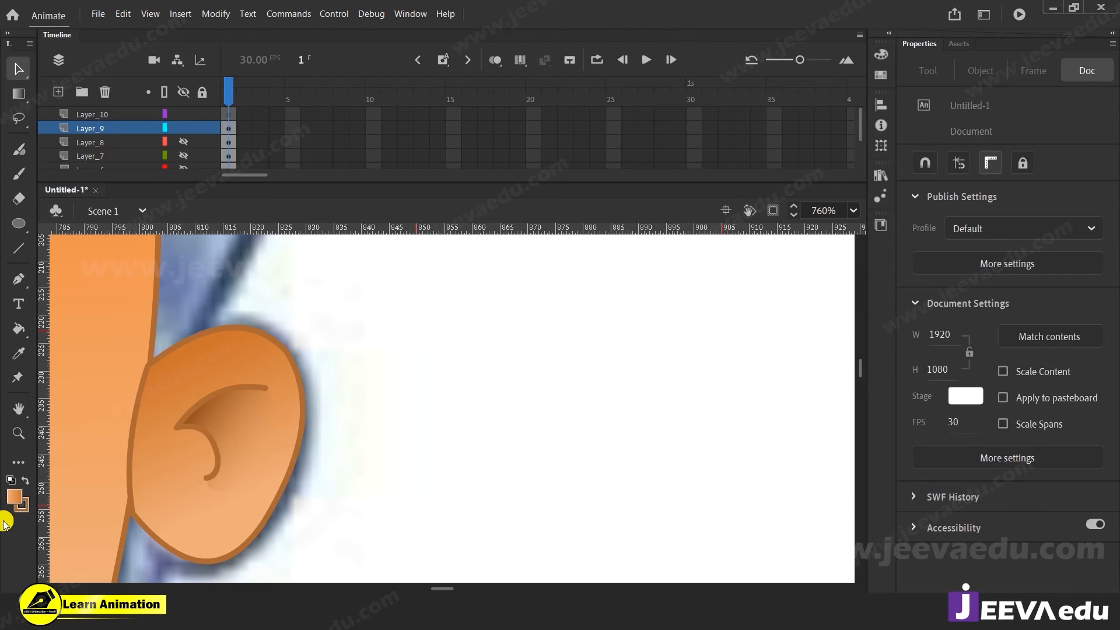
Step: Turn on Object Drawing mode, draw a circle about 10.5 px wide beside the ear, and select it
key(o)
click(19, 529)
drag(470, 381, 530, 442)
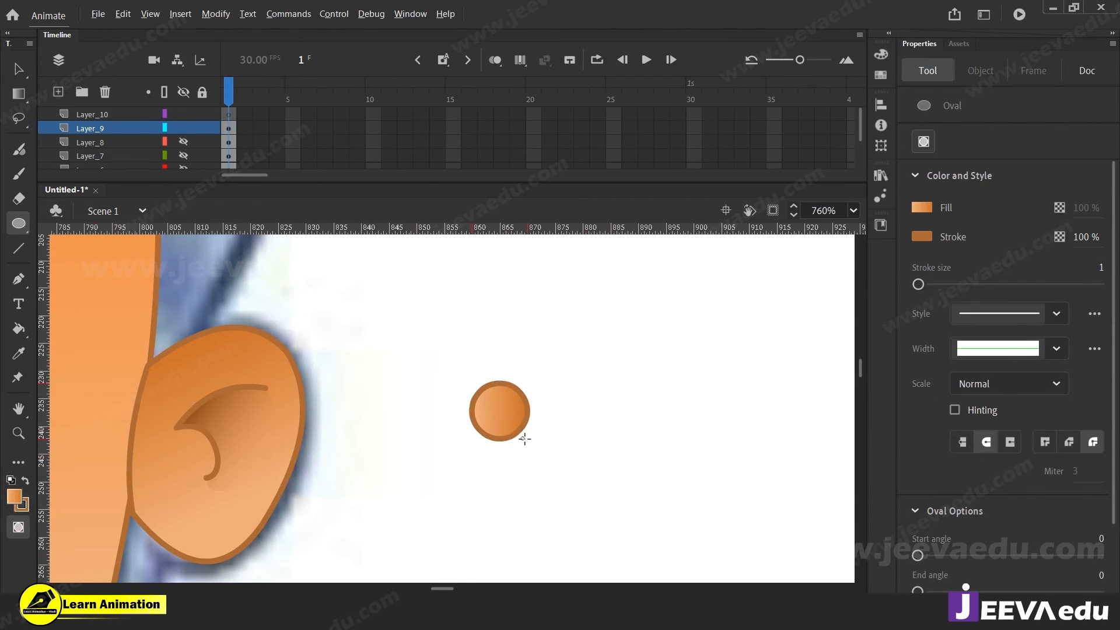
key(v)
drag(570, 376, 490, 474)
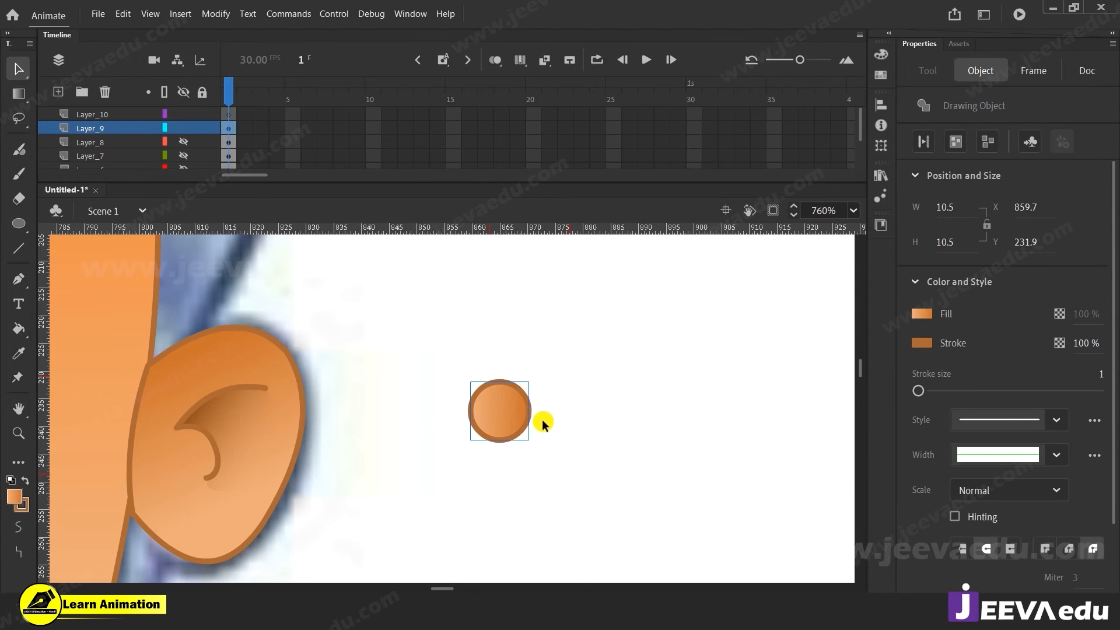
click(517, 421)
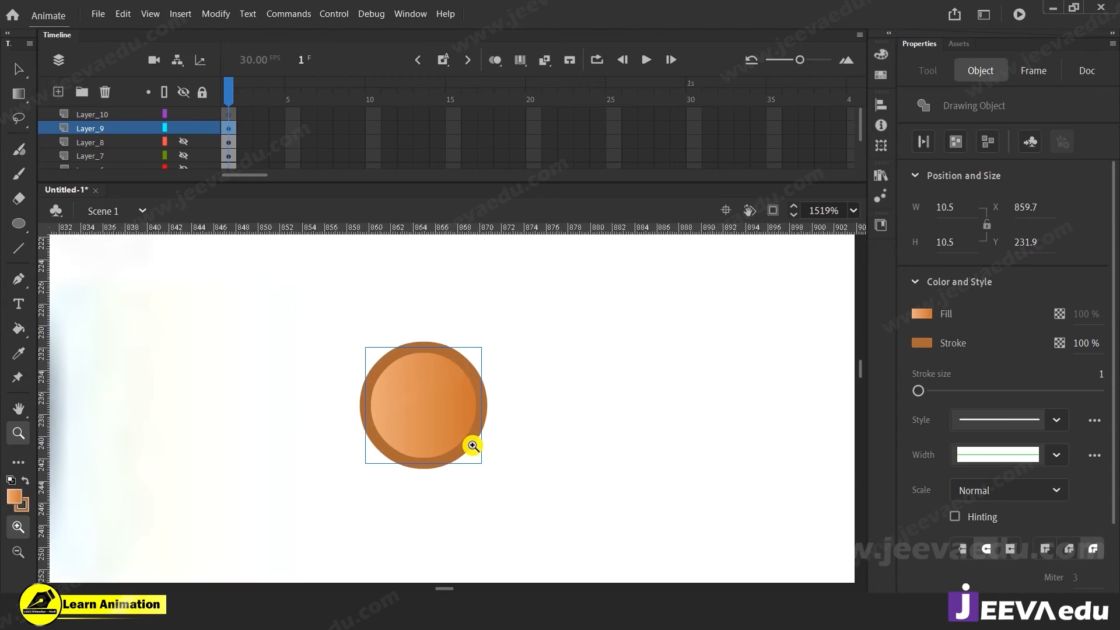
Step: Duplicate the circle drawing object and place the copy level beside the original, about 14 px away
key(v)
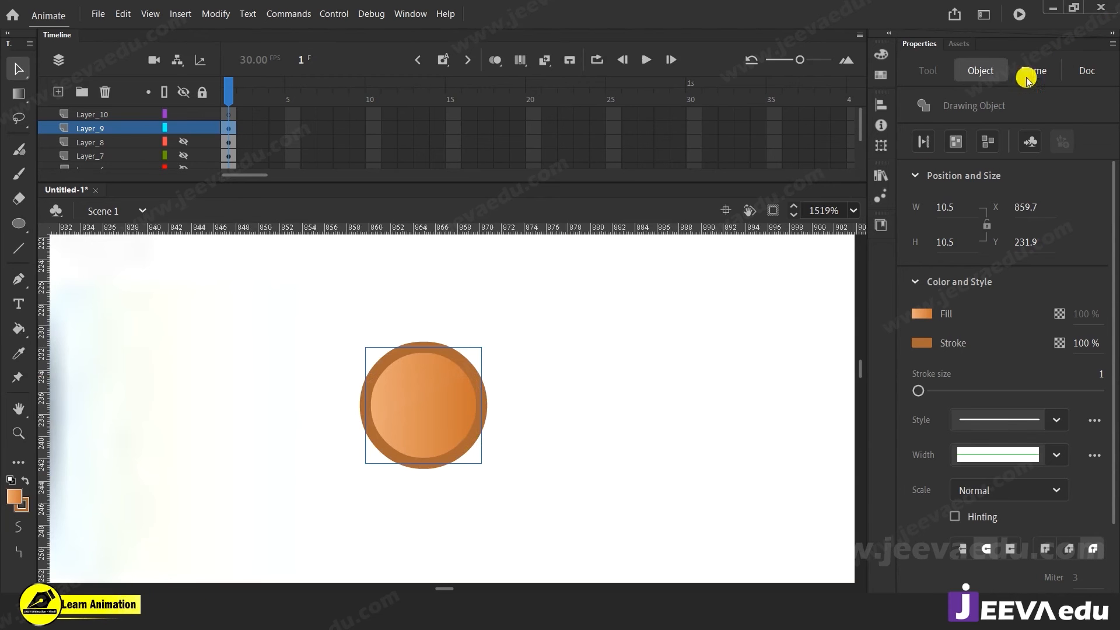
drag(446, 436, 573, 433)
click(568, 508)
click(482, 429)
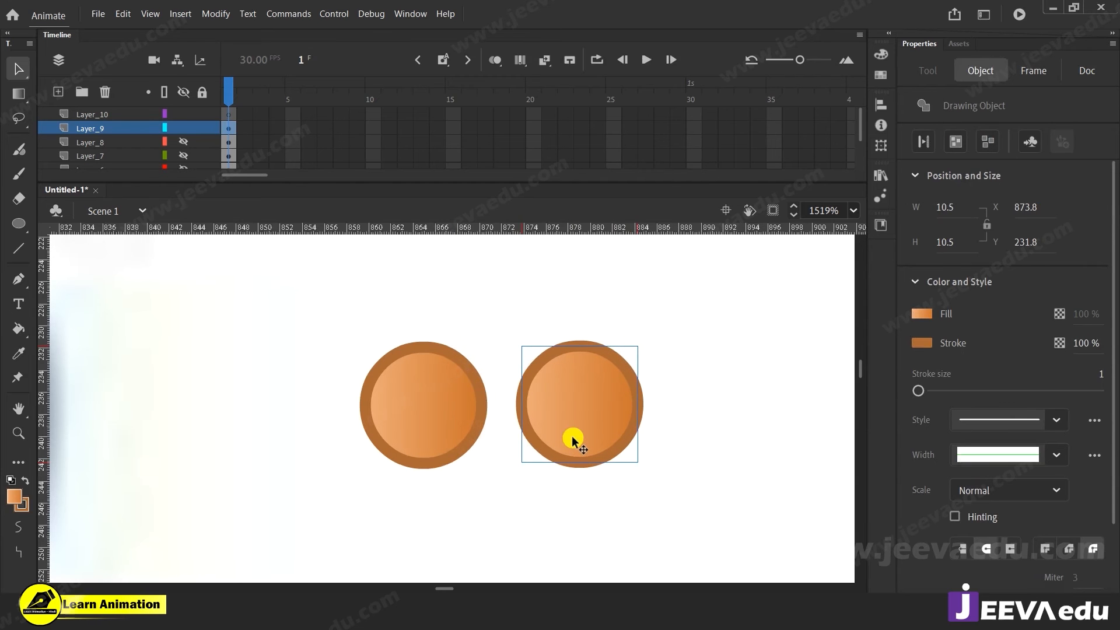
Step: Turn off Object Drawing mode for the Oval tool and delete both test circles
key(o)
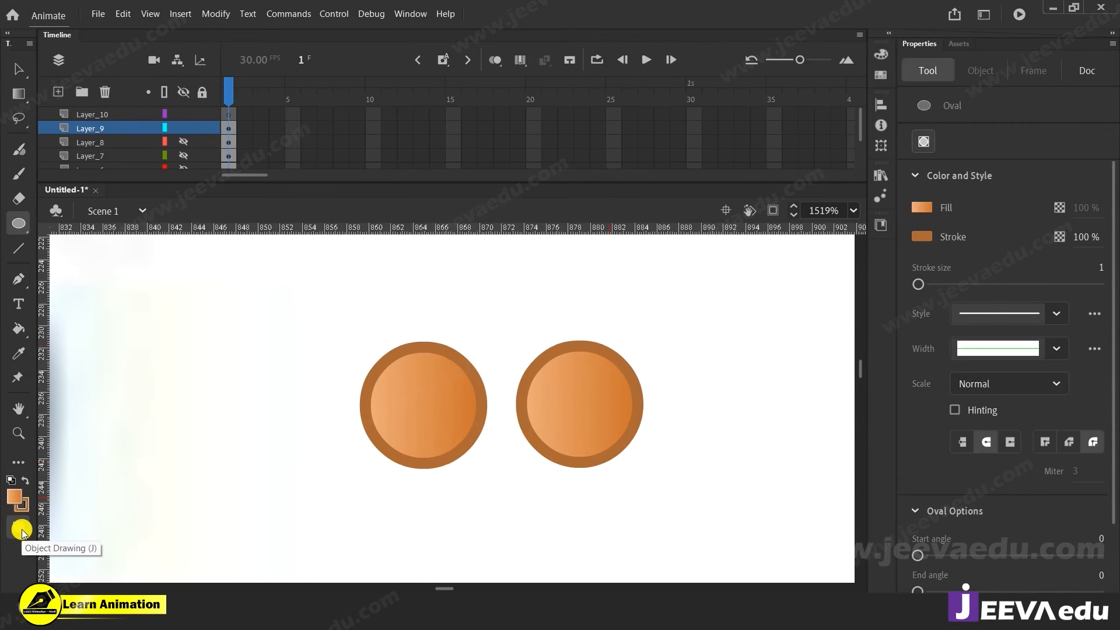
click(22, 531)
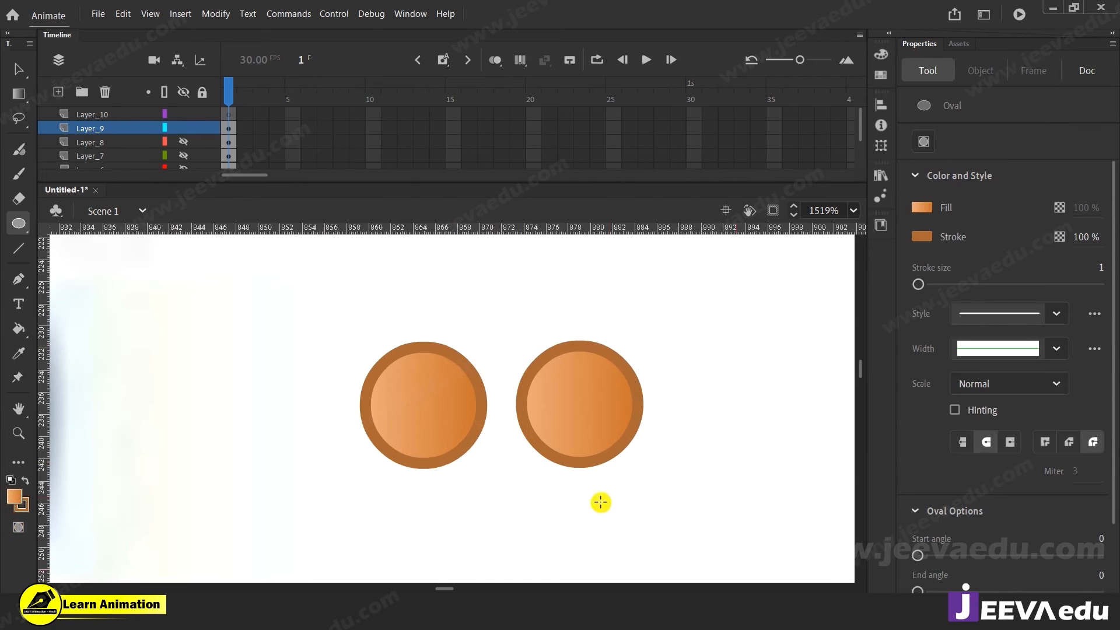
key(v)
drag(329, 313, 672, 512)
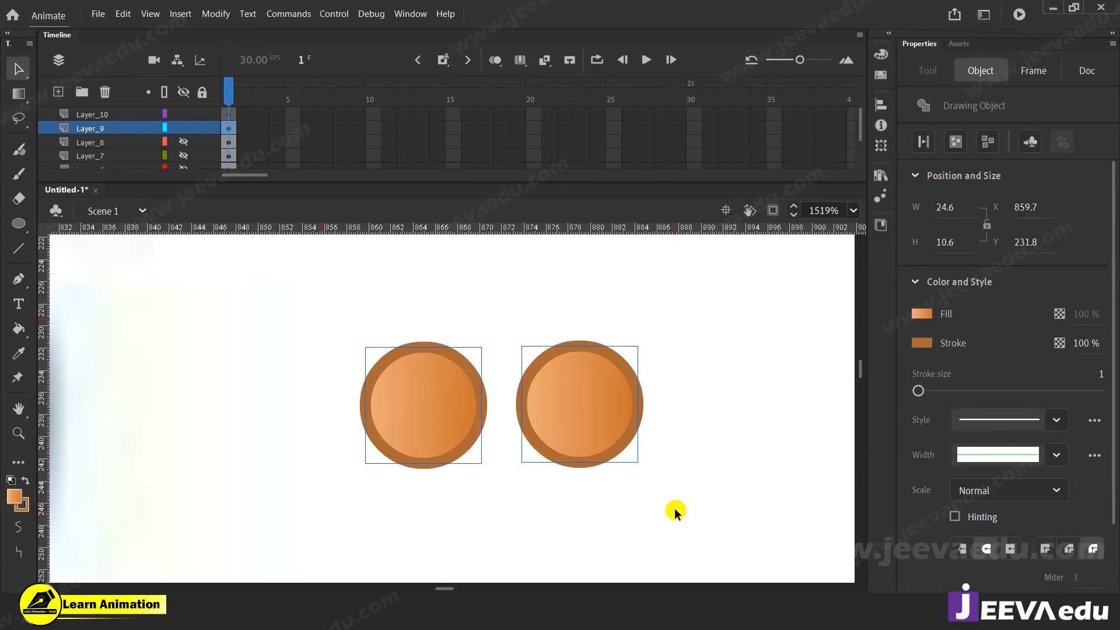
key(Delete)
Step: Combine the ear group and its inner-ear shading group into a single group
key(z)
alt+click(310, 461)
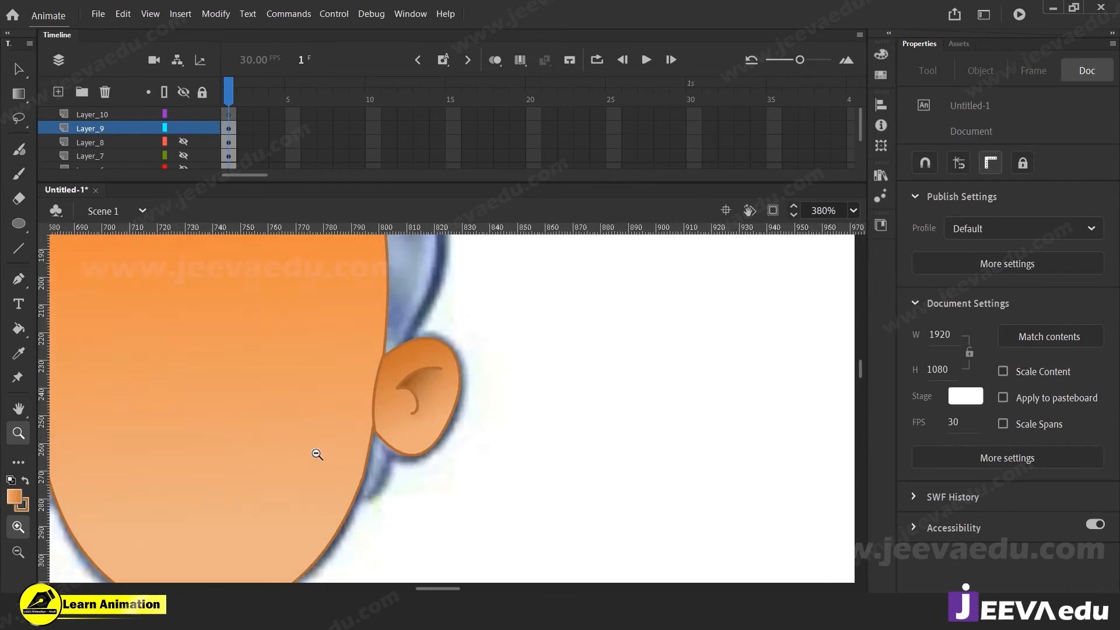
key(v)
click(450, 414)
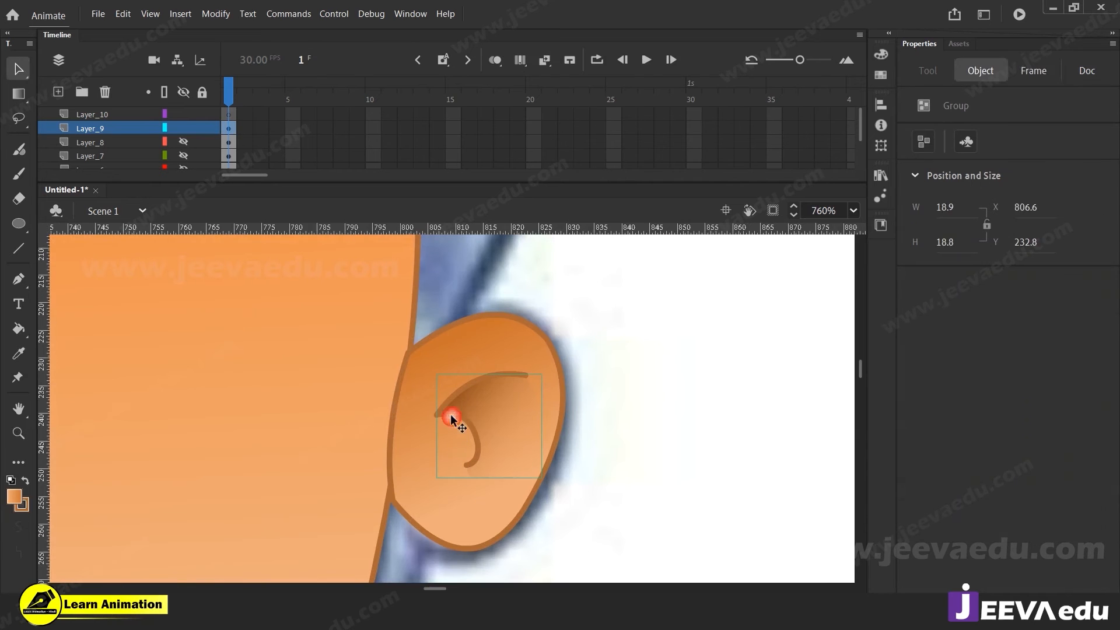
key(z)
alt+click(461, 453)
alt+click(449, 462)
drag(497, 450, 447, 427)
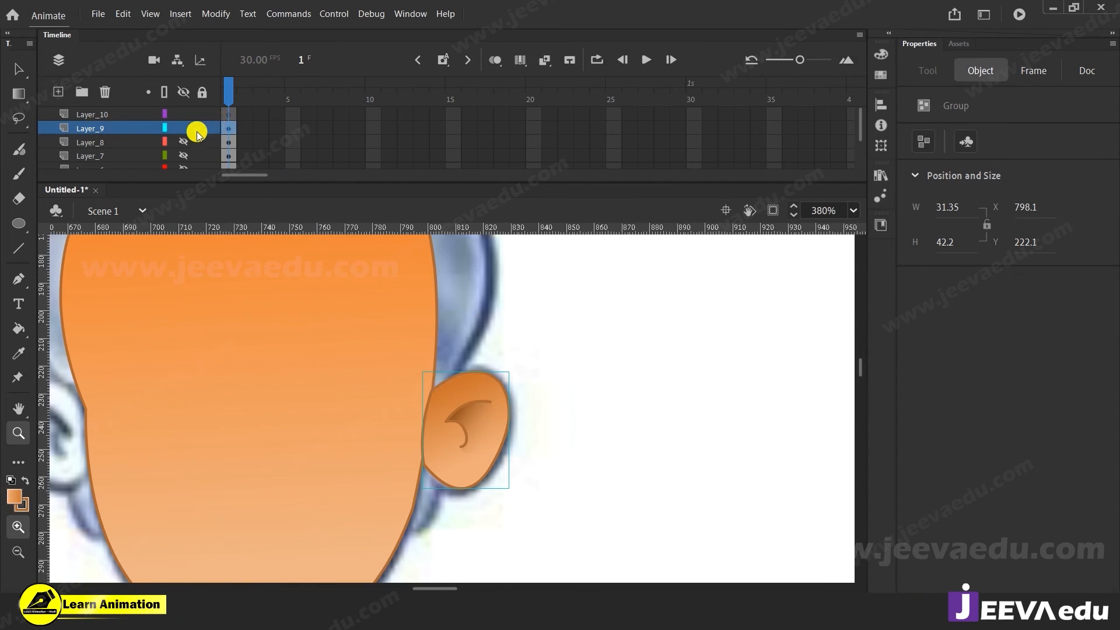
Step: Move Layer_9 below Layer_3 and above Layer_2 so the ear sits behind the face, and deselect the ear
scroll(175, 137, down, 1)
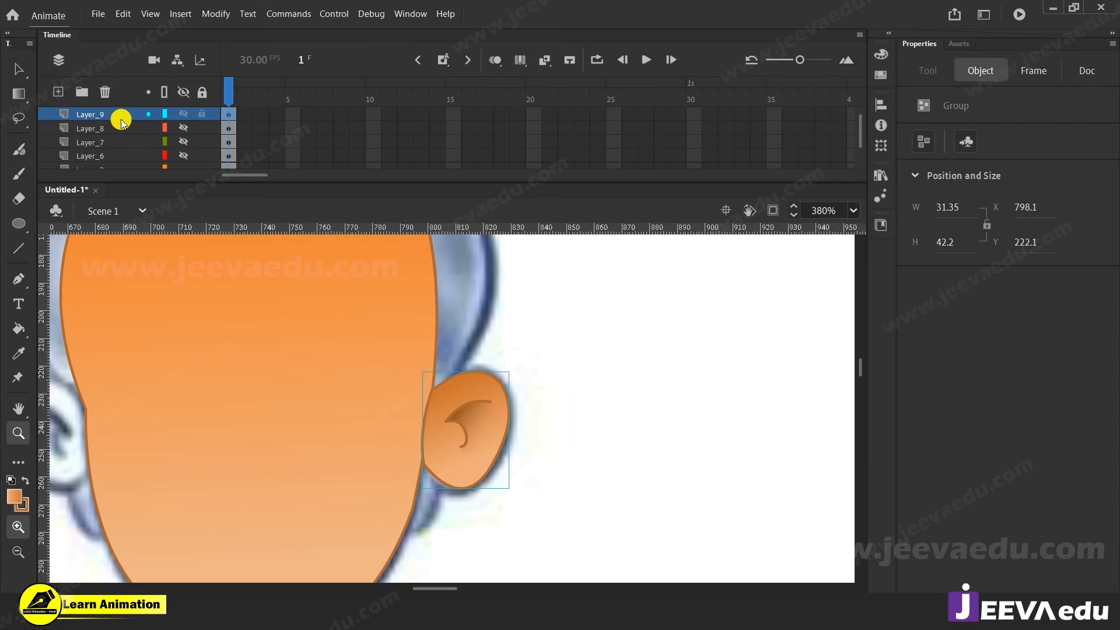
click(120, 117)
scroll(127, 145, down, 3)
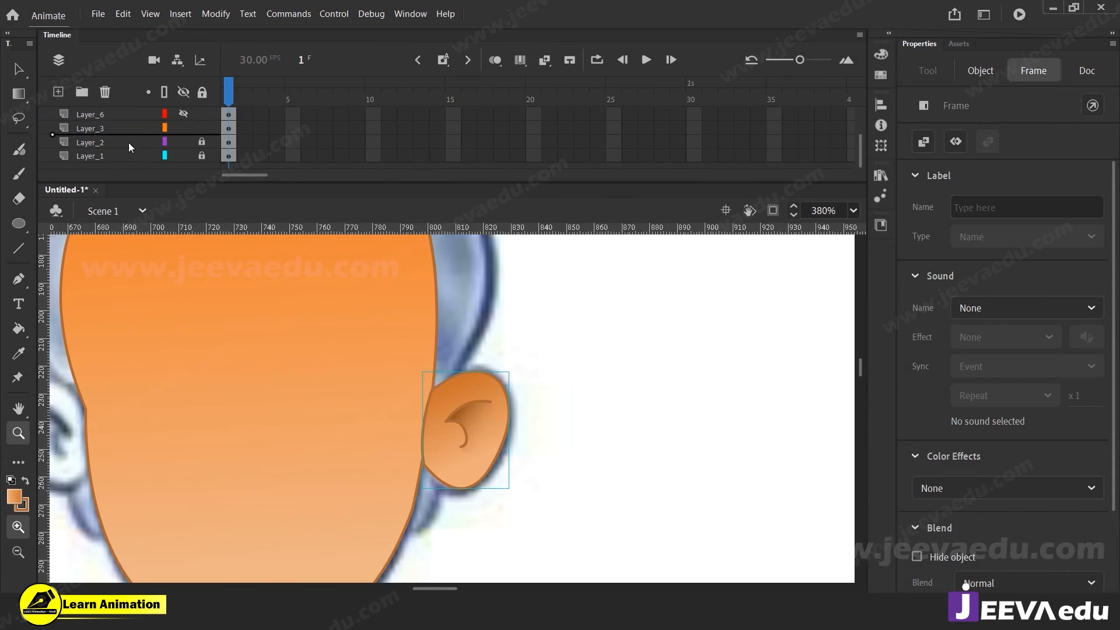
drag(134, 137, 133, 138)
key(v)
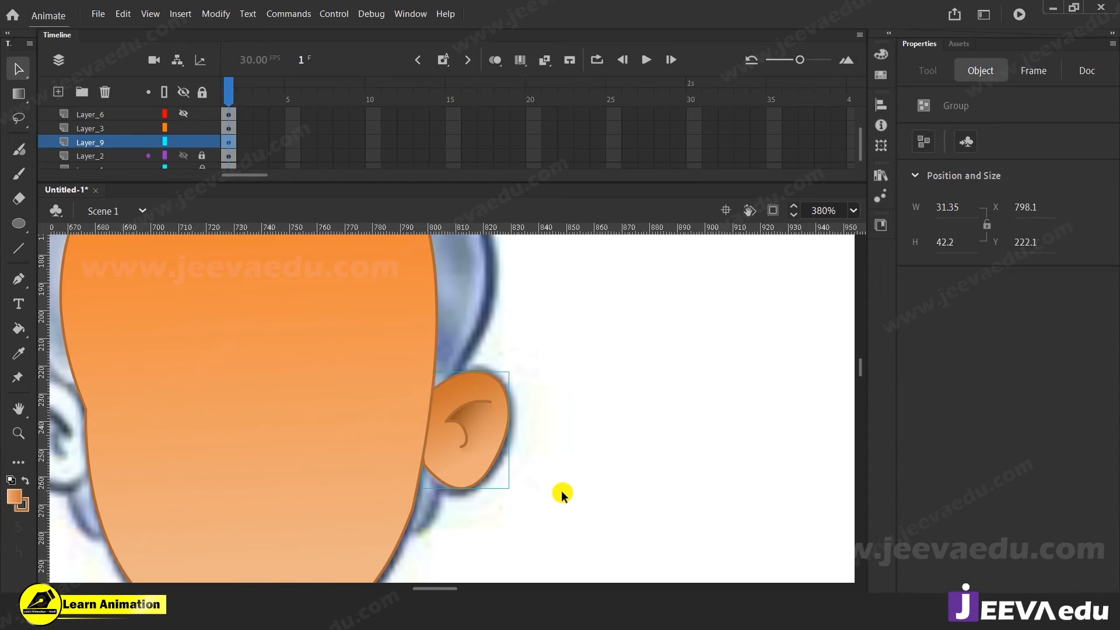
click(562, 493)
Step: Duplicate the grouped ear onto the sketch's opposite ear and flip the copy horizontally
drag(425, 437, 567, 445)
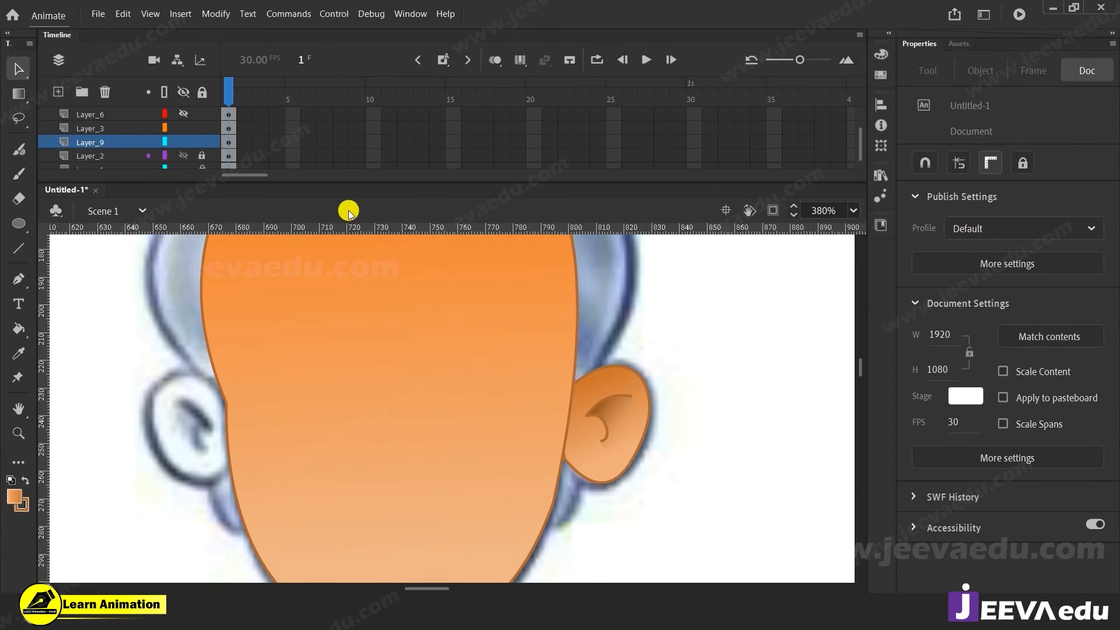
click(613, 450)
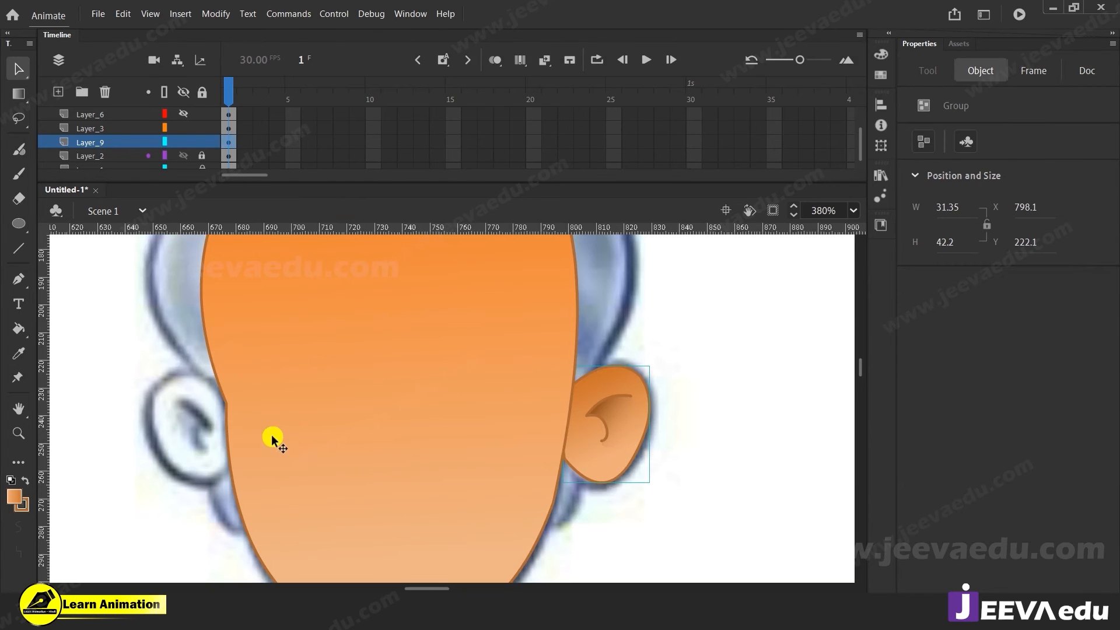
drag(615, 445, 183, 440)
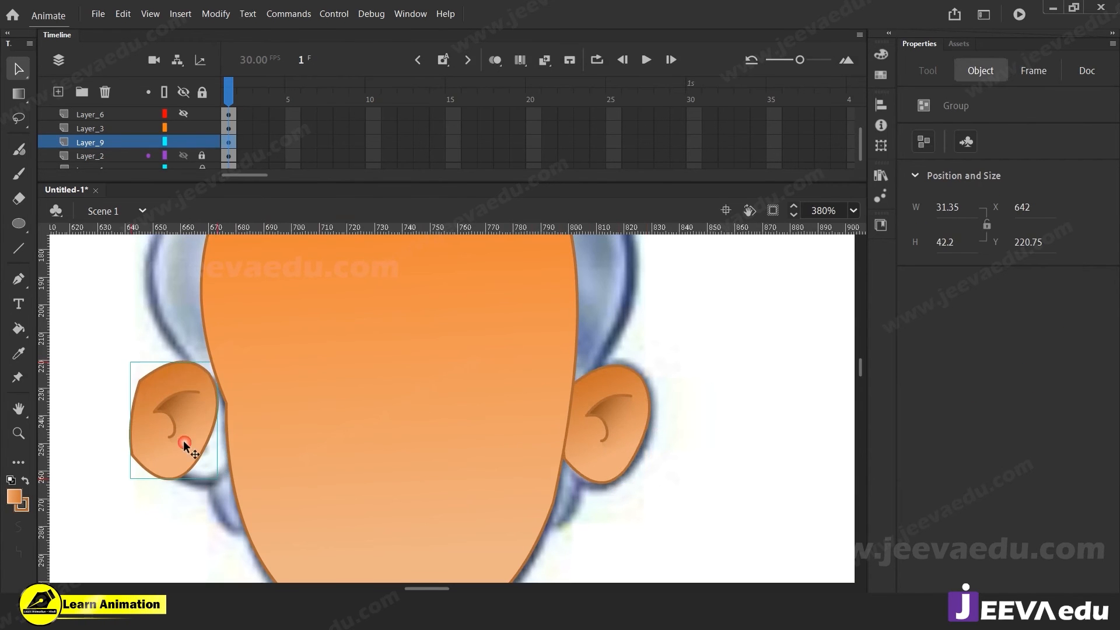
click(219, 15)
mouse_move(306, 214)
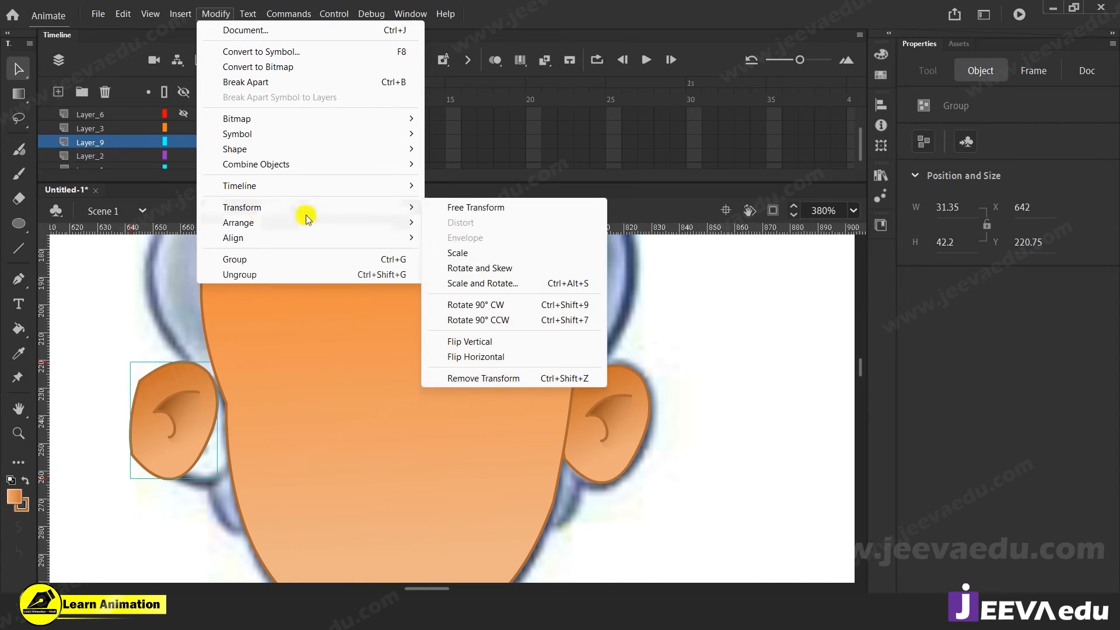
click(482, 356)
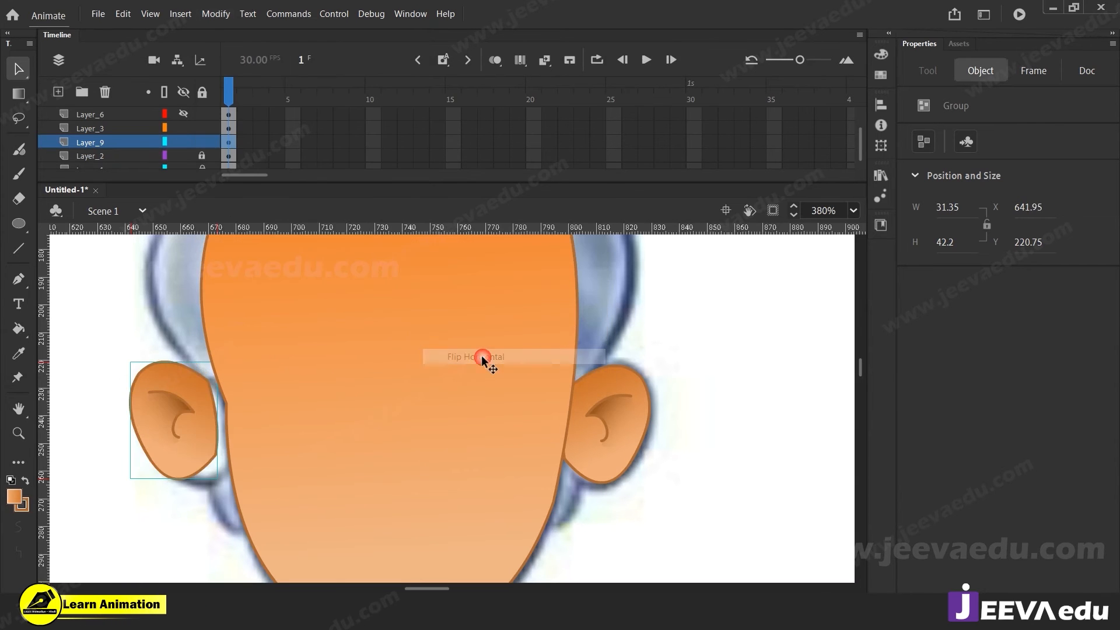
Step: Nudge the flipped ear toward the head to about X 647, matching the sketched ear, and deselect it
key(Right)
key(Right)
key(Right)
key(Right)
key(Right)
key(Right)
key(Right)
key(Right)
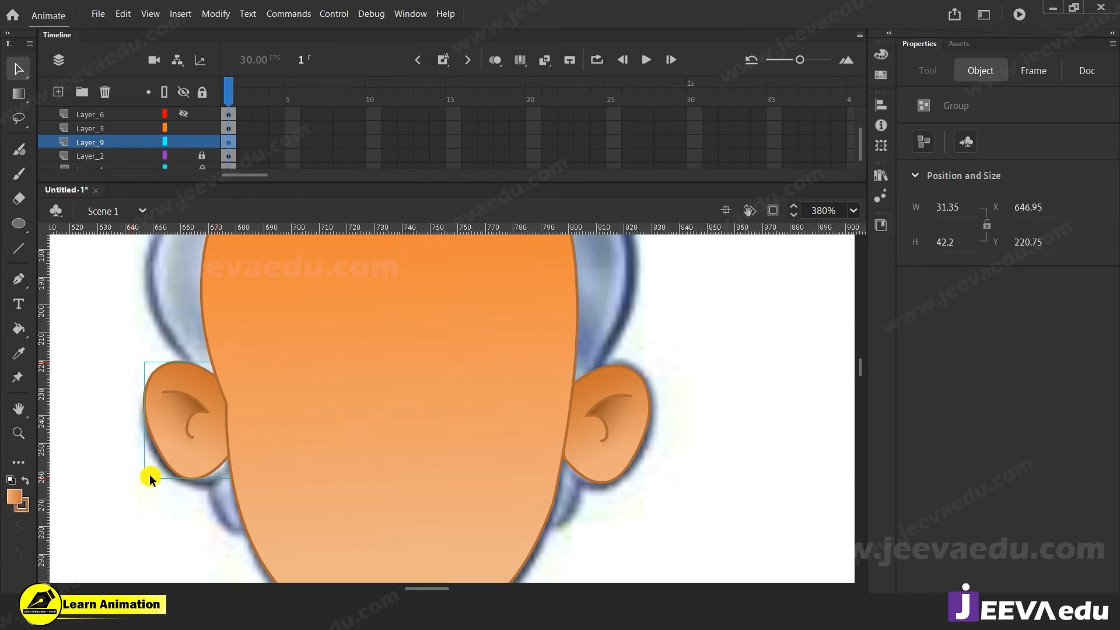
key(Left)
key(Left)
key(Left)
key(Right)
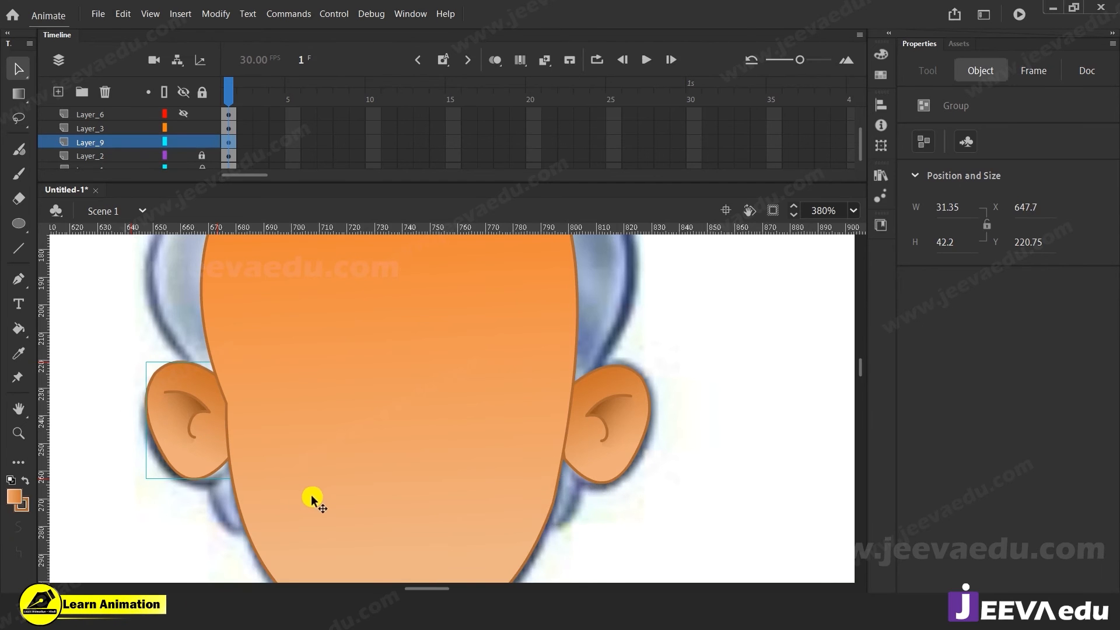
click(102, 426)
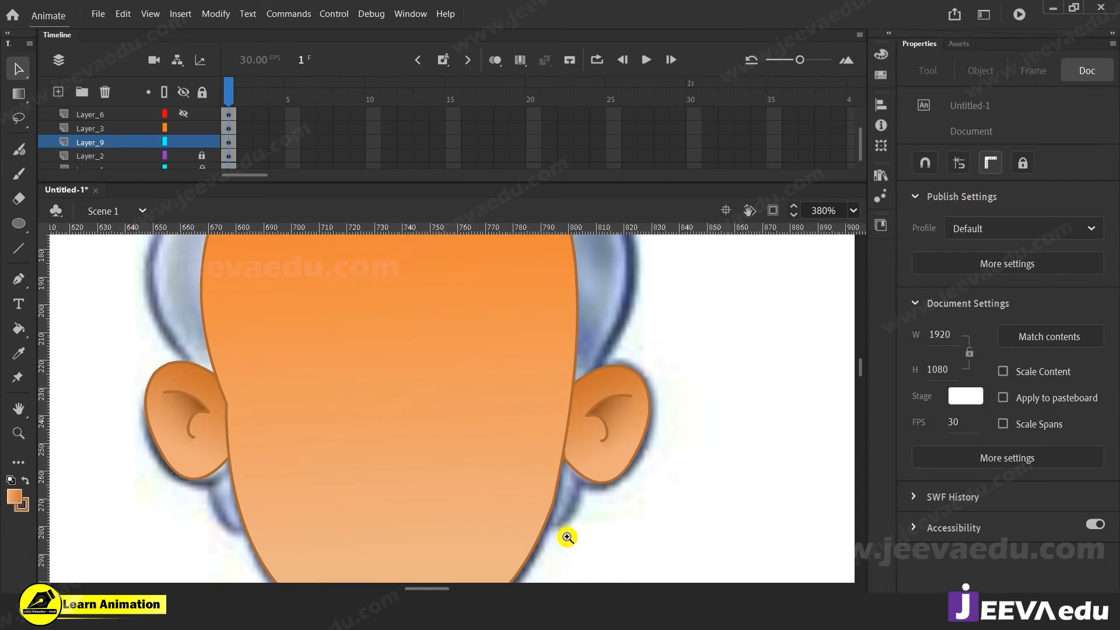
Step: Hide Layer_9 and Layer_3 to expose the sketch, and make Layer_10 the active layer
key(z)
alt+click(457, 443)
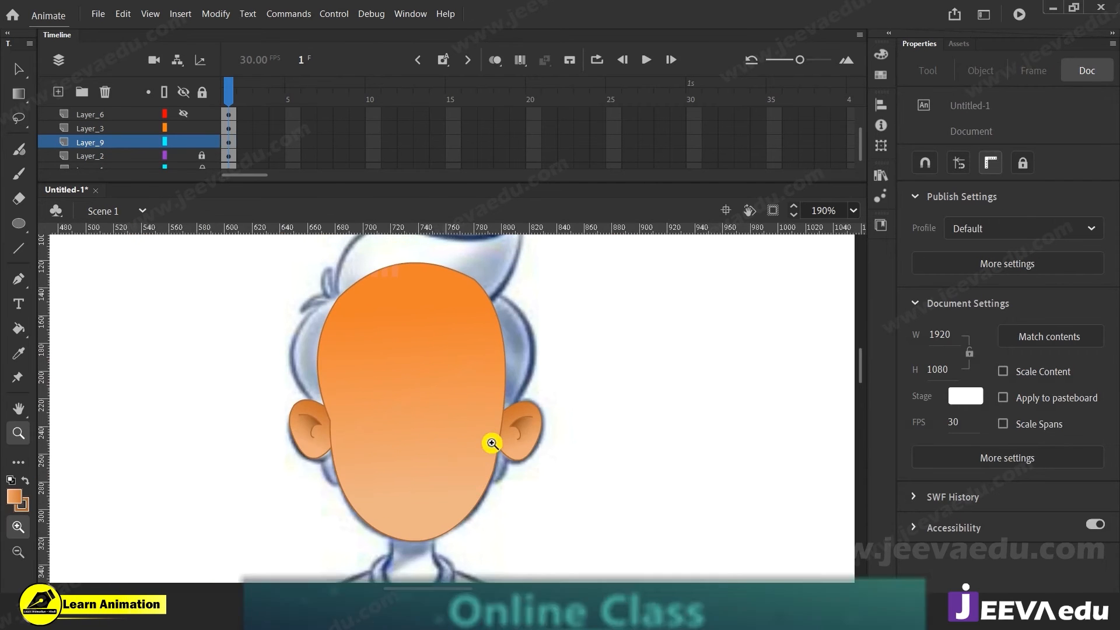
click(184, 142)
click(182, 128)
scroll(120, 108, up, 2)
click(120, 114)
Step: Draw a straight line about 42 by 80 px along the inner edge of the side hair above the ear, and set its stroke to red
drag(480, 417, 479, 461)
drag(409, 438, 422, 464)
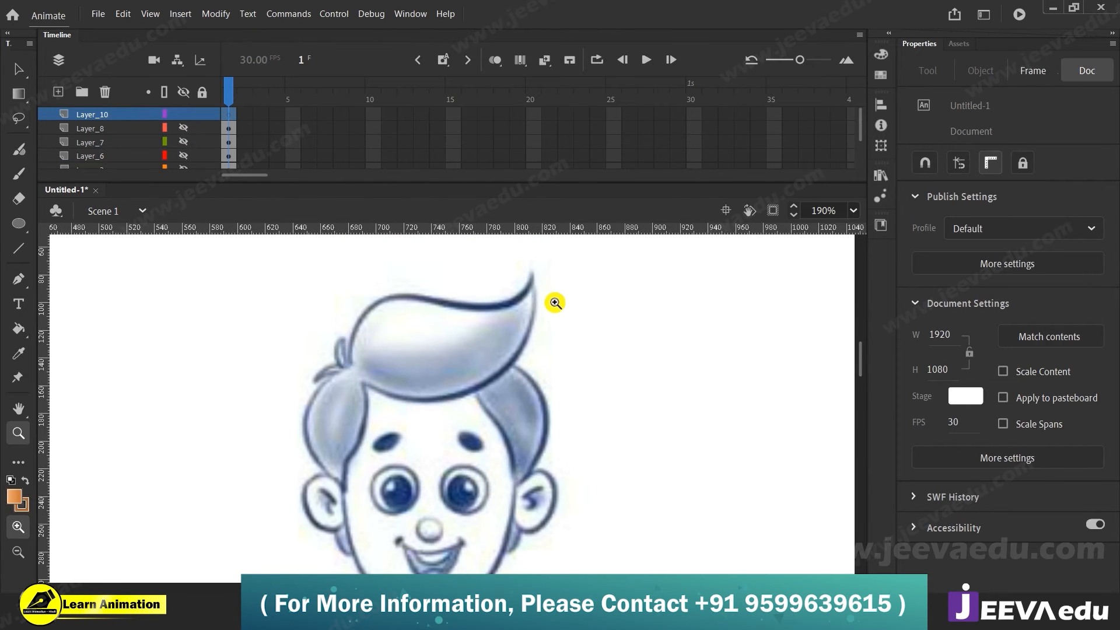
drag(524, 436, 528, 385)
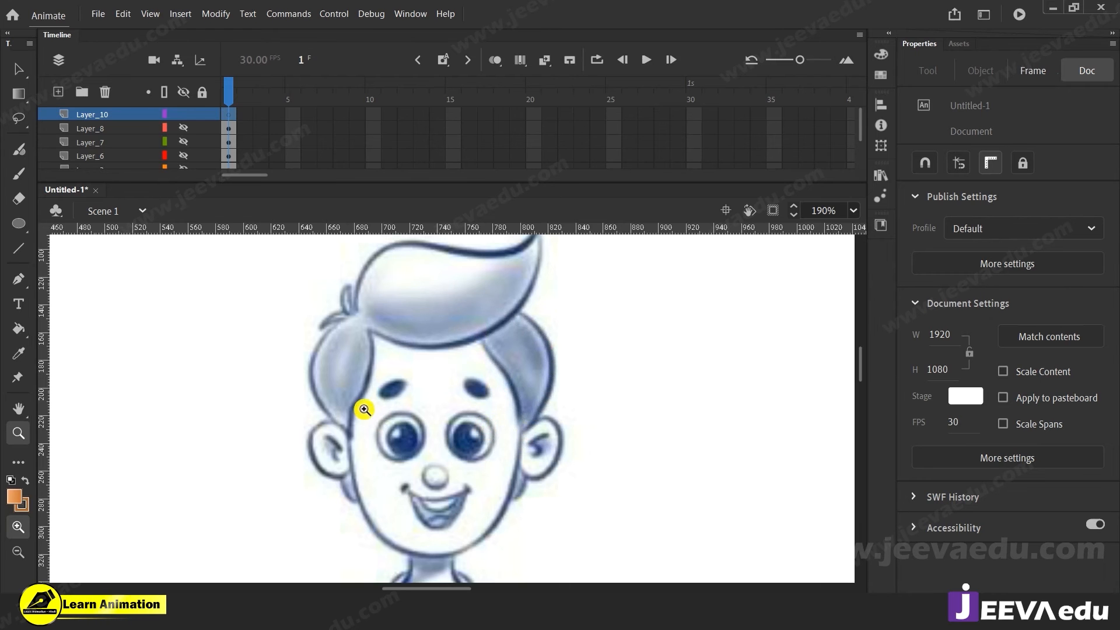
key(n)
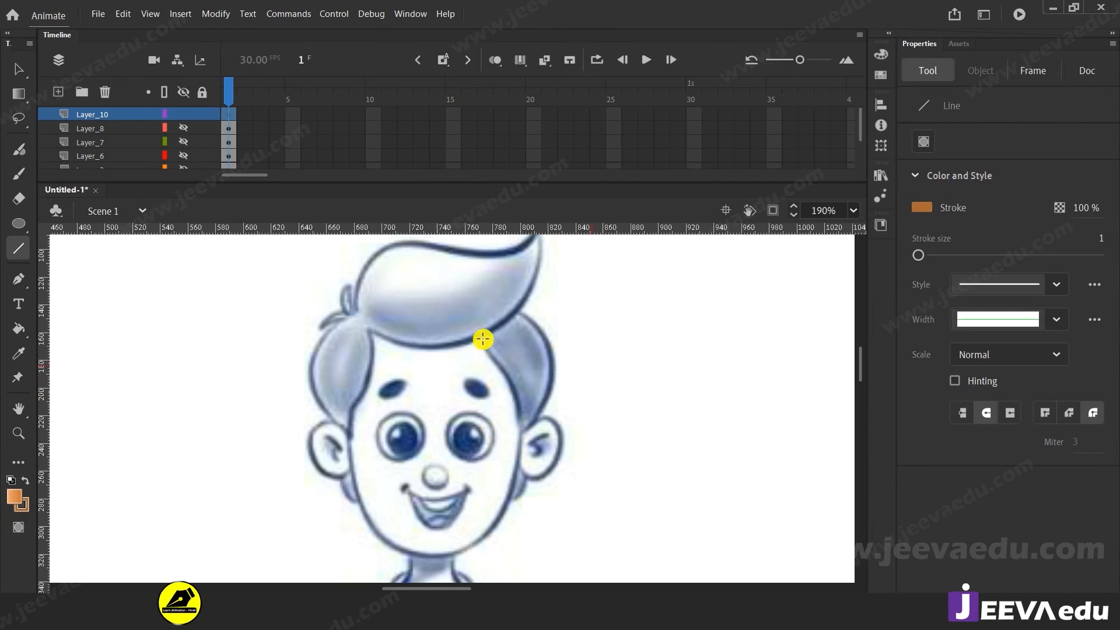
drag(467, 333, 524, 425)
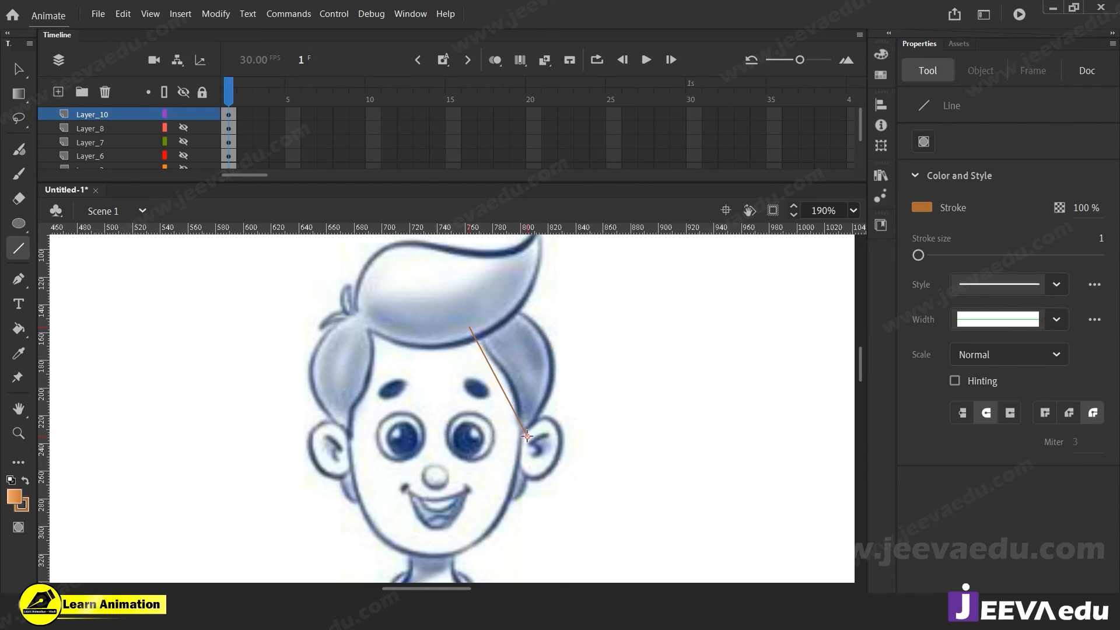
key(v)
click(524, 425)
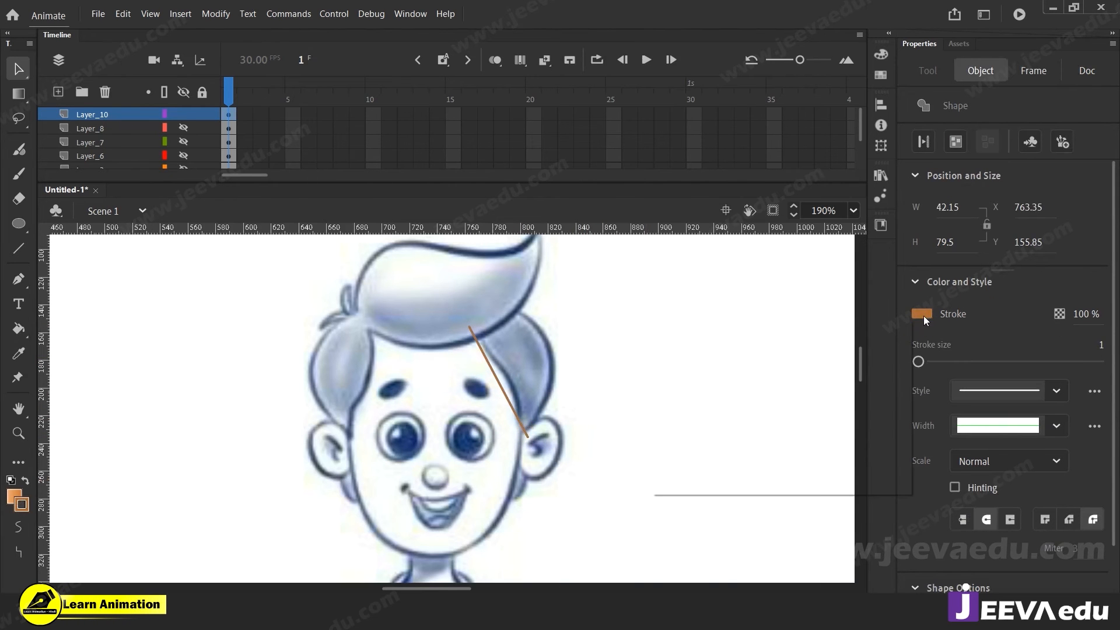
click(923, 315)
click(693, 421)
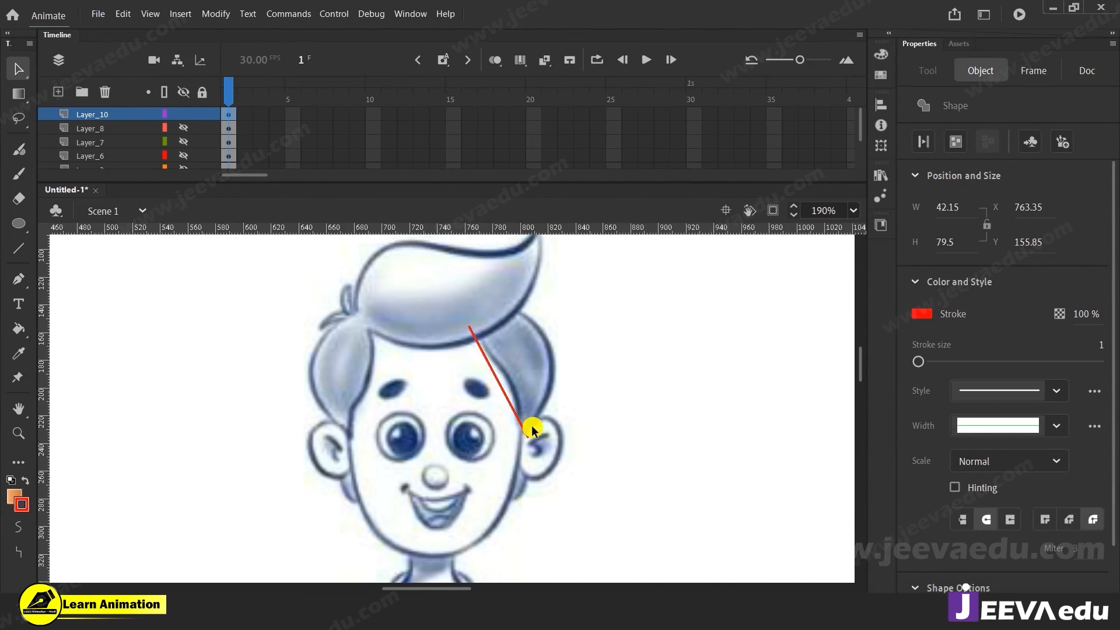
Step: Bend the red line and add a corner beside the eyebrow so it follows the side hair's inner edge
key(z)
click(493, 393)
drag(512, 437, 524, 459)
key(v)
drag(492, 410, 509, 415)
key(z)
click(457, 380)
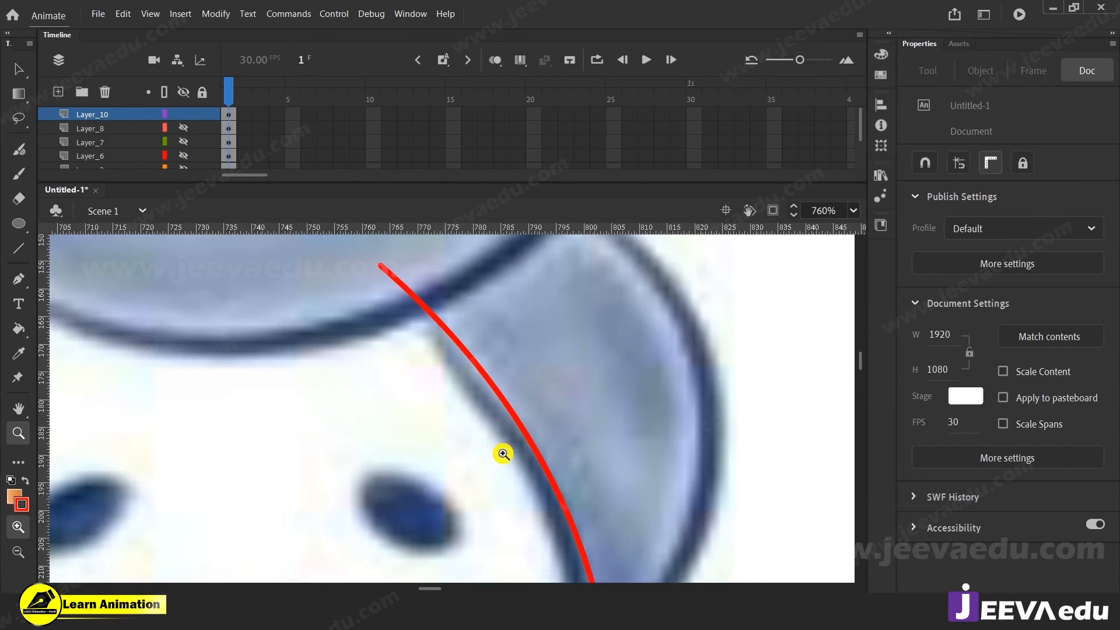
key(v)
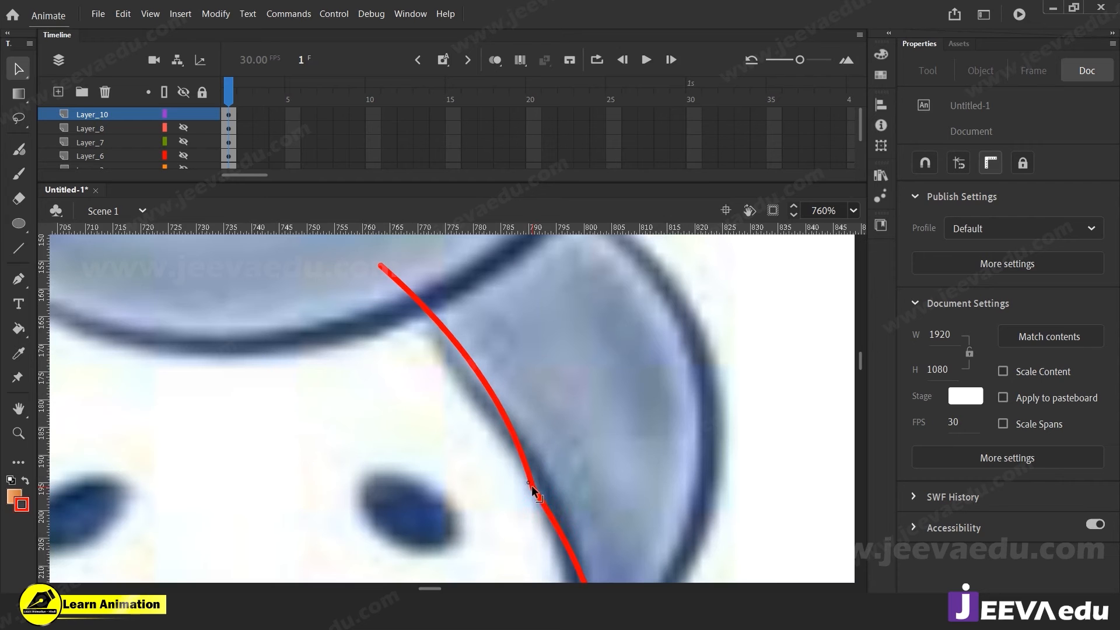
drag(500, 394, 471, 415)
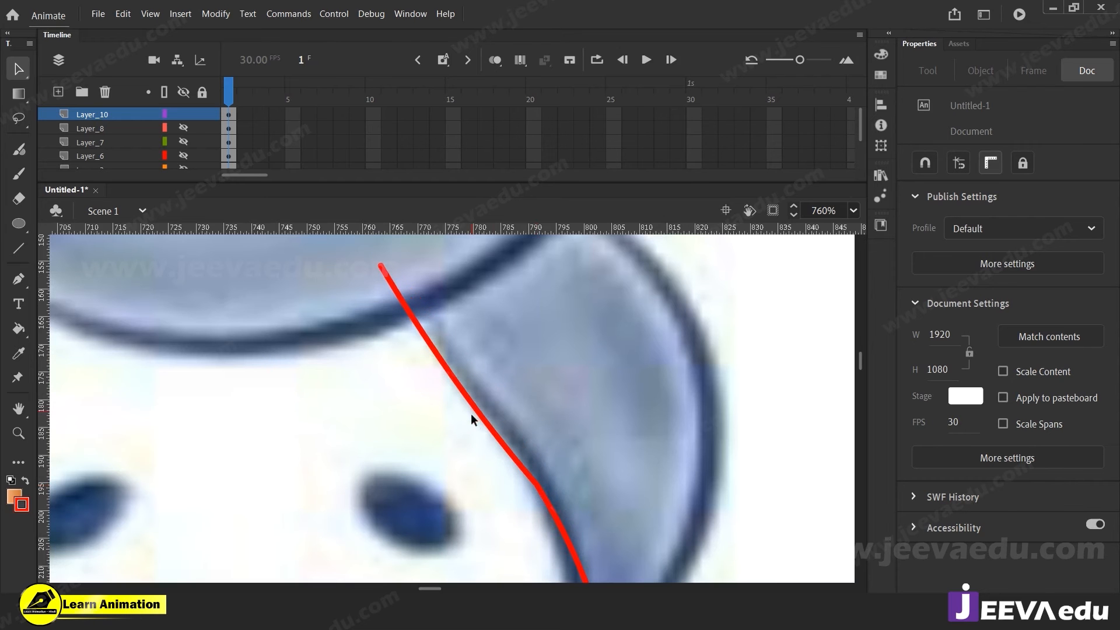
Step: Move the line's upper end inside the top hair and refine its inner curve, adding a corner just above the ear
drag(383, 270, 421, 247)
drag(451, 340, 422, 304)
drag(503, 525, 464, 478)
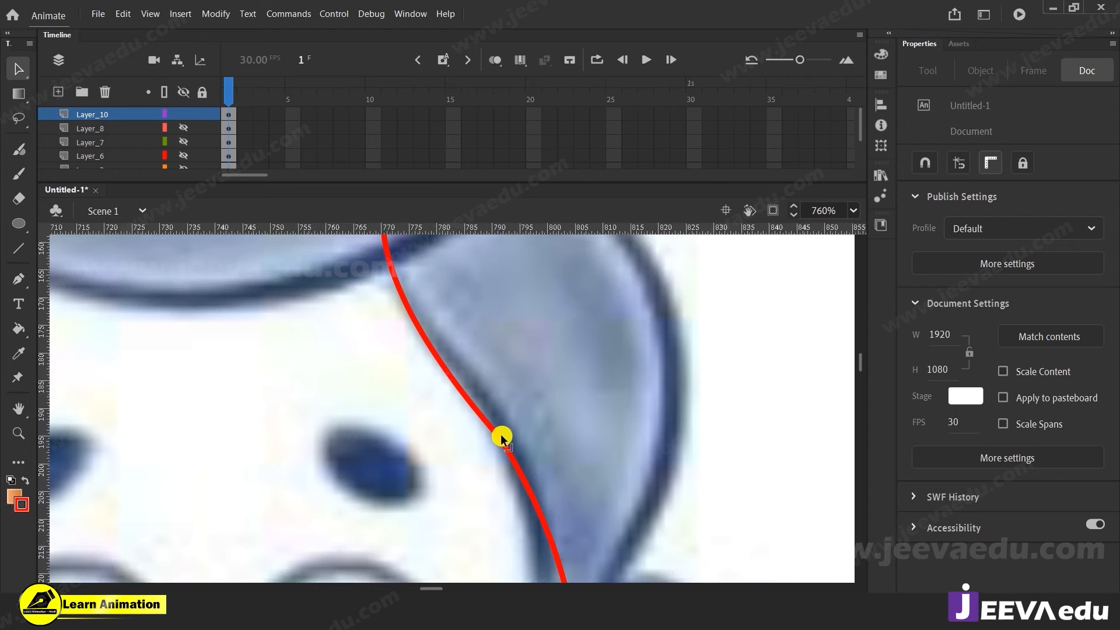
drag(500, 432, 501, 420)
drag(521, 474, 502, 359)
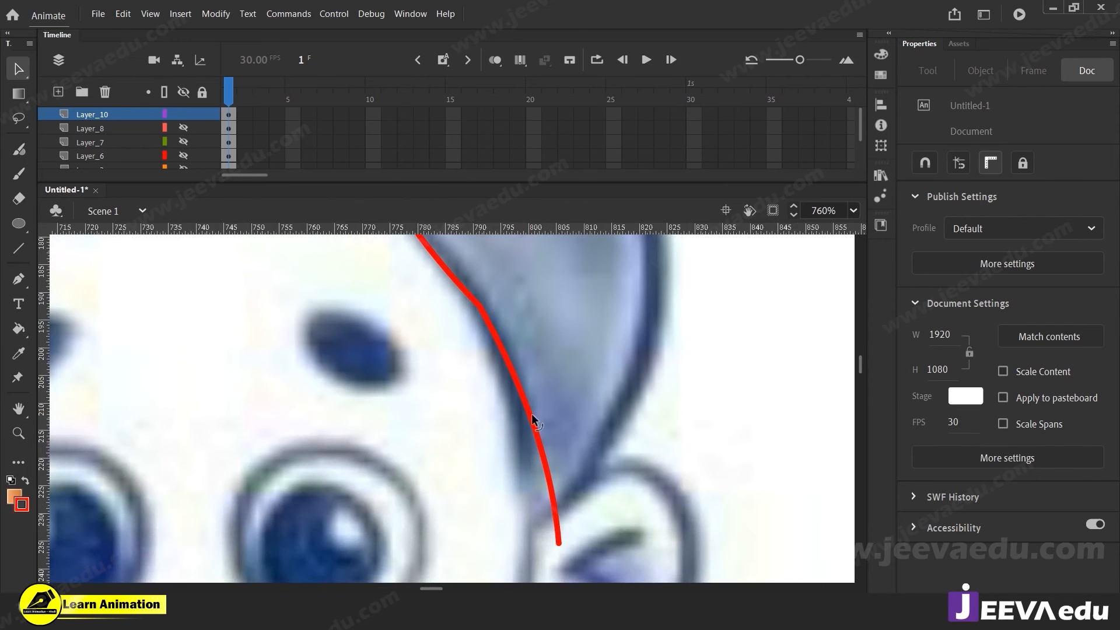
drag(542, 456, 521, 463)
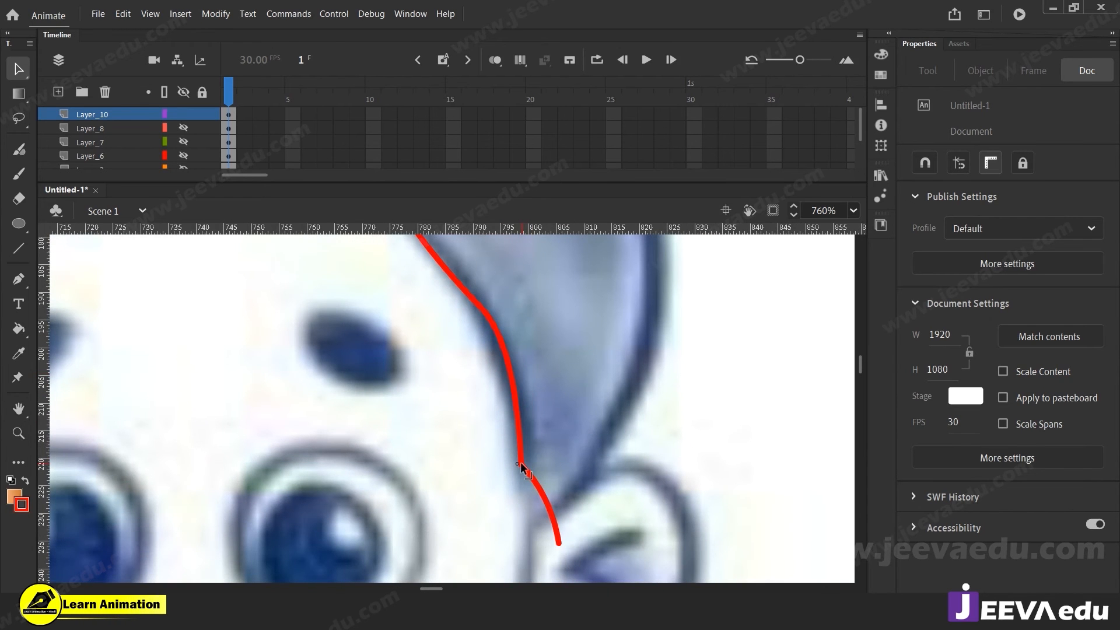
click(484, 309)
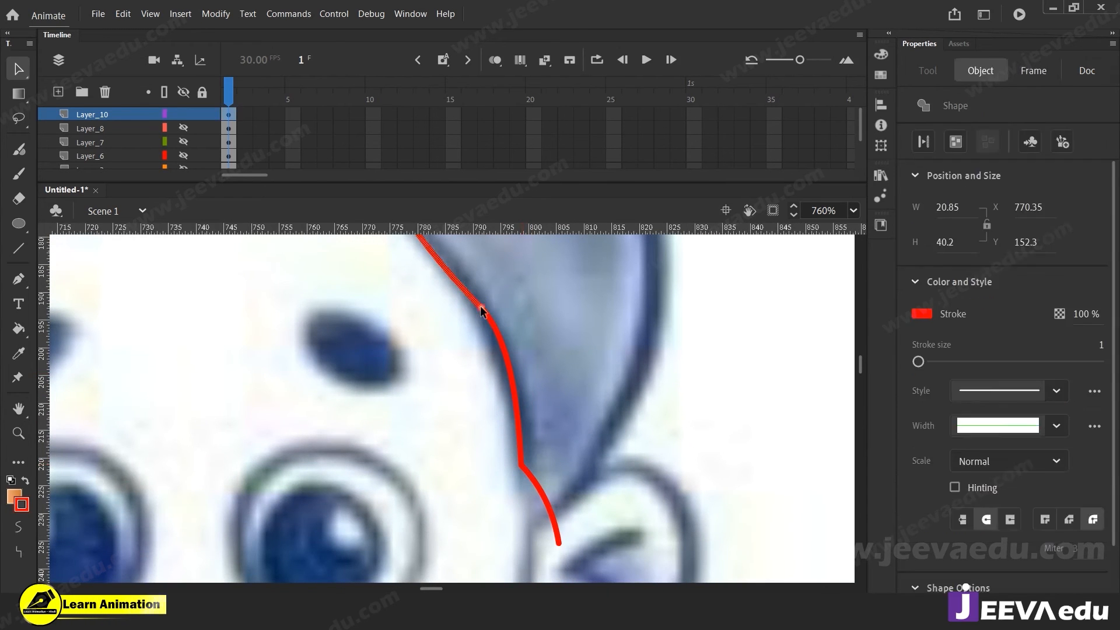
click(477, 329)
drag(481, 307, 471, 306)
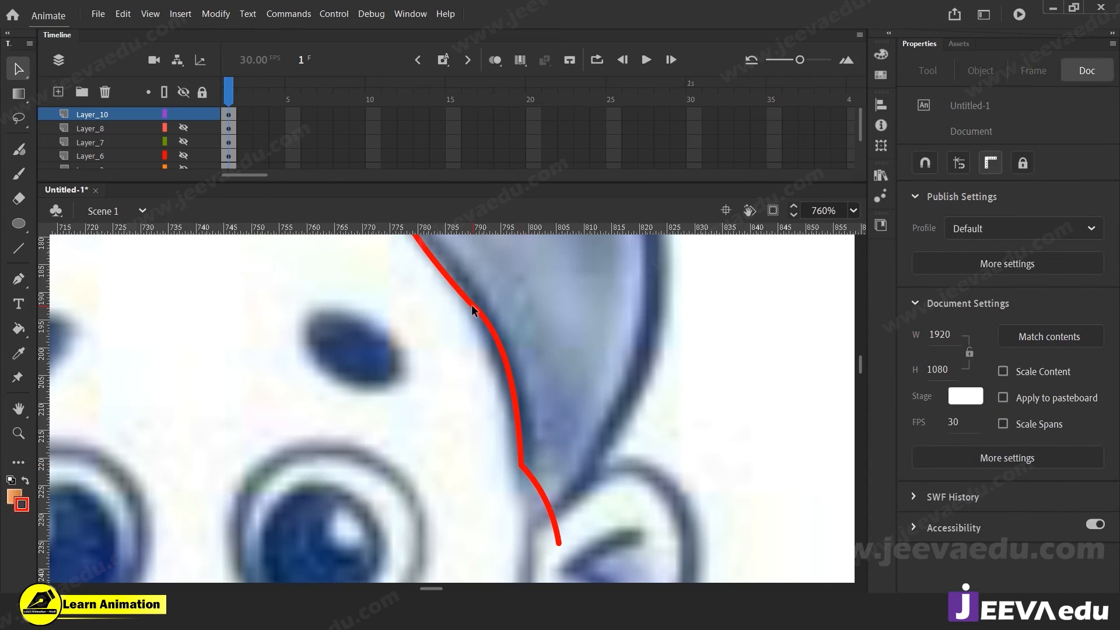
Step: Pull the lower corner down to the hair's pointed tip and curve the end segment outward over the top of the ear
drag(526, 471, 478, 424)
click(498, 467)
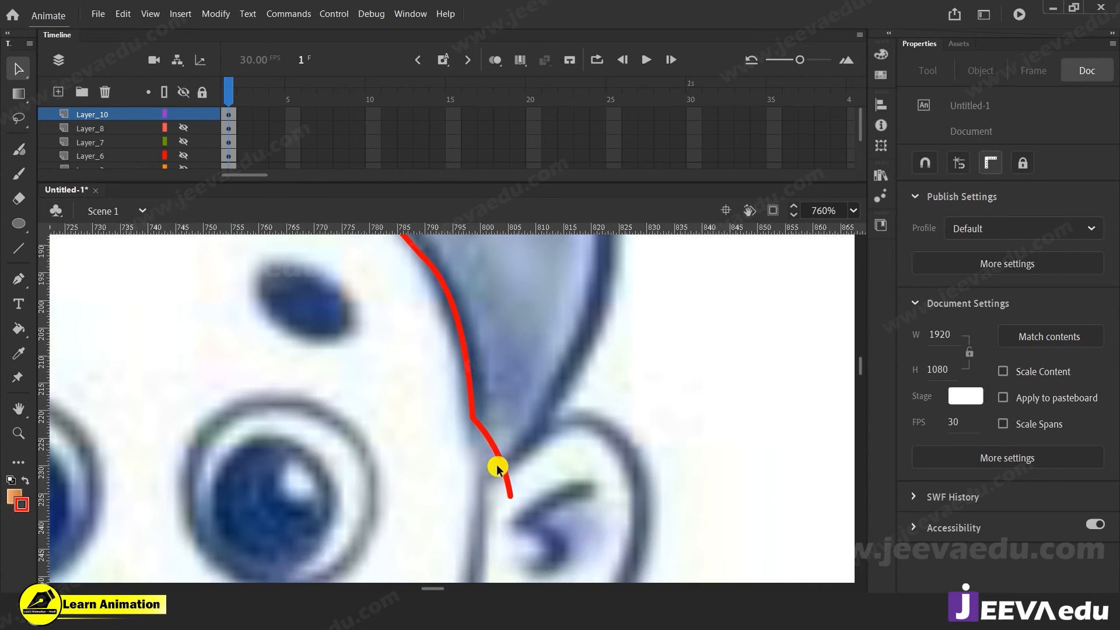
click(480, 438)
drag(481, 508, 471, 516)
mouse_move(473, 466)
mouse_down()
mouse_move(576, 433)
mouse_move(538, 440)
mouse_move(554, 439)
mouse_up()
click(495, 484)
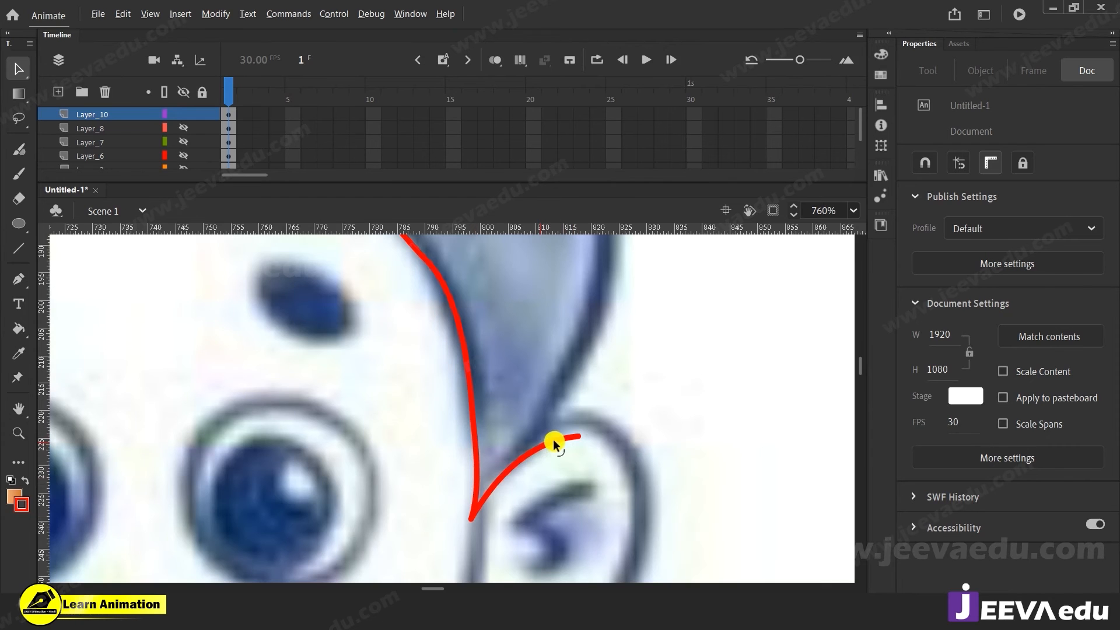
Step: Extend the line from the ear up the side hair's outer edge, bending each segment to match the sketch
drag(527, 484, 521, 449)
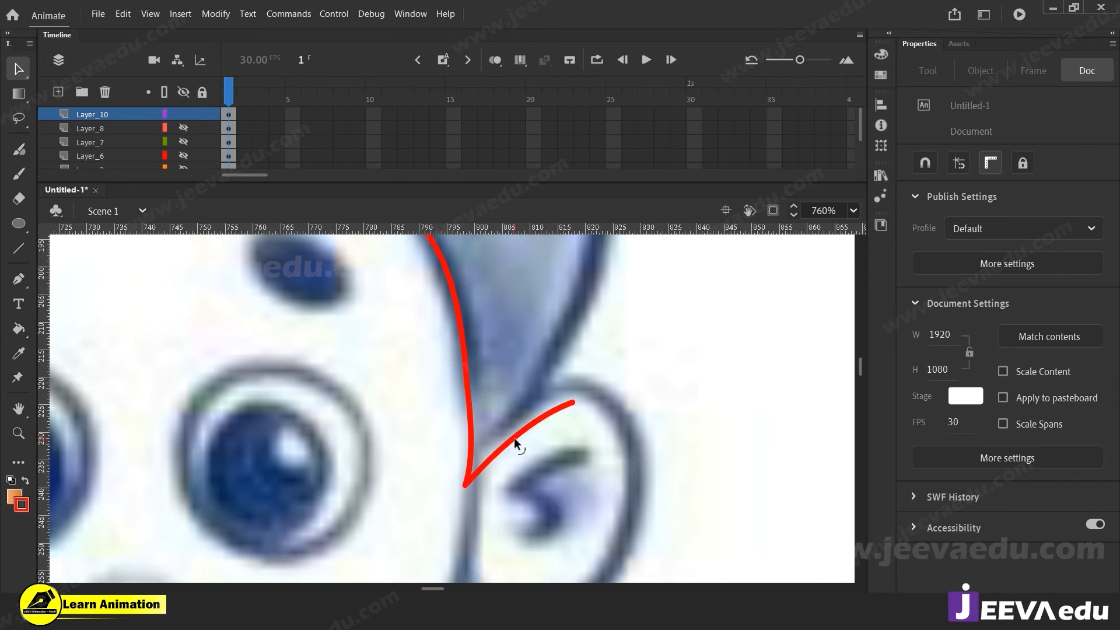
mouse_move(536, 419)
mouse_down()
mouse_move(543, 412)
mouse_move(578, 547)
mouse_move(577, 518)
mouse_move(605, 512)
mouse_move(585, 350)
mouse_up()
drag(582, 420, 609, 431)
scroll(622, 389, up, 2)
click(586, 419)
drag(593, 372, 604, 279)
scroll(604, 279, down, 2)
click(596, 536)
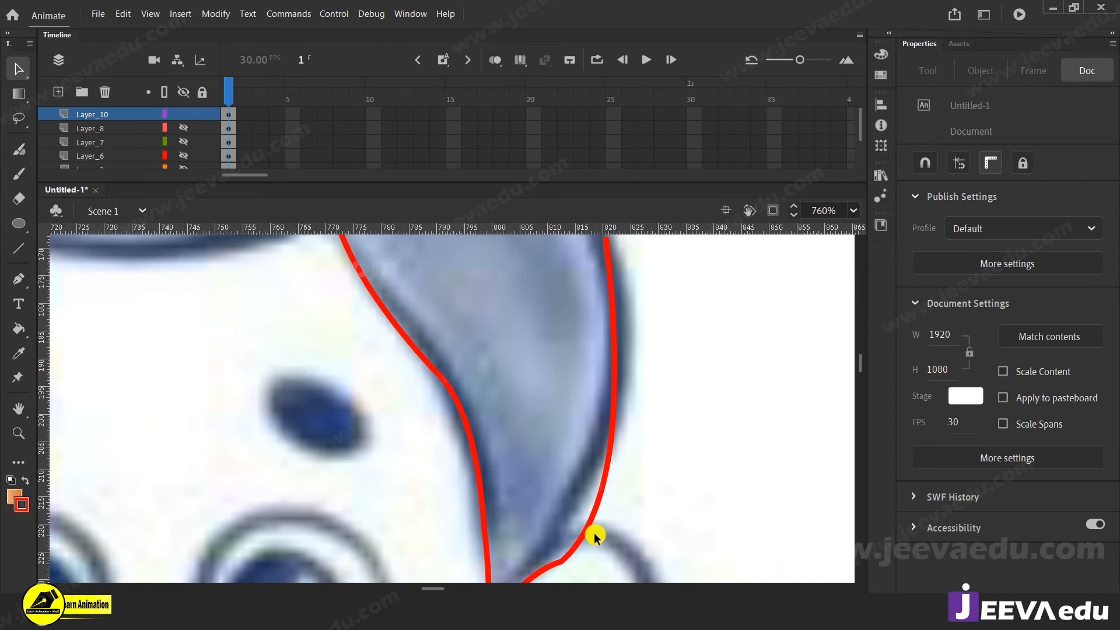
click(598, 499)
scroll(610, 461, up, 3)
click(619, 467)
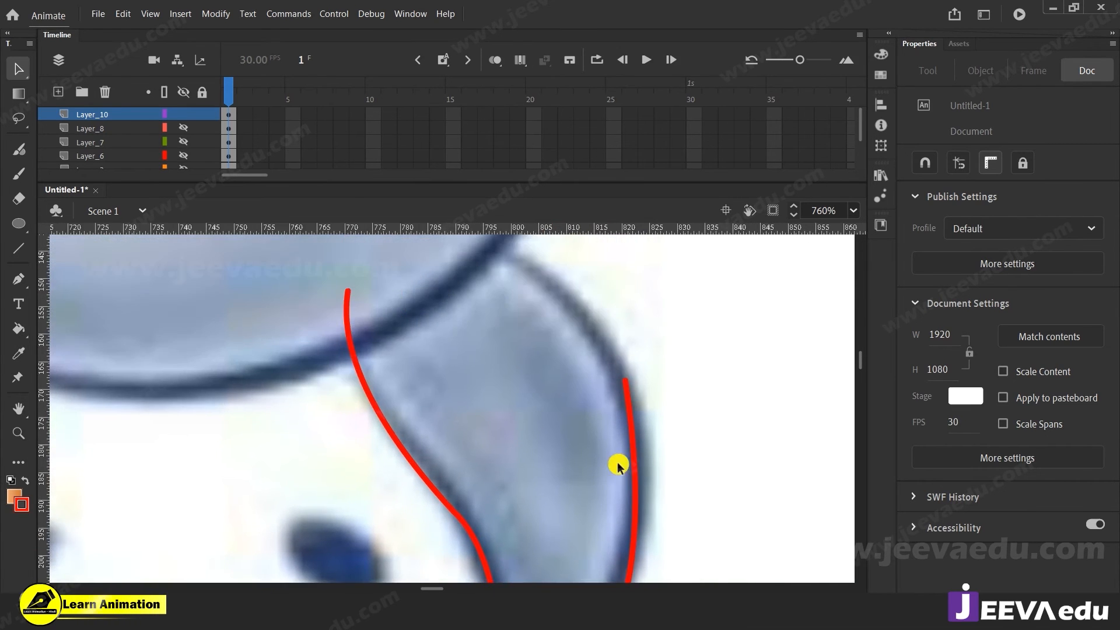
Step: Continue the outer edge as a curve up to the top hair and smooth the corner where its segments meet
drag(636, 419, 607, 456)
drag(636, 419, 481, 276)
drag(621, 423, 607, 355)
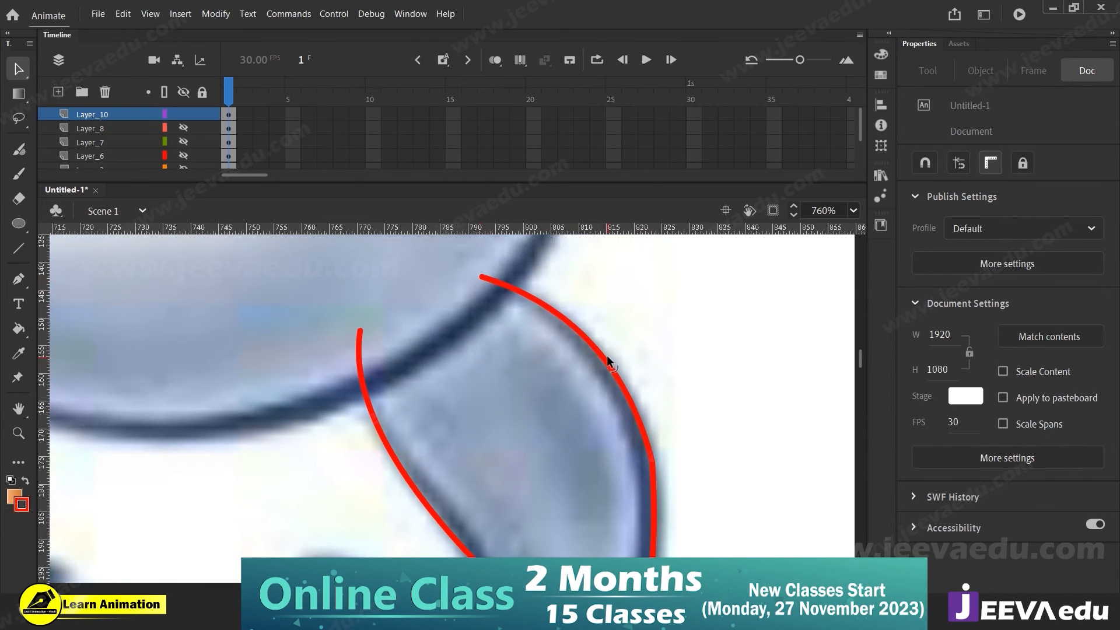
drag(653, 461, 643, 443)
drag(572, 334, 576, 326)
drag(547, 390, 593, 431)
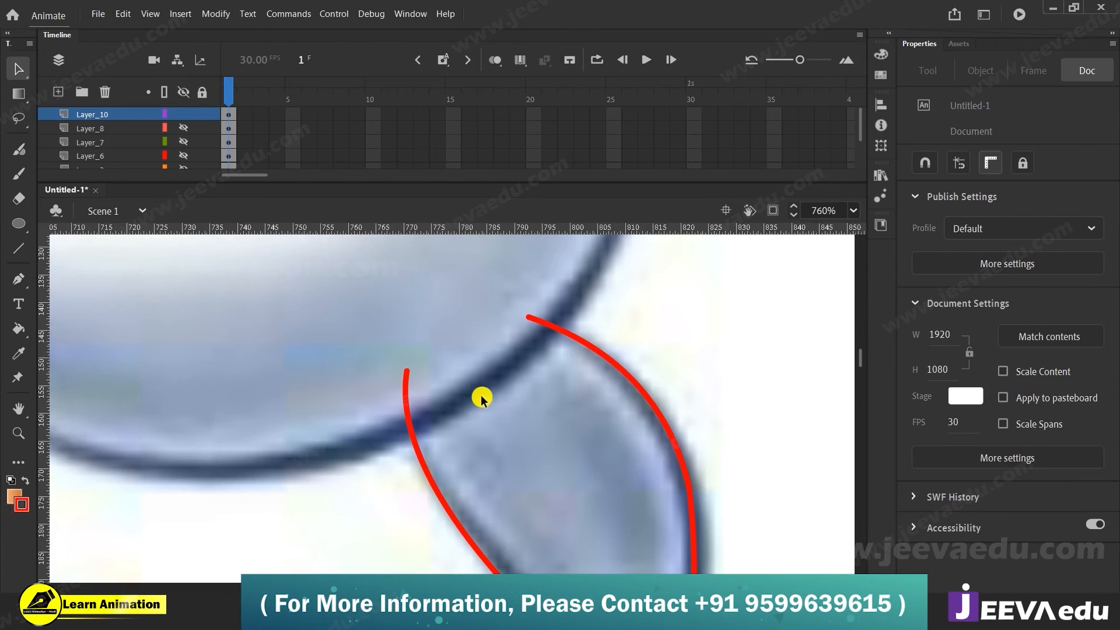
mouse_move(560, 334)
mouse_down()
mouse_move(592, 311)
mouse_move(555, 322)
mouse_up()
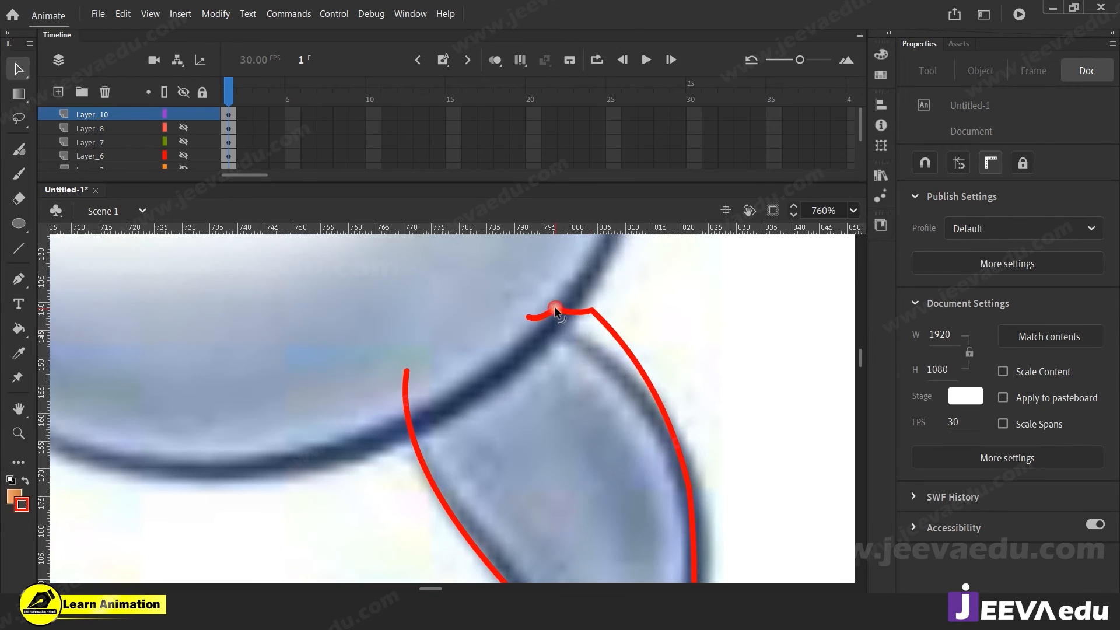
Step: Close the side hair outline beneath the top hair, delete the leftover line ends, and round the closing segment upward
mouse_move(569, 297)
mouse_down()
mouse_move(542, 345)
mouse_move(545, 321)
mouse_move(575, 325)
mouse_move(533, 317)
mouse_move(546, 324)
mouse_move(370, 388)
mouse_move(376, 395)
mouse_up()
click(374, 394)
key(Delete)
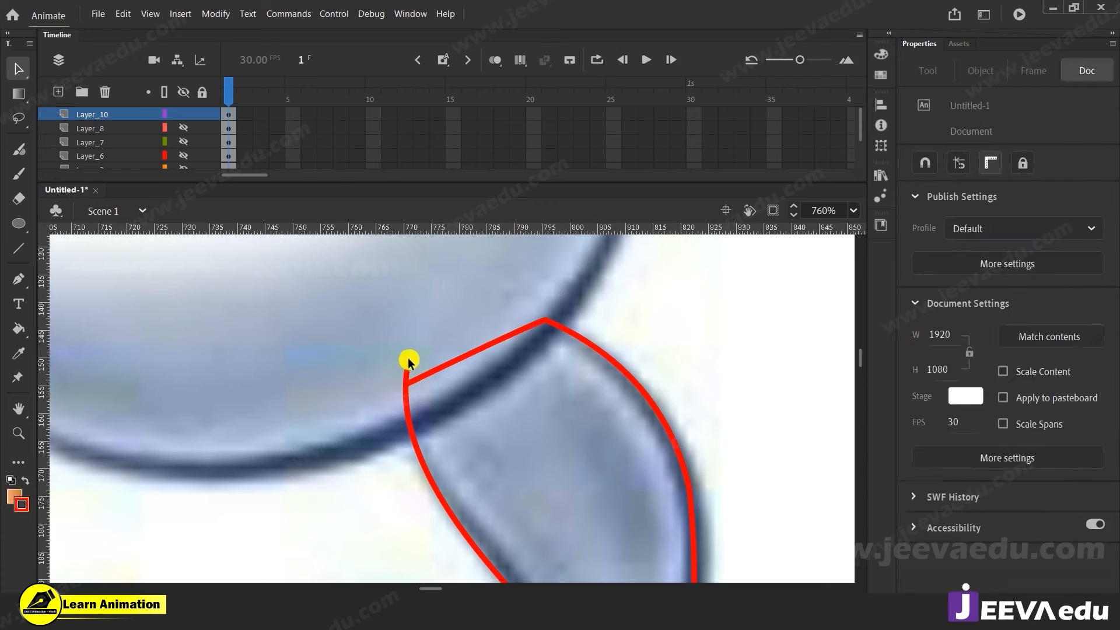
click(407, 372)
key(Delete)
drag(455, 360, 378, 348)
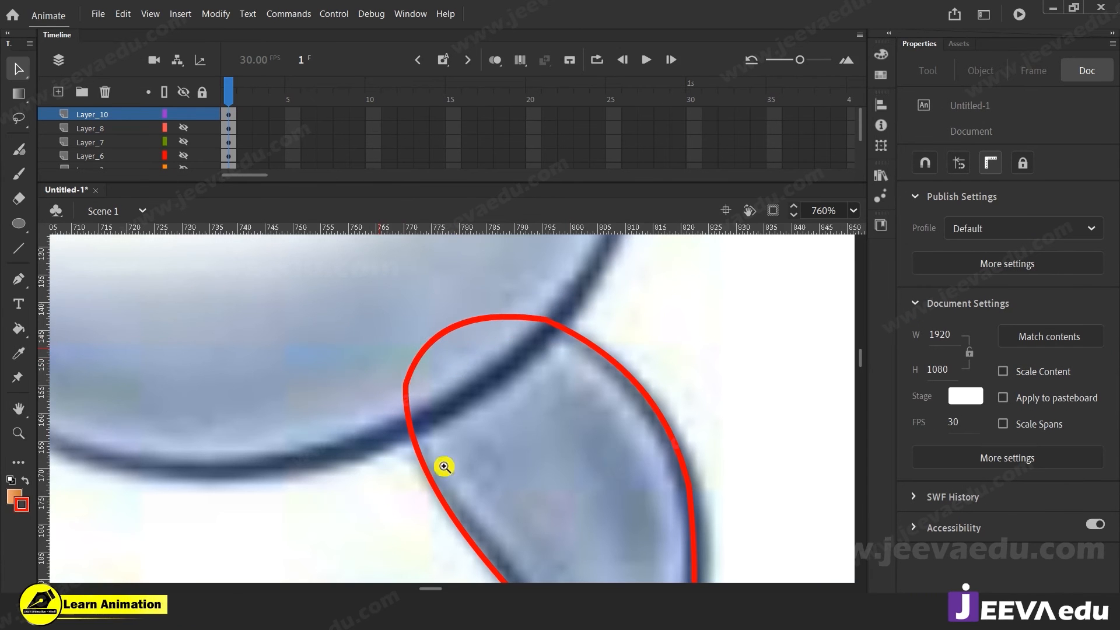
Step: Sample the brown hair colour from the reference boy image beside the stage as the fill colour
key(z)
alt+click(467, 448)
alt+click(467, 448)
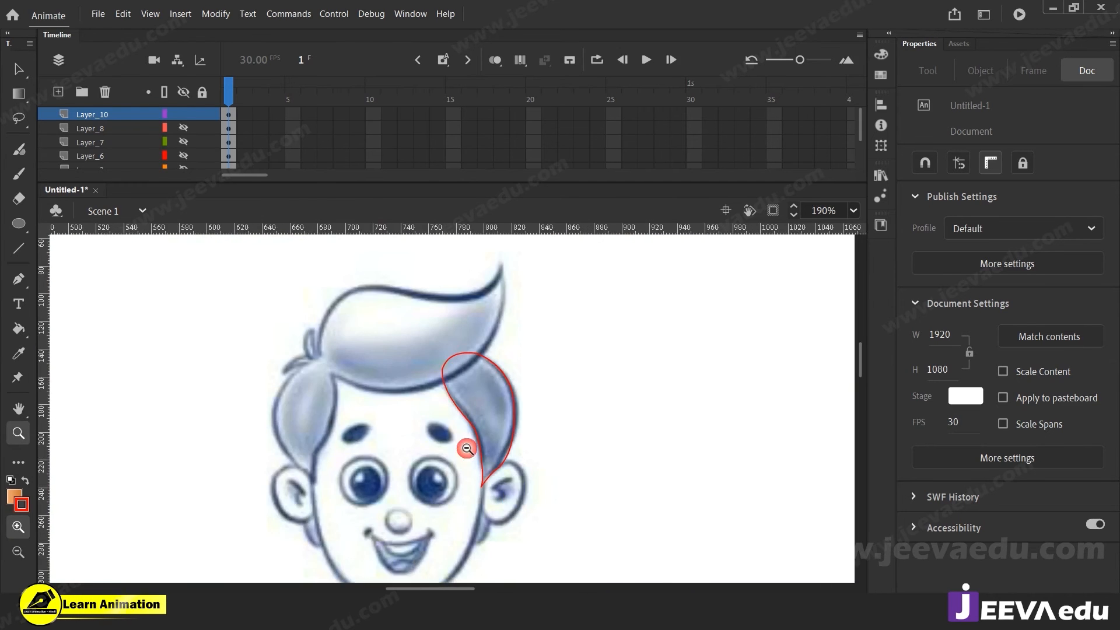
click(457, 417)
alt+click(472, 398)
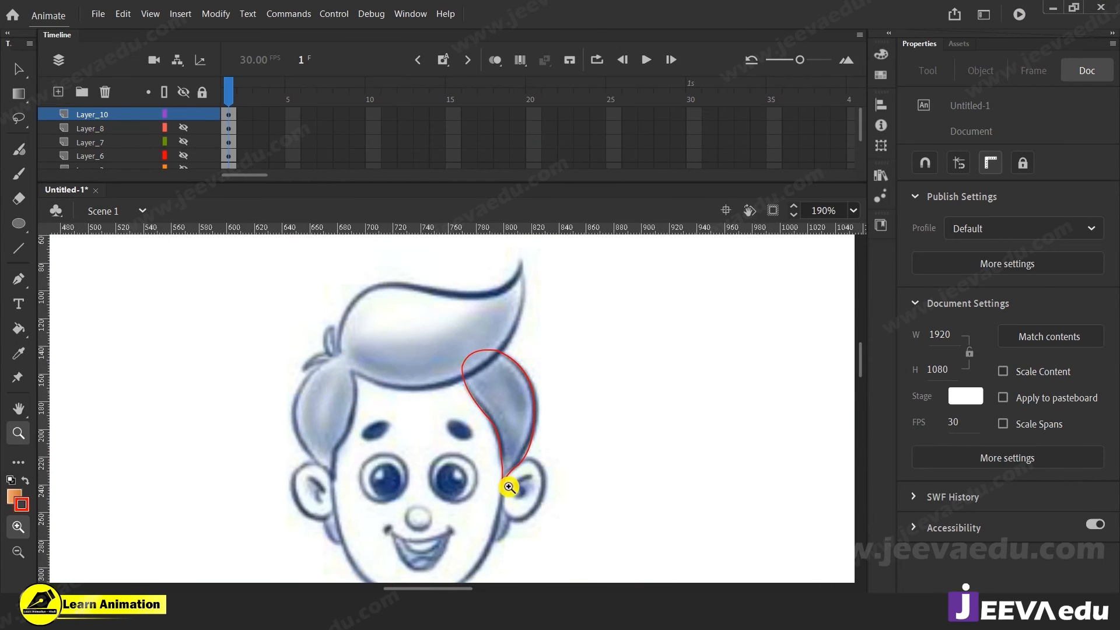
alt+click(418, 375)
alt+click(421, 382)
drag(378, 490, 432, 366)
click(307, 368)
drag(215, 391, 308, 431)
key(i)
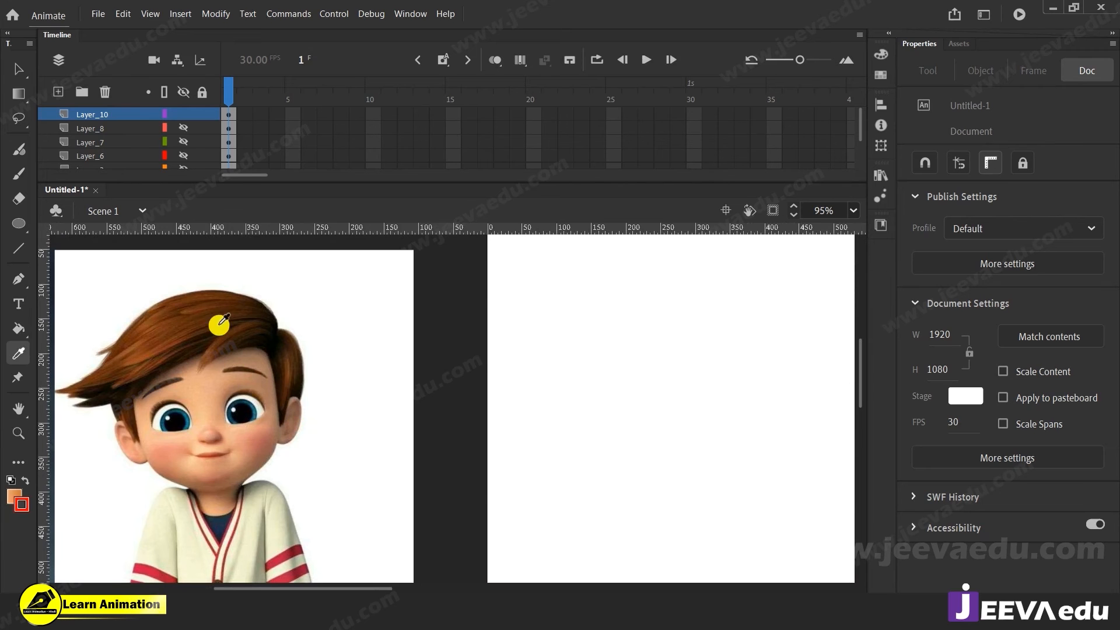
click(141, 343)
Step: Fill the closed side hair shape with the sampled brown using the Paint Bucket
scroll(343, 400, right, 10)
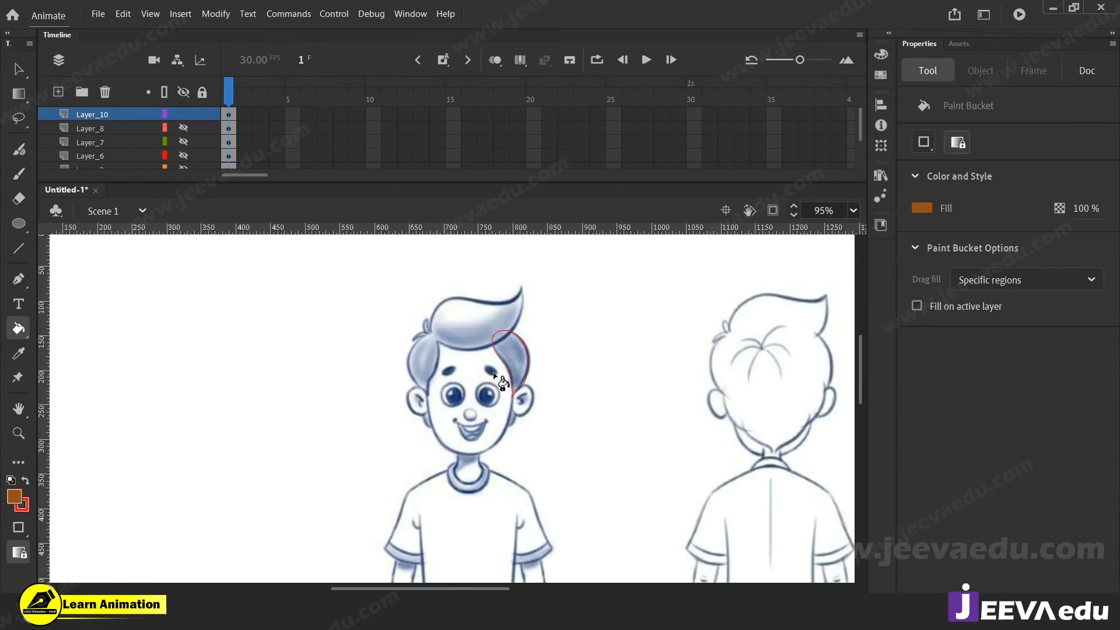
key(z)
click(512, 369)
click(487, 397)
key(k)
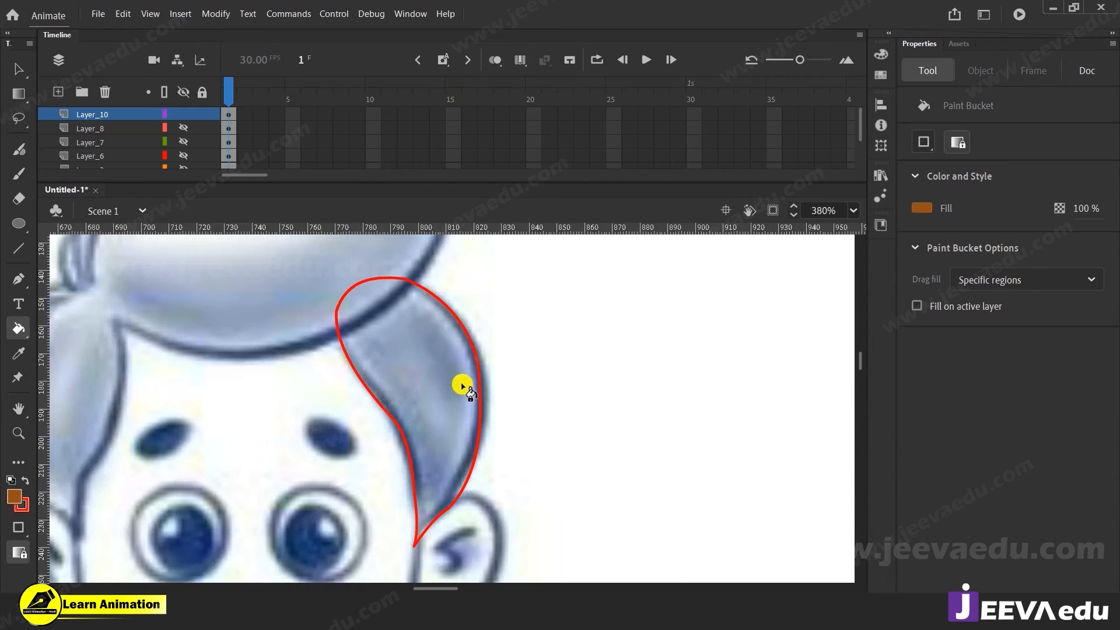
click(458, 383)
Step: Select the whole brown side hair shape and match its outline colour to the brown fill
key(z)
alt+click(425, 444)
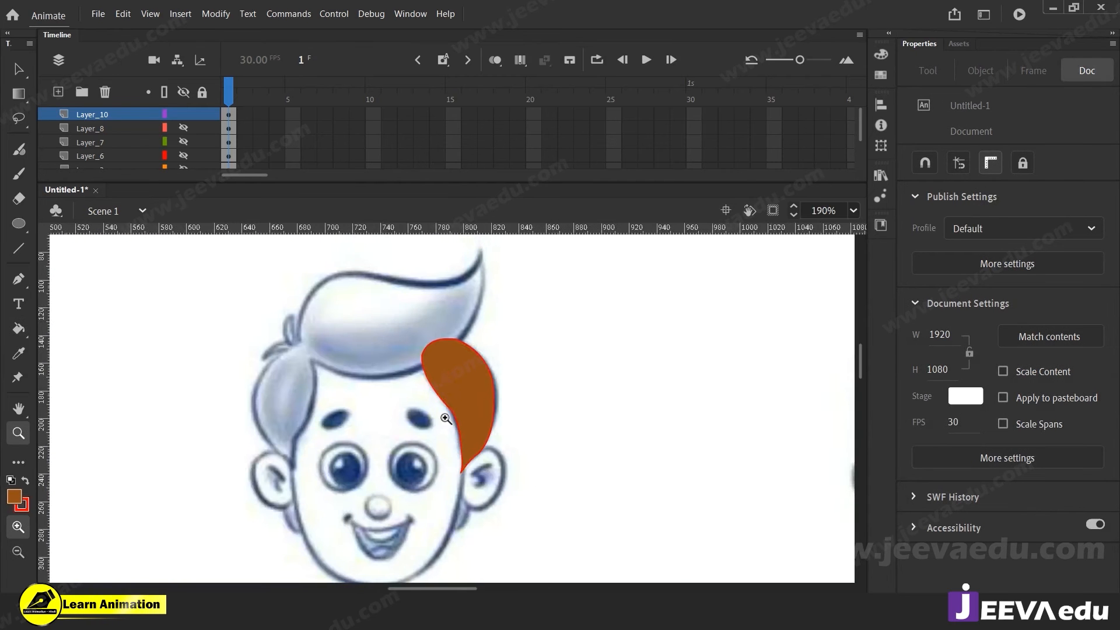
click(444, 419)
key(v)
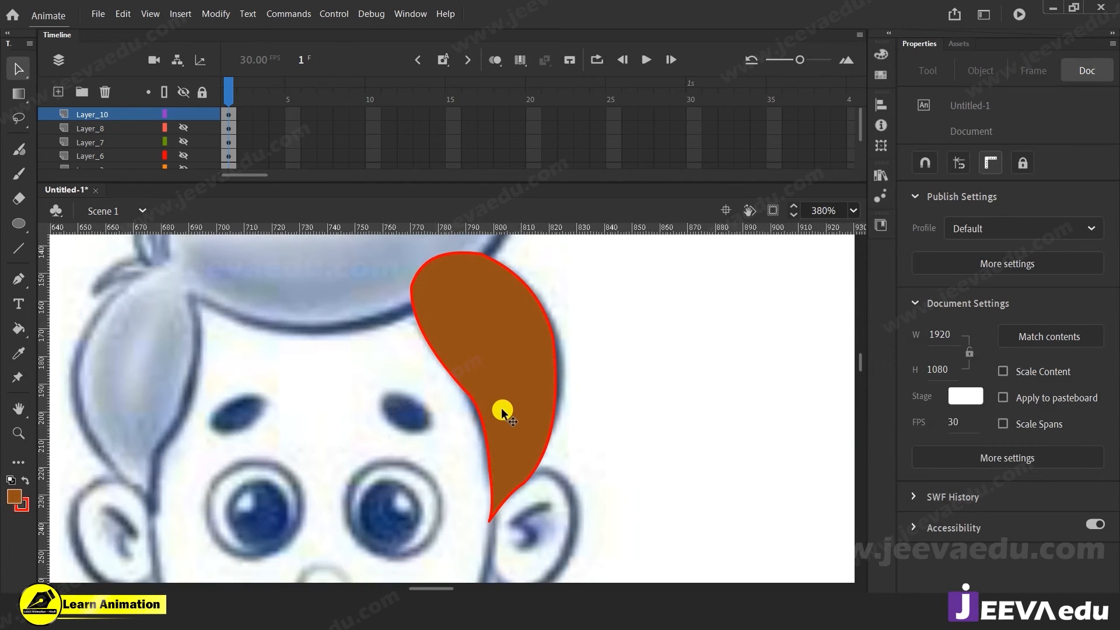
double_click(502, 407)
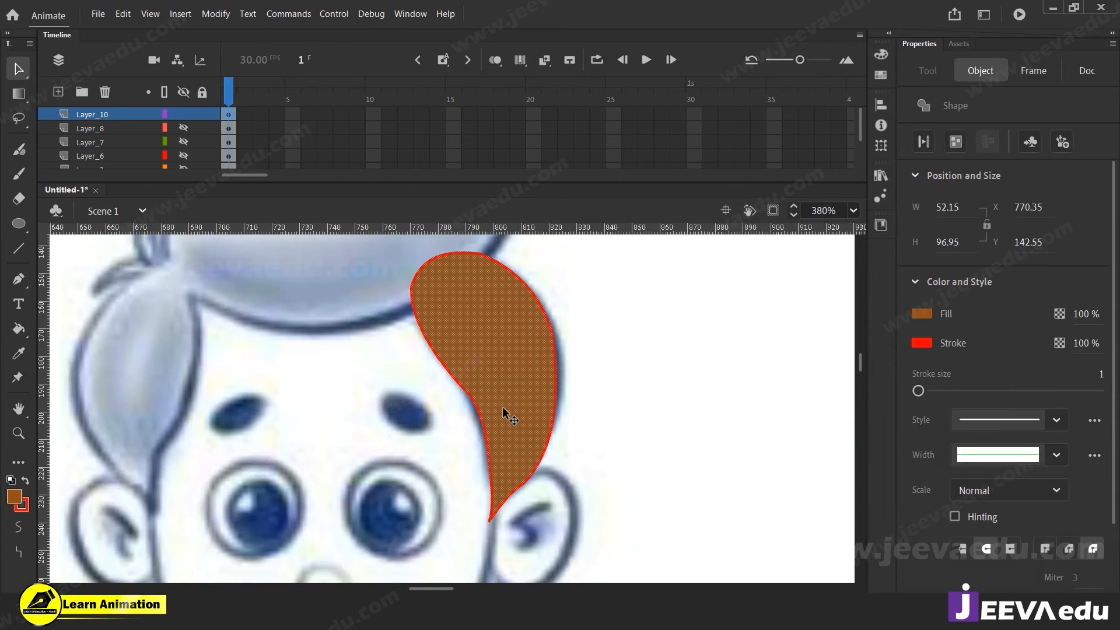
click(23, 505)
click(493, 374)
click(25, 508)
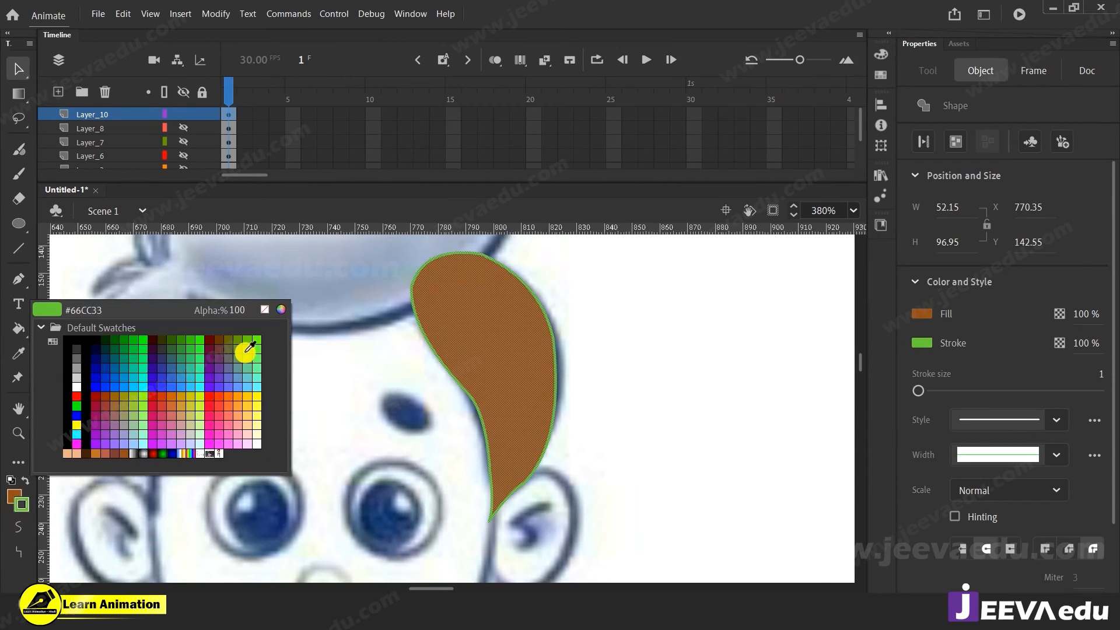
Step: Darken the side hair's outline colour to 25% brightness, hex 3F210A, and apply it
click(282, 311)
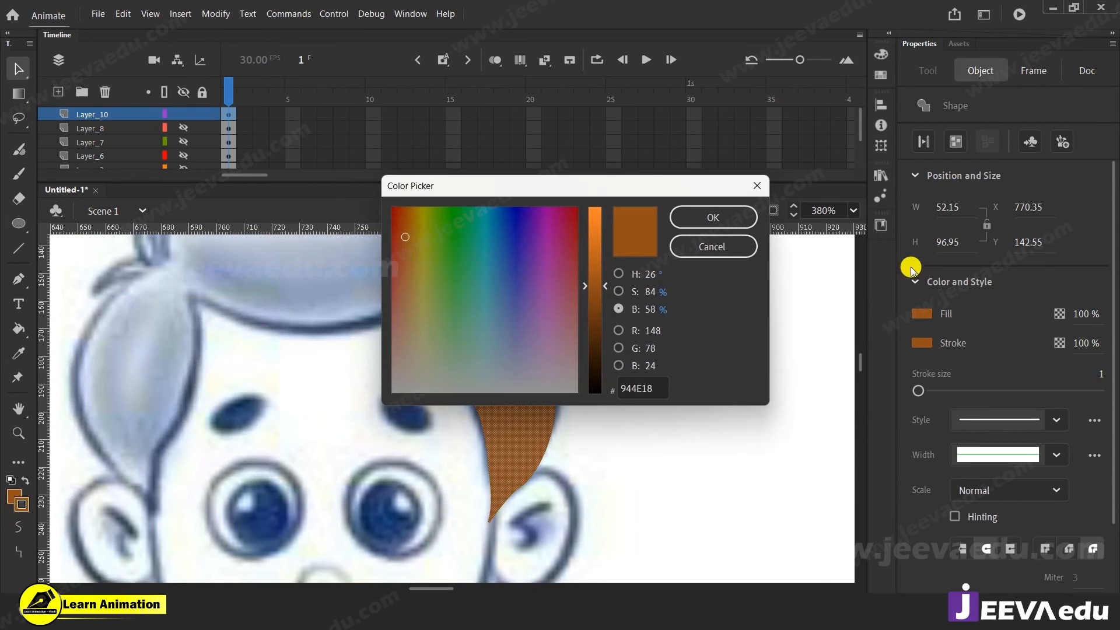
drag(606, 295, 597, 347)
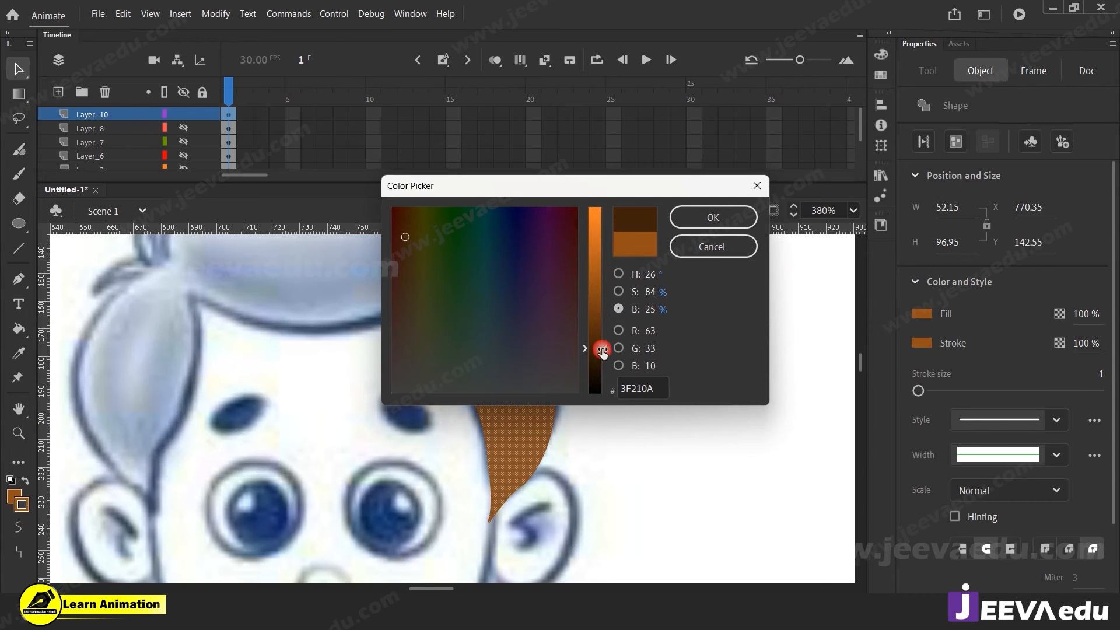
click(695, 212)
click(580, 438)
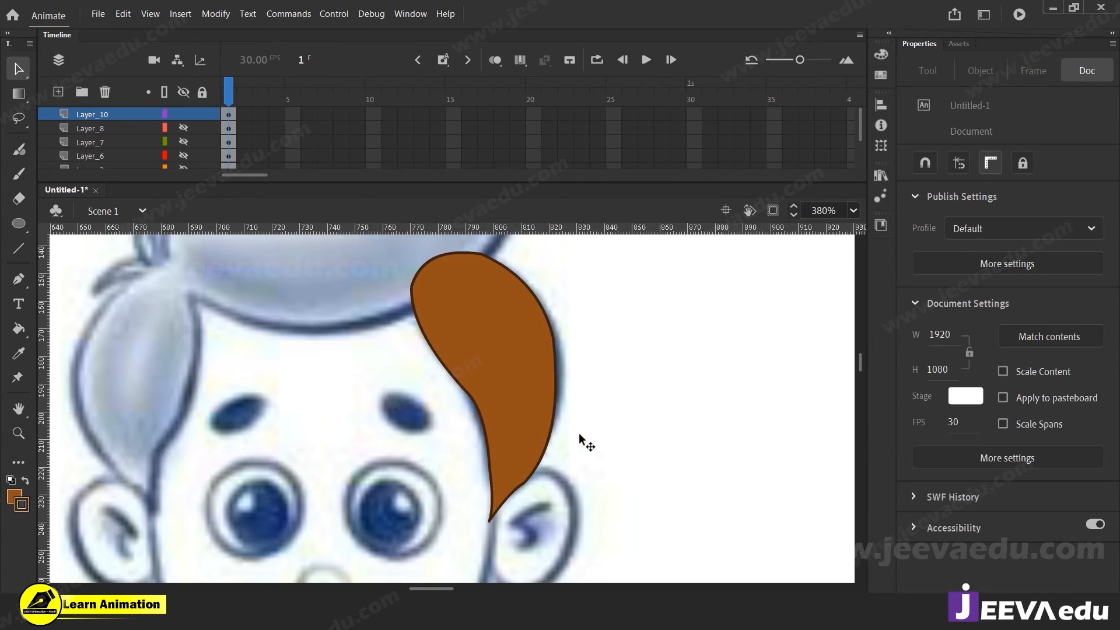
Step: Inspect the recoloured side hair against the sketch, both up close and with the whole head in view
key(z)
click(512, 418)
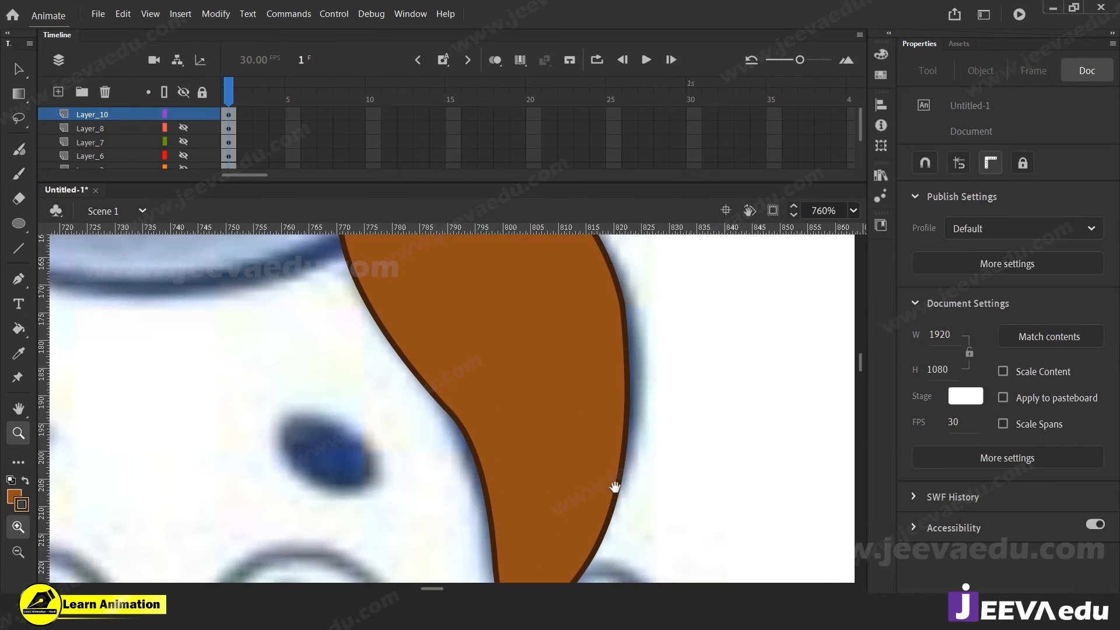
alt+click(483, 445)
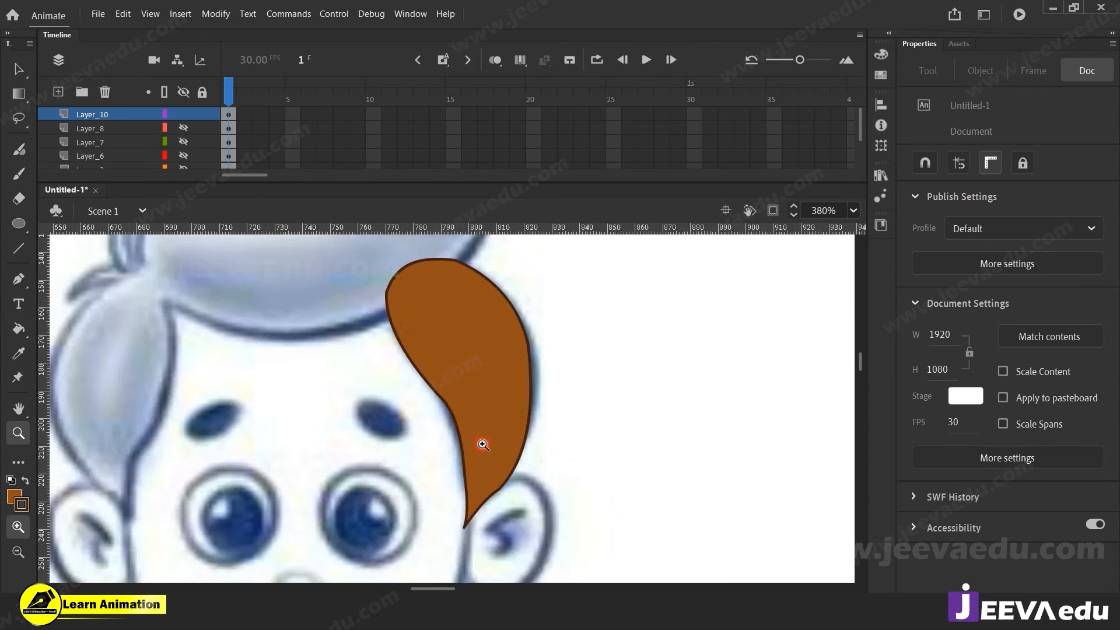
drag(459, 454, 497, 507)
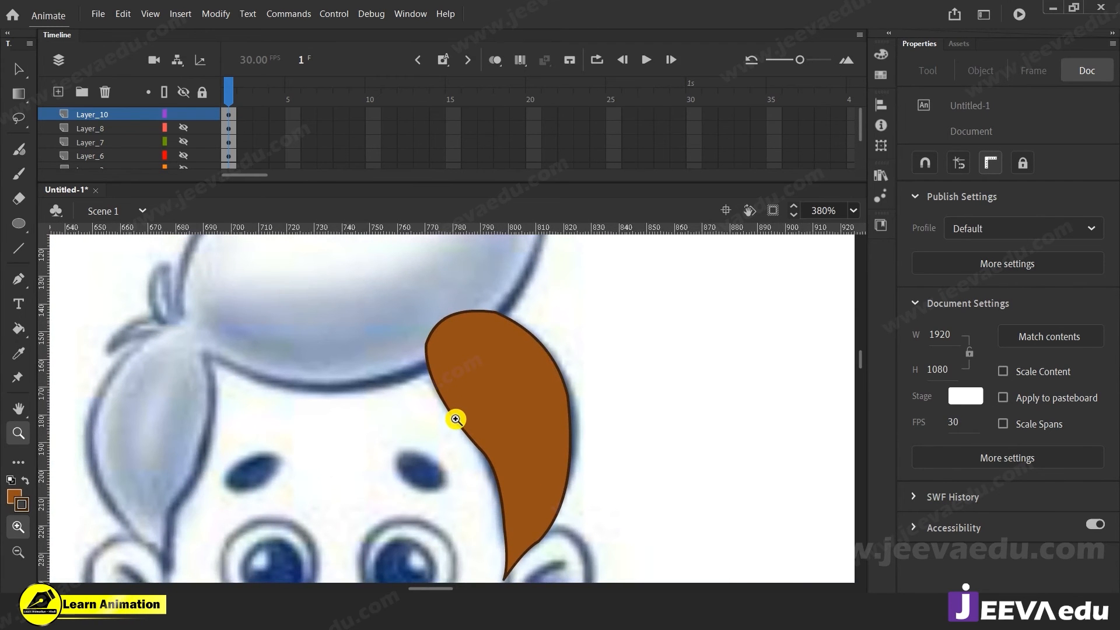
key(v)
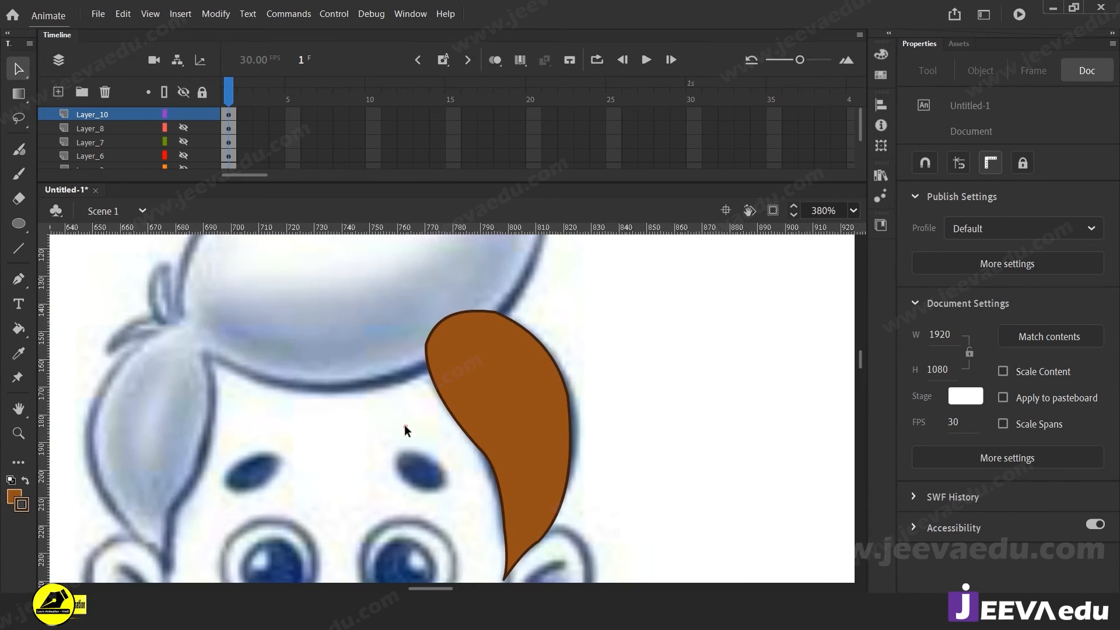
click(500, 428)
click(456, 439)
key(z)
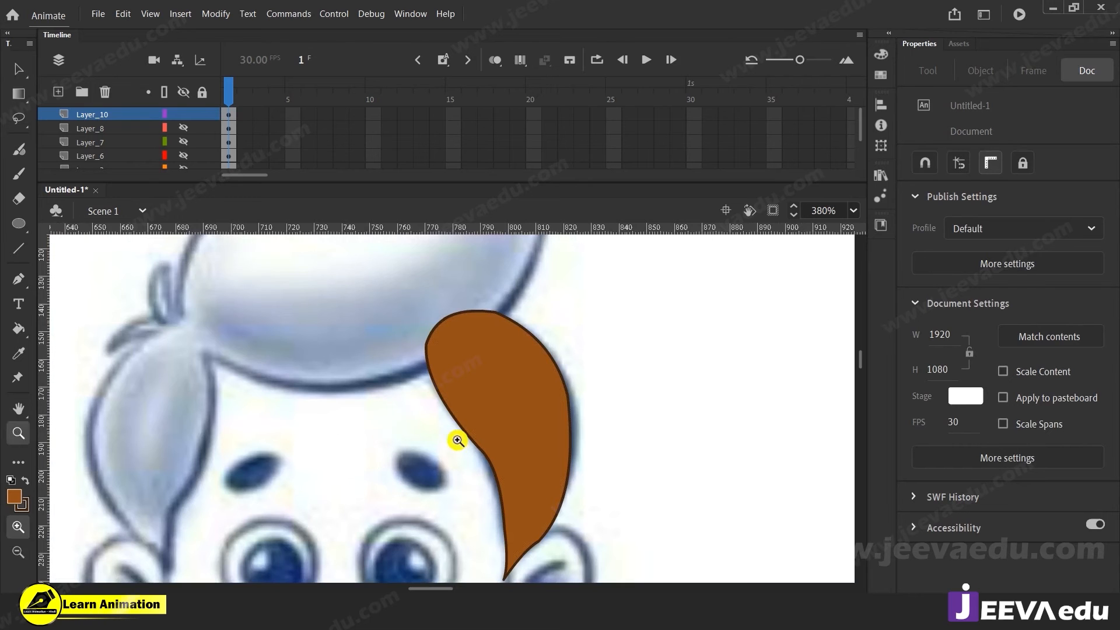
alt+click(460, 441)
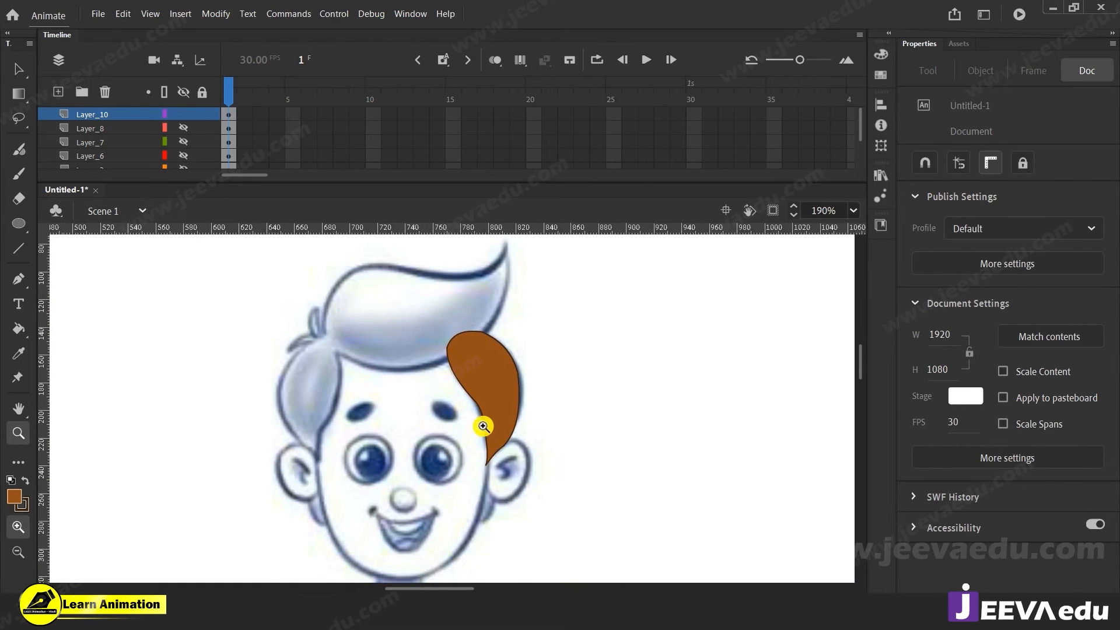
key(v)
click(496, 409)
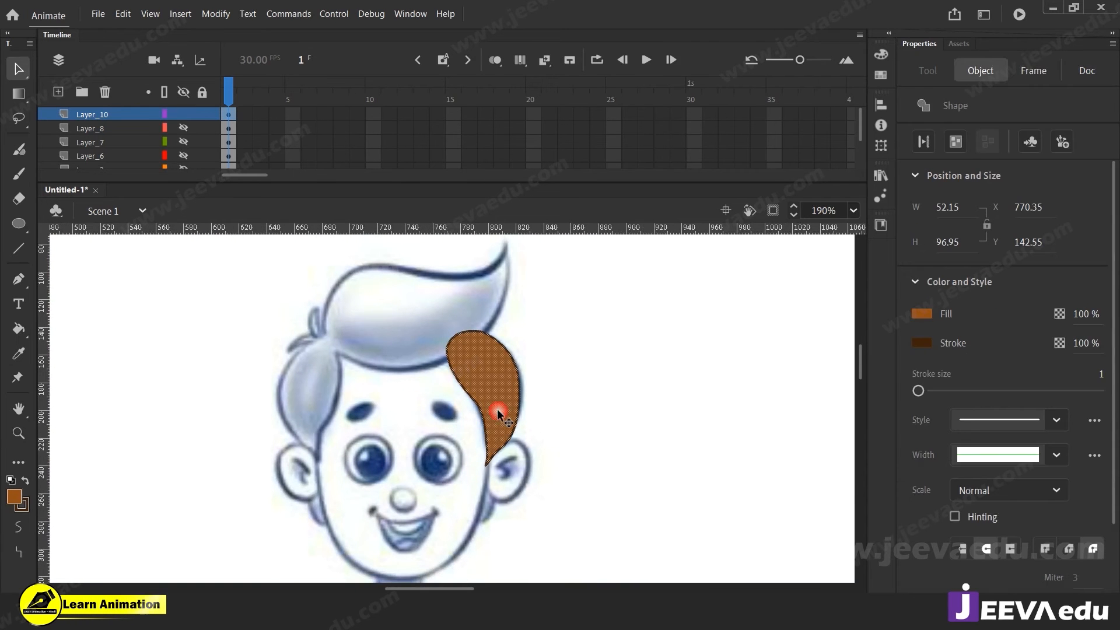
Step: Add a new layer above Layer_10 and hide Layer_10 to expose the sketch beneath
click(61, 94)
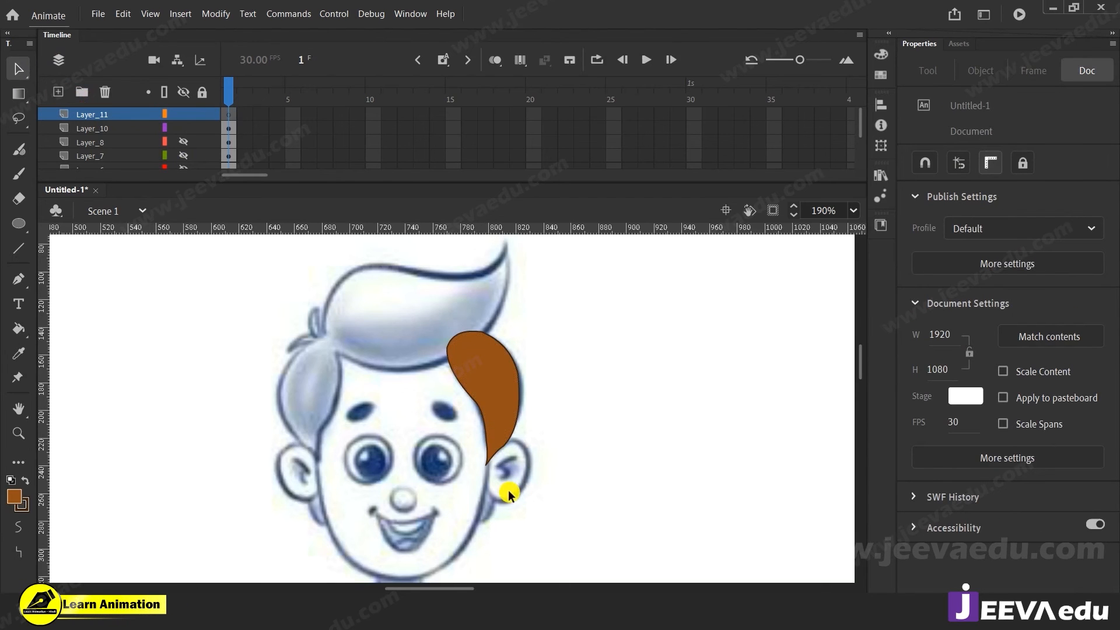
scroll(509, 494, down, 2)
key(z)
drag(357, 414, 364, 433)
scroll(338, 351, up, 2)
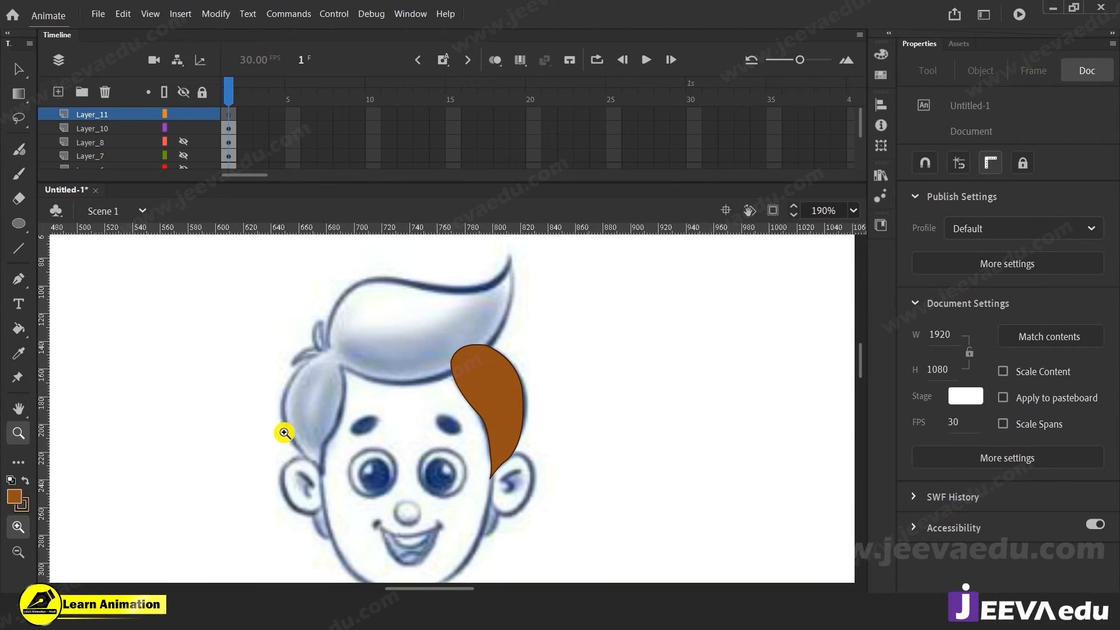
drag(509, 475, 557, 570)
click(485, 450)
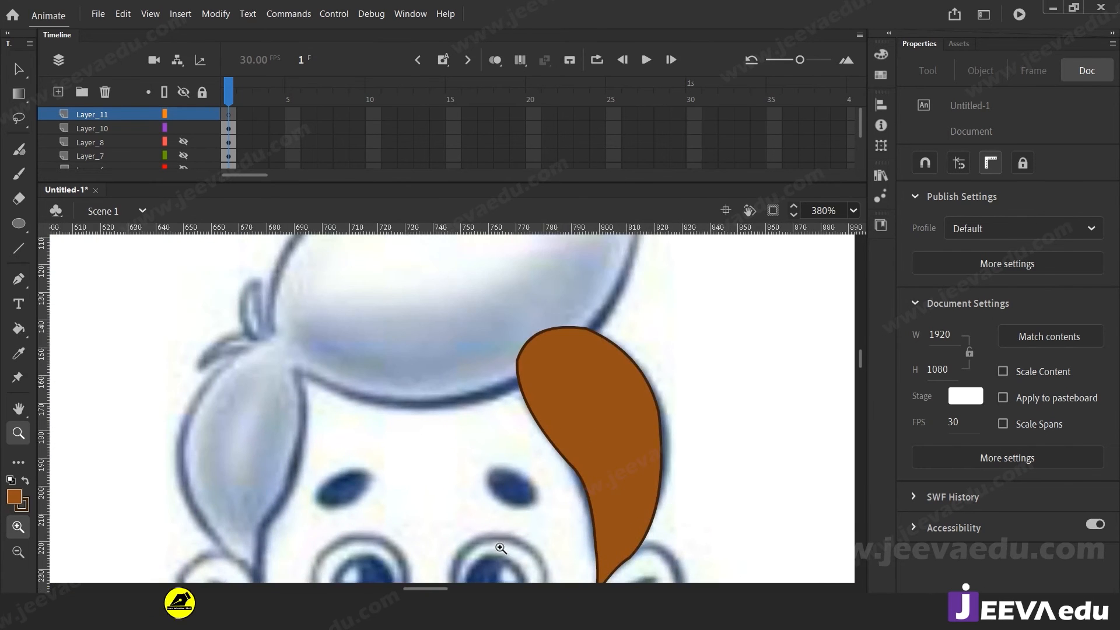
alt+click(420, 449)
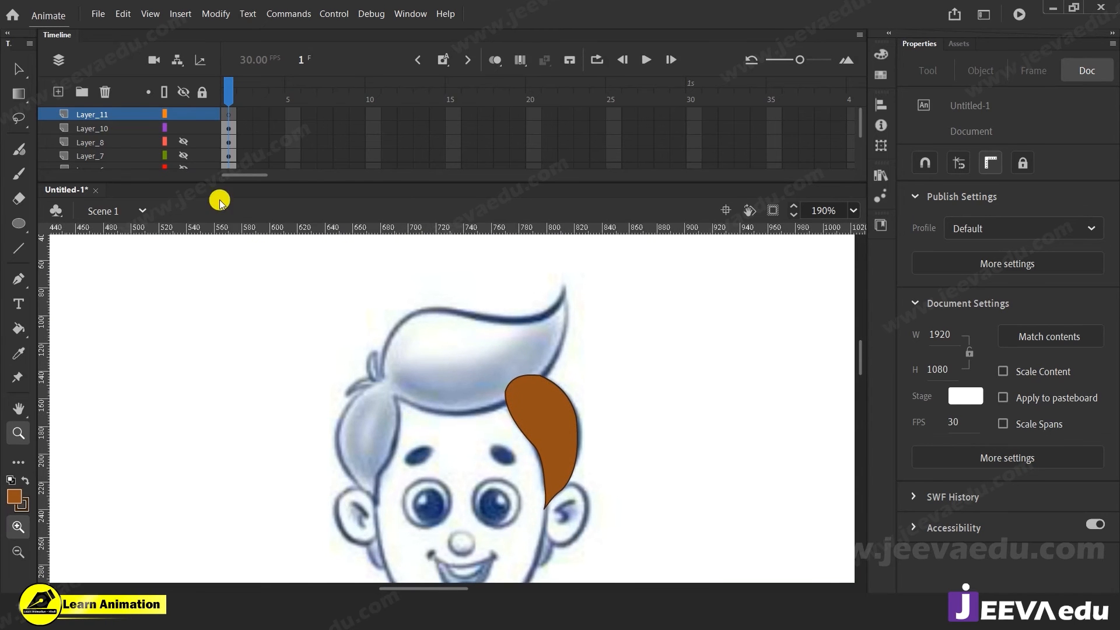
click(183, 128)
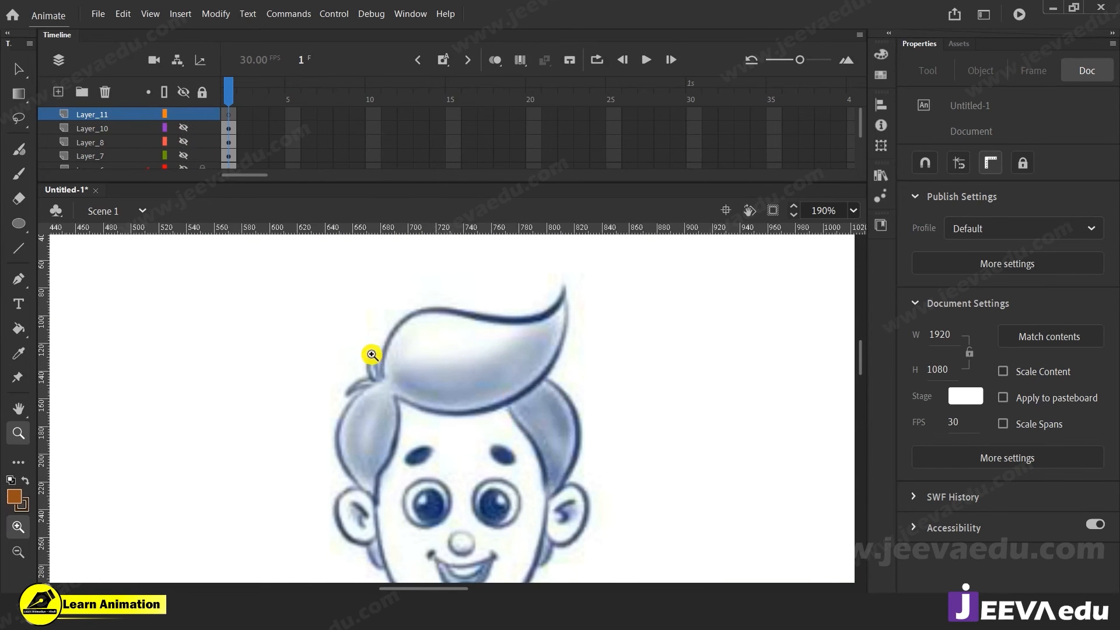
Step: Draw a straight red line with the Line tool along the left side hair's inner edge, from the ear to the top hair
click(414, 425)
drag(415, 420, 383, 420)
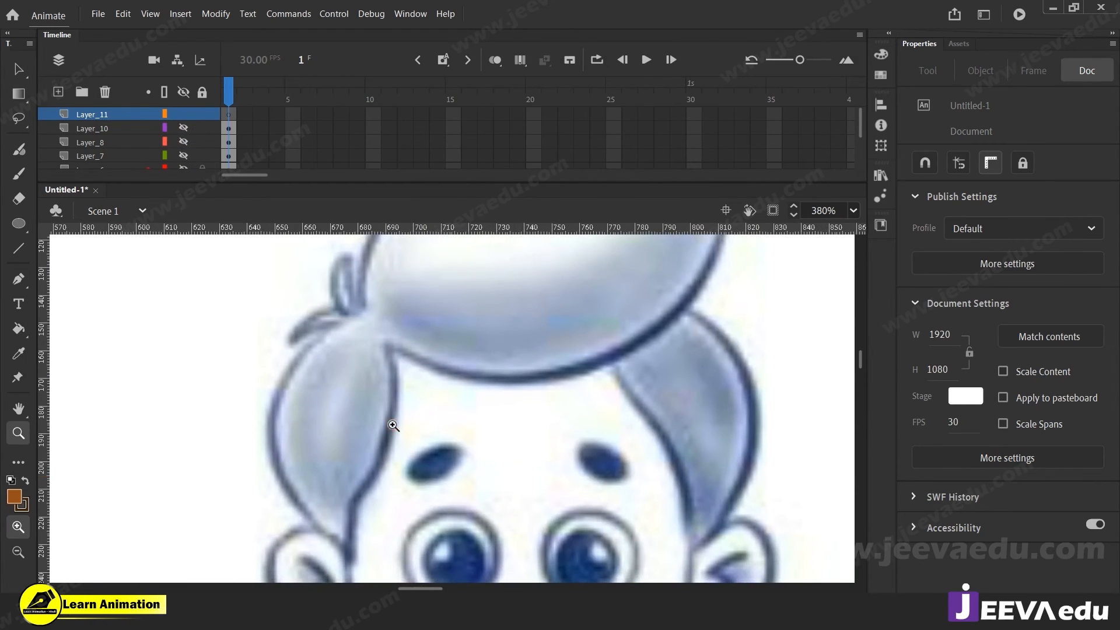
key(n)
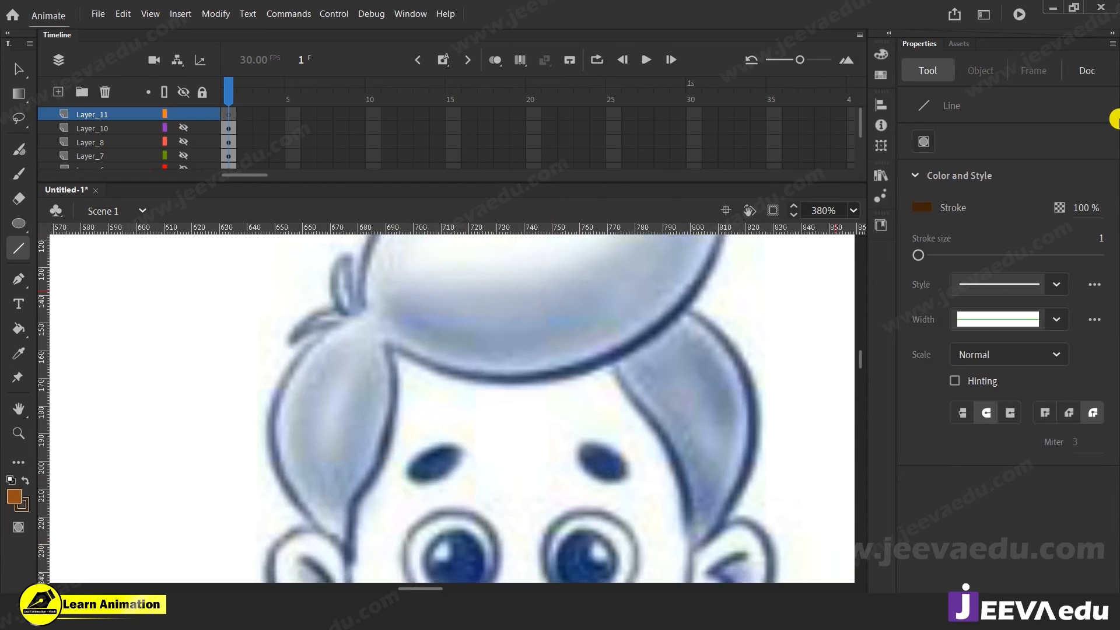
click(922, 208)
click(697, 309)
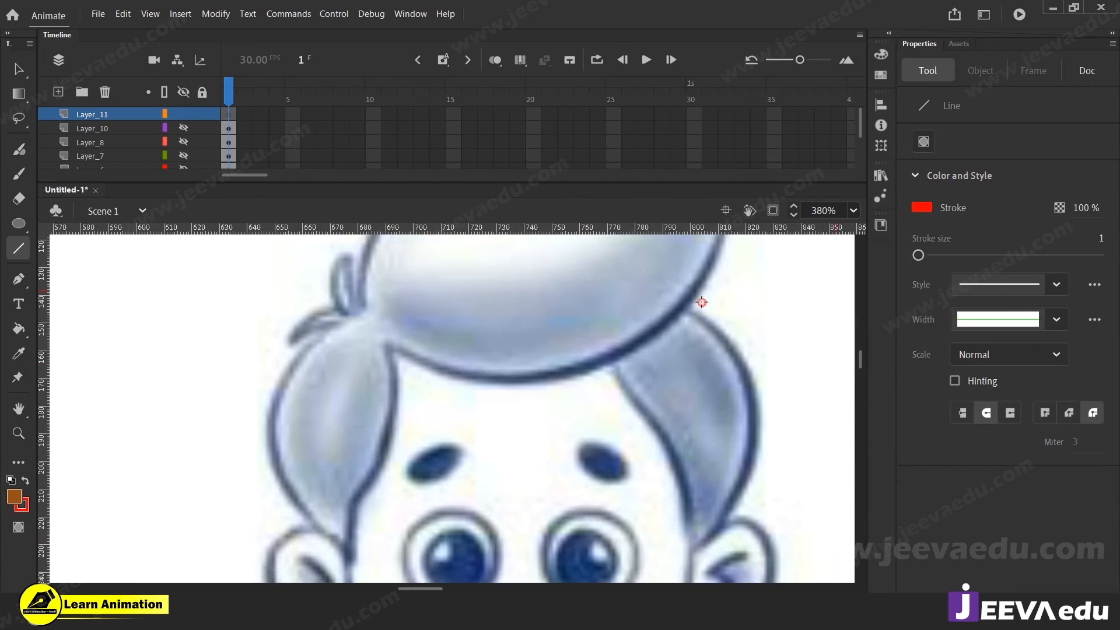
drag(344, 574, 426, 349)
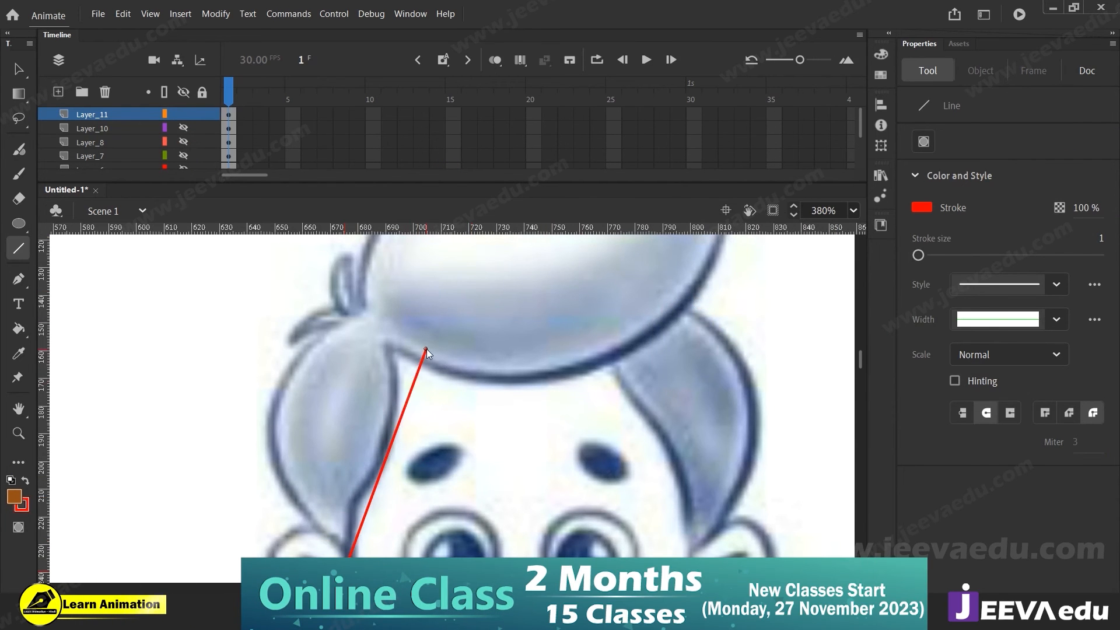
Step: Pull a new corner out of the red line where the side hair narrows above the ear
key(v)
click(375, 475)
key(alt)
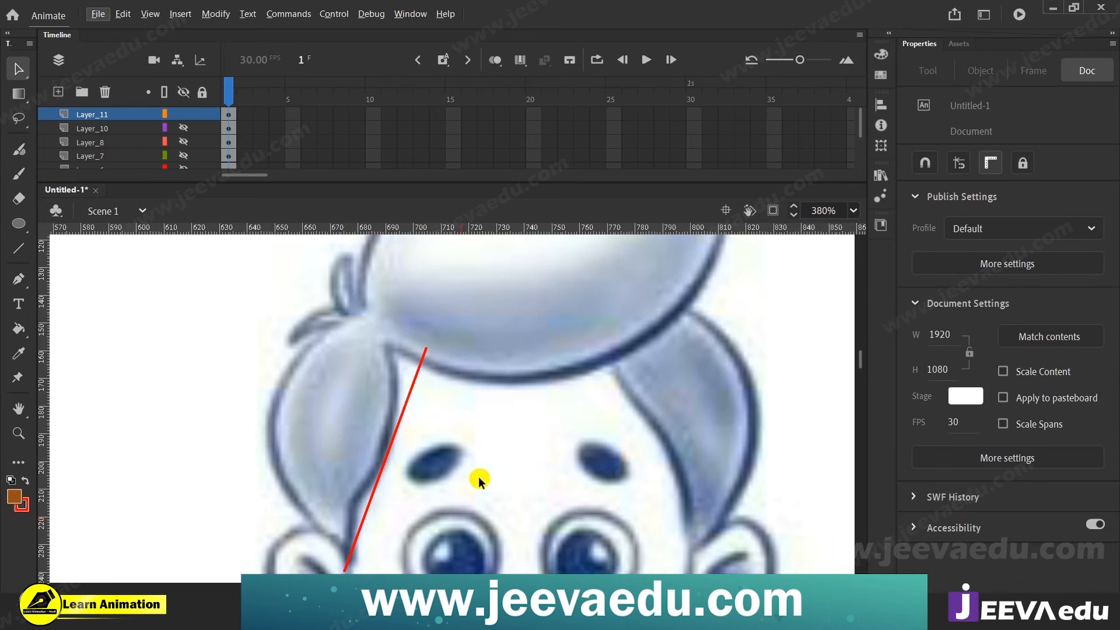
drag(366, 510, 352, 498)
Step: Curve the line's lower end and extend the outline from the hair tip over the ear and partway up the outer edge
key(z)
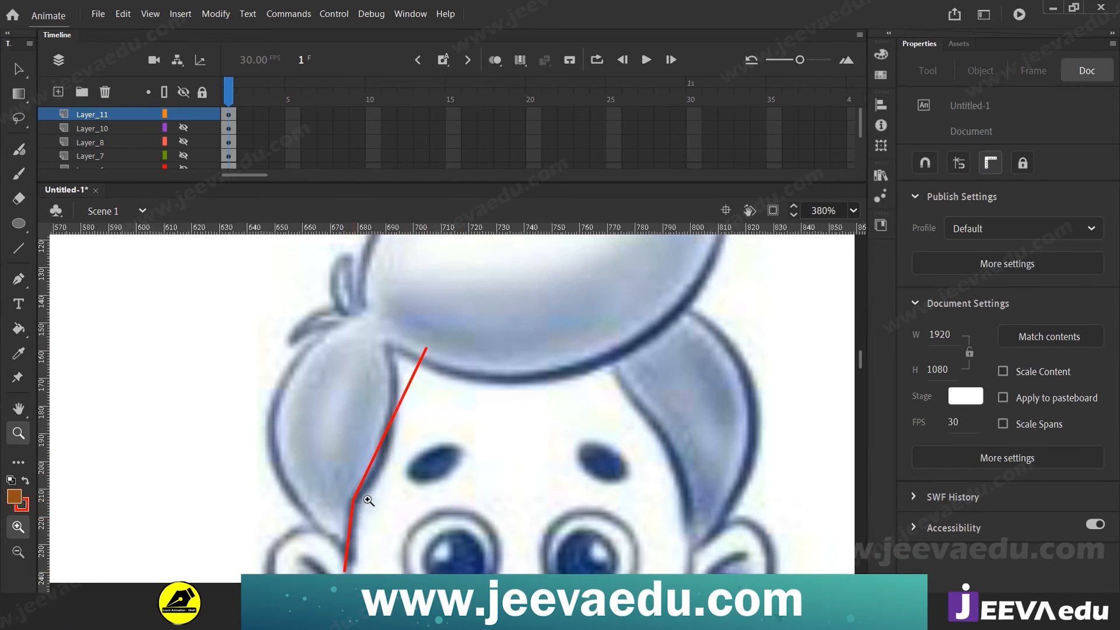
click(350, 461)
key(v)
drag(345, 447, 189, 303)
drag(309, 447, 275, 439)
drag(319, 482, 338, 403)
drag(377, 465, 348, 475)
drag(396, 385, 322, 418)
drag(343, 471, 273, 563)
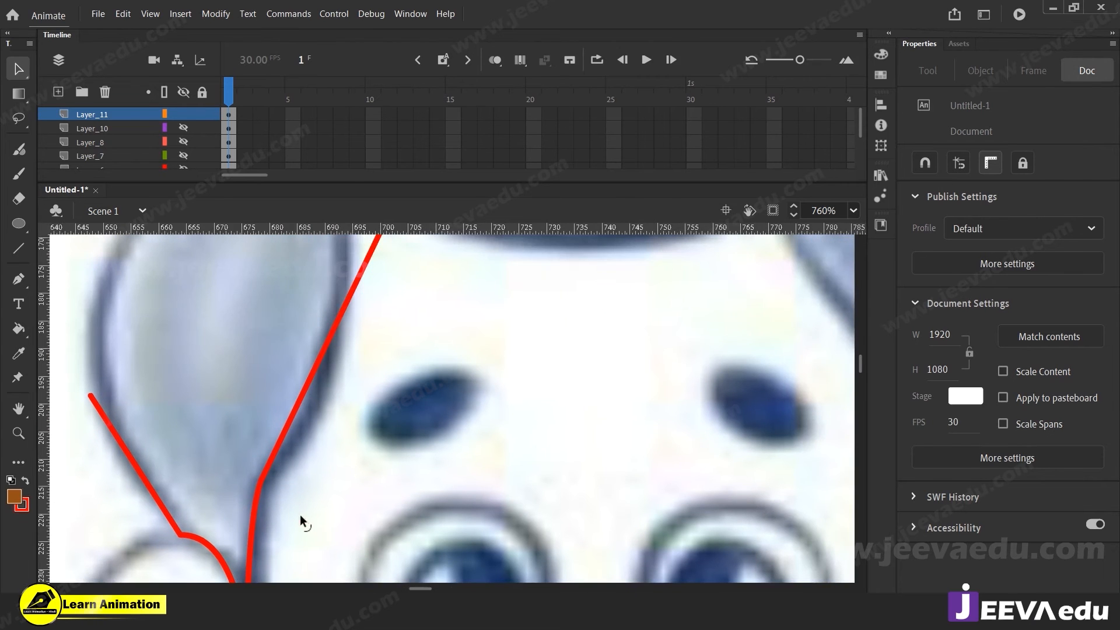
Step: Bend the upper segment of the left side hair's inner line into a curve towards the sketched edge
drag(293, 416, 294, 513)
key(z)
alt+click(332, 455)
key(v)
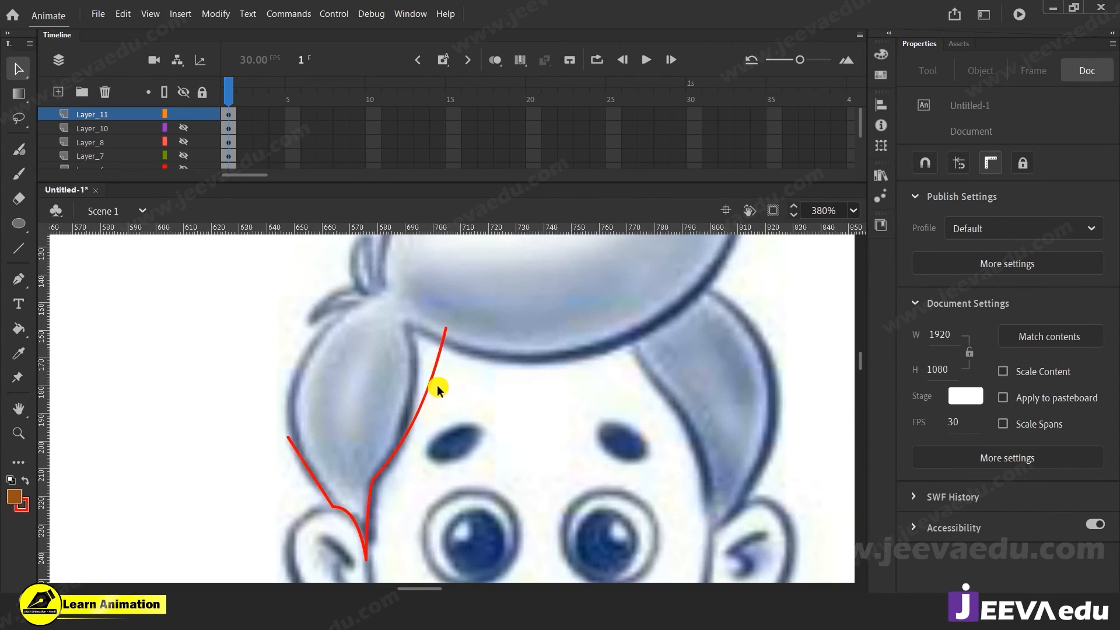
Step: Fit the inner edge's upper end to the sketch and continue the outline as a curve along the top hair's underside
drag(412, 359, 720, 304)
click(502, 395)
drag(408, 336, 411, 322)
drag(409, 376, 419, 359)
drag(518, 330, 461, 437)
drag(529, 409, 537, 450)
Step: Continue the outline up to the top hair's pointed tip and back along its upper edge, curving both segments to the sketch
mouse_move(639, 427)
mouse_down()
mouse_move(650, 447)
mouse_move(592, 459)
mouse_move(638, 216)
mouse_move(637, 242)
mouse_up()
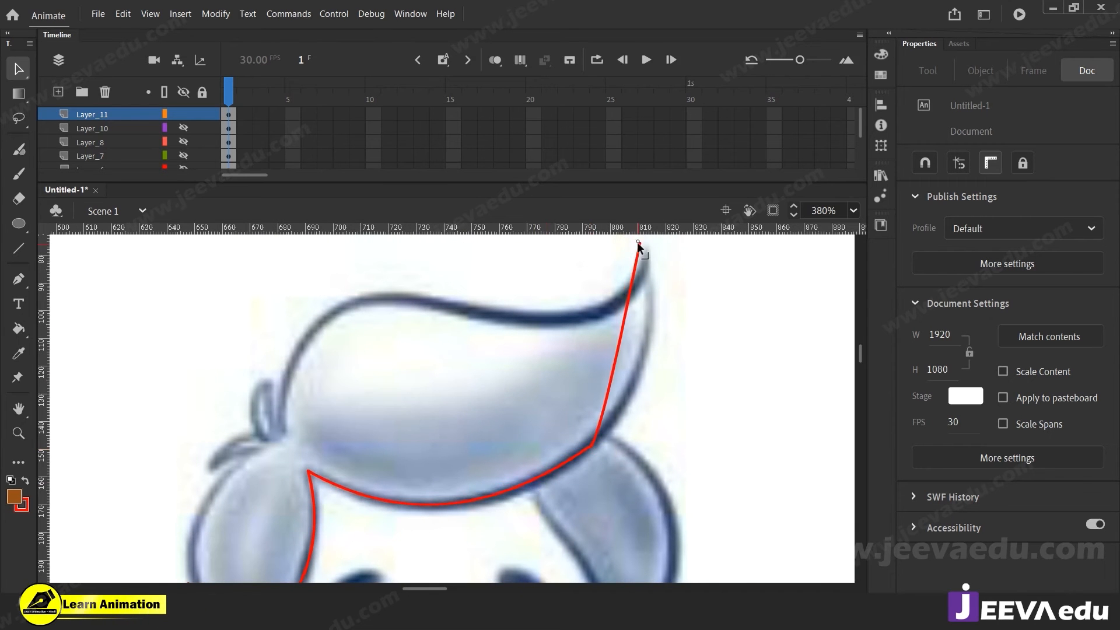
drag(620, 319, 464, 398)
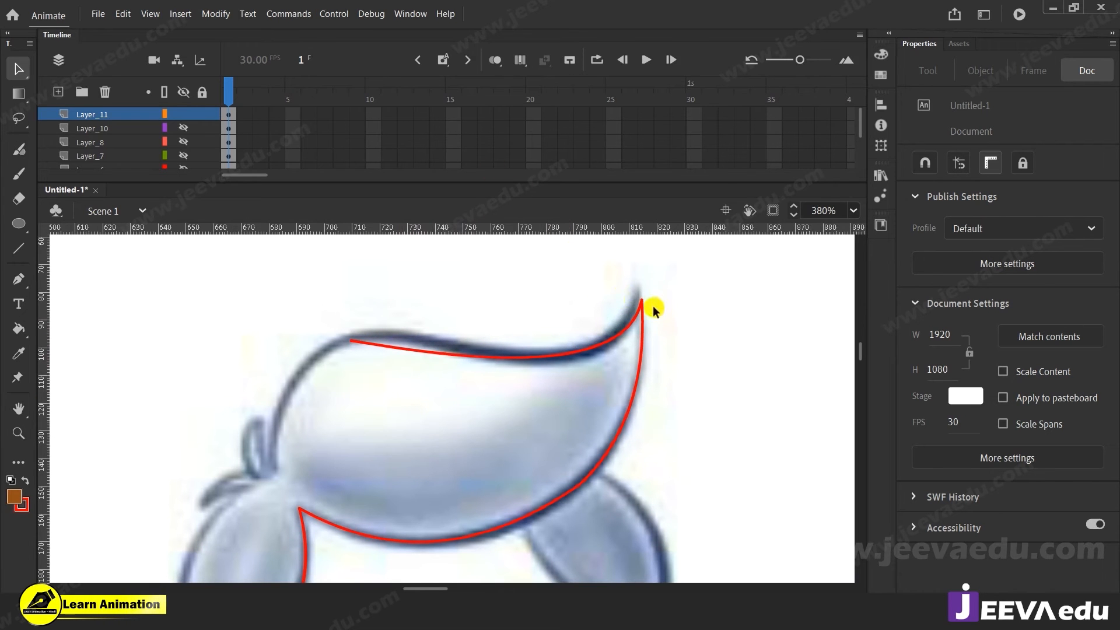
drag(644, 299, 638, 288)
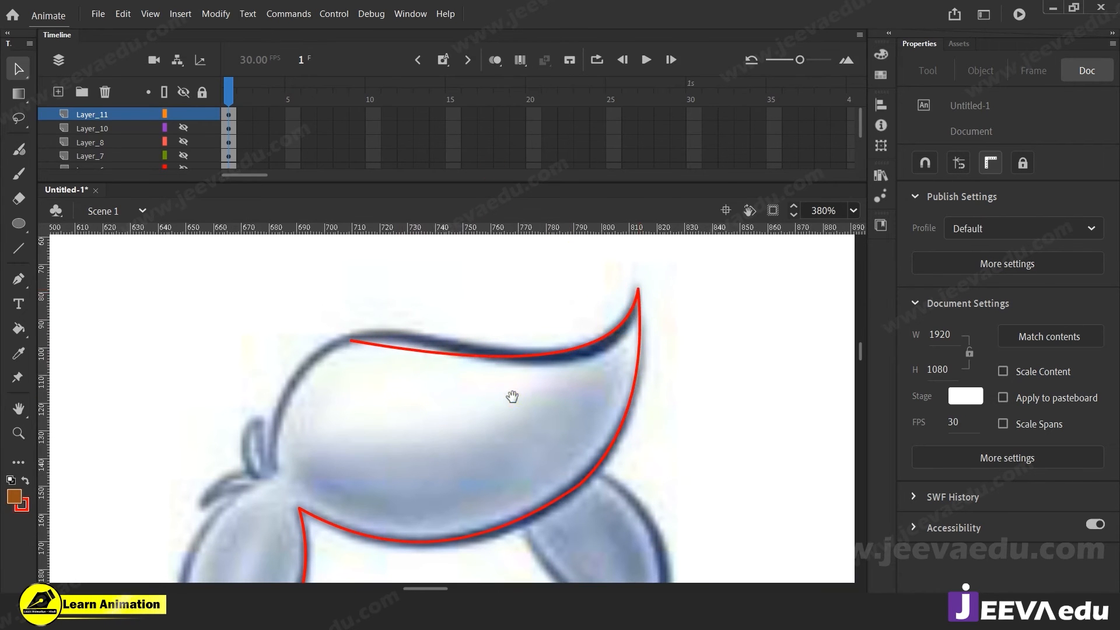
drag(512, 397, 544, 379)
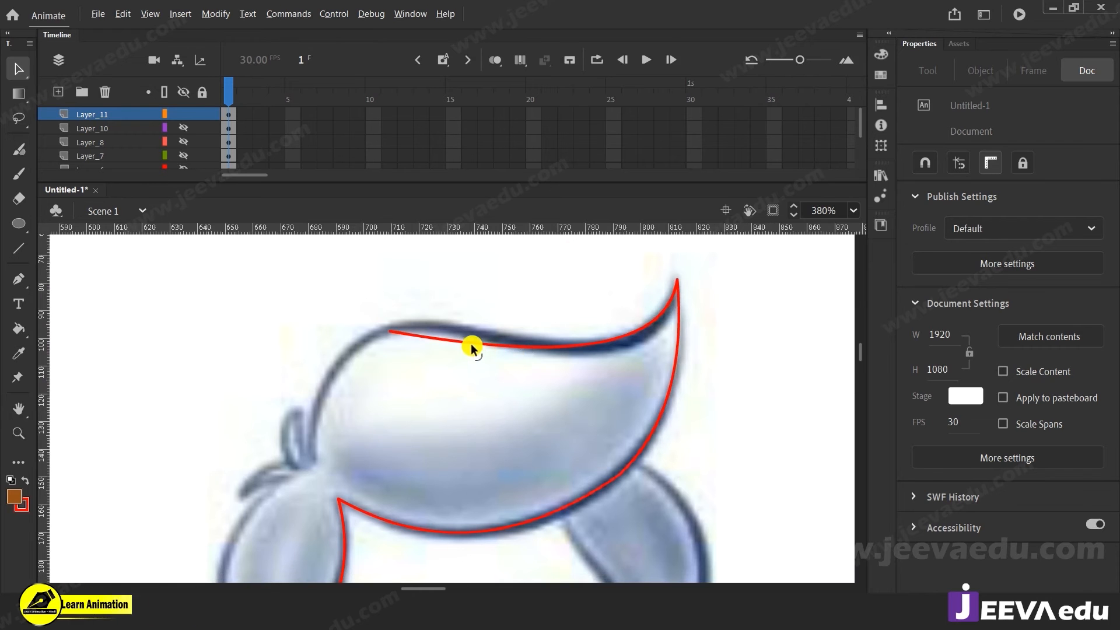
drag(461, 342, 459, 327)
Step: Extend the upper edge down to the base of the small tuft and bend it around the top hair's rounded side
drag(516, 395, 651, 338)
drag(540, 381, 561, 380)
drag(494, 320, 380, 464)
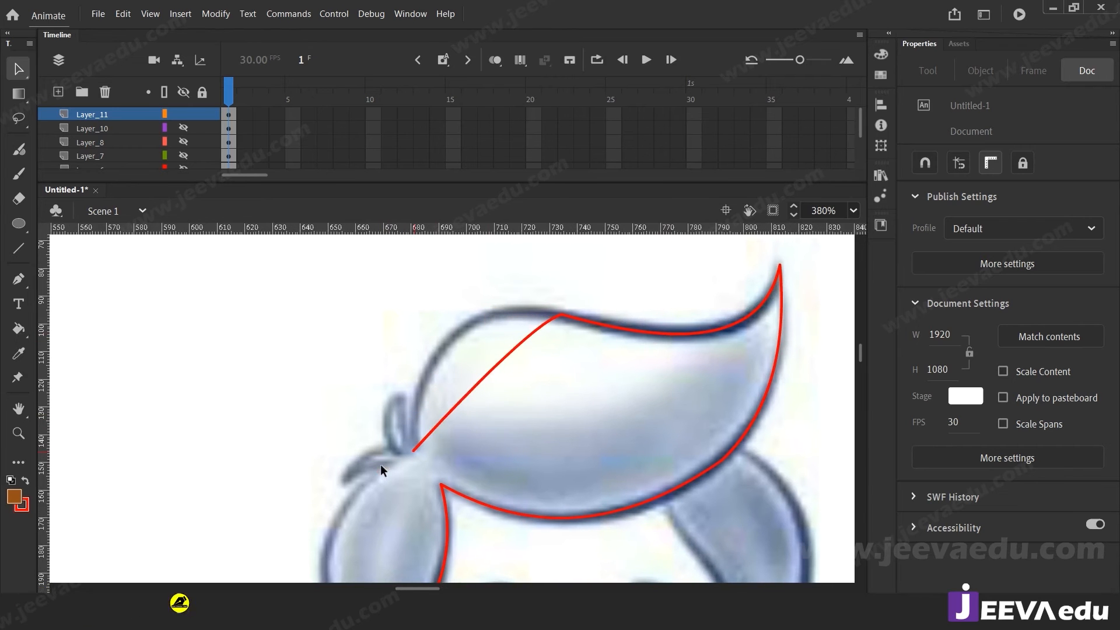
drag(463, 383, 400, 367)
Step: Bend the upper edge around the top hair's rounded side and start the upright tuft with a line from its base
drag(431, 444, 462, 362)
click(427, 360)
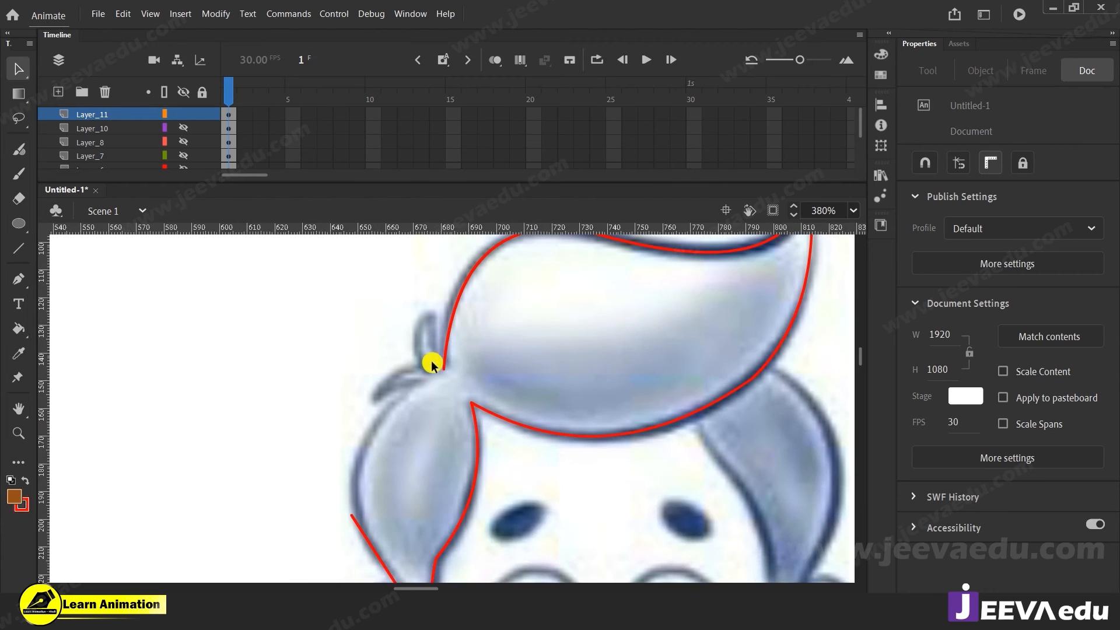
drag(446, 357, 420, 295)
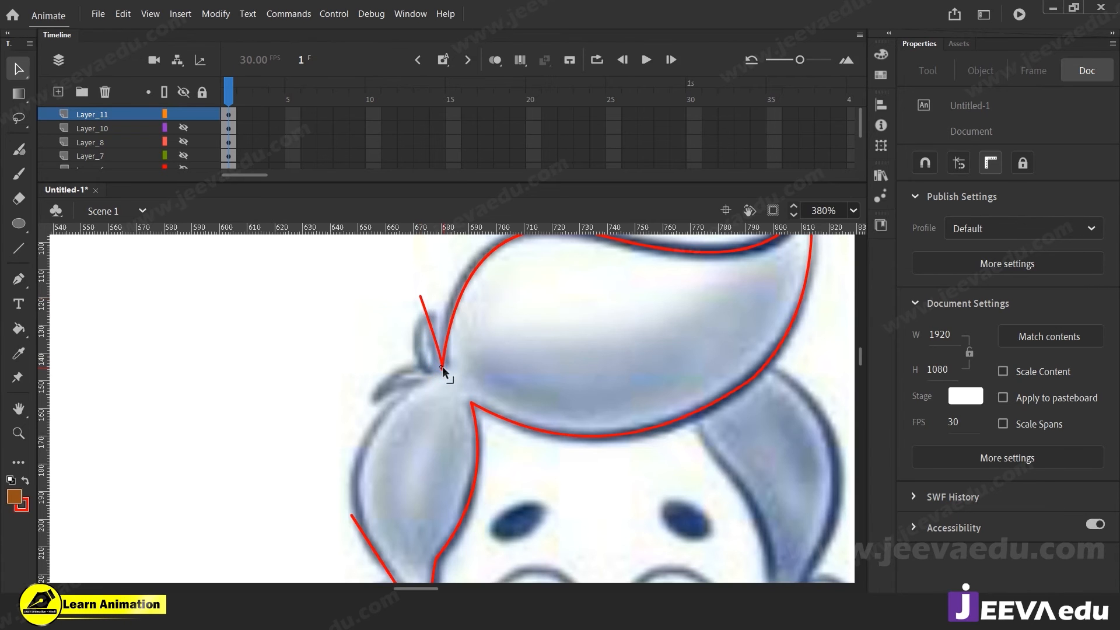
key(super)
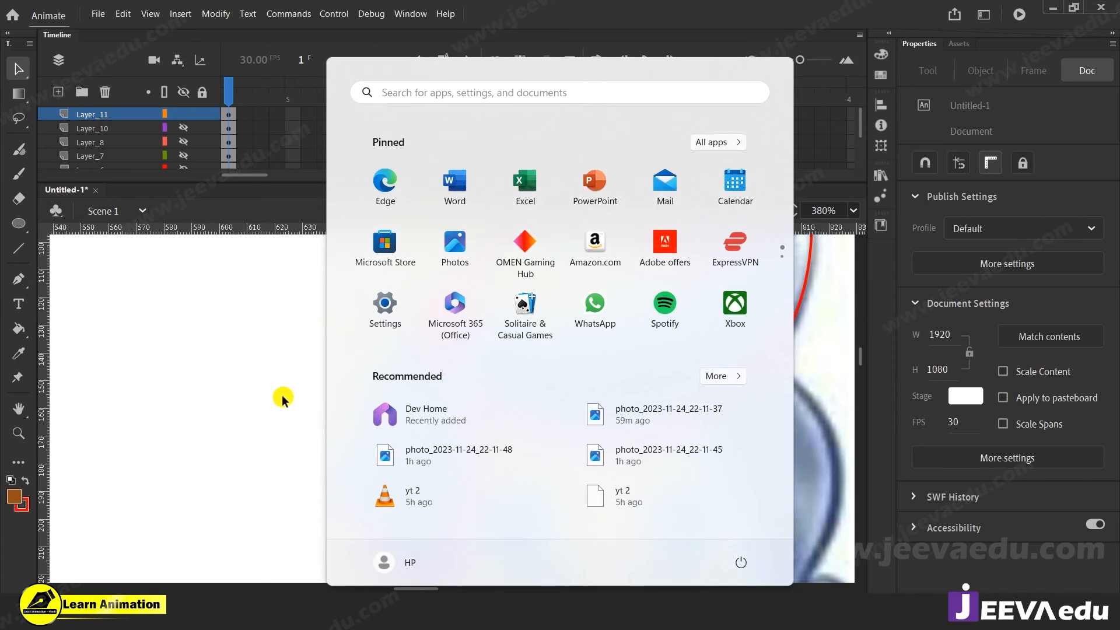
click(260, 398)
click(815, 353)
click(209, 483)
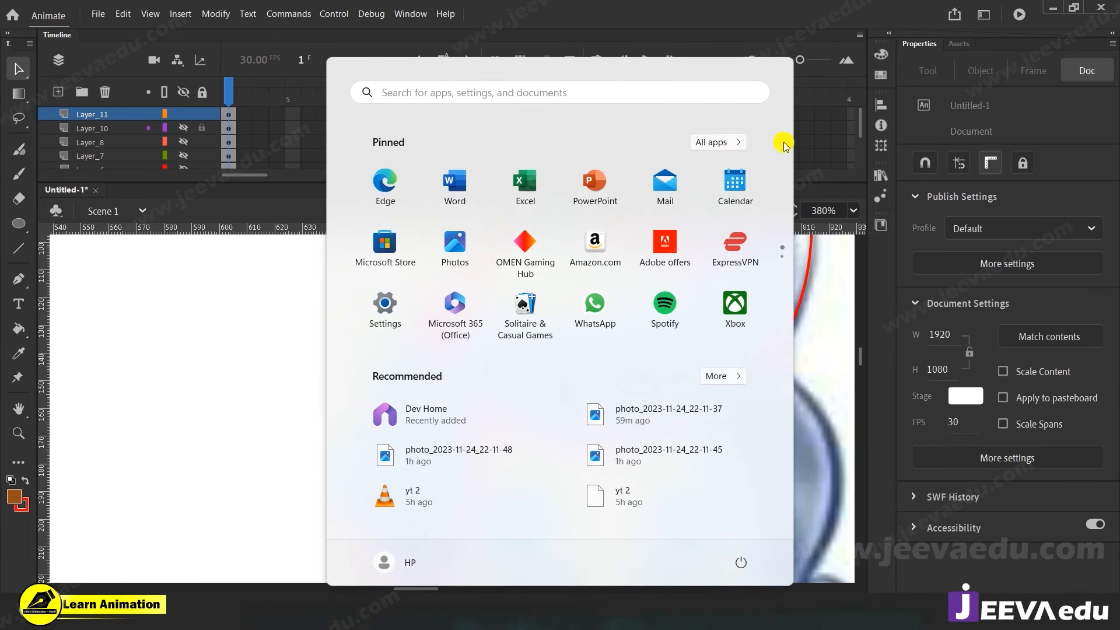
click(803, 144)
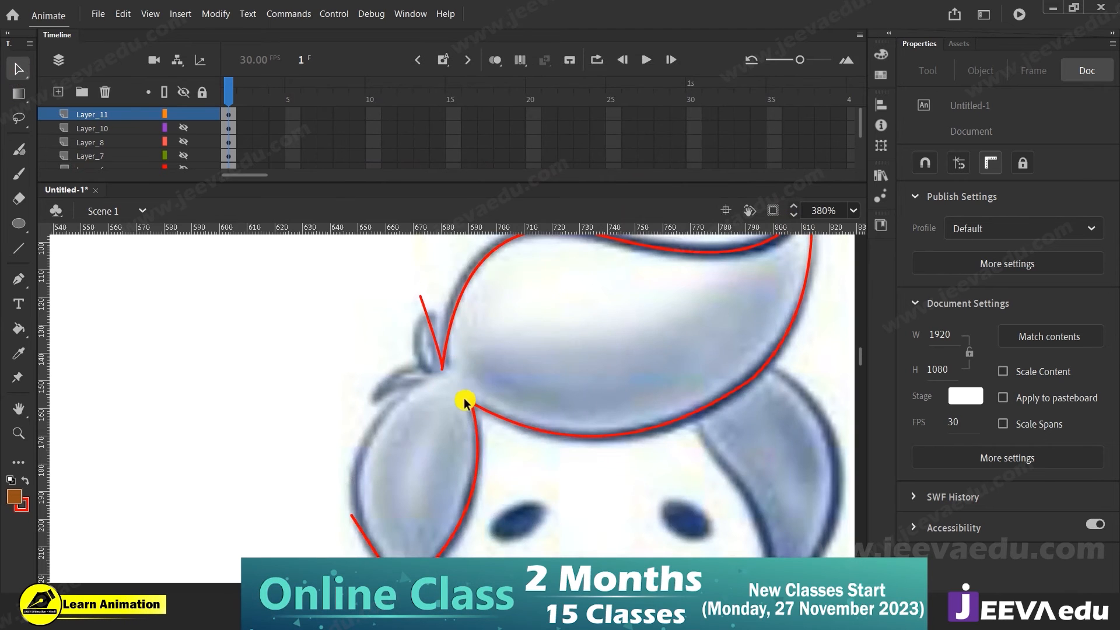
Step: Outline the small upright tuft with segments curved to the sketch, continue past its base, and delete the stray line pieces
key(z)
click(488, 375)
drag(483, 423, 507, 470)
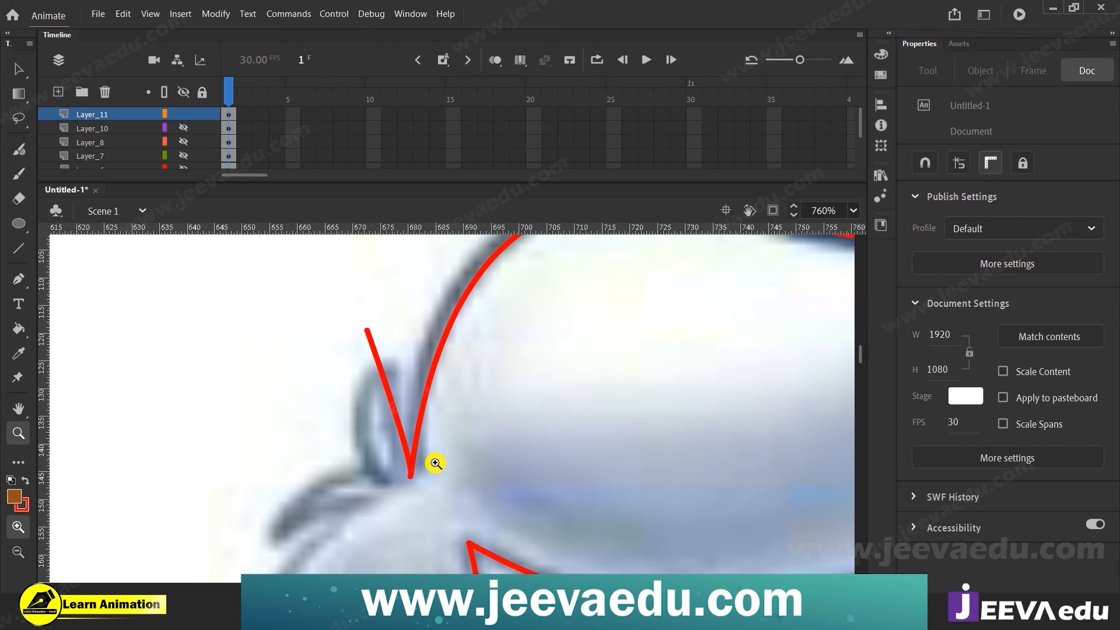
key(v)
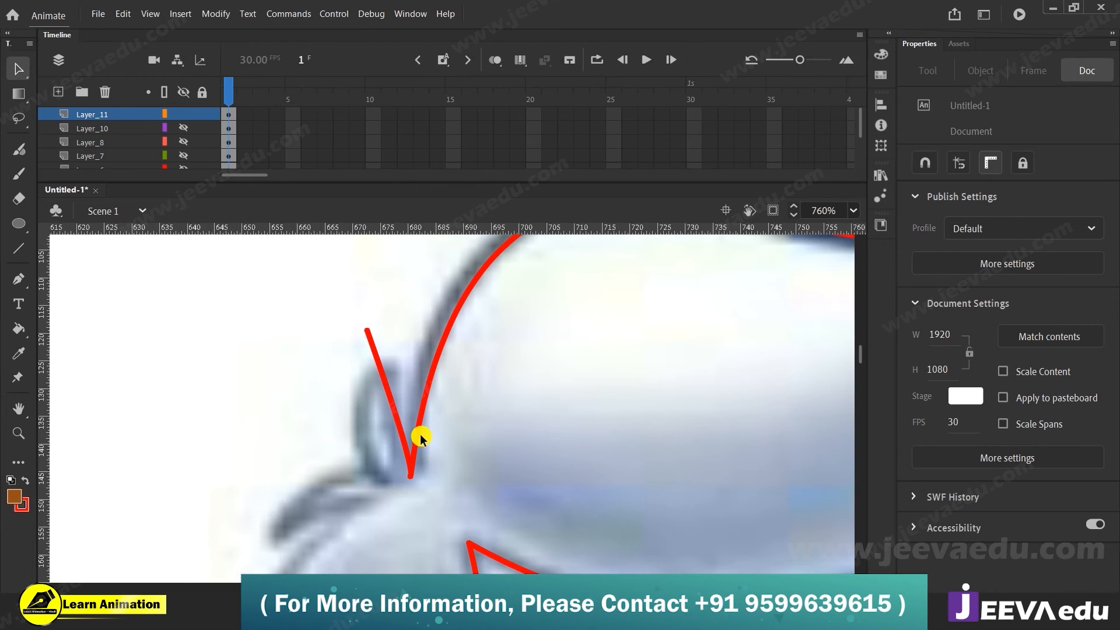
mouse_move(398, 443)
mouse_down()
mouse_move(372, 375)
mouse_move(399, 362)
mouse_move(353, 500)
mouse_move(363, 511)
mouse_move(365, 489)
mouse_move(384, 485)
mouse_move(367, 411)
mouse_move(347, 432)
mouse_move(372, 366)
mouse_move(429, 395)
mouse_move(444, 378)
mouse_up()
click(445, 377)
key(Delete)
click(435, 381)
key(Delete)
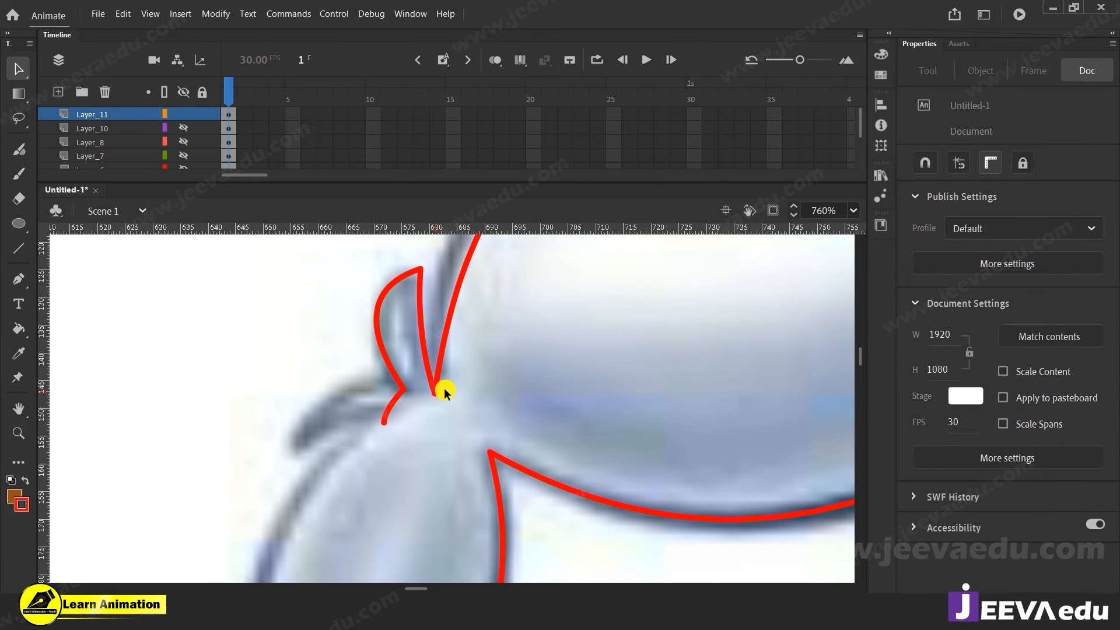
Step: Refit the top hair's edge just above the upright tuft so the curve follows the sketched line
key(z)
alt+click(449, 377)
drag(478, 375, 443, 391)
key(v)
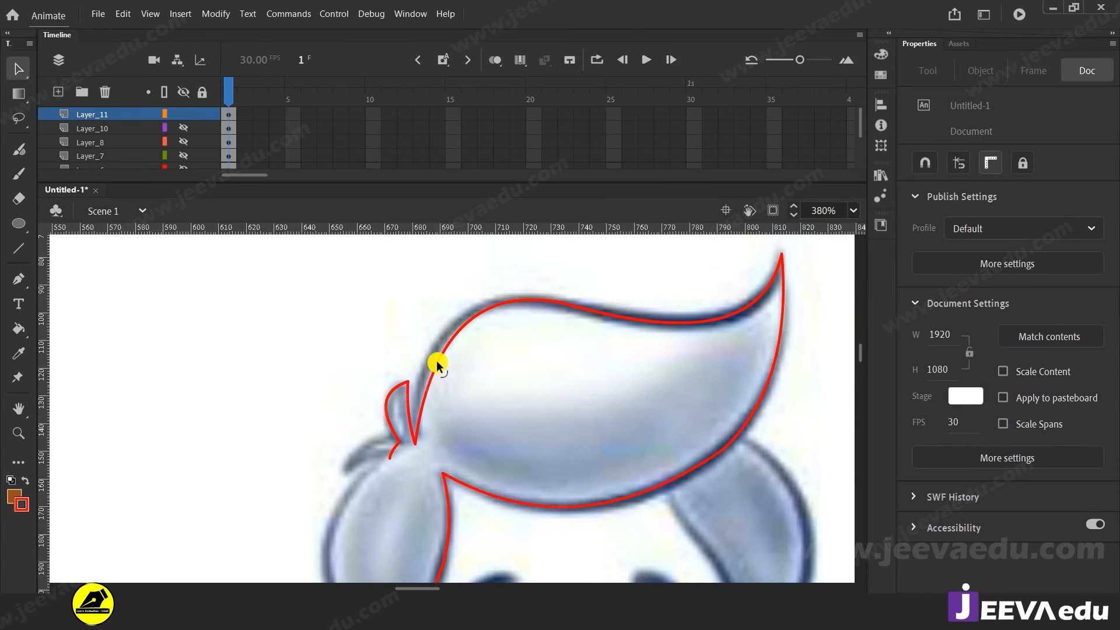
scroll(420, 367, down, 2)
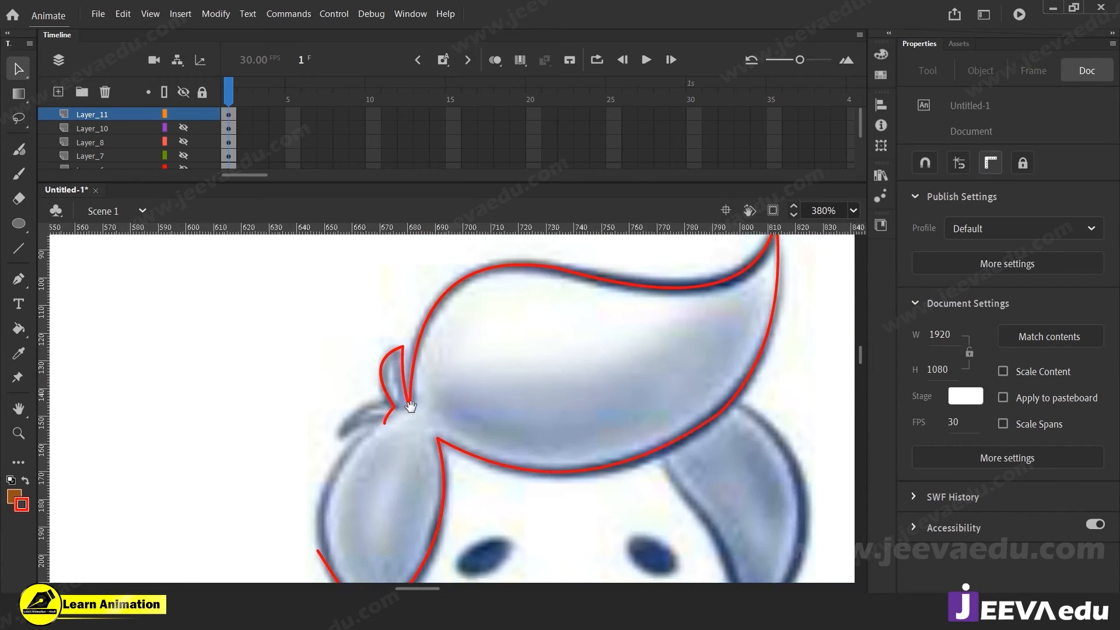
Step: Outline the lower tuft with curves out to its tip and back to the side hair, continuing onto the outer edge
click(403, 410)
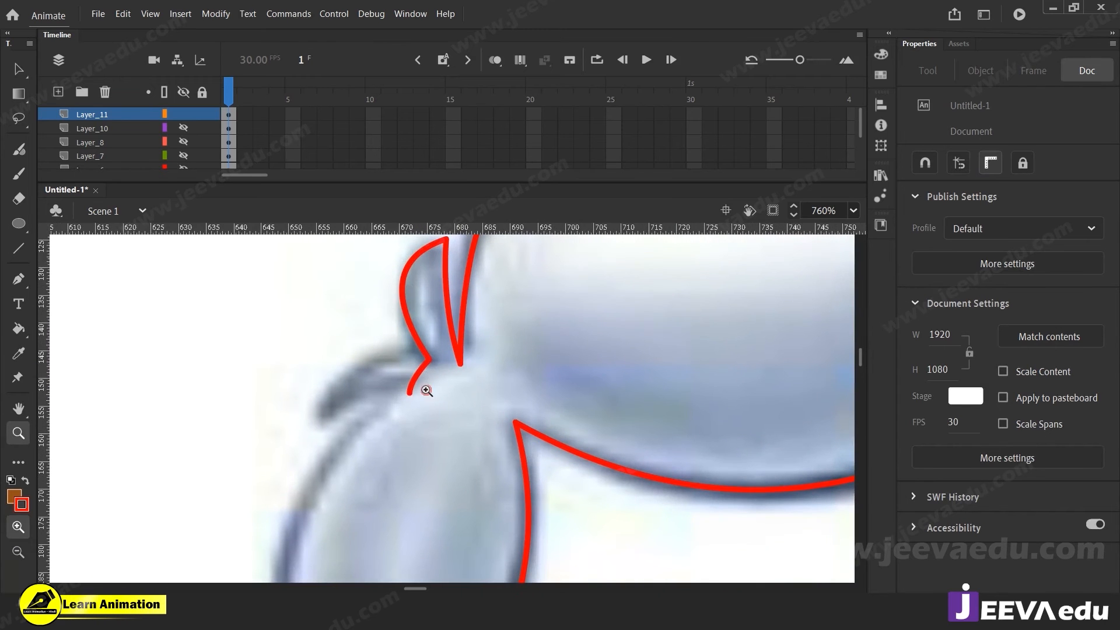
drag(408, 388, 339, 358)
drag(327, 433, 383, 361)
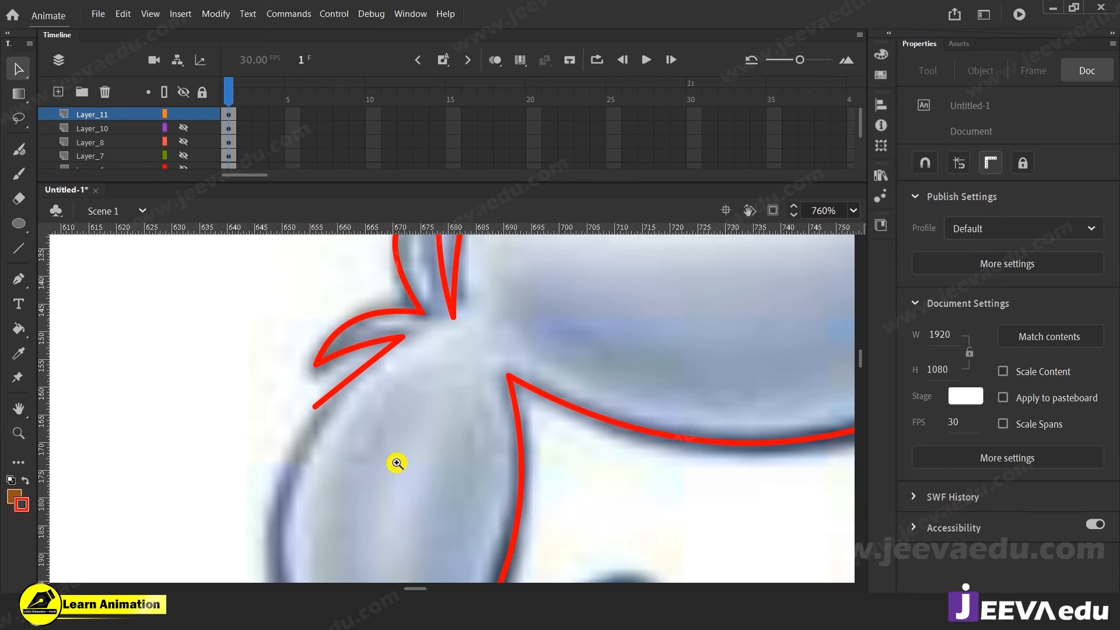
Step: Extend the outline down the left side hair's outer edge, delete the overshooting end, and bend the closed edge to the sketch
key(z)
alt+click(398, 461)
drag(406, 456, 323, 419)
key(v)
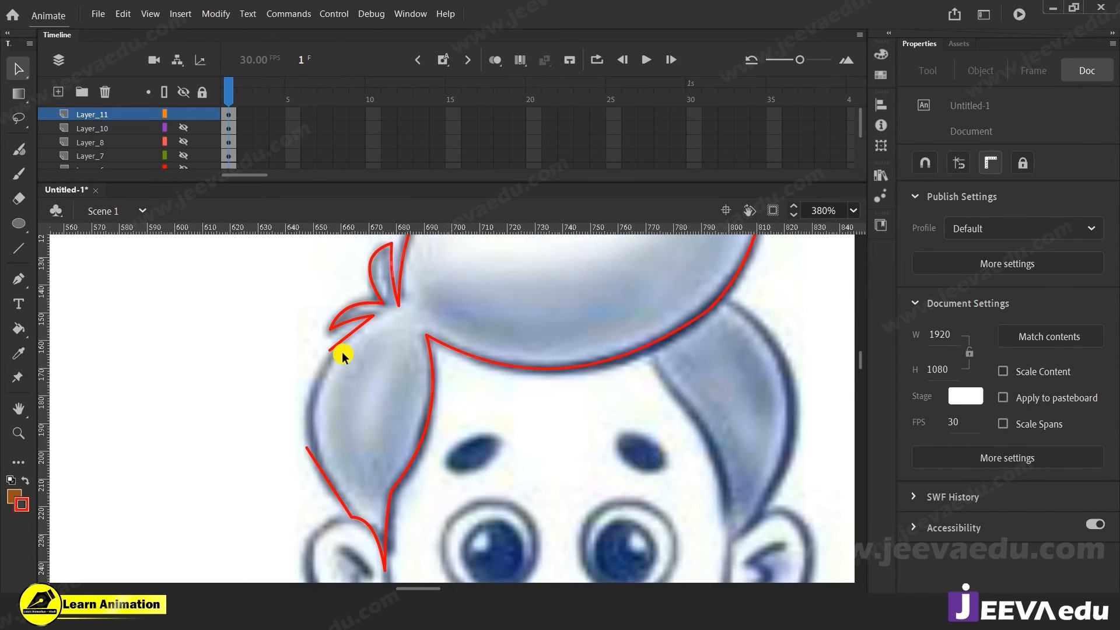
drag(331, 349, 298, 491)
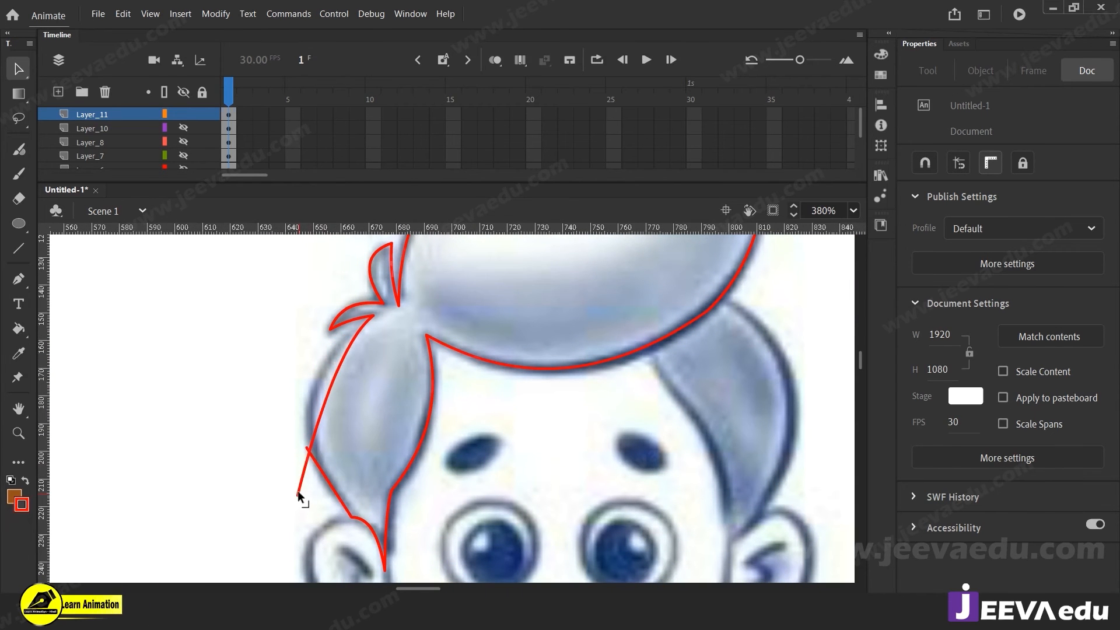
click(298, 492)
key(Delete)
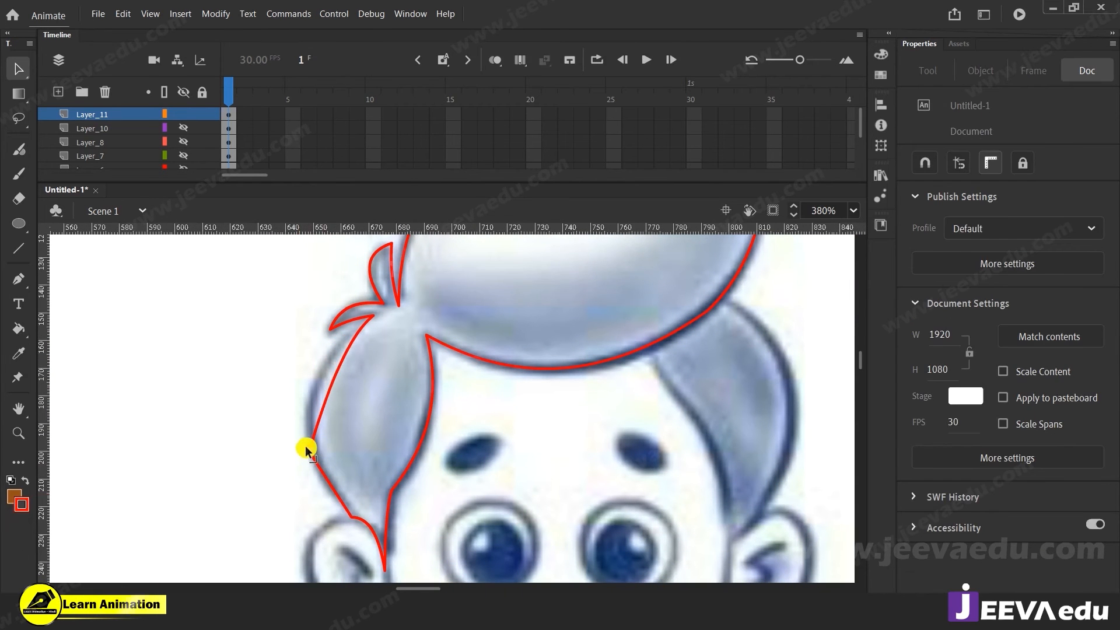
drag(307, 412, 285, 444)
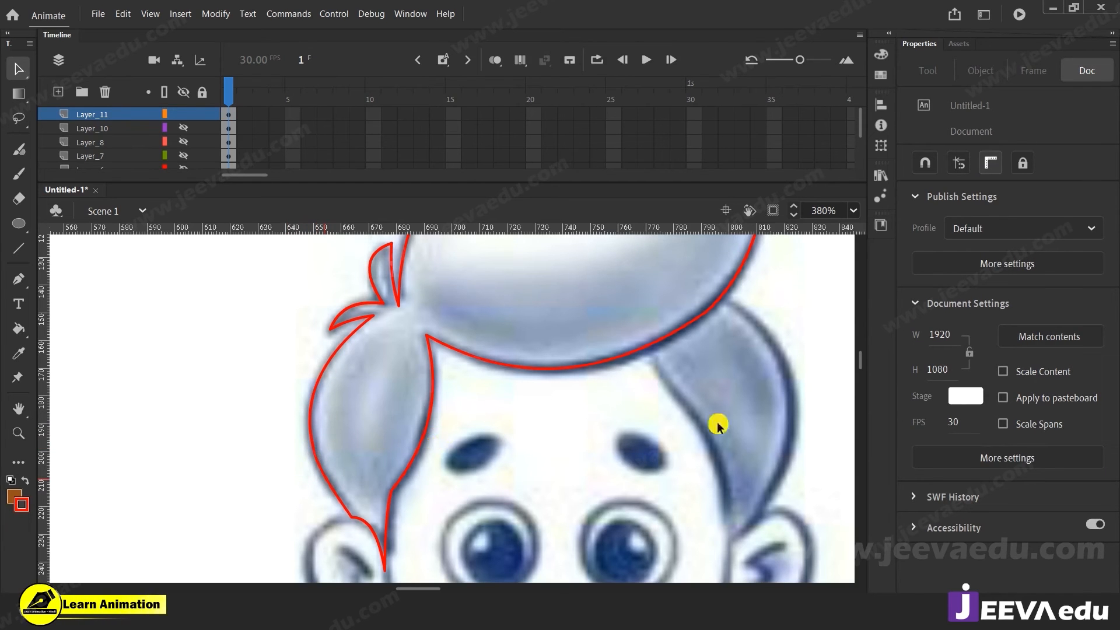
Step: Show Layer_10 and fill the enclosed top and left side hair with brown using the Paint Bucket
key(z)
alt+click(540, 419)
drag(525, 470, 541, 496)
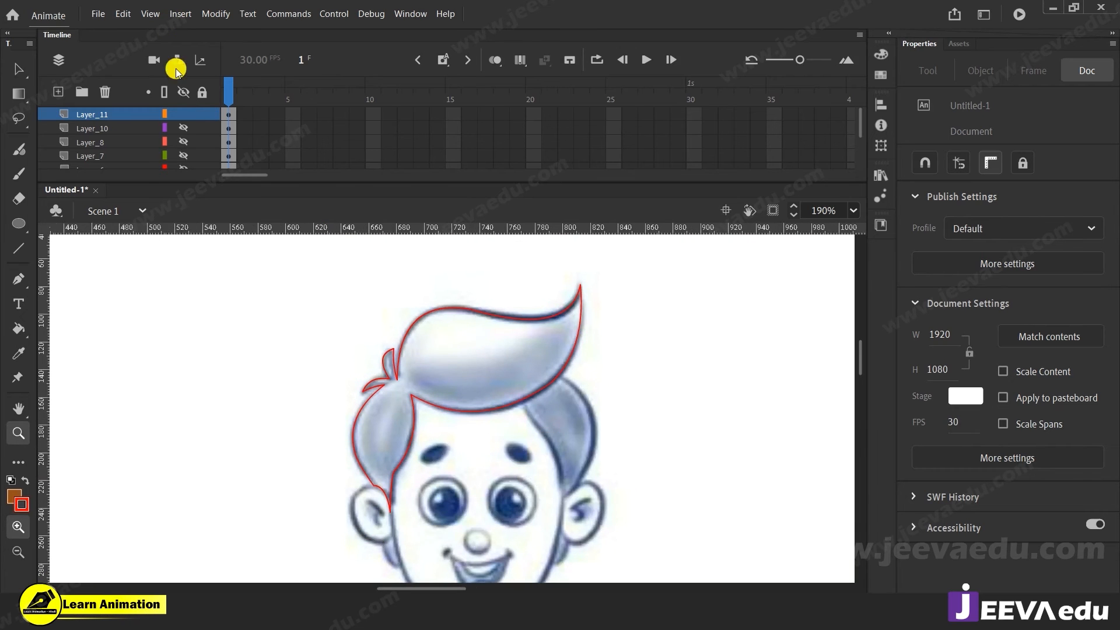
click(185, 128)
key(k)
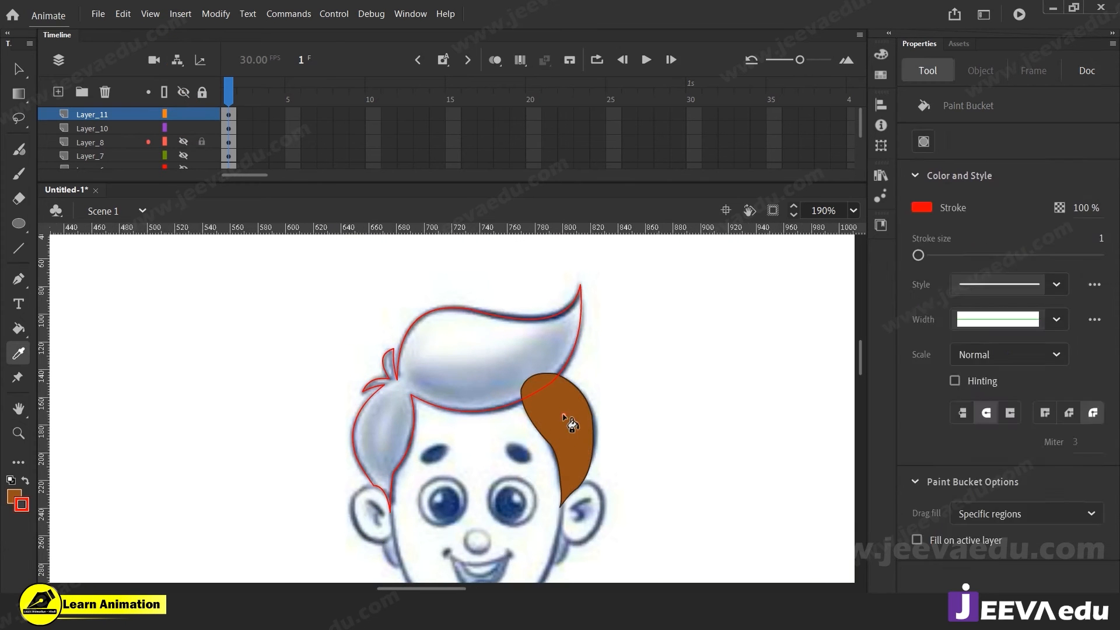
click(482, 376)
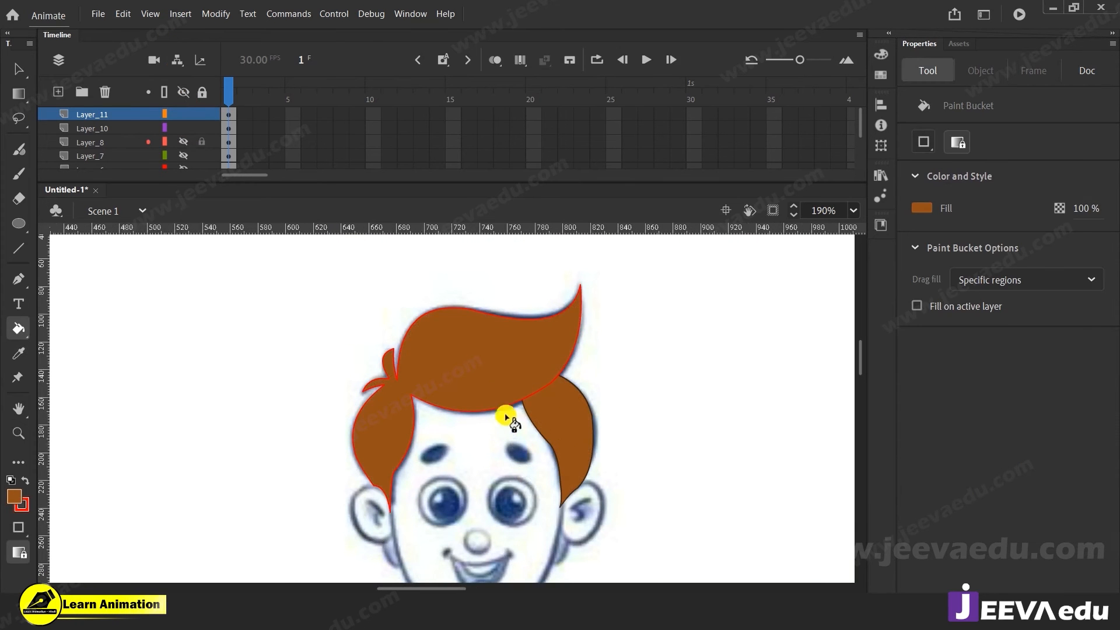
Step: Recolour the red hair outline with the dark brown sampled from the right side hair's outline
key(v)
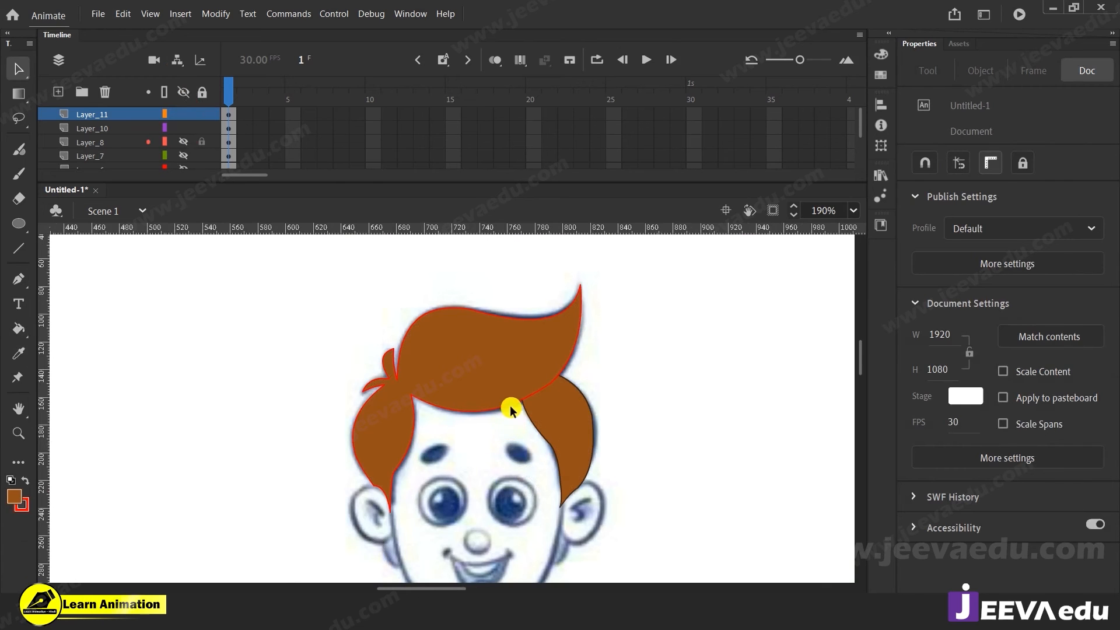
double_click(511, 404)
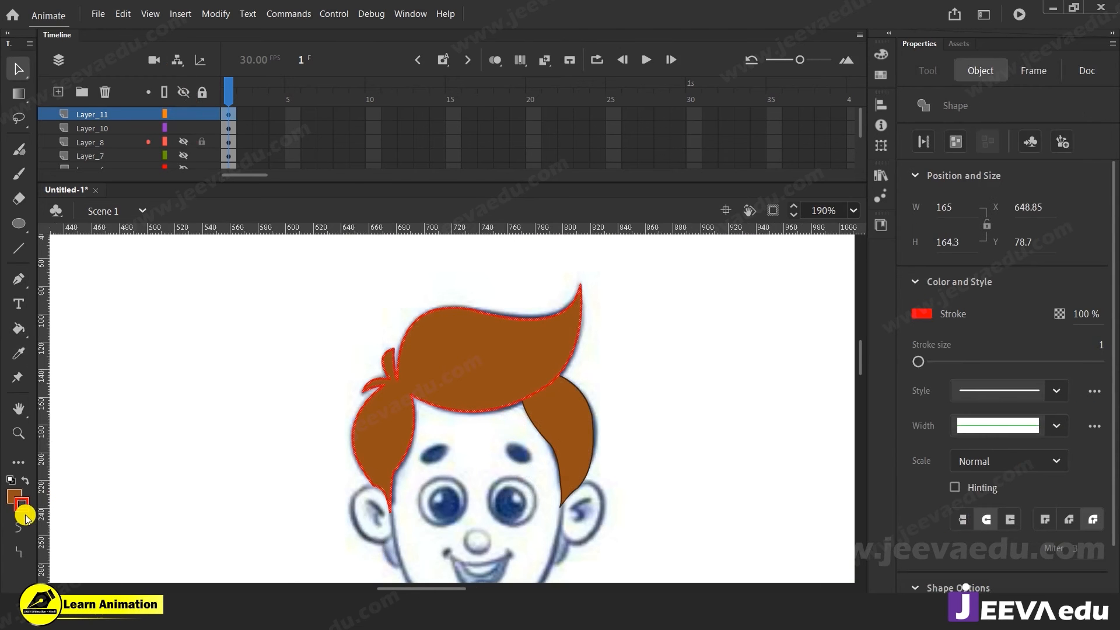
key(z)
click(570, 427)
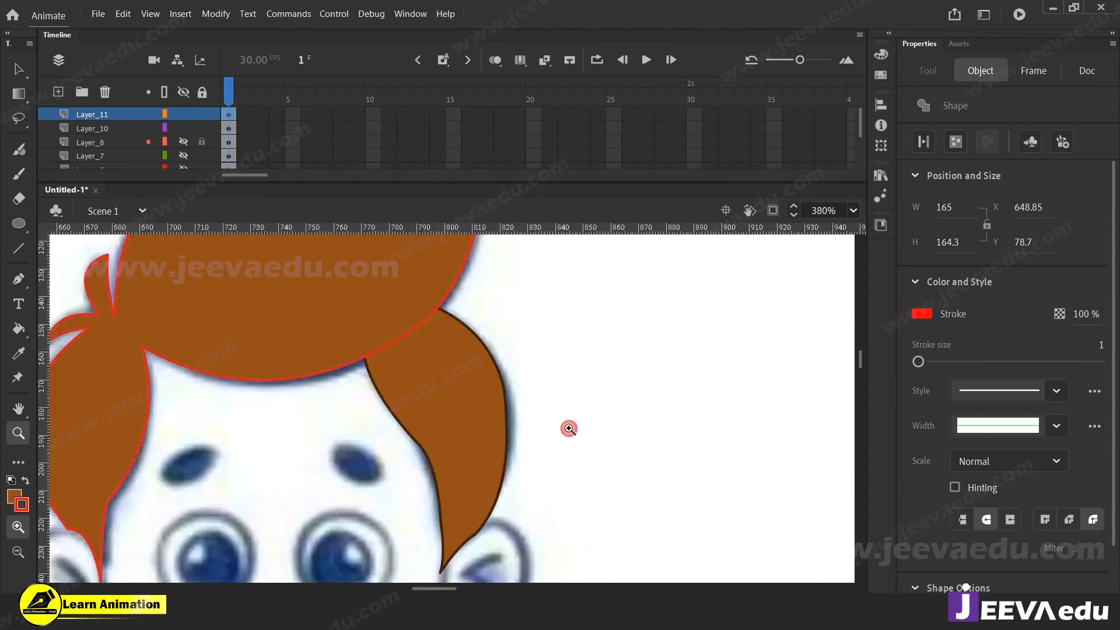
click(442, 358)
click(442, 359)
click(914, 324)
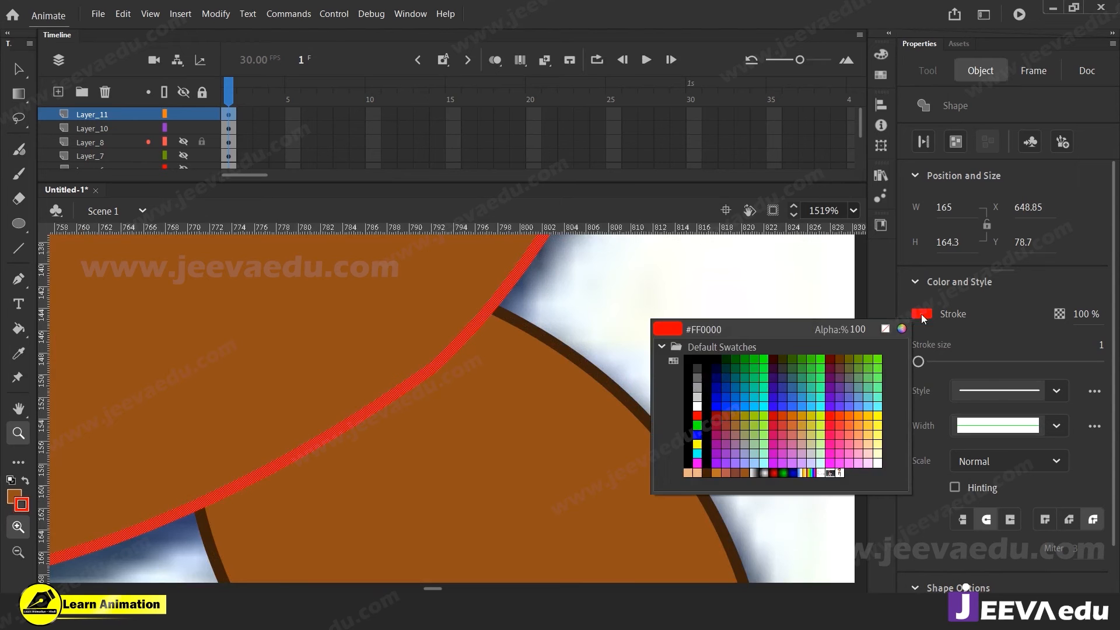
click(605, 378)
key(v)
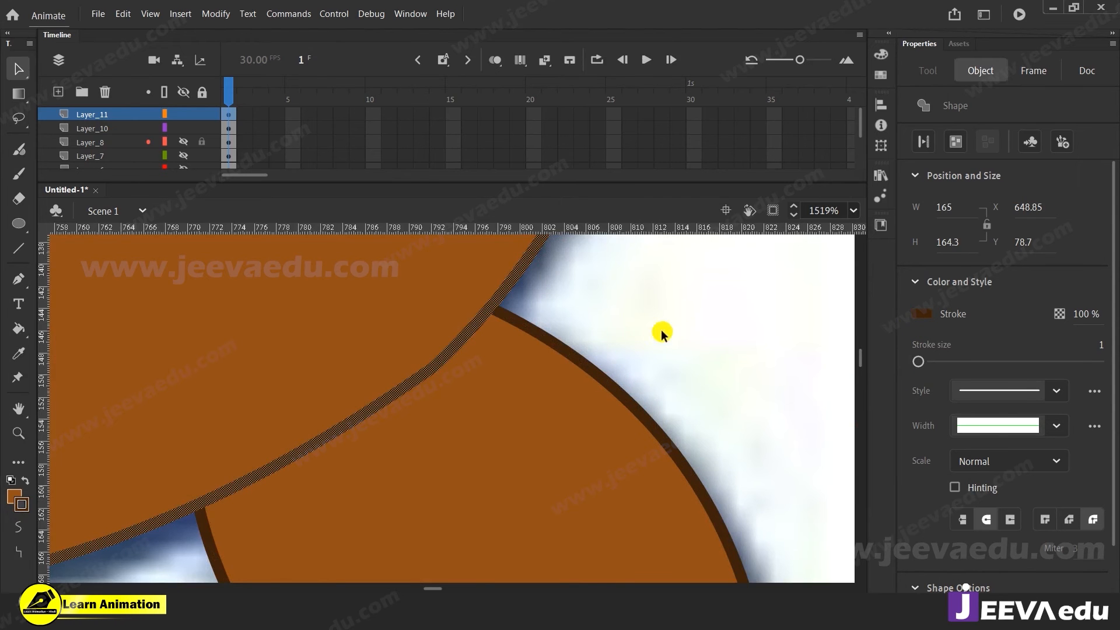
click(666, 335)
Step: Add a new layer above Layer_11
key(z)
alt+click(348, 420)
alt+click(373, 424)
alt+click(376, 425)
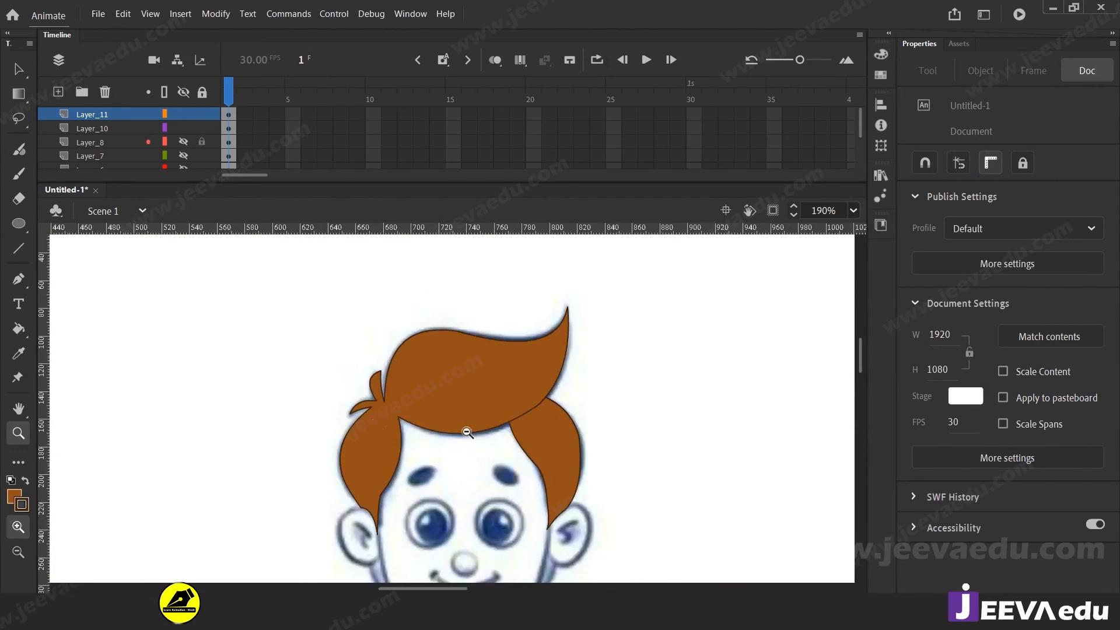
drag(471, 457, 460, 420)
drag(459, 478, 475, 371)
drag(455, 452, 437, 536)
mouse_move(462, 429)
mouse_down()
mouse_move(459, 379)
mouse_move(452, 445)
mouse_up()
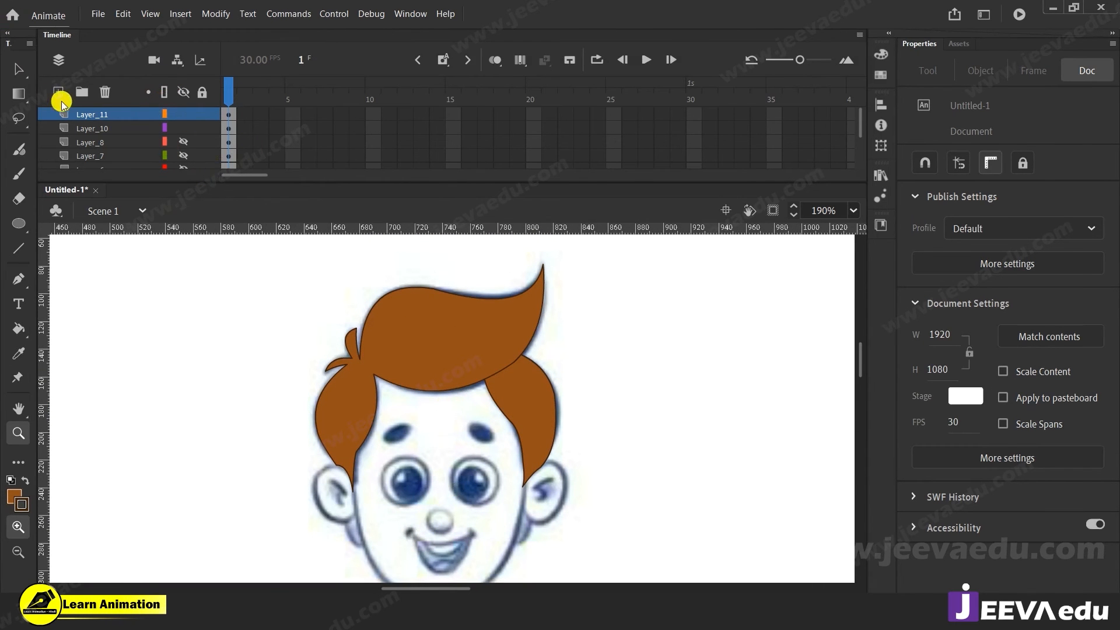
click(63, 96)
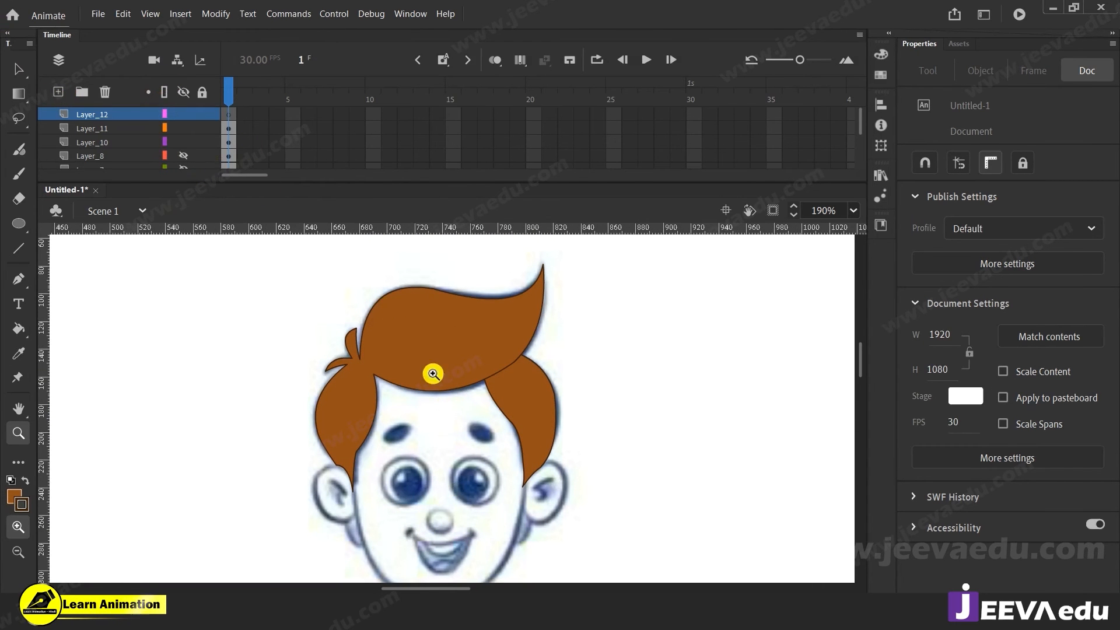
Step: Draw a closed four-sided line shape across the lower face, spanning from ear to ear down to the hair behind the ears
drag(533, 519, 522, 436)
click(395, 468)
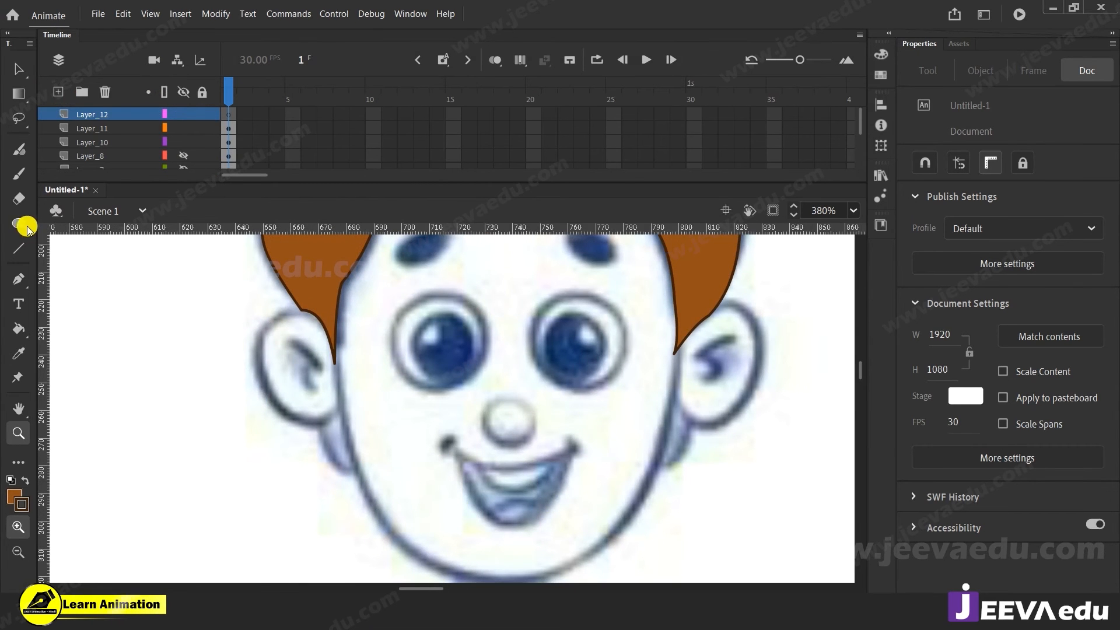
key(n)
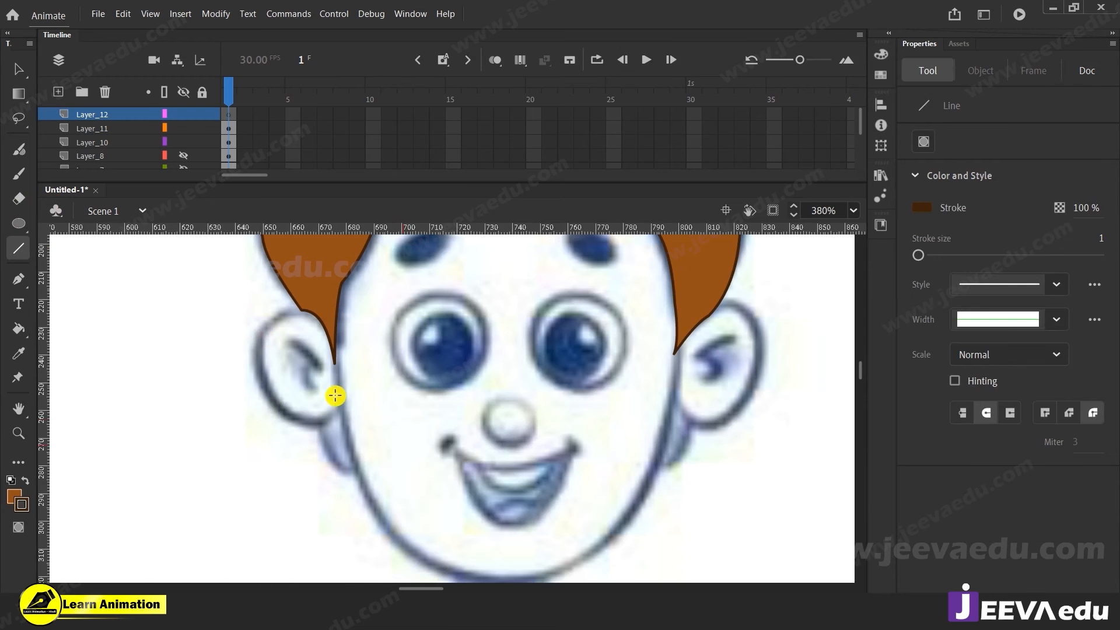
mouse_move(315, 394)
mouse_down()
mouse_move(324, 459)
mouse_move(346, 495)
mouse_move(338, 468)
mouse_move(635, 471)
mouse_move(721, 459)
mouse_move(656, 461)
mouse_move(719, 454)
mouse_move(706, 328)
mouse_move(411, 372)
mouse_move(287, 406)
mouse_move(317, 401)
mouse_move(317, 378)
mouse_up()
key(v)
click(705, 463)
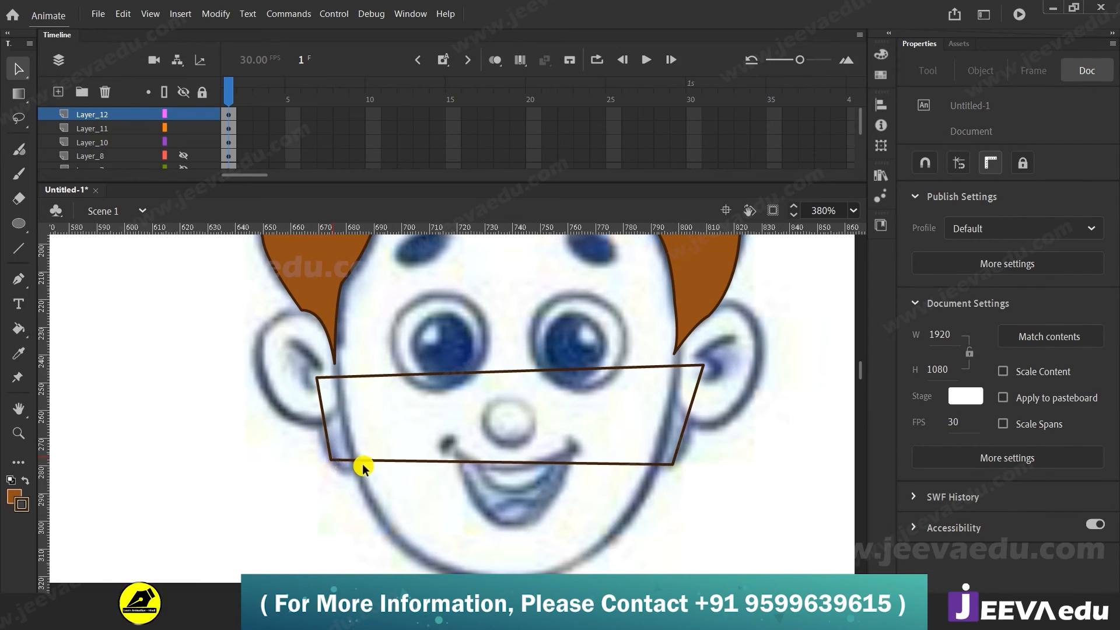
Step: Reshape both lower corners of the four-sided outline into rounded ends following the sketched hair behind the ears
key(z)
click(366, 458)
key(v)
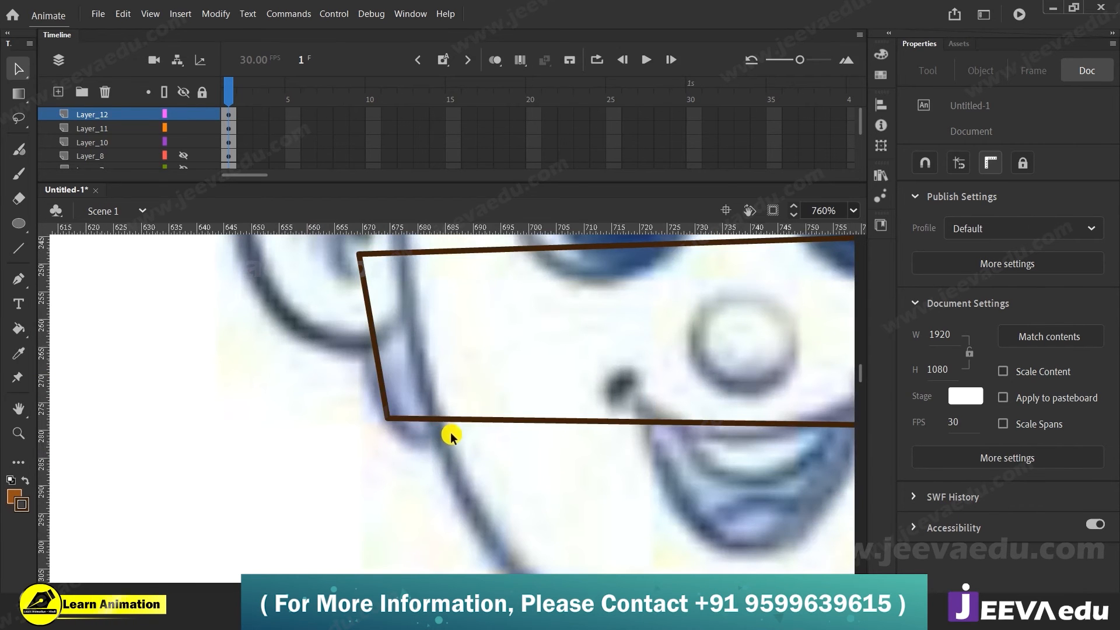
drag(443, 423, 228, 453)
drag(429, 450, 415, 450)
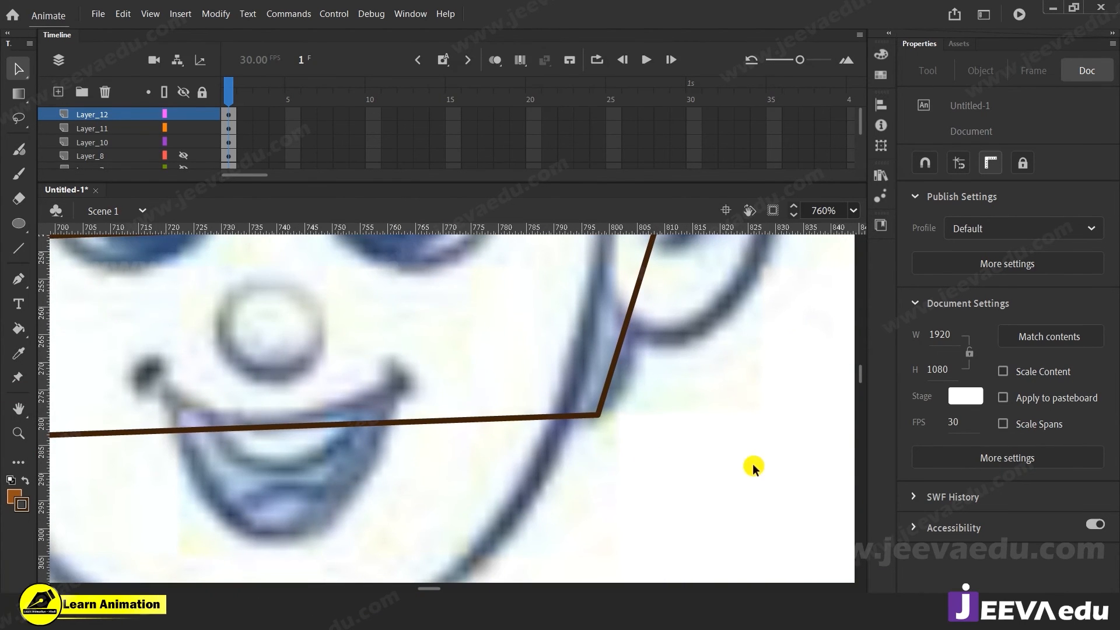
drag(536, 418, 536, 431)
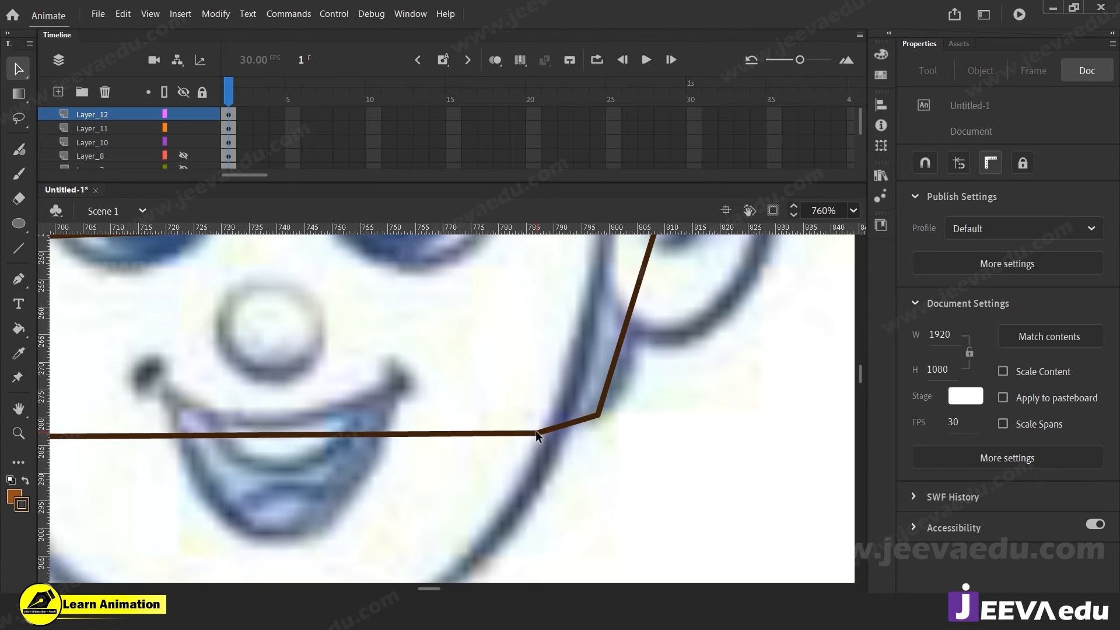
mouse_move(597, 414)
mouse_down()
mouse_move(615, 397)
mouse_move(601, 418)
mouse_up()
key(z)
alt+click(478, 368)
alt+click(466, 380)
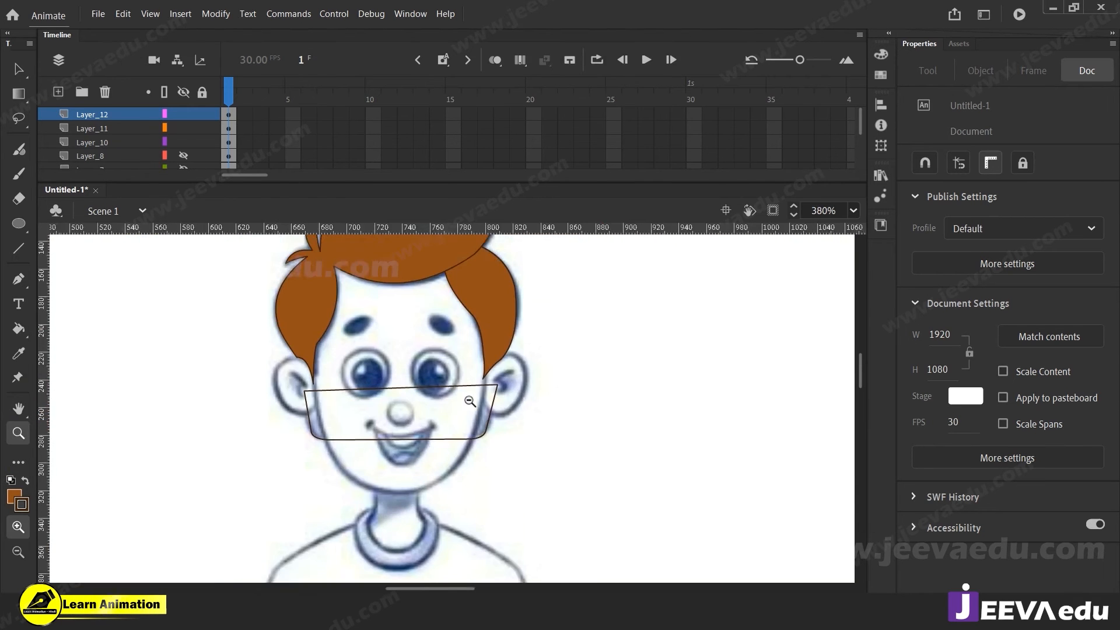
drag(427, 449, 488, 455)
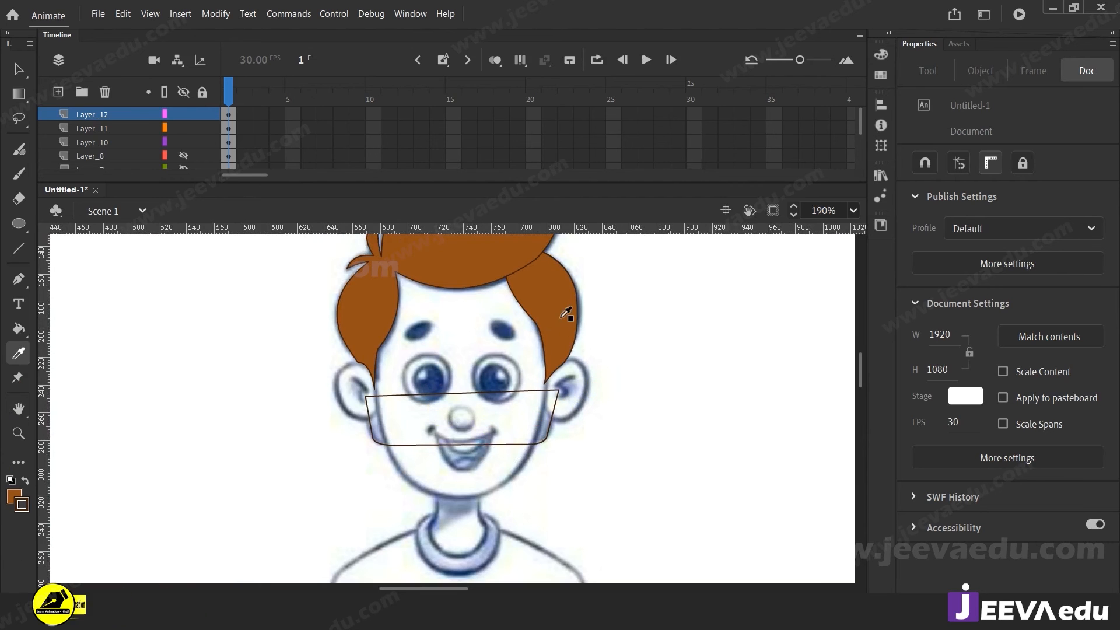
Step: Fill the closed four-sided outline across the lower face with the brown hair colour
key(k)
click(495, 441)
key(v)
click(488, 422)
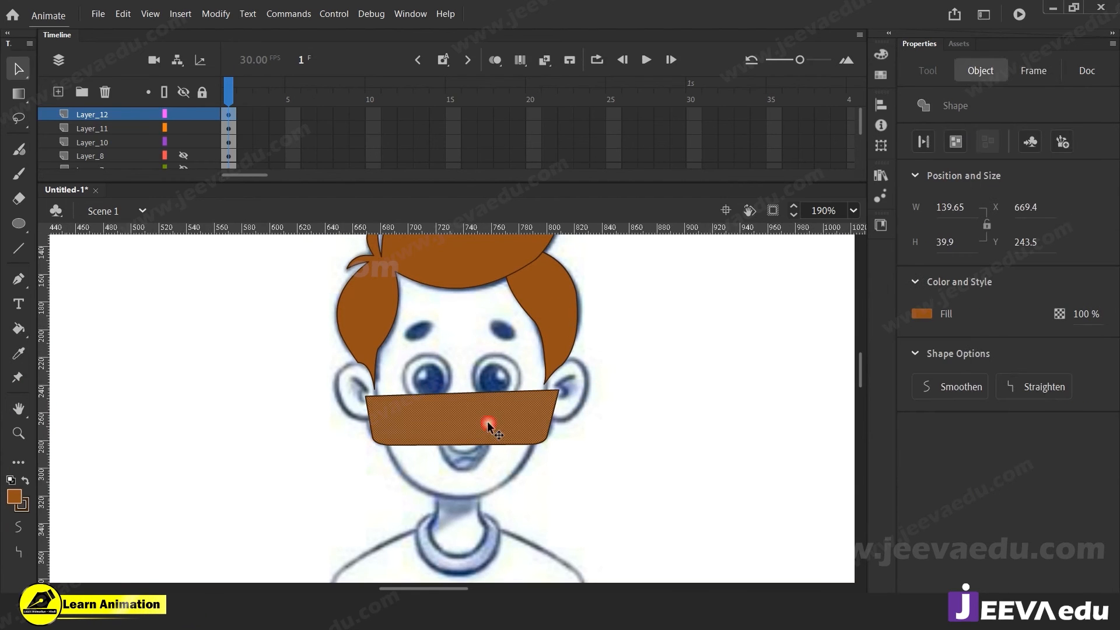
Step: Group the brown four-sided shape with its outline and break the group apart again
double_click(495, 435)
key(ctrl+g)
mouse_move(492, 427)
mouse_down()
mouse_move(530, 456)
mouse_move(520, 428)
mouse_move(571, 464)
mouse_move(549, 466)
mouse_up()
key(ctrl+b)
click(544, 445)
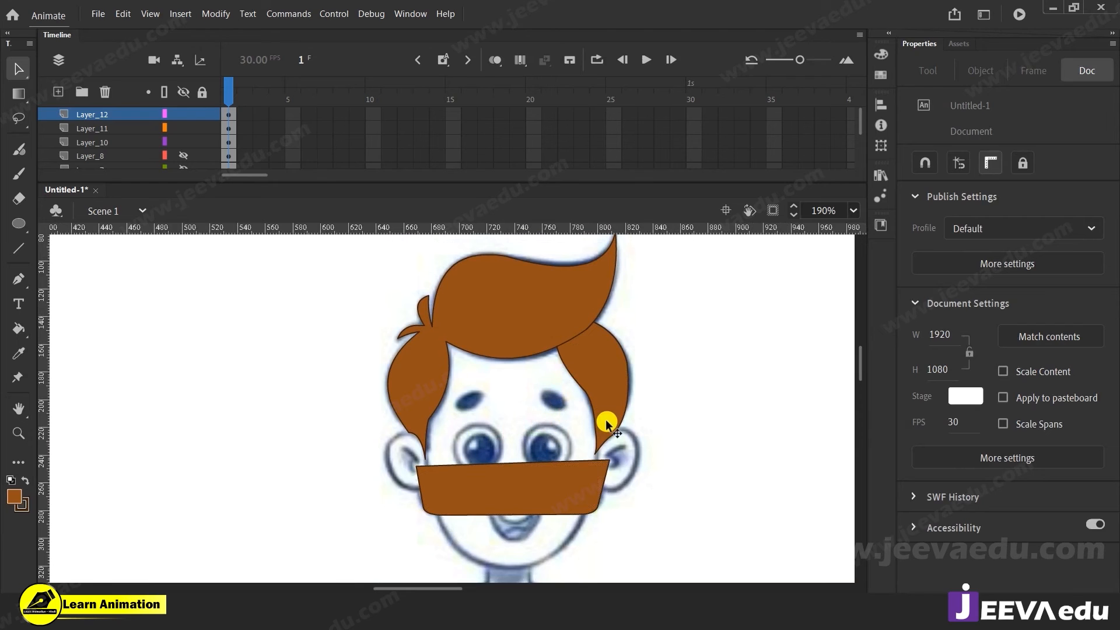
Step: Change the right side hair's fill to a linear gradient and set the light EEAC7A stop's alpha to 100%
click(611, 400)
click(683, 436)
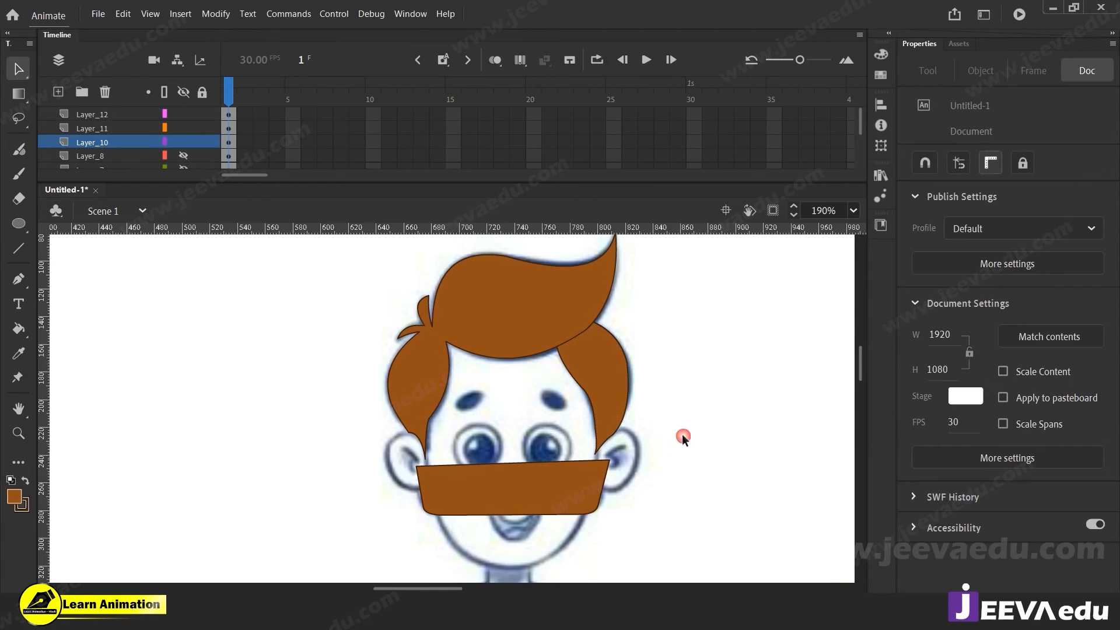
drag(644, 428, 655, 451)
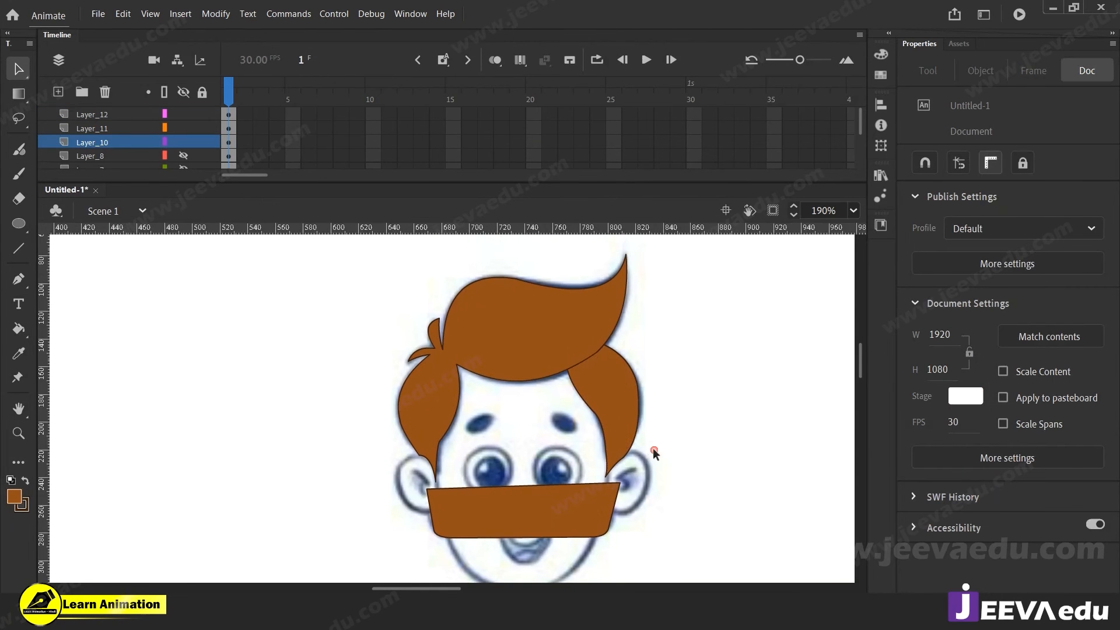
click(621, 408)
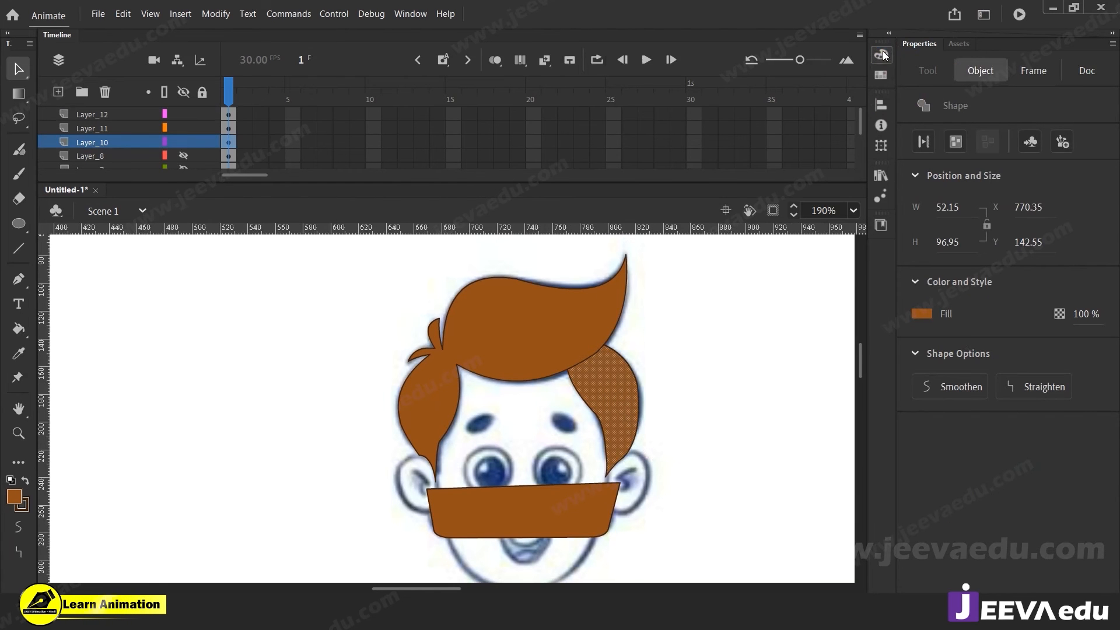
click(881, 54)
click(746, 76)
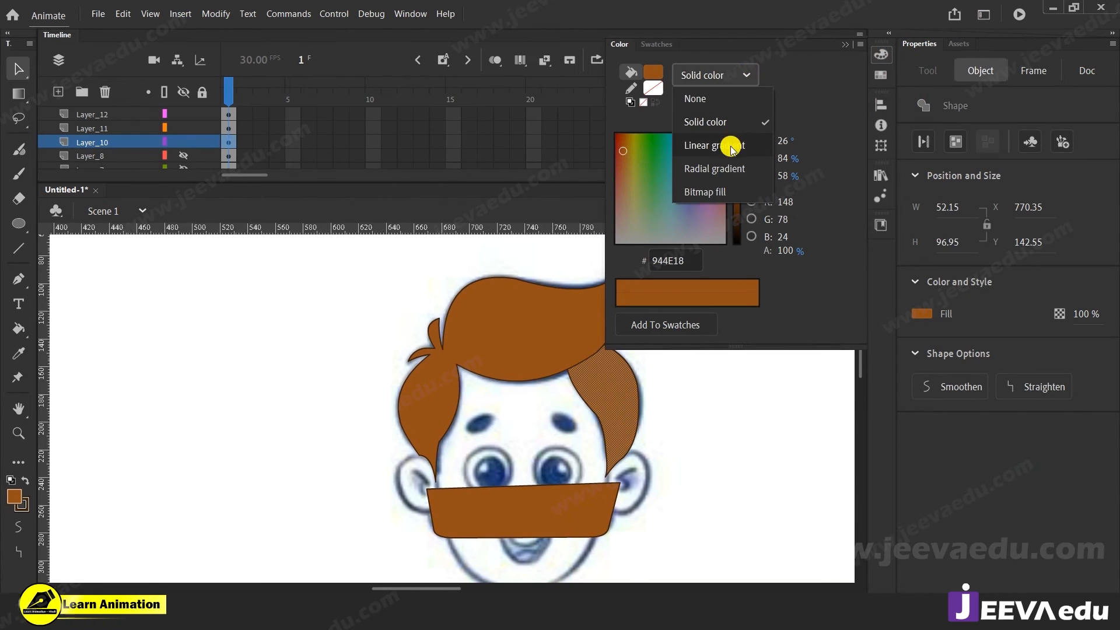
click(731, 146)
click(642, 307)
drag(782, 251, 624, 252)
drag(782, 251, 889, 250)
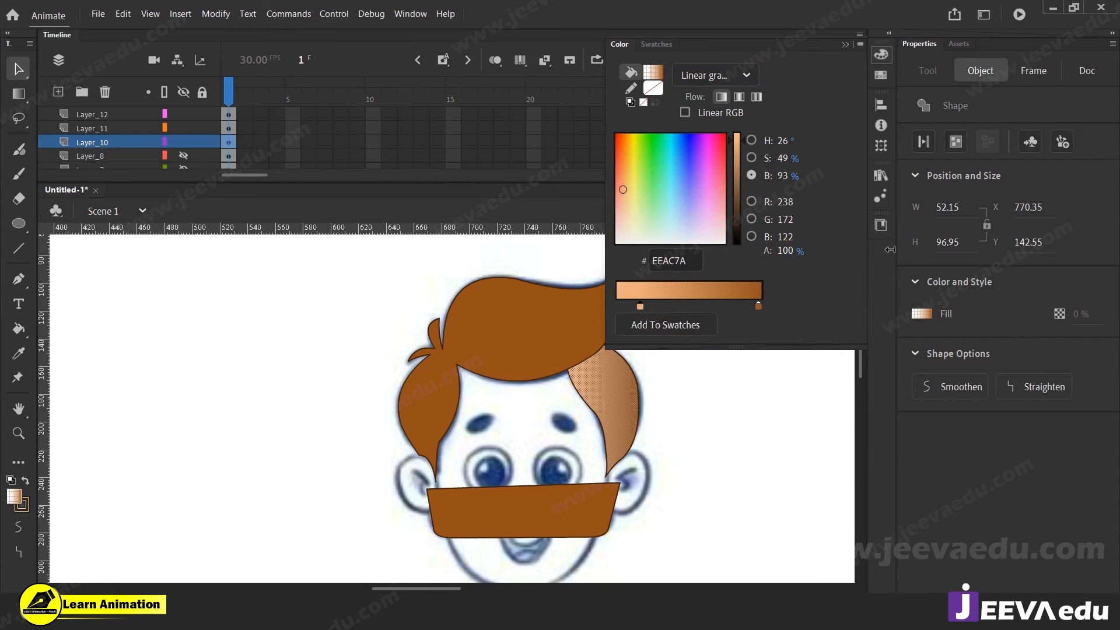
Step: Recolour both gradient stops of the right side hair with the brown 944E18 sampled from the main hair
double_click(758, 306)
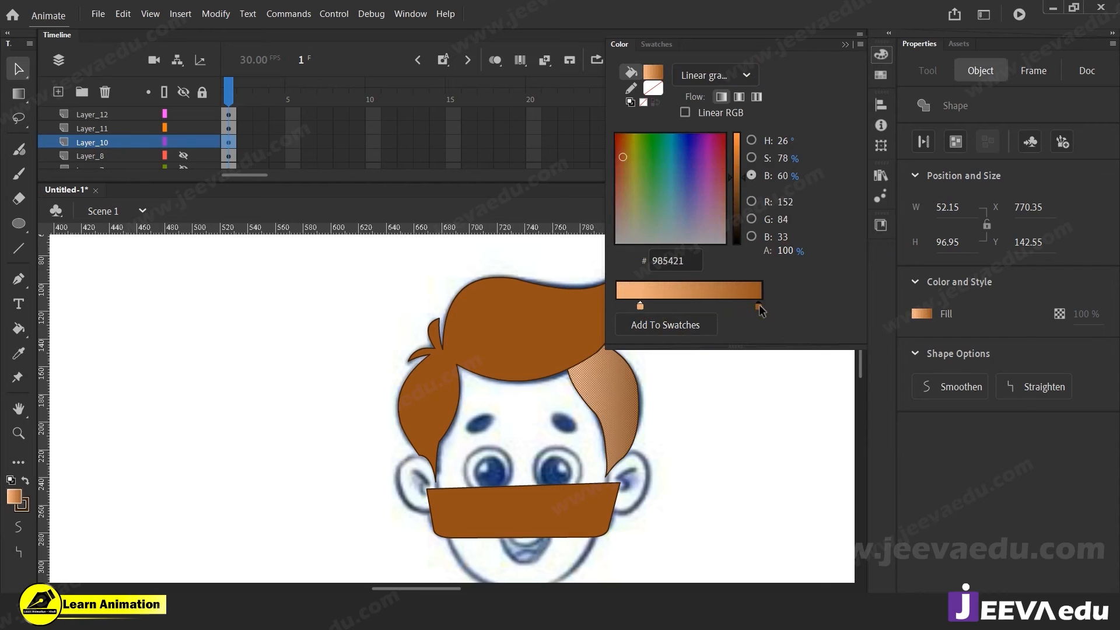
click(530, 336)
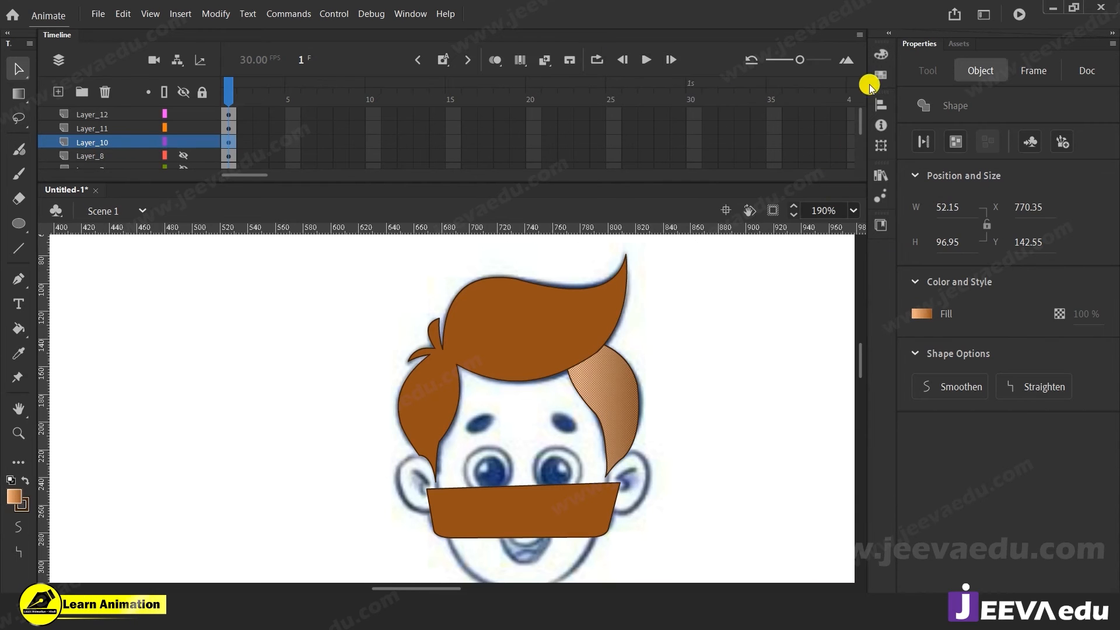
click(884, 53)
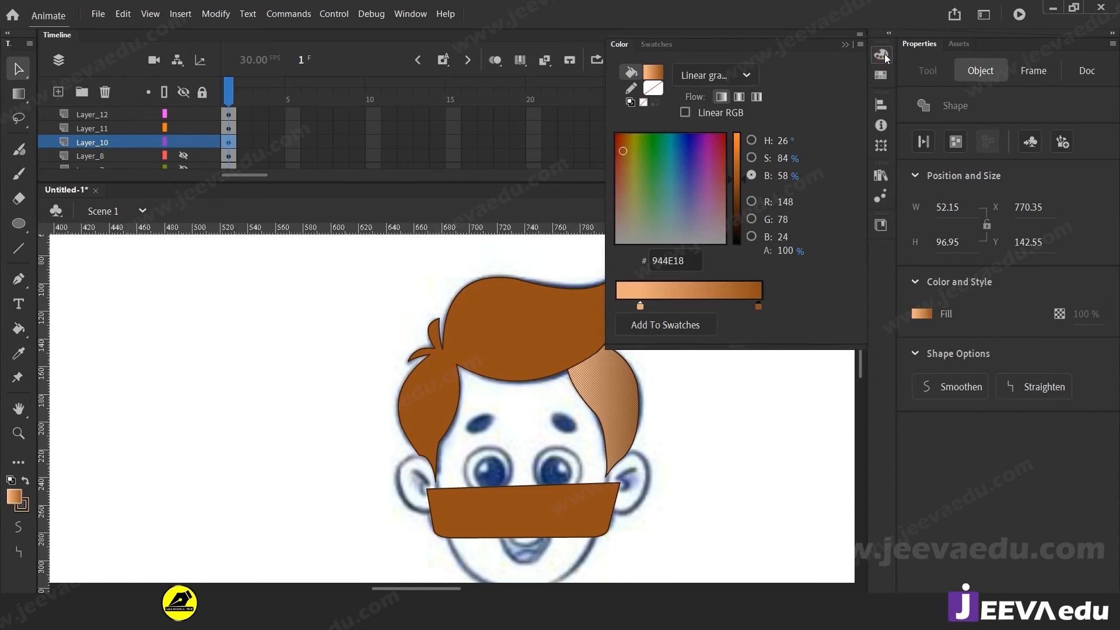
double_click(641, 309)
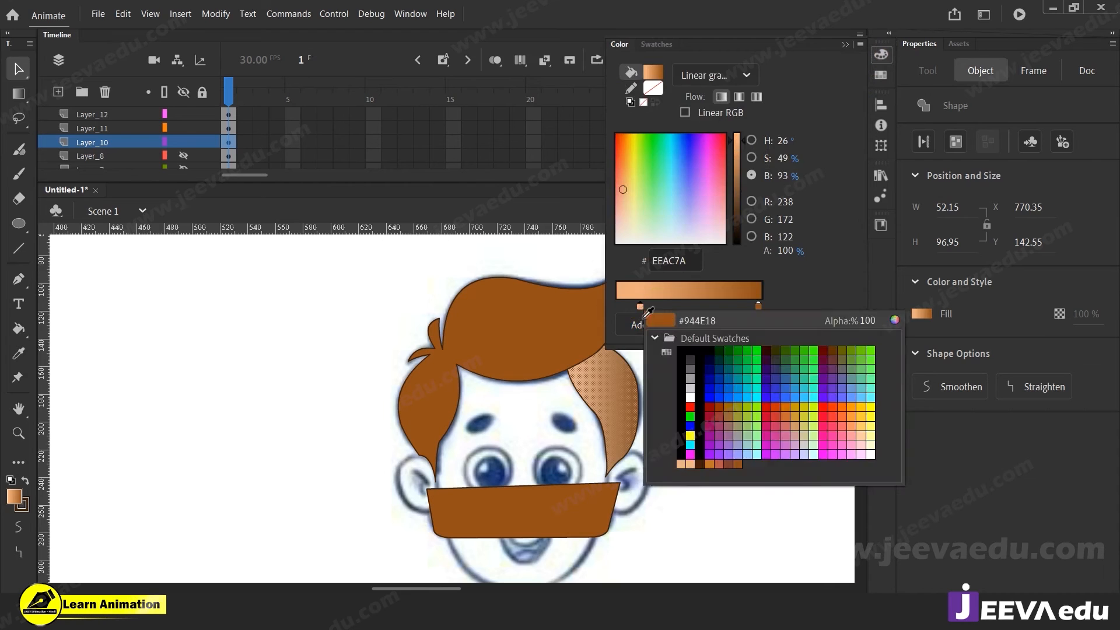
click(536, 310)
click(881, 53)
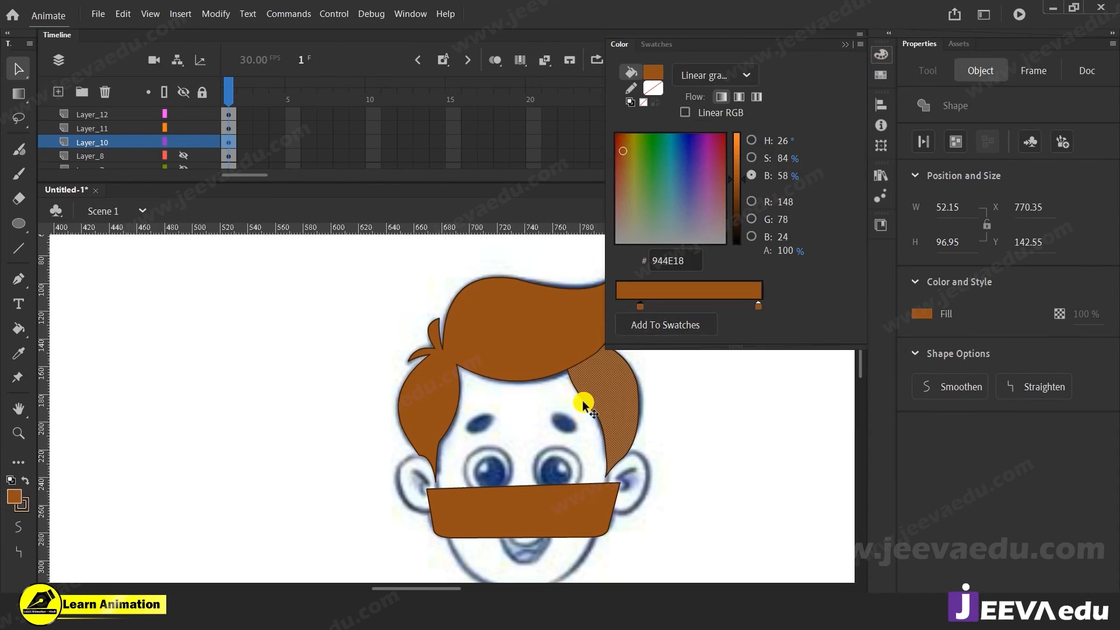
Step: Make the right side hair's gradient run from orange D97223 at the ramp's very start to dark brown 804314 at its end
click(754, 303)
click(759, 308)
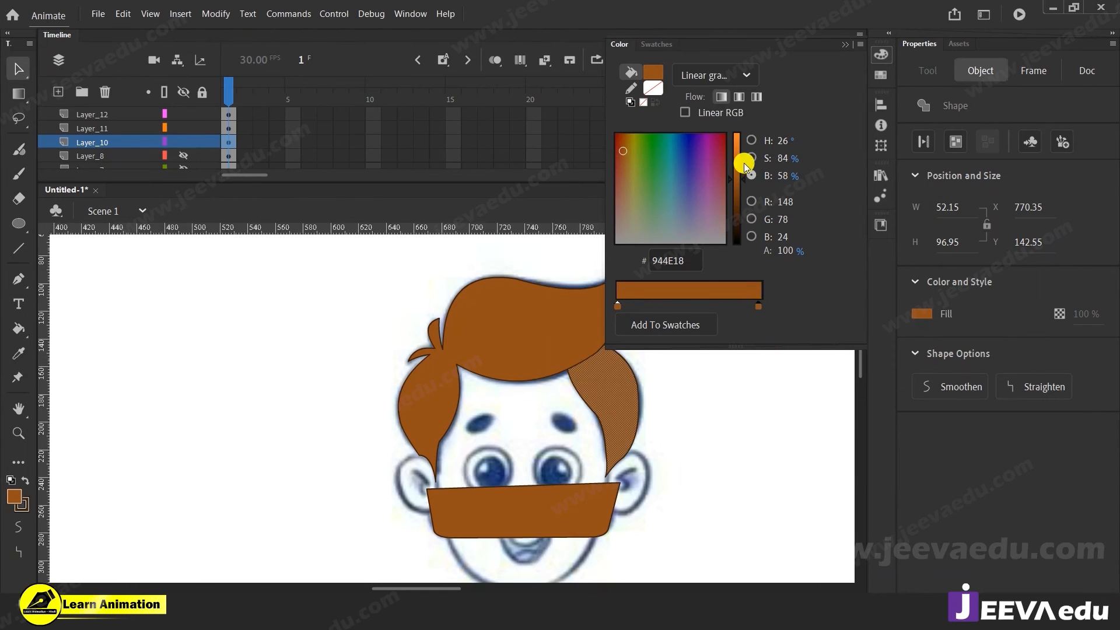
mouse_move(739, 186)
mouse_down()
mouse_move(740, 199)
mouse_move(739, 188)
mouse_up()
click(617, 305)
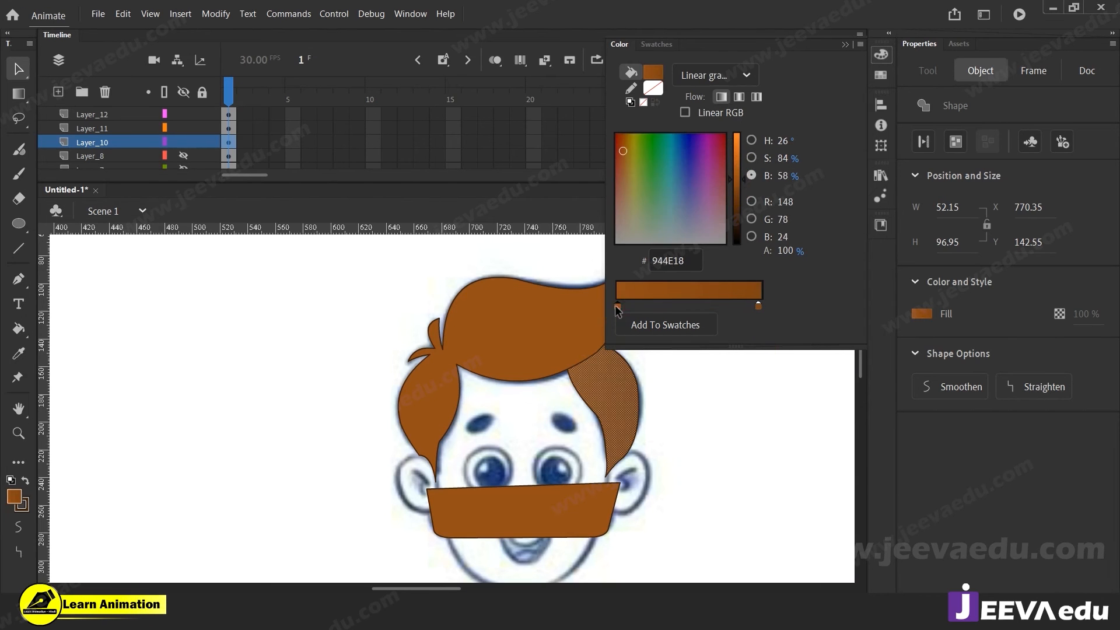
drag(740, 173, 738, 149)
click(681, 429)
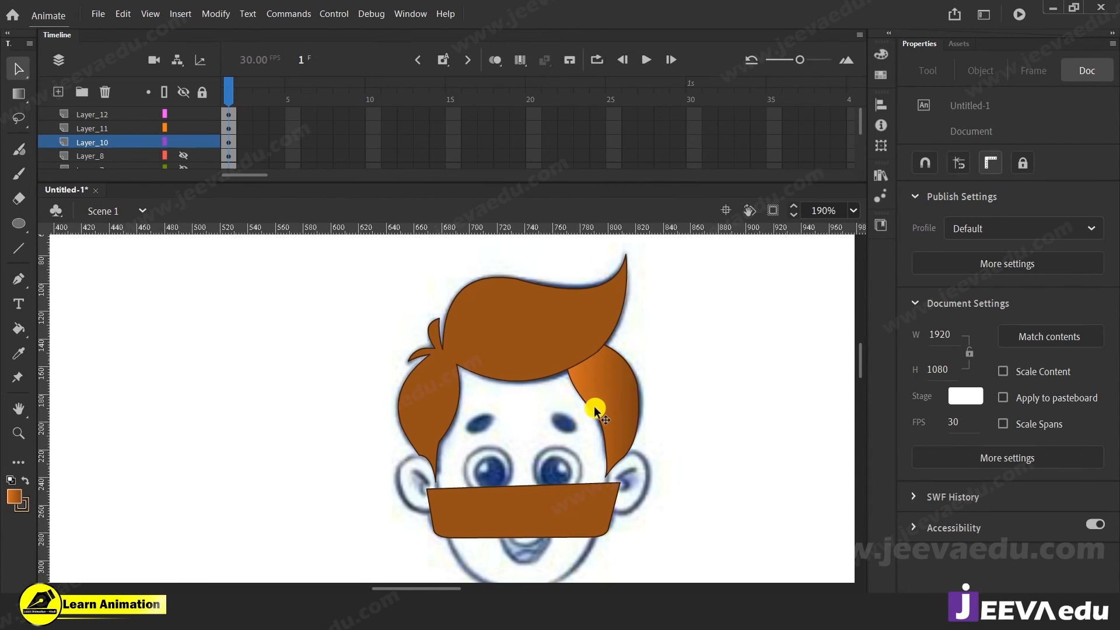
Step: Darken the end stop of the right side hair's gradient to 6F3709
key(z)
click(584, 392)
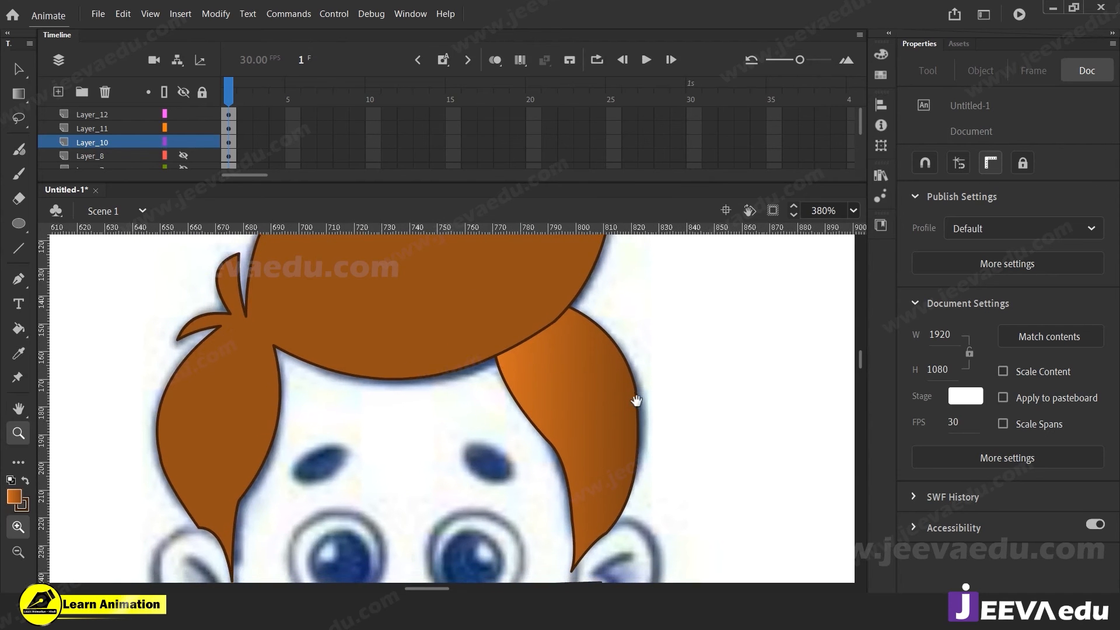
key(v)
click(590, 441)
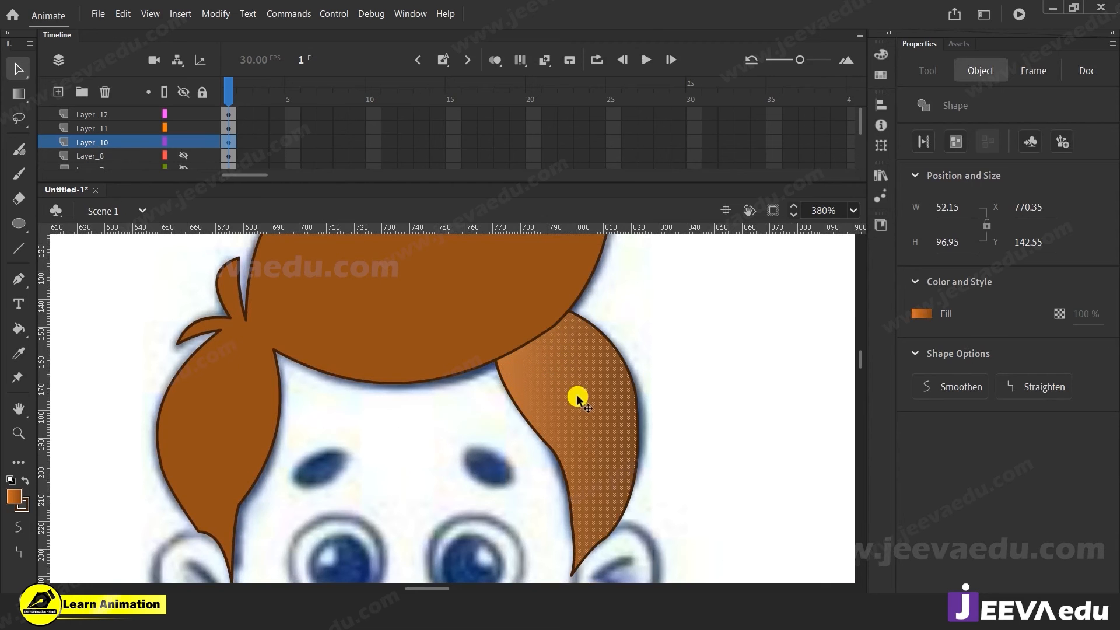
click(884, 57)
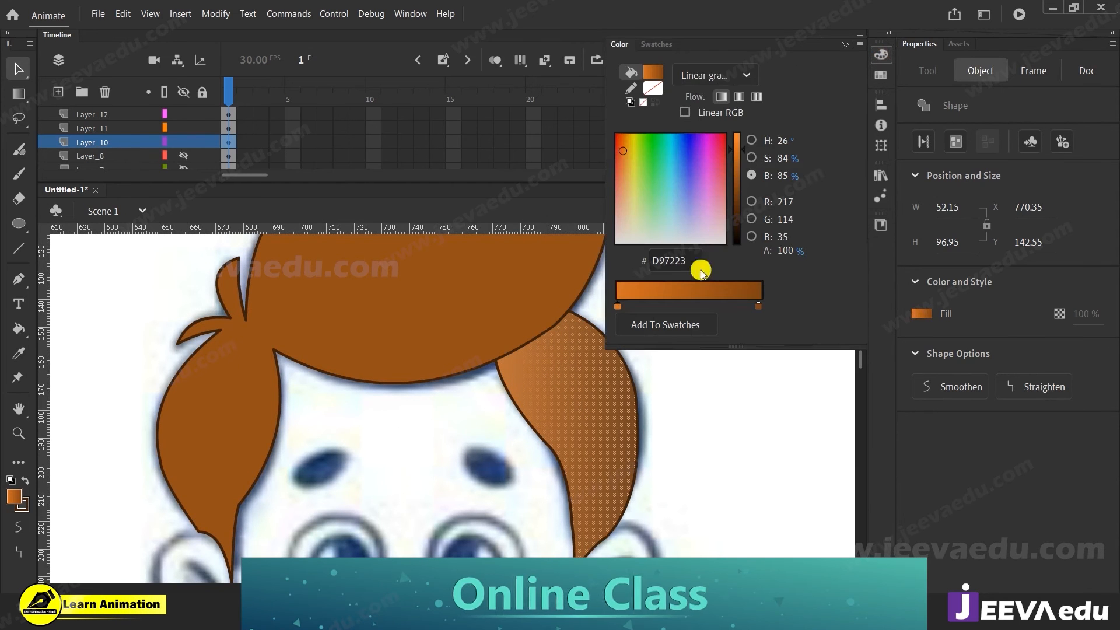
click(761, 307)
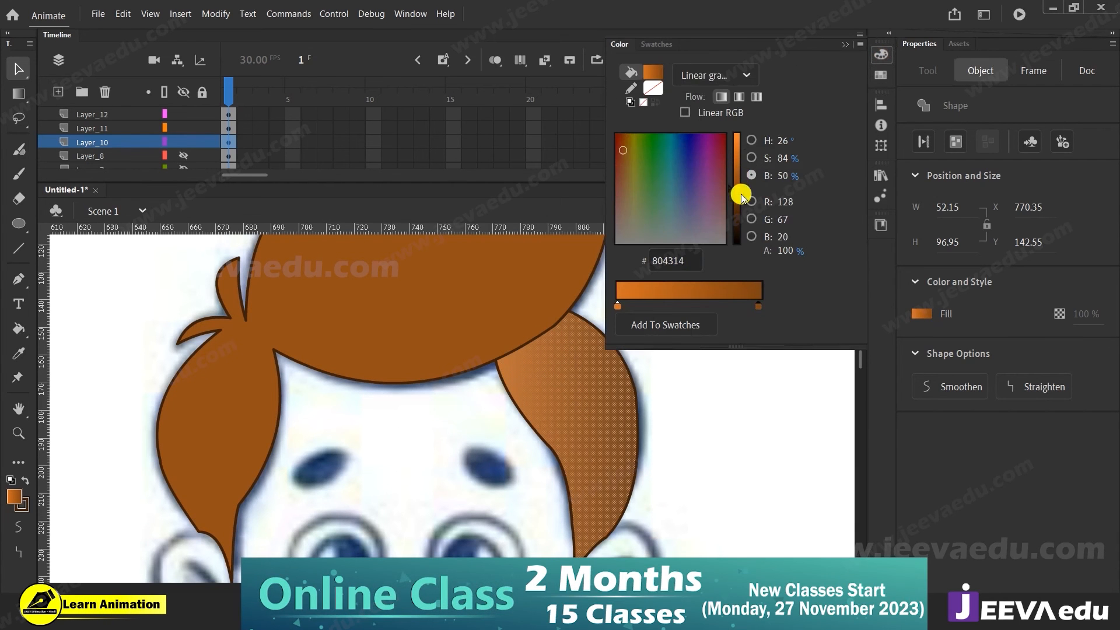
click(753, 141)
drag(706, 179, 710, 193)
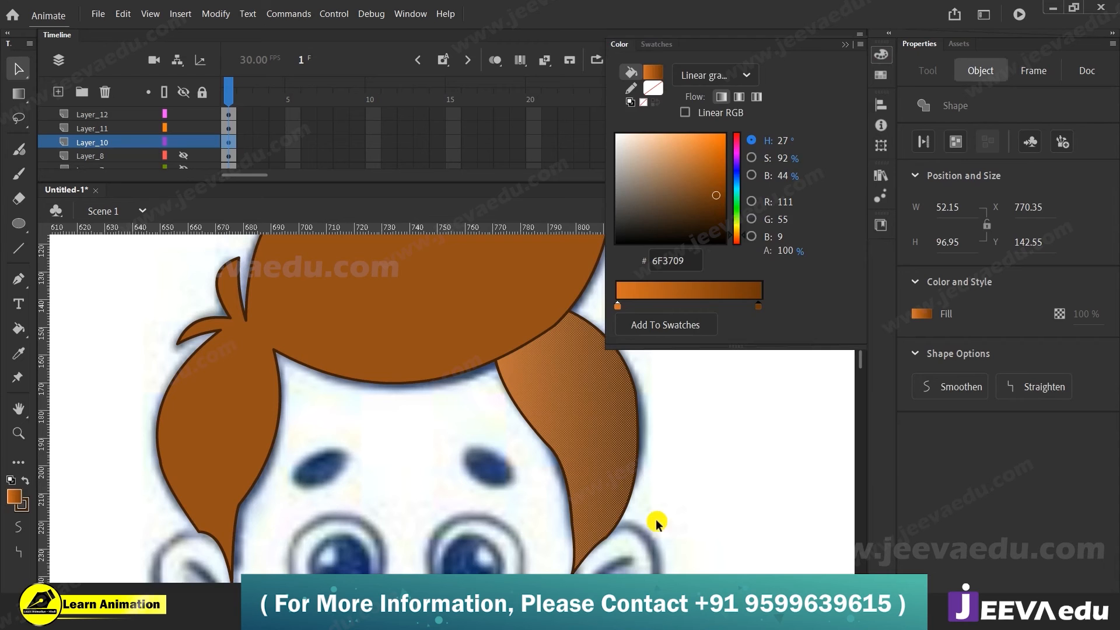
click(667, 489)
click(557, 357)
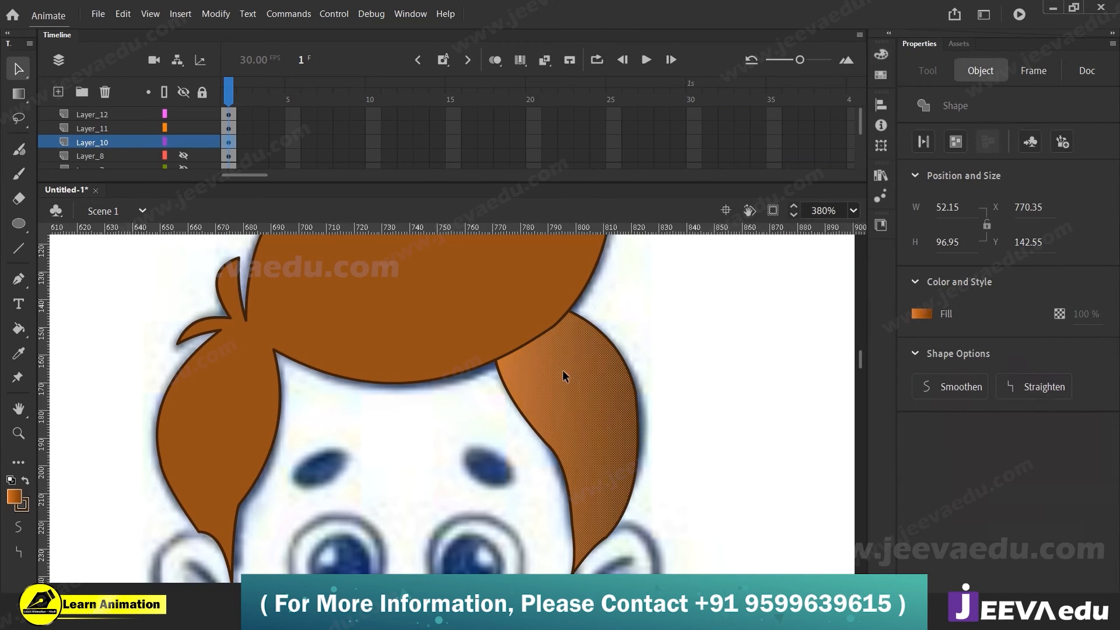
click(881, 54)
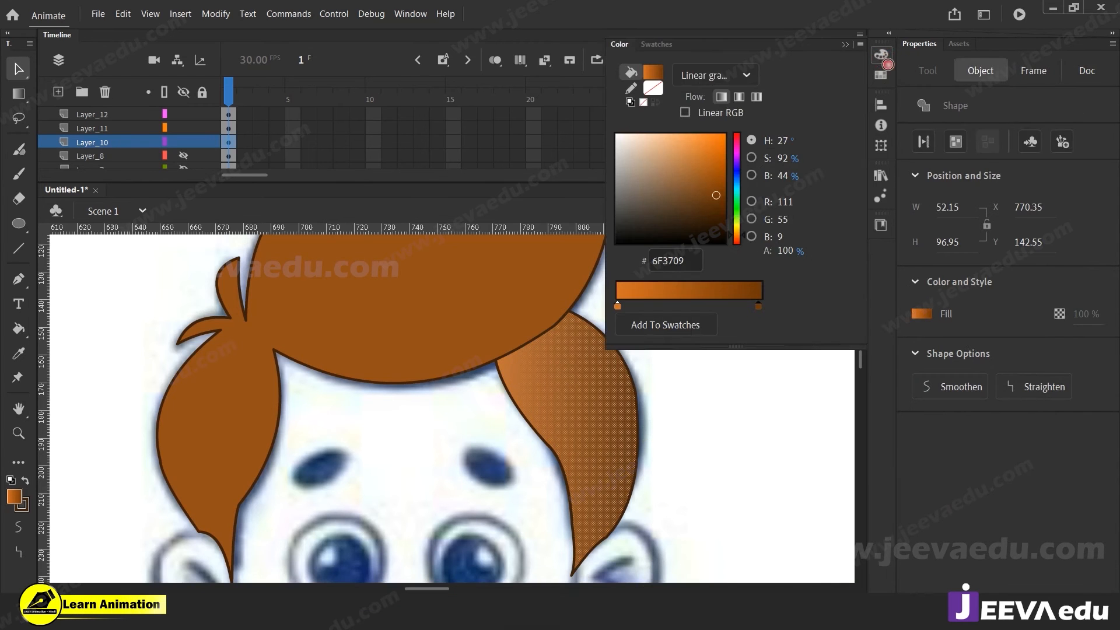
click(619, 304)
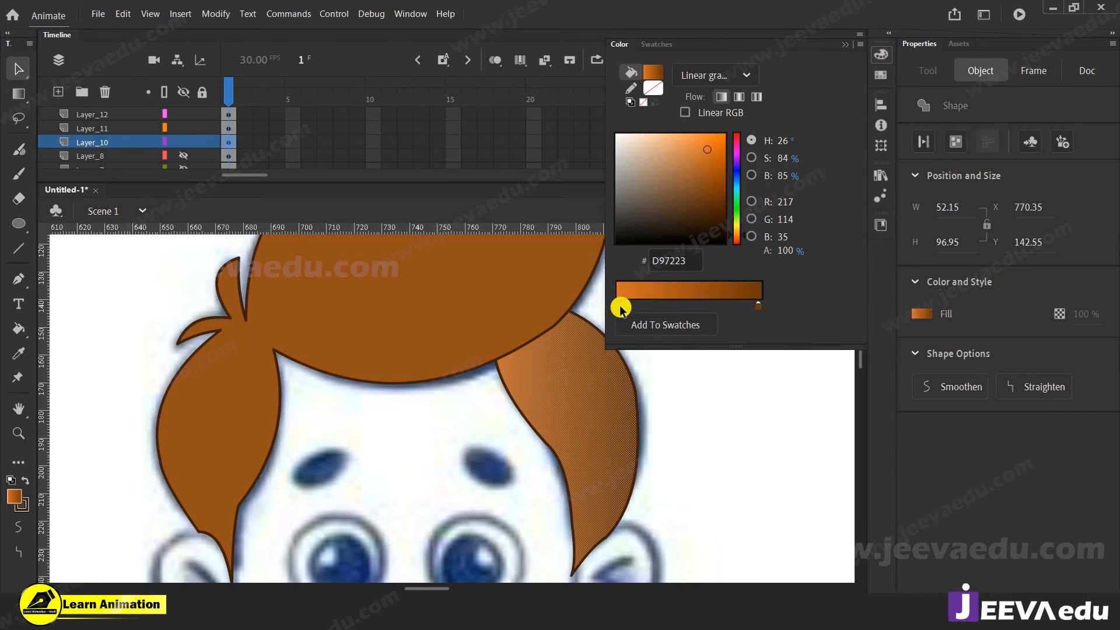
double_click(620, 306)
click(530, 295)
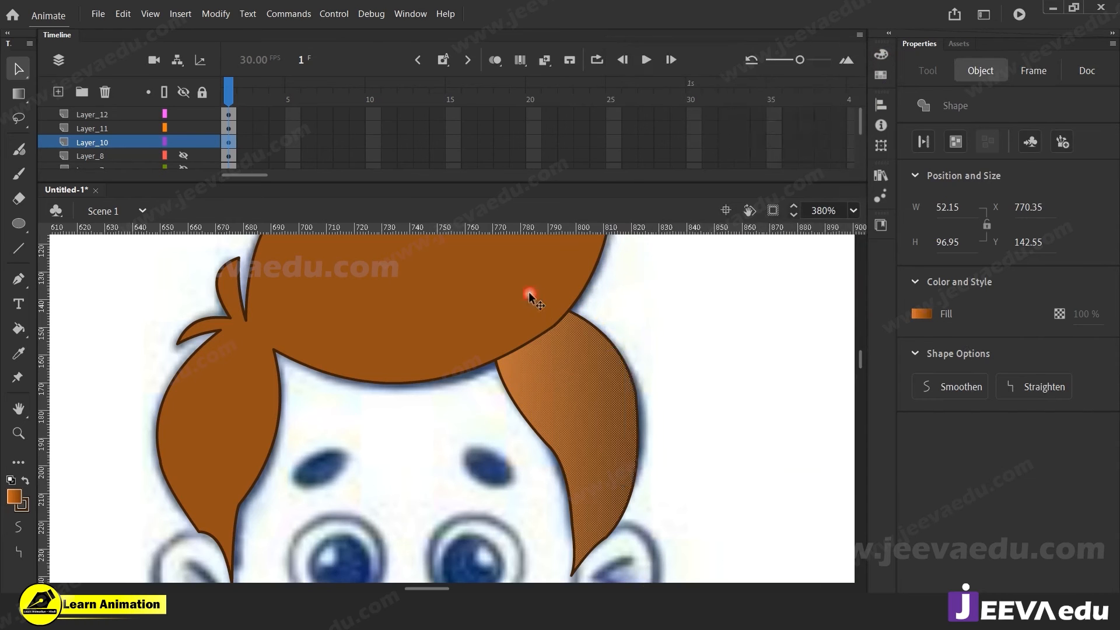
click(693, 390)
Step: Rotate the right side hair's gradient so the dark end lies under the fringe and the orange end at the lower tip
key(f)
click(587, 406)
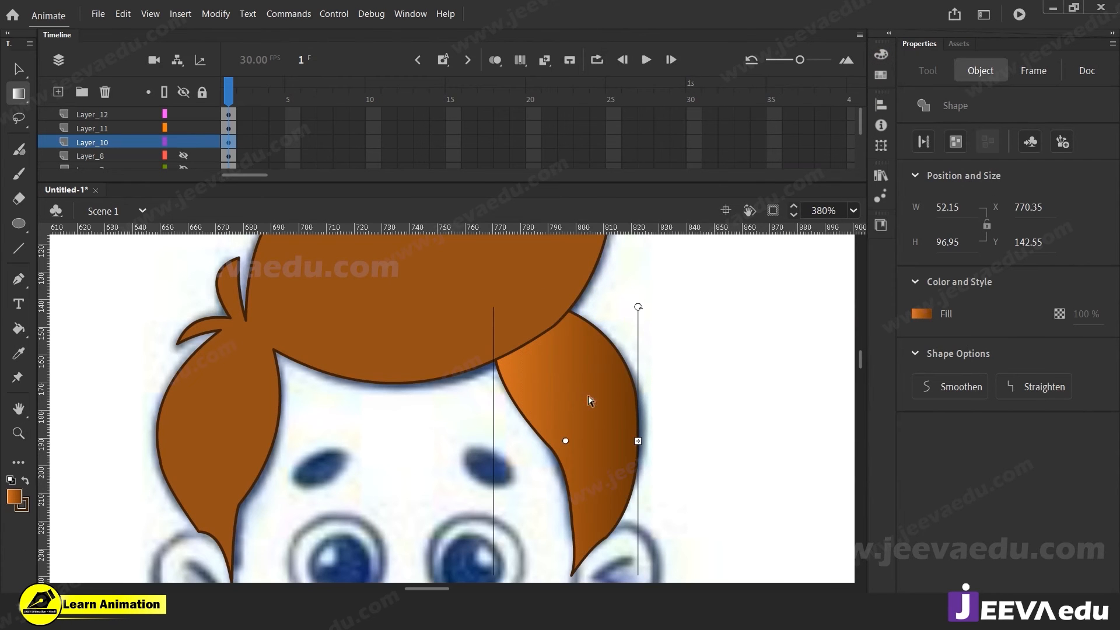
drag(639, 315, 518, 438)
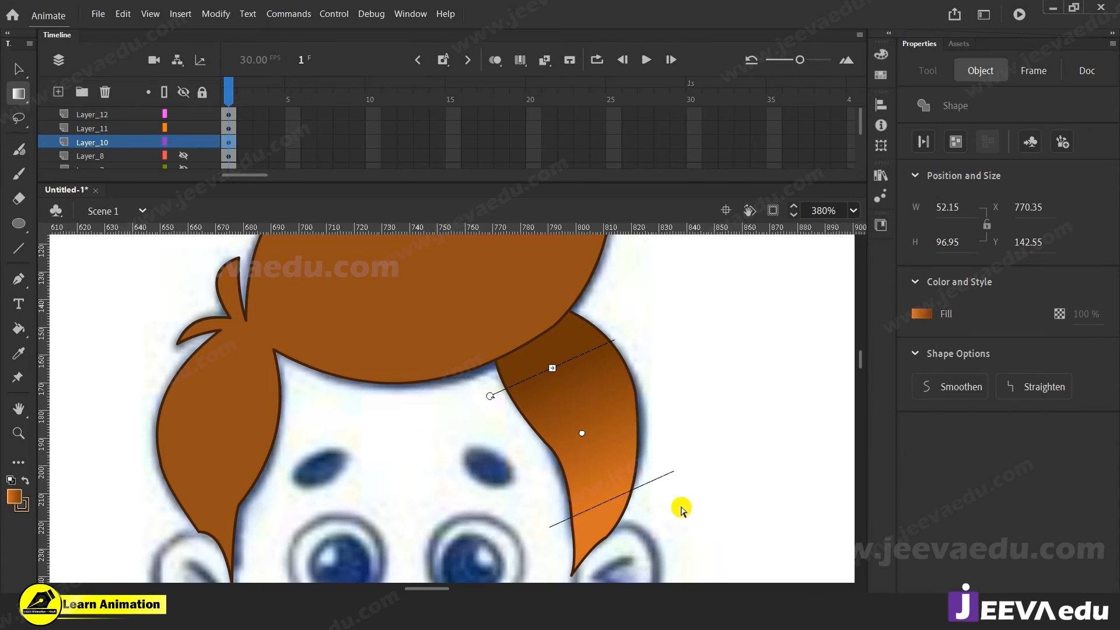
key(v)
click(698, 512)
Step: Fine-tune the angle of the right side hair's gradient into a diagonal with the dark end along the inner upper edge
key(z)
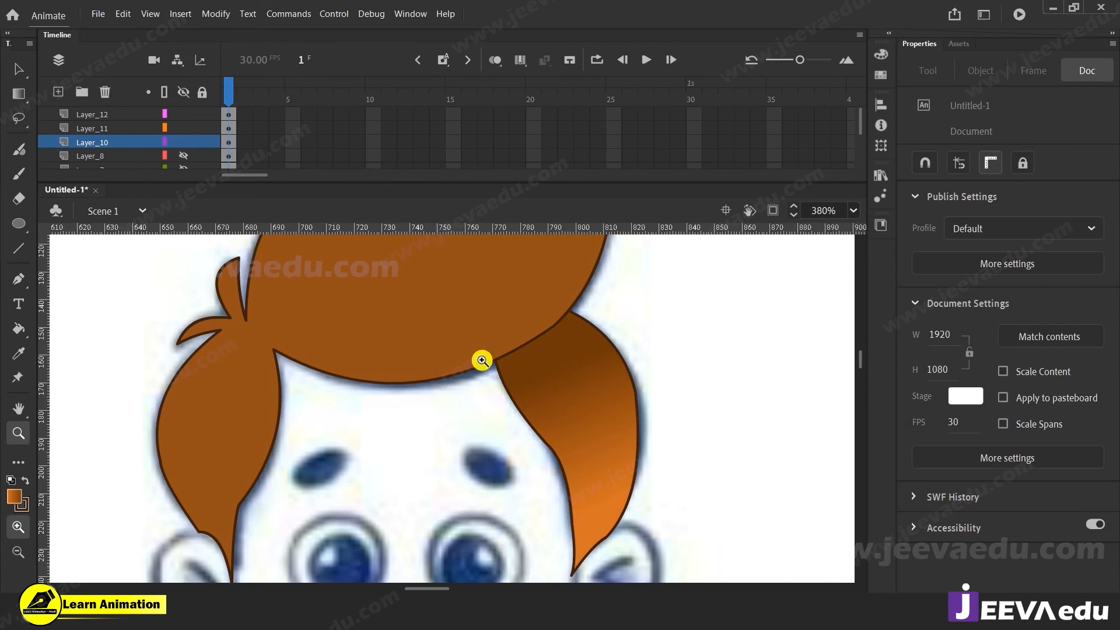
alt+click(481, 363)
alt+click(485, 377)
click(440, 447)
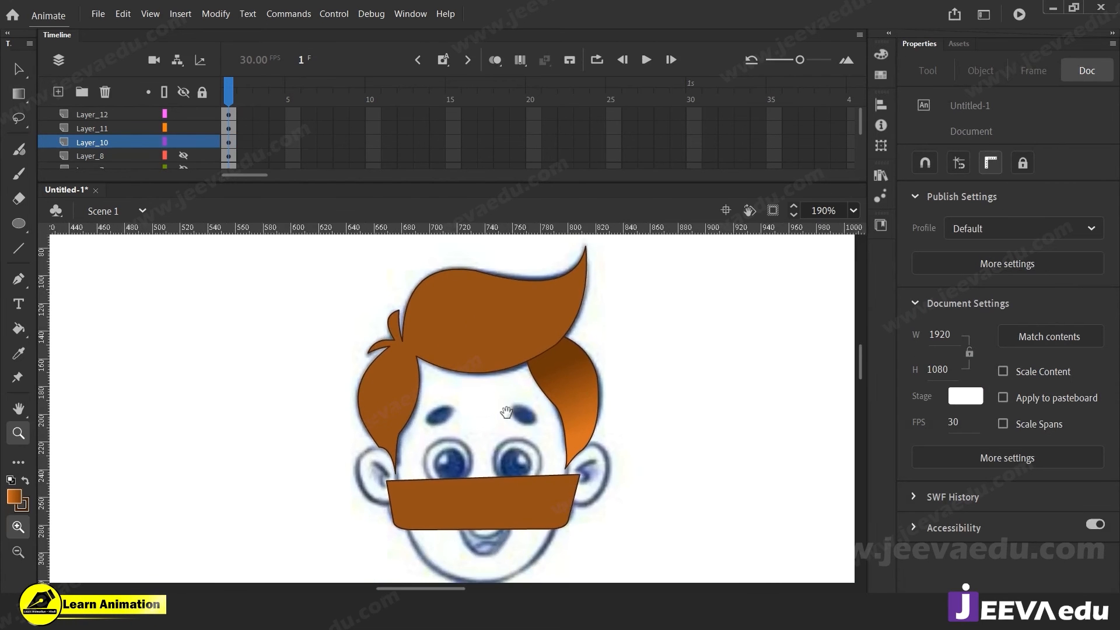
key(v)
click(576, 418)
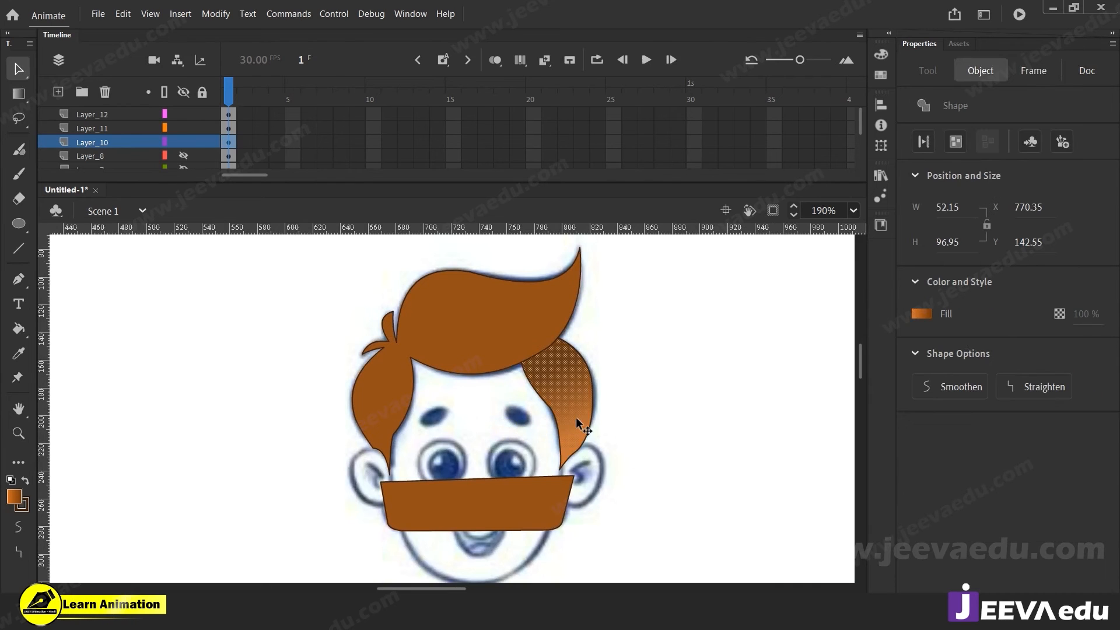
key(f)
drag(518, 379, 519, 419)
key(v)
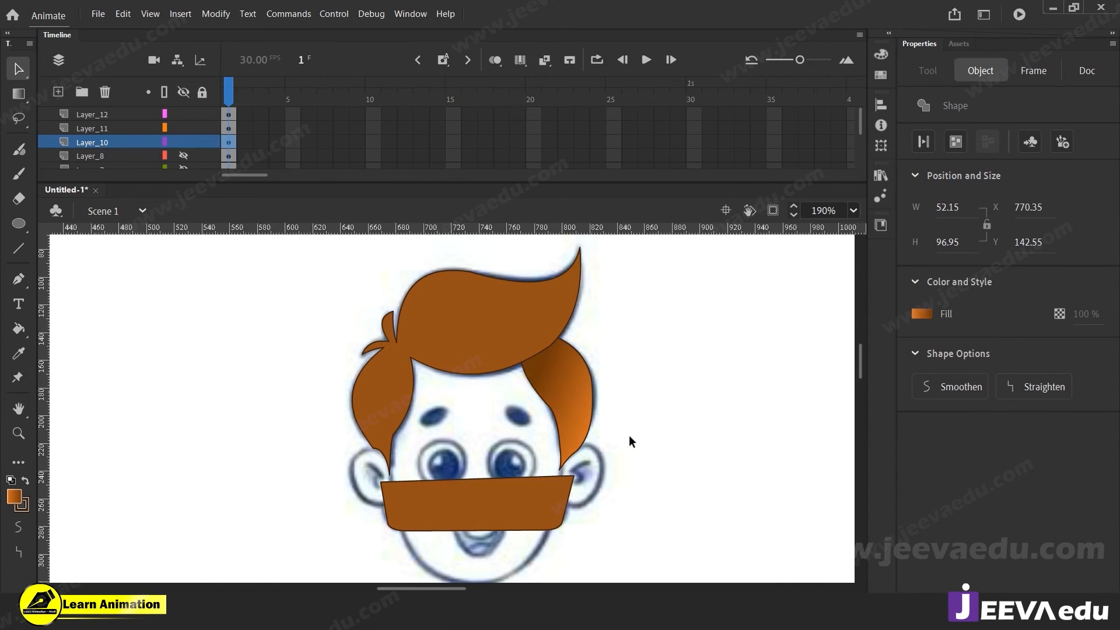
click(629, 435)
click(538, 407)
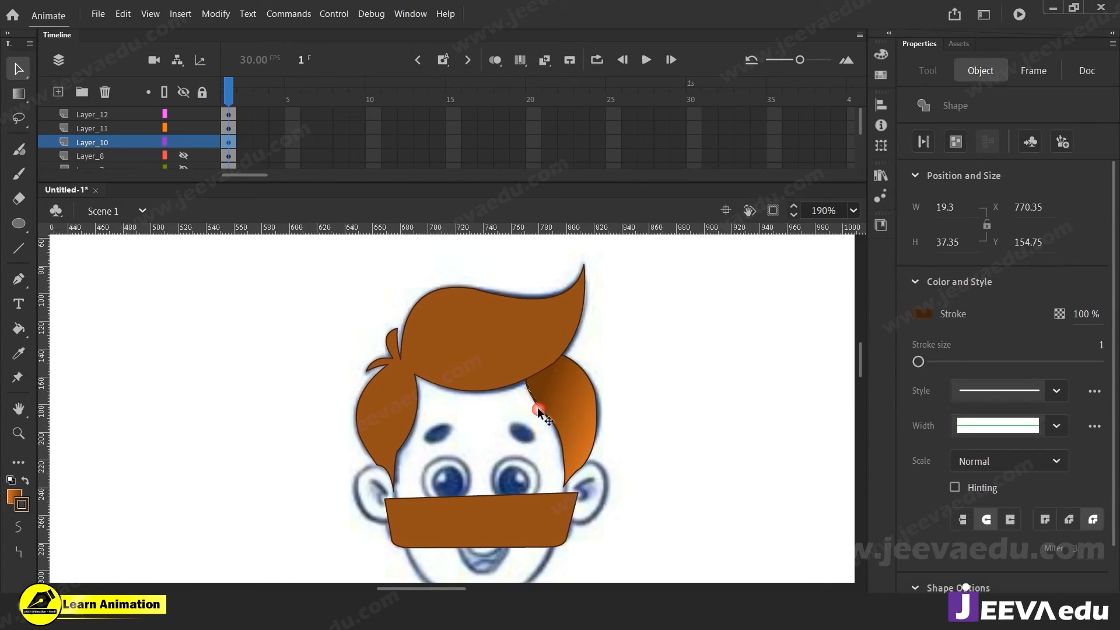
Step: Change the main hair's fill on Layer_11 from solid brown to the linear gradient starting with orange D97223
click(462, 363)
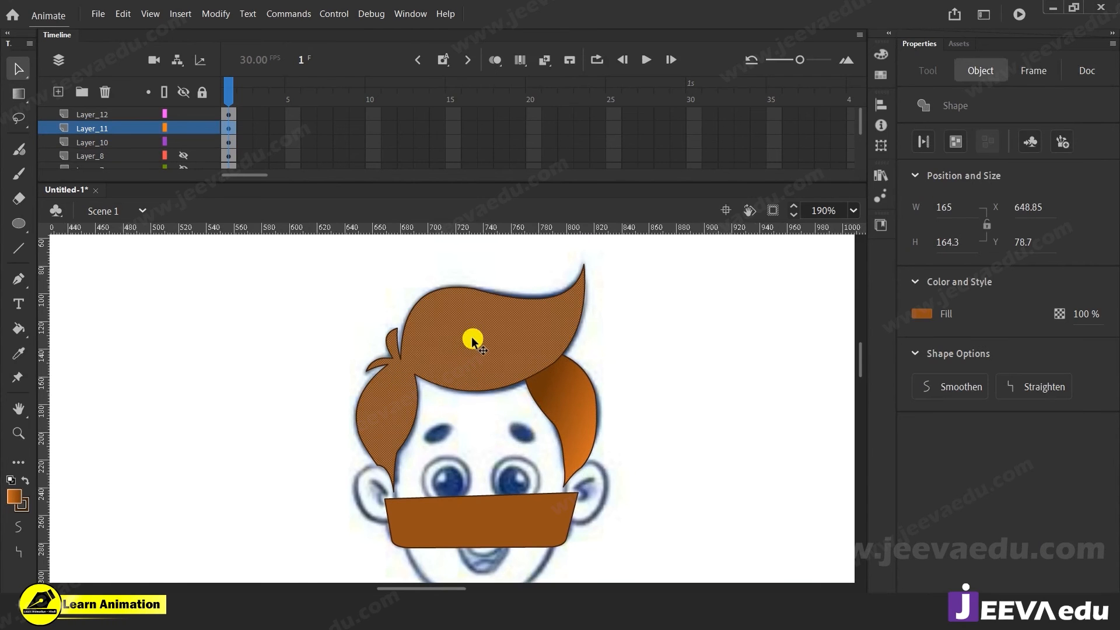
key(k)
key(v)
click(294, 357)
click(457, 355)
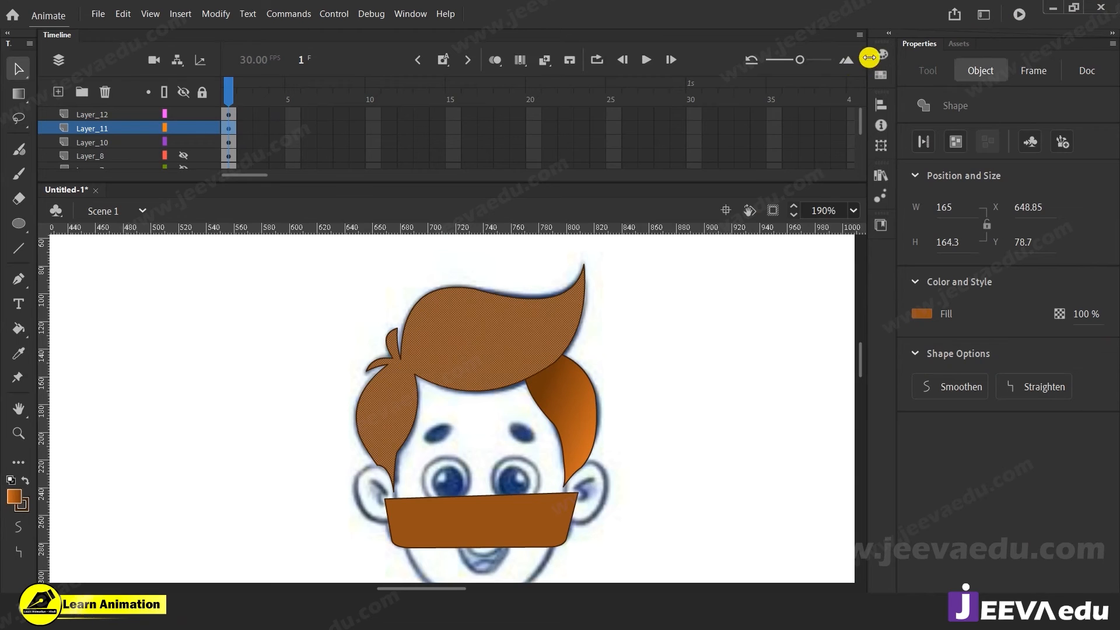
click(879, 56)
click(746, 75)
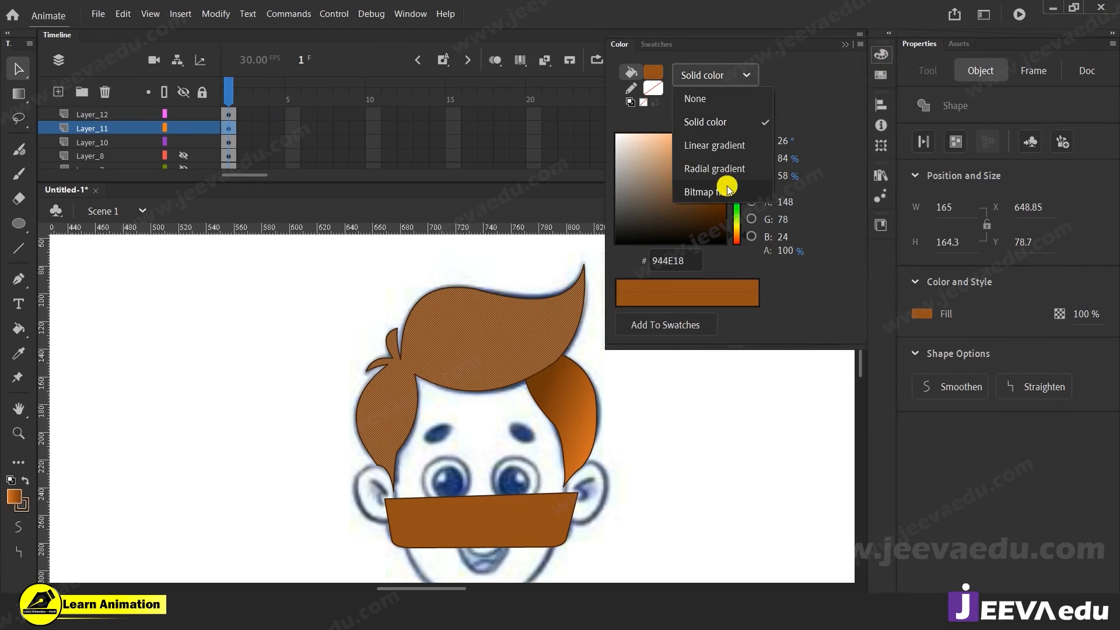
click(732, 148)
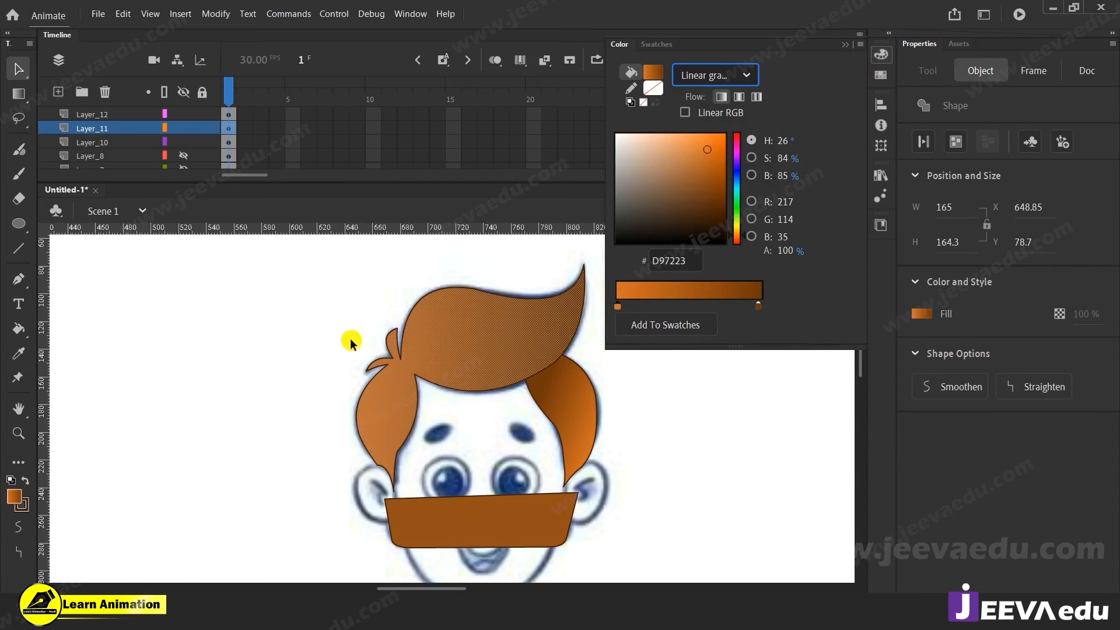
Step: Shift and rotate the main hair's gradient into a diagonal with the orange end at the left hair and the dark end towards the quiff's tip
click(258, 356)
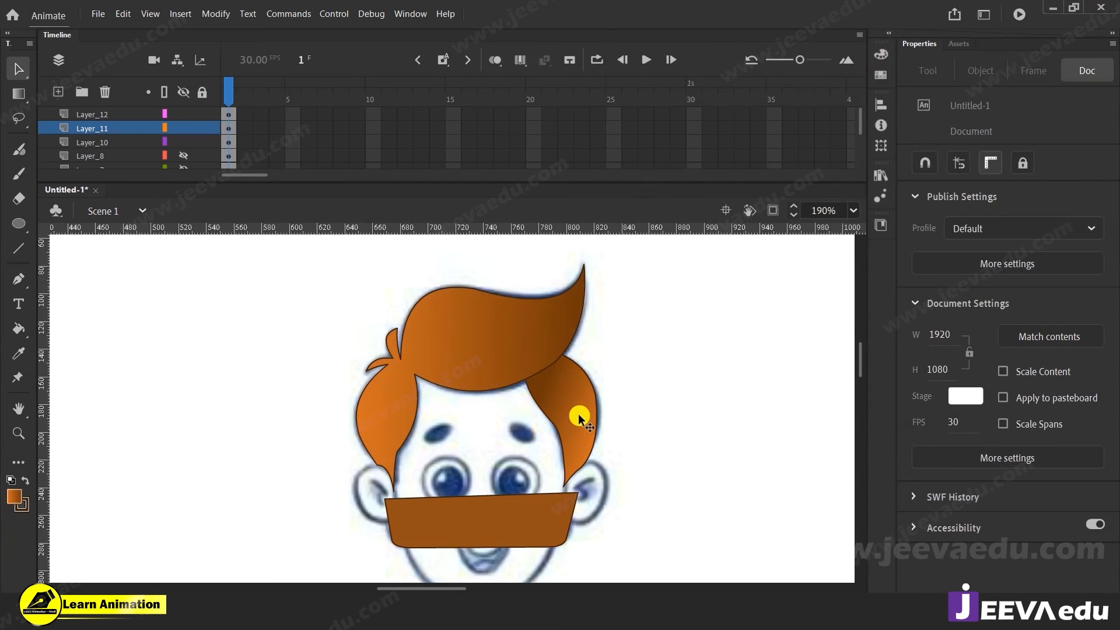
click(510, 373)
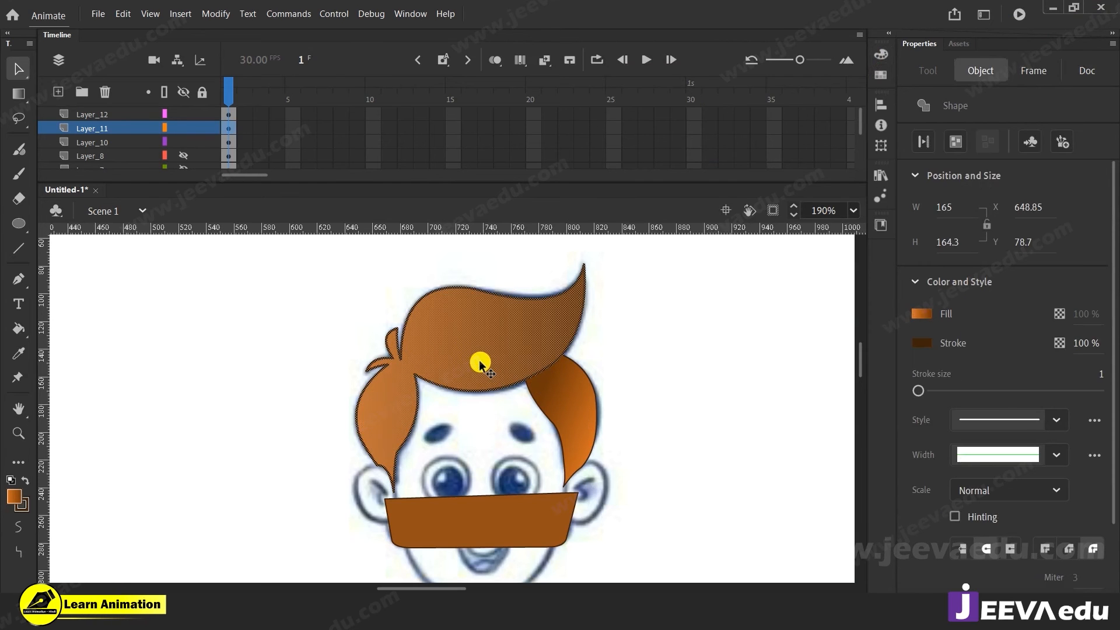
key(f)
click(479, 360)
drag(470, 372, 444, 374)
drag(560, 262, 564, 282)
drag(558, 384, 547, 383)
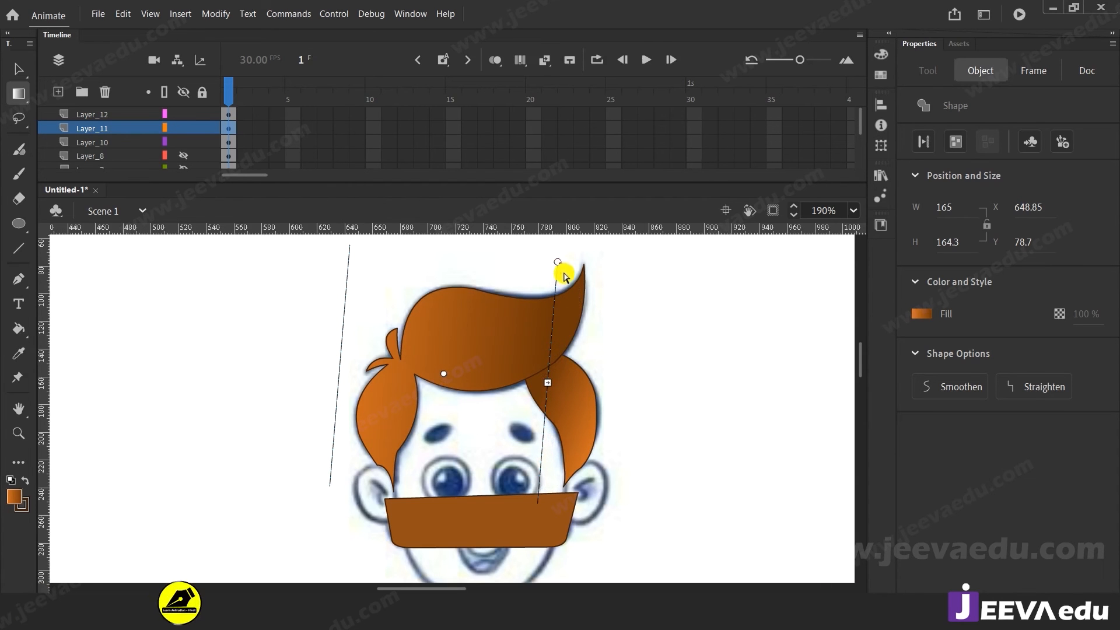
drag(561, 260, 527, 334)
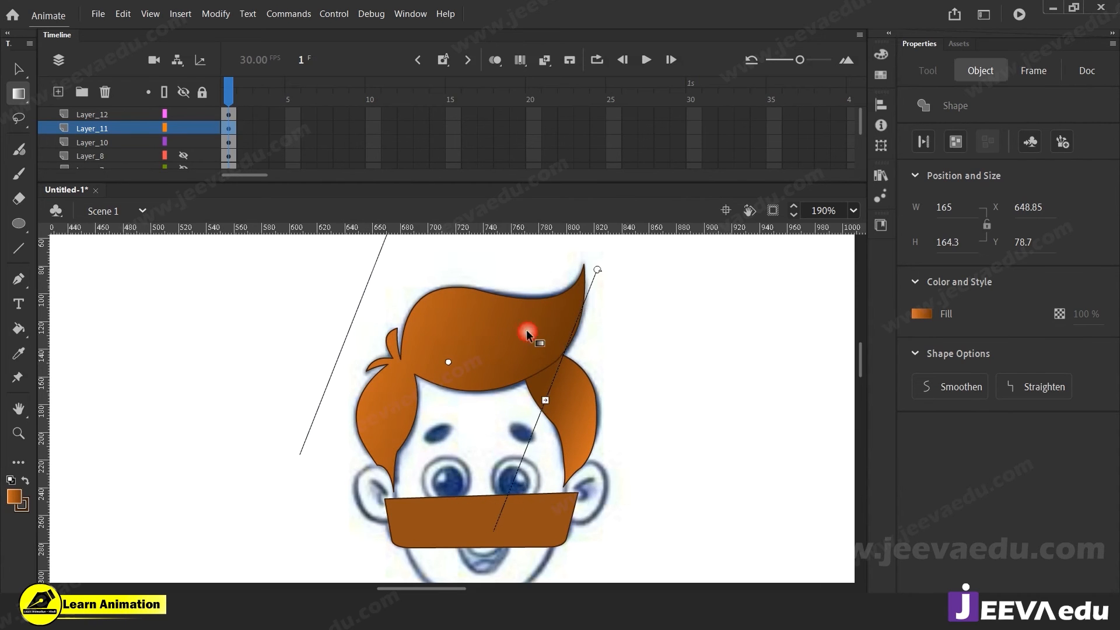
key(v)
Step: Try filling the brown hair band below the eyes on Layer_12 with the orange-to-brown gradient using the Paint Bucket, and undo the fill
click(525, 506)
key(z)
click(512, 490)
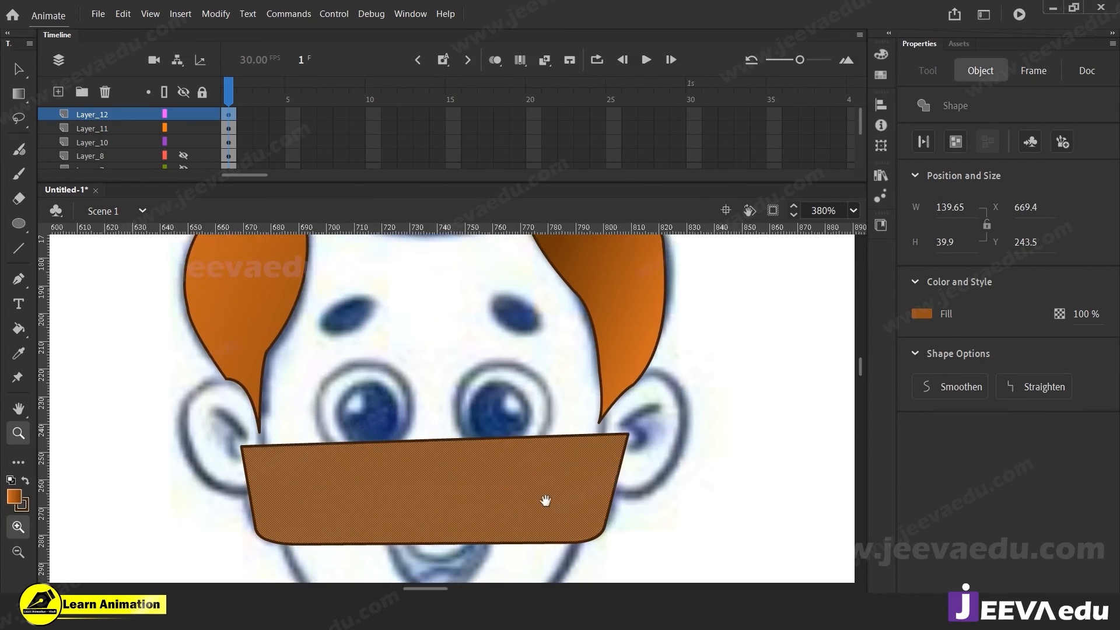
click(212, 510)
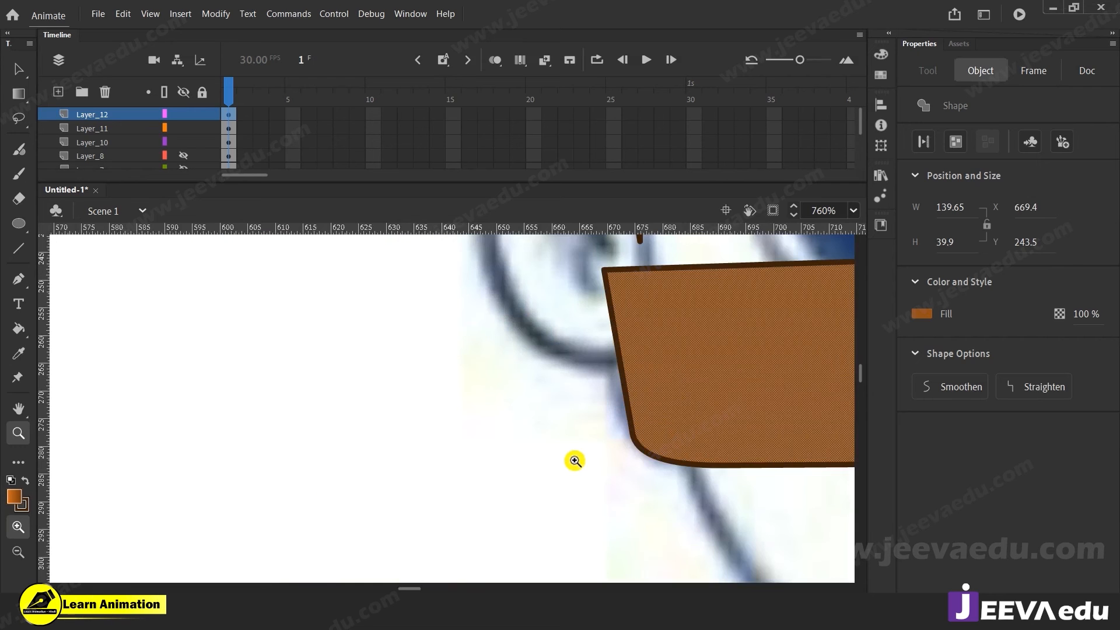
alt+click(611, 402)
drag(612, 405, 448, 517)
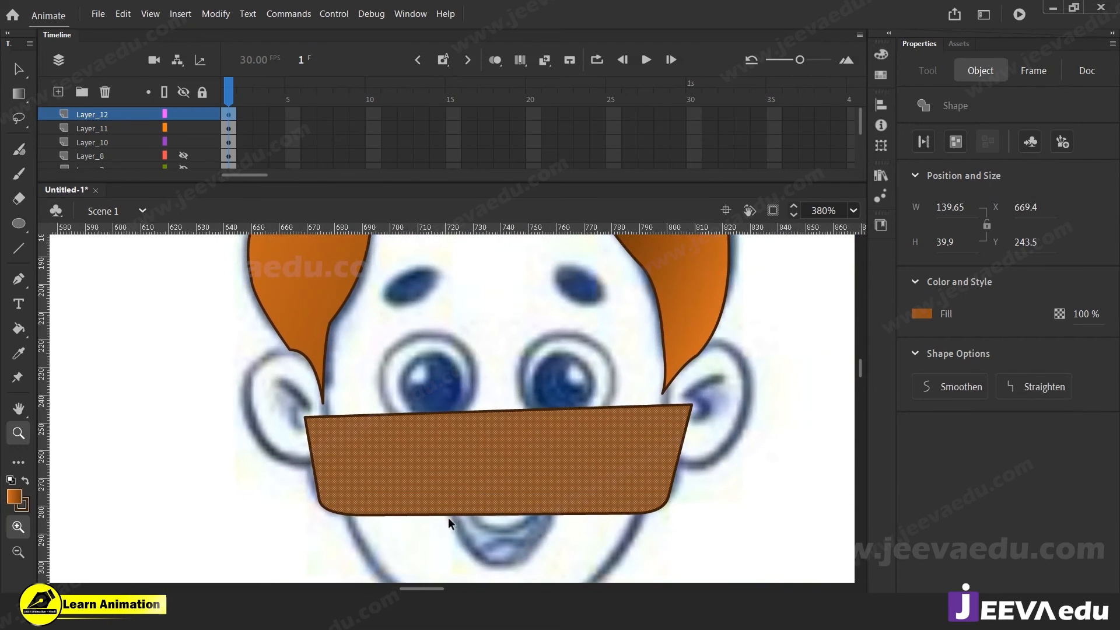
key(v)
click(236, 511)
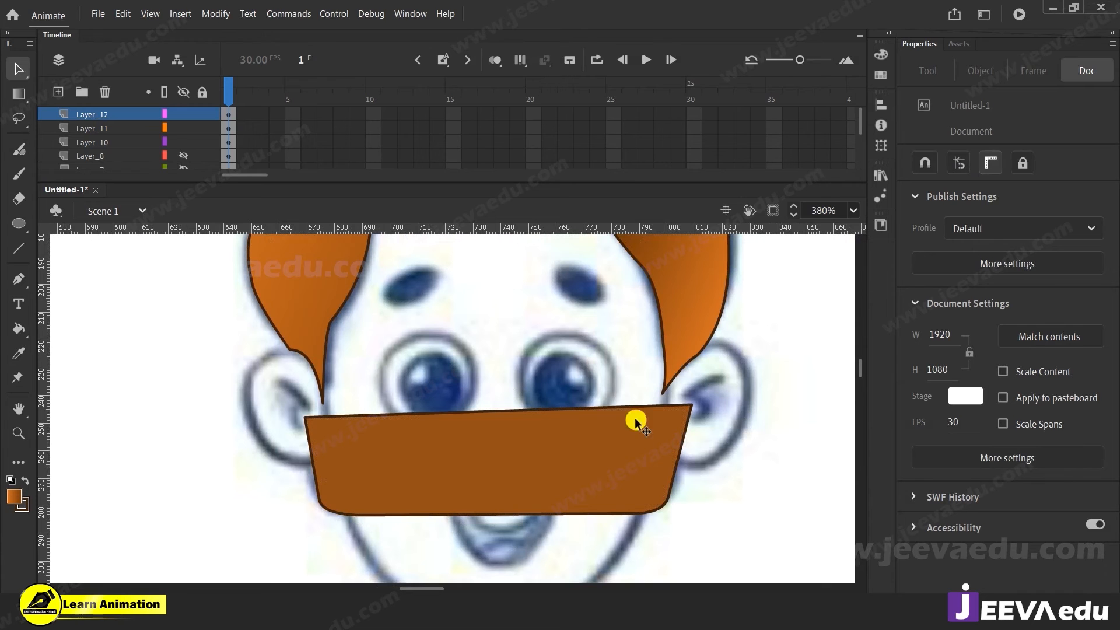
key(k)
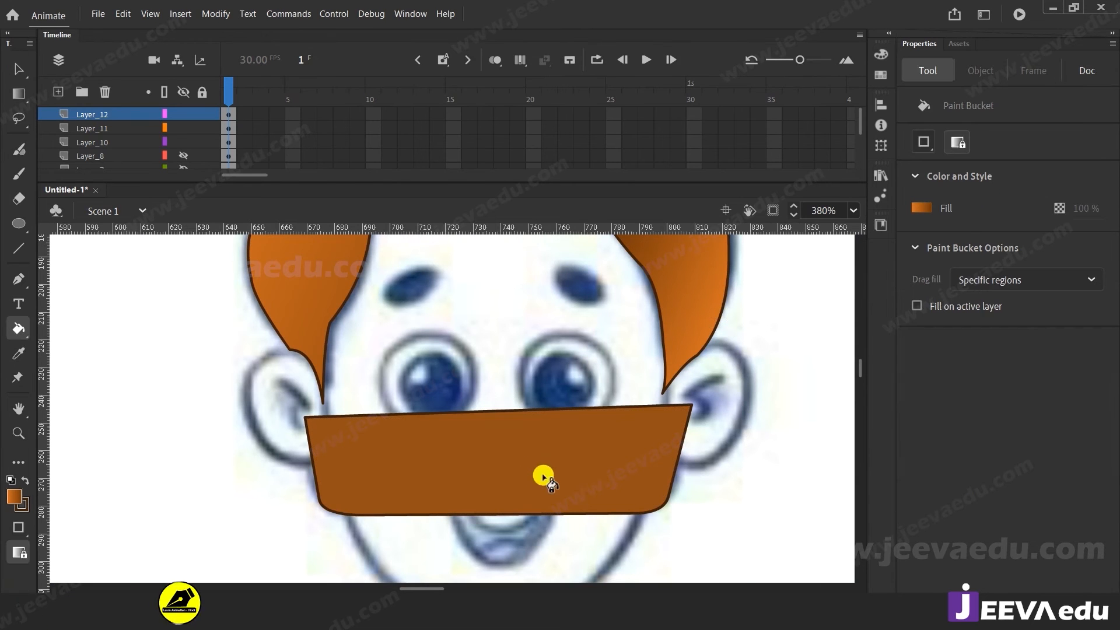
click(531, 470)
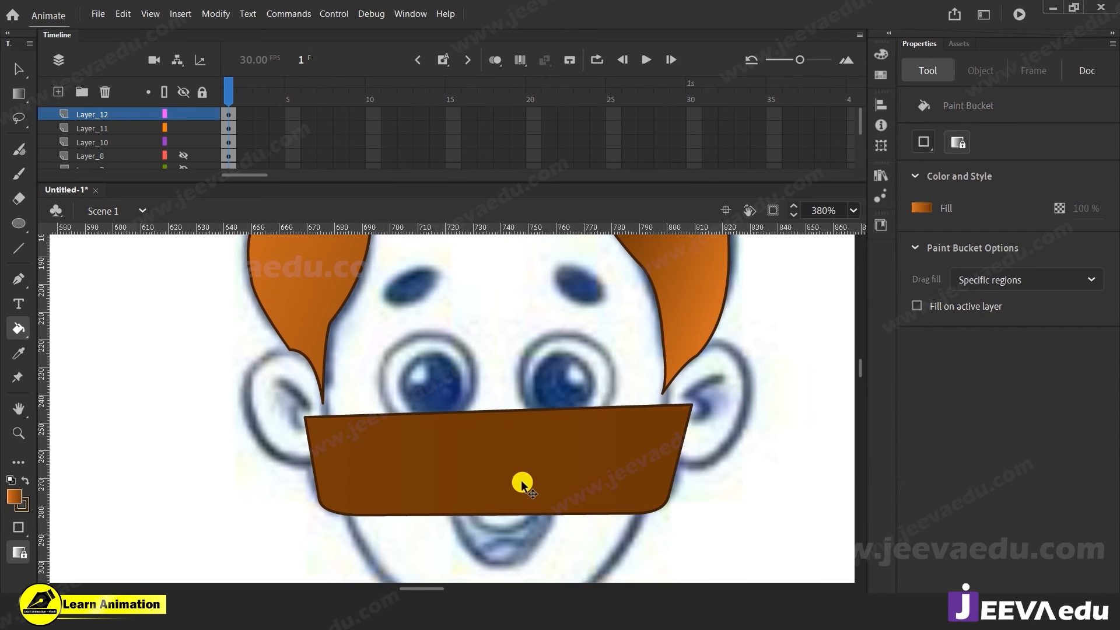
key(ctrl+z)
Step: Group the fill and outline of the brown hair band on Layer_12
key(z)
alt+click(517, 448)
drag(519, 405, 549, 488)
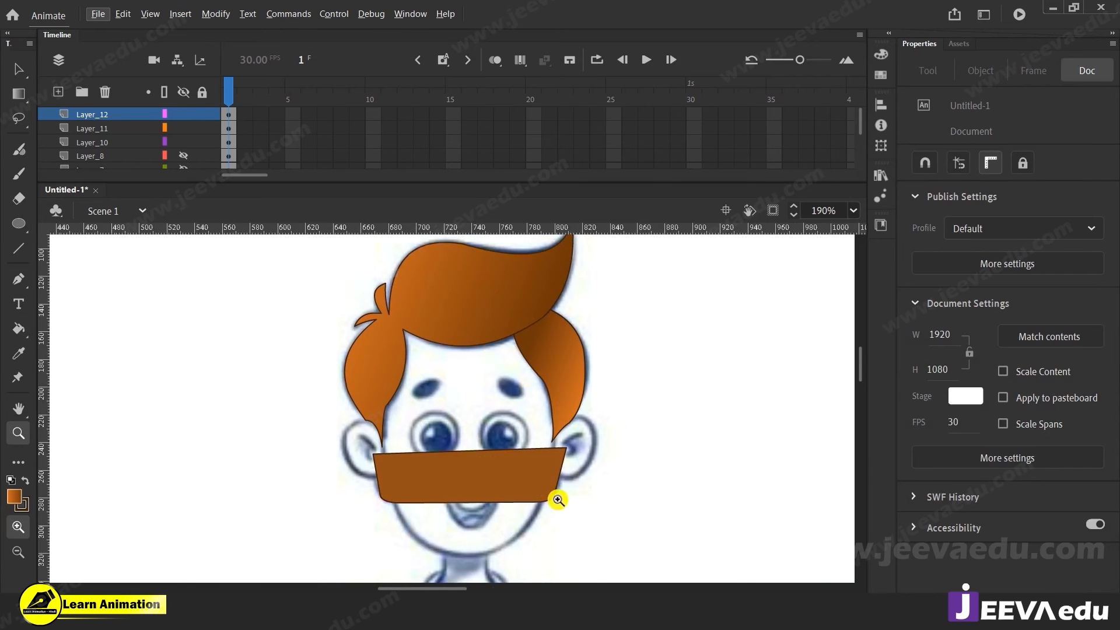
key(v)
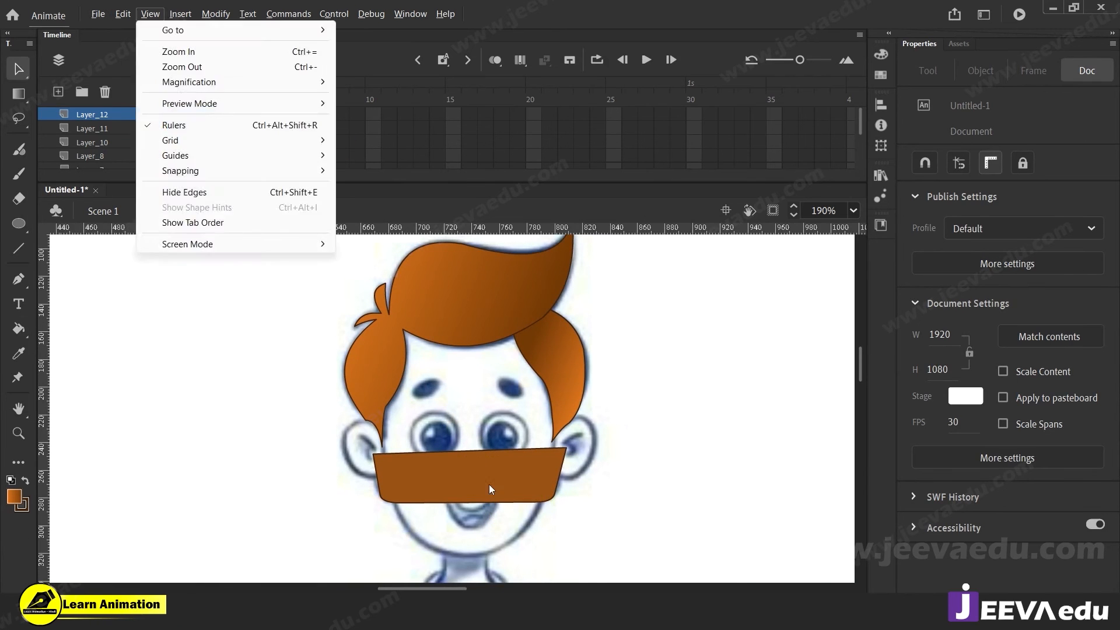
click(489, 484)
double_click(488, 485)
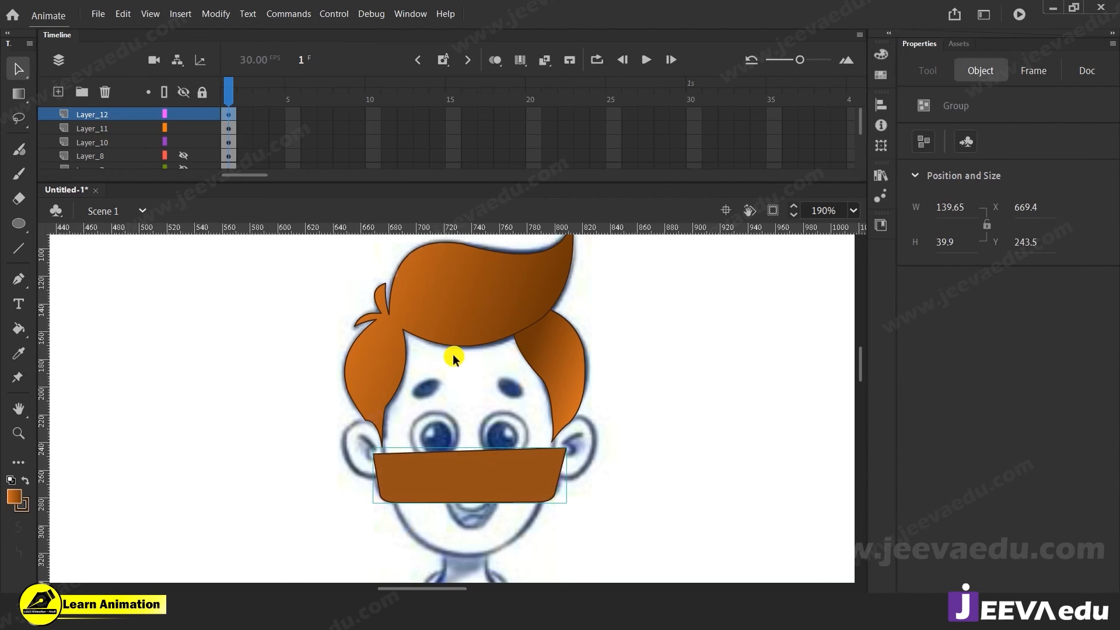
Step: Group the main hair's fill and outline, group the right side hair's likewise, and select the three hair groups together
click(482, 308)
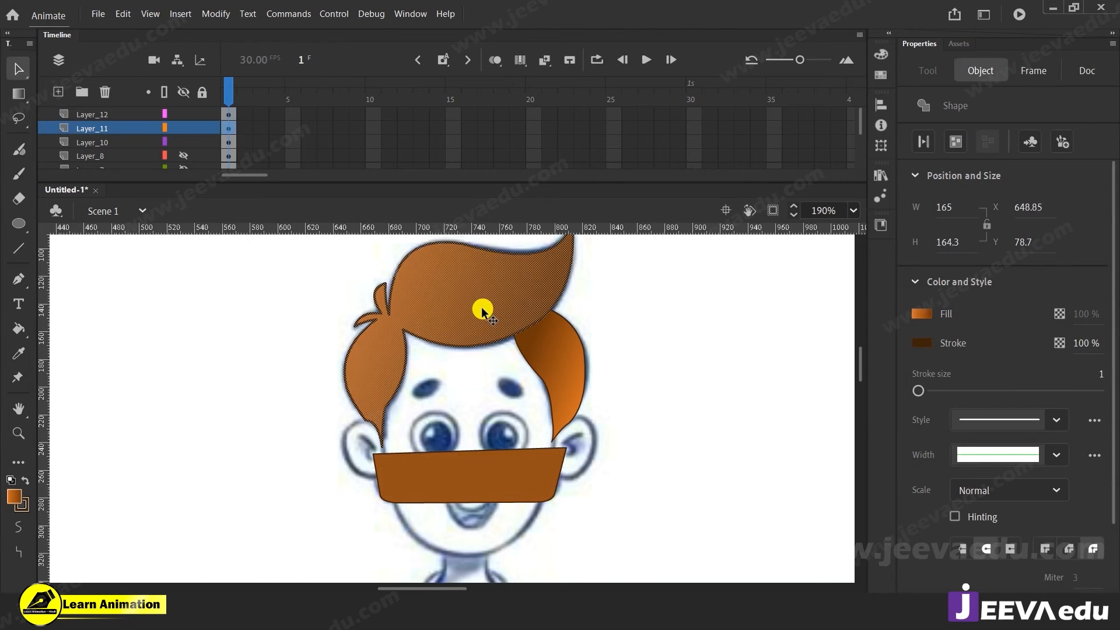
key(ctrl+g)
click(561, 377)
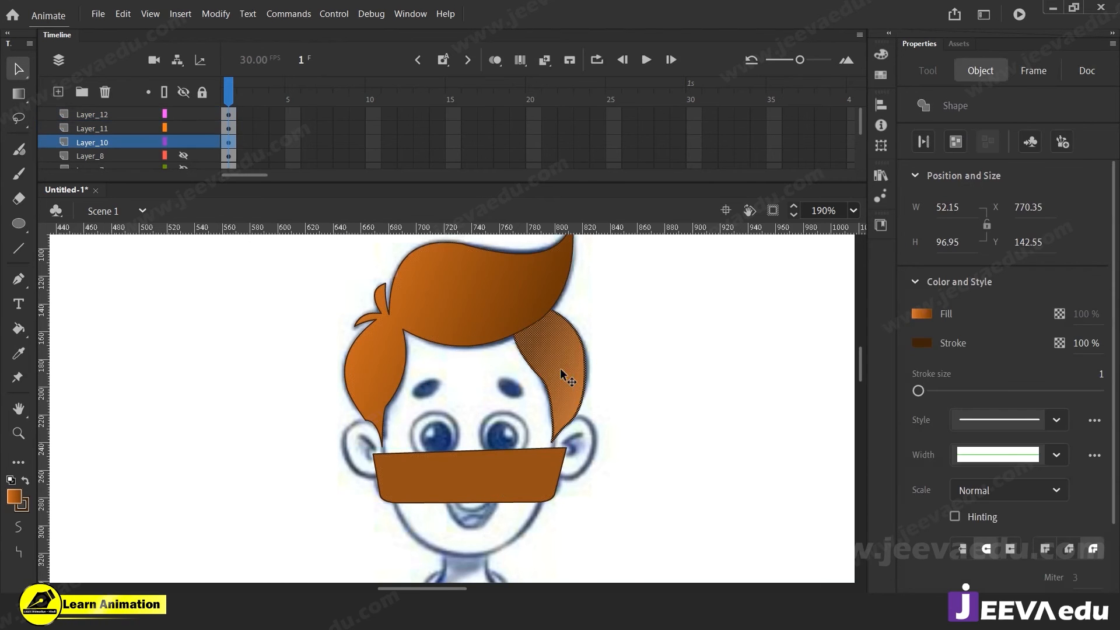
key(ctrl+g)
click(531, 471)
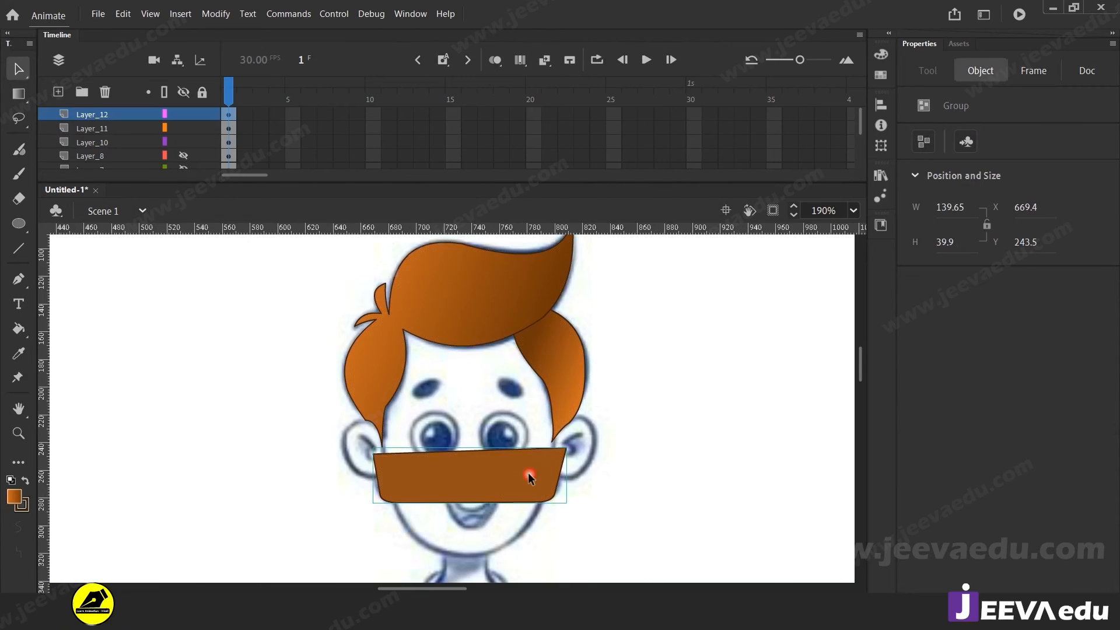
click(425, 310)
click(558, 366)
drag(275, 264, 596, 494)
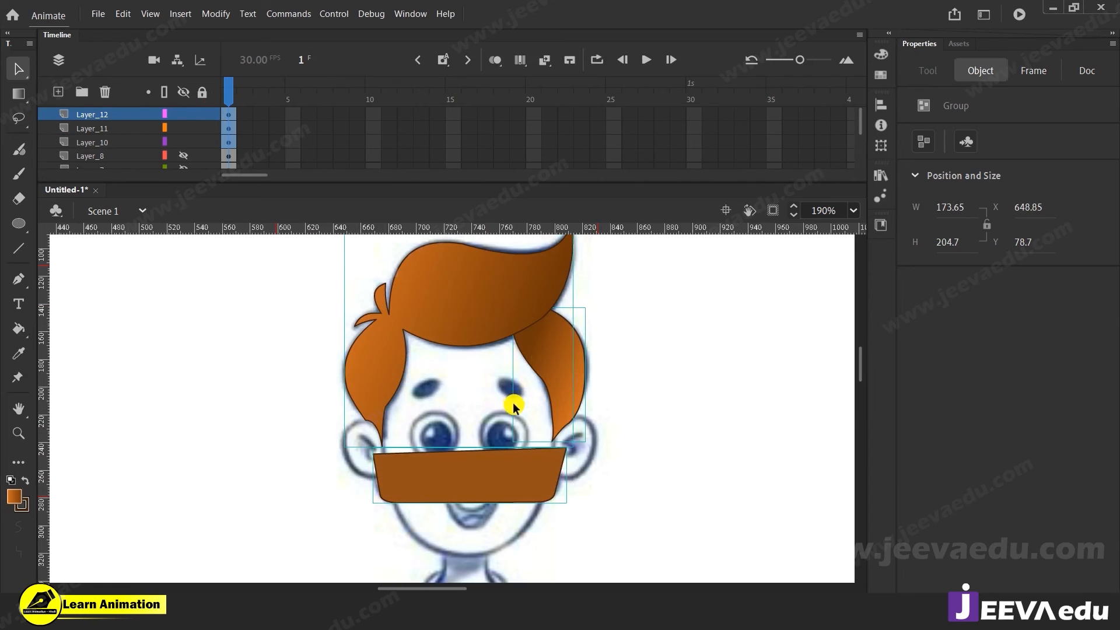
Step: Show the hidden face and ear layers: Layer_8, Layer_7, Layer_6, Layer_3 and Layer_9
scroll(182, 120, down, 1)
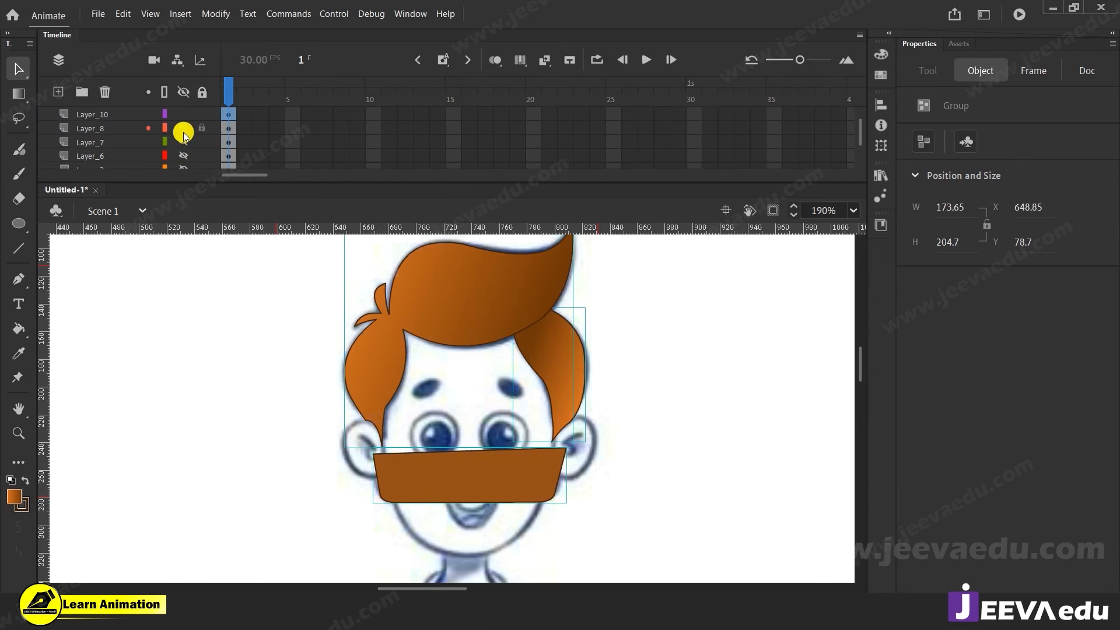
click(183, 142)
click(186, 155)
scroll(182, 149, down, 1)
click(181, 142)
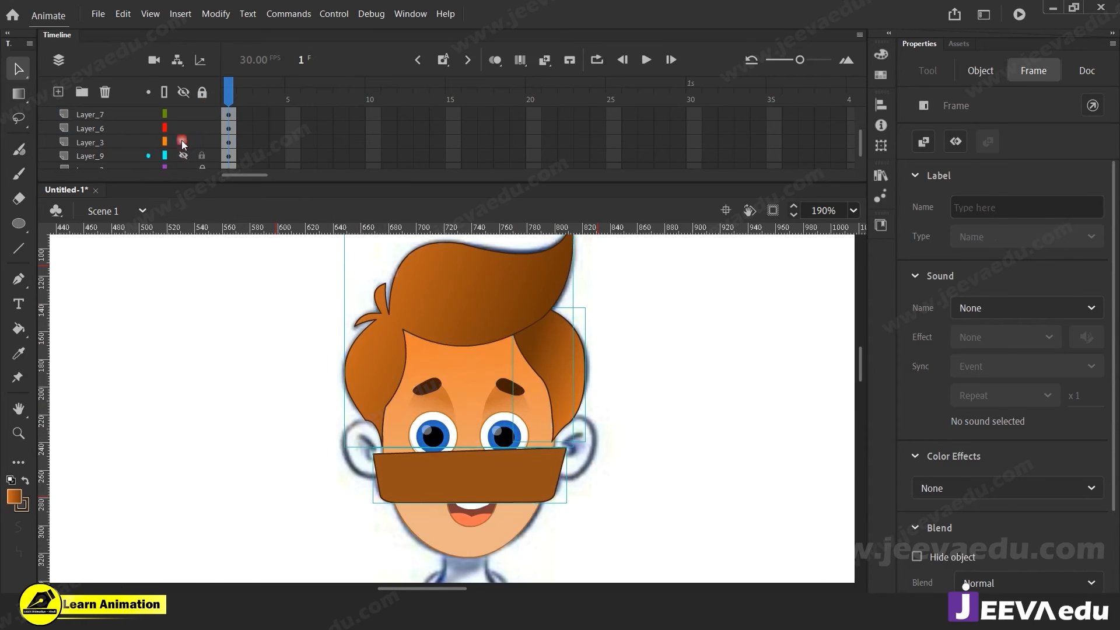
click(187, 156)
click(247, 394)
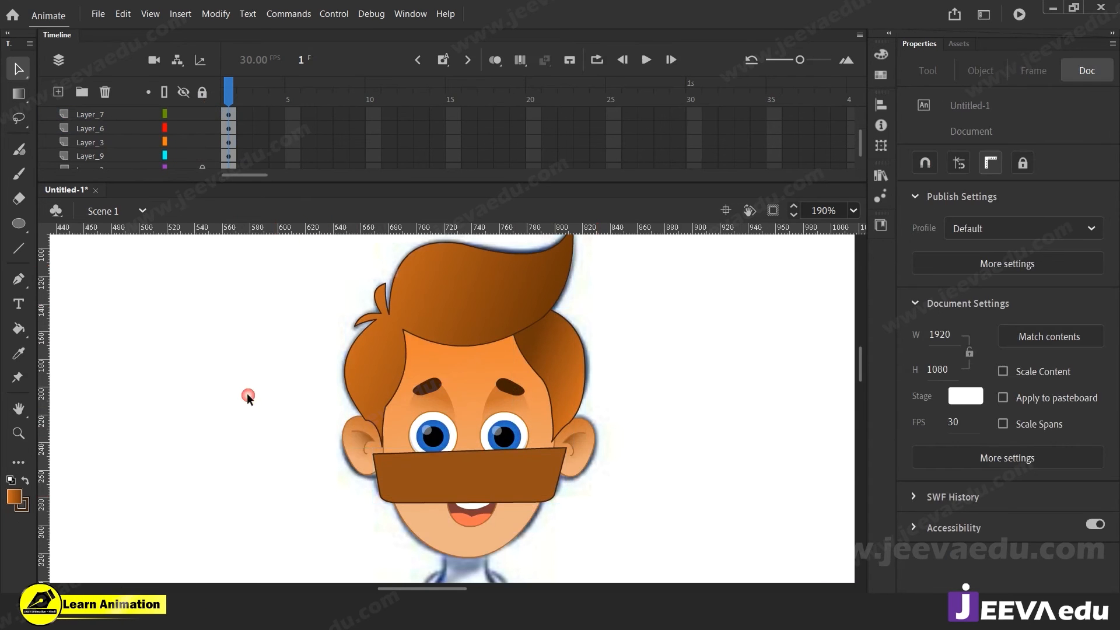
Step: Cut all the coloured head parts from their layers and paste them in place together on Layer_9
click(464, 485)
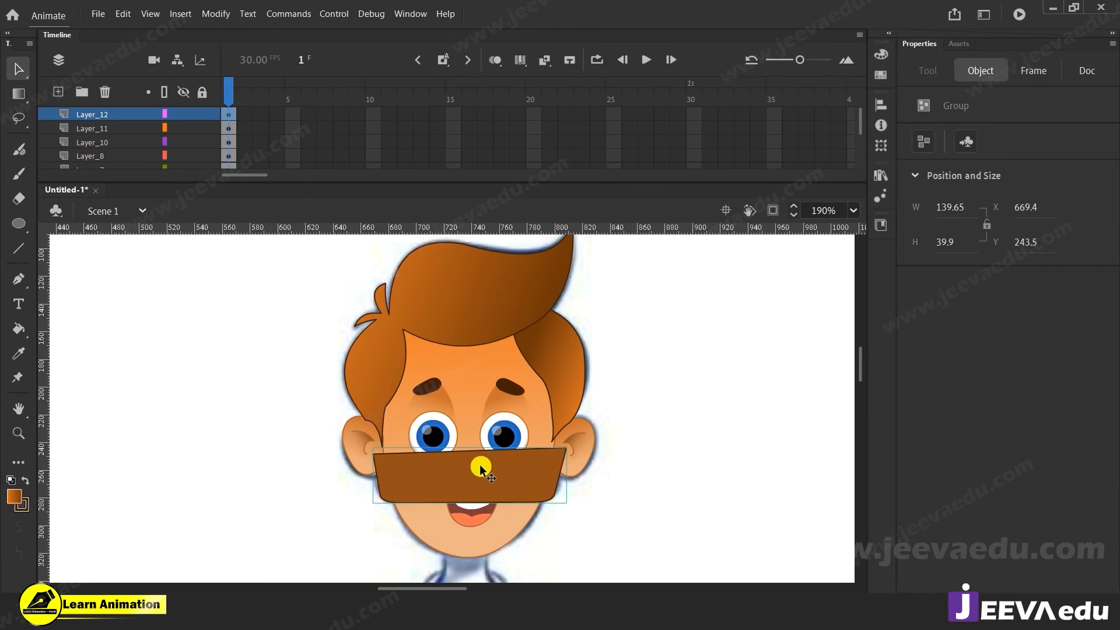
key(ctrl+alt+space)
ctrl+alt+click(489, 444)
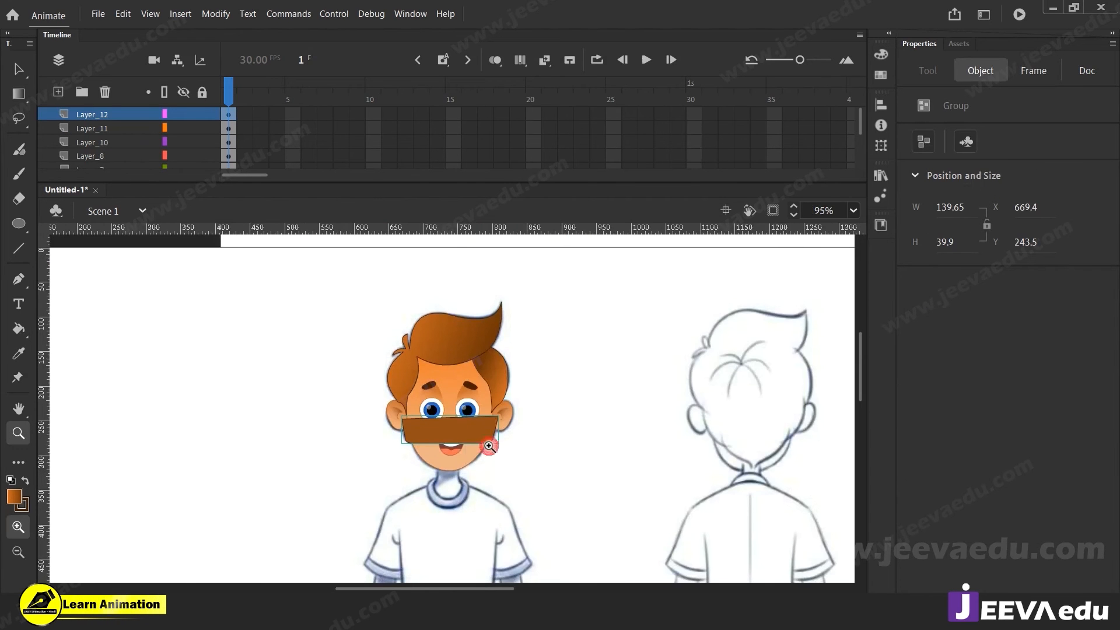
drag(349, 276, 543, 474)
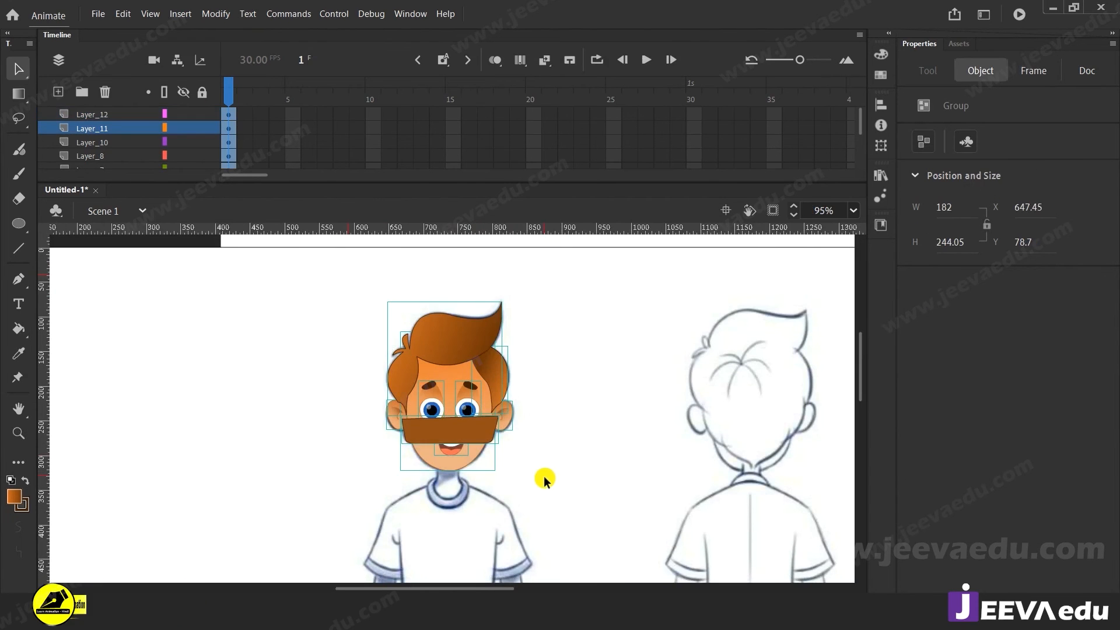
key(Delete)
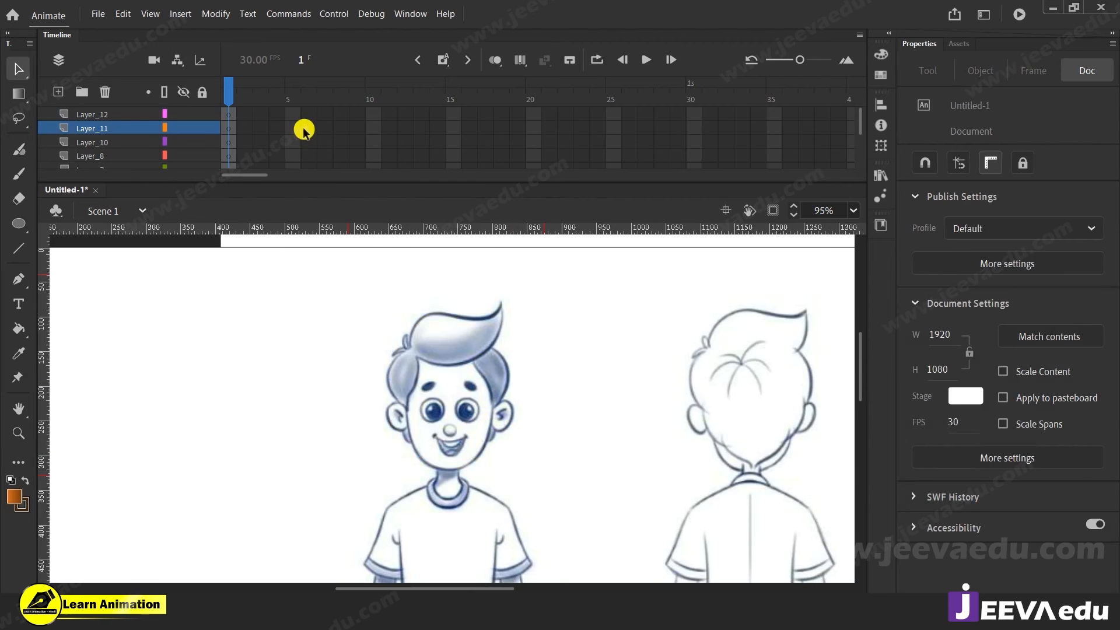
scroll(183, 130, down, 2)
click(112, 156)
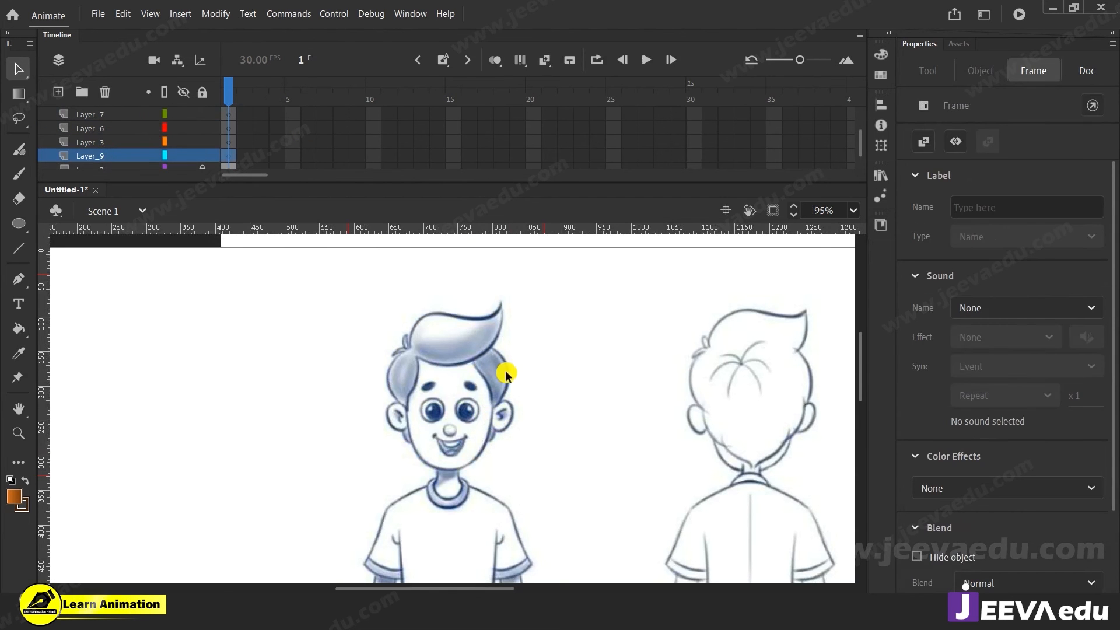
right_click(543, 365)
click(591, 424)
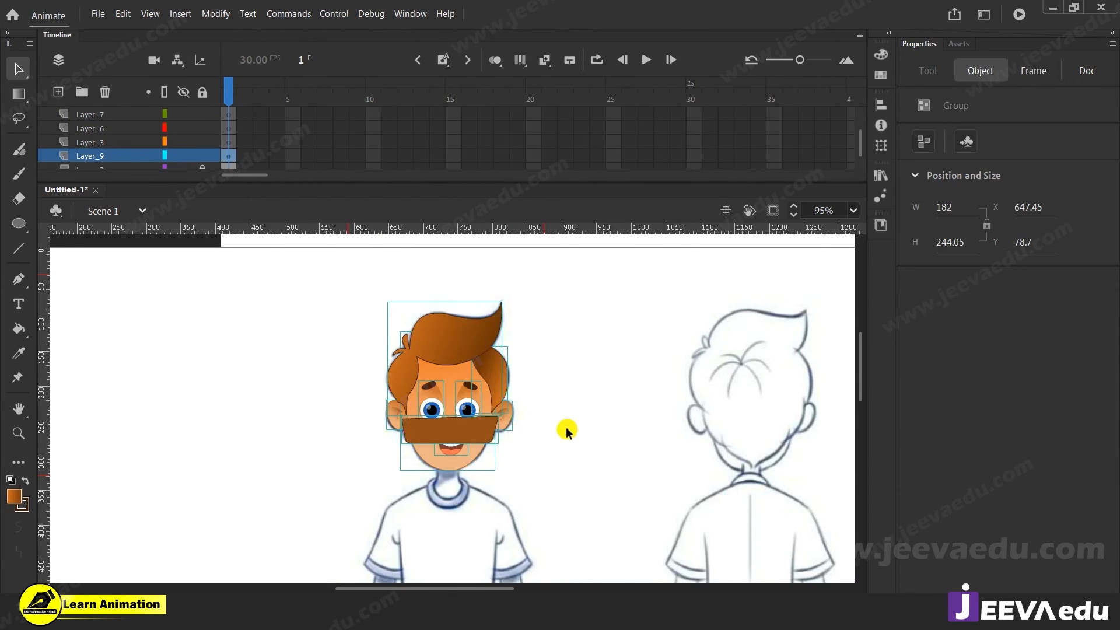
Step: Send the brown hair band backward step by step in the stacking order until it lies behind the face and ears
key(z)
click(480, 442)
drag(490, 445, 527, 466)
key(v)
click(627, 490)
click(517, 461)
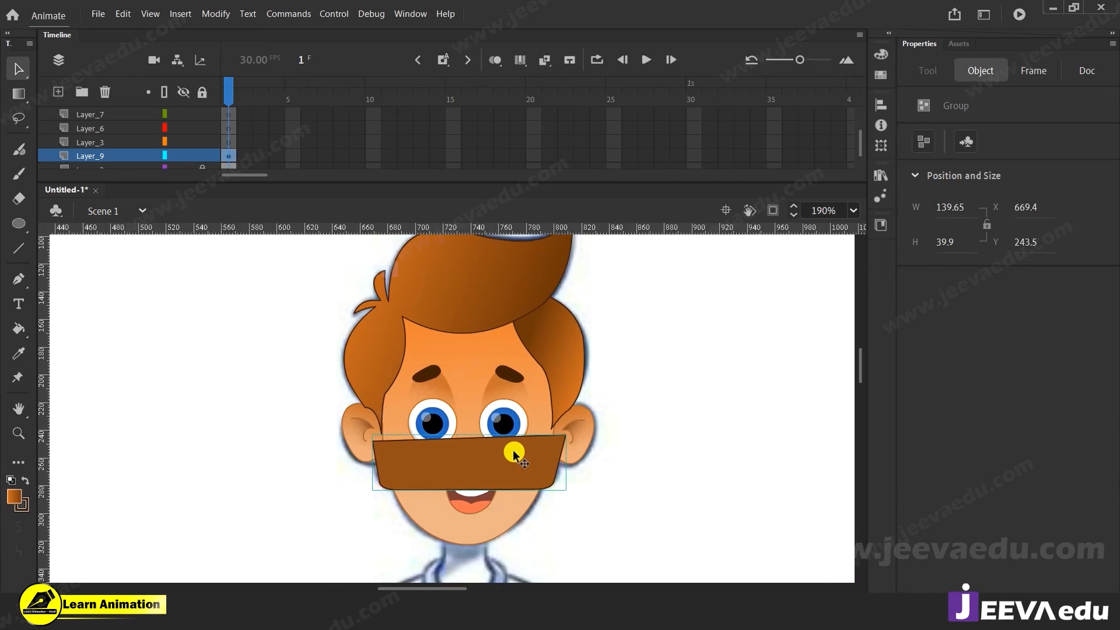
key(ctrl+Down)
key(ctrl+Down)
key(ctrl+Down)
key(ctrl+Down)
key(ctrl+Down)
key(ctrl+Down)
key(ctrl+Down)
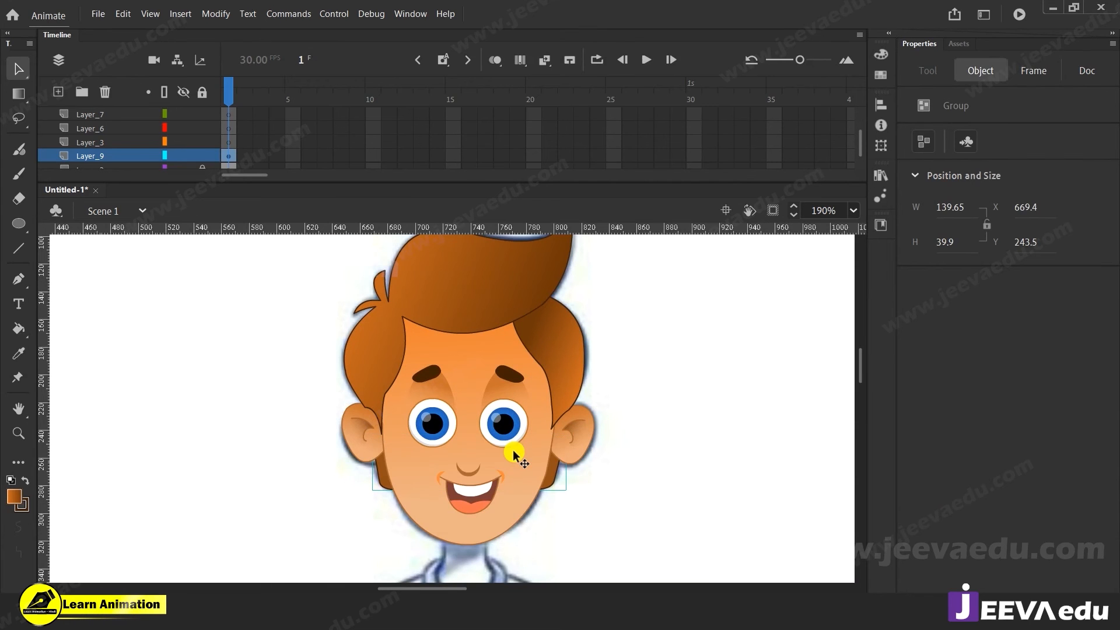
Step: Bring the hair band forward over the face and send it backward behind the face and ears again
key(ctrl+Up)
key(ctrl+Up)
key(ctrl+Up)
key(ctrl+Up)
key(ctrl+Up)
key(ctrl+Down)
key(ctrl+Down)
key(ctrl+Down)
key(ctrl+Down)
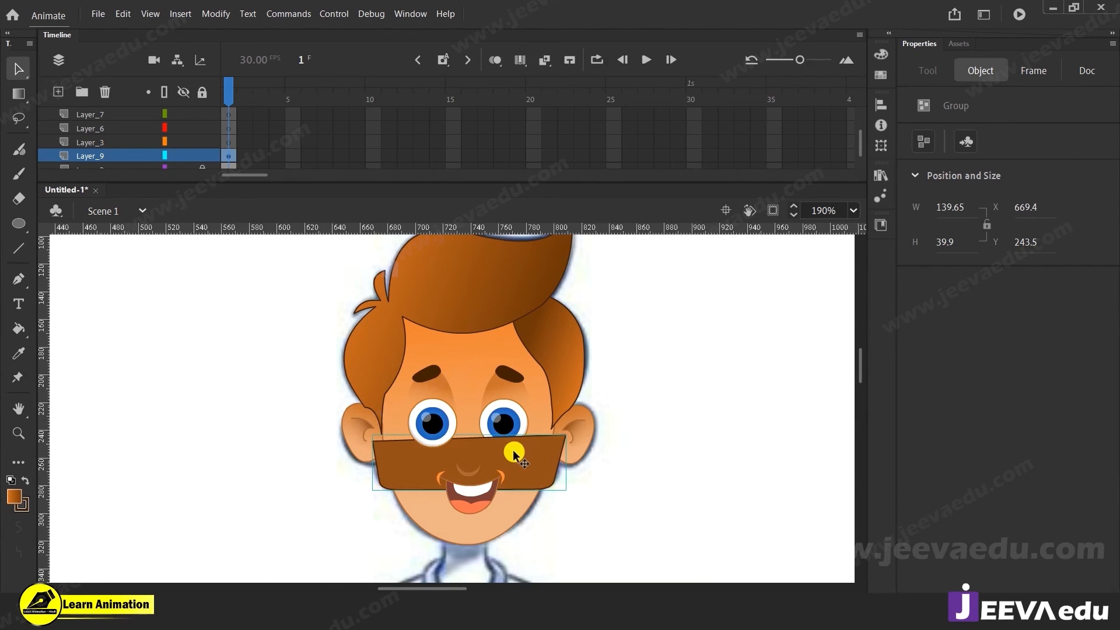
key(ctrl+Down)
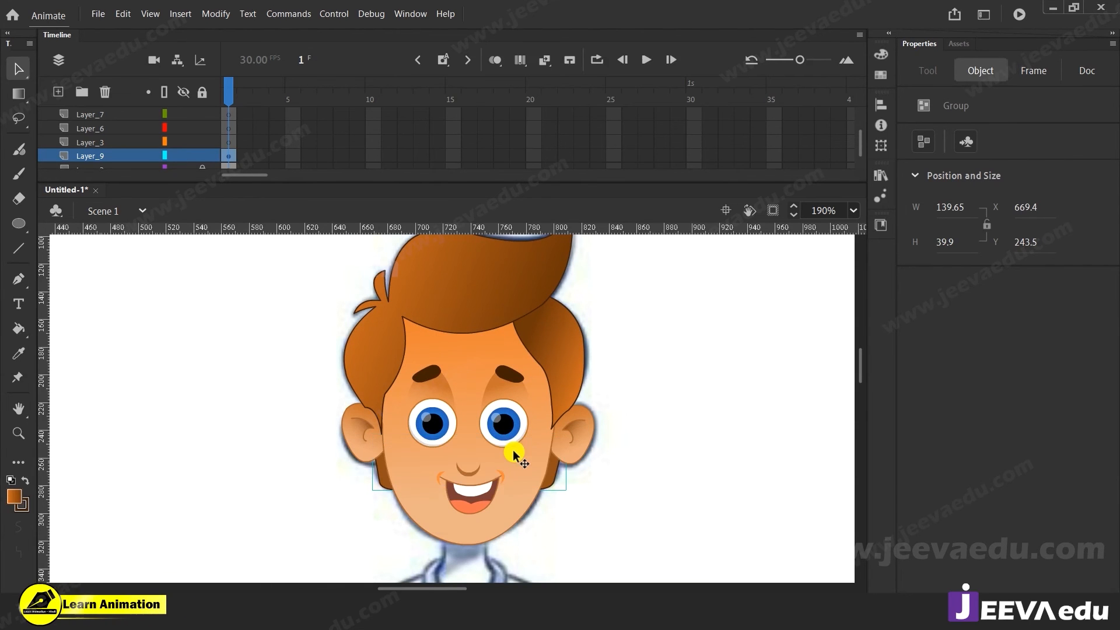
Step: Try deleting the grouped left eye and eyebrow, undoing the deletion each time
click(589, 488)
key(z)
click(473, 426)
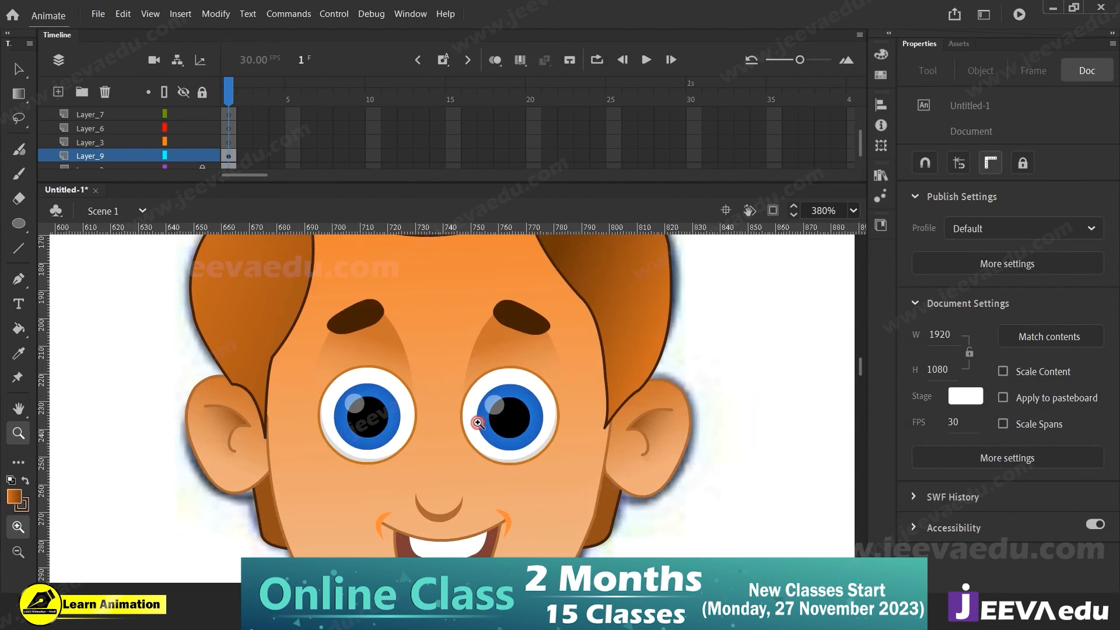
key(v)
click(390, 449)
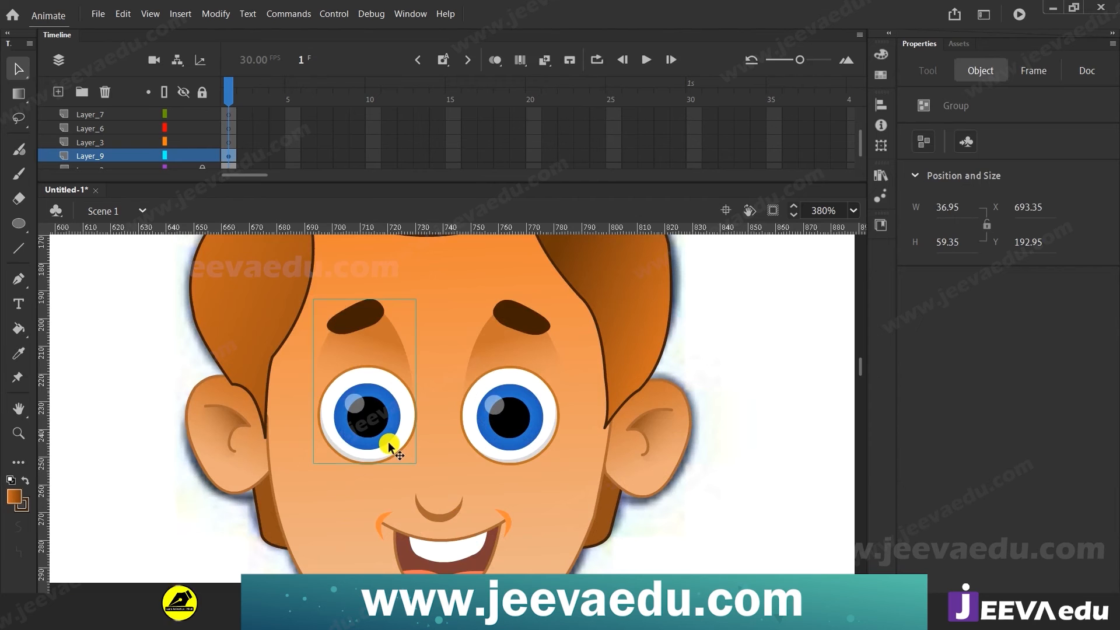
key(Delete)
key(ctrl+z)
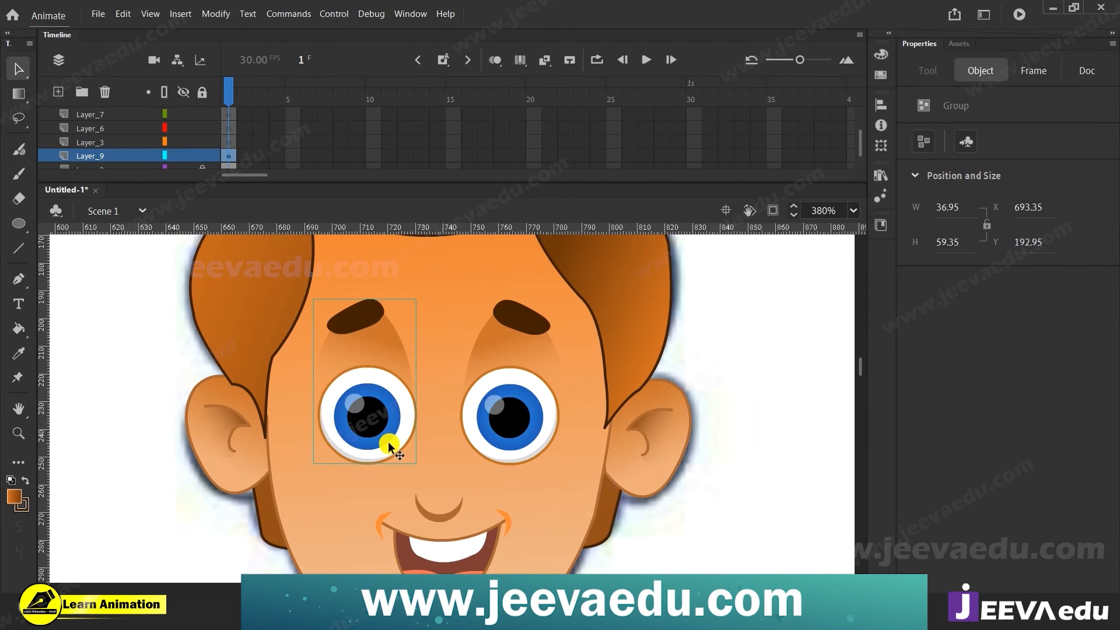
key(Delete)
key(ctrl+z)
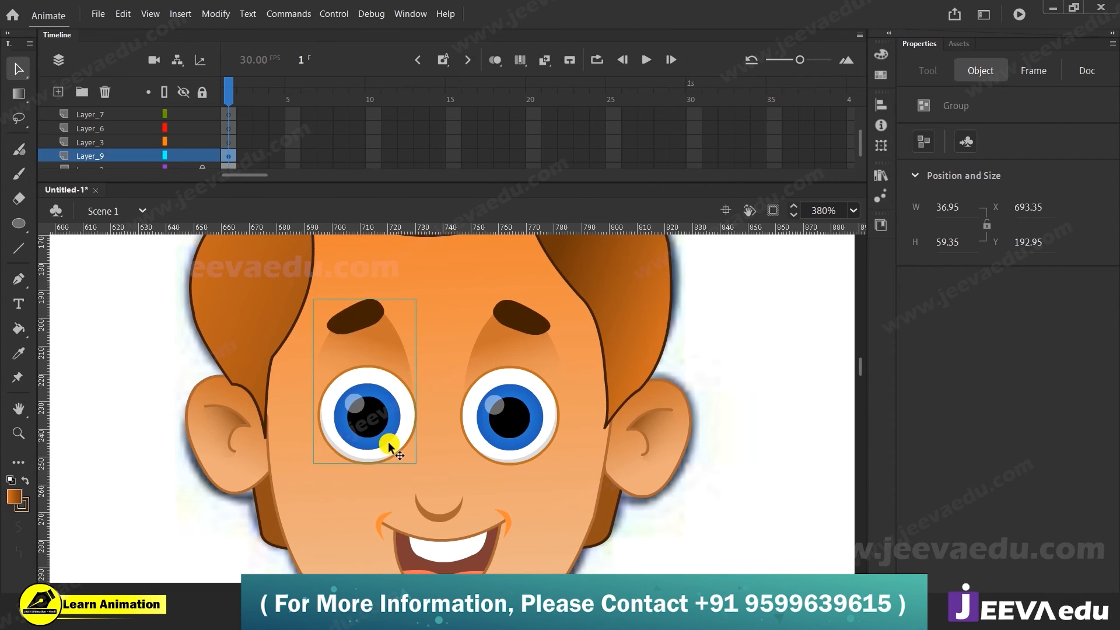
click(733, 507)
key(z)
alt+click(480, 475)
drag(479, 469, 488, 528)
click(485, 490)
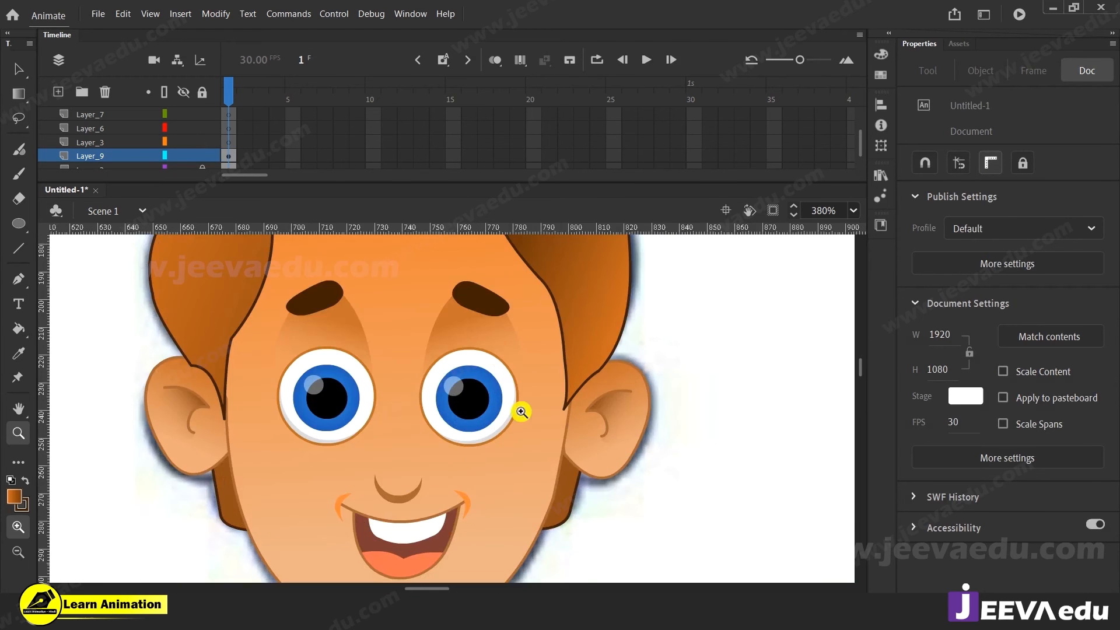
Step: Shift the ear group on the right side of the head forward and backward in the stacking order
click(523, 412)
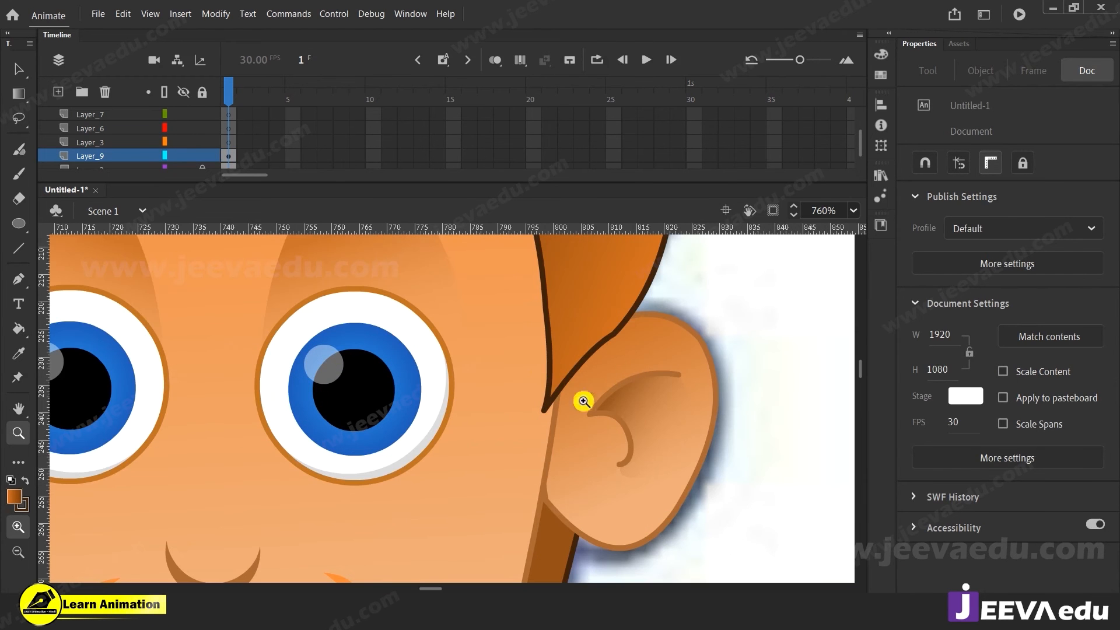
key(v)
click(614, 478)
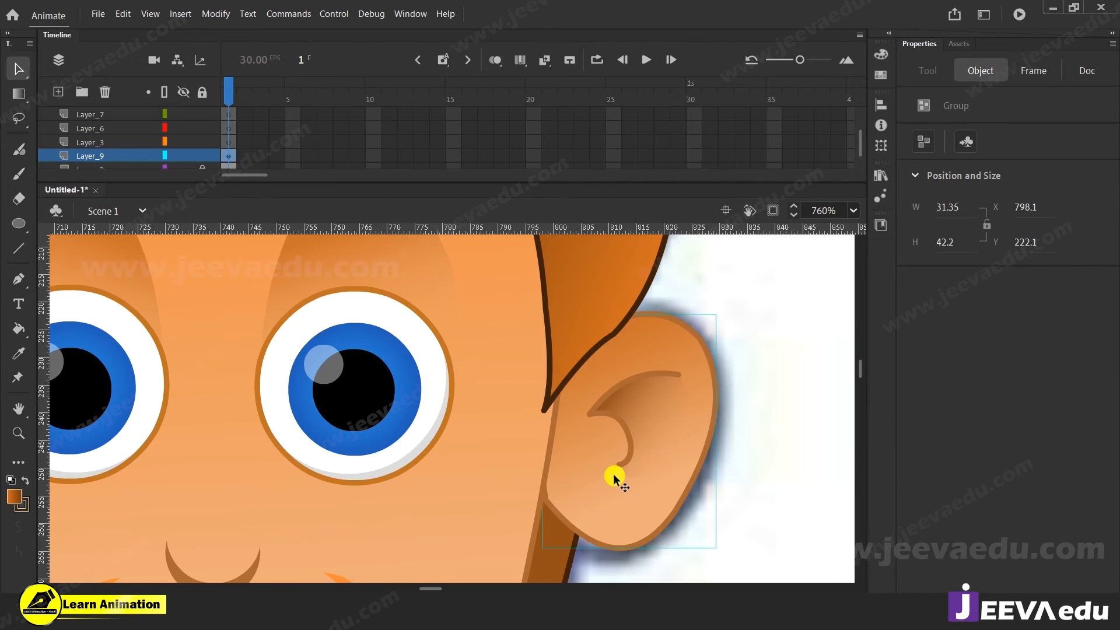
key(ctrl+Up)
key(ctrl+Down)
key(ctrl+Down)
key(ctrl+Up)
key(ctrl+Up)
key(ctrl+Down)
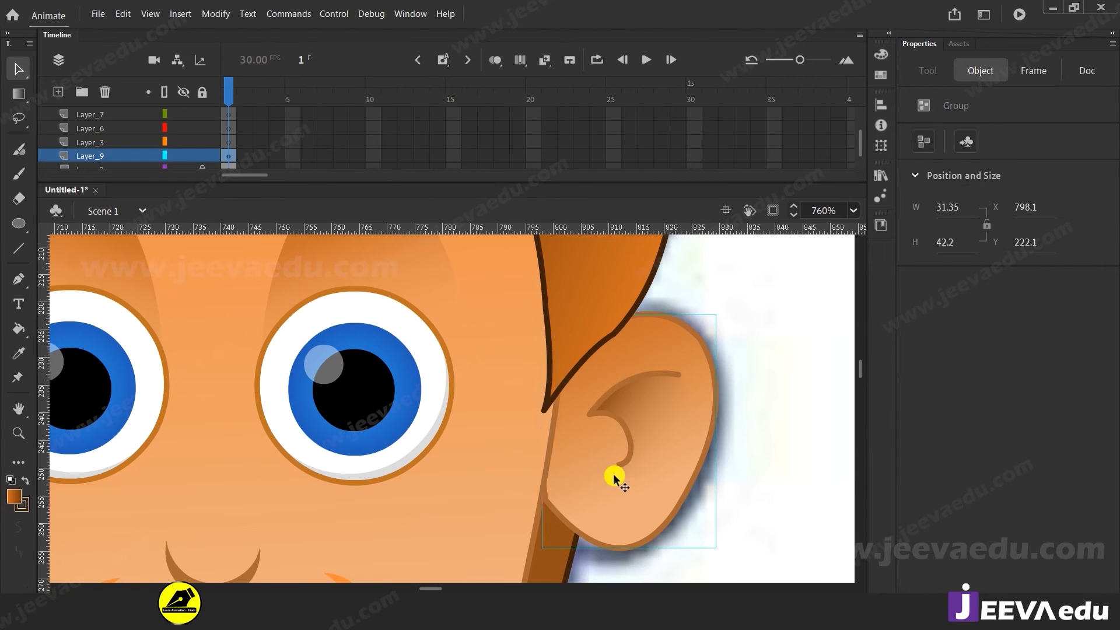
Step: Inside the main hair group, reshape the outline above the left ear by pulling its corner up and outward into a smoother edge
key(z)
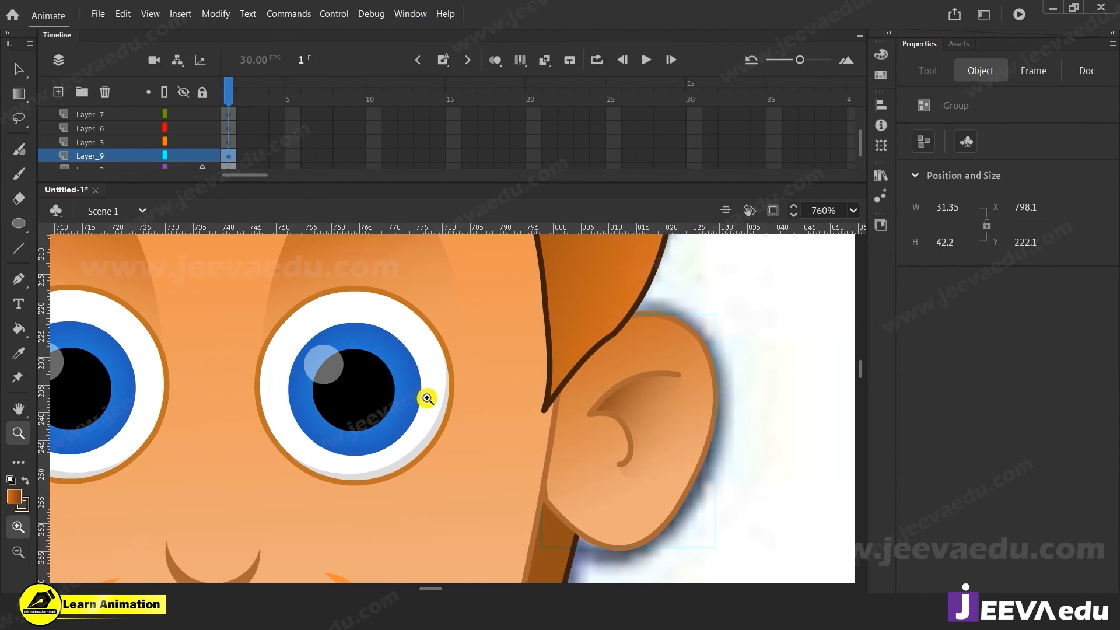
alt+click(428, 392)
alt+click(457, 404)
click(329, 429)
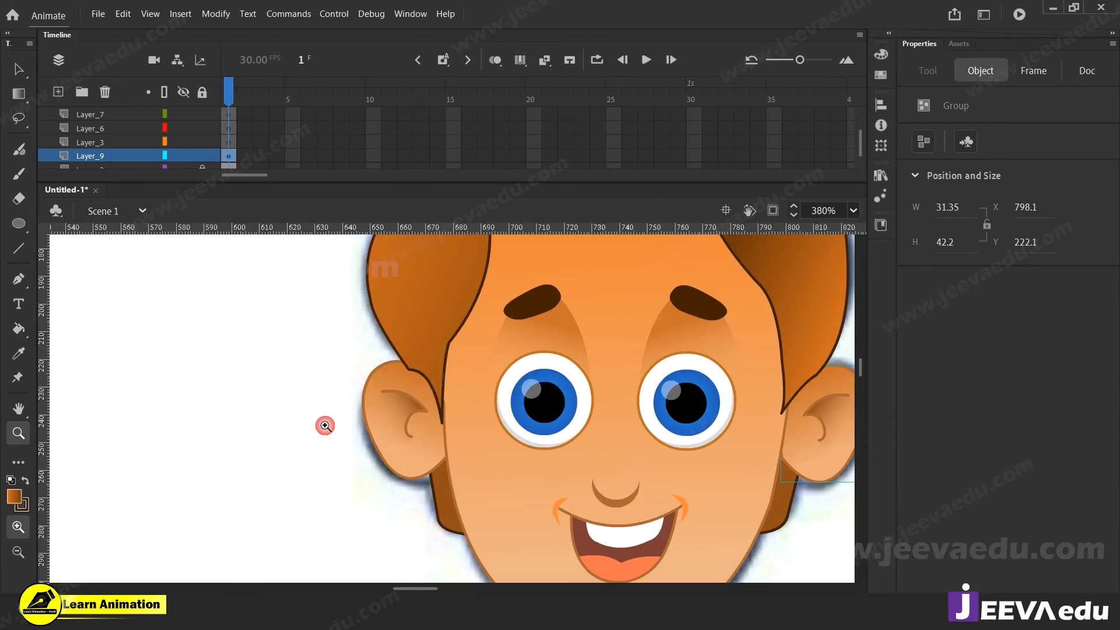
key(v)
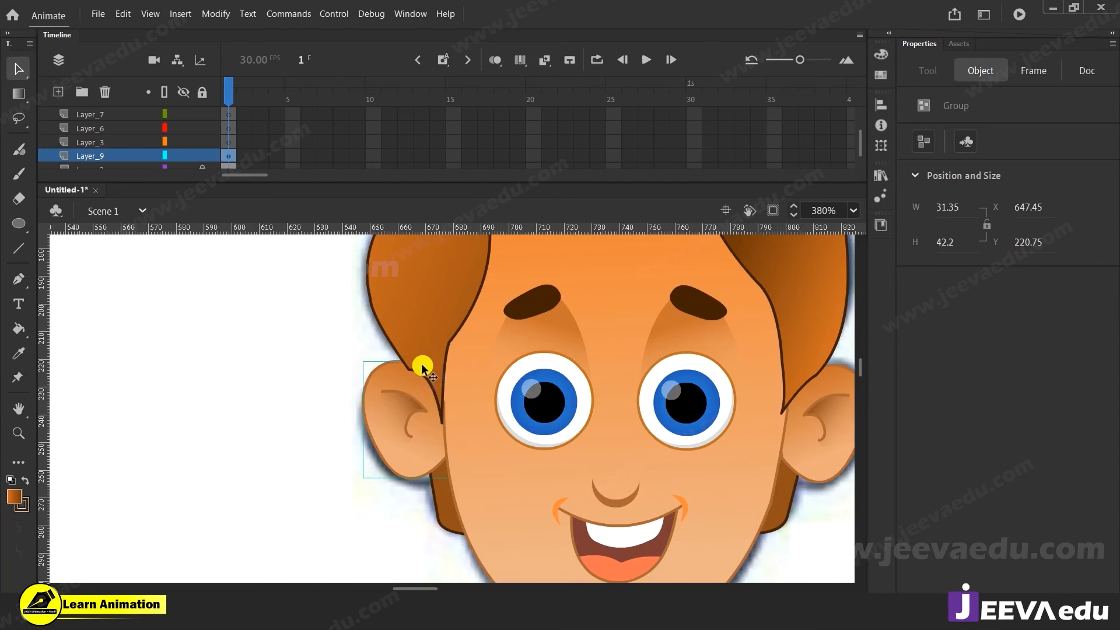
key(z)
click(424, 368)
key(v)
click(426, 411)
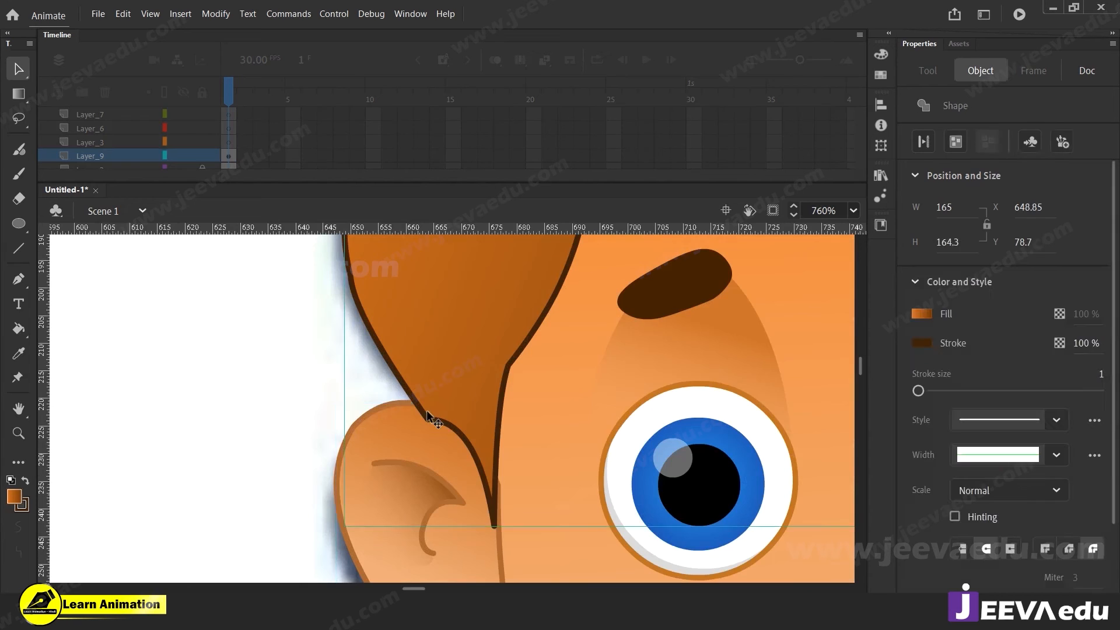
double_click(426, 410)
mouse_move(418, 399)
mouse_down()
mouse_move(442, 429)
mouse_move(412, 395)
mouse_up()
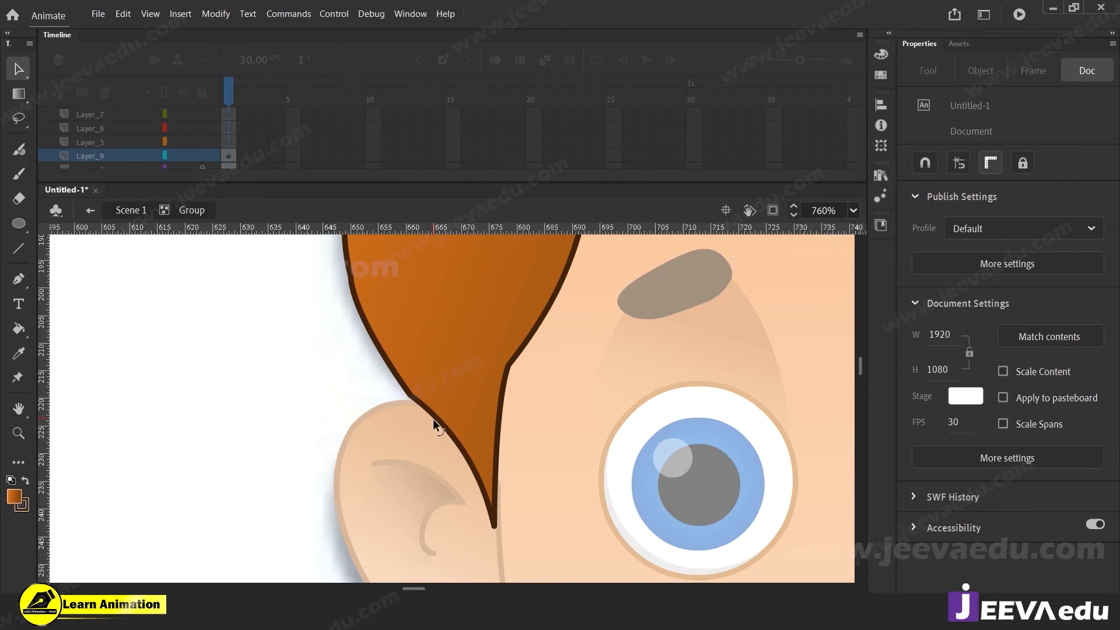
key(z)
alt+click(523, 407)
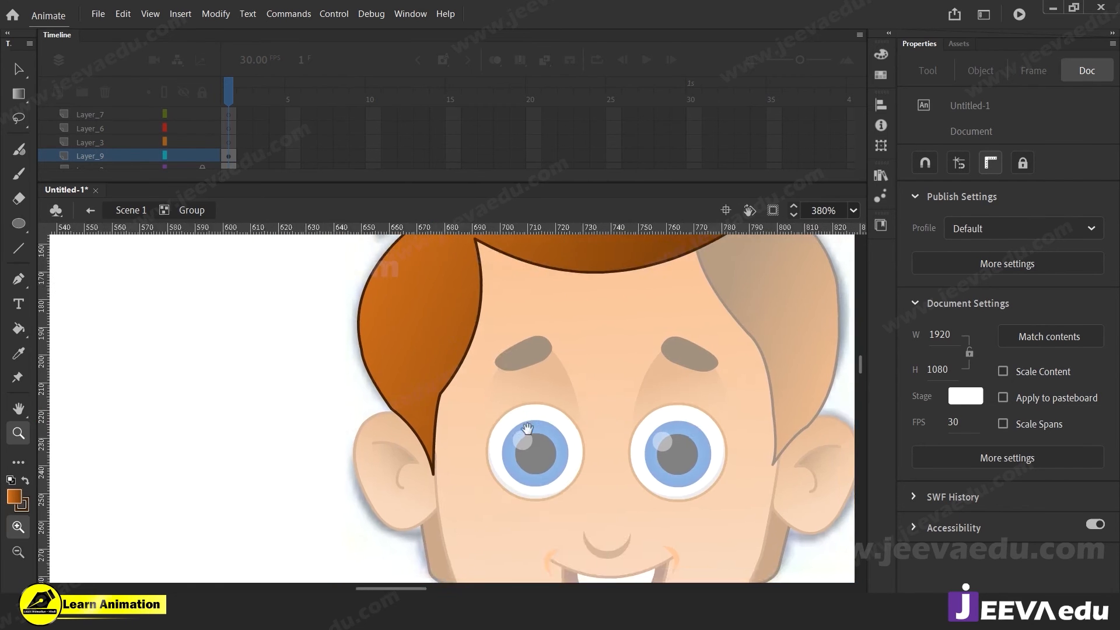
drag(691, 436, 467, 445)
key(v)
double_click(527, 450)
Step: Inside the right side hair group, extend the lock's tip down to where the ear meets the face and adjust its lower edge
key(z)
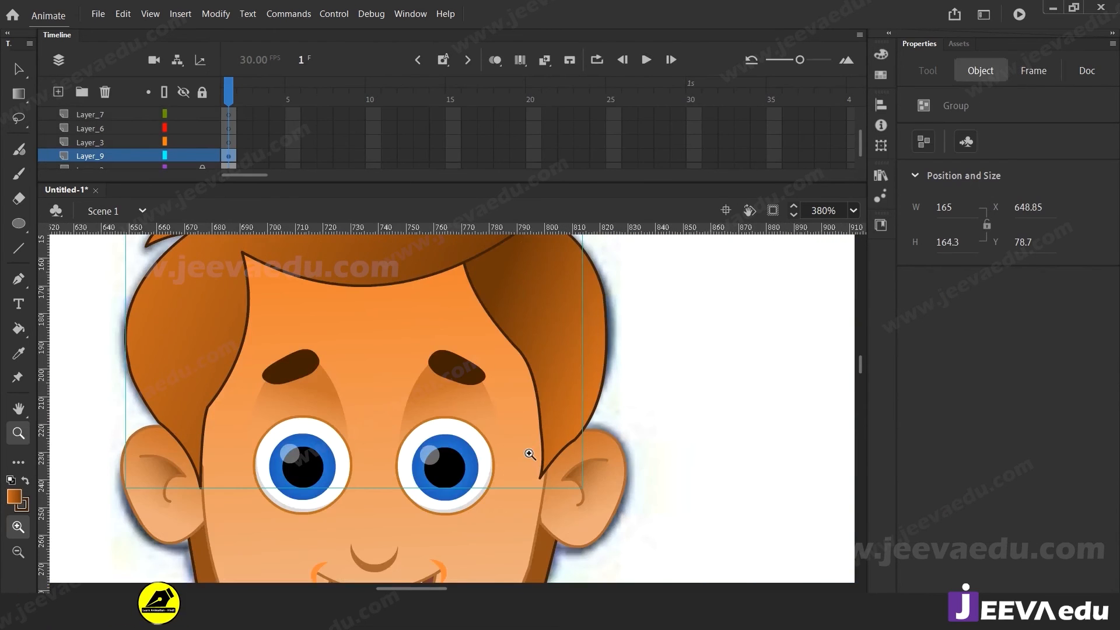
click(527, 451)
key(v)
double_click(500, 427)
click(506, 458)
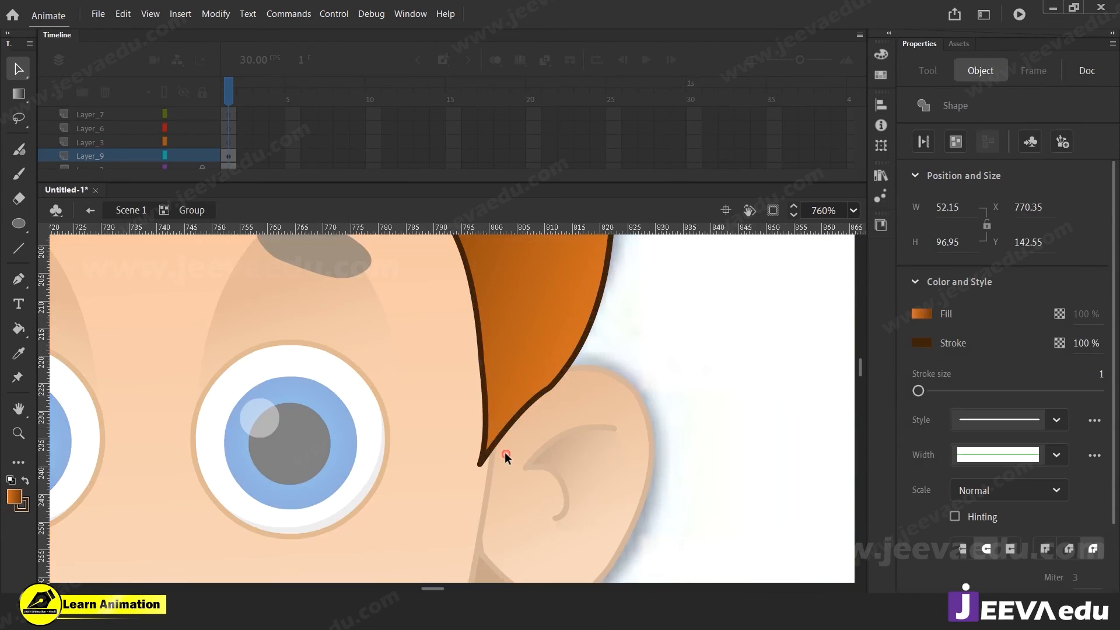
drag(476, 463, 486, 482)
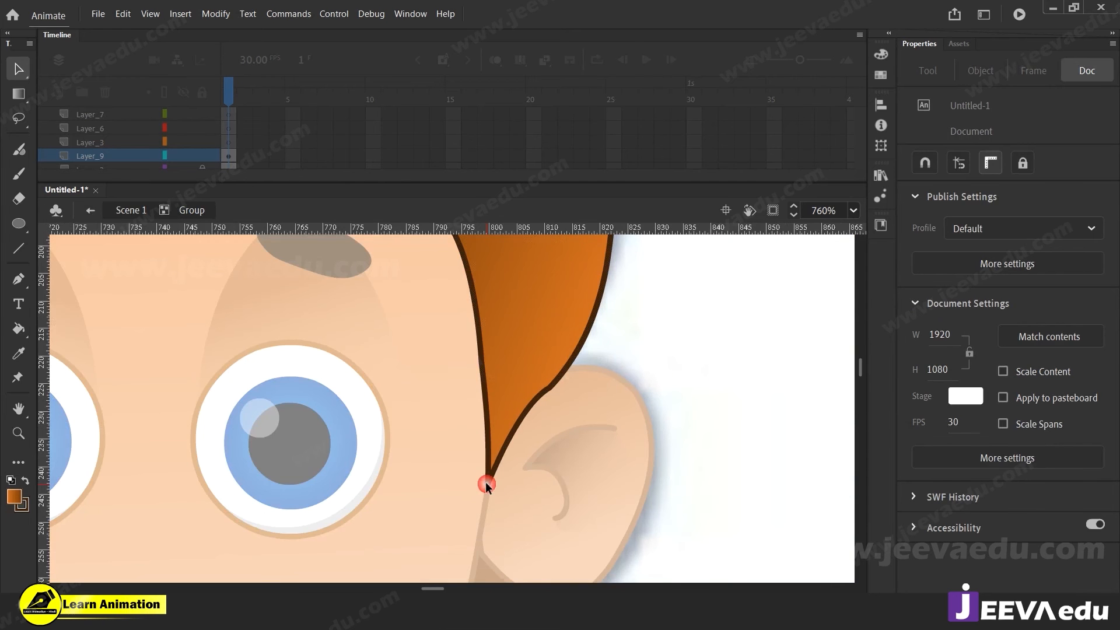
drag(528, 416, 528, 417)
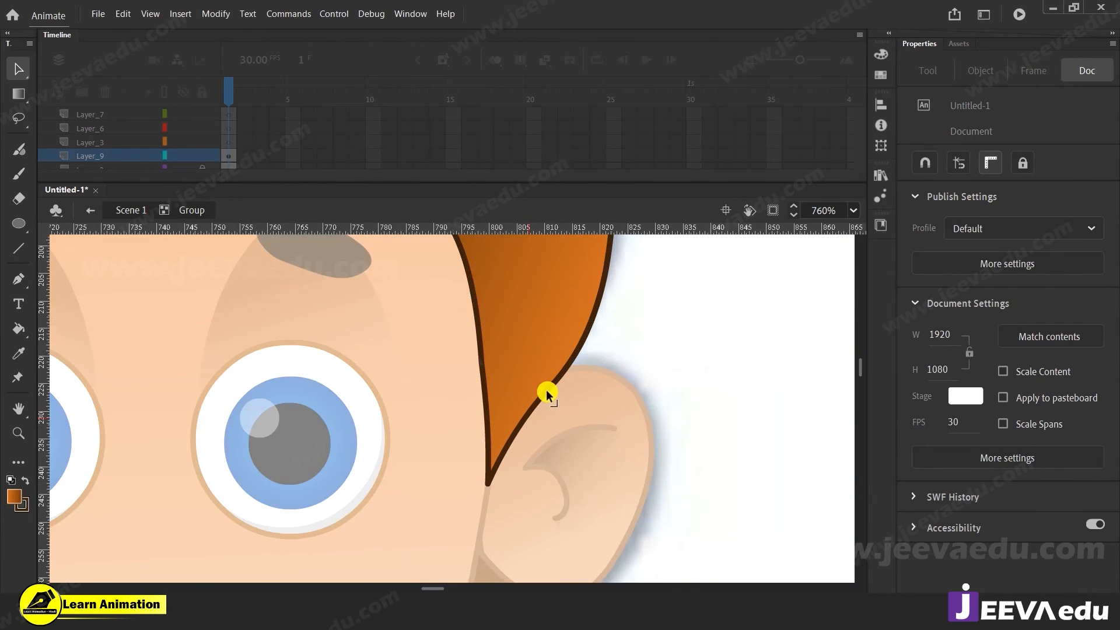
key(z)
click(408, 426)
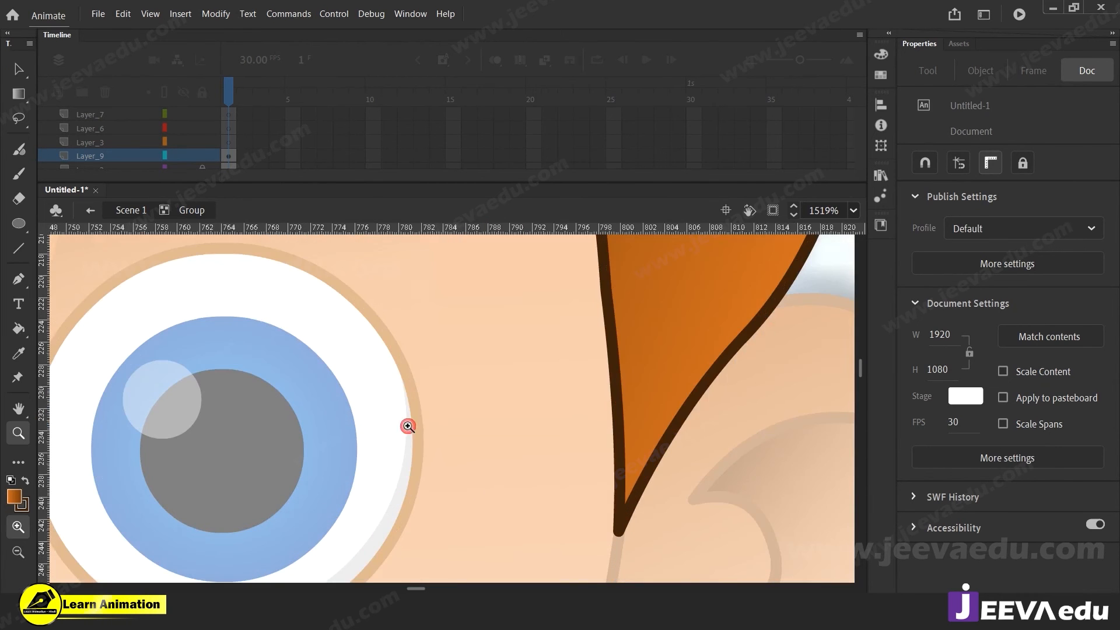
alt+click(480, 427)
alt+click(439, 427)
alt+click(423, 410)
alt+click(416, 402)
key(v)
double_click(539, 458)
click(538, 458)
Step: Save the document to the Desktop as an Animate Document named "character 1"
key(z)
drag(480, 440, 503, 387)
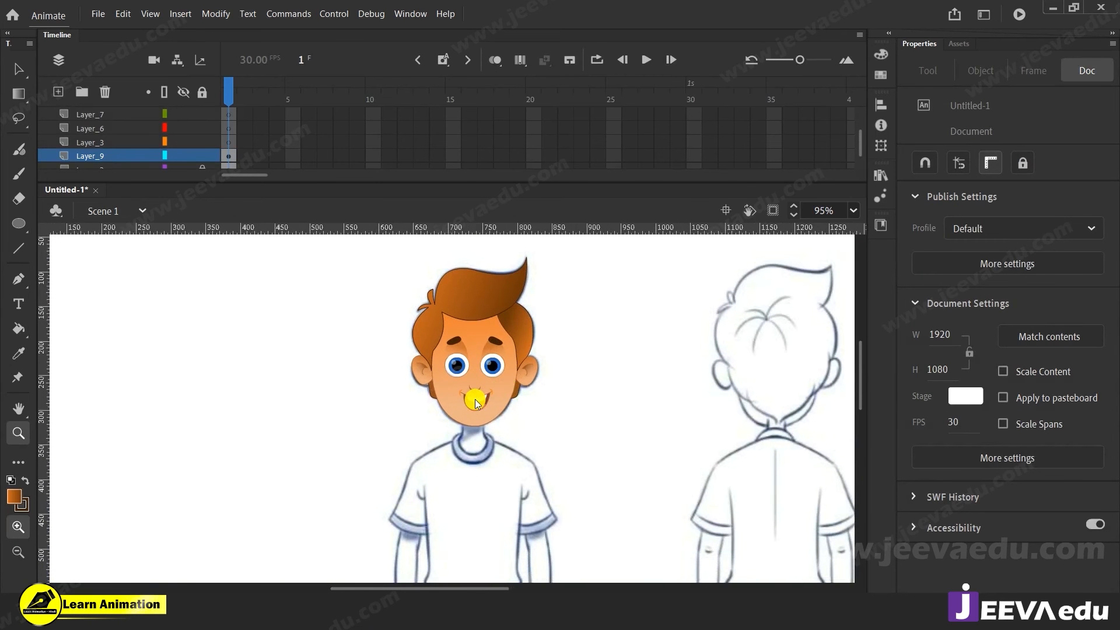
key(ctrl+s)
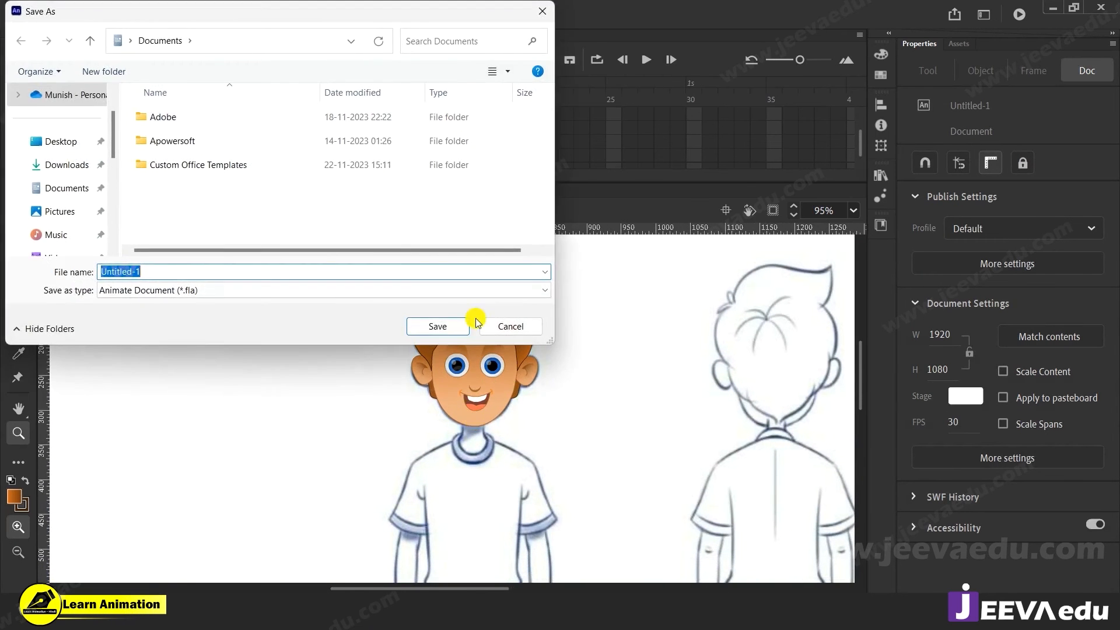
click(61, 143)
double_click(149, 270)
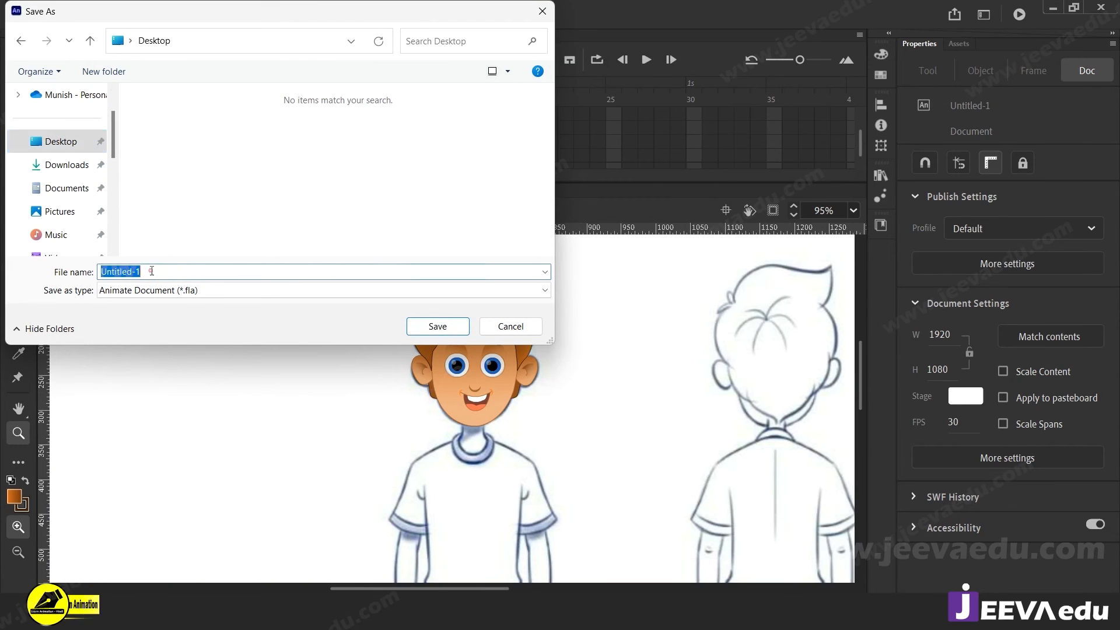
text(character 1)
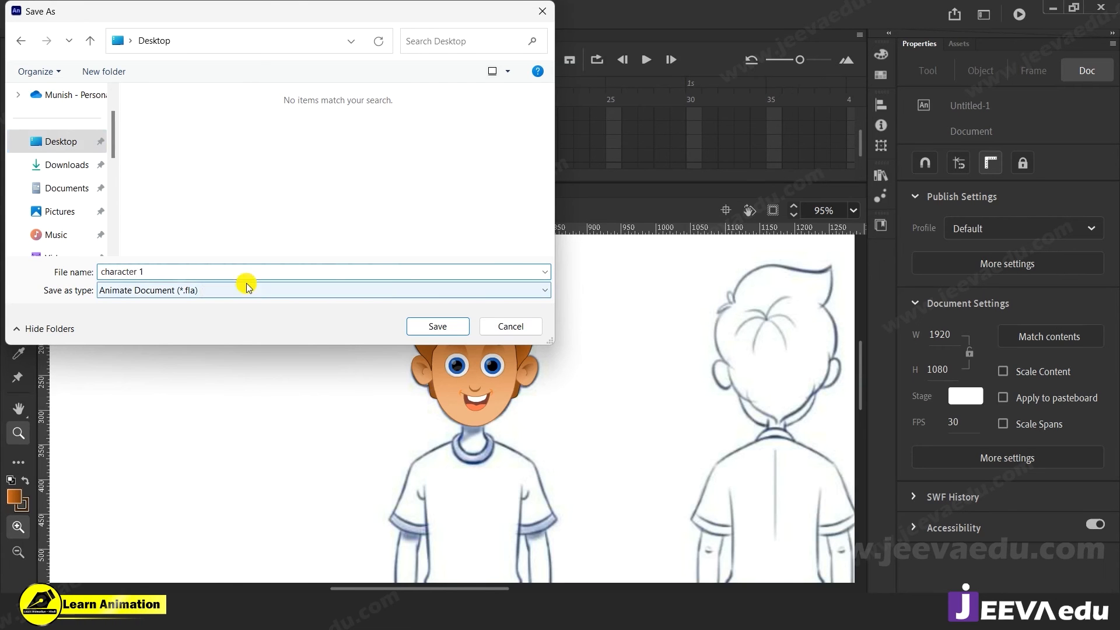
click(438, 326)
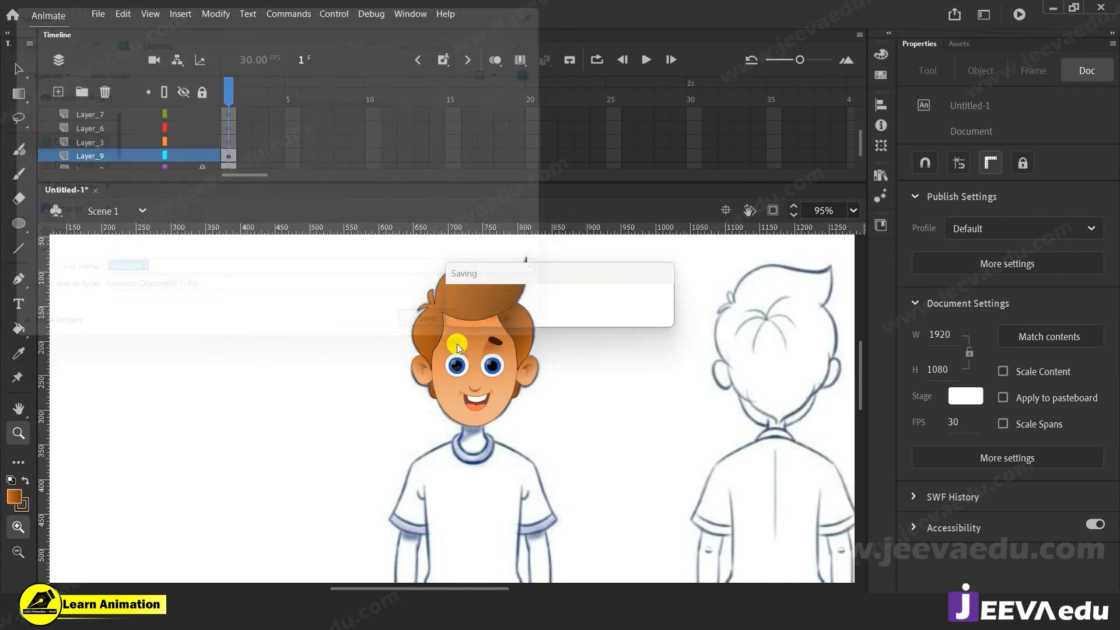
Step: Group all the head parts on Layer_9, move the grouped head aside from the sketch, and return it to its original position
click(501, 360)
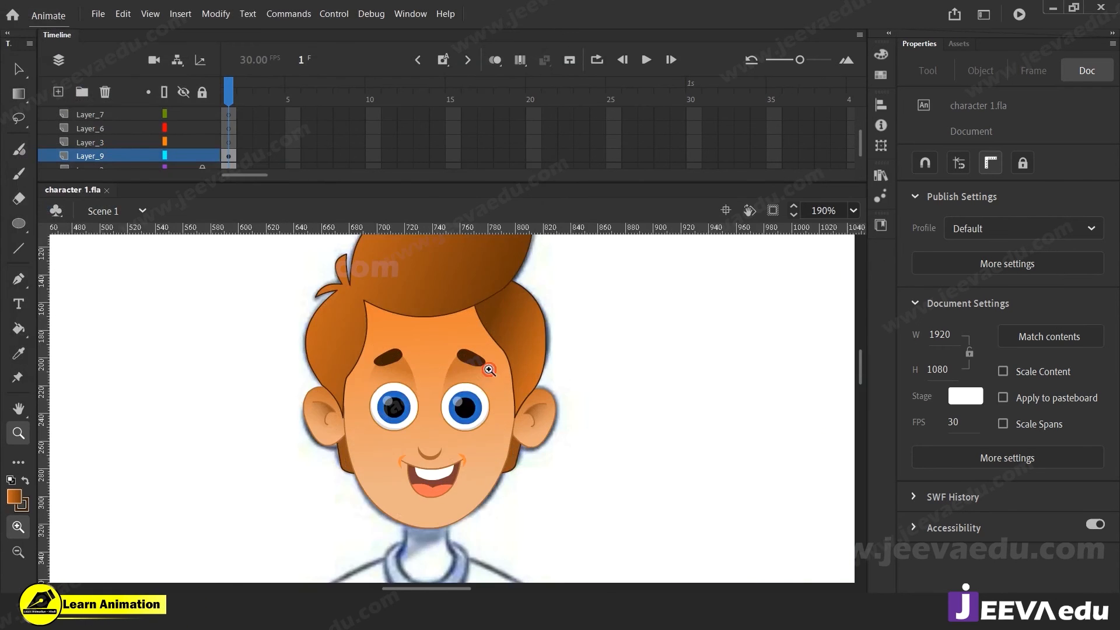
click(470, 397)
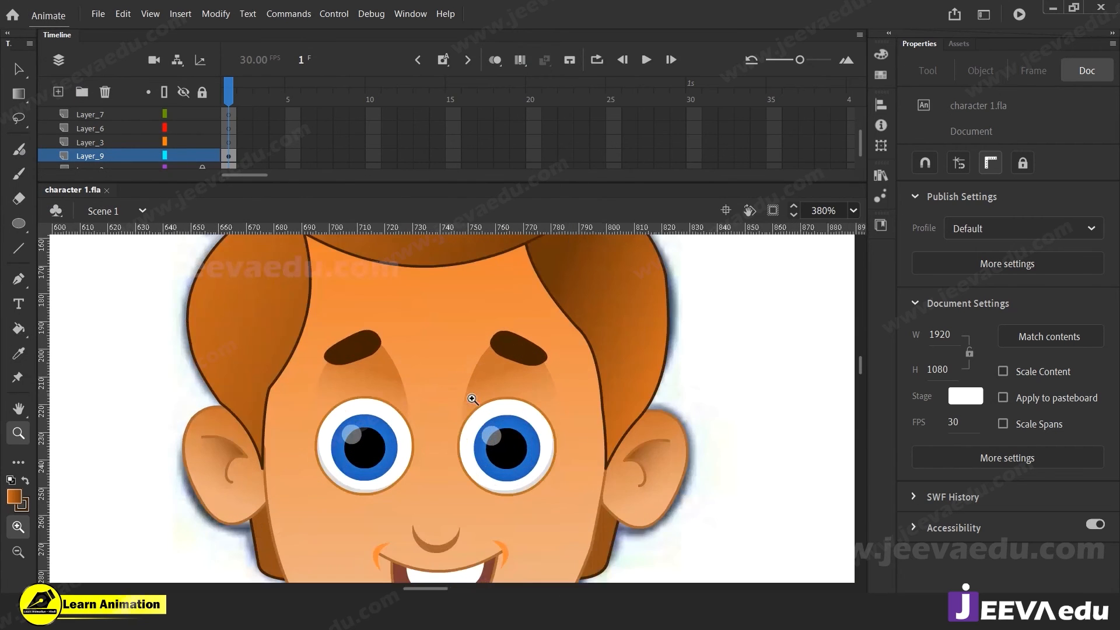
alt+click(450, 436)
drag(450, 436, 450, 445)
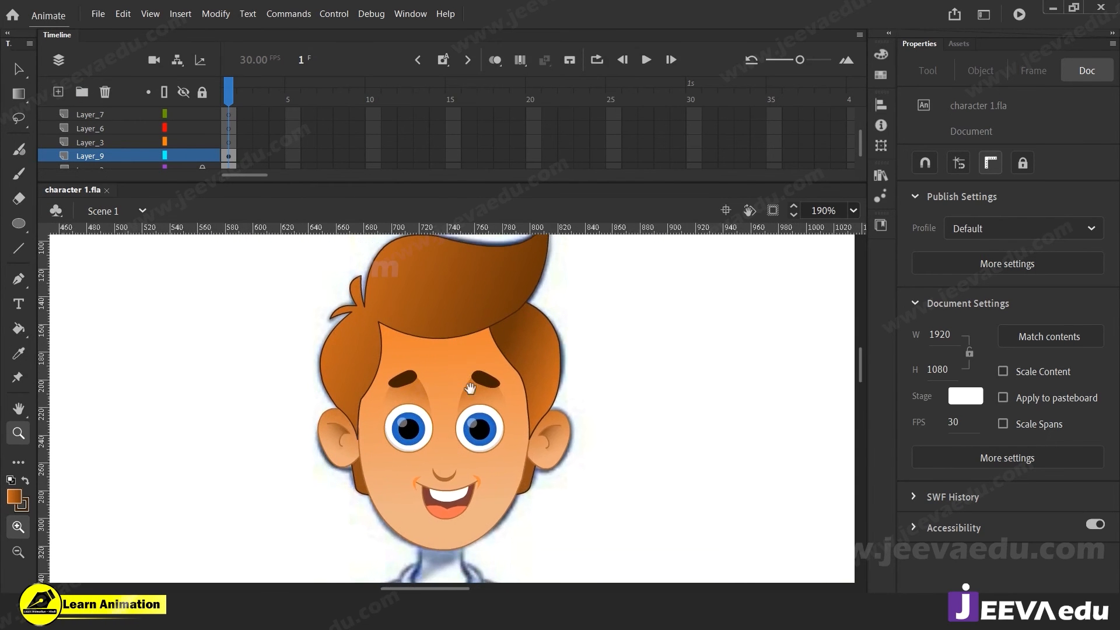
drag(470, 389, 464, 415)
drag(479, 354, 478, 328)
click(235, 157)
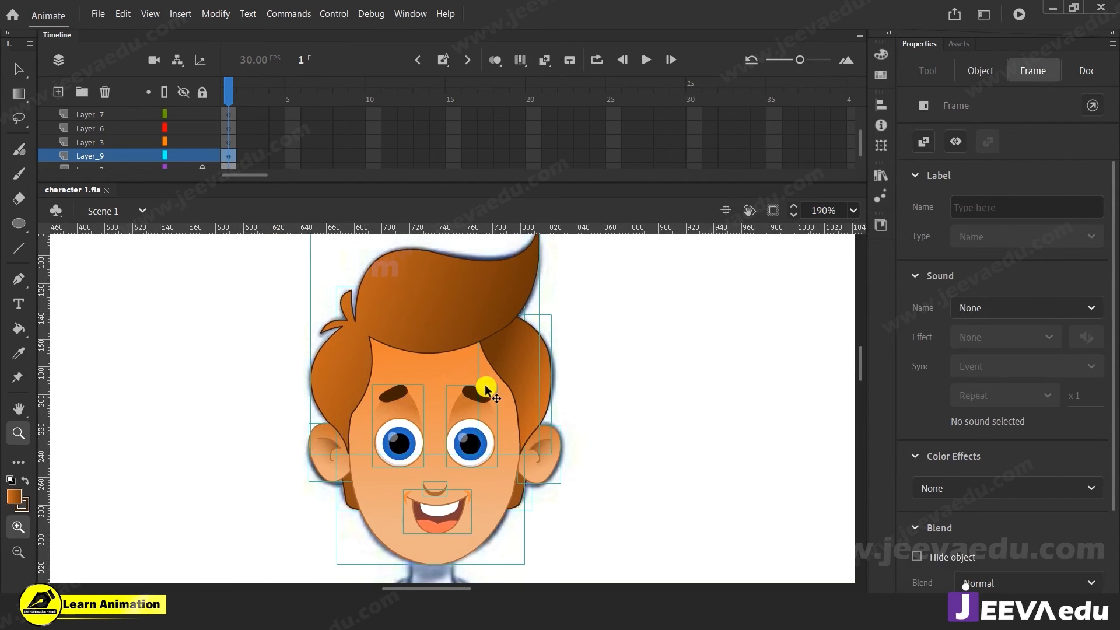
key(v)
drag(446, 446, 646, 449)
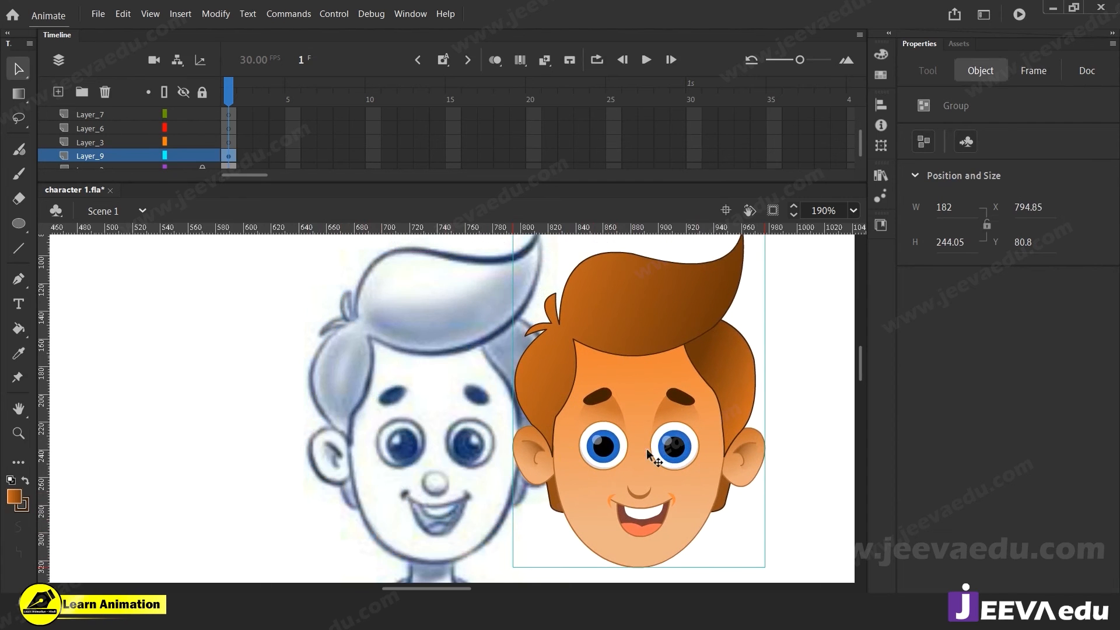
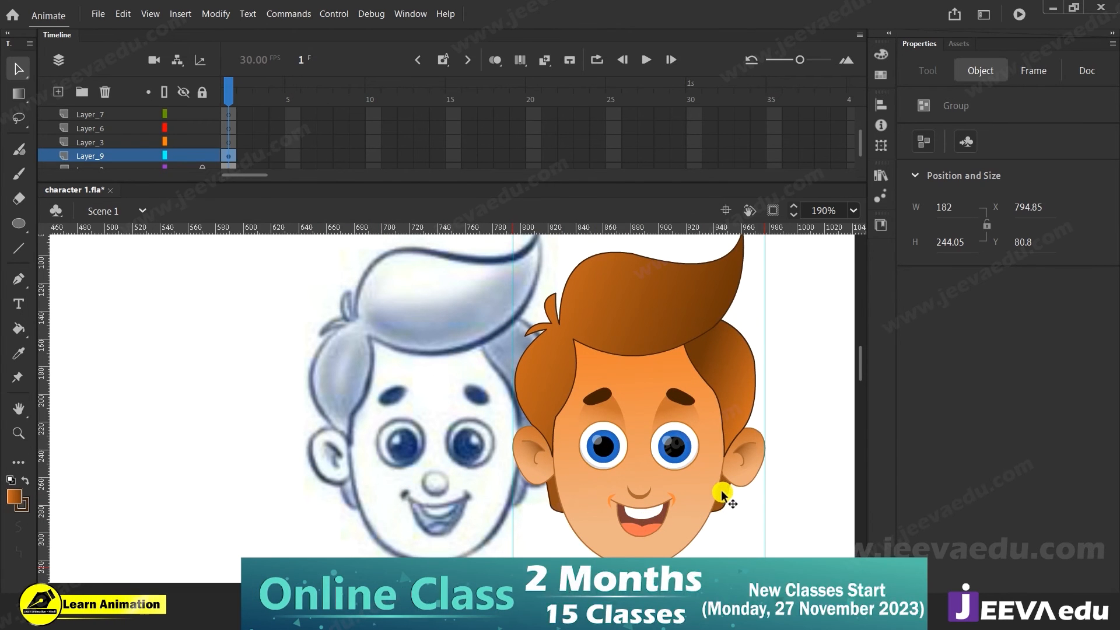
drag(722, 495, 558, 493)
Step: Lock and hide Layer_9, and make Layer_3 the active layer for tracing the neck
key(z)
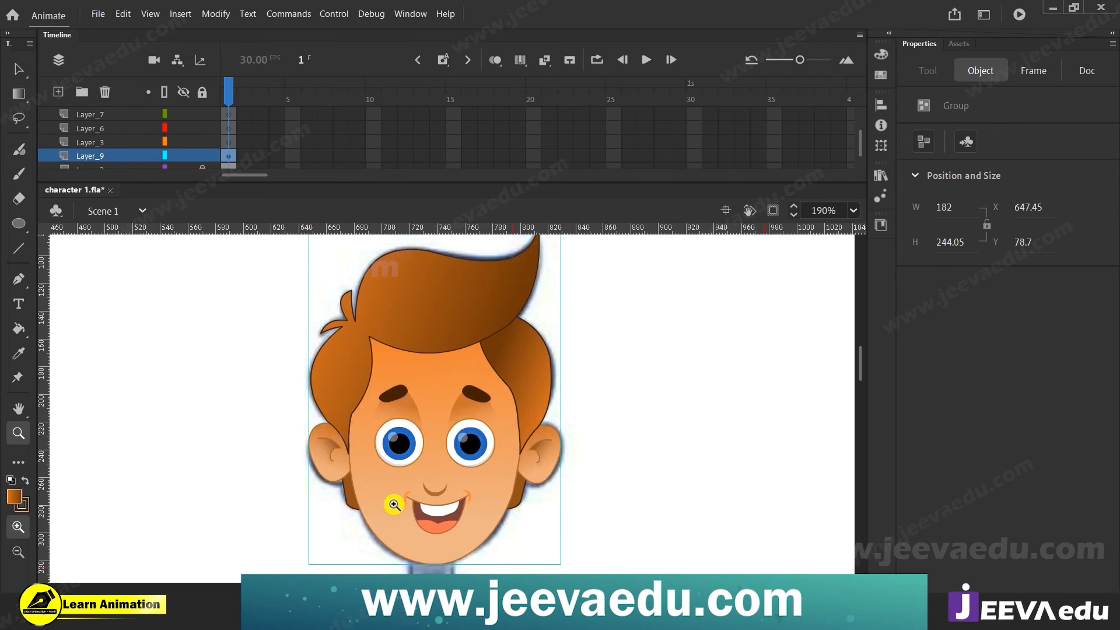
alt+click(397, 467)
alt+click(465, 470)
click(465, 440)
mouse_move(466, 442)
mouse_down()
mouse_move(486, 397)
mouse_move(475, 426)
mouse_up()
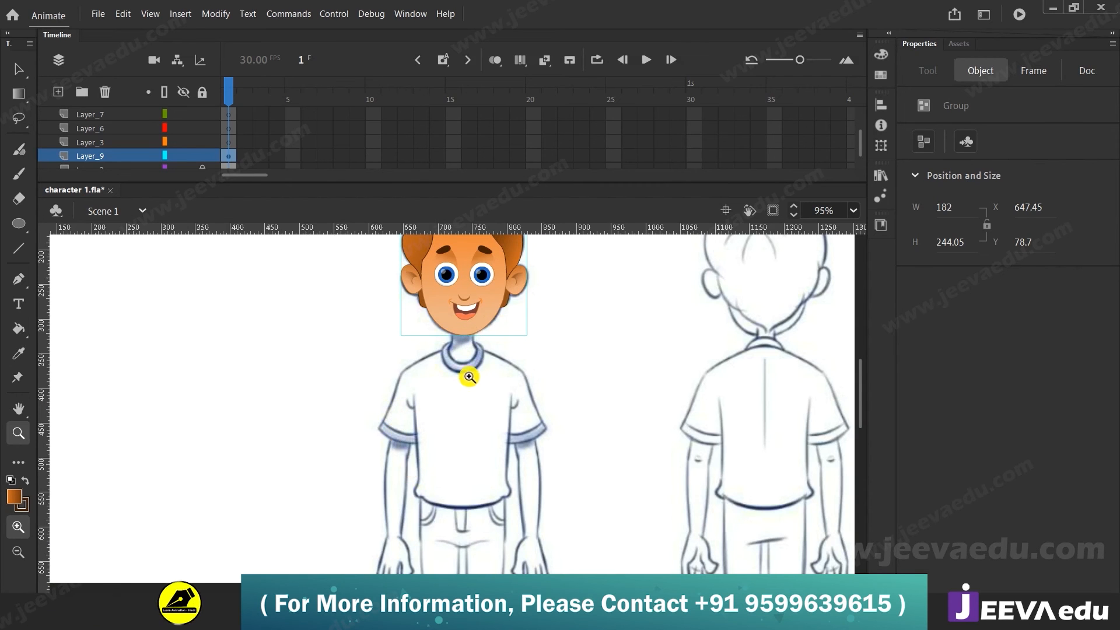
click(459, 411)
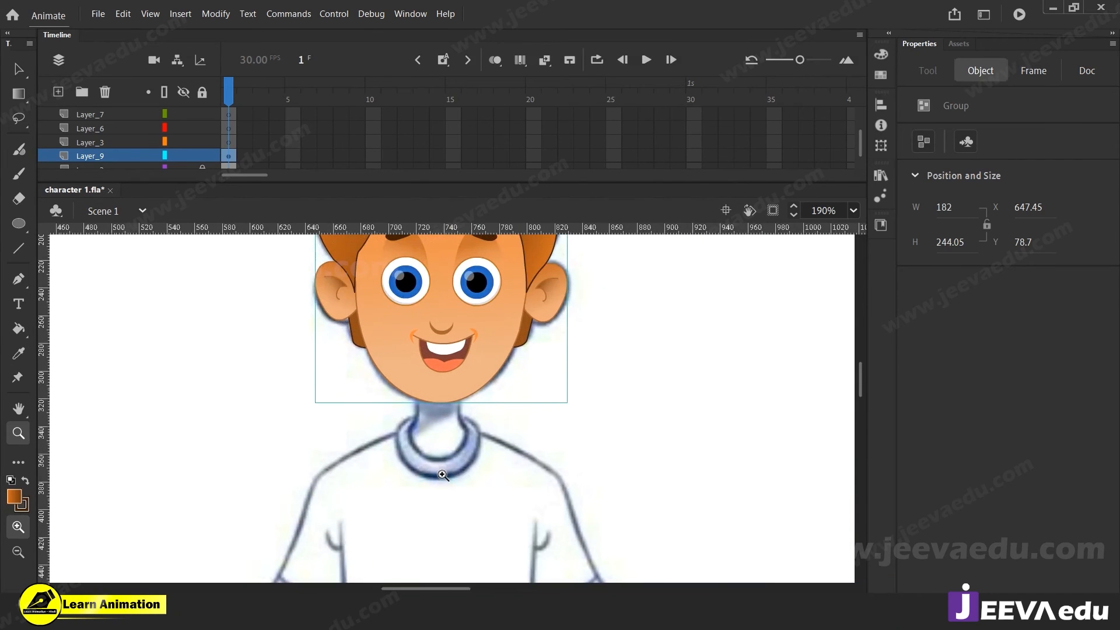
click(204, 156)
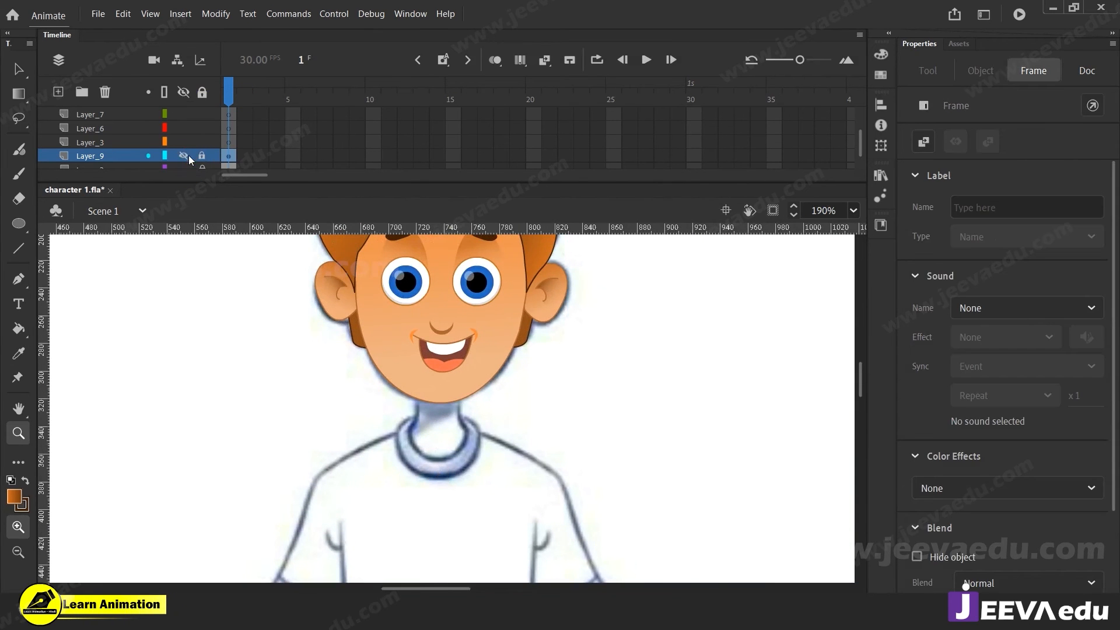
click(186, 155)
click(135, 142)
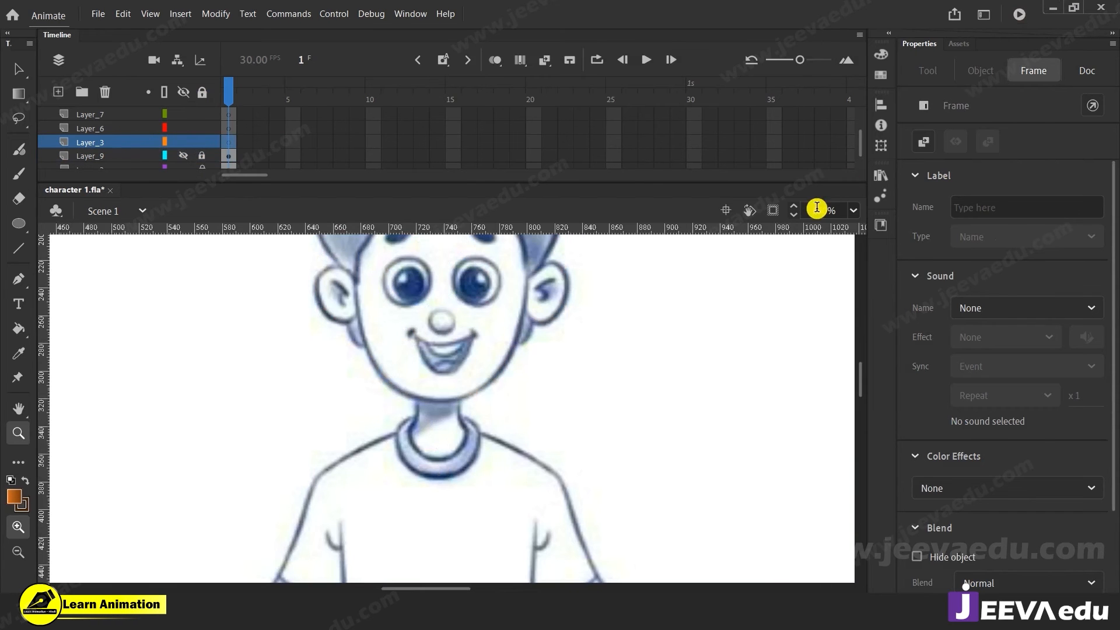
Step: Set the Line tool's stroke to red and draw a slanted line along the left edge of the neck into the collar
click(475, 442)
key(v)
click(416, 397)
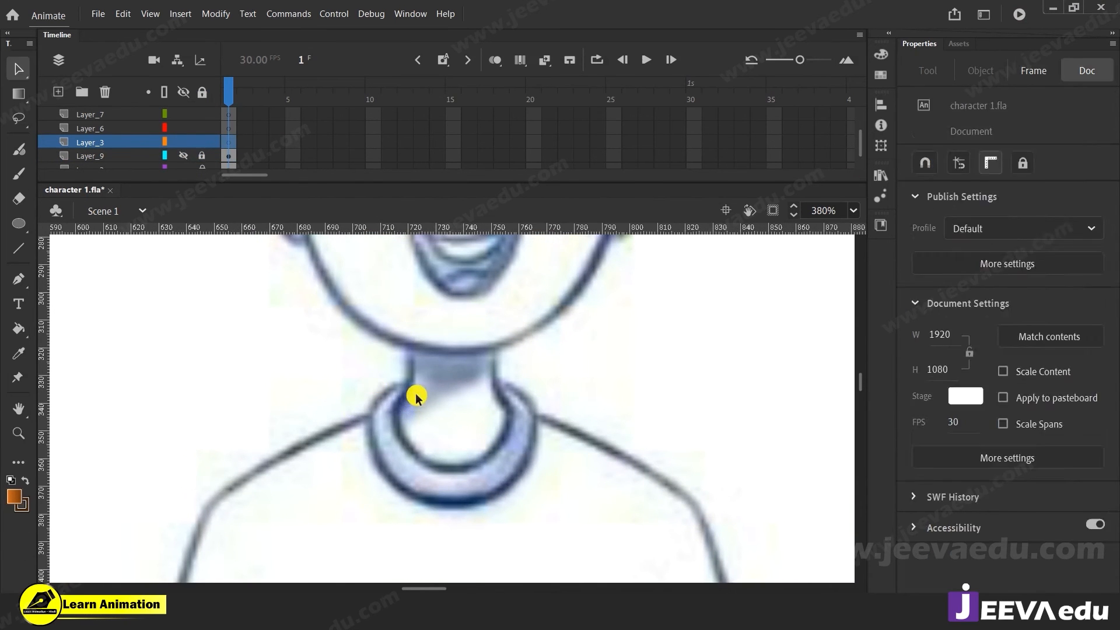
key(n)
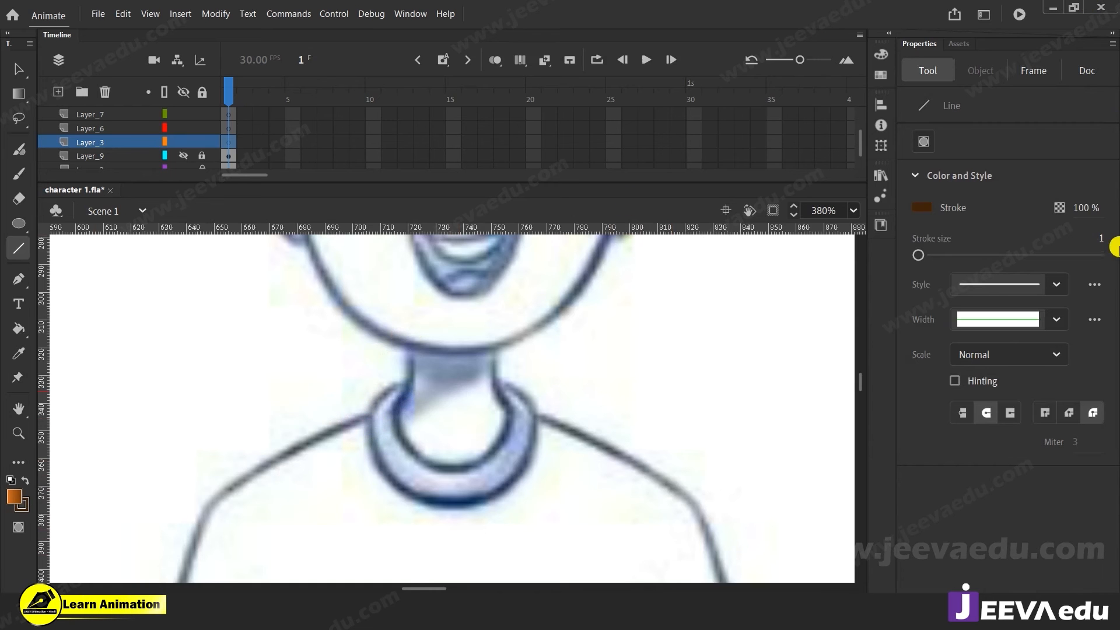
click(925, 208)
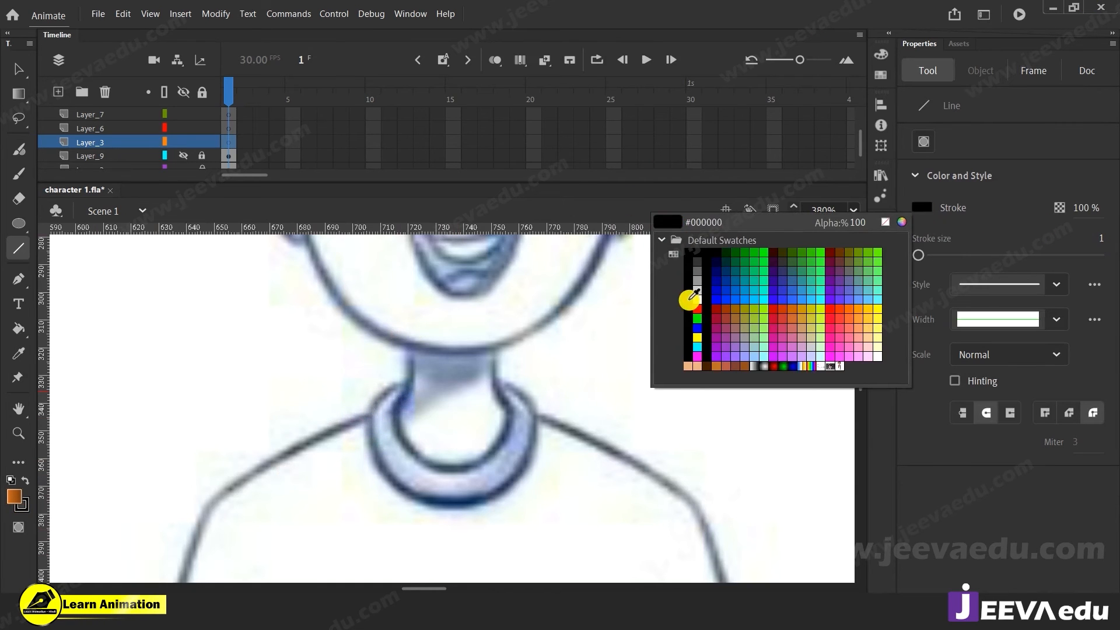
click(695, 301)
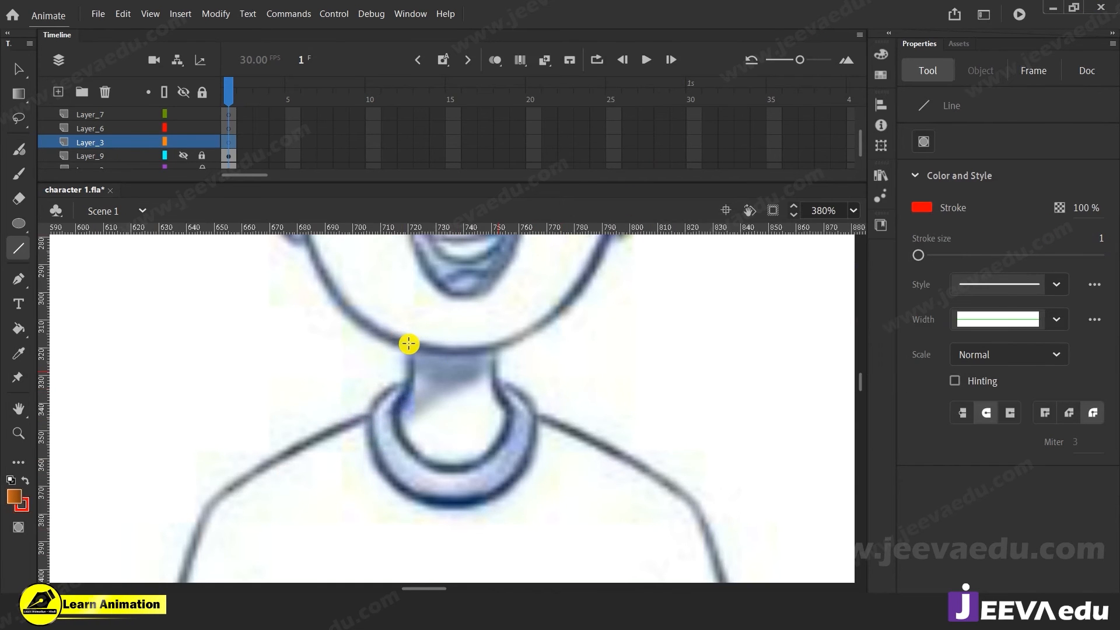
mouse_move(414, 335)
mouse_down()
mouse_move(413, 446)
mouse_move(391, 457)
mouse_up()
key(v)
click(395, 411)
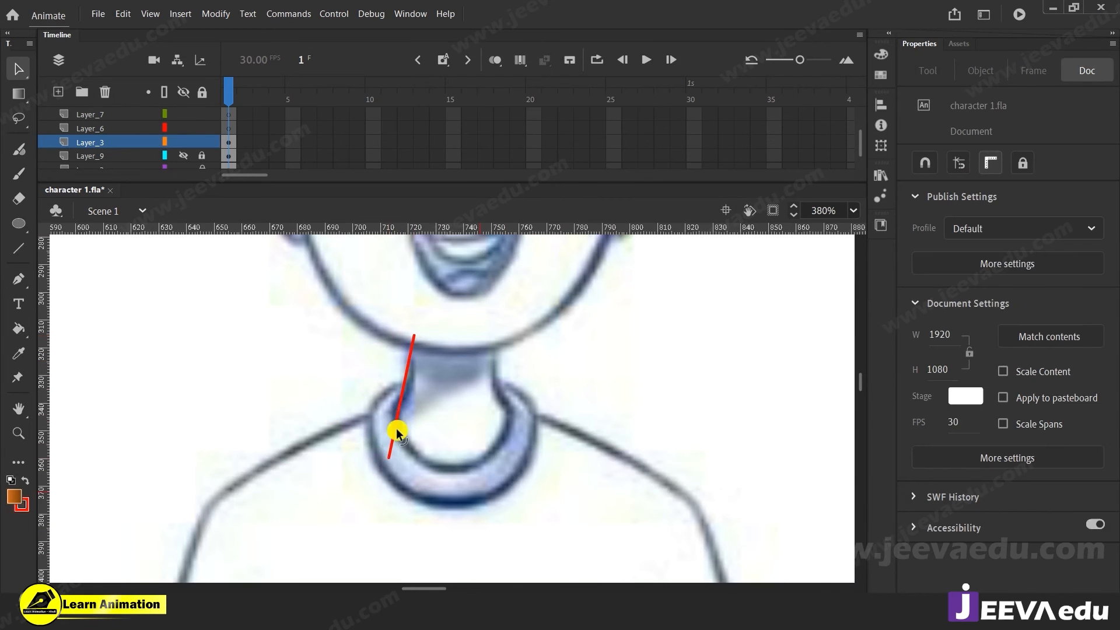
Step: Bend the red line to the left neck edge and continue the outline in a curve around the collar's lower edge to its right side
mouse_move(389, 429)
mouse_down()
mouse_move(398, 412)
mouse_move(388, 415)
mouse_up()
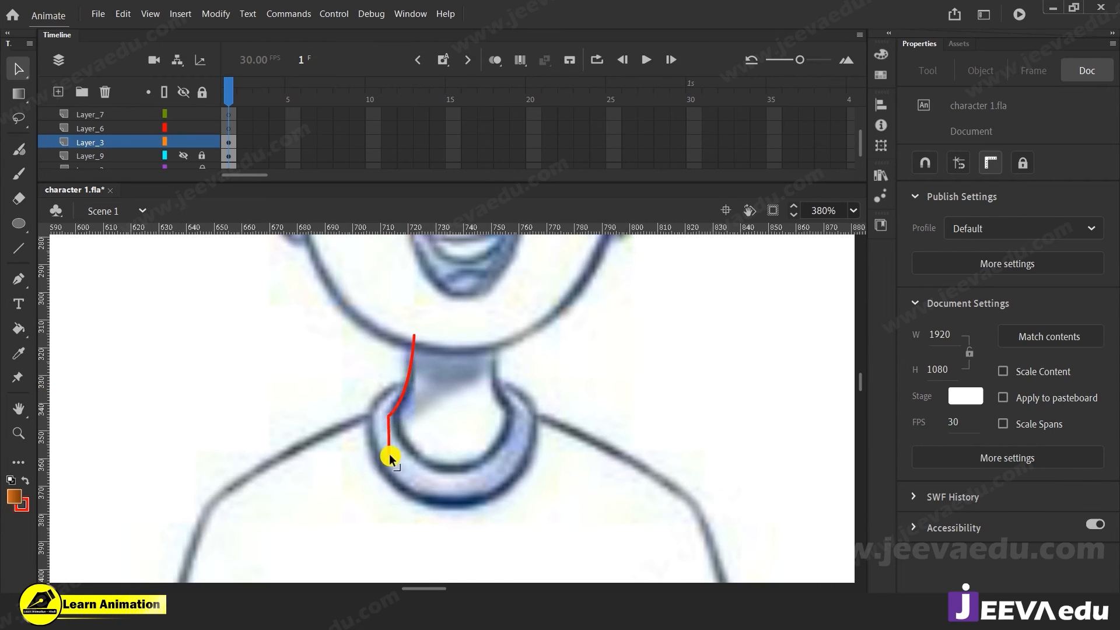
drag(388, 456, 463, 454)
drag(430, 487, 408, 511)
drag(462, 482, 485, 502)
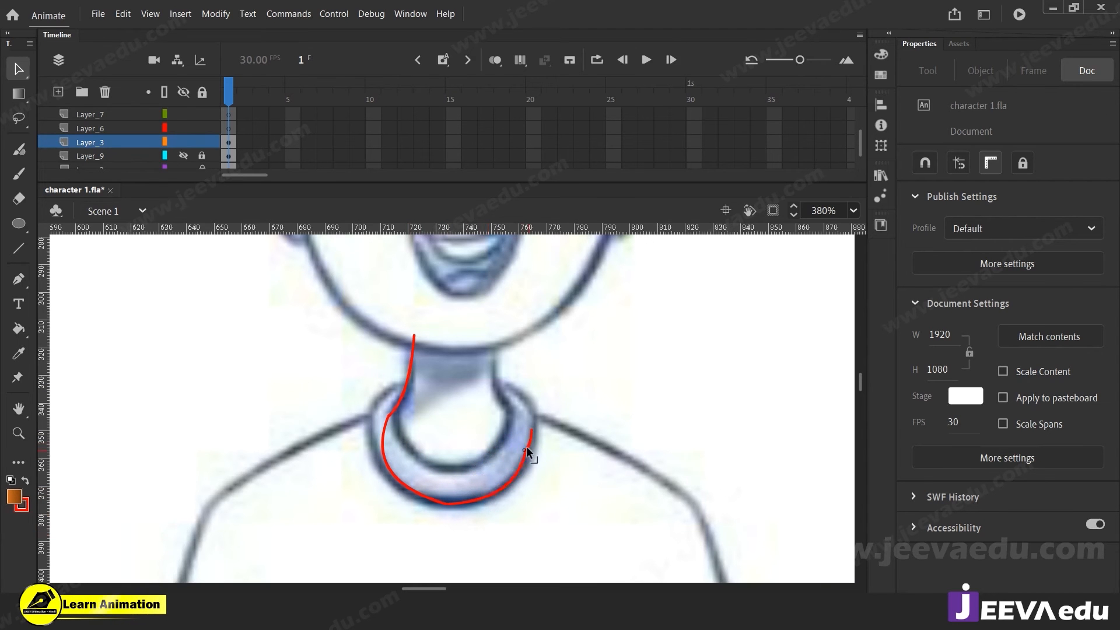
Step: Trace the right neck edge from the collar up past the jawline, bending it to the sketch and shaping its corner at the collar
drag(531, 430, 493, 293)
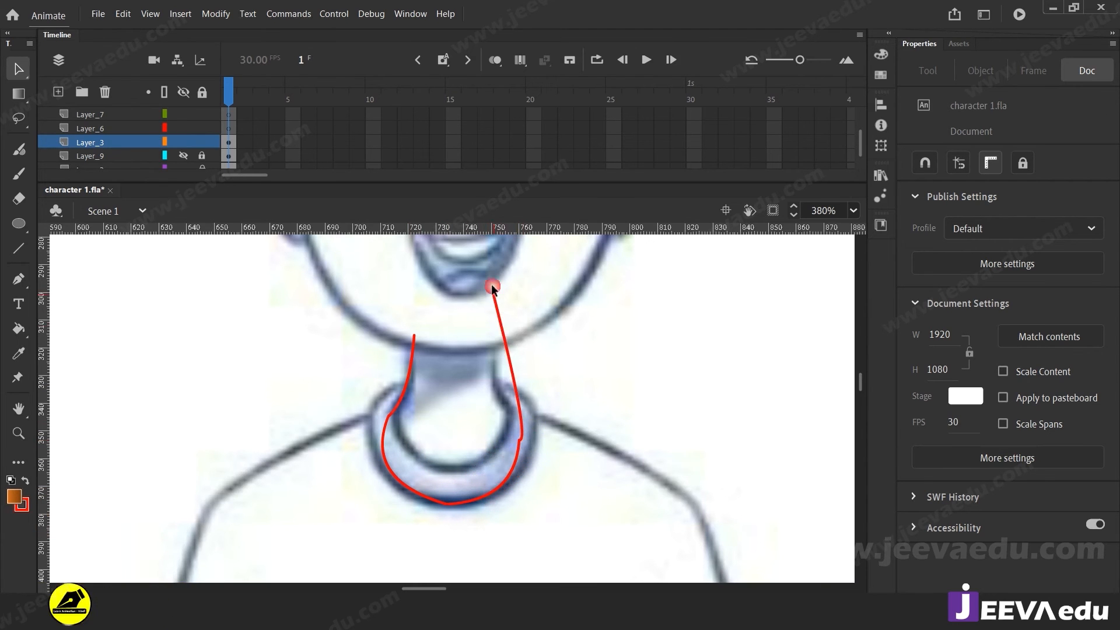
drag(520, 407, 490, 354)
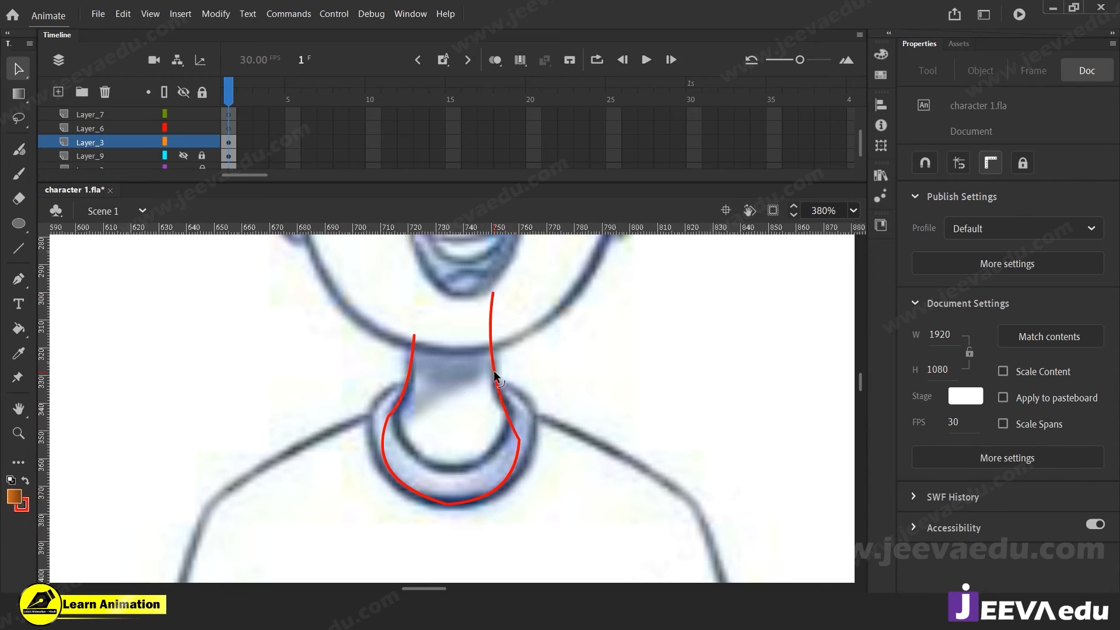
click(521, 439)
mouse_move(524, 421)
mouse_down()
mouse_move(517, 404)
mouse_move(521, 453)
mouse_move(527, 437)
mouse_up()
Step: Extend the left neck line above the jawline and move the right line's upper end slightly outward
click(420, 342)
drag(421, 343, 416, 337)
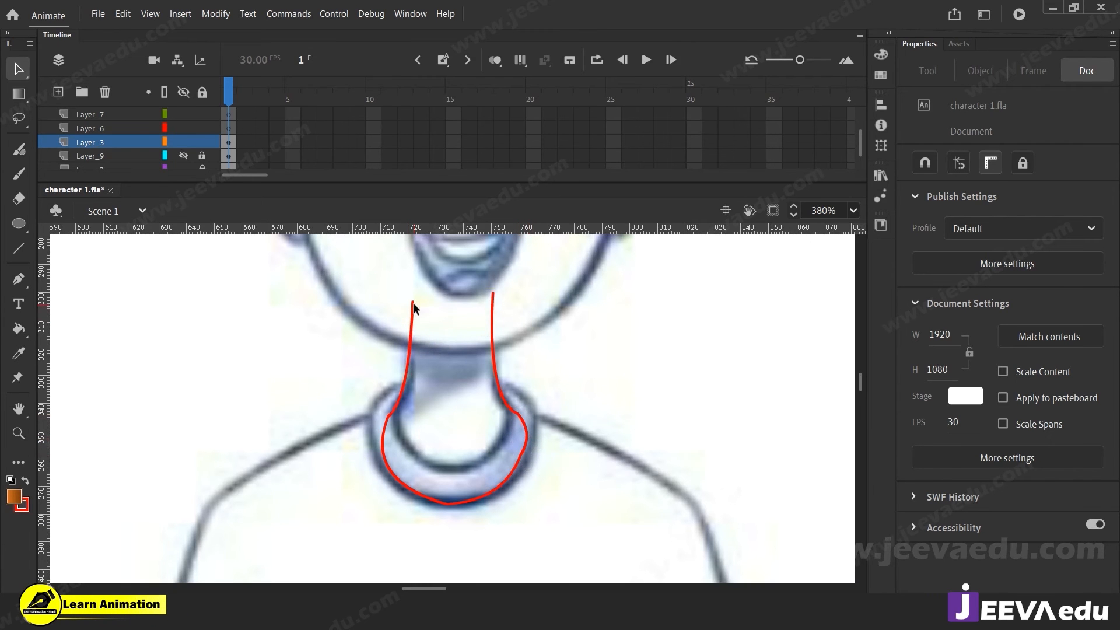
drag(494, 293, 505, 291)
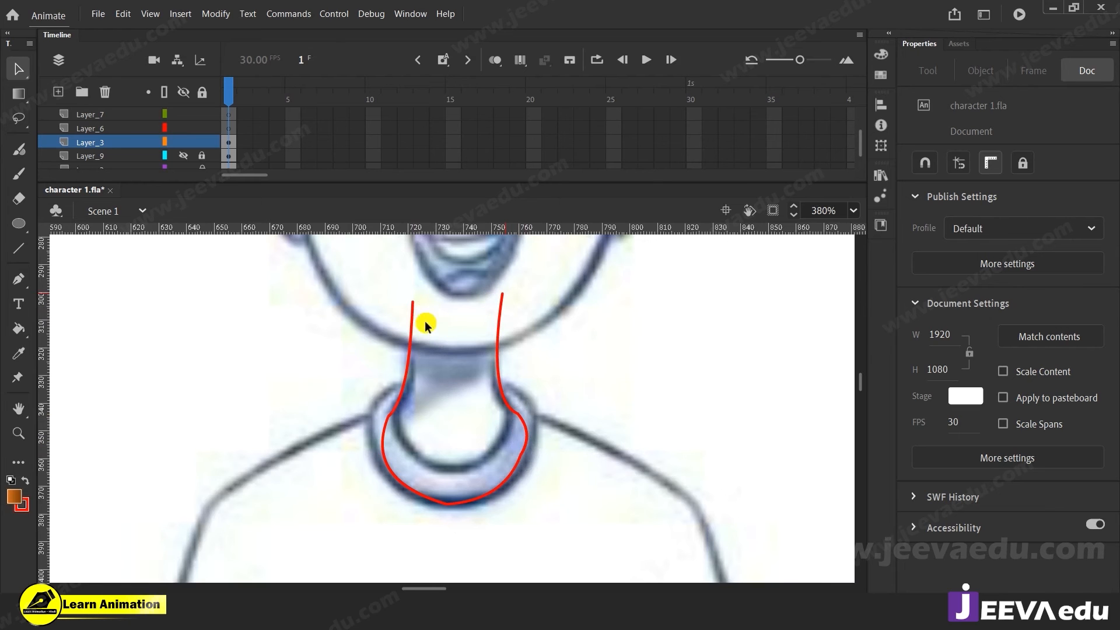
Step: Close the neck outline with a horizontal line above the jawline and delete the overhanging line ends
key(n)
drag(387, 321, 516, 320)
key(v)
click(513, 318)
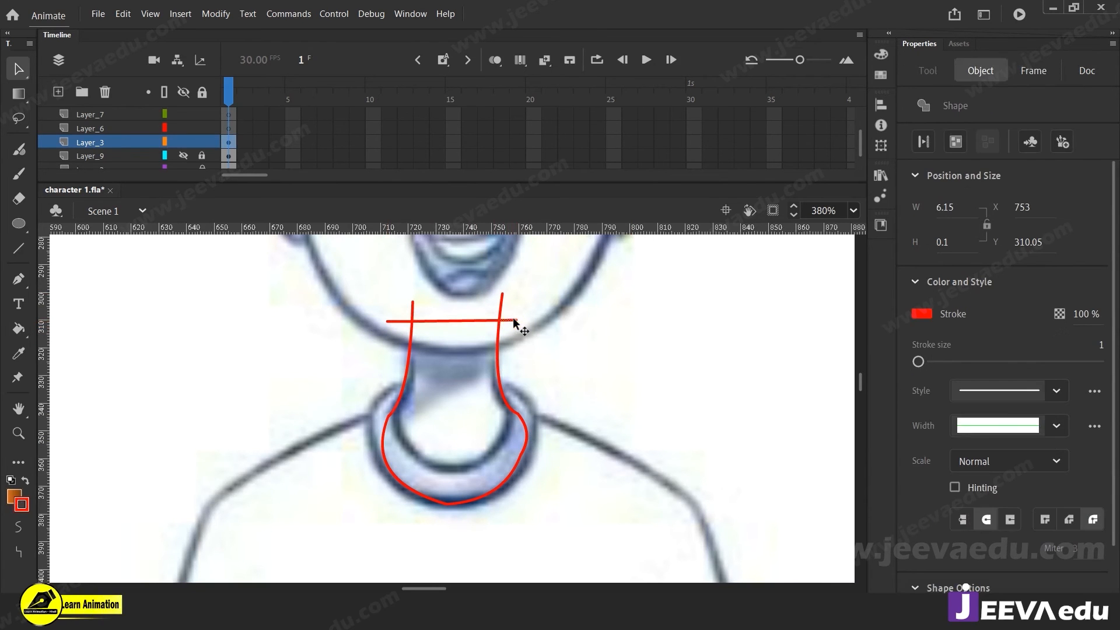
key(Delete)
click(503, 302)
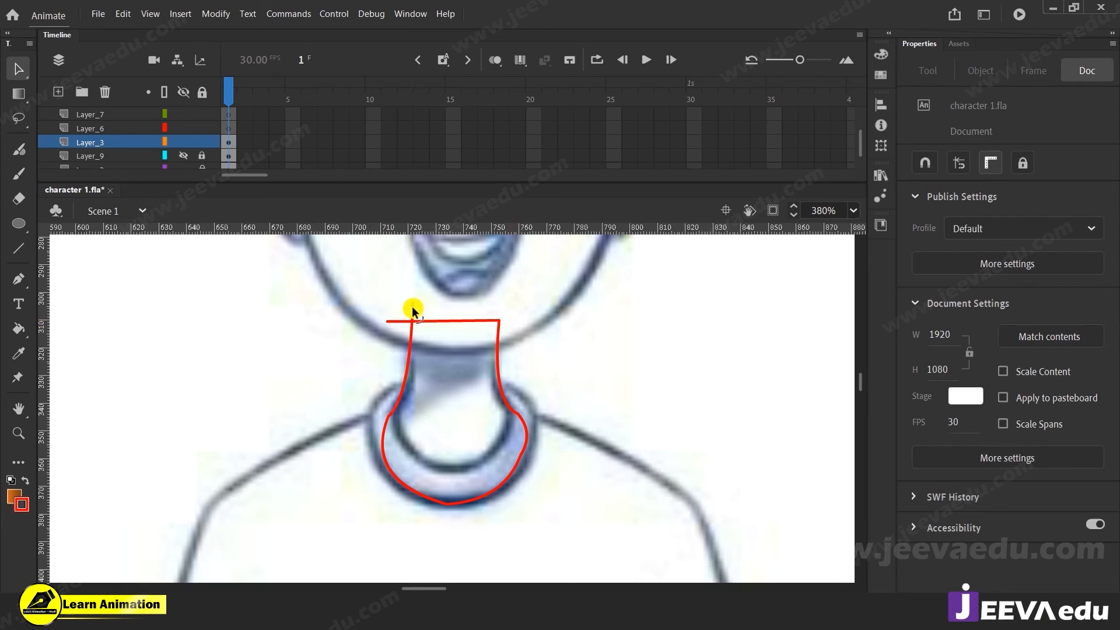
click(401, 322)
key(Delete)
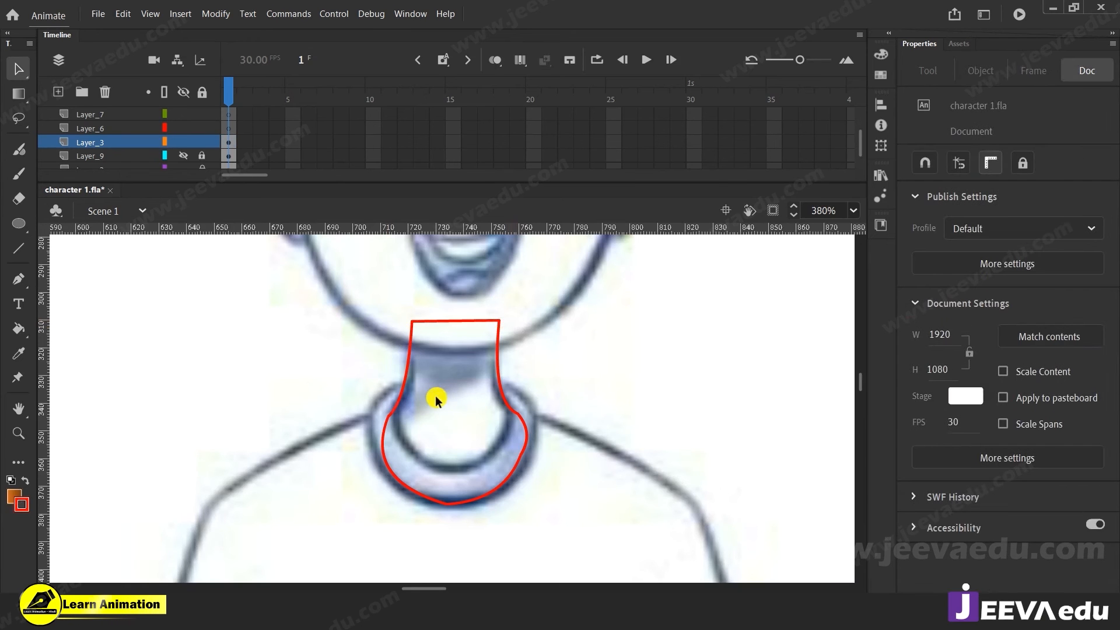
Step: Sample the light skin tone from the reference boy's face as the fill color and unhide Layer_9
key(z)
alt+click(473, 434)
alt+click(474, 435)
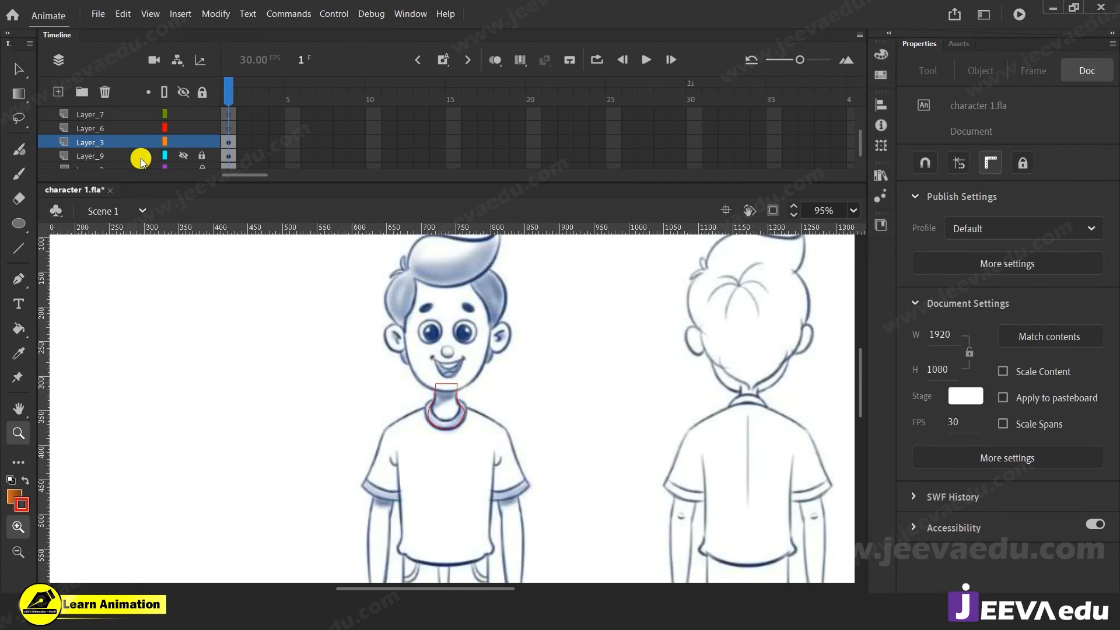
click(187, 156)
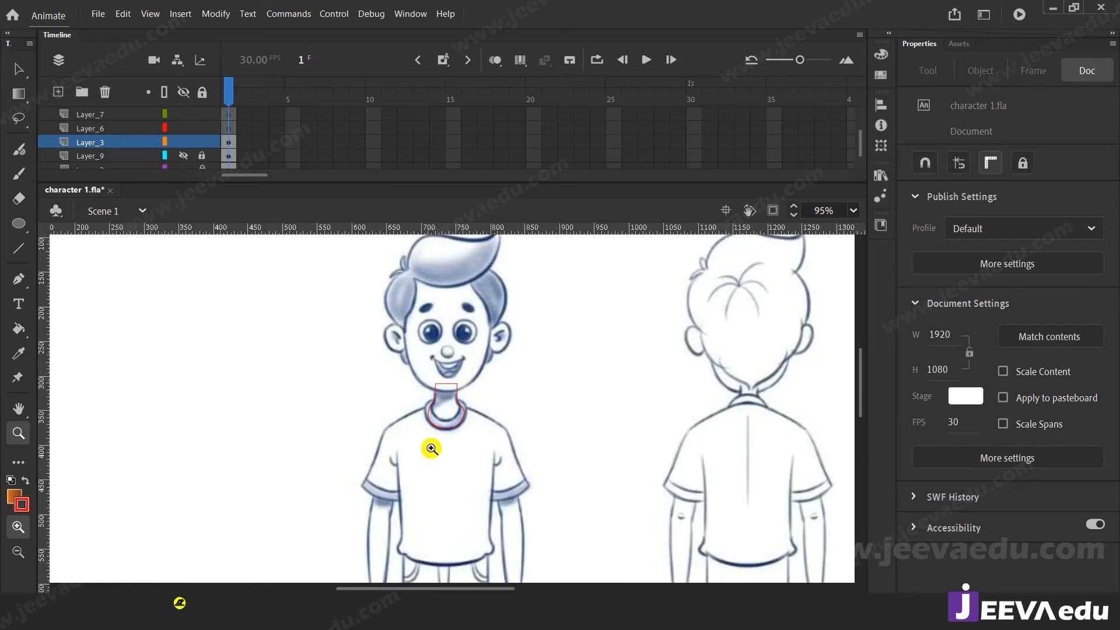
alt+click(431, 451)
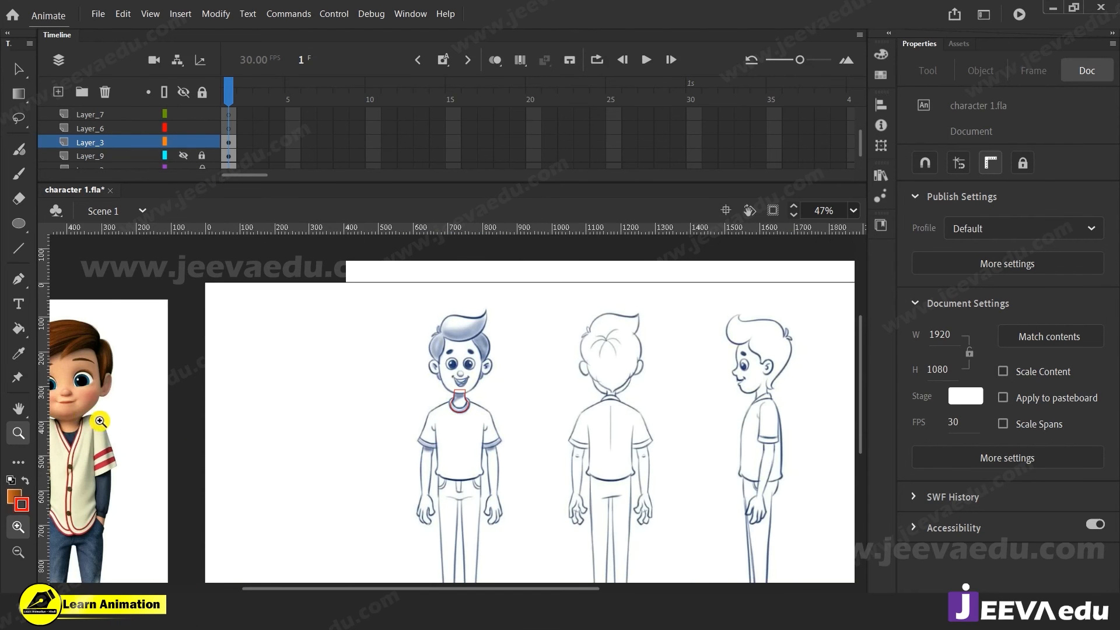
key(i)
click(84, 402)
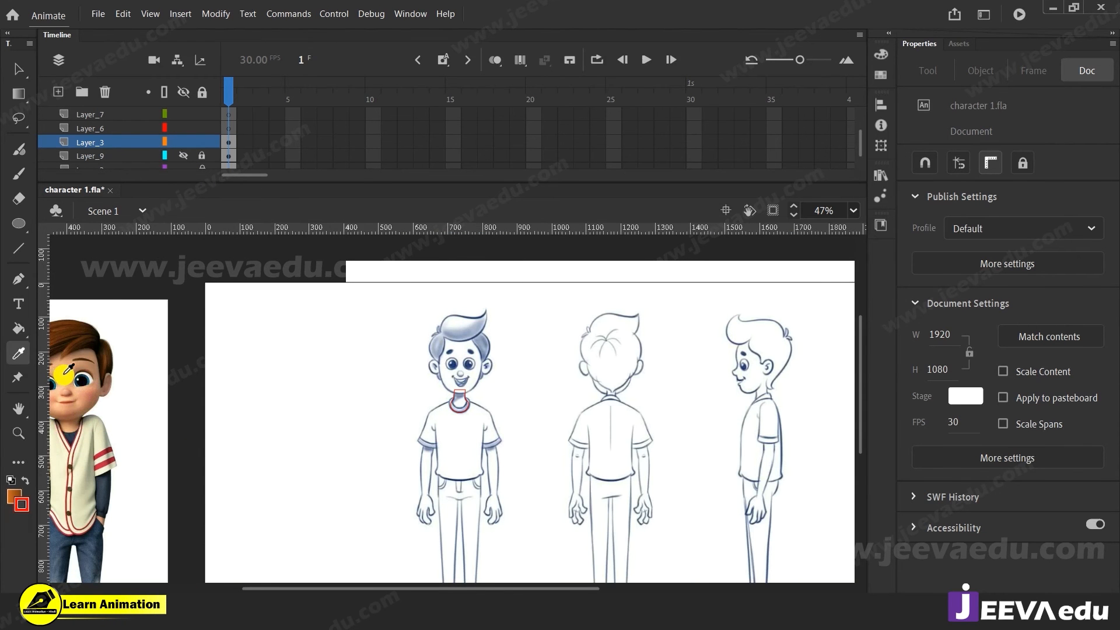
click(179, 156)
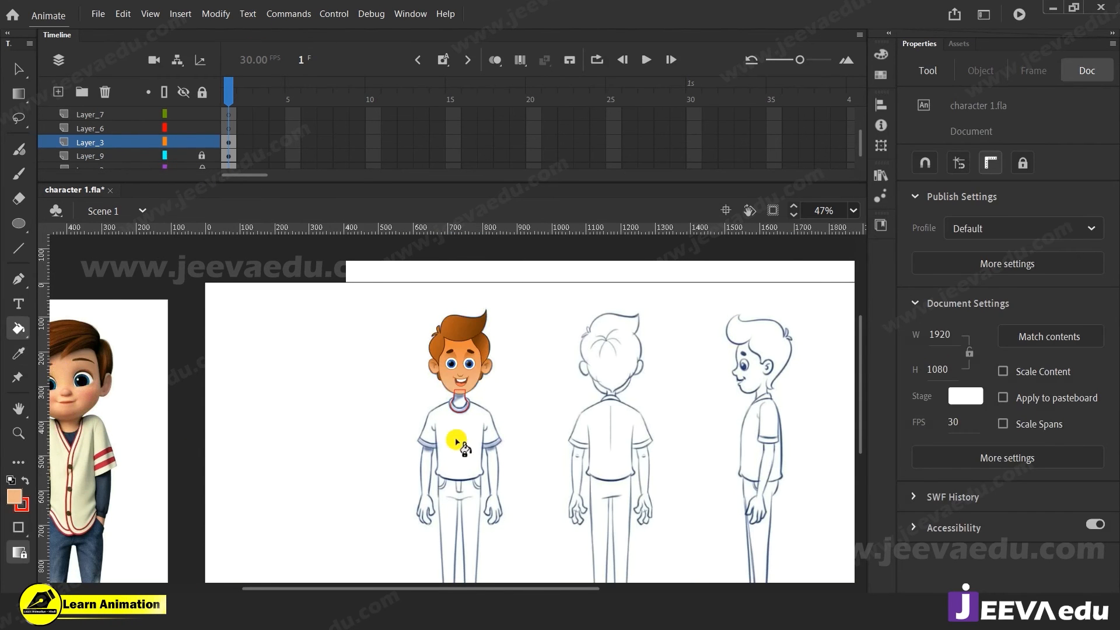
key(super)
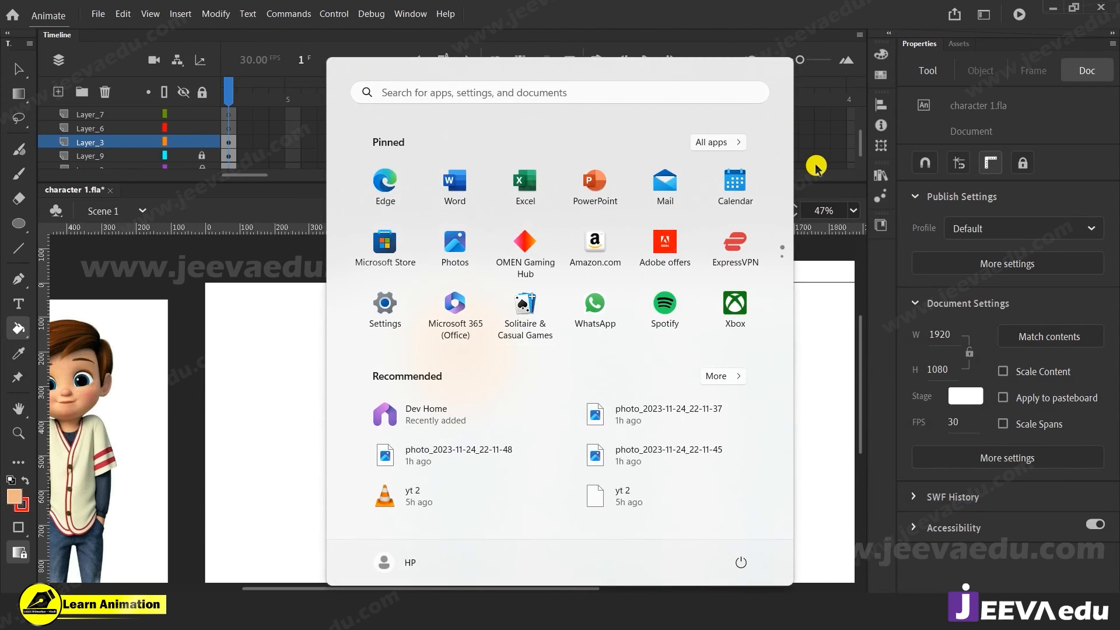
Step: Fill the neck outline on Layer_3 with the peach skin colour using the Paint Bucket
click(839, 156)
key(z)
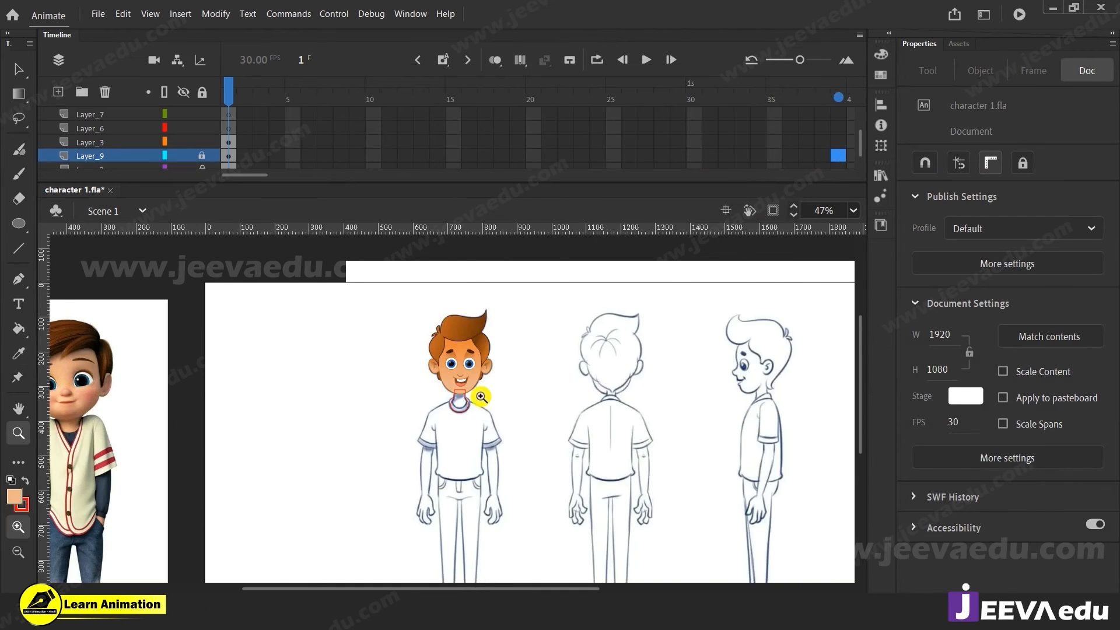
click(481, 388)
click(454, 416)
click(454, 416)
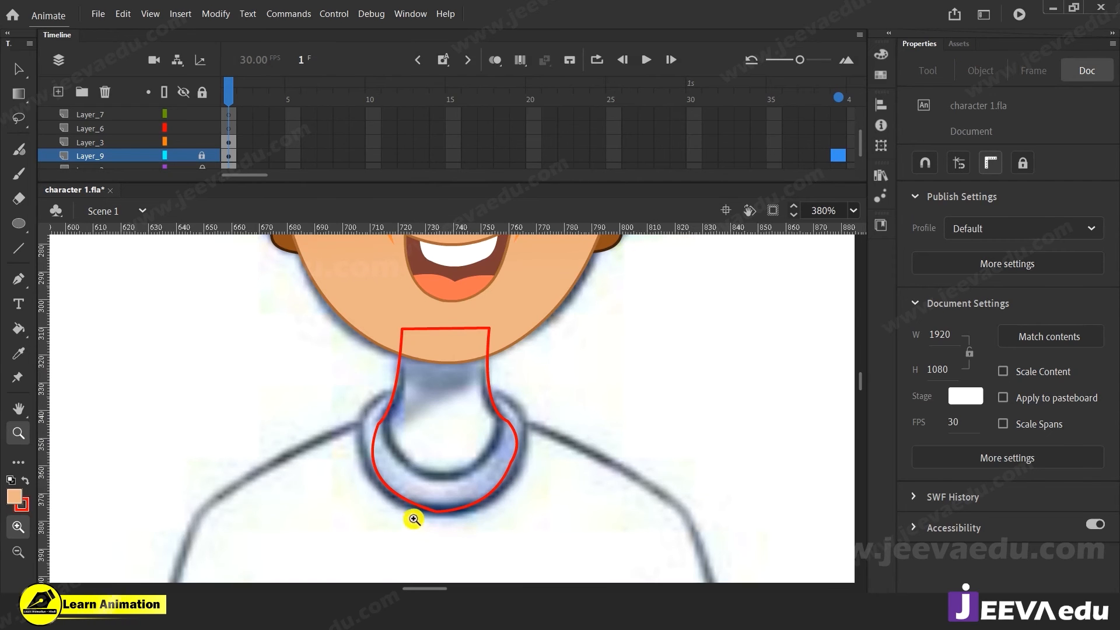
key(k)
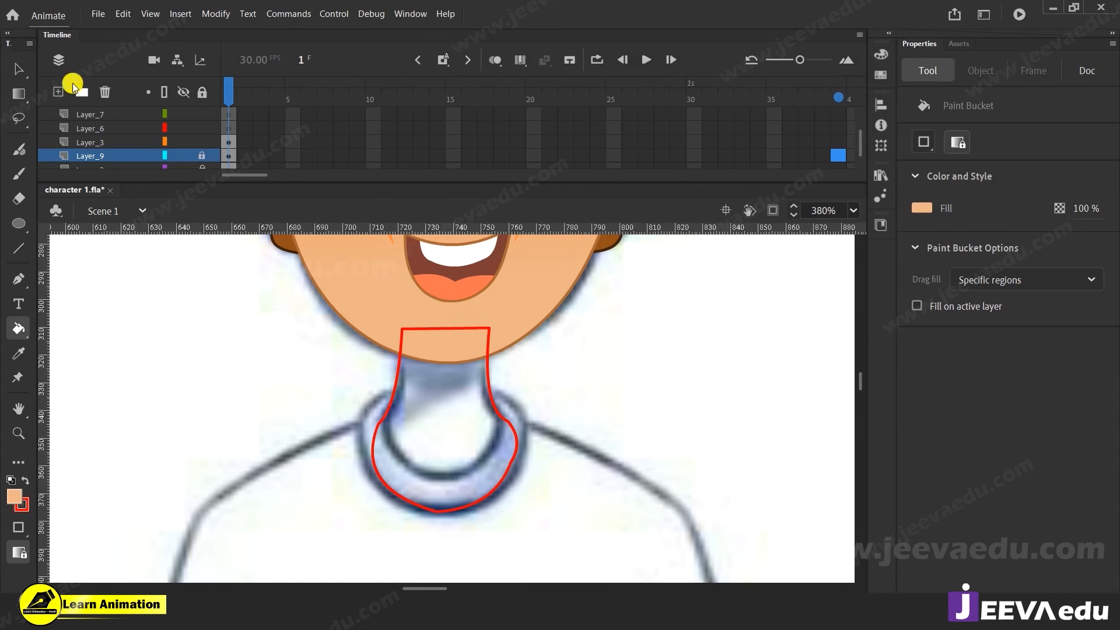
click(93, 142)
click(446, 426)
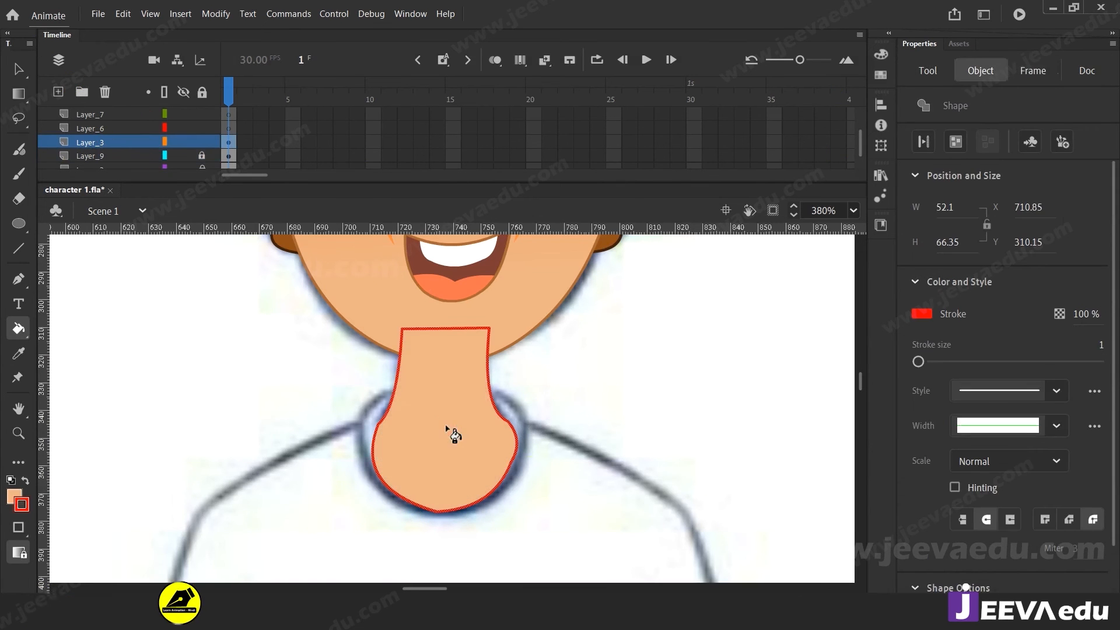
key(v)
click(474, 443)
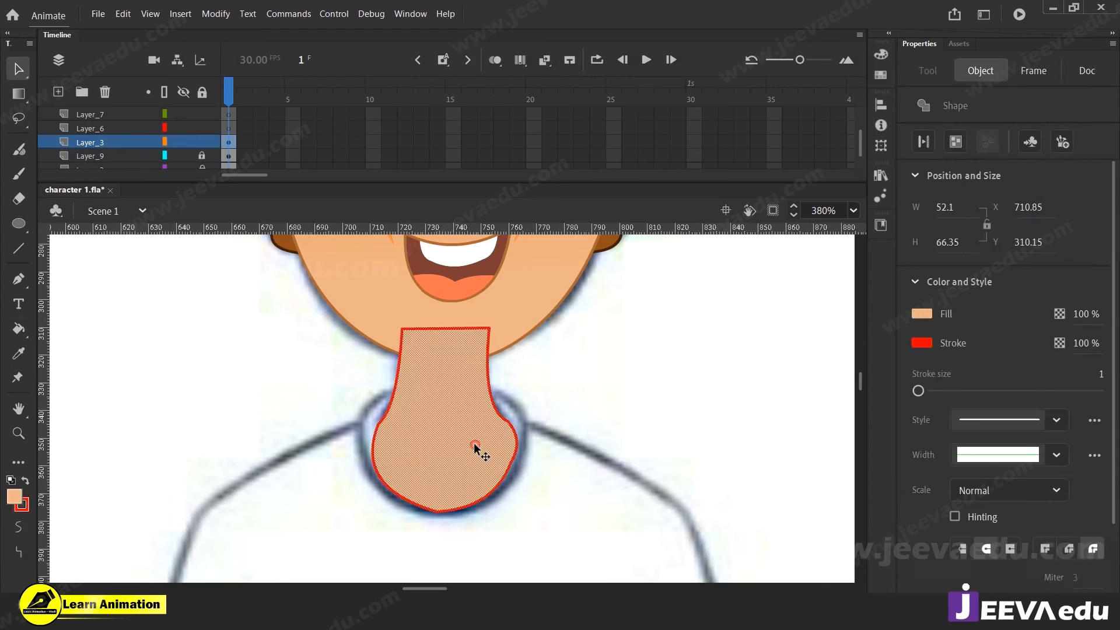
click(605, 401)
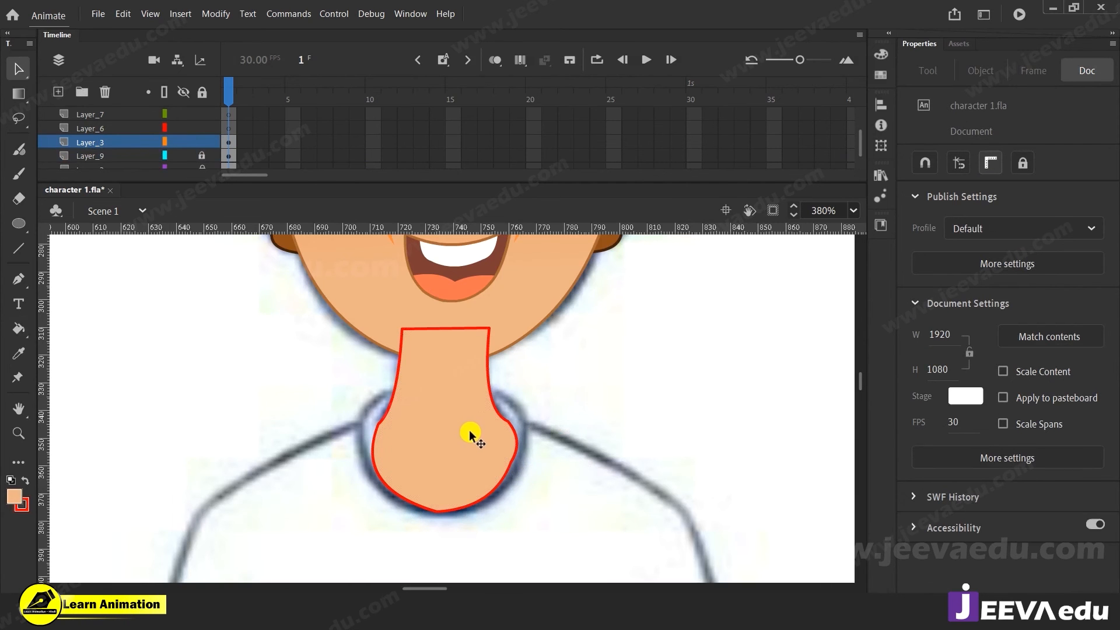
Step: Brush a curved shadow line across the neck just below the chin, redoing the first stroke
key(y)
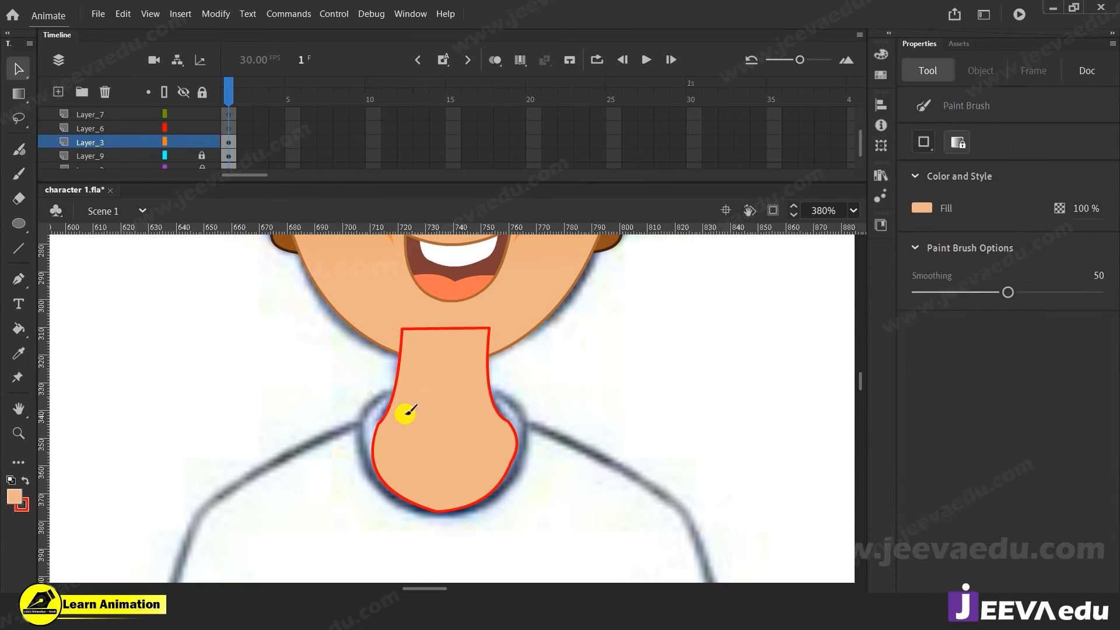
drag(510, 378, 512, 379)
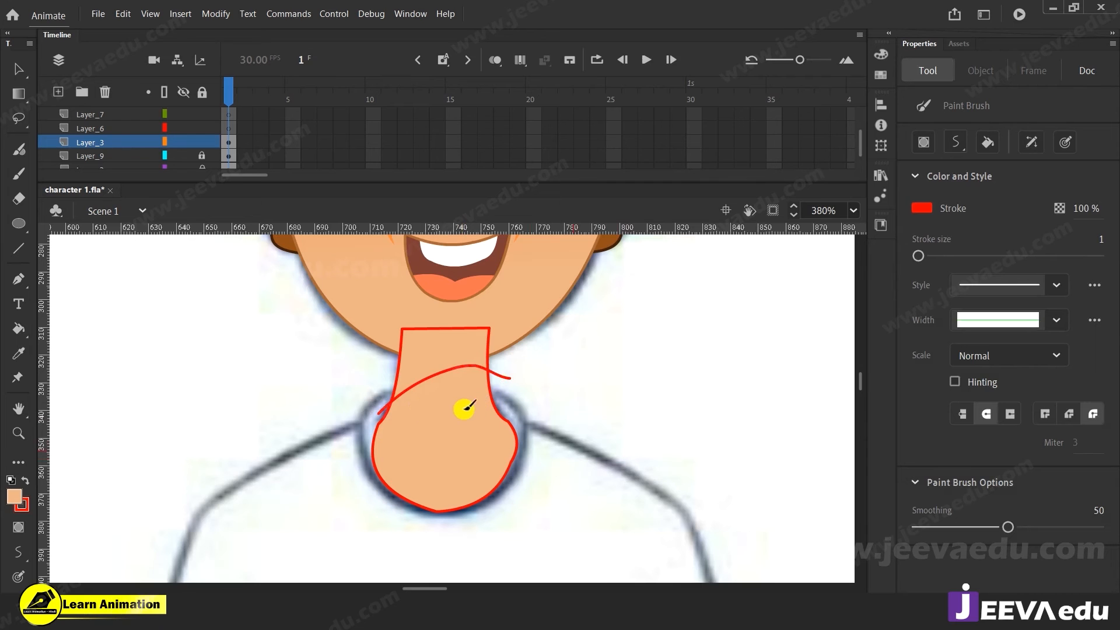
key(ctrl+z)
mouse_move(374, 401)
mouse_down()
mouse_move(449, 380)
mouse_move(521, 380)
mouse_up()
Step: Darken the fill of the neck section above the curved line to #C1916D
key(v)
click(447, 371)
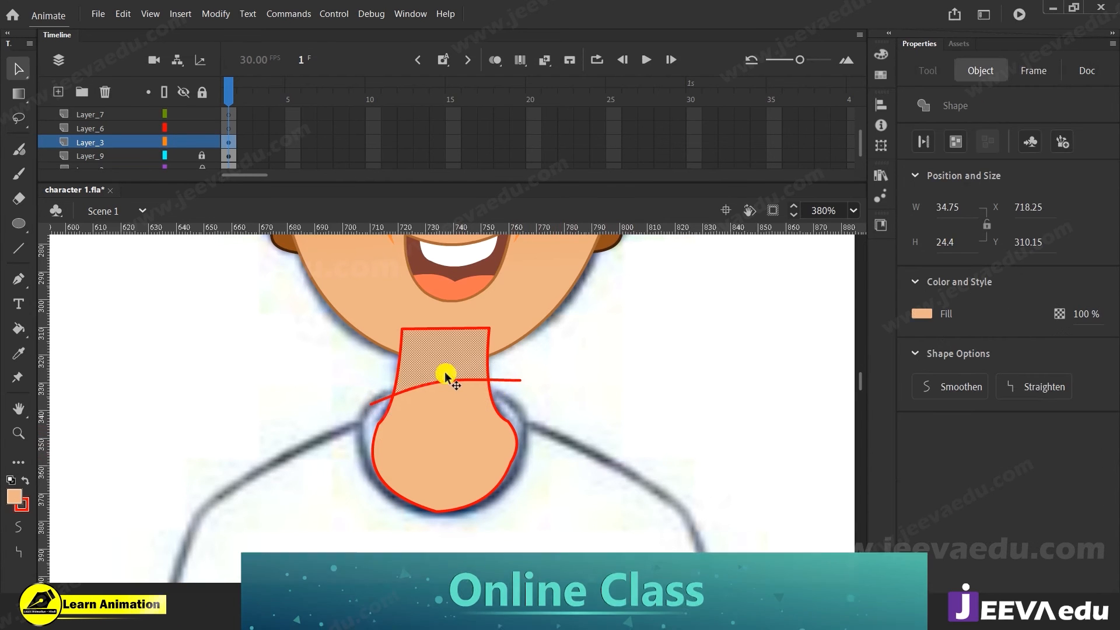
click(13, 497)
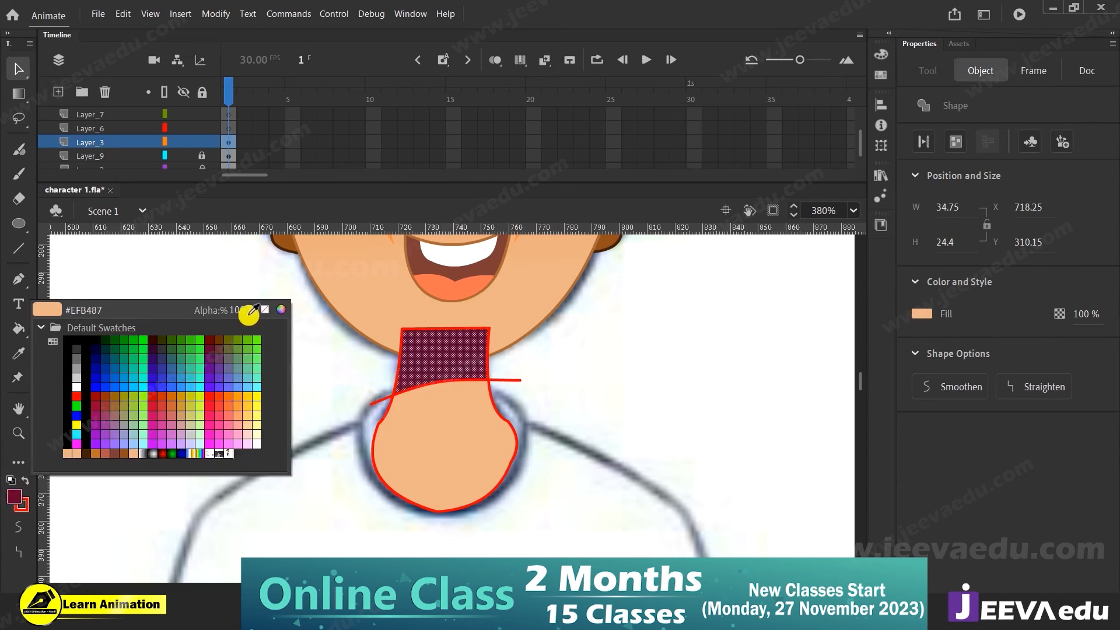
click(277, 310)
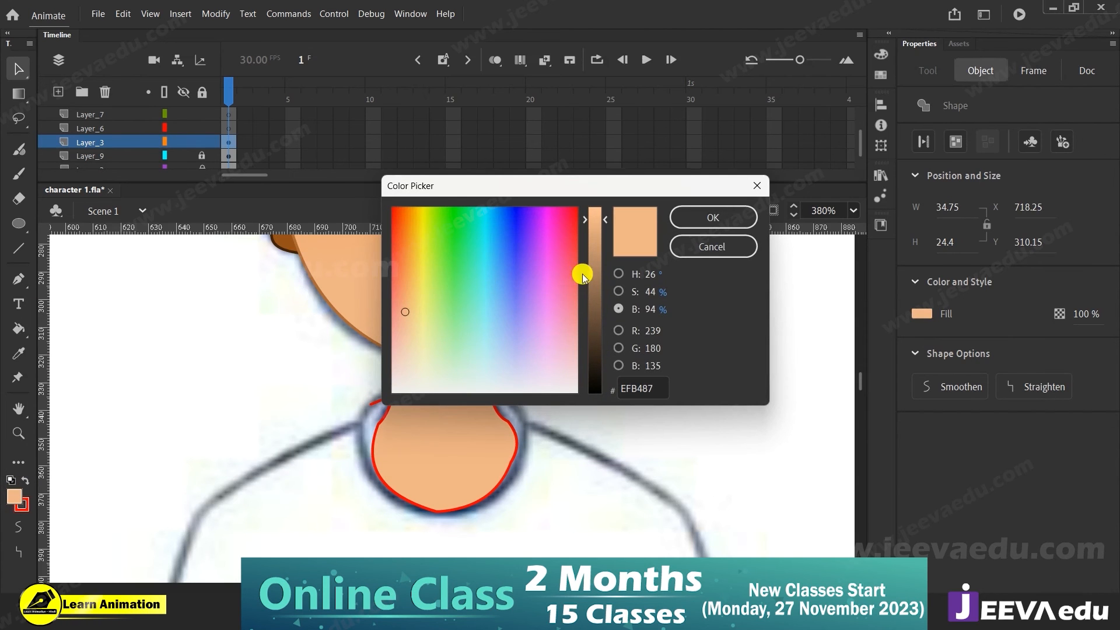
drag(594, 229, 602, 250)
click(709, 217)
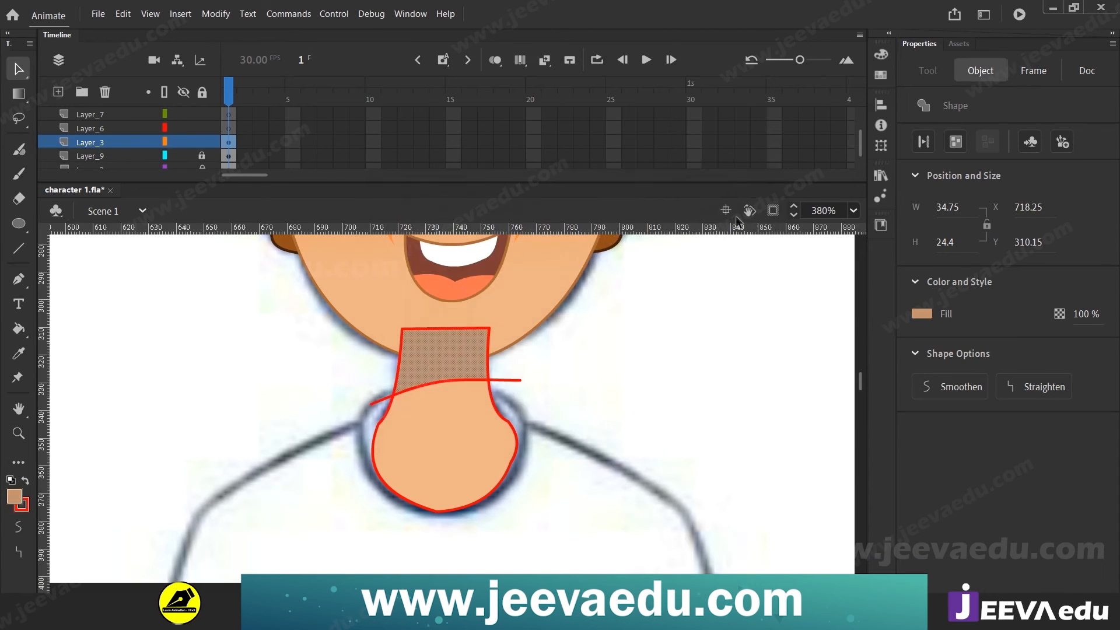
click(557, 431)
Step: Delete the curved shadow line, including both ends that stick out beyond the neck
click(479, 381)
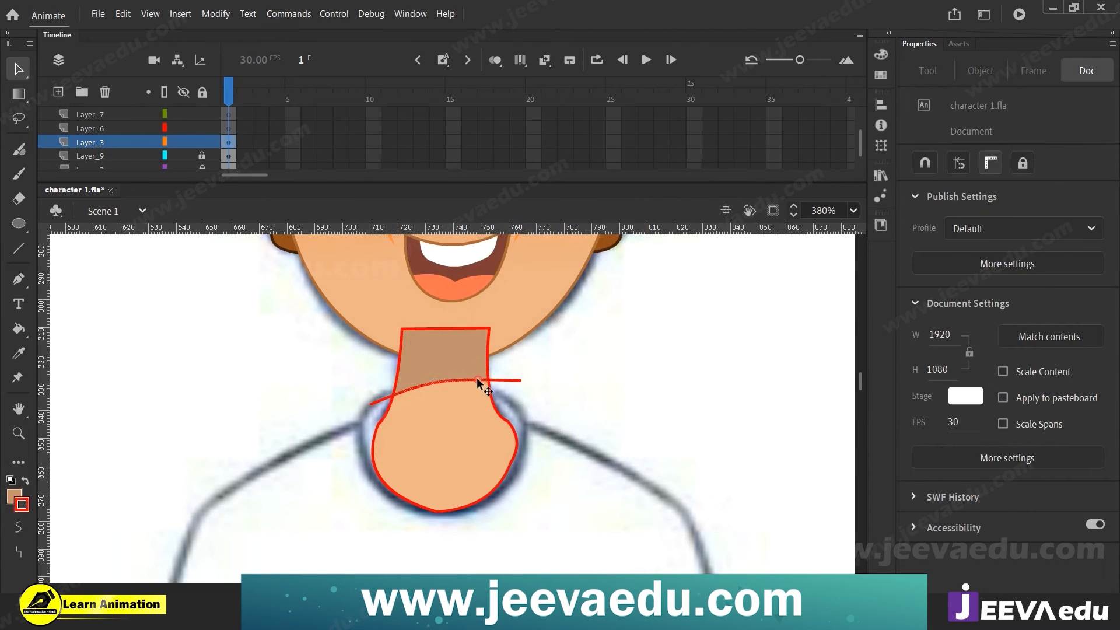
key(Delete)
click(502, 380)
key(Delete)
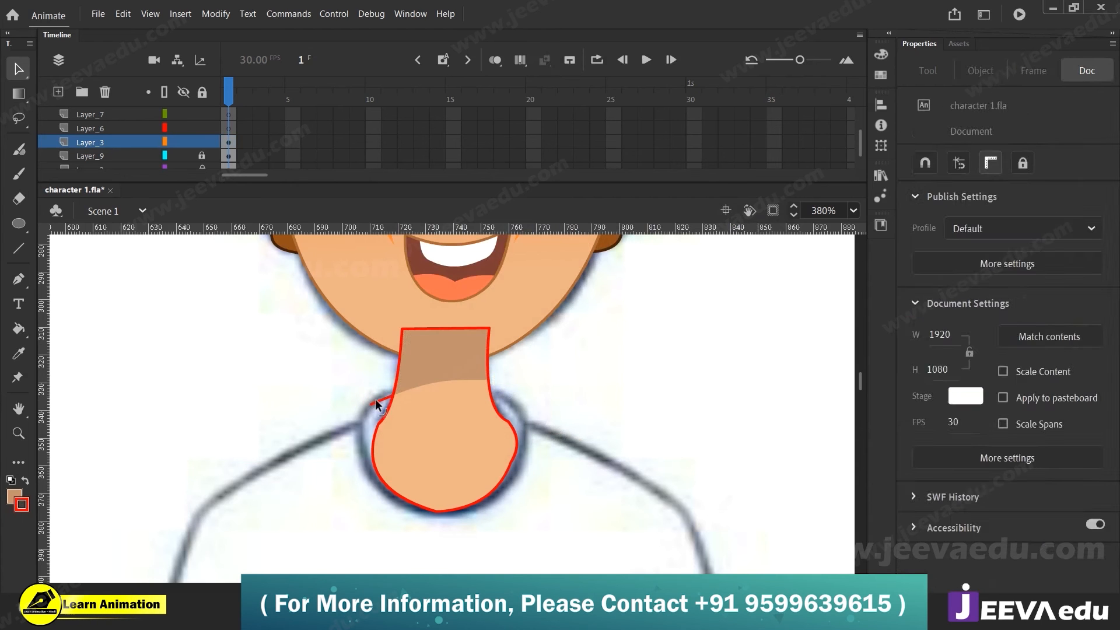
click(376, 402)
key(Delete)
Step: Lighten the fill of the neck's shadow area slightly by raising its brightness in the Color Picker
click(410, 377)
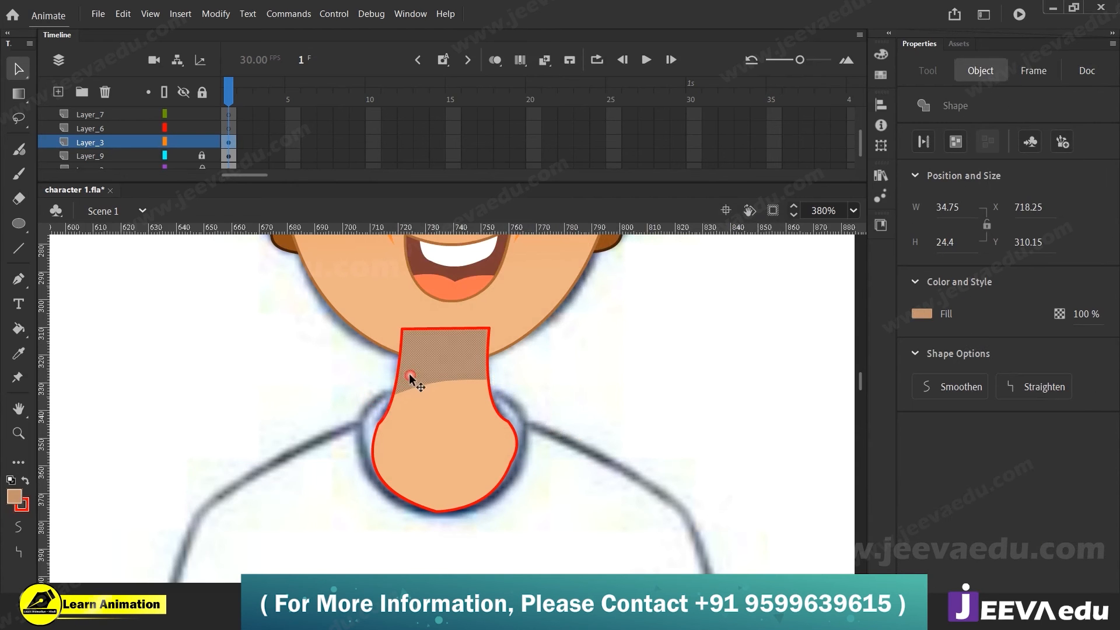
click(14, 496)
click(278, 314)
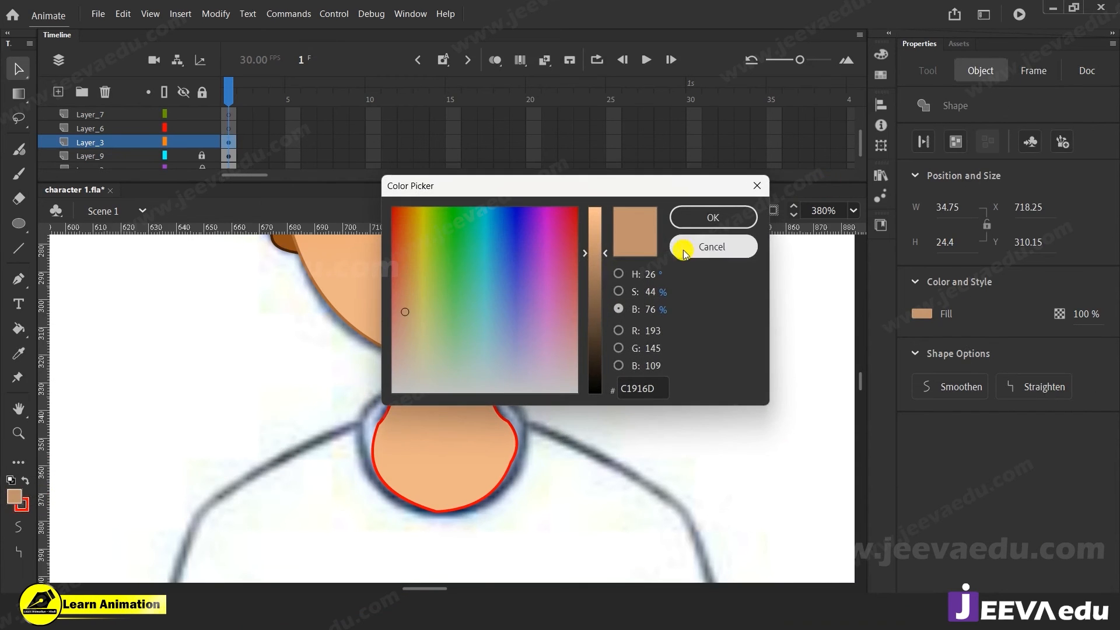
drag(594, 251, 596, 237)
click(732, 218)
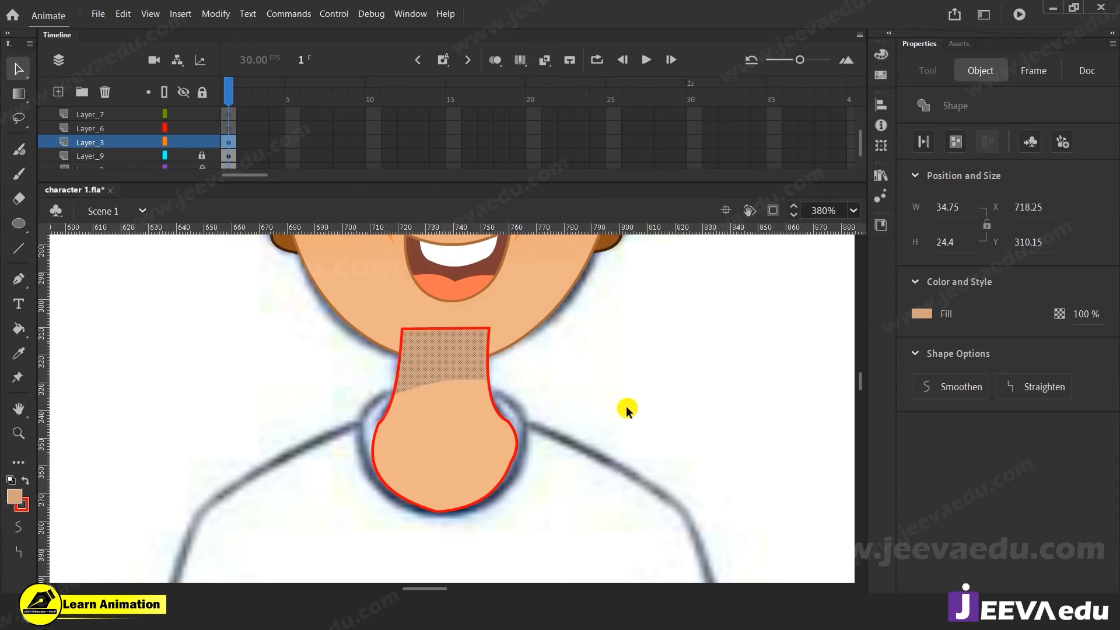
click(628, 409)
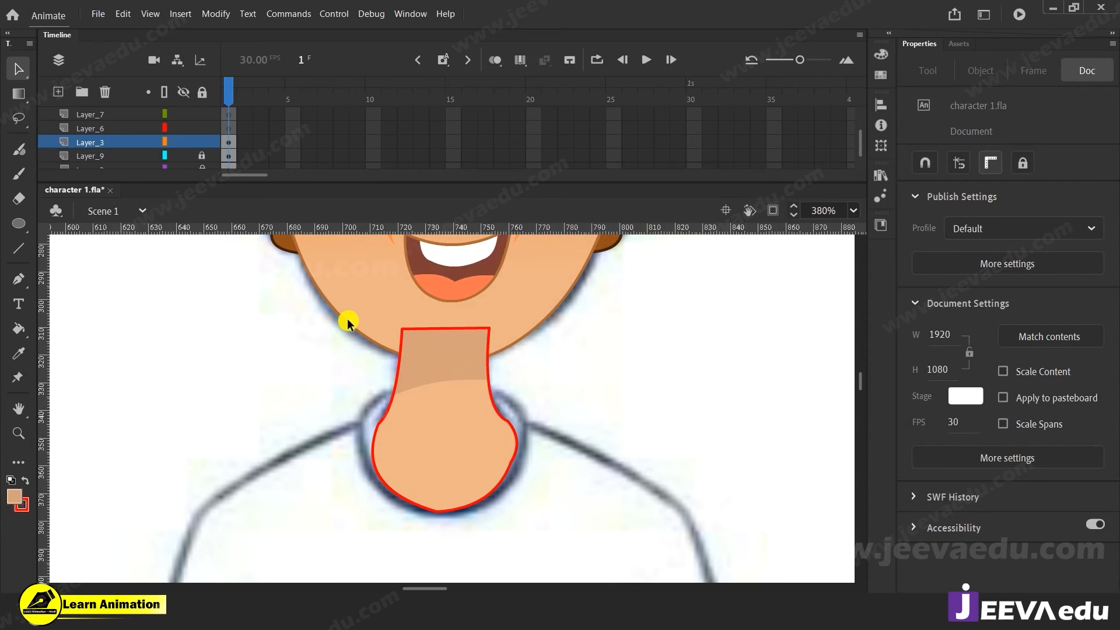
Step: Recolour the whole neck outline brown by sampling the stroke colour of the face outline
key(z)
click(429, 382)
drag(430, 382, 432, 405)
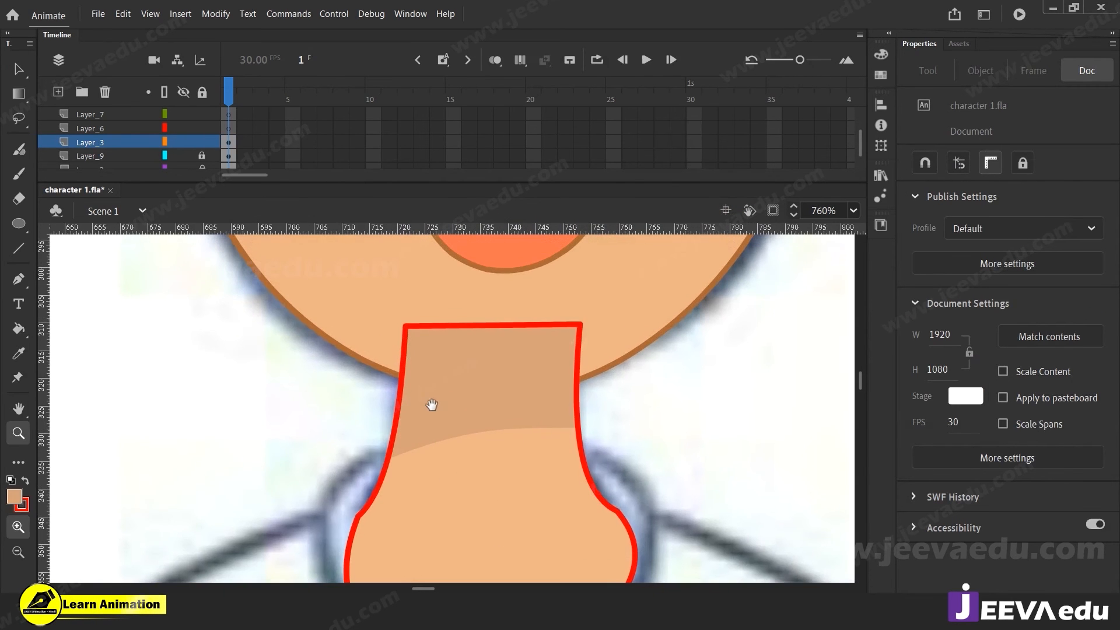
key(v)
double_click(403, 375)
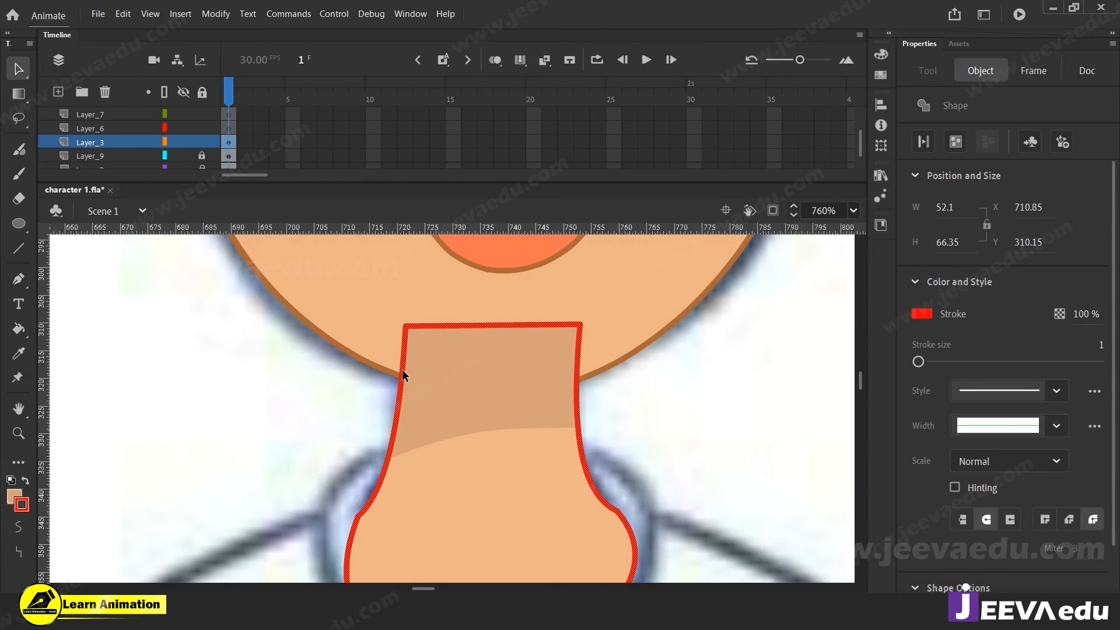
click(923, 314)
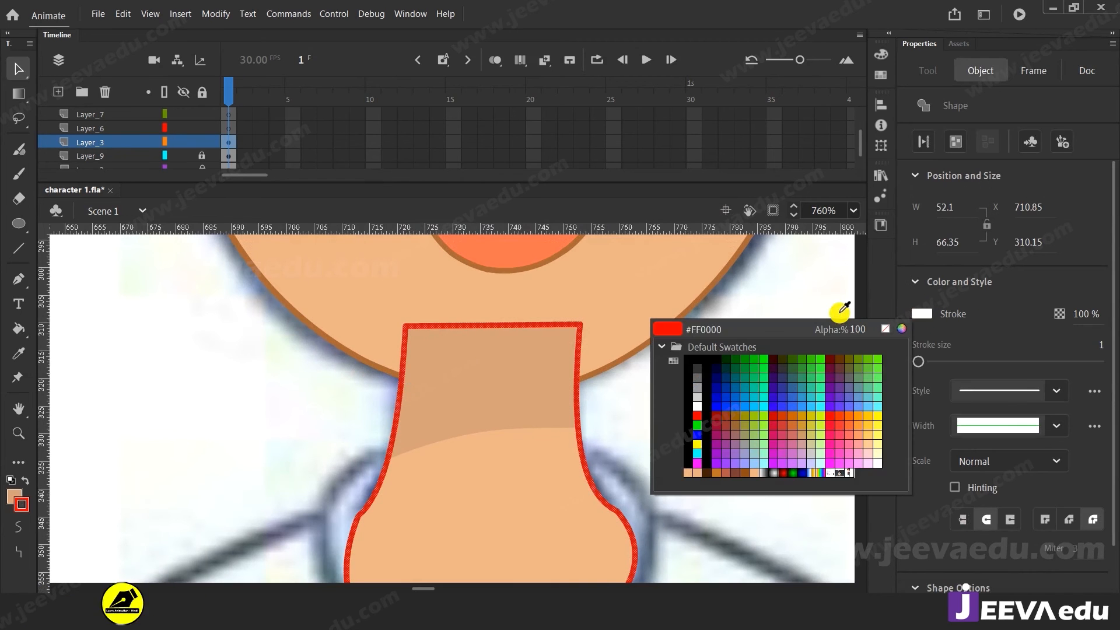
click(378, 366)
click(371, 398)
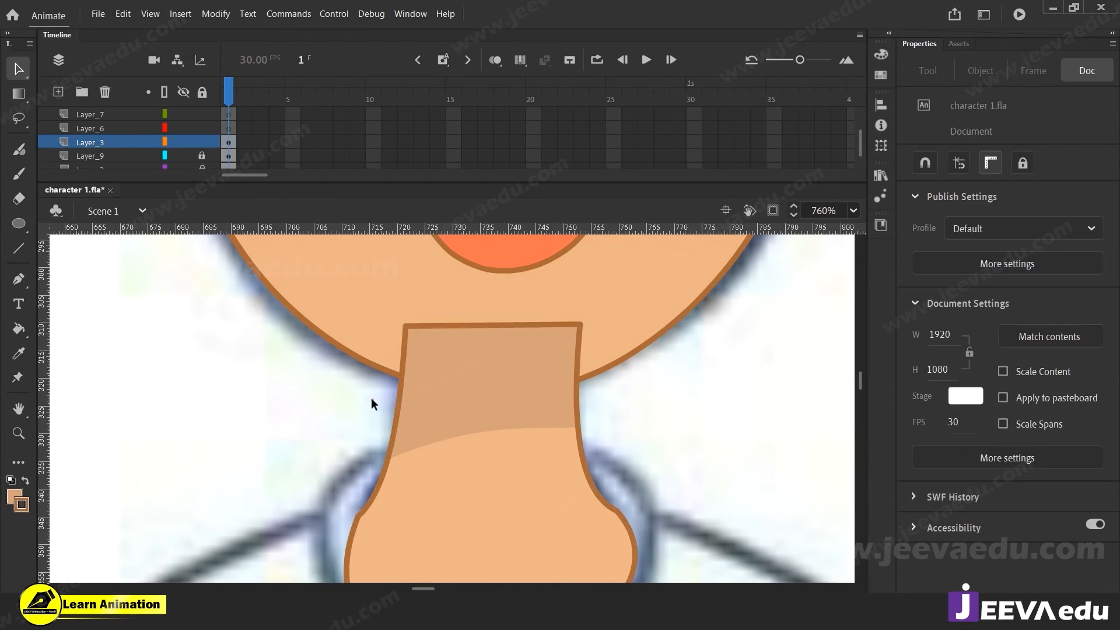
click(426, 396)
shift+double_click(466, 471)
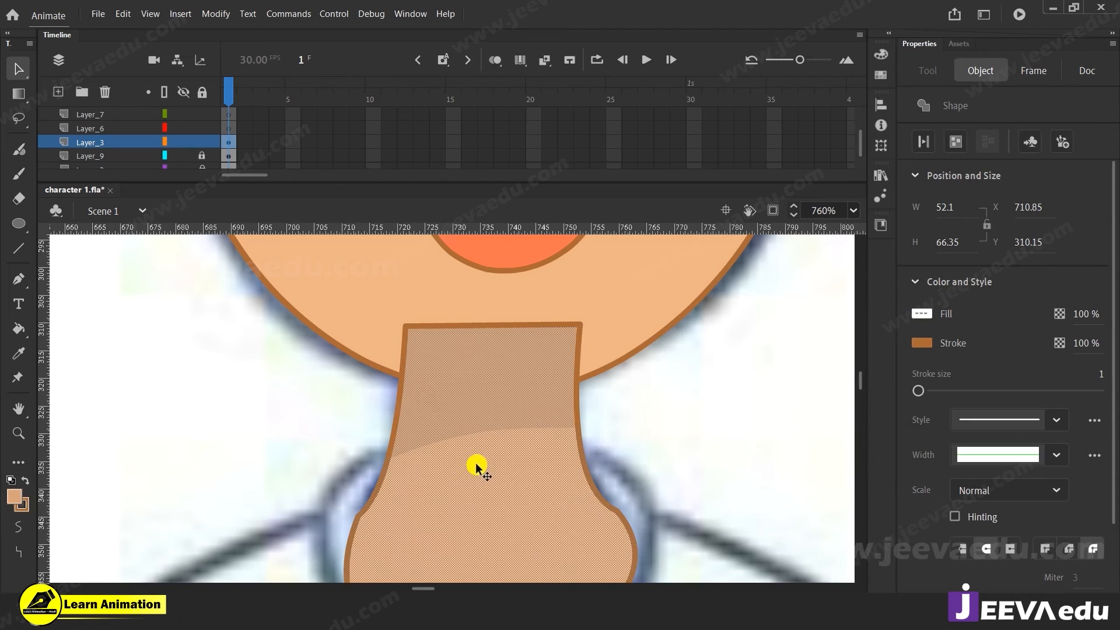
key(ctrl+g)
key(ctrl+z)
Step: Select the neck's shadow and skin fills together with the outline and group them
click(314, 424)
double_click(439, 426)
shift+double_click(472, 506)
shift+click(471, 506)
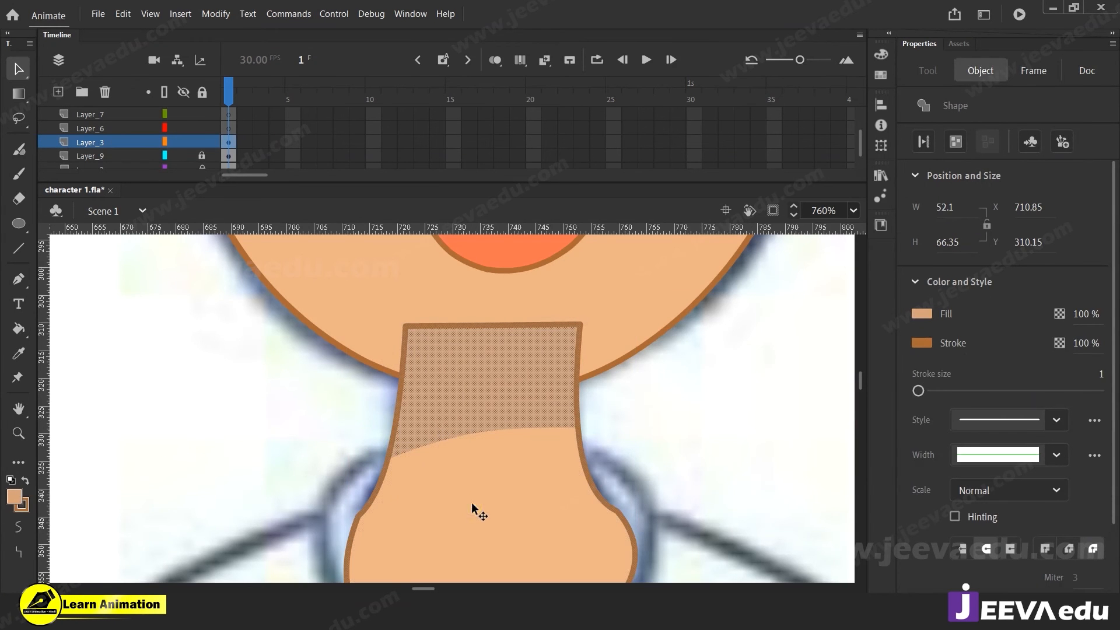
shift+double_click(472, 503)
key(ctrl+g)
Step: Move Layer_3 beneath Layer_9 so the neck sits behind the face
key(z)
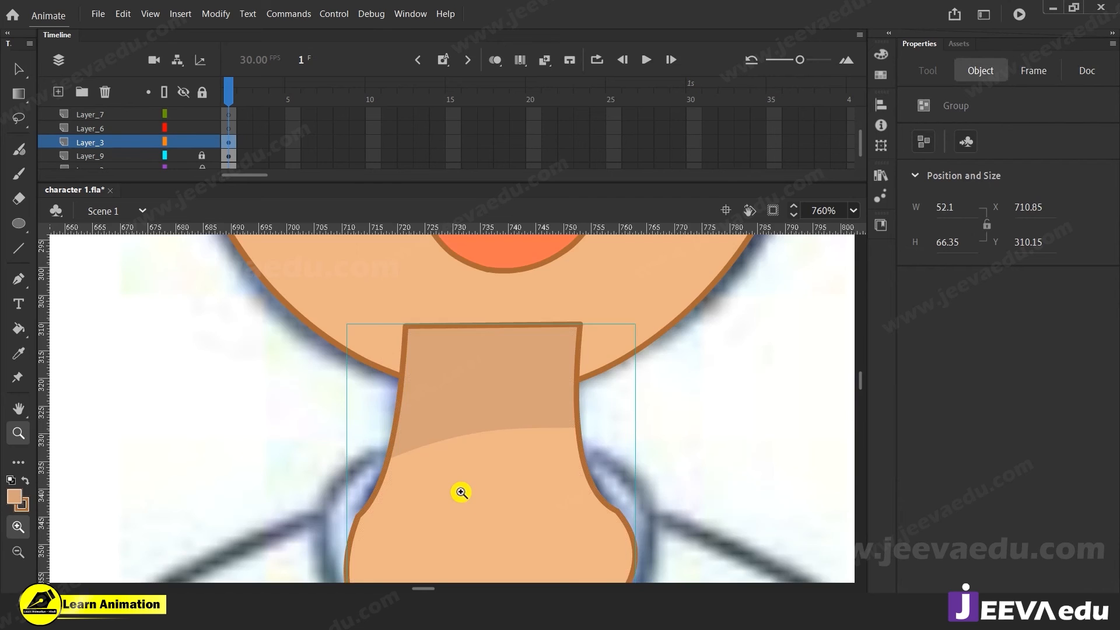
alt+click(471, 472)
alt+click(472, 466)
drag(150, 142, 112, 158)
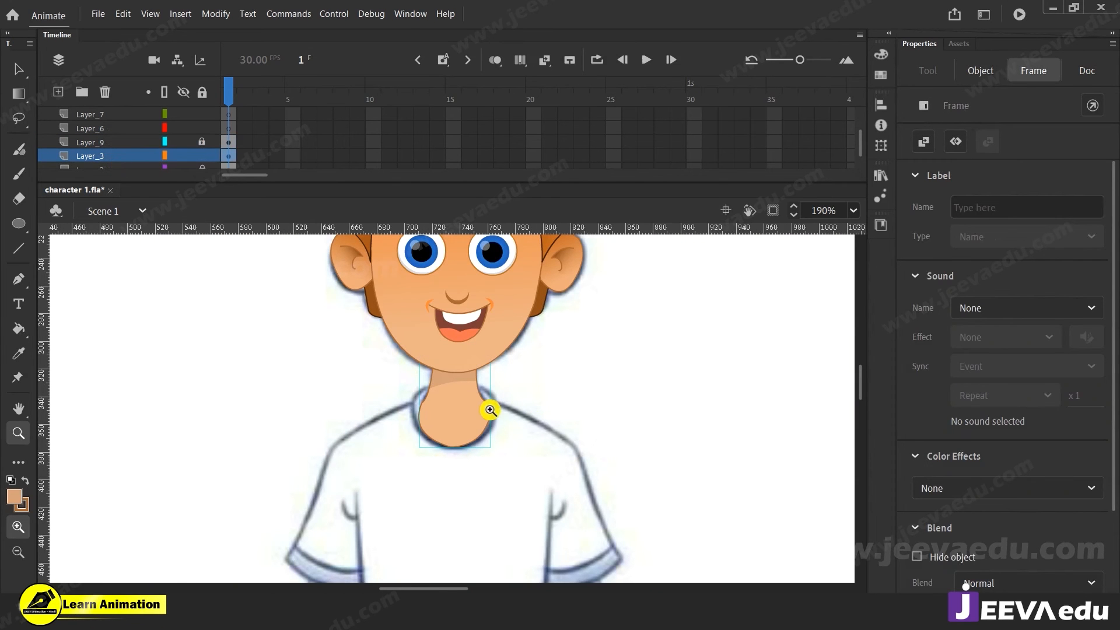
click(467, 383)
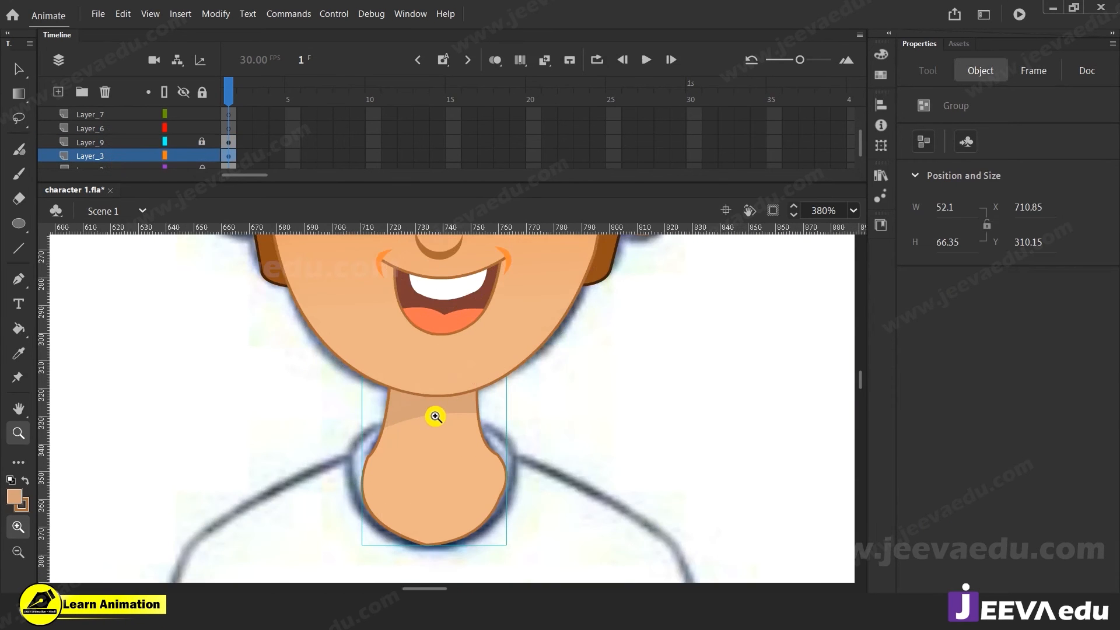
key(v)
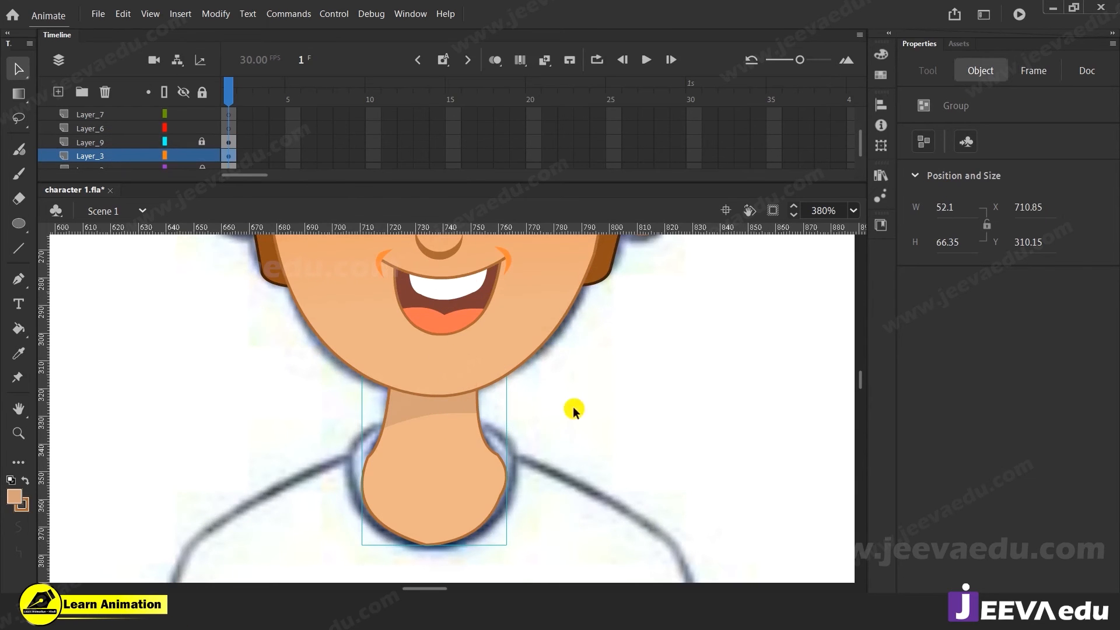
Step: Hide Layer_3 with the neck and add a new layer directly above it
key(z)
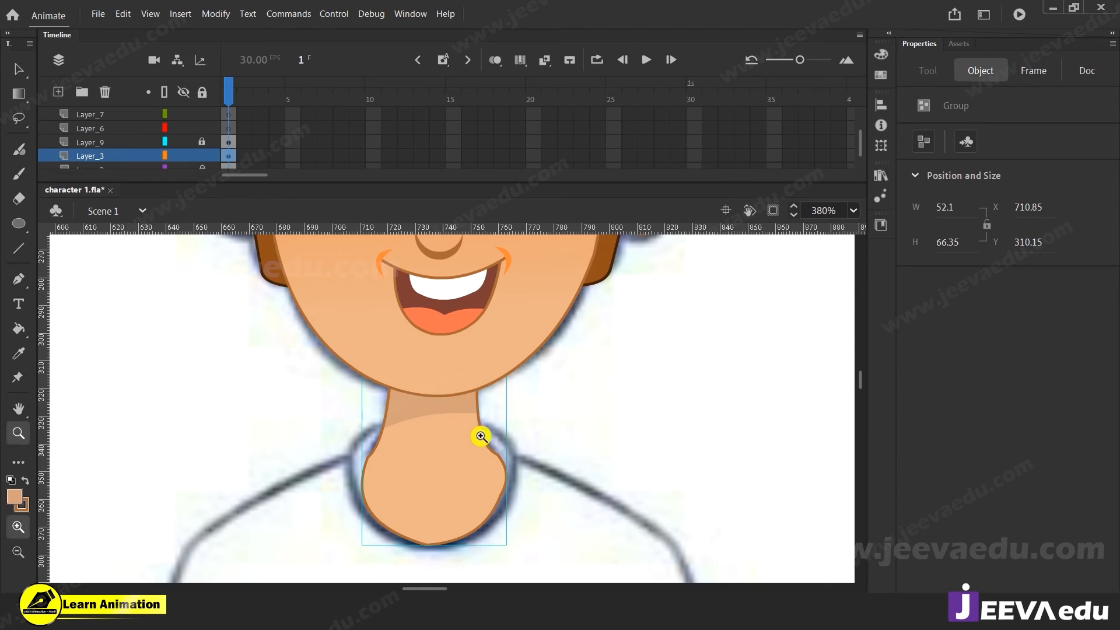
alt+click(449, 478)
drag(473, 451, 461, 494)
click(184, 155)
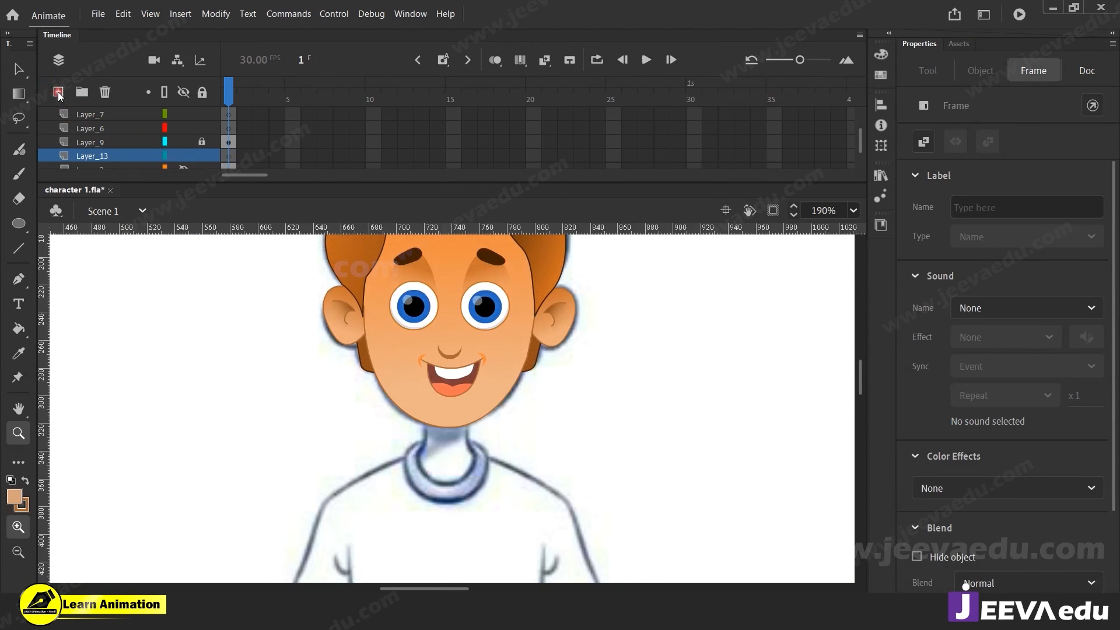
Step: Set the Line tool's stroke colour to red for tracing the T-shirt sketch
click(488, 432)
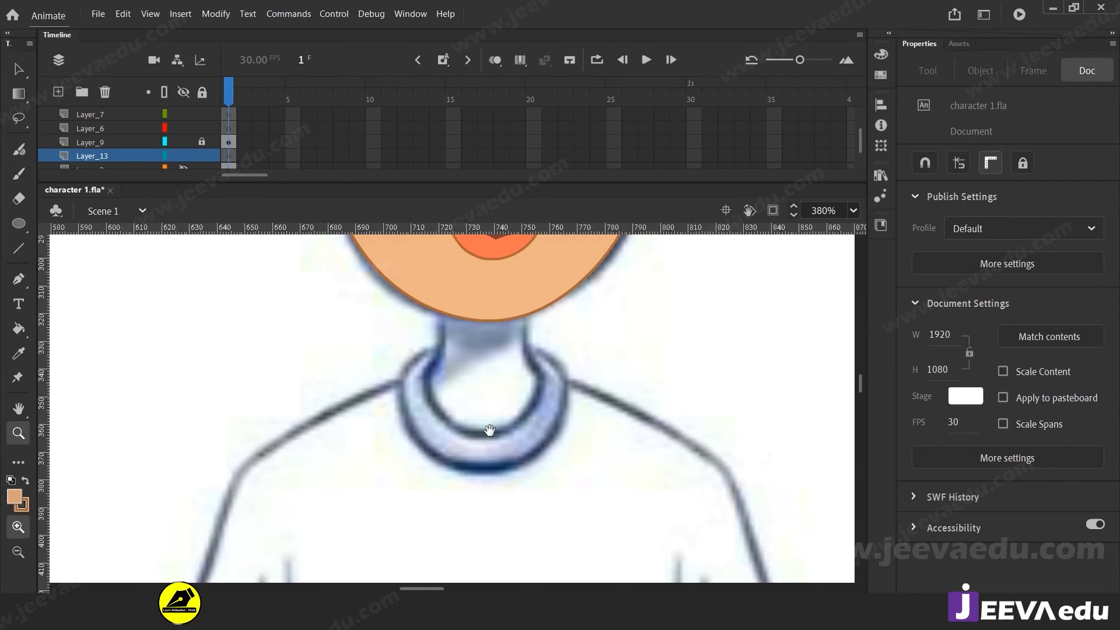
alt+click(473, 475)
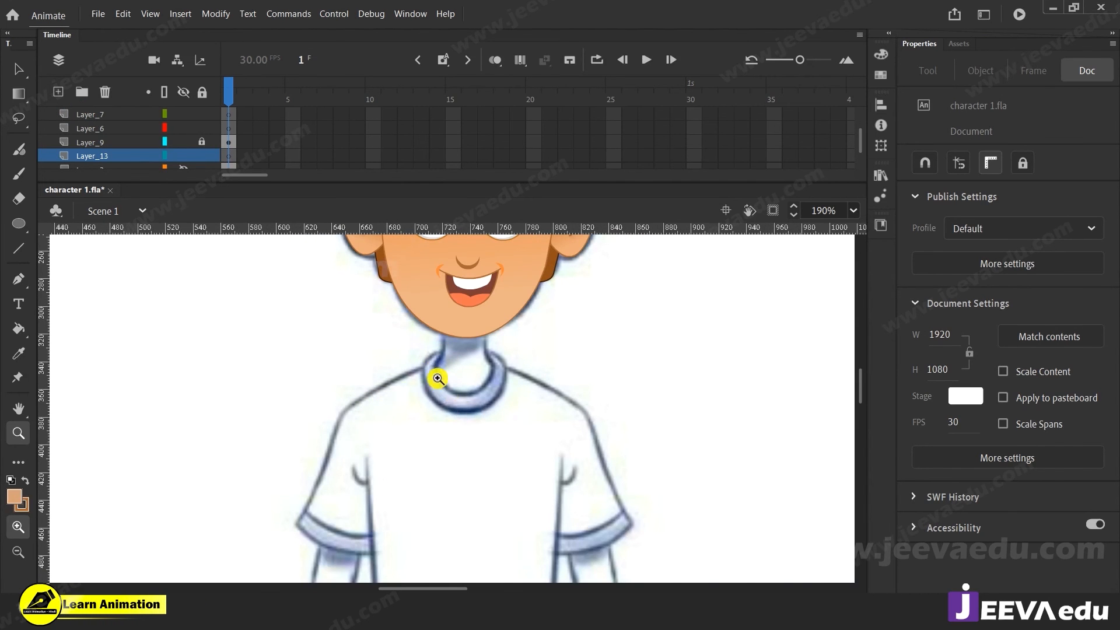
alt+click(459, 416)
click(456, 483)
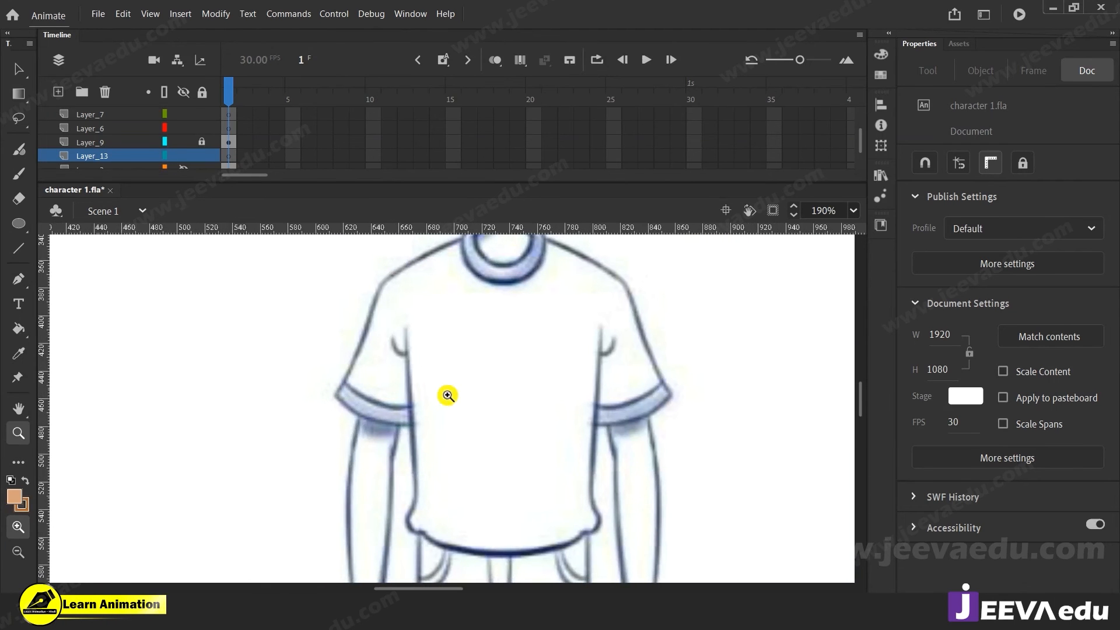
key(v)
key(n)
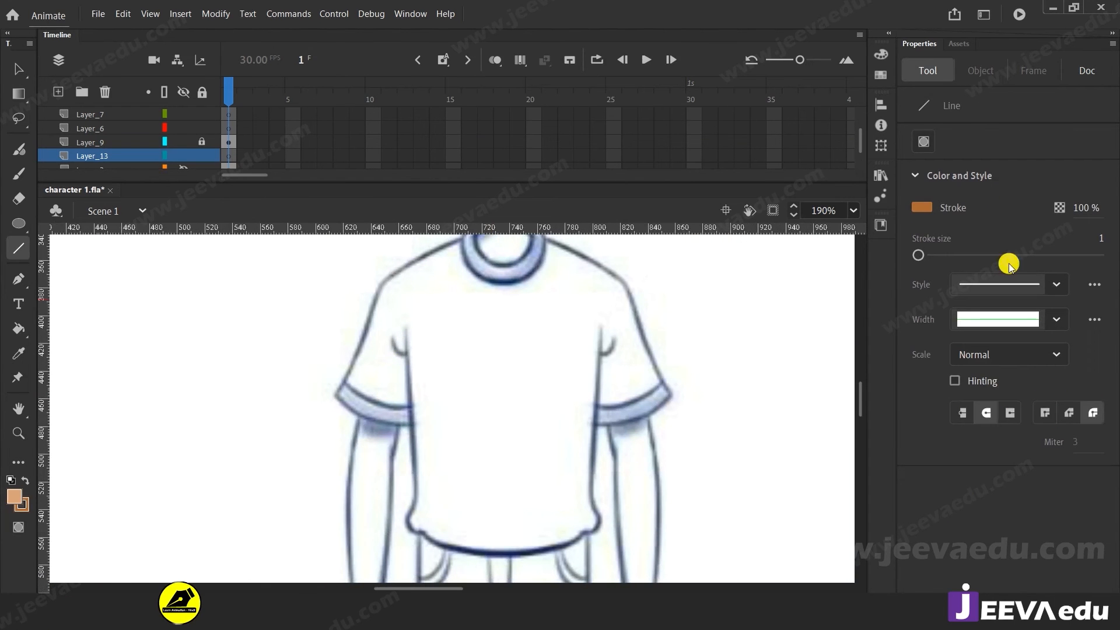
click(920, 207)
click(697, 308)
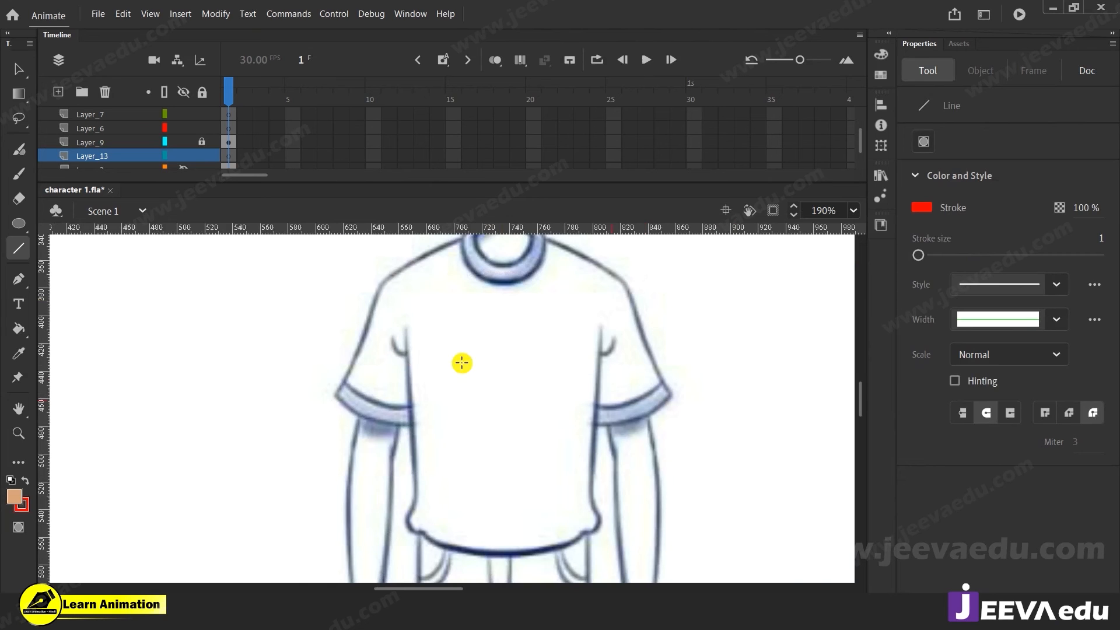
Step: Trace the shirt's left side and bottom hem with a red line, bending it around the bulging corner and along the hem curve
mouse_move(405, 324)
mouse_down()
mouse_move(416, 516)
mouse_move(429, 544)
mouse_up()
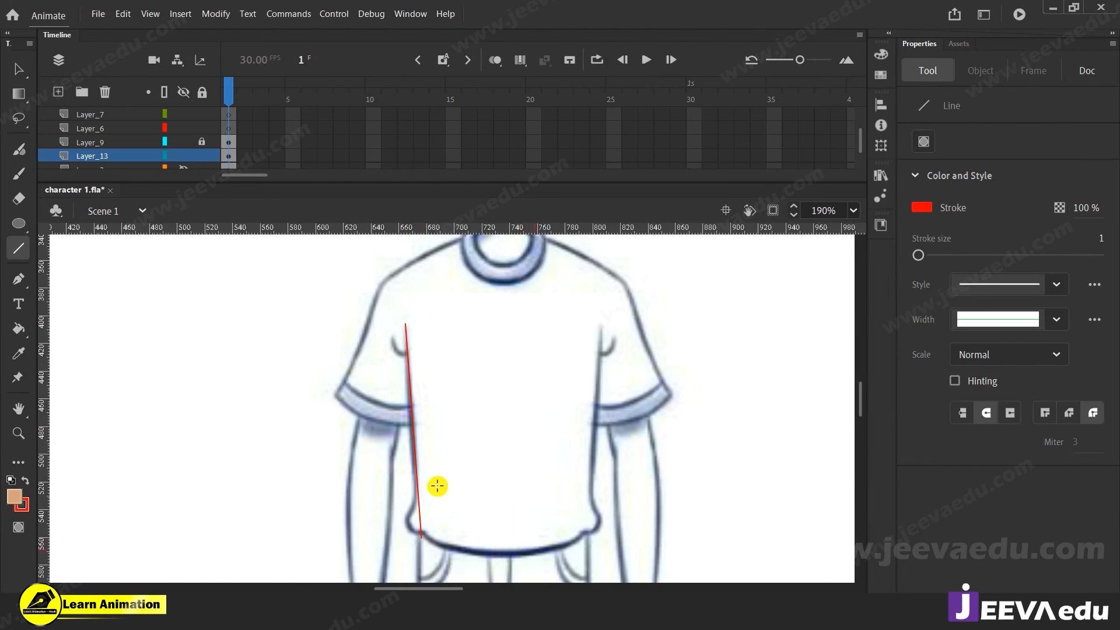
key(z)
click(440, 456)
key(v)
drag(411, 499, 403, 490)
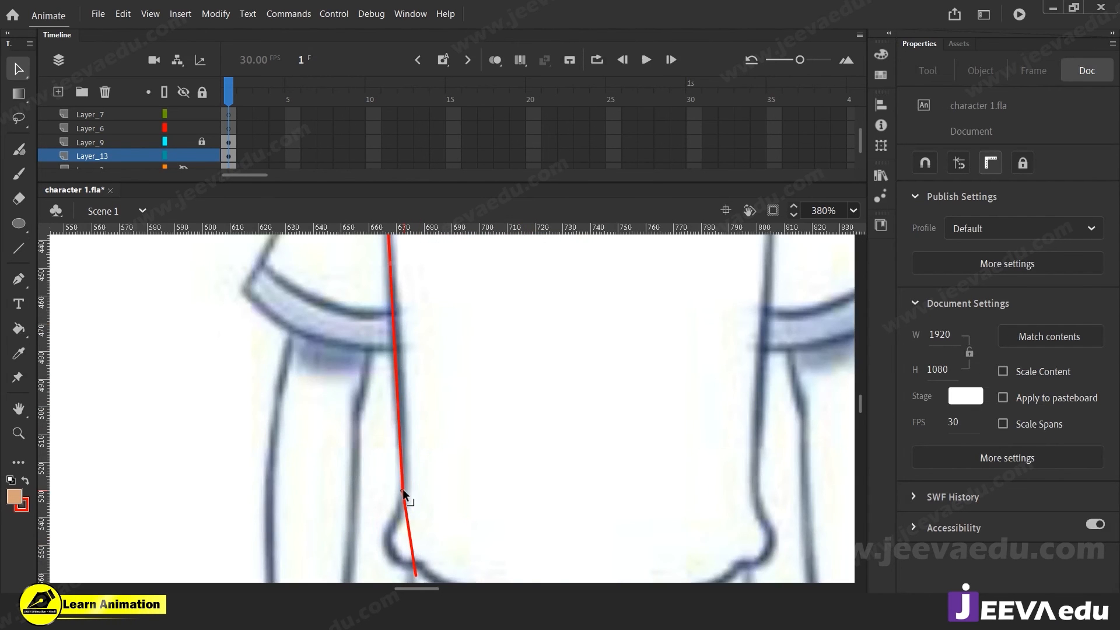
scroll(413, 513, down, 2)
drag(408, 408, 390, 459)
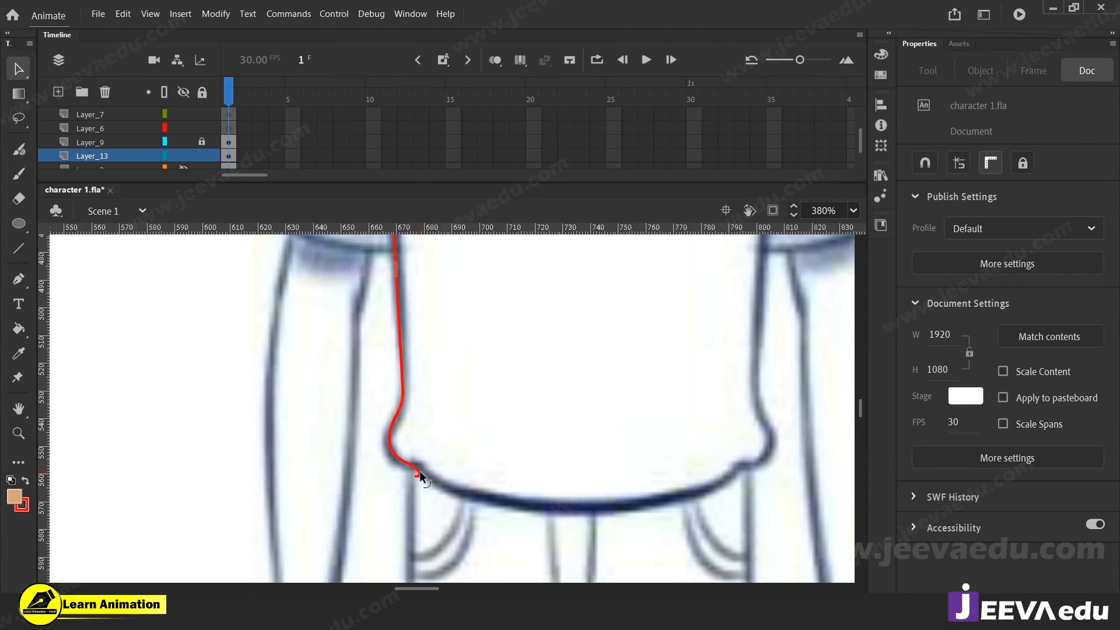
drag(422, 464, 801, 451)
drag(611, 457, 649, 510)
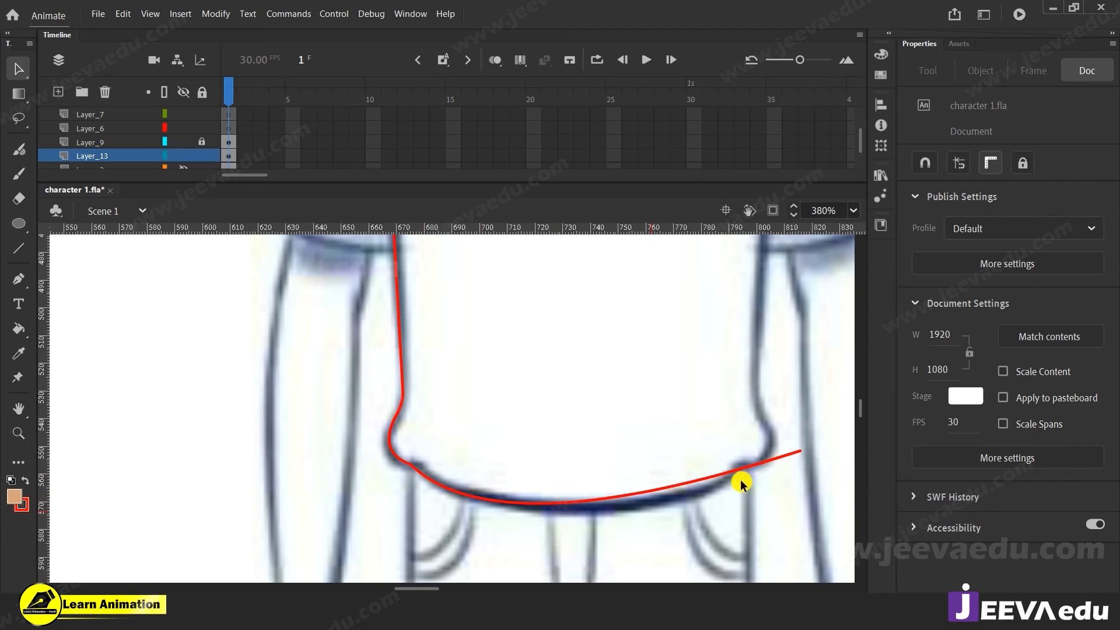
Step: Extend the red outline around the hem's right corner and up the right side of the shirt to the armpit
mouse_move(730, 470)
mouse_down()
mouse_move(724, 483)
mouse_move(740, 469)
mouse_move(713, 484)
mouse_move(736, 464)
mouse_move(640, 489)
mouse_move(580, 525)
mouse_move(608, 492)
mouse_move(639, 512)
mouse_move(611, 242)
mouse_up()
mouse_move(625, 430)
mouse_down()
mouse_move(635, 454)
mouse_move(607, 423)
mouse_up()
scroll(604, 408, up, 2)
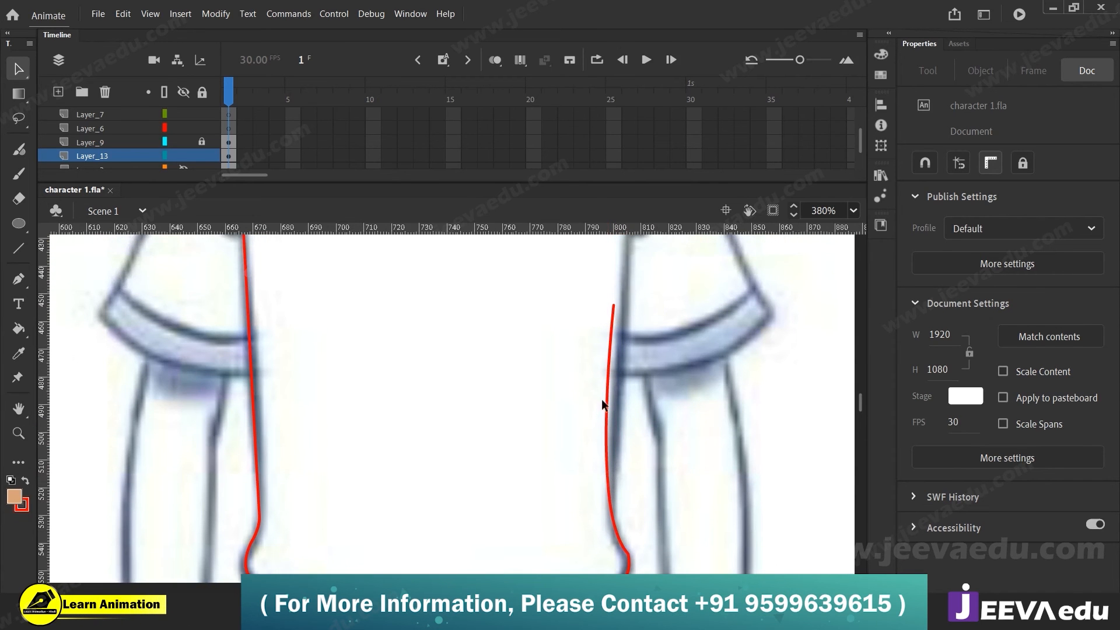
mouse_move(610, 350)
mouse_down()
mouse_move(669, 487)
mouse_move(688, 306)
mouse_up()
drag(669, 465, 674, 413)
drag(688, 307, 680, 310)
drag(675, 380, 678, 375)
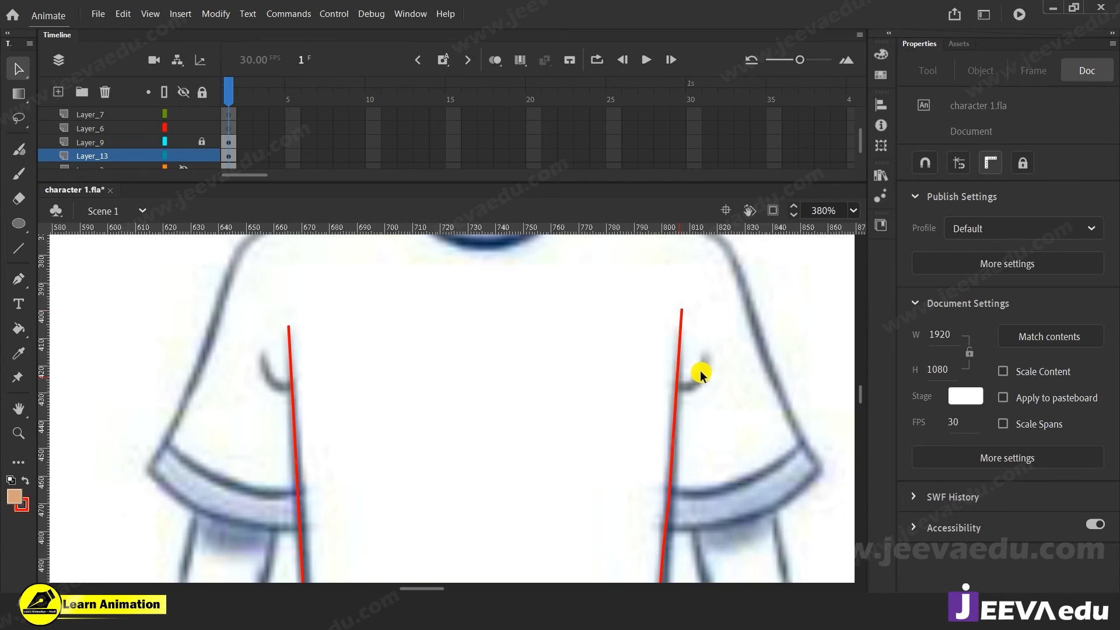
Step: Trace the curved fold at the right armpit in red and join it to the shirt's side line
key(z)
alt+click(479, 440)
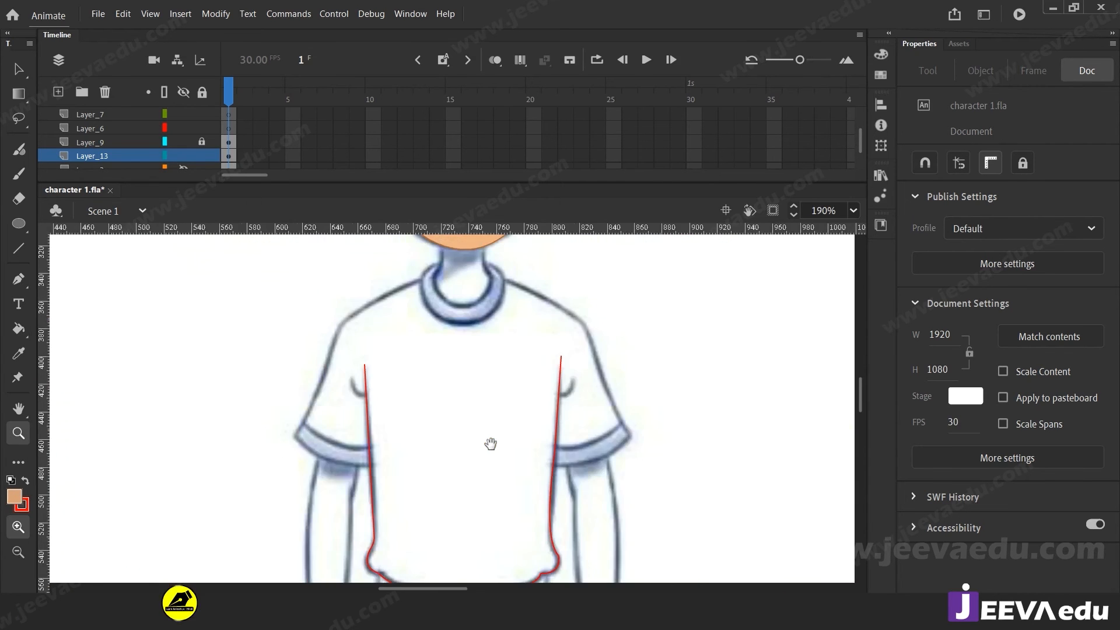
click(524, 400)
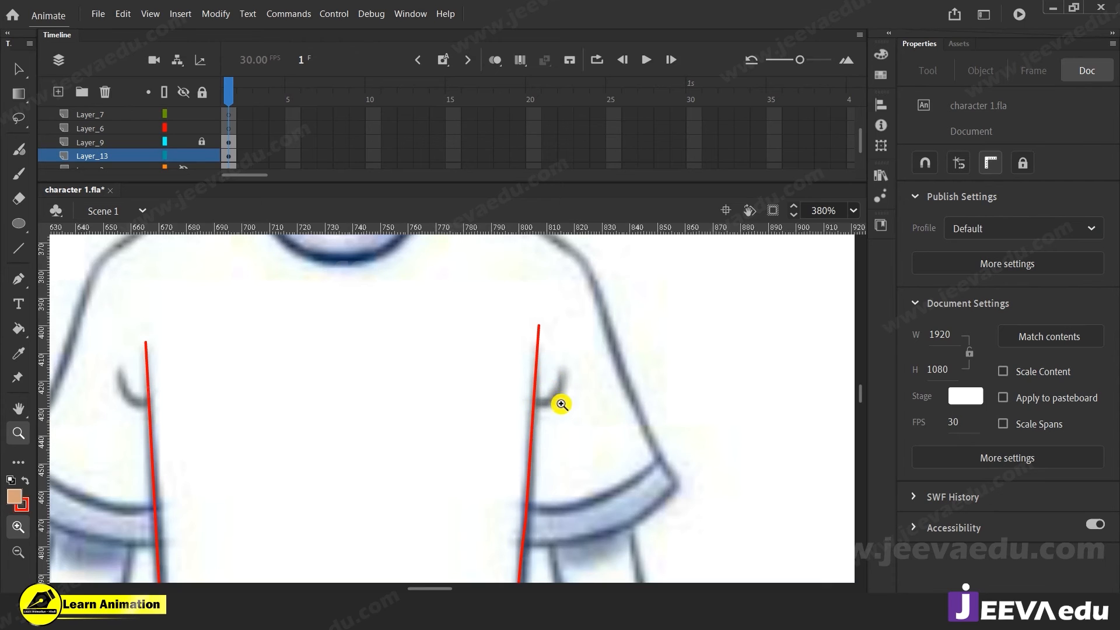
key(v)
mouse_move(540, 325)
mouse_down()
mouse_move(537, 362)
mouse_move(588, 367)
mouse_up()
key(n)
key(v)
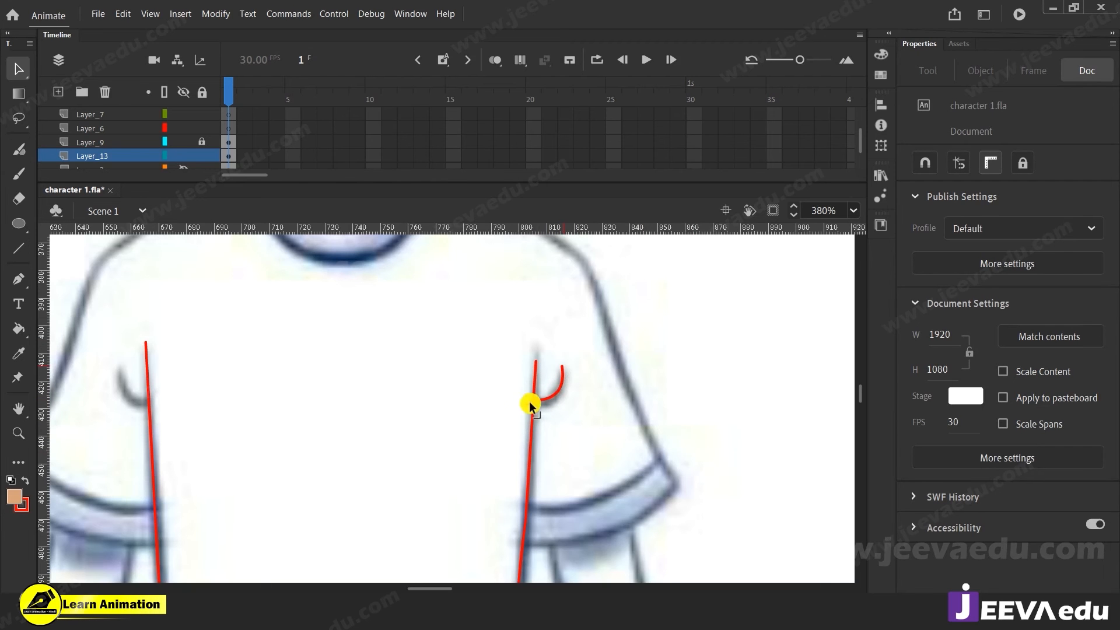
click(528, 402)
click(545, 400)
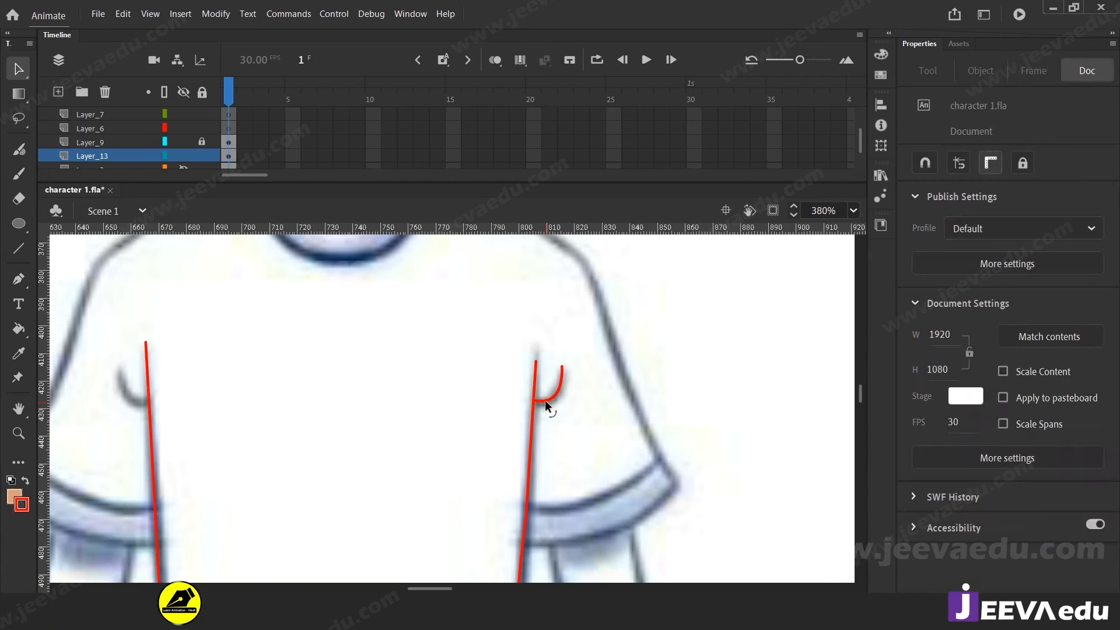
Step: Extend the right armpit fold up to the shoulder corner and trace the sloping shoulder line towards the collar
drag(570, 248, 567, 240)
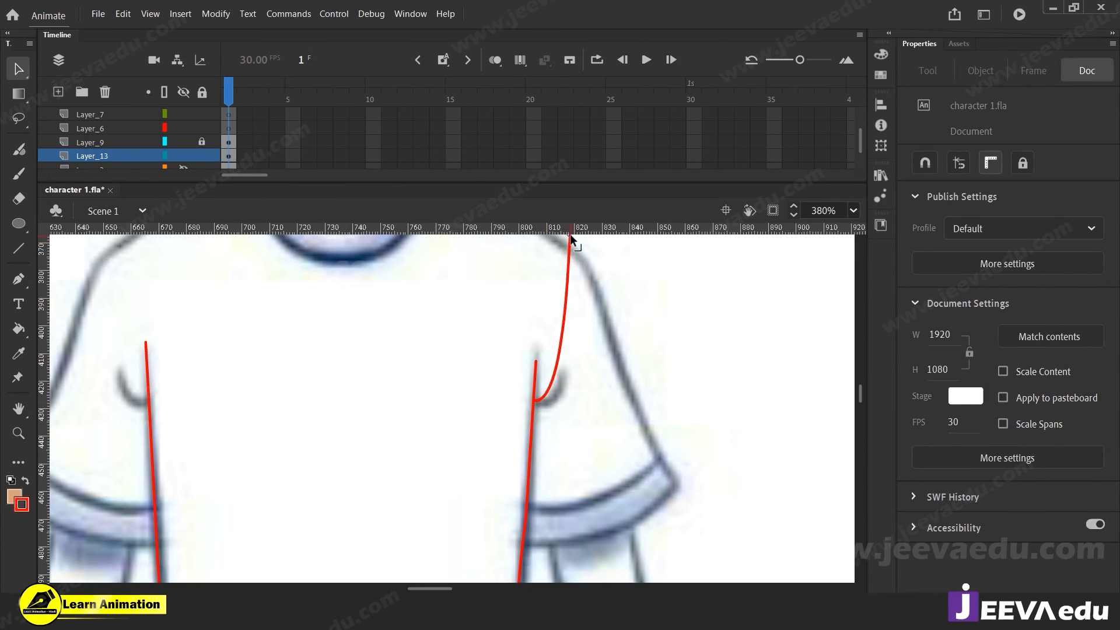
drag(563, 376, 628, 469)
mouse_move(632, 358)
mouse_down()
mouse_move(626, 331)
mouse_move(629, 359)
mouse_move(382, 261)
mouse_up()
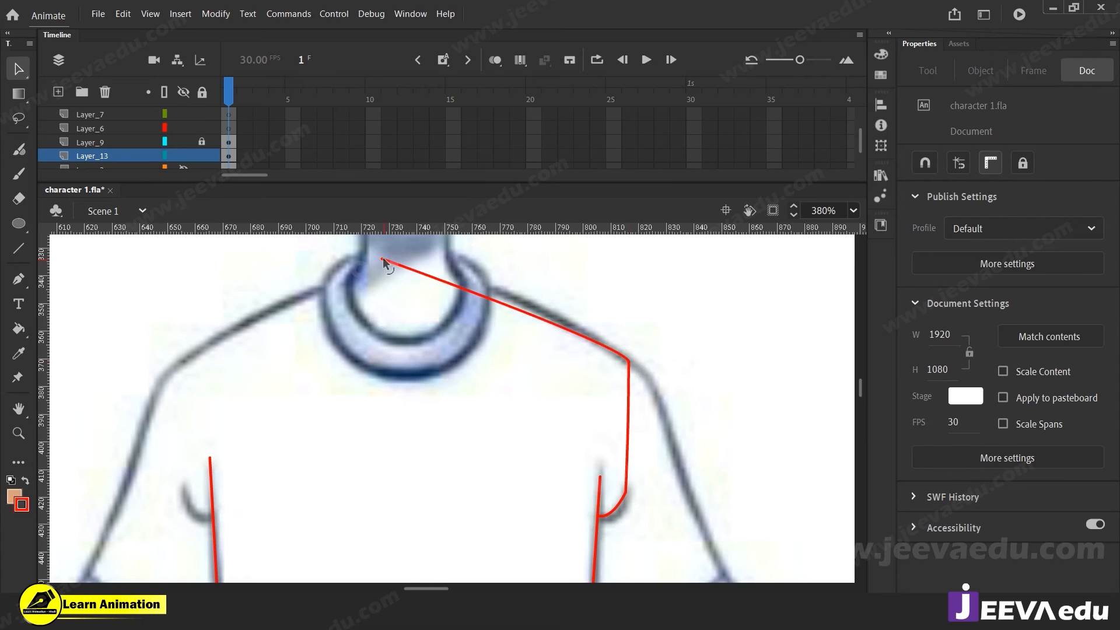
click(547, 319)
click(542, 343)
drag(542, 319, 532, 303)
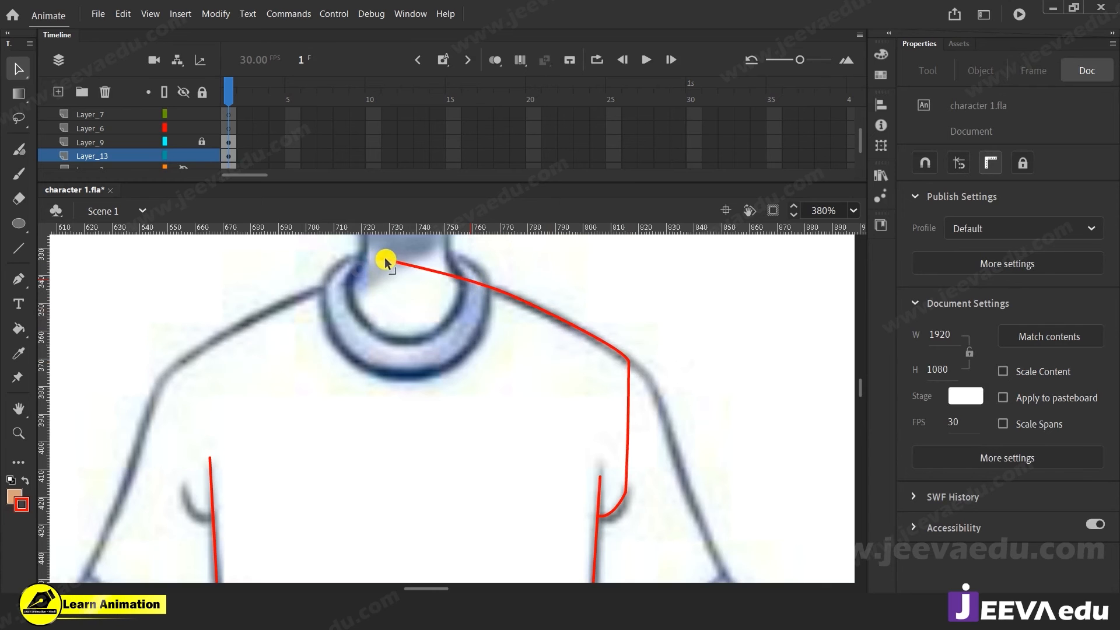
Step: Trace the neckline as a red curve running through the collar band from the right shoulder to the left
mouse_move(383, 257)
mouse_down()
mouse_move(310, 318)
mouse_move(311, 302)
mouse_up()
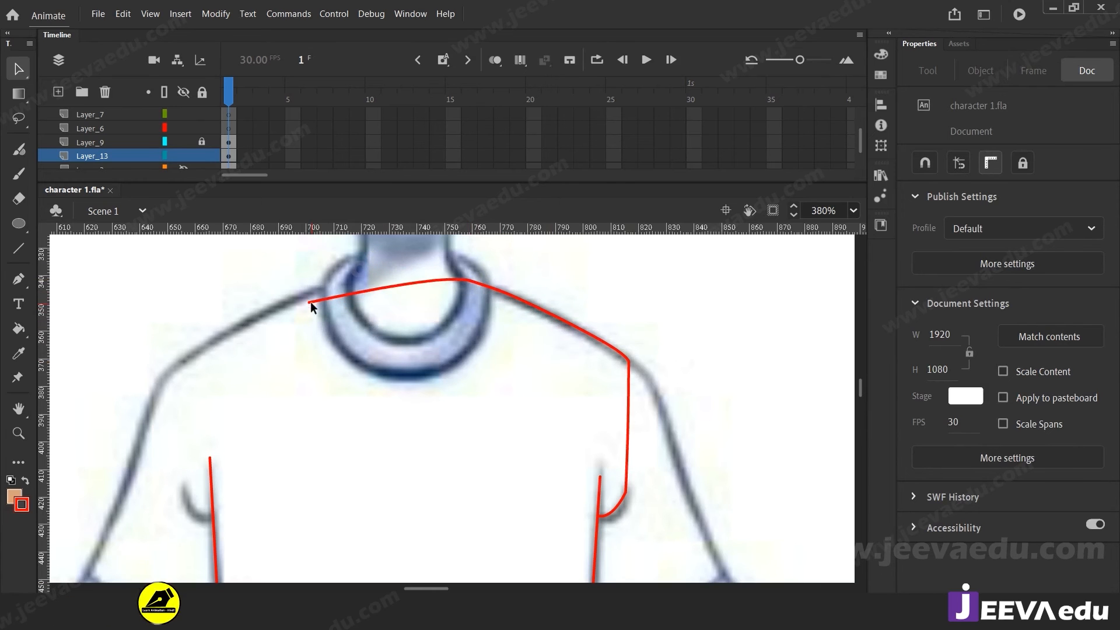
drag(388, 292, 422, 344)
click(424, 266)
mouse_move(504, 294)
mouse_down()
mouse_move(463, 281)
mouse_move(475, 281)
mouse_move(465, 335)
mouse_move(478, 362)
mouse_up()
drag(437, 417, 499, 444)
drag(394, 341, 396, 312)
drag(473, 362, 442, 380)
Step: Trace the left shoulder slope from the collar out to the shoulder corner, fitting it to the sketch
drag(377, 336, 414, 343)
drag(325, 376, 275, 395)
drag(364, 353, 365, 342)
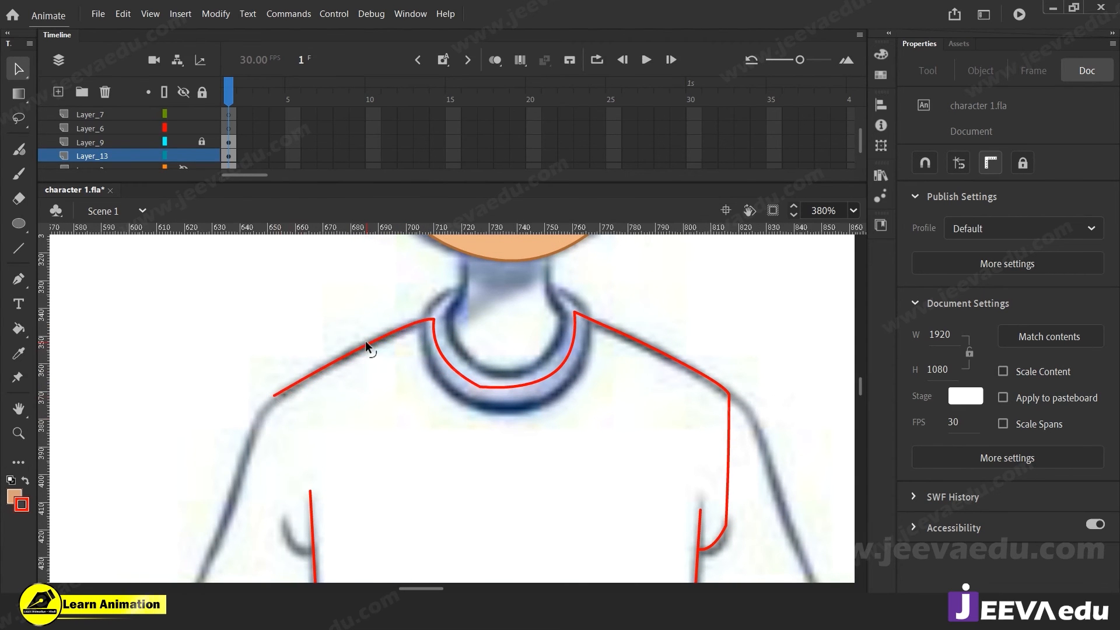
scroll(368, 327, down, 2)
drag(287, 346, 332, 314)
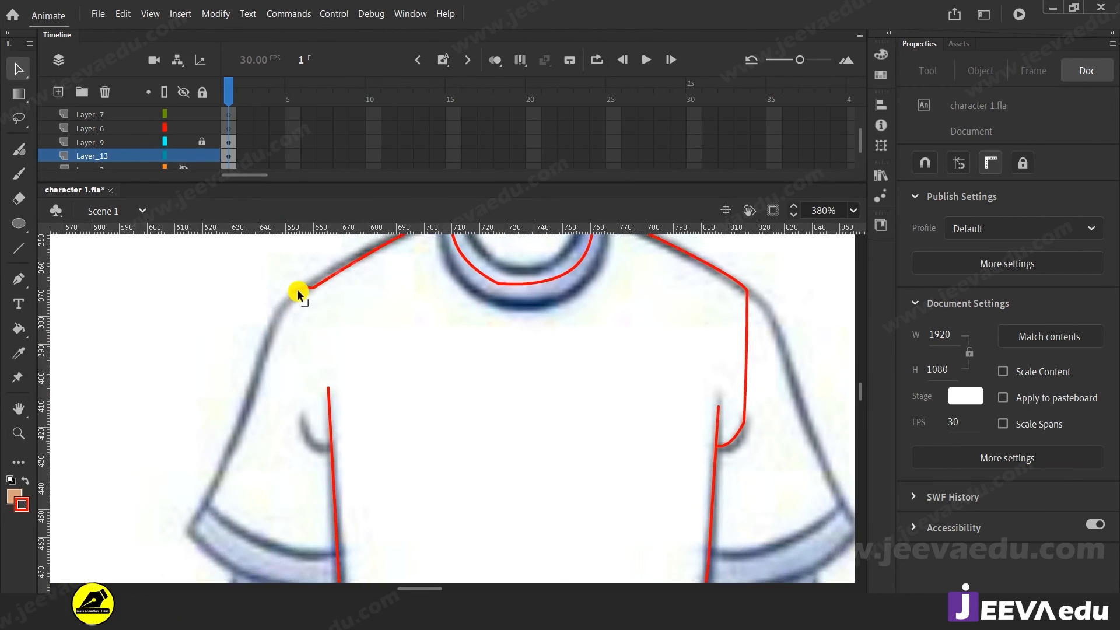
Step: Trace the left armhole from the shoulder corner down, curving it around the armpit fold to meet the shirt's side line
click(296, 289)
click(300, 316)
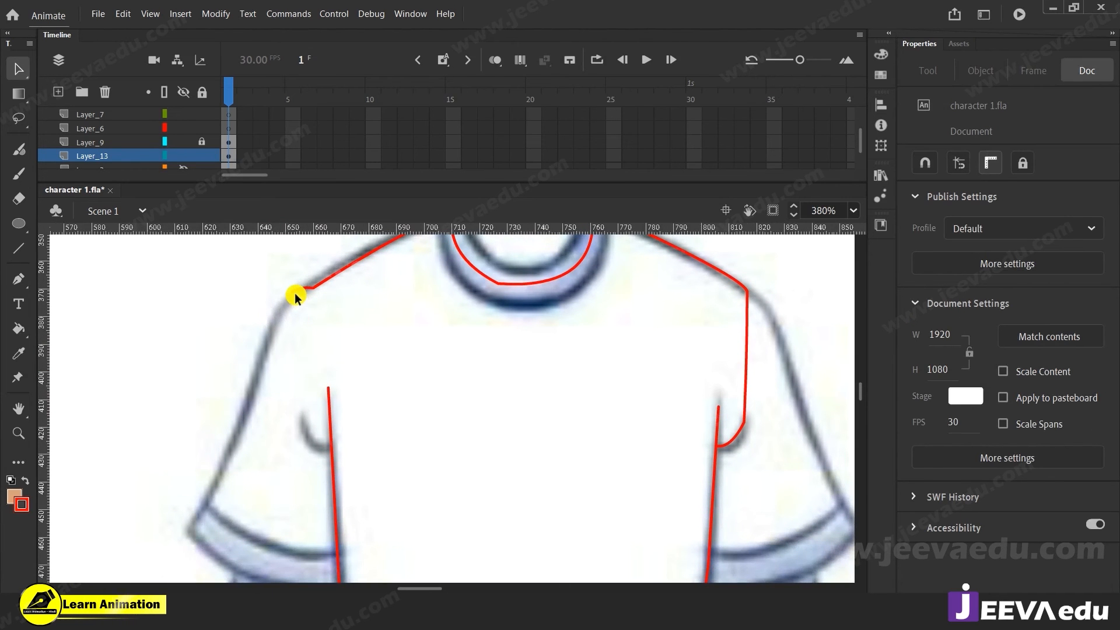
drag(292, 289, 297, 435)
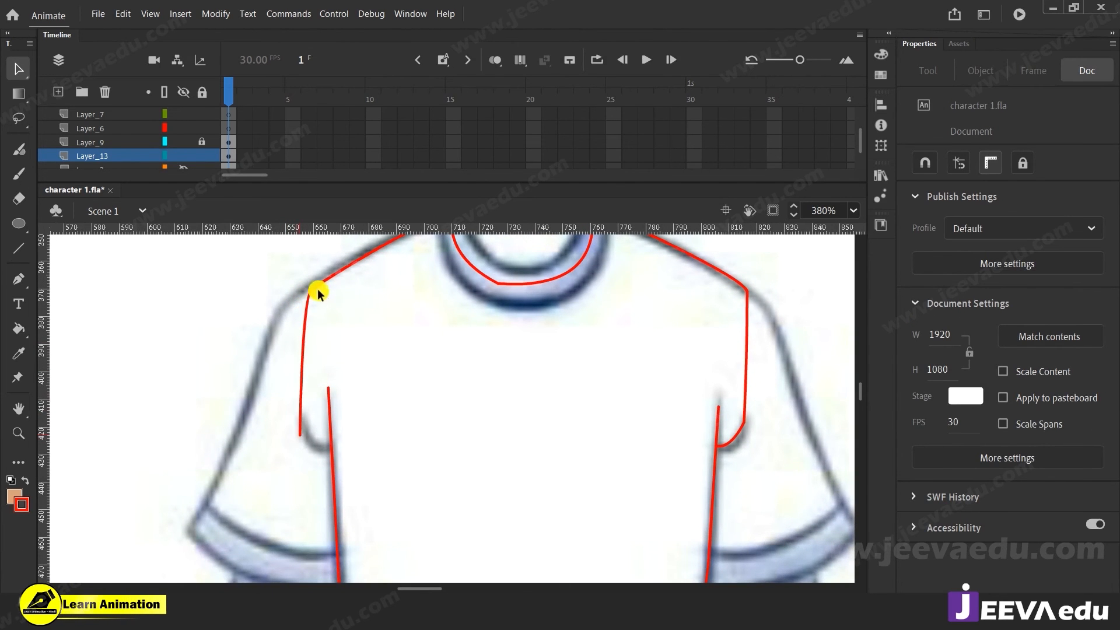
drag(308, 289, 284, 338)
key(ctrl+z)
scroll(319, 368, down, 2)
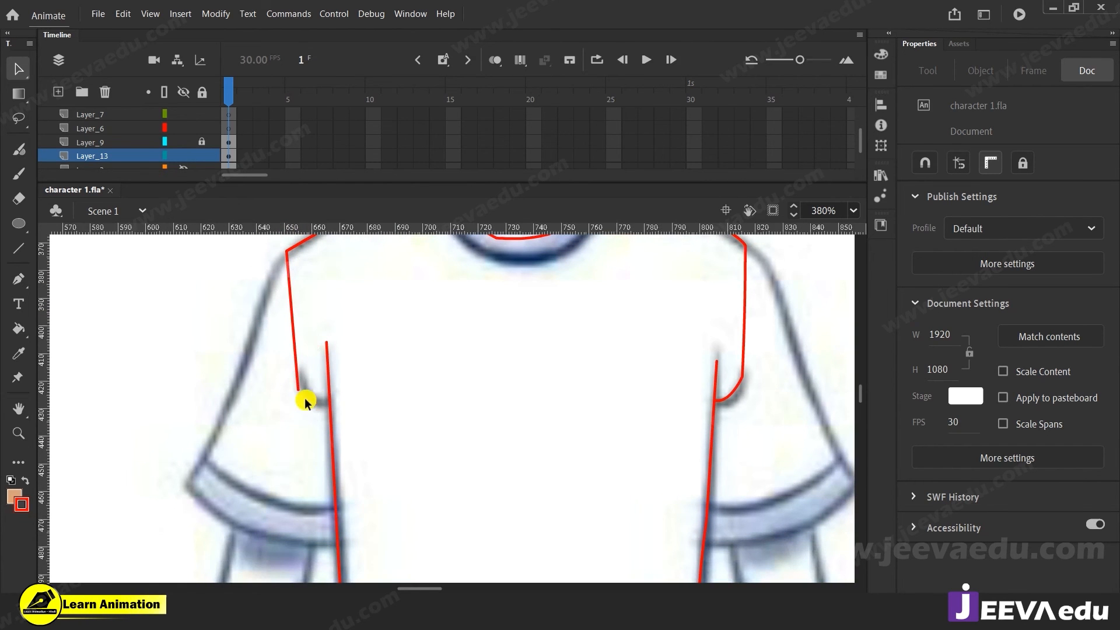
drag(296, 369, 299, 371)
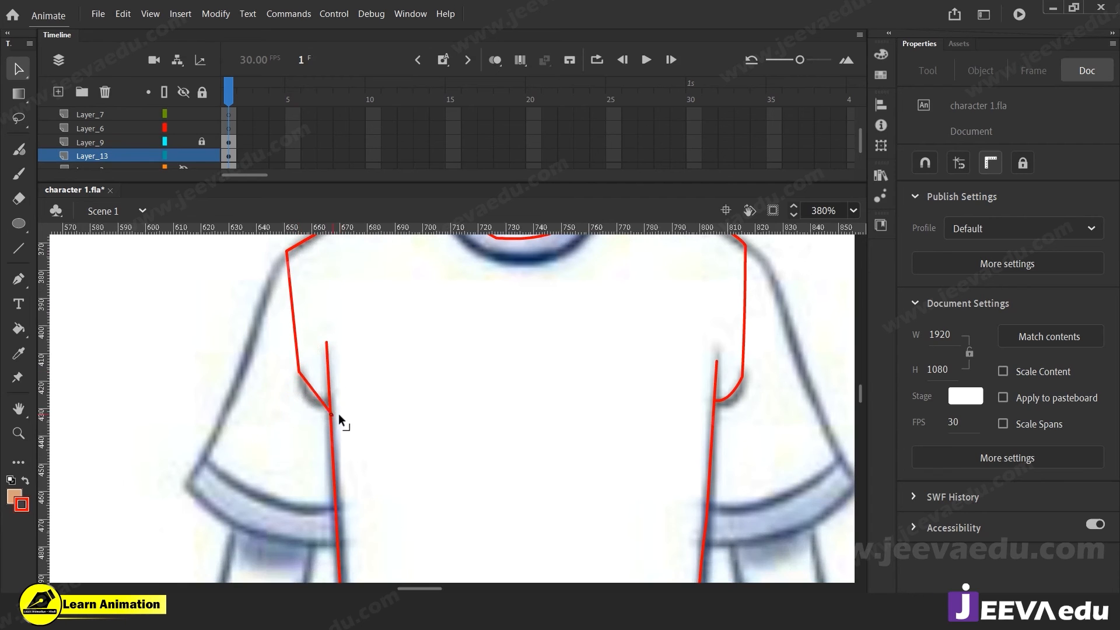
mouse_move(351, 416)
mouse_down()
mouse_move(312, 383)
mouse_move(307, 392)
mouse_up()
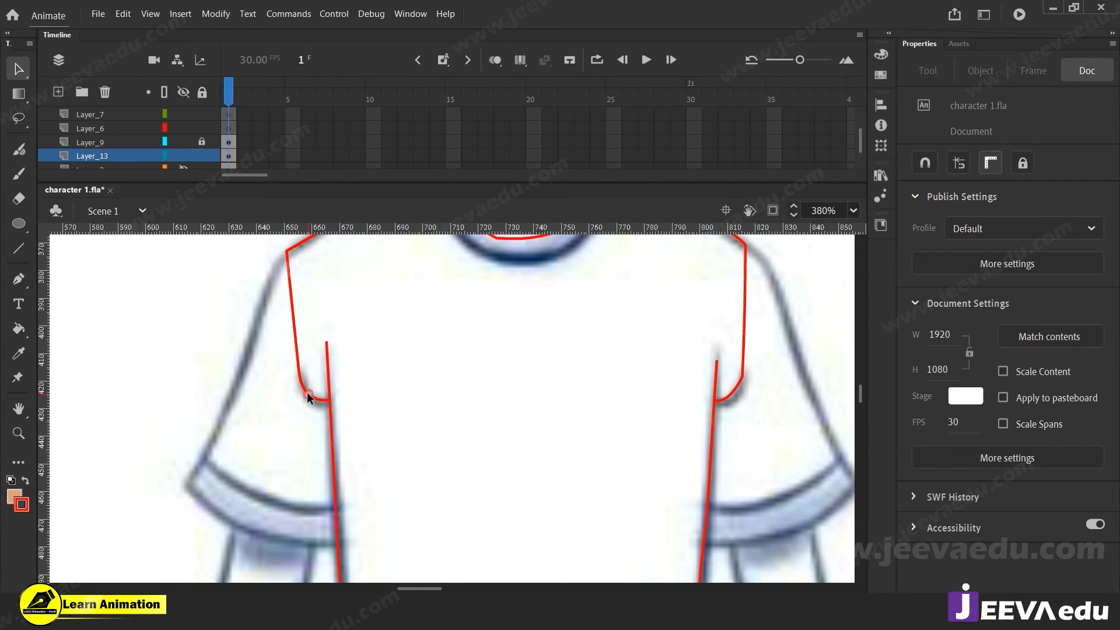
Step: Delete the stray line ends sticking out at the left shoulder corner of the shirt outline
click(295, 331)
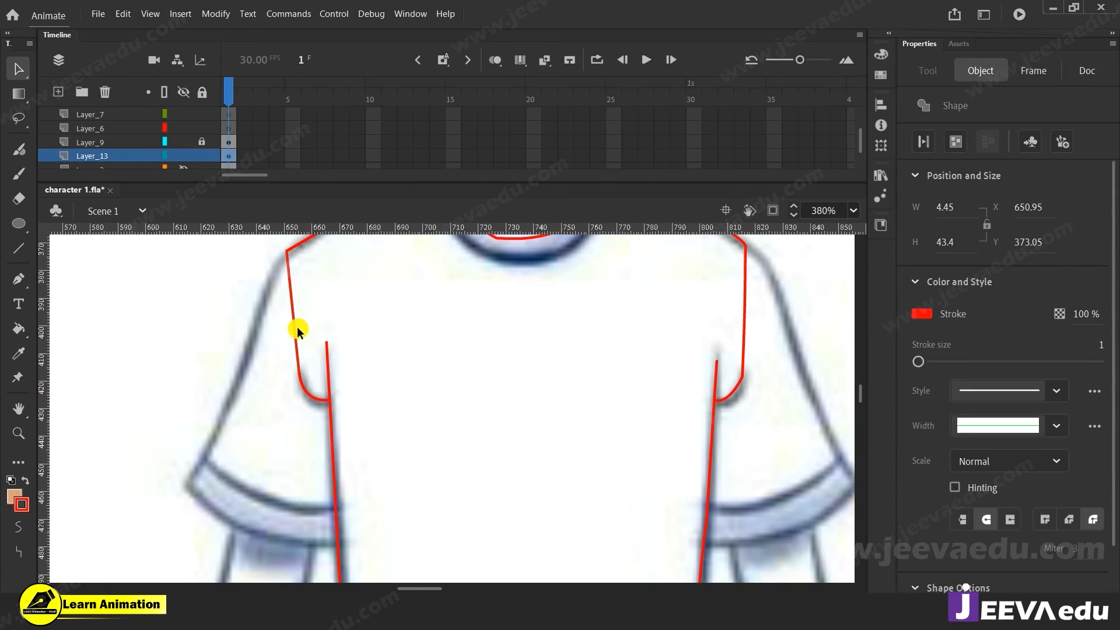
drag(305, 294, 293, 320)
click(300, 293)
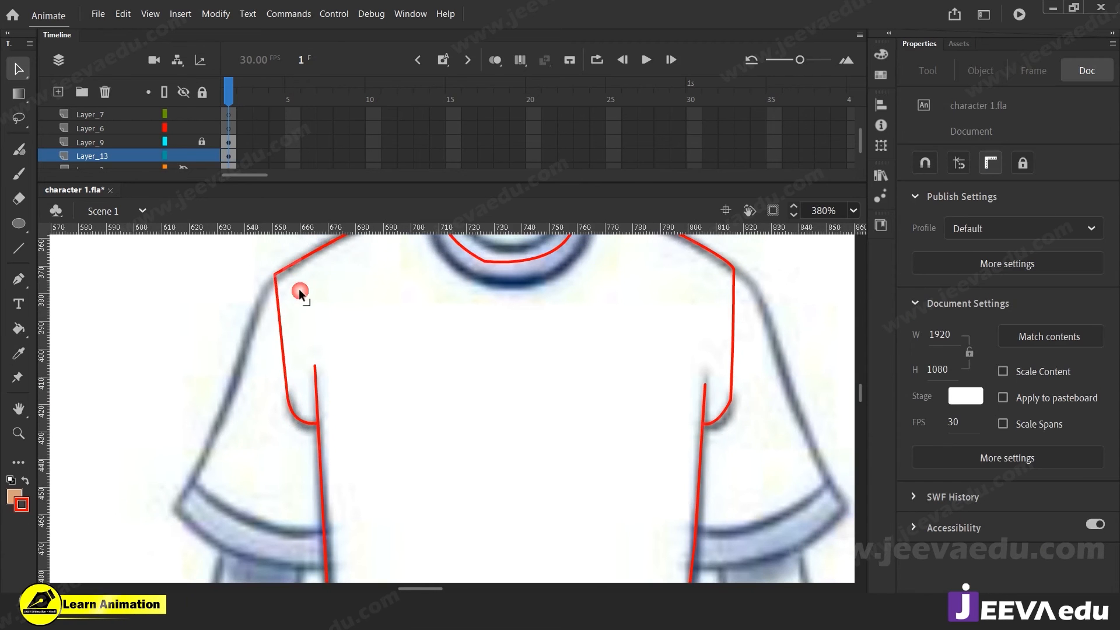
click(271, 278)
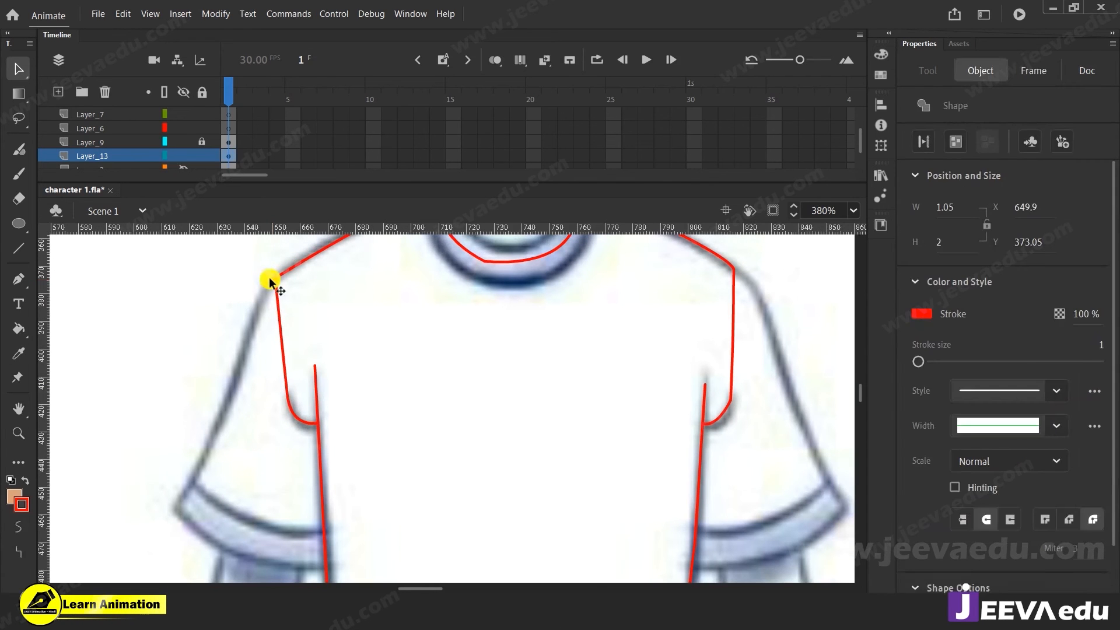
click(281, 280)
click(274, 274)
key(Delete)
click(271, 279)
key(Delete)
Step: Sample the cream shirt colour from the reference boy wearing the baseball shirt as the fill colour
key(z)
alt+click(491, 459)
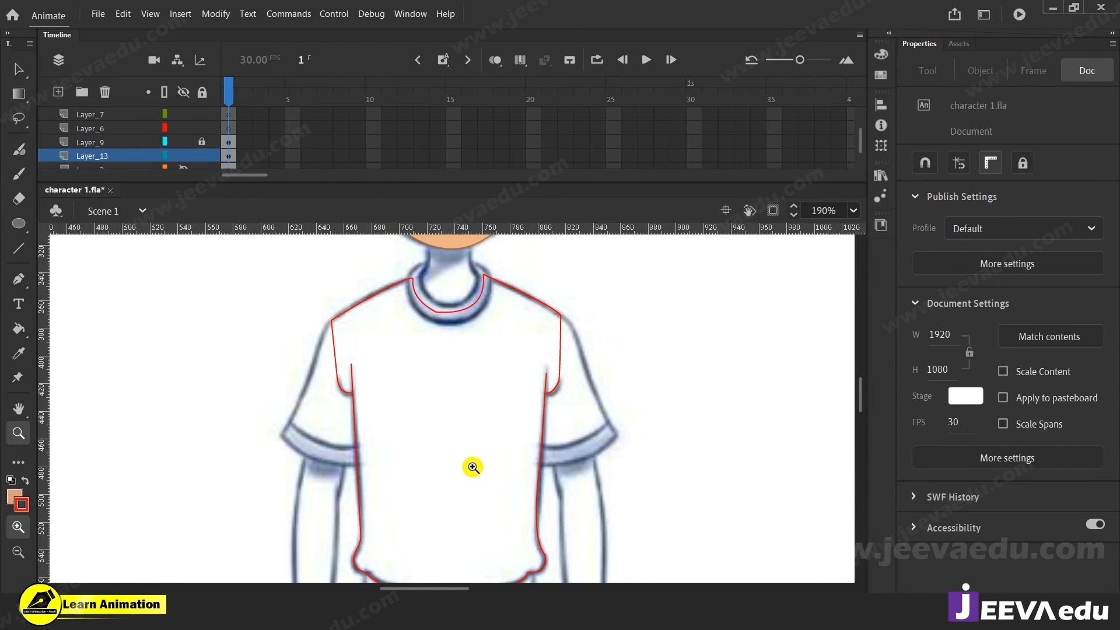
drag(472, 467, 475, 438)
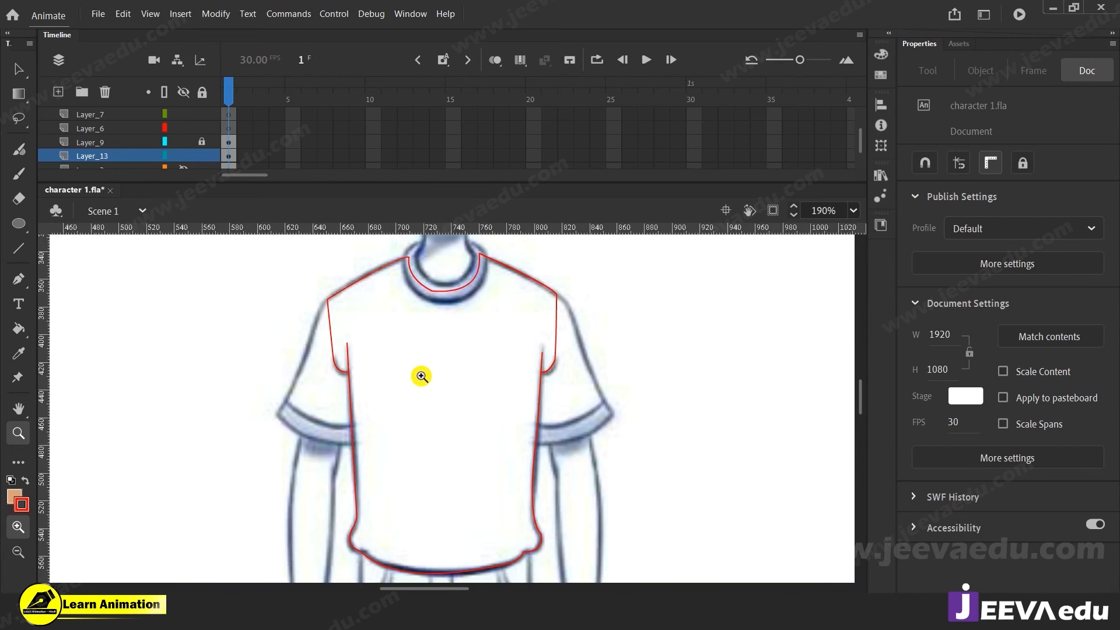
alt+click(488, 416)
alt+click(470, 414)
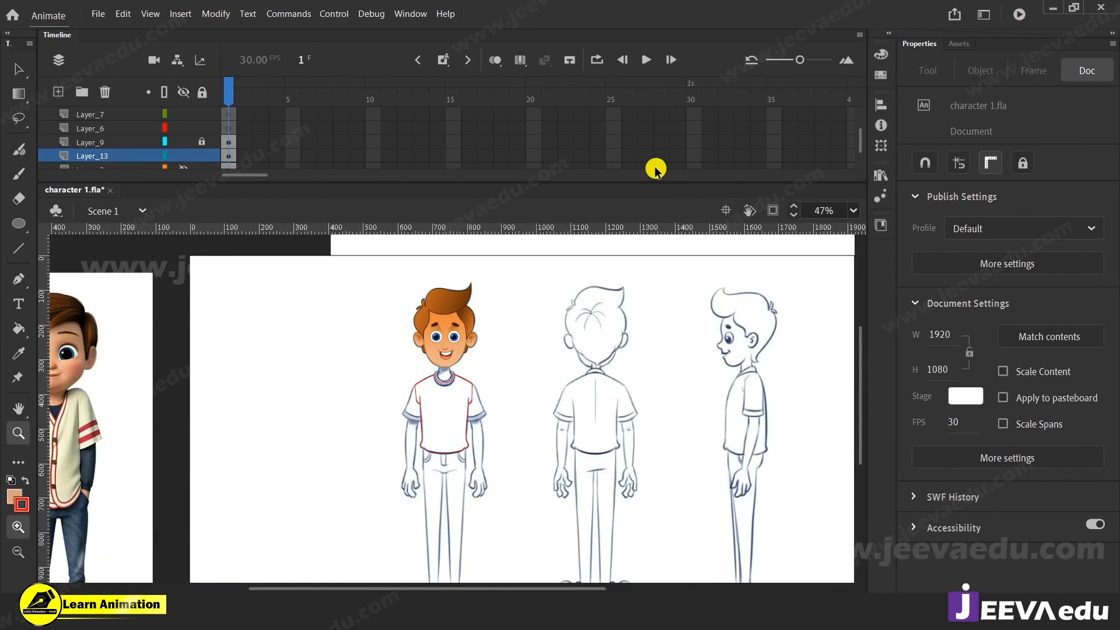
drag(275, 418, 513, 408)
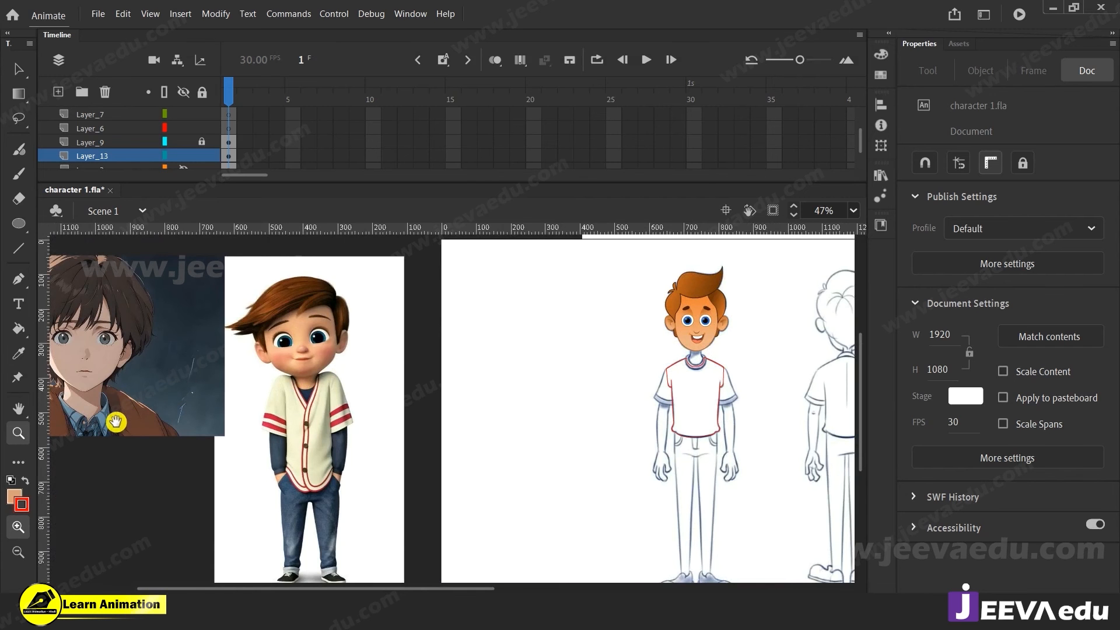
click(340, 424)
drag(340, 424, 234, 451)
mouse_move(367, 406)
mouse_down()
mouse_move(222, 406)
mouse_move(100, 429)
mouse_move(236, 420)
mouse_up()
key(i)
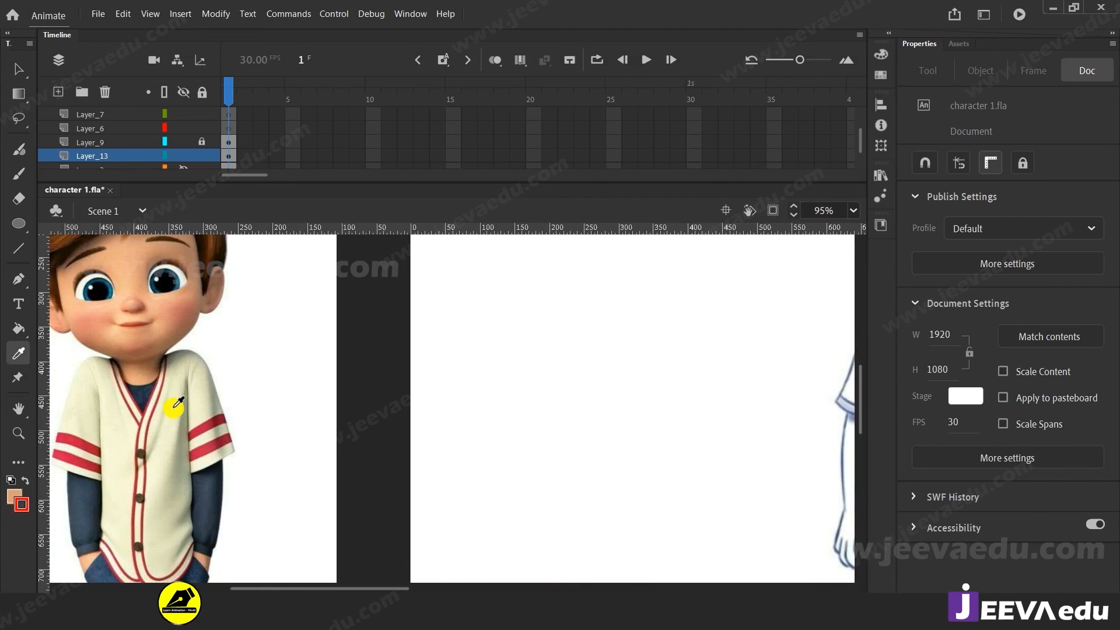
click(183, 403)
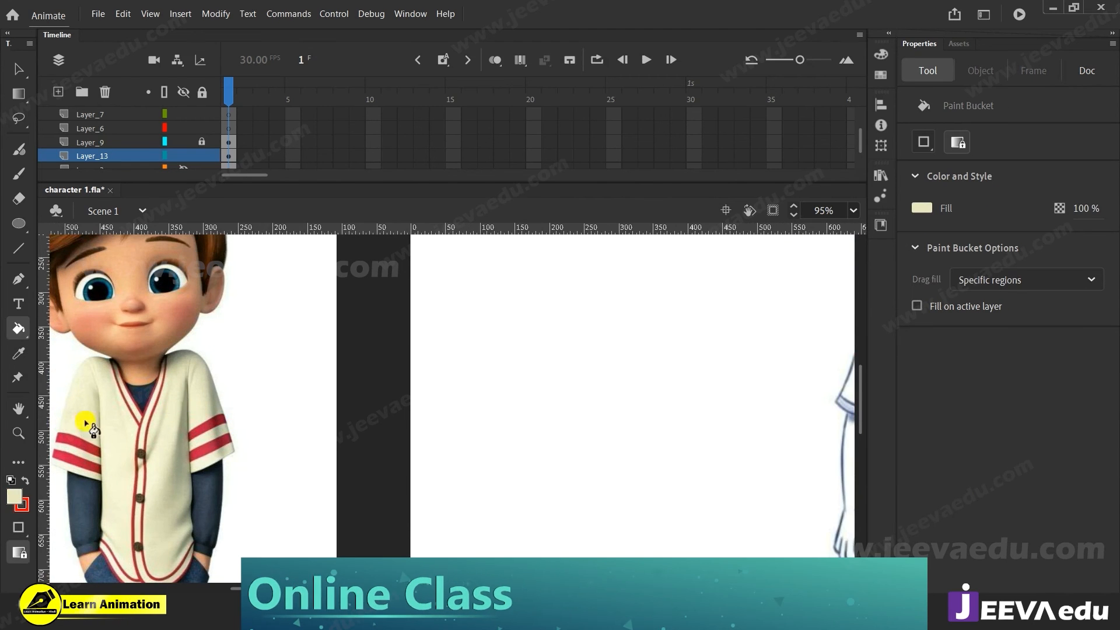
Step: Fill the traced T-shirt body of the front-view character with the sampled cream colour
drag(763, 468, 224, 464)
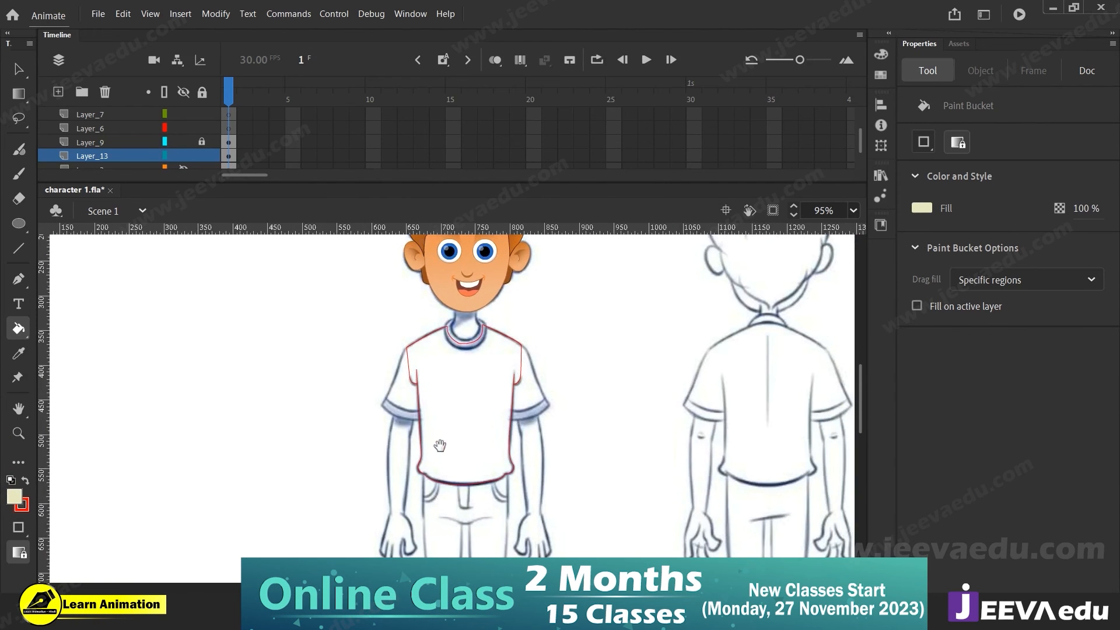
click(475, 412)
key(v)
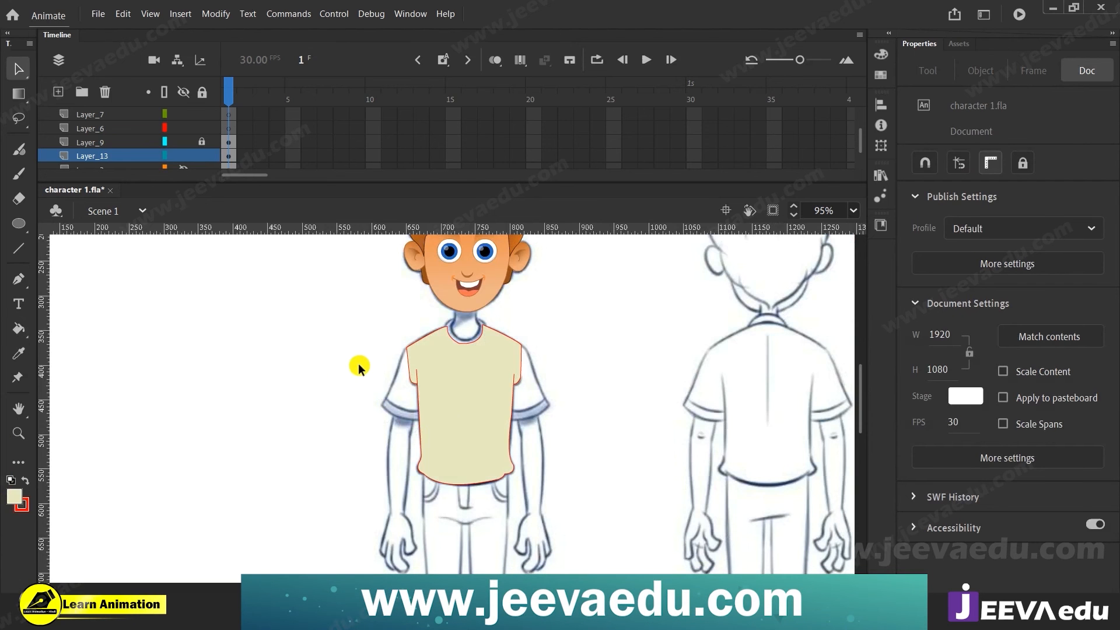
Step: Change the document's stage colour to light grey #CCCCCC
click(966, 396)
click(734, 492)
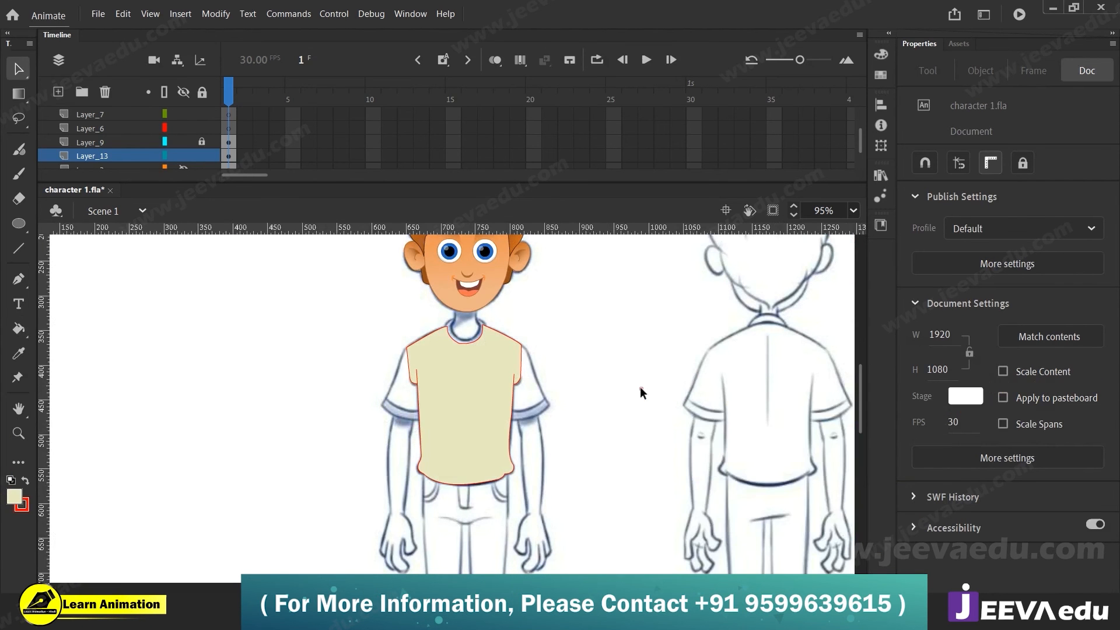
scroll(175, 137, down, 2)
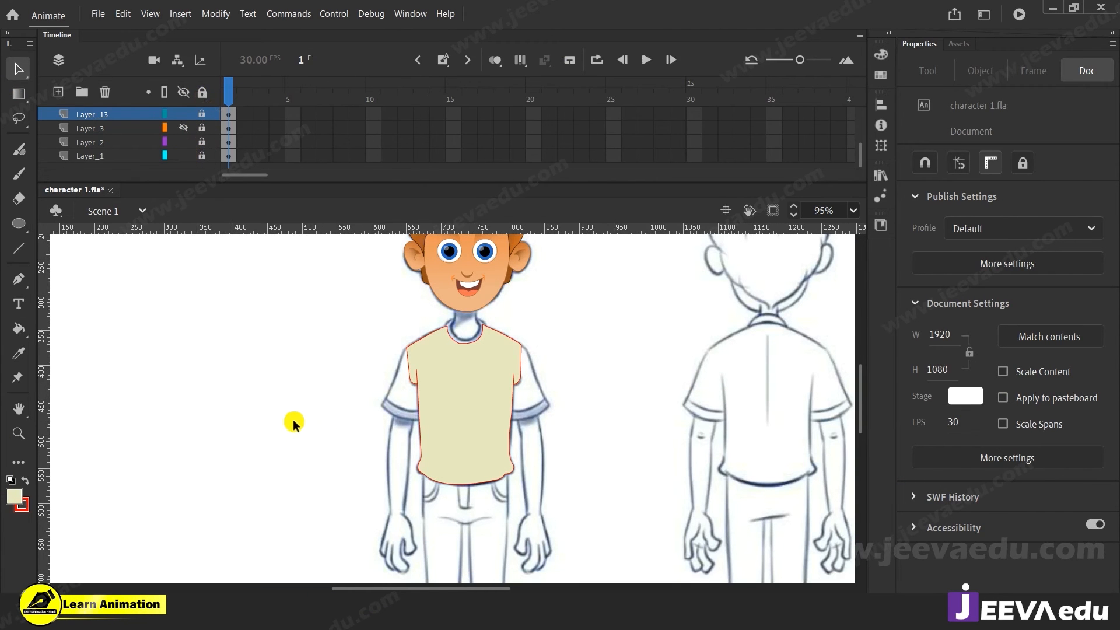
click(966, 397)
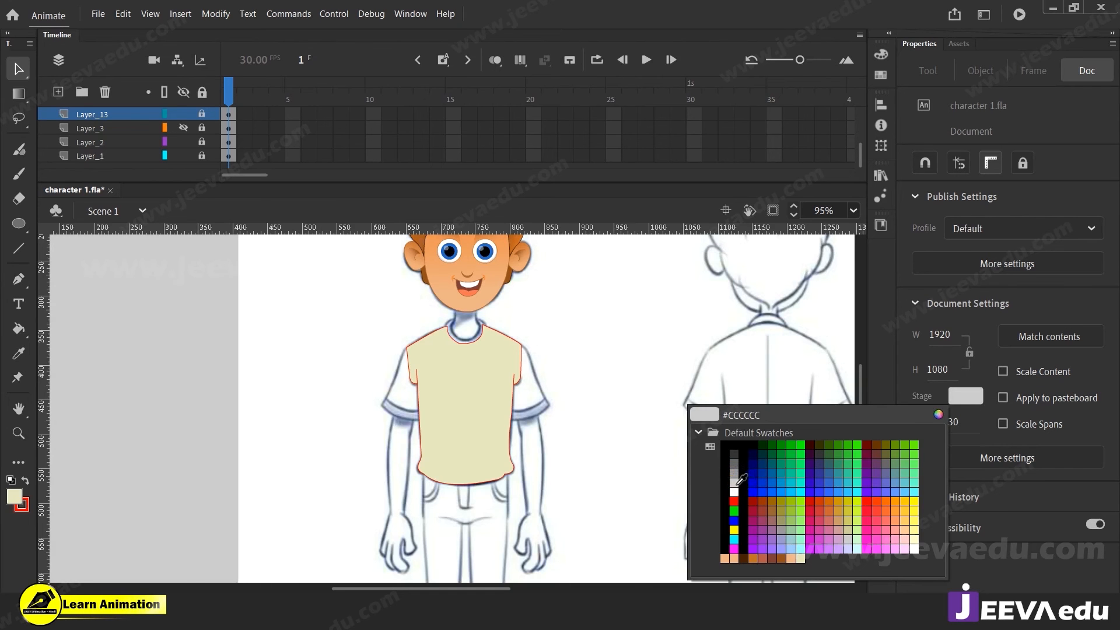
click(736, 484)
Step: Hide the reference sketch on Layer_1 to view the coloured artwork against the stage, and show the sketch again
key(z)
alt+click(595, 431)
alt+click(589, 434)
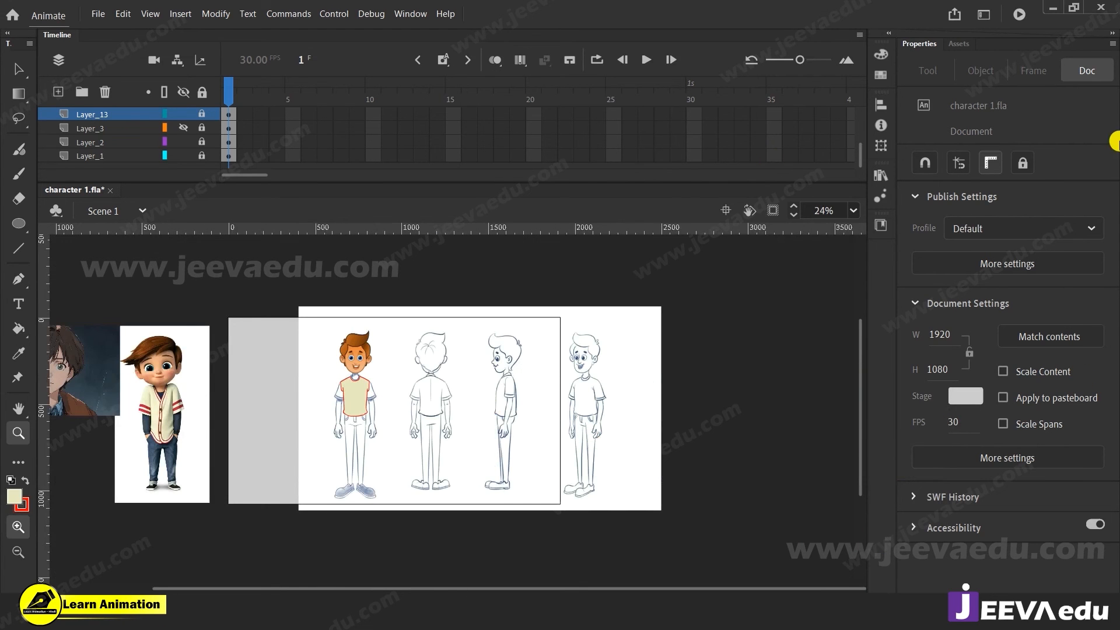
click(184, 156)
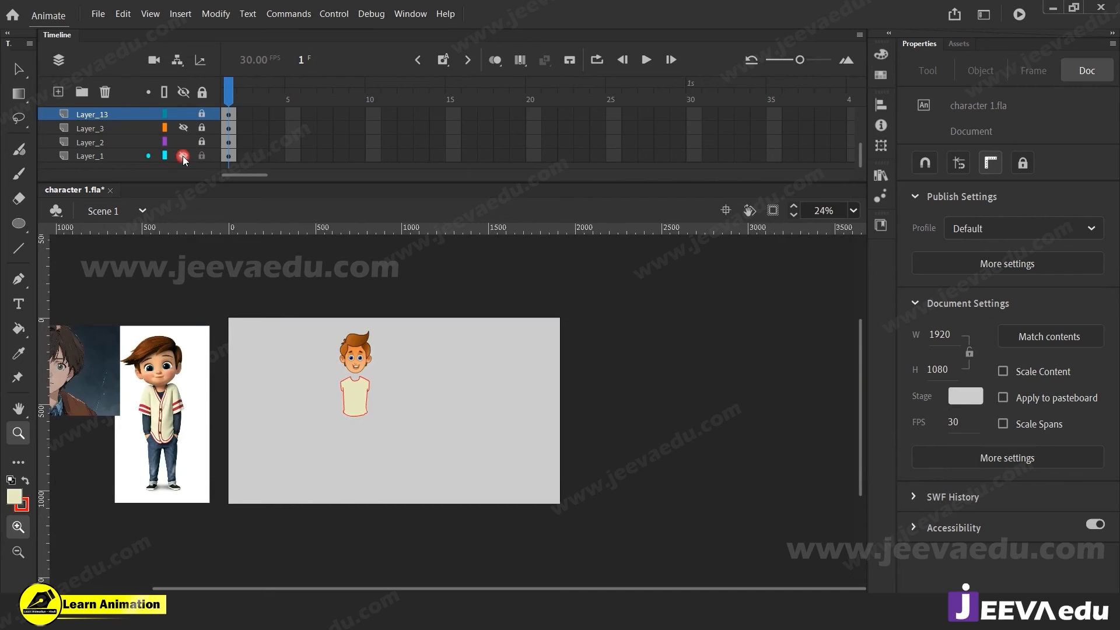
click(183, 156)
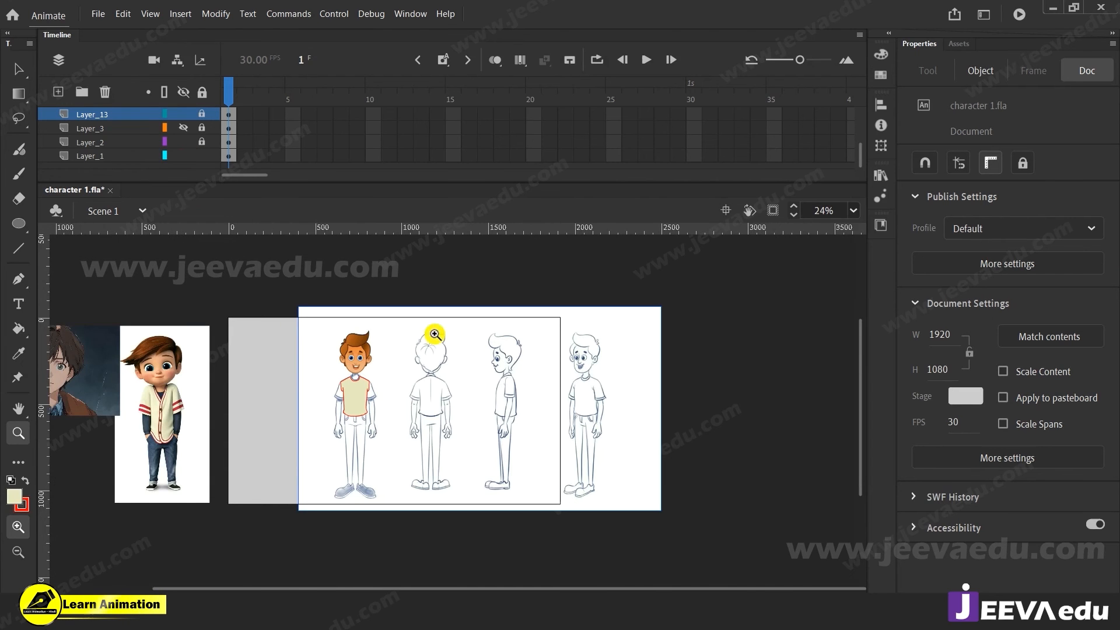
click(416, 404)
click(408, 394)
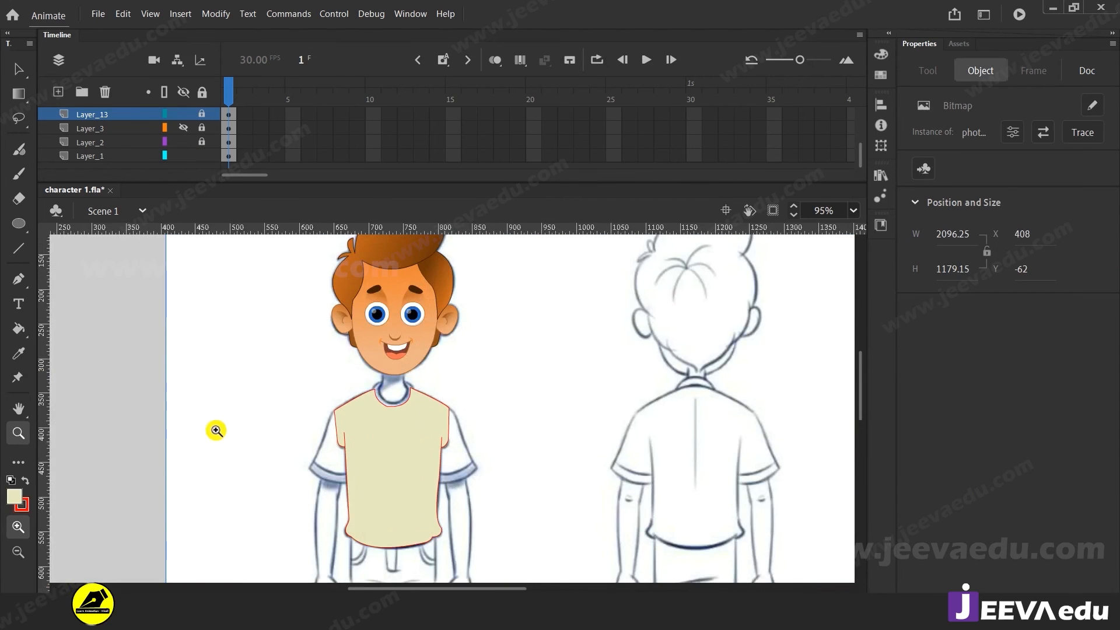
Step: Change the document's stage colour to red
key(v)
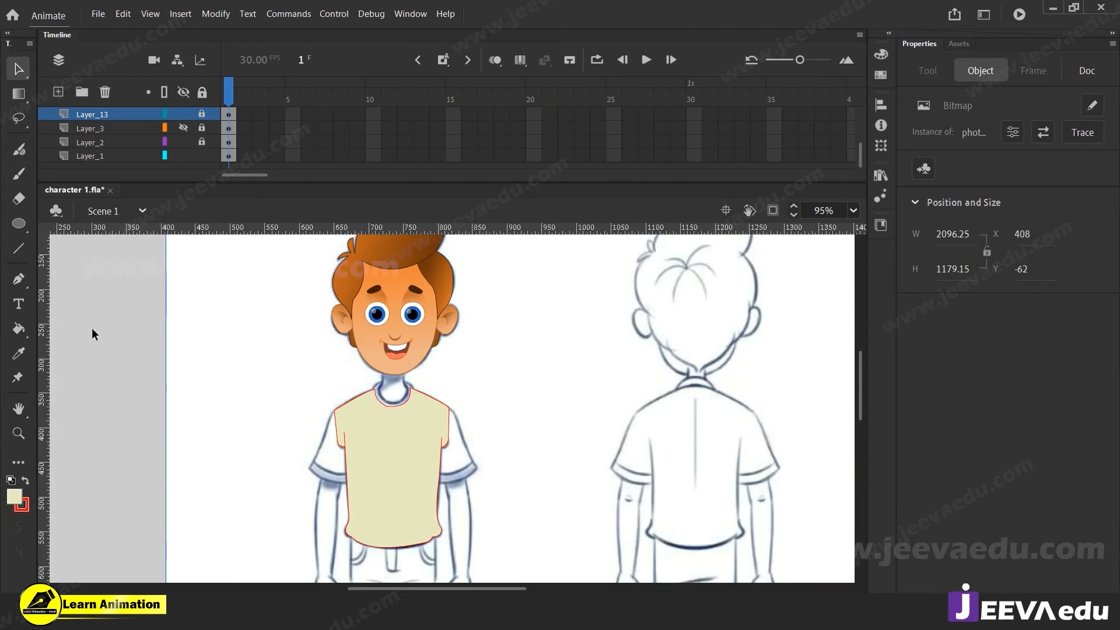
click(92, 328)
click(967, 397)
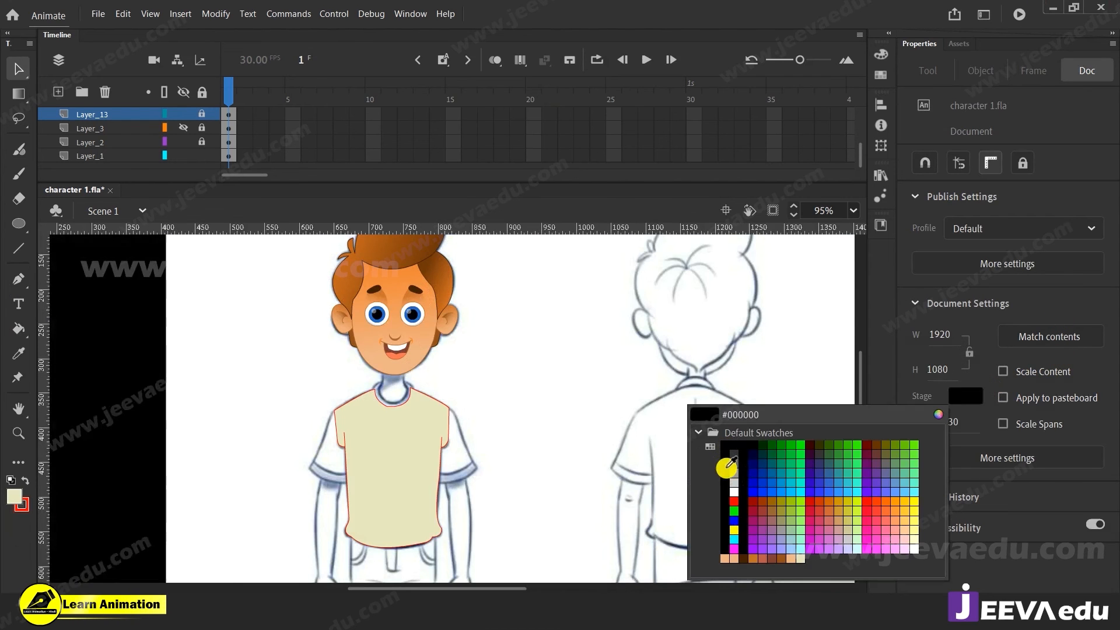
click(734, 500)
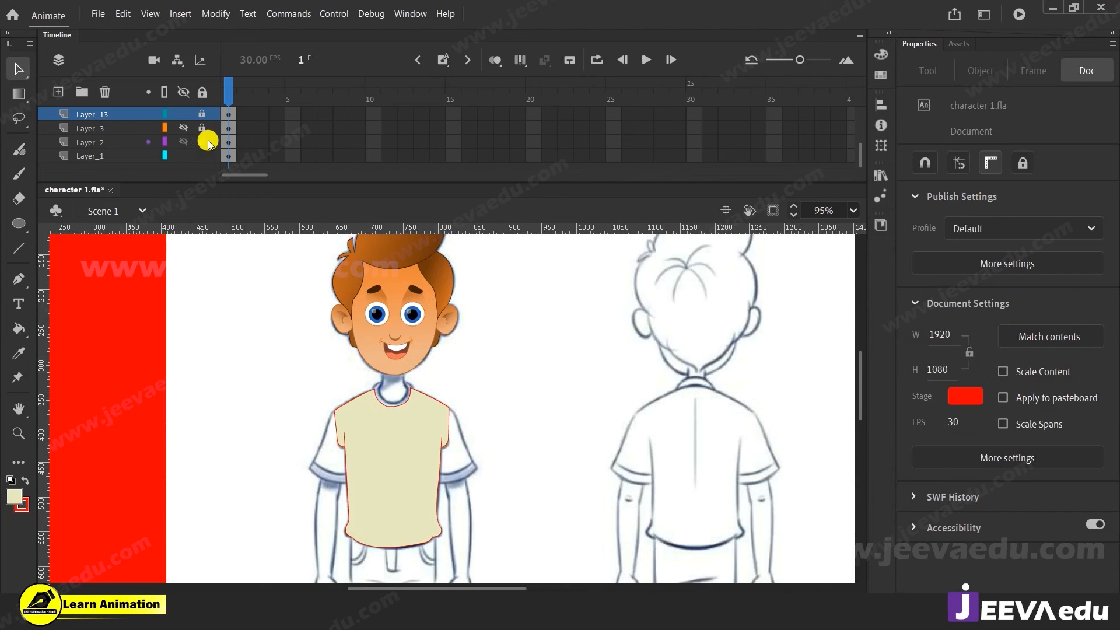
Step: Lock the reference sketch layer, Layer_1, and set the stage colour to white
click(201, 155)
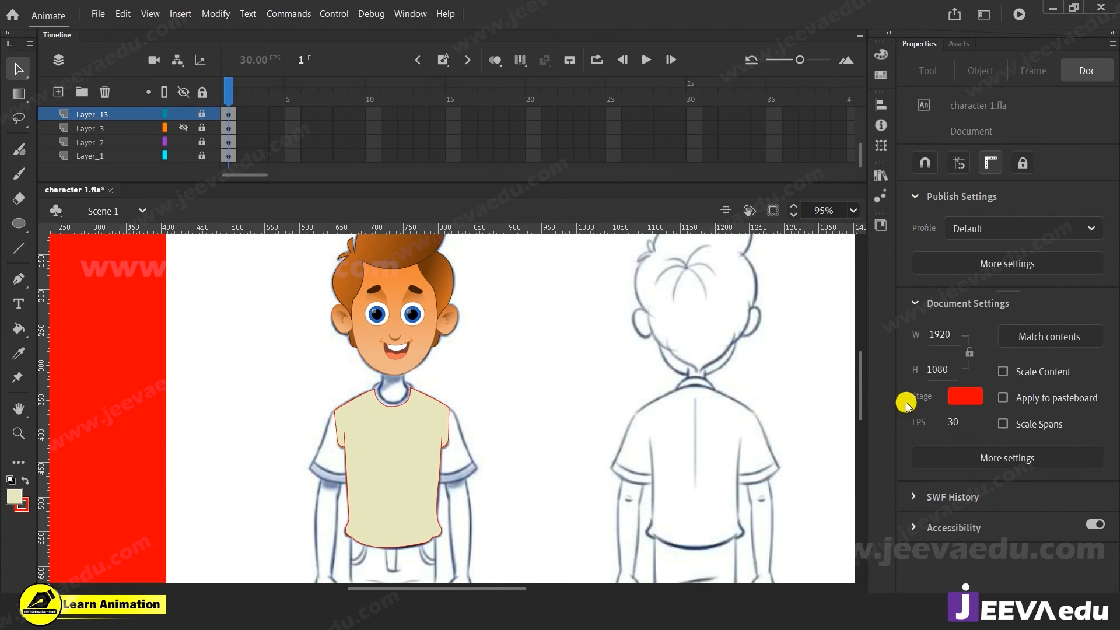
click(966, 396)
click(733, 485)
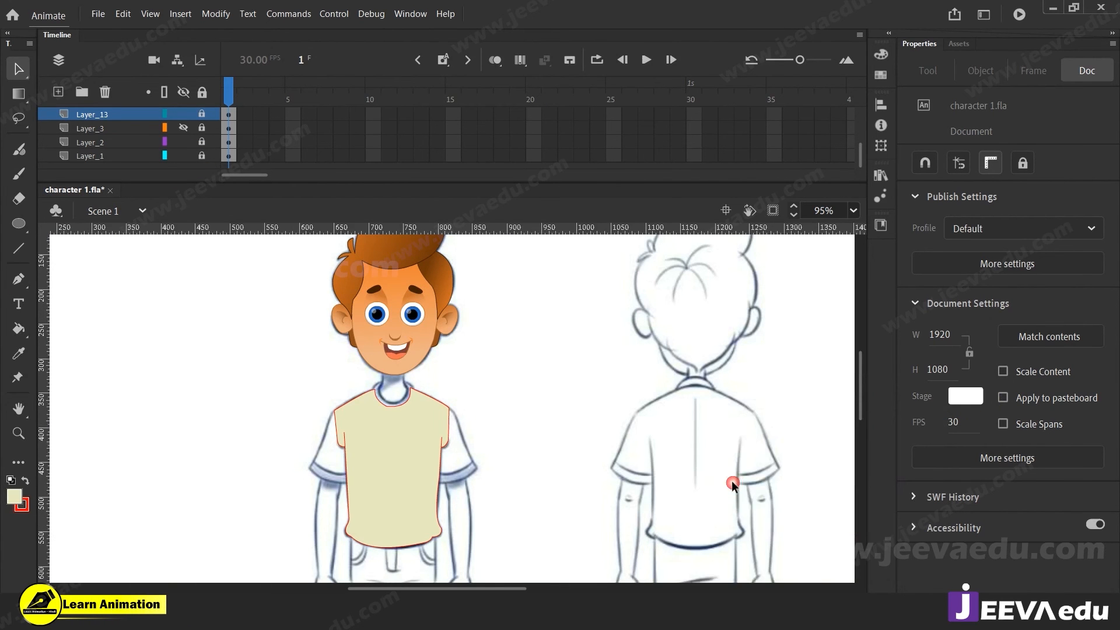
Step: Examine the filled T-shirt's shoulders and neckline up close, toggling the visibility of Layer_13
key(z)
click(414, 445)
drag(414, 445, 445, 478)
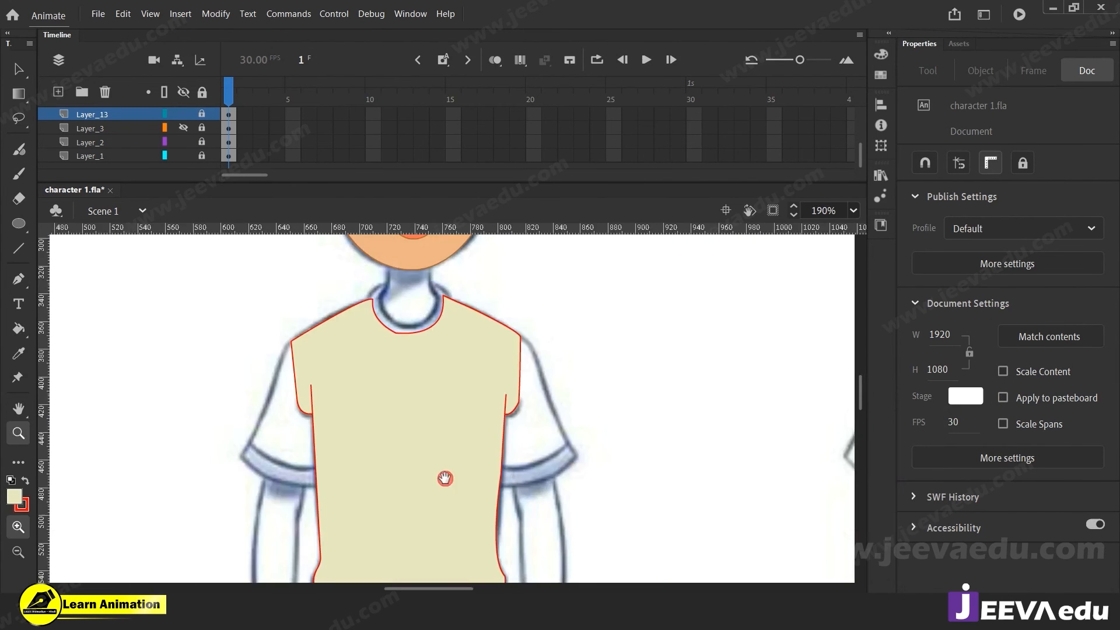
alt+click(425, 477)
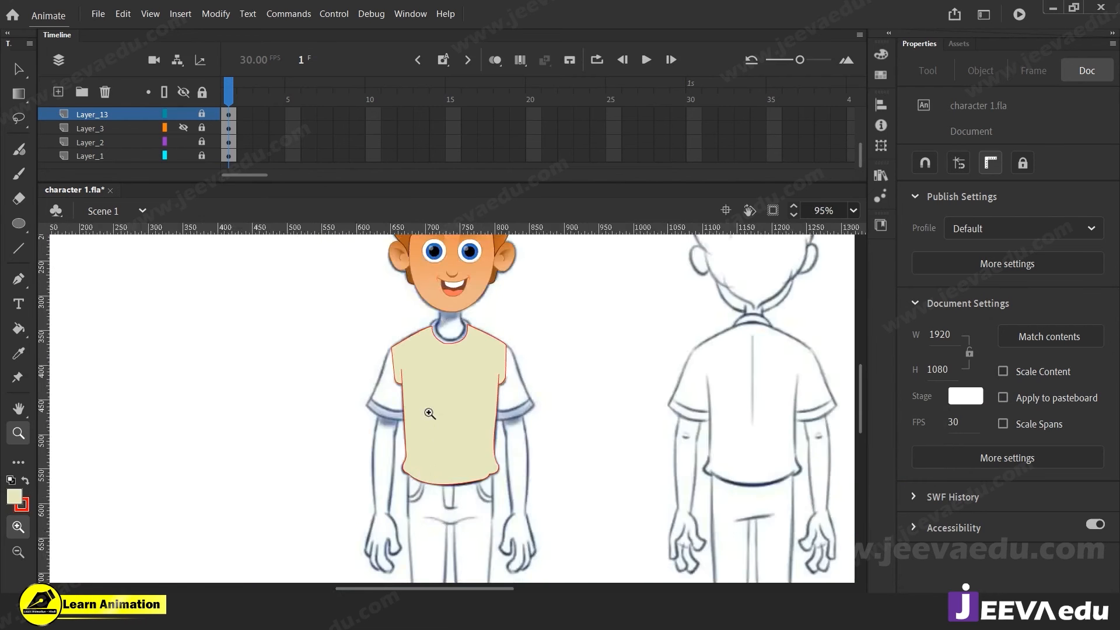
click(430, 412)
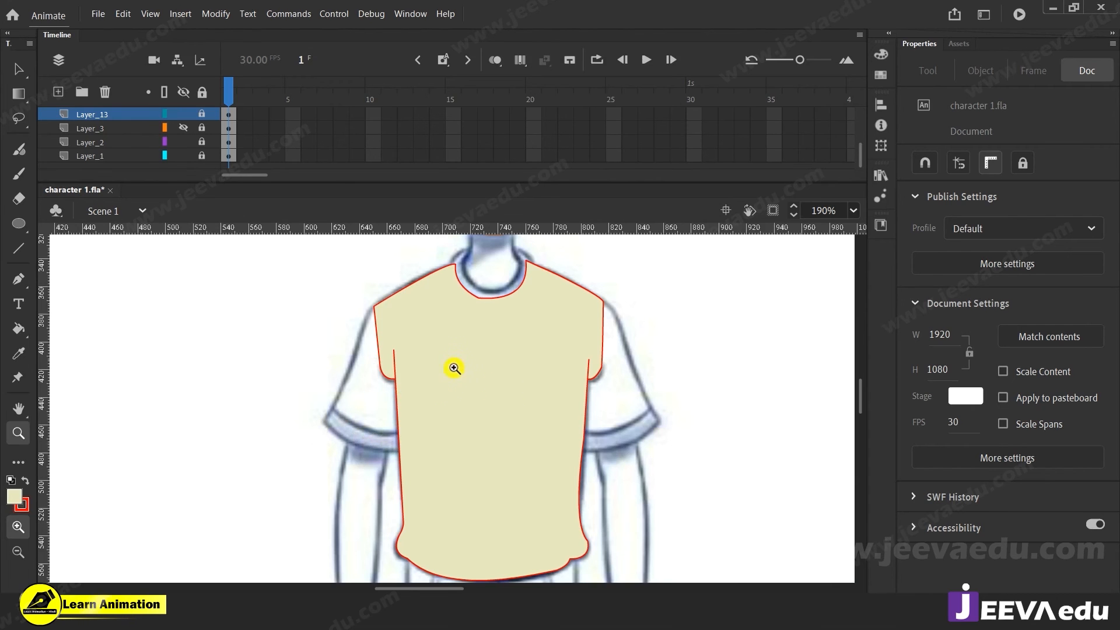
key(v)
key(z)
click(448, 317)
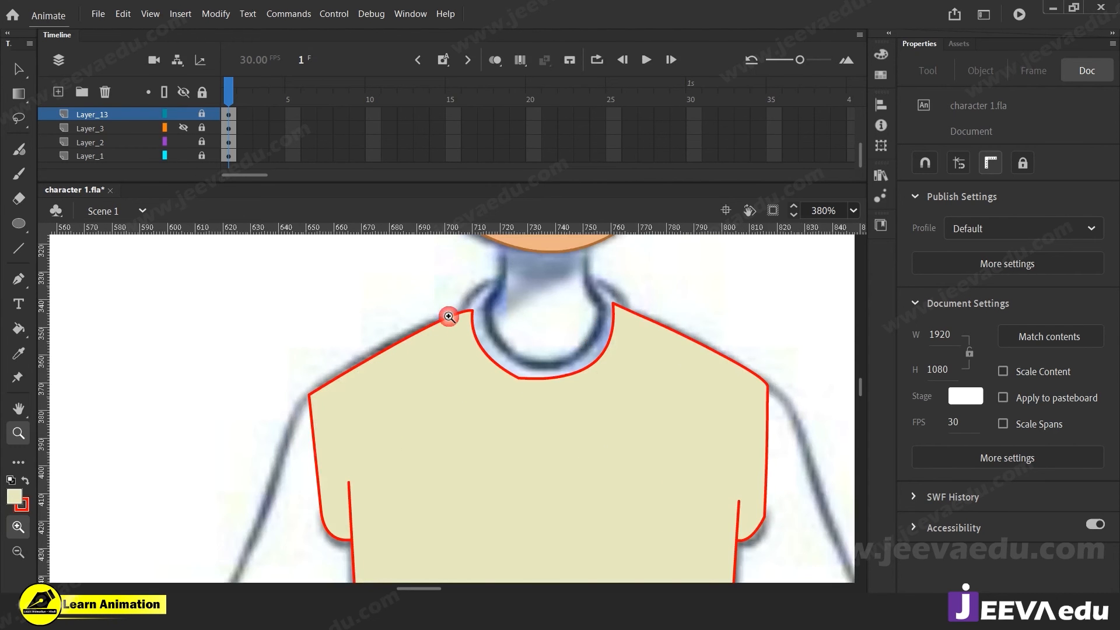
key(v)
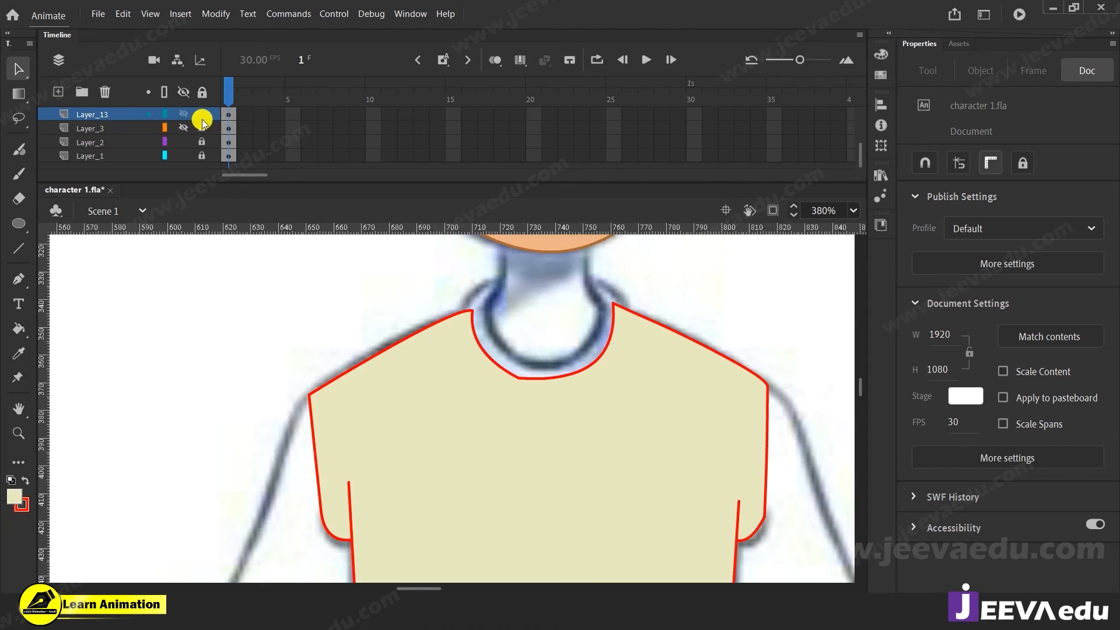
scroll(204, 133, up, 1)
click(180, 129)
click(181, 130)
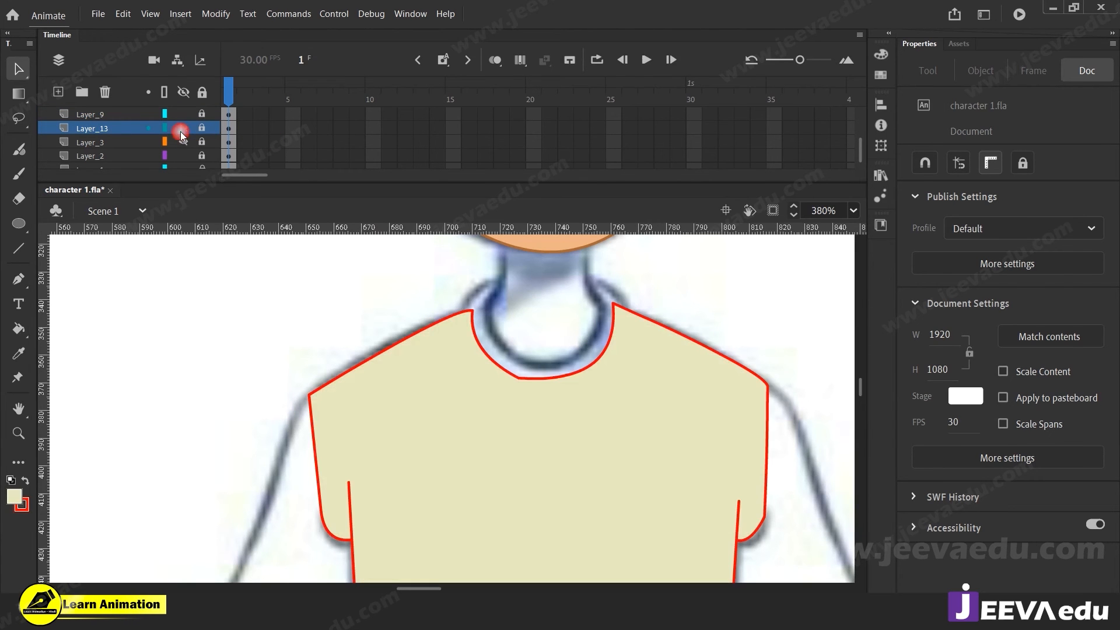
Step: Select the whole T-shirt outline and recolour its stroke with the cream sampled from the shirt's fill
double_click(419, 331)
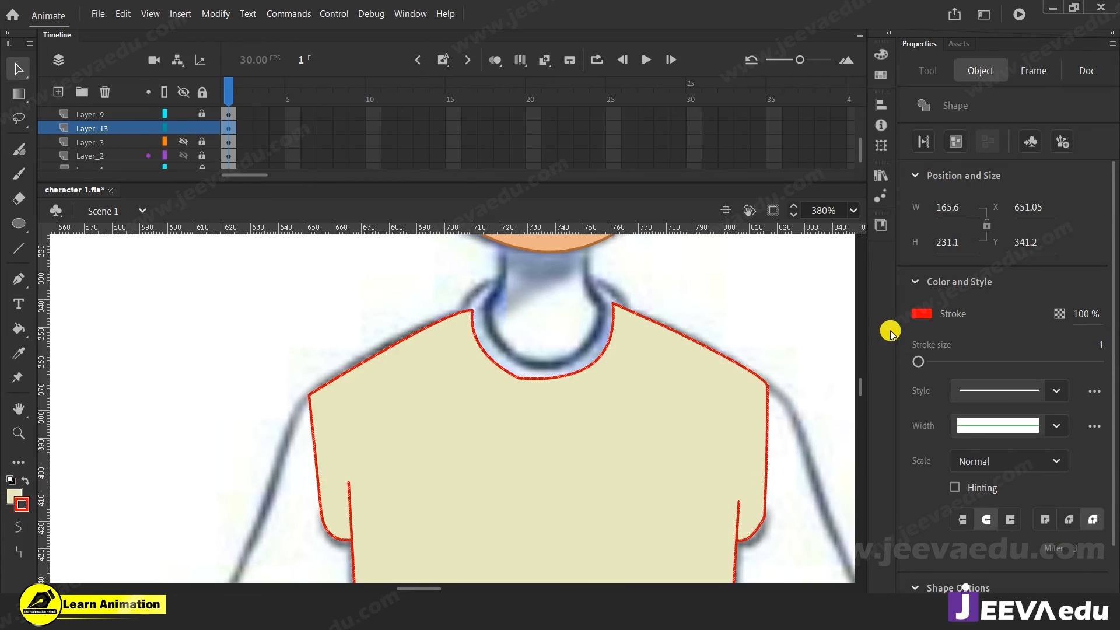
click(915, 316)
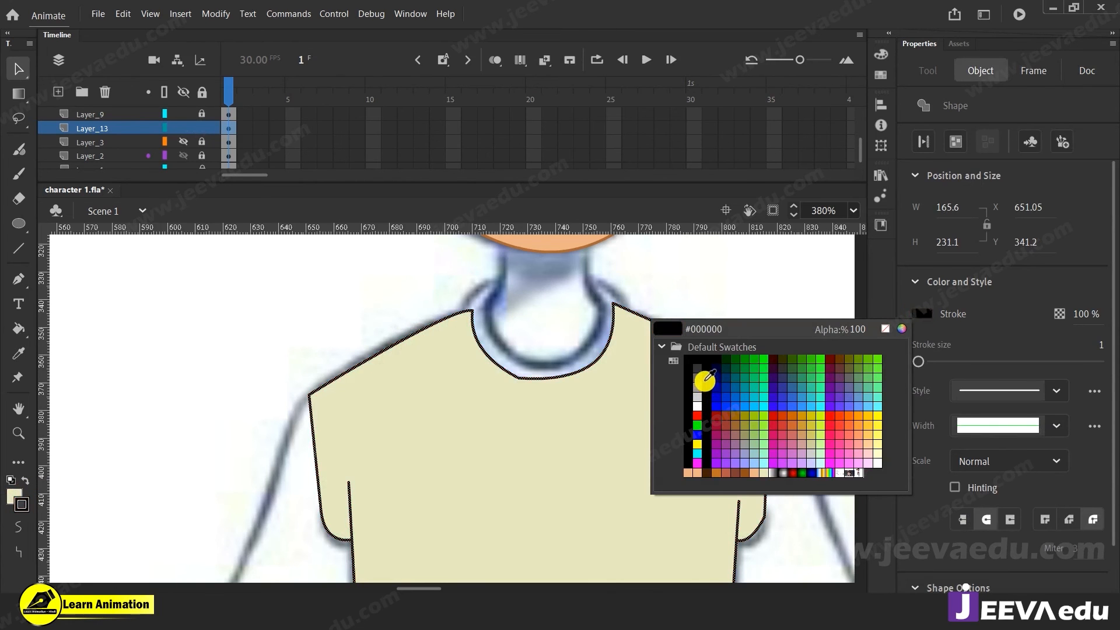
click(627, 407)
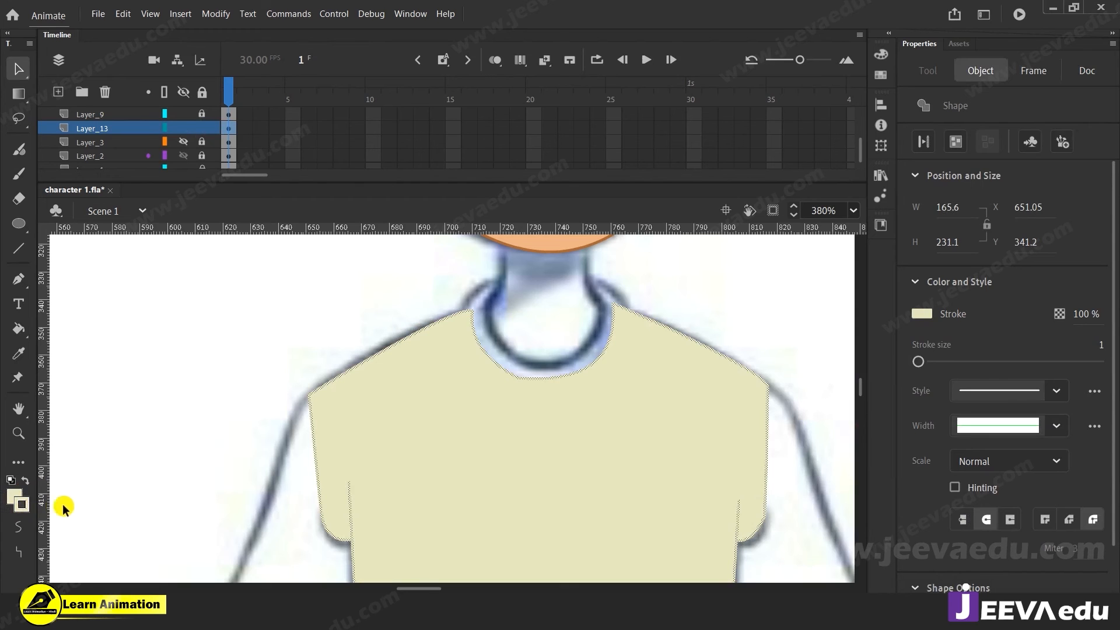
Step: Darken the T-shirt outline's cream stroke to a muted grey-olive shade and deselect it
click(24, 508)
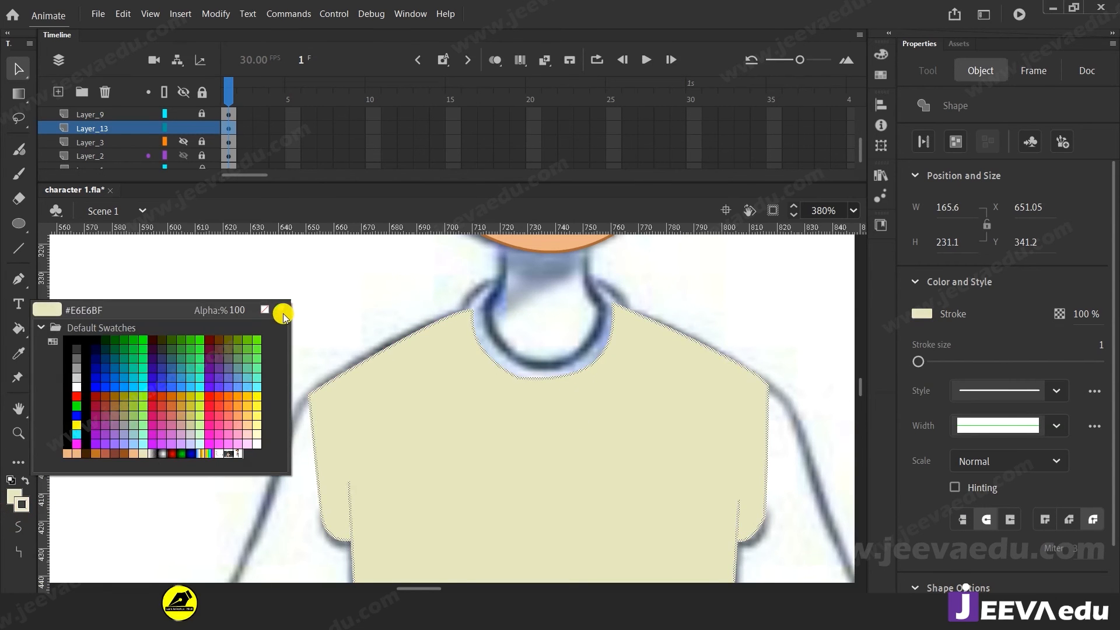
click(282, 314)
drag(593, 234, 601, 303)
click(712, 217)
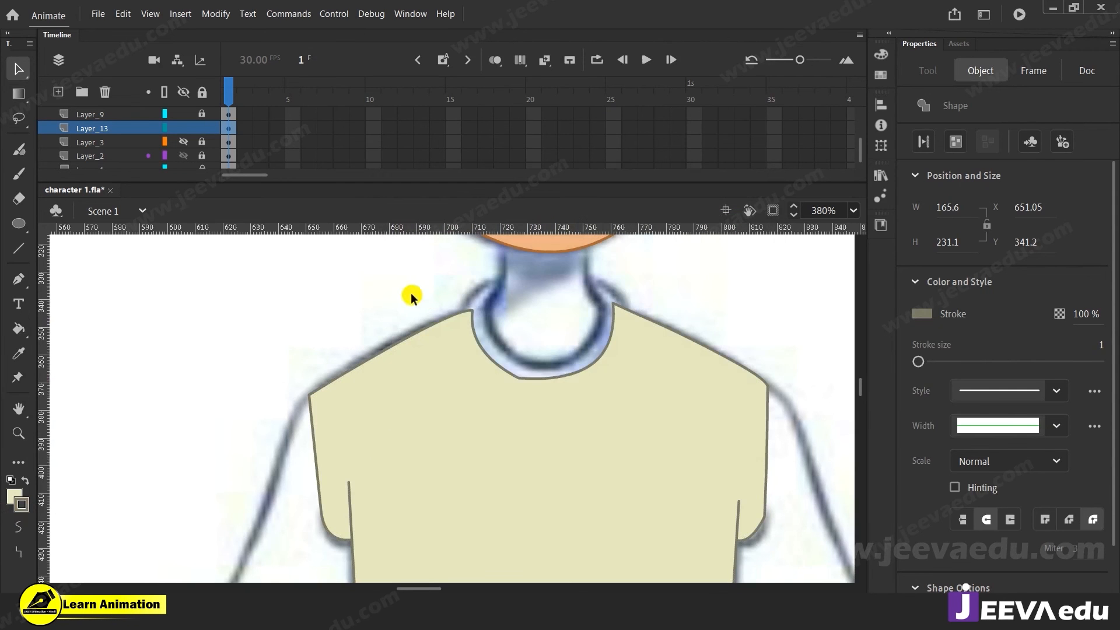
click(407, 298)
Step: Delete the straight armhole lines on both sides of the T-shirt, keeping the small armpit curves
key(z)
click(424, 431)
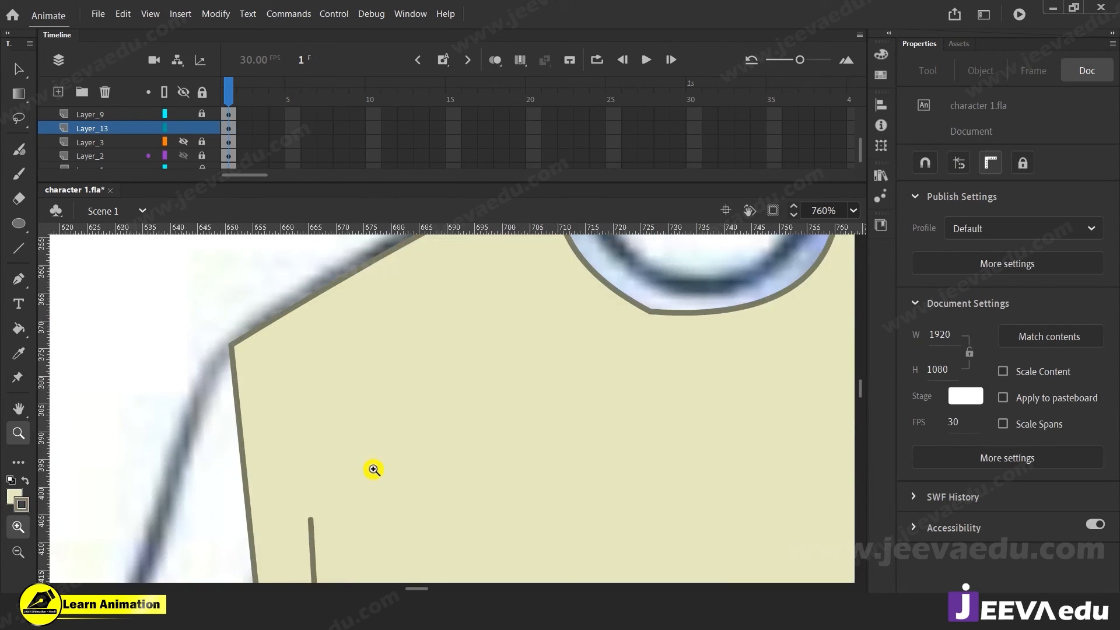
alt+click(412, 485)
key(v)
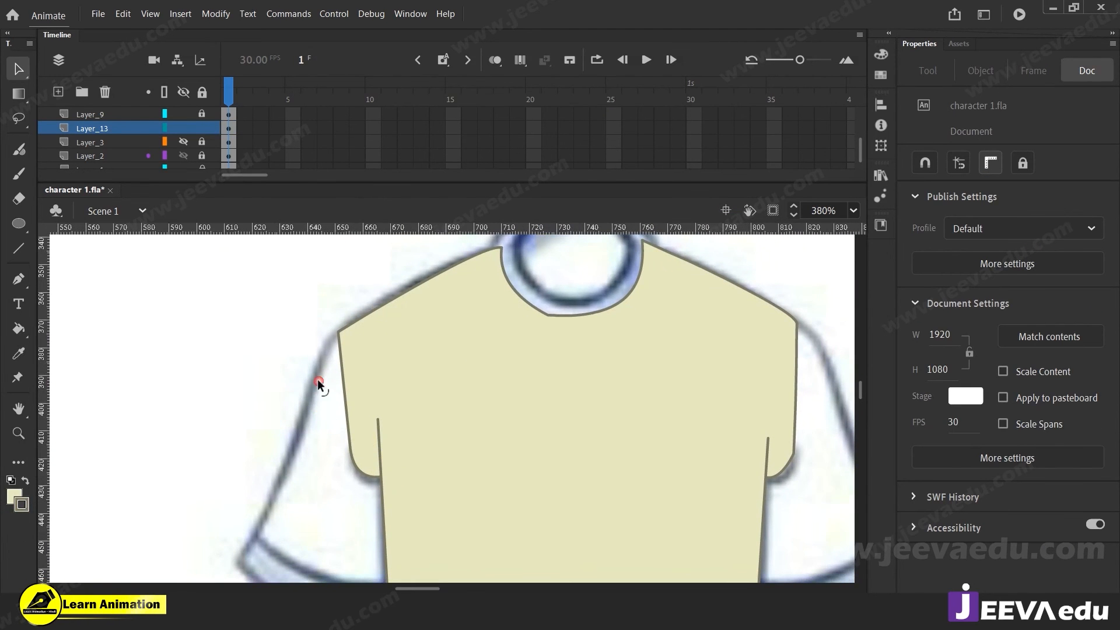
click(343, 384)
key(Delete)
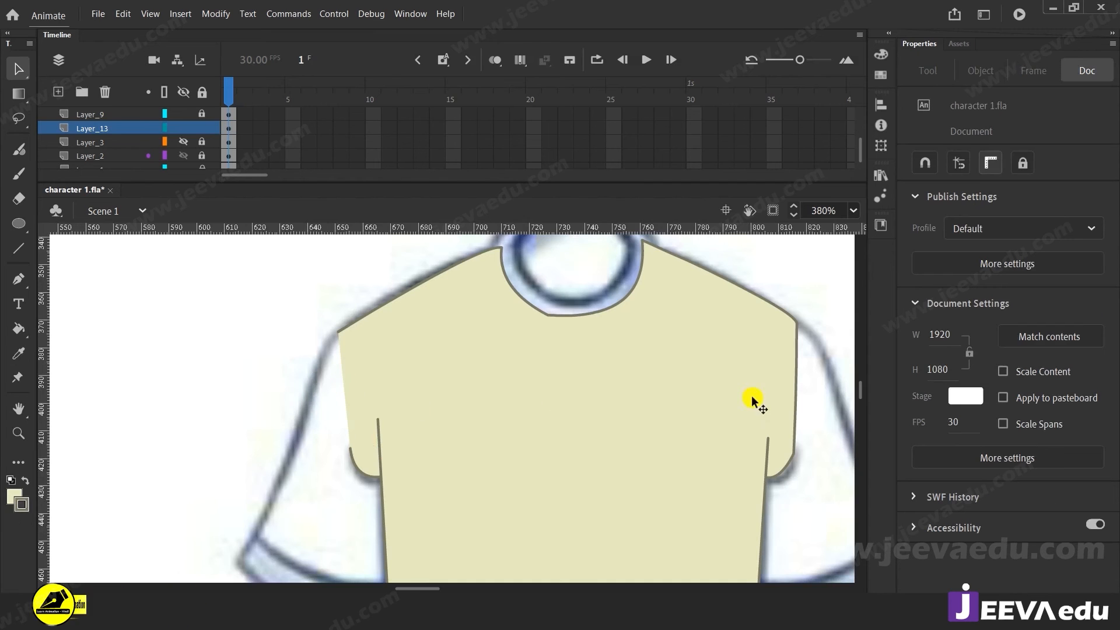
click(798, 391)
key(Delete)
Step: Show the hidden neck layer, Layer_3, to check the neck against the T-shirt's neckline
drag(610, 424, 576, 436)
key(z)
alt+click(567, 447)
click(478, 458)
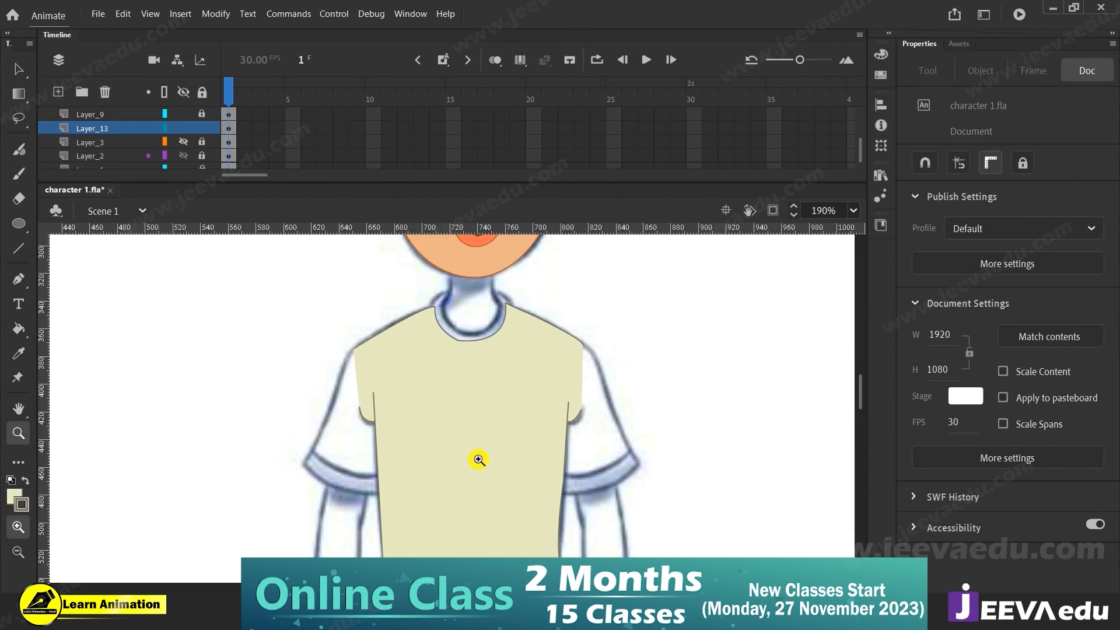
alt+click(476, 439)
alt+click(472, 435)
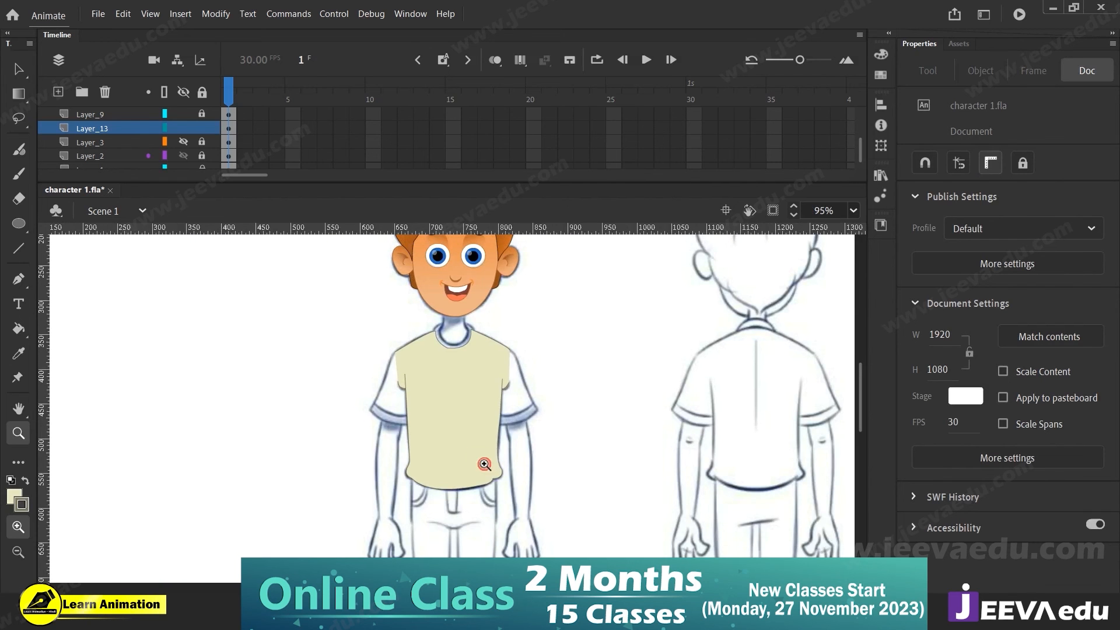
click(184, 141)
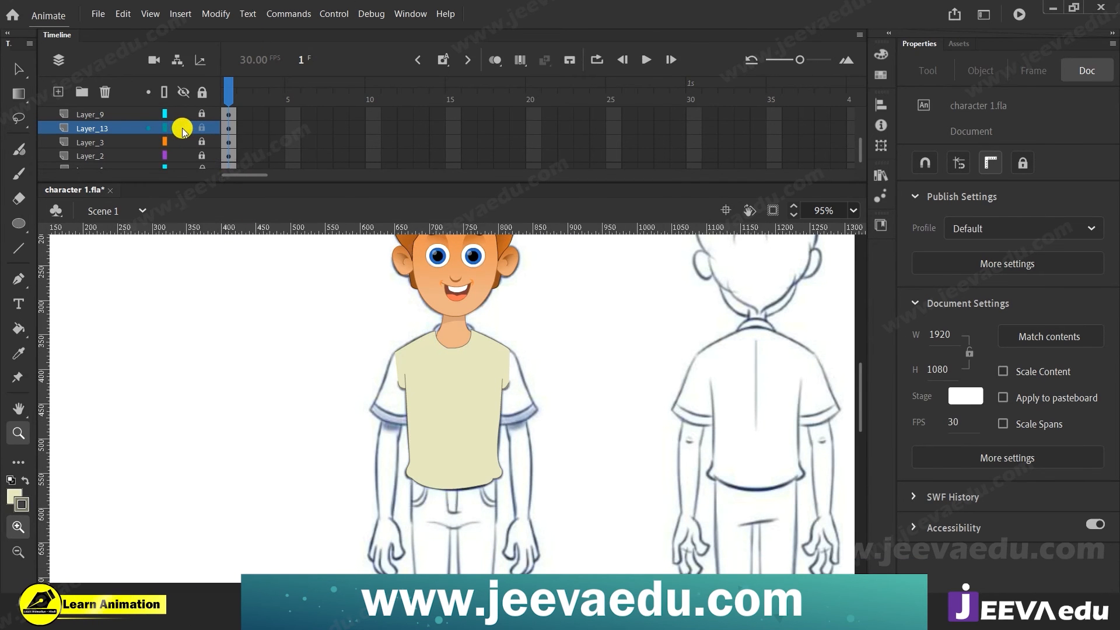
click(447, 398)
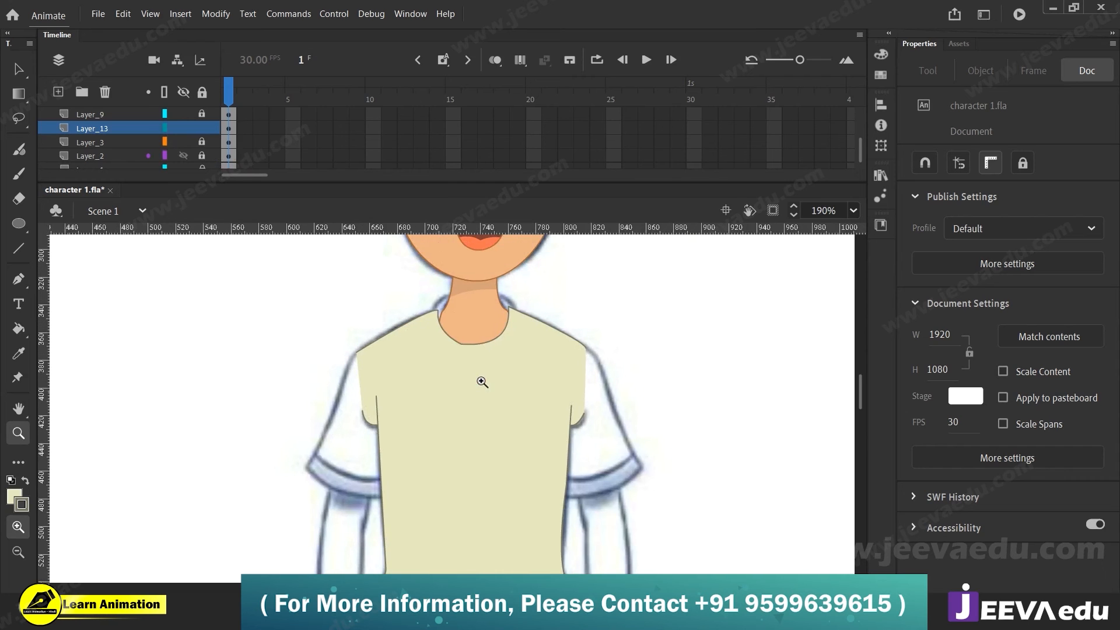
Step: Hide the T-shirt layer Layer_13 and the head layer Layer_9, and add a new layer above Layer_9
click(184, 128)
click(182, 116)
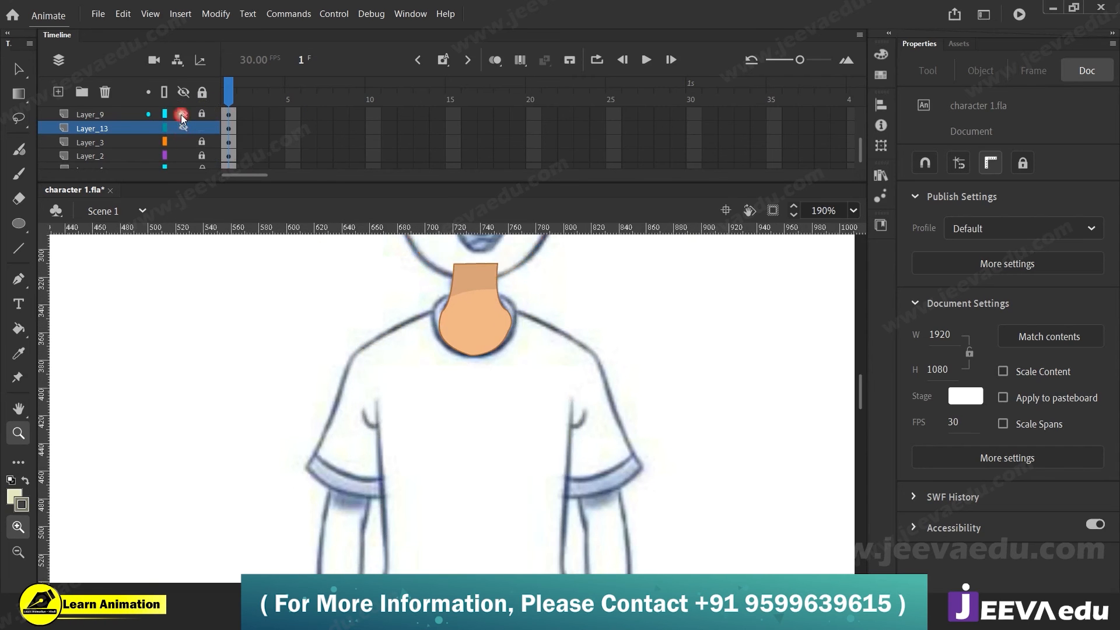
click(116, 113)
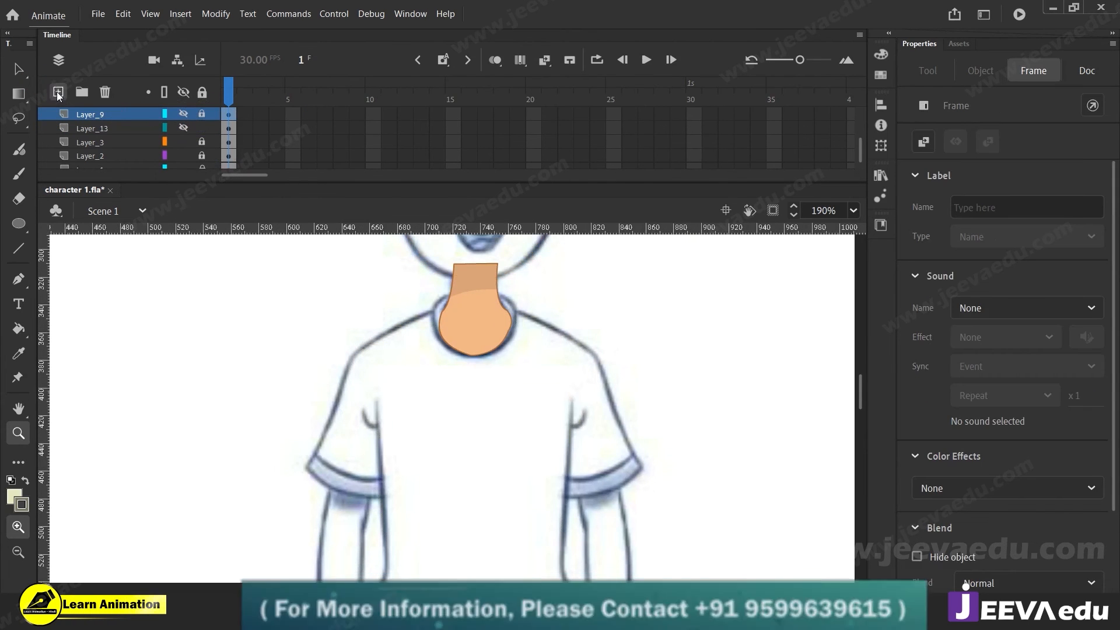
click(58, 93)
click(488, 350)
key(v)
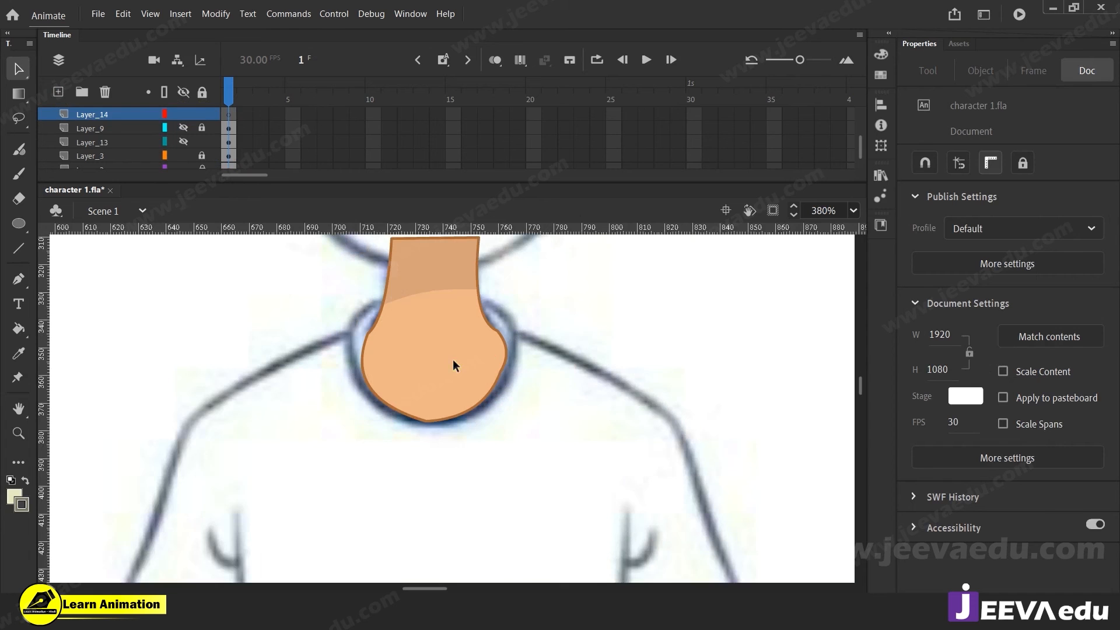
Step: Unlock all layers except the sketch layer Layer_1, and hide the neck layer Layer_3 to reveal the sketched collar
click(202, 95)
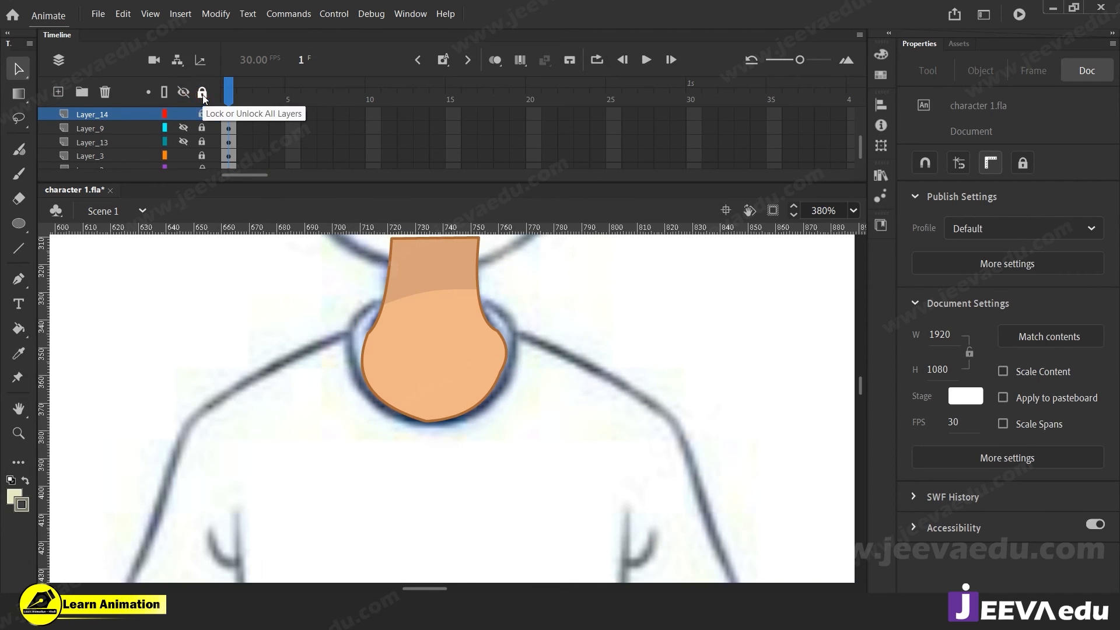
click(202, 95)
scroll(209, 117, down, 2)
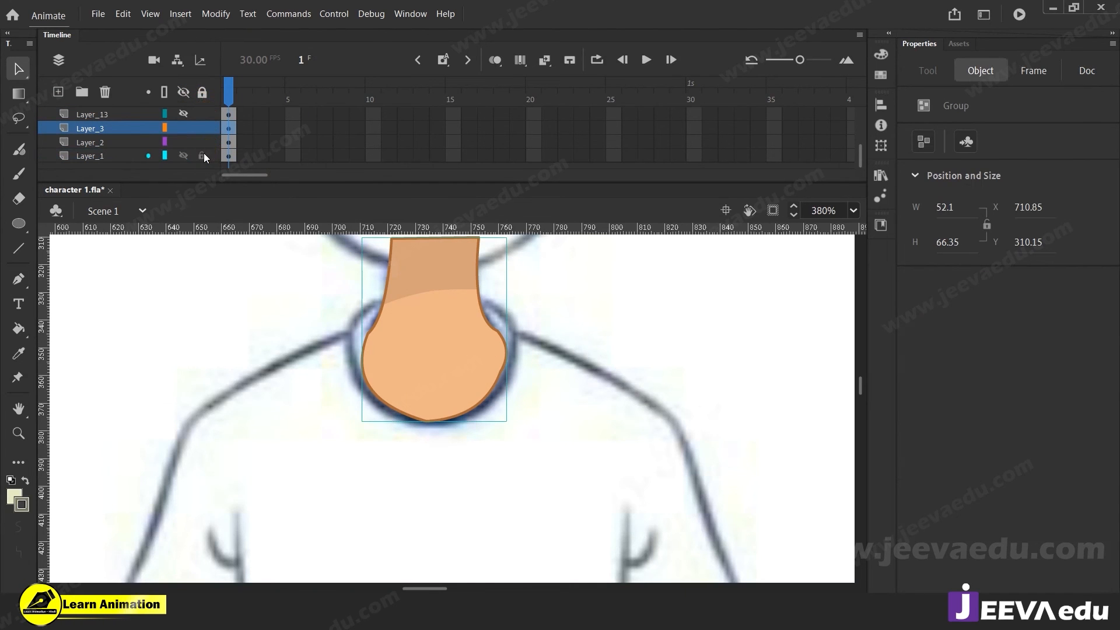
click(201, 156)
click(363, 313)
click(395, 336)
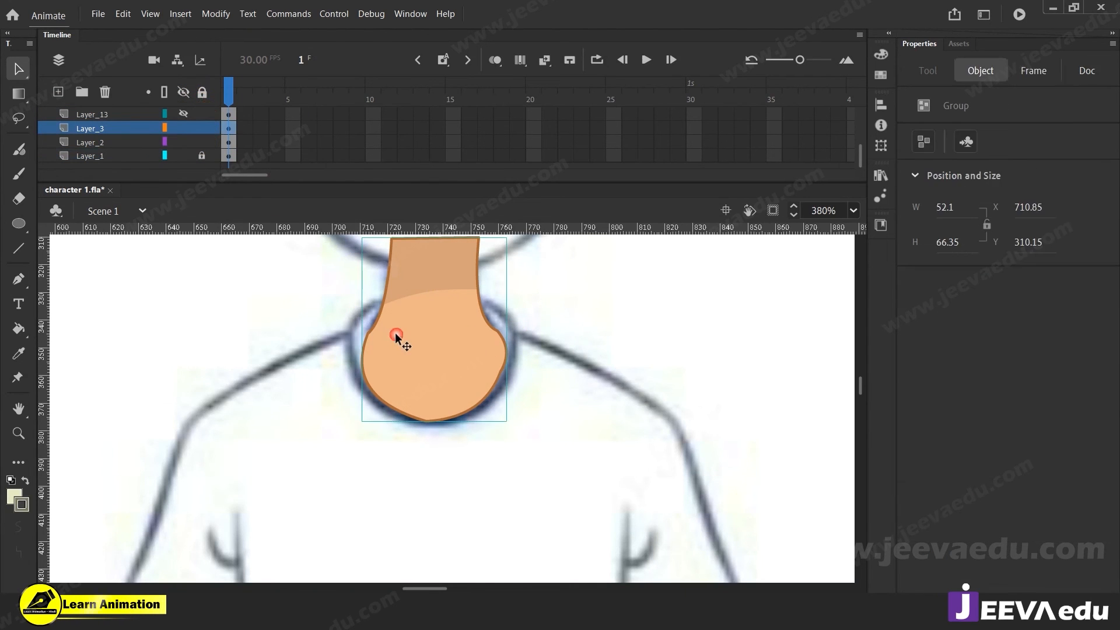
click(183, 129)
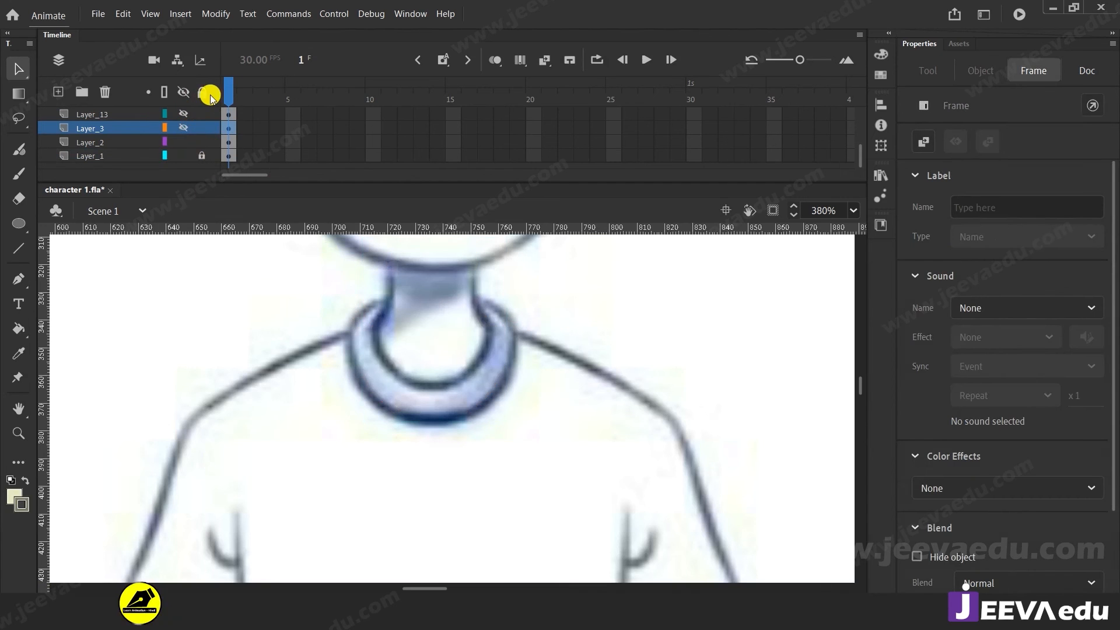
Step: Draw a circle over the sketched collar on Layer_14 and delete its fill, keeping only the outline
scroll(175, 126, up, 1)
scroll(178, 143, up, 2)
click(139, 129)
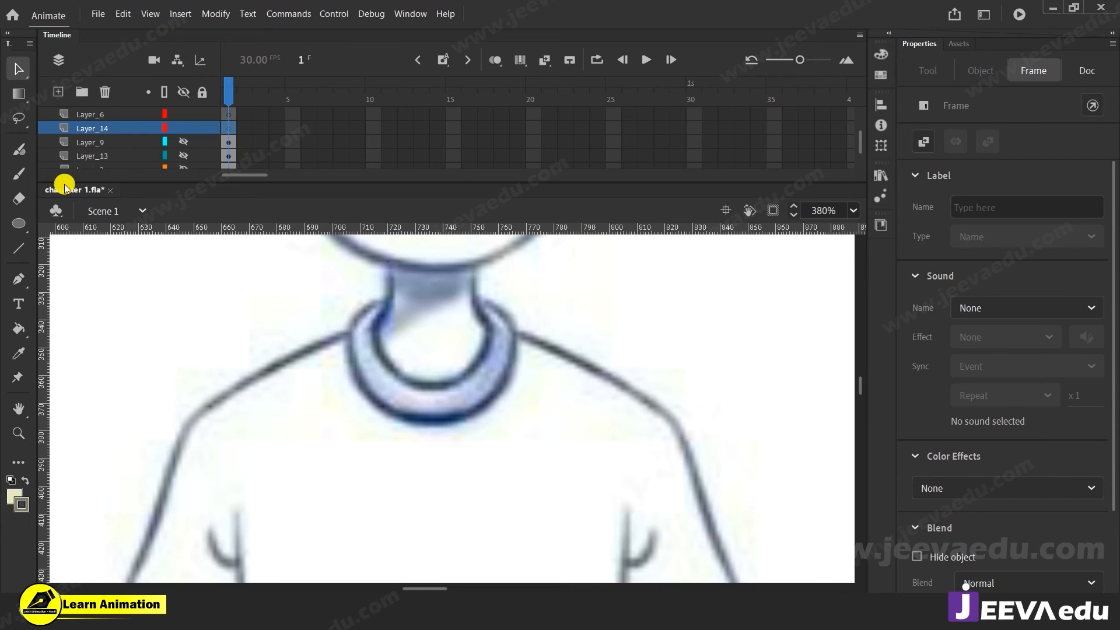
click(18, 224)
drag(397, 325, 481, 408)
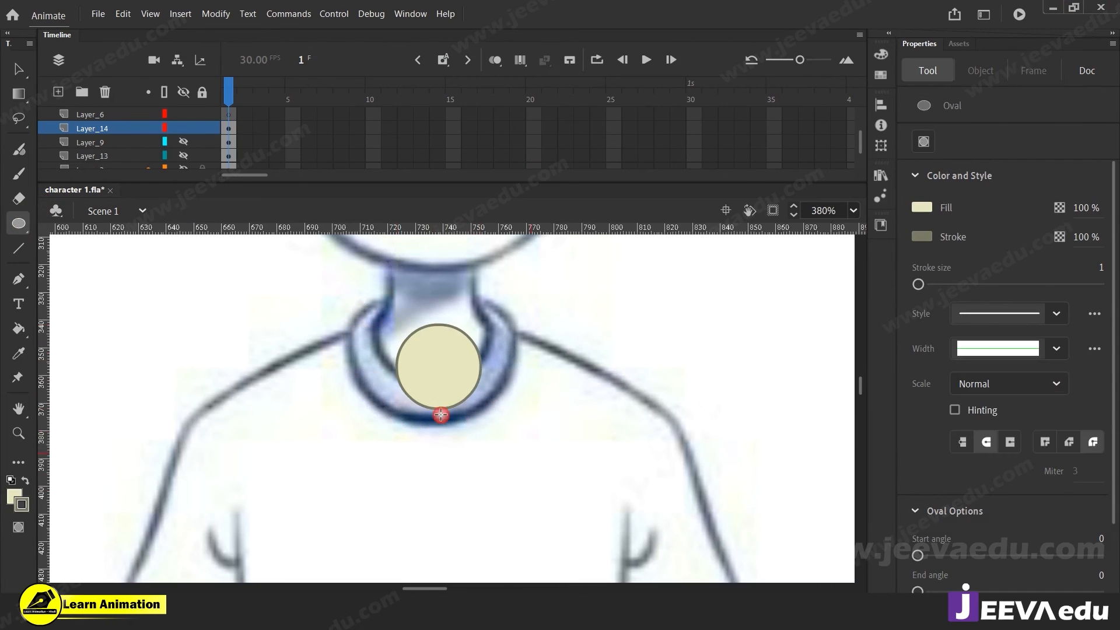
key(v)
click(429, 364)
key(Delete)
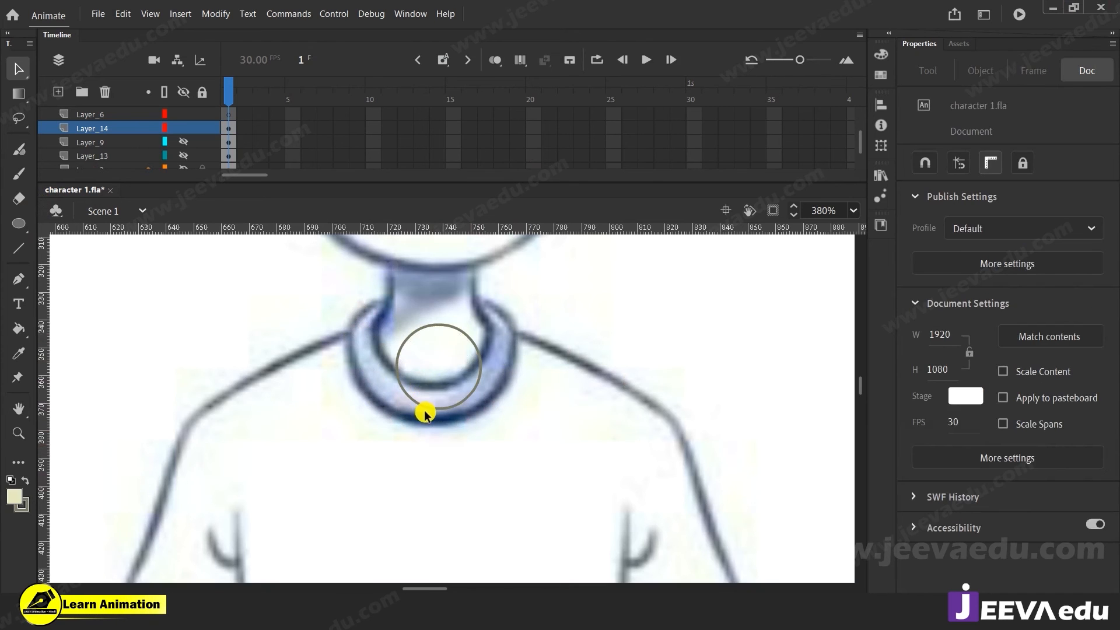
Step: Scale the circle outline to follow the collar's outer edge, about 60.5 px wide and 59.3 px high
click(432, 406)
key(q)
drag(480, 324, 504, 269)
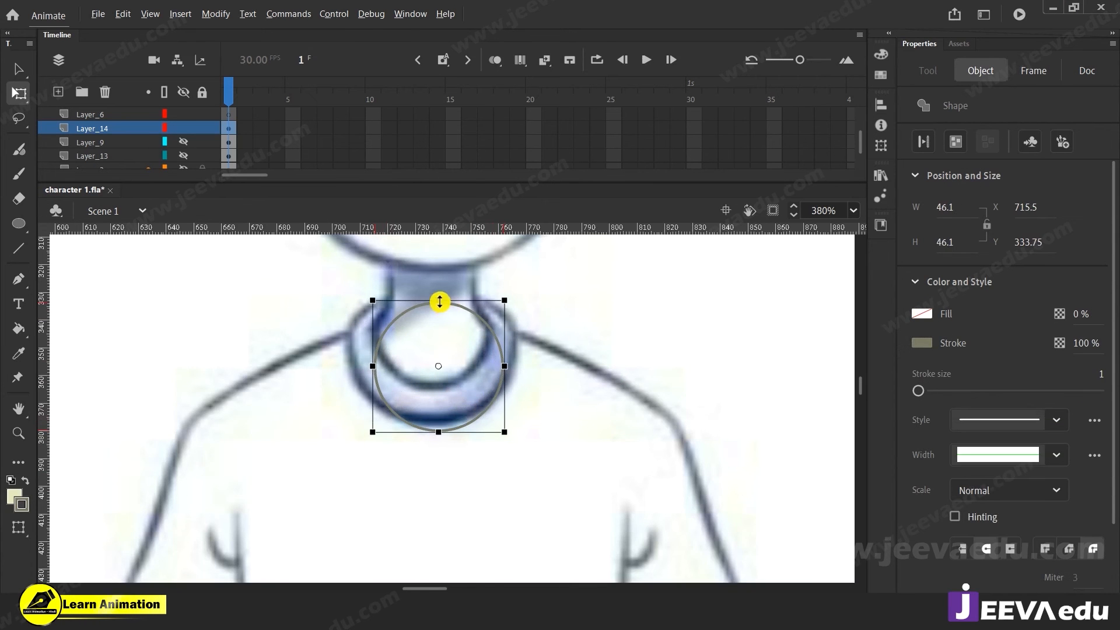
drag(440, 301, 442, 261)
drag(372, 346, 345, 344)
drag(507, 345, 521, 347)
drag(432, 433, 433, 430)
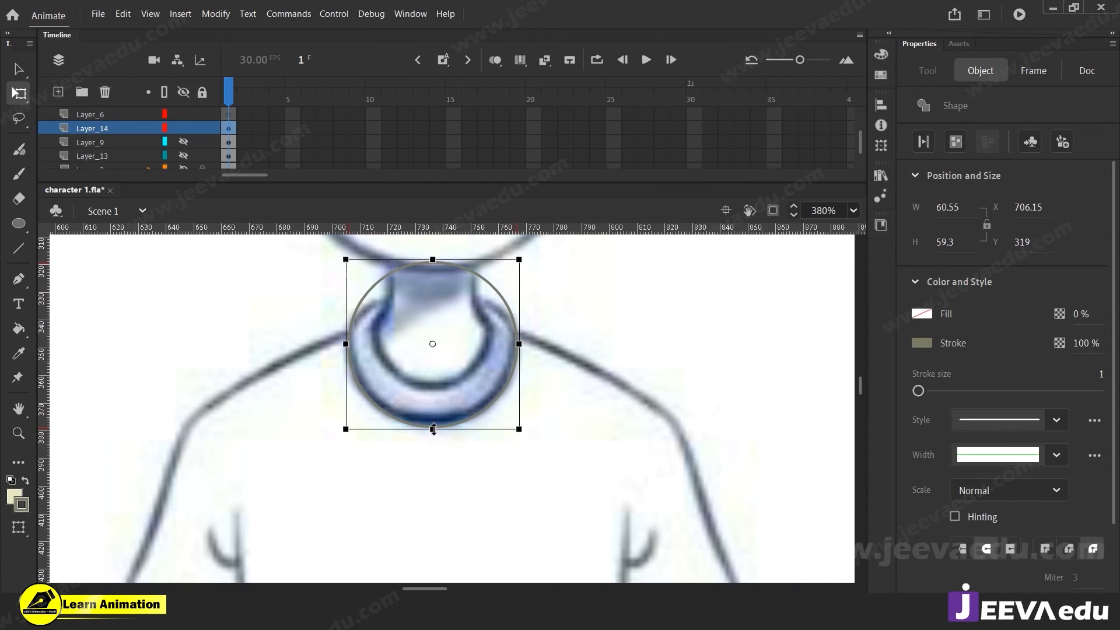
Step: Paste a copy of the circle outline in place and move it up 15 px to the collar's inner bottom edge
right_click(621, 301)
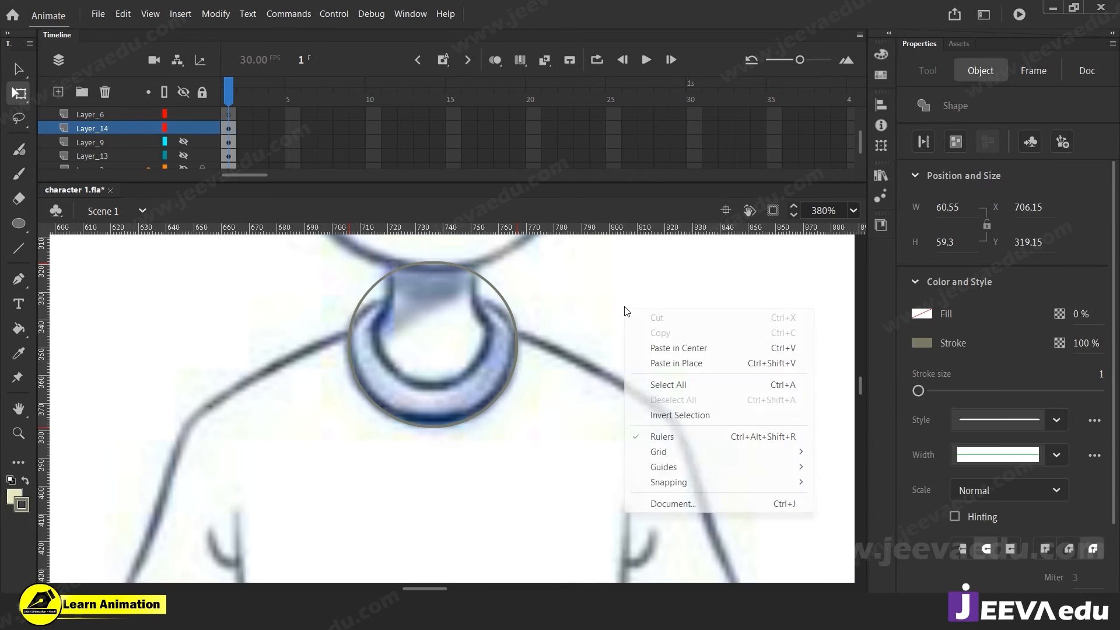
click(680, 364)
key(Up)
key(Up)
key(Up)
key(Up)
key(Up)
key(Up)
key(Up)
key(Up)
key(Up)
key(Up)
key(Up)
key(Up)
key(Up)
key(Up)
key(Up)
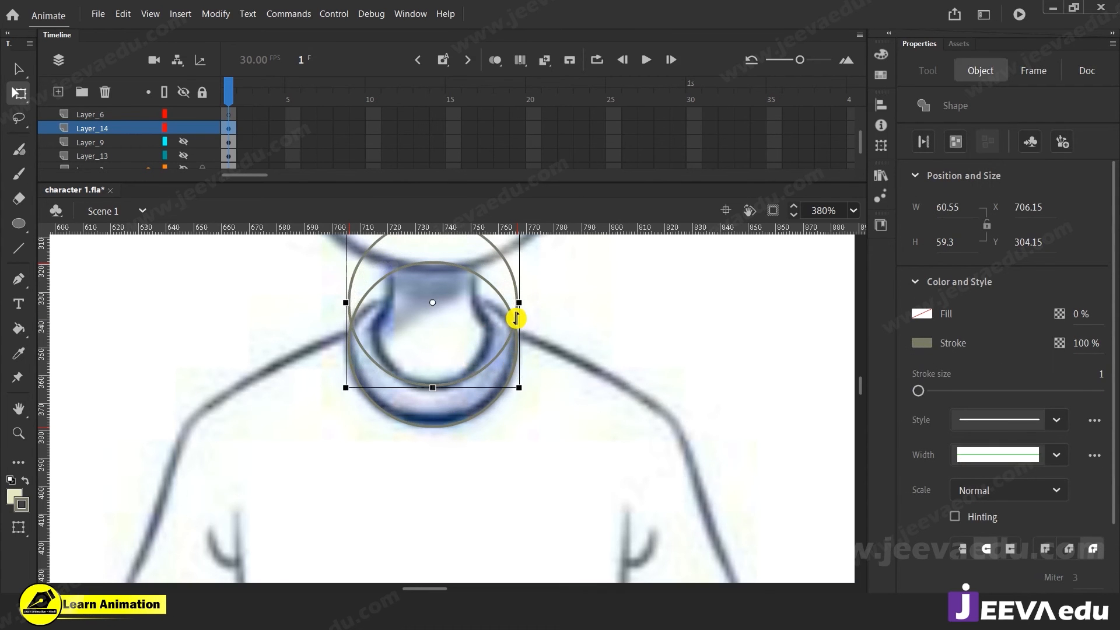
Step: Narrow the copied outline from both sides to about 42.5 px wide to match the collar's inner edge, and deselect it
drag(519, 303, 493, 316)
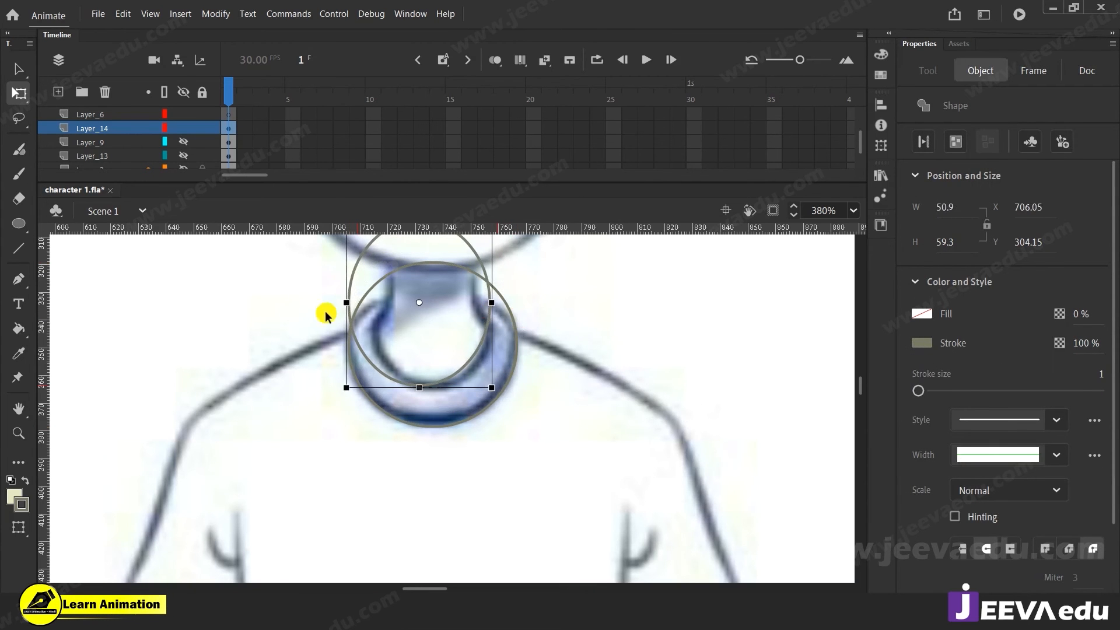
drag(347, 302, 369, 314)
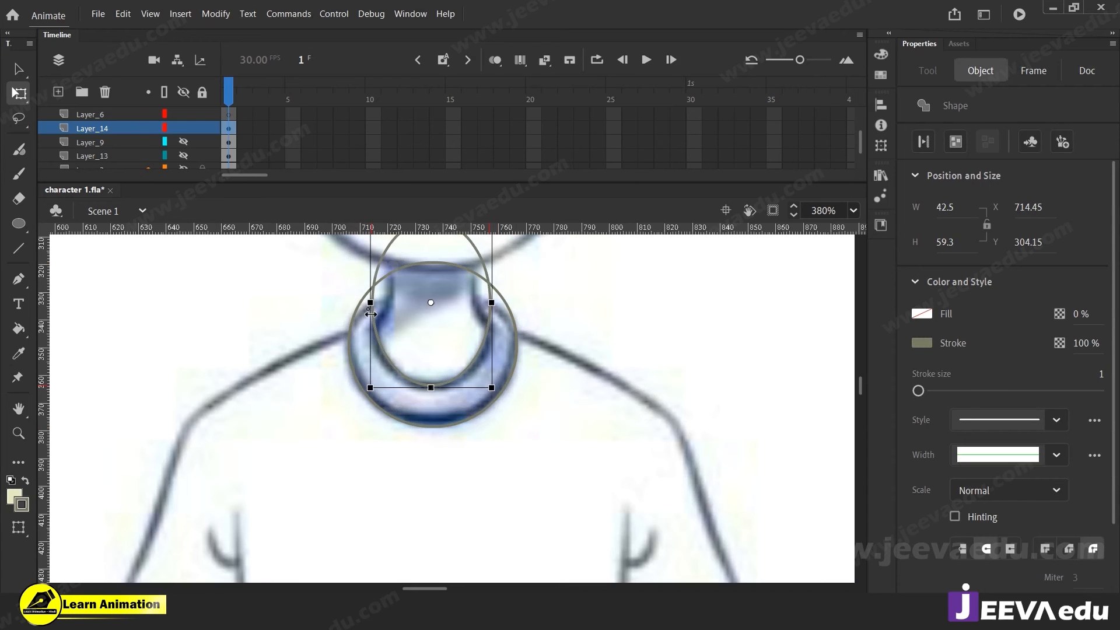
drag(492, 303, 469, 309)
key(ctrl+z)
click(625, 327)
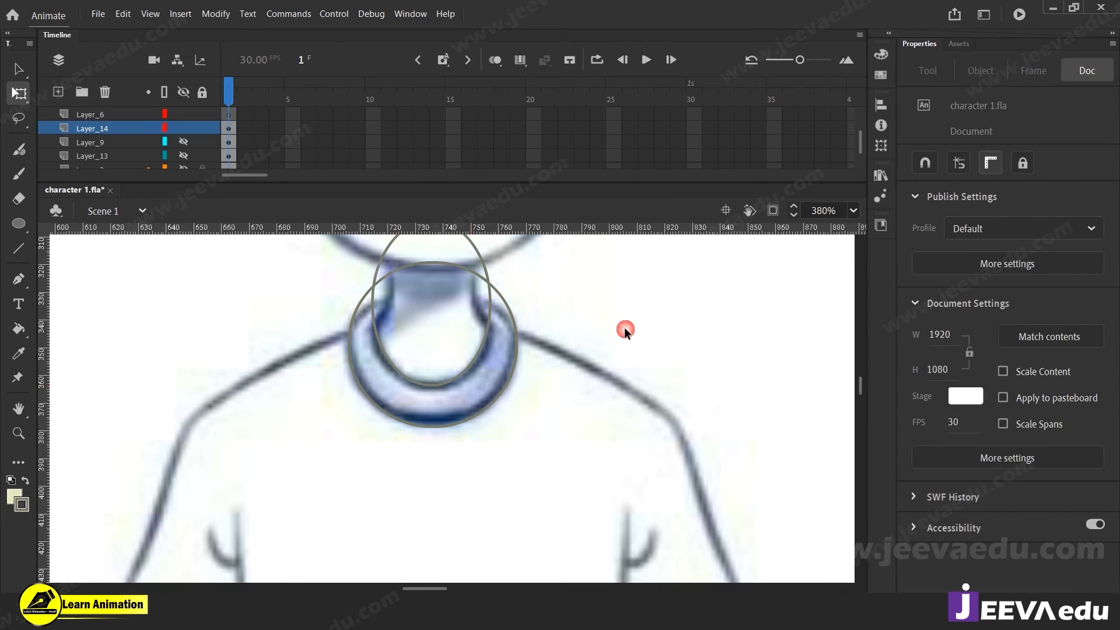
Step: Delete the upper arcs of both overlapping outlines, leaving a crescent-shaped collar
scroll(537, 467, up, 3)
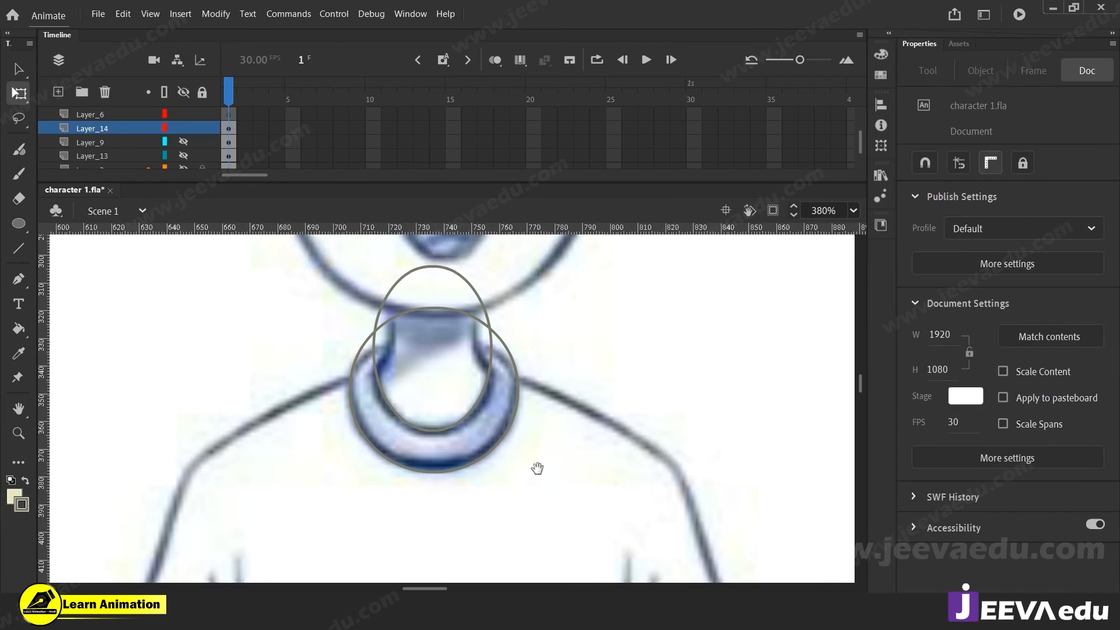
click(379, 323)
key(Delete)
click(410, 334)
key(Delete)
Step: Reshape the crescent's left tip and curves to follow the sketched collar where it meets the neck
key(z)
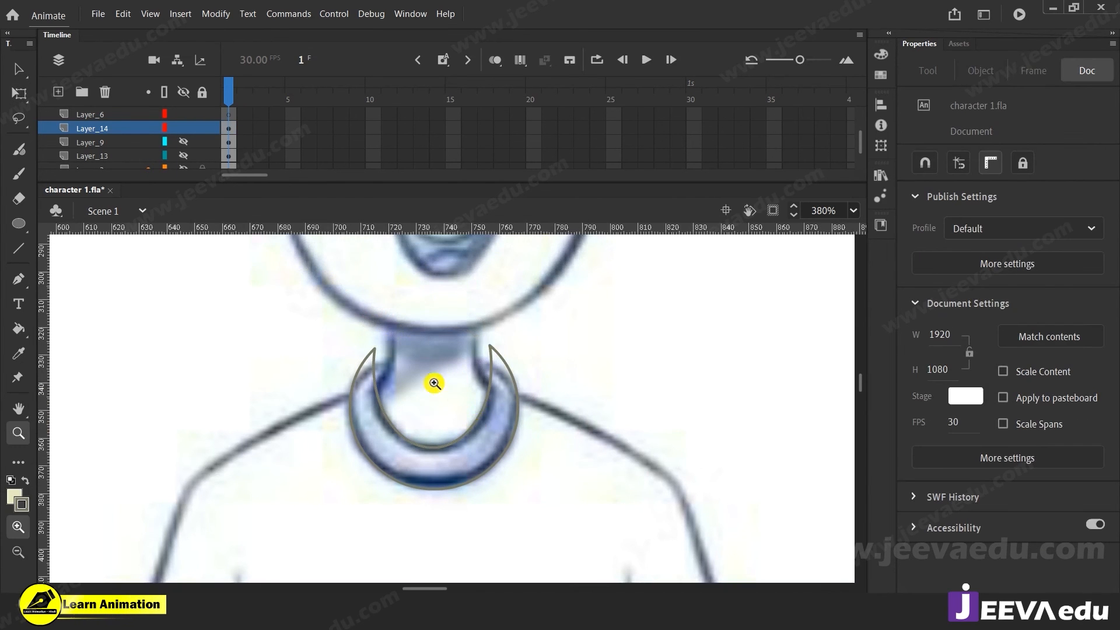
click(434, 384)
key(v)
drag(372, 369, 386, 372)
key(ctrl+z)
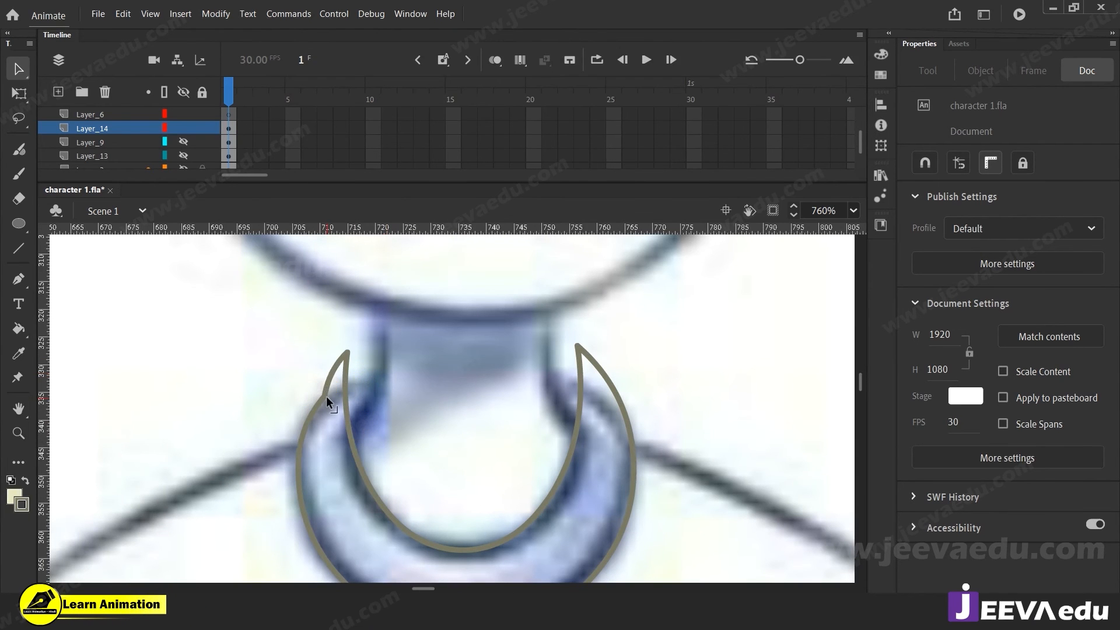
drag(374, 383, 386, 379)
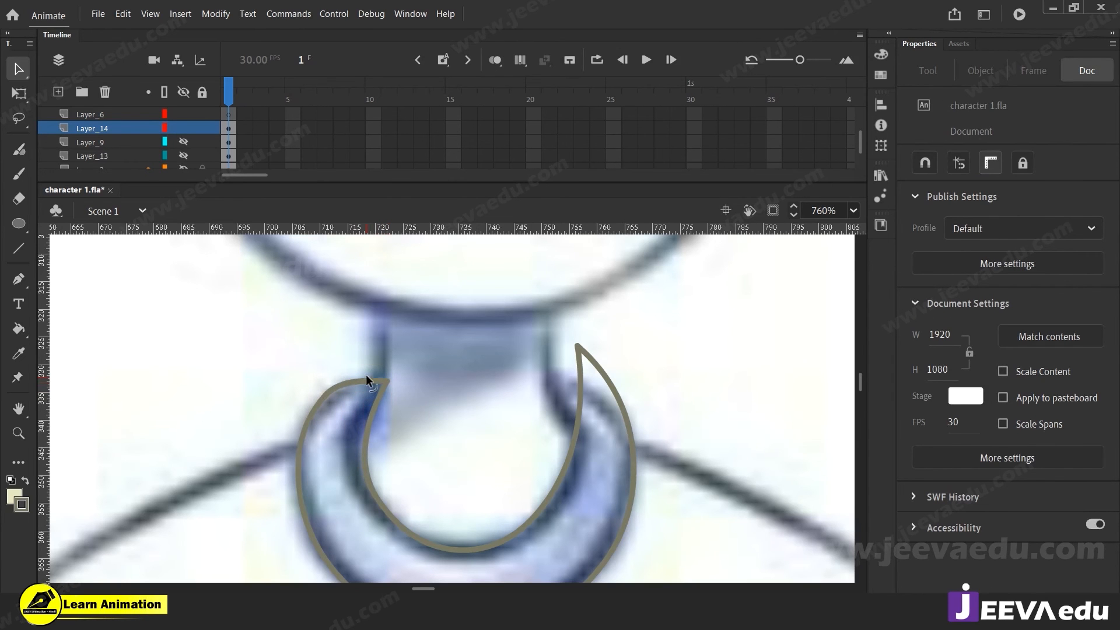
Step: Reshape the crescent's right tip to match the sketched collar, deleting the leftover line segment above it
mouse_move(580, 390)
mouse_down()
mouse_move(547, 387)
mouse_move(564, 378)
mouse_up()
mouse_move(656, 376)
mouse_down()
mouse_move(645, 390)
mouse_move(638, 380)
mouse_move(603, 385)
mouse_move(613, 388)
mouse_up()
click(608, 388)
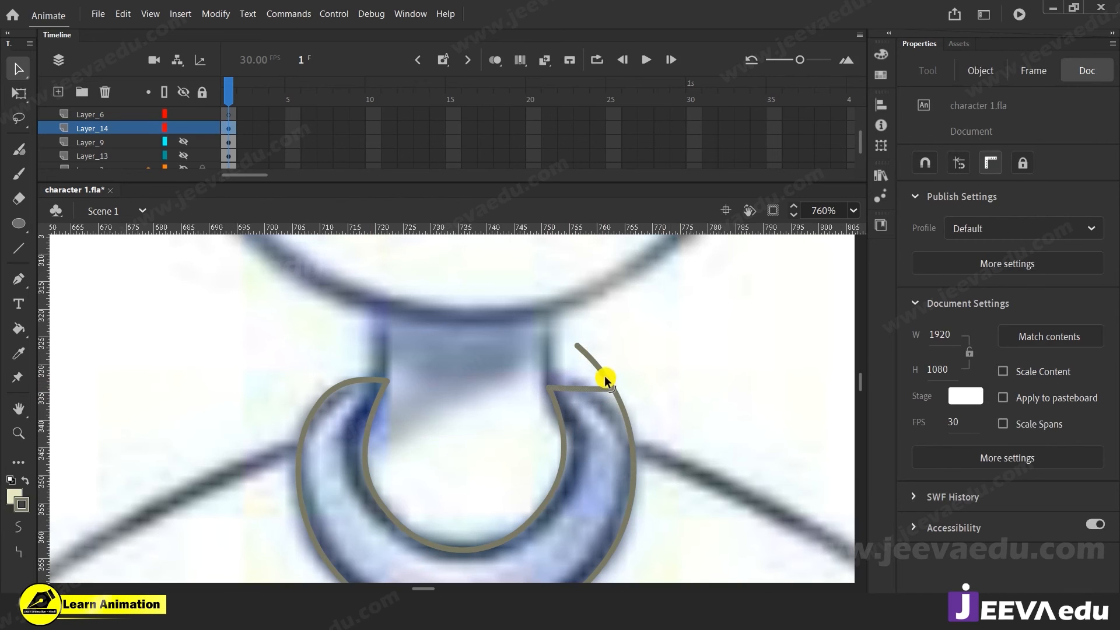
click(604, 378)
key(Delete)
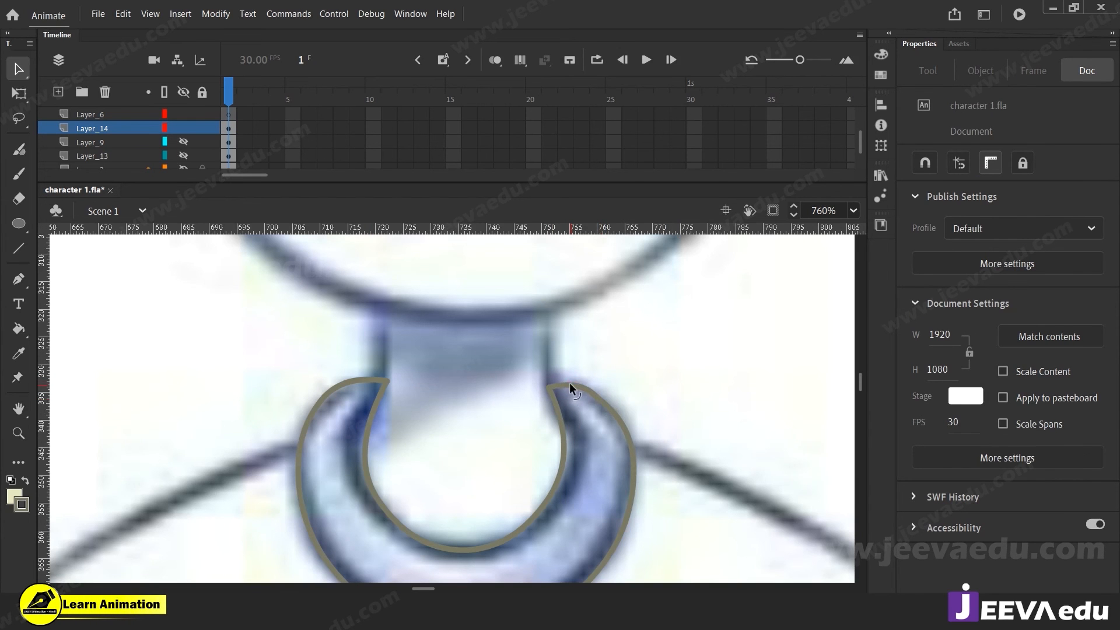
Step: Sample the red of the reference boy's sleeve stripe and fill the collar with it
key(z)
alt+click(471, 429)
alt+click(472, 429)
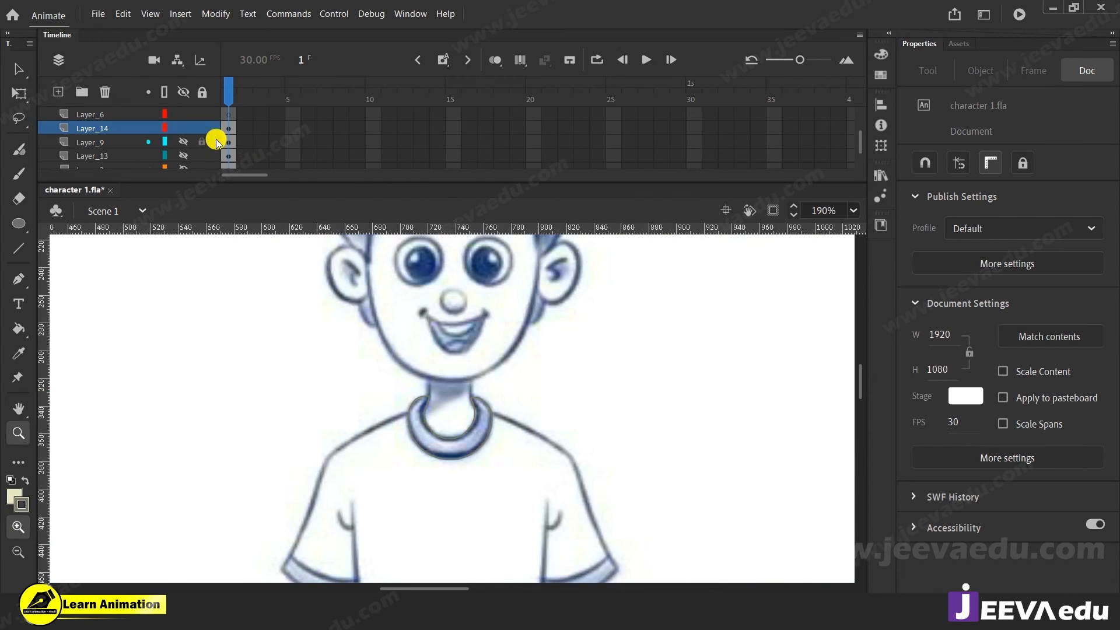
alt+click(441, 454)
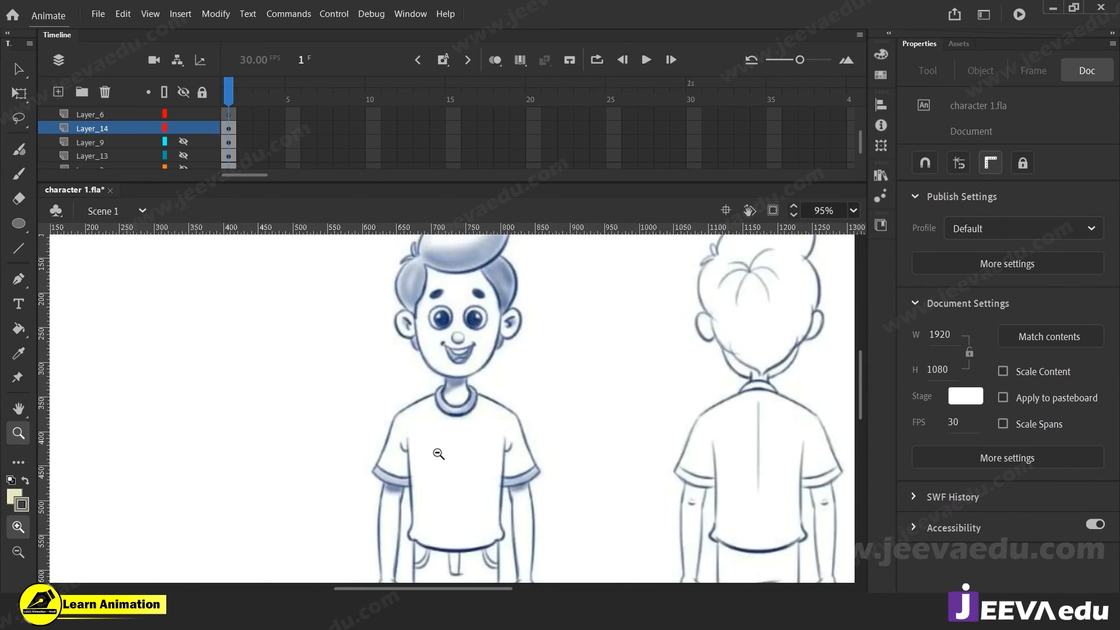
alt+click(438, 454)
alt+click(425, 448)
click(383, 419)
click(317, 422)
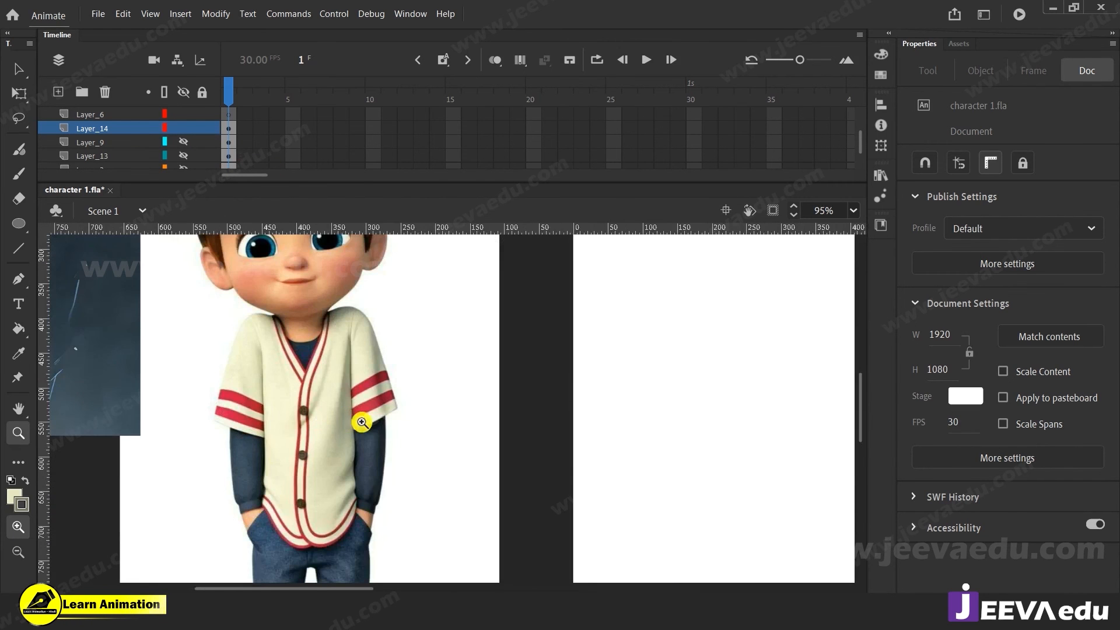
key(i)
click(371, 380)
scroll(645, 412, right, 10)
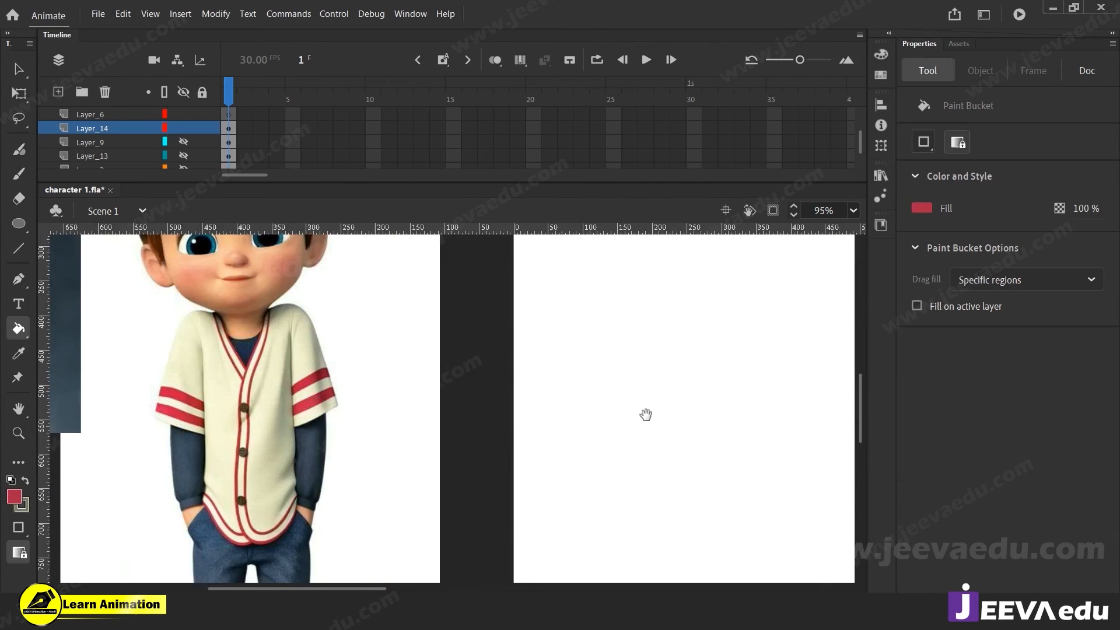
click(655, 333)
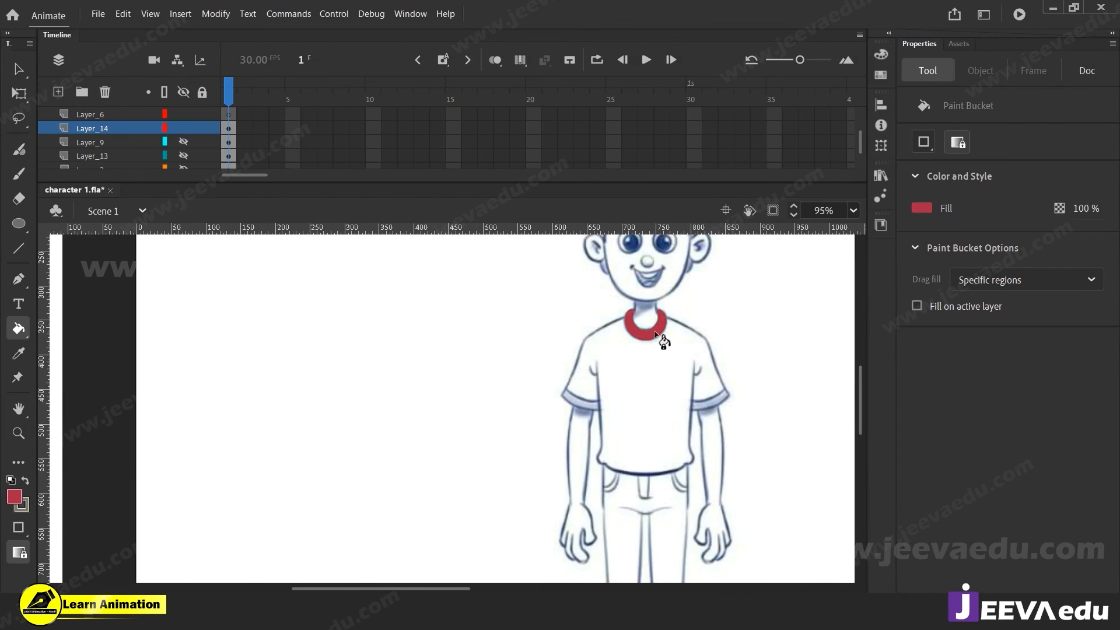
Step: Select the collar's fill and outline and set the stroke to the fill's red, #AD2646
key(z)
click(619, 345)
click(504, 389)
key(v)
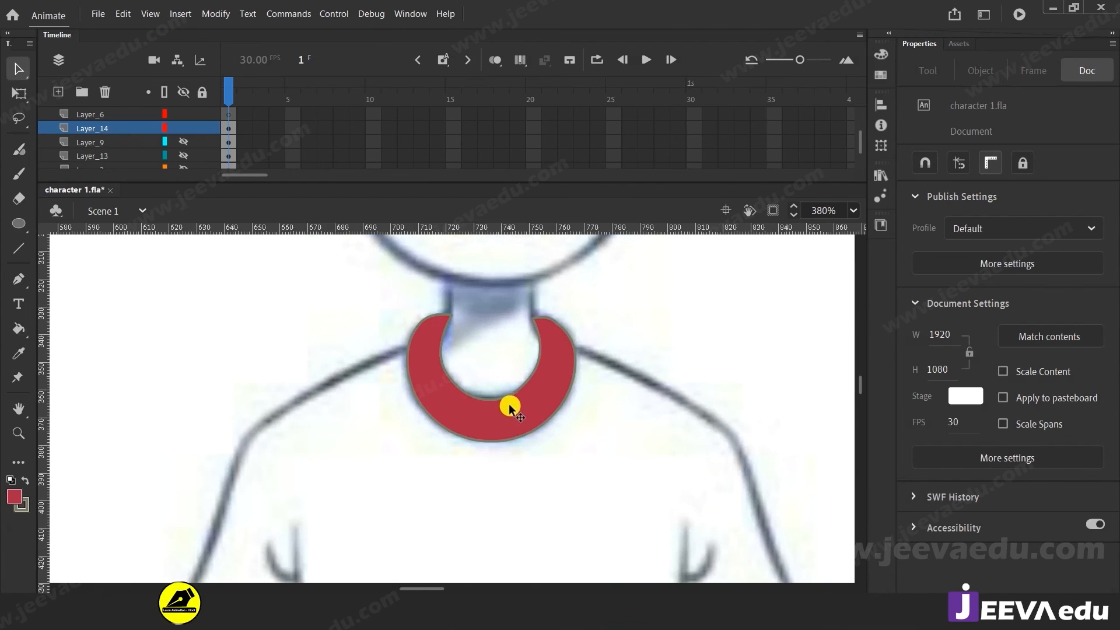
click(519, 415)
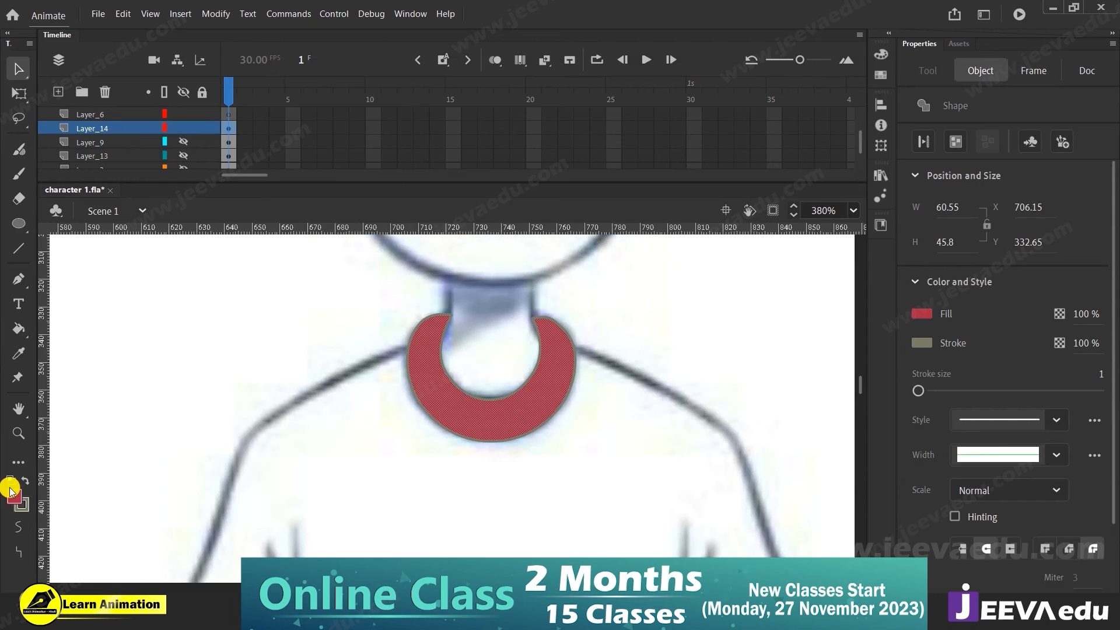
click(24, 506)
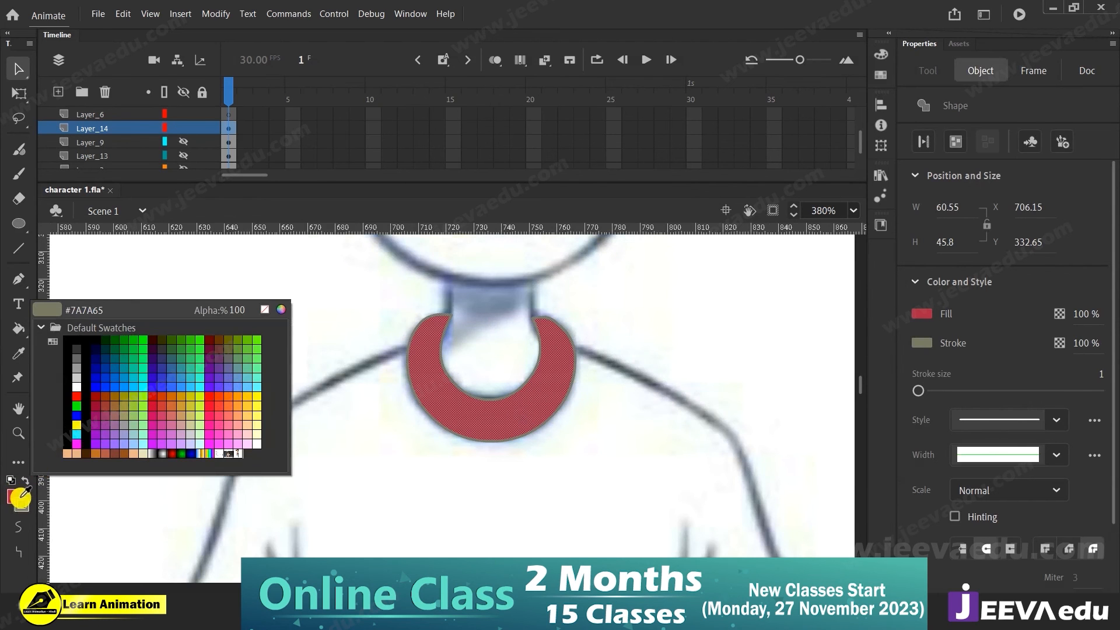
click(15, 495)
click(22, 505)
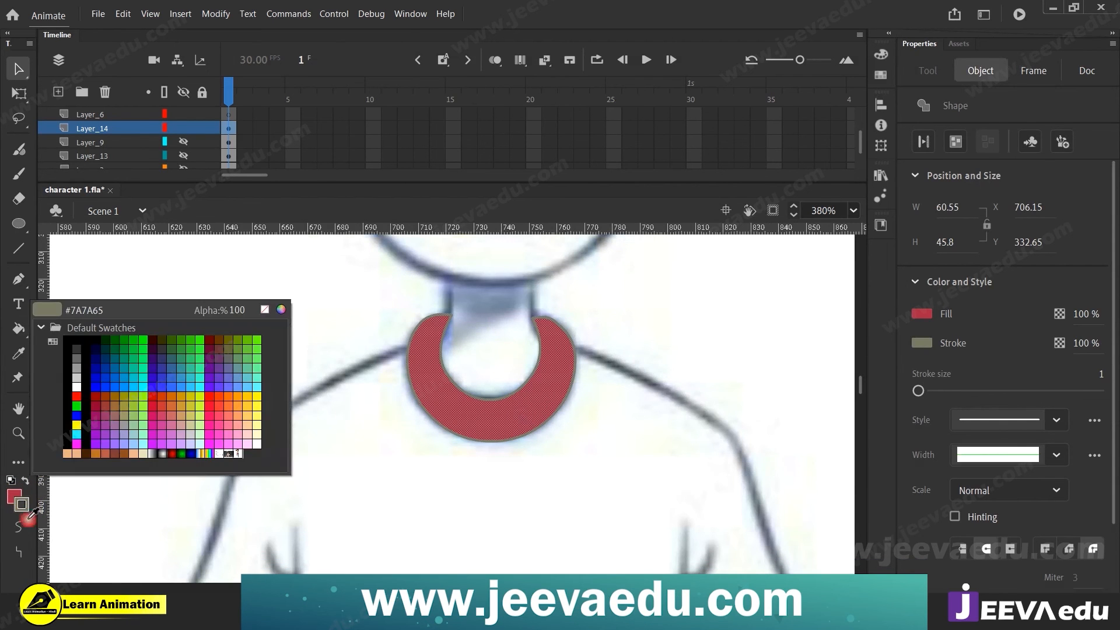
click(435, 421)
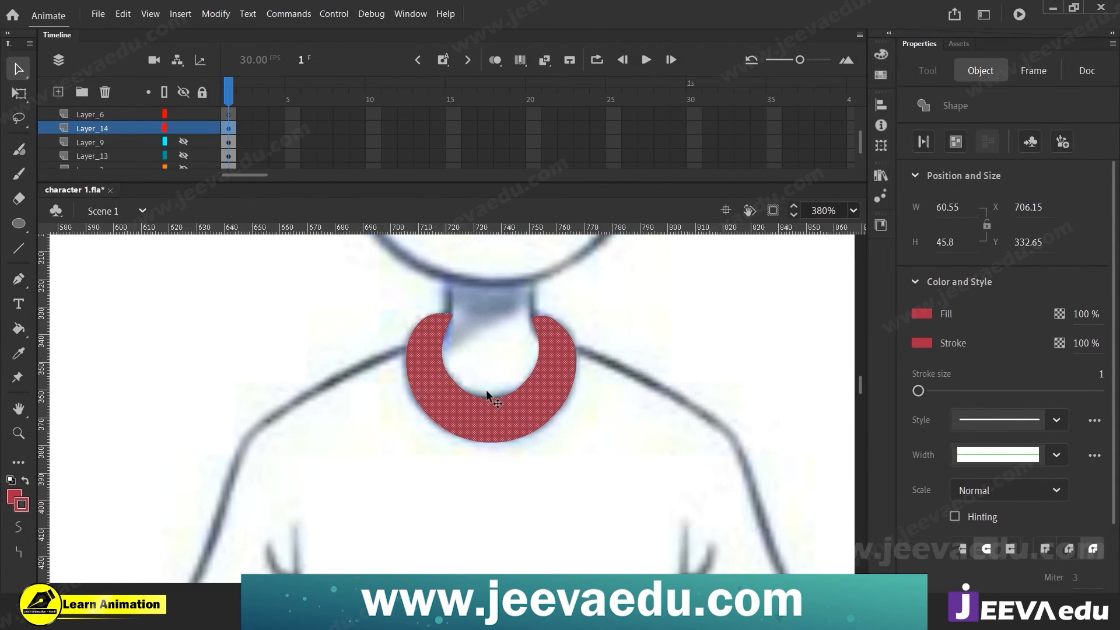
Step: Darken the collar's red stroke to a deep maroon shade
click(22, 505)
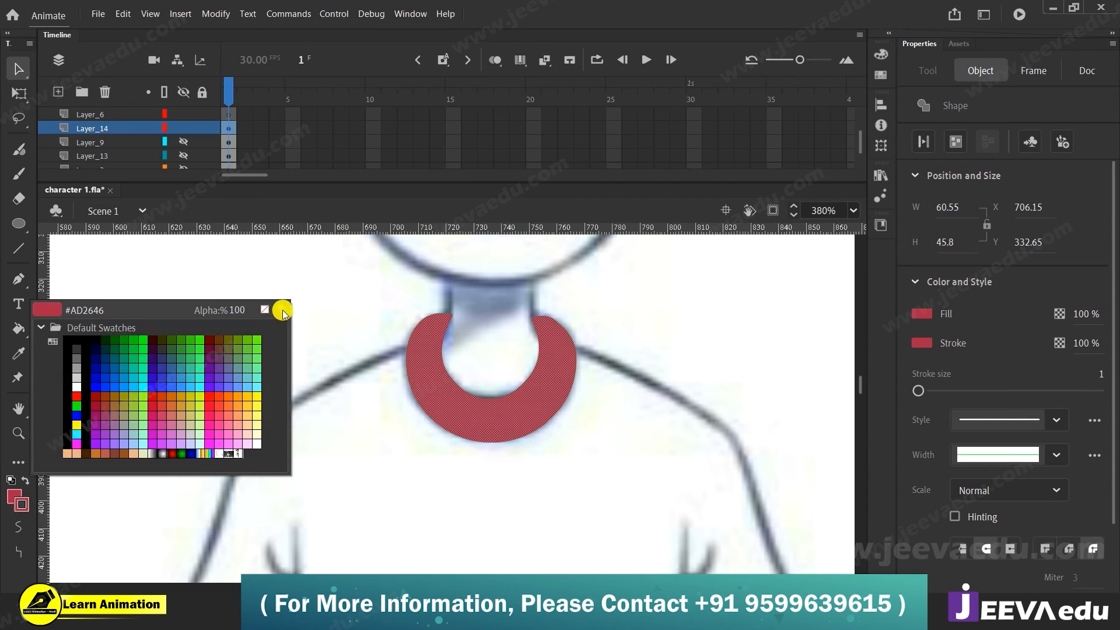
click(282, 310)
drag(604, 266, 599, 316)
click(703, 221)
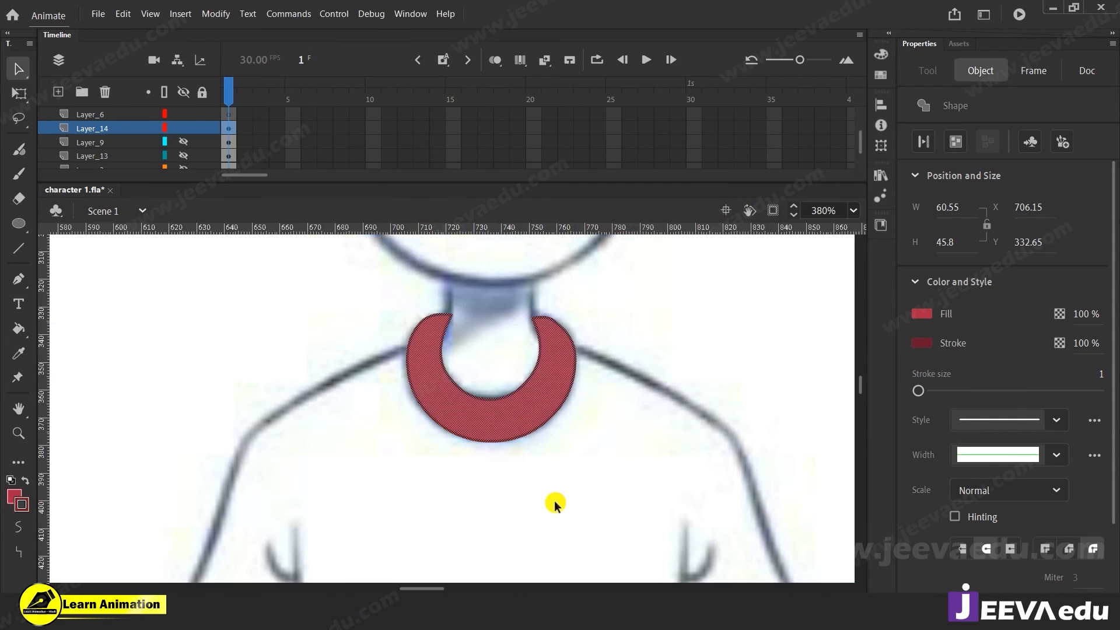
Step: Group the collar's fill and outline, and show the hidden head layer Layer_9
key(z)
click(501, 422)
drag(521, 493, 551, 557)
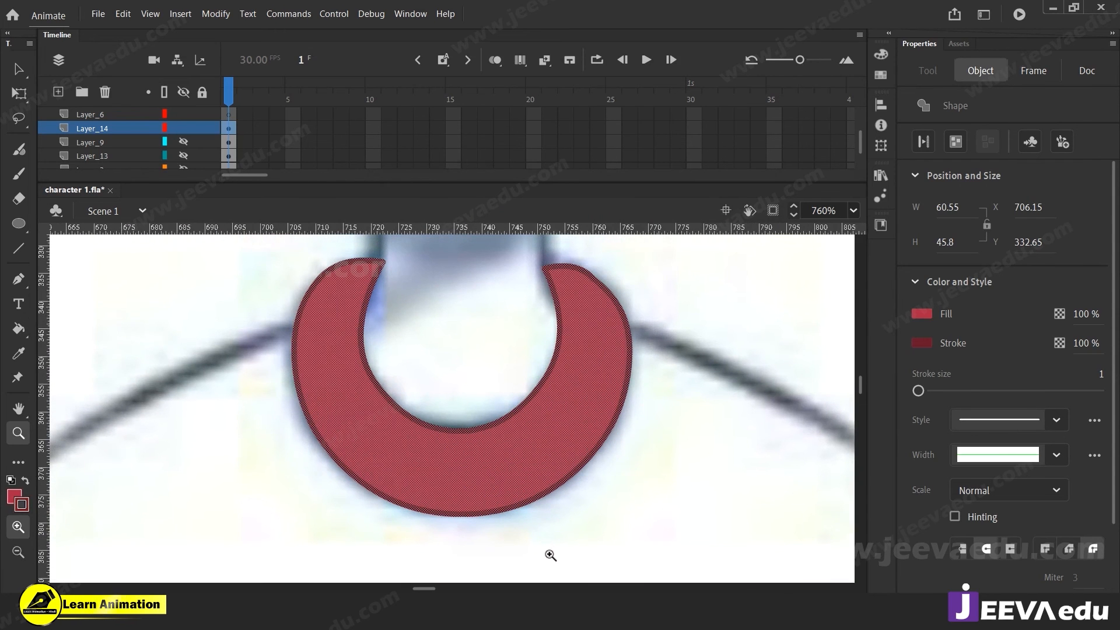
key(ctrl+g)
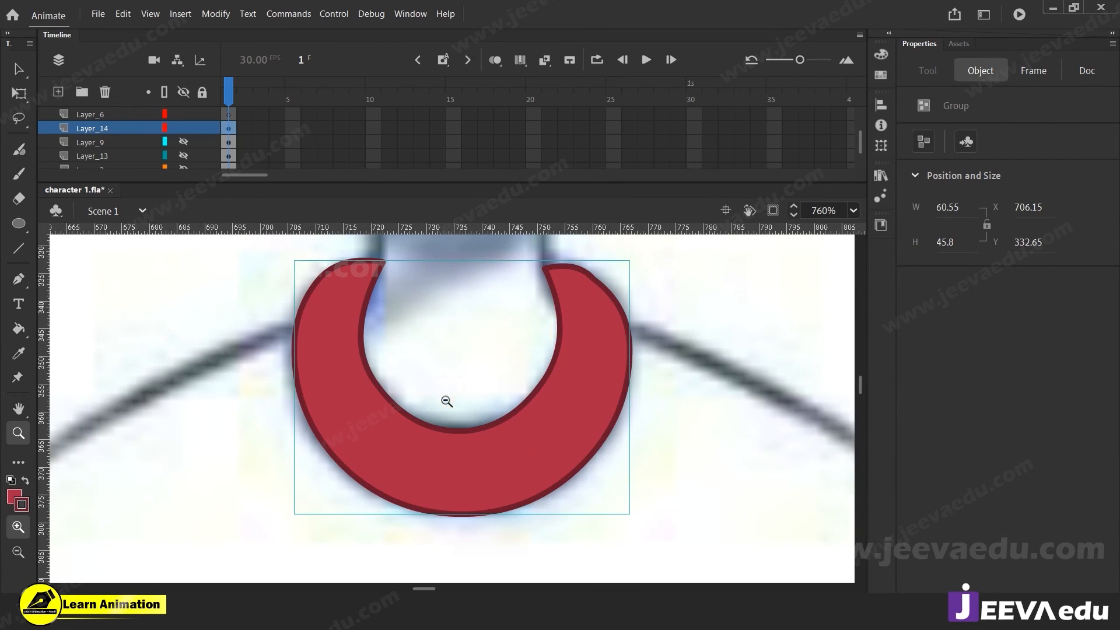
key(ctrl+minus)
key(ctrl+minus)
click(184, 142)
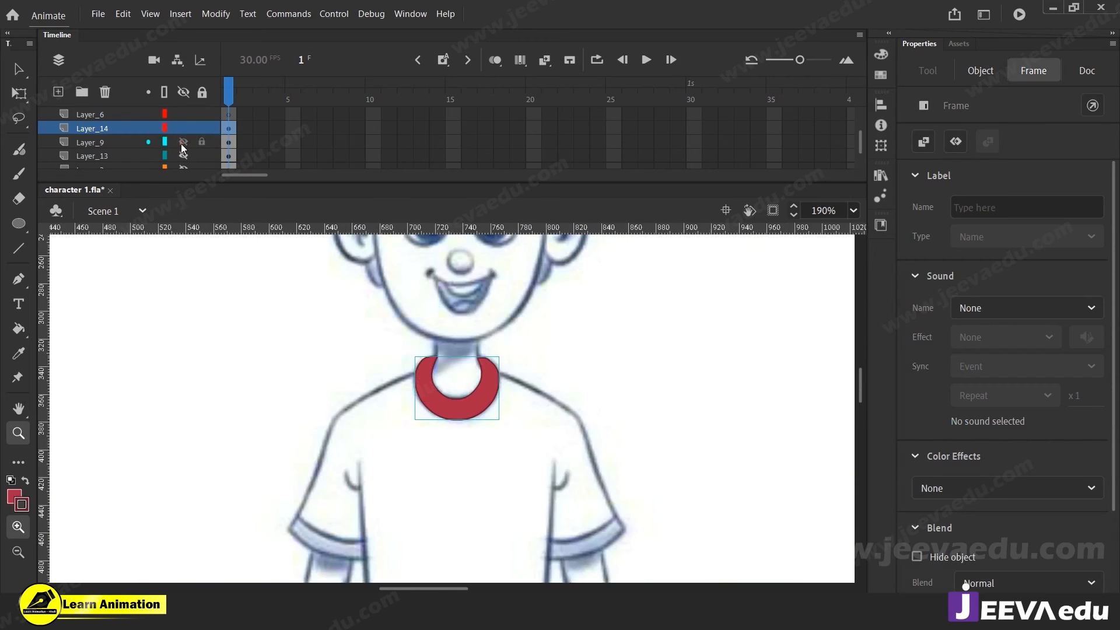
Step: Show the hidden T-shirt layer Layer_13 and the hidden neck layer Layer_3
click(184, 156)
alt+click(513, 461)
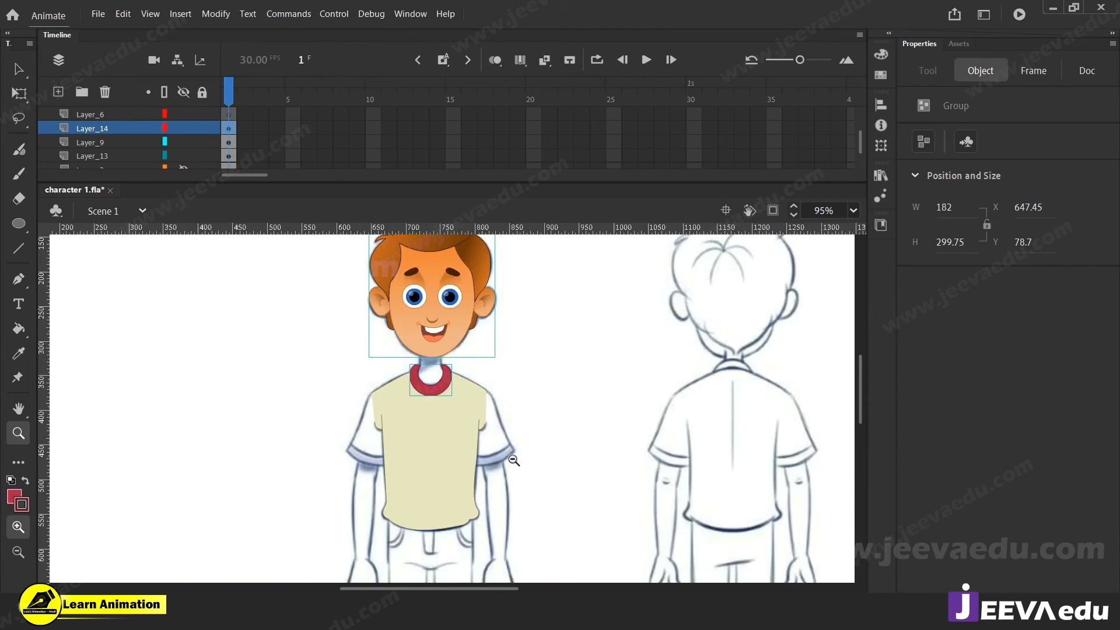
scroll(232, 133, down, 2)
click(184, 142)
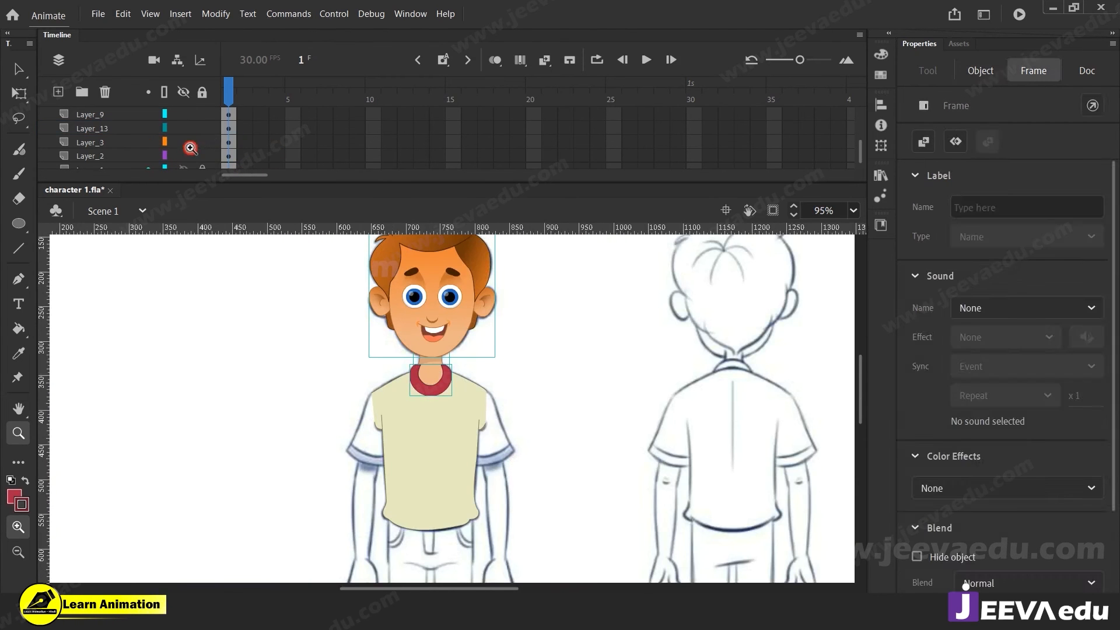
Step: Examine up close how the collar fits around the neck and meets the T-shirt's shoulder lines
click(444, 418)
click(428, 357)
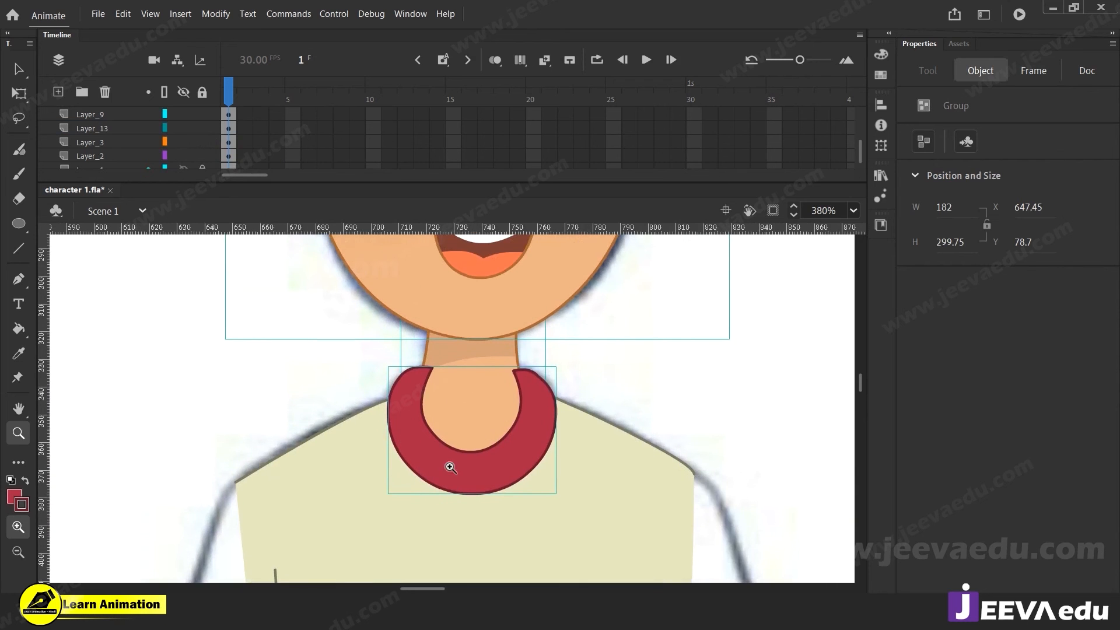
key(v)
click(331, 390)
key(z)
click(414, 399)
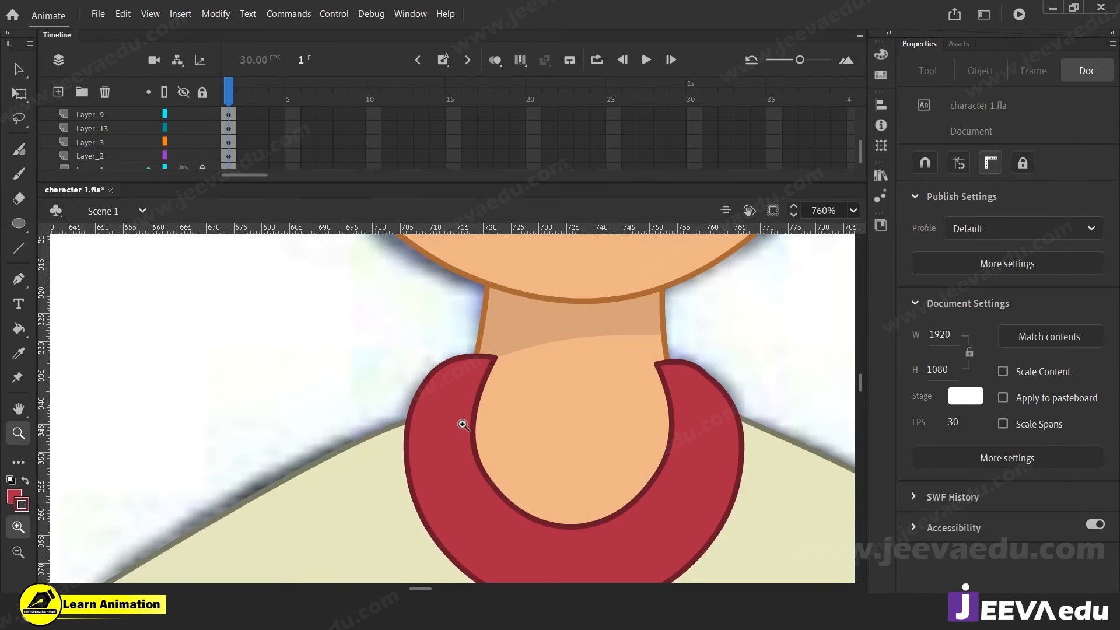
key(ctrl+minus)
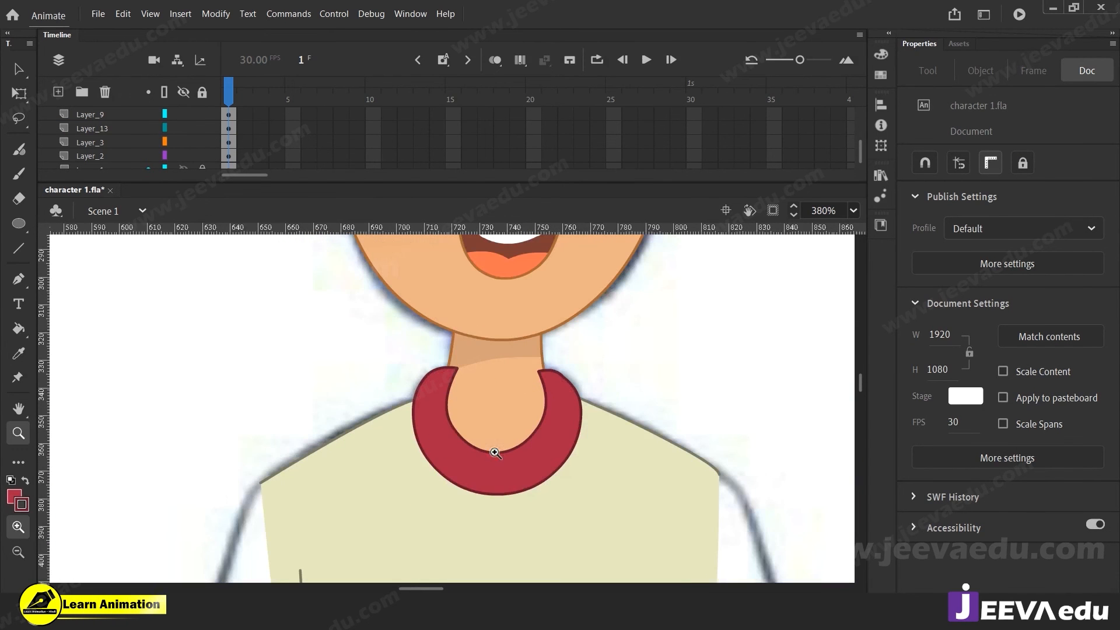
click(467, 392)
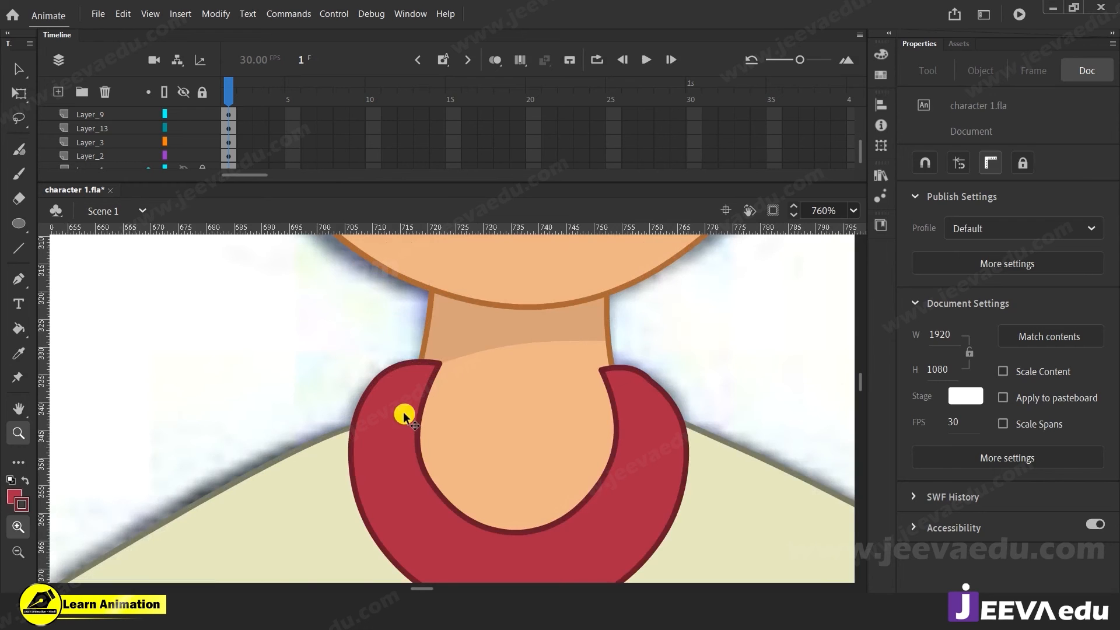
key(v)
click(399, 397)
click(337, 443)
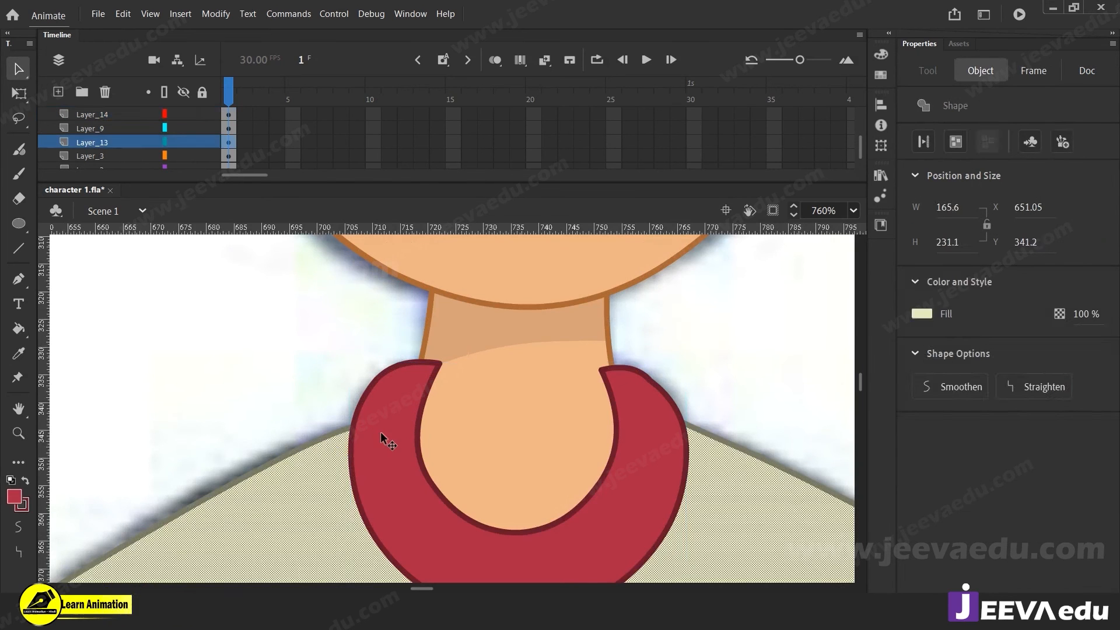
click(381, 432)
key(z)
alt+click(354, 445)
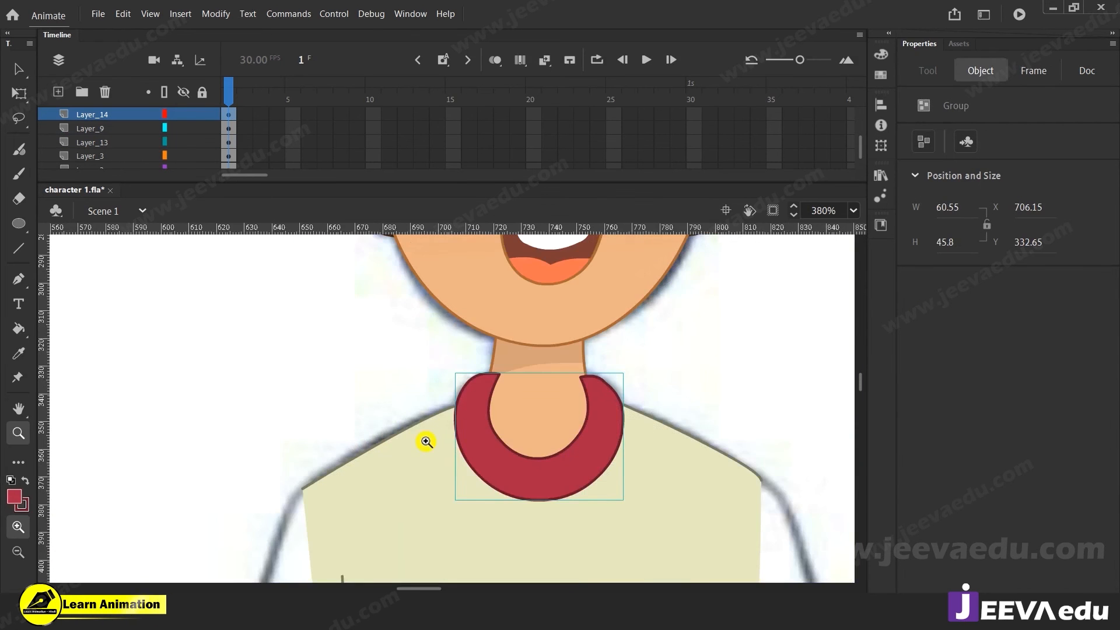
alt+click(463, 432)
click(463, 395)
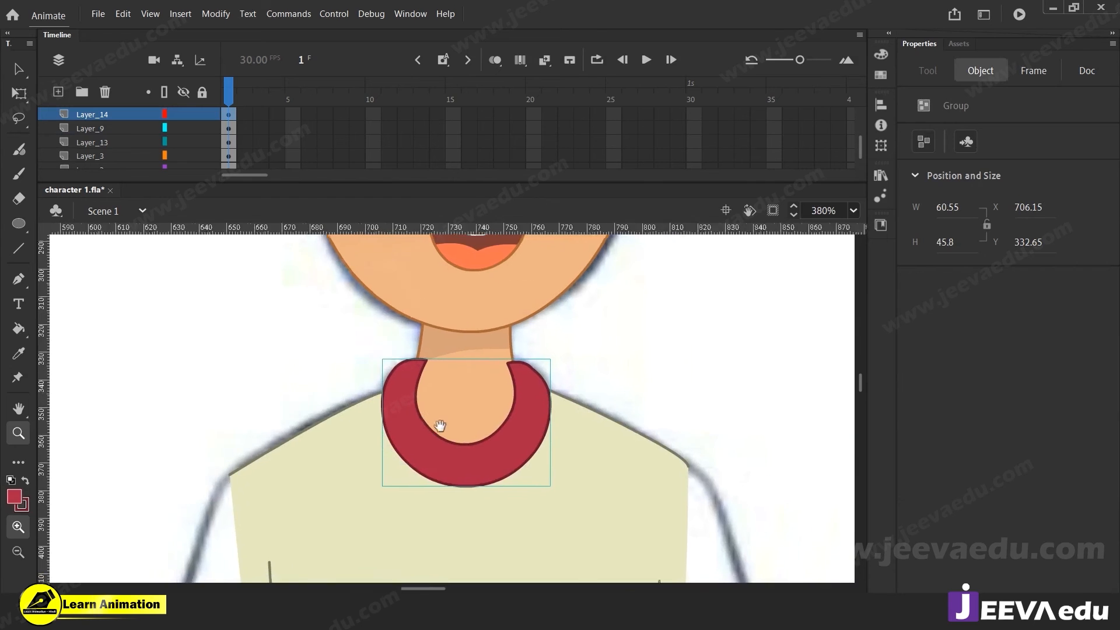
key(v)
click(328, 452)
click(278, 385)
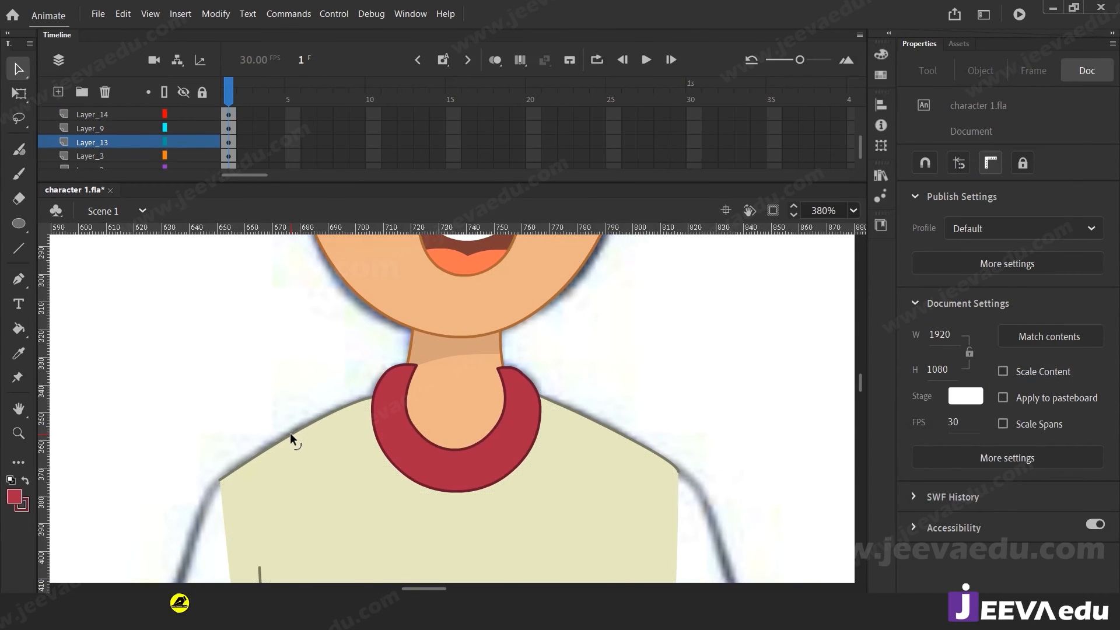
key(z)
click(407, 401)
key(v)
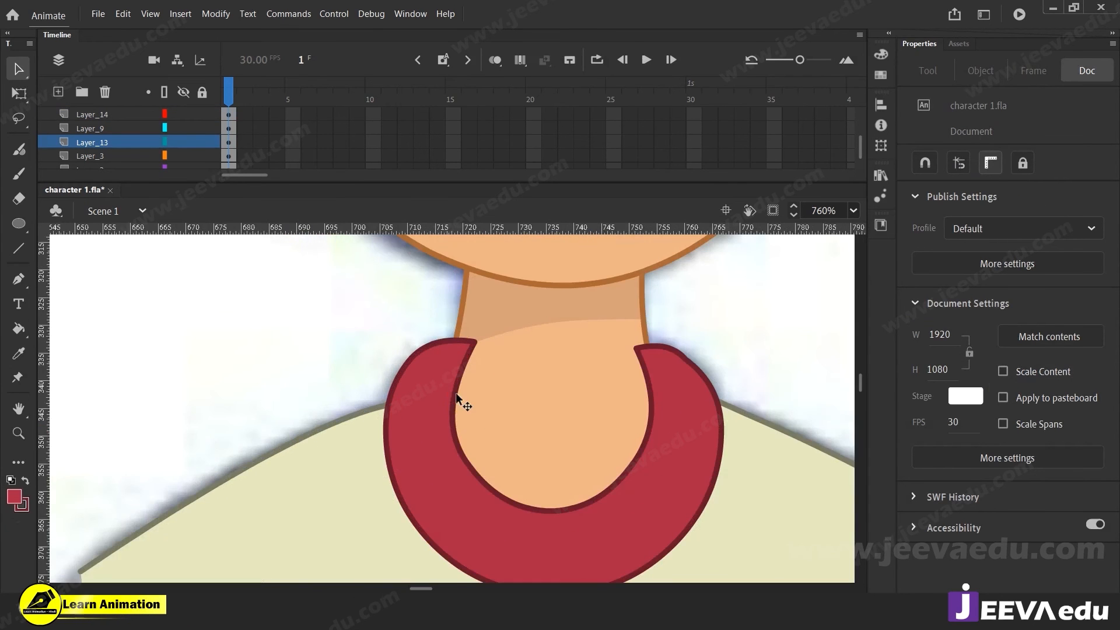
click(450, 373)
double_click(448, 373)
click(415, 308)
drag(411, 356, 433, 387)
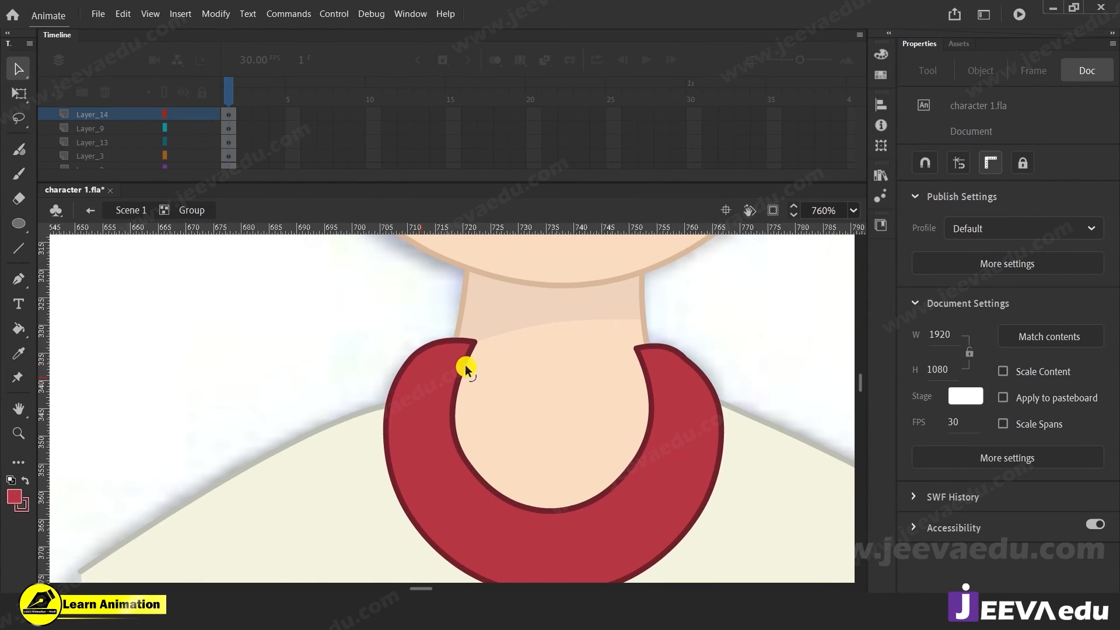
key(z)
alt+click(513, 429)
alt+click(551, 443)
click(422, 406)
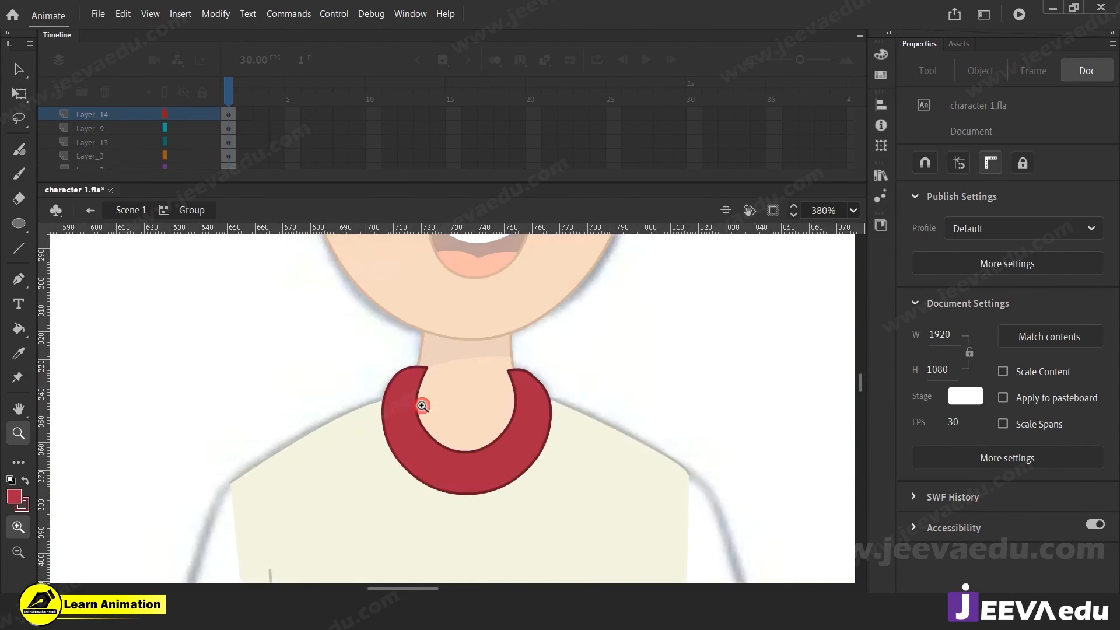
alt+click(452, 443)
key(v)
double_click(369, 377)
Step: Squash the collar group from its upper edge with Free Transform, to a height of 43.05
key(z)
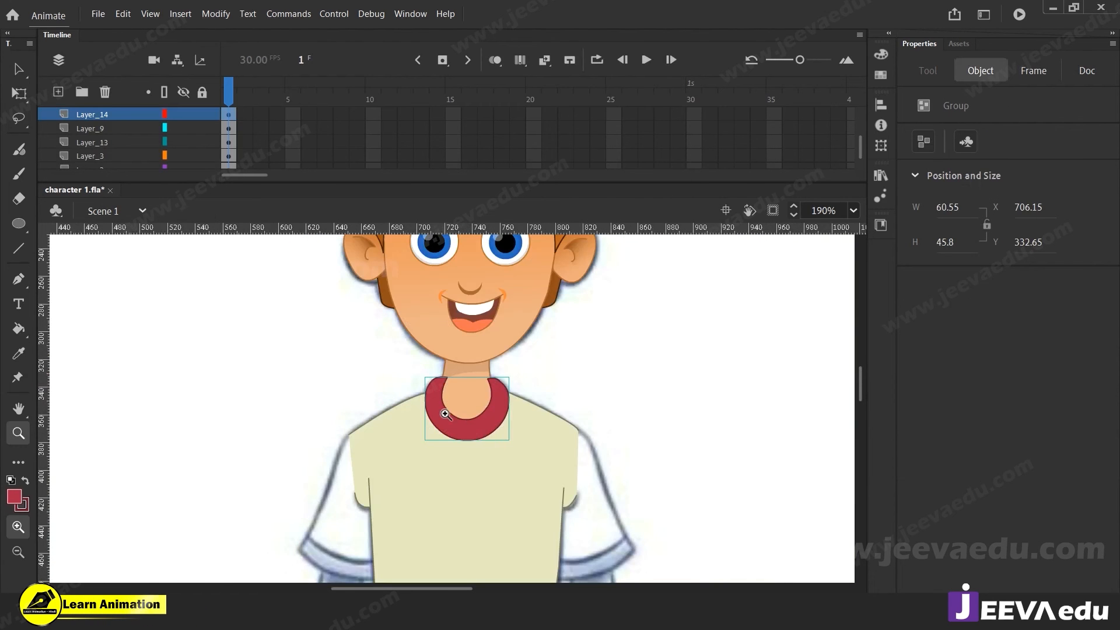
click(444, 412)
click(465, 428)
drag(388, 358, 390, 395)
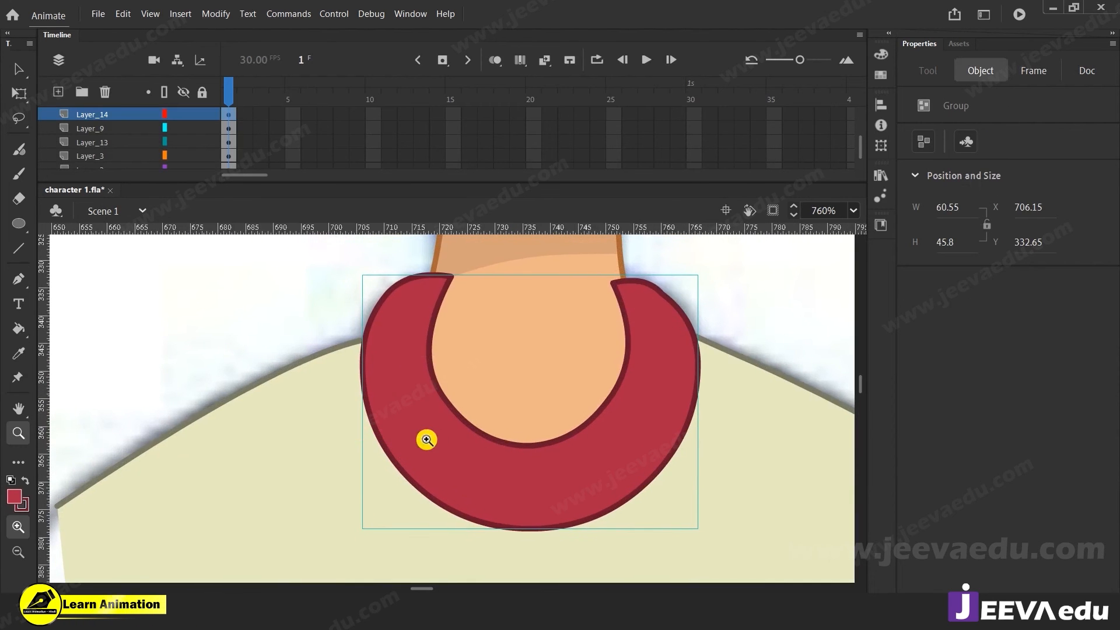
click(427, 440)
click(451, 400)
alt+click(456, 404)
alt+click(456, 404)
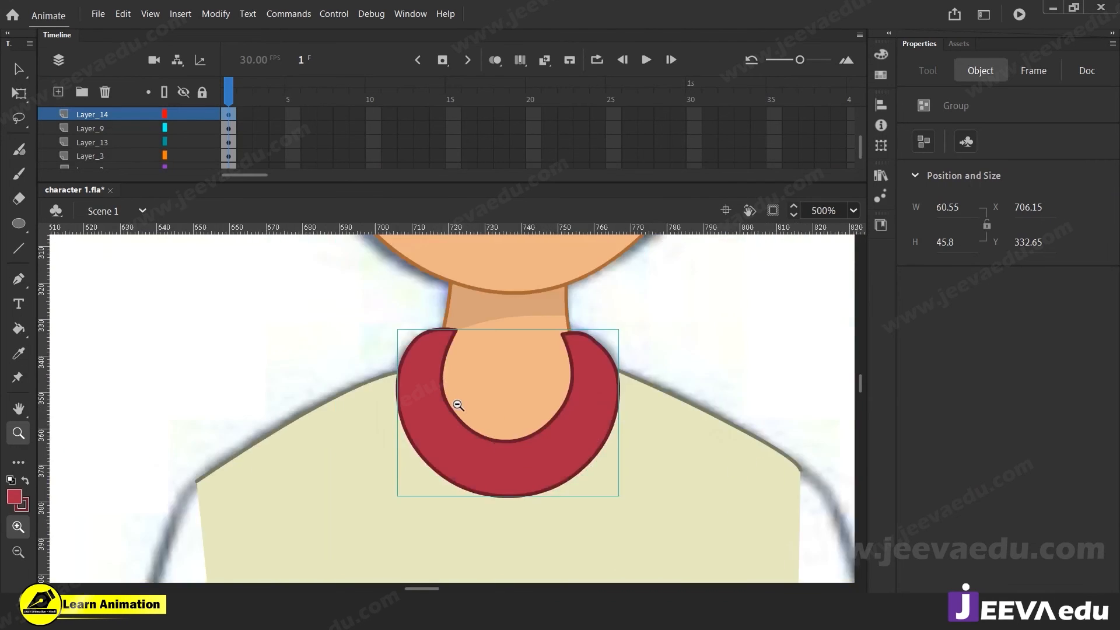
alt+click(457, 406)
click(425, 407)
drag(454, 423, 370, 375)
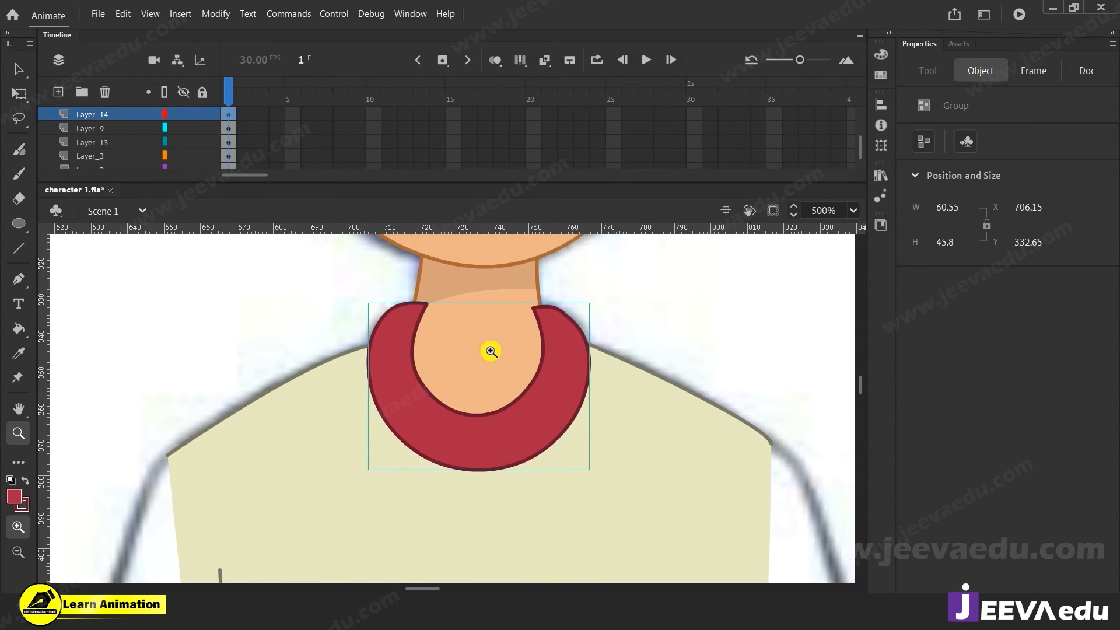
key(q)
mouse_move(479, 302)
mouse_down()
mouse_move(479, 325)
mouse_move(479, 312)
mouse_up()
Step: Open the collar group for editing and cut across its left end just below the tip
key(z)
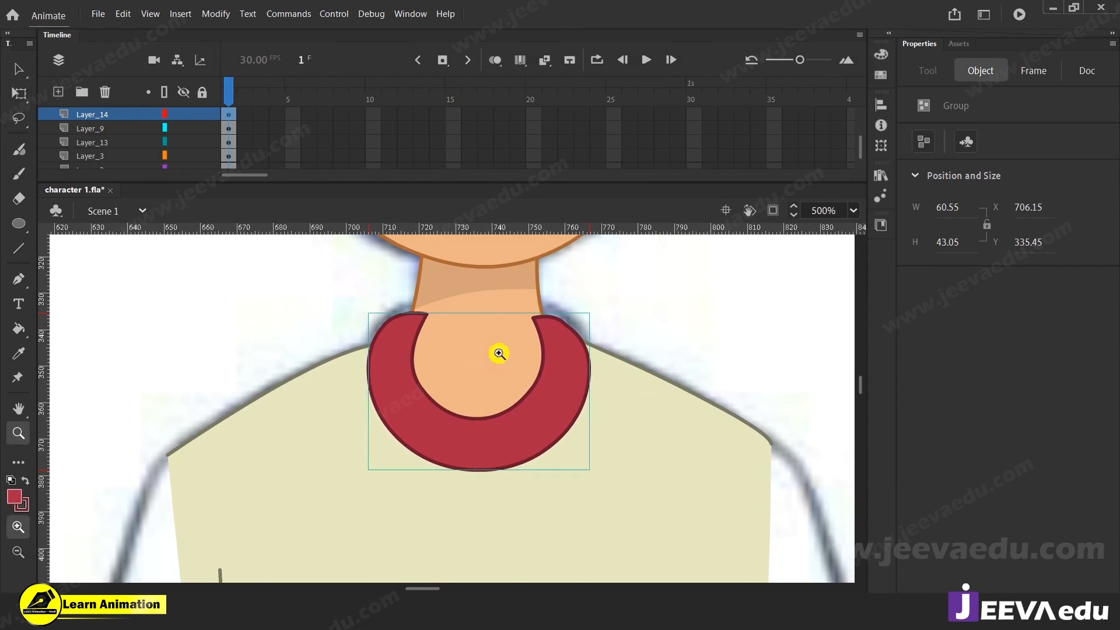
click(499, 353)
key(v)
double_click(489, 313)
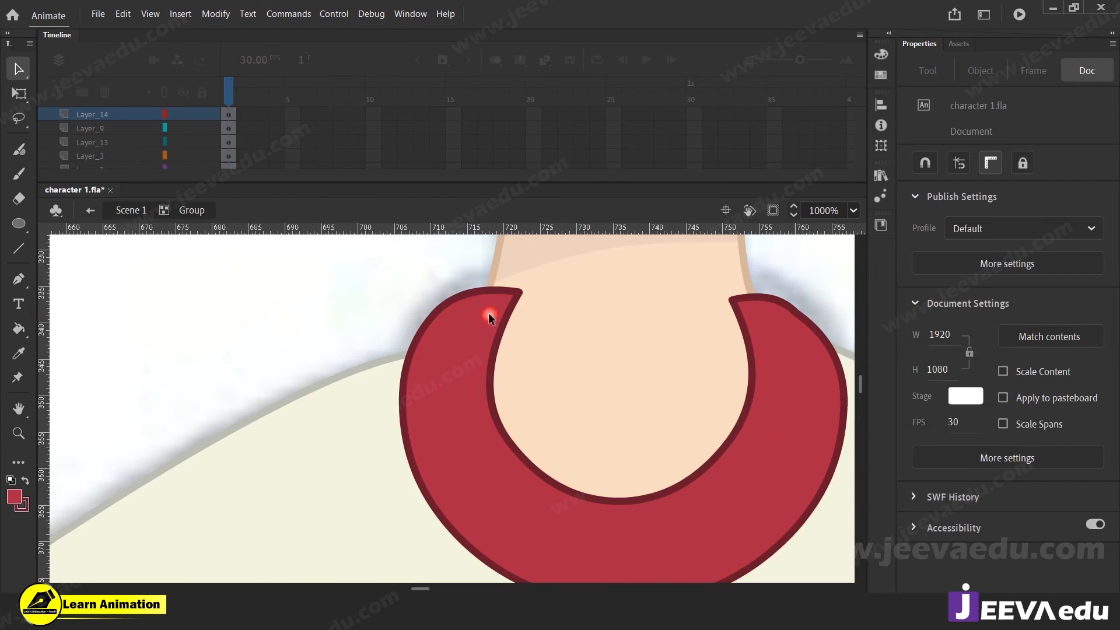
mouse_move(499, 340)
mouse_down()
mouse_move(450, 345)
mouse_move(468, 339)
mouse_move(421, 328)
mouse_move(388, 342)
mouse_up()
Step: Delete the severed tip of the collar's left end and stretch the remaining end's inner corner up to the neck outline
click(412, 339)
click(432, 333)
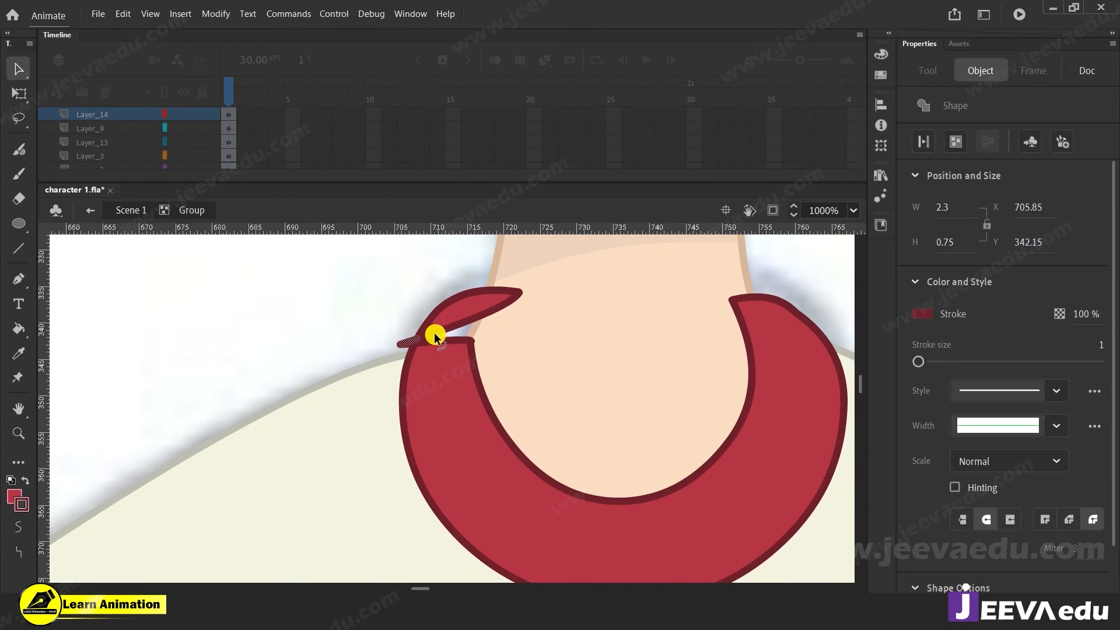
click(428, 321)
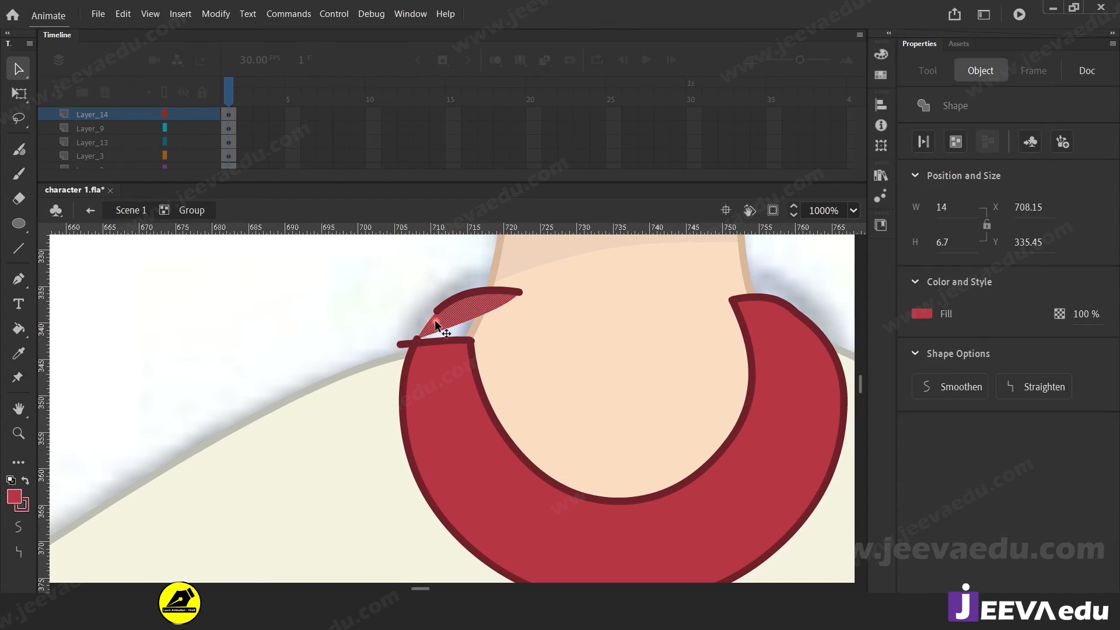
key(Delete)
click(443, 303)
key(Delete)
key(Delete)
drag(438, 338, 483, 303)
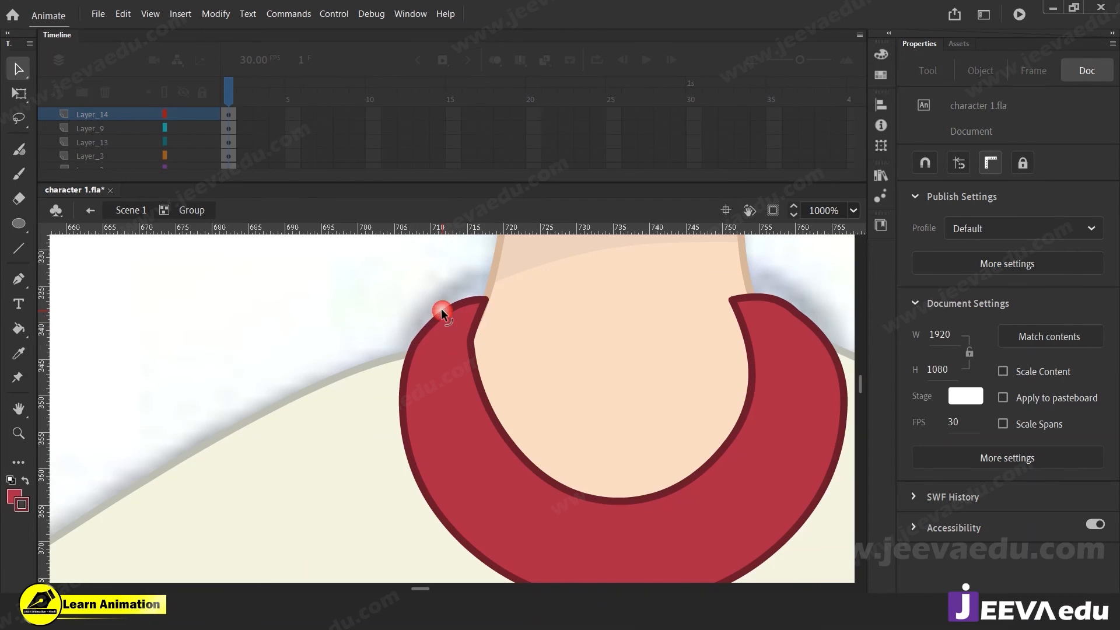
Step: Leave the collar group and extend the T-shirt's left shoulder line upward beneath the collar
click(400, 363)
double_click(389, 368)
click(388, 367)
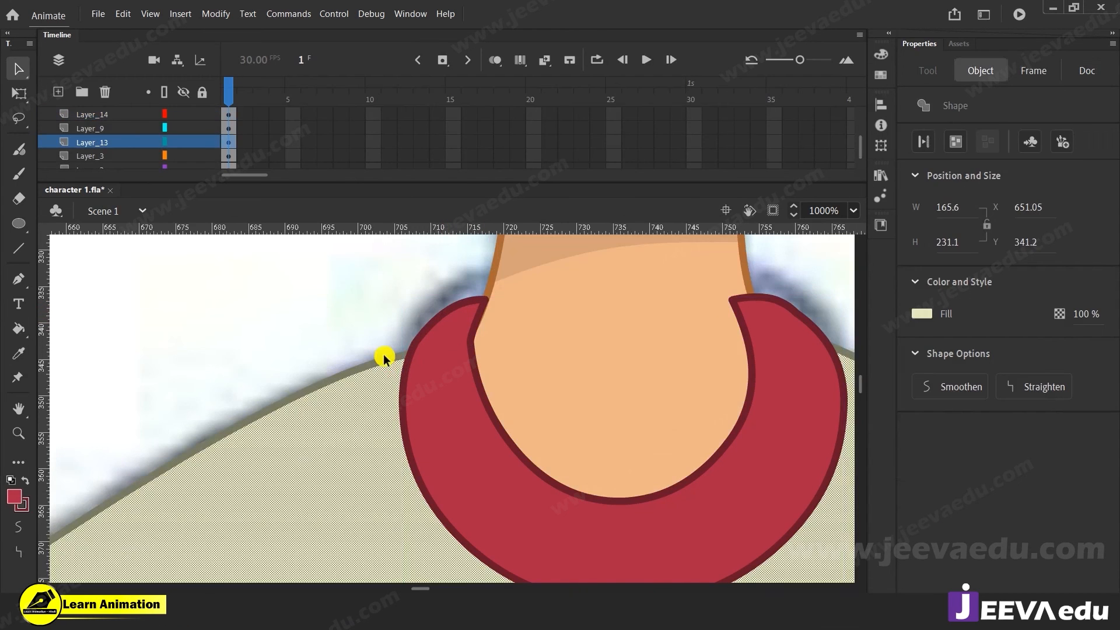
click(380, 329)
drag(396, 355, 418, 333)
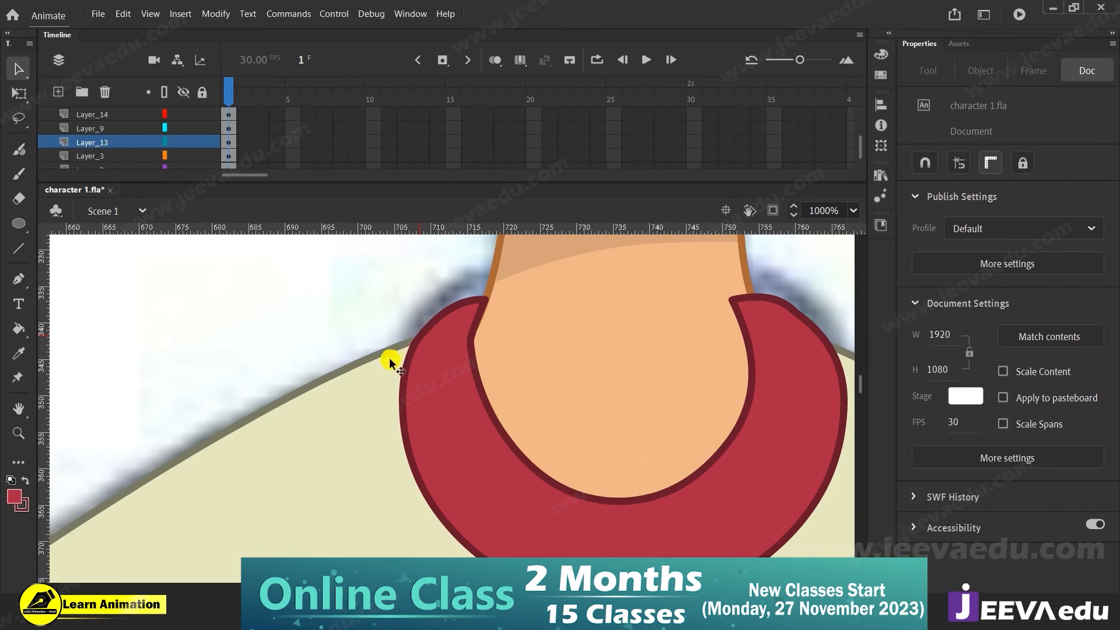
Step: Reopen the collar group and cut across the tip of its right end from the inner edge outward
double_click(447, 320)
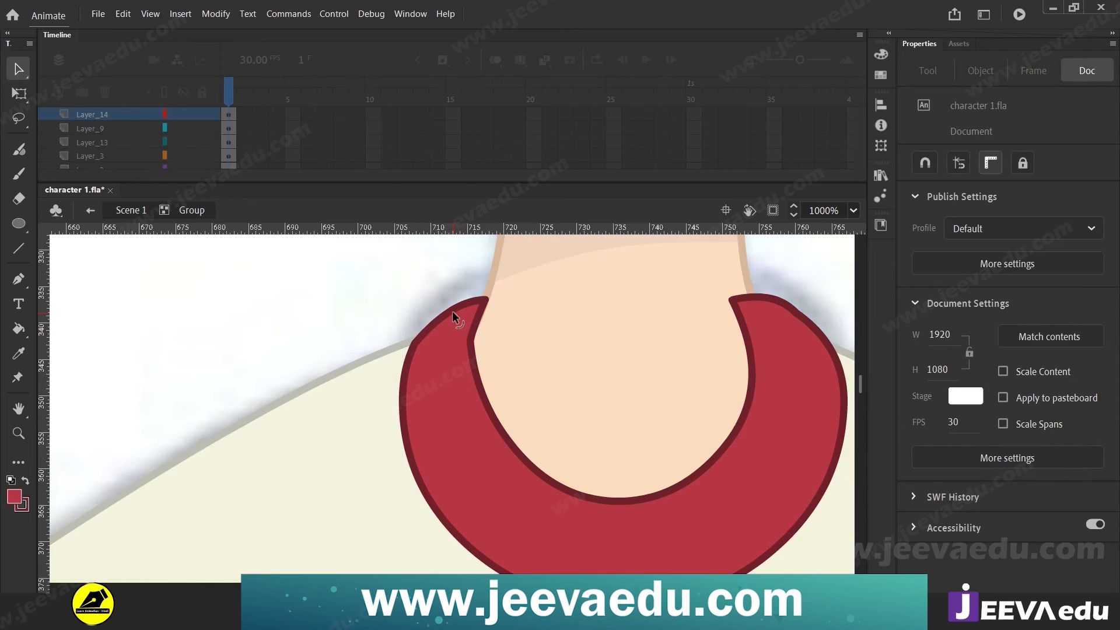
double_click(354, 327)
drag(491, 407, 273, 437)
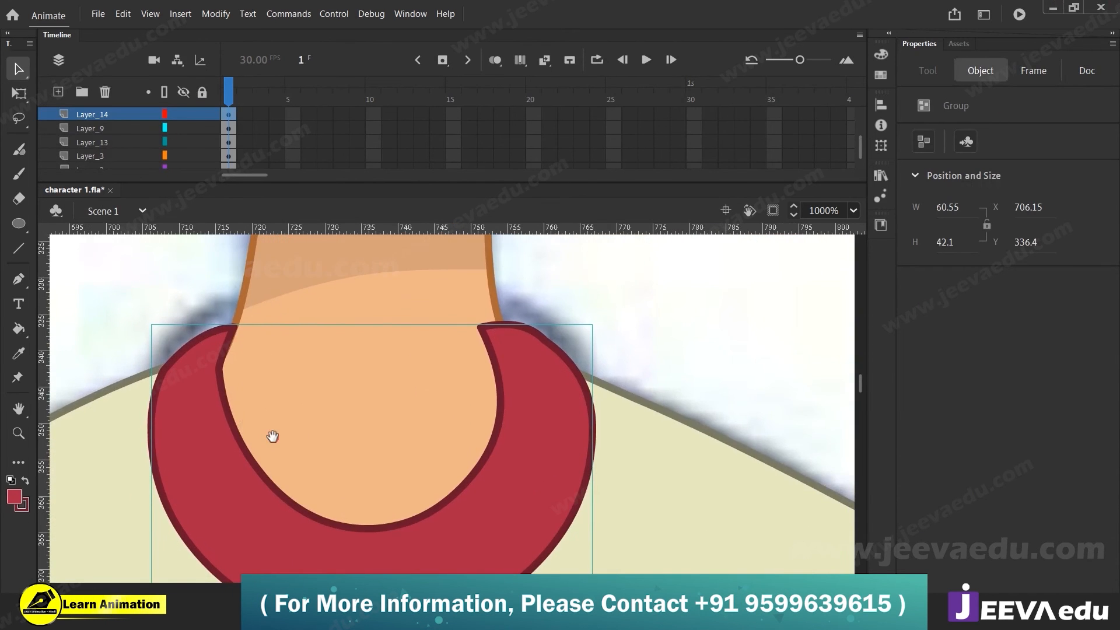
double_click(508, 360)
drag(488, 352, 506, 352)
click(443, 370)
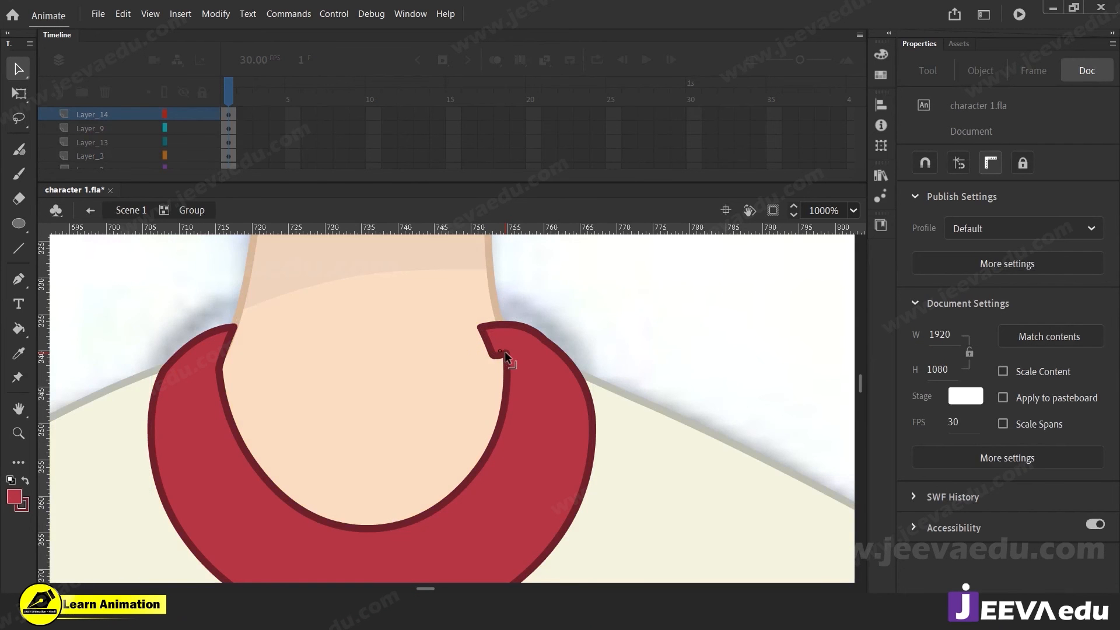
Step: Delete the cutting line and severed tip of the collar's right end, and pull the remaining corner to the neck outline
click(566, 319)
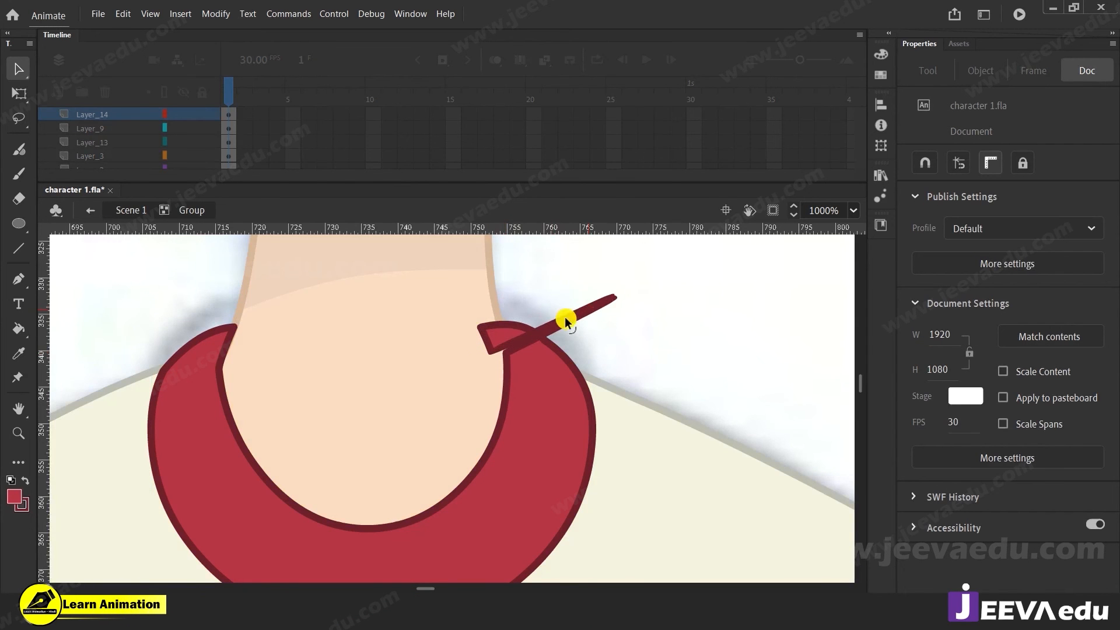
key(Delete)
click(510, 339)
key(Delete)
click(521, 326)
key(Delete)
mouse_move(538, 338)
mouse_down()
mouse_move(500, 357)
mouse_move(500, 327)
mouse_up()
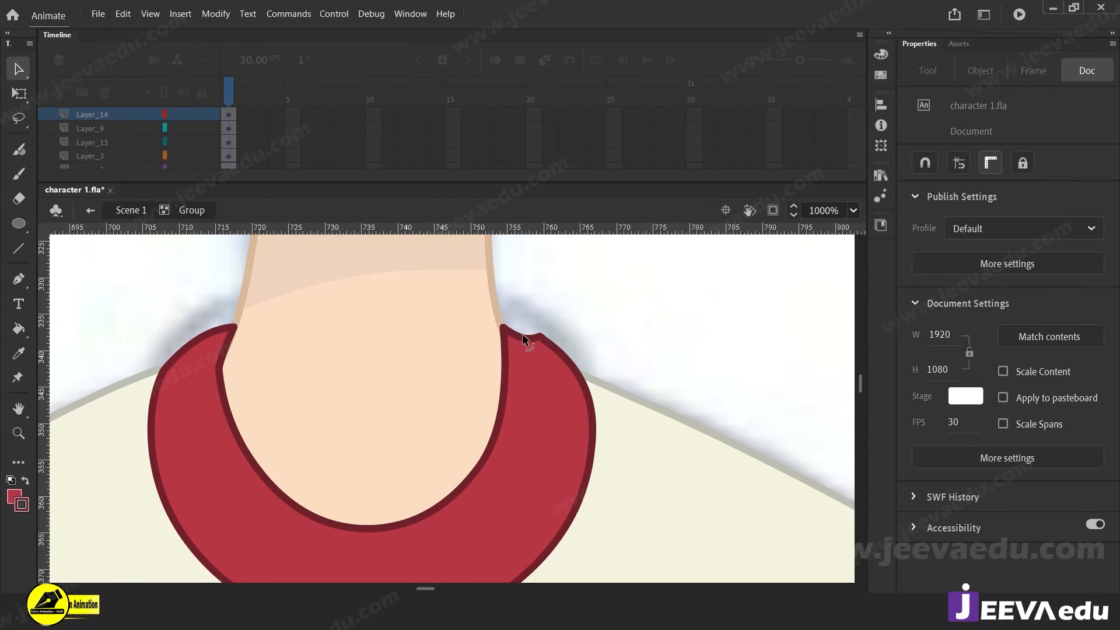
Step: Trim the uneven top of the collar's right end, delete the leftover pieces, and reshape the end against the neck and shoulder
click(541, 338)
drag(582, 377, 489, 344)
key(Delete)
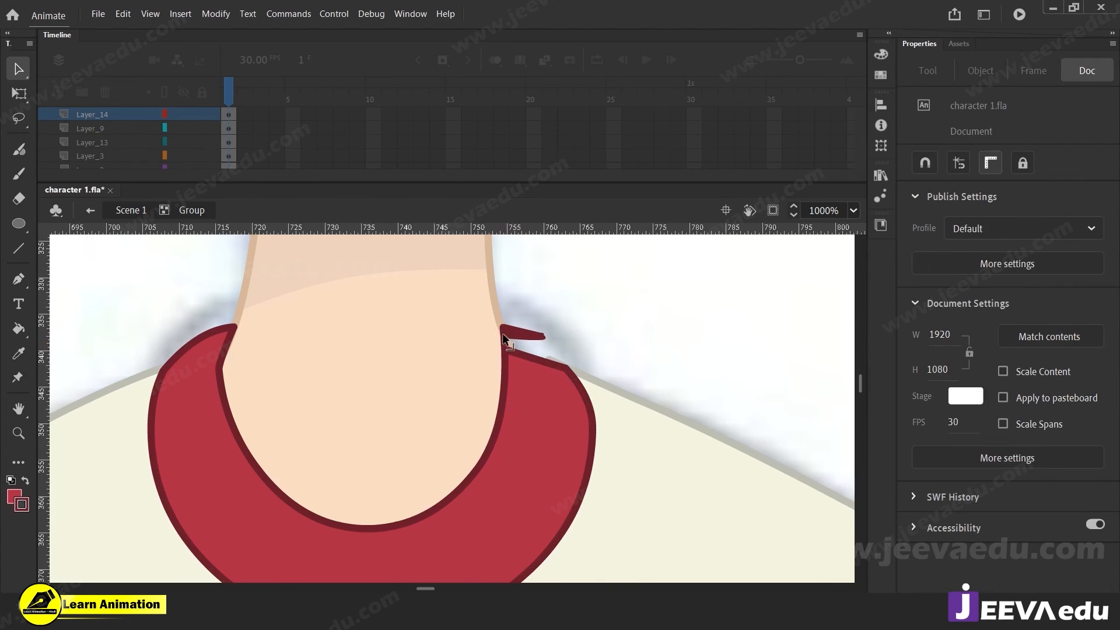
click(513, 333)
key(Delete)
click(506, 331)
key(Delete)
drag(502, 348, 576, 415)
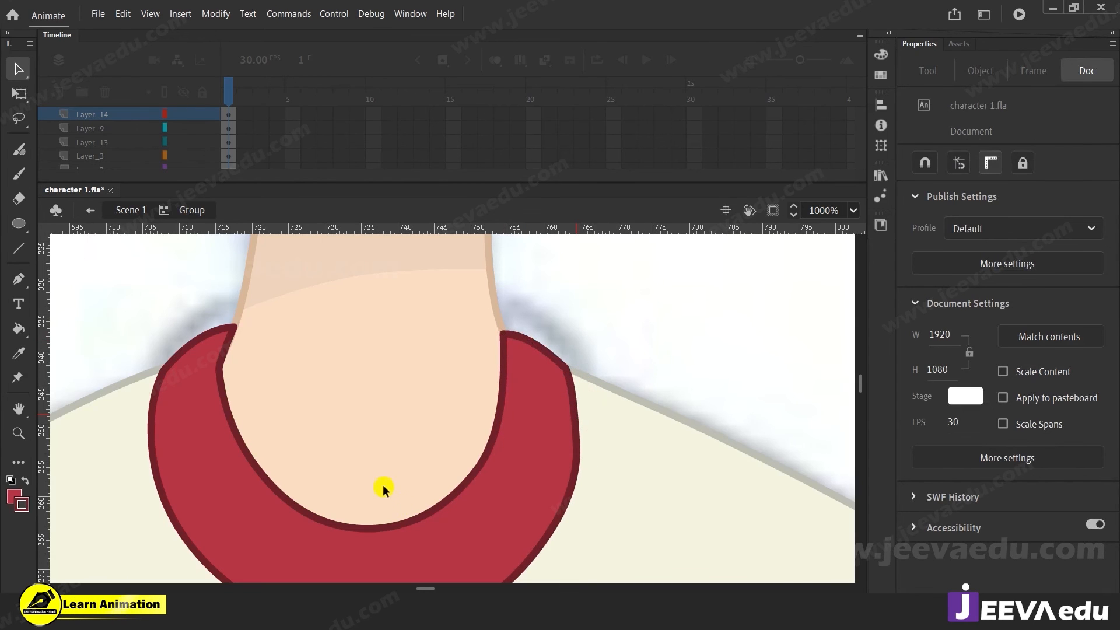
Step: Undo the last edge change and cut along the collar's outer right side from the lower curve up to the shoulder line
key(z)
alt+click(379, 455)
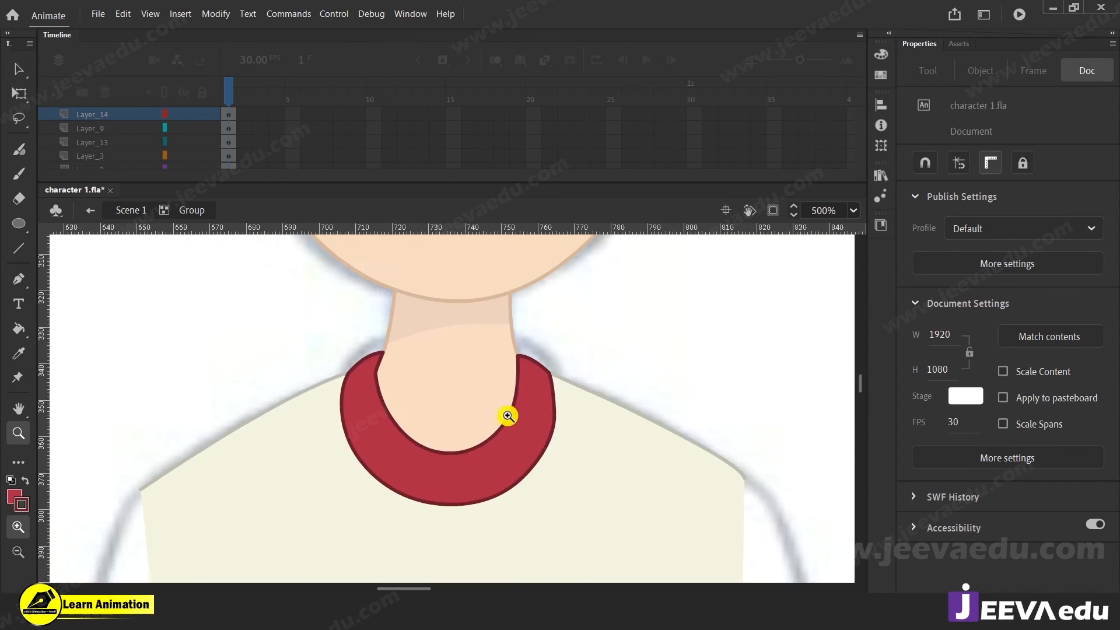
key(ctrl+z)
key(v)
click(547, 429)
click(569, 458)
drag(545, 450, 550, 360)
Step: Delete the leftover fill and stroke pieces outside the cut on the collar's right side
click(550, 364)
key(Delete)
click(554, 381)
key(Delete)
click(552, 374)
key(Delete)
click(551, 370)
key(Delete)
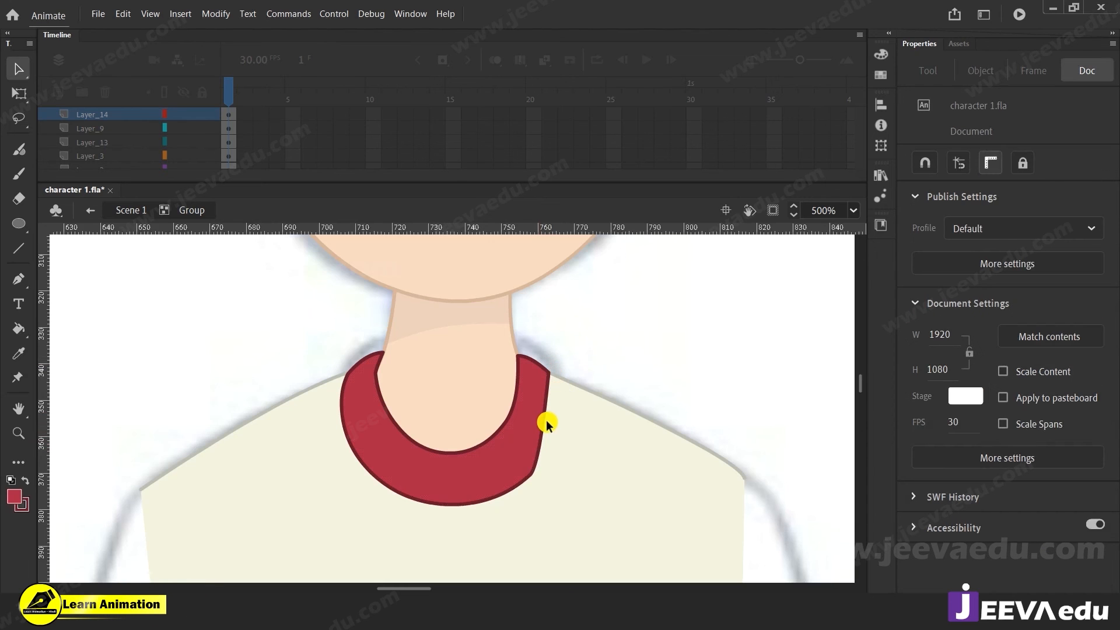
Step: Curve the collar's trimmed right edge outward and pull its lower left outer edge inward to match
drag(543, 432, 551, 403)
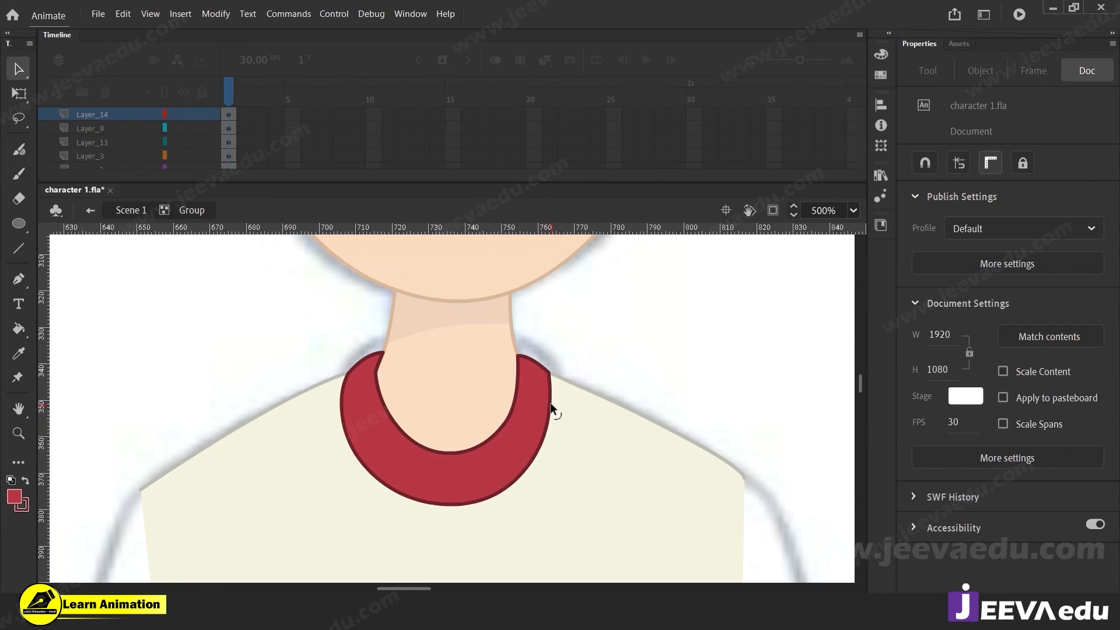
click(430, 458)
drag(346, 433, 358, 451)
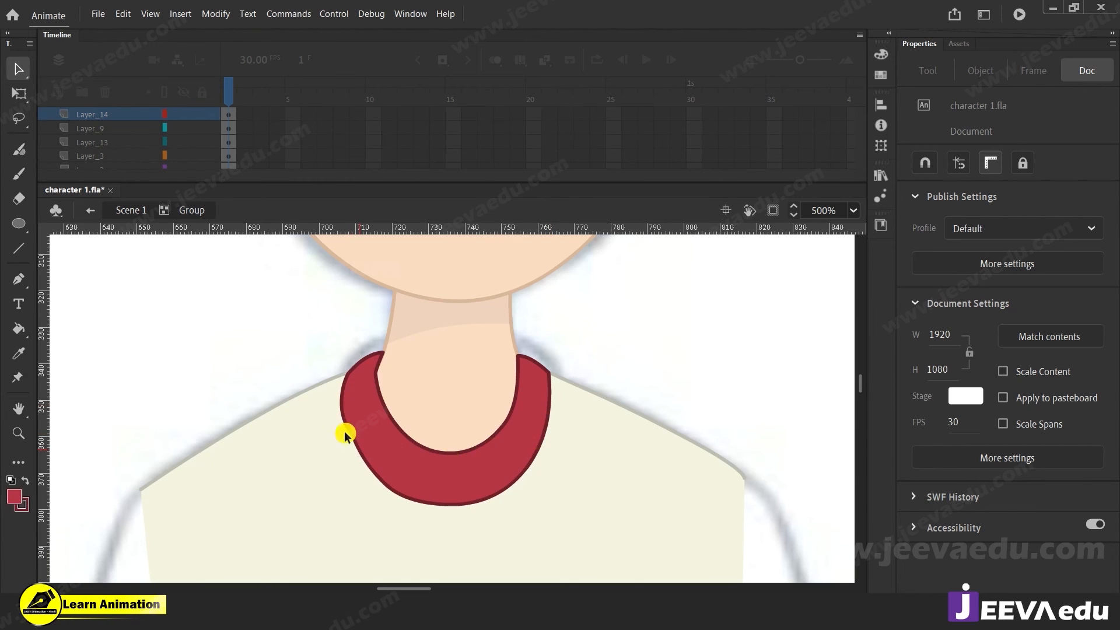
Step: Move the cut-off sliver away from the collar's left outer side and delete it
drag(359, 356, 343, 348)
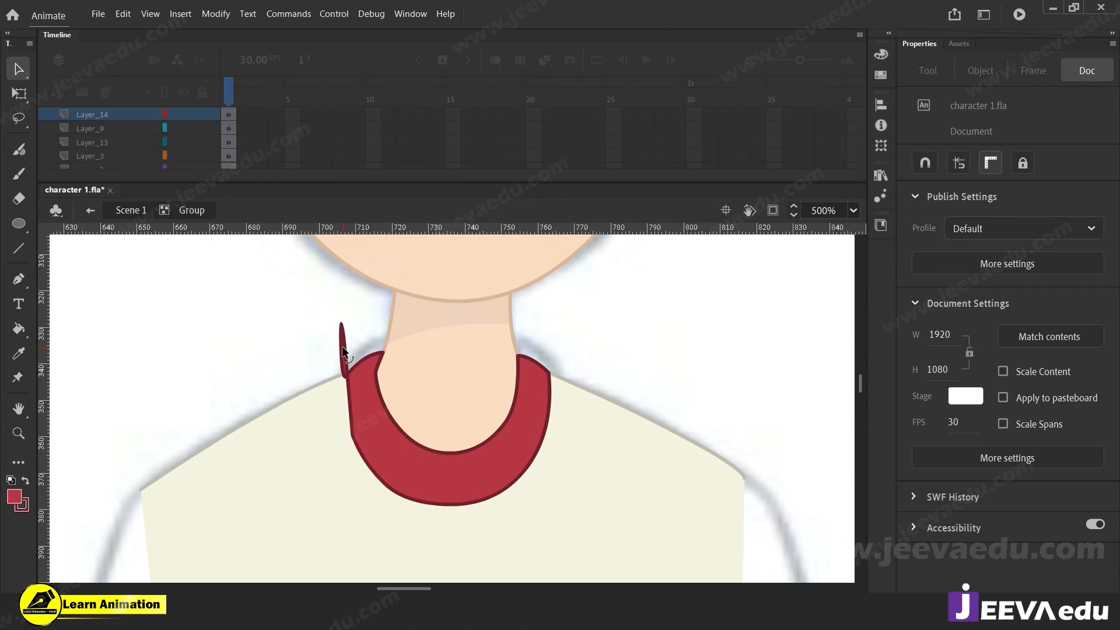
click(343, 347)
key(Delete)
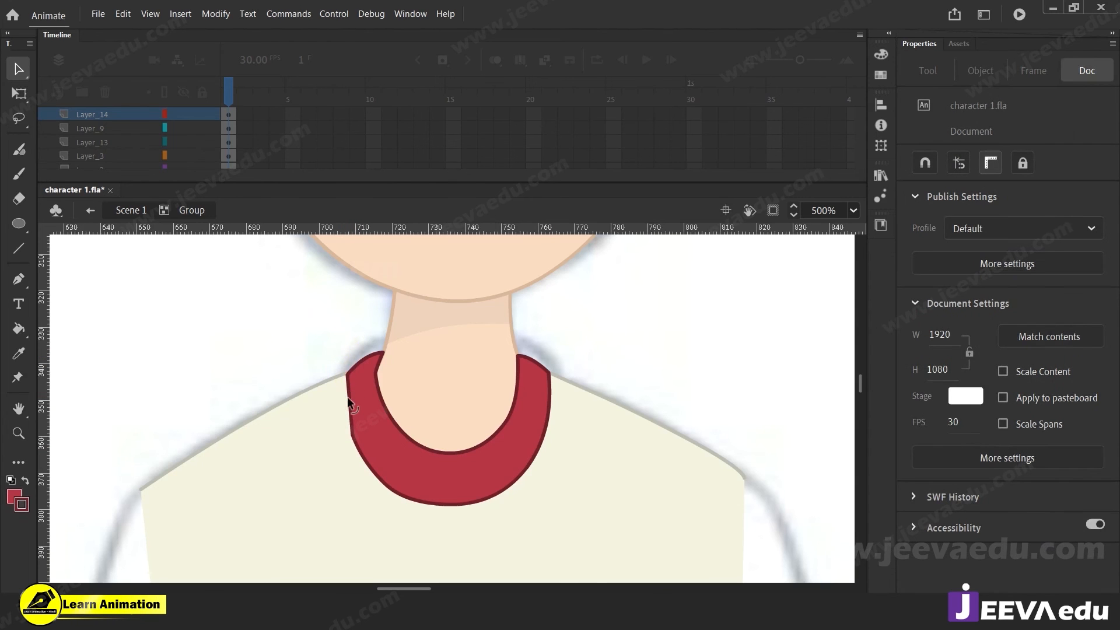
click(320, 425)
Step: Curve the collar's left outer edge outward and pull its upper right corner inward for a rounder end
key(z)
click(369, 417)
key(v)
mouse_move(412, 406)
mouse_down()
mouse_move(412, 418)
mouse_move(405, 386)
mouse_move(411, 398)
mouse_up()
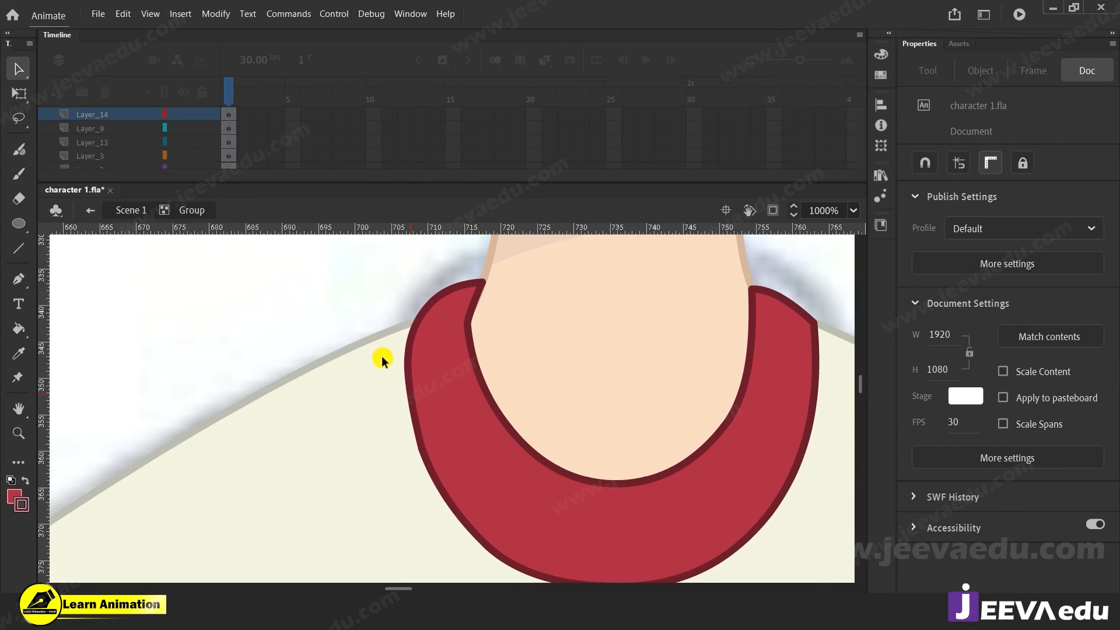
drag(816, 325, 805, 310)
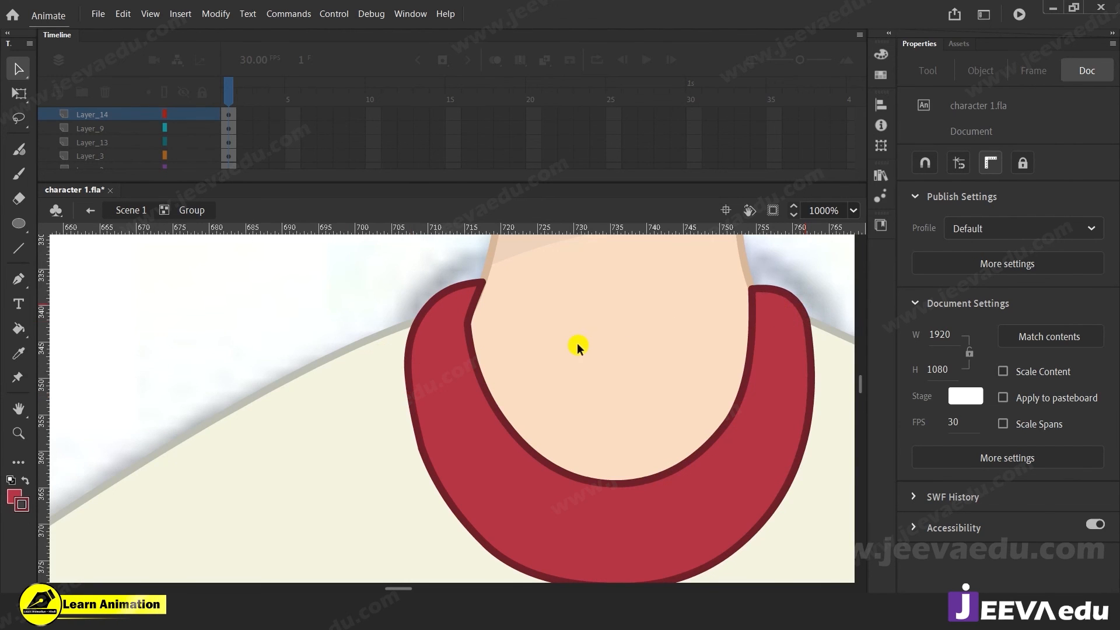
Step: Leave the collar group and return to Scene 1 with the whole shirt in view
key(z)
alt+click(562, 362)
alt+click(563, 363)
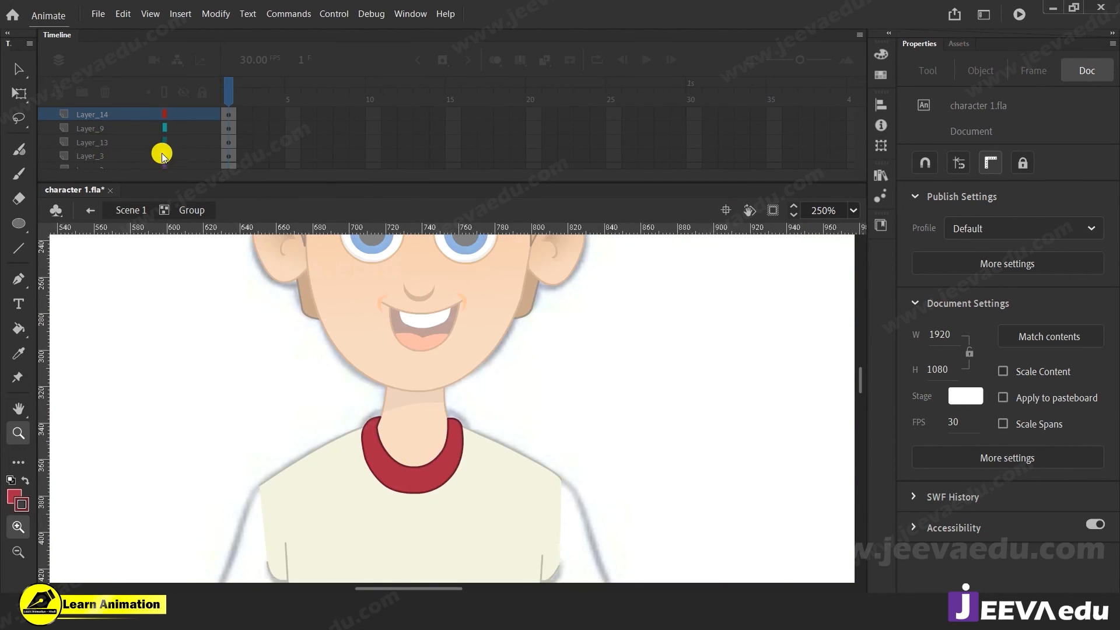
click(135, 211)
alt+click(443, 473)
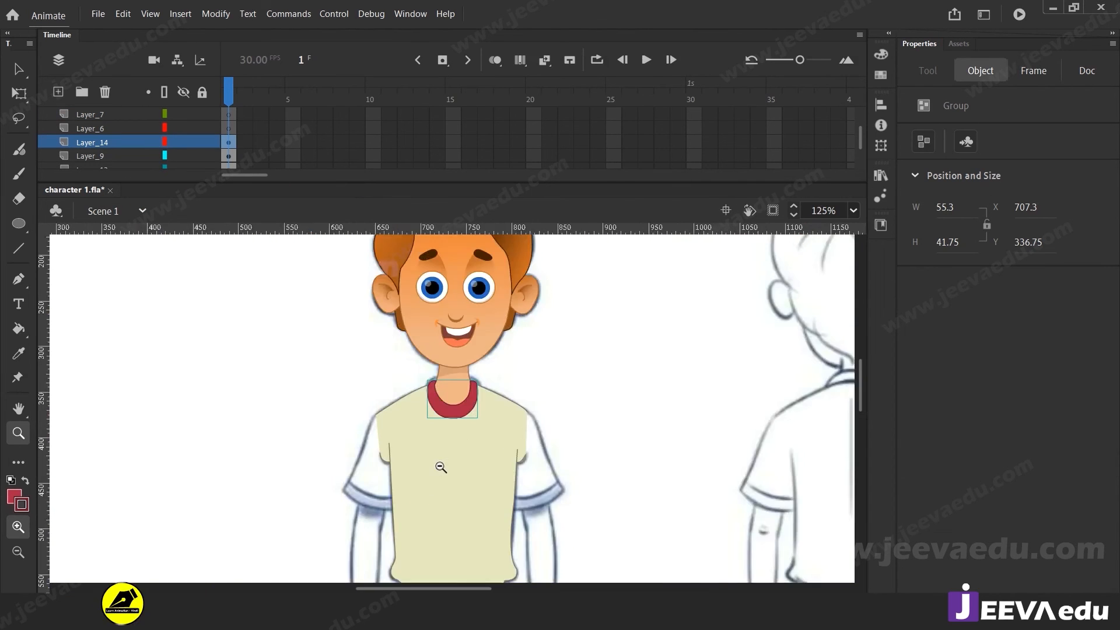
alt+click(440, 467)
click(475, 428)
drag(451, 413, 521, 438)
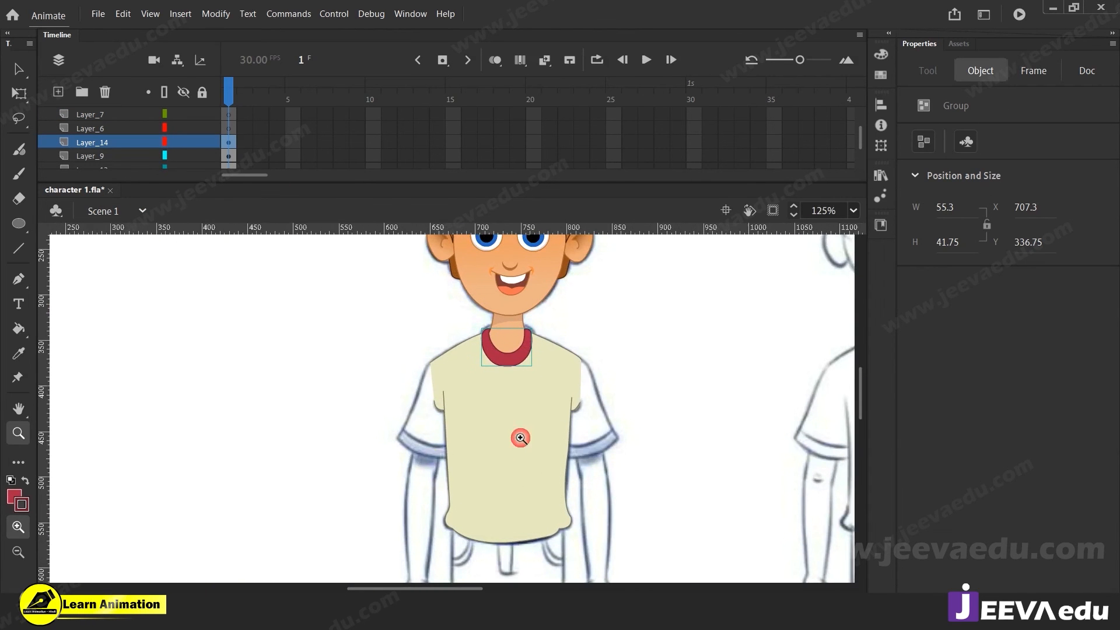
Step: Examine the shirt body's fill and outline together with the finished collar
key(v)
click(433, 357)
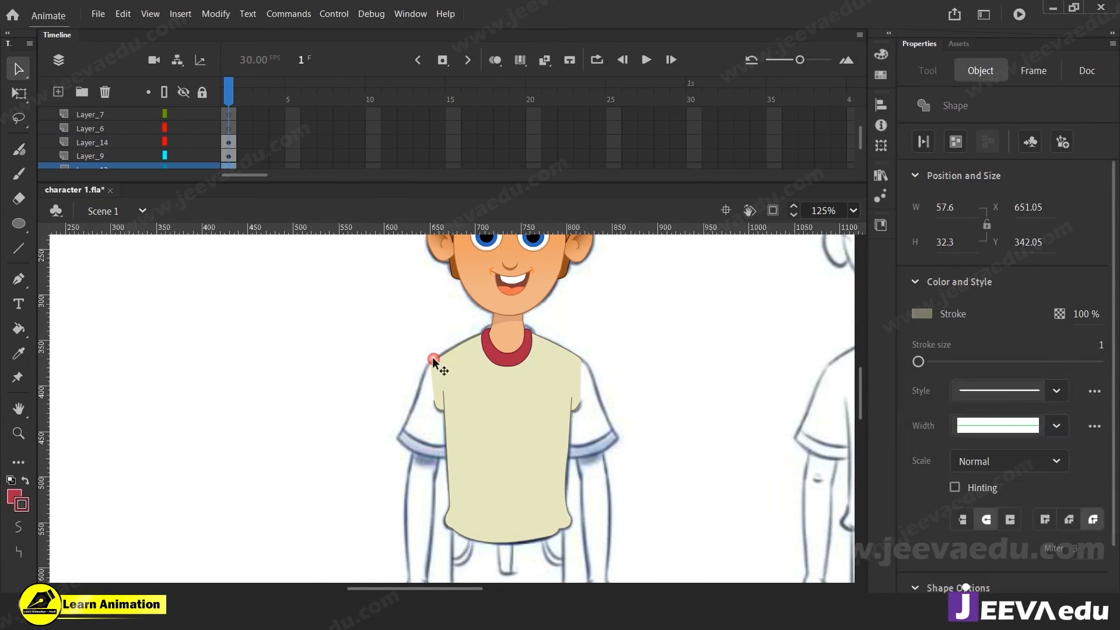
click(501, 426)
double_click(493, 432)
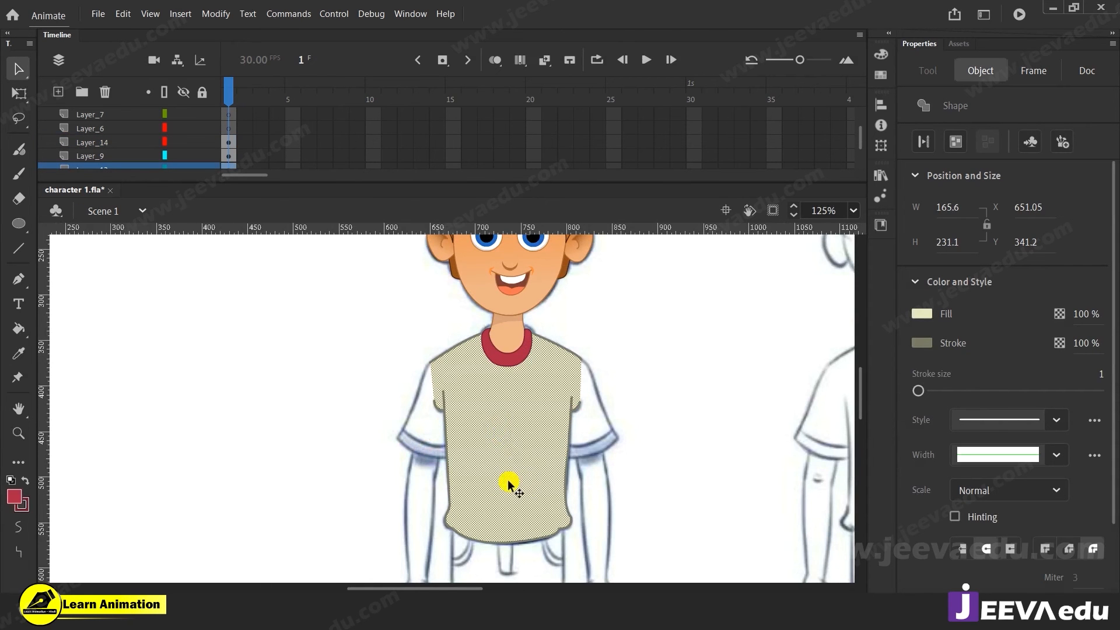
key(z)
alt+click(475, 419)
click(451, 425)
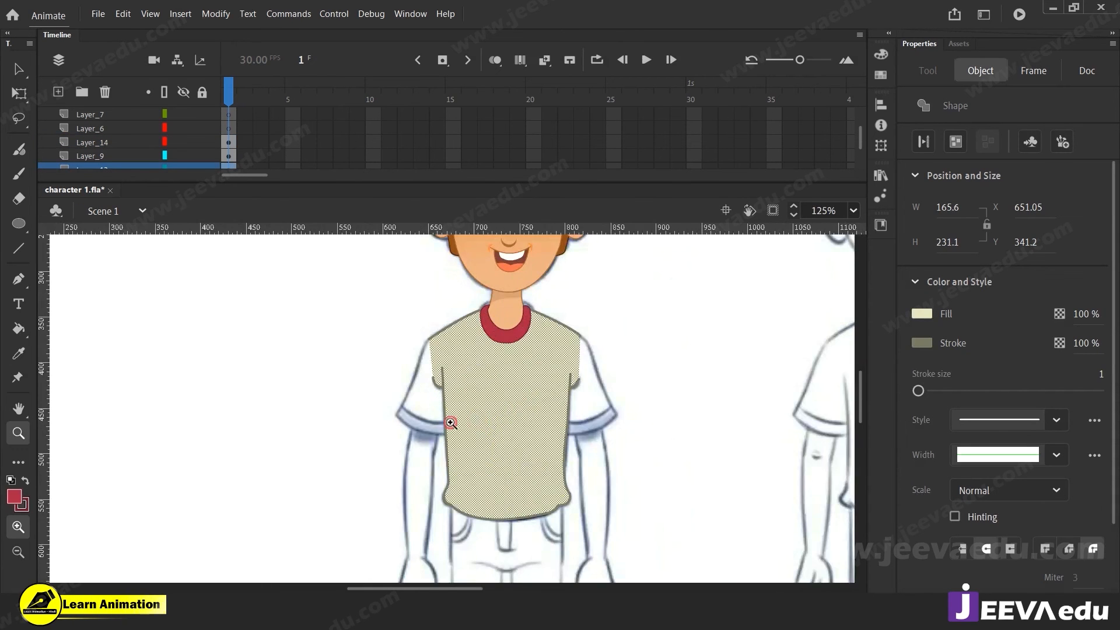
key(v)
click(342, 373)
Step: Sample the blue of the anime boy's shirt collar in the reference picture as the fill colour
key(z)
alt+click(383, 425)
alt+click(399, 428)
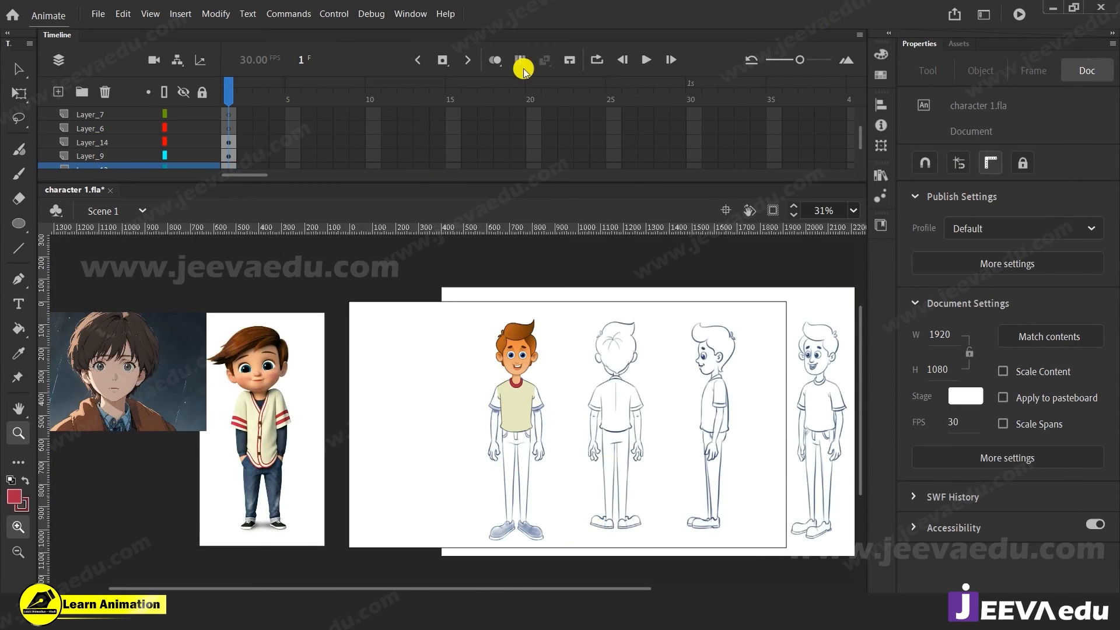
click(319, 429)
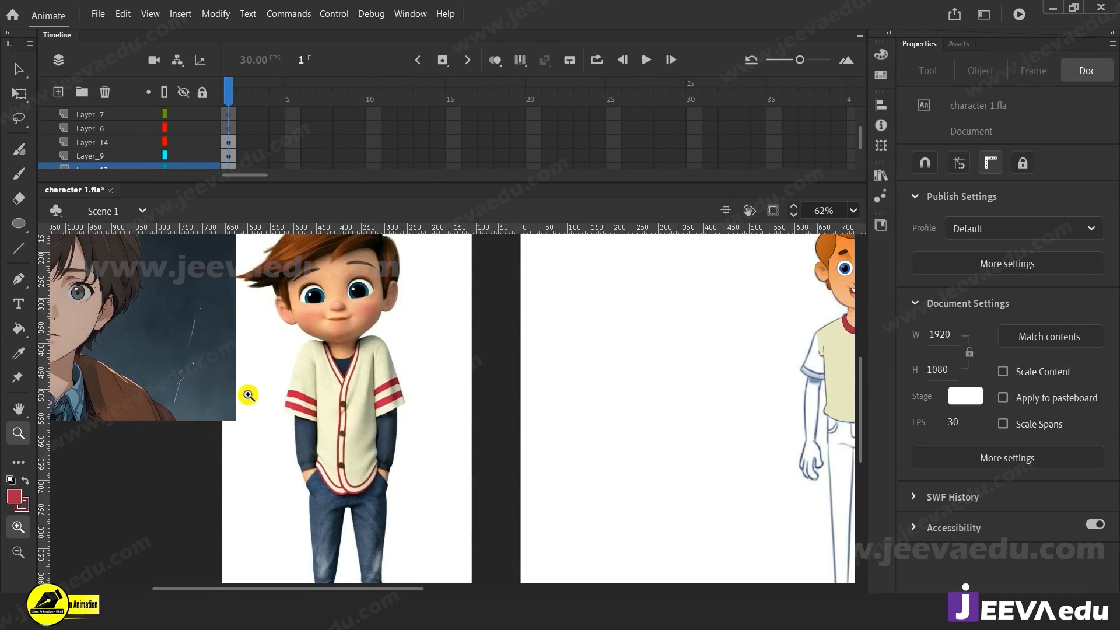
key(i)
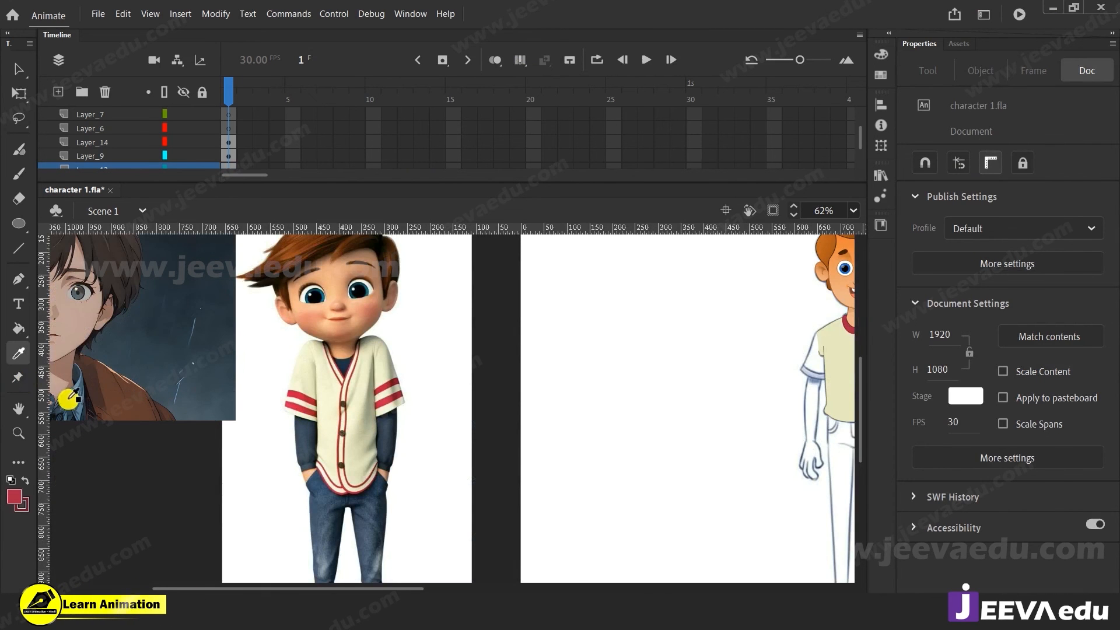
click(80, 395)
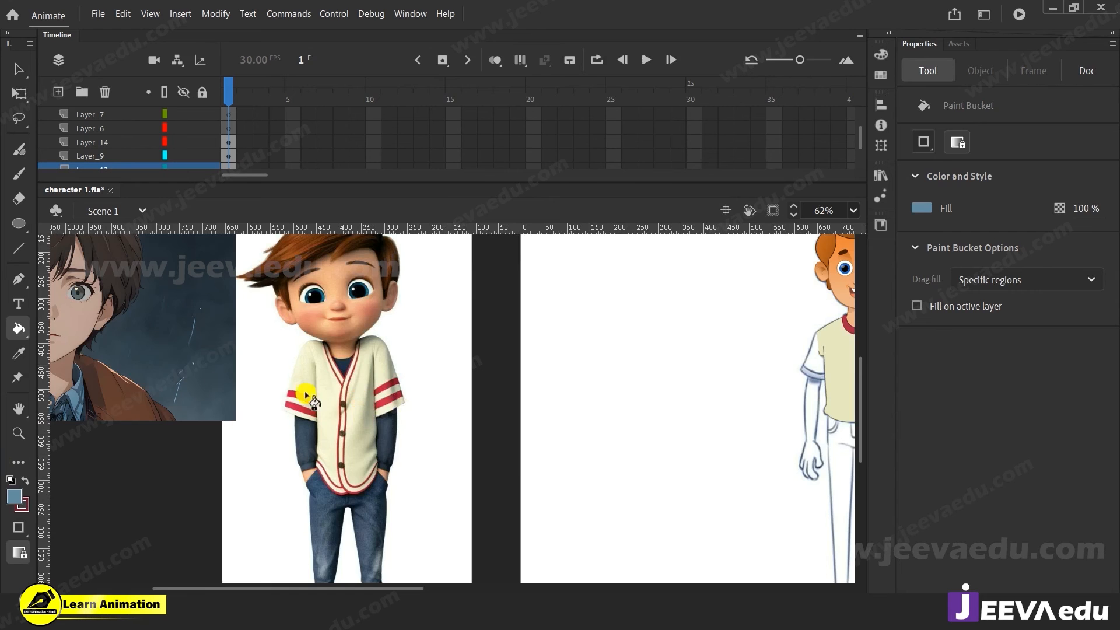
Step: Fill the character's cream shirt body with the sampled blue
key(z)
alt+click(693, 407)
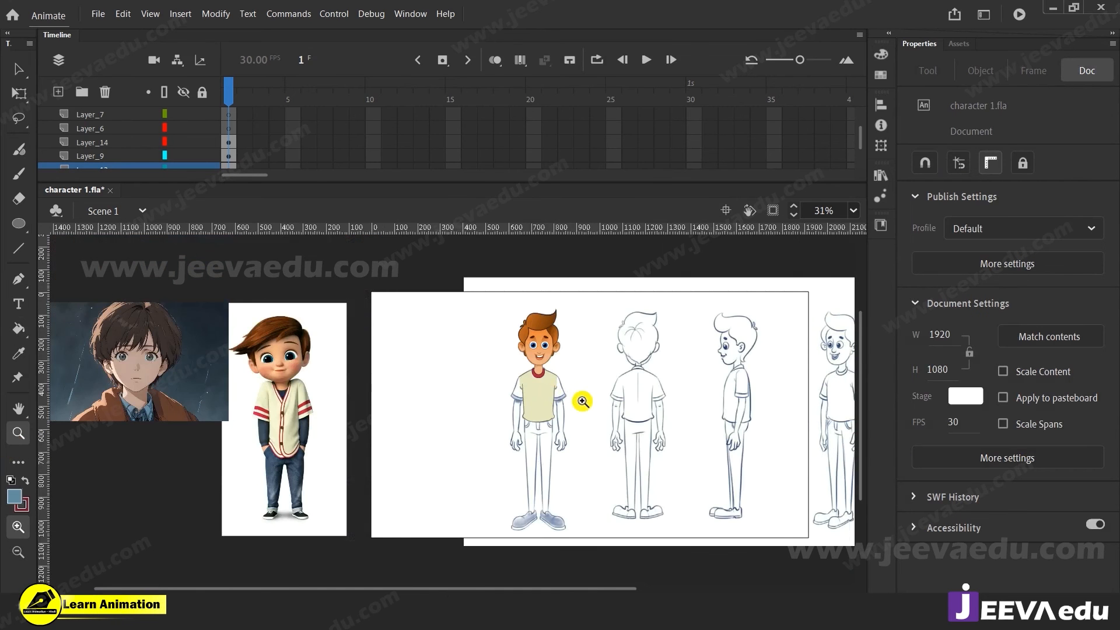
click(548, 393)
click(408, 409)
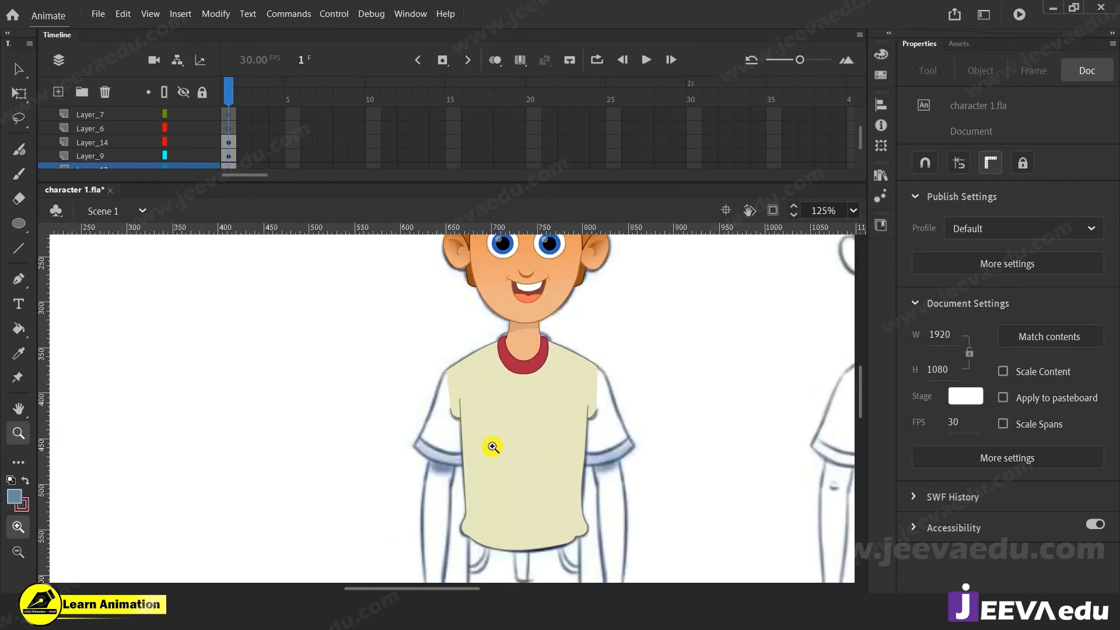
key(k)
click(528, 460)
key(v)
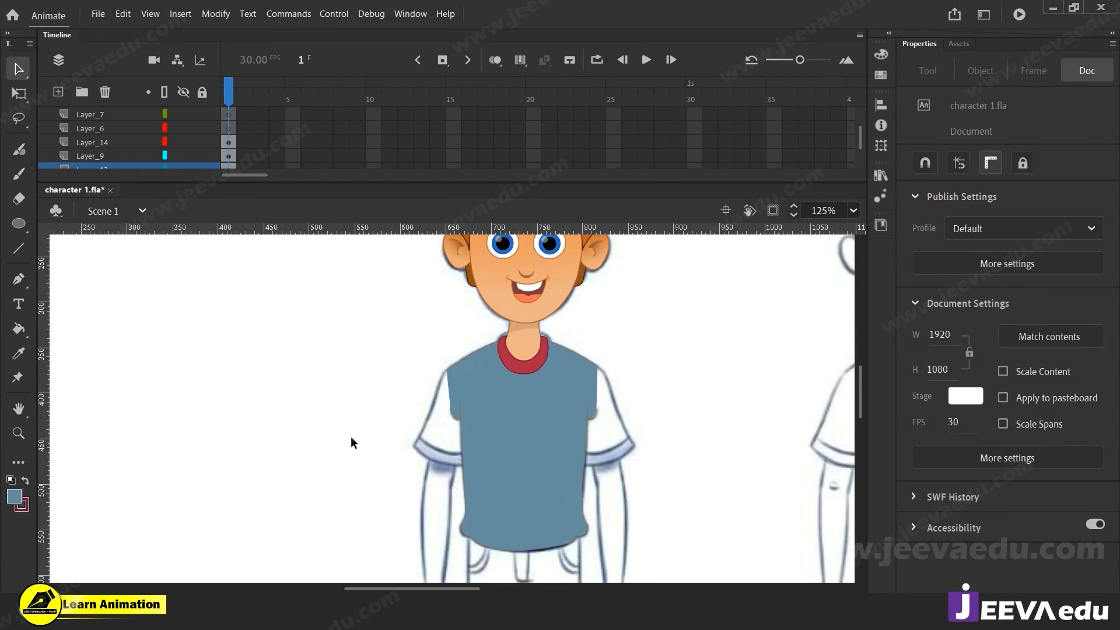
Step: Lighten the shirt body's fill to the softer blue #7CABC5
key(z)
click(546, 413)
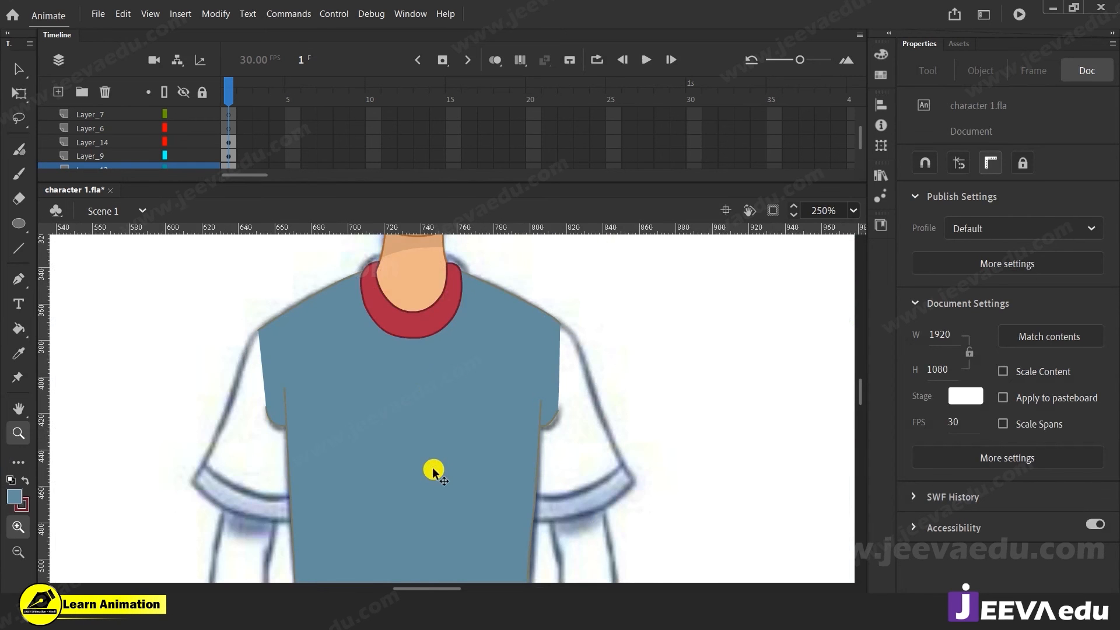
key(v)
click(432, 470)
click(14, 496)
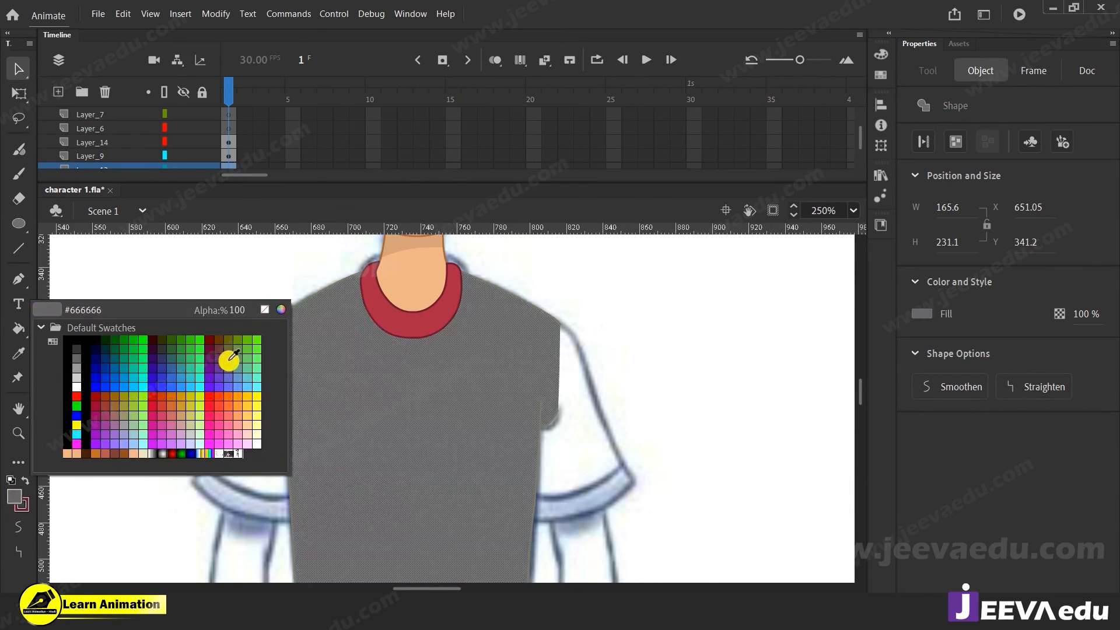
click(282, 309)
drag(610, 263, 600, 250)
click(682, 217)
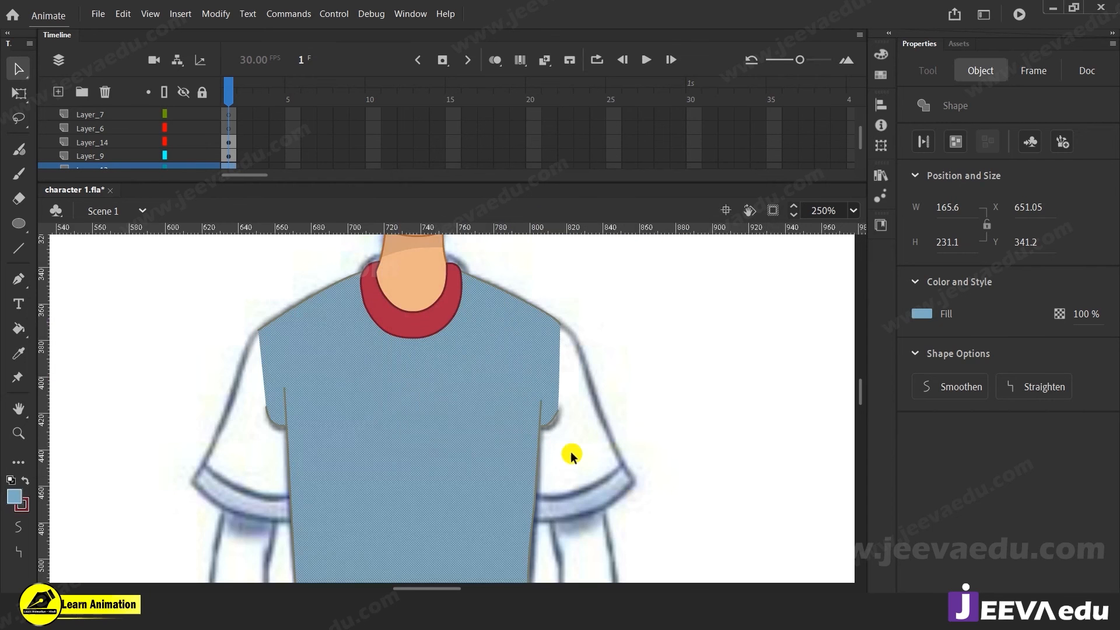
click(627, 444)
Step: Select the shirt body with its outline and match the outline colour to the blue fill
click(474, 412)
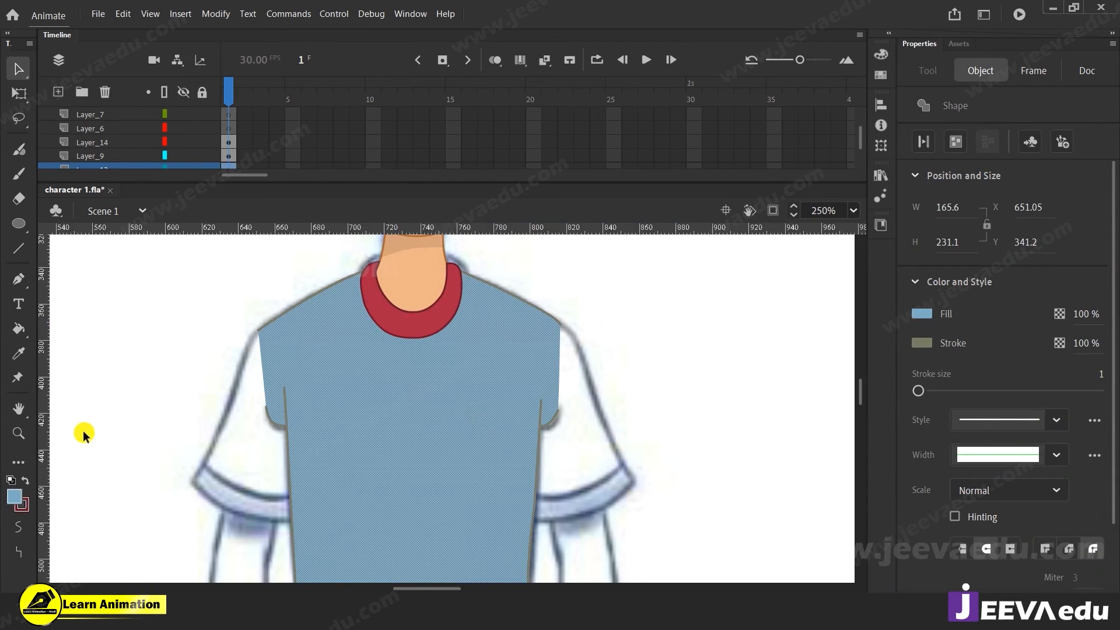
click(28, 505)
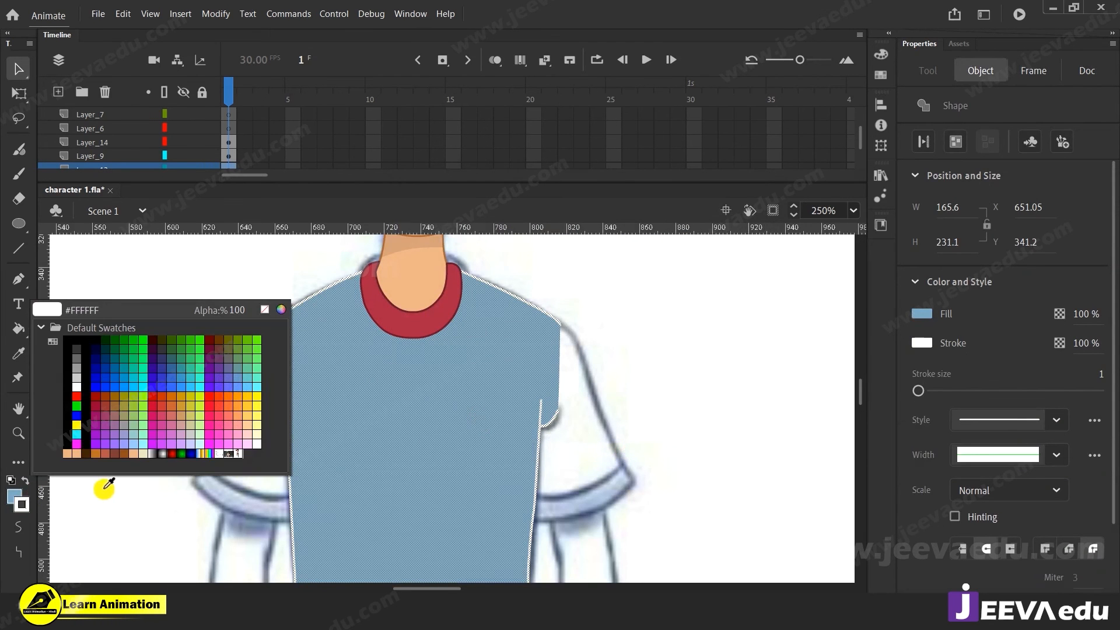
click(395, 458)
click(20, 500)
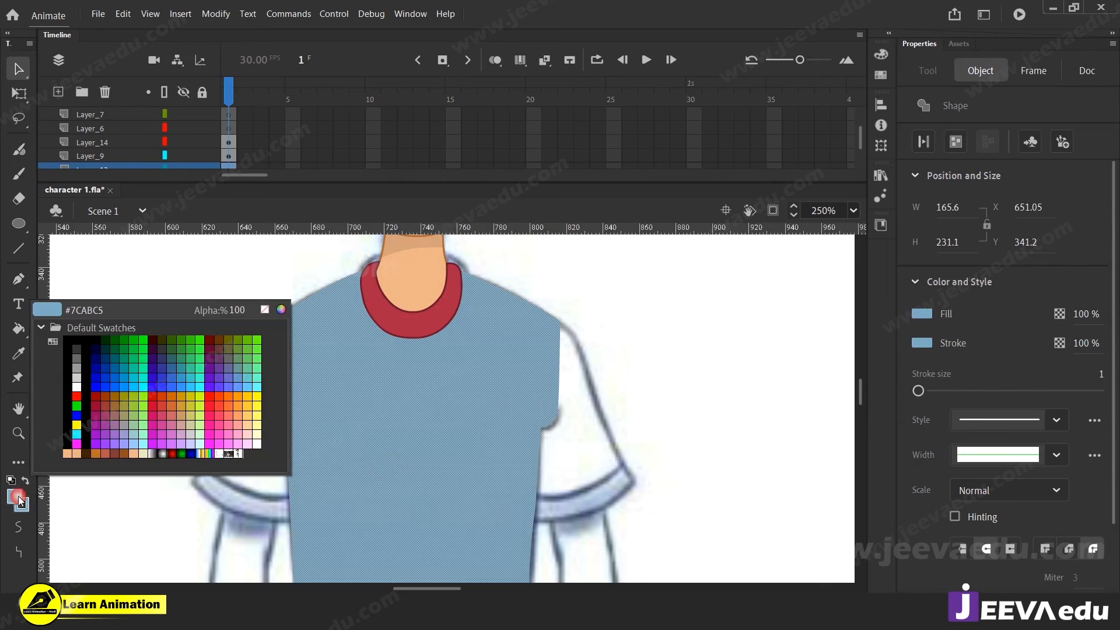
click(70, 397)
key(ctrl+z)
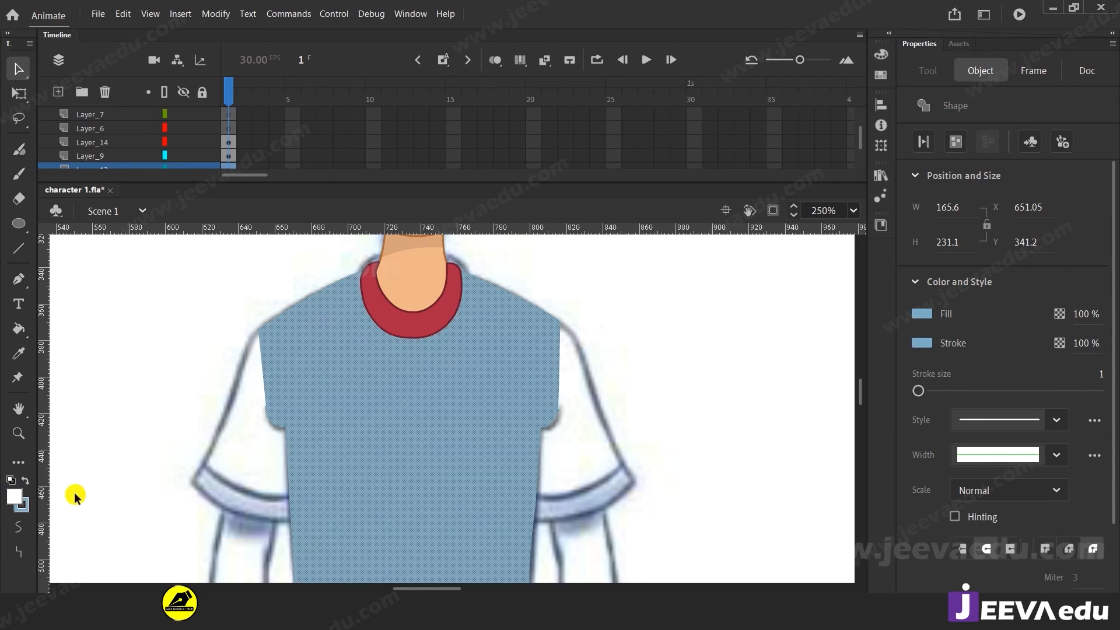
click(128, 506)
click(24, 509)
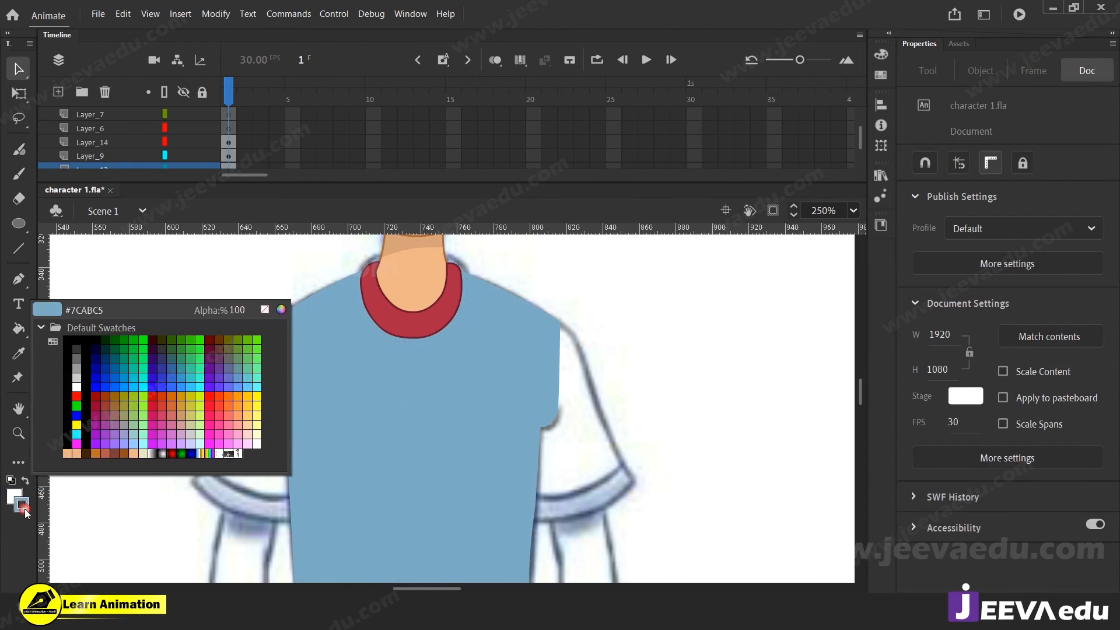
key(Escape)
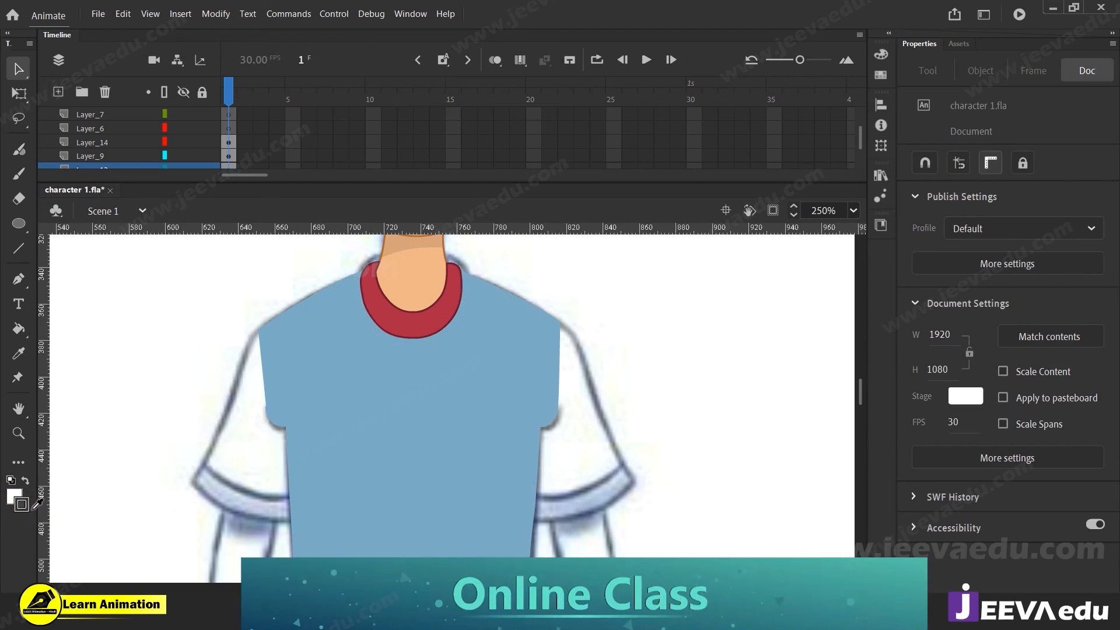
Step: Set the shirt's outline to a dark blue-grey by sampling the shirt's blue and lowering its brightness
click(303, 471)
click(29, 502)
click(28, 510)
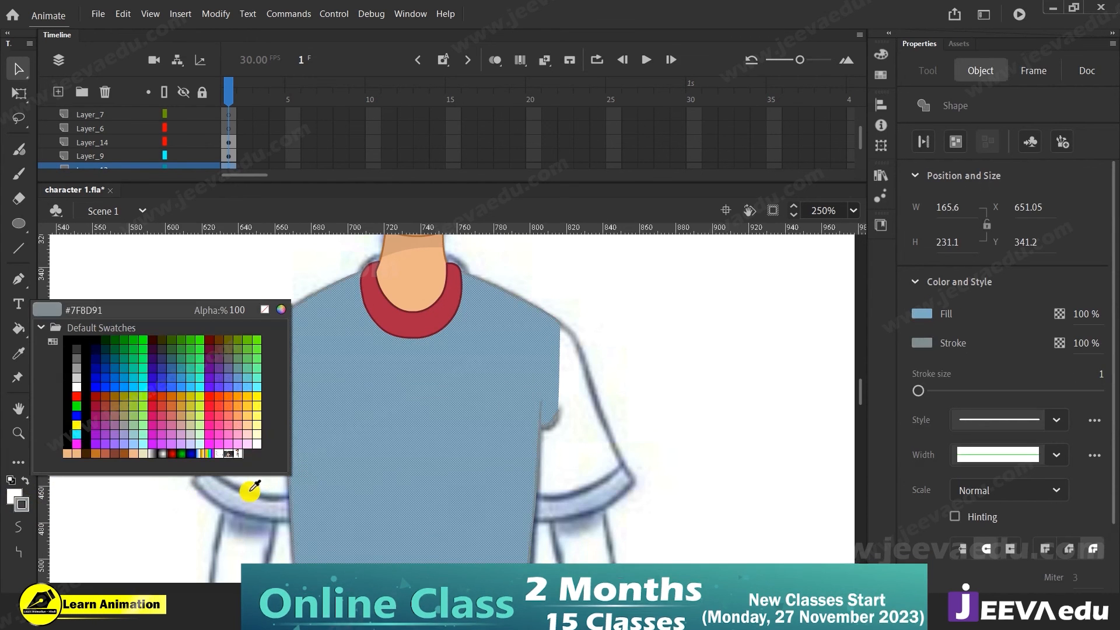
click(376, 434)
click(23, 504)
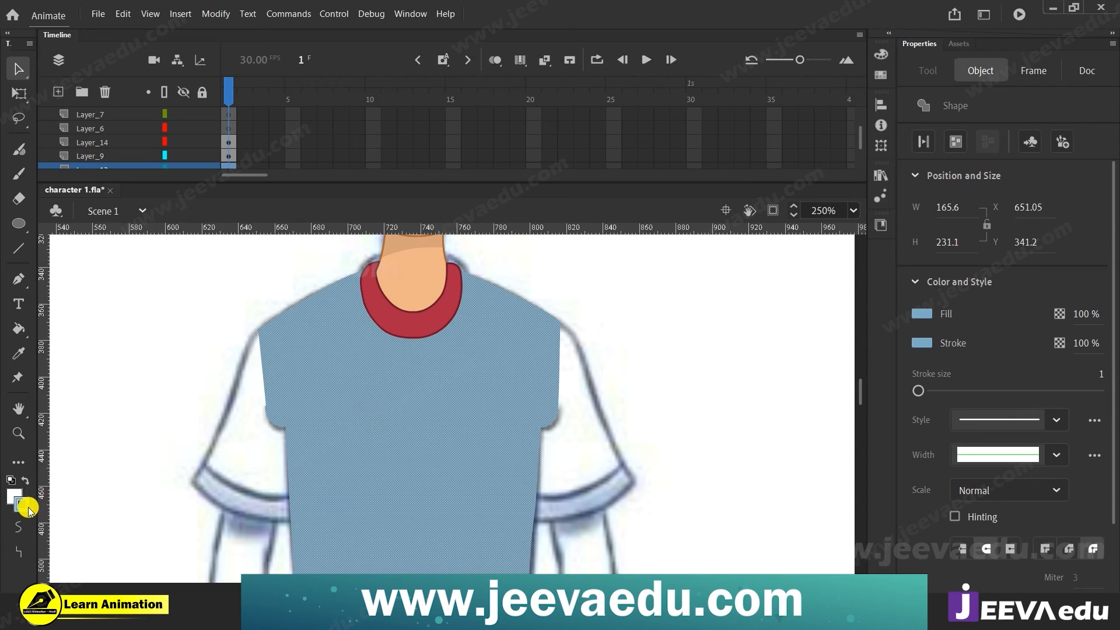
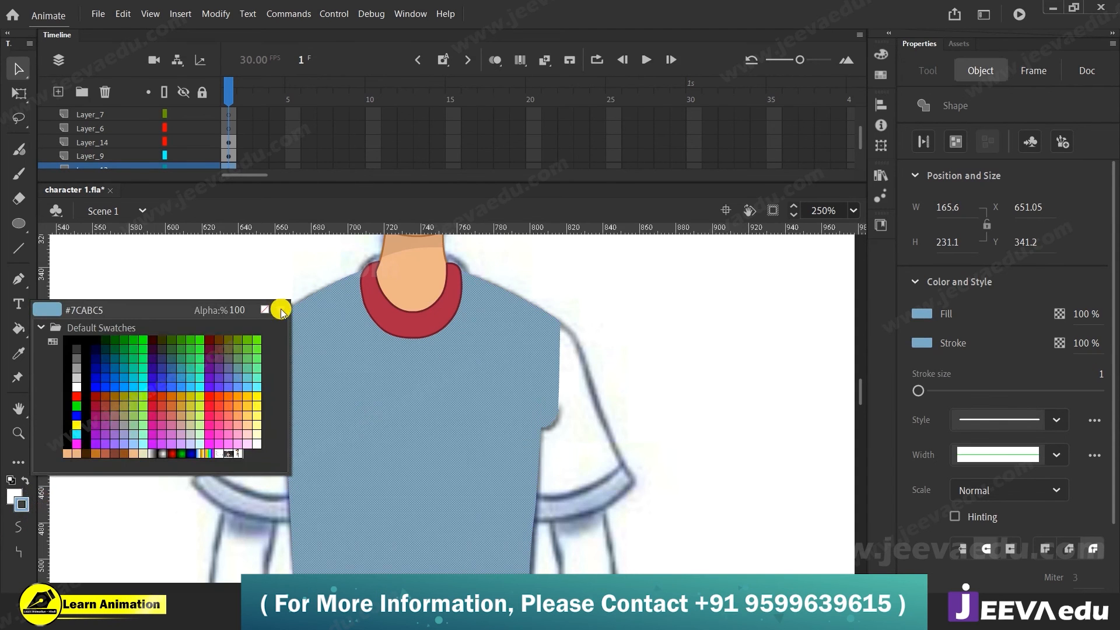
click(281, 310)
drag(601, 250, 598, 337)
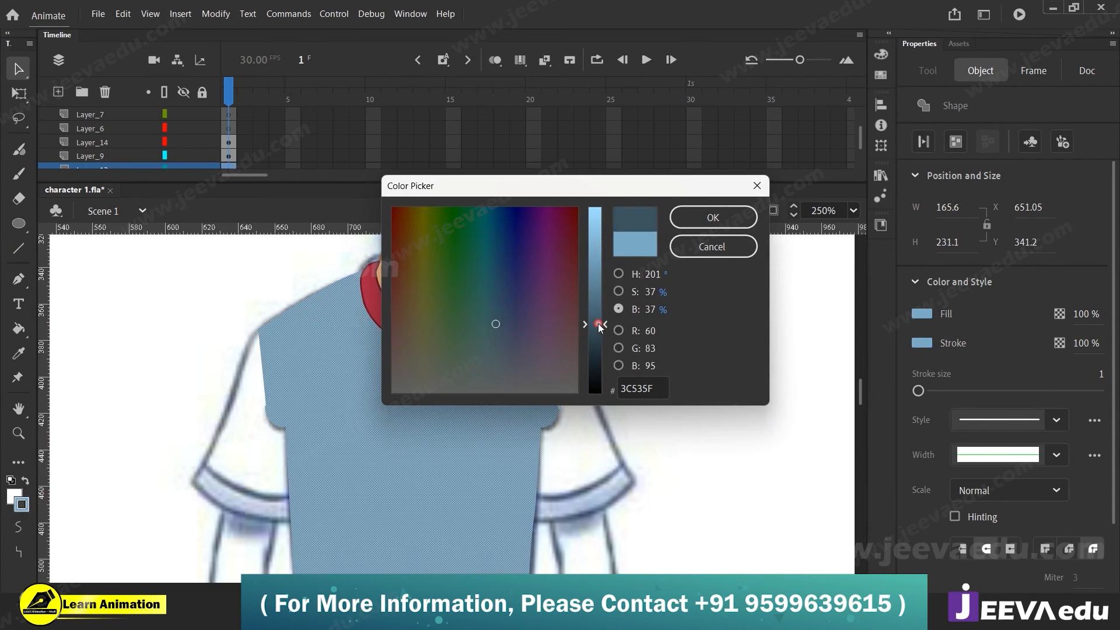
click(740, 210)
click(605, 443)
Step: Group the shirt body's fill and outline into a single object
double_click(445, 454)
key(ctrl+g)
key(z)
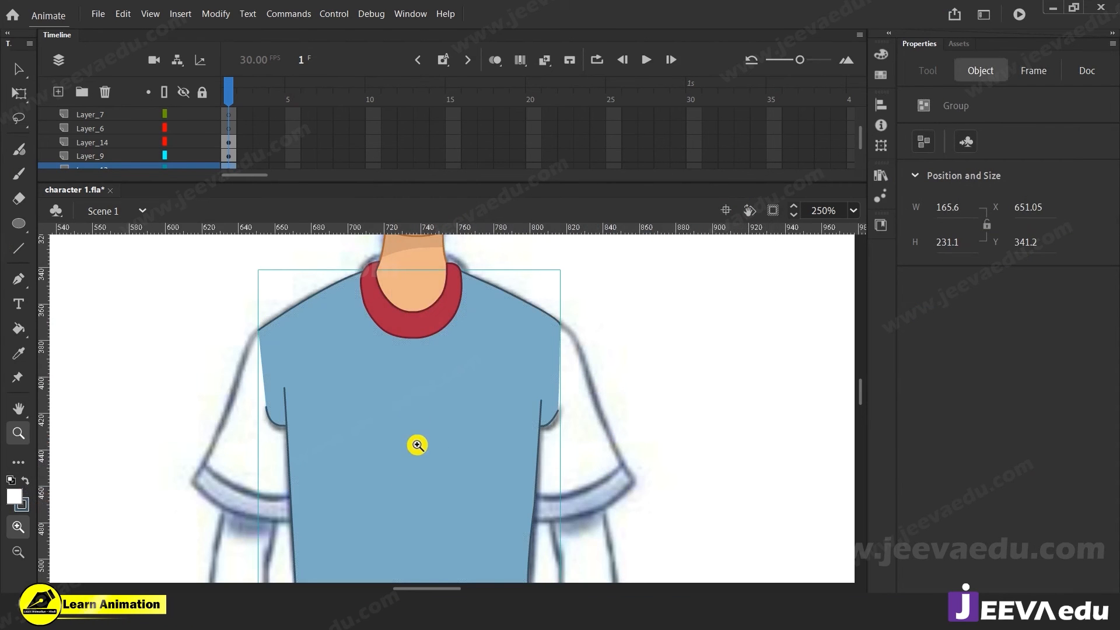
alt+click(405, 428)
drag(435, 438, 464, 420)
key(v)
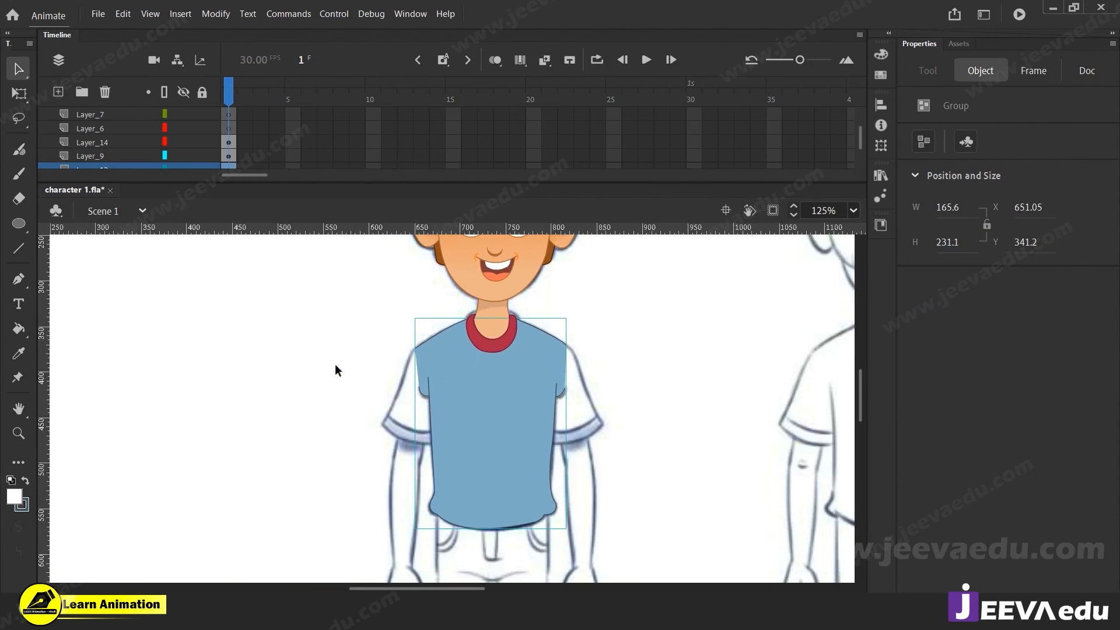
click(335, 365)
Step: Select the neck, collar and shirt groups, cut them, and paste them in place on Layer_14
drag(367, 286, 522, 419)
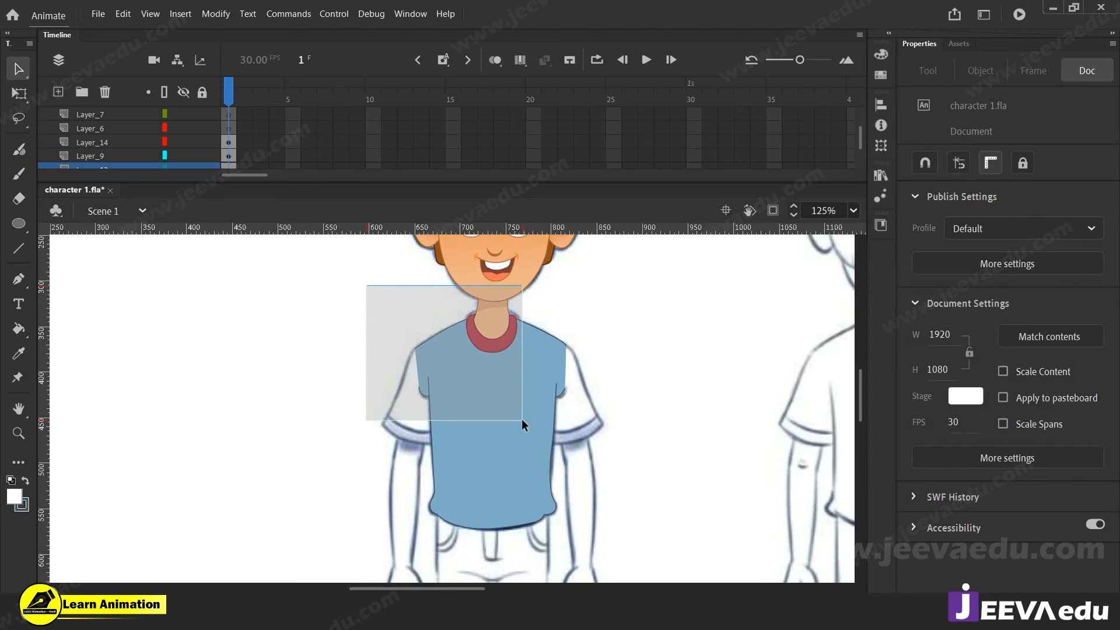
click(396, 320)
drag(497, 361, 509, 374)
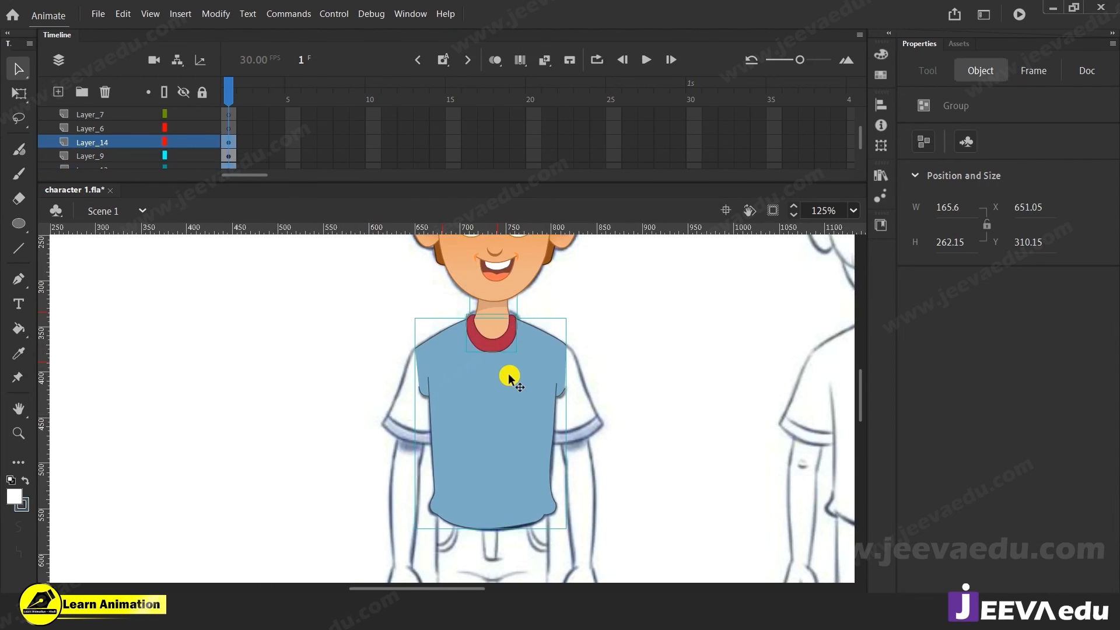
key(ctrl+x)
right_click(315, 304)
click(360, 360)
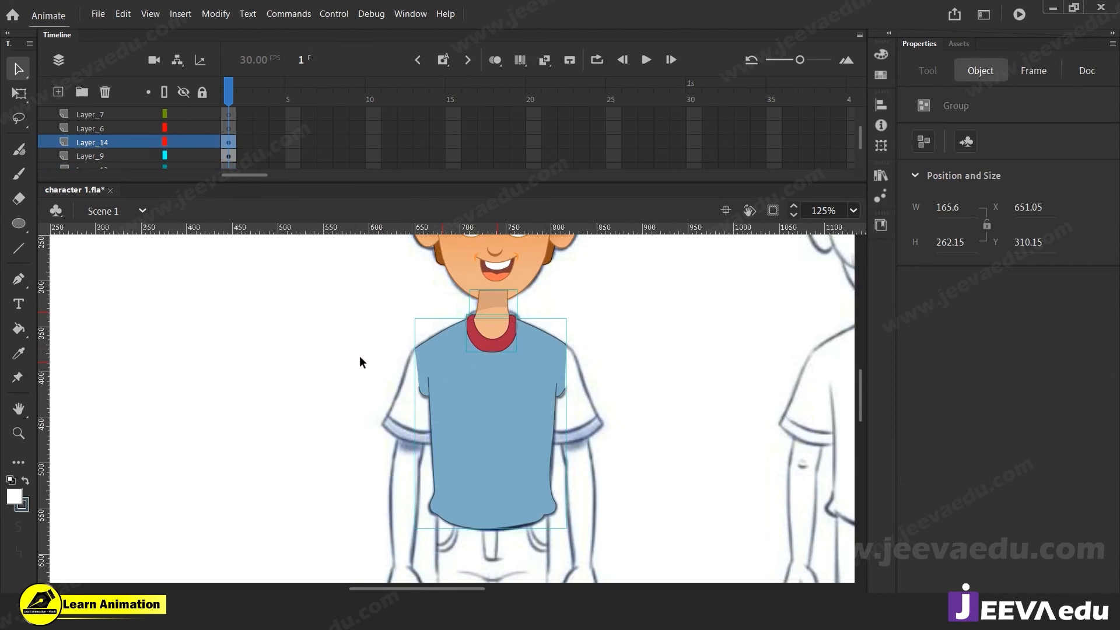
Step: Group the neck, collar and shirt together, cut the group from Layer_14, and paste it in place on Layer_9 with the head
key(ctrl+g)
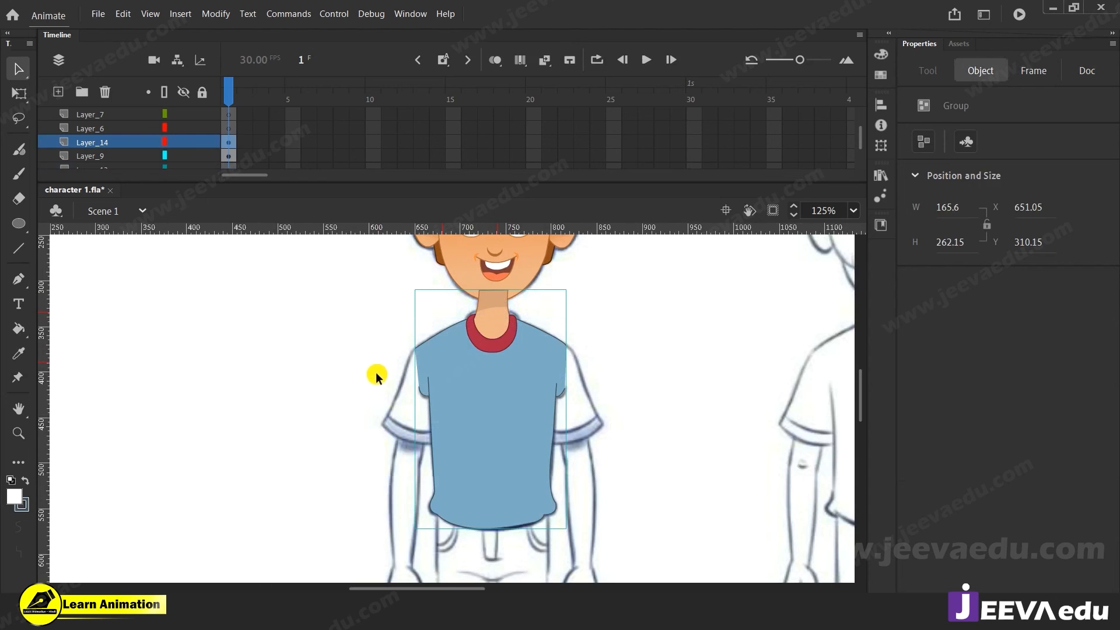
click(466, 284)
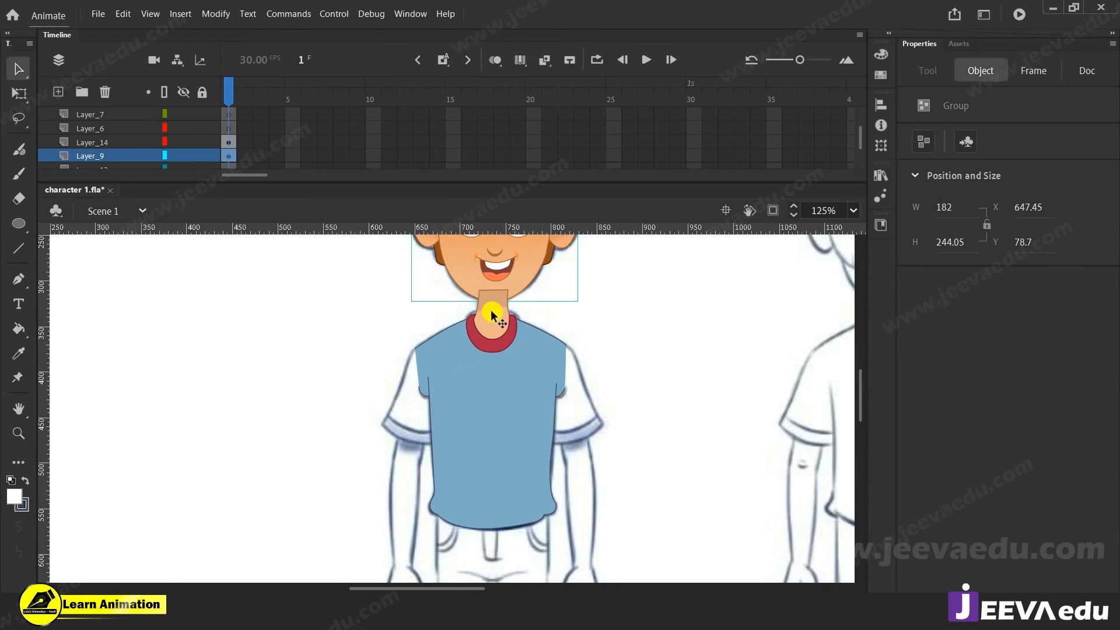
click(500, 344)
key(Delete)
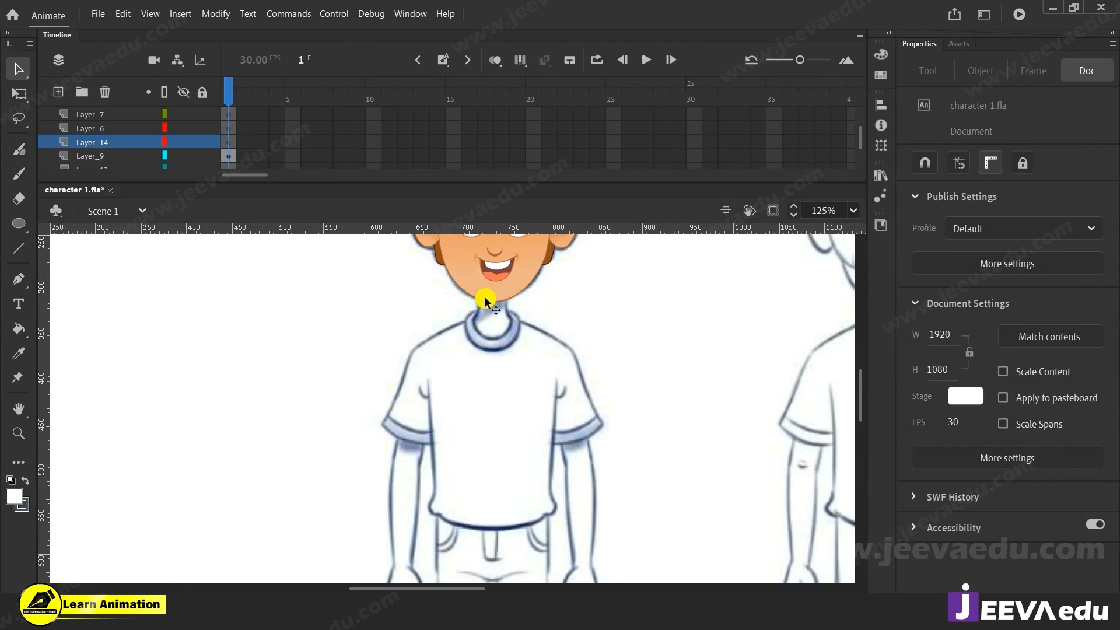
click(485, 294)
scroll(530, 320, up, 3)
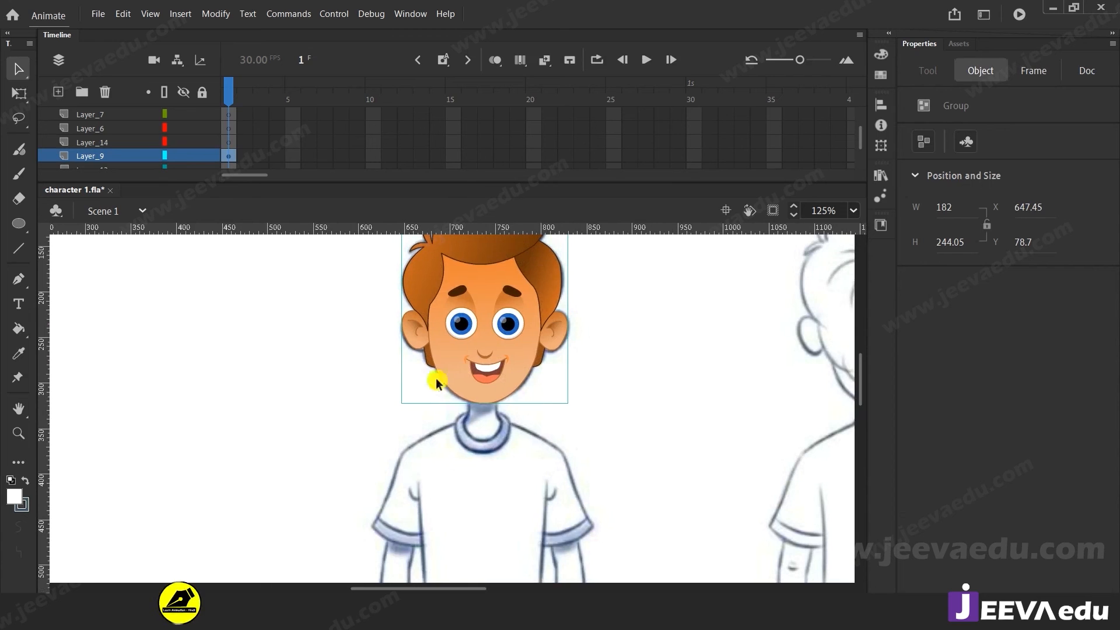
right_click(272, 355)
click(327, 408)
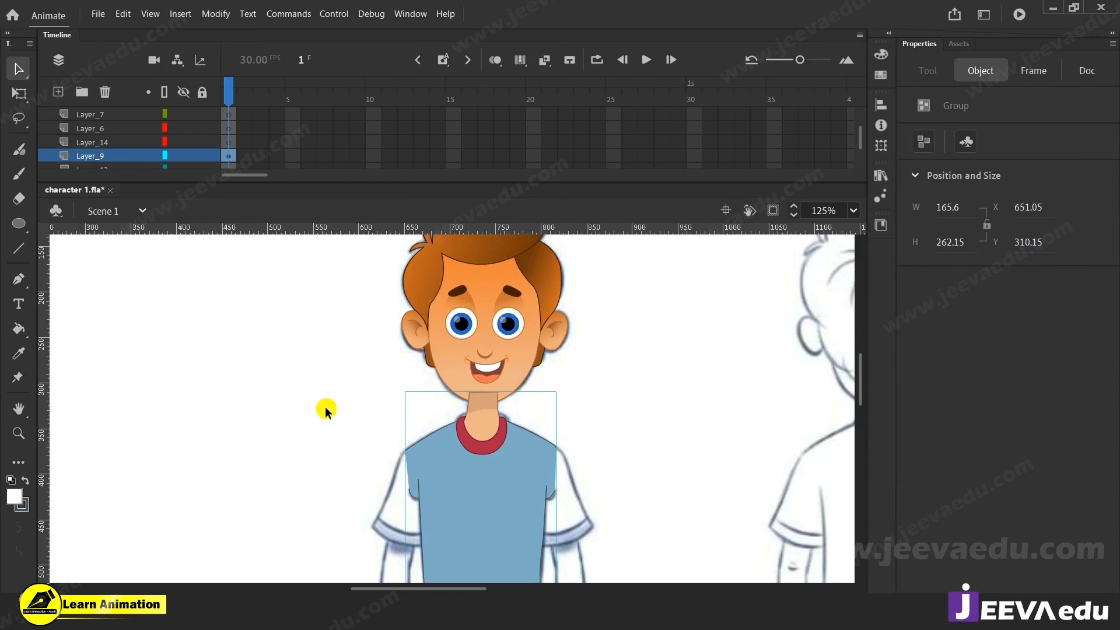
Step: Delete the unused layers Layer_13 and Layer_3 below Layer_9
key(z)
alt+click(506, 456)
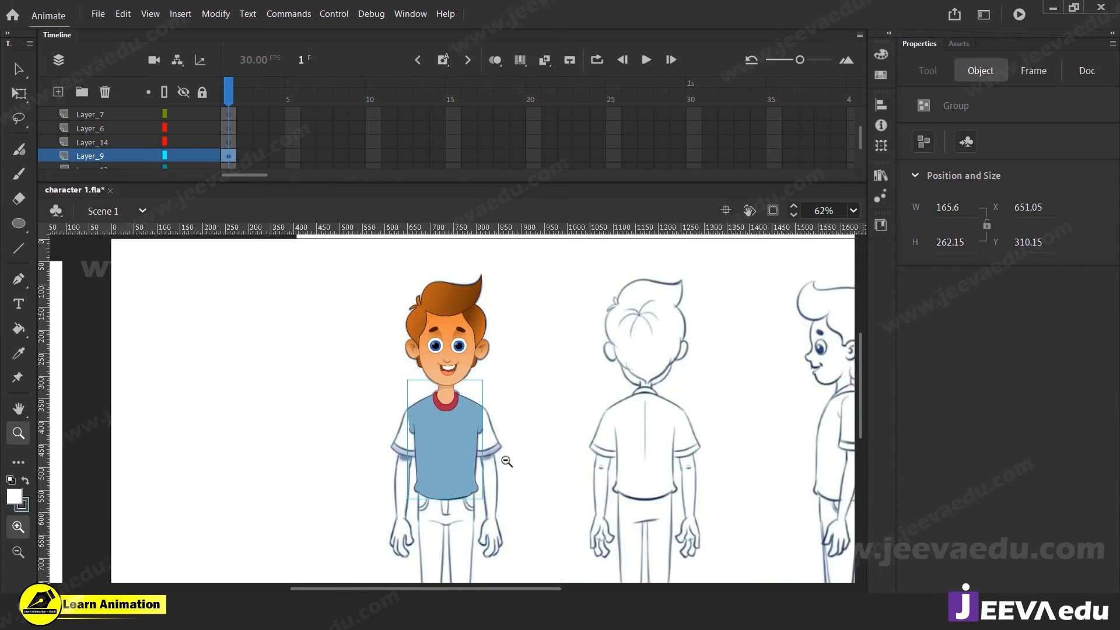
scroll(153, 124, down, 3)
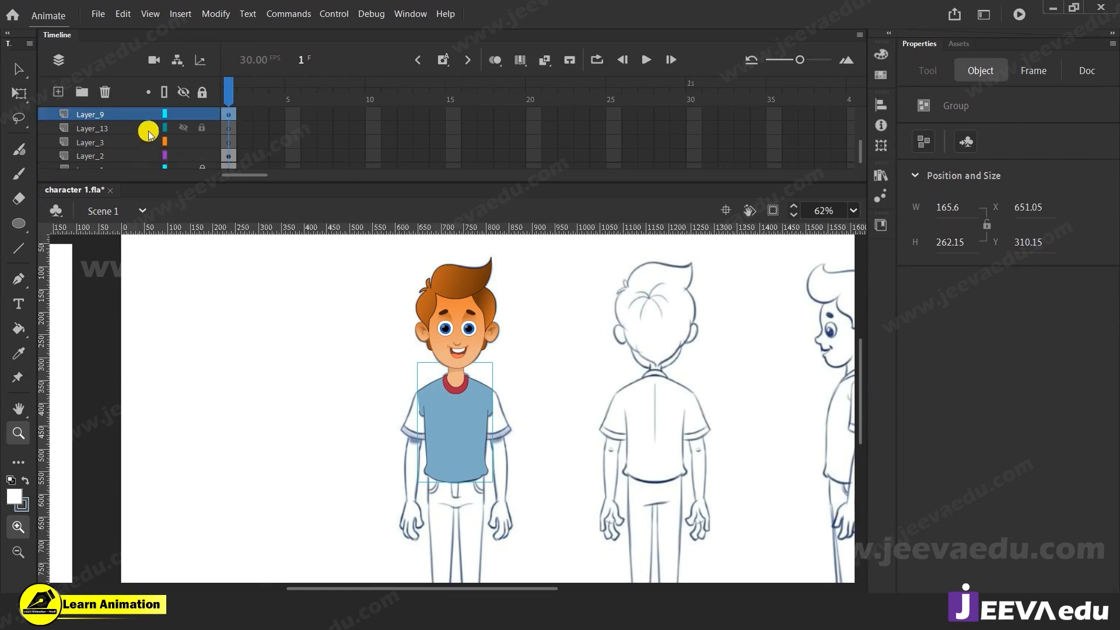
click(113, 126)
shift+click(123, 142)
click(105, 92)
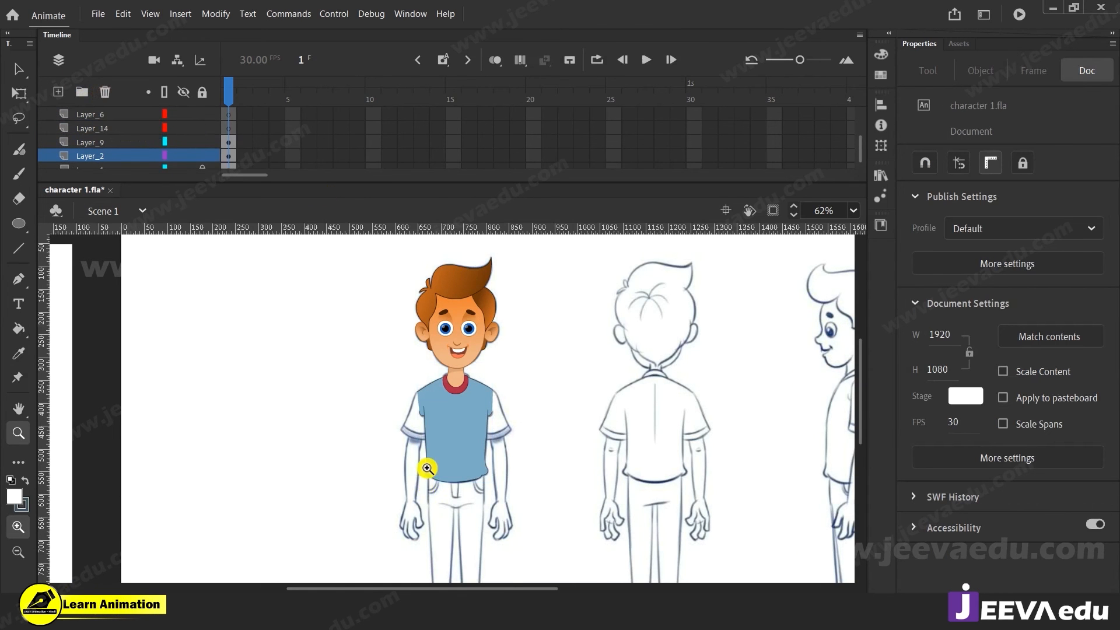
Step: Select the combined torso group on Layer_9 and save the document
click(430, 454)
drag(478, 401, 471, 439)
key(v)
click(457, 375)
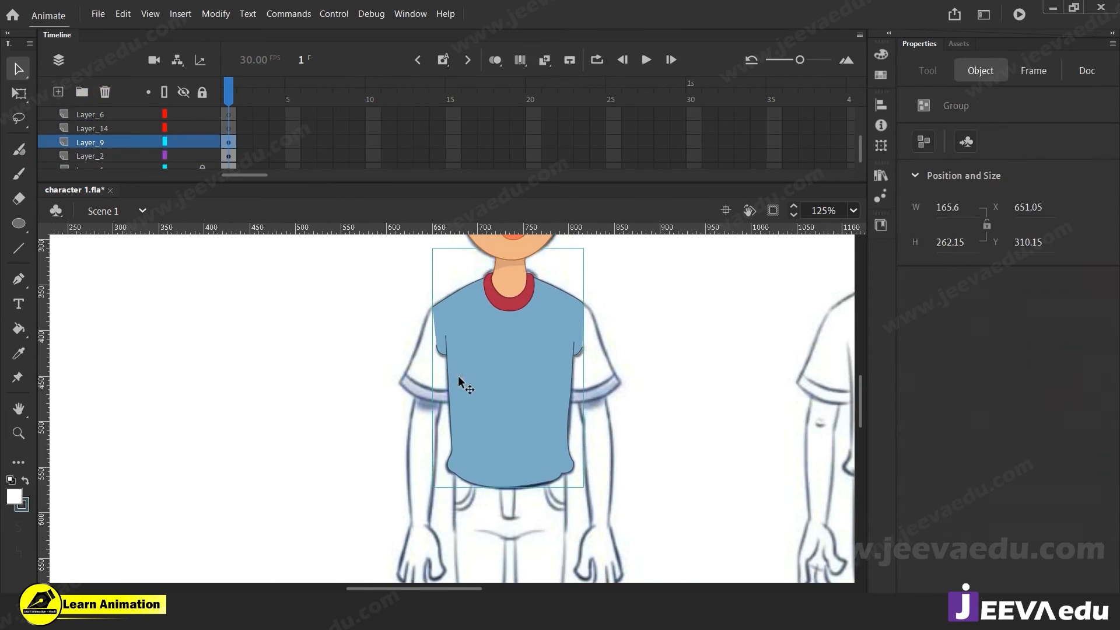
key(ctrl+s)
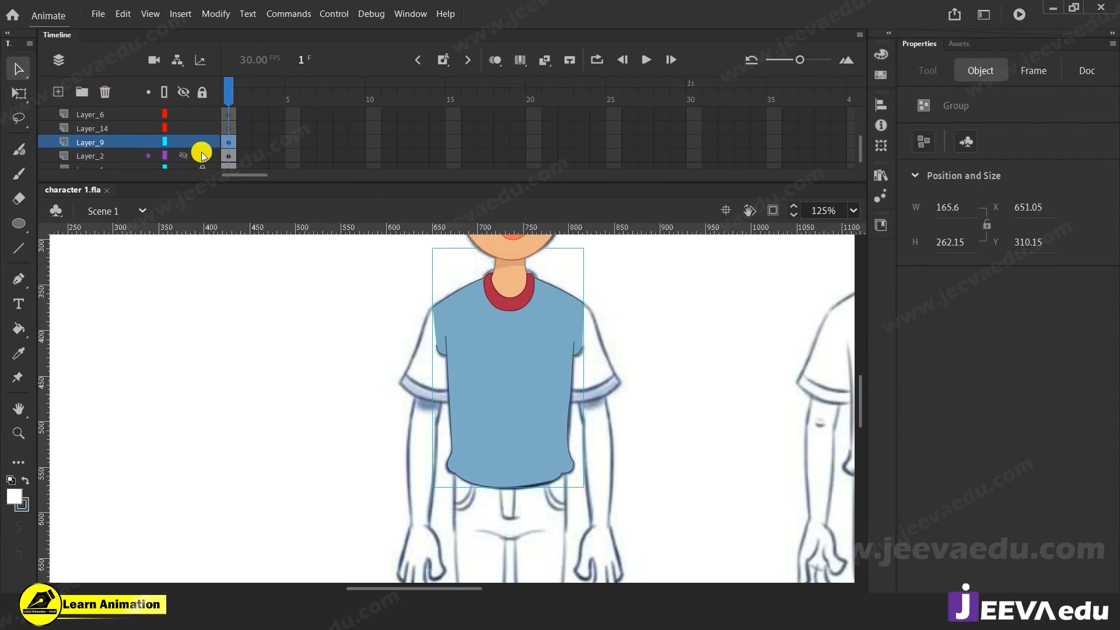
Step: Hide Layer_9 and prepare the Line tool with a red stroke on Layer_14 for tracing the sketch's sleeve
click(181, 143)
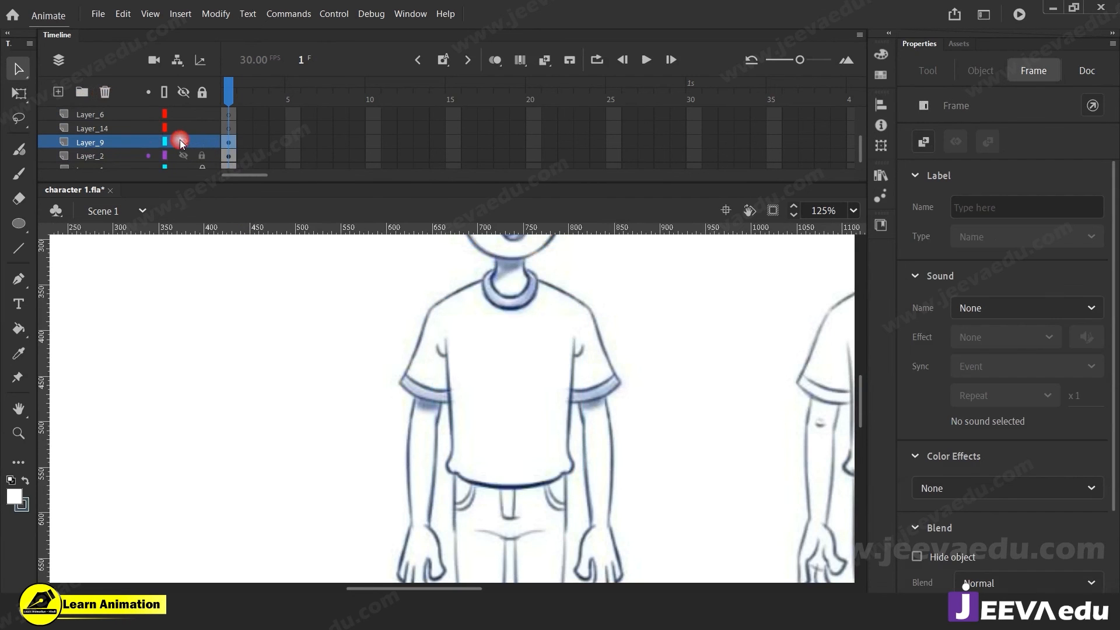
click(82, 129)
key(z)
click(459, 396)
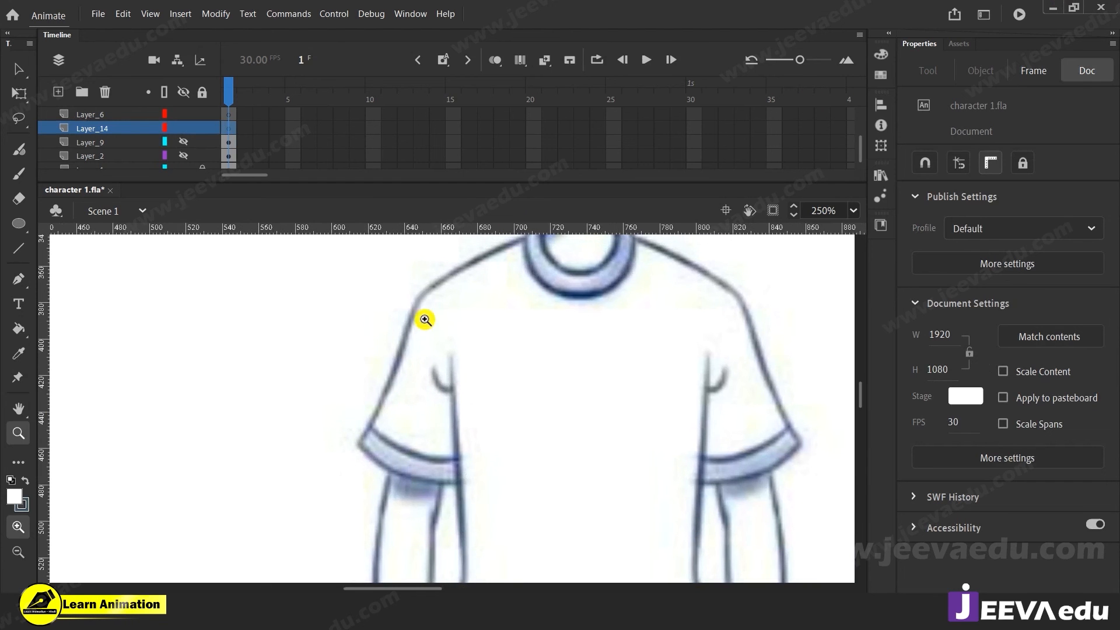
click(26, 509)
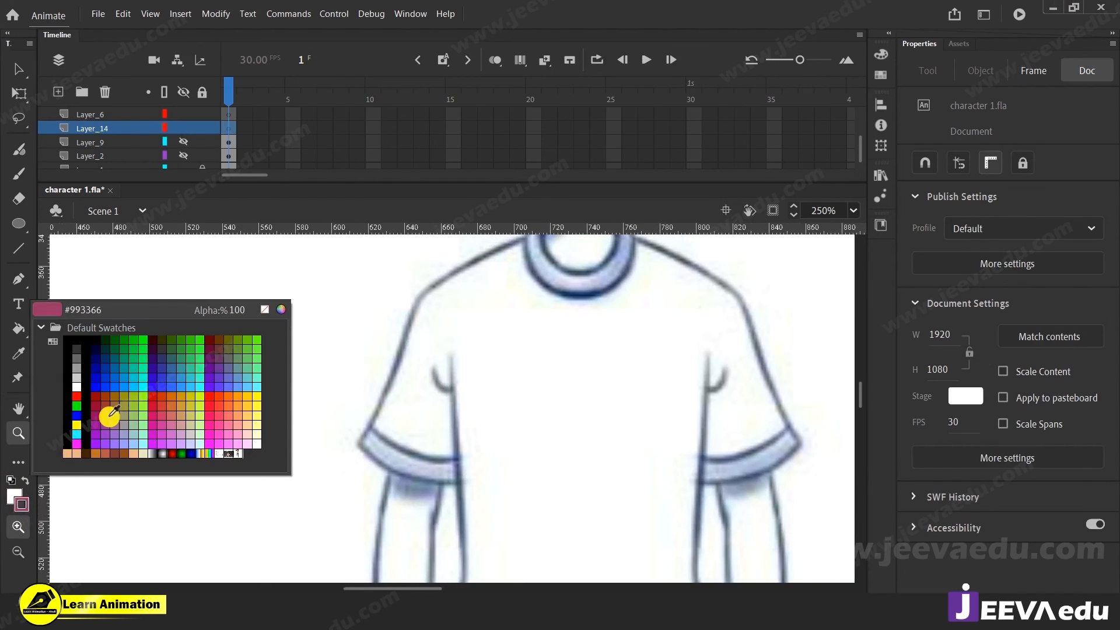
click(74, 401)
key(n)
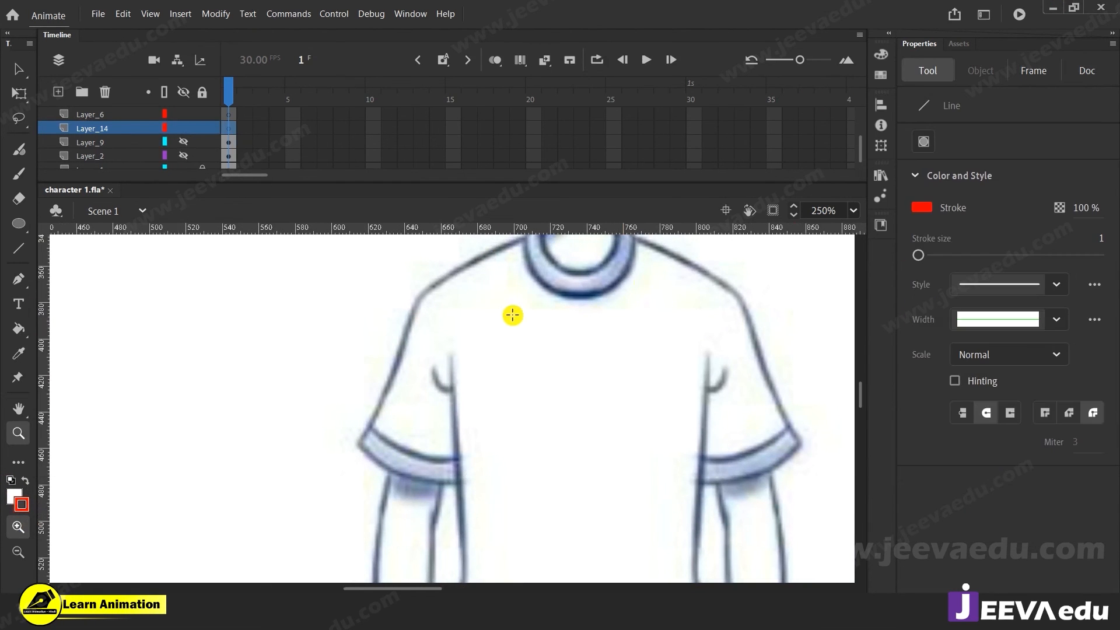
Step: Draw the left sleeve's slanted outer edge and its lower hem over the sketch, curving the hem to follow the cuff
drag(419, 297, 350, 469)
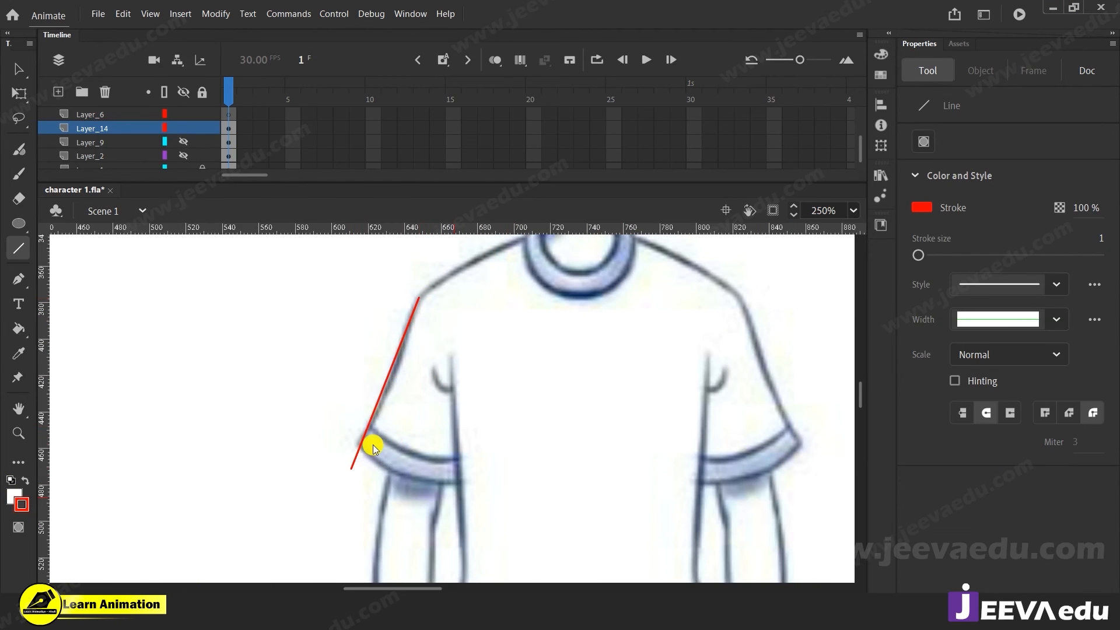
key(space)
drag(443, 421, 434, 421)
key(v)
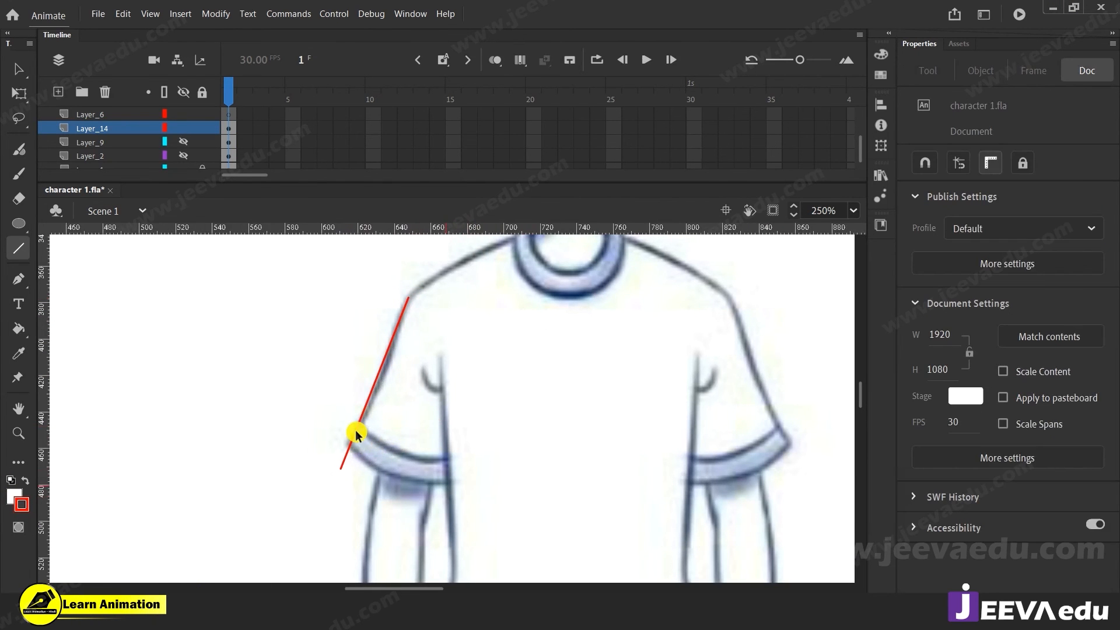
drag(347, 449, 509, 489)
drag(441, 472, 429, 492)
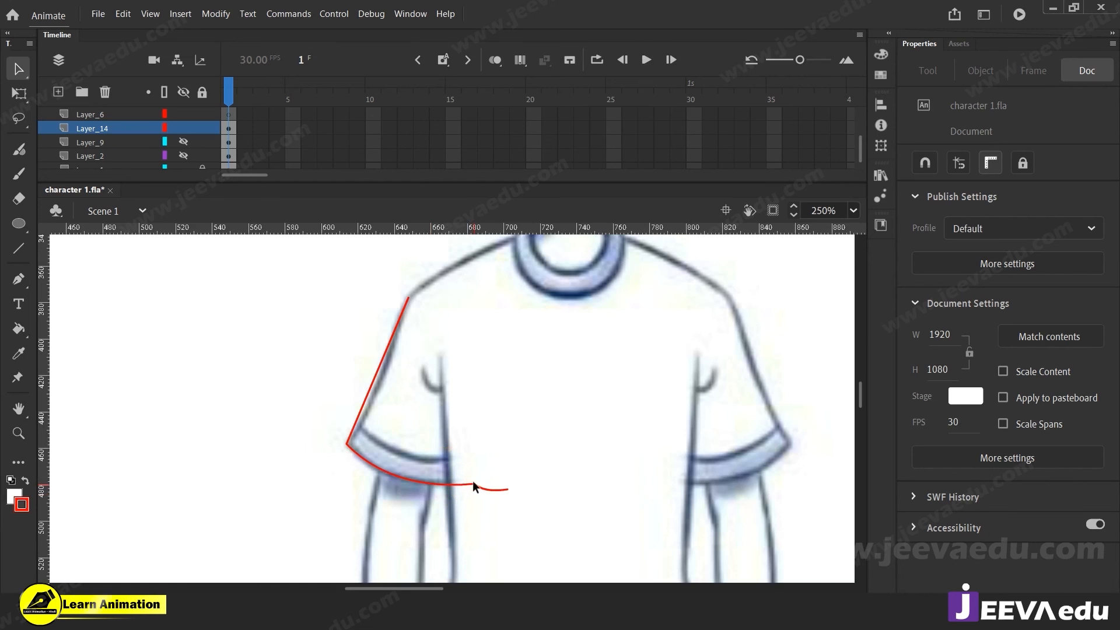
Step: Close the left sleeve outline with an inner side and a slanted top edge to the shoulder, trimming excess lines and adjusting the inner corner
drag(476, 440, 485, 370)
drag(463, 310, 411, 299)
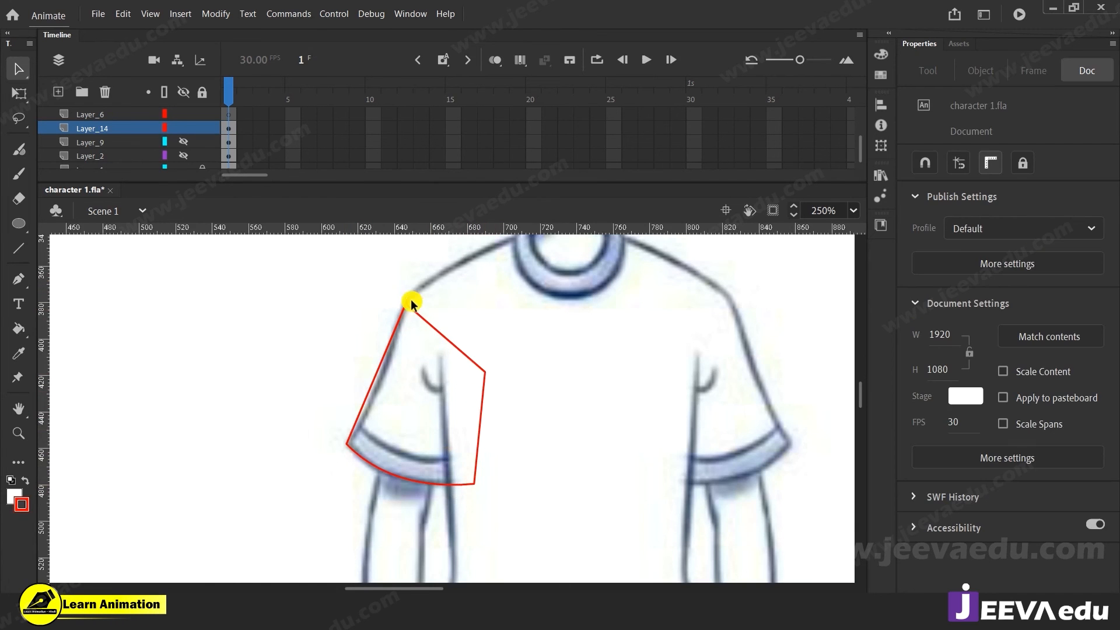
click(409, 300)
key(Delete)
drag(486, 370, 475, 362)
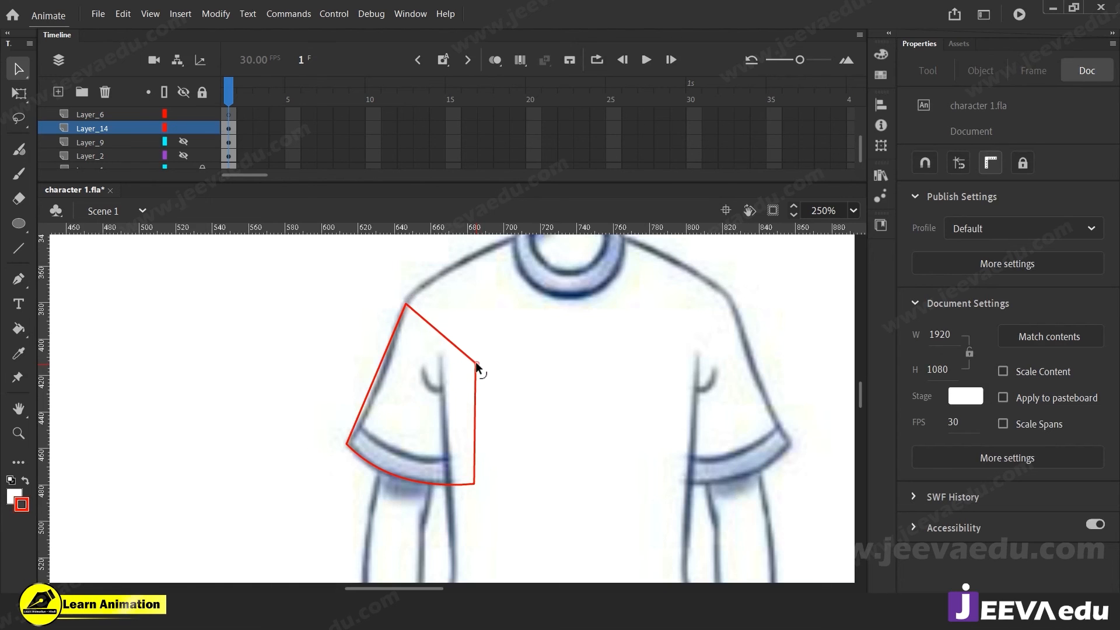
drag(475, 447, 519, 453)
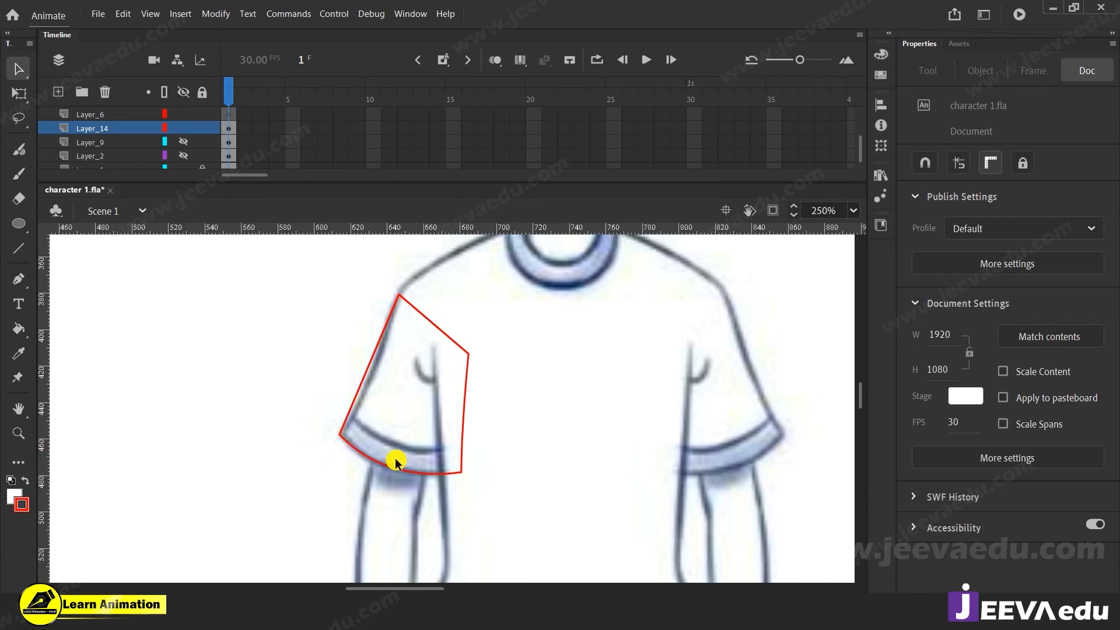
Step: Draw a curved line across the left sleeve along the cuff's upper edge and delete its ends outside the outline
key(n)
drag(338, 408, 494, 466)
key(v)
click(412, 450)
drag(408, 436, 404, 450)
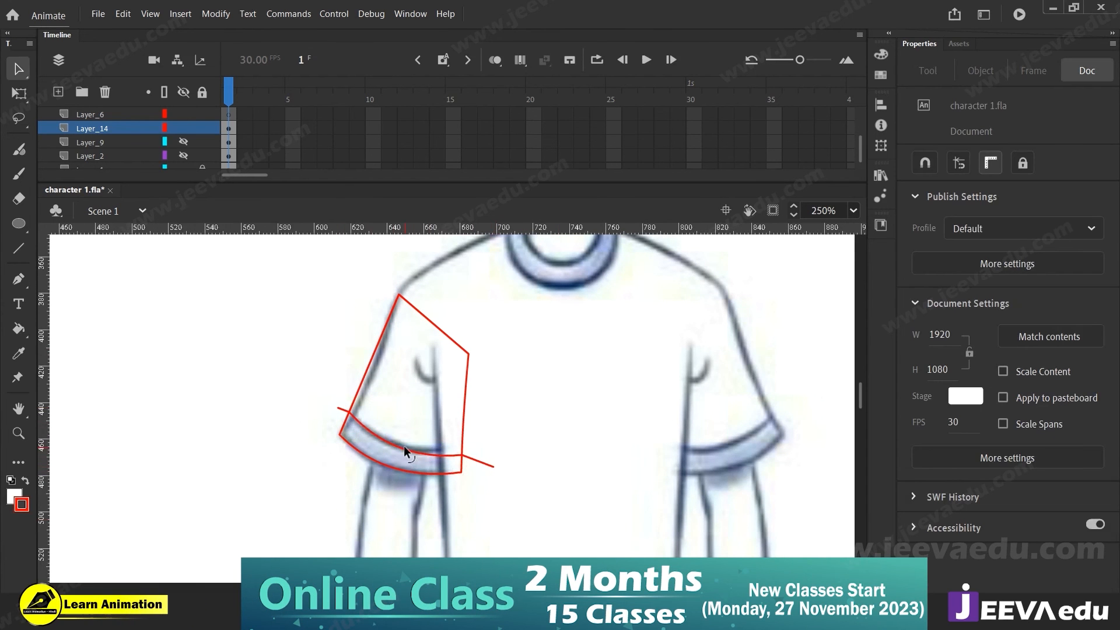
click(487, 465)
key(Delete)
click(341, 407)
key(Delete)
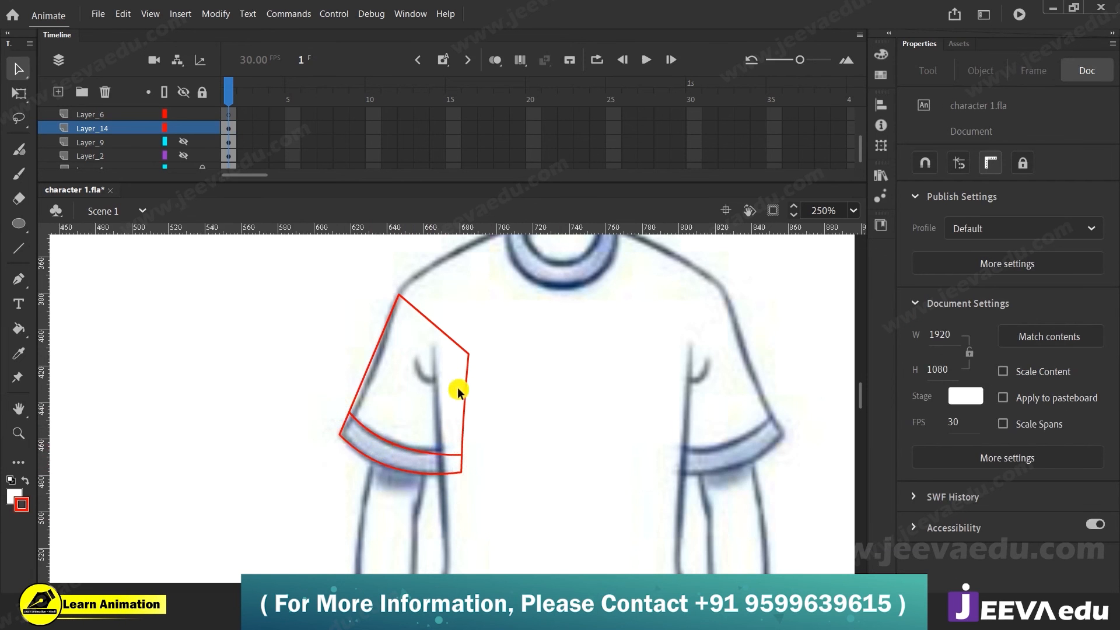
Step: Show Layer_9 again and fill the left sleeve with the shirt's sampled blue
click(183, 155)
click(183, 141)
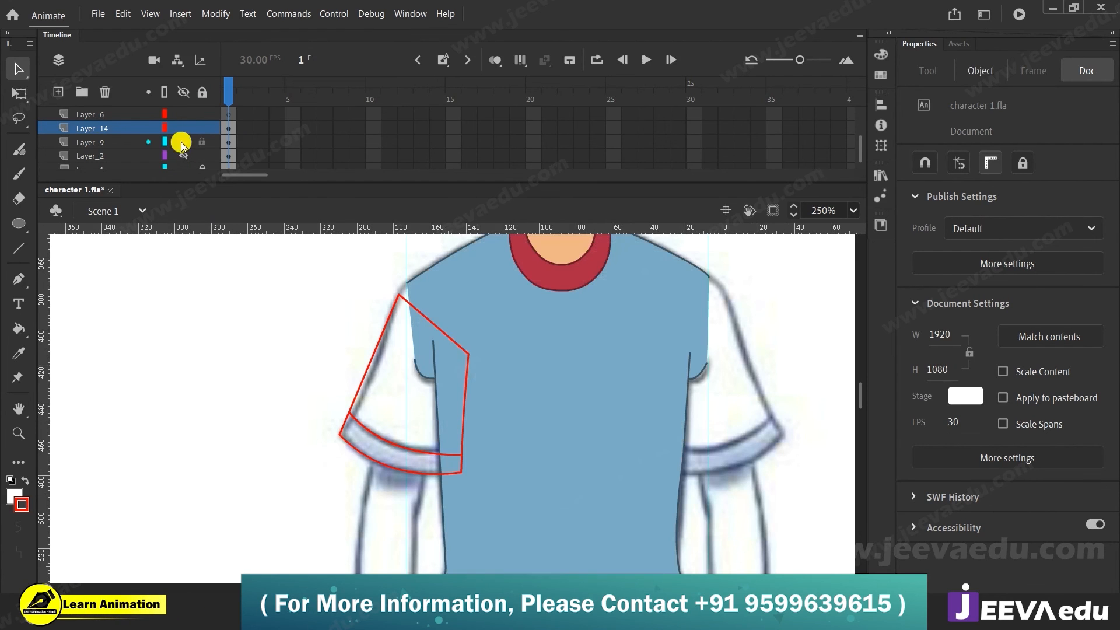
key(i)
click(554, 391)
click(431, 389)
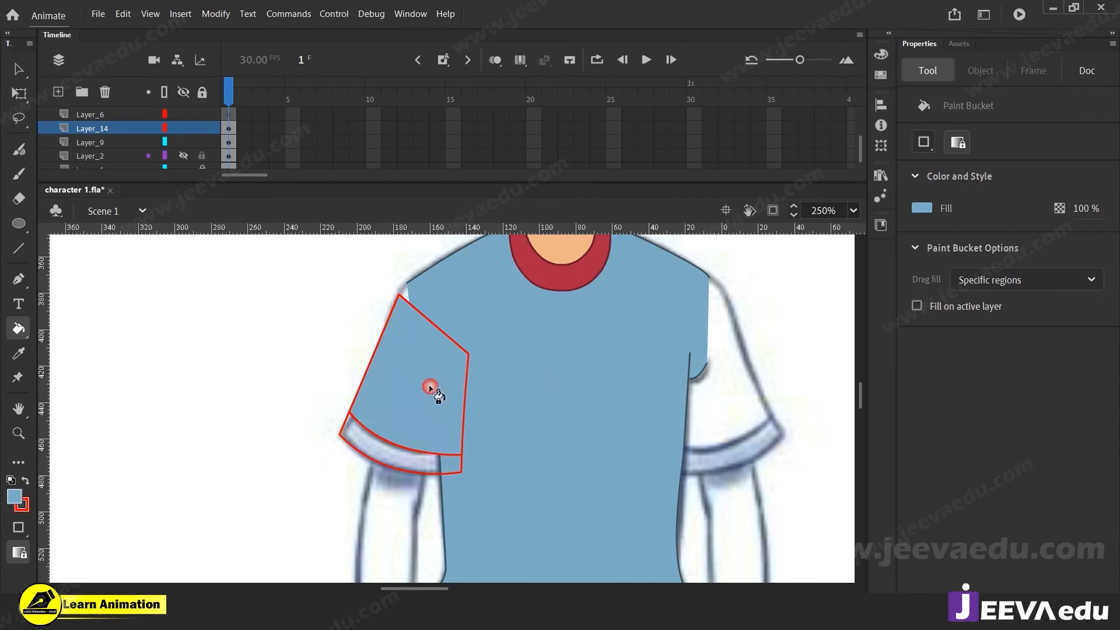
Step: Fill the left sleeve's cuff band with the red sampled from the collar
key(i)
click(574, 278)
click(429, 466)
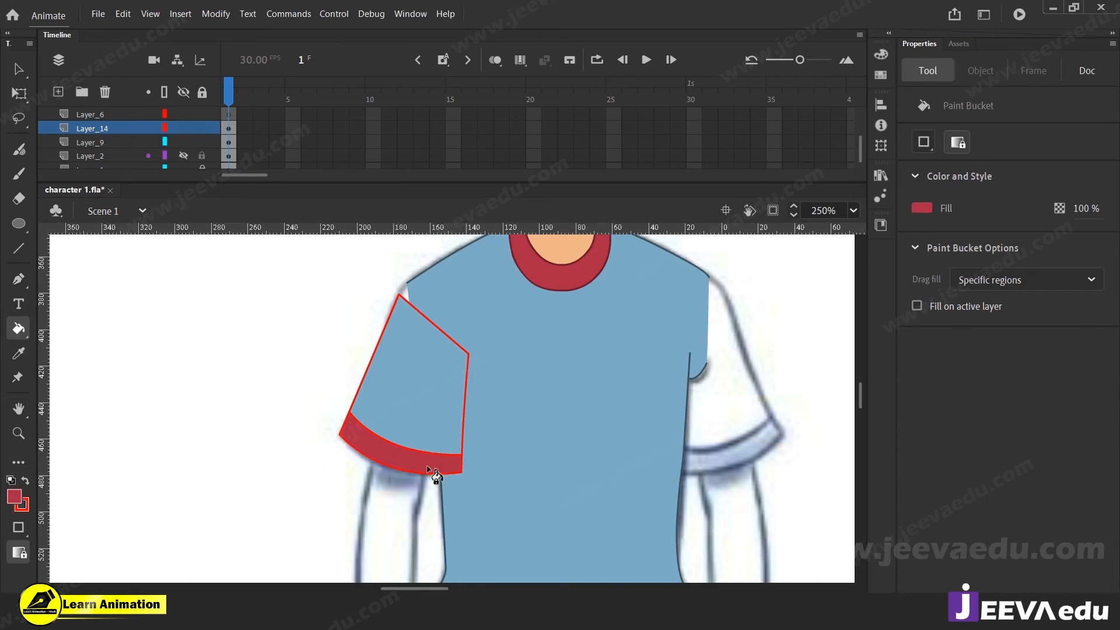
Step: Group the left cuff's red fill and outline into one object
drag(576, 409, 553, 436)
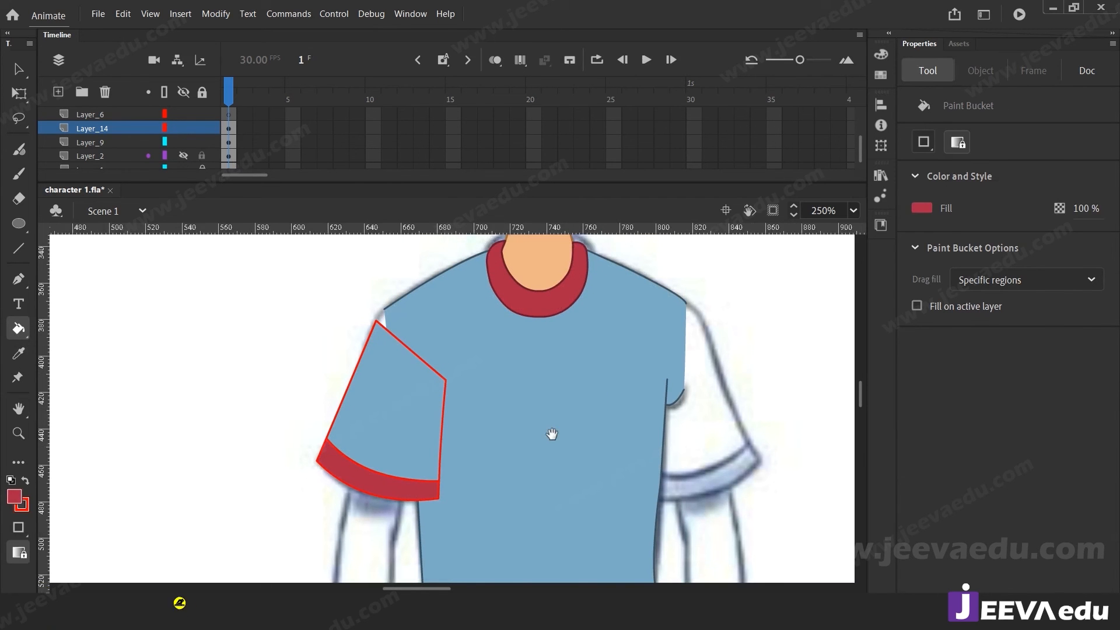
key(z)
click(416, 480)
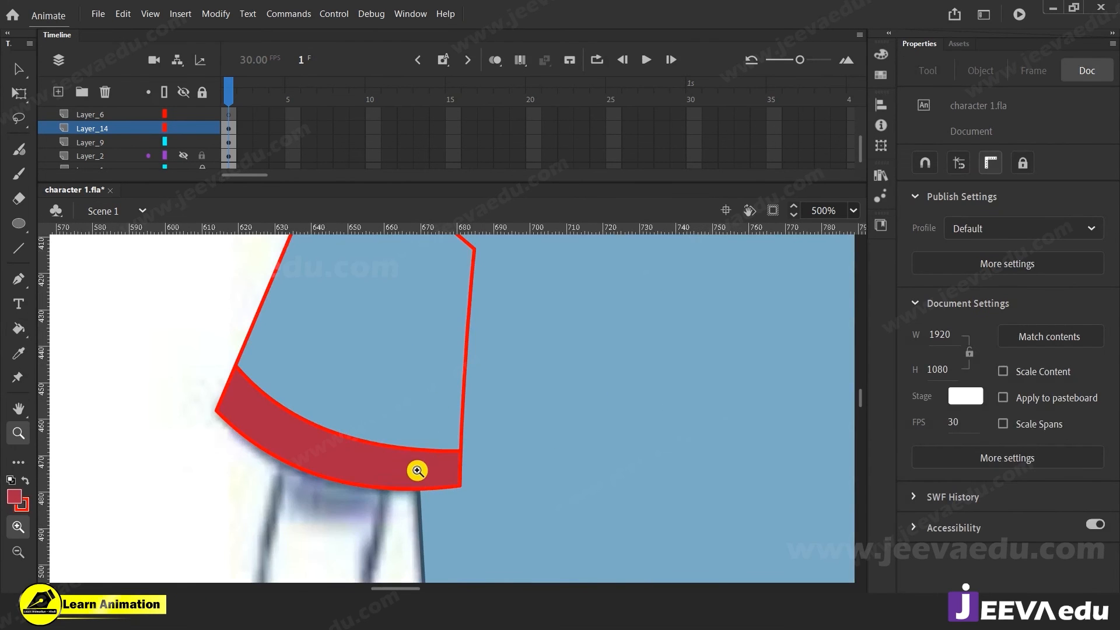
key(v)
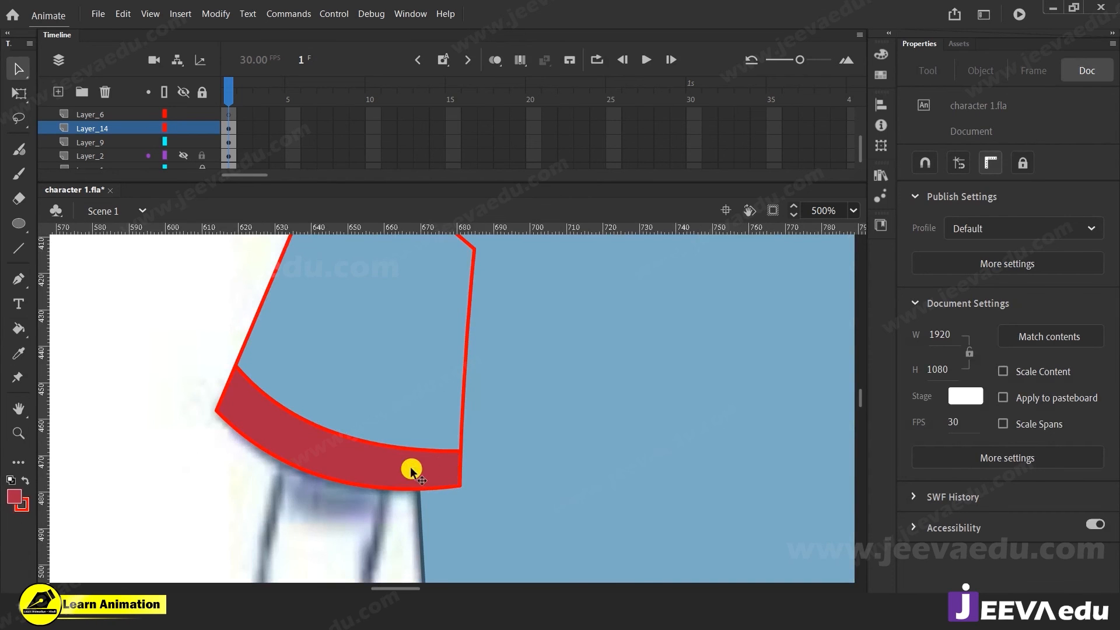
double_click(411, 467)
key(ctrl+g)
Step: Group the left sleeve's blue fill with its outline and send the group backward behind the cuff
key(z)
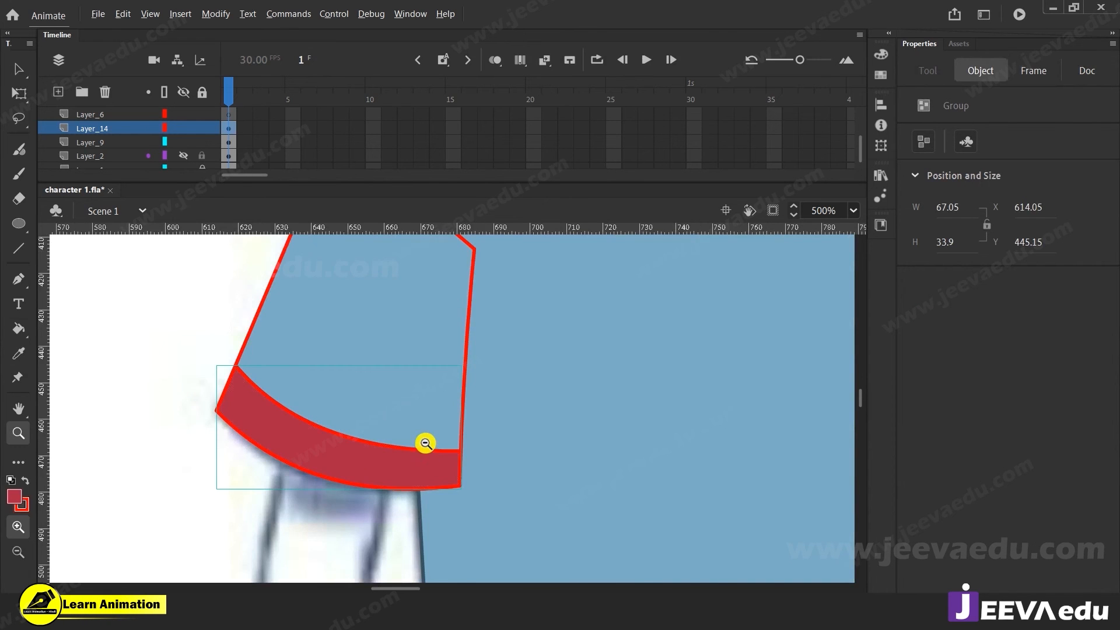
alt+click(425, 444)
key(v)
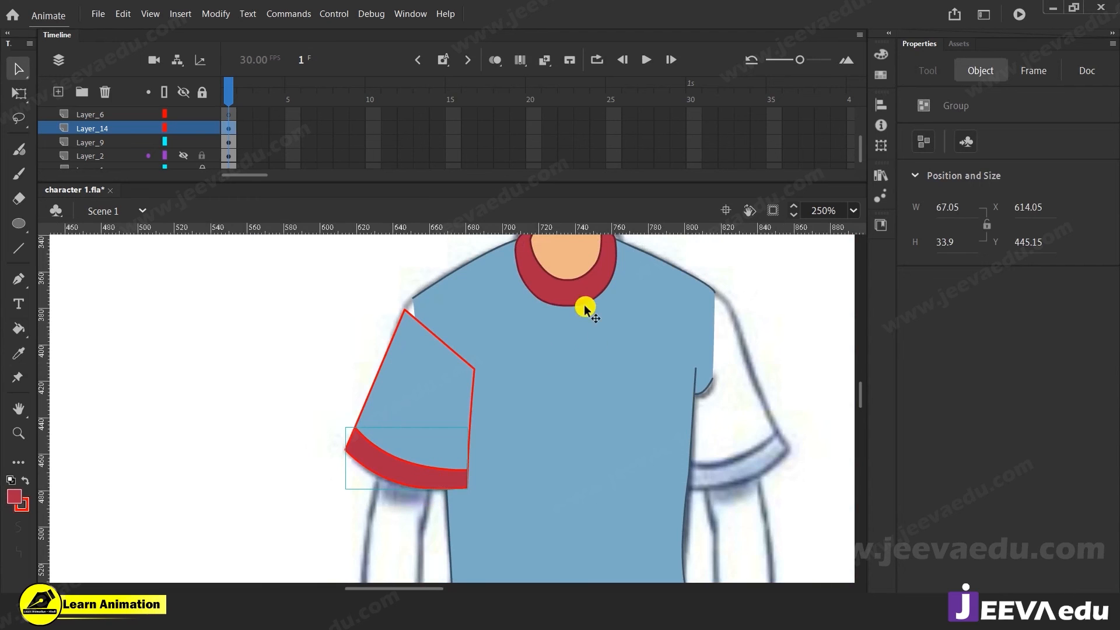
double_click(448, 400)
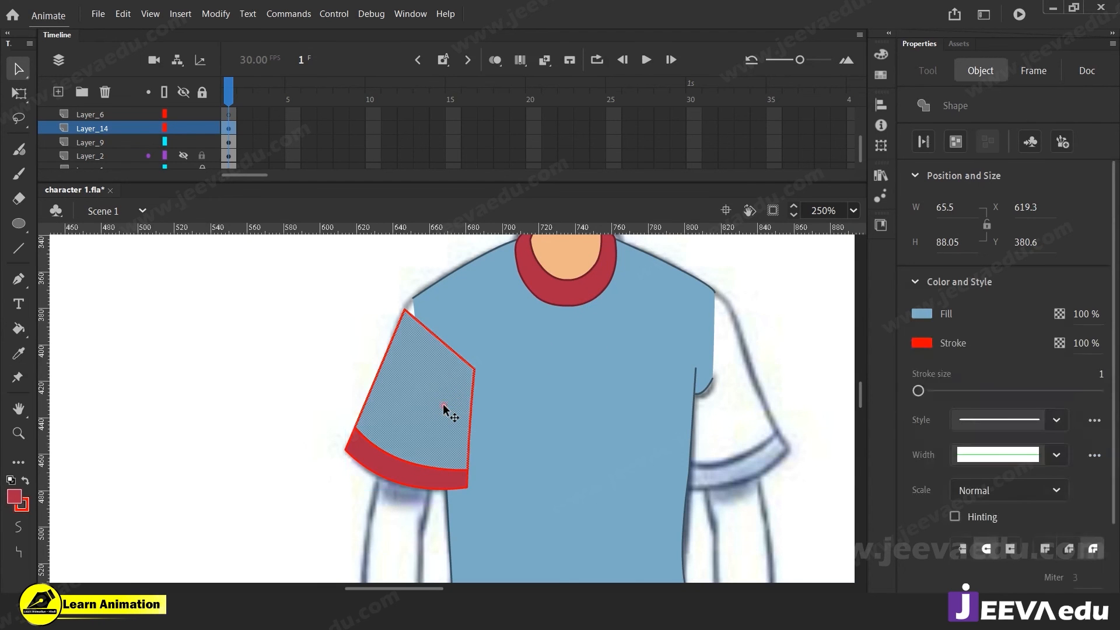
key(ctrl+g)
key(ctrl+Down)
Step: Select the left cuff group and set the stroke colour to the collar outline's dark red, #6A172B
click(431, 481)
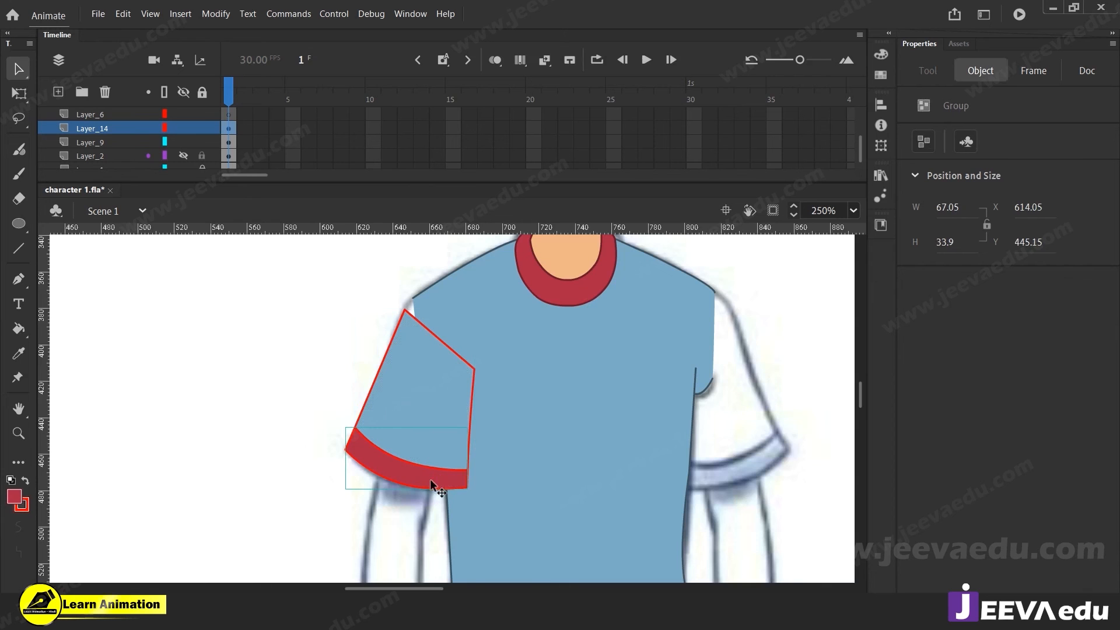
key(z)
click(528, 368)
drag(461, 443, 485, 450)
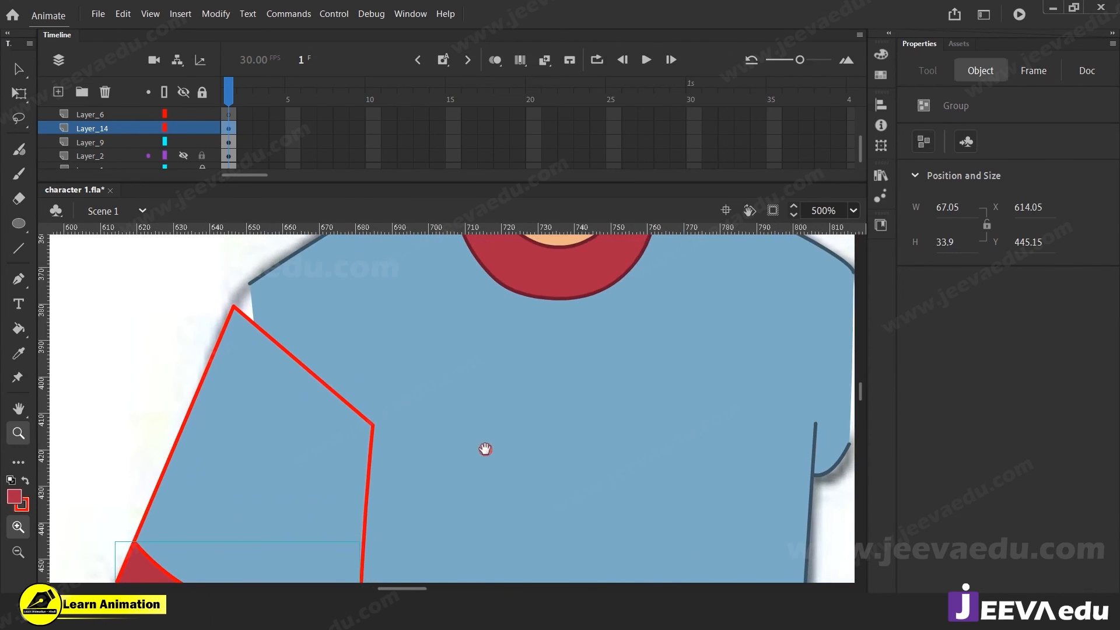
click(23, 505)
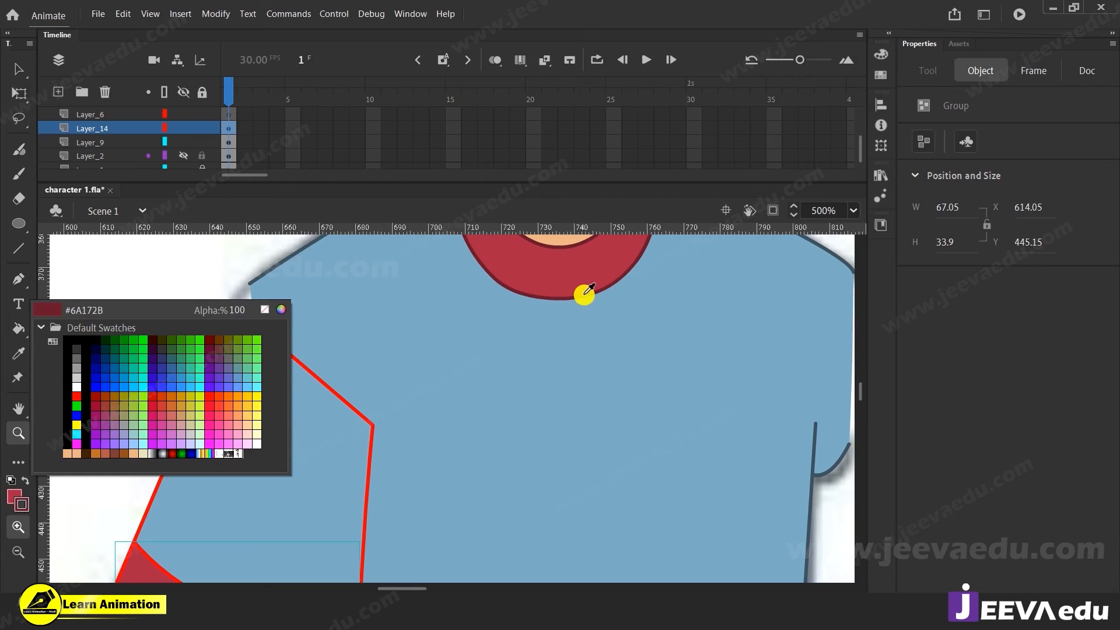
click(586, 293)
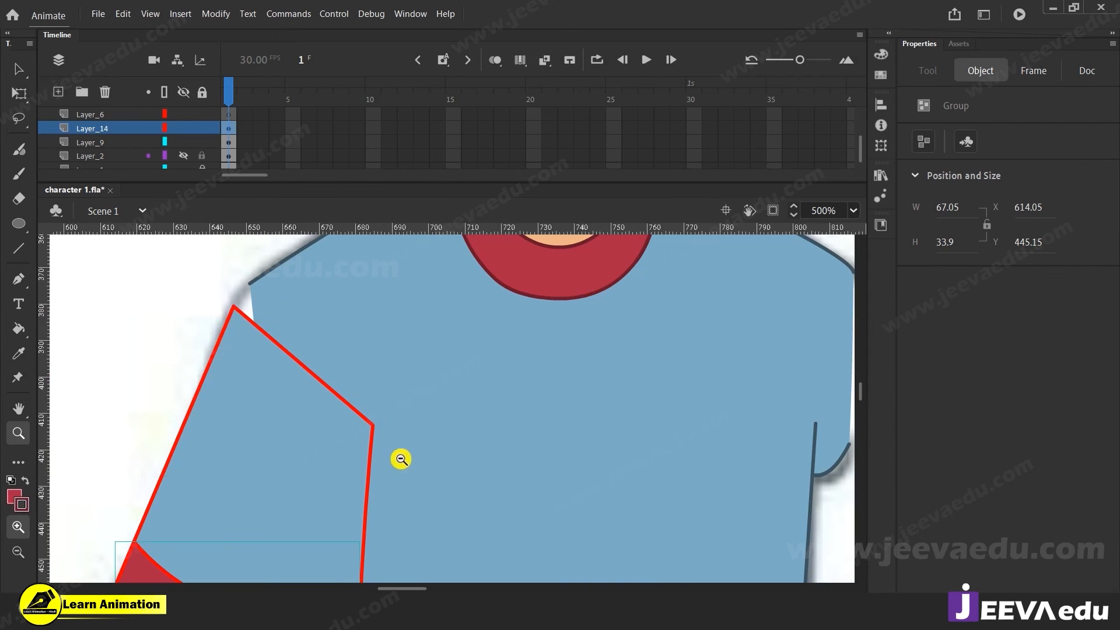
Step: Break apart the left cuff group, match its outline to the collar outline's dark red, #6A172B, and regroup it
alt+click(400, 460)
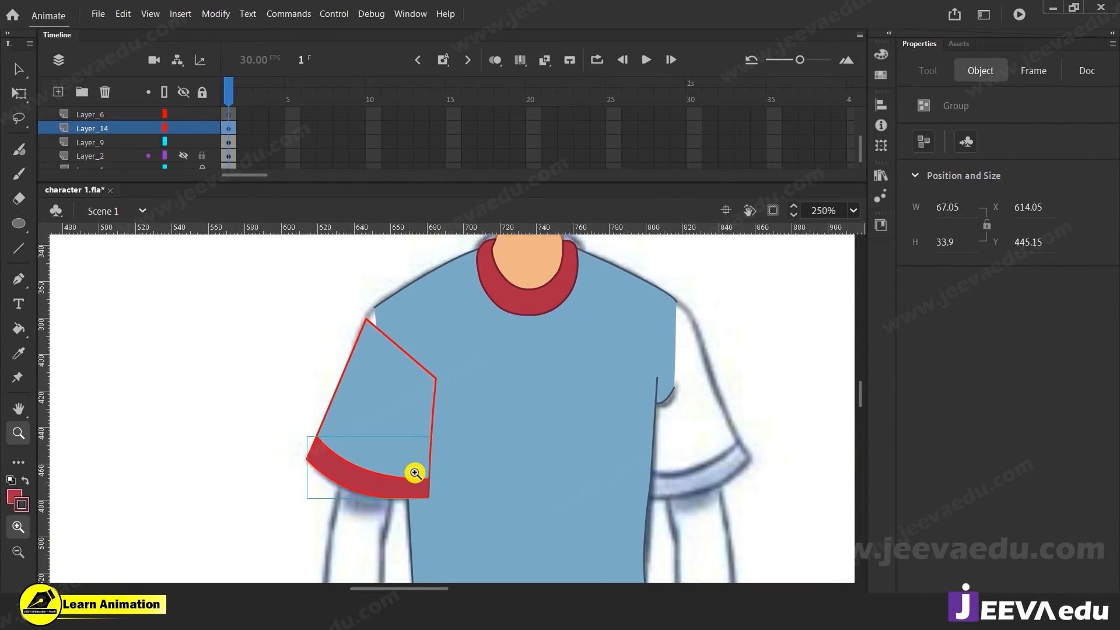
key(v)
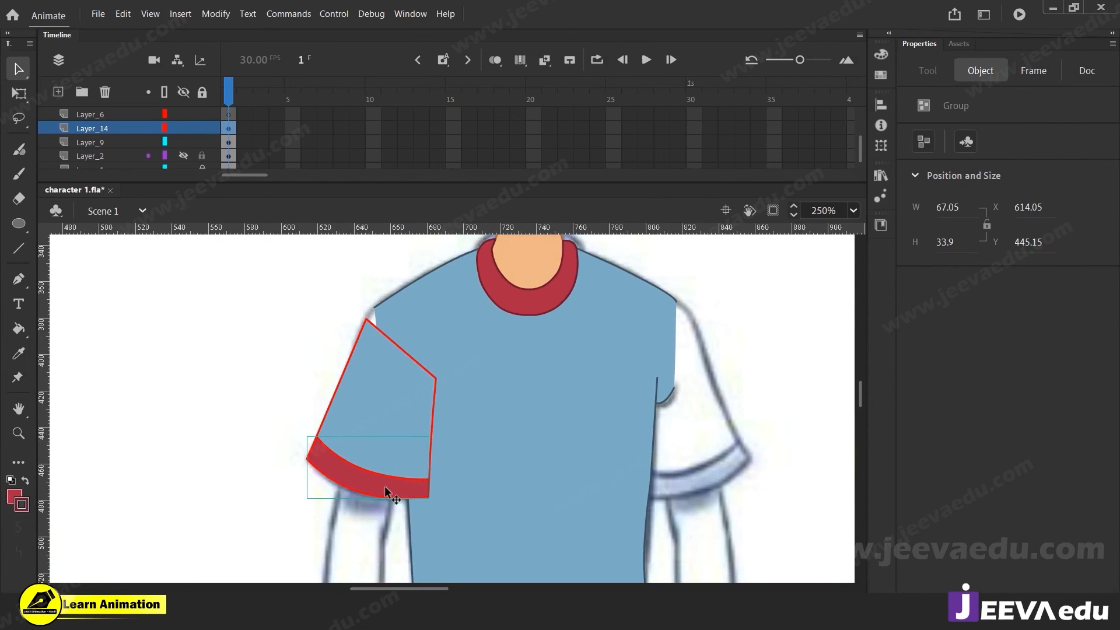
key(ctrl+b)
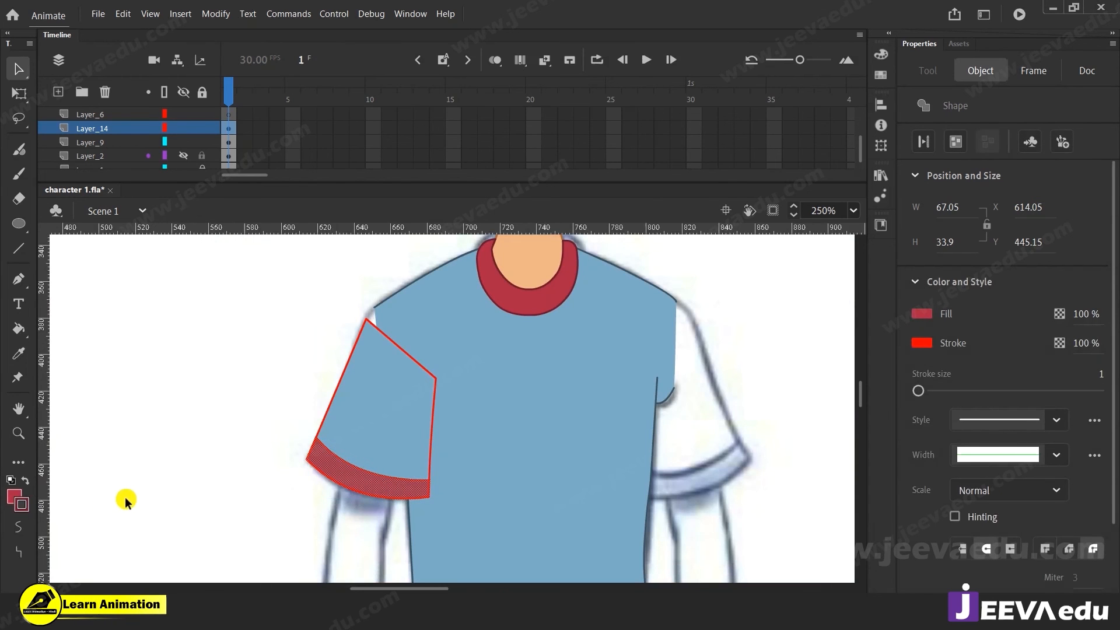
click(26, 509)
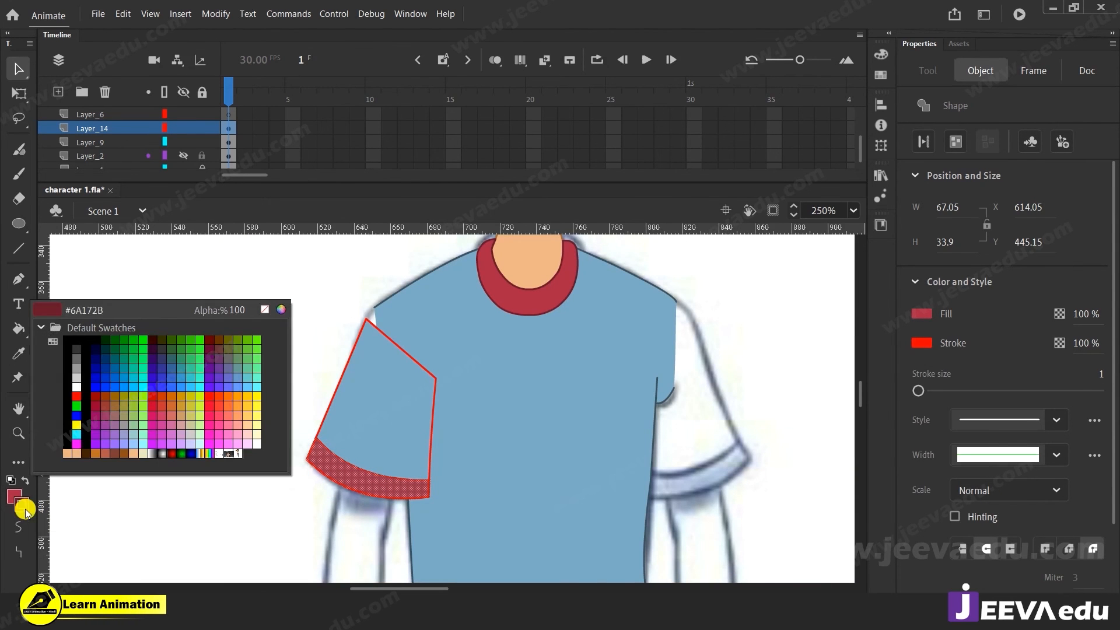
click(545, 310)
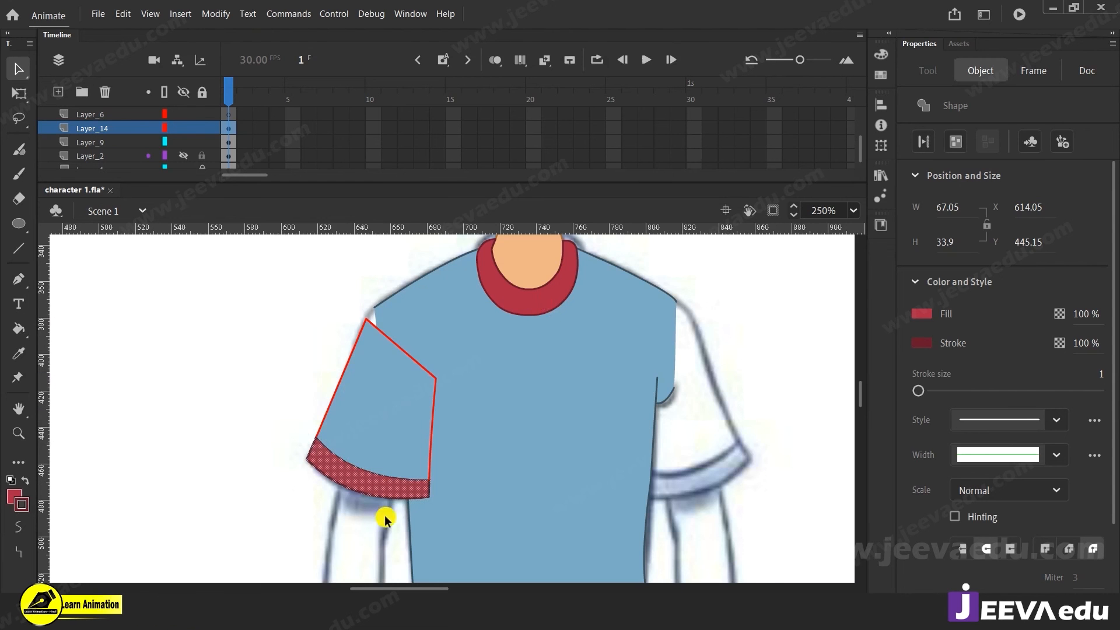
key(ctrl+g)
Step: Select the left sleeve's blue group above the recoloured cuff
key(z)
click(418, 448)
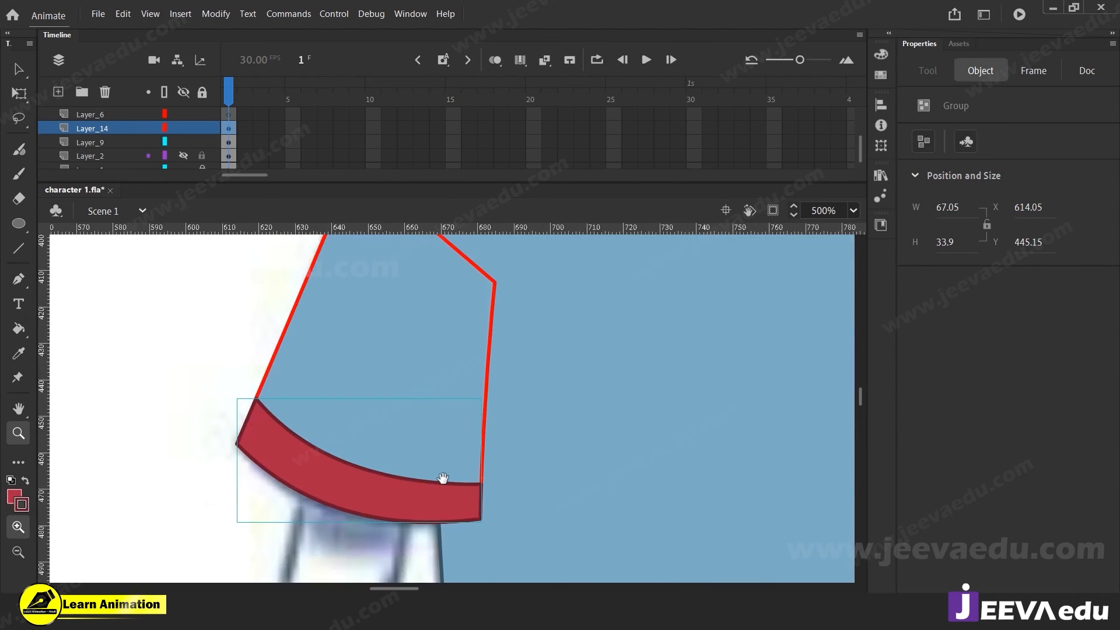
alt+click(463, 433)
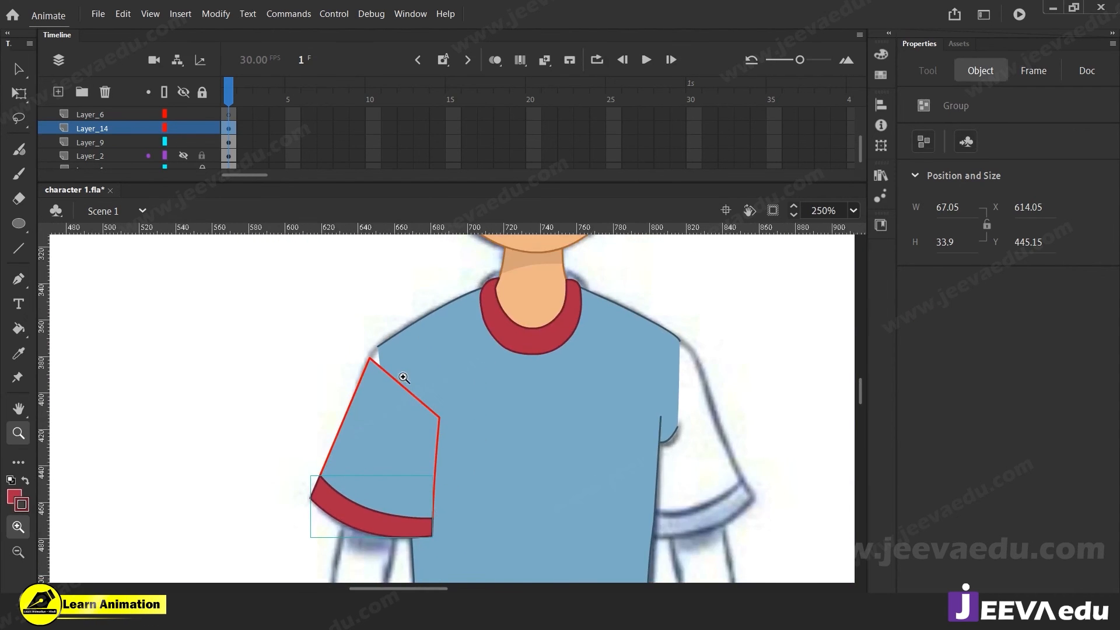
click(405, 376)
key(v)
click(417, 451)
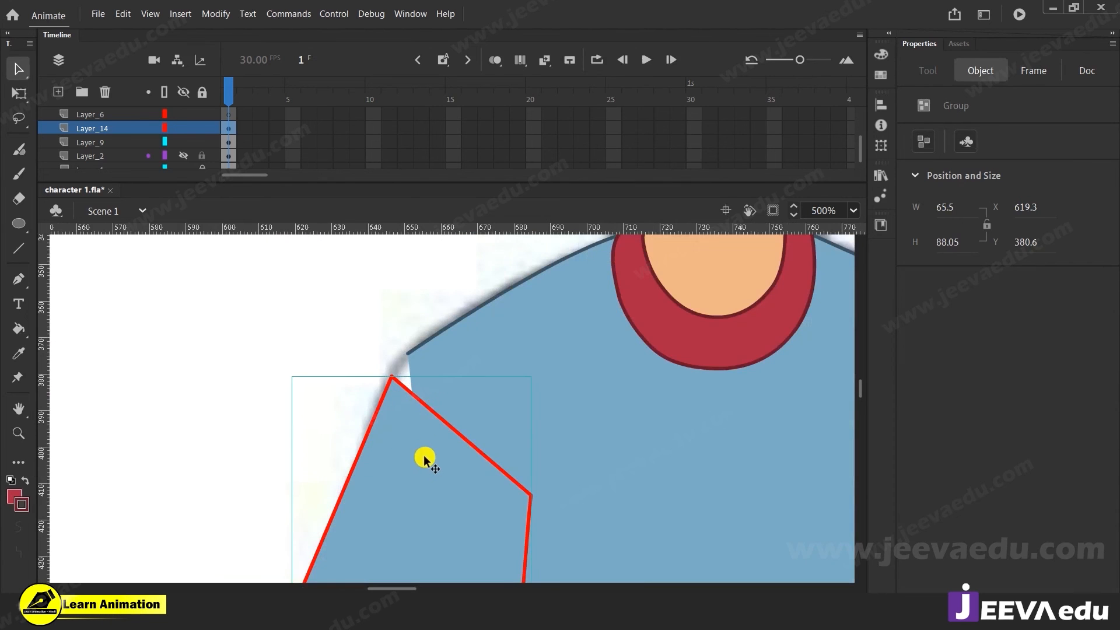
key(ctrl+shift+g)
key(i)
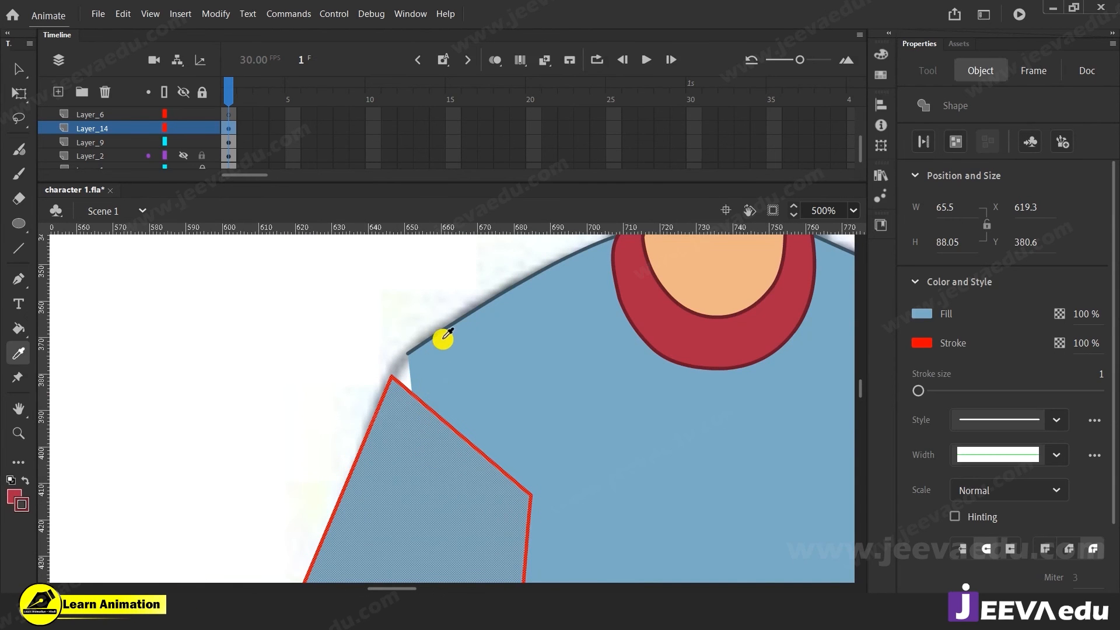
click(454, 320)
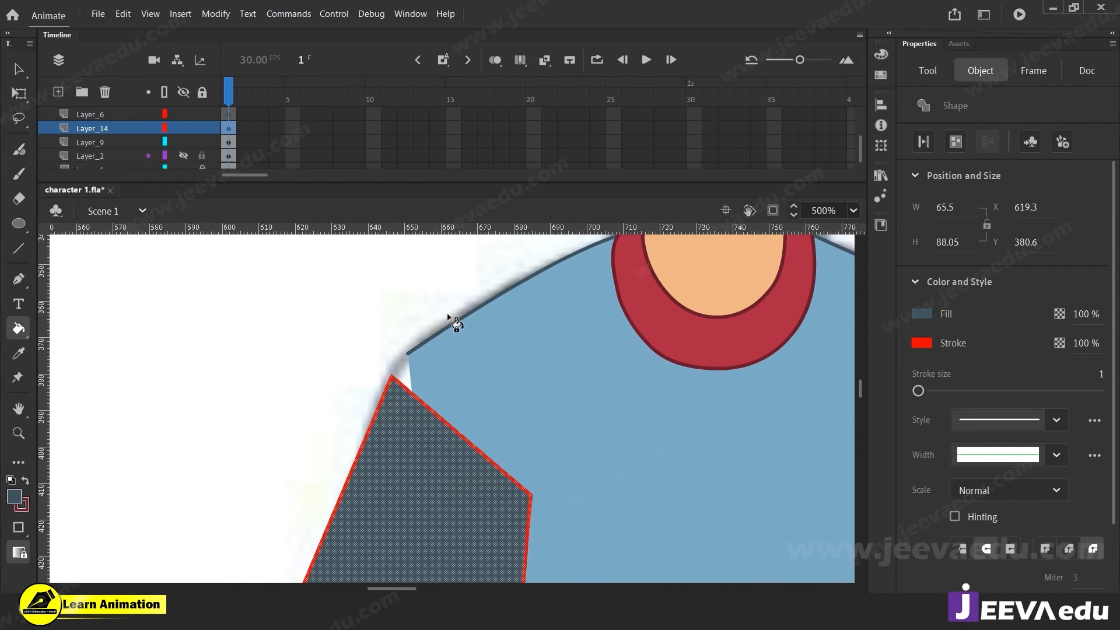
key(ctrl+z)
key(ctrl+z)
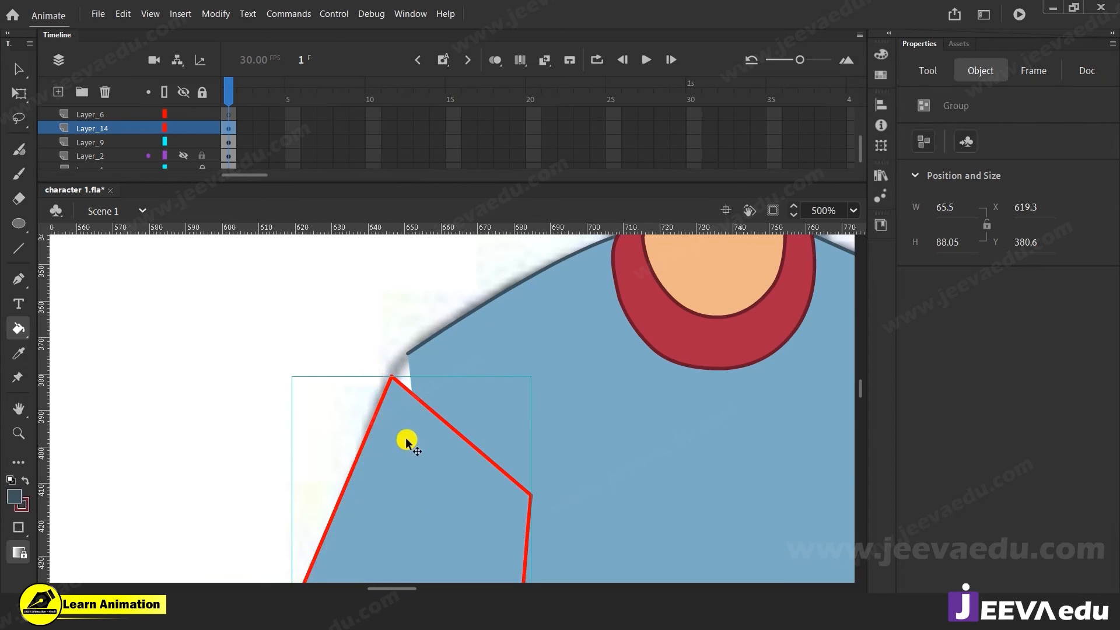
Step: Ungroup the left sleeve and set its red outline to the dark blue sampled from the shirt's shoulder outline
key(ctrl+shift+g)
key(v)
click(338, 353)
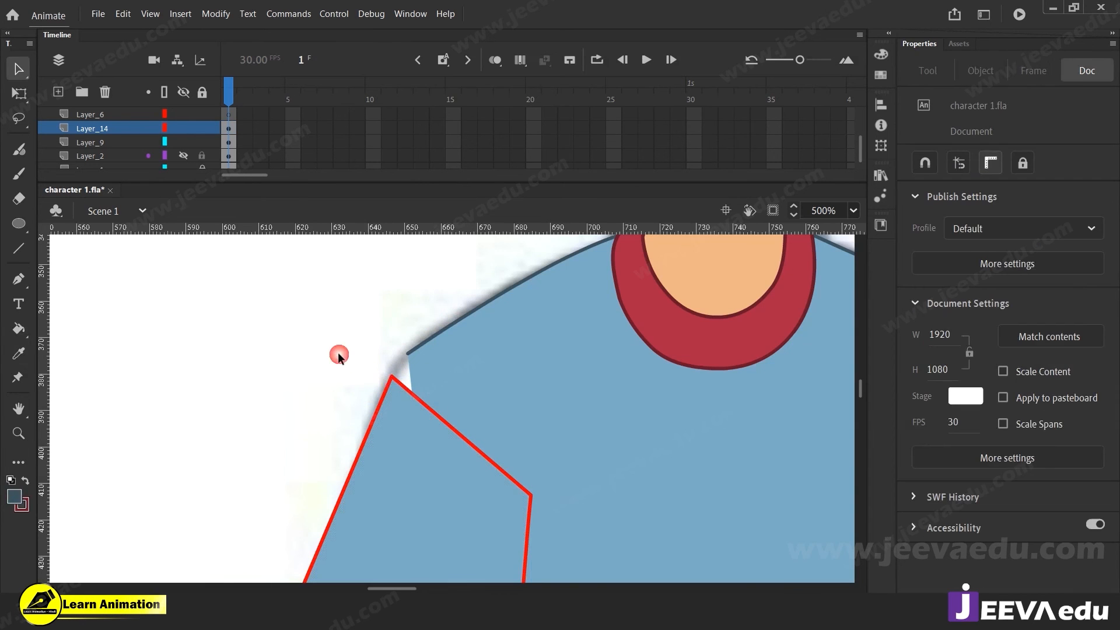
click(392, 378)
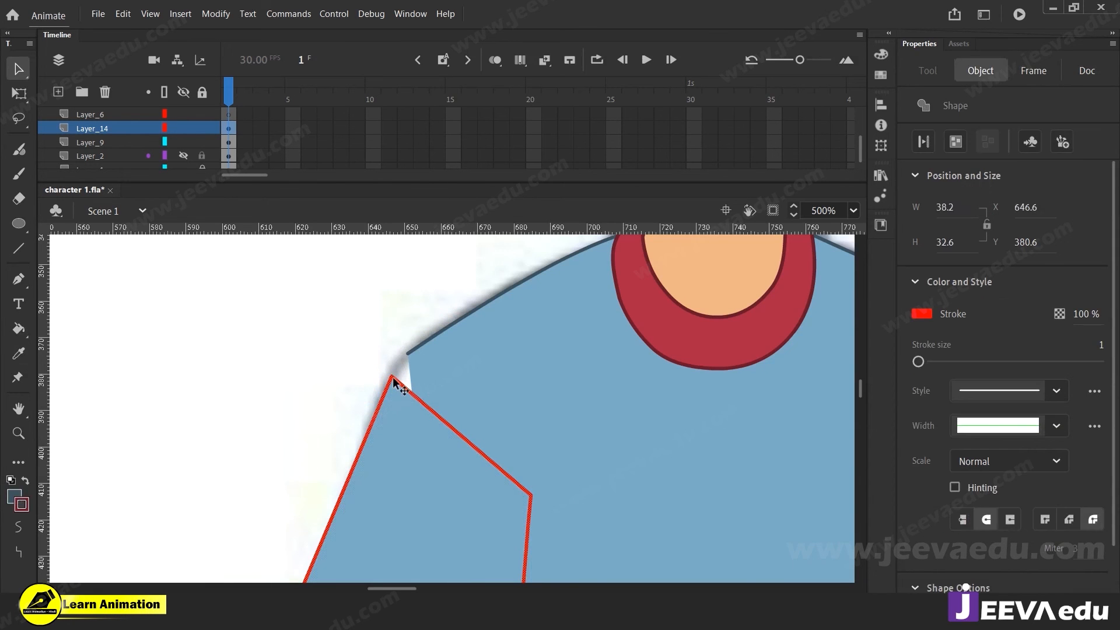
click(23, 505)
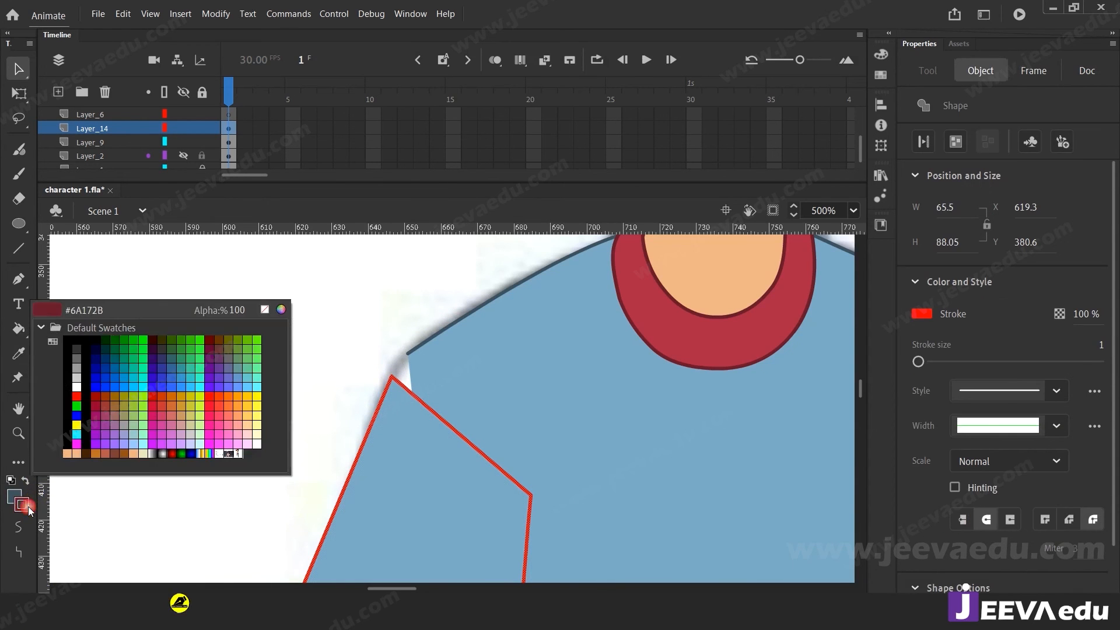
click(418, 338)
click(314, 359)
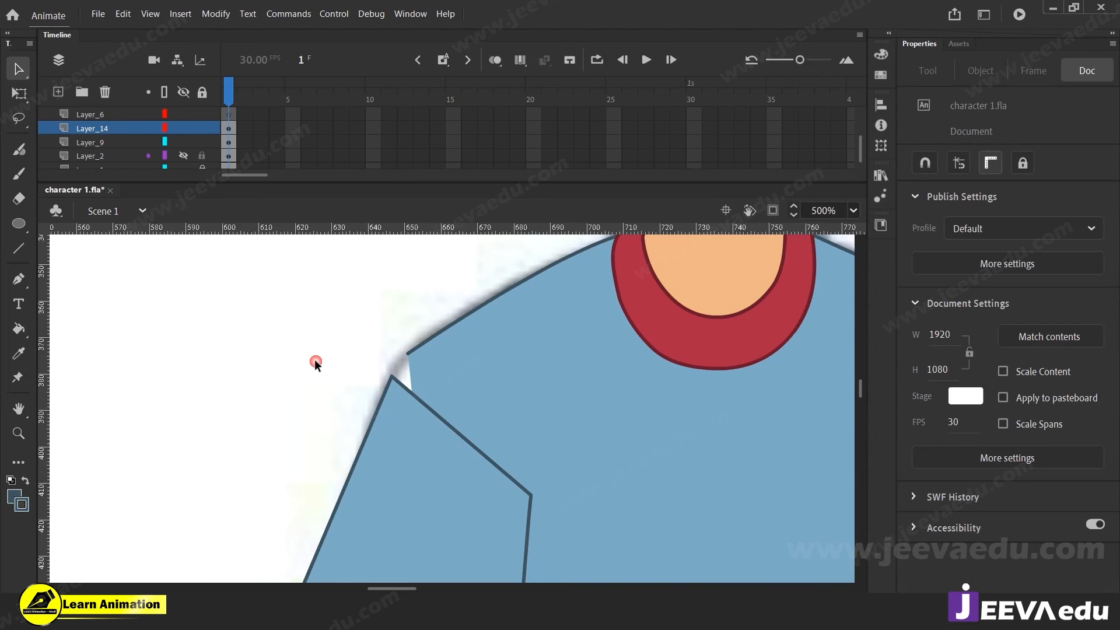
Step: Fit the left sleeve's top corner and outer curve to the shirt's shoulder, and delete the diagonal line inside the shoulder
drag(393, 379, 410, 355)
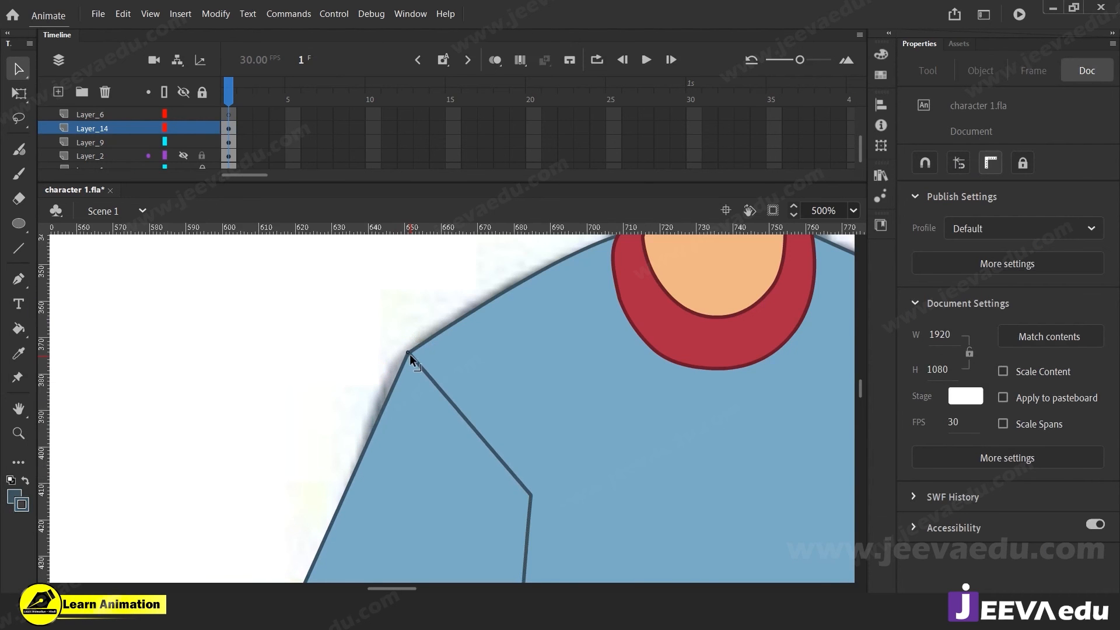
drag(387, 407, 385, 383)
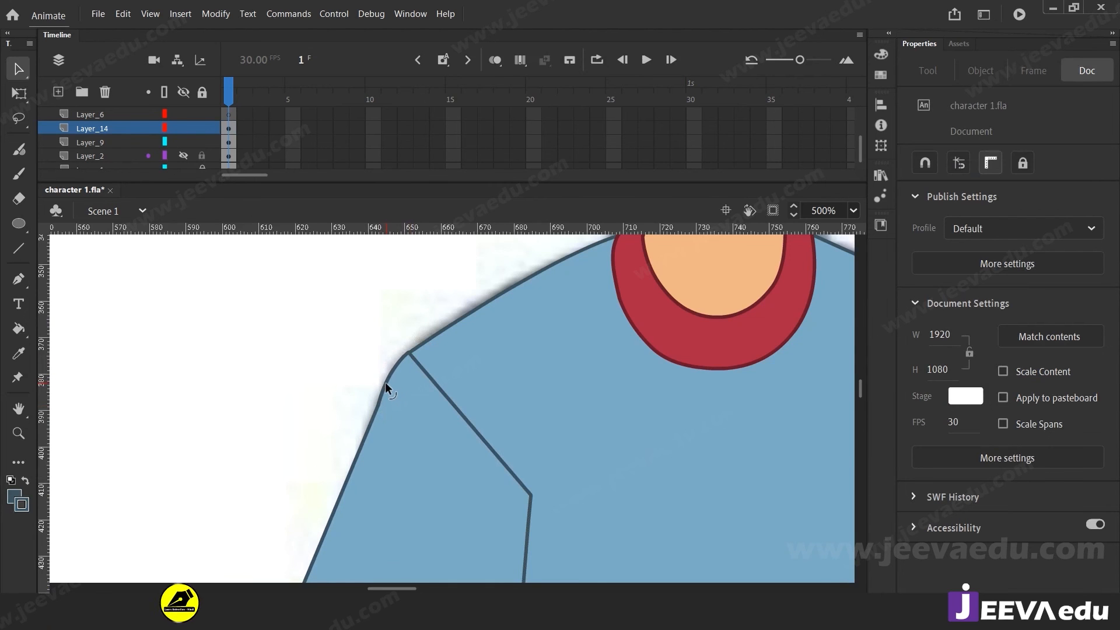
click(436, 386)
key(Delete)
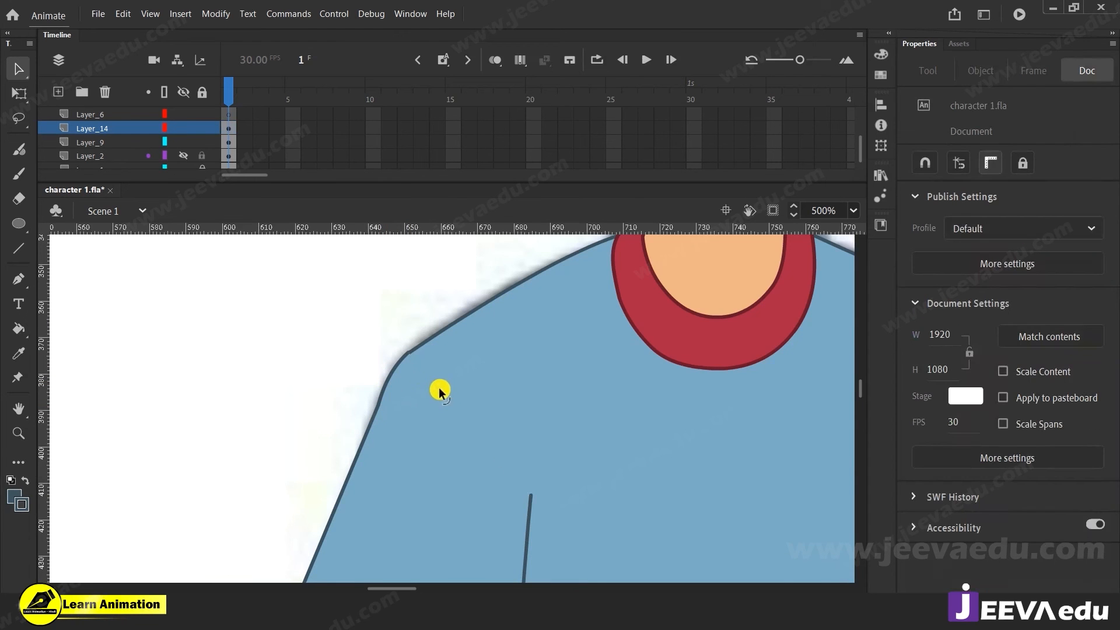
Step: Refine the join between sleeve and shoulder outlines so the curve runs smoothly along the sketch
key(z)
click(446, 375)
click(467, 395)
key(v)
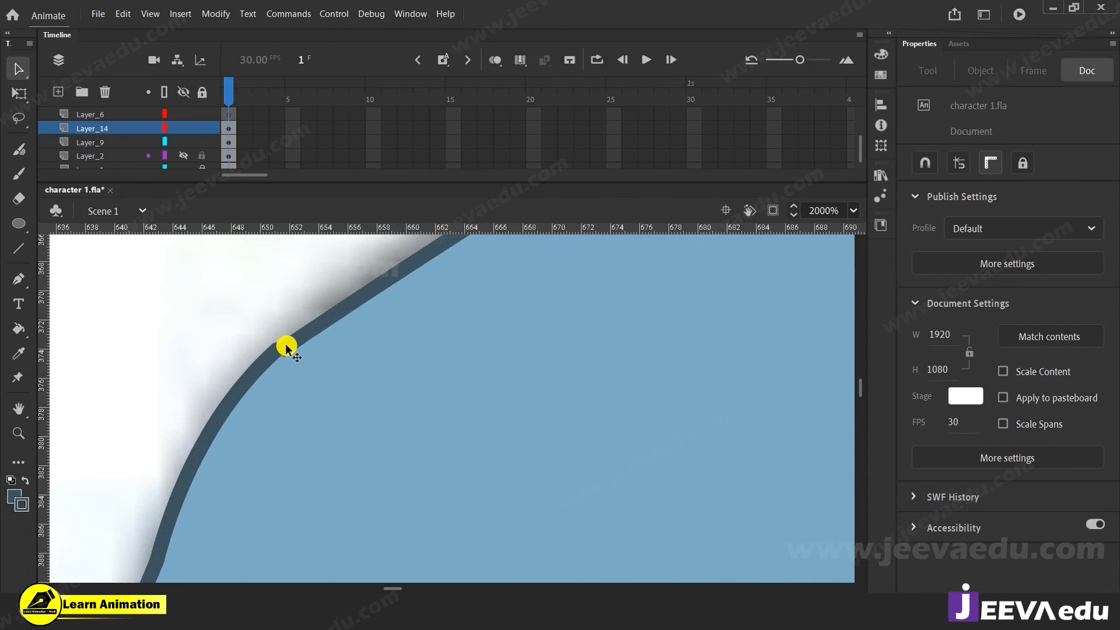
drag(276, 348, 284, 346)
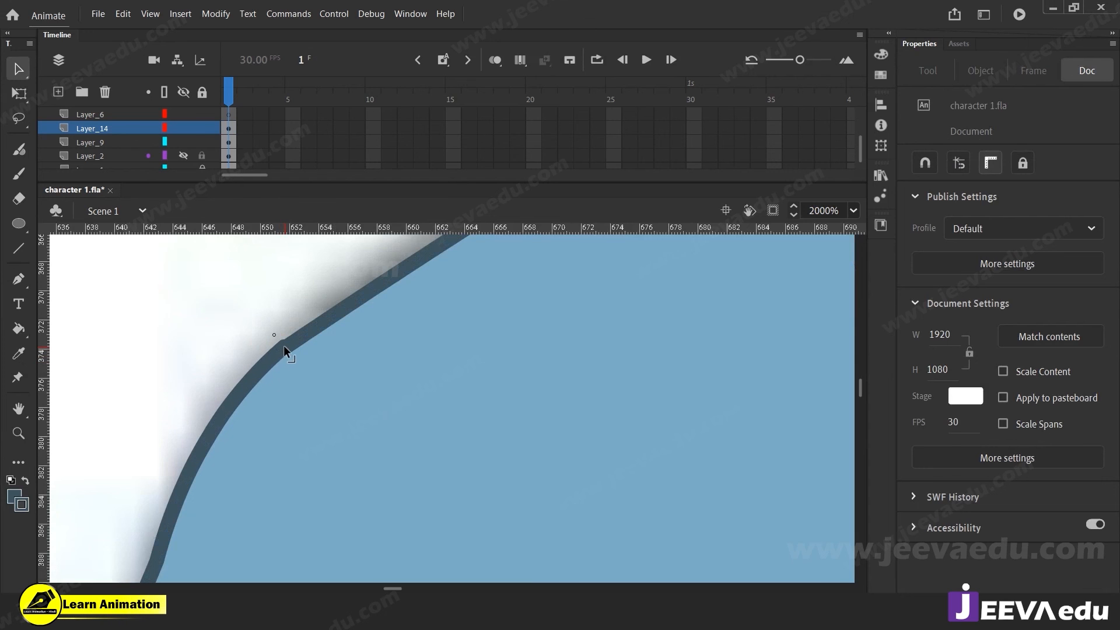
mouse_move(212, 432)
mouse_down()
mouse_move(203, 412)
mouse_move(211, 426)
mouse_up()
mouse_move(276, 353)
mouse_down()
mouse_move(272, 362)
mouse_move(283, 348)
mouse_up()
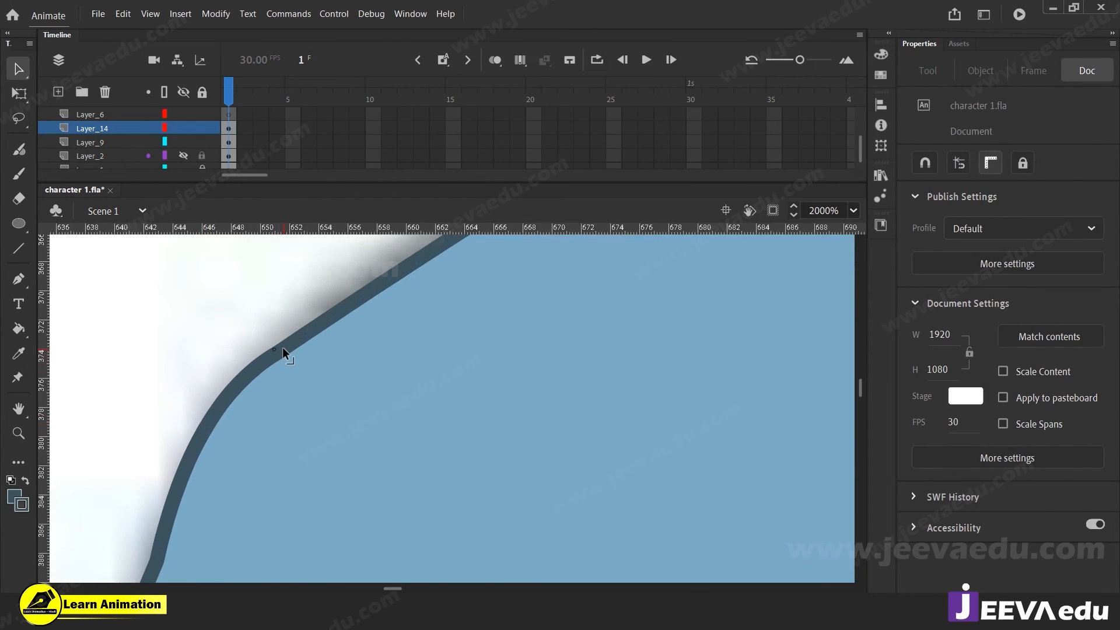
drag(210, 416, 213, 425)
mouse_move(287, 353)
mouse_down()
mouse_move(275, 353)
mouse_move(286, 352)
mouse_up()
Step: Group the left sleeve's fill and outline, and combine that group with the cuff into a single sleeve group
key(z)
alt+click(379, 456)
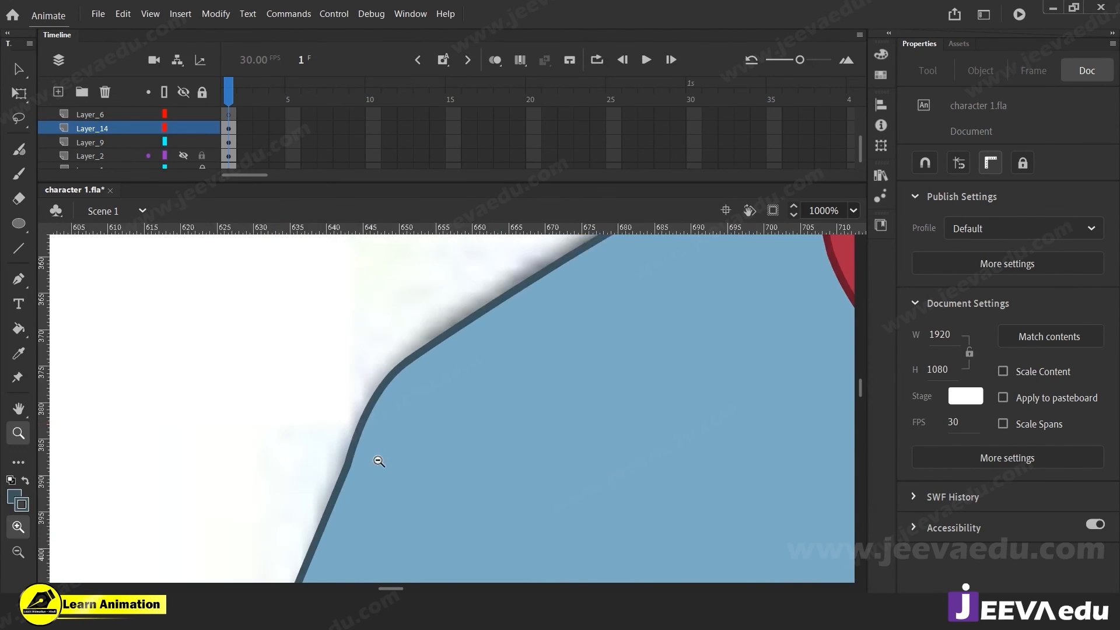
alt+click(383, 452)
alt+click(491, 469)
drag(490, 475, 390, 447)
key(v)
click(369, 475)
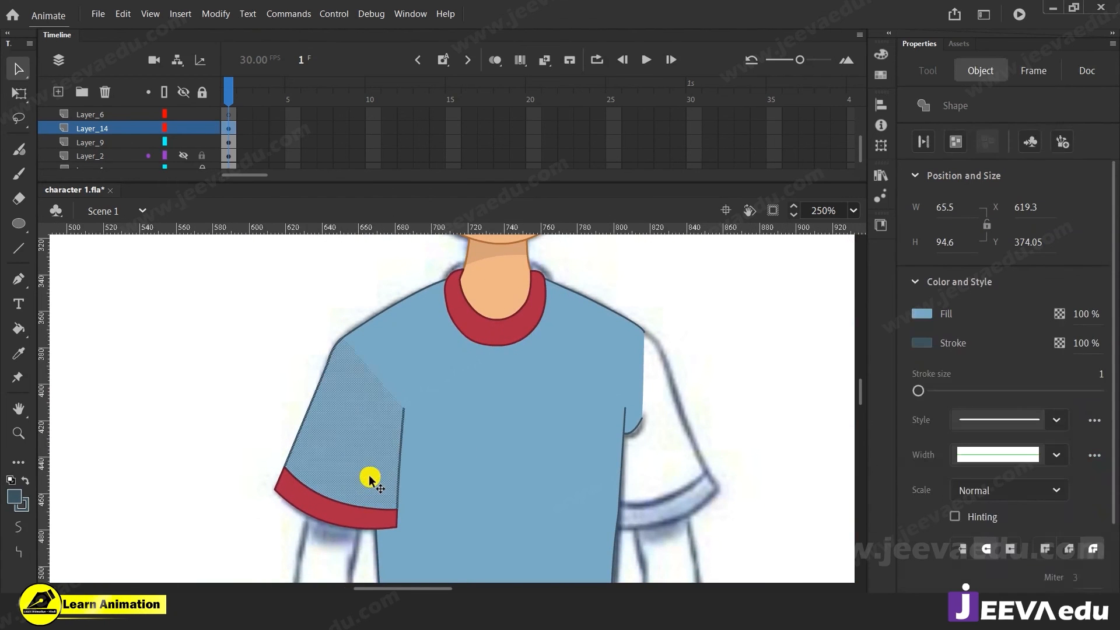
click(349, 509)
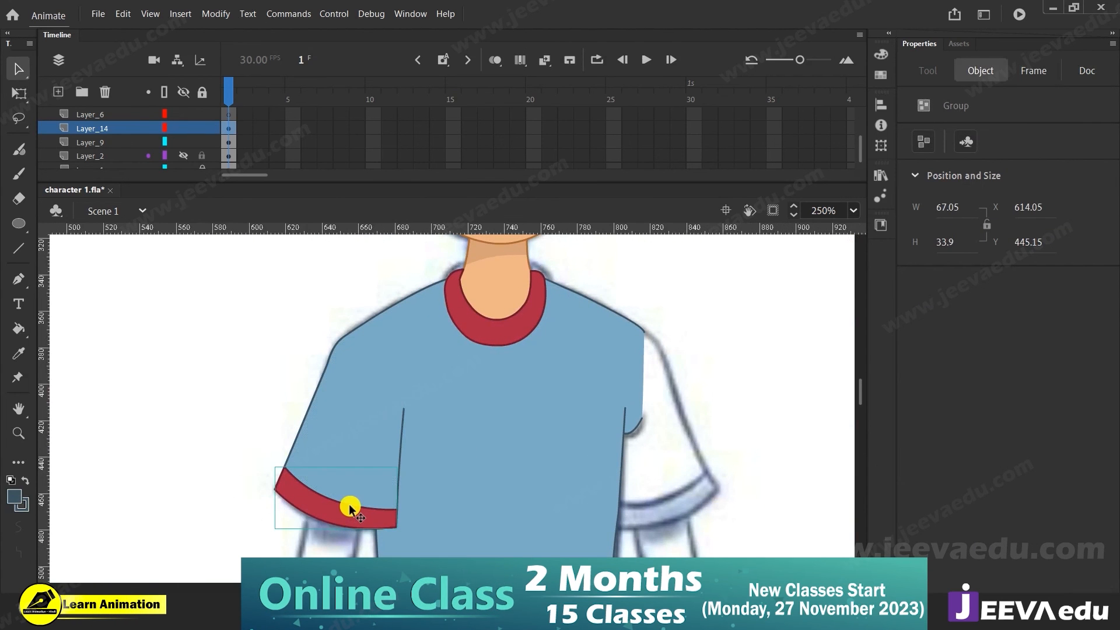
shift+click(342, 463)
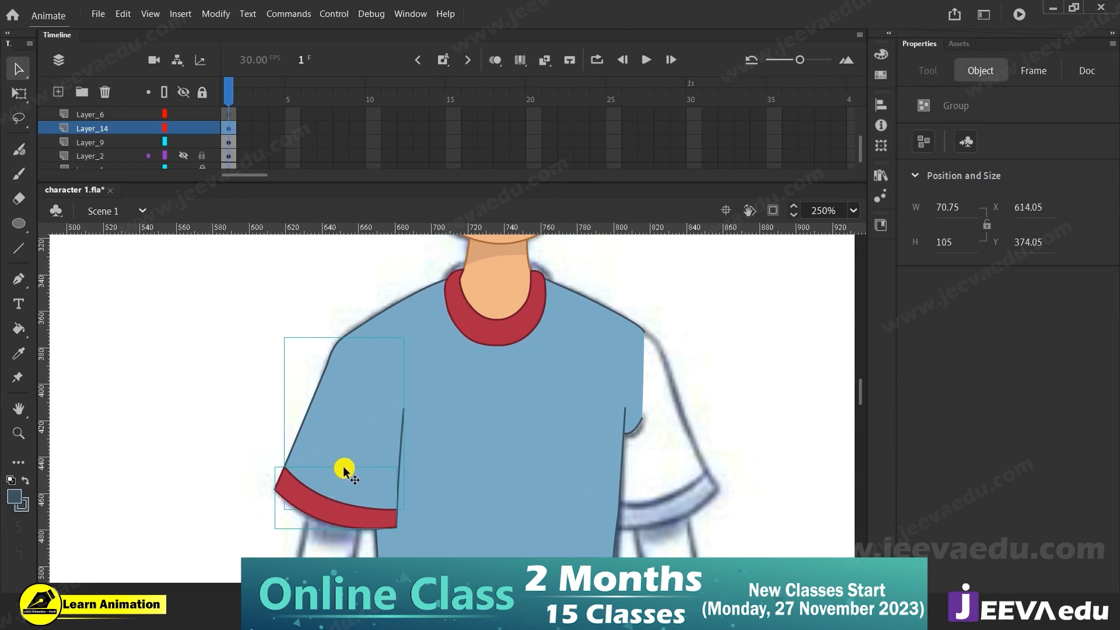
drag(363, 500, 168, 453)
key(ctrl+z)
Step: Hide Layer_14 with the finished sleeve and make Layer_6 the active layer
key(z)
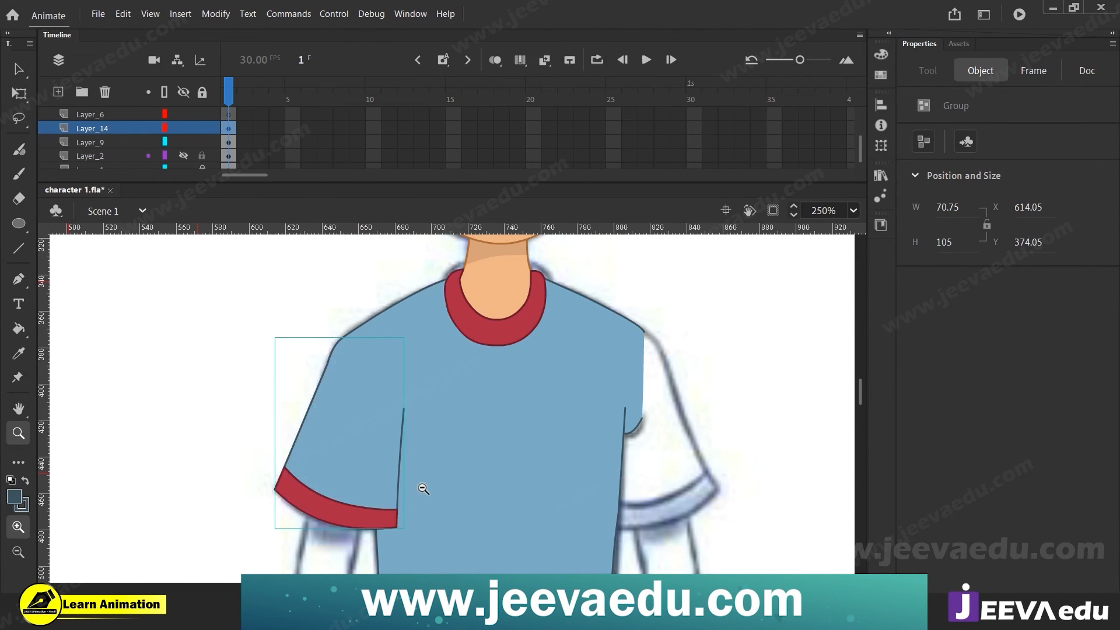
alt+click(423, 489)
click(438, 443)
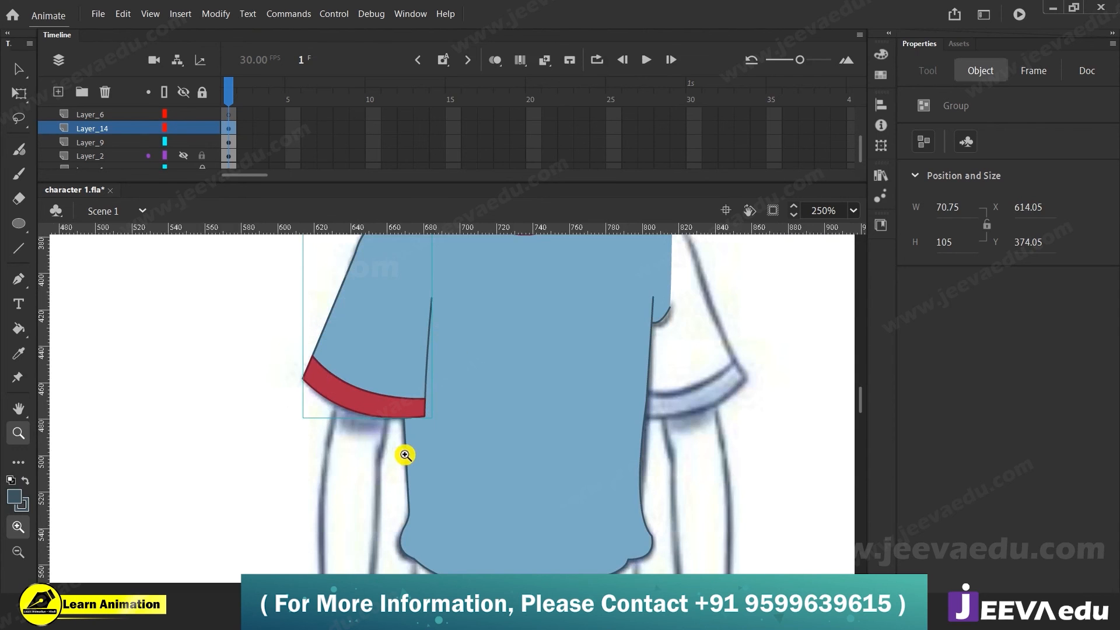
alt+click(443, 445)
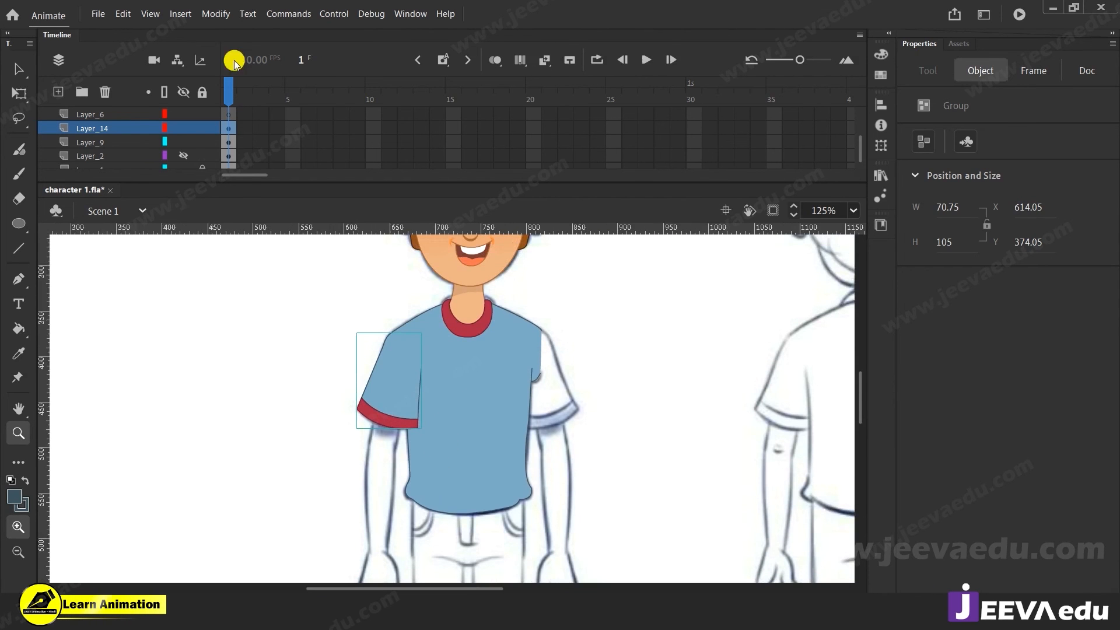
click(183, 129)
click(111, 114)
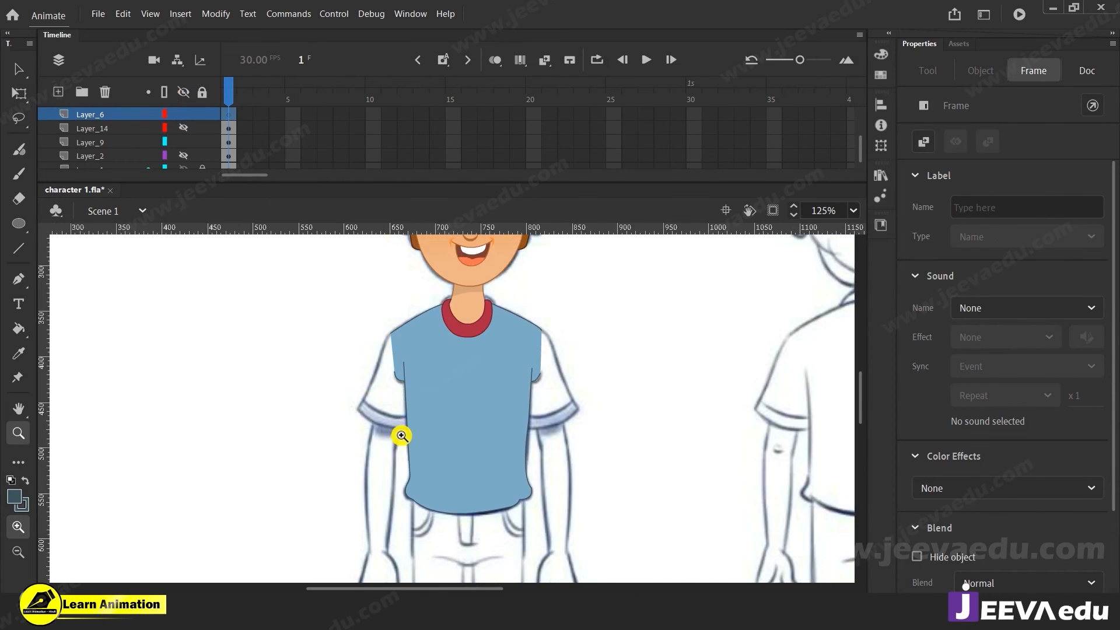
Step: Draw a line about 135 px tall down the left arm's outer edge and curve it to follow the sketch
click(402, 439)
drag(401, 440, 396, 329)
alt+click(441, 410)
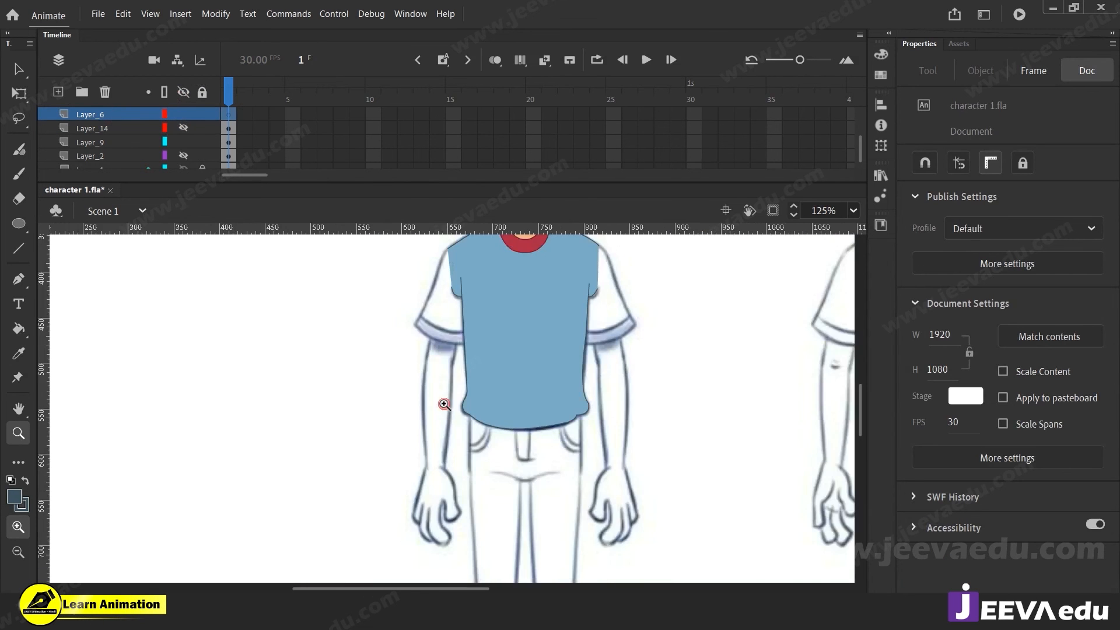
click(445, 397)
drag(445, 397, 402, 386)
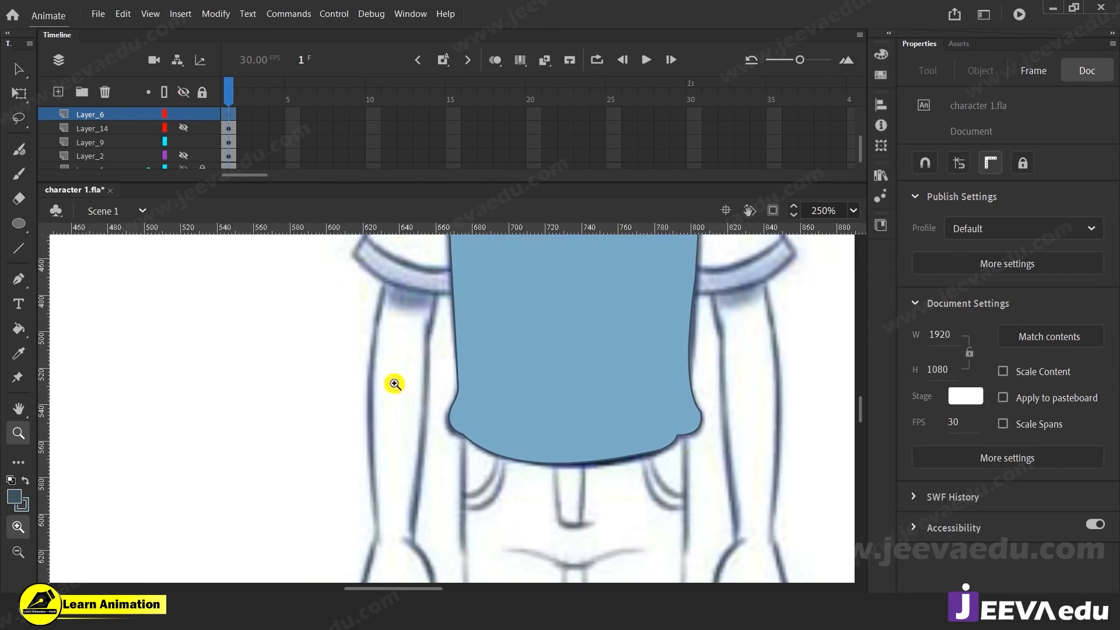
key(n)
mouse_move(396, 267)
mouse_down()
mouse_move(375, 338)
mouse_move(403, 483)
mouse_move(385, 514)
mouse_up()
key(v)
drag(390, 383, 372, 352)
Step: Set the left arm line's stroke colour to bright red
scroll(372, 353, down, 5)
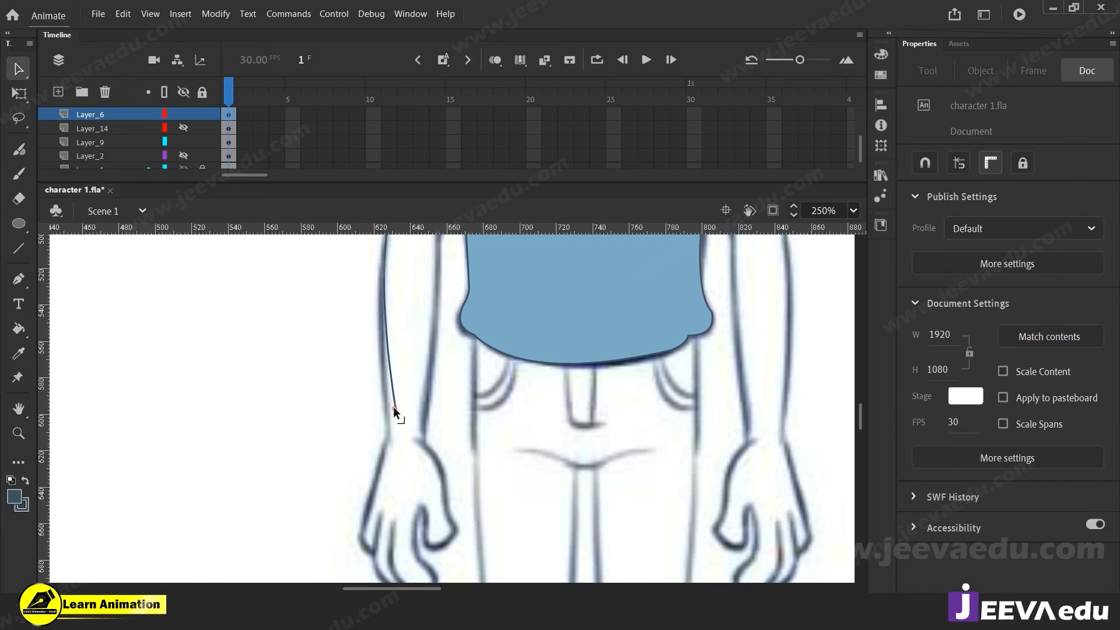
click(392, 408)
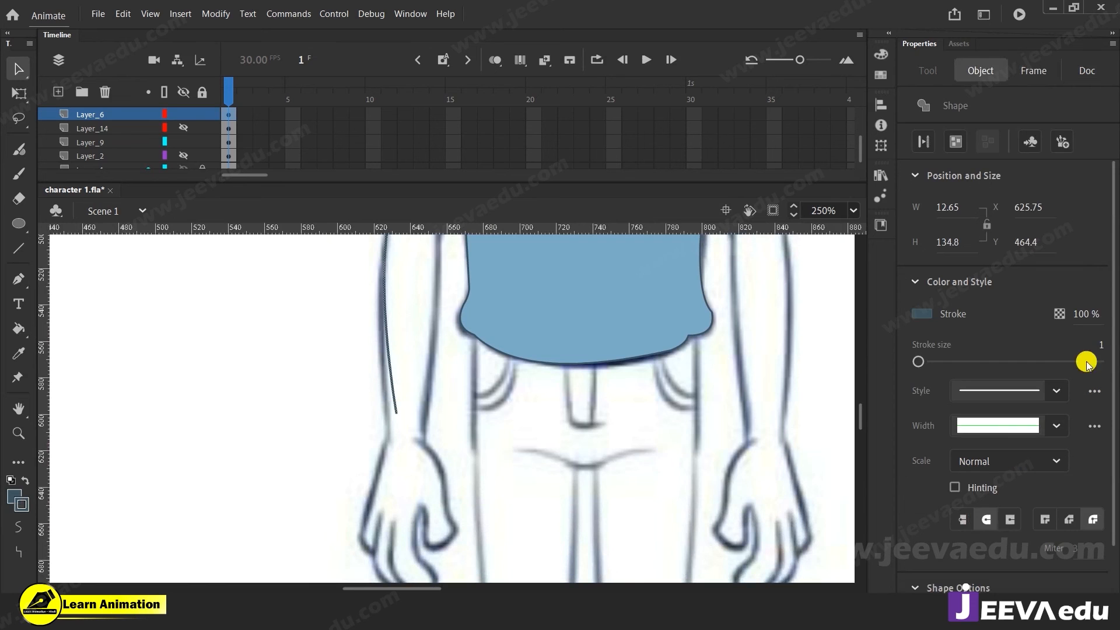
click(923, 314)
click(702, 414)
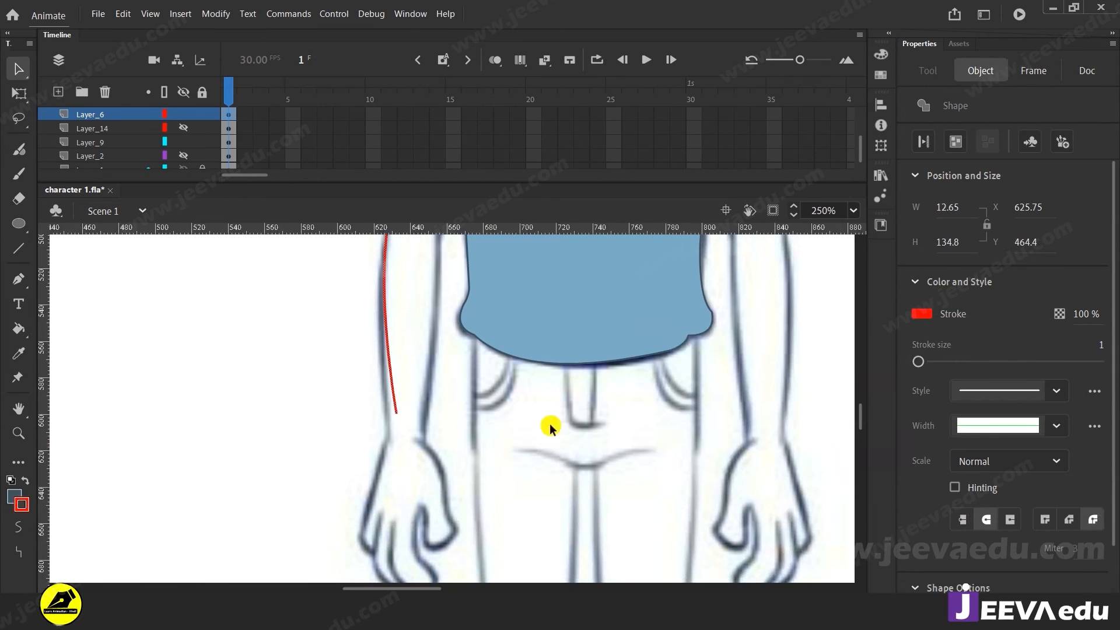
scroll(444, 437, down, 3)
click(270, 468)
Step: Extend the red arm outline from the wrist down the outer edge of the left hand to the little finger, following the sketch
drag(400, 367, 383, 490)
drag(380, 400, 389, 389)
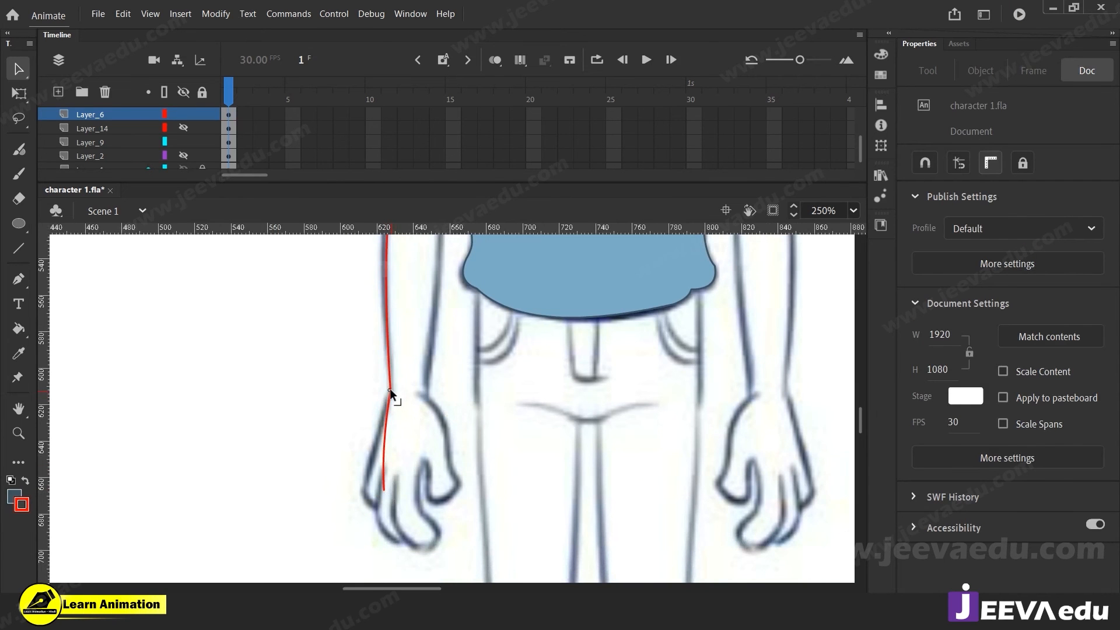
key(z)
click(392, 438)
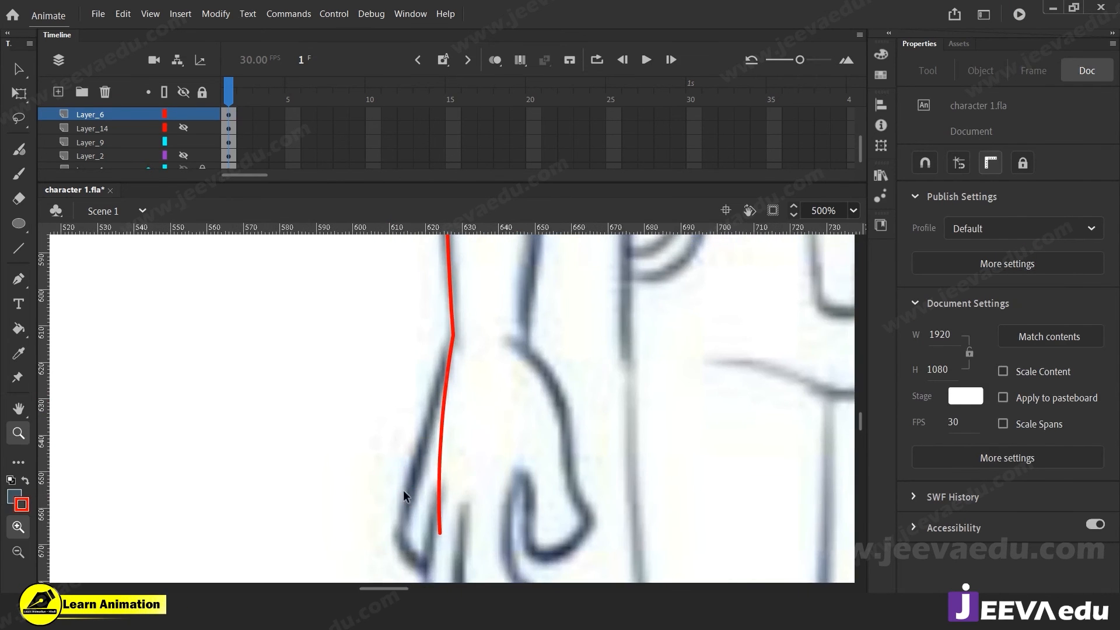
key(v)
drag(439, 526, 401, 532)
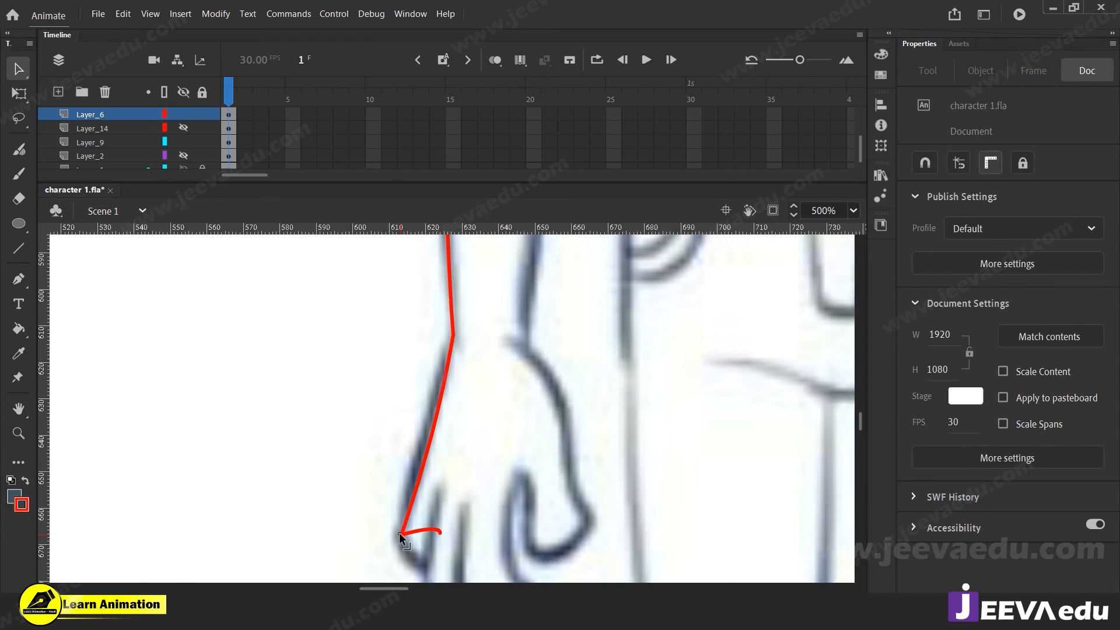
Step: Continue the outline around the little fingertip and bend it into the start of the neighbouring finger
drag(421, 470, 424, 419)
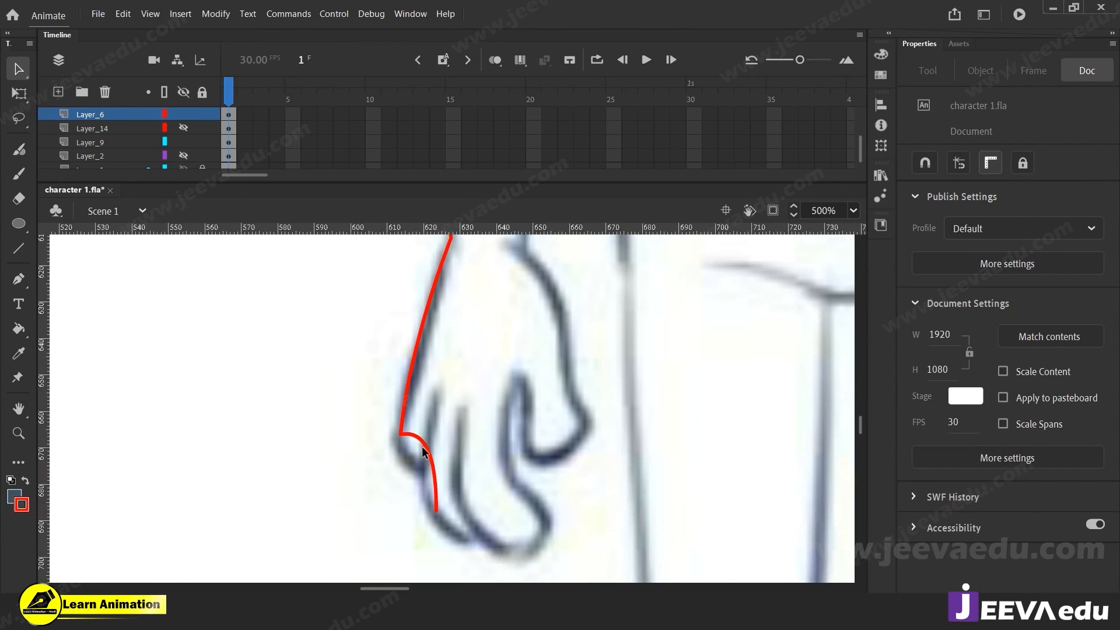
mouse_move(424, 451)
mouse_down()
mouse_move(411, 484)
mouse_move(409, 462)
mouse_up()
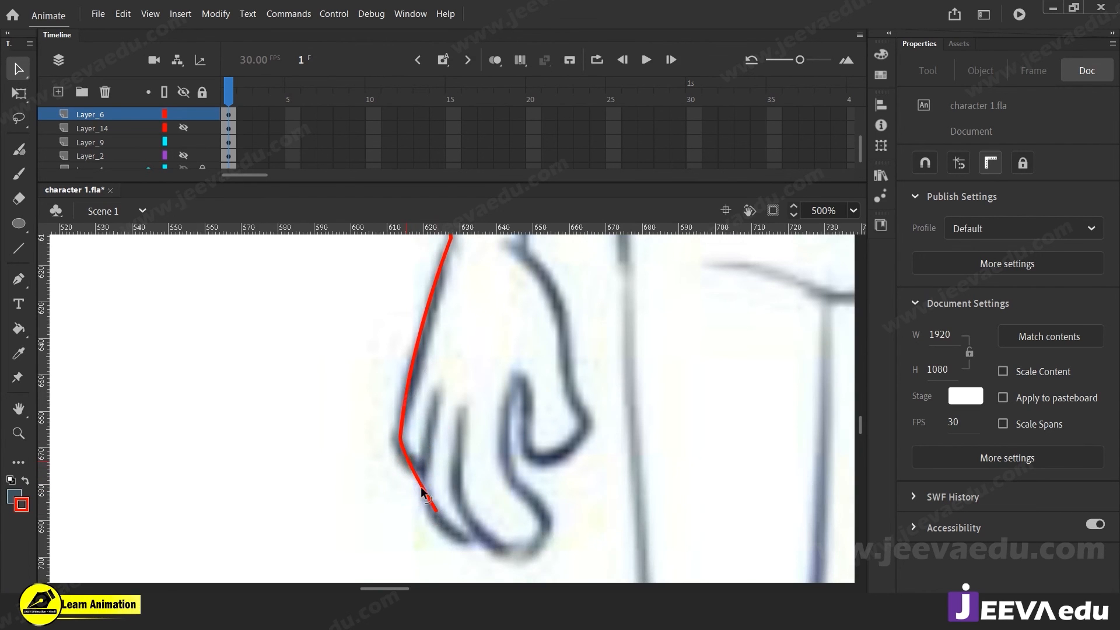
drag(448, 501, 362, 455)
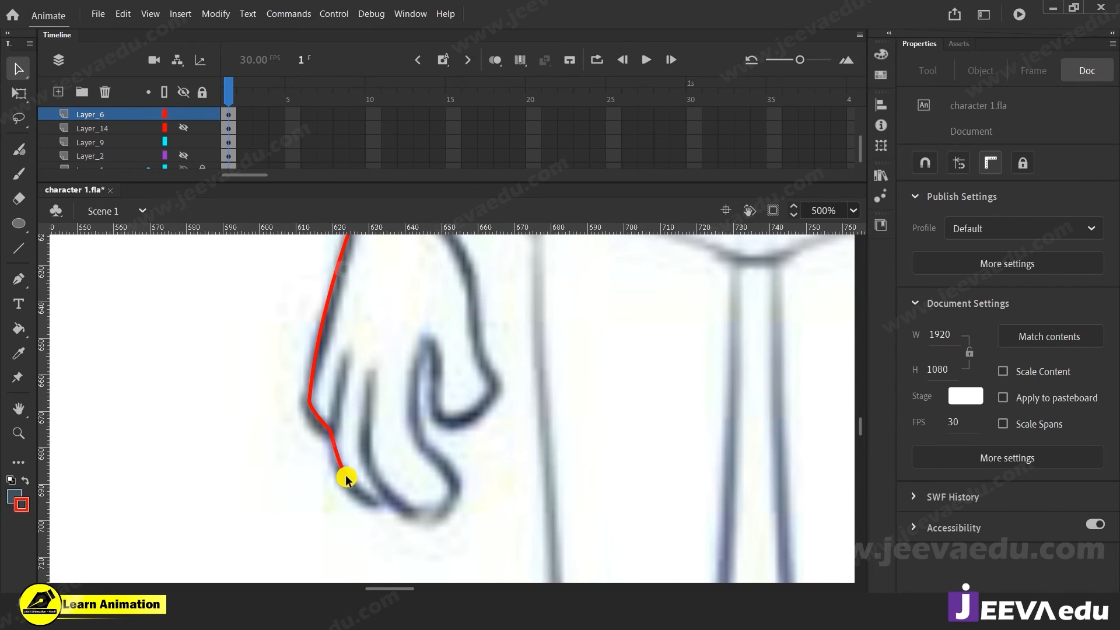
Step: Outline the remaining fingertips and curve the line up the inner finger edge to the gap beside the thumb
drag(343, 475, 464, 431)
click(388, 501)
drag(419, 473, 429, 339)
drag(426, 382, 426, 395)
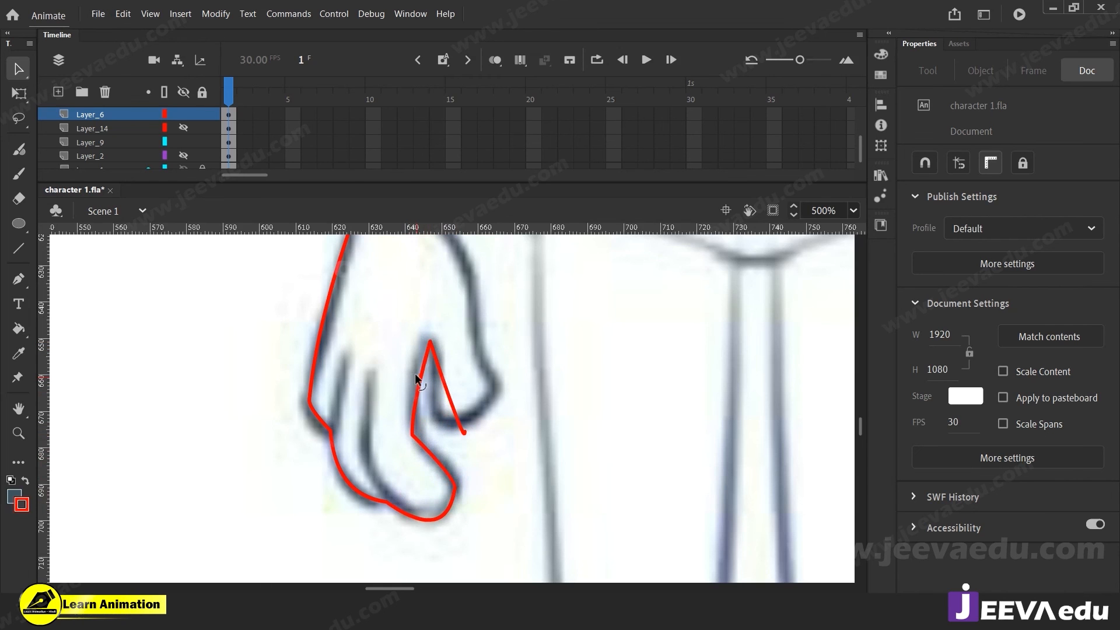
drag(412, 356, 412, 354)
Step: Trace the thumb's inner edge and rounded underside with curved outline segments matching the sketch
drag(453, 407, 485, 394)
key(Delete)
click(462, 407)
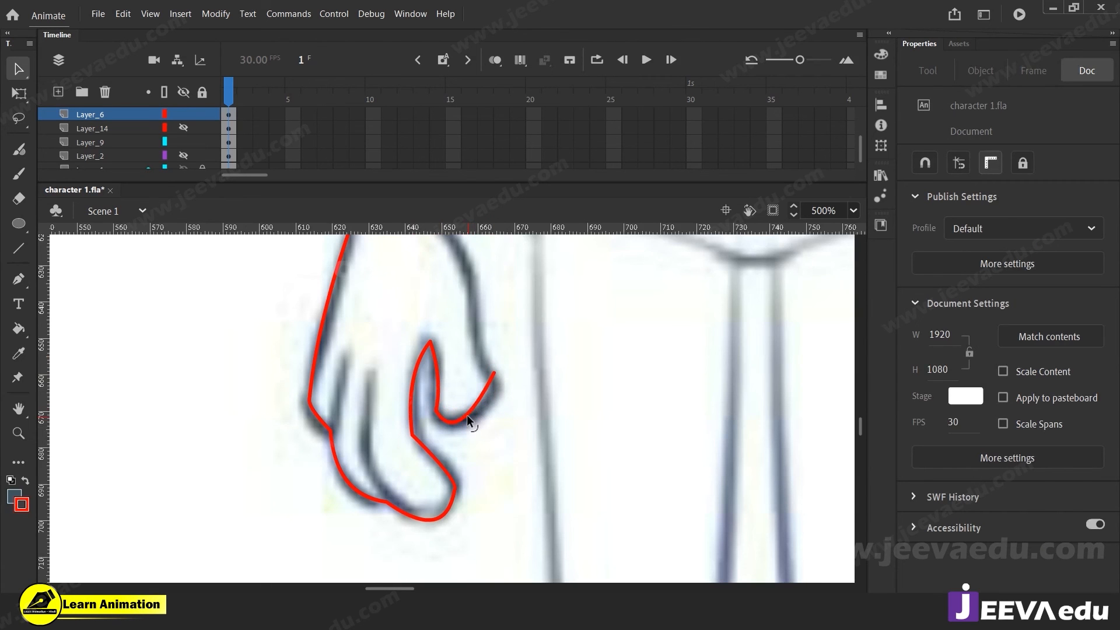
drag(487, 403, 506, 457)
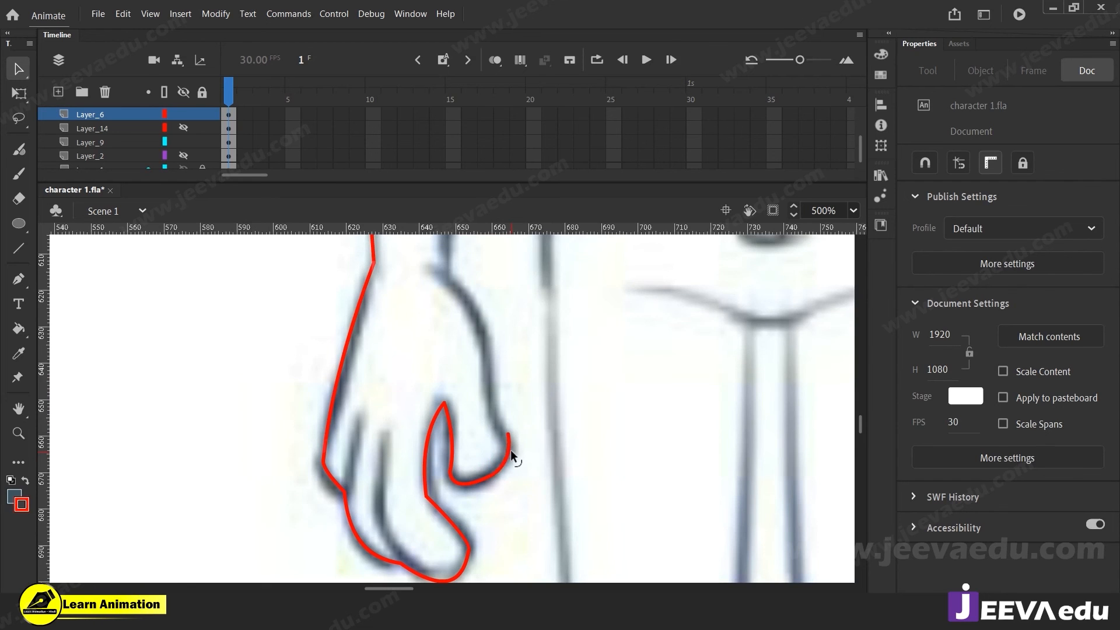
click(488, 478)
Step: Bring the outline around the thumb tip and up its outer edge toward the back of the hand
drag(508, 434, 473, 318)
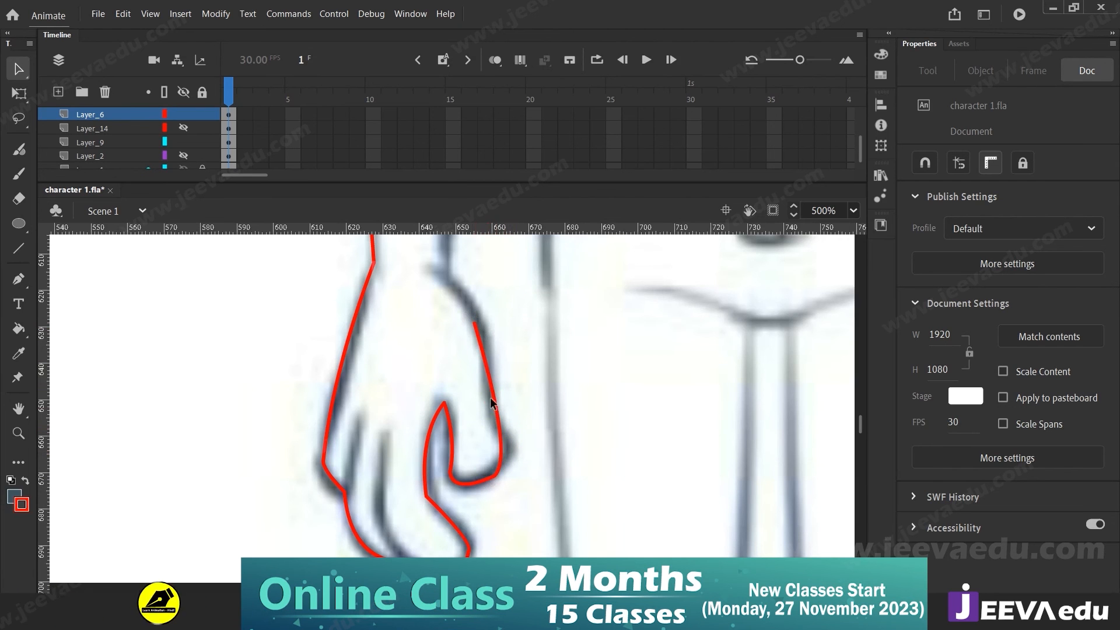
drag(500, 457, 514, 447)
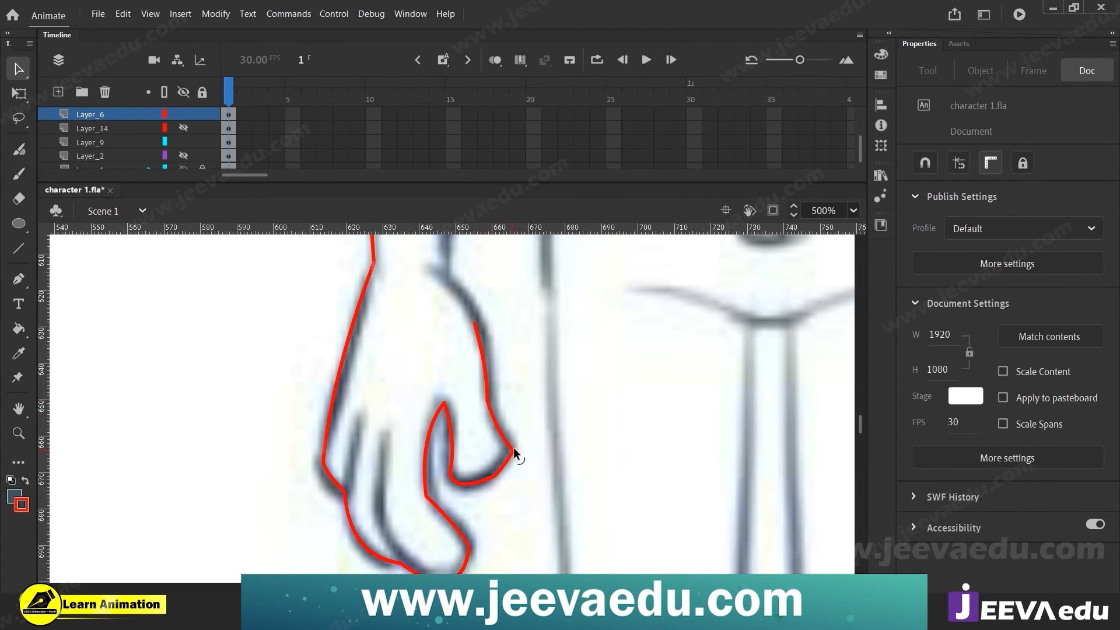
drag(511, 450, 507, 439)
Step: Curve the outline along the thumb-side edge of the hand and end it with a short crease at the inner wrist
scroll(479, 458, up, 4)
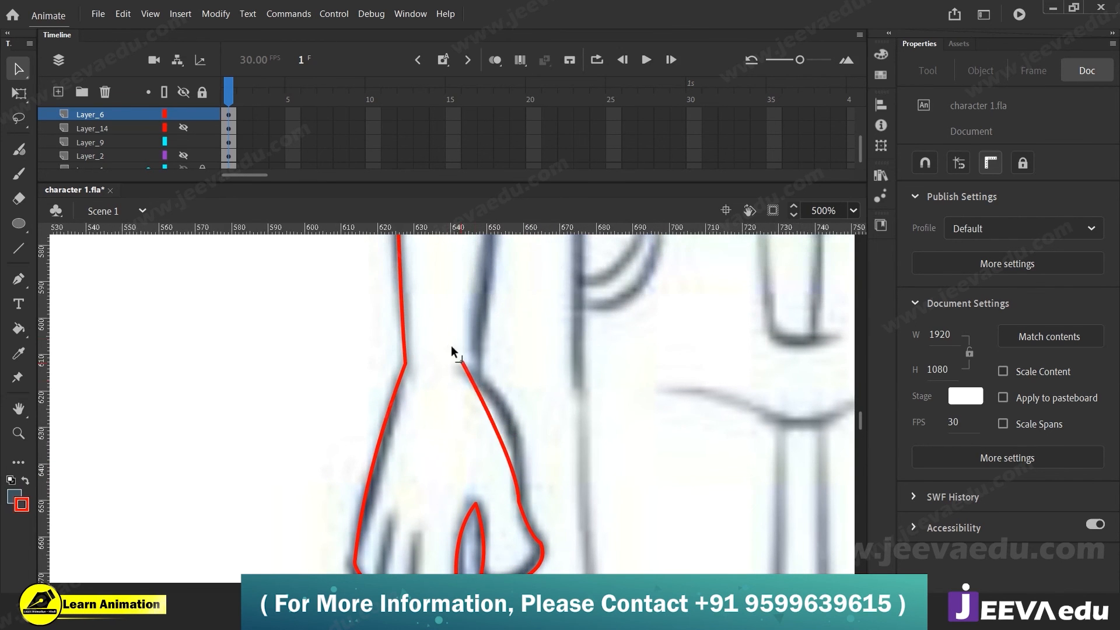
drag(449, 338, 479, 373)
drag(505, 433, 504, 427)
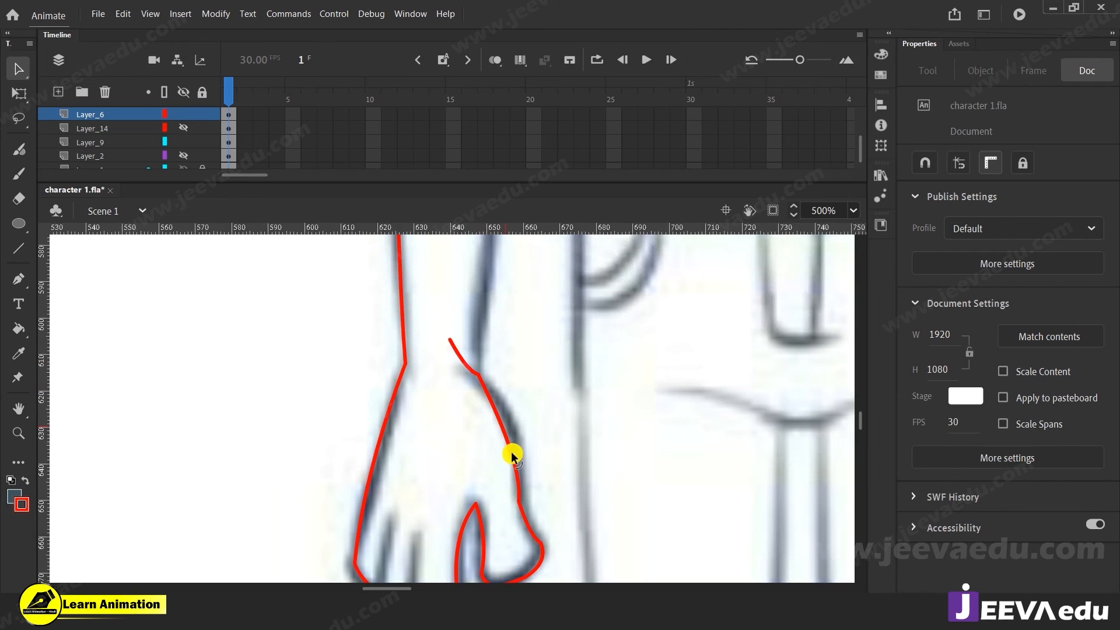
scroll(517, 435, up, 2)
click(466, 387)
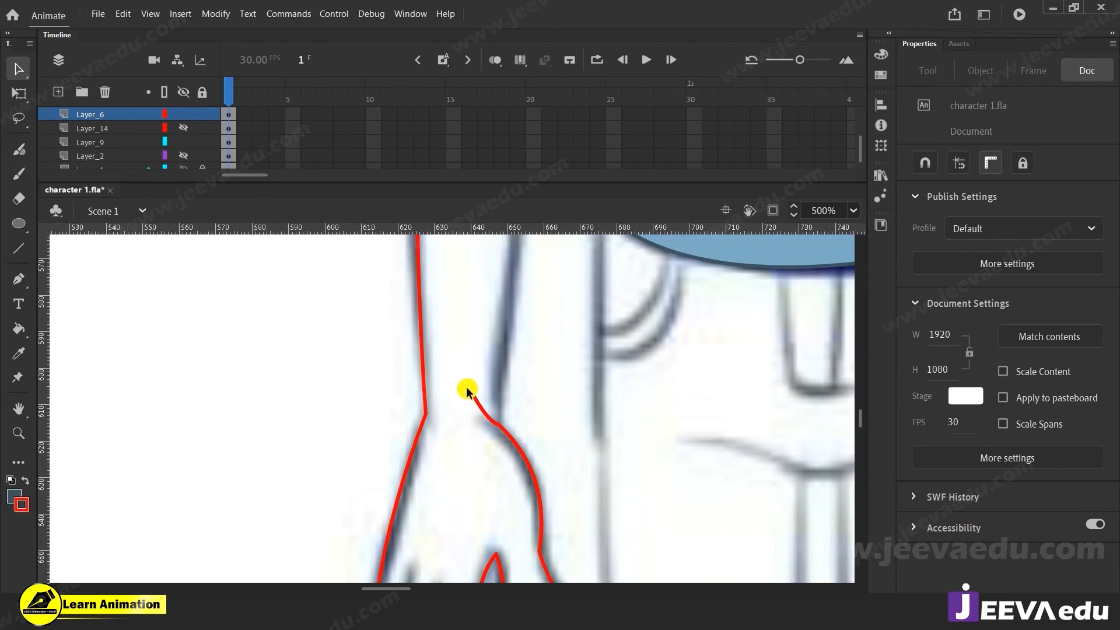
drag(481, 421, 484, 435)
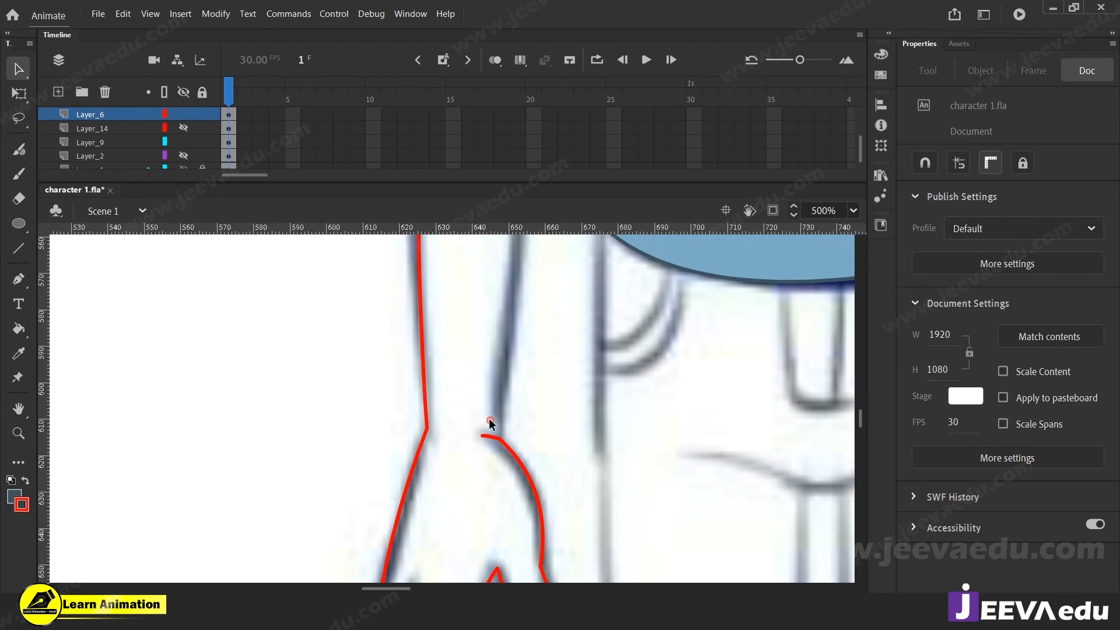
Step: Draw a straight line down the left arm's inner edge from the sleeve cuff to the wrist crease
key(z)
alt+click(497, 412)
drag(509, 399, 508, 533)
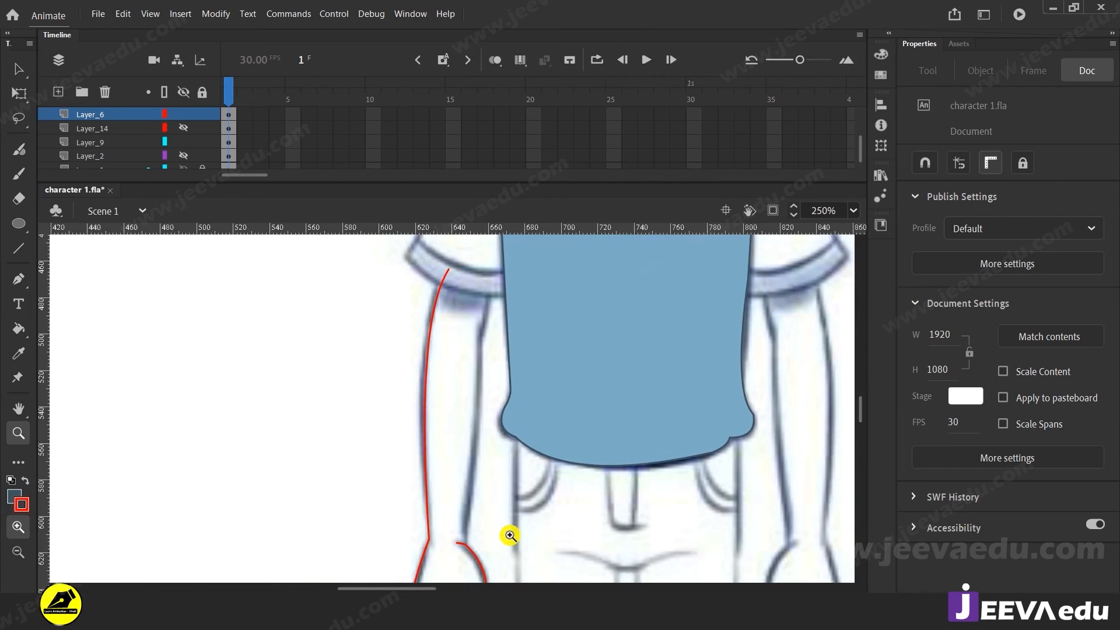
key(n)
drag(496, 275, 461, 561)
key(v)
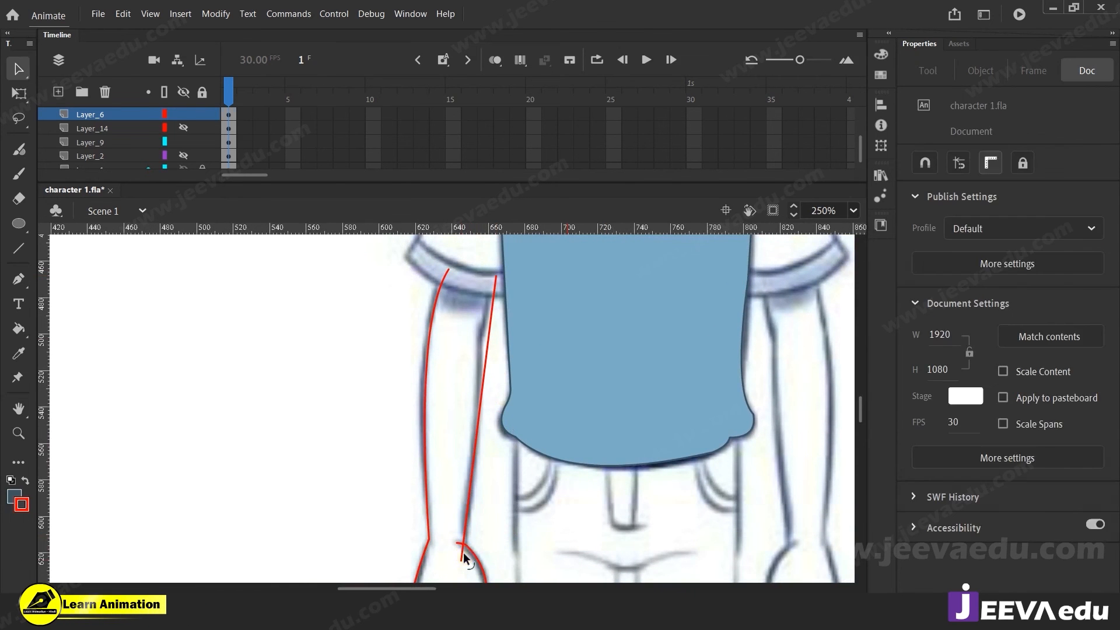
Step: Shape the inner arm line to the sketch by curving it and adding a corner below the sleeve
drag(473, 494, 482, 502)
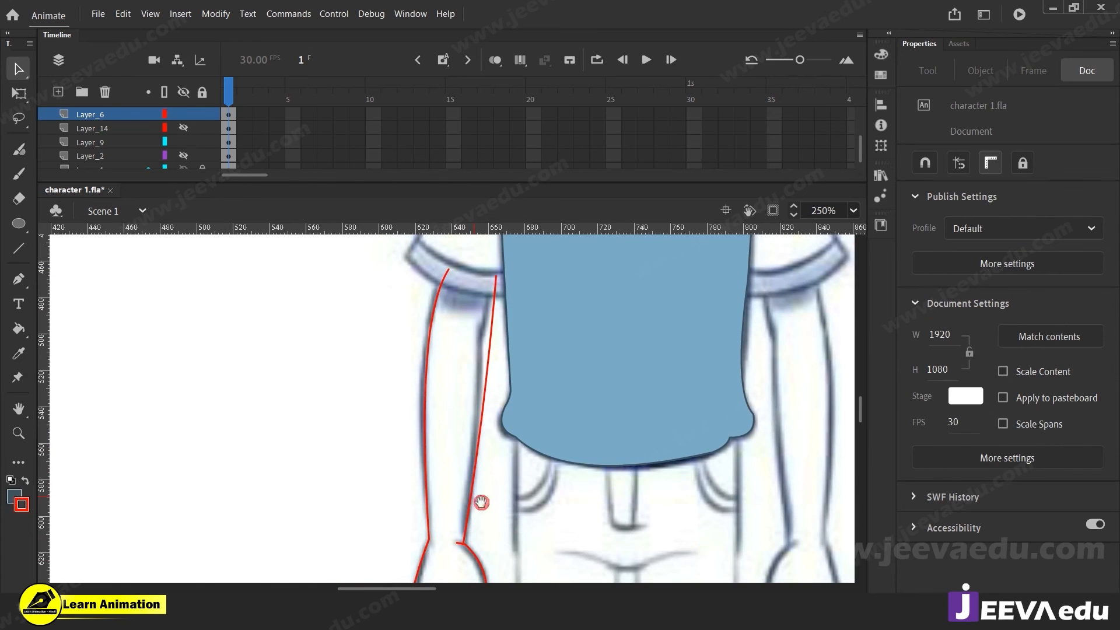
drag(491, 423, 502, 444)
drag(504, 353, 493, 357)
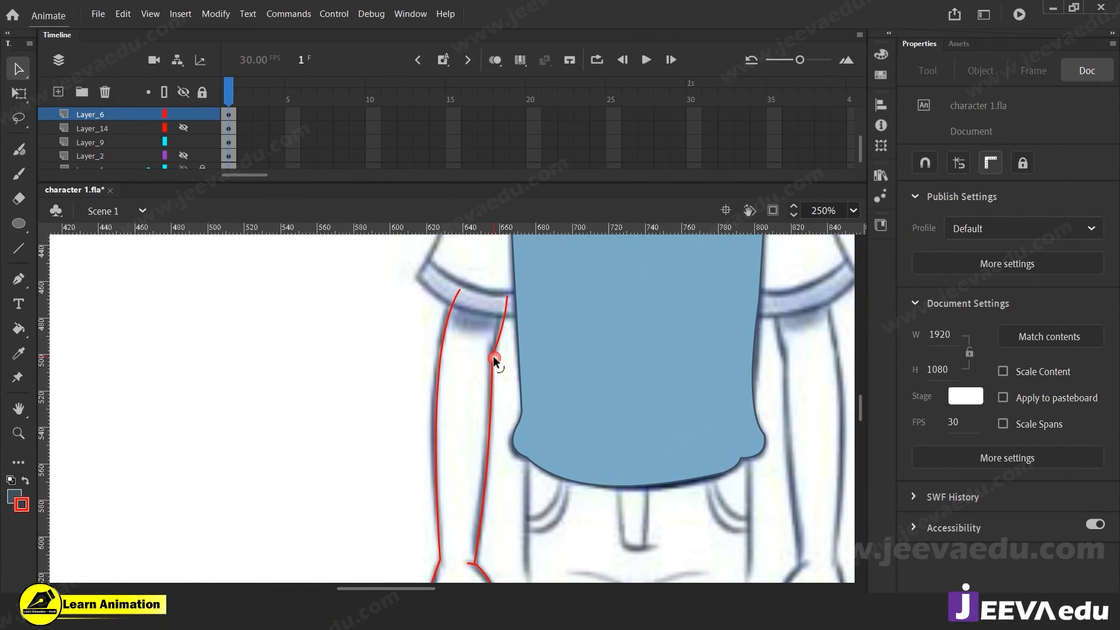
click(502, 335)
click(531, 422)
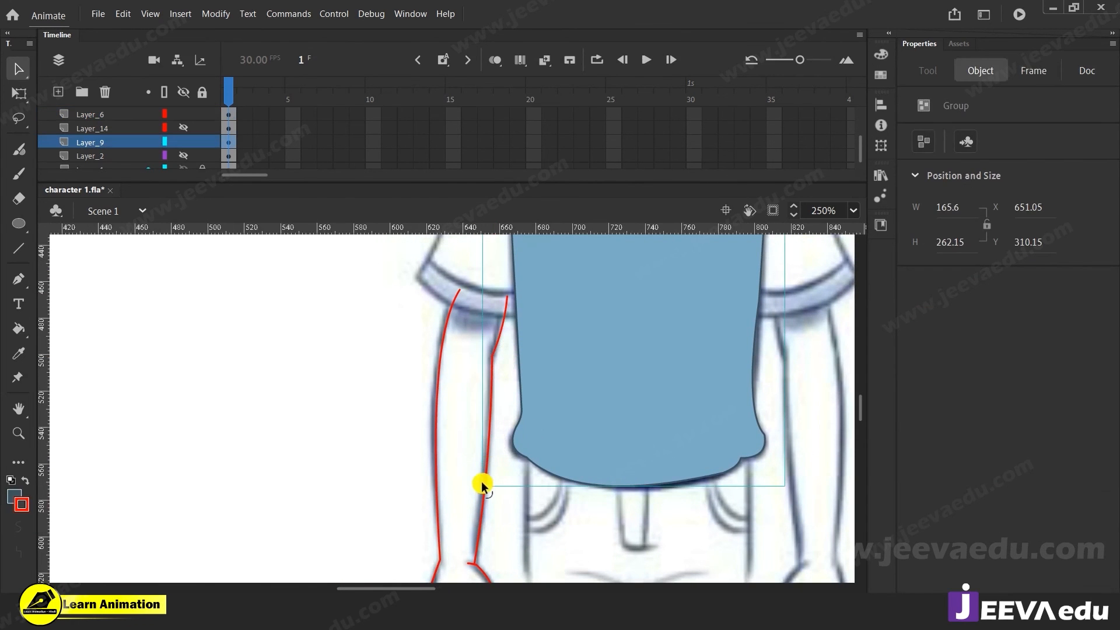
click(468, 503)
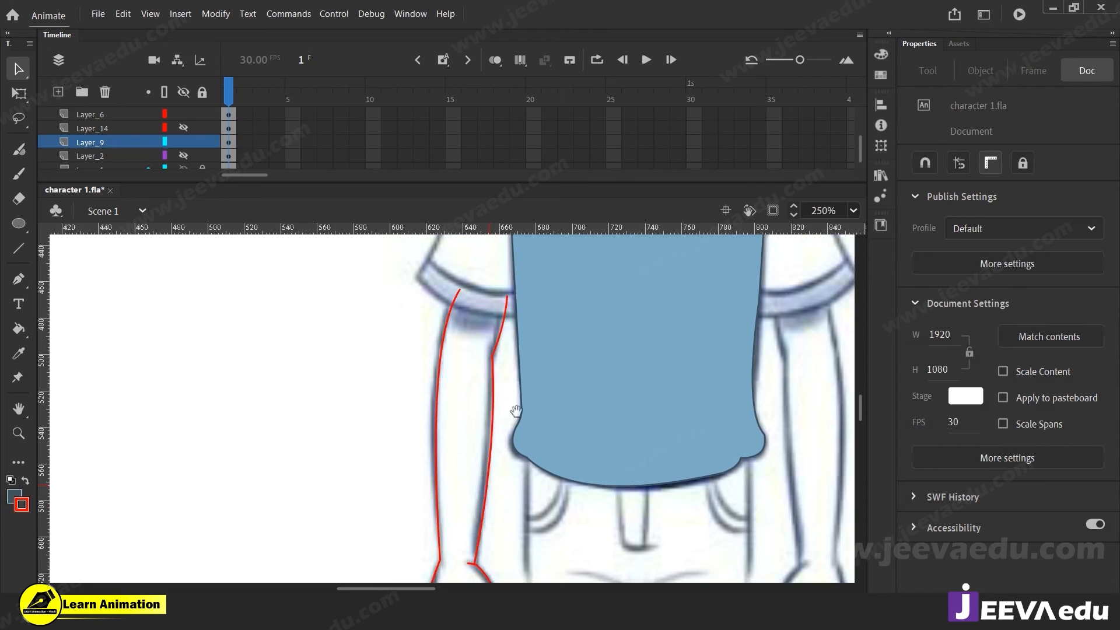
Step: Close the top of the left arm with a line inside the sleeve cuff and delete the overhanging line ends
drag(515, 411, 514, 463)
key(n)
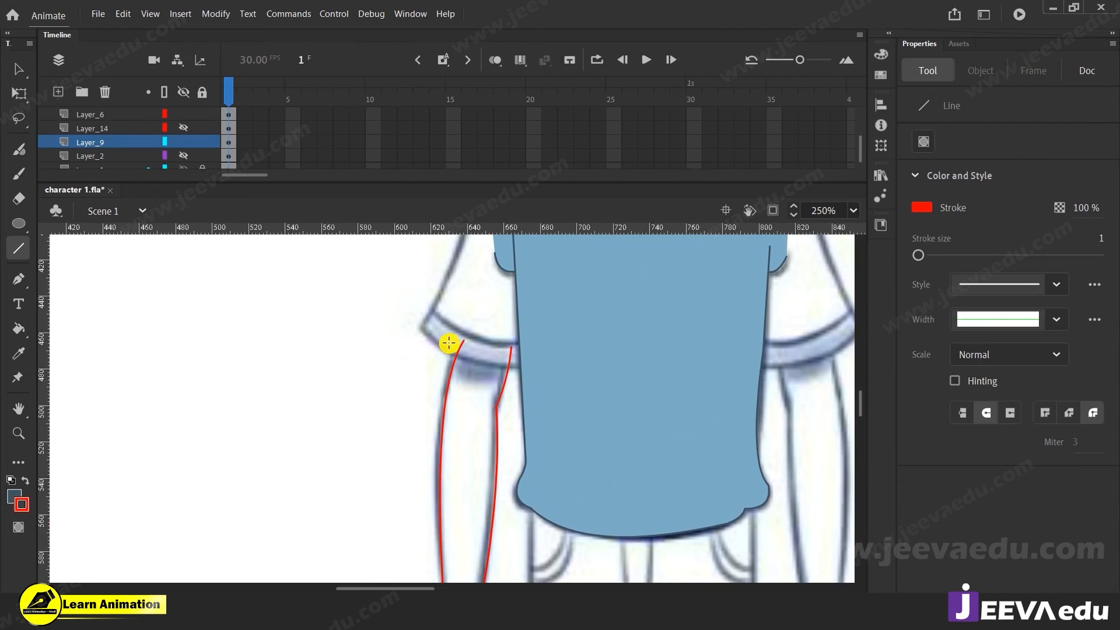
drag(510, 359, 518, 359)
key(v)
click(516, 358)
key(Delete)
click(458, 347)
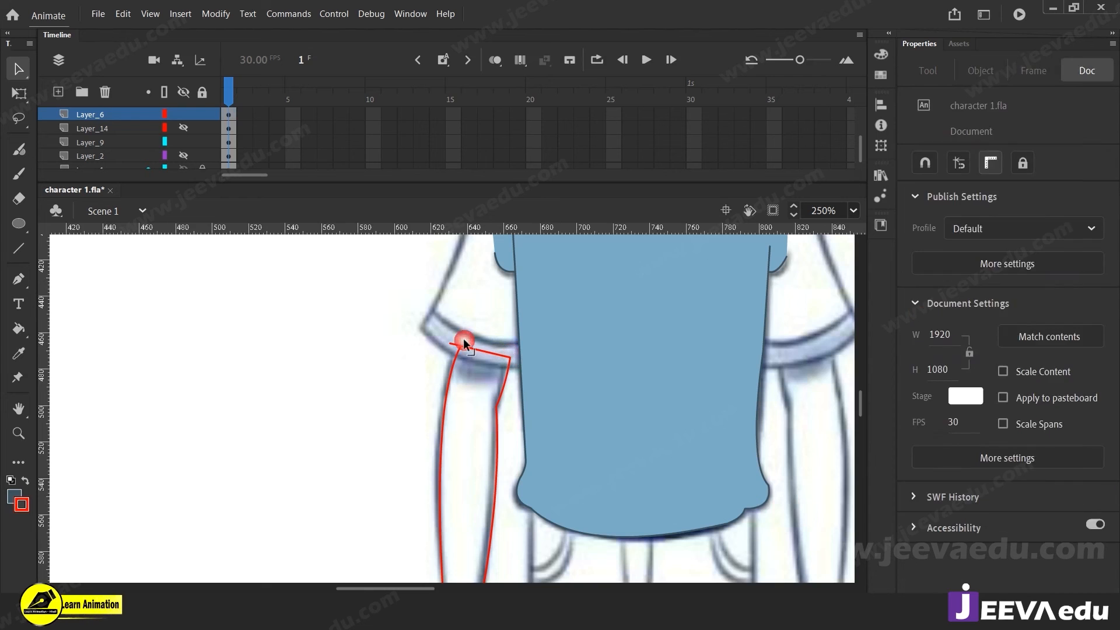
key(Delete)
Step: Draw a short line up from the base of the little finger to separate it from the next finger
drag(471, 427, 466, 325)
key(z)
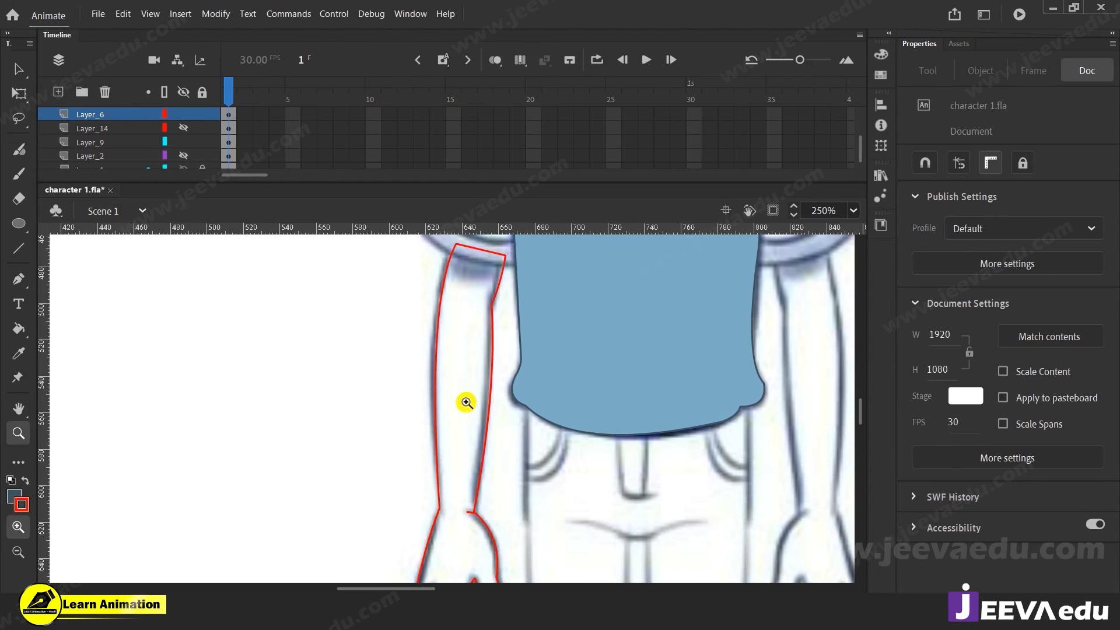
alt+click(465, 400)
drag(486, 437, 459, 371)
click(468, 416)
drag(449, 422, 432, 396)
click(410, 479)
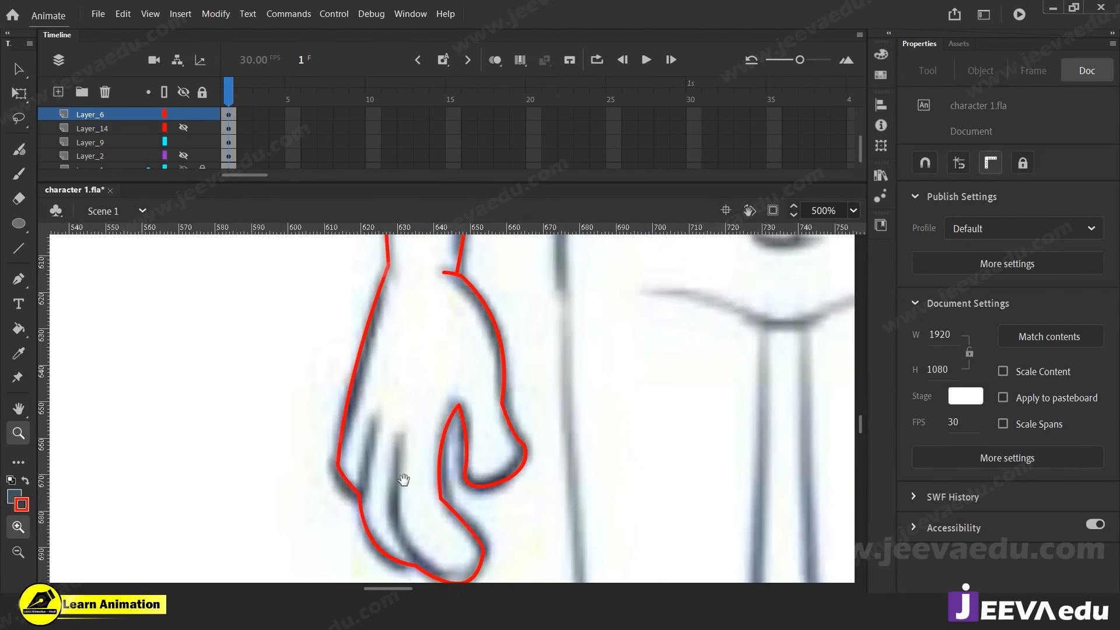
key(v)
key(n)
drag(359, 489, 369, 410)
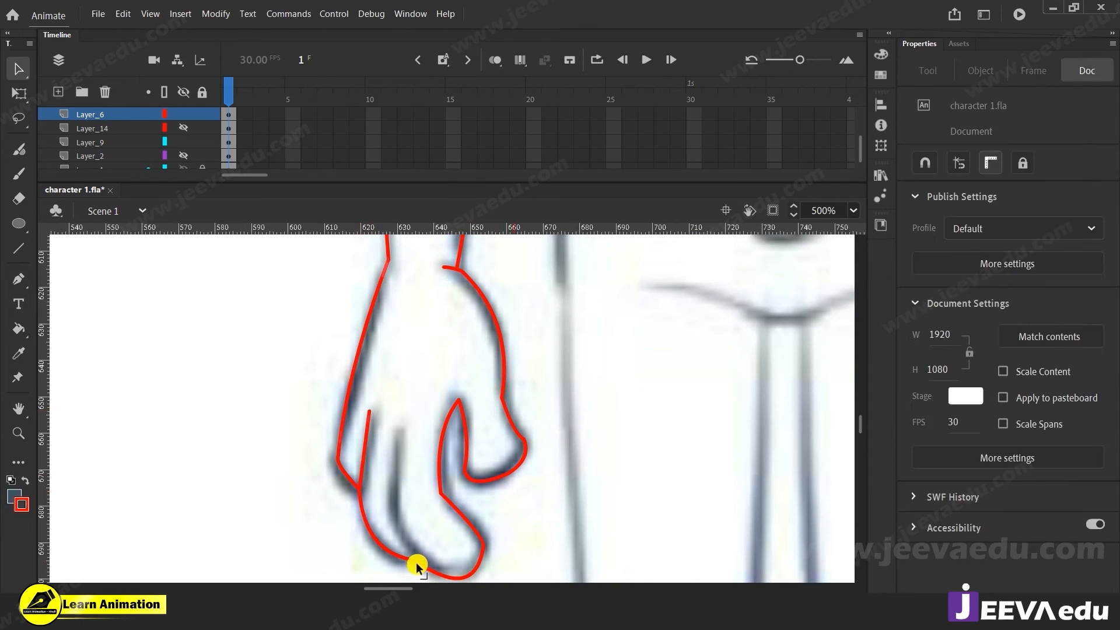
Step: Draw the second finger-separating line up from the fingertip notch and curve it to follow the sketch
drag(414, 559, 401, 431)
key(v)
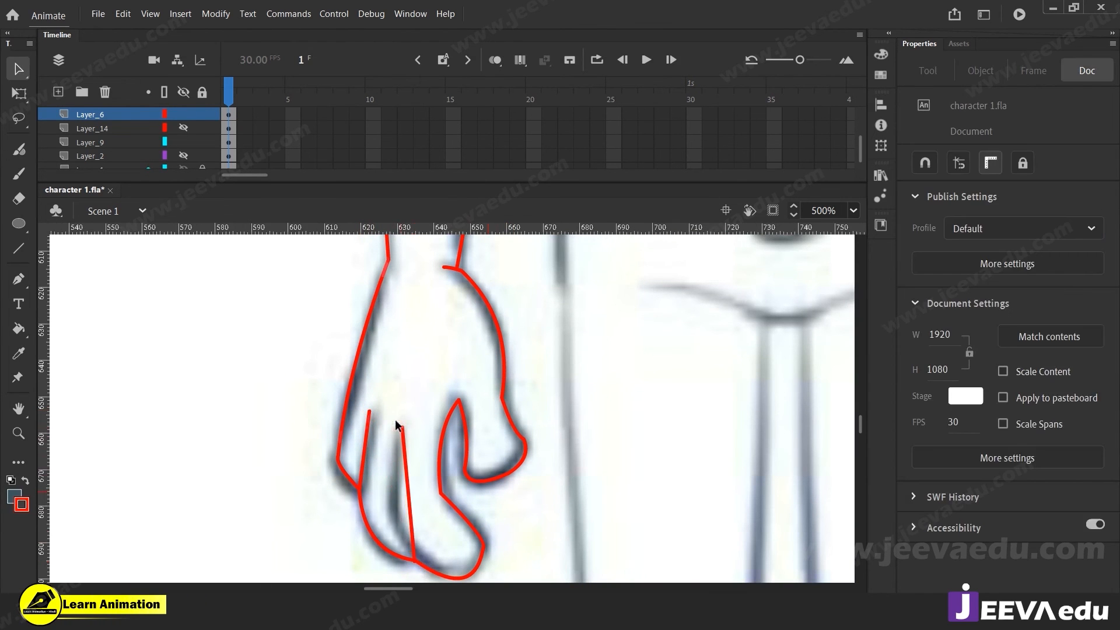
mouse_move(408, 510)
mouse_down()
mouse_move(390, 502)
mouse_move(392, 516)
mouse_up()
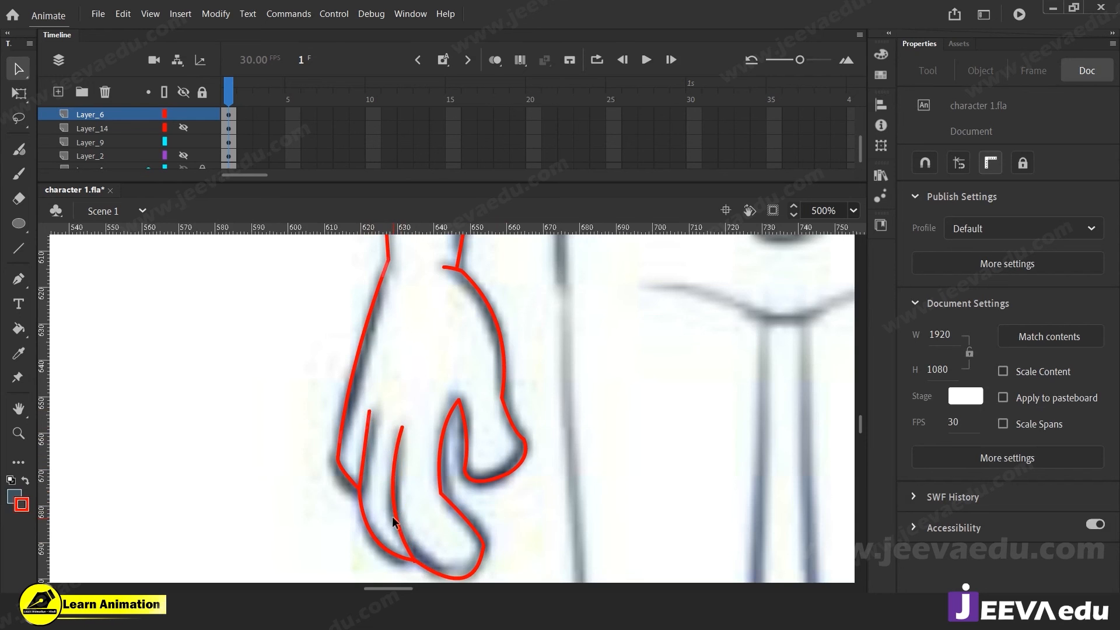
Step: Sample the light orange skin colour from the neck and fill the left arm and hand with it
key(z)
alt+click(467, 426)
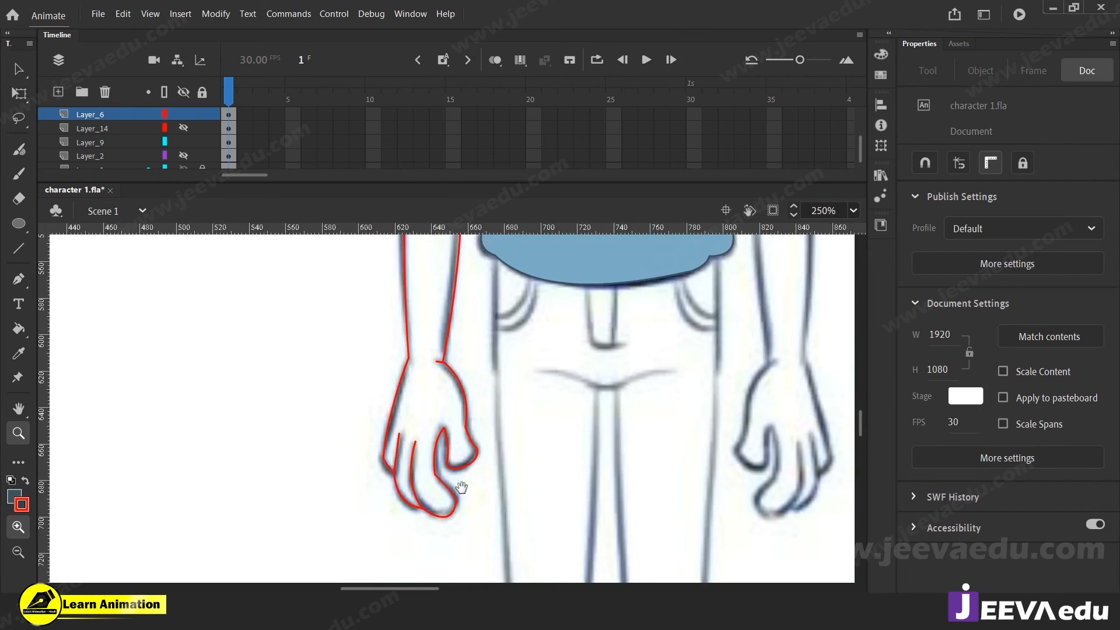
alt+click(458, 403)
drag(487, 380, 449, 511)
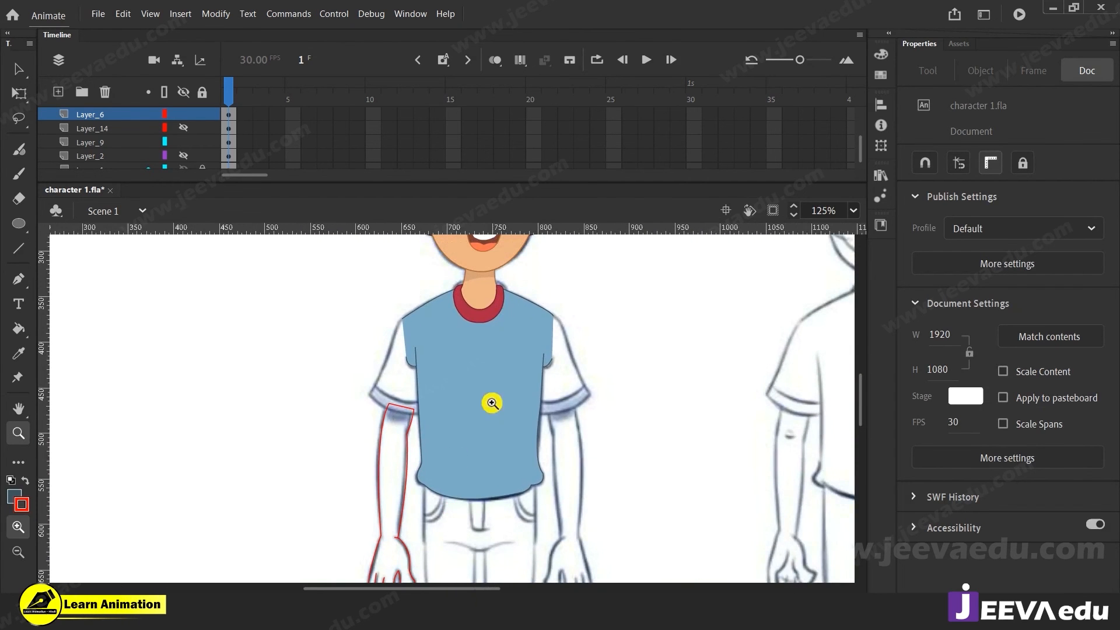
key(i)
click(462, 306)
click(385, 477)
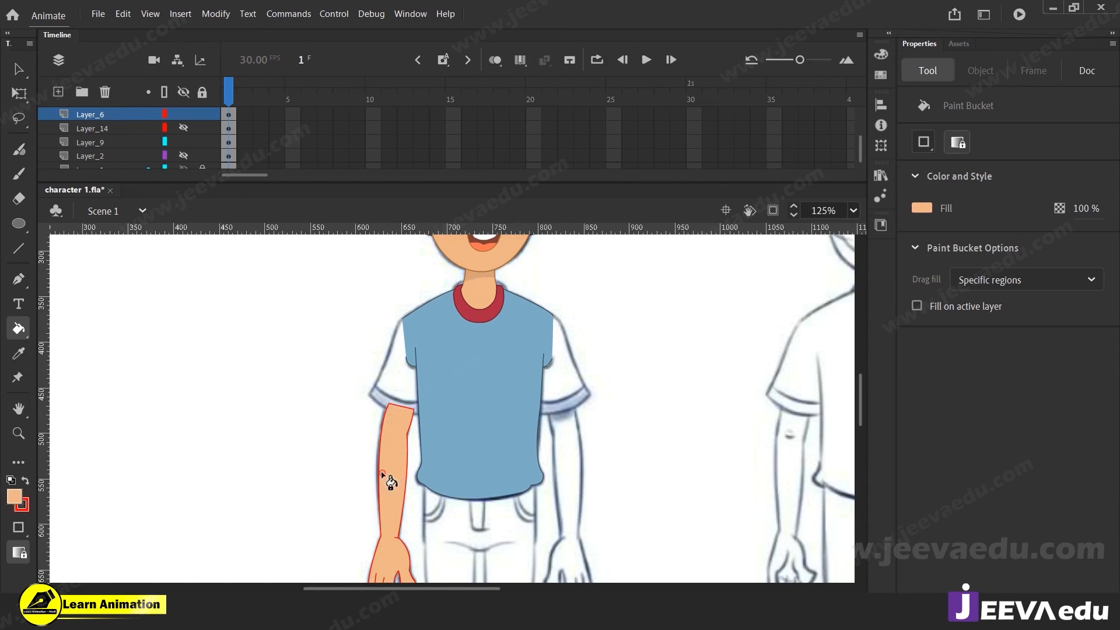
Step: Draw a line across the upper arm just below the sleeve cuff and bend it slightly downward as the shadow edge
key(z)
click(416, 425)
click(416, 425)
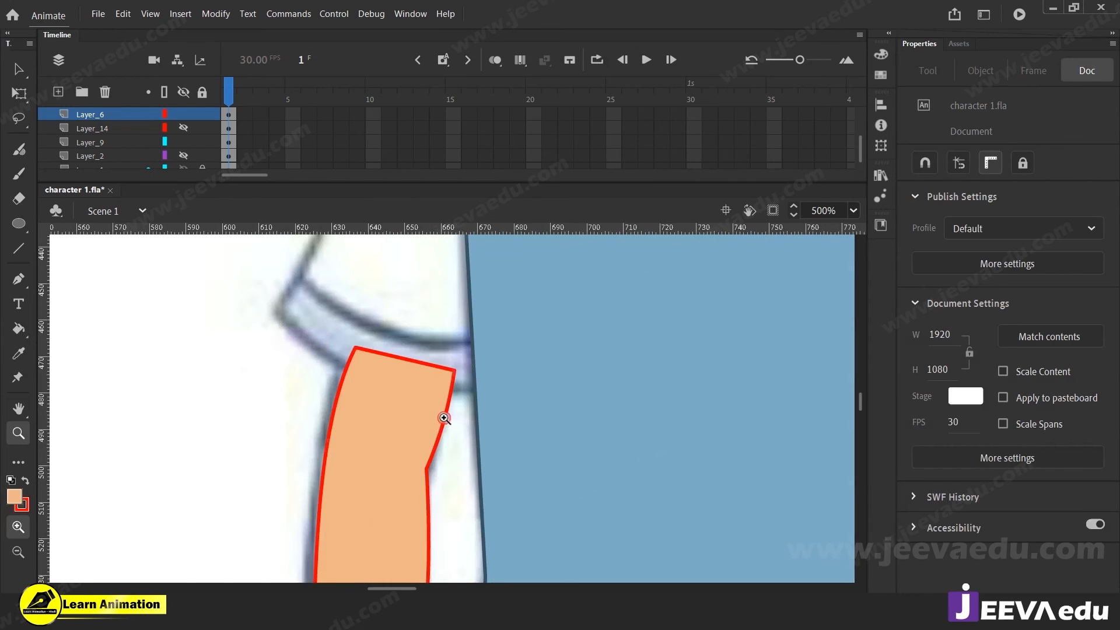
key(n)
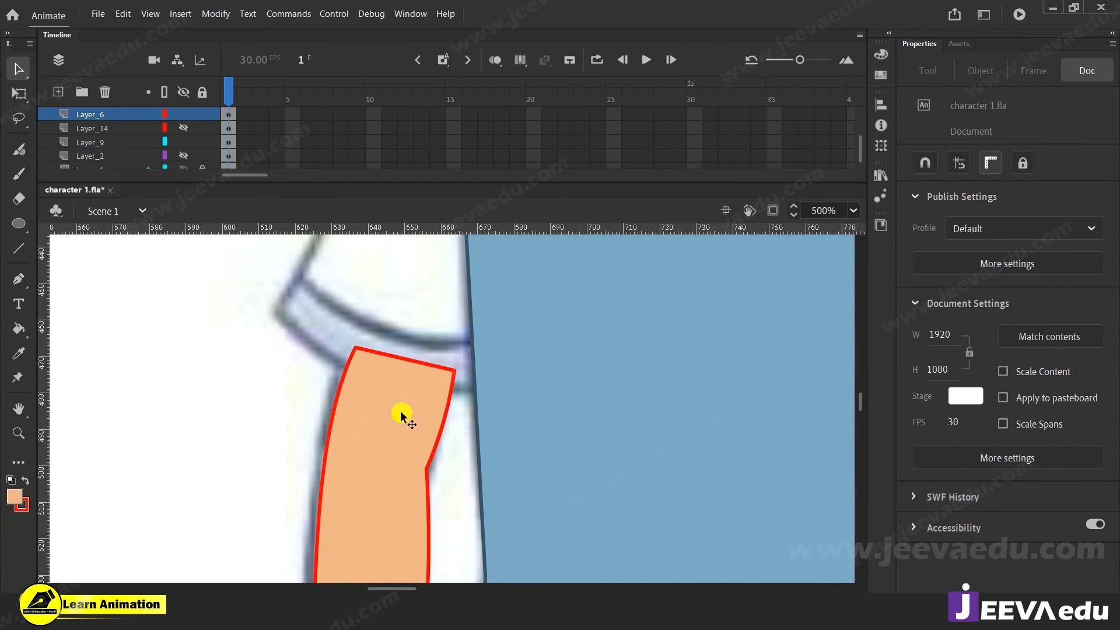
mouse_move(331, 390)
mouse_down()
mouse_move(463, 400)
mouse_move(478, 426)
mouse_up()
key(v)
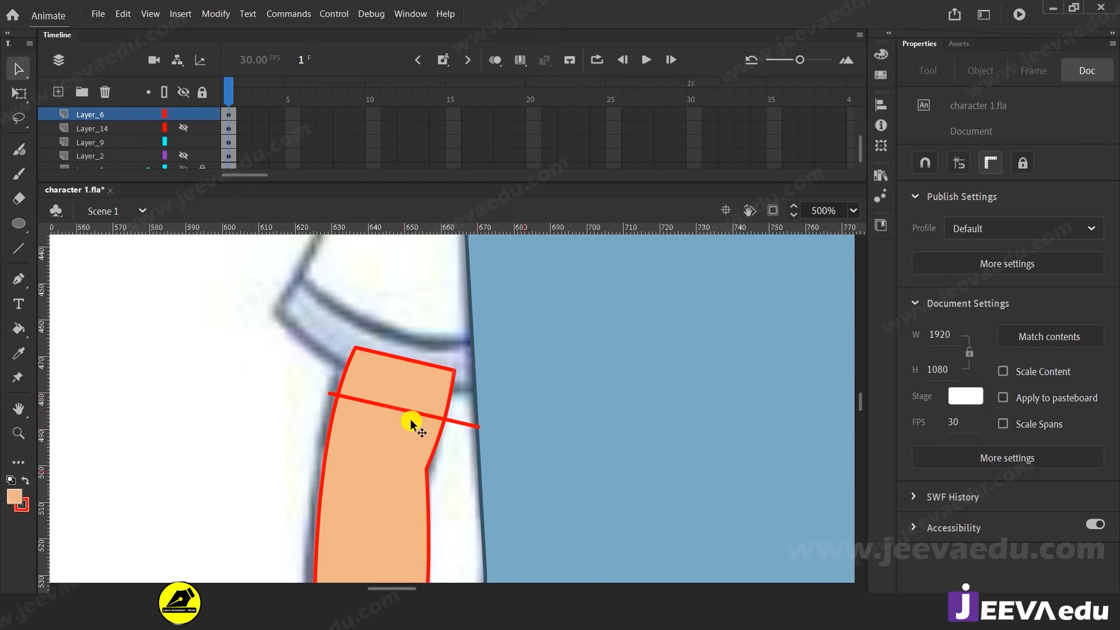
drag(408, 410, 407, 418)
Step: Select the arm area above the curved line and recolour it with the darker skin shade sampled from the neck shadow
click(395, 395)
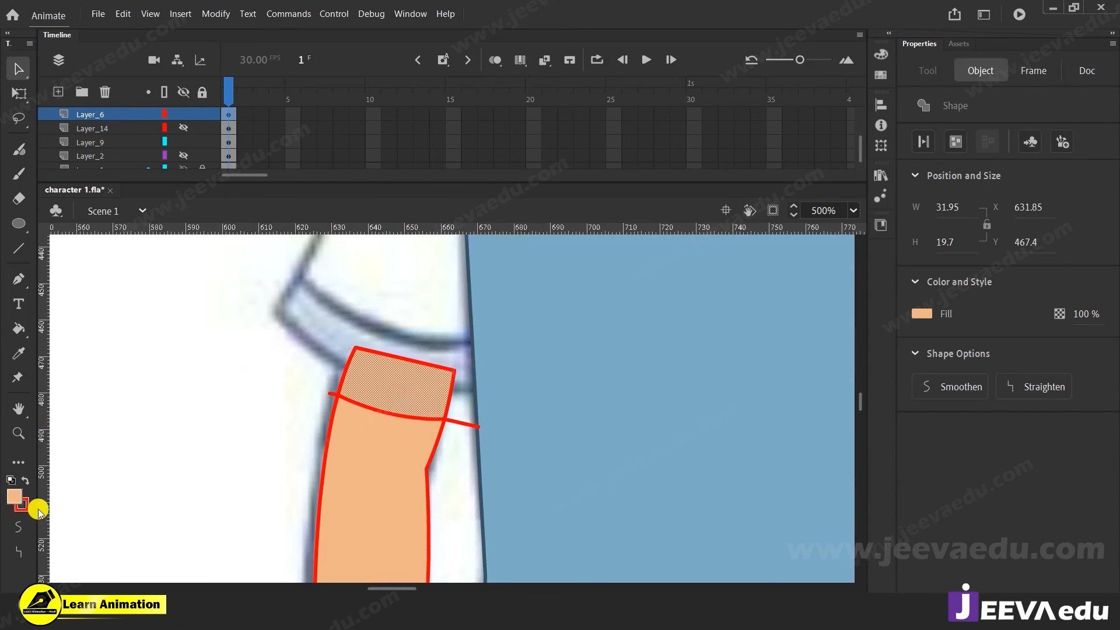
key(z)
alt+click(513, 336)
alt+click(513, 337)
drag(499, 401, 503, 405)
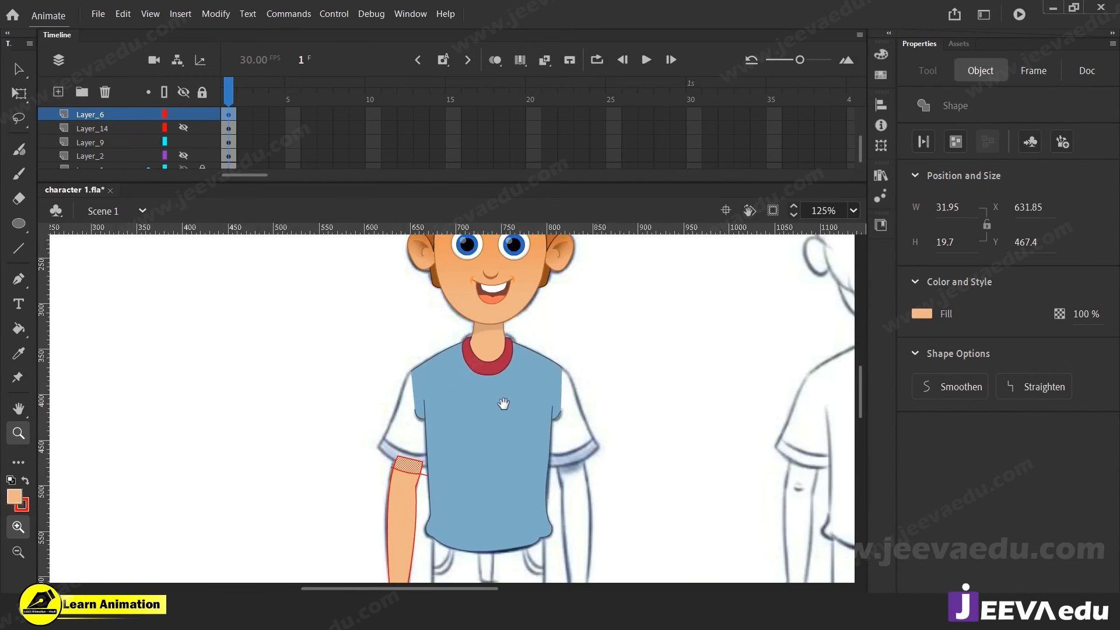
click(485, 357)
key(i)
click(452, 351)
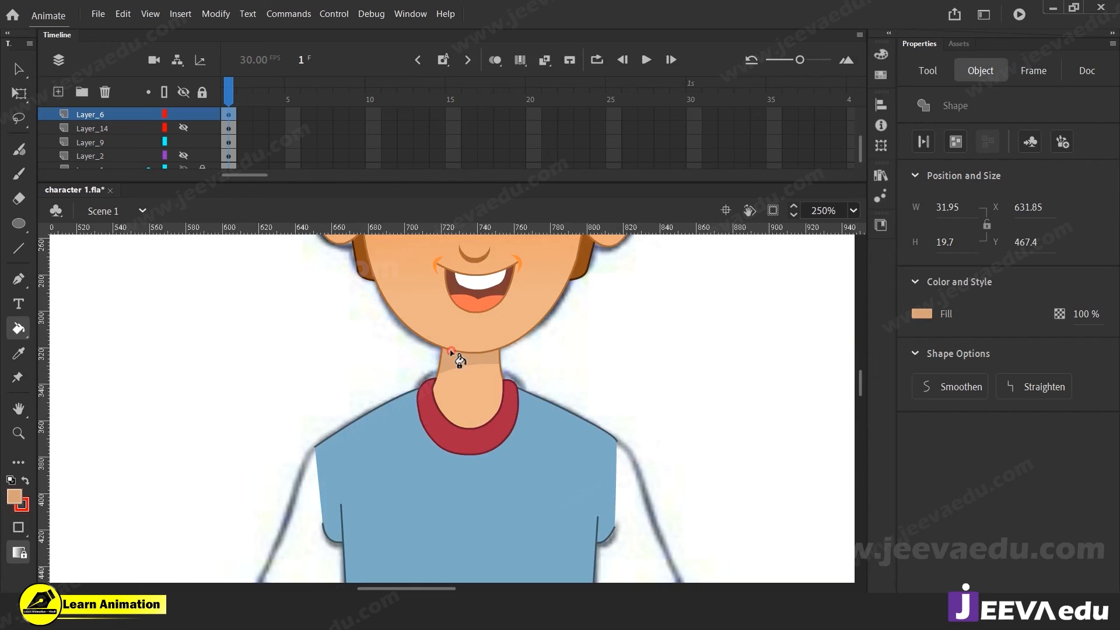
Step: Delete the curved shadow line and its overhanging ends on both sides of the arm
key(z)
alt+click(337, 541)
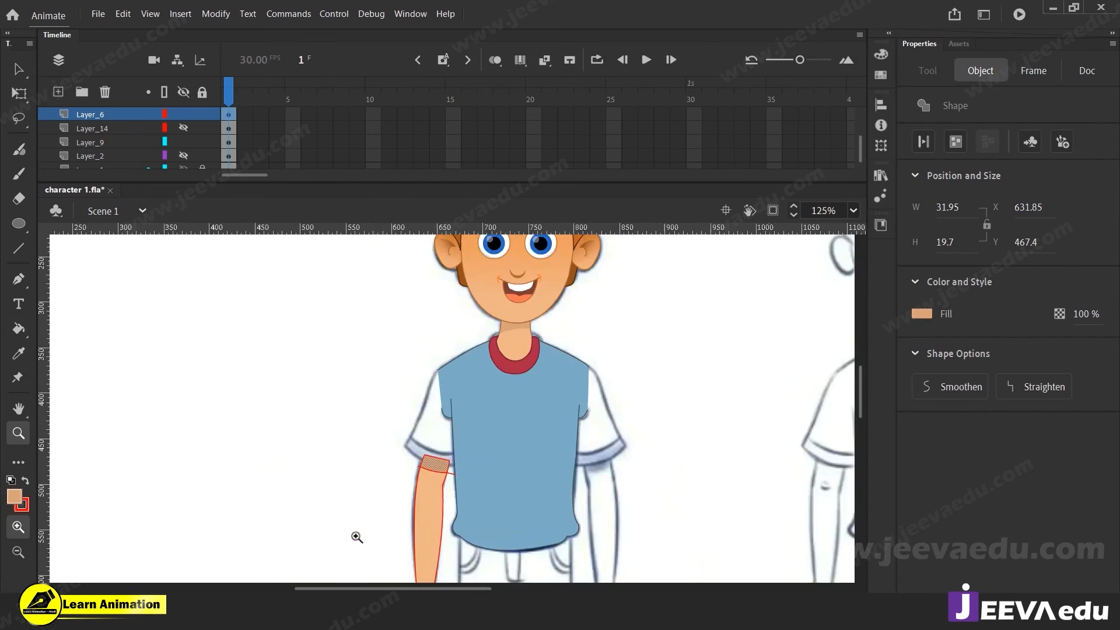
click(446, 461)
click(446, 460)
key(v)
click(509, 445)
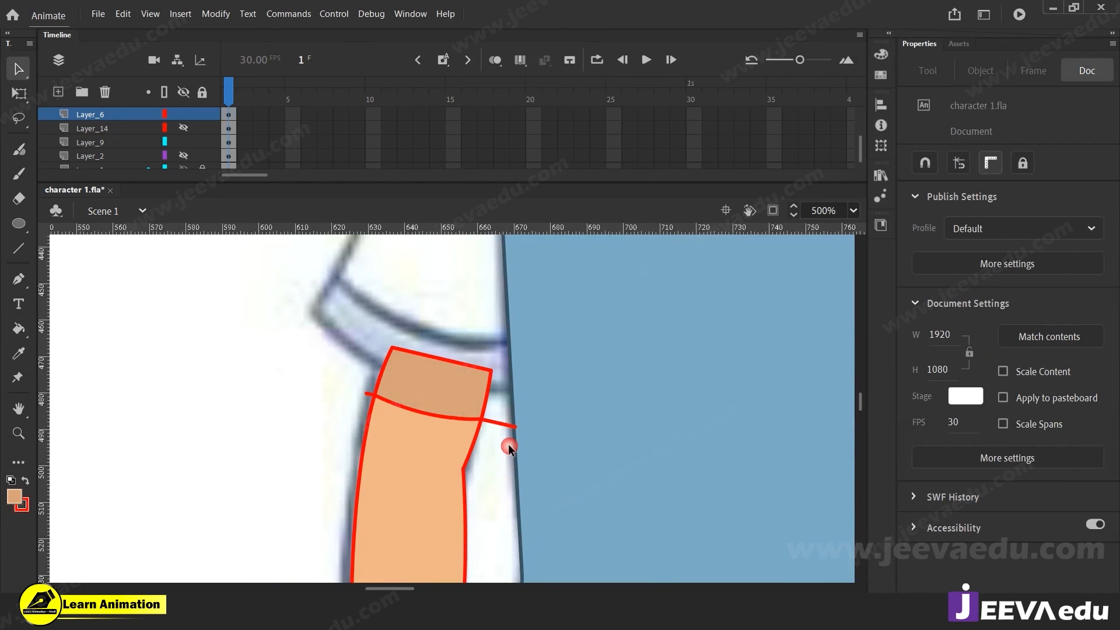
click(503, 428)
key(Delete)
click(429, 412)
key(Delete)
click(368, 395)
key(Delete)
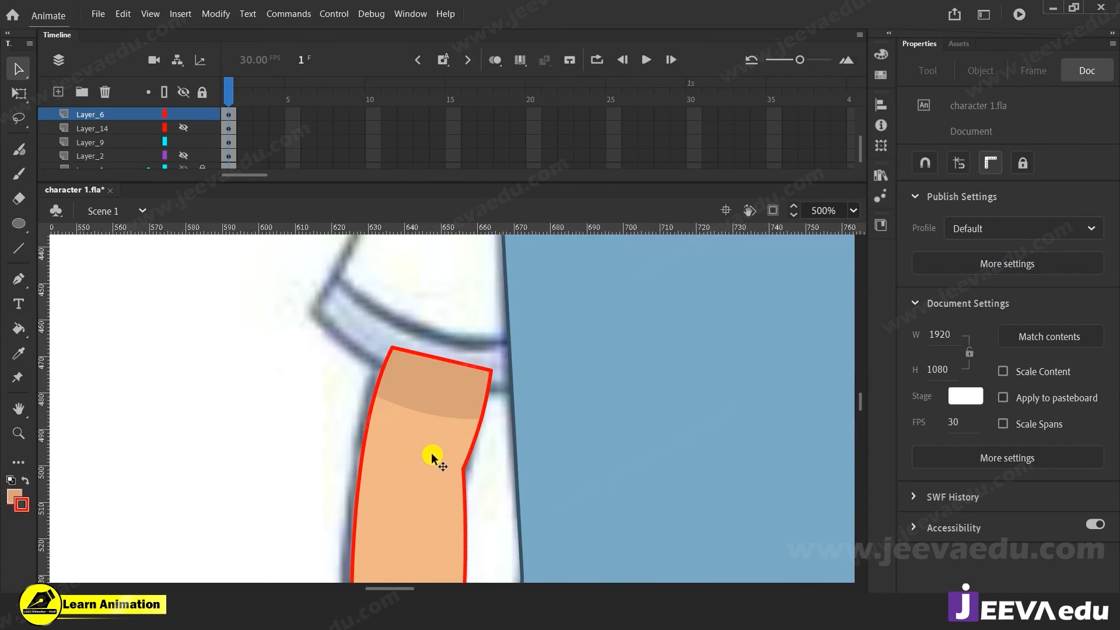
Step: Select the whole red outline of the arm and hand and recolour it with the brown sampled from the neck outline
double_click(475, 441)
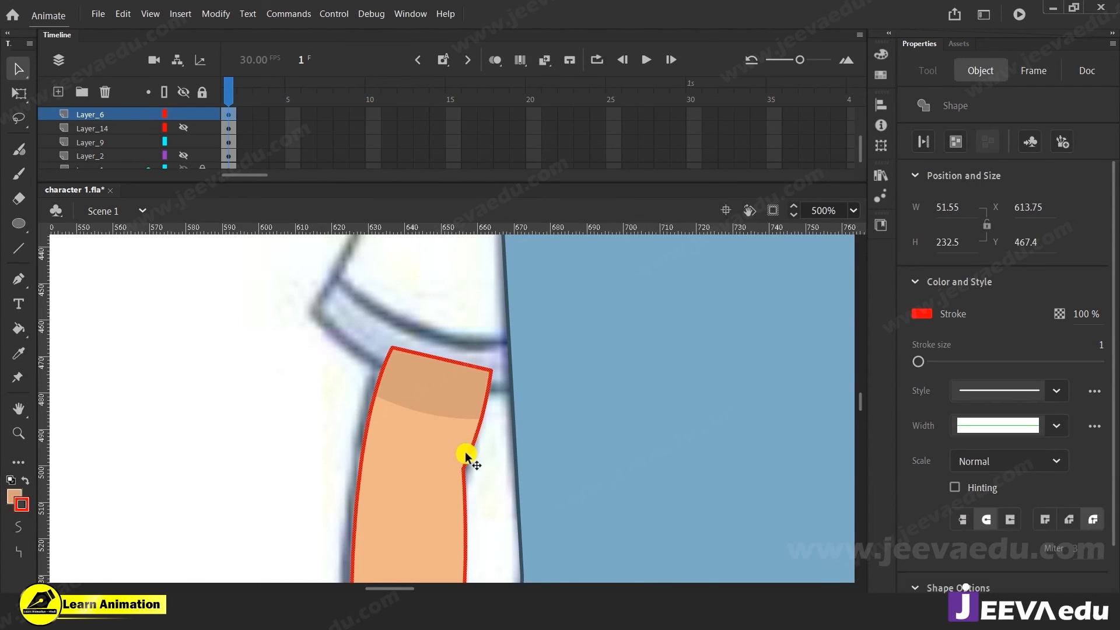
click(461, 455)
double_click(465, 456)
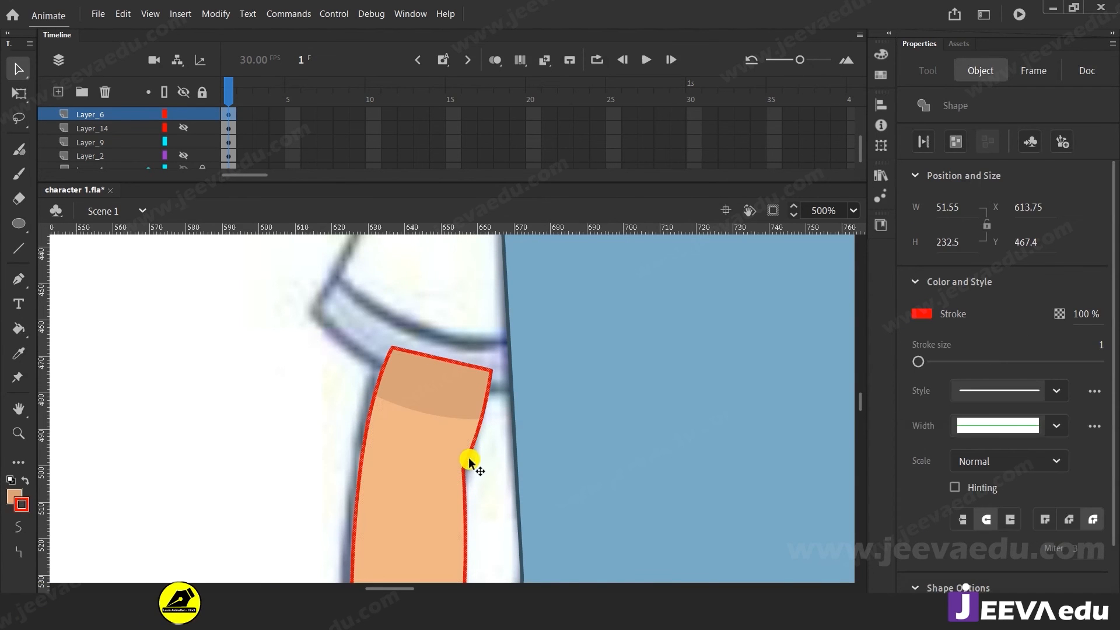
key(z)
alt+click(463, 450)
alt+click(463, 449)
click(474, 325)
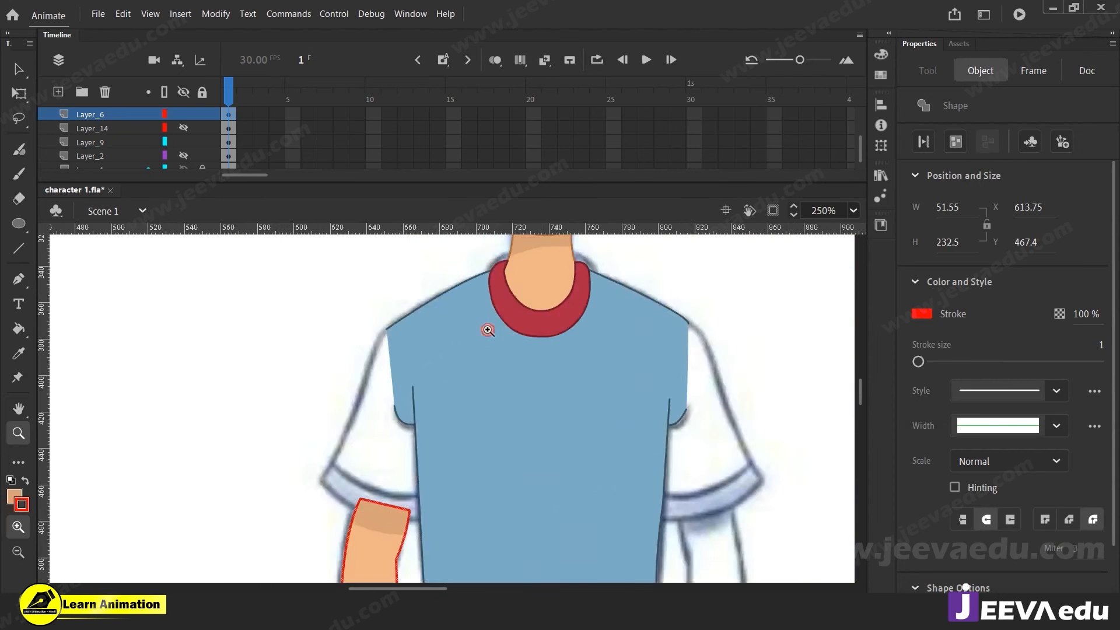
click(486, 324)
click(513, 338)
scroll(498, 439, up, 3)
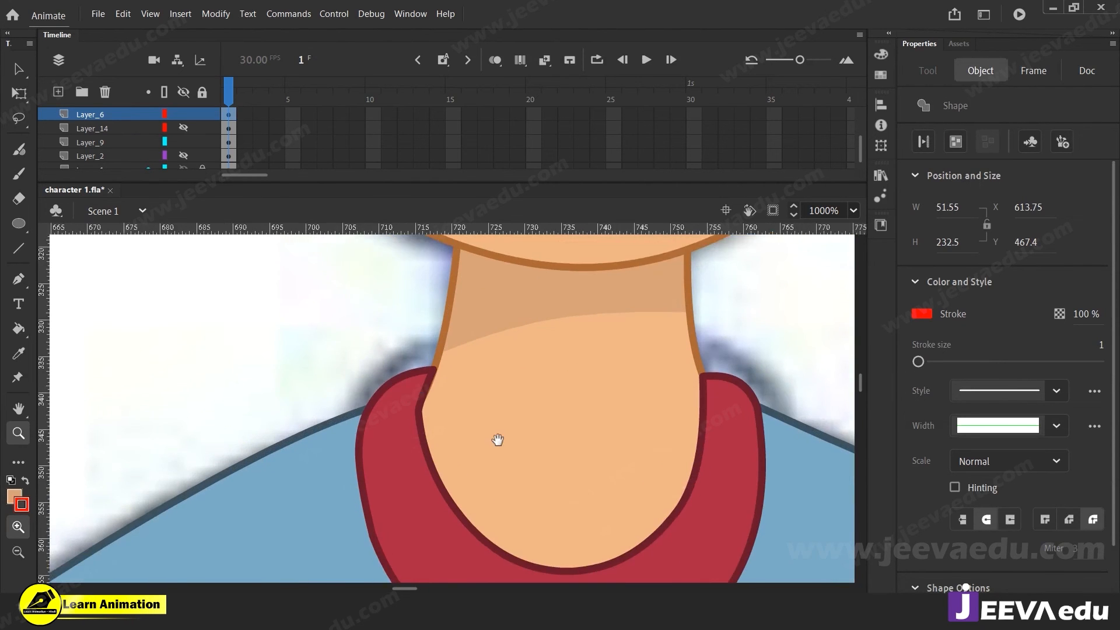
click(26, 508)
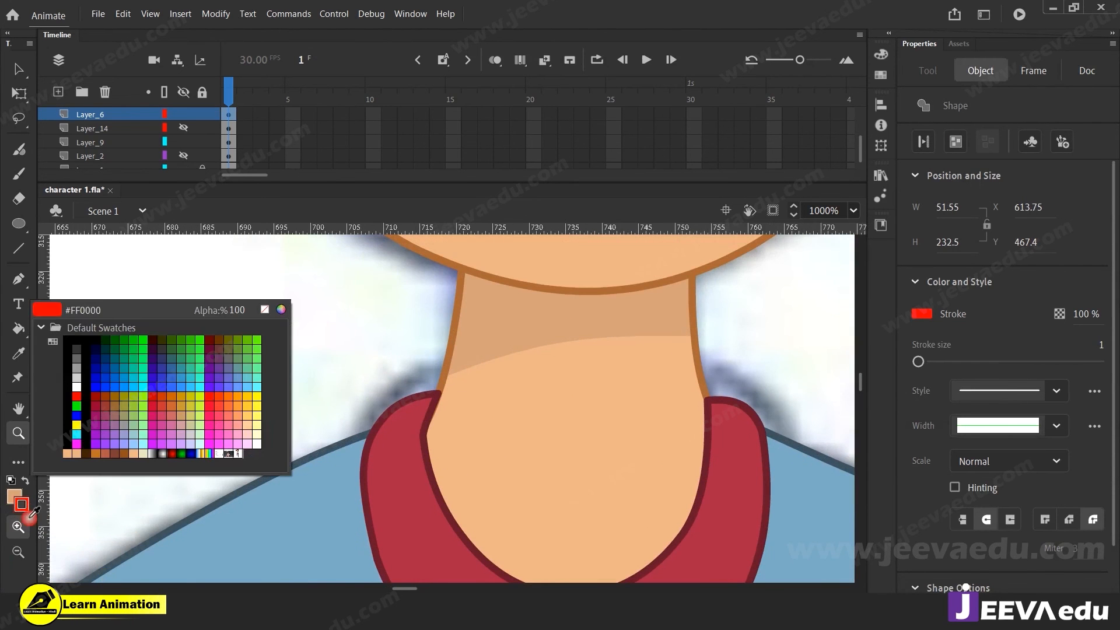
click(456, 321)
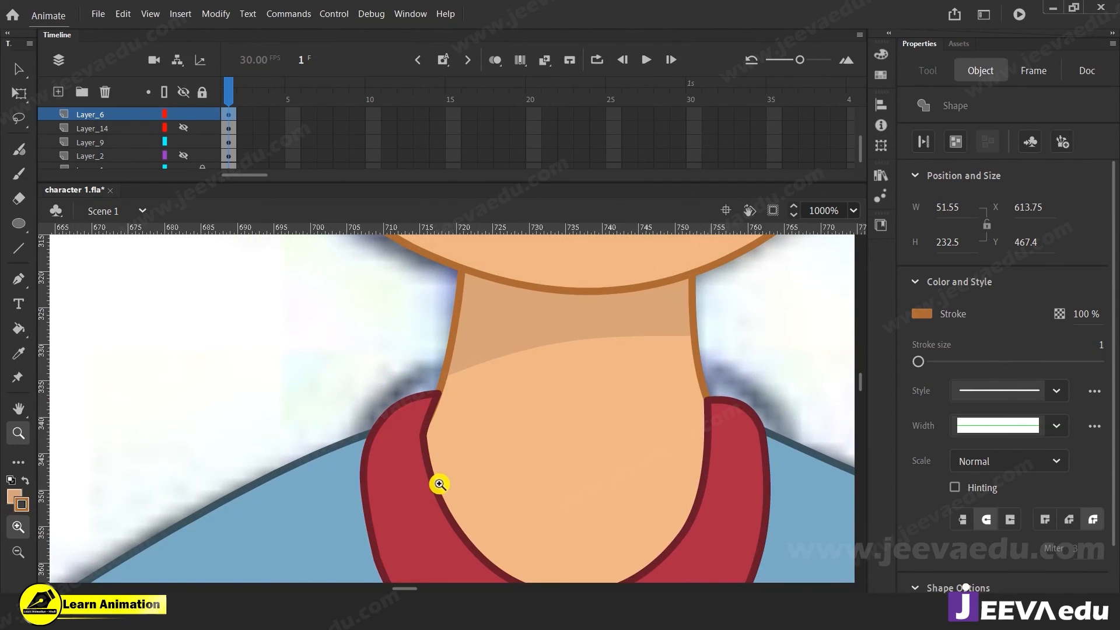
Step: Group the selected outline of the left arm and hand
alt+click(422, 484)
alt+click(424, 484)
alt+click(424, 478)
click(439, 488)
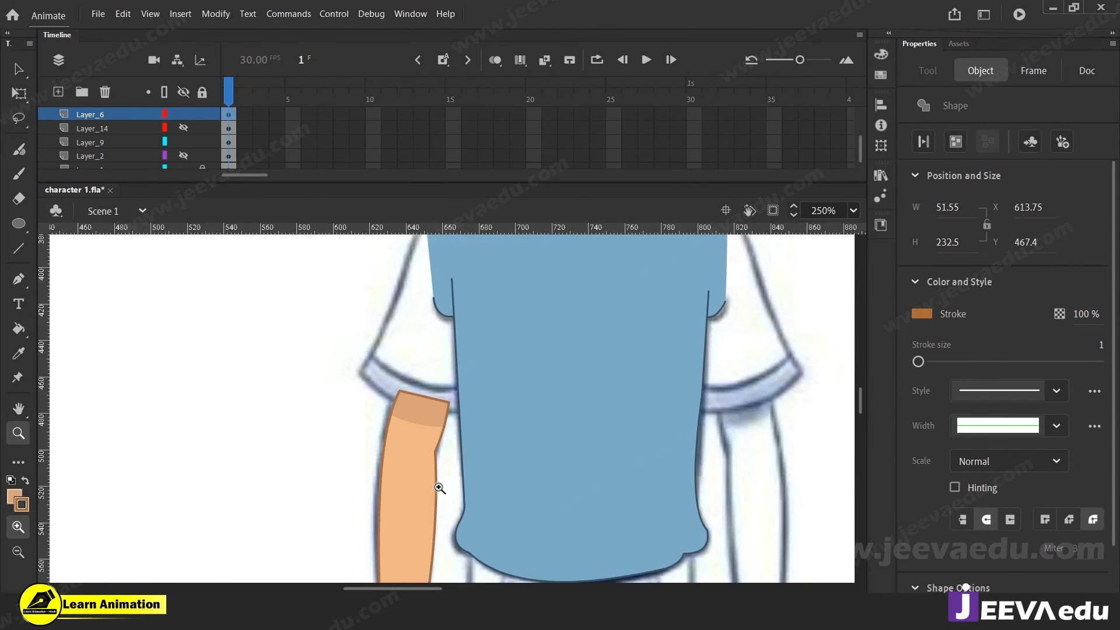
alt+click(439, 488)
click(456, 448)
key(ctrl+g)
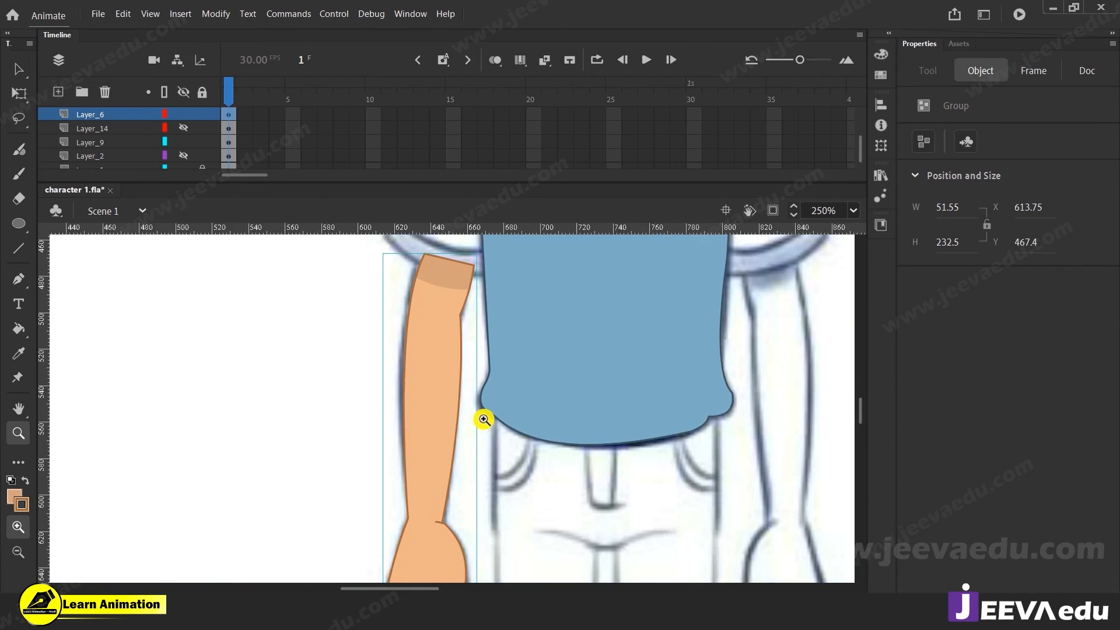
Step: Show Layer_14 with the sleeve and check the arm's skin and shadow fills by selecting them
alt+click(507, 392)
click(184, 129)
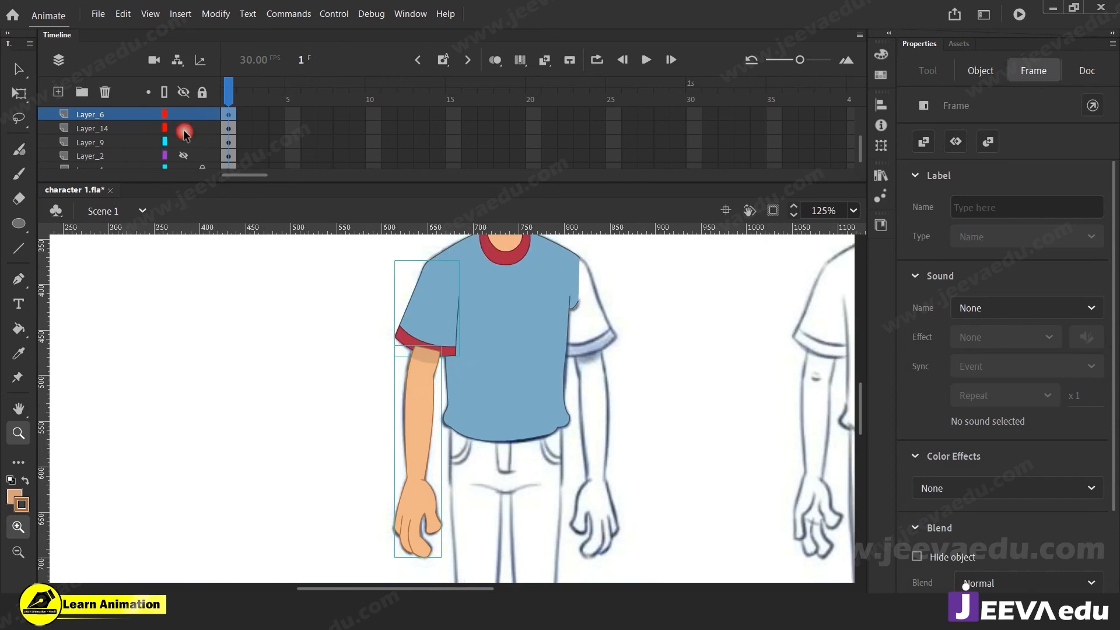
key(v)
click(374, 396)
click(426, 388)
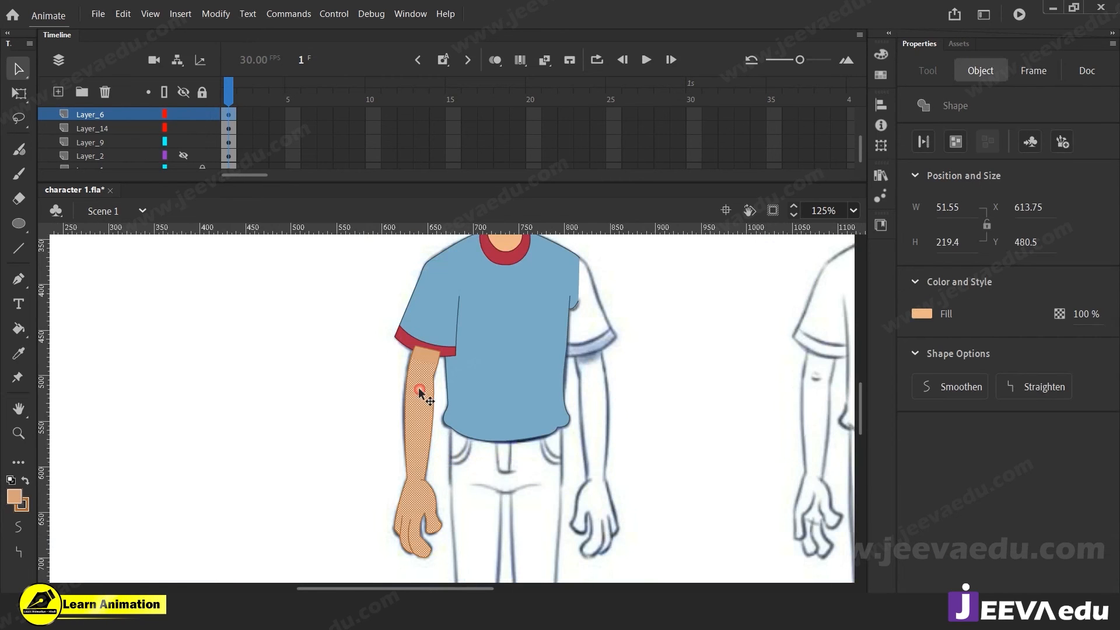
click(424, 358)
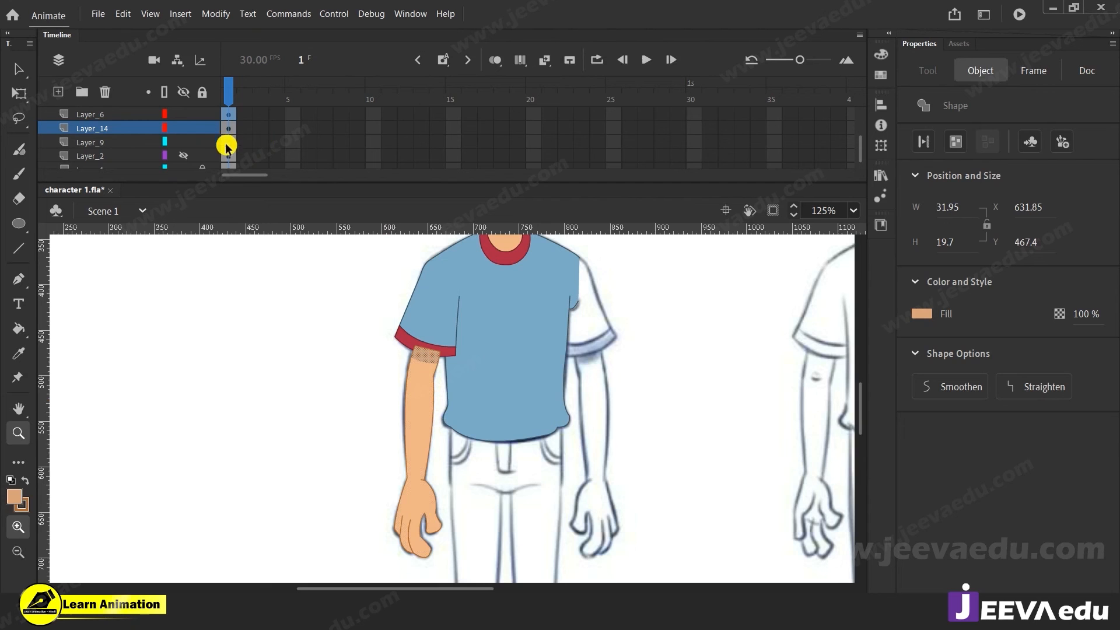
click(350, 423)
click(418, 415)
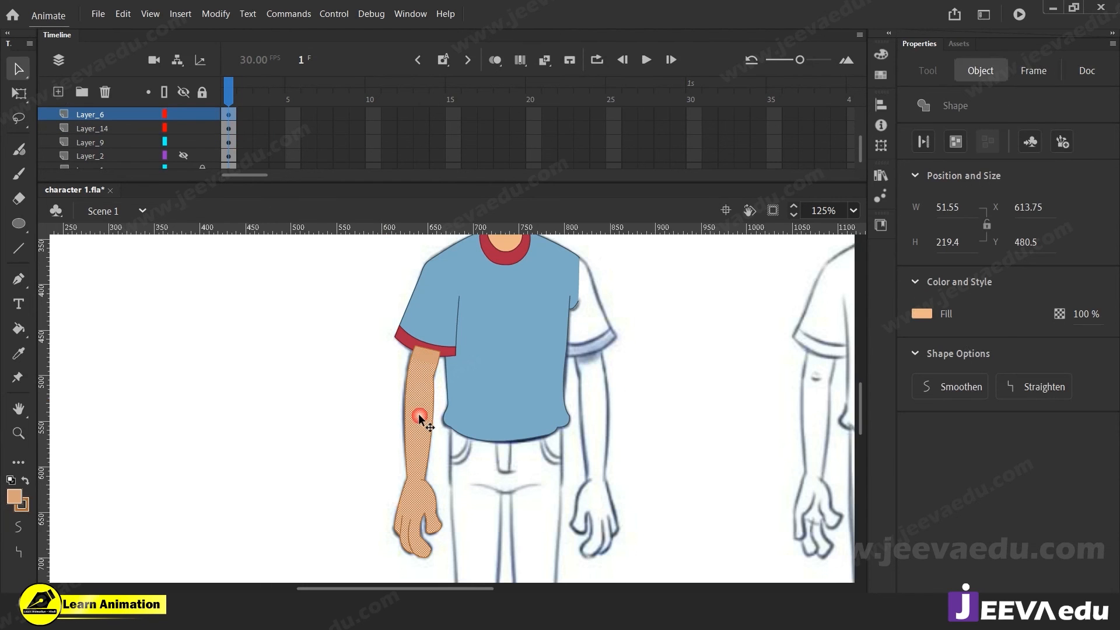
Step: Select all the arm artwork on Layer_6 and inspect how its top meets the sleeve cuff
click(223, 112)
click(407, 387)
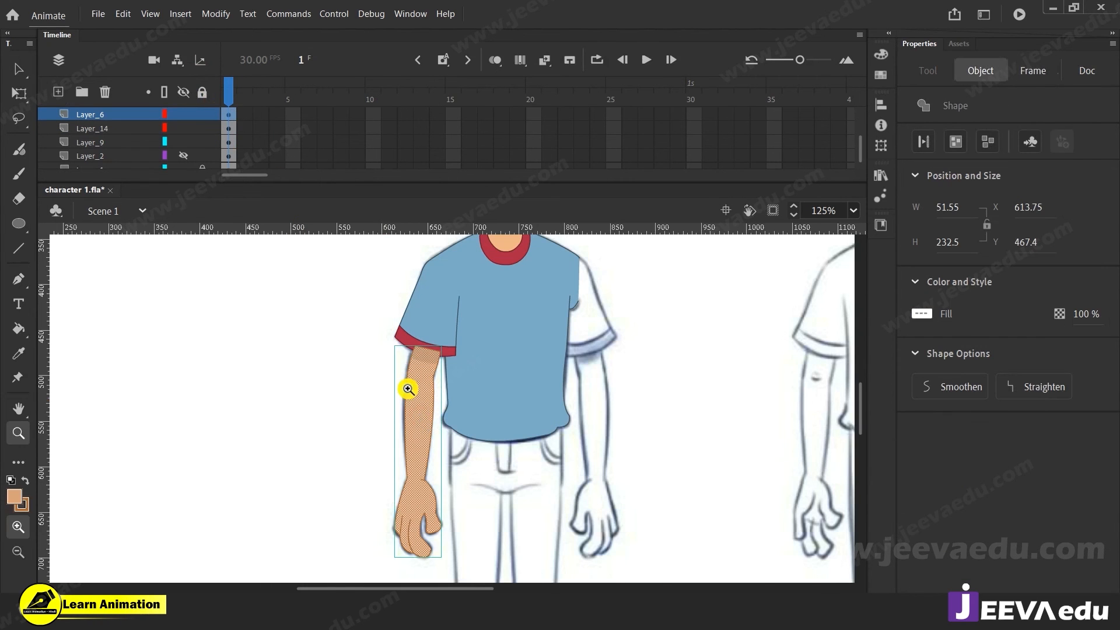
key(z)
click(412, 387)
key(v)
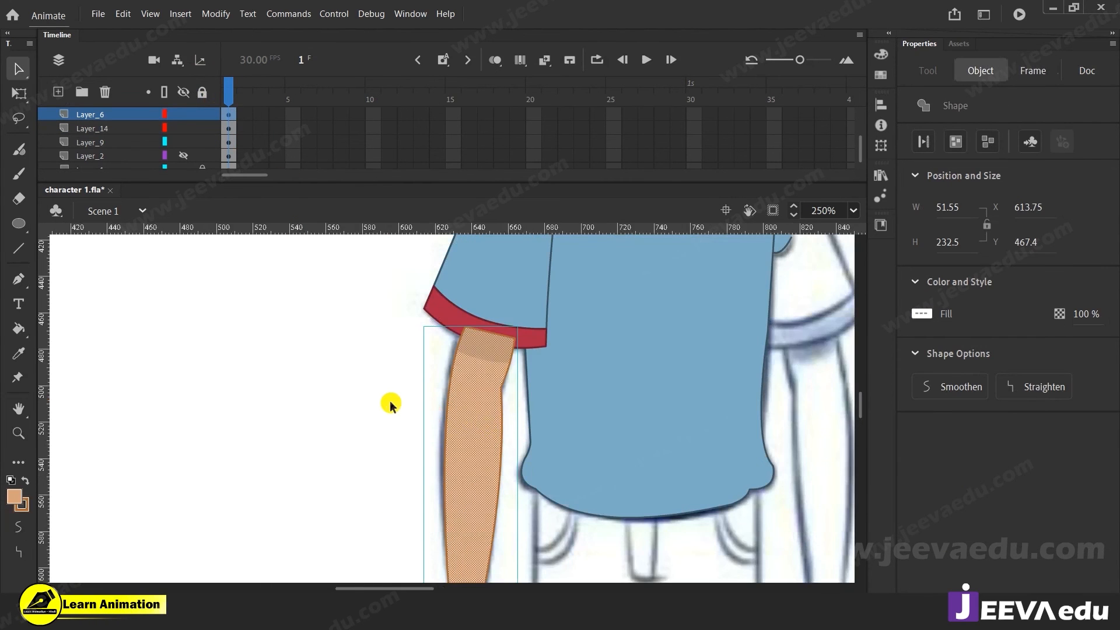
click(390, 401)
click(456, 353)
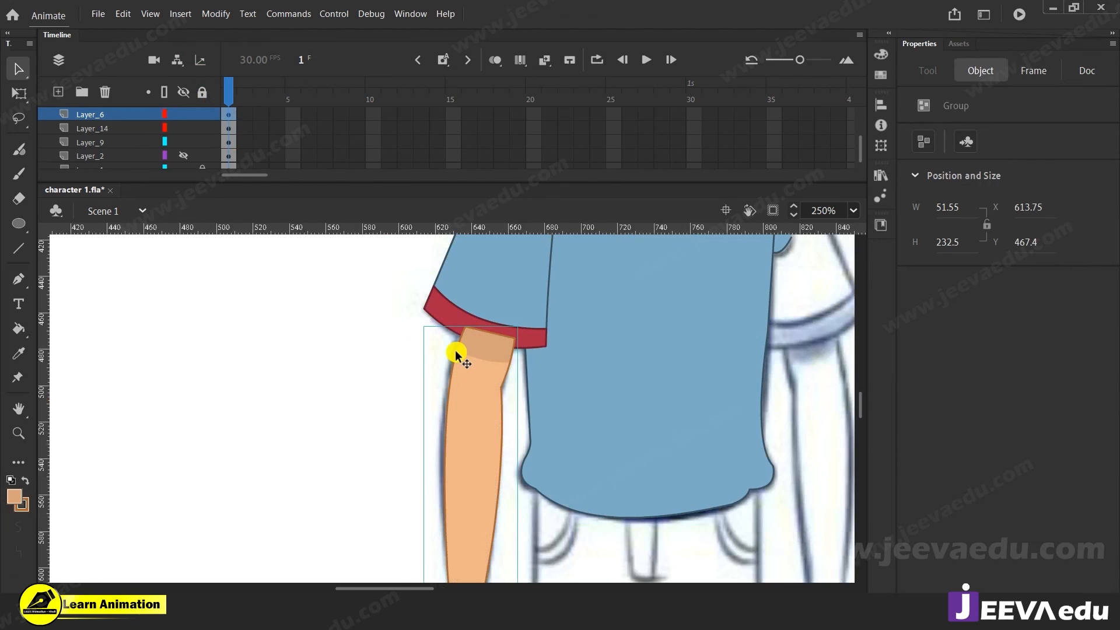
click(416, 391)
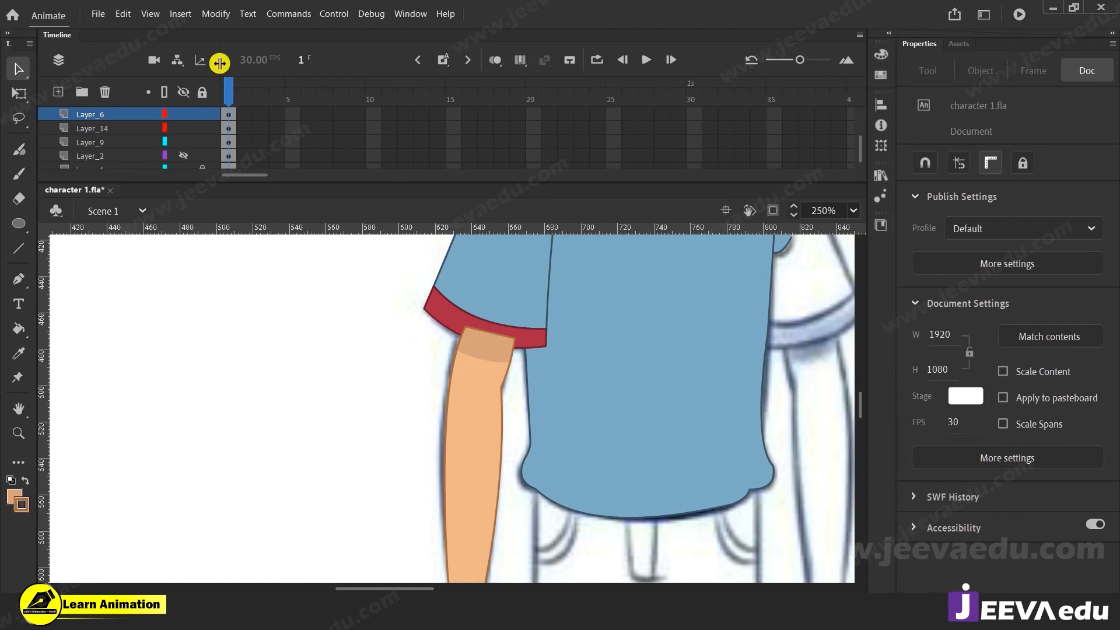
Step: Try breaking the arm group apart and moving it away from the body, and undo both changes
click(470, 371)
key(ctrl+b)
drag(487, 403, 318, 390)
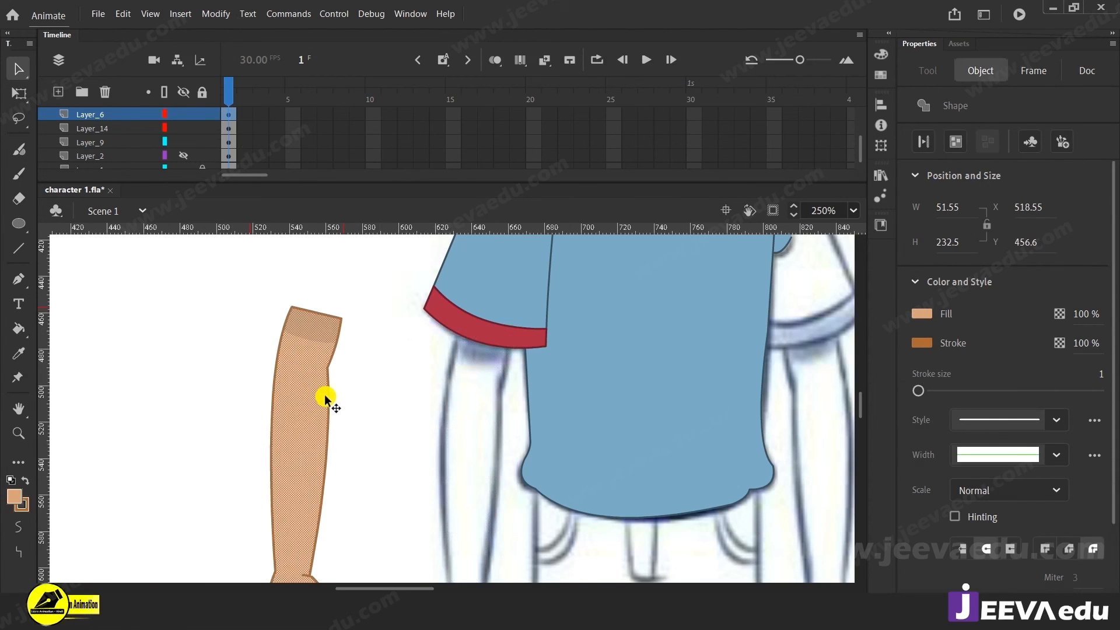
key(ctrl+z)
key(ctrl+z)
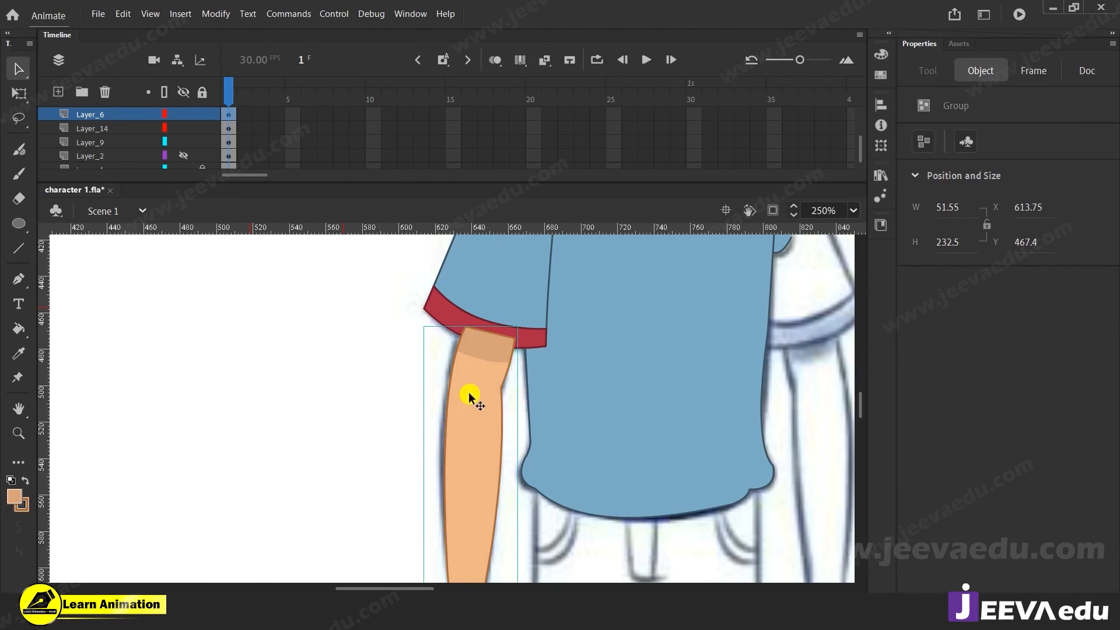
Step: Cut the arm together with the sleeve and paste both in place on Layer_14
shift+click(476, 301)
key(ctrl+x)
right_click(370, 320)
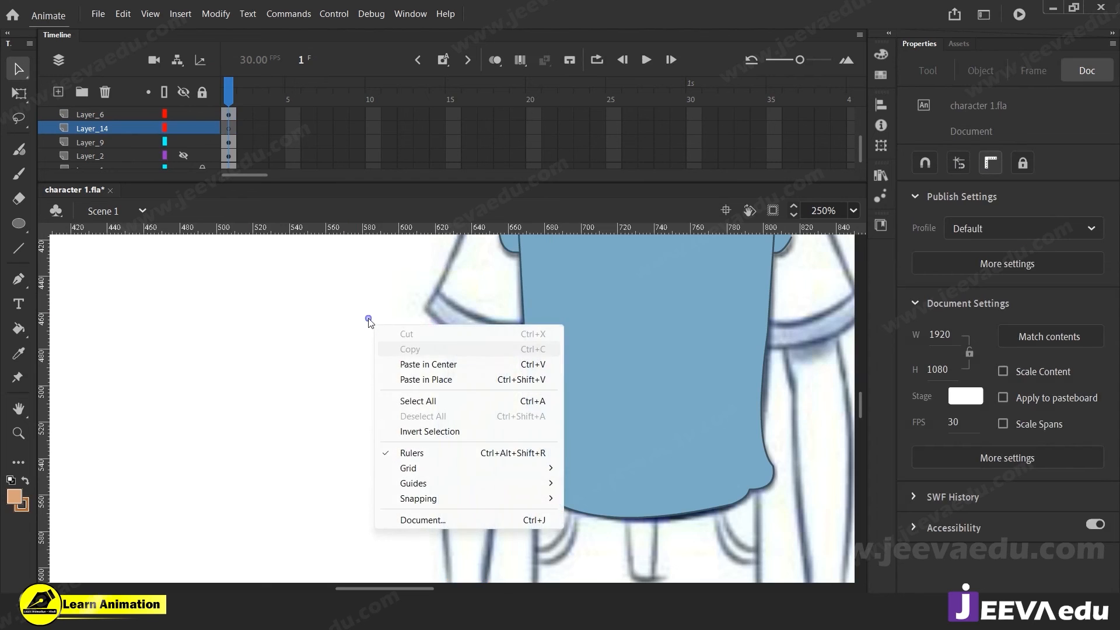
click(421, 380)
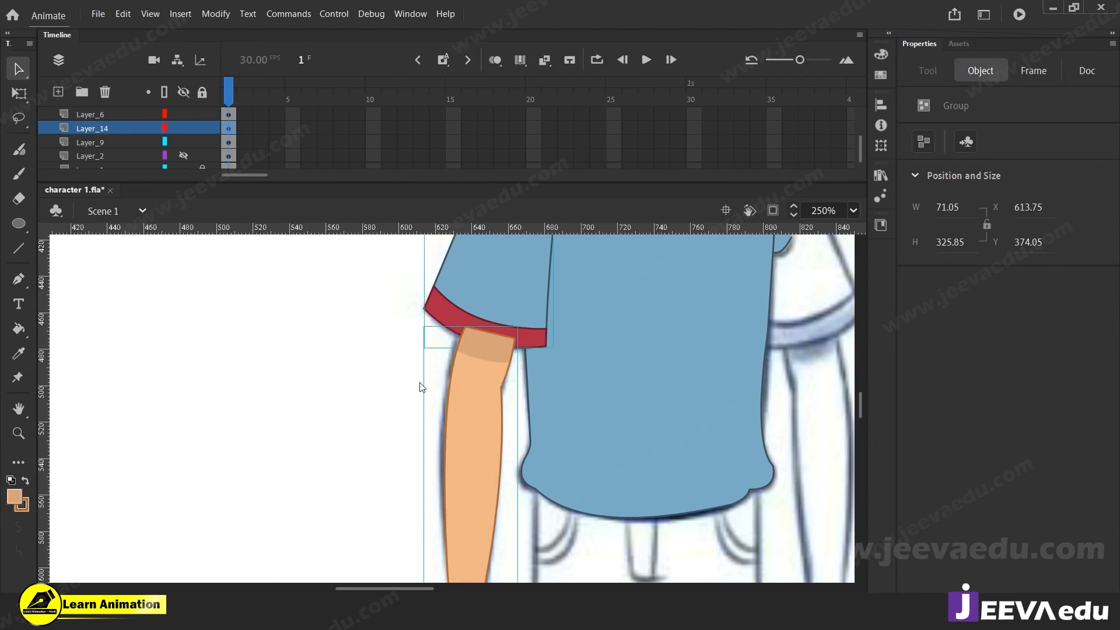
Step: Transfer the arm and sleeve from Layer_14 to the shirt's Layer_9 by pasting them in place
click(534, 402)
key(z)
alt+click(513, 417)
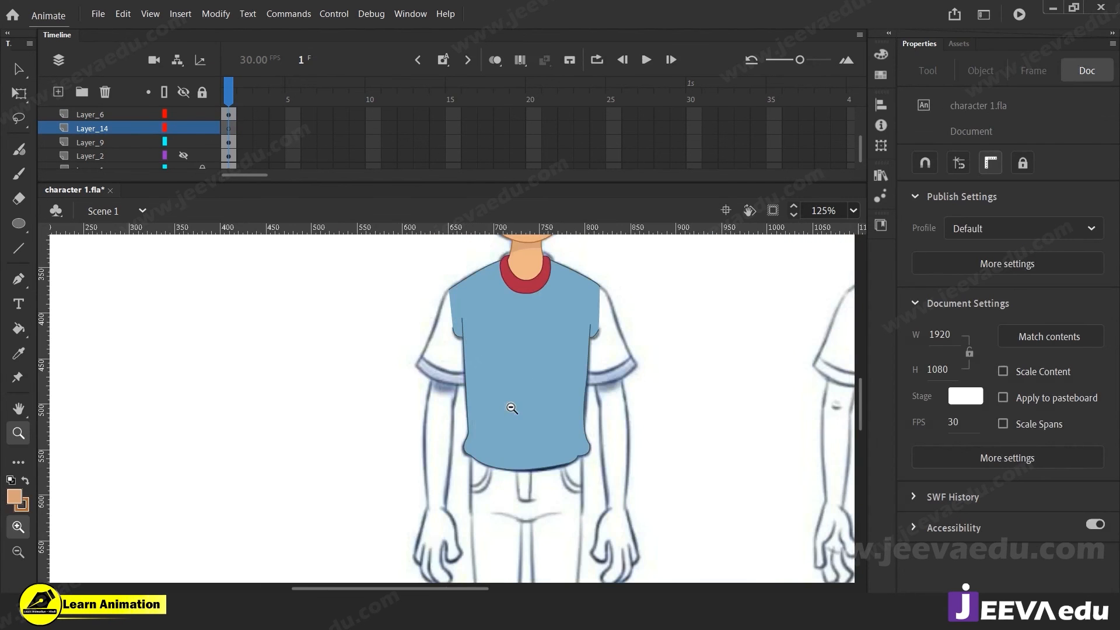
key(v)
click(515, 389)
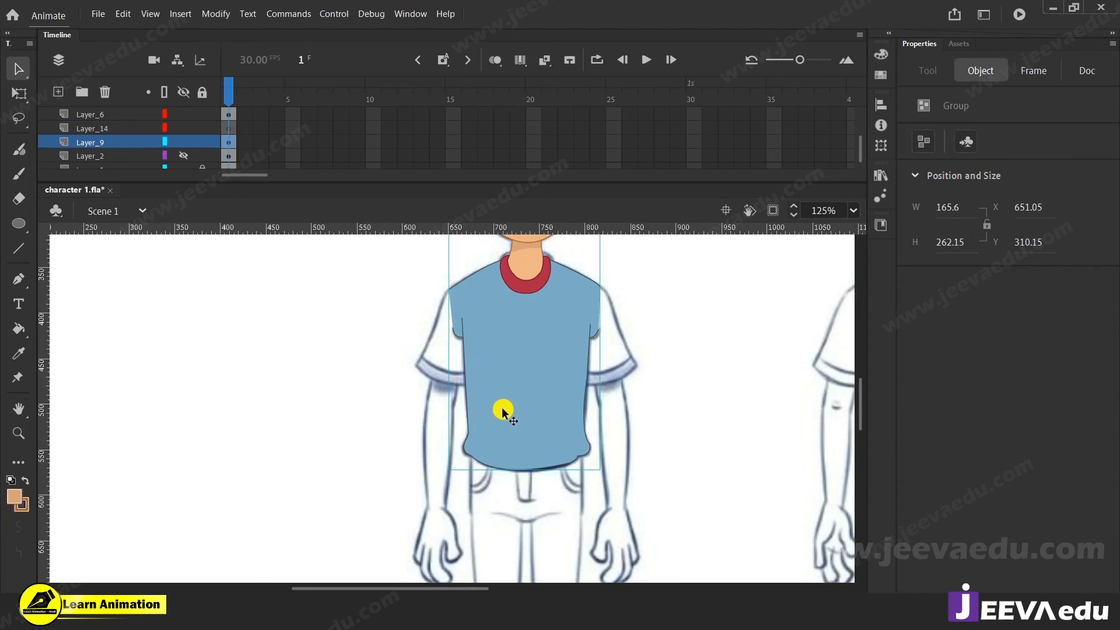
right_click(337, 394)
click(330, 395)
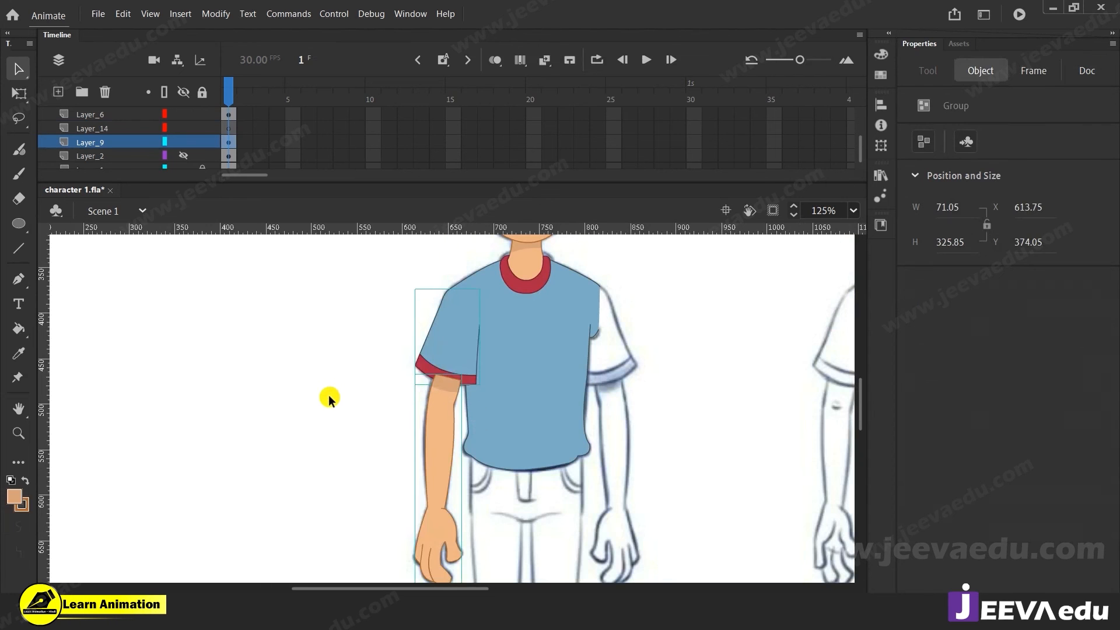
Step: Send the arm group backward so that it lies behind the sleeve cuff
click(295, 407)
click(443, 432)
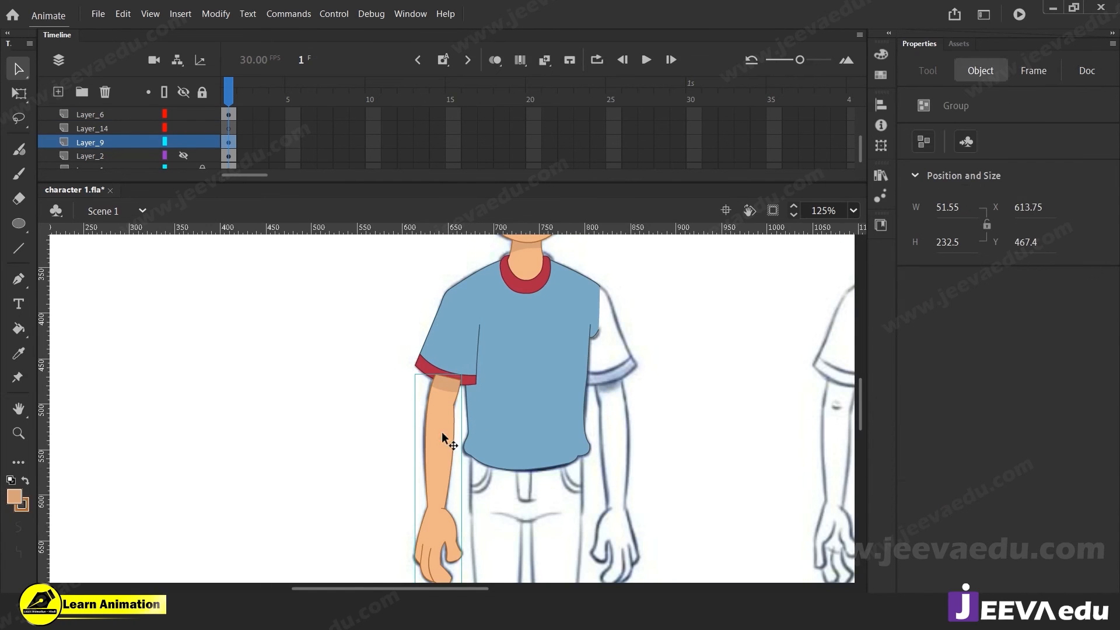
key(ctrl+Down)
Step: Group the arm with the sleeve and place the group behind the shirt body
shift+click(451, 359)
key(ctrl+g)
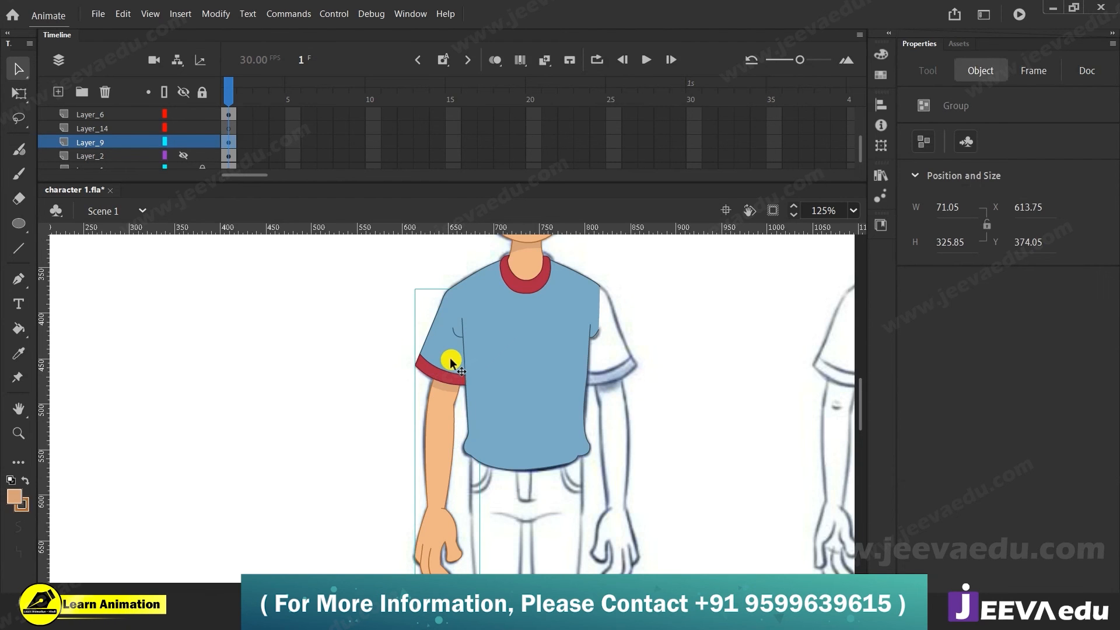
click(372, 332)
Step: Duplicate the grouped arm and sleeve by pasting a copy in place on Layer_9
key(z)
alt+click(507, 398)
drag(513, 400, 438, 425)
click(439, 418)
key(v)
click(363, 369)
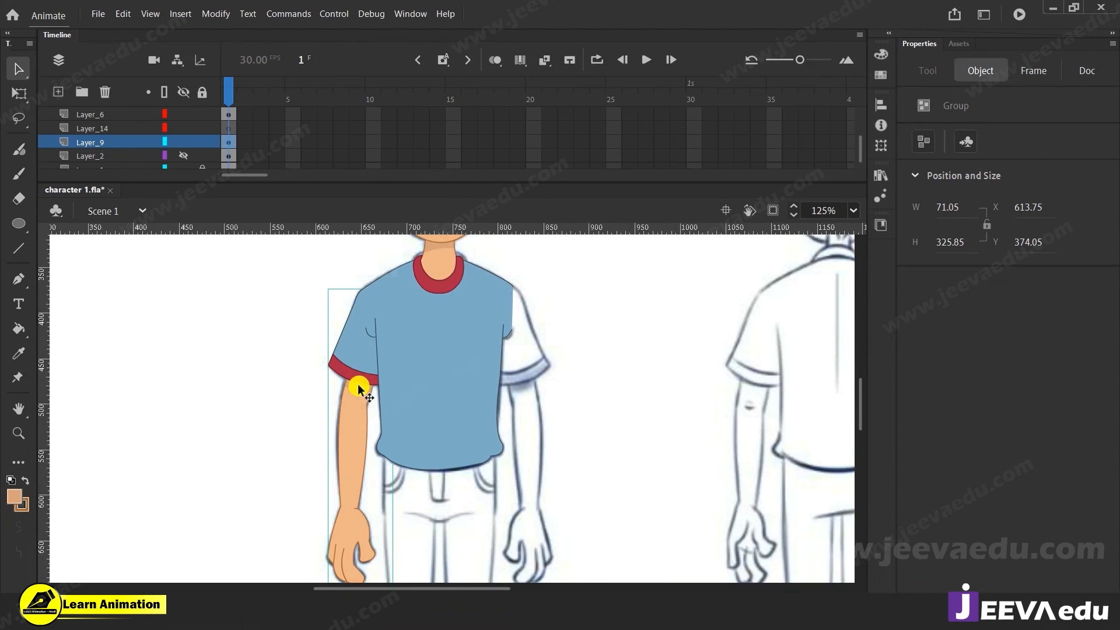
right_click(646, 315)
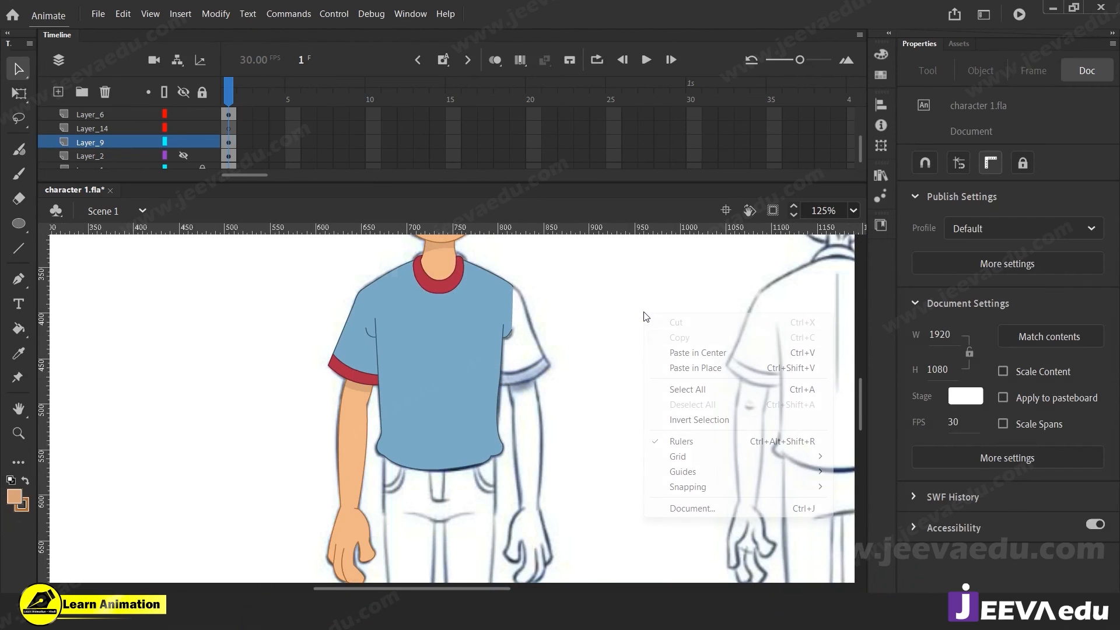
click(711, 367)
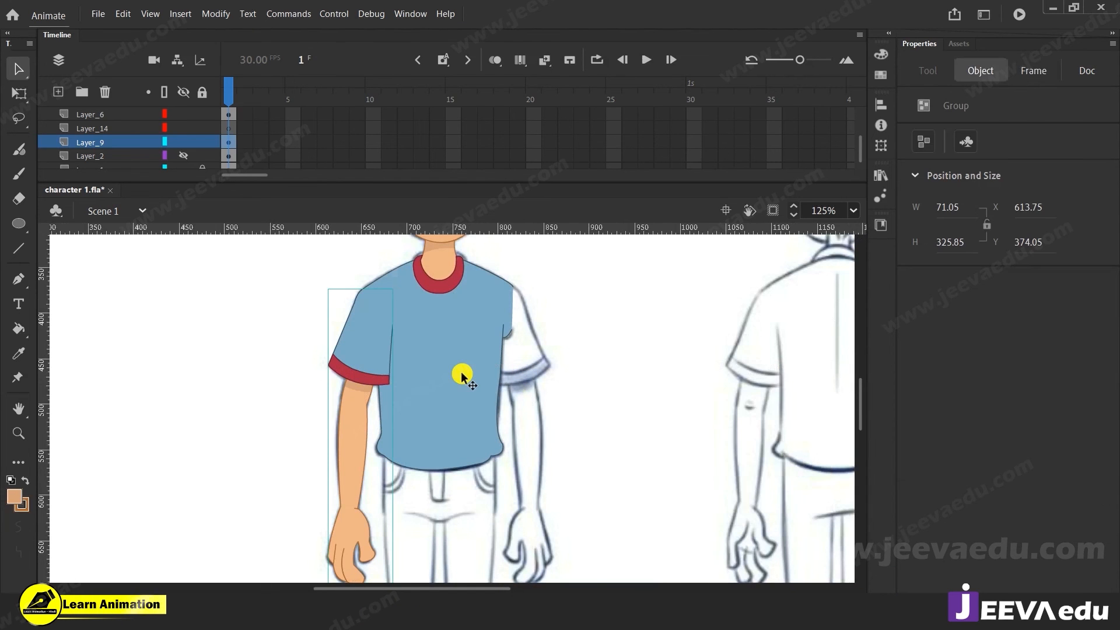
Step: Move the arm and sleeve copy horizontally across the shirt to X 749.75
key(shift+Right)
key(shift+Right)
key(shift+Right)
key(shift+Right)
key(shift+Right)
key(shift+Right)
key(shift+Right)
key(shift+Right)
key(shift+Right)
key(shift+Right)
key(shift+Right)
key(shift+Right)
key(shift+Right)
key(shift+Right)
key(shift+Right)
key(shift+Right)
key(shift+Right)
key(shift+Right)
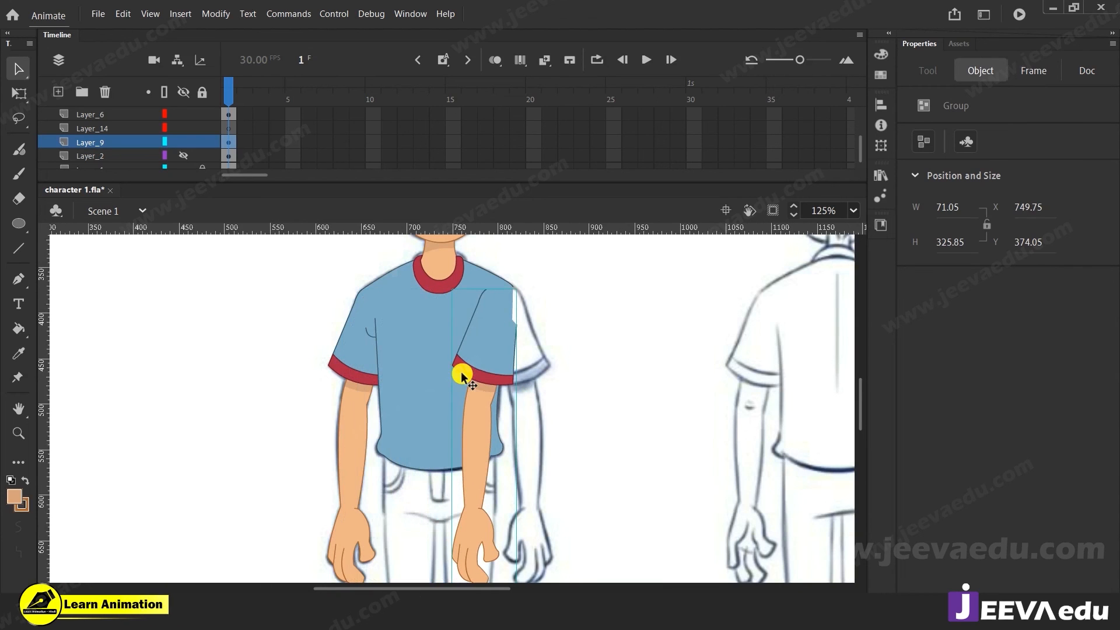
Step: Flip the arm and sleeve copy horizontally and move it over the sketch's opposite arm, at about X 784
click(216, 13)
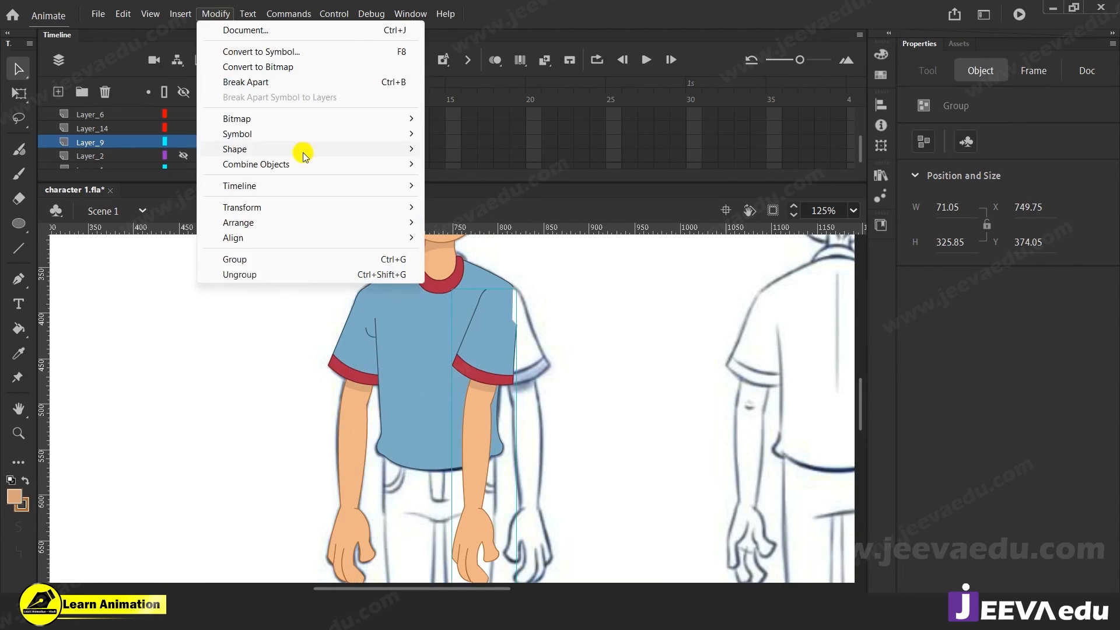
mouse_move(304, 215)
click(474, 352)
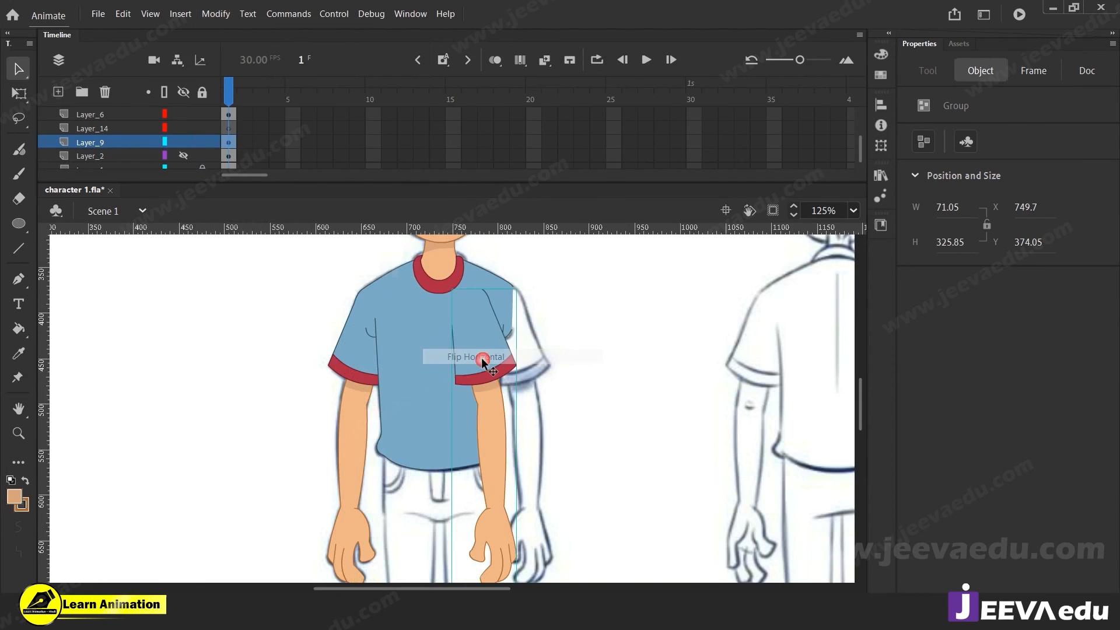
key(shift+Right)
key(shift+Right)
key(shift+Right)
key(shift+Right)
key(Right)
key(Right)
key(Right)
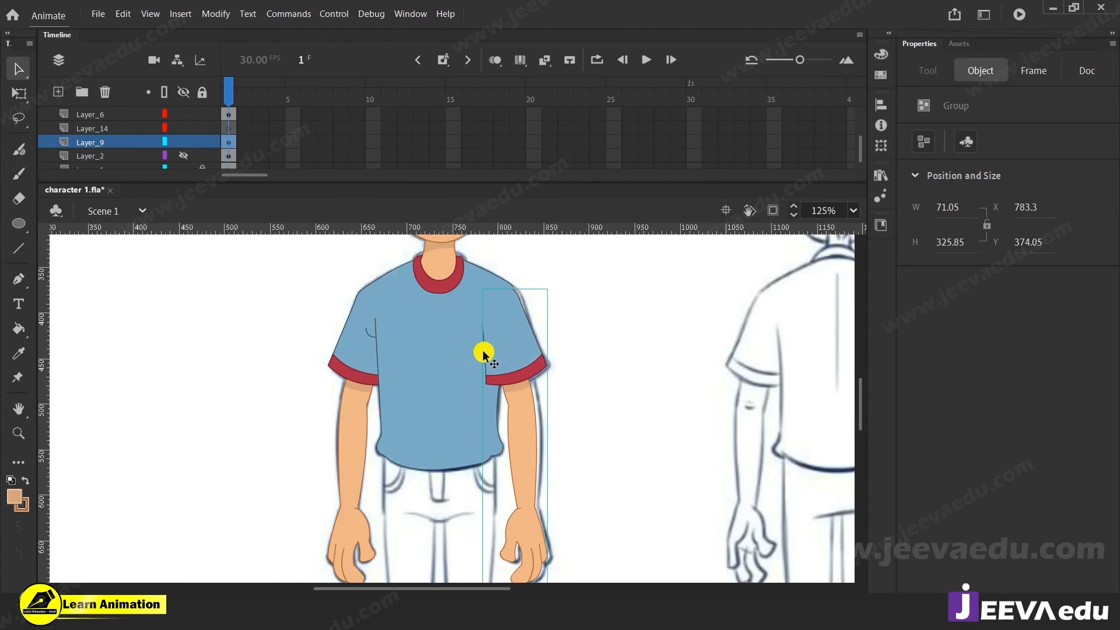
Step: Fine-tune the mirrored sleeve's horizontal position against the shirt's shoulder outline, setting it to X 783.9
key(z)
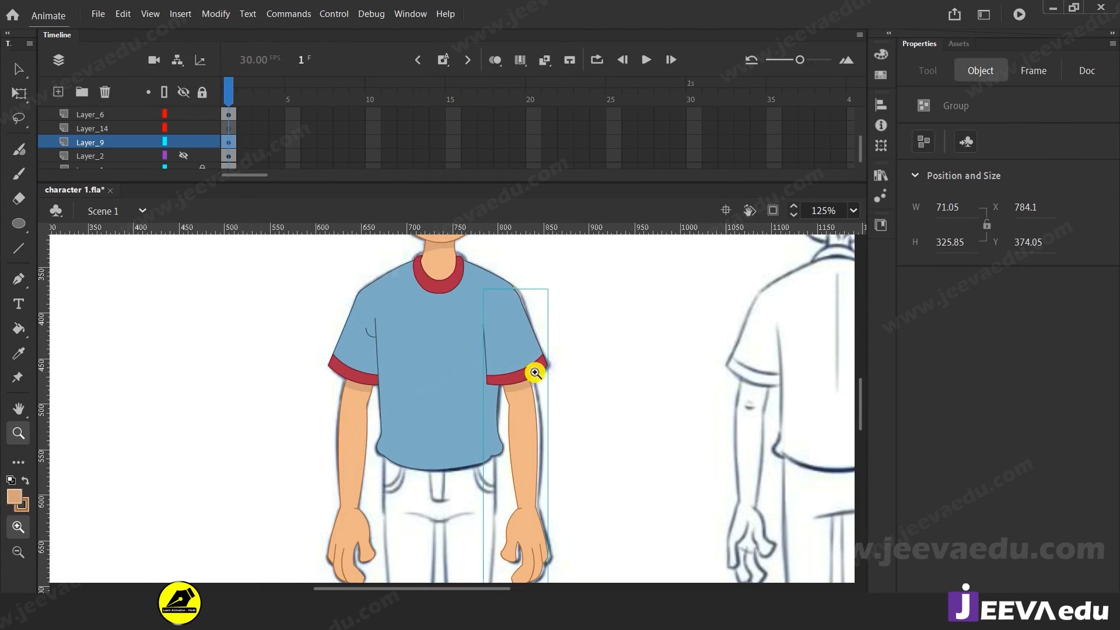
click(505, 338)
click(461, 352)
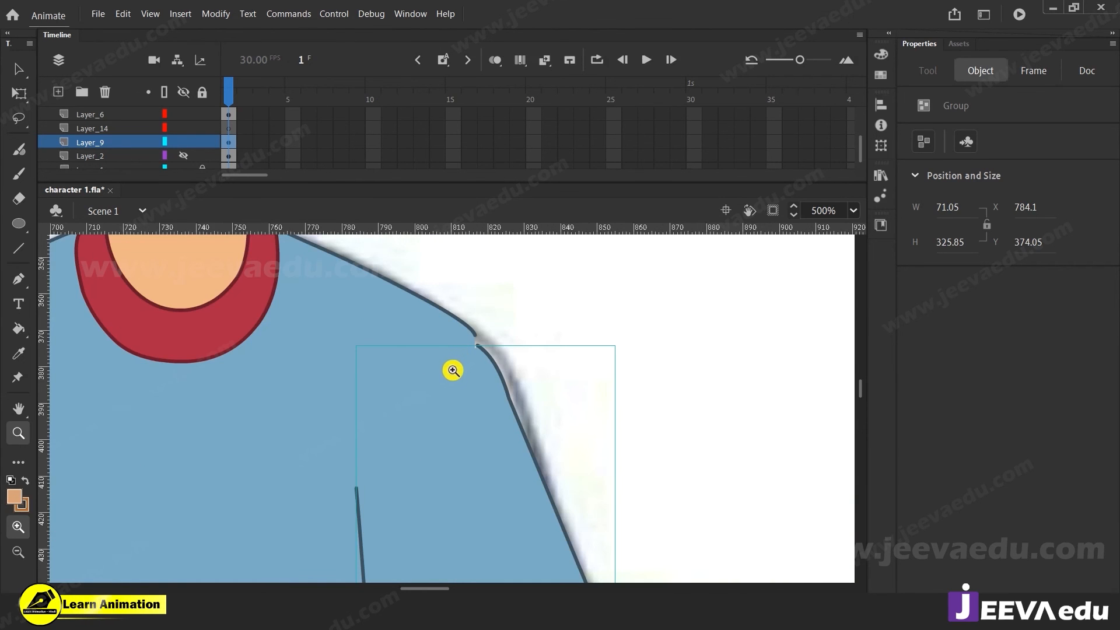
key(Right)
key(Right)
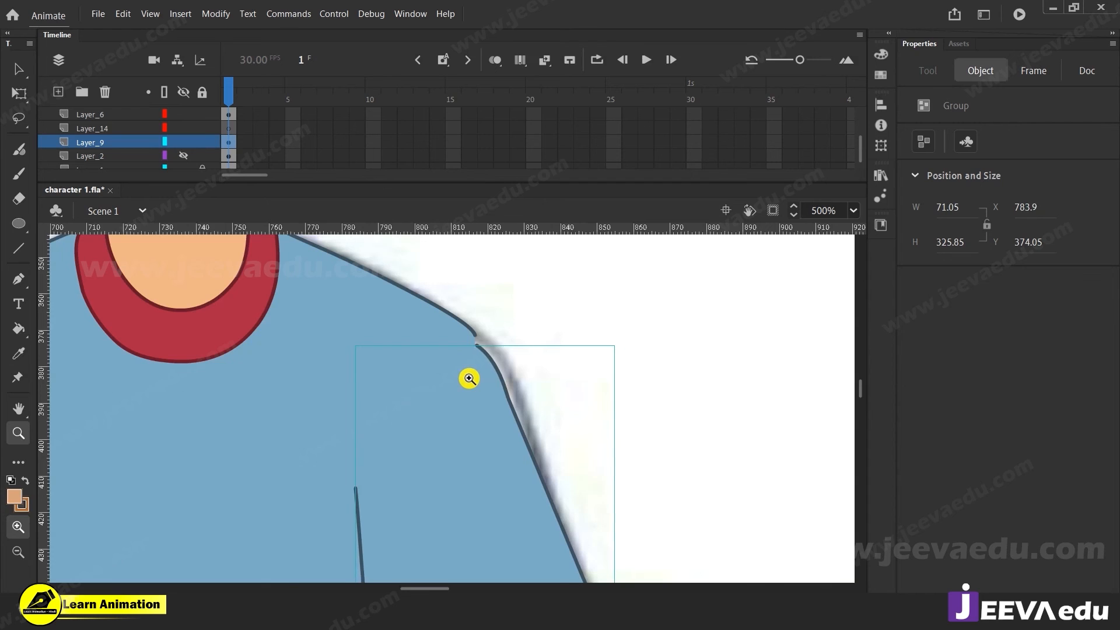
Step: Nudge the arm group at the image-right shoulder sideways until its X position is 784.9
key(Right)
key(Right)
key(Right)
key(Right)
key(Right)
key(Right)
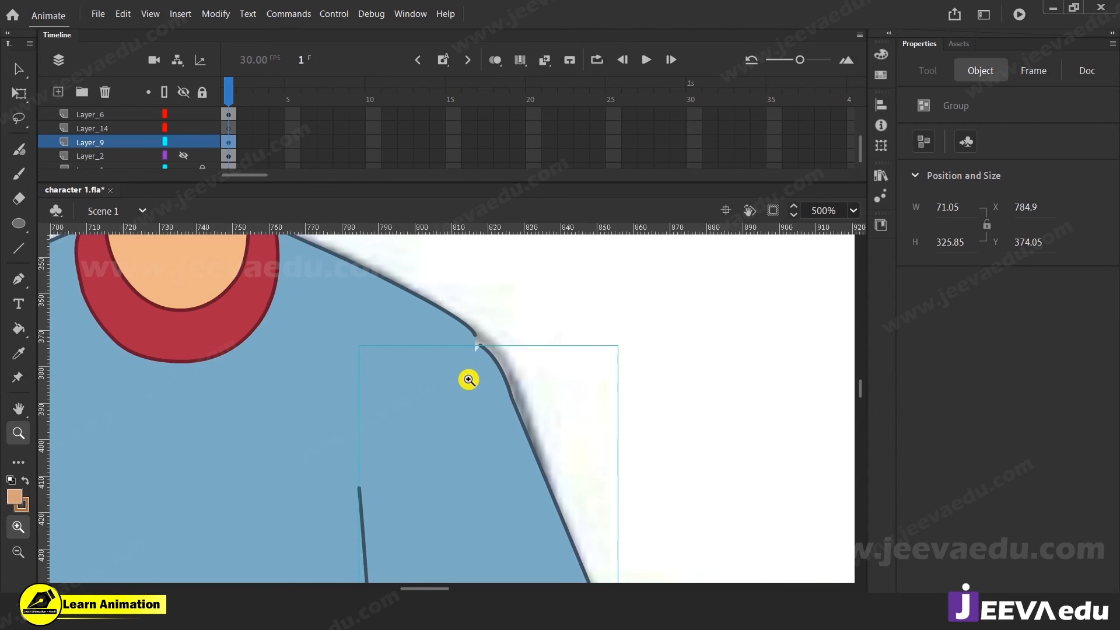
Step: Inside the shirt body group, pull the end of the image-right shoulder outline down onto the sleeve's outline
click(474, 364)
key(v)
click(447, 349)
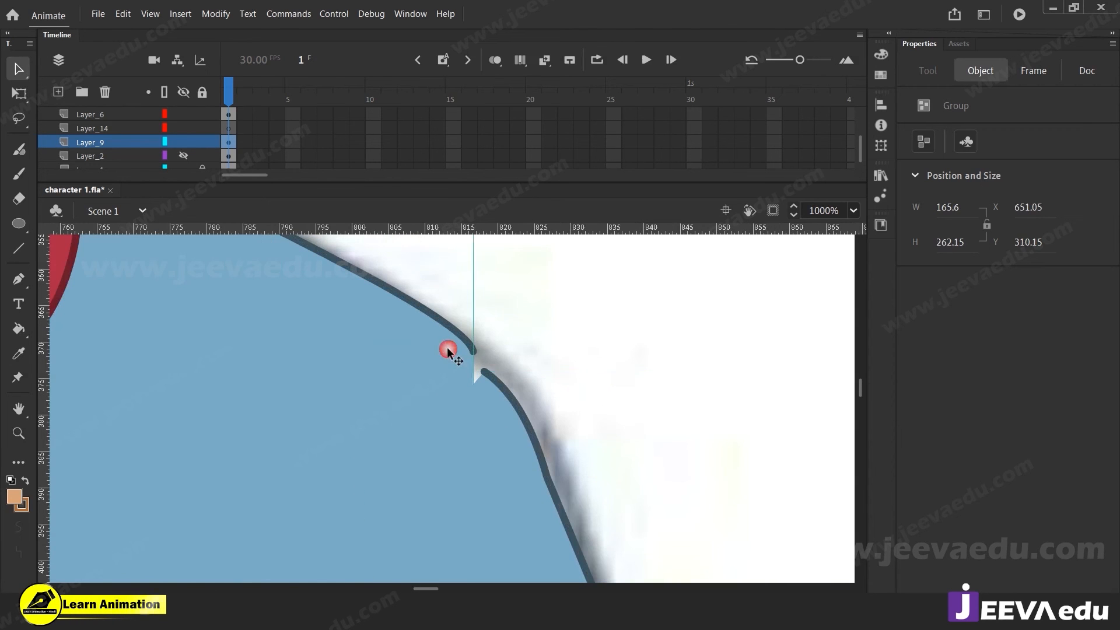
double_click(458, 348)
double_click(464, 352)
click(481, 353)
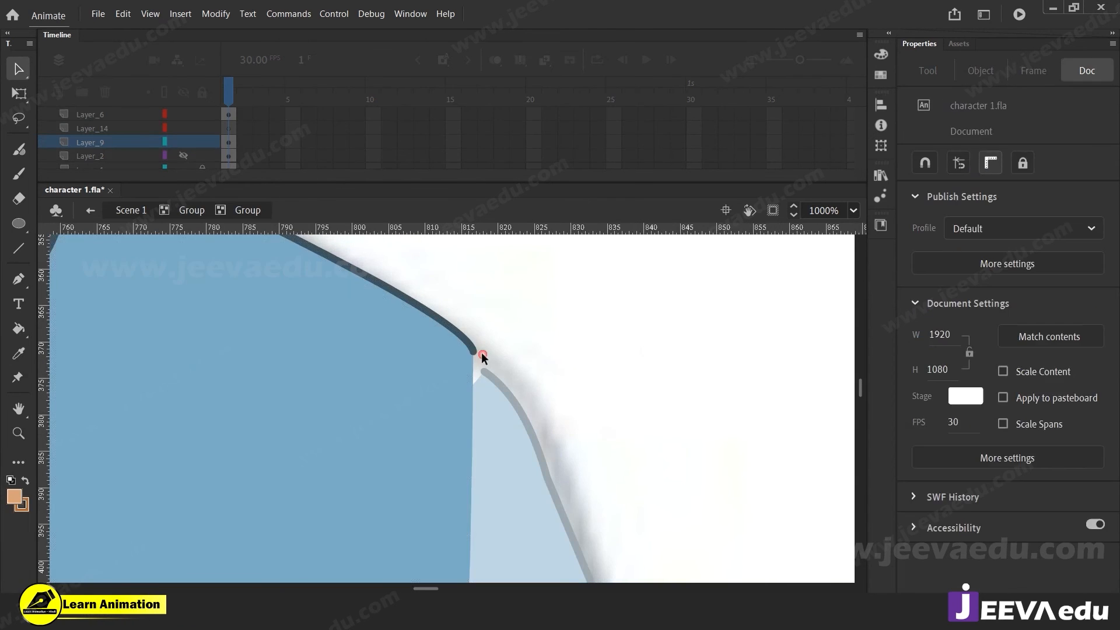
drag(474, 351, 495, 382)
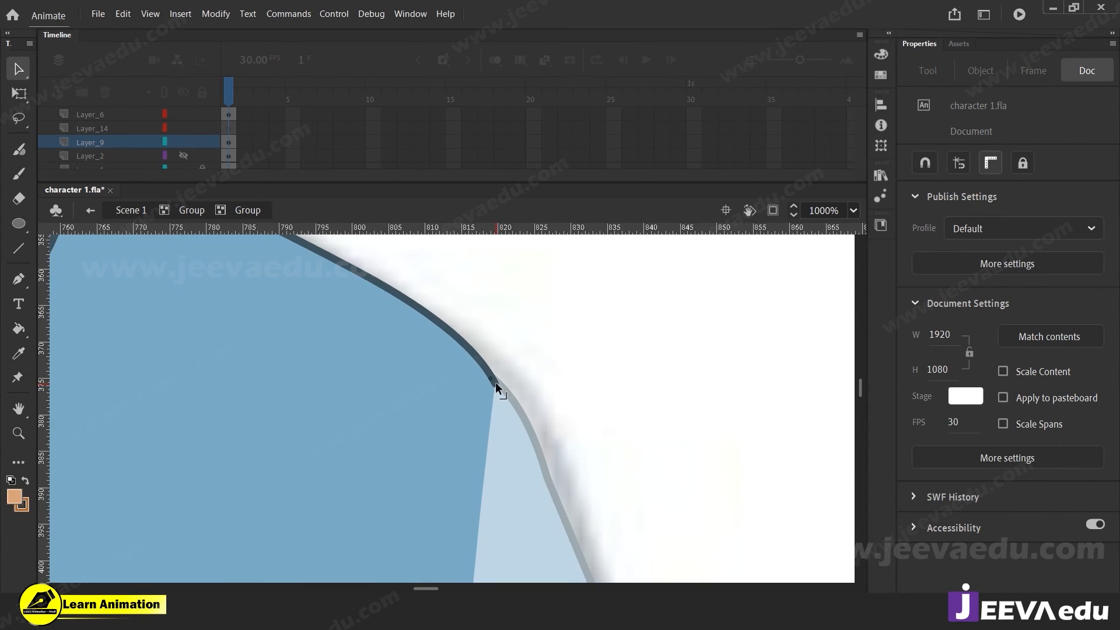
Step: Refine the shirt's image-right shoulder curve so it runs smoothly into the sleeve, and return to Scene 1
drag(458, 337, 458, 345)
click(501, 383)
drag(501, 385, 494, 382)
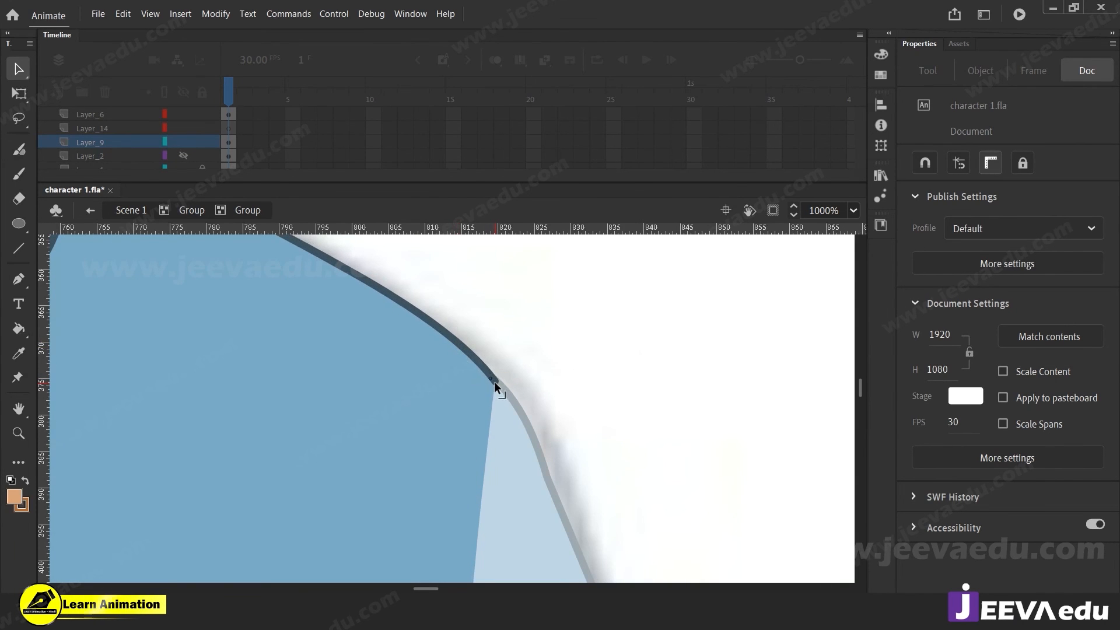
key(z)
alt+click(443, 421)
alt+click(444, 421)
alt+click(444, 421)
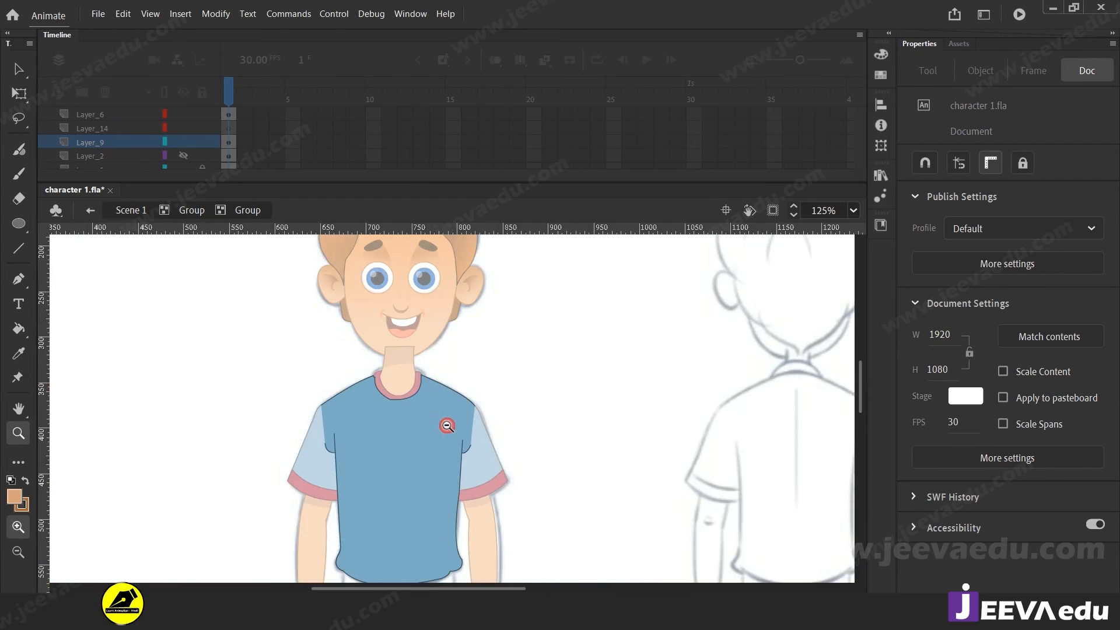
key(v)
double_click(517, 399)
double_click(517, 398)
click(528, 437)
Step: Inside the image-right sleeve's nested group, adjust its shoulder curve and top corner to line up with the shirt outline
key(z)
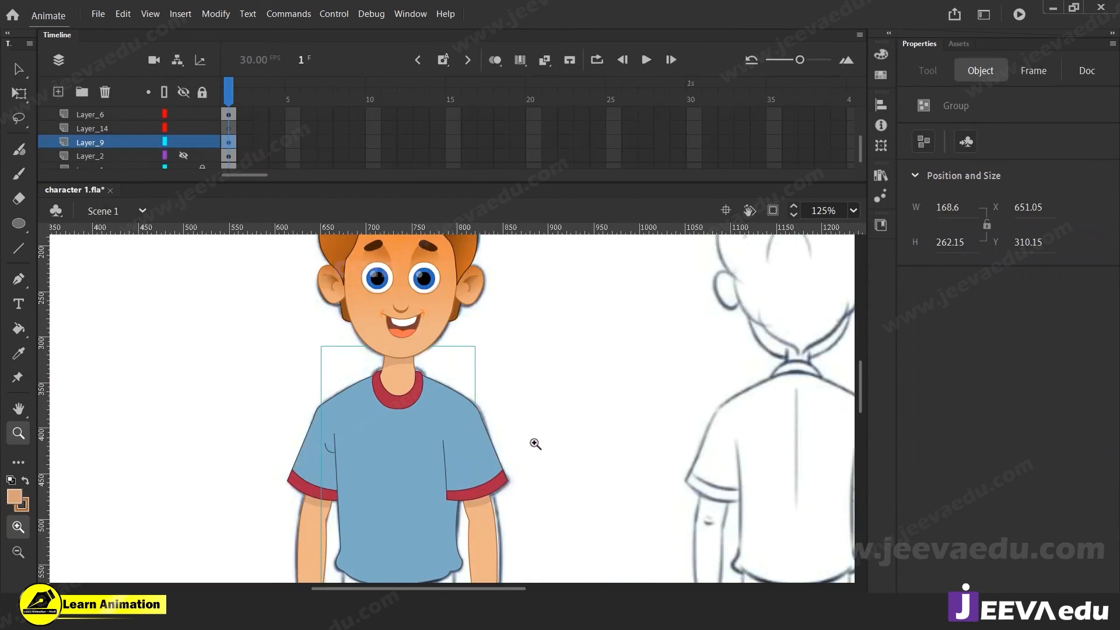
click(416, 451)
click(563, 338)
key(v)
double_click(480, 425)
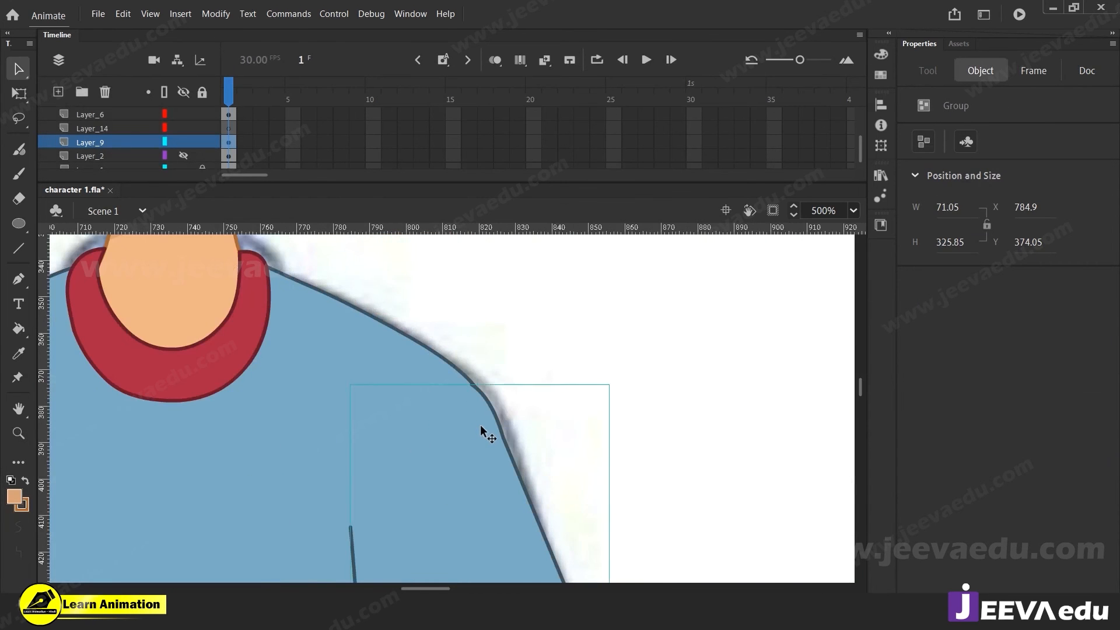
double_click(481, 425)
double_click(481, 425)
key(z)
click(425, 410)
key(v)
click(685, 356)
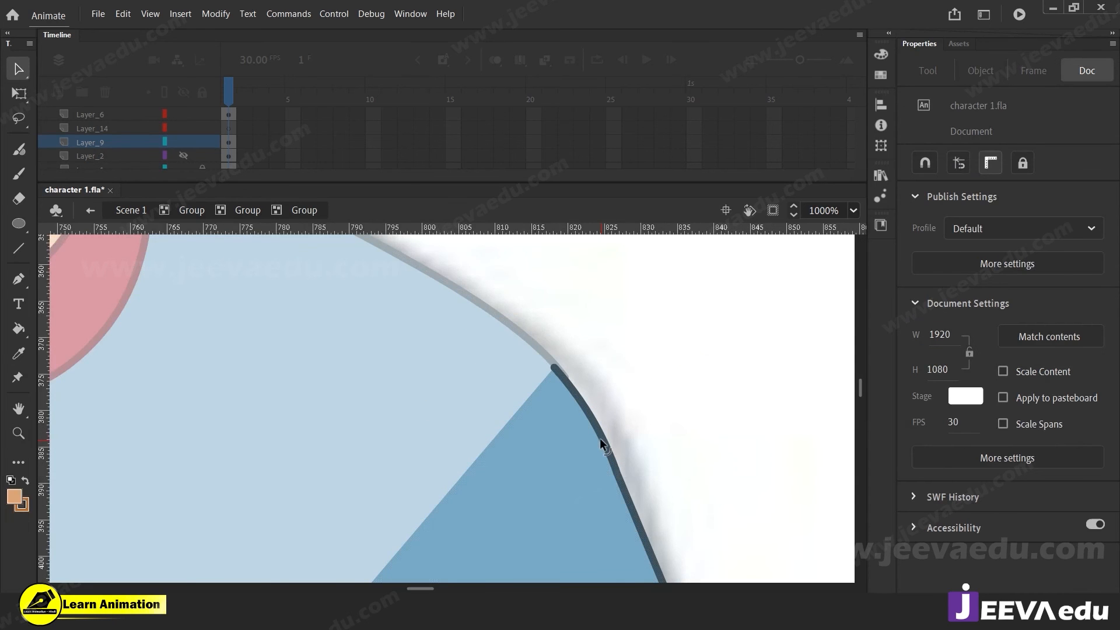
drag(600, 438, 603, 437)
drag(554, 368, 557, 370)
Step: Return from the sleeve group to Scene 1, clear the selection and view the character at 62%
click(192, 210)
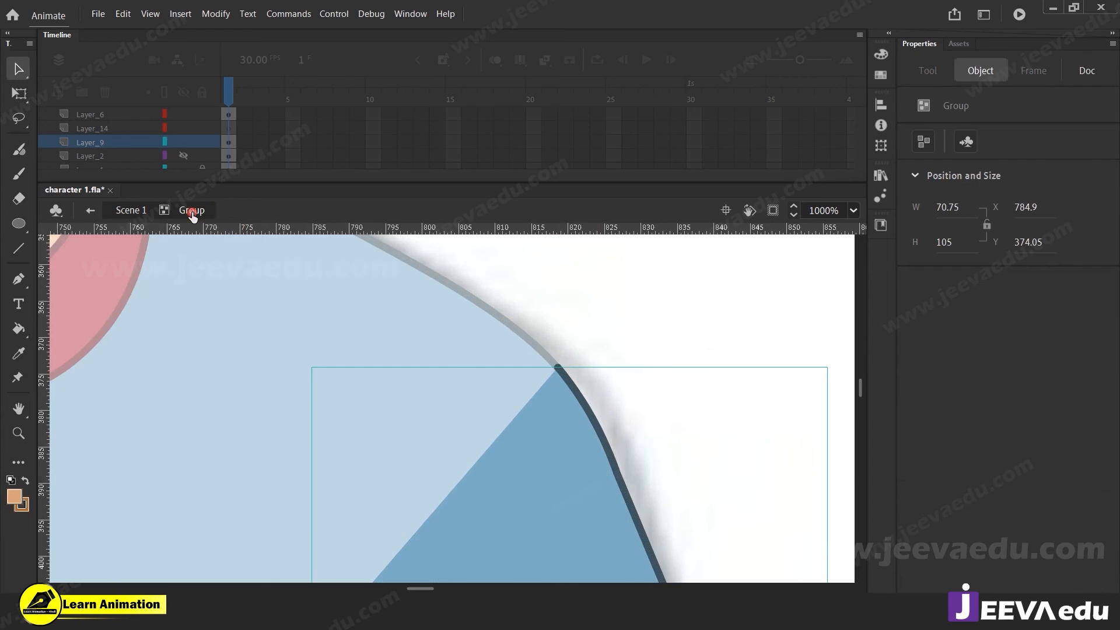
click(130, 210)
key(z)
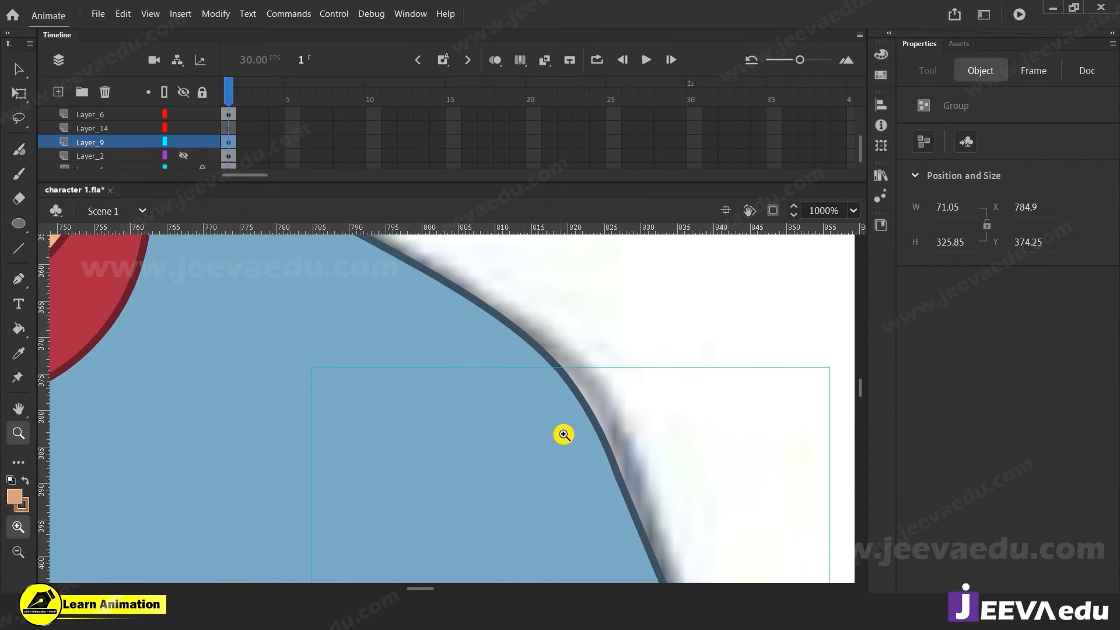
key(v)
click(622, 335)
key(z)
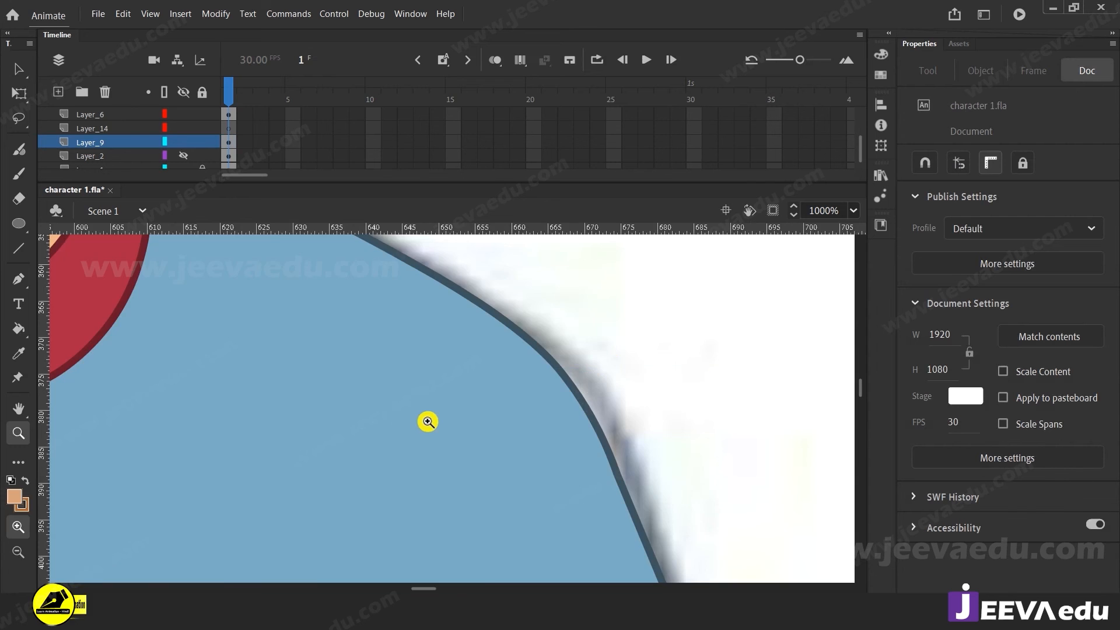
alt+click(429, 422)
alt+click(430, 428)
alt+click(413, 473)
alt+click(435, 450)
drag(471, 430, 474, 450)
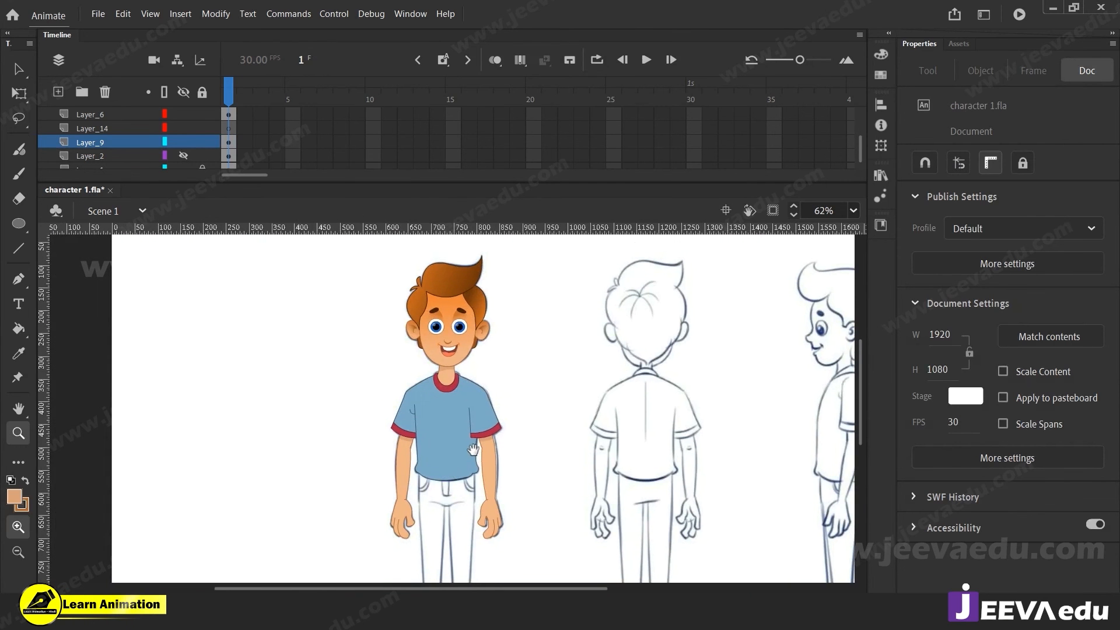
Step: Move the whole coloured character beside its front-view sketch, at X 351.35 and Y 77.1, and save the file
key(v)
mouse_move(344, 274)
mouse_down()
mouse_move(502, 440)
mouse_move(520, 442)
mouse_move(344, 432)
mouse_up()
key(ctrl+s)
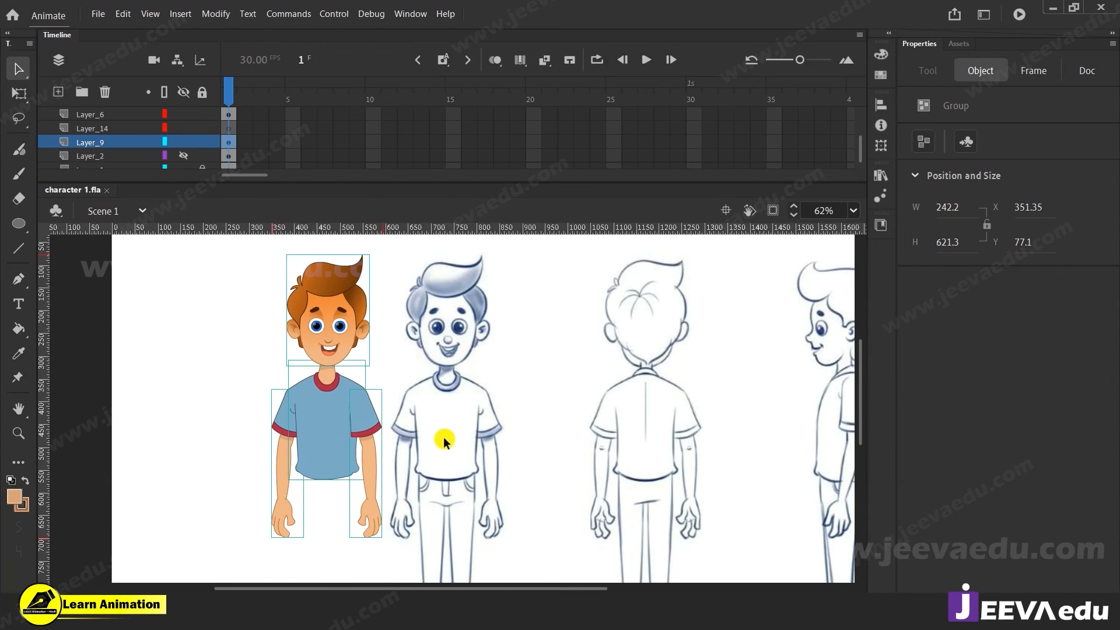
Step: Select the arm group on the character's image-right side and send it behind the shirt body
key(z)
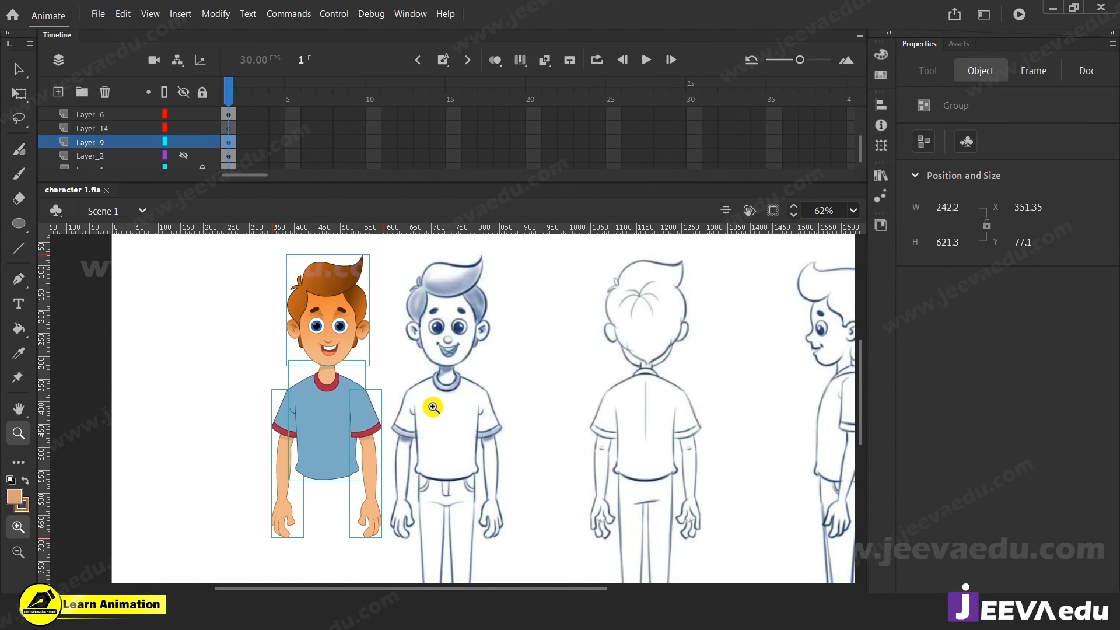
click(420, 393)
drag(426, 428, 494, 363)
key(v)
click(489, 397)
click(416, 415)
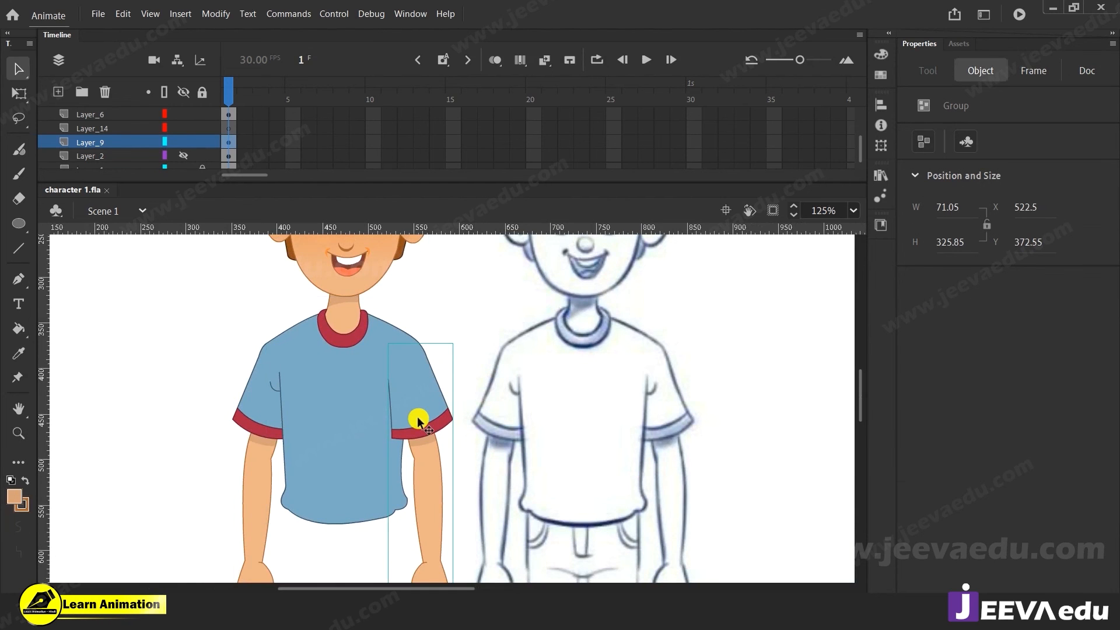
key(z)
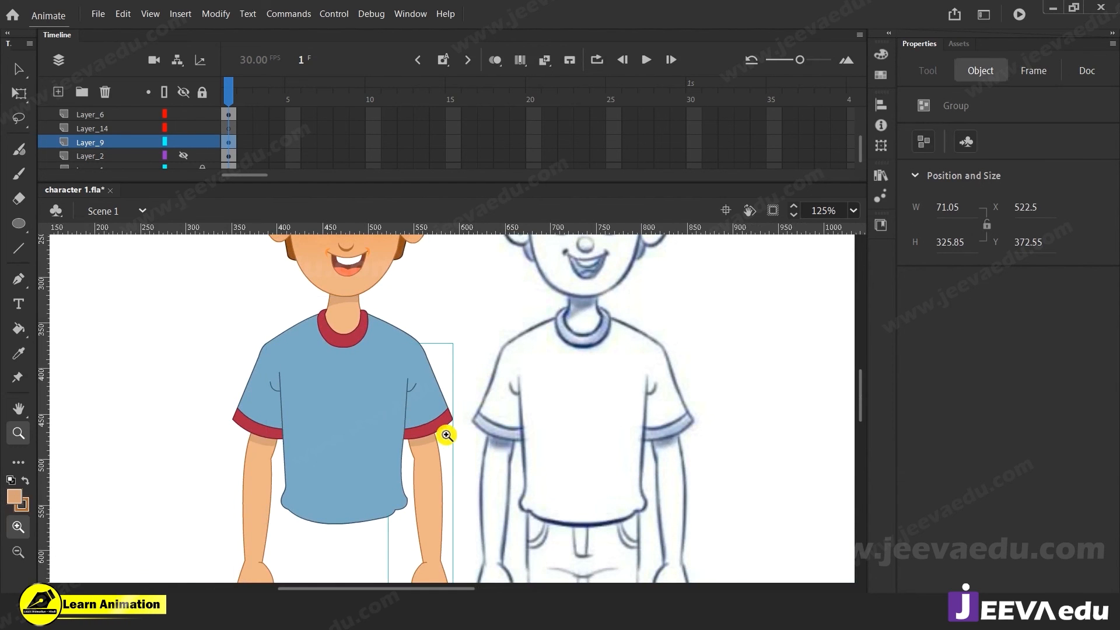
Step: Compare the coloured character's head, shirt and arms with the front-view sketch beside it
alt+click(465, 415)
drag(465, 420, 445, 445)
click(418, 408)
drag(459, 368, 463, 453)
drag(478, 513, 508, 348)
drag(432, 386, 433, 464)
drag(407, 371, 397, 442)
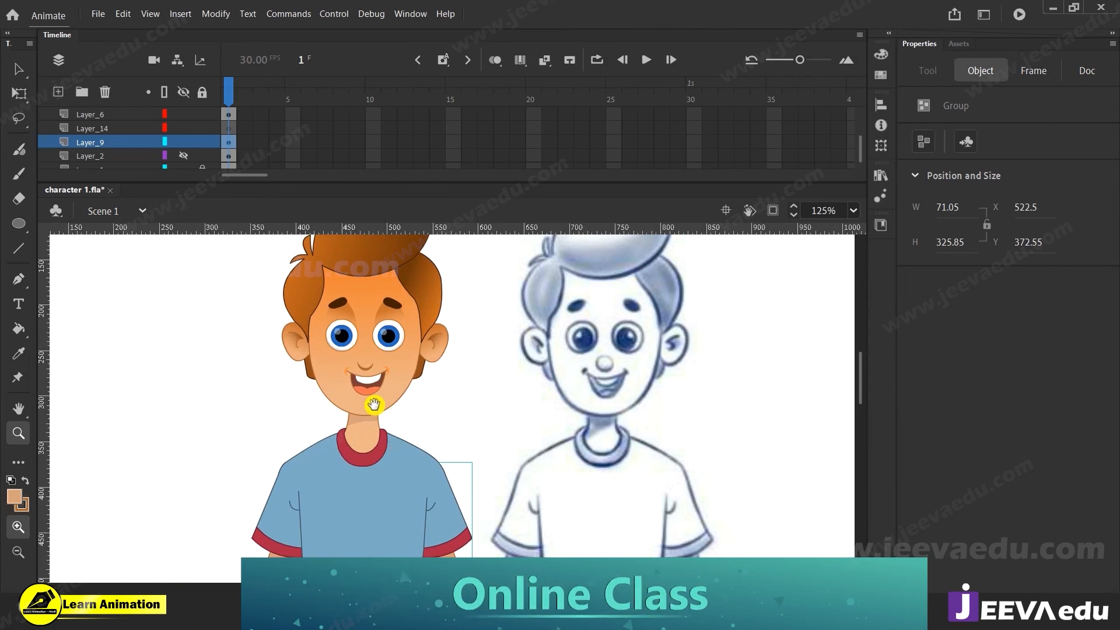
Step: Undo the arm's stacking change and the character's move off the front-view sketch
key(ctrl+z)
key(ctrl+z)
key(ctrl+z)
key(ctrl+z)
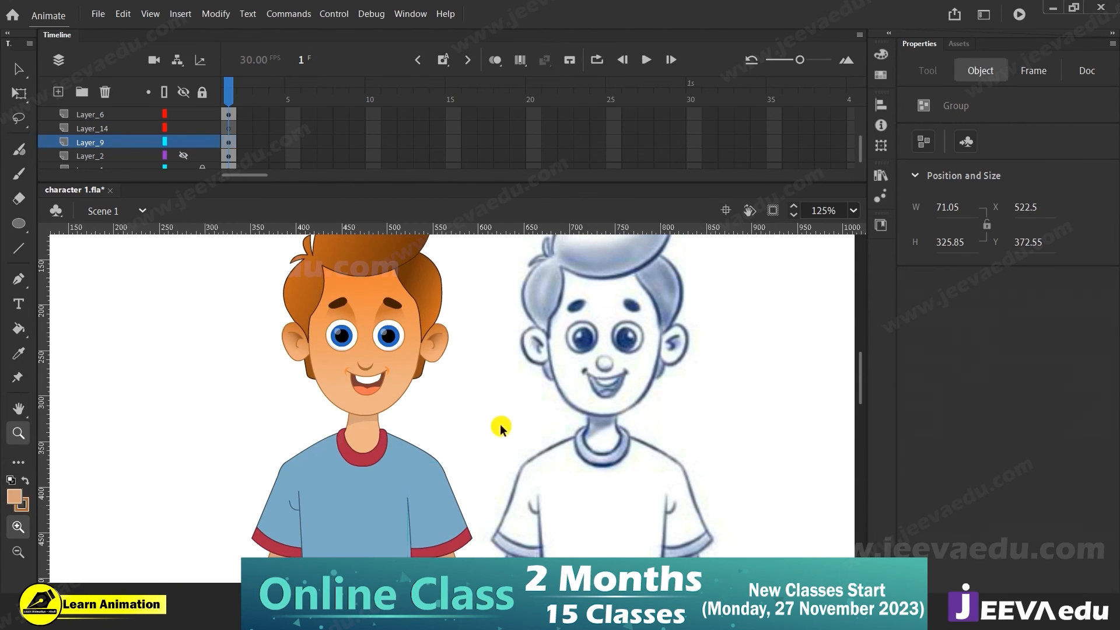
alt+click(611, 466)
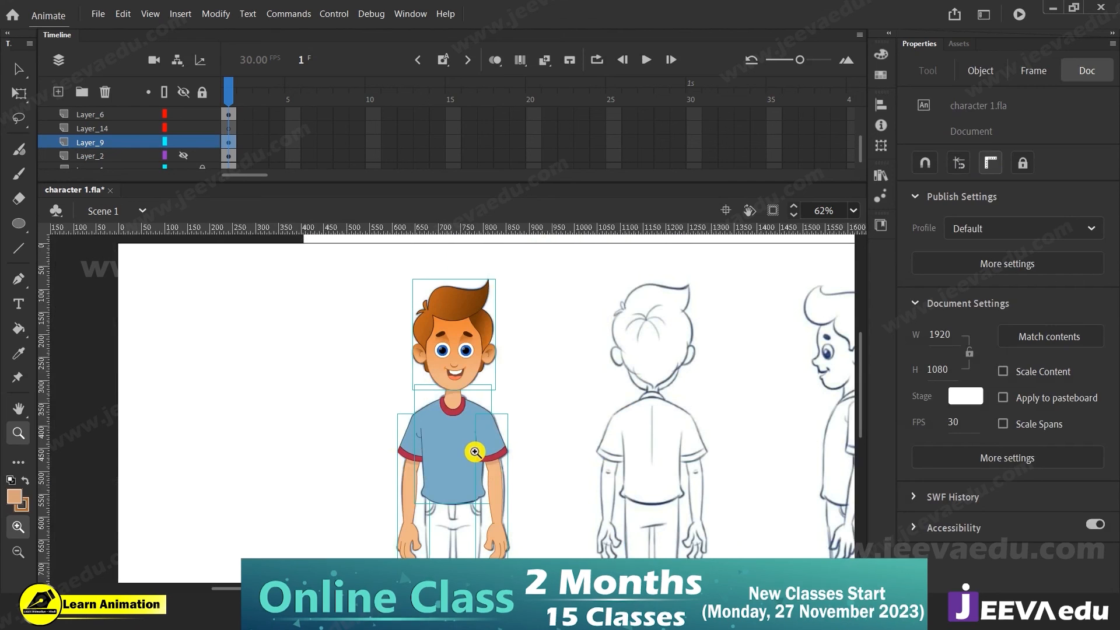
Step: Send the image-right arm group behind the shirt body
key(v)
click(573, 445)
click(490, 455)
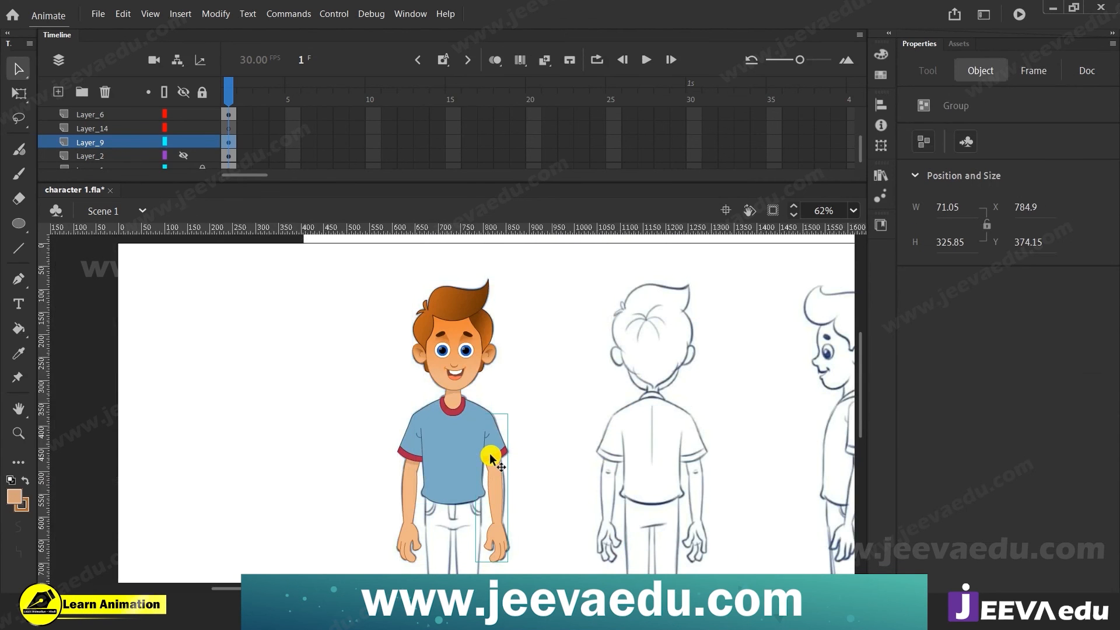
Step: Hide Layer_9 to expose the front-view sketch and examine its trousers and legs
click(183, 142)
click(476, 497)
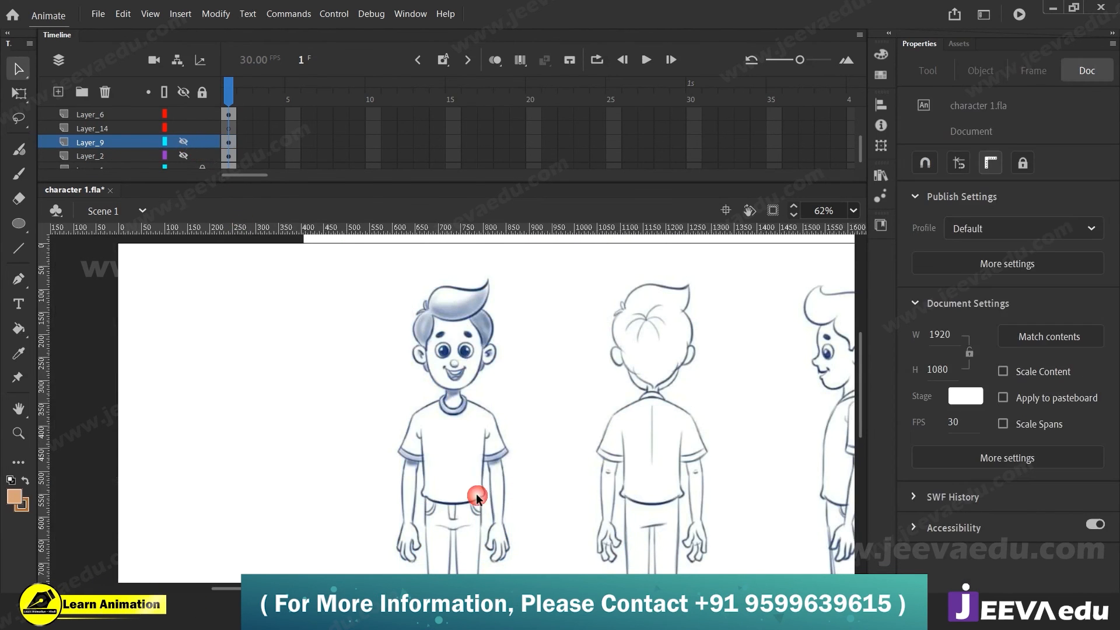
key(z)
alt+click(439, 459)
click(428, 458)
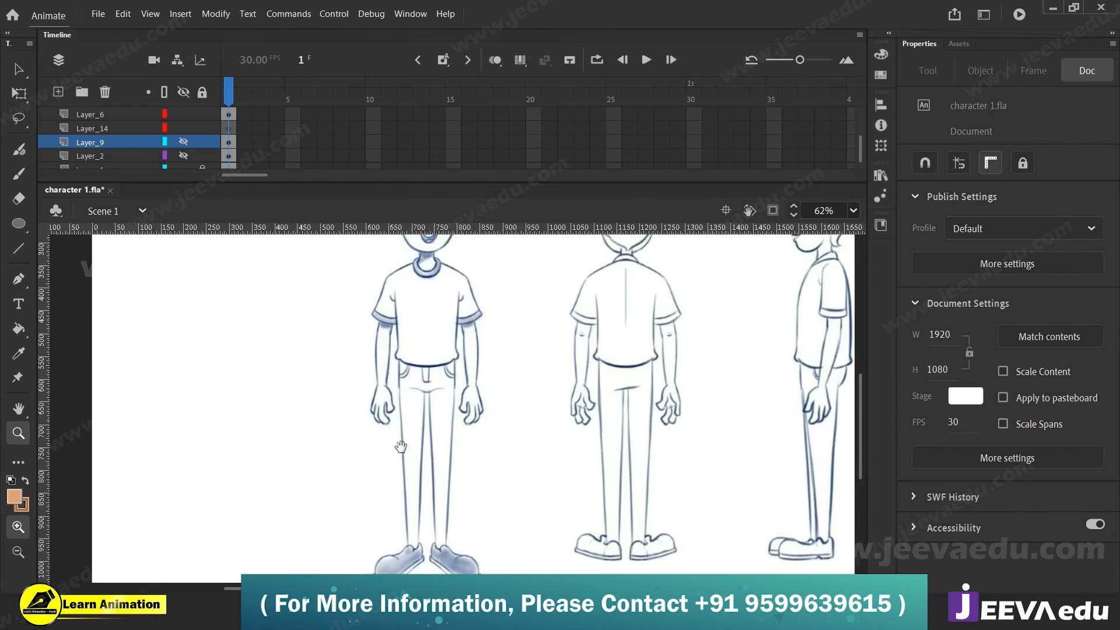
click(401, 438)
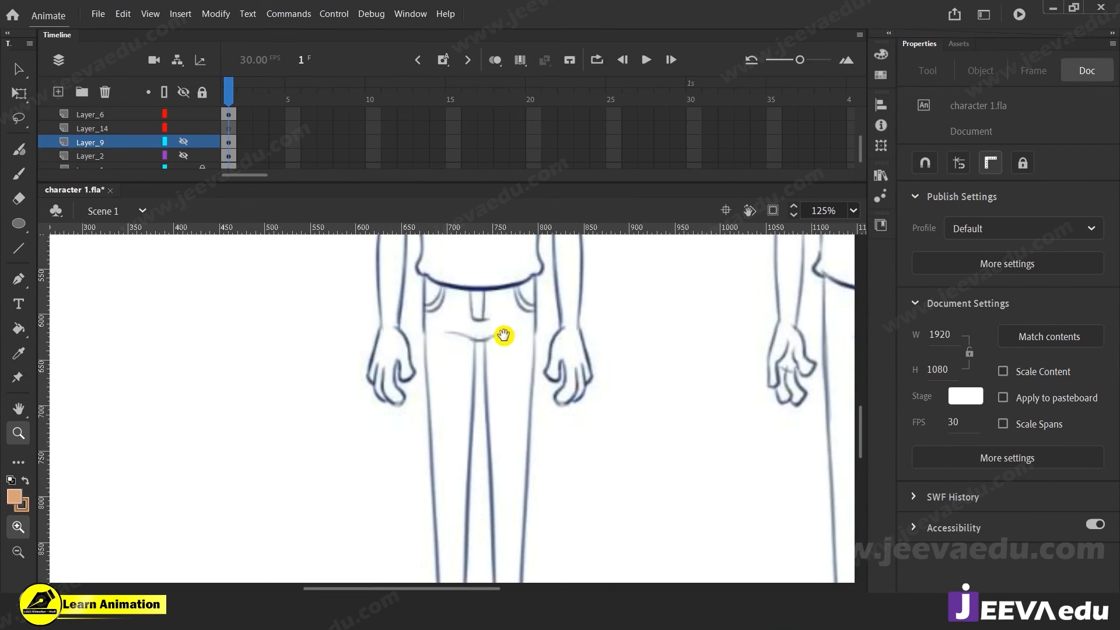
alt+click(458, 392)
click(468, 402)
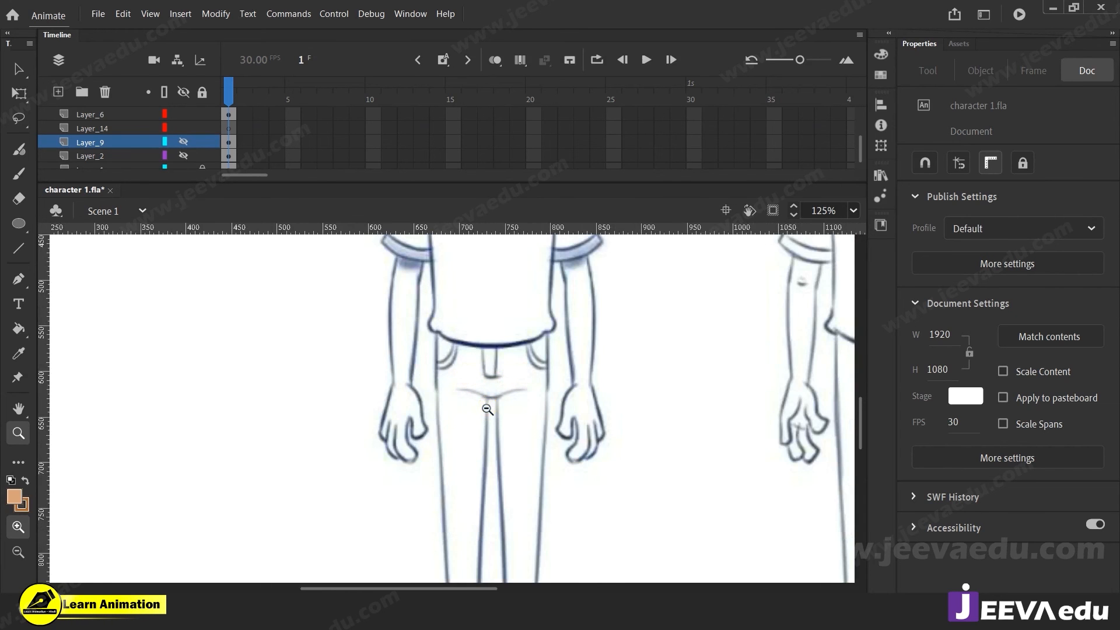
alt+click(487, 410)
click(452, 418)
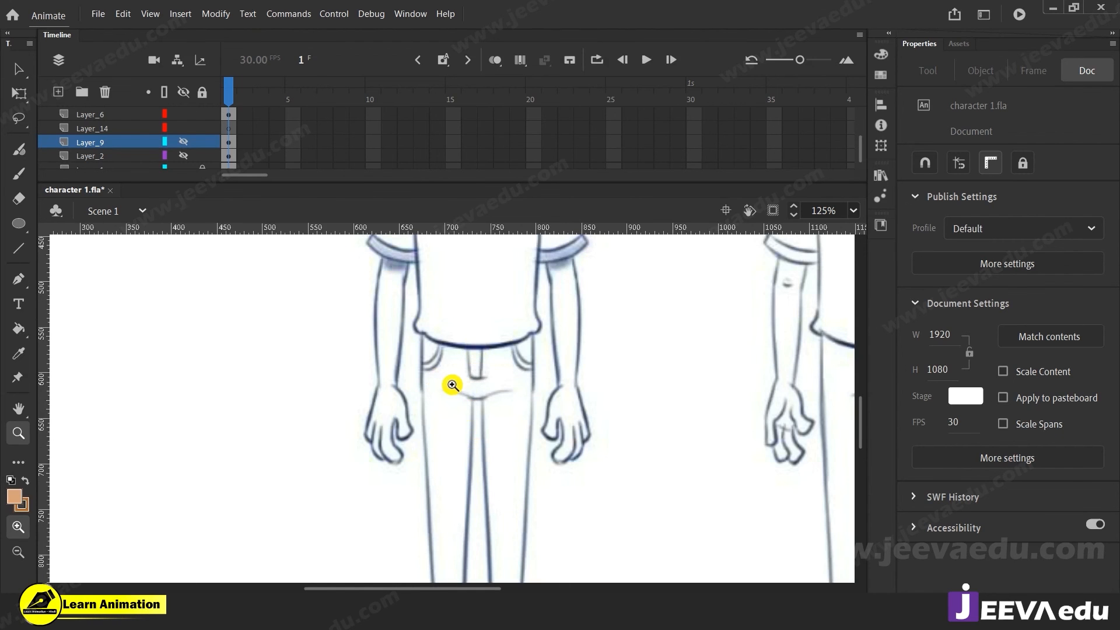
alt+click(461, 453)
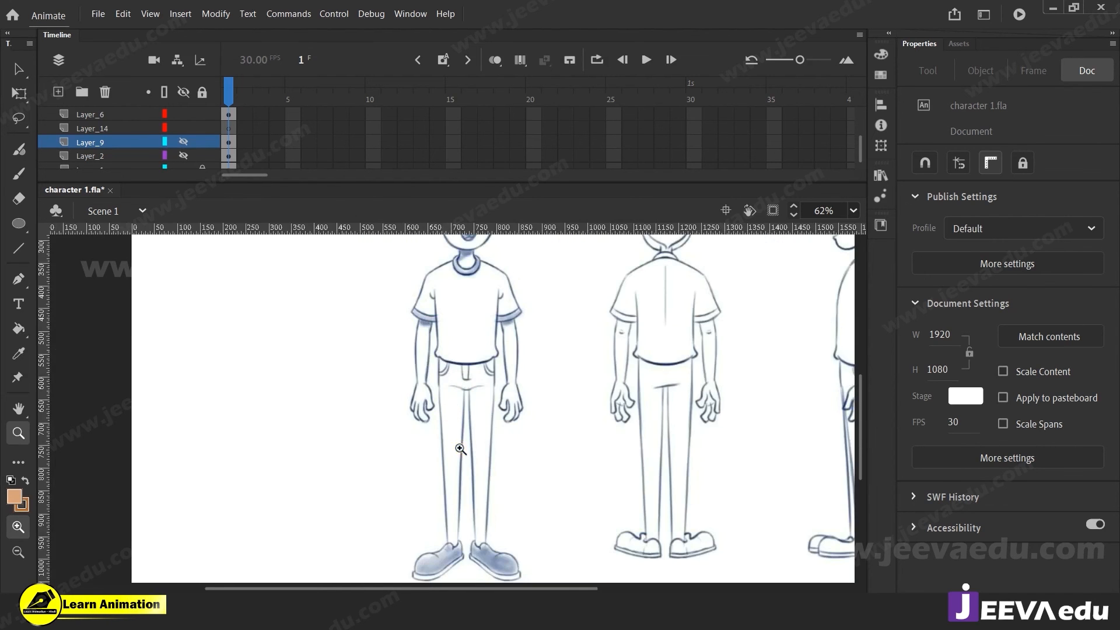
Step: On Layer_14, draw a straight line about 221 px tall along the sketch's image-left outer trouser edge with the Line tool
click(95, 132)
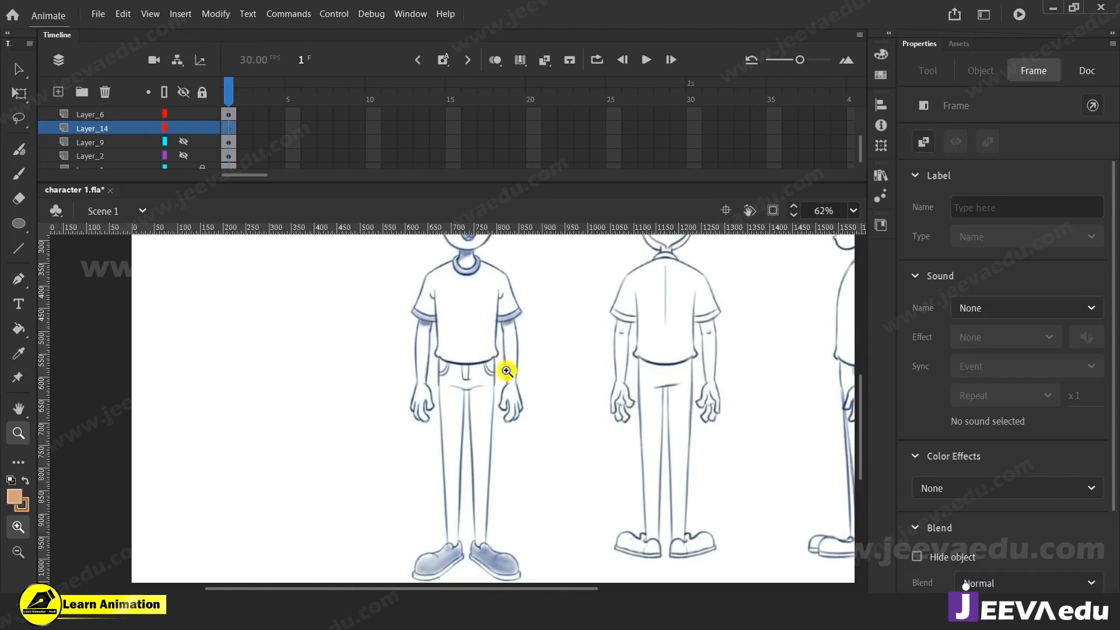
click(482, 409)
drag(474, 413, 504, 405)
key(n)
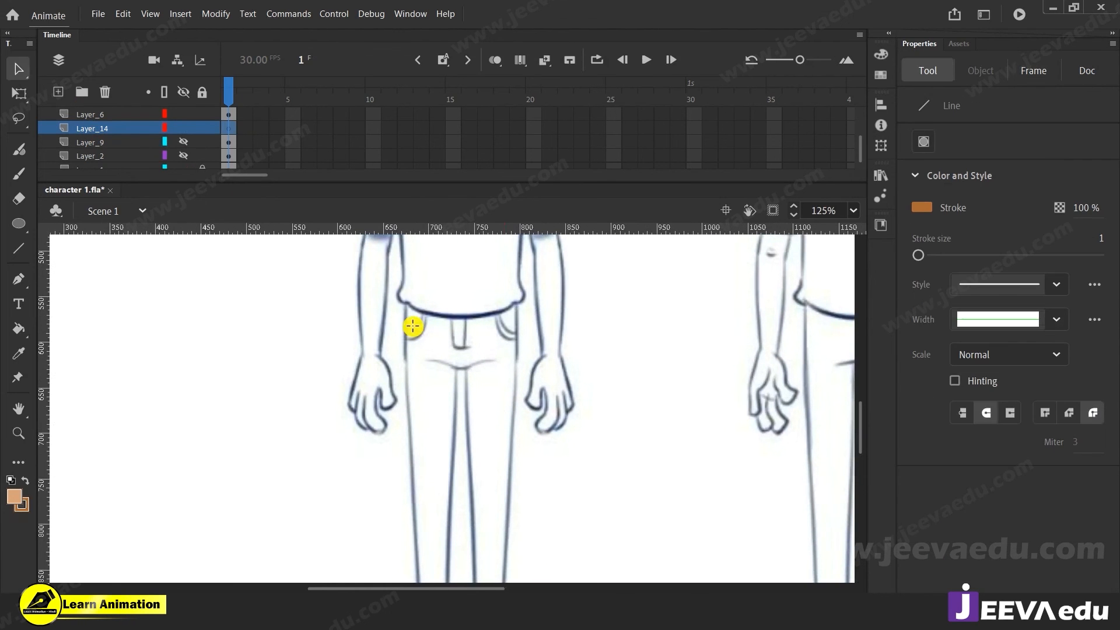
drag(408, 288, 421, 490)
Step: Change the stroke colour of the new trouser line to red
key(v)
click(412, 384)
click(922, 314)
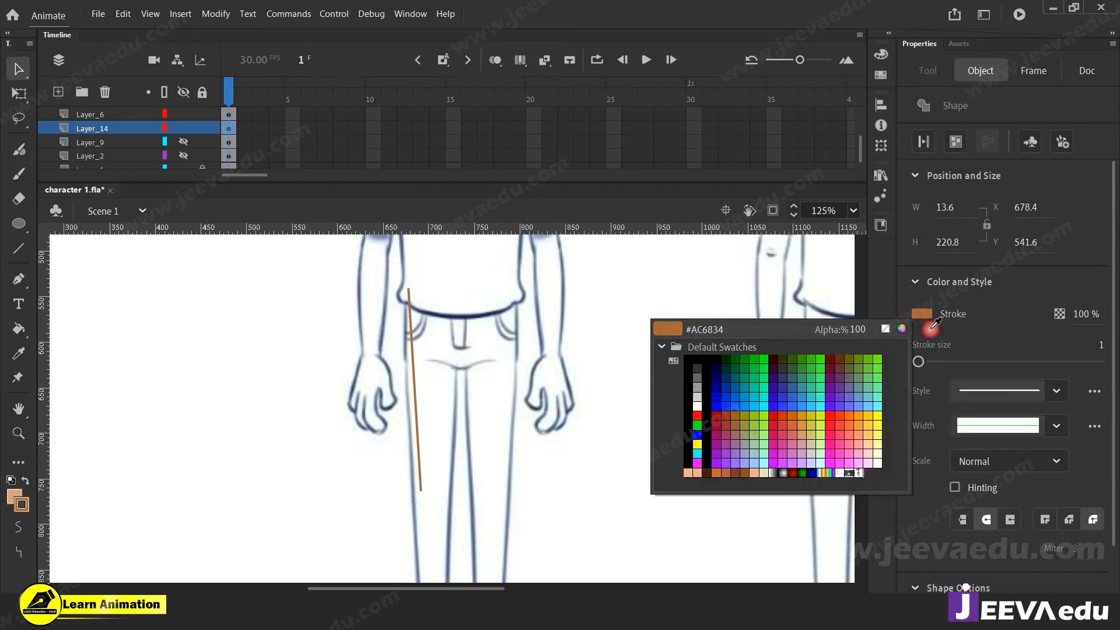
click(698, 415)
Step: Bend the upper part of the red line to follow the sketch's outer trouser edge
key(z)
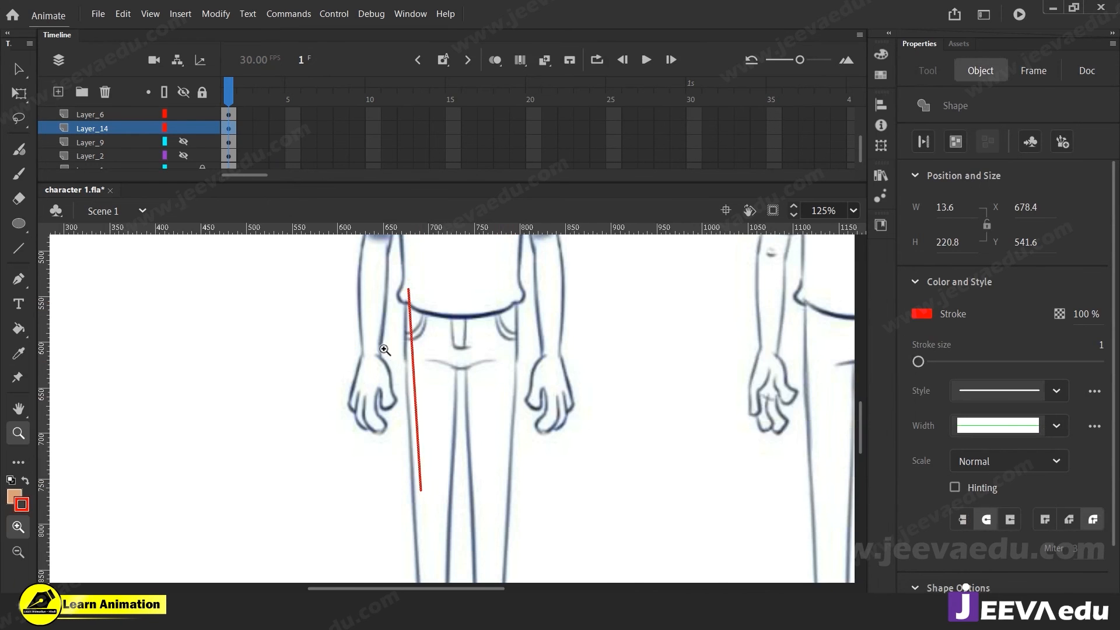
click(385, 349)
key(v)
click(493, 379)
drag(512, 387, 500, 391)
Step: Extend the red trouser line's lower end down the leg and into the shoe of the sketch
scroll(490, 379, down, 10)
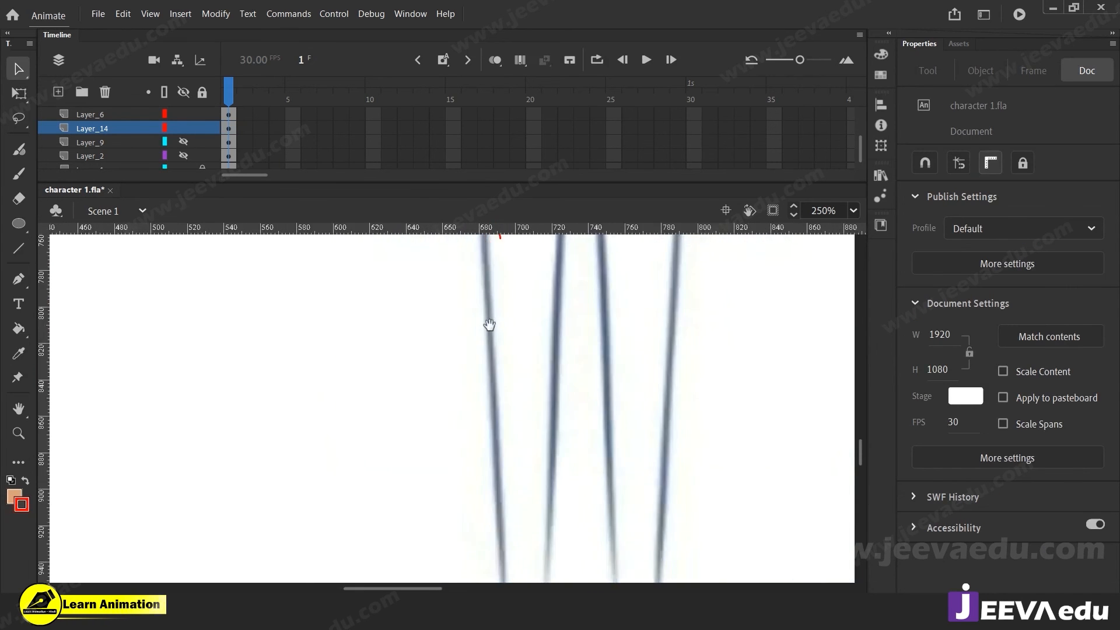
key(z)
alt+click(496, 365)
key(v)
drag(449, 346, 460, 562)
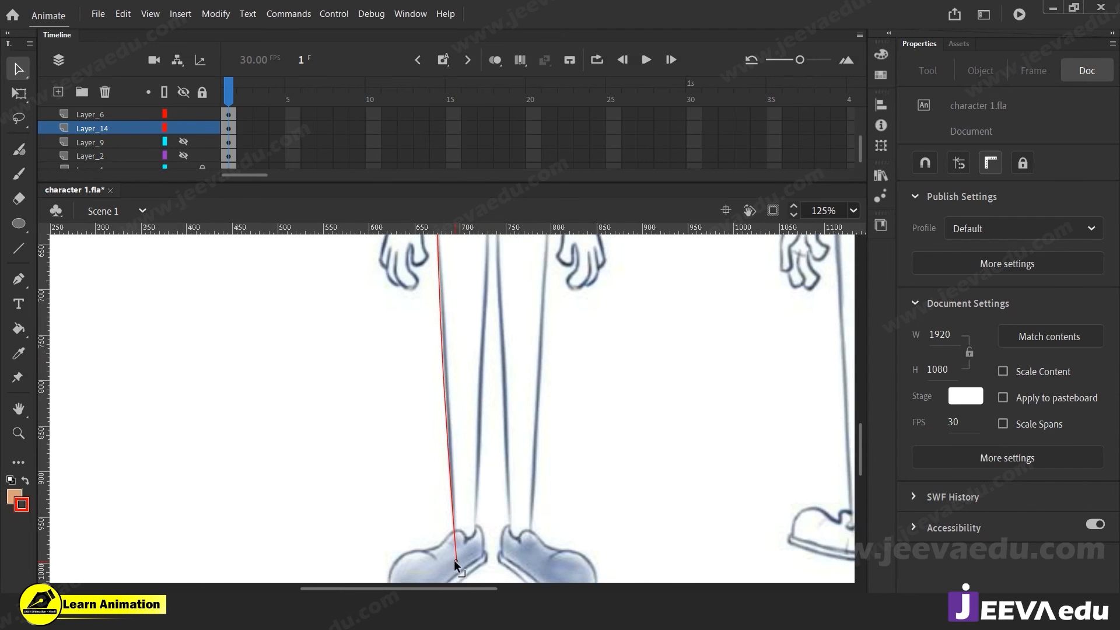
Step: Add a corner near the lower end of the red trouser line, inside the image-left shoe
key(z)
click(440, 484)
drag(461, 507, 406, 390)
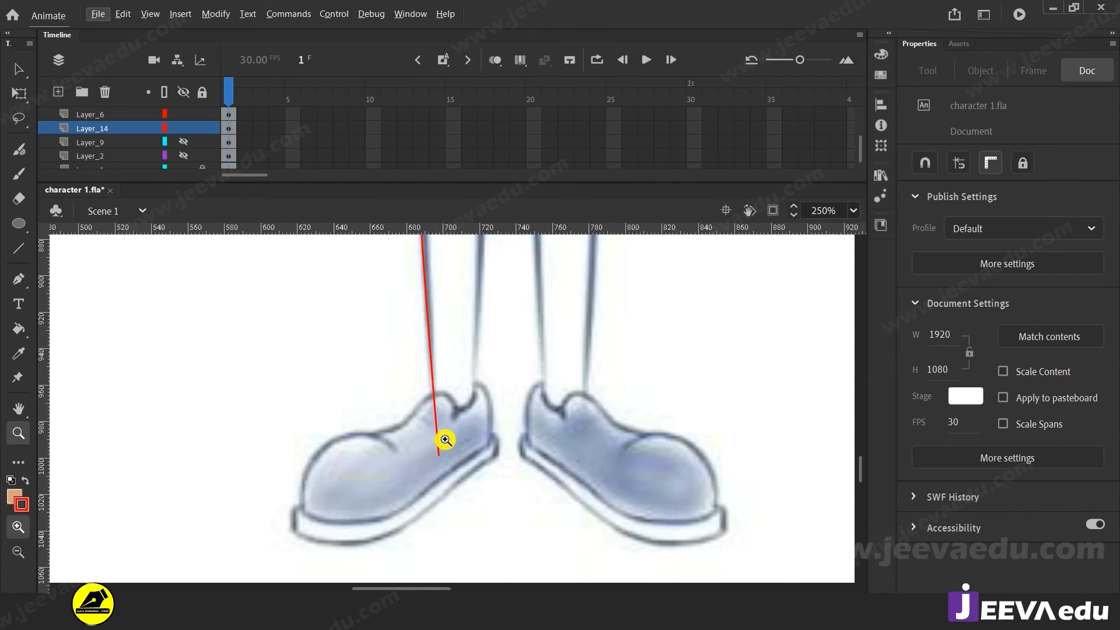
key(alt)
key(v)
click(436, 428)
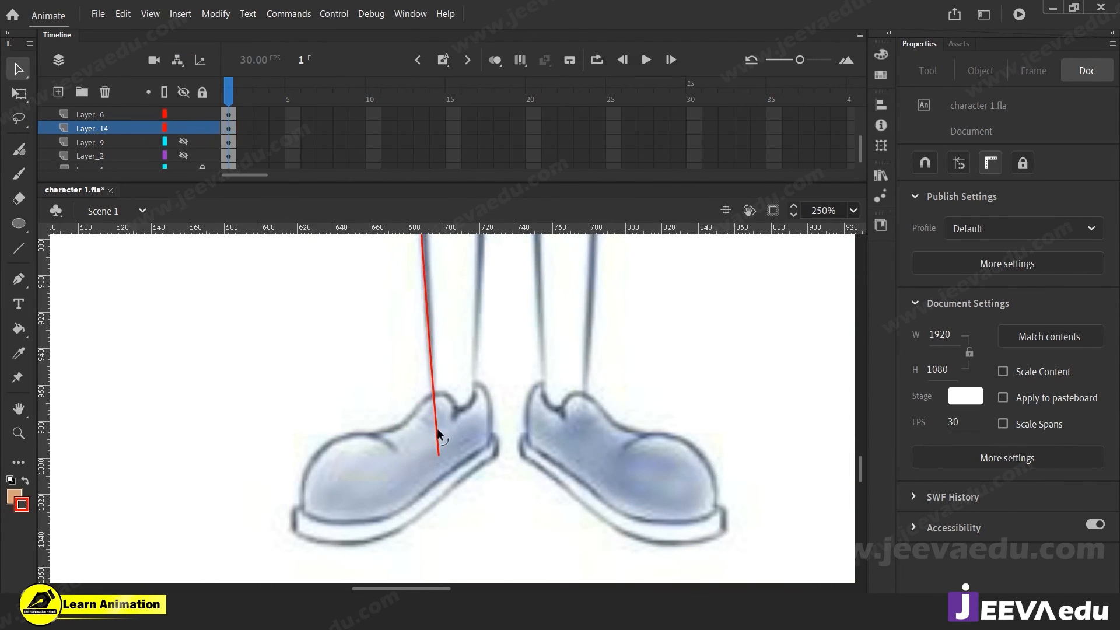
click(454, 431)
drag(437, 430, 435, 422)
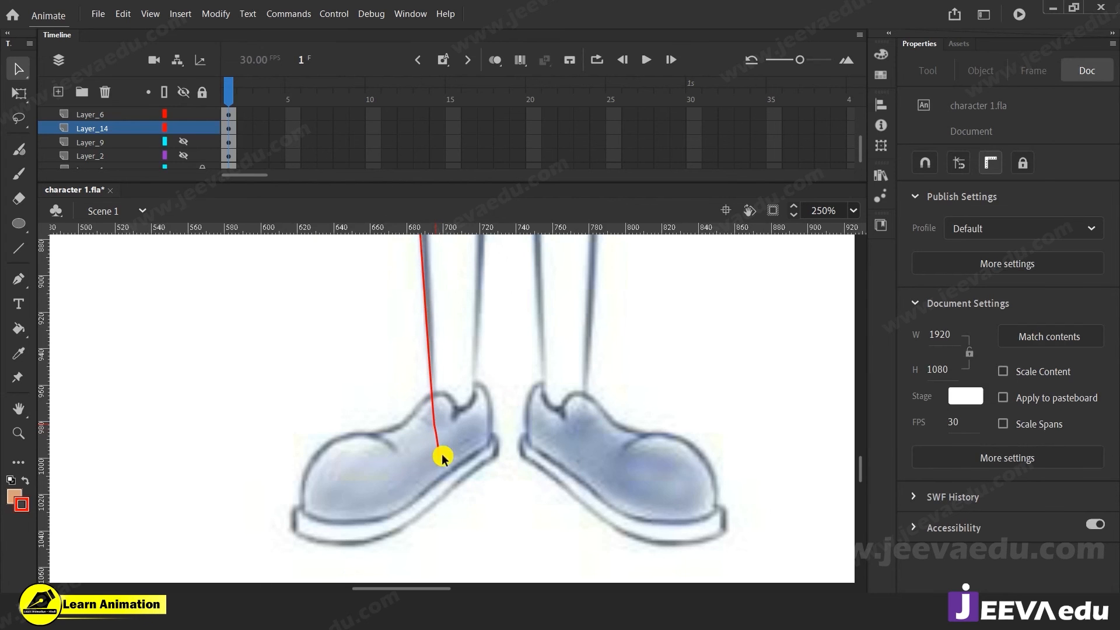
Step: Carry the red line across the shoe as a curved hem and start the inner leg edge upward from it
mouse_move(509, 423)
mouse_down()
mouse_move(496, 427)
mouse_move(493, 476)
mouse_move(462, 355)
mouse_up()
click(502, 441)
drag(494, 477, 485, 269)
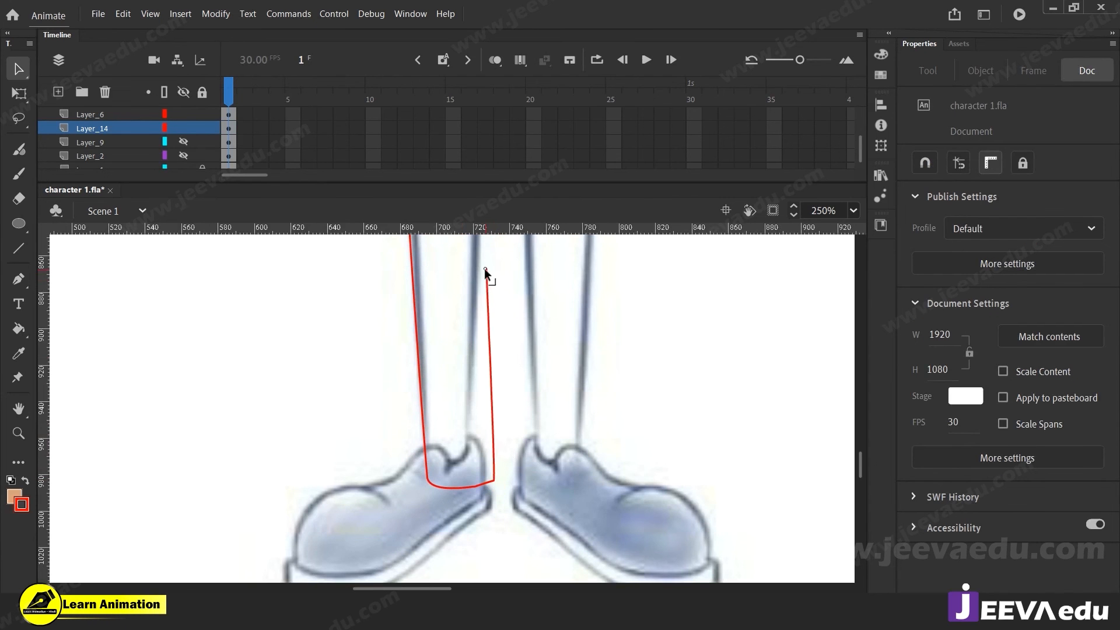
Step: Pull the inner hem corner in to line up with the sketch's inner leg edge and remove the overshooting stub
drag(495, 471, 474, 493)
click(471, 493)
click(491, 499)
click(475, 488)
click(473, 498)
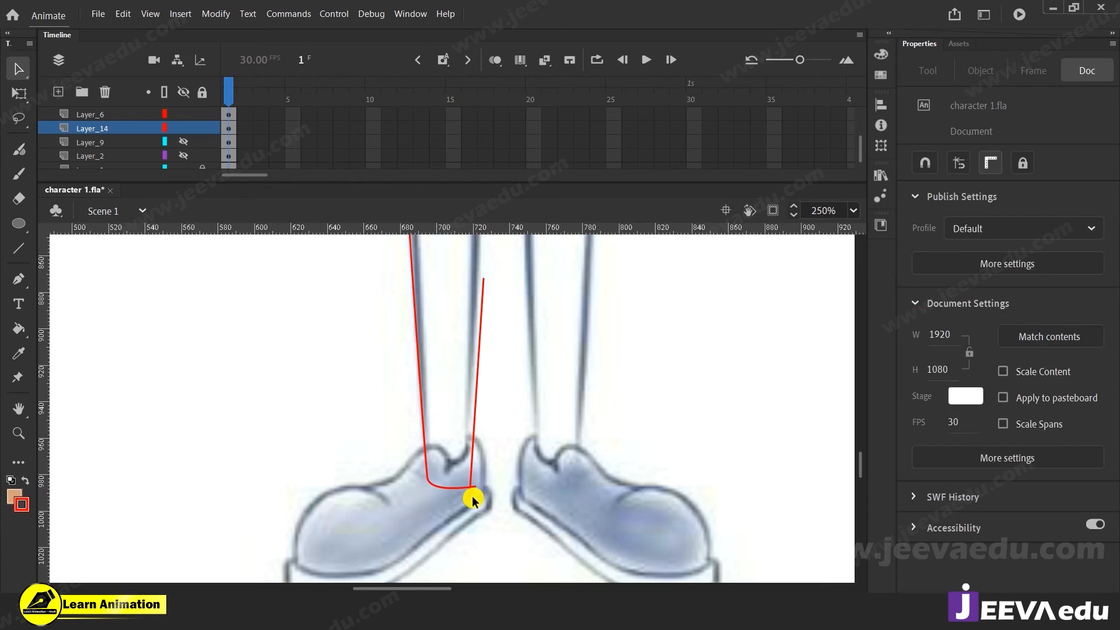
click(471, 491)
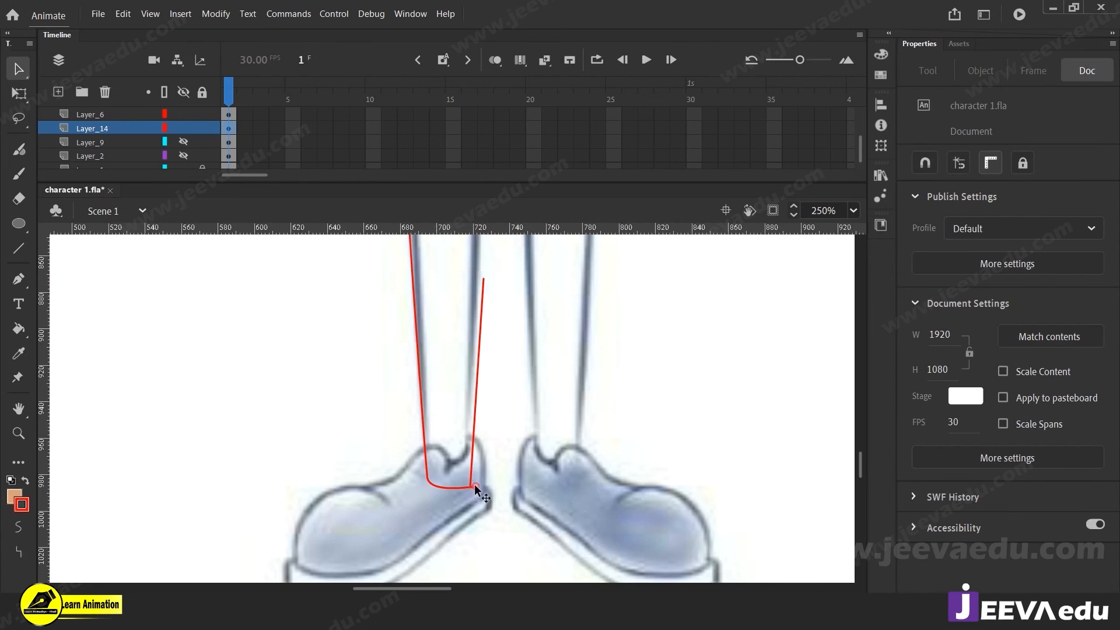
Step: Extend the red inner leg line up along the sketch, past the crotch and over the shirt's hem
drag(493, 440, 509, 510)
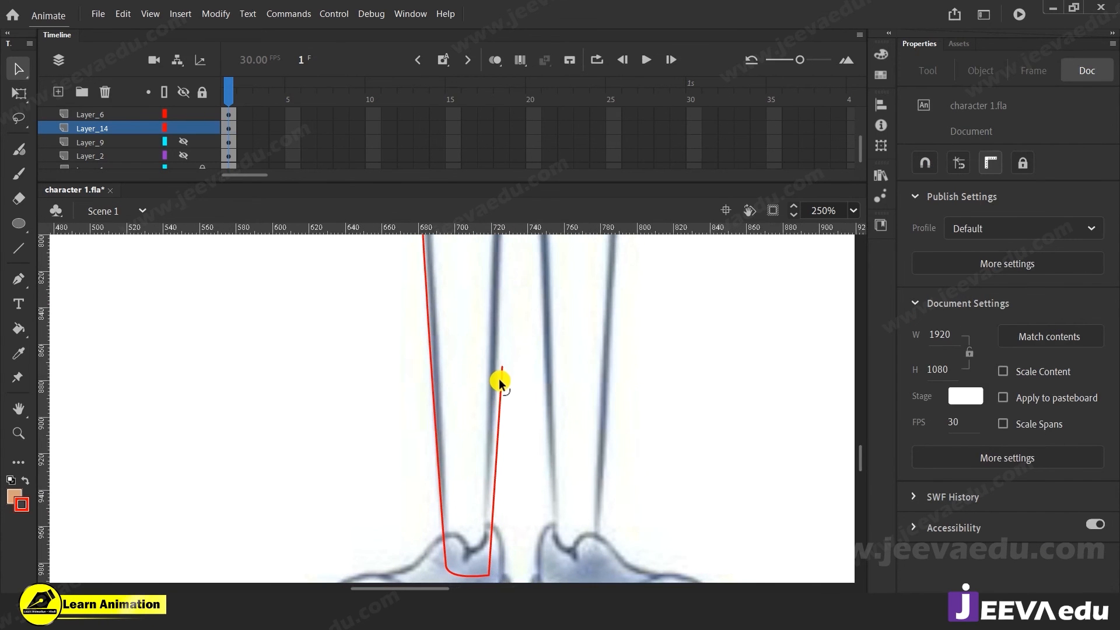
drag(499, 365, 496, 274)
key(z)
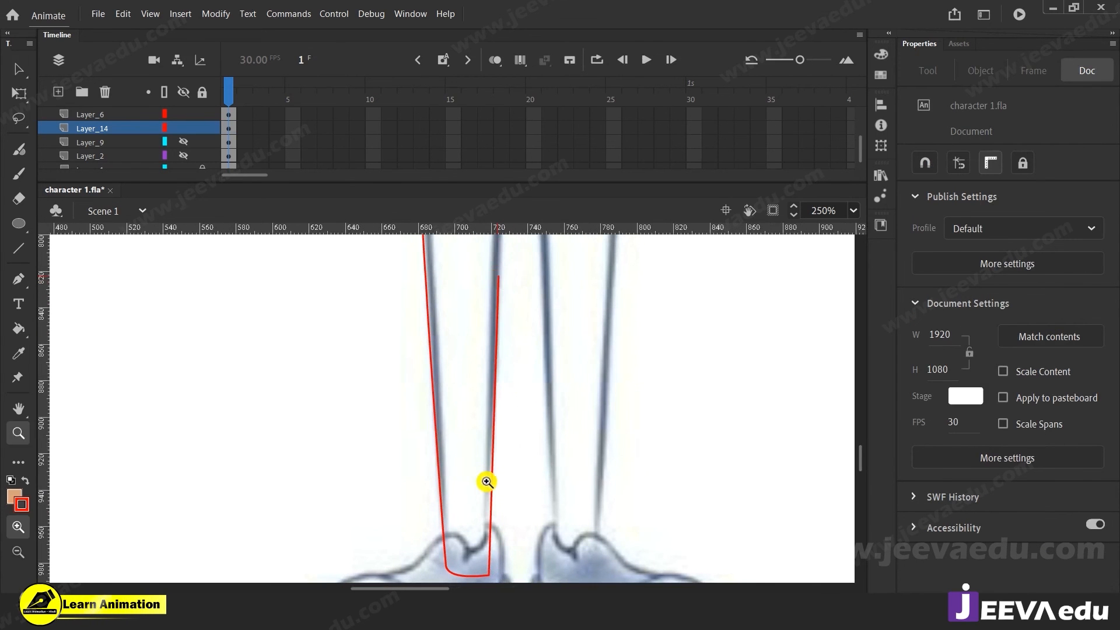
alt+click(489, 474)
scroll(489, 474, up, 3)
key(v)
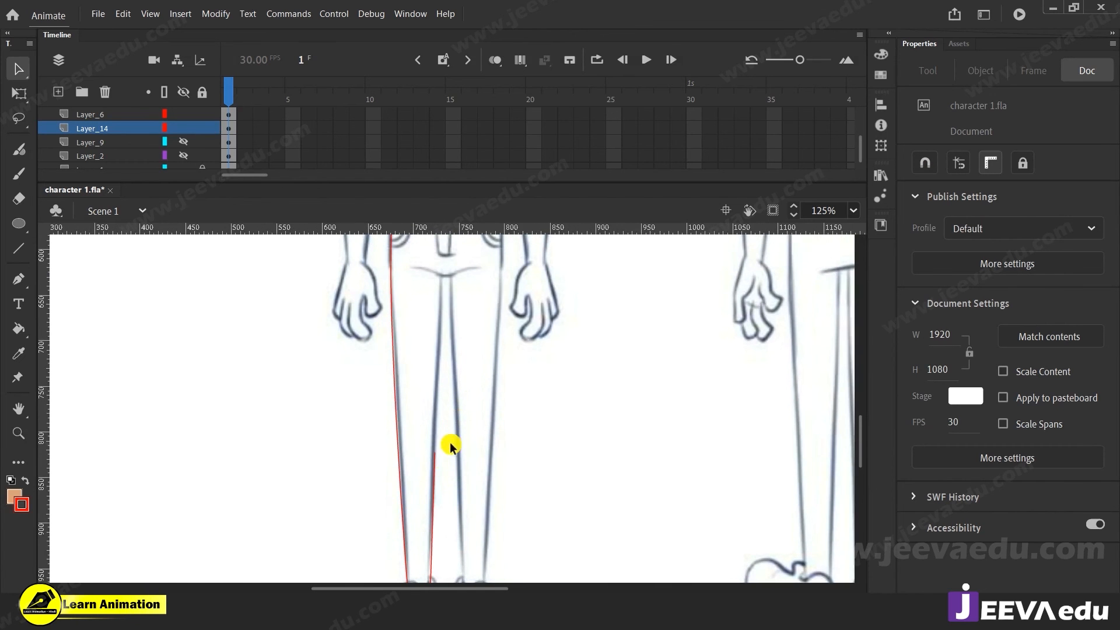
drag(435, 454, 443, 240)
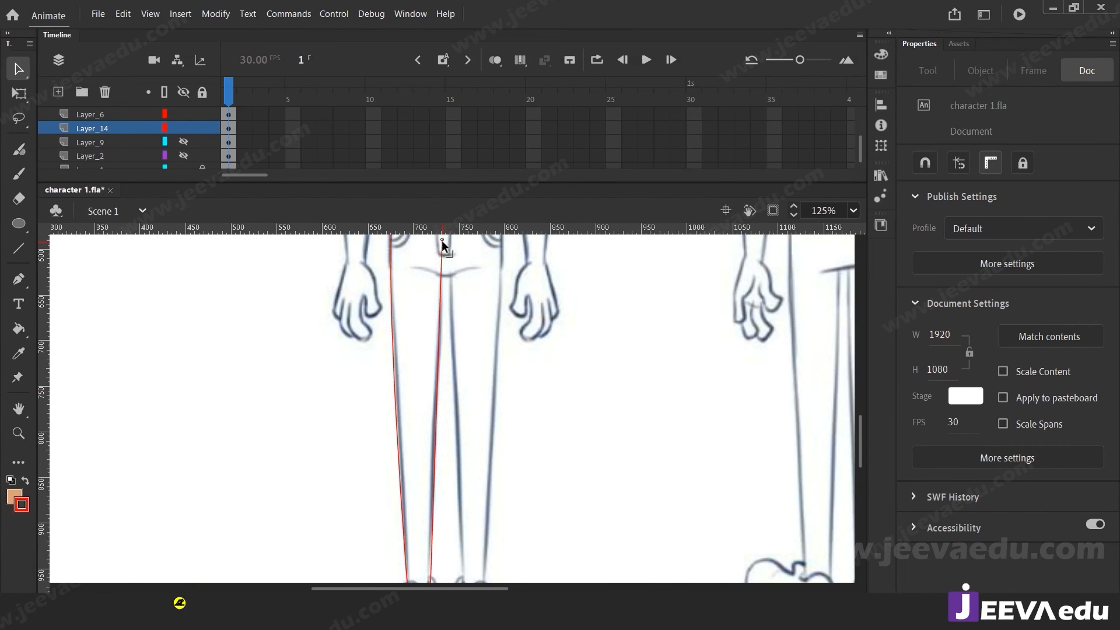
drag(435, 430, 430, 418)
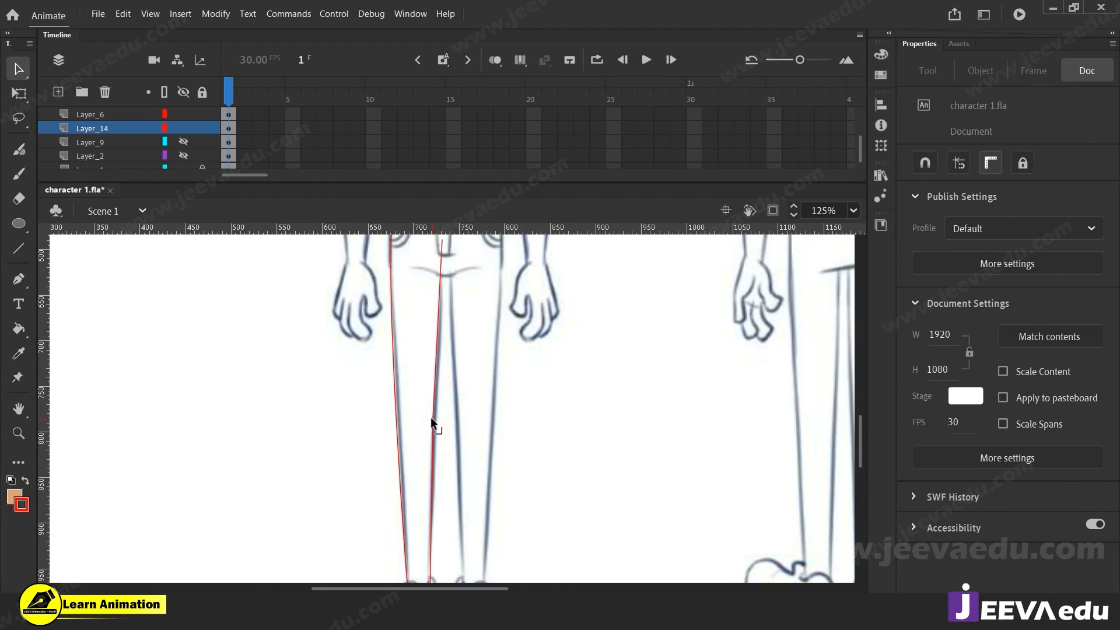
drag(433, 482, 450, 513)
drag(449, 359, 467, 456)
drag(459, 412, 460, 362)
click(455, 404)
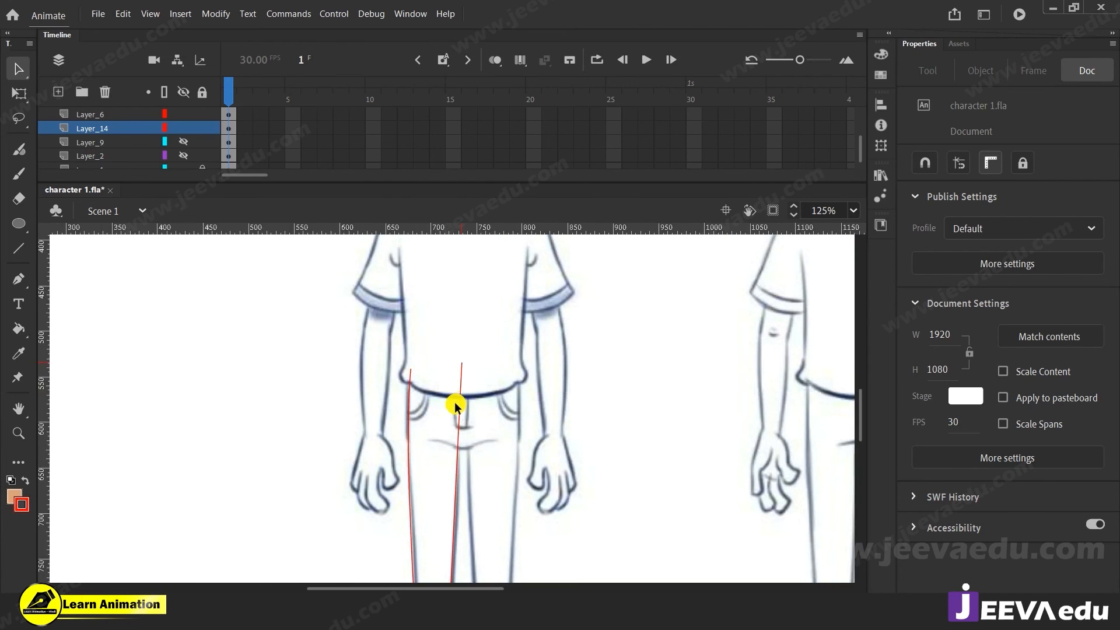
Step: Close the trouser leg with a straight waistline just above the shirt hem and delete the line ends sticking out past it
drag(410, 376, 465, 385)
click(457, 376)
drag(462, 362, 391, 383)
click(392, 383)
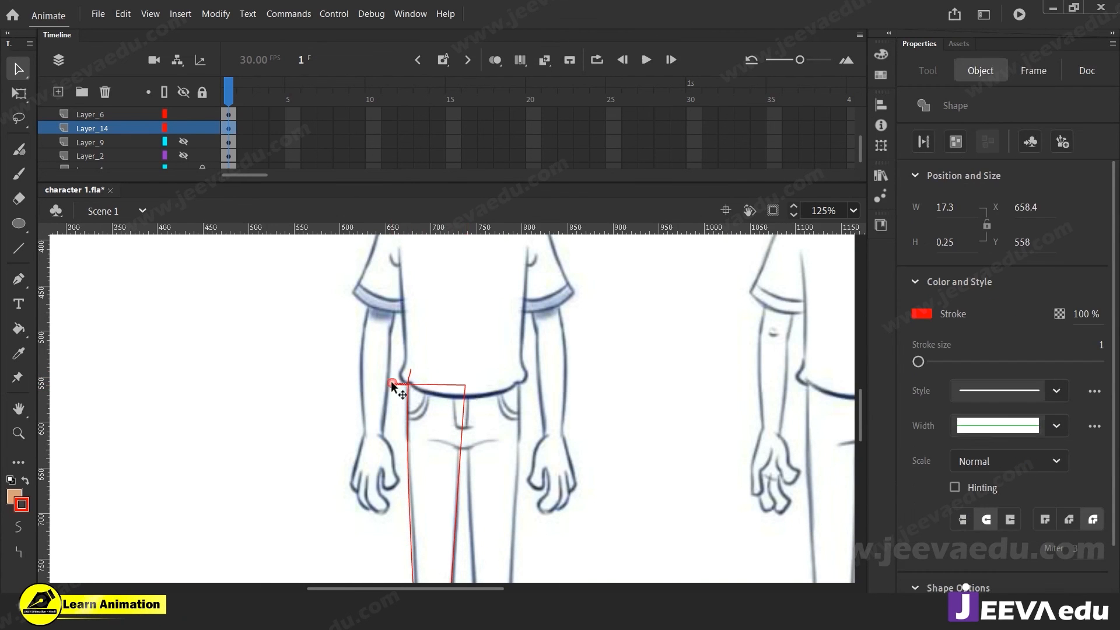
key(Delete)
click(411, 373)
key(Delete)
click(408, 379)
key(Delete)
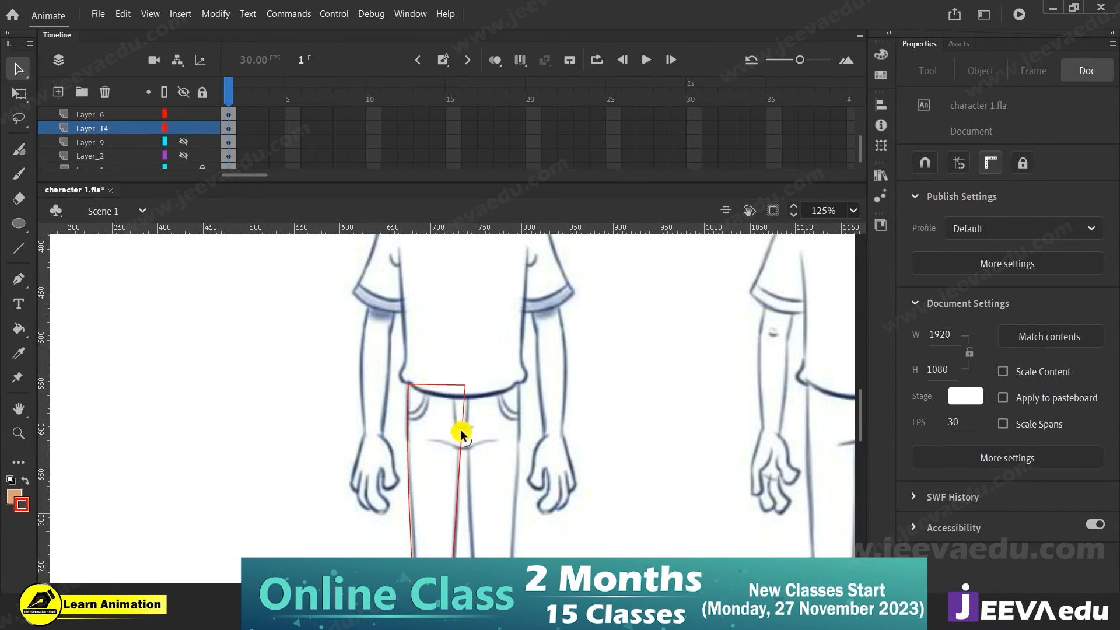
Step: Fine-tune the red inner edge of the trousers near the waist to match the sketch
key(z)
click(445, 421)
key(v)
drag(500, 345, 496, 342)
key(z)
alt+click(463, 474)
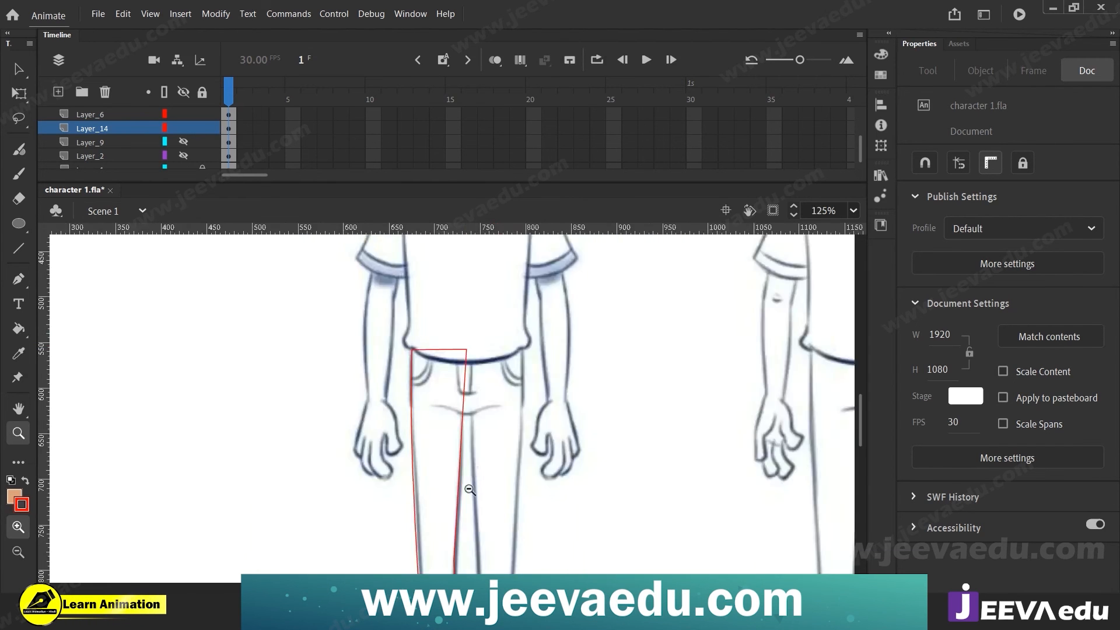
alt+click(462, 476)
alt+click(462, 476)
Step: Draw a diagonal line across the image-left pocket with the Line tool and bend it along the sketch's upper pocket edge
click(444, 369)
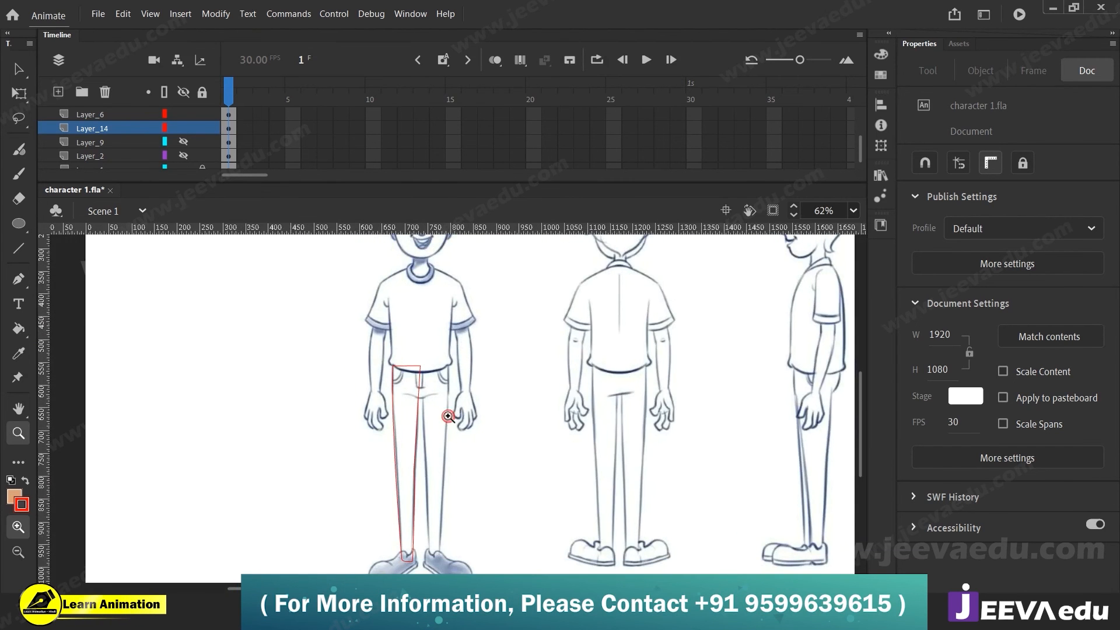
click(408, 411)
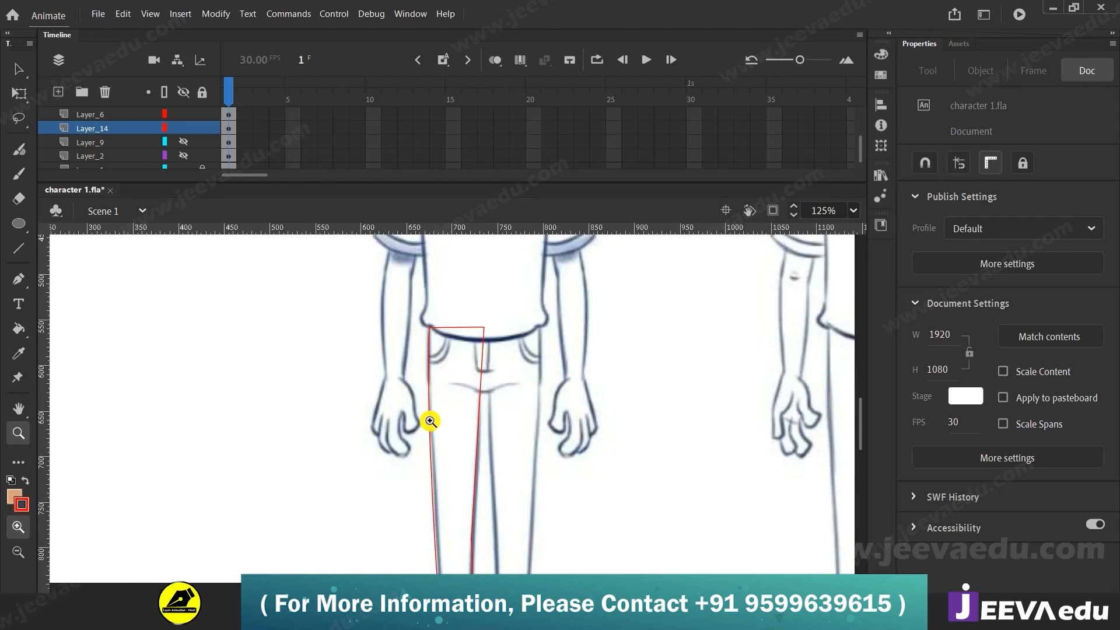
click(460, 381)
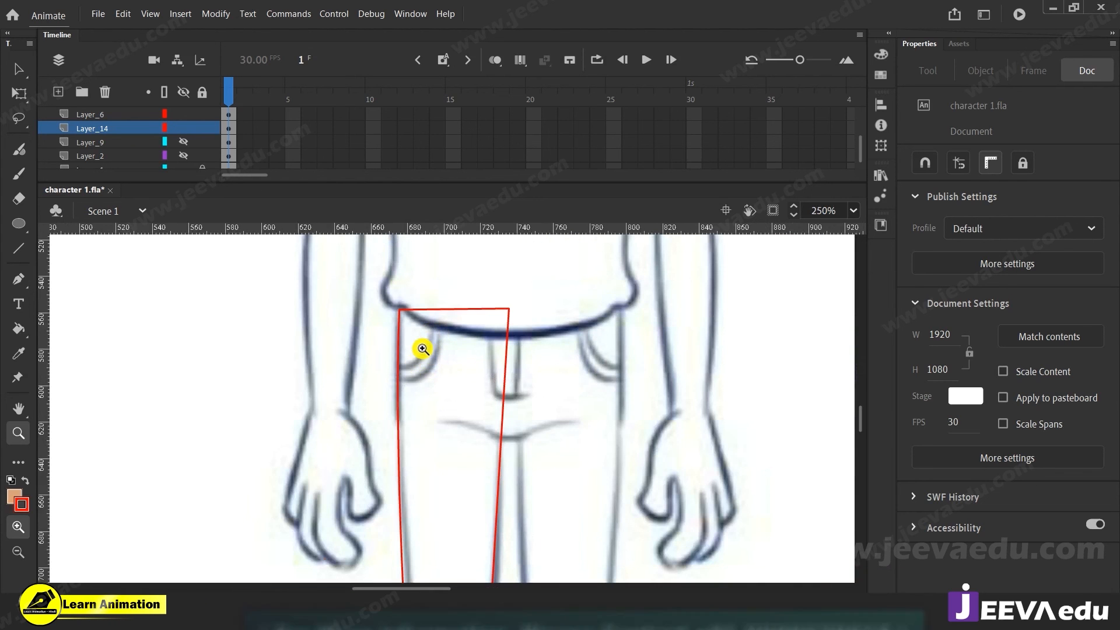
key(v)
key(n)
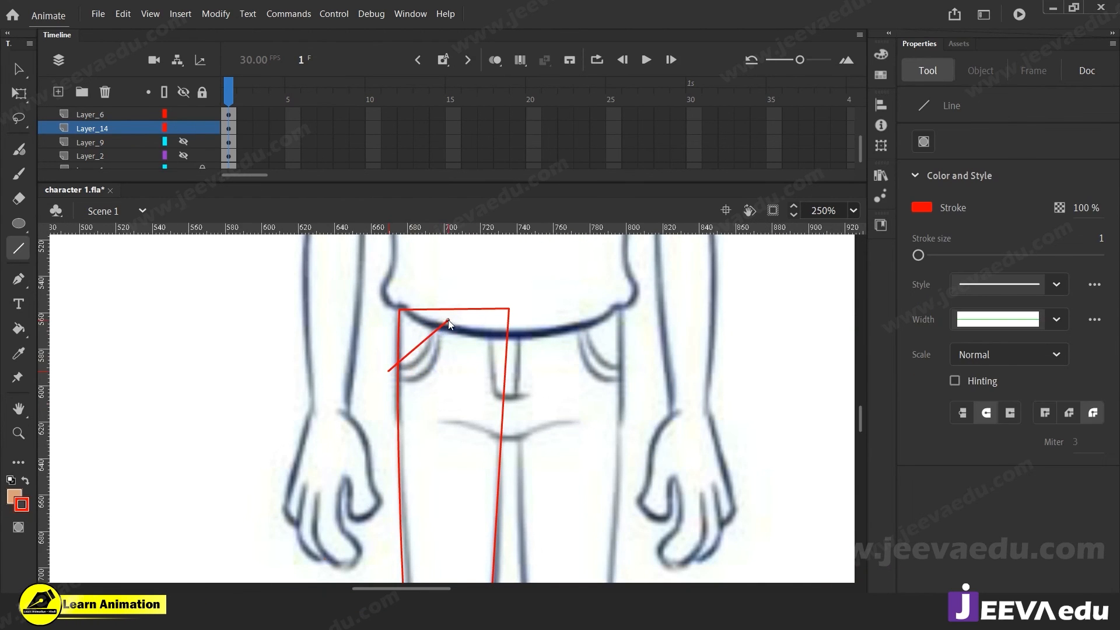
key(v)
click(423, 347)
Step: Draw a second line below the first pocket curve and bend it along the sketch's lower pocket edge
key(n)
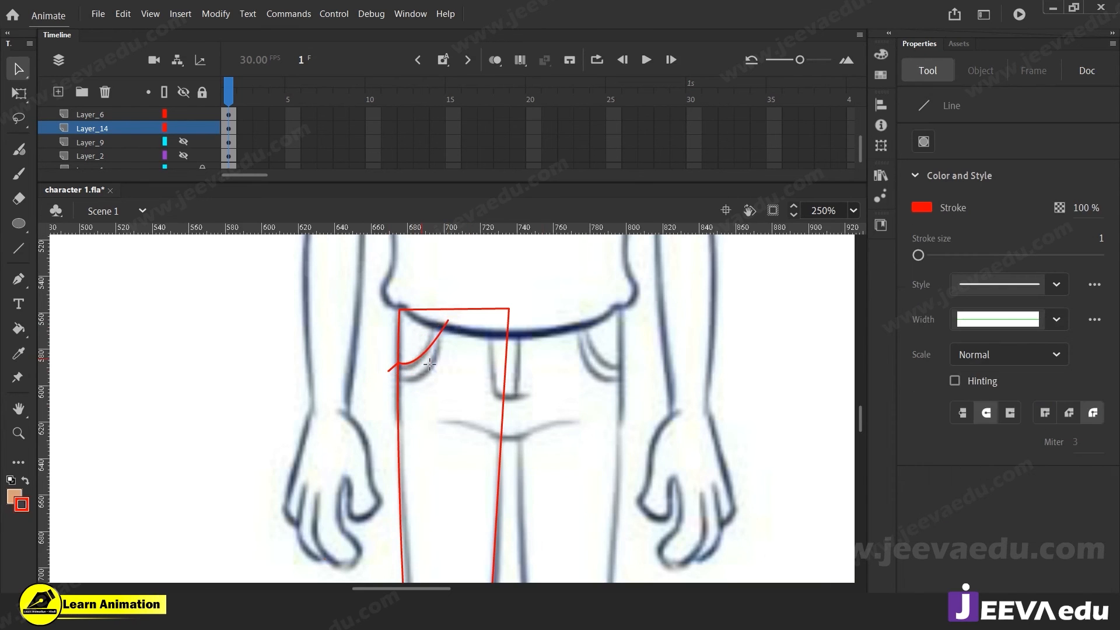
click(391, 380)
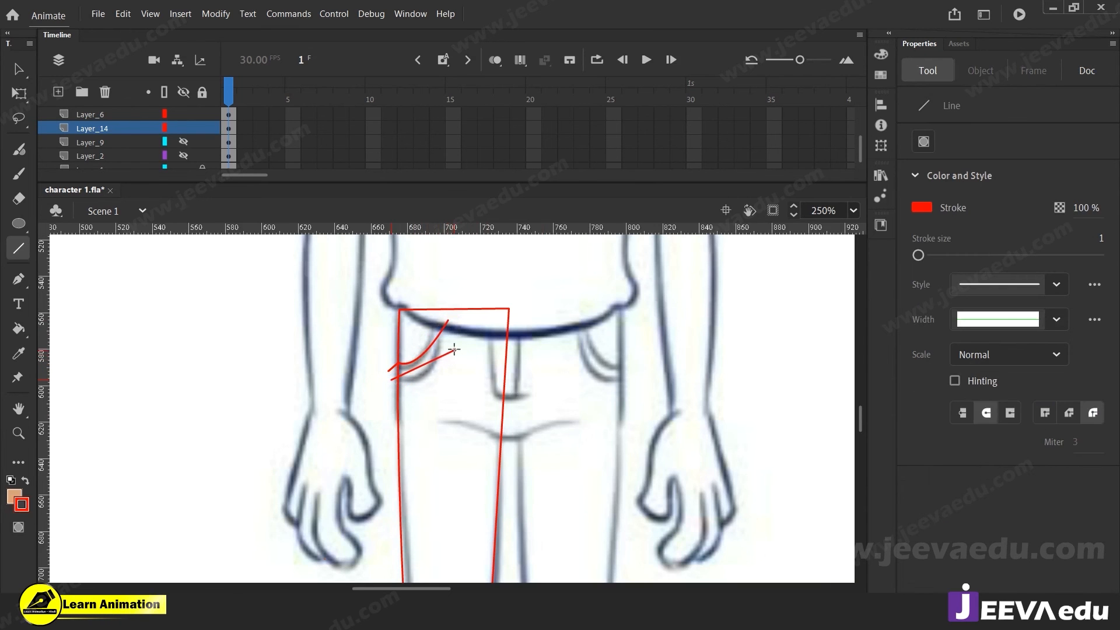
drag(455, 343, 461, 346)
key(v)
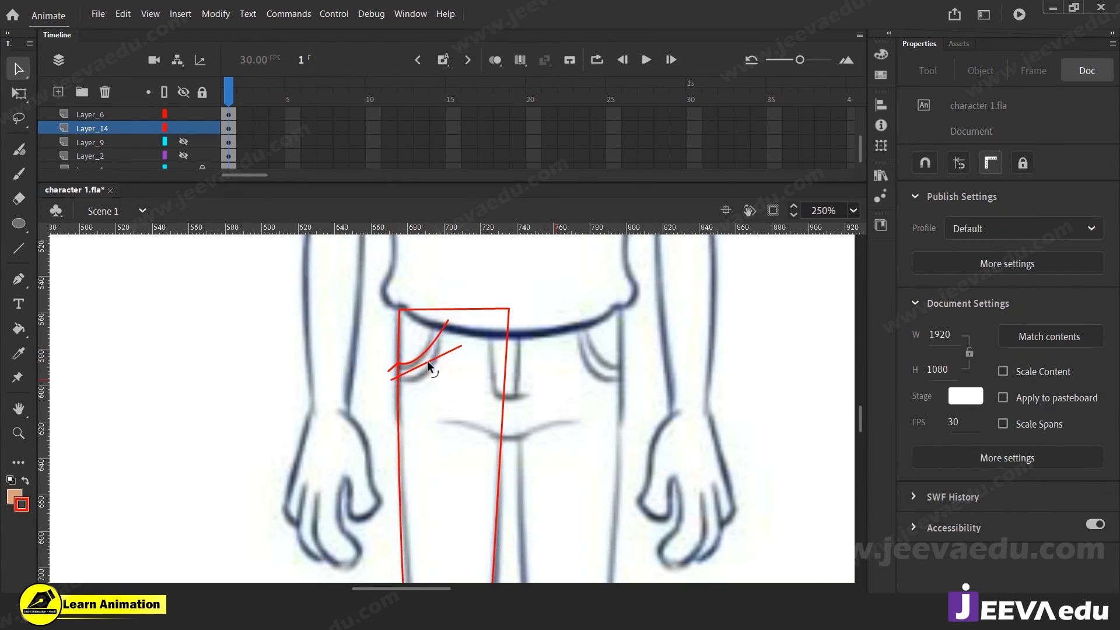
click(457, 353)
Step: Extend the pocket curves to the waistline and delete their ends projecting beyond the waistline and outer leg edge
drag(448, 322, 447, 304)
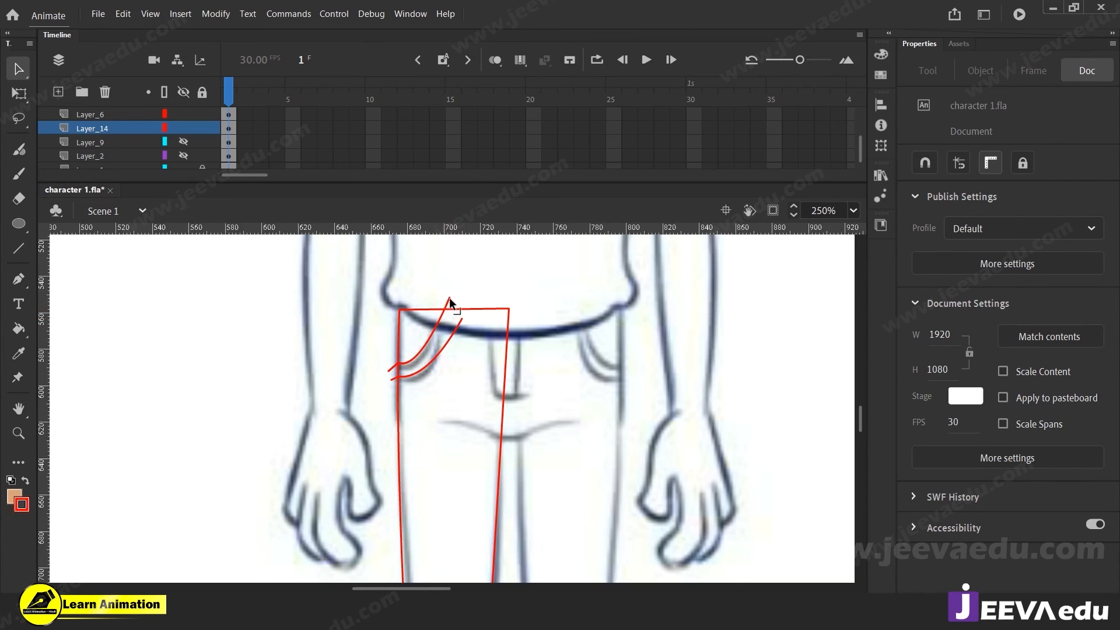
click(447, 303)
key(Delete)
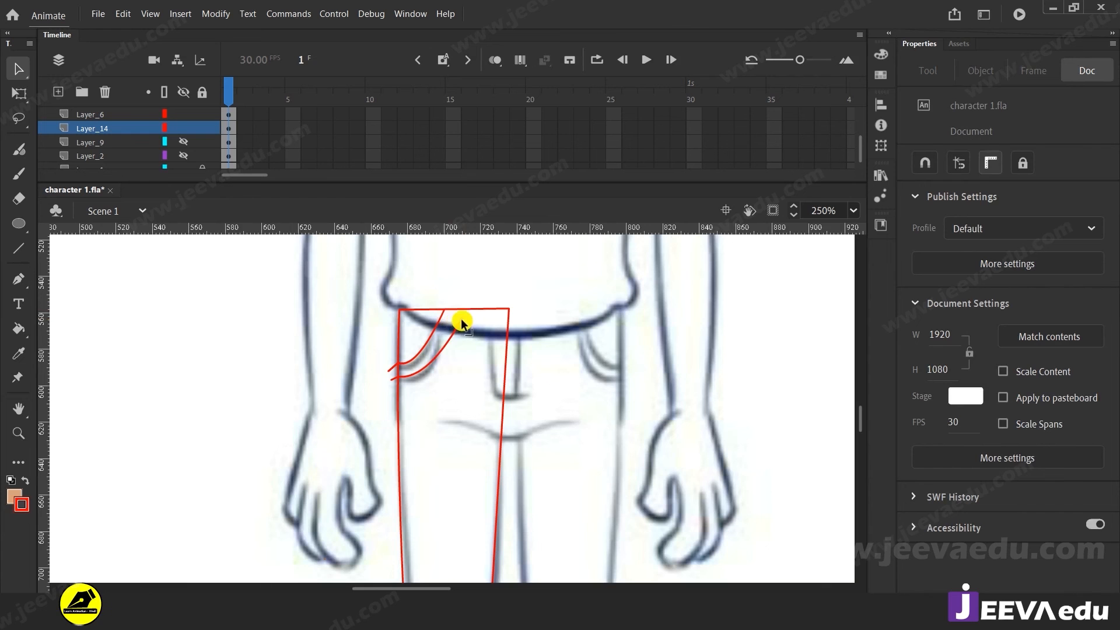
click(397, 363)
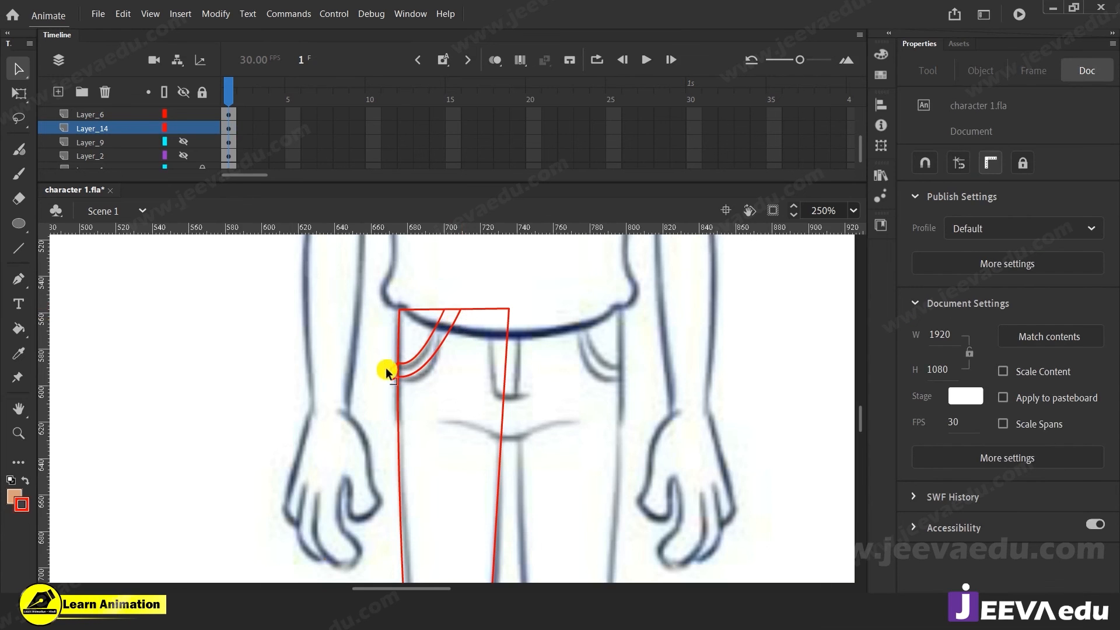
click(389, 367)
key(Delete)
click(392, 378)
key(Delete)
Step: Show the content outside the stage and make Layer_2 and Layer_9 visible
key(z)
alt+click(483, 431)
alt+click(434, 428)
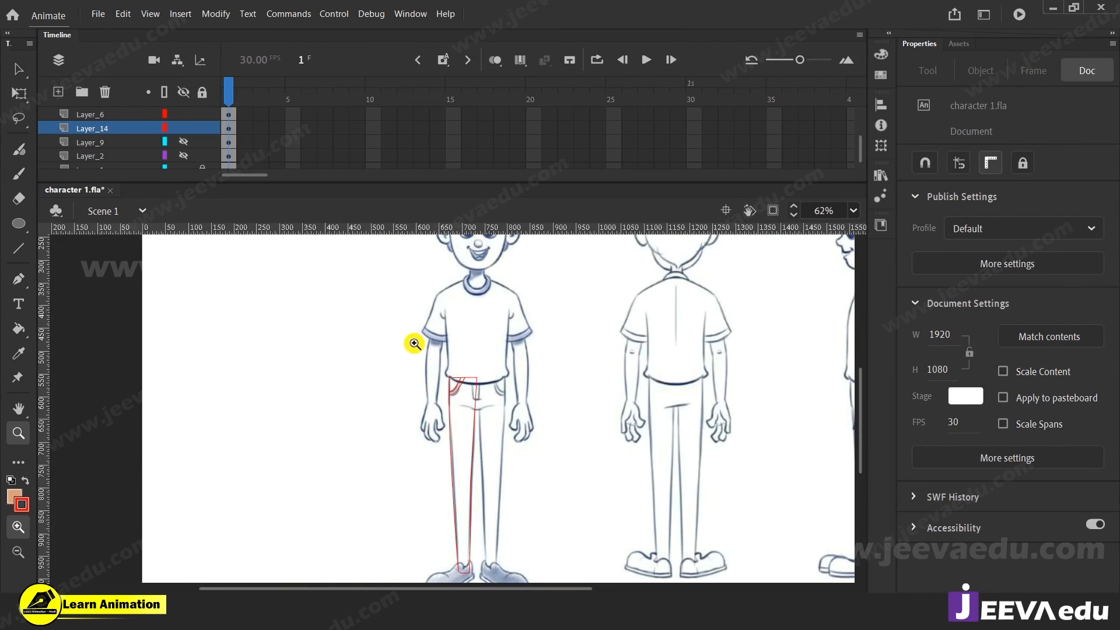
drag(452, 493, 459, 459)
click(772, 214)
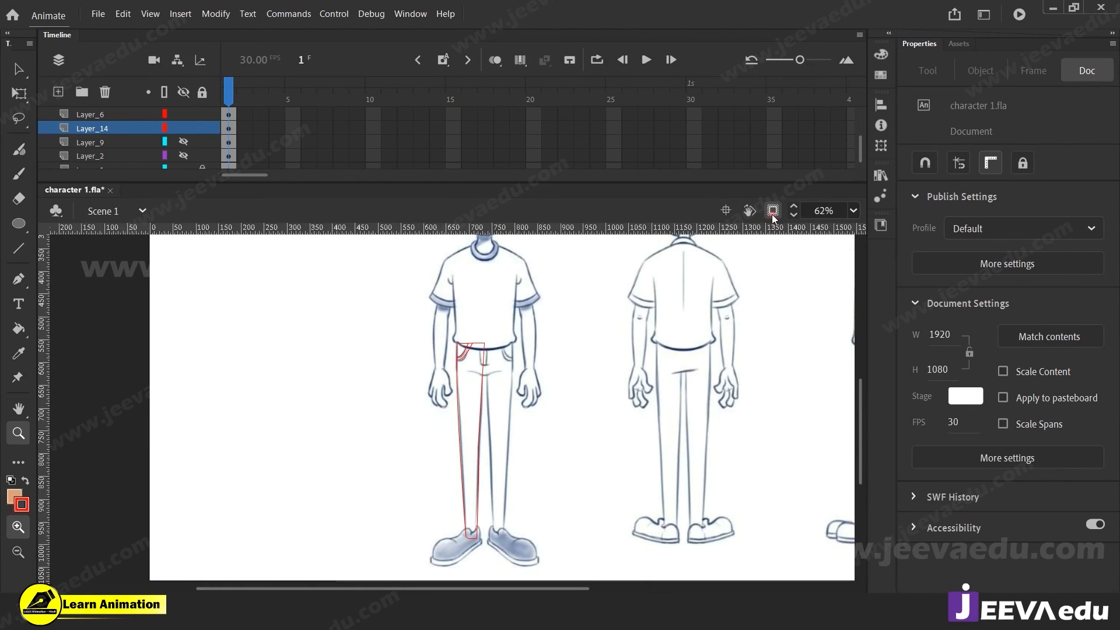
alt+click(433, 426)
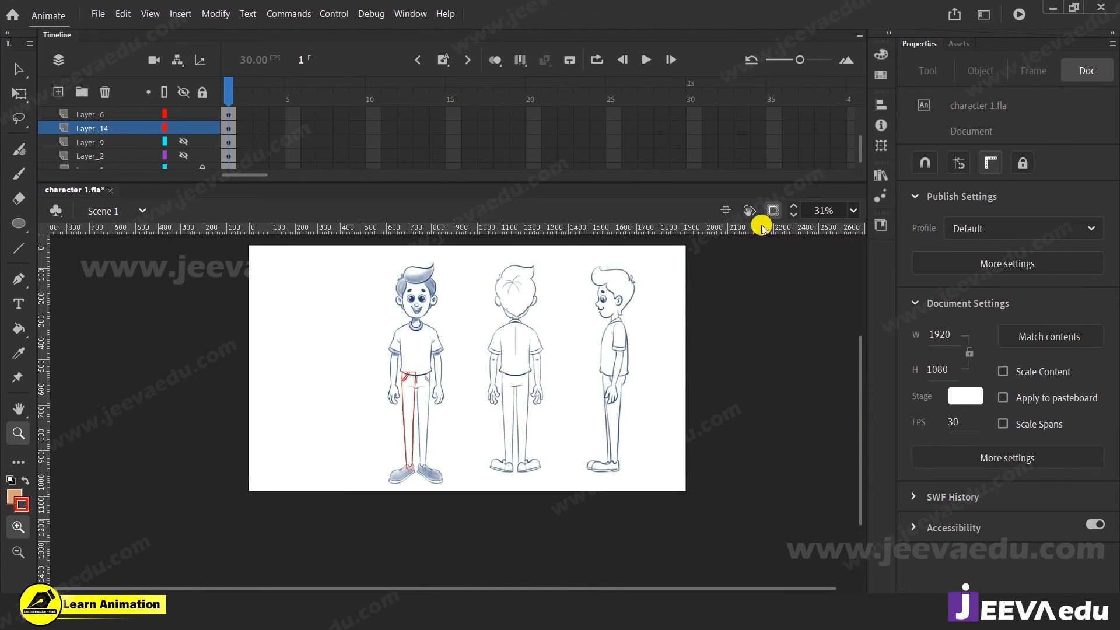
click(773, 212)
scroll(180, 134, down, 1)
click(182, 128)
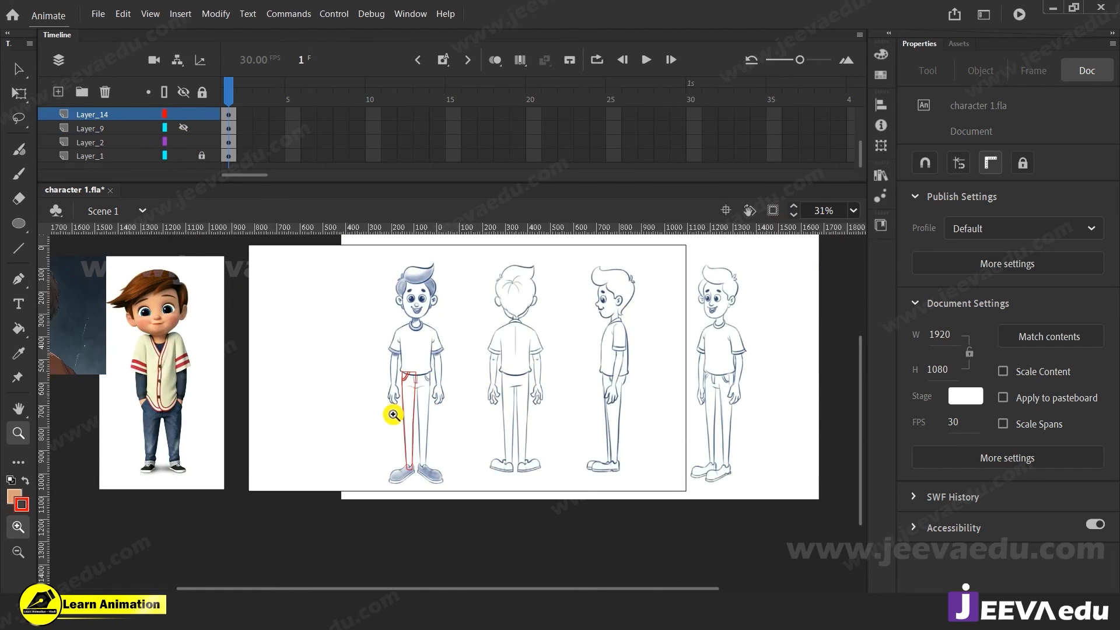
click(183, 128)
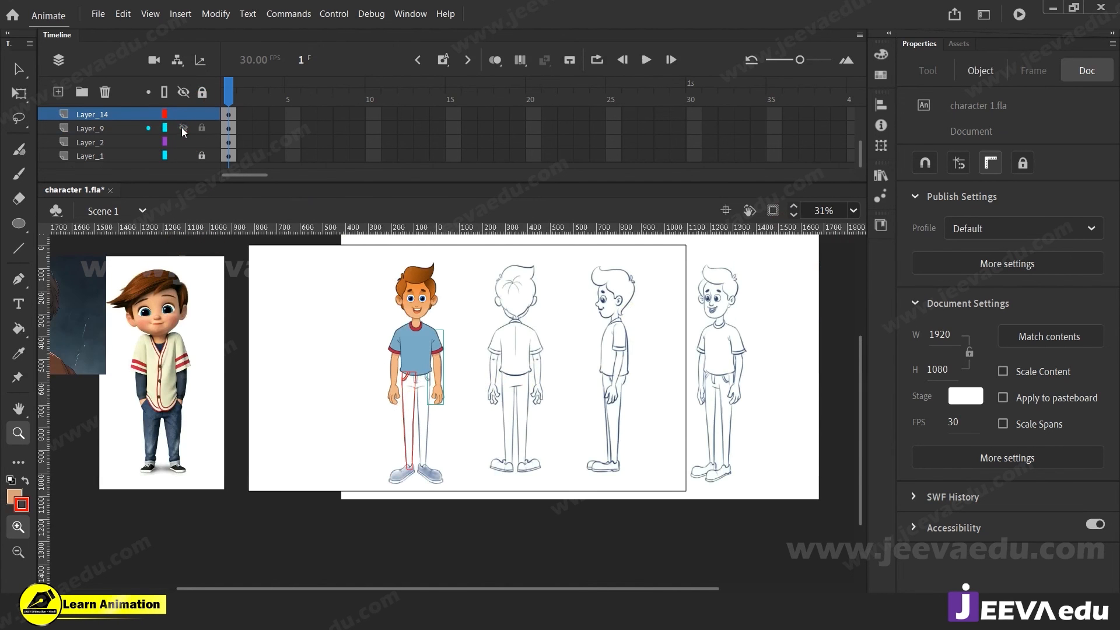
Step: Sample the brown of the coat in the anime reference picture and fill the traced trouser leg with it
alt+click(369, 371)
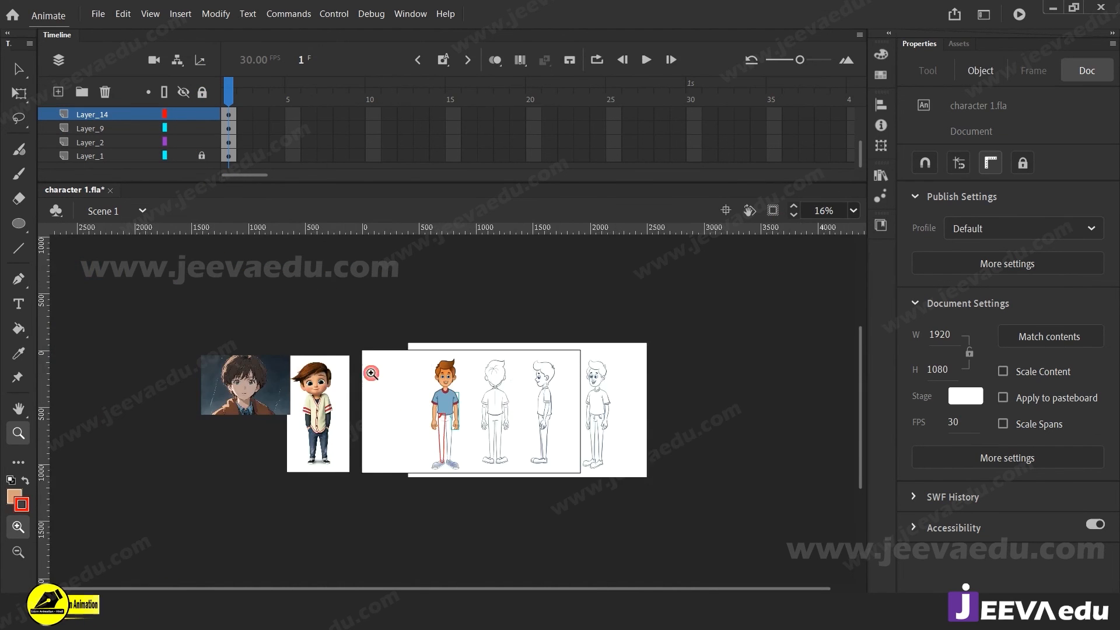
click(374, 409)
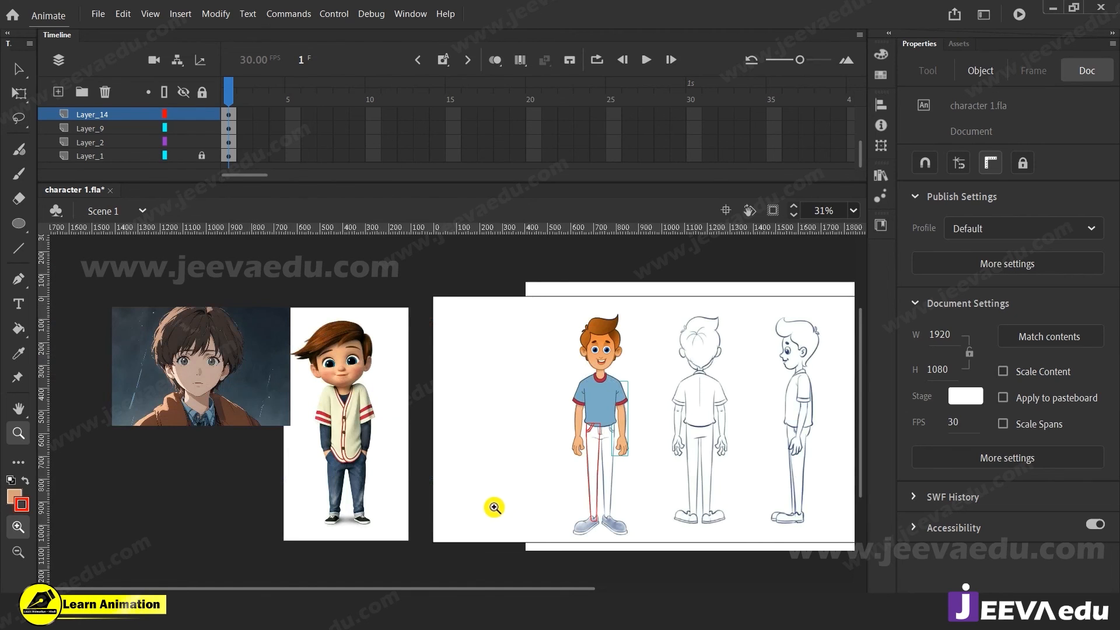
key(i)
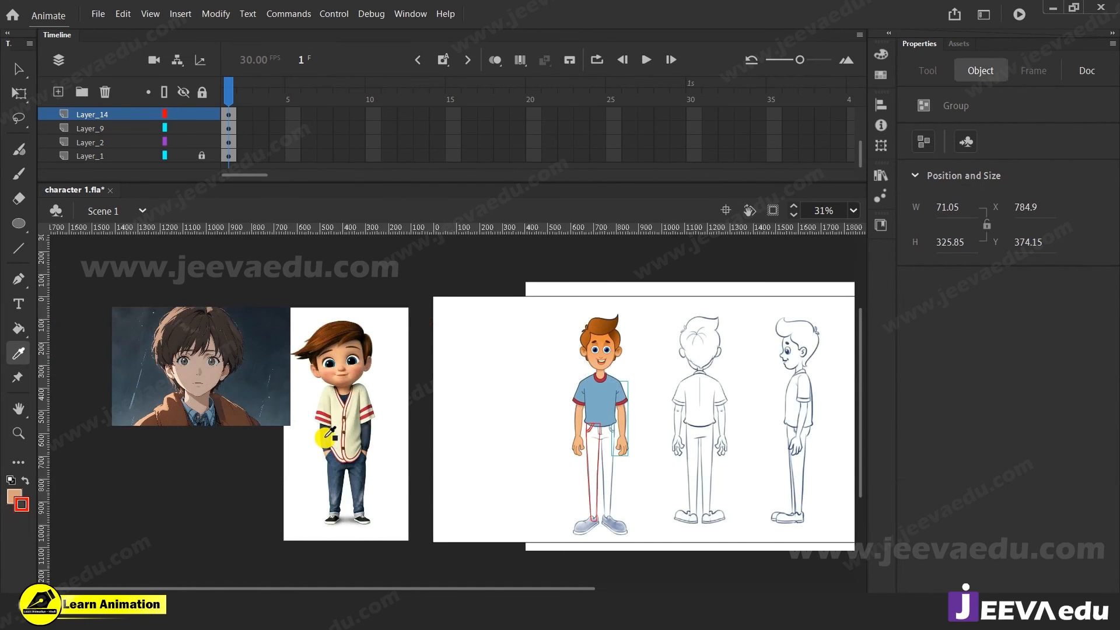
click(191, 419)
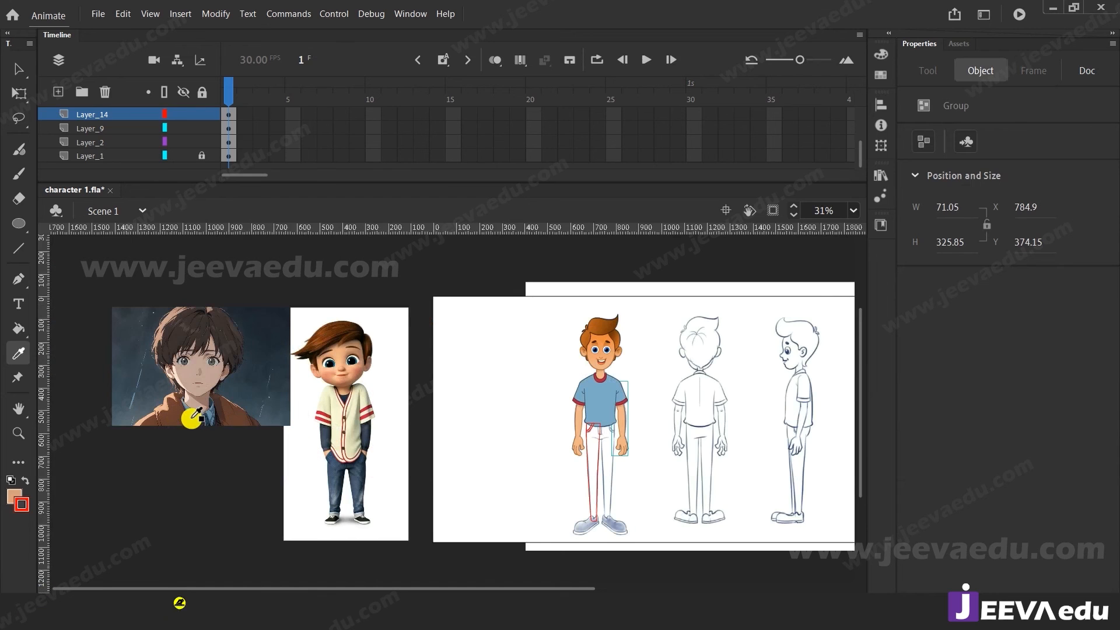
click(594, 454)
click(596, 461)
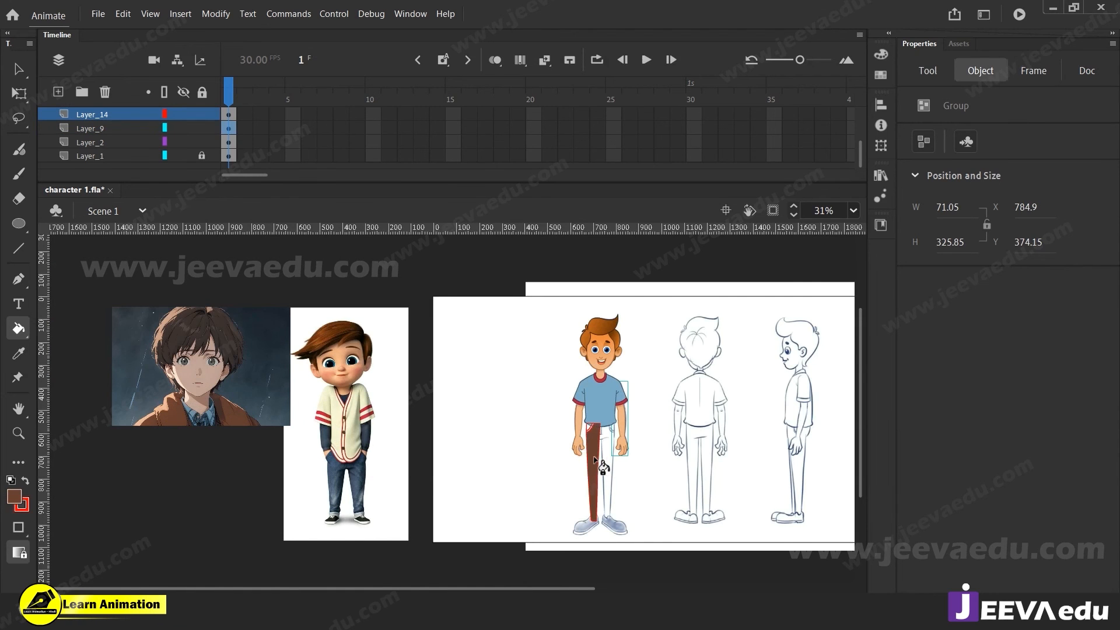
Step: Fill the inner pocket area and the band between the two pocket curves with the same brown as the trouser leg
key(z)
click(594, 457)
click(493, 393)
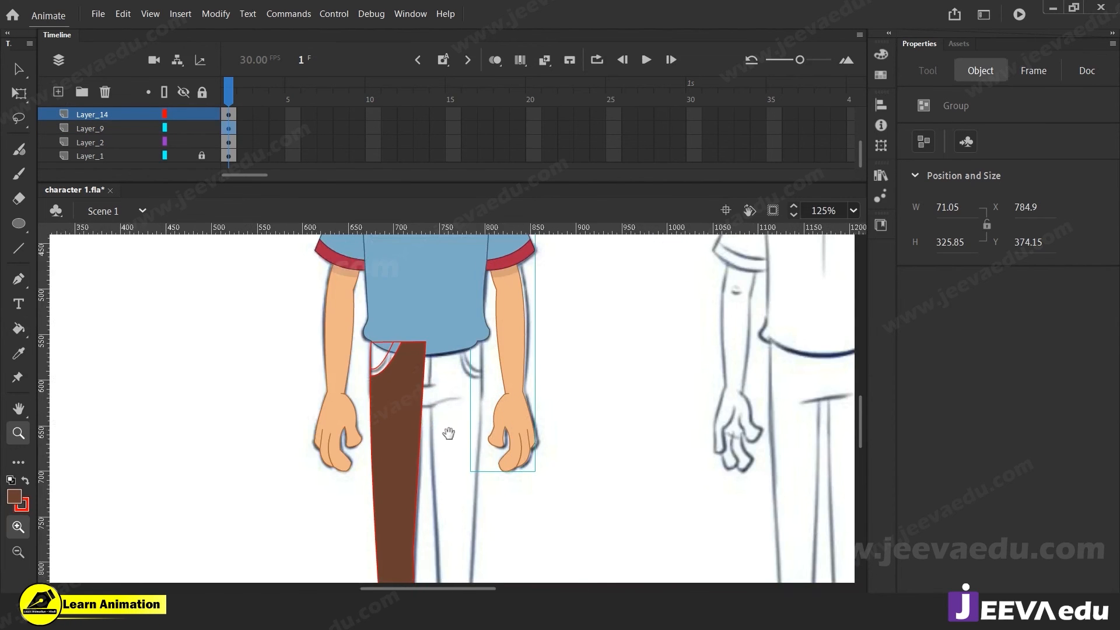
click(407, 421)
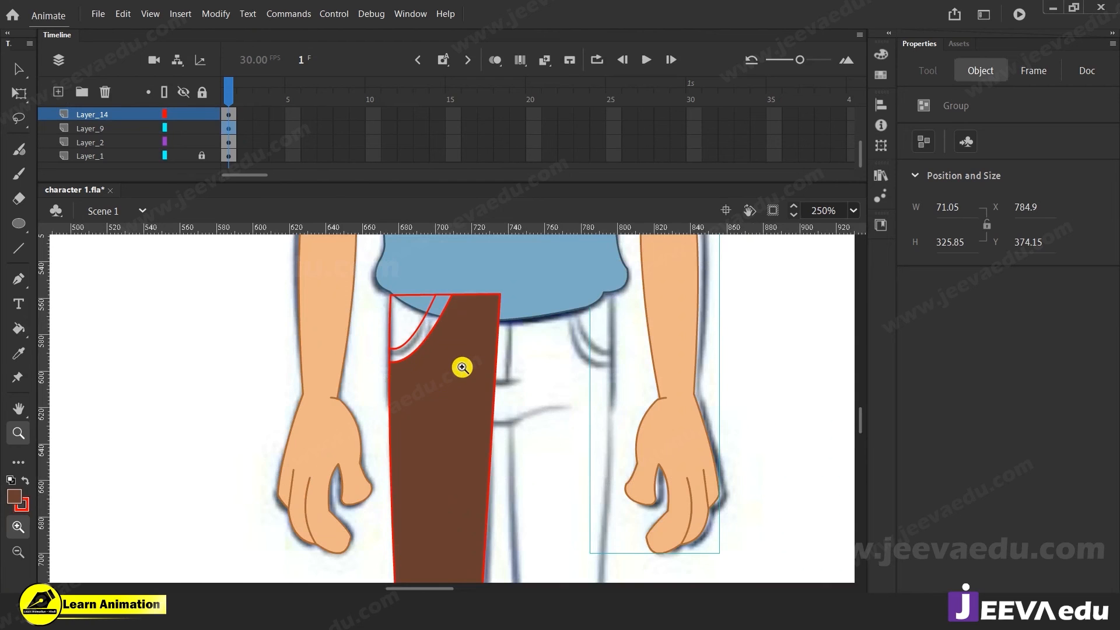
key(k)
click(409, 316)
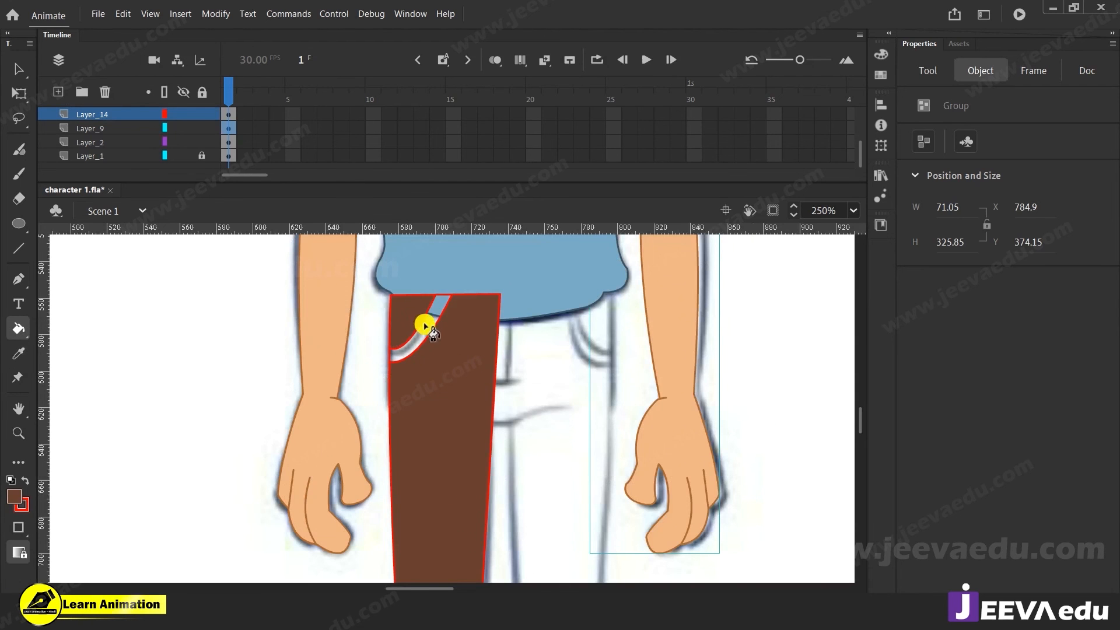
click(428, 328)
Step: Recolour all the trouser leg and pocket outlines from red to dark brown 2F1C16
key(v)
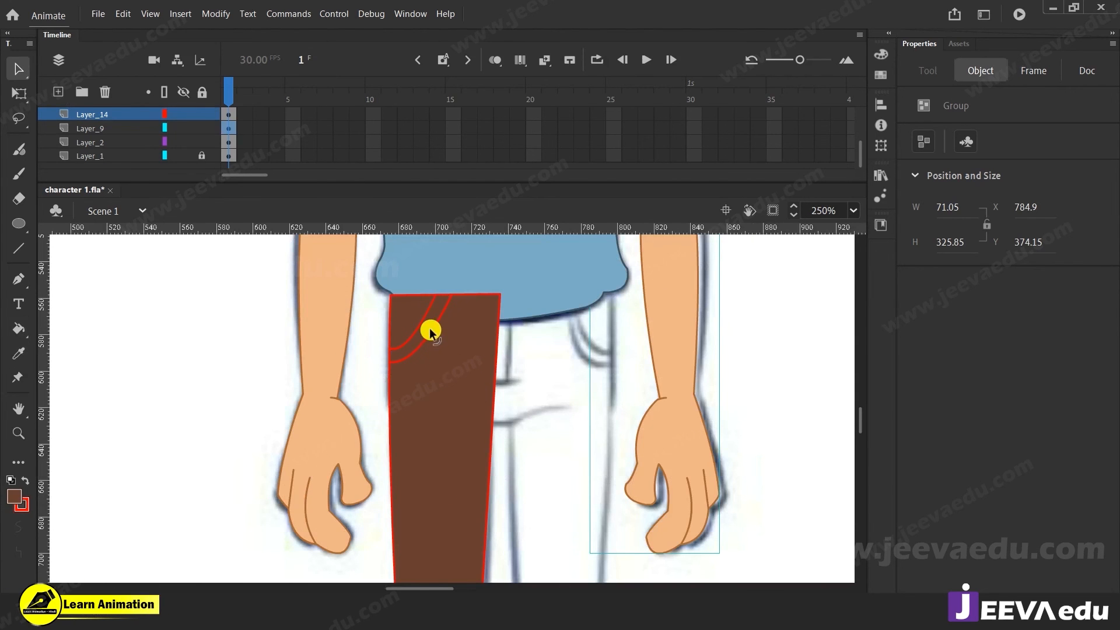
click(432, 333)
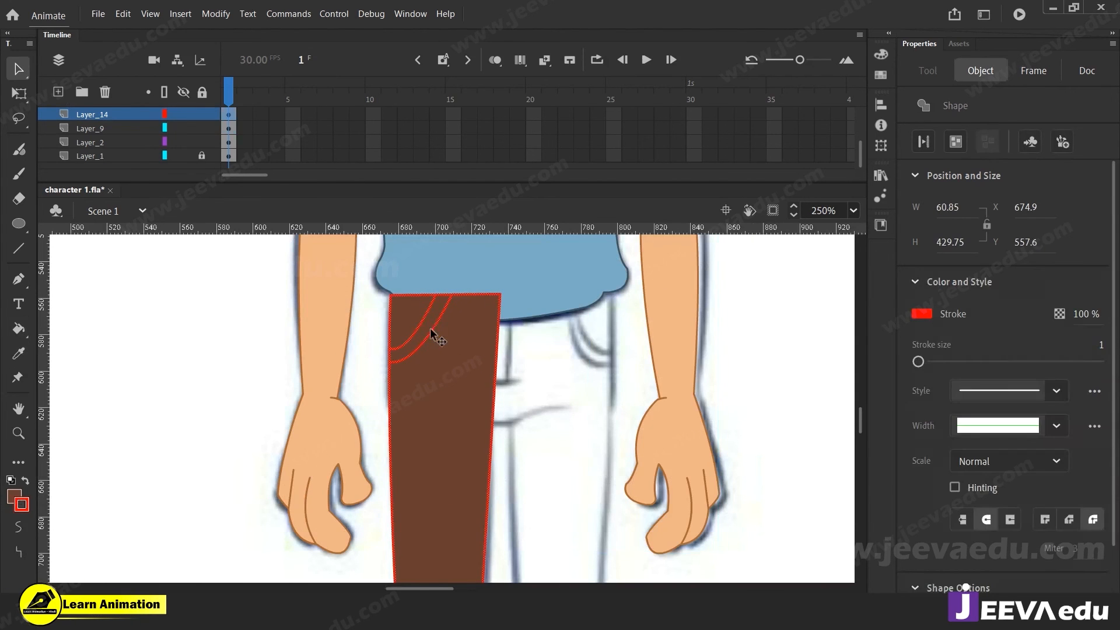
click(25, 505)
click(442, 430)
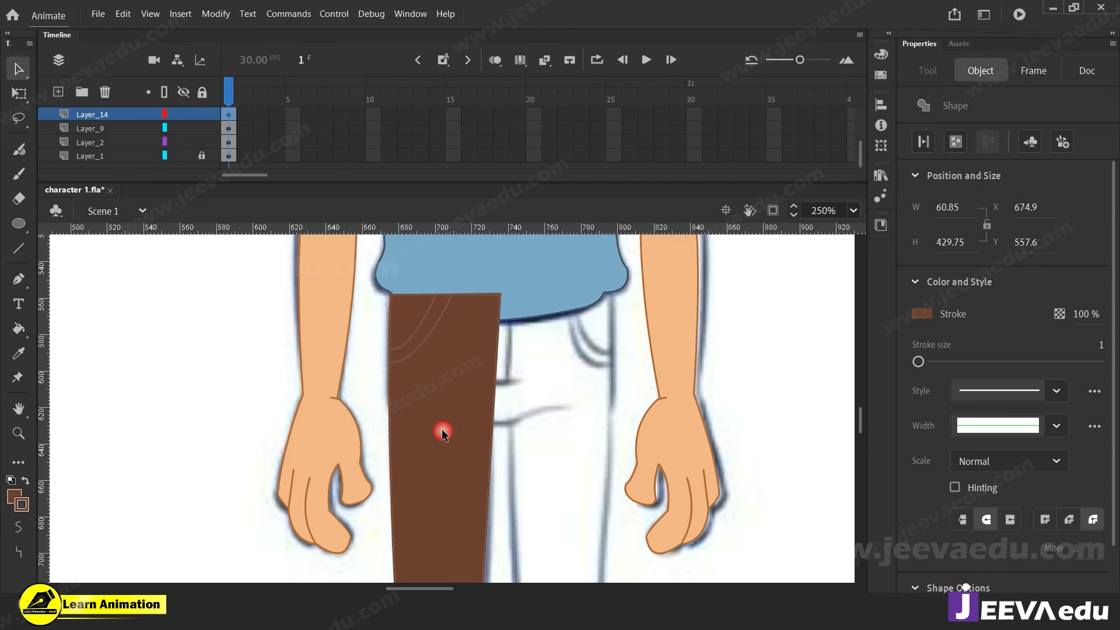
click(21, 508)
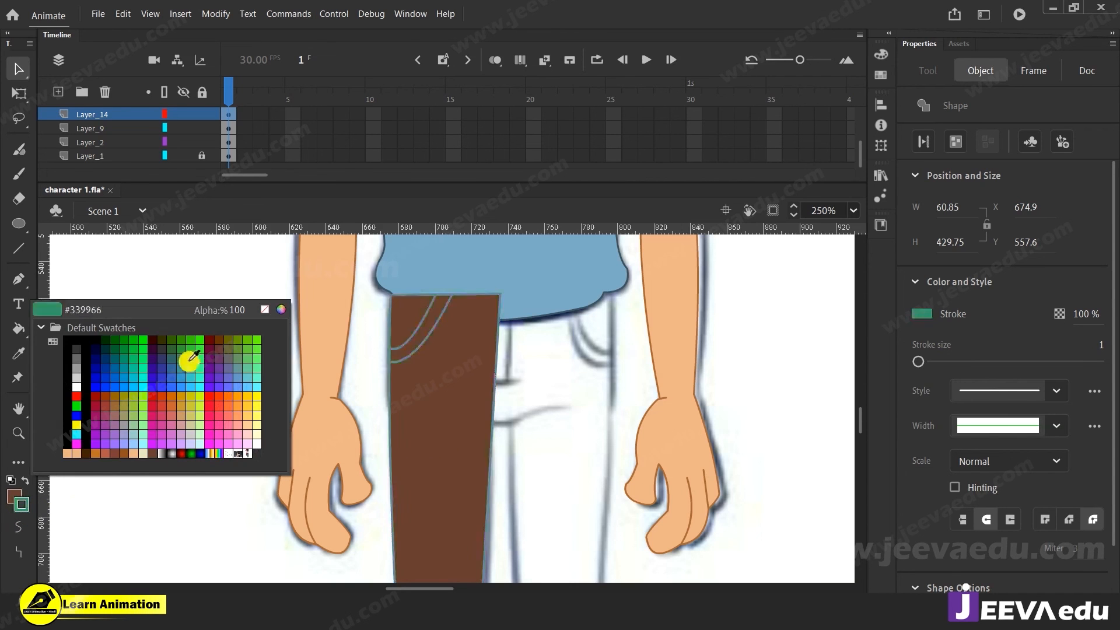
click(281, 310)
click(619, 309)
drag(597, 330, 600, 363)
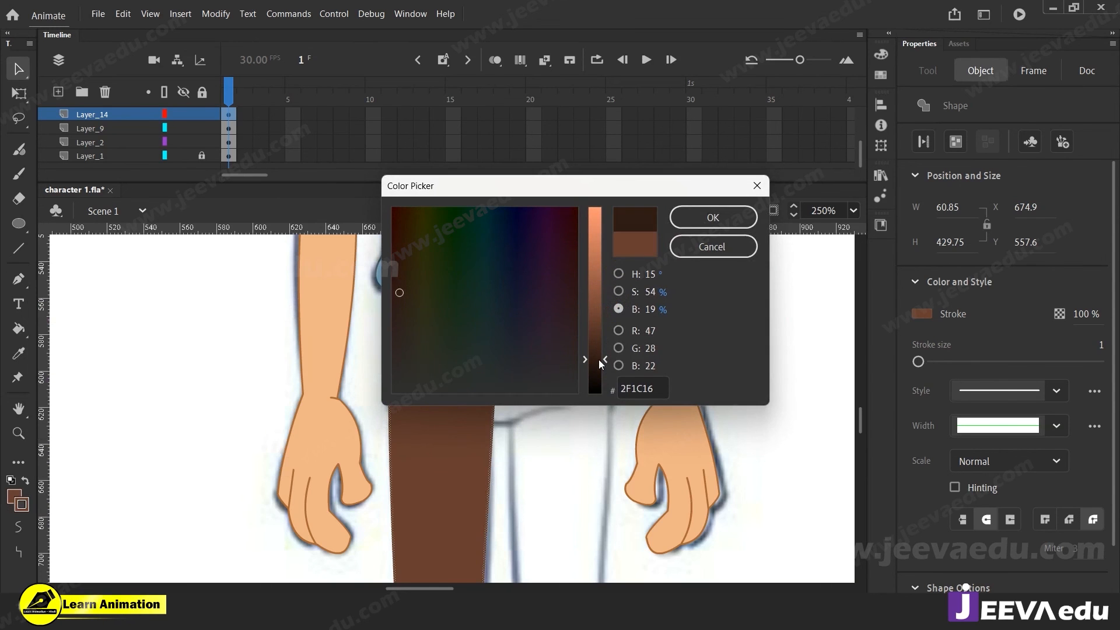
click(688, 219)
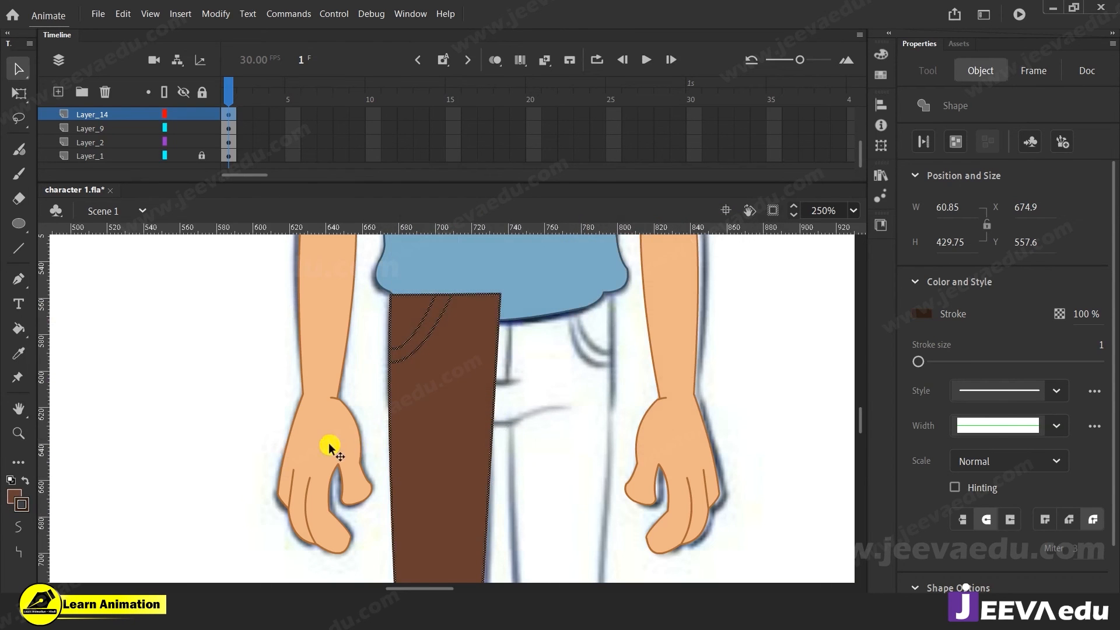
click(253, 415)
Step: Select the leg and both pocket fills together with their outlines and group them
double_click(451, 431)
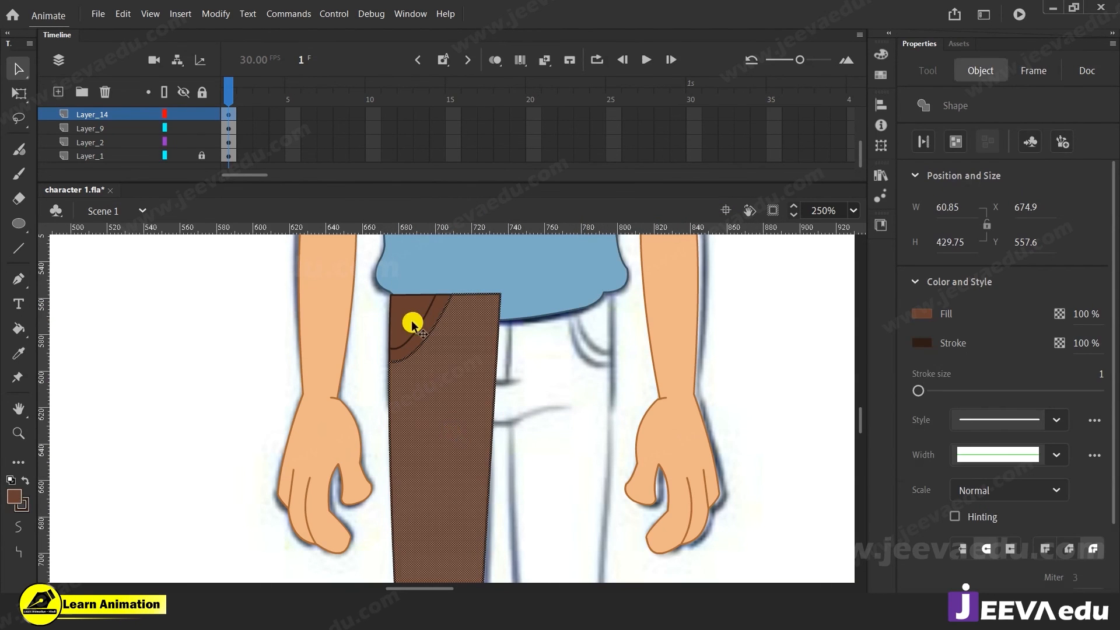
shift+click(429, 320)
shift+click(408, 317)
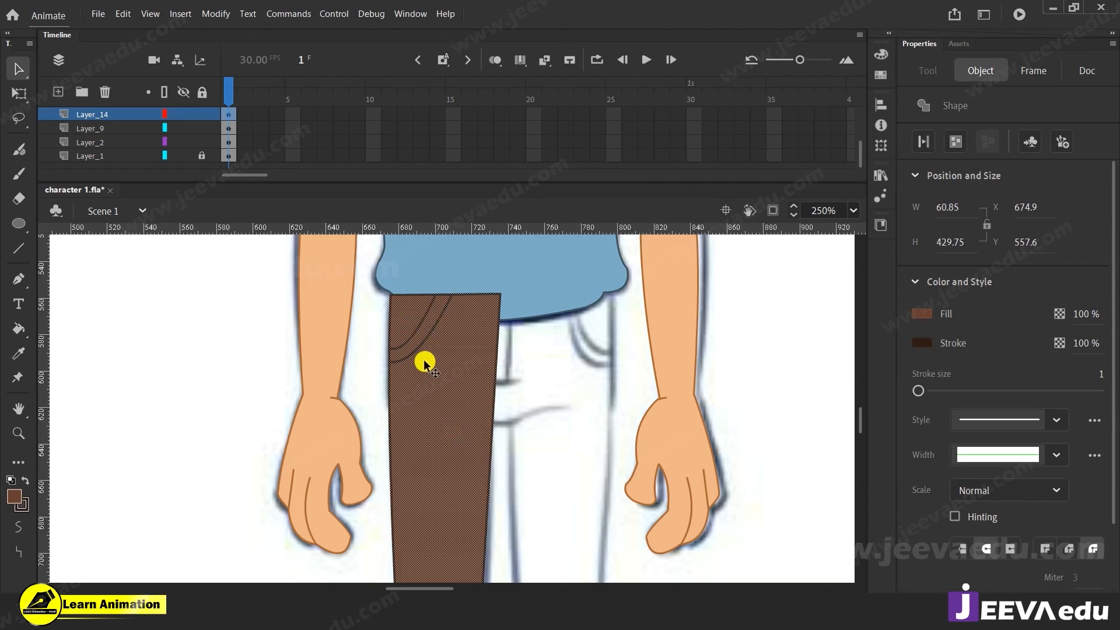
key(ctrl+g)
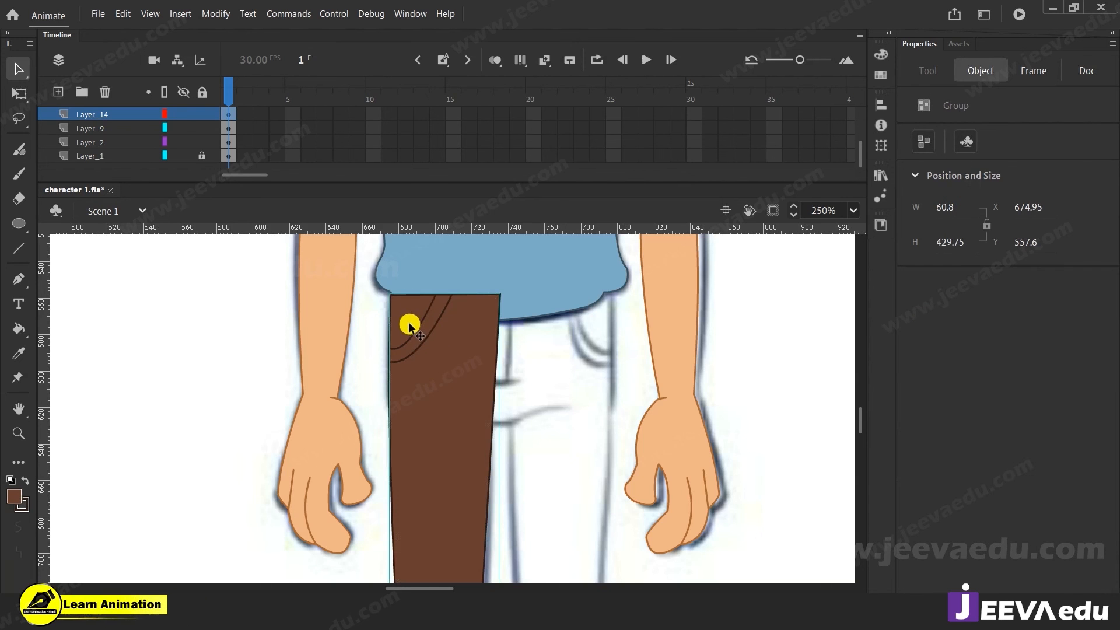
Step: Inside the trouser group, pull the pocket's outer top corner up over the shirt and raise the inner curve's upper end to match
key(z)
click(427, 330)
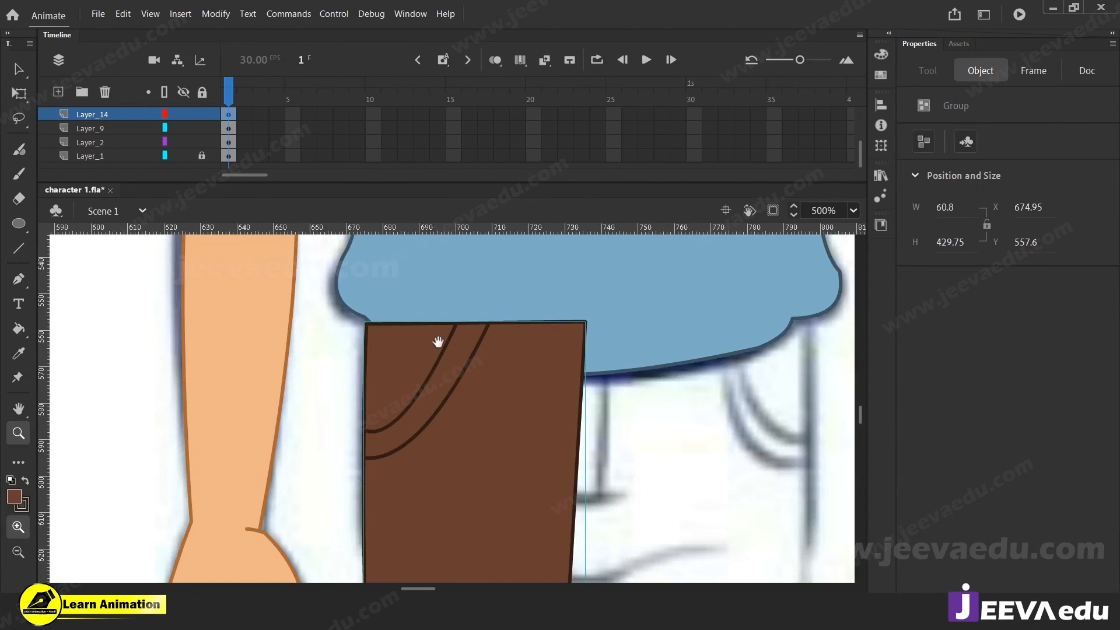
key(v)
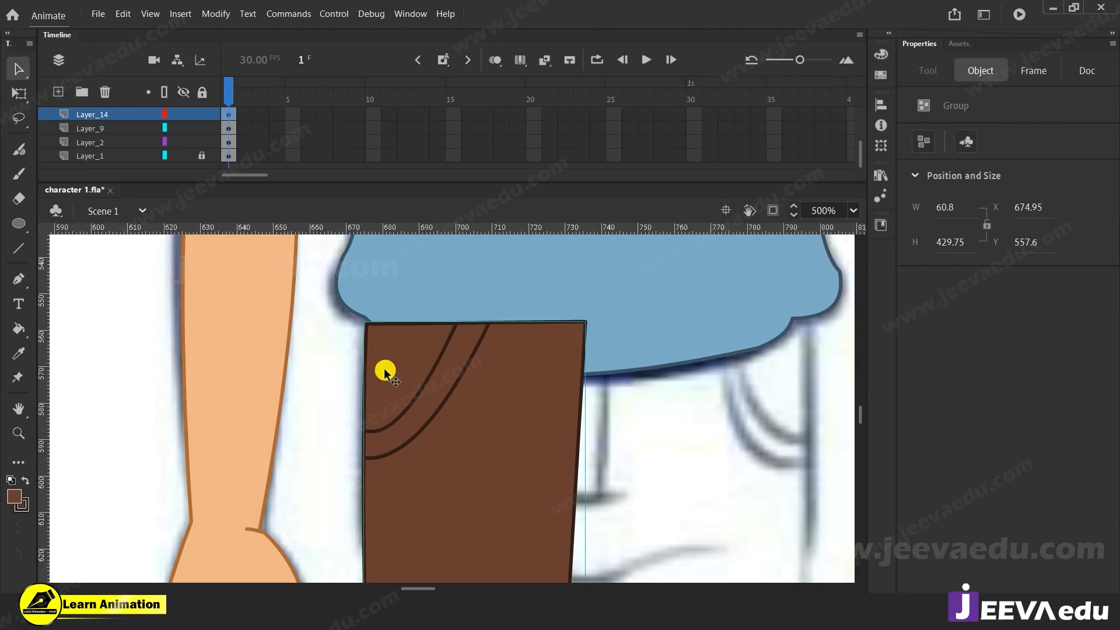
double_click(384, 369)
click(334, 330)
drag(365, 323, 373, 284)
drag(453, 323, 456, 311)
Step: Change the inner pocket area's fill from solid colour to a linear gradient
click(390, 371)
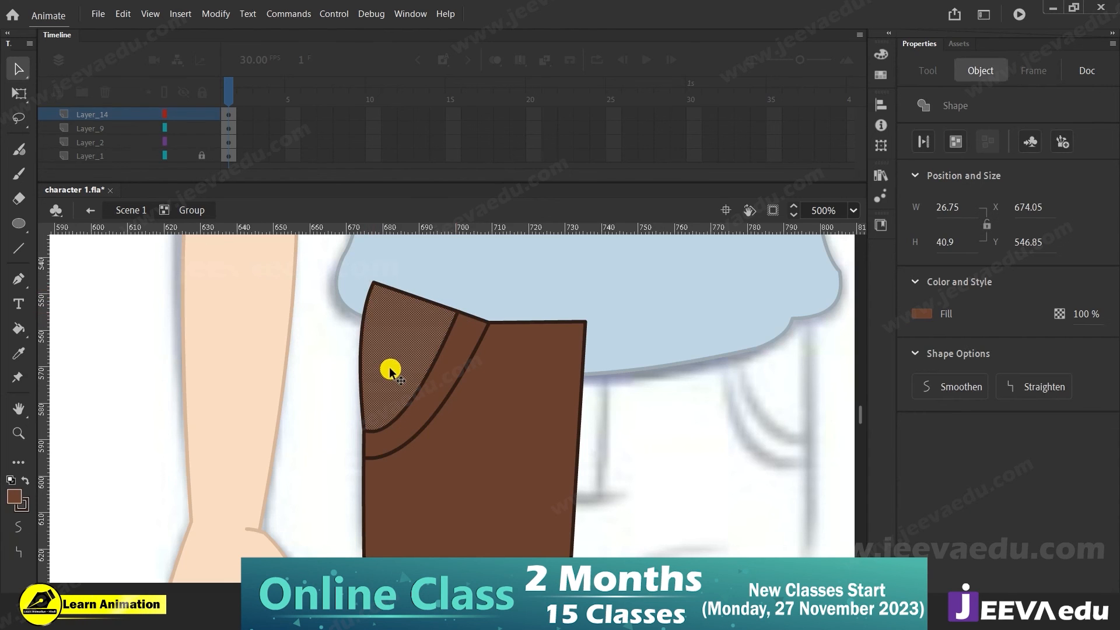
click(881, 55)
click(742, 78)
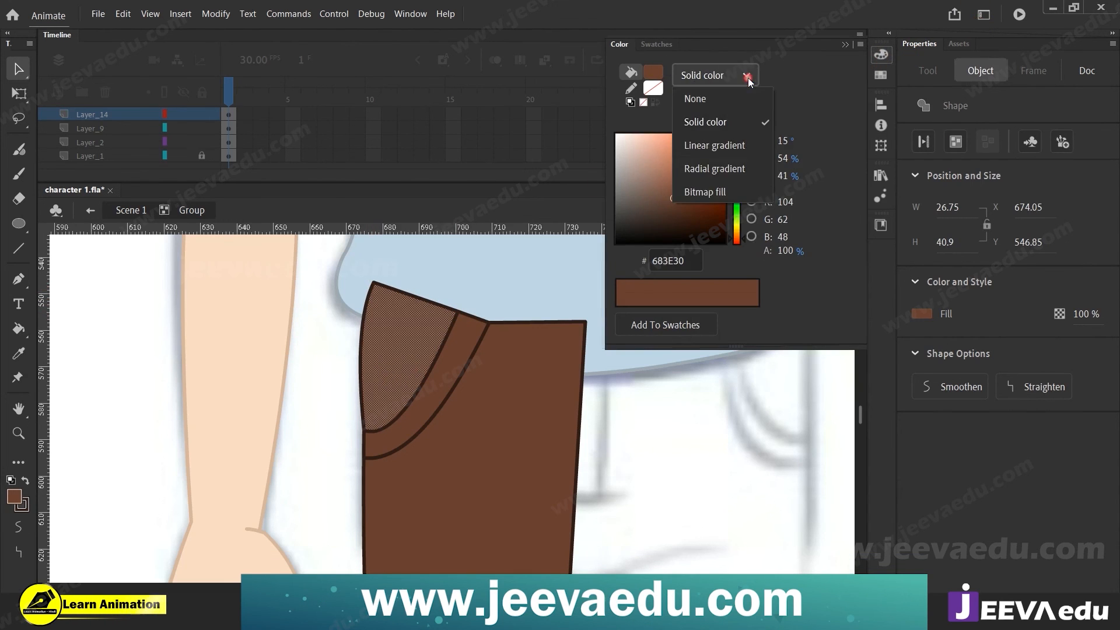
click(723, 146)
click(618, 307)
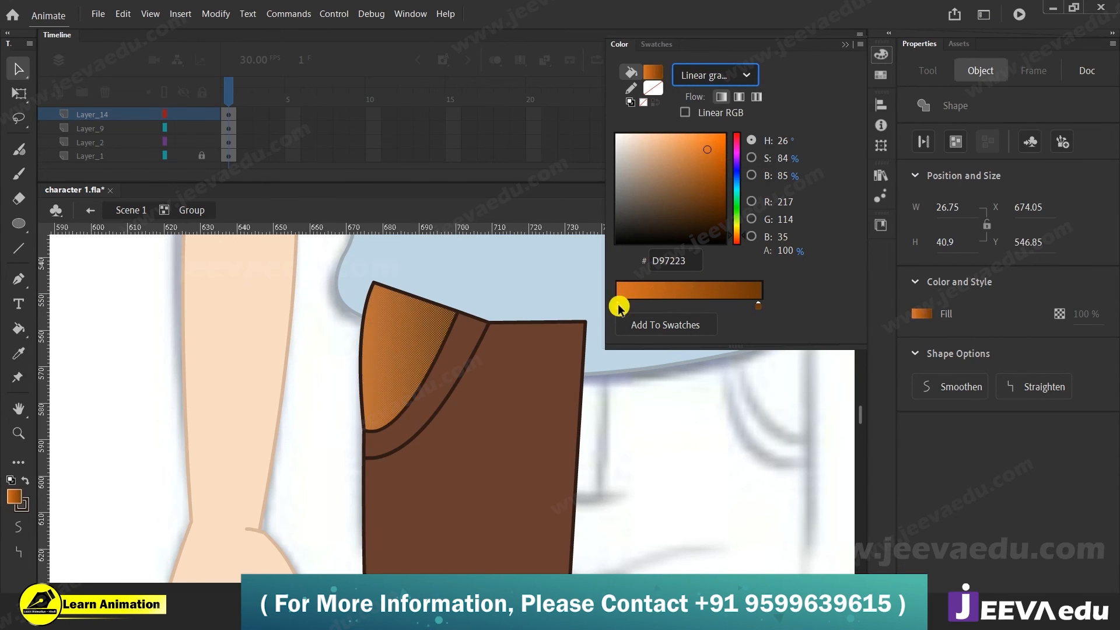
click(537, 412)
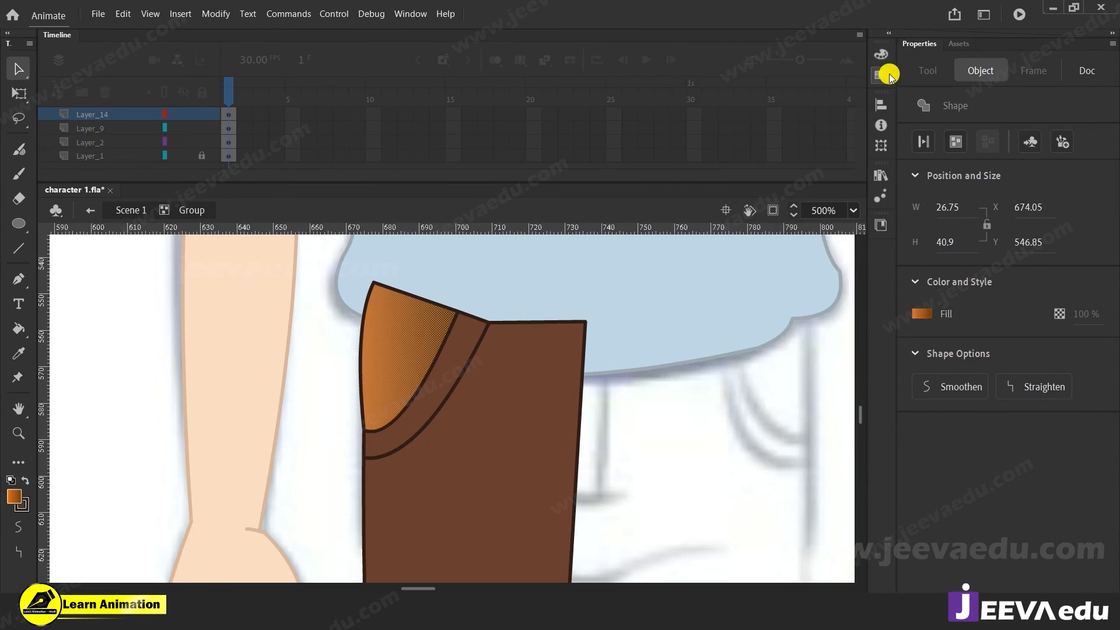
Step: Set both end stops of the pocket gradient to the trouser brown 683E30
click(881, 55)
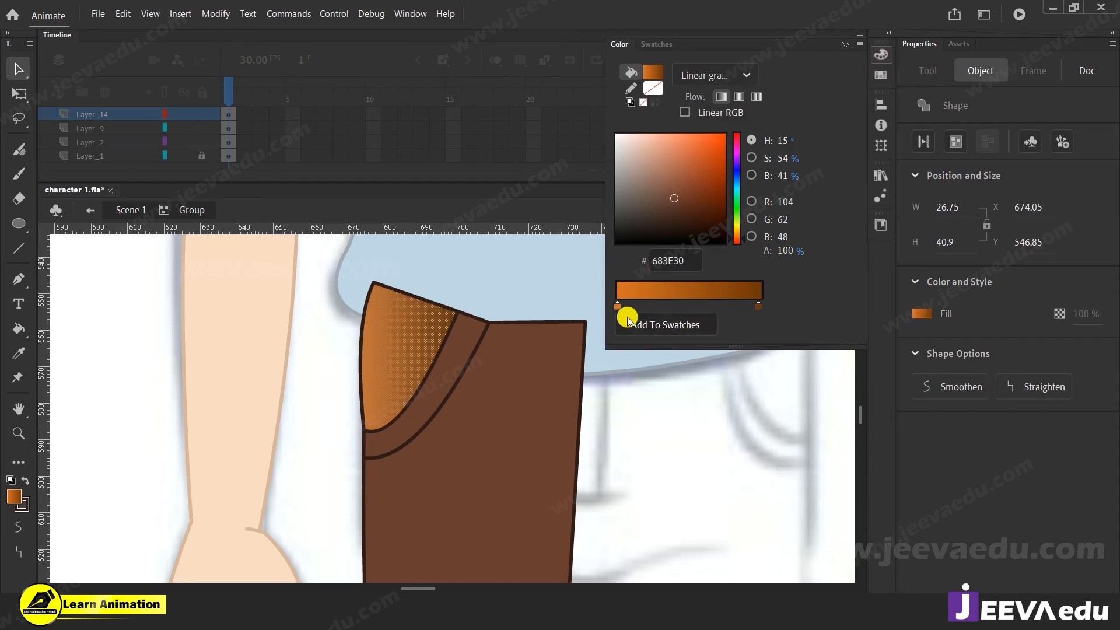
mouse_move(620, 306)
mouse_down()
mouse_move(634, 307)
mouse_move(617, 336)
mouse_move(630, 304)
mouse_move(619, 307)
mouse_up()
click(754, 309)
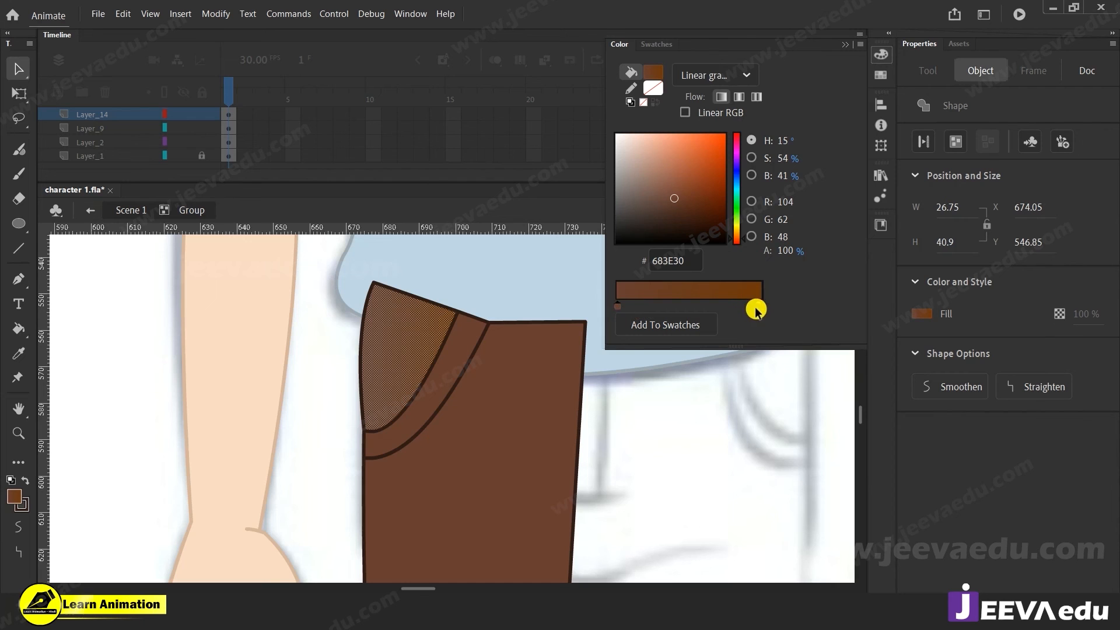
double_click(759, 308)
click(535, 385)
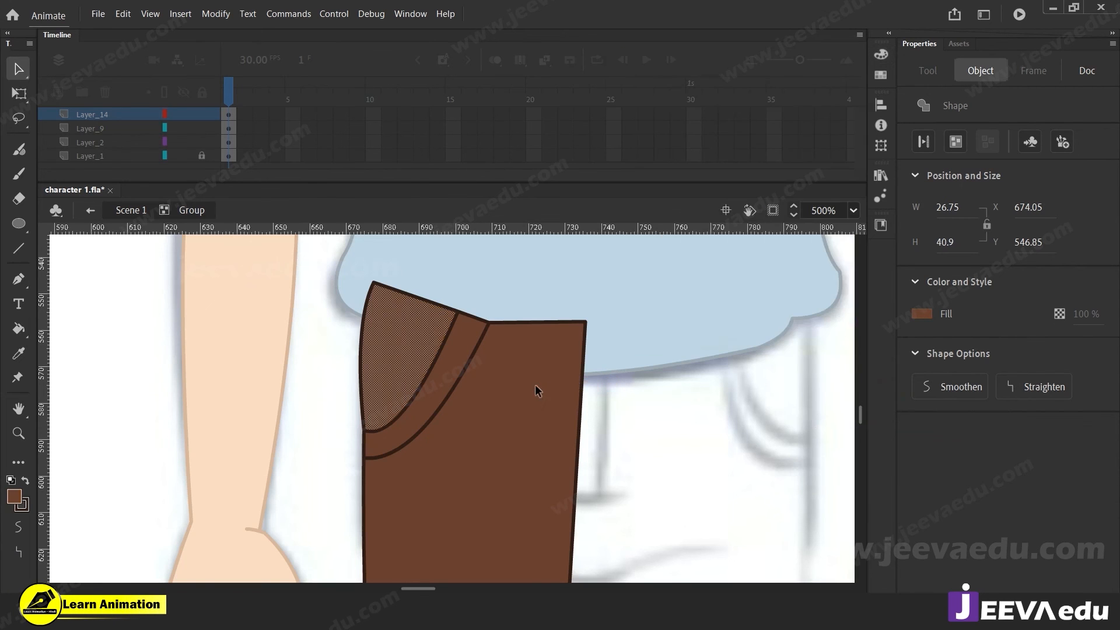
Step: Darken the right end stop of the pocket gradient to 39221A by lowering its brightness to 22%
click(881, 54)
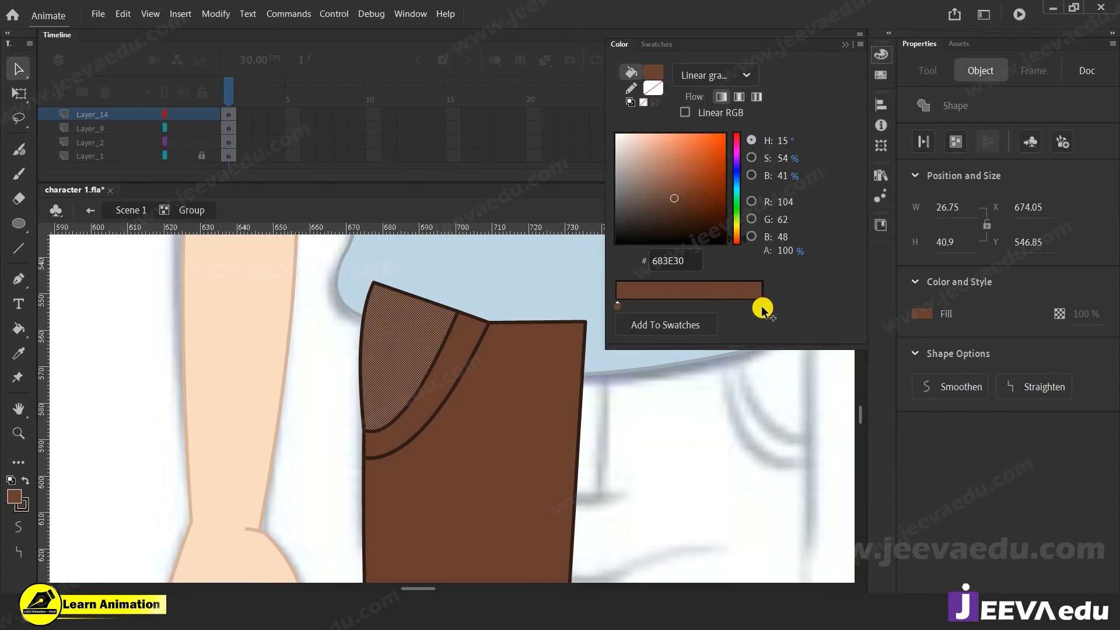
click(752, 176)
drag(737, 169, 741, 220)
click(267, 395)
Step: Shift the pocket gradient's centre towards the outer leg edge with the Gradient Transform tool
click(395, 370)
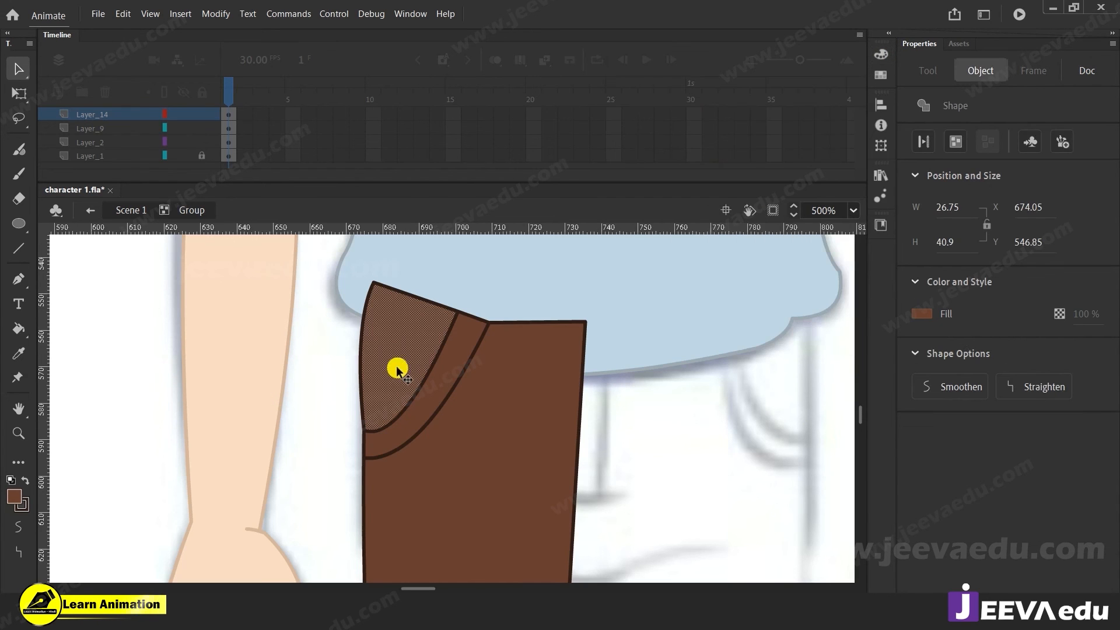
key(f)
click(404, 365)
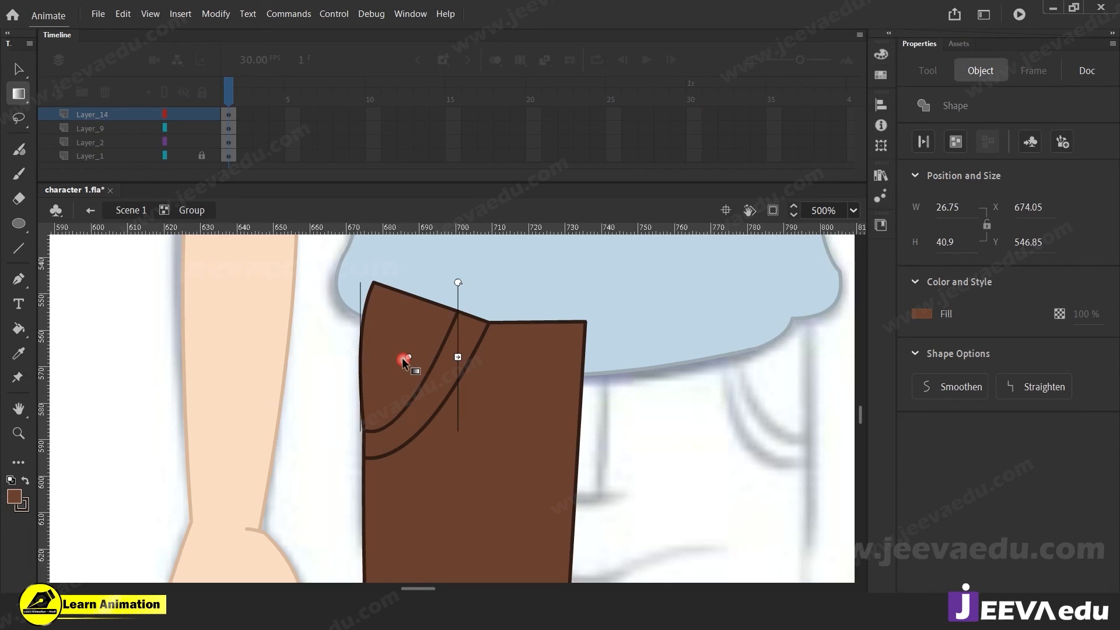
drag(460, 359, 377, 356)
key(v)
click(271, 350)
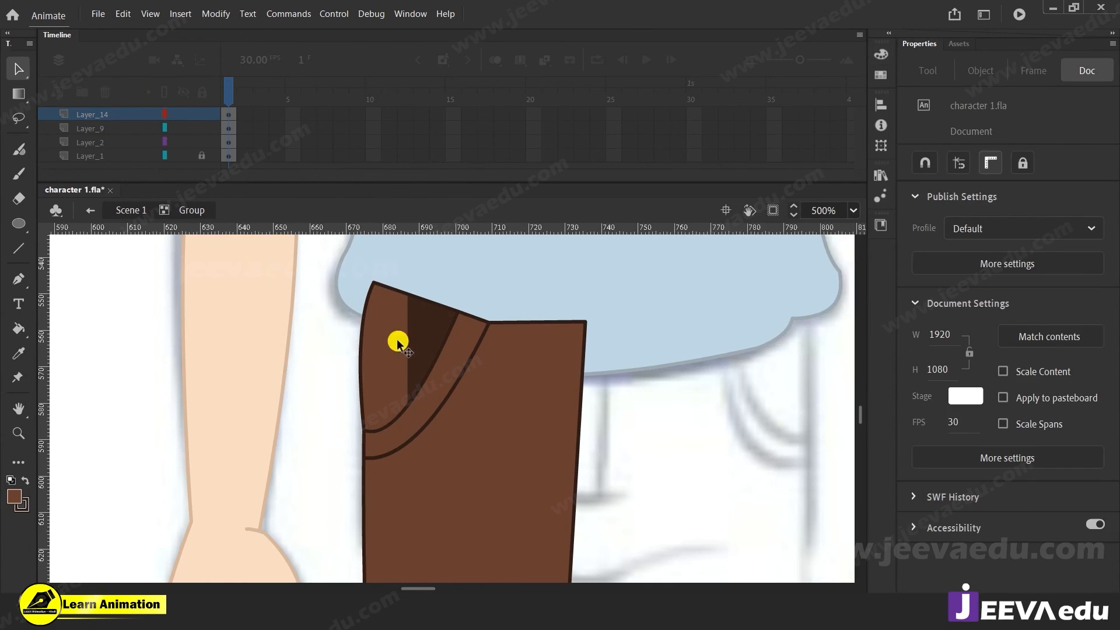
Step: Remove the extra brown stop beside the dark end of the pocket fill's gradient
click(397, 342)
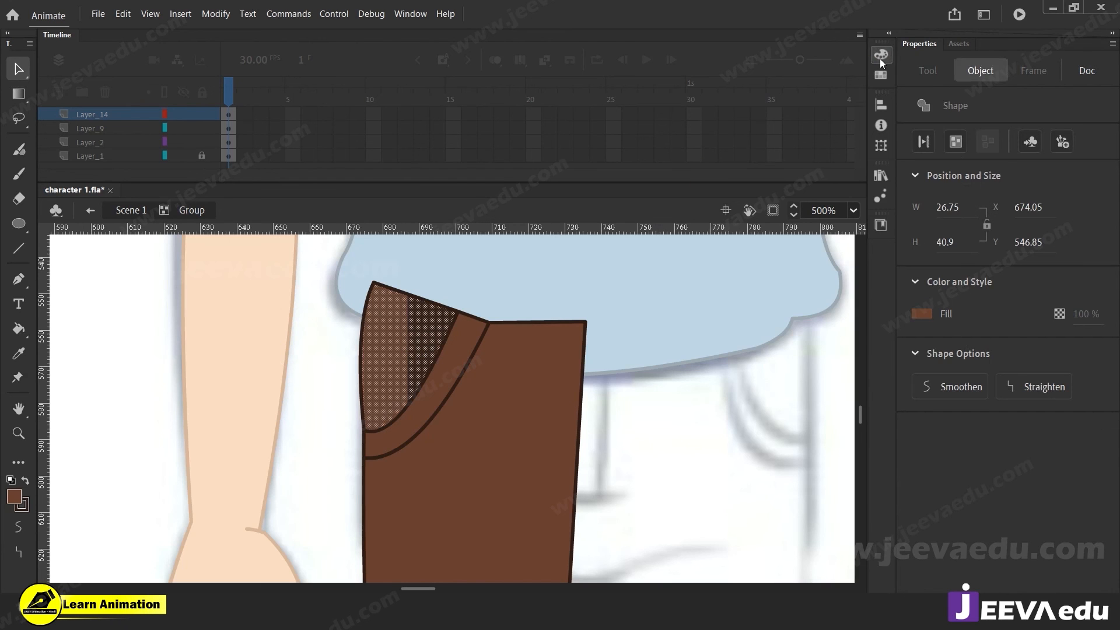
click(882, 57)
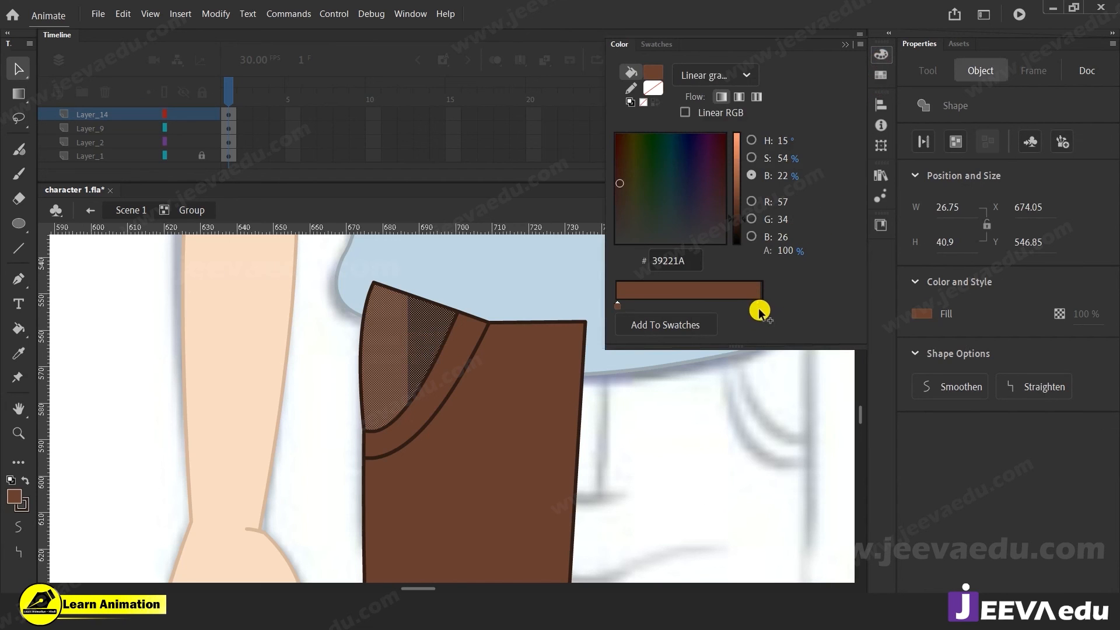
click(760, 306)
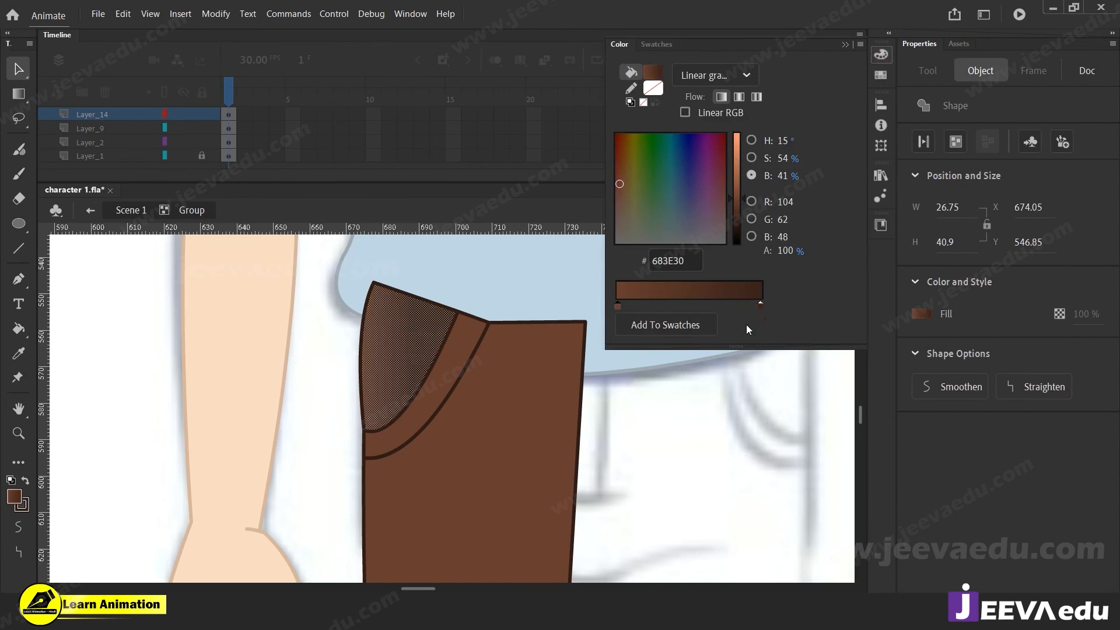
click(280, 375)
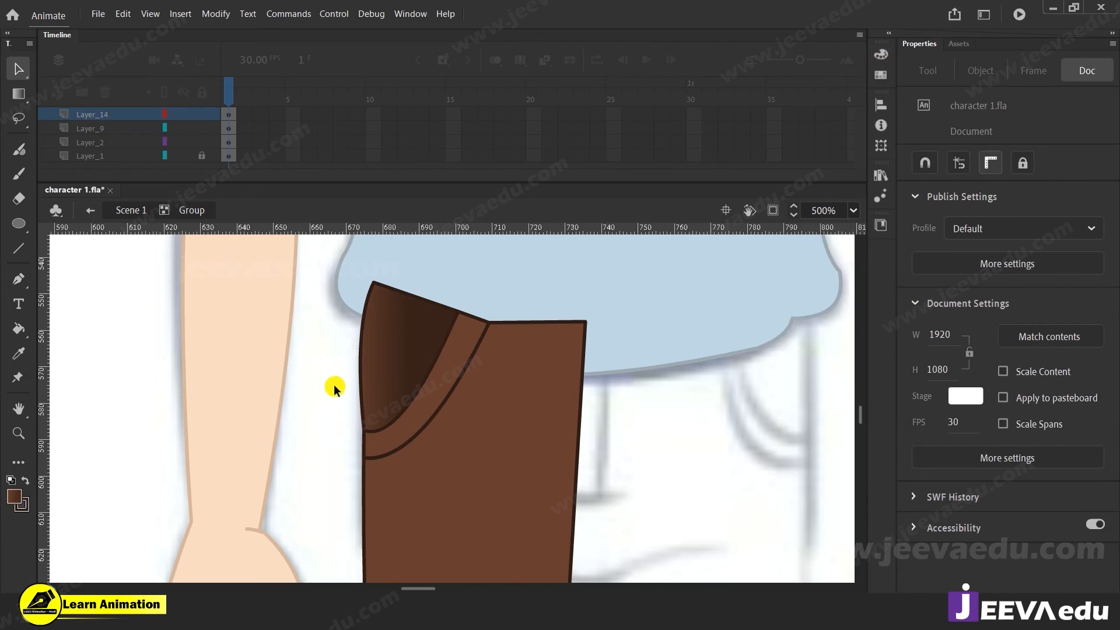
Step: Widen the pocket gradient, move its centre inward and rotate it diagonally so the shading runs along the pocket curve
click(394, 370)
key(f)
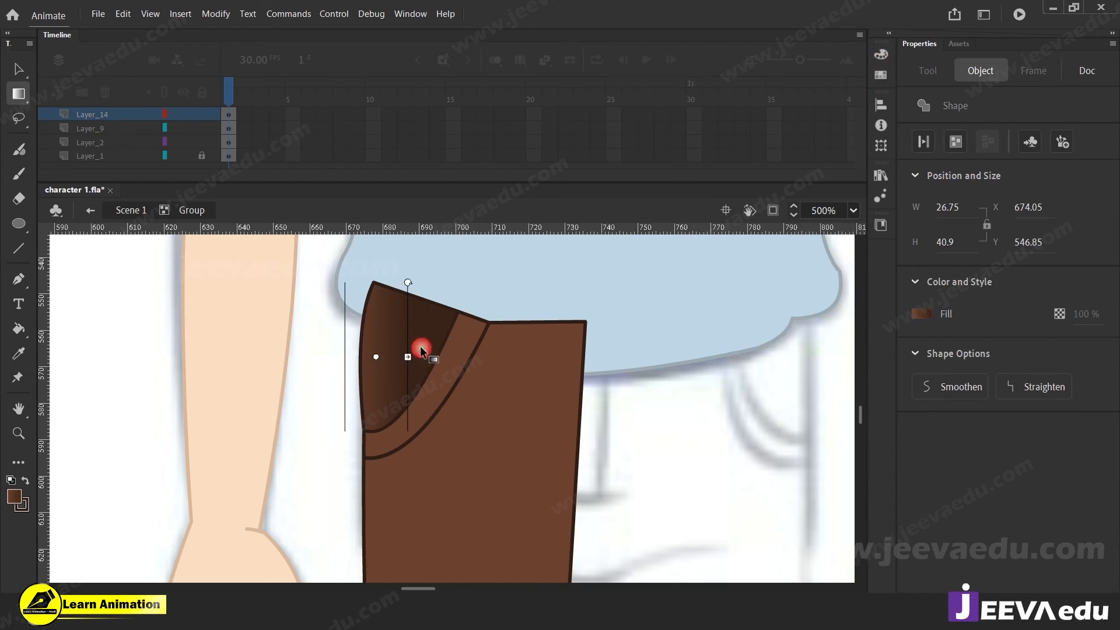
drag(408, 357, 445, 358)
drag(377, 357, 422, 357)
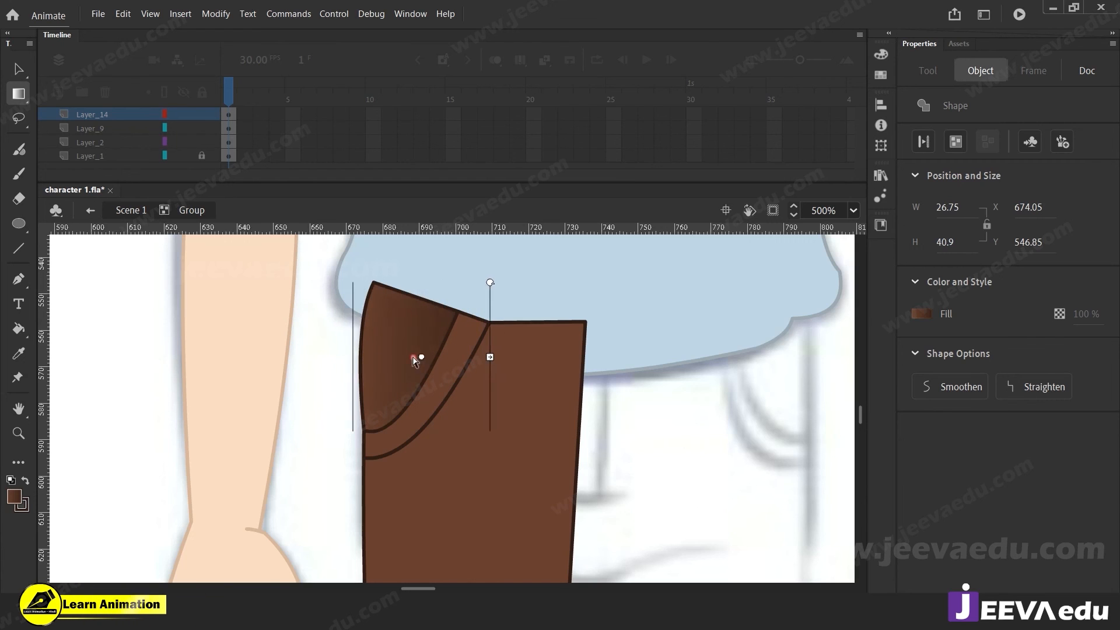
drag(493, 290, 511, 346)
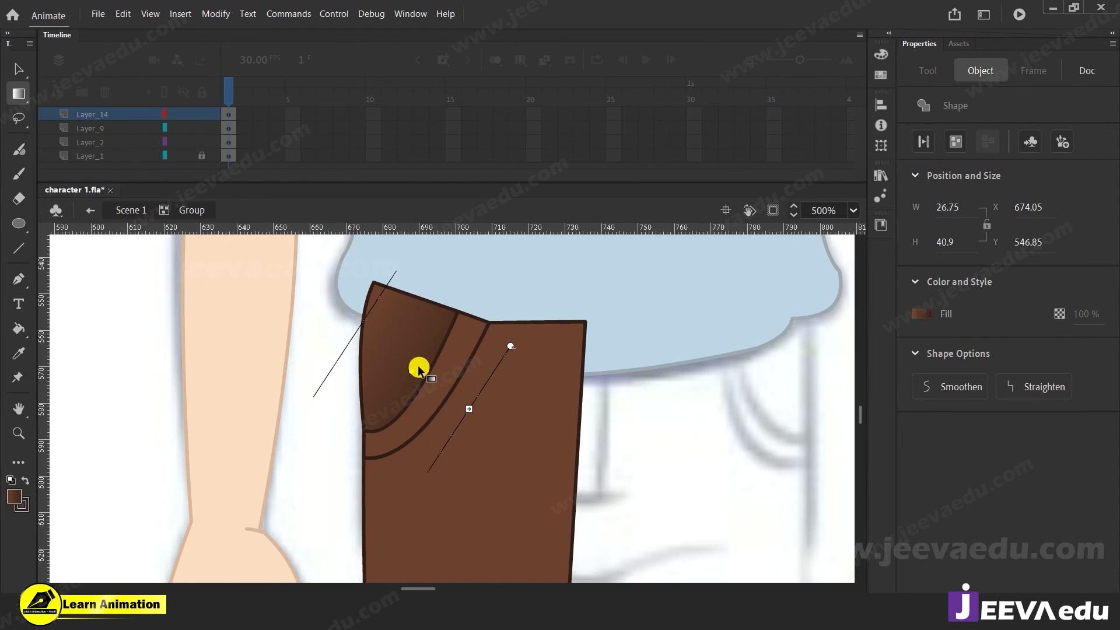
mouse_move(415, 372)
mouse_down()
mouse_move(420, 392)
mouse_move(423, 379)
mouse_up()
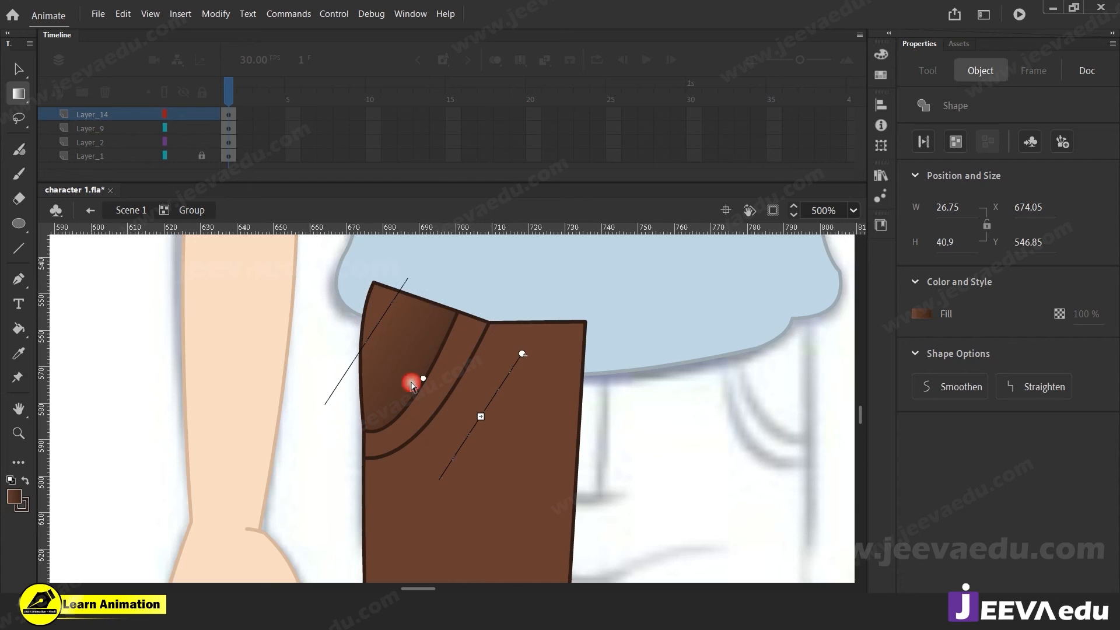
key(v)
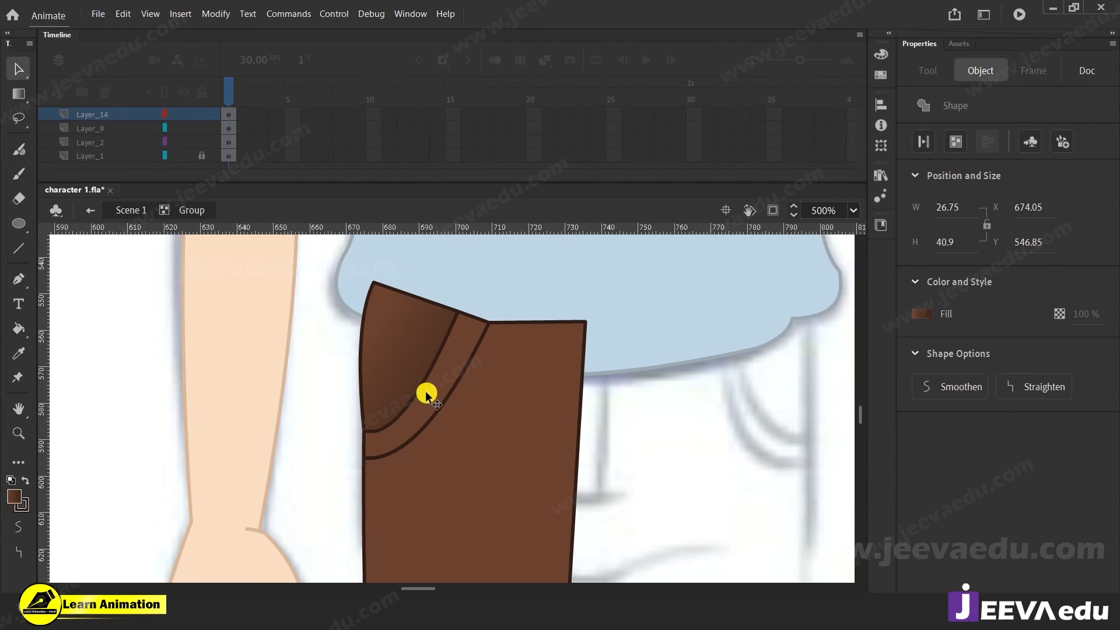
key(z)
alt+click(475, 450)
alt+click(478, 471)
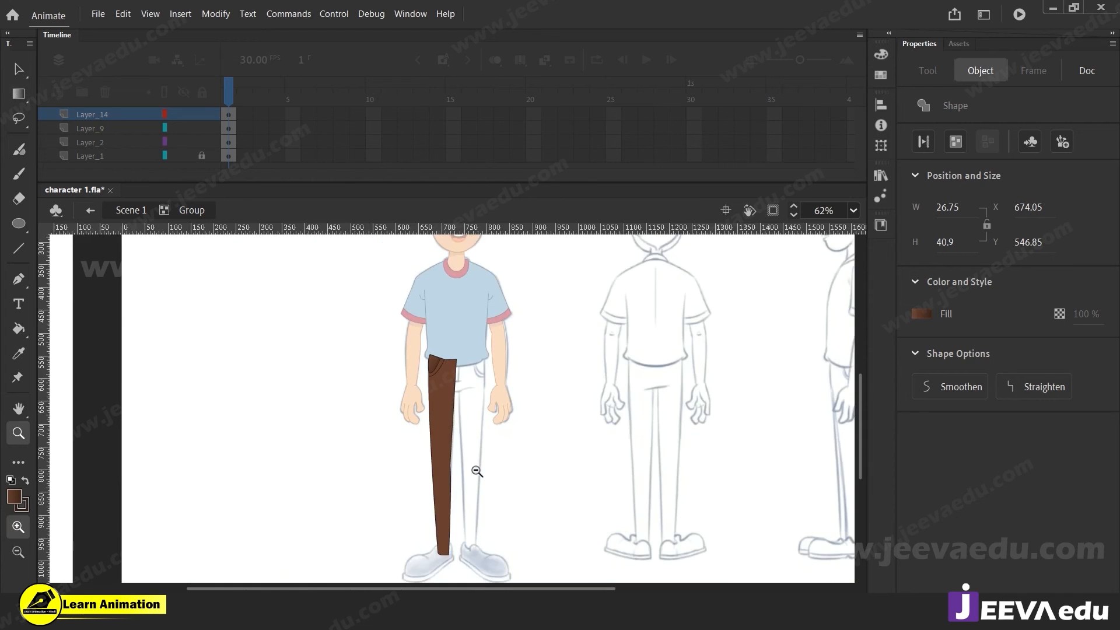
Step: Group all the shapes of the brown trouser leg, including its hem and pocket, into one object
key(v)
drag(393, 341, 505, 559)
key(ctrl+g)
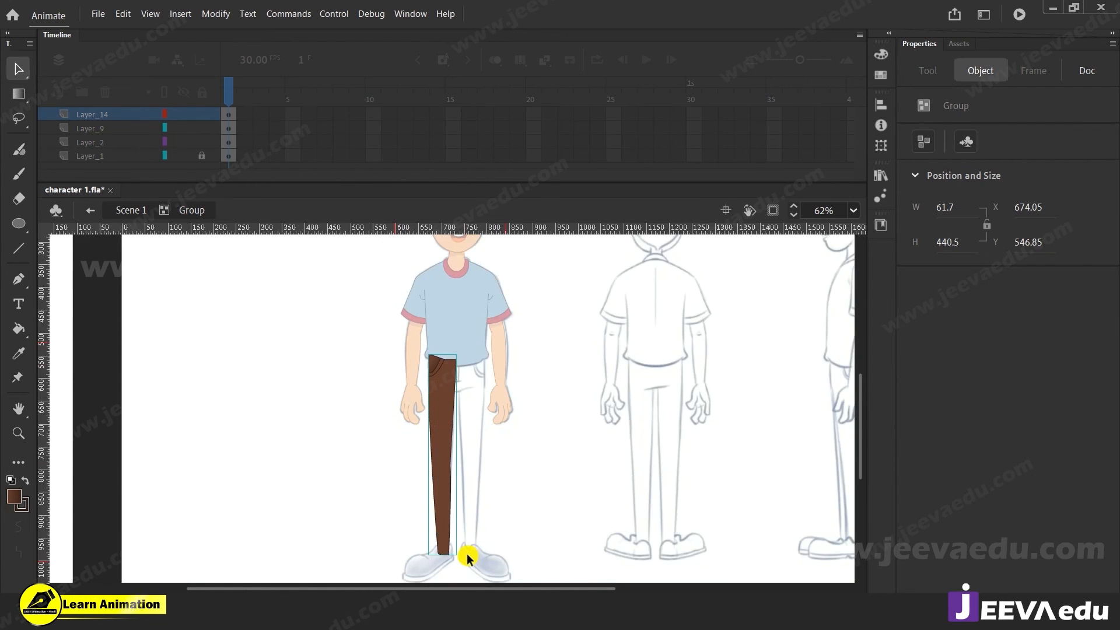
key(z)
click(462, 517)
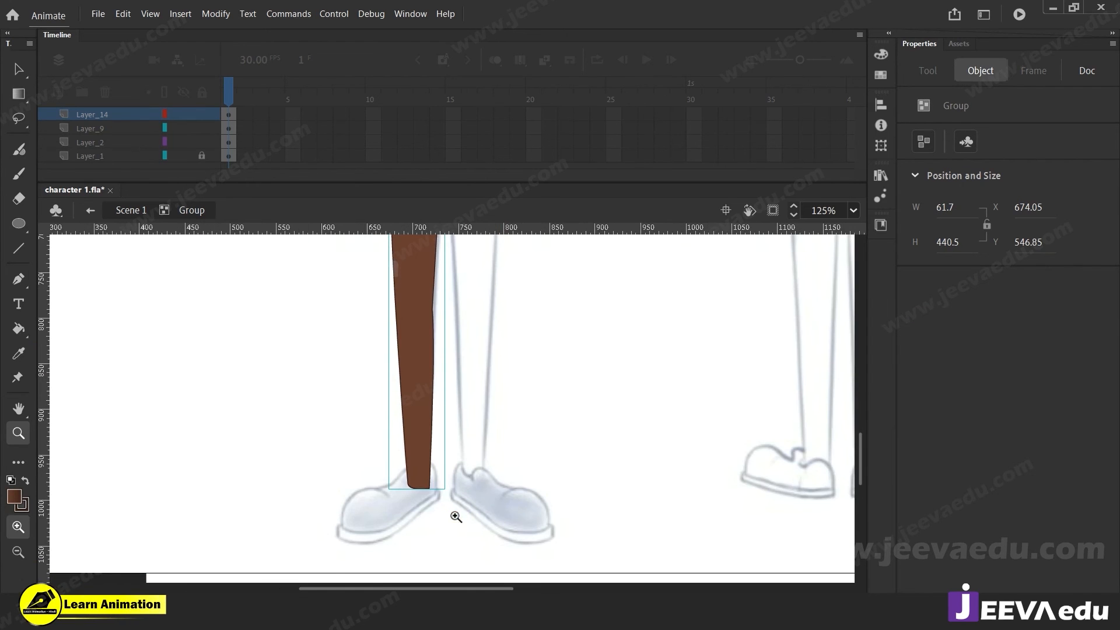
Step: Return to Scene 1, break the trouser leg's outer group apart and regroup its contents
click(131, 210)
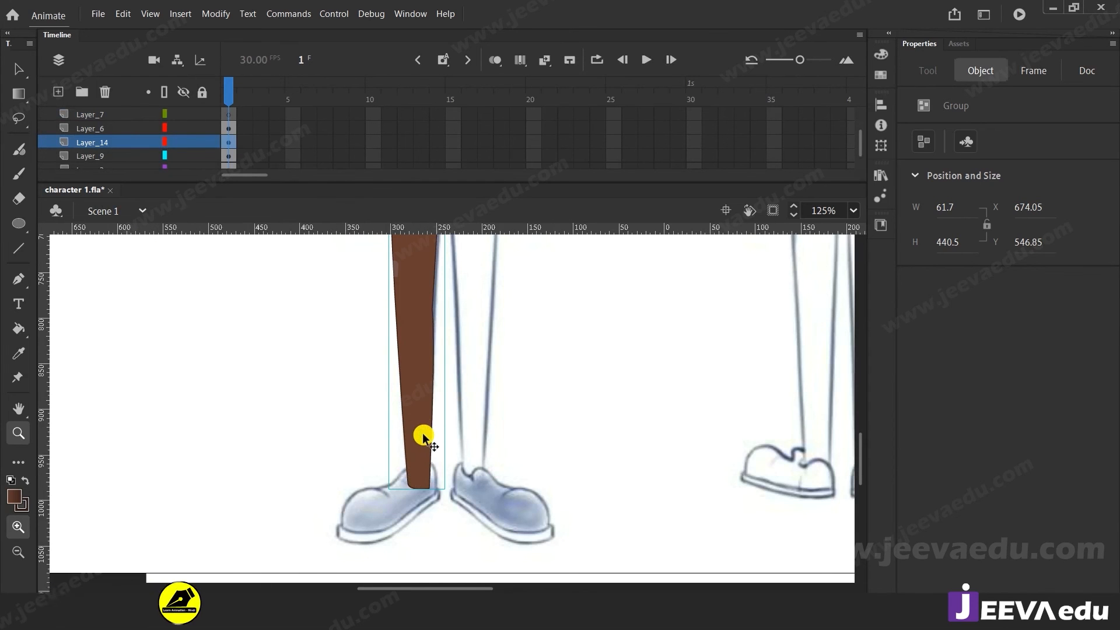
key(ctrl+b)
key(ctrl+g)
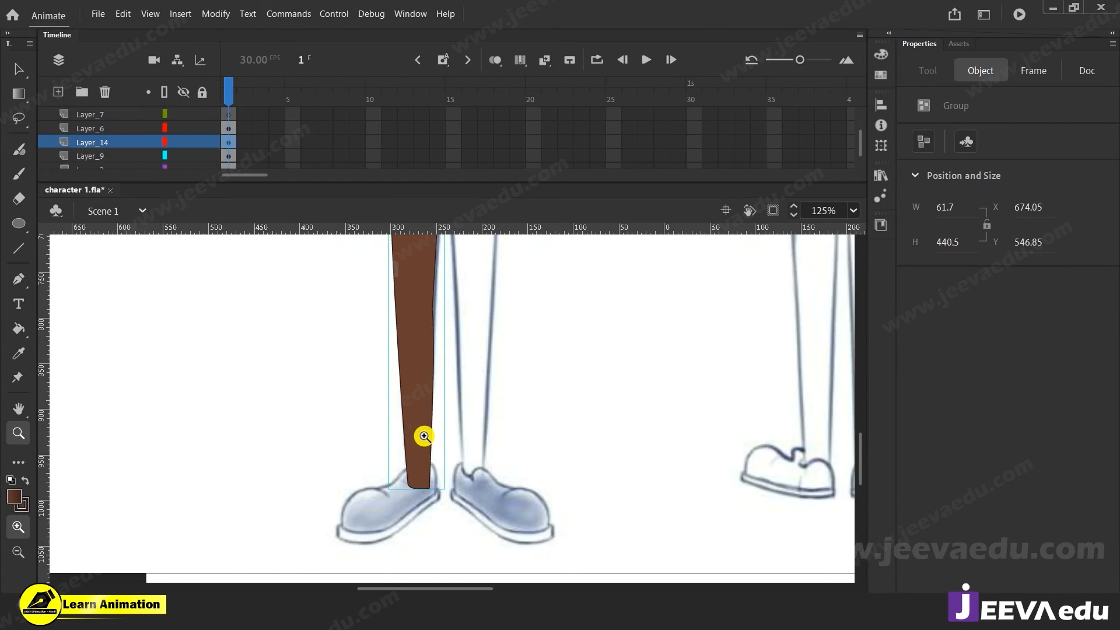
Step: Hide the trouser layer Layer_14 and add a new layer above it for the shoes
alt+click(438, 419)
drag(444, 422, 401, 456)
click(438, 434)
click(183, 142)
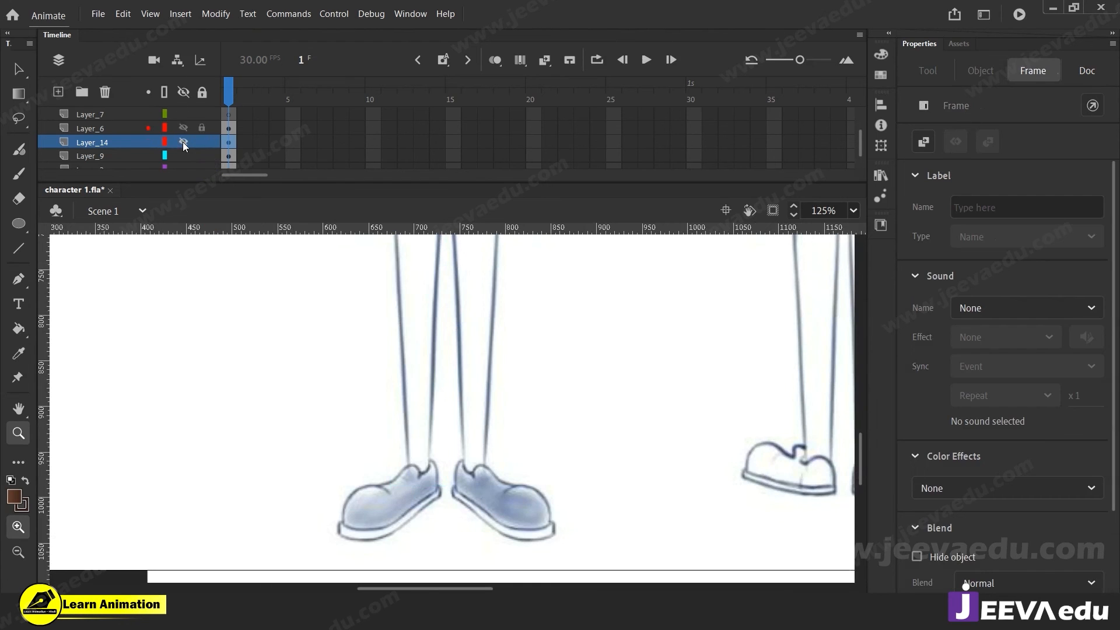
click(58, 92)
click(415, 462)
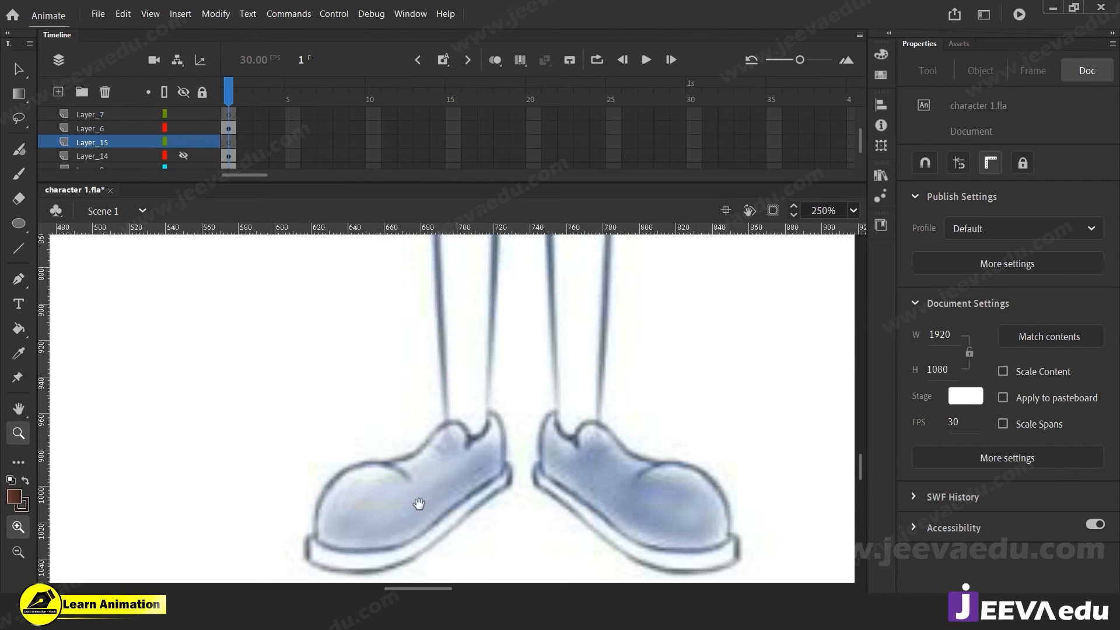
drag(413, 509, 421, 494)
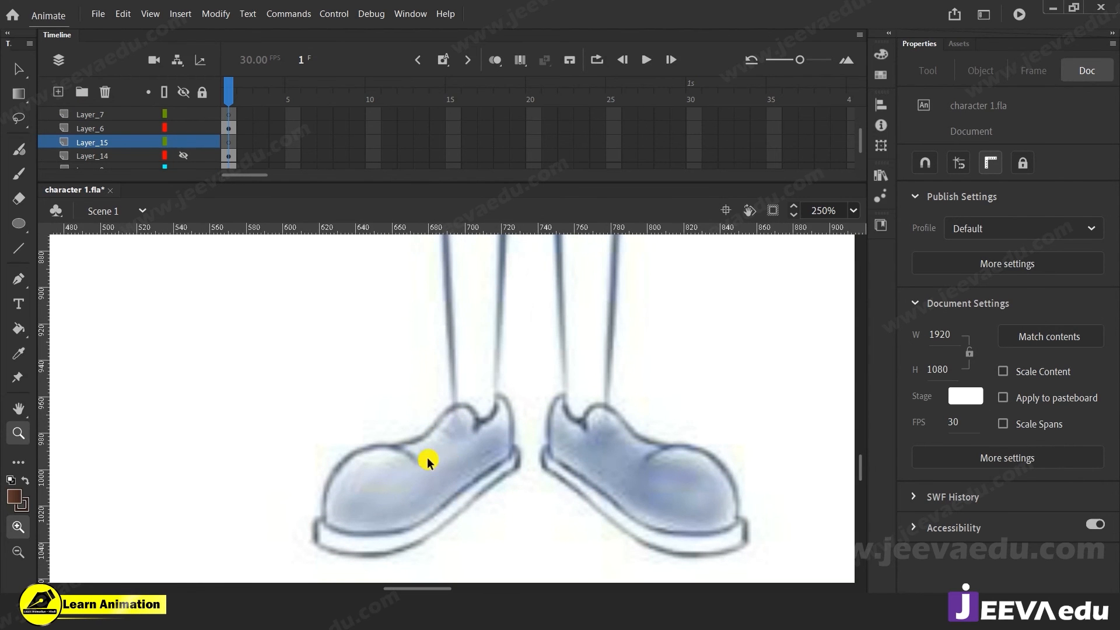
Step: Set the Line tool's stroke colour to red for tracing the shoe
key(n)
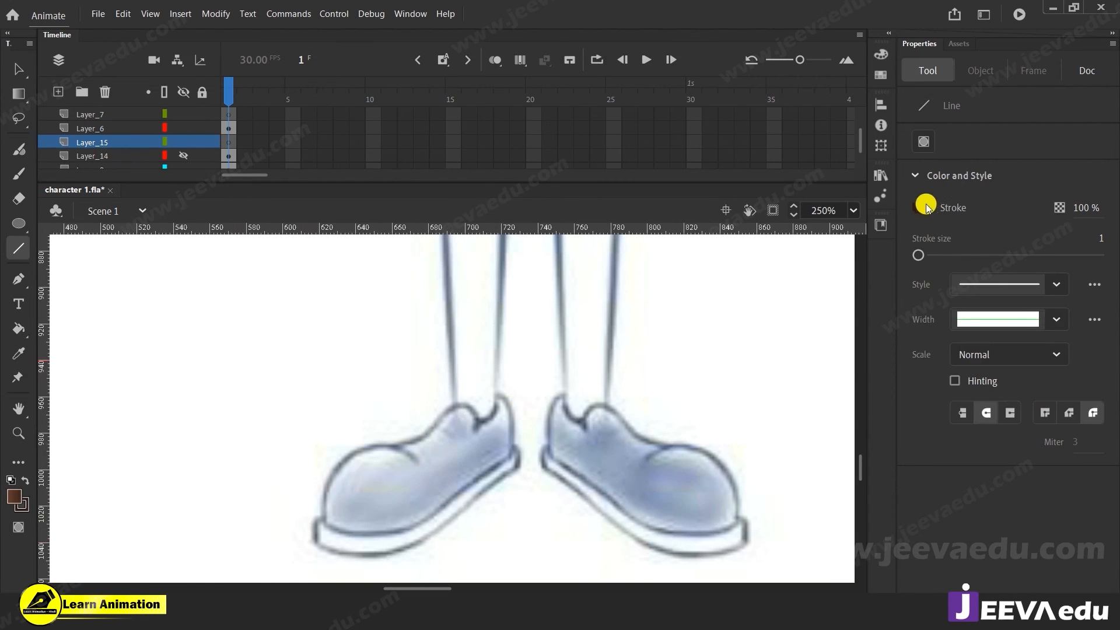
click(925, 206)
click(705, 304)
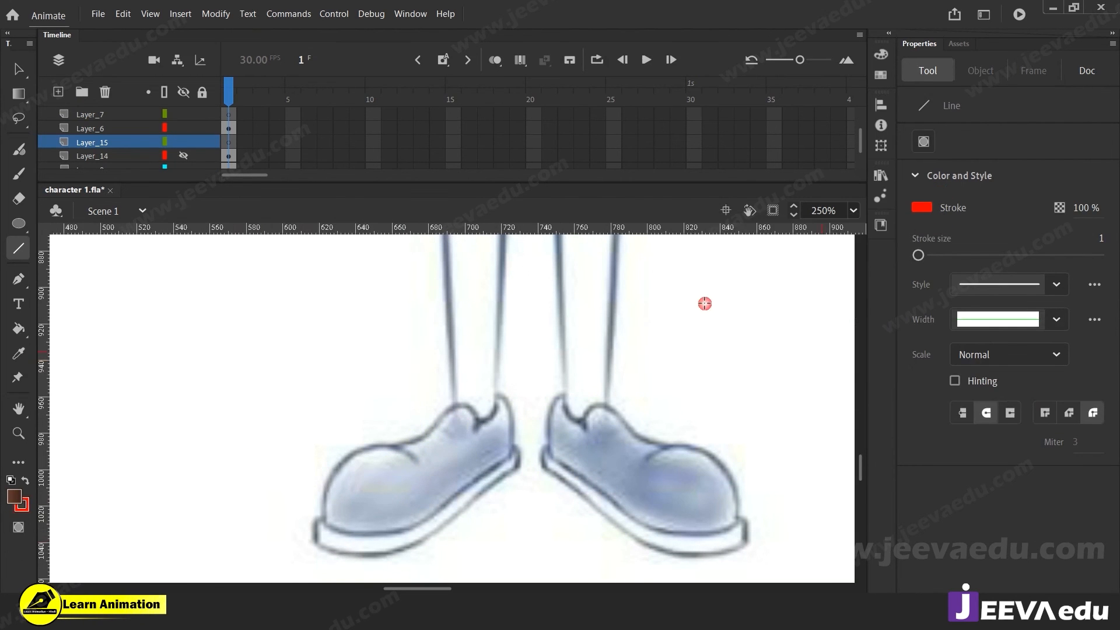
Step: Draw two connected red lines down the heel of the front-view character's viewer's-left shoe
key(z)
click(455, 430)
drag(458, 430, 473, 362)
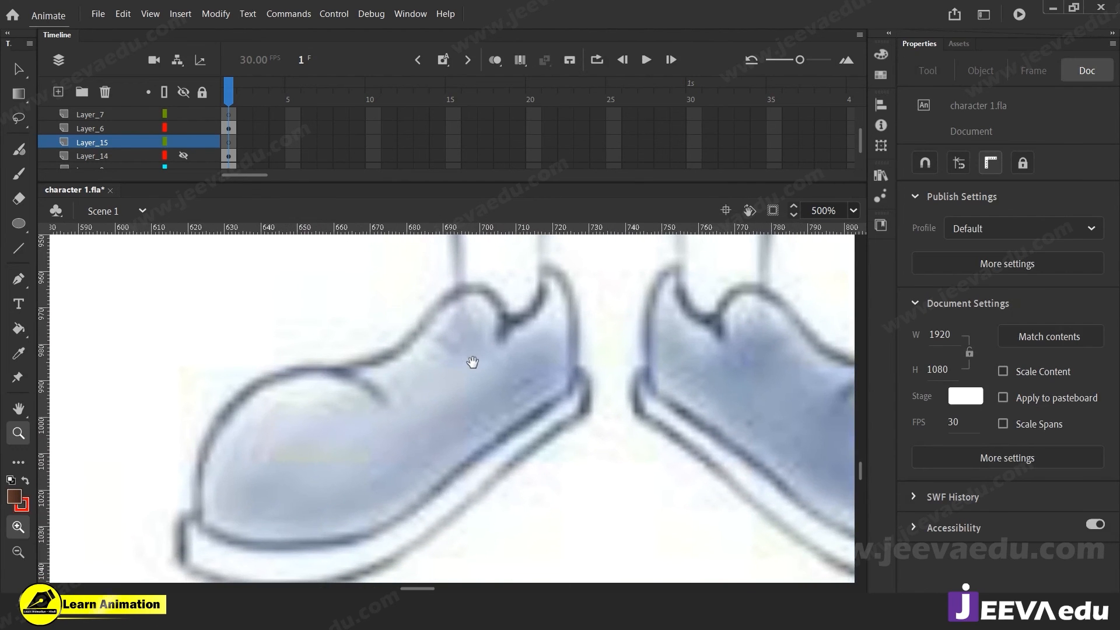
alt+click(467, 377)
drag(464, 420, 510, 449)
key(n)
key(z)
click(500, 438)
key(v)
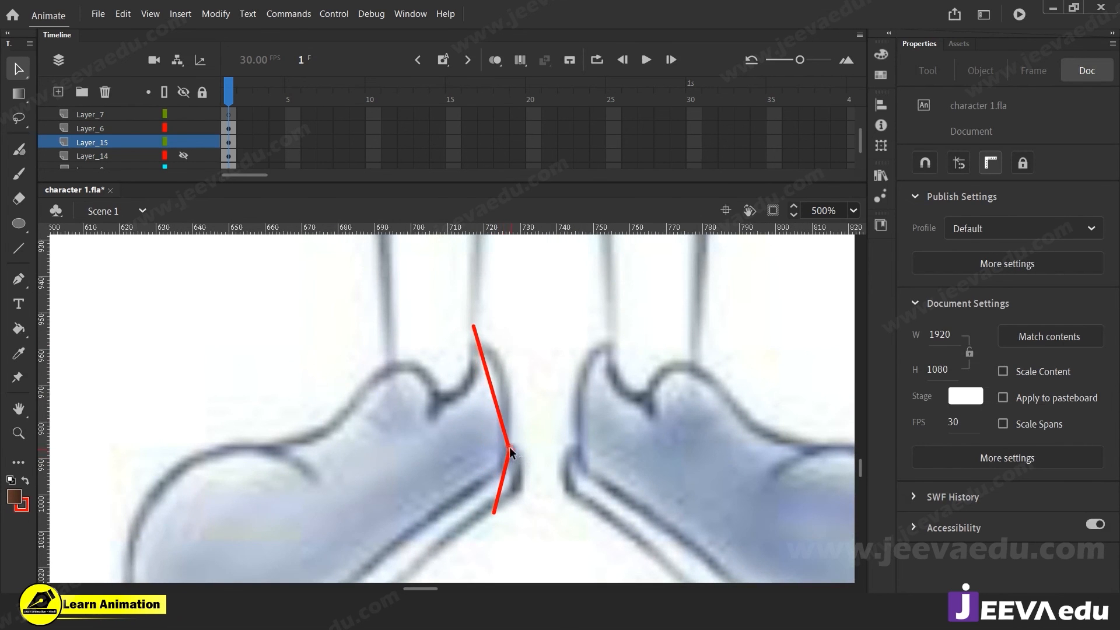
Step: Extend the heel outline into the ankle opening and curve the heel, opening and sole end along the sketch
drag(481, 339, 424, 418)
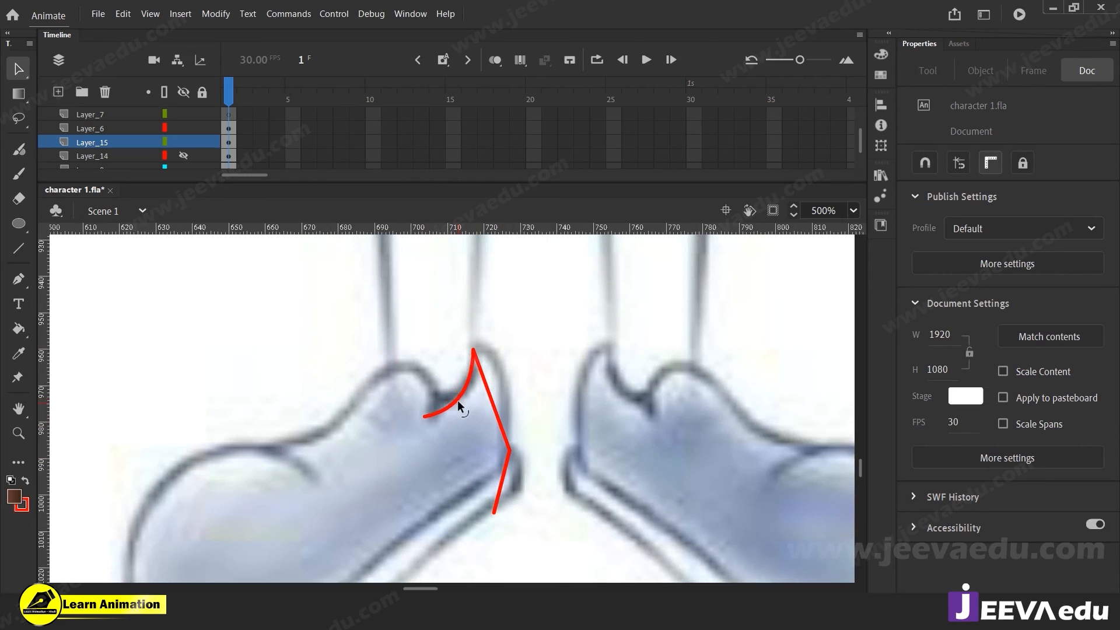
drag(499, 422, 502, 382)
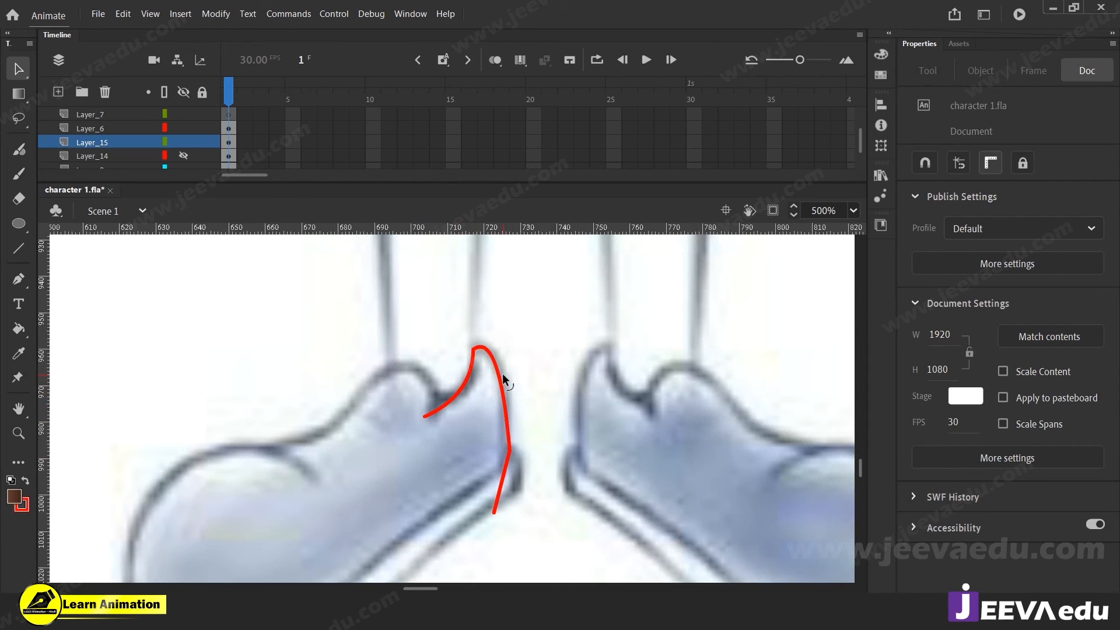
drag(505, 470, 530, 362)
Step: Trace the underside of the sole from heel to toe, adding corner points and curving each segment to the sketch
drag(507, 412, 133, 532)
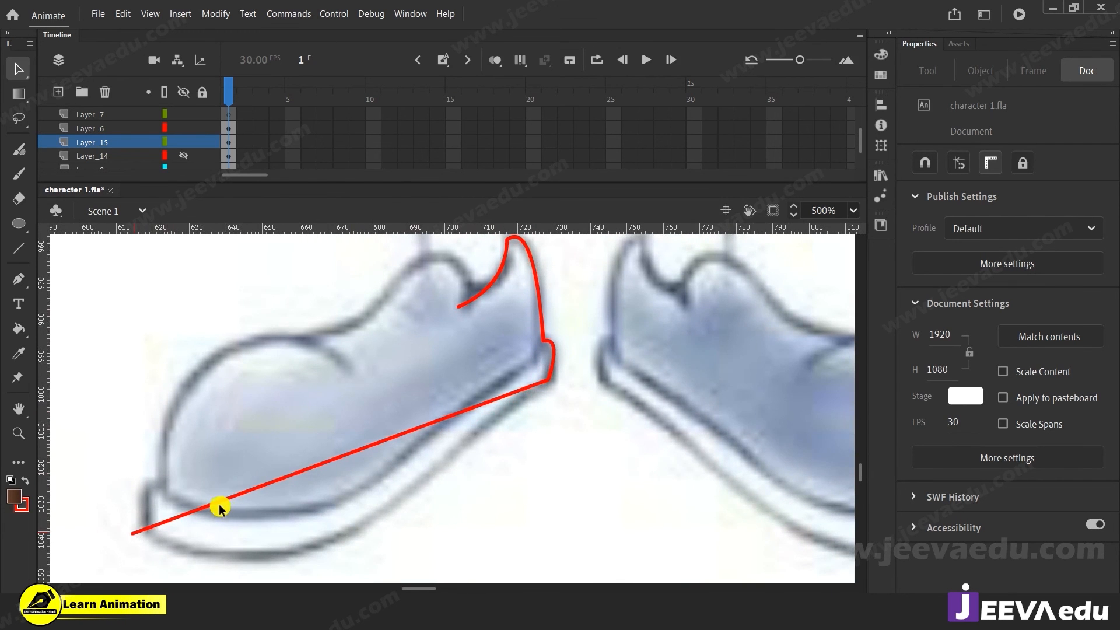
key(alt)
drag(260, 497, 289, 515)
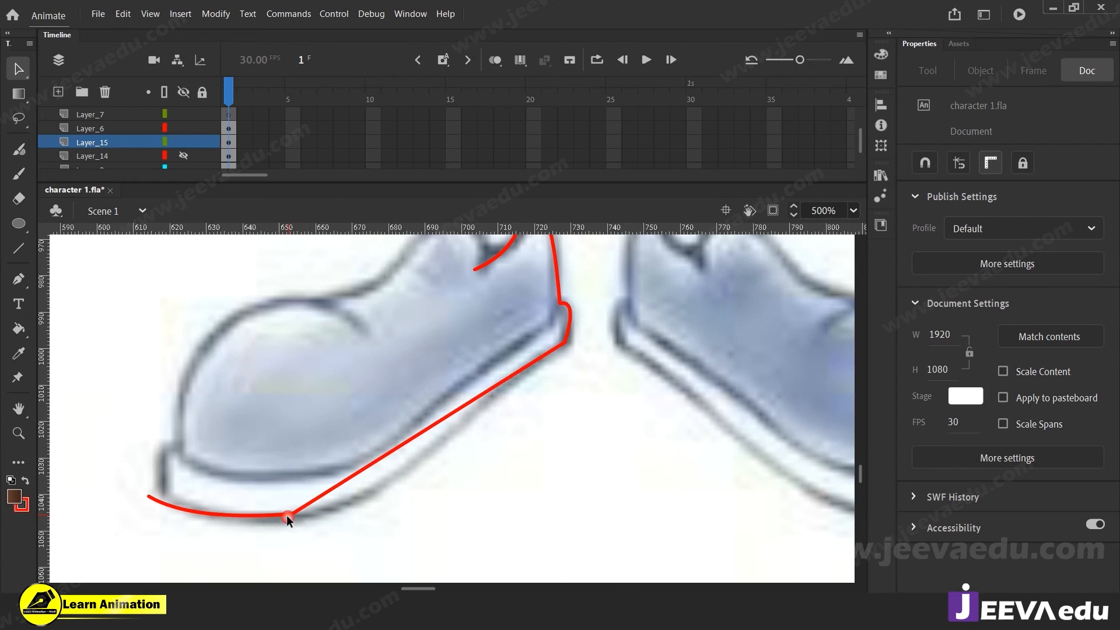
drag(343, 478, 319, 532)
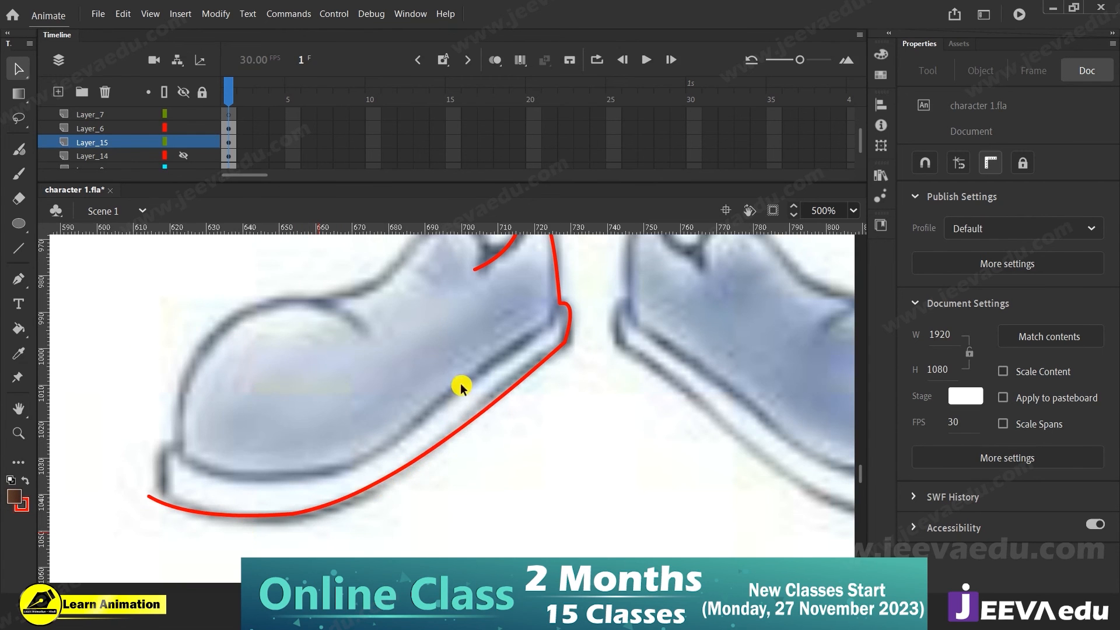
click(424, 450)
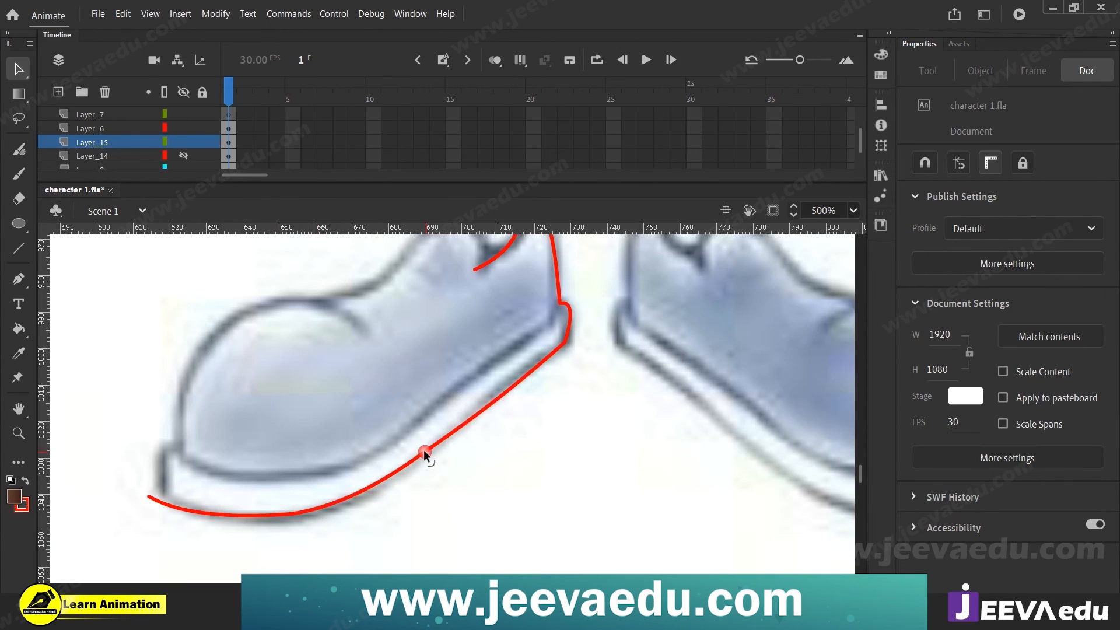
drag(465, 420, 465, 411)
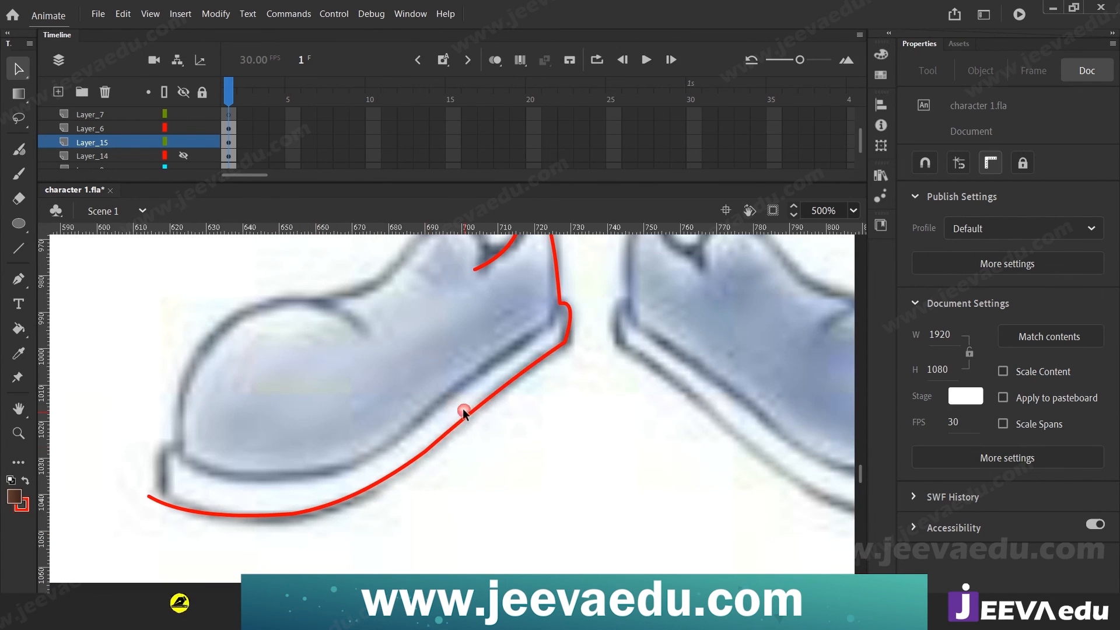
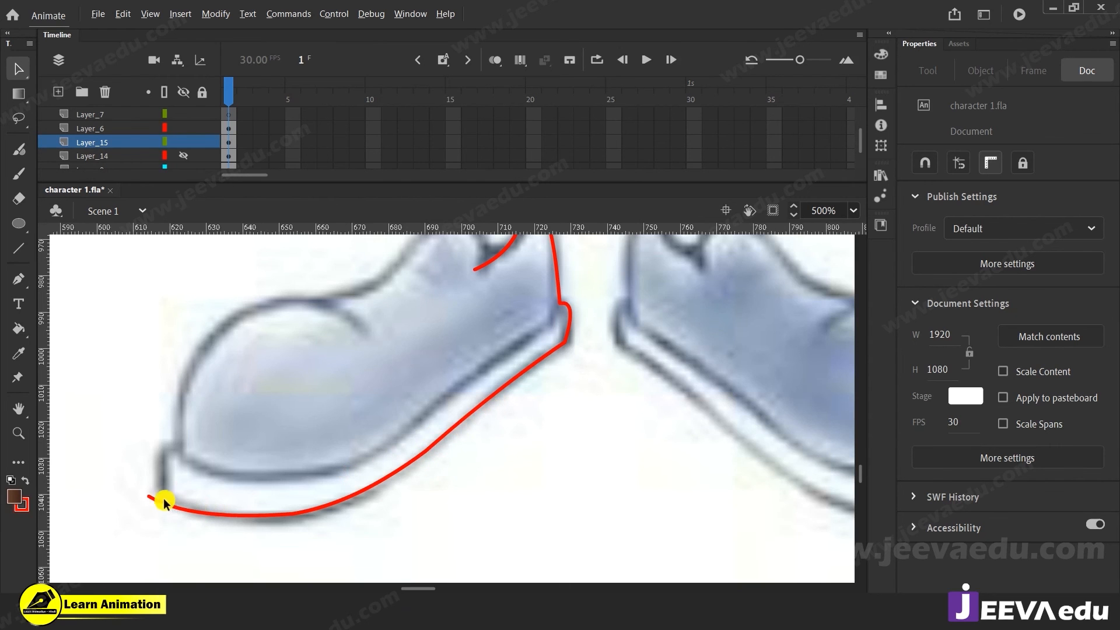
Step: Trace the sole's front end upwards and add the small ledge where it meets the toe of the shoe
drag(147, 496, 158, 468)
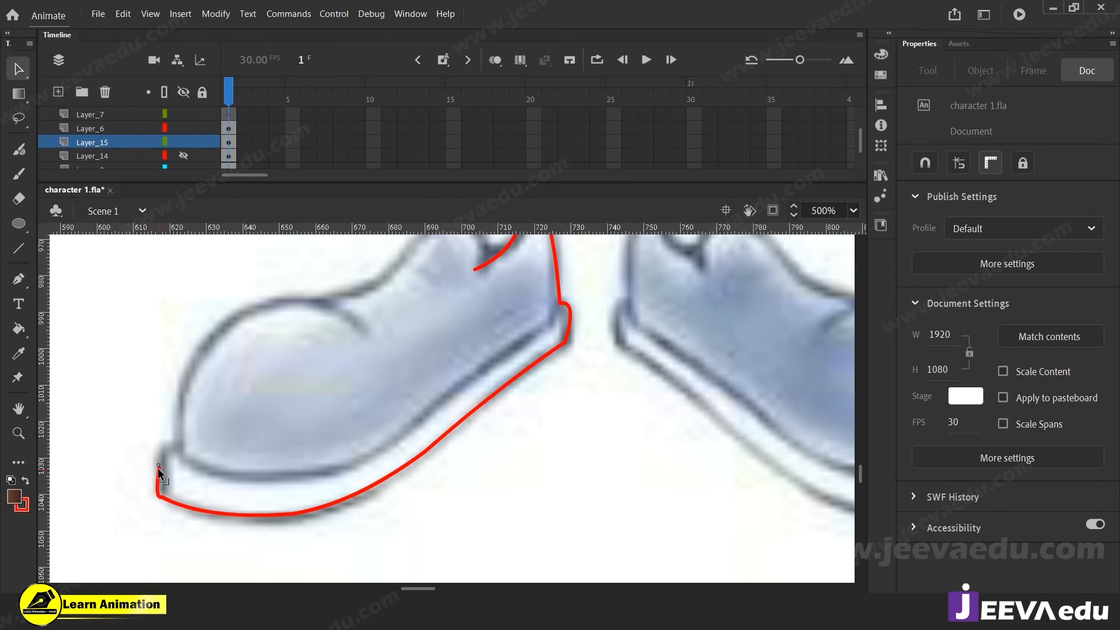
drag(199, 399, 175, 385)
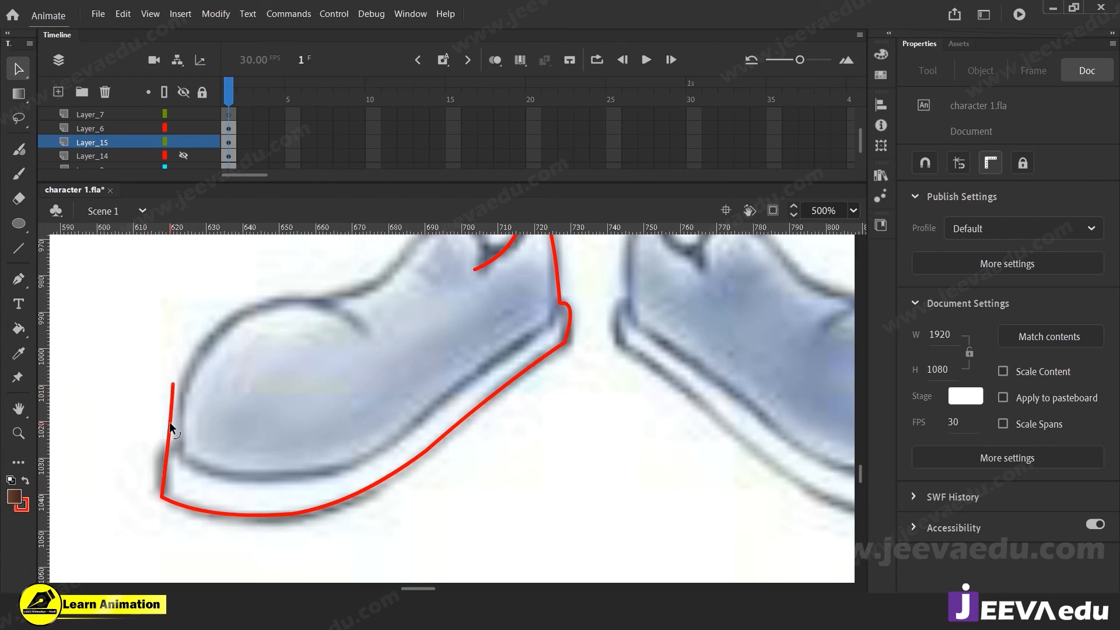
drag(168, 423, 178, 448)
scroll(175, 449, up, 3)
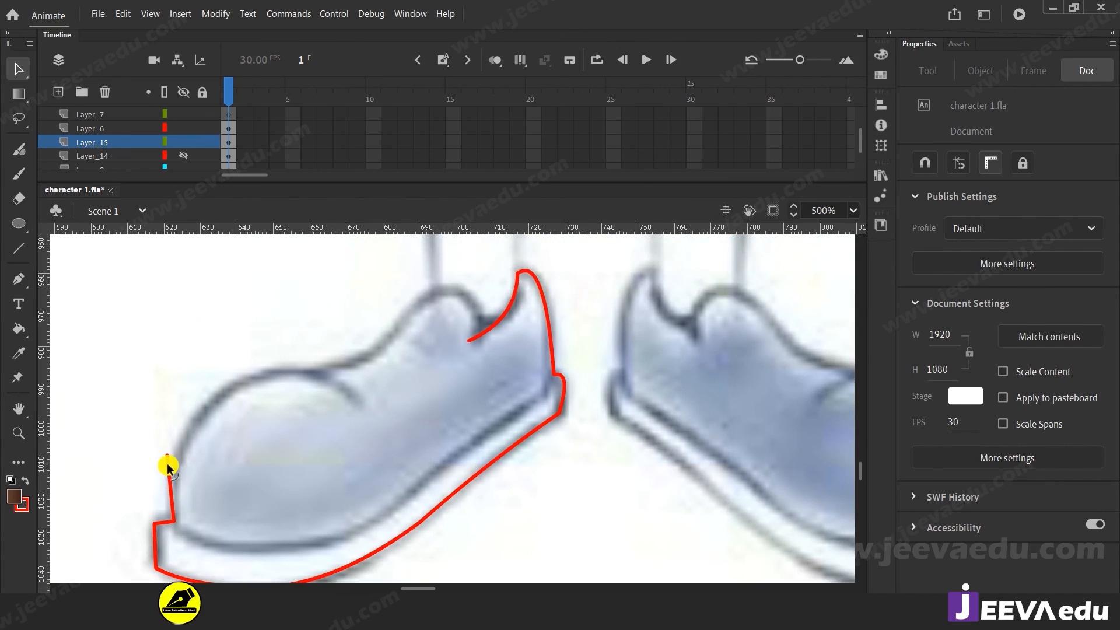
Step: Extend the outline from the toe ledge over the rounded toe cap and up the instep, curving it along the sketch
drag(169, 455, 394, 329)
mouse_move(295, 418)
mouse_down()
mouse_move(222, 359)
mouse_move(222, 376)
mouse_up()
click(314, 377)
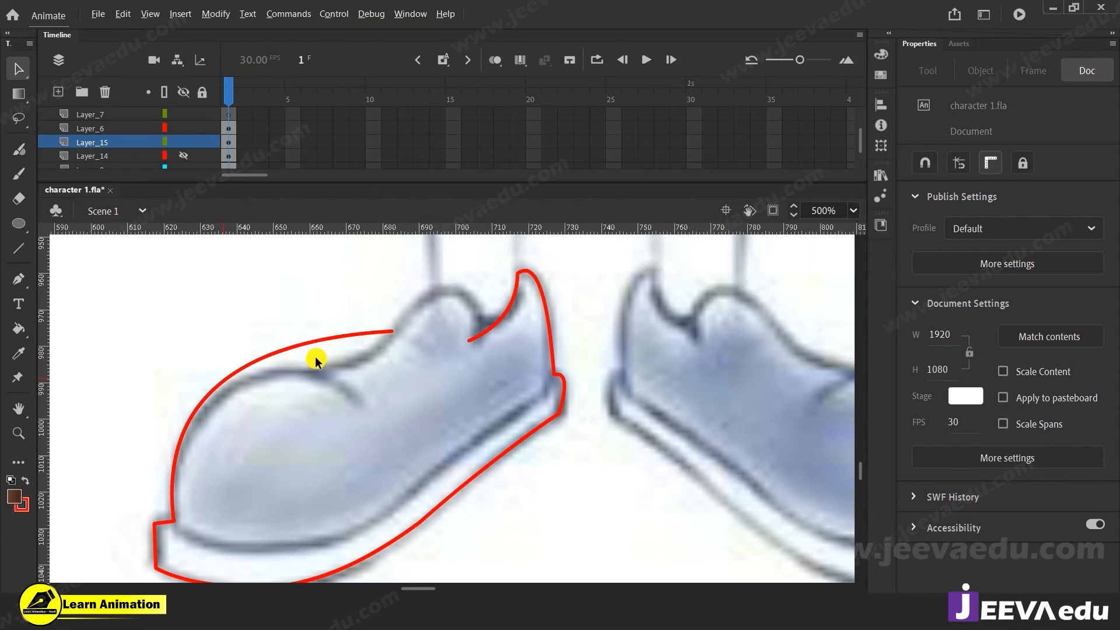
mouse_move(321, 343)
mouse_down()
mouse_move(319, 370)
mouse_move(420, 336)
mouse_move(477, 298)
mouse_up()
scroll(362, 359, up, 2)
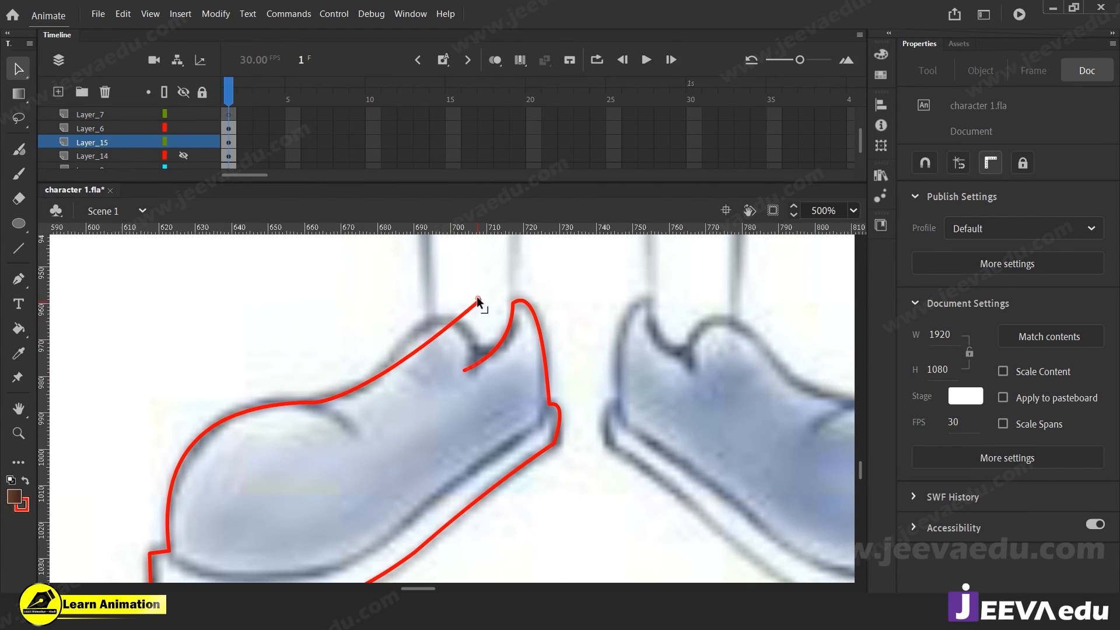
Step: Curve the outline around the tongue down to the ankle notch and delete the surplus line end below it
drag(417, 350, 415, 321)
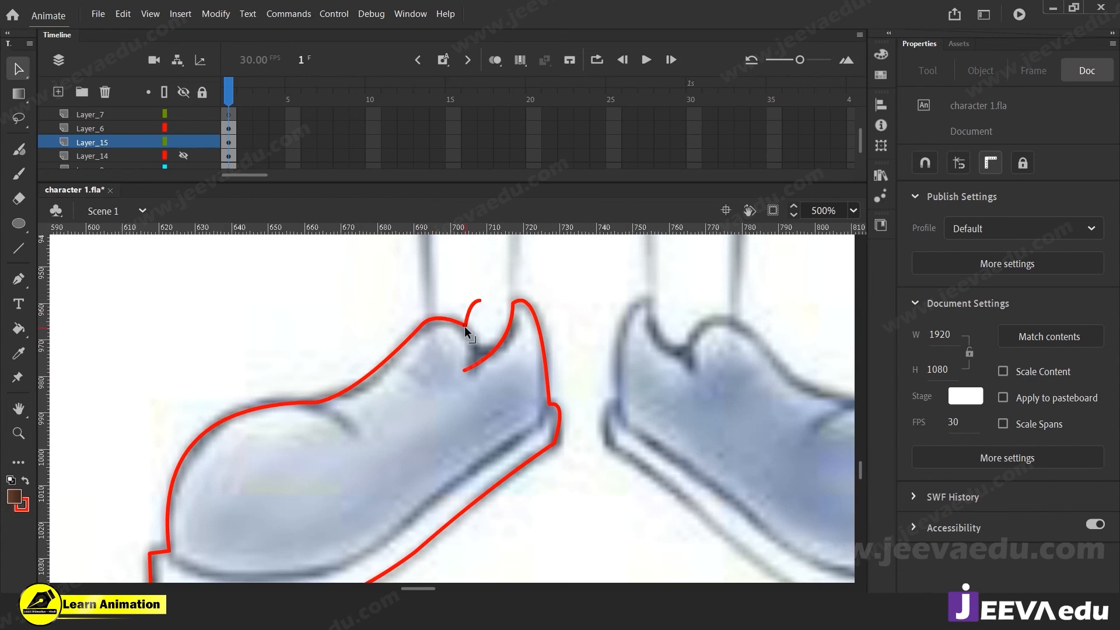
drag(484, 348, 467, 394)
click(469, 385)
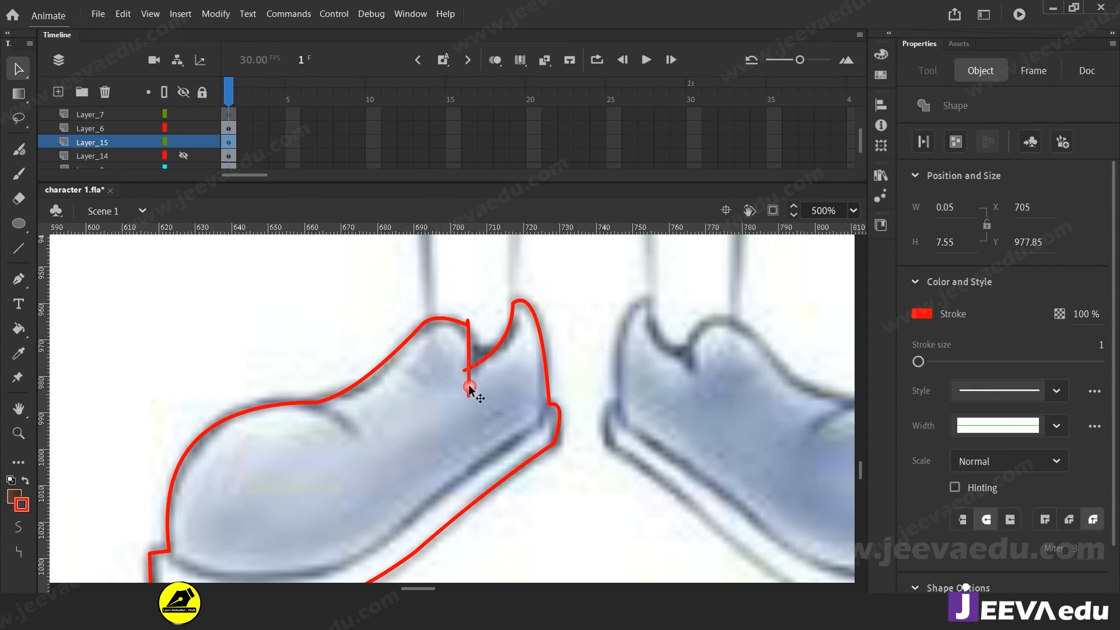
key(Delete)
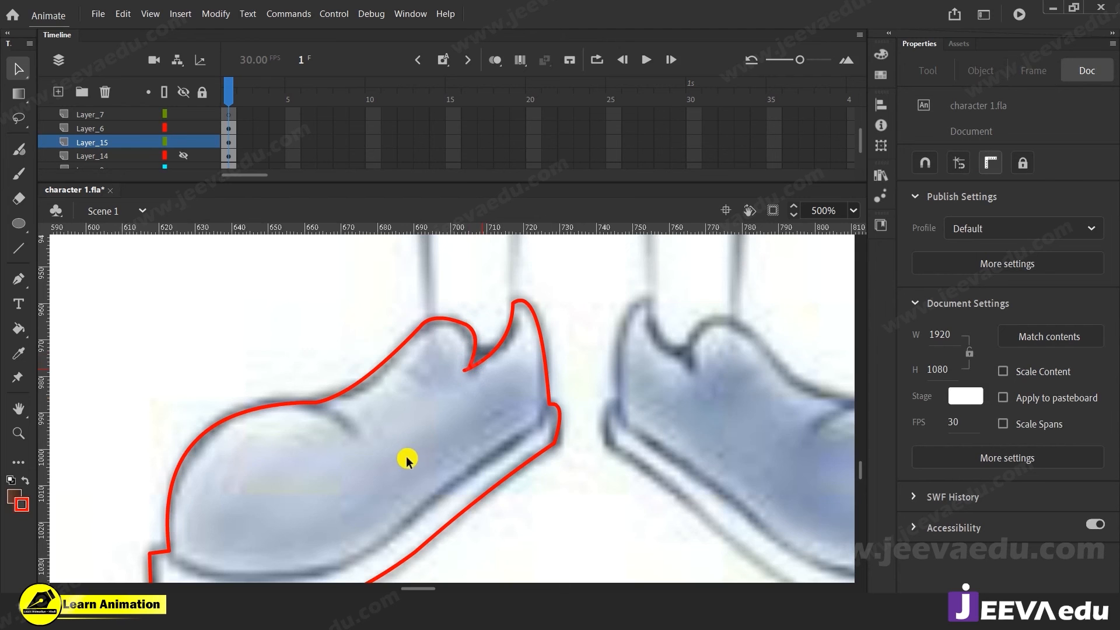
Step: Draw the seam between the shoe's upper and sole from the toe ledge and curve it beneath the toe
key(z)
alt+click(432, 453)
drag(433, 454, 389, 453)
click(402, 396)
key(v)
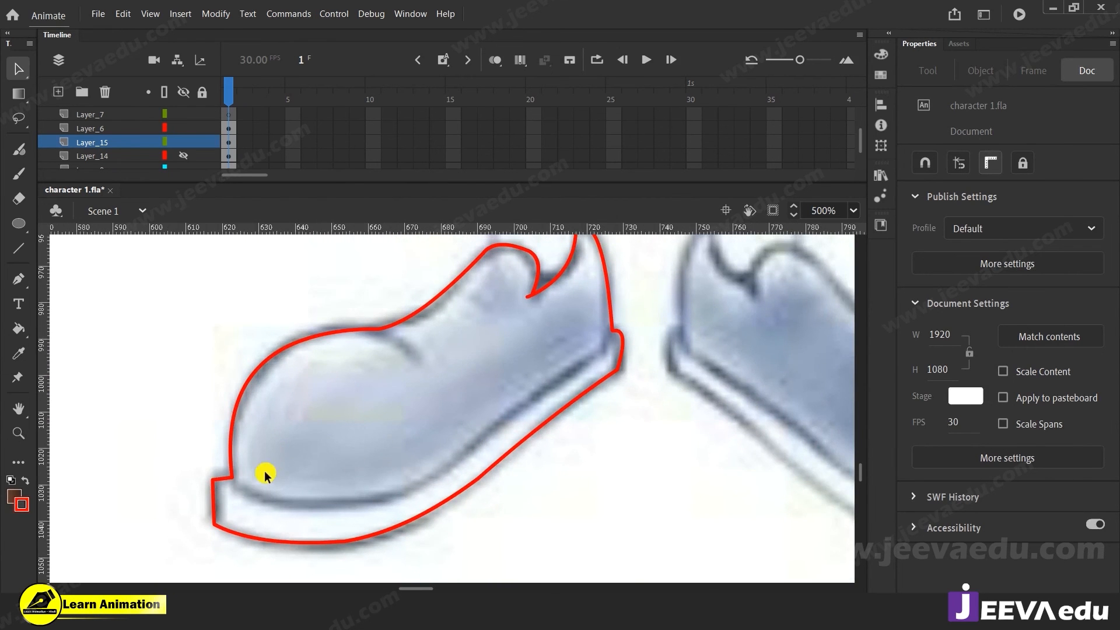
drag(232, 478, 467, 412)
key(v)
drag(375, 432, 310, 517)
drag(441, 452, 458, 461)
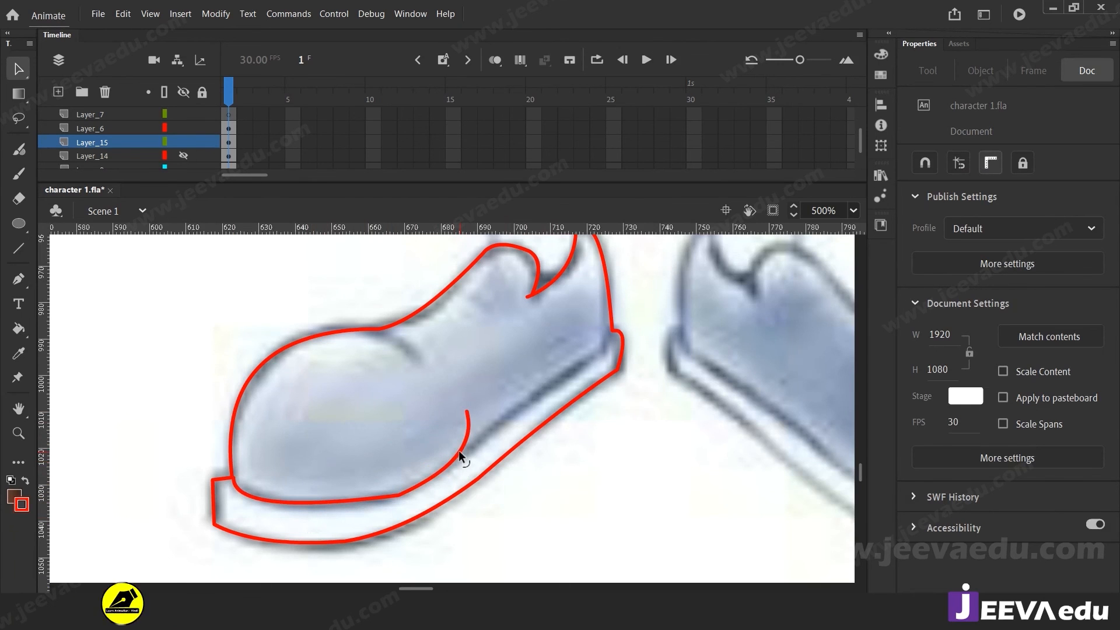
Step: Extend the upper-to-sole seam to the heel, straighten its slope along the sketch and join it to the heel outline
click(460, 420)
drag(468, 412, 632, 313)
click(628, 316)
click(619, 317)
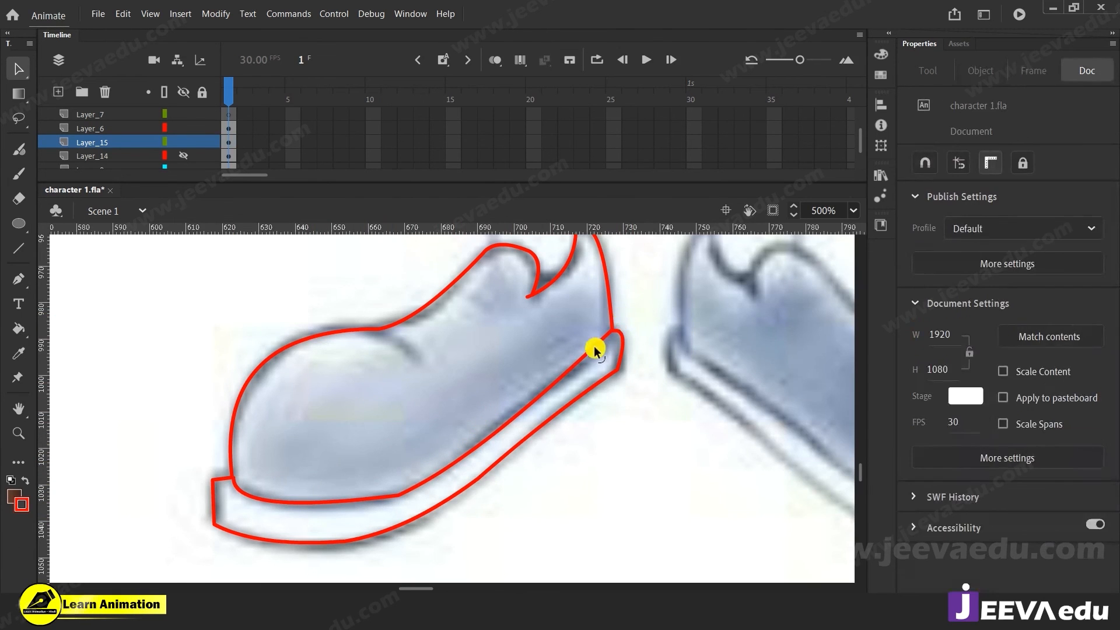
mouse_move(607, 335)
mouse_down()
mouse_move(590, 350)
mouse_move(612, 344)
mouse_up()
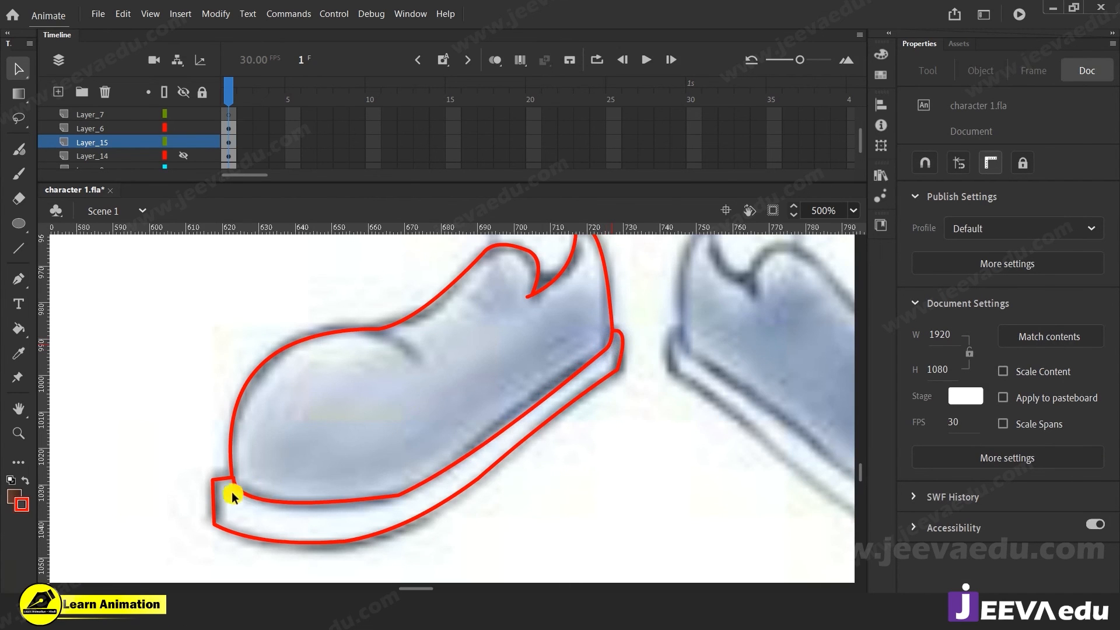
Step: Reshape the sole's front corner at the toe by moving its corner point and bowing the short end outwards
key(z)
click(253, 484)
key(v)
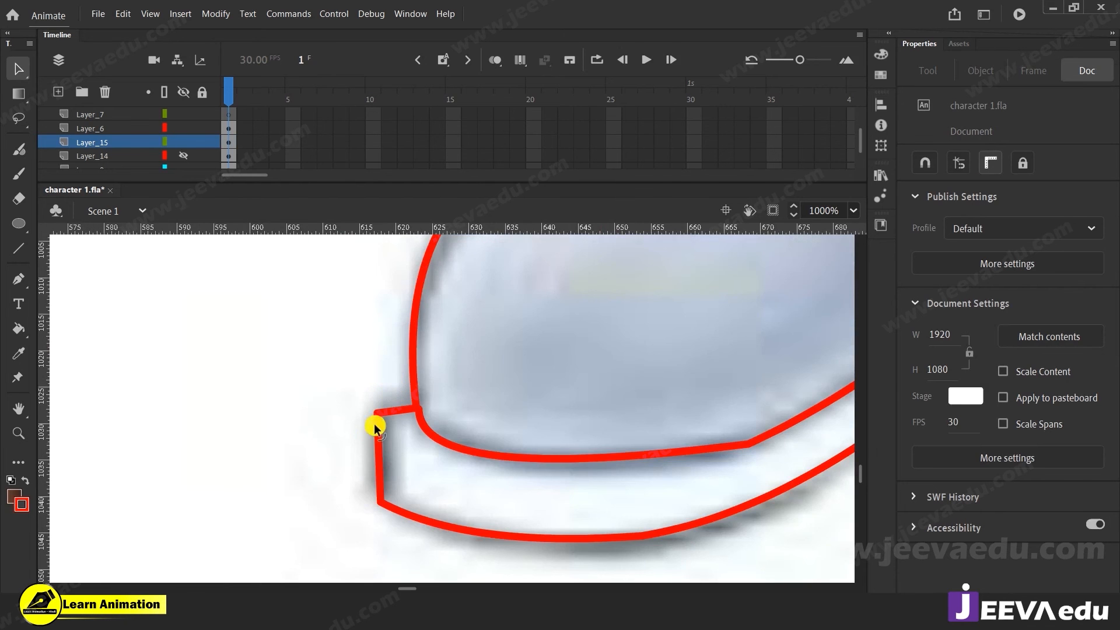
drag(377, 413, 386, 408)
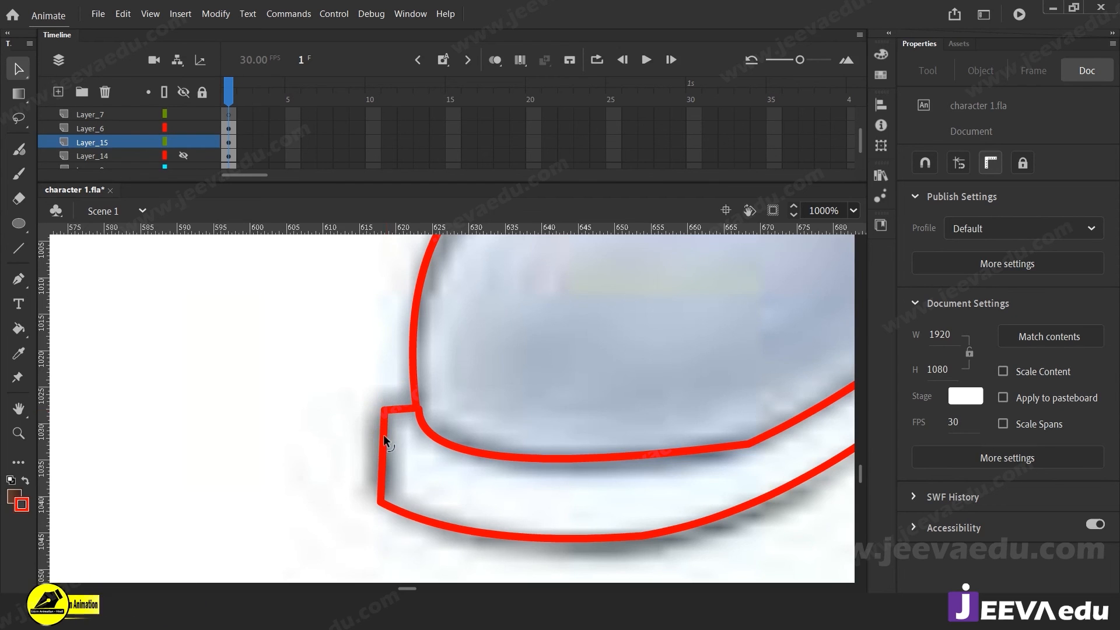
drag(383, 436, 376, 442)
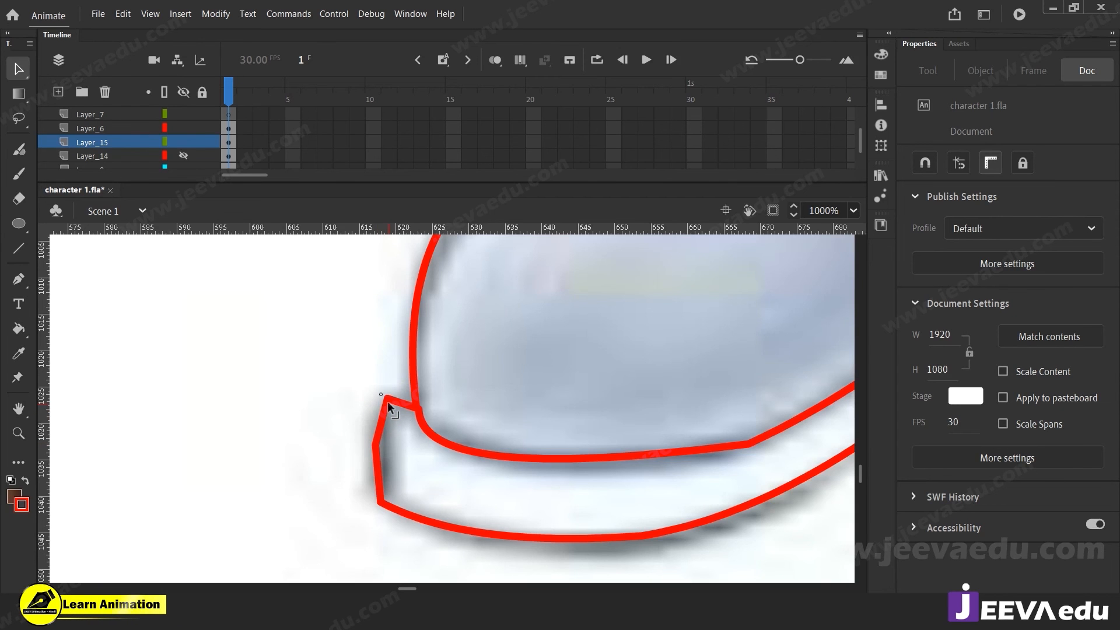
drag(381, 416, 378, 447)
key(z)
alt+click(493, 447)
alt+click(493, 448)
alt+click(514, 435)
click(474, 394)
drag(475, 396, 437, 469)
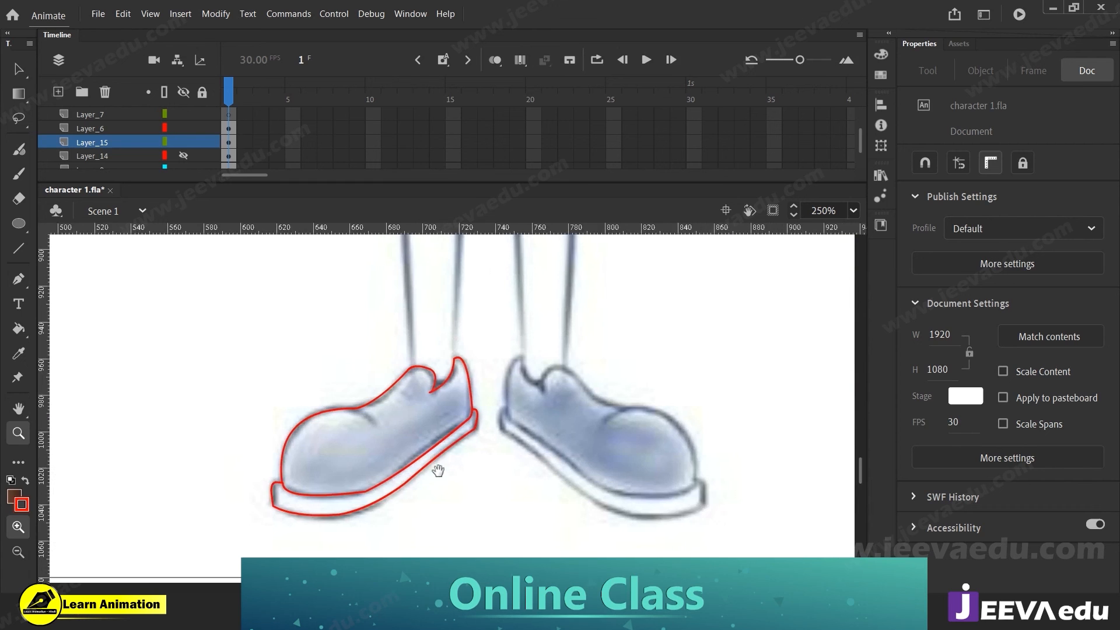
Step: Draw the toe crease line from the top edge of the shoe's upper and curve it down into the shoe
click(410, 417)
key(n)
drag(346, 399, 387, 417)
key(v)
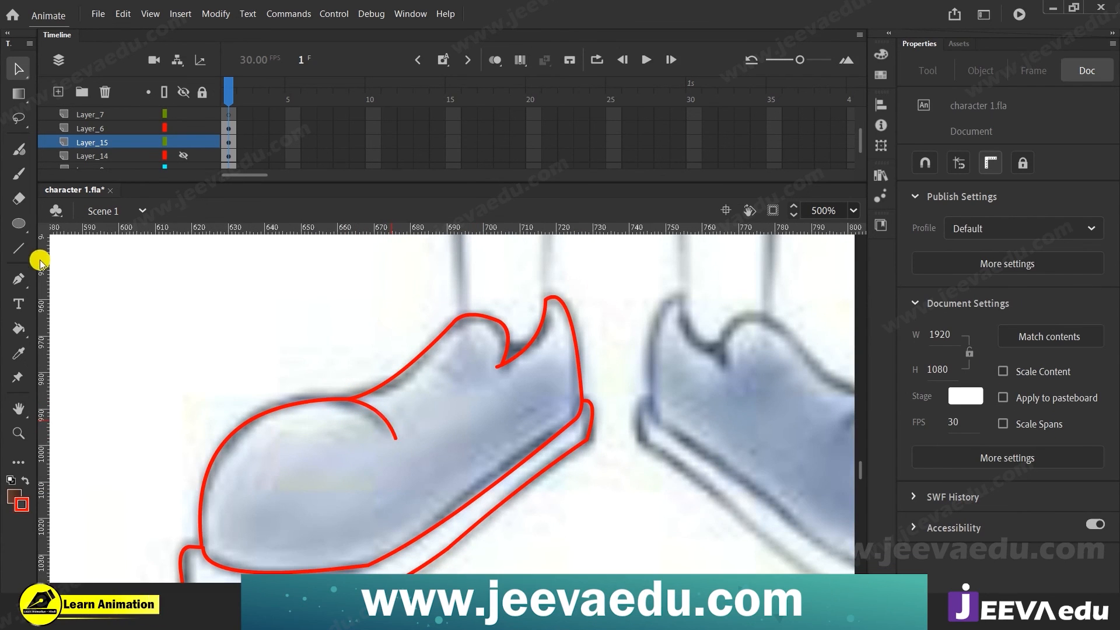
key(n)
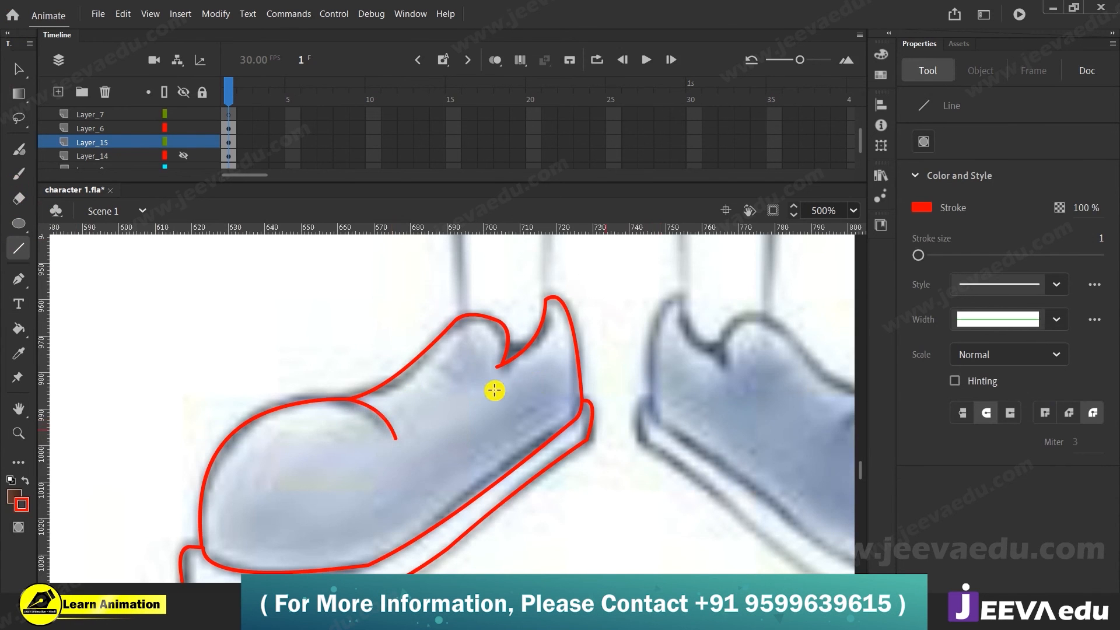
Step: Show the hidden Layer_14 so the brown trouser leg is displayed together with the shoe outline
key(z)
alt+click(504, 445)
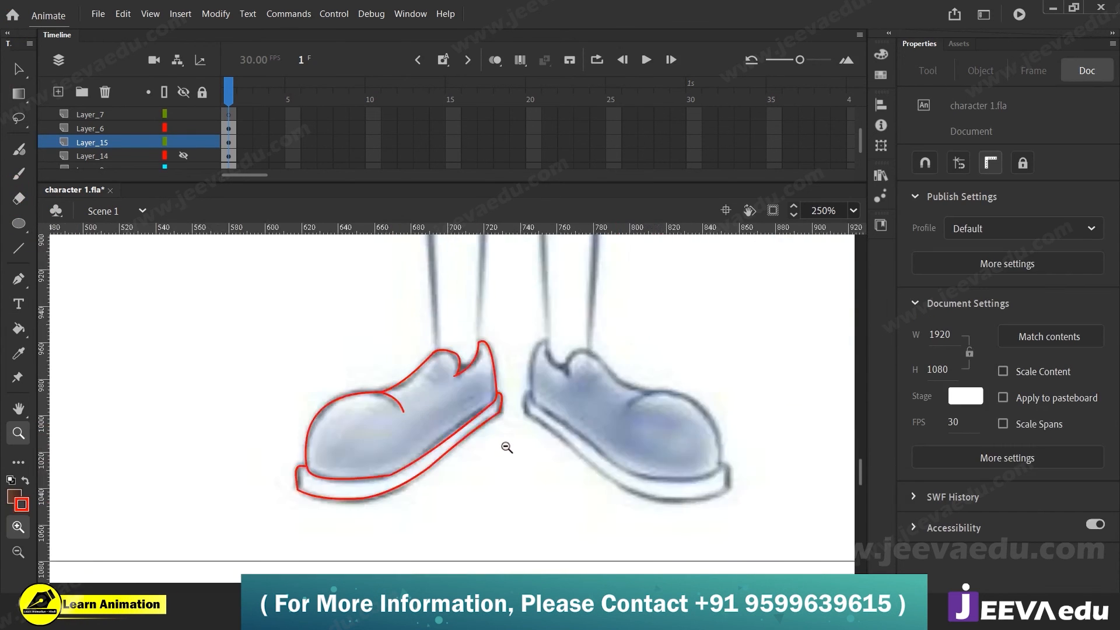
alt+click(505, 448)
alt+click(458, 428)
click(456, 422)
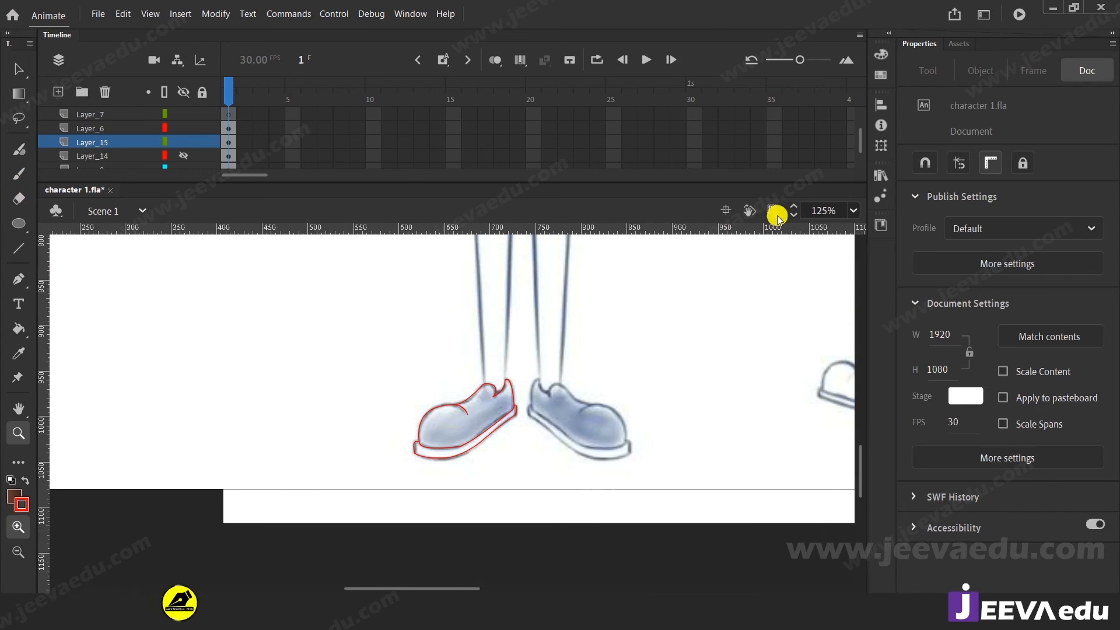
alt+click(353, 402)
alt+click(353, 403)
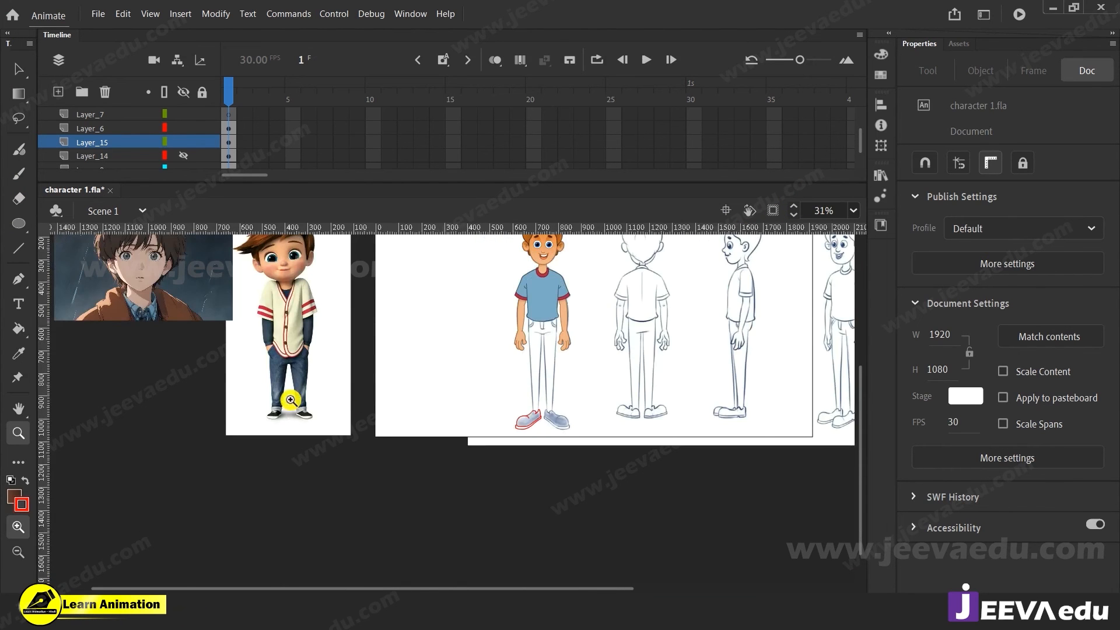
click(364, 410)
alt+click(372, 411)
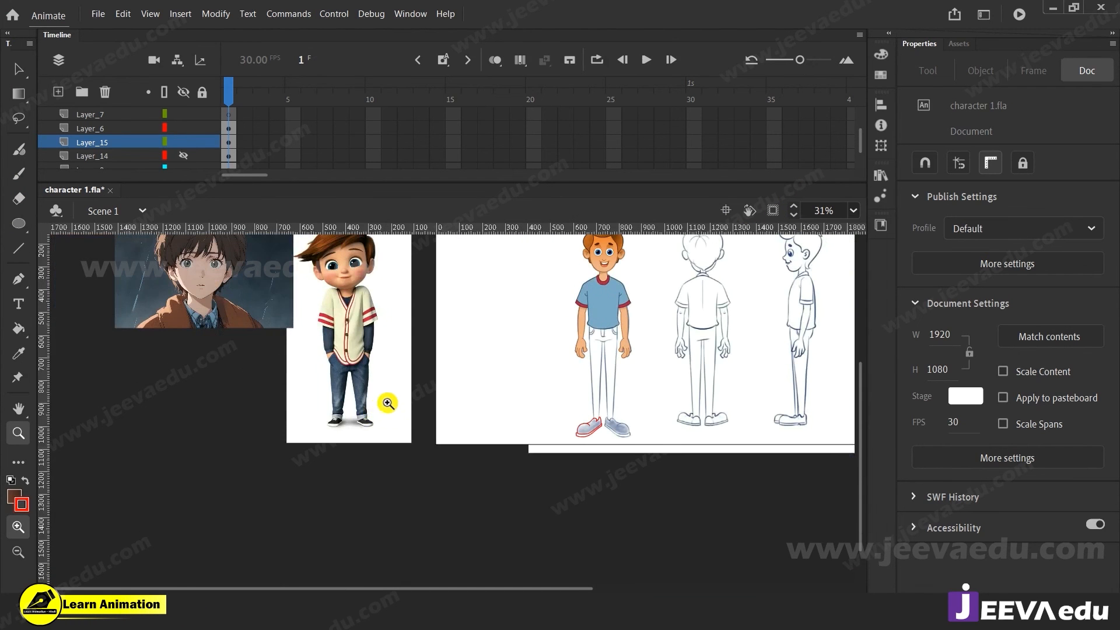
click(183, 155)
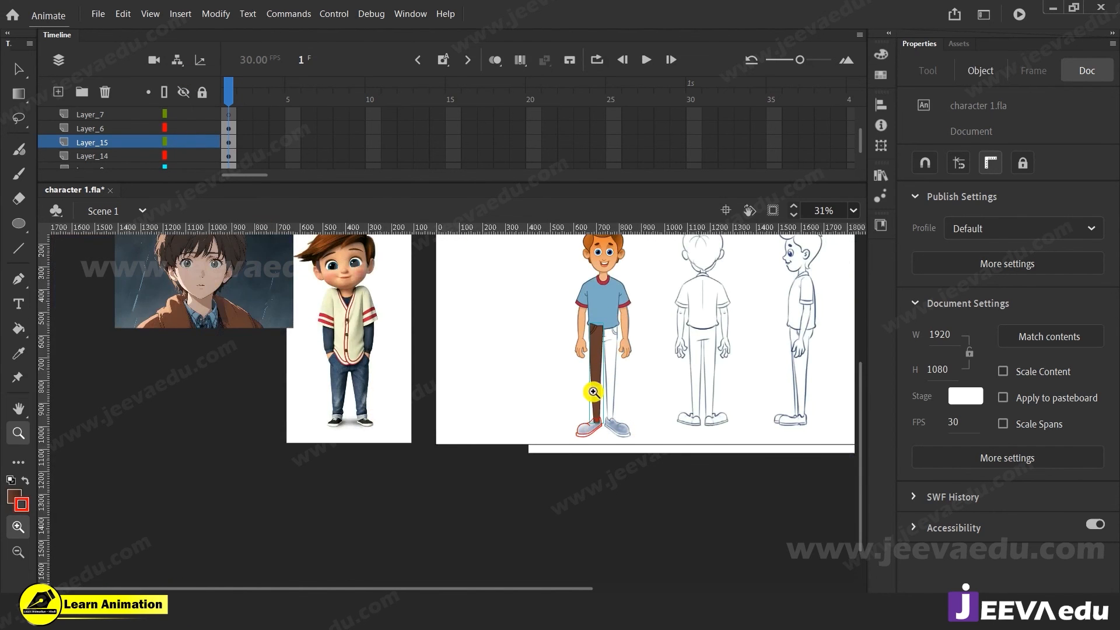
scroll(612, 421, up, 1)
click(582, 460)
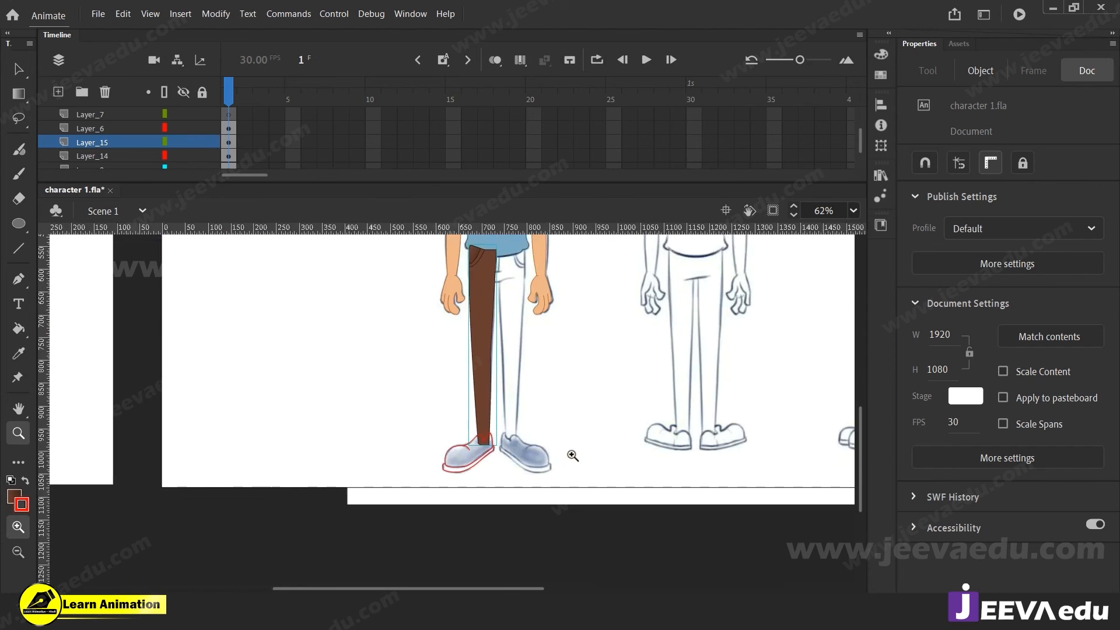
click(572, 453)
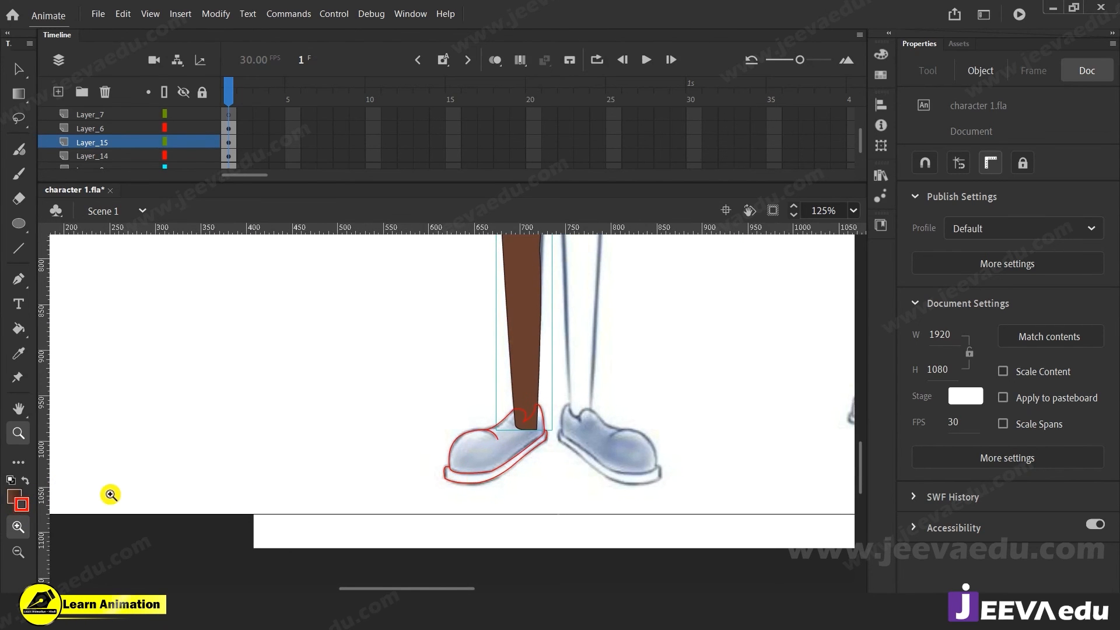
Step: Fill the outlined shoe, both upper and sole, with the blue-violet swatch #6666CC
click(13, 501)
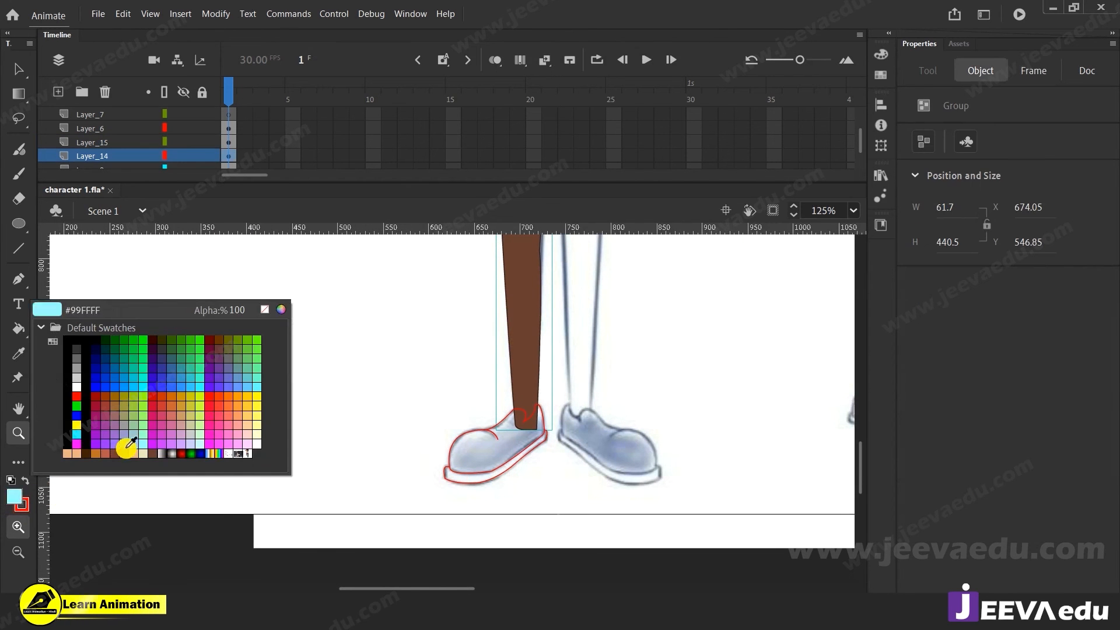
click(232, 376)
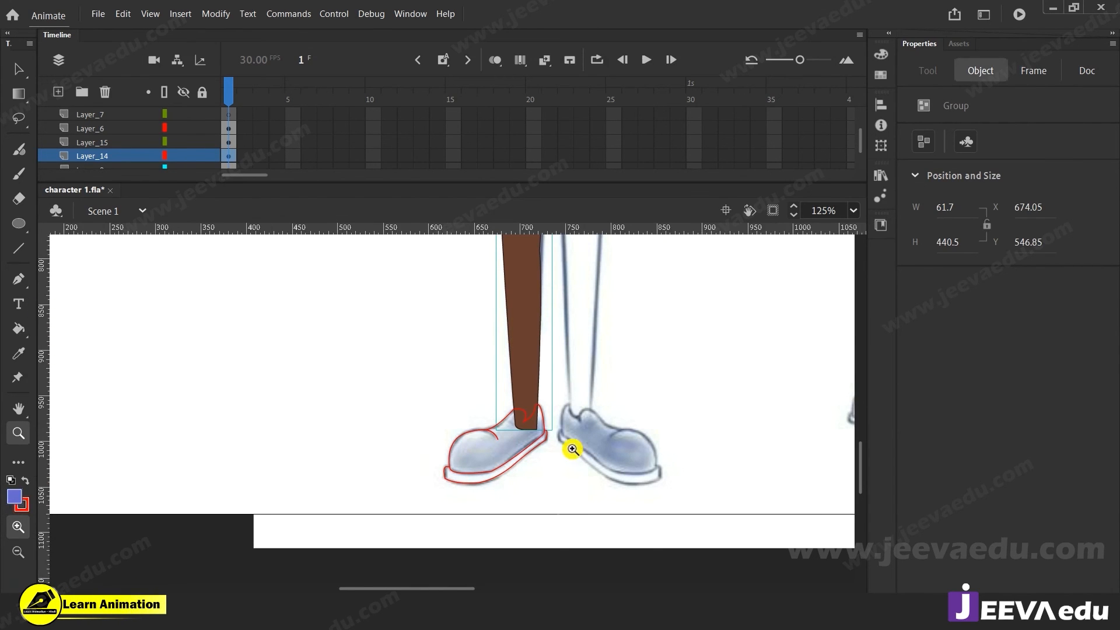
key(k)
click(500, 446)
key(z)
click(513, 439)
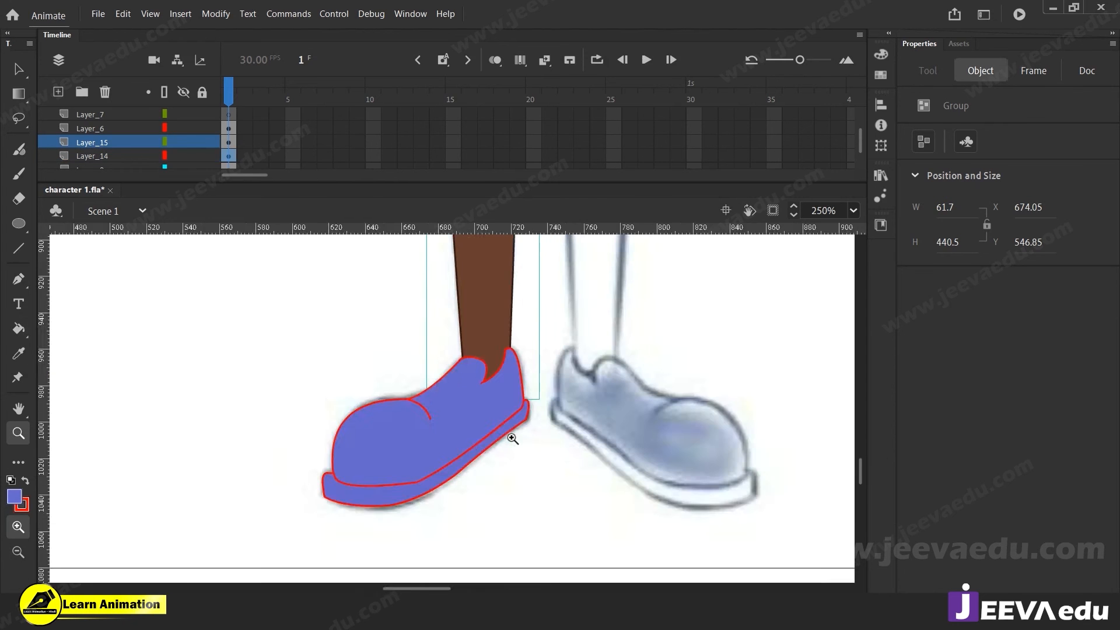
alt+click(497, 429)
alt+click(453, 415)
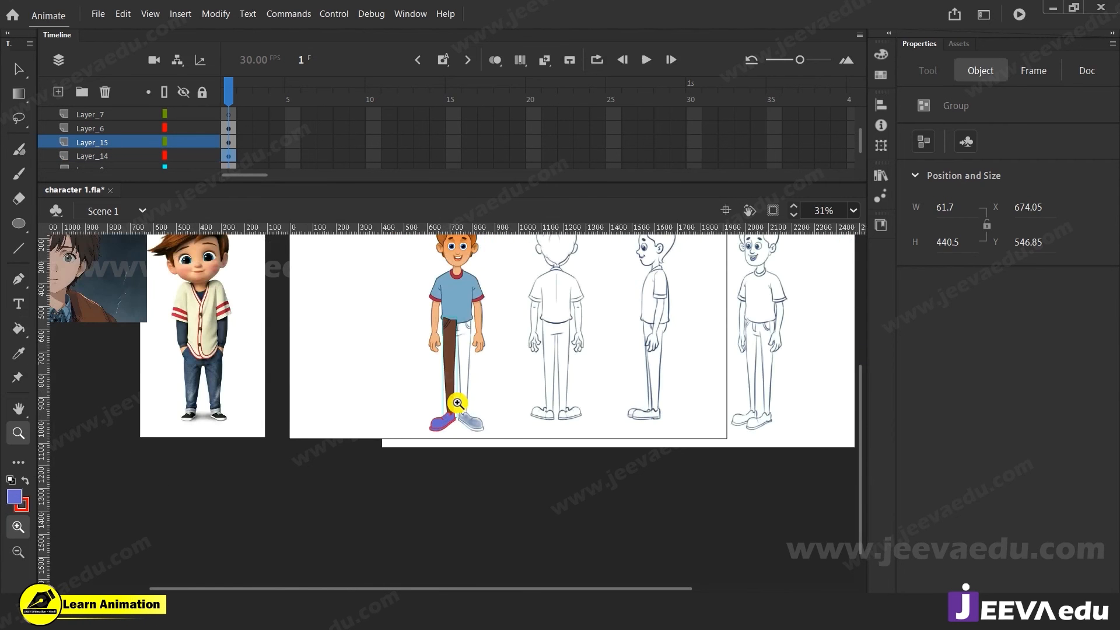
click(450, 391)
click(448, 415)
click(447, 492)
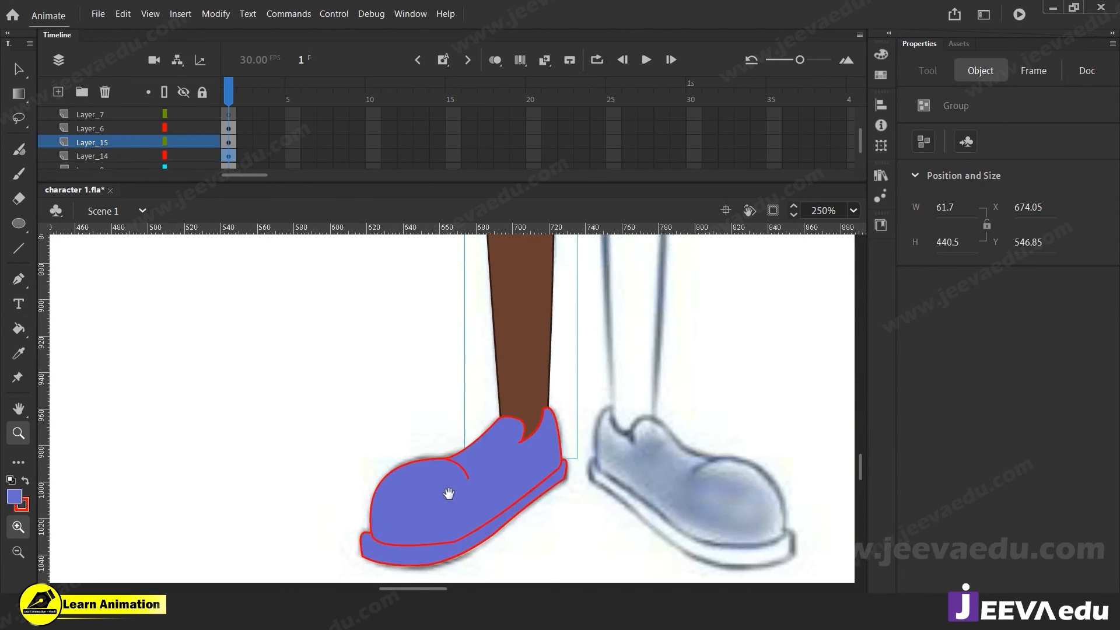
Step: Extend the front end of the upper-to-sole seam past the toe outline and delete the overhanging line stub
key(v)
click(458, 506)
key(z)
click(540, 450)
key(space)
drag(368, 525, 570, 430)
key(v)
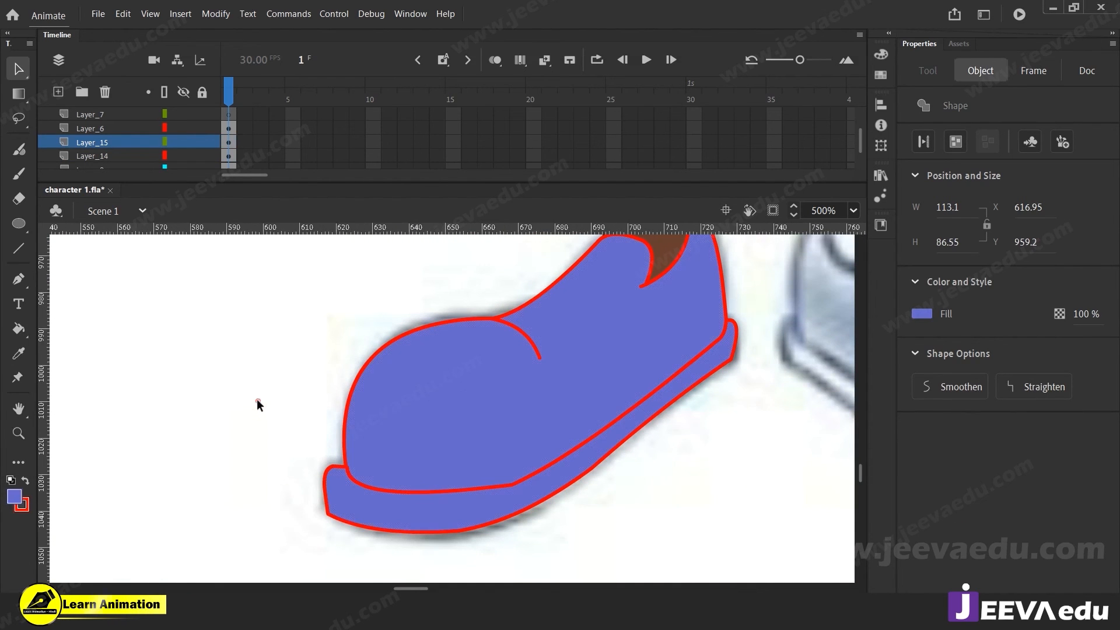
click(256, 399)
mouse_move(346, 469)
mouse_down()
mouse_move(373, 462)
mouse_move(336, 446)
mouse_up()
click(336, 446)
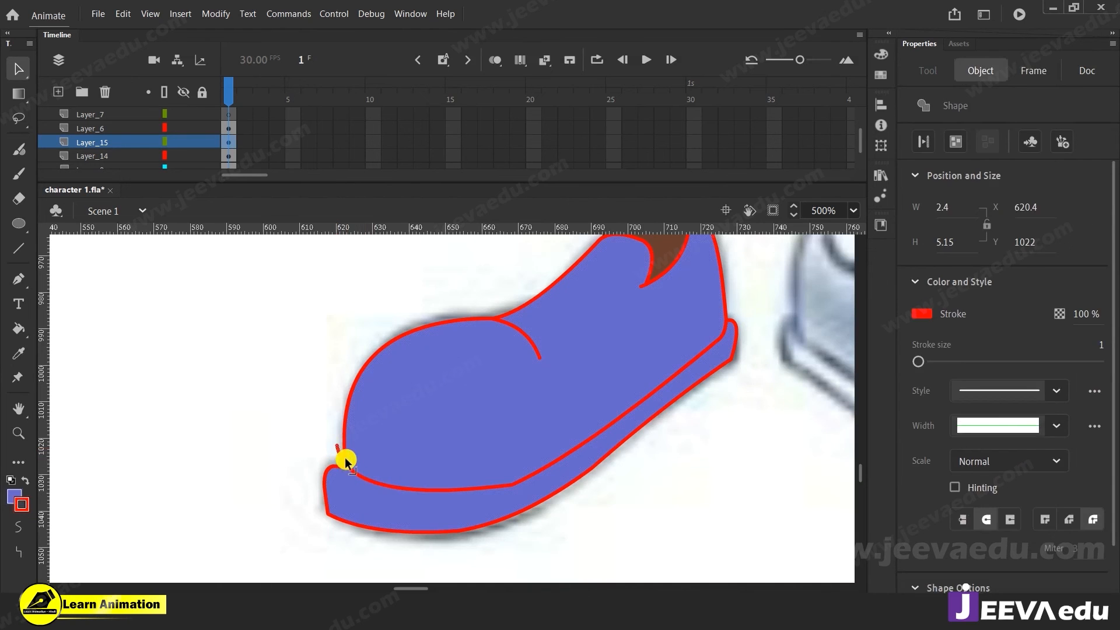
key(Delete)
Step: Try white as the fill colour of the shoe's sole
click(359, 506)
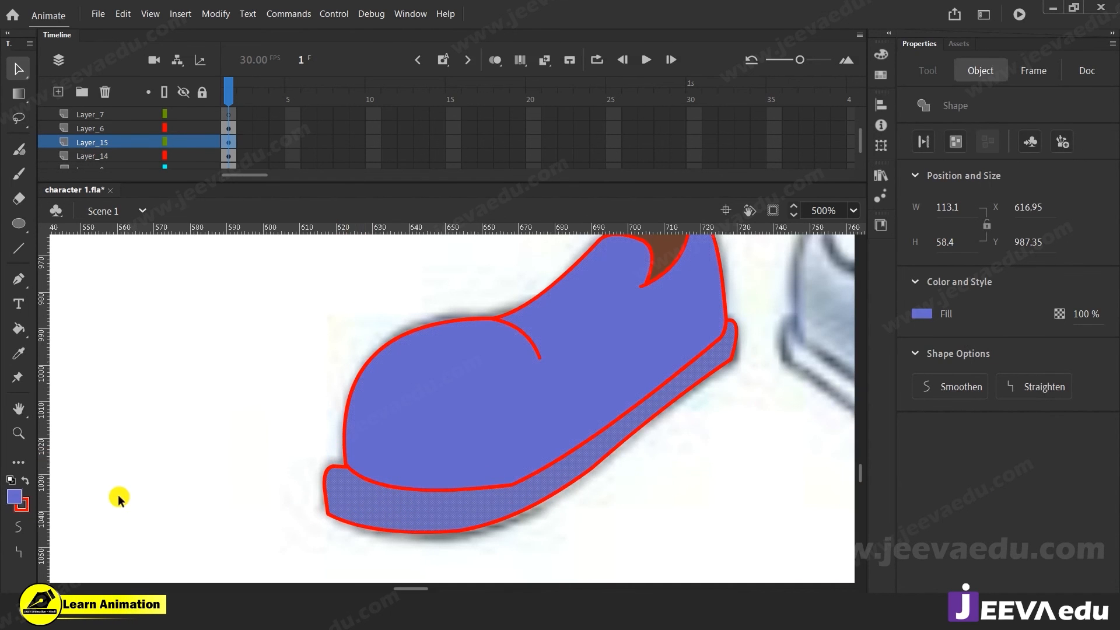
click(14, 502)
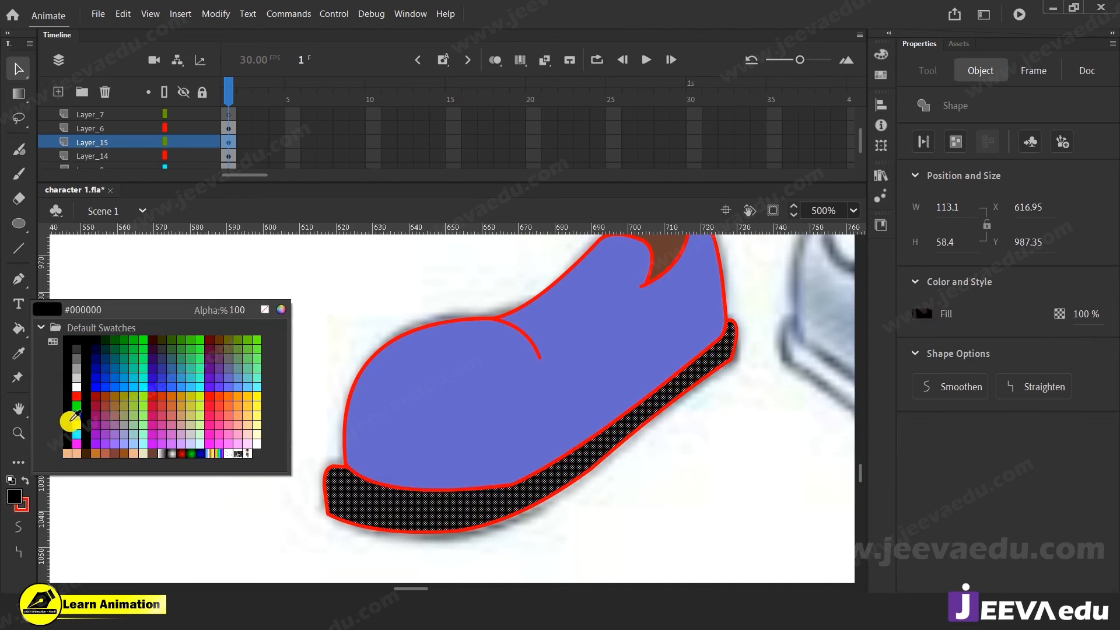
click(75, 378)
click(270, 517)
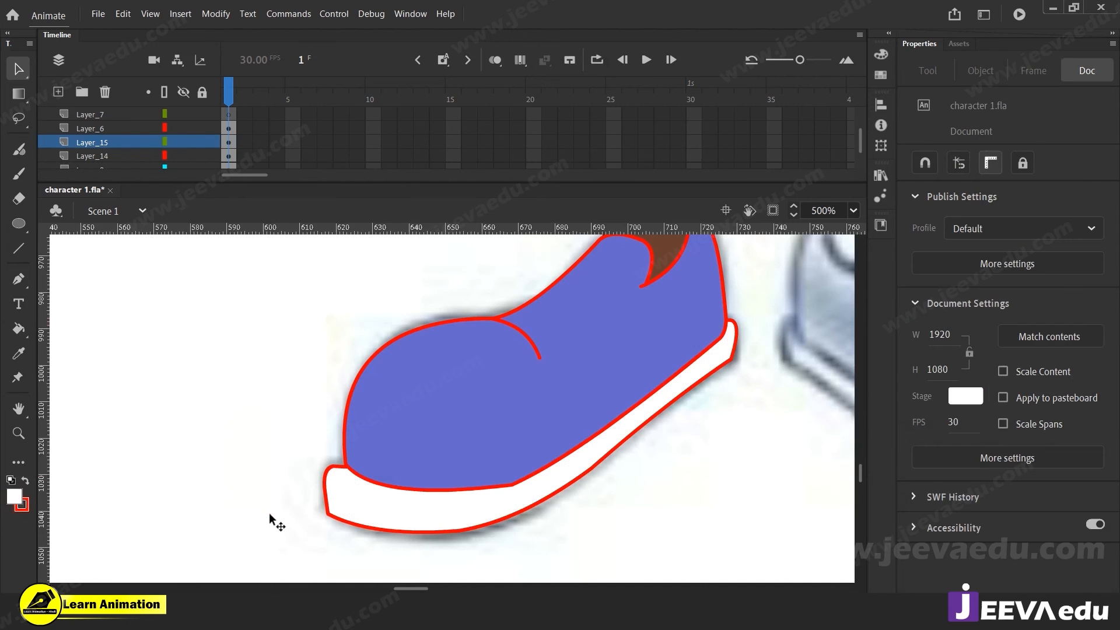
key(z)
alt+click(509, 421)
alt+click(509, 421)
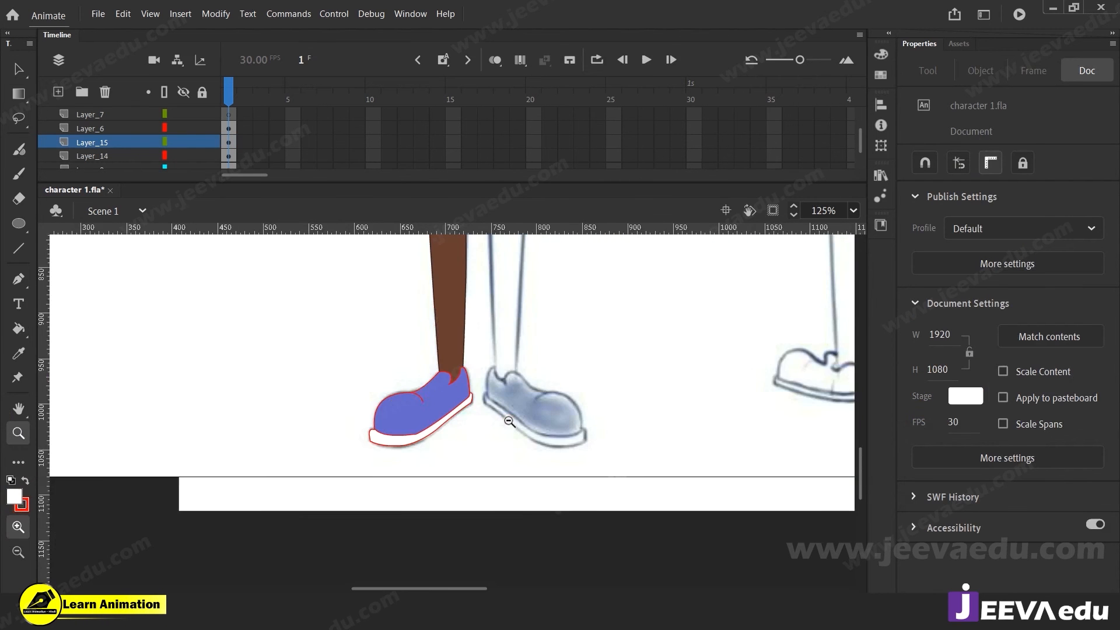
alt+click(426, 395)
Step: Recolour the sole with the blue sampled from the shoe's upper and darken it to a deep navy shade
click(456, 419)
click(458, 439)
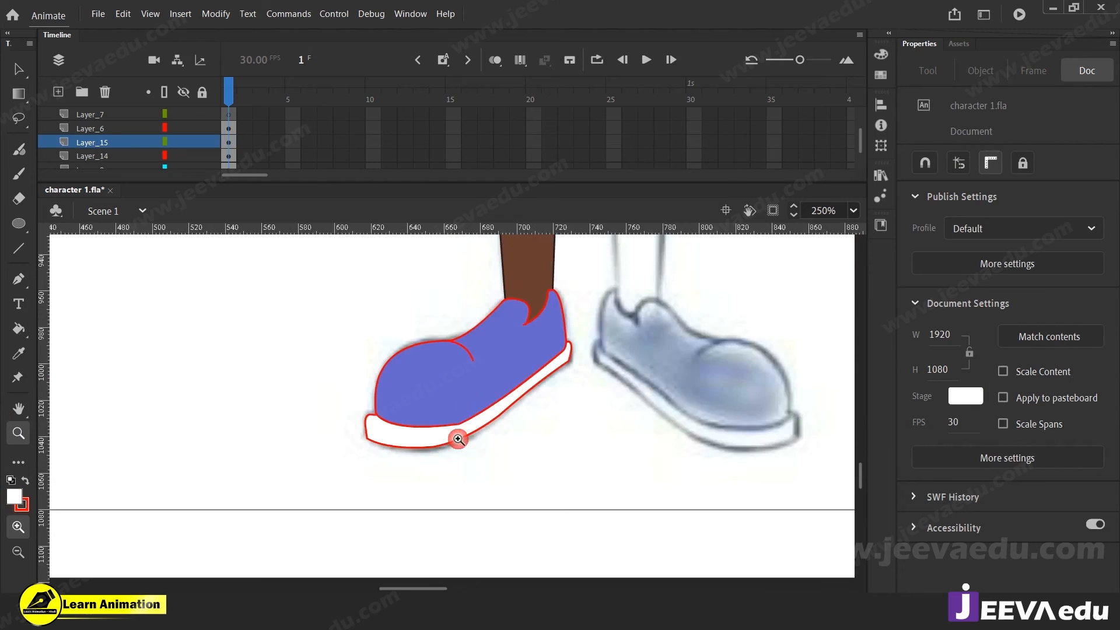
click(469, 403)
key(v)
click(398, 501)
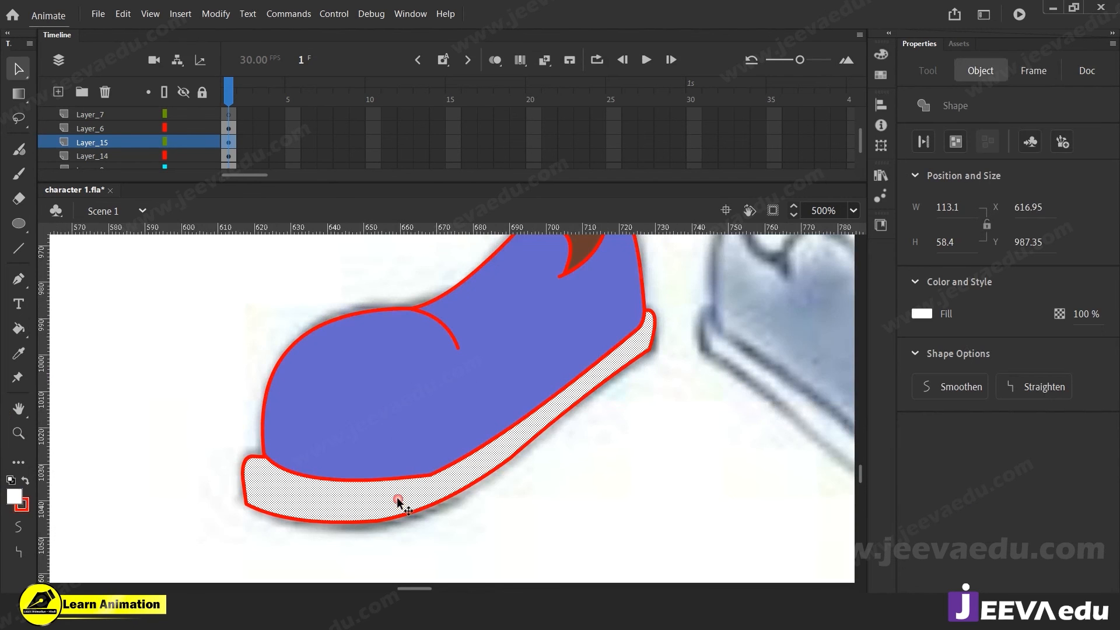
click(10, 501)
click(509, 374)
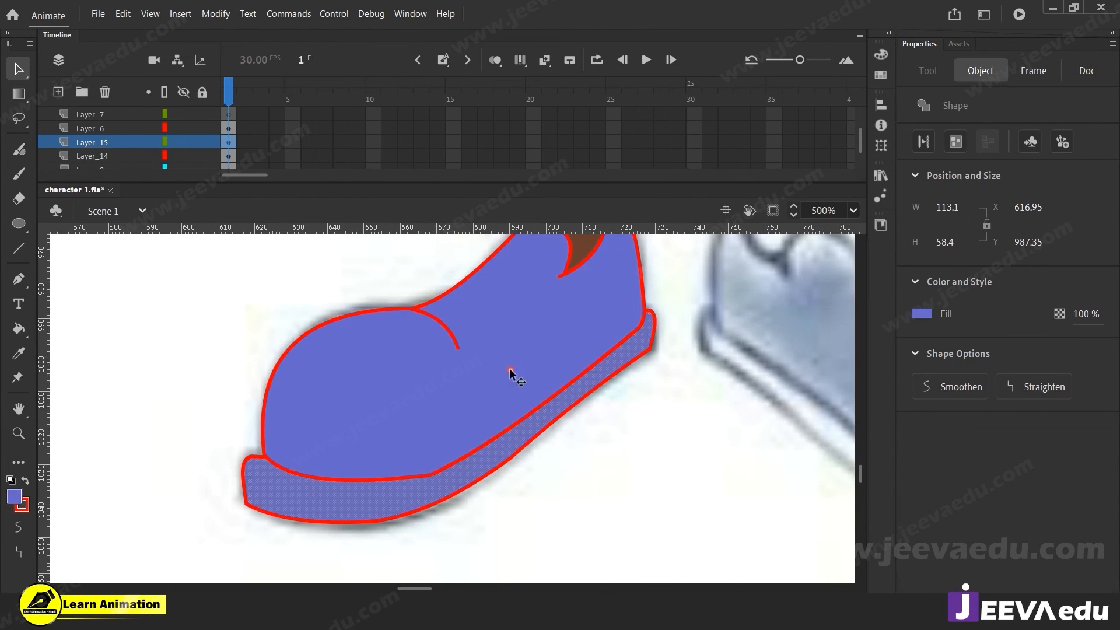
click(18, 493)
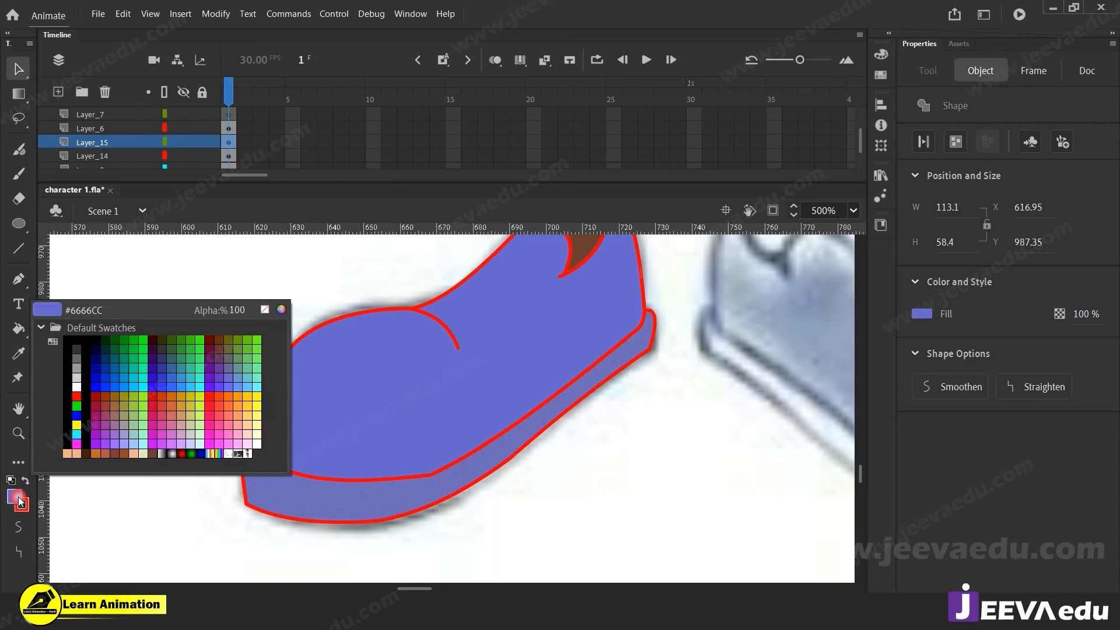
click(282, 307)
drag(601, 244, 602, 302)
click(709, 220)
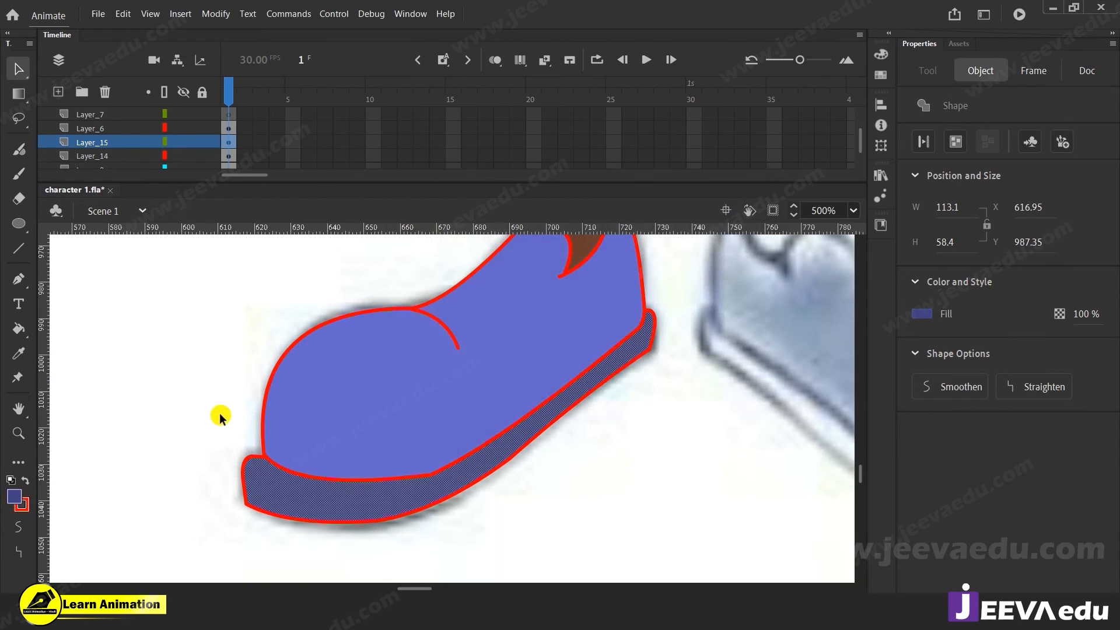
click(196, 389)
Step: Join the sole's front edge to the toe seam, delete the surplus ledge line and pull the front corner inwards
key(z)
alt+click(485, 407)
alt+click(449, 405)
click(465, 414)
click(505, 416)
click(192, 449)
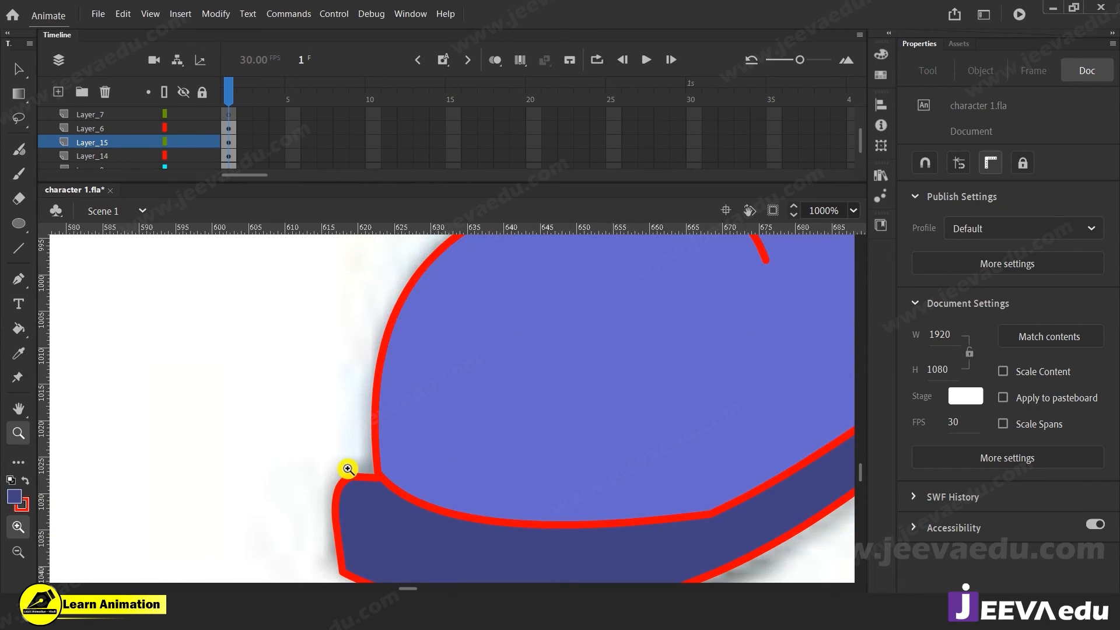
key(v)
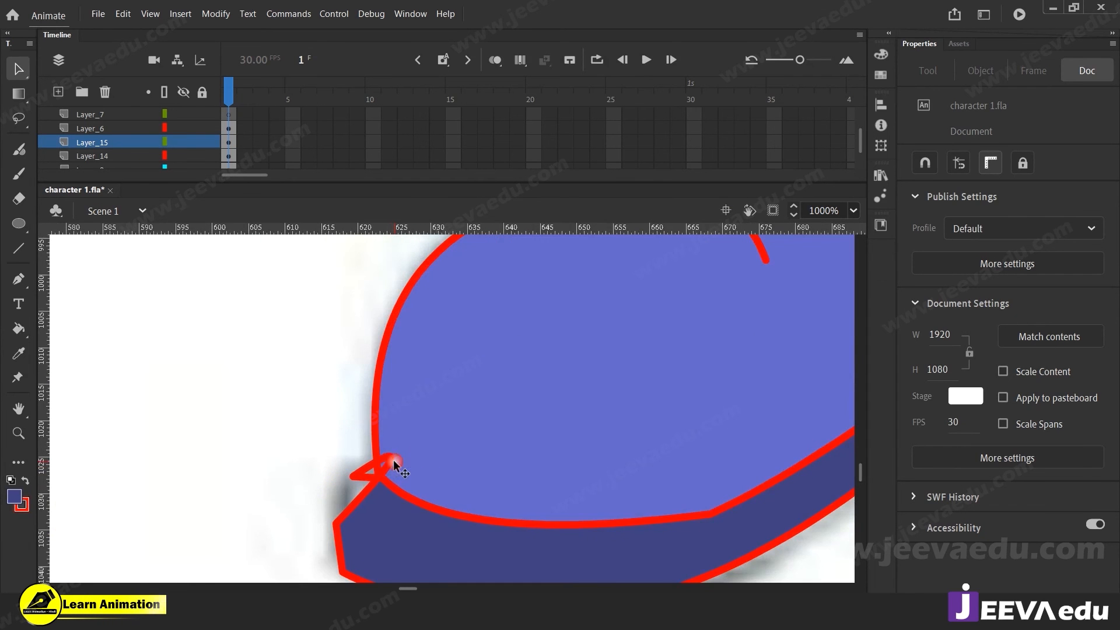
click(390, 462)
drag(381, 466, 363, 475)
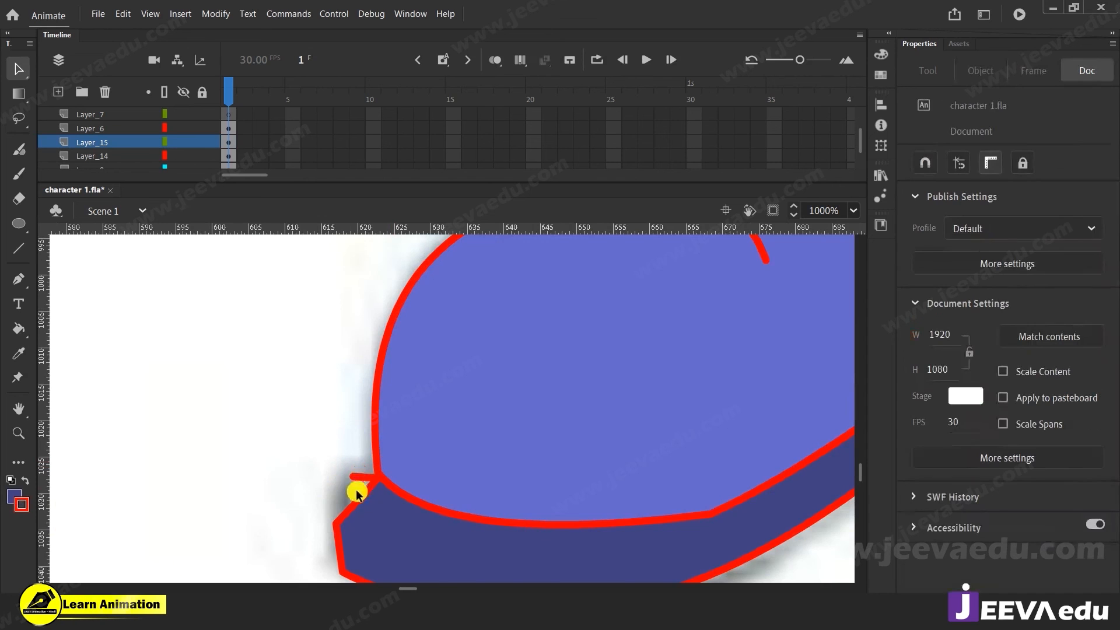
click(359, 476)
key(Delete)
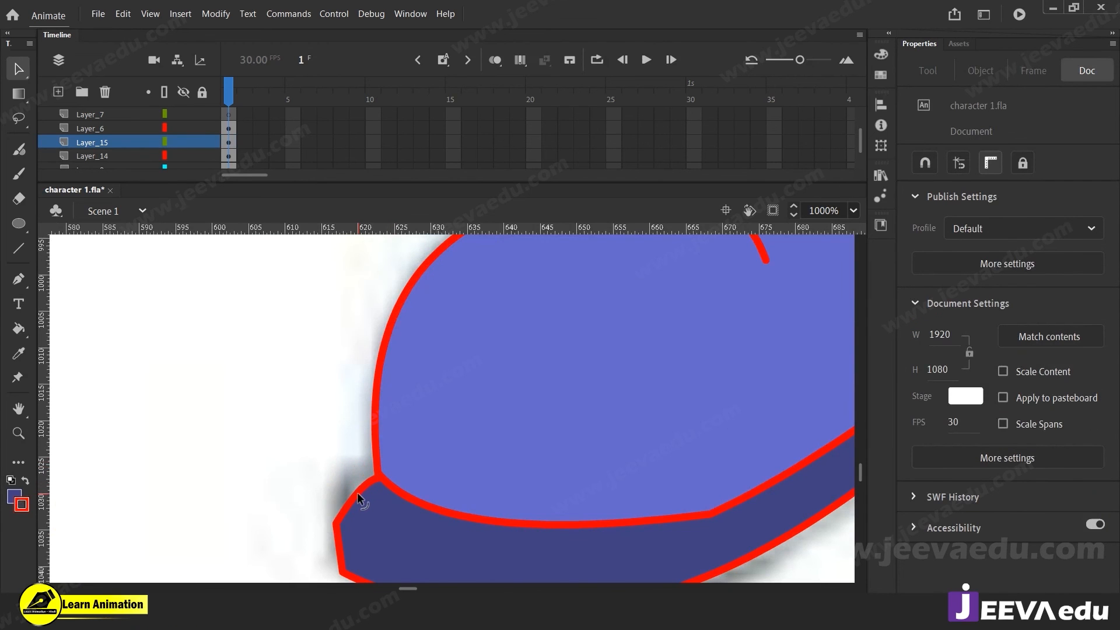
drag(338, 523, 352, 512)
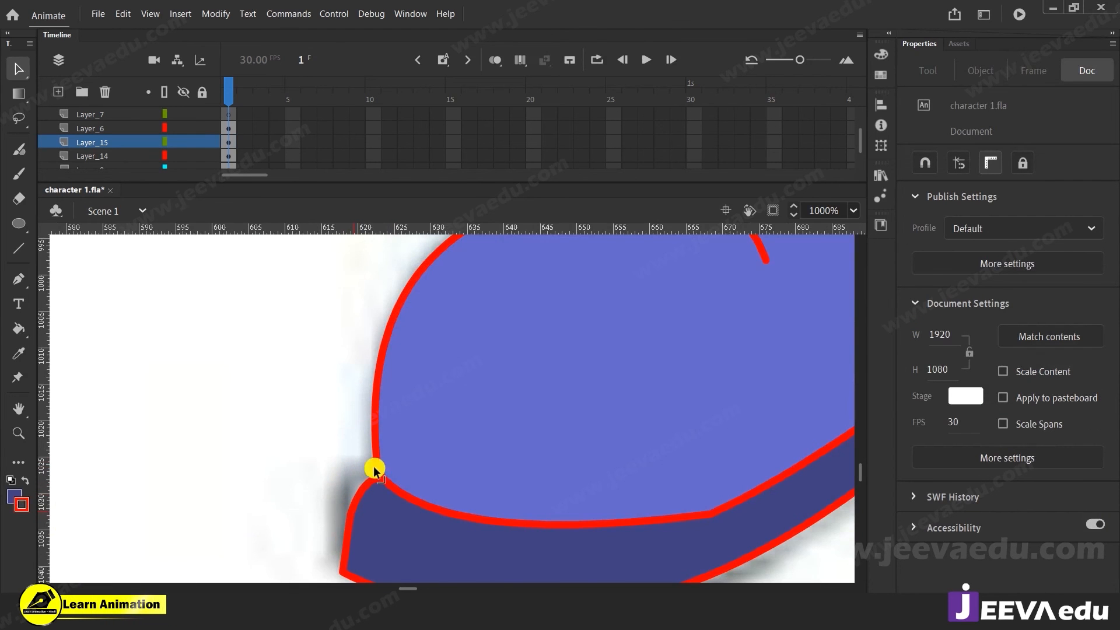
Step: Move the sole's lower front corner inwards and bow the adjoining front edge outwards to round the tip
key(z)
alt+click(442, 467)
alt+click(443, 465)
click(449, 428)
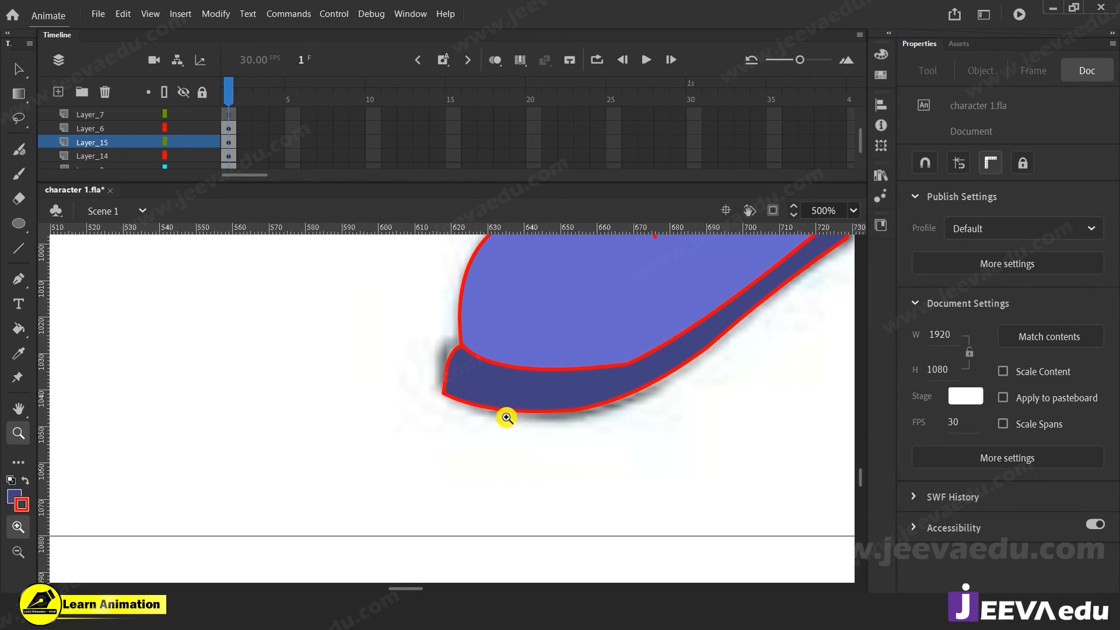
key(v)
drag(444, 393, 461, 395)
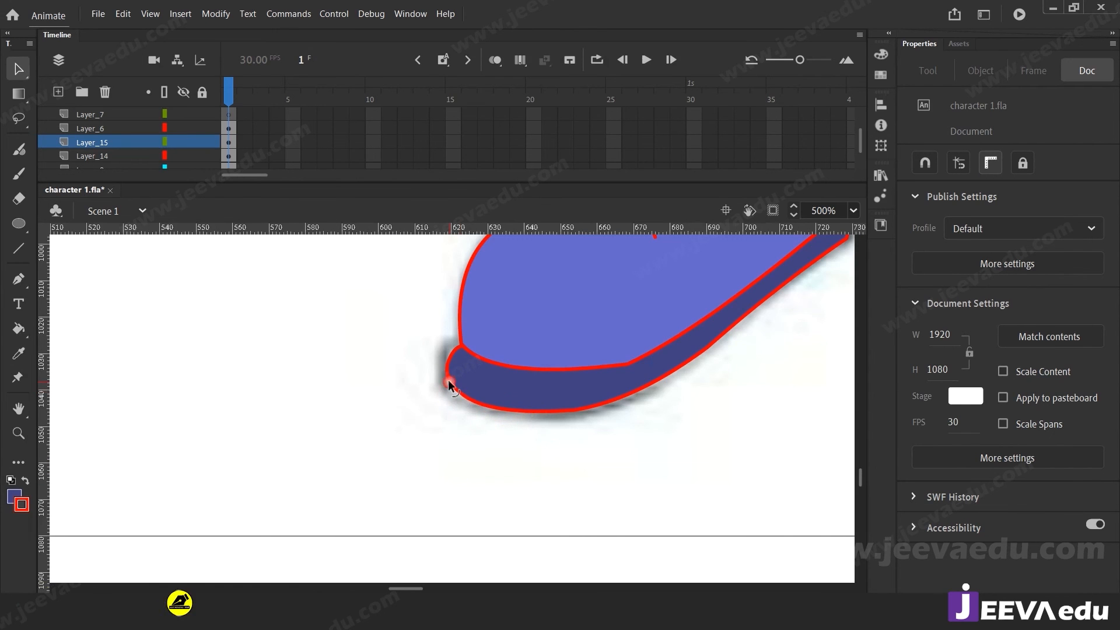
key(z)
alt+click(549, 351)
alt+click(552, 352)
drag(448, 442, 447, 460)
click(447, 460)
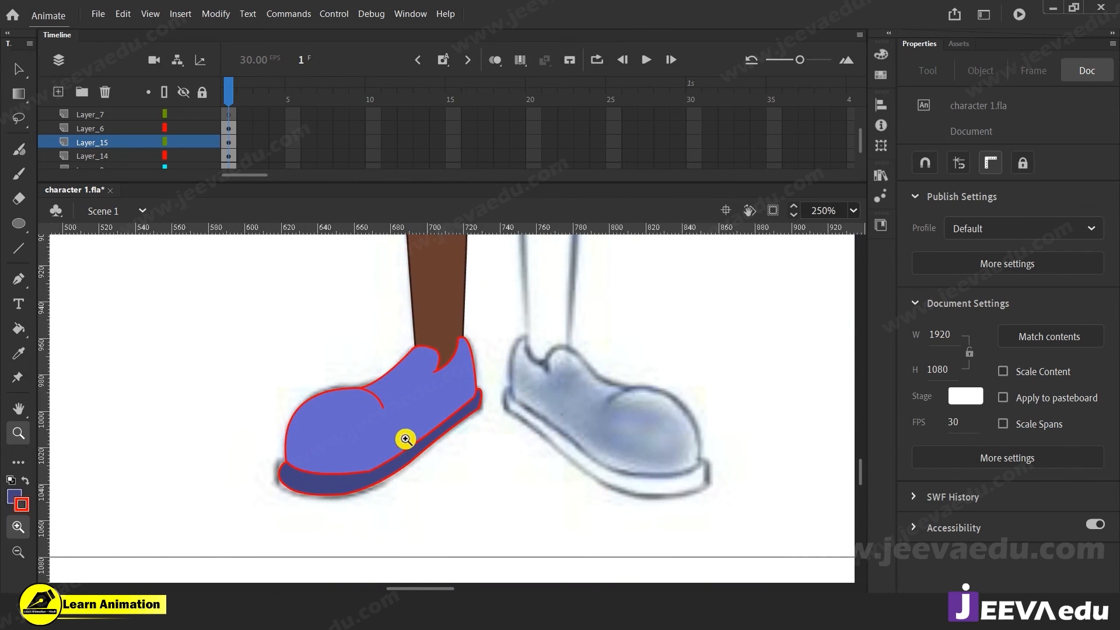
Step: Change the fill of the coloured shoe's upper to orange #FF9933
key(v)
click(377, 436)
key(z)
alt+click(453, 392)
alt+click(471, 372)
drag(482, 400, 473, 461)
click(440, 463)
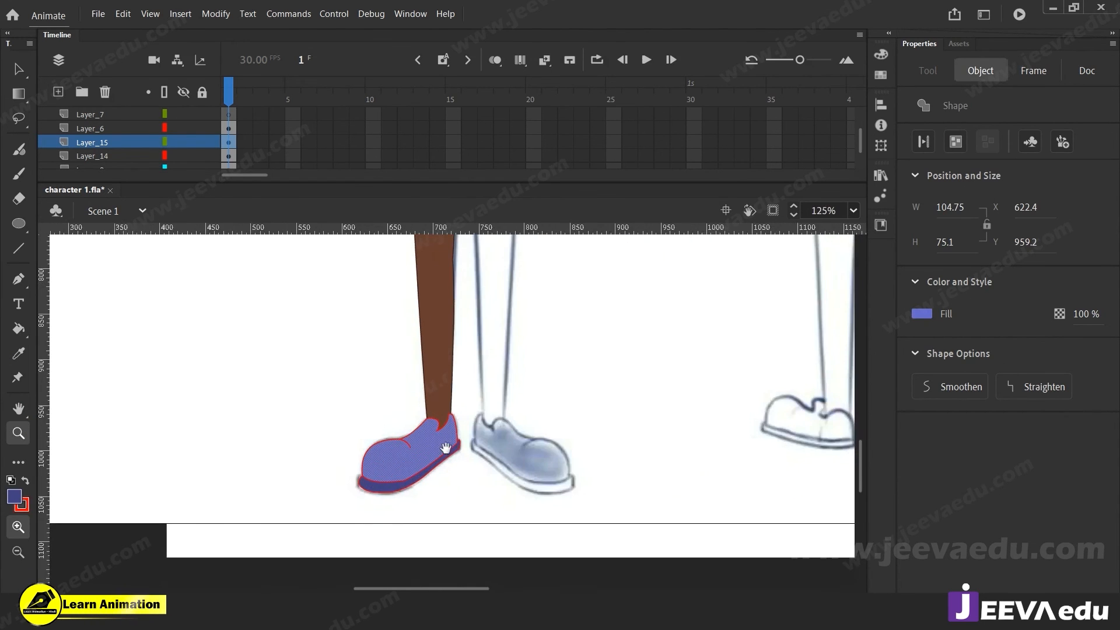
click(413, 445)
click(15, 497)
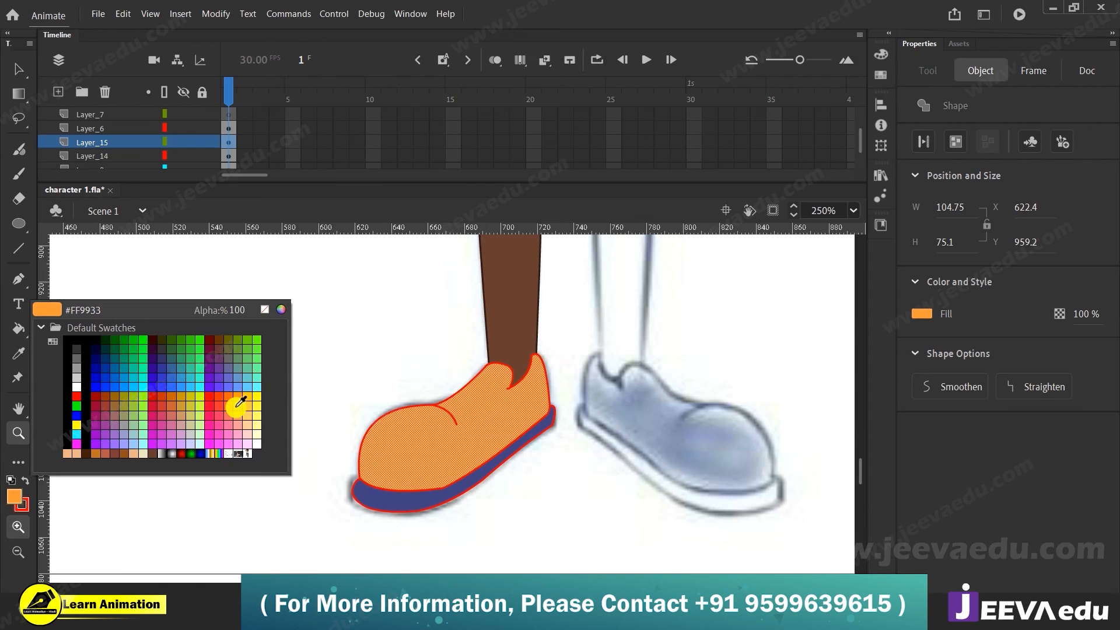
click(239, 402)
click(288, 488)
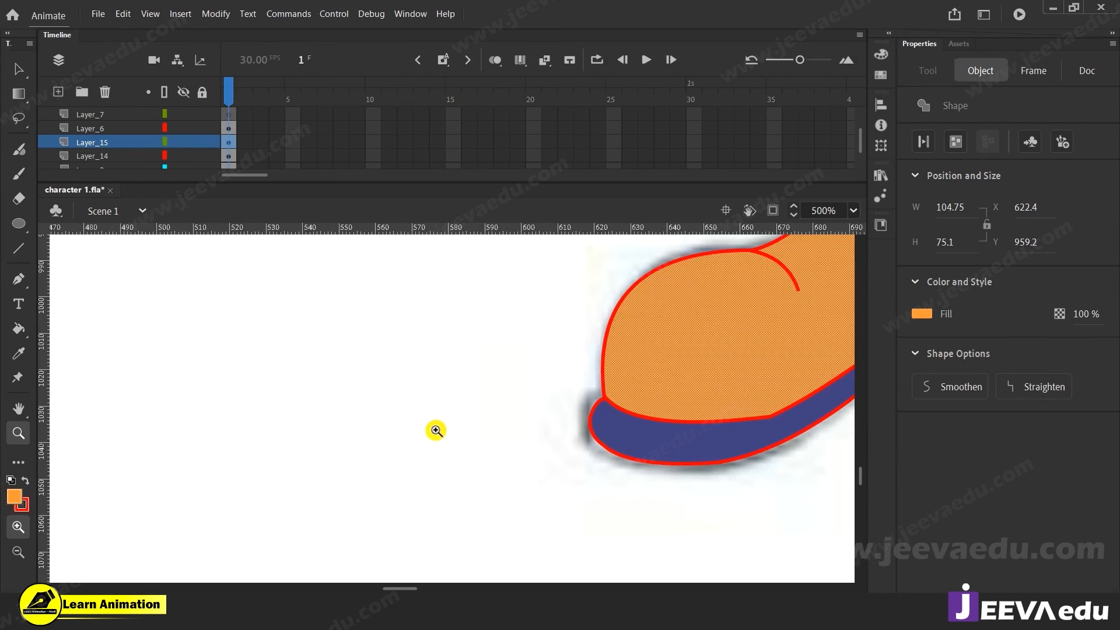
Step: Recolour the shoe's sole with the orange of its upper, darkened to brown #A36221
alt+click(512, 395)
alt+click(513, 398)
alt+click(516, 401)
alt+click(518, 405)
click(442, 409)
click(442, 415)
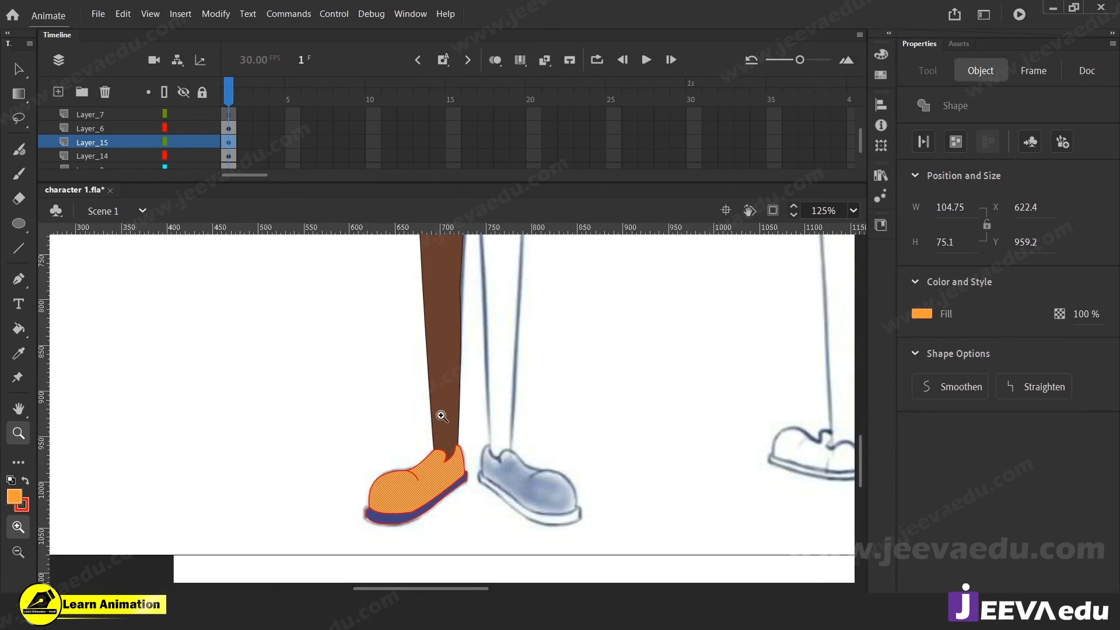
click(432, 467)
key(v)
click(454, 527)
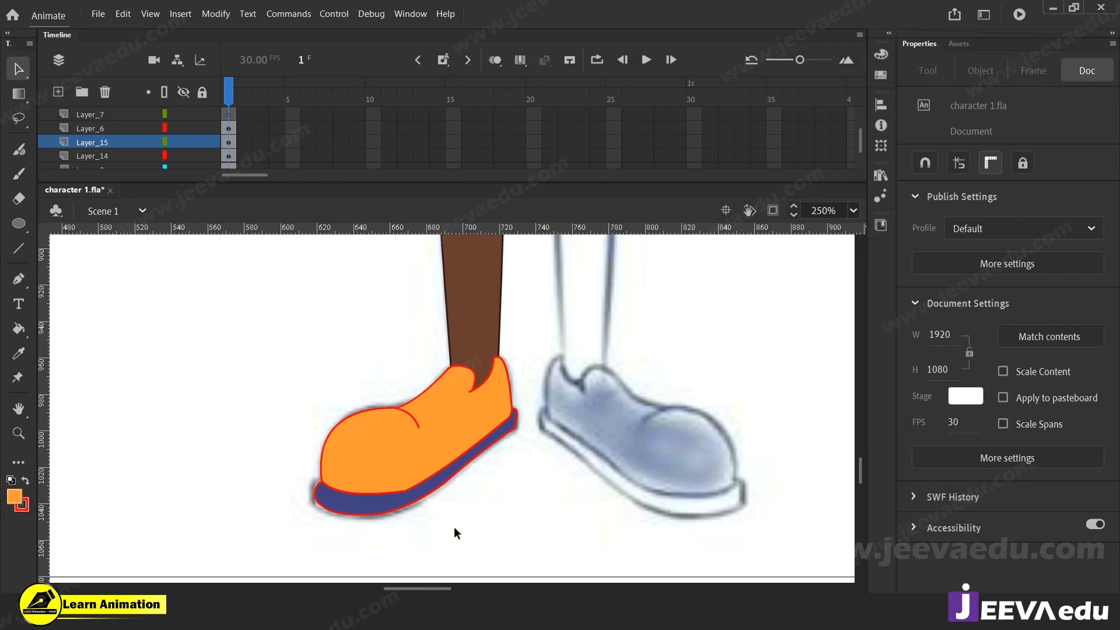
click(440, 475)
key(k)
click(432, 439)
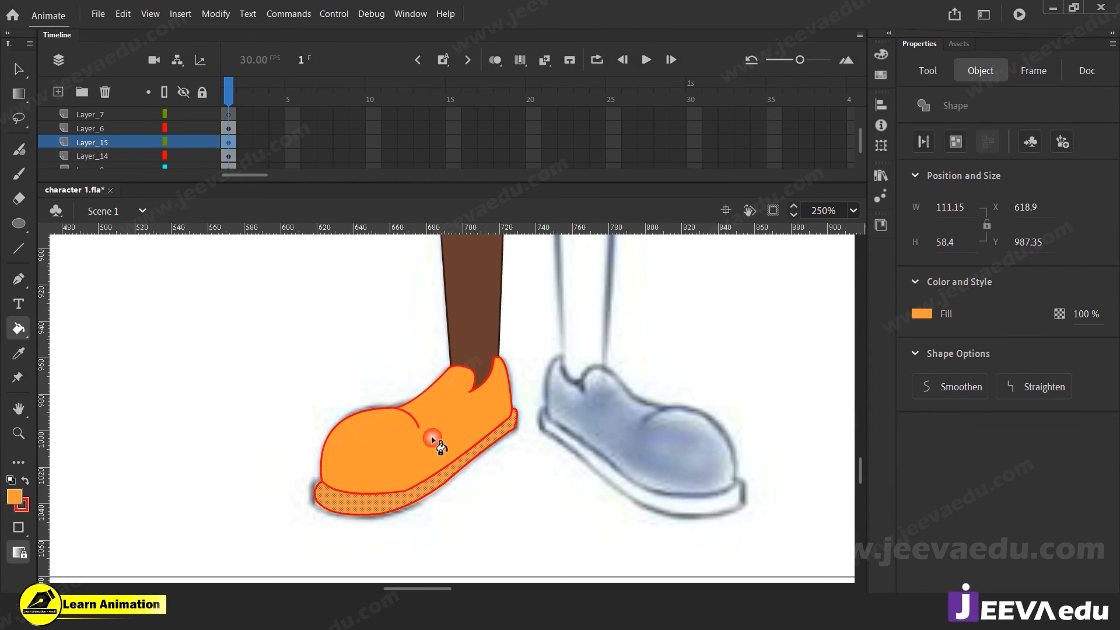
click(14, 497)
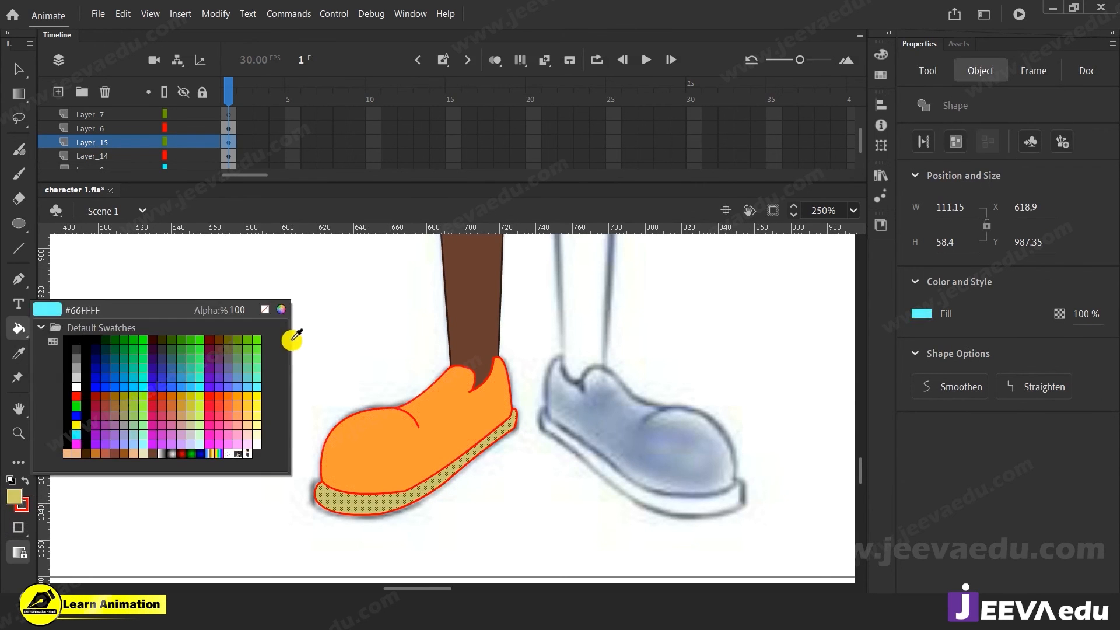
click(283, 310)
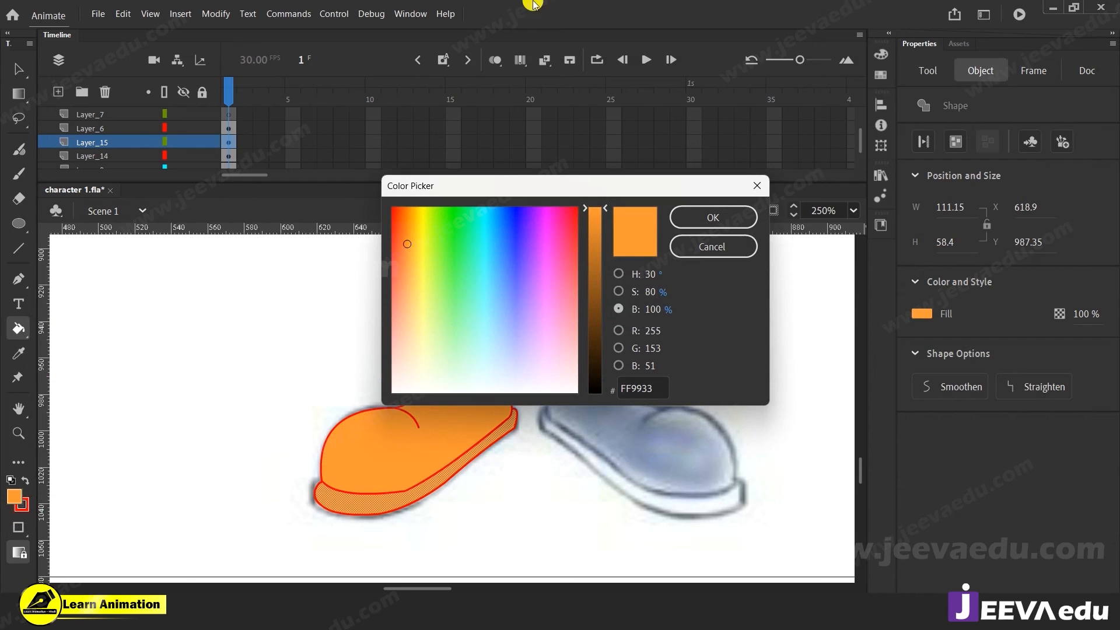
drag(597, 245, 611, 274)
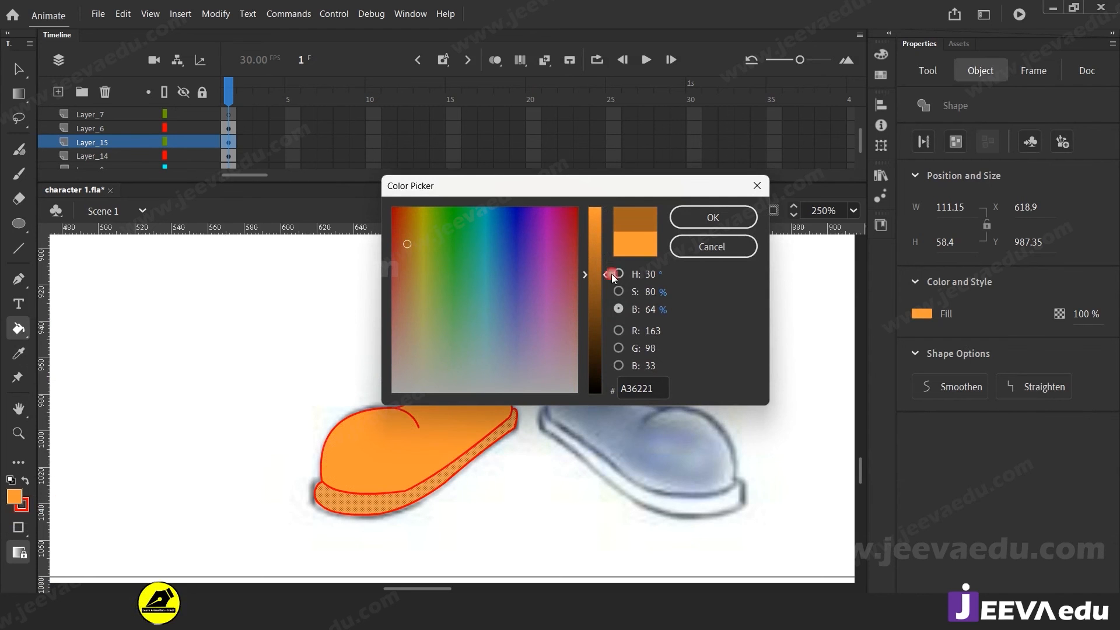
click(690, 211)
key(v)
click(297, 441)
Step: Recolour all of the shoe's outlines with the orange sampled from the upper, darkened to a deep brown
double_click(380, 464)
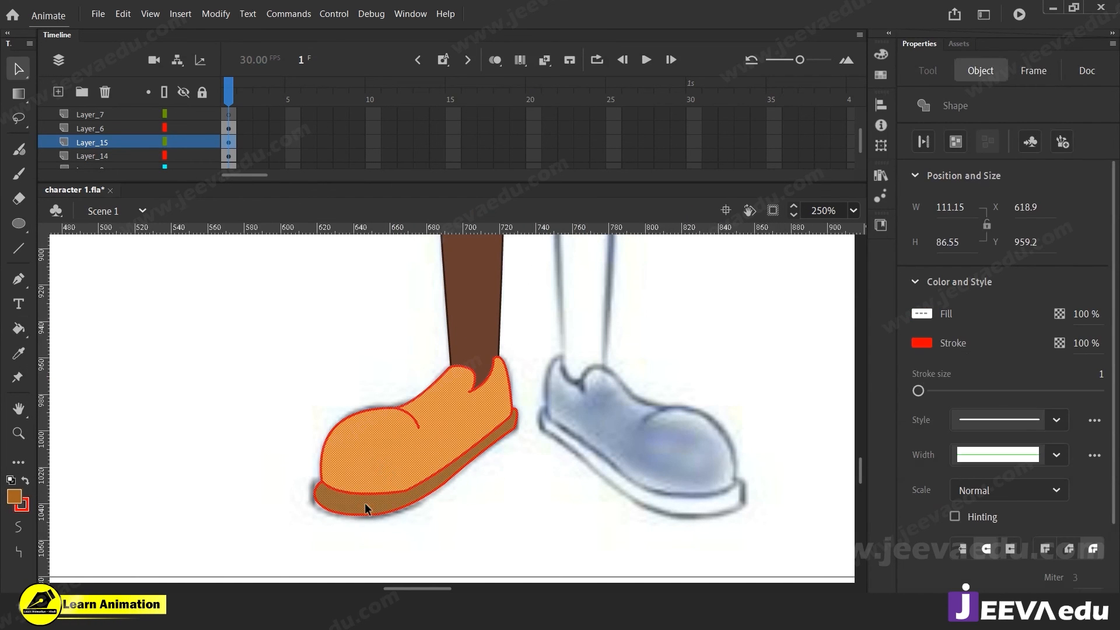
click(22, 506)
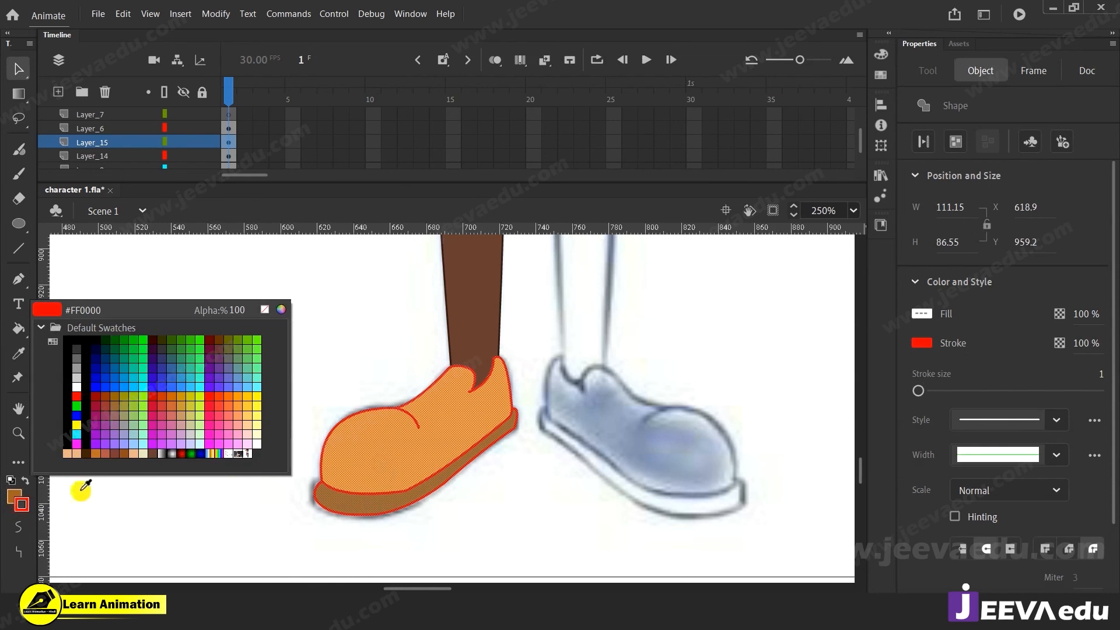
click(406, 478)
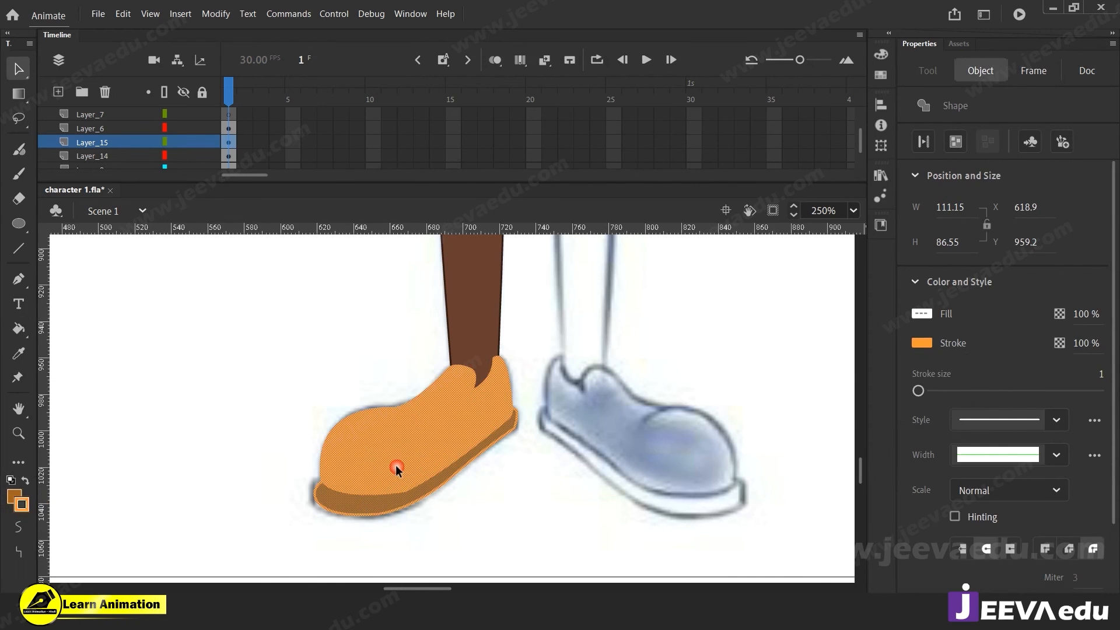
click(19, 502)
click(281, 309)
drag(604, 212, 600, 332)
click(704, 213)
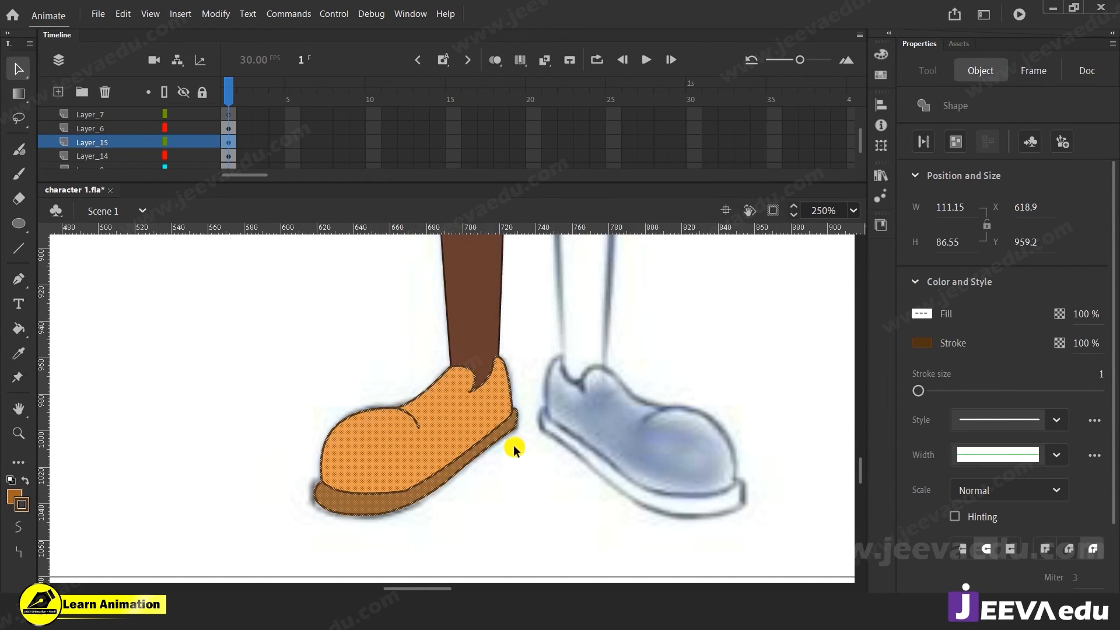
Step: Group the whole shoe, try moving it away from the leg and undo the move
key(ctrl+g)
drag(457, 464, 293, 460)
key(ctrl+z)
key(z)
alt+click(468, 436)
alt+click(480, 423)
alt+click(474, 418)
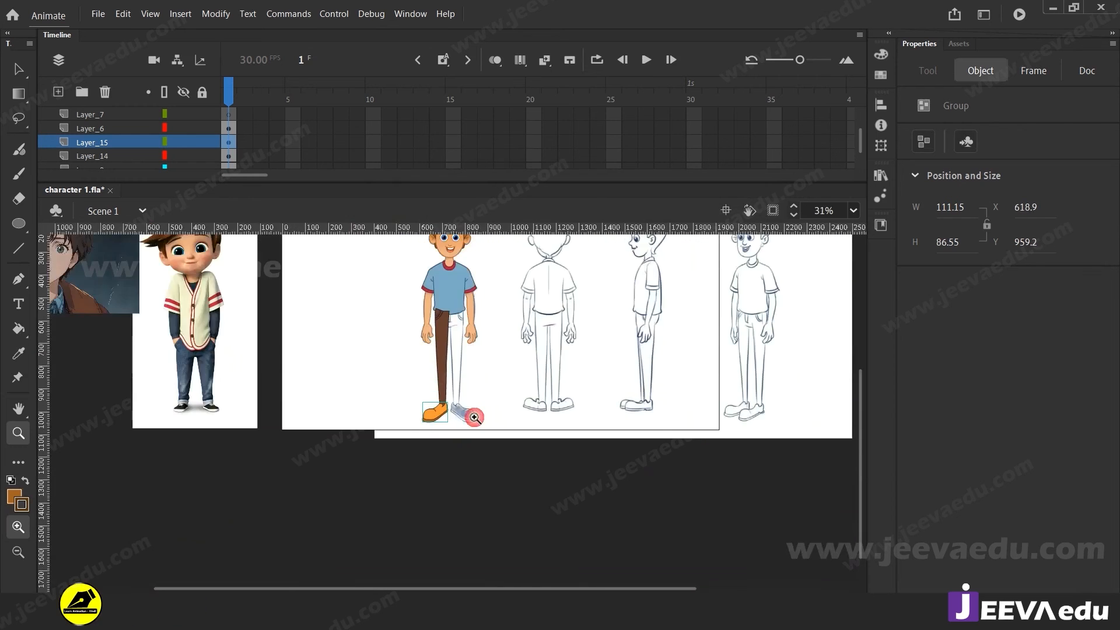
click(471, 408)
click(467, 393)
drag(442, 472, 223, 485)
key(v)
key(ctrl+z)
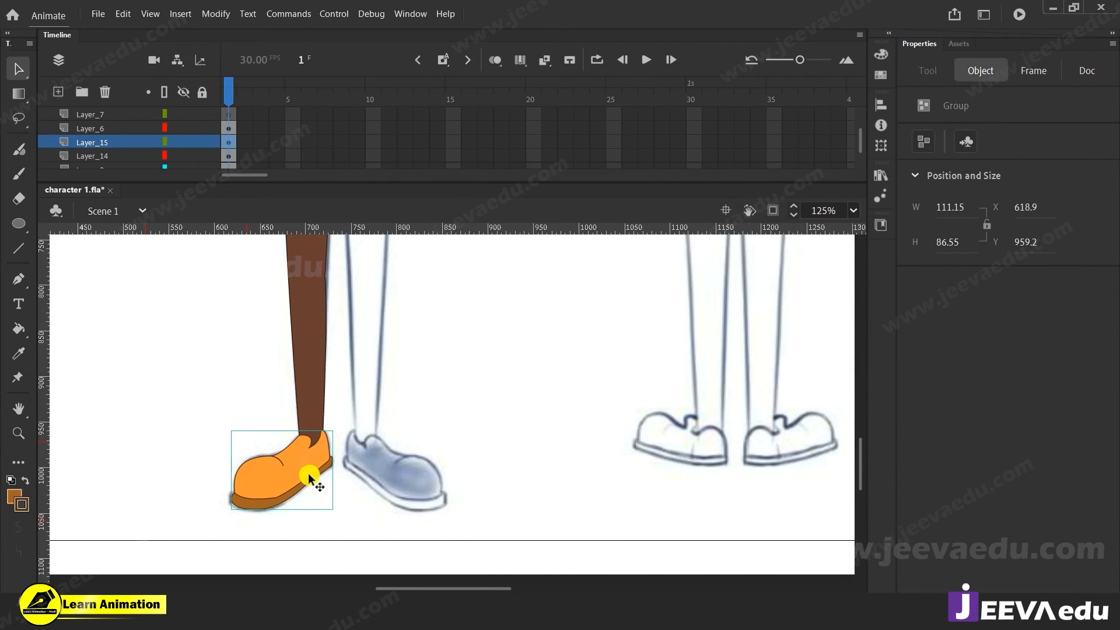
Step: Open the shoe group for editing and deselect its artwork
key(z)
click(295, 464)
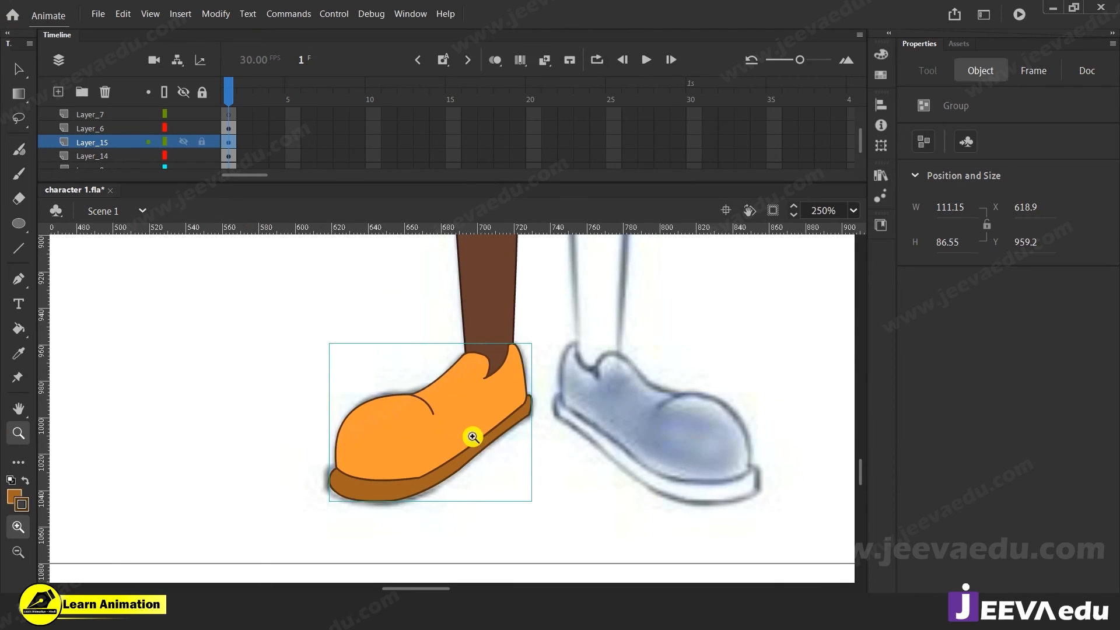
click(310, 419)
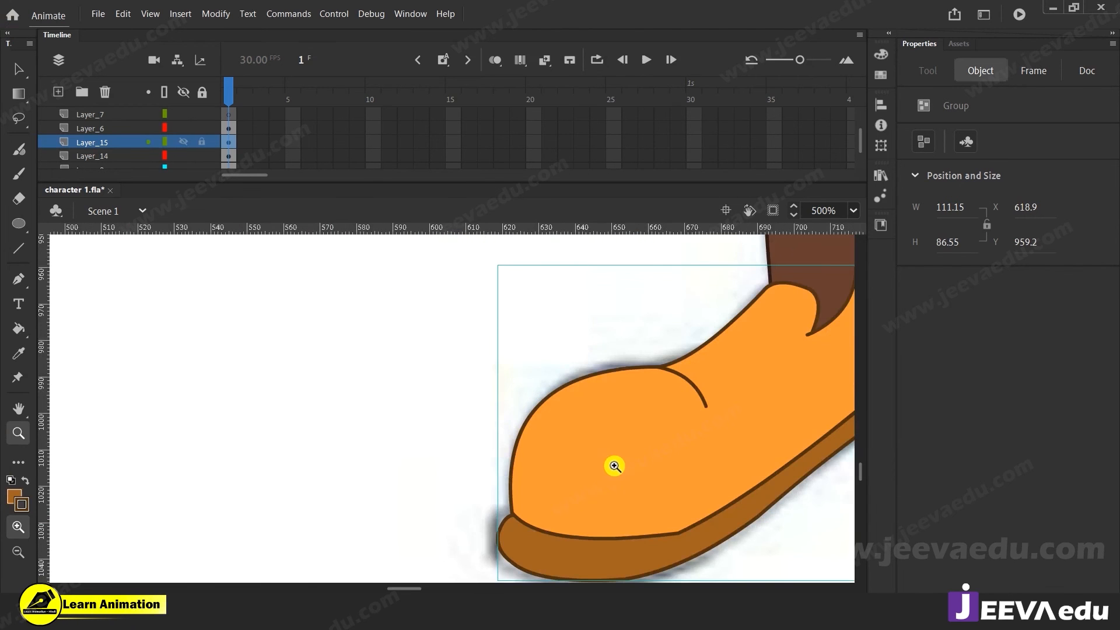
alt+click(613, 463)
click(493, 403)
key(v)
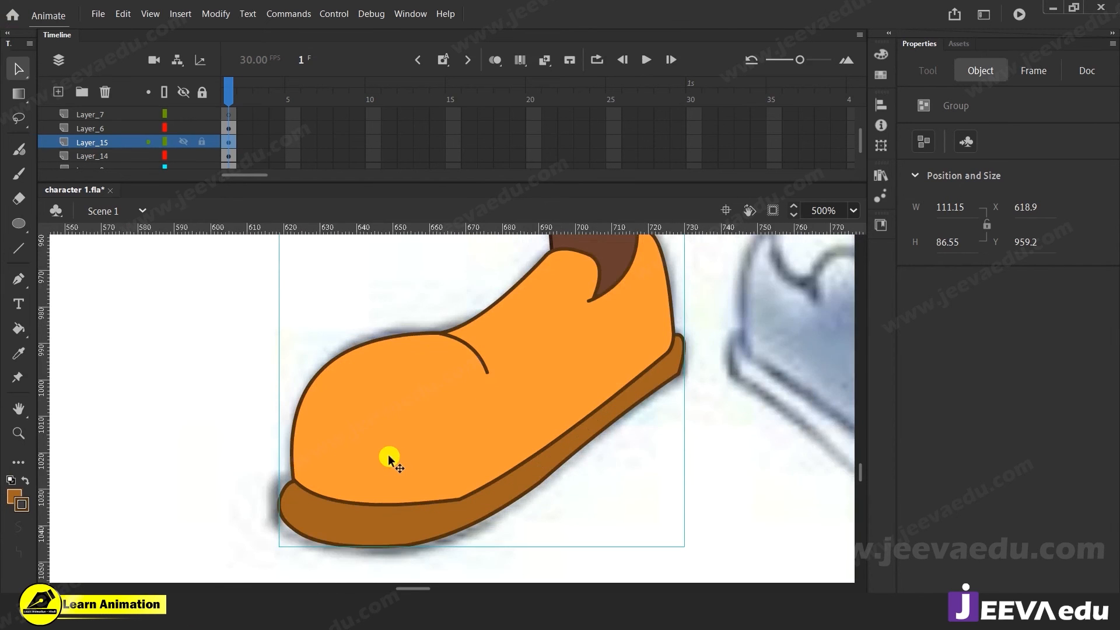
double_click(387, 453)
click(243, 270)
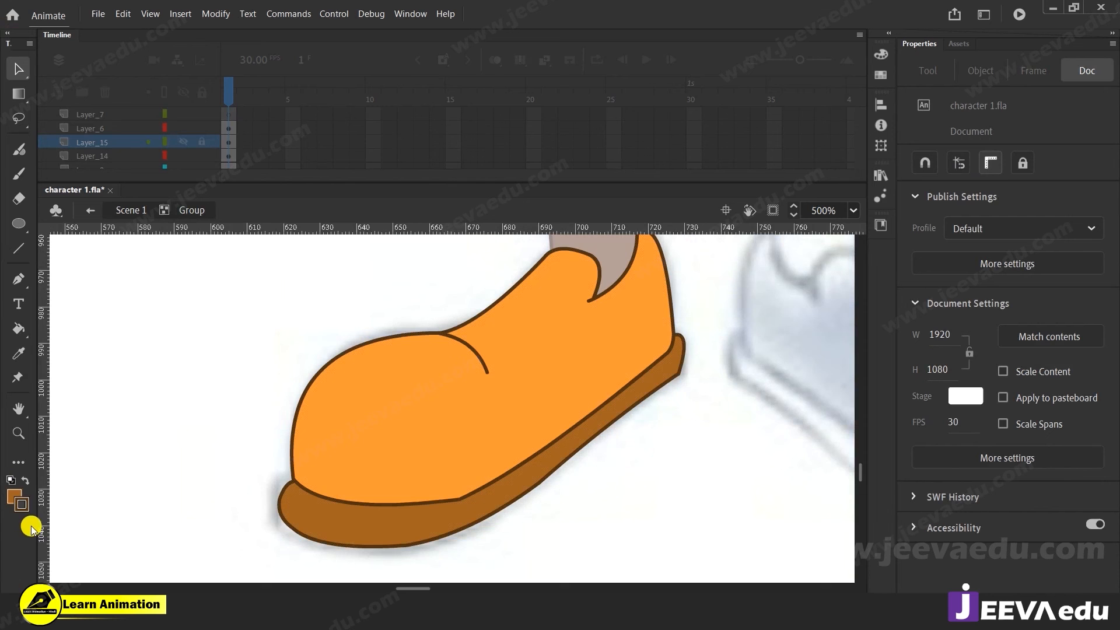
Step: Draw a vertical red line across the shoe's toe and bow it towards the toe's front
click(22, 505)
click(82, 391)
key(n)
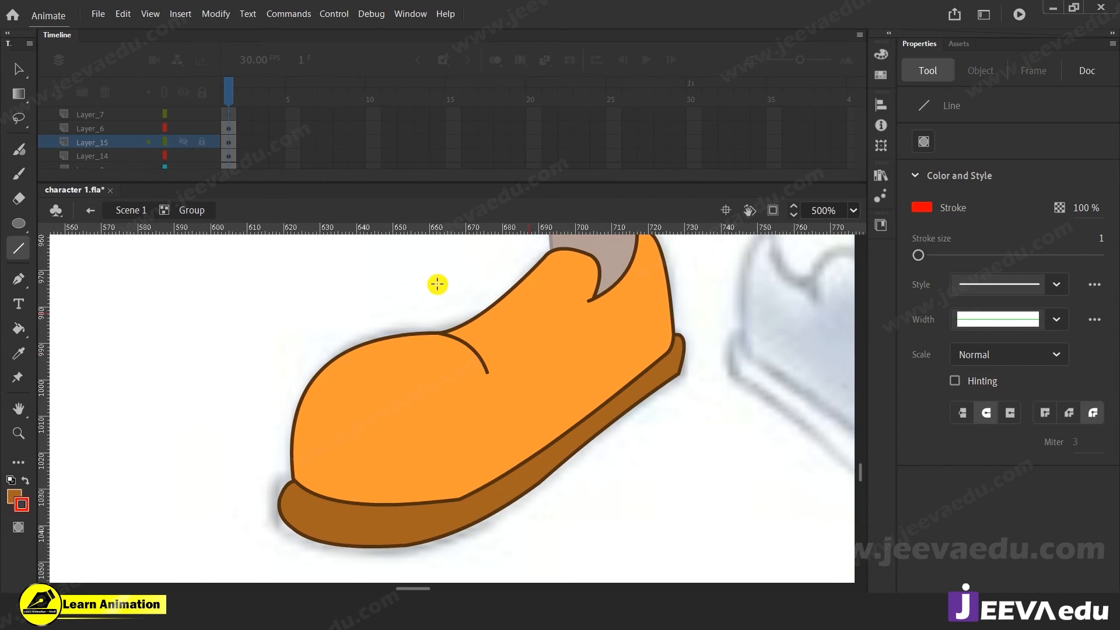
drag(415, 328, 415, 536)
key(v)
drag(412, 436, 338, 447)
Step: Fill the toe section in front of the red line with a less saturated, lighter tint of orange #FF9933
click(331, 415)
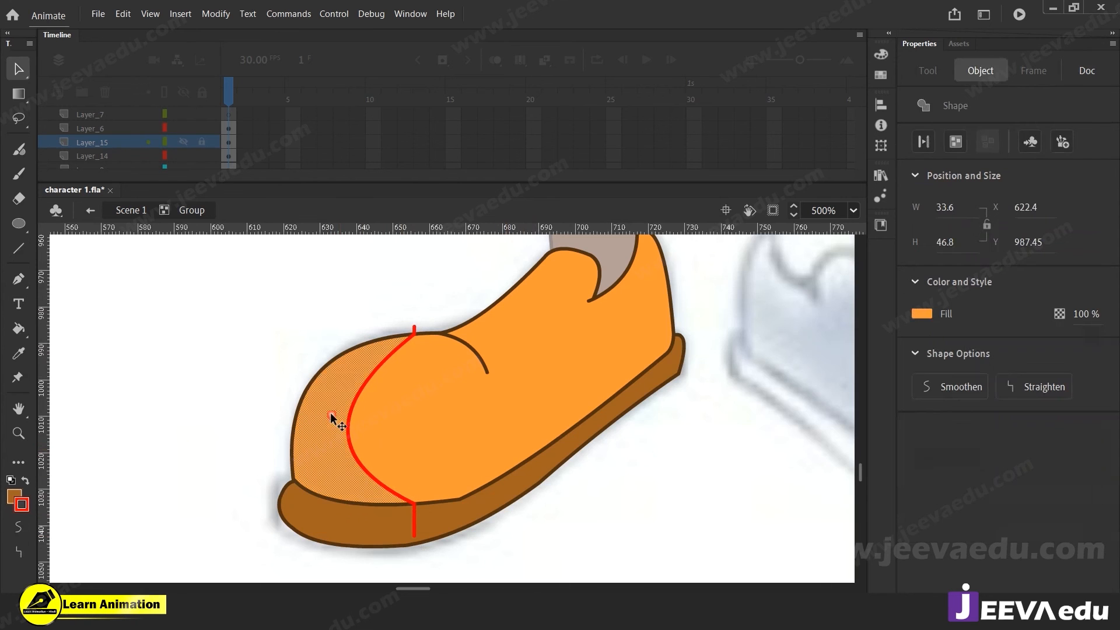
click(15, 496)
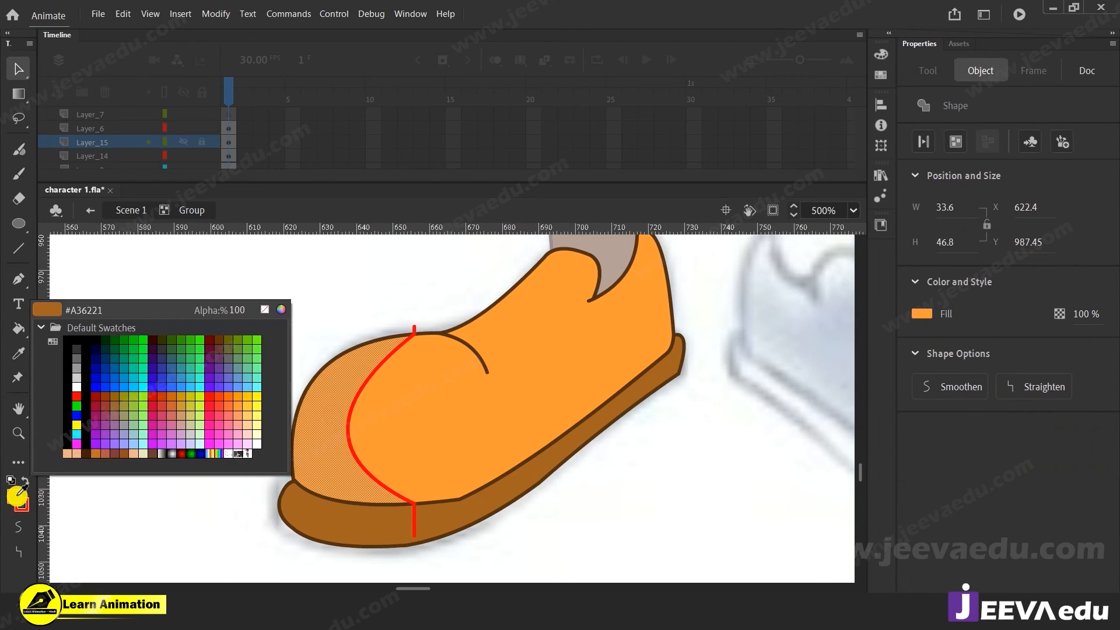
click(16, 496)
key(i)
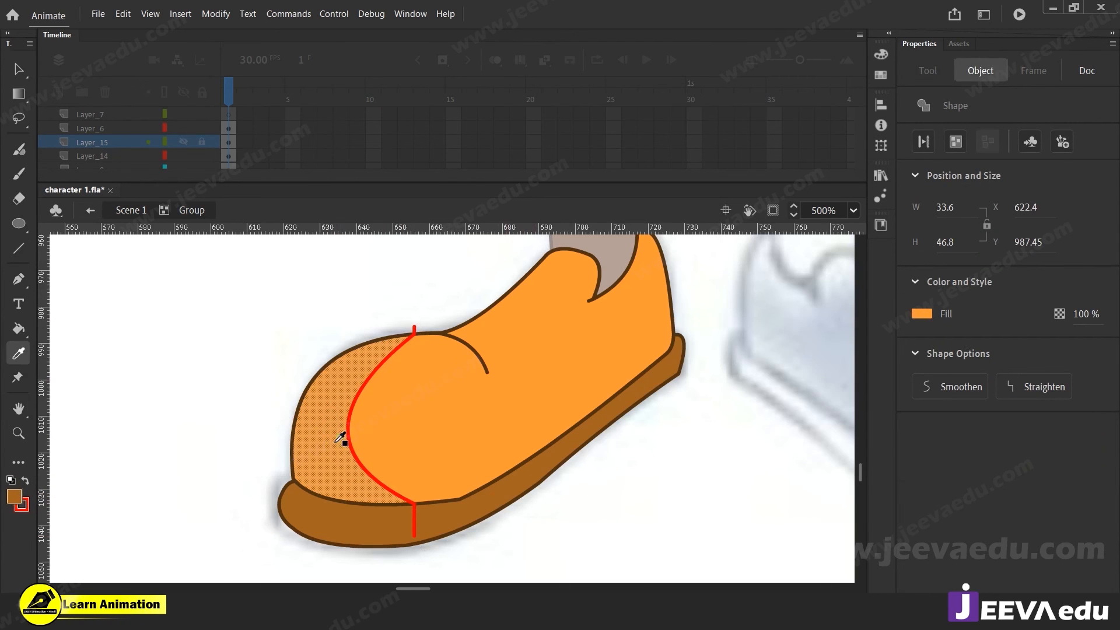
click(335, 436)
click(11, 498)
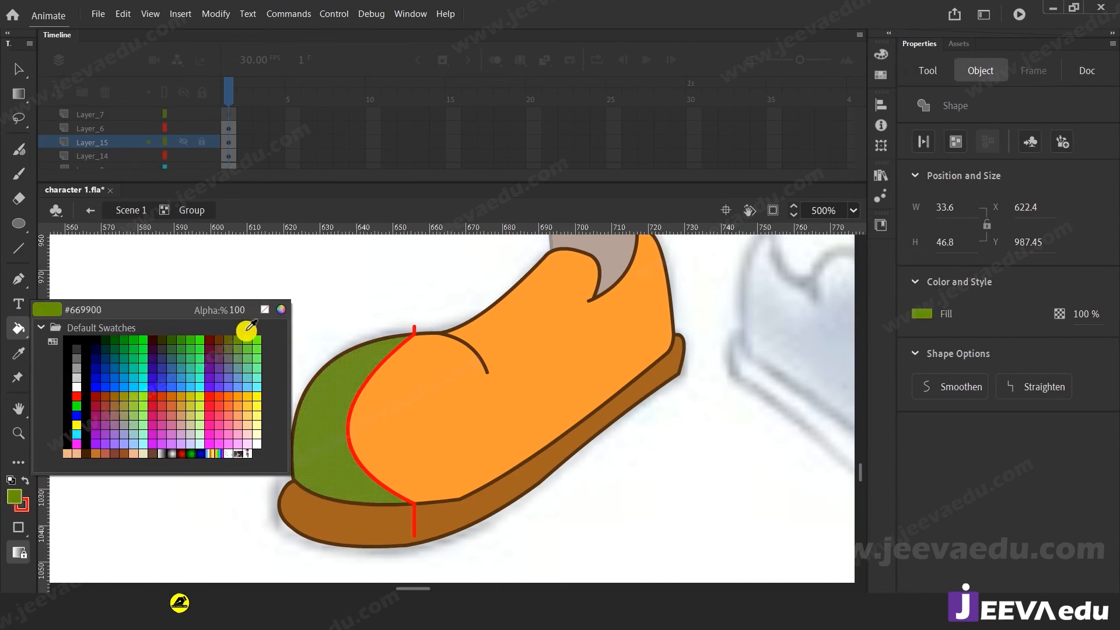
click(273, 311)
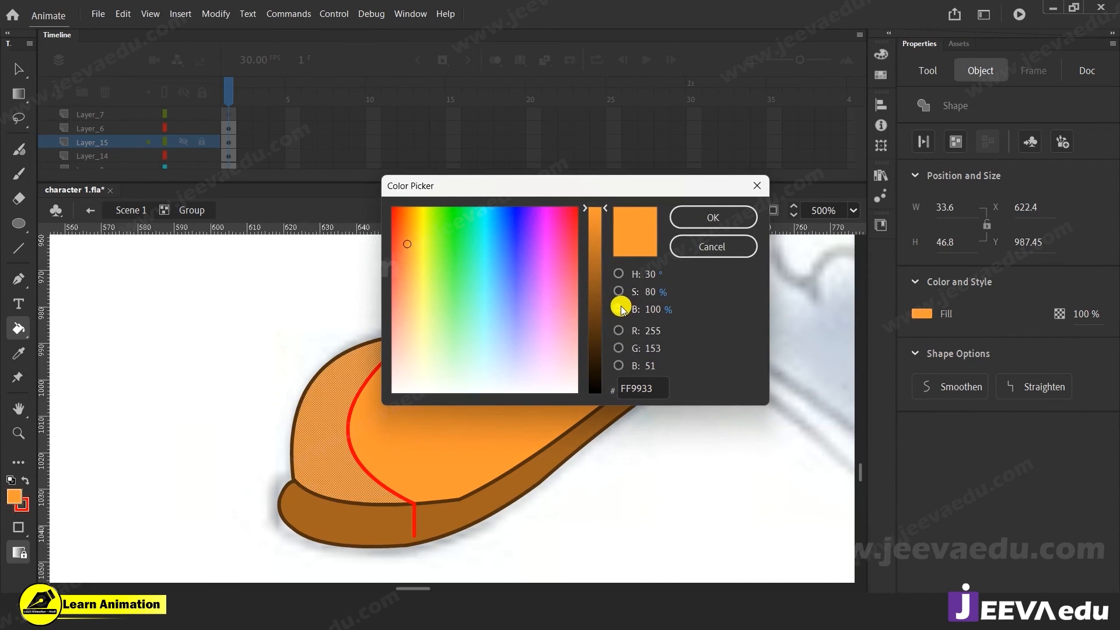
click(618, 292)
drag(602, 241, 596, 272)
click(700, 218)
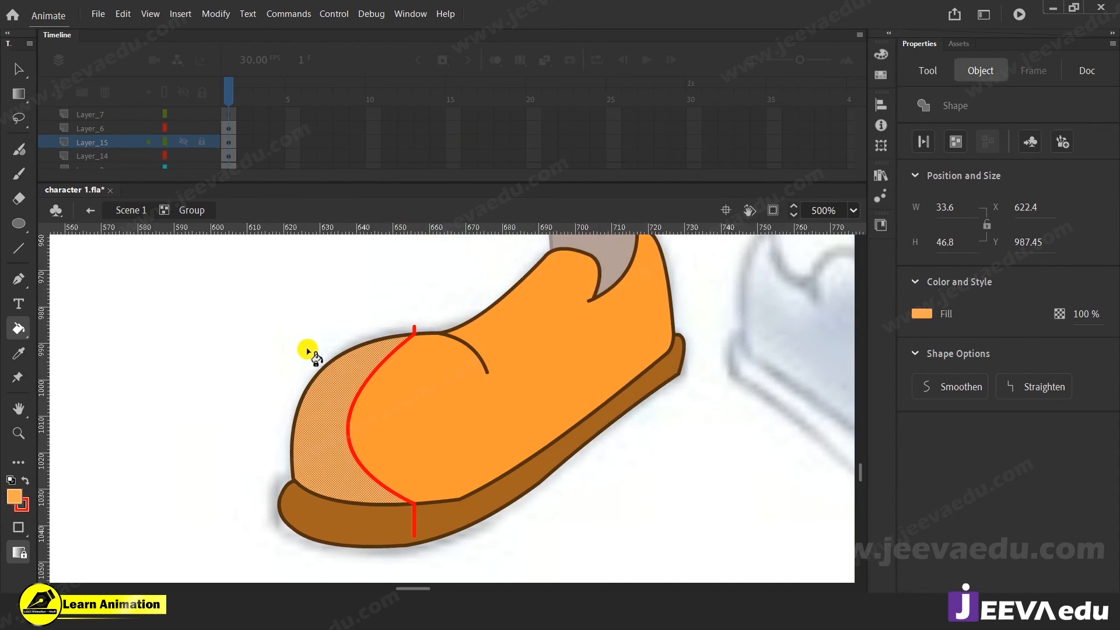
key(v)
click(304, 340)
Step: Delete the red dividing line and bow the toe highlight's inner edge further forward to narrow it
click(391, 355)
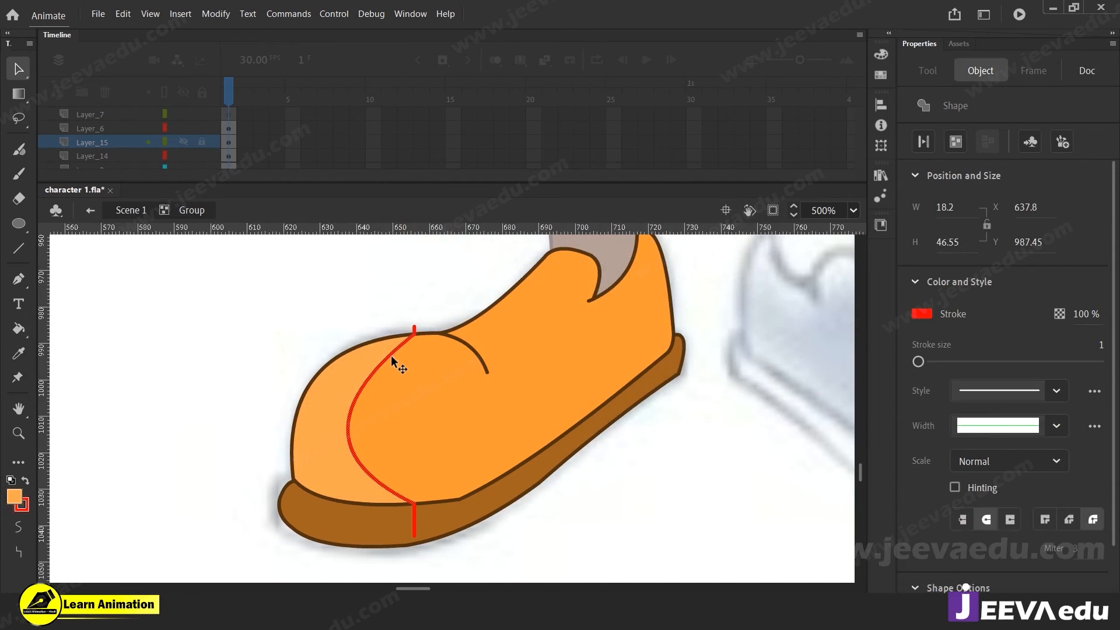
key(Delete)
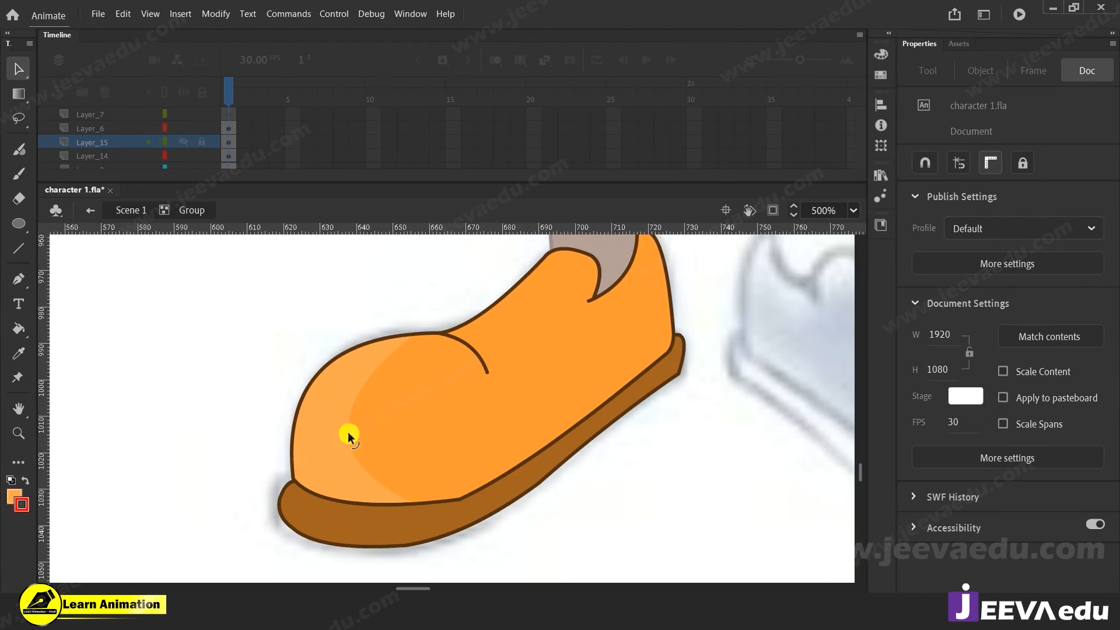
key(z)
alt+click(476, 443)
alt+click(482, 440)
click(449, 401)
click(439, 402)
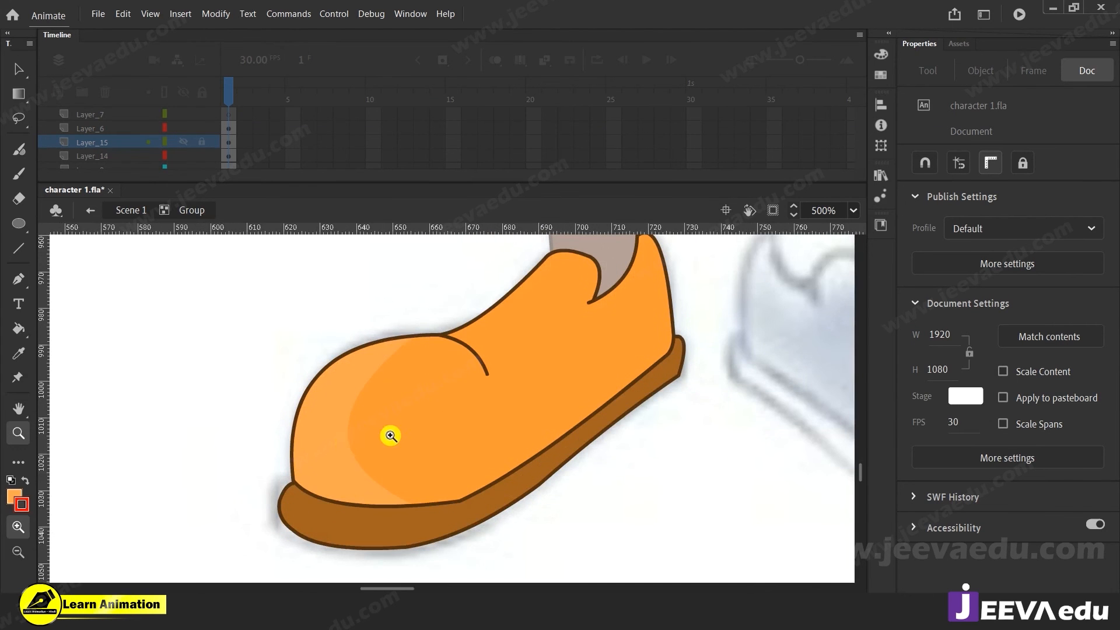
key(v)
drag(349, 414, 327, 412)
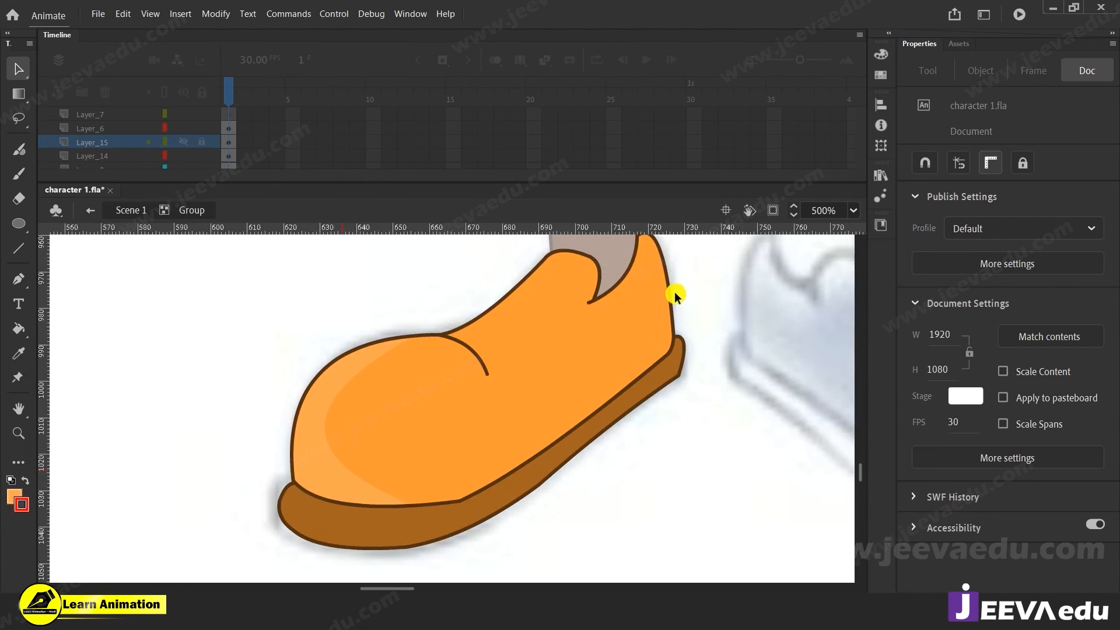
Step: Draw a red circle, delete its fill, place the outline over the shoe's heel edge and select the heel area it encloses
key(y)
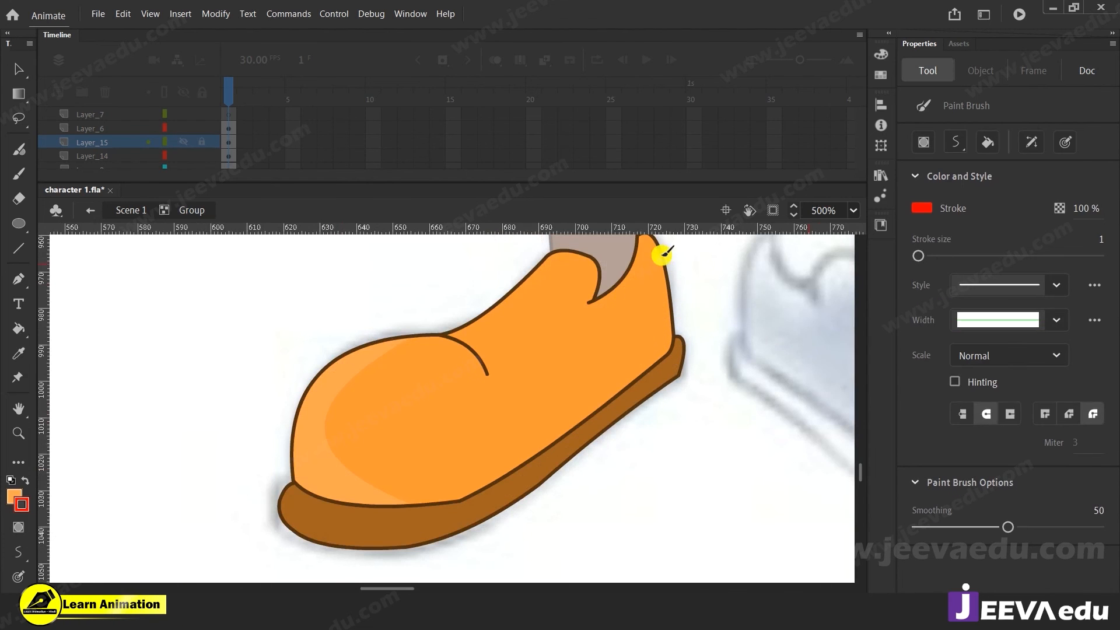
click(19, 224)
drag(201, 352, 243, 396)
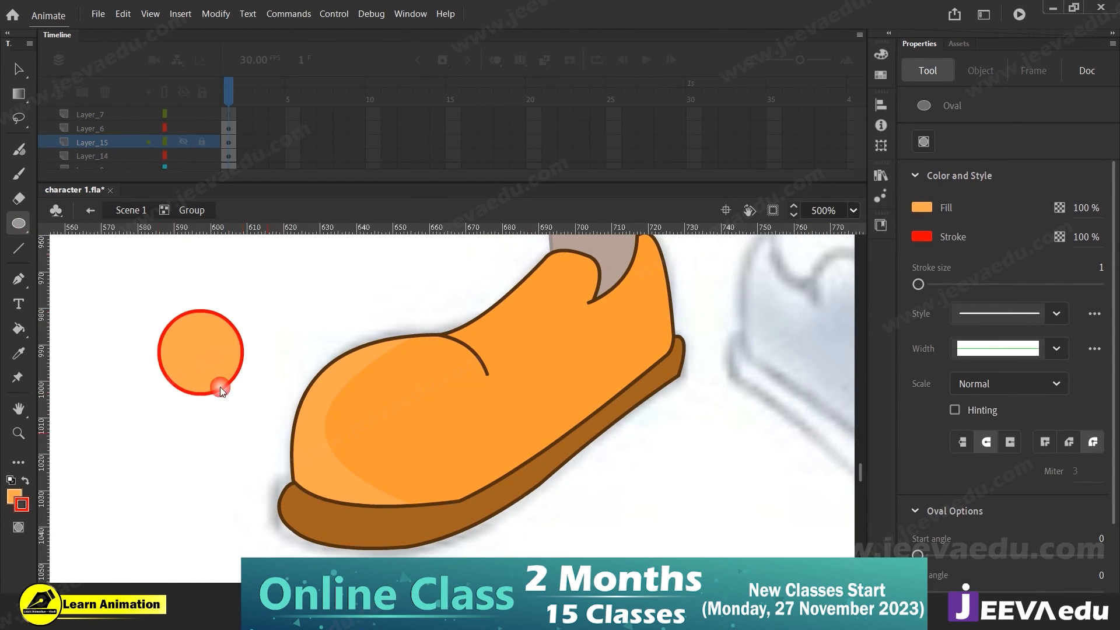
key(v)
click(205, 368)
key(Delete)
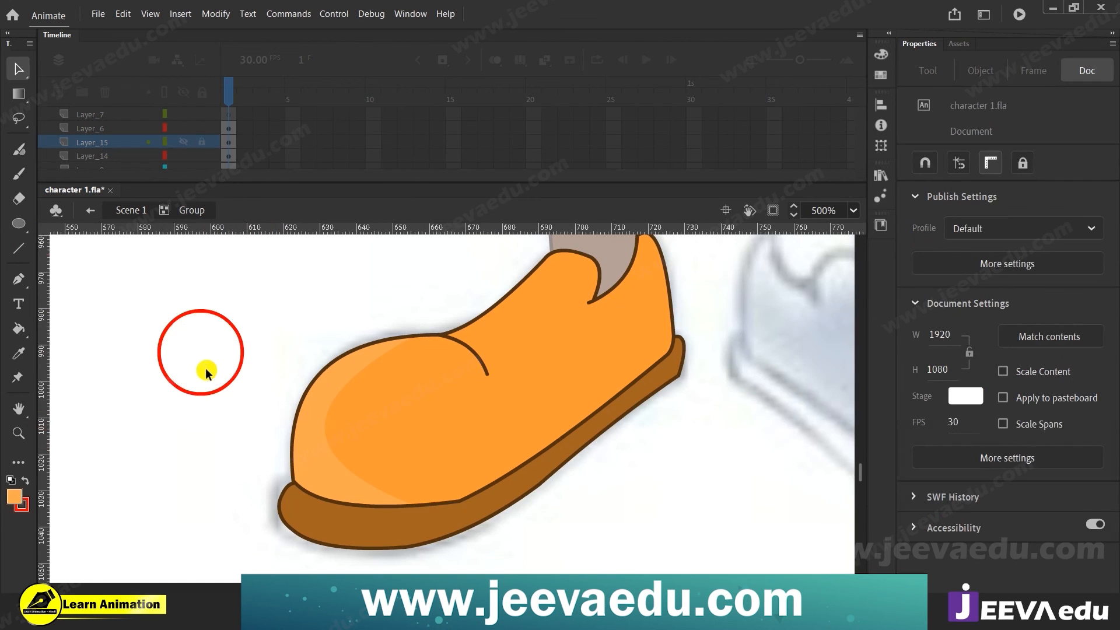
click(233, 375)
drag(233, 375, 707, 328)
click(736, 370)
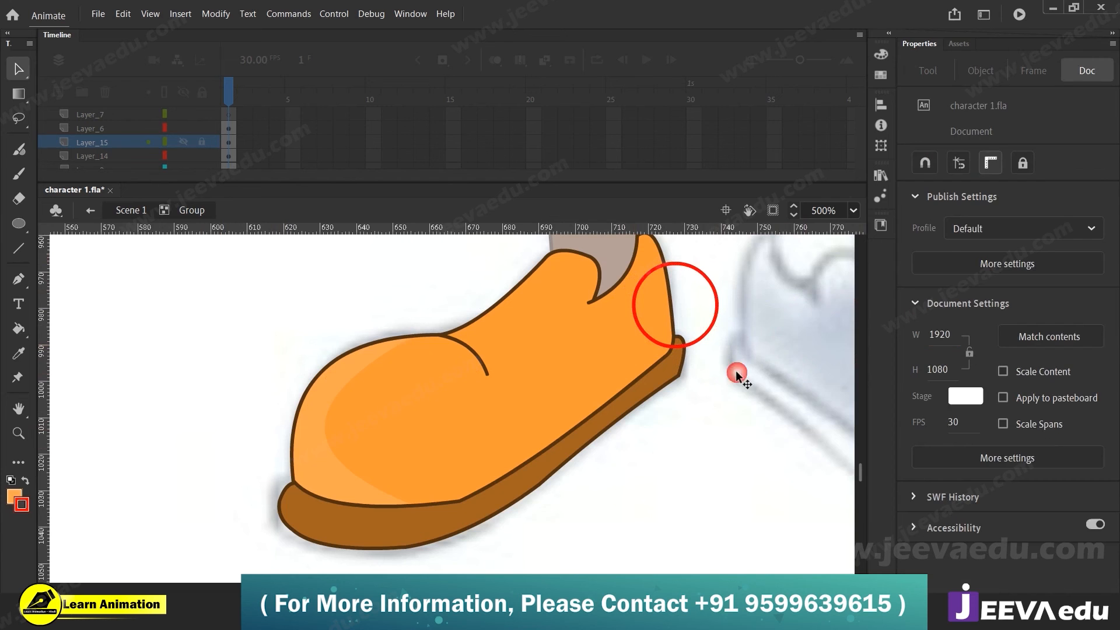
click(657, 319)
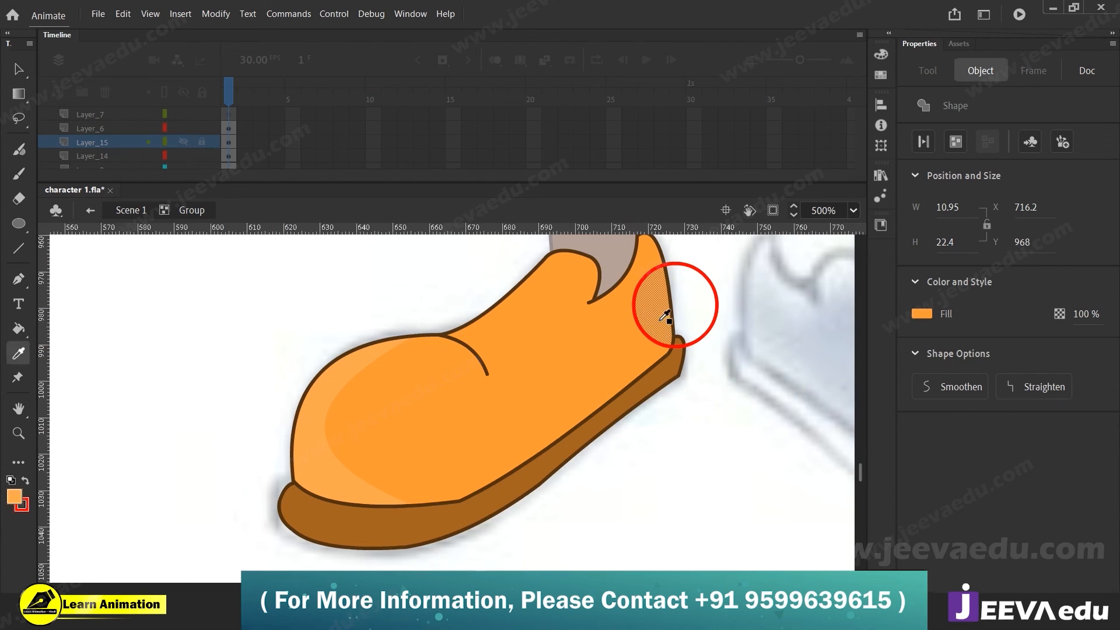
Step: Fill the selected heel area inside the circle with darker orange #C36A11
key(k)
click(21, 501)
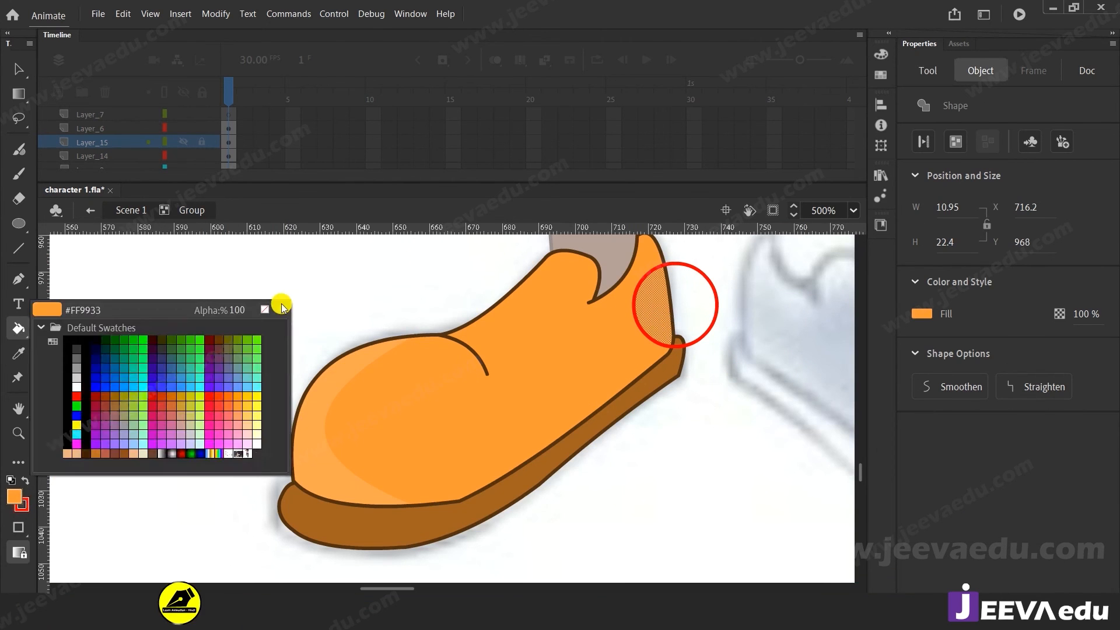
click(281, 304)
click(619, 274)
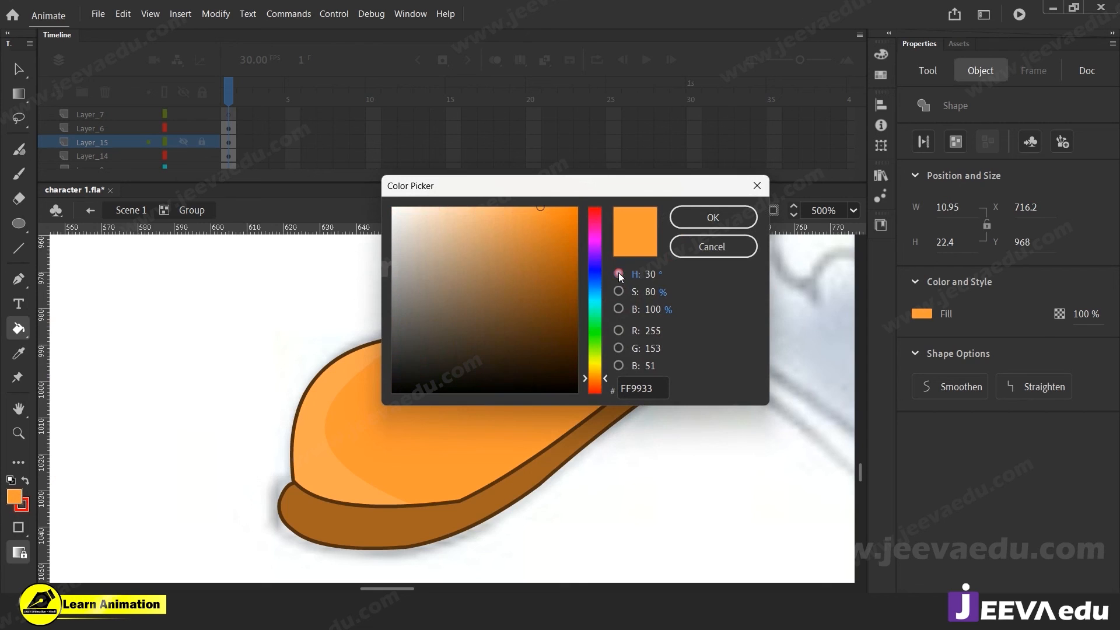
click(563, 270)
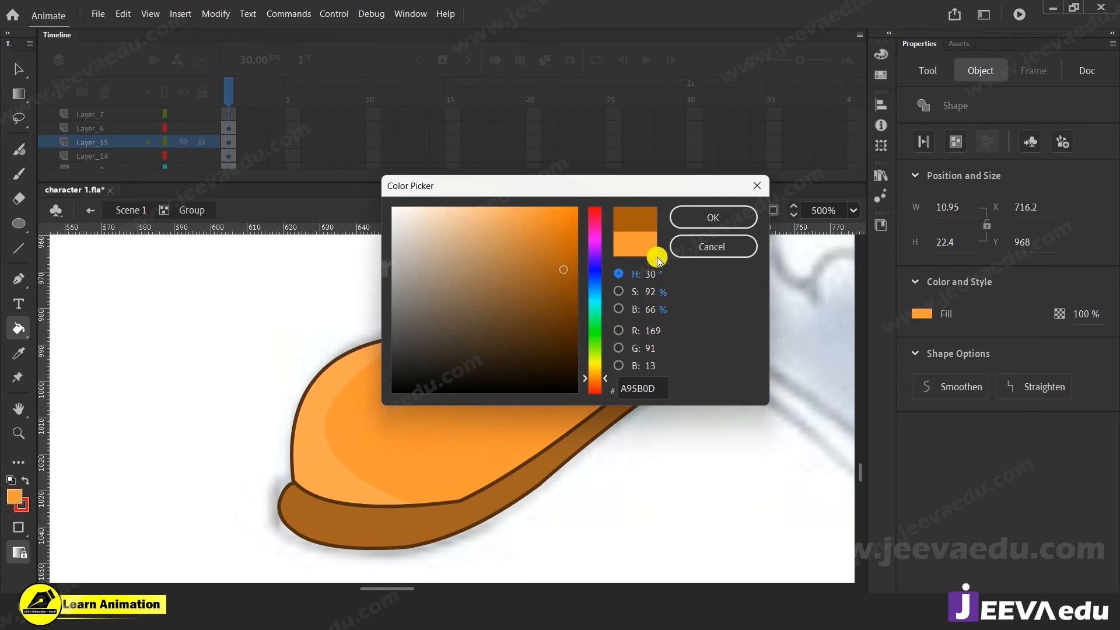
click(561, 250)
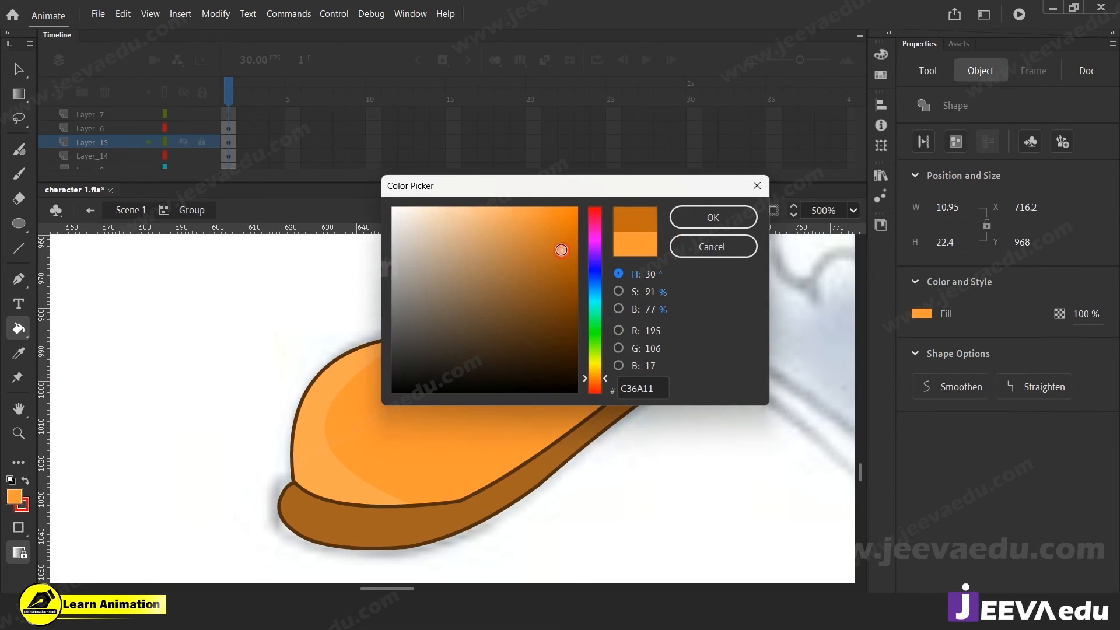
click(739, 219)
click(671, 289)
Step: Delete the red circle outline around the heel and return from the shoe group to the main scene
key(v)
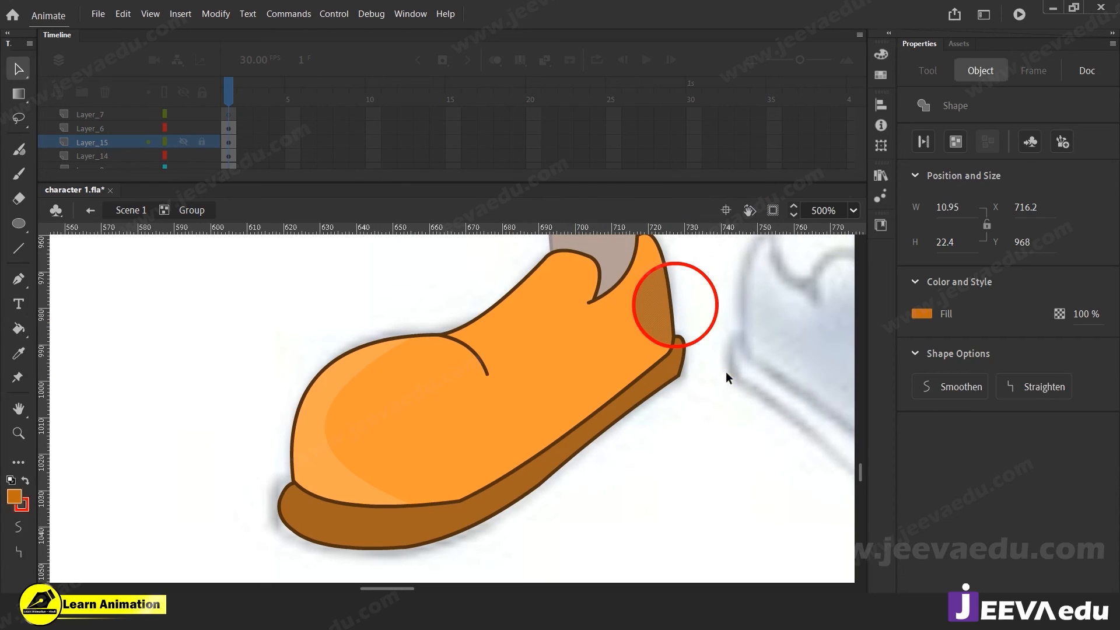
click(704, 337)
key(Delete)
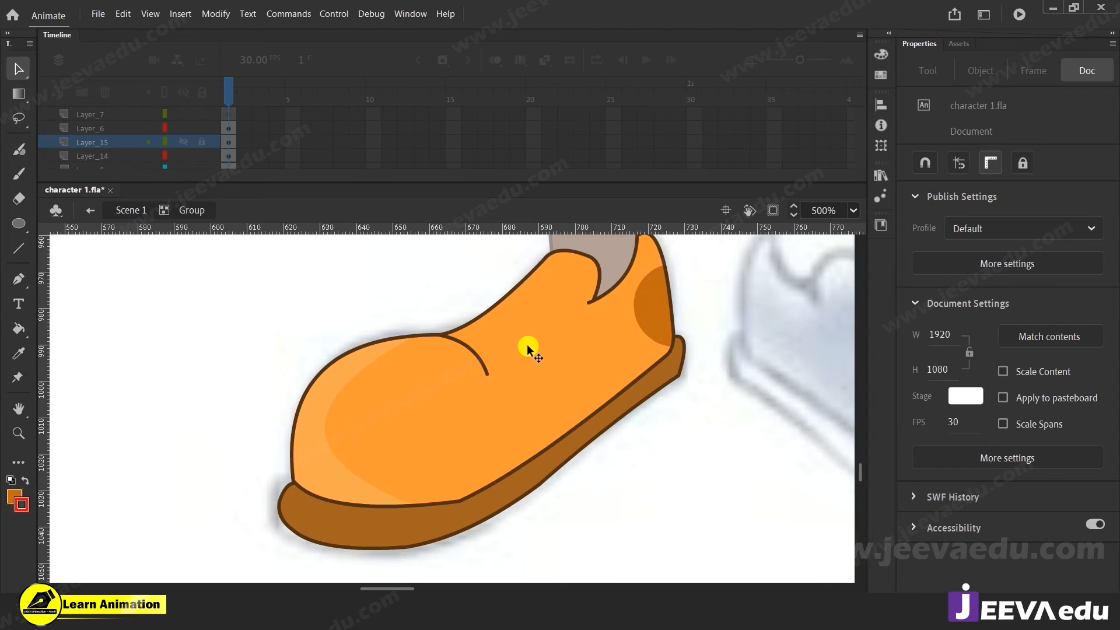
key(z)
alt+click(478, 403)
click(433, 434)
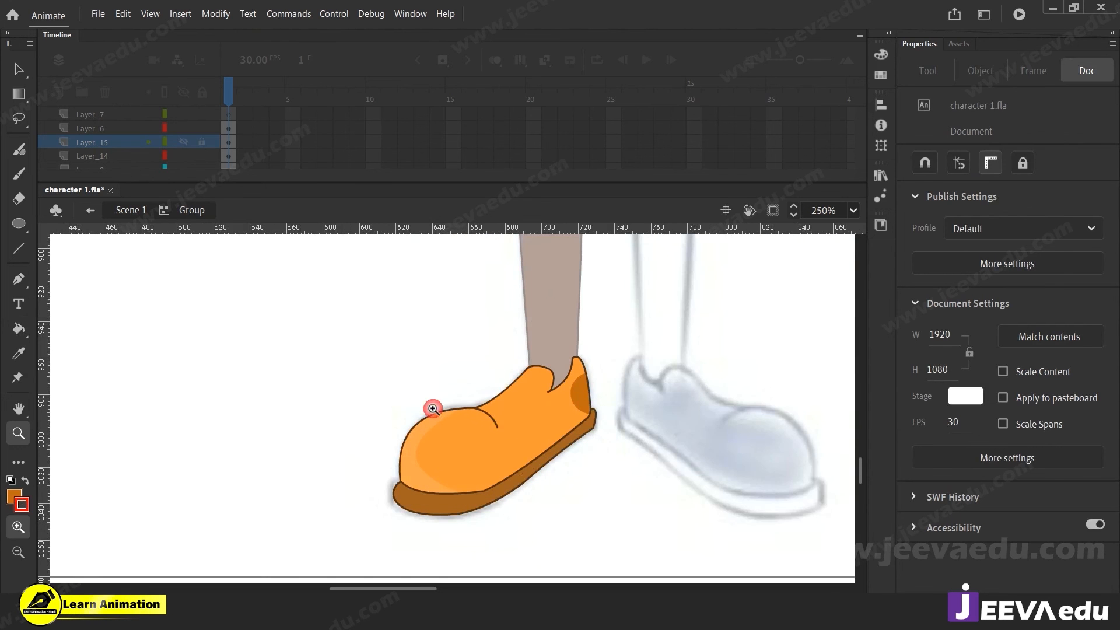
click(130, 210)
Step: Examine the finished shoe against the brown trouser leg and check how they meet at the ankle
alt+click(550, 399)
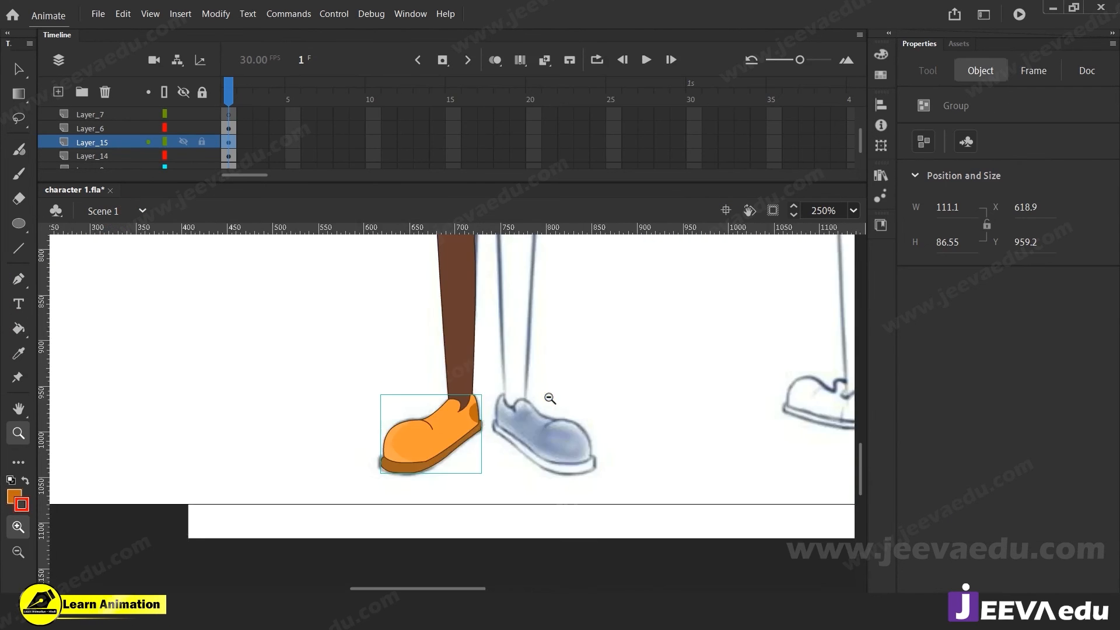
click(466, 421)
alt+click(463, 423)
alt+click(463, 423)
click(458, 408)
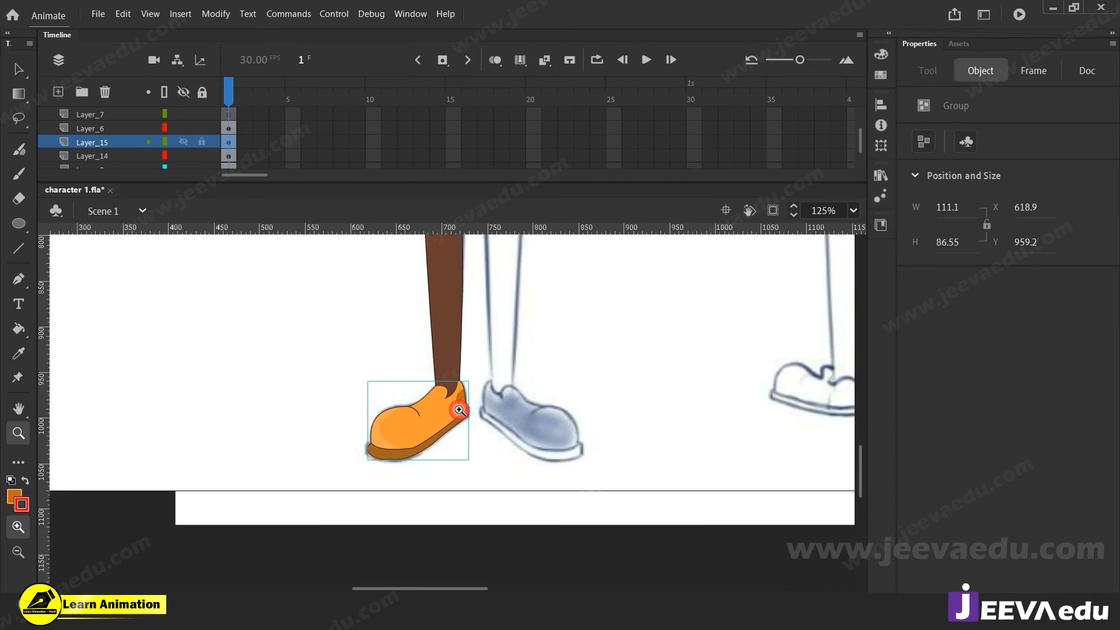
alt+click(478, 395)
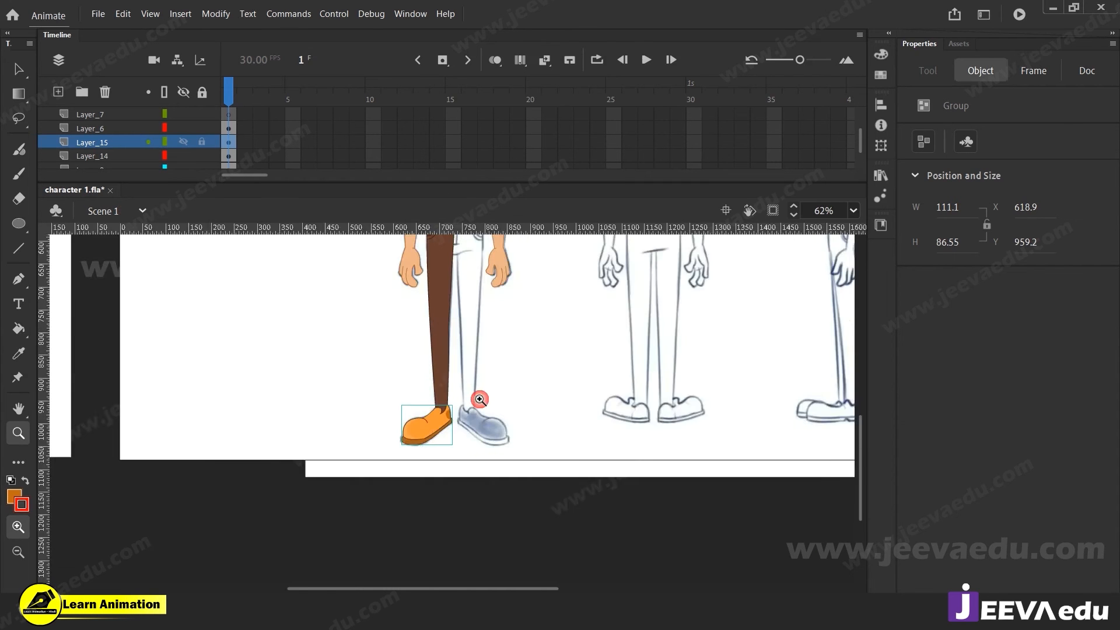
click(459, 417)
click(430, 396)
key(v)
click(457, 387)
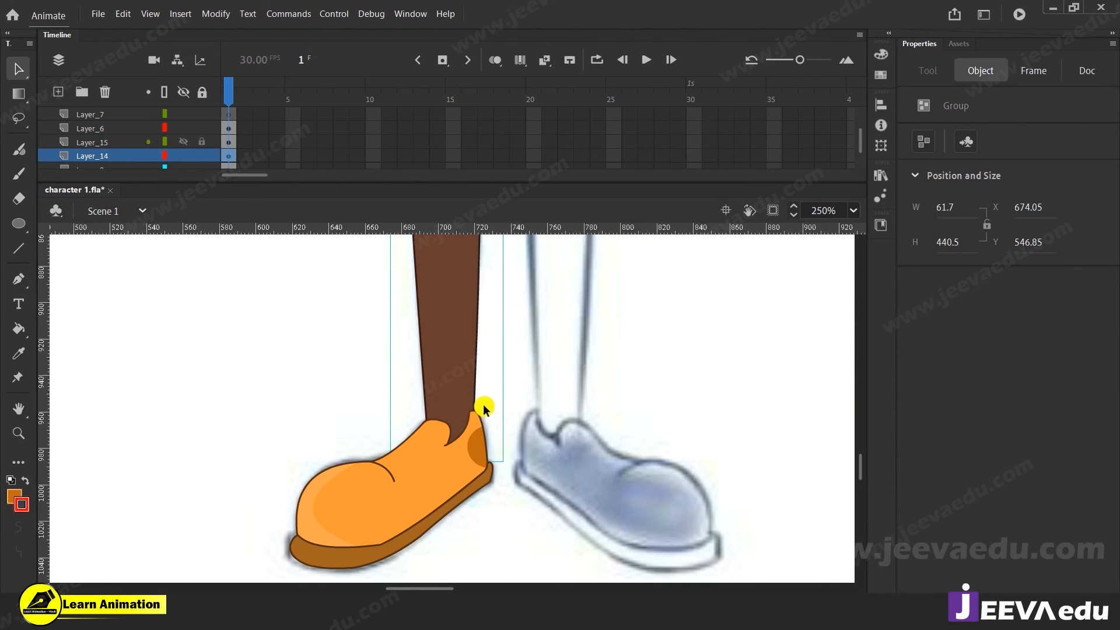
key(z)
alt+click(467, 418)
alt+click(502, 393)
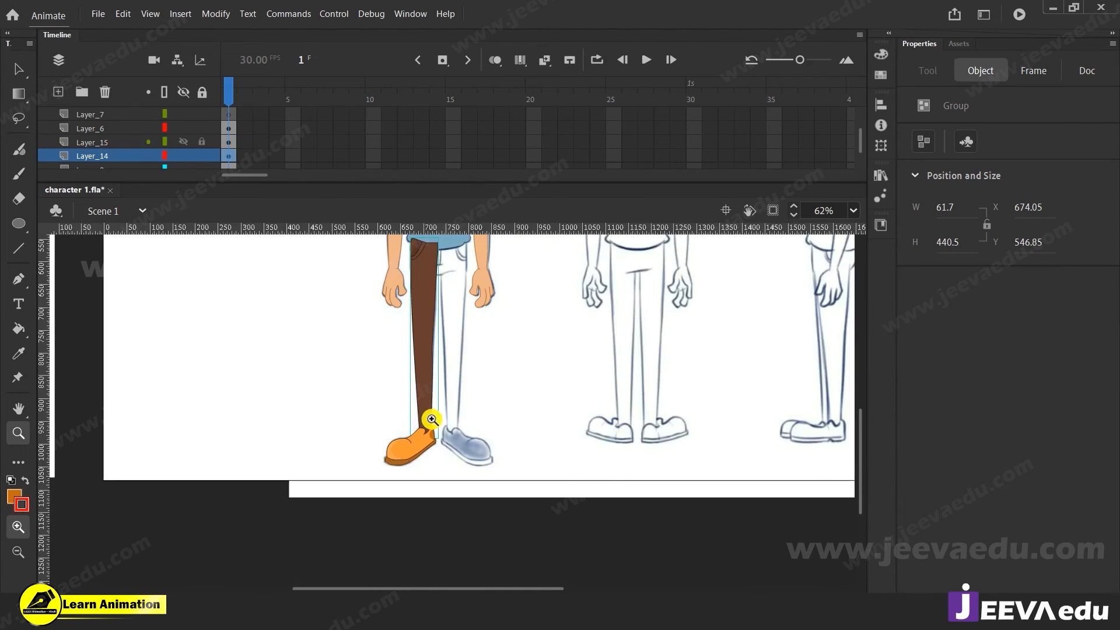
click(432, 412)
click(470, 421)
click(443, 460)
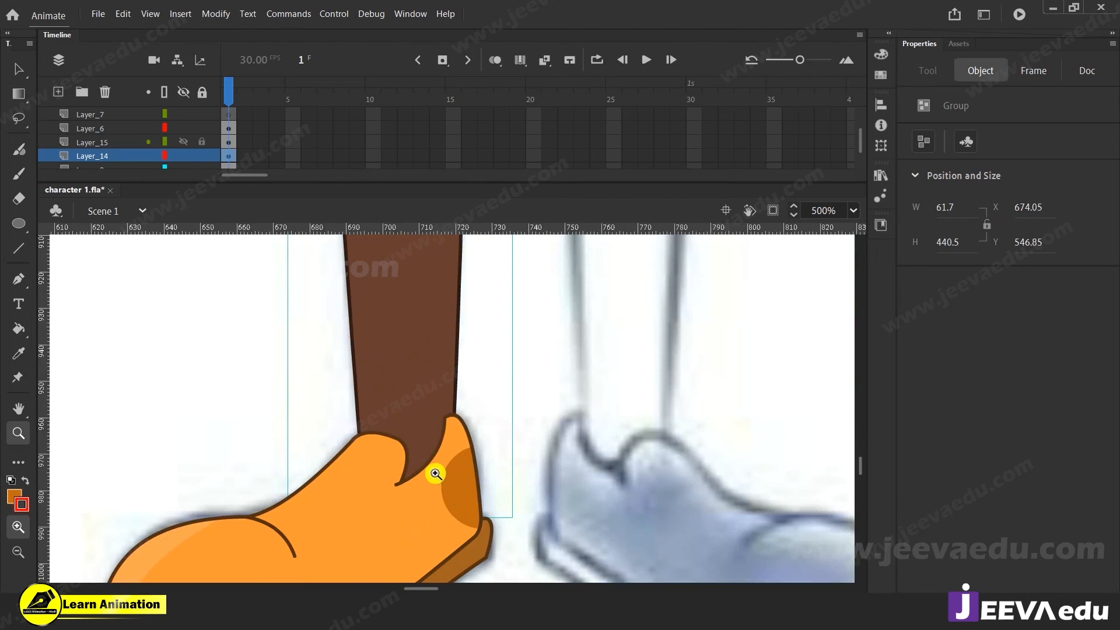
Step: Open the trouser-leg group, raise the hem's outer corner outward above the shoe and stretch the lower edge past the inner side
key(v)
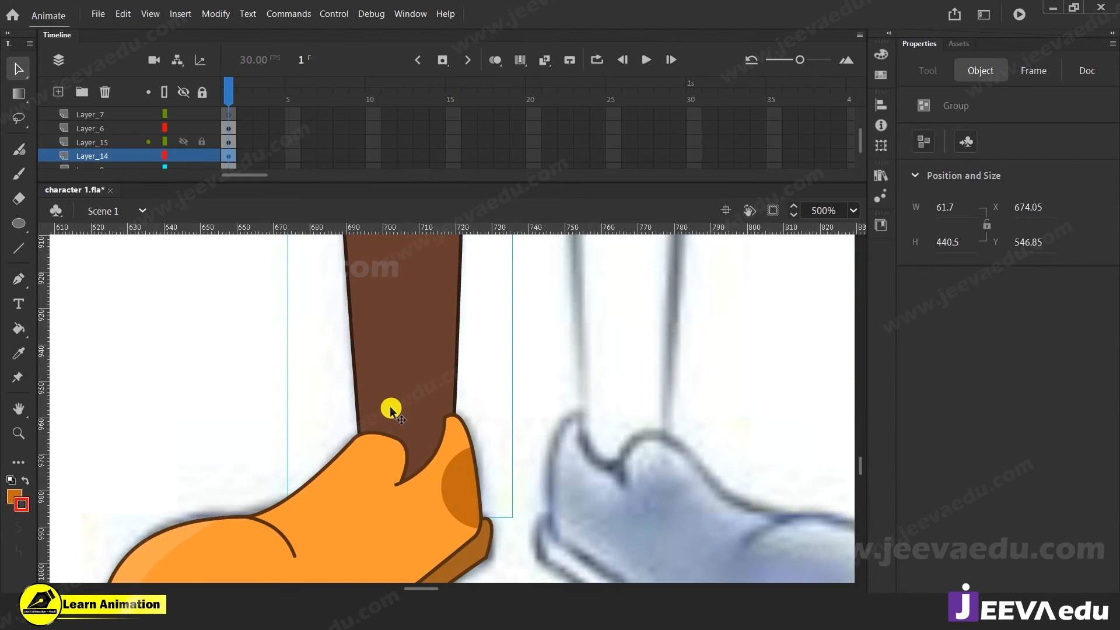
double_click(381, 404)
click(353, 415)
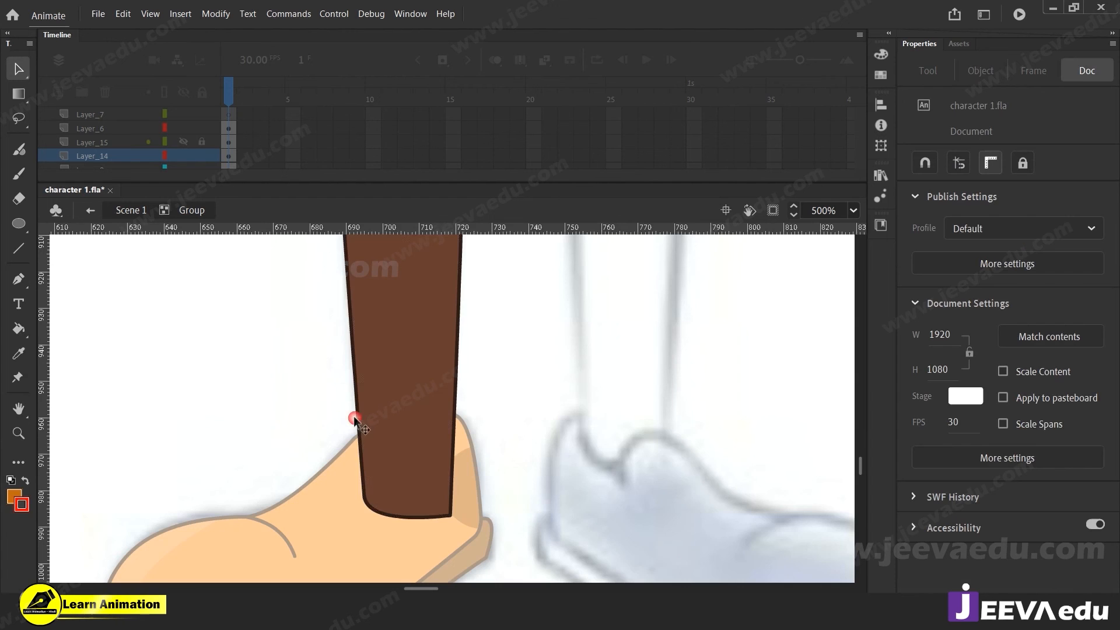
drag(362, 475, 341, 418)
drag(370, 485, 487, 415)
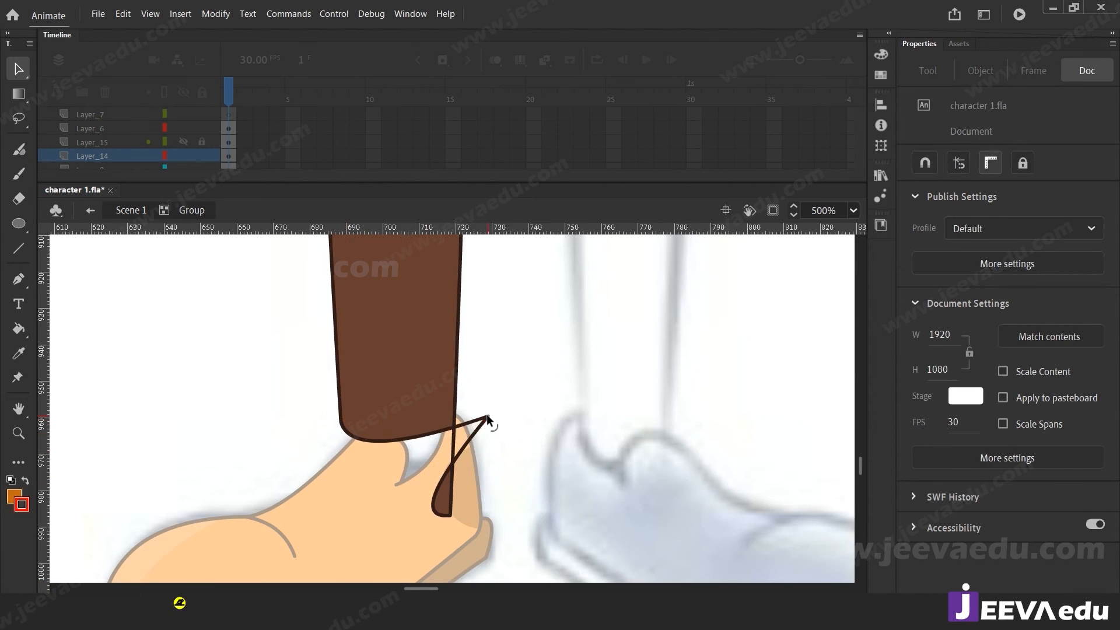
Step: Delete the crossed-over stray outline and fill pieces left beyond and below the trouser hem
click(480, 420)
key(Delete)
click(454, 442)
key(Delete)
click(459, 454)
key(Delete)
click(453, 475)
click(443, 478)
key(Delete)
Step: Pull the hem's inner corner outward to widen the leg, adjust the hem's curve and leave the trouser-leg group
drag(454, 432, 493, 393)
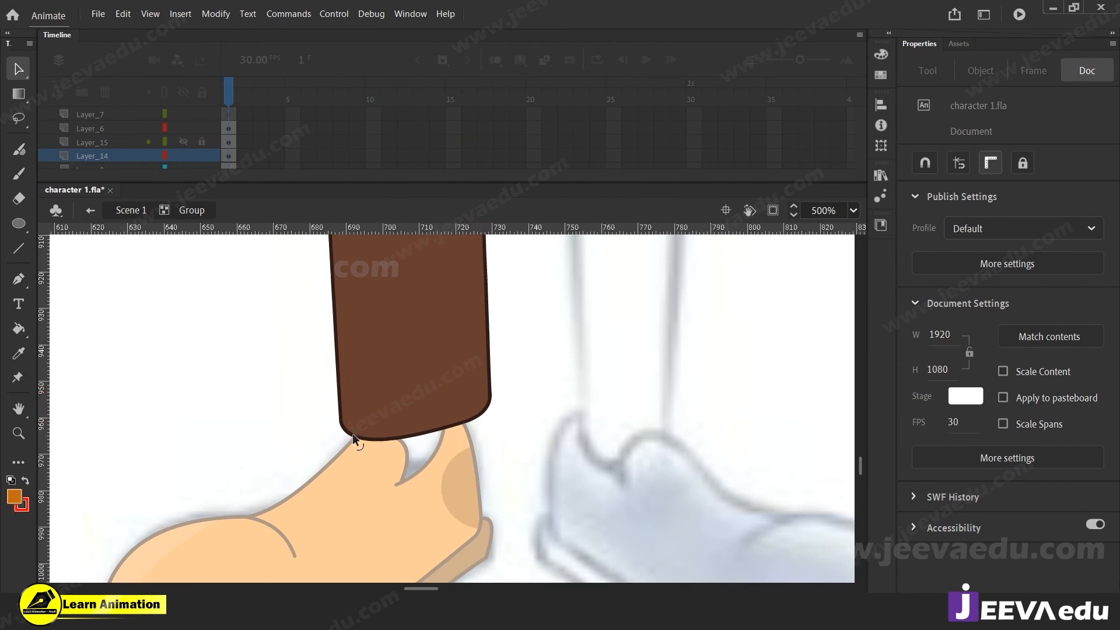
drag(354, 438, 348, 435)
double_click(285, 418)
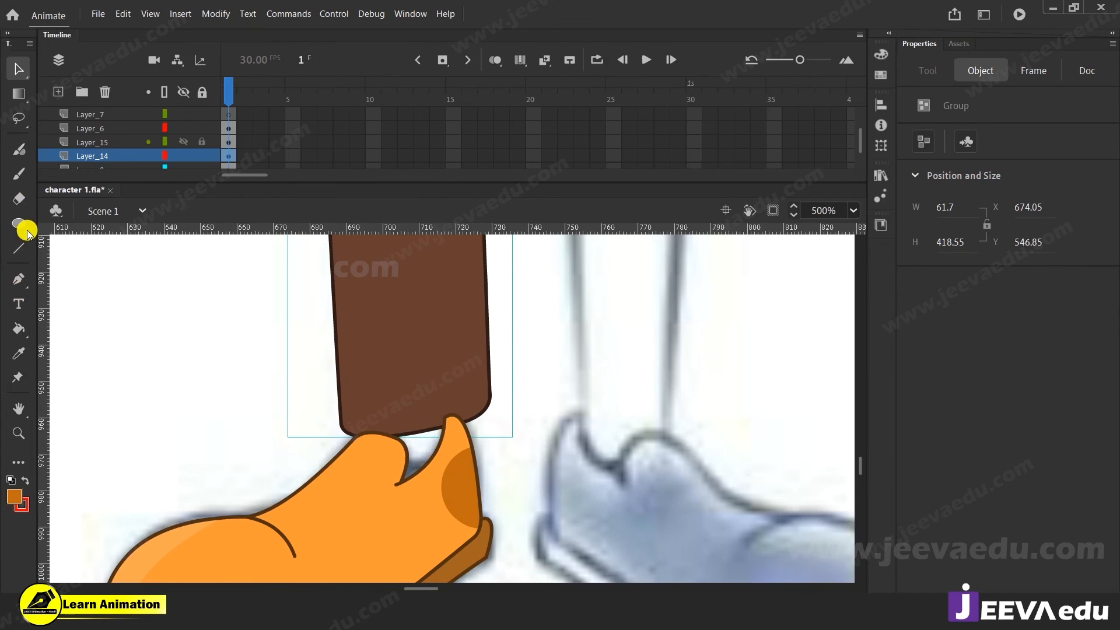
Step: Draw a square about 14 px wide with red outline over the uncoloured leg's ankle and select its fill
key(r)
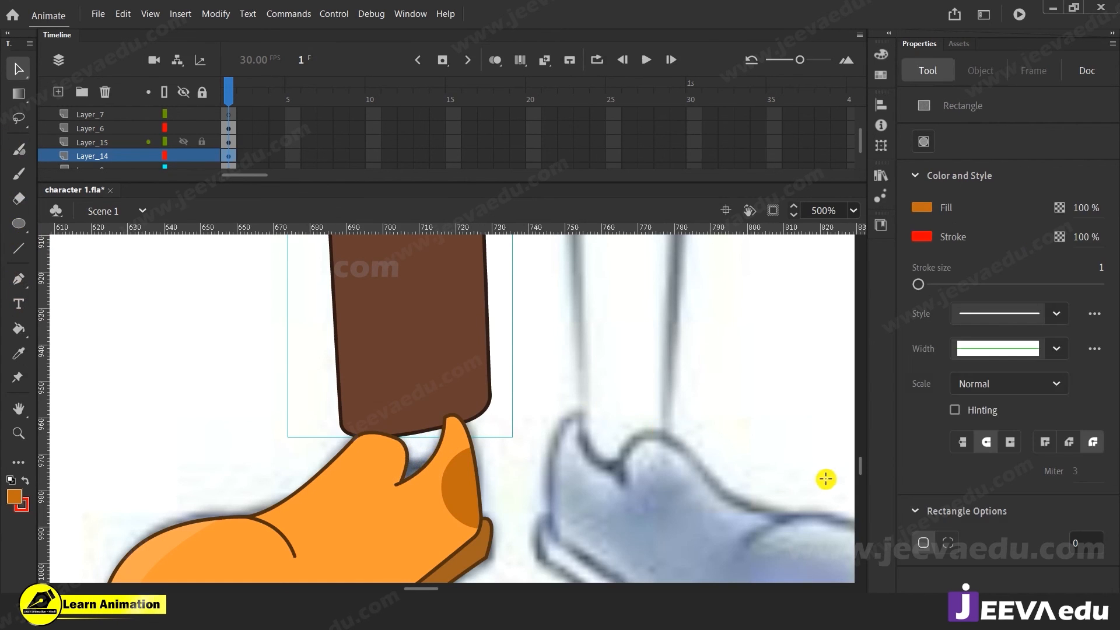
drag(604, 392, 645, 444)
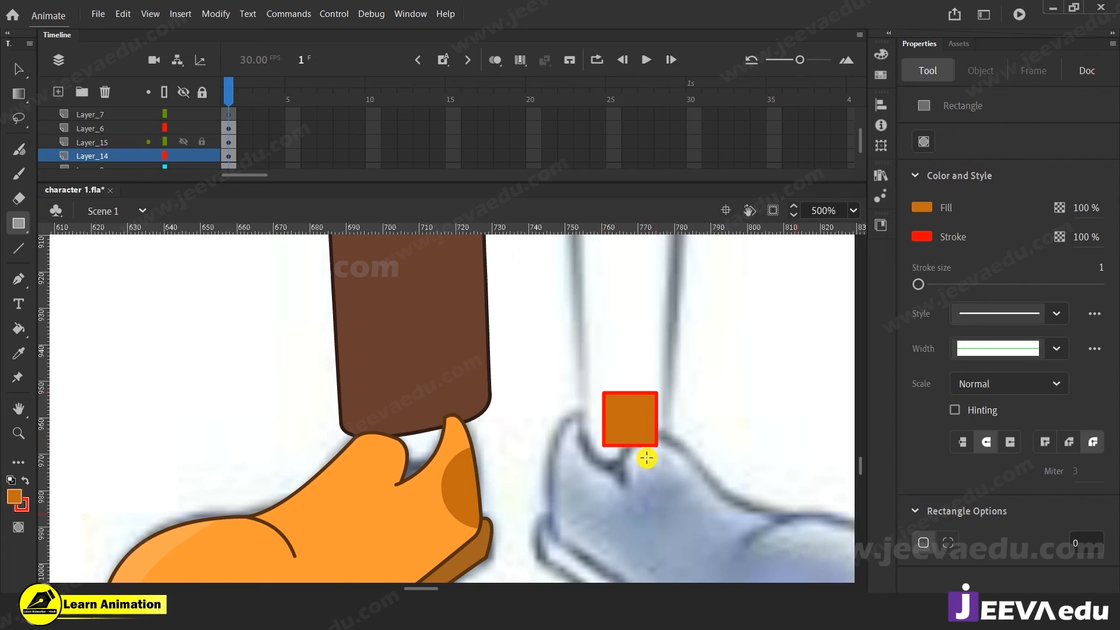
key(z)
alt+click(604, 417)
alt+click(442, 410)
drag(506, 435, 534, 487)
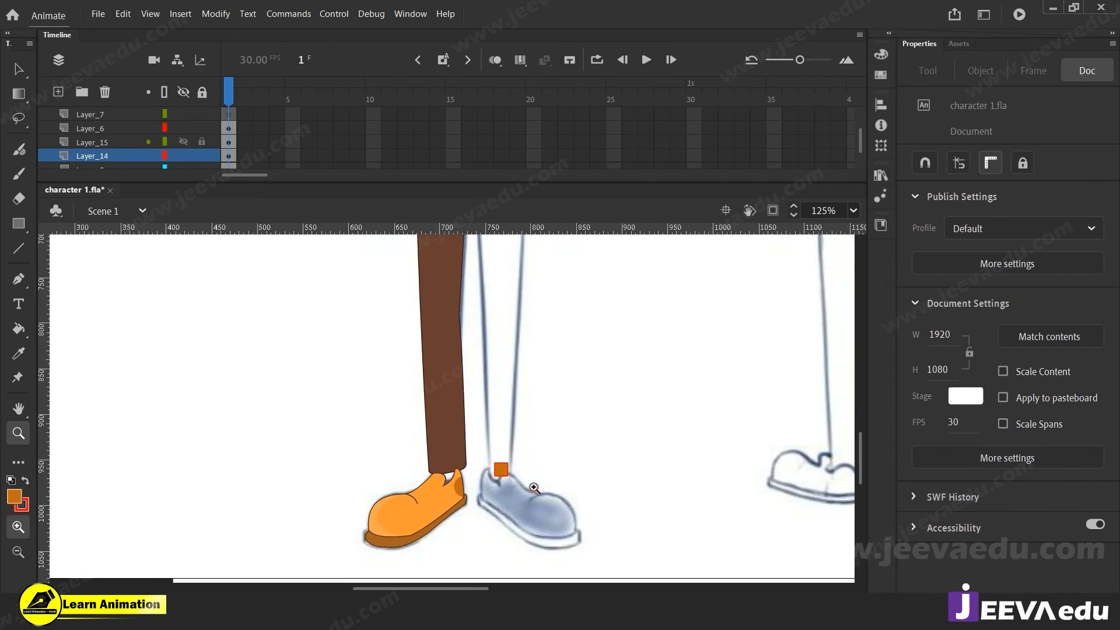
alt+click(534, 488)
drag(471, 440, 496, 489)
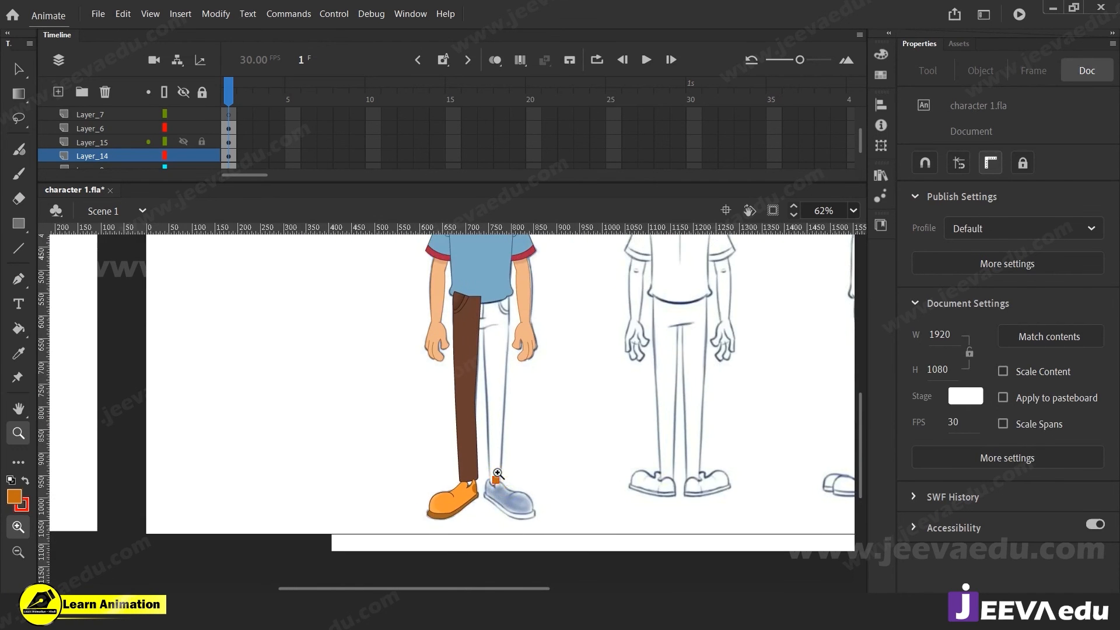
click(498, 473)
key(i)
key(v)
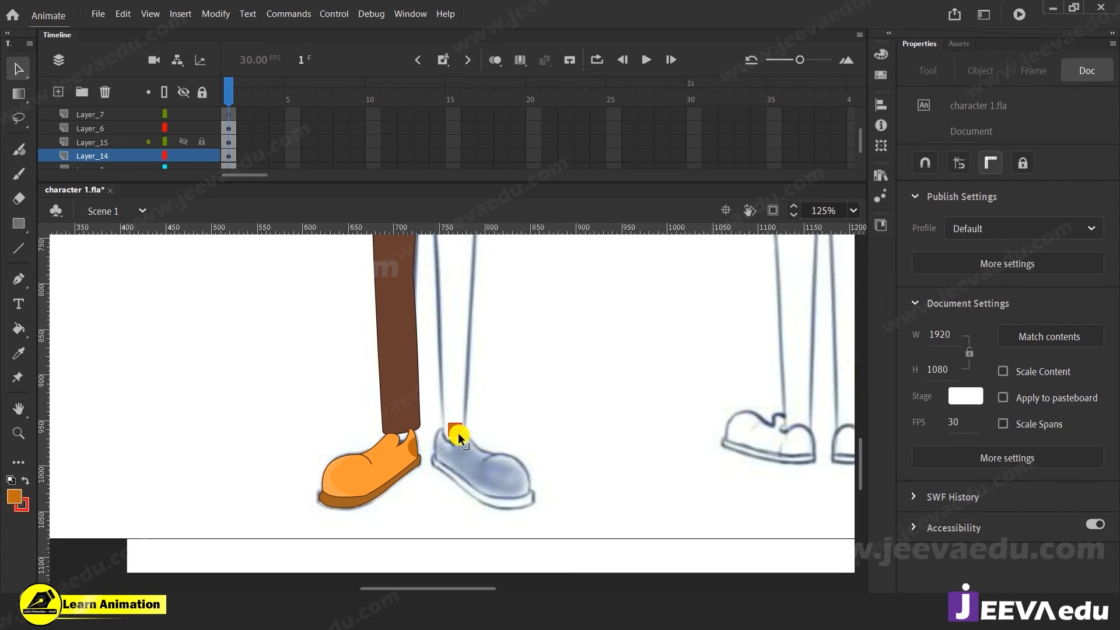
click(457, 433)
click(458, 430)
Step: Recolour the square's fill with the skin tone sampled from the character's hand
key(z)
alt+click(448, 412)
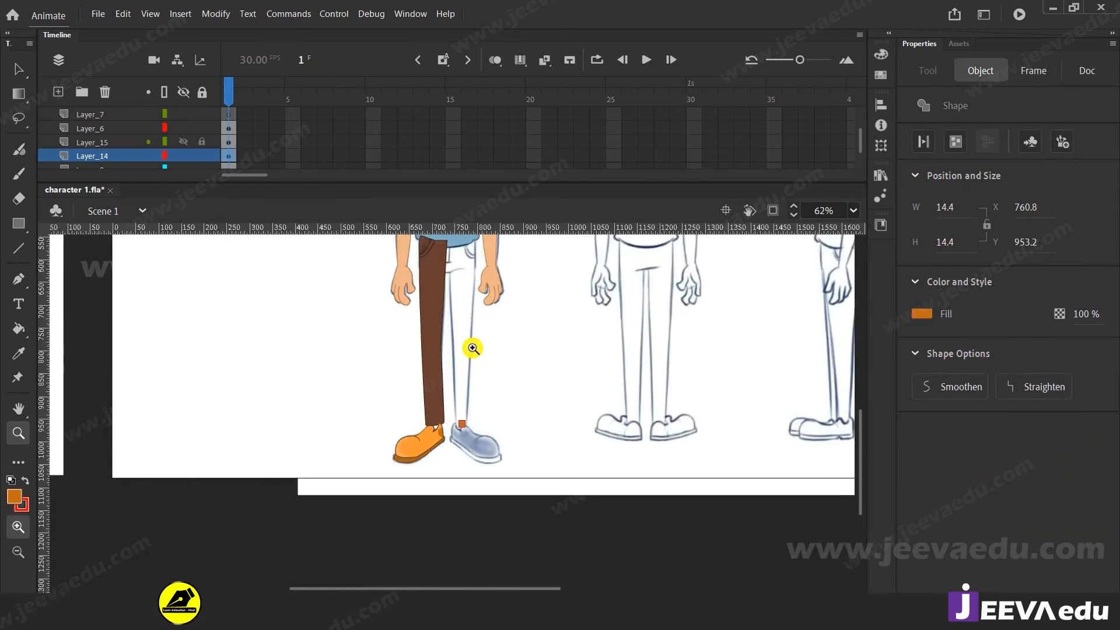
click(471, 350)
key(i)
click(478, 330)
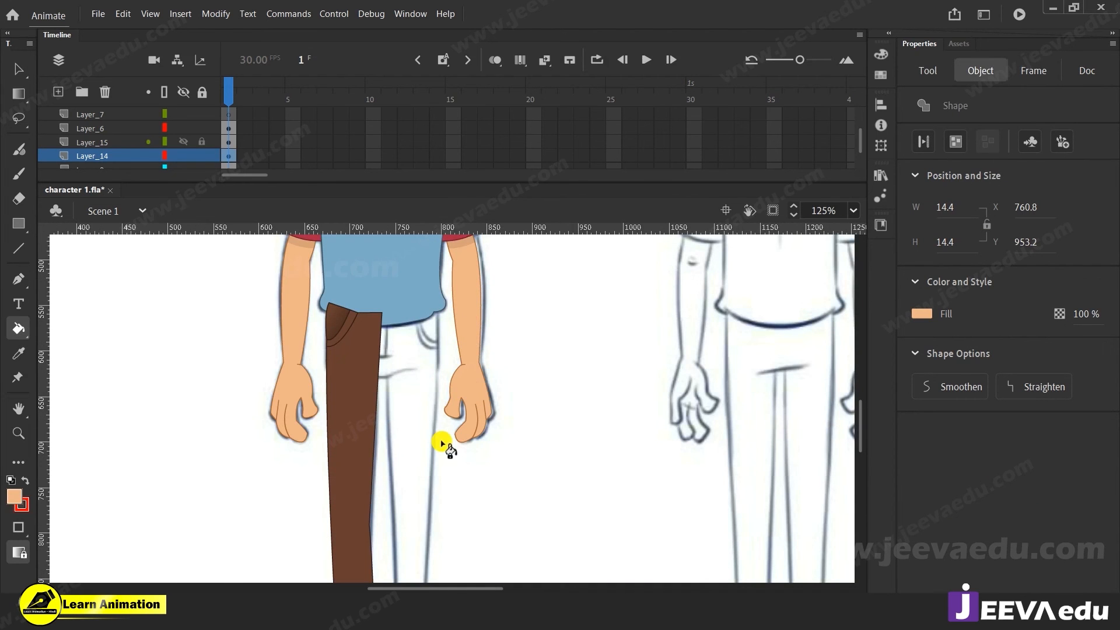
Step: Delete the skin-coloured square's red outline
key(z)
alt+click(422, 524)
click(441, 487)
click(449, 454)
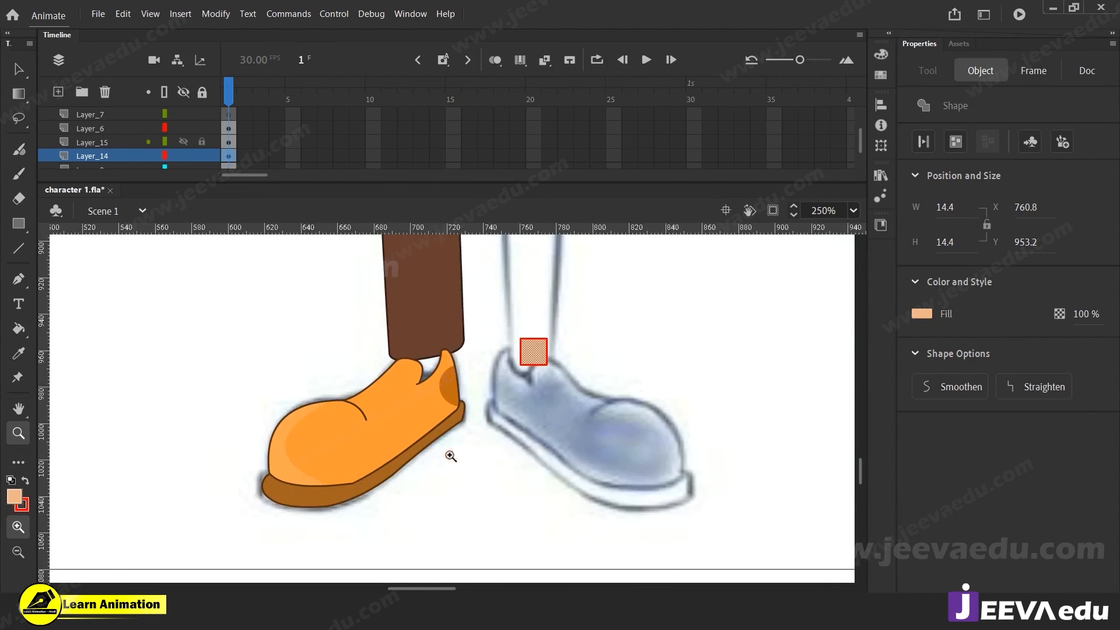
drag(563, 317, 578, 310)
alt+click(402, 450)
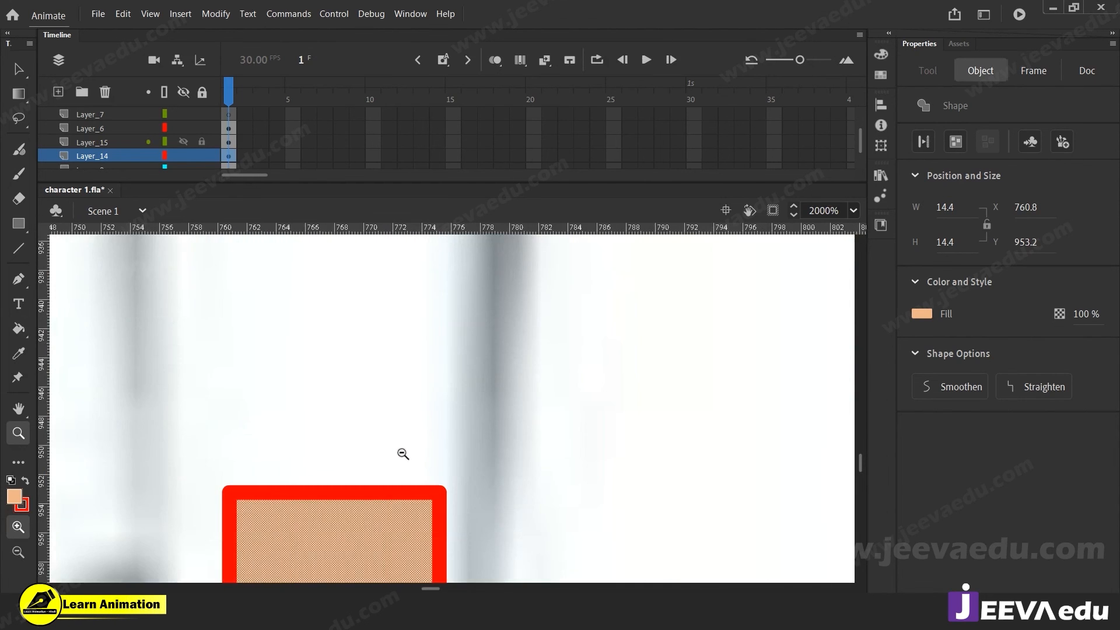
alt+click(403, 464)
alt+click(402, 484)
key(v)
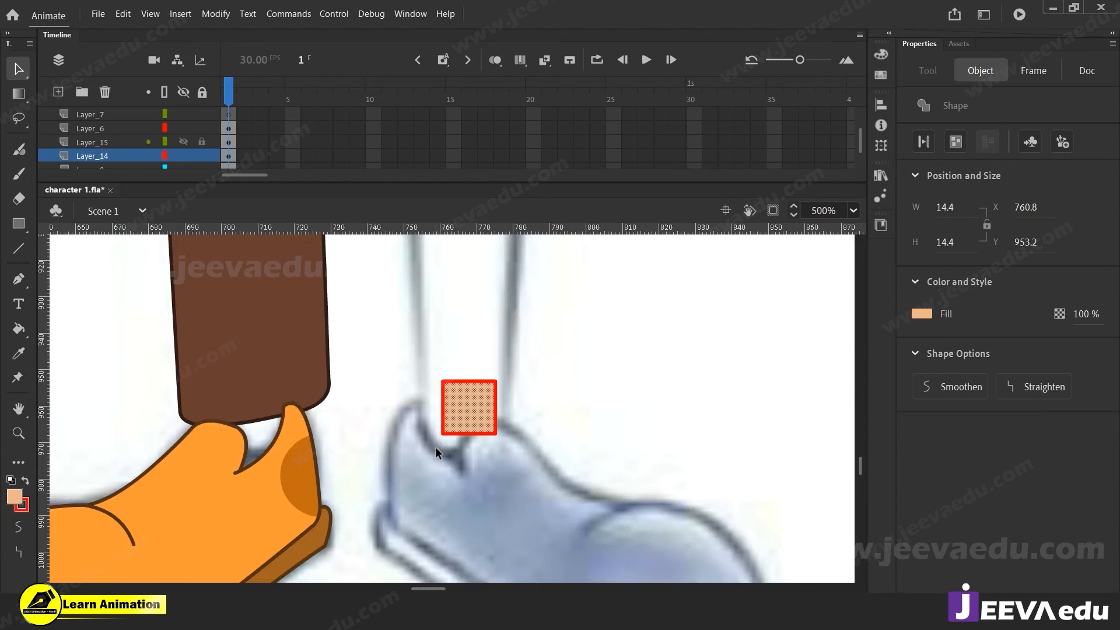
click(436, 447)
click(450, 433)
key(Delete)
Step: Move the skin-coloured square behind the orange shoe's opening and scale it up to about 22.8 px to fill the ankle gap
click(466, 418)
mouse_move(471, 420)
mouse_down()
mouse_move(236, 455)
mouse_move(270, 456)
mouse_up()
key(q)
drag(289, 412, 302, 359)
click(373, 407)
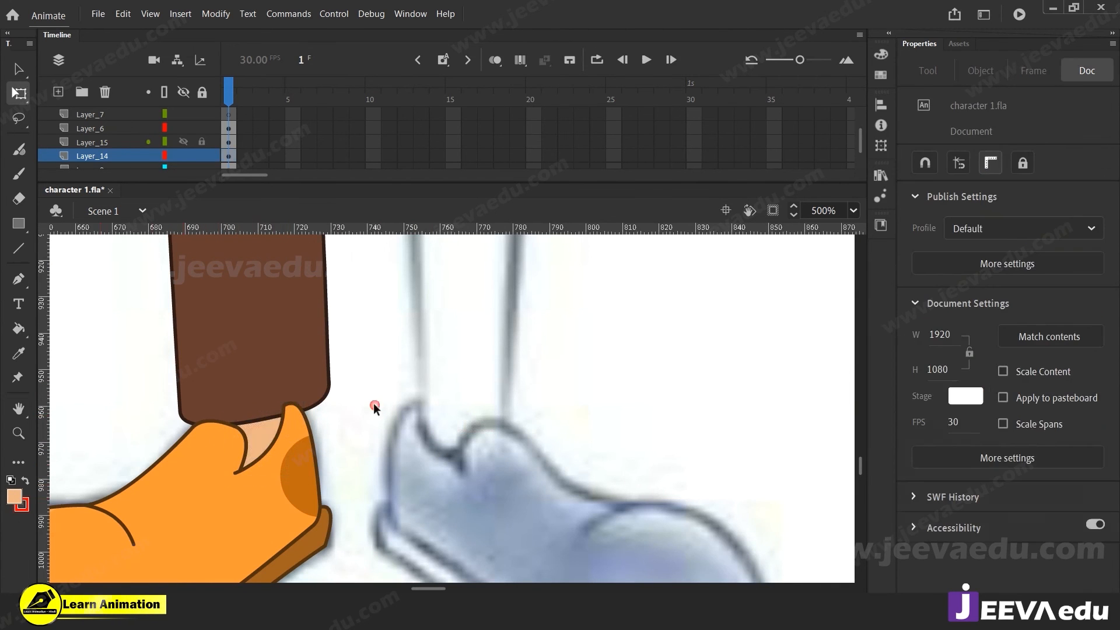
Step: Group the skin-coloured ankle patch
key(z)
click(277, 442)
key(v)
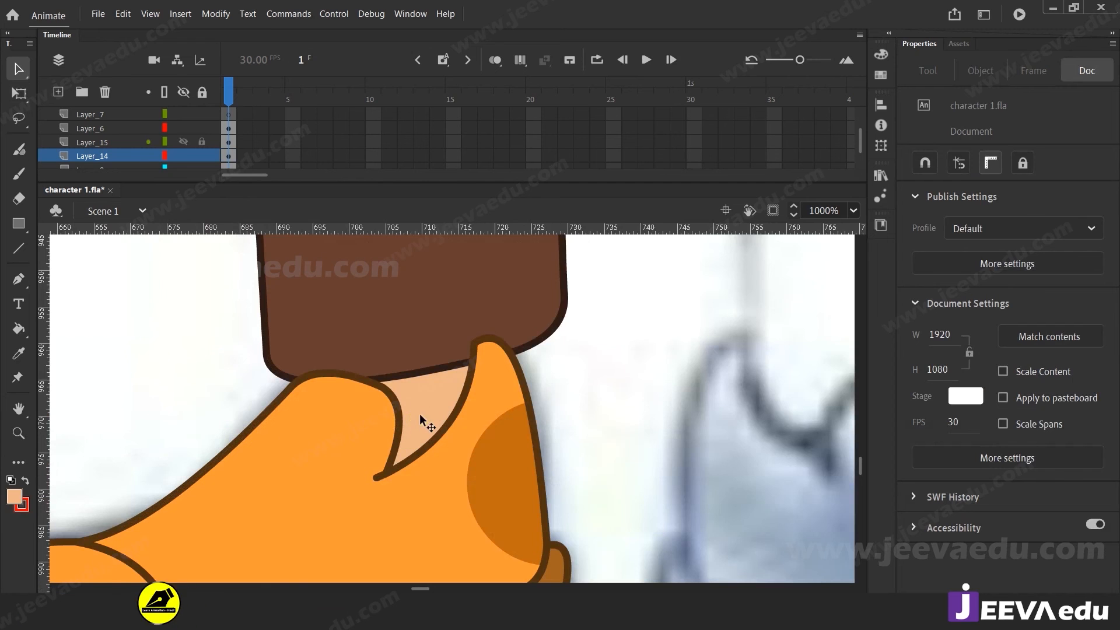
click(423, 409)
key(ctrl+g)
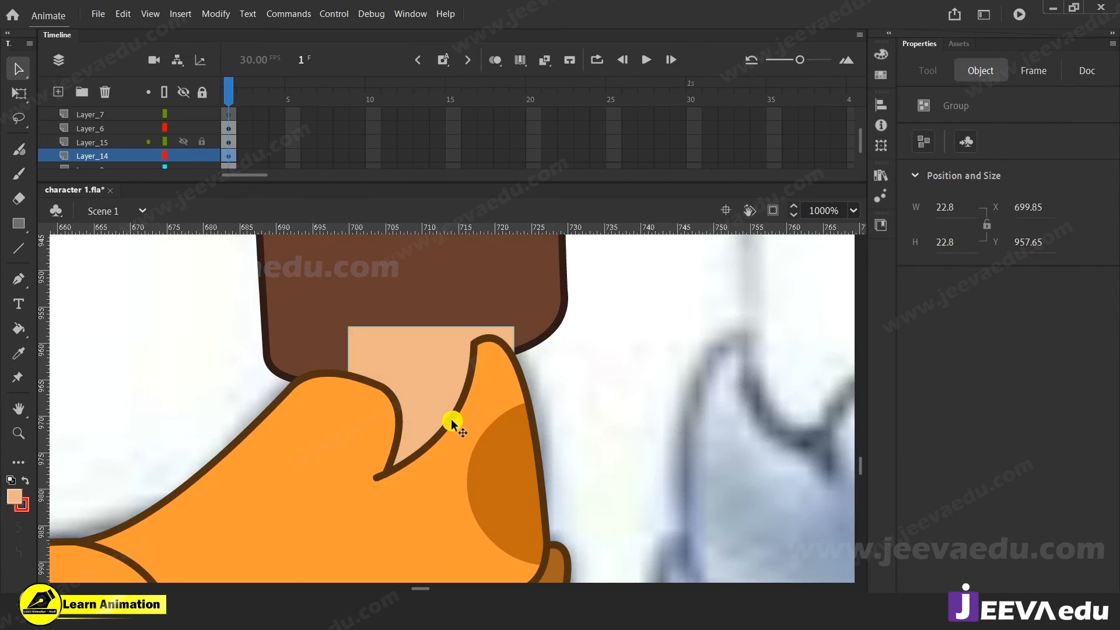
Step: Select the shoe, ankle patch and trouser leg together, cut them and paste them in place on Layer_15
key(z)
alt+click(450, 420)
alt+click(413, 437)
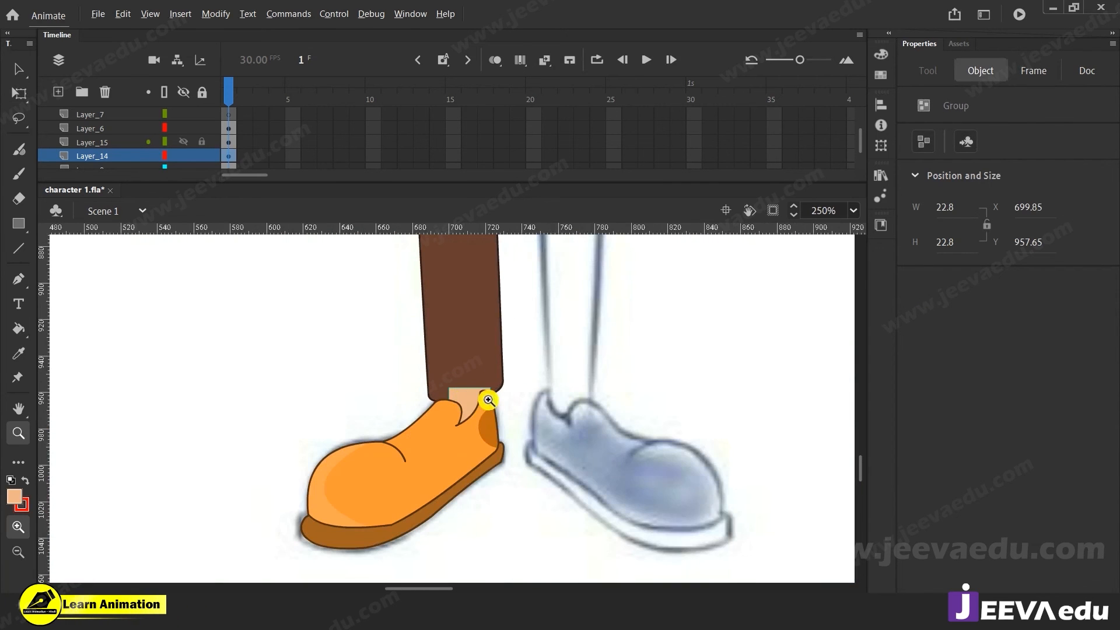
alt+click(485, 395)
key(v)
click(388, 397)
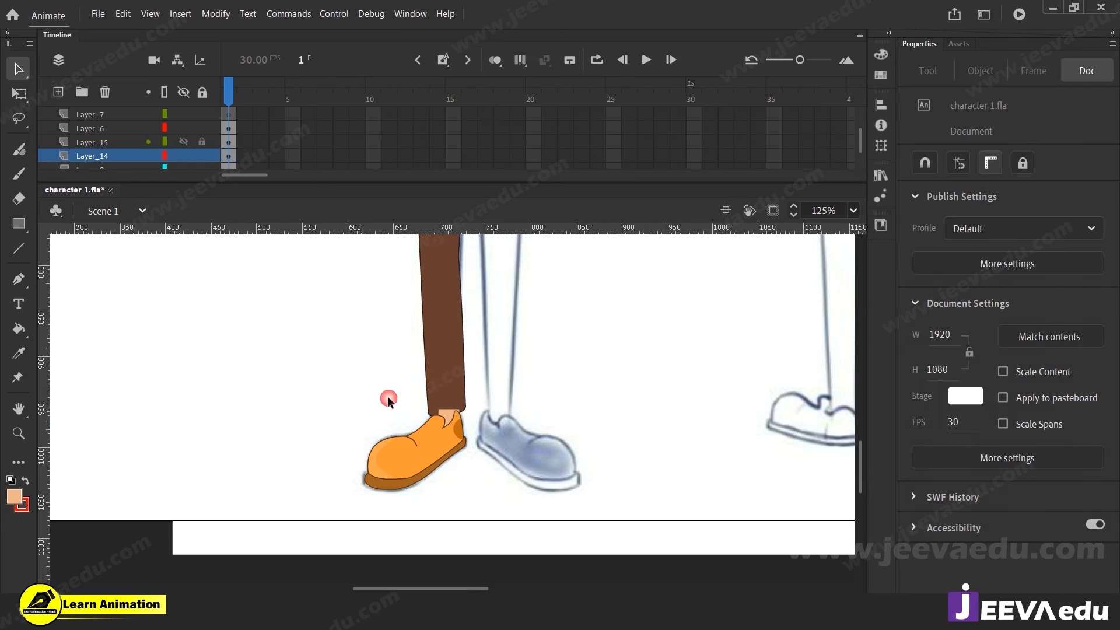
drag(387, 396, 485, 473)
key(ctrl+x)
right_click(353, 334)
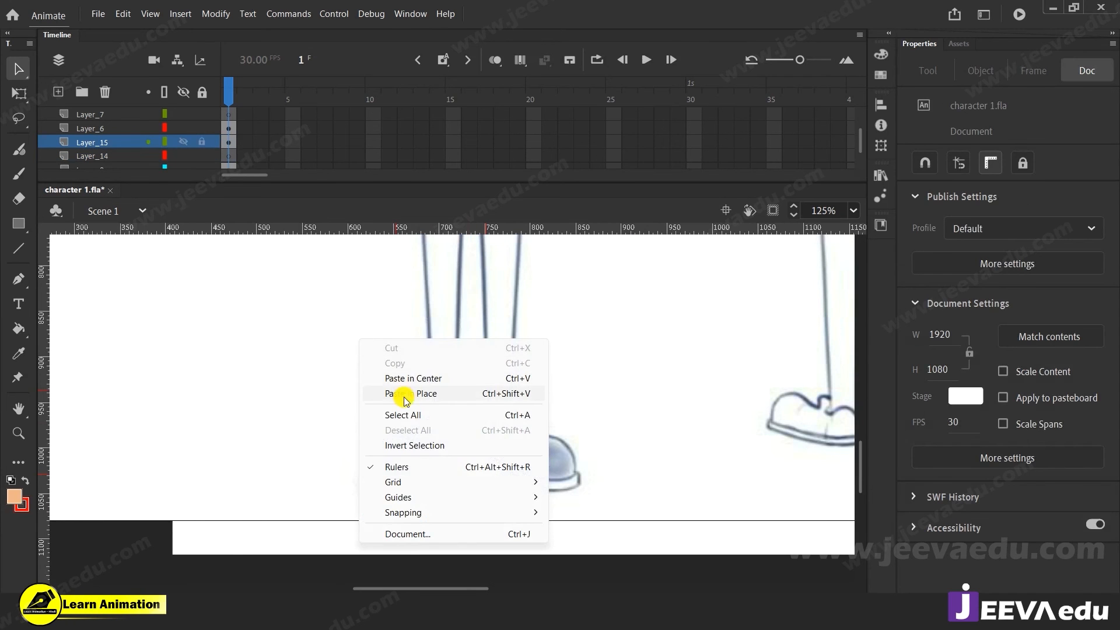
click(400, 387)
click(348, 388)
key(z)
click(436, 411)
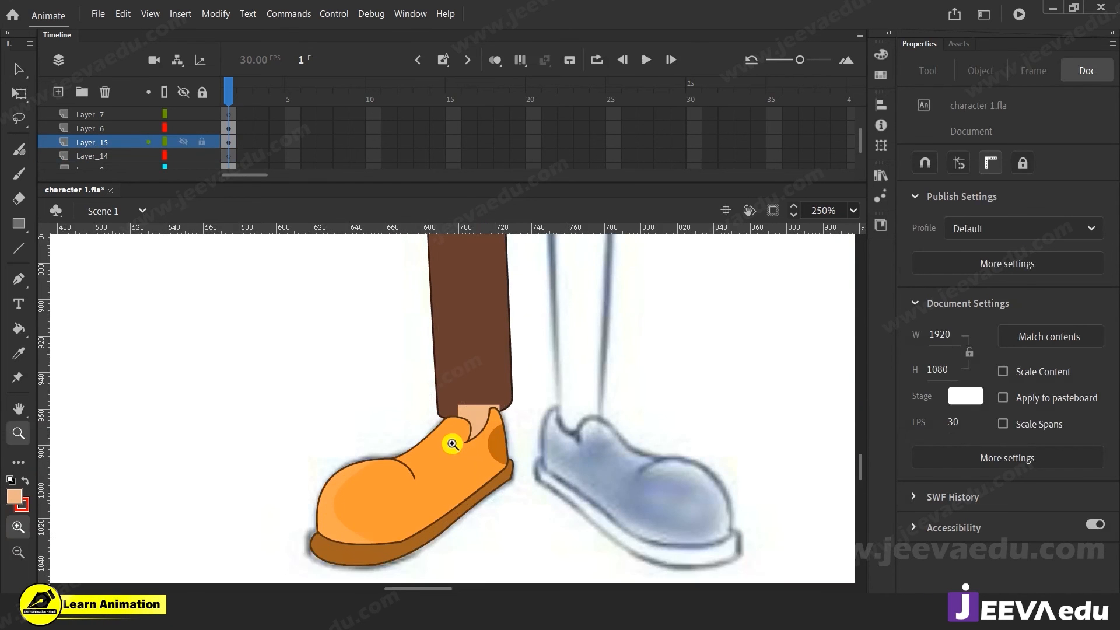
Step: Stack the trouser leg and shoe in front of the skin-coloured ankle patch and group the whole leg together
key(v)
click(452, 446)
drag(453, 446, 471, 407)
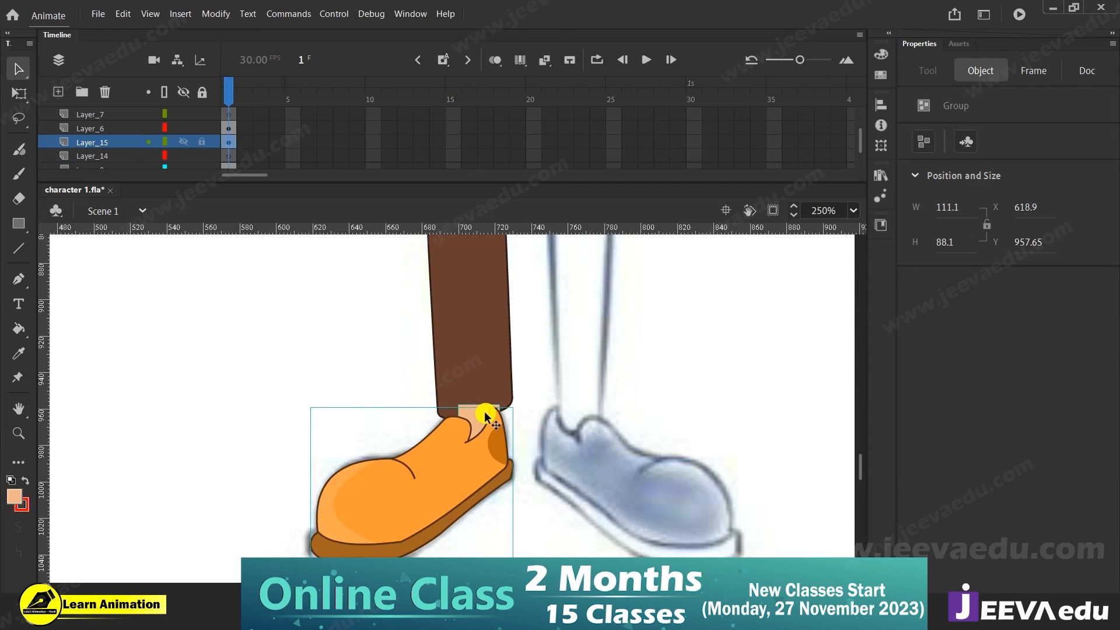
click(453, 407)
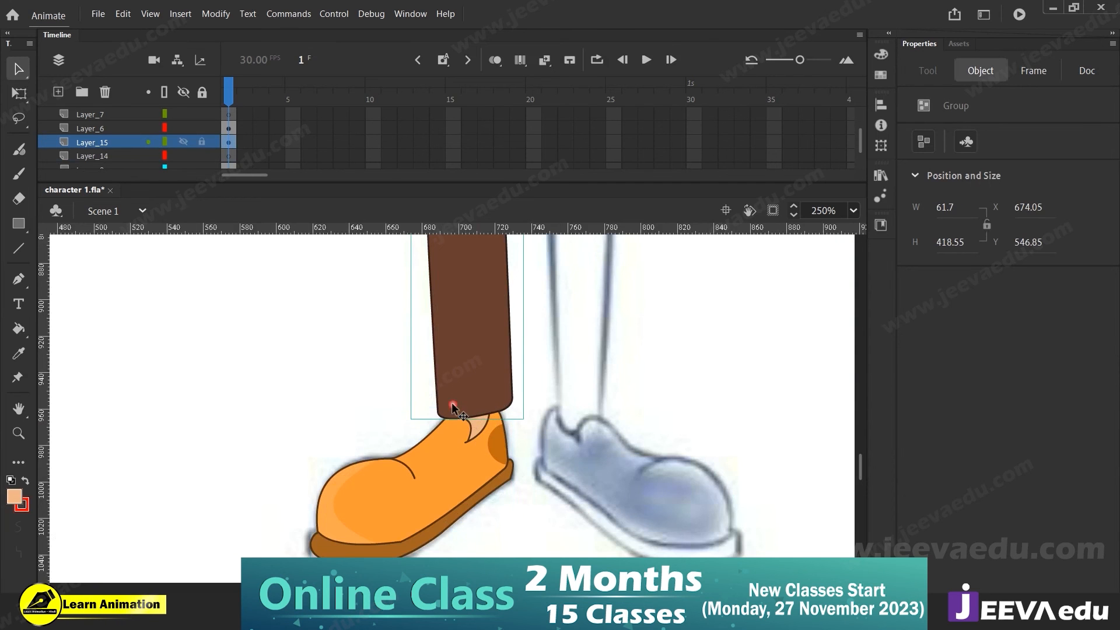
drag(378, 366, 507, 470)
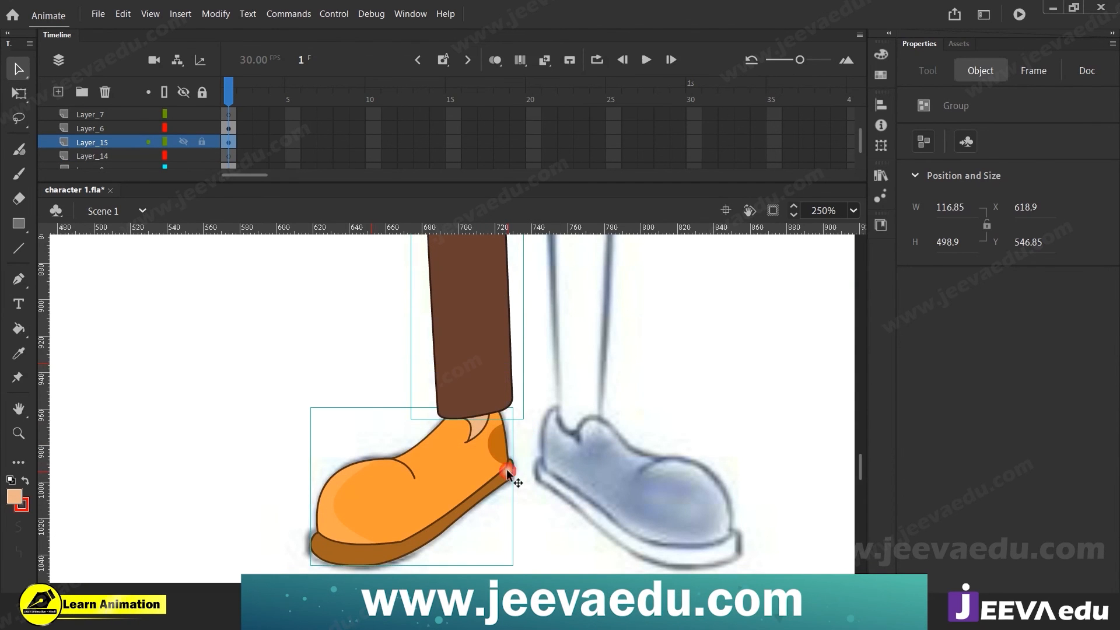
key(ctrl+g)
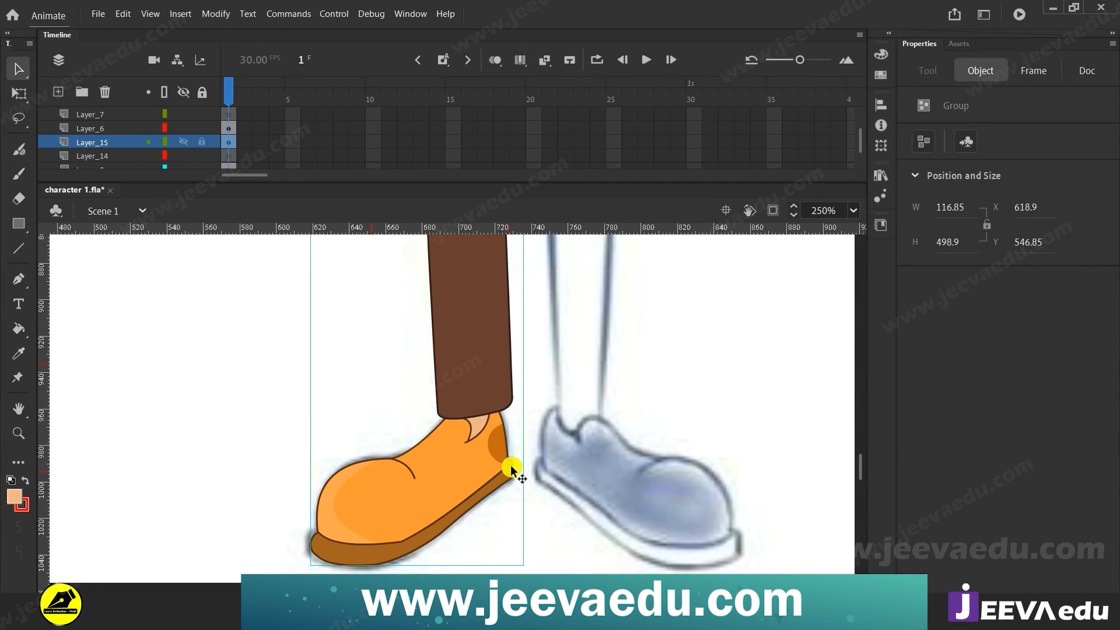
Step: Duplicate the grouped leg in place and flip the copy horizontally
key(z)
alt+click(438, 416)
alt+click(438, 416)
drag(493, 429, 473, 503)
key(v)
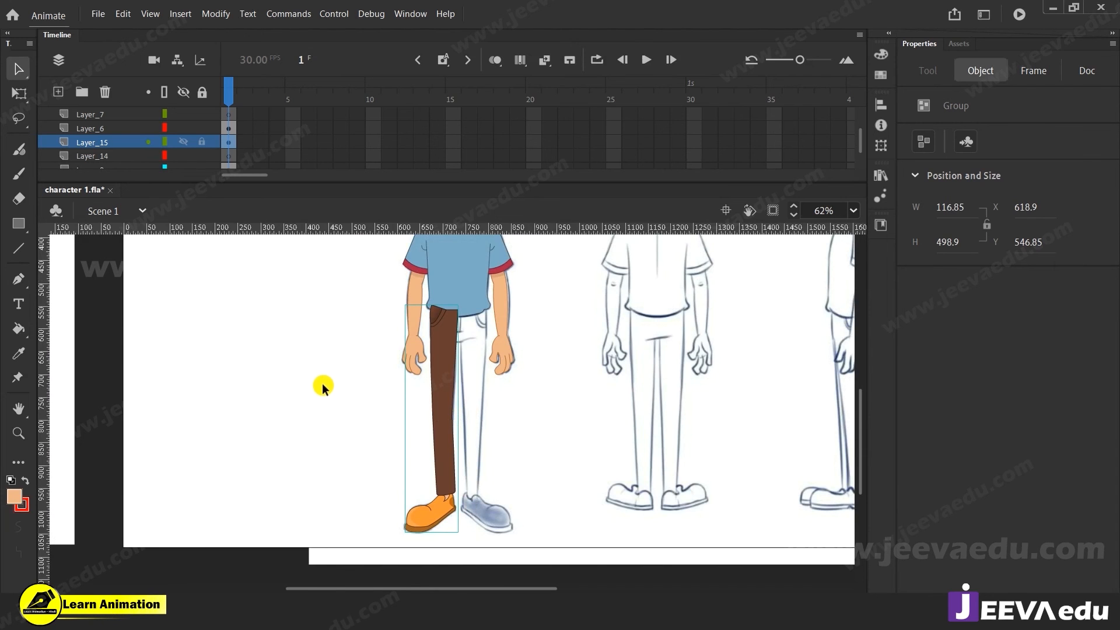
right_click(328, 357)
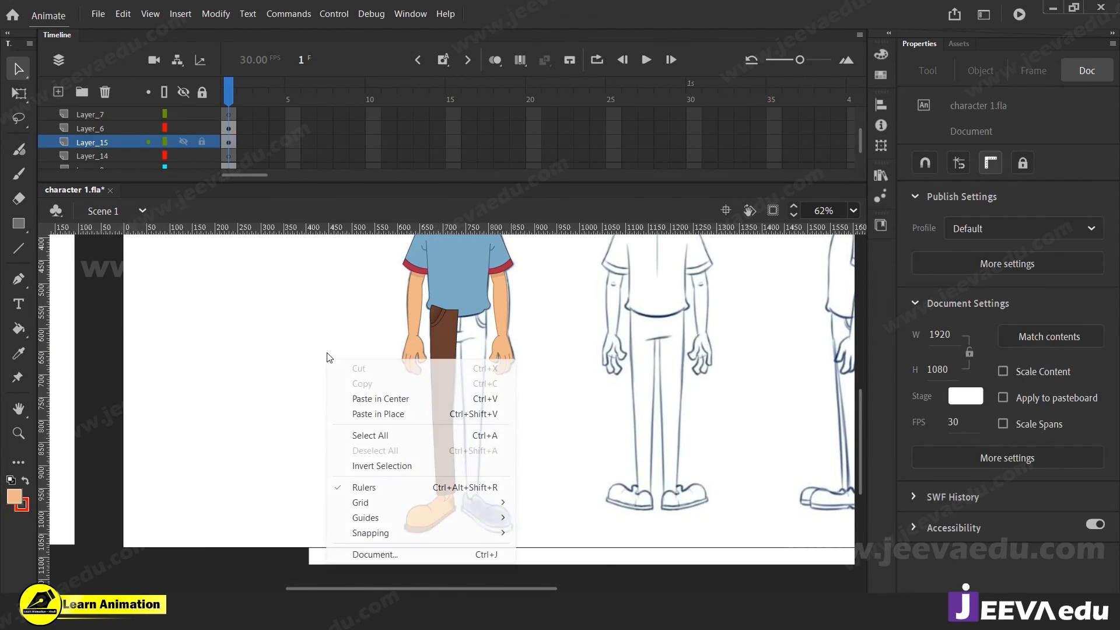
click(379, 414)
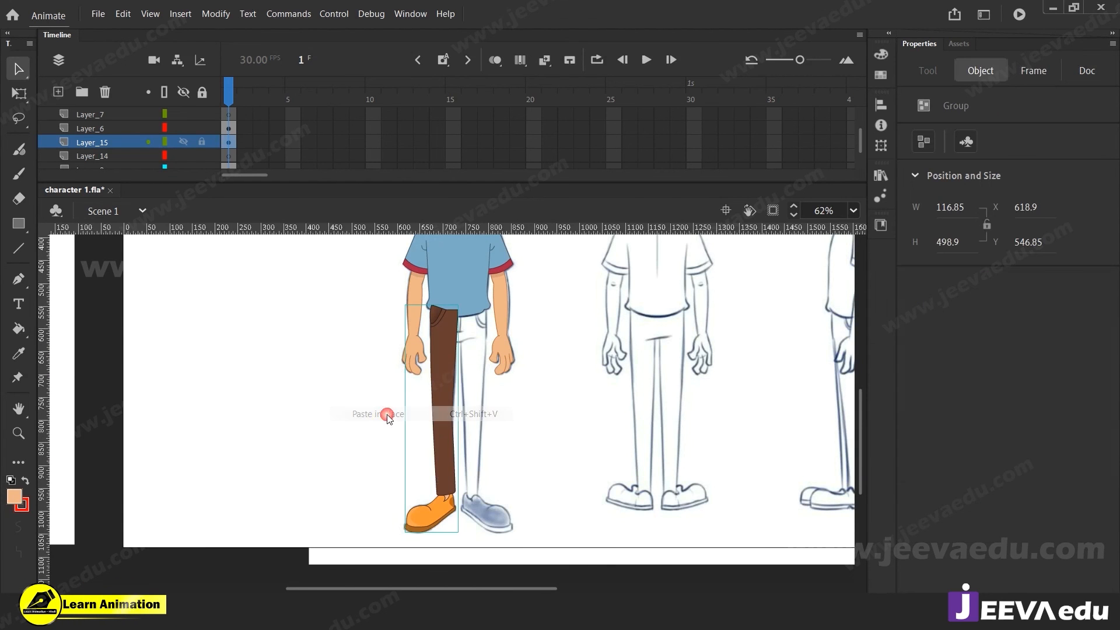
click(211, 17)
mouse_move(263, 207)
click(497, 357)
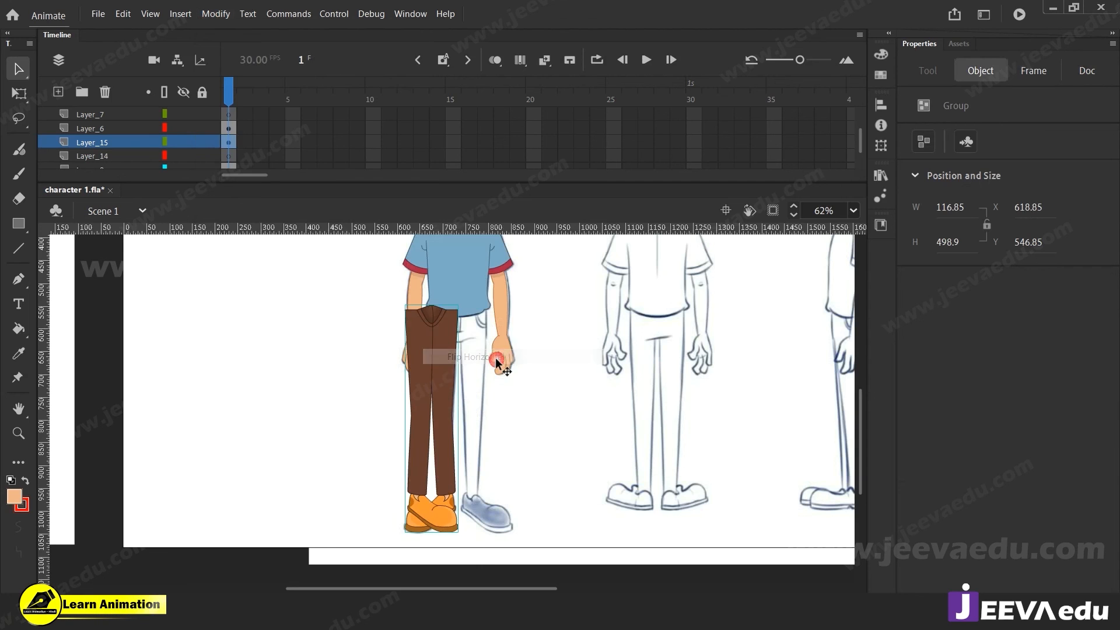
Step: Move the flipped leg horizontally to X 737.25 so it covers the sketch's other leg
key(shift+Right)
key(shift+Right)
key(shift+Right)
key(shift+Right)
key(shift+Right)
key(shift+Right)
key(shift+Right)
key(shift+Right)
key(shift+Right)
key(shift+Right)
key(shift+Right)
key(shift+Right)
key(shift+Right)
key(shift+Right)
key(Right)
key(Right)
key(Right)
key(Right)
key(Right)
key(Right)
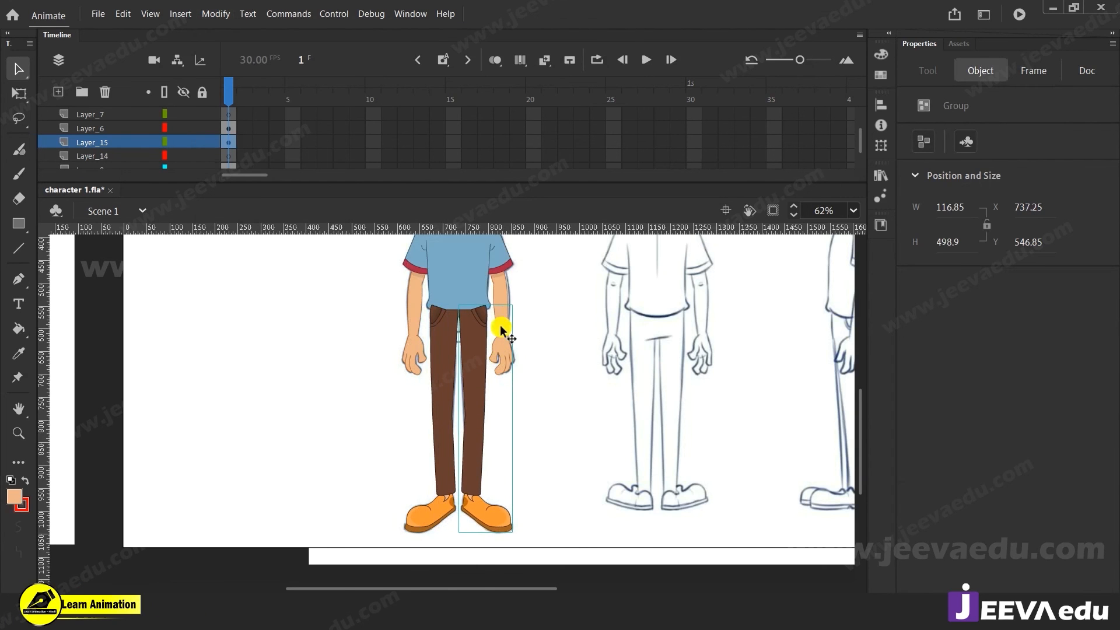
Step: Inside the original leg's group, pull the trouser's inner edge at the knee towards the sketch line to soften the kink
key(z)
click(435, 424)
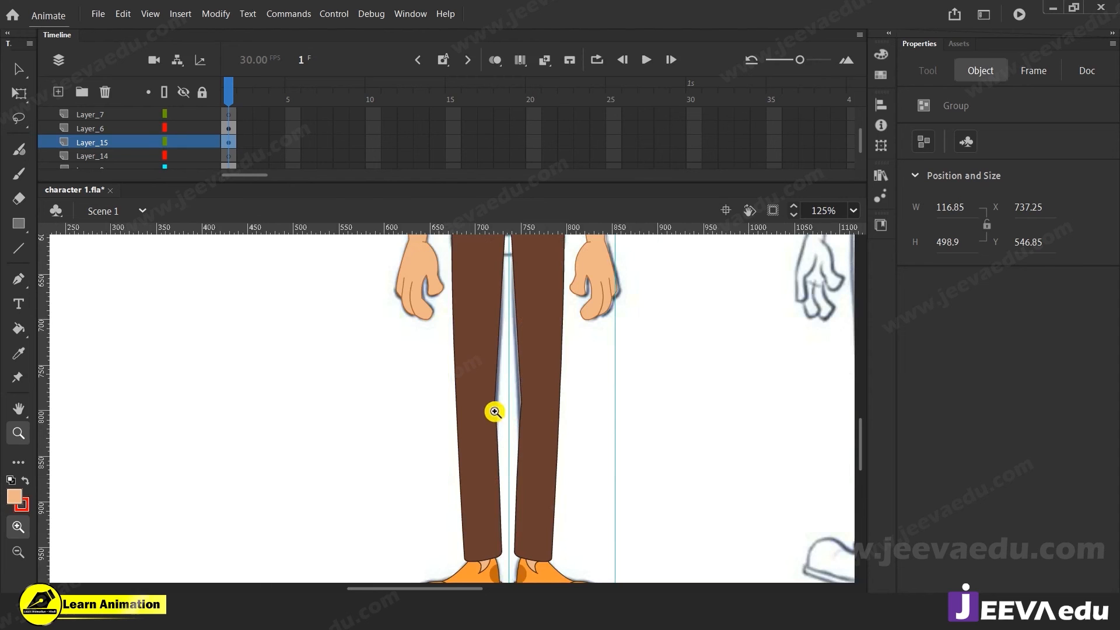
key(v)
double_click(496, 410)
key(z)
click(500, 406)
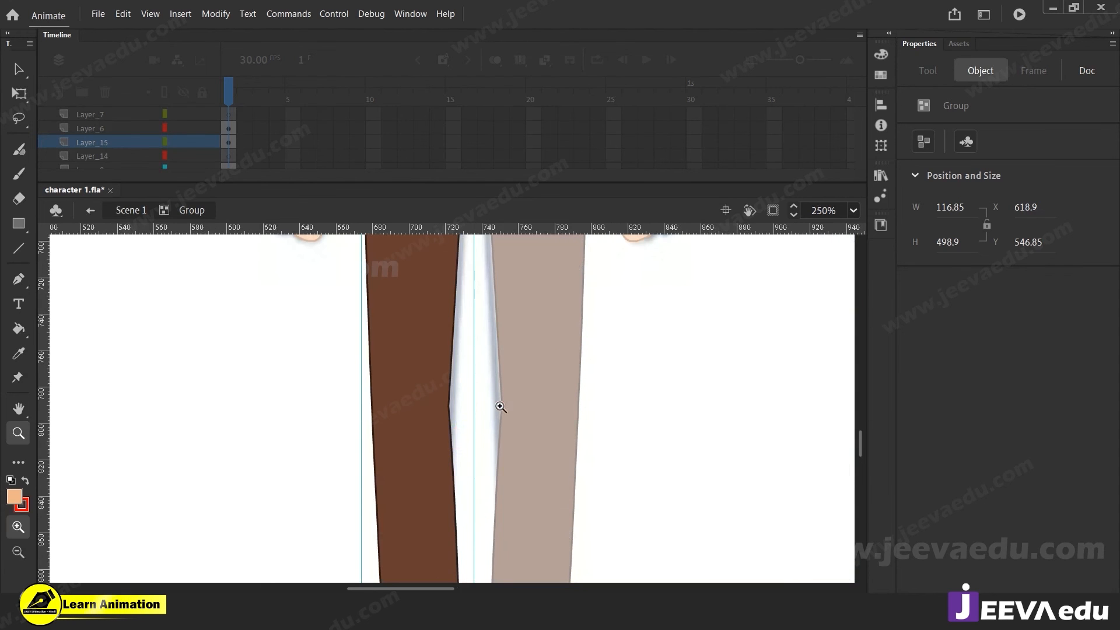
key(v)
double_click(430, 425)
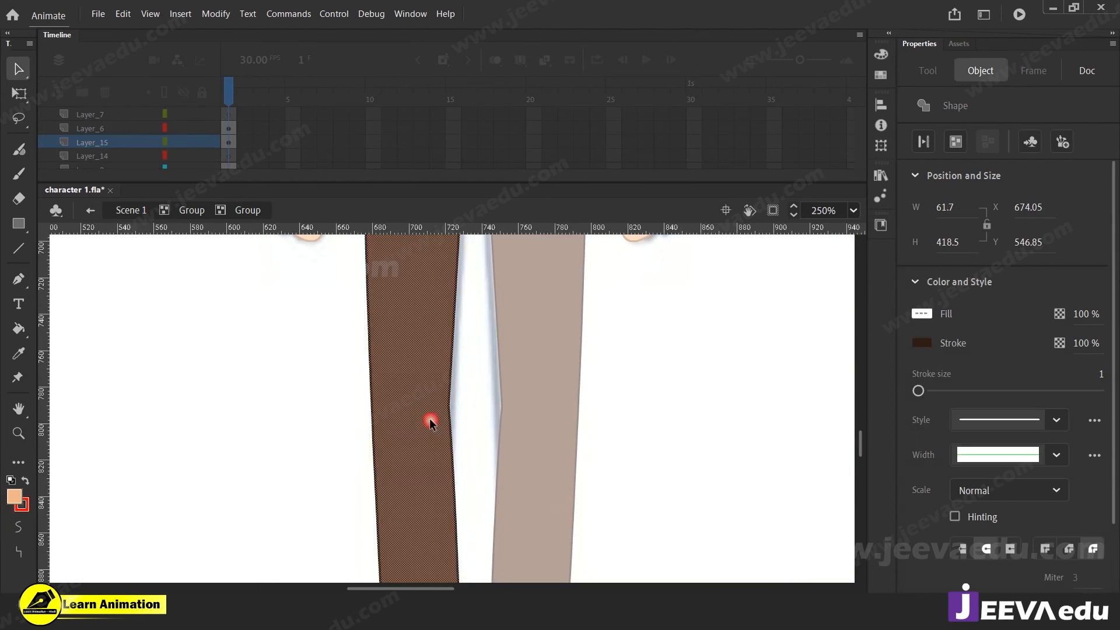
drag(449, 406, 459, 414)
Step: Inside the mirrored leg's group, pull the inner knee edge out to match the sketch and return to the main scene
double_click(520, 412)
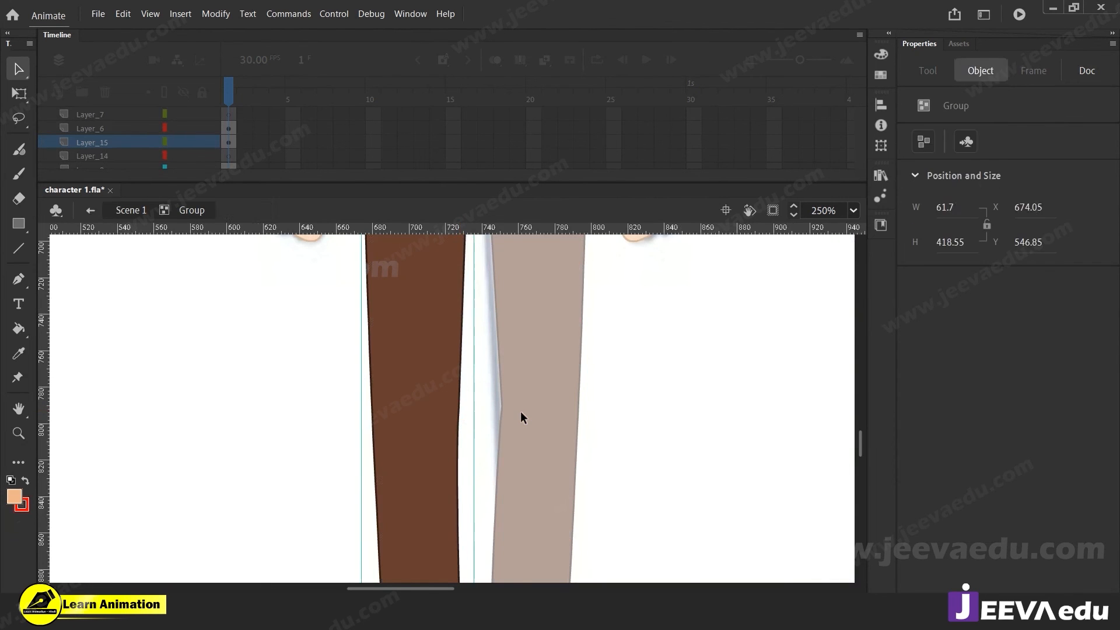
double_click(521, 411)
double_click(521, 412)
double_click(520, 412)
click(474, 397)
drag(502, 403, 492, 398)
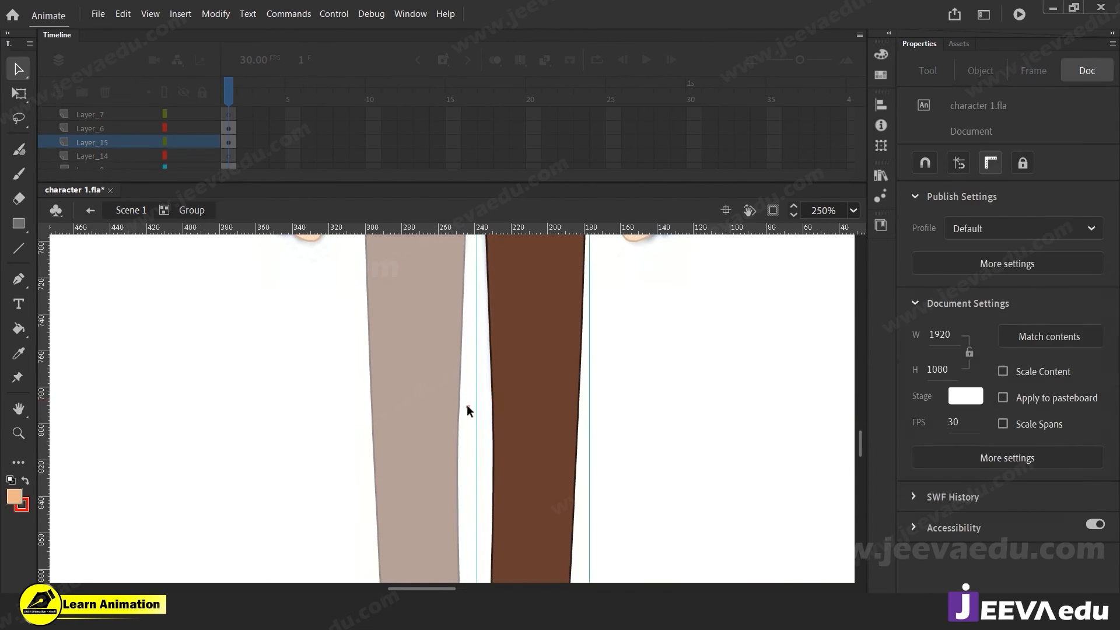
double_click(271, 415)
Step: Hide Layer_15 to expose the hip sketch and make Layer_7 active for drawing with the Line tool
key(z)
alt+click(468, 422)
alt+click(468, 423)
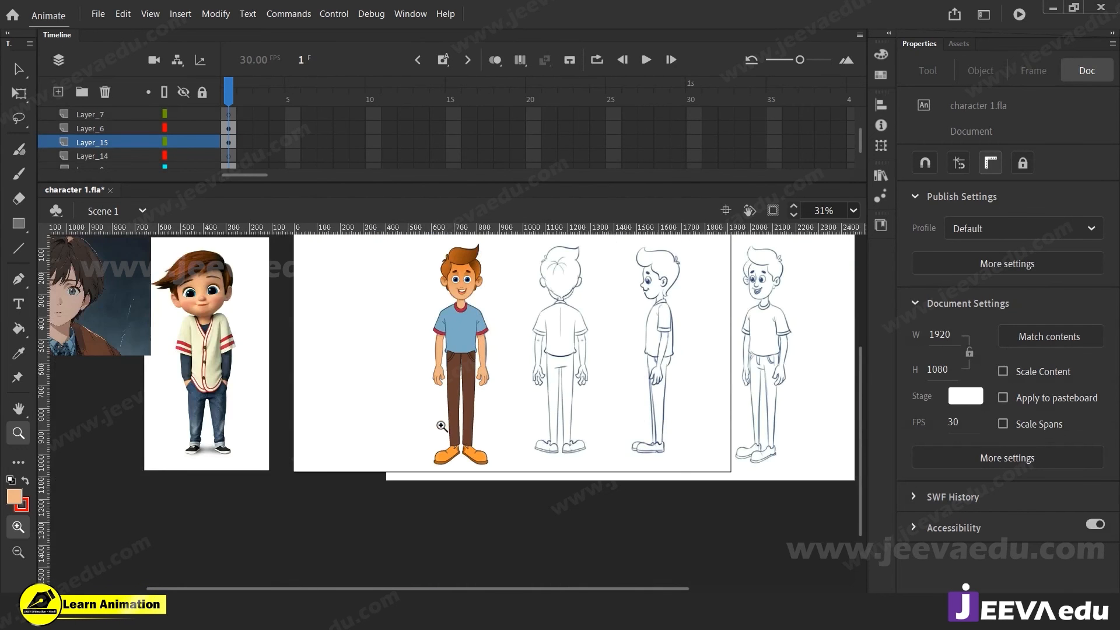
click(441, 450)
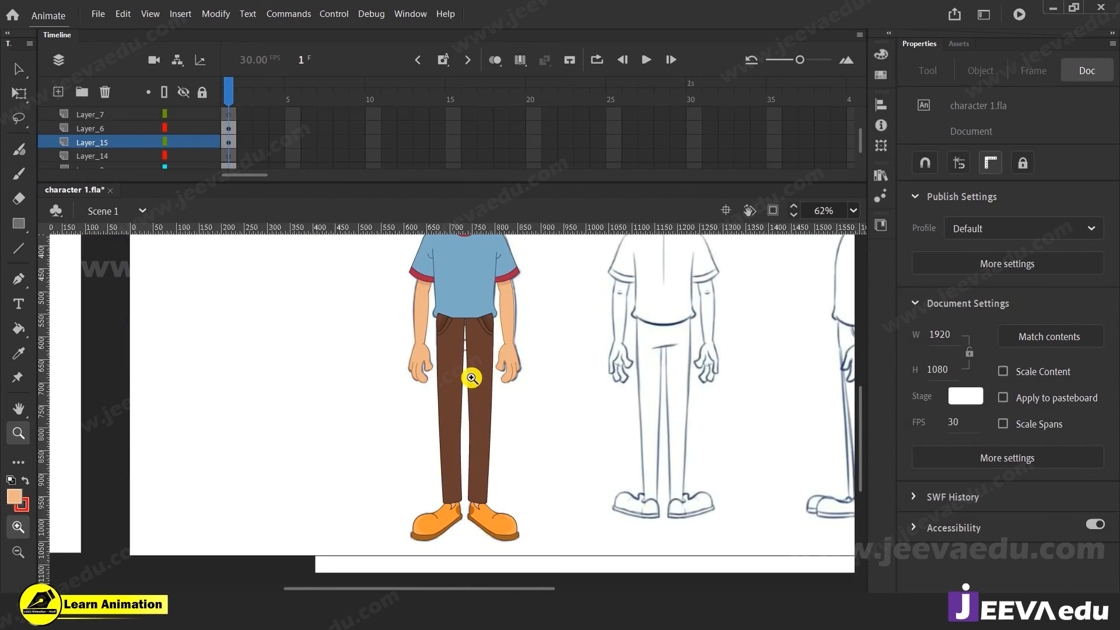
click(183, 141)
click(452, 378)
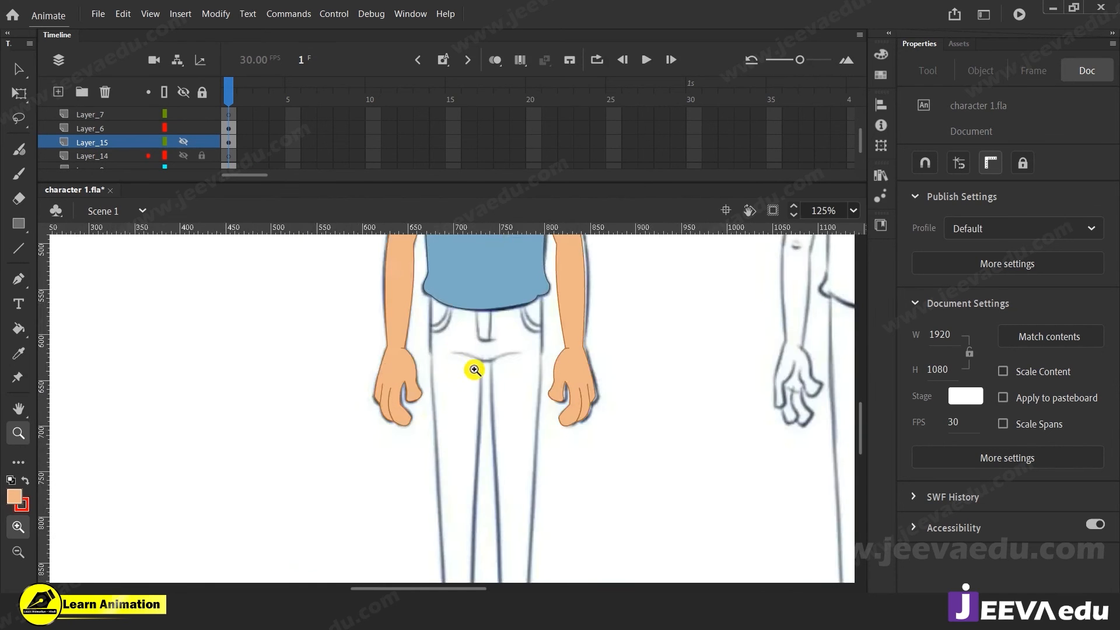
click(473, 370)
drag(480, 400, 465, 430)
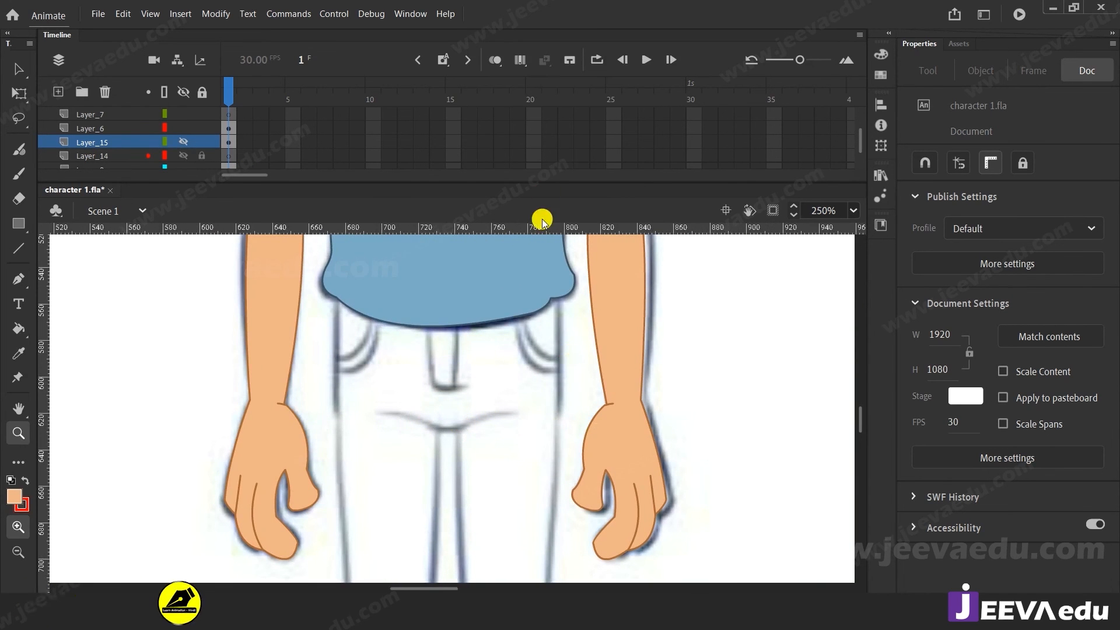
key(n)
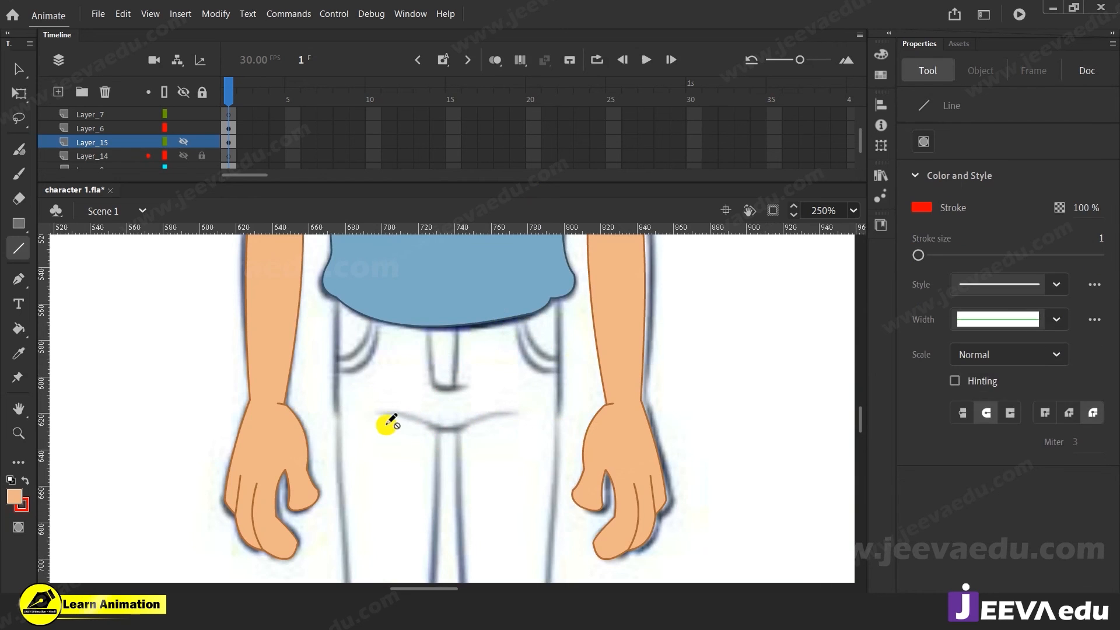
click(117, 113)
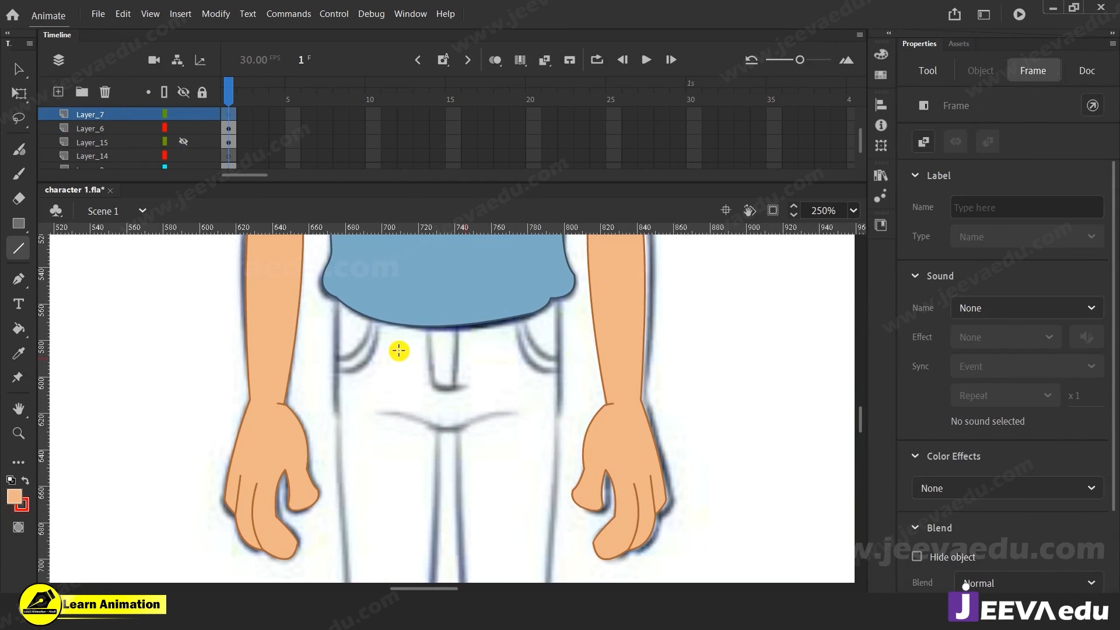
Step: Draw a red line across the crotch crease and bend its middle down to the sketch
drag(353, 416, 543, 408)
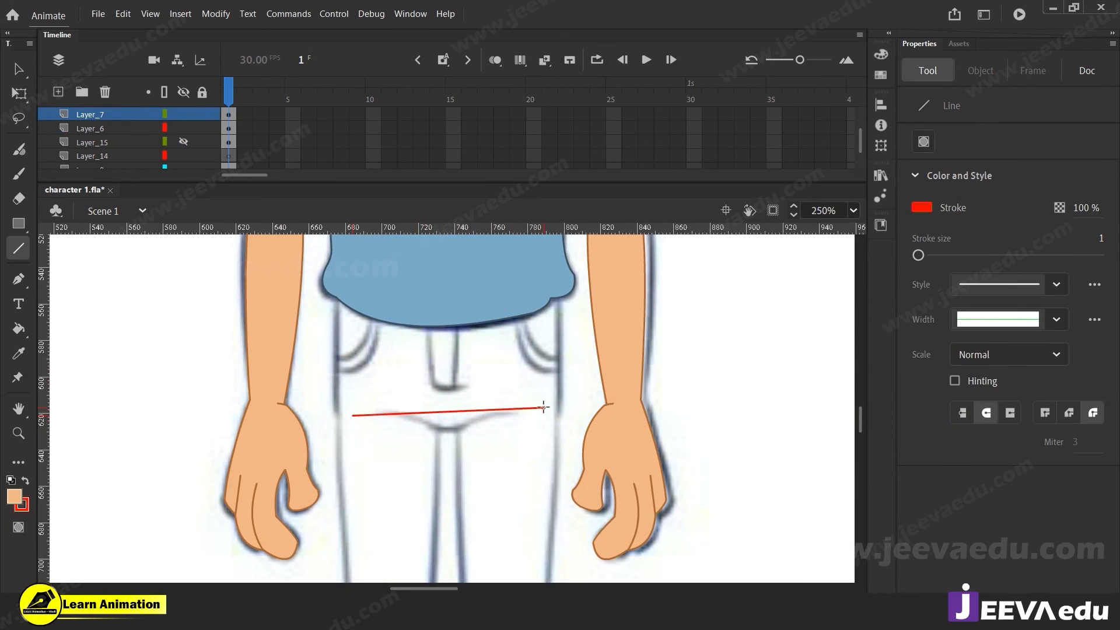
key(v)
drag(454, 412, 459, 429)
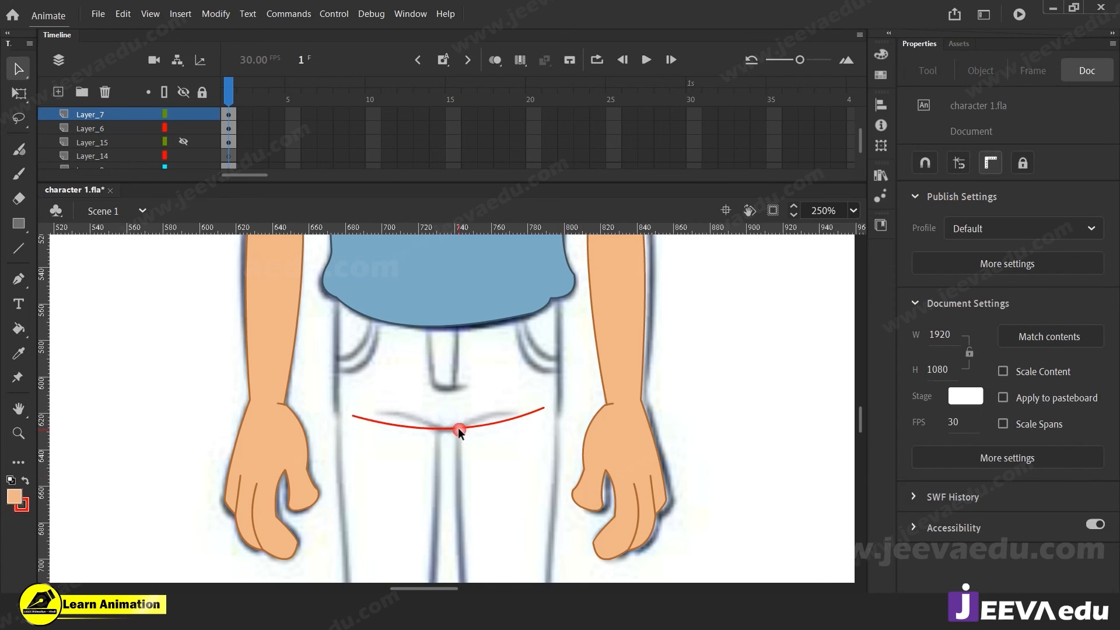
Step: Reshape the crotch line into a wave along the sketched crease, raising both sides, and undo the stray stretch of its end
key(z)
click(430, 425)
key(v)
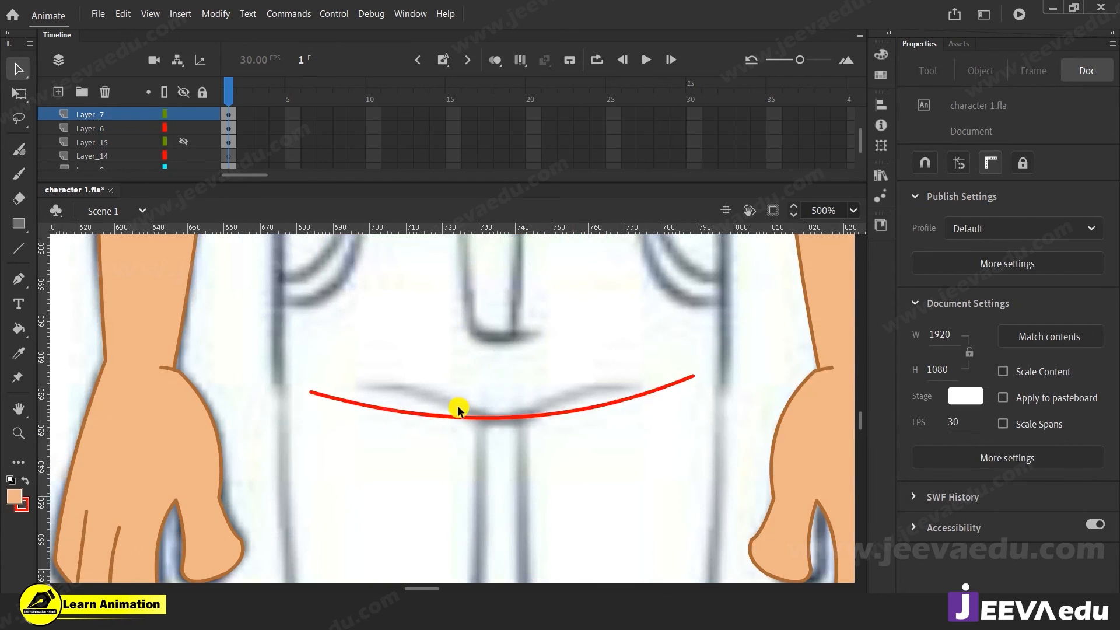
drag(436, 423, 439, 401)
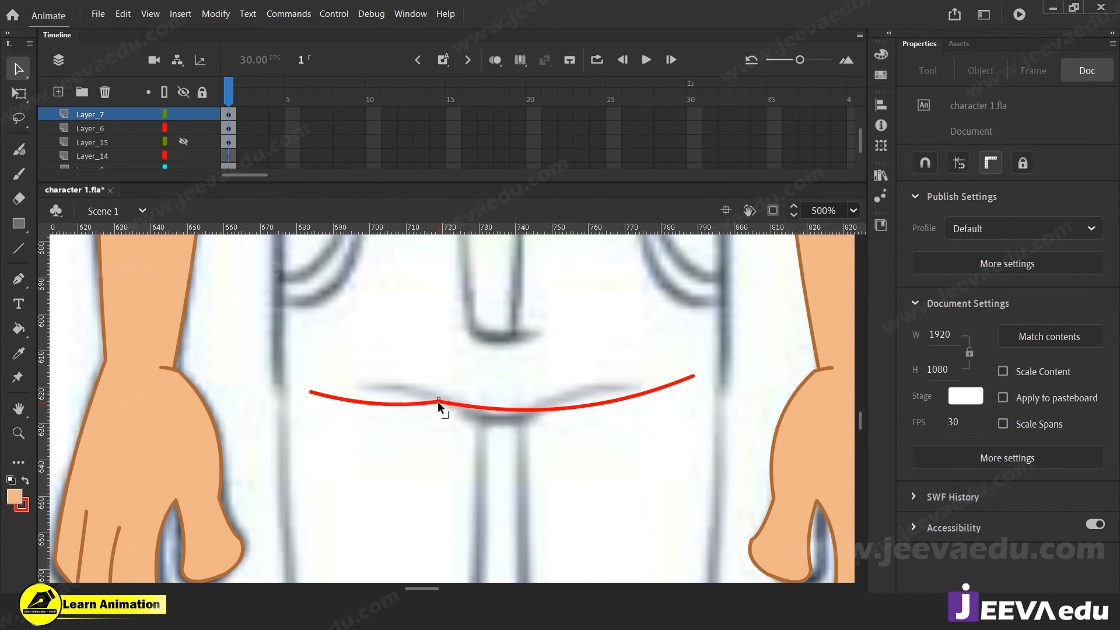
mouse_move(577, 411)
mouse_down()
mouse_move(564, 398)
mouse_move(530, 416)
mouse_up()
drag(606, 394, 594, 376)
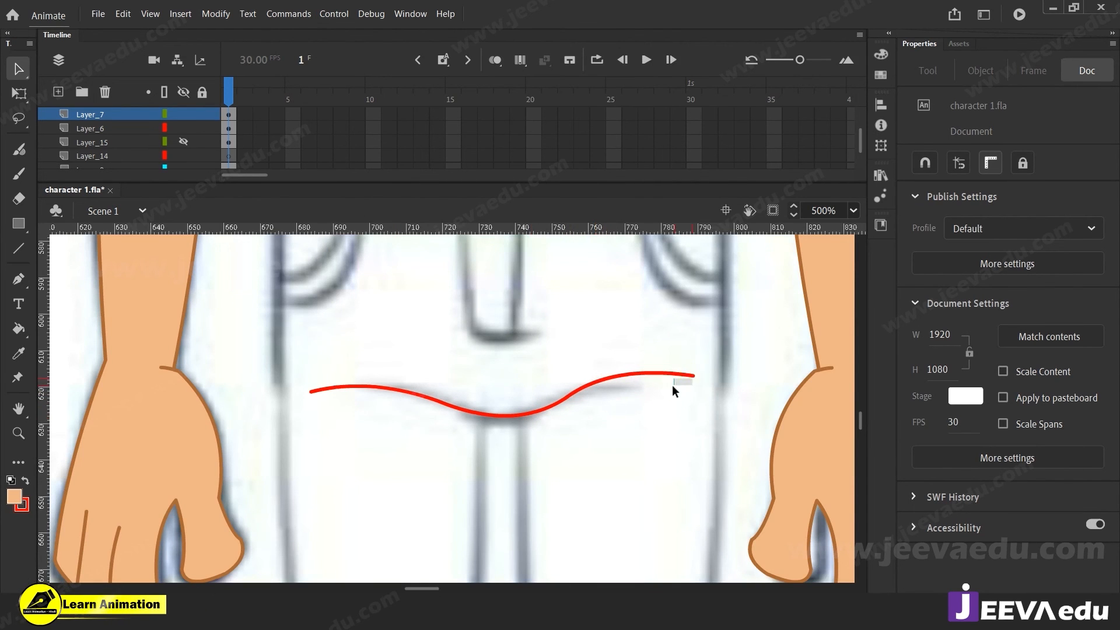
mouse_move(671, 387)
mouse_down()
mouse_move(681, 384)
mouse_move(670, 393)
mouse_up()
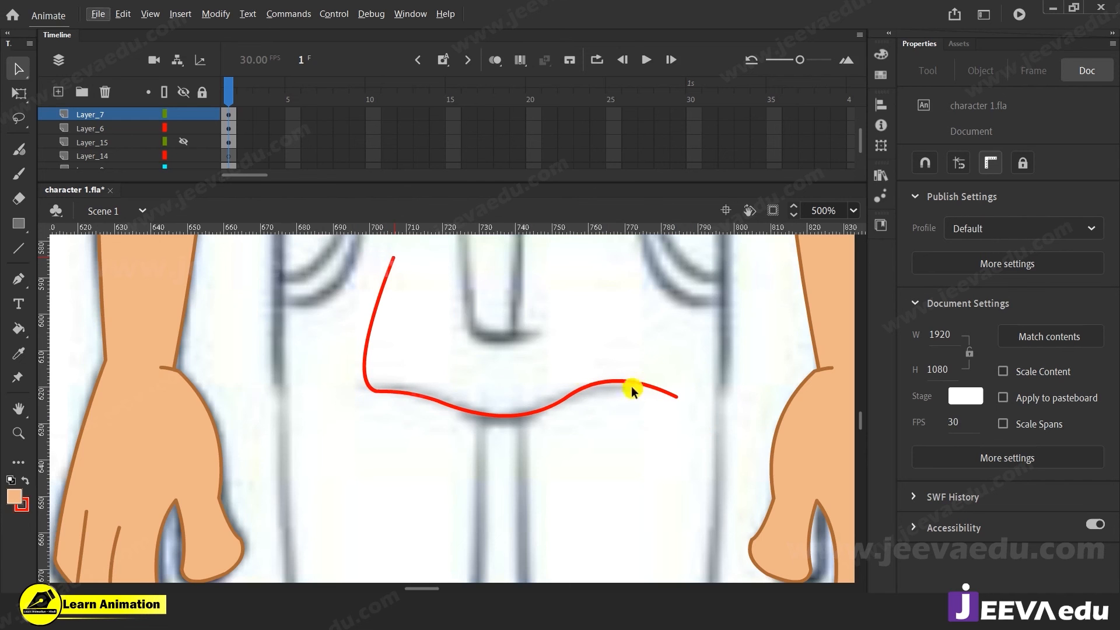
key(ctrl+z)
key(ctrl+z)
Step: Draw two near-vertical side lines and a line across the shirt's lower part to close the crotch patch outline
key(z)
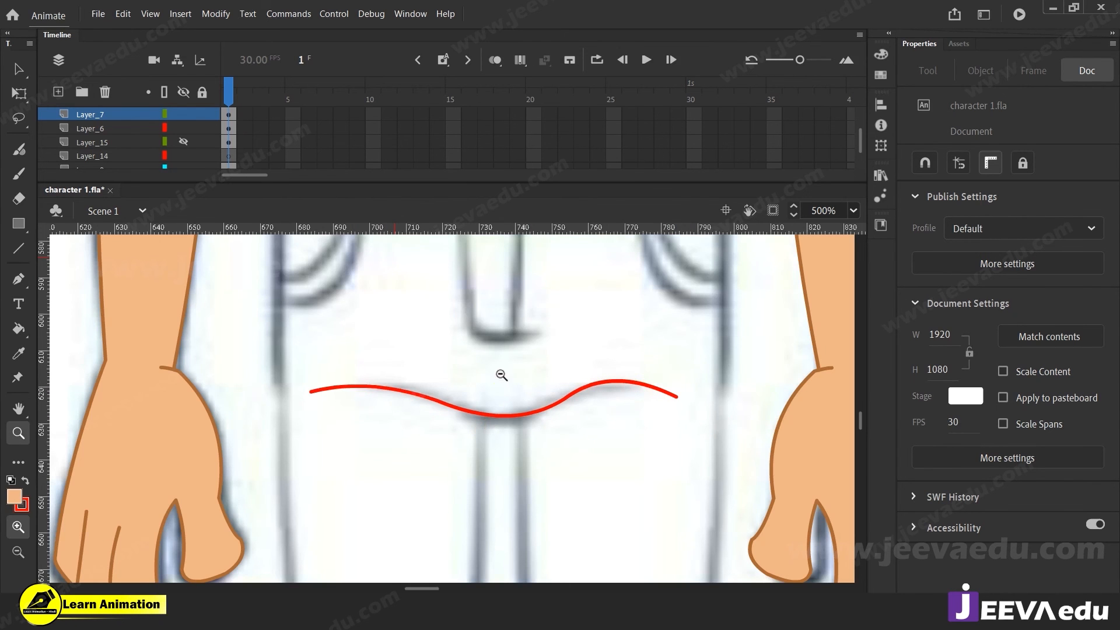
alt+click(499, 373)
drag(494, 441, 520, 453)
key(n)
mouse_move(412, 443)
mouse_down()
mouse_move(433, 288)
mouse_move(415, 280)
mouse_up()
mouse_move(388, 320)
mouse_down()
mouse_move(573, 303)
mouse_move(557, 338)
mouse_move(552, 476)
mouse_up()
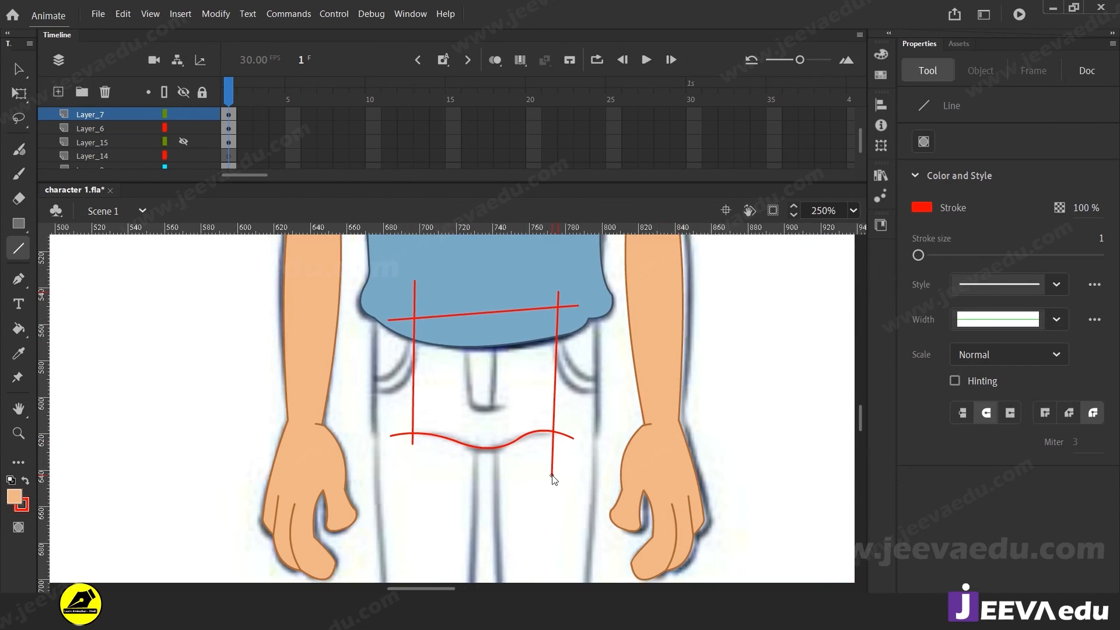
Step: Outline the trouser fly with straight lines over the sketch and delete the ends protruding above the patch's upper line
drag(464, 298, 468, 340)
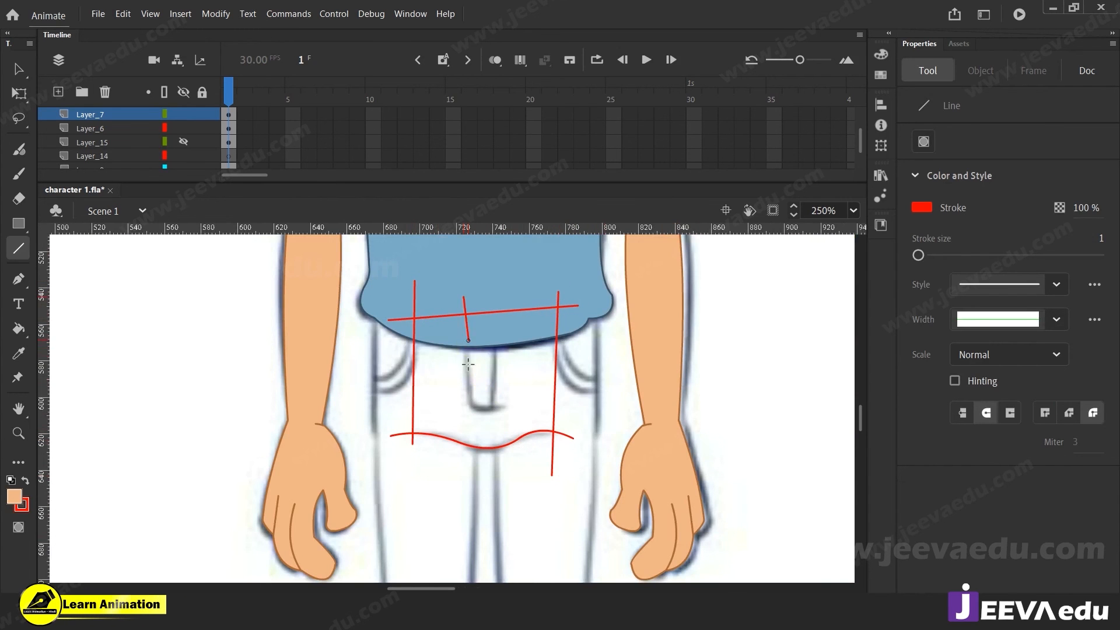
key(v)
drag(471, 412, 467, 402)
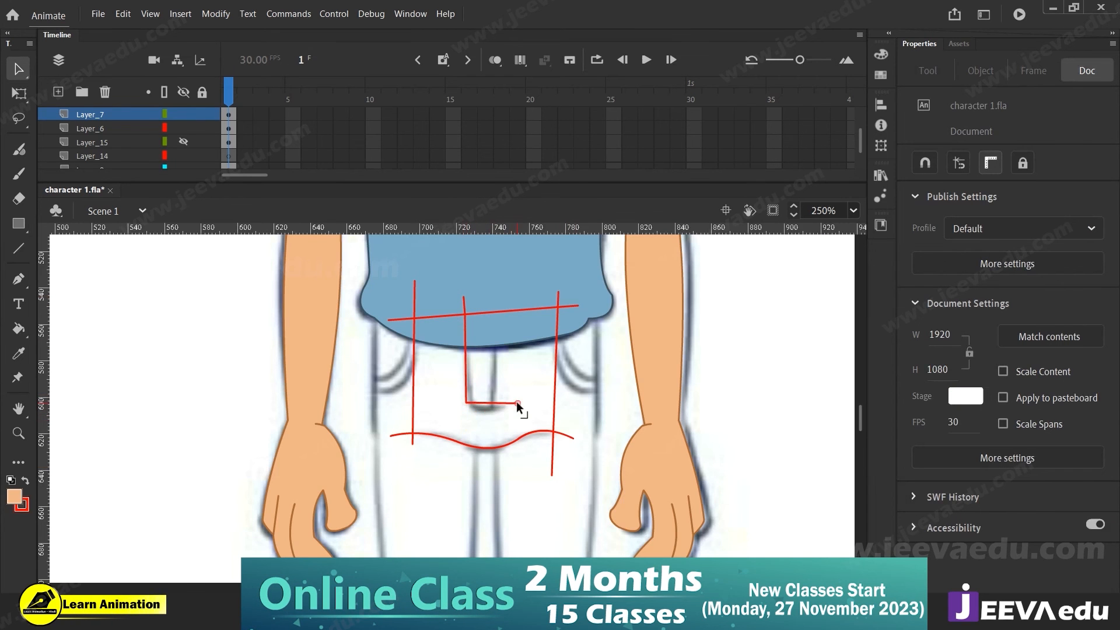
drag(516, 403, 493, 285)
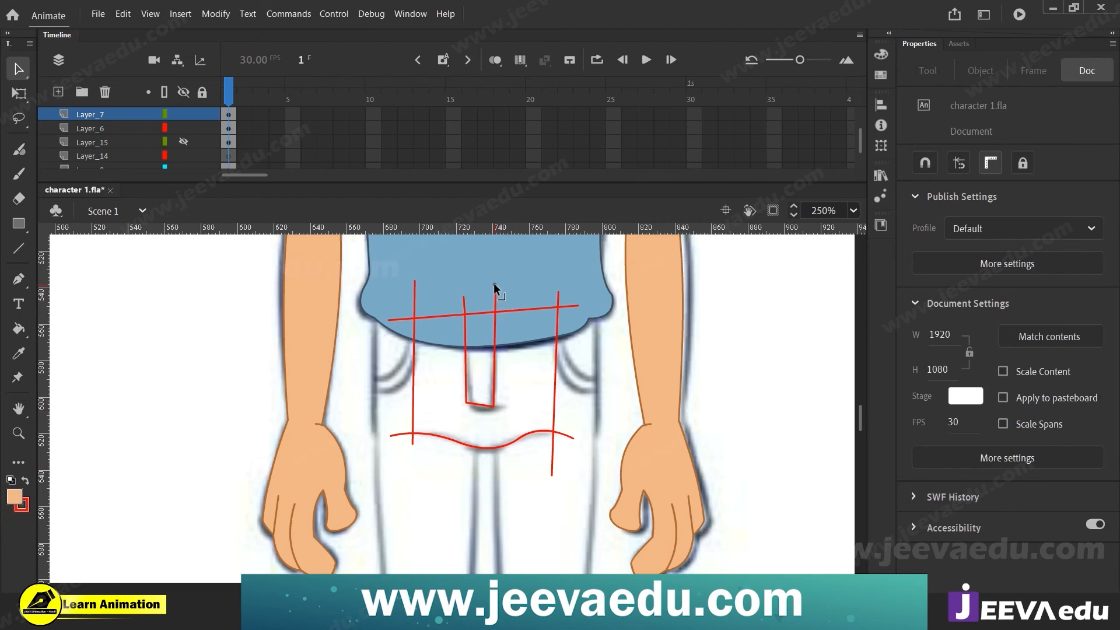
click(494, 285)
key(Delete)
Step: Round the fly outline's lower corners and curve its lower edge to follow the sketch
key(z)
click(464, 394)
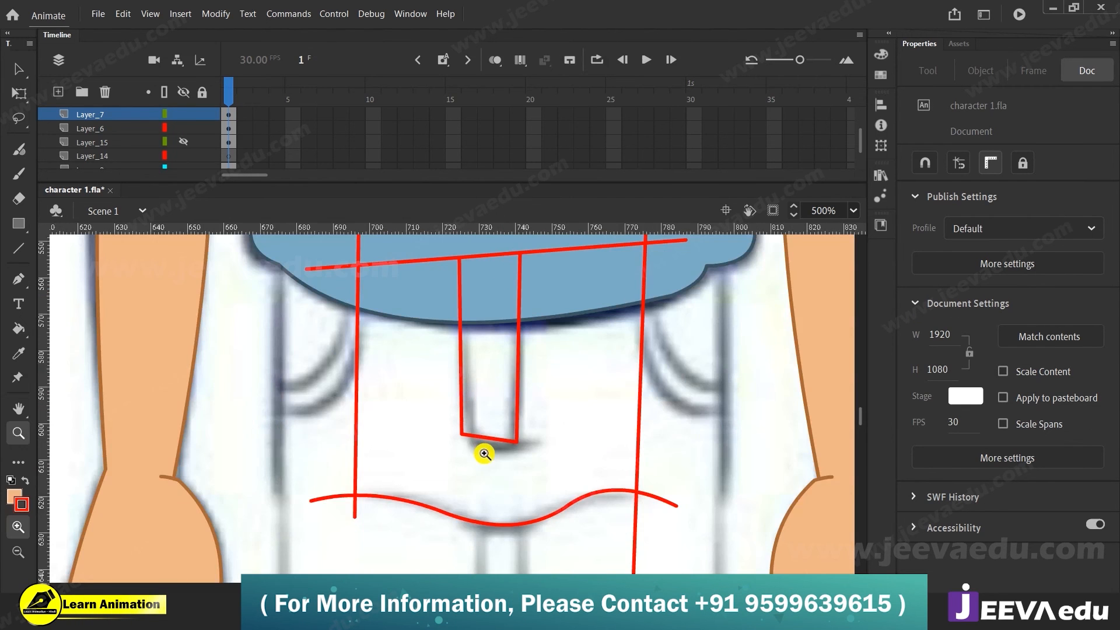
key(v)
mouse_move(514, 441)
mouse_down()
mouse_move(506, 436)
mouse_move(524, 420)
mouse_move(513, 448)
mouse_up()
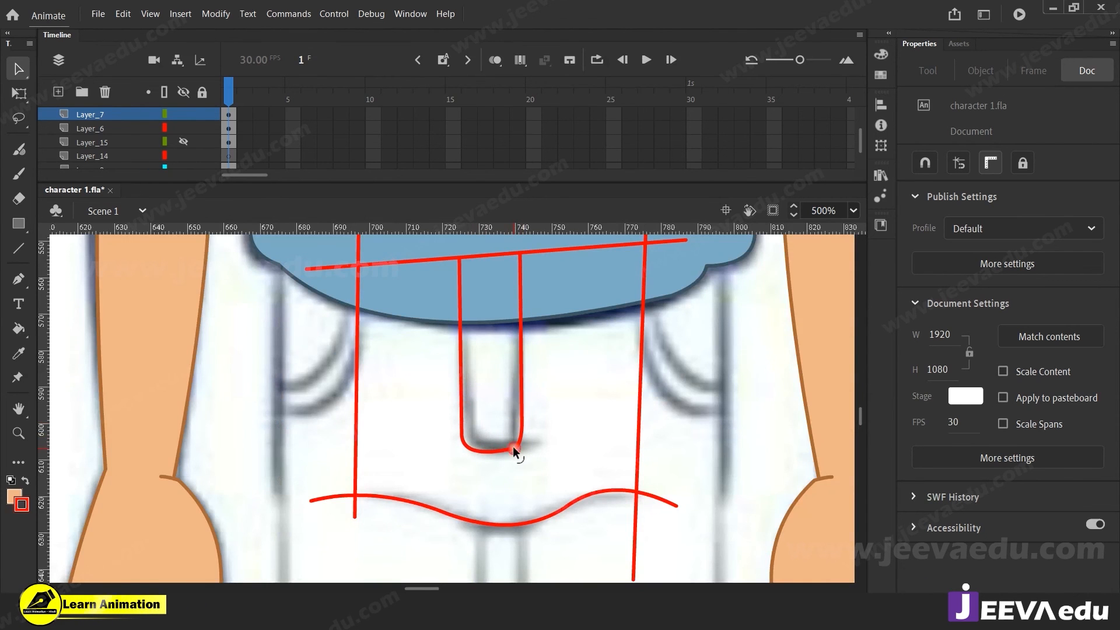
key(z)
alt+click(473, 438)
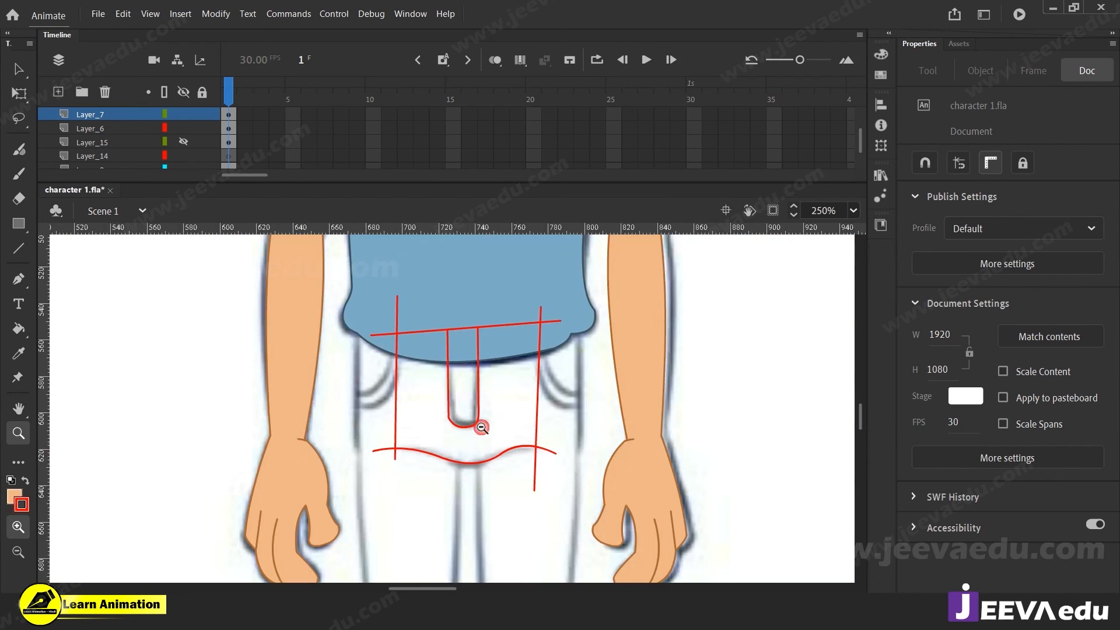
alt+click(470, 441)
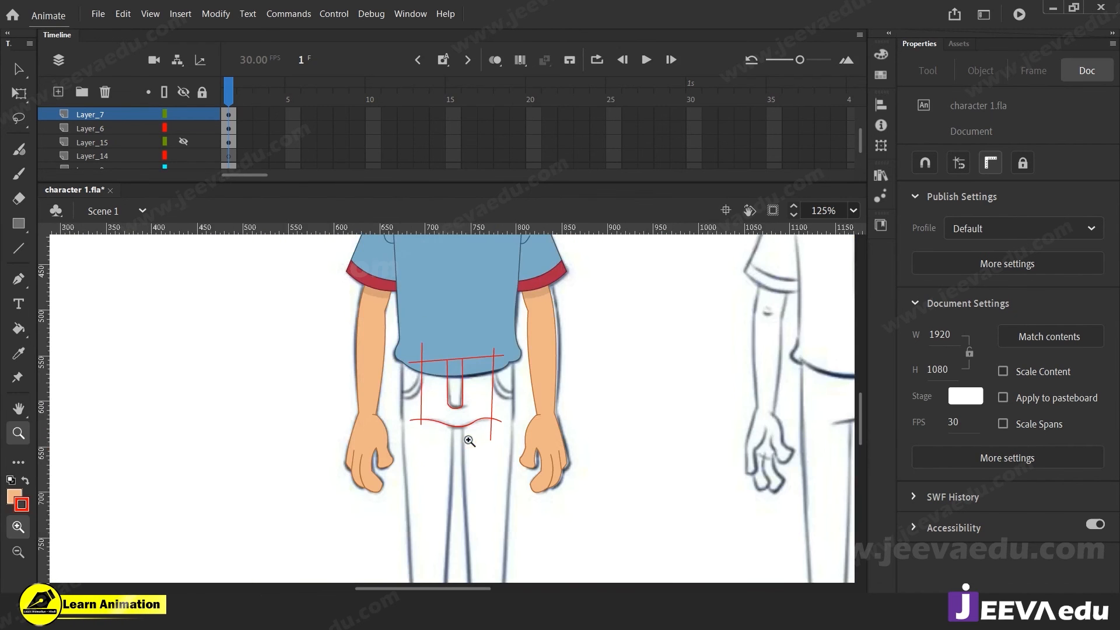
Step: Show Layer_15 again and fill the crotch patch and fly with the brown sampled from the trouser leg
click(183, 143)
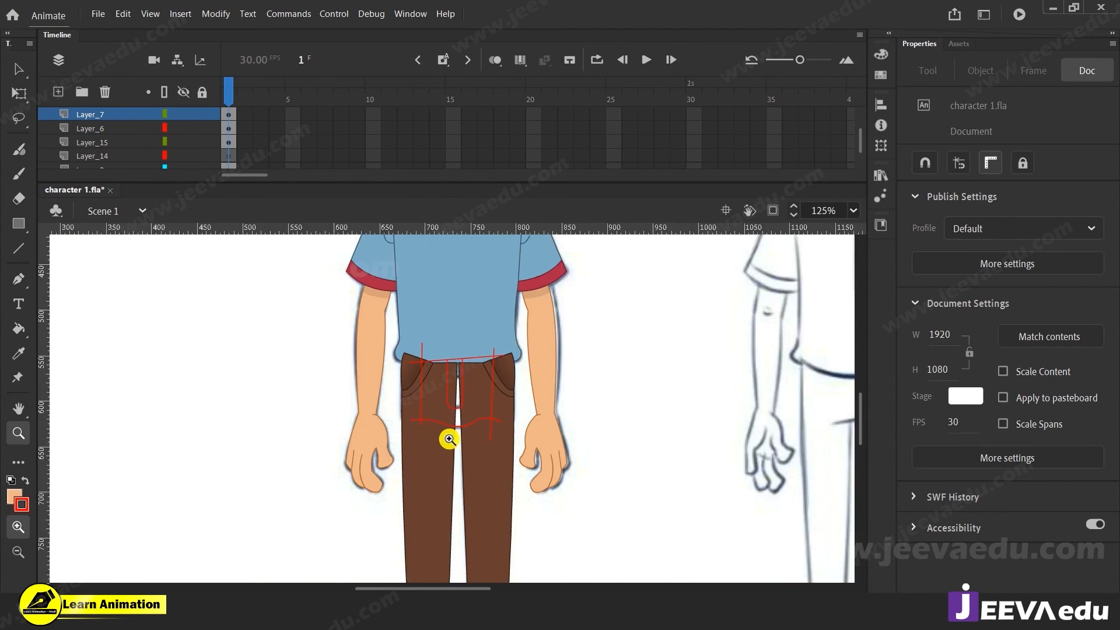
key(i)
click(453, 424)
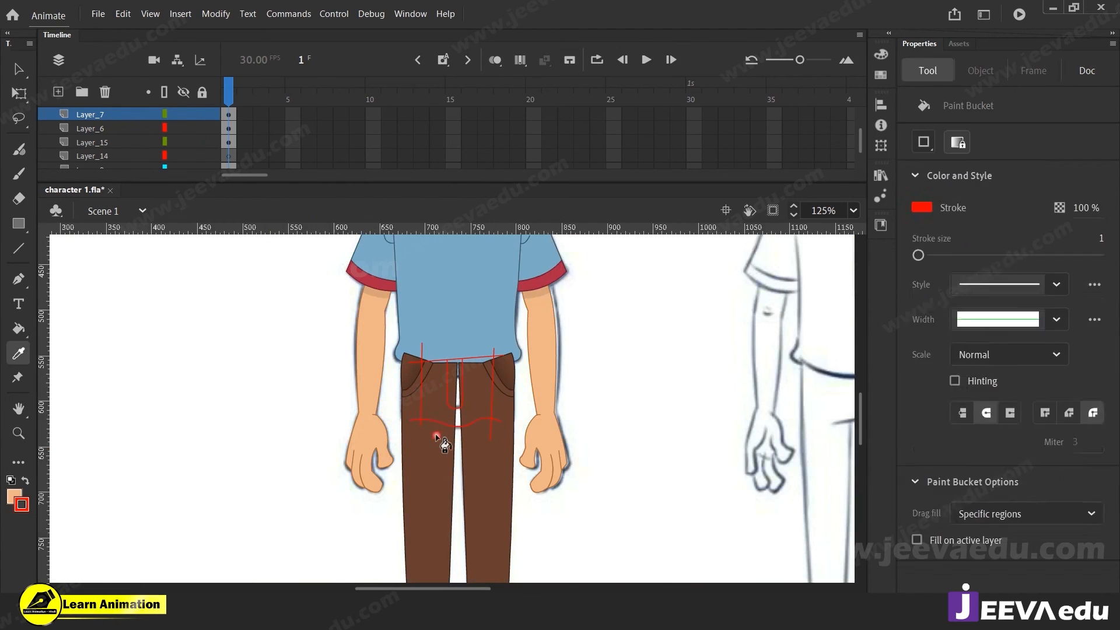
key(z)
click(460, 393)
key(v)
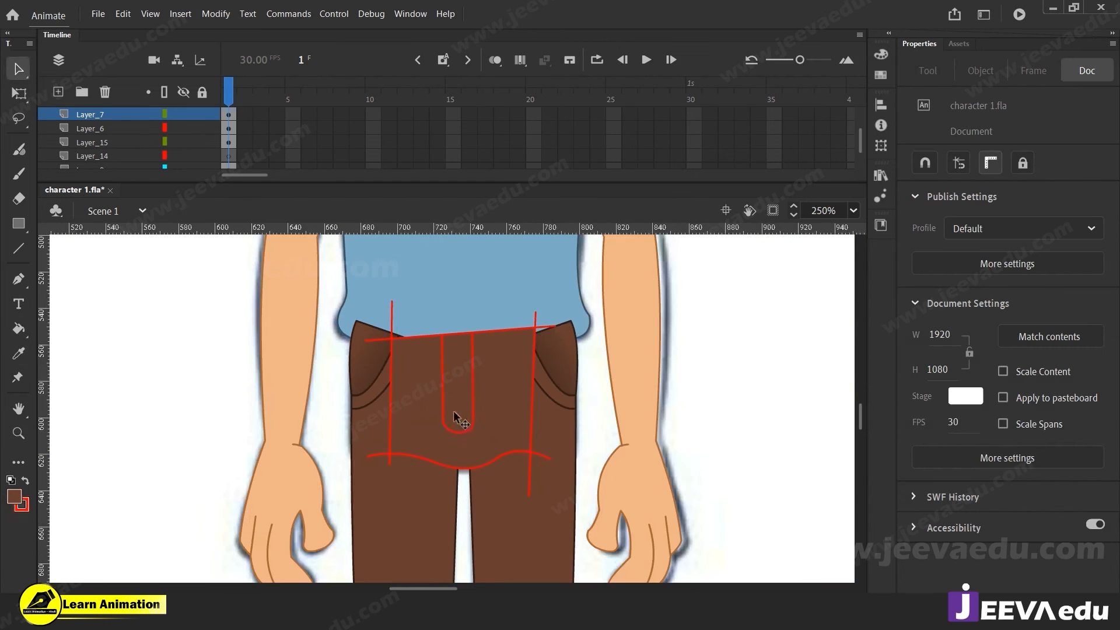
click(454, 412)
click(257, 411)
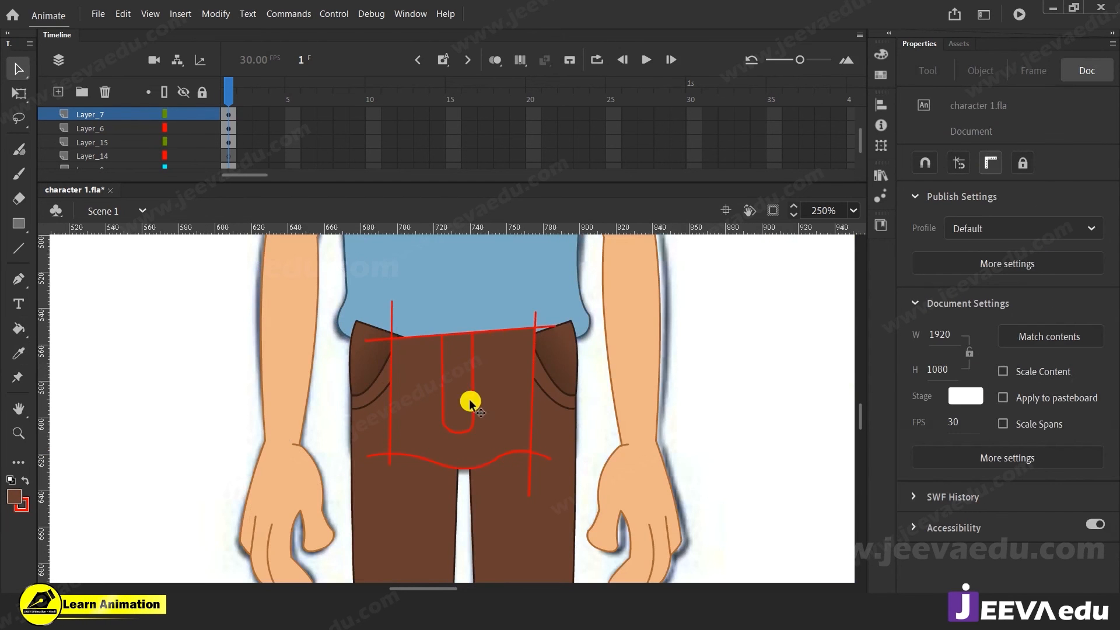
Step: Recolour all the crotch patch and fly outlines with the dark brown #2F1C16 sampled from the pocket line
click(391, 408)
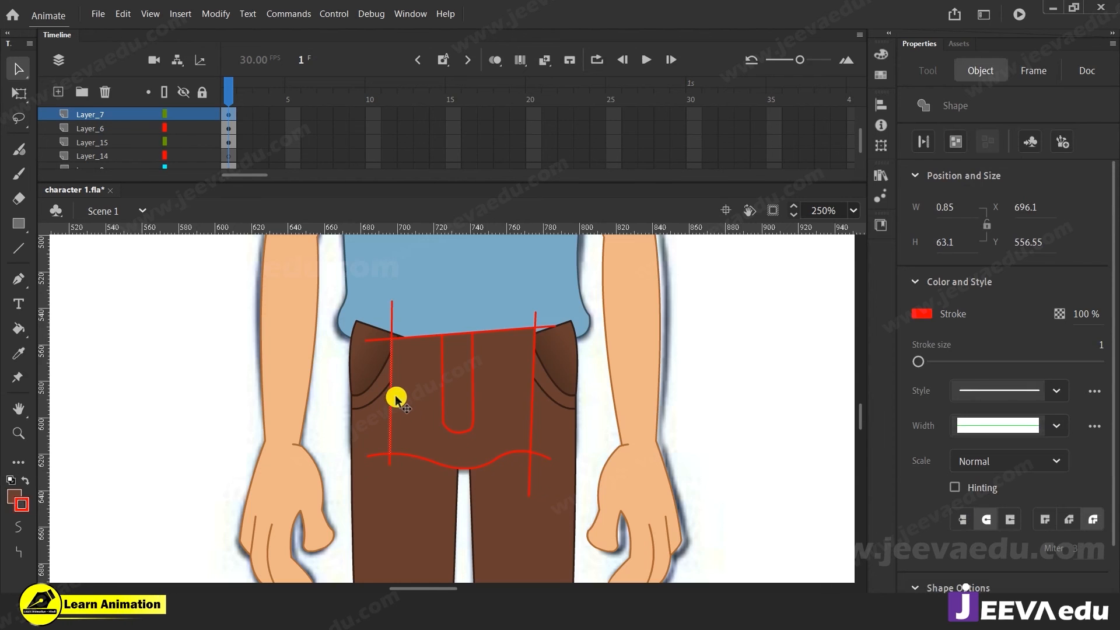
key(z)
click(388, 387)
click(459, 388)
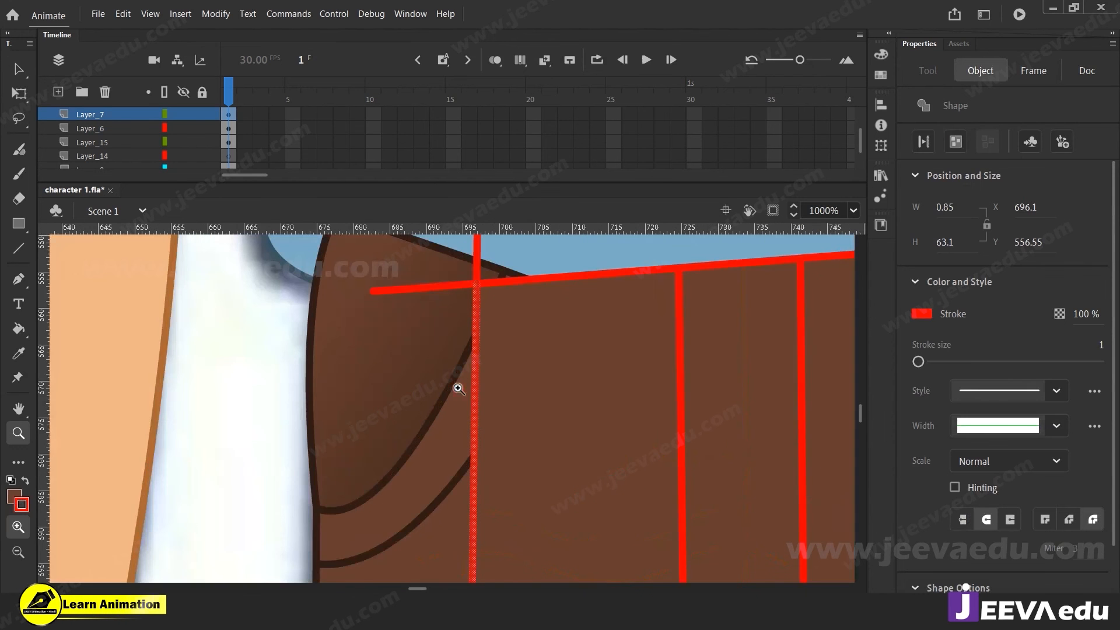
key(v)
double_click(474, 373)
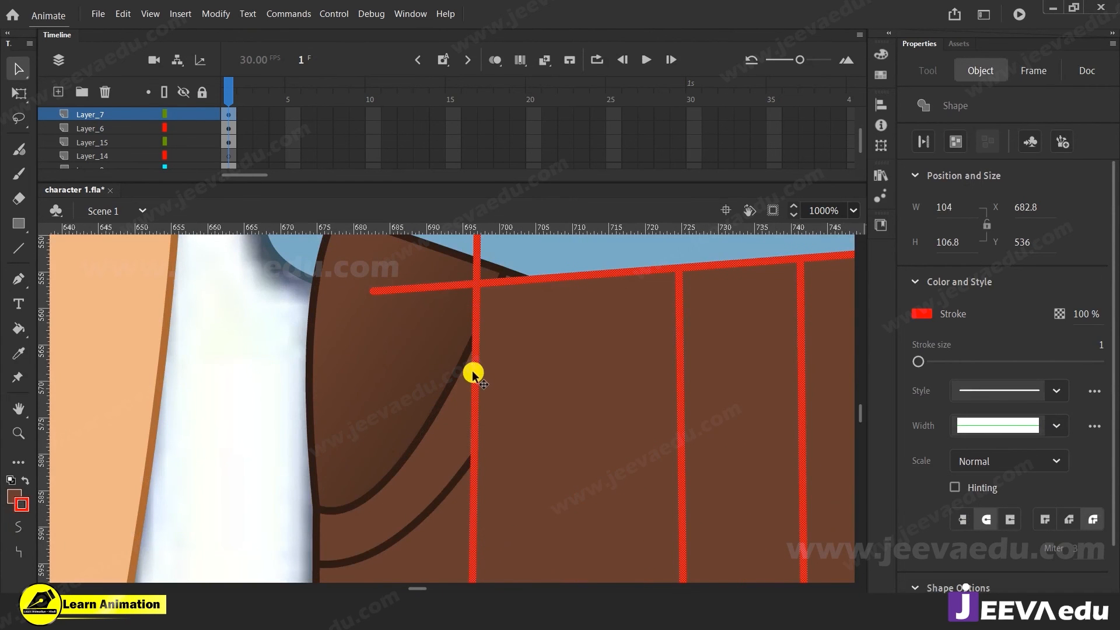
key(i)
click(459, 368)
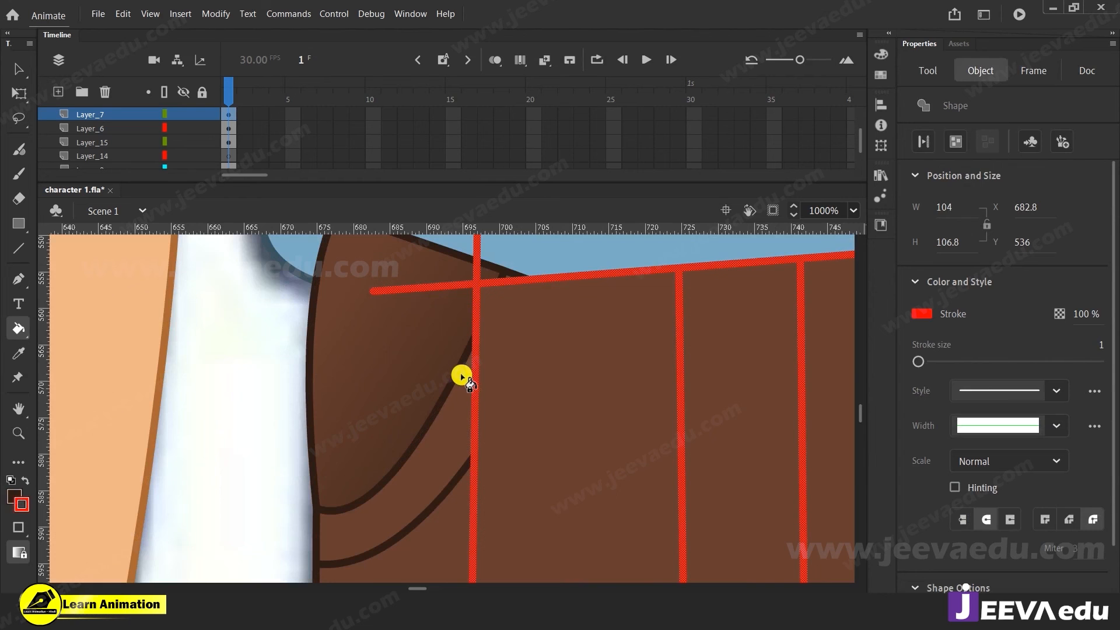
key(v)
click(23, 504)
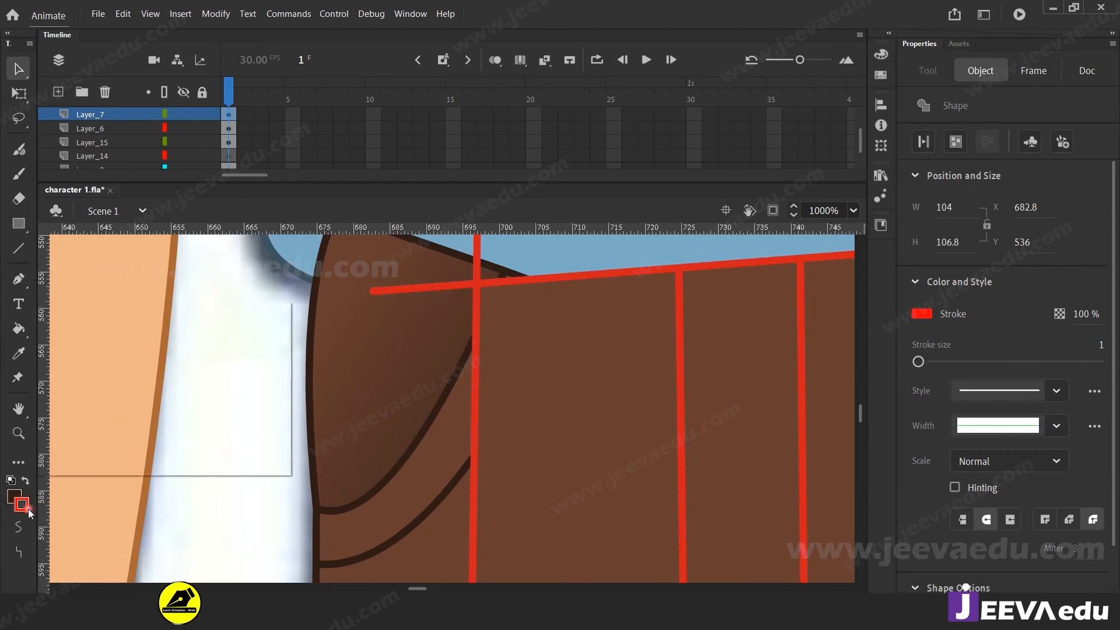
click(460, 368)
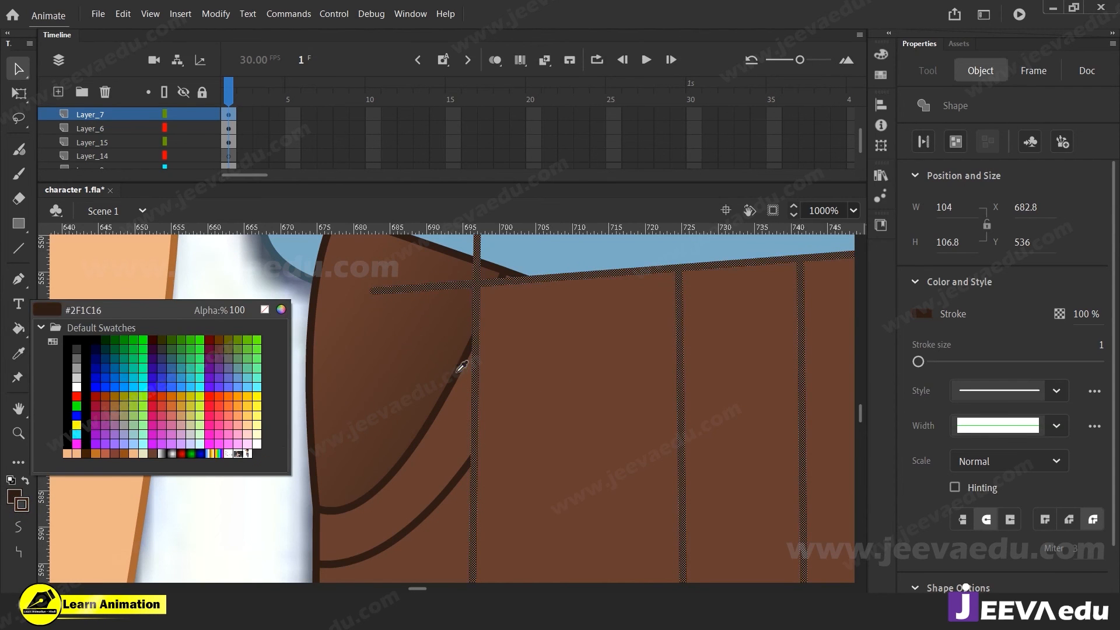
click(218, 404)
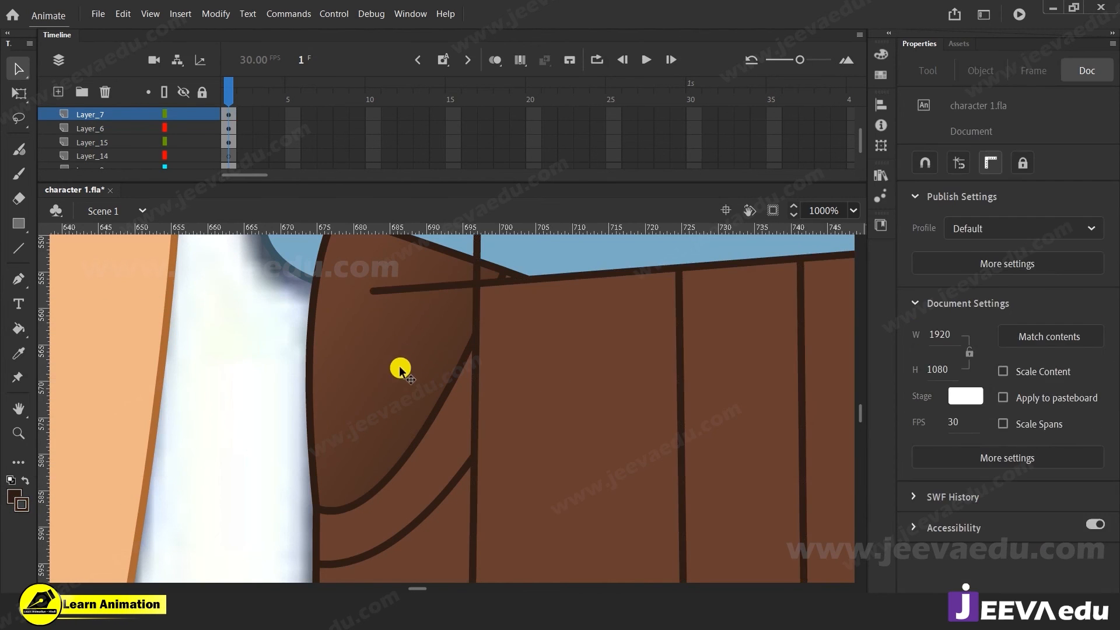
Step: Delete the patch's left side line and its protruding ends, and pull the upper left corner inward past the pocket seam
click(446, 291)
key(Delete)
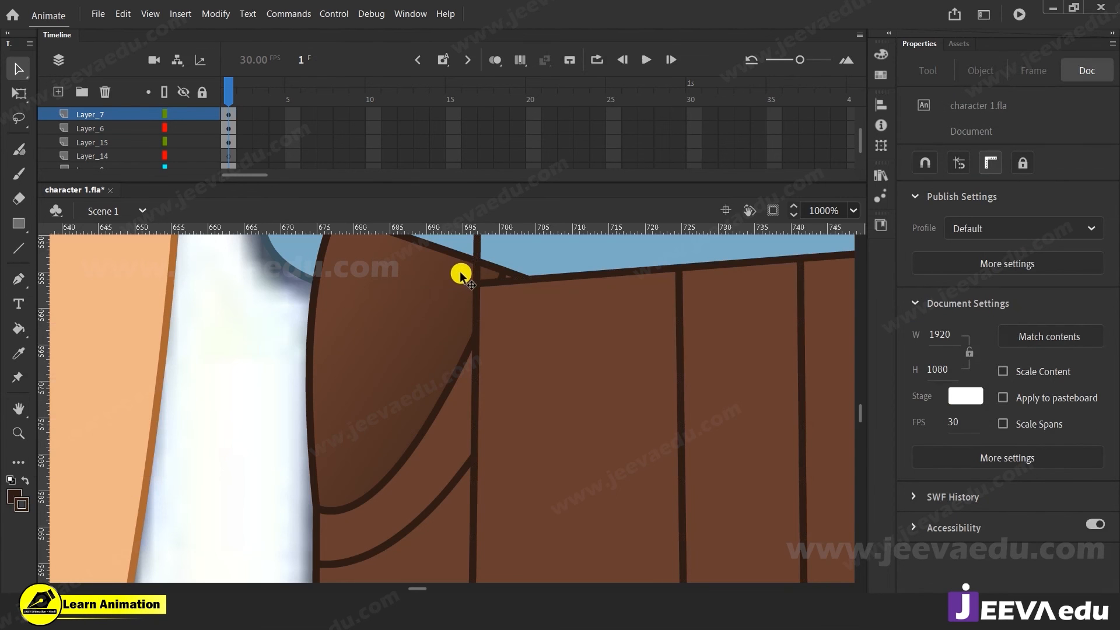
click(479, 254)
key(Delete)
drag(474, 286, 483, 245)
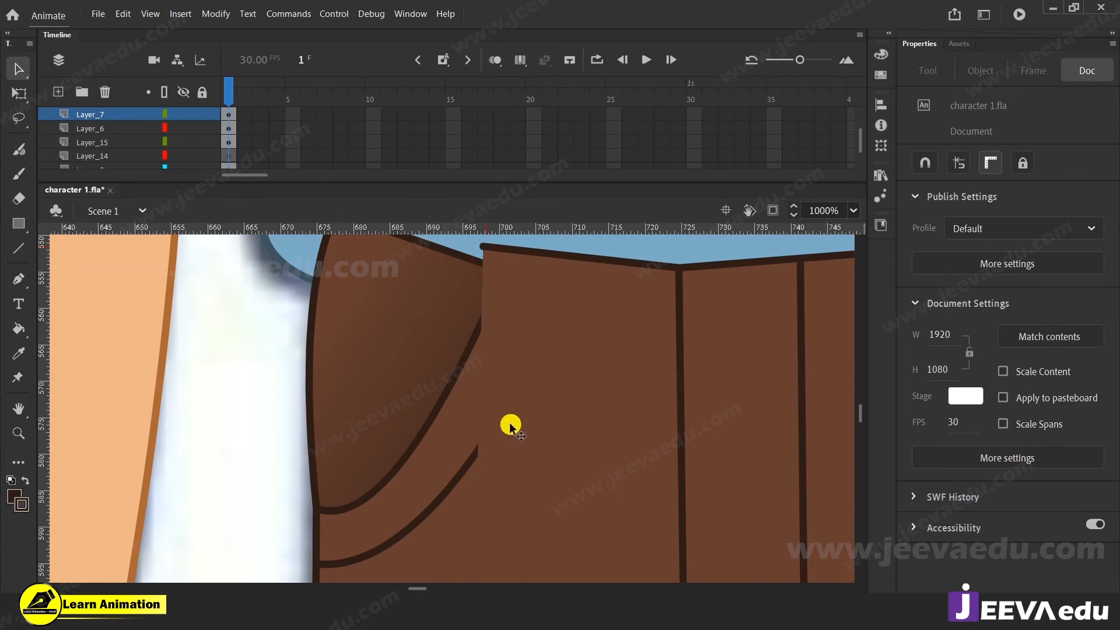
key(z)
click(501, 404)
alt+click(501, 402)
alt+click(501, 401)
alt+click(503, 407)
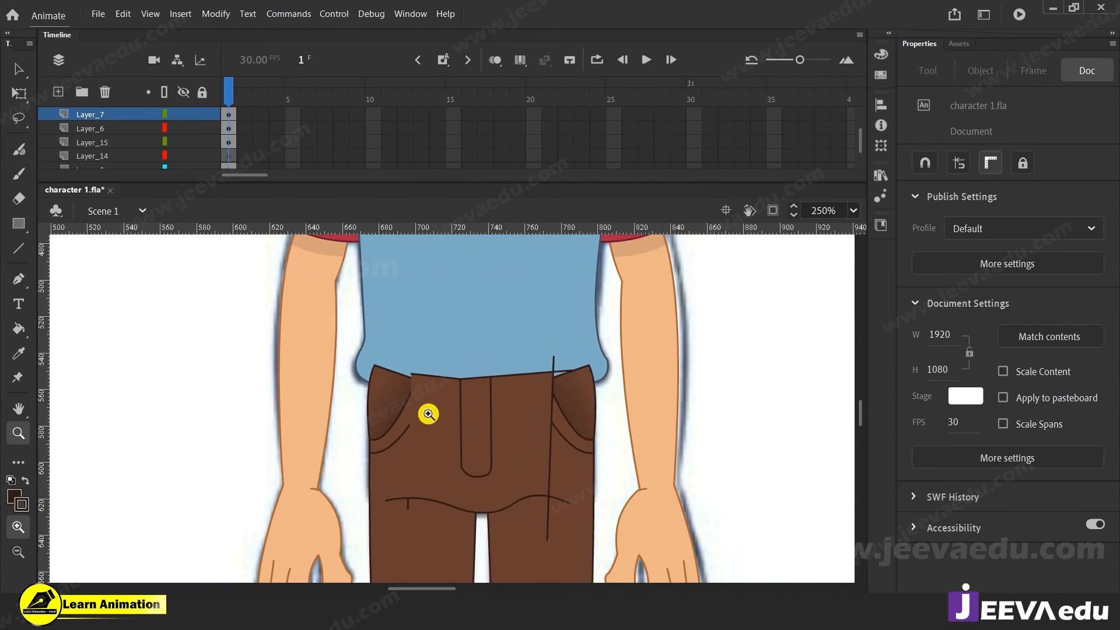
click(425, 395)
key(v)
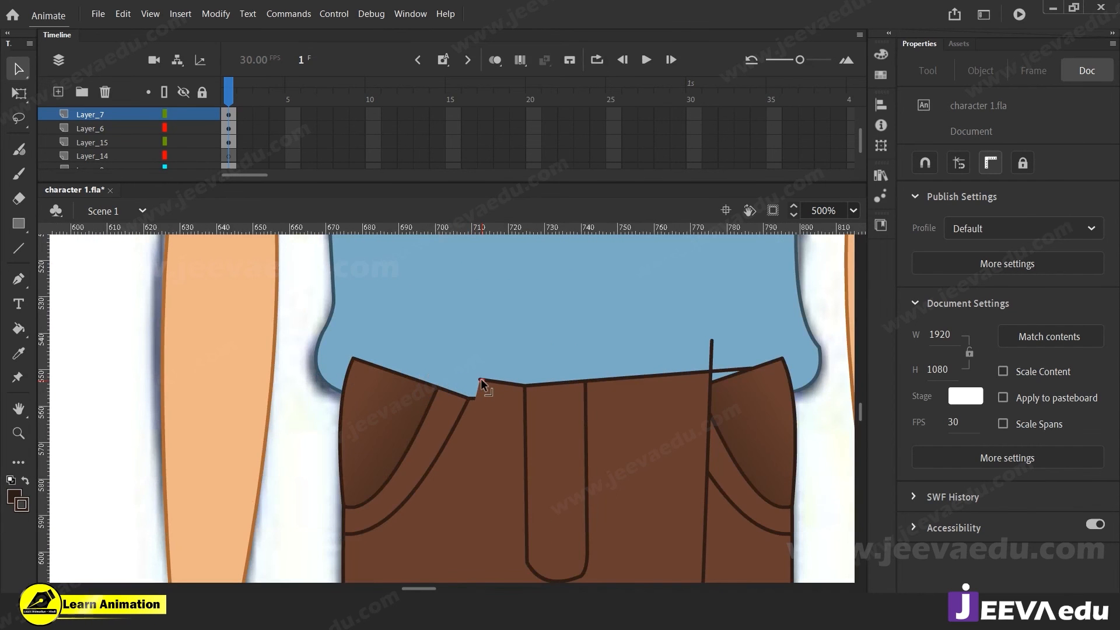
Step: Delete the patch's right side line and the protruding end of its upper line, and pull the upper right corner inward
scroll(481, 380, right, 3)
click(644, 360)
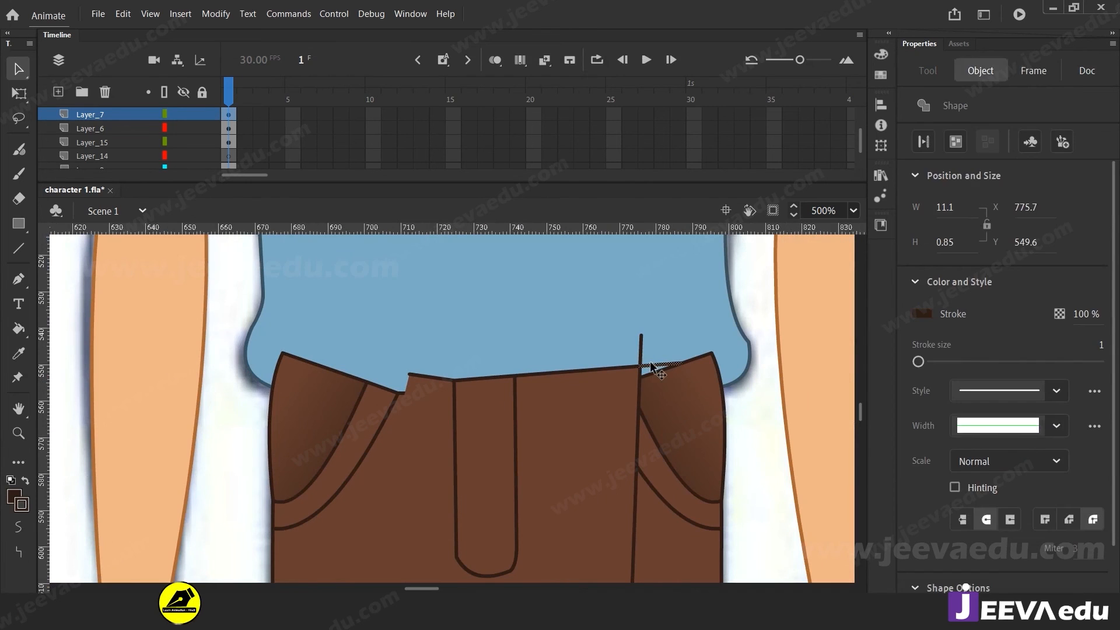
key(Delete)
drag(639, 365, 589, 373)
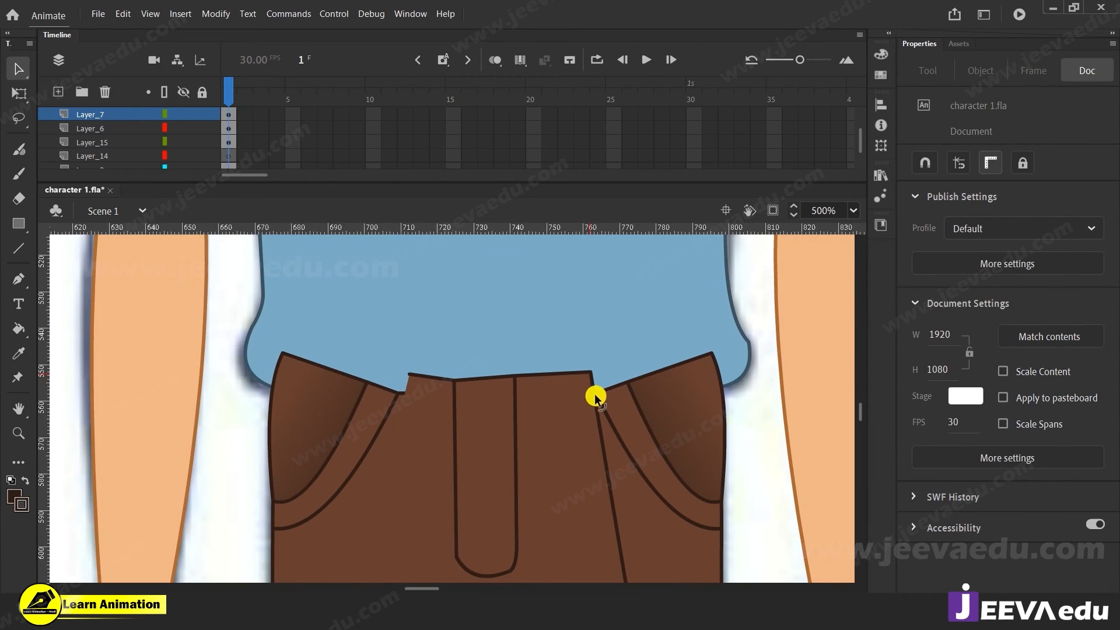
click(594, 394)
key(Delete)
drag(589, 369, 565, 376)
Step: Delete the leftover line ends beside the crotch line and shorten the crease's right end slightly
mouse_move(537, 432)
mouse_down()
mouse_move(544, 366)
mouse_move(573, 327)
mouse_up()
click(650, 417)
key(Delete)
click(667, 418)
key(Delete)
drag(370, 427, 369, 427)
click(342, 418)
key(Delete)
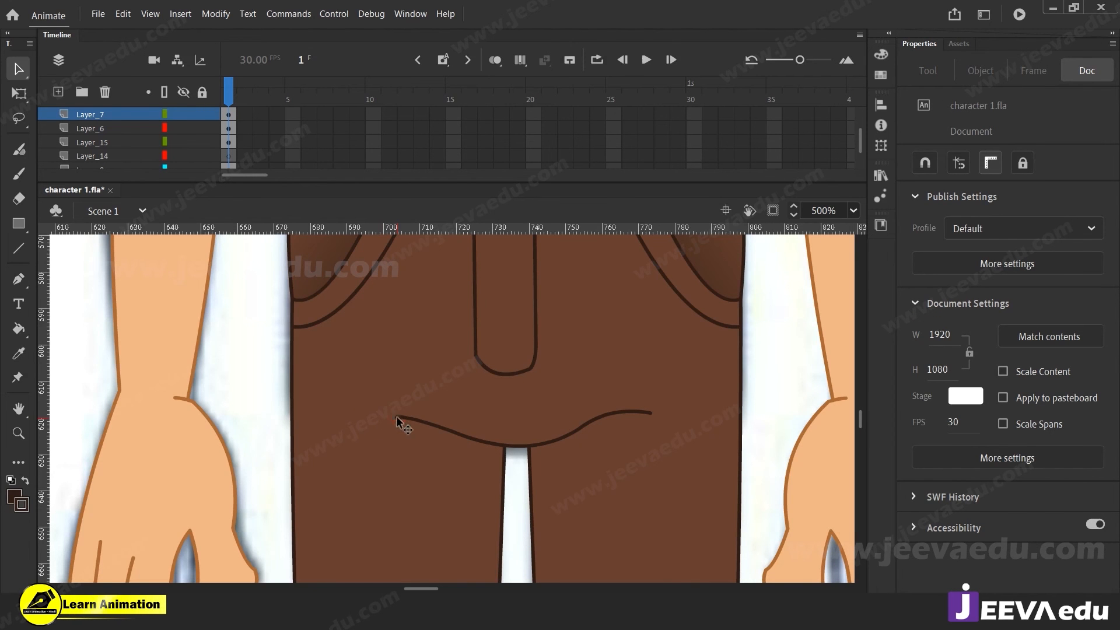
drag(651, 414, 641, 411)
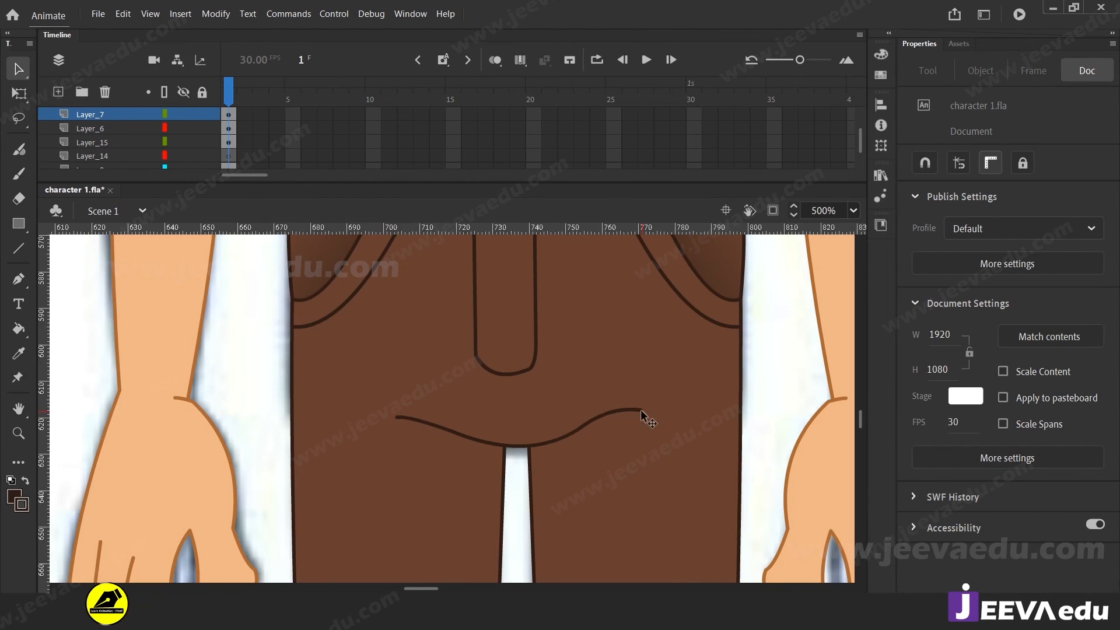
Step: Select everything on the crotch patch's frame in Layer_7 and group it
key(z)
alt+click(448, 439)
alt+click(461, 431)
alt+click(492, 405)
click(452, 423)
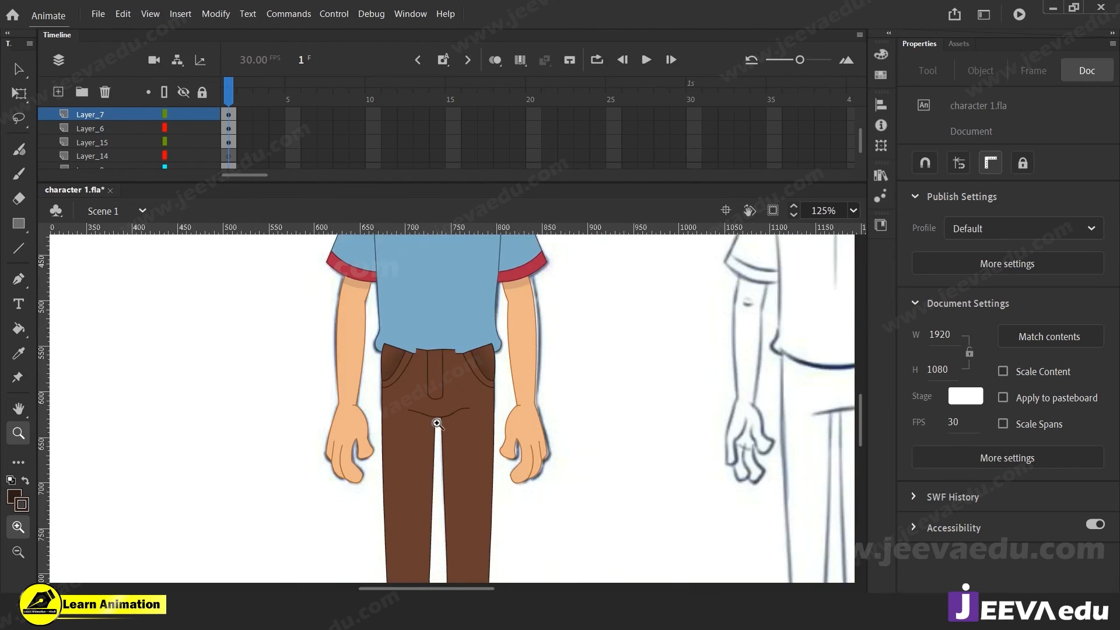
click(446, 426)
click(453, 327)
key(v)
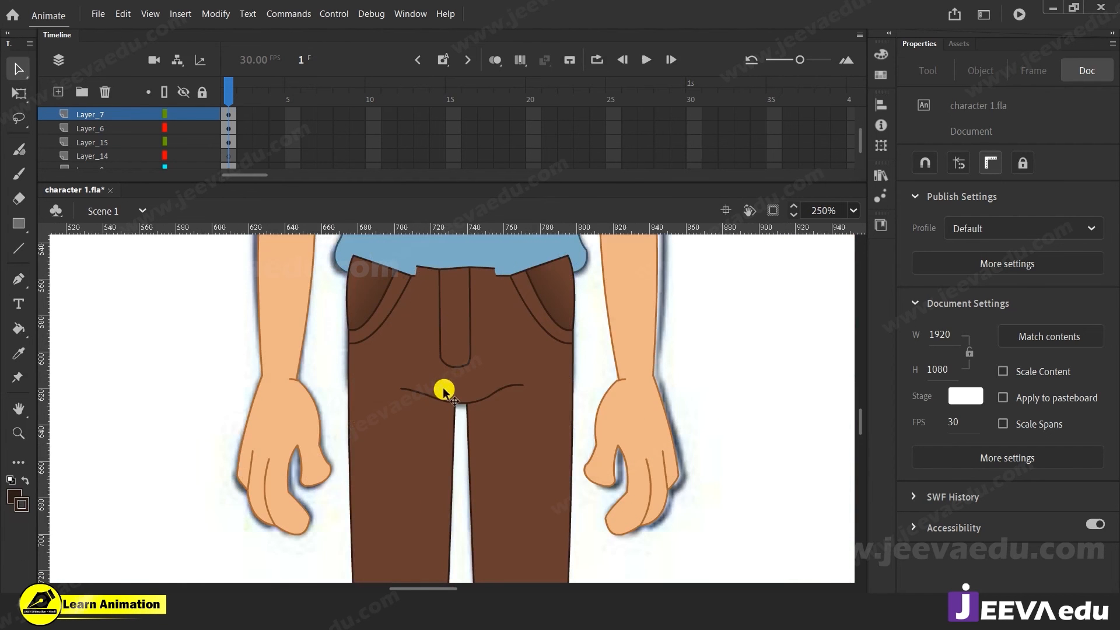
click(443, 390)
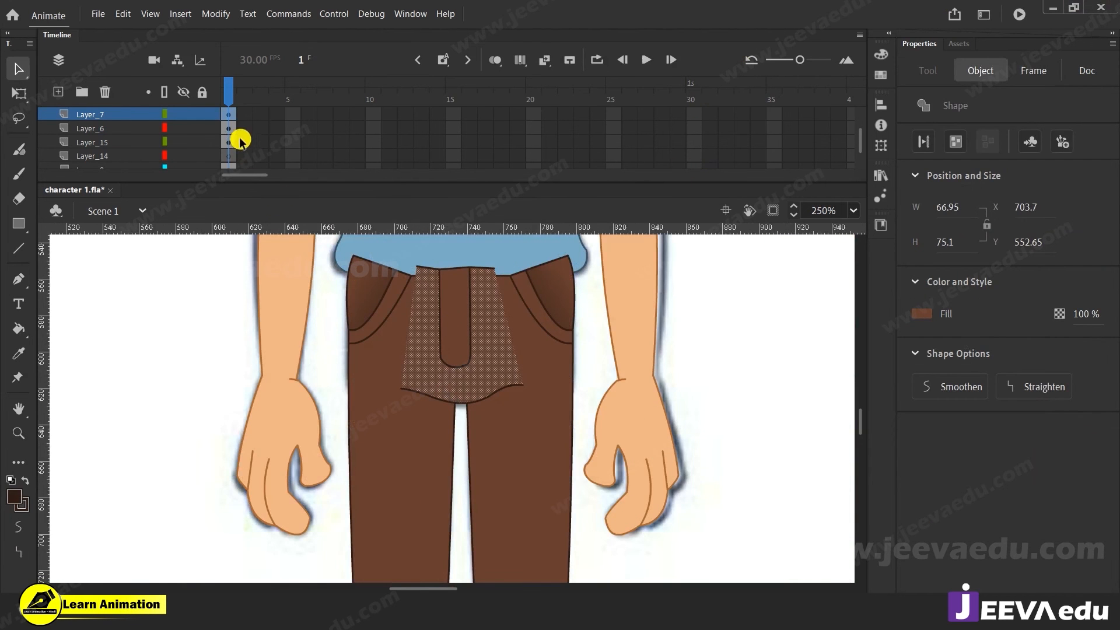
click(228, 114)
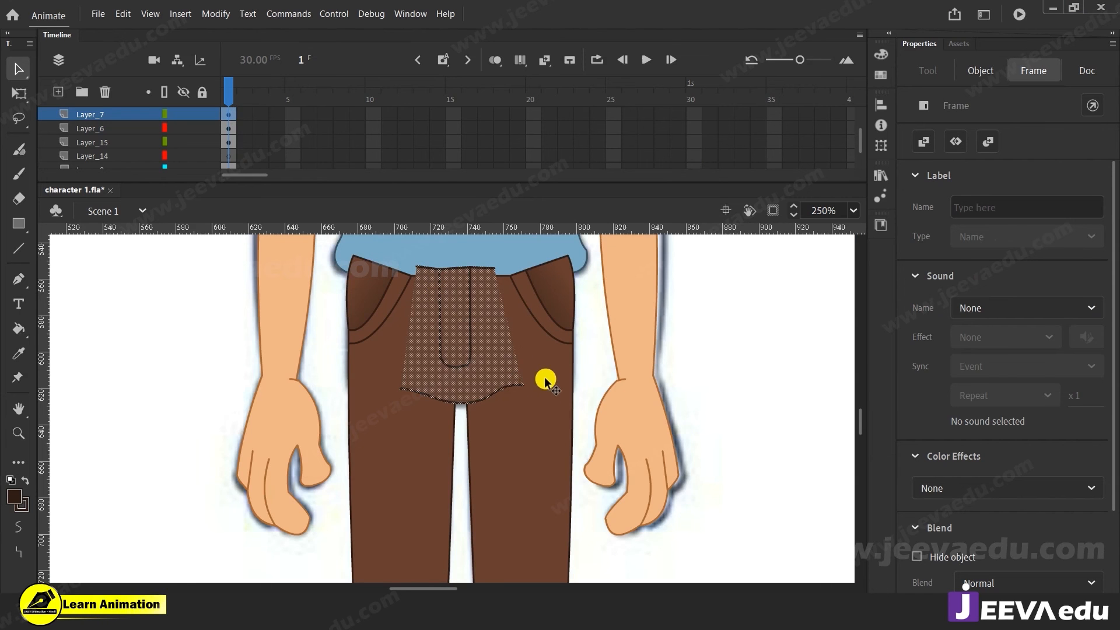
key(ctrl+g)
Step: Cut both legs together with the crotch patch and paste them in place on Layer_9, behind the shirt
key(z)
alt+click(430, 431)
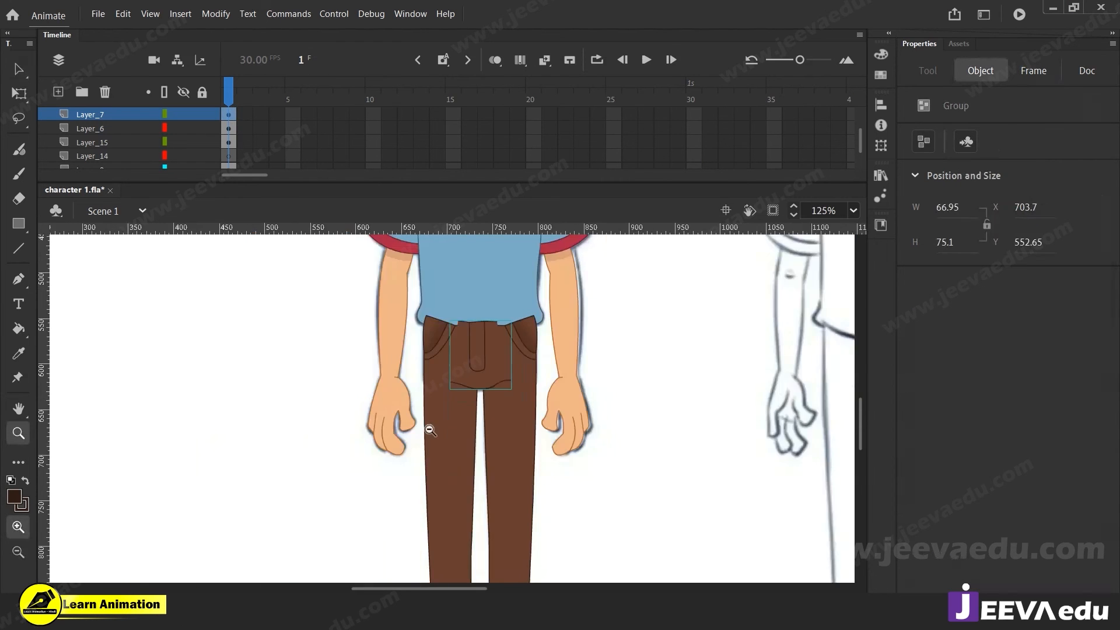
alt+click(430, 431)
key(v)
click(460, 407)
shift+click(506, 406)
drag(481, 383, 383, 406)
key(ctrl+z)
key(ctrl+x)
click(482, 349)
right_click(345, 340)
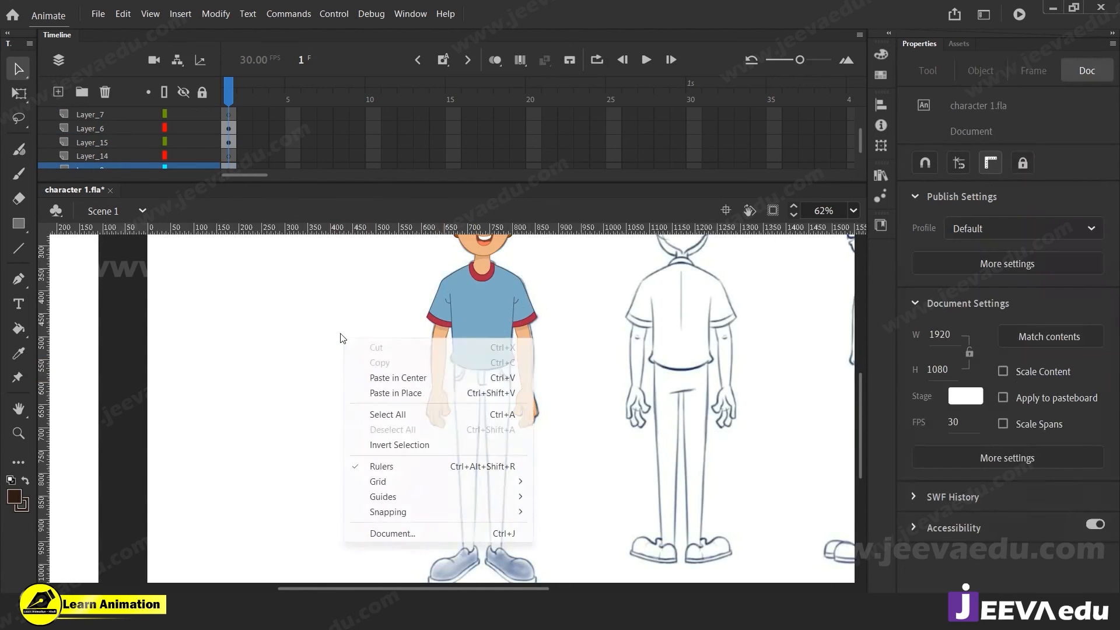
click(383, 395)
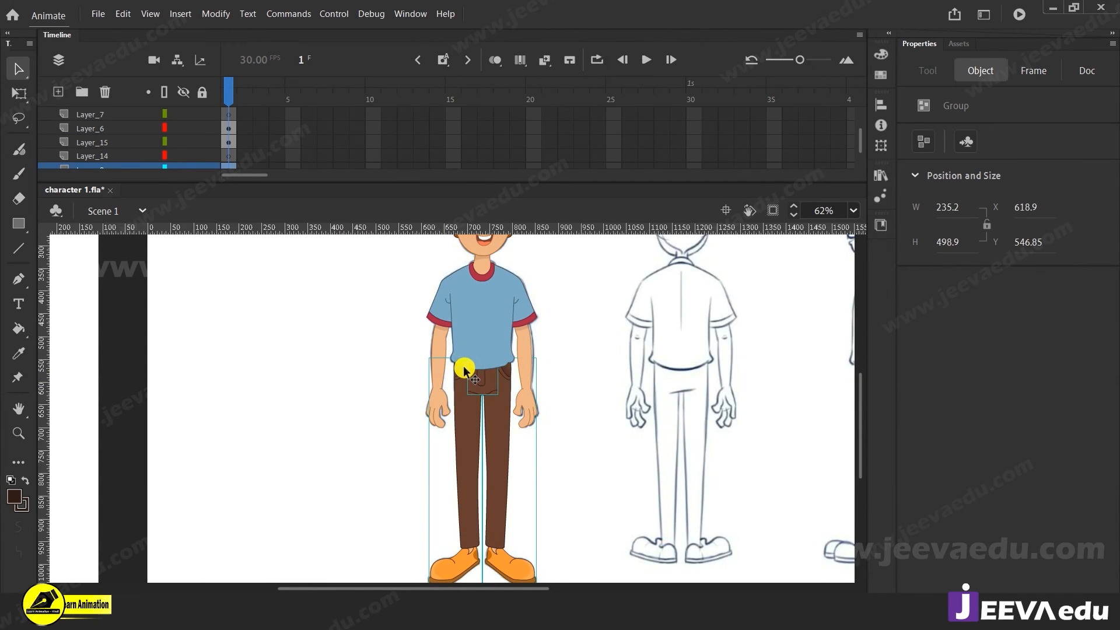
Step: Try moving the crotch patch group aside from the trousers and undo the move
key(z)
click(482, 364)
click(484, 380)
key(space)
drag(473, 508, 482, 441)
key(v)
click(105, 442)
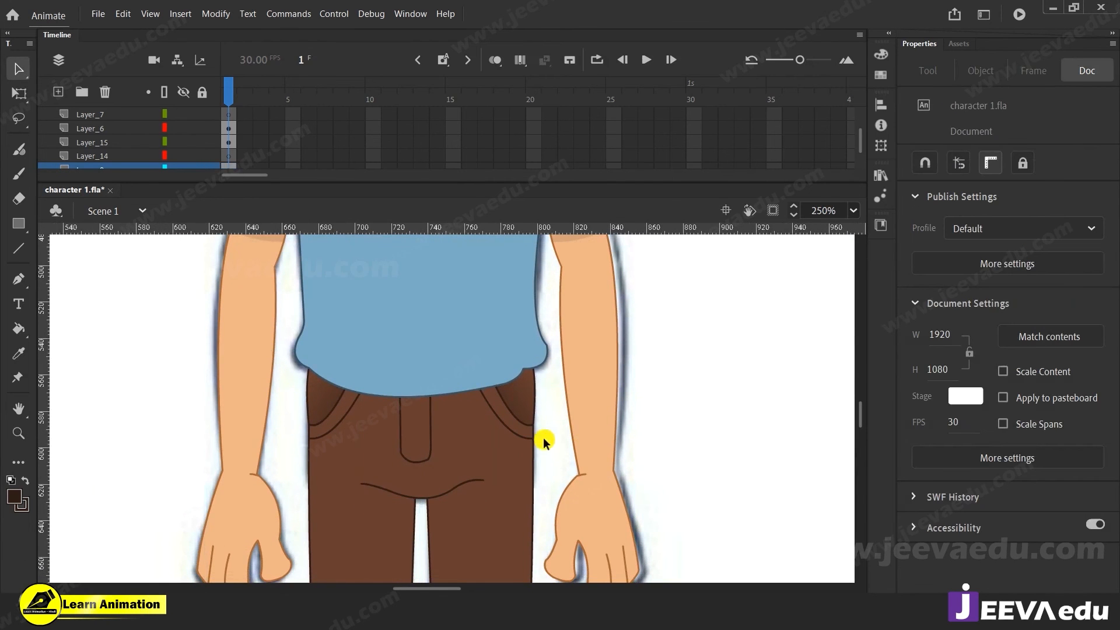
drag(415, 453, 592, 447)
key(ctrl+z)
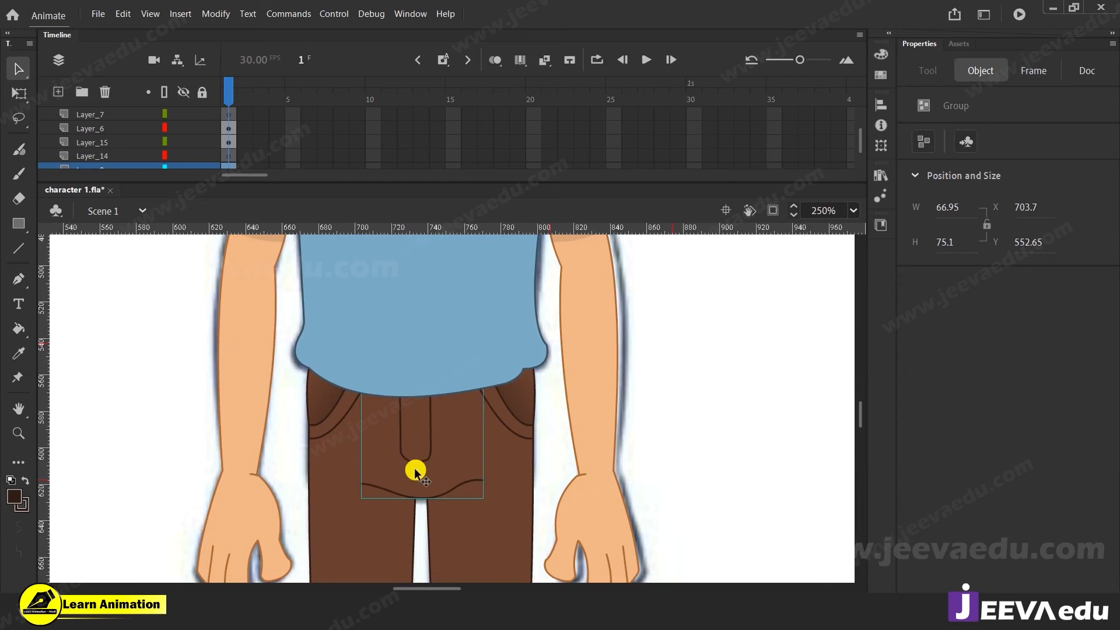
Step: Delete the two reference pictures of boys beside the stage
key(z)
alt+click(421, 473)
alt+click(488, 422)
alt+click(487, 422)
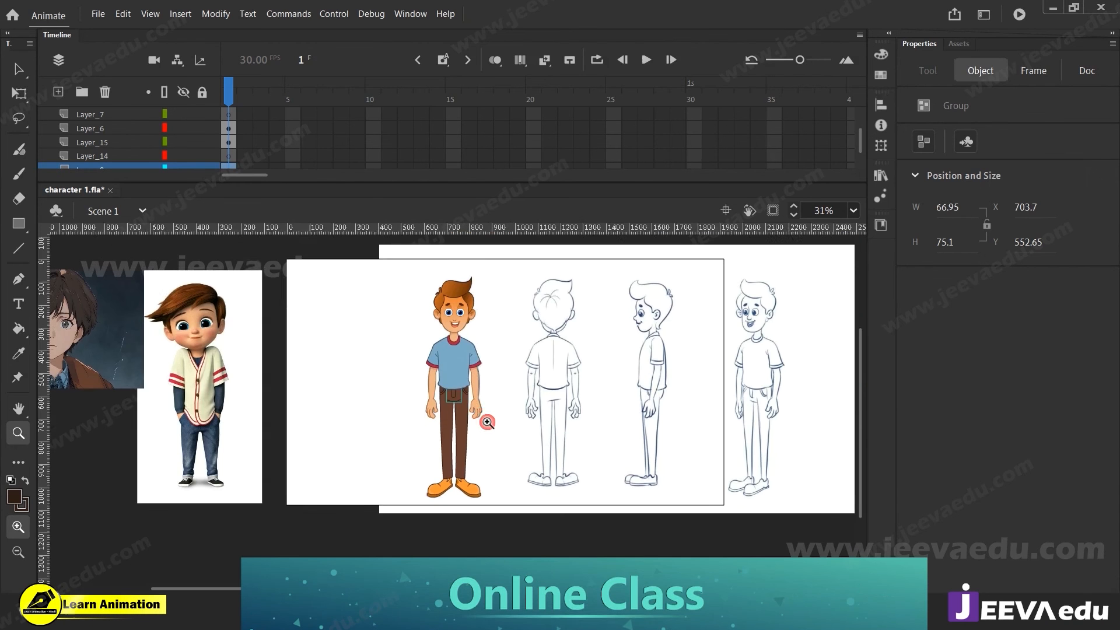
key(v)
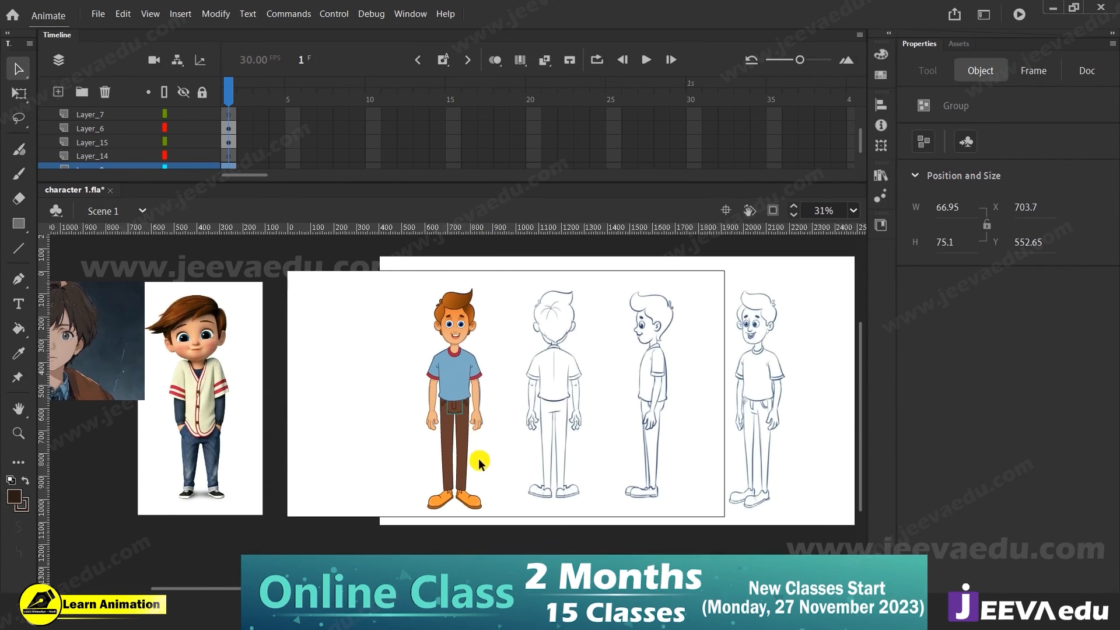
key(z)
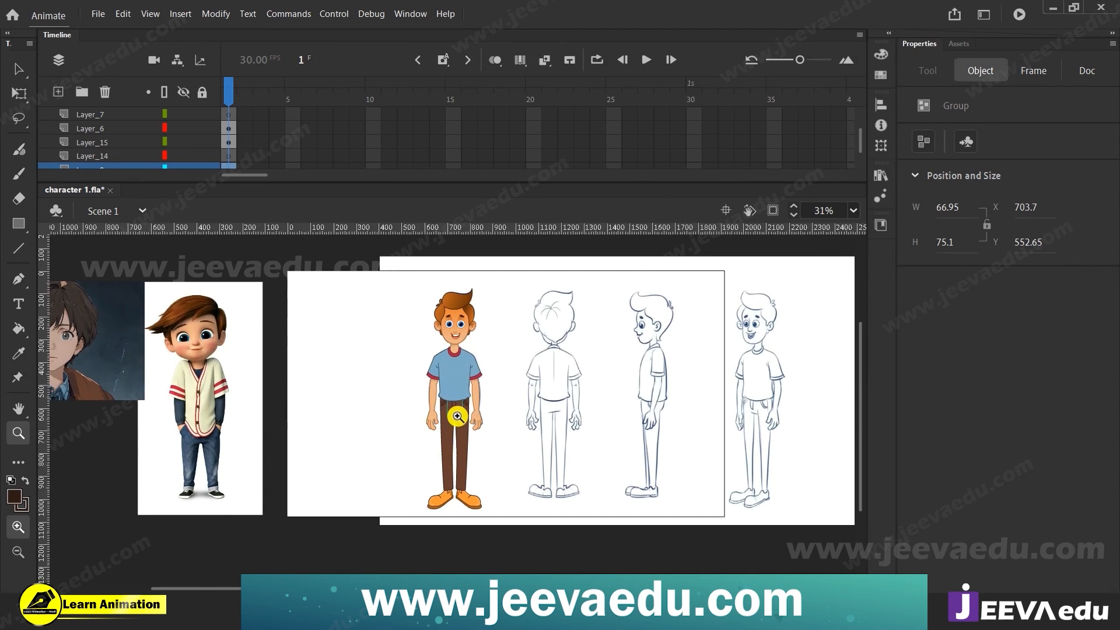
key(v)
click(416, 396)
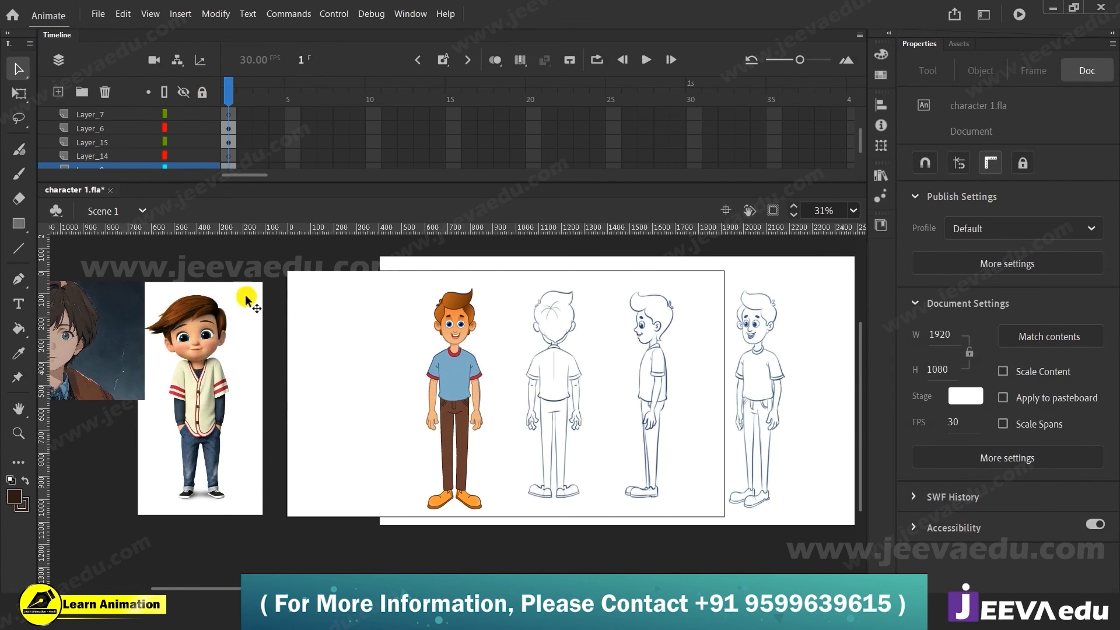
click(204, 321)
shift+click(135, 344)
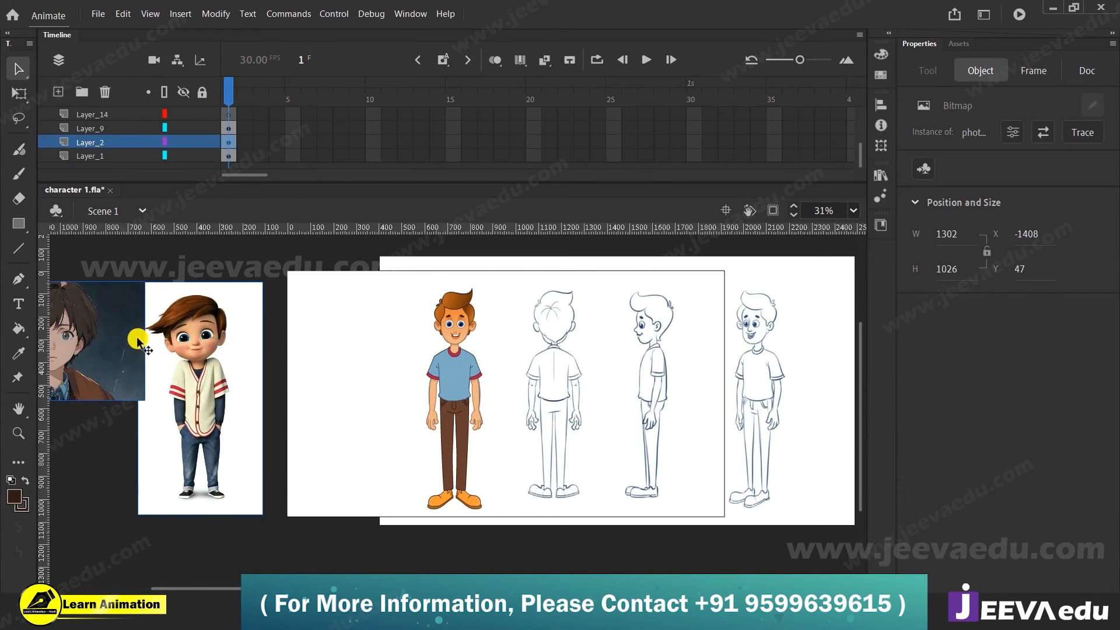
key(Delete)
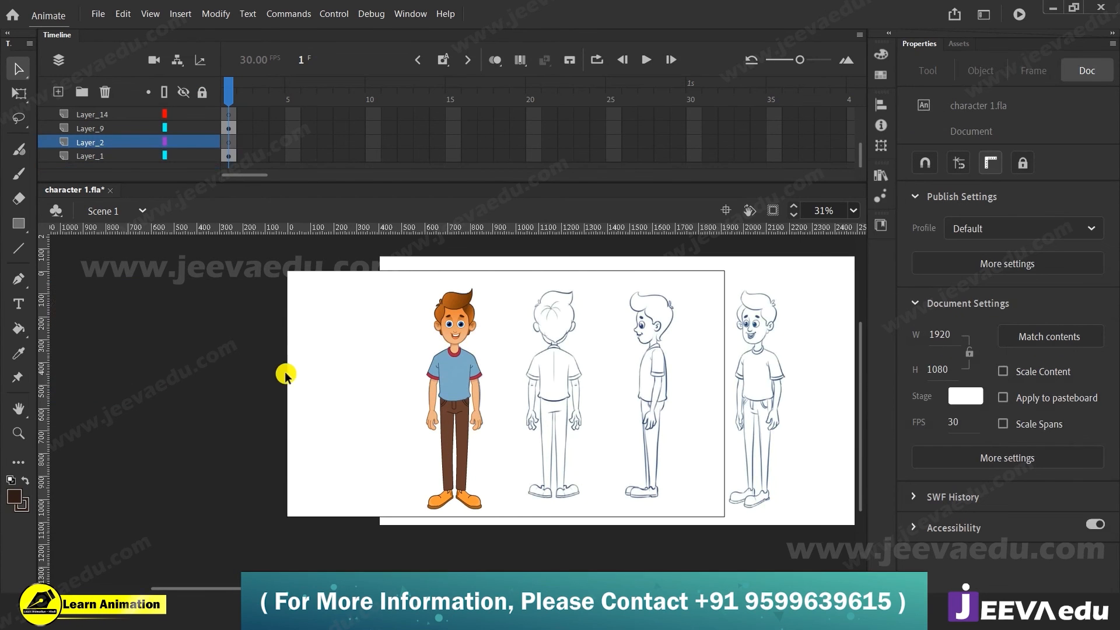
Step: Delete the unused layers, including Layer_2 and Layer_12 through Layer_7, keeping only Layer_15, Layer_9 and Layer_1
click(105, 93)
click(128, 127)
click(105, 92)
scroll(128, 122, up, 3)
click(128, 119)
click(105, 92)
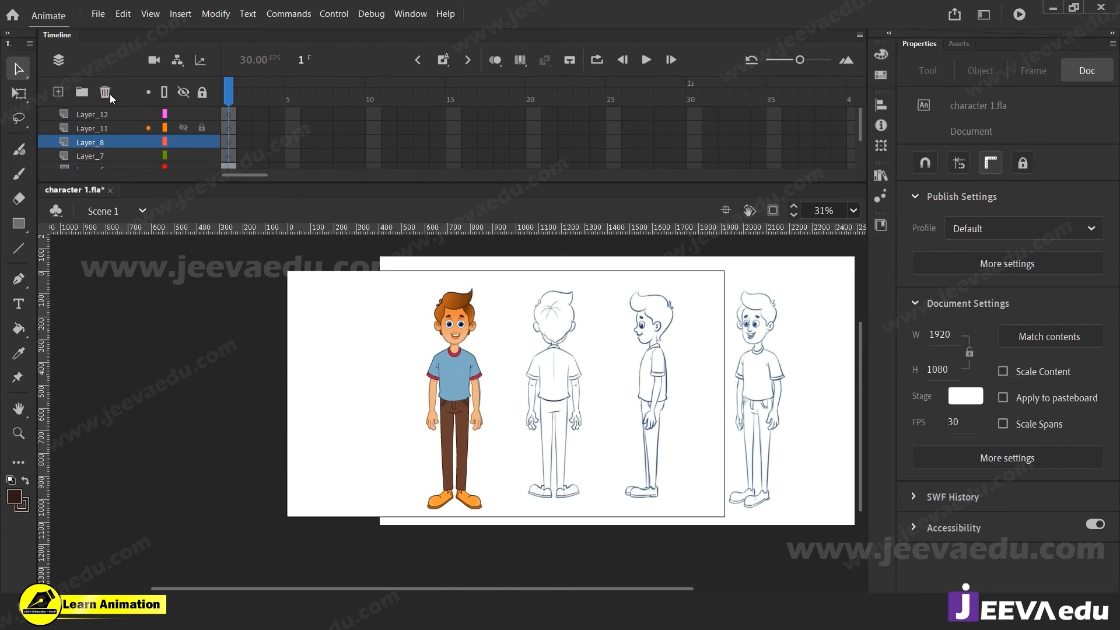
click(122, 119)
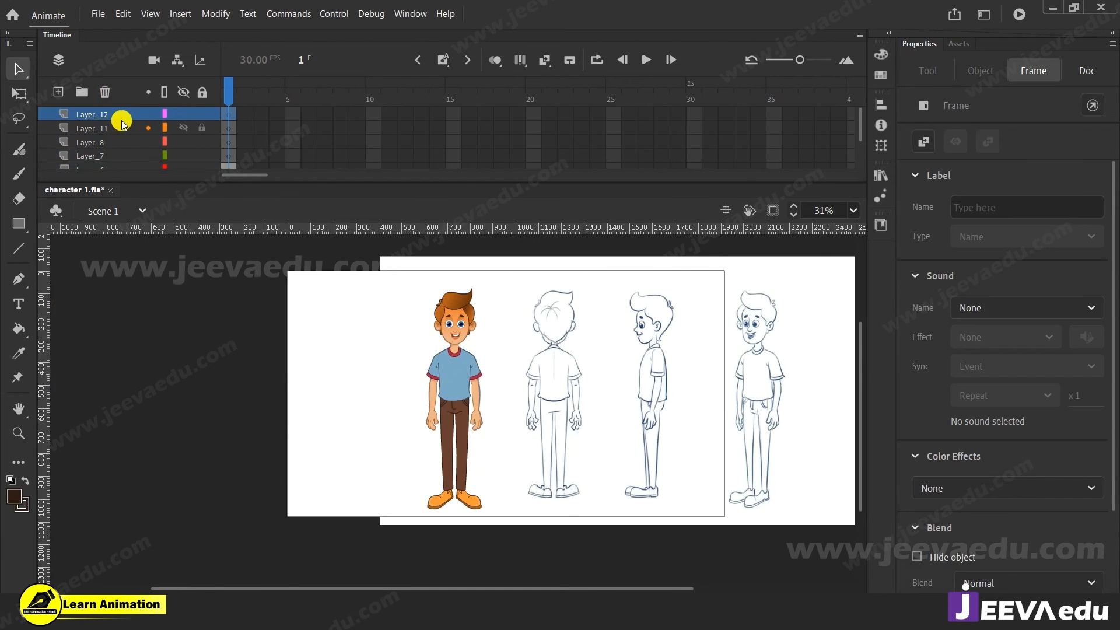
shift+click(125, 155)
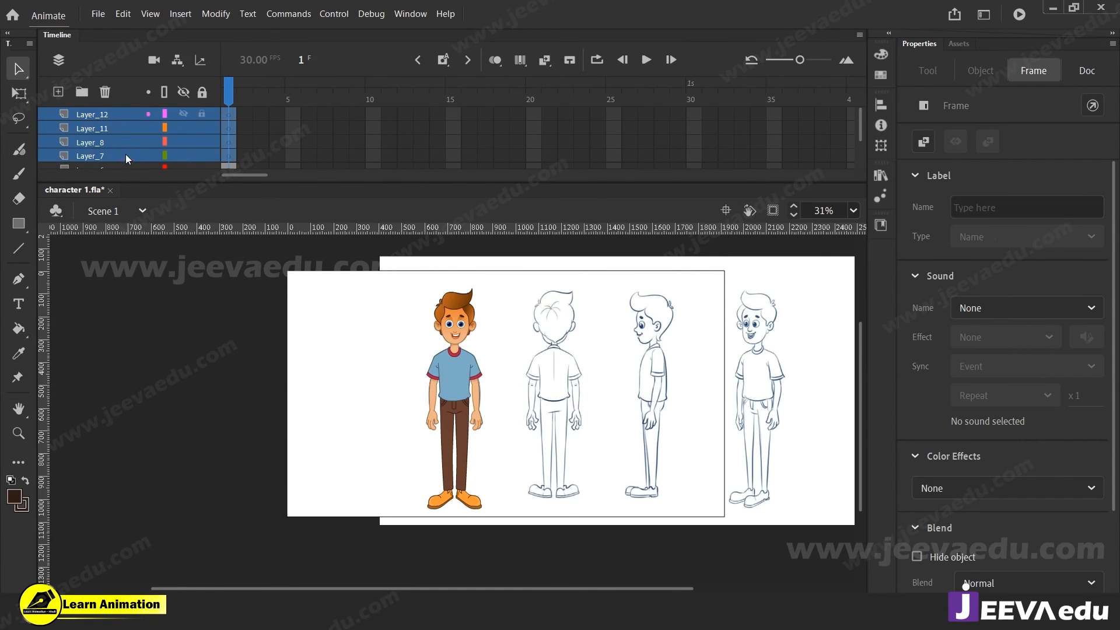
click(105, 92)
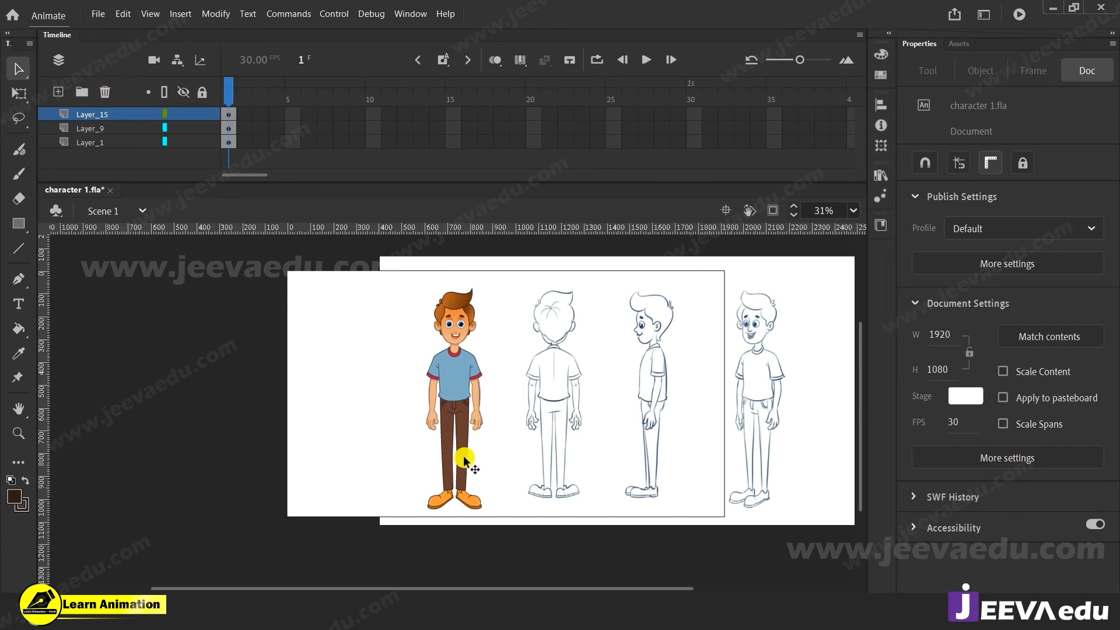
Step: Select all coloured character parts on Layer_9, group them and move the figure left of the front-view sketch, to about X 210, Y 56
click(467, 365)
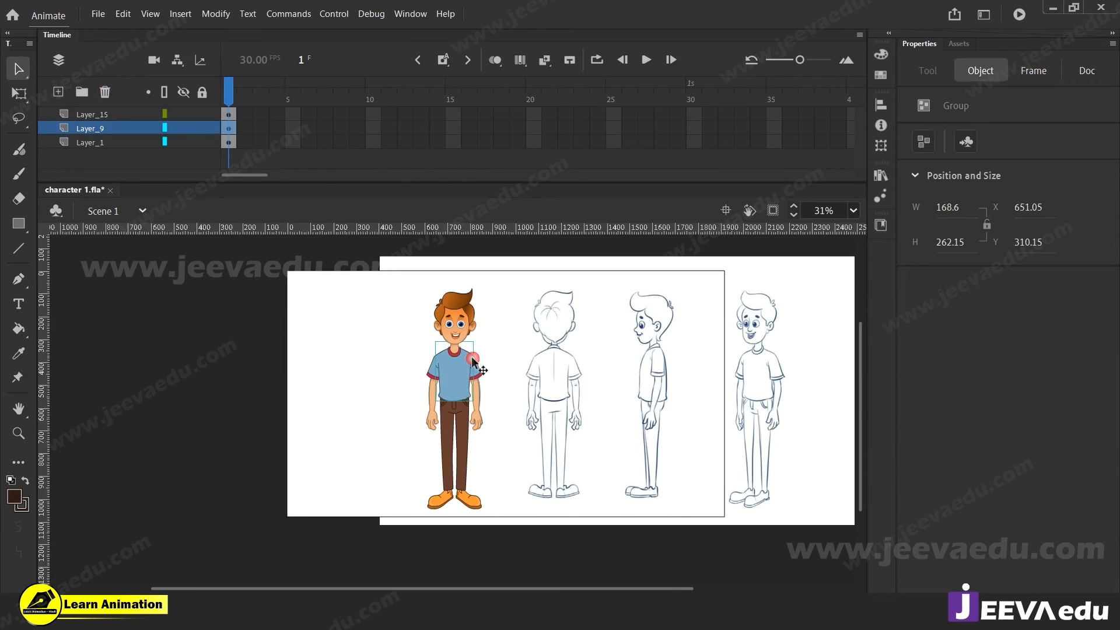
click(227, 128)
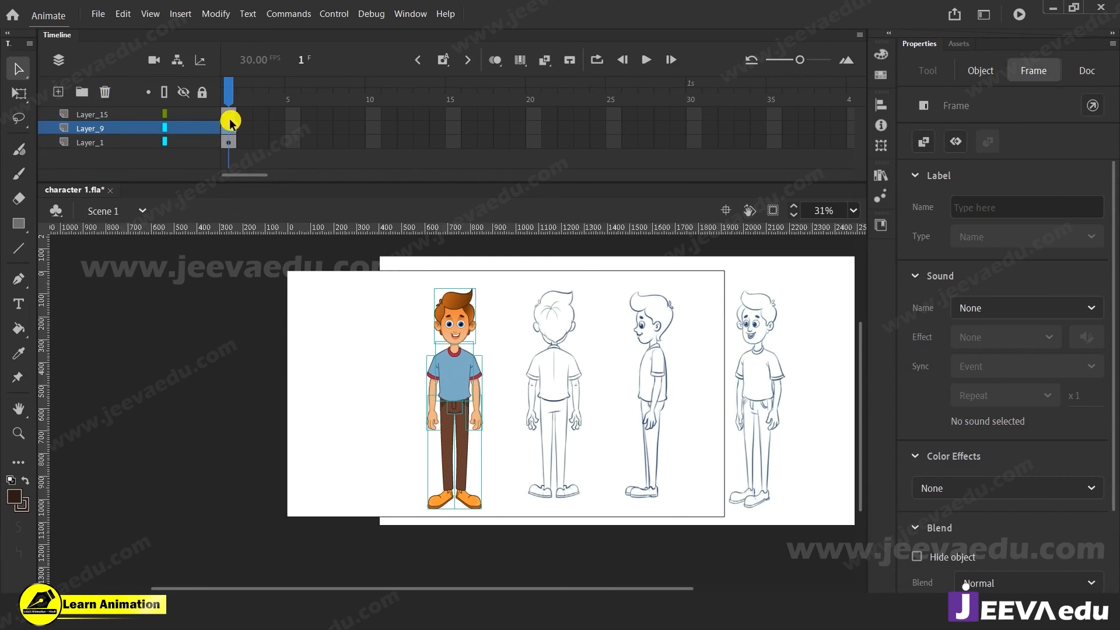
mouse_move(449, 403)
mouse_down()
mouse_move(356, 398)
mouse_move(305, 374)
mouse_up()
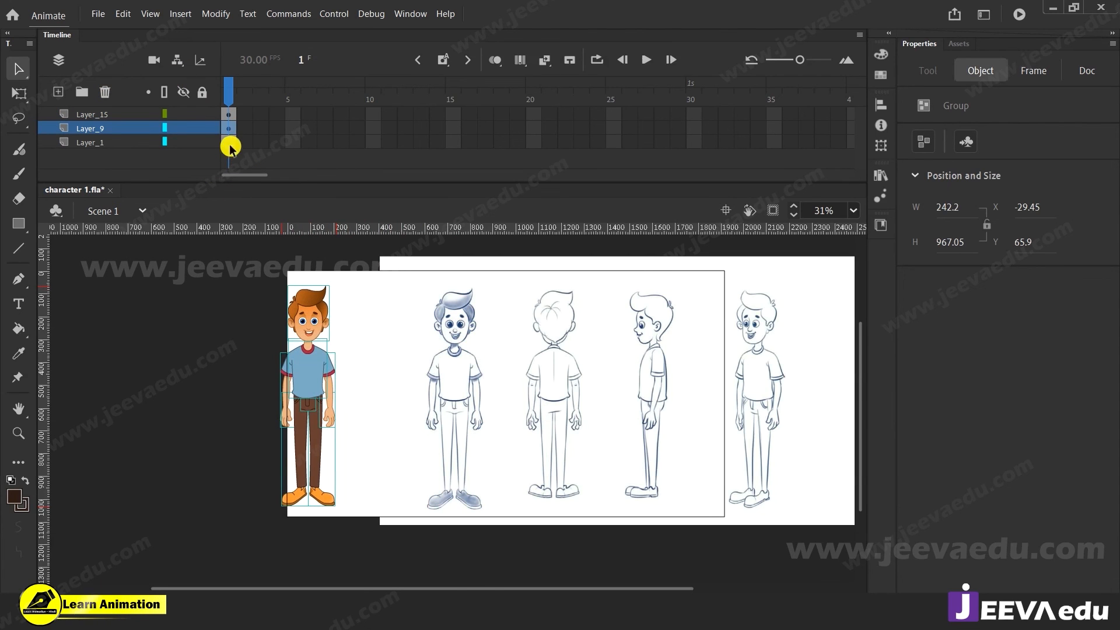
mouse_move(334, 337)
mouse_down()
mouse_move(429, 338)
mouse_move(388, 338)
mouse_up()
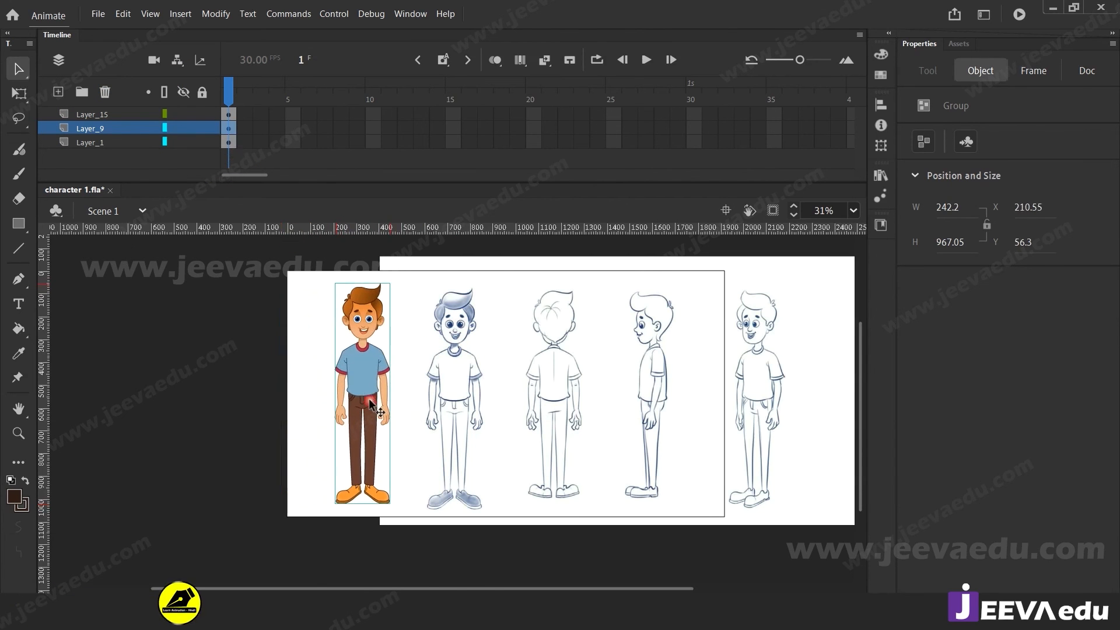
Step: Delete the remaining surplus layer, Layer_15
click(453, 411)
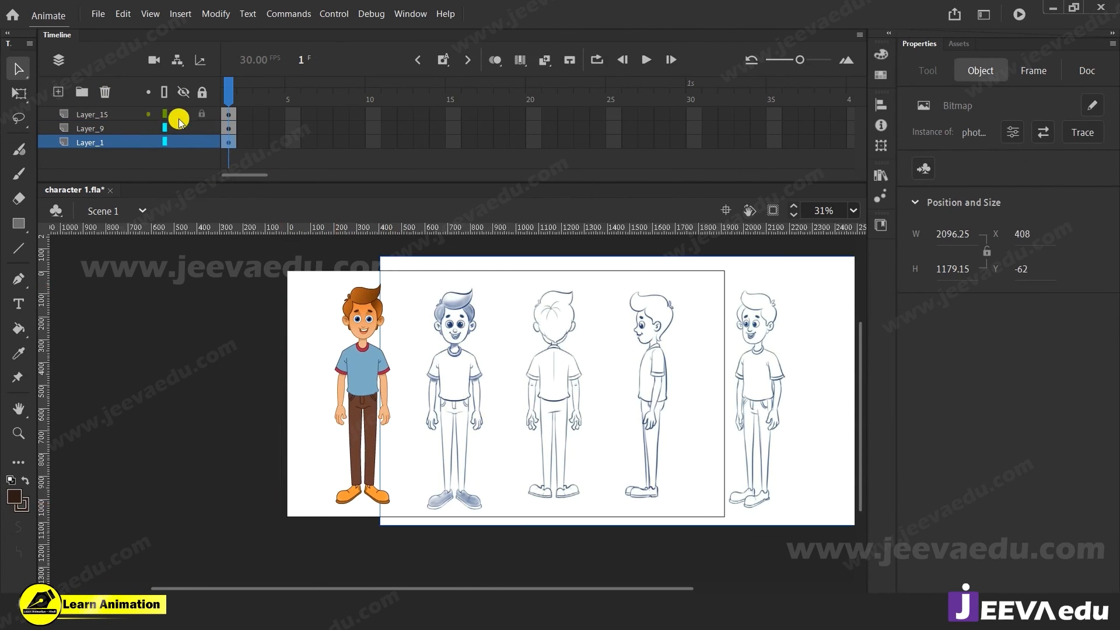
click(125, 113)
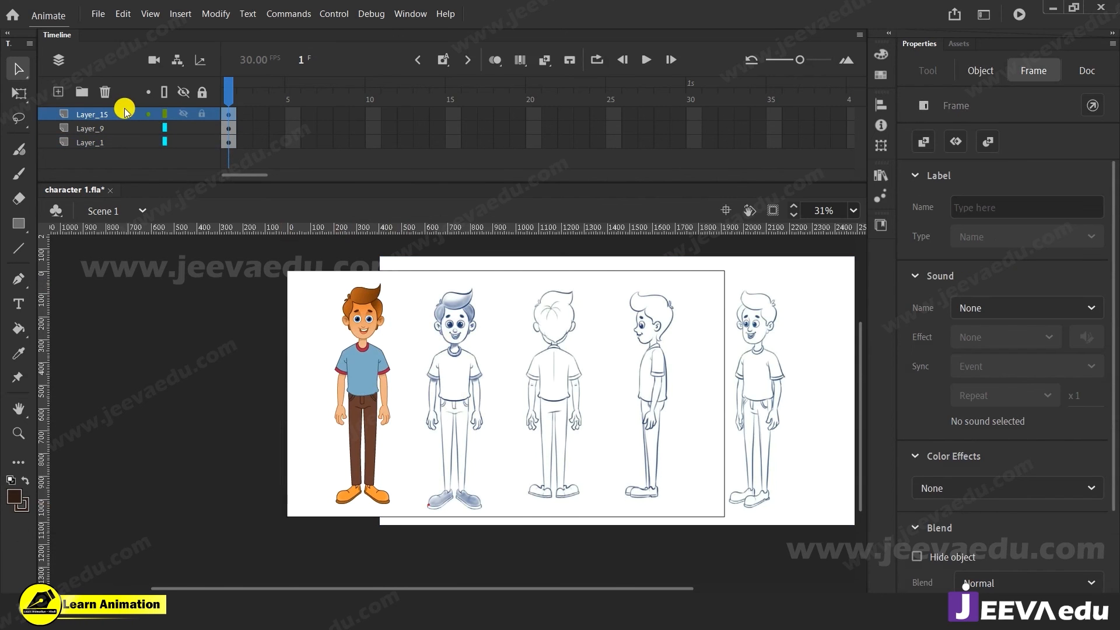
click(106, 92)
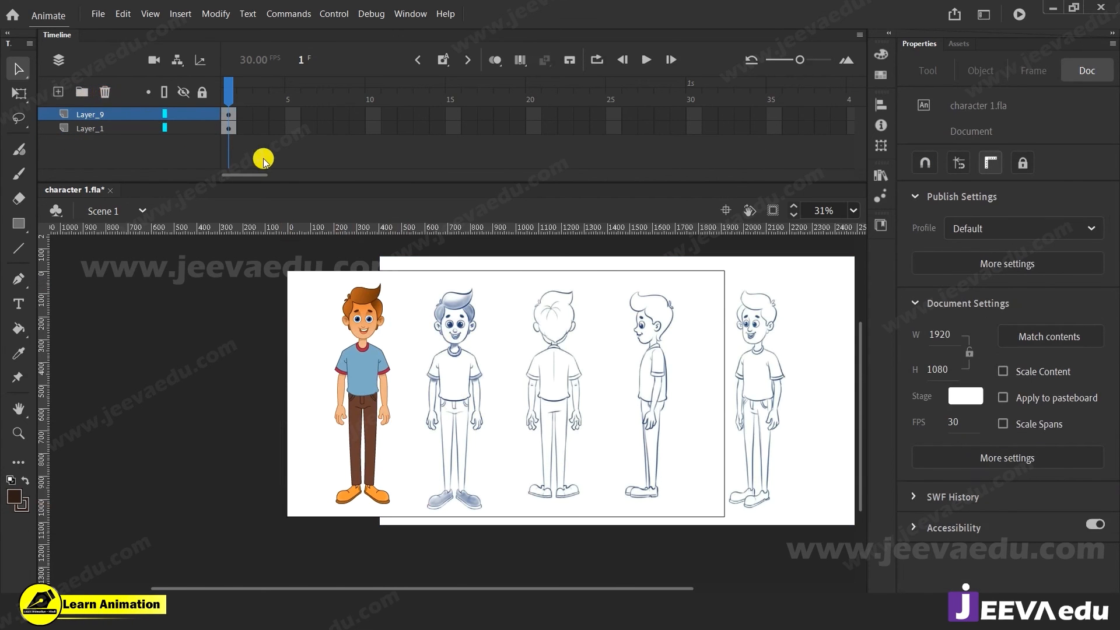
Step: Insert frames to extend both Layer_9 and Layer_1 beyond frame 35, and return the playhead to frame 1
drag(329, 117, 419, 142)
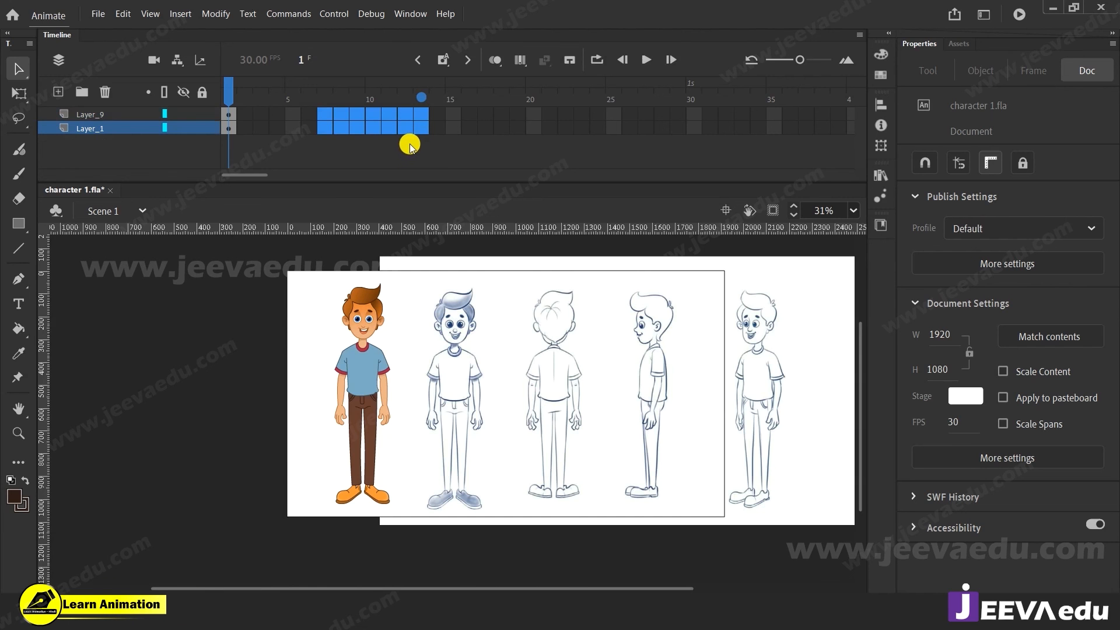
key(F5)
key(F5)
key(F5)
key(F5)
key(F5)
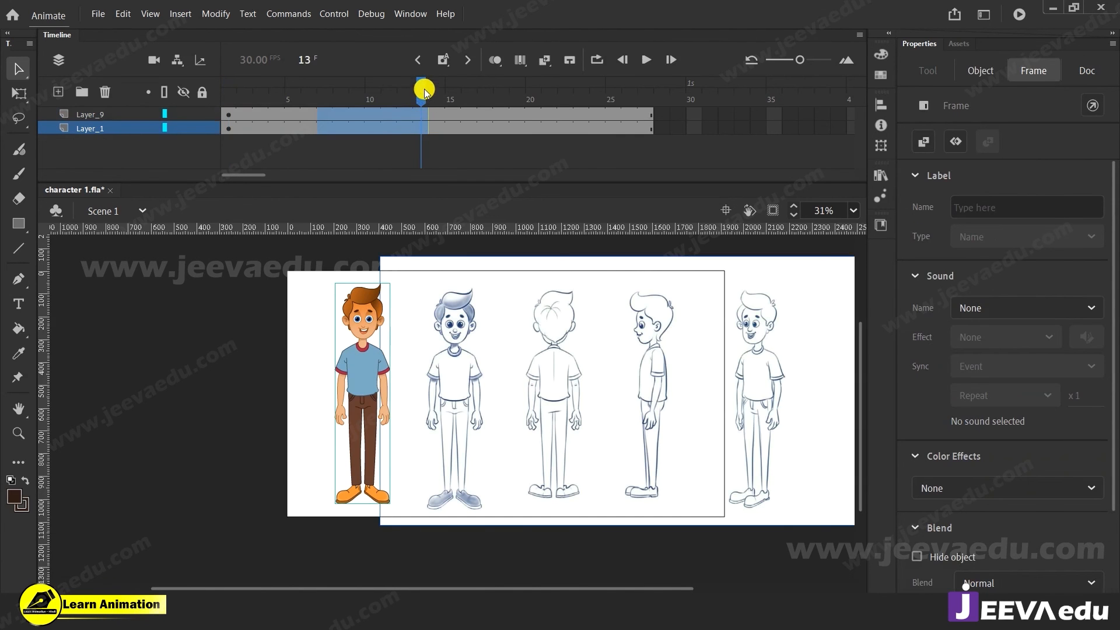
drag(423, 90, 228, 135)
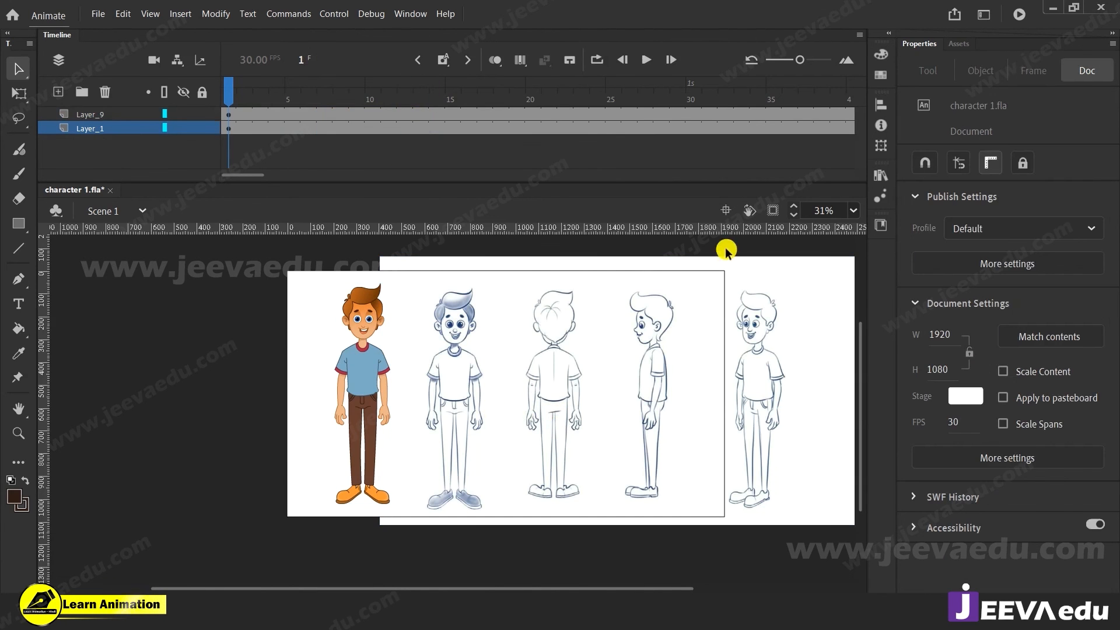
Step: Clip the content outside the stage and check the coloured character beside the sketches
key(z)
click(778, 209)
click(778, 209)
click(780, 209)
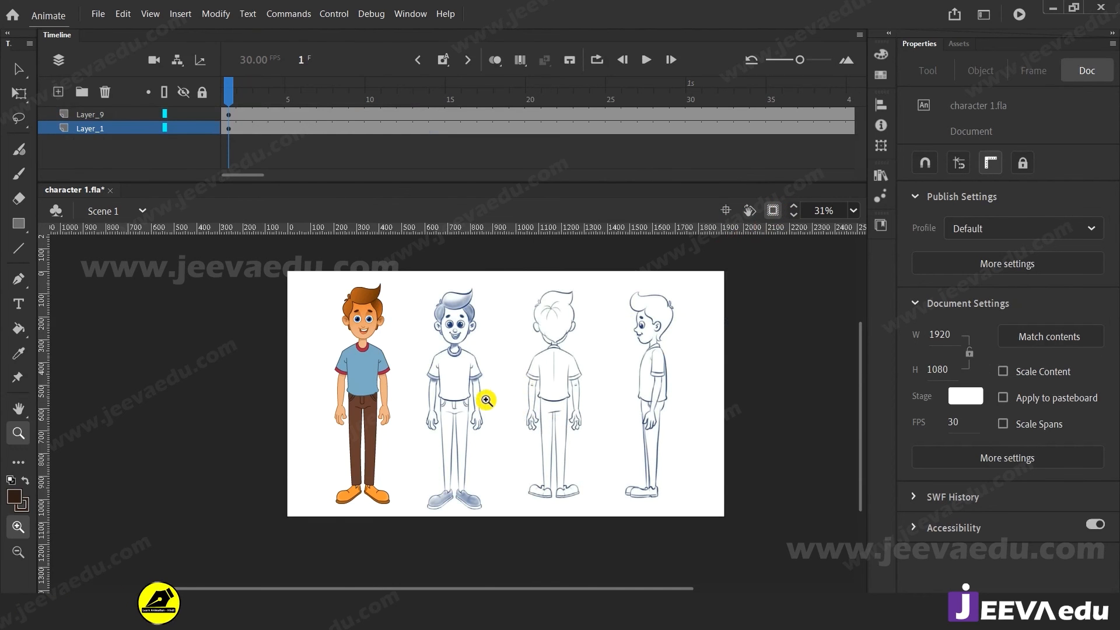
click(485, 401)
drag(434, 402, 432, 445)
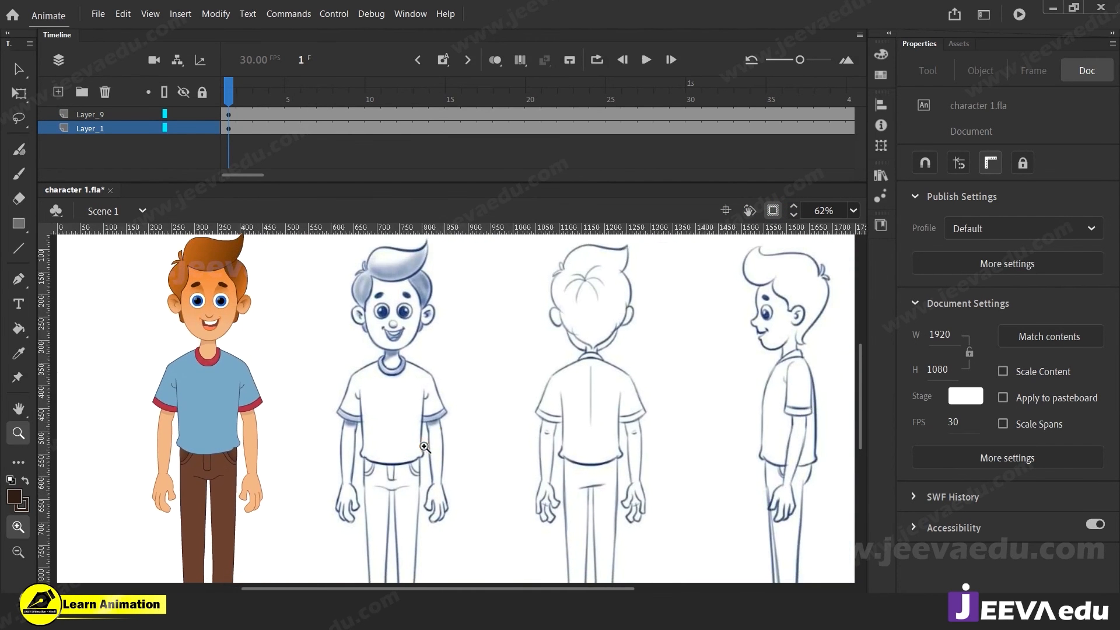
alt+click(435, 440)
alt+click(438, 438)
Step: Show the content outside the stage, shift the sketch bitmap further right of the coloured character and break it apart
key(v)
click(454, 432)
click(458, 310)
click(229, 129)
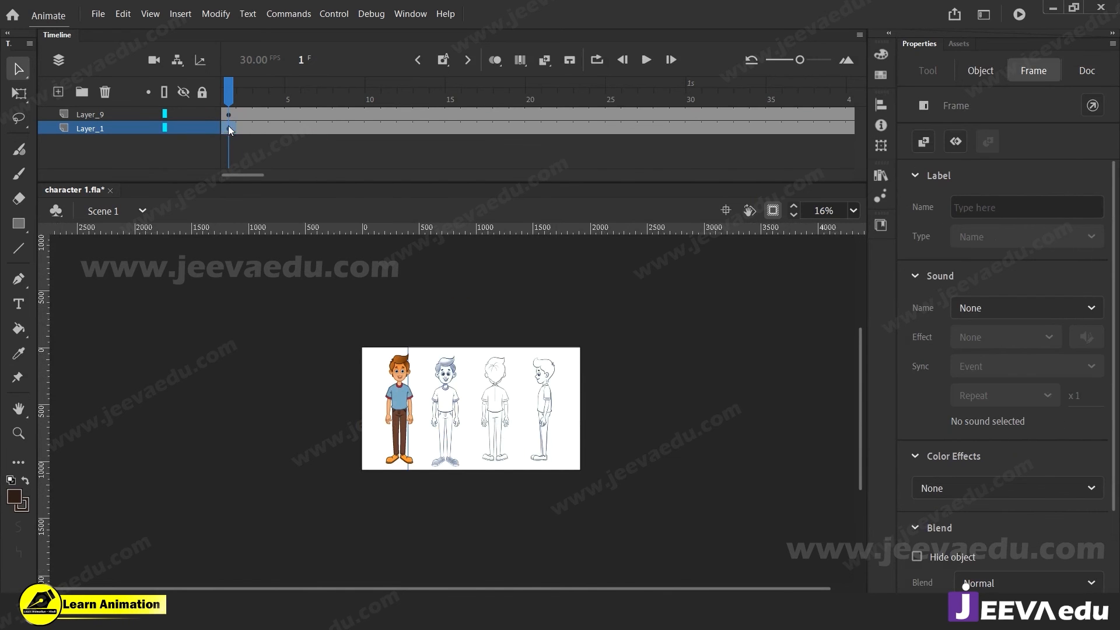
click(777, 212)
drag(531, 423, 551, 418)
key(ctrl+b)
Step: Delete the back, side and three-quarter view sketches from the broken-apart picture and clip the content outside the stage
click(693, 302)
drag(709, 311, 496, 525)
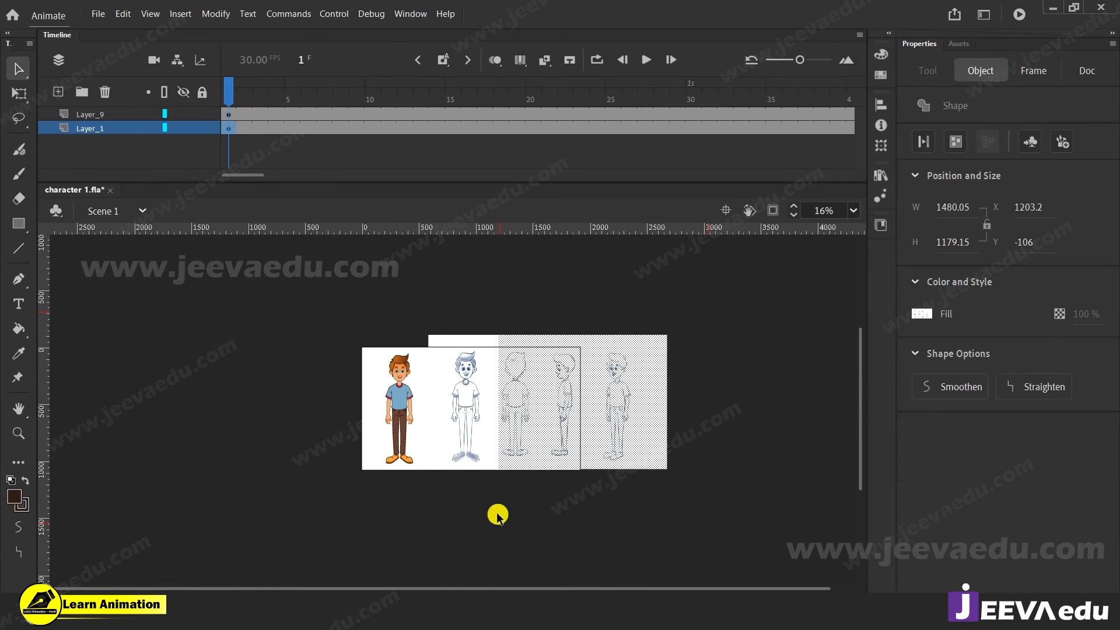
key(Delete)
click(772, 213)
key(z)
click(502, 418)
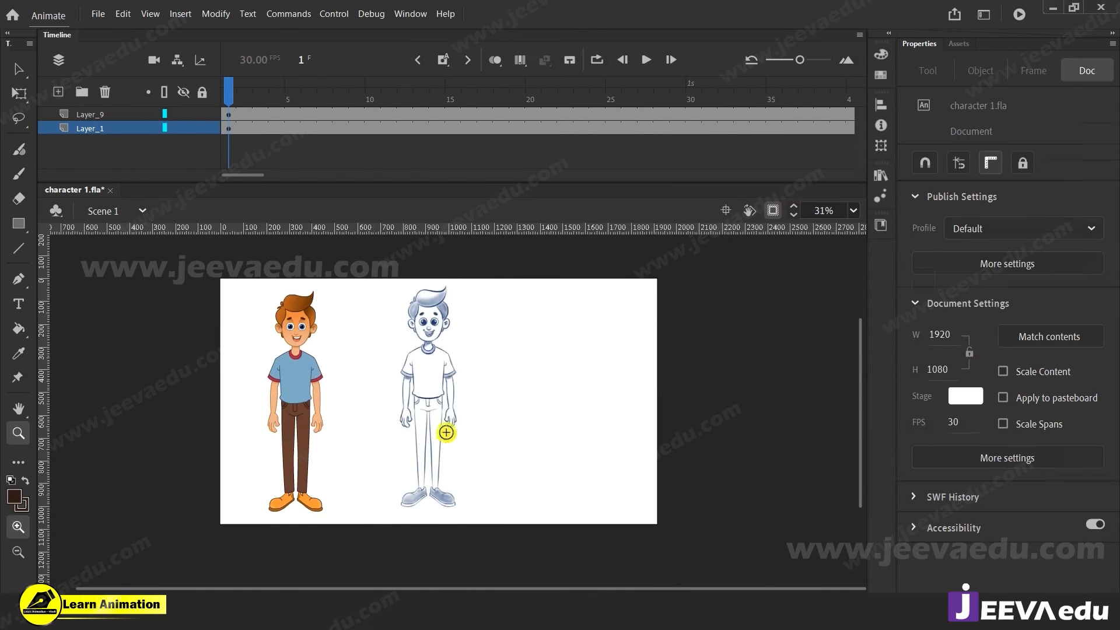
key(b)
key(ctrl+z)
key(v)
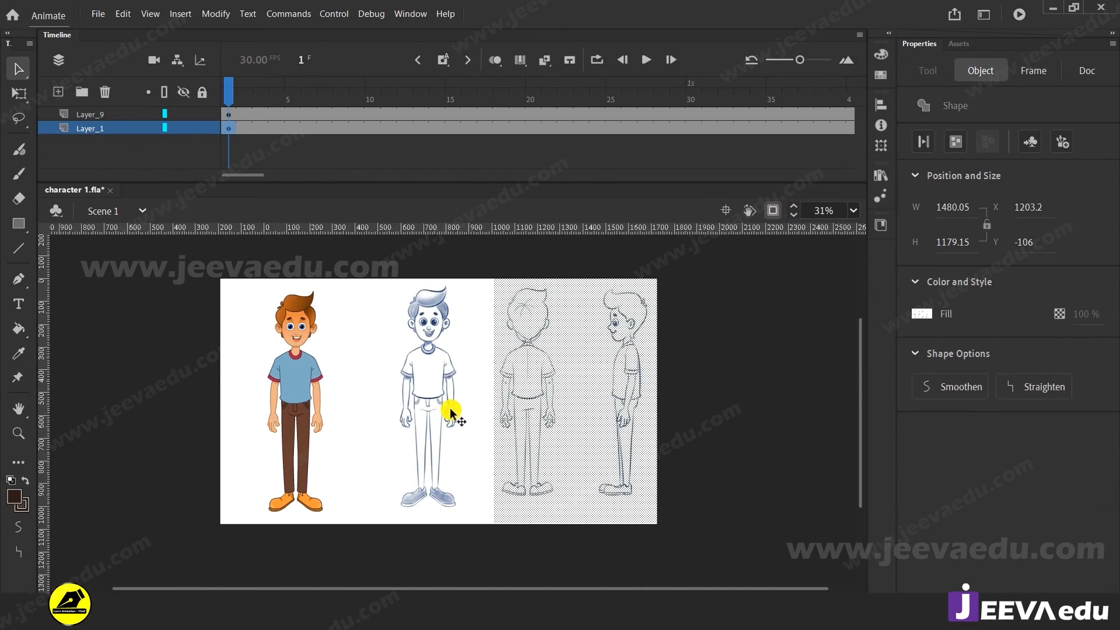
key(Delete)
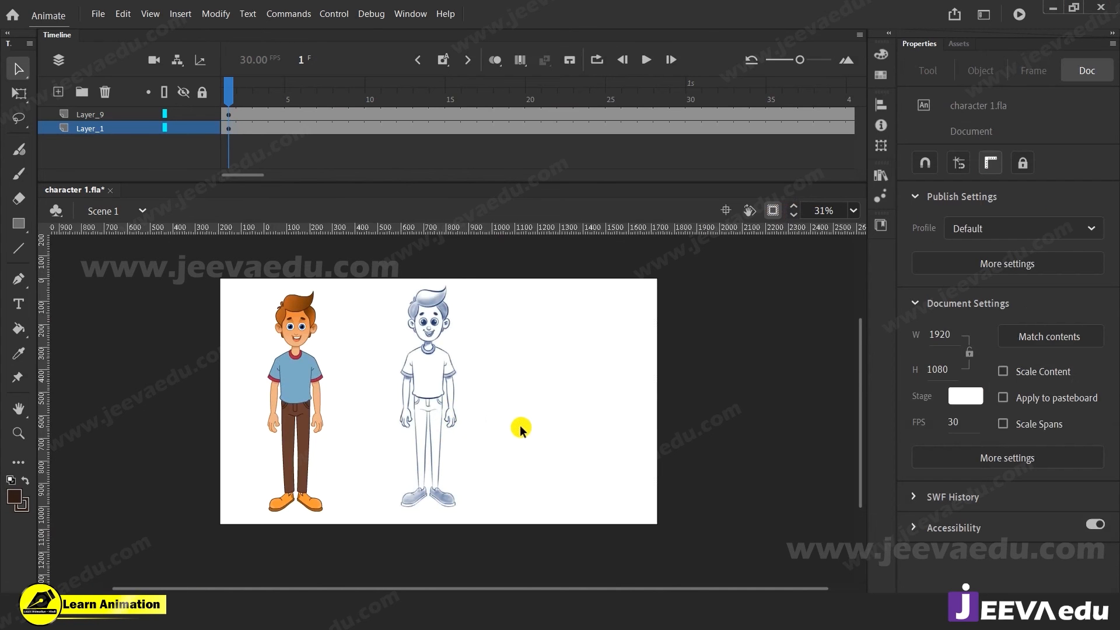
Step: Group the front-view sketch and place it and the coloured character side by side around the middle of the stage
click(426, 405)
key(ctrl+g)
drag(439, 416, 506, 418)
drag(271, 395, 412, 403)
drag(501, 401, 499, 404)
Step: Hide all panels, enlarge the view of the two figures and clear the selection
key(z)
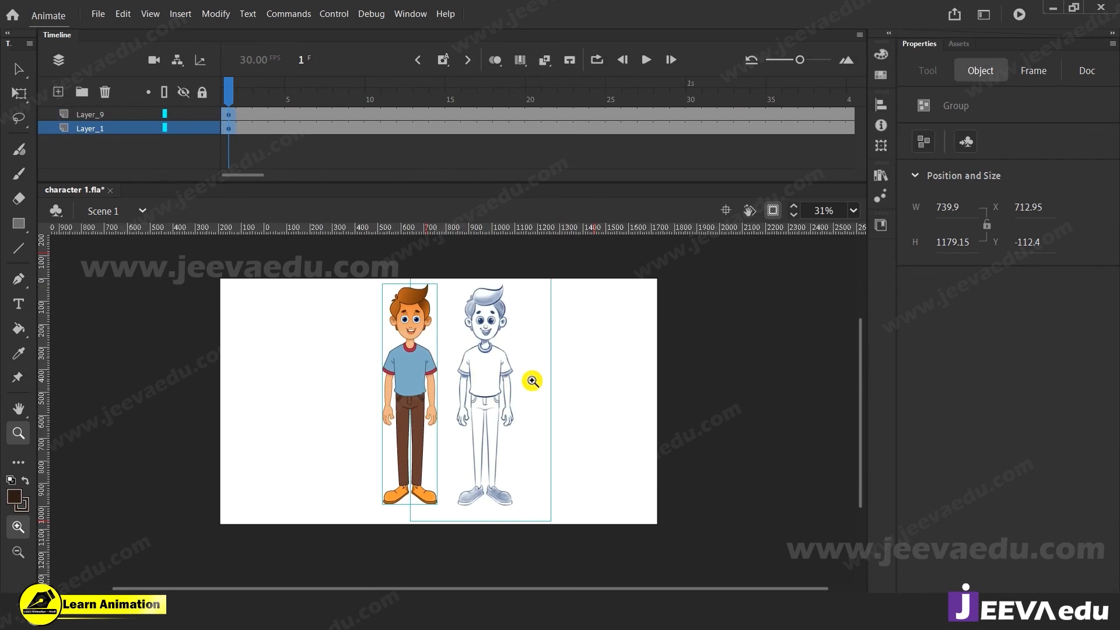
key(F4)
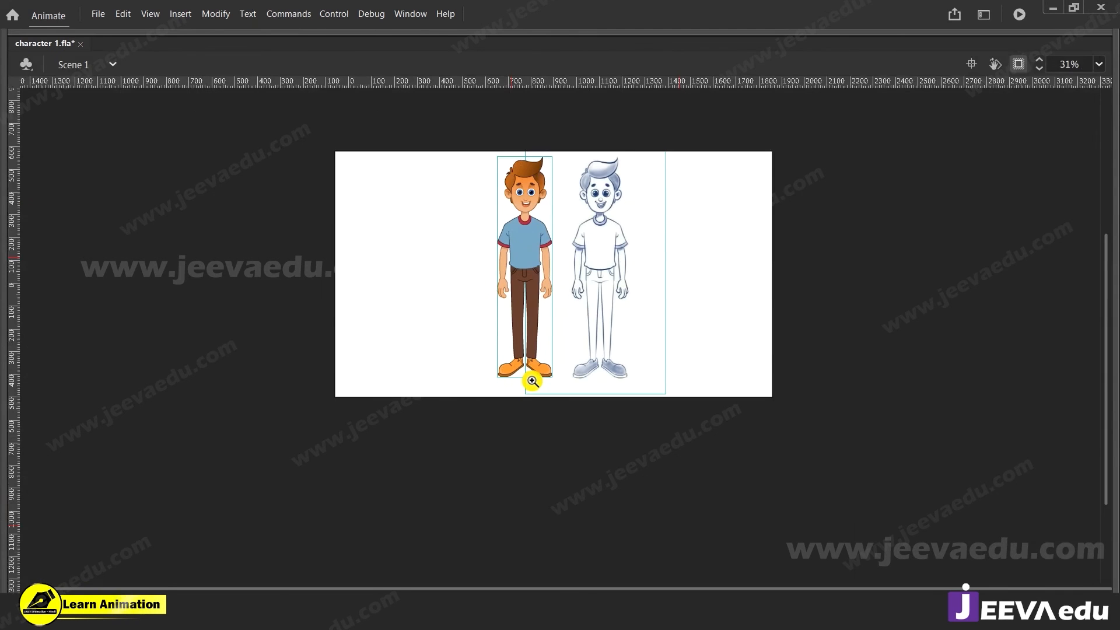
click(578, 308)
drag(558, 330, 539, 350)
click(774, 373)
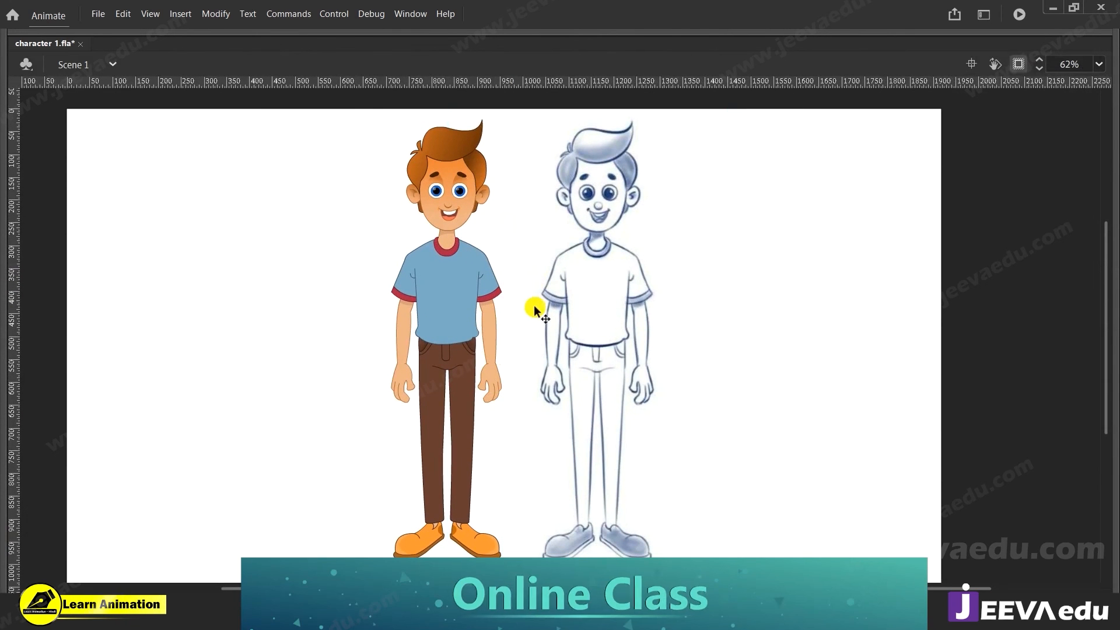
Step: Try breaking the coloured character's group apart into its body parts and undo it
click(457, 317)
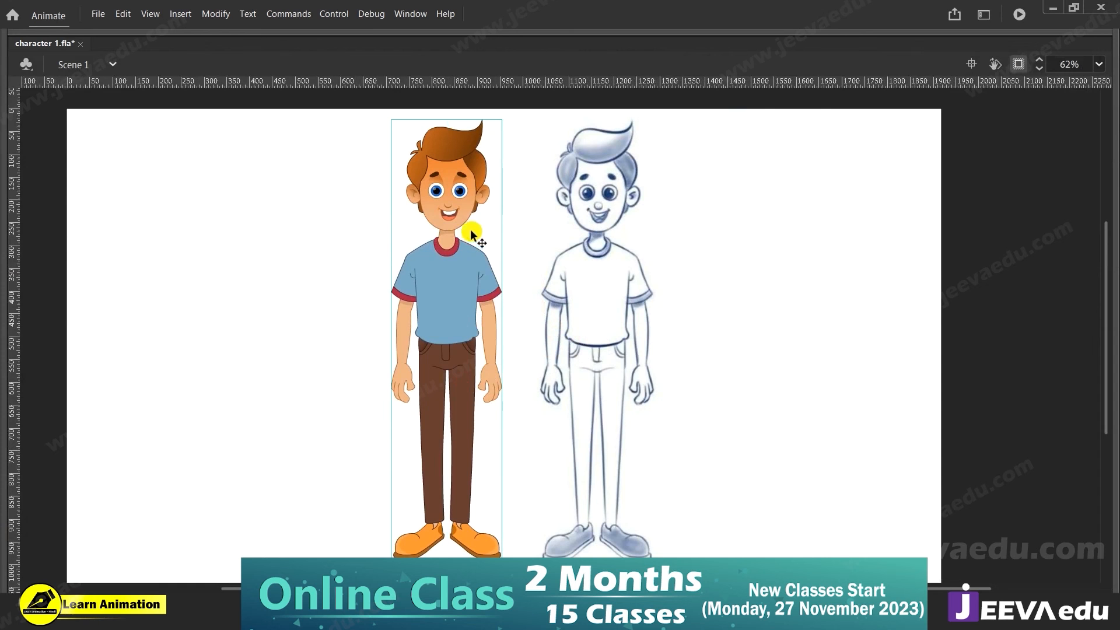
key(ctrl+b)
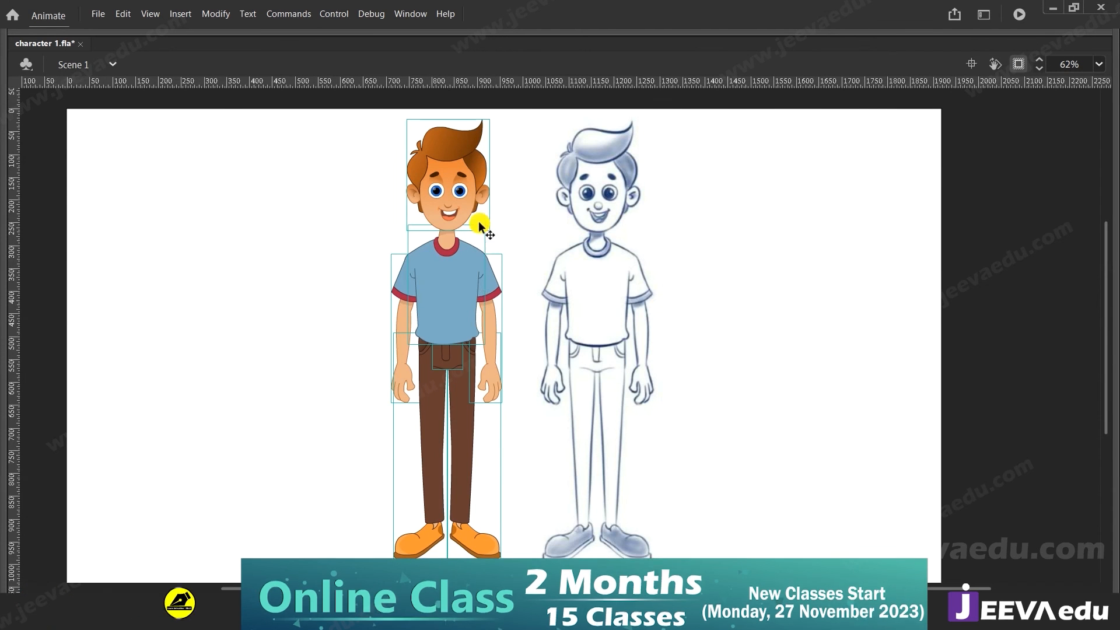
key(ctrl+z)
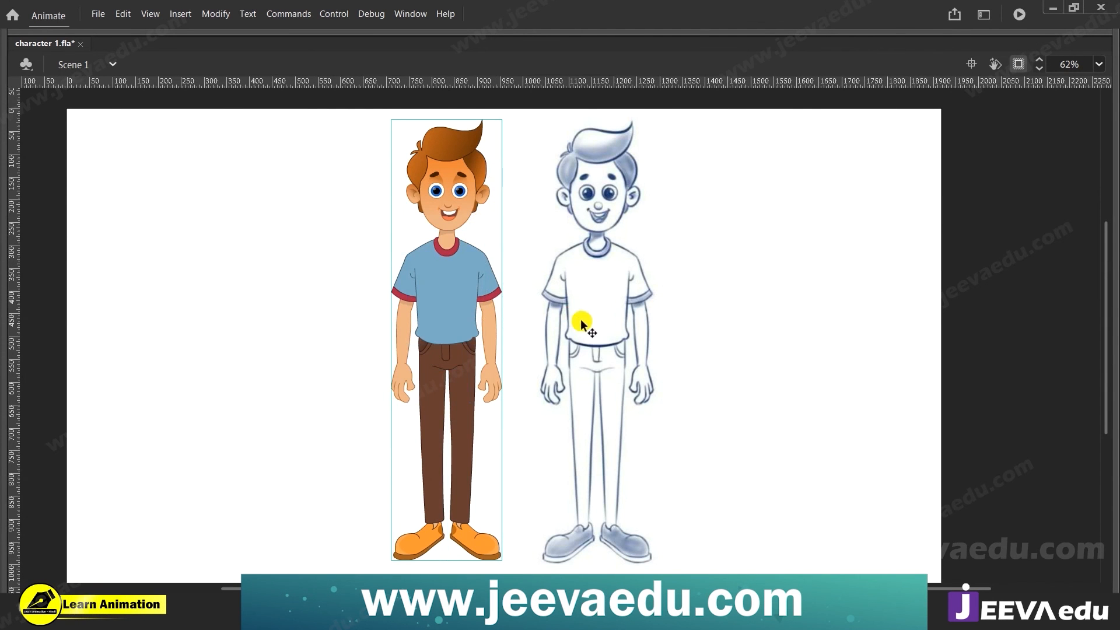
Step: Compare the coloured character with the sketch from the head down over shirt, arms and trousers to the shoes
click(559, 240)
click(493, 274)
drag(505, 323, 518, 343)
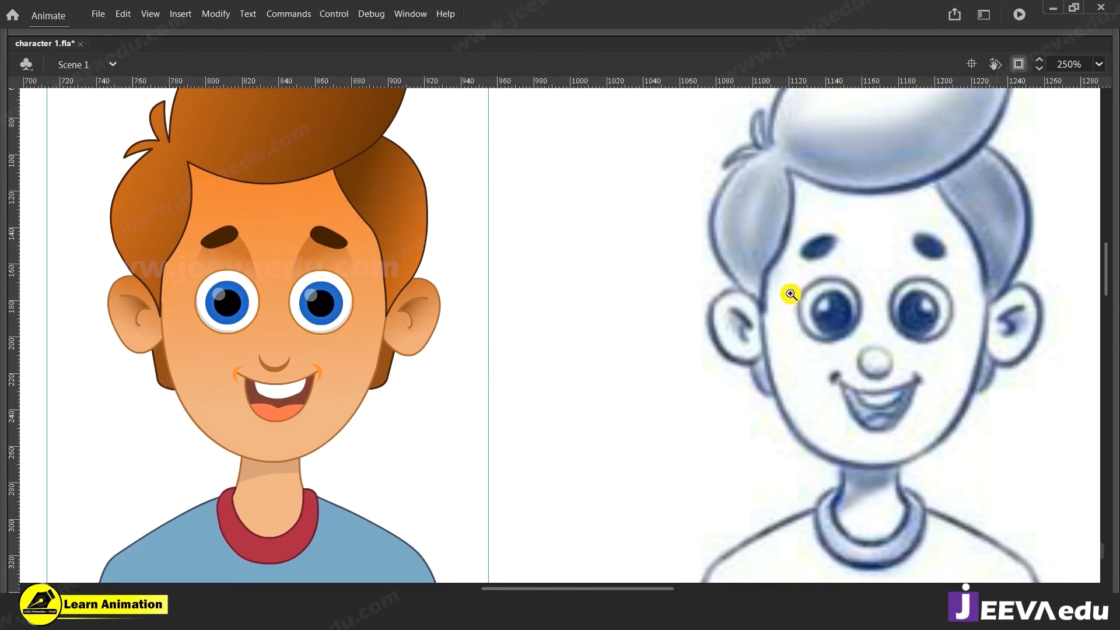
drag(866, 381, 853, 328)
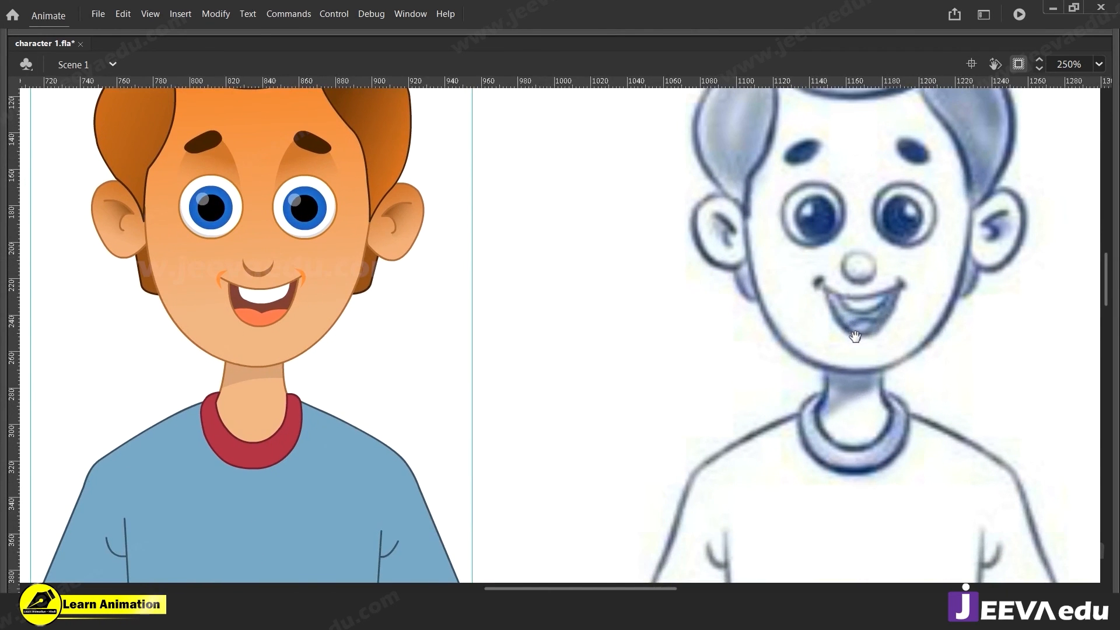
drag(613, 395, 668, 383)
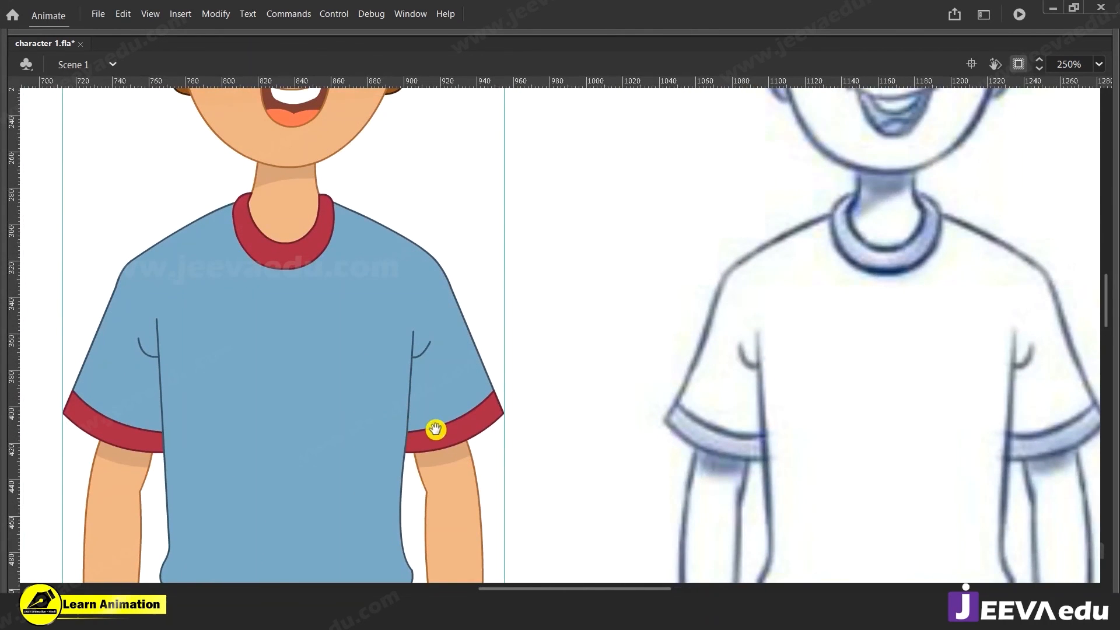
drag(698, 458, 692, 300)
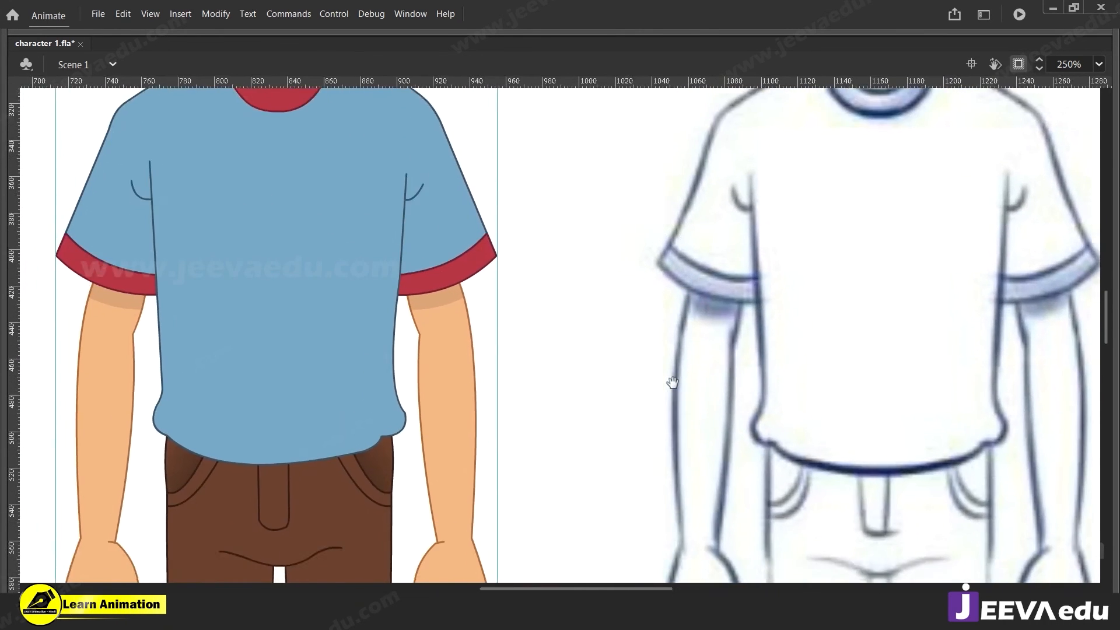
drag(667, 487, 648, 397)
drag(473, 527, 469, 403)
drag(478, 522, 478, 101)
drag(522, 524, 493, 330)
drag(512, 410, 544, 399)
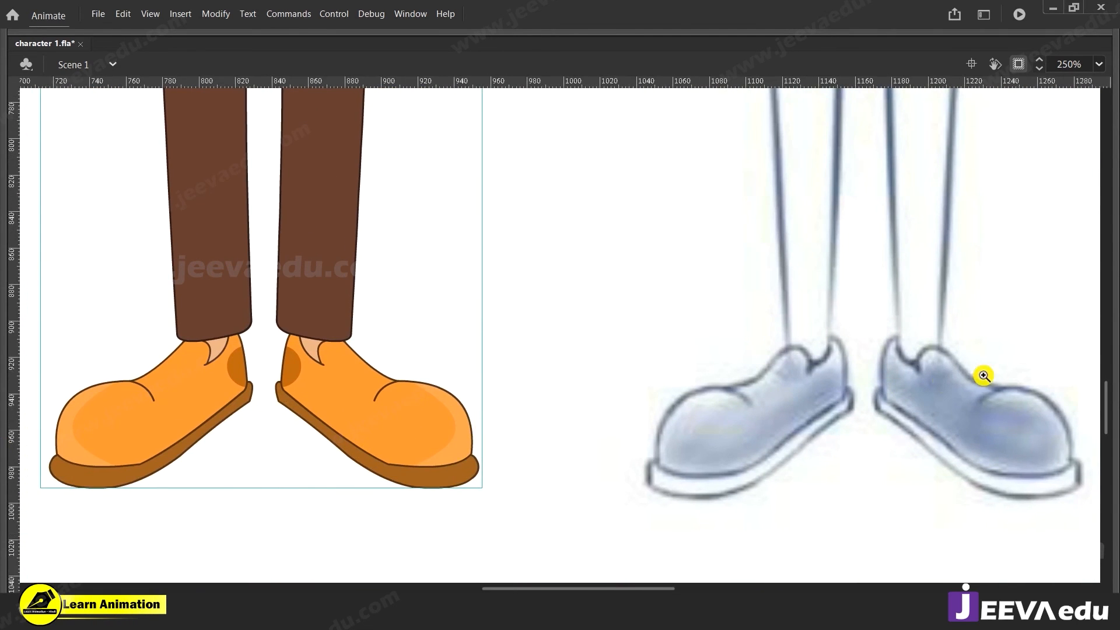
Step: Examine the coloured shoes and trouser hems up close against the sketched shoes
drag(823, 383, 874, 391)
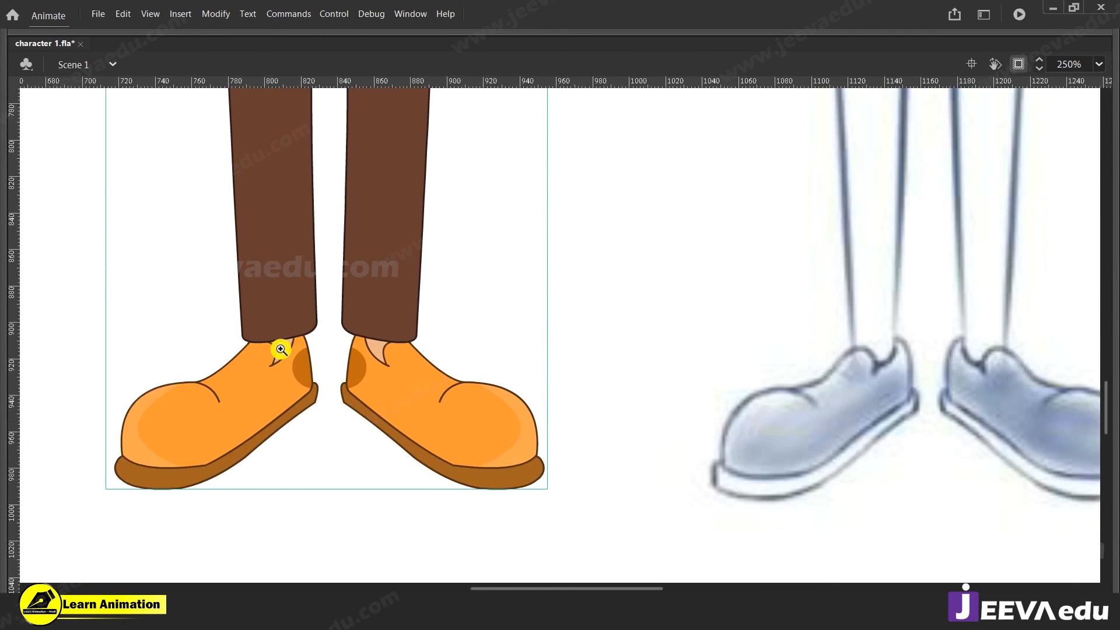
click(290, 348)
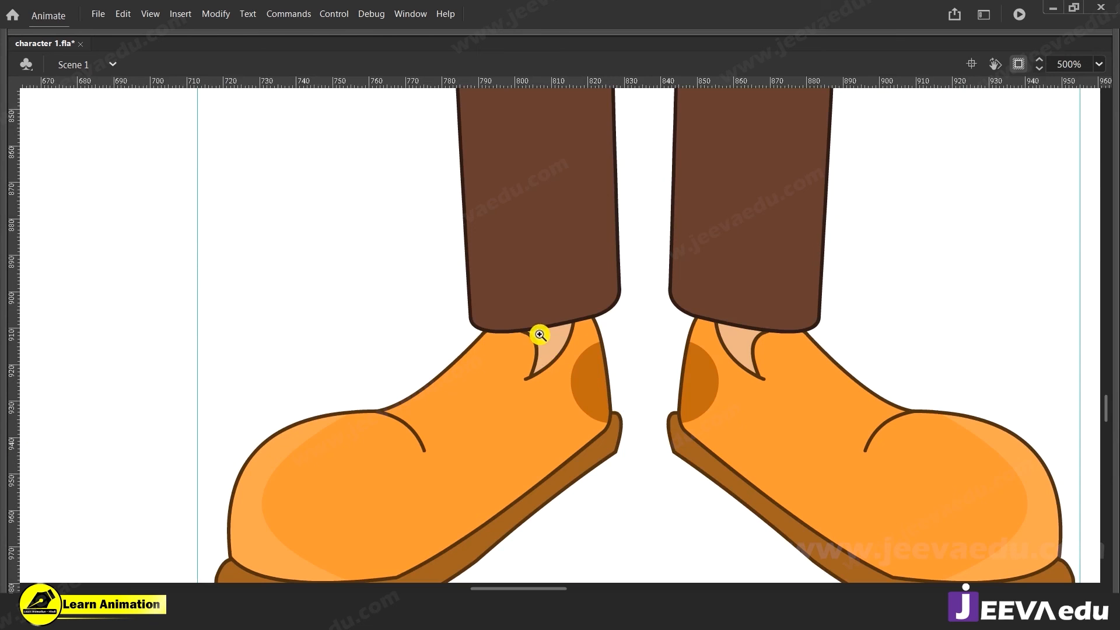
drag(702, 365, 310, 371)
drag(915, 370, 535, 352)
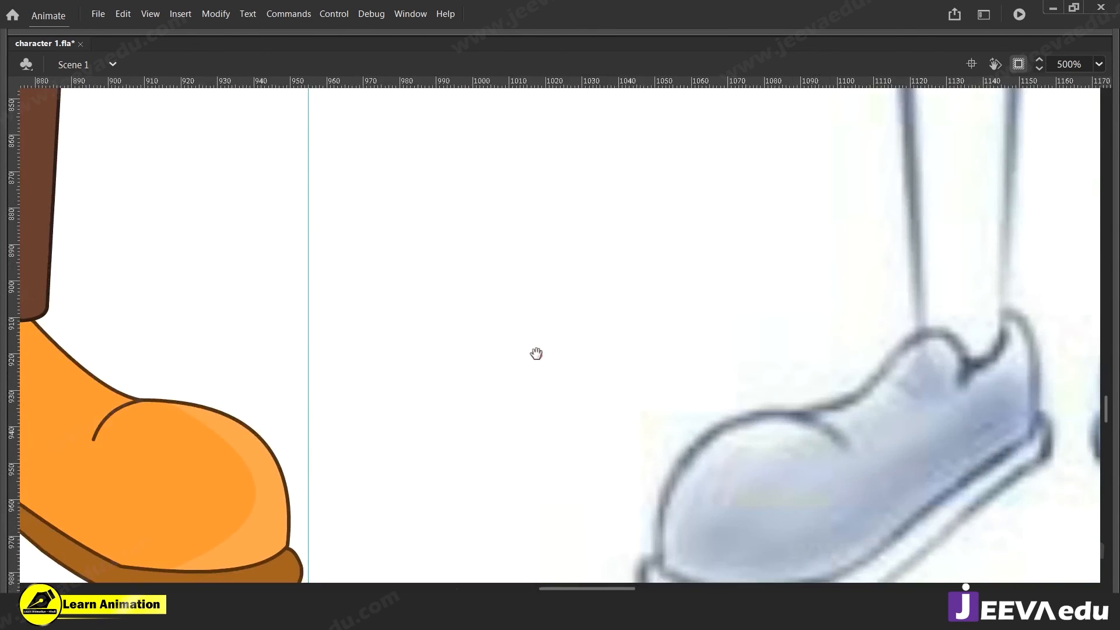
drag(863, 394, 450, 383)
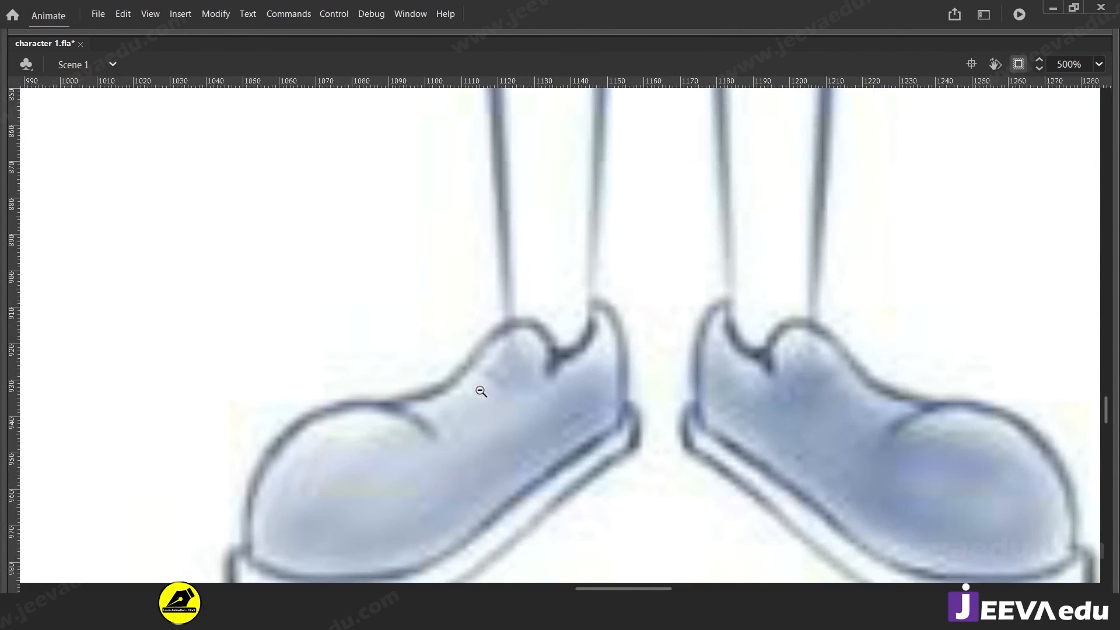
Step: Compare both figures from the legs back up to the head, and review them side by side at a smaller scale
key(ctrl+minus)
key(ctrl+minus)
drag(498, 338, 498, 454)
drag(448, 266, 458, 467)
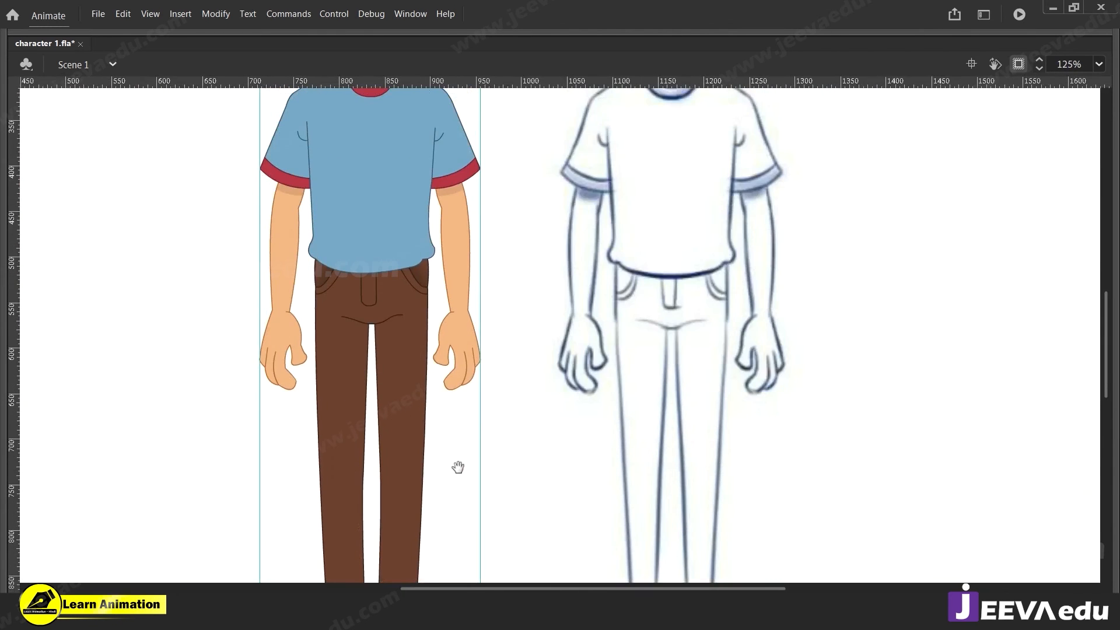
click(488, 319)
drag(541, 336, 508, 500)
drag(511, 316, 516, 458)
drag(496, 350, 531, 426)
alt+click(595, 393)
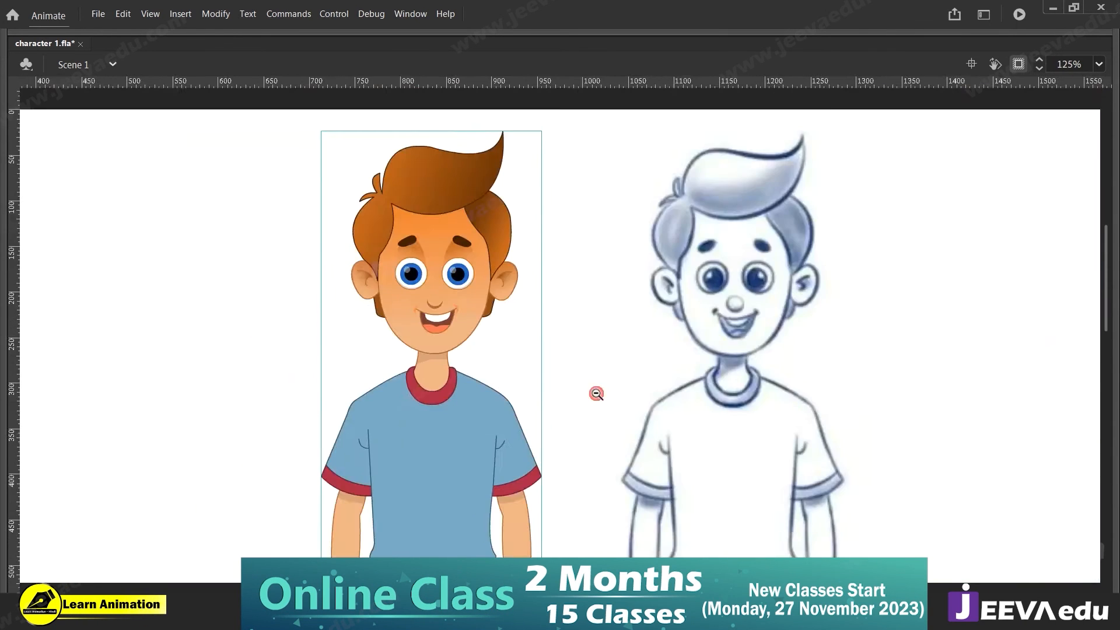
alt+click(542, 409)
drag(599, 395, 505, 392)
click(533, 302)
alt+click(557, 404)
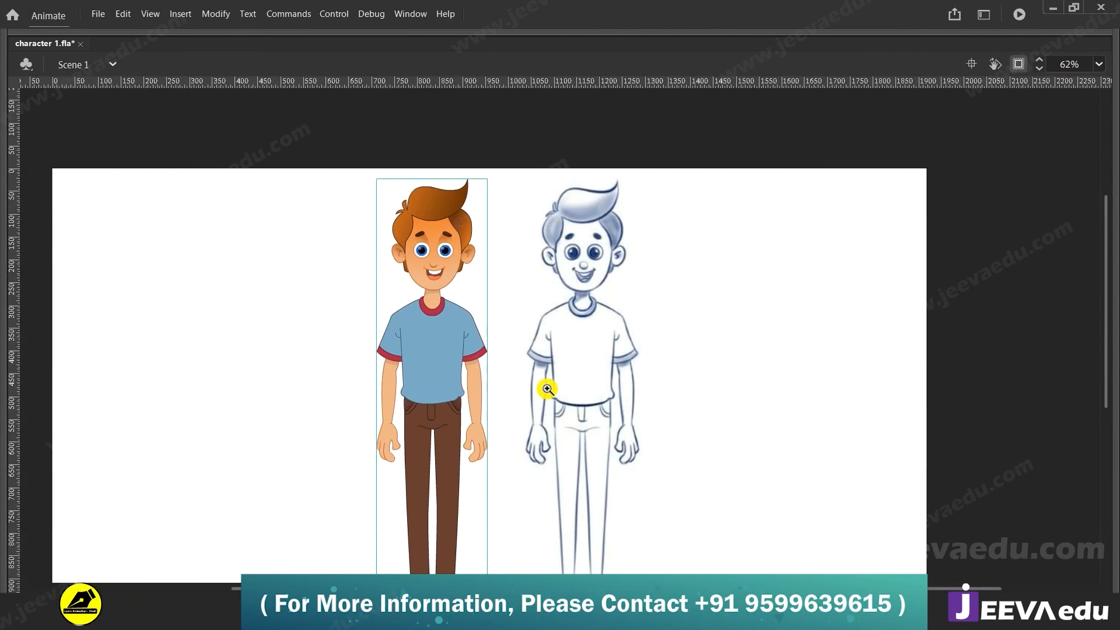